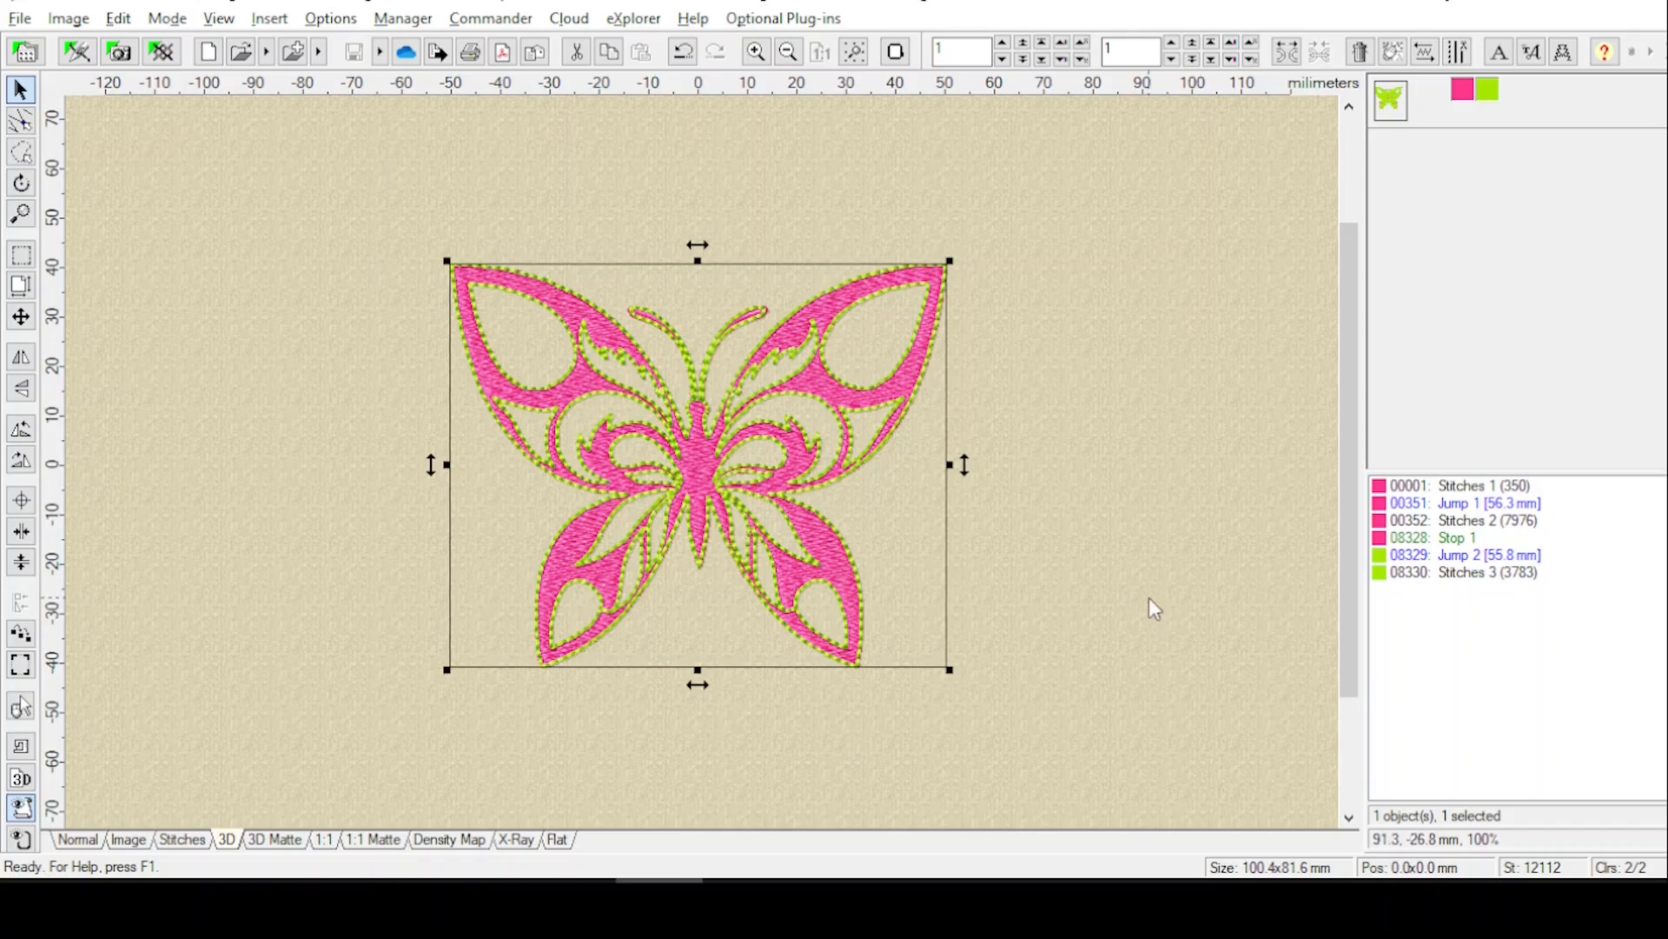
right_click(1392, 102)
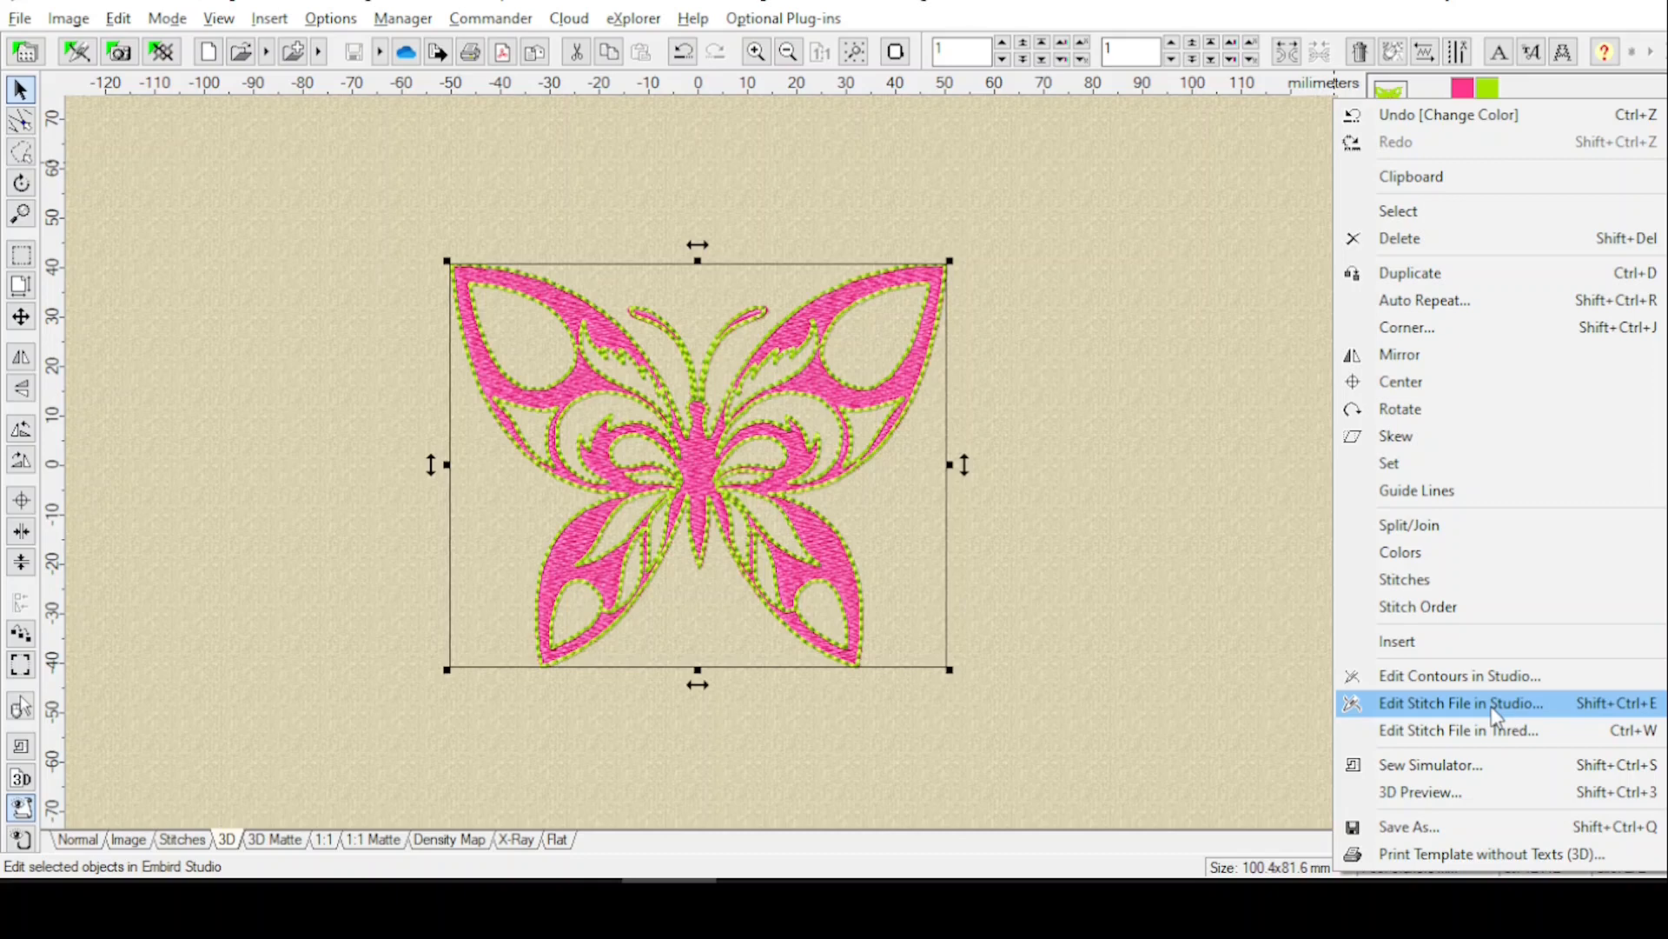
left_click(384, 561)
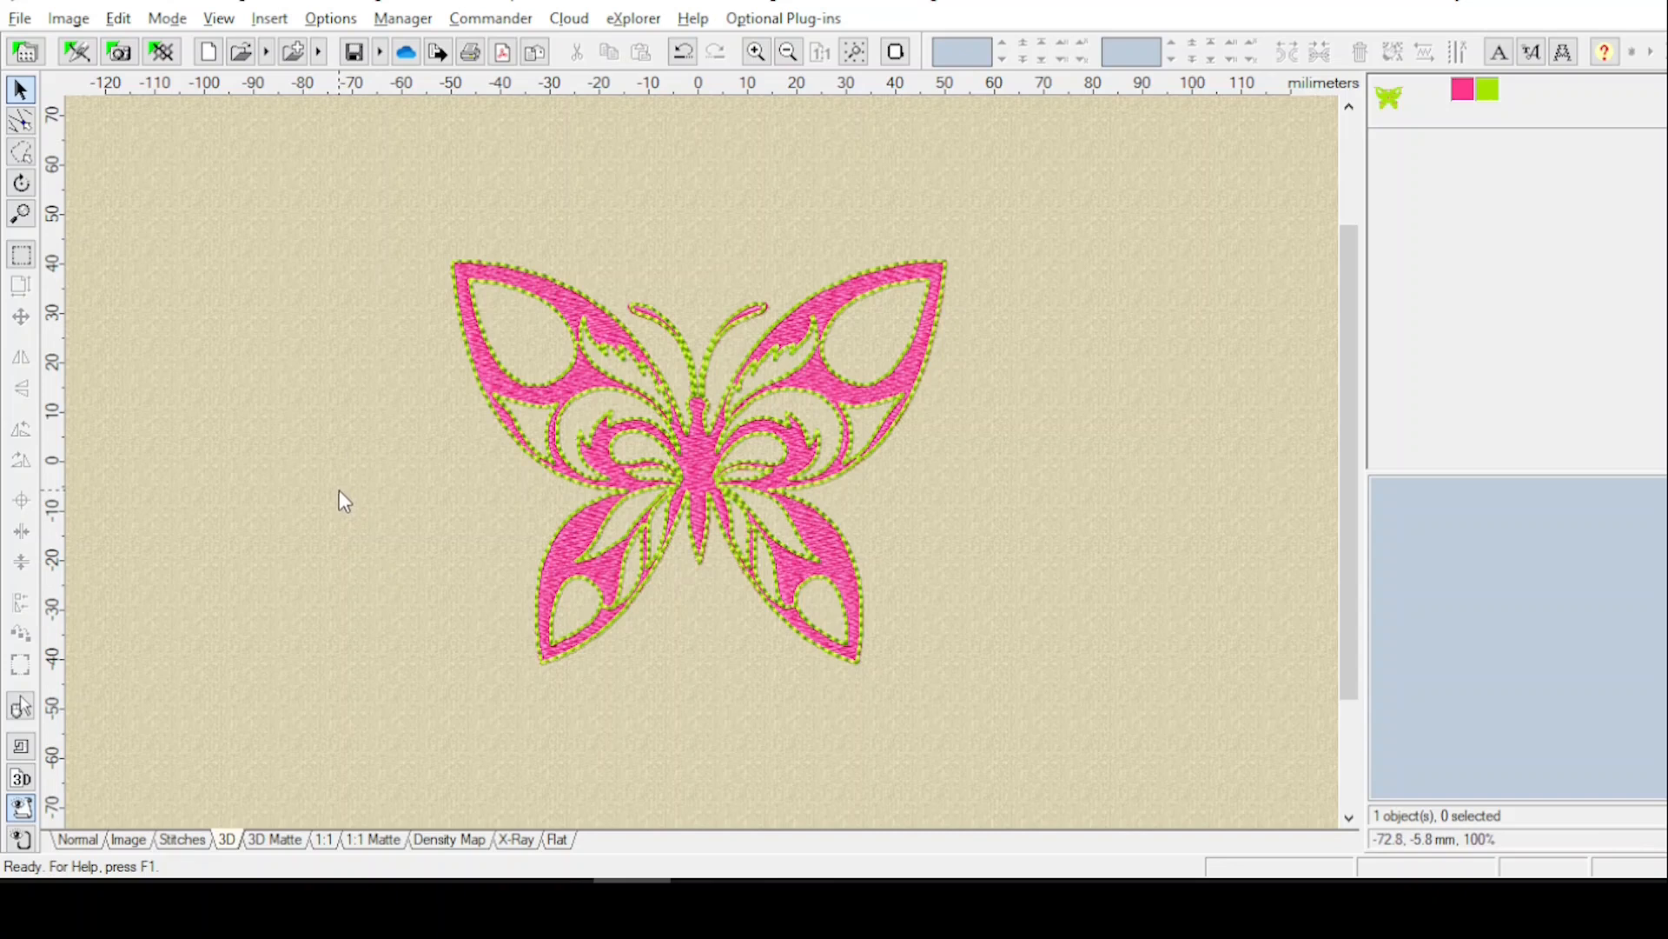
right_click(1389, 95)
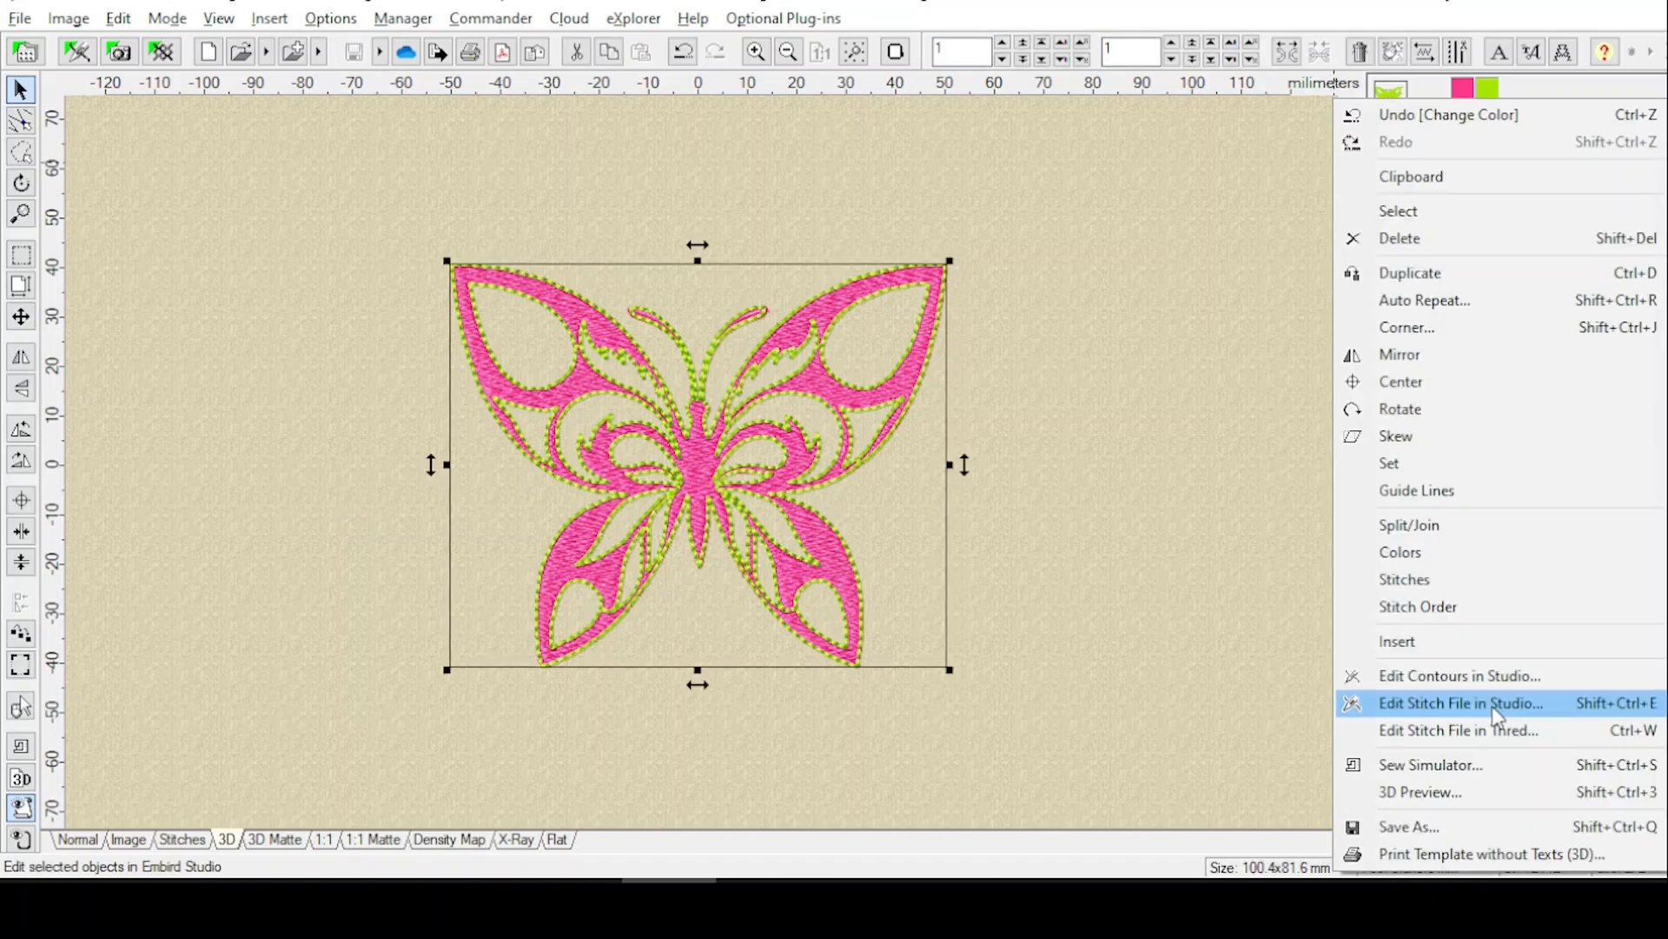
left_click(1244, 622)
left_click(1244, 622)
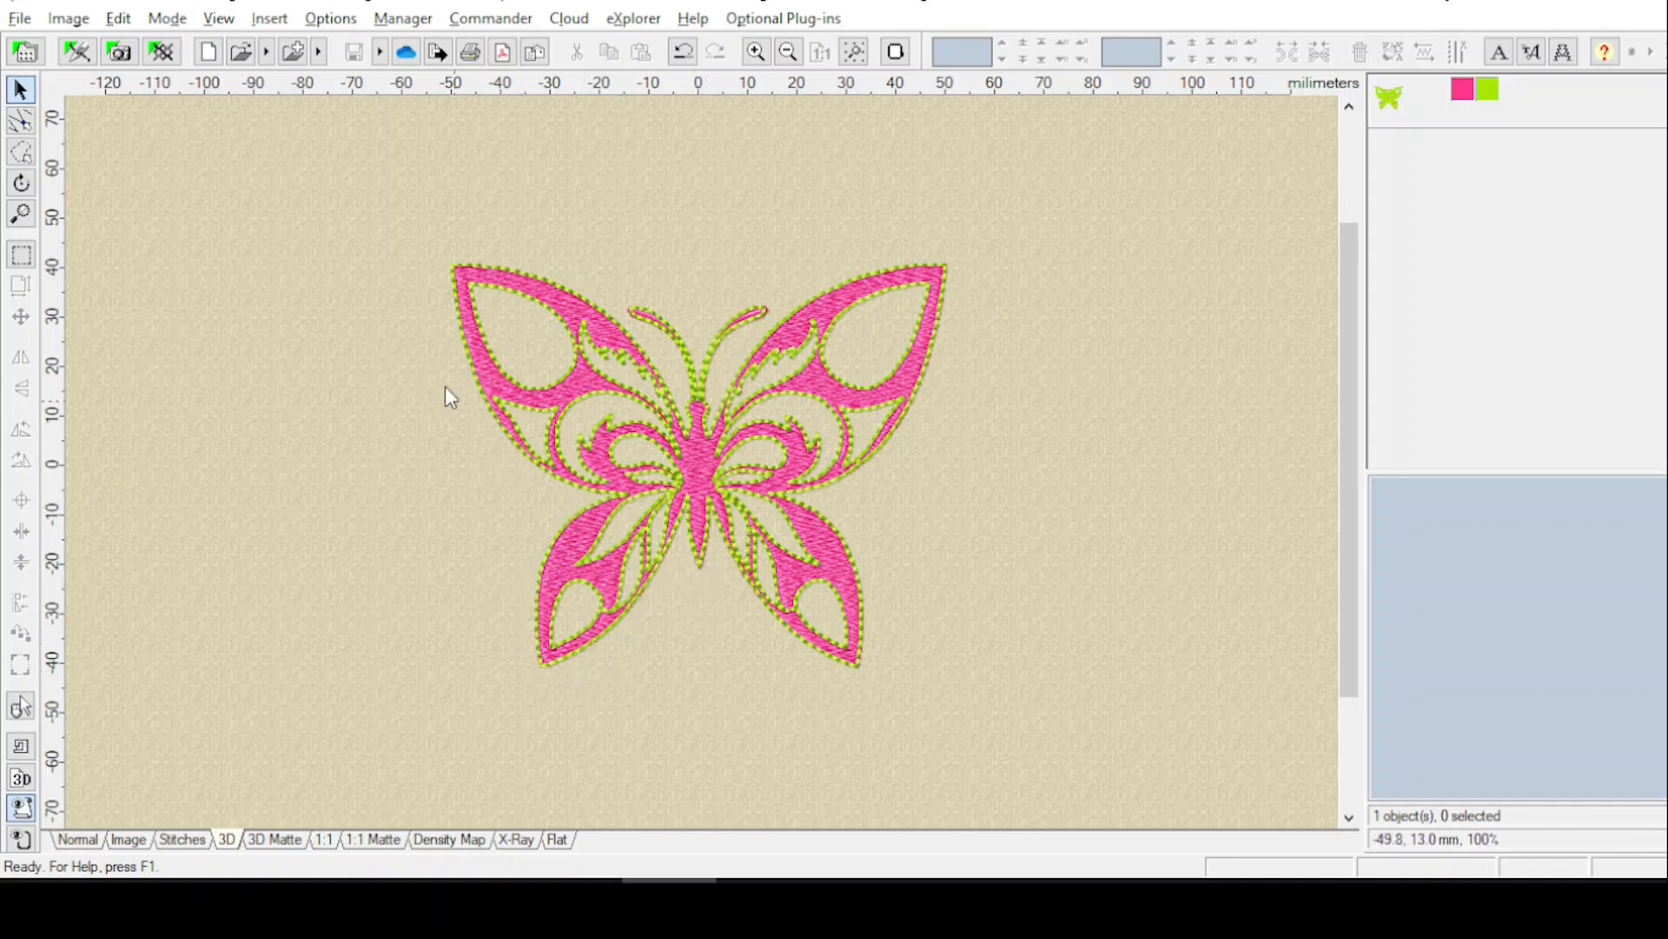
Insert an effect on the butterfly design: one contour inflated by 3 mm, with cavities ignored.
left_click(1399, 110)
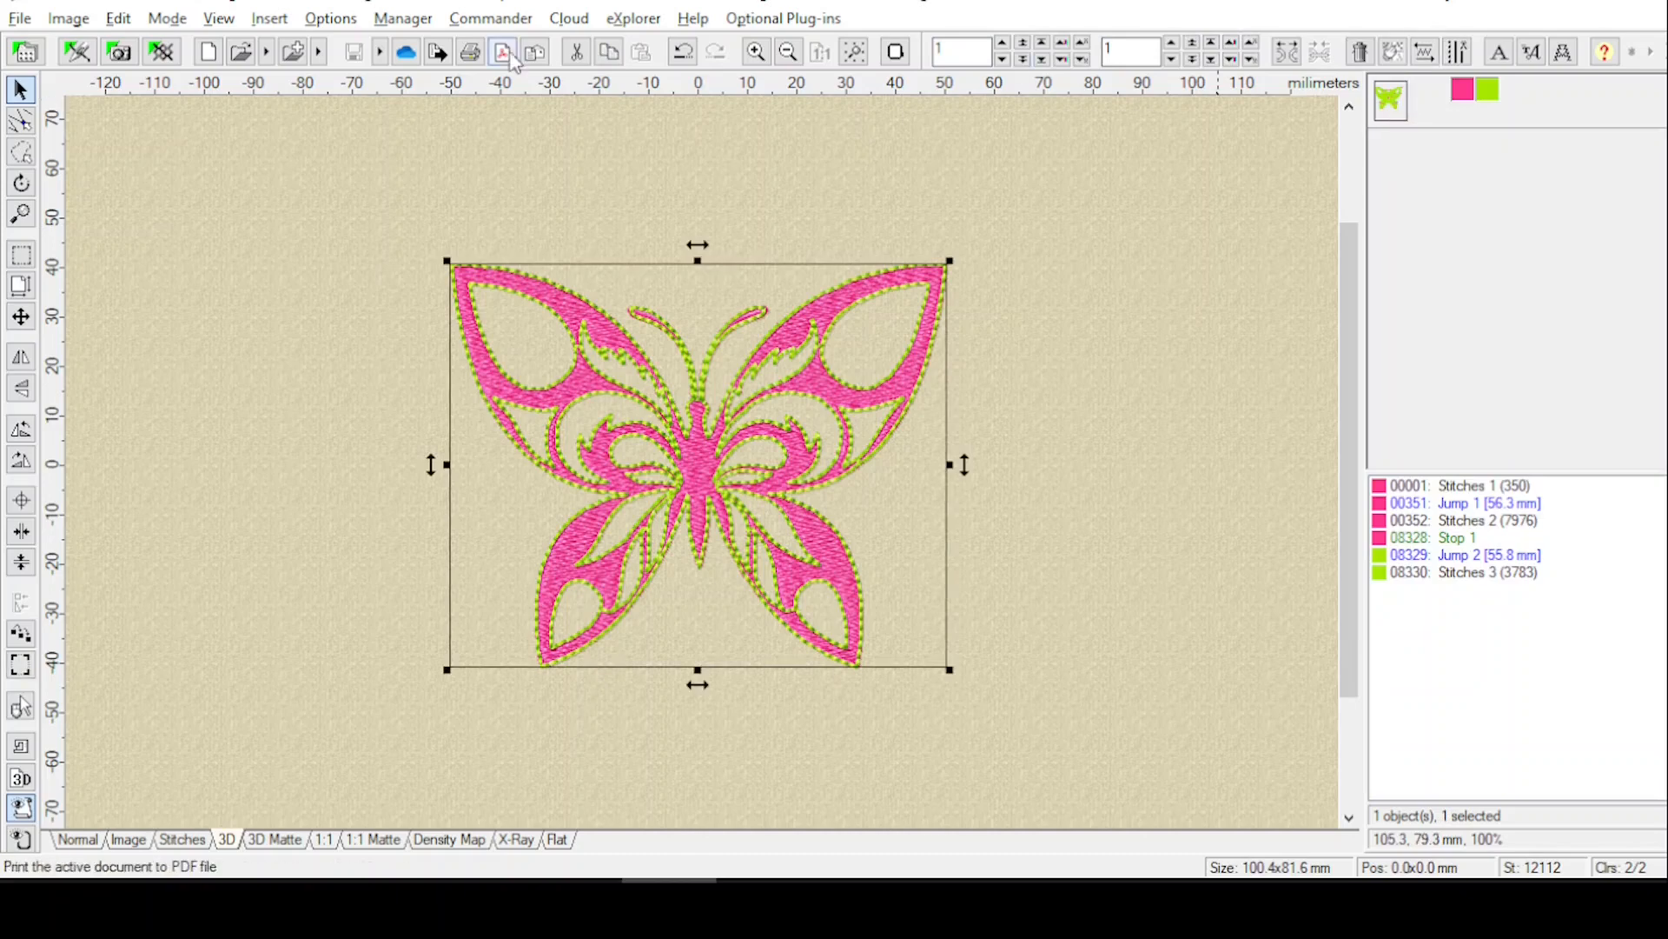
left_click(269, 18)
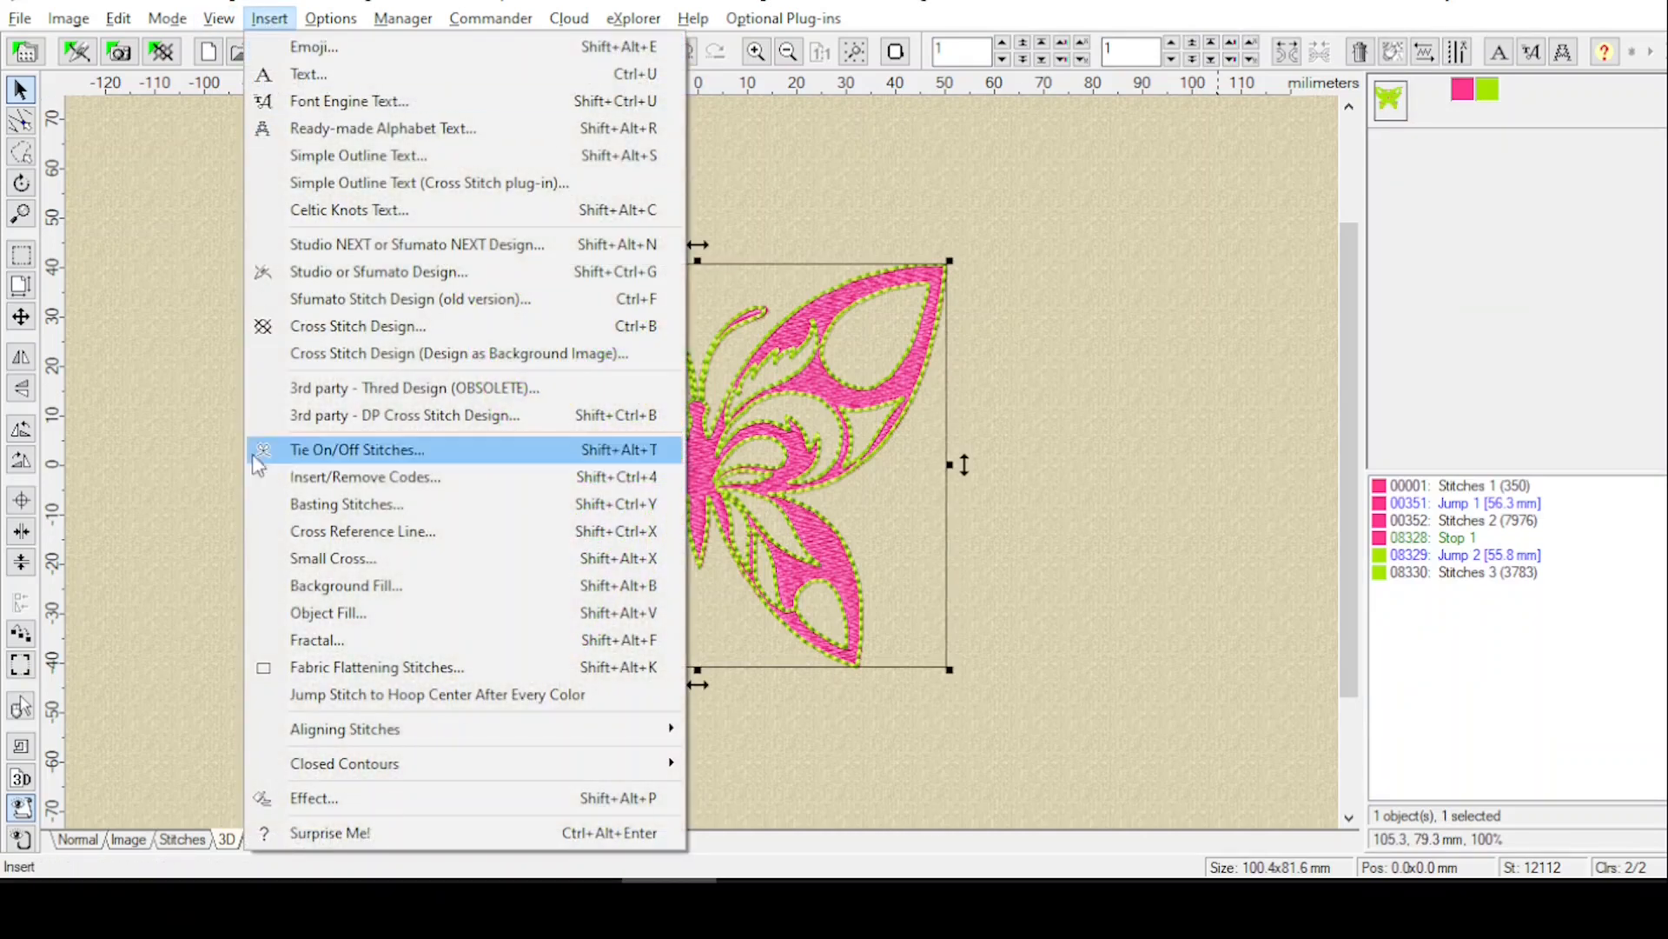
left_click(337, 800)
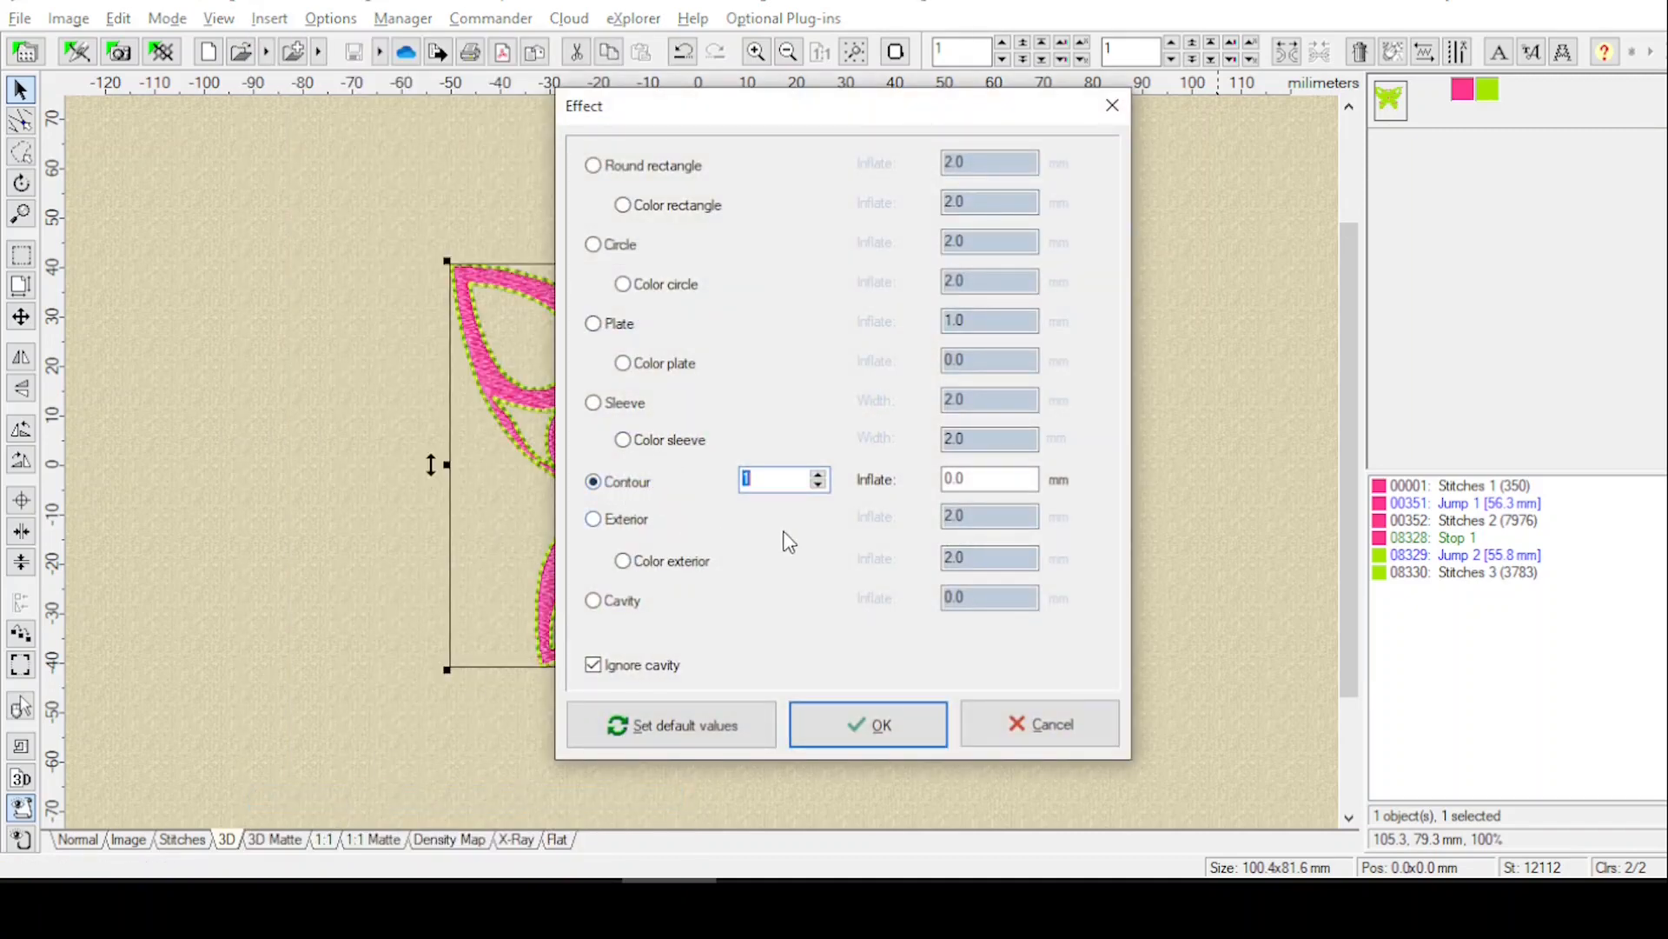
double_click(965, 477)
type("3")
left_click(877, 732)
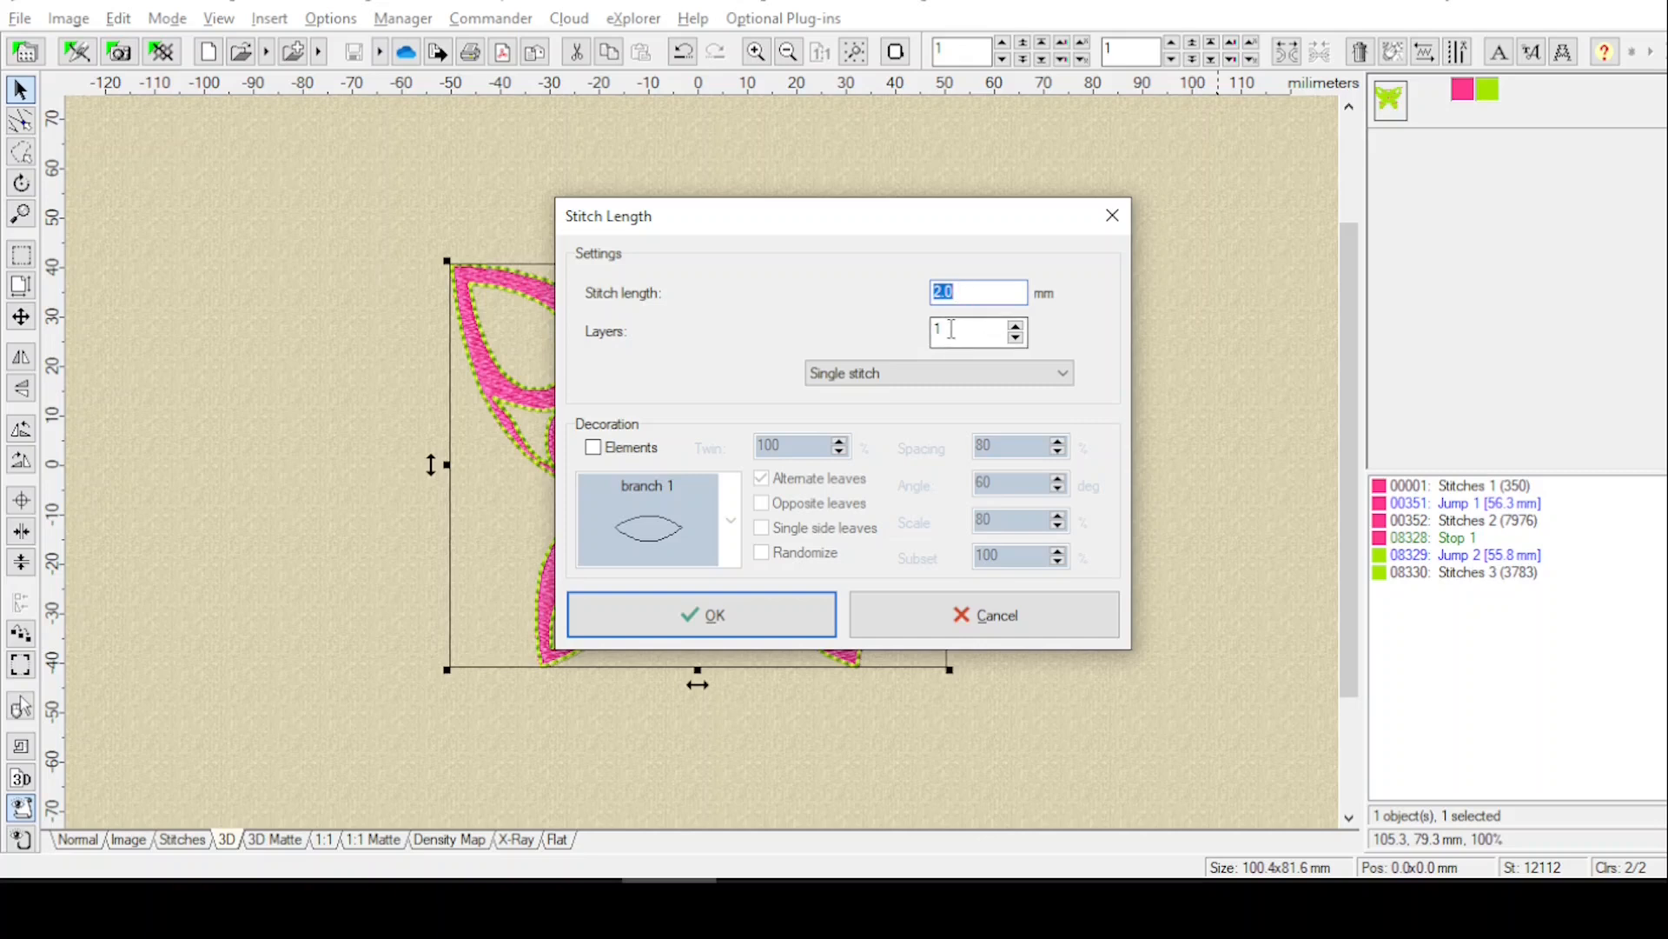
Create the contour as a one-layer single stitch with a 2.0 mm stitch length.
left_click(888, 373)
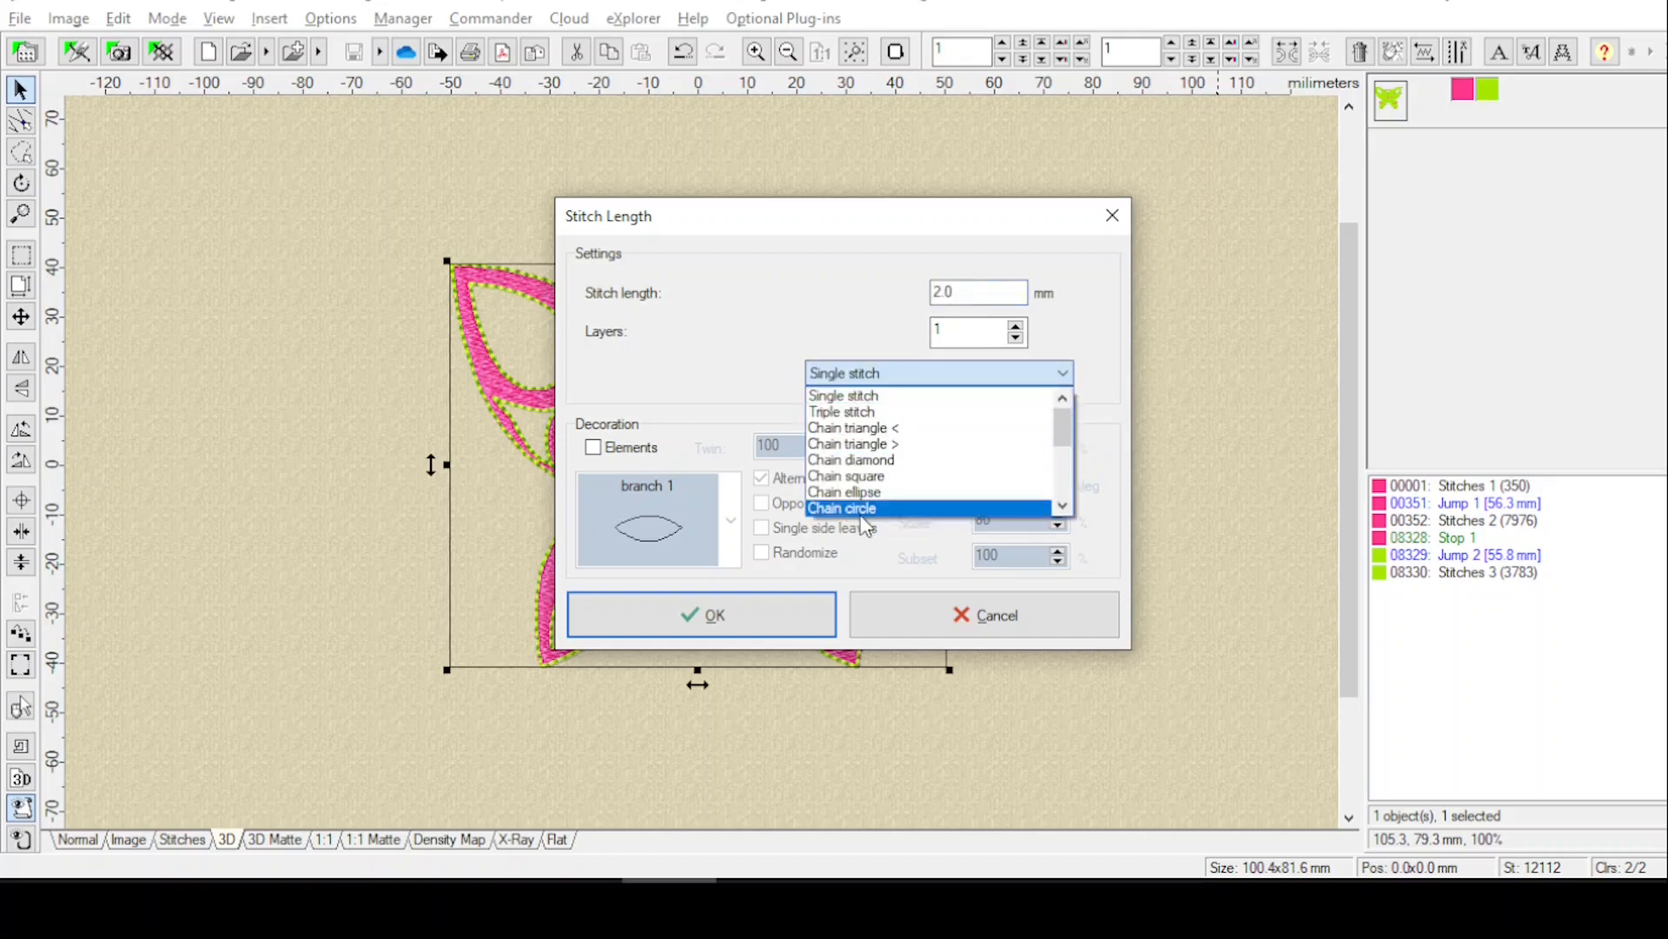
mouse_move(1068, 424)
left_mouse_down()
mouse_move(1066, 493)
mouse_move(1062, 399)
left_mouse_up()
left_click(876, 398)
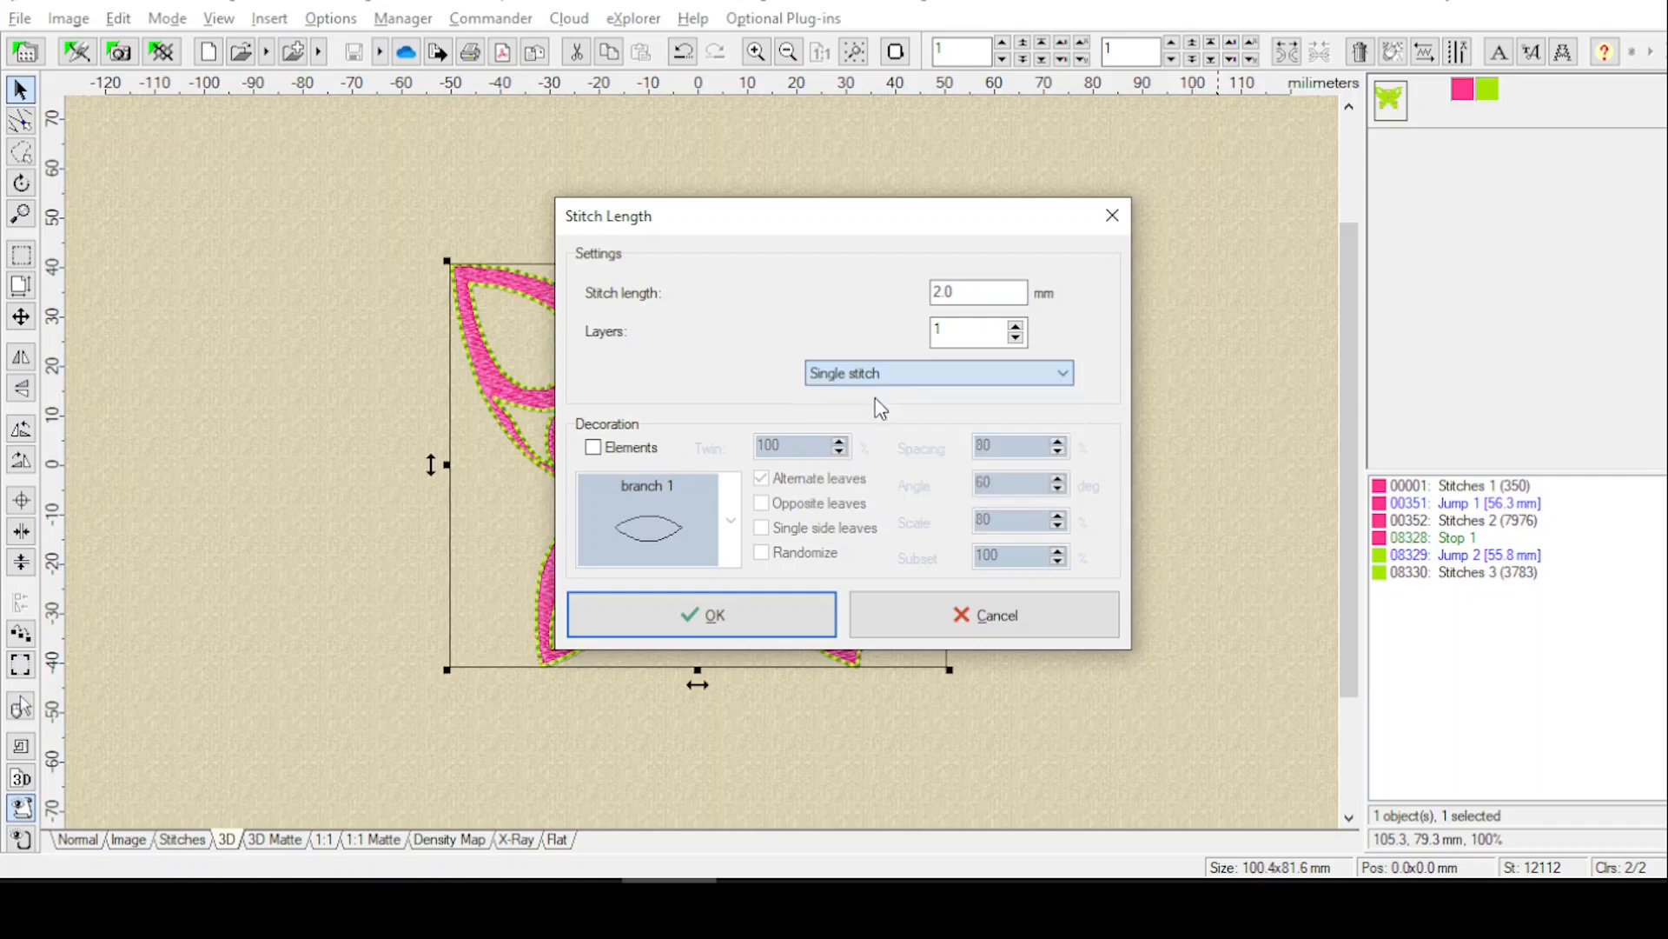
left_click(765, 618)
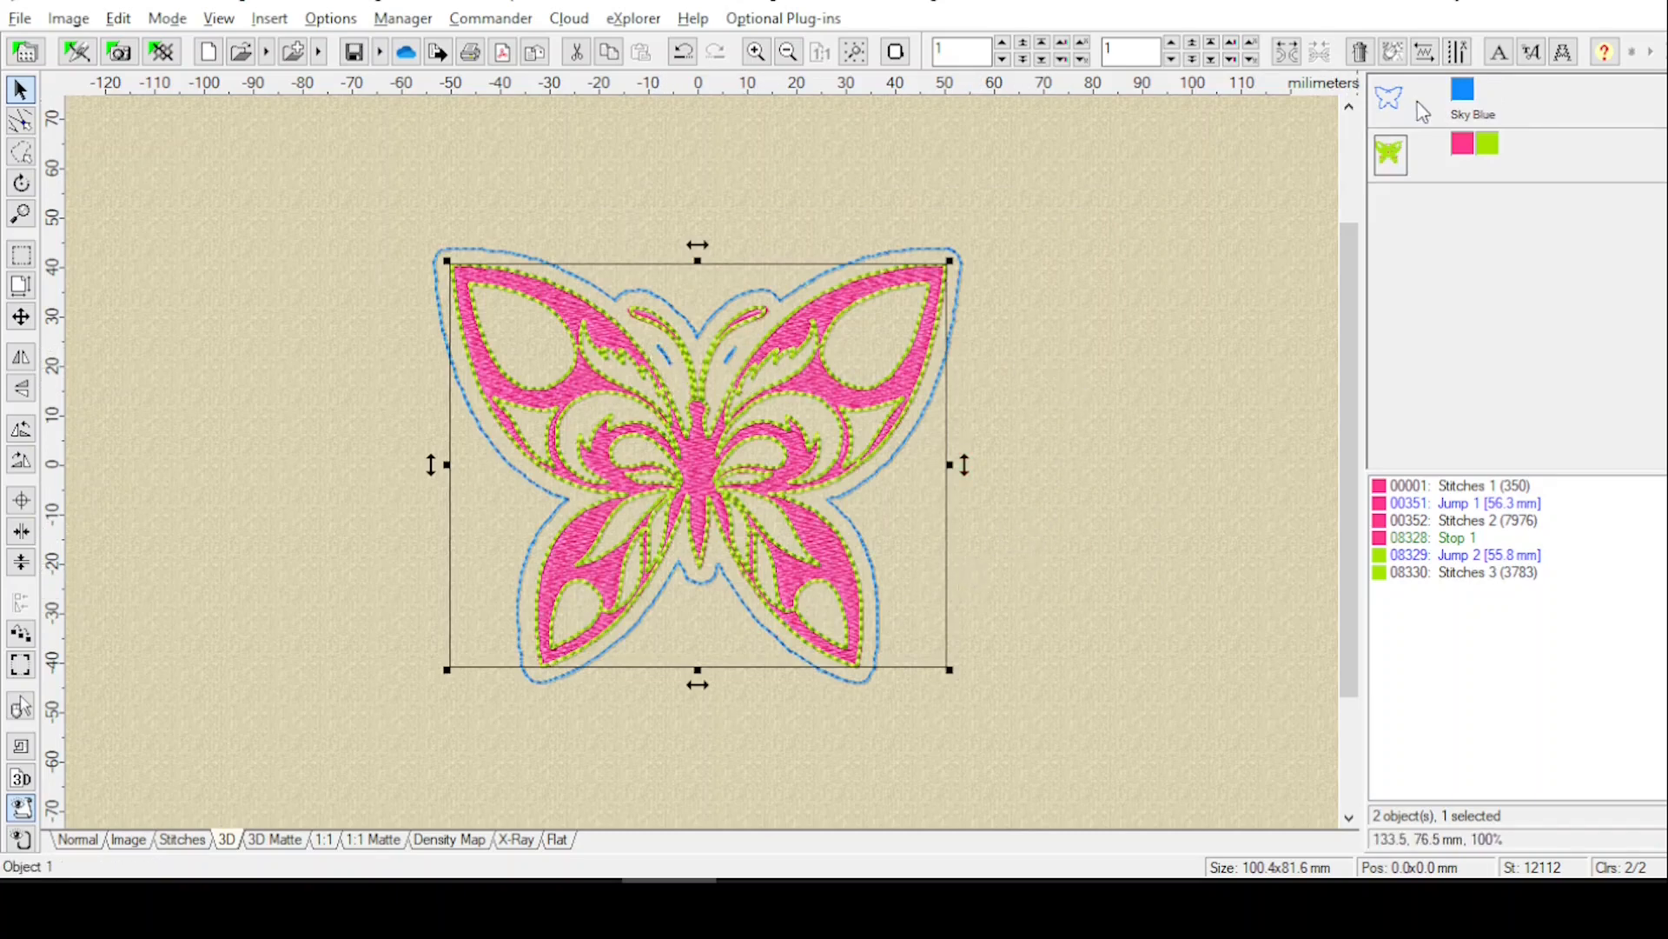
Select the sky-blue contour and examine its stitches up close from the lower right wing tip up to the upper right wing.
left_click(1389, 98)
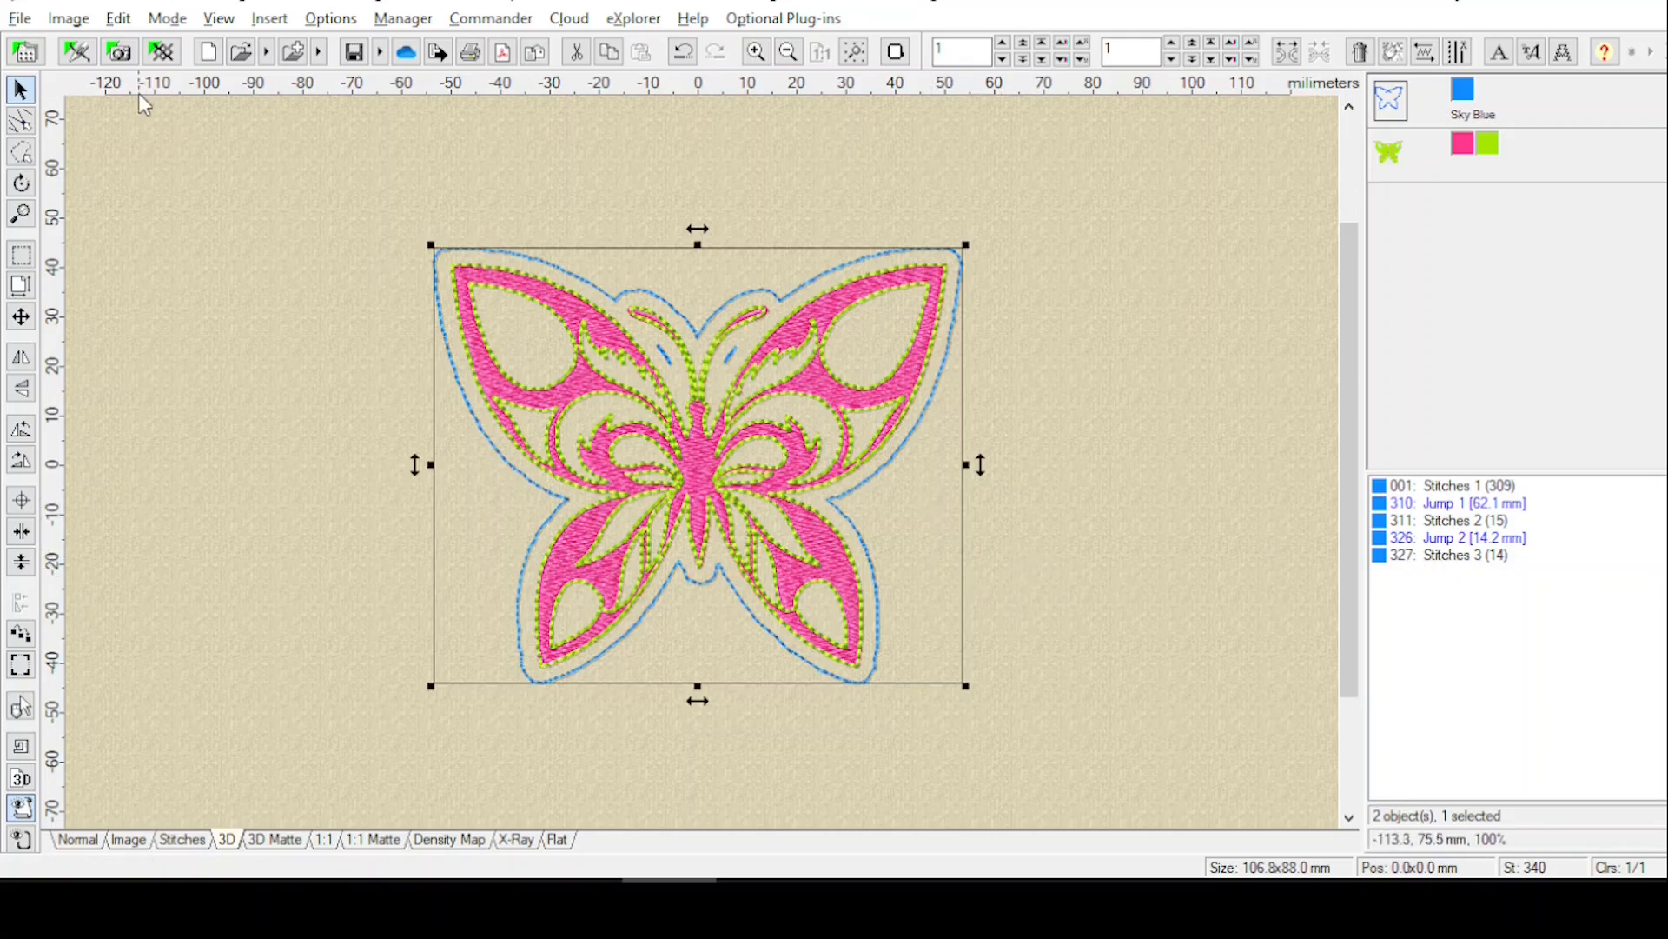
left_click(20, 213)
left_click(883, 674)
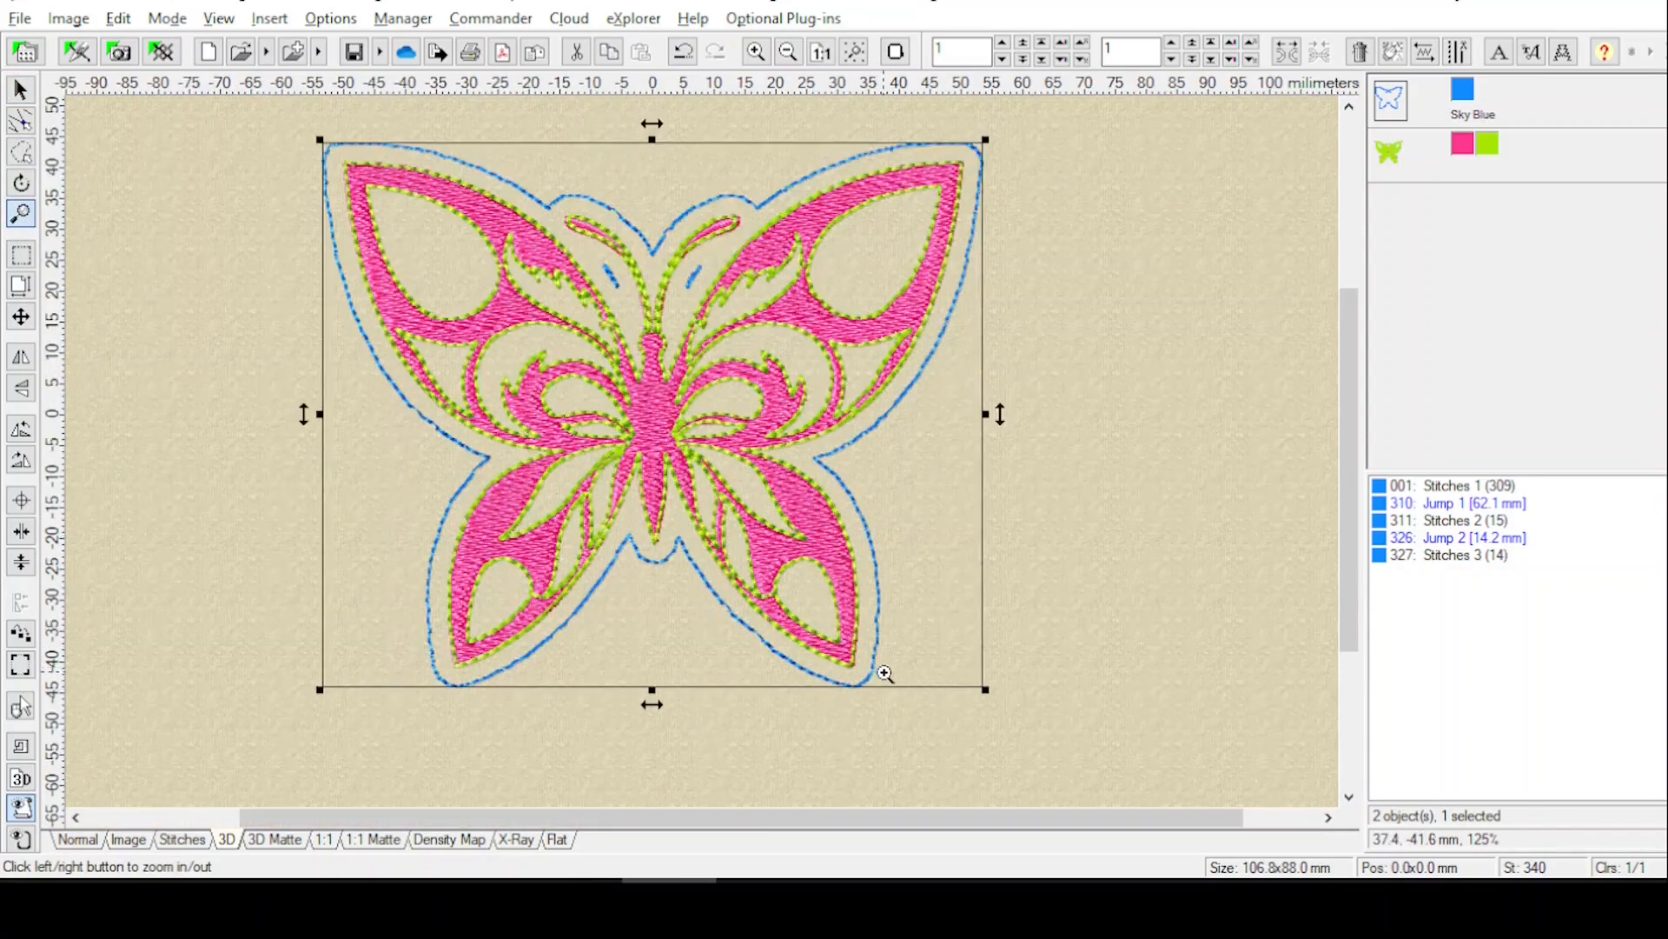
left_click(887, 677)
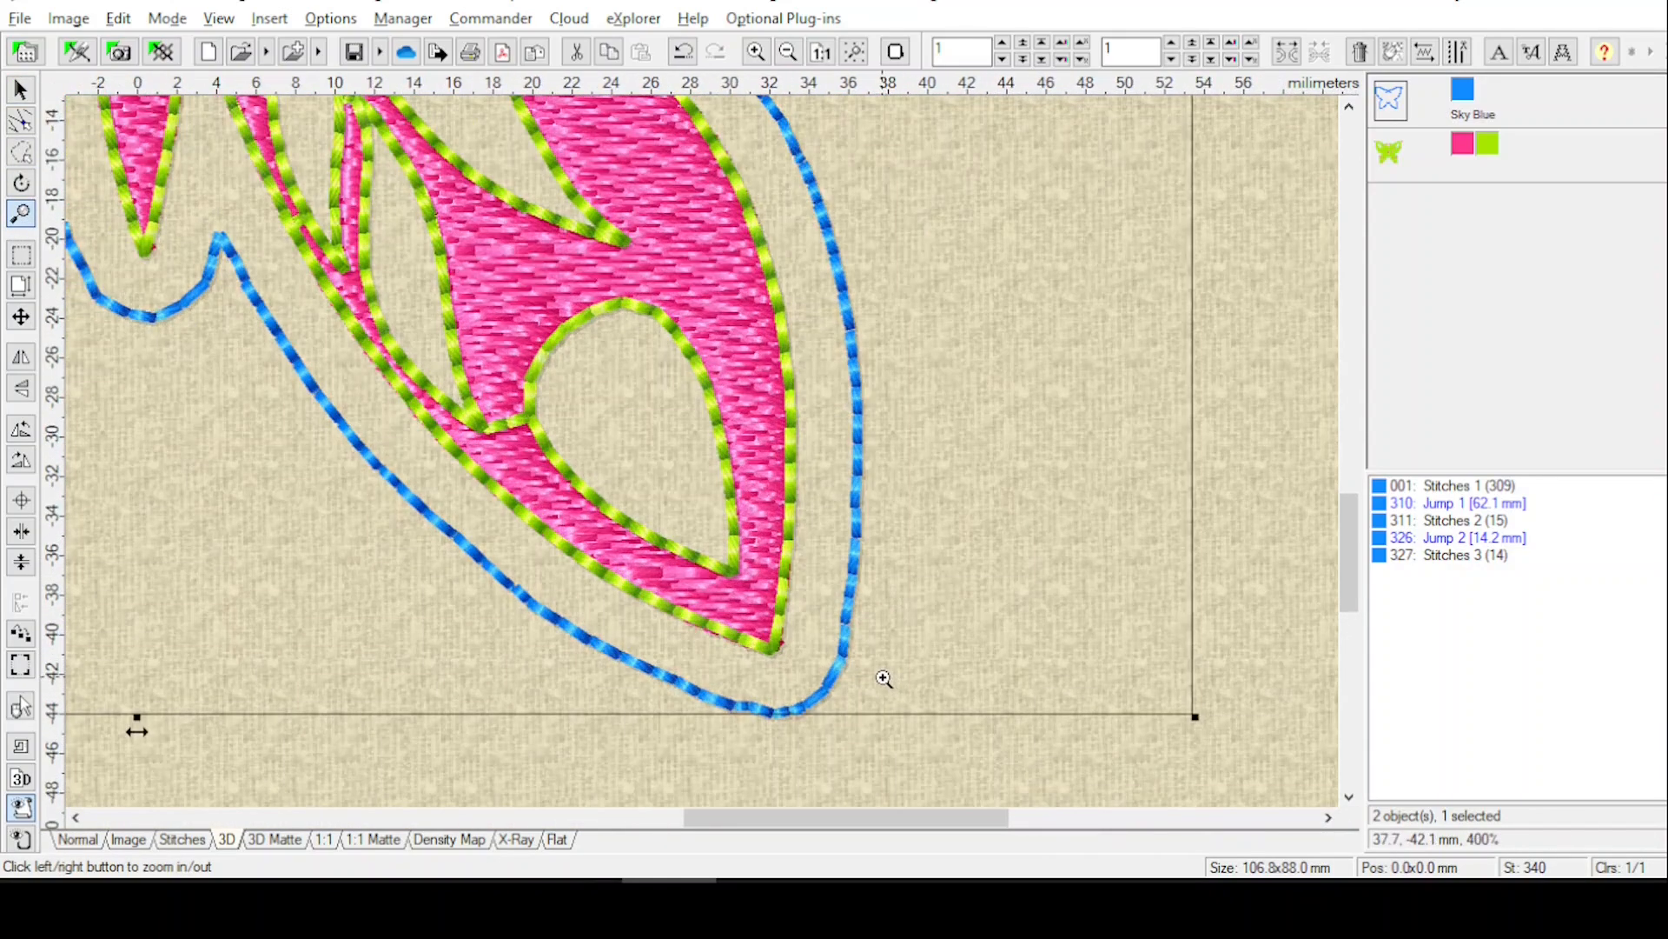
left_click(882, 678)
left_click(864, 719)
left_click(864, 735)
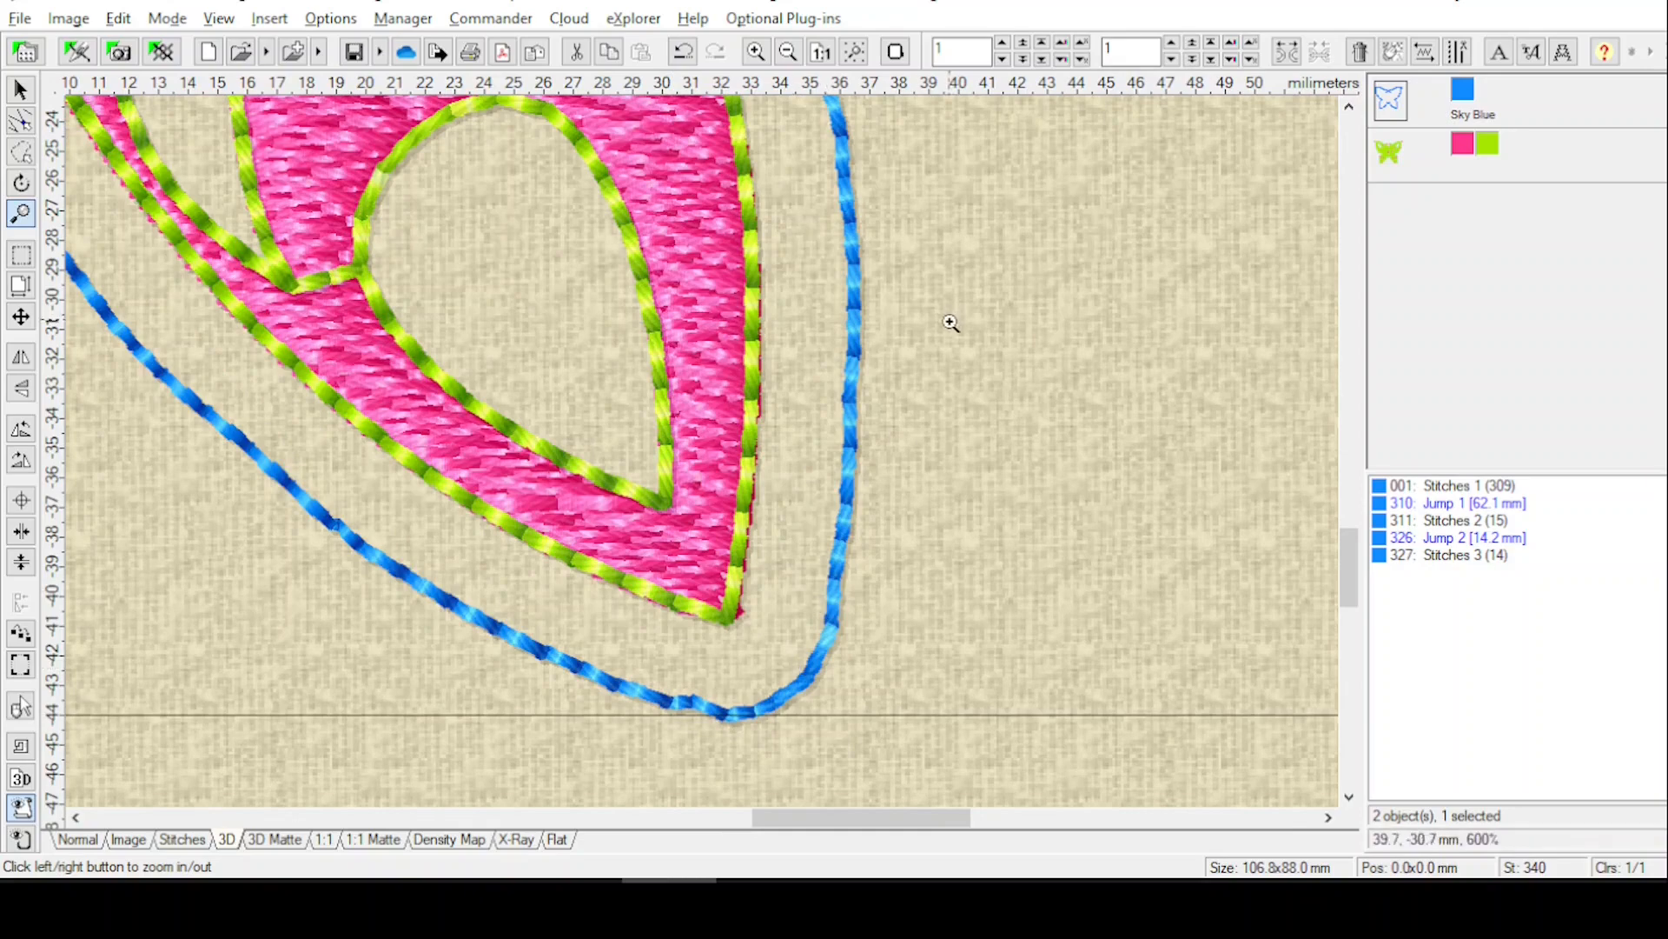
left_click_drag(1349, 579, 613, 730)
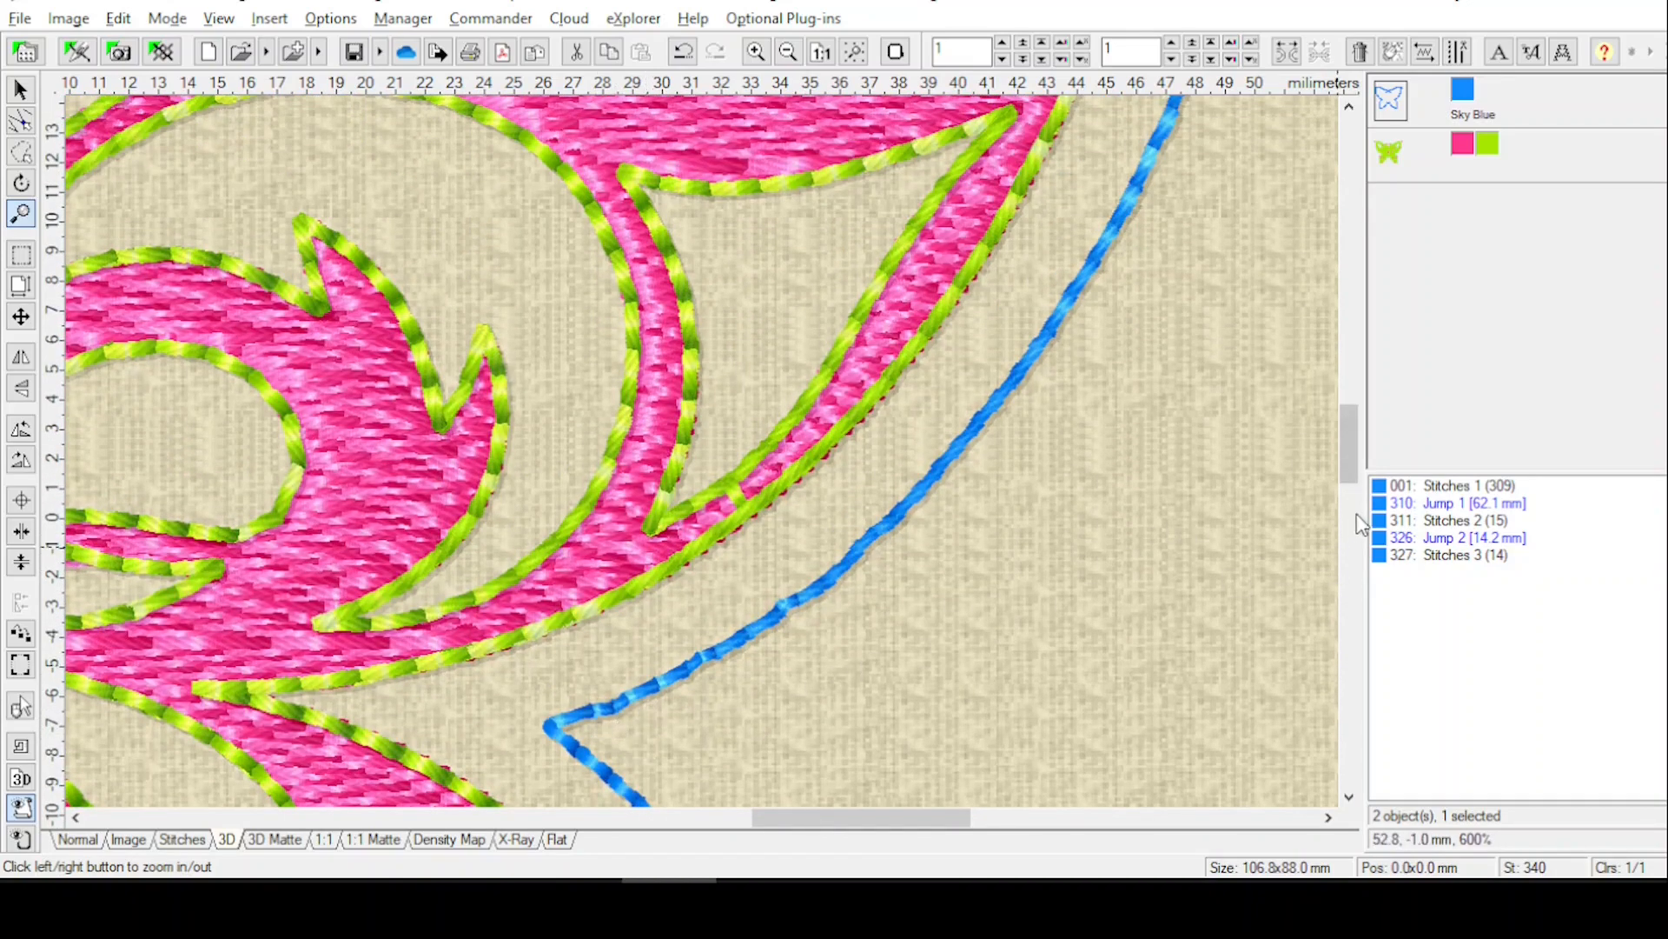
left_click_drag(1349, 449, 1342, 337)
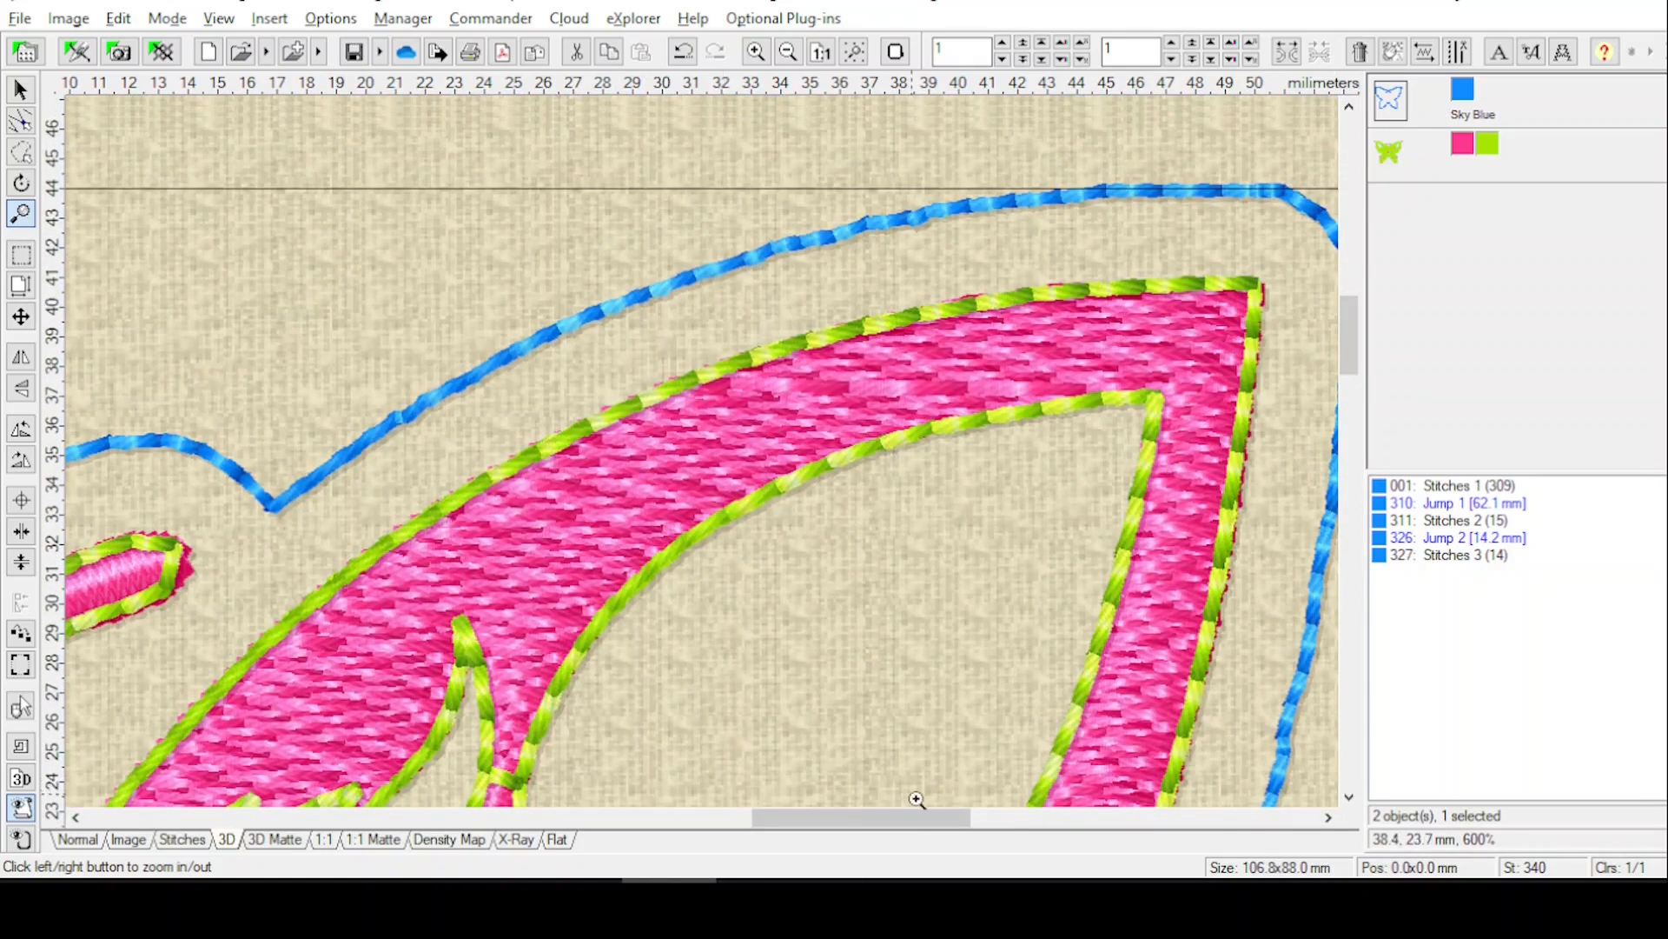
Examine the contour's stitches above the antennae and down the left wings to the lower tip, ending with the whole design in view.
left_click_drag(917, 804, 752, 876)
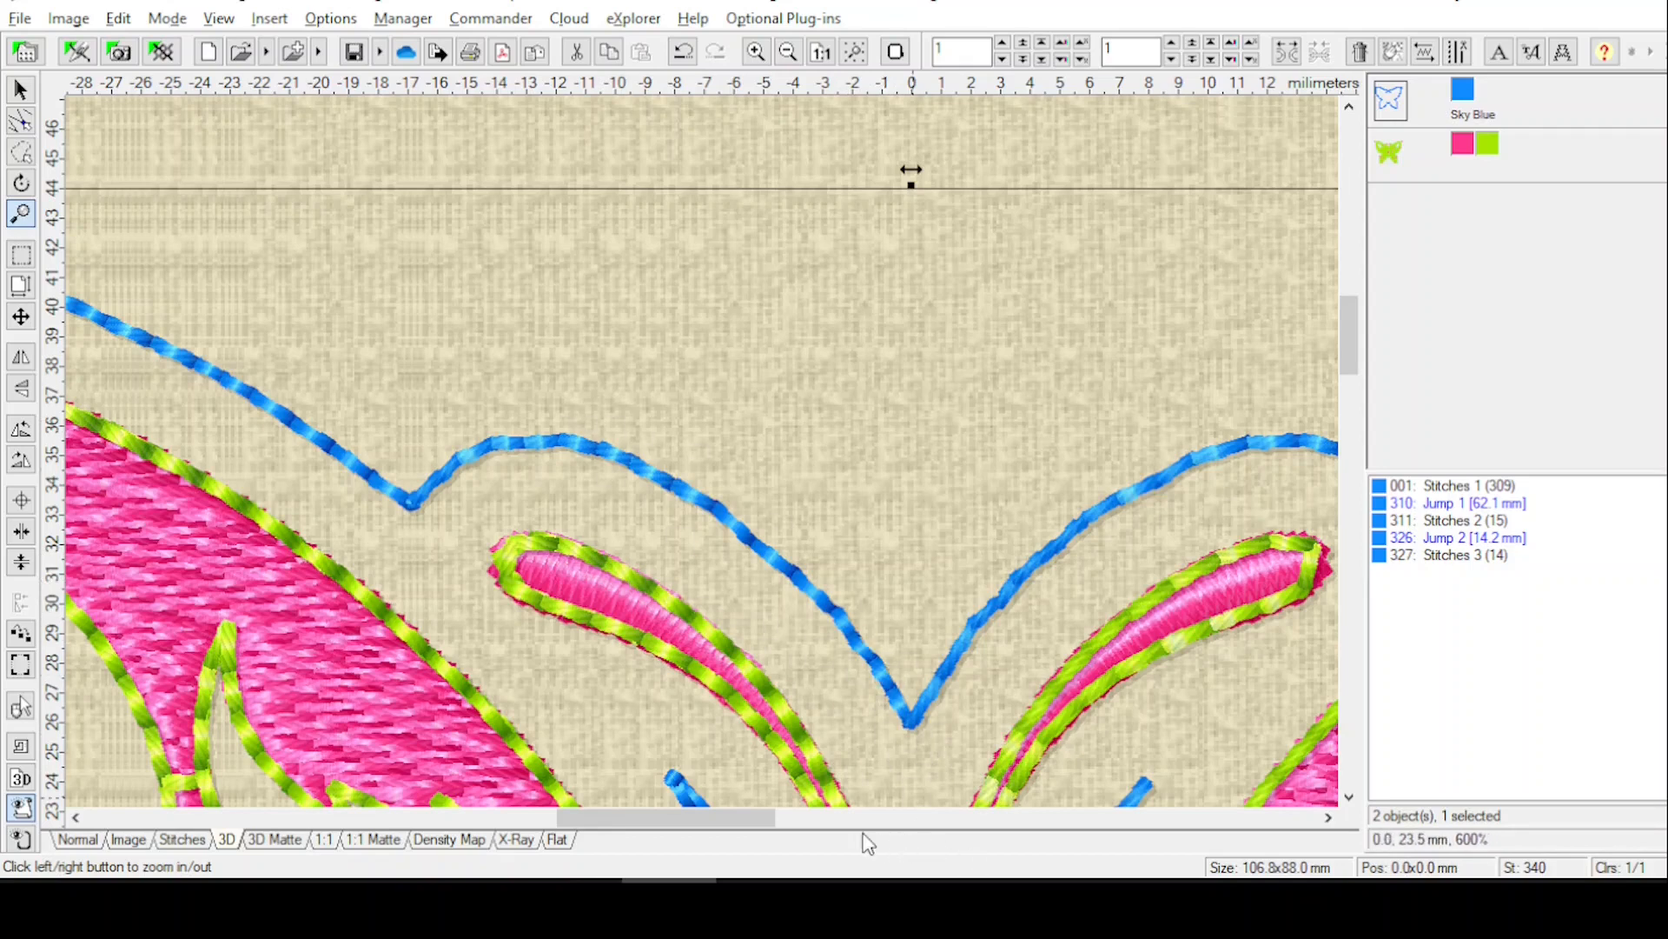
left_click_drag(739, 826, 558, 813)
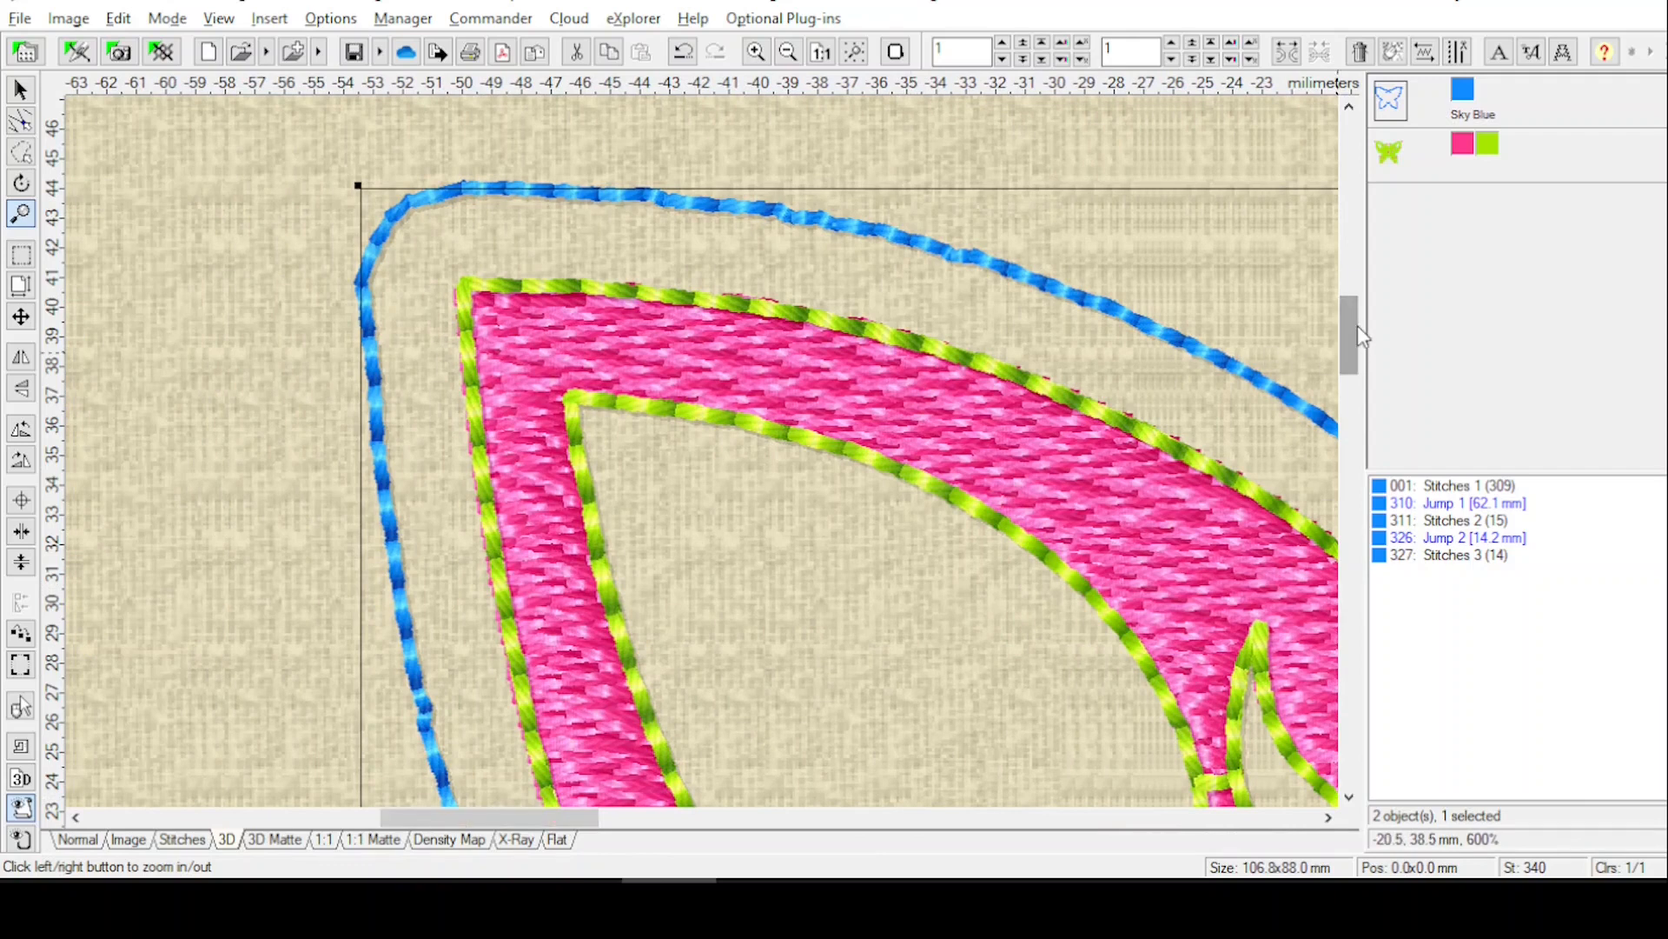
left_click_drag(1353, 348, 1364, 401)
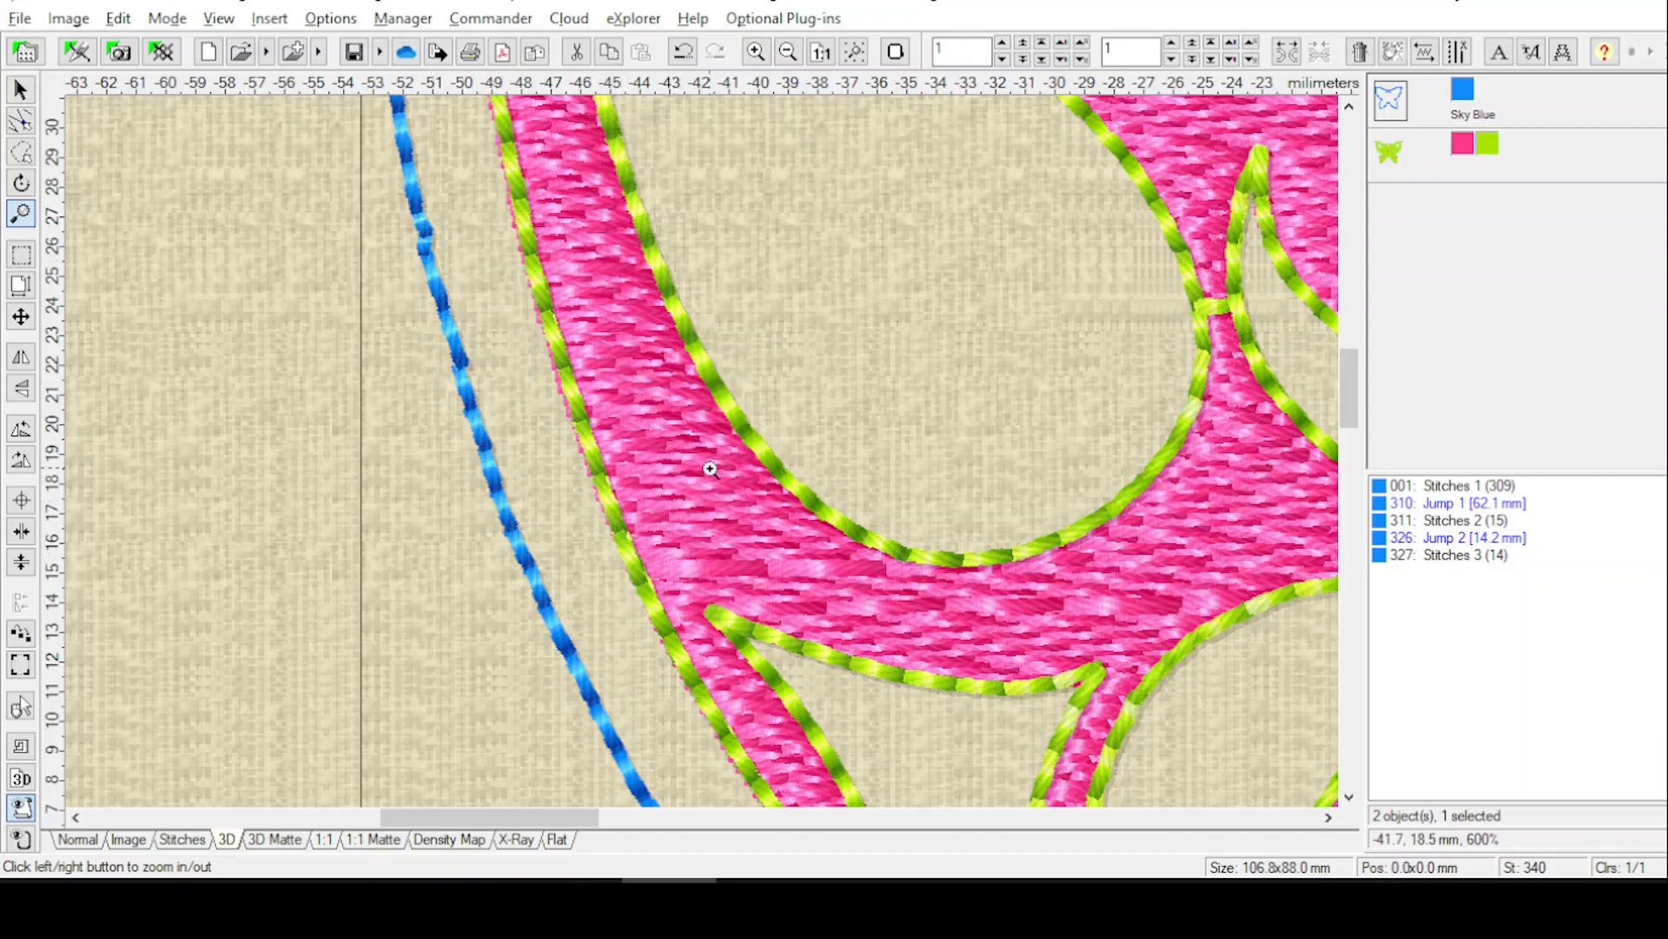
scroll(1351, 374, "up", 2)
scroll(1351, 374, "up", 1)
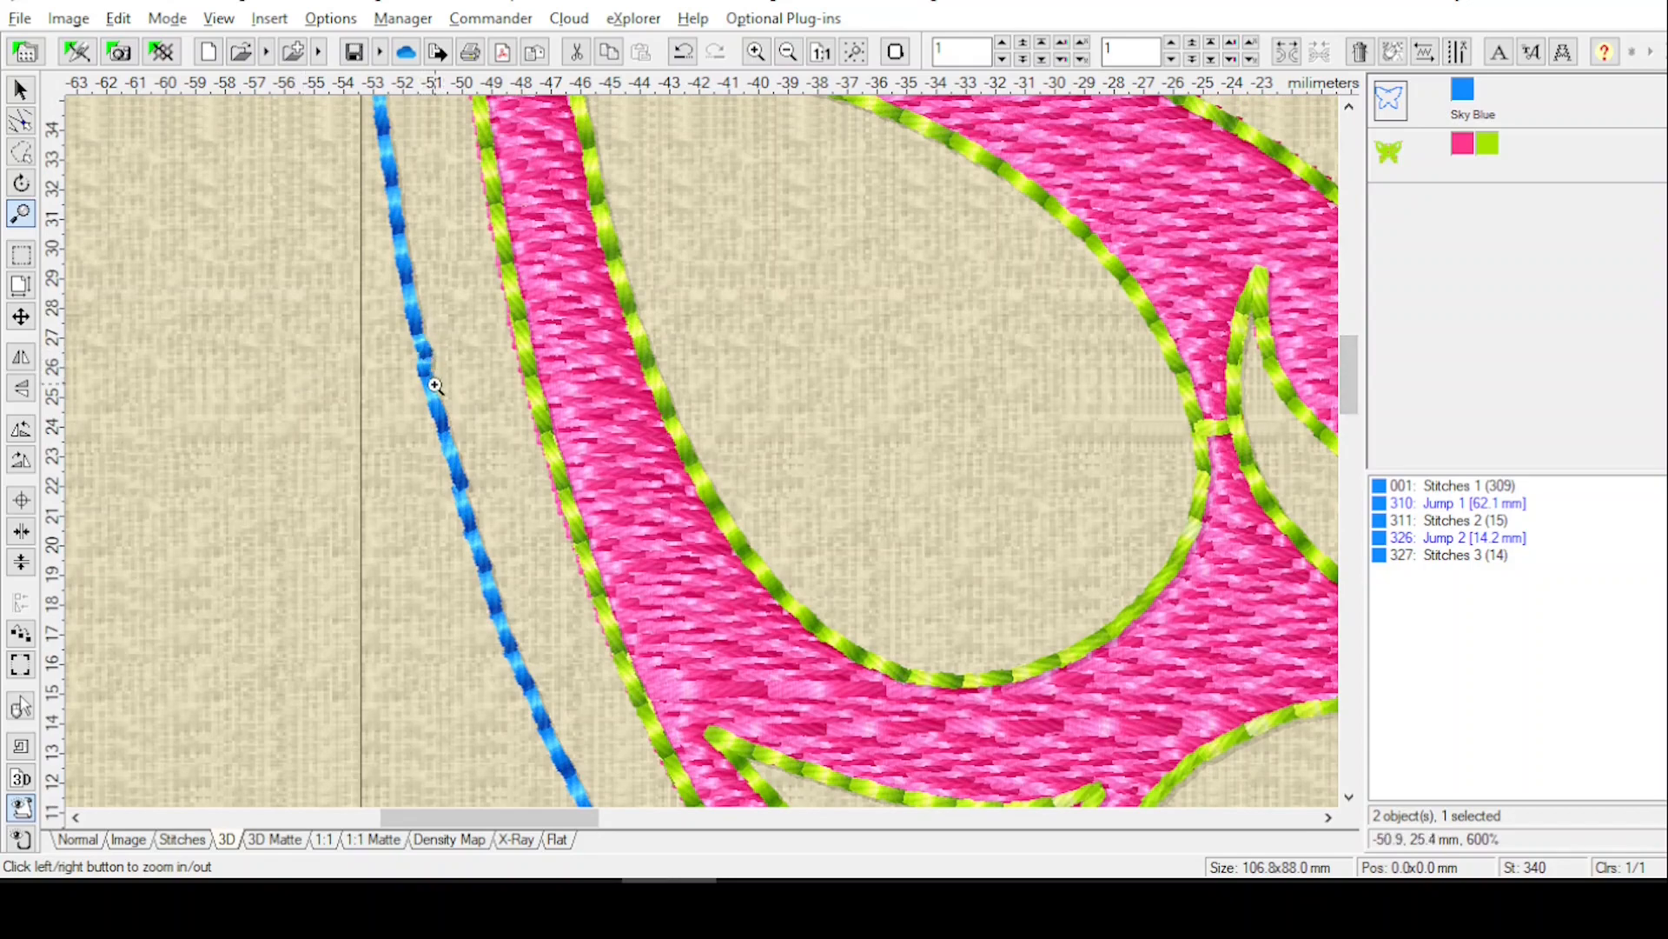
left_click_drag(1354, 386, 1364, 466)
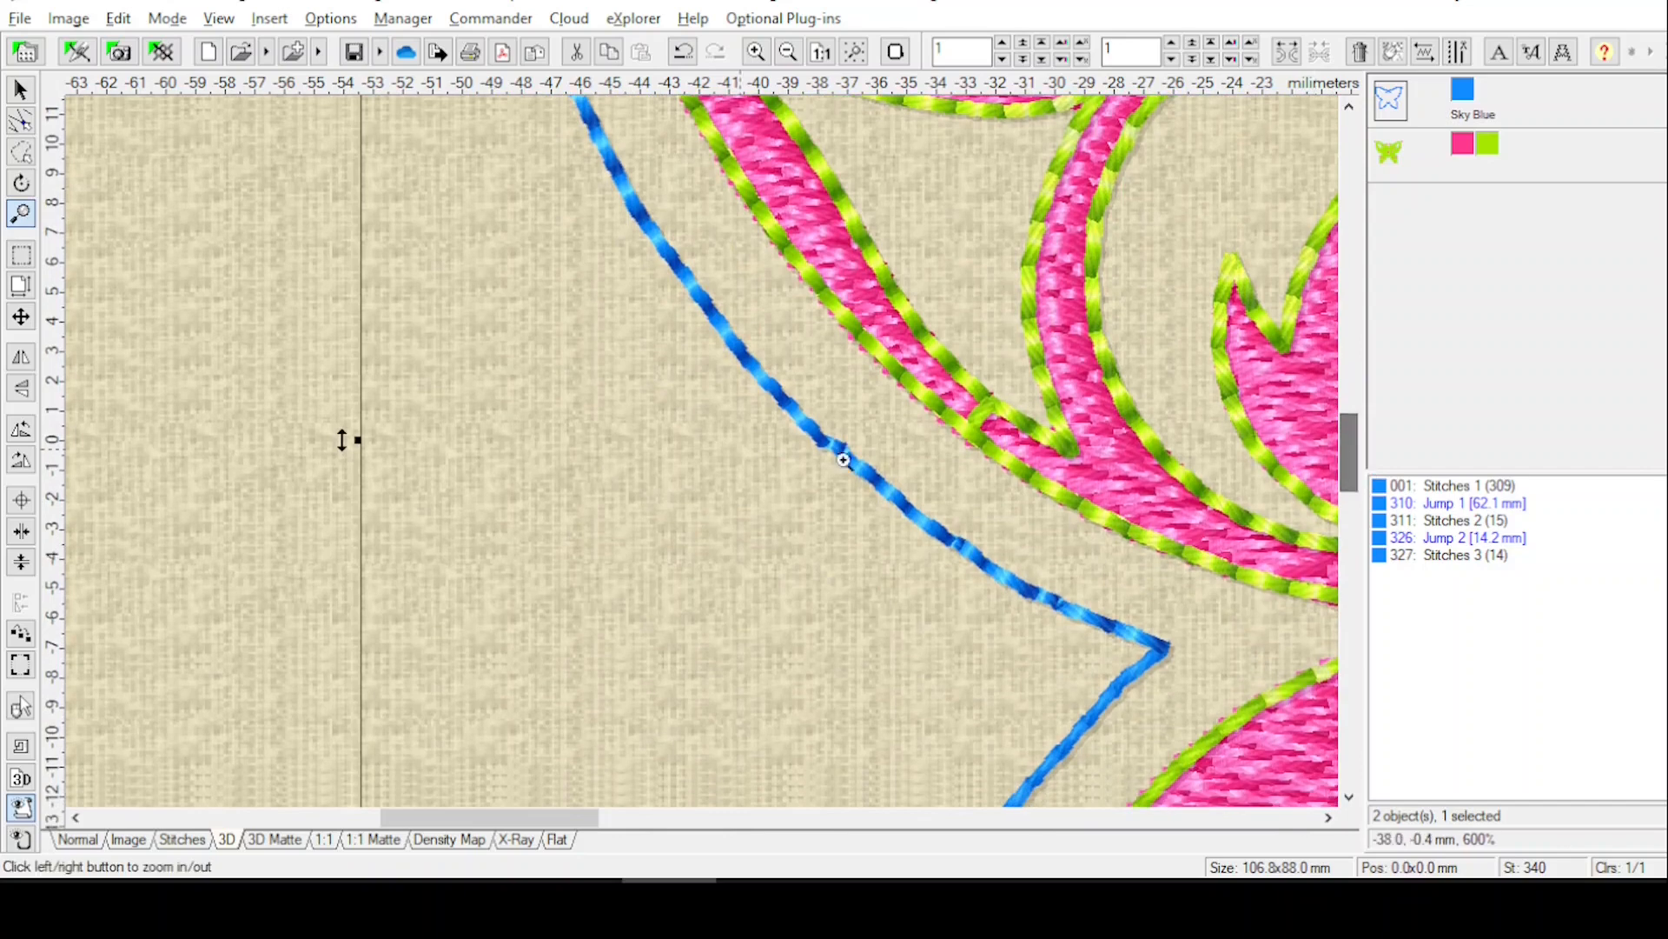
left_click_drag(541, 820, 669, 798)
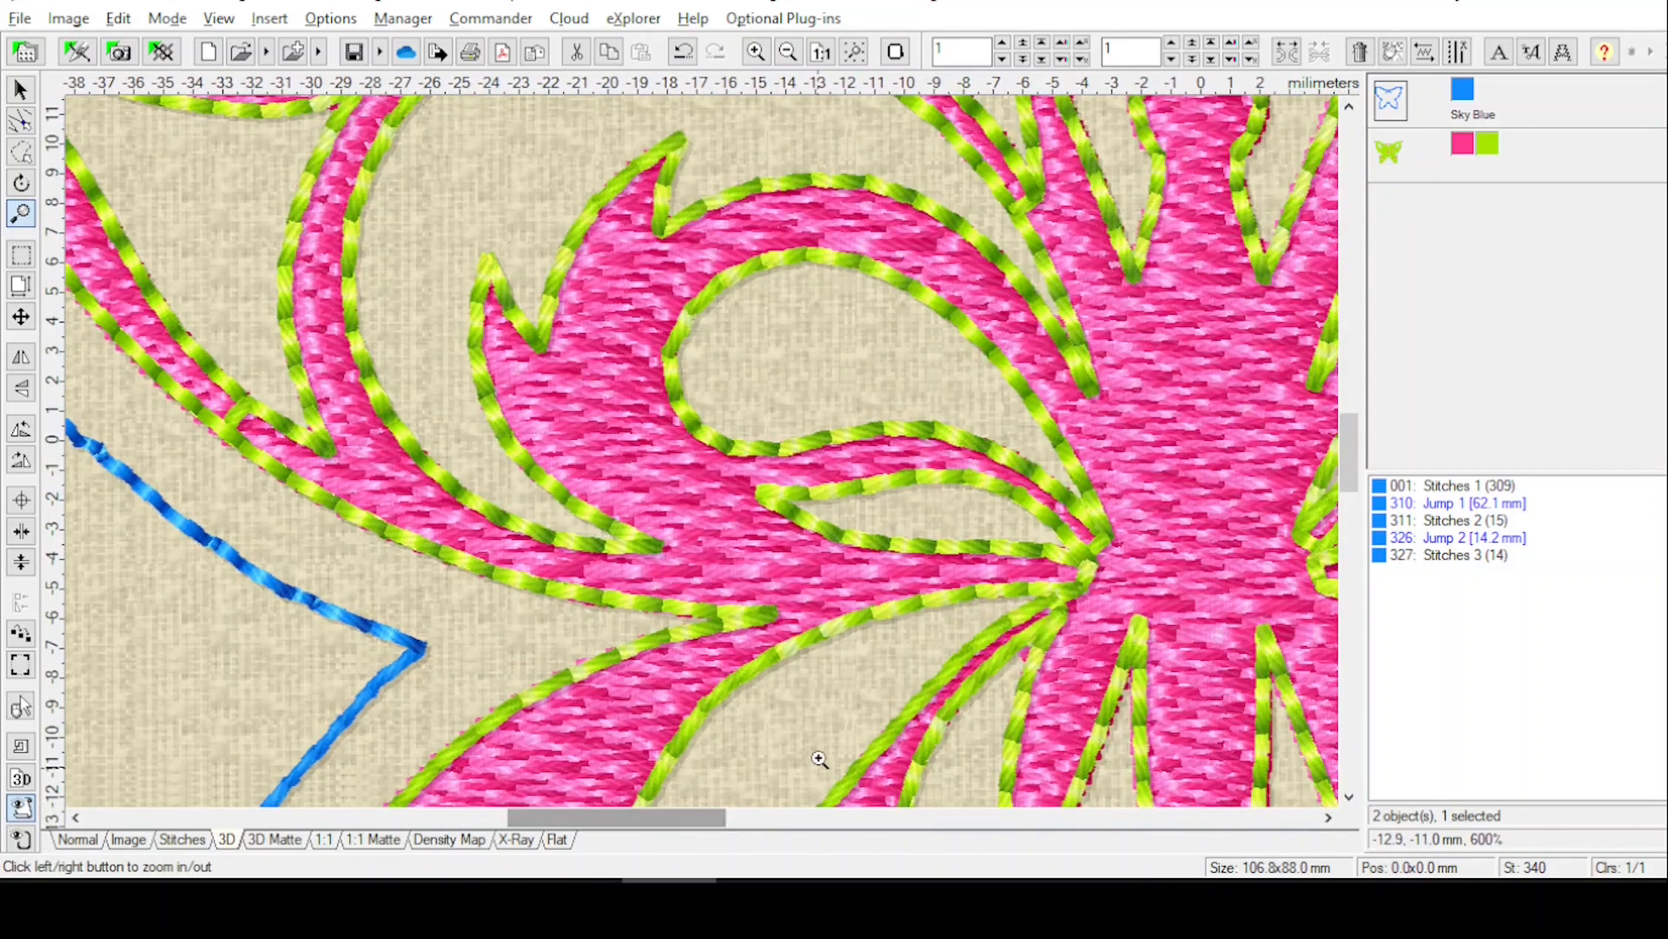
left_click_drag(1351, 448, 1362, 501)
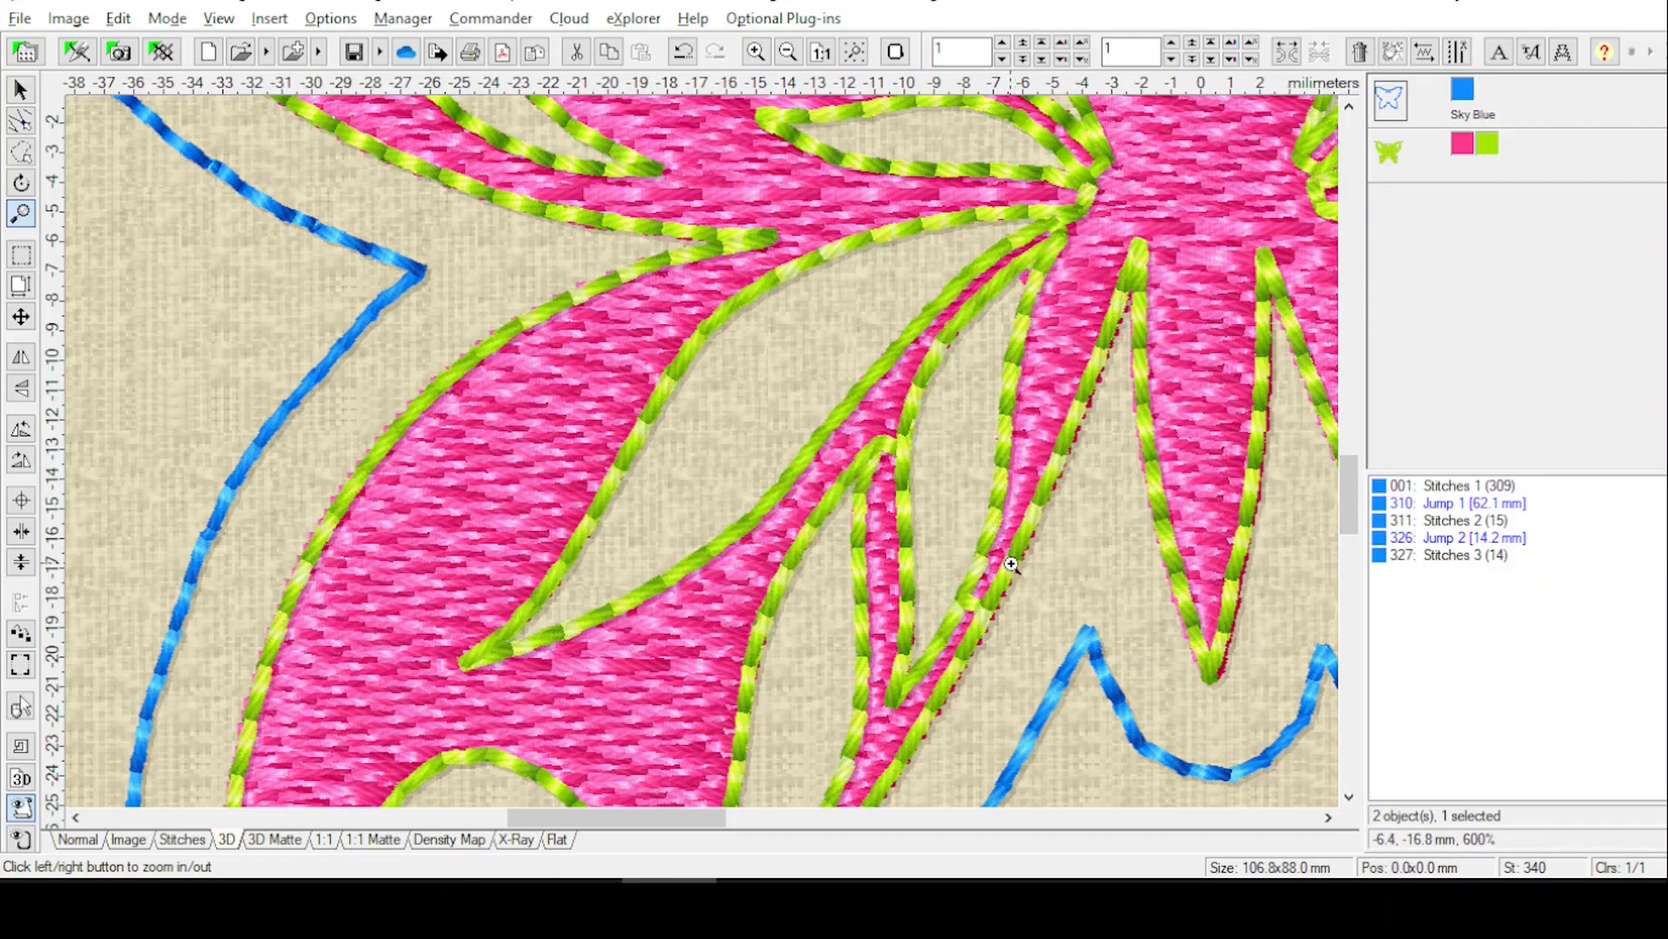
left_click_drag(1349, 509, 1358, 587)
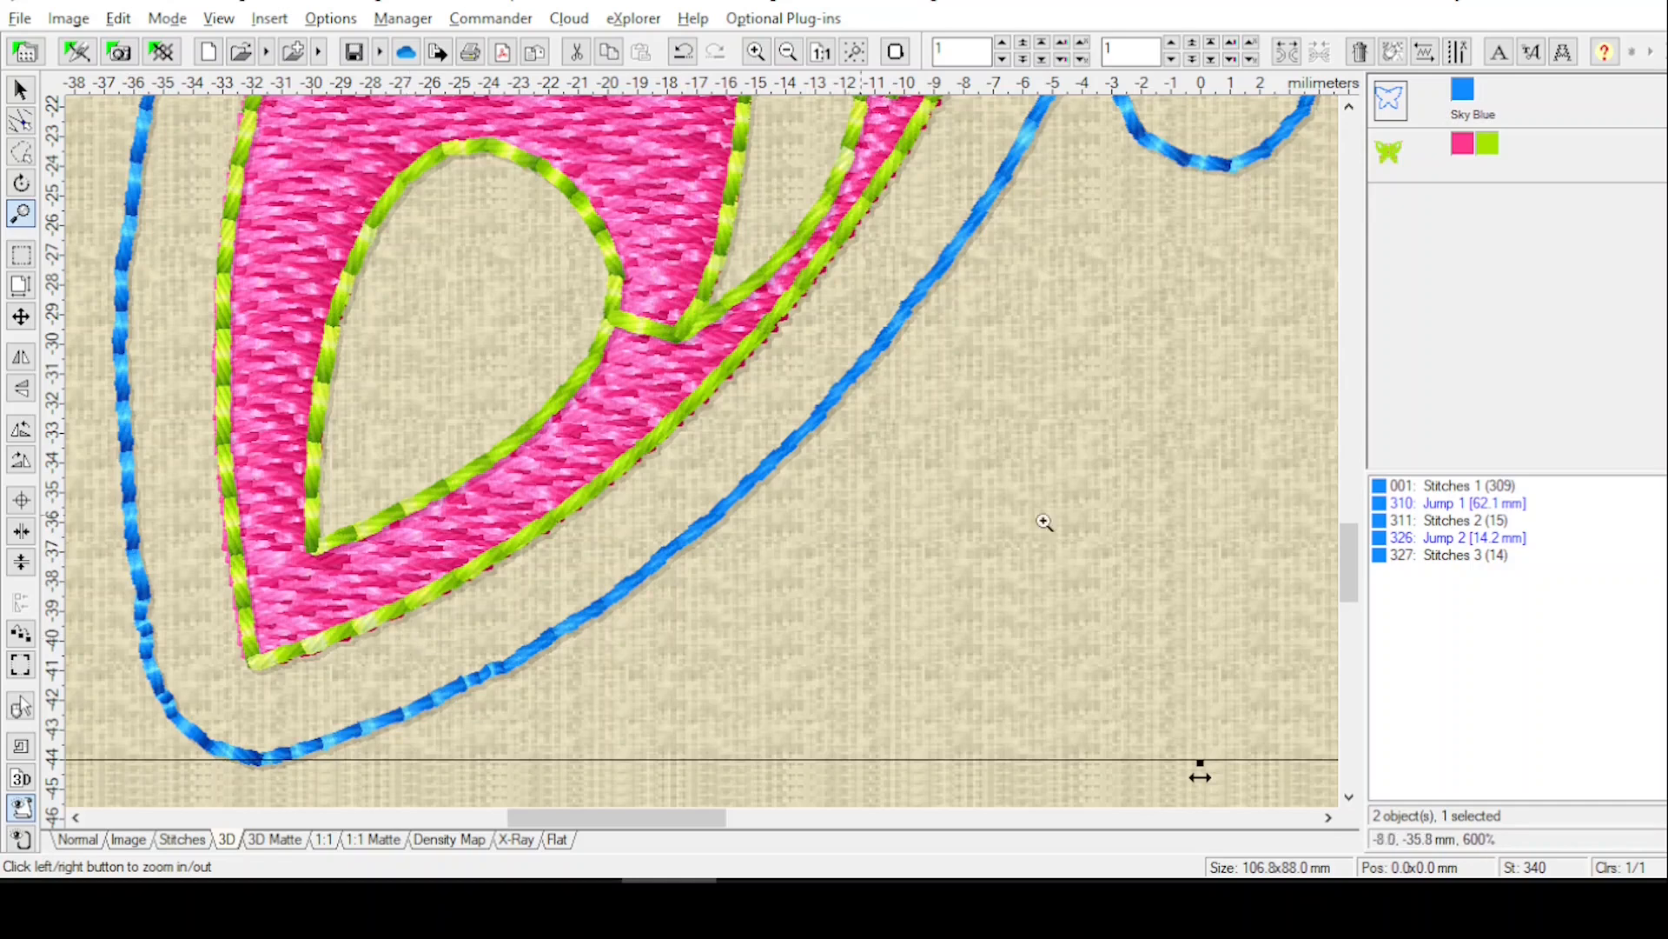
left_click_drag(1353, 560, 1354, 566)
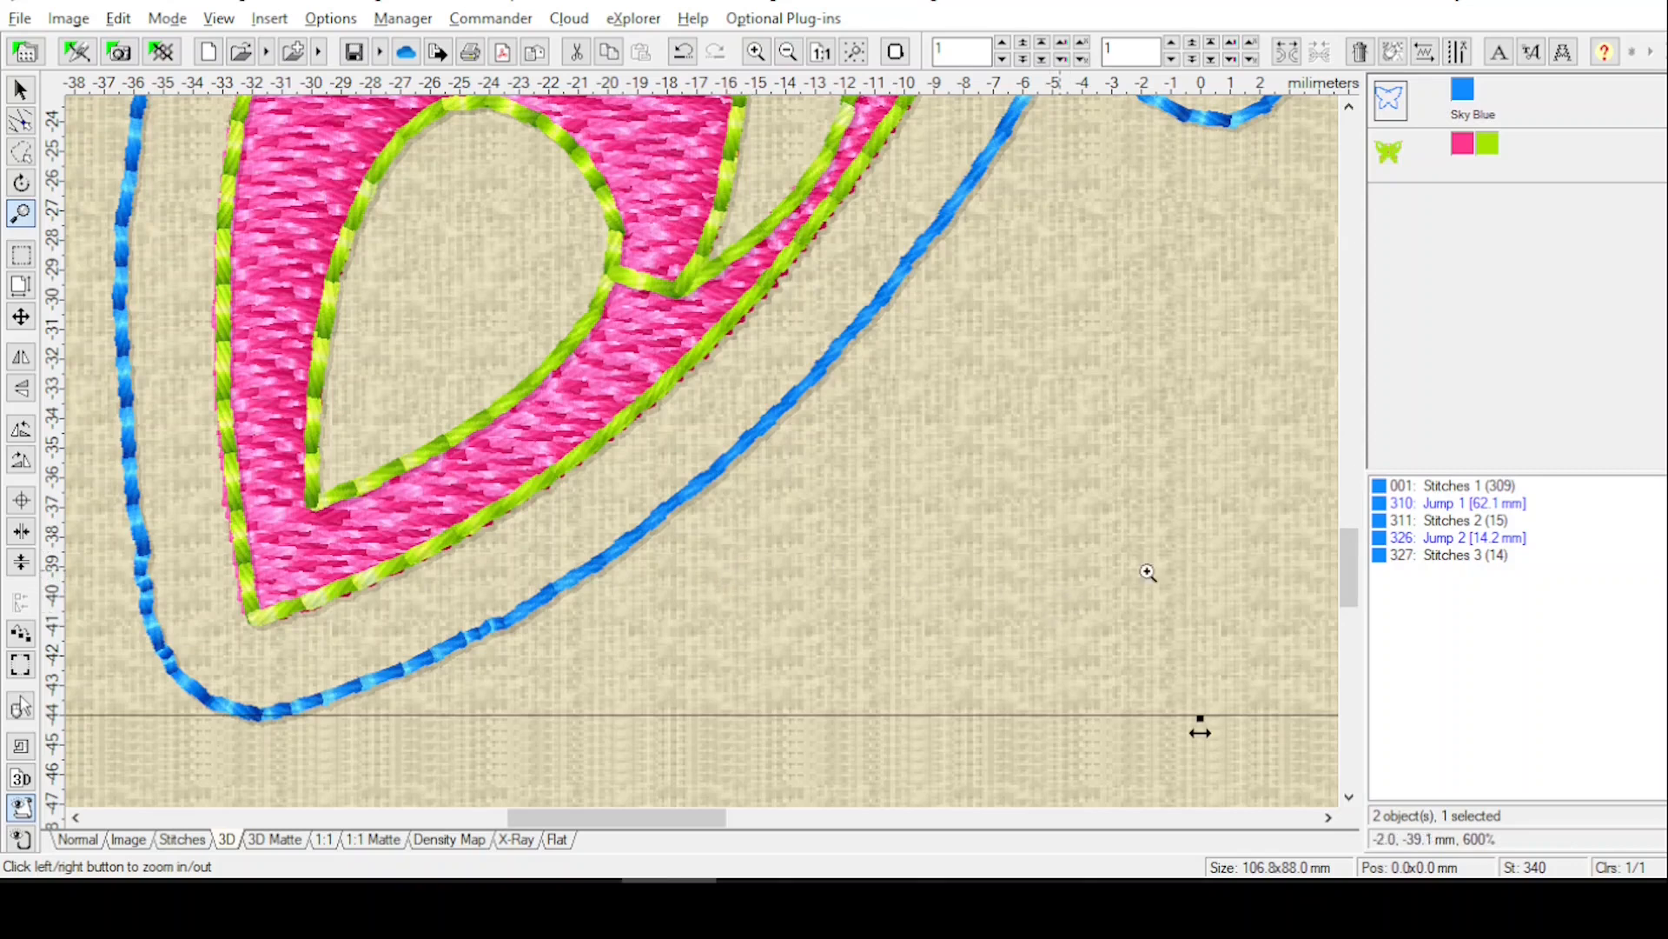
left_click_drag(1347, 573, 1351, 570)
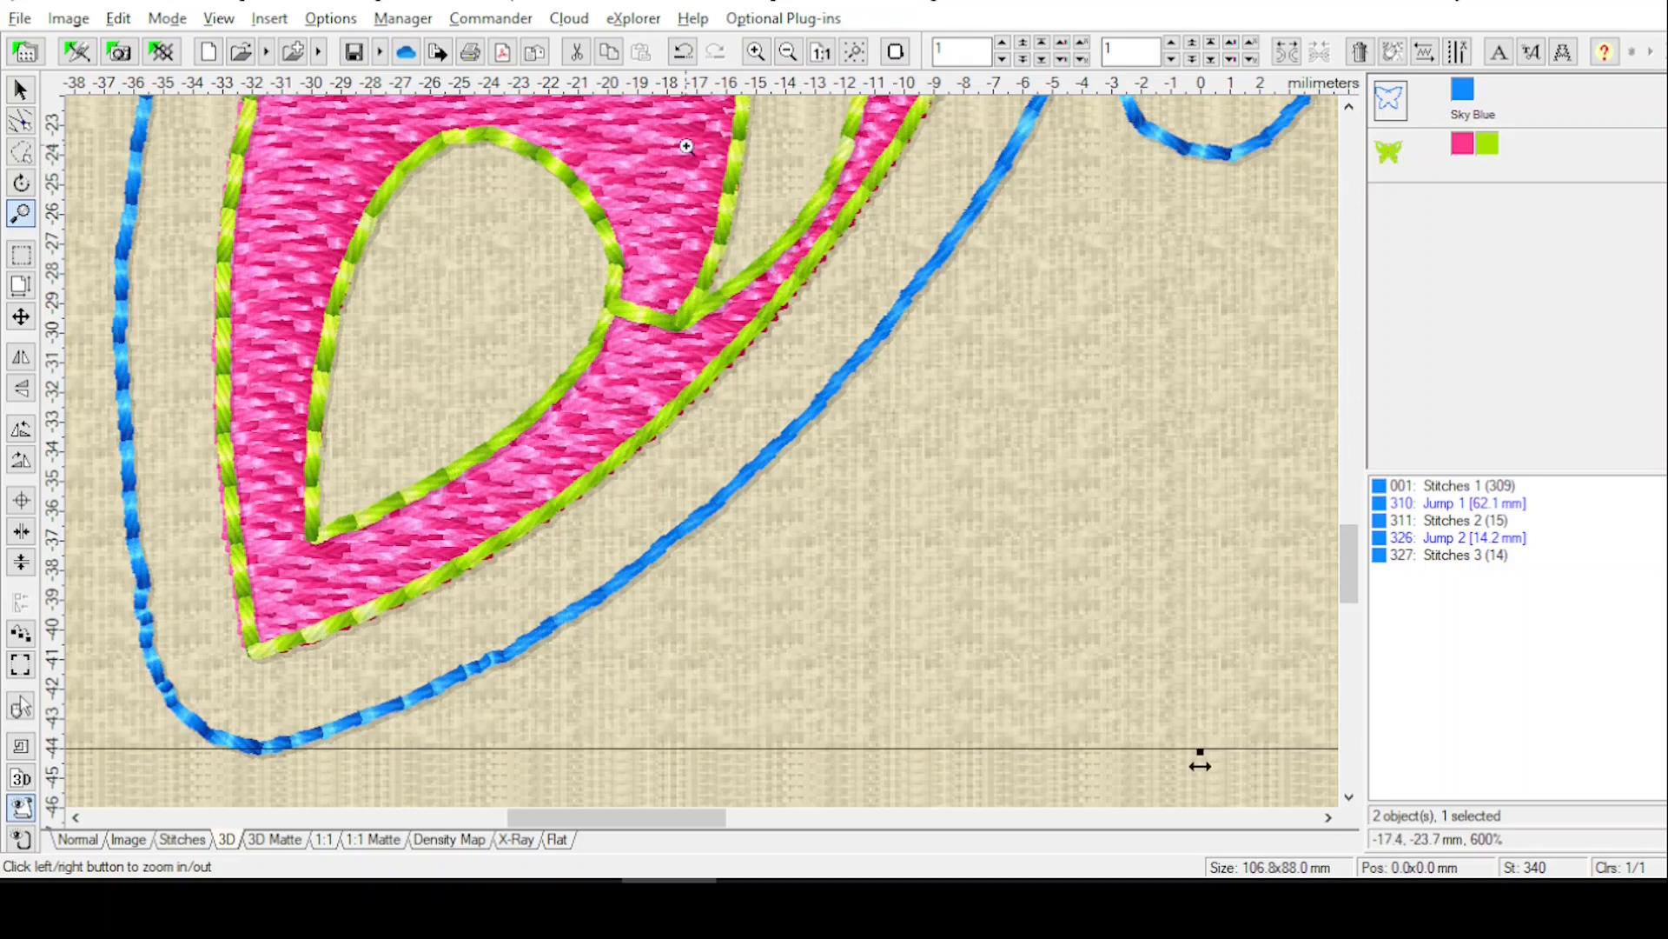
left_click(855, 54)
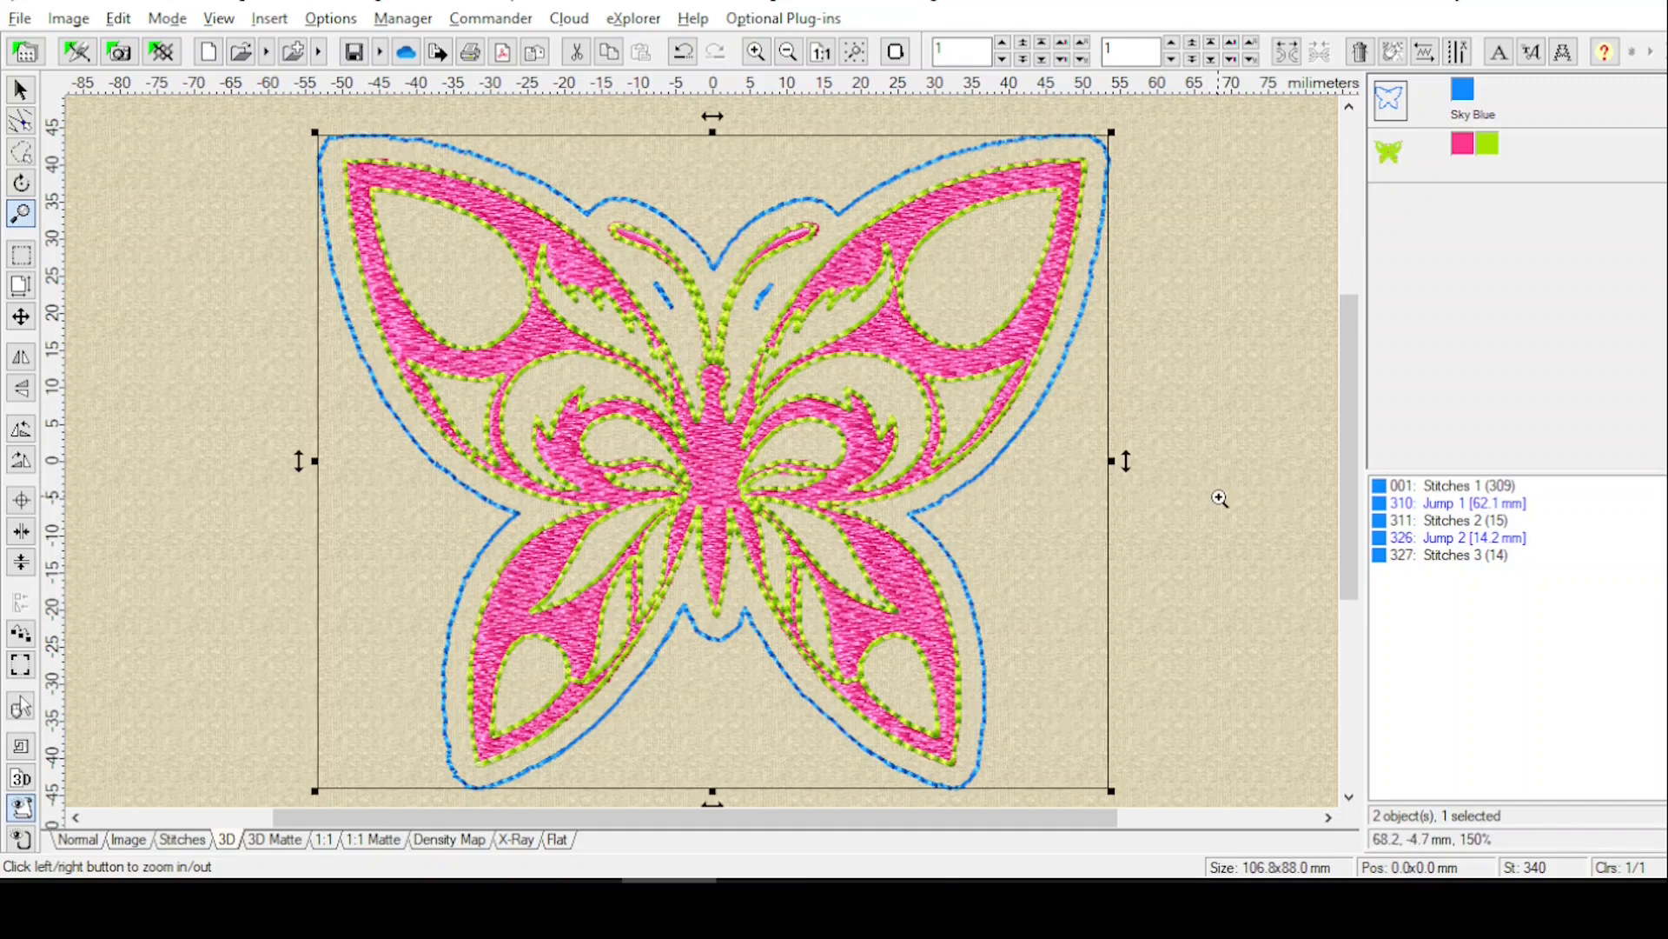
Add a second contour with a smaller inflate value around the original butterfly, as a one-layer single stitch with 2.0 mm stitch length.
left_click(1391, 157)
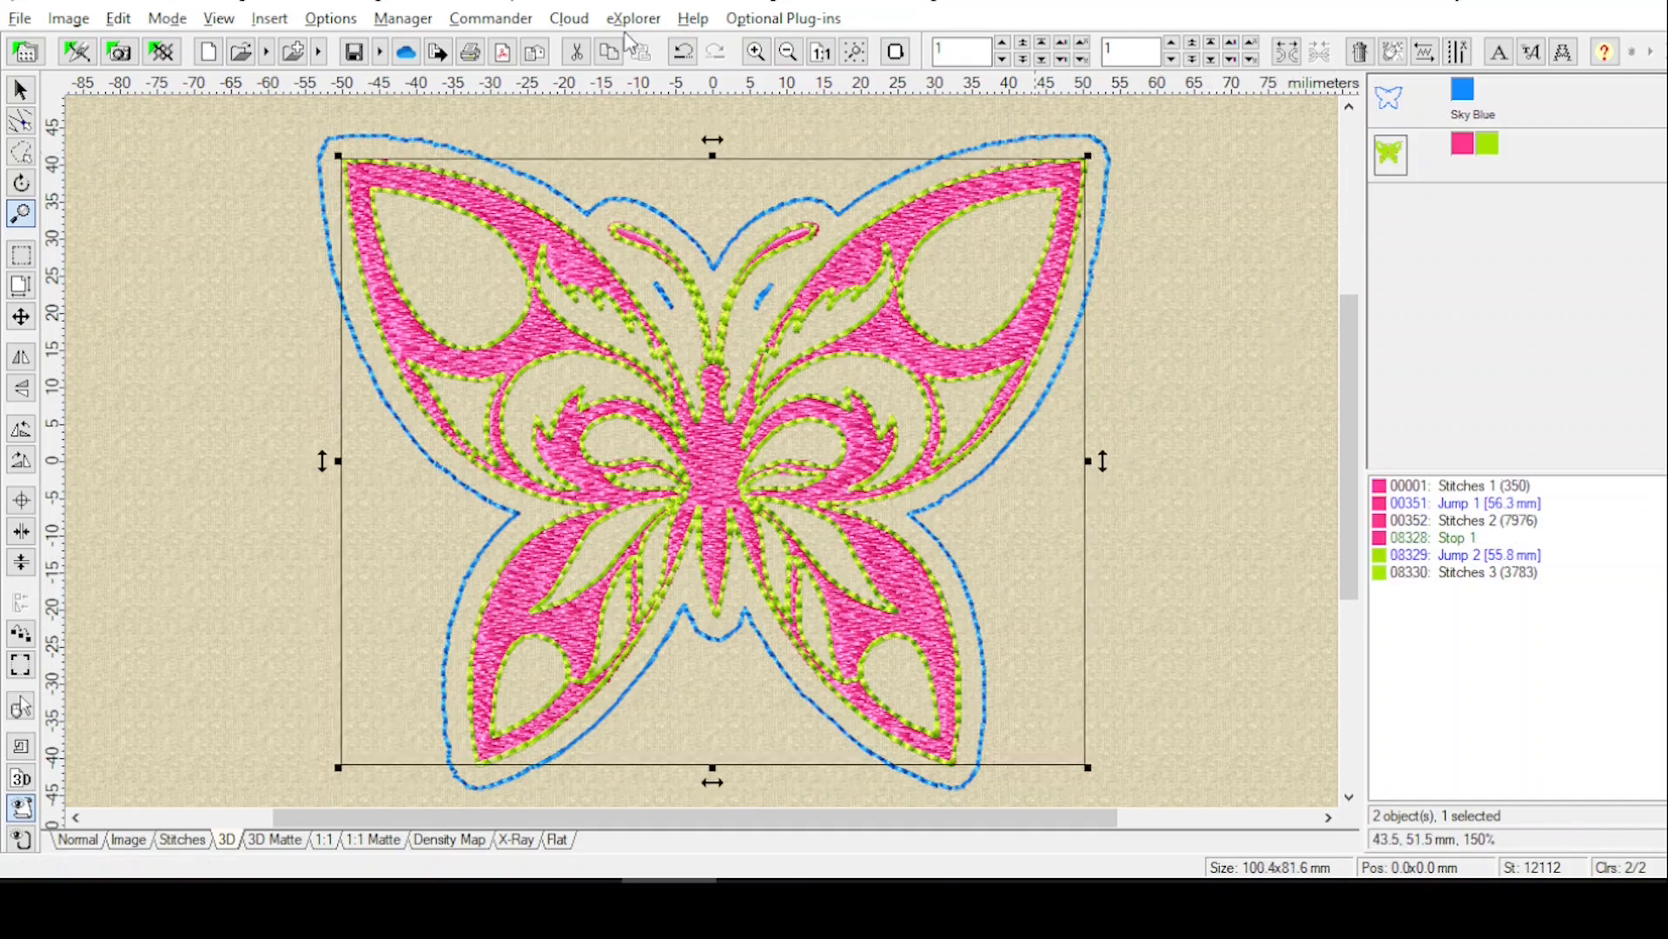
left_click(330, 20)
mouse_move(280, 23)
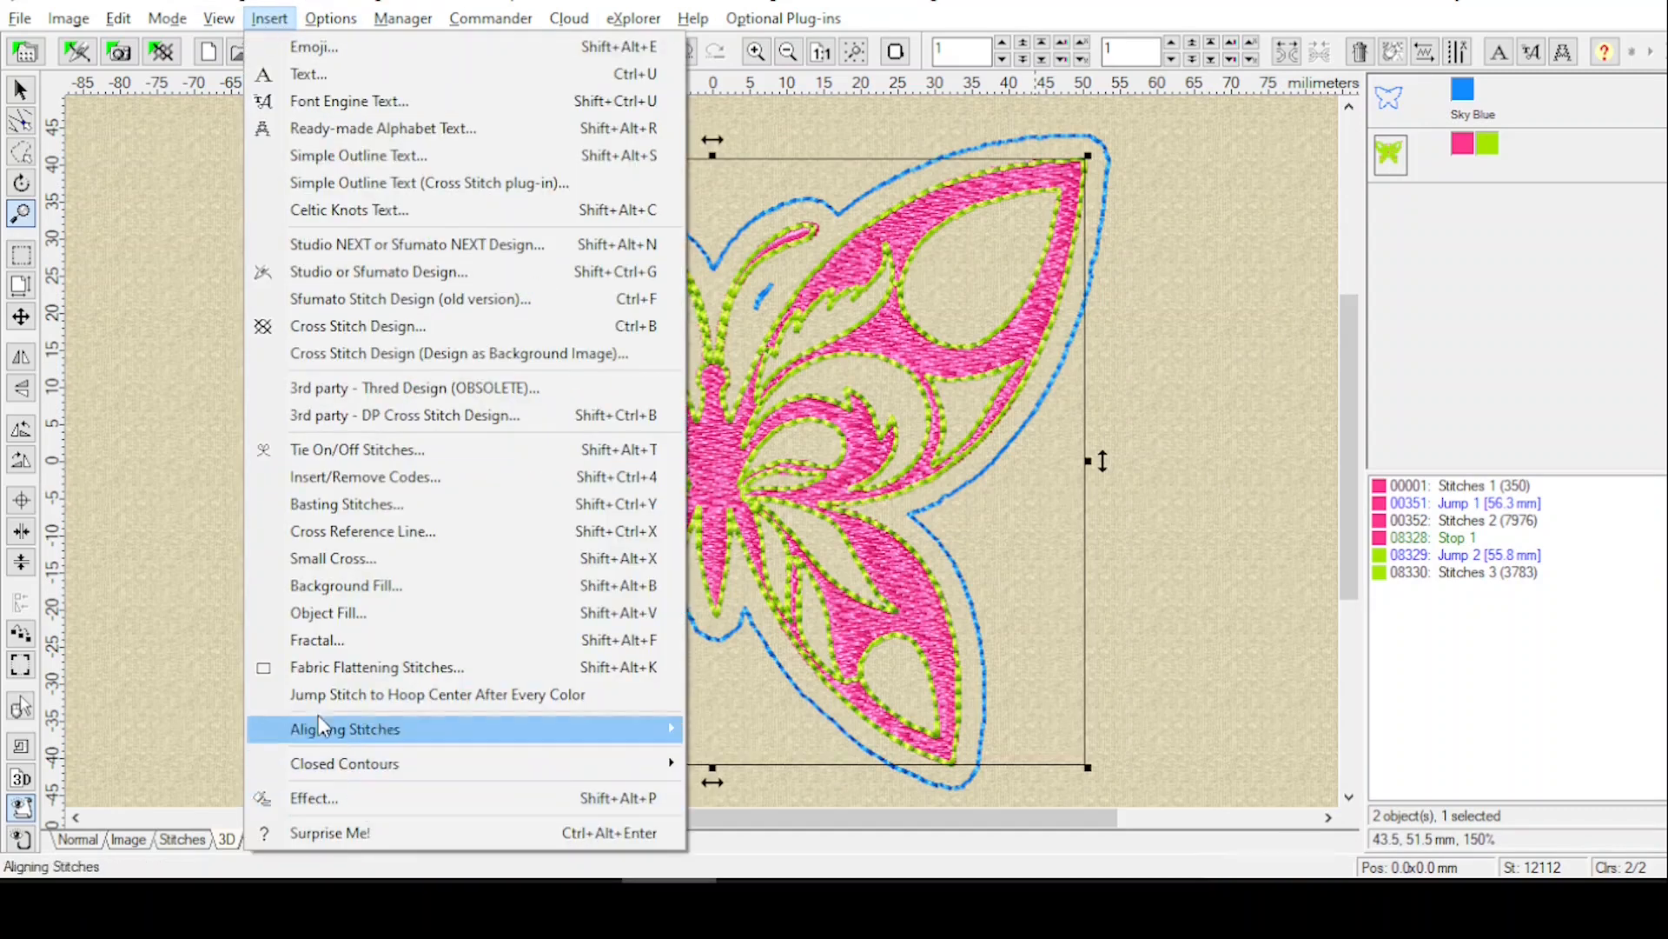
left_click(357, 798)
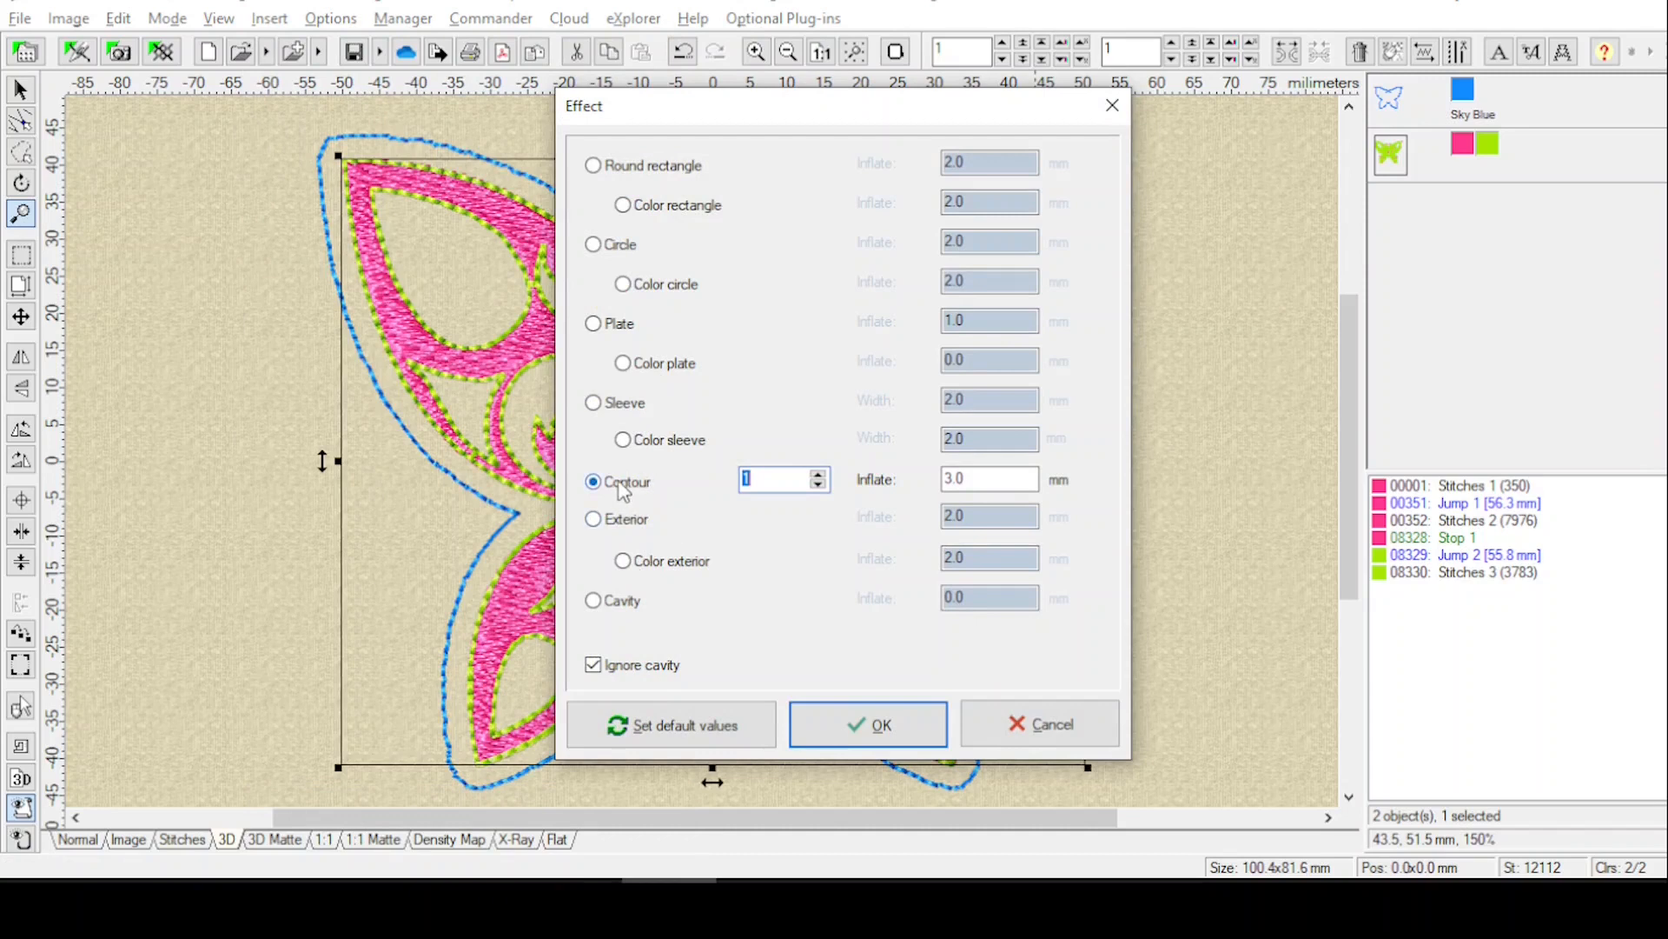
double_click(974, 471)
left_click(904, 732)
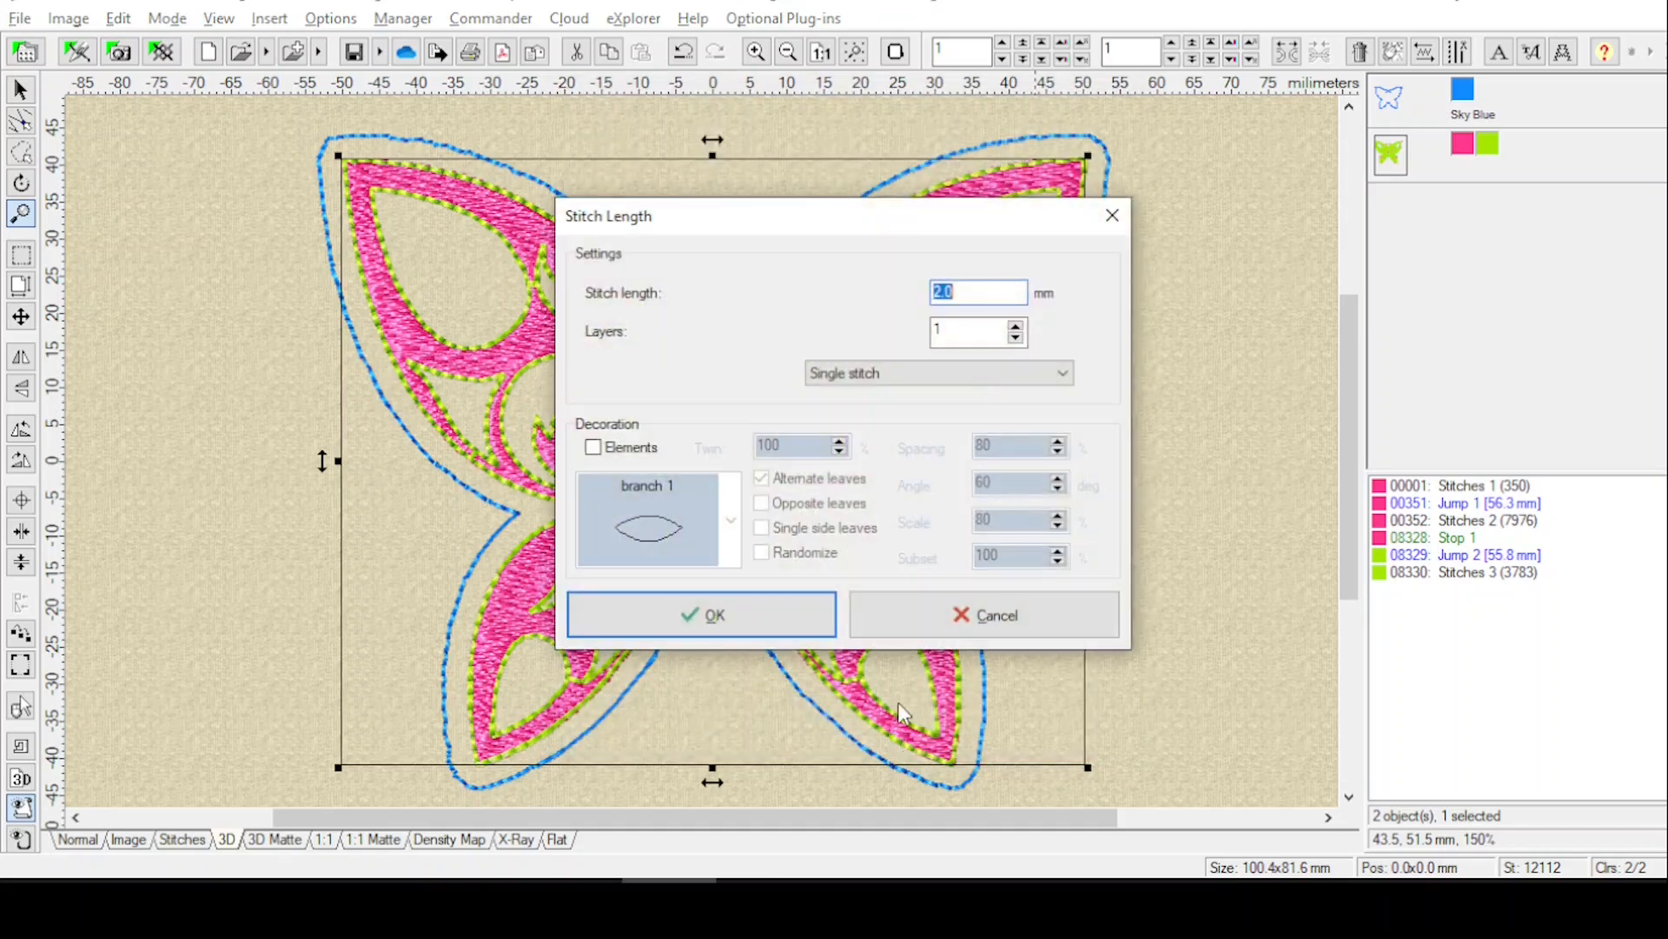
left_click(766, 618)
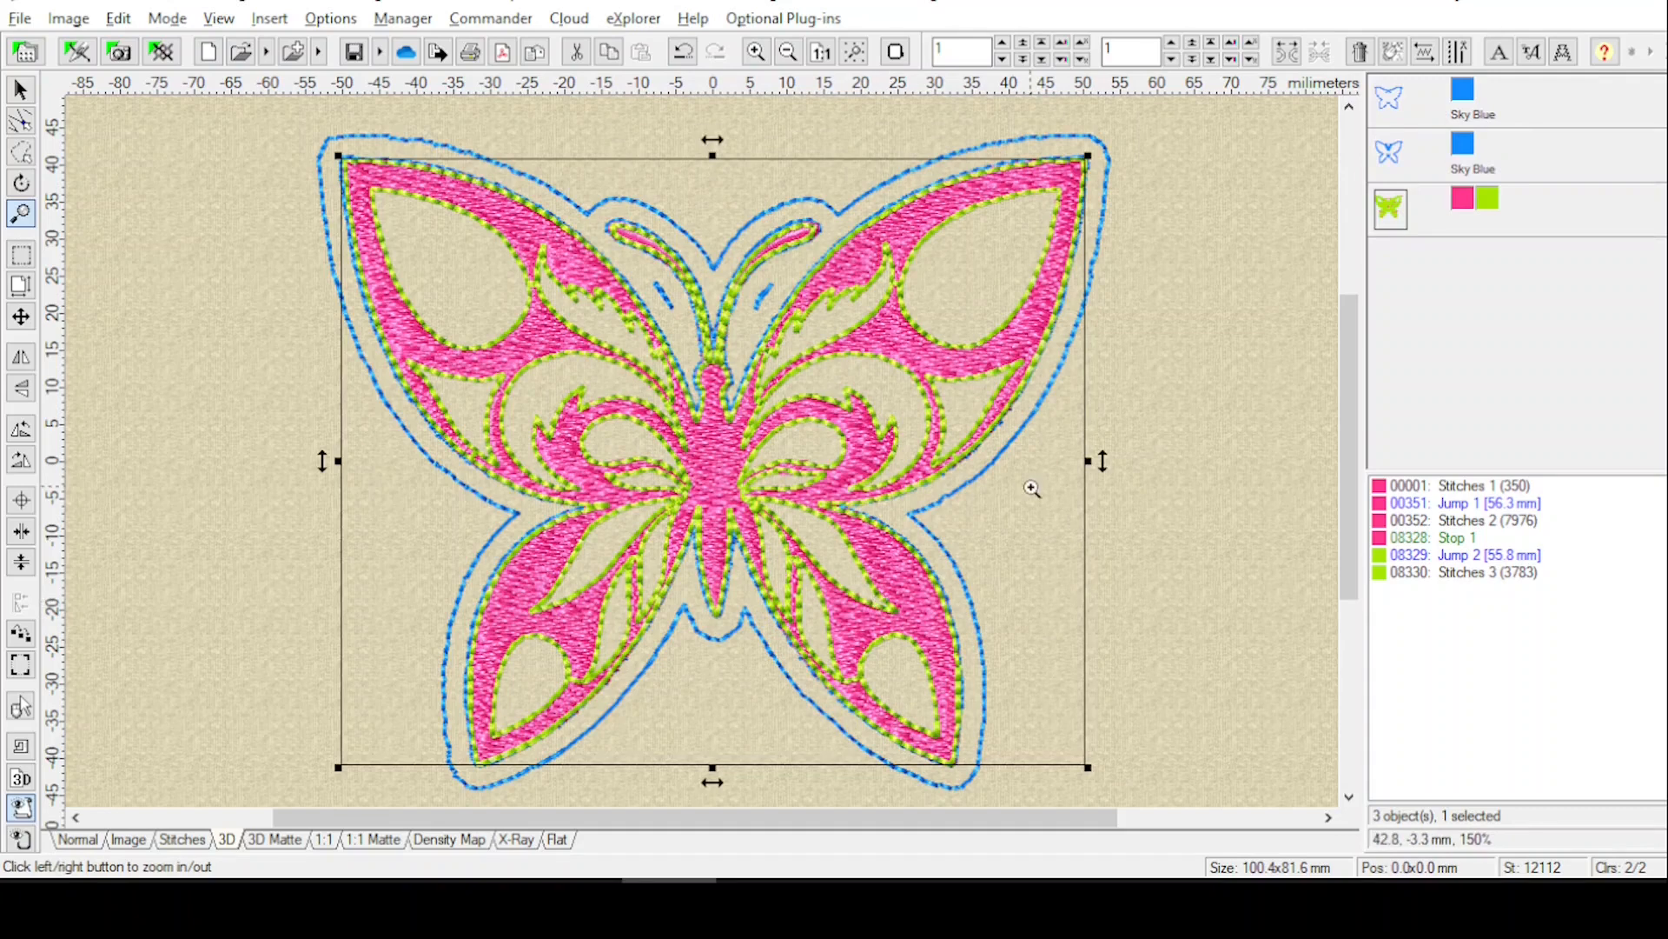
left_click(1393, 154)
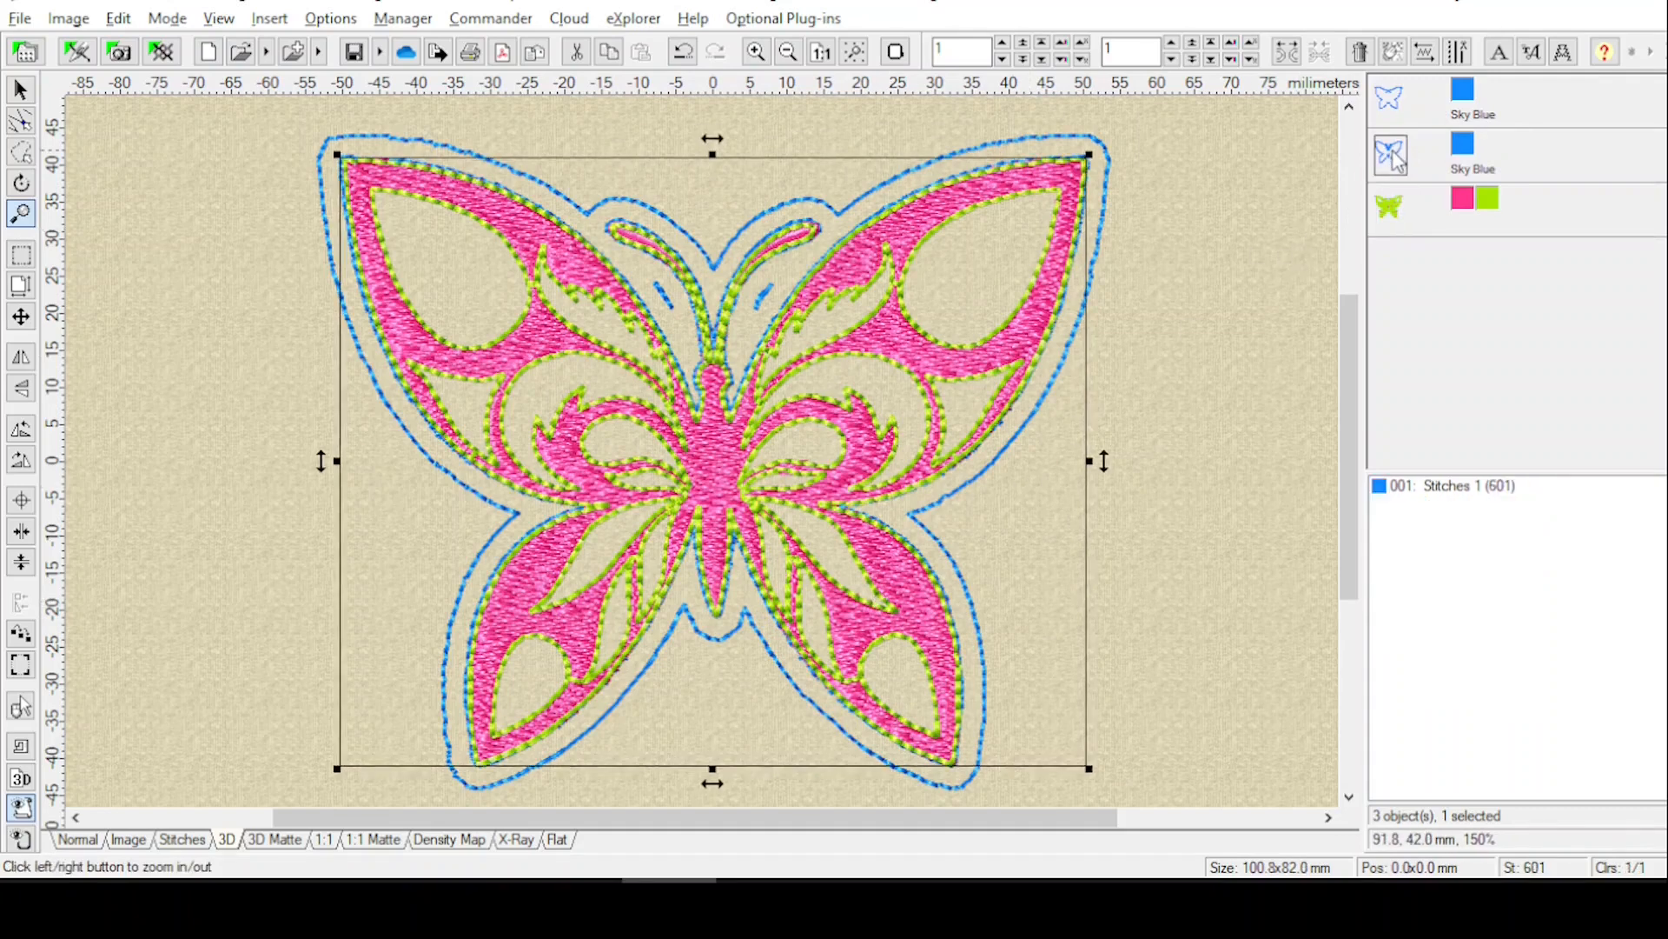
left_click(1393, 209)
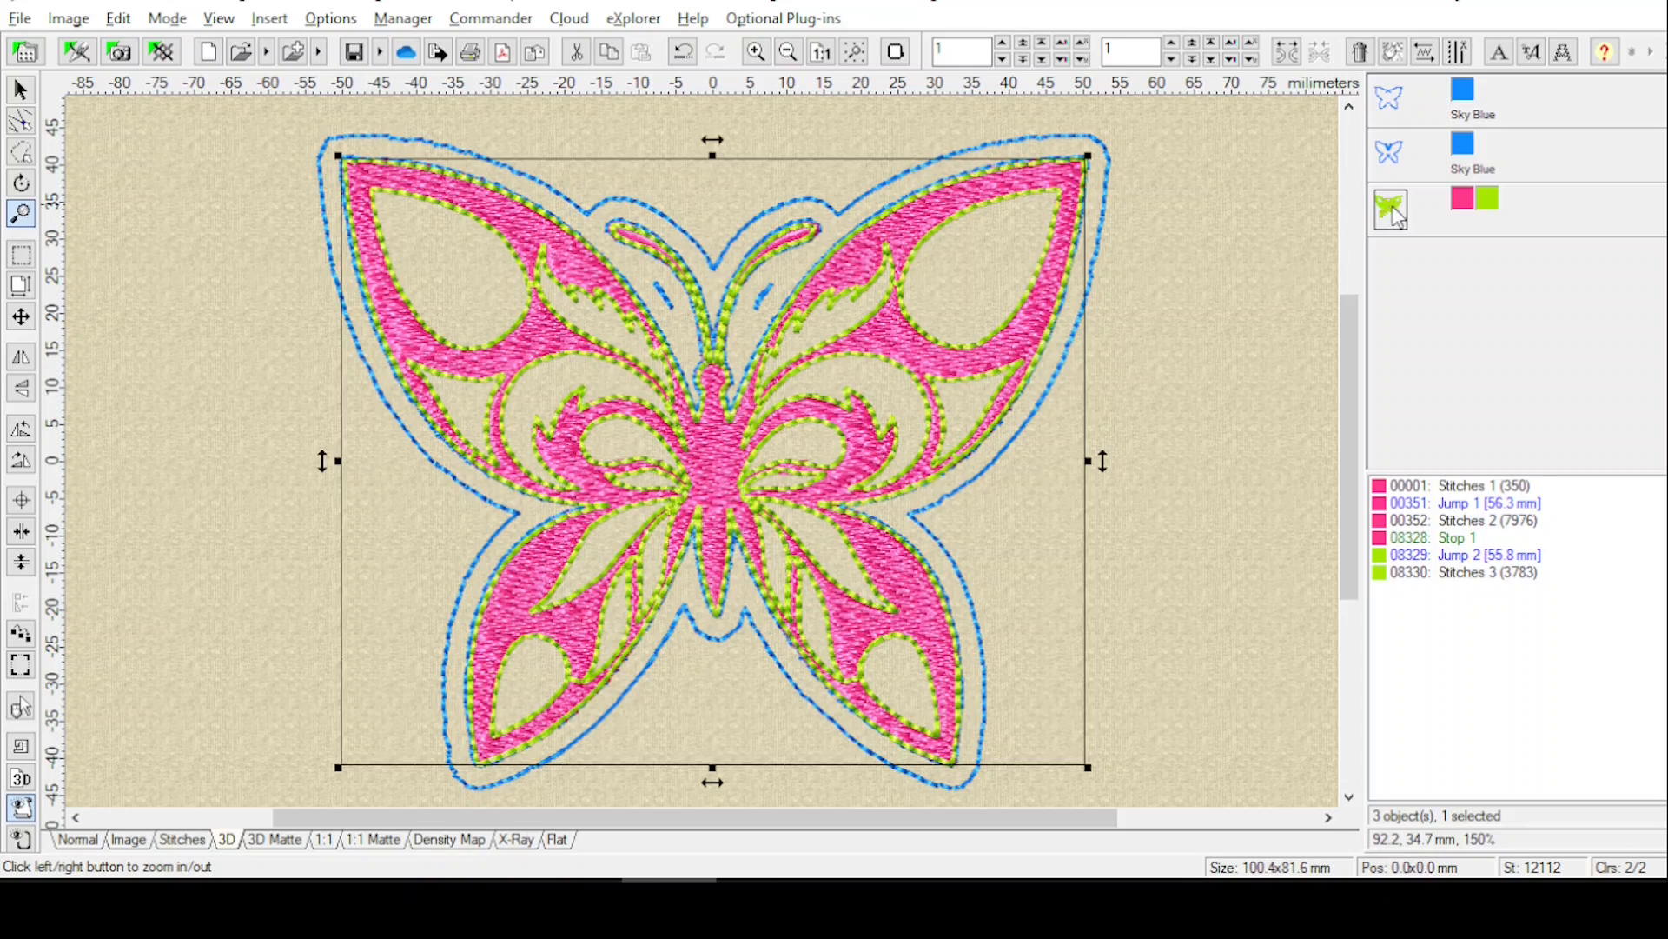
Recolor the inner sky-blue contour around the butterfly to black.
left_click(1390, 155)
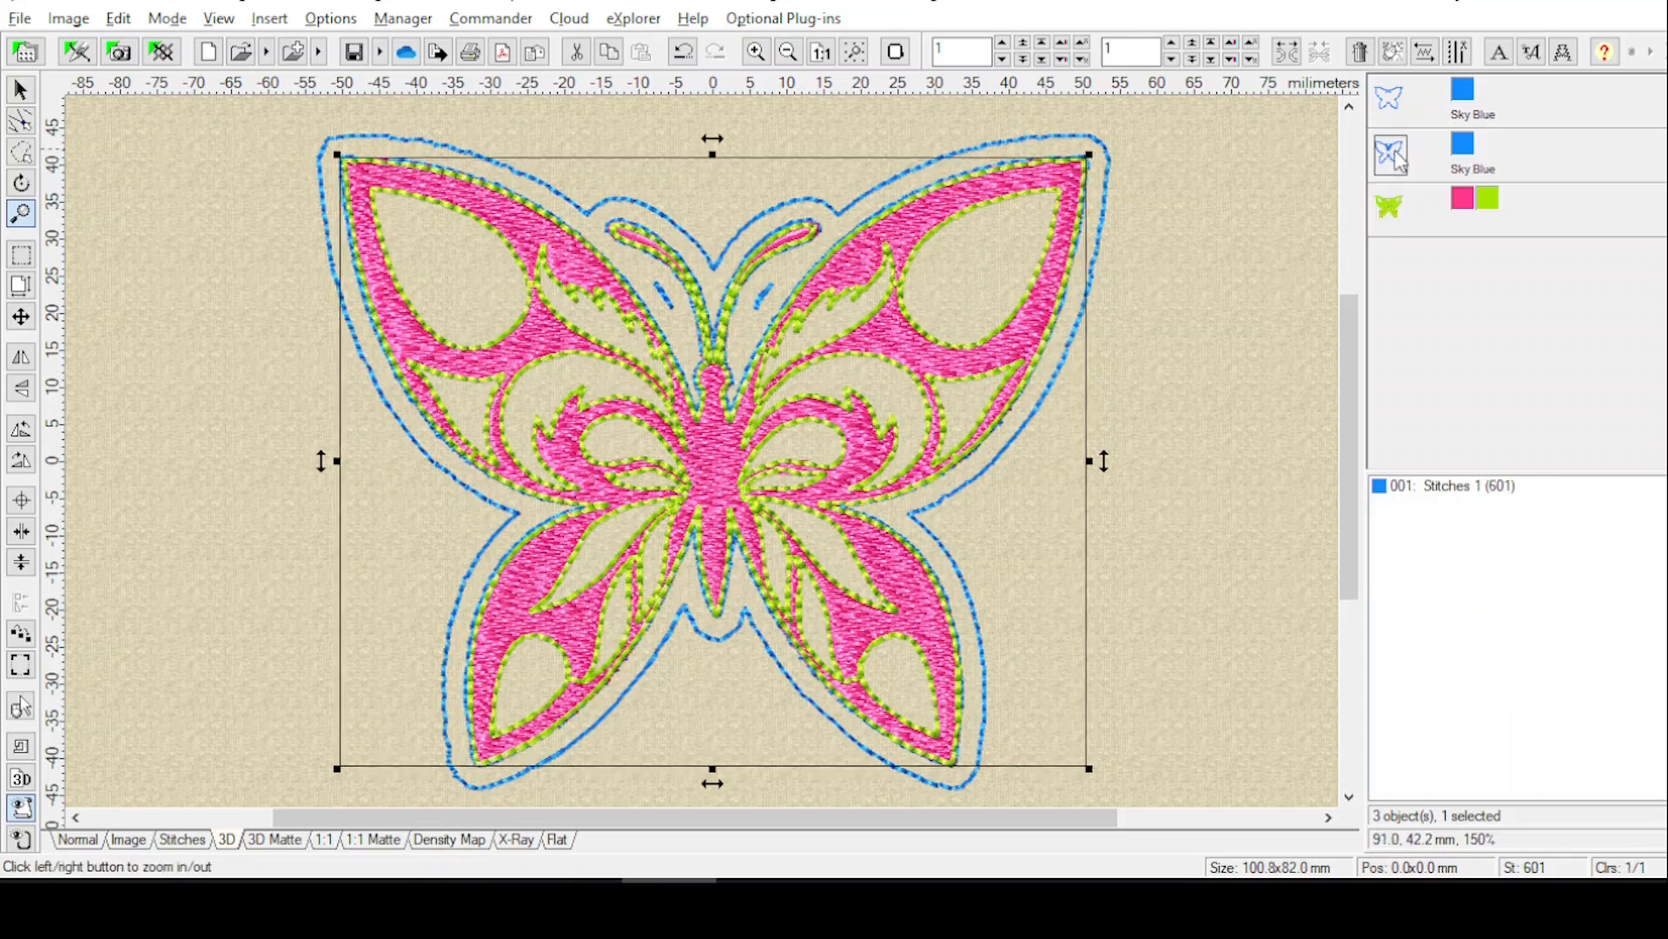
left_click(1465, 153)
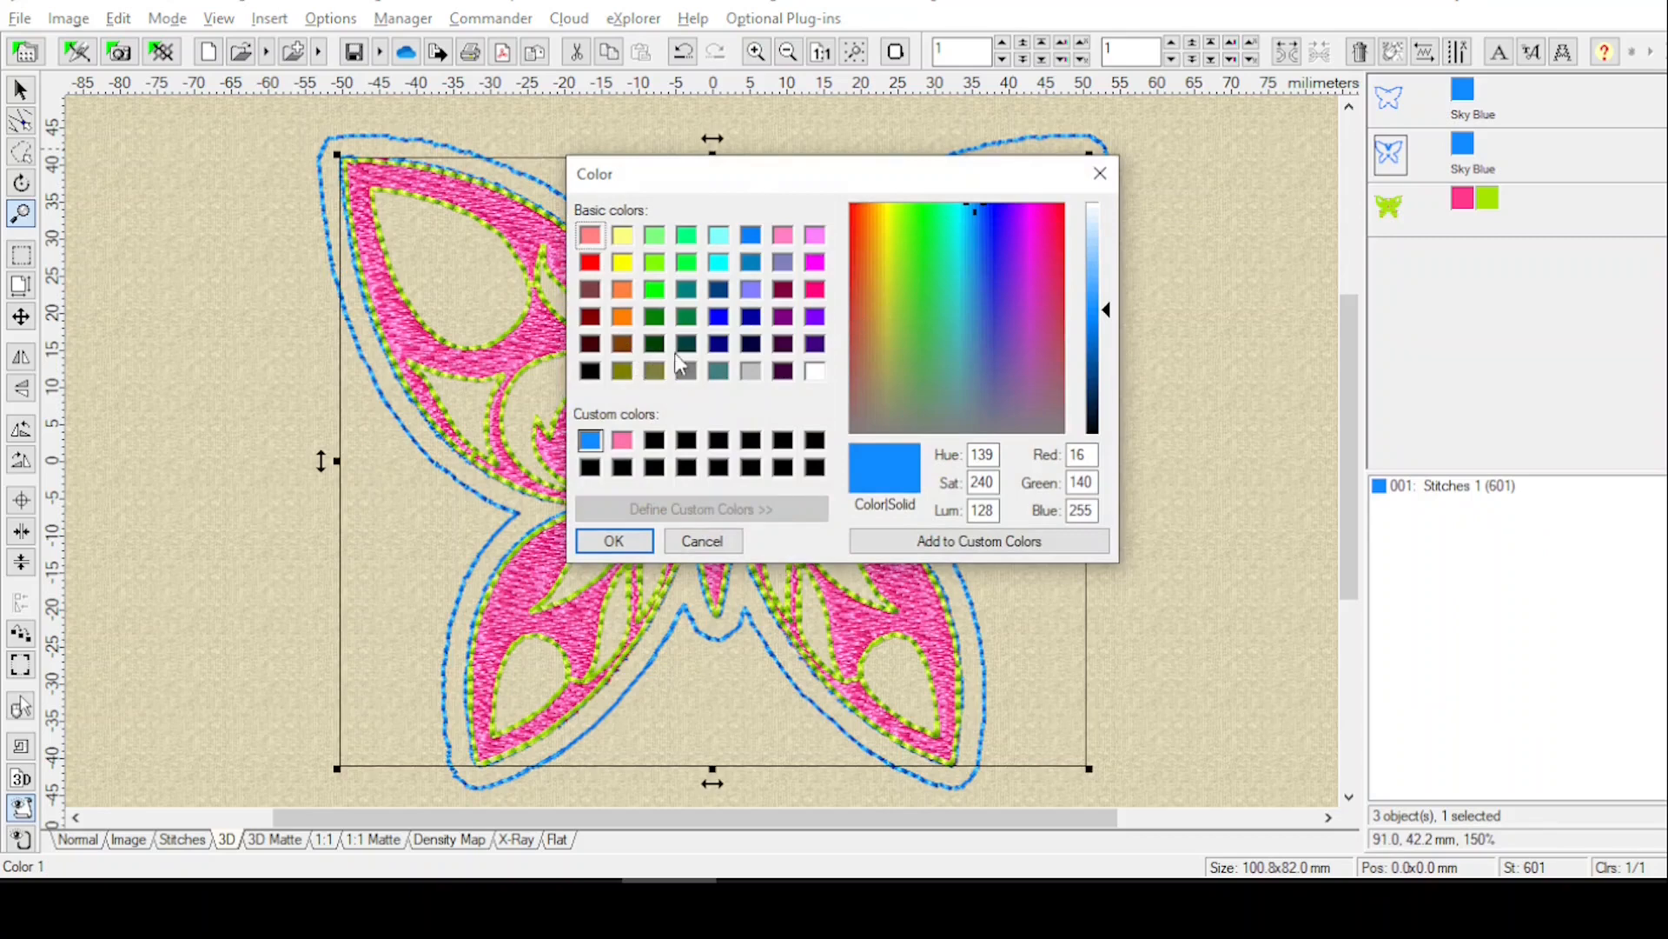
left_click(622, 317)
left_click(590, 371)
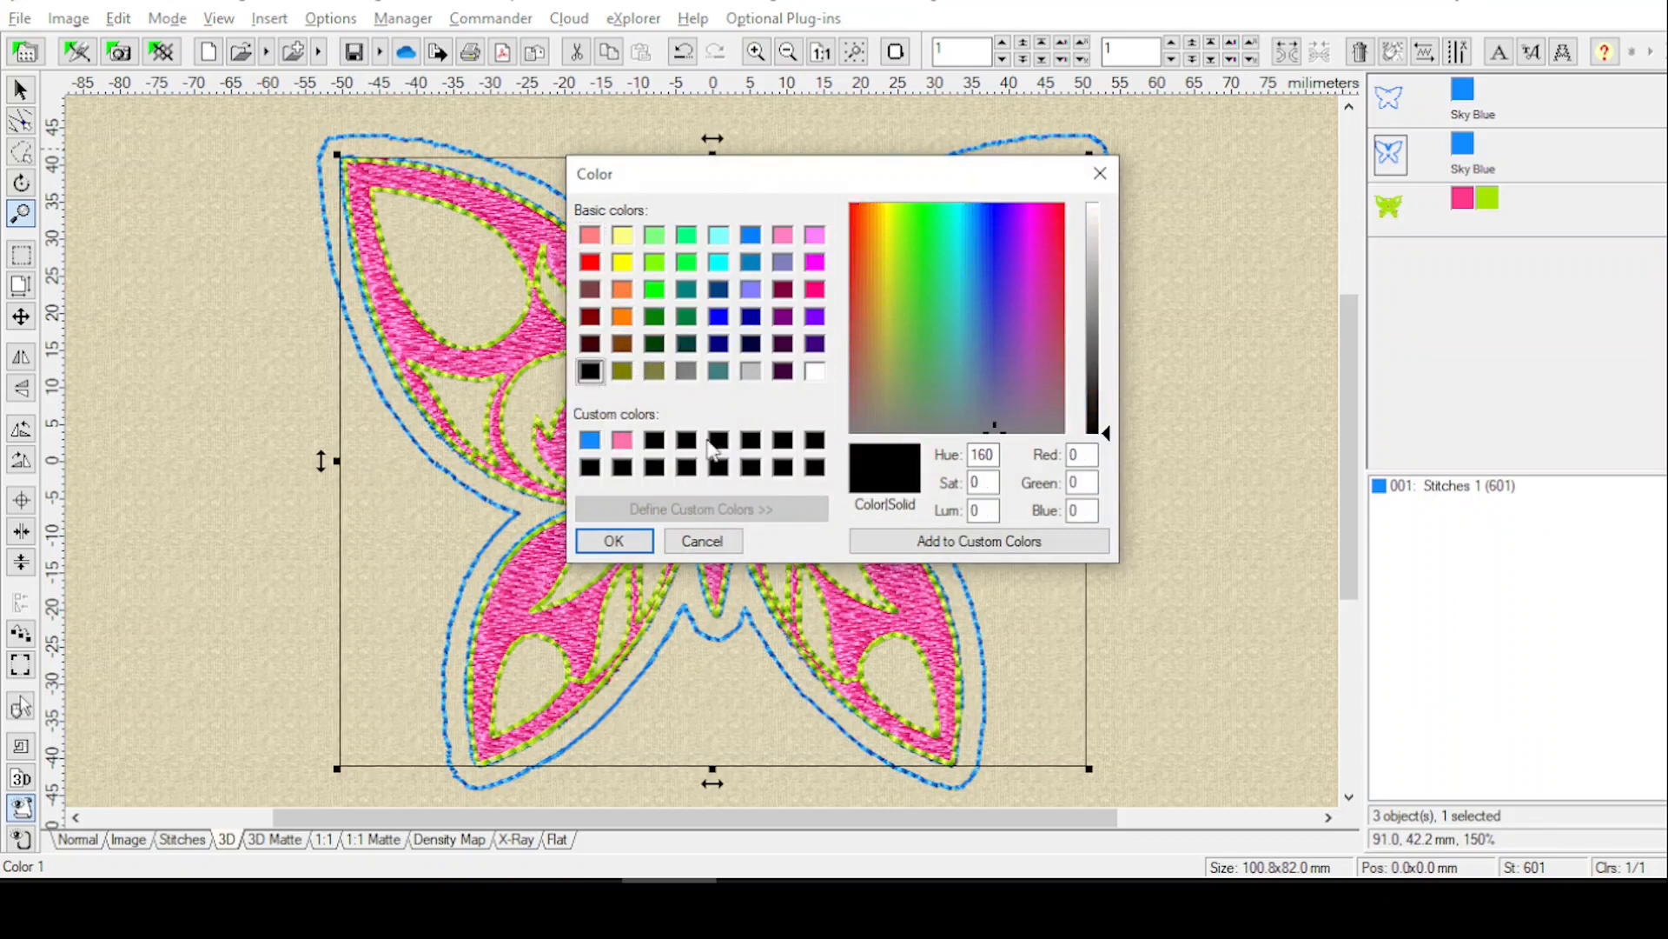
left_click(612, 543)
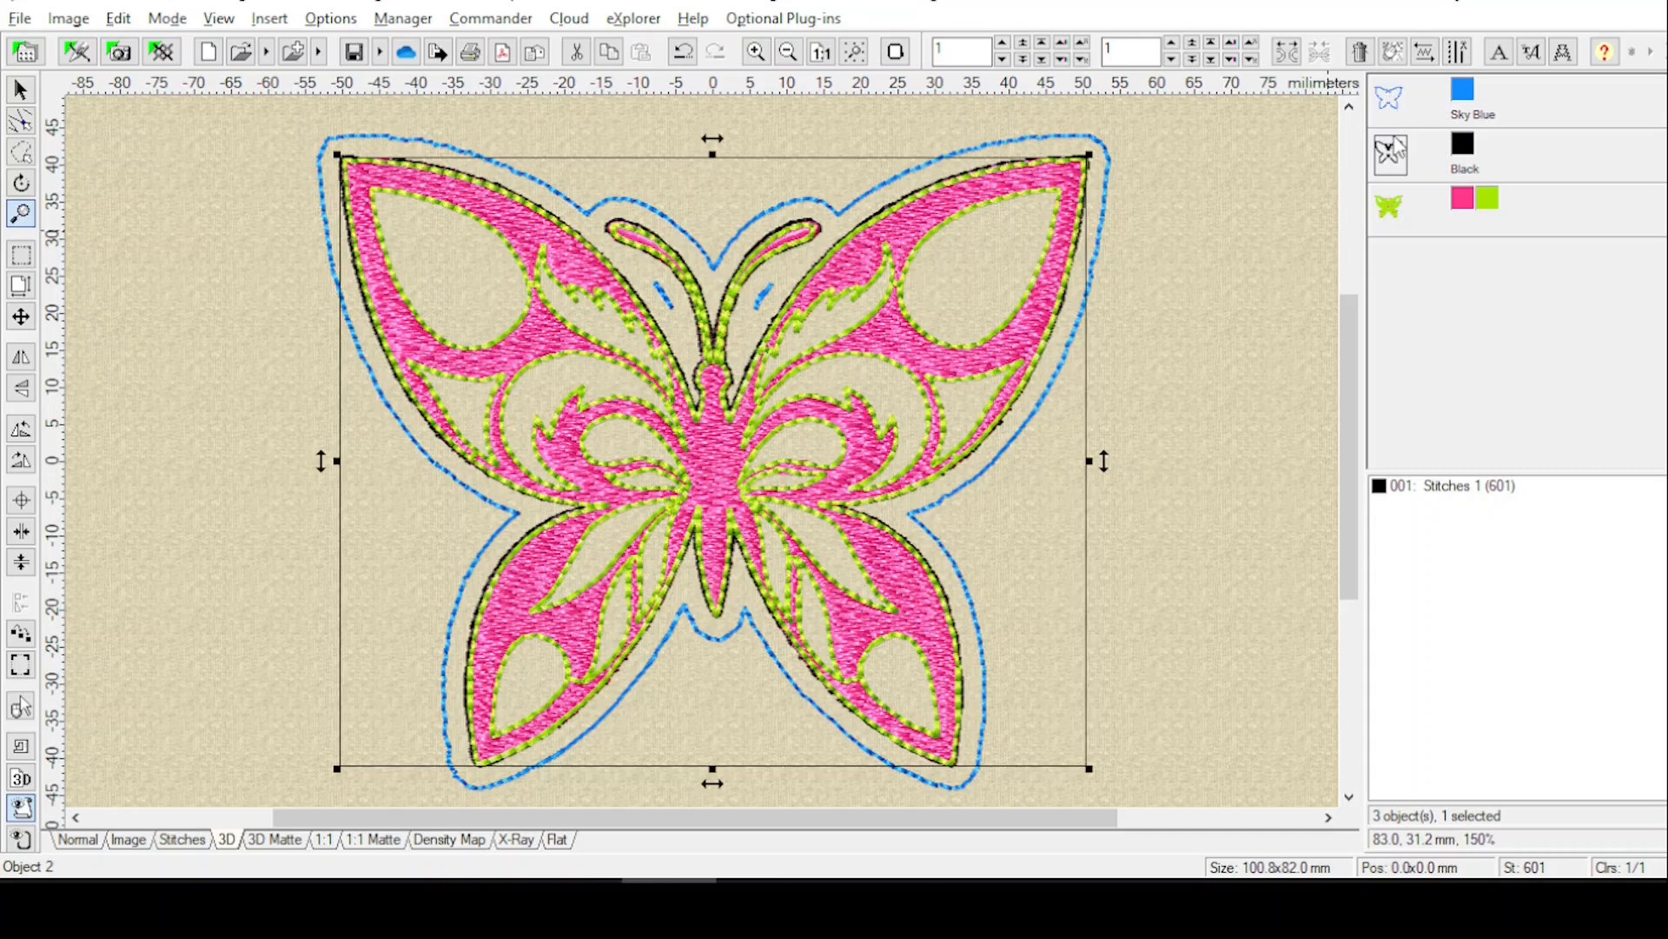
Start saving the black contour as a cutting file, with contours closed automatically and inflate kept at 0.0 mm.
mouse_move(1396, 148)
mouse_move(1467, 151)
right_click(1465, 148)
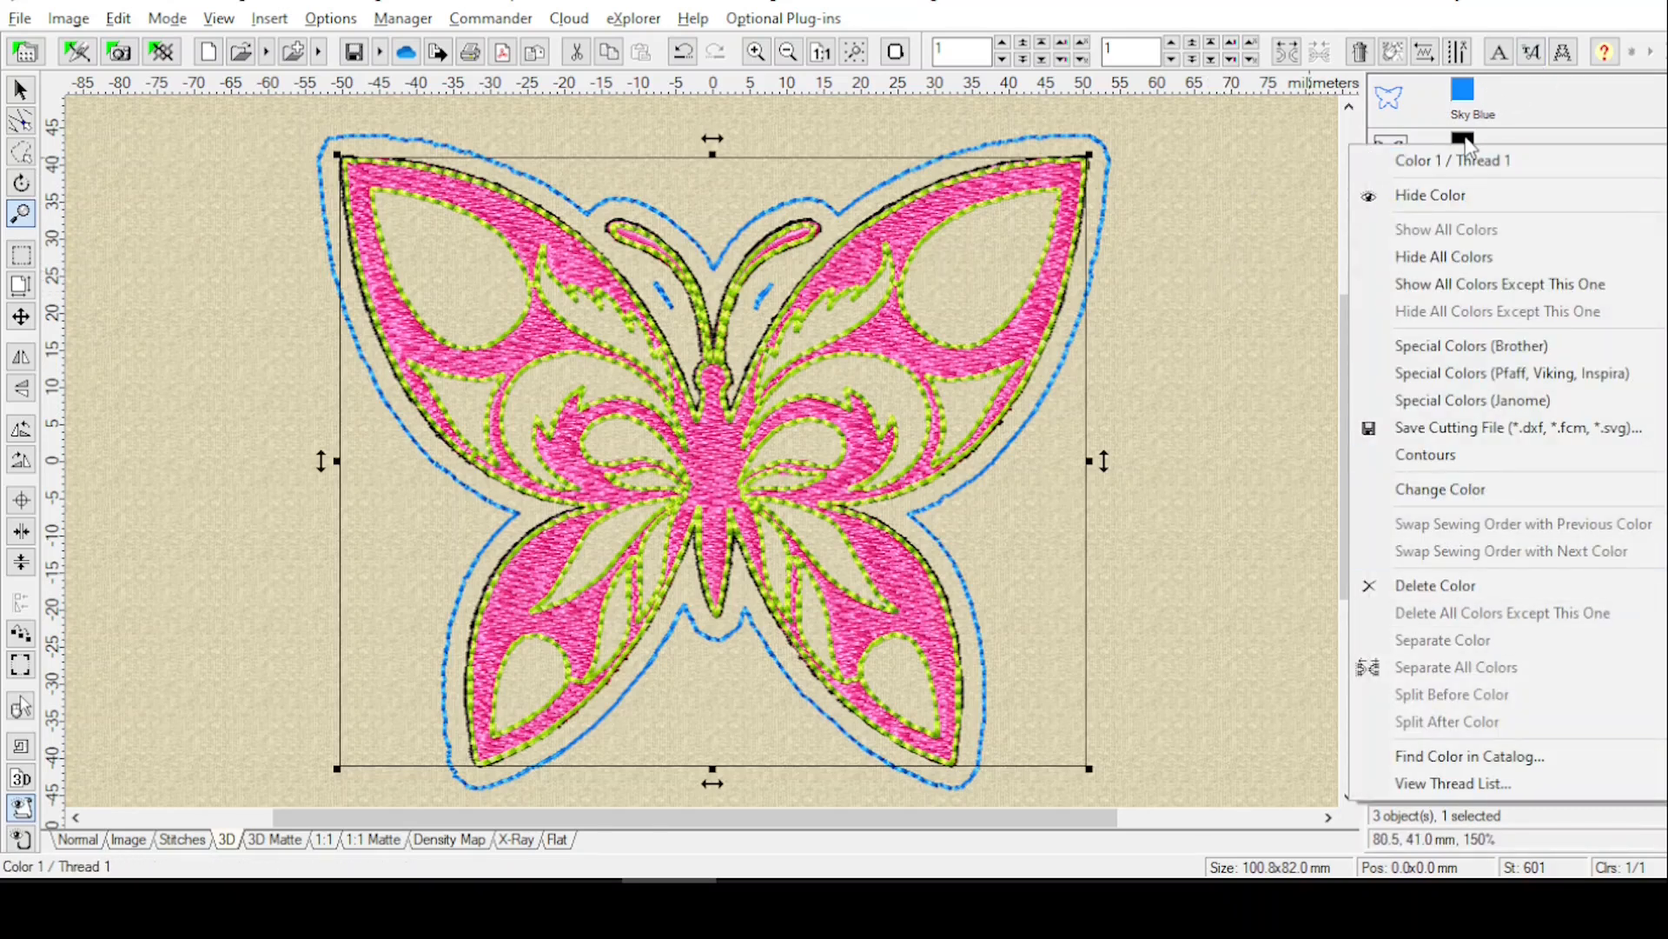
left_click(1277, 178)
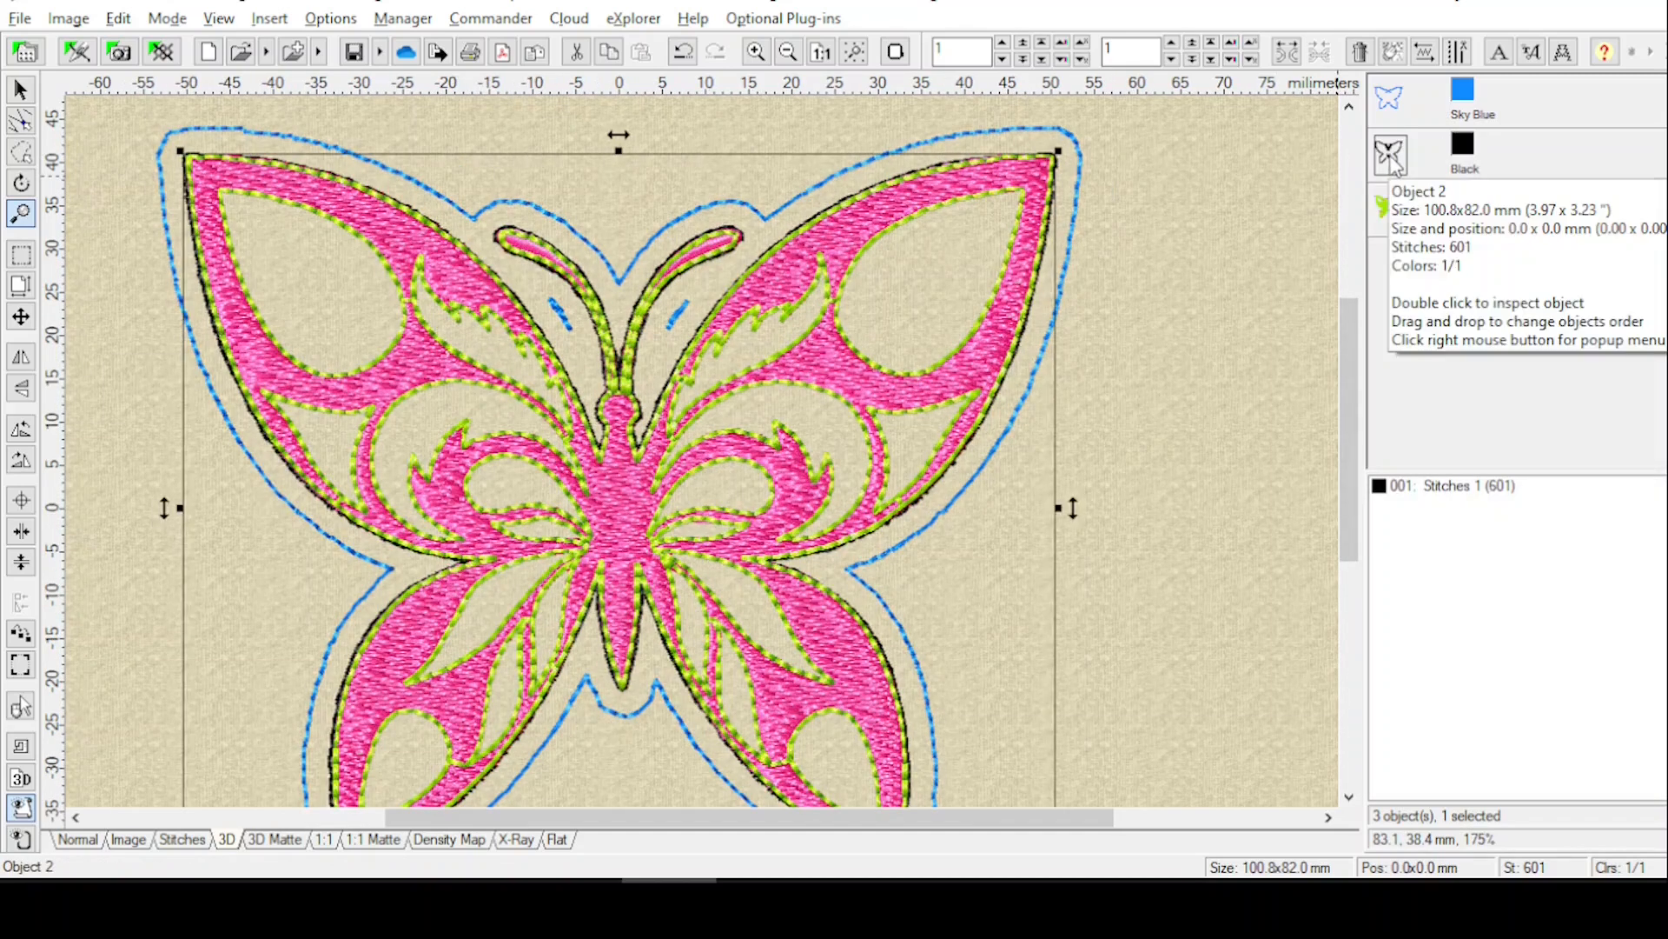
right_click(1465, 155)
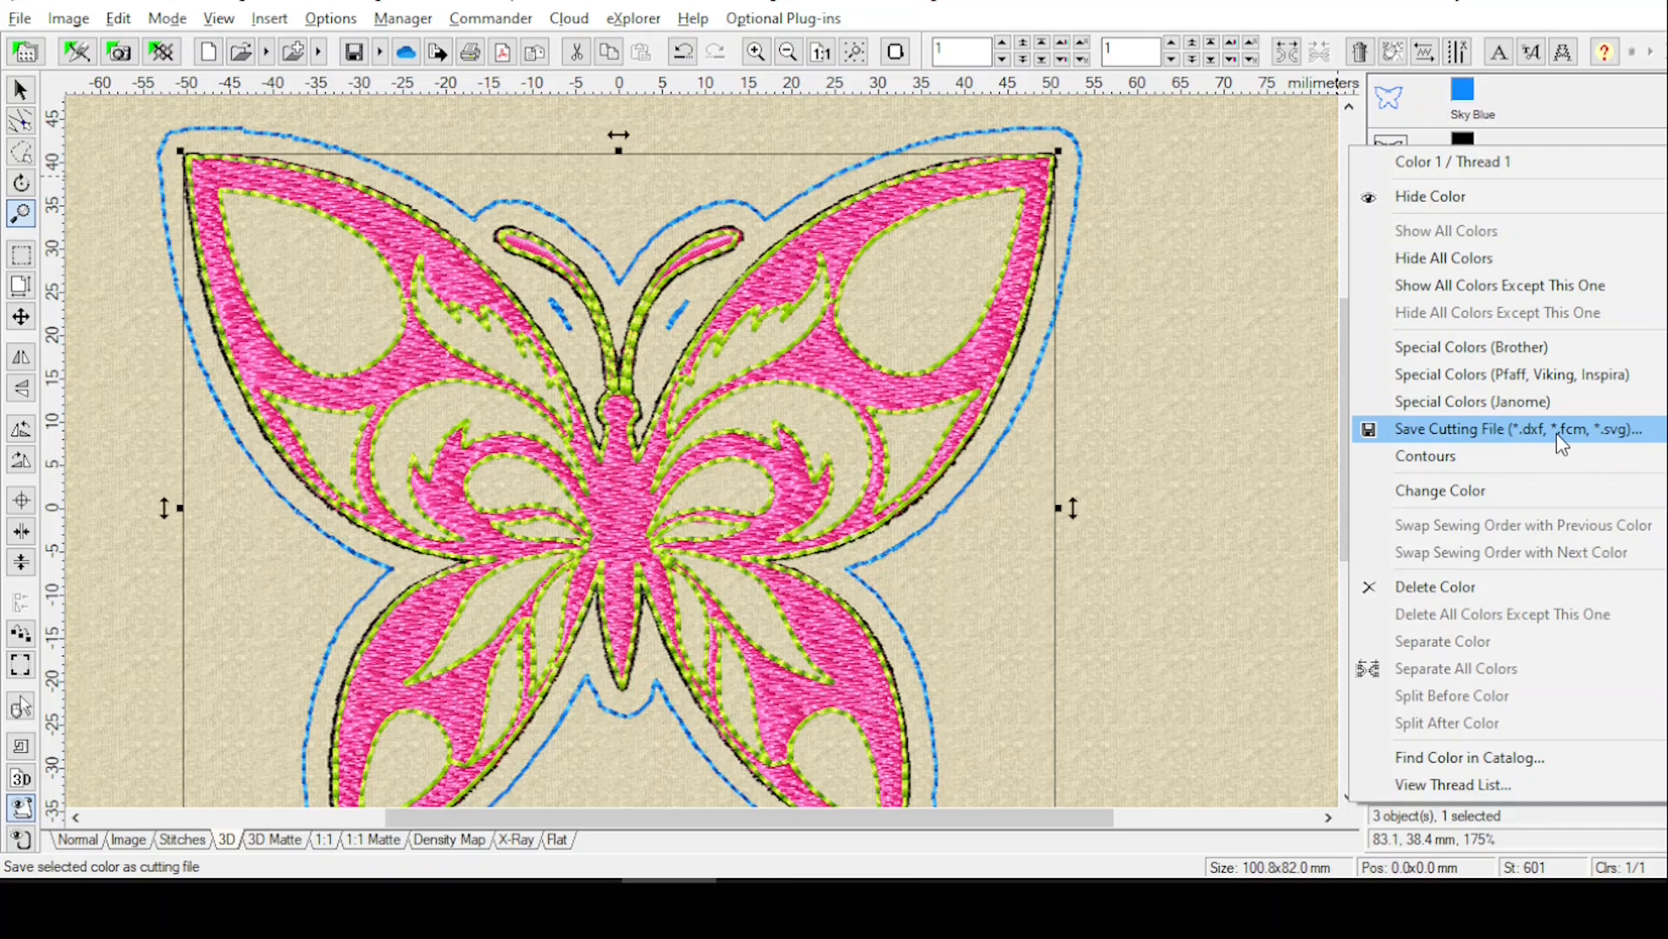
left_click(1542, 431)
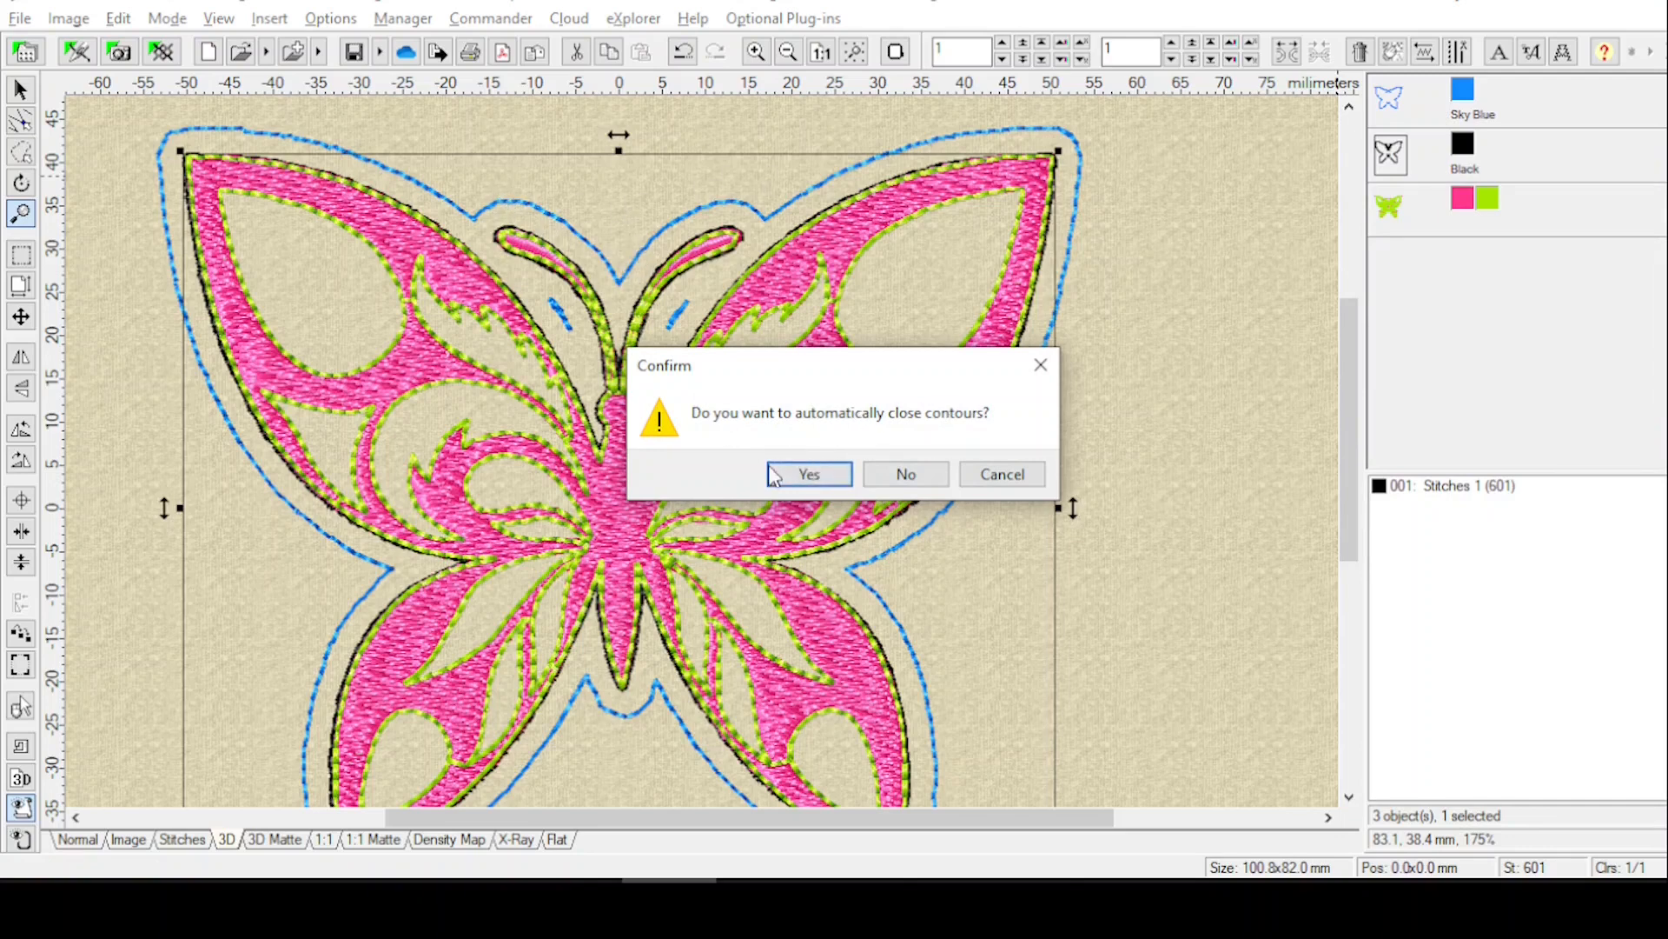
left_click(805, 470)
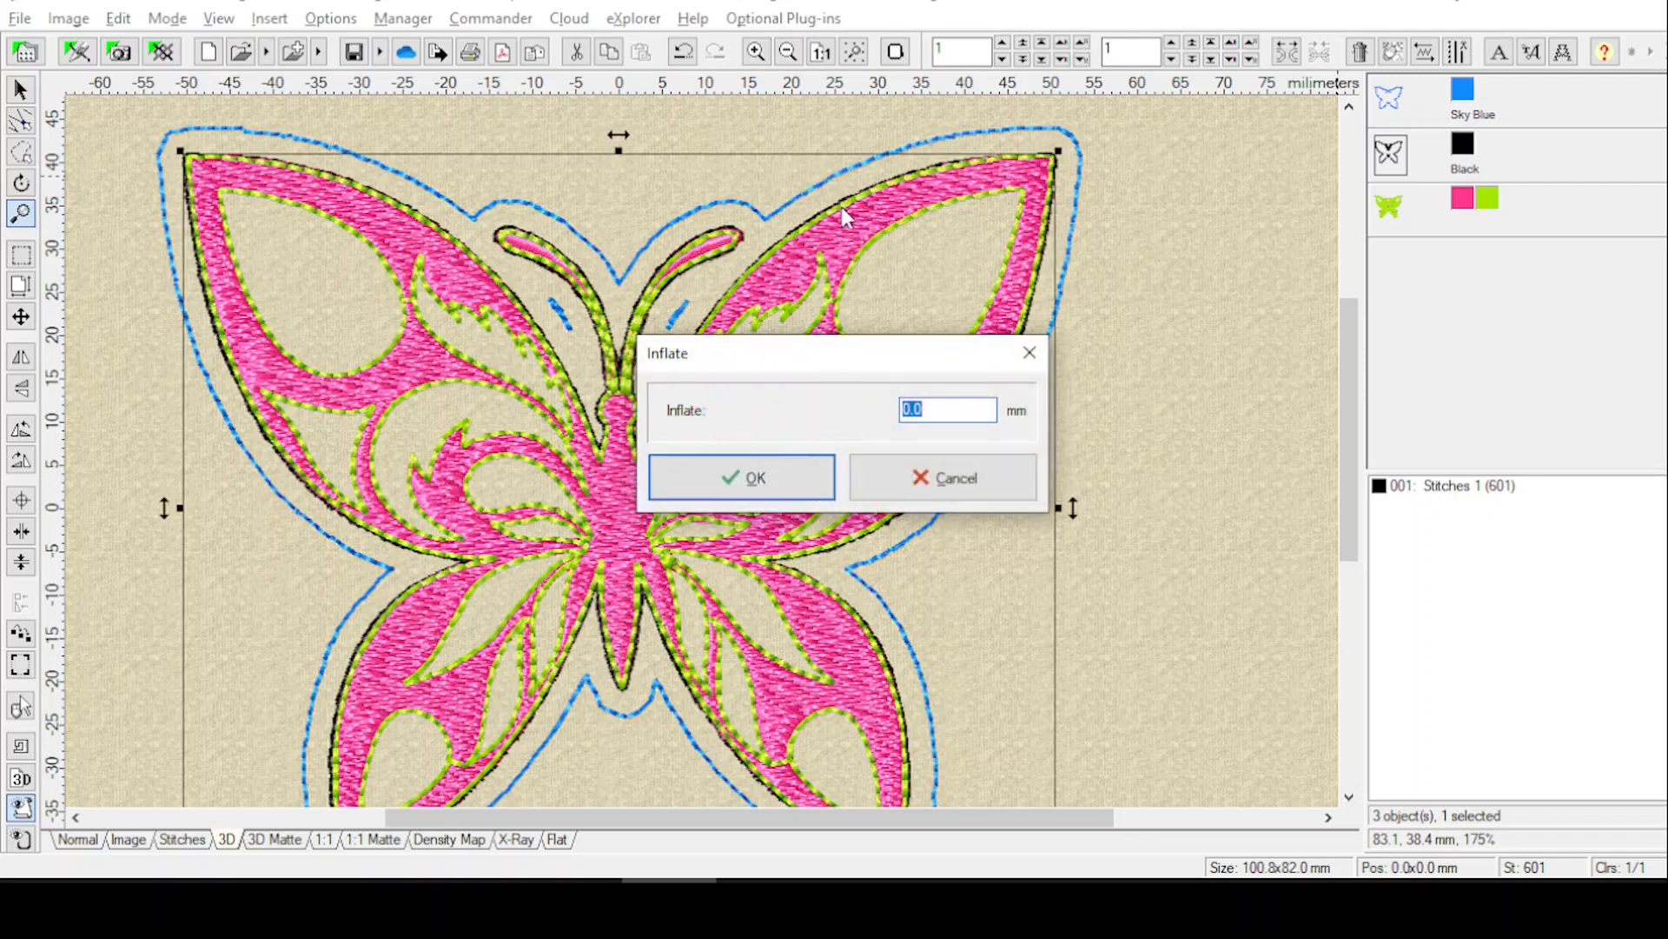
left_click(760, 476)
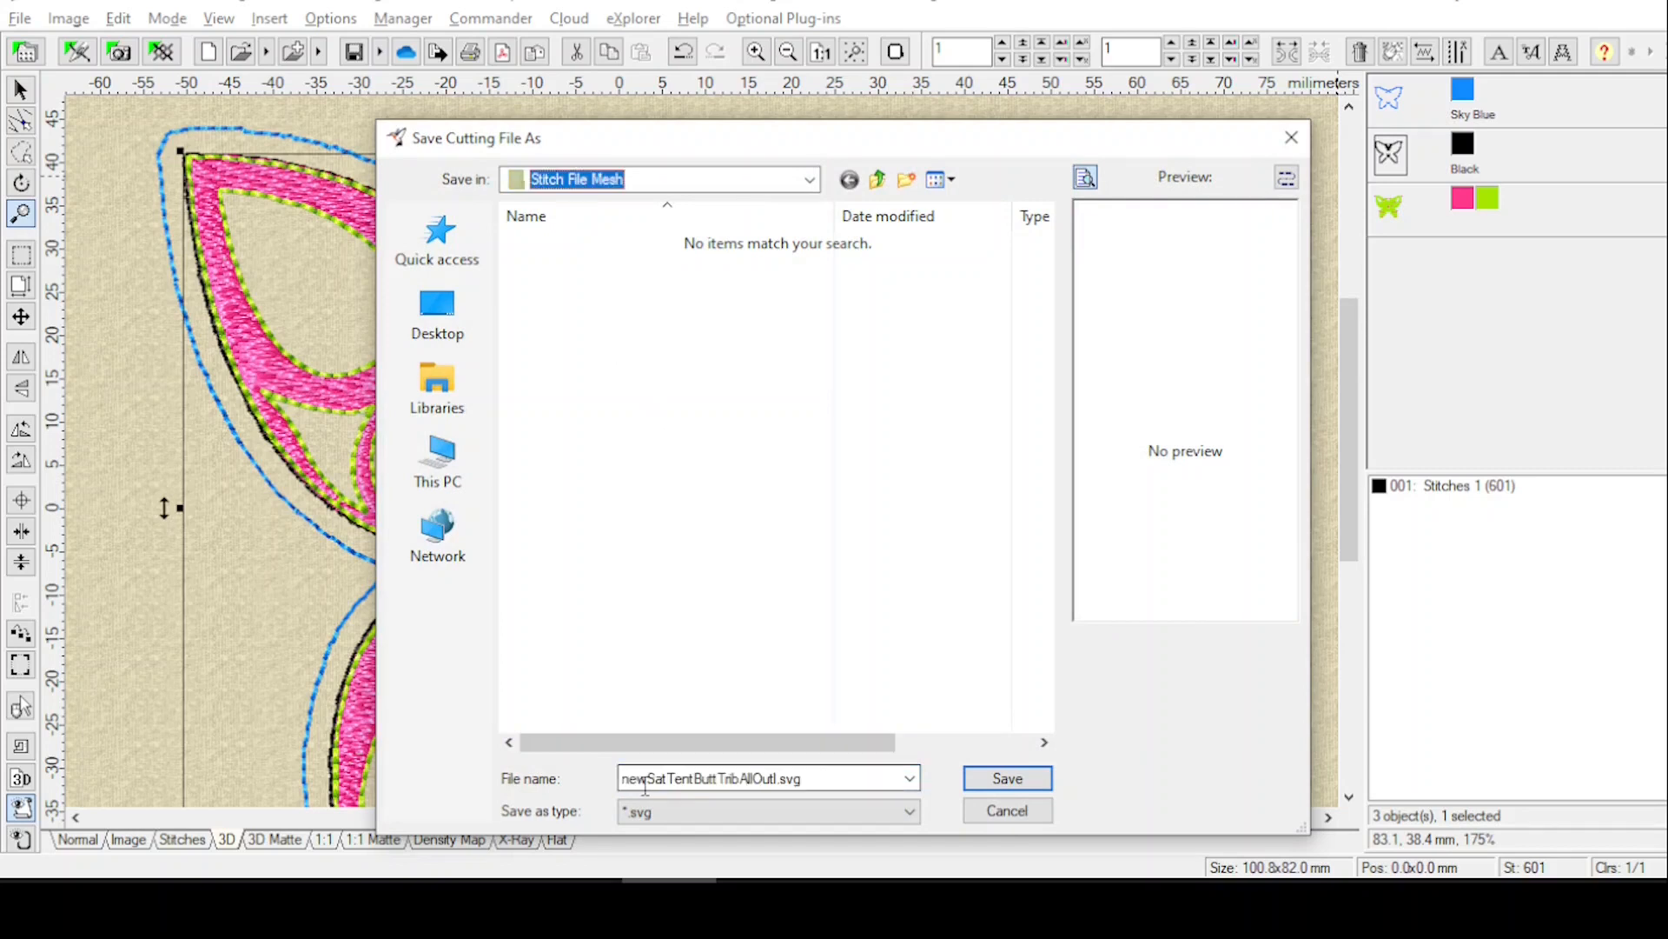
Name the cutting file ContNewSatTentButtTribl.svg and save it in SVG format in the Stitch File Mesh folder.
left_click(625, 782)
left_click(629, 786)
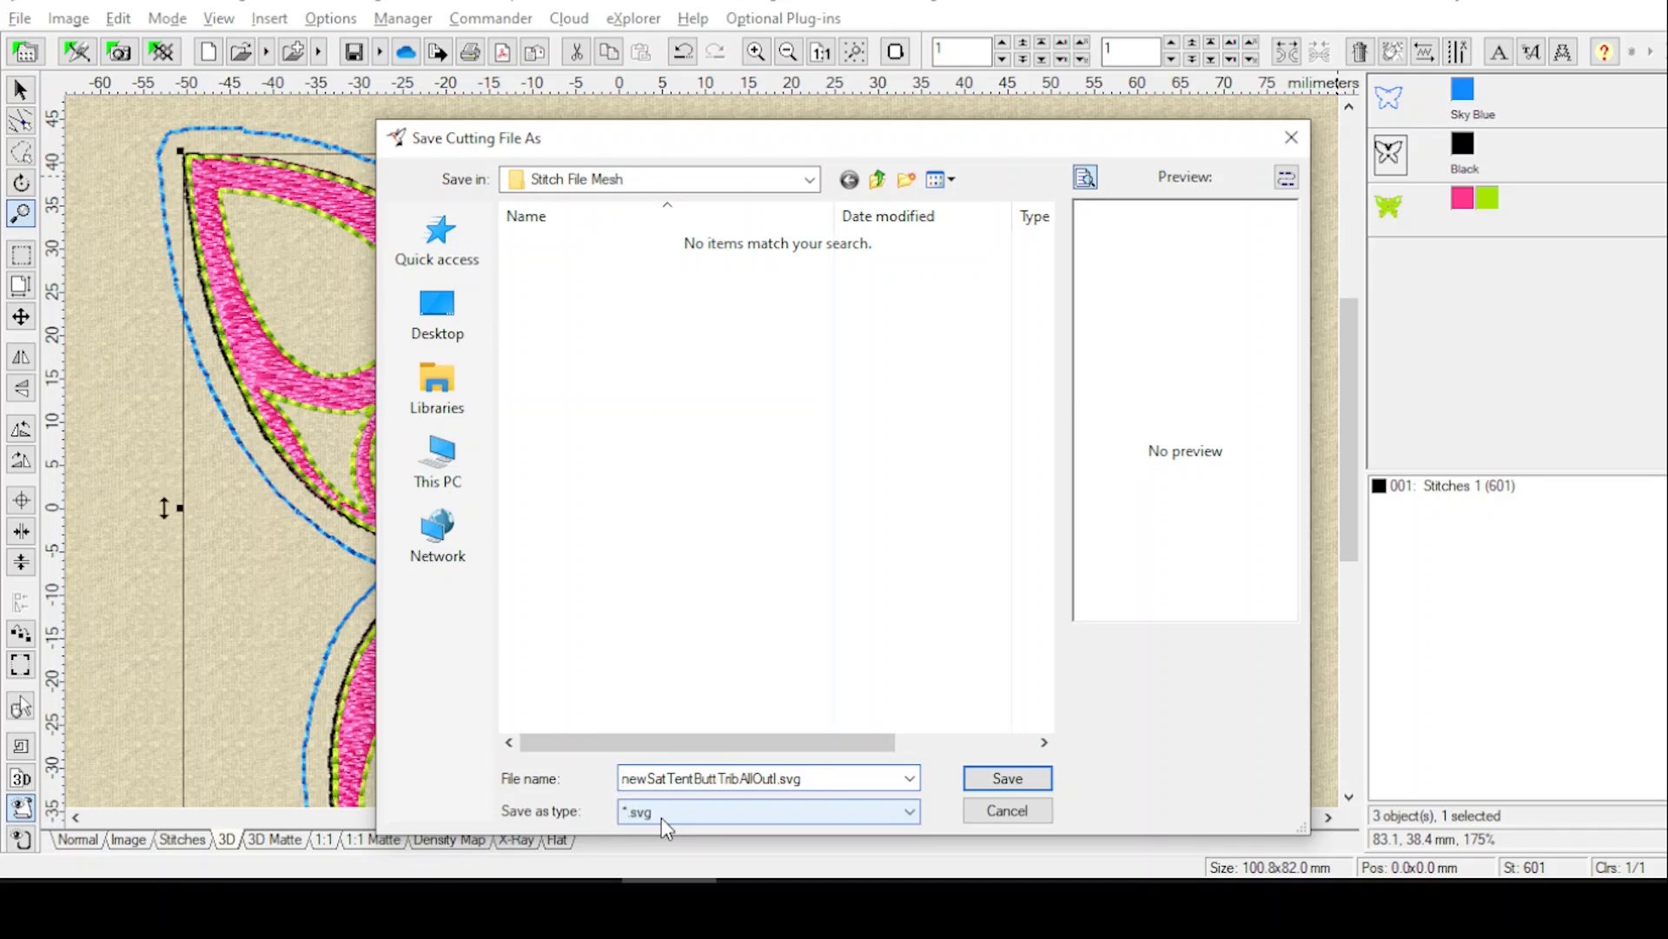
type("Cont")
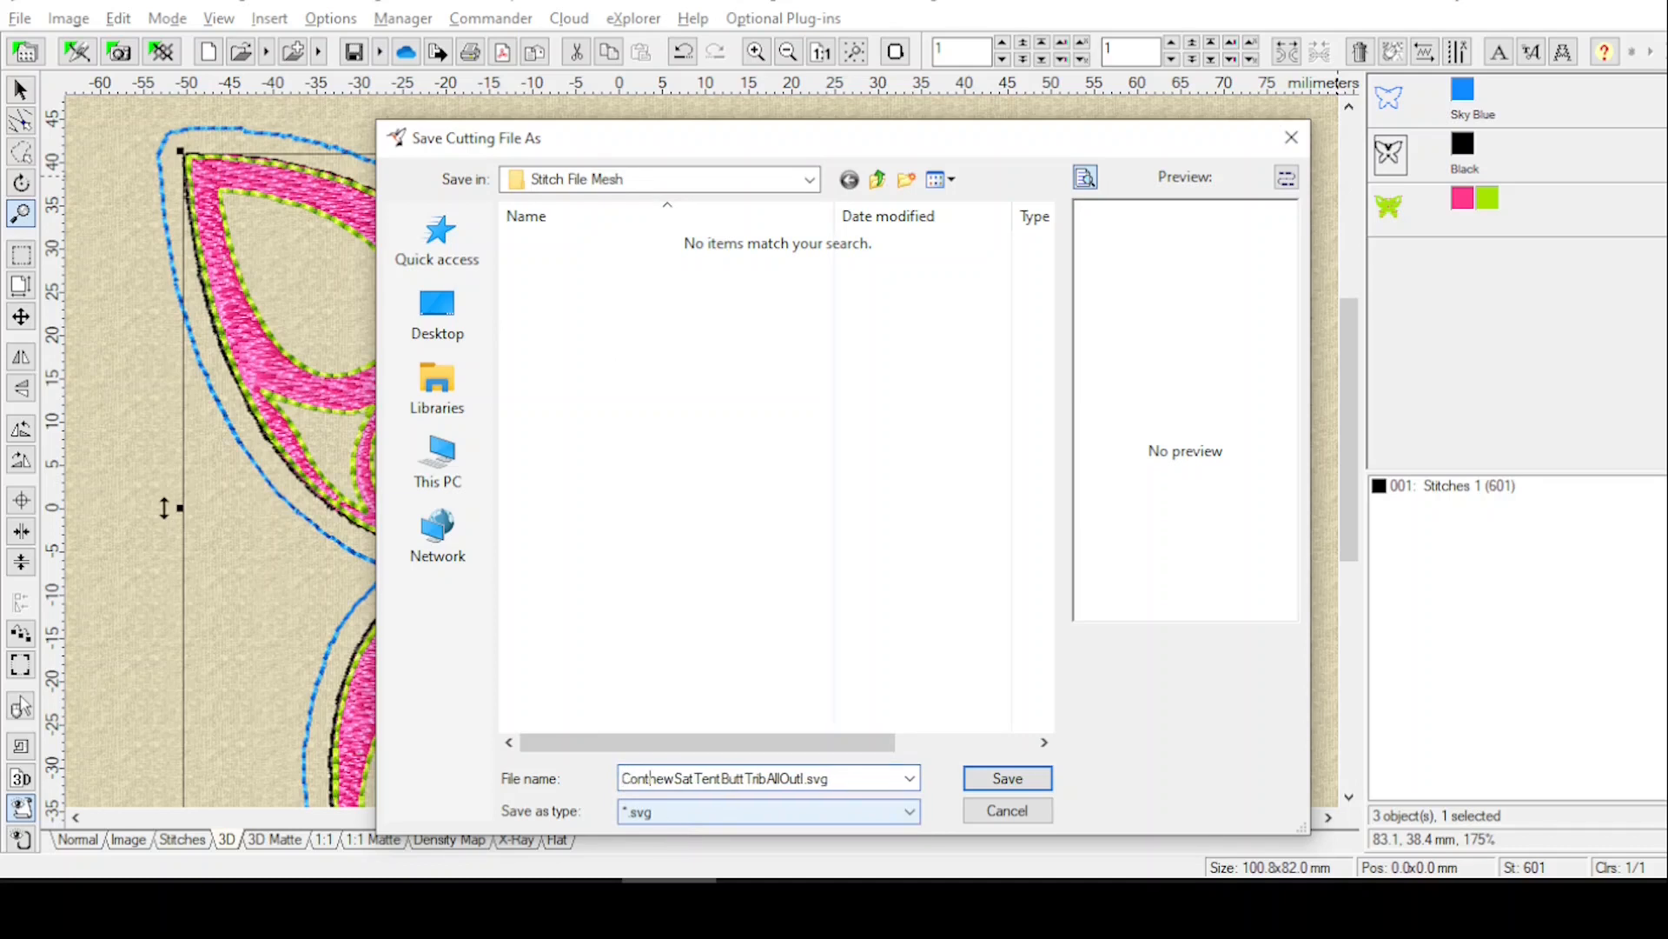
key("Delete")
left_click(665, 813)
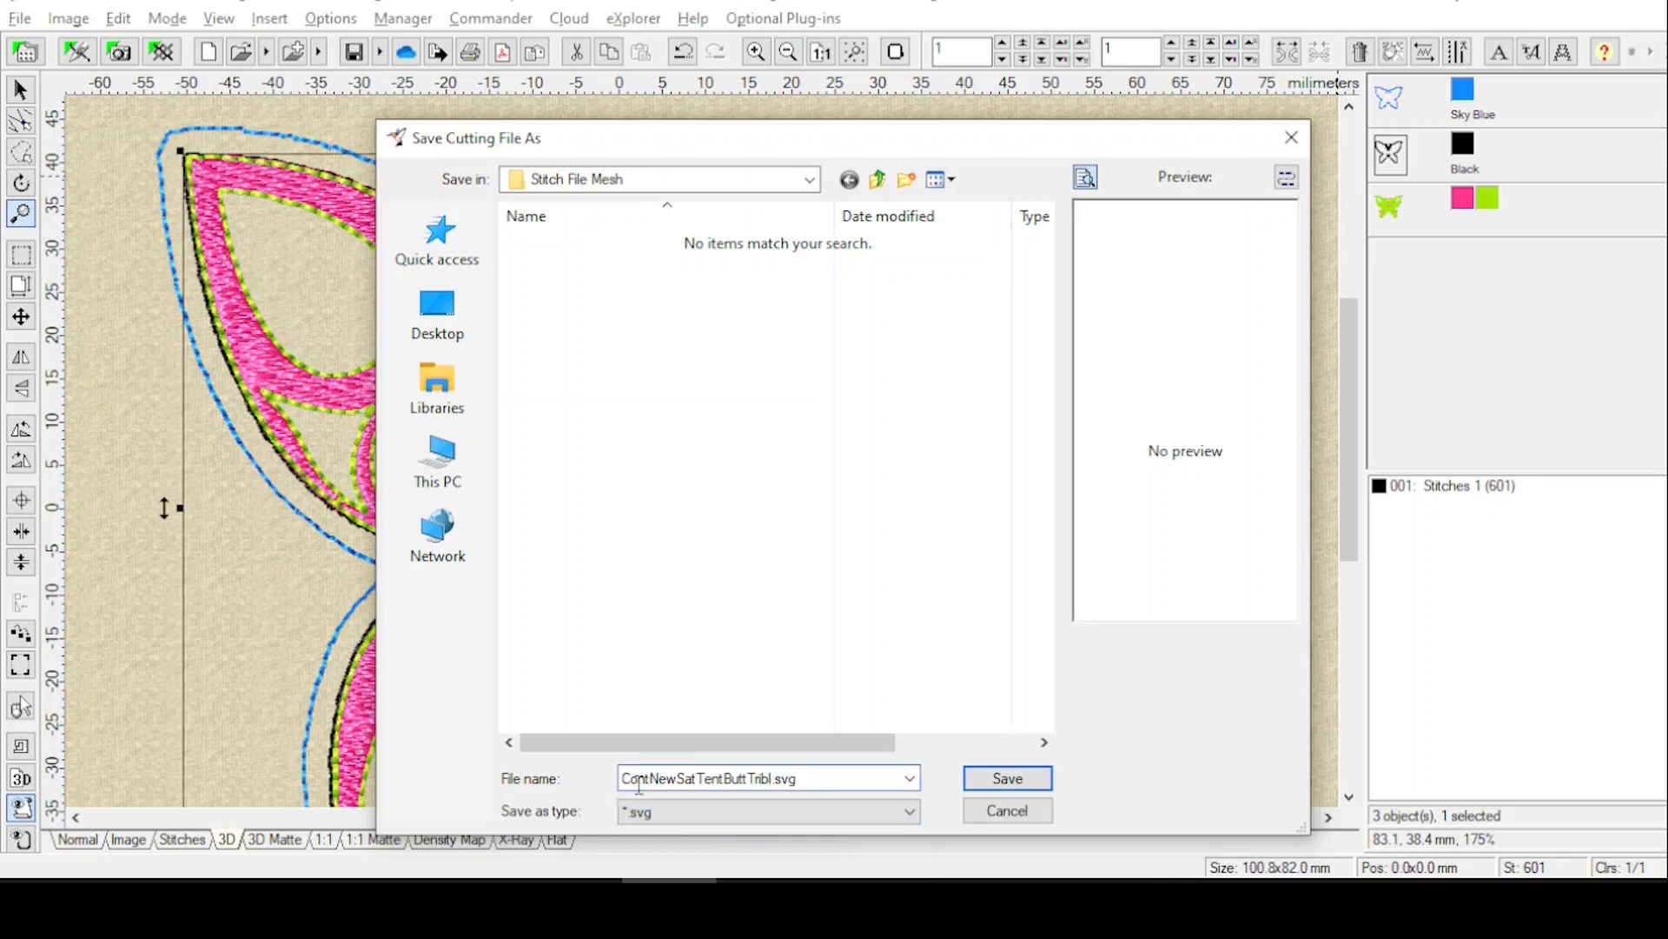
left_click(663, 812)
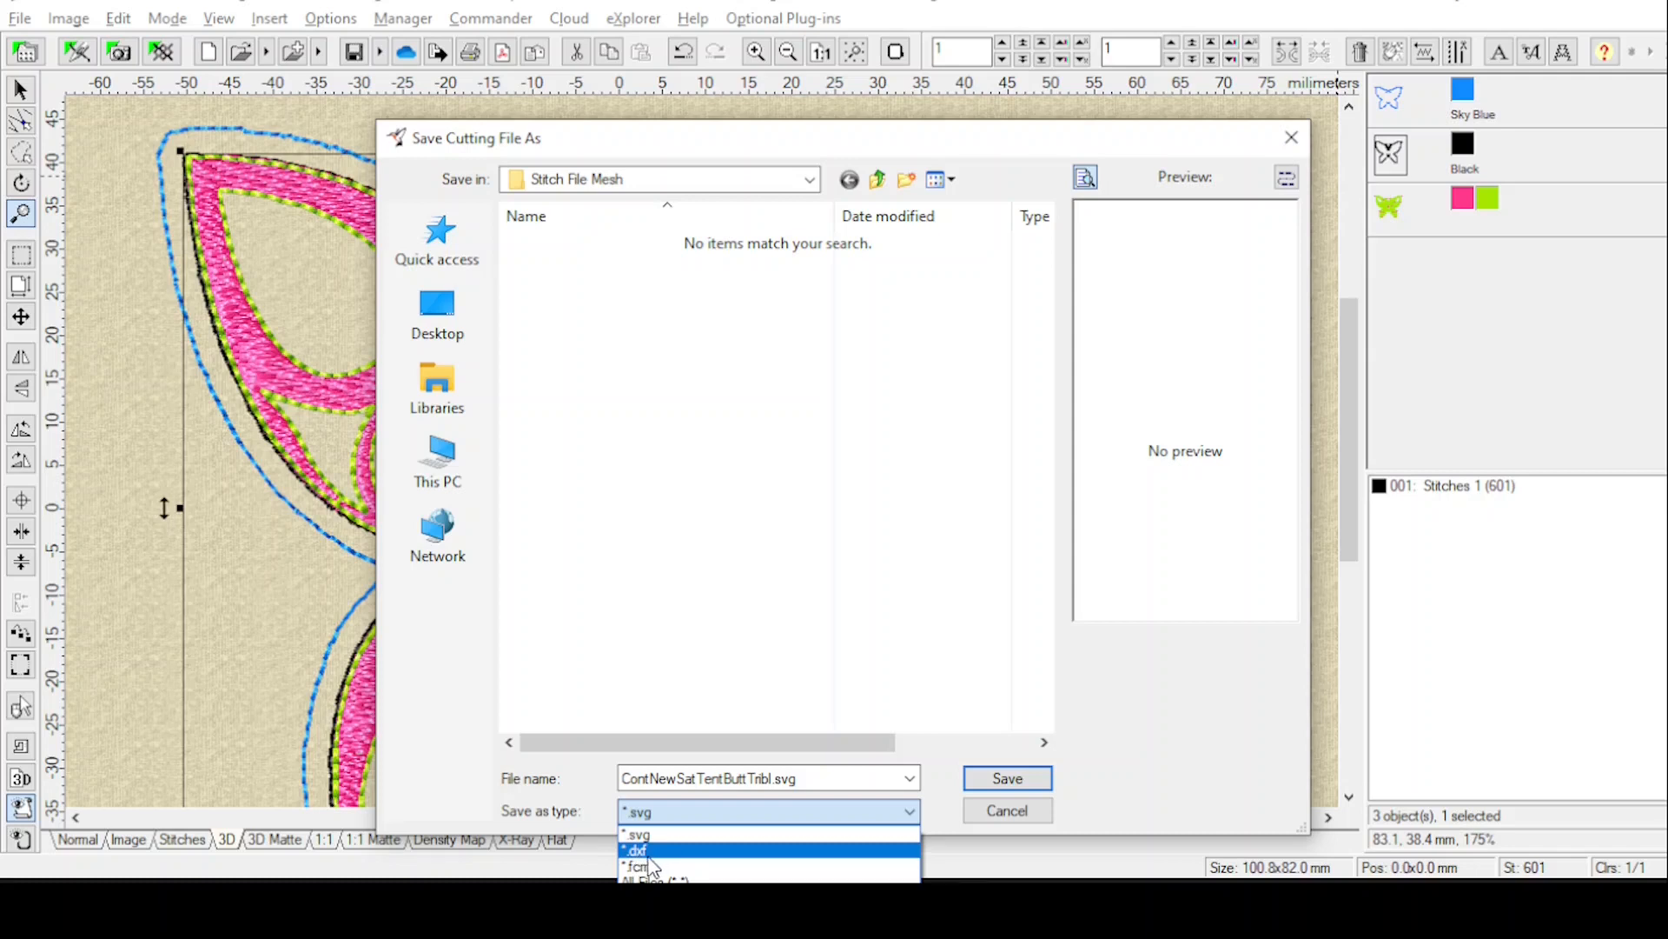
left_click(819, 817)
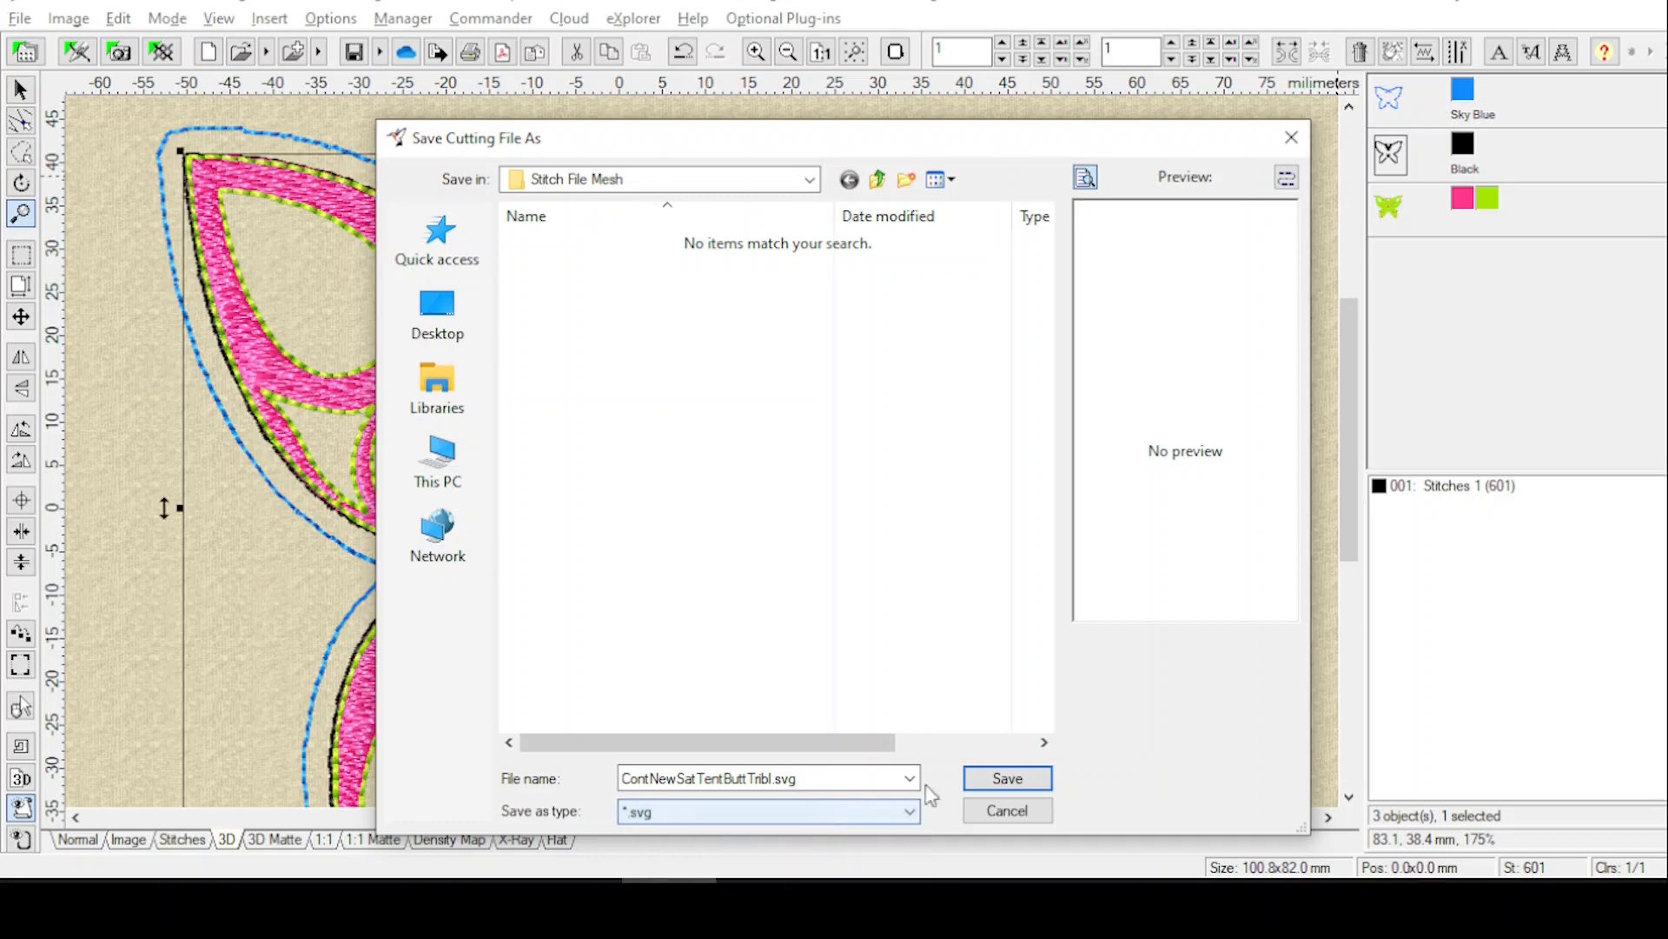
left_click(998, 780)
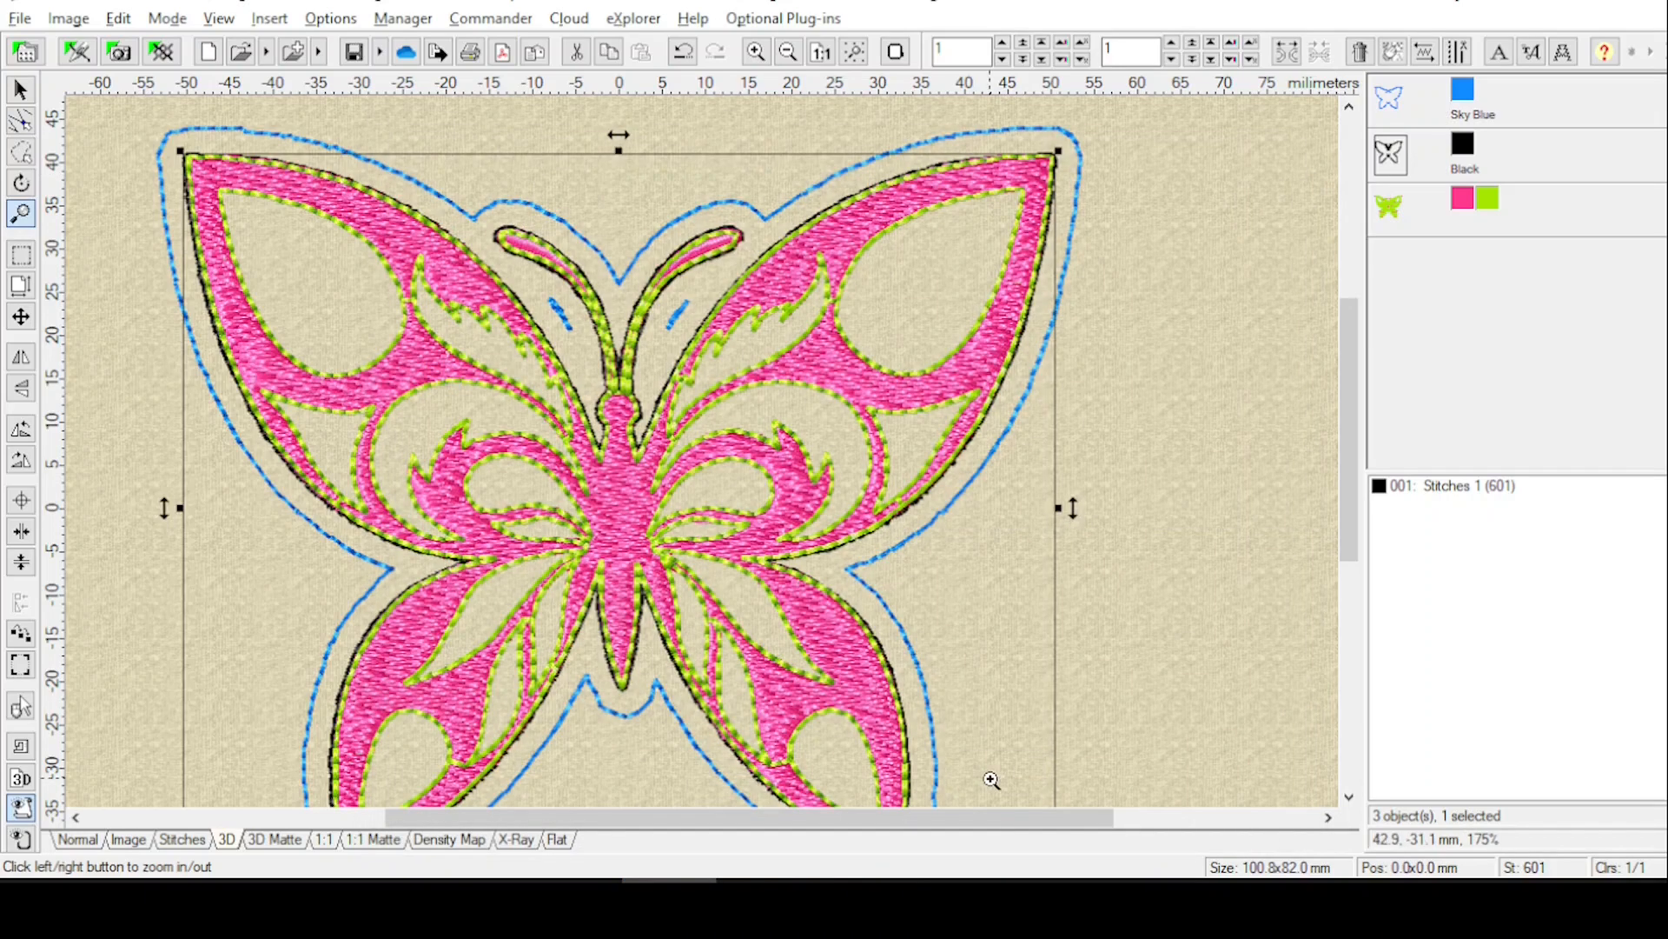
Start saving the sky-blue outer contour as a cutting file, with contours closed automatically and inflate kept at 0.0 mm.
left_click(1391, 100)
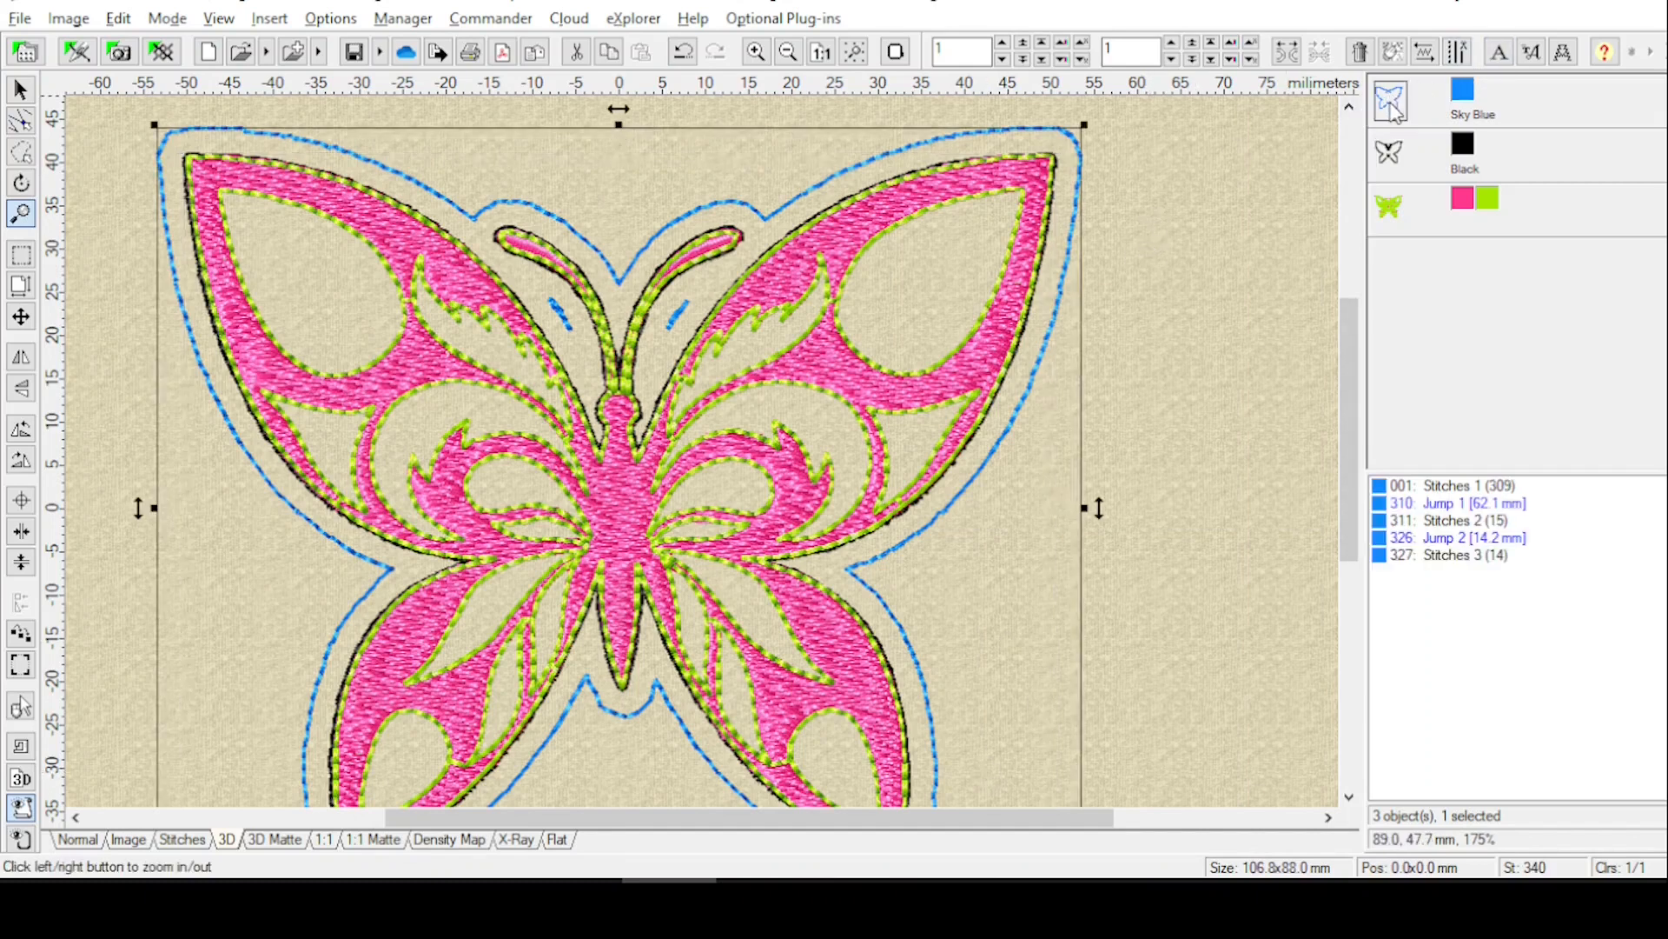
right_click(1462, 94)
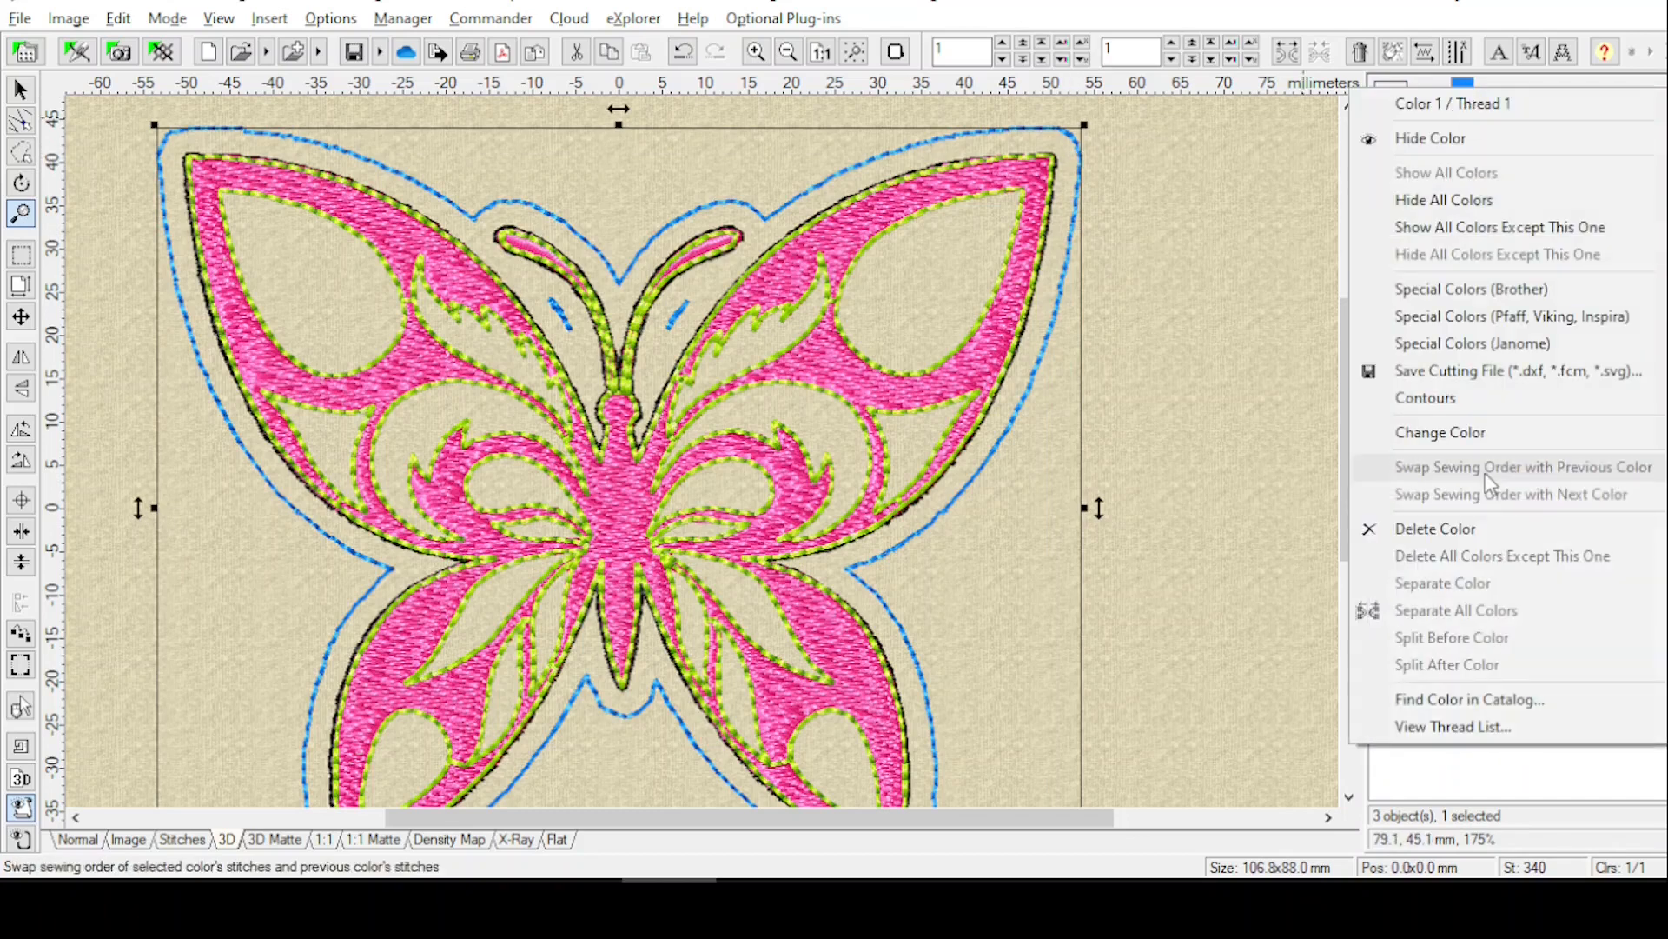
left_click(1398, 371)
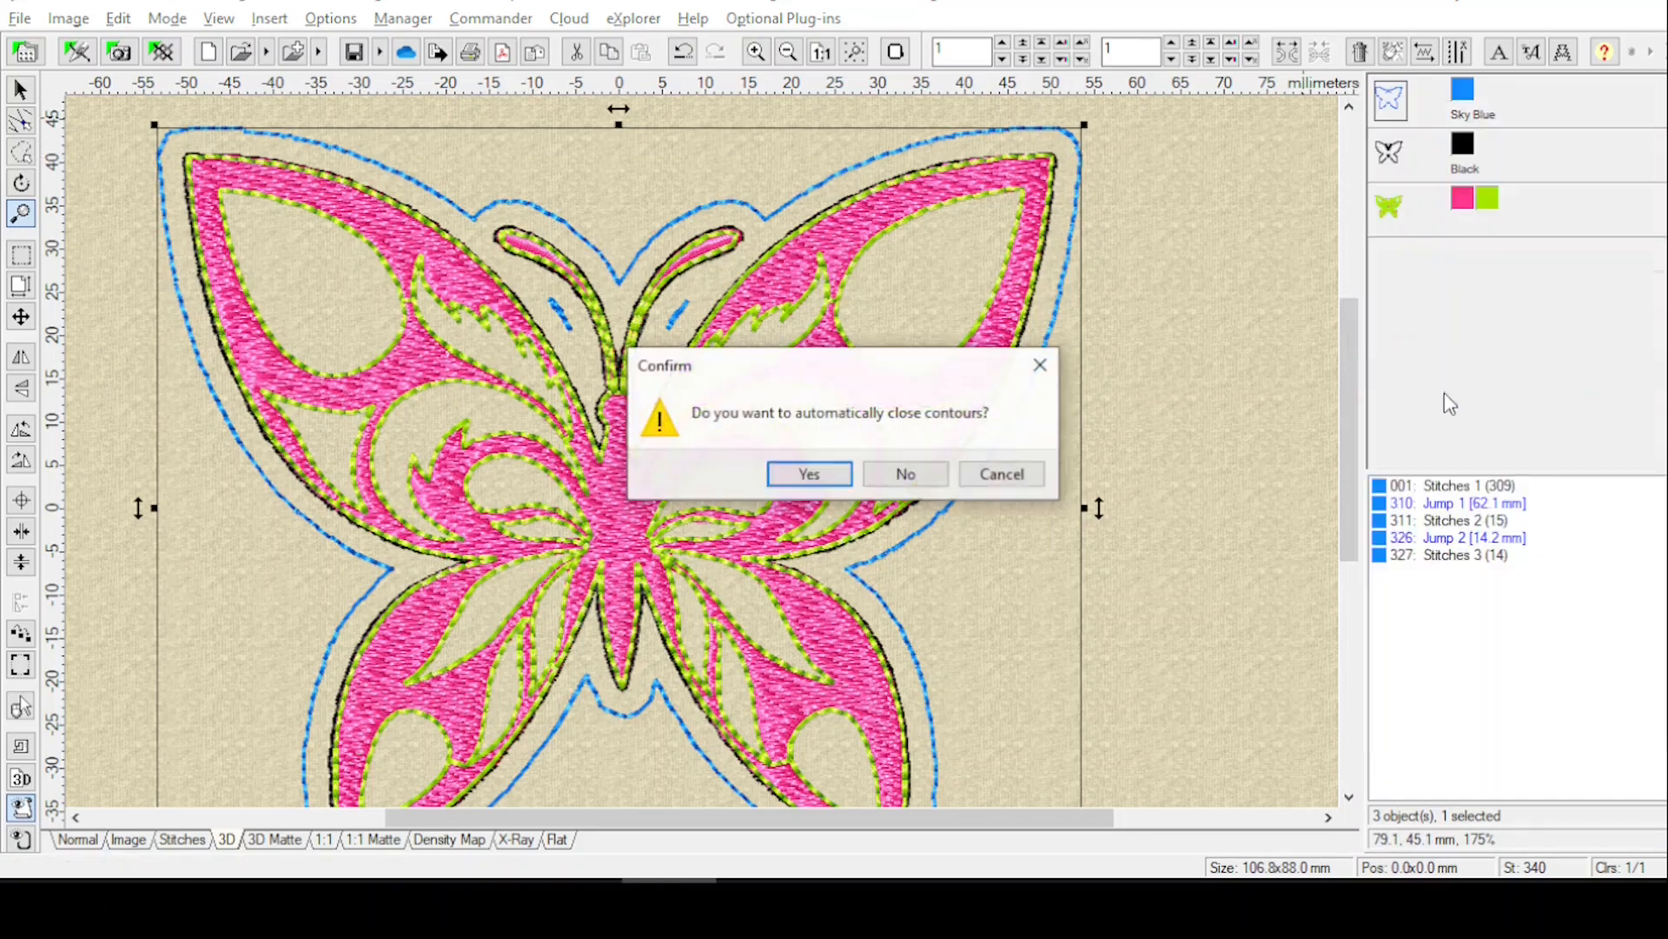
left_click(821, 478)
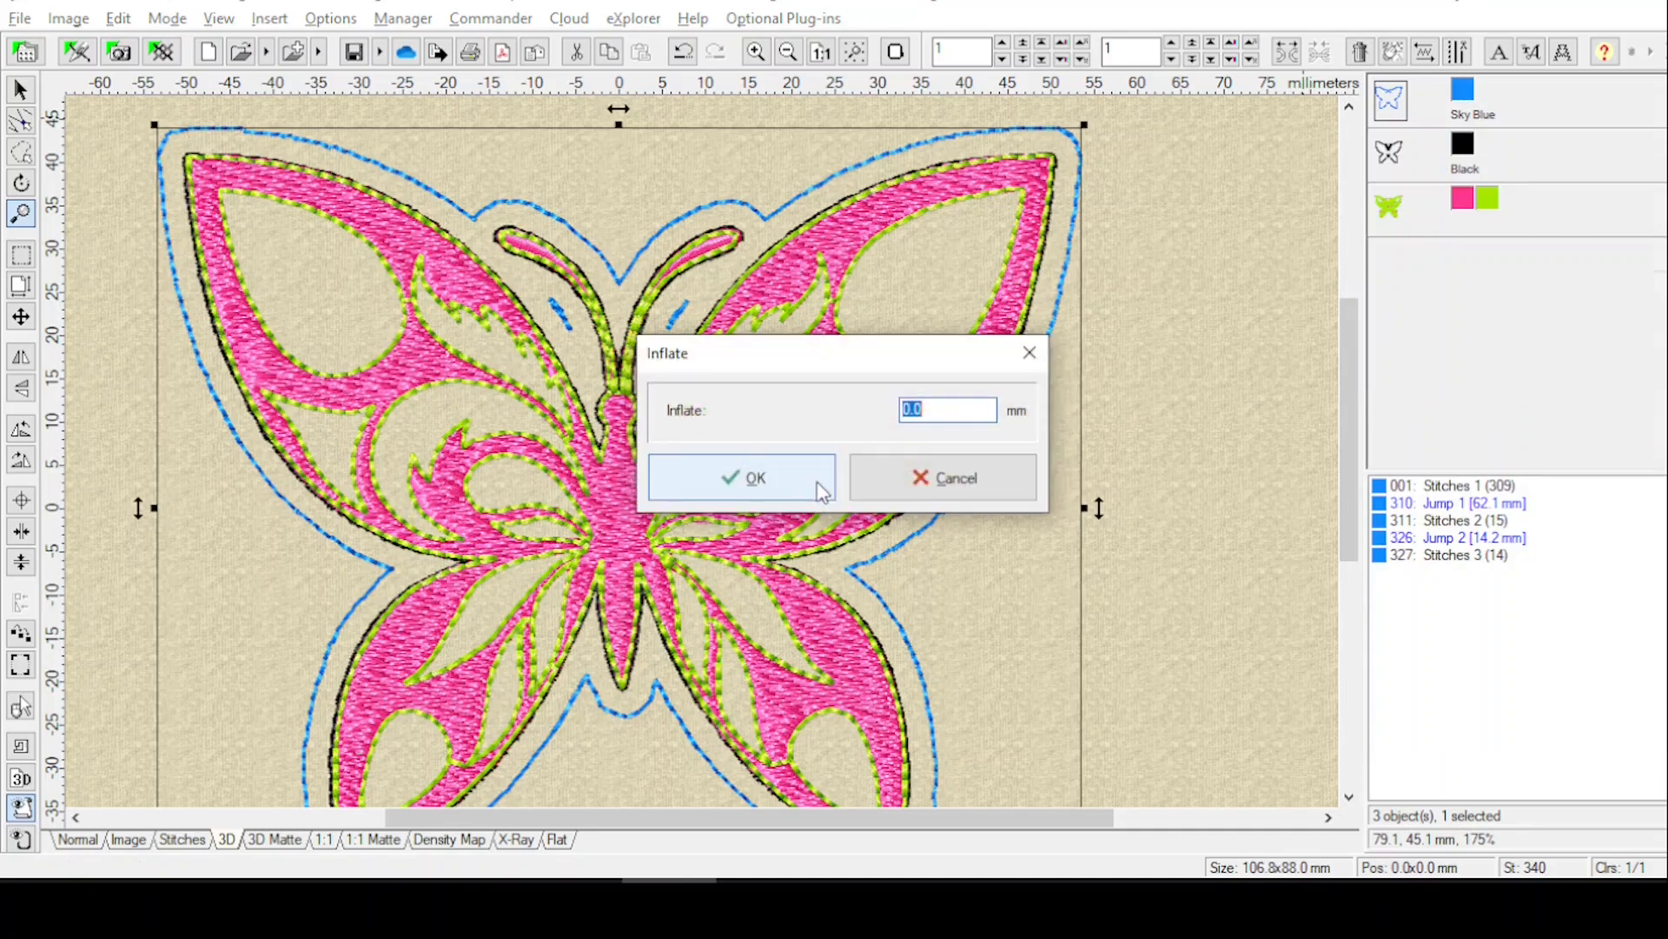
left_click(766, 482)
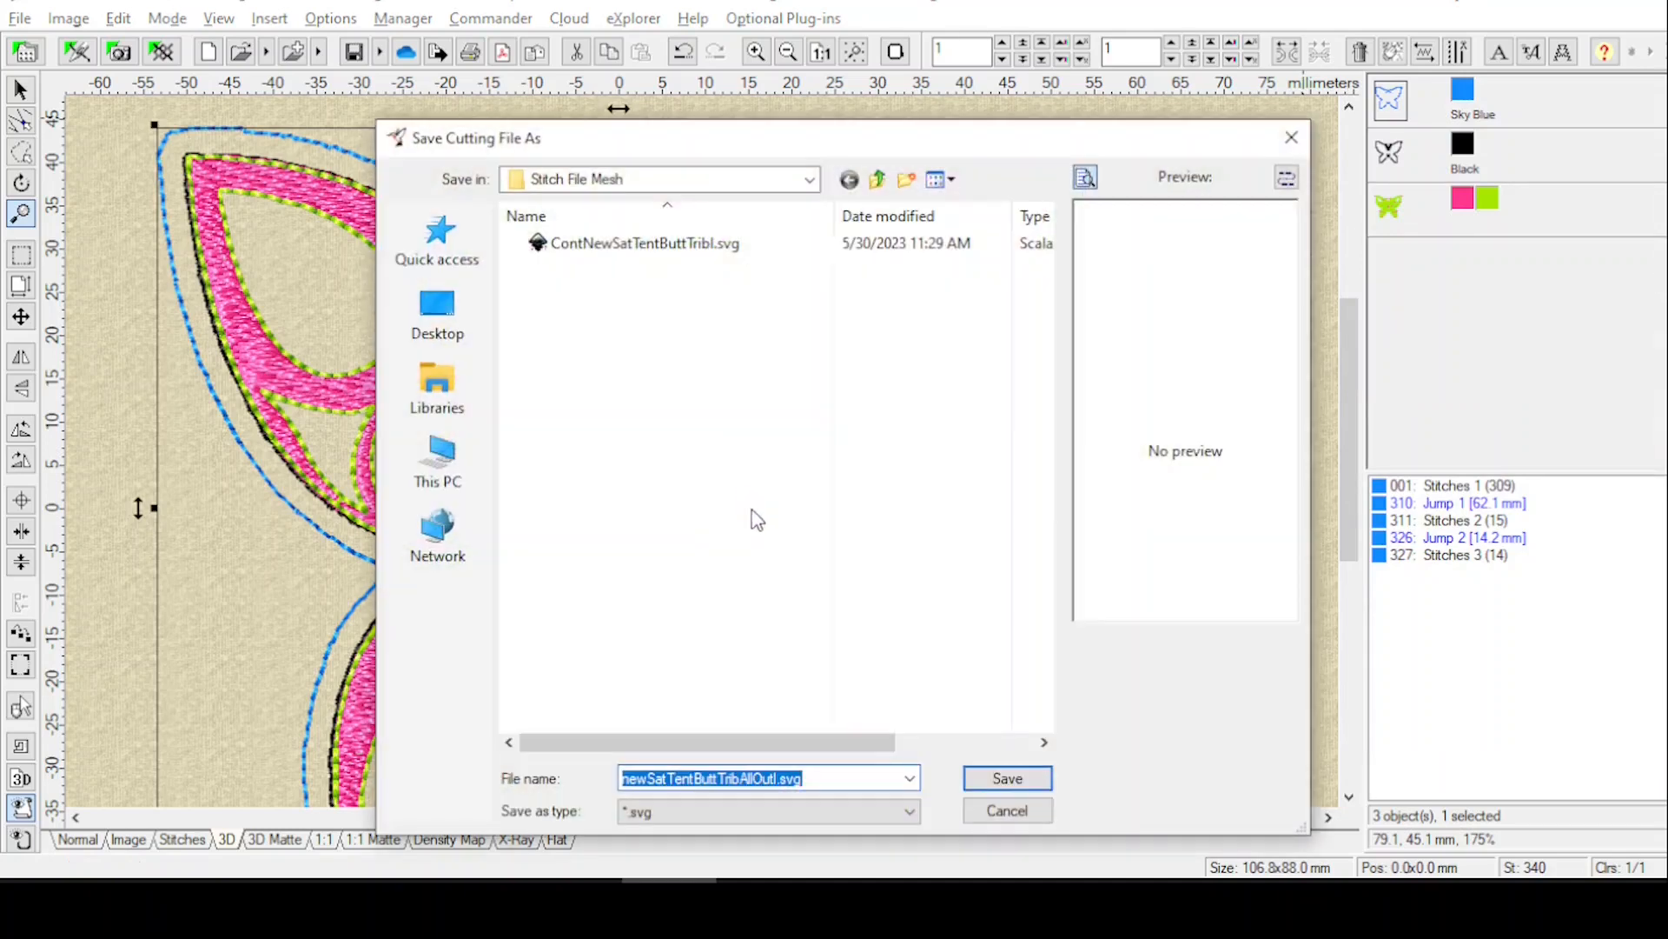
Name the outer contour's cutting file EchoNewSatTentButtTribl.svg and save it in SVG format.
left_click(628, 778)
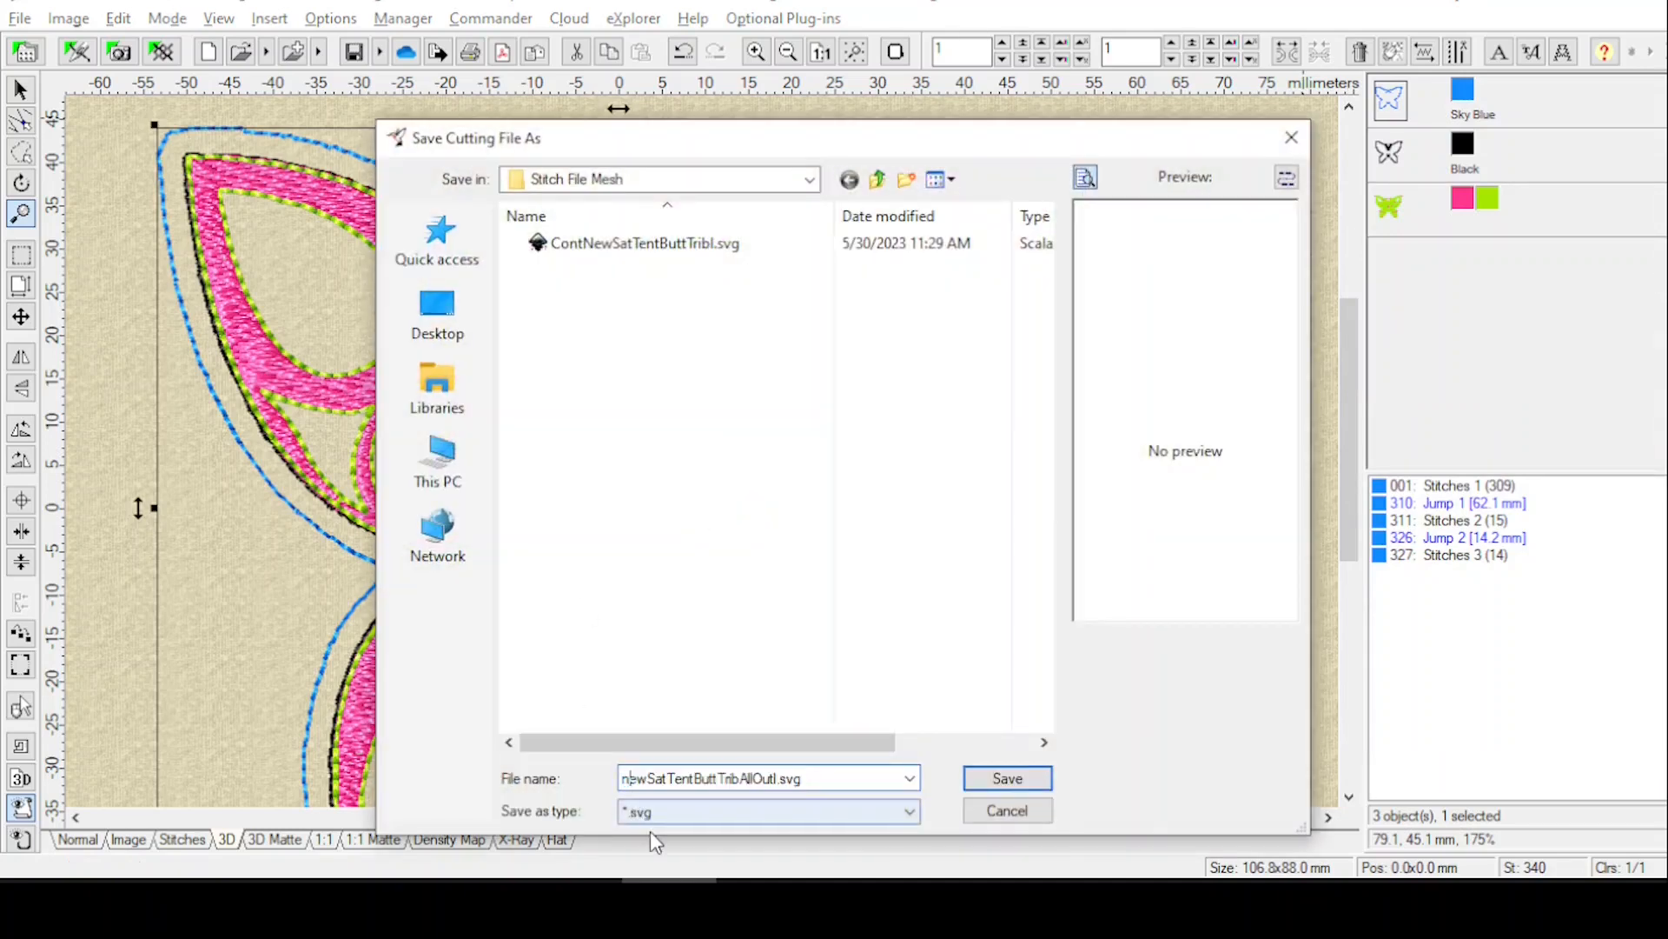
key("BackSpace")
type("Echo")
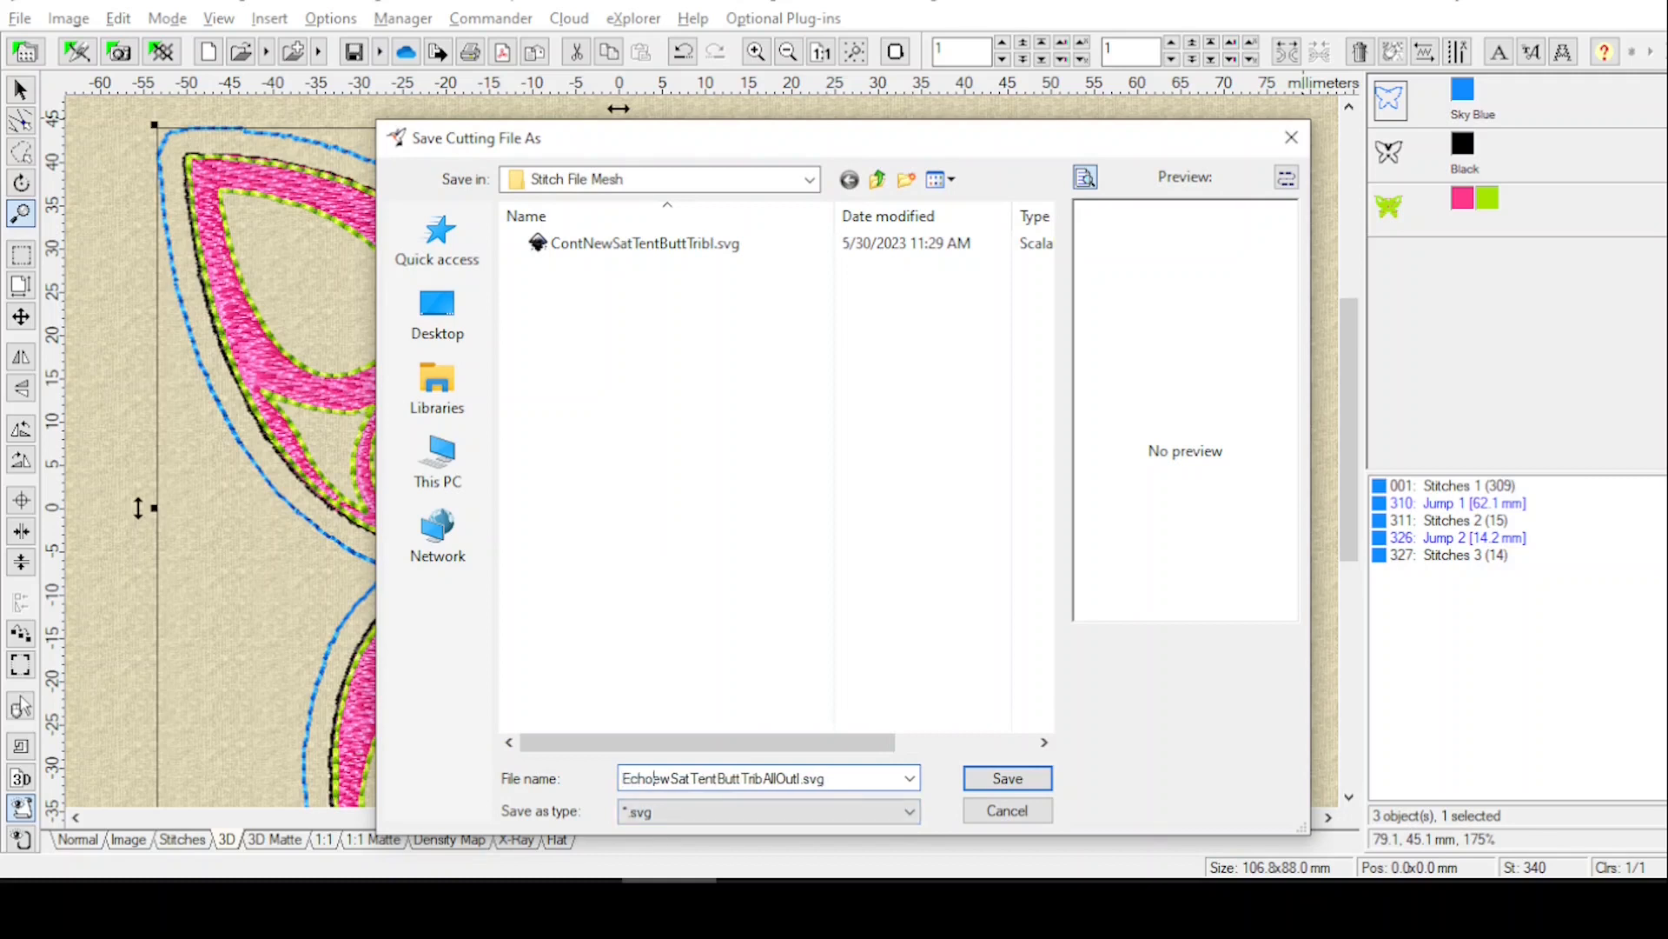
type("N")
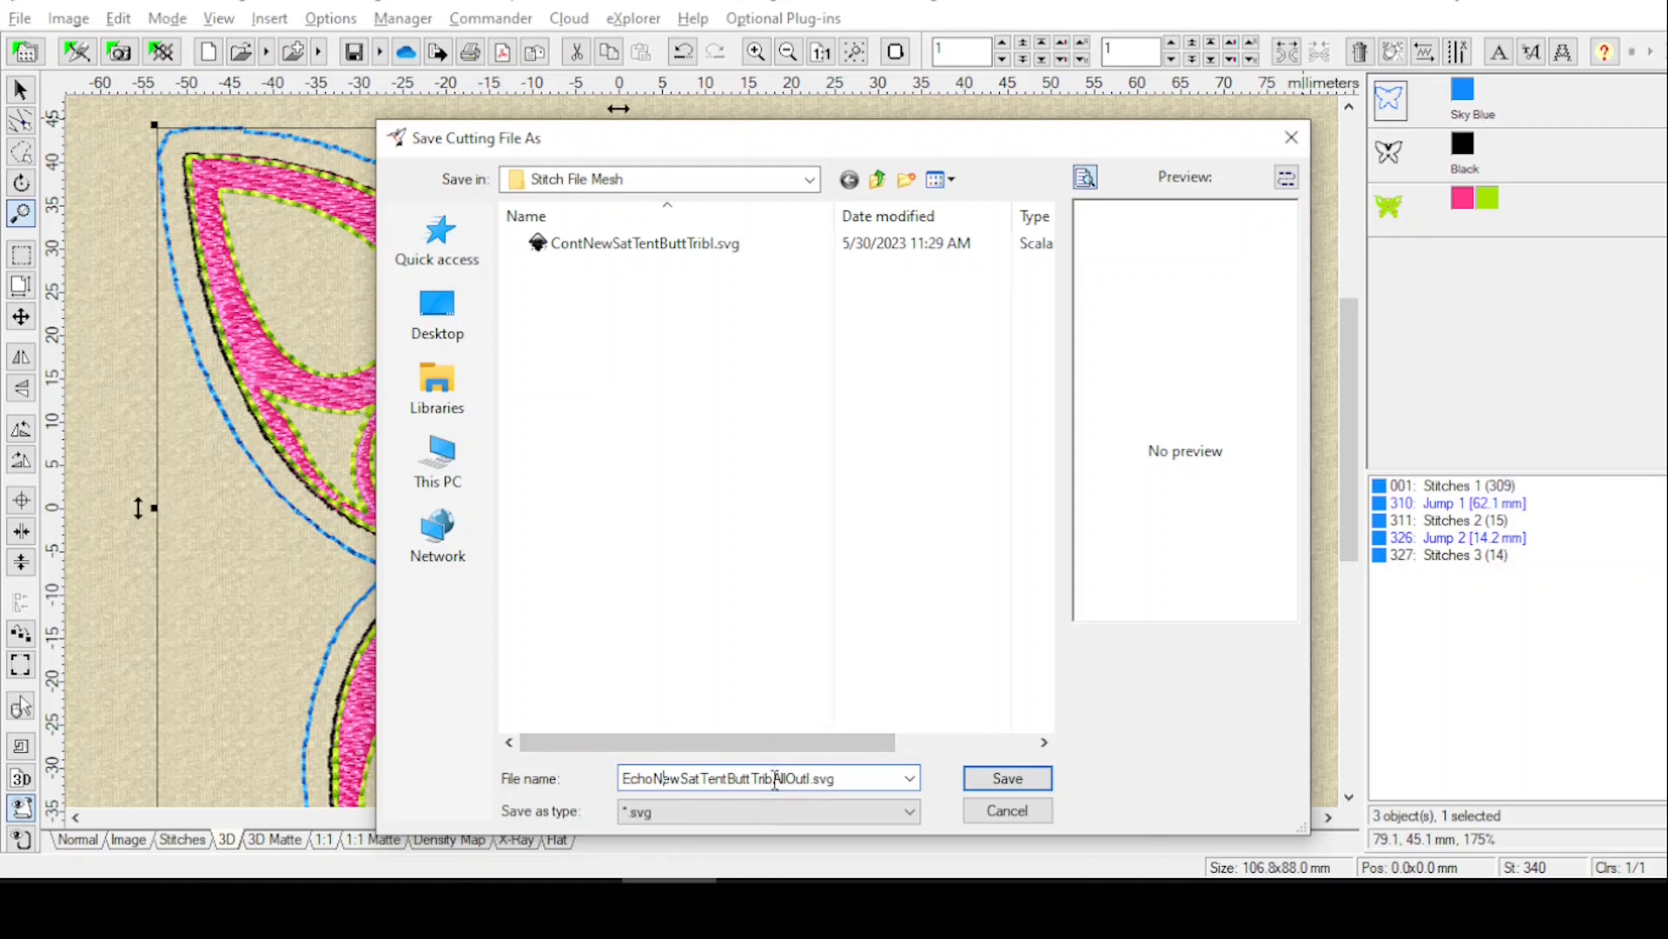
key("Delete")
key("Delete")
key("Delete")
key("Delete")
key("Delete")
key("Delete")
key("Delete")
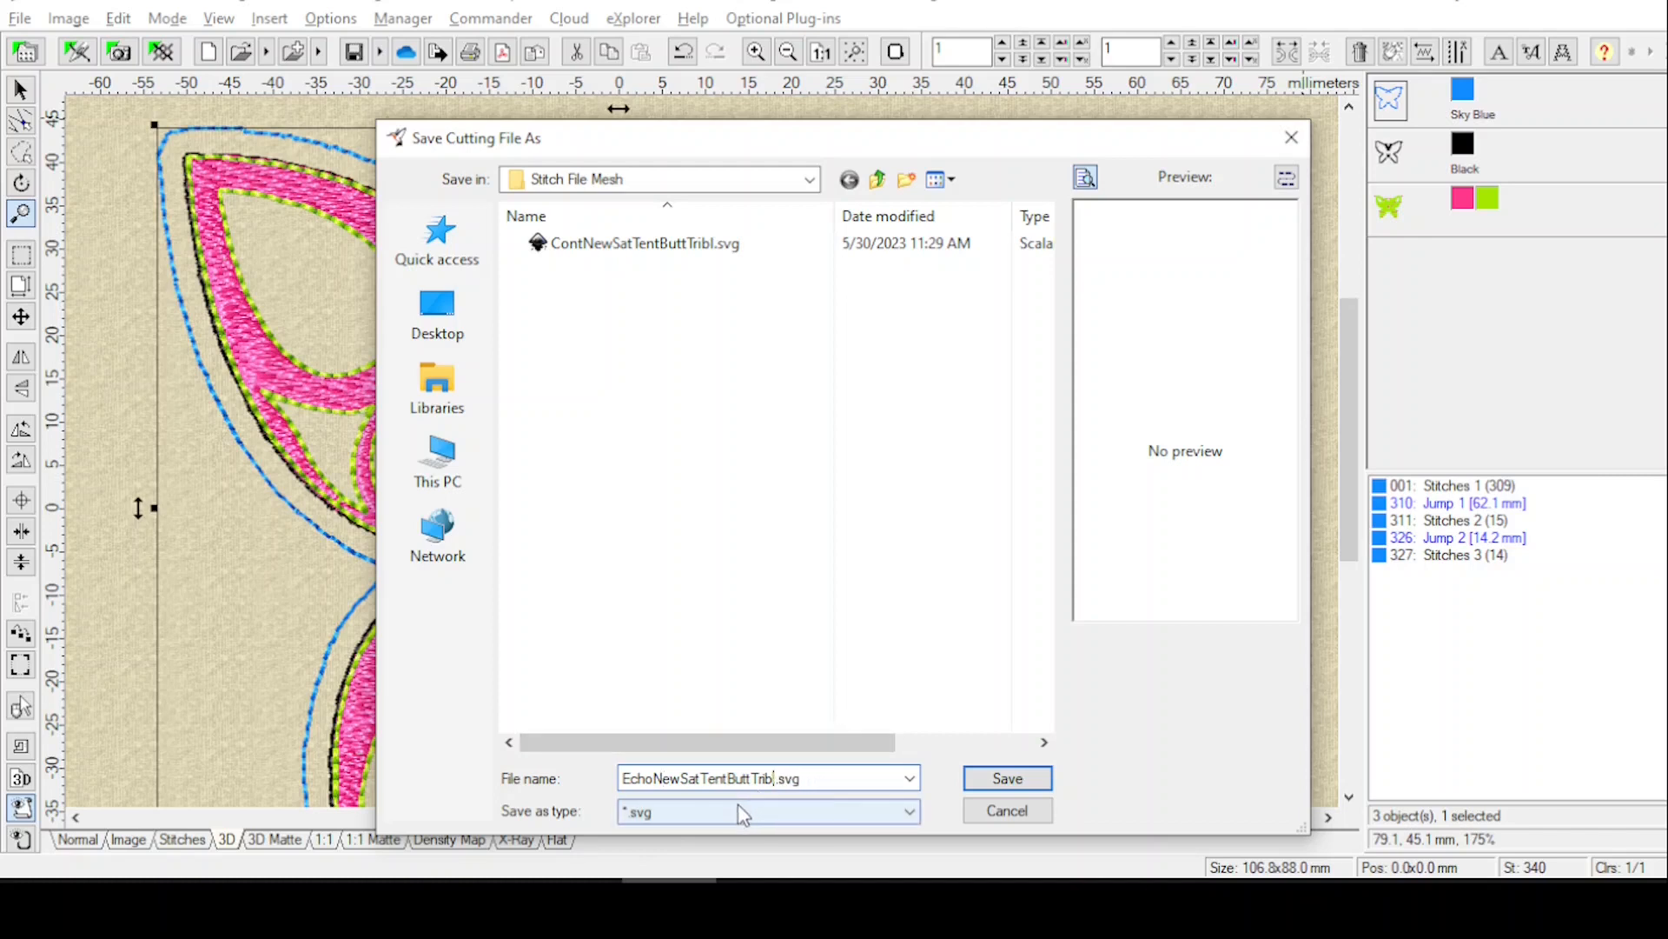
key("Delete")
key("Delete")
key("Delete")
key("Delete")
left_click(1007, 785)
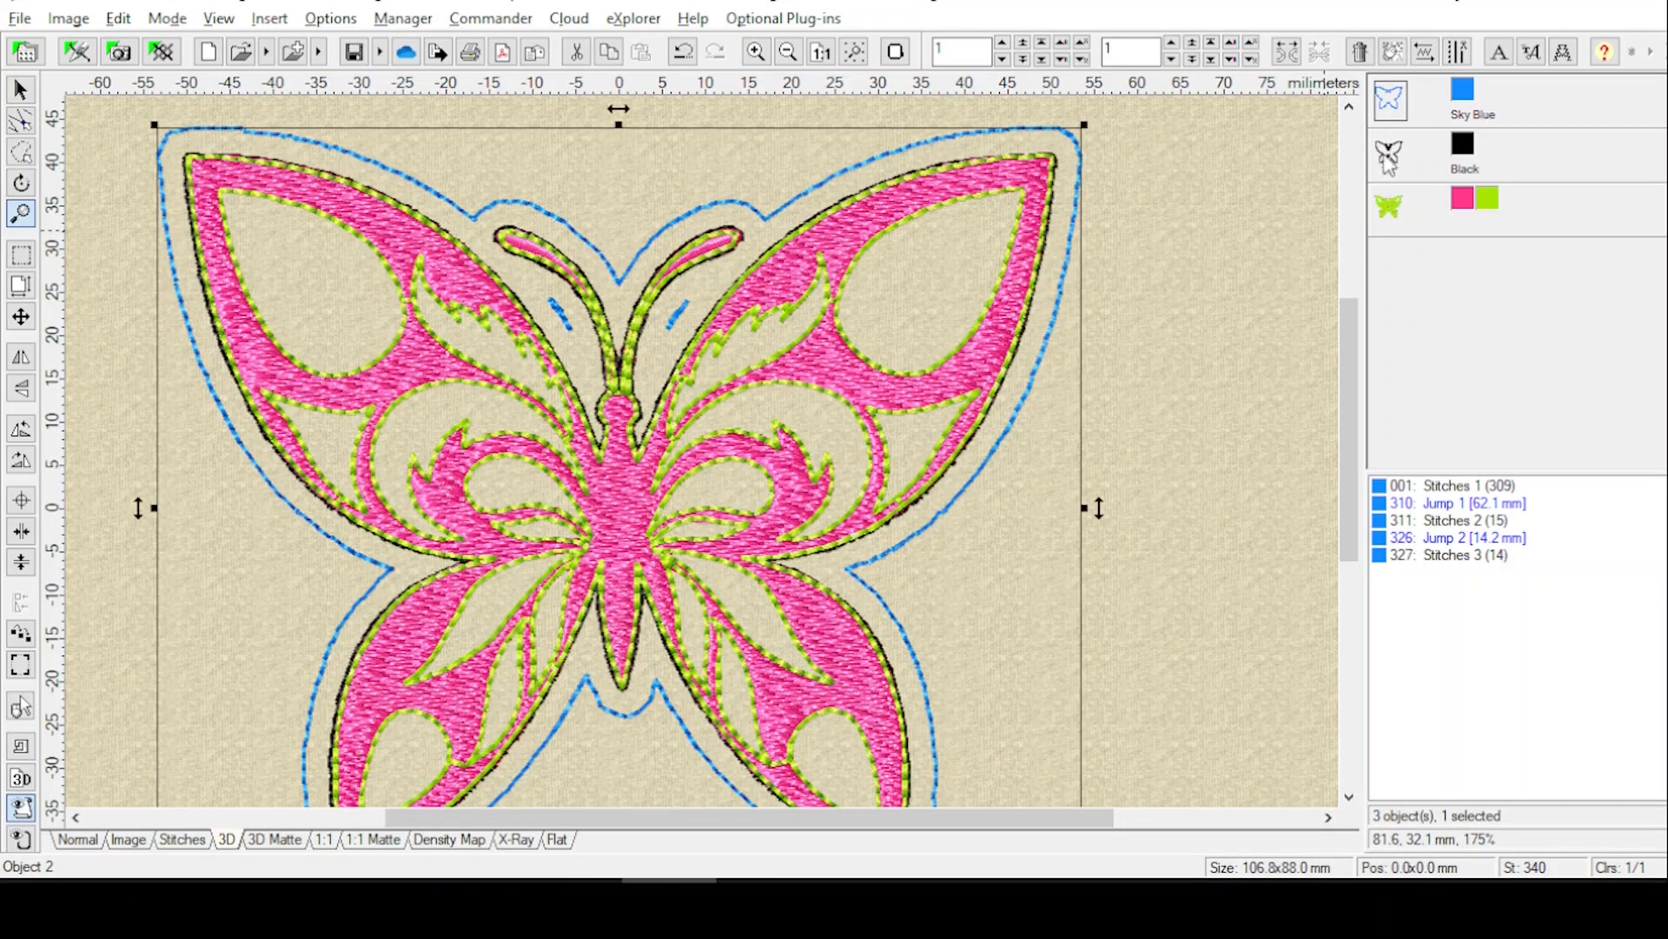
left_click(1393, 213)
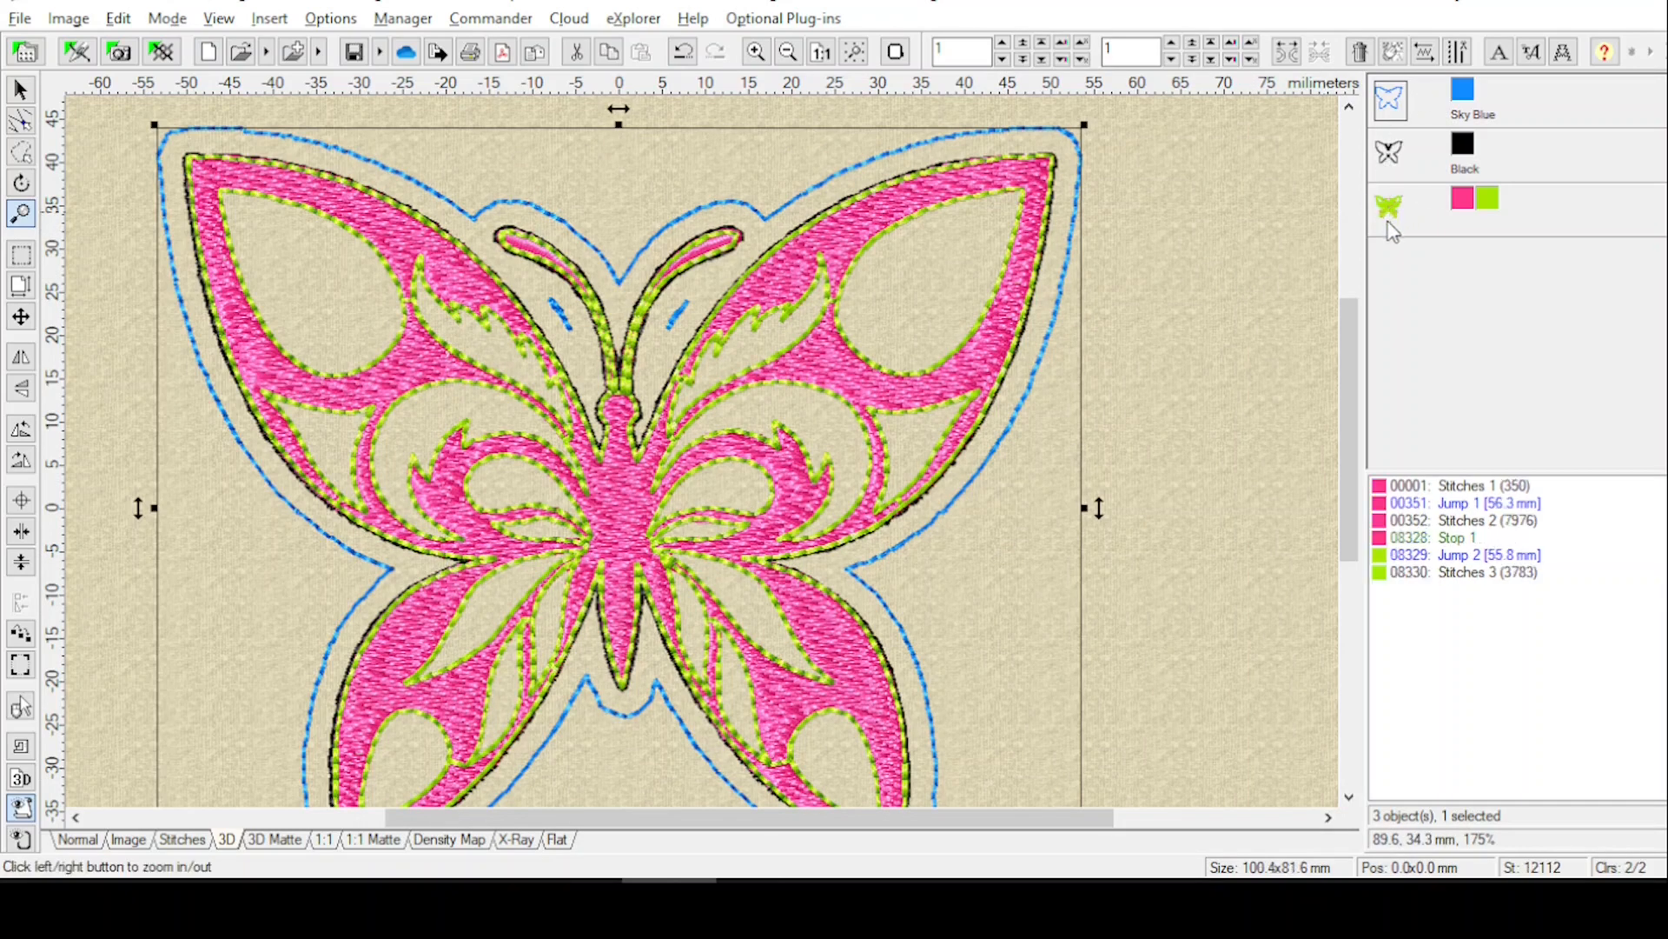
right_click(1390, 218)
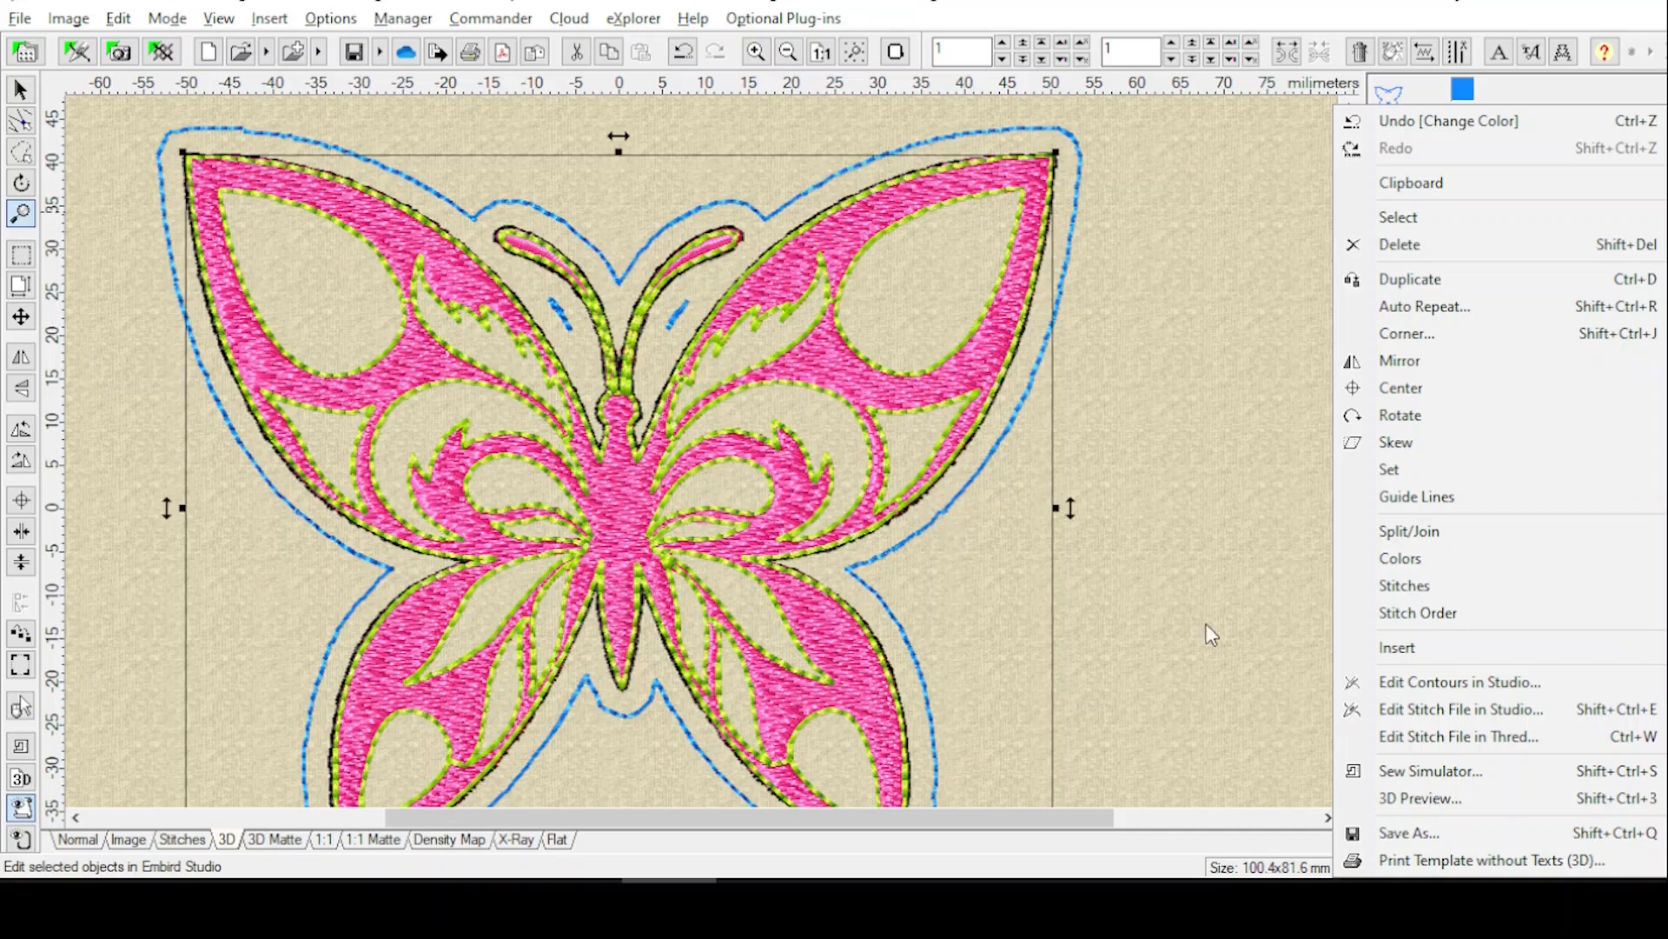
mouse_move(1399, 359)
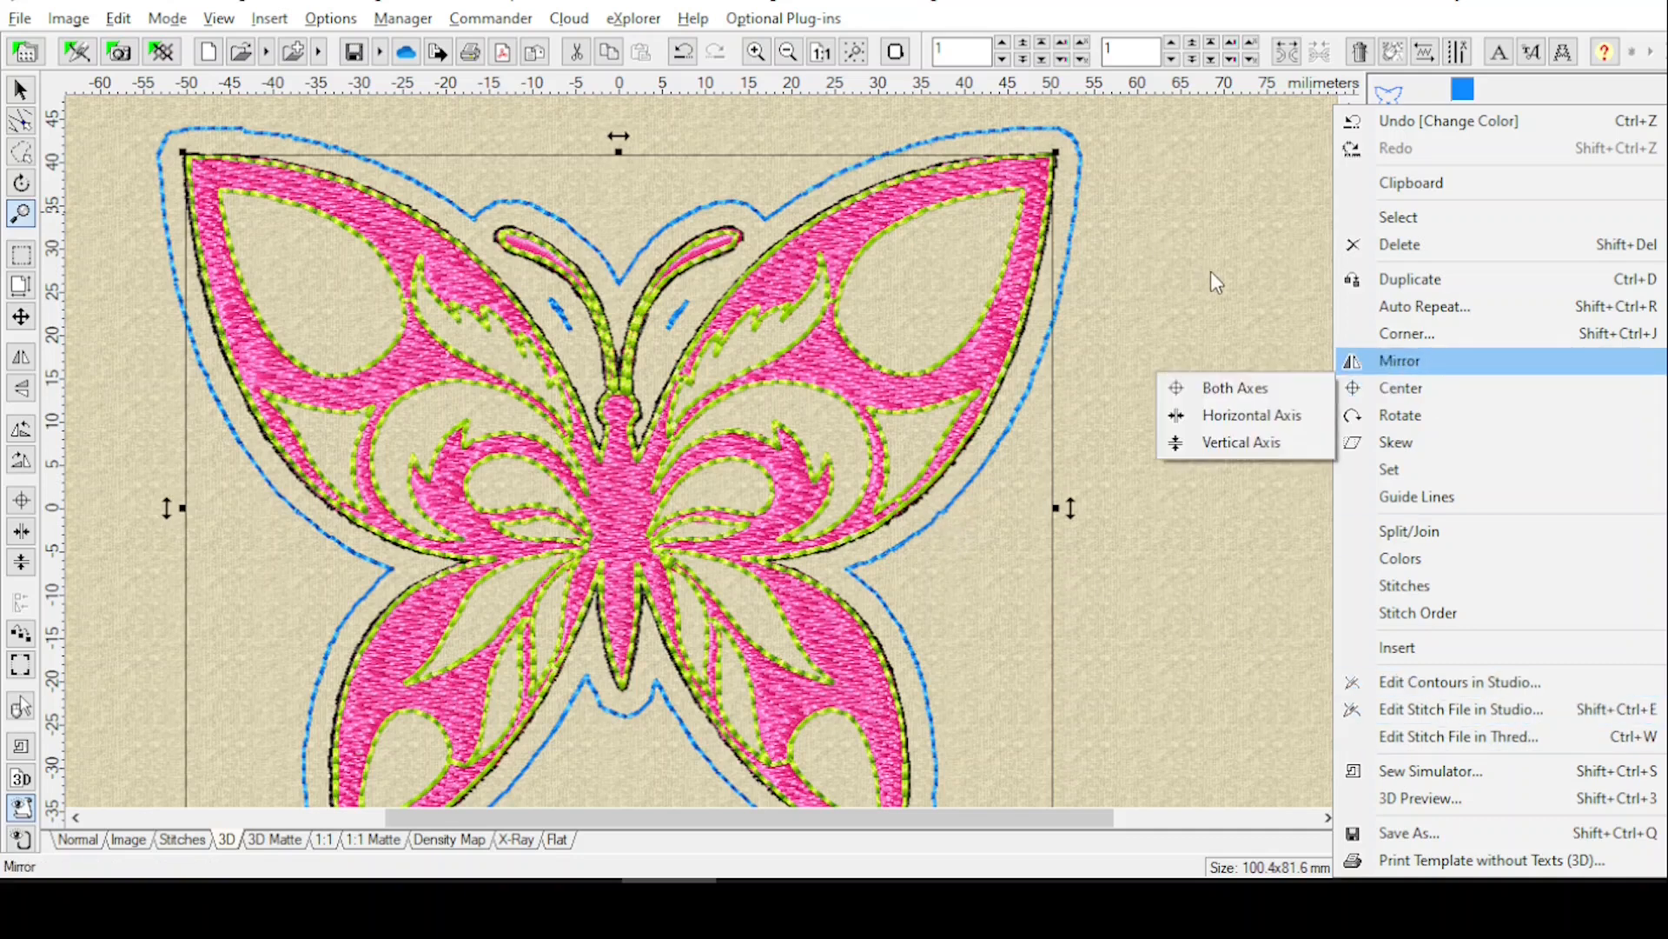
scroll(1214, 283, "up", 1)
right_click(1463, 89)
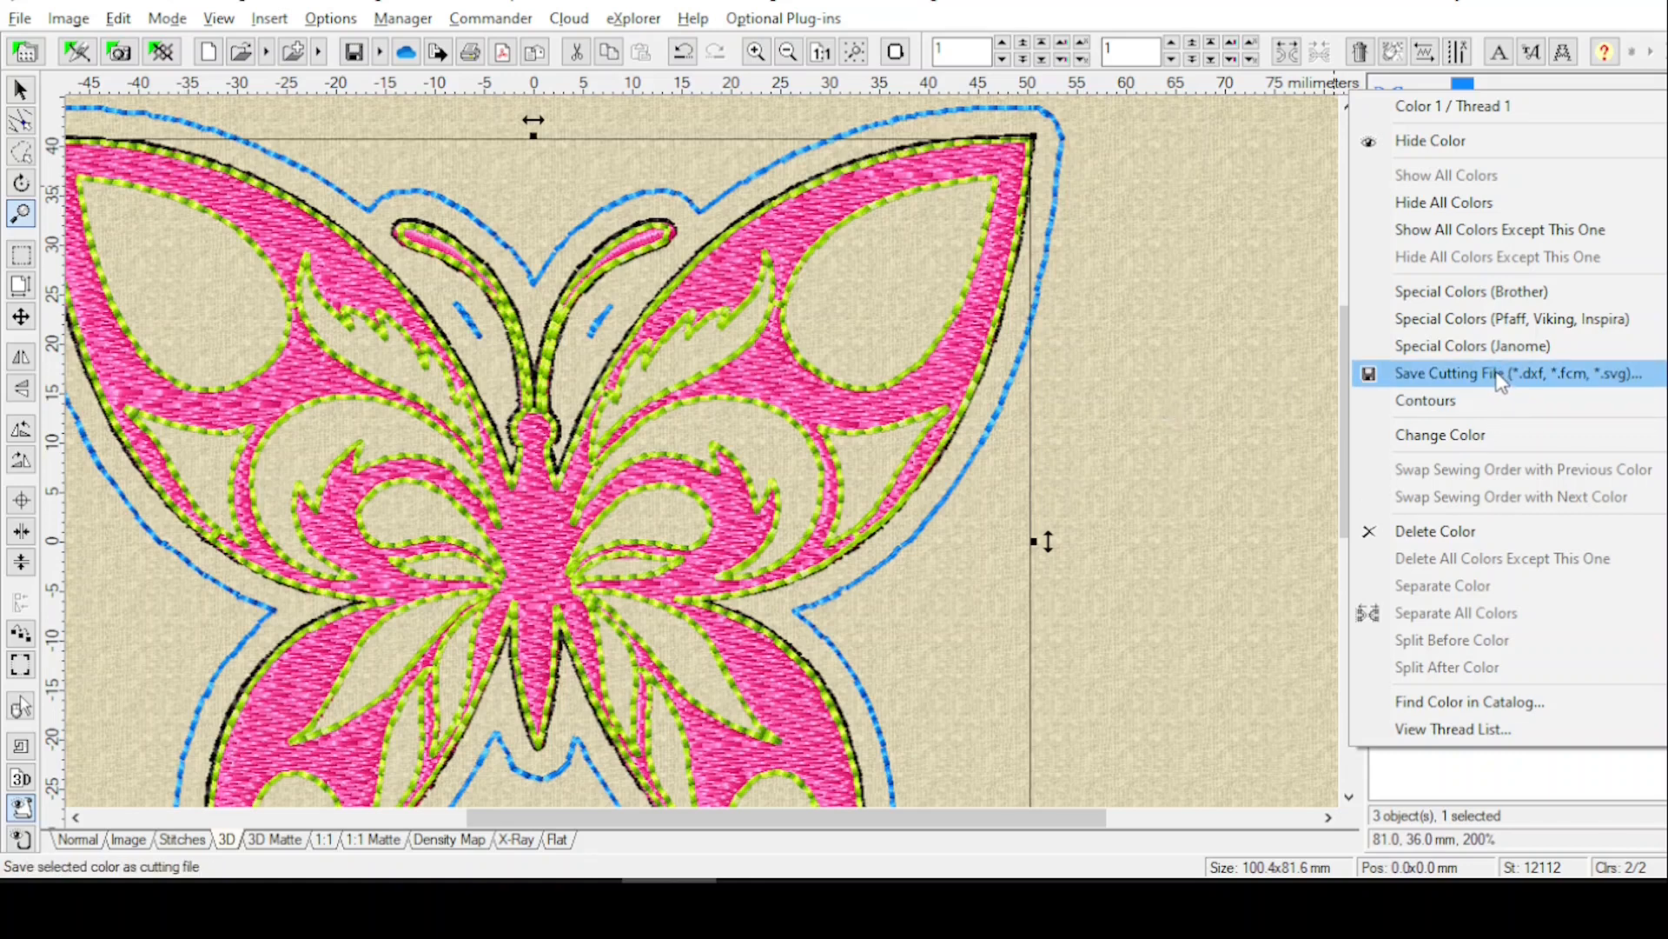
left_click(1203, 168)
left_click(1206, 165)
right_click(1390, 103)
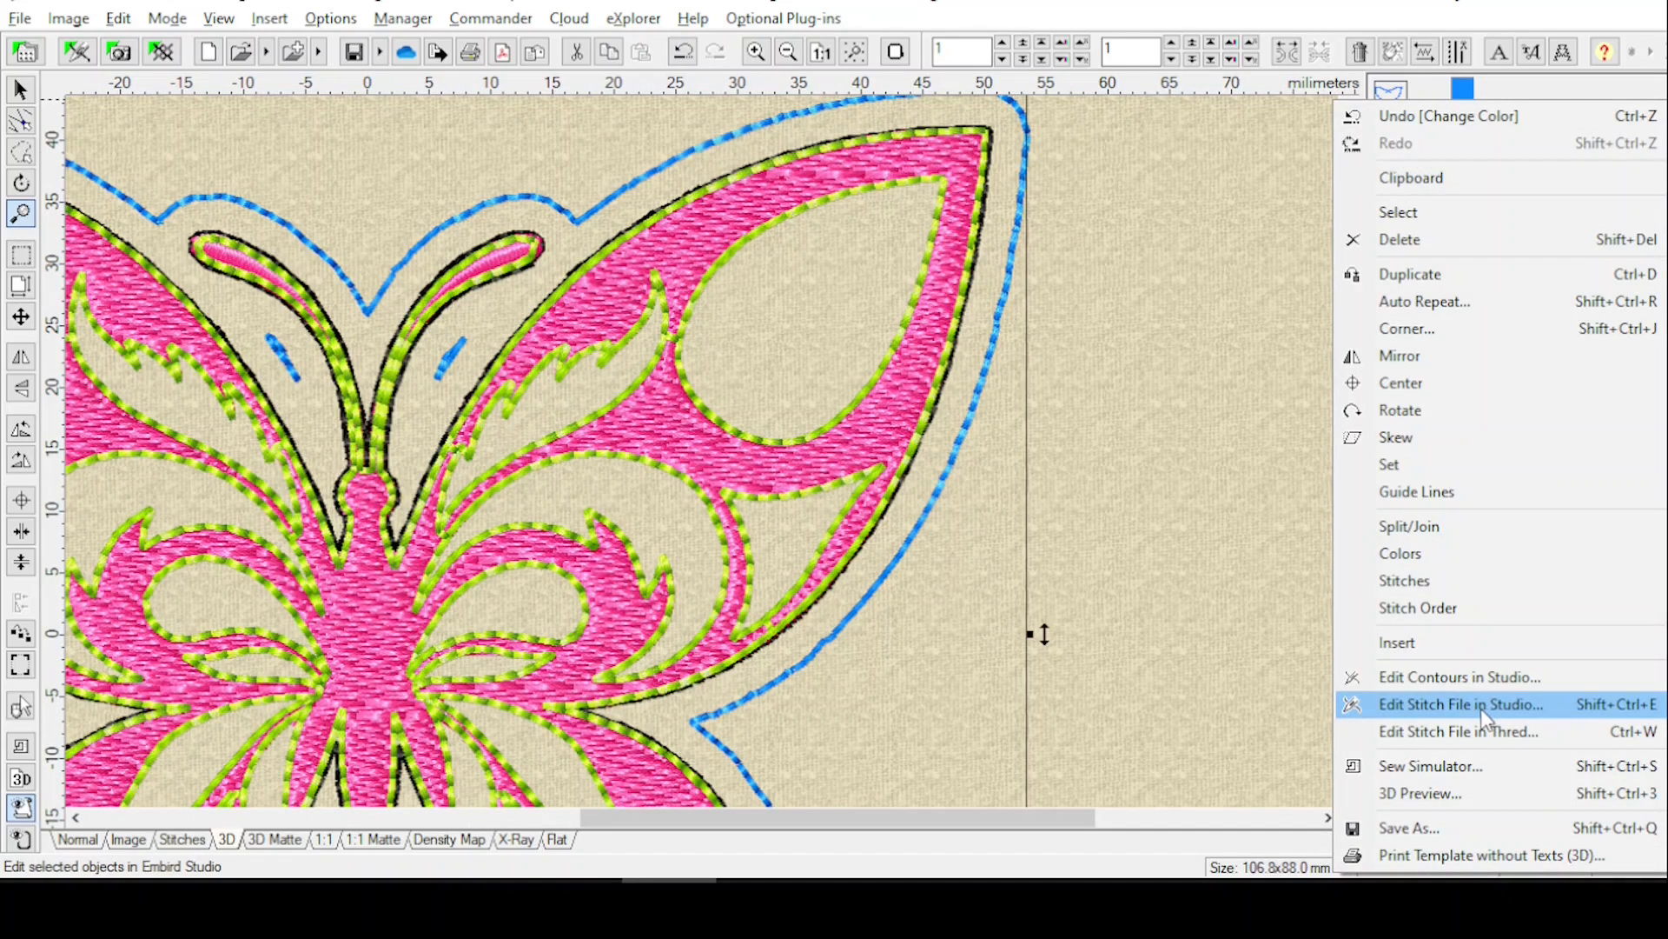
left_click(1201, 450)
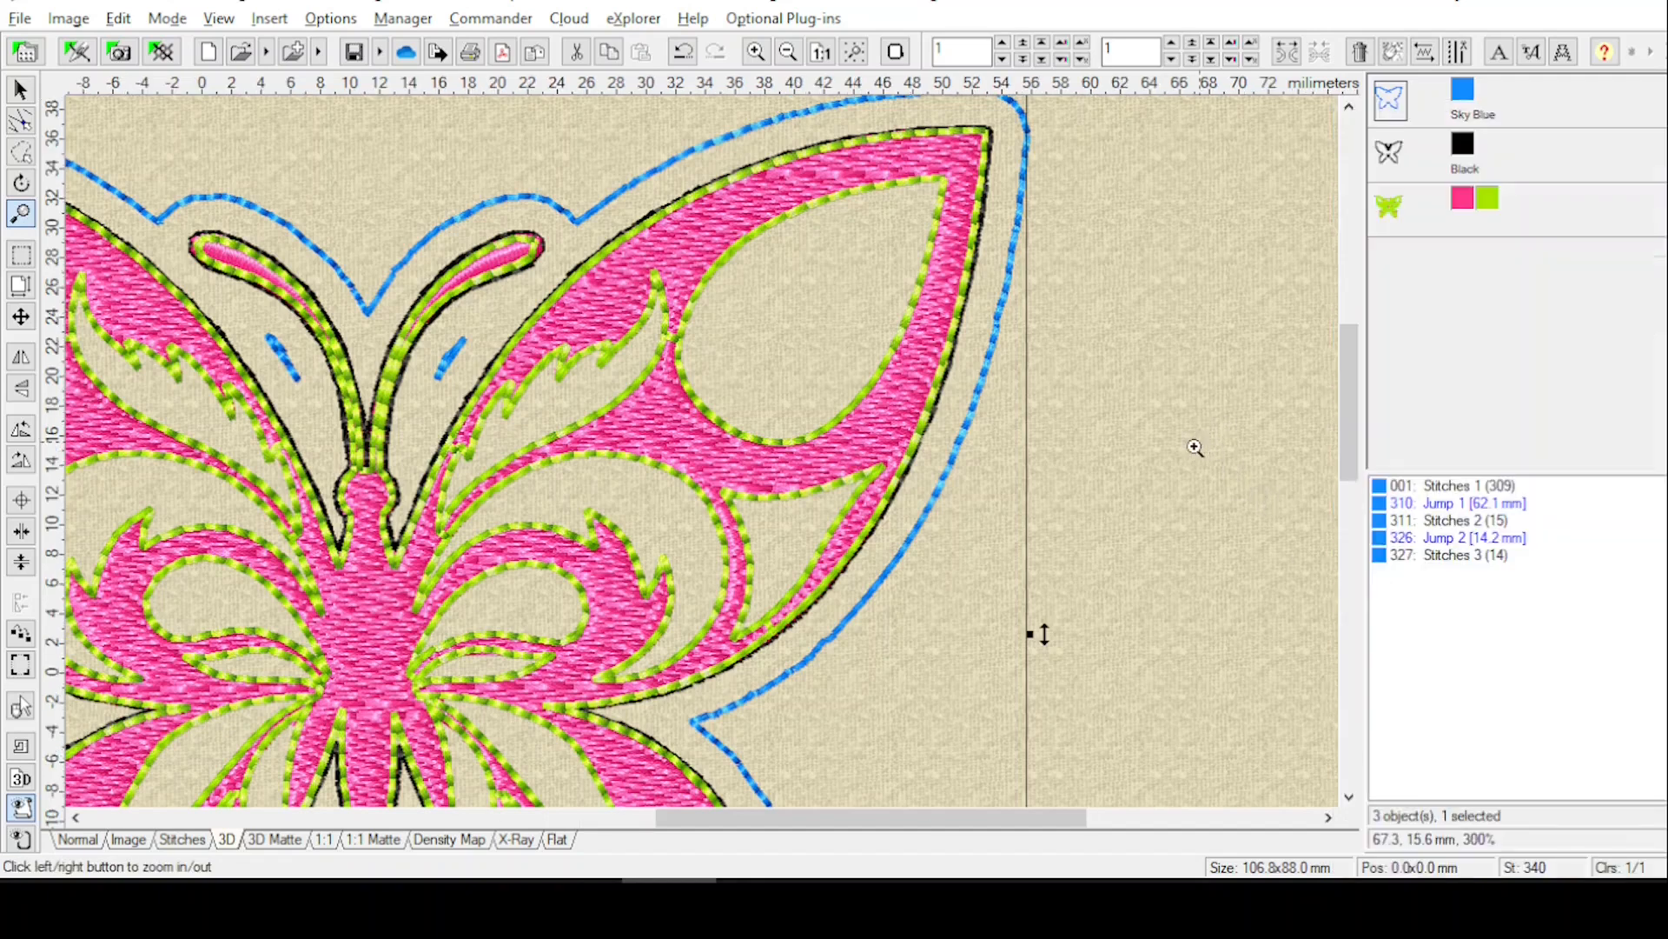
left_click(1198, 451)
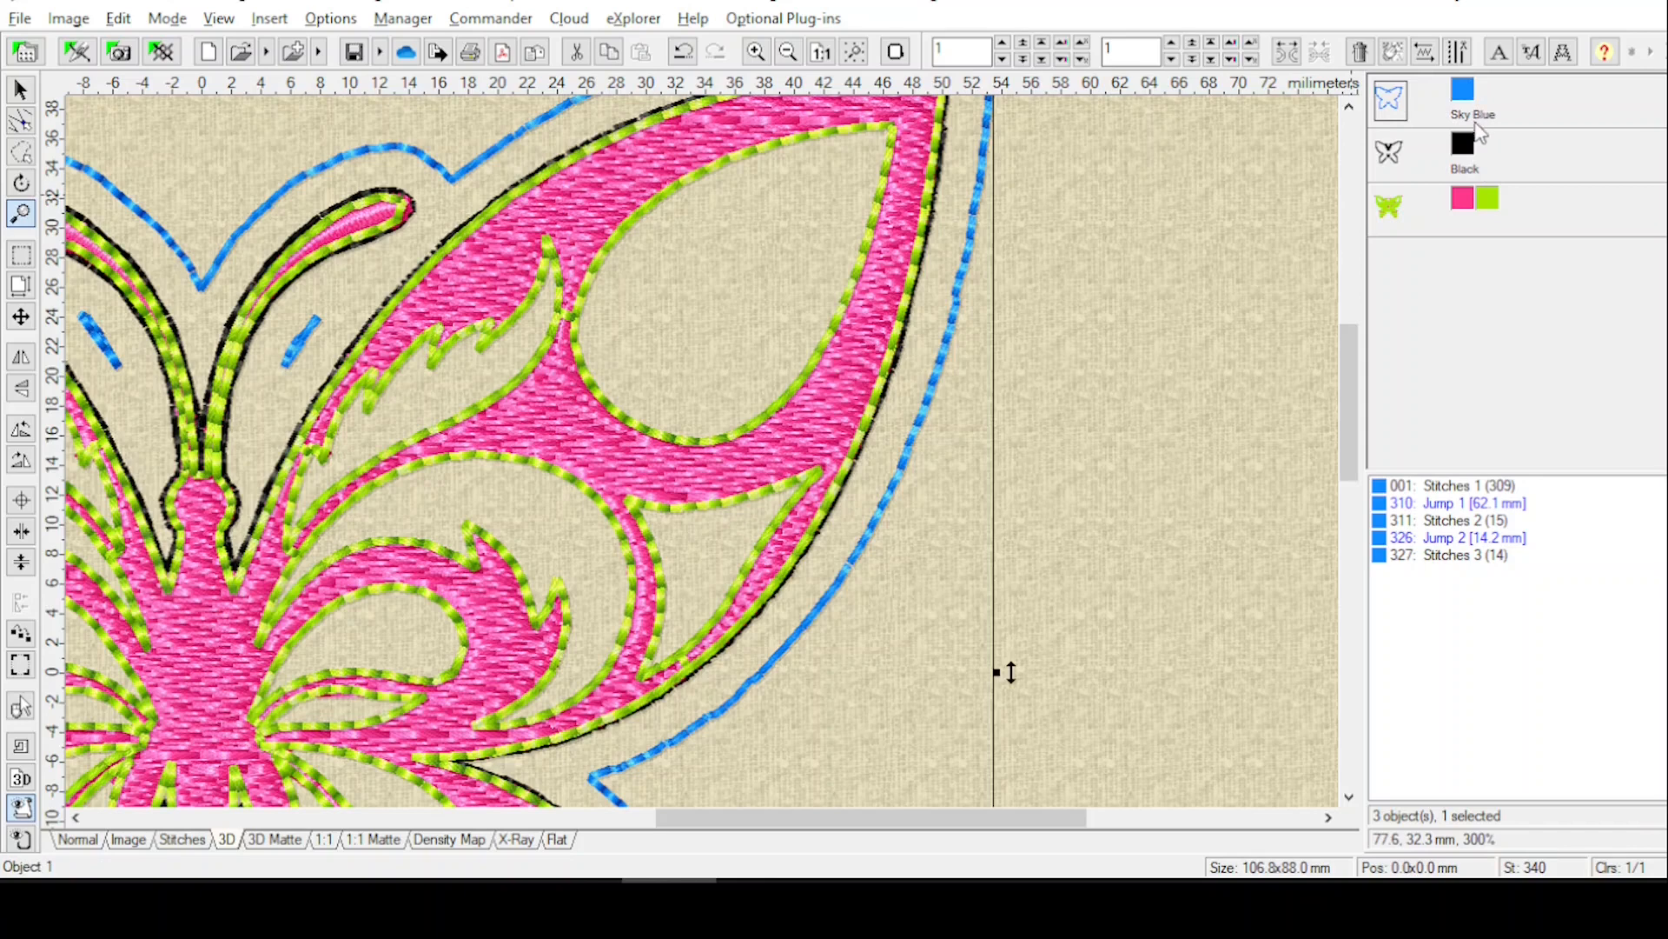
mouse_move(1465, 154)
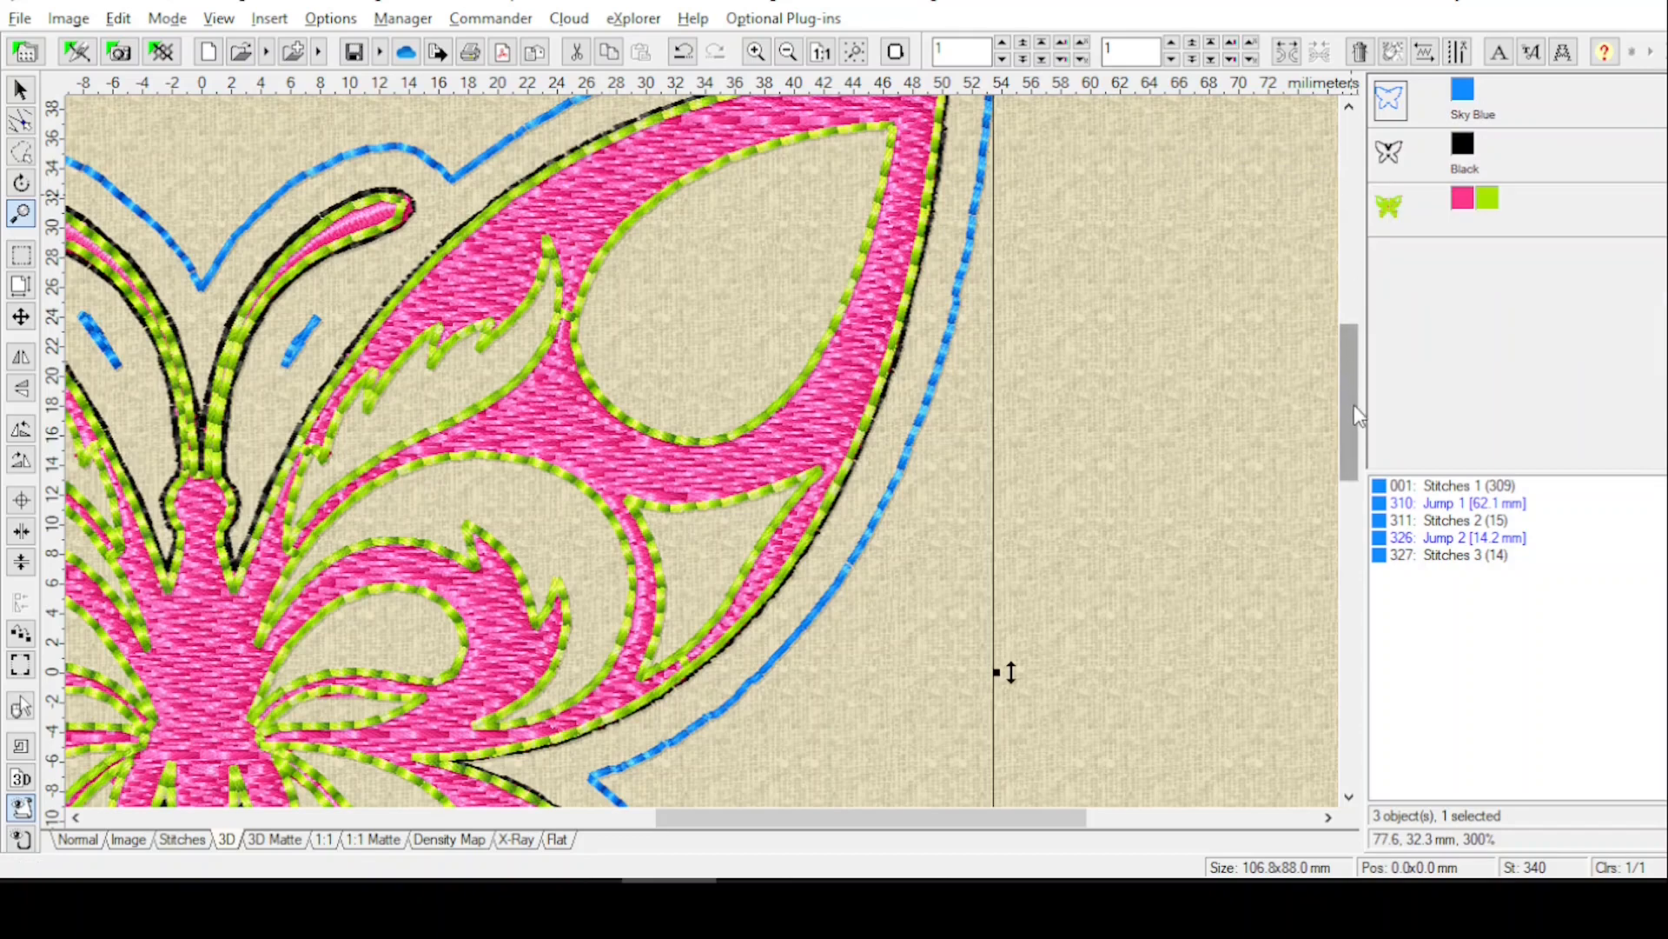
left_click_drag(1357, 416, 1325, 560)
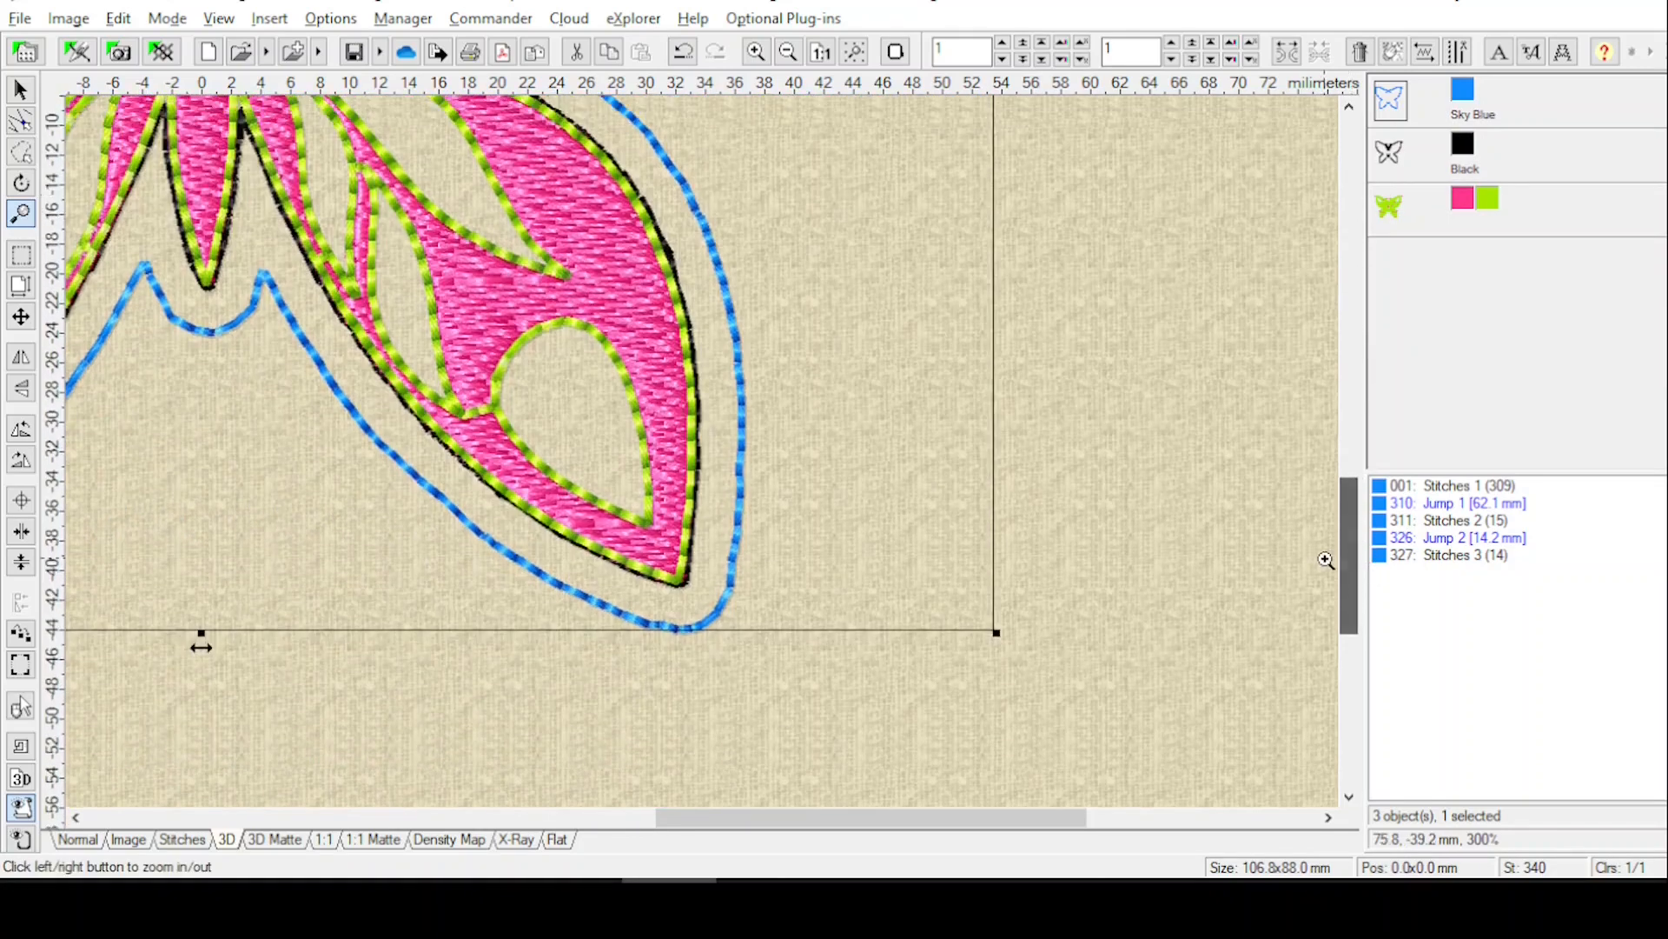
left_click_drag(1038, 822, 873, 821)
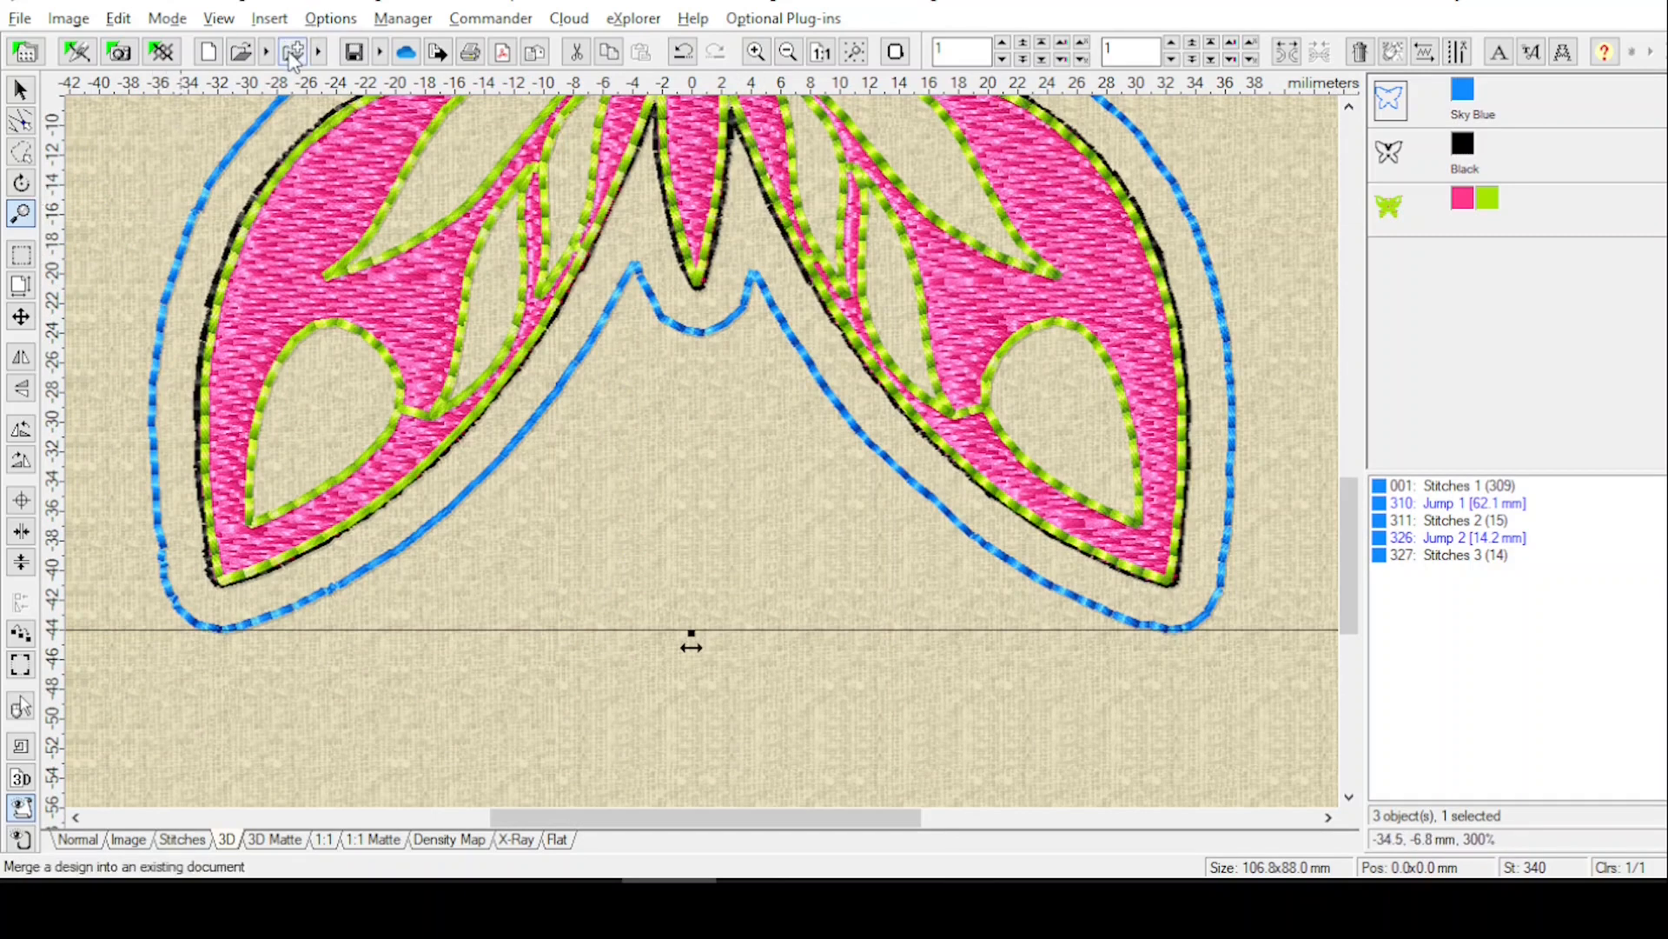
Insert a Studio NEXT or Sfumato NEXT design, switching to an empty design in Studio NEXT.
left_click(273, 23)
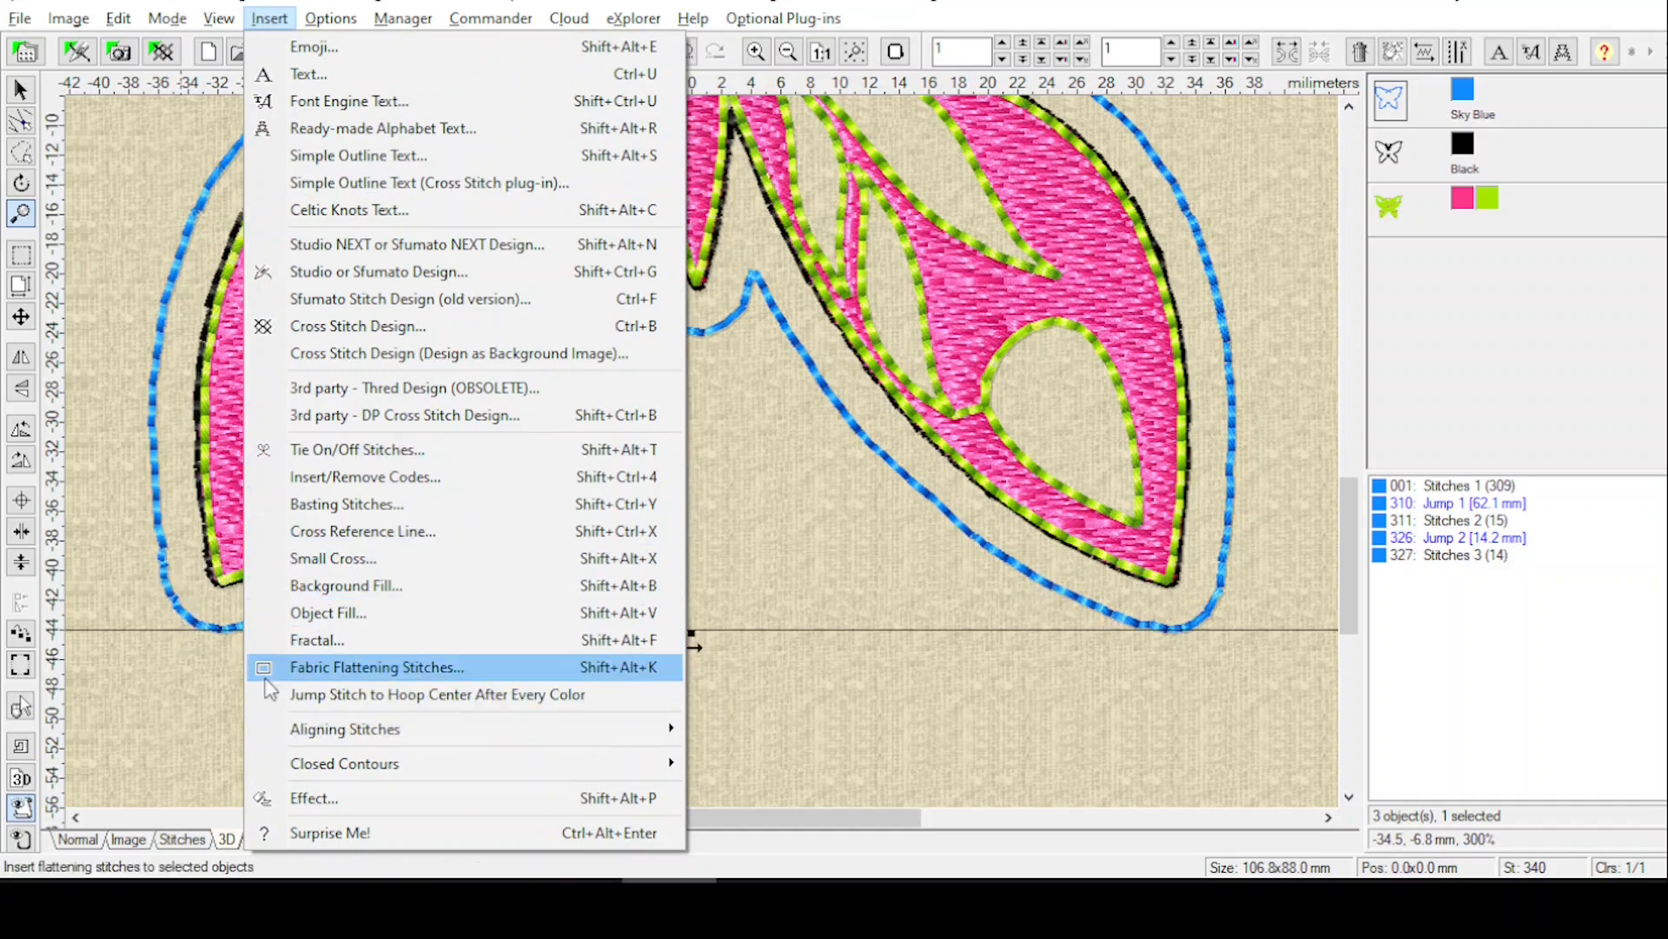
left_click(265, 18)
left_click(266, 18)
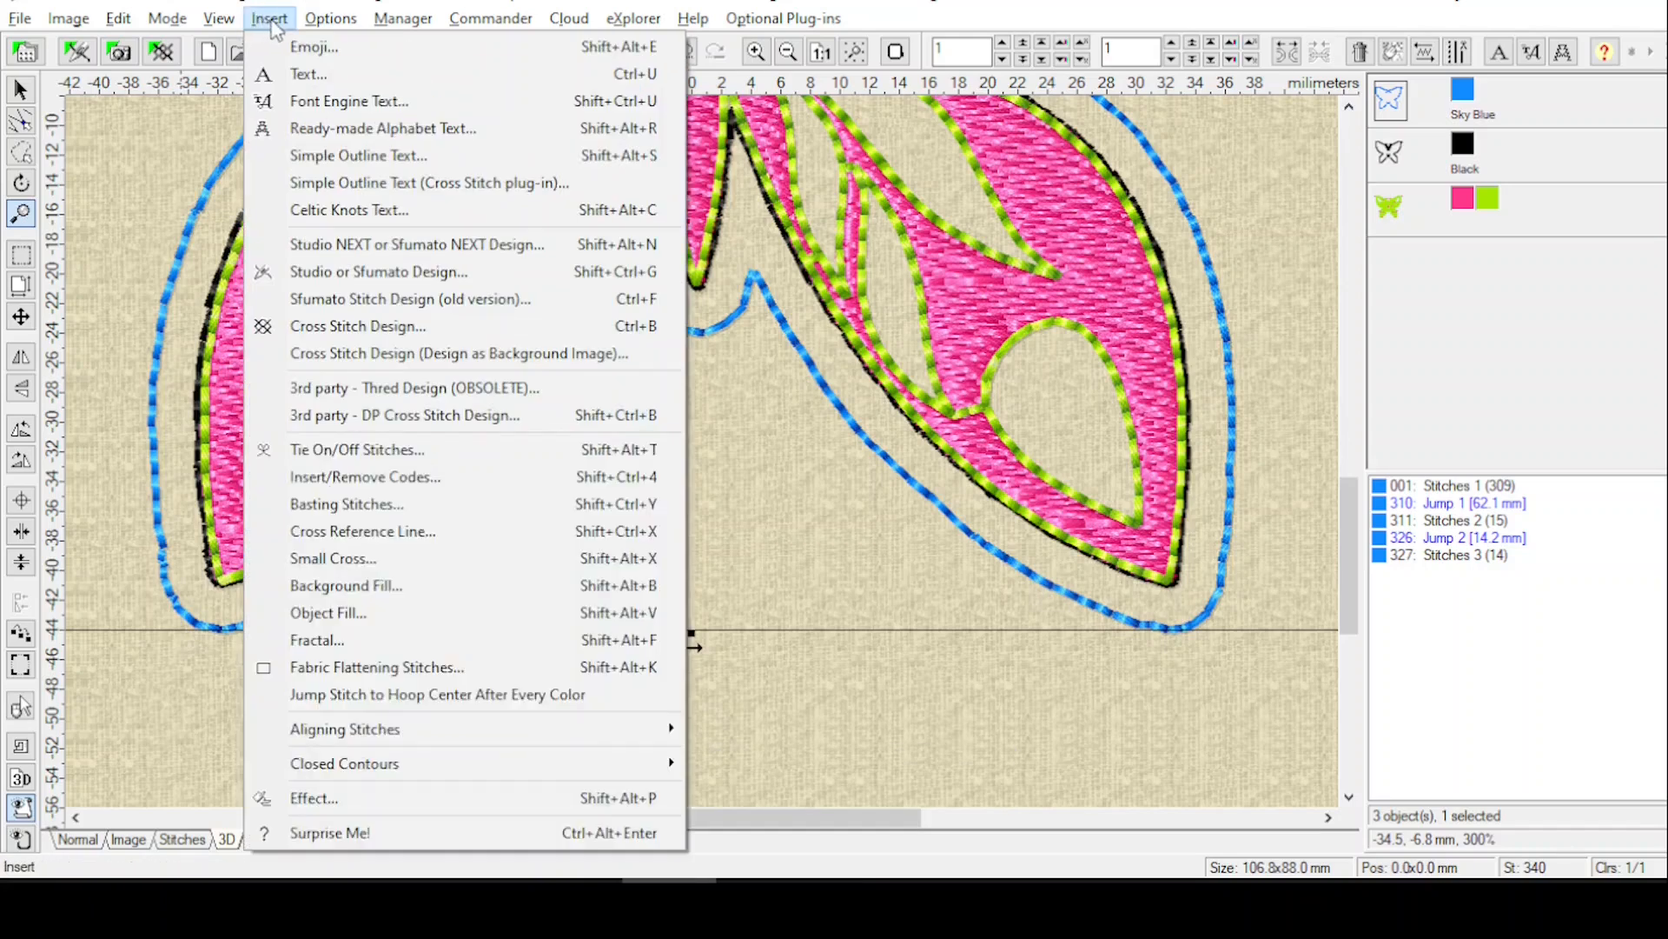
left_click(266, 18)
left_click(269, 18)
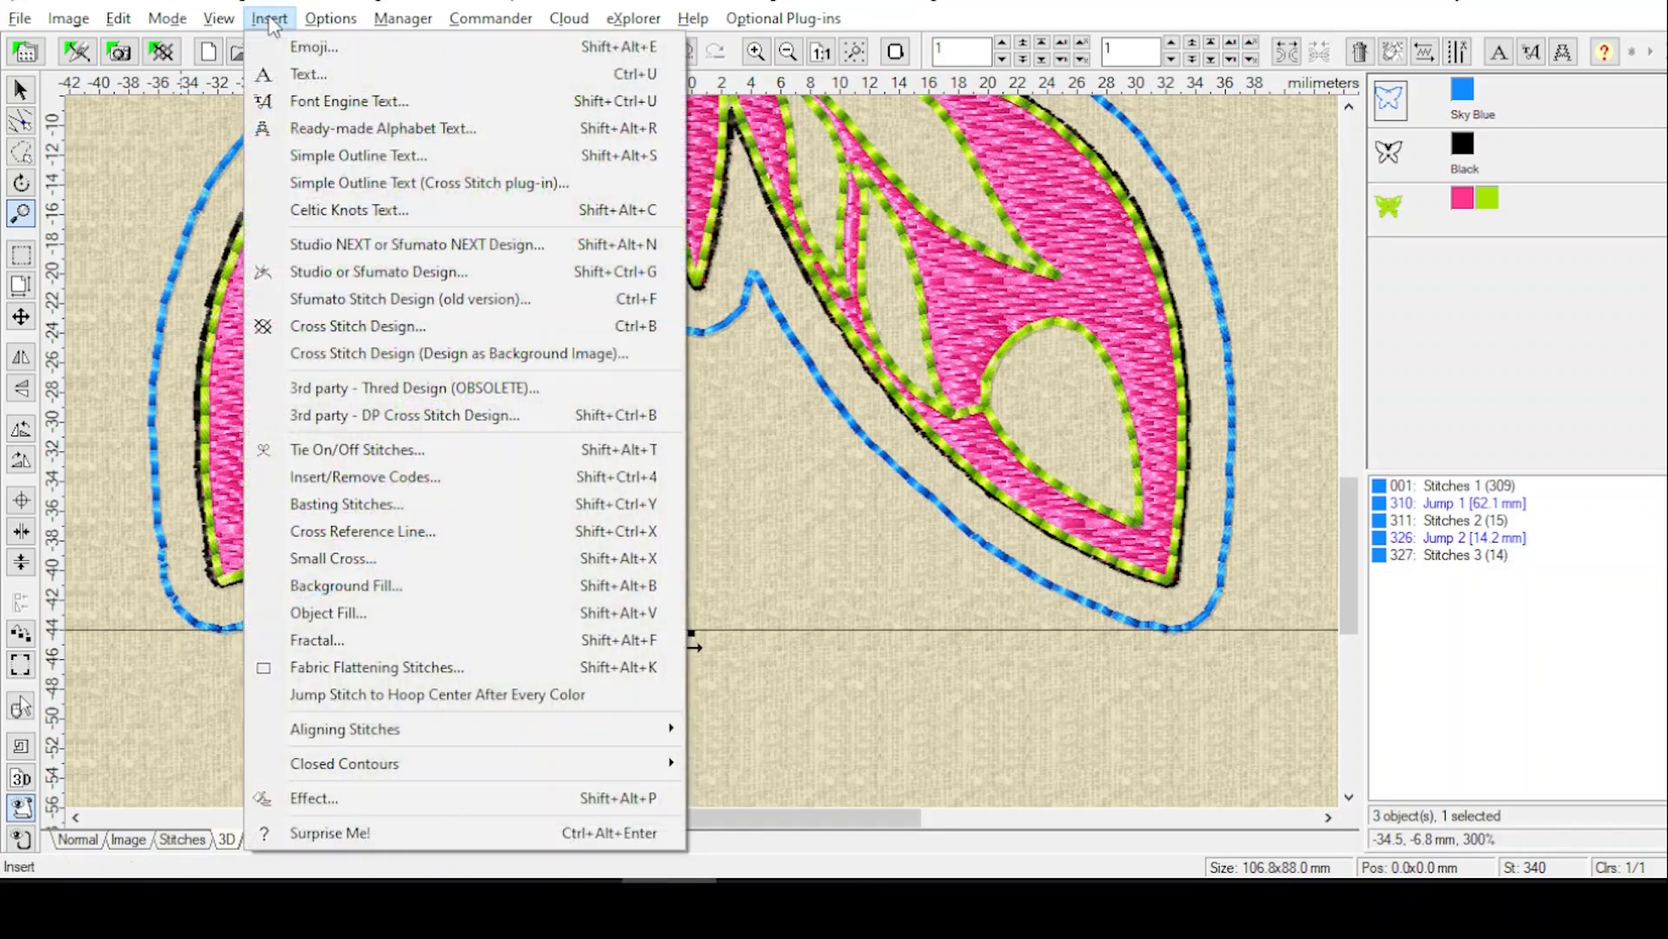
left_click(336, 246)
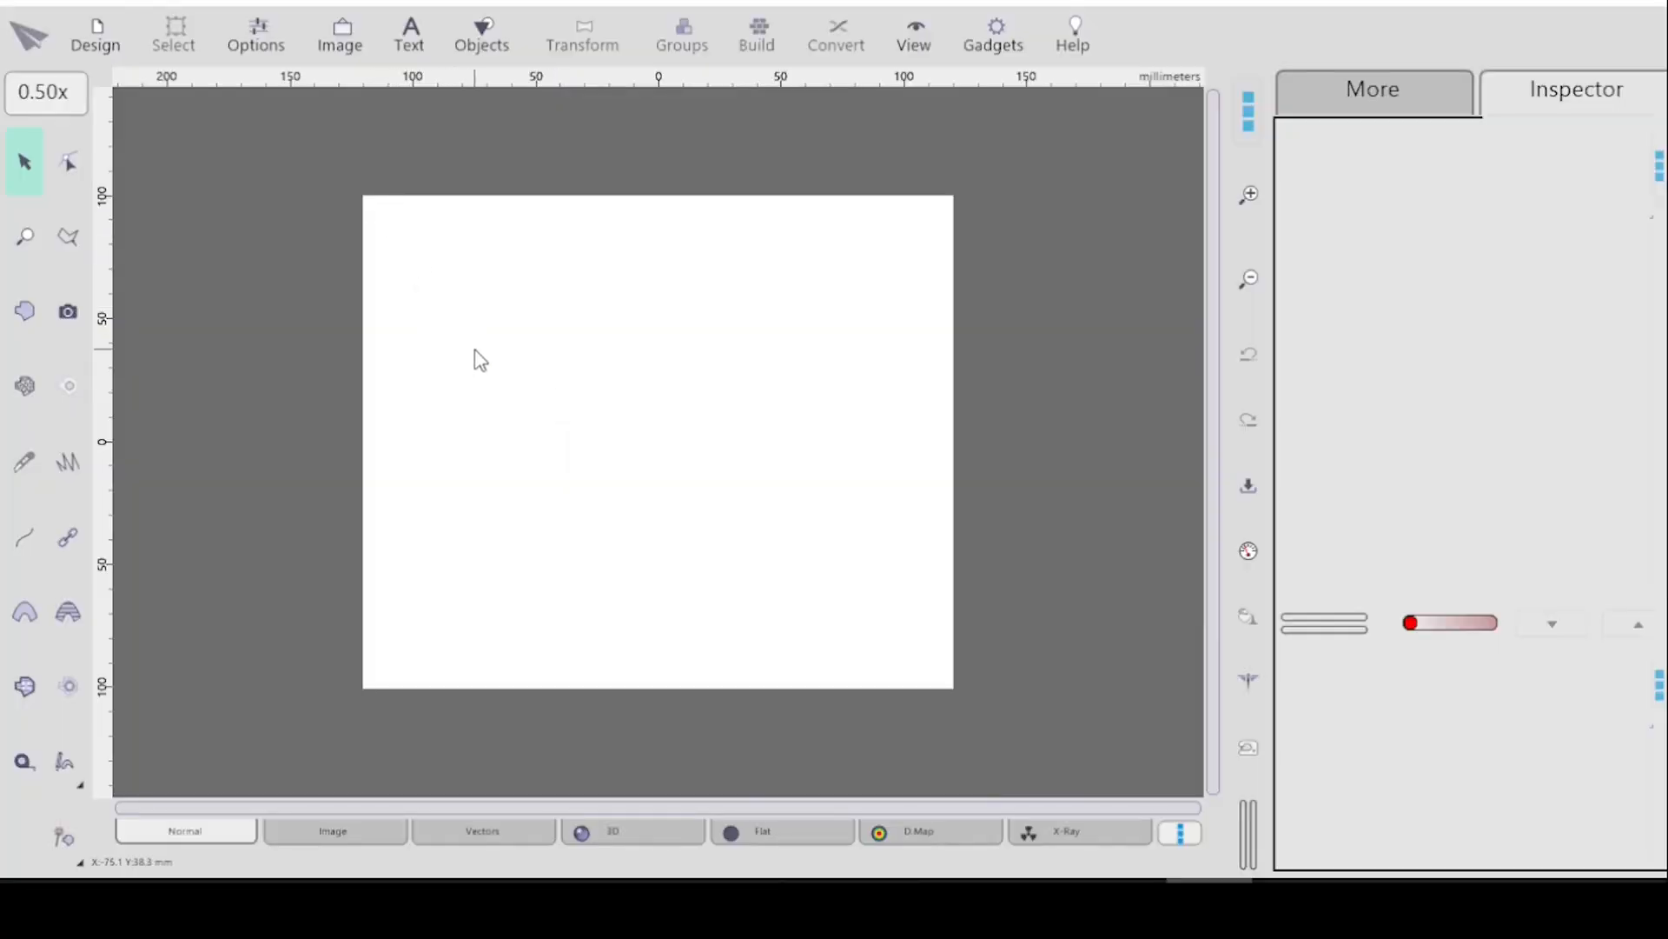
Start importing an SVG vector file and browse to the Stitch File Mesh folder inside 0 Stitch and Vector Lisas > 0 Mesh.
left_click(90, 39)
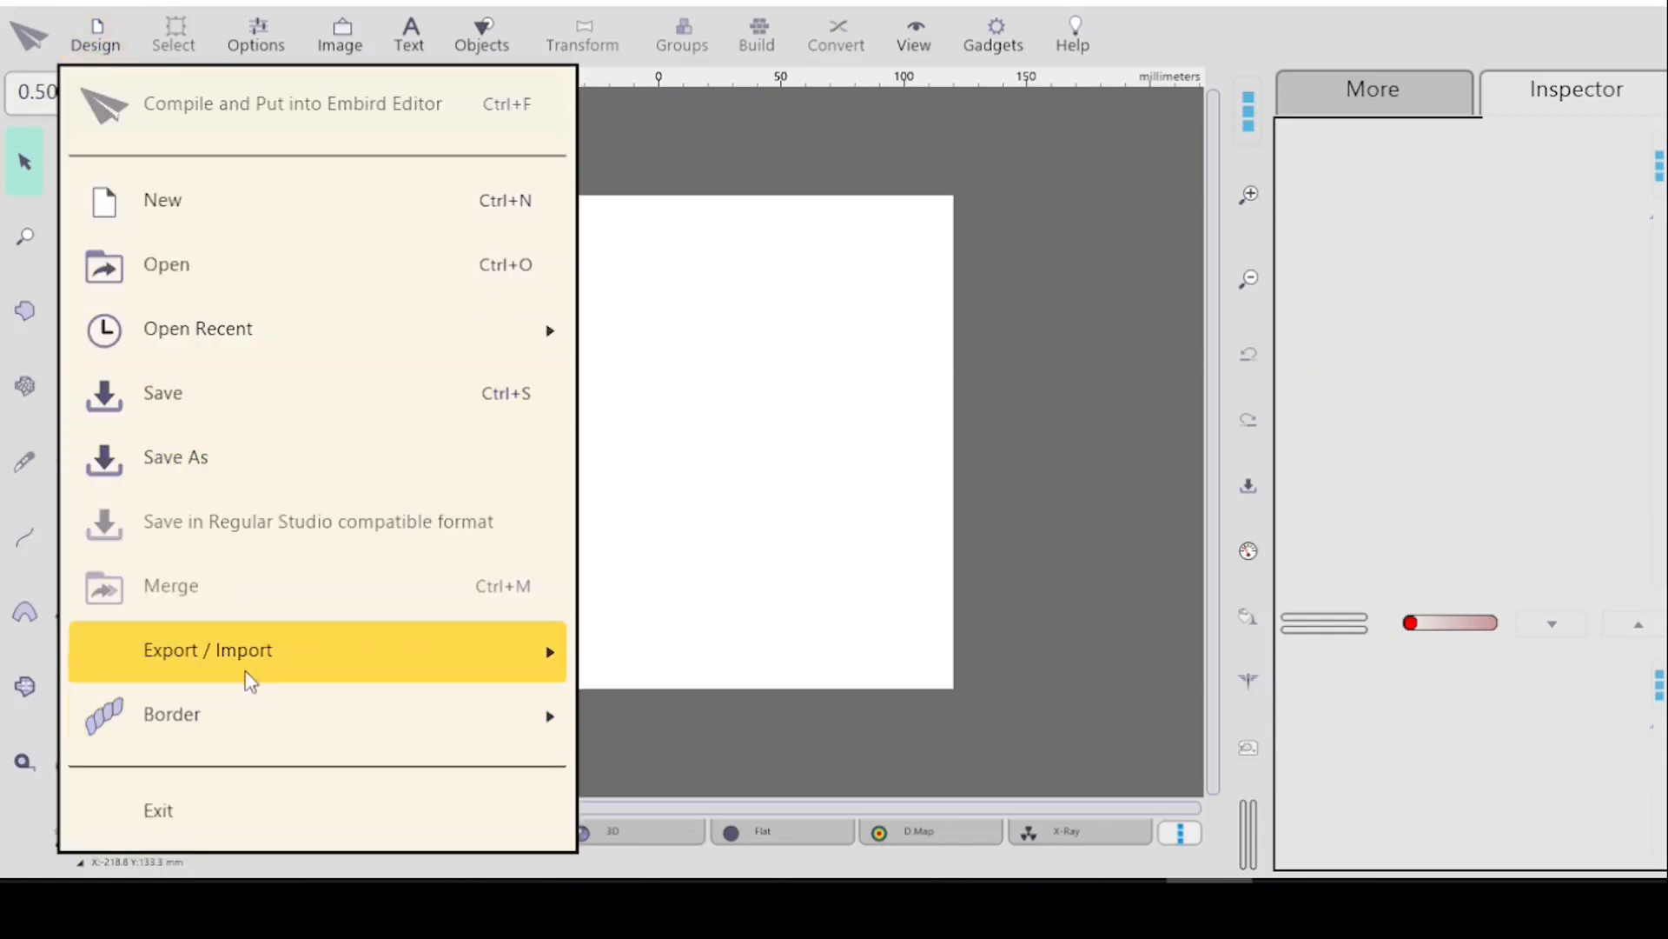
mouse_move(238, 654)
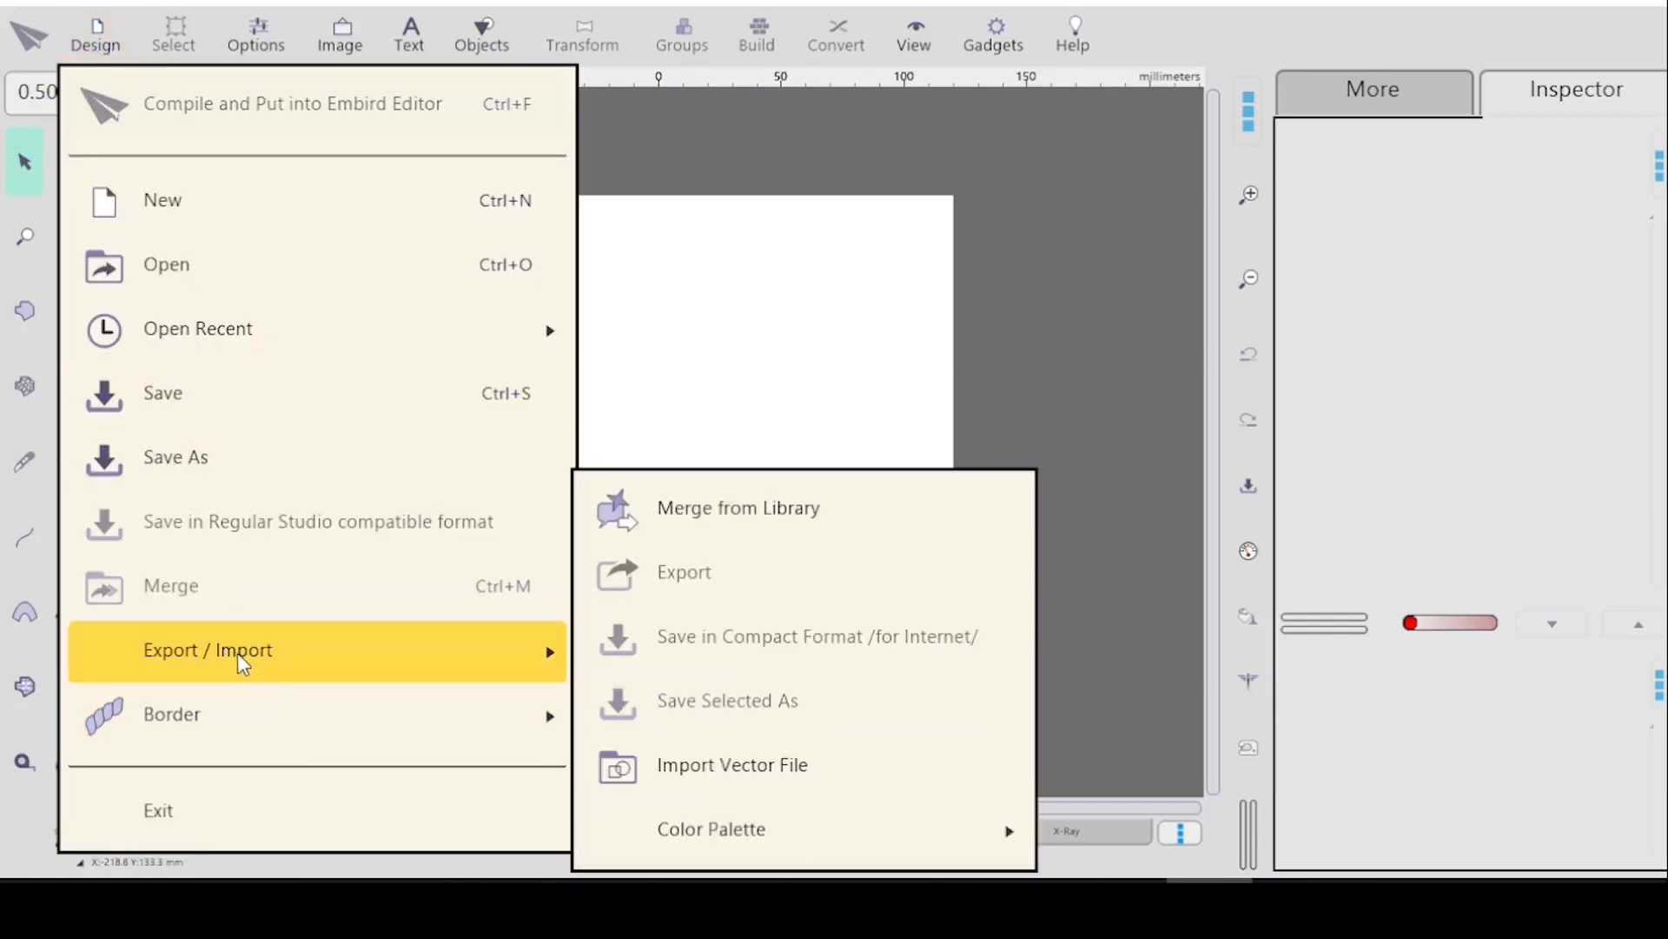
left_click(727, 775)
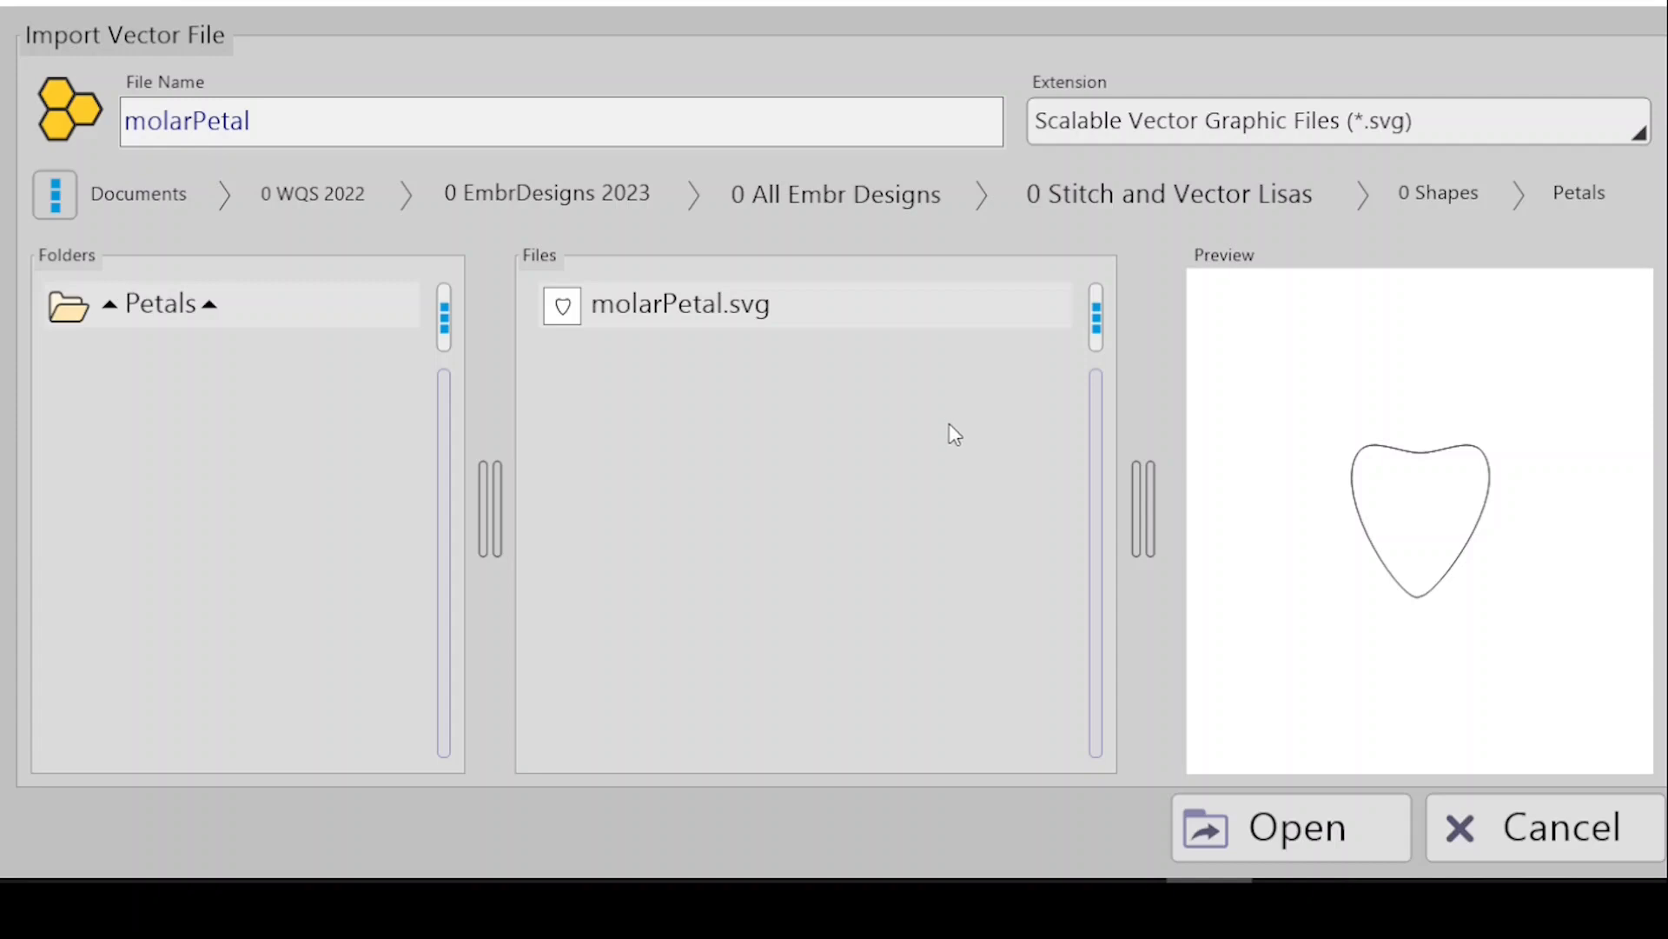
left_click(1138, 196)
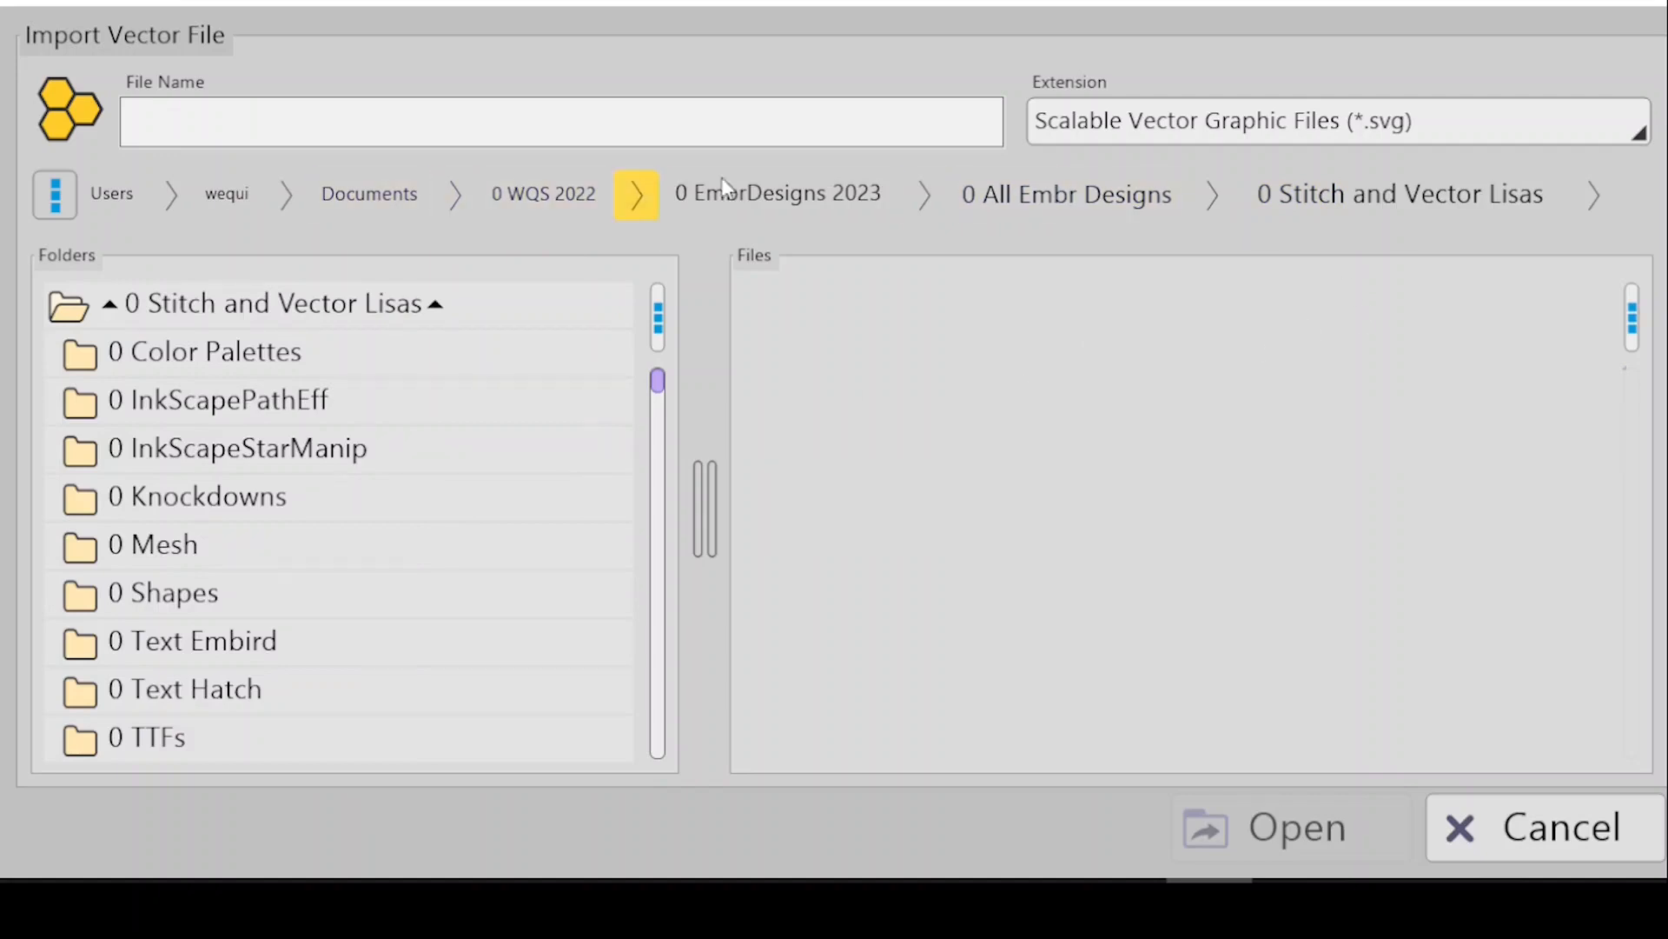
right_click(1388, 201)
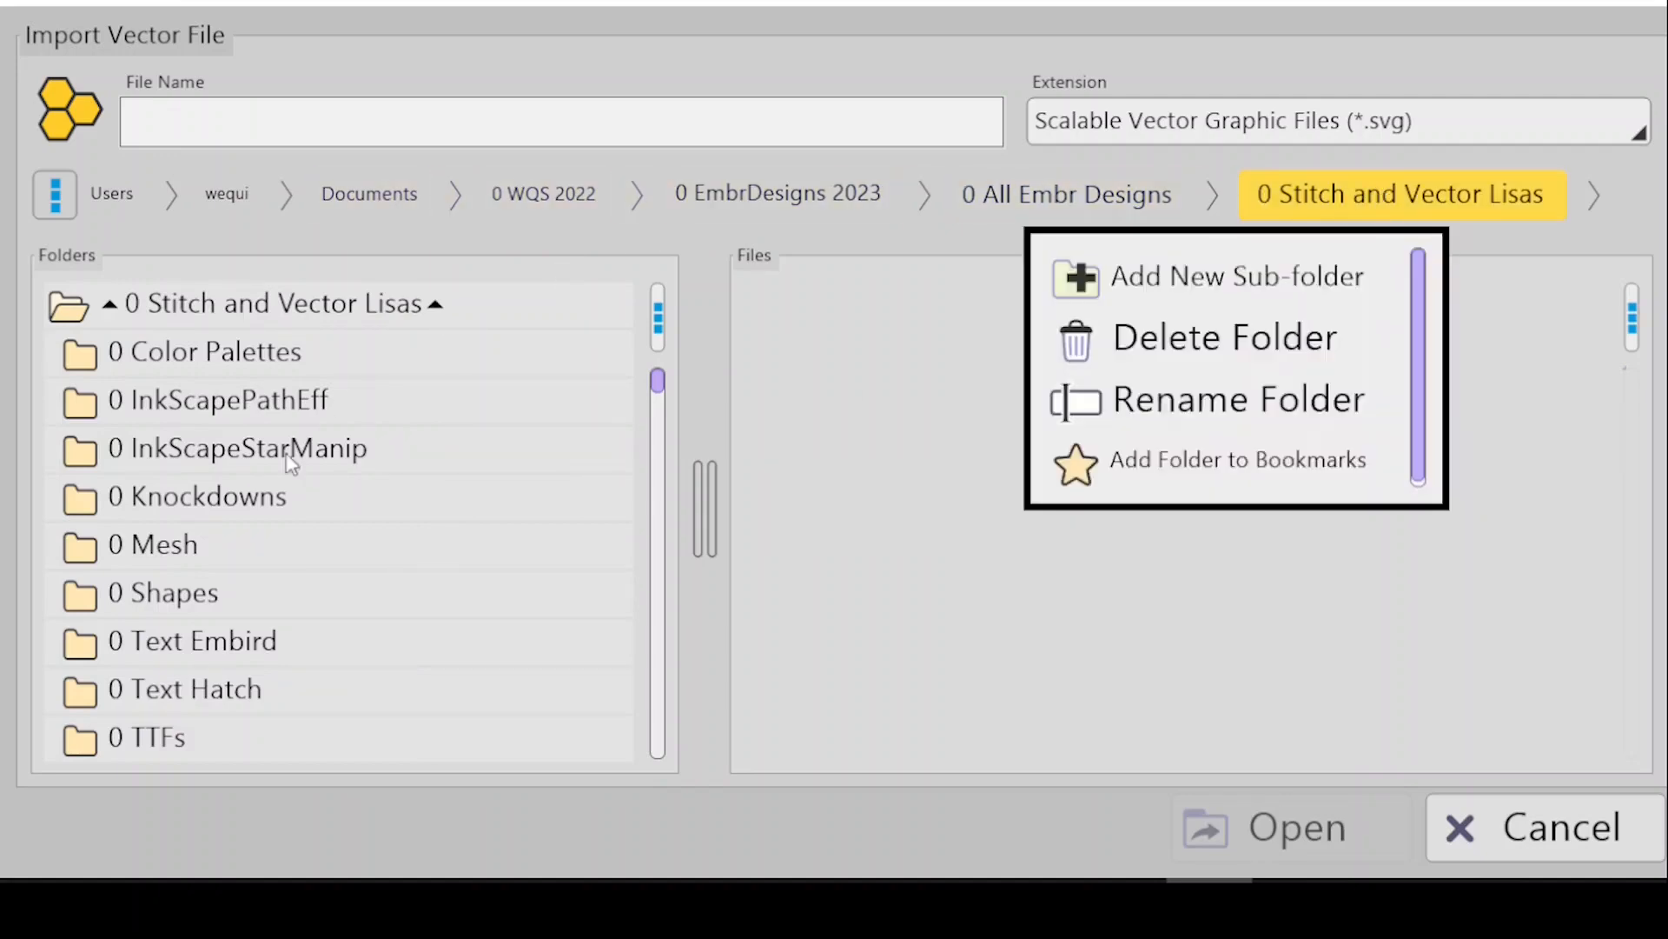
left_click(161, 543)
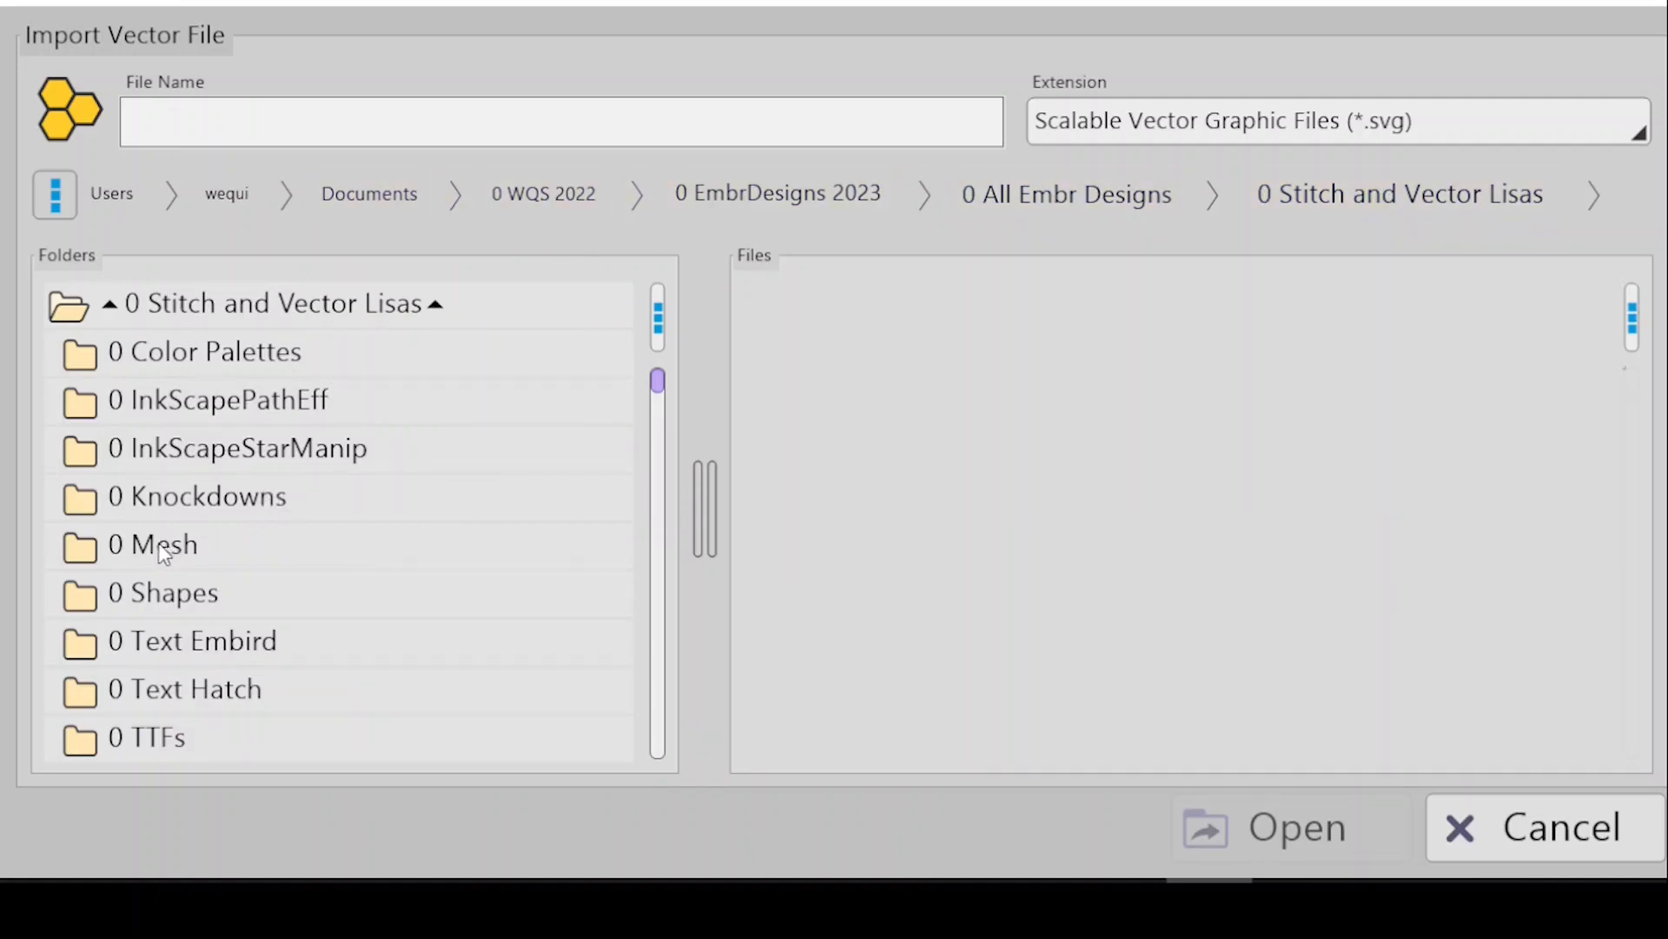
double_click(100, 547)
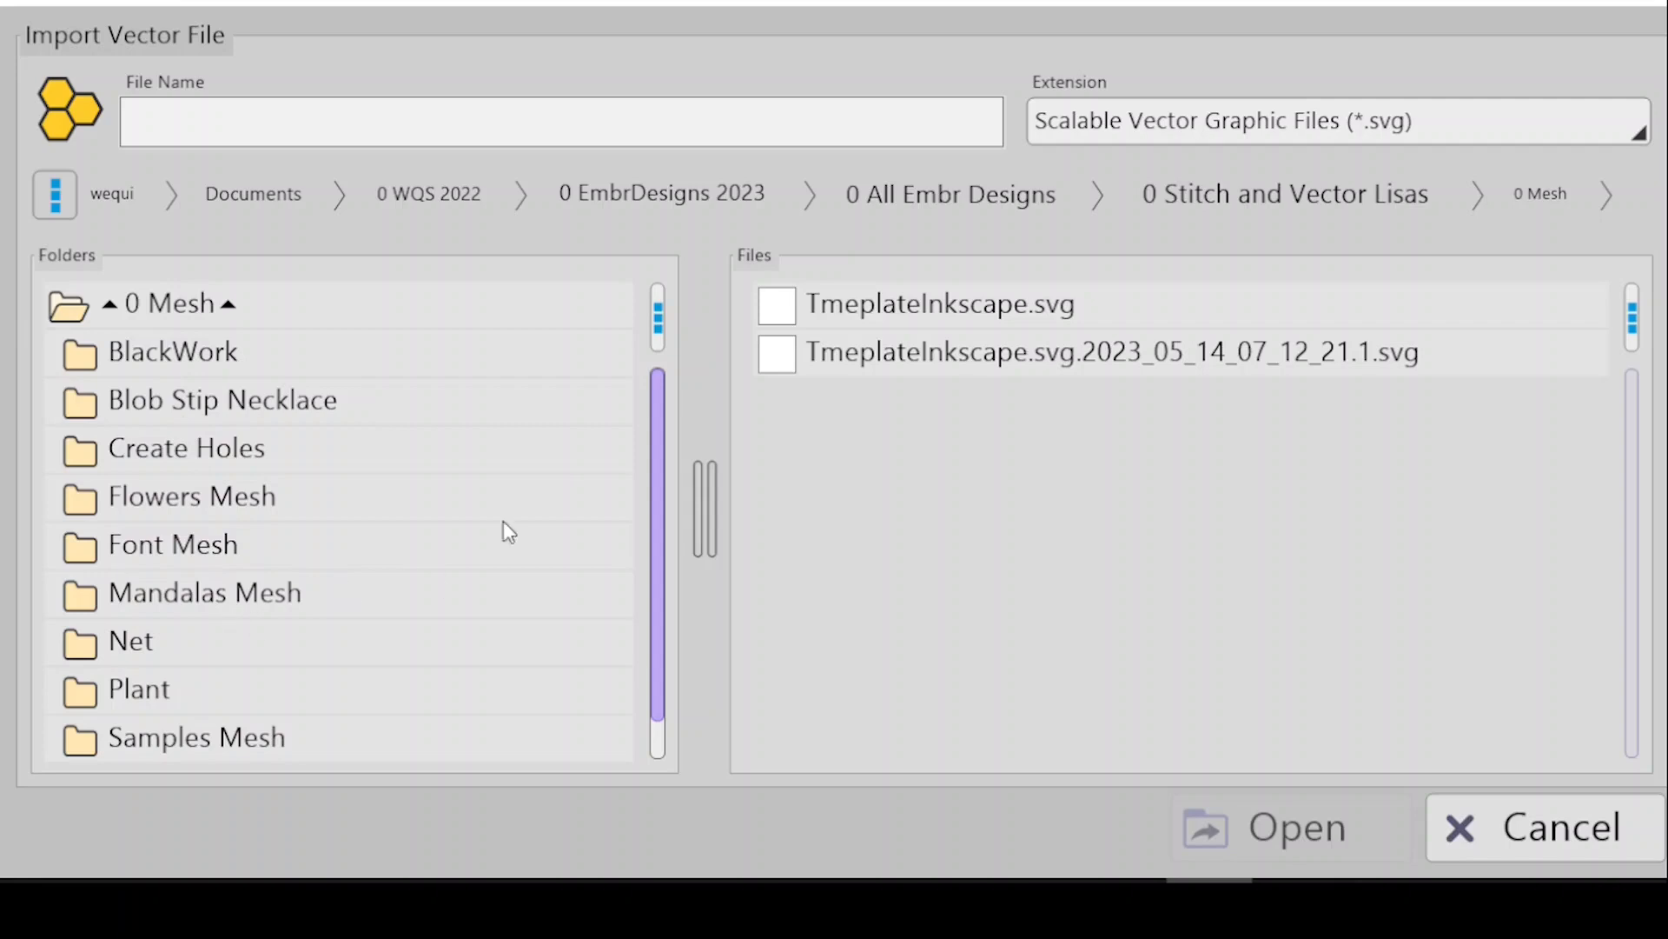
scroll(656, 579, "down", 1)
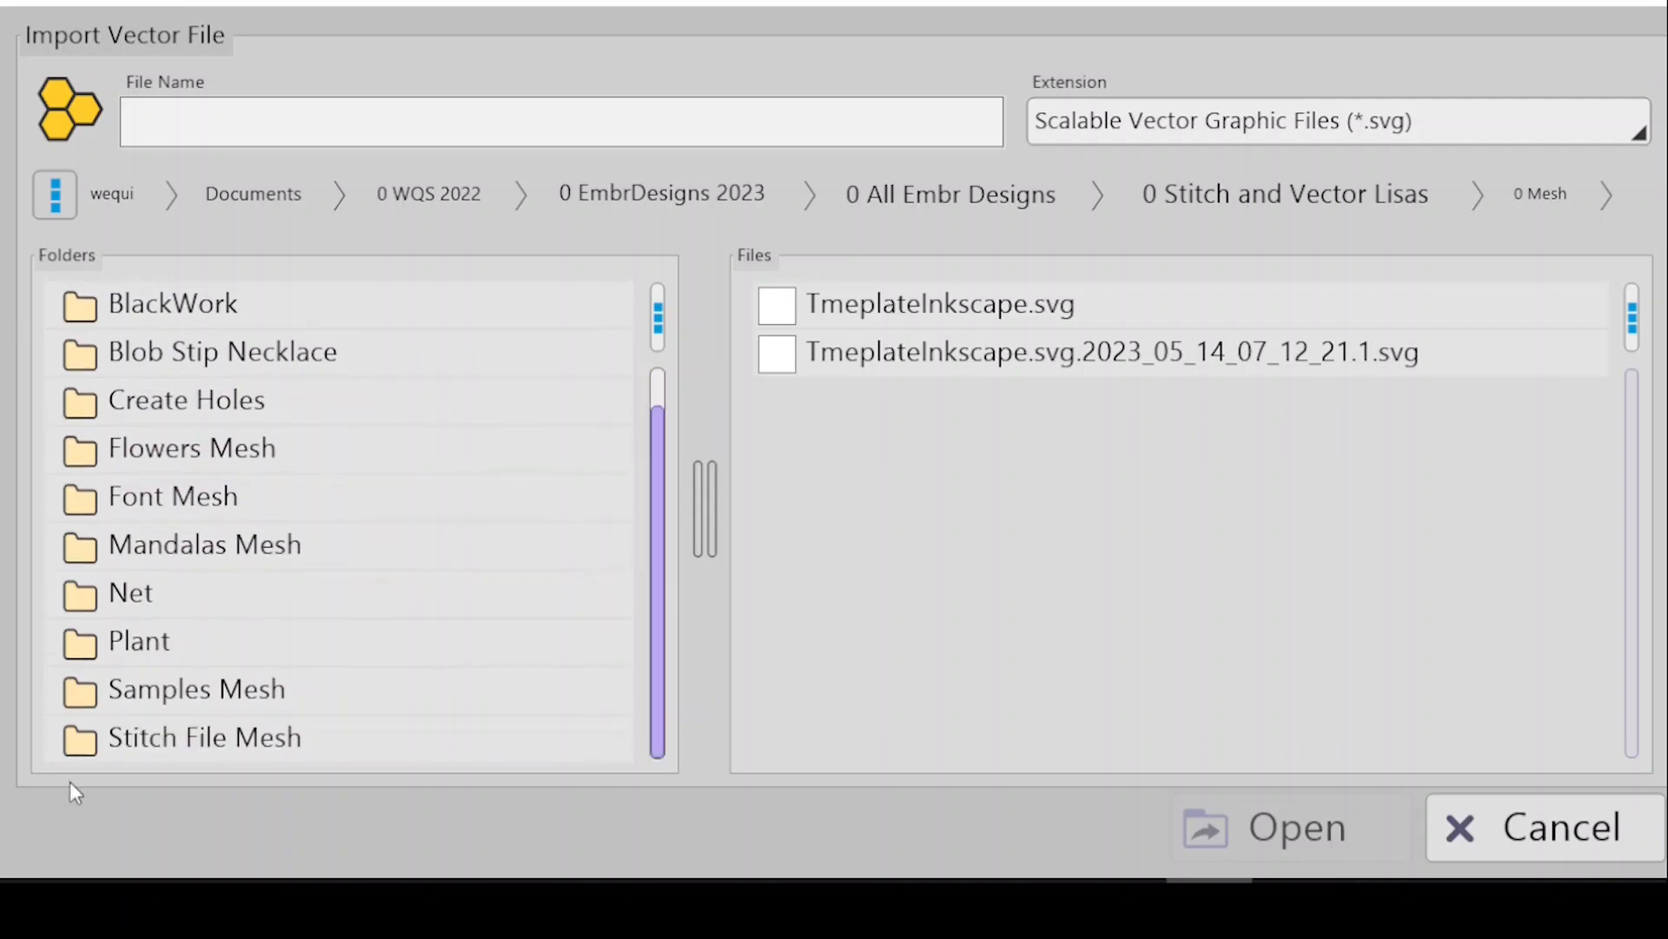
double_click(151, 745)
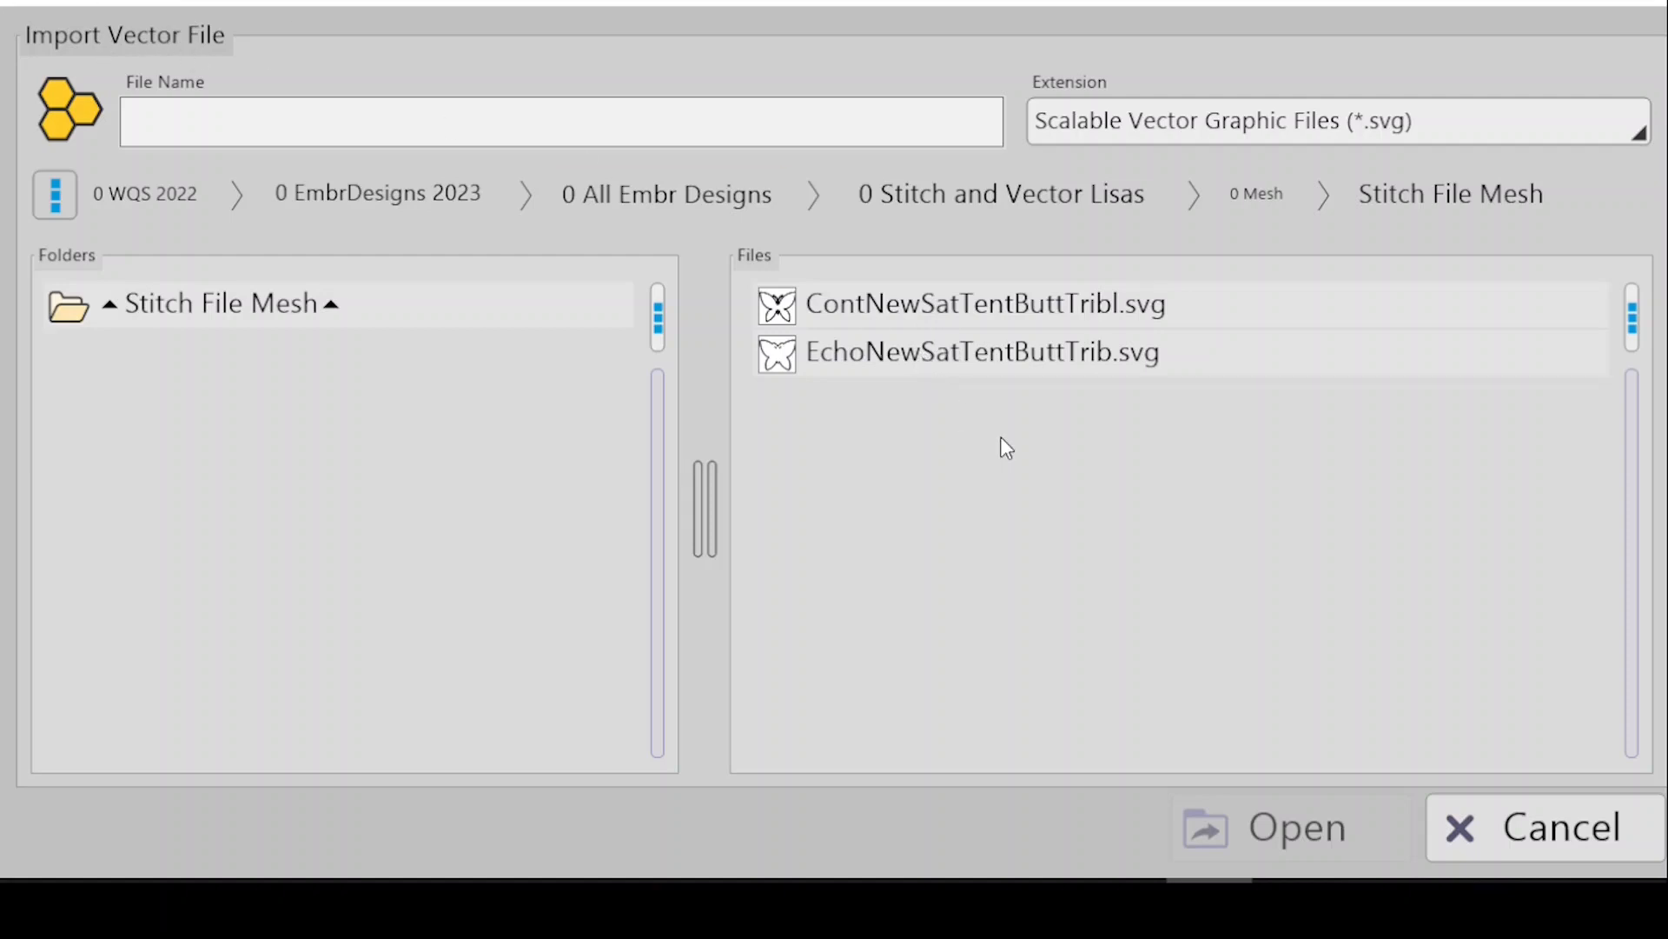
Import the butterfly contour file ContNewSatTentButtTribl.svg into the empty design.
left_click(922, 306)
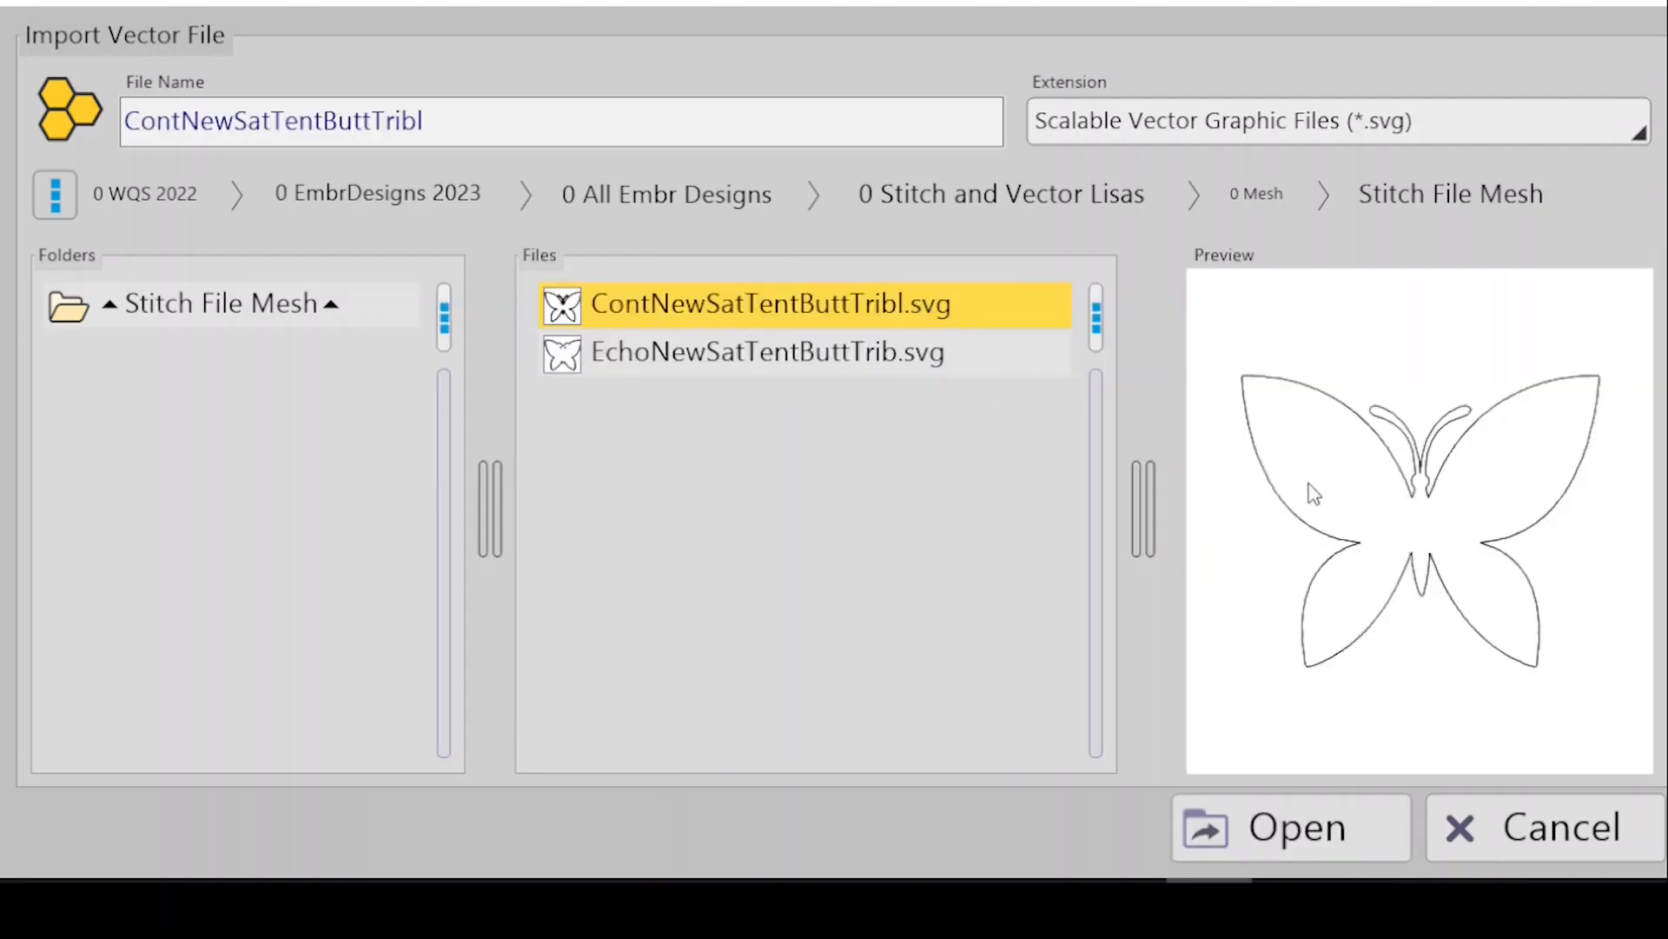
left_click(1299, 836)
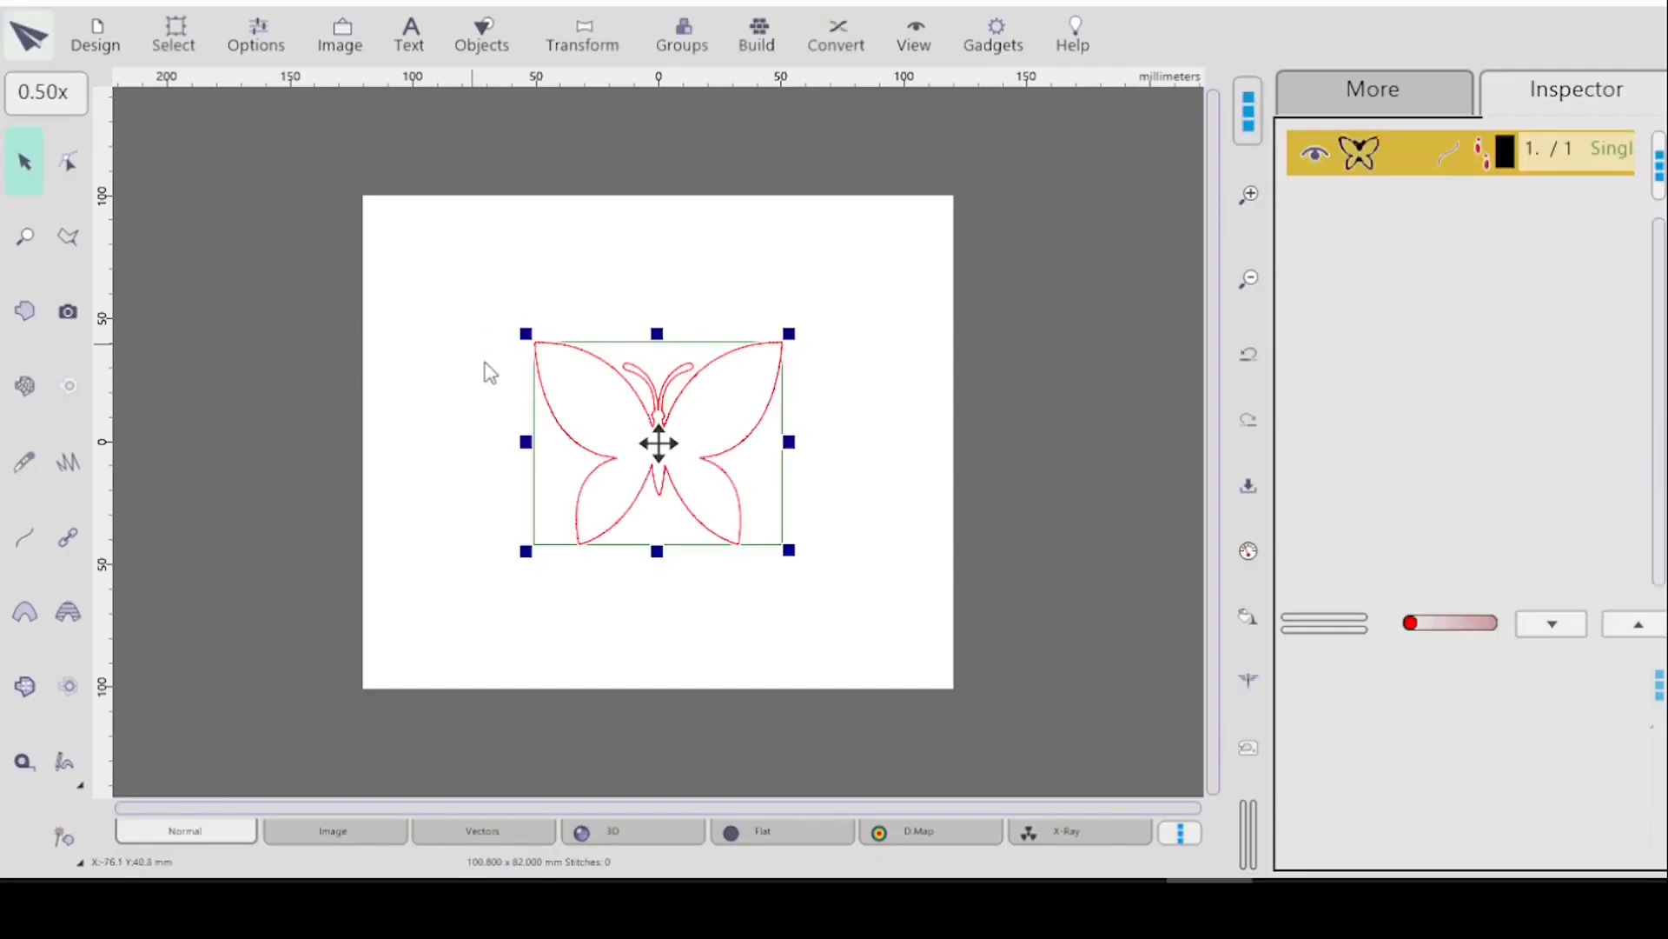
scroll(506, 306, "up", 4)
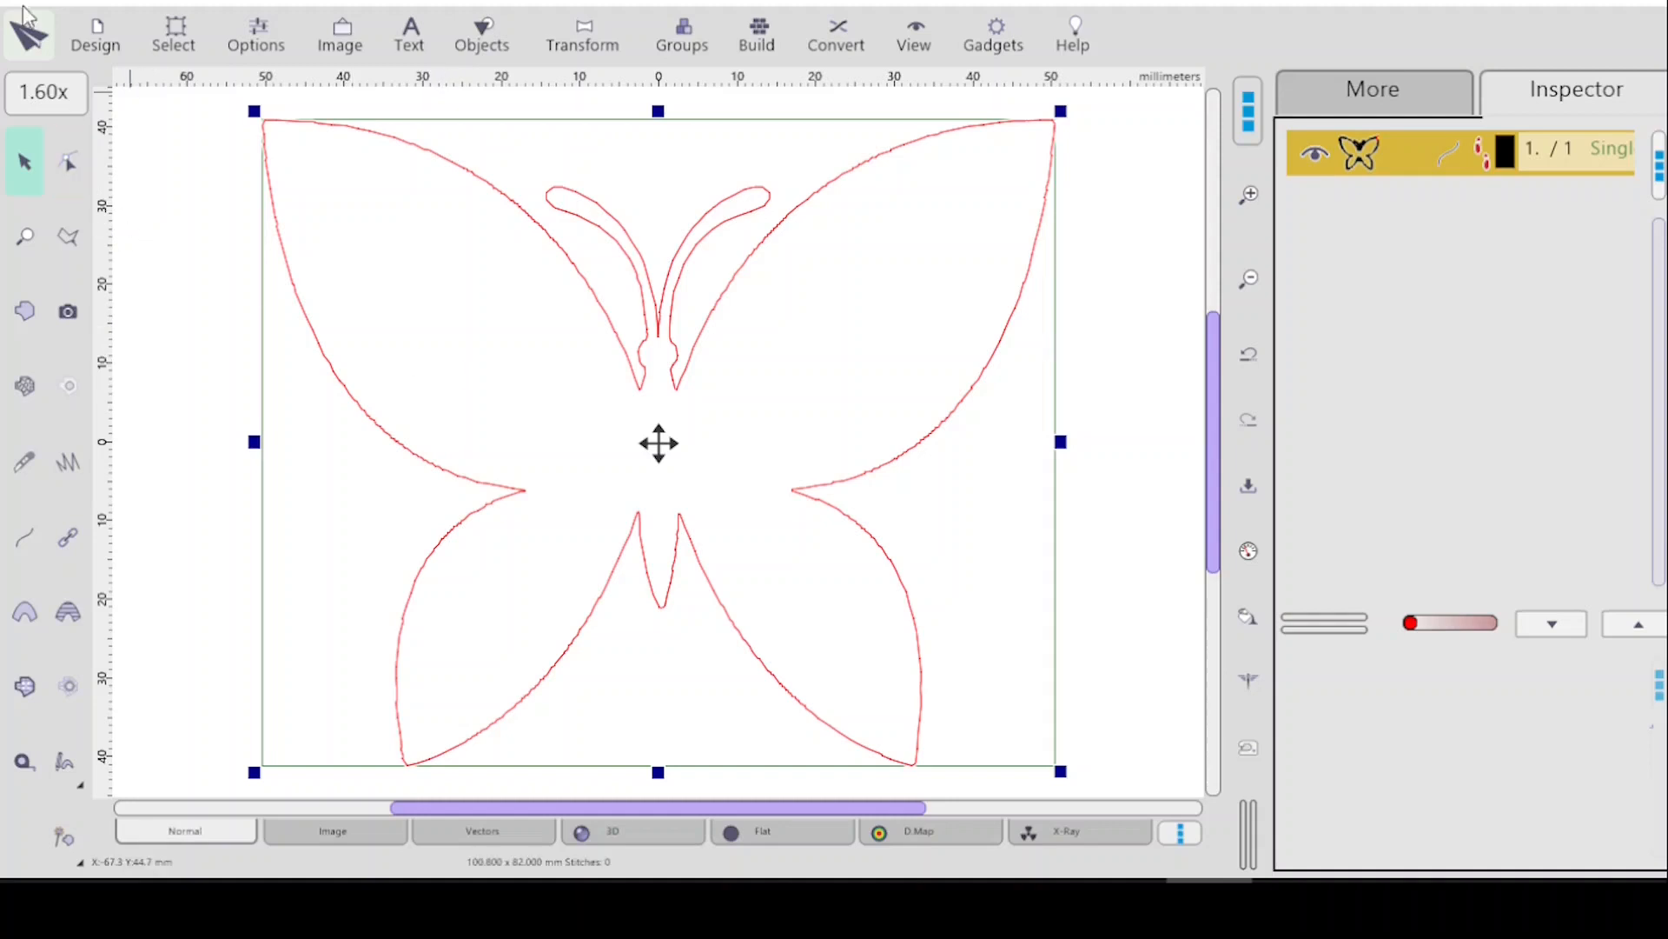
Import the outer contour file EchoNewSatTentButtTrib.svg into the same design.
left_click(99, 36)
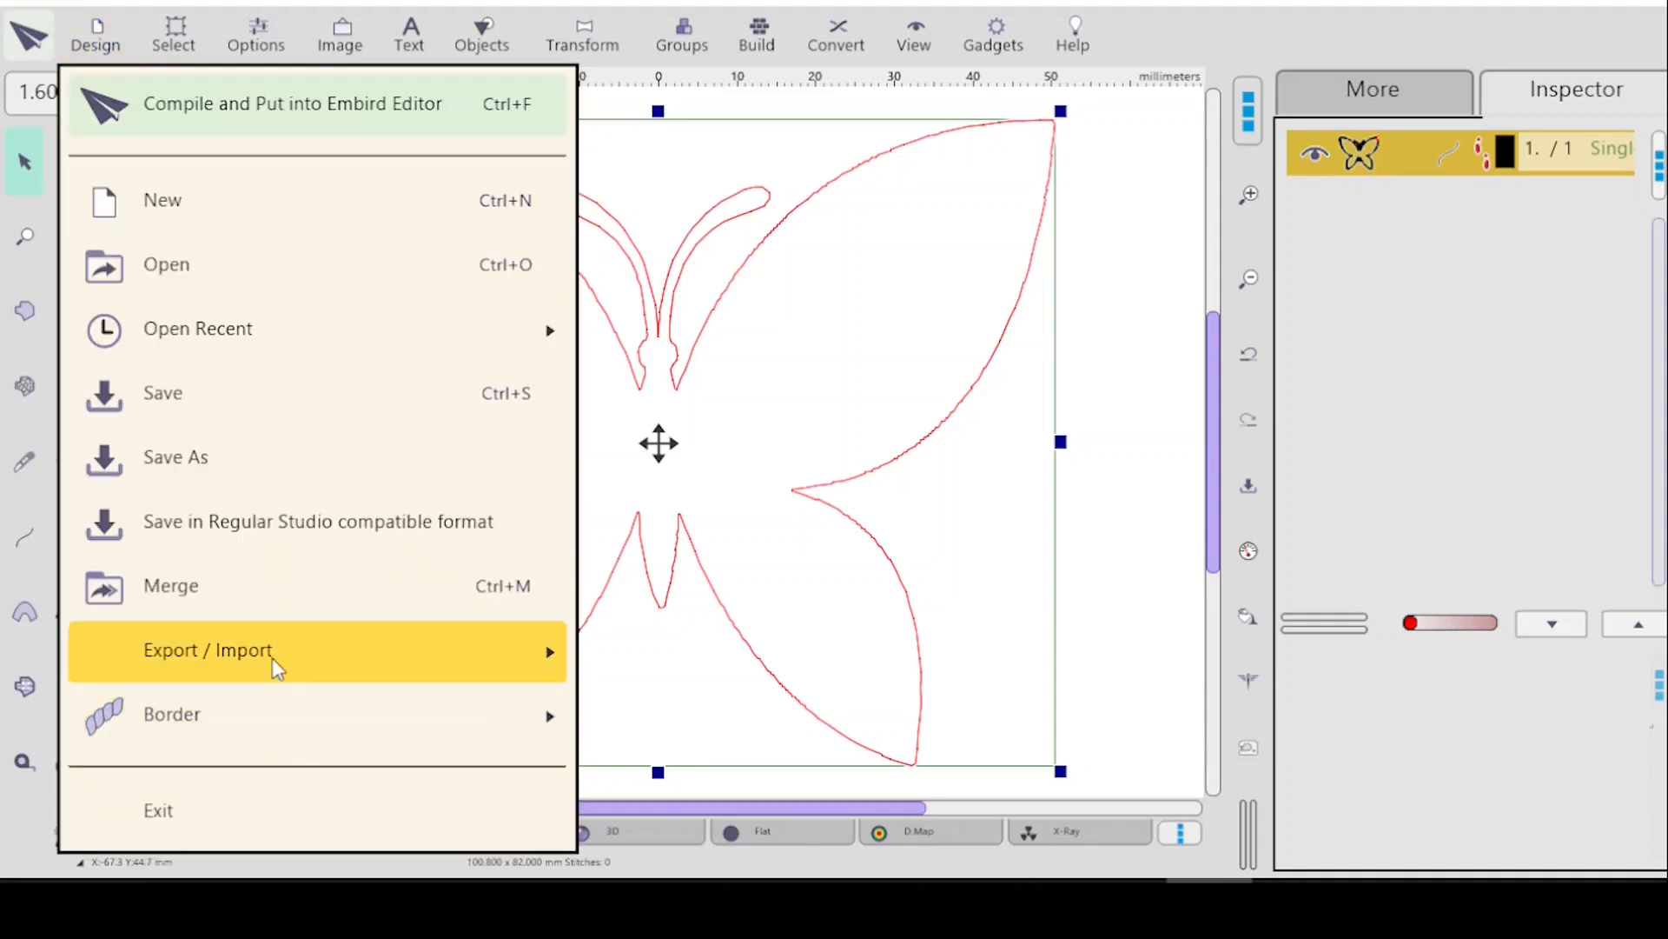
mouse_move(275, 659)
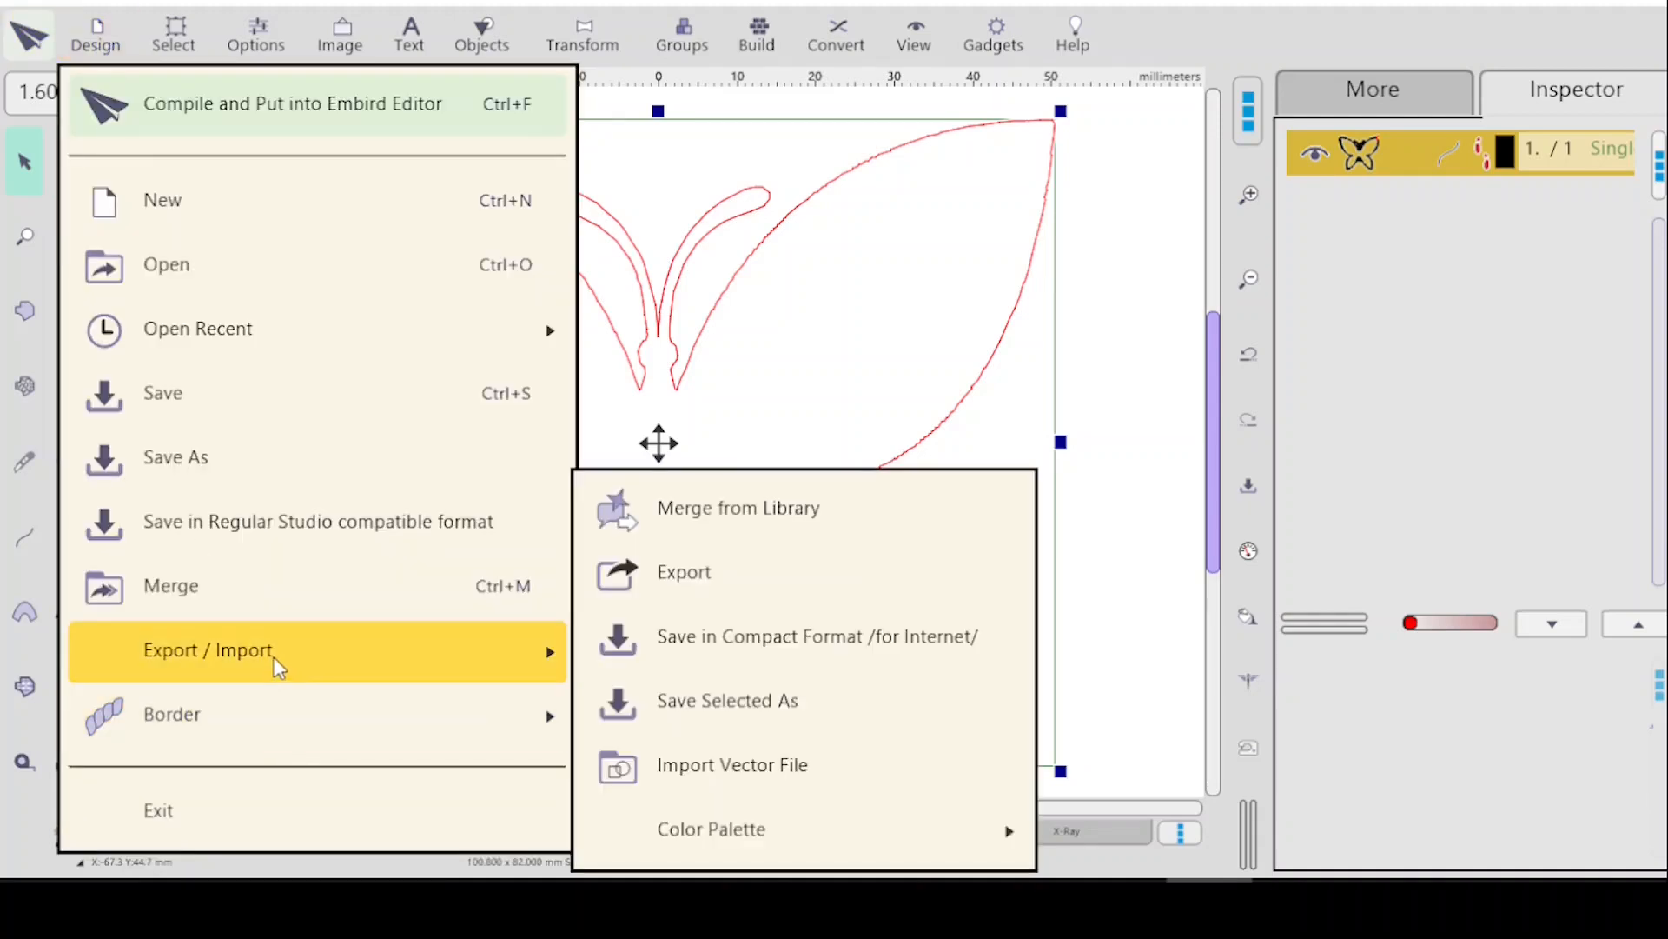
left_click(728, 766)
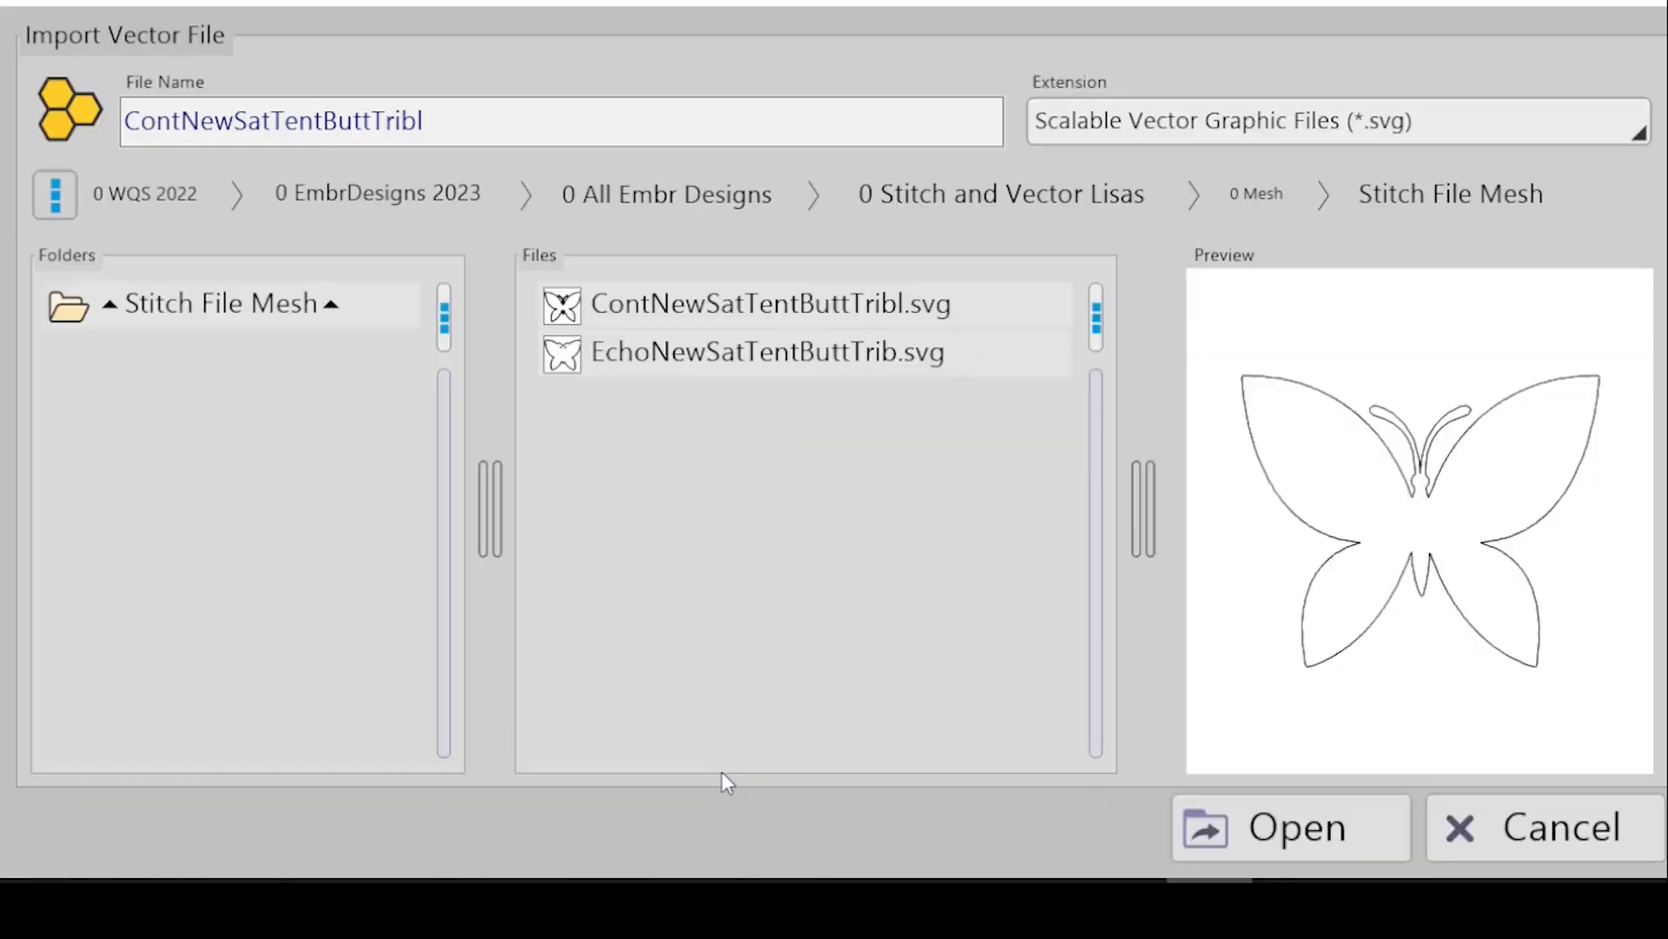
left_click(705, 362)
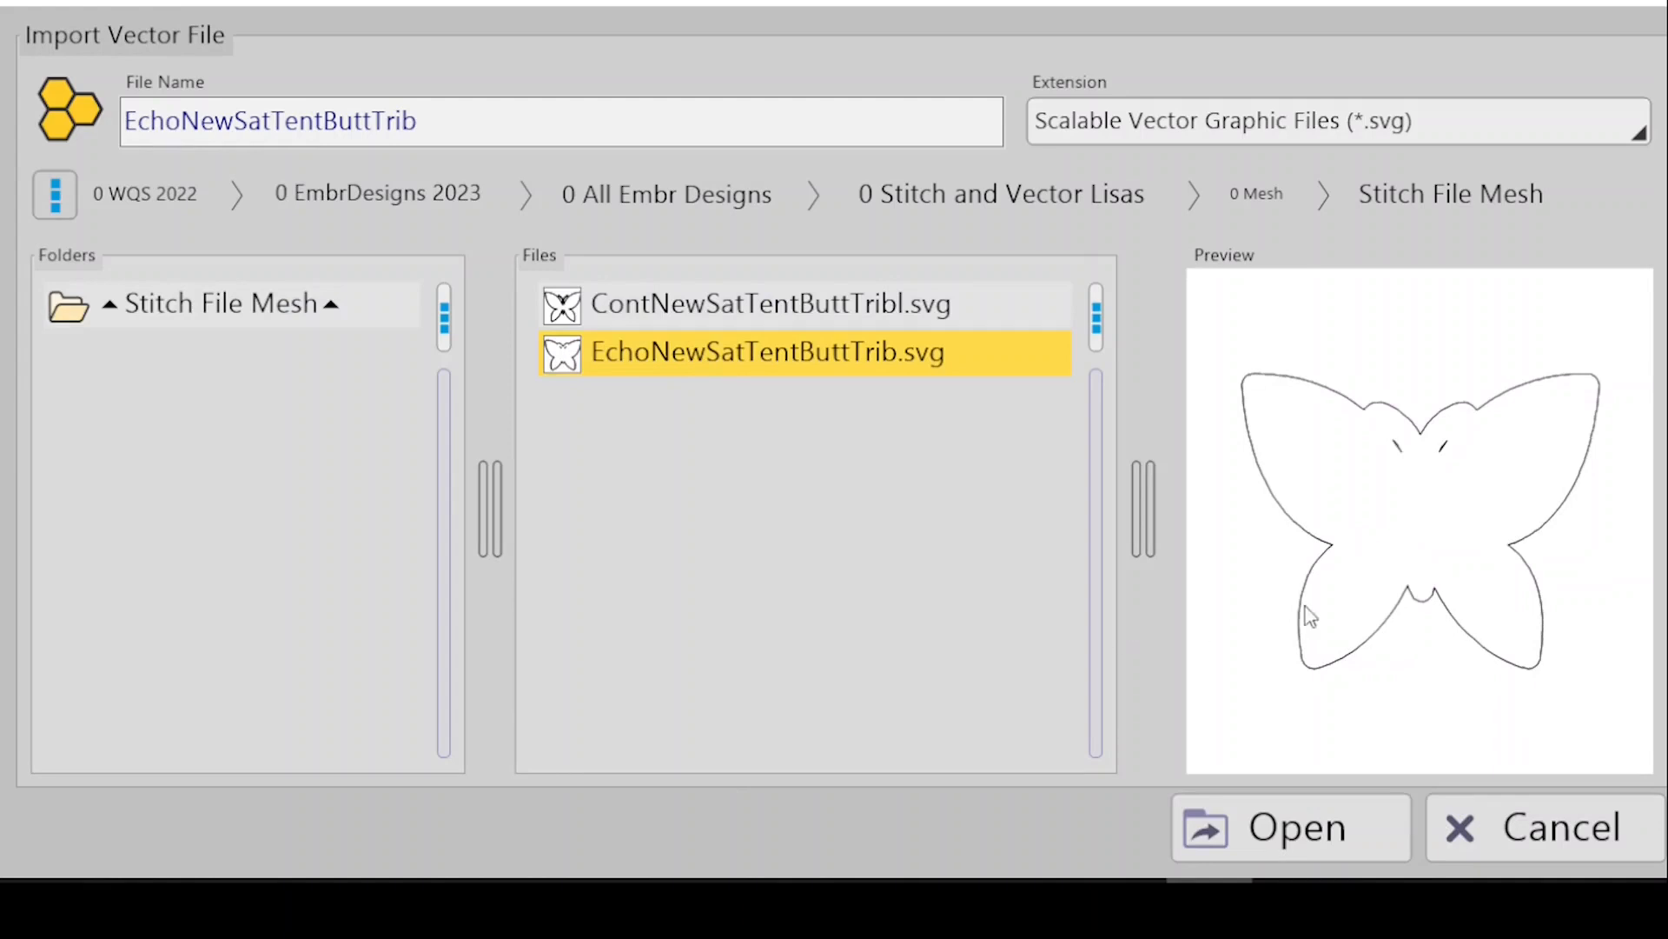
left_click(1295, 841)
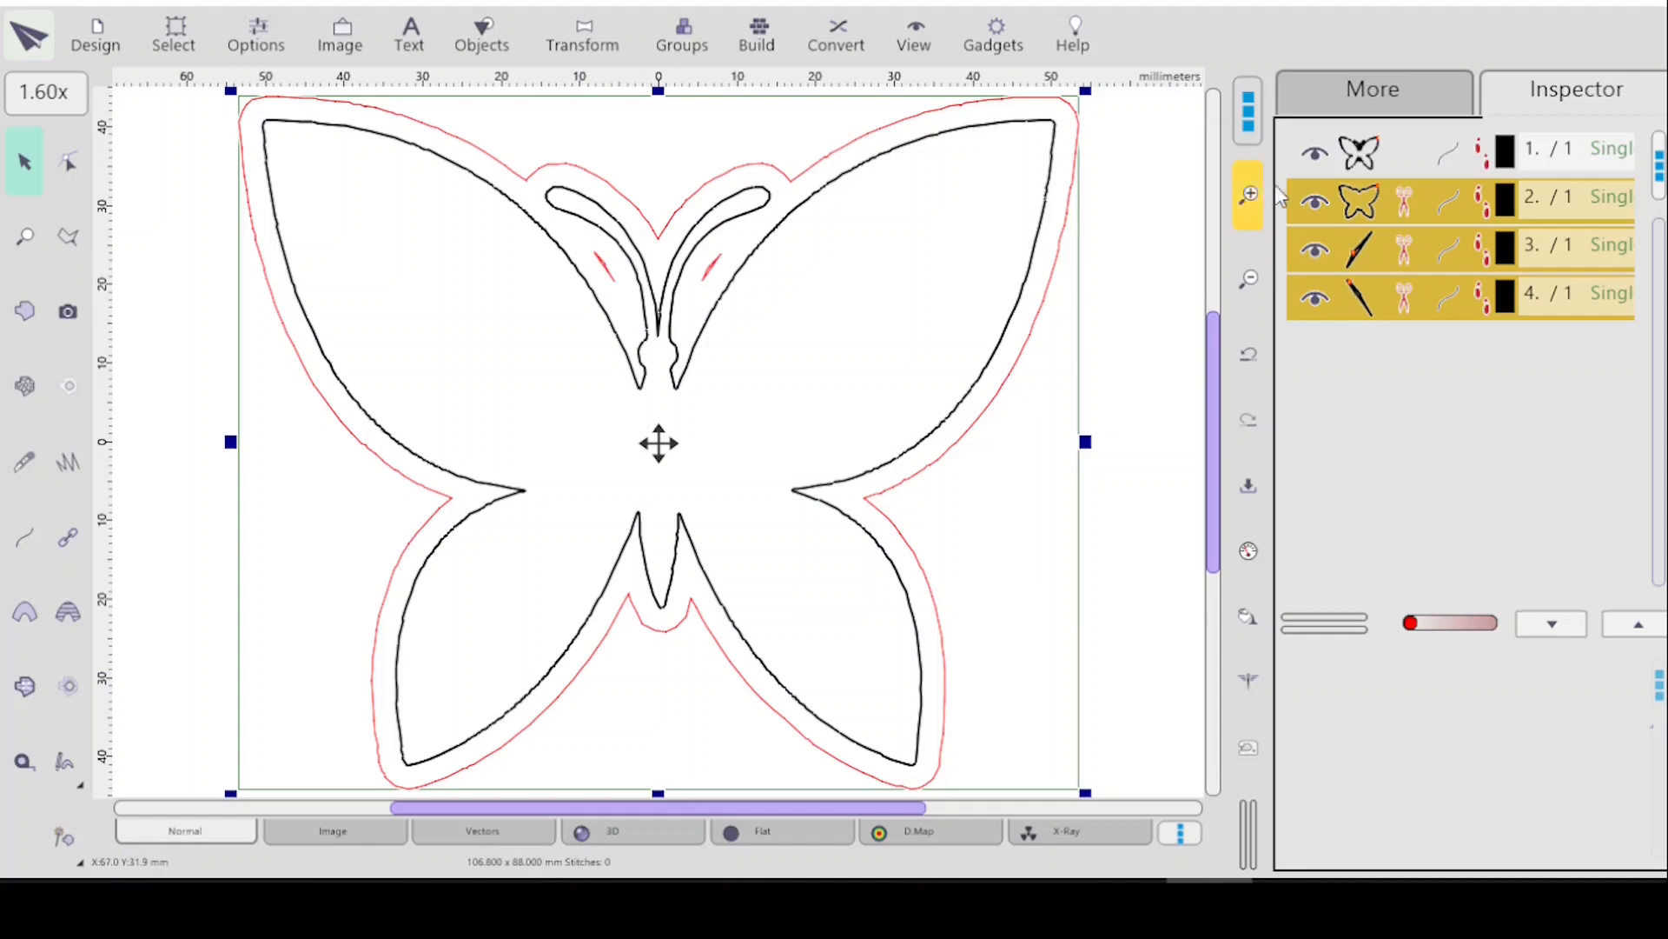
Delete the two small stray contours beside the antennae and select the outer butterfly contour.
left_click(1403, 208, "ctrl")
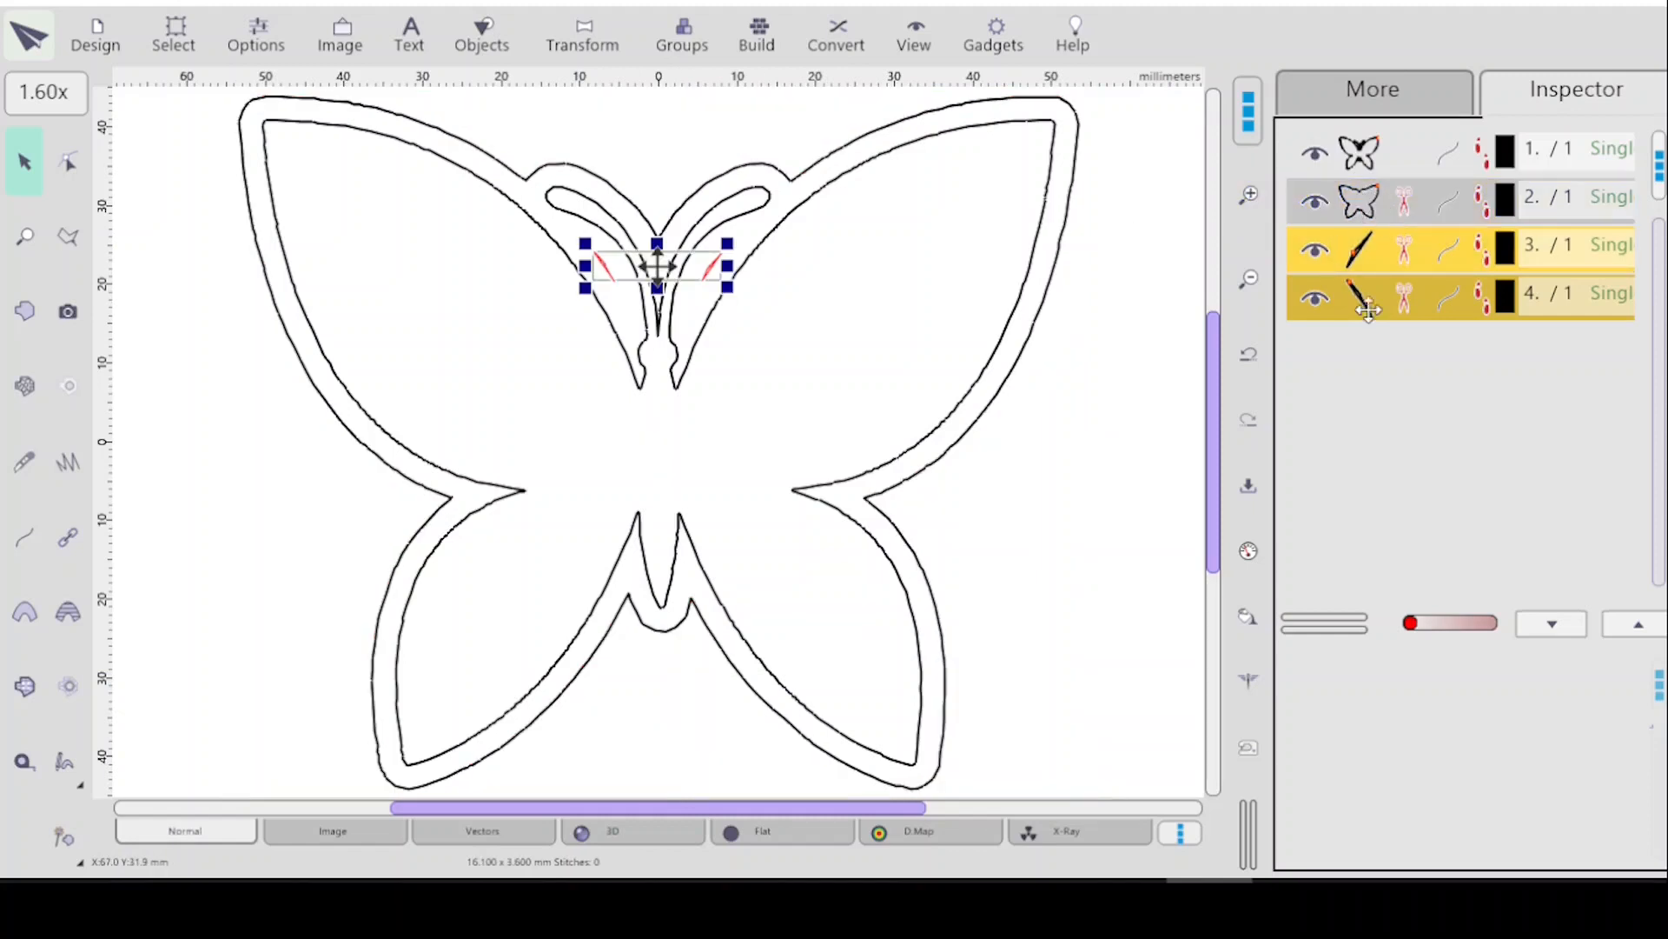
key("Delete")
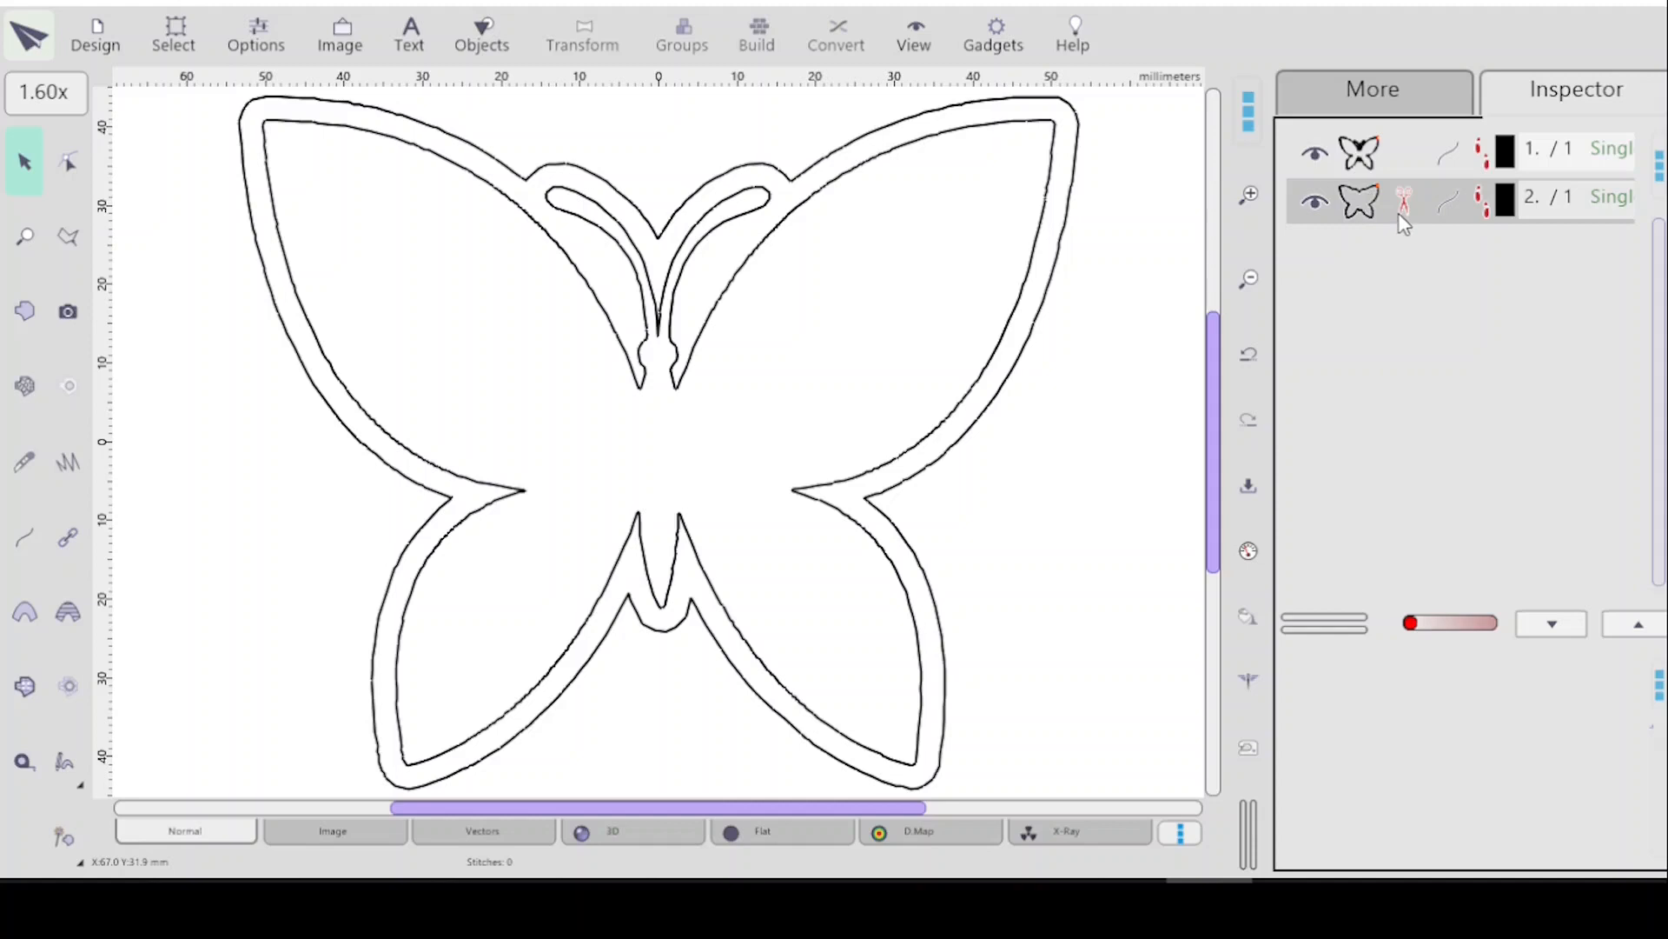
left_click(1370, 158)
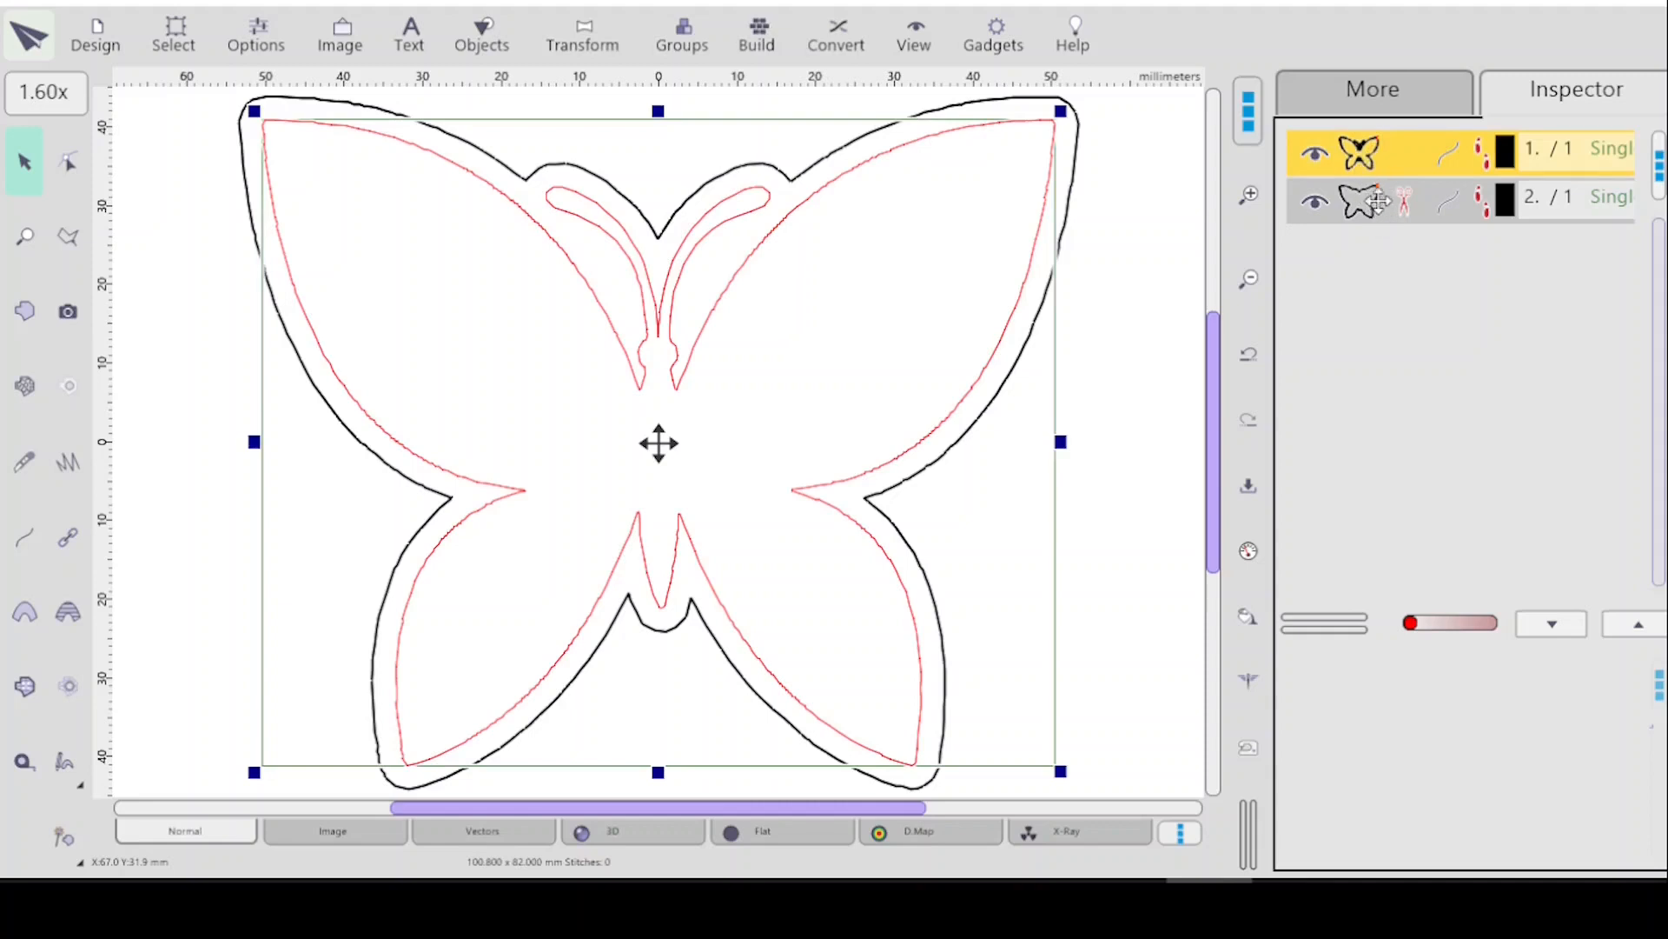
left_click(1378, 202)
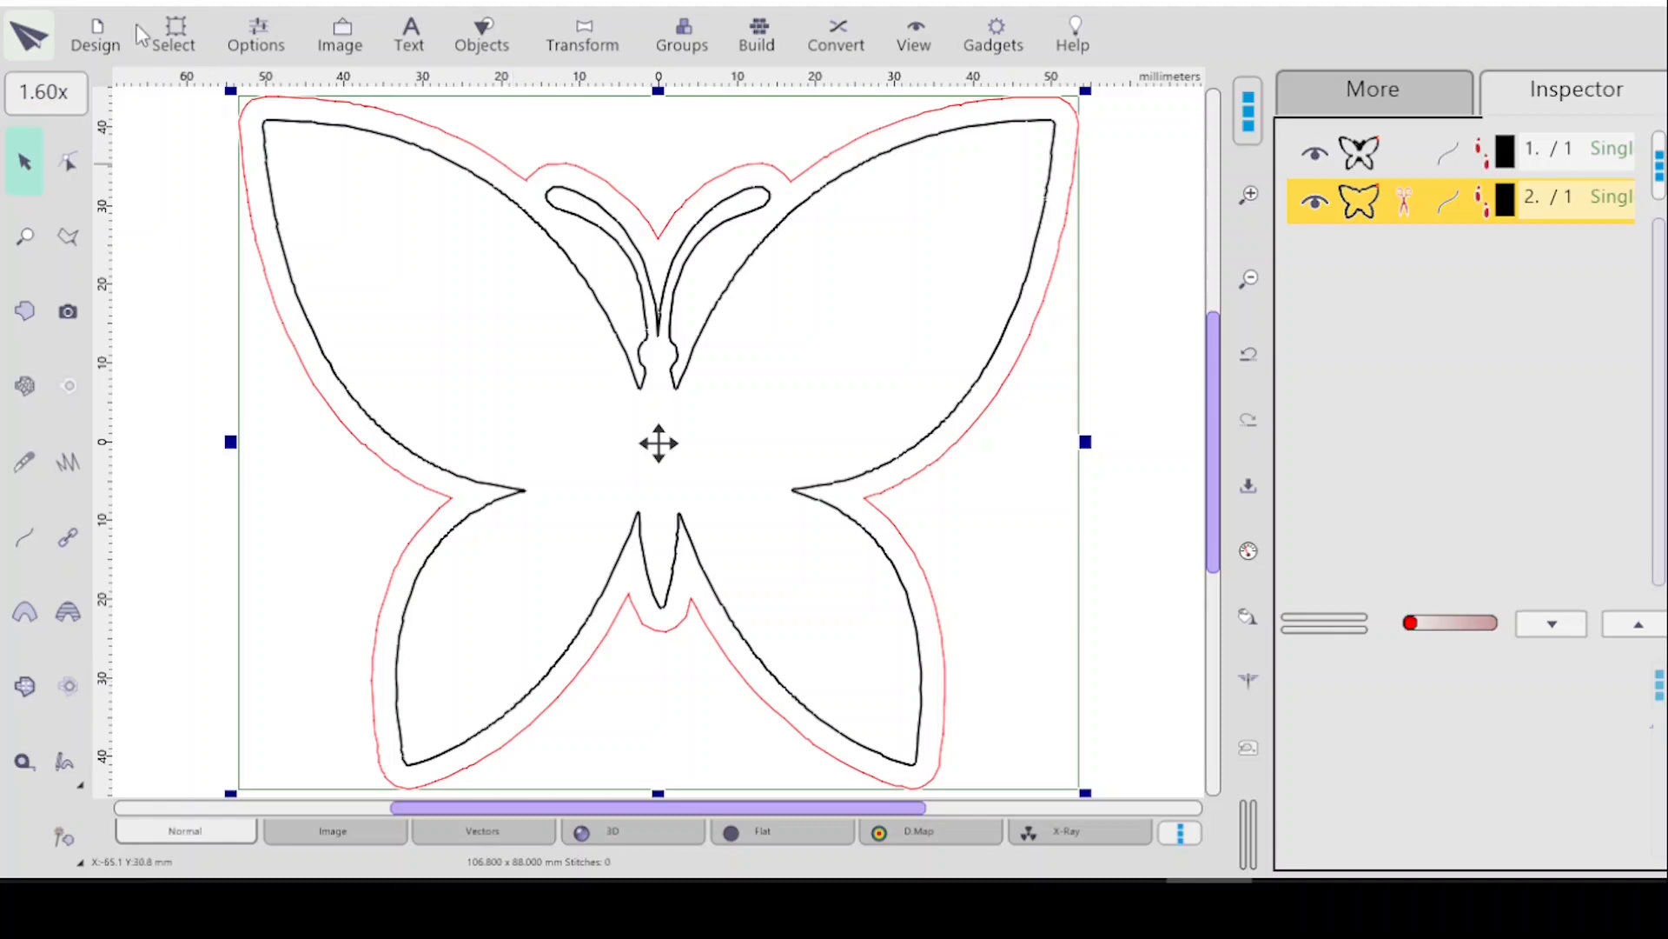
left_click(95, 46)
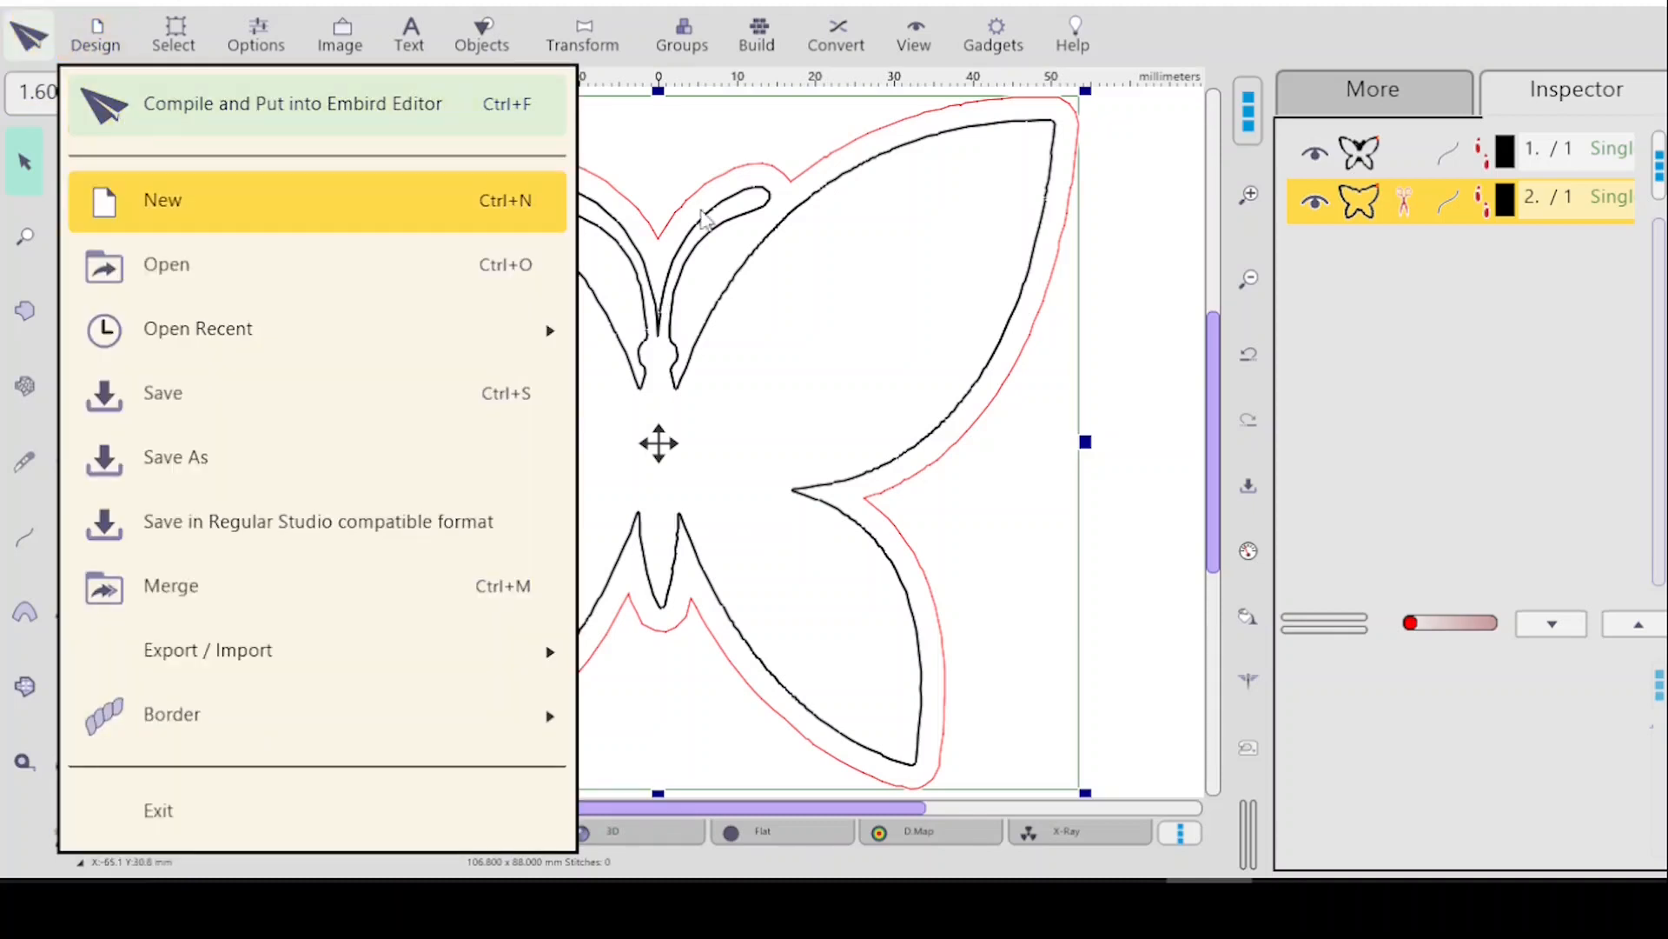
left_click(1403, 397)
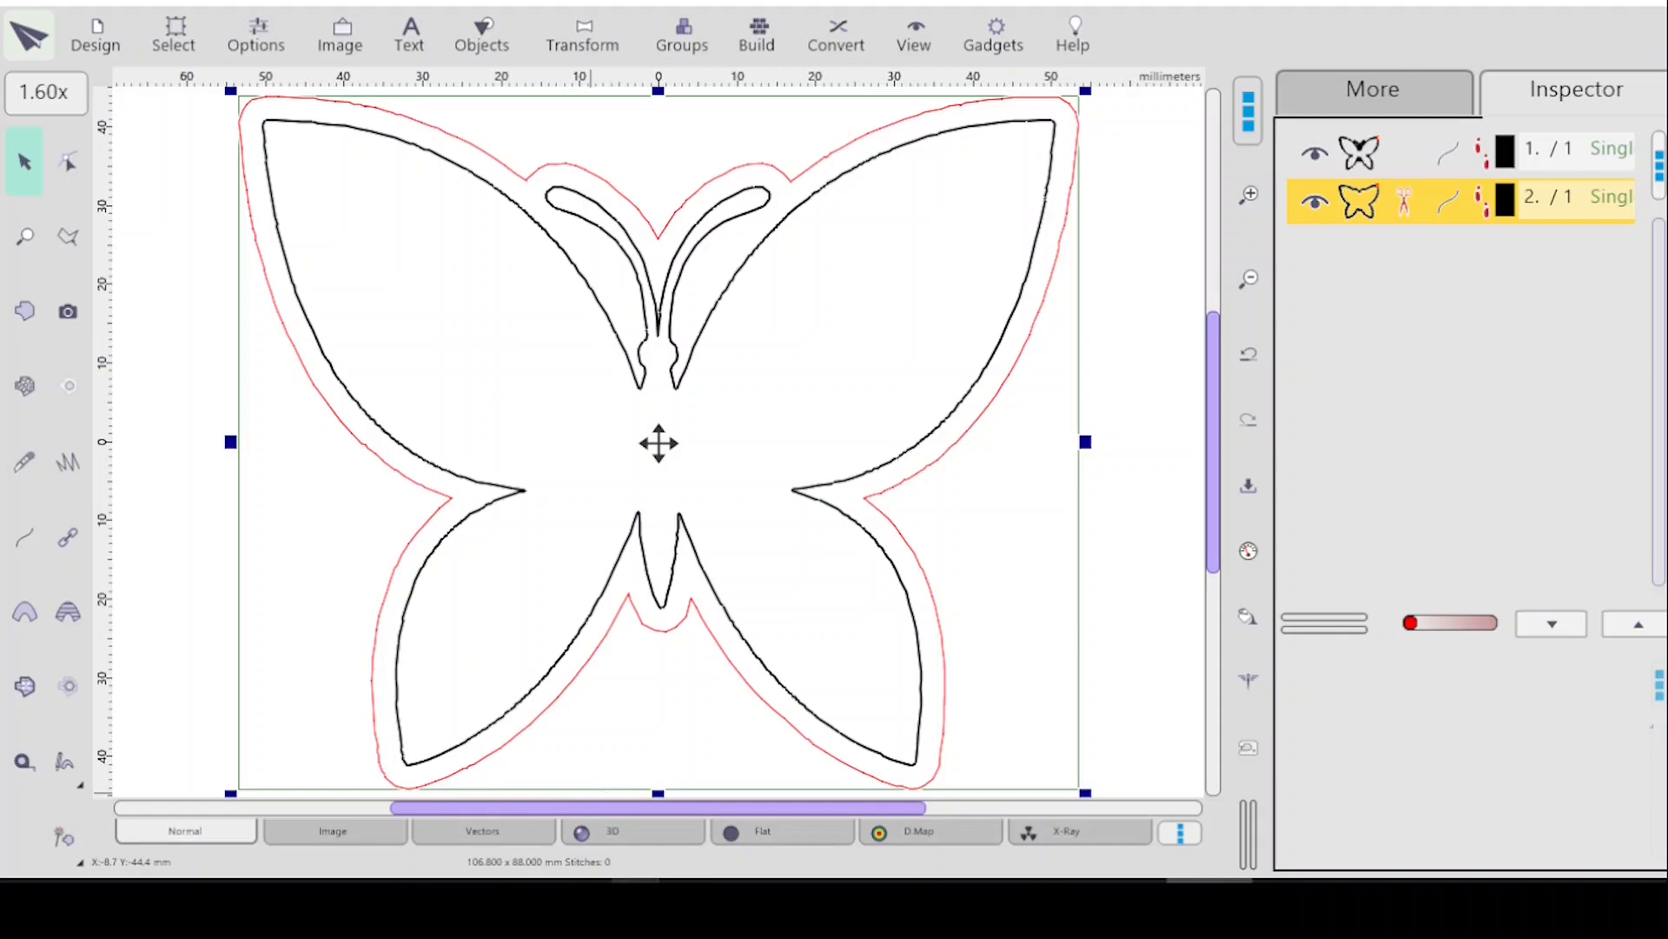
left_click(636, 880)
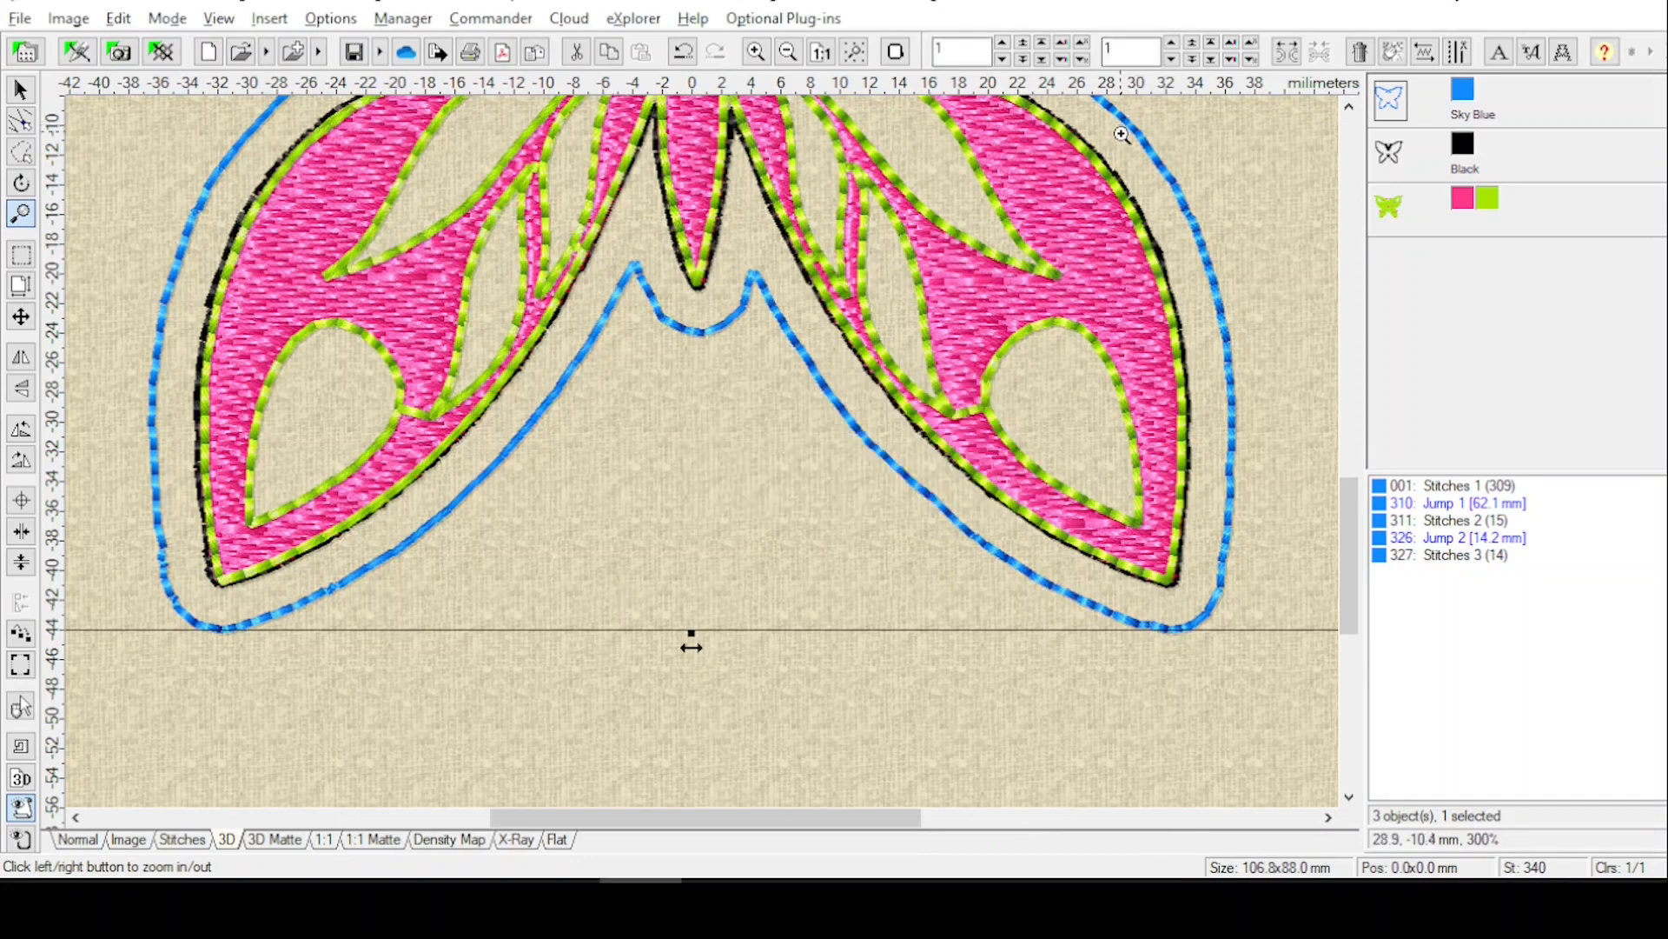
left_click(1212, 880)
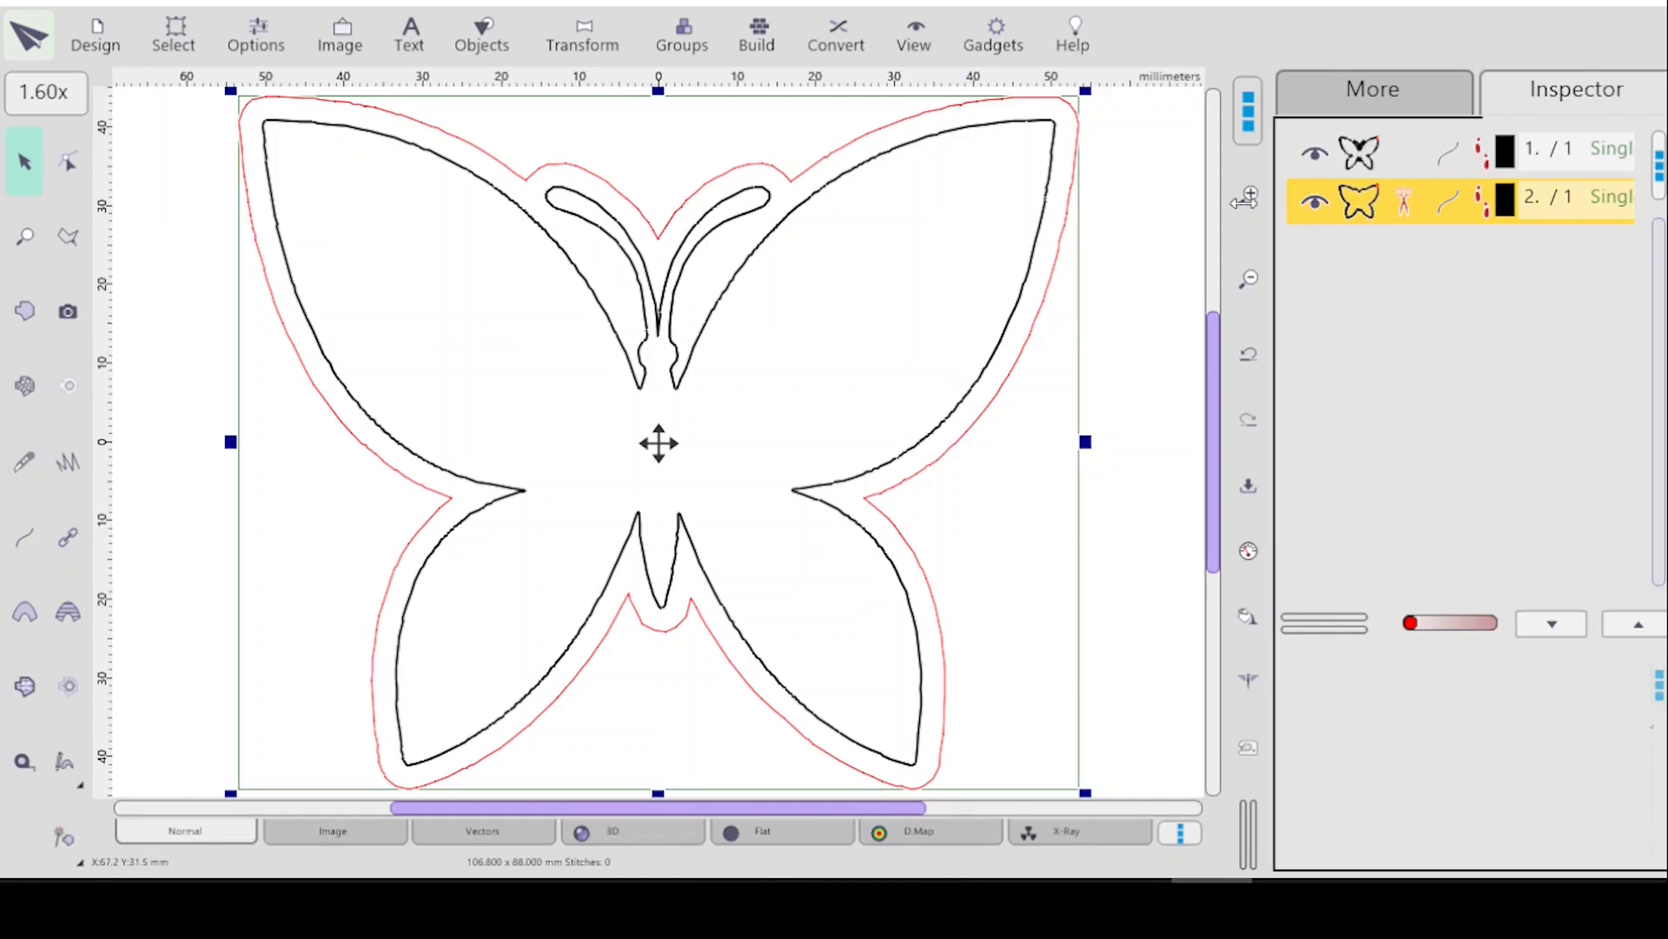
Recolour the selected outer butterfly contour blue and check its colour in the object list.
left_click(1385, 91)
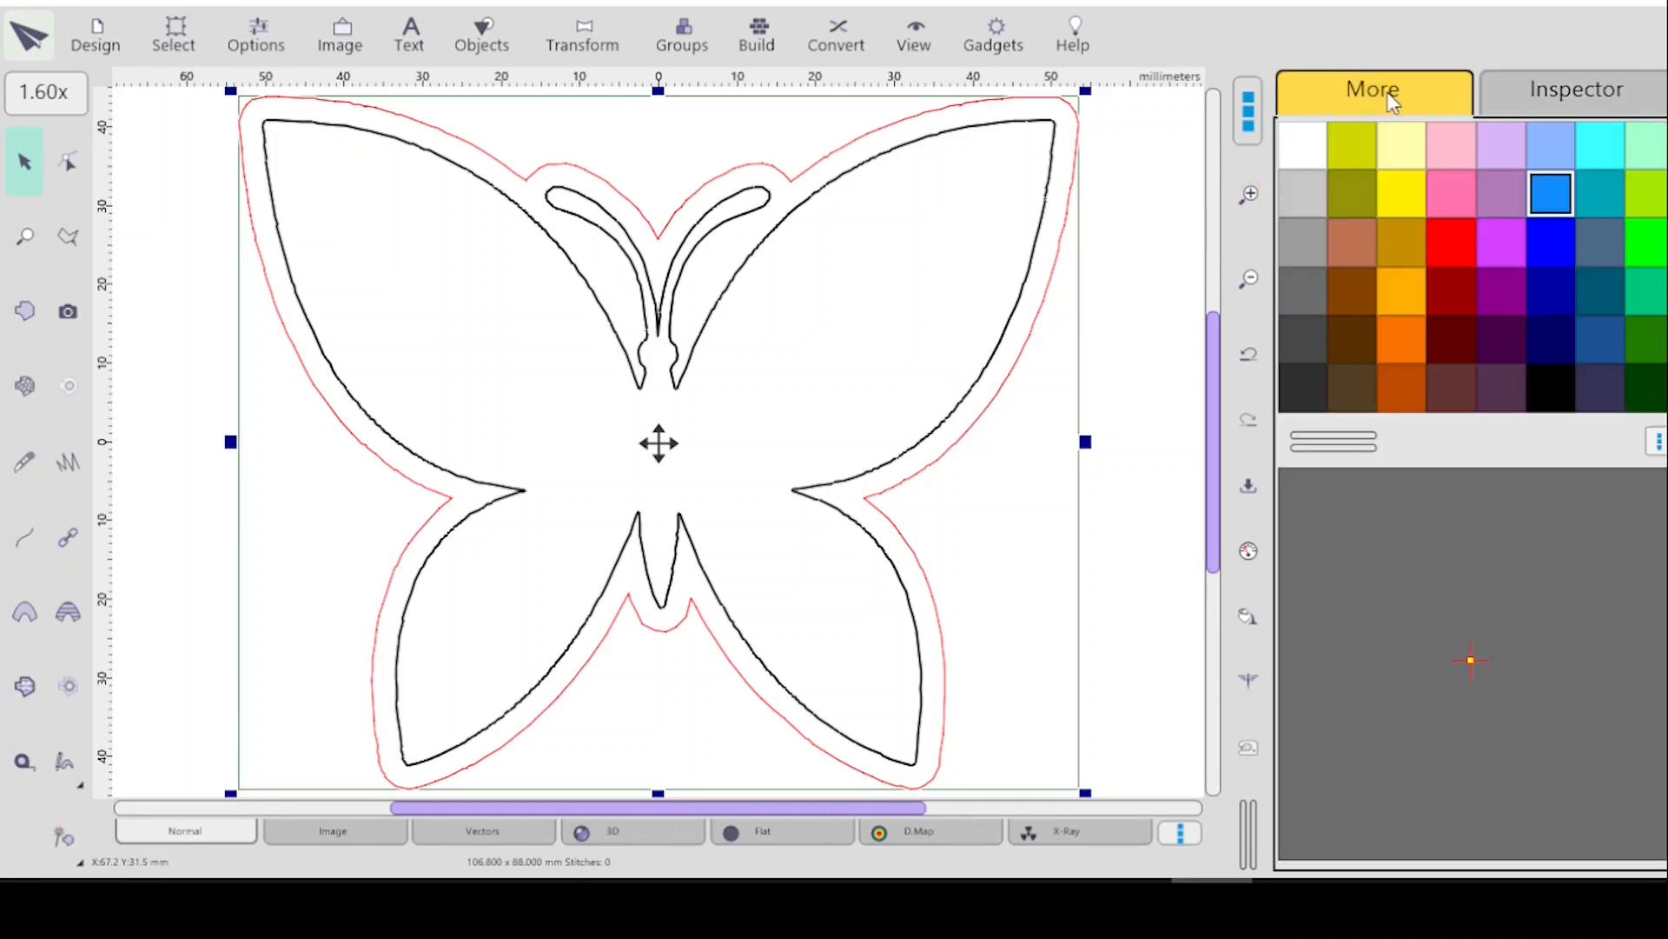
left_click(1548, 243)
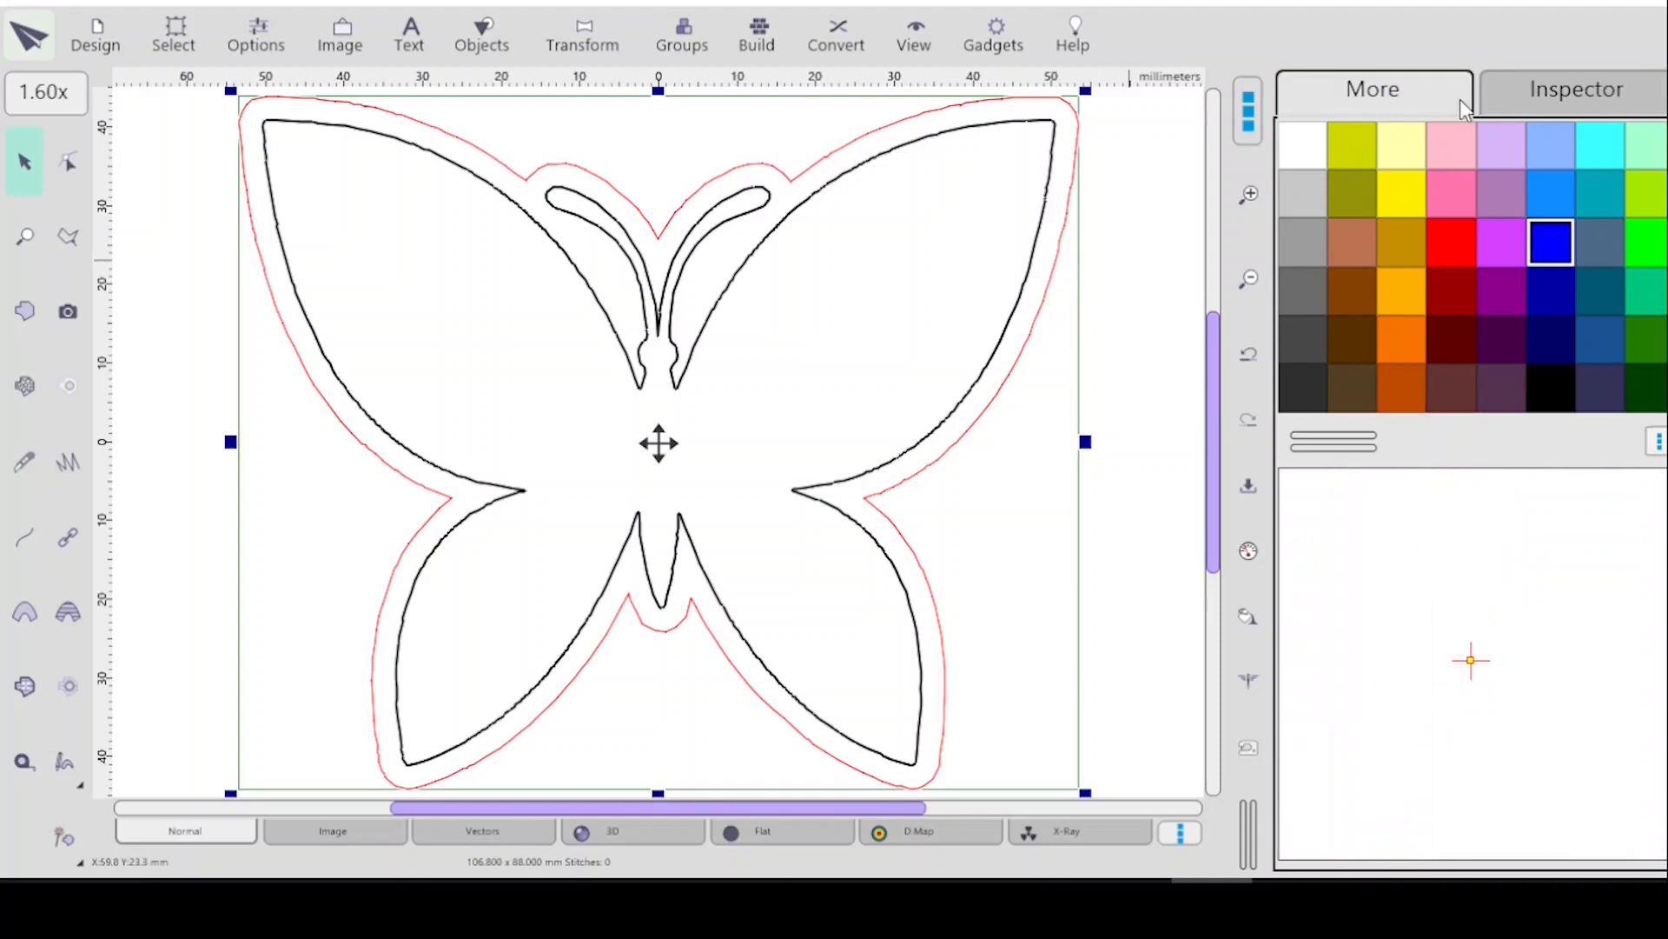
left_click(1550, 84)
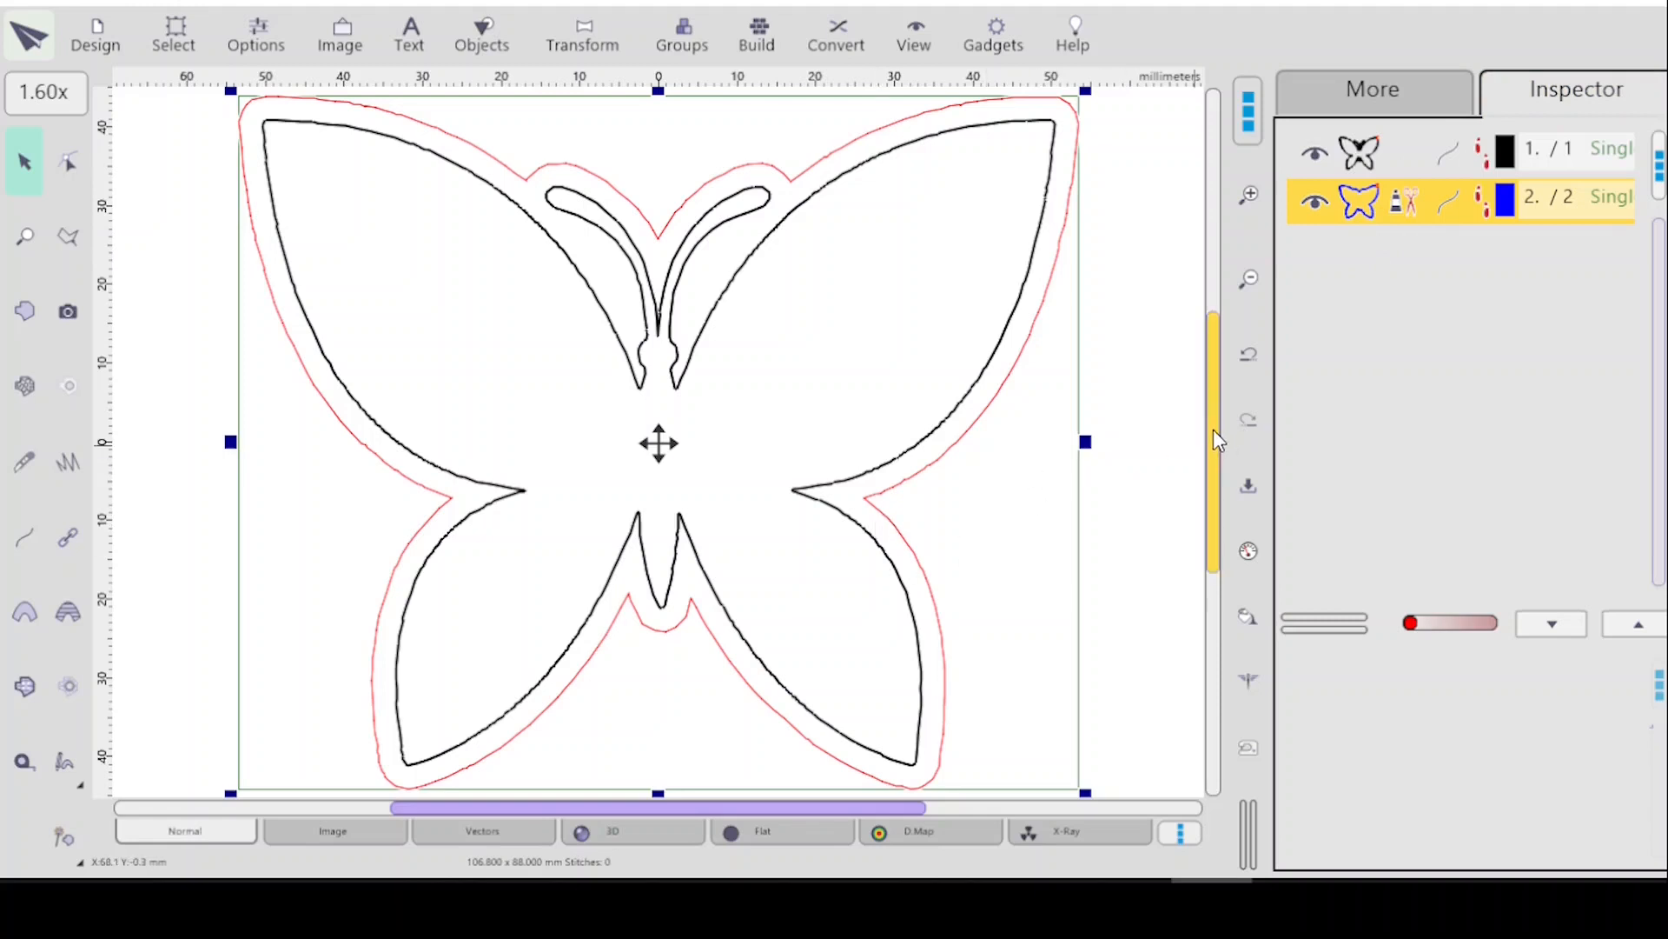
Examine both butterfly outlines for jagged edges, especially around the lower-left wing tip, and inspect the outer contour's nodes.
scroll(1214, 434, "down", 3)
scroll(1211, 482, "down", 4)
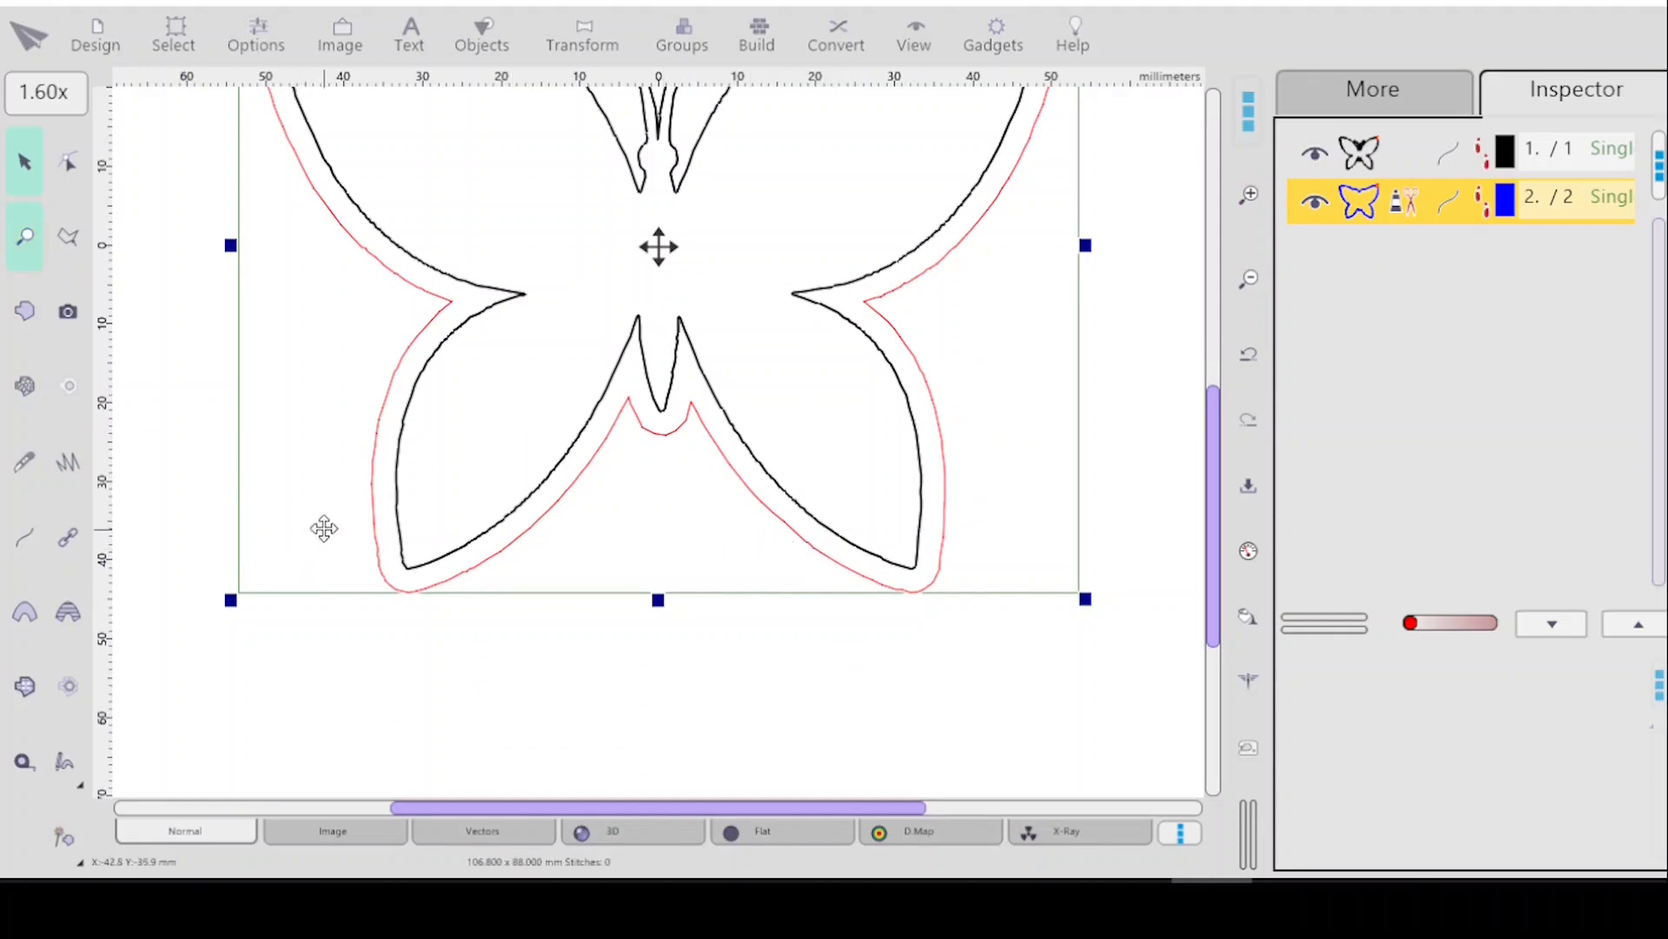
left_click_drag(315, 514, 524, 617)
left_click_drag(501, 644, 494, 660)
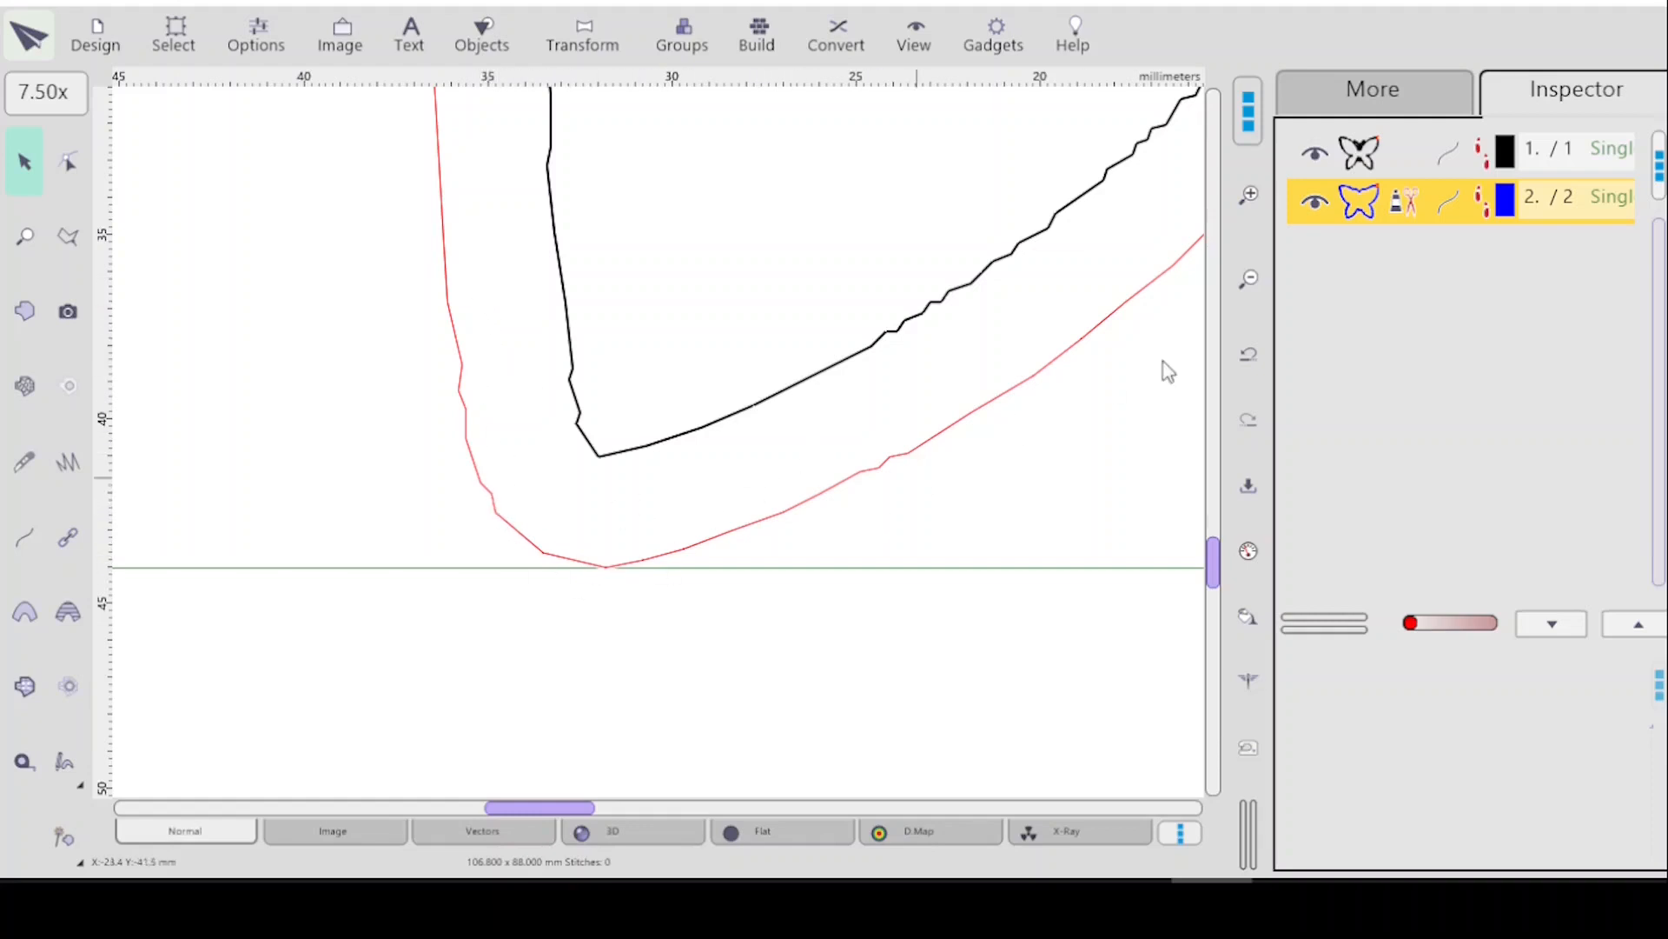
mouse_move(1210, 574)
left_mouse_down()
mouse_move(1213, 544)
mouse_move(1214, 560)
left_mouse_up()
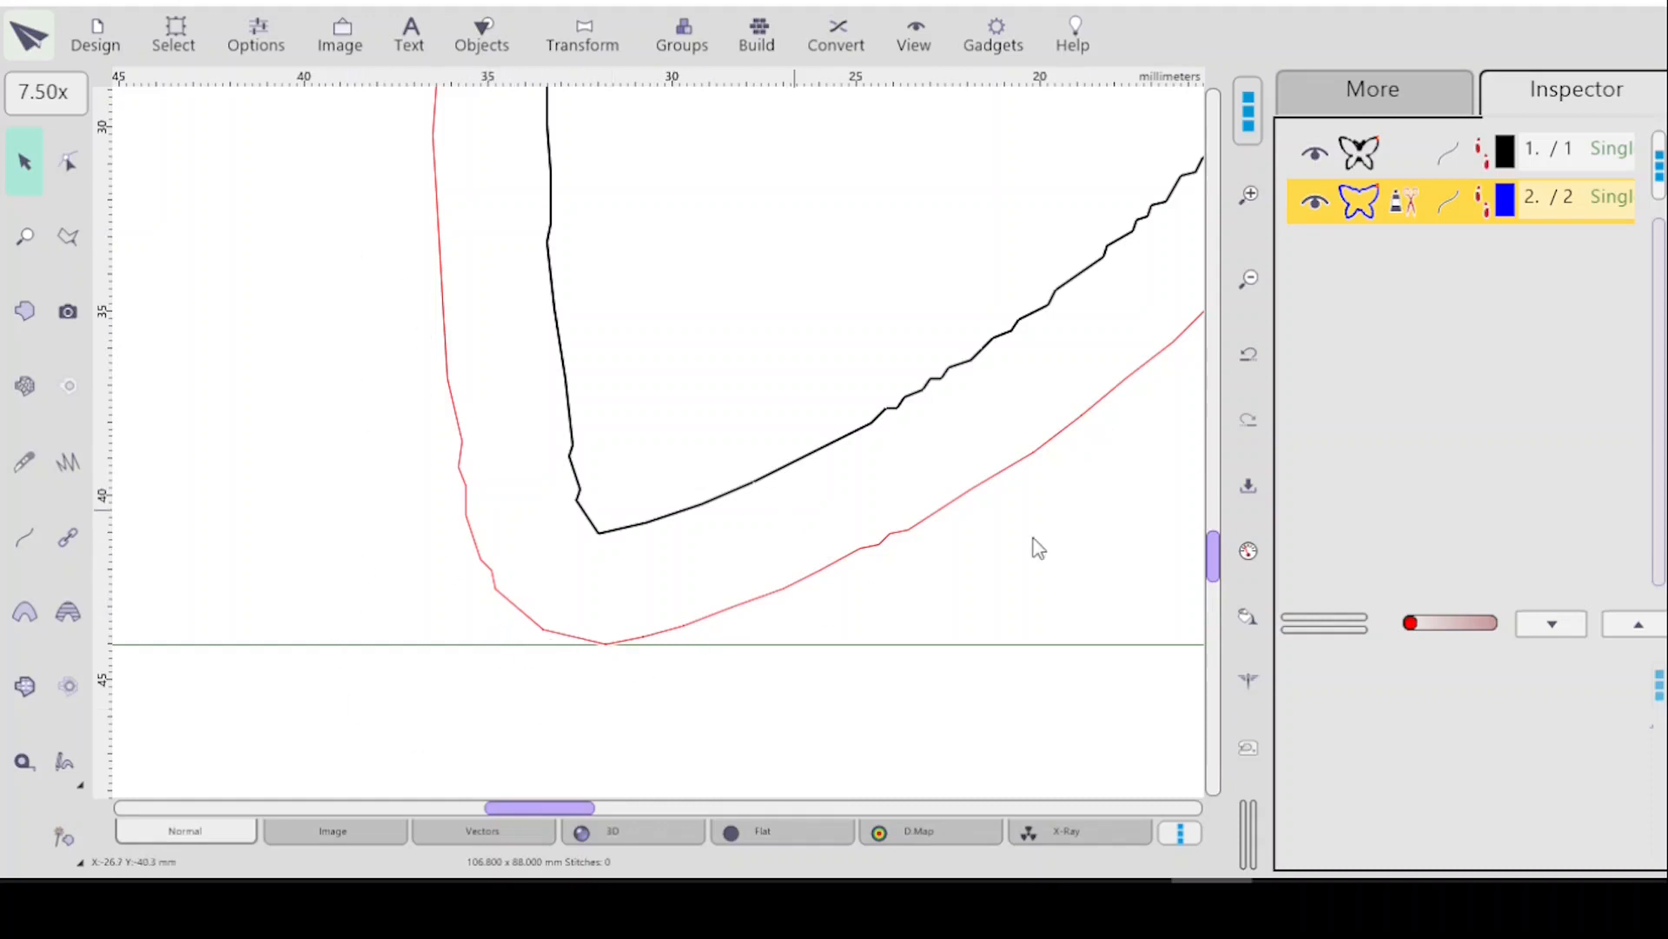
scroll(1039, 547, "down", 2)
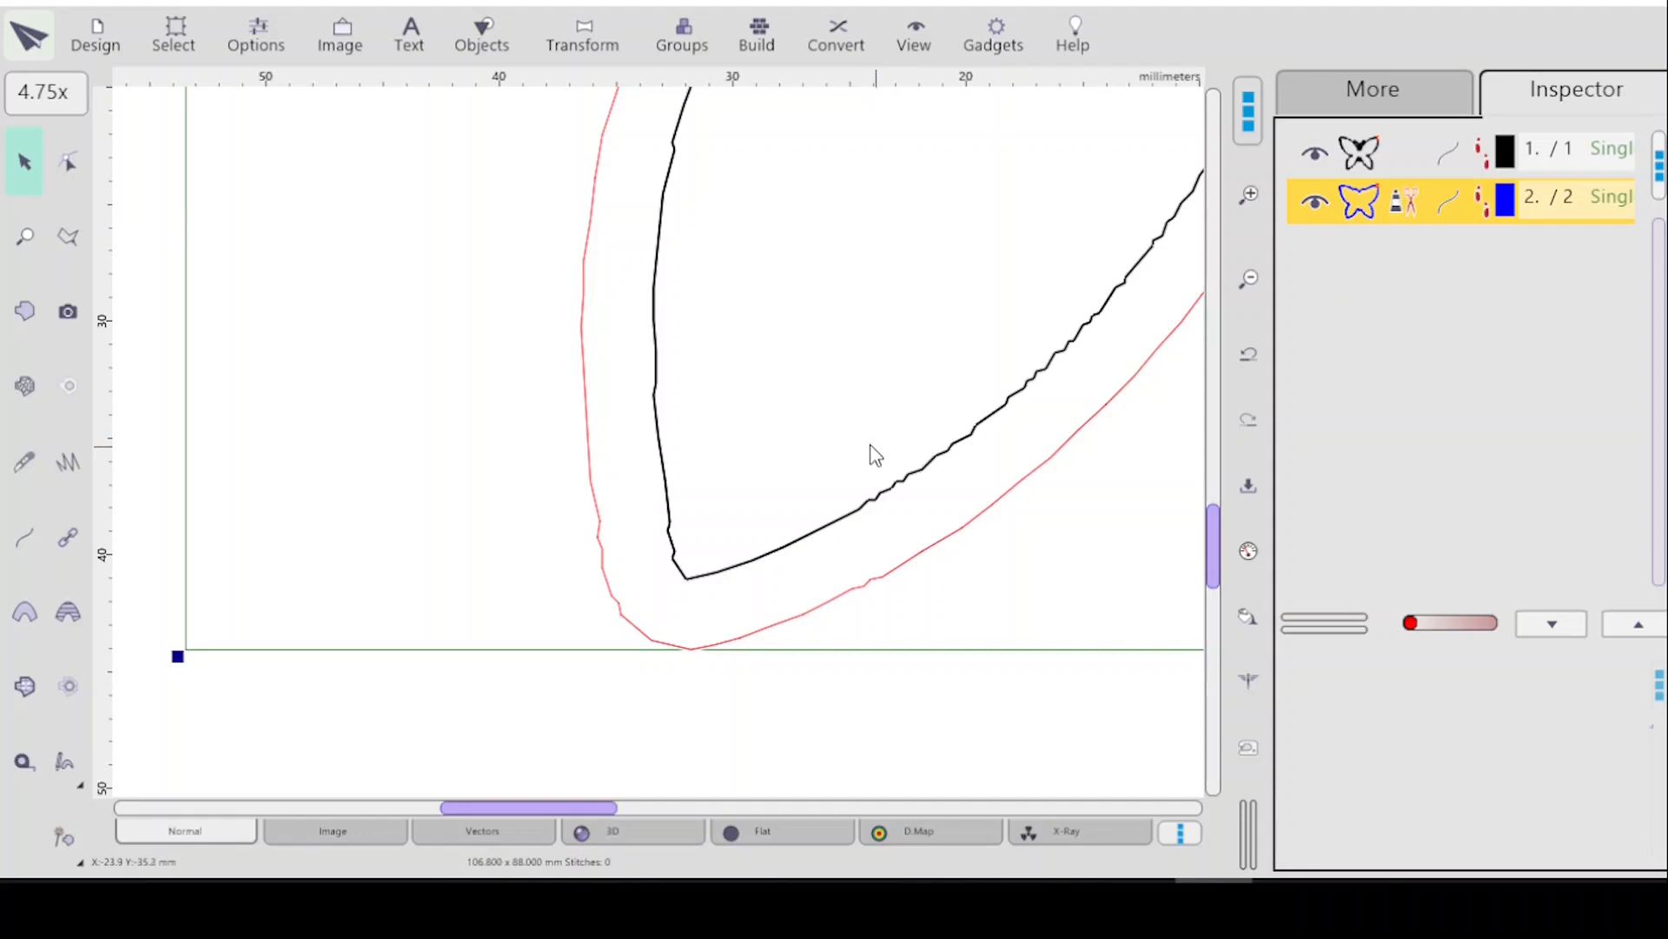
scroll(869, 463, "down", 4)
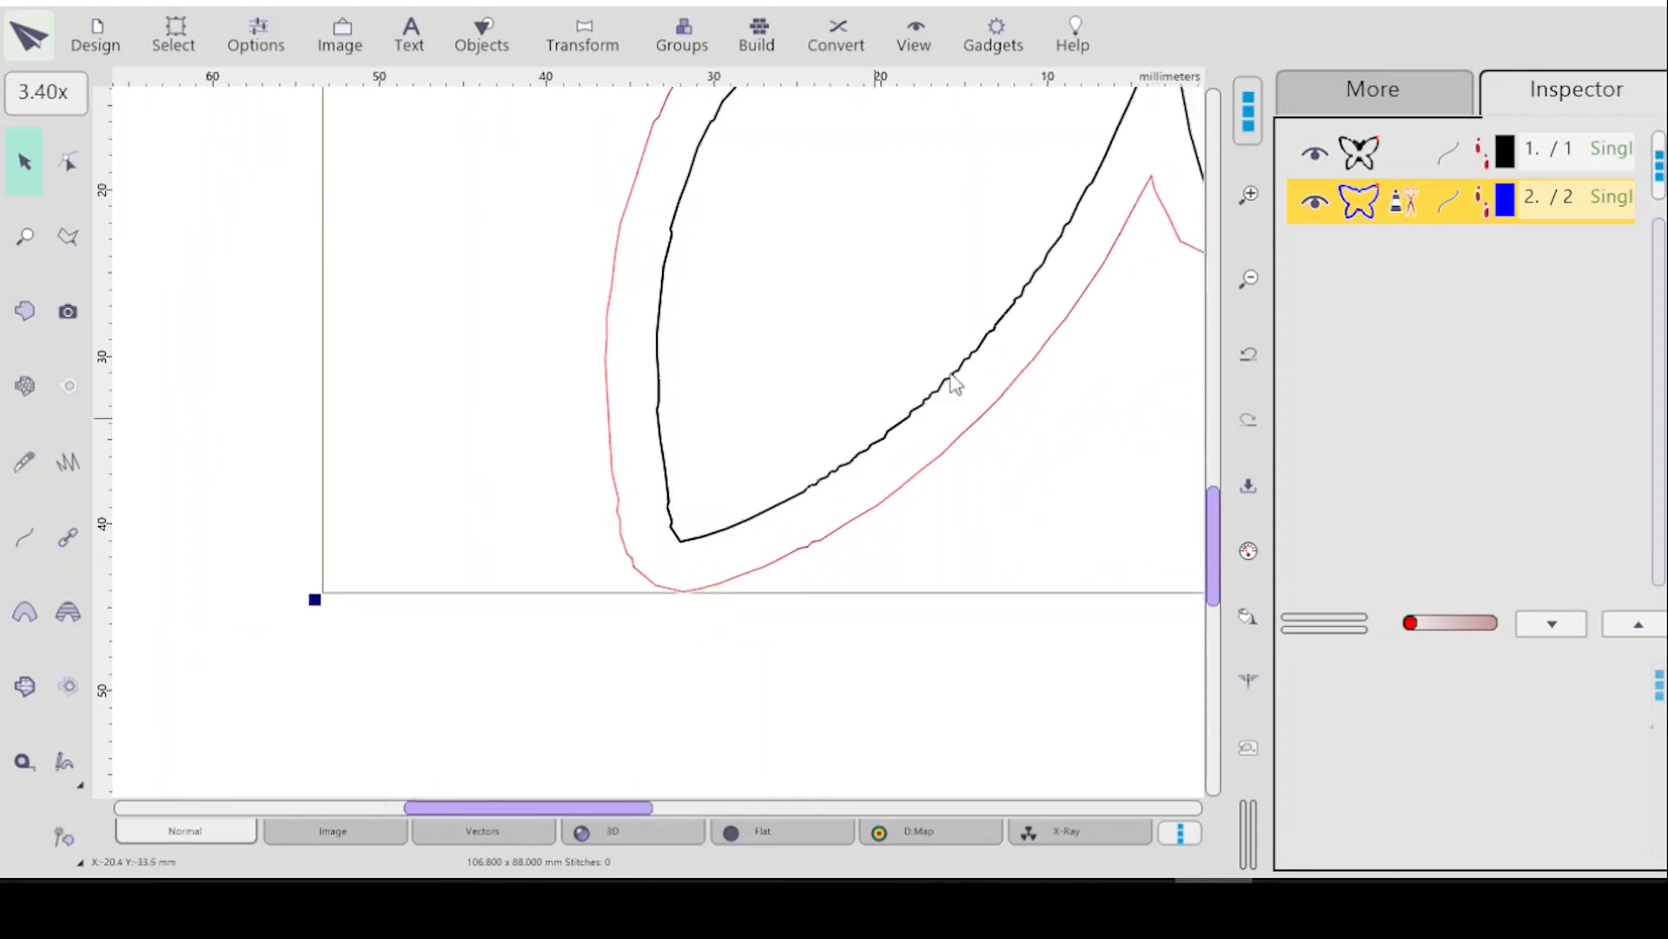
scroll(1078, 452, "down", 2)
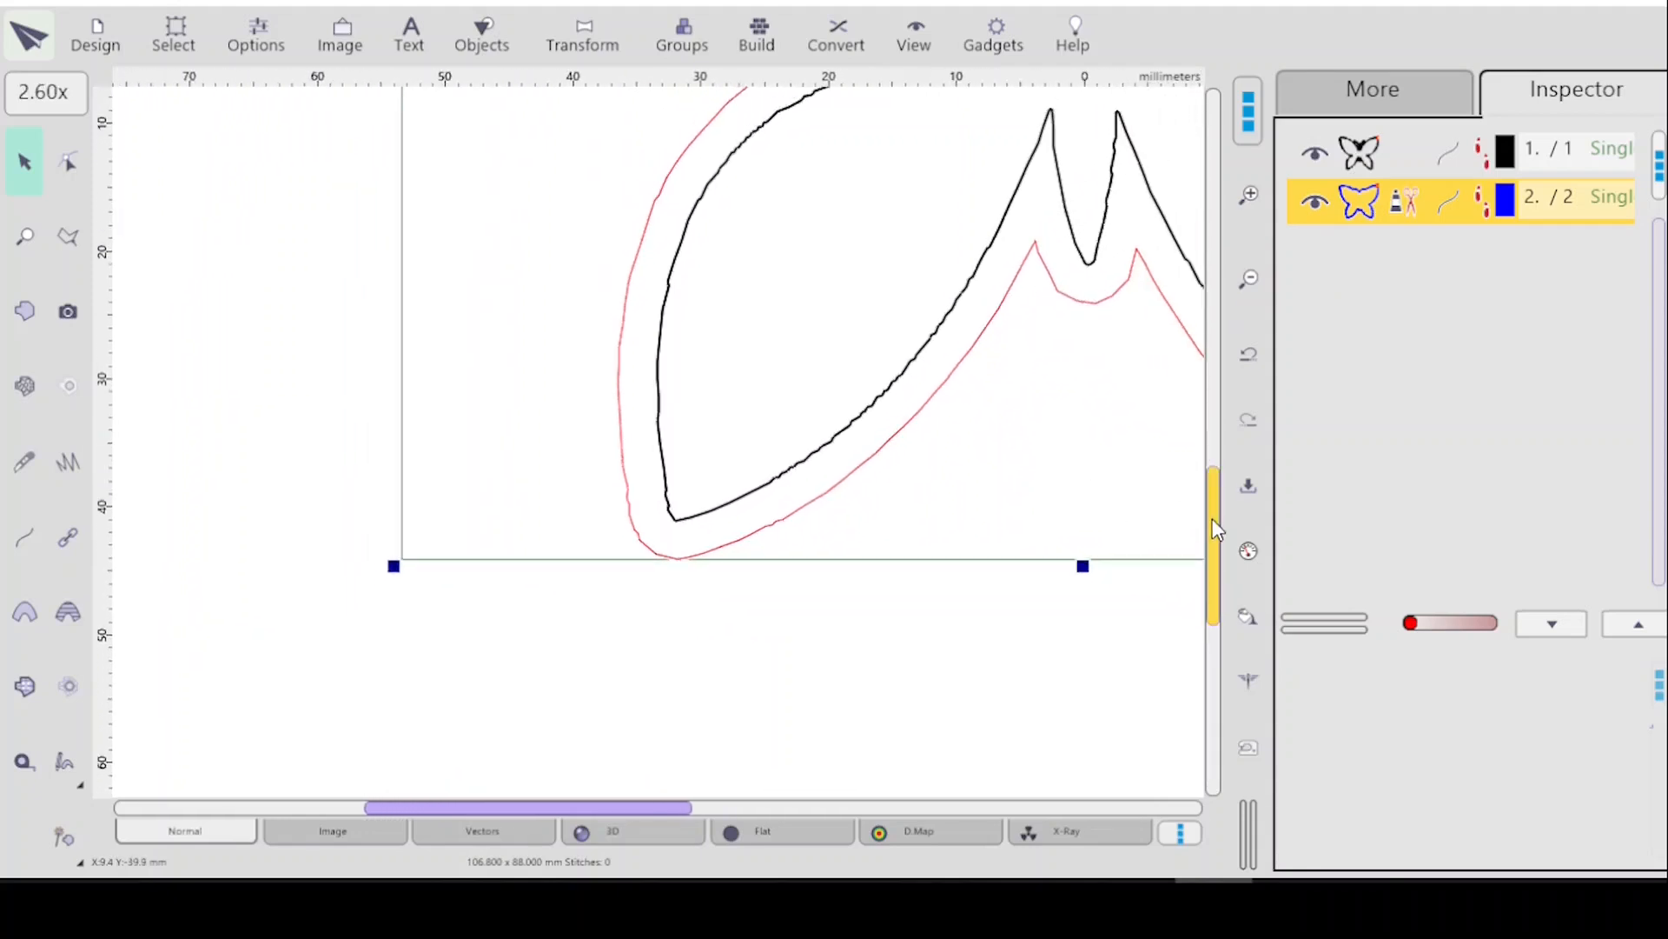
left_click_drag(1212, 518, 1224, 359)
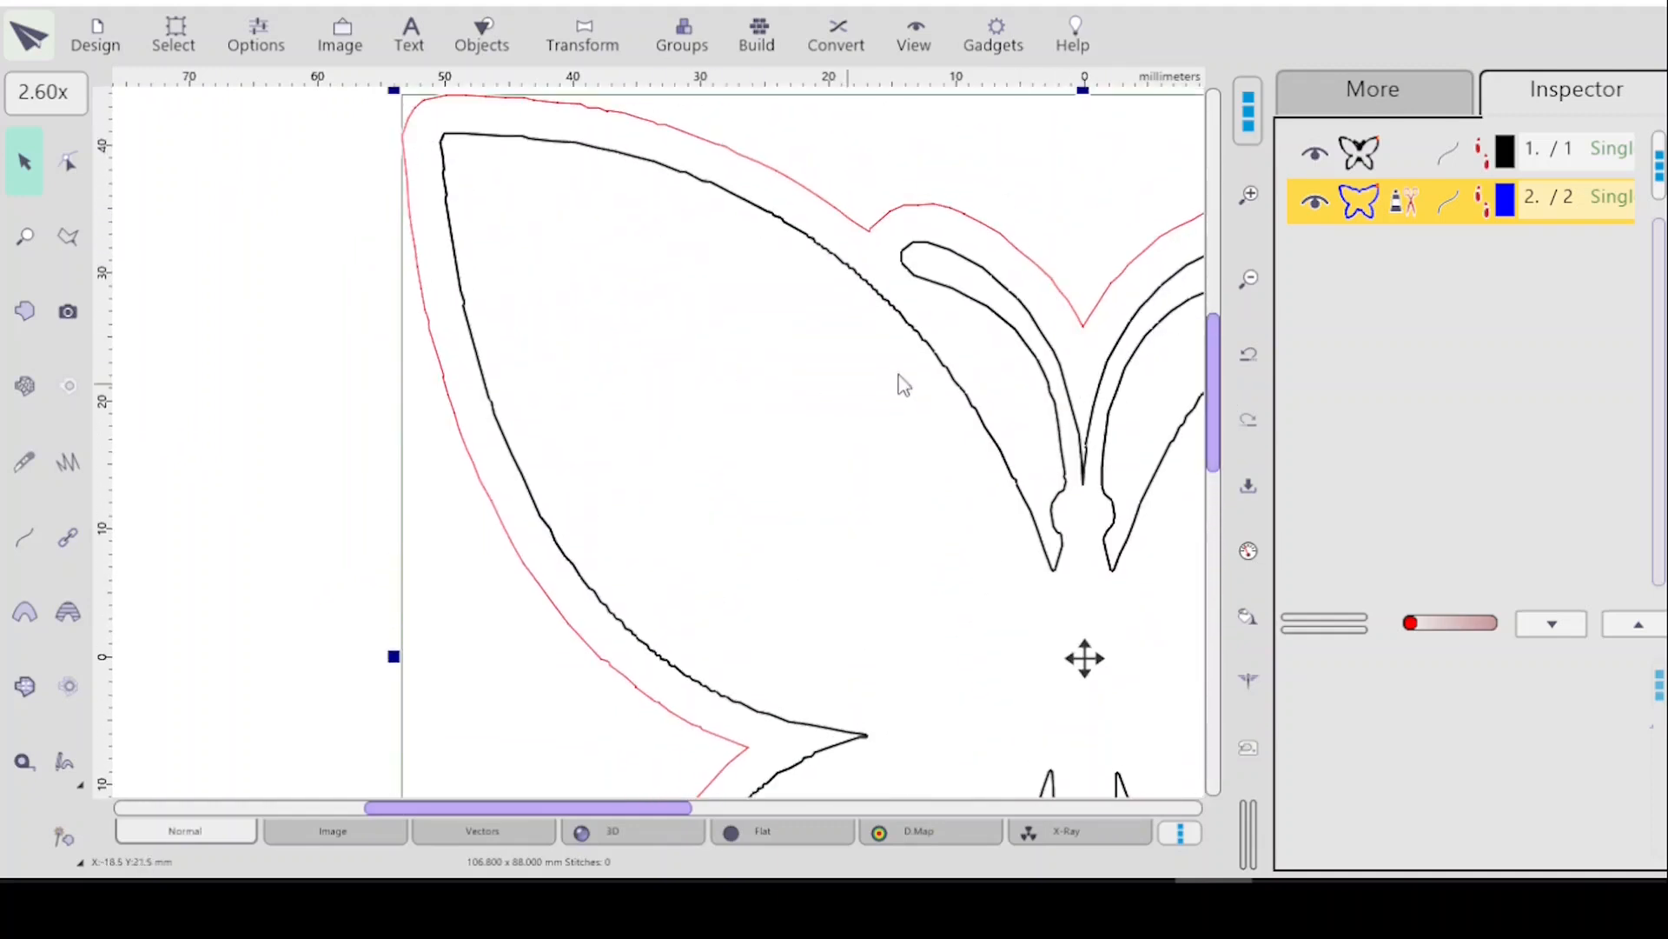
scroll(897, 376, "down", 1)
scroll(1084, 511, "down", 2)
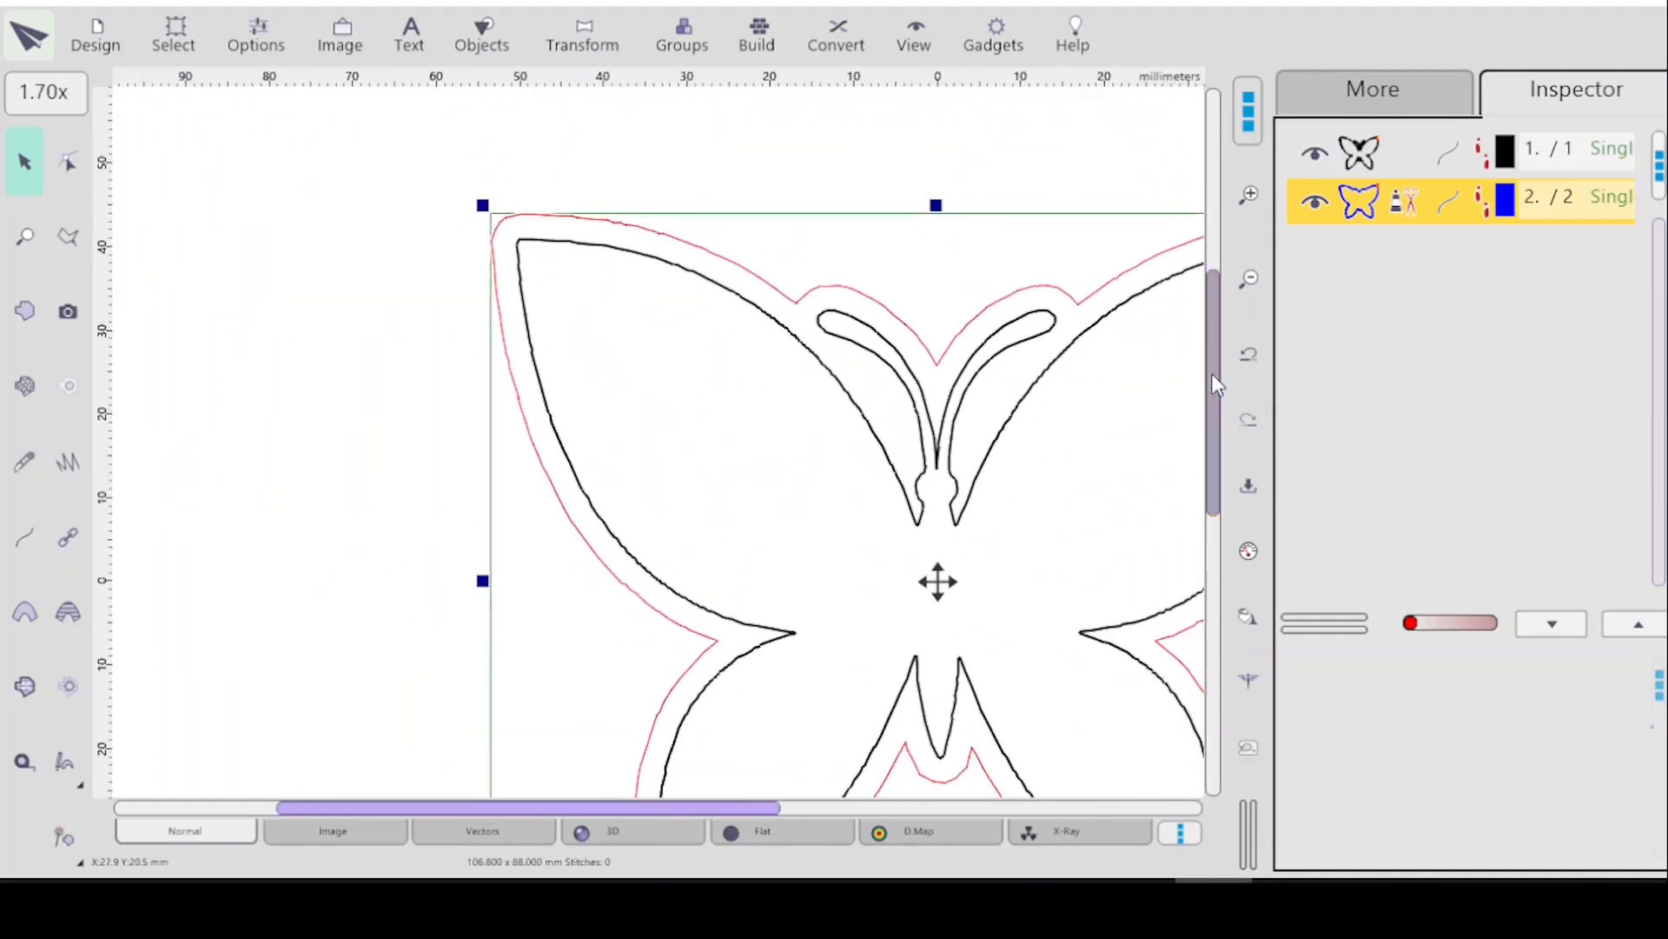
left_click_drag(1211, 373, 1213, 409)
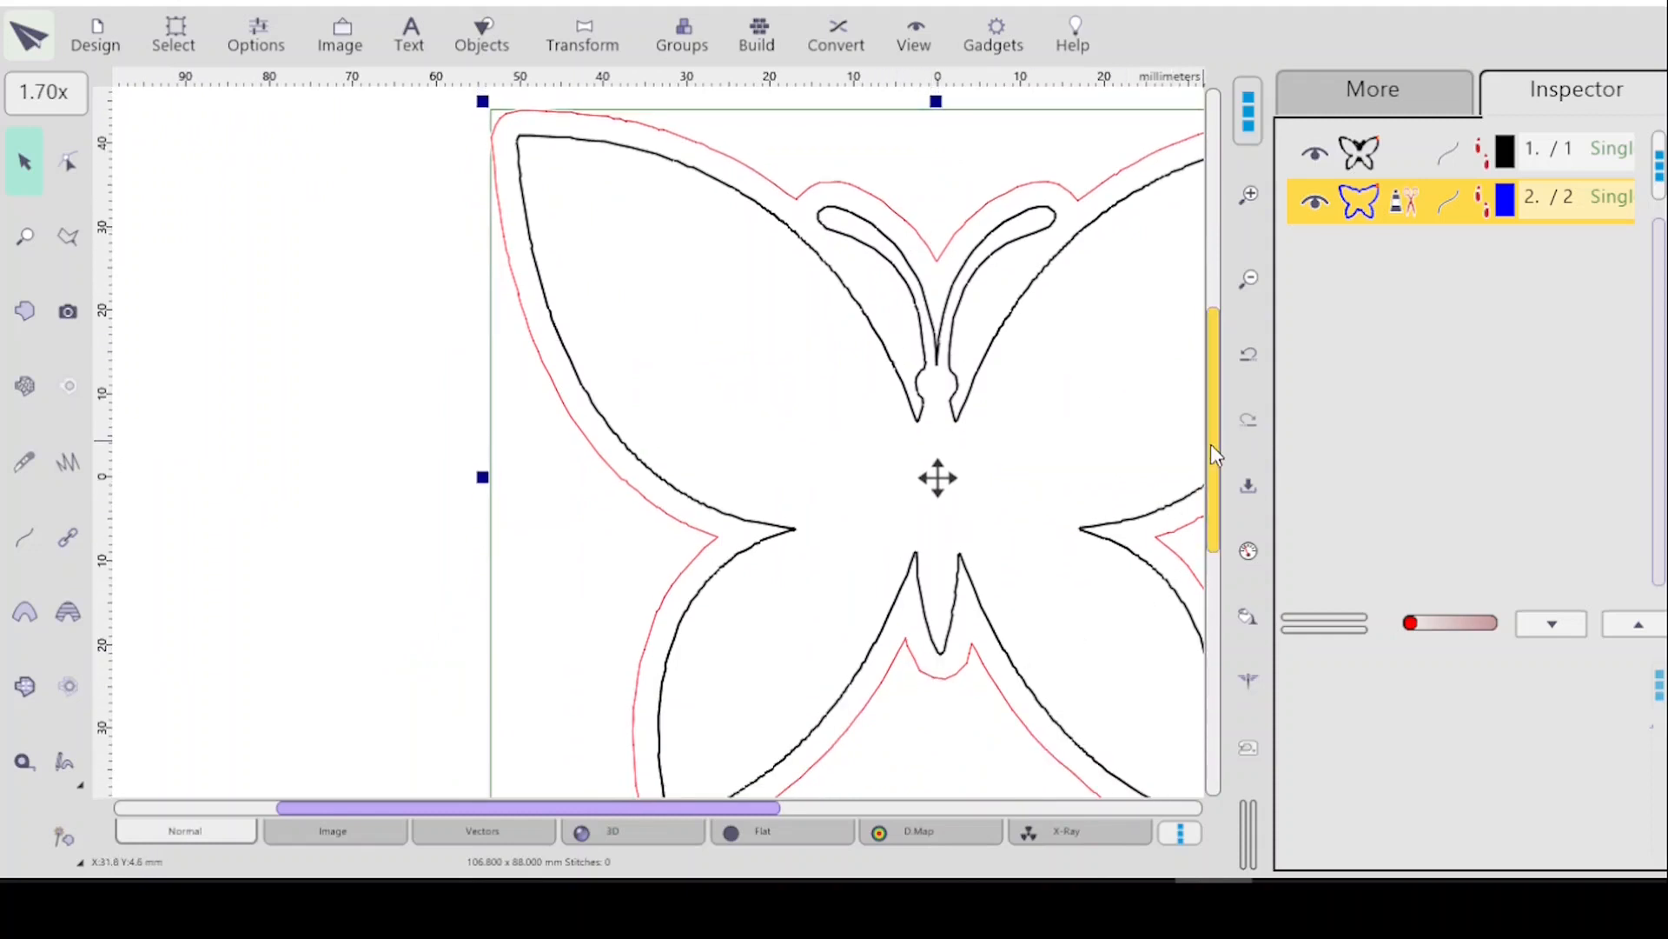
left_click_drag(1211, 443, 1212, 499)
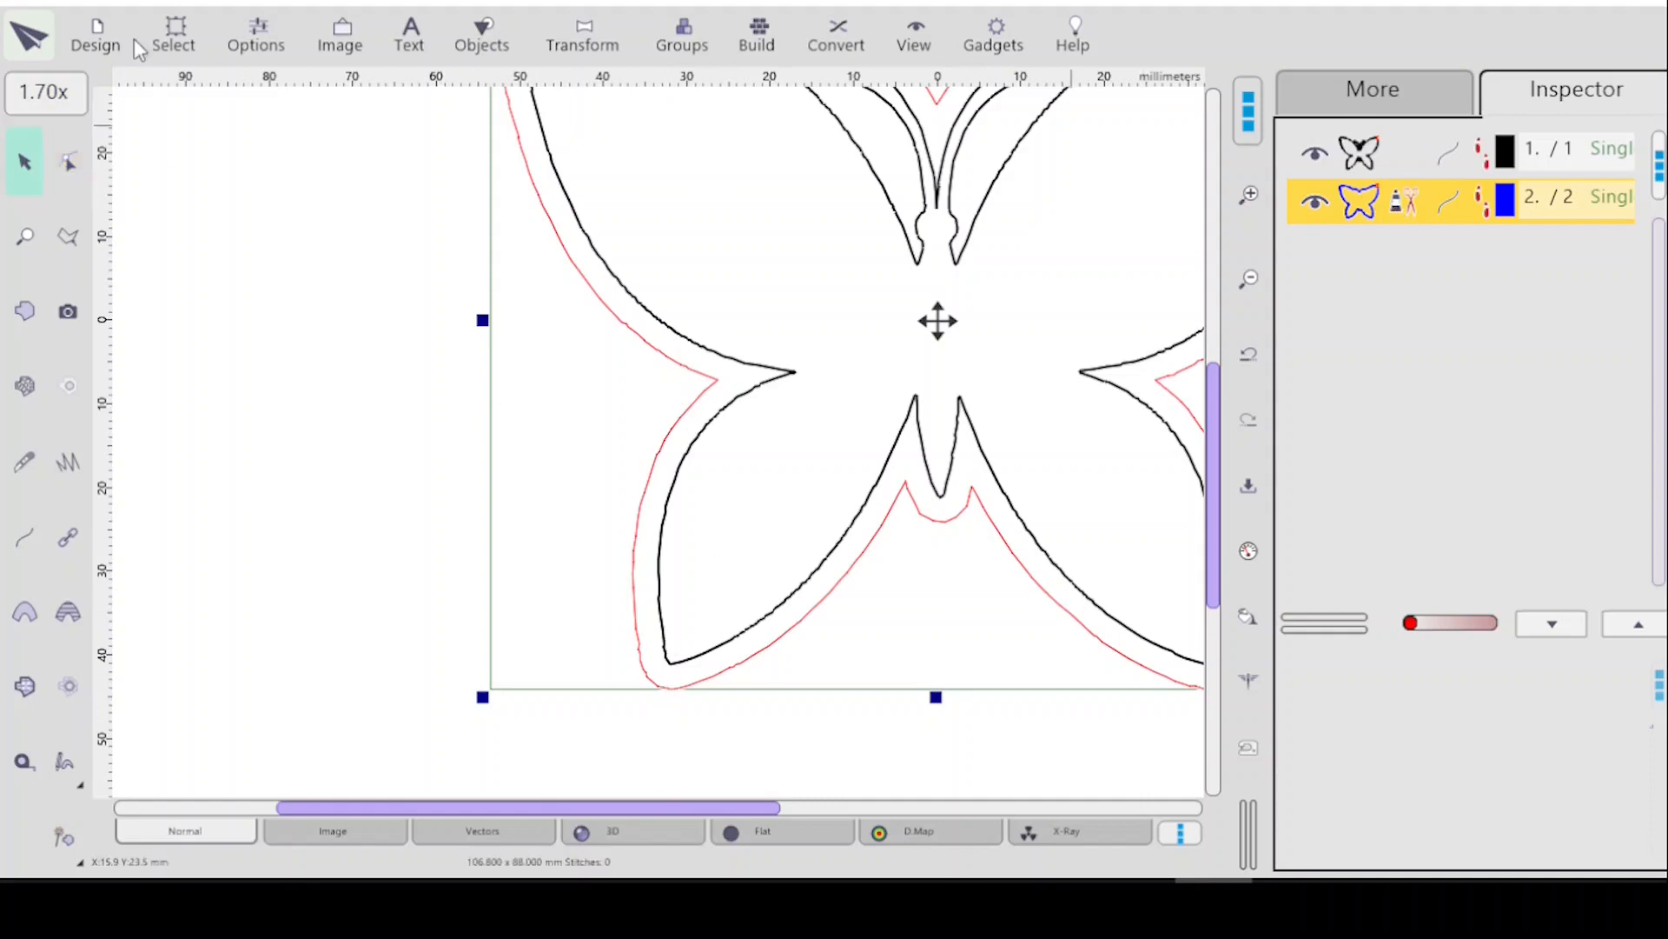
left_click(67, 170)
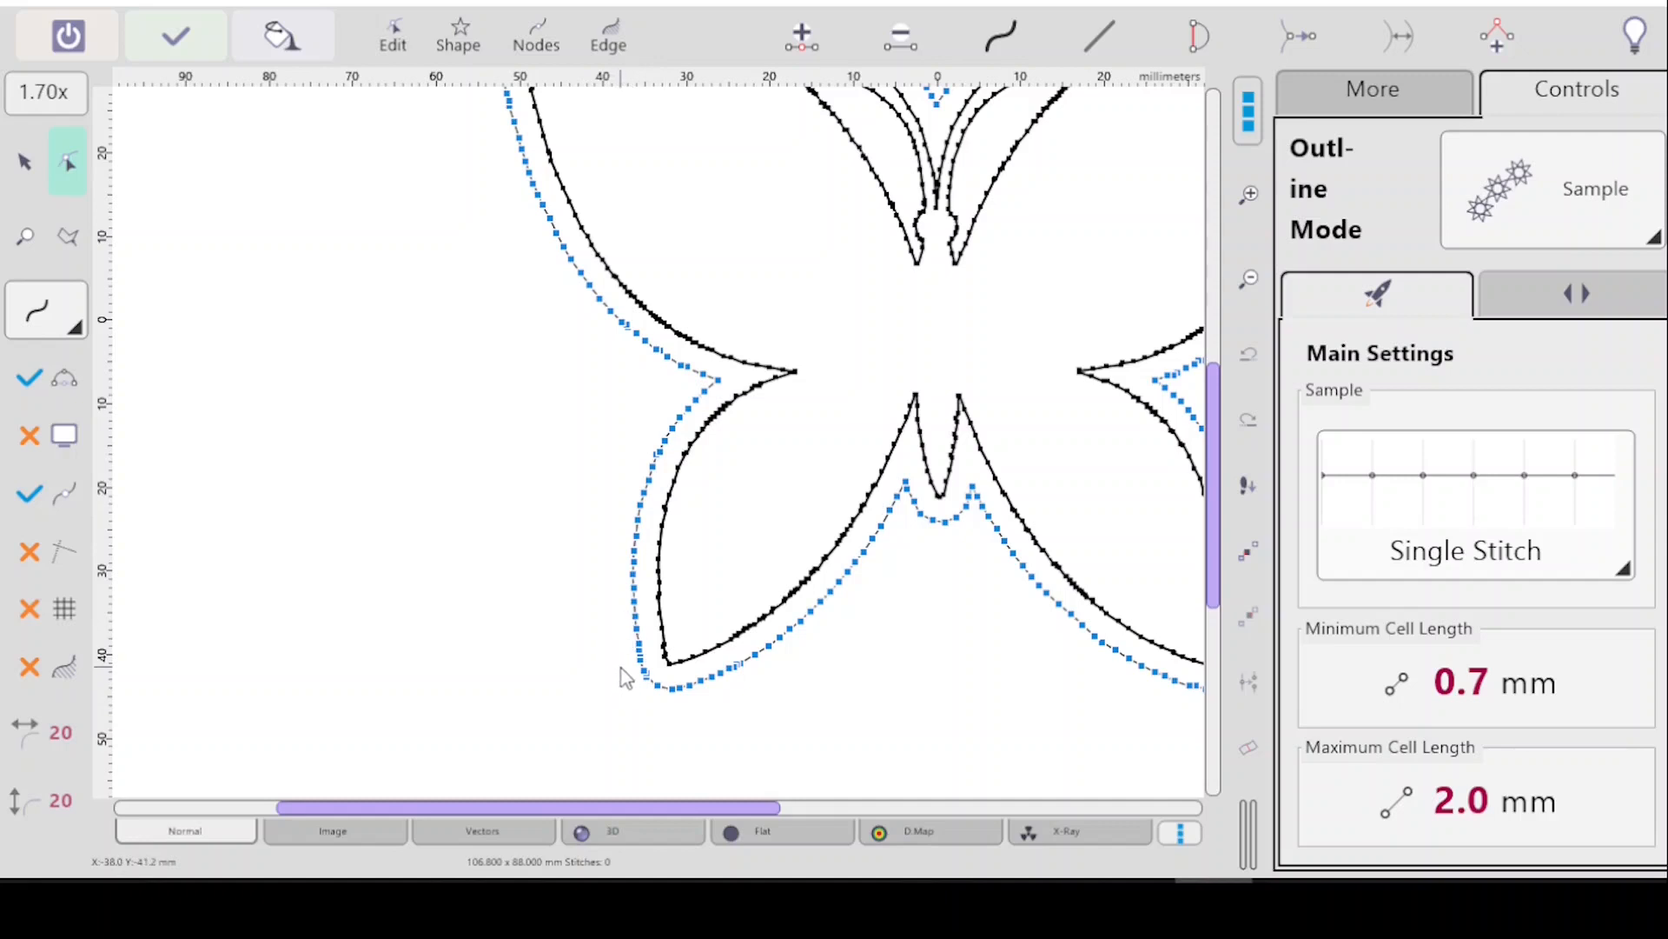
right_click(562, 668)
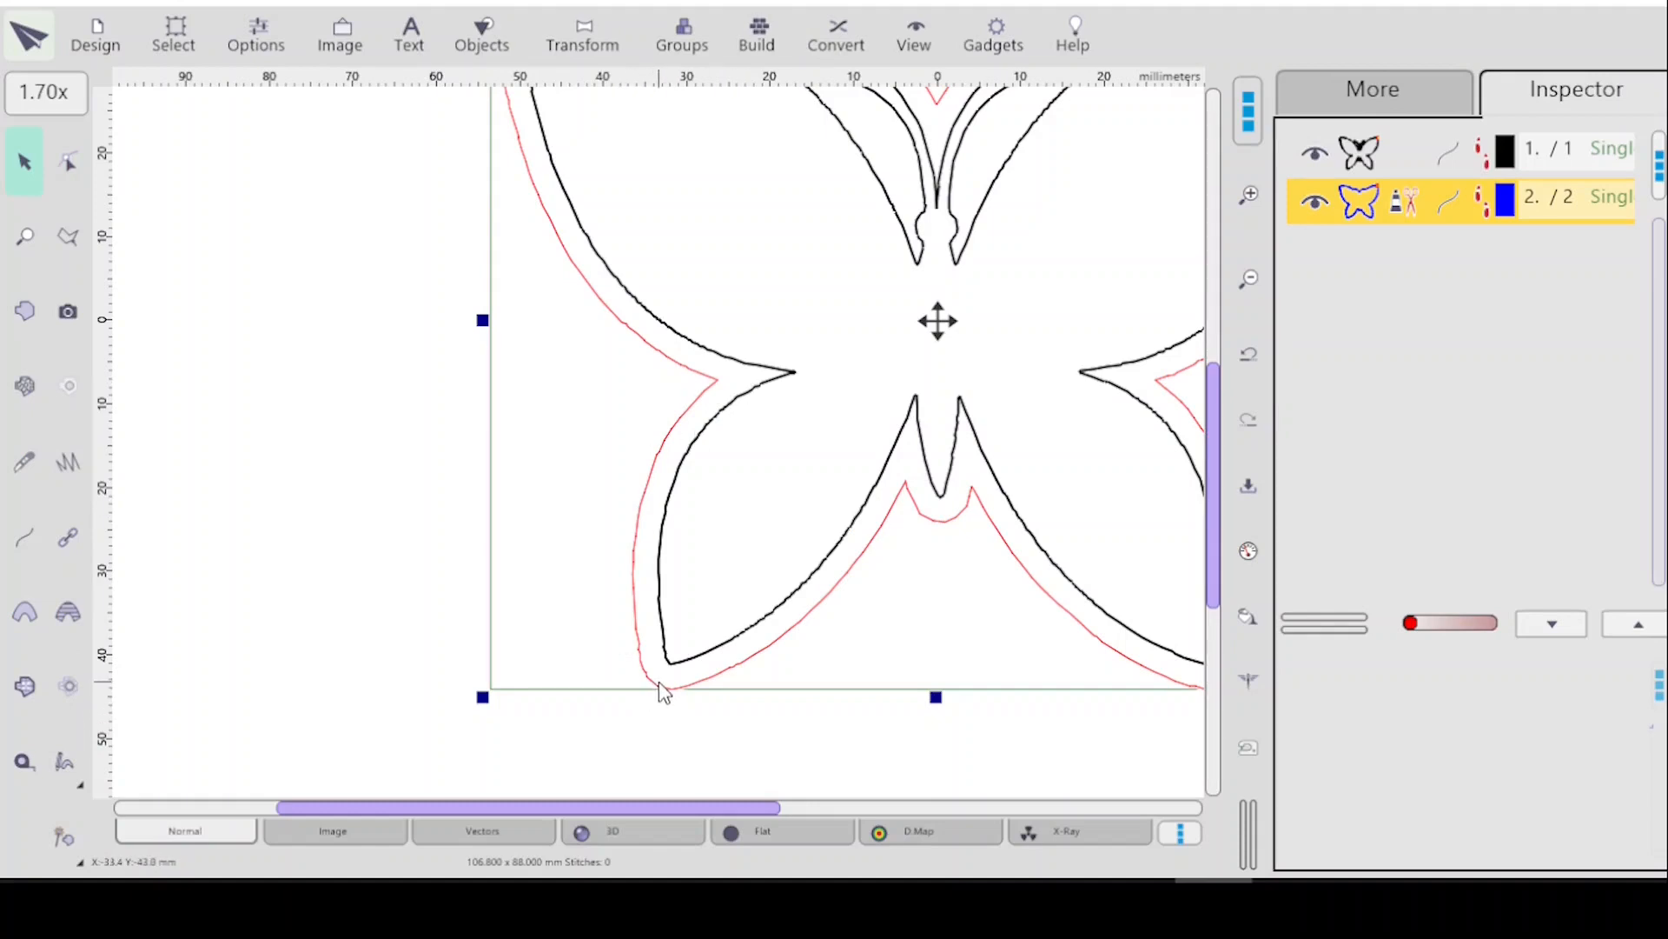
Duplicate the blue outer contour, recolour the first copy yellow and select the blue copy below it.
left_click(1406, 206)
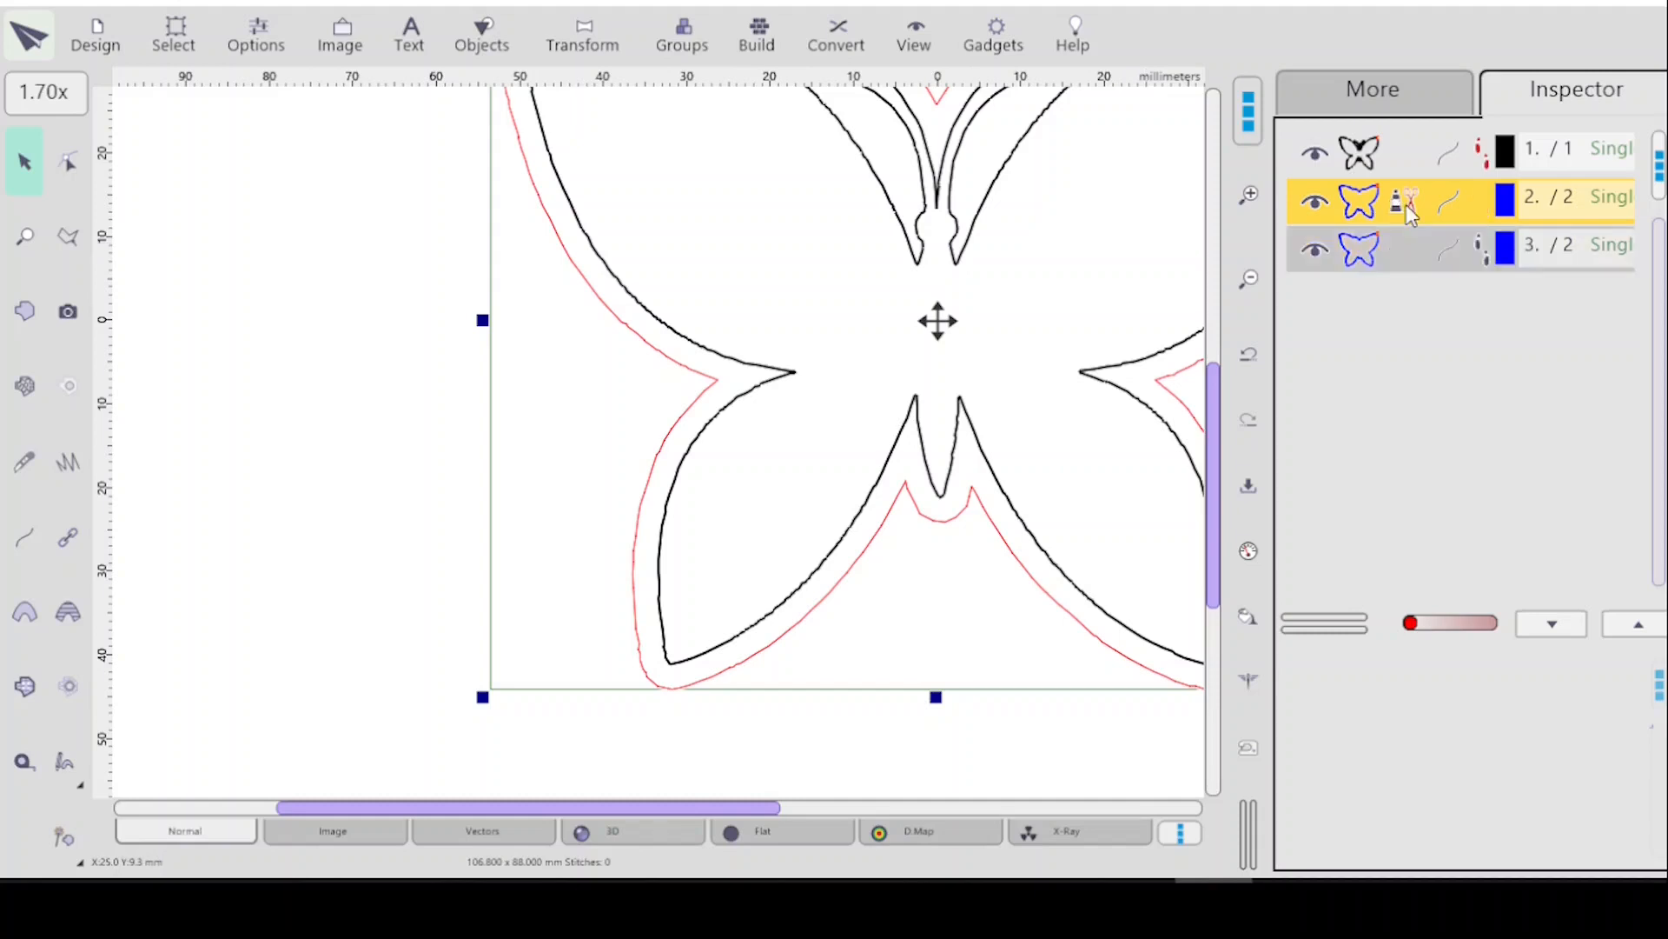
left_click(1391, 261)
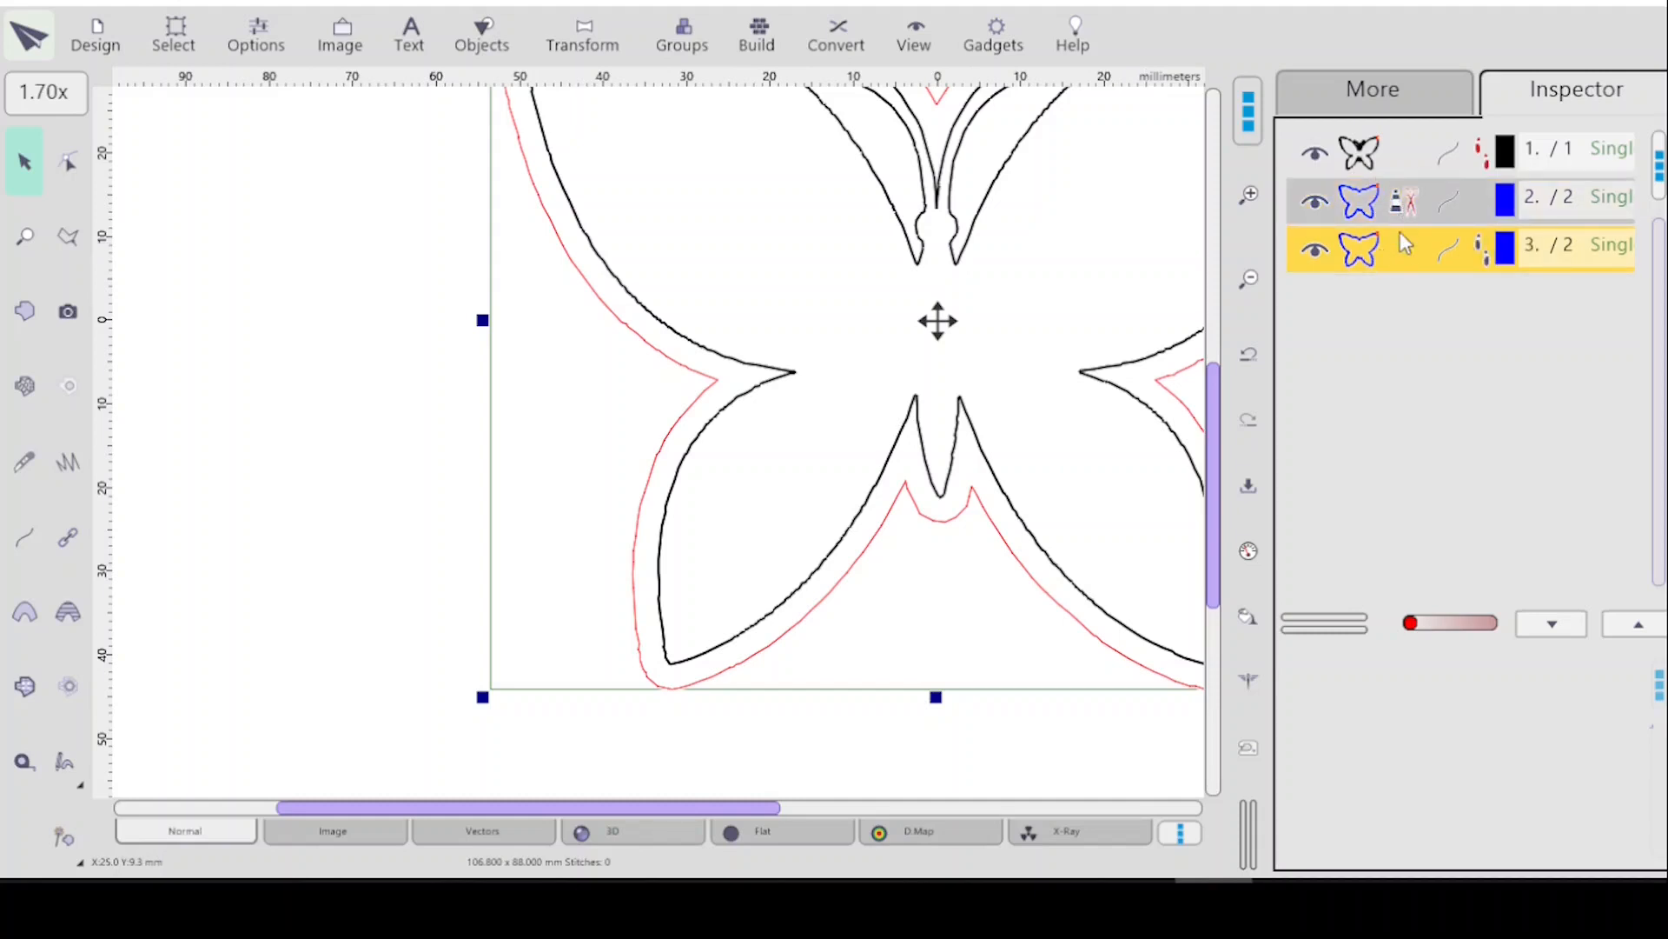
left_click(1406, 203)
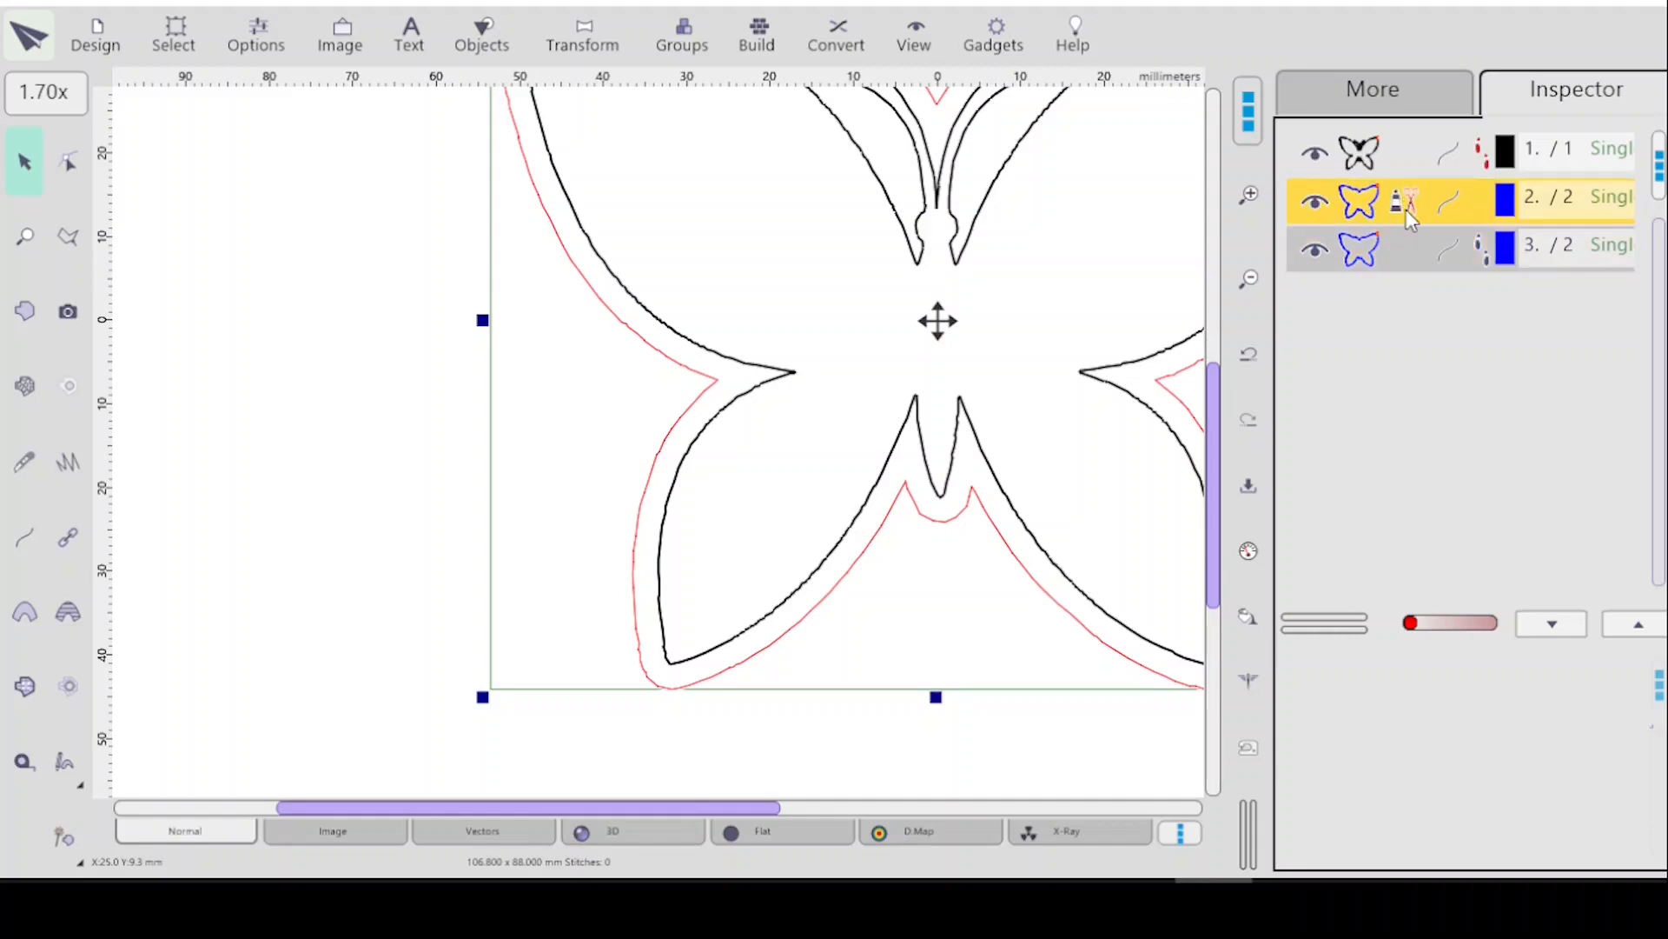
left_click(1385, 90)
left_click(1407, 201)
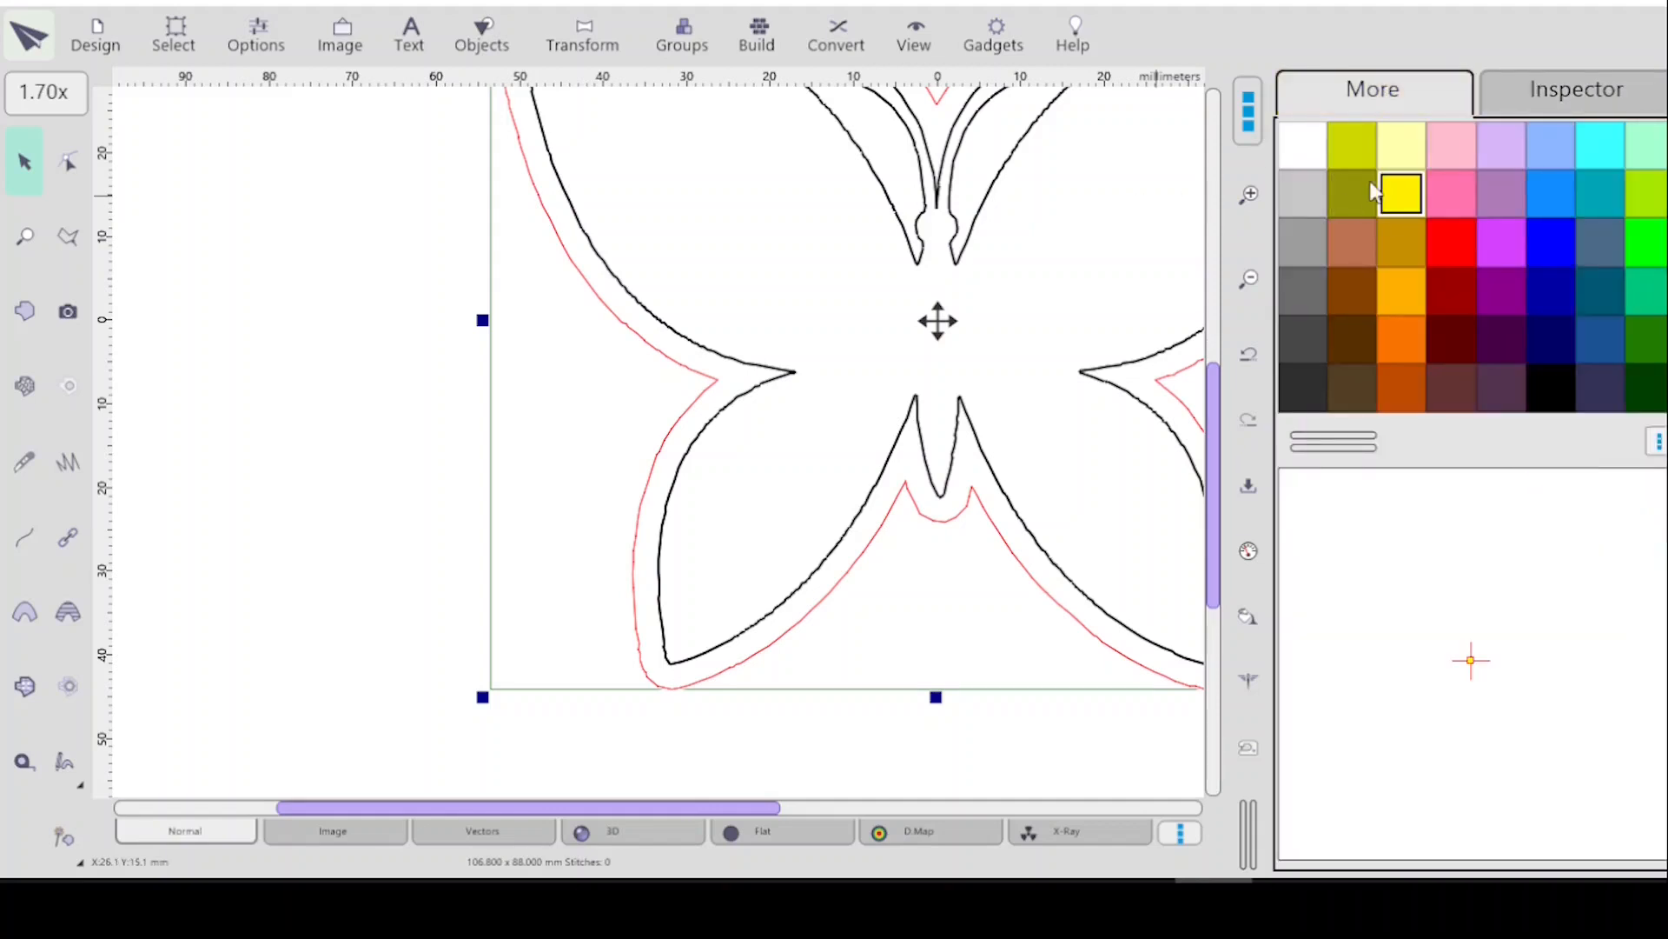
left_click(1567, 100)
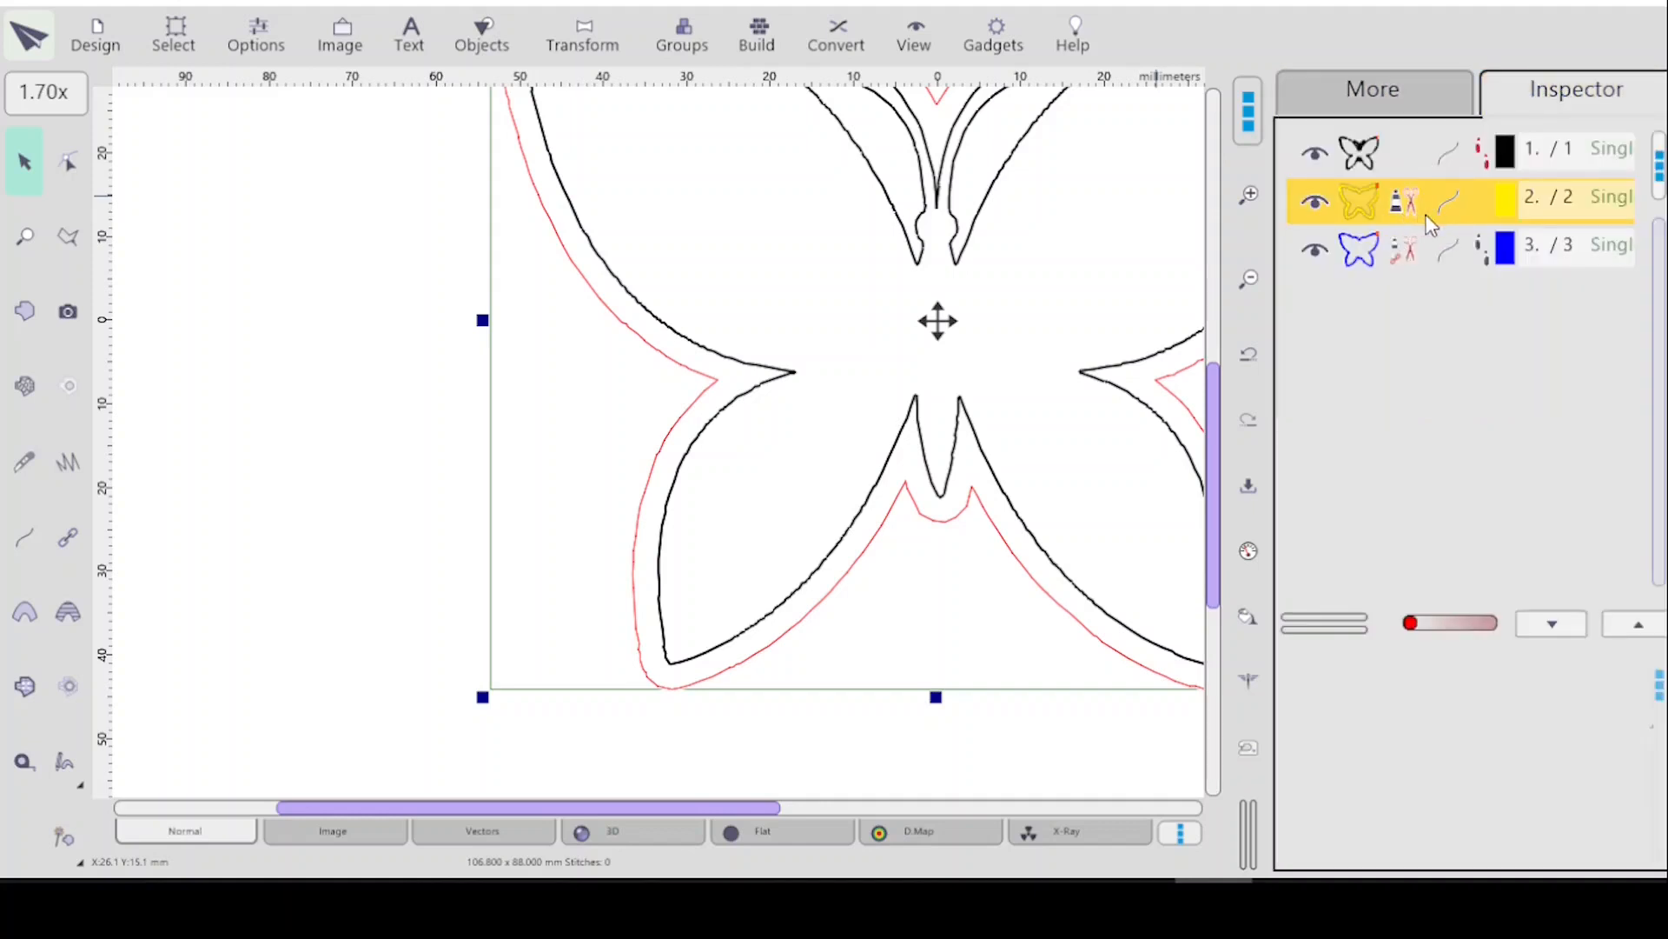
left_click(1406, 257)
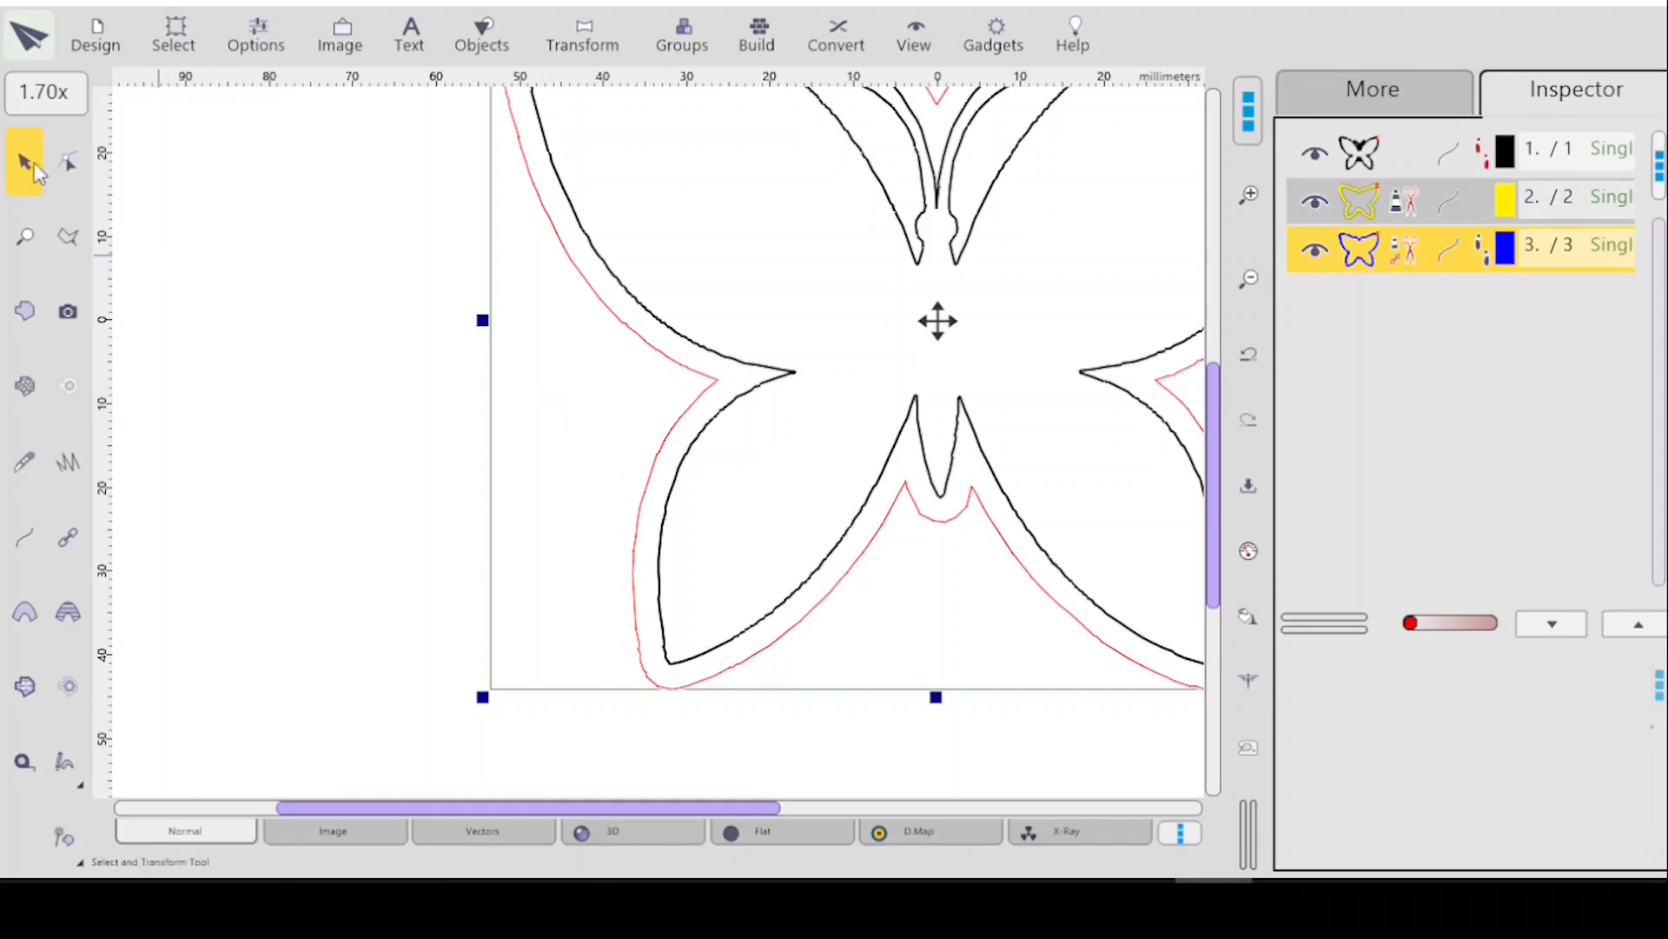
Open the blue outer contour for node editing and examine the nodes around the lower-left wing tip.
left_click(69, 163)
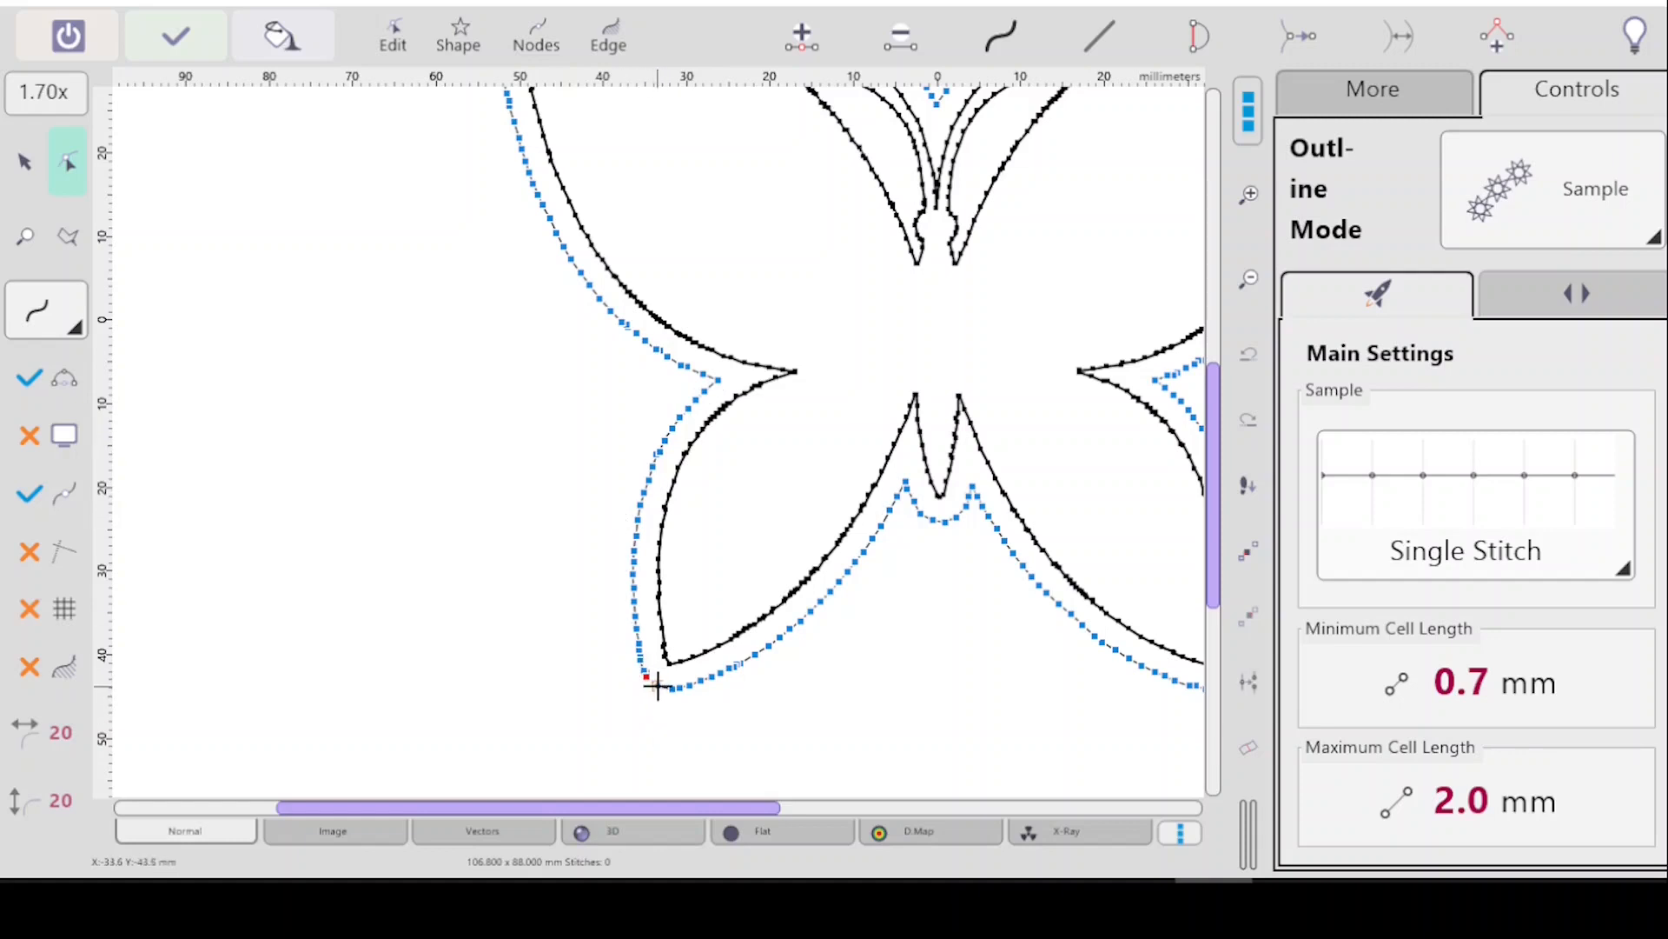
left_click(658, 685)
left_click(25, 236)
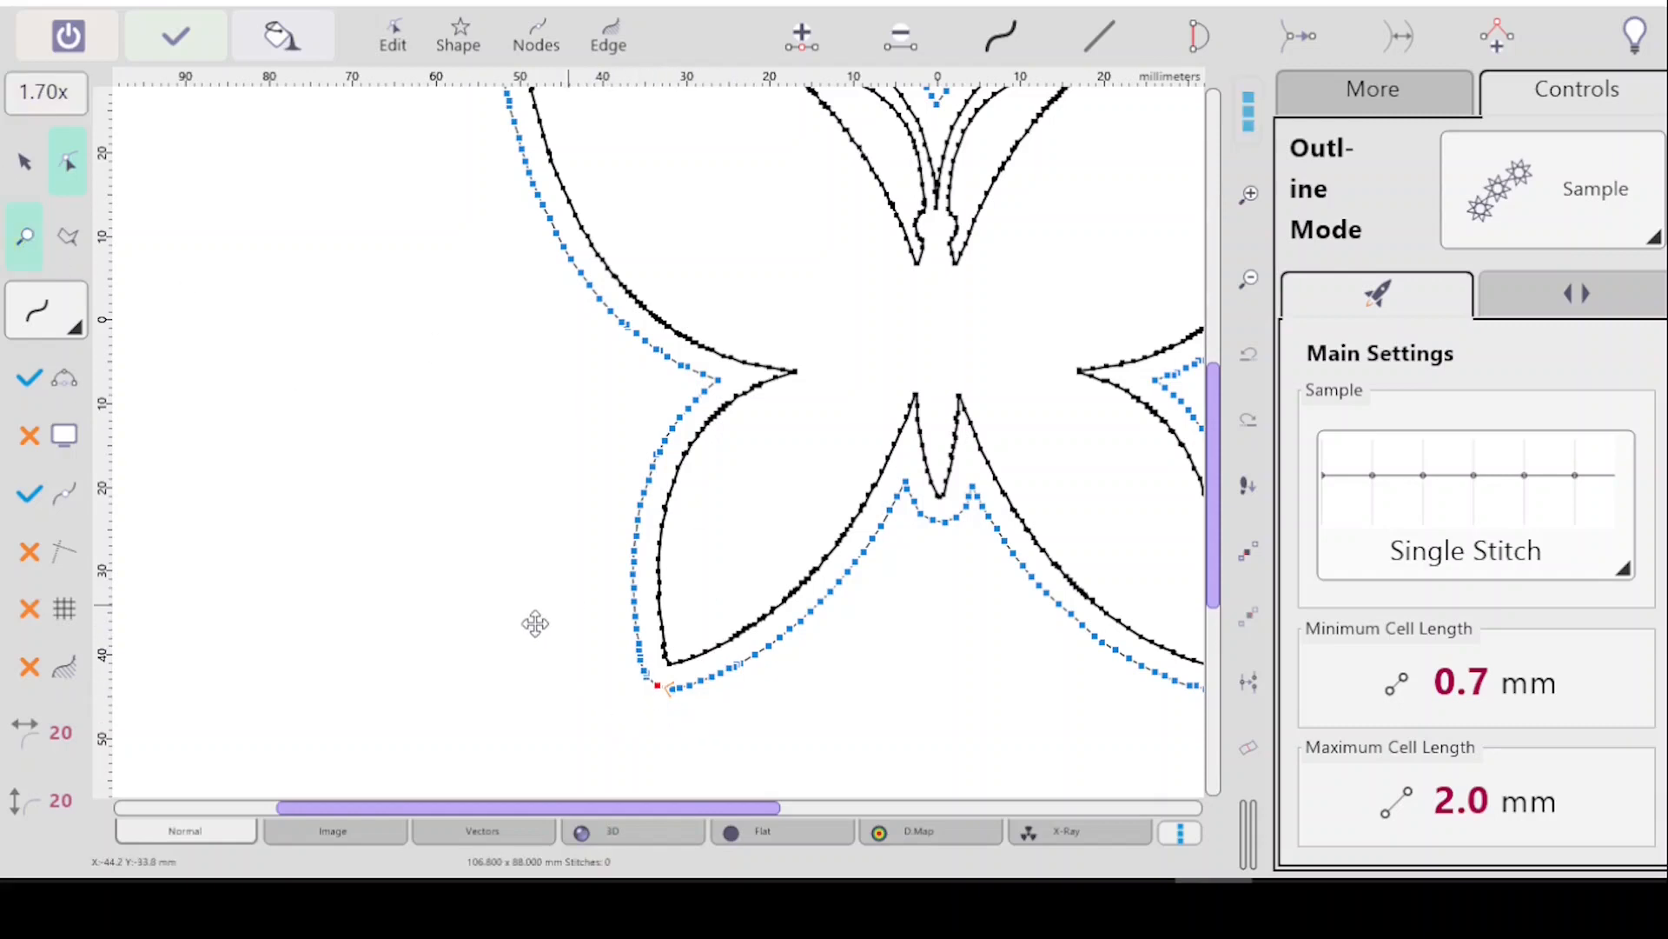
left_click_drag(708, 698, 763, 748)
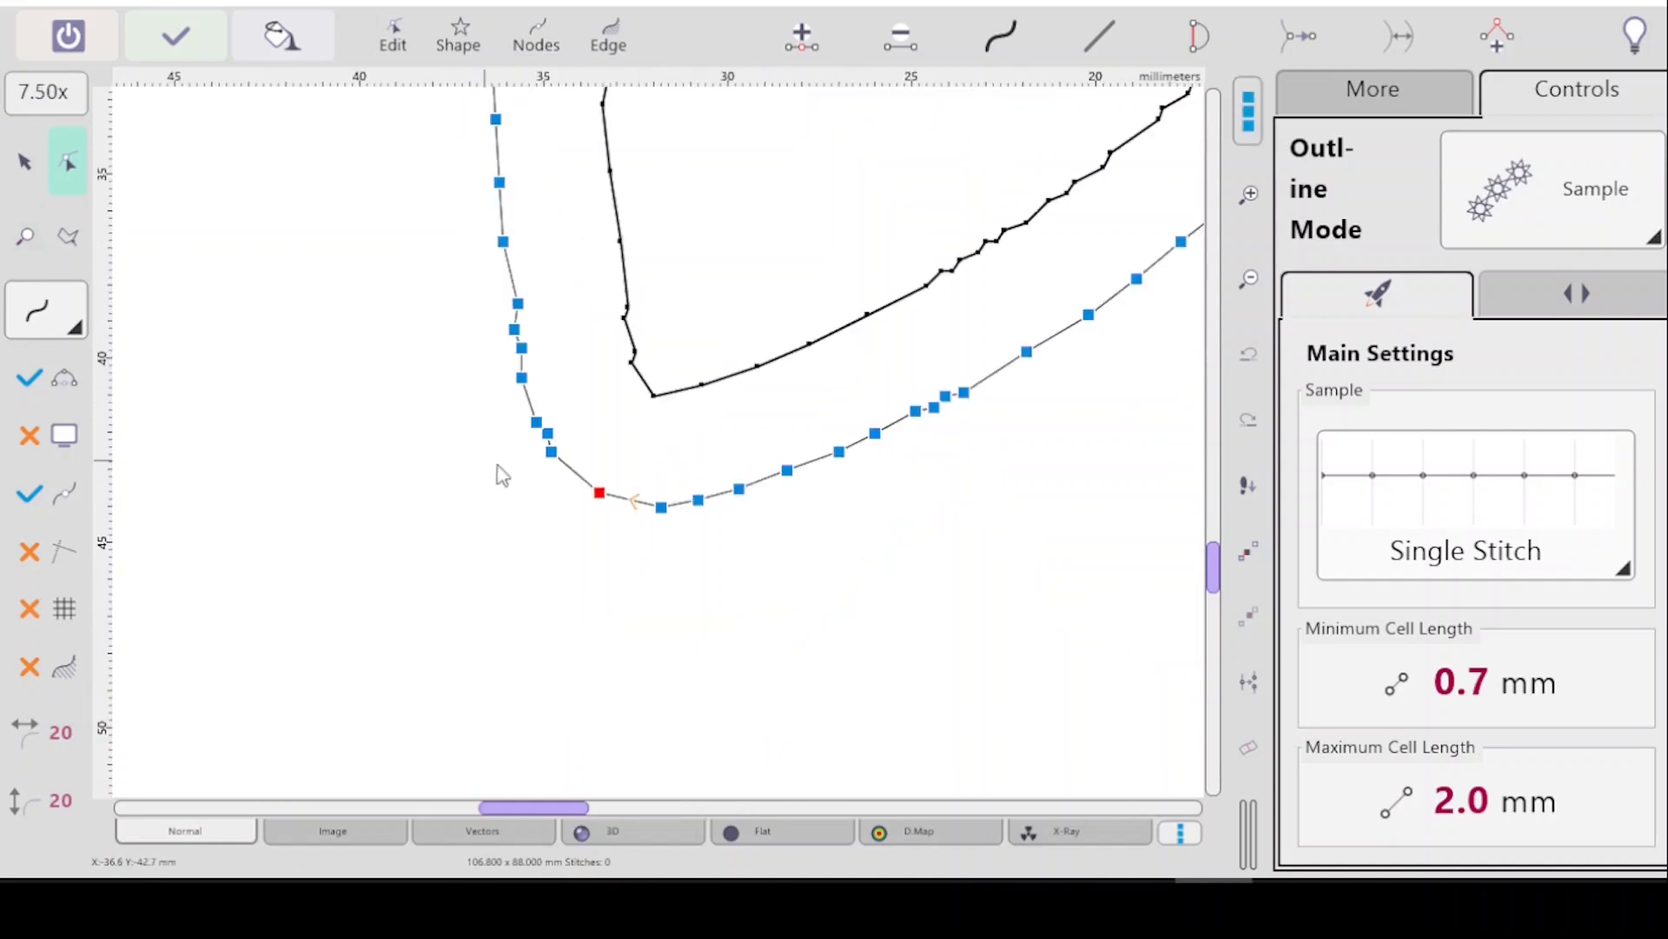
left_click(1249, 279)
left_click(1249, 279)
left_click(1249, 279)
left_click(1249, 278)
left_click(1250, 279)
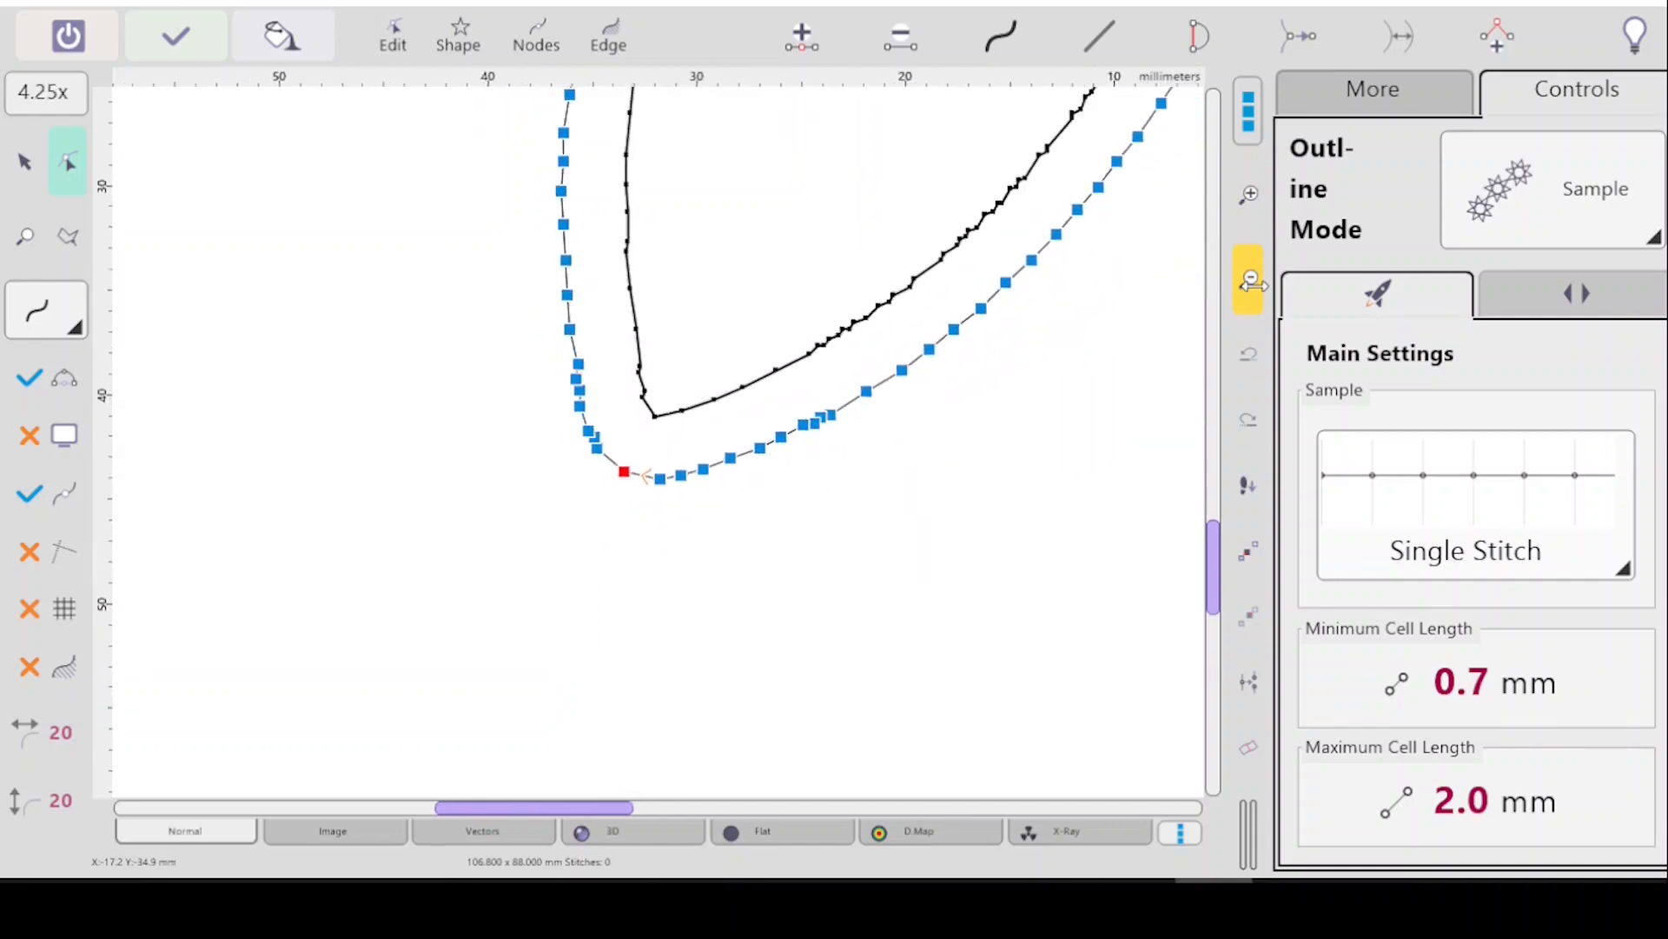
left_click(1249, 279)
left_click(1250, 279)
left_click(1250, 279)
left_click(1250, 279)
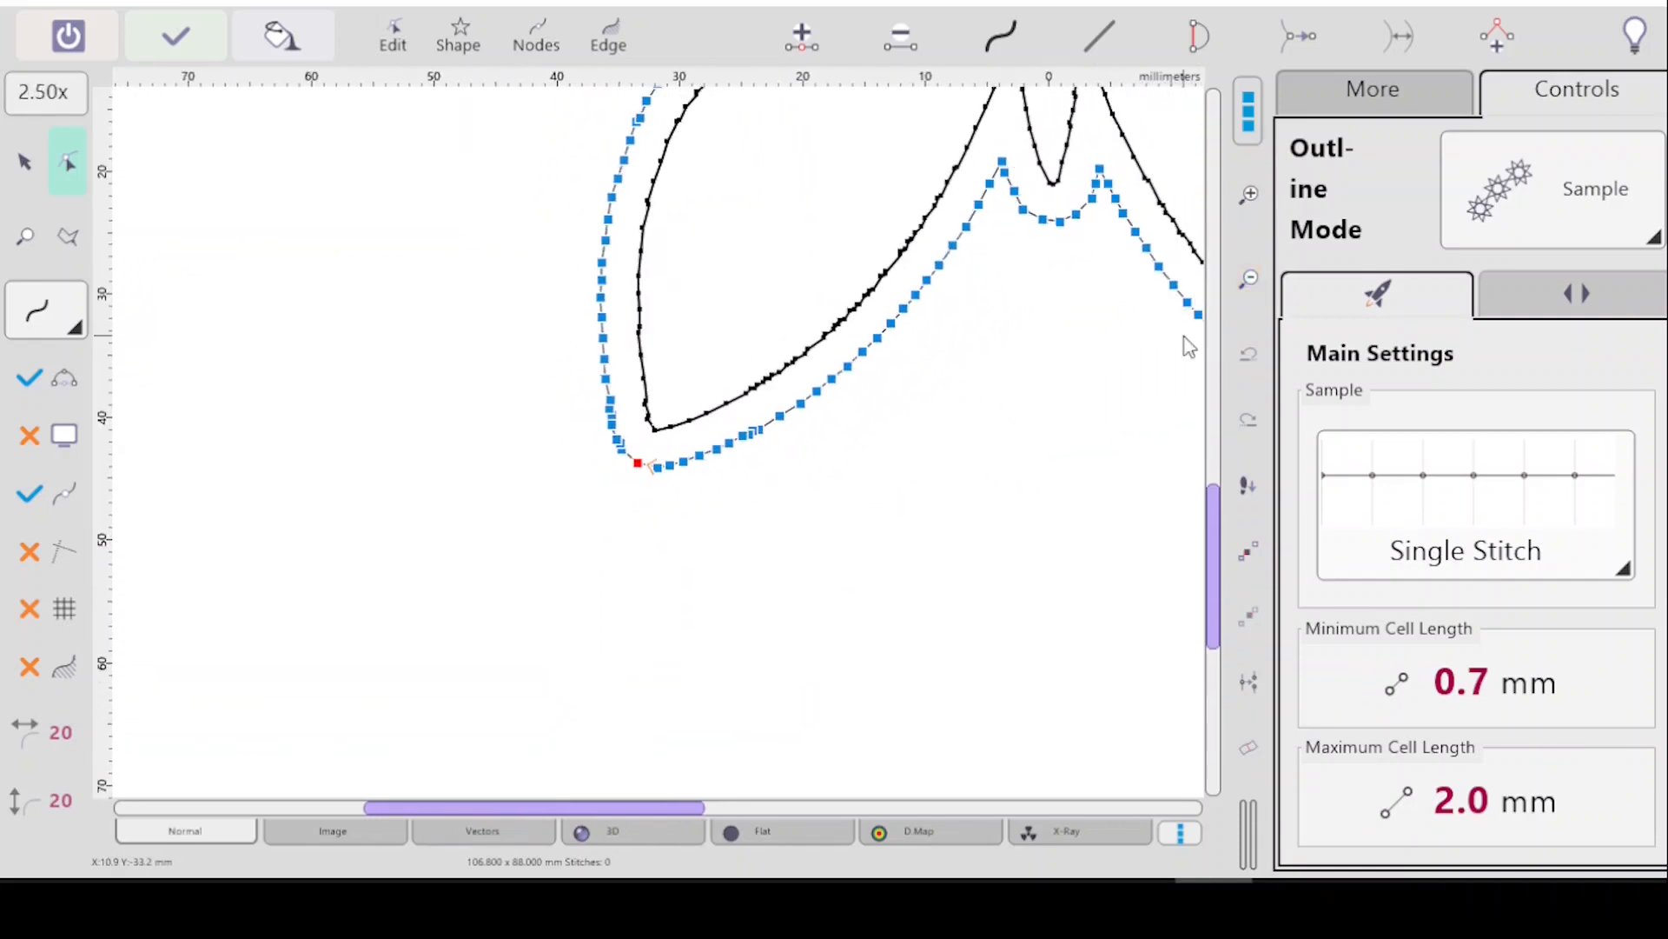
left_click_drag(1212, 546, 1211, 495)
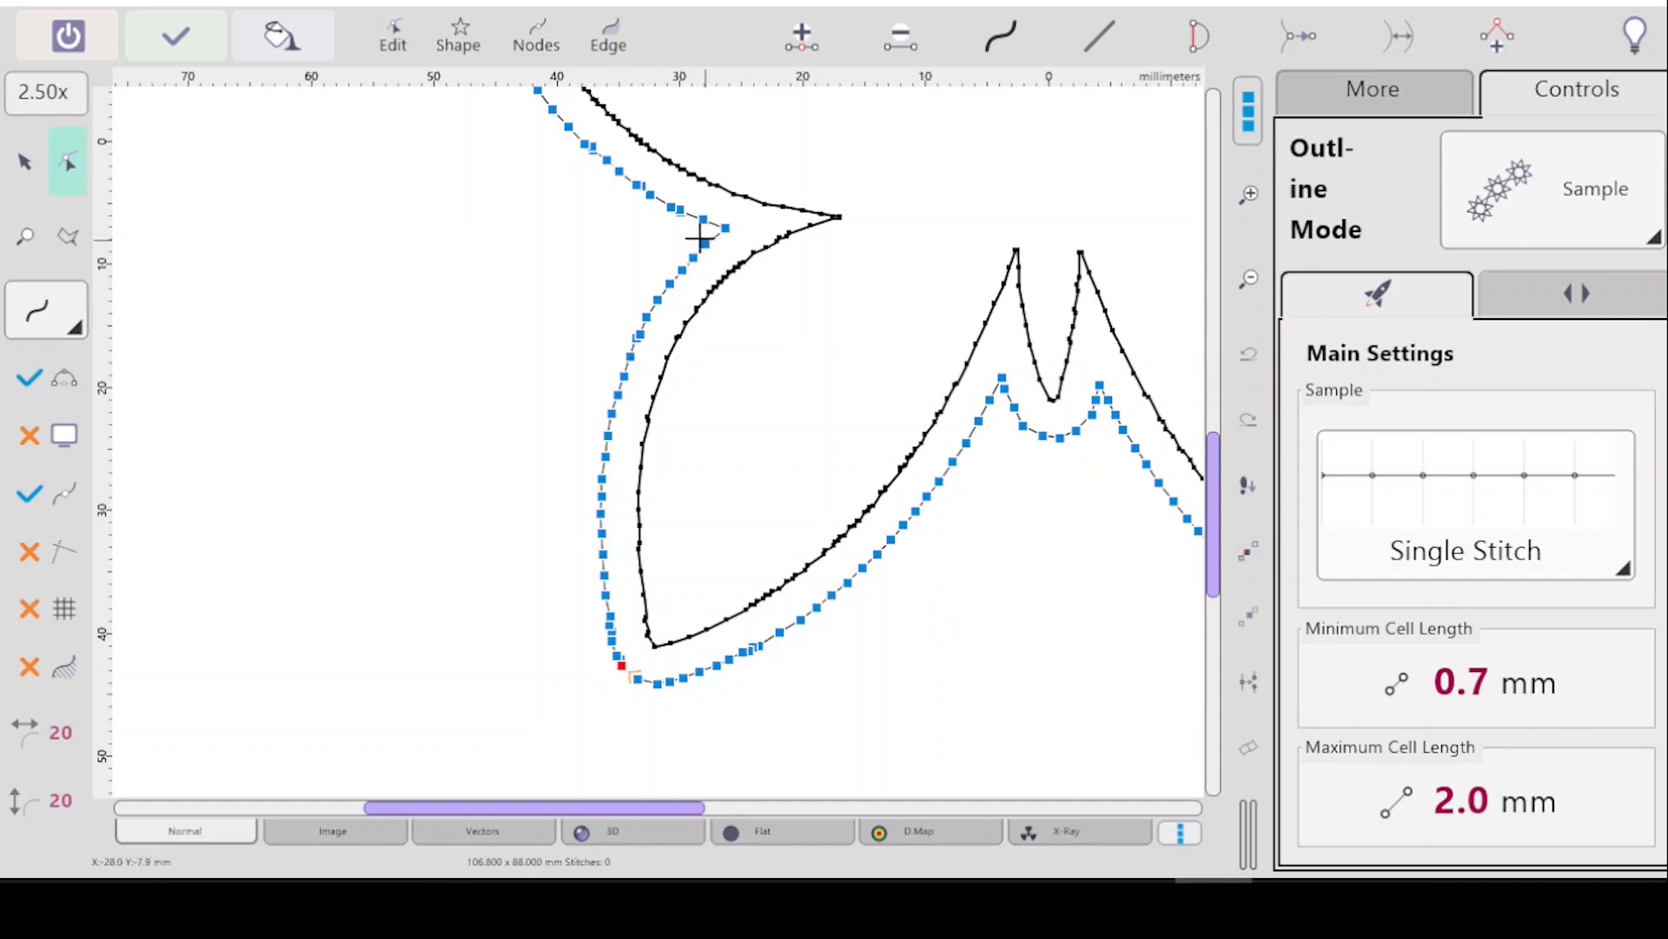
Enclose the outer contour's nodes from the left wing notch to the lower-left wing tip in a polygon selection and delete them.
left_click(69, 248)
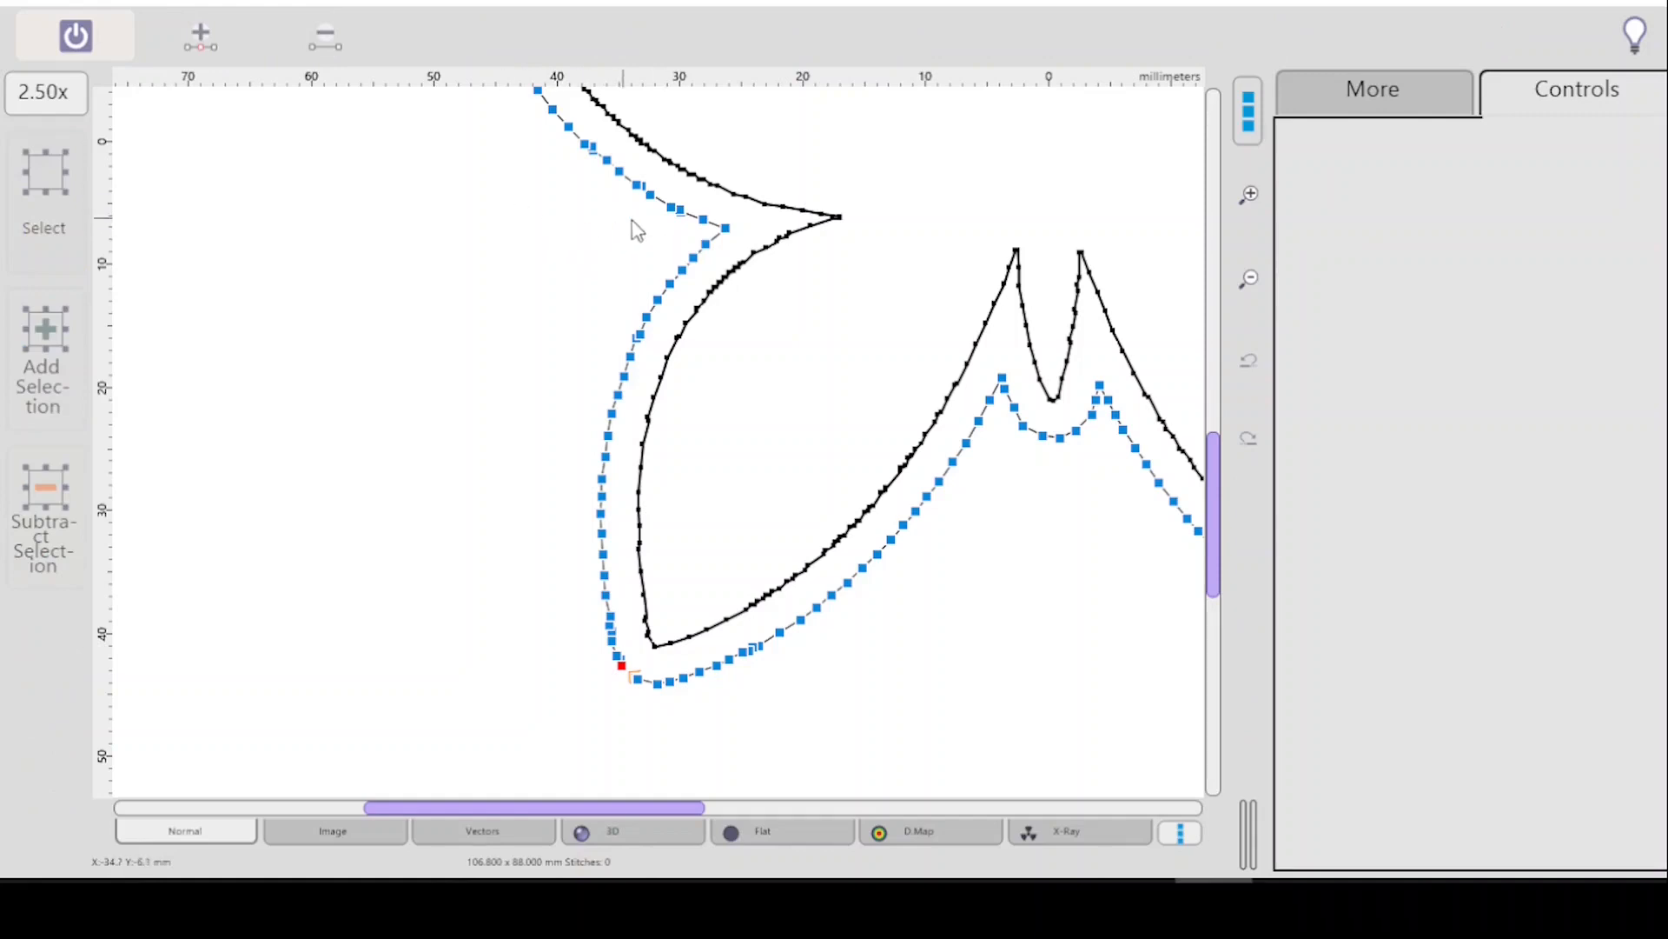
left_click(605, 213)
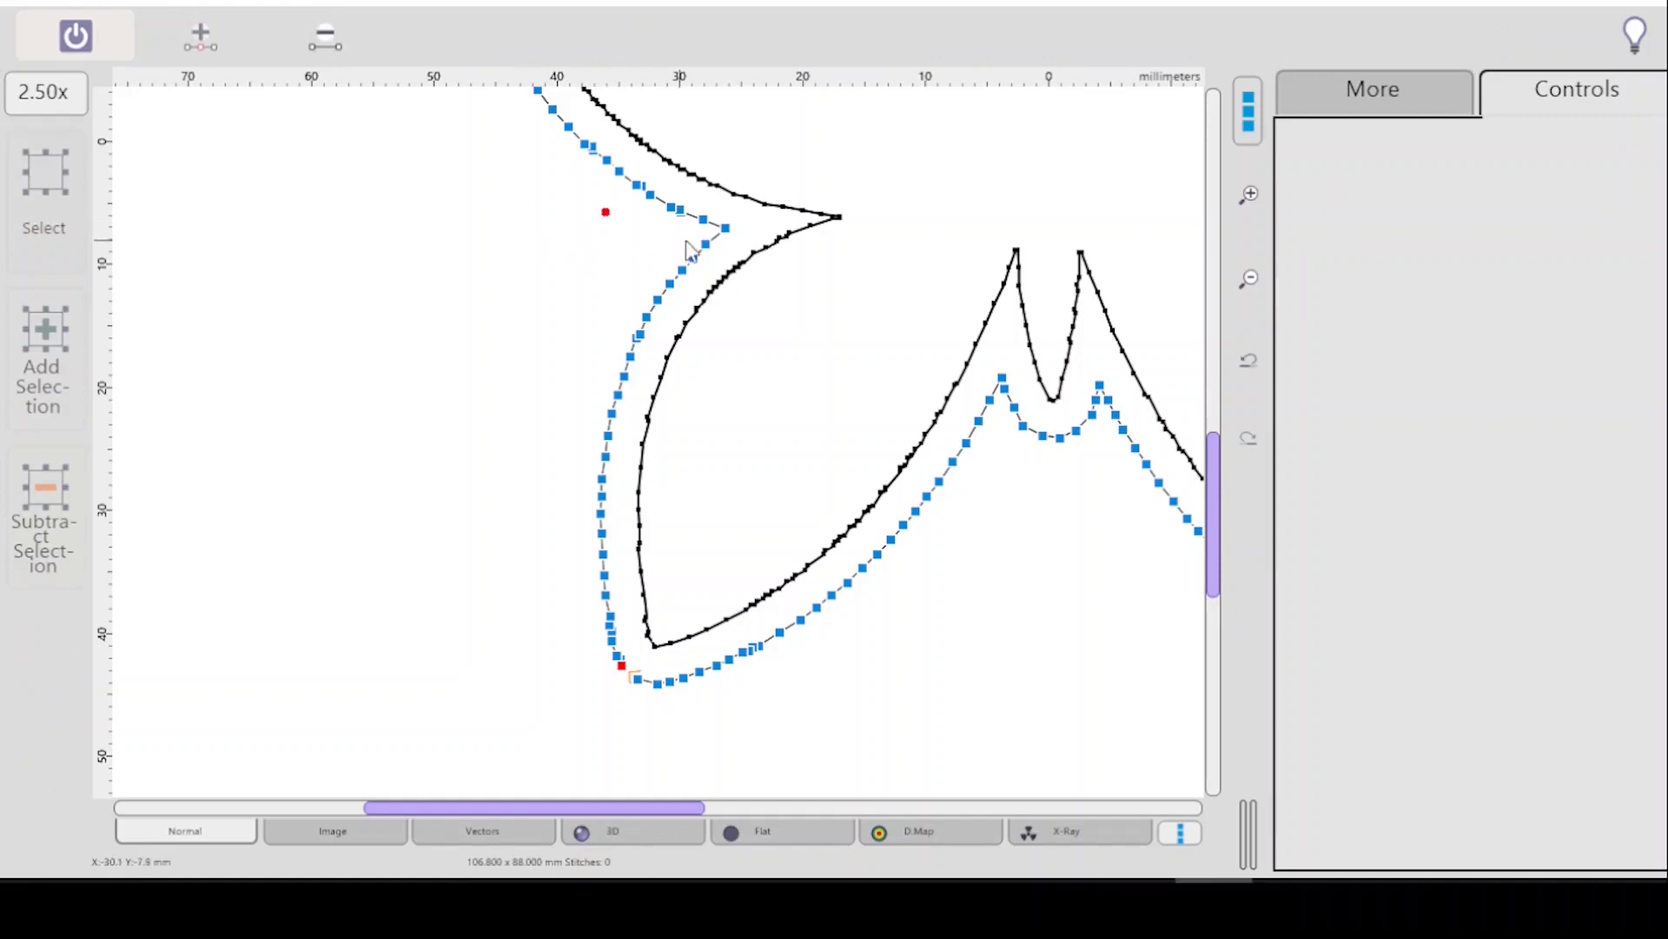
left_click(853, 258)
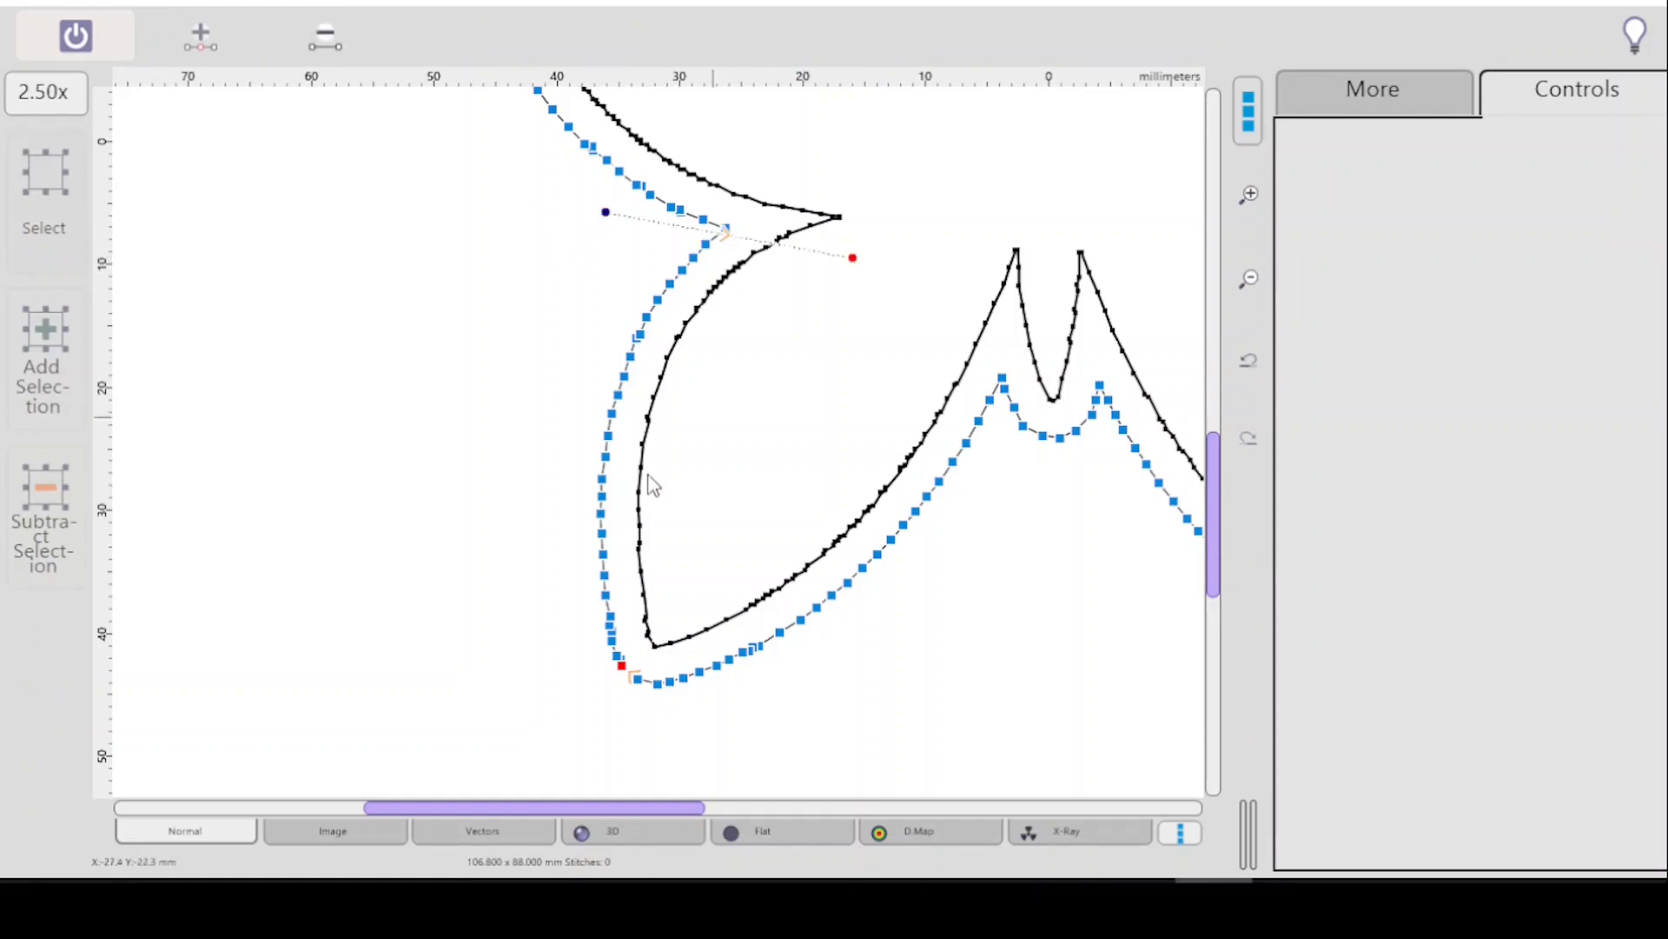
left_click(663, 616)
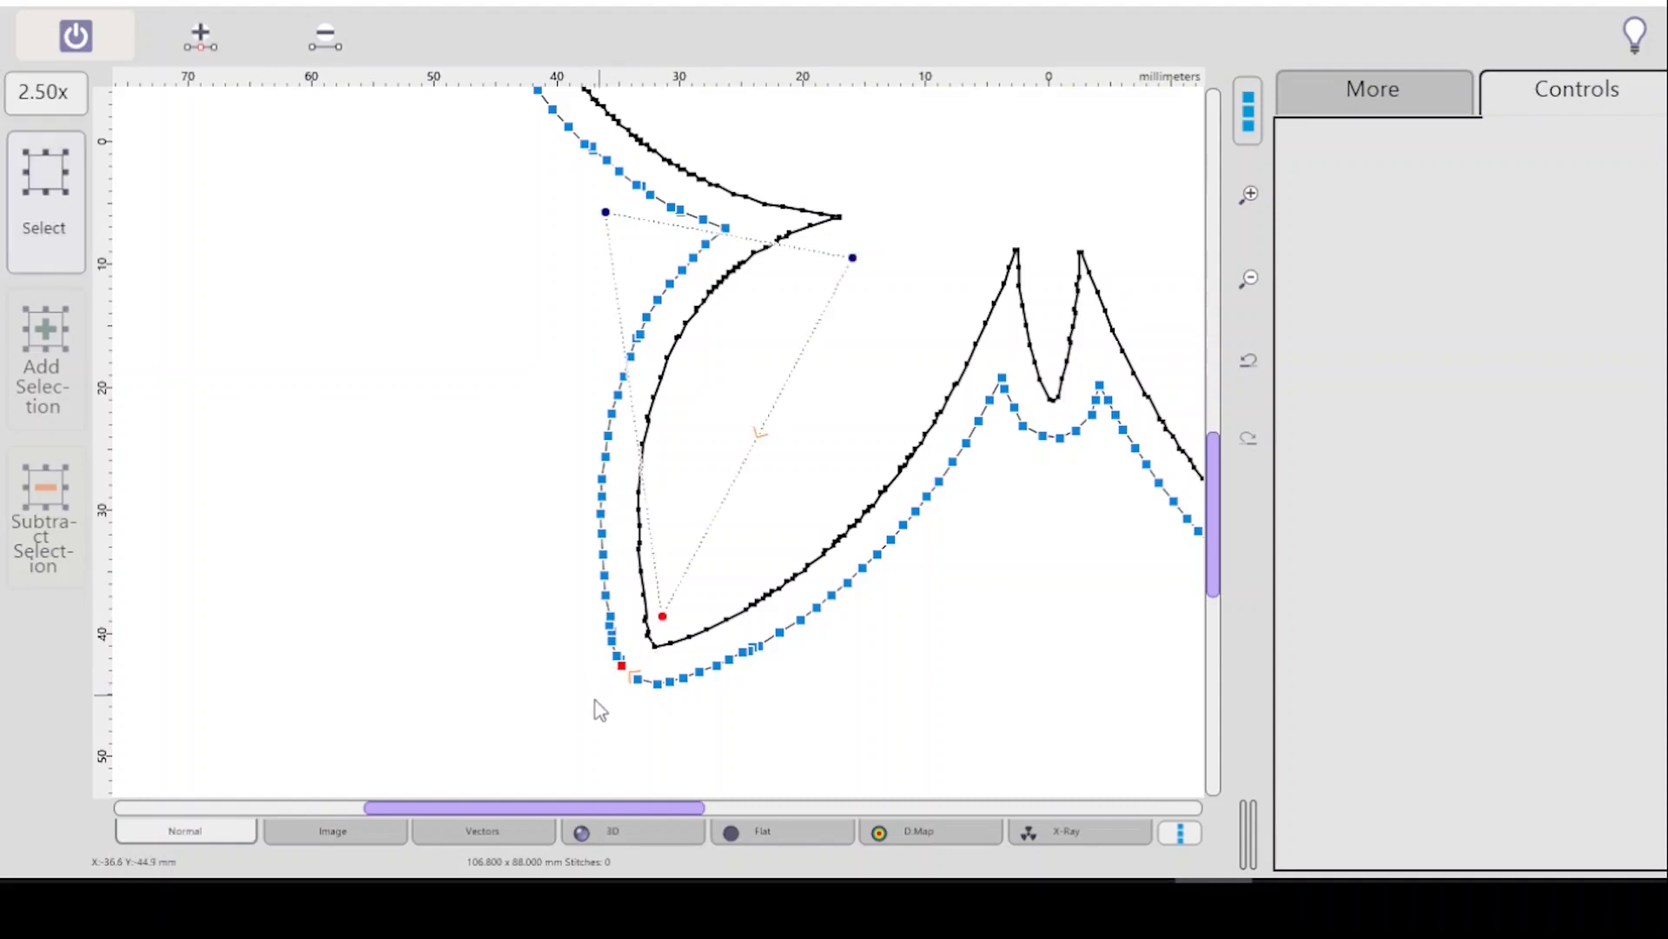
left_click(591, 700)
left_click_drag(592, 700, 598, 718)
left_click(522, 417)
left_click(51, 186)
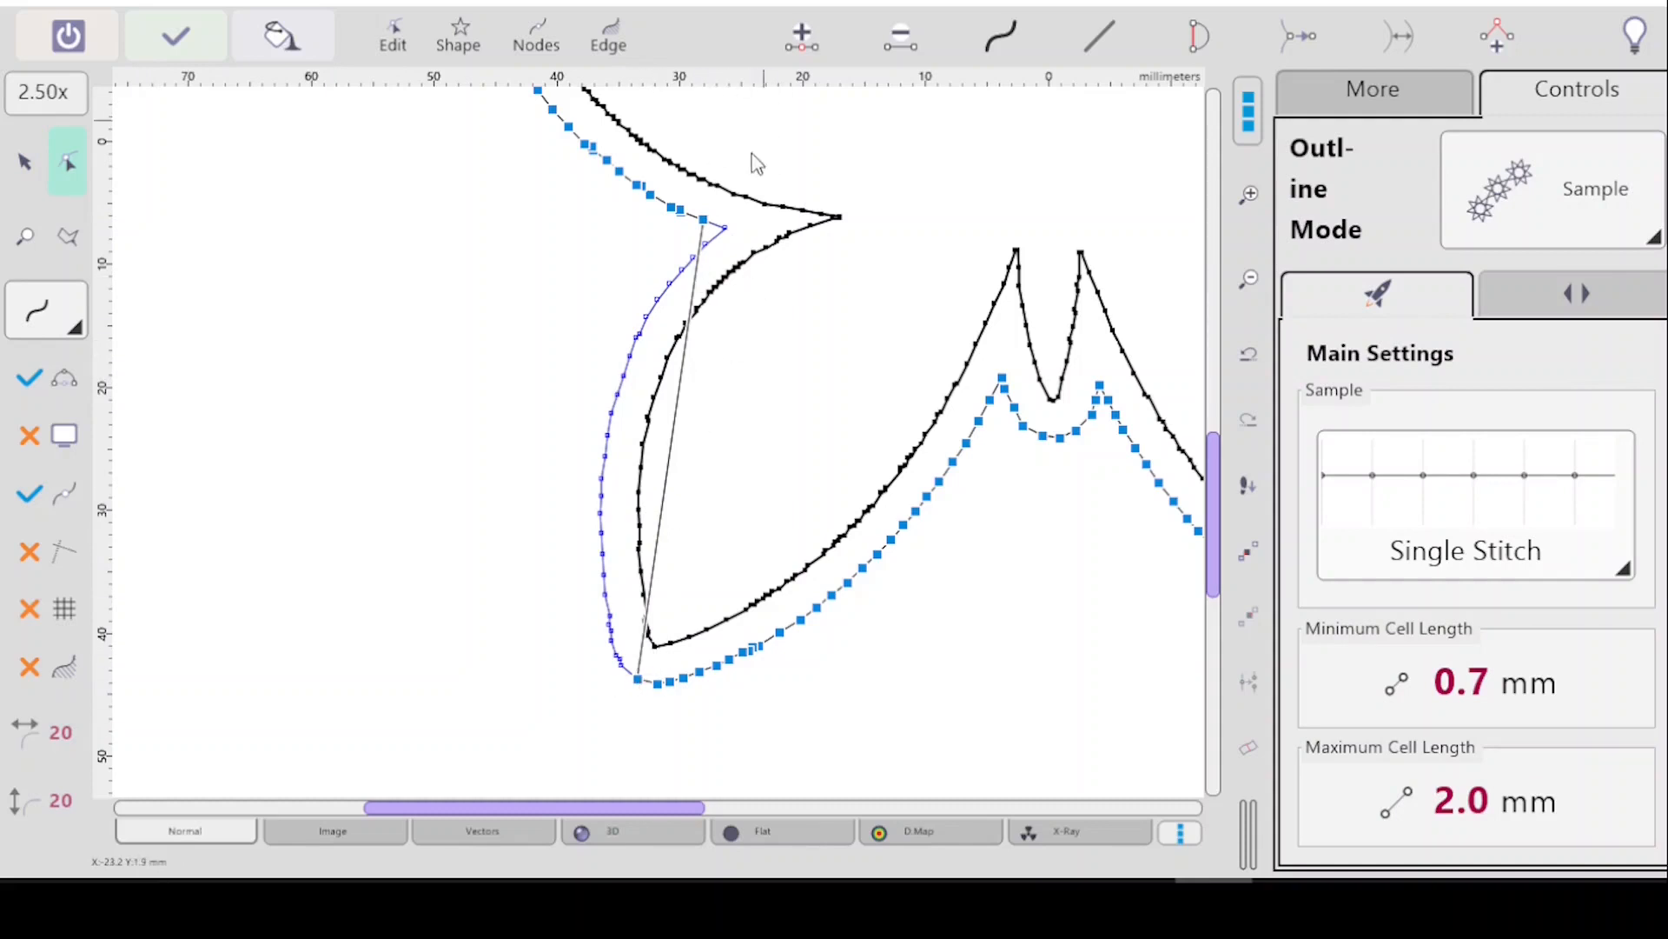
Move the outer contour's left notch node and lower-left tip node onto sharp corners, and curve the edge between them along the original outline.
left_click(704, 219)
left_click(1000, 38)
left_click_drag(711, 223, 729, 231)
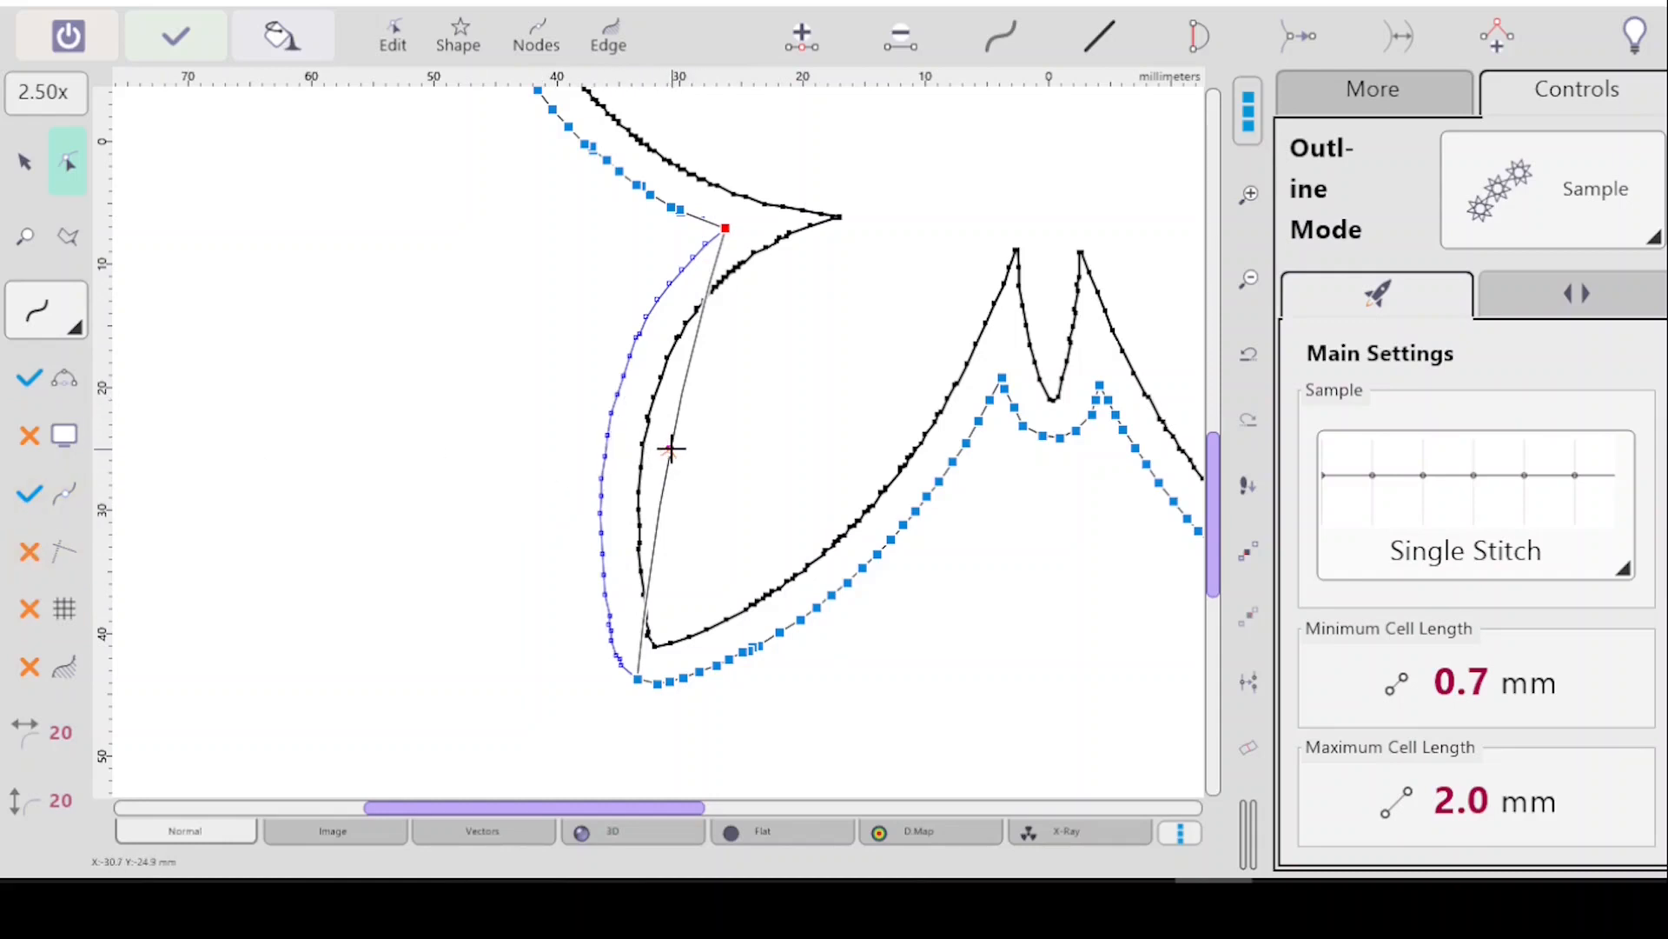
left_click_drag(670, 447, 608, 437)
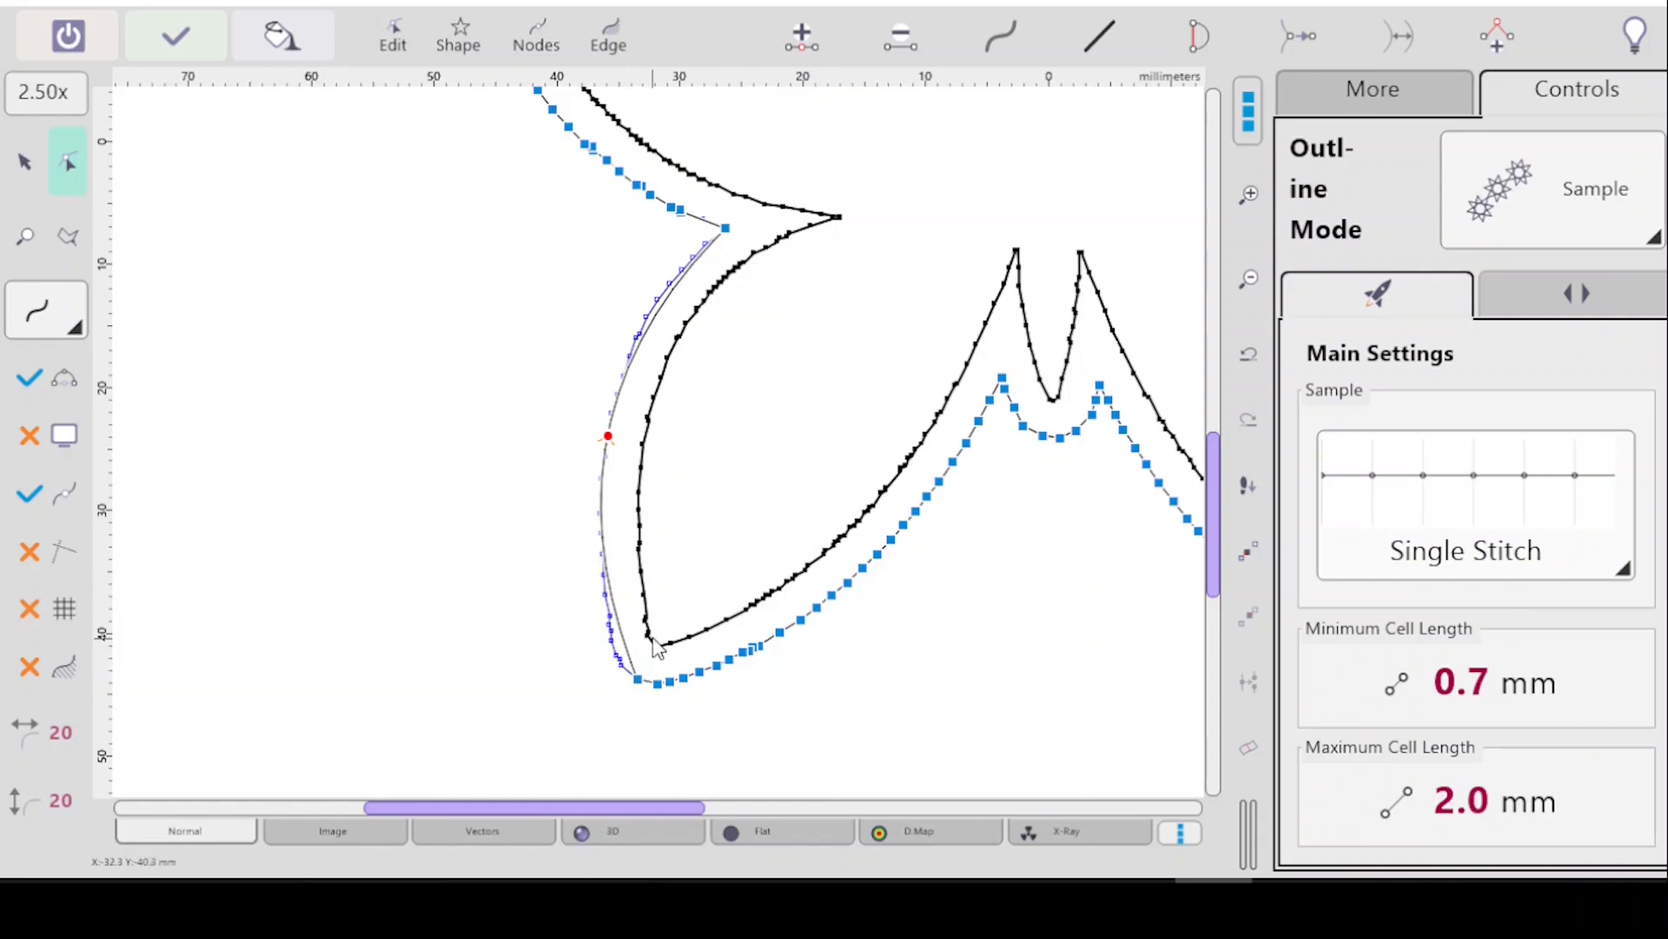
left_click(623, 687)
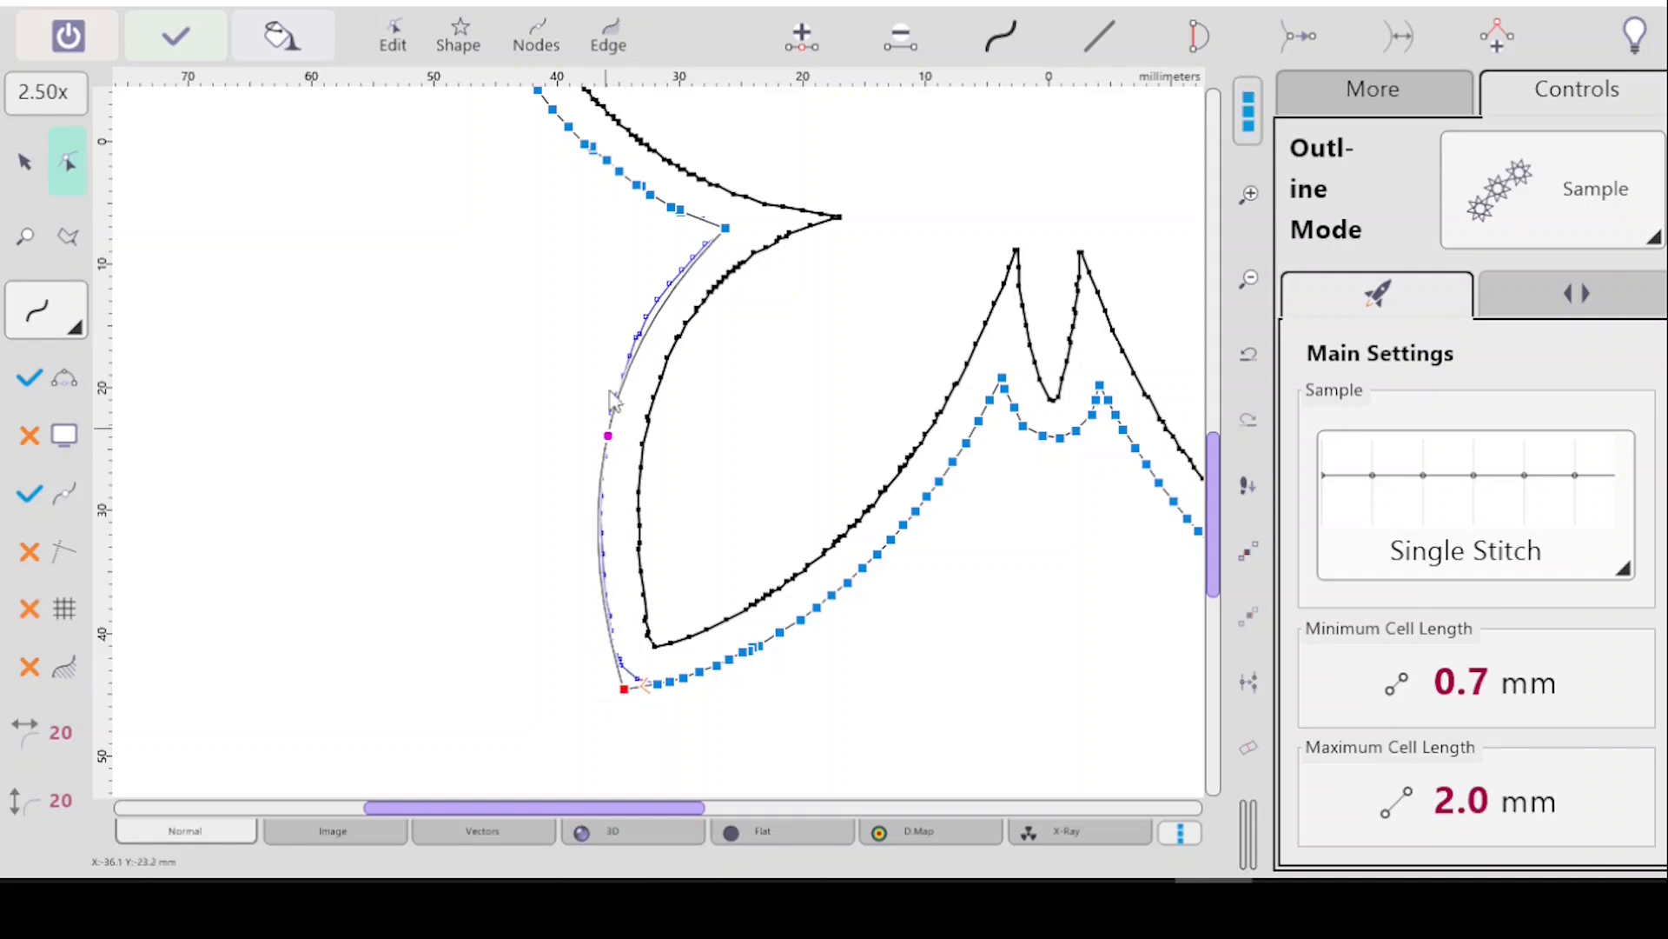
left_click(608, 438)
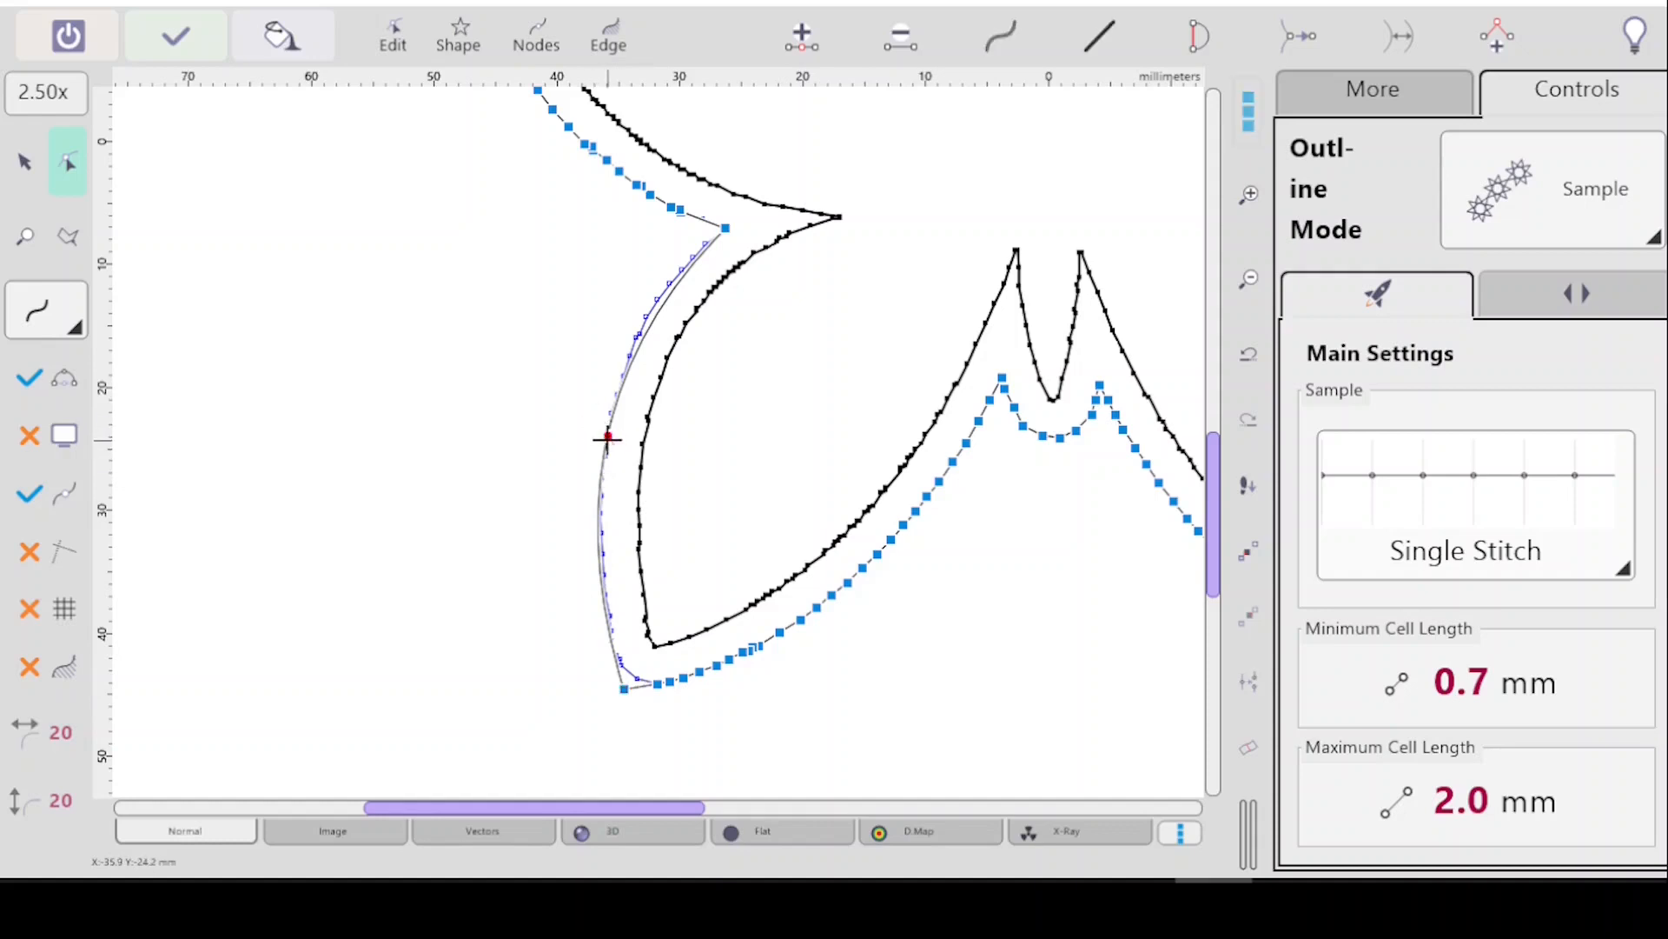
left_click_drag(608, 437, 612, 415)
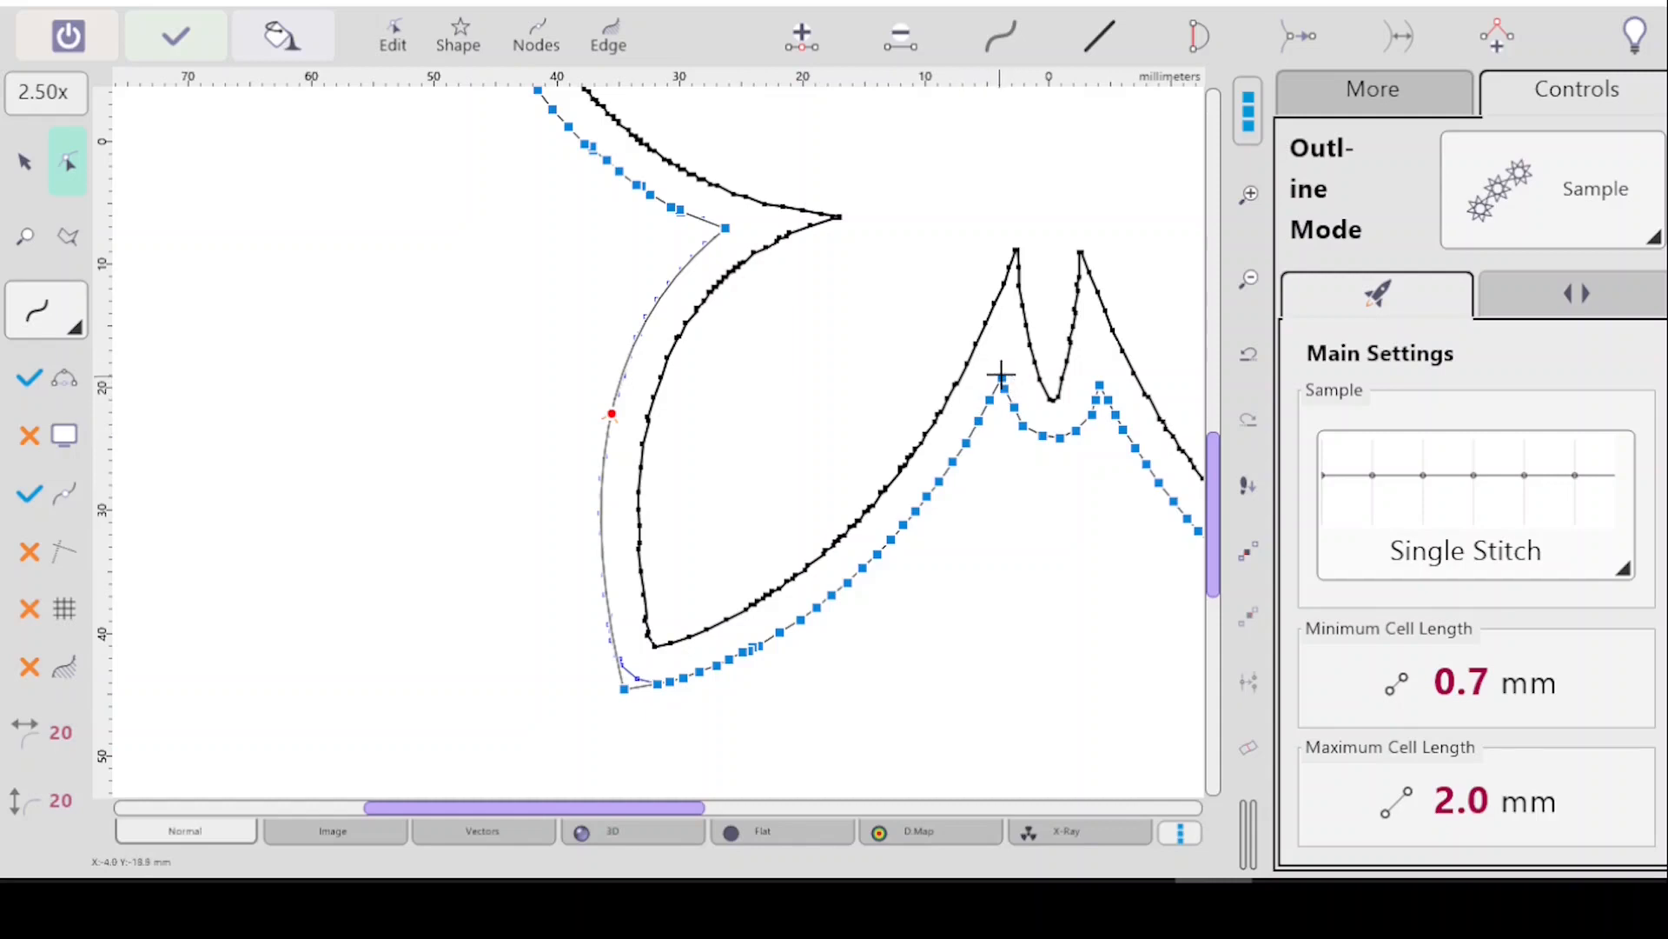
Delete the outer contour's nodes between the lower-left wing tip and the left peak beside the tail, and bend the remaining edge into a curve.
left_click(624, 689)
left_click(1002, 378)
left_click(989, 400)
key("Delete")
key("Delete")
key("Delete")
key("Delete")
key("Delete")
key("Delete")
key("Delete")
key("Delete")
key("Delete")
key("Delete")
key("Delete")
key("Delete")
key("Delete")
key("Delete")
key("Delete")
key("Delete")
key("Delete")
key("Delete")
key("Delete")
key("Delete")
key("Delete")
key("Delete")
key("Delete")
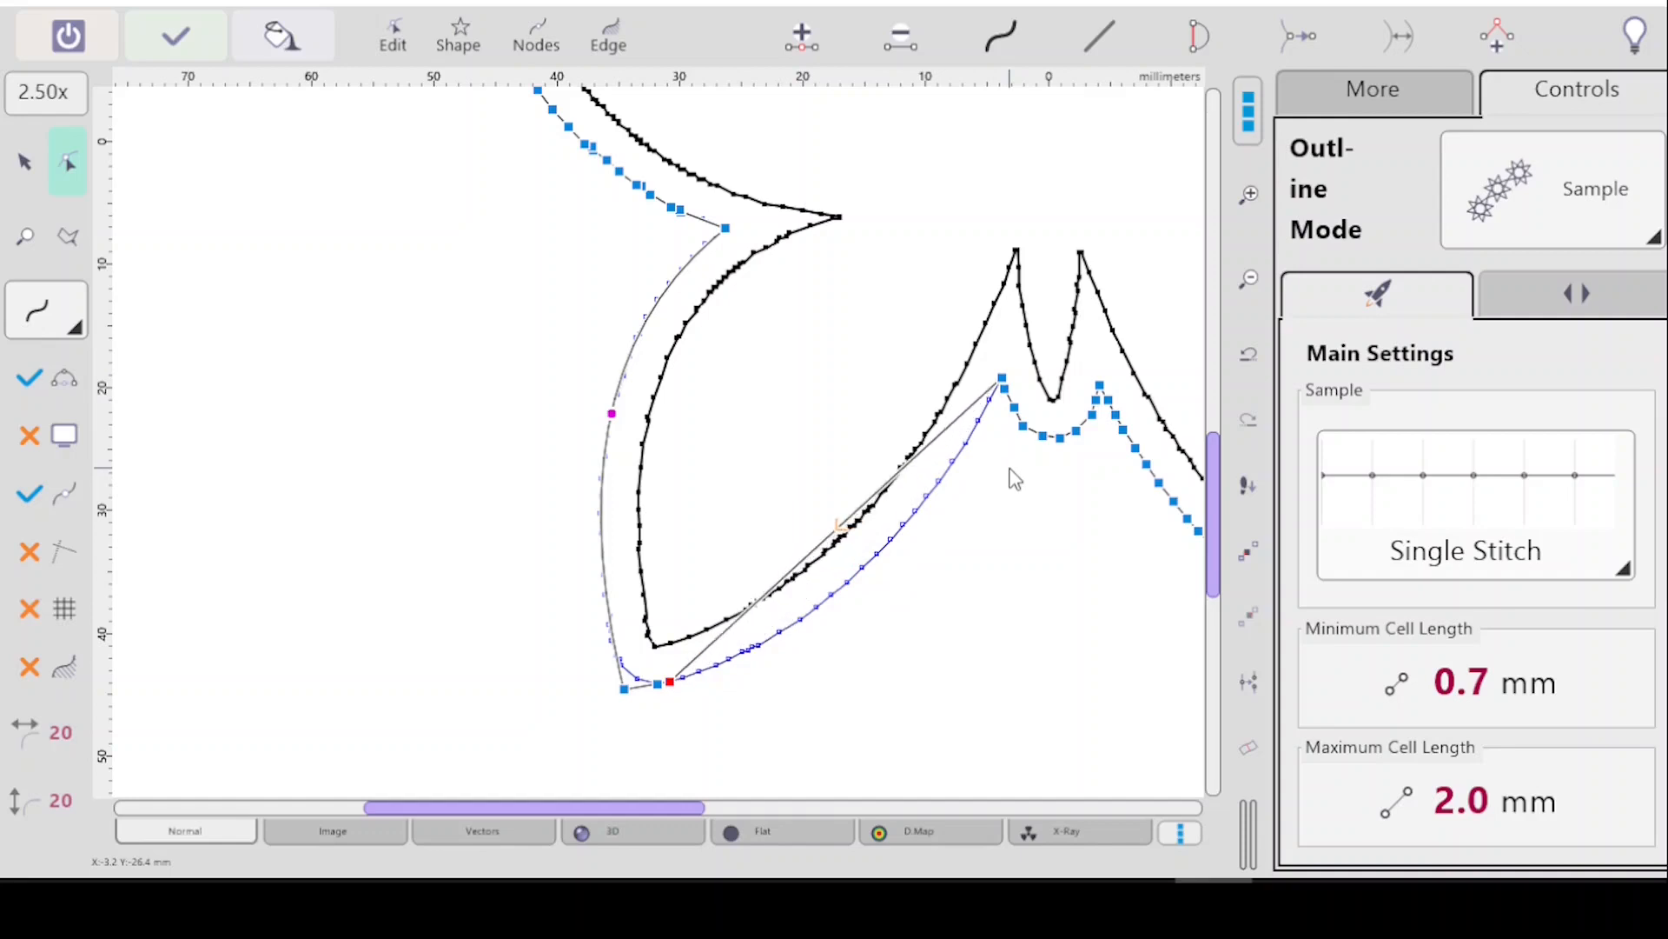
key("Delete")
key("Delete")
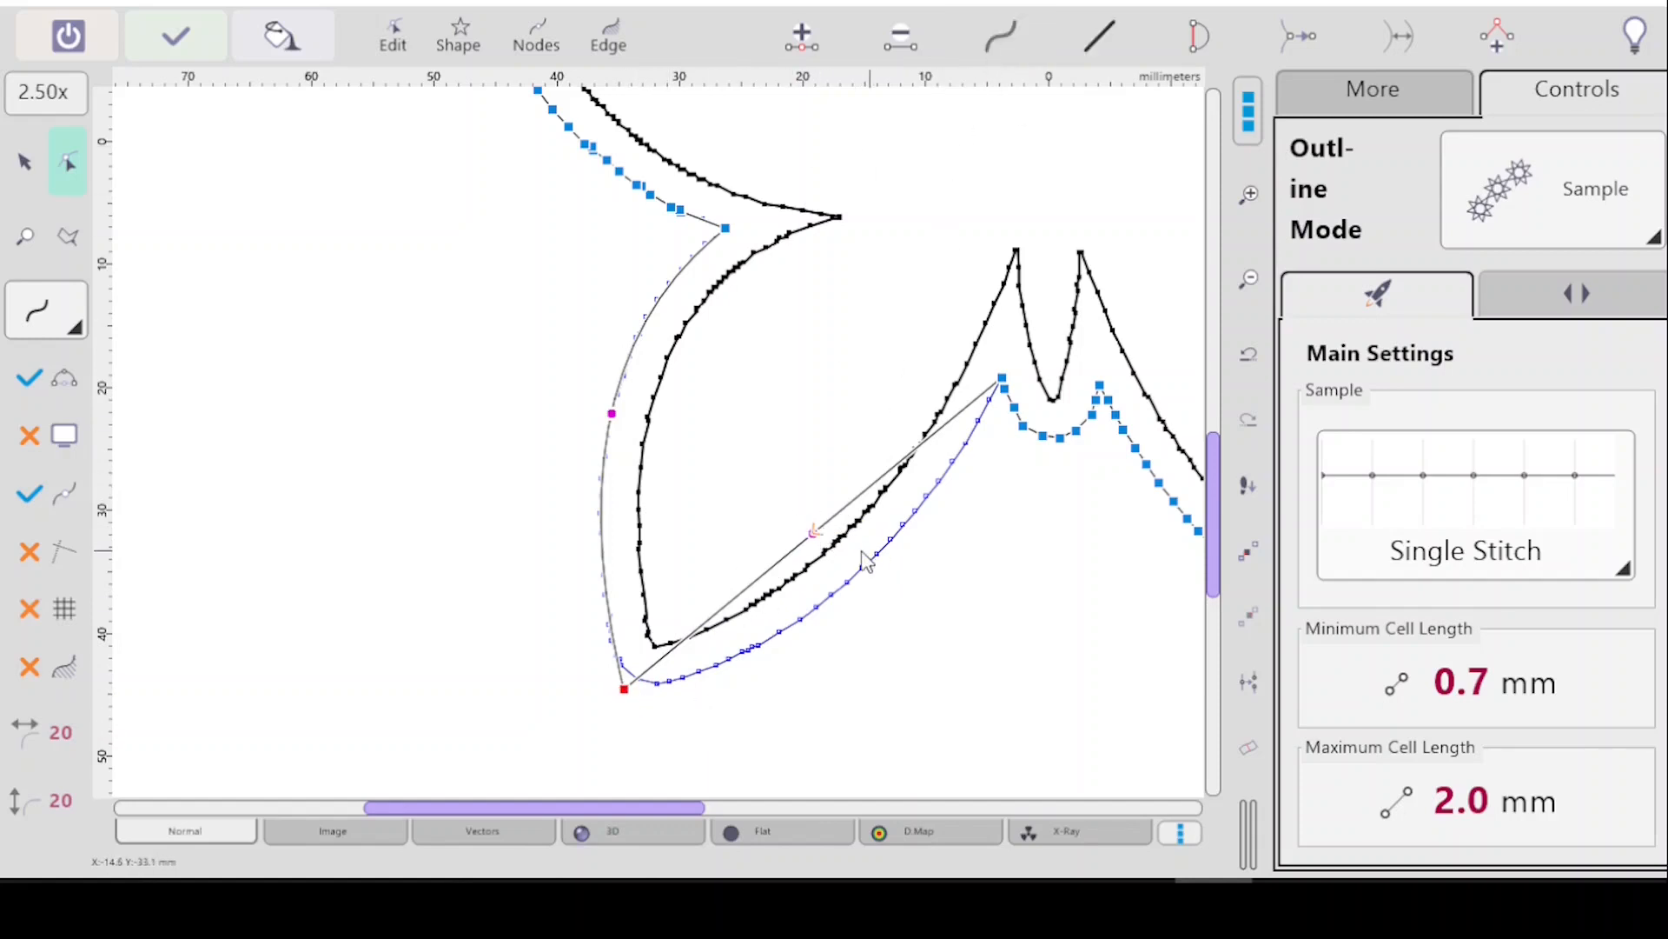
left_click_drag(812, 531, 850, 579)
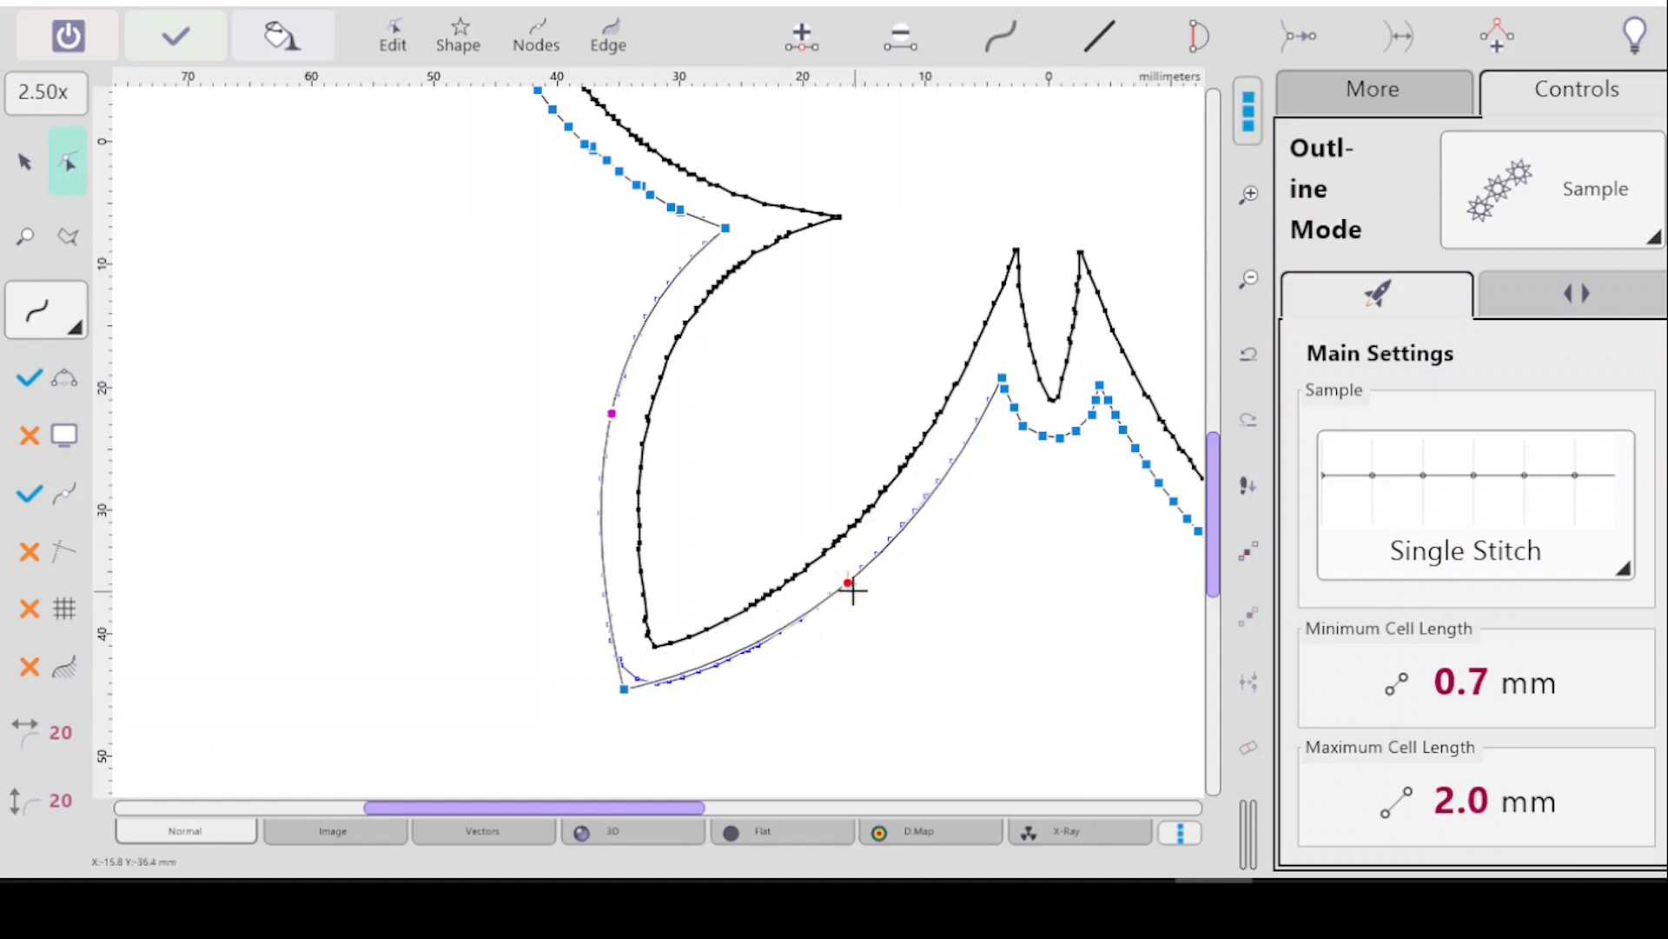
left_click_drag(849, 584, 831, 596)
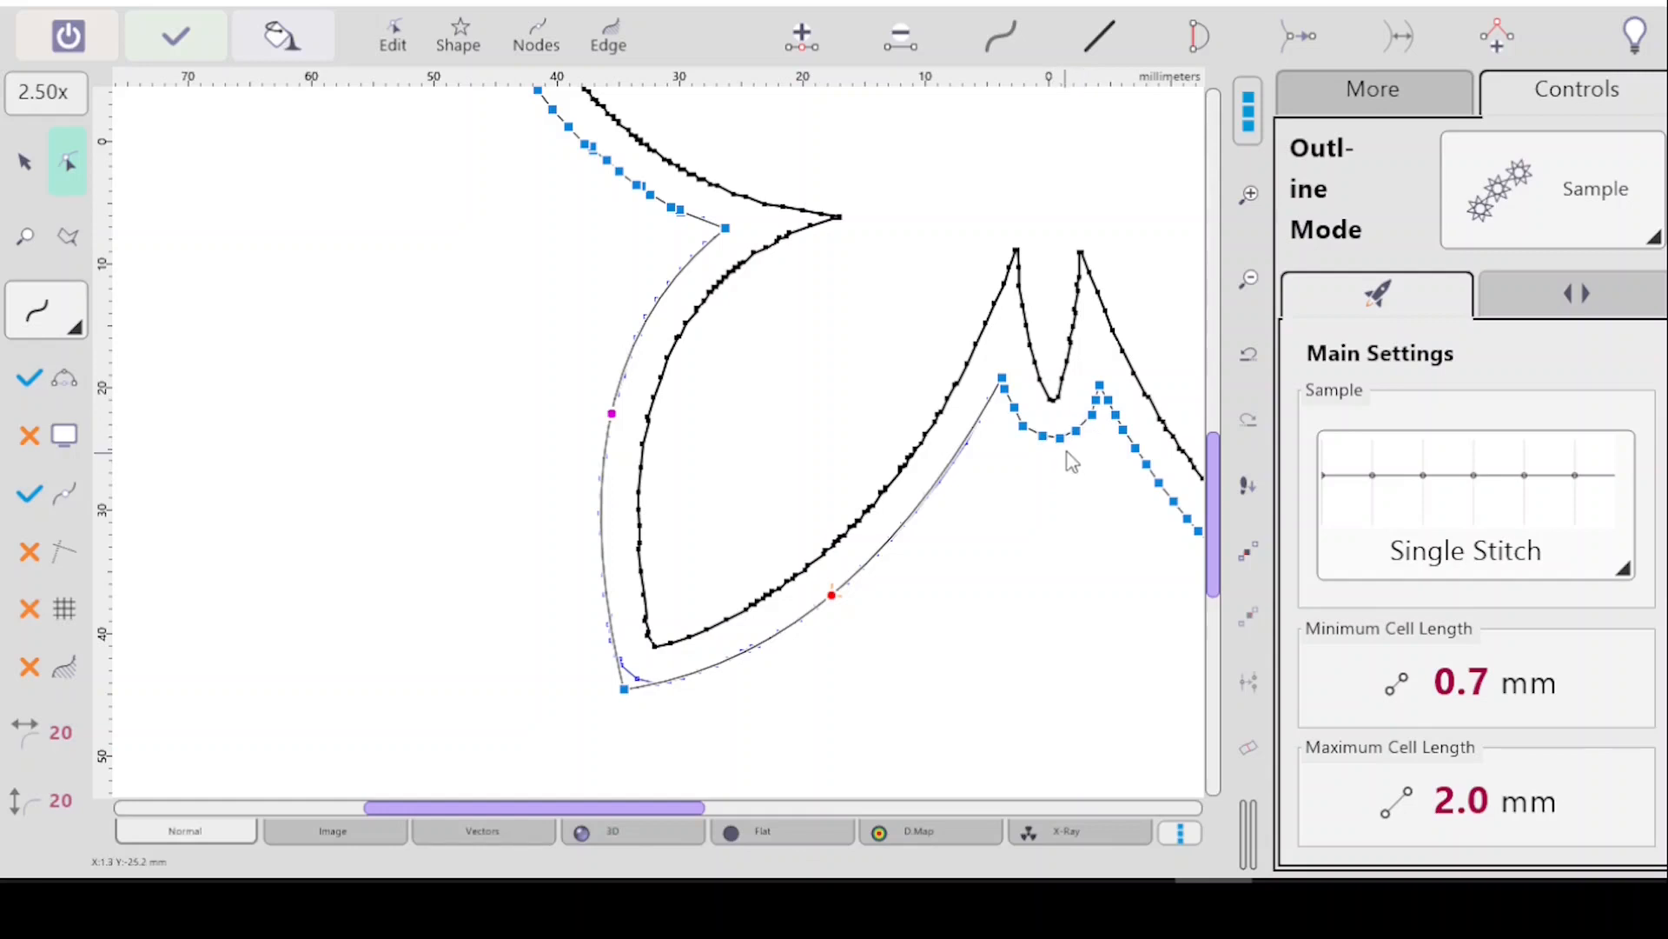
Delete the outer contour's nodes between the two peaks around the tail, leaving a single straight edge.
left_click(1001, 379)
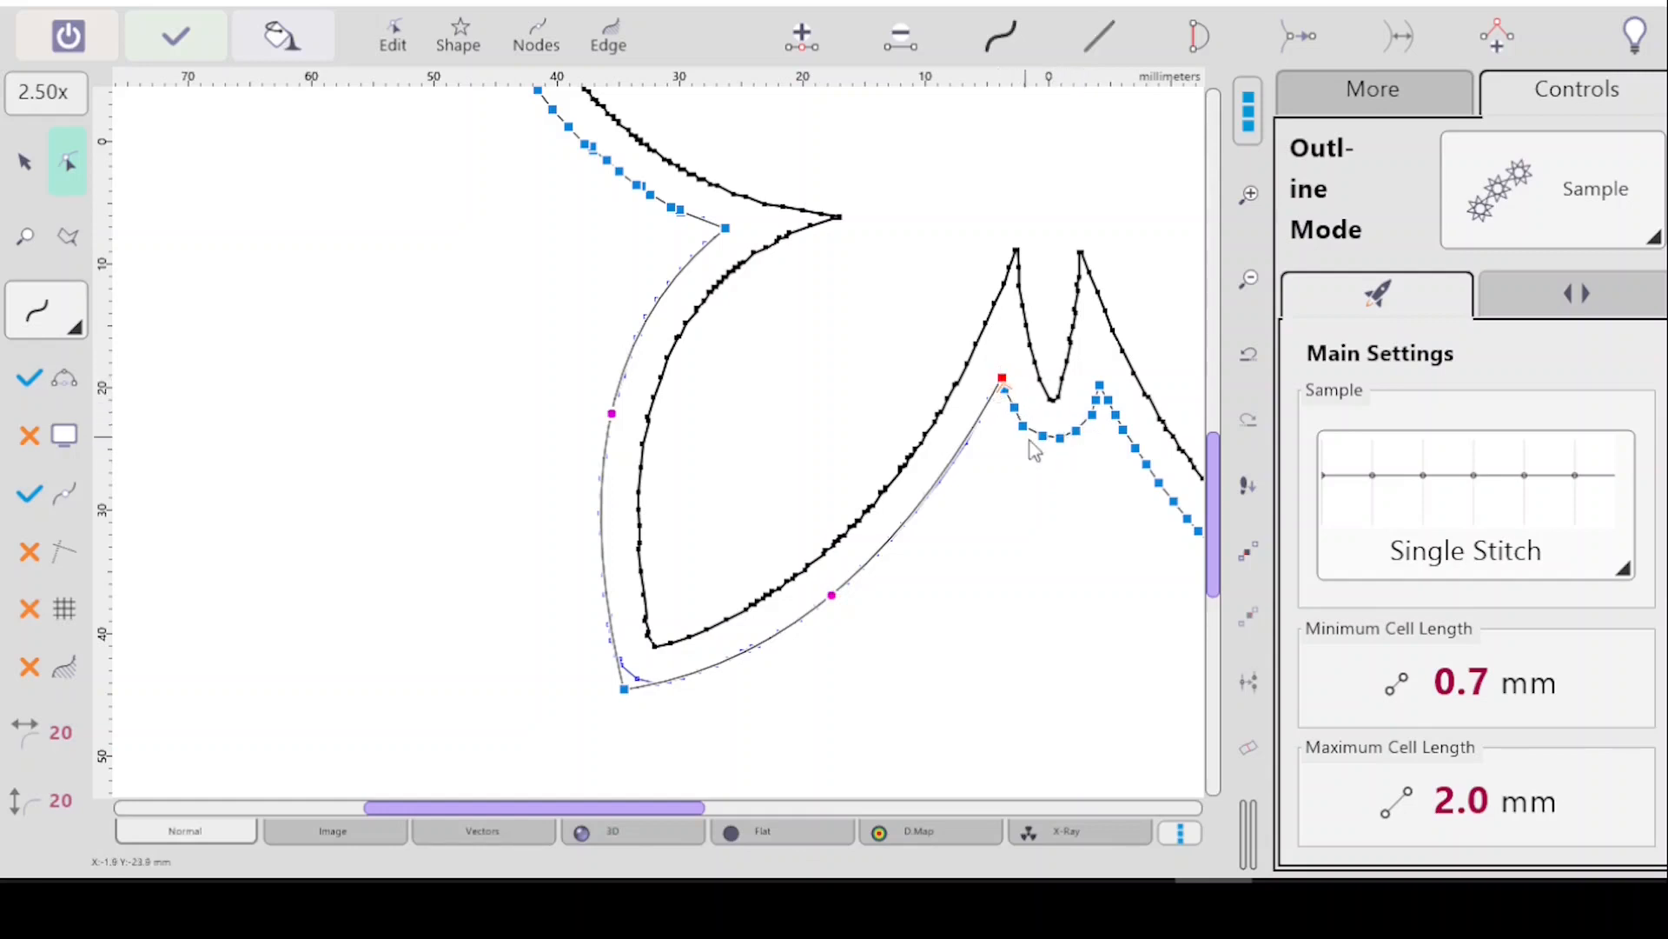
left_click(1100, 385)
key("Delete")
key("Delete")
key("Delete")
key("Delete")
key("Delete")
key("Delete")
key("Delete")
key("Delete")
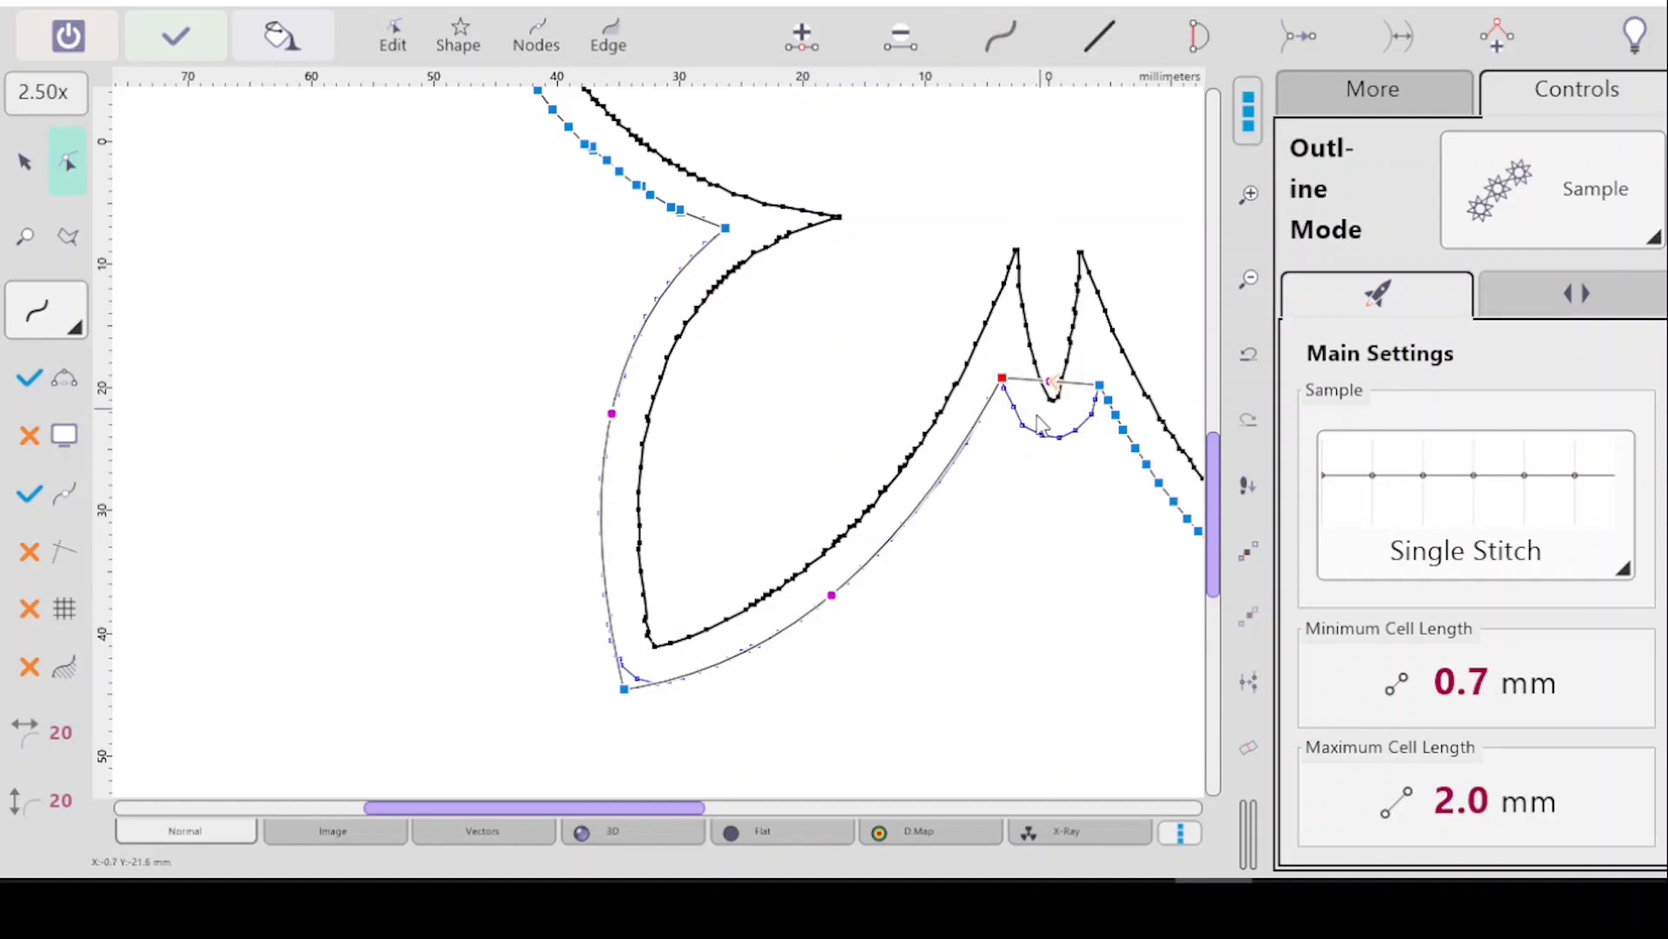
Bend the edge between the two tail peaks into a downward arc and, with node snapping off, centre its lowest point below the tail.
left_click(1059, 437)
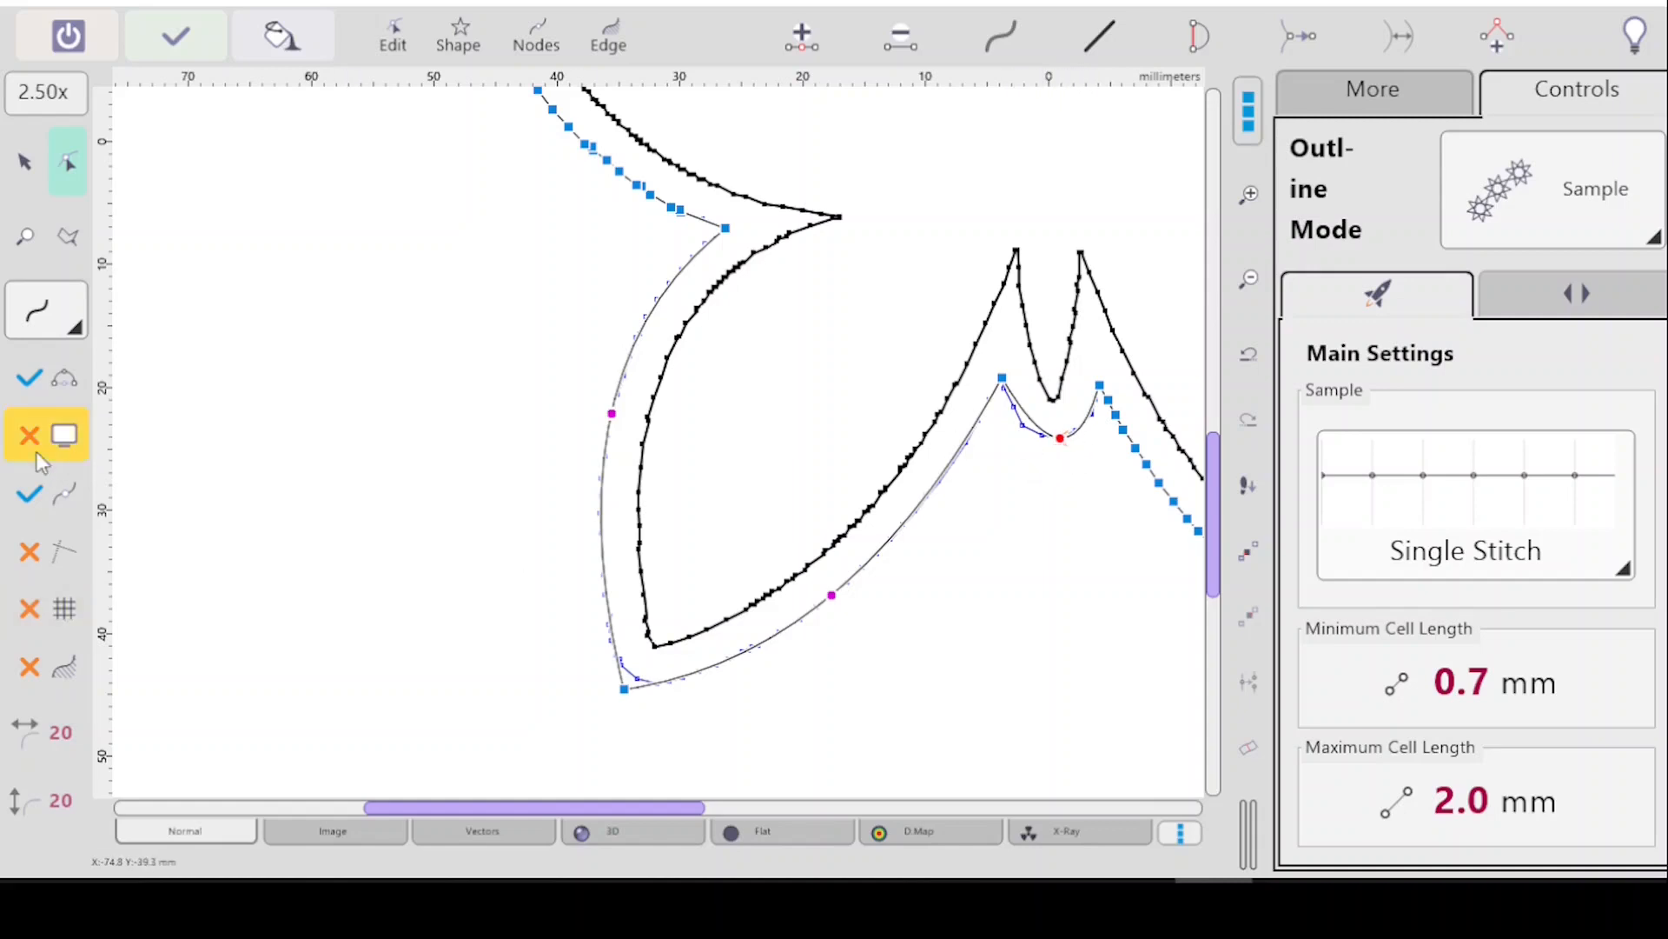
left_click(35, 504)
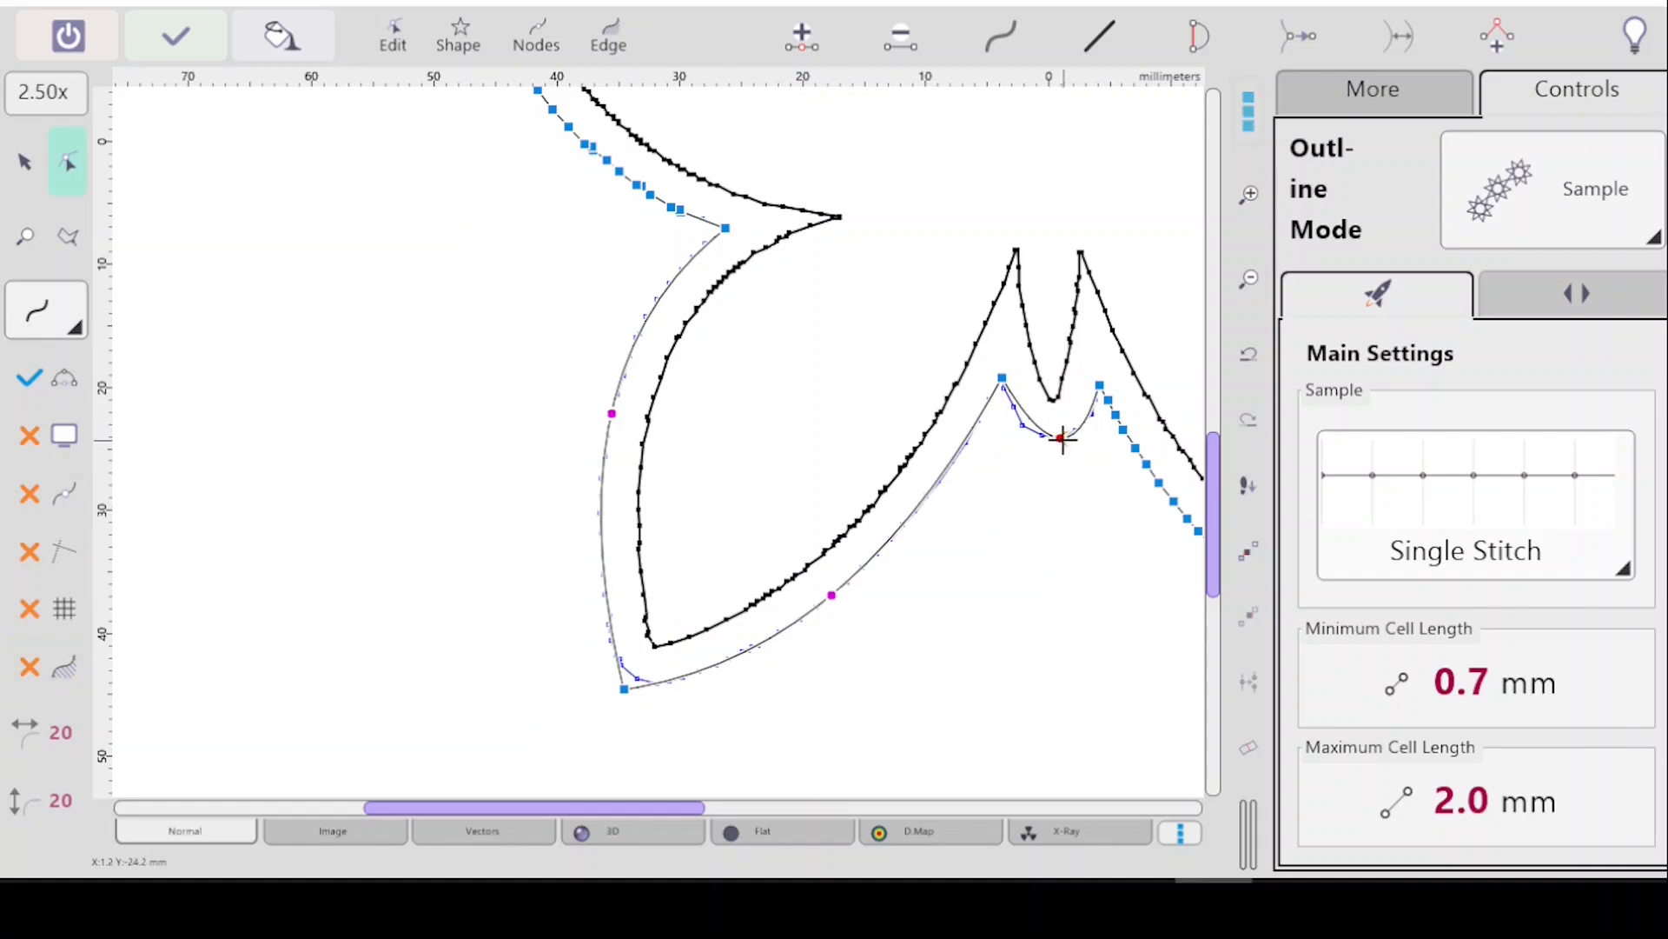
left_click_drag(1061, 438, 1053, 442)
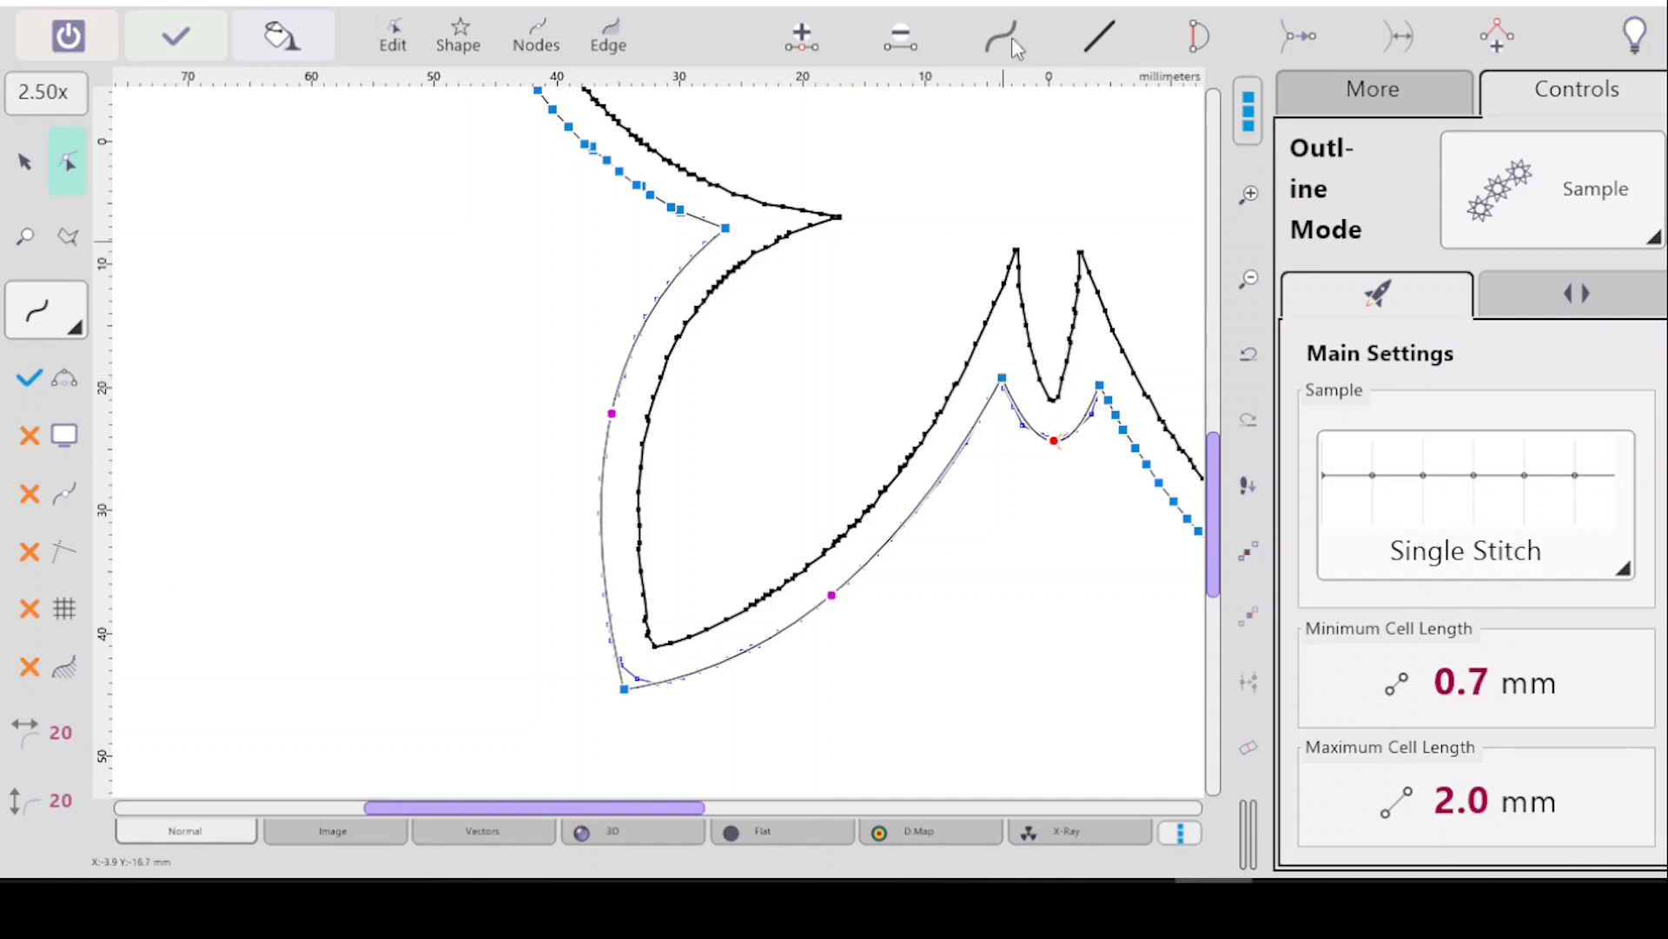
Place a horizontal guide at the left tail peak, about Y -19 mm, and raise the right peak's node to it with guide snapping on.
left_click_drag(1069, 76, 1086, 379)
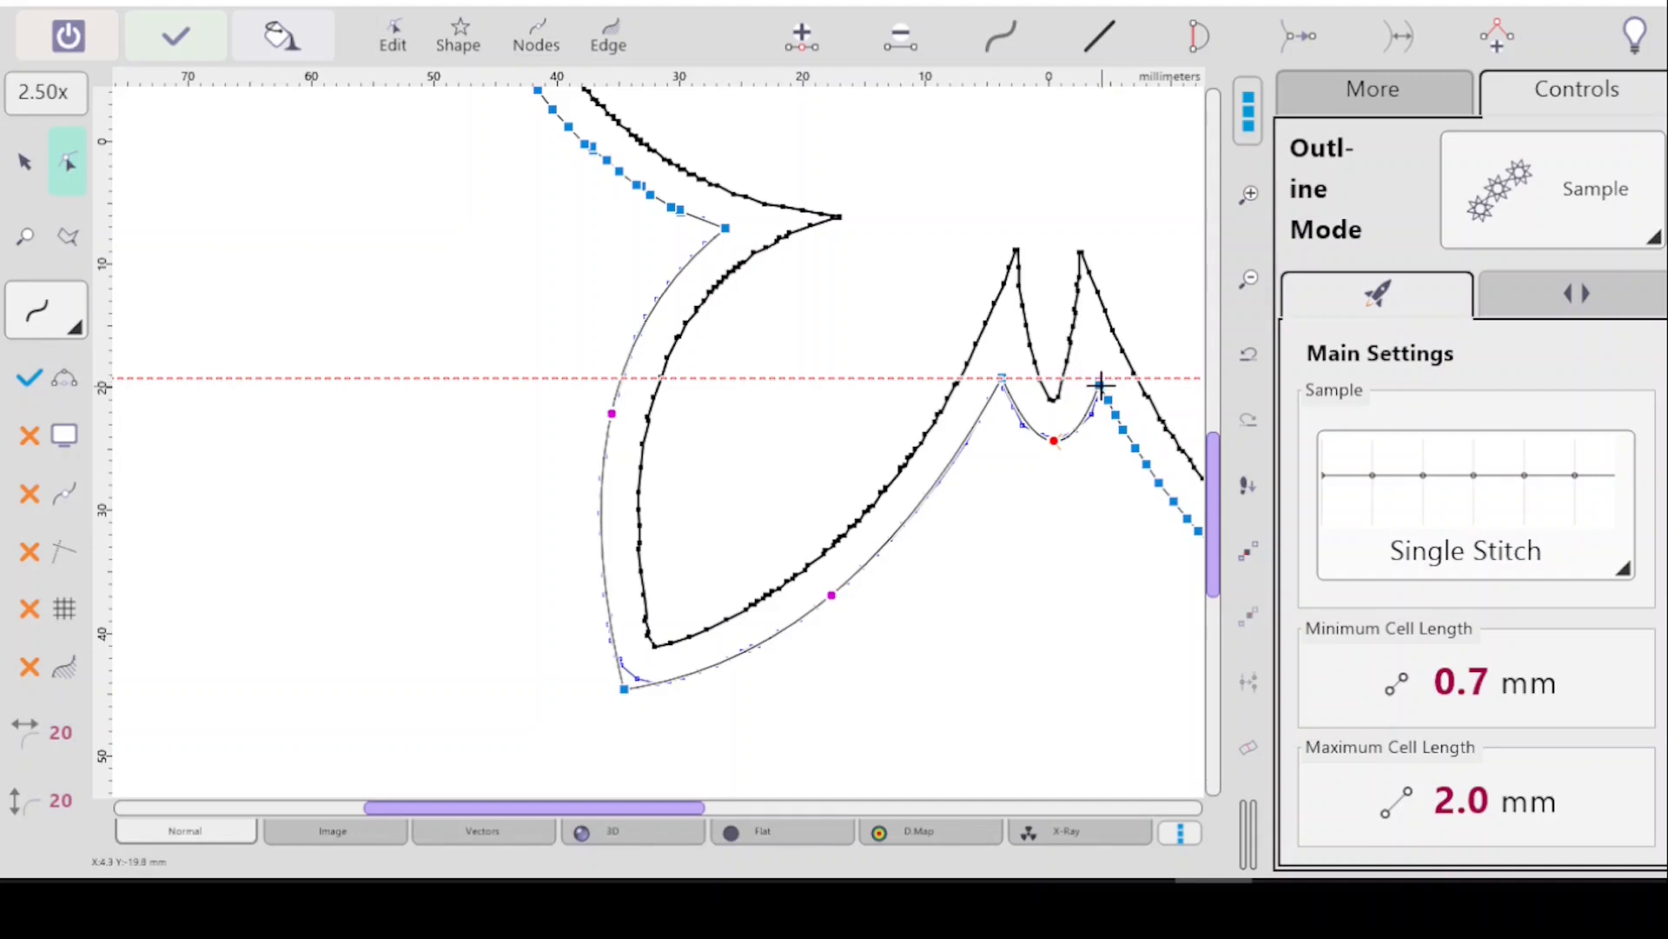
left_click(1098, 386)
left_click_drag(1100, 385, 1106, 377)
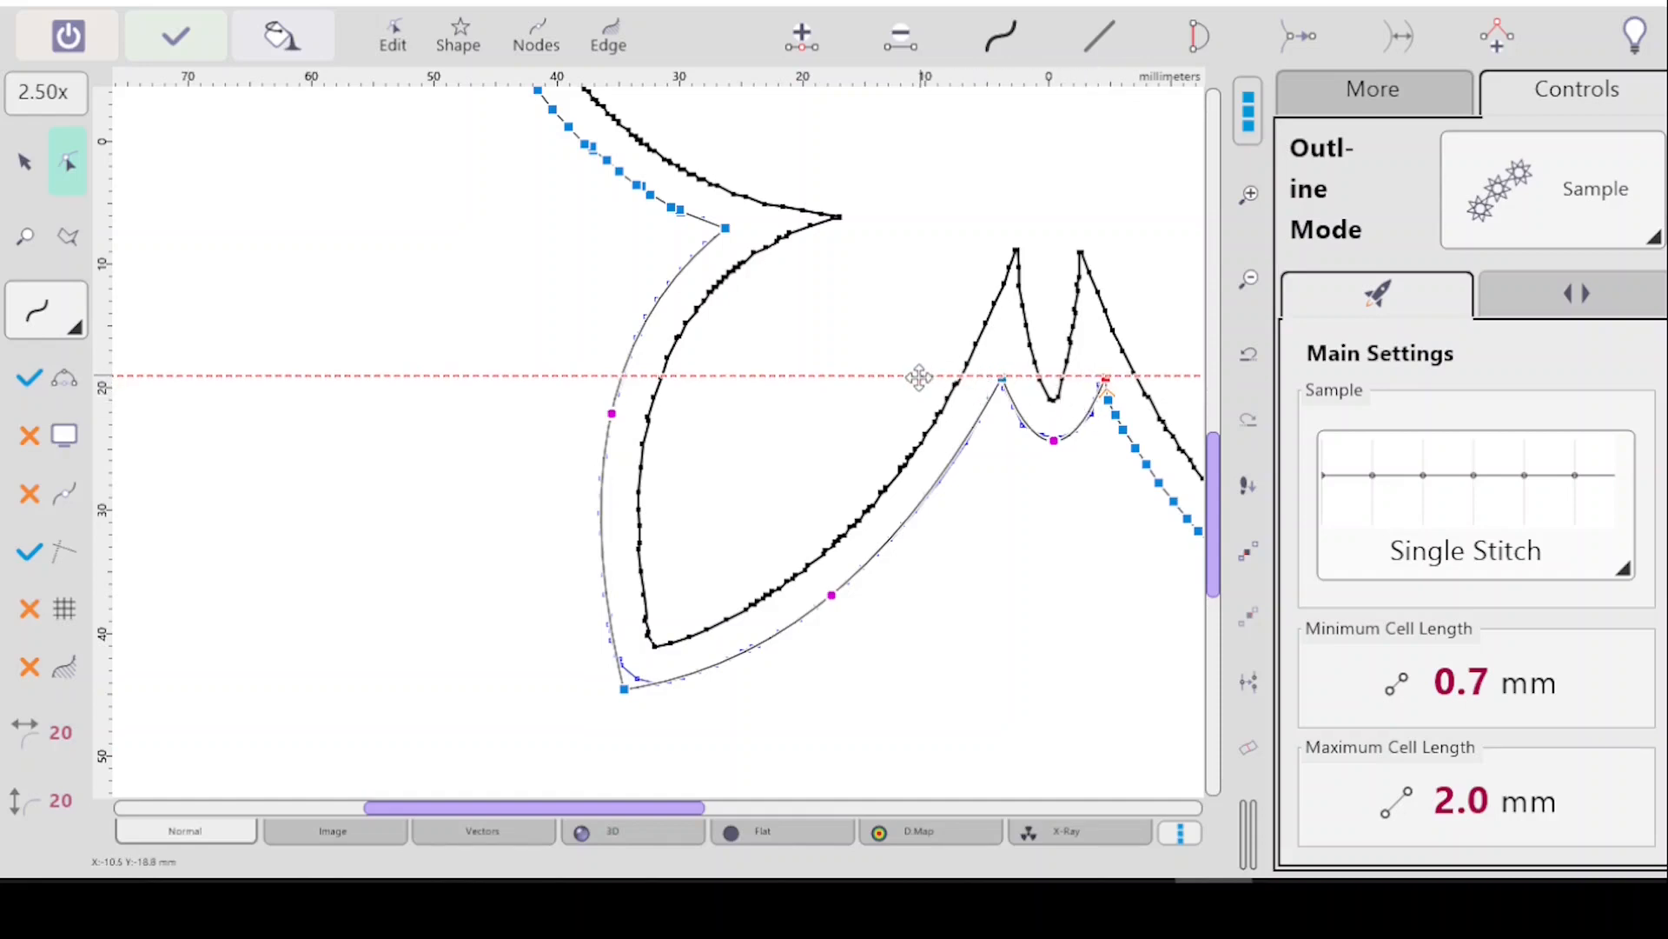
left_click_drag(920, 376, 912, 378)
Move the right tail peak's node along the guide to about X 4 mm, level with the left peak, and apply the node edits.
left_click(1252, 195)
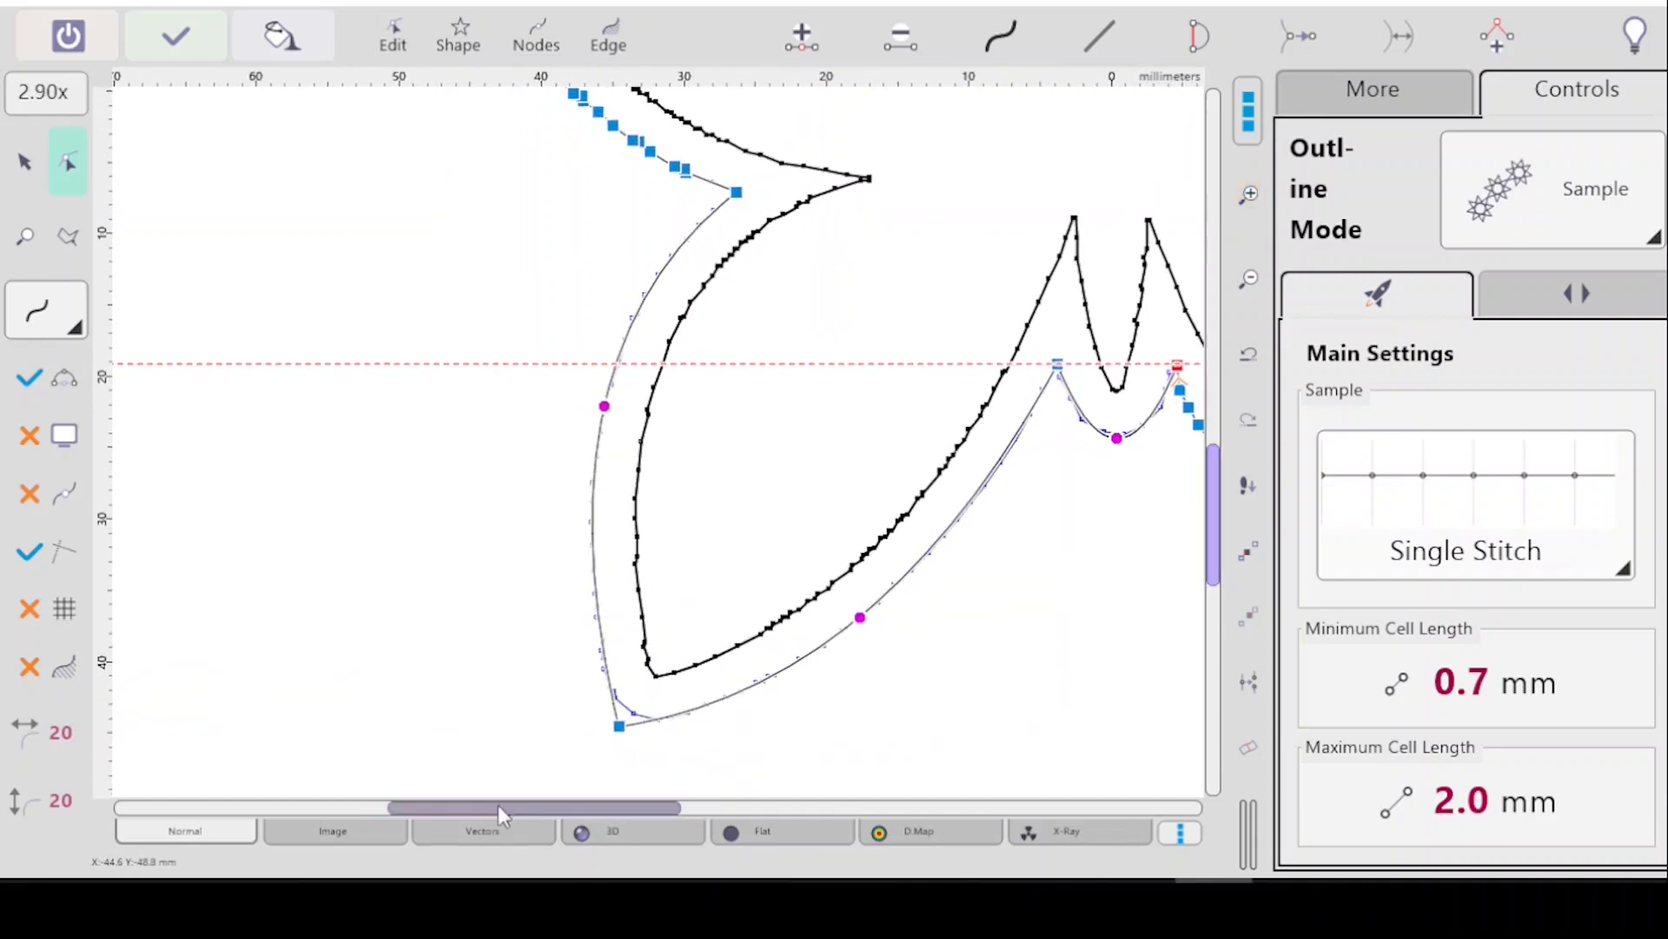
left_click_drag(498, 805, 560, 800)
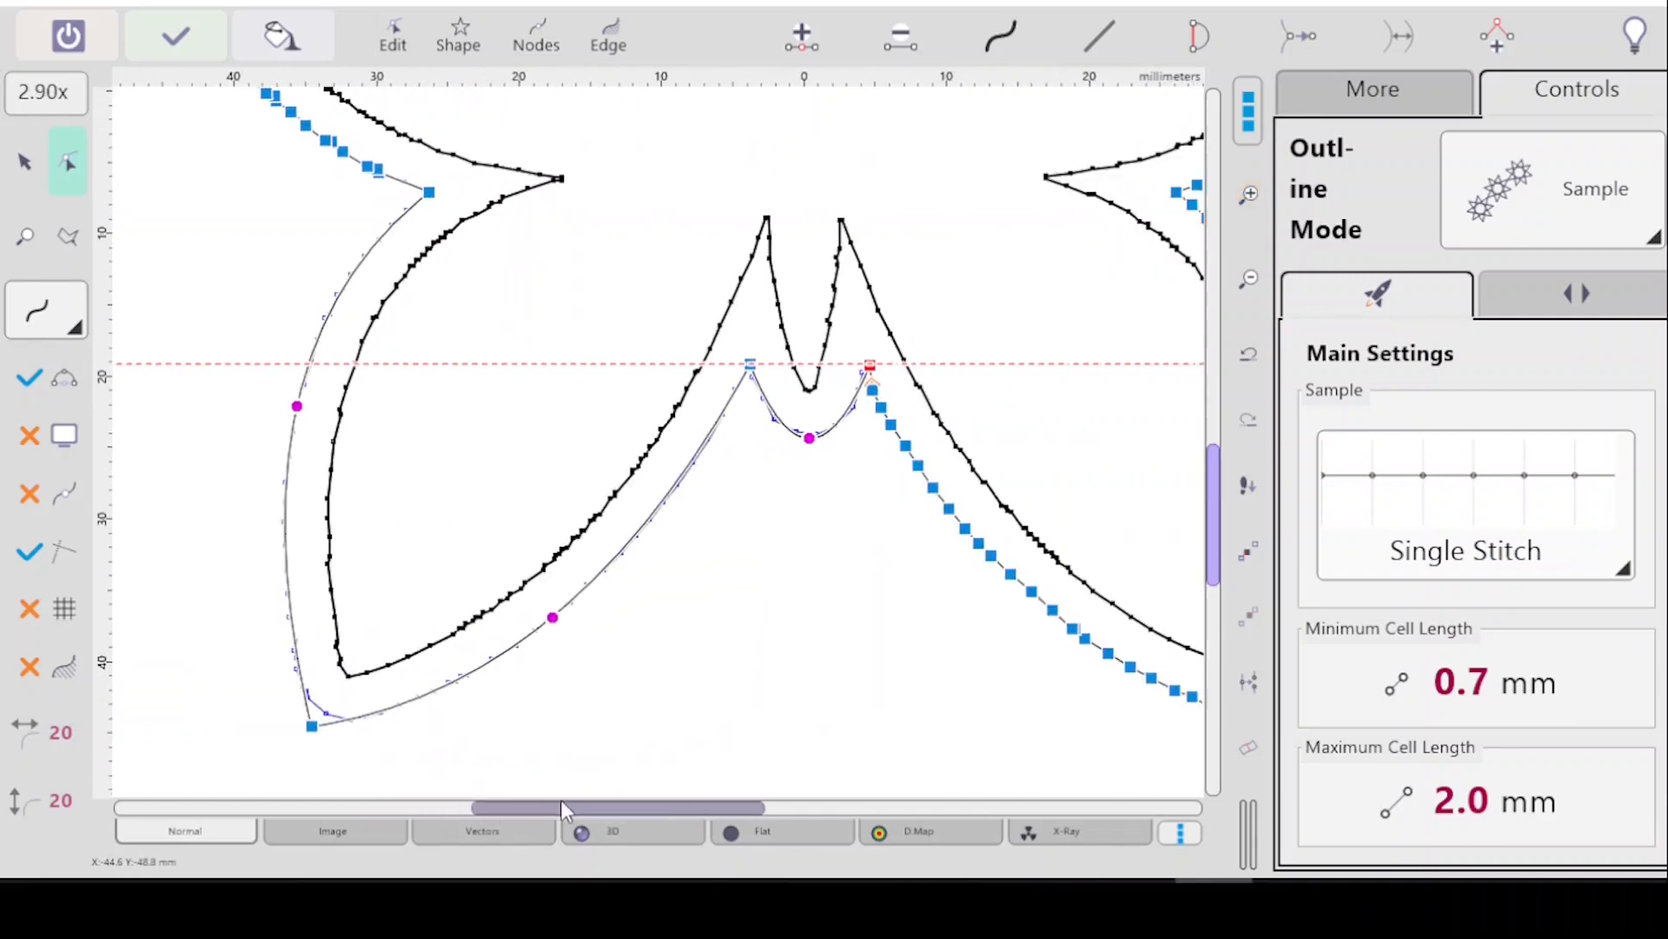
left_click(28, 252)
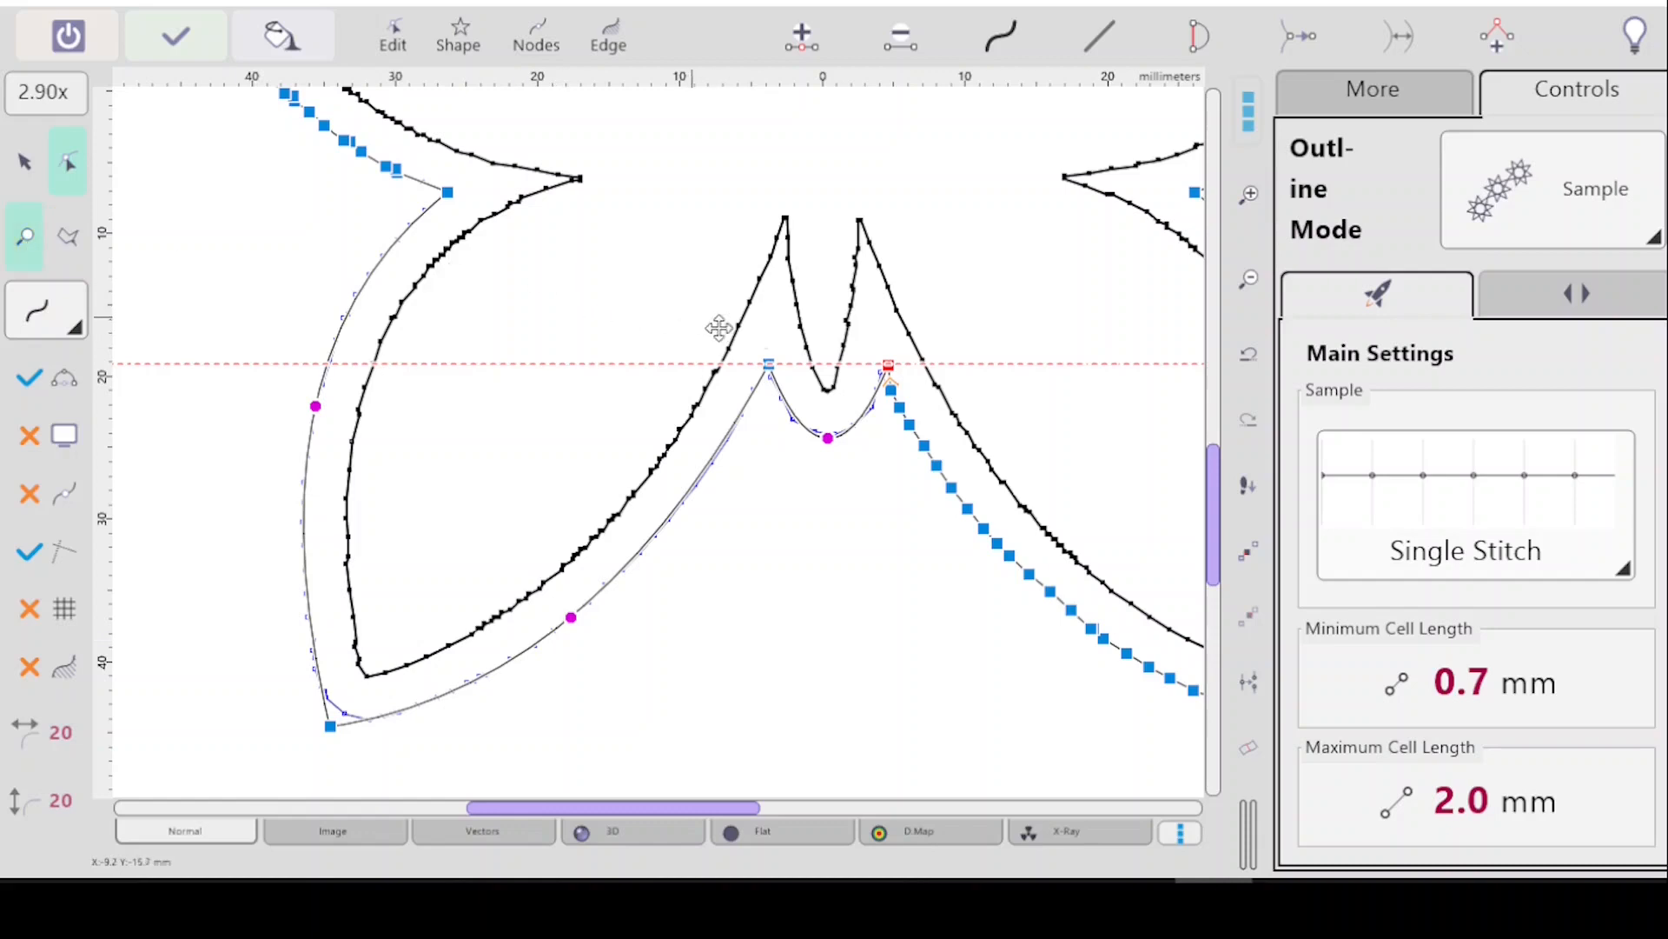
left_click_drag(695, 315, 986, 514)
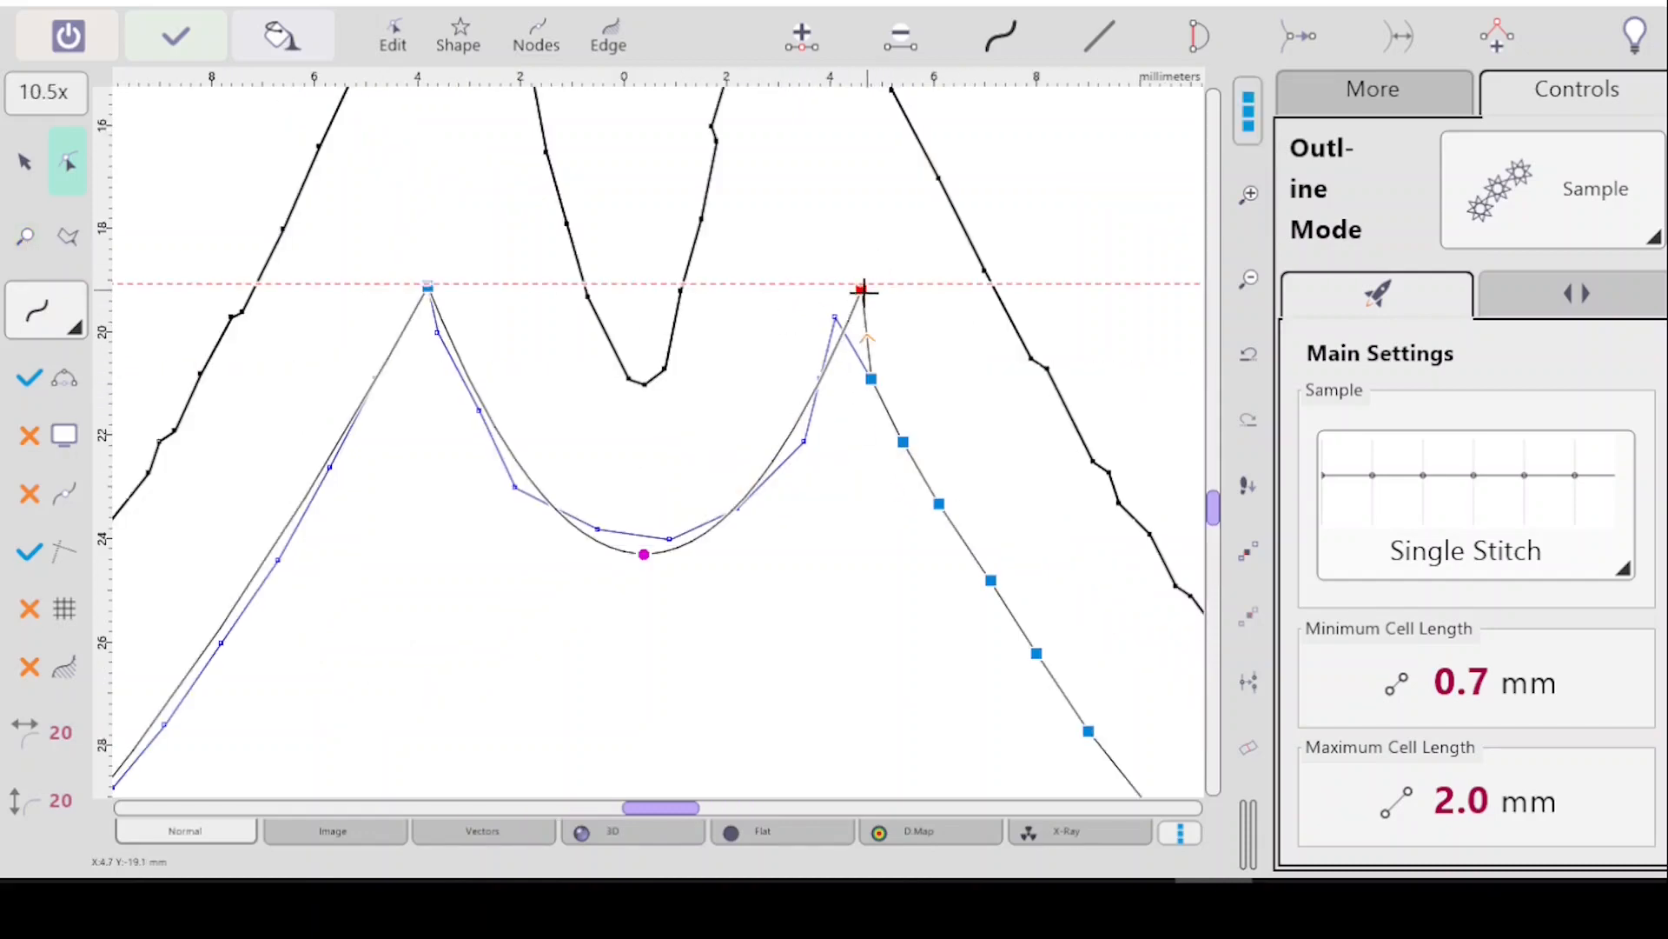
left_click_drag(864, 290, 840, 283)
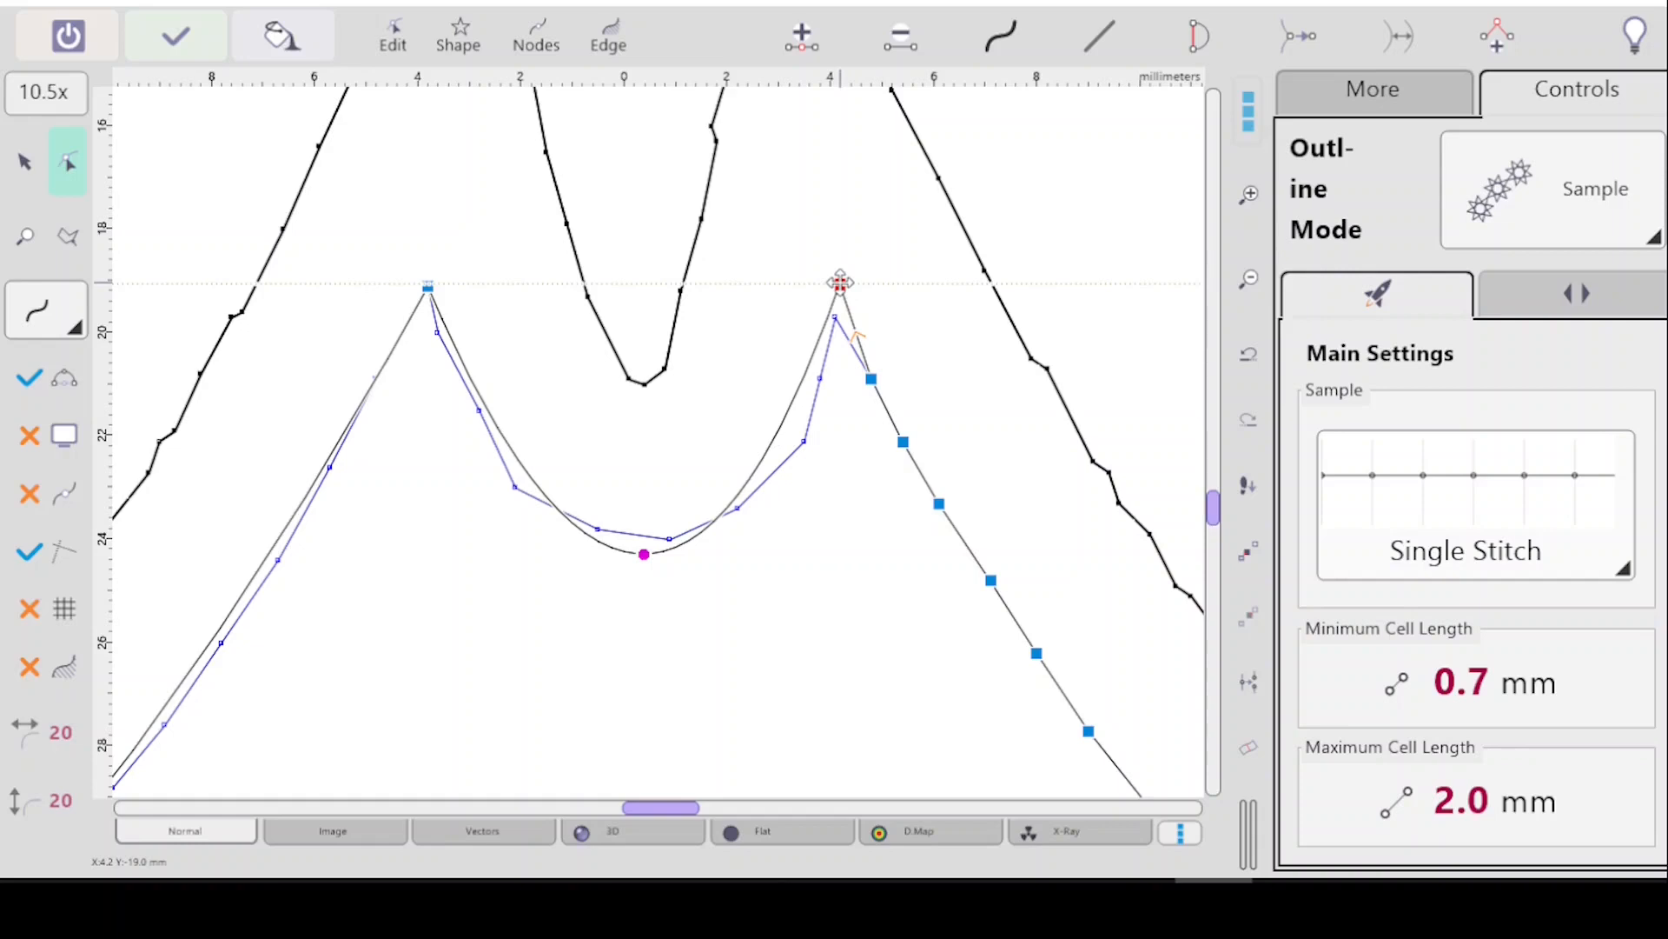
left_click_drag(840, 282, 835, 281)
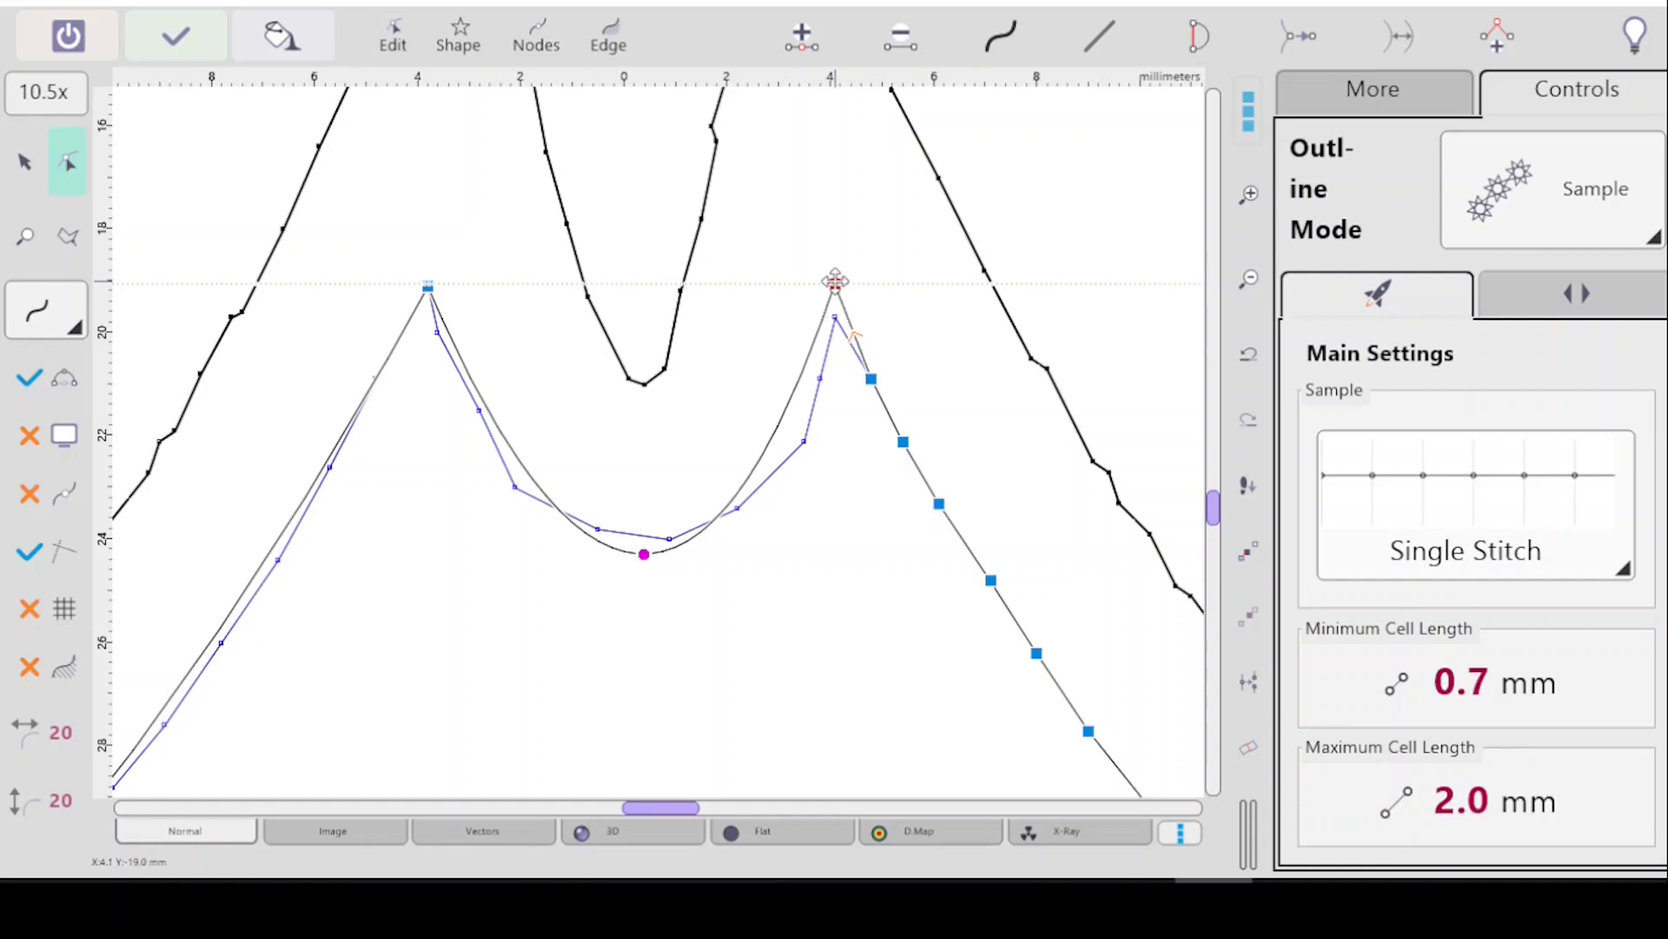
left_click_drag(835, 281, 833, 279)
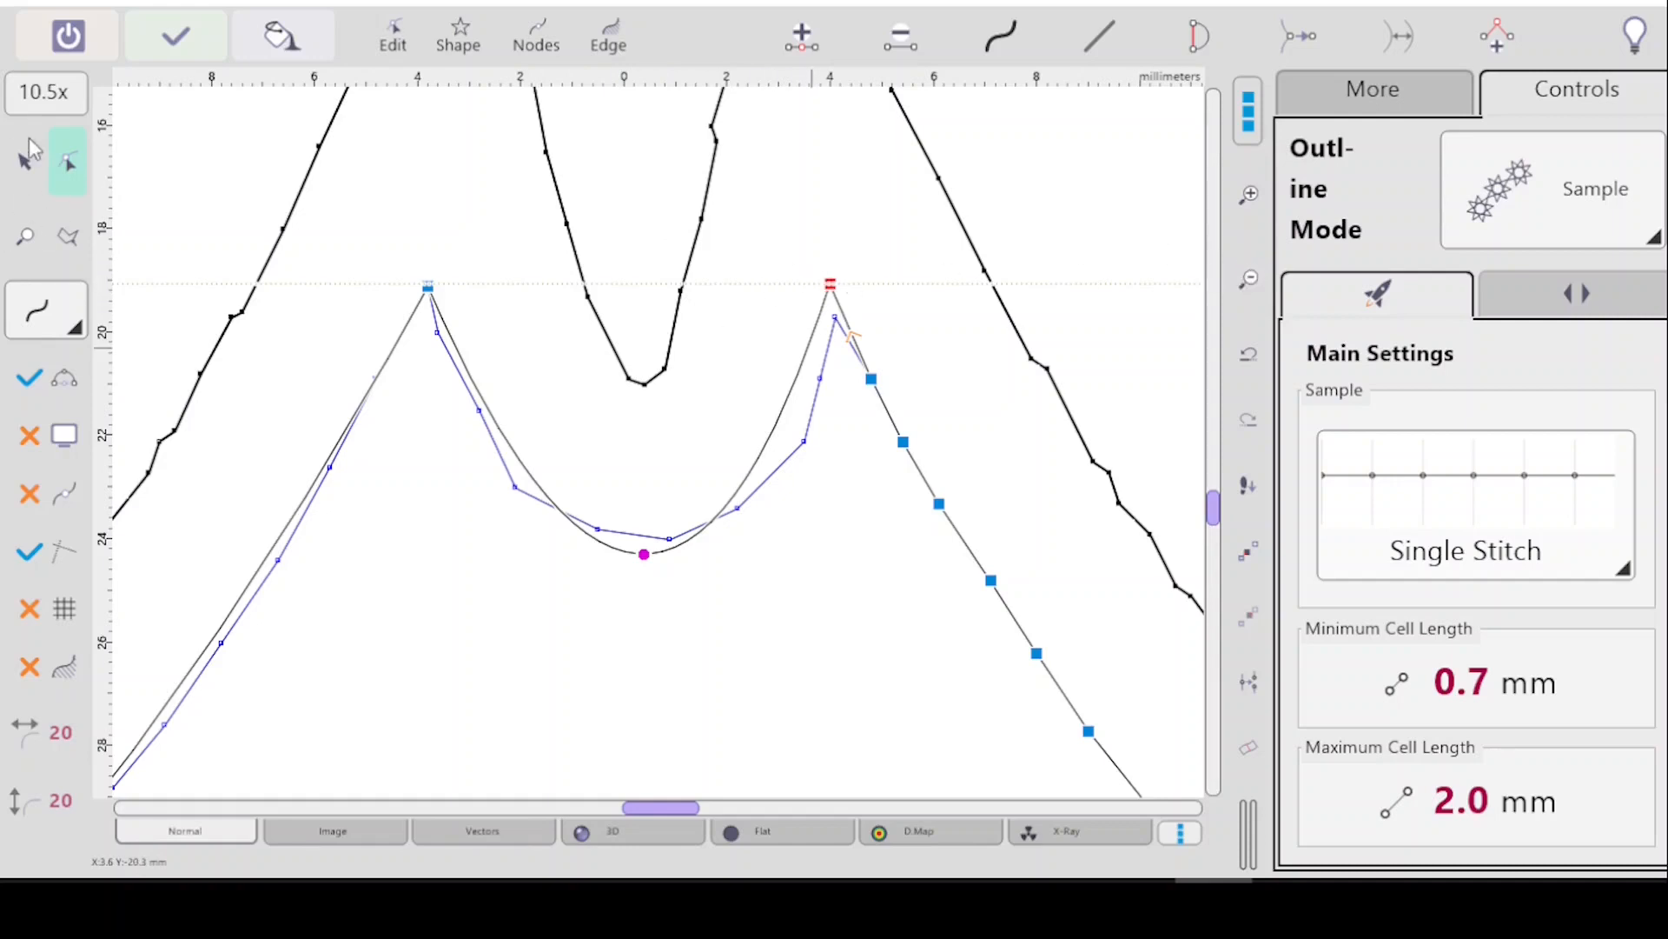
key("minus")
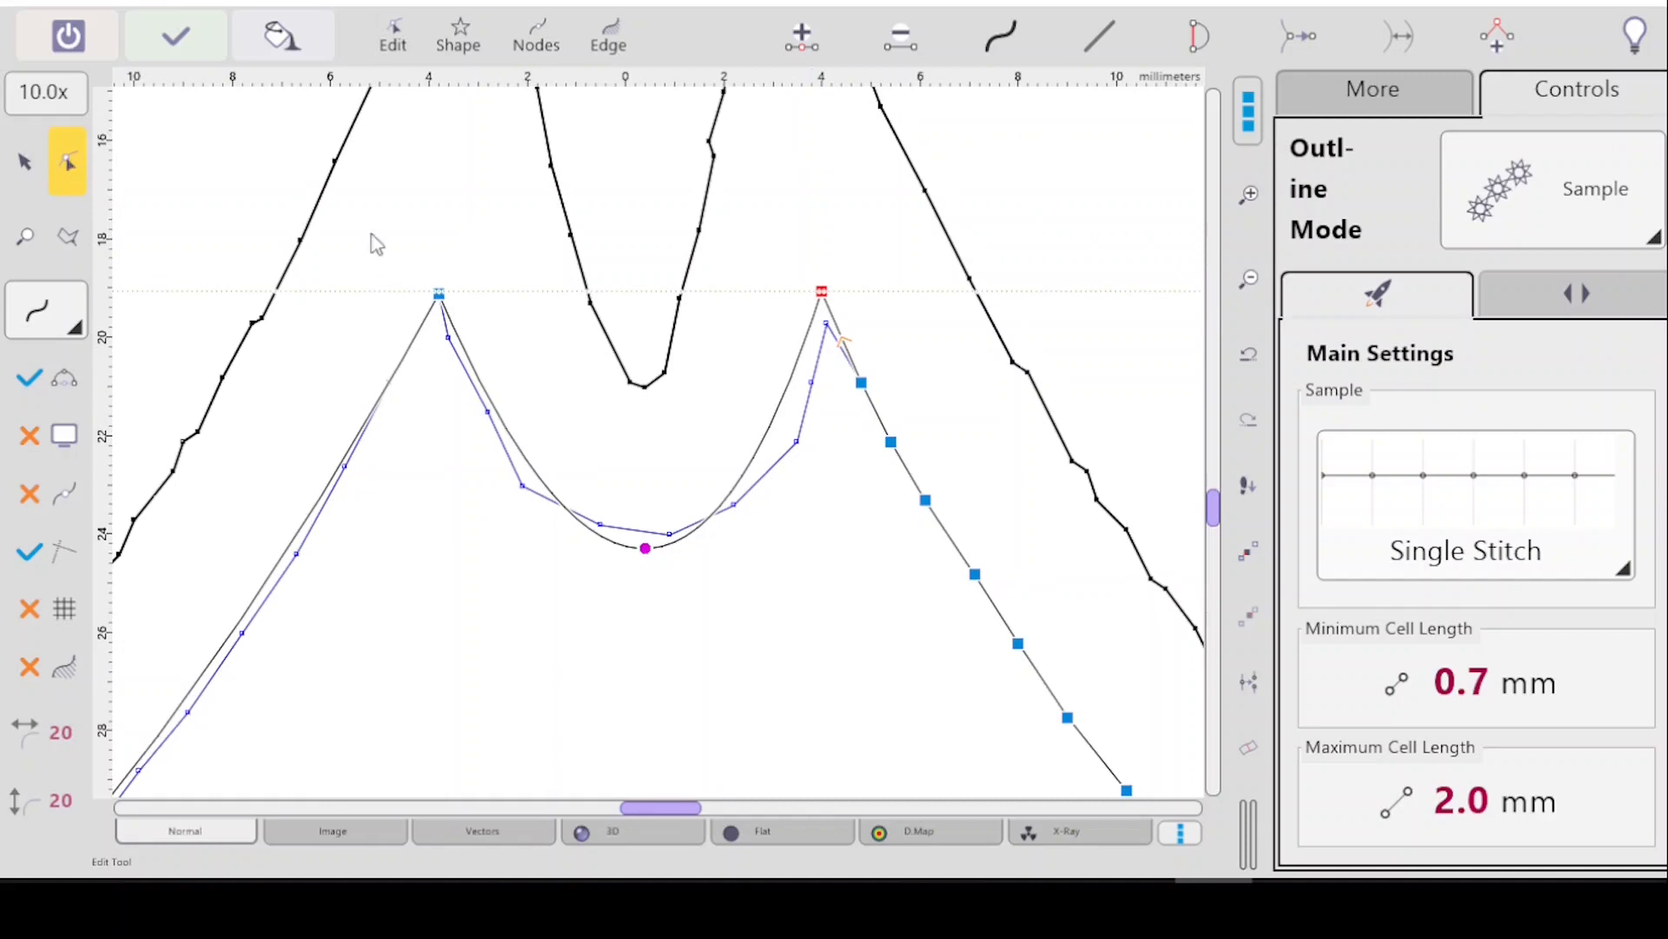
left_click_drag(1249, 280, 1245, 295)
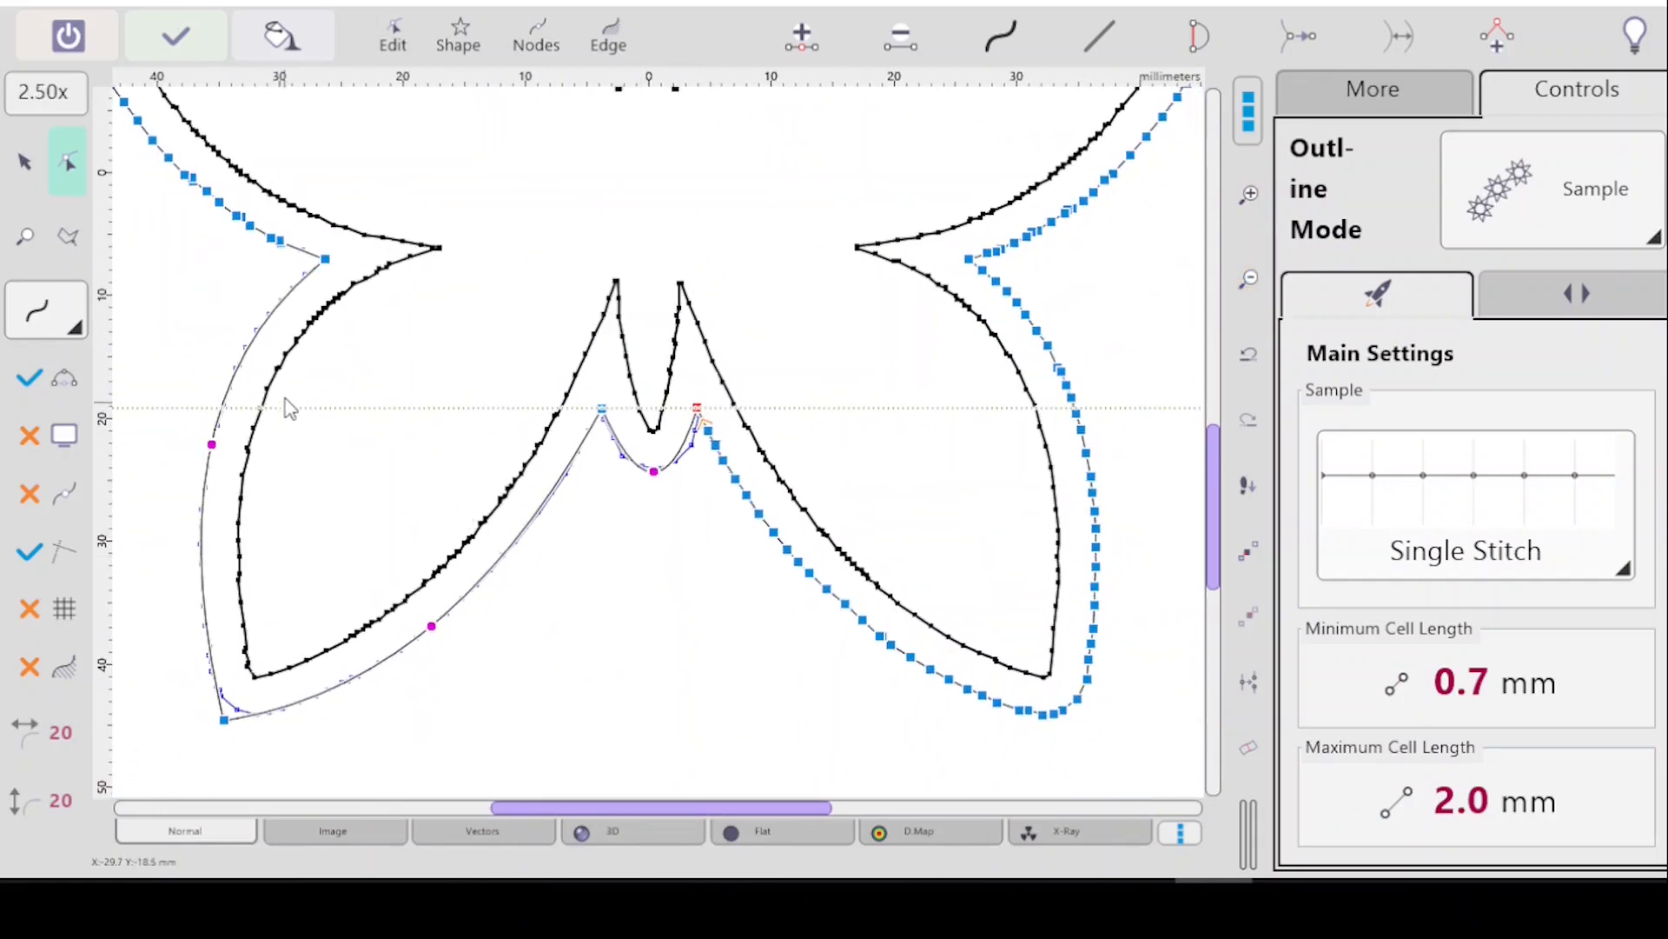
key("Return")
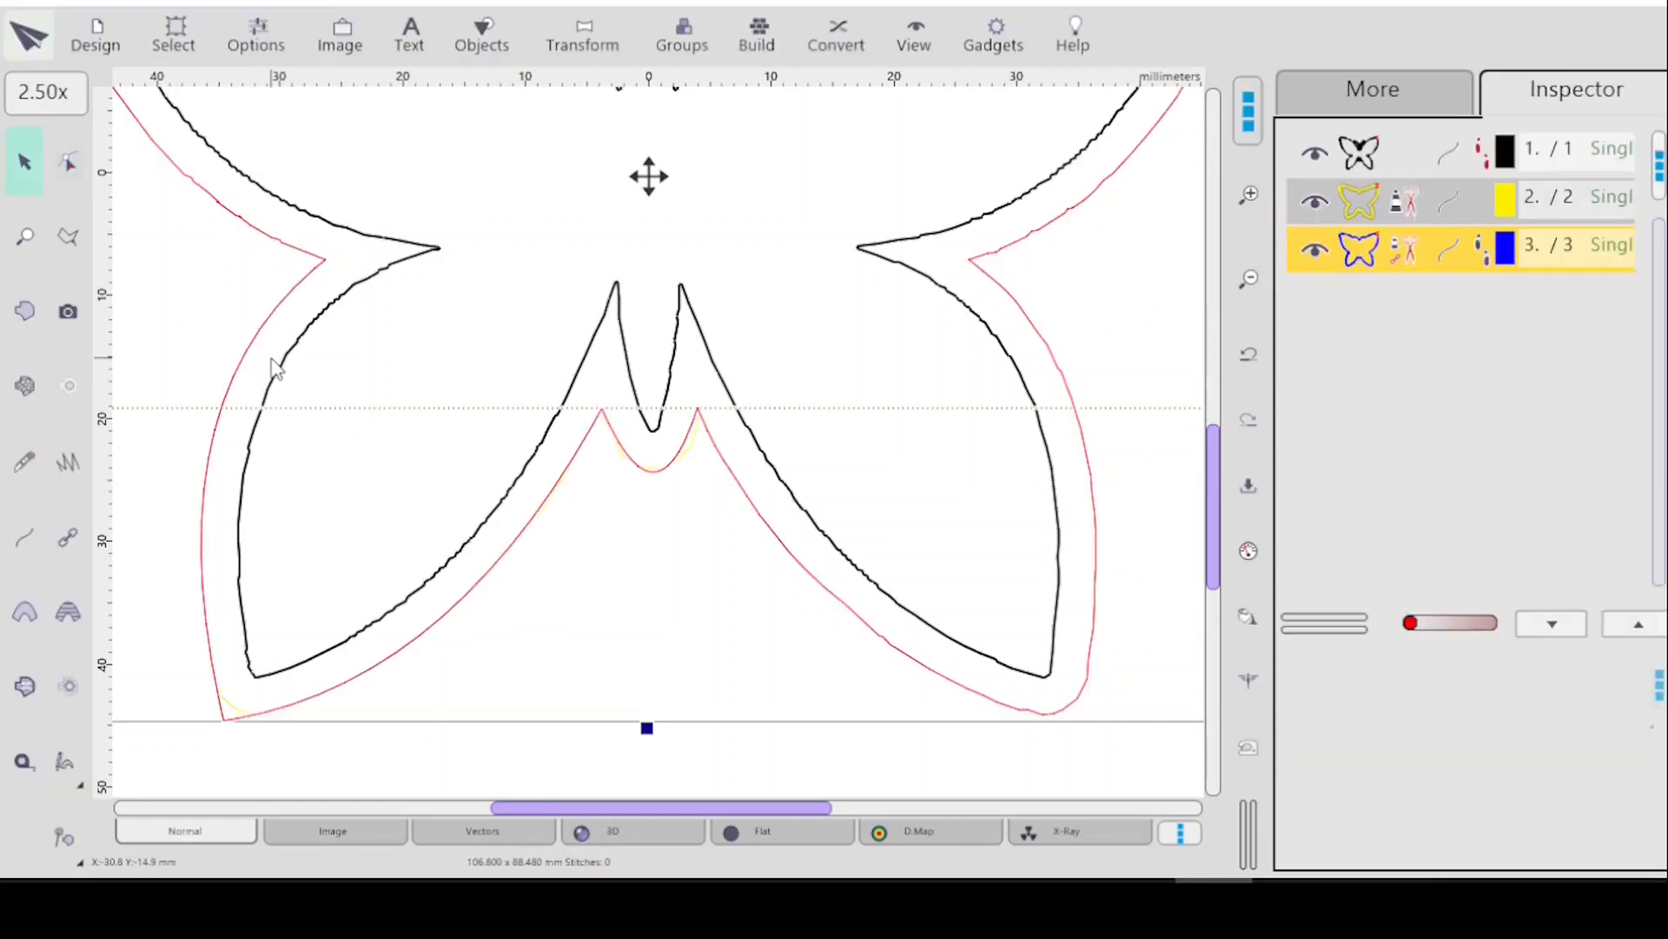
Start saving the design and browse to the 0 Mesh folder within 0 WQS 2022, 0 EmbrDesigns 2023, 0 All Embr Designs.
key("ctrl+s")
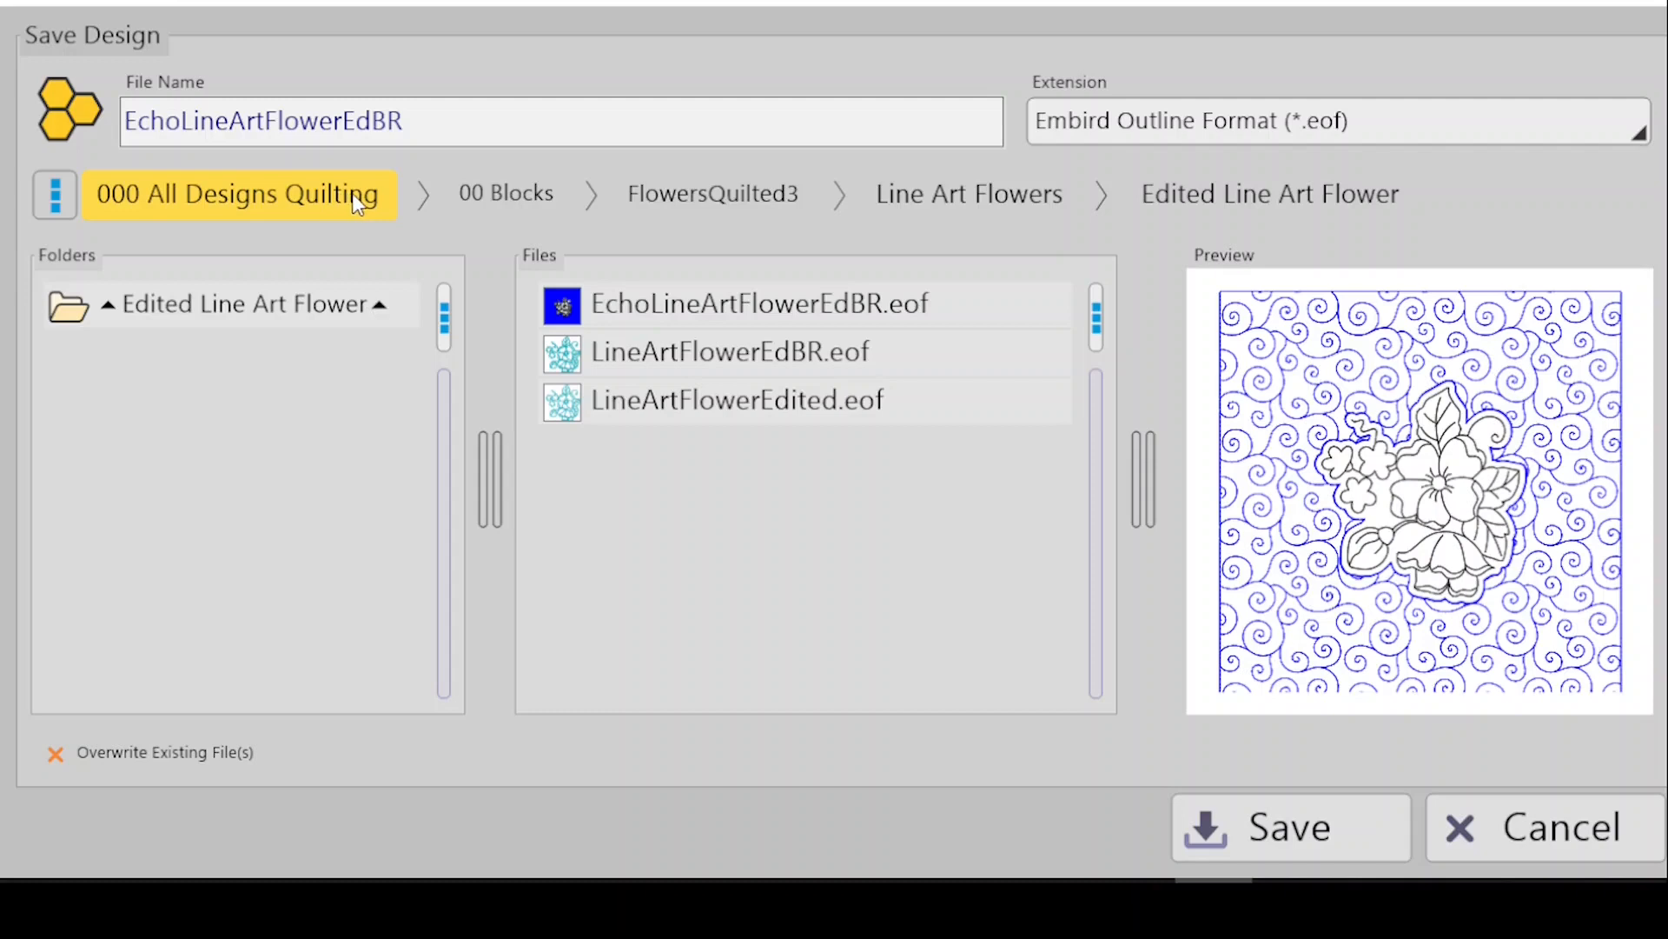
left_click(300, 197)
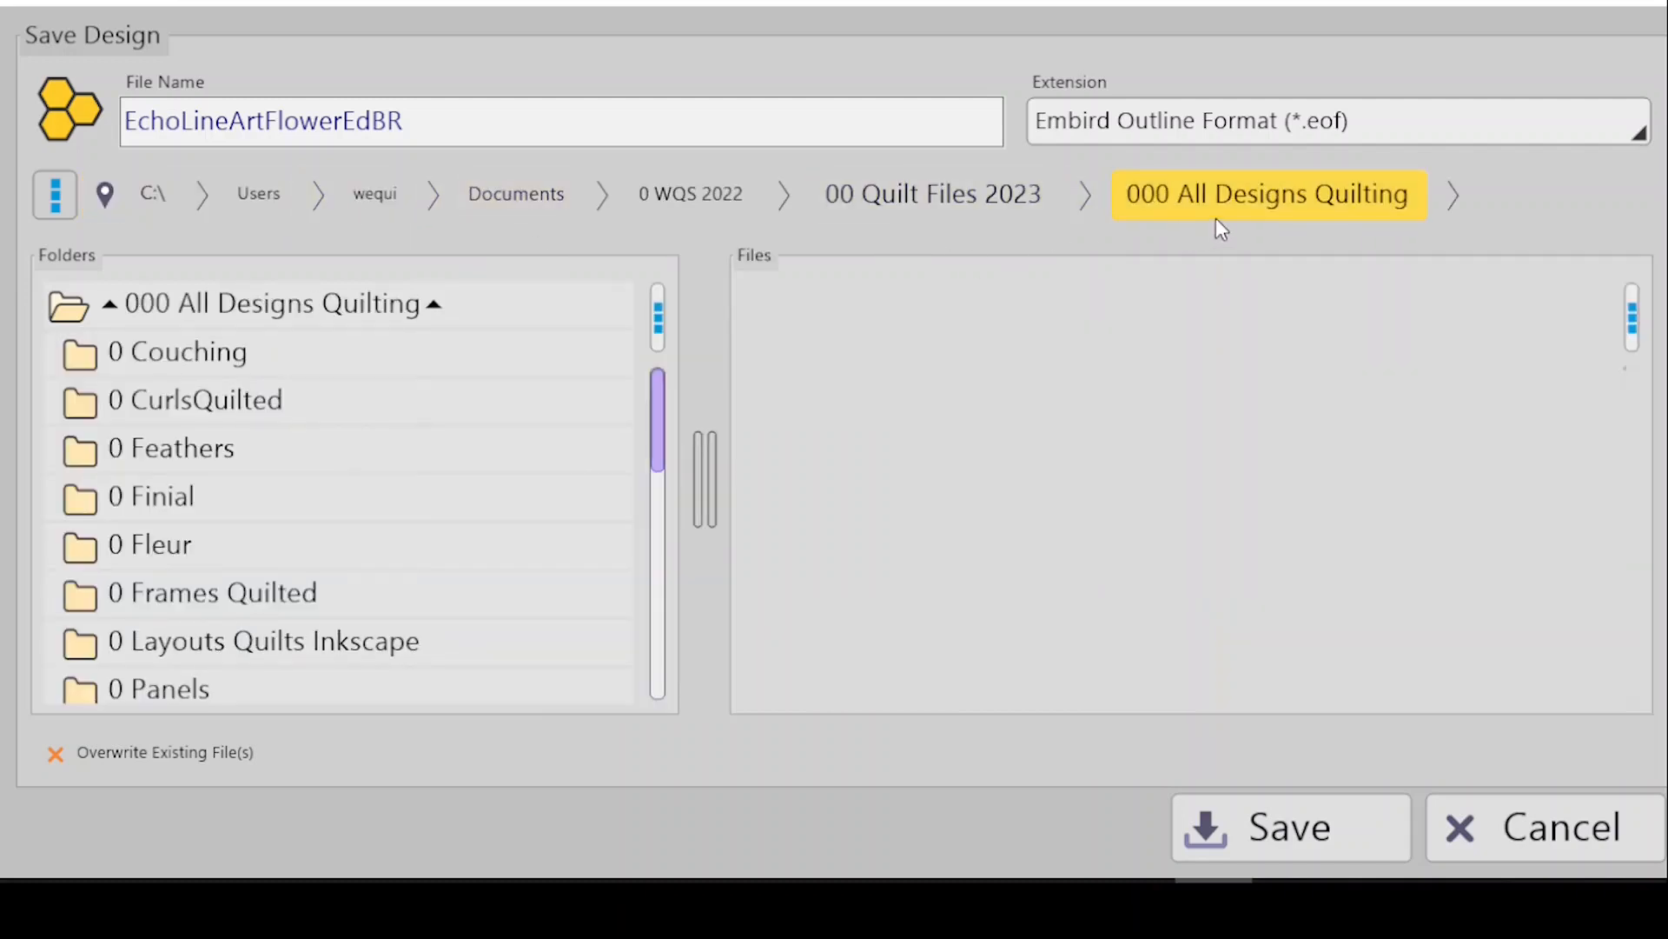
left_click(702, 202)
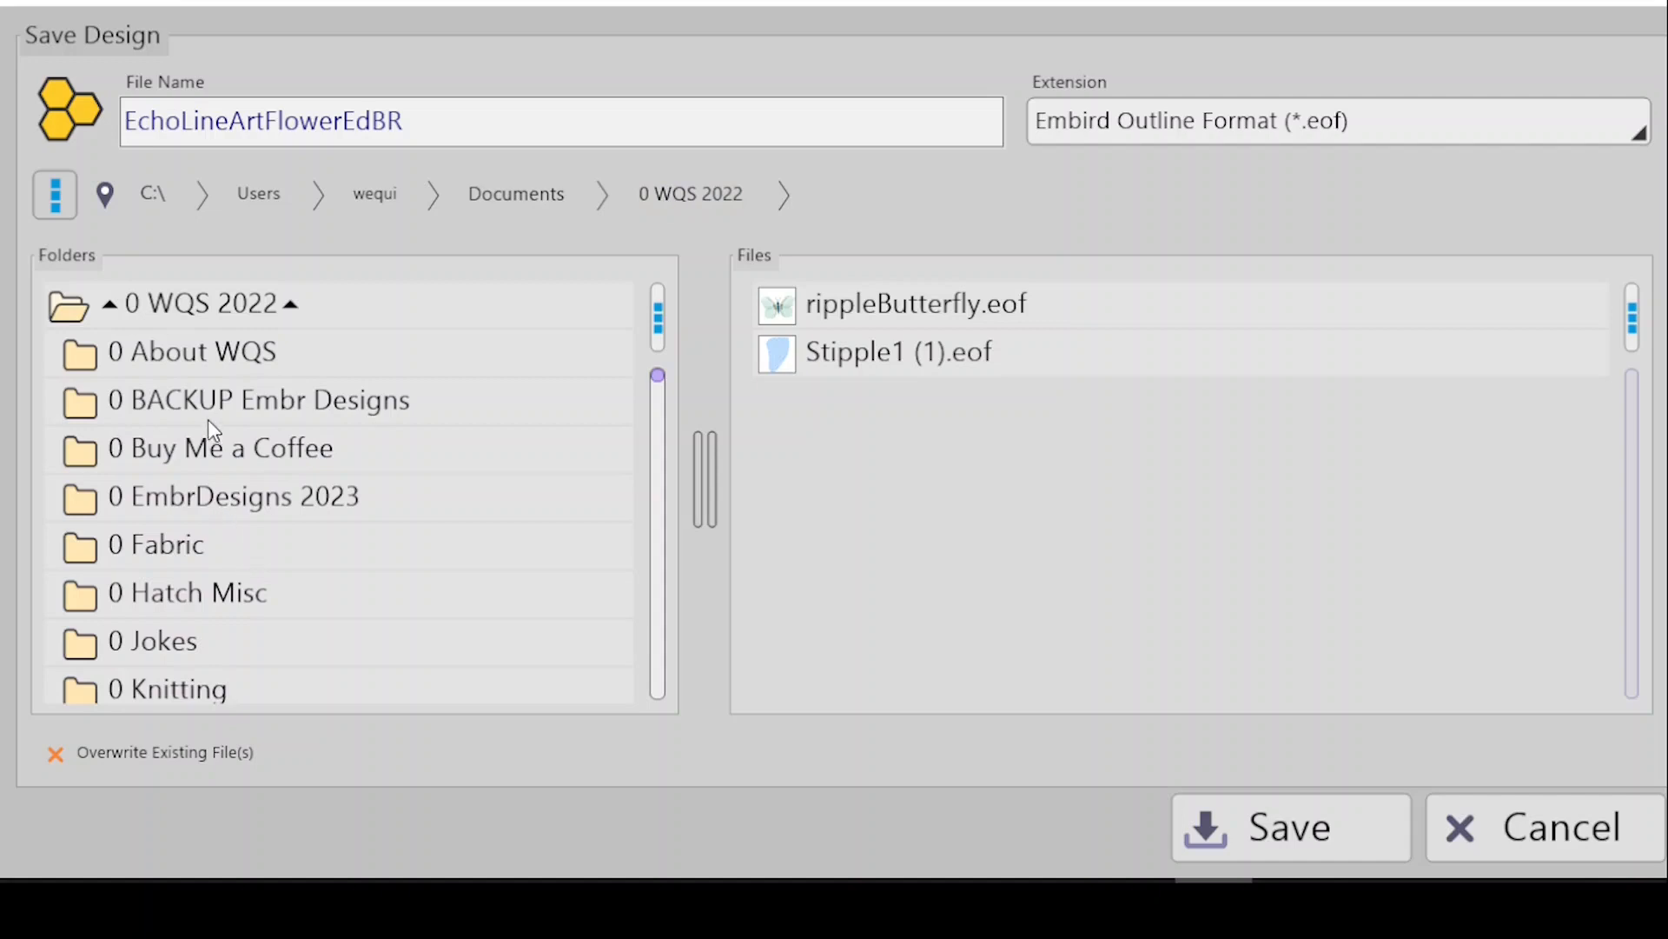
left_click(222, 498)
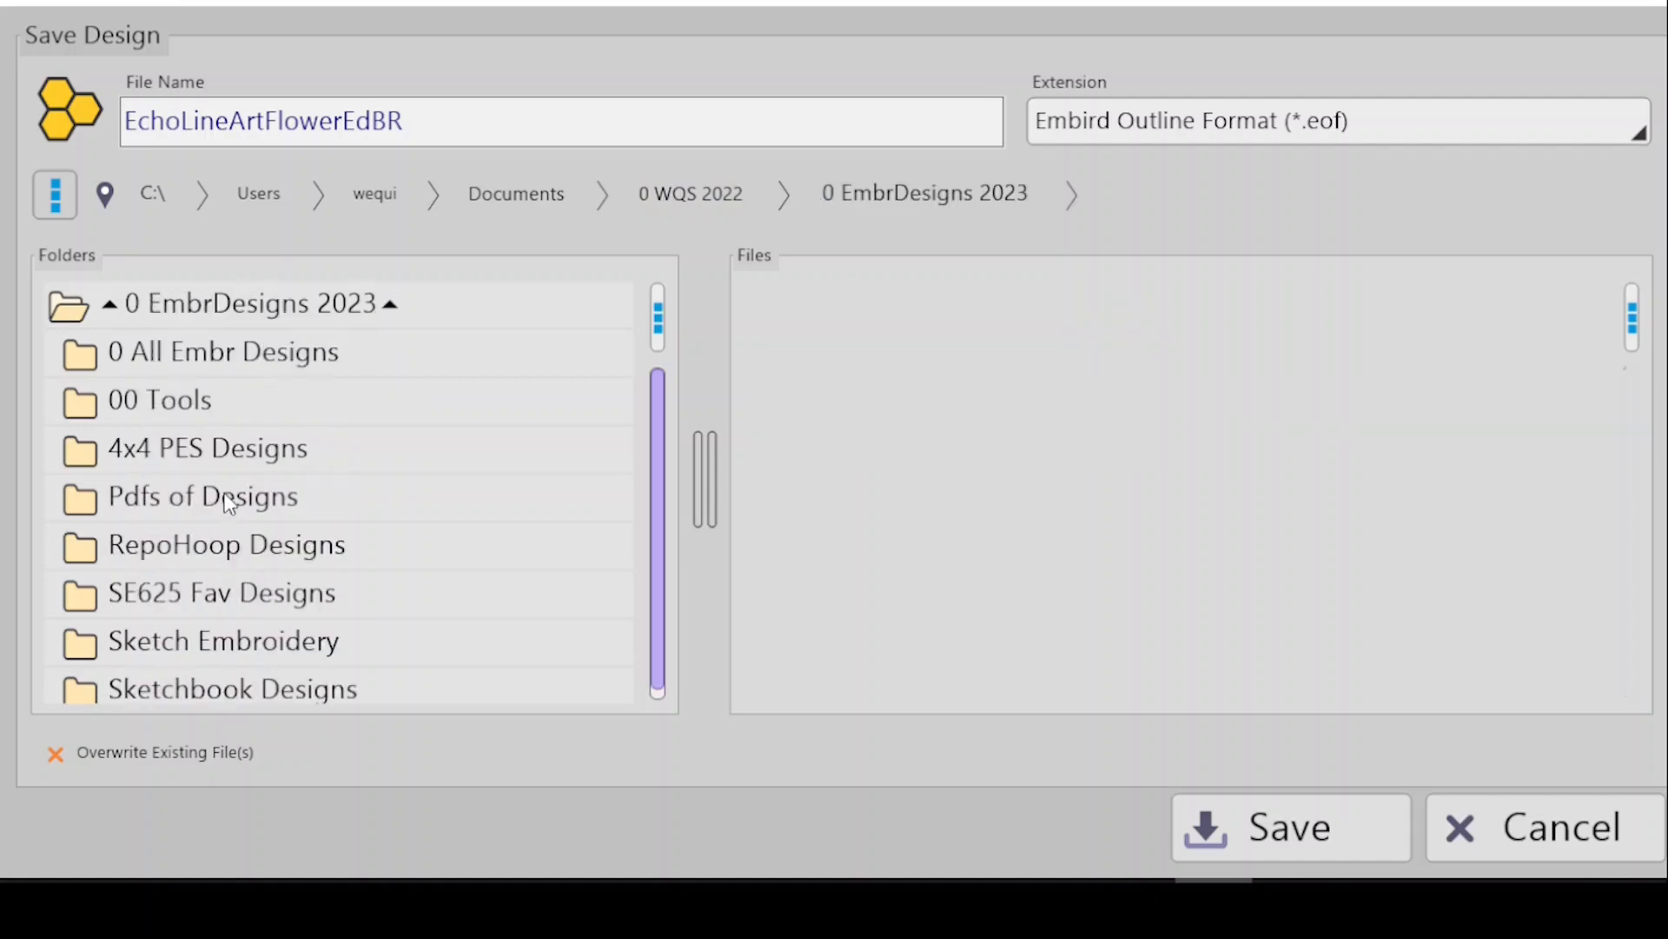
left_click(270, 360)
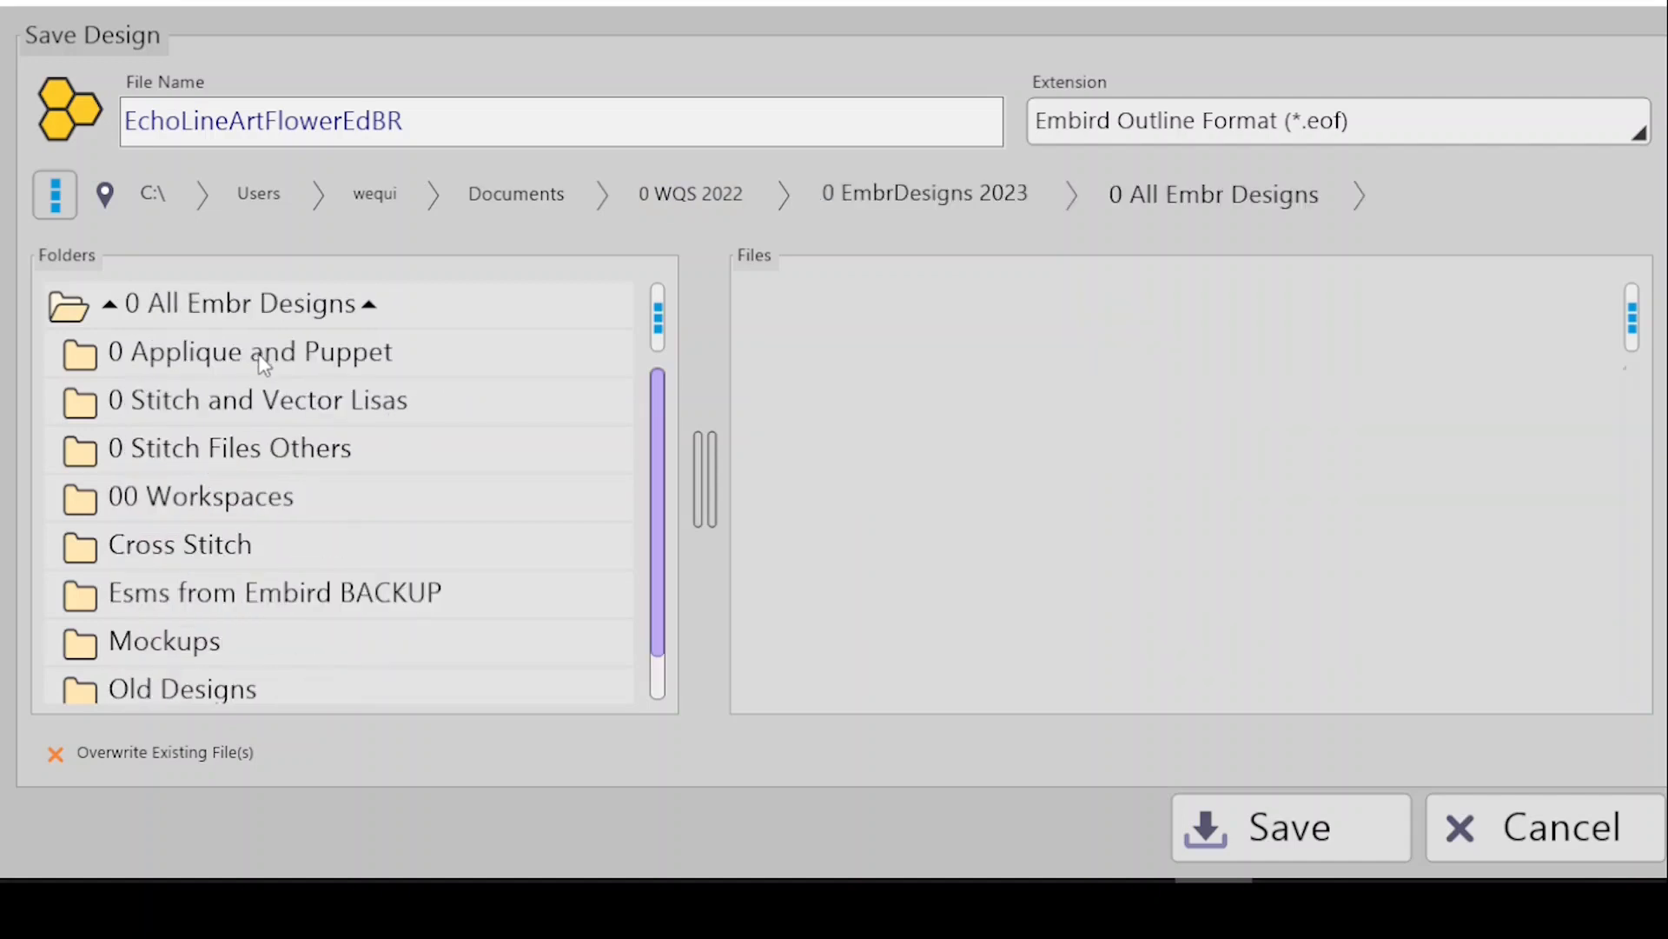
left_click(284, 408)
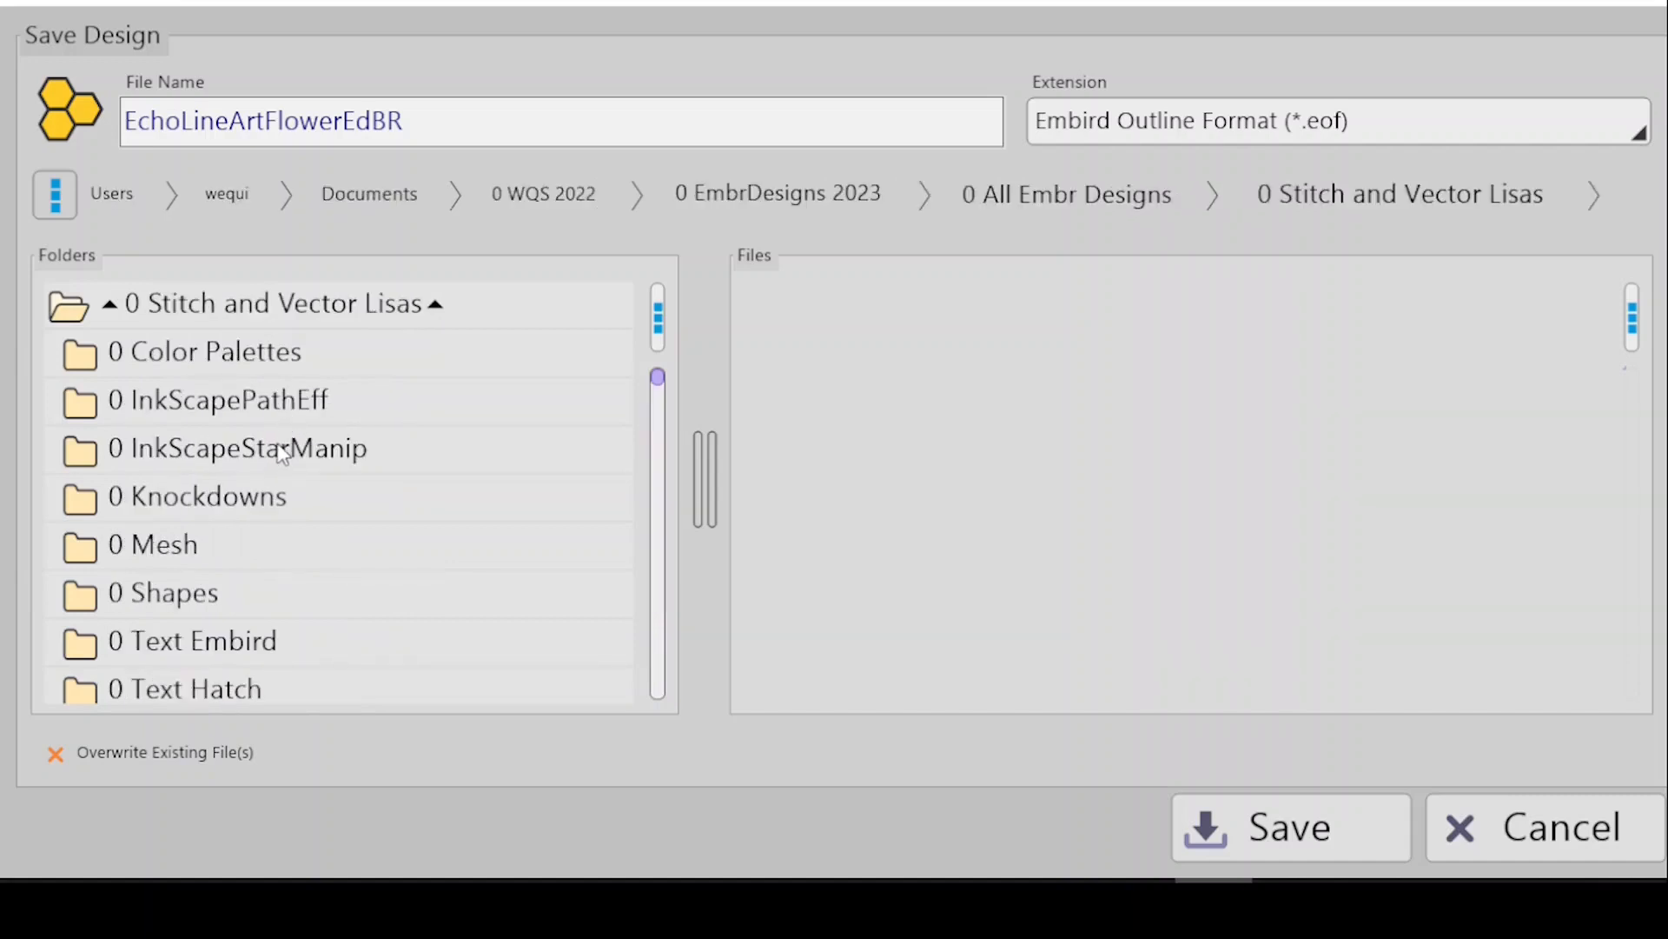
double_click(207, 542)
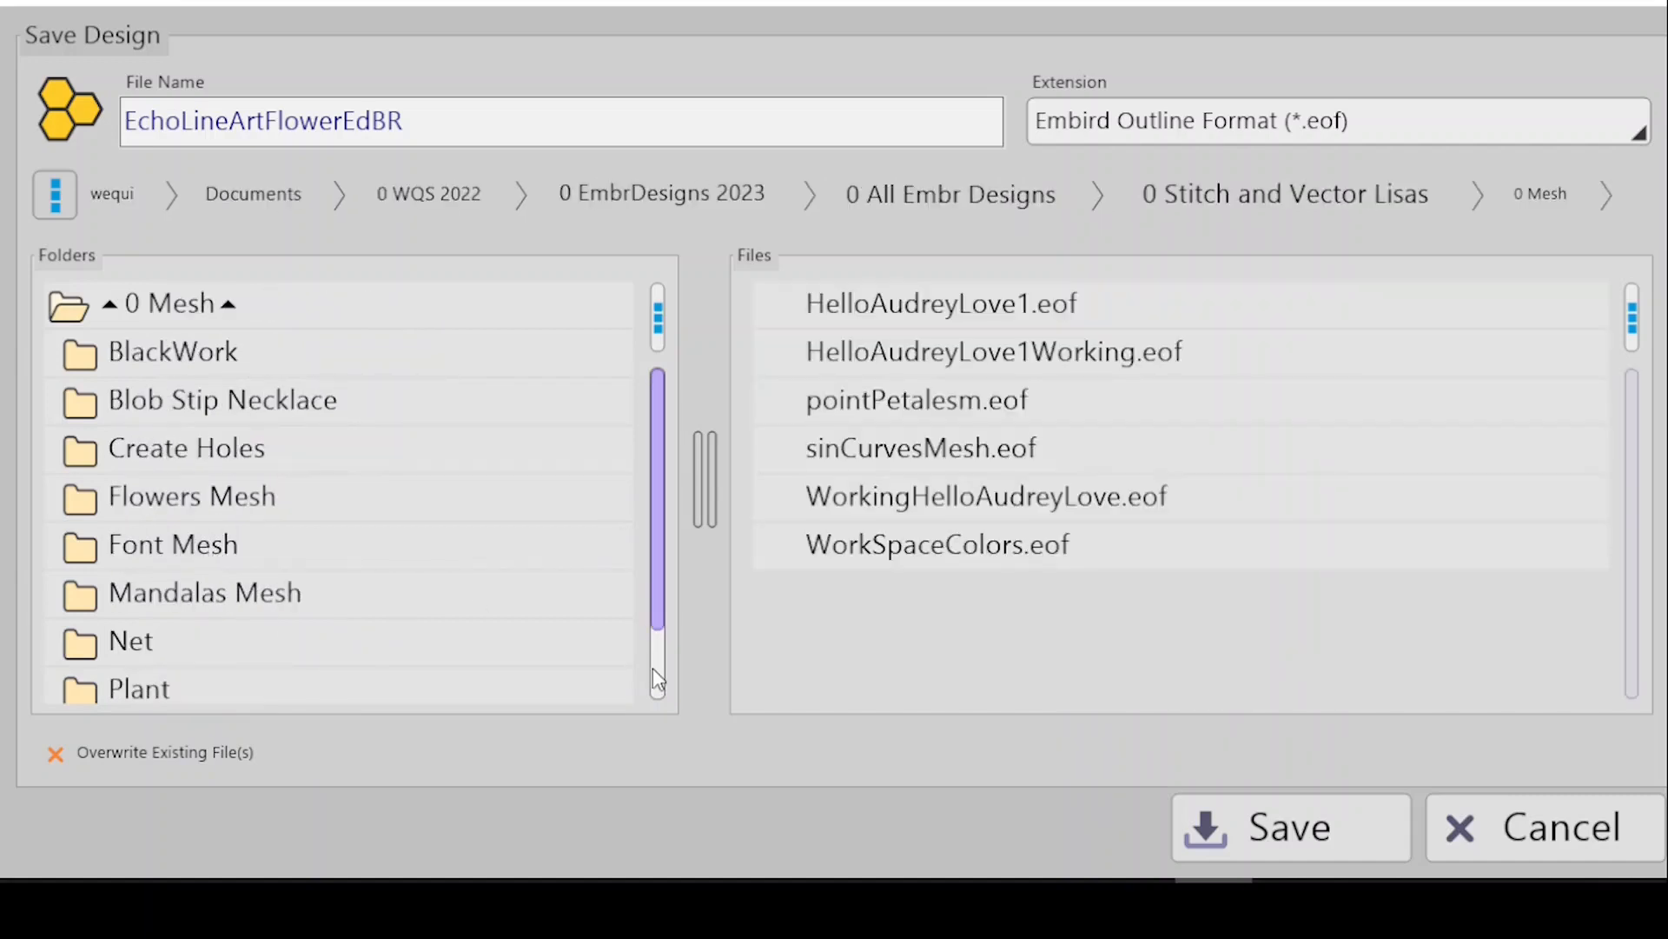
Choose the Stitch File Mesh subfolder of 0 Mesh as the save location.
scroll(658, 678, "down", 3)
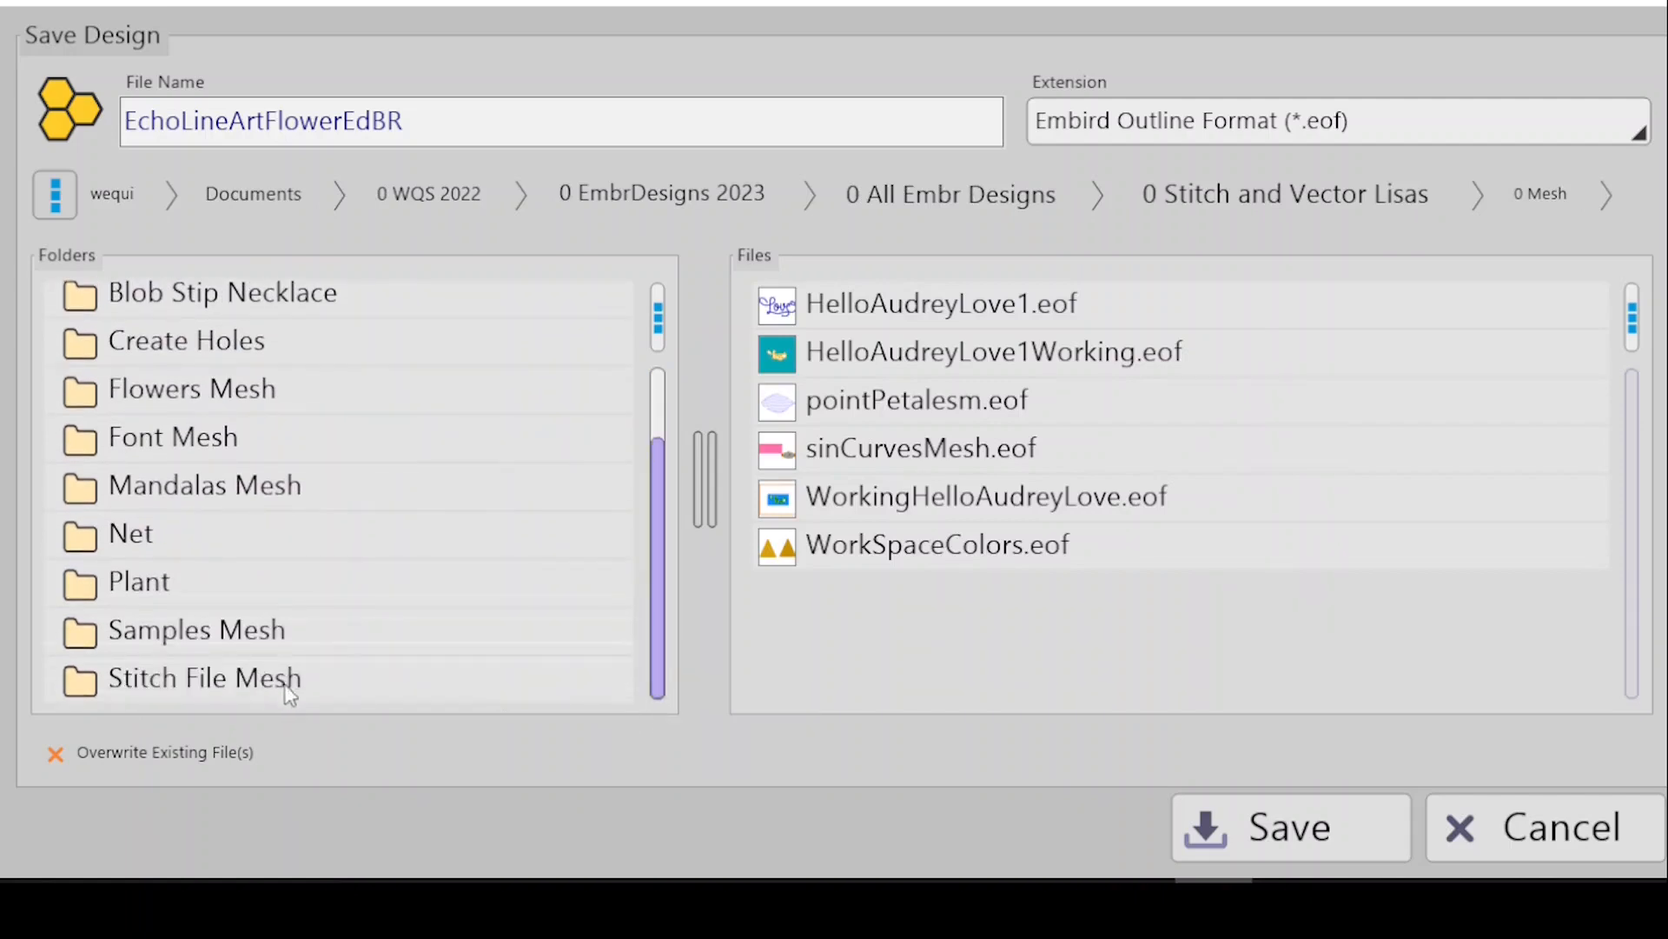
double_click(285, 683)
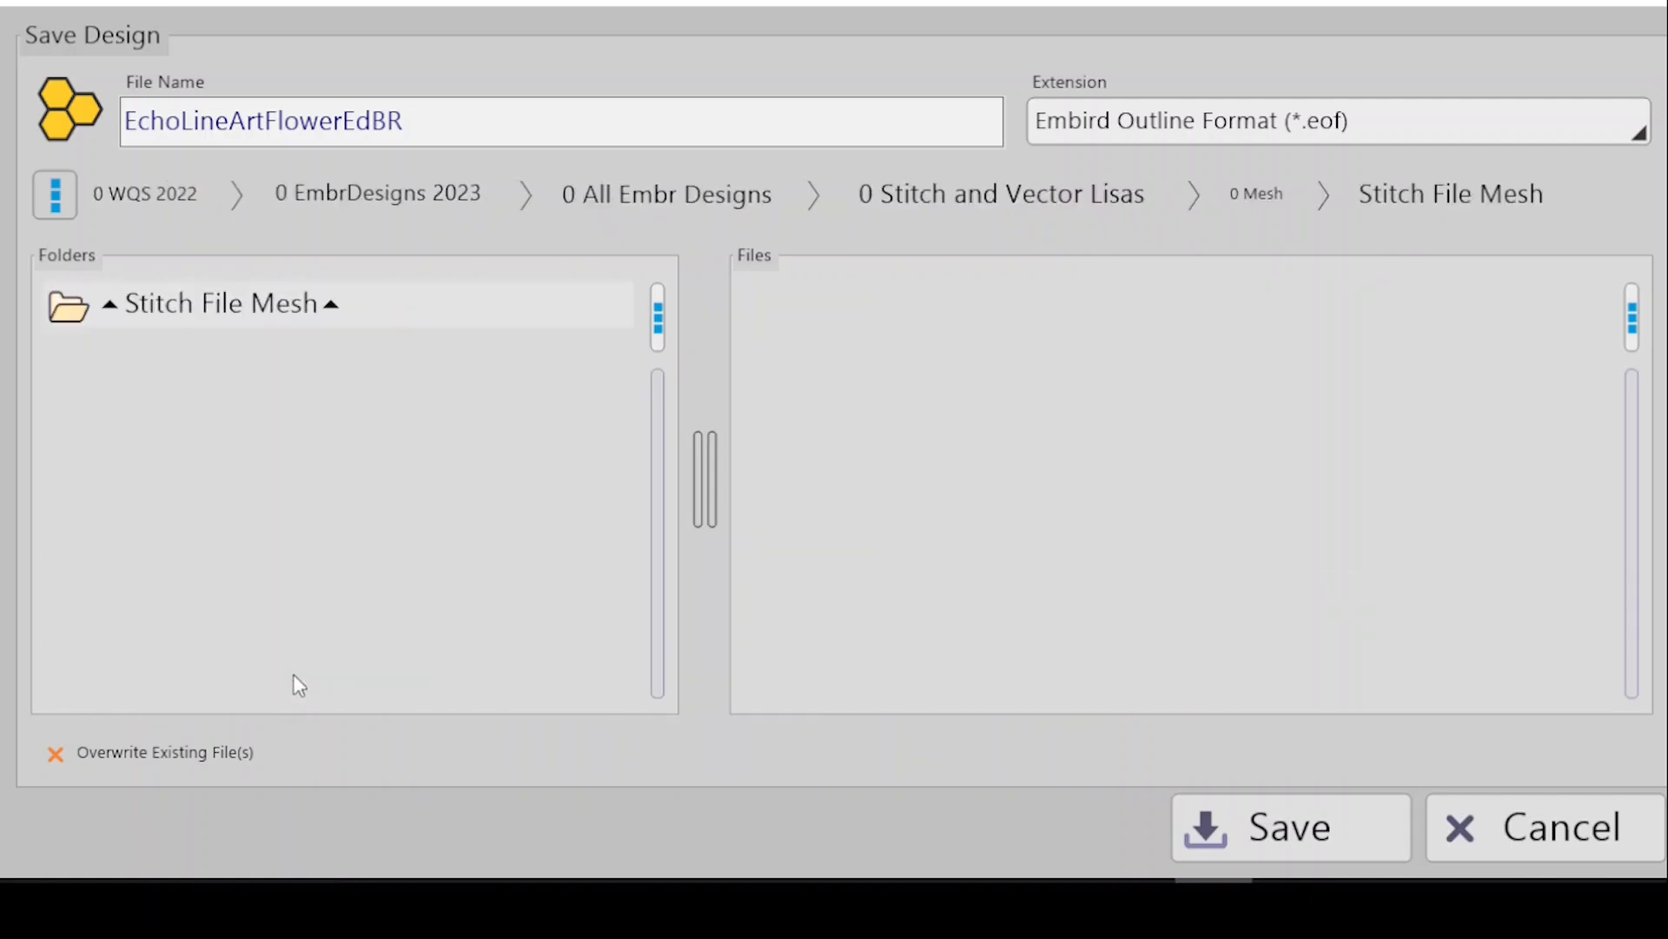
double_click(264, 306)
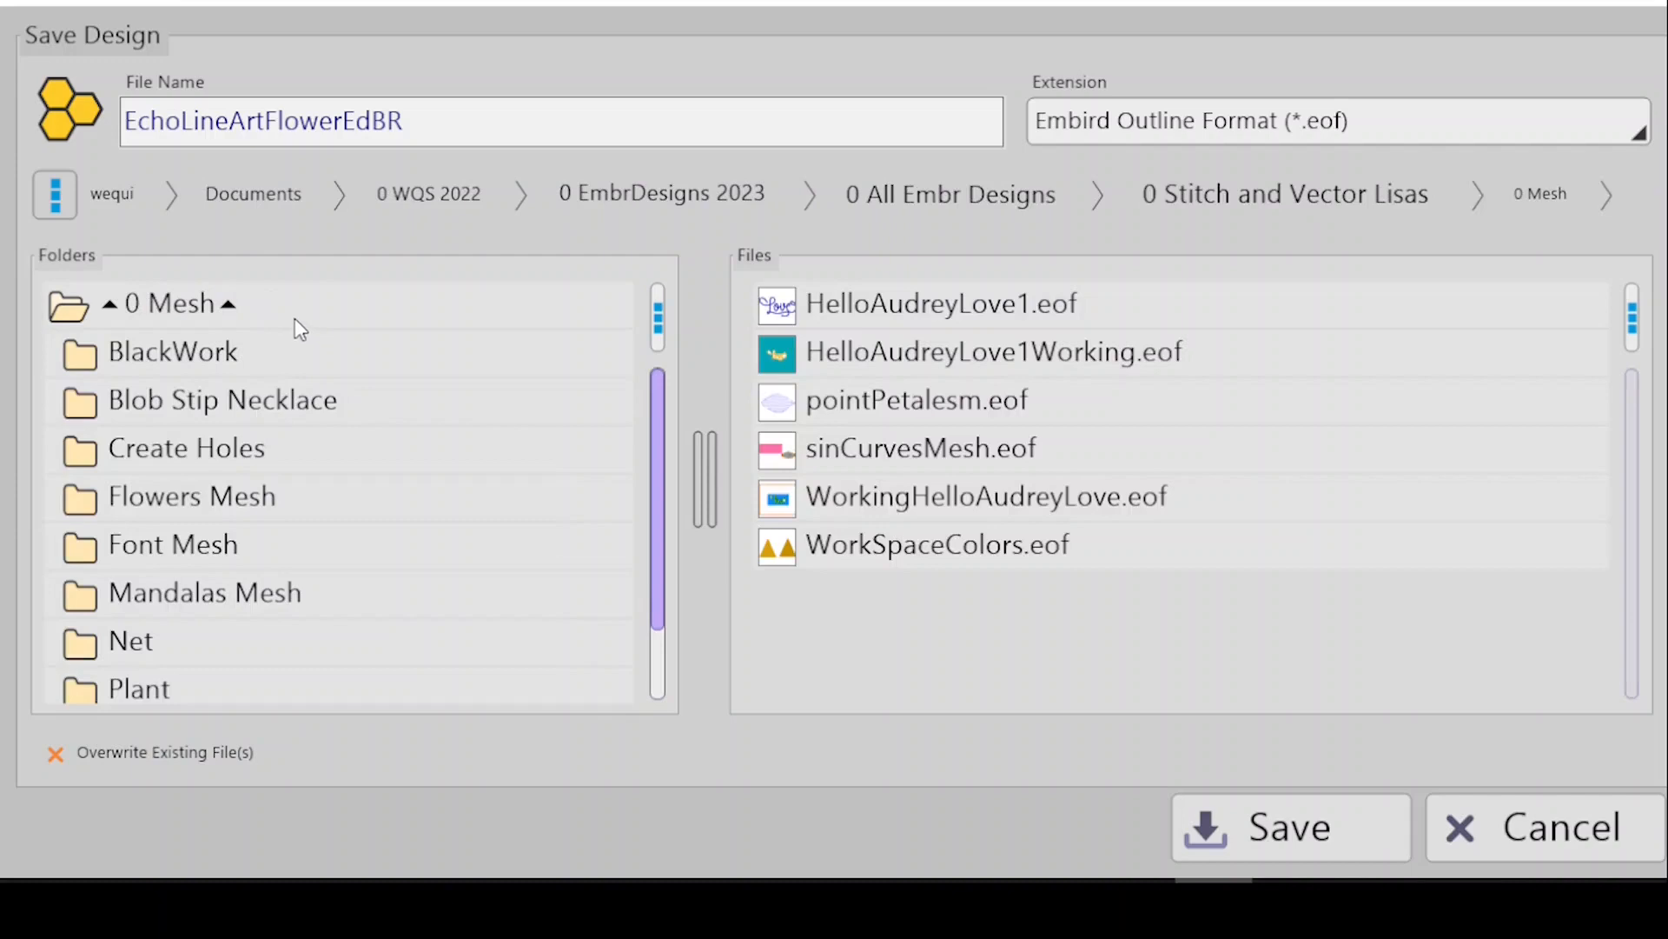
left_click_drag(662, 613, 663, 723)
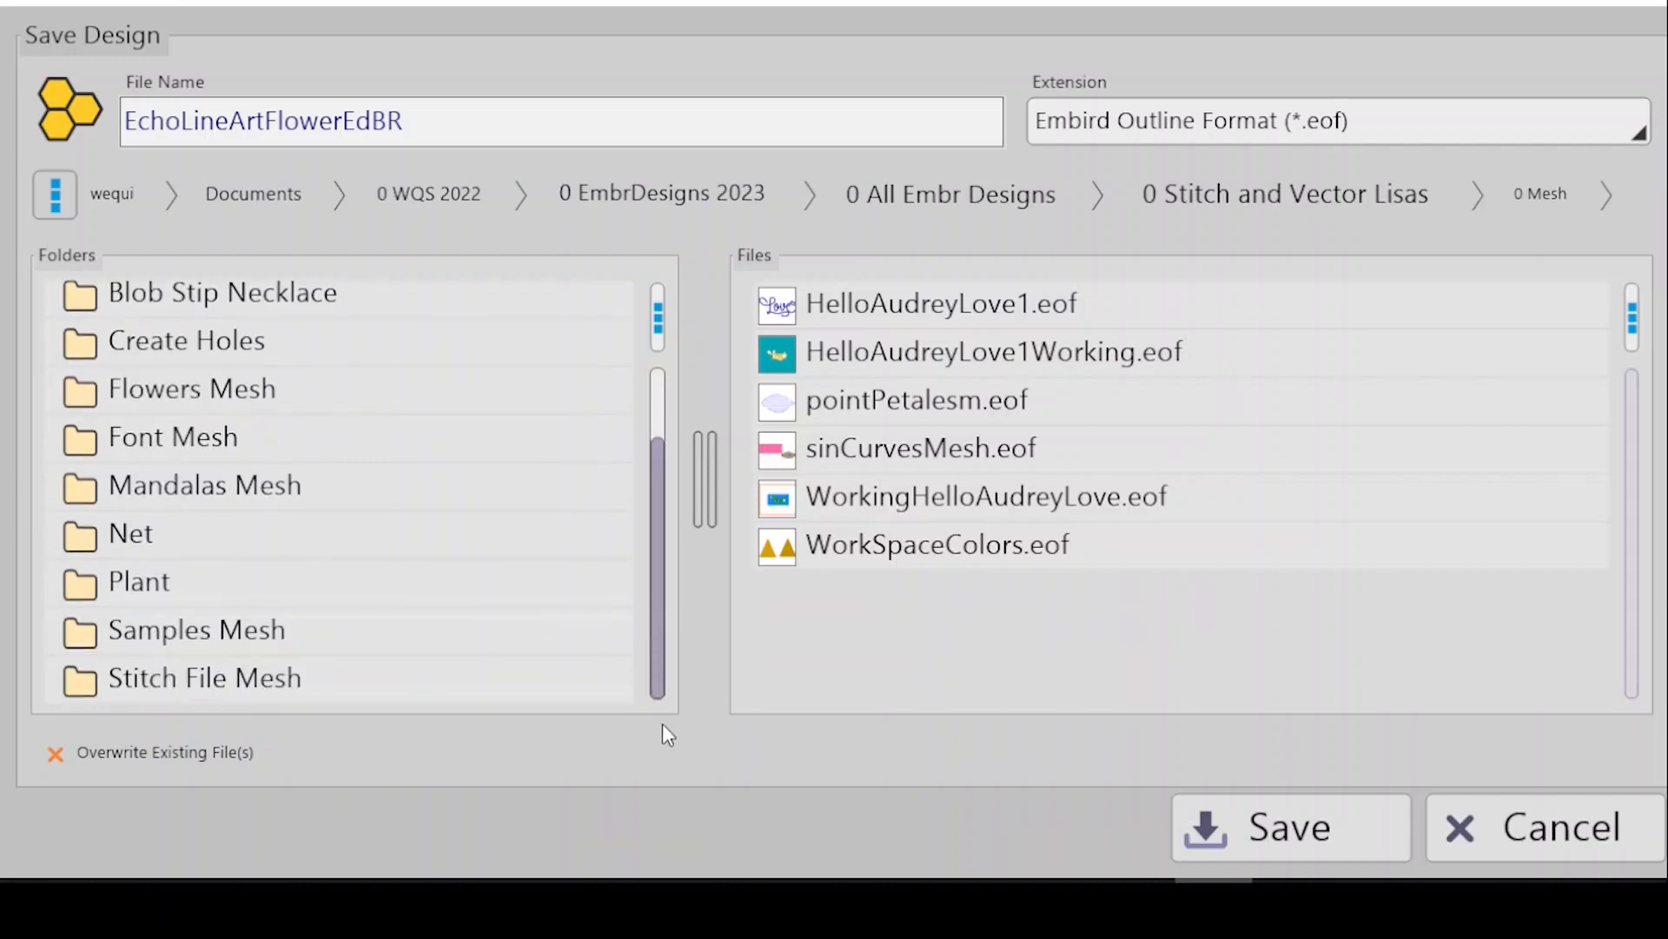
double_click(276, 683)
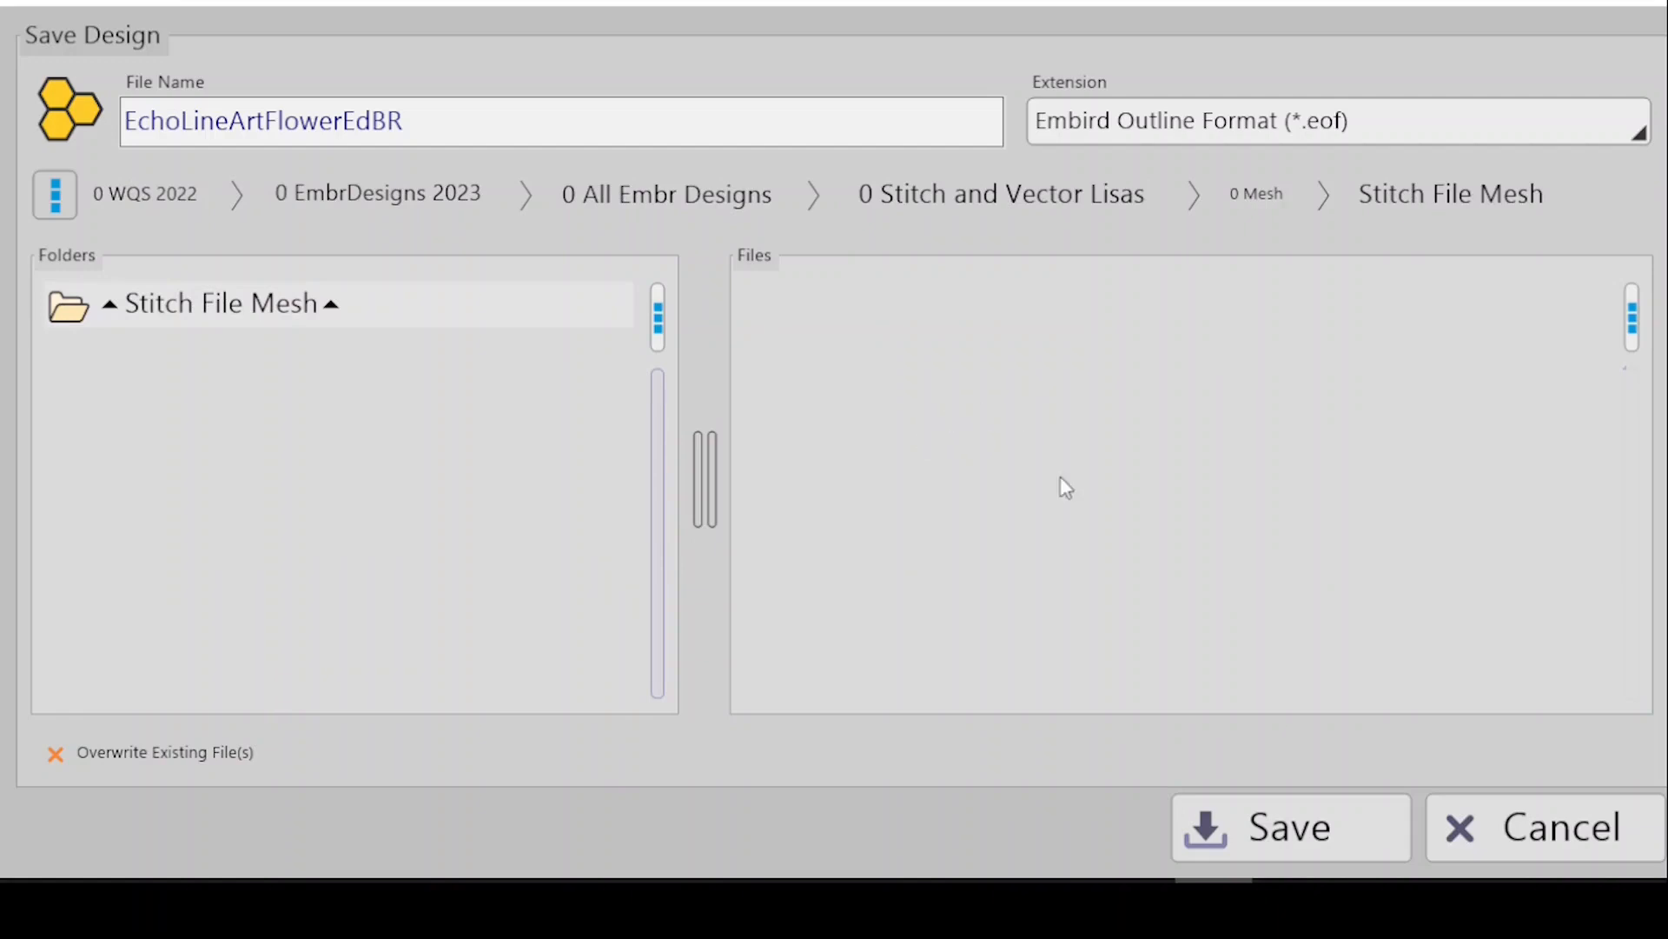
Name the design file MeshButtTribal and save it in Embird Outline Format (*.eof).
left_click(521, 109)
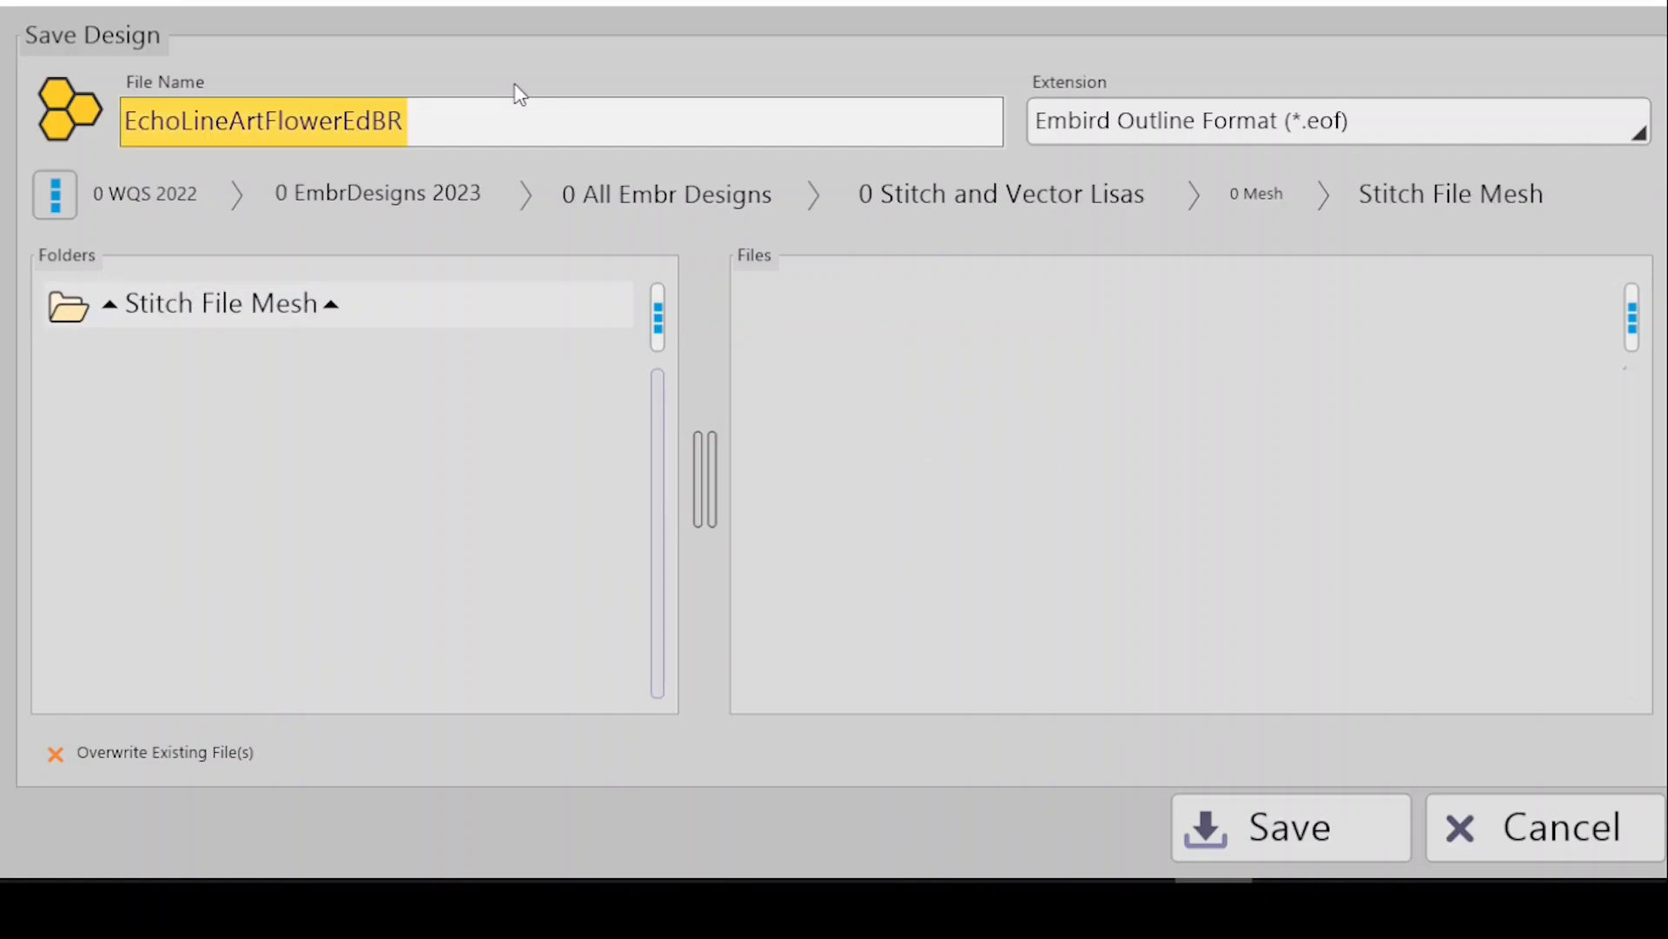
type("Mesh ")
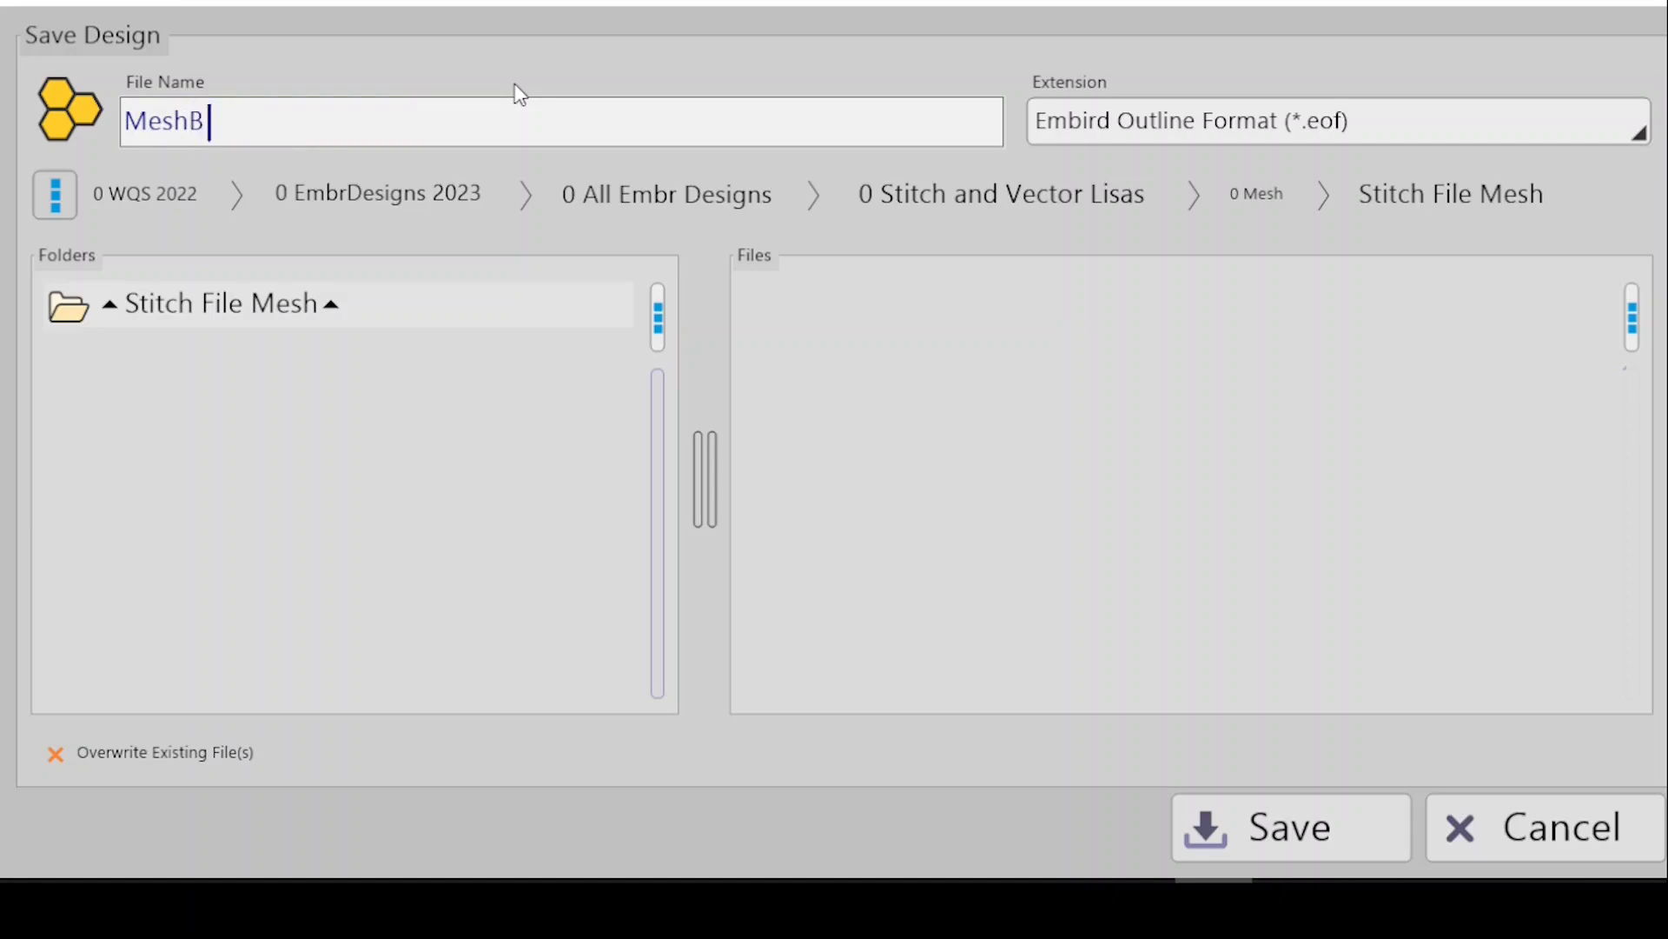
type("uttTribal")
left_click(1286, 836)
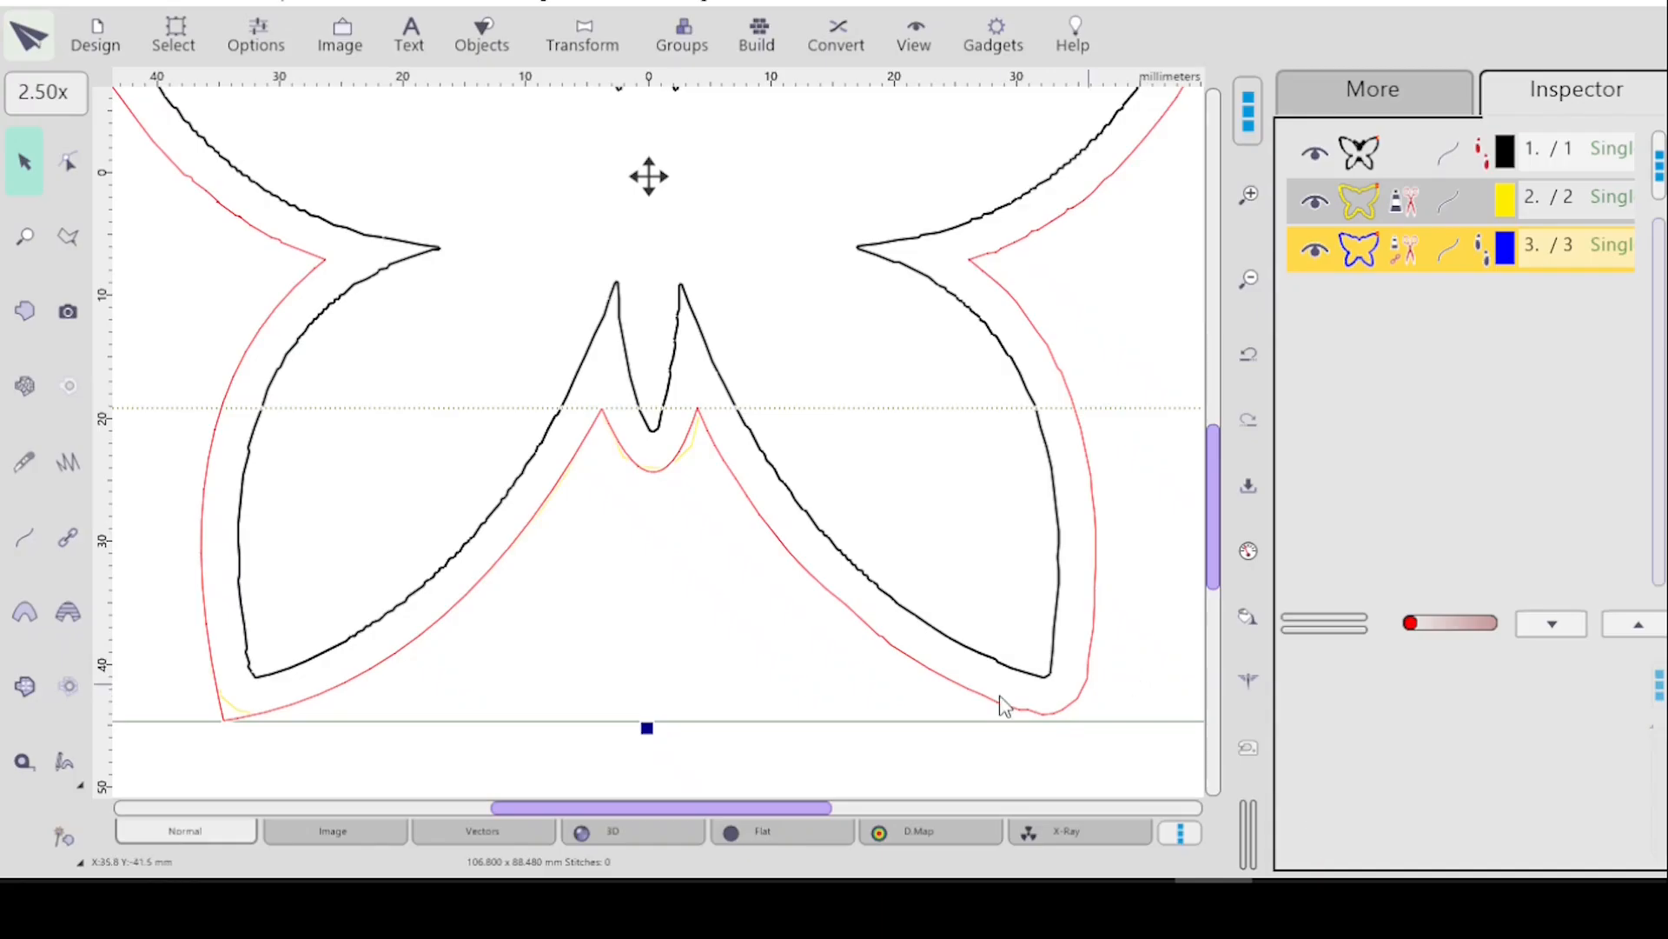
Open the outer contour's nodes for editing at the butterfly's upper left wing.
left_click_drag(795, 803, 715, 808)
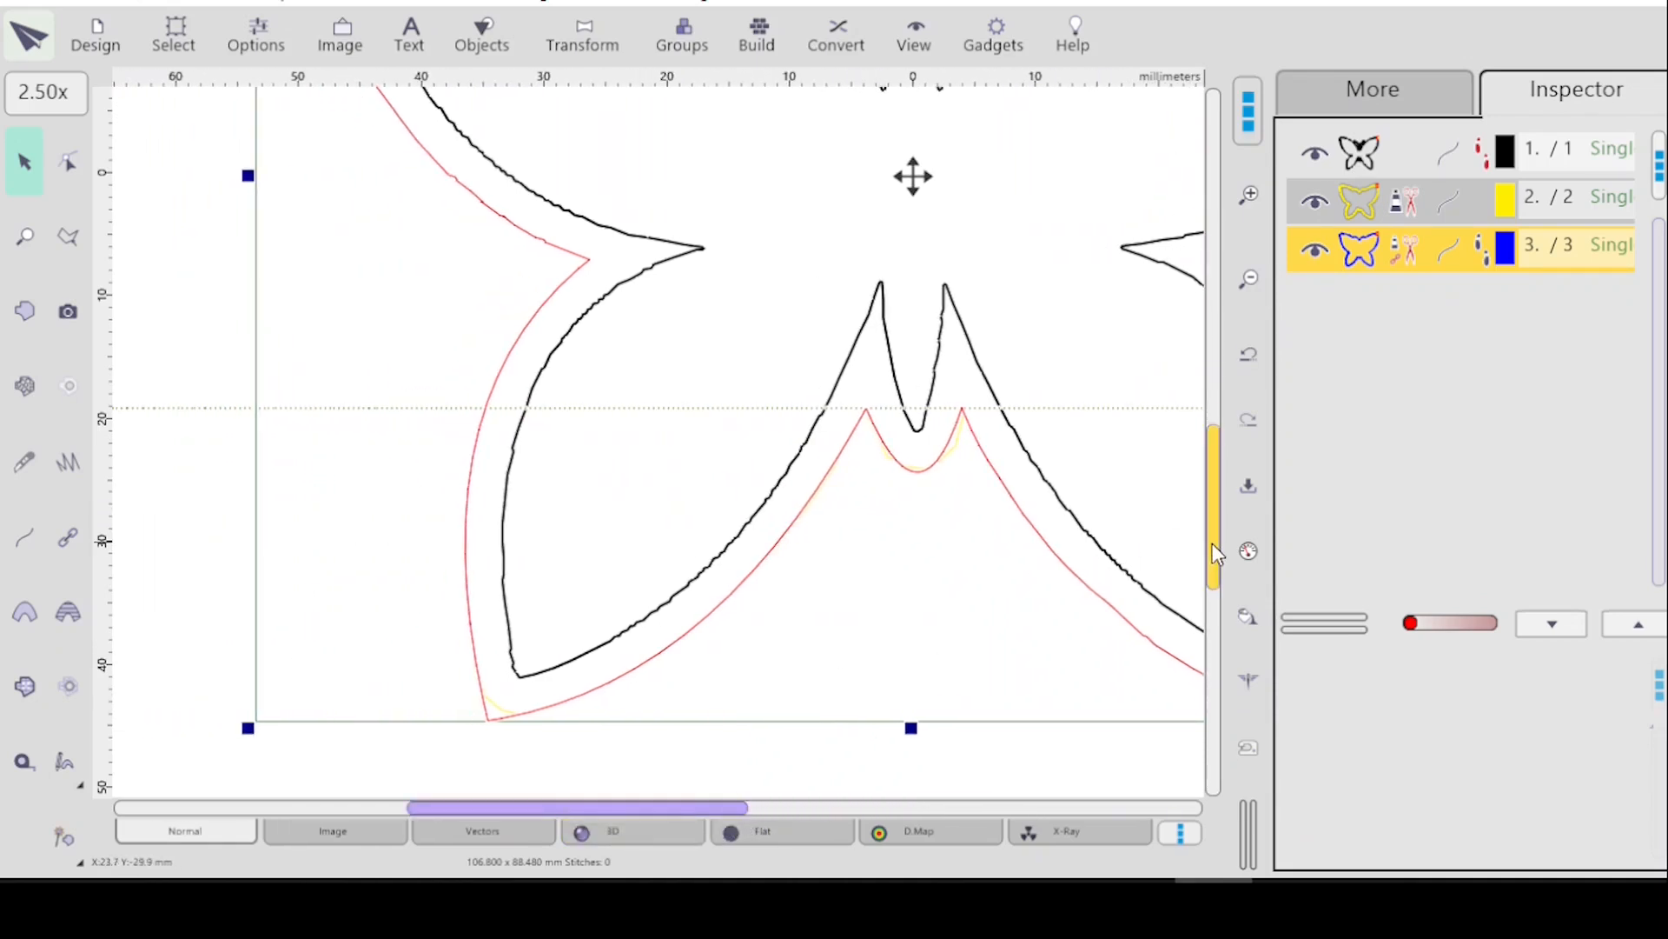
left_click_drag(1212, 544, 1197, 427)
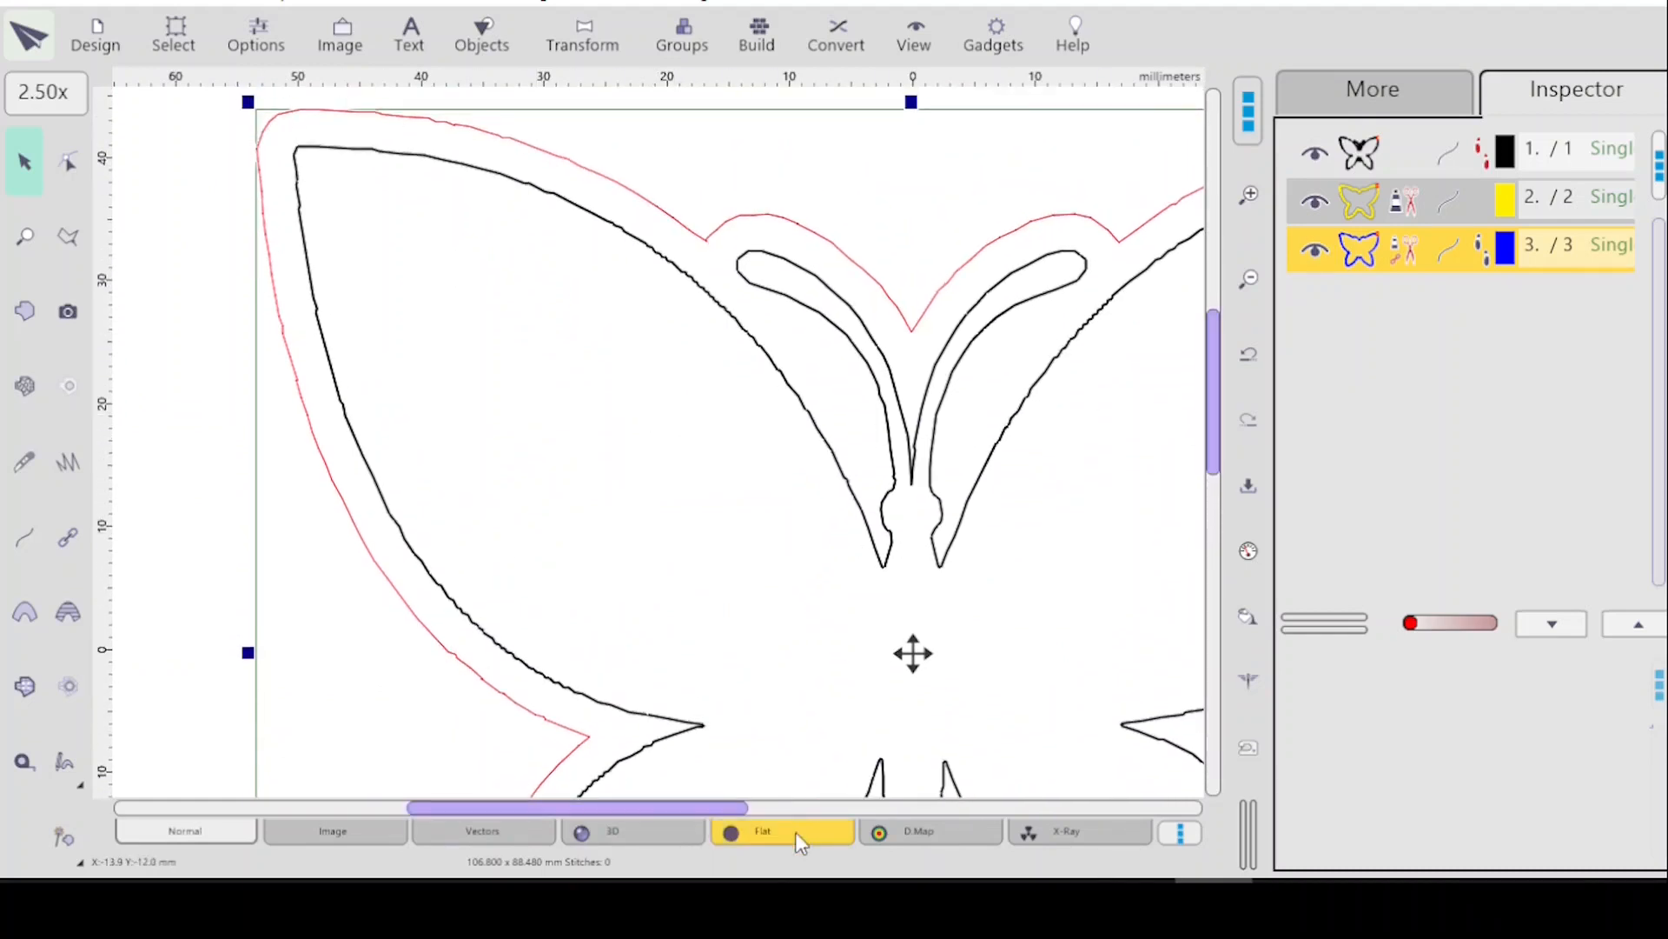
left_click(70, 178)
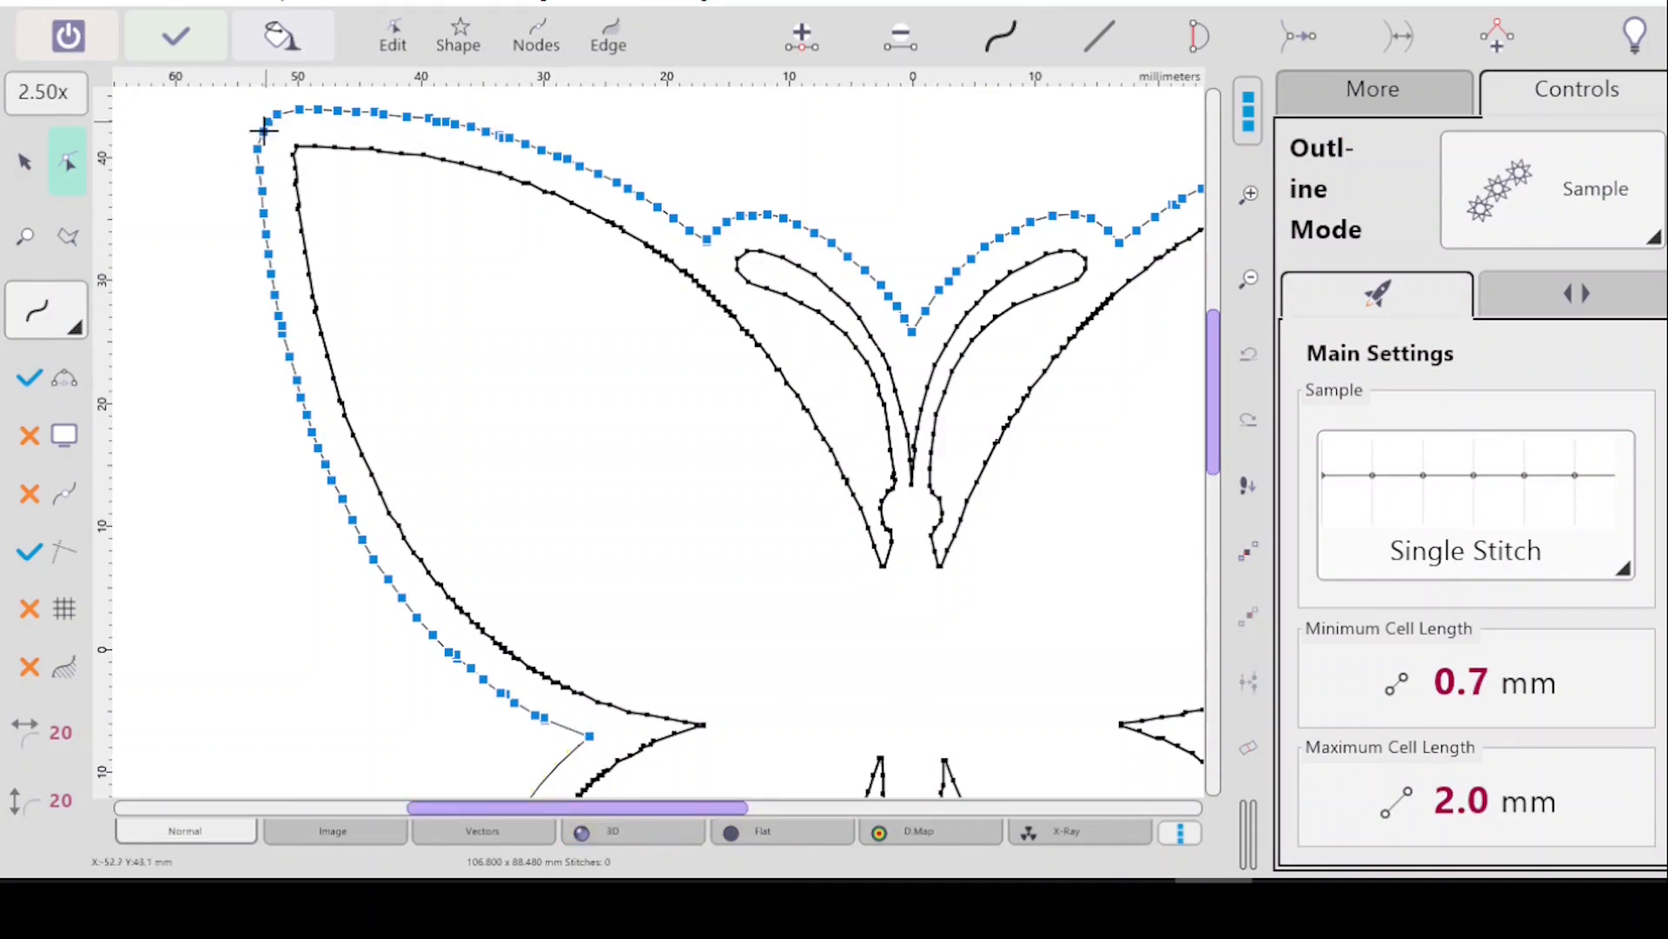
left_click(68, 241)
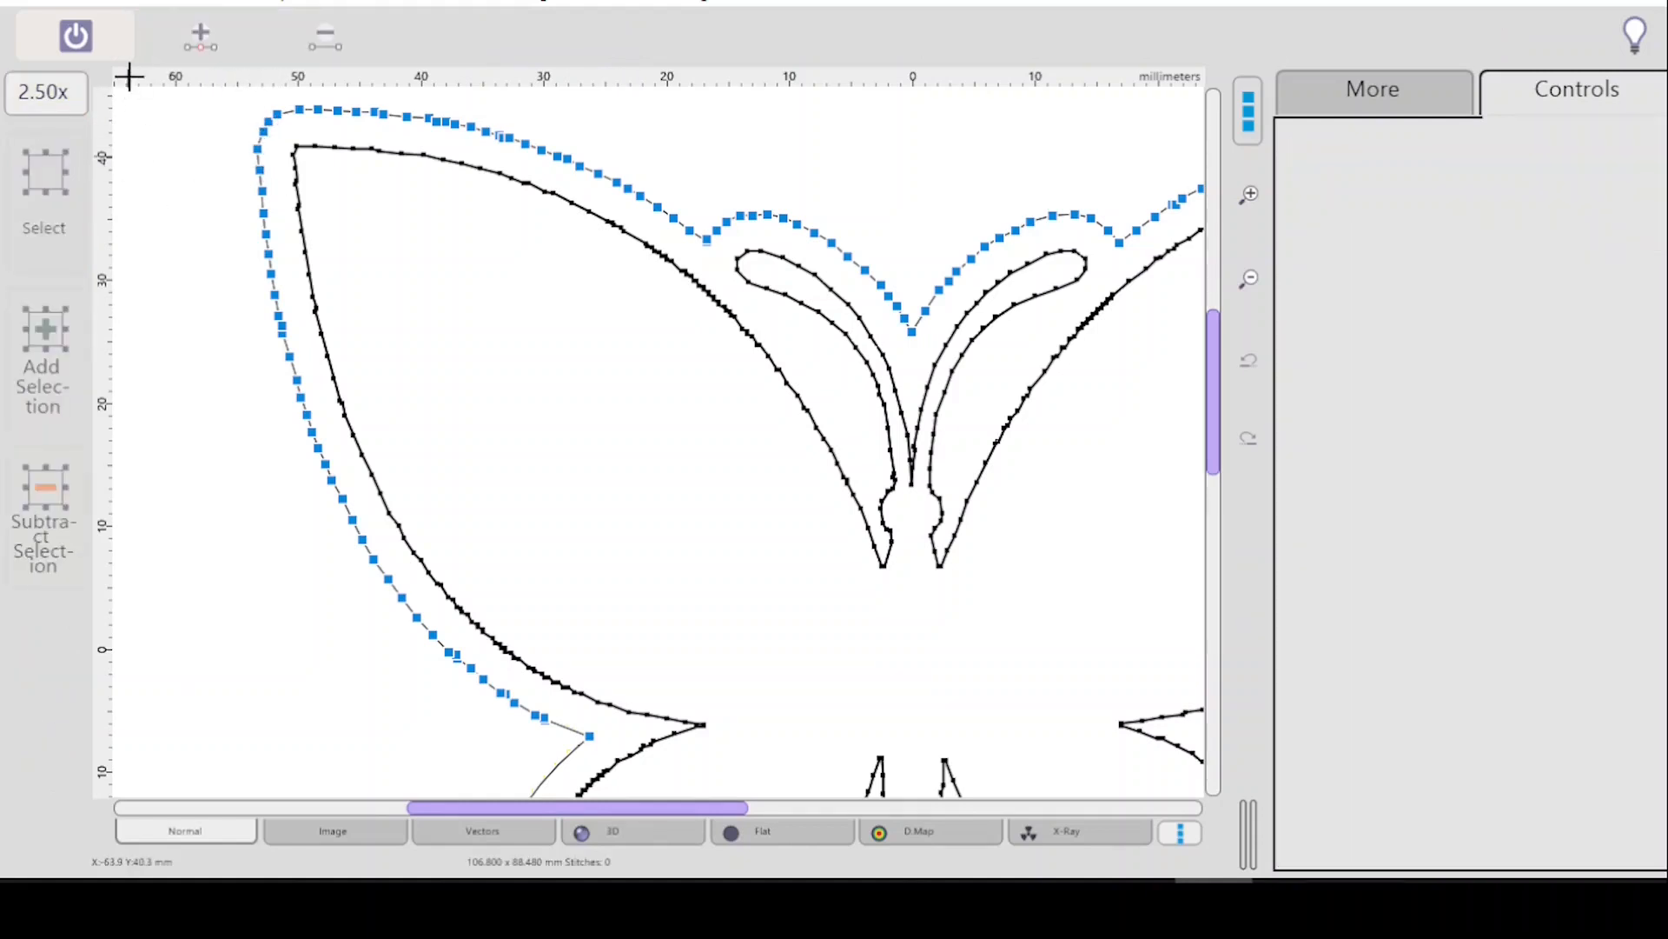
left_click(75, 36)
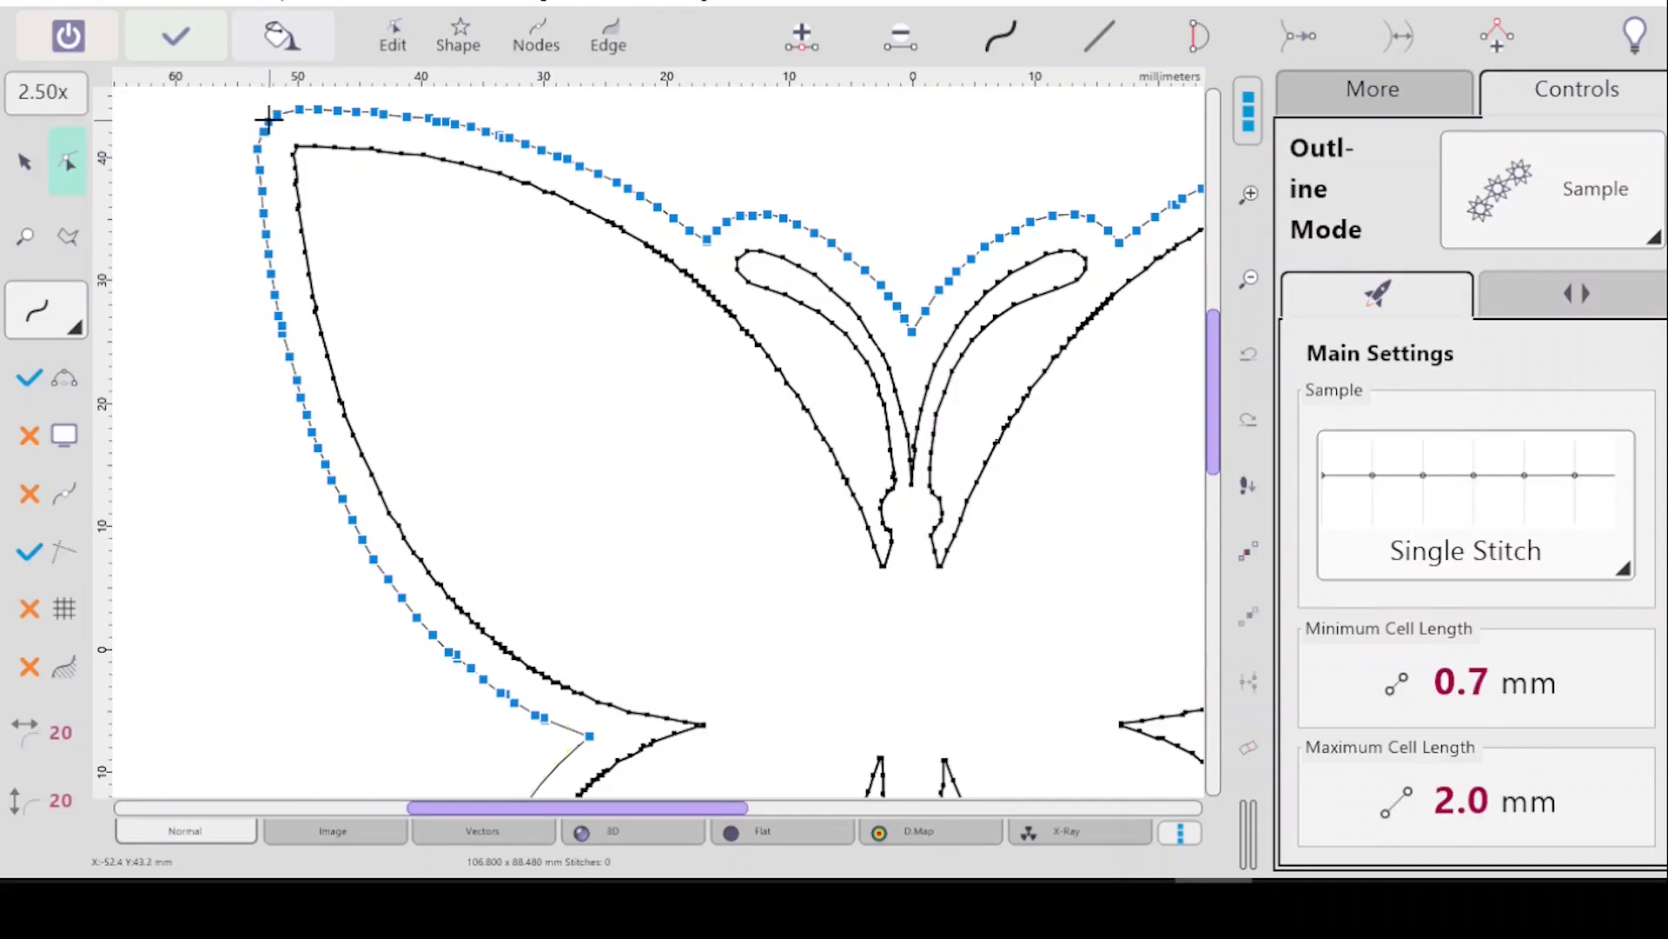
Enclose the outer contour's nodes along the upper left wing's outer edge in a freeform selection and delete them, leaving a straight edge.
left_click(269, 120)
left_click(69, 248)
left_click(201, 124)
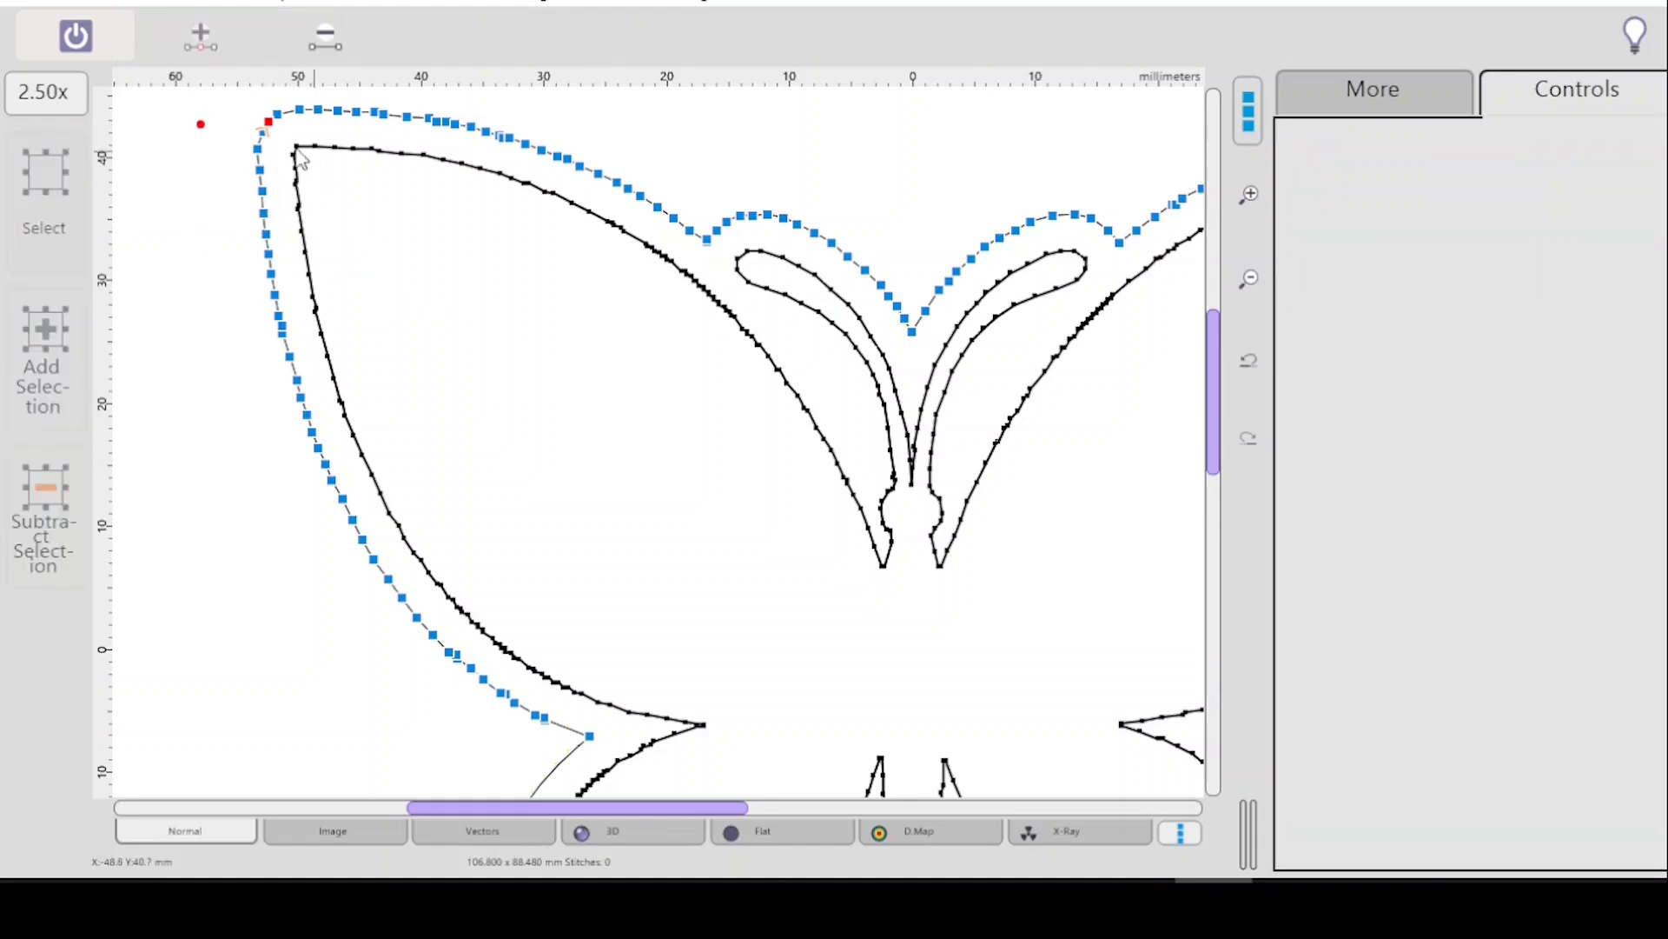
left_click(292, 136)
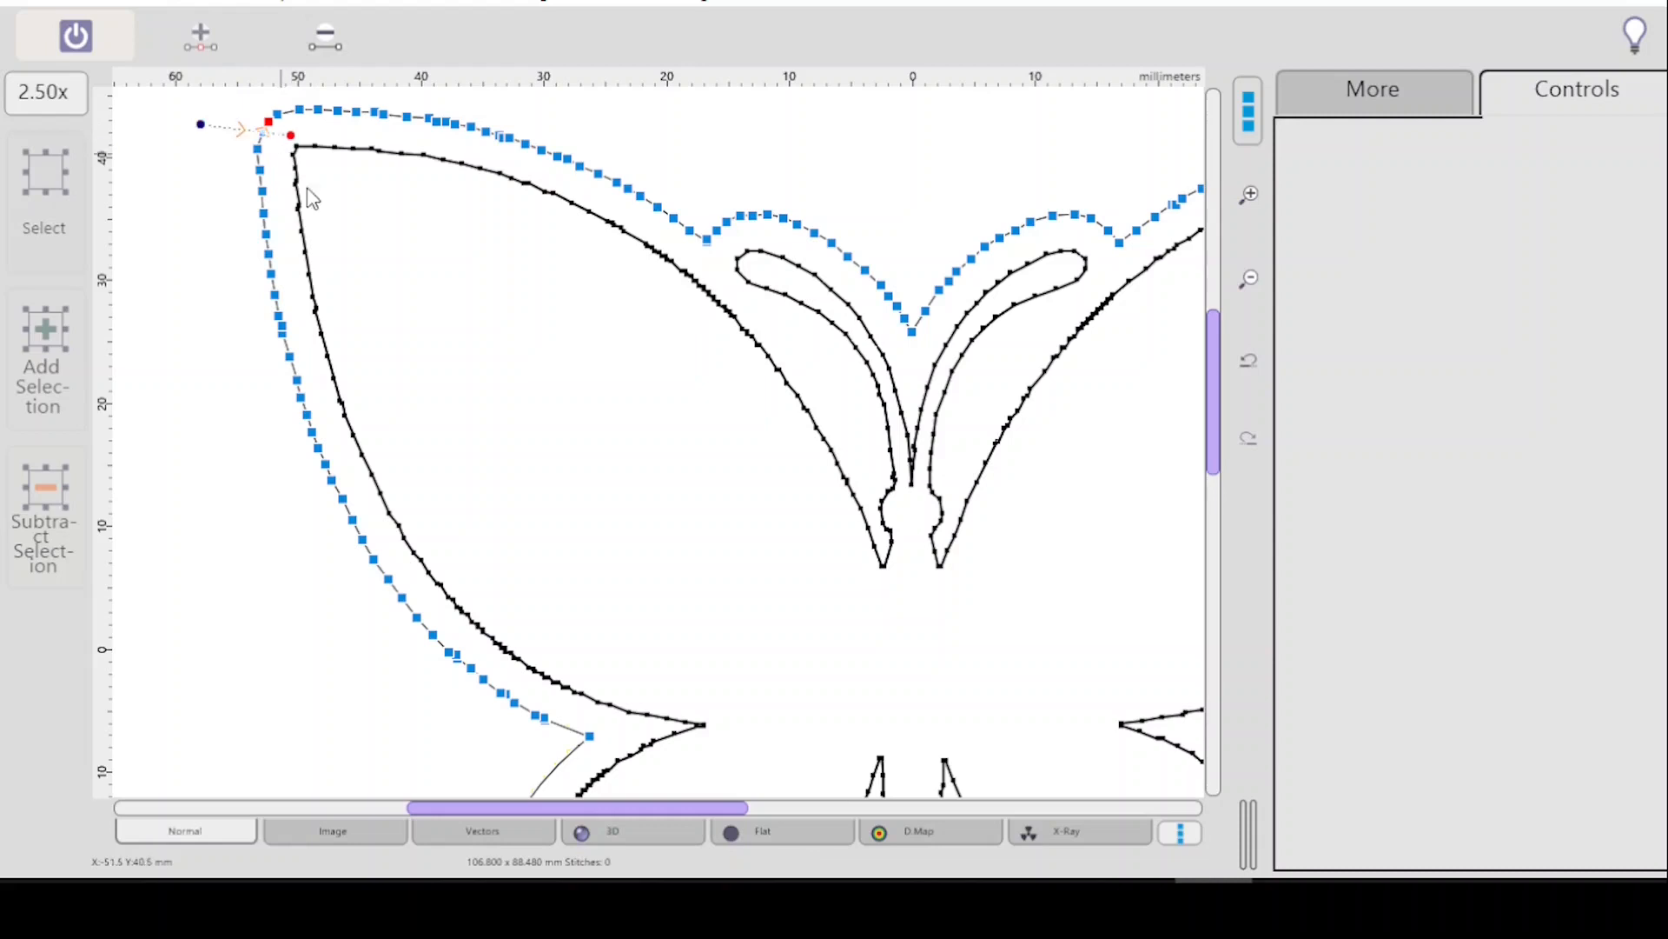
left_click(533, 578)
left_click(583, 670)
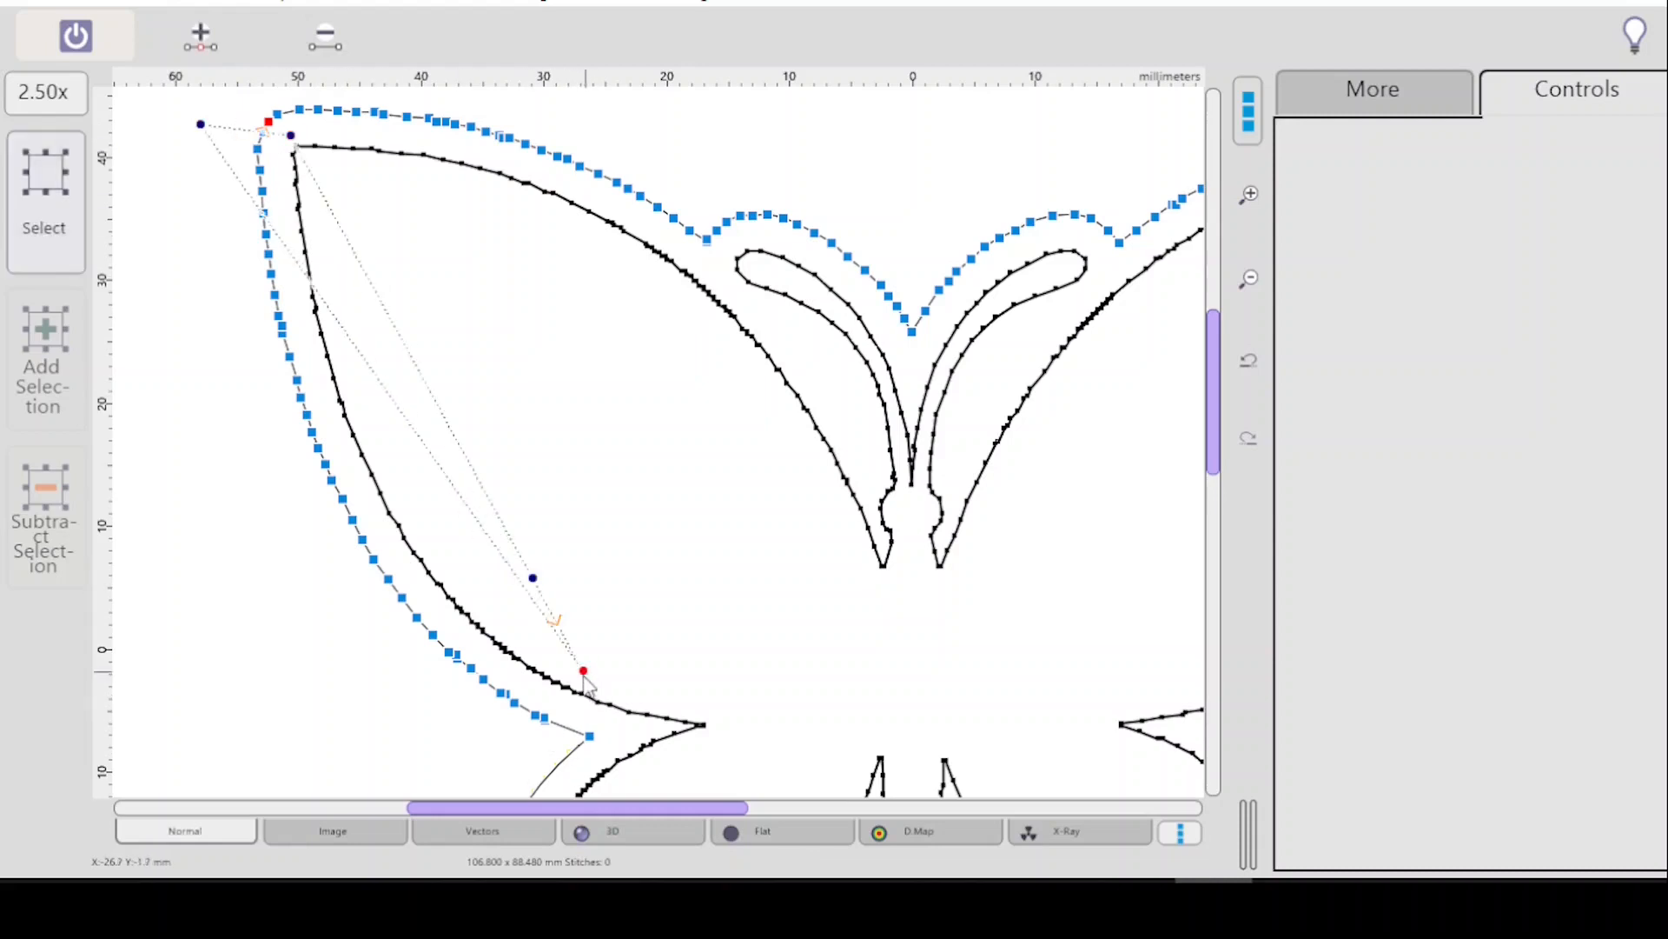
left_click(518, 782)
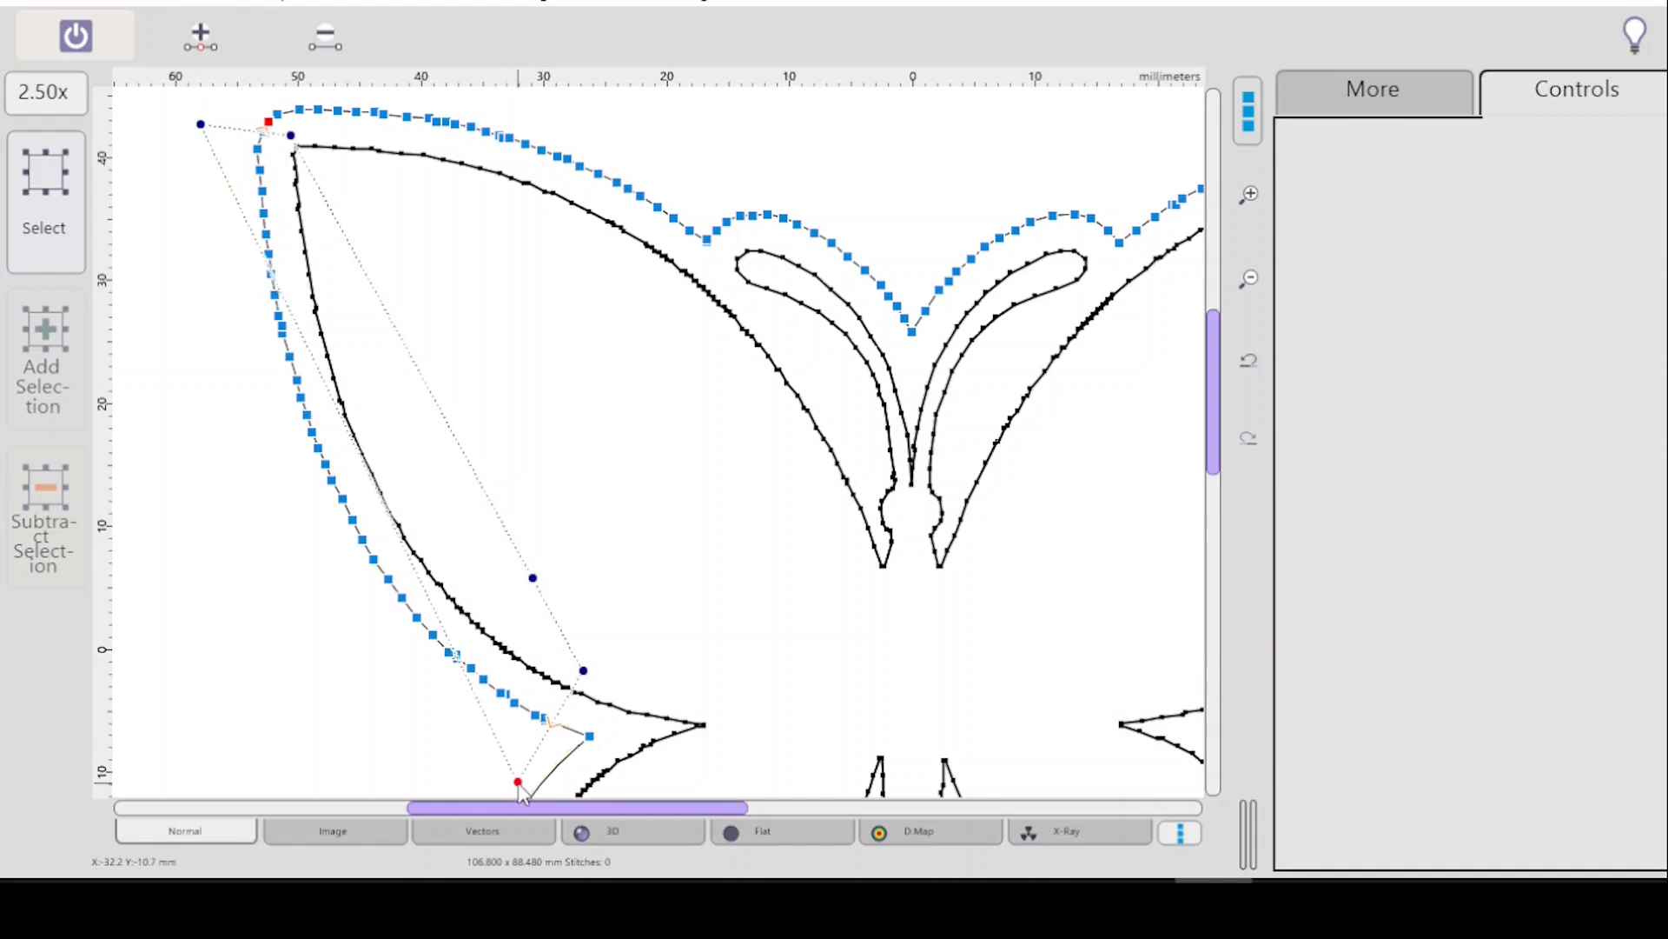
left_click(254, 534)
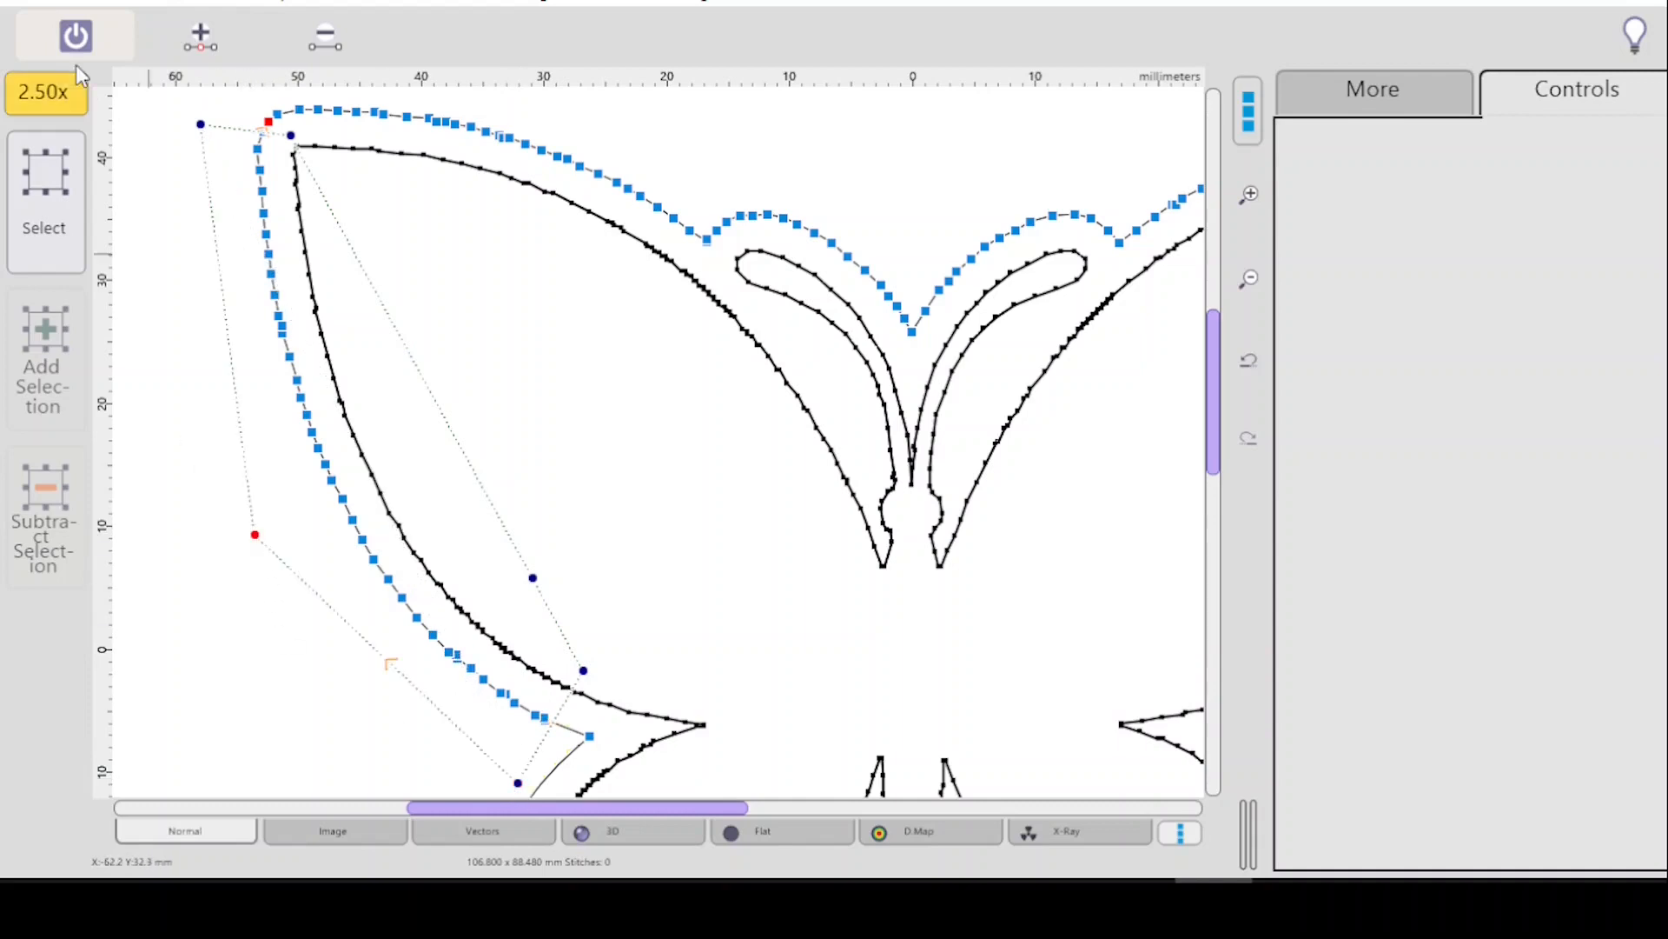
left_click(60, 200)
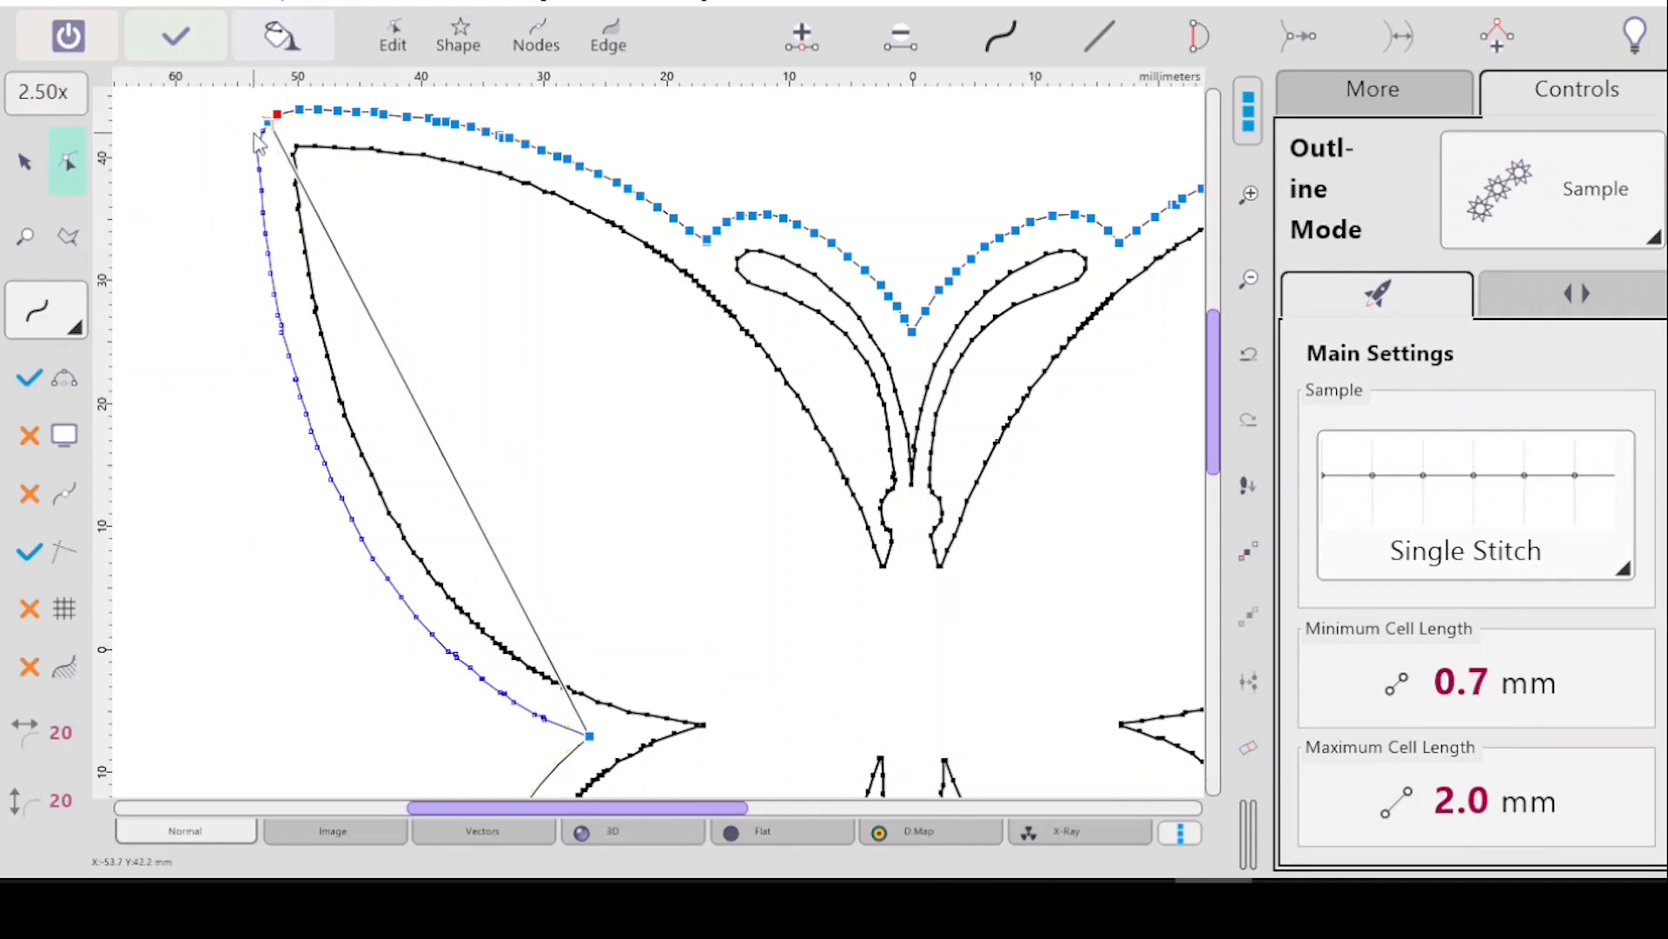
key("Delete")
Raise the wing-tip node slightly and, with guide snapping off and node snapping on, bend the straight edge outward to about X -46, Y 12 mm.
left_click(268, 122)
left_click_drag(269, 124, 276, 115)
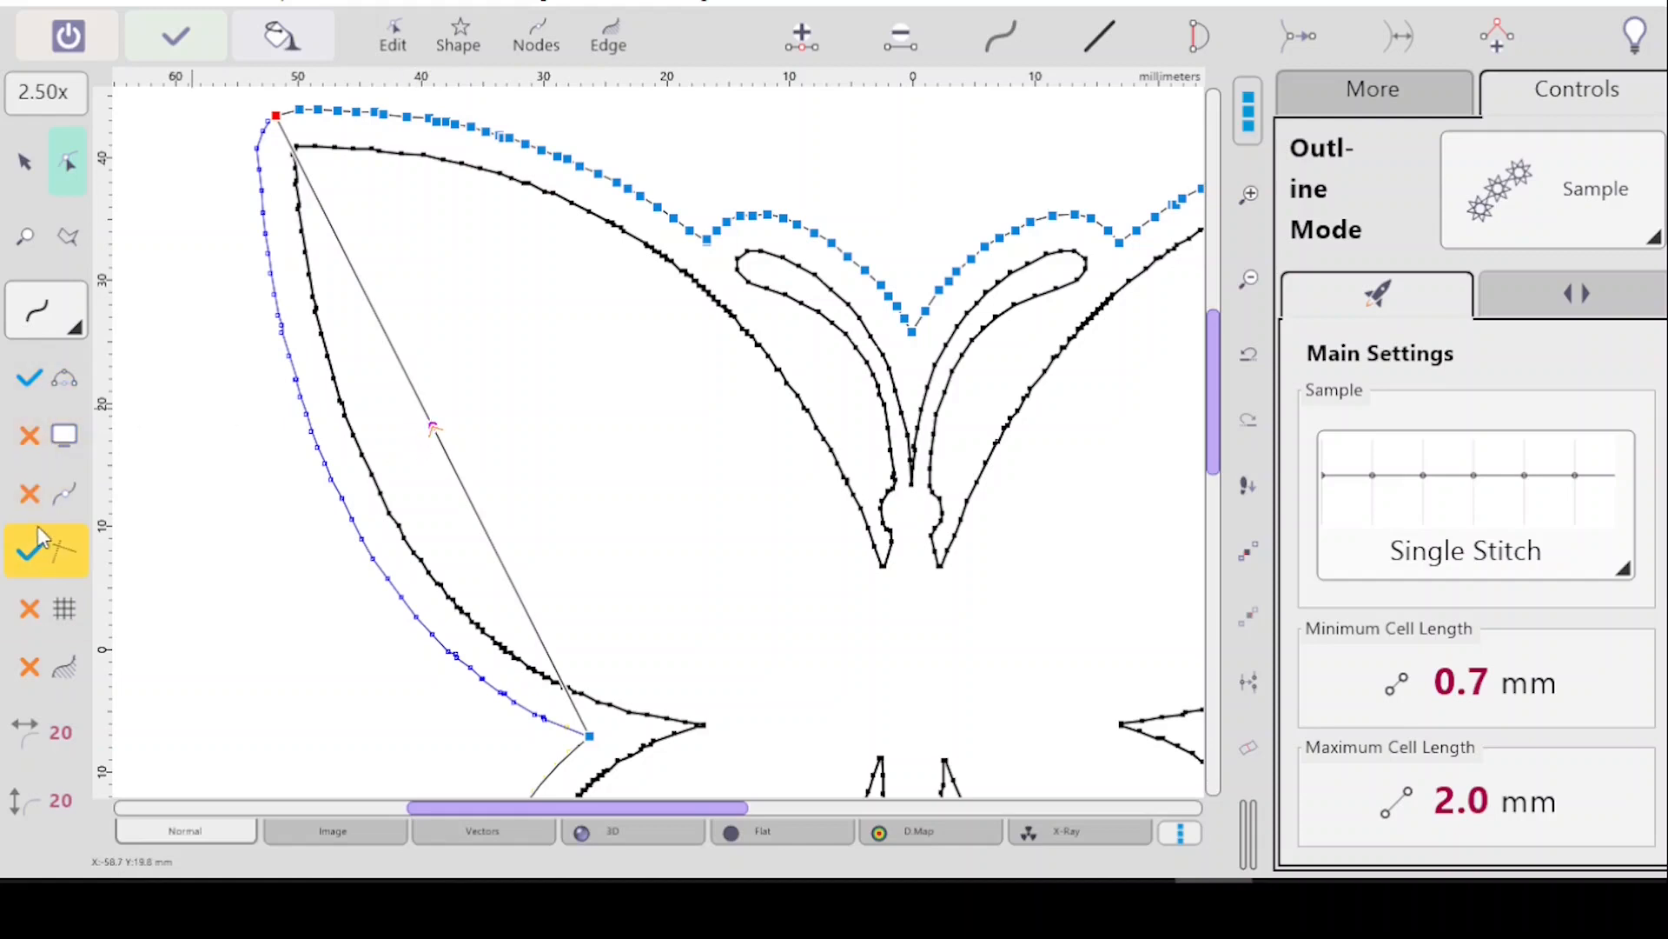
left_click(31, 563)
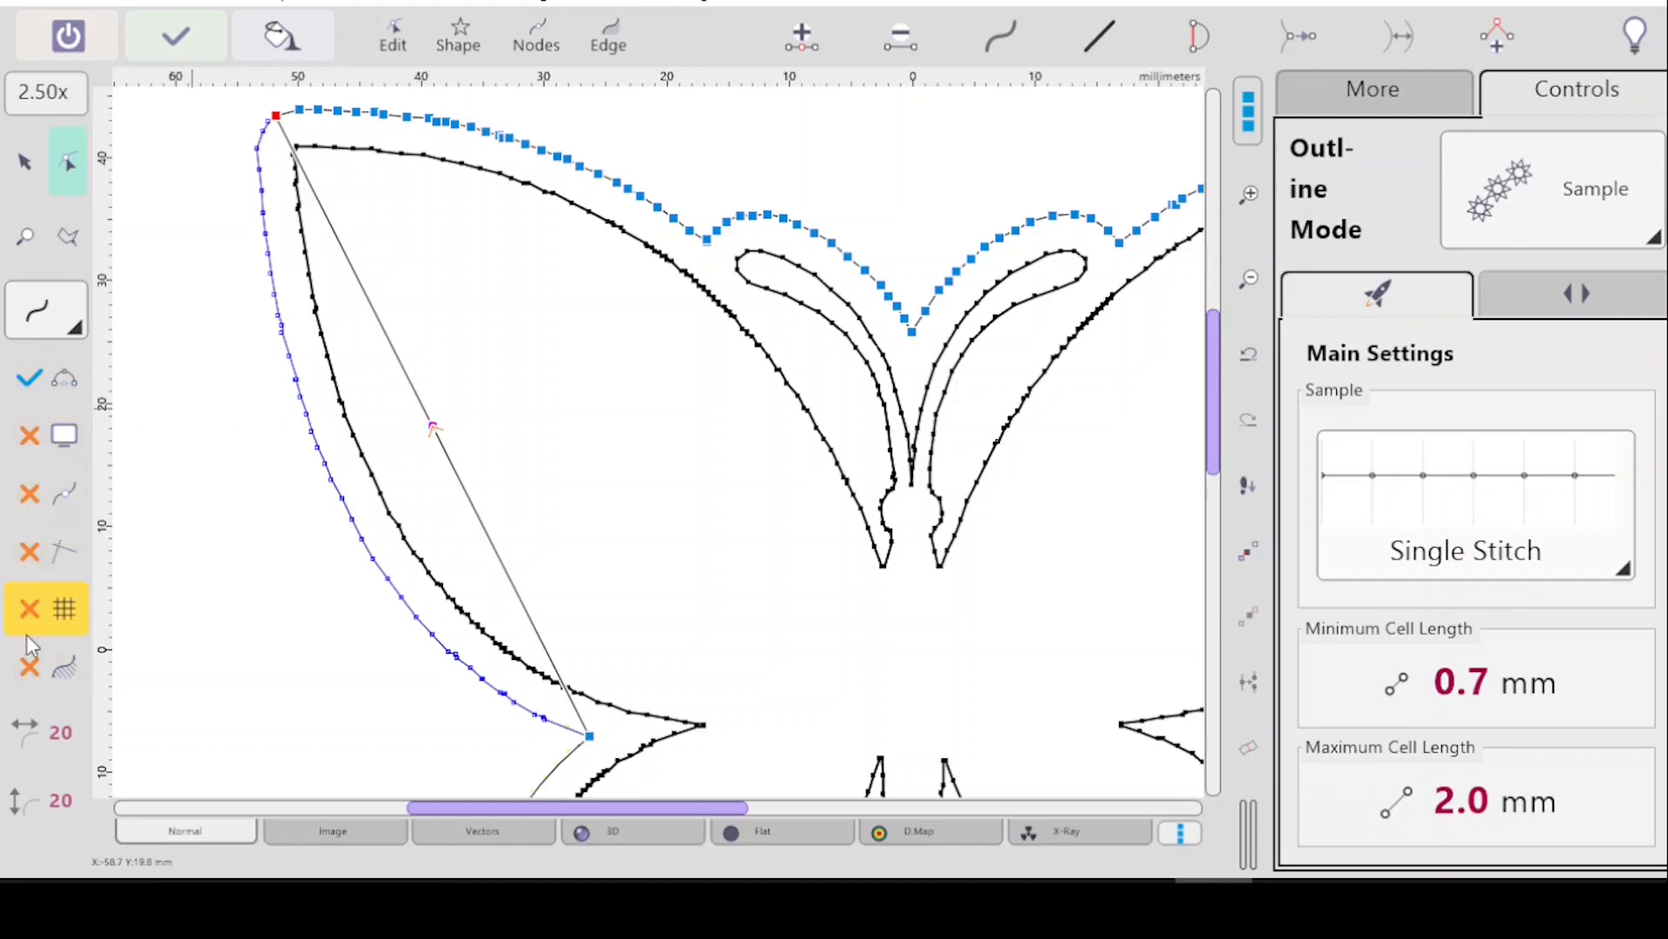
left_click(33, 495)
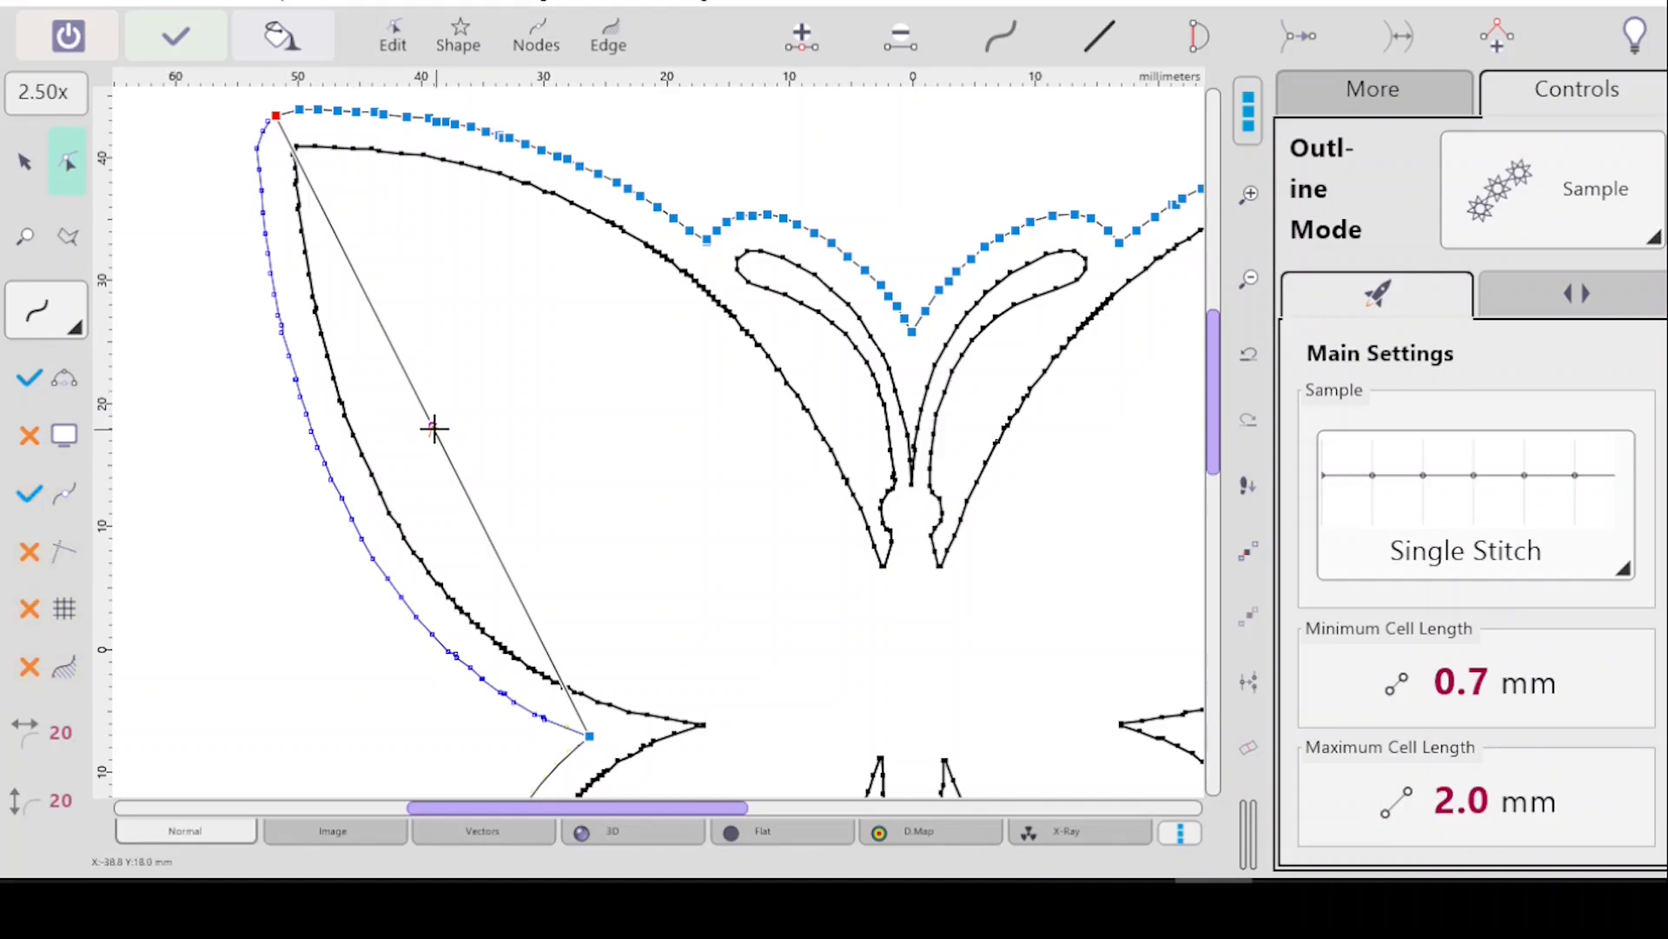
left_click_drag(433, 431, 333, 502)
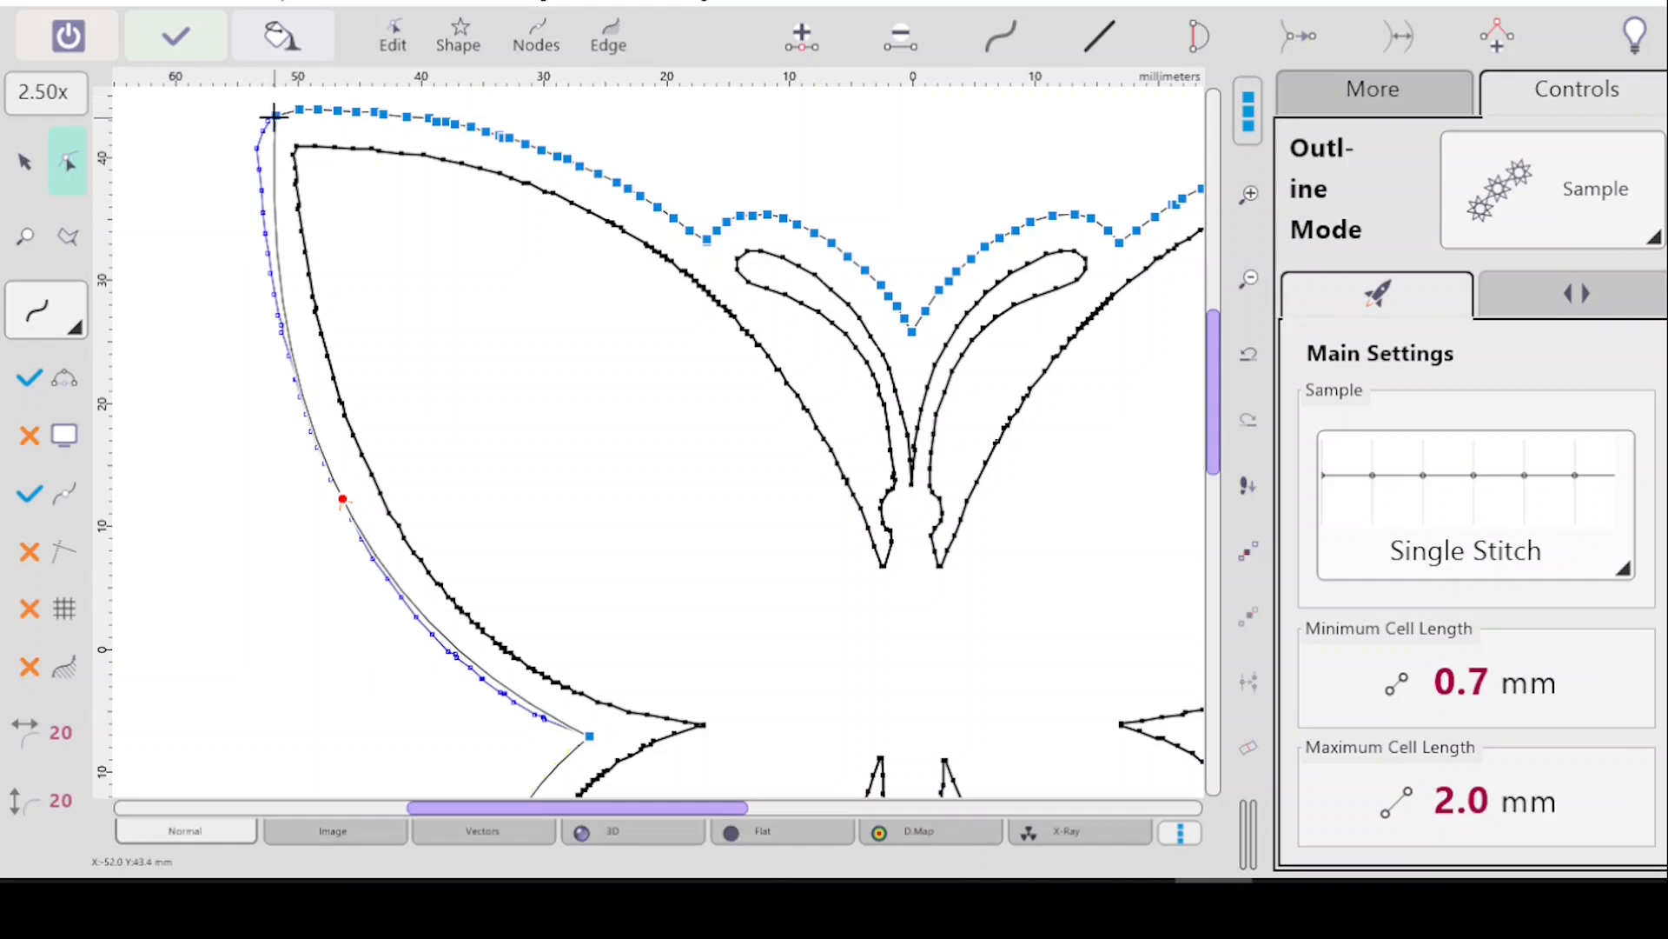
Move the upper left wing's tip node to about X -53, Y 44 mm and shift the curve's midpoint to about X -46, Y 10 mm.
left_click_drag(274, 116, 261, 168)
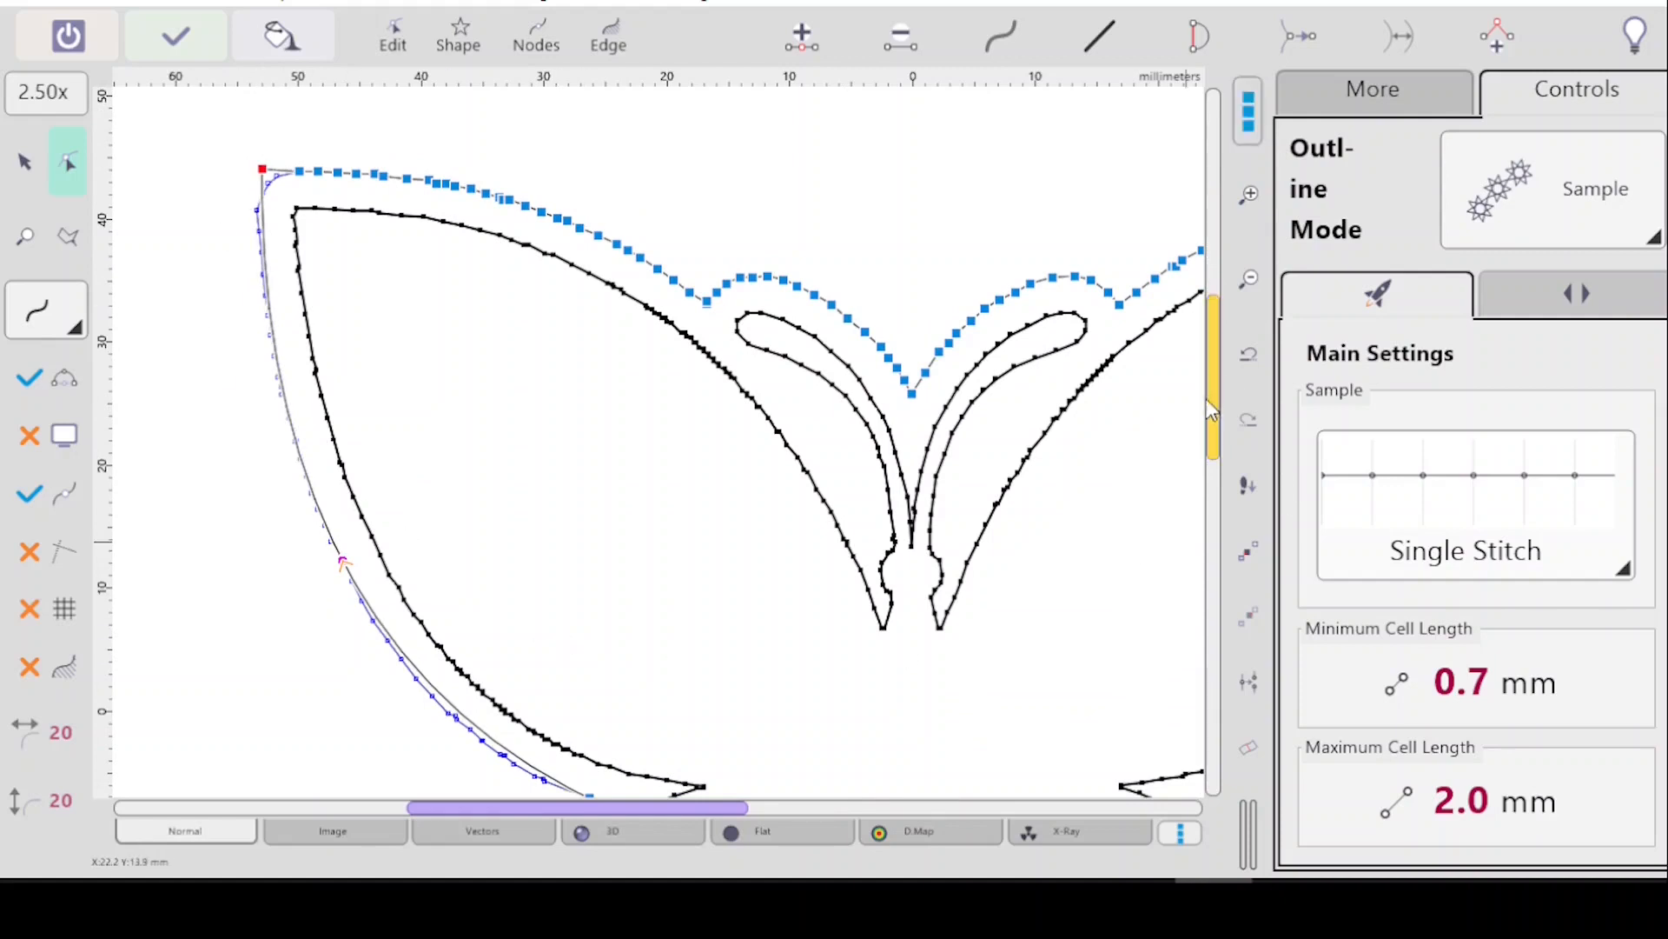
scroll(1213, 415, "down", 2)
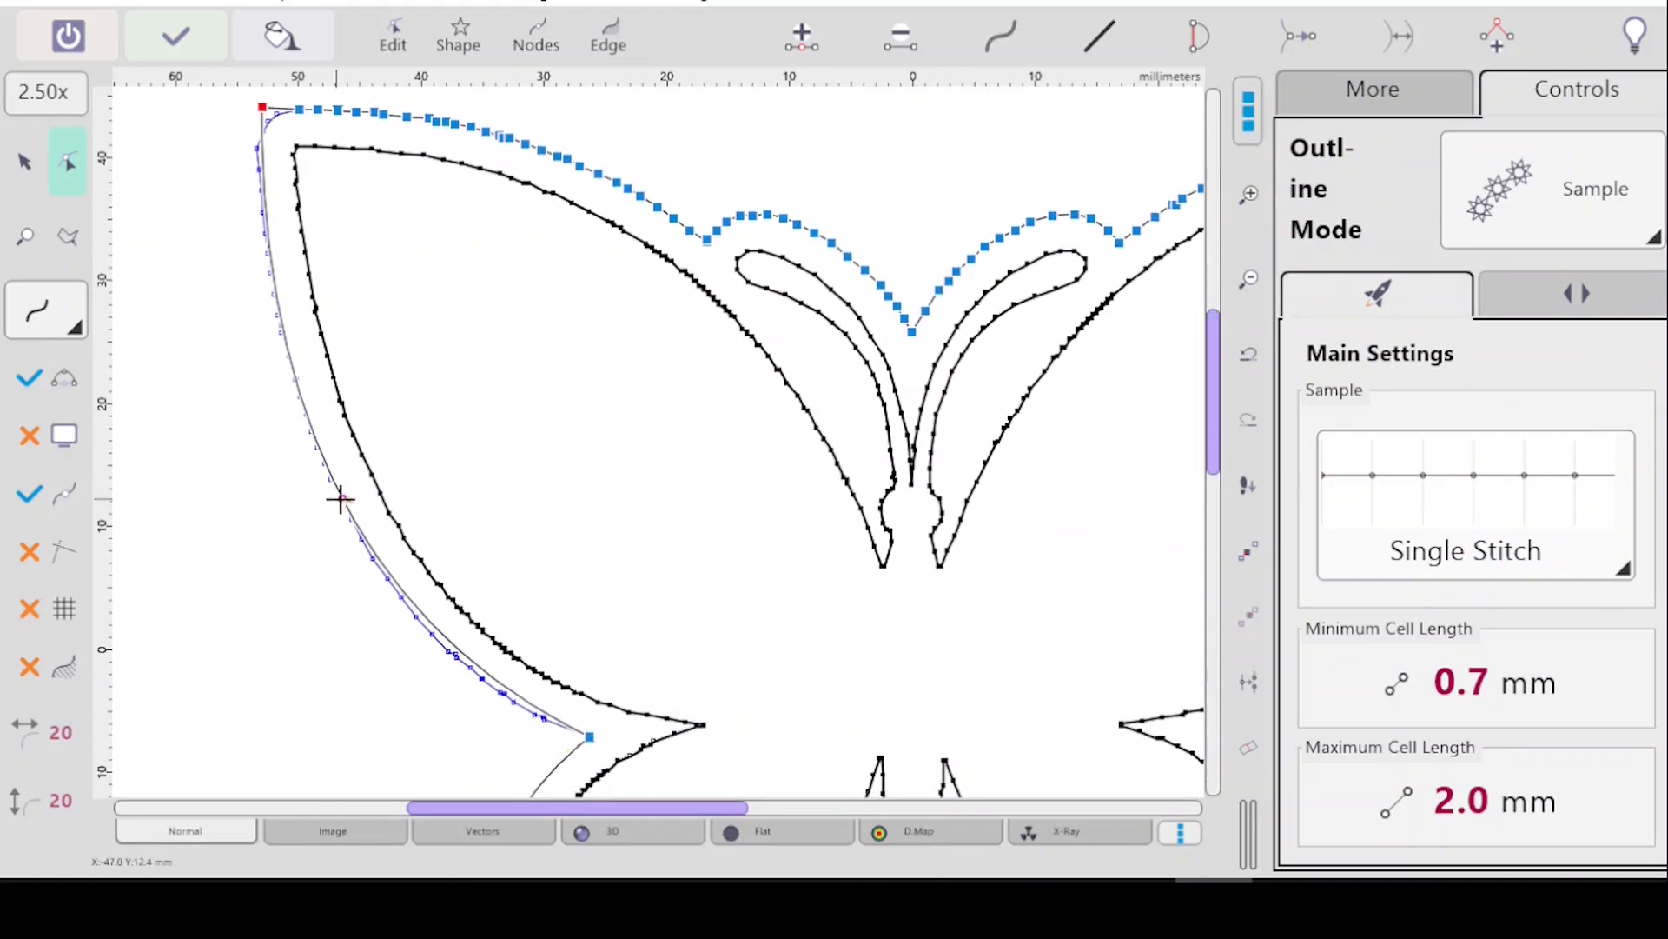
left_click_drag(340, 499, 342, 520)
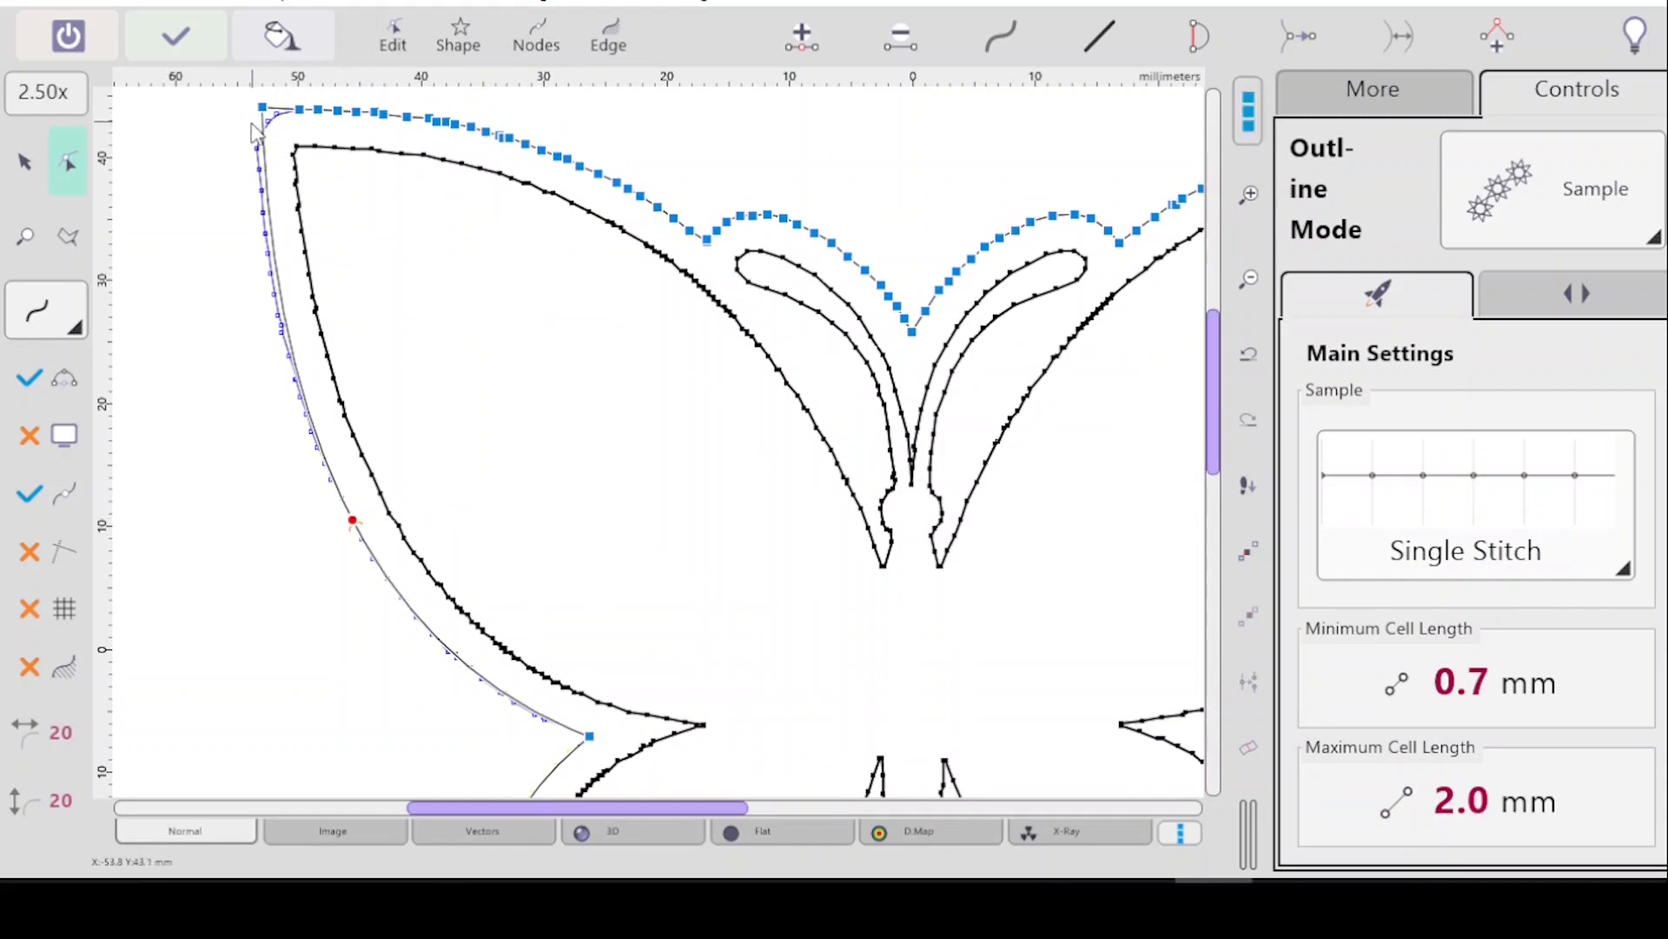
left_click(1252, 278)
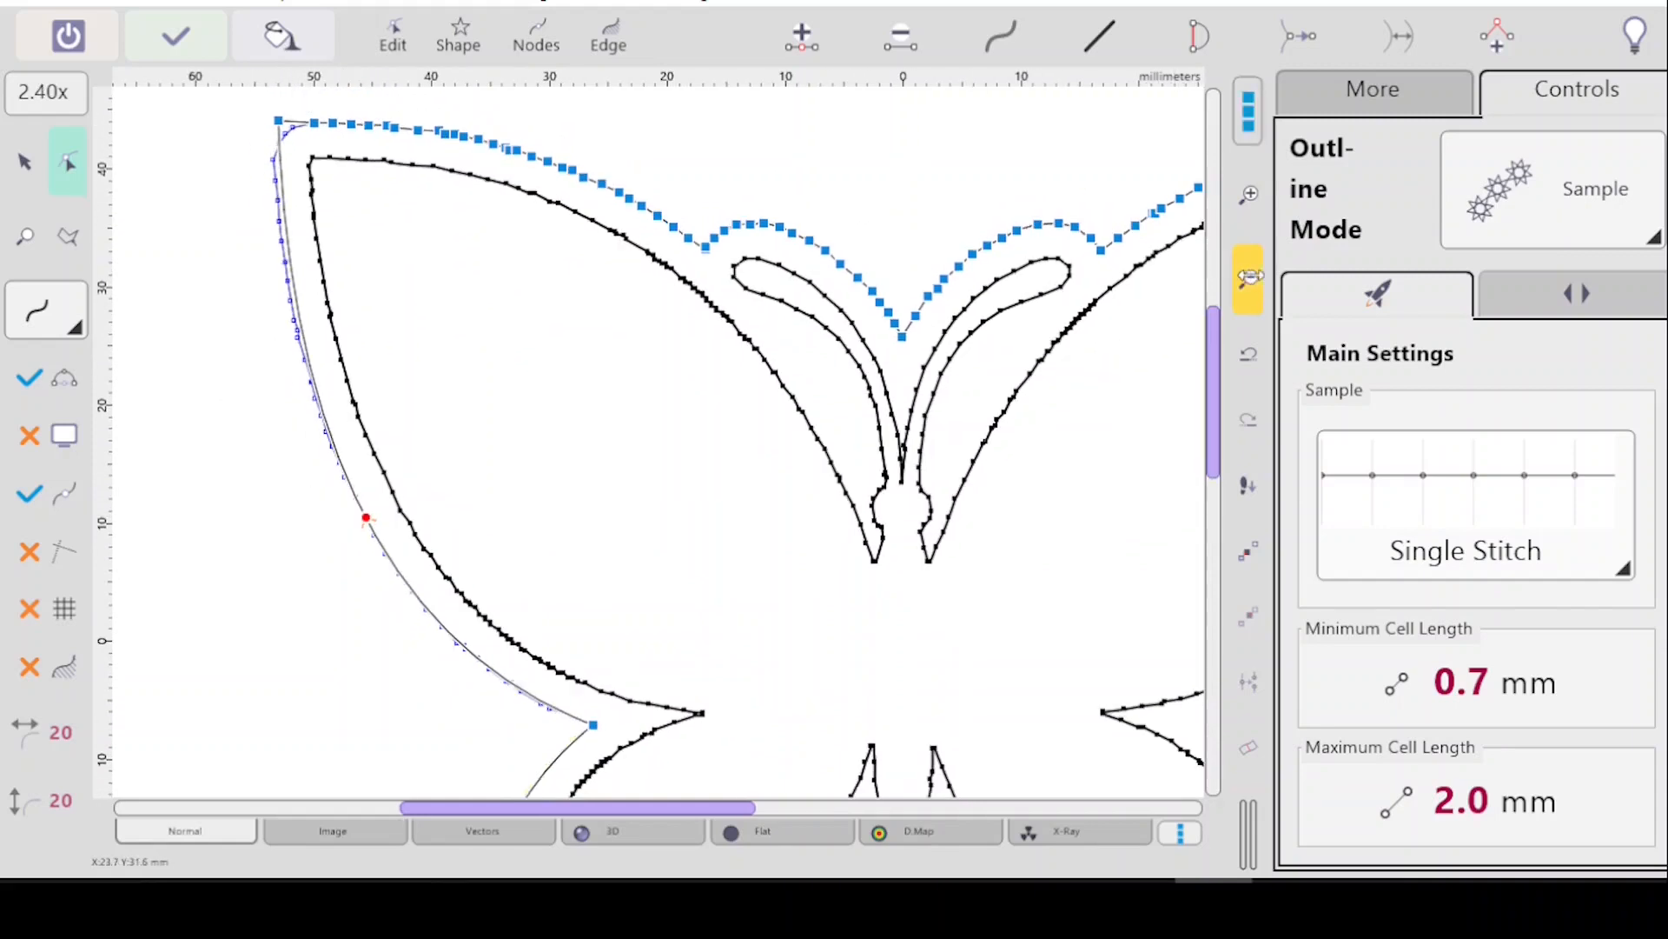
left_click(1251, 277)
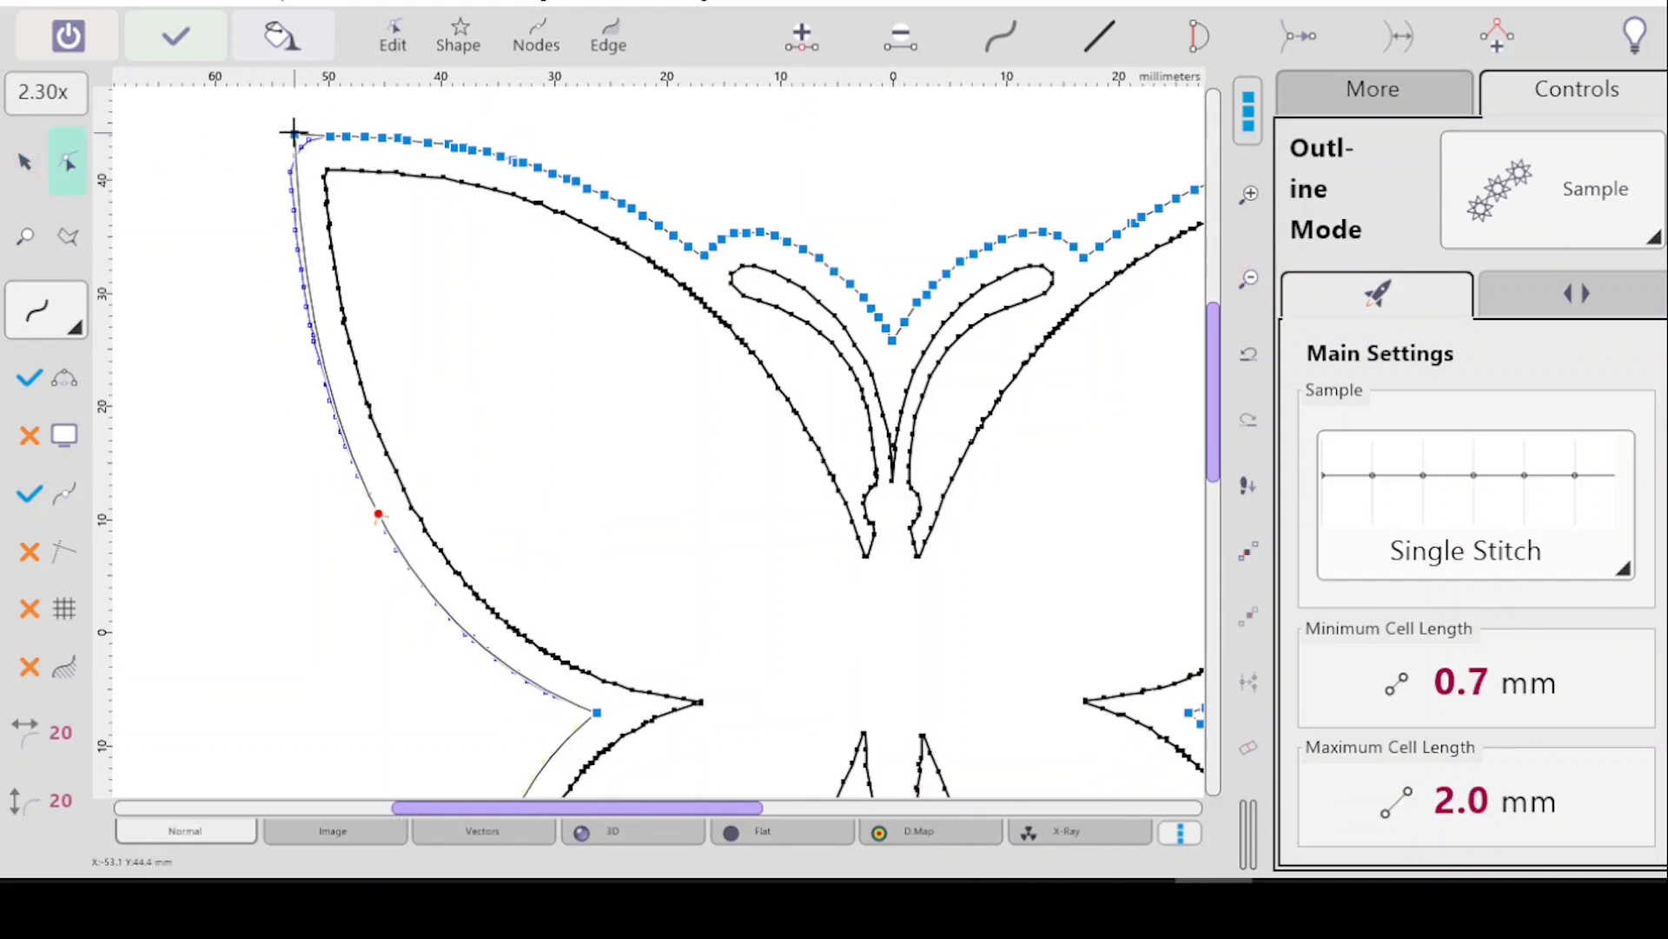
Turn on the last snapping option and fine-tune the wing tip to about X -53.5, Y 44.5 mm and the side curve's midpoint.
left_click_drag(293, 133, 287, 133)
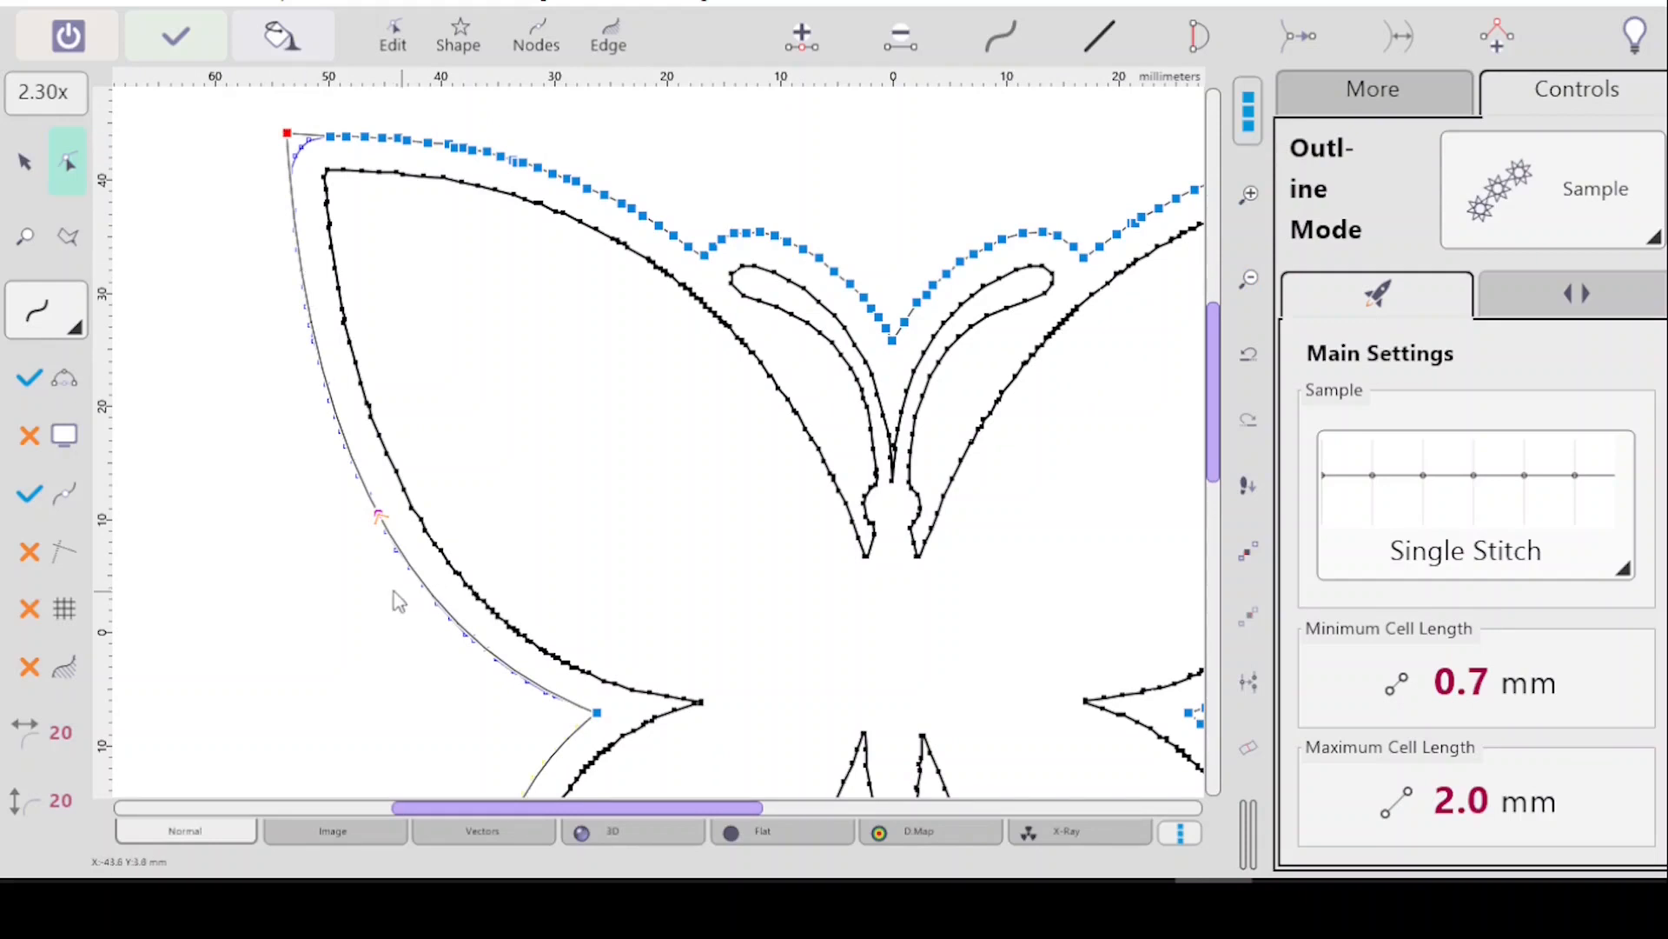
left_click(30, 673)
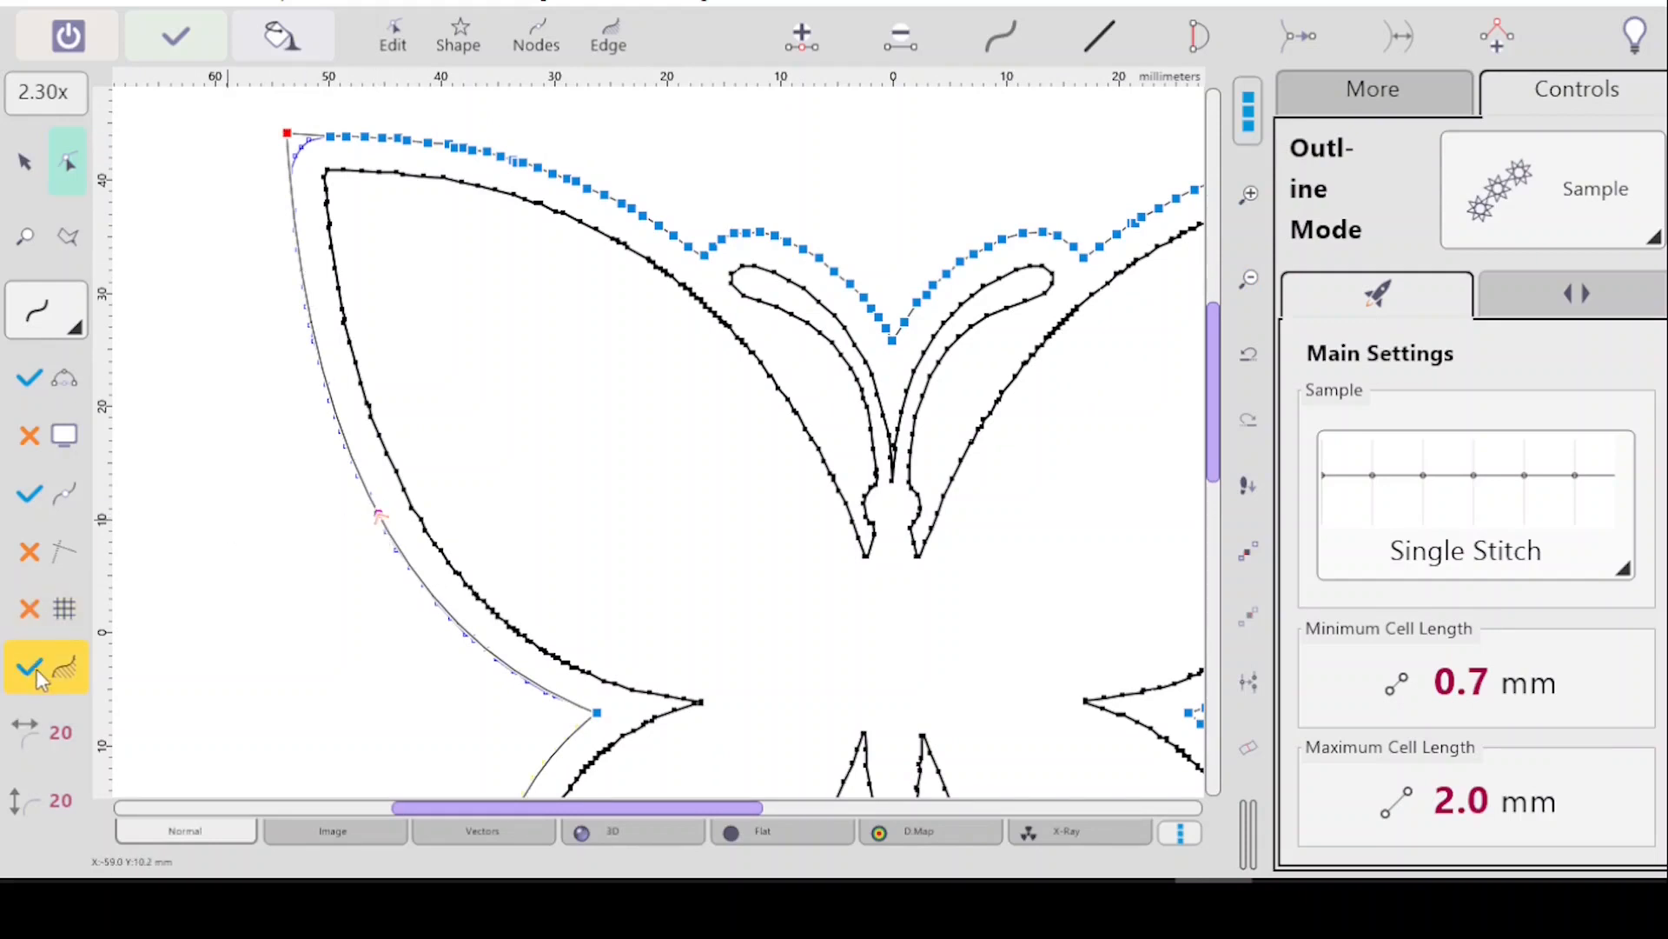
left_click(378, 518)
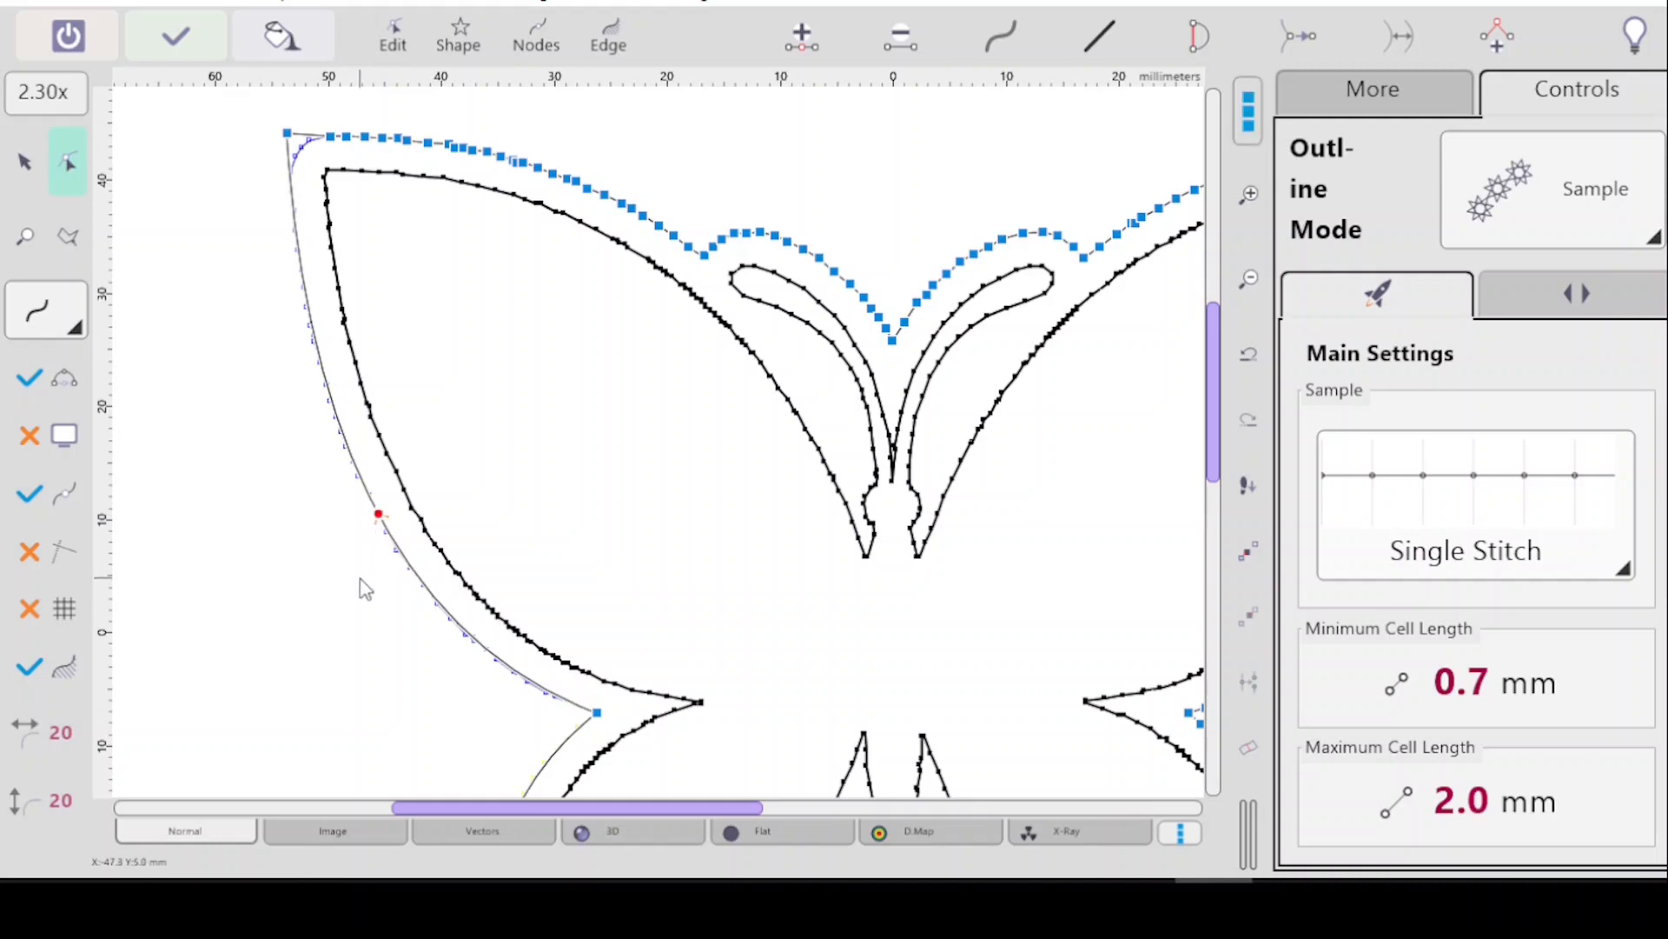
mouse_move(373, 513)
left_mouse_down()
mouse_move(378, 533)
mouse_move(366, 518)
left_mouse_up()
left_click_drag(287, 133, 290, 129)
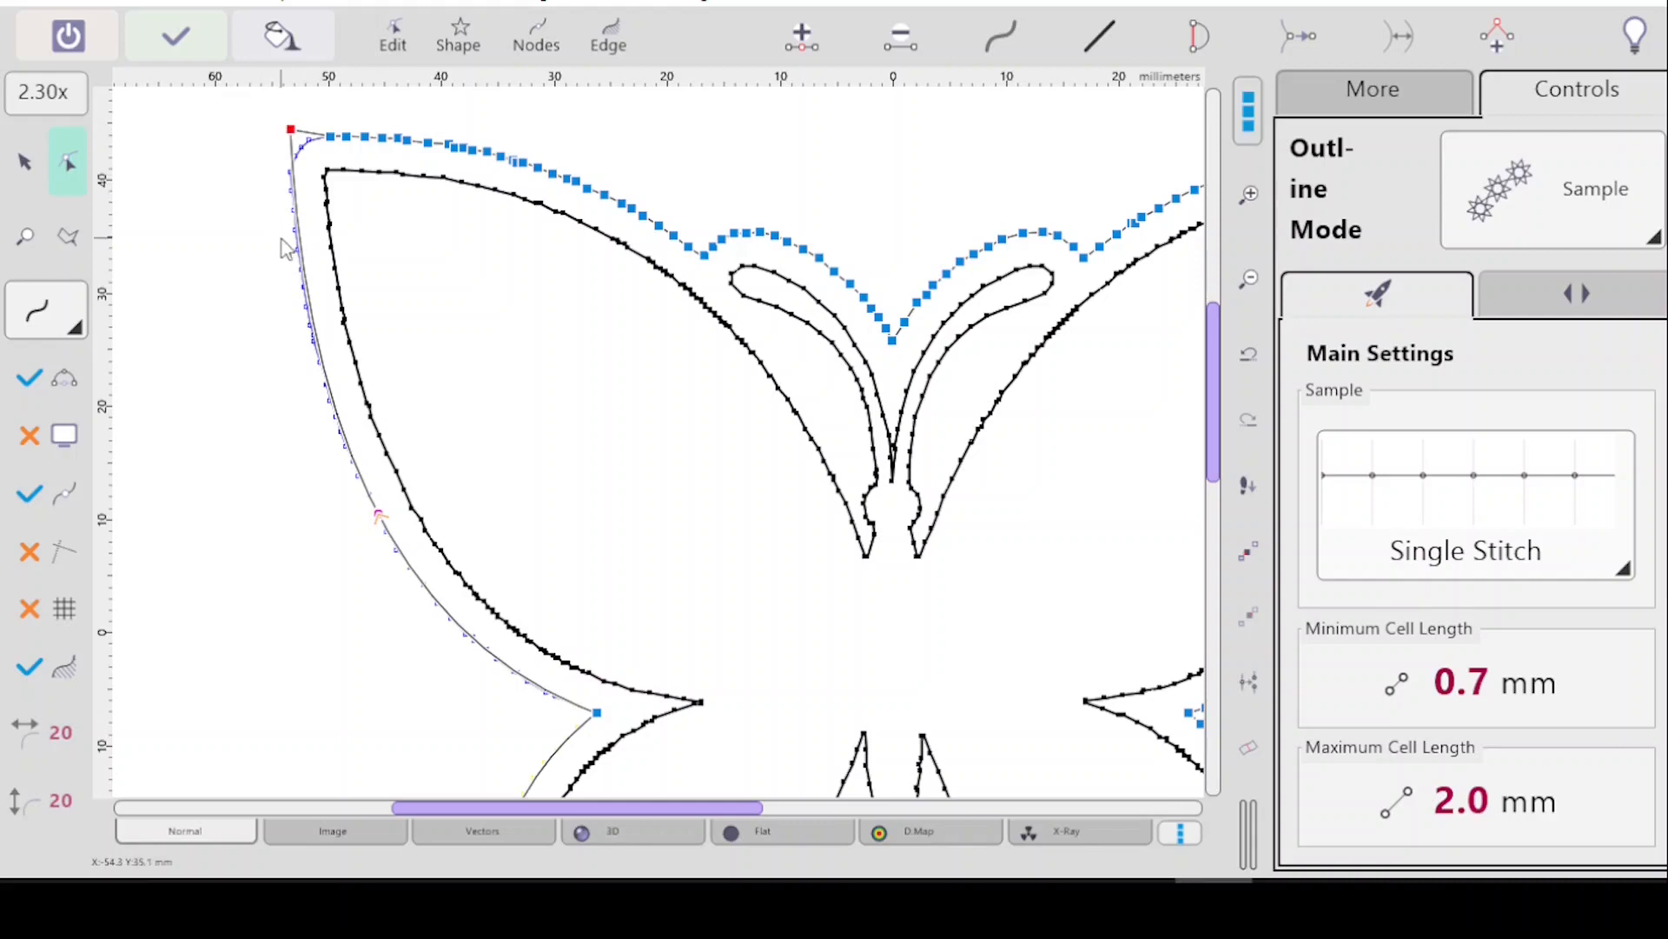
left_click(359, 495)
left_click_drag(359, 493, 365, 510)
left_click(290, 128)
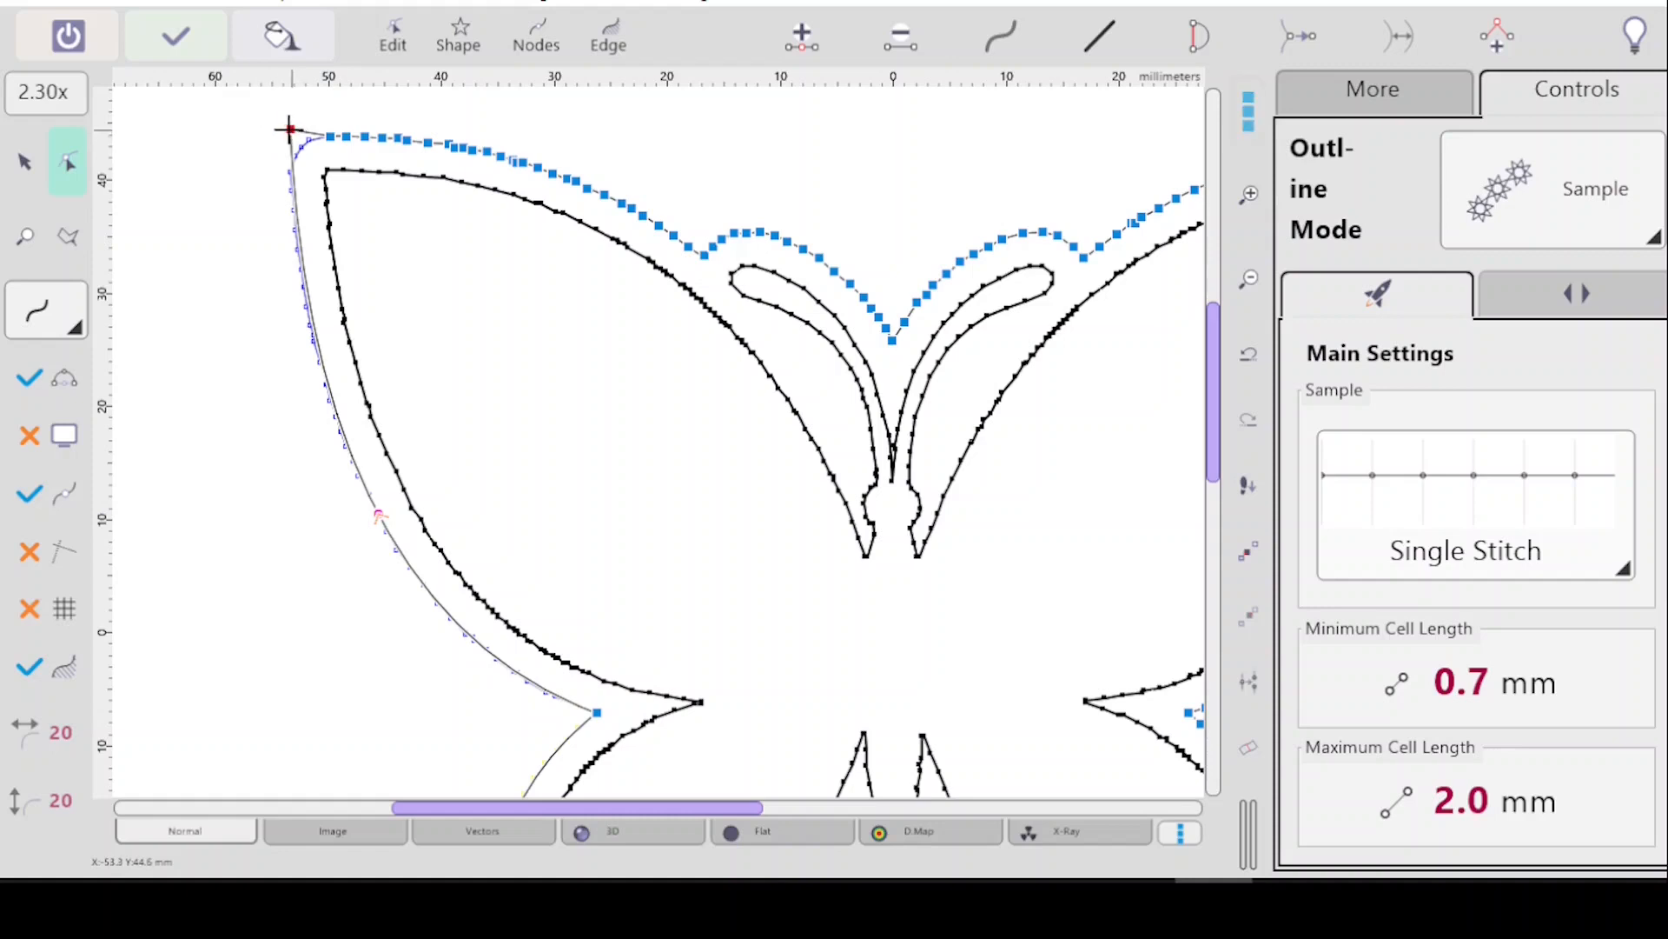
left_click_drag(284, 129, 289, 129)
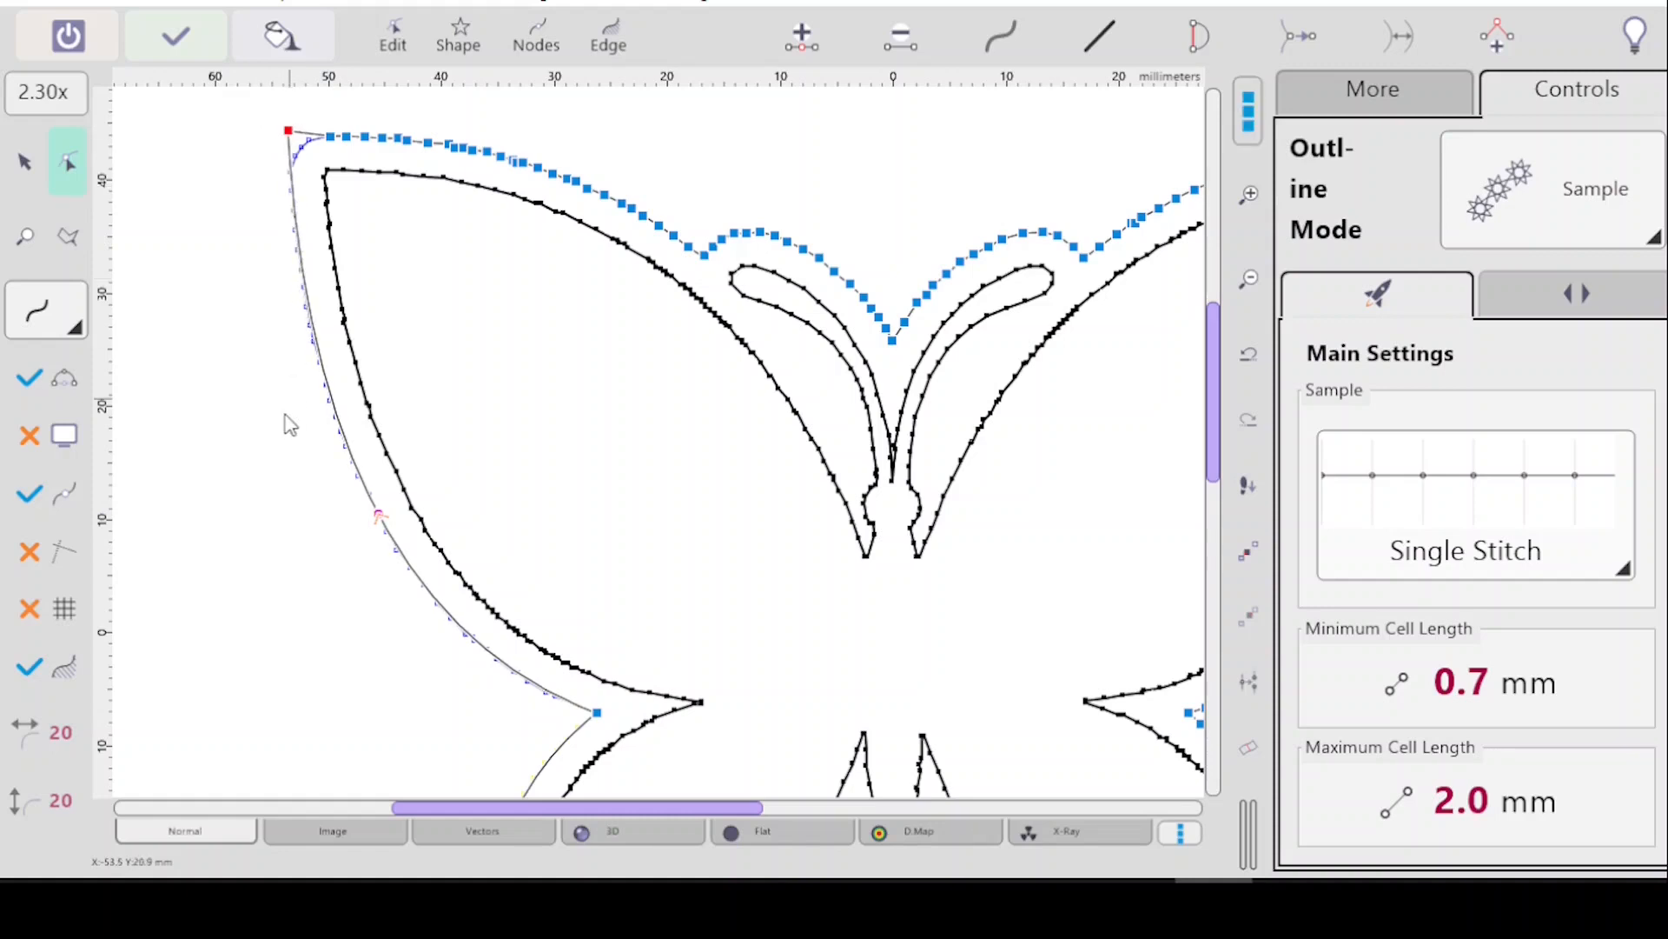
left_click(376, 517)
Delete the outer contour's nodes from the upper left wing tip to the antenna notch and bend the edge to about X -33, Y 42 mm.
left_click(688, 246)
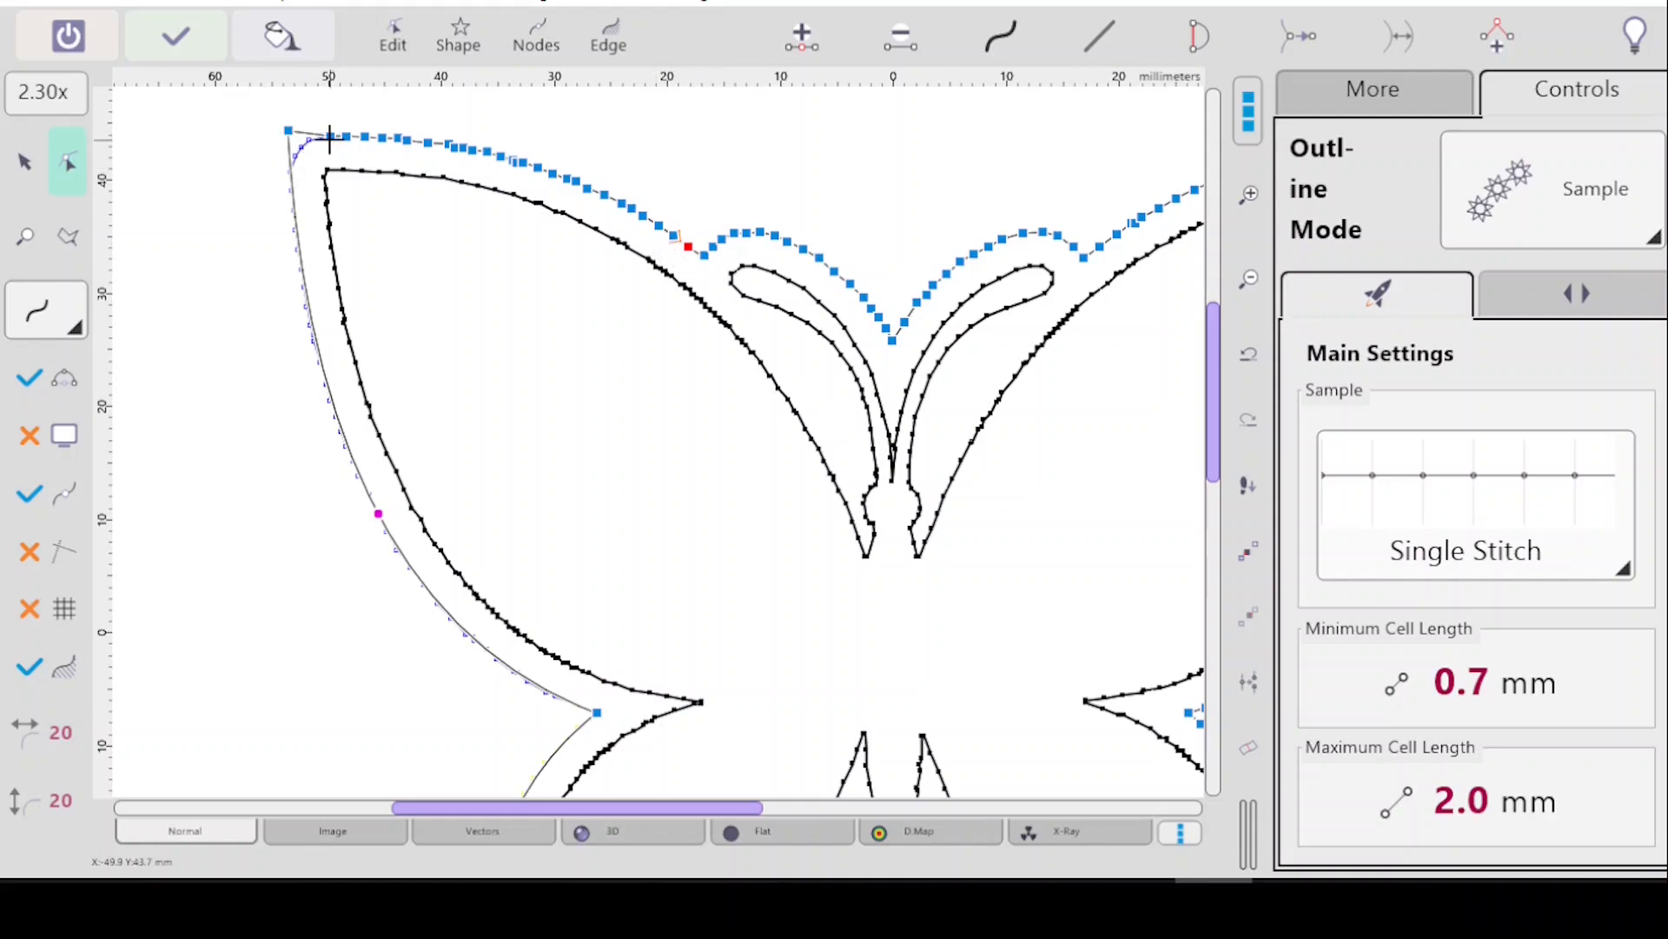
left_click(329, 137)
key("Delete")
key("Delete")
key("Delete")
key("Delete")
key("Delete")
key("Delete")
key("Delete")
key("Delete")
key("Delete")
key("Delete")
key("Delete")
key("Delete")
key("Delete")
key("Delete")
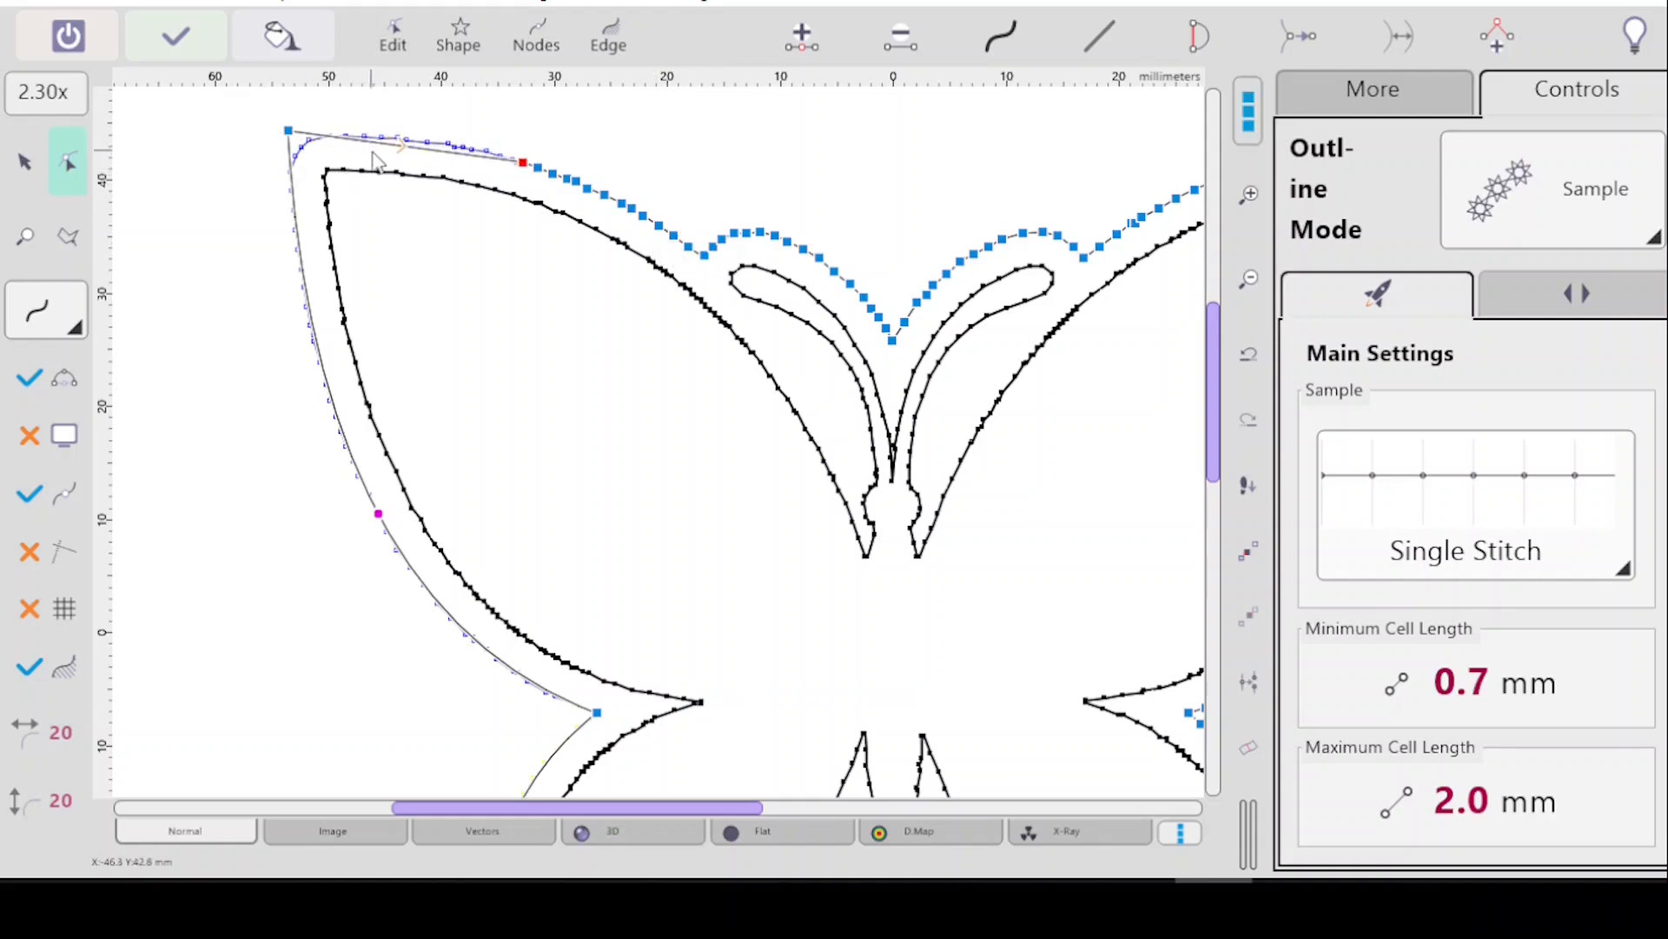
key("Delete")
key("Delete")
key("Delete")
key("Delete")
key("Delete")
key("Delete")
key("Delete")
key("Delete")
key("Delete")
key("Delete")
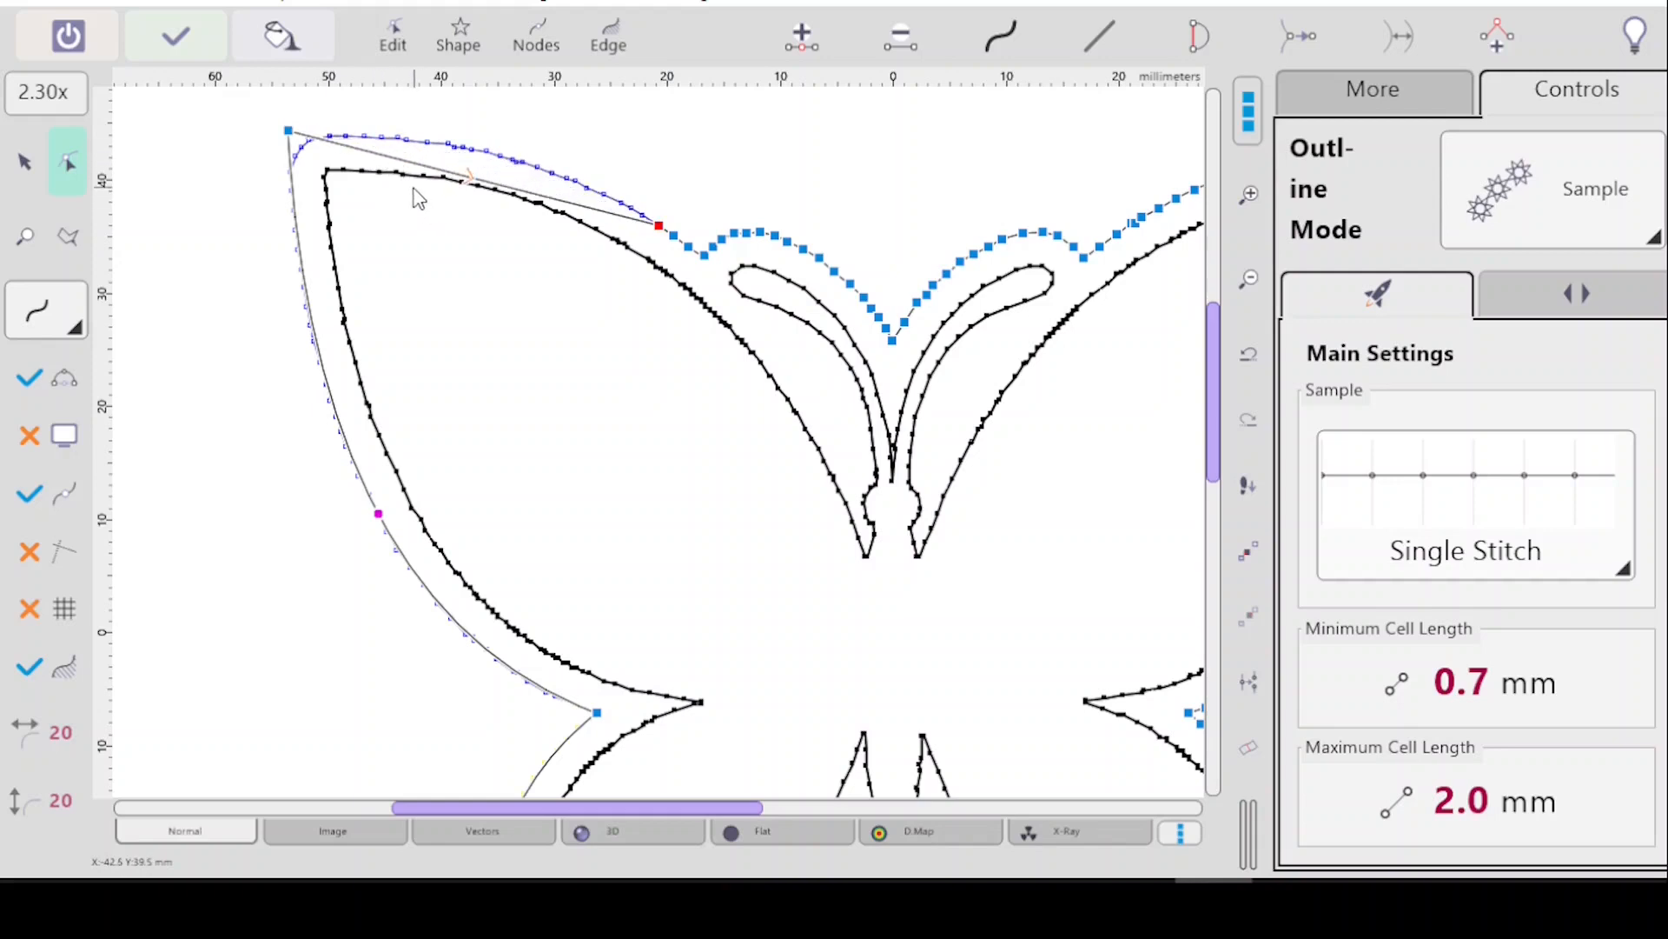
key("Delete")
key("Delete")
key("Delete")
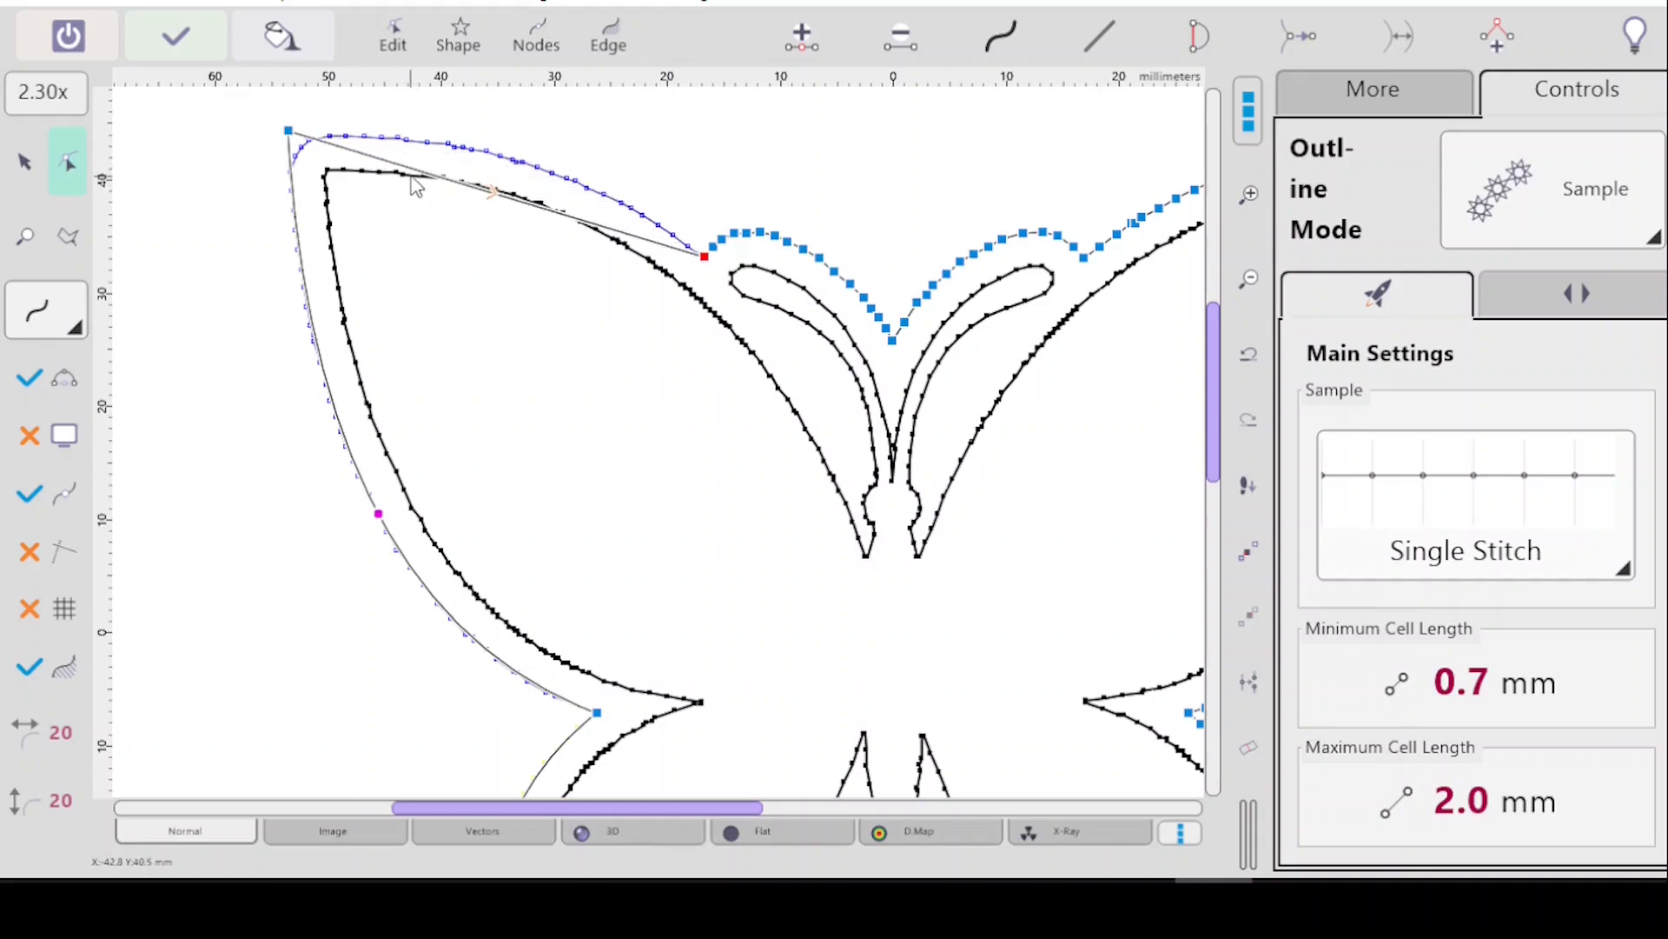
left_click(1017, 47)
left_click_drag(497, 191, 518, 161)
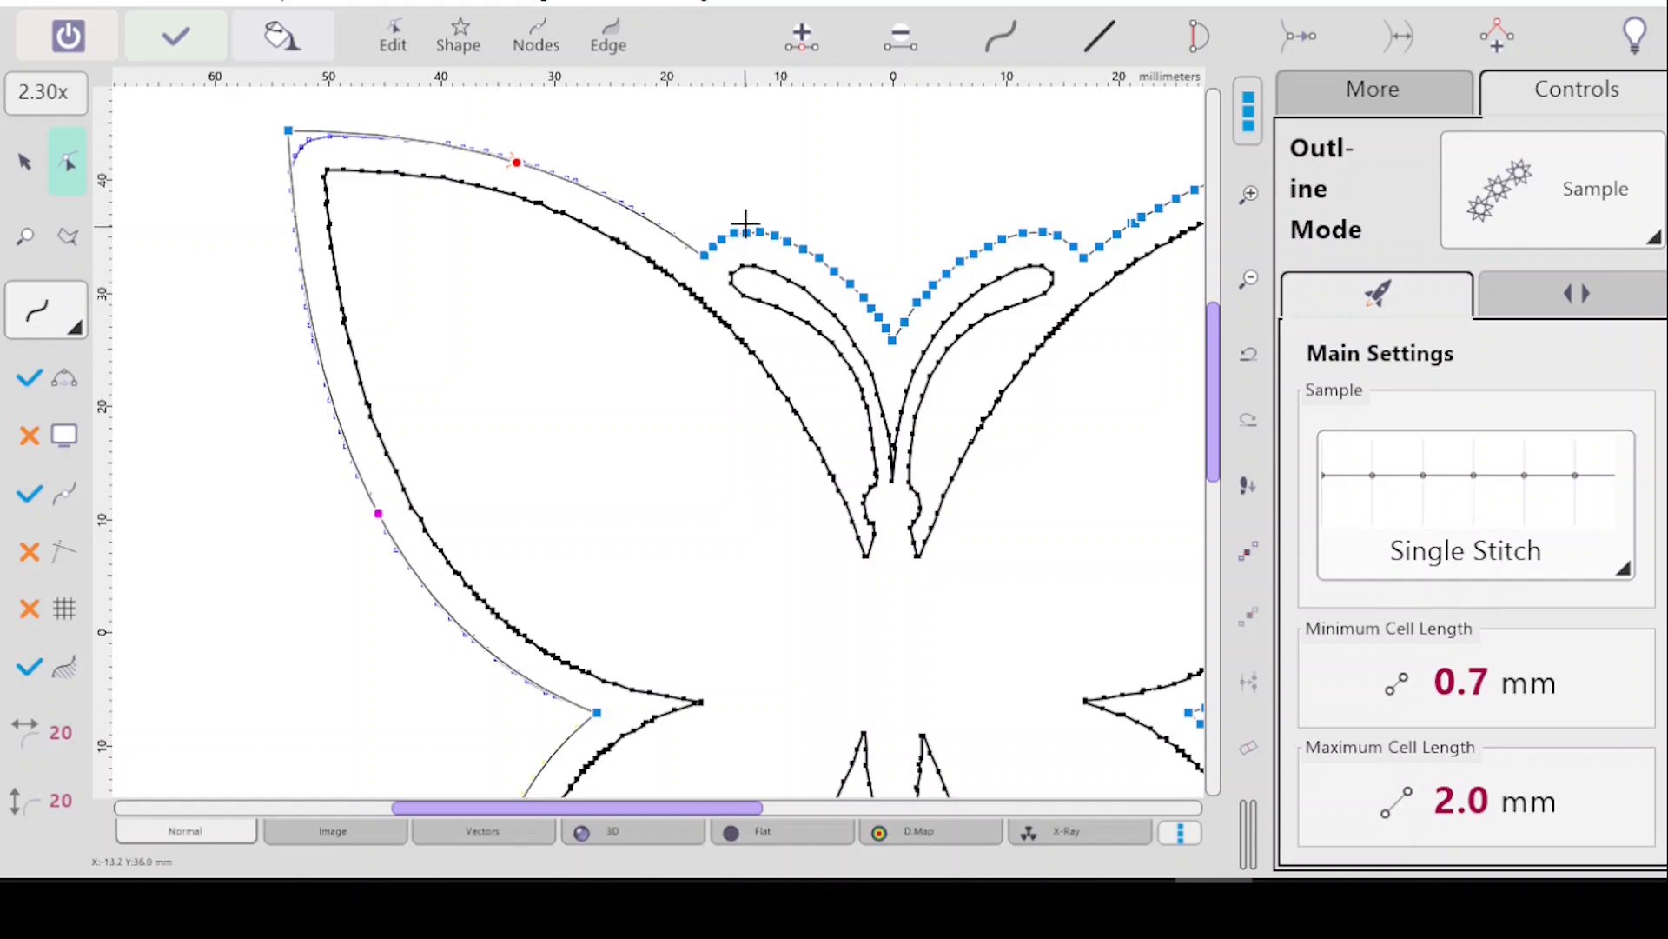
Delete the outer contour's nodes between the left antenna notch and the top-centre dip, and bend the edge to about X -9, Y 35 mm.
left_click(886, 330)
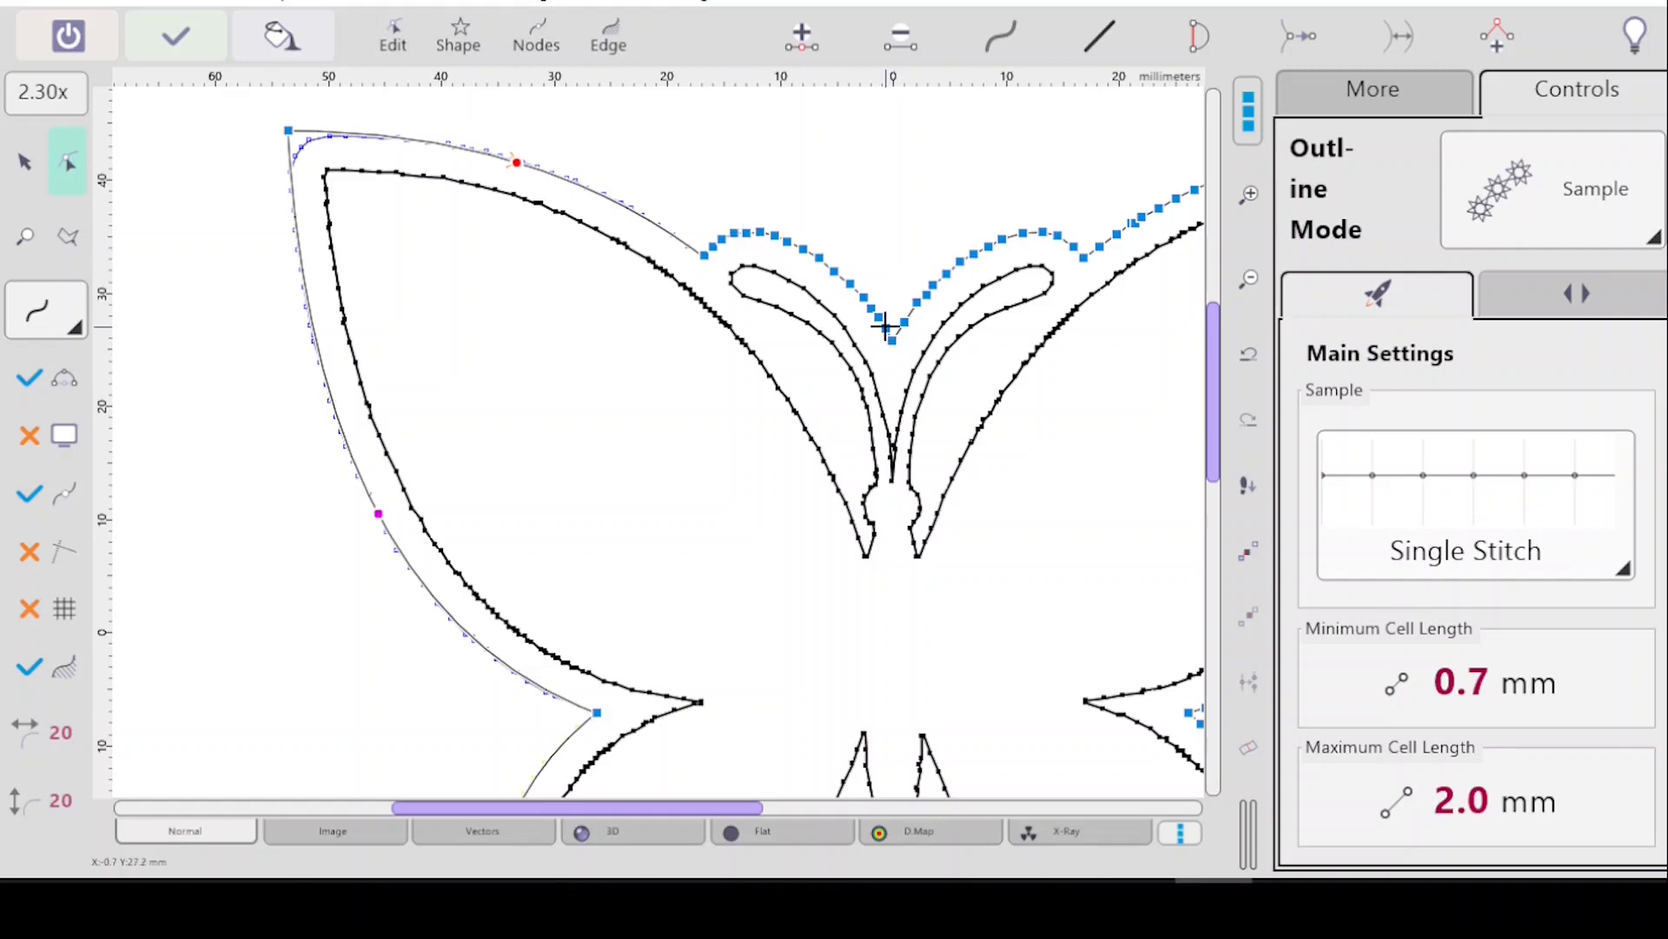
left_click(718, 240)
left_click(711, 246)
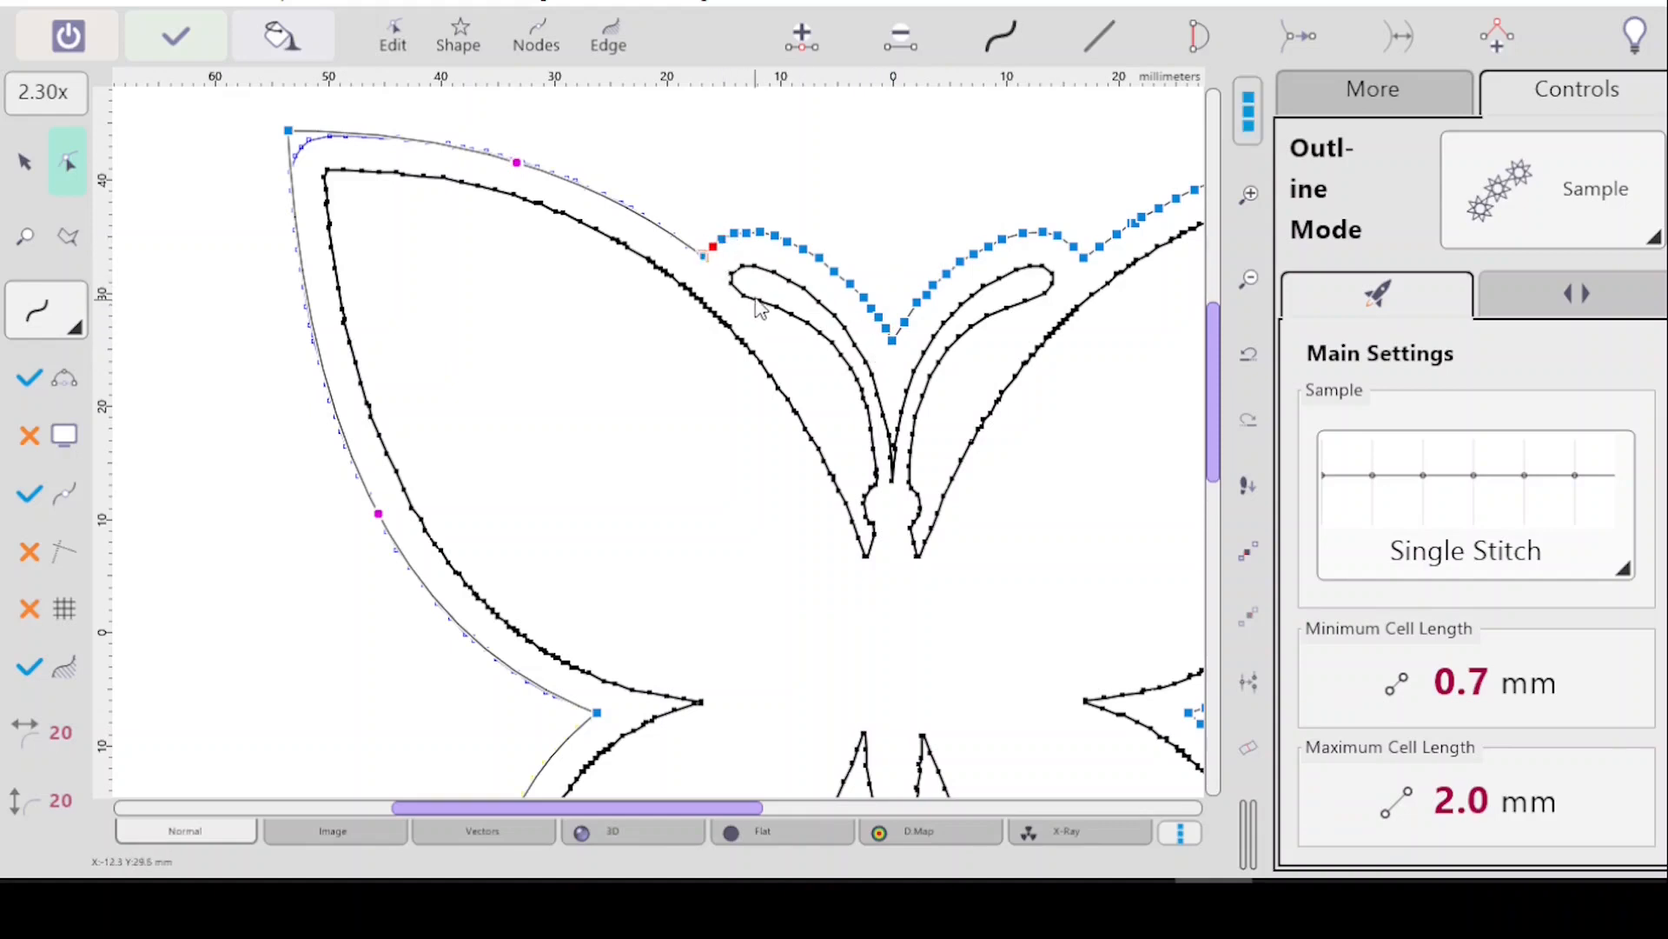
key("Delete")
key("Delete")
key("Delete")
key("Delete")
key("Delete")
key("Delete")
key("Delete")
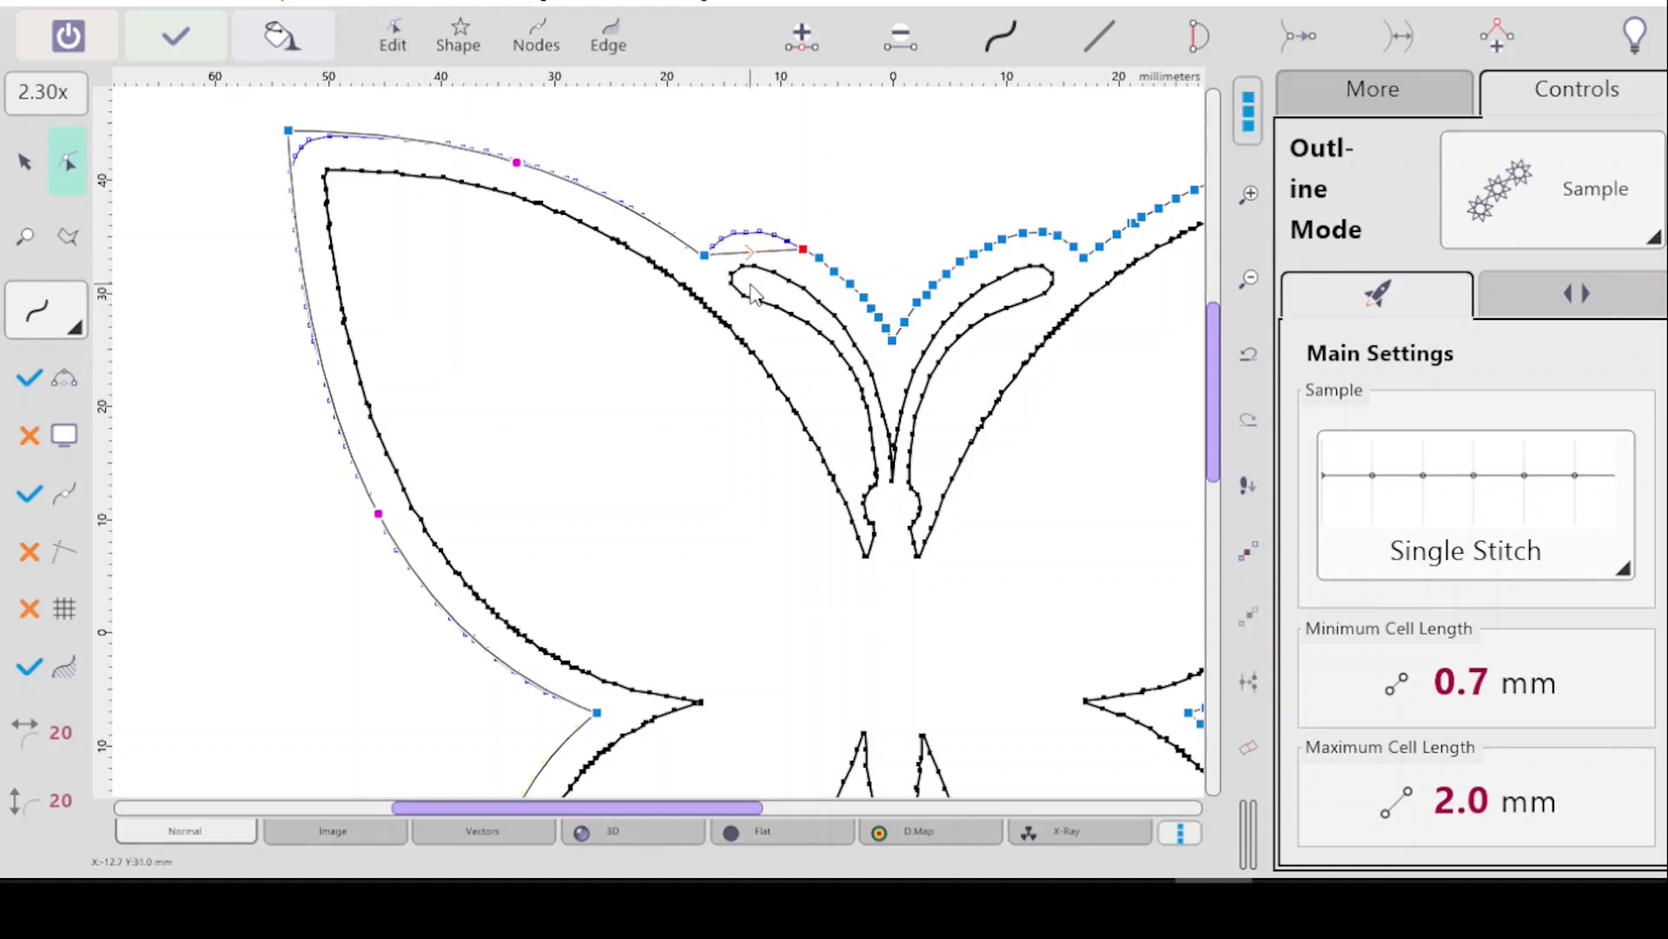
key("Delete")
key("Delete")
key("Delete")
key("Delete")
key("Delete")
key("Delete")
key("Delete")
key("Delete")
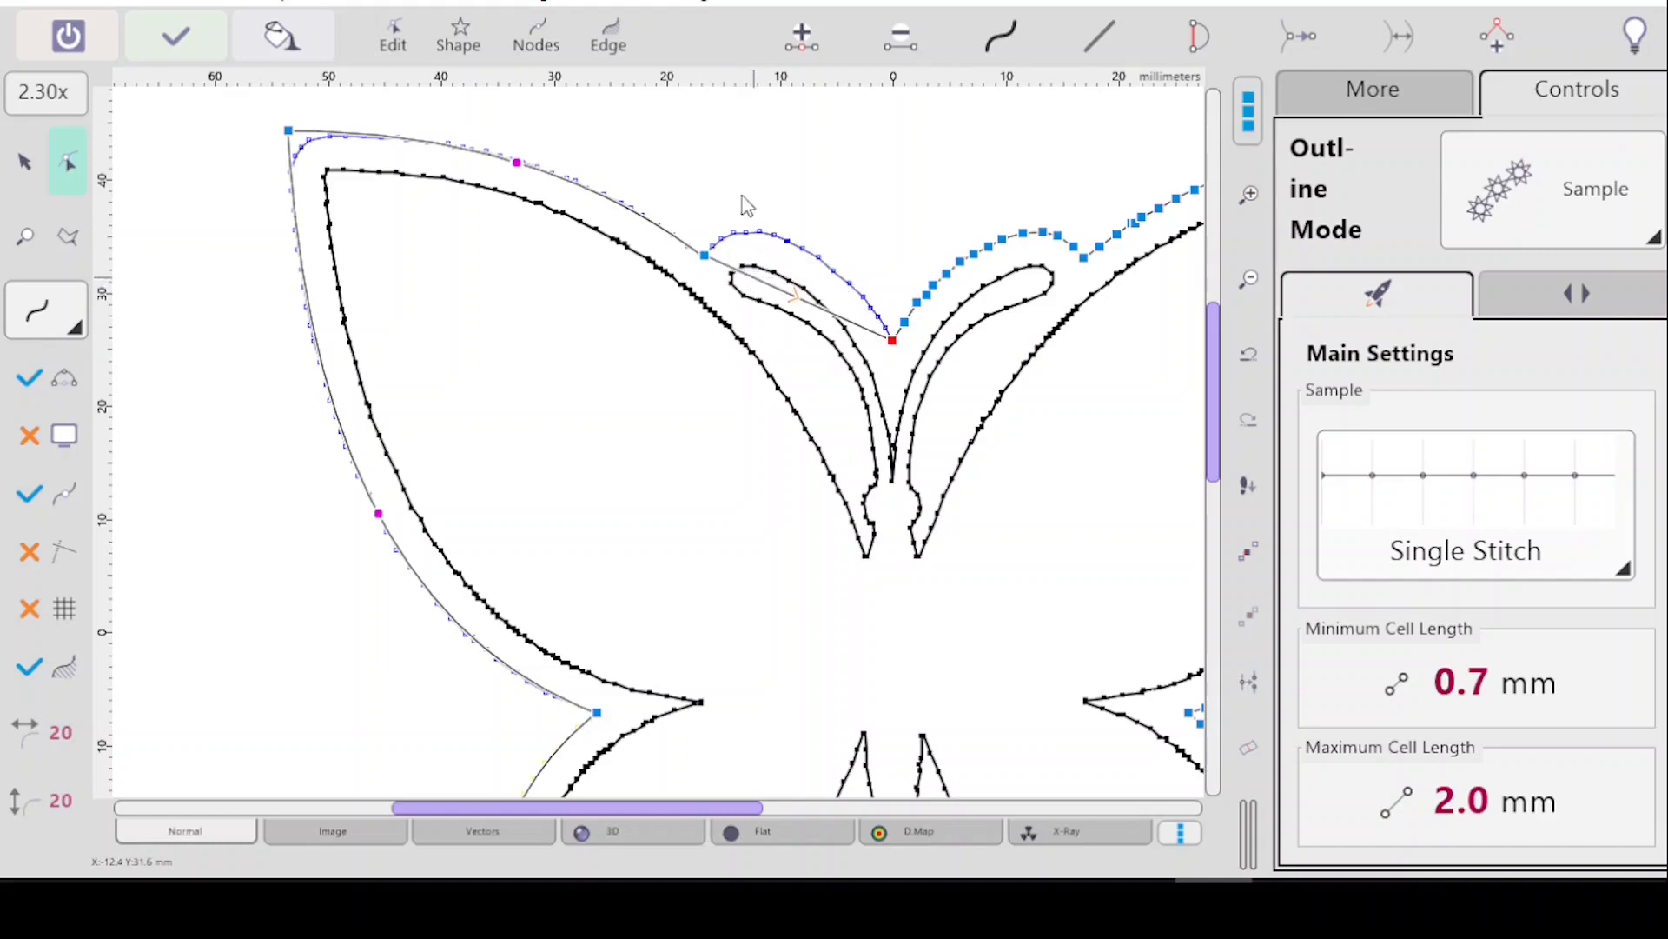
left_click(793, 285)
left_click_drag(793, 285, 789, 241)
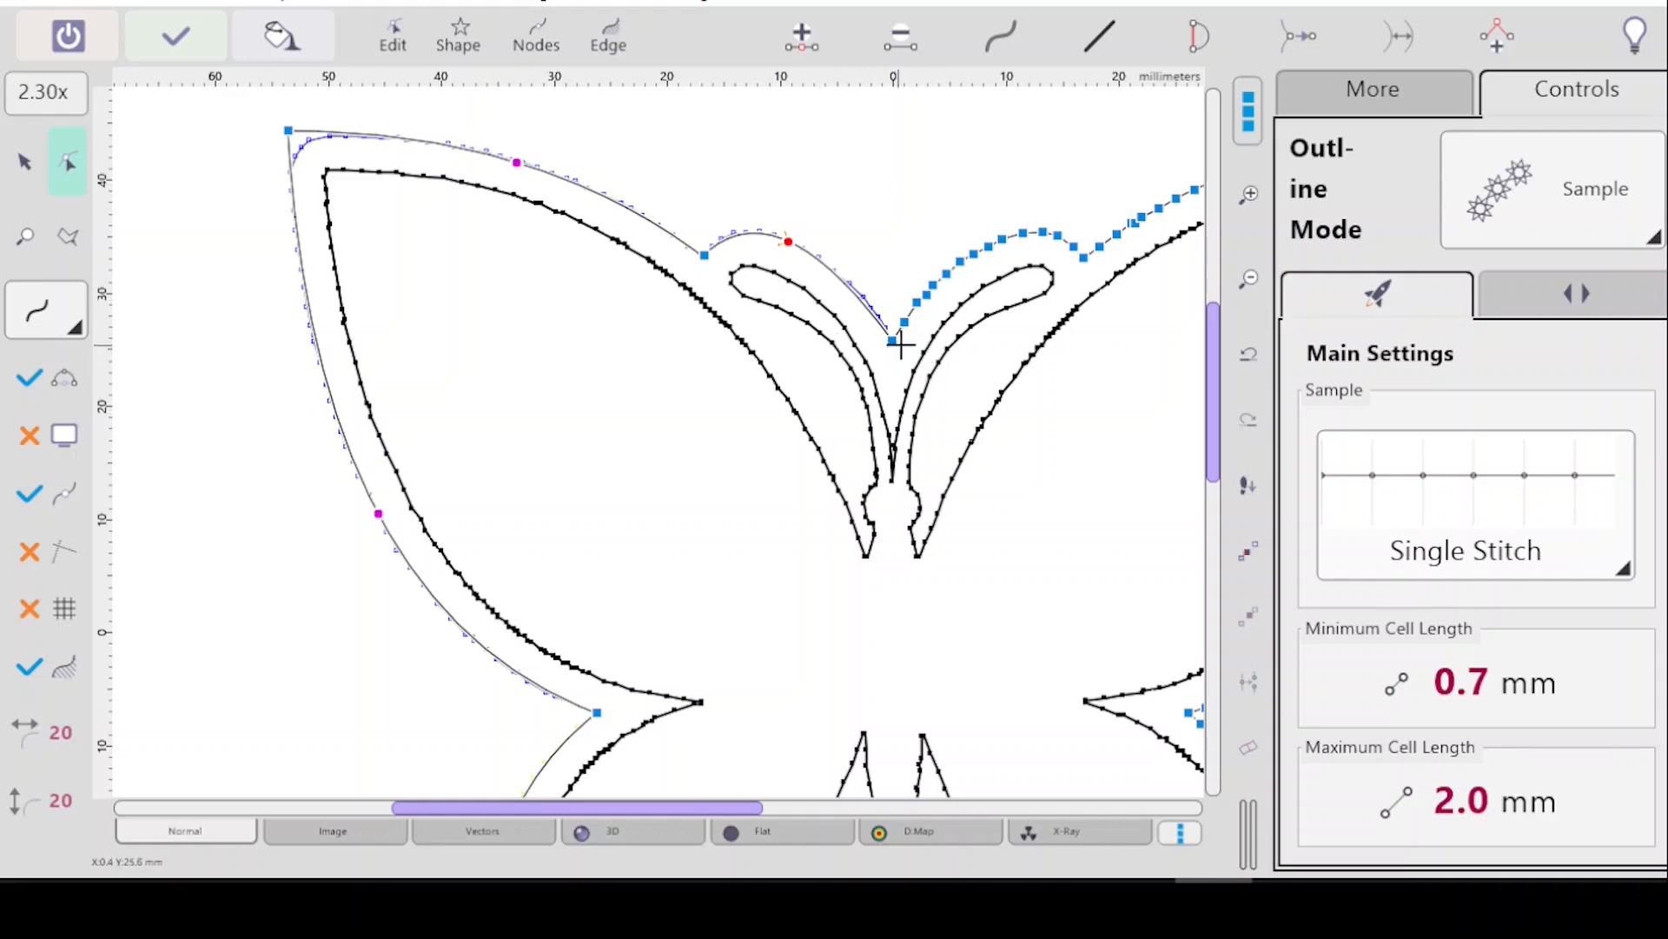
Add a vertical guide at X 0 and, with node snapping off, align the bottom curve's middle node to it at about Y -24 mm.
left_click(892, 340)
left_click_drag(1211, 366, 1199, 530)
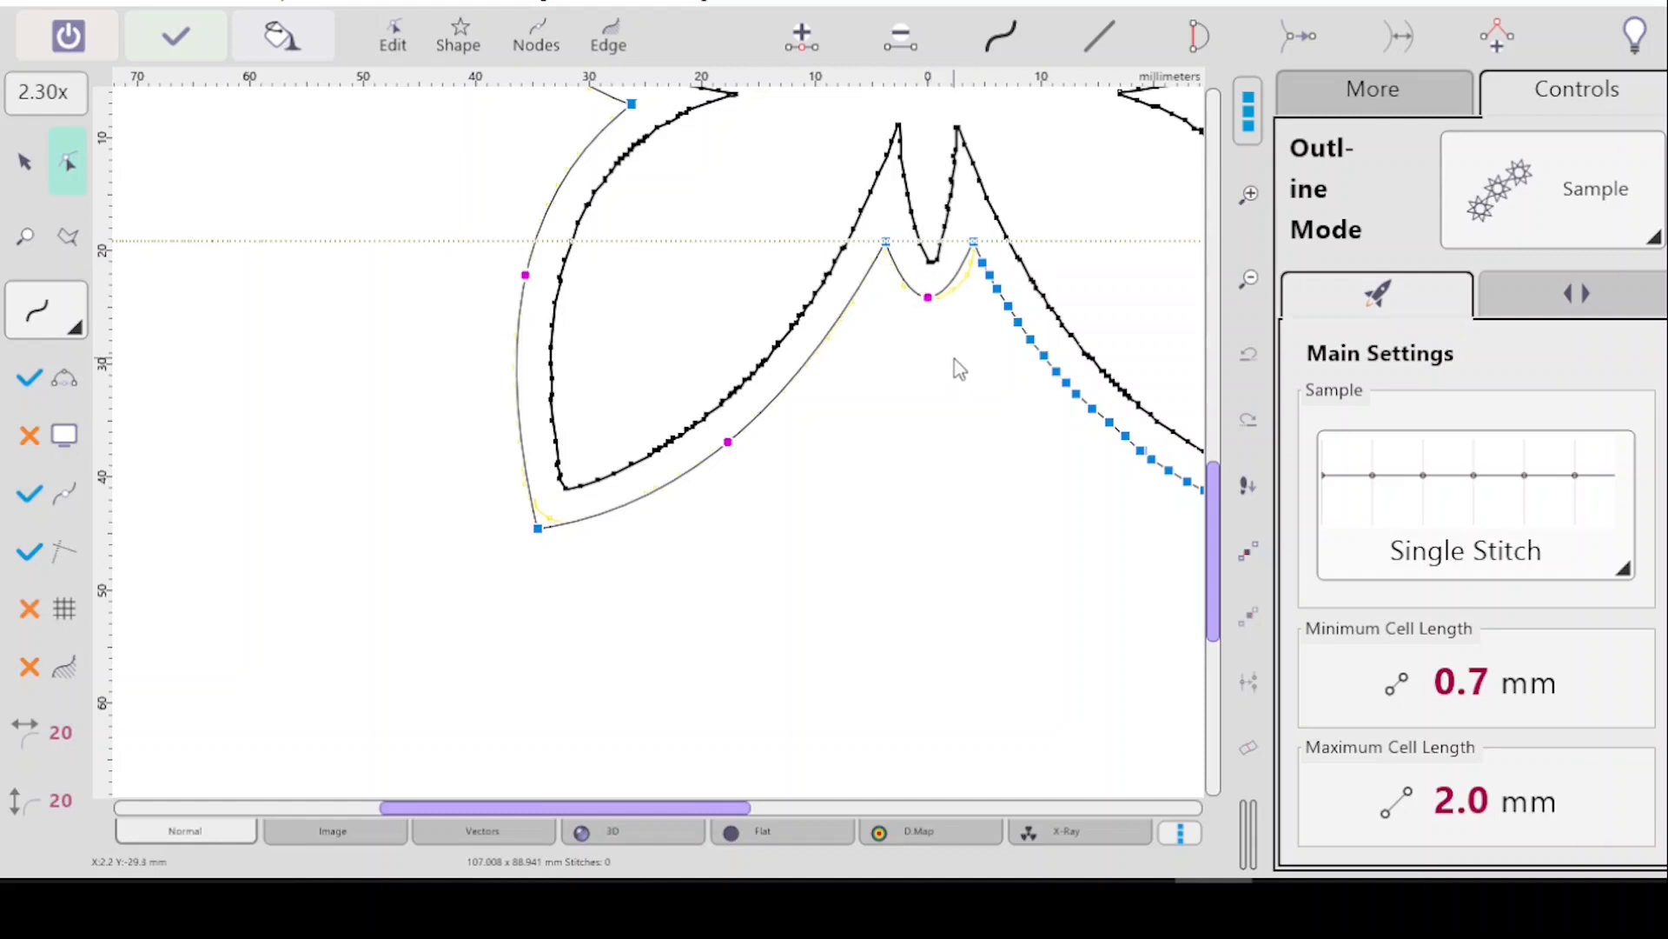
left_click(928, 297)
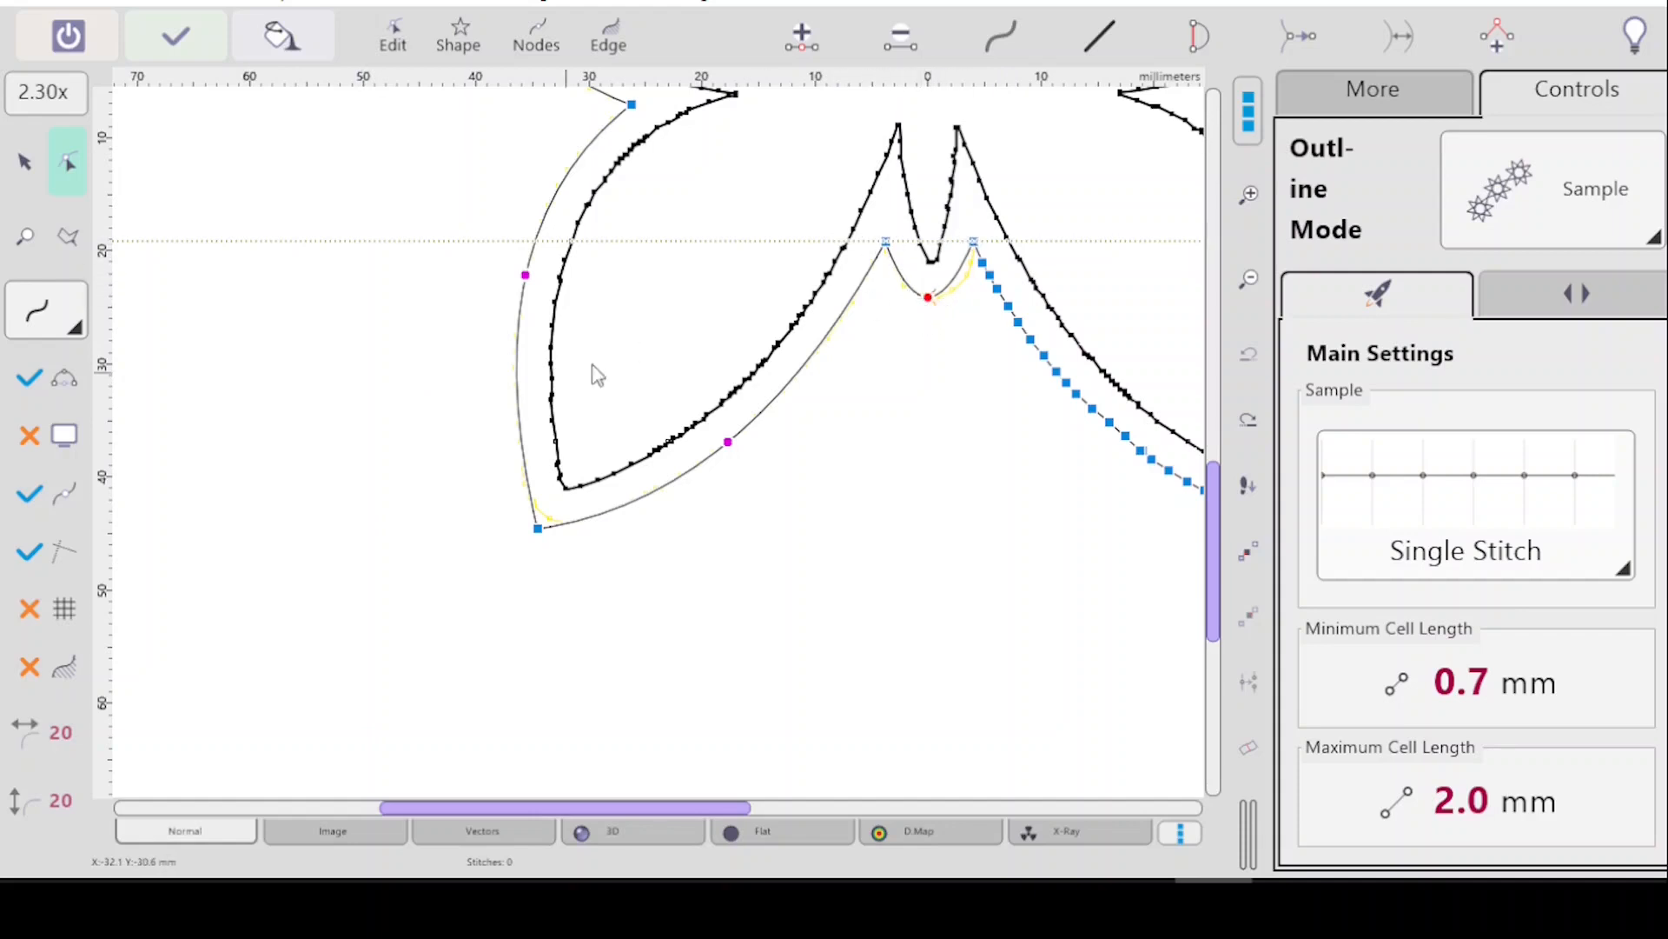
left_click_drag(102, 317, 927, 410)
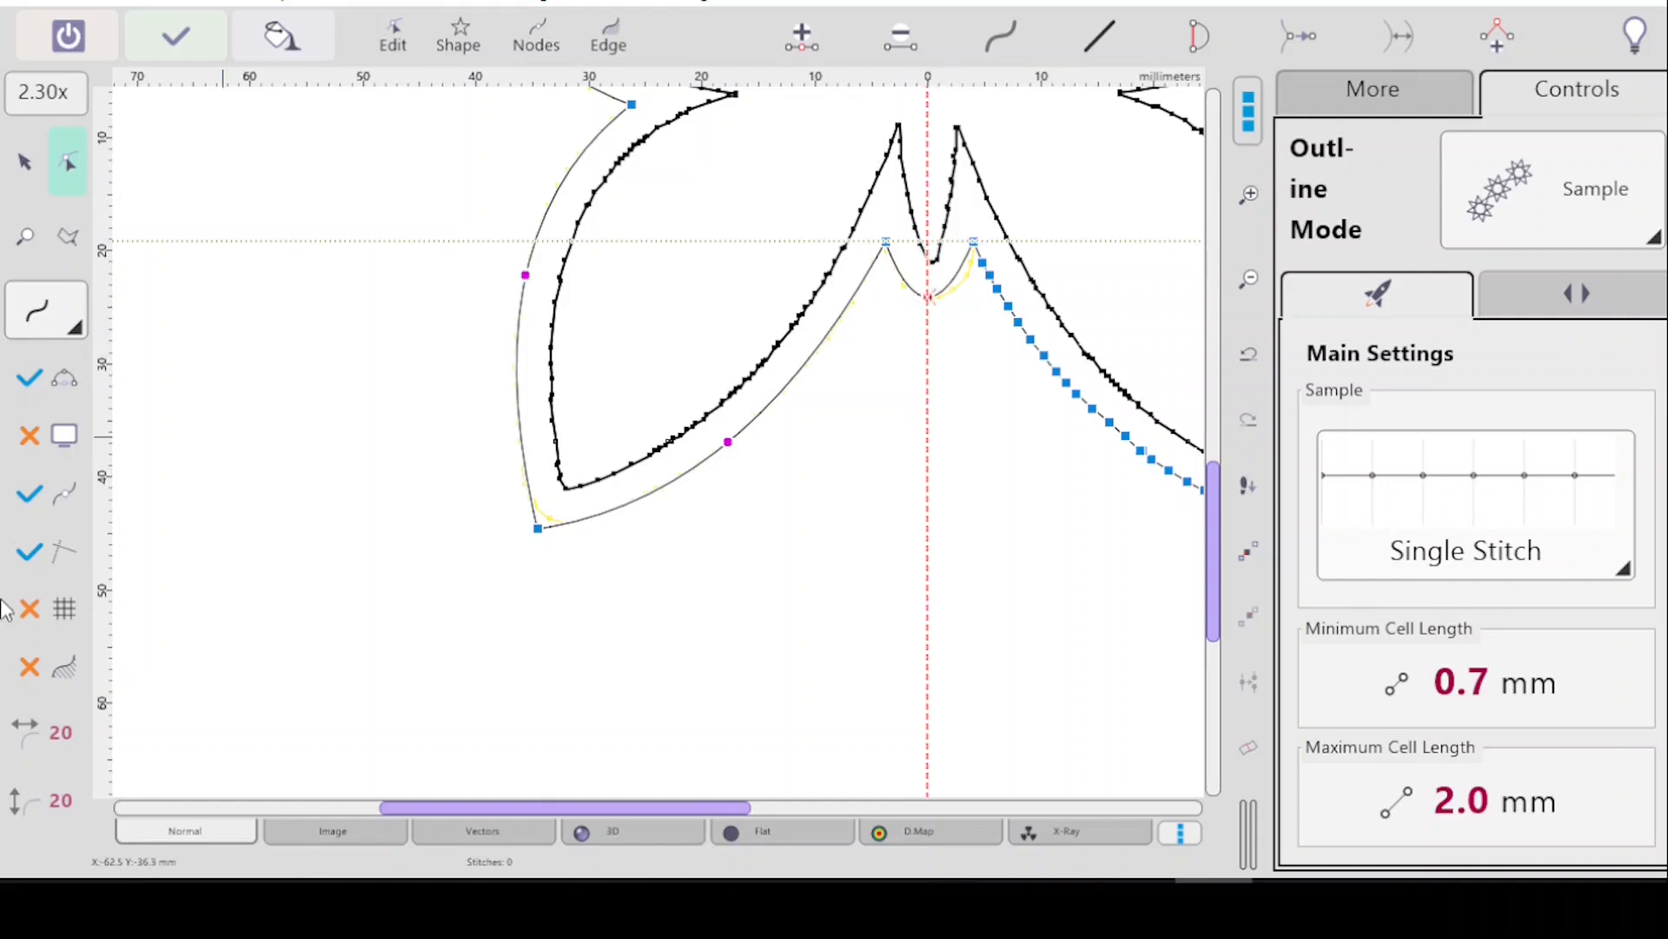
left_click(41, 558)
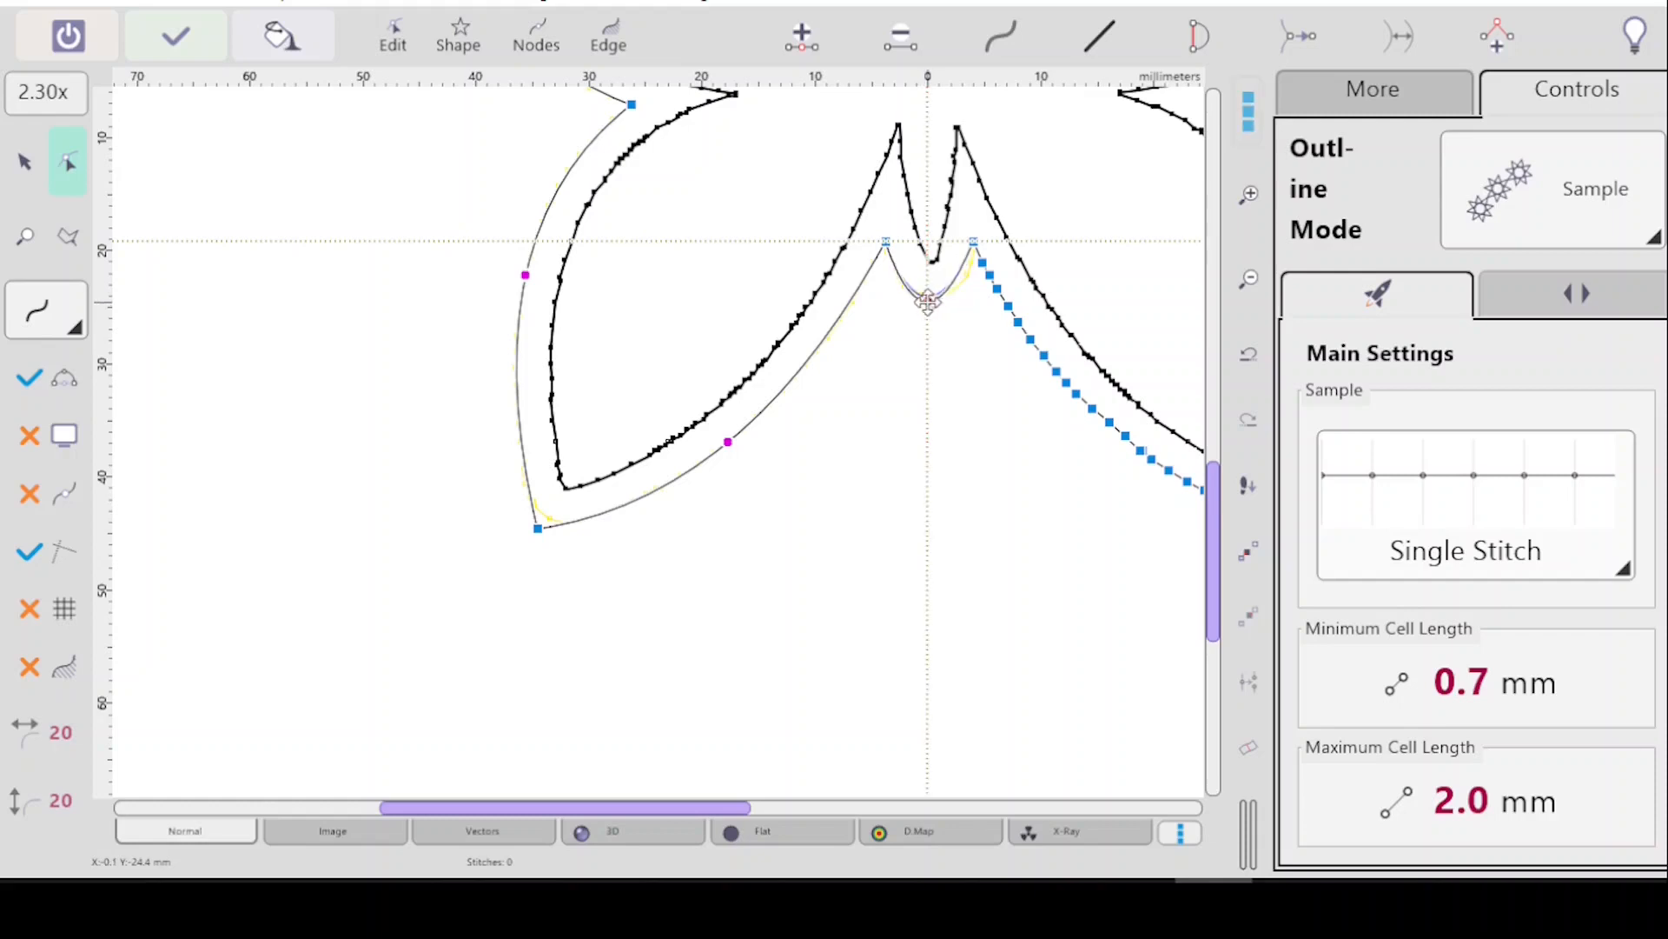
left_click_drag(928, 301, 928, 298)
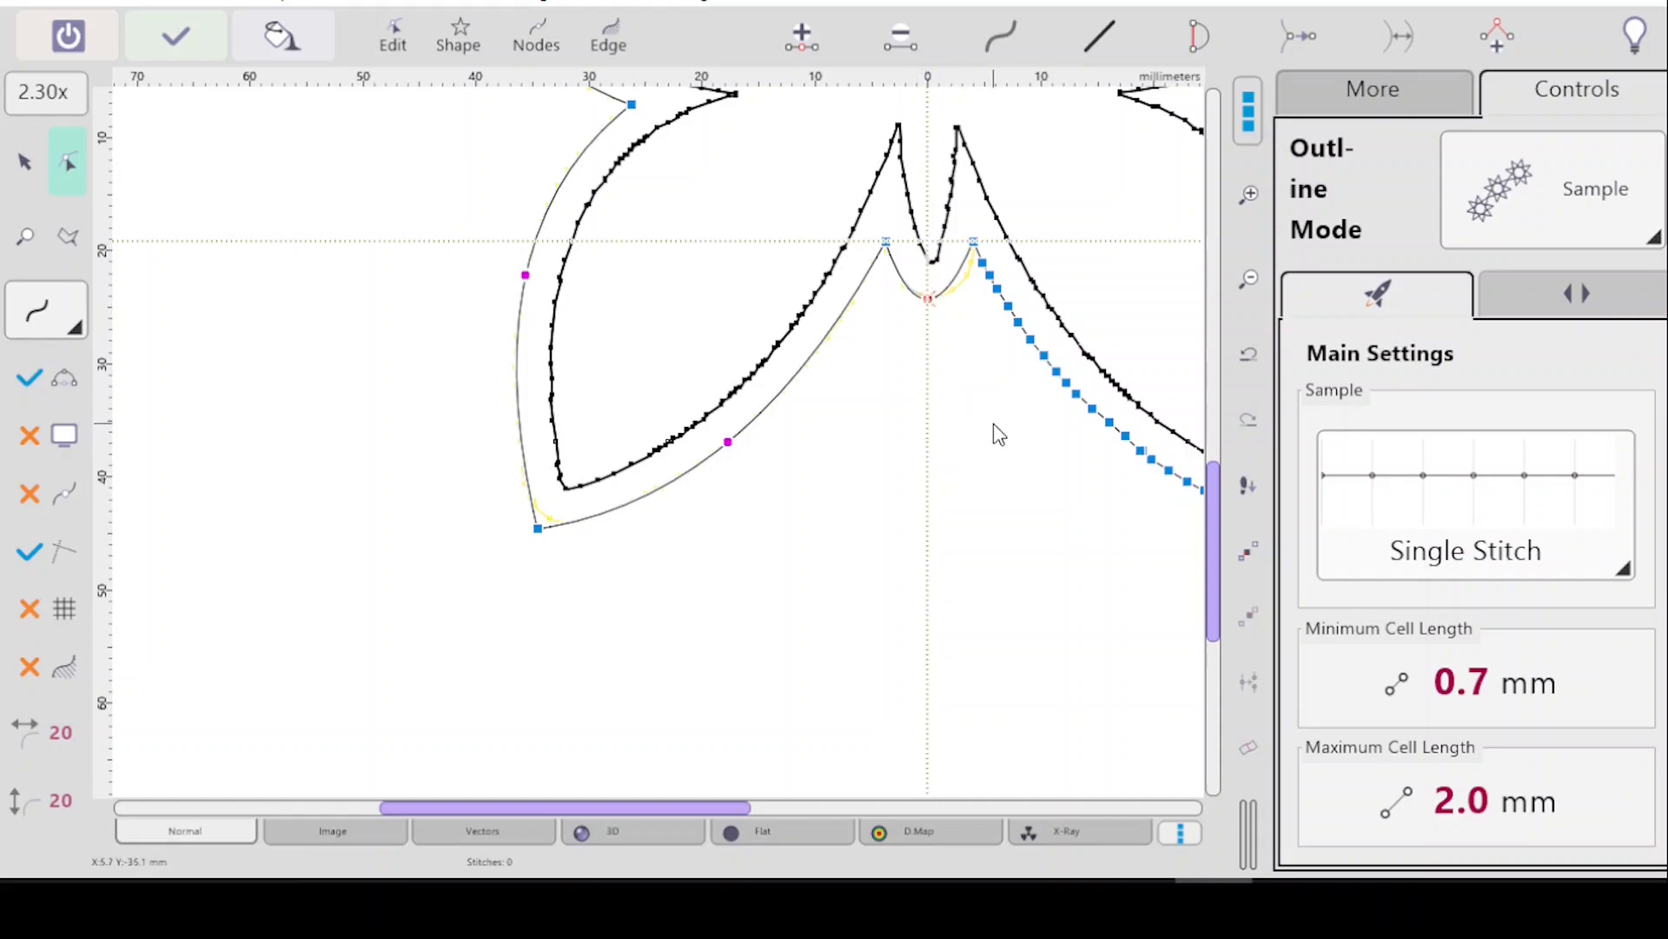
Insert a node on each side of the bottom-centre node and place the outer contour's start point at that centre node.
left_click(805, 42)
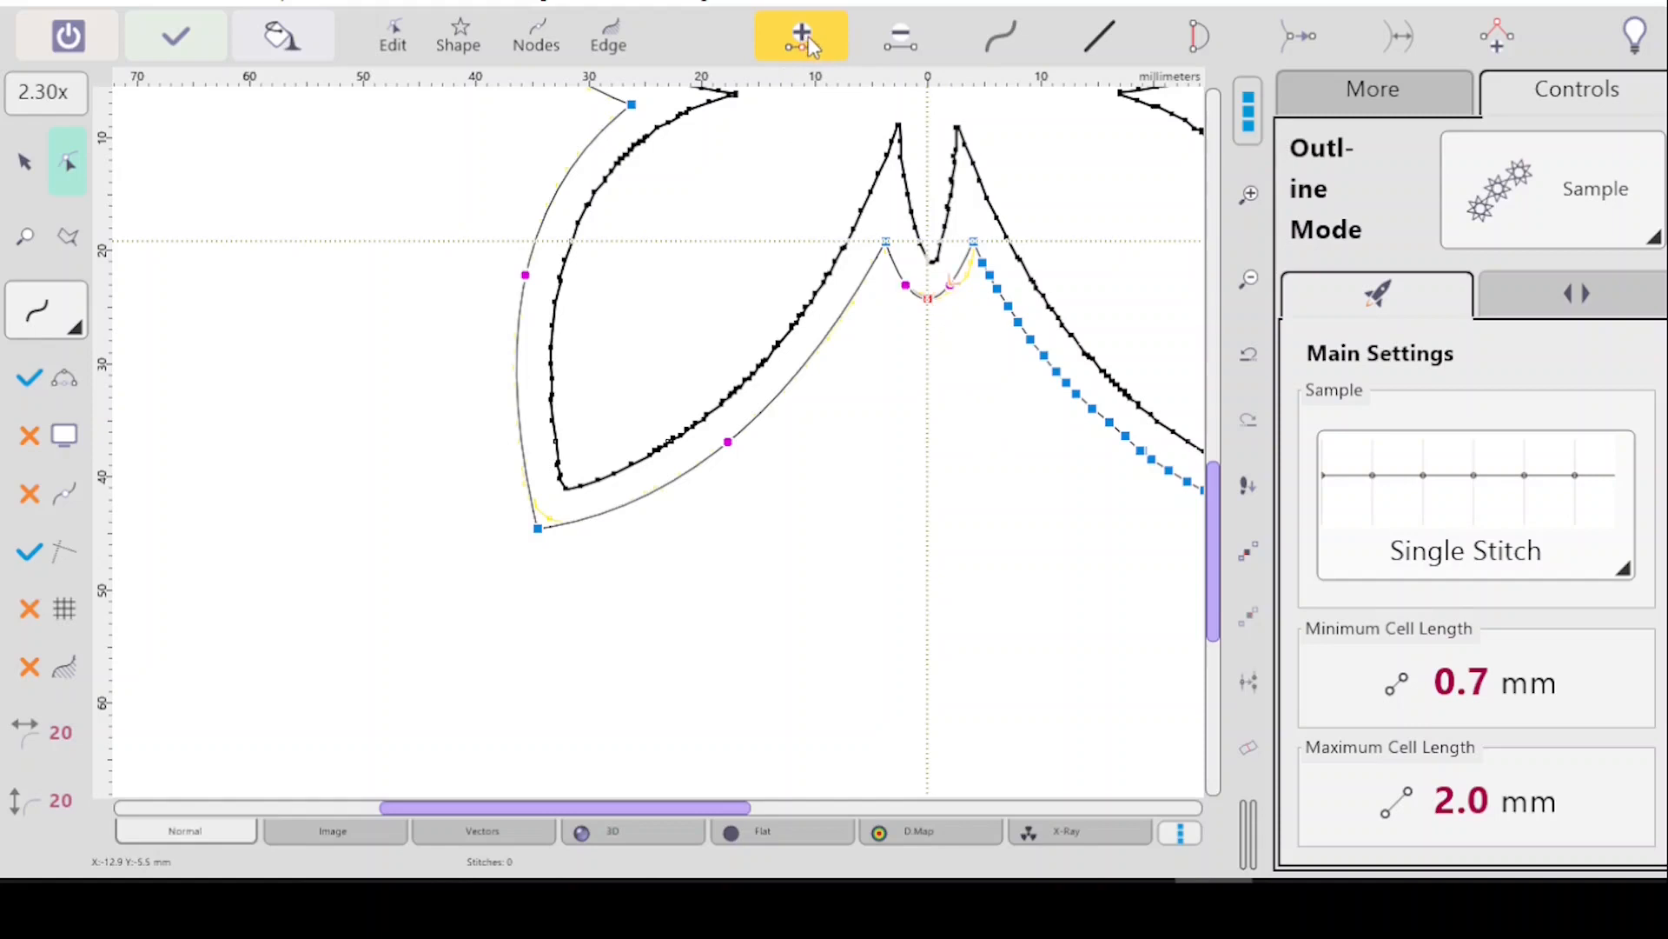
right_click(954, 325)
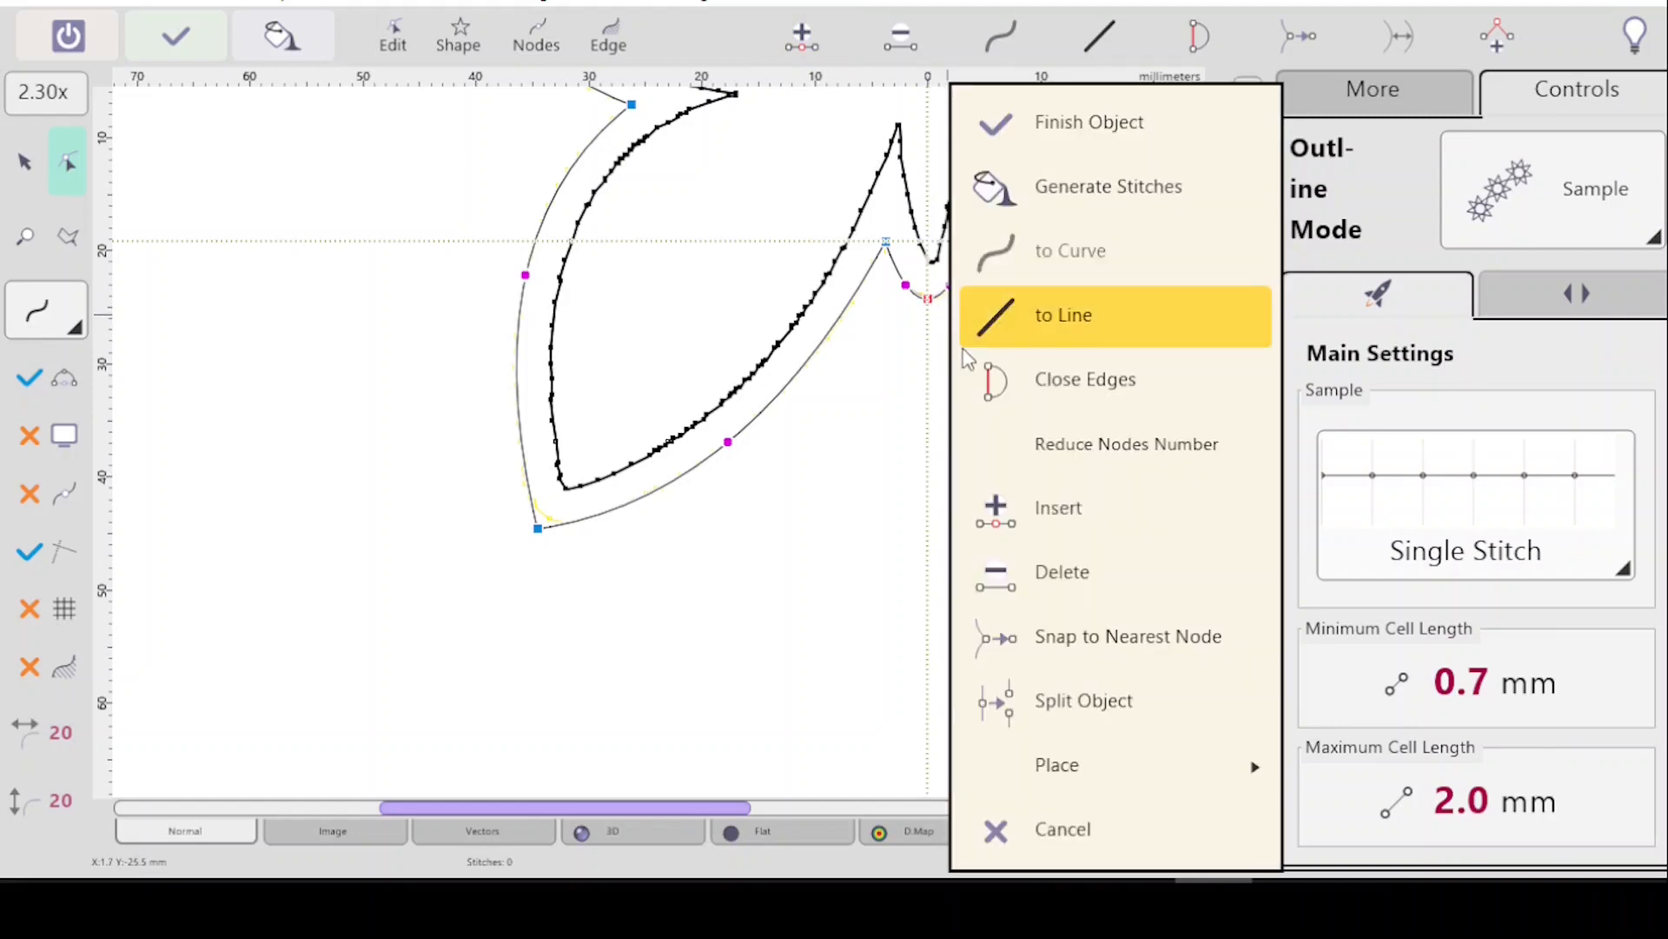
mouse_move(1083, 769)
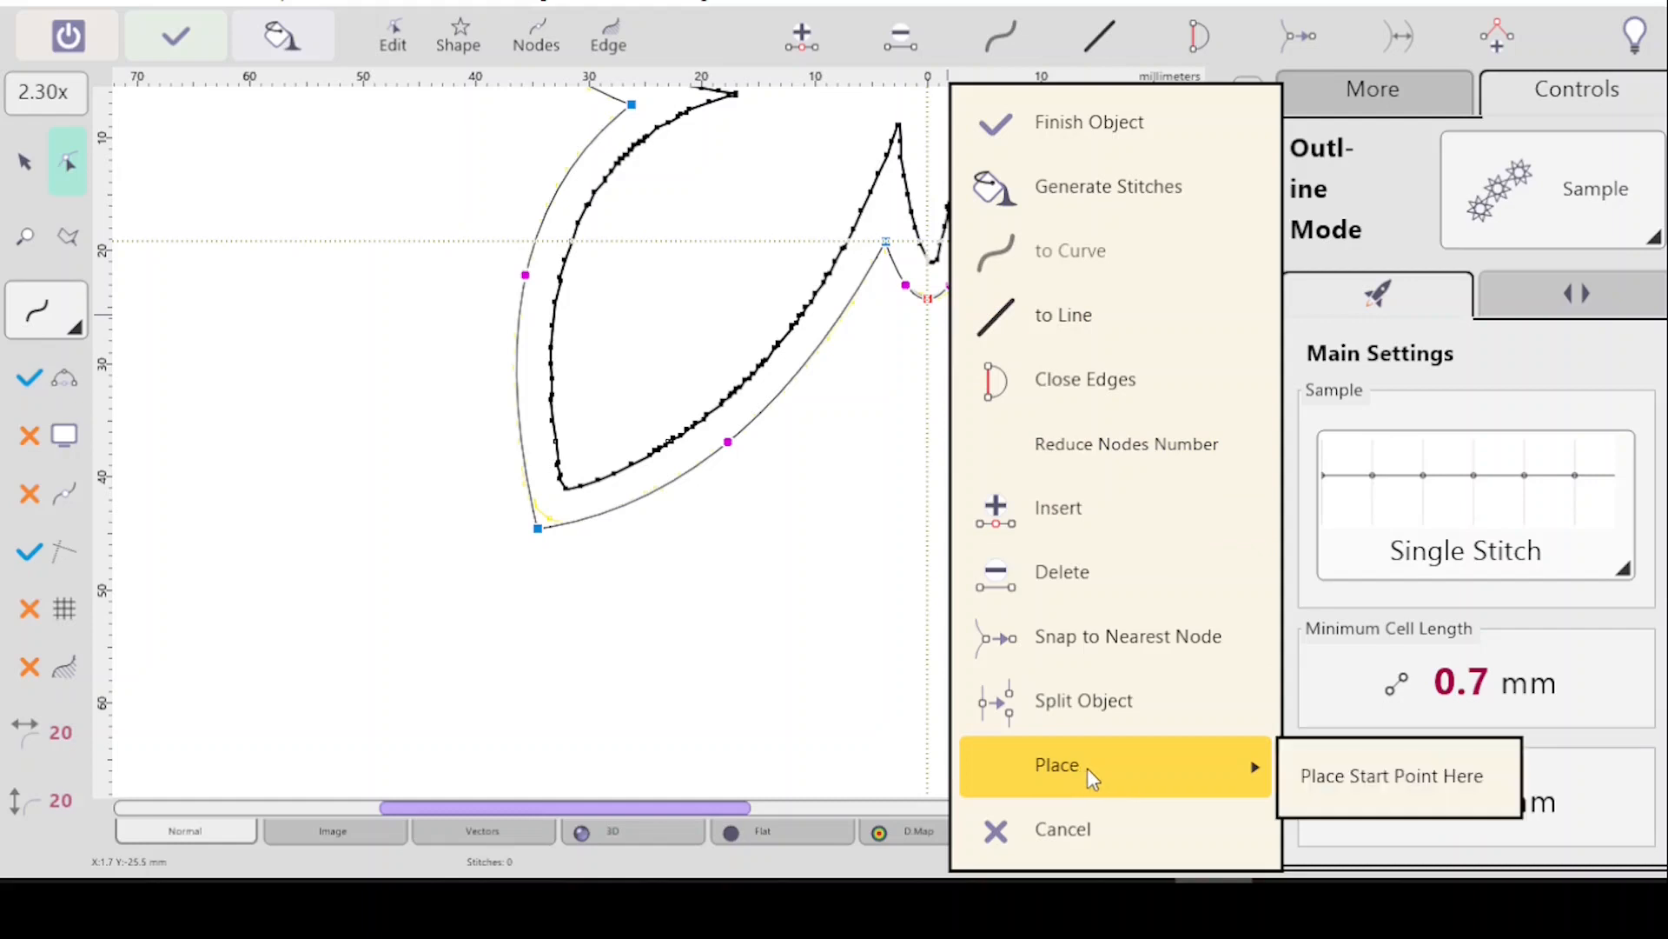
left_click(1394, 783)
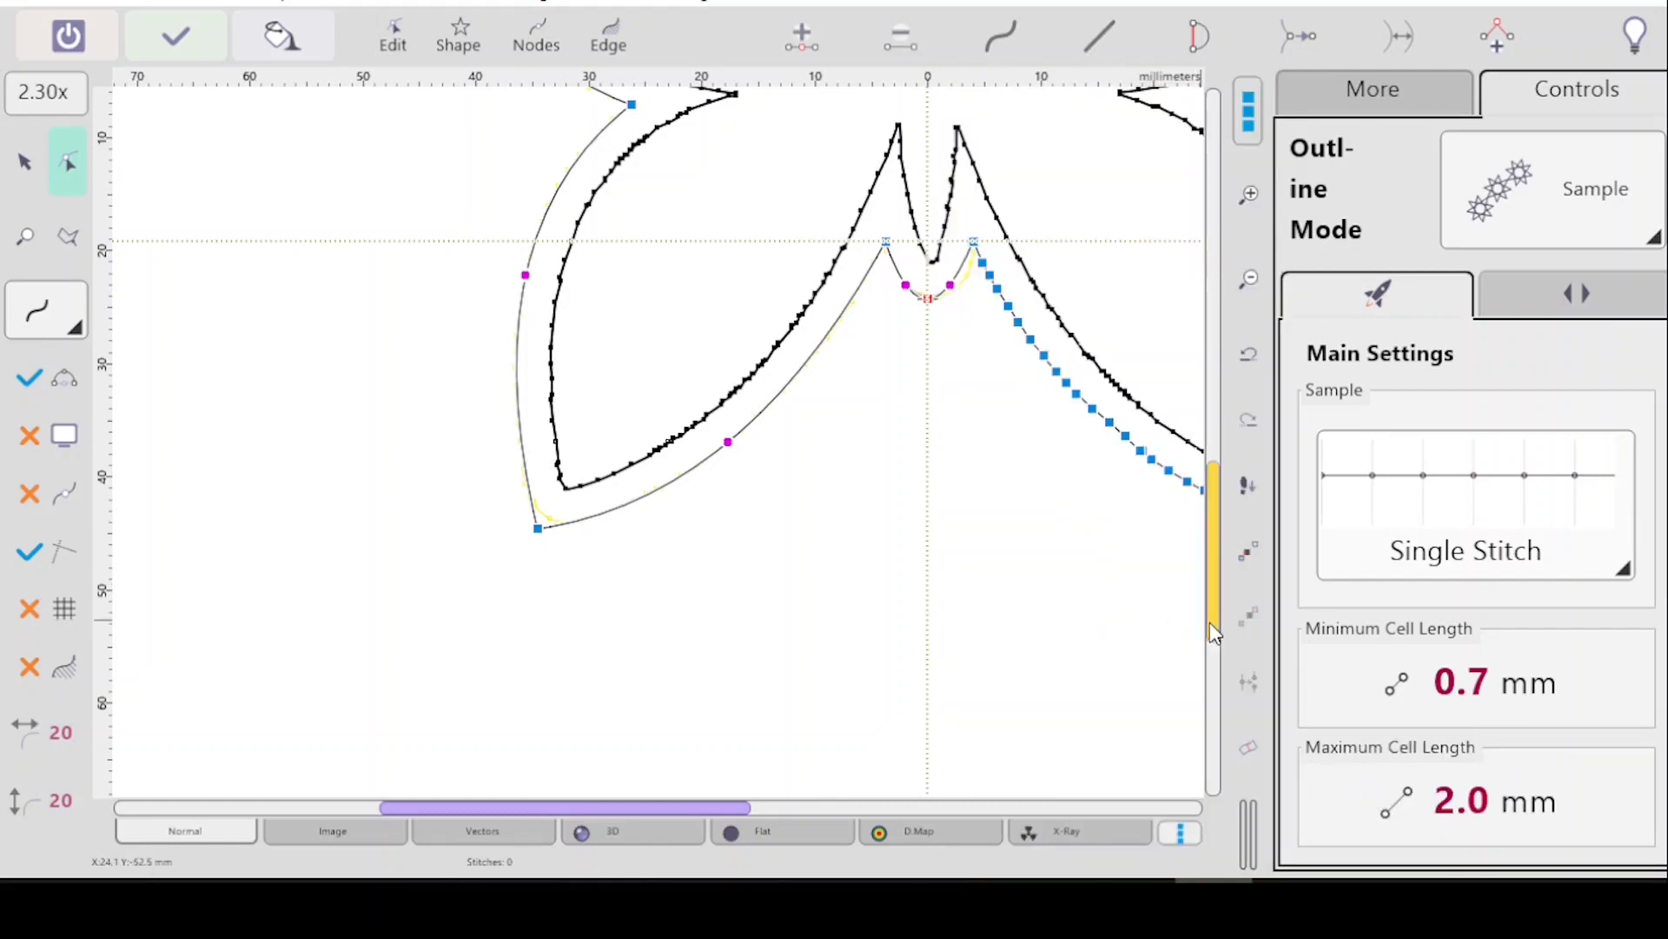
Split the outer contour at its top-centre node and delete the resulting right half.
left_click_drag(1214, 625, 1211, 480)
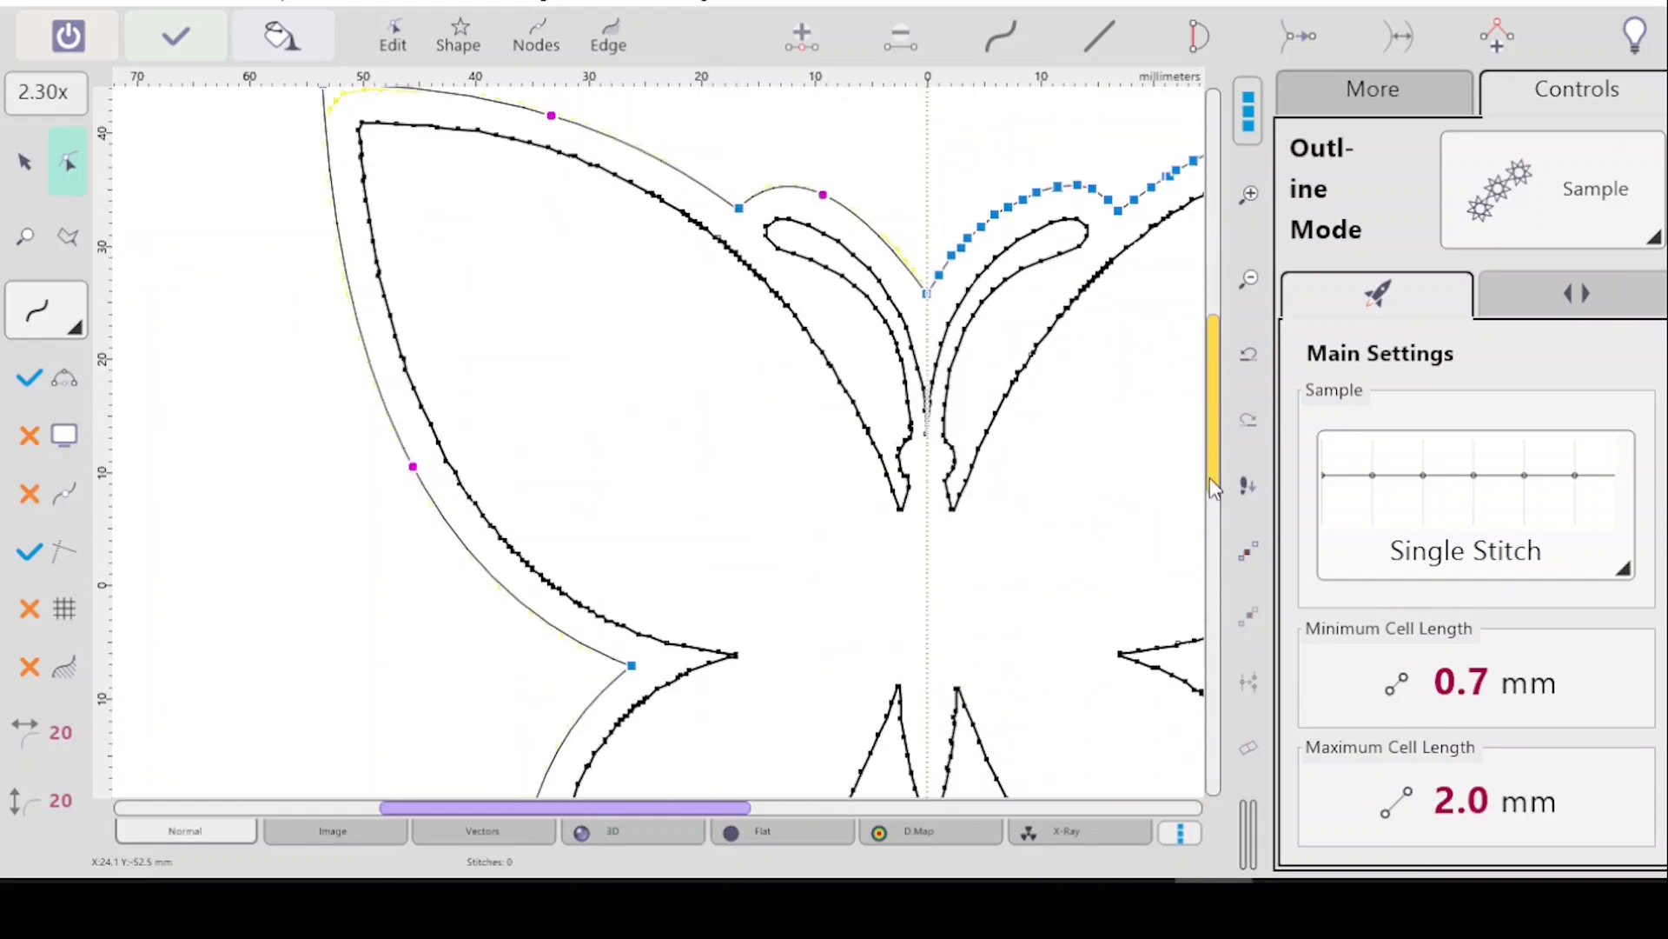
left_click(922, 294)
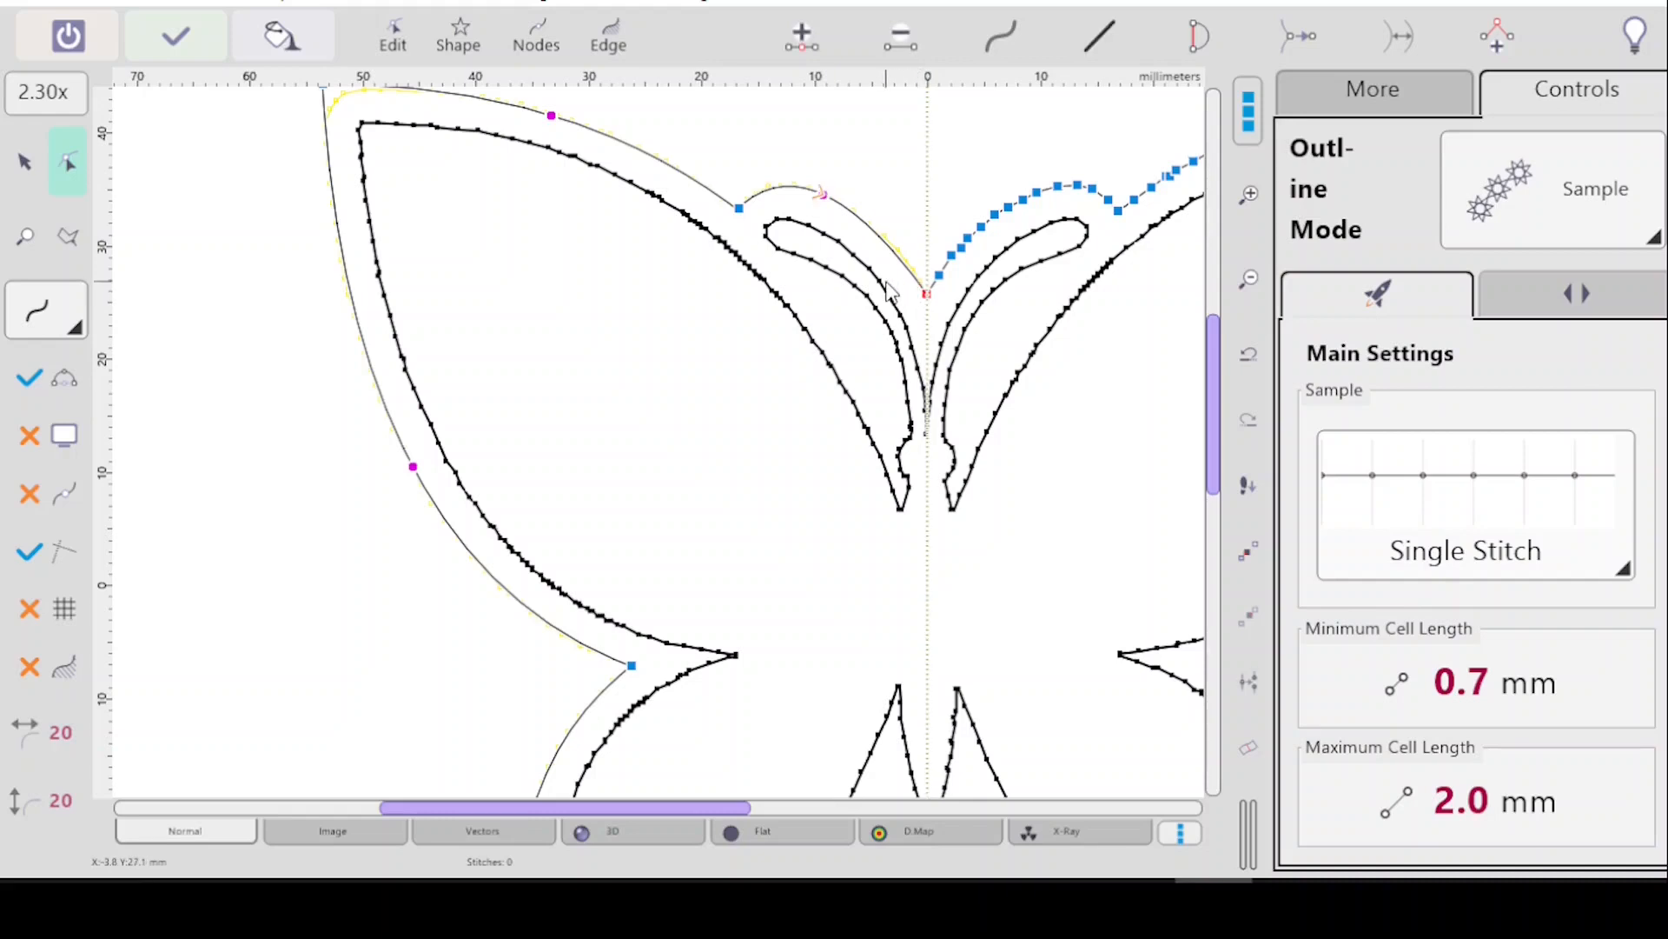
right_click(888, 296)
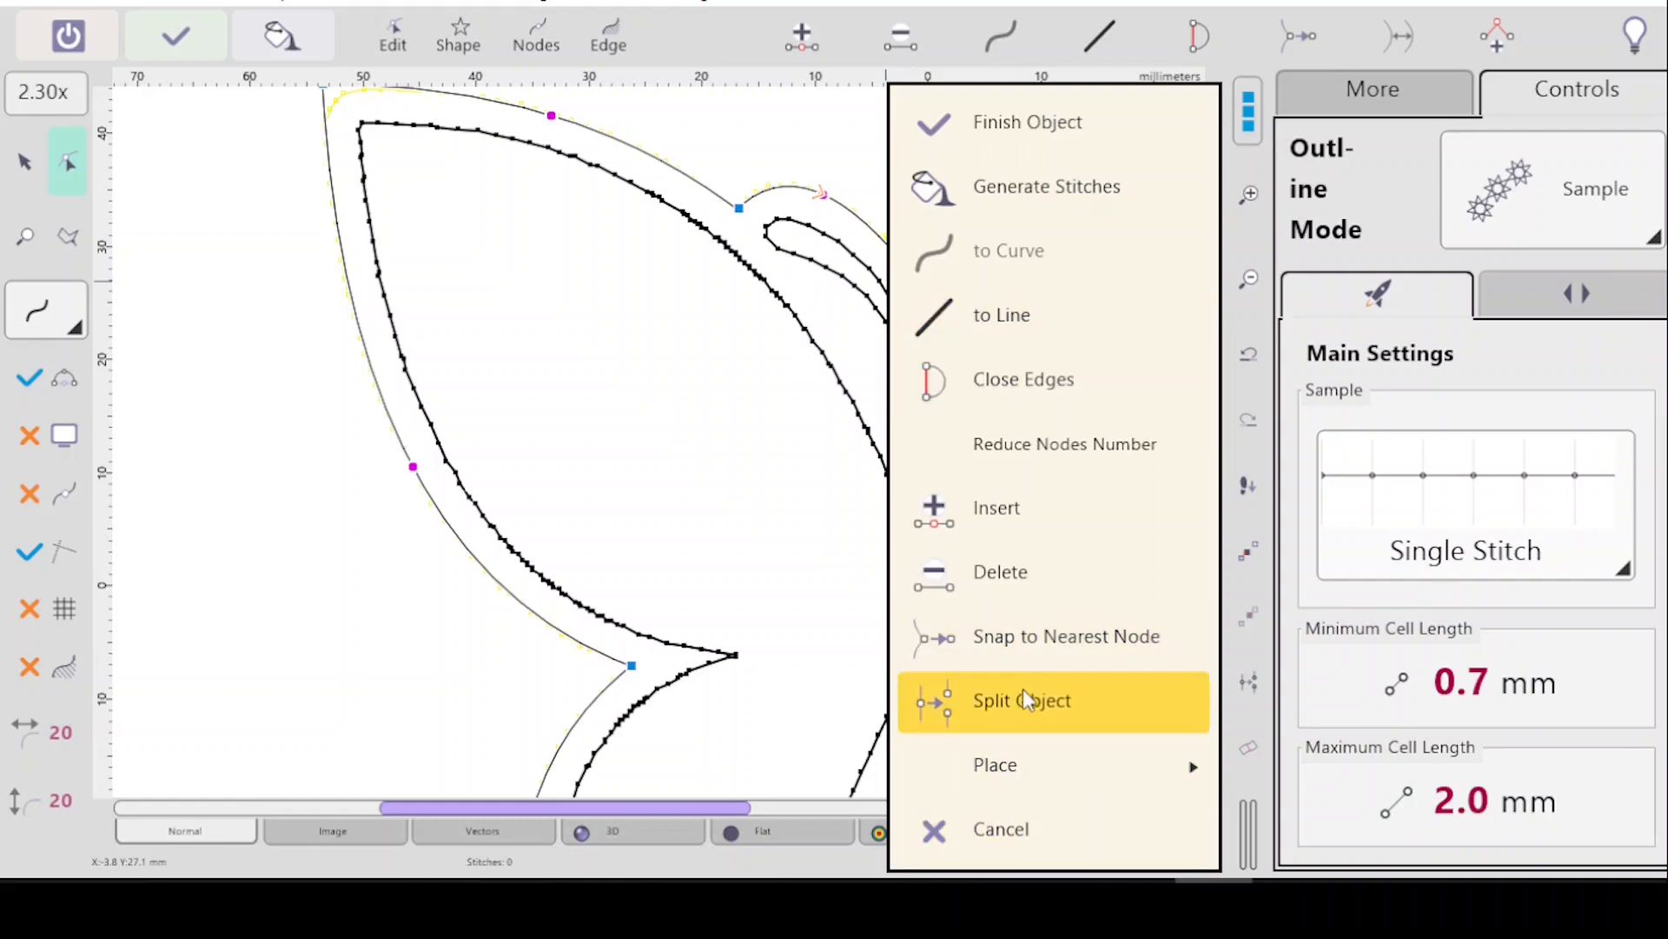
left_click(1170, 707)
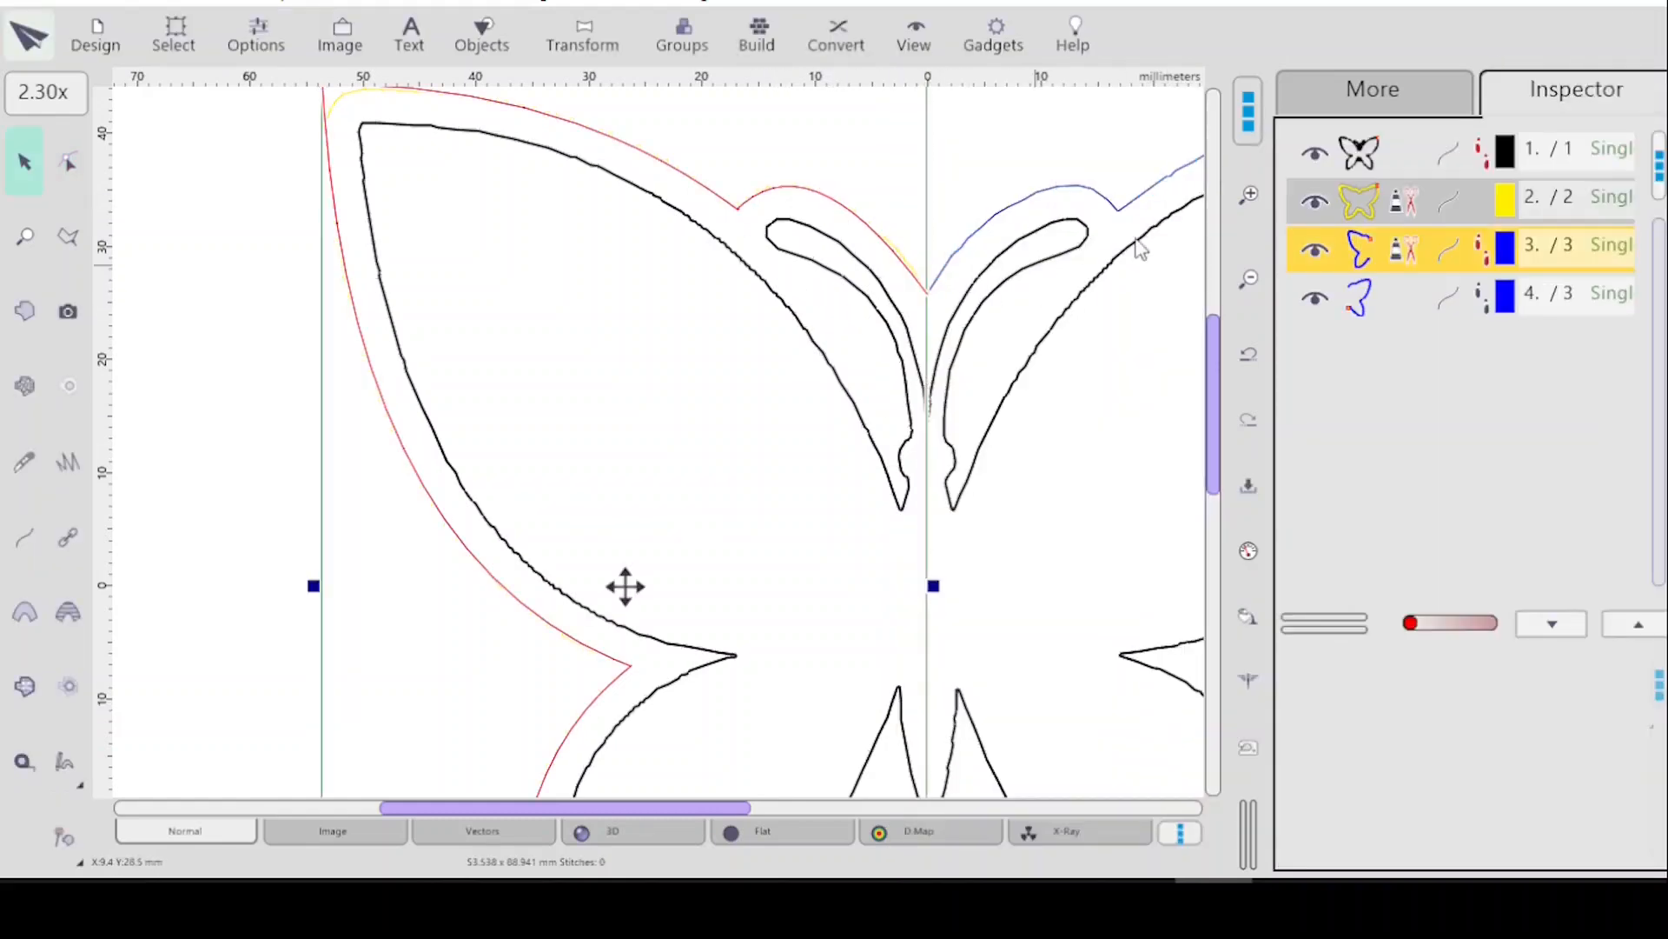
left_click(1365, 306)
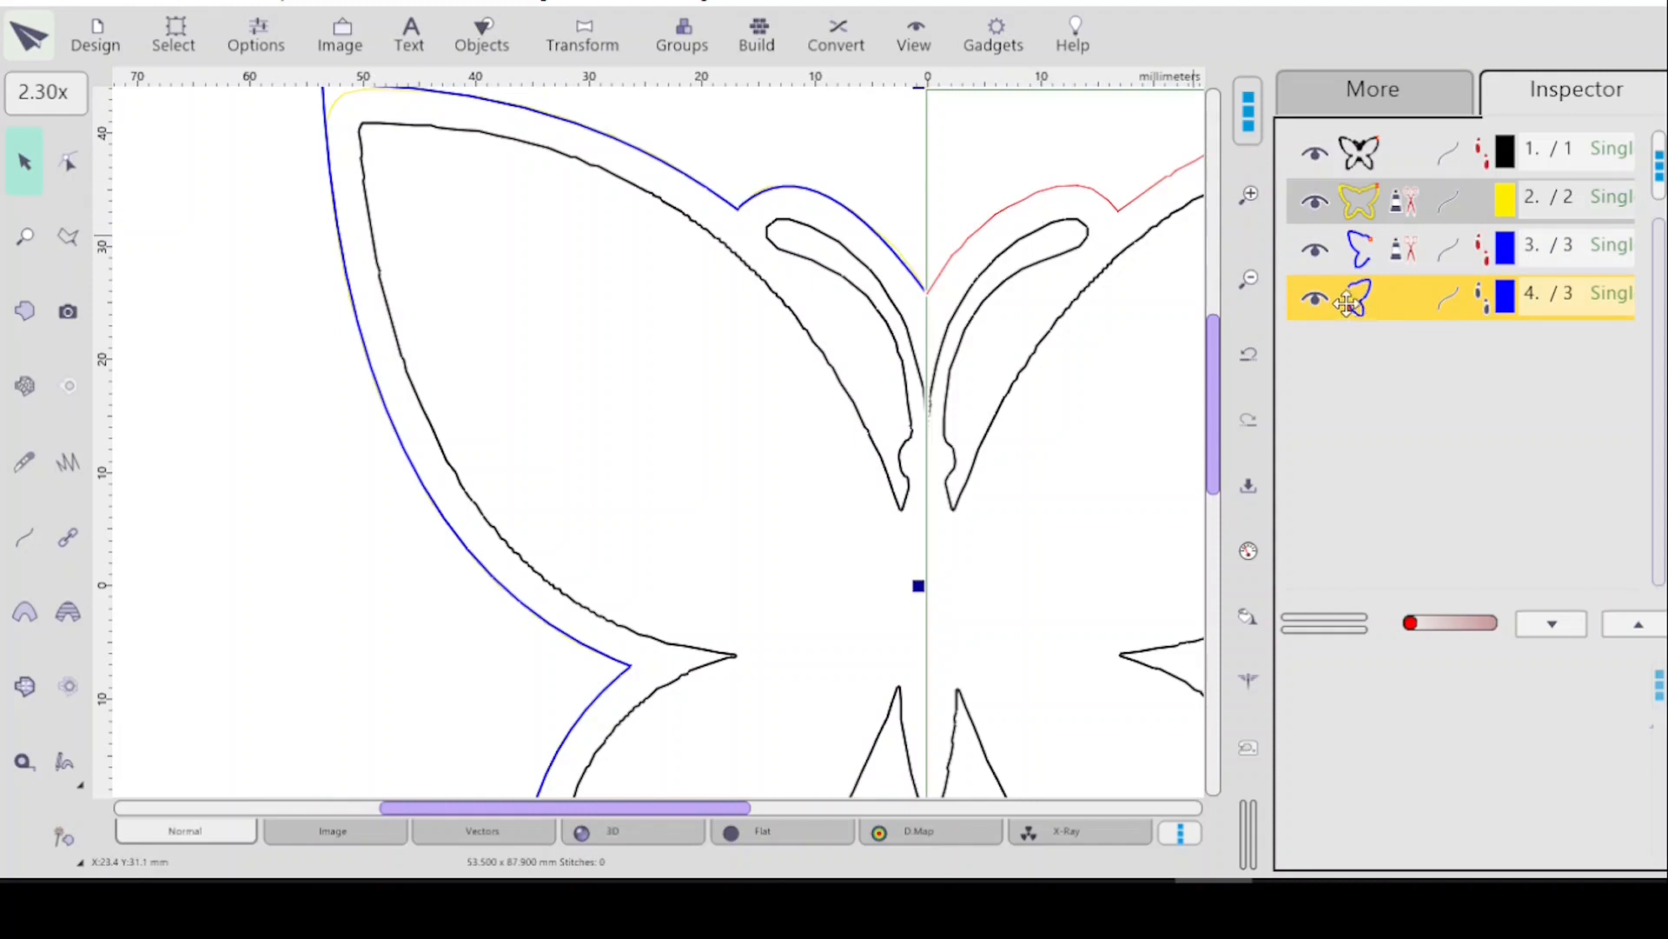
key("Delete")
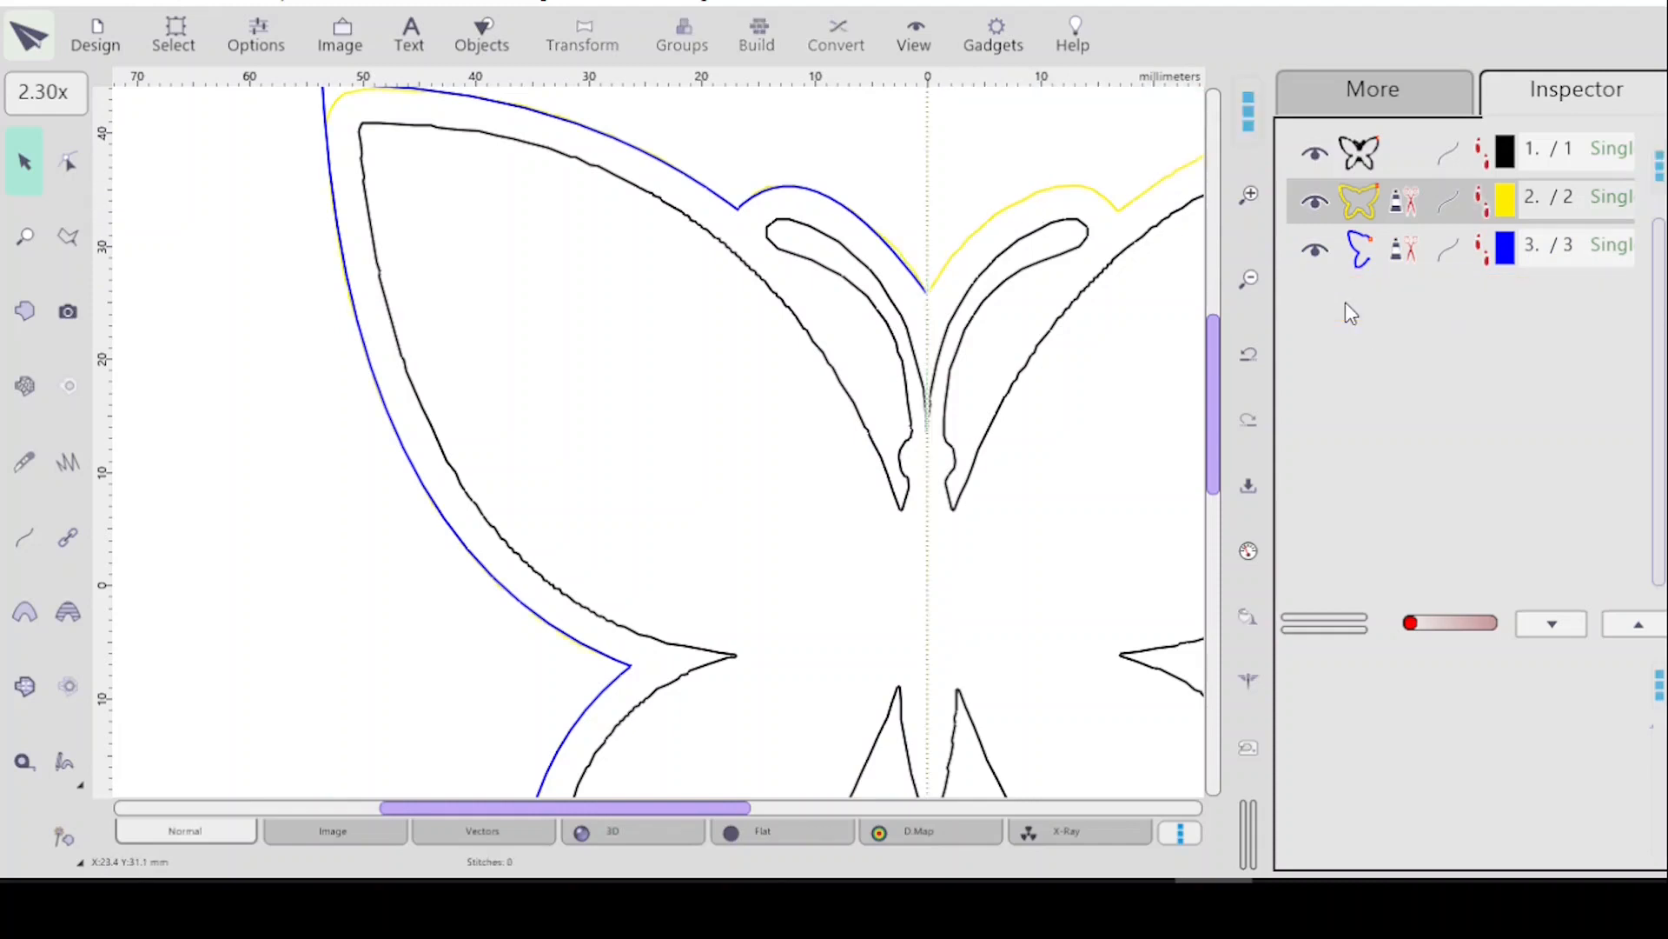
Open the remaining left half of the outer contour for node editing, with the whole butterfly in view.
left_click(1378, 250)
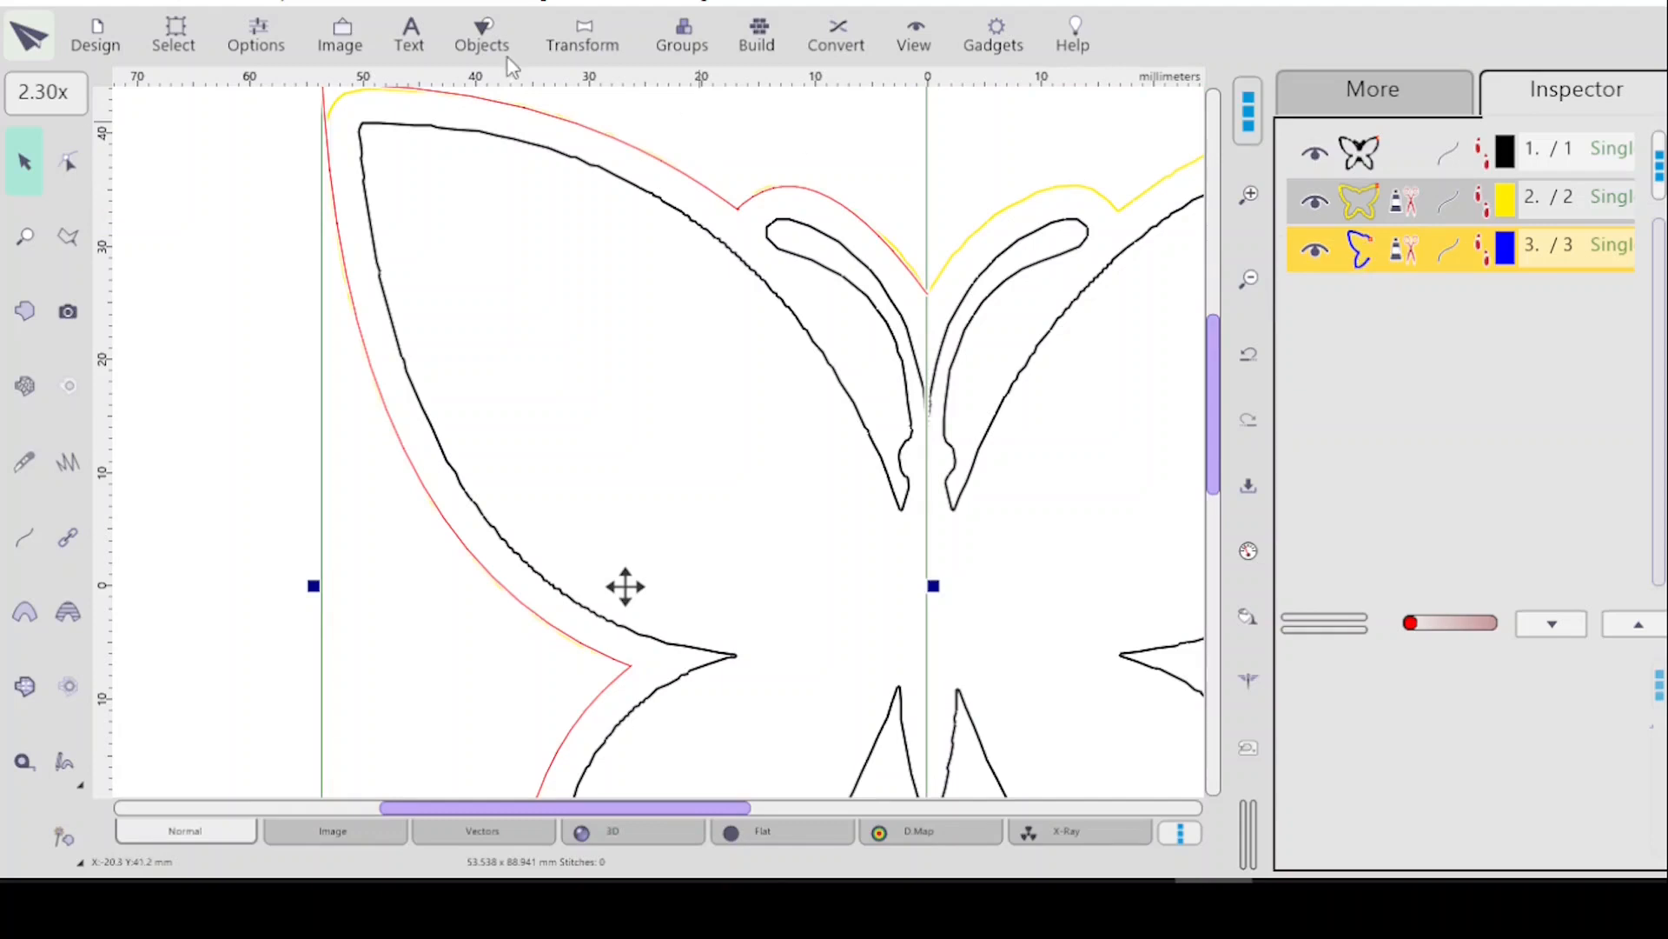
left_click(69, 164)
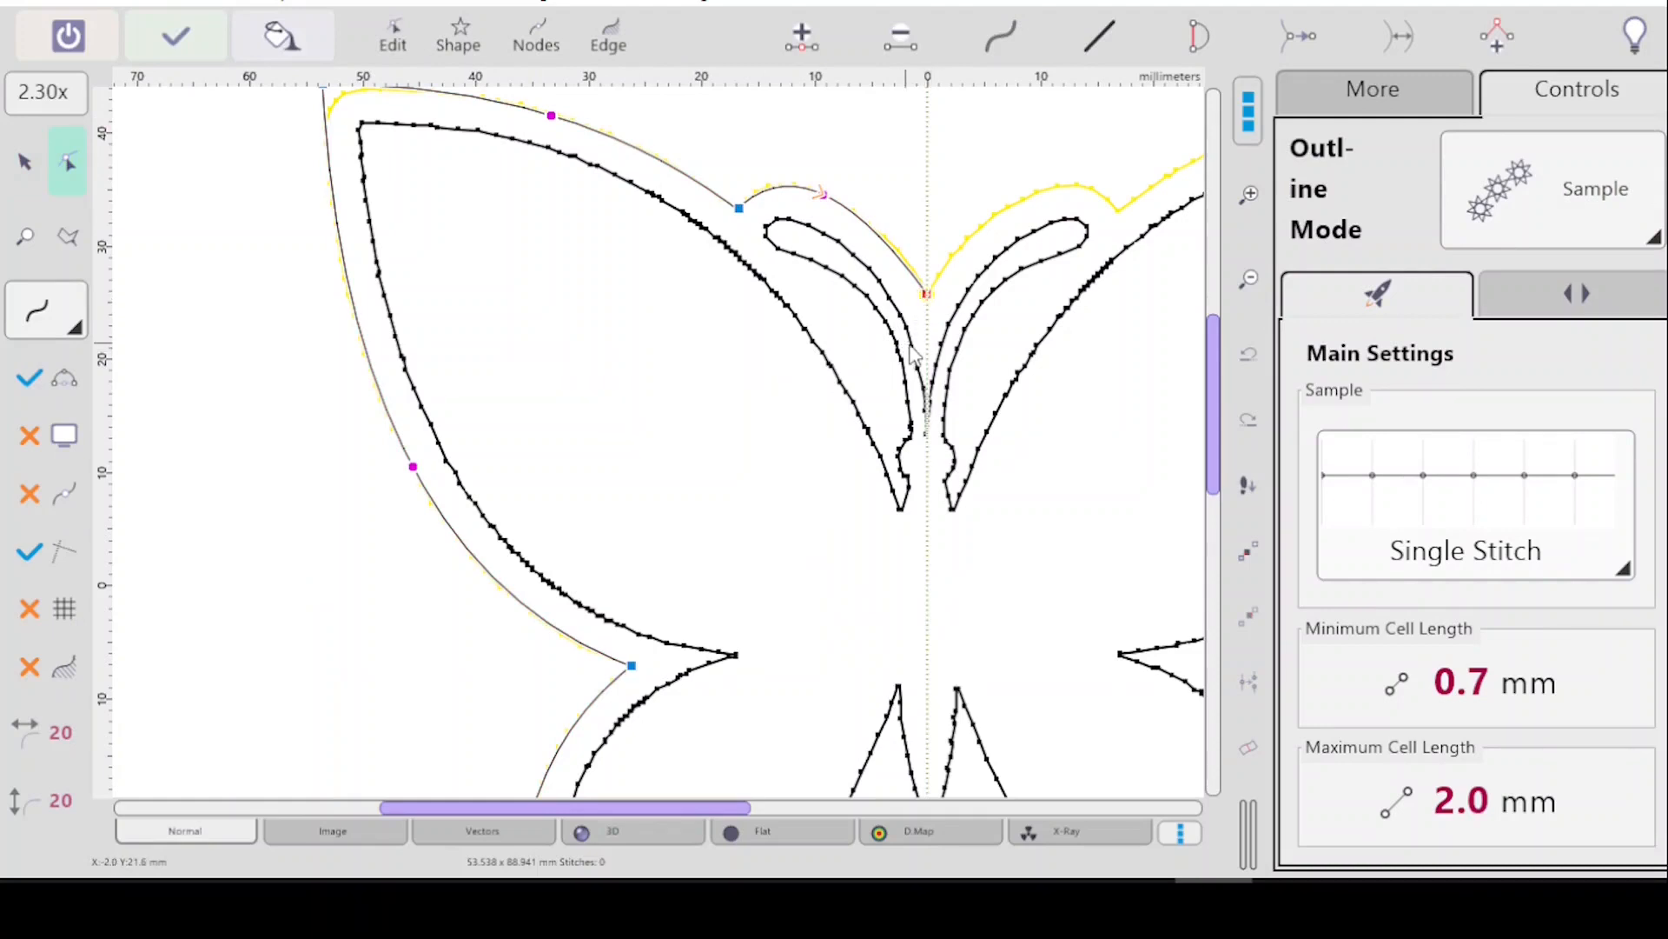
left_click(1250, 279)
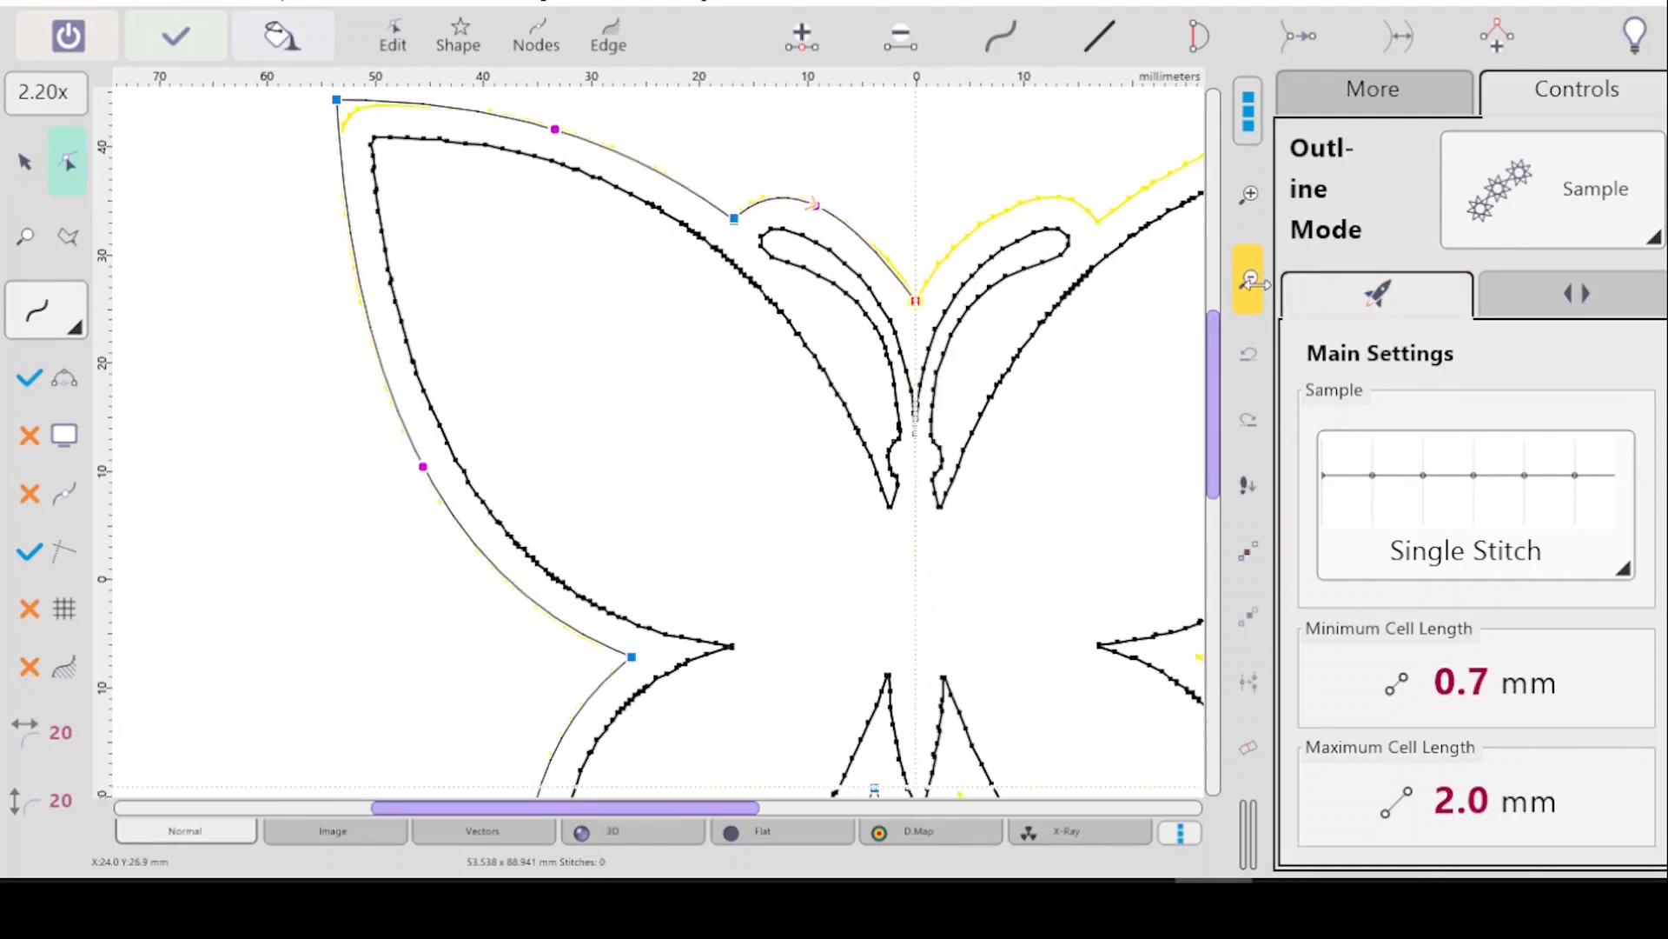
left_click(1250, 279)
left_click(1250, 279)
left_click(1249, 279)
left_click(1249, 282)
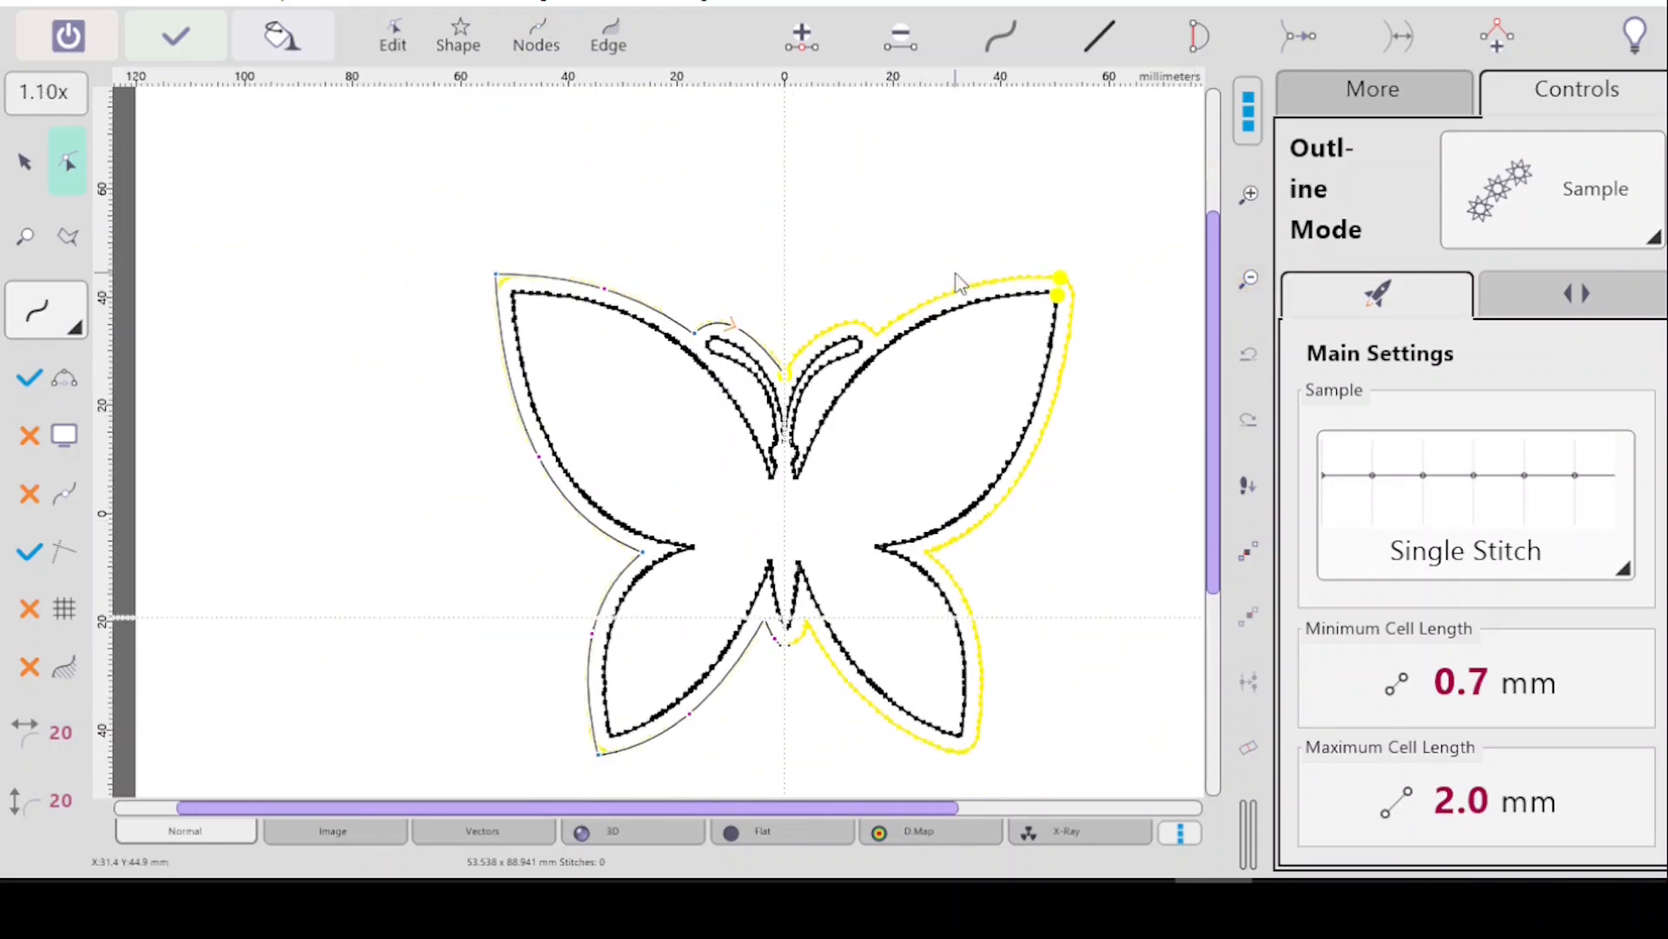
Mirror the left half of the outer contour across the centre to complete the butterfly outline, and apply the node edit.
scroll(1217, 365, "down", 2)
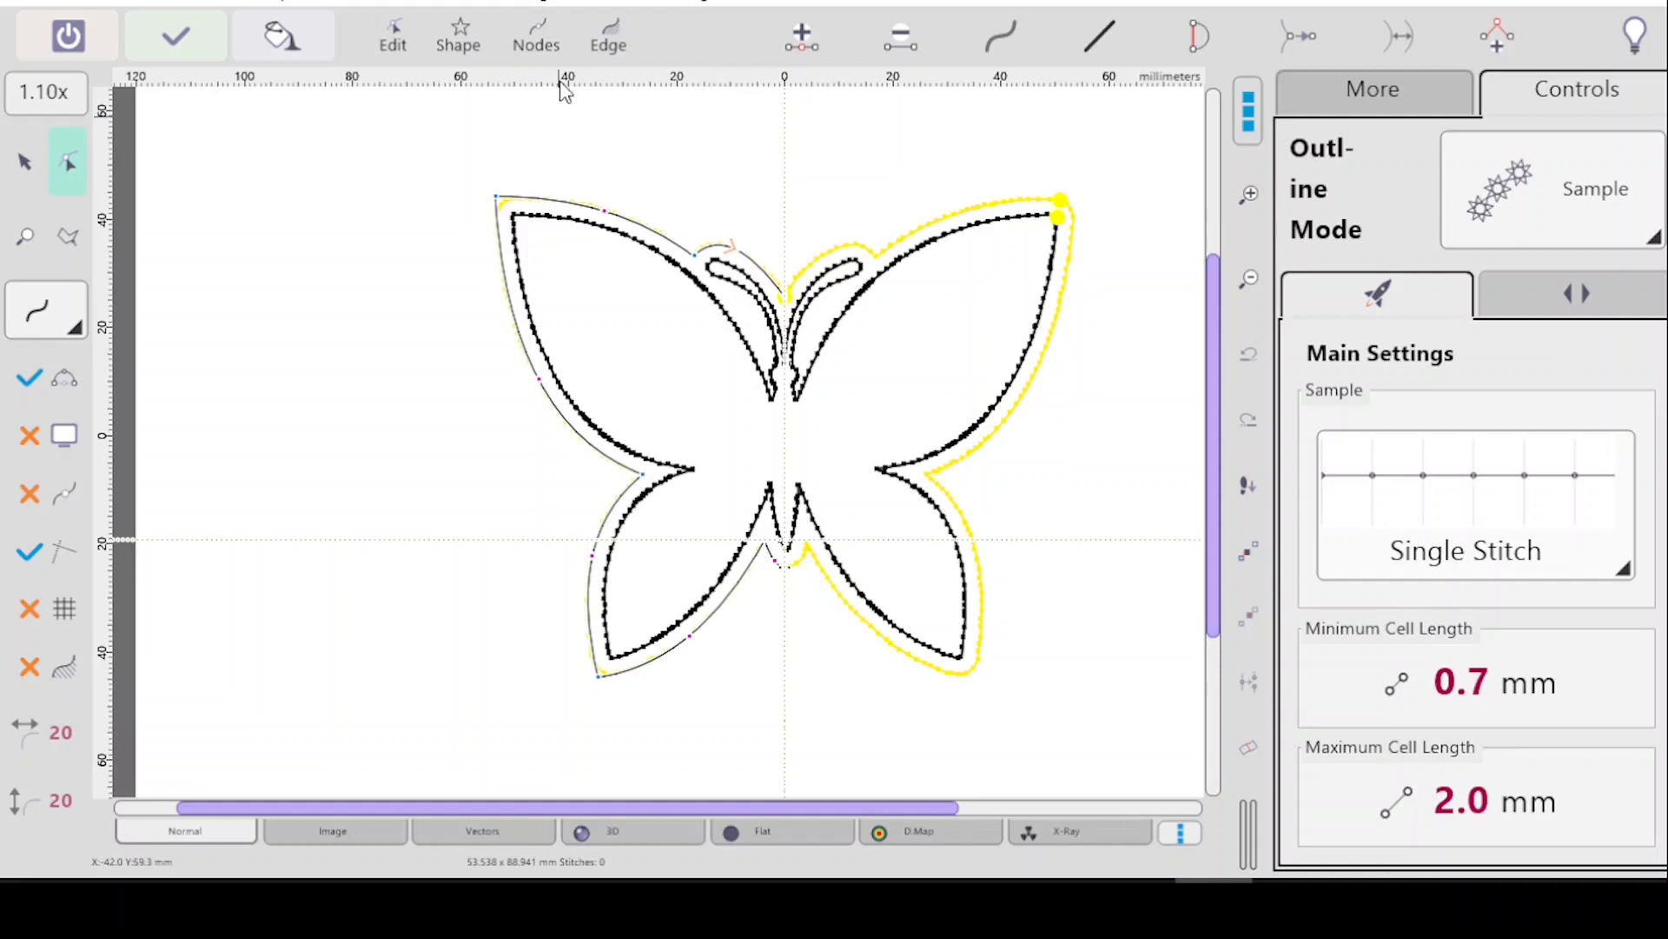
left_click(611, 42)
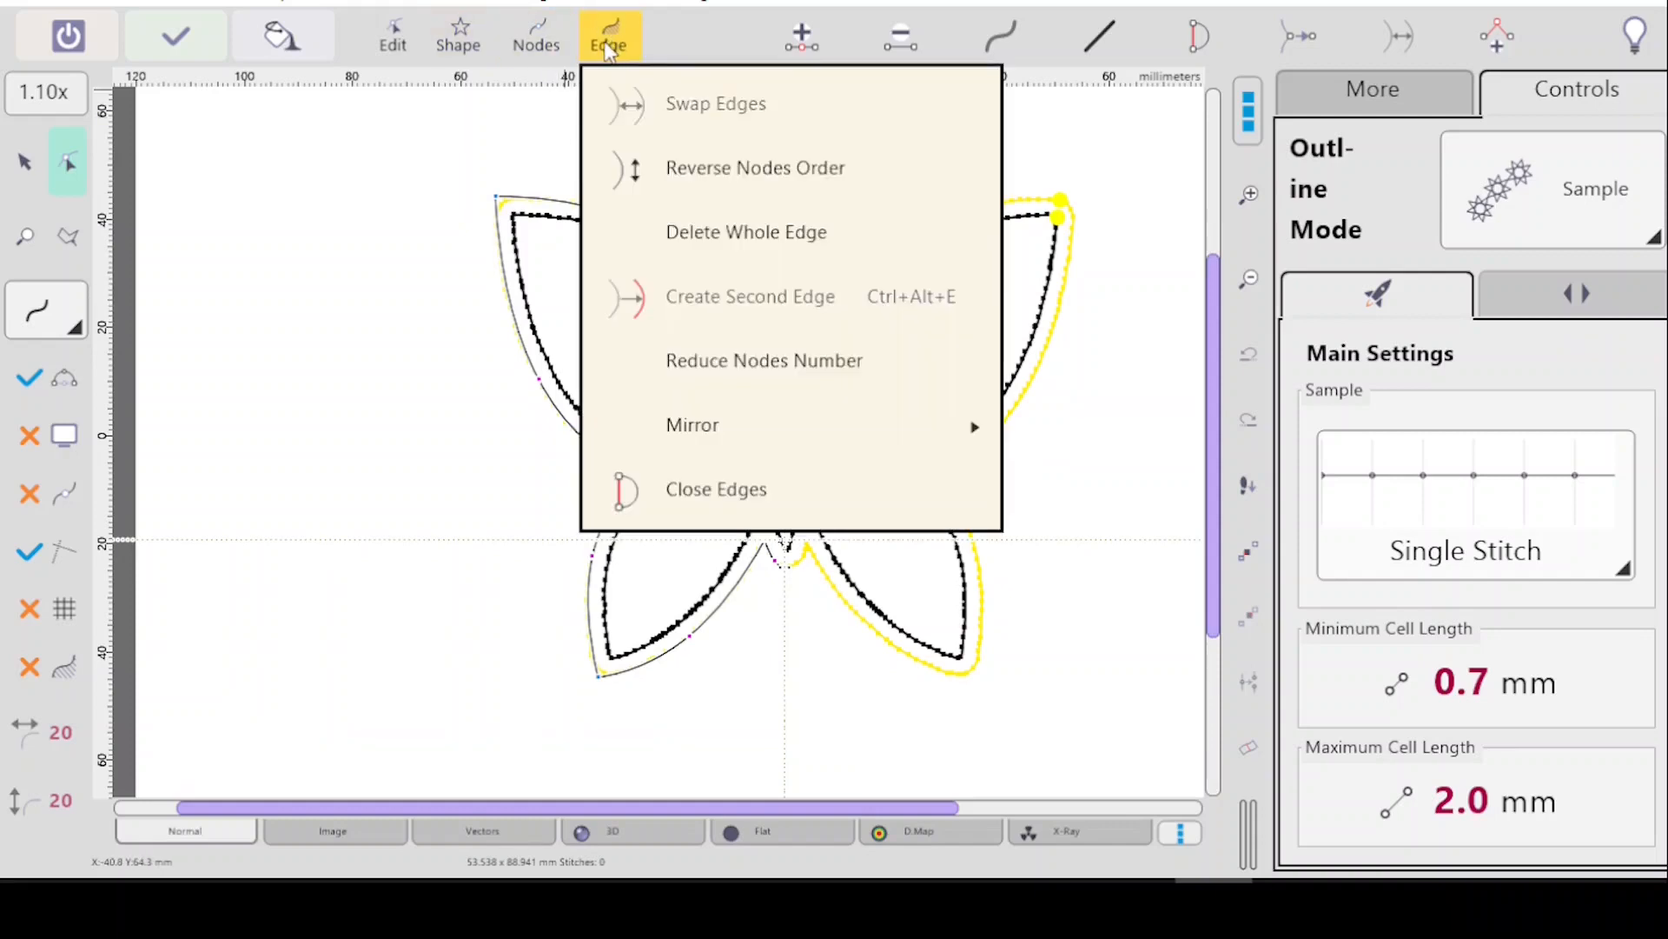
mouse_move(903, 430)
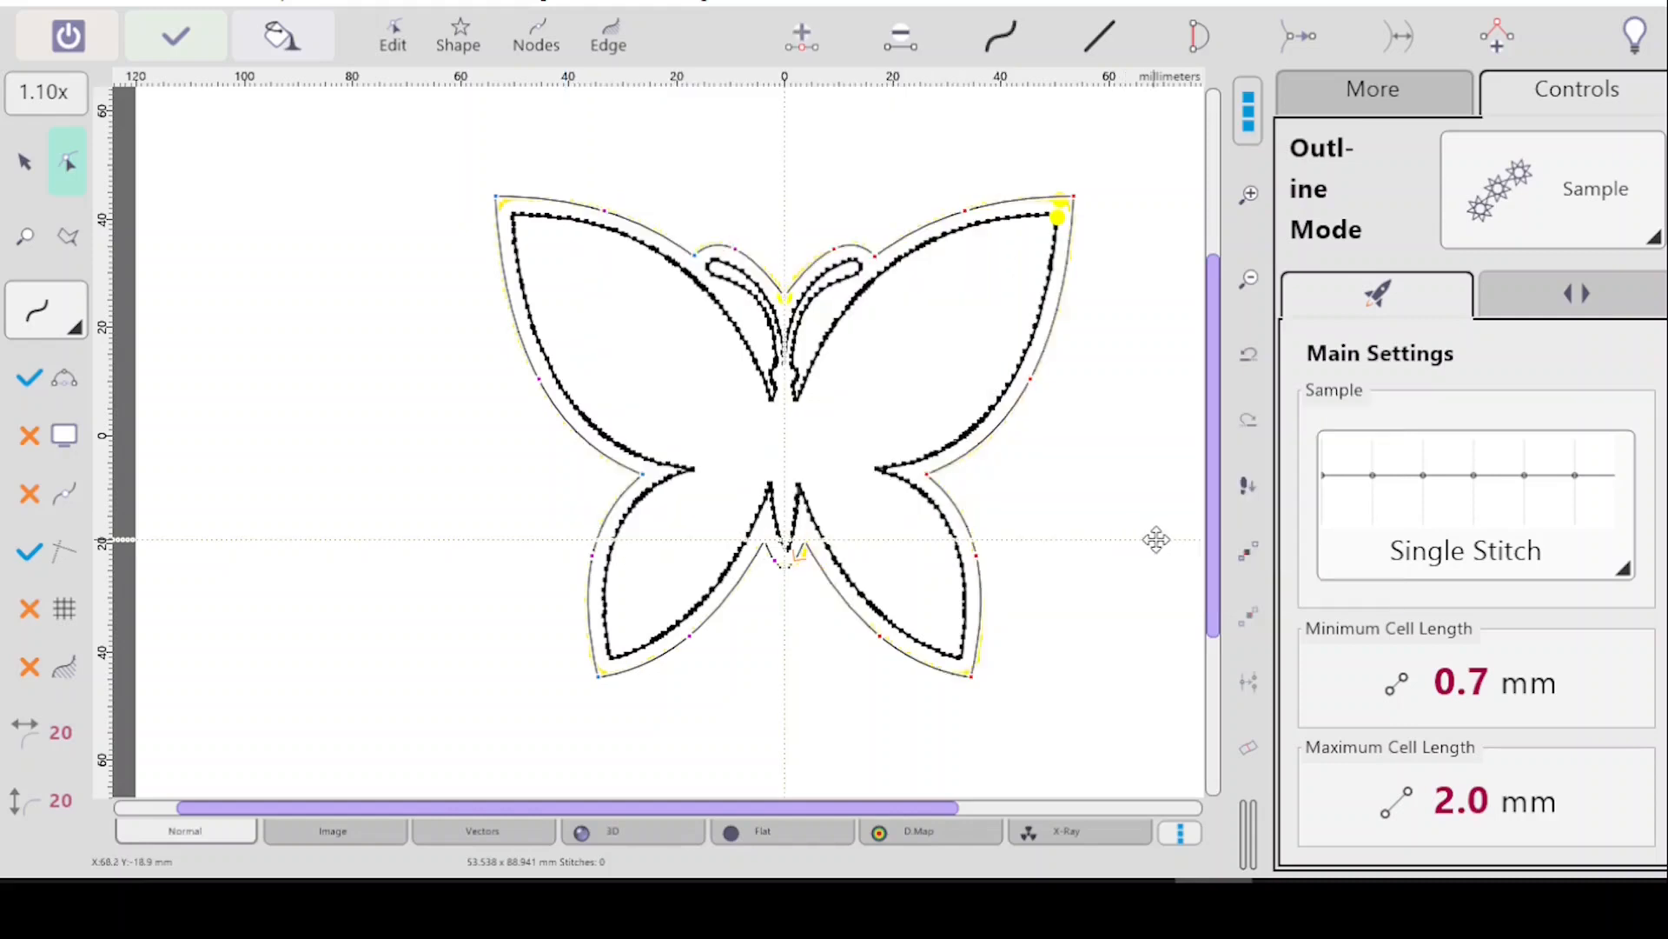
left_click(1114, 508)
left_click(177, 40)
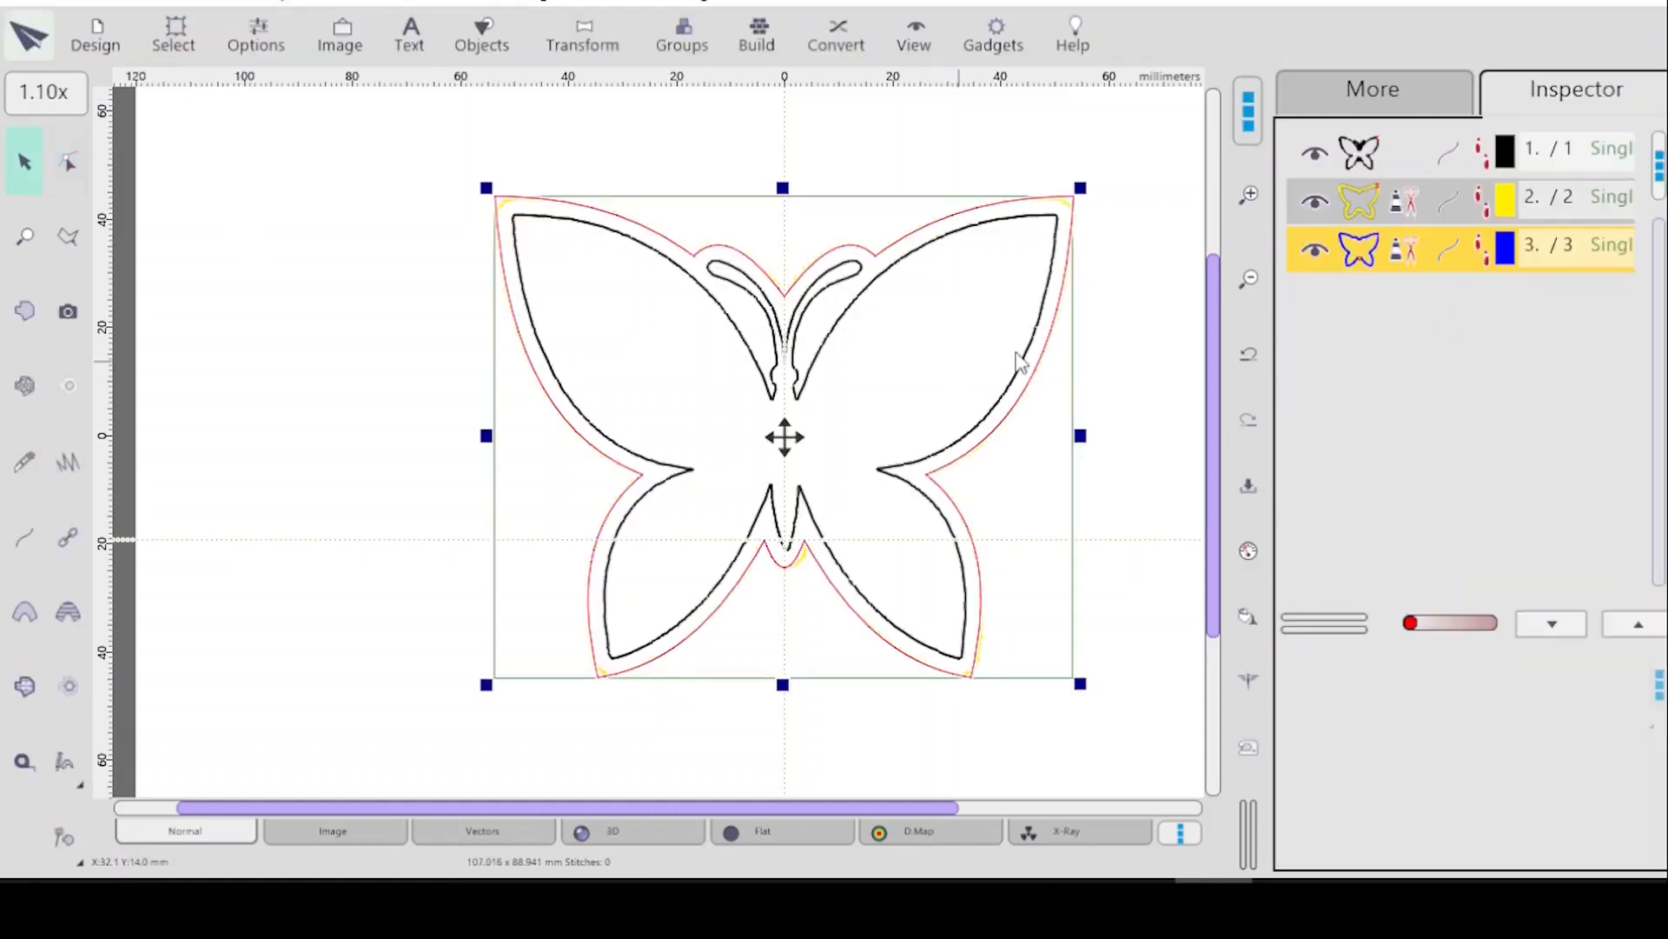
Delete the original yellow outer contour and remove the guide lines from the work area.
left_click(1388, 210)
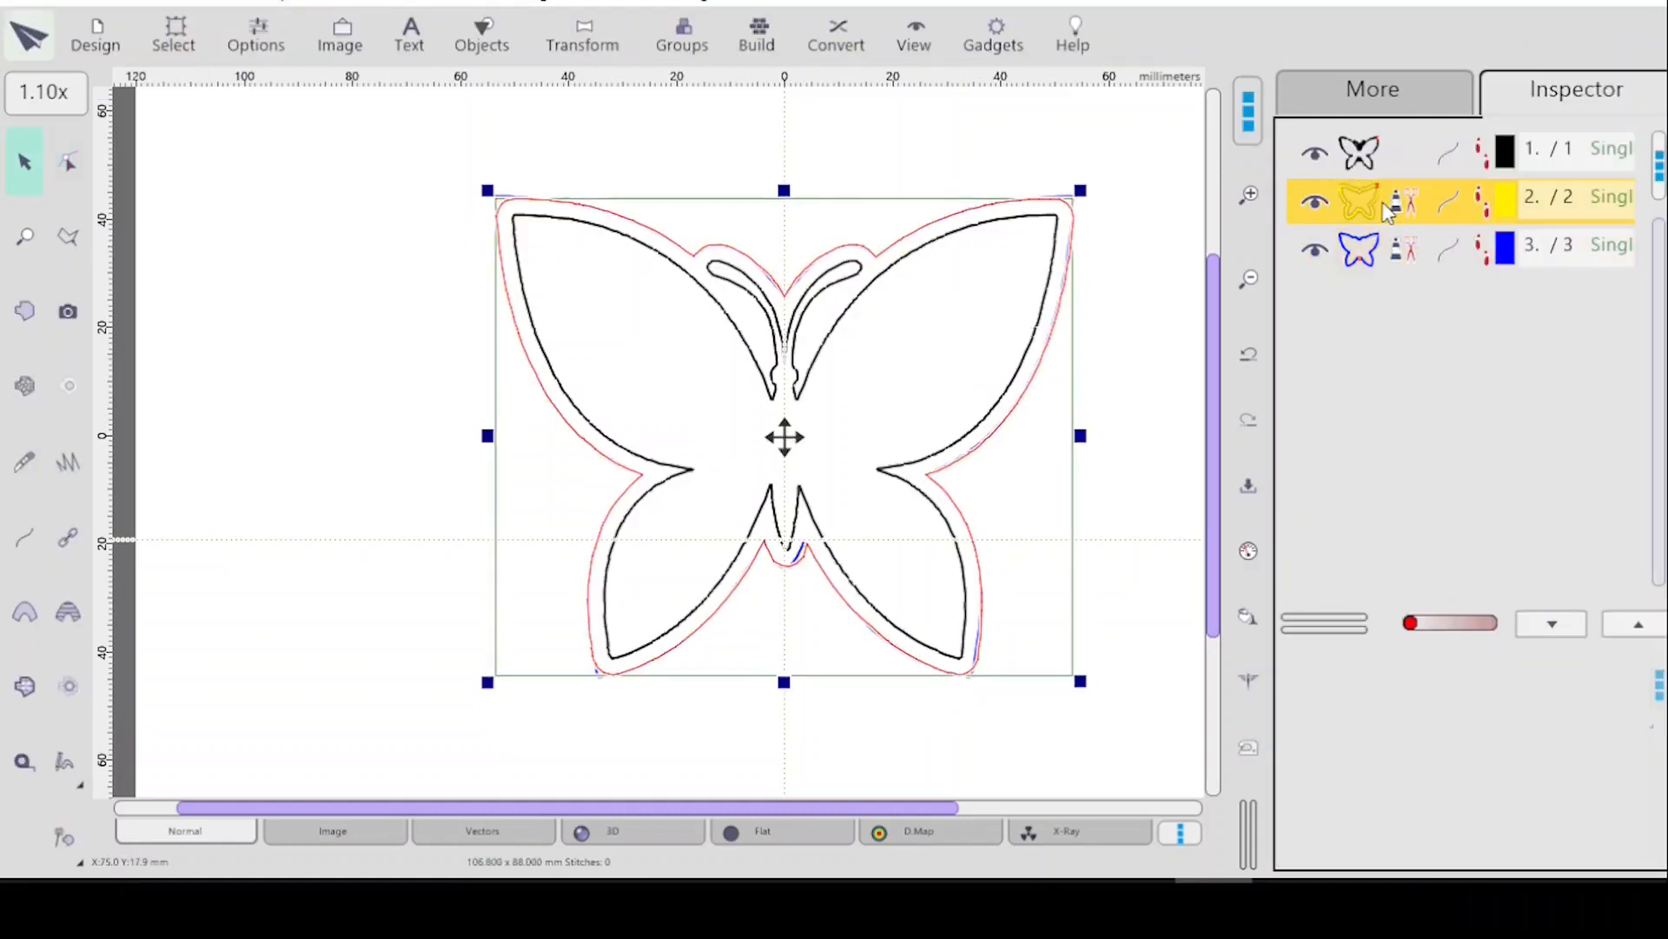
key("Delete")
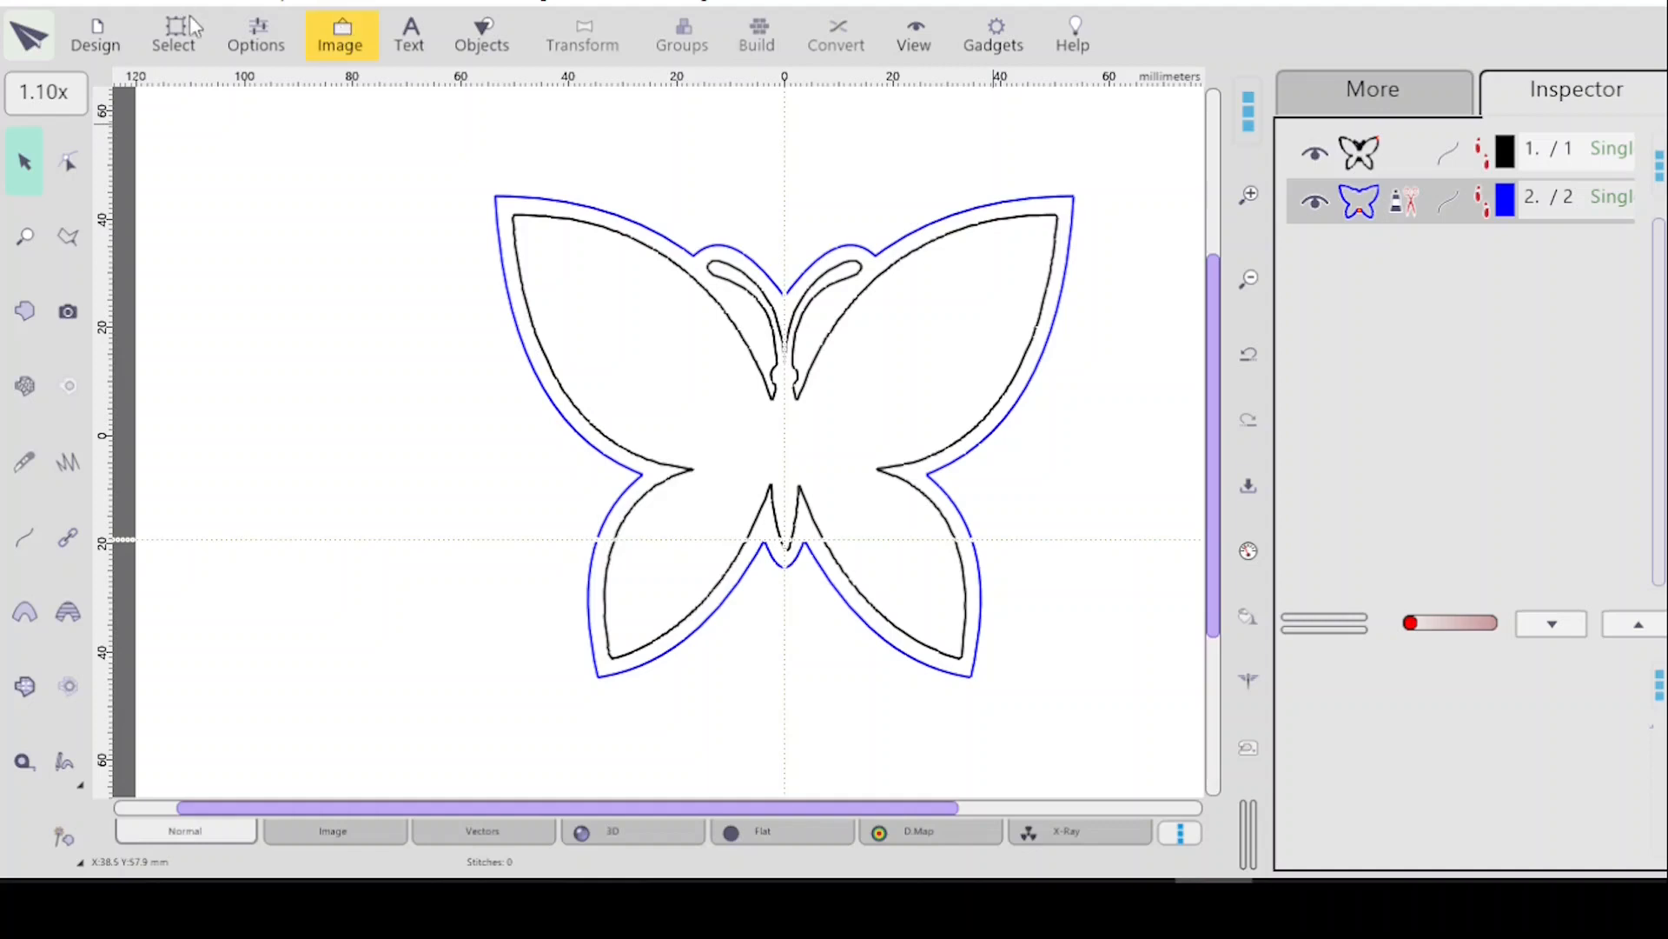
left_click(252, 51)
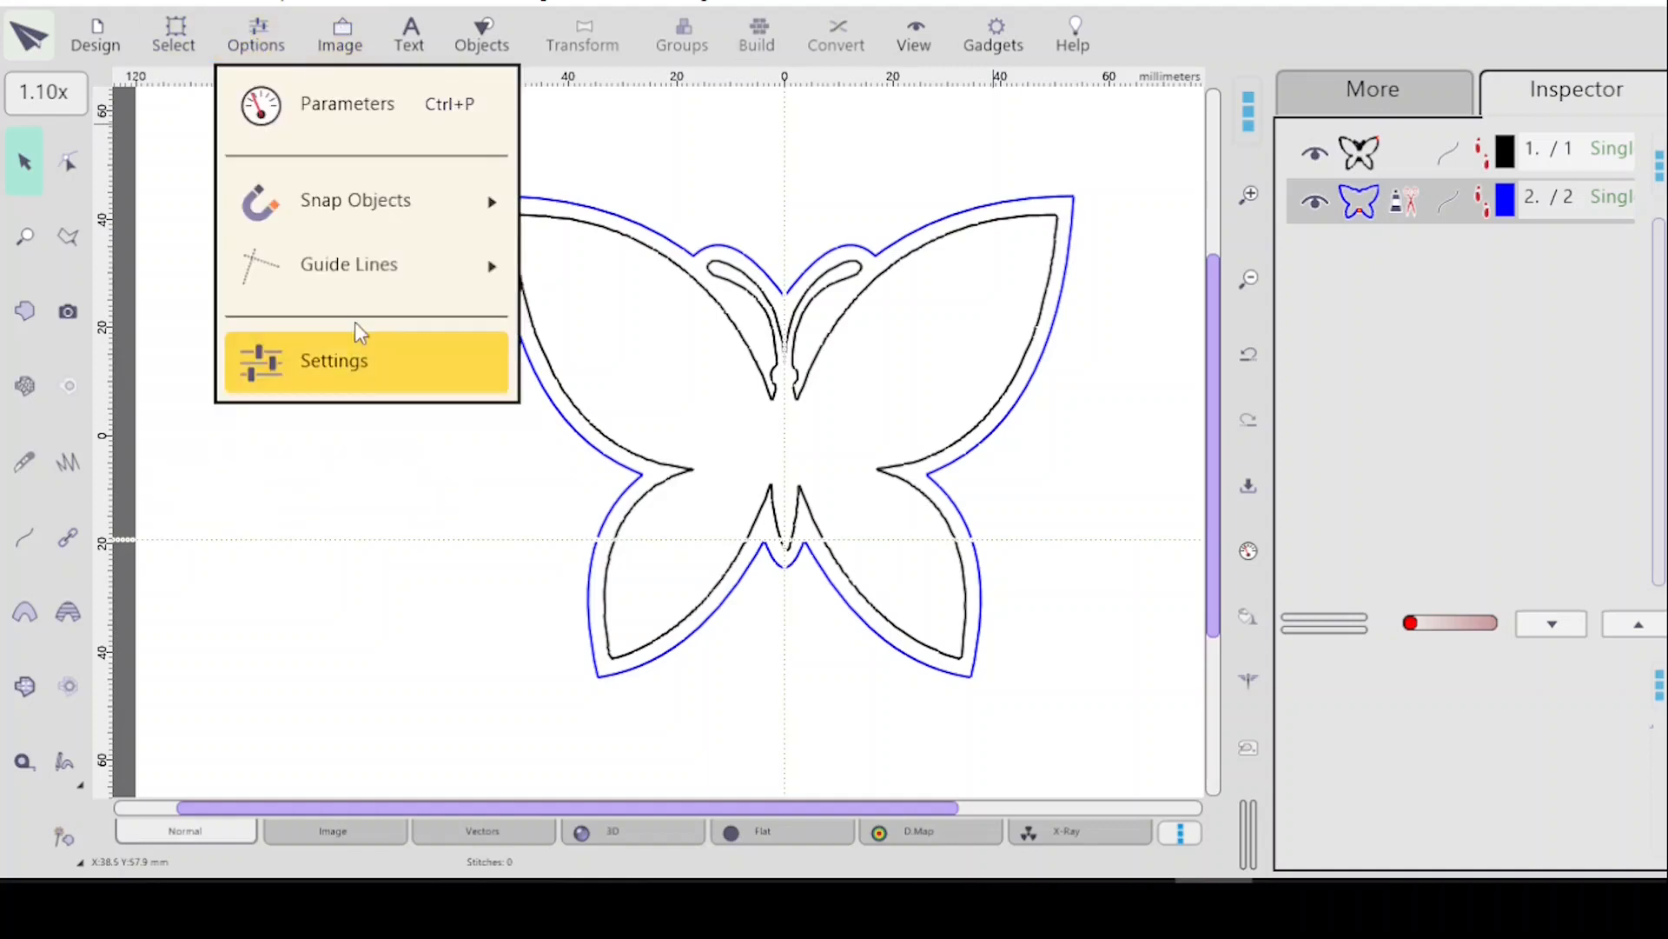
mouse_move(339, 274)
left_click(636, 343)
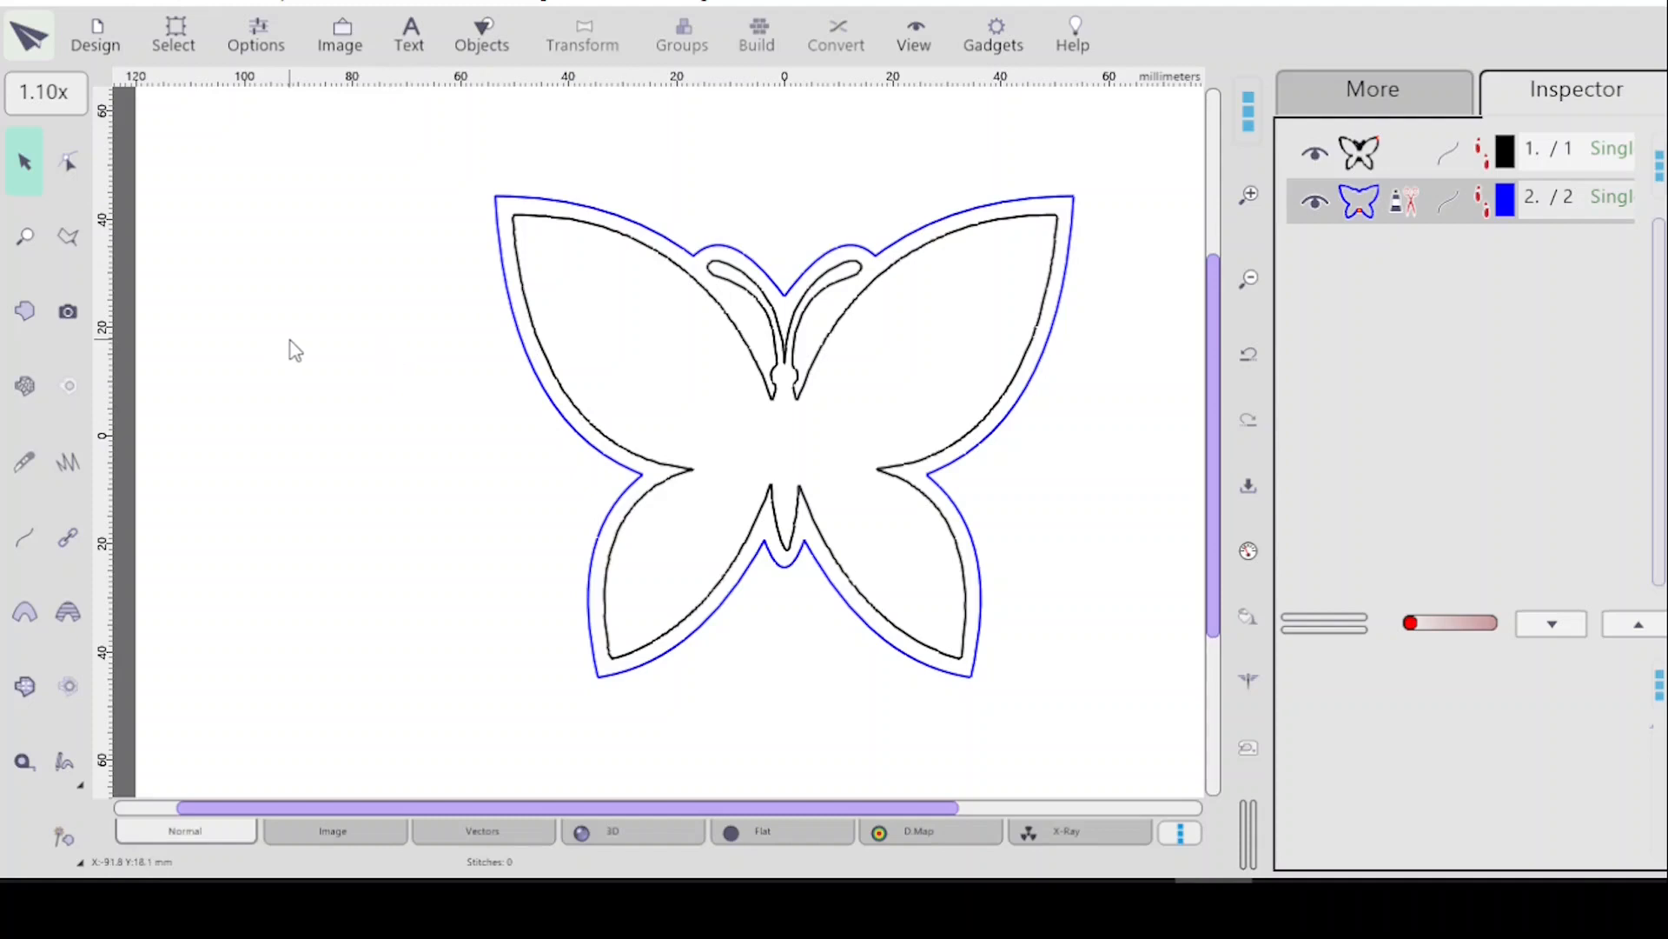
Create a plain-fill rectangle about 192 mm wide and 140 mm high around the whole butterfly.
left_click(1358, 155)
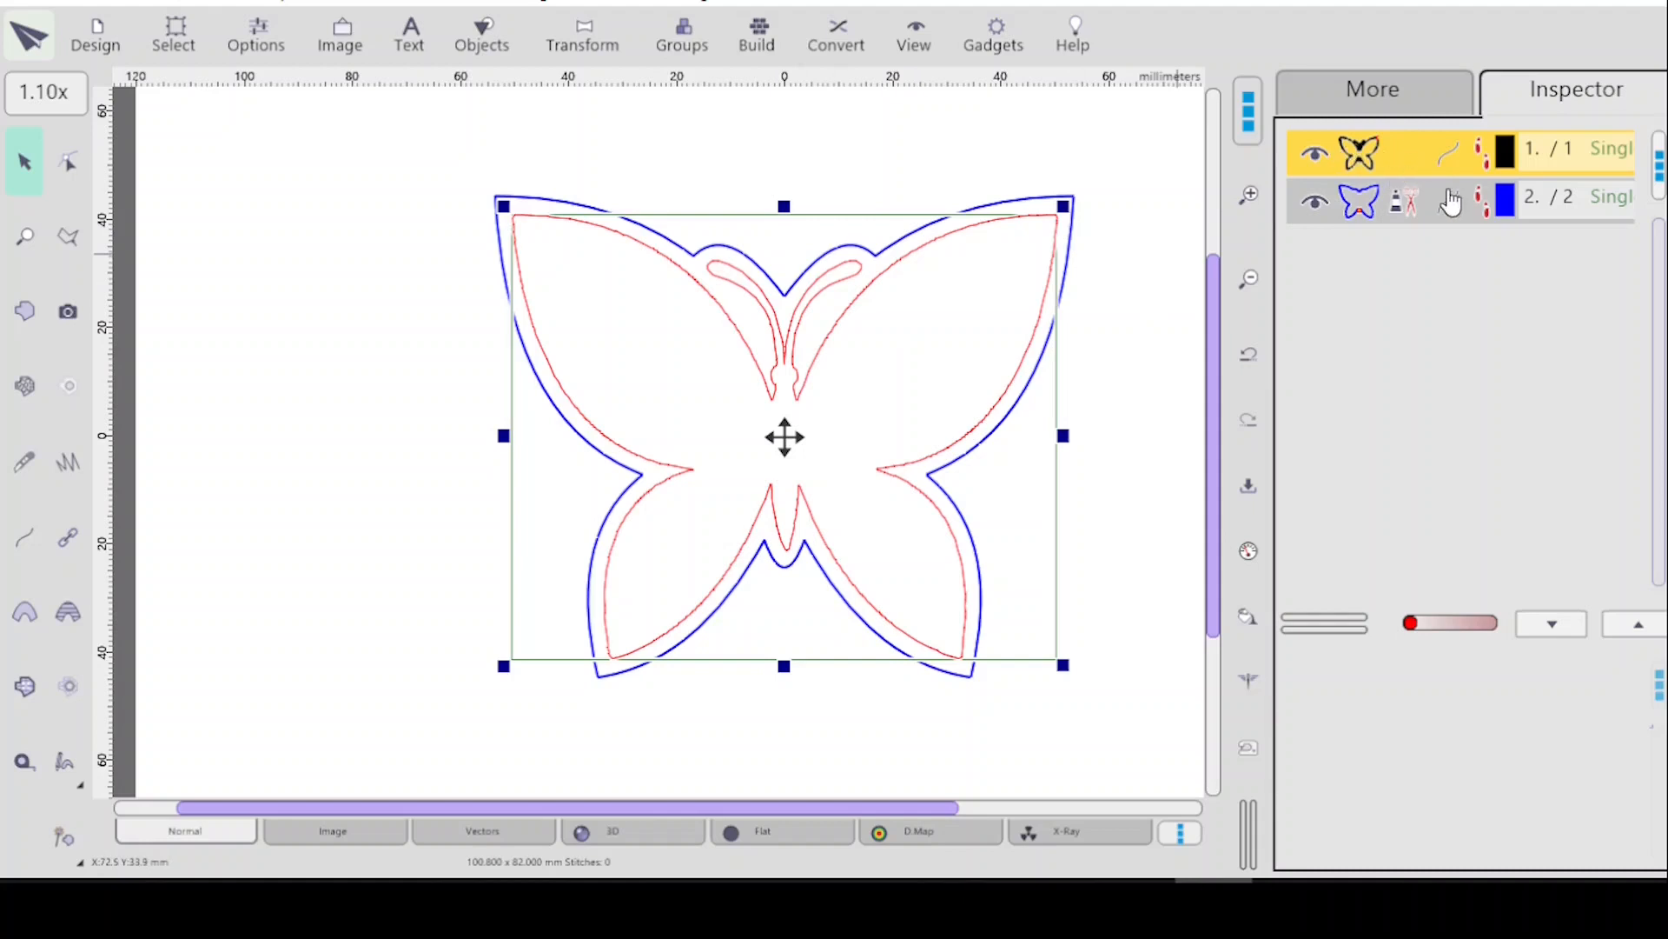
left_click(1391, 210)
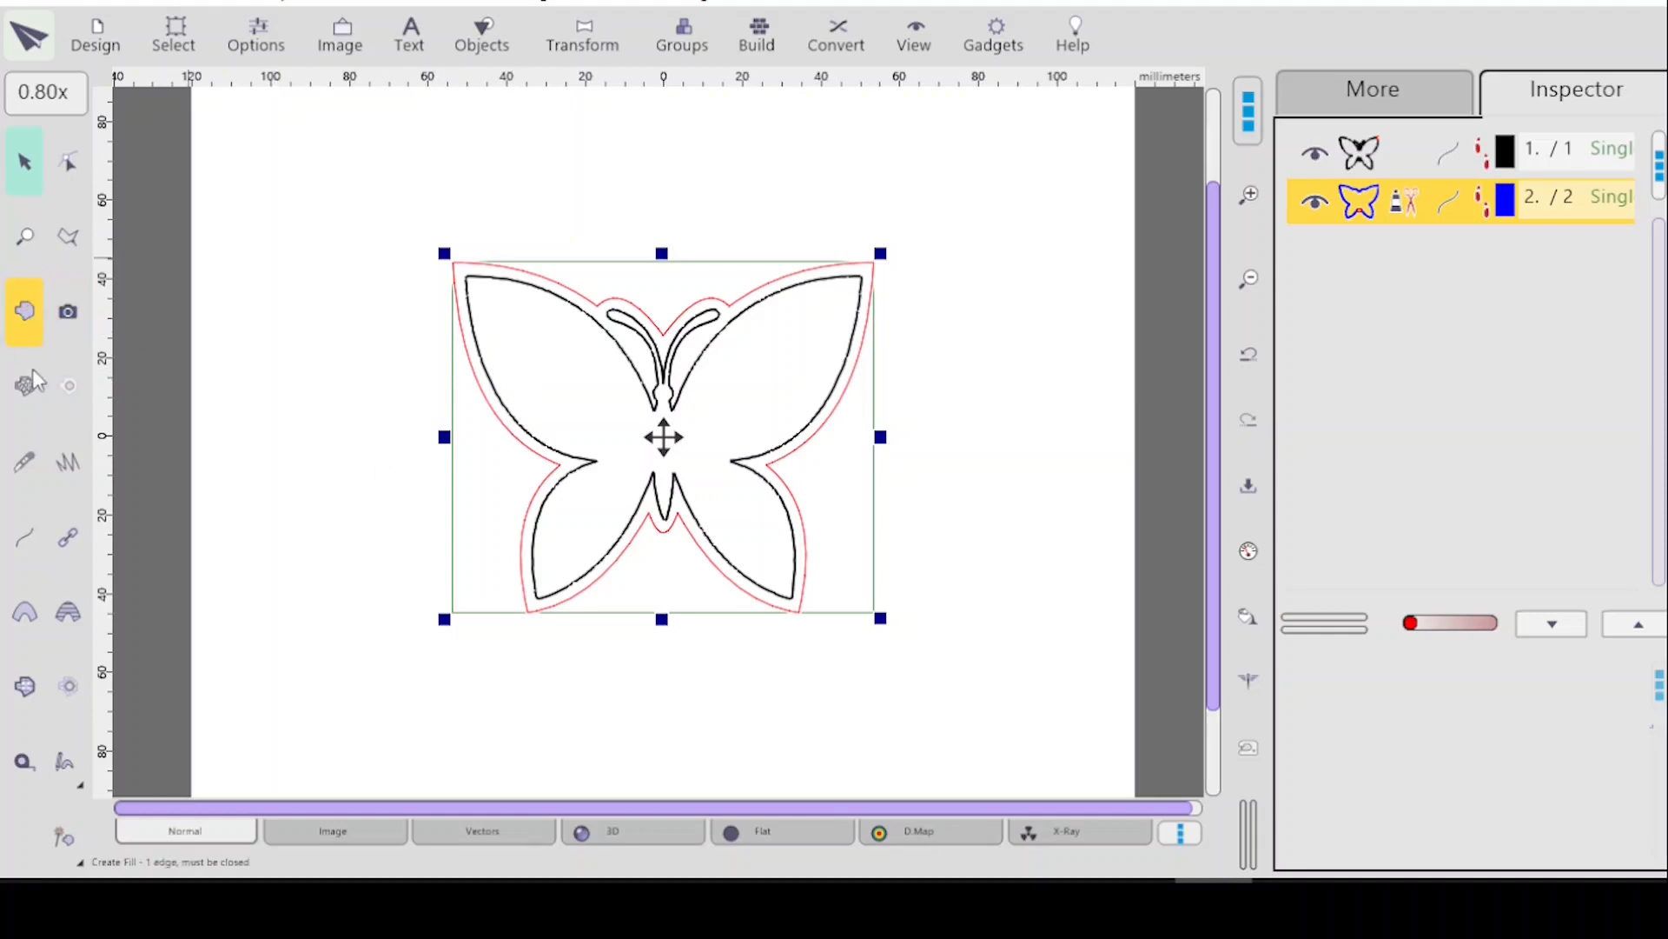
left_click(22, 312)
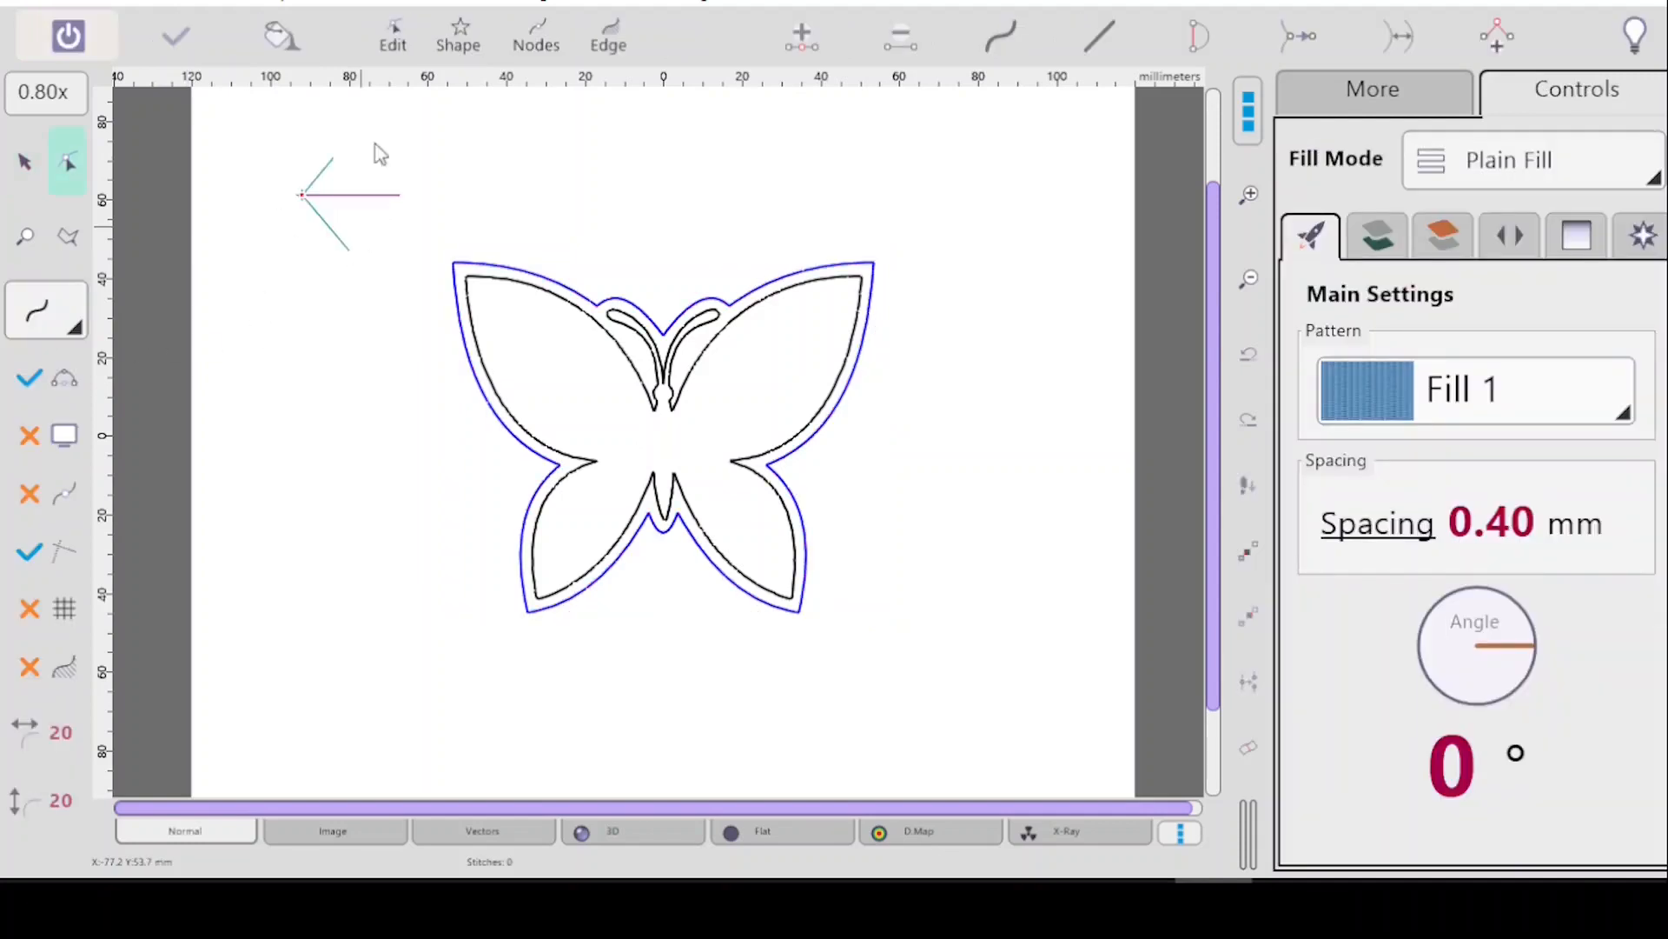
left_click(439, 50)
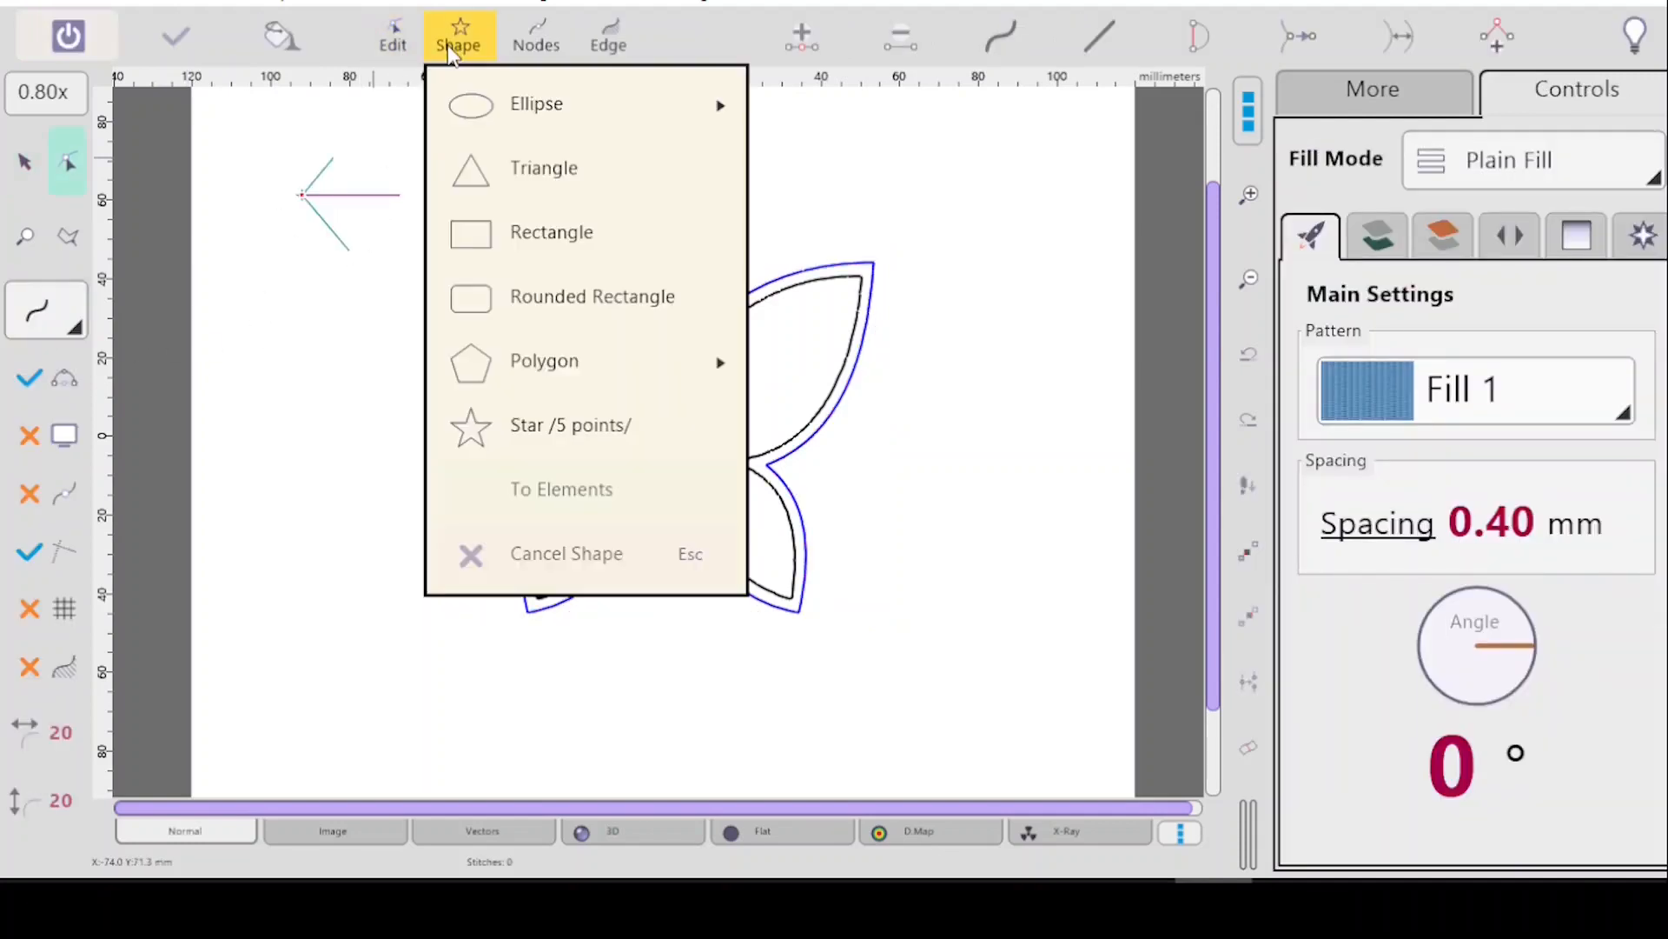
left_click(493, 243)
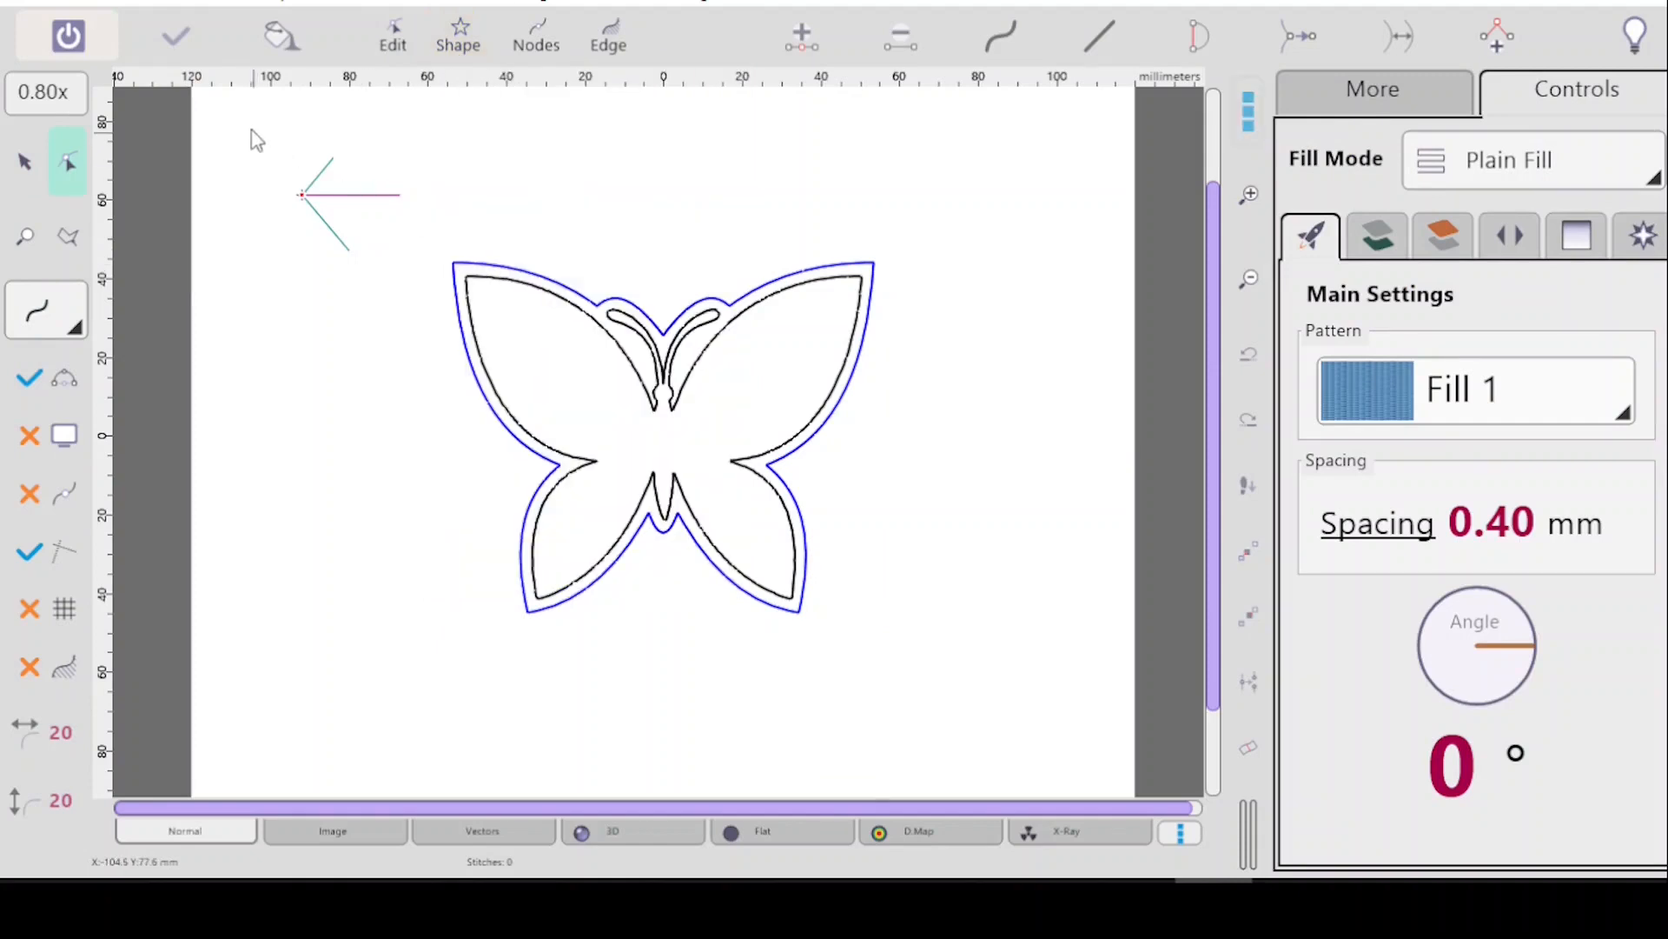
left_click_drag(247, 125, 1005, 680)
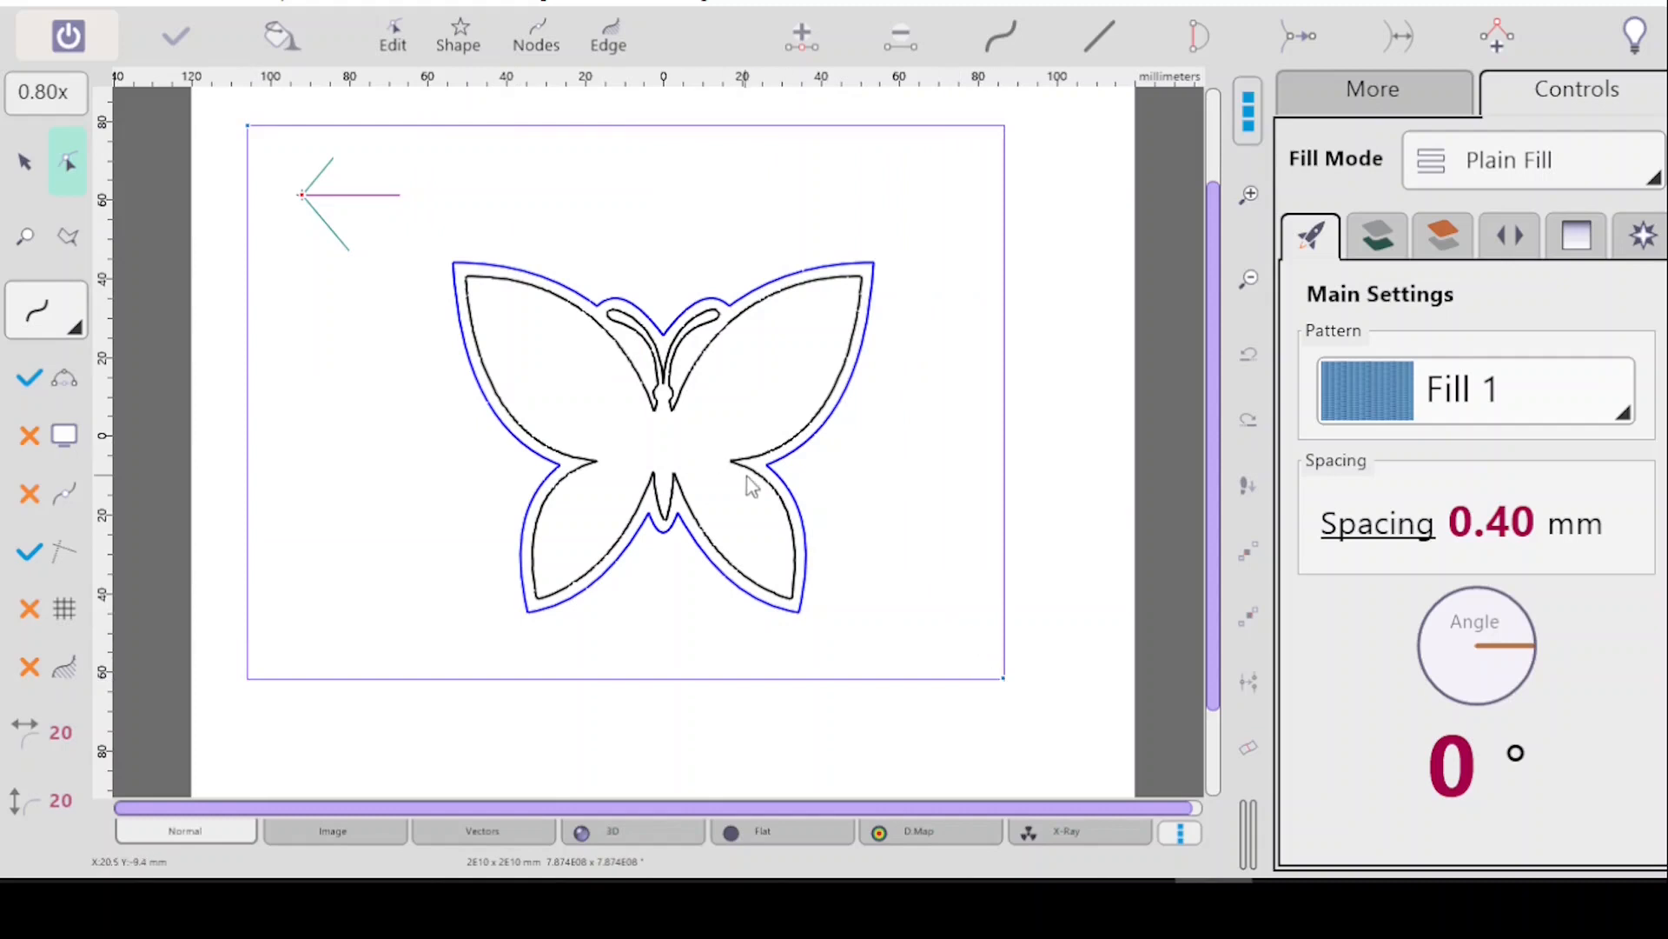
key("Return")
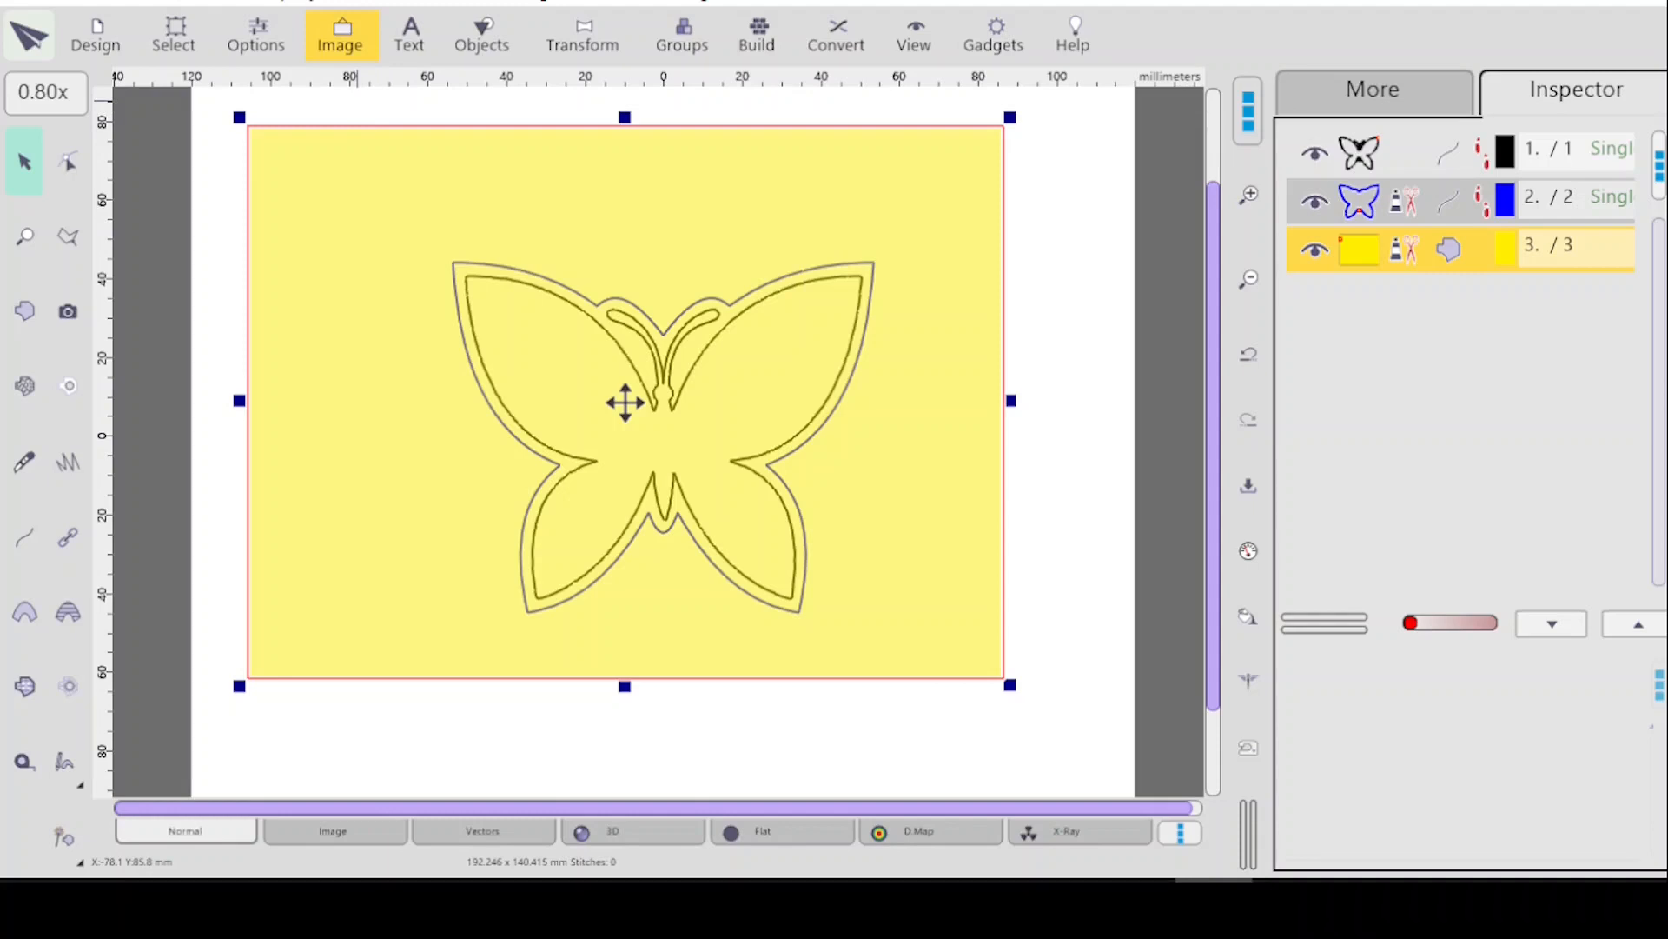
Centre the filled rectangle on the work area, so its middle matches the butterfly's centre.
left_click_drag(625, 402, 663, 437)
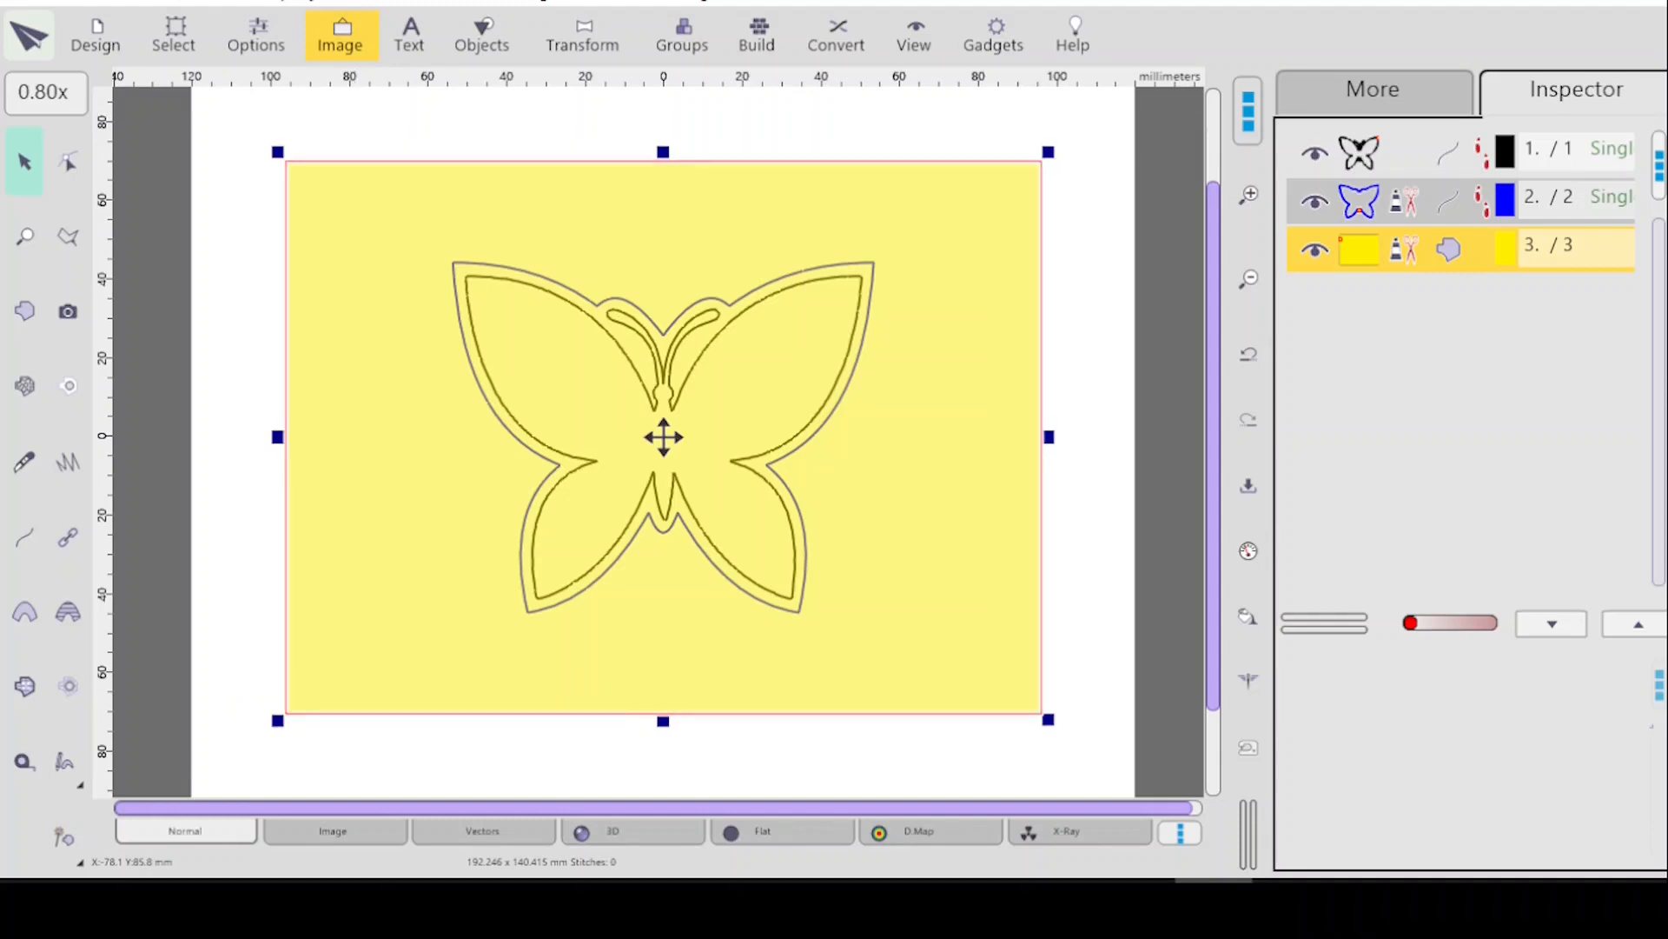
left_click(598, 52)
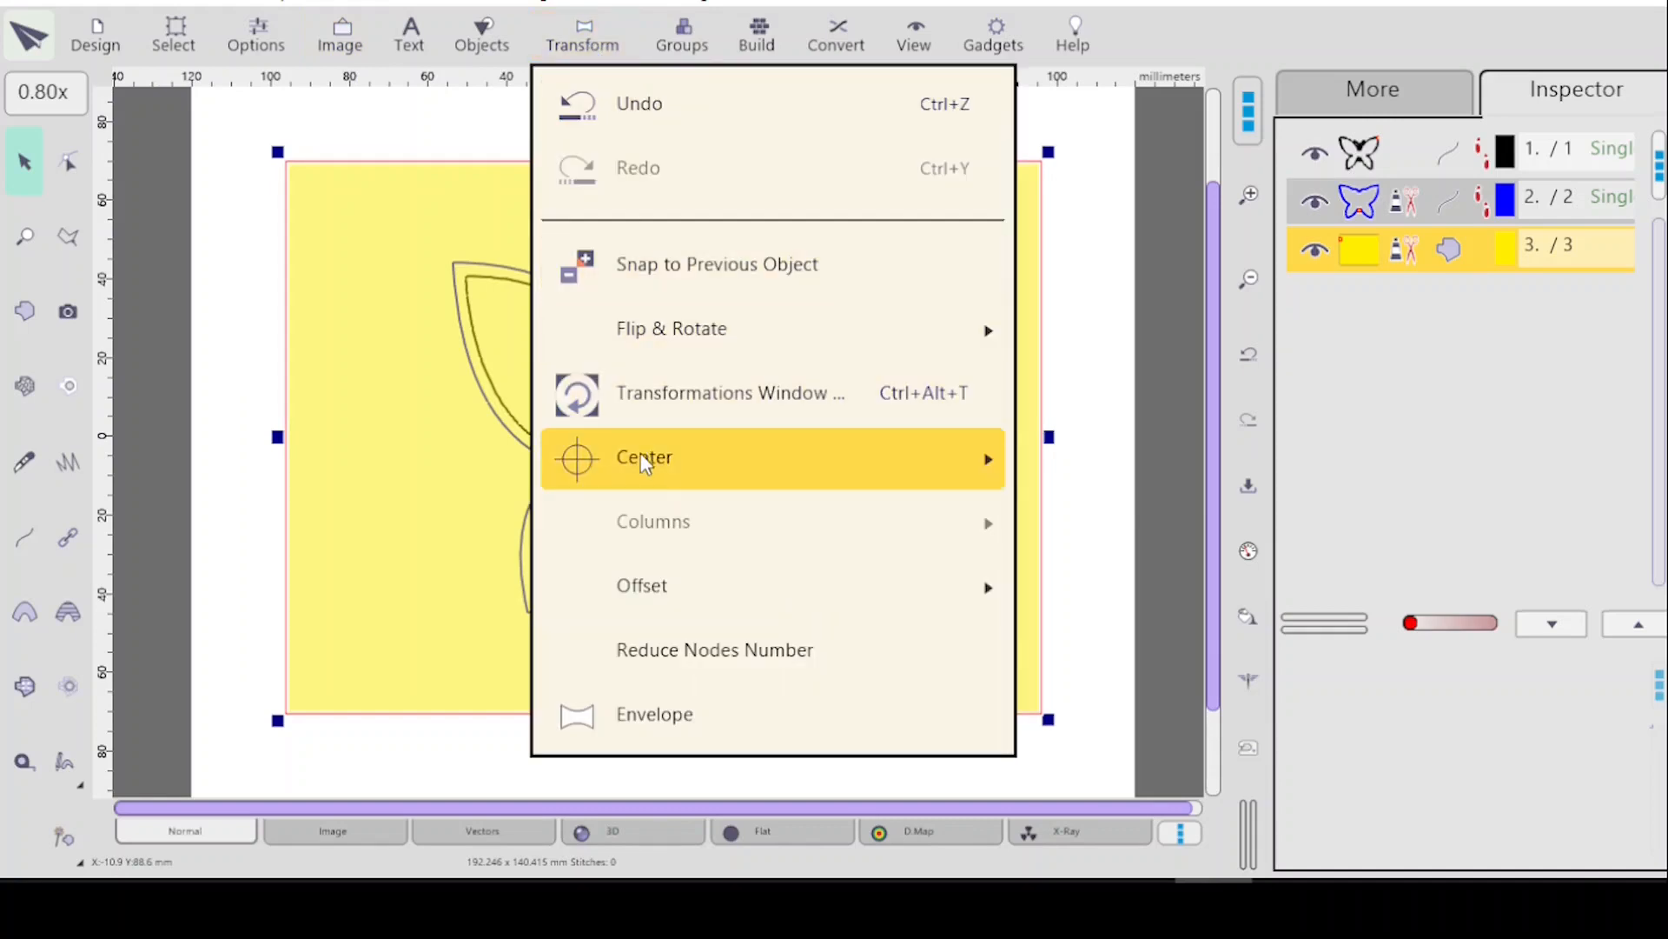
mouse_move(640, 453)
left_click(1270, 506)
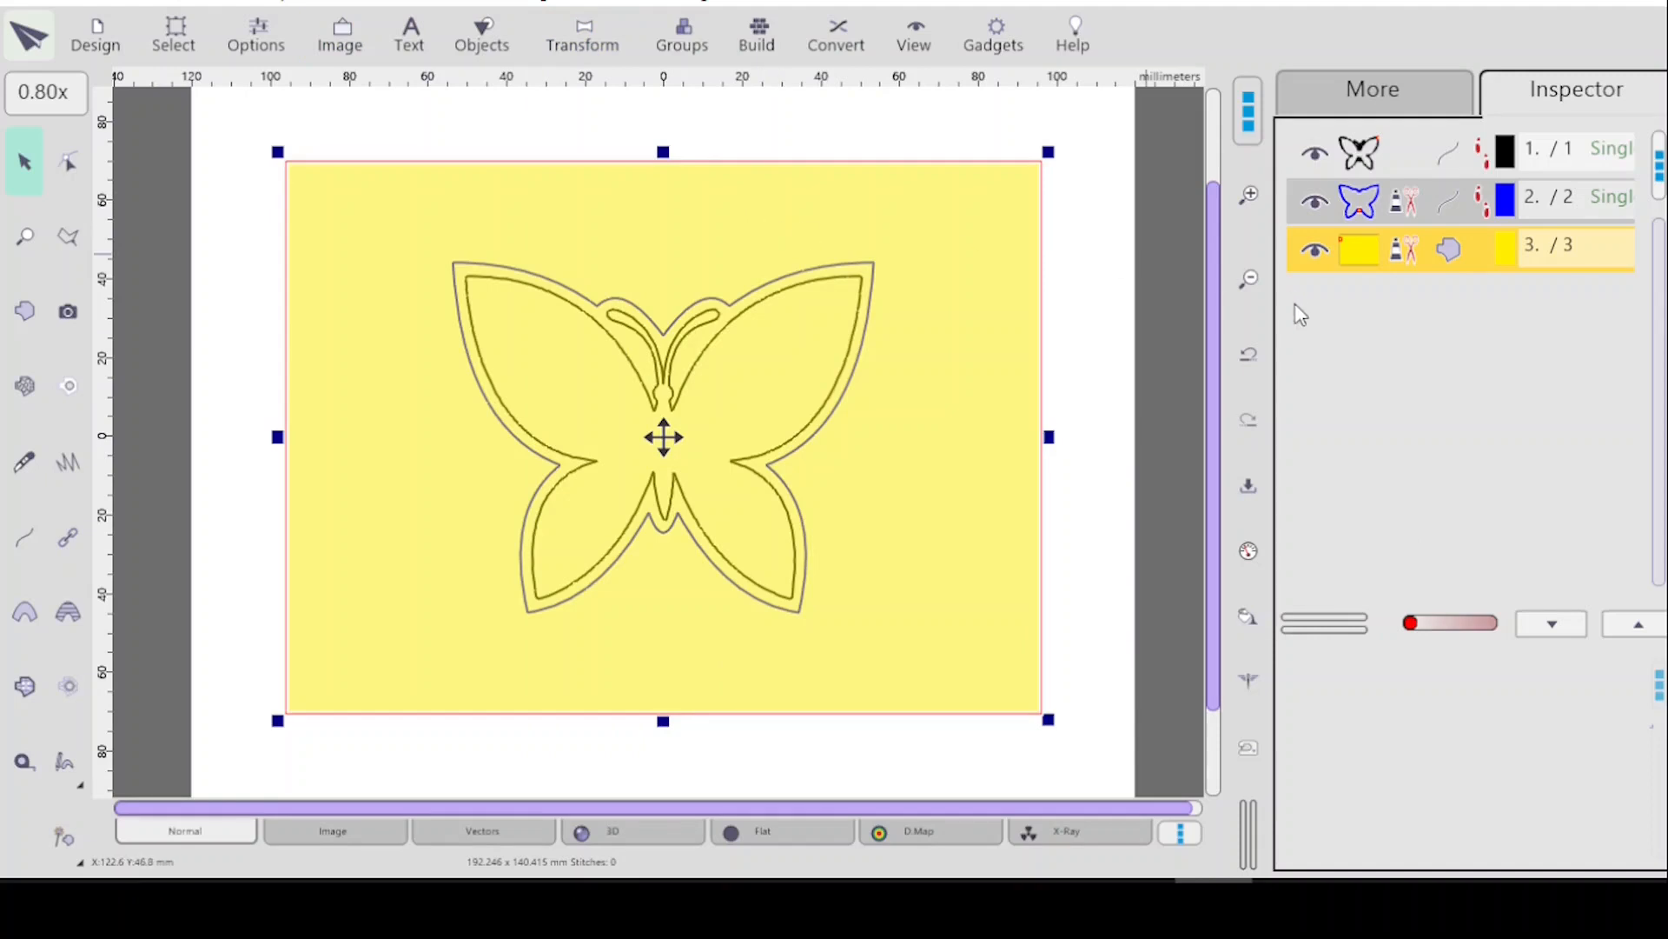
Open the Transformations window for the filled rectangle and set its absolute width to 190 mm.
left_click(573, 46)
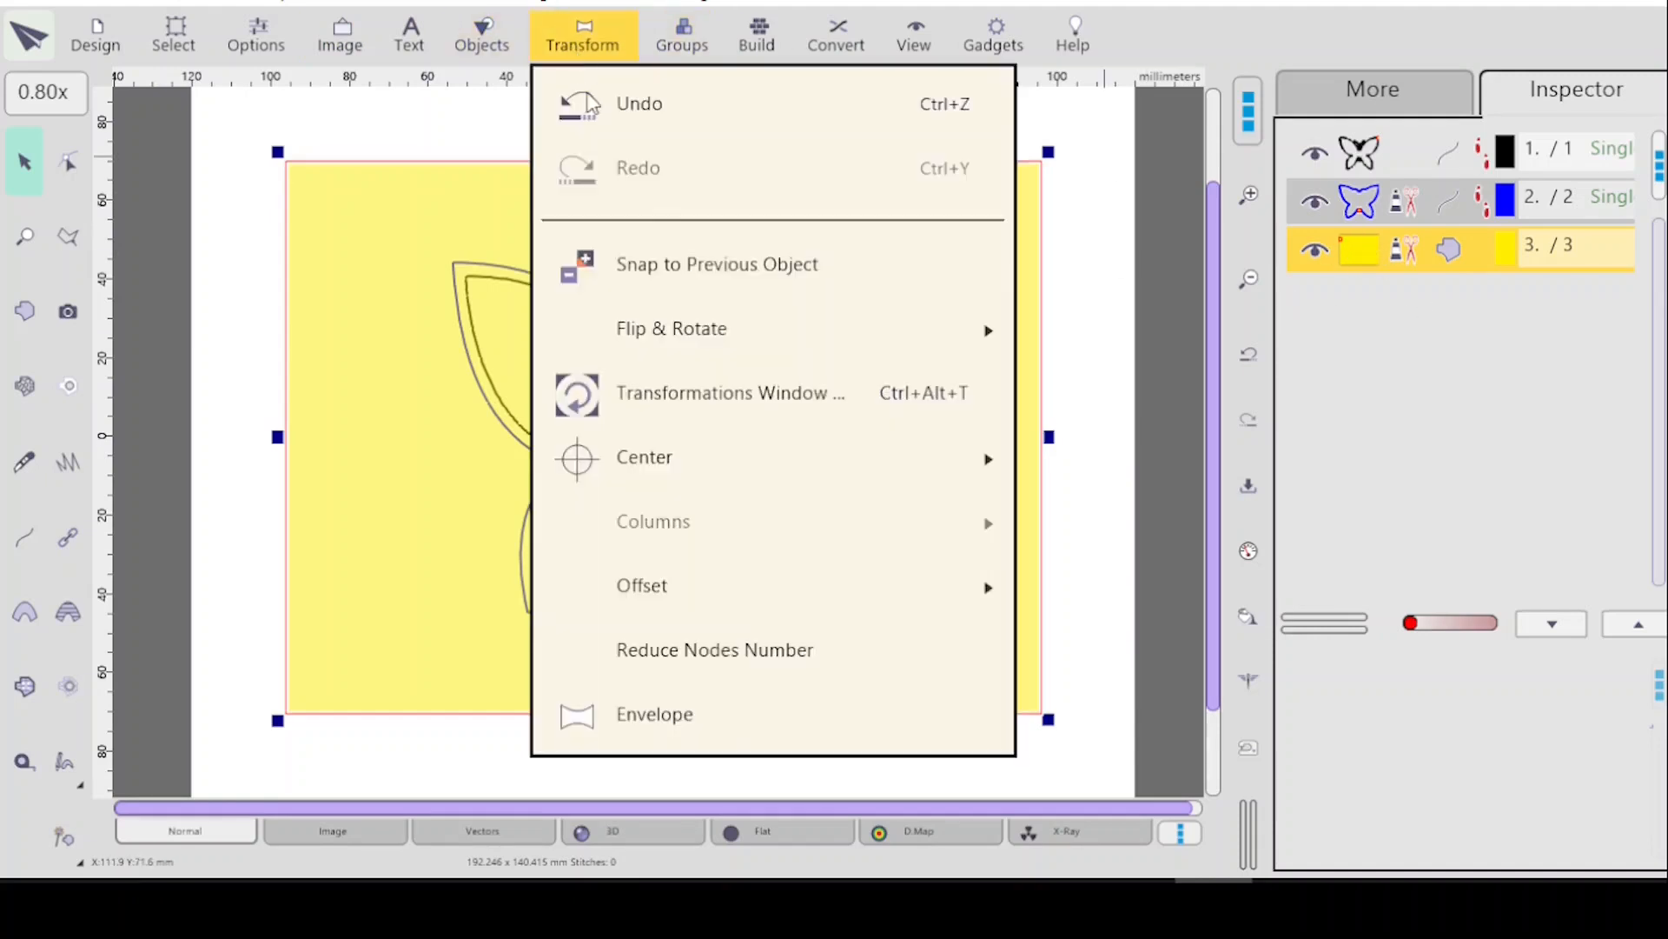
left_click(644, 398)
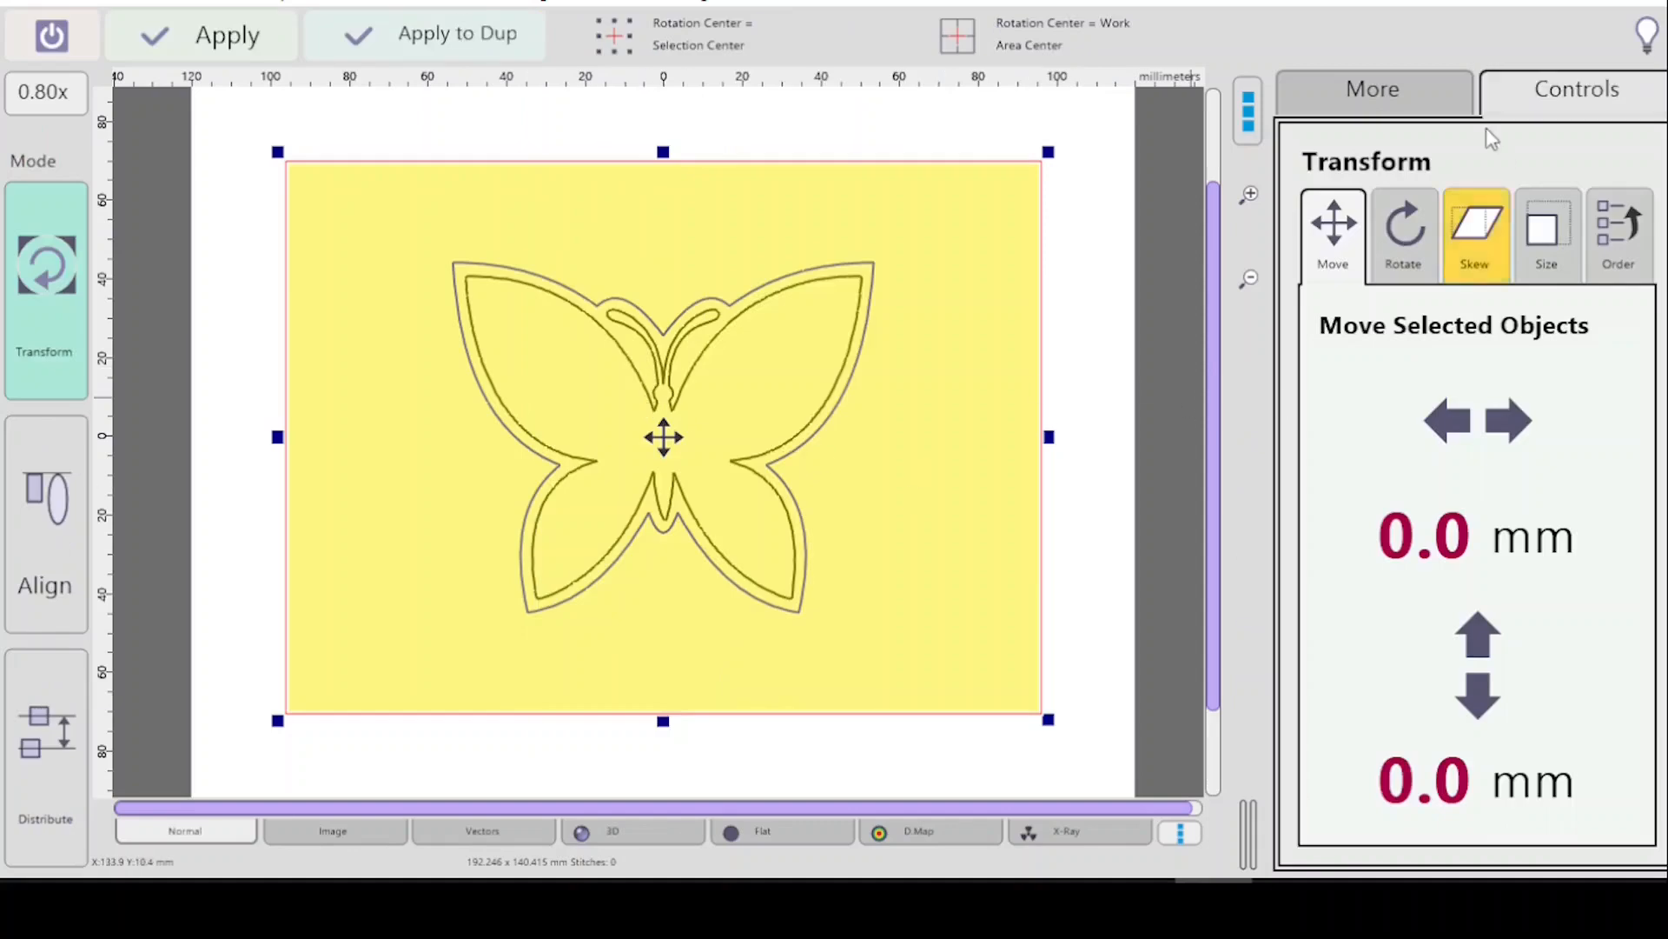
left_click(1543, 239)
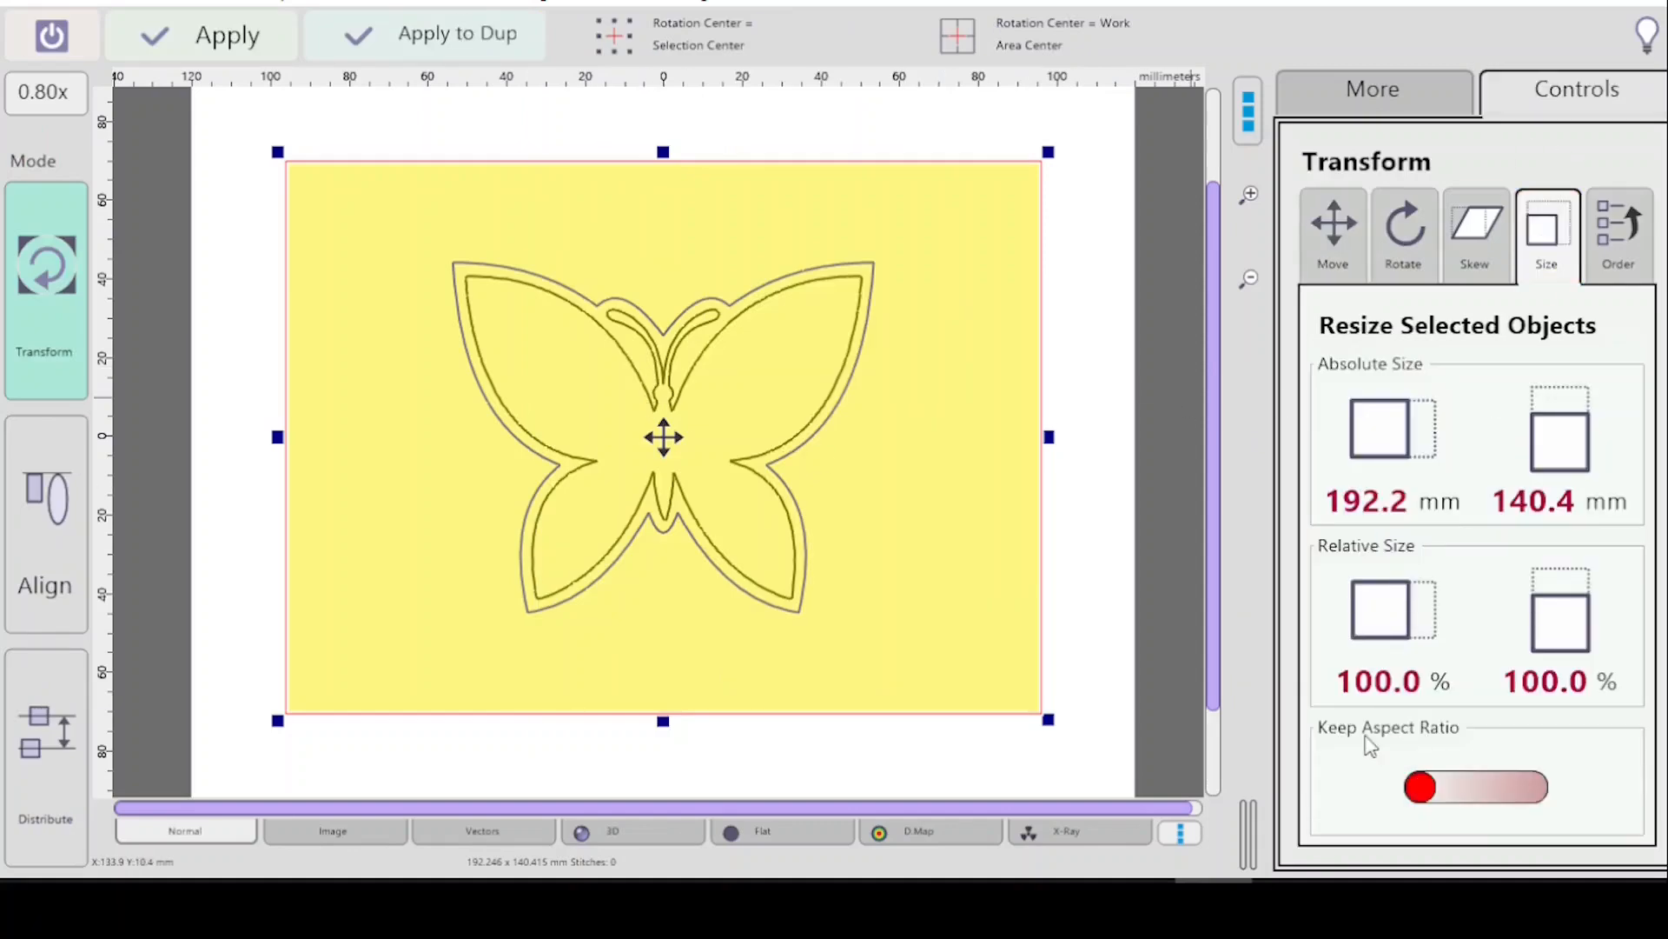
left_click(1486, 801)
left_click(1384, 434)
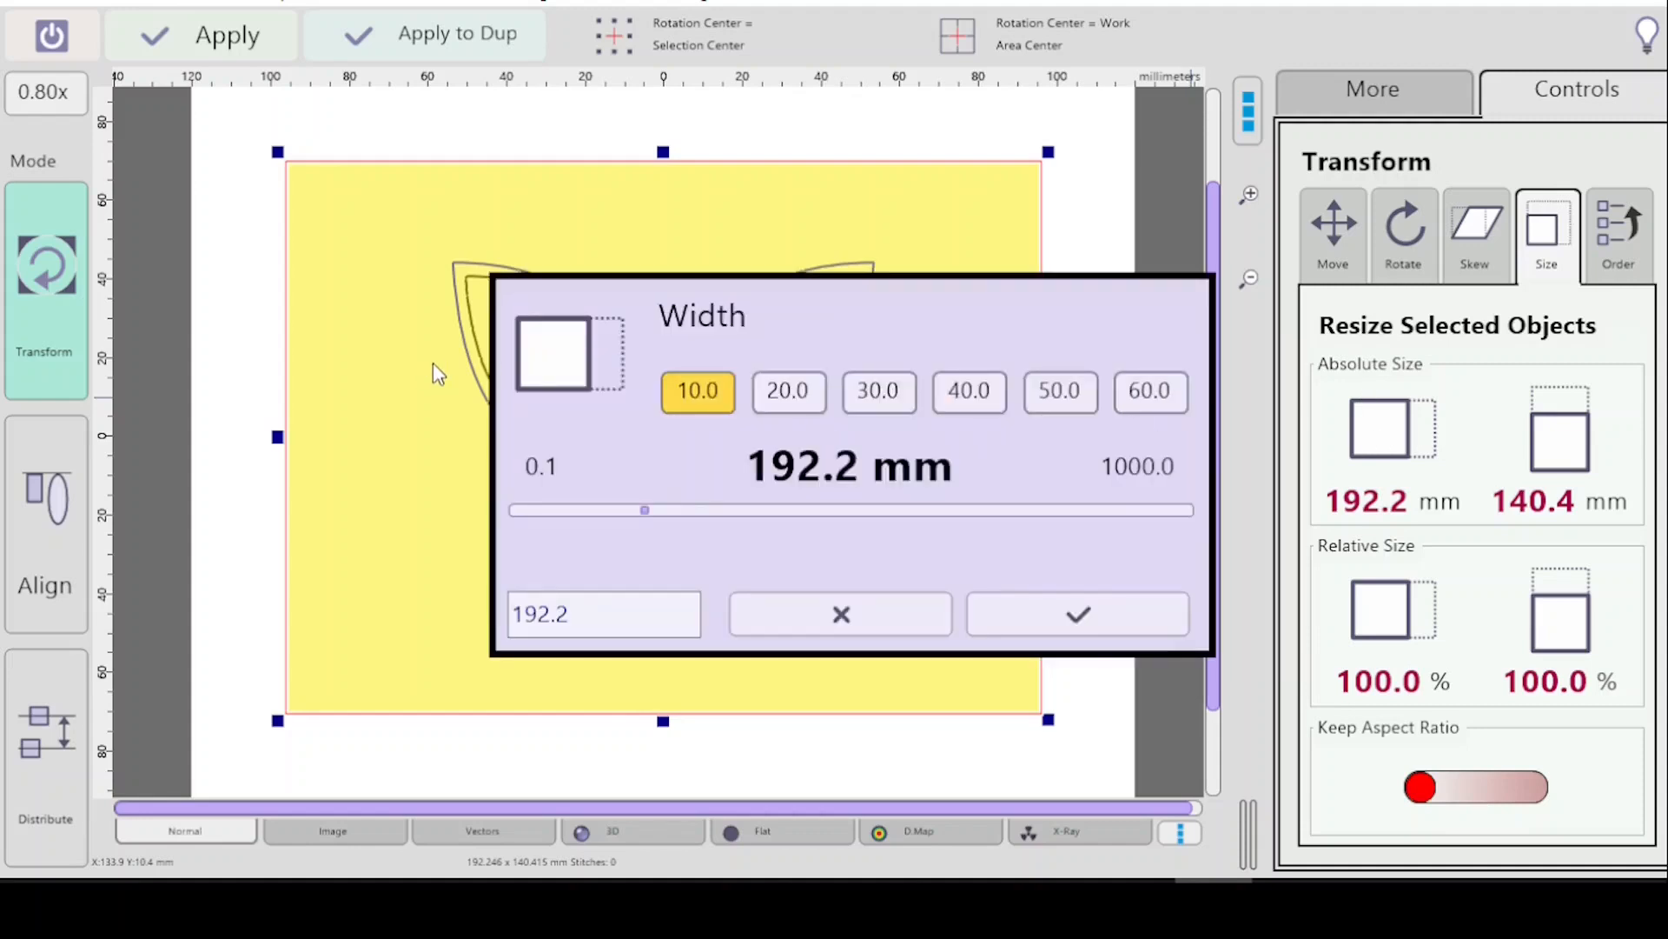
left_click(547, 625)
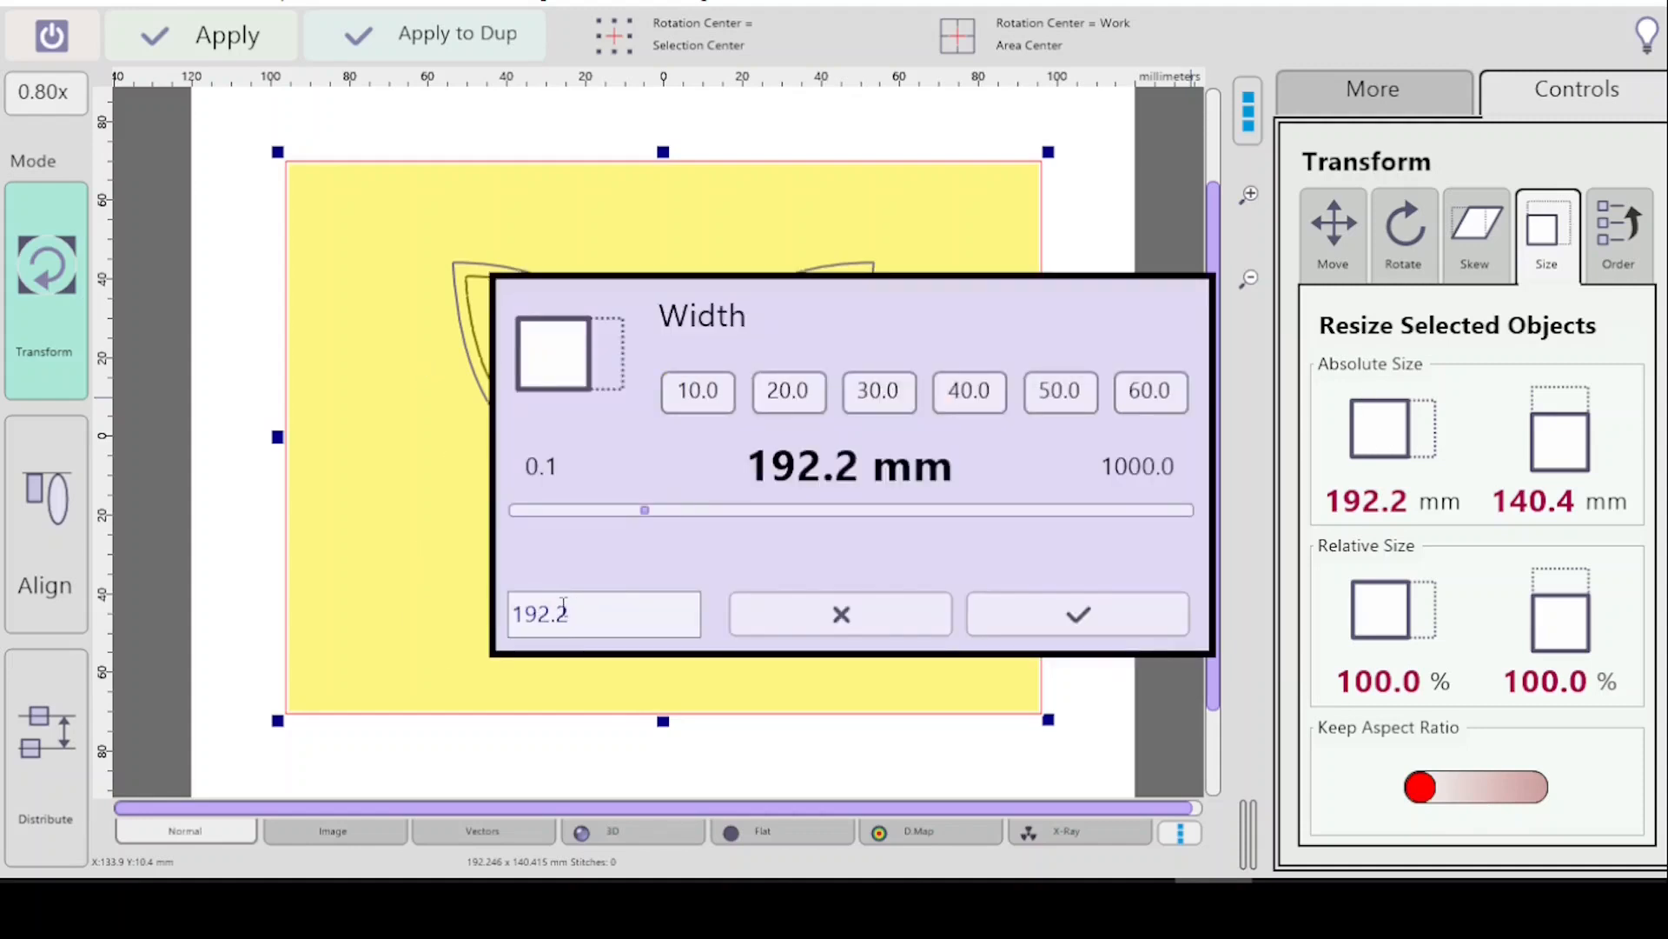
key("BackSpace")
key("BackSpace")
key("BackSpace")
type("0")
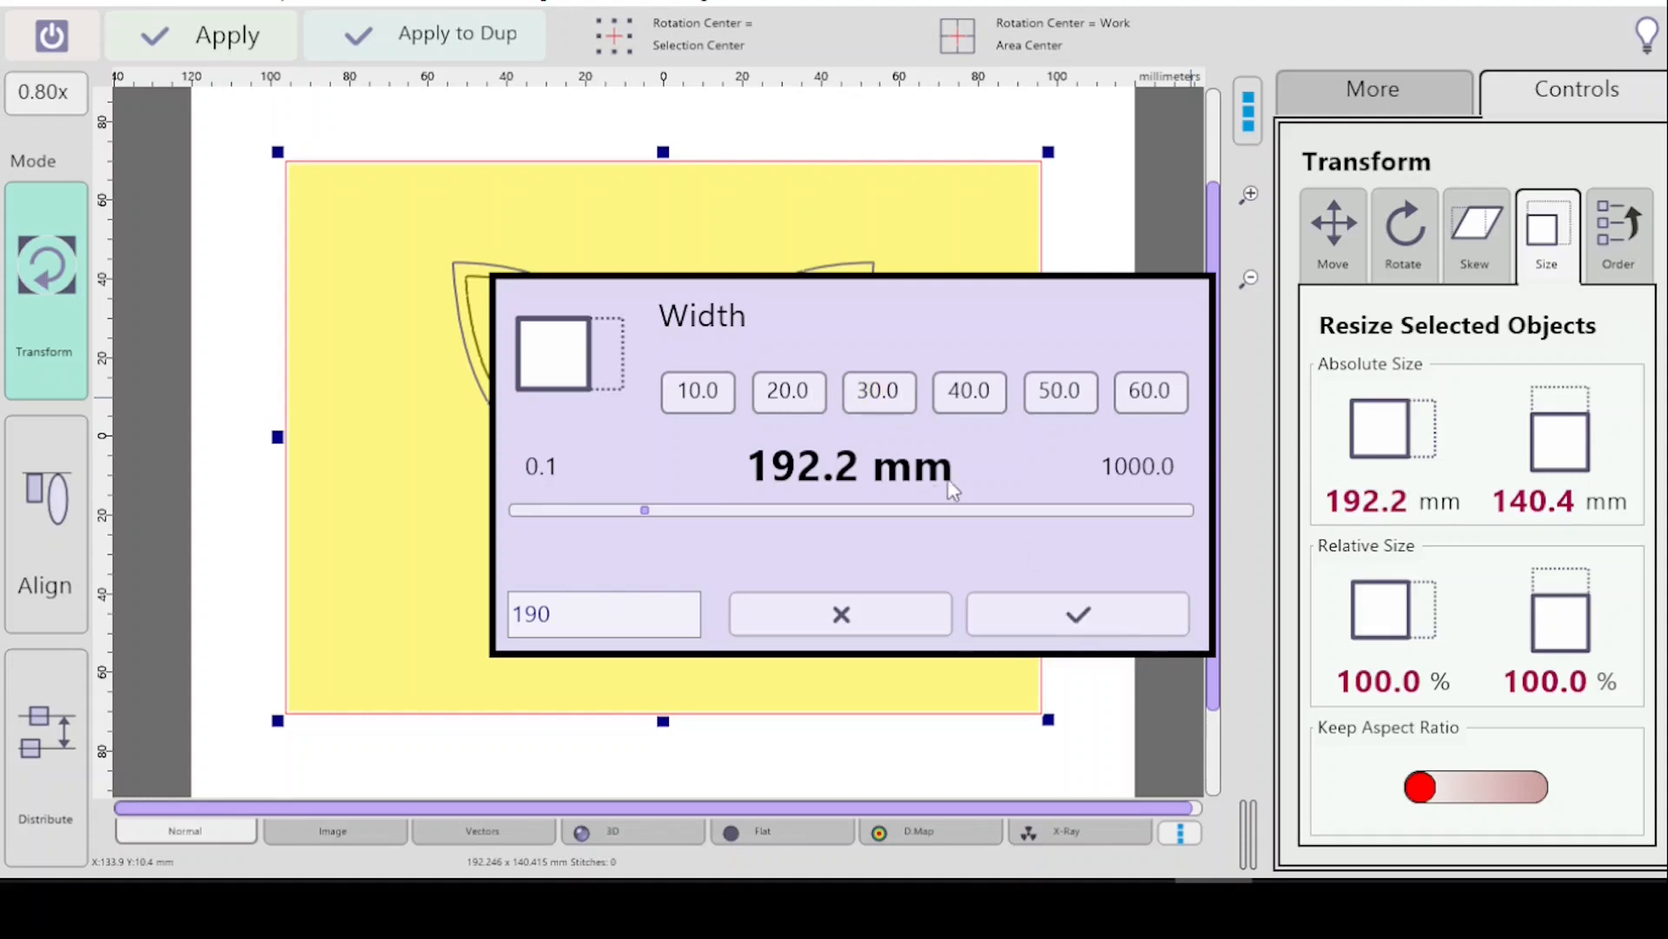
key("Return")
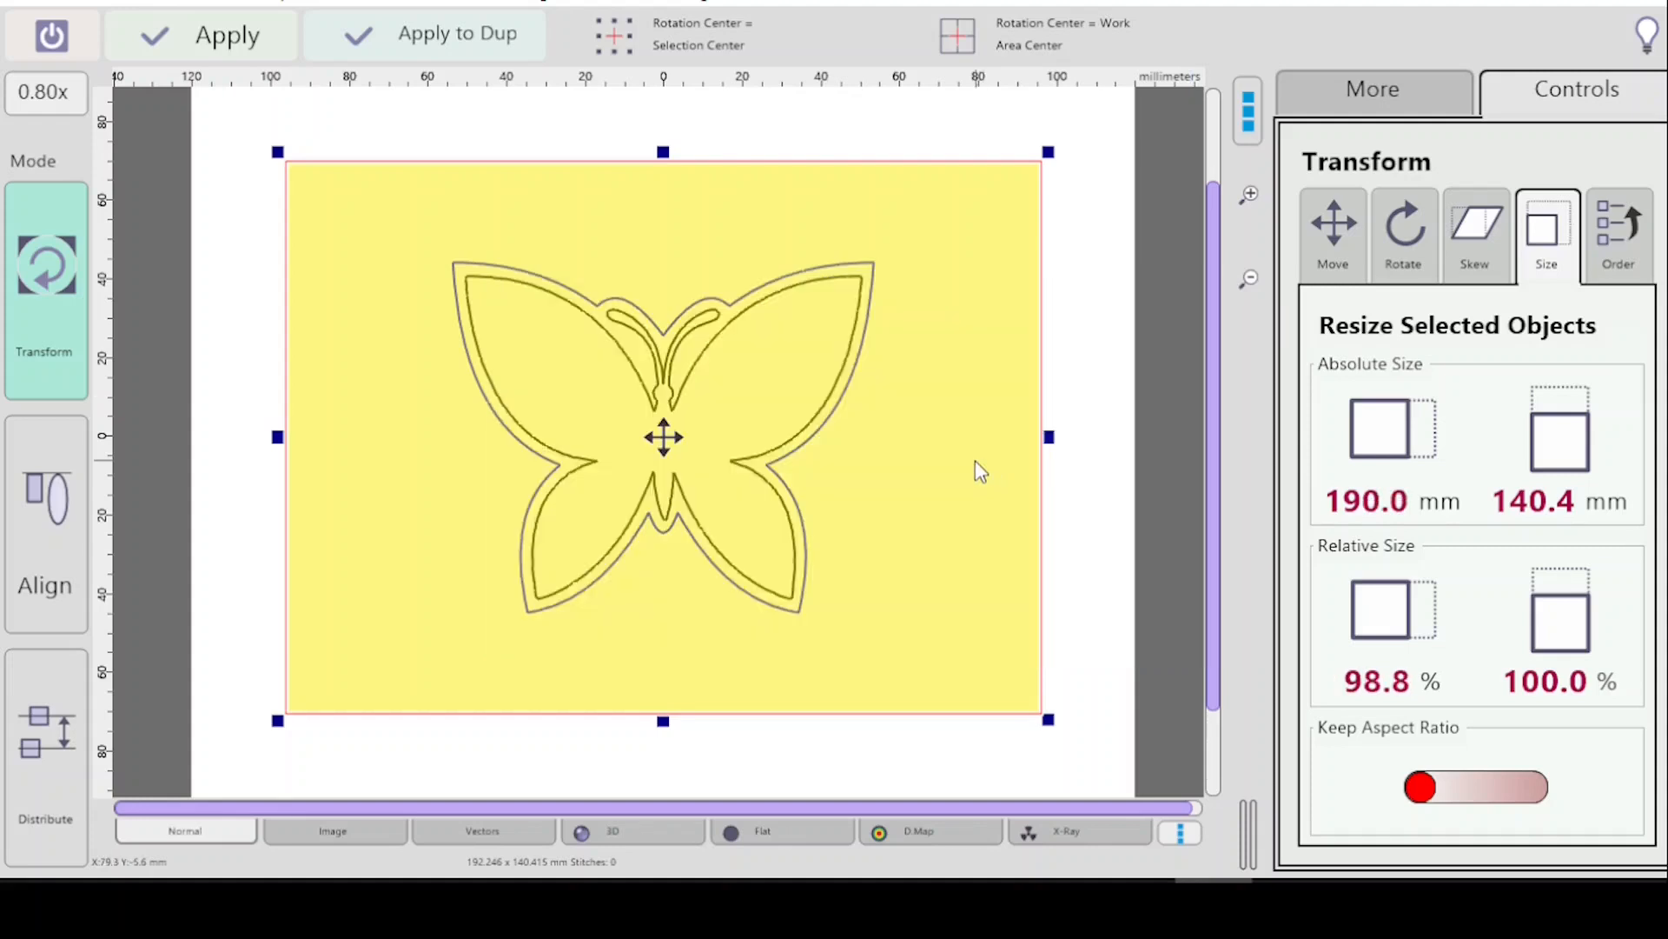
Set the rectangle's absolute height to 190 mm and apply the new size.
left_click(1573, 456)
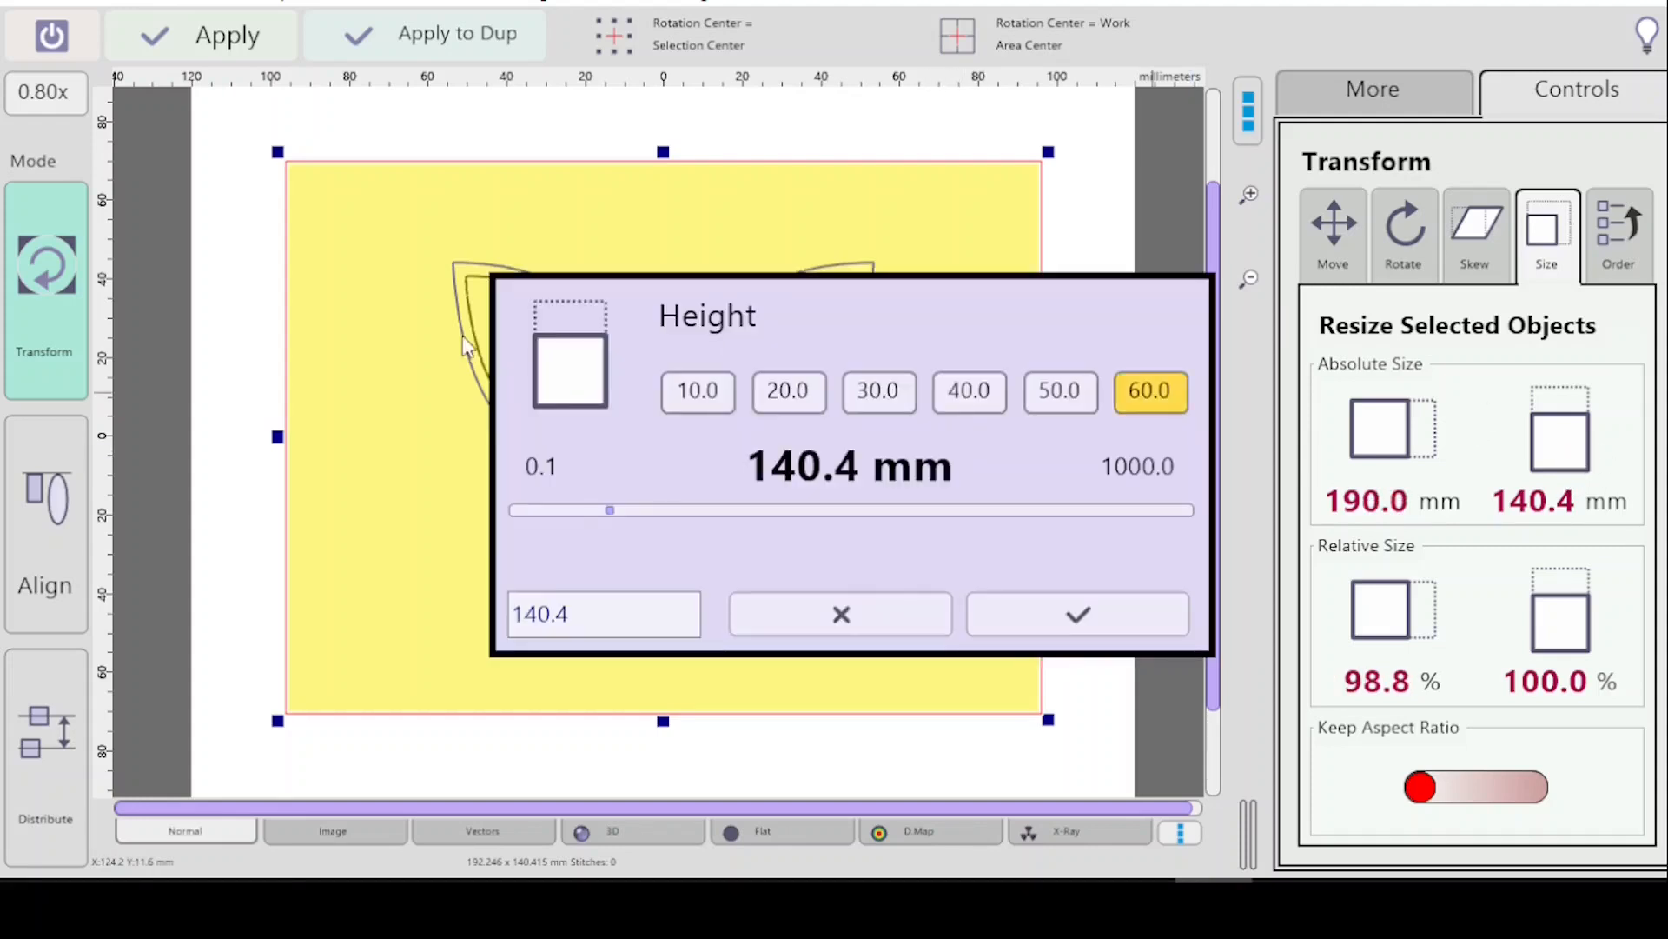
left_click(594, 612)
key("BackSpace")
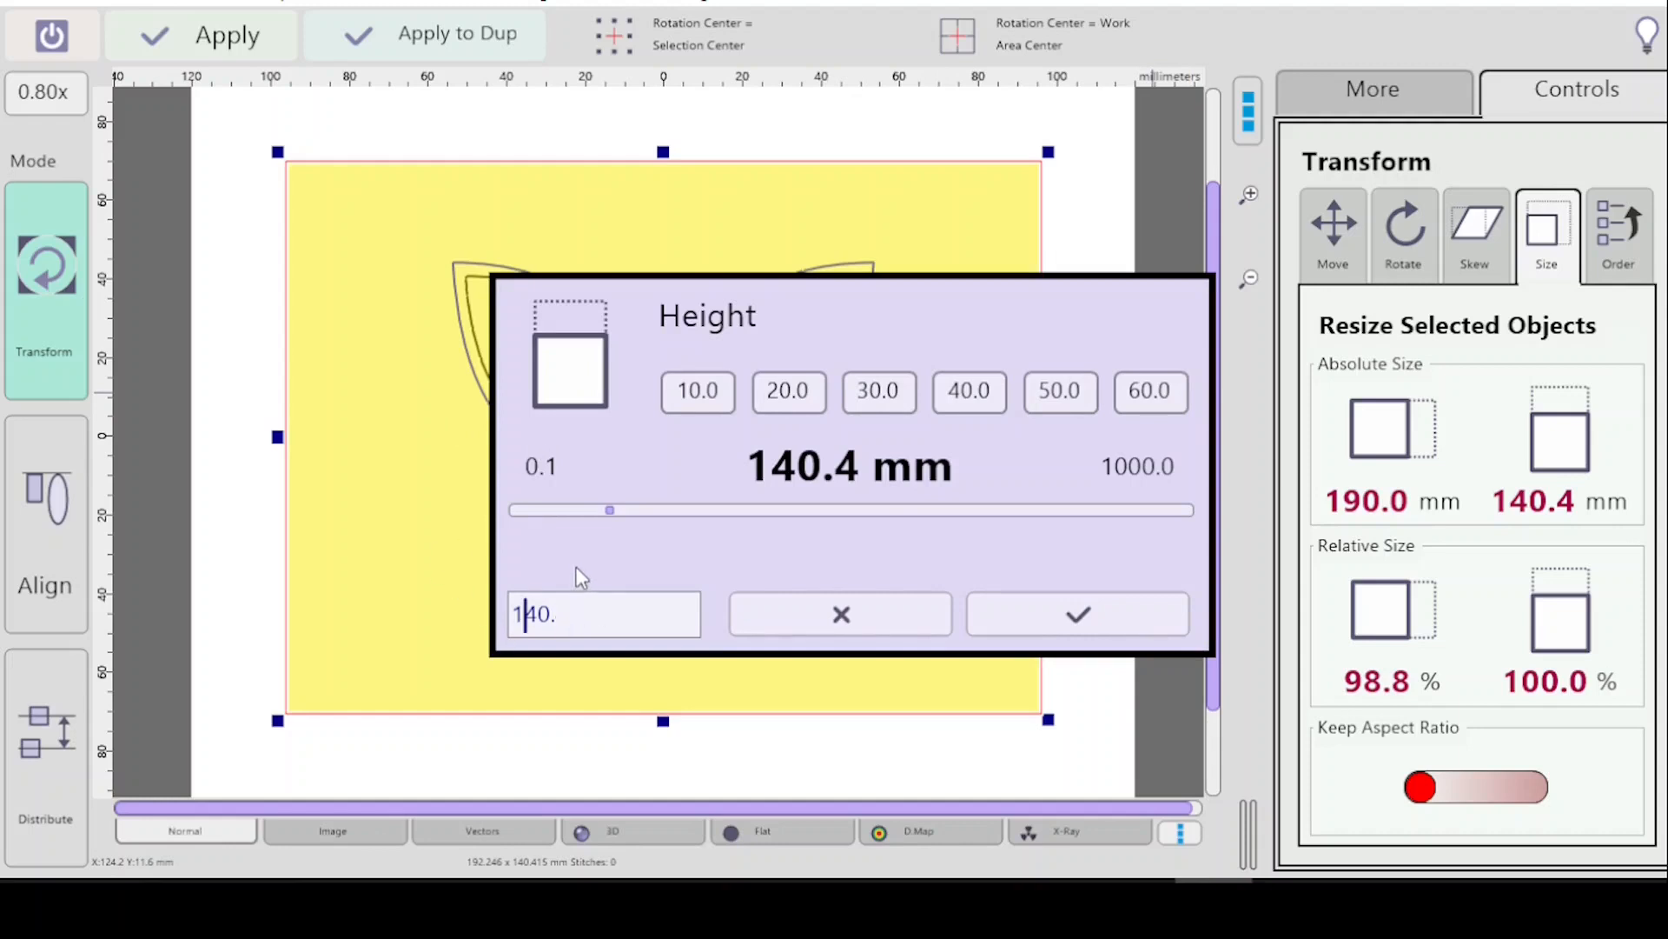
key("BackSpace")
key("BackSpace")
key("BackSpace")
type("90")
key("Return")
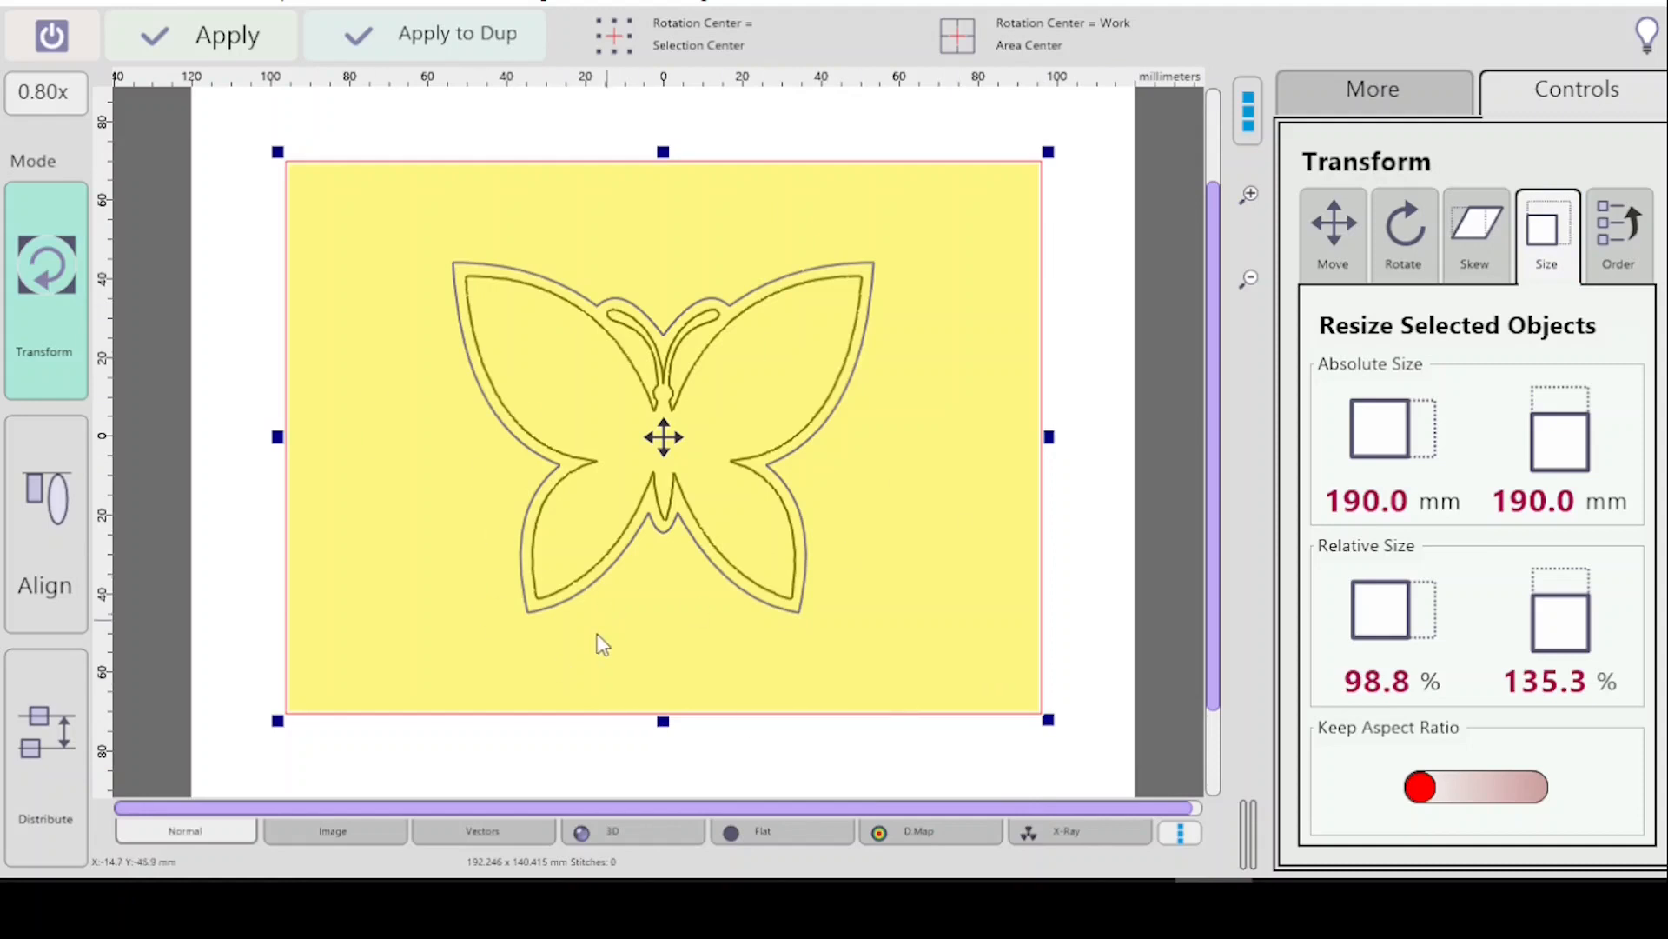
left_click(199, 40)
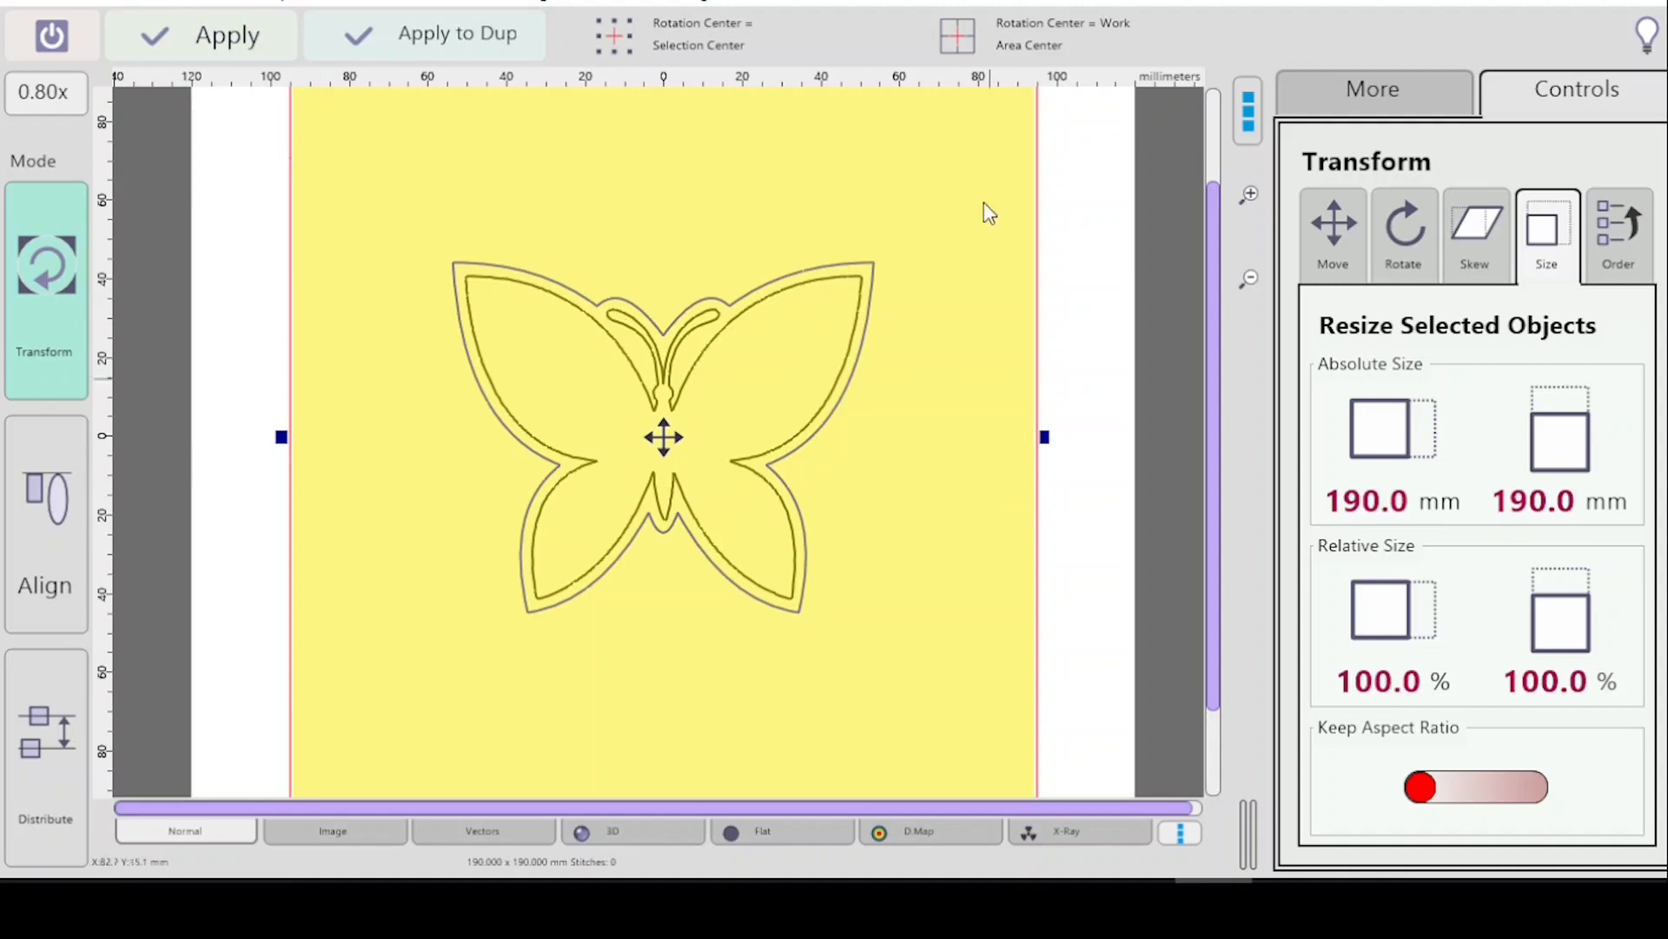
left_click(1248, 283)
left_click(1248, 283)
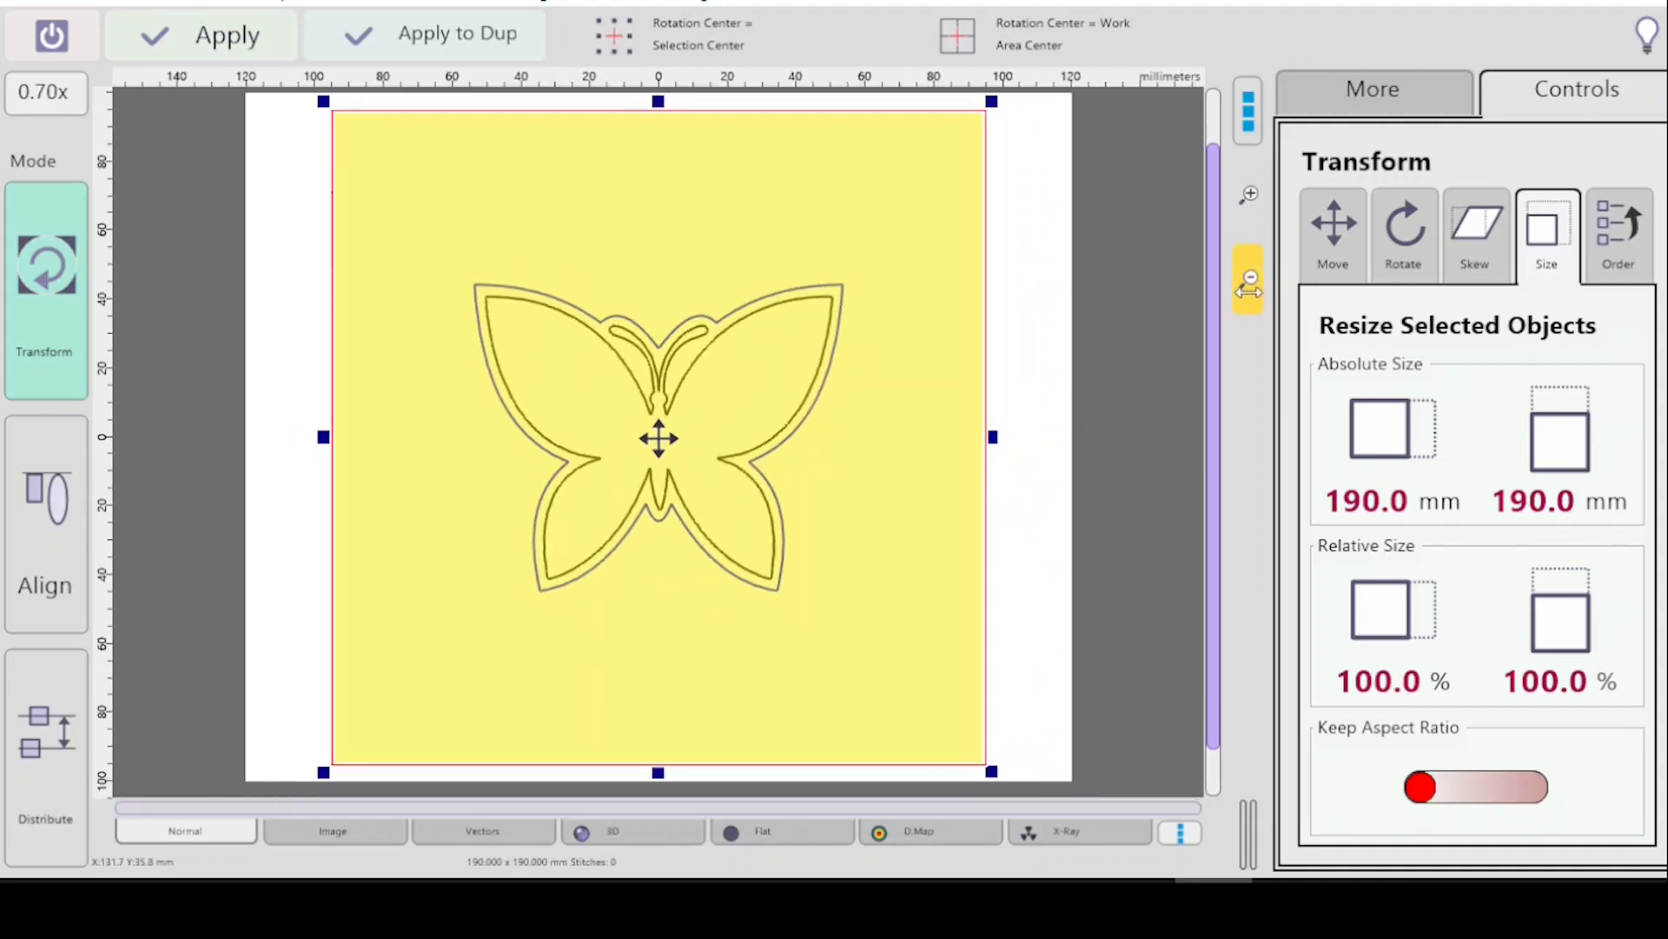
left_click(1248, 283)
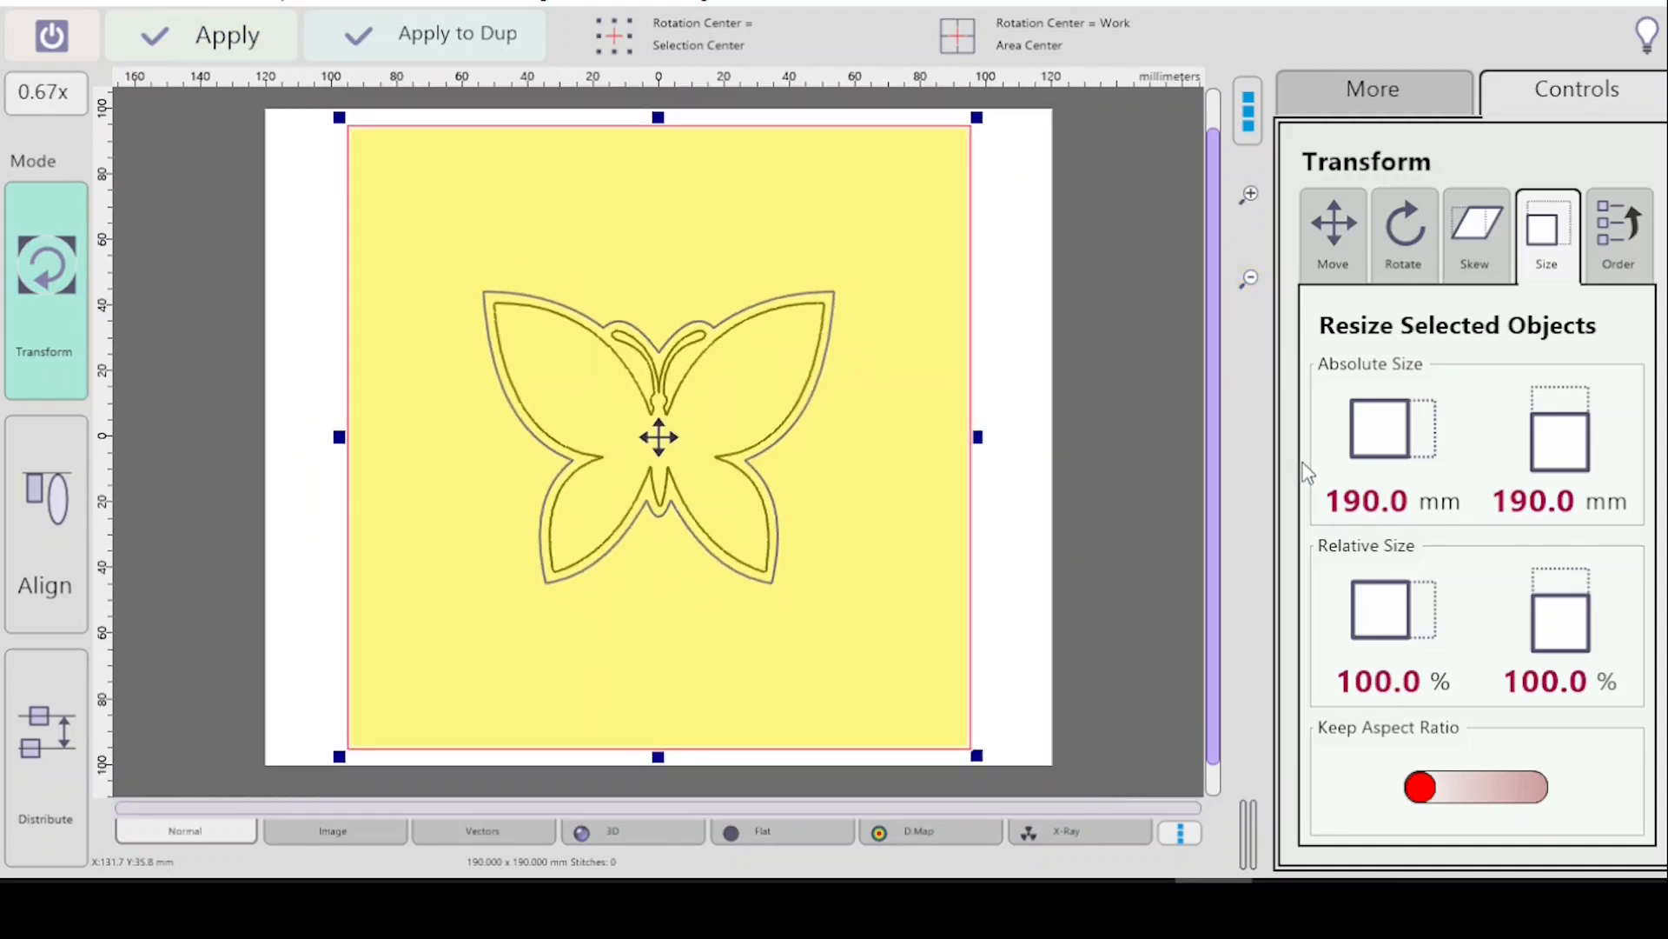
left_click(224, 55)
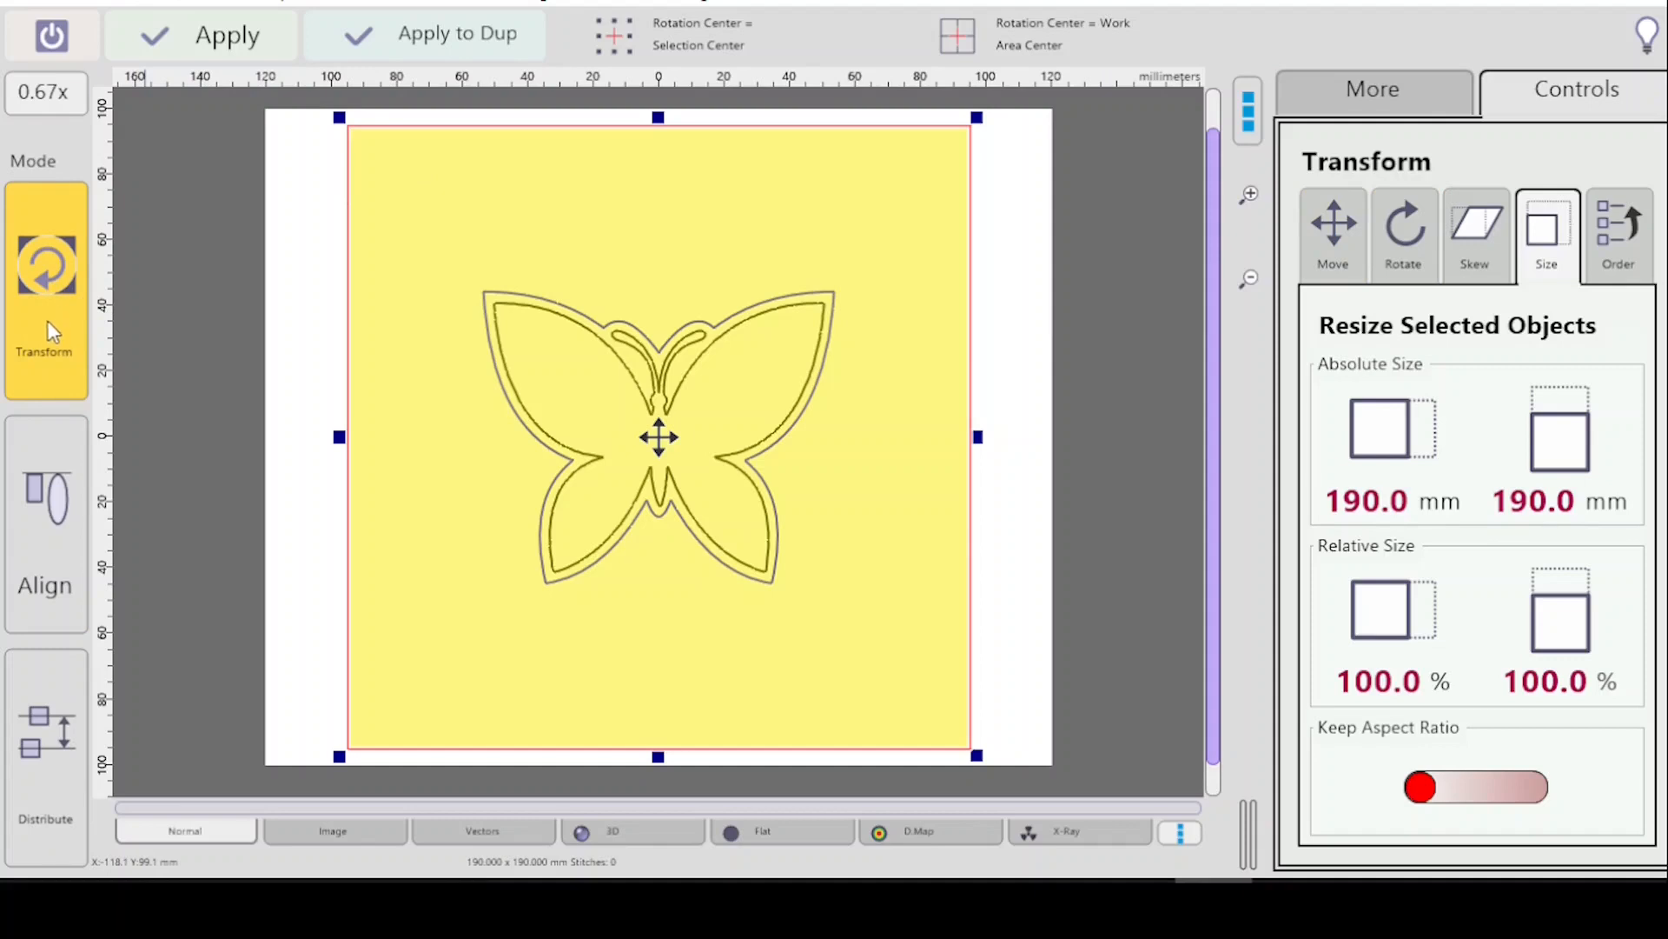
Look at the options for aligning two or more objects and leave the Transformations window.
left_click(48, 574)
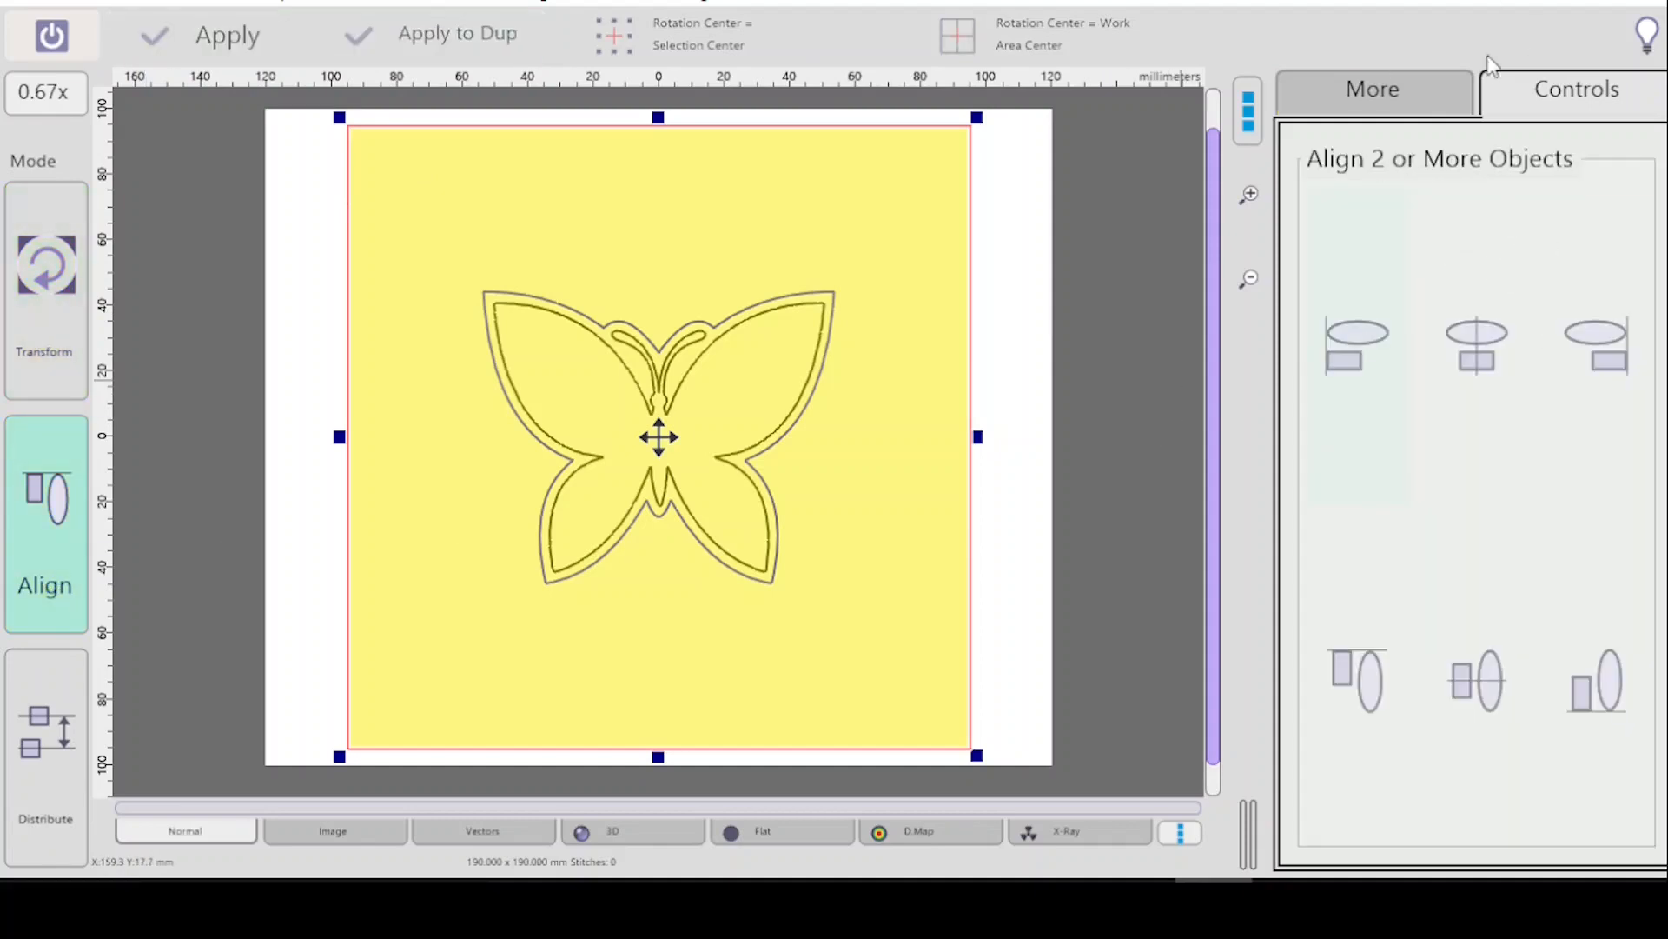
left_click(46, 287)
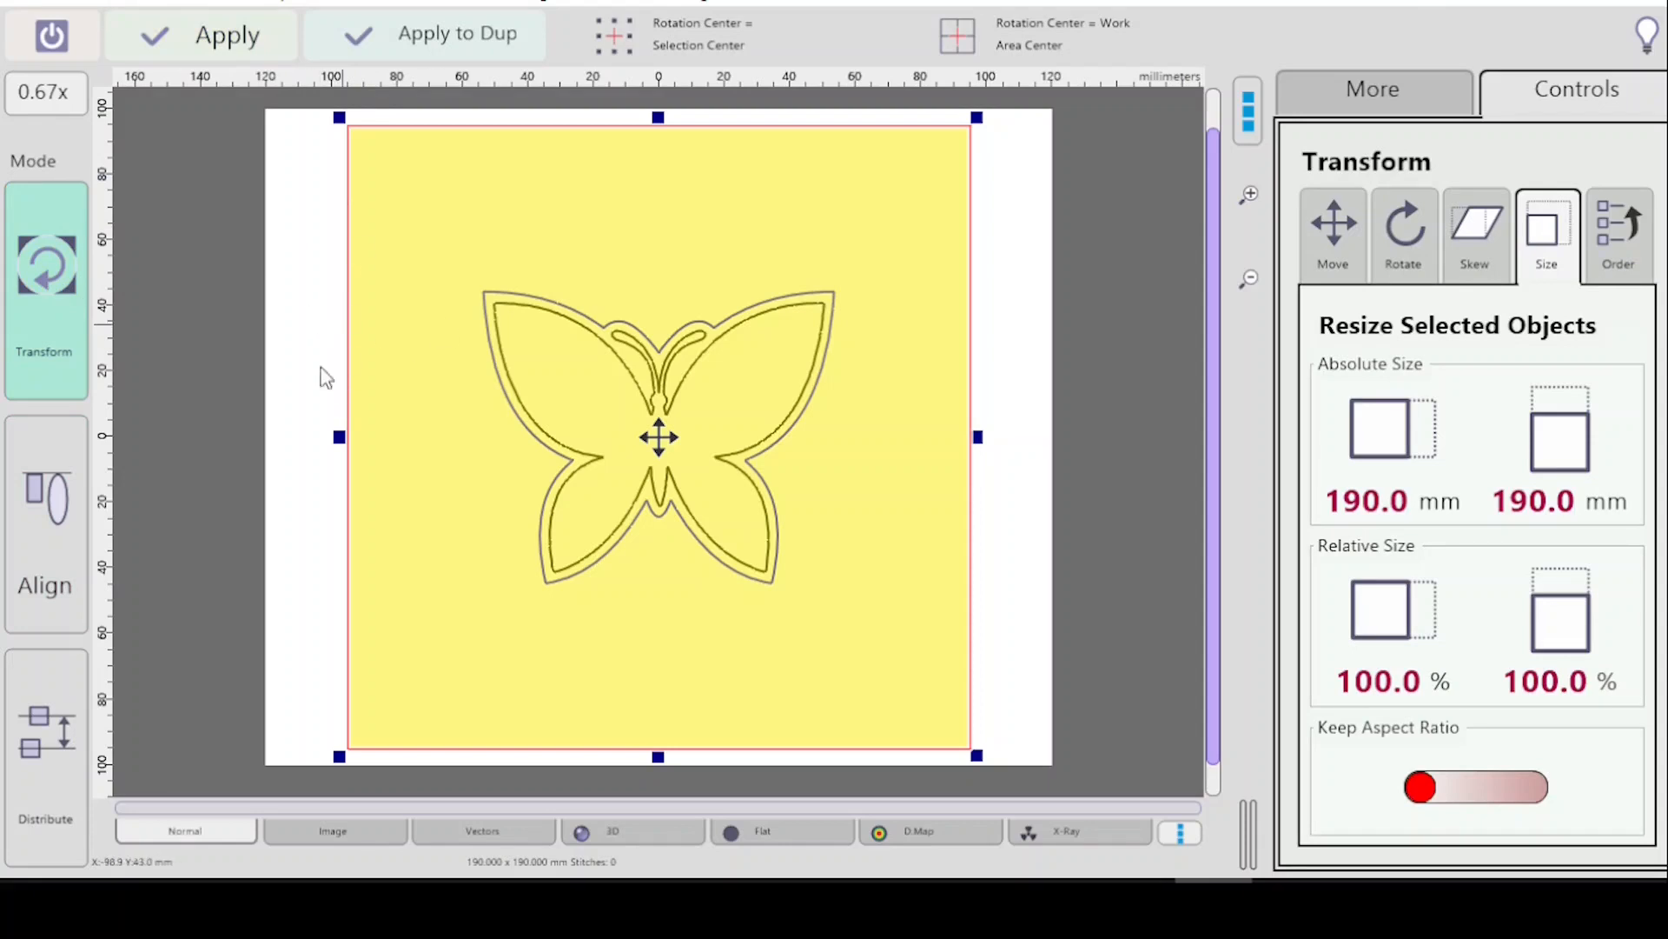
left_click(53, 35)
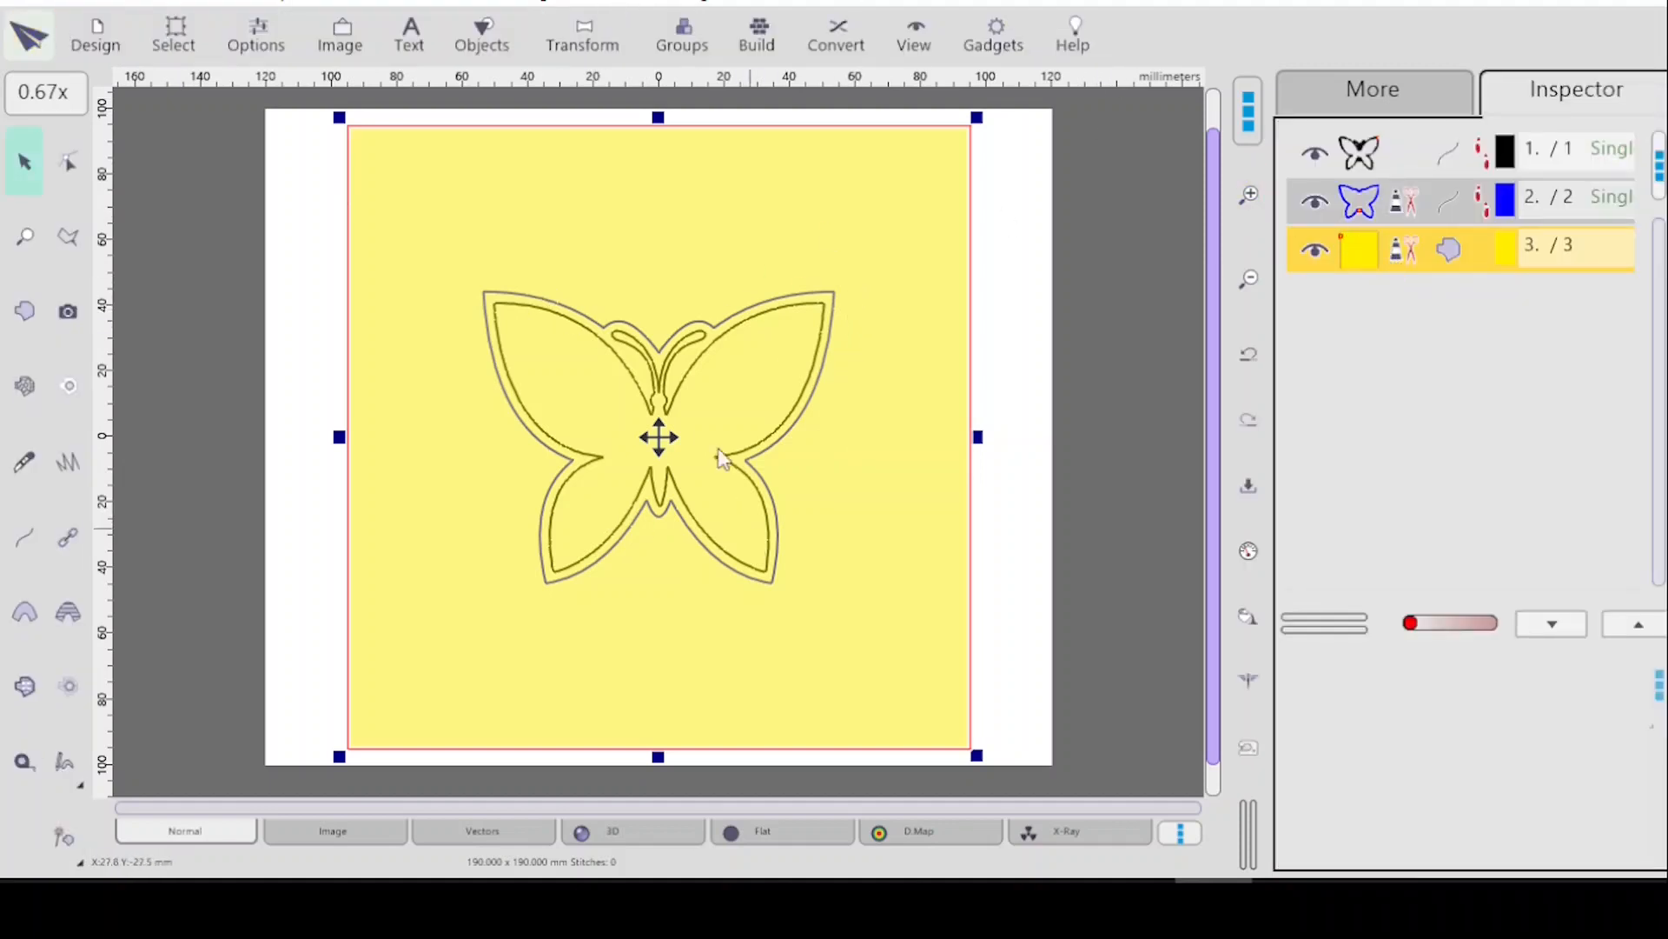
Create a fill from the blue outer butterfly outline.
left_click(1367, 200)
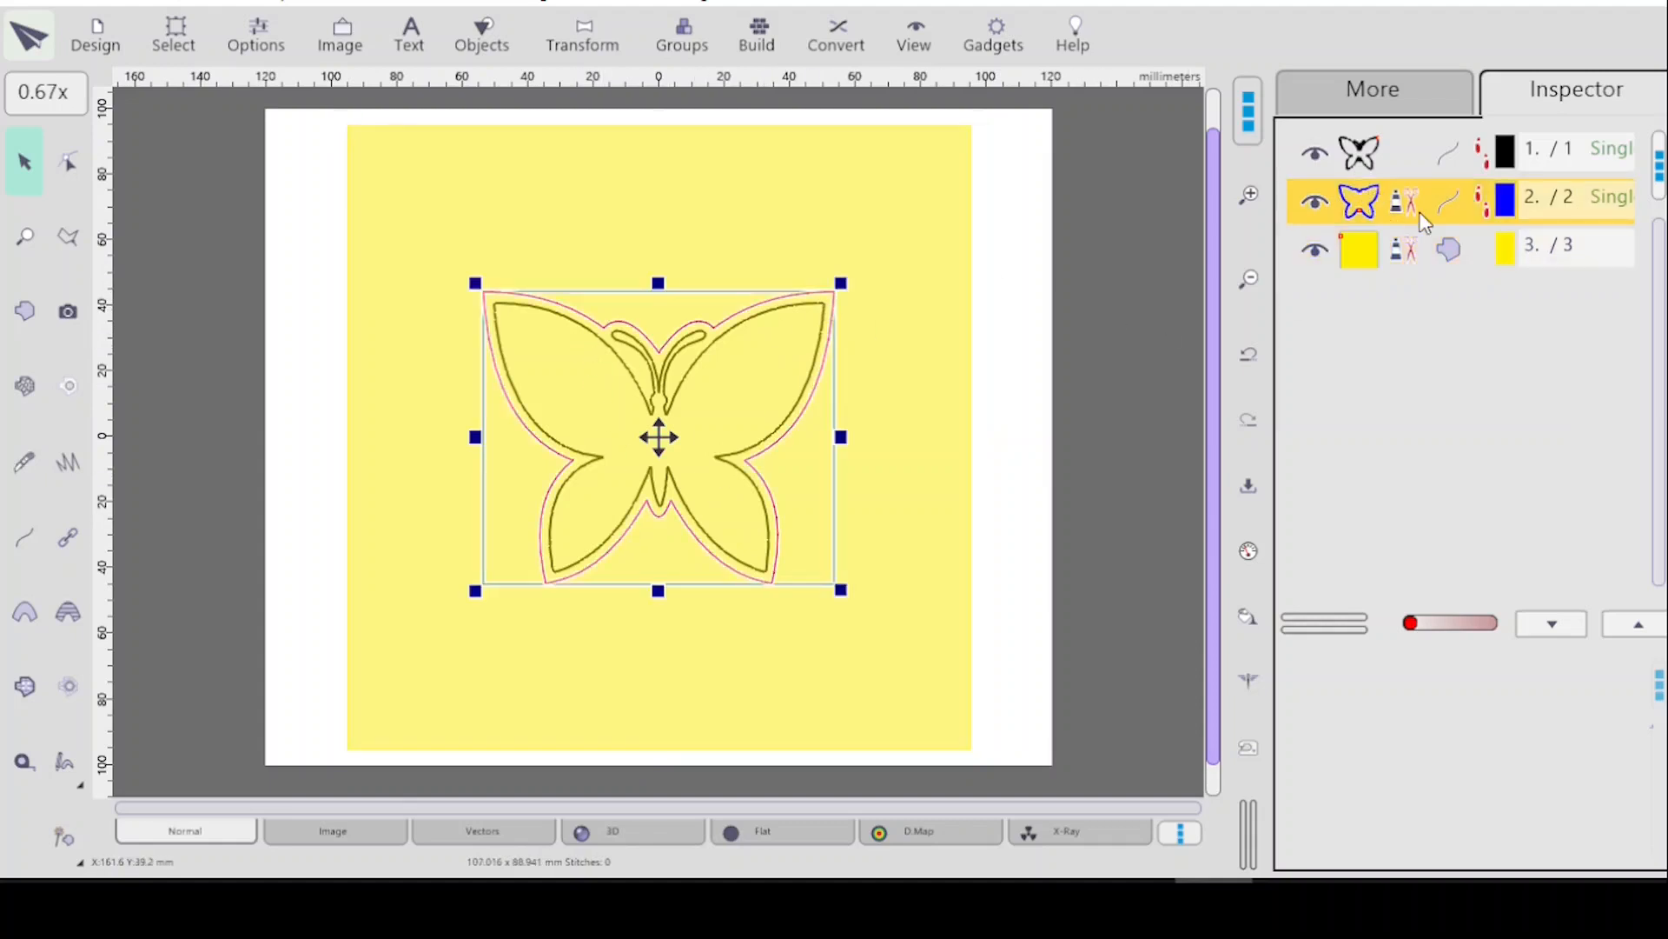
left_click(836, 39)
mouse_move(852, 172)
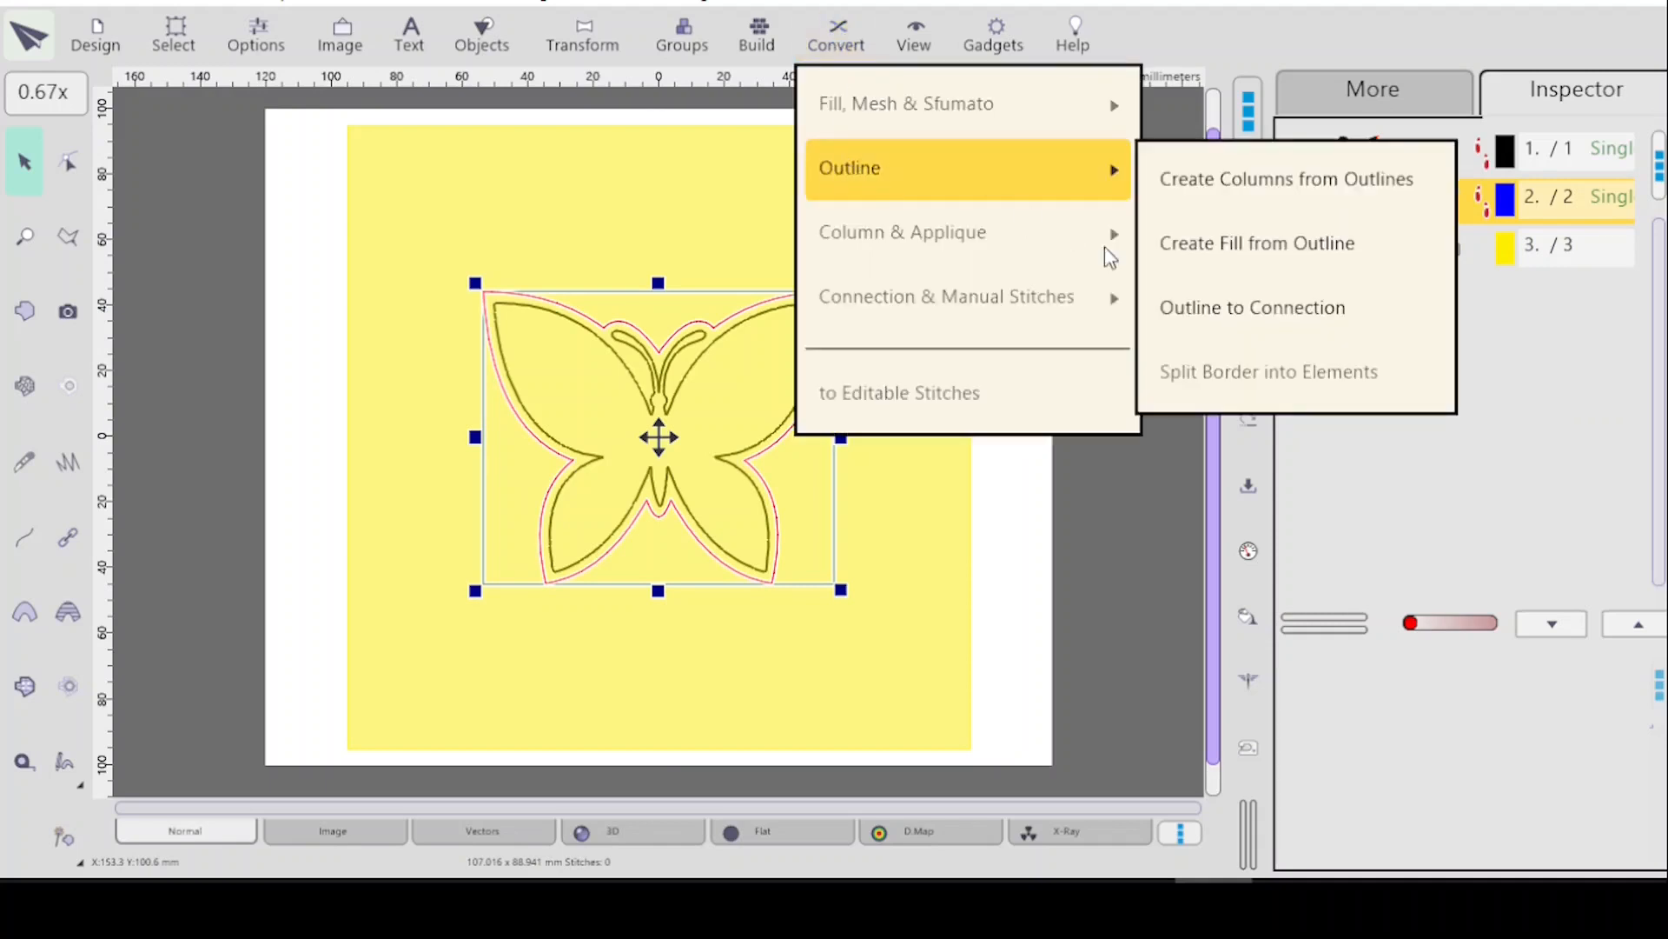
left_click(1209, 253)
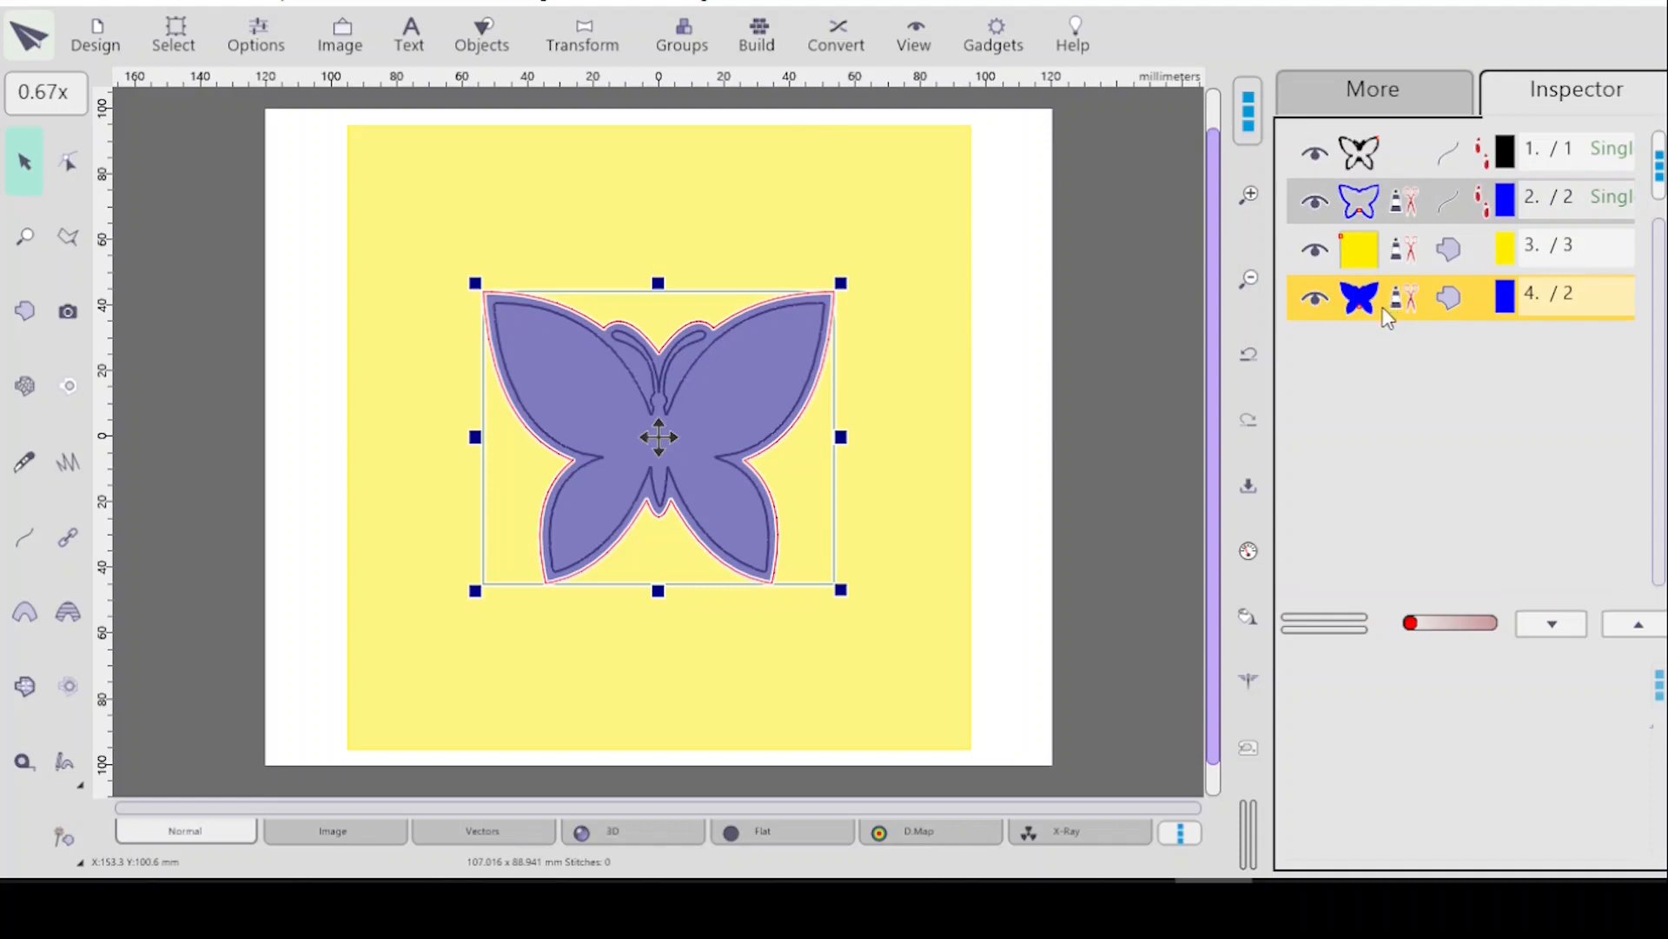
Try the butterfly fill before the yellow square in the object order, and return it to its place after the square.
left_click(1358, 251)
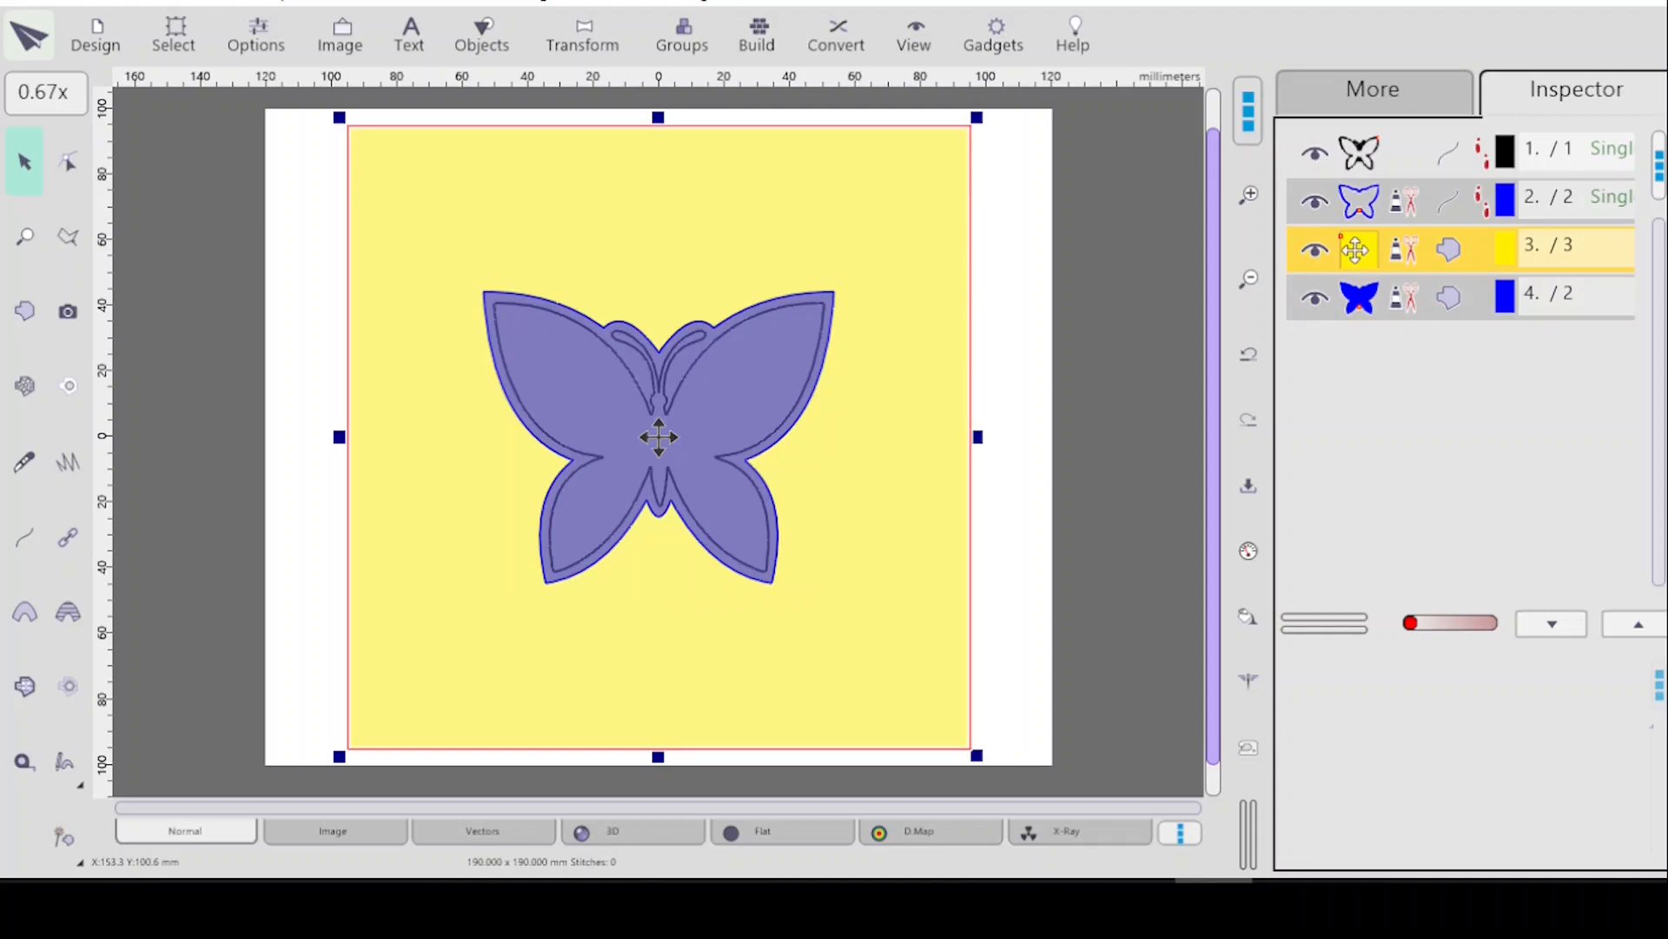
left_click(1370, 300)
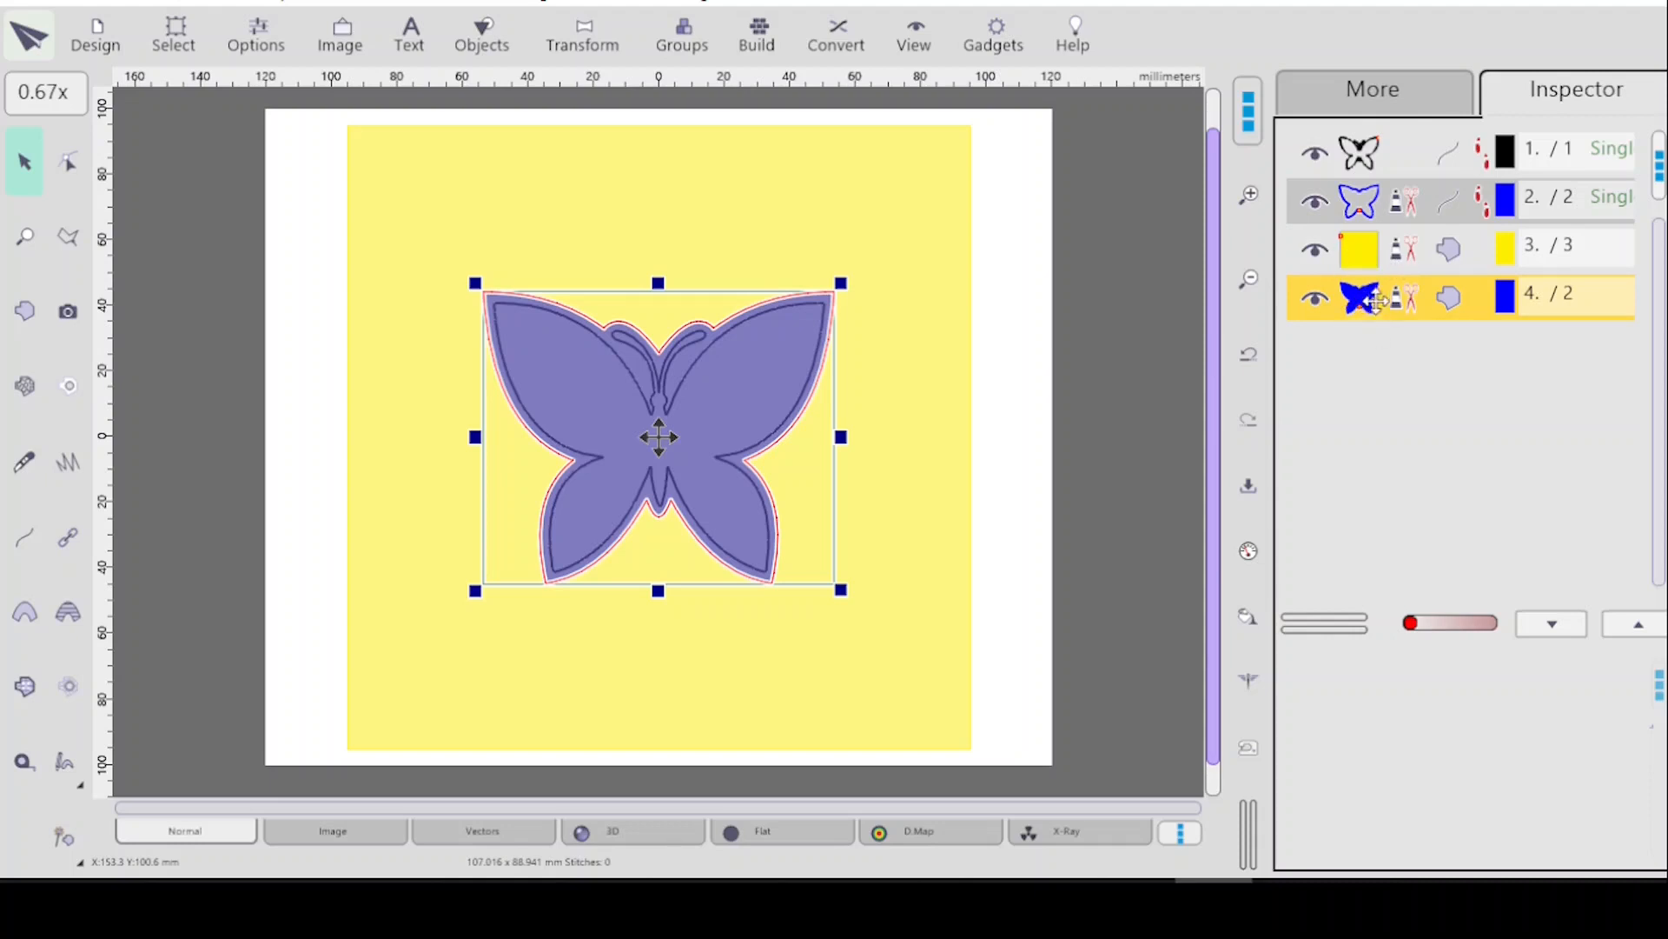
right_click(1449, 251)
left_click(1449, 285)
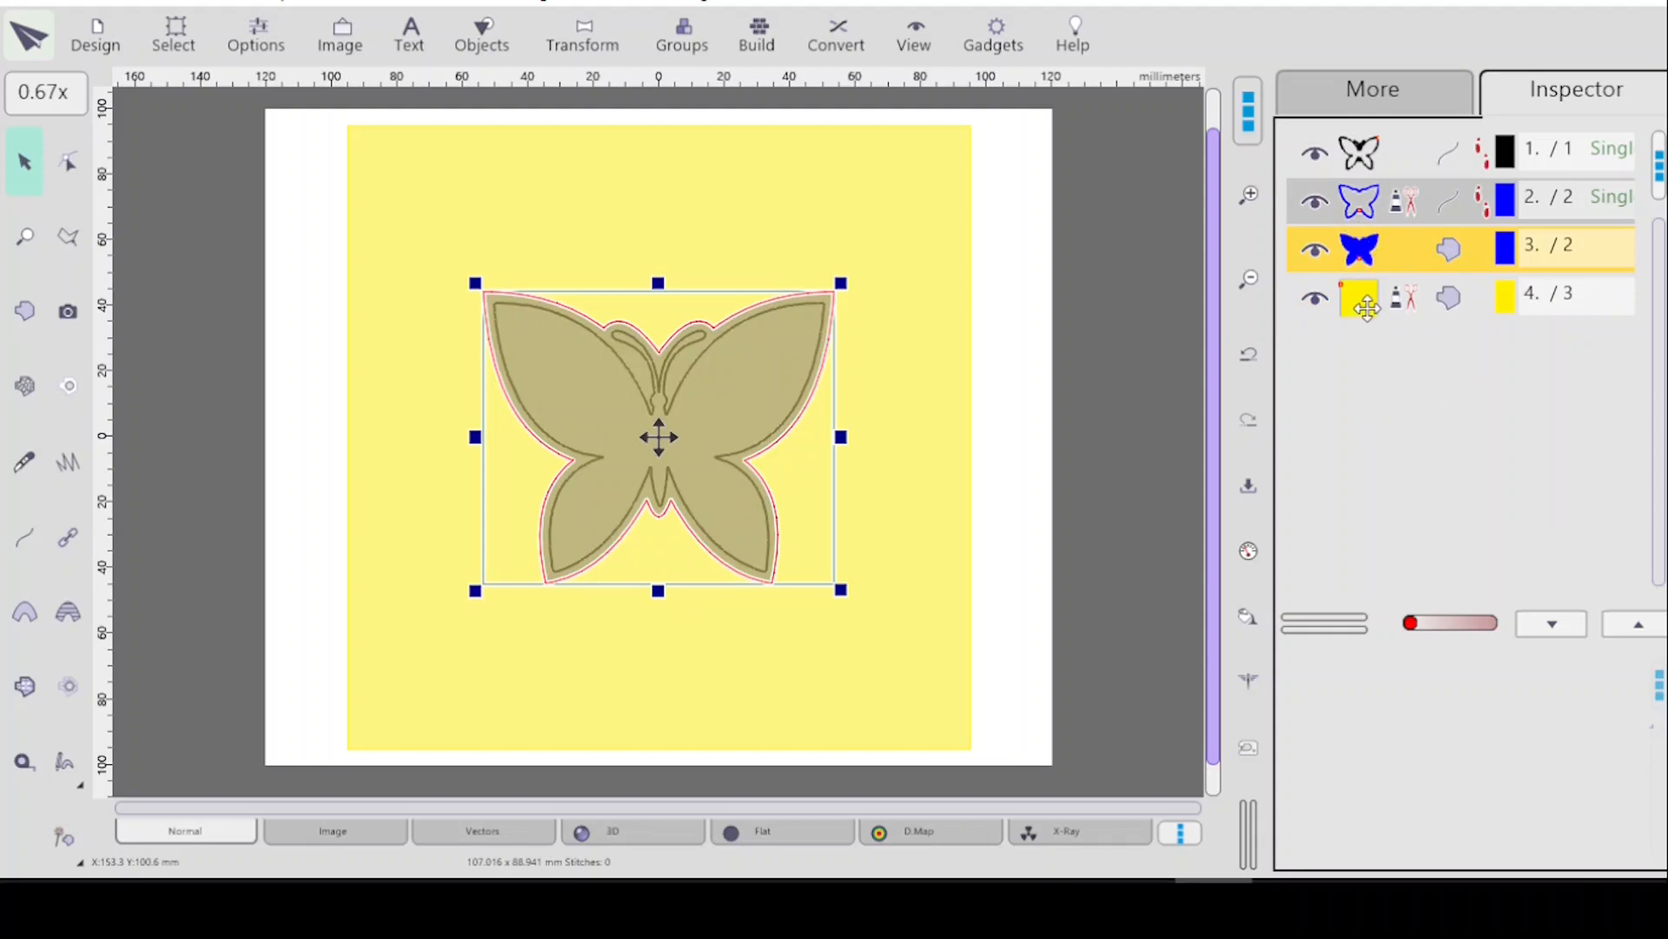
left_click_drag(1445, 252, 1450, 319)
left_click(1465, 433)
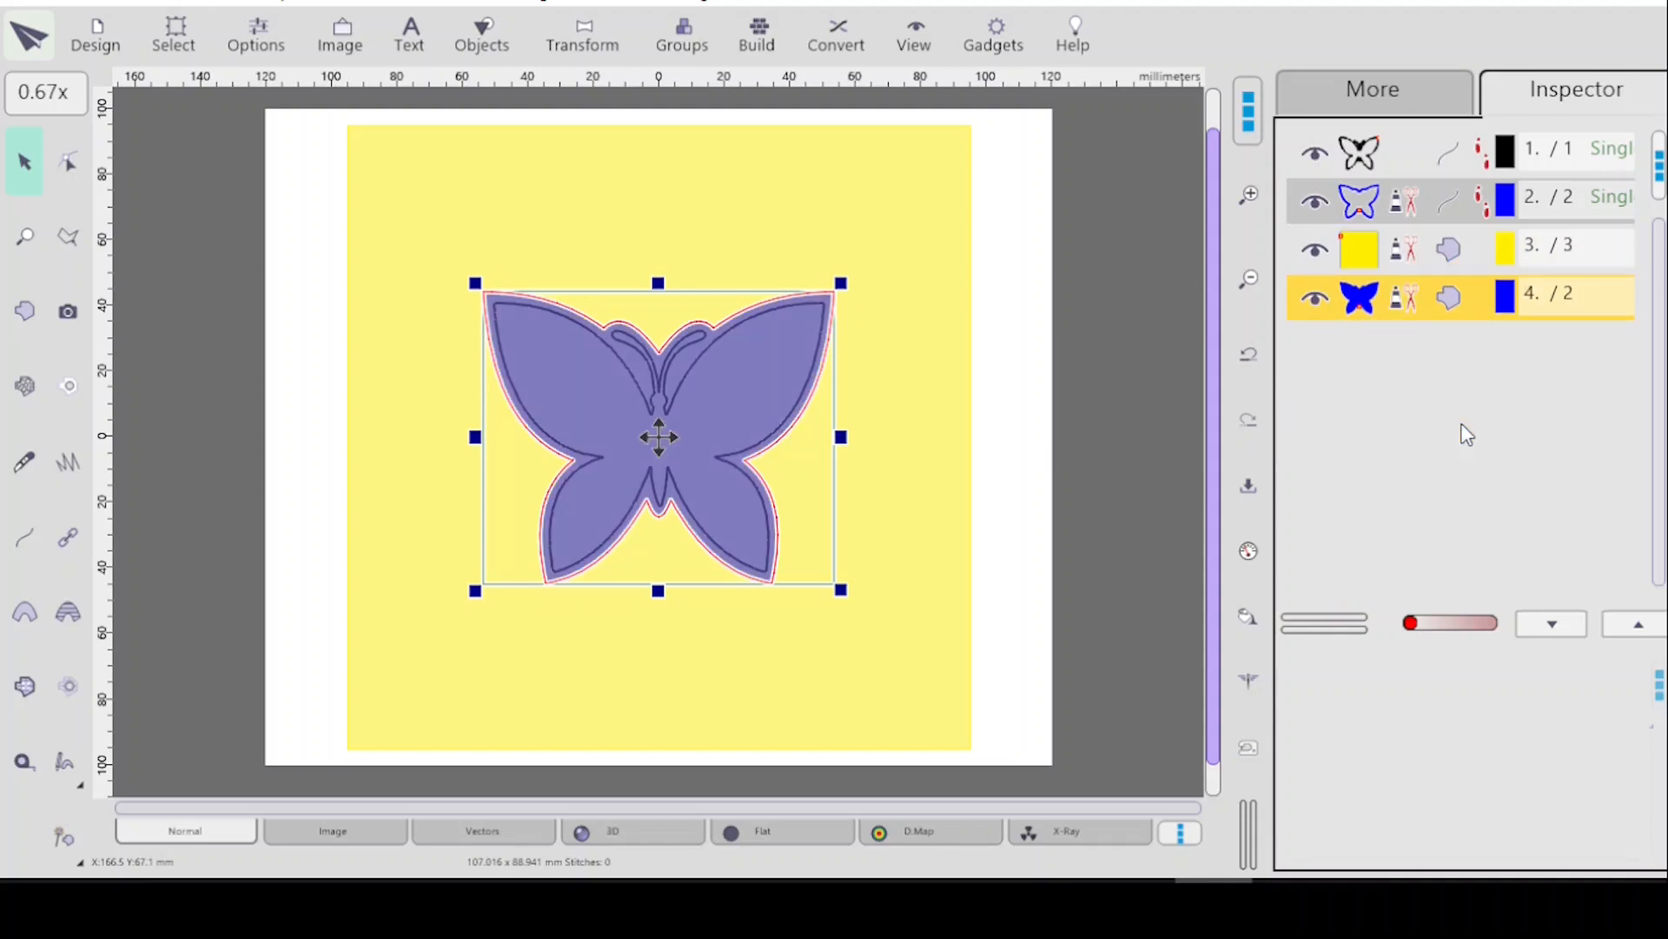
Try the Difference shaping on the yellow square and the butterfly fill, and delete the object it produces.
left_click(1404, 254, "ctrl")
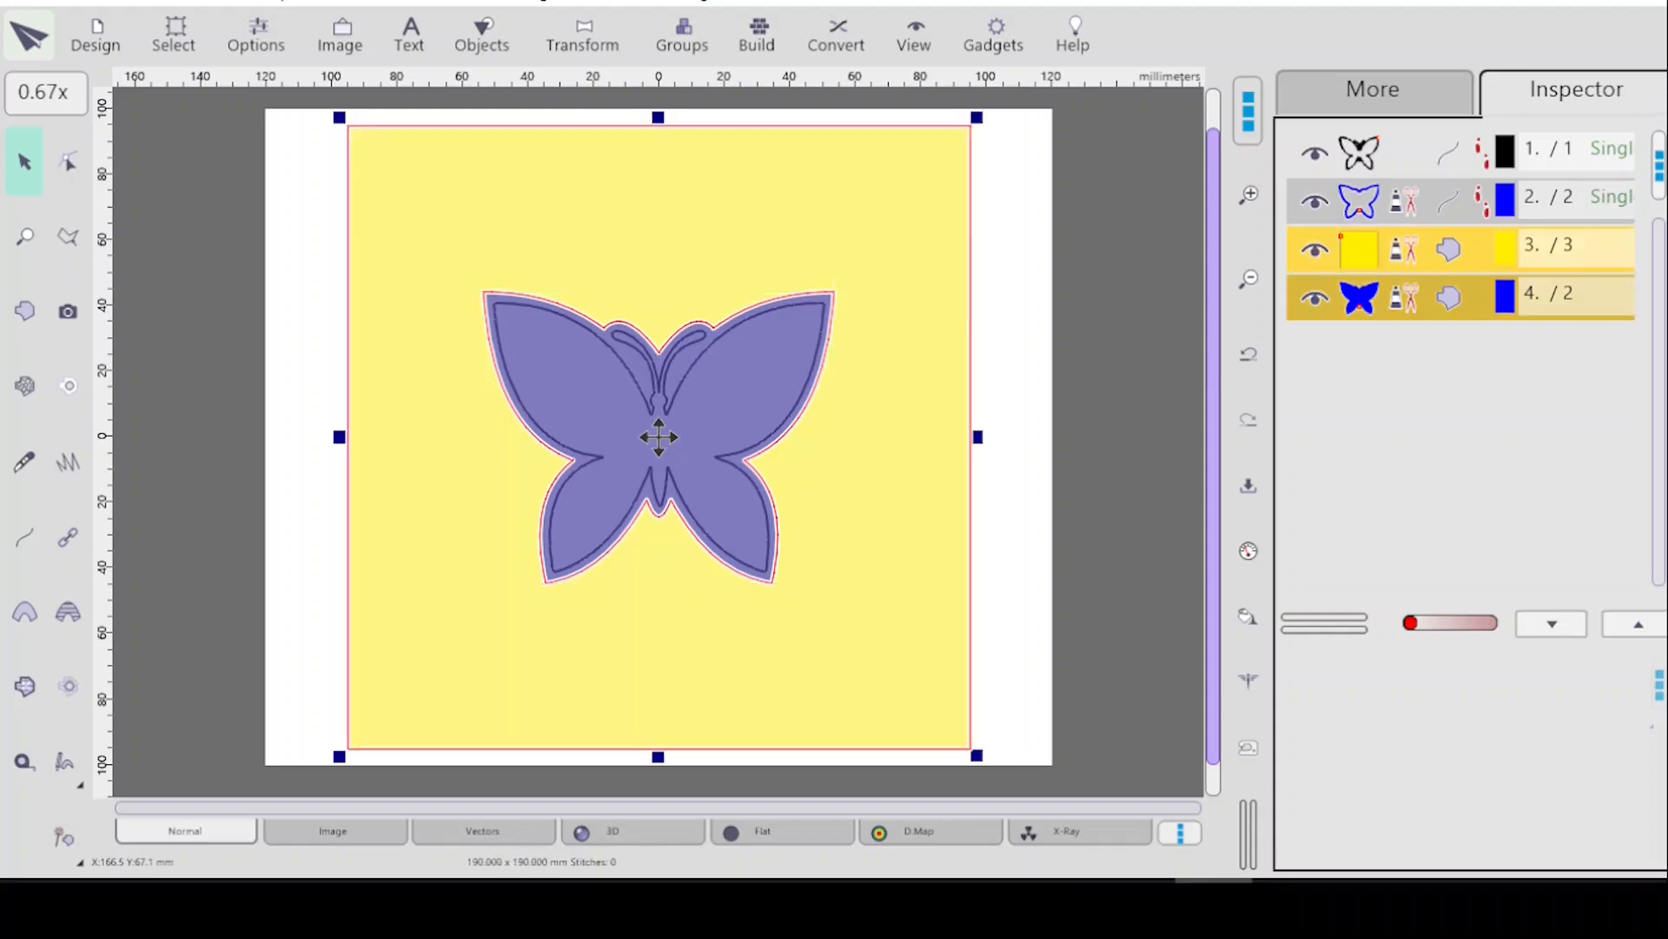
left_click(755, 34)
mouse_move(847, 361)
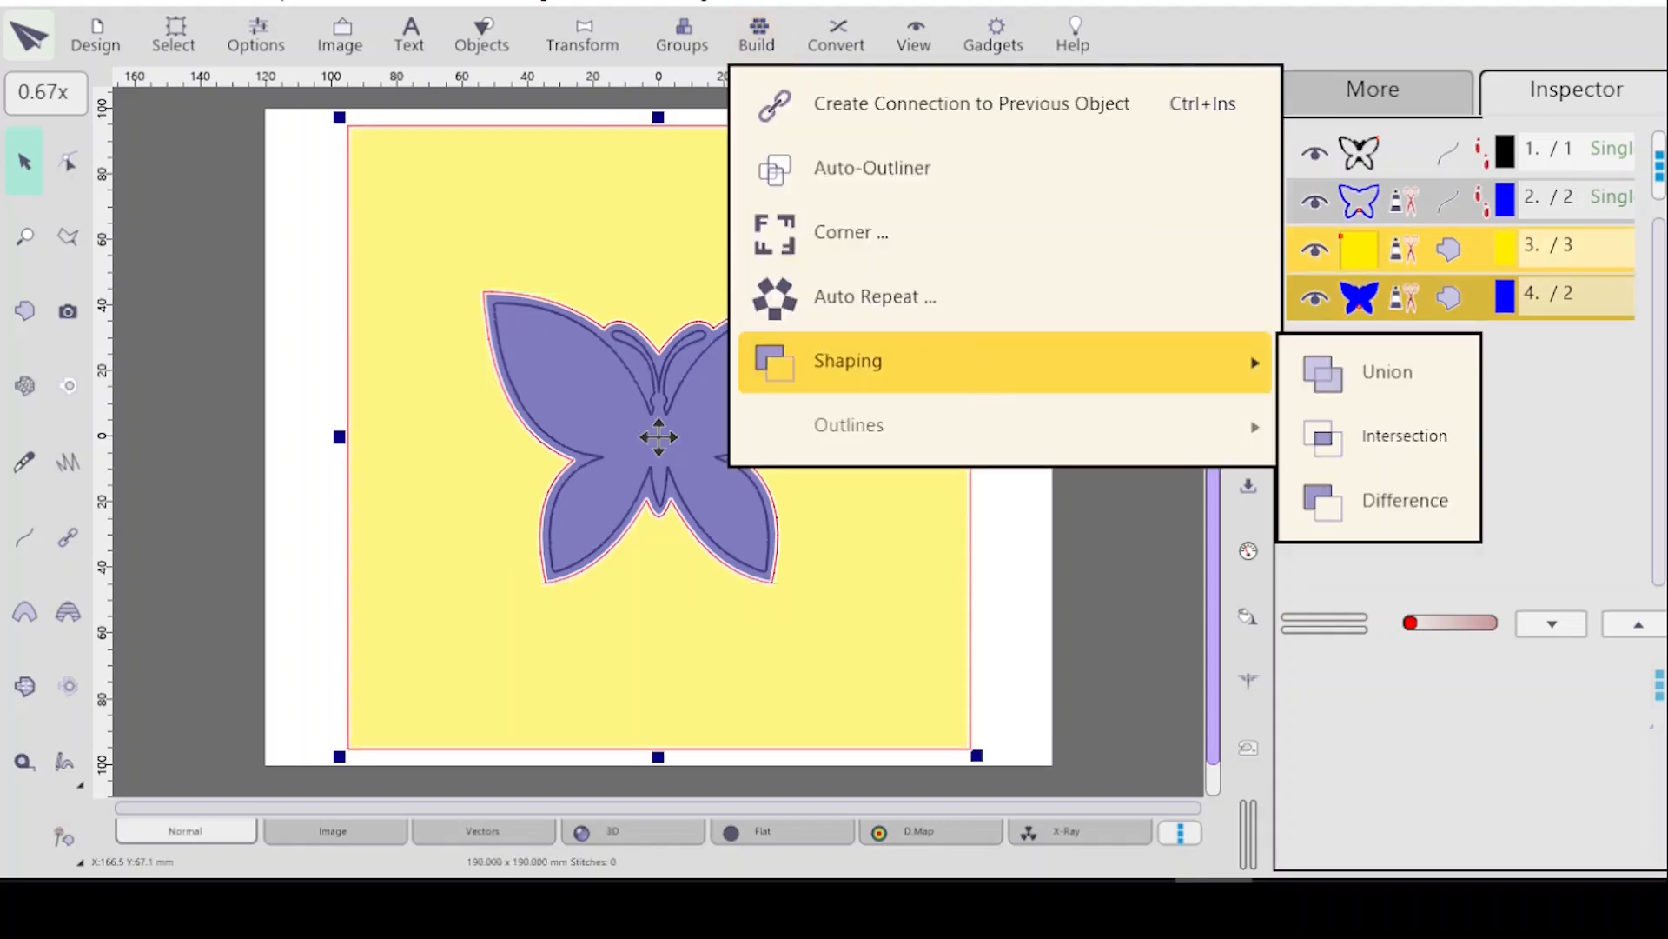
left_click(1378, 500)
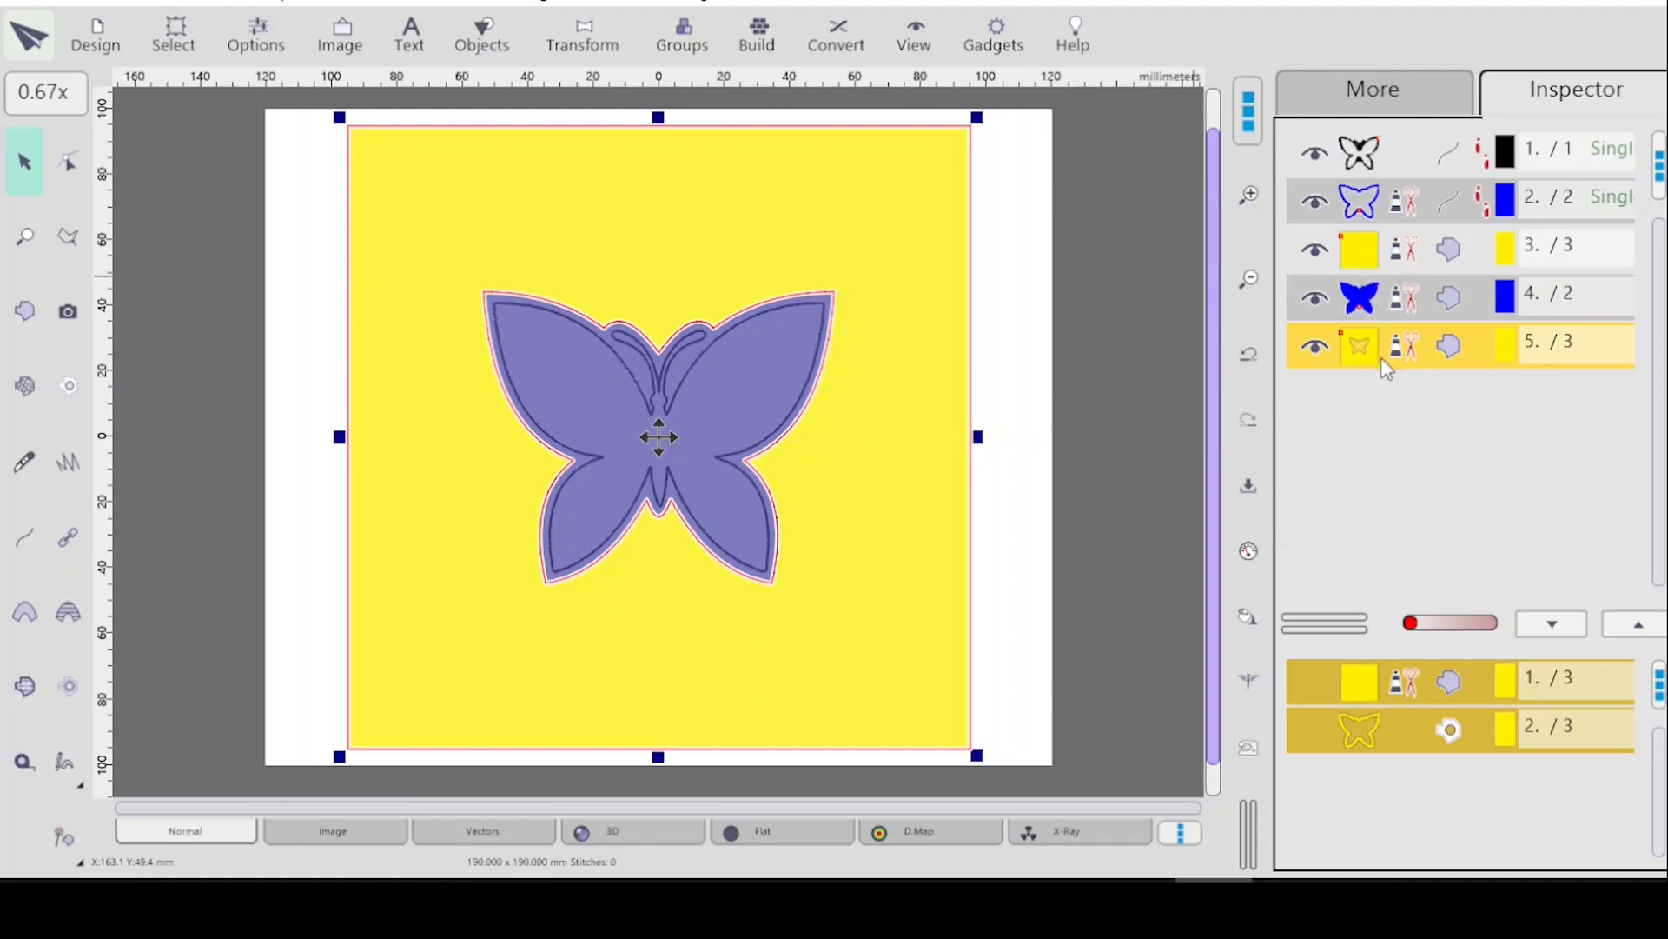
key("Delete")
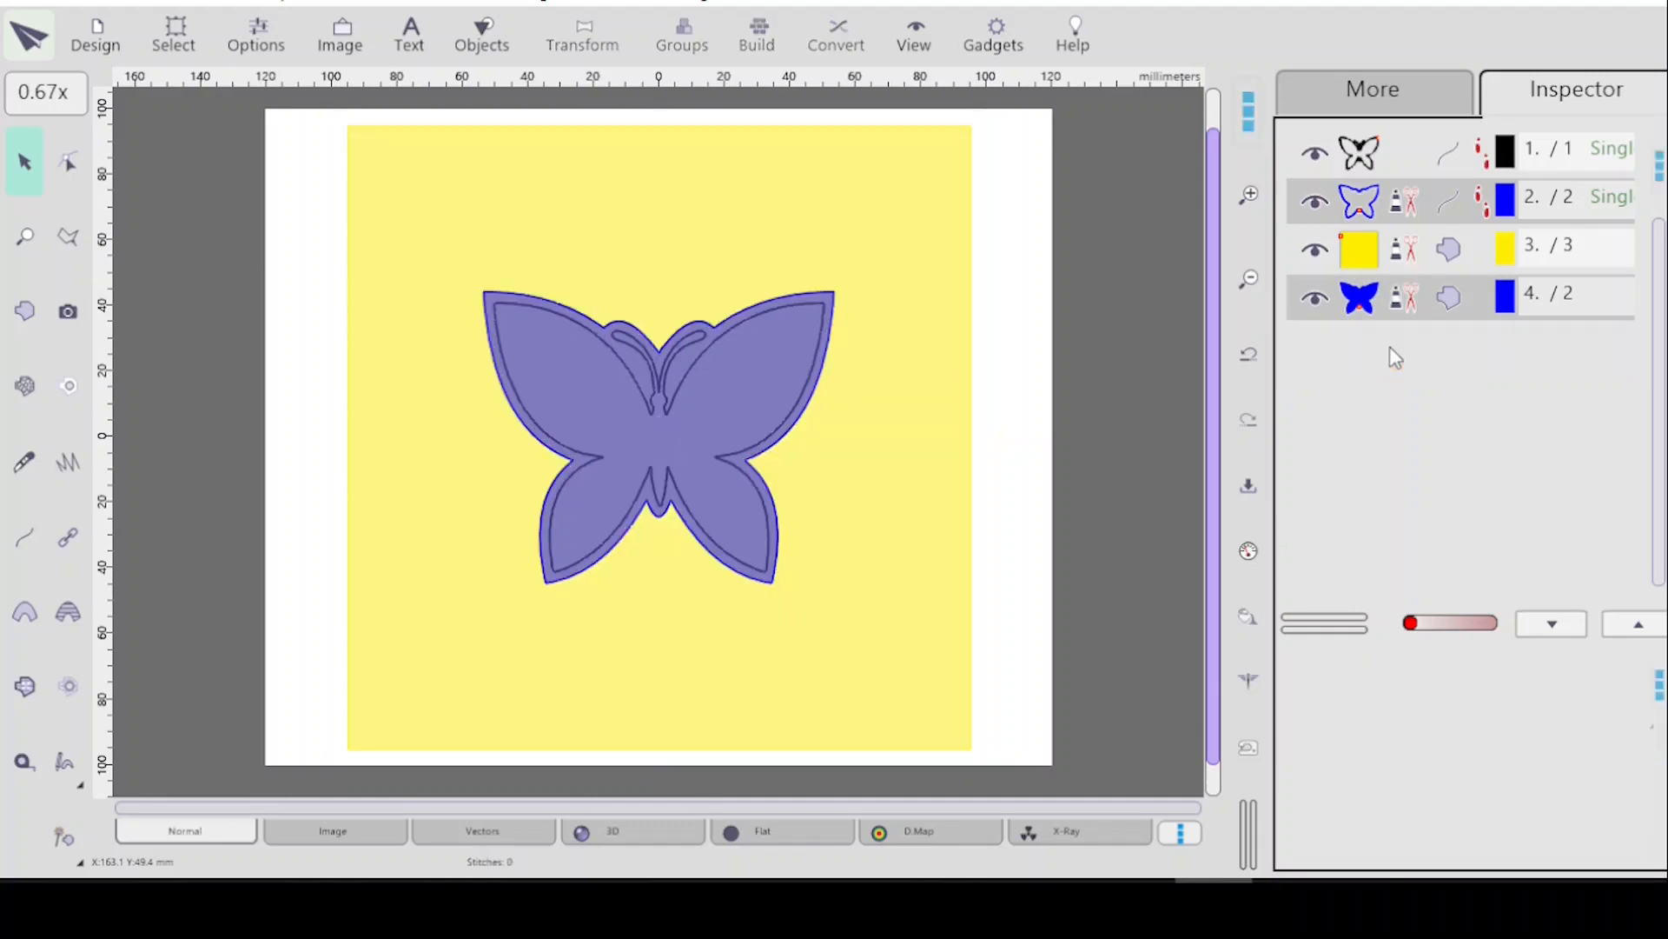
Convert the blue butterfly fill to an opening in the yellow square with Fill to Opening, and select the square.
left_click(1400, 304)
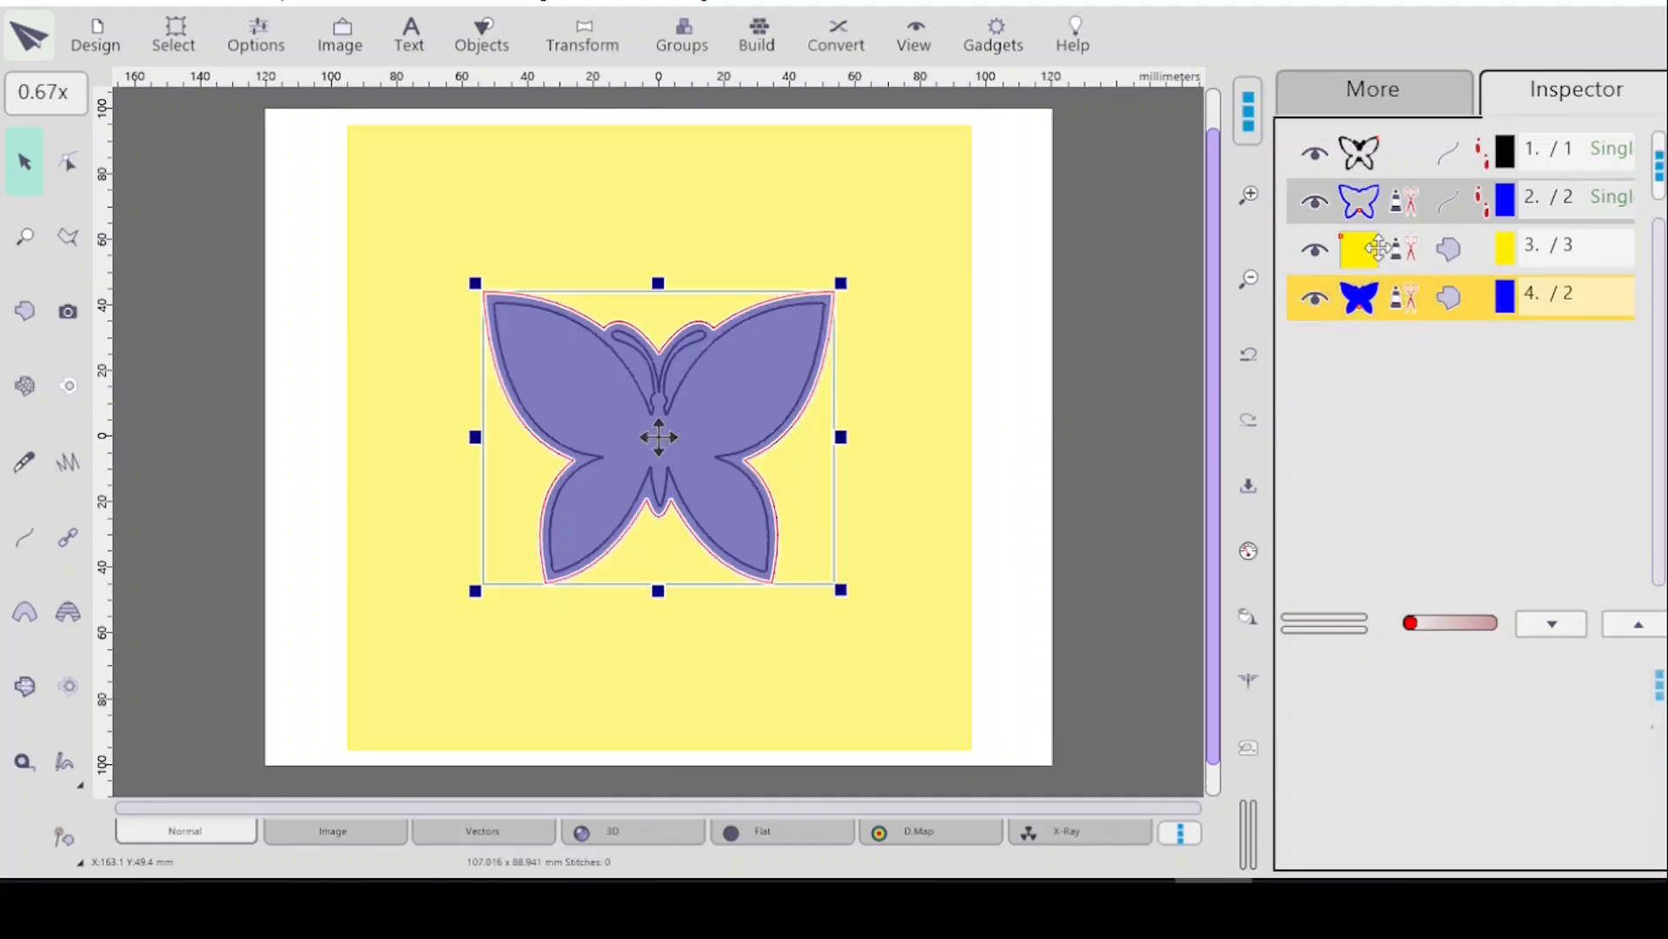
left_click(838, 53)
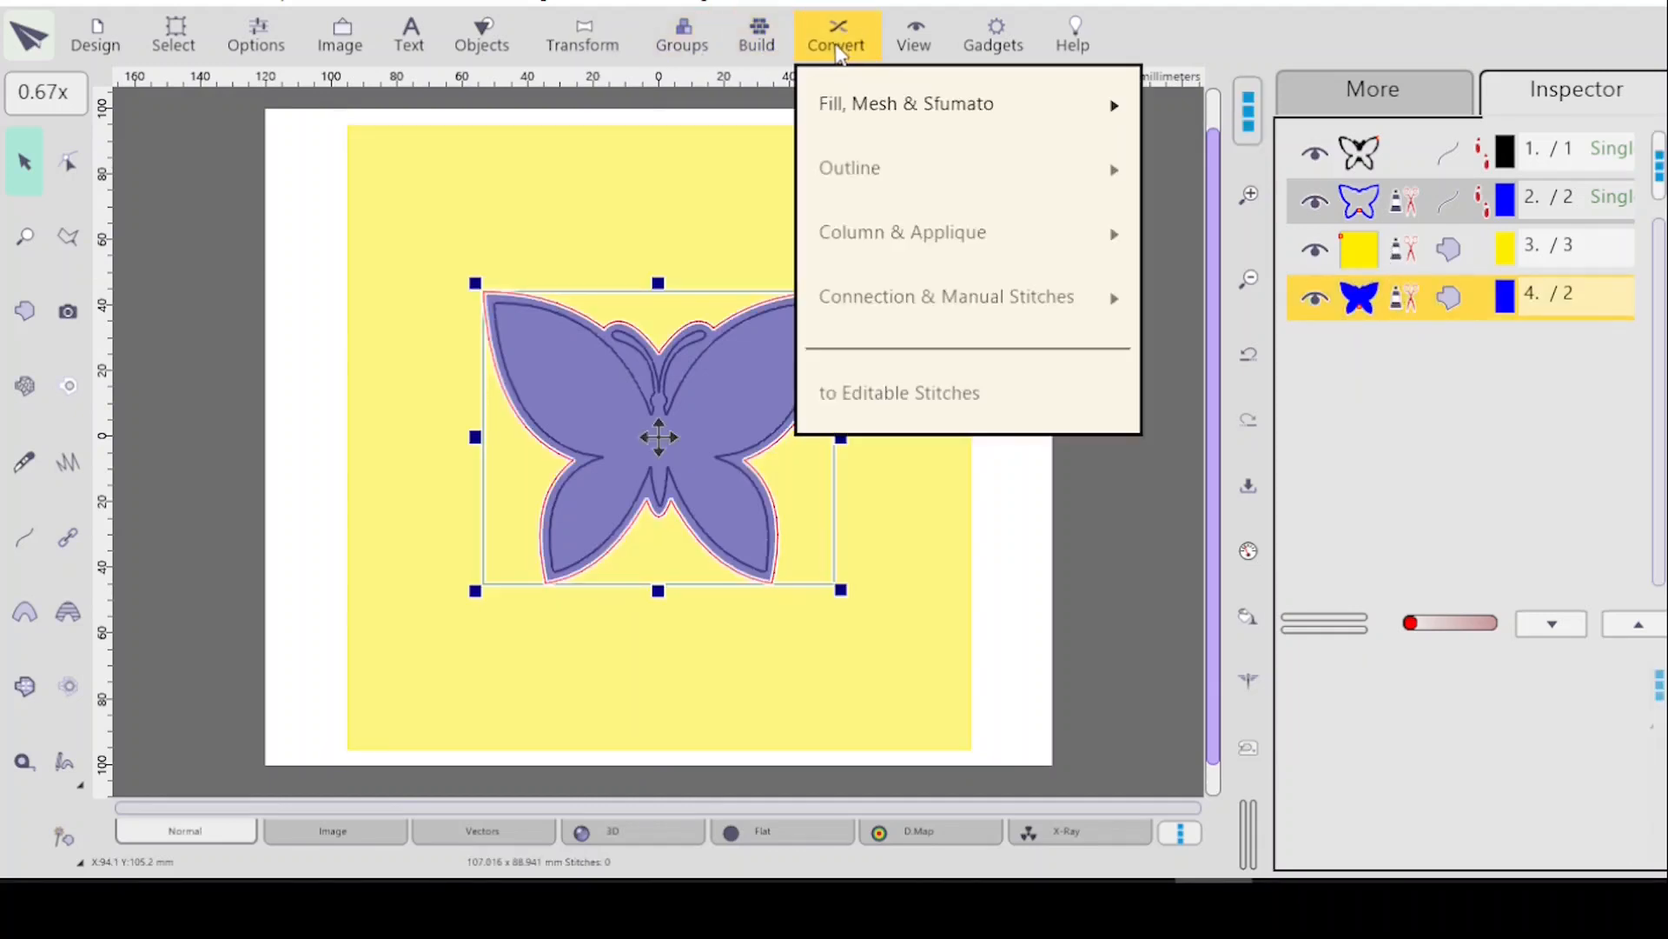
left_click(878, 106)
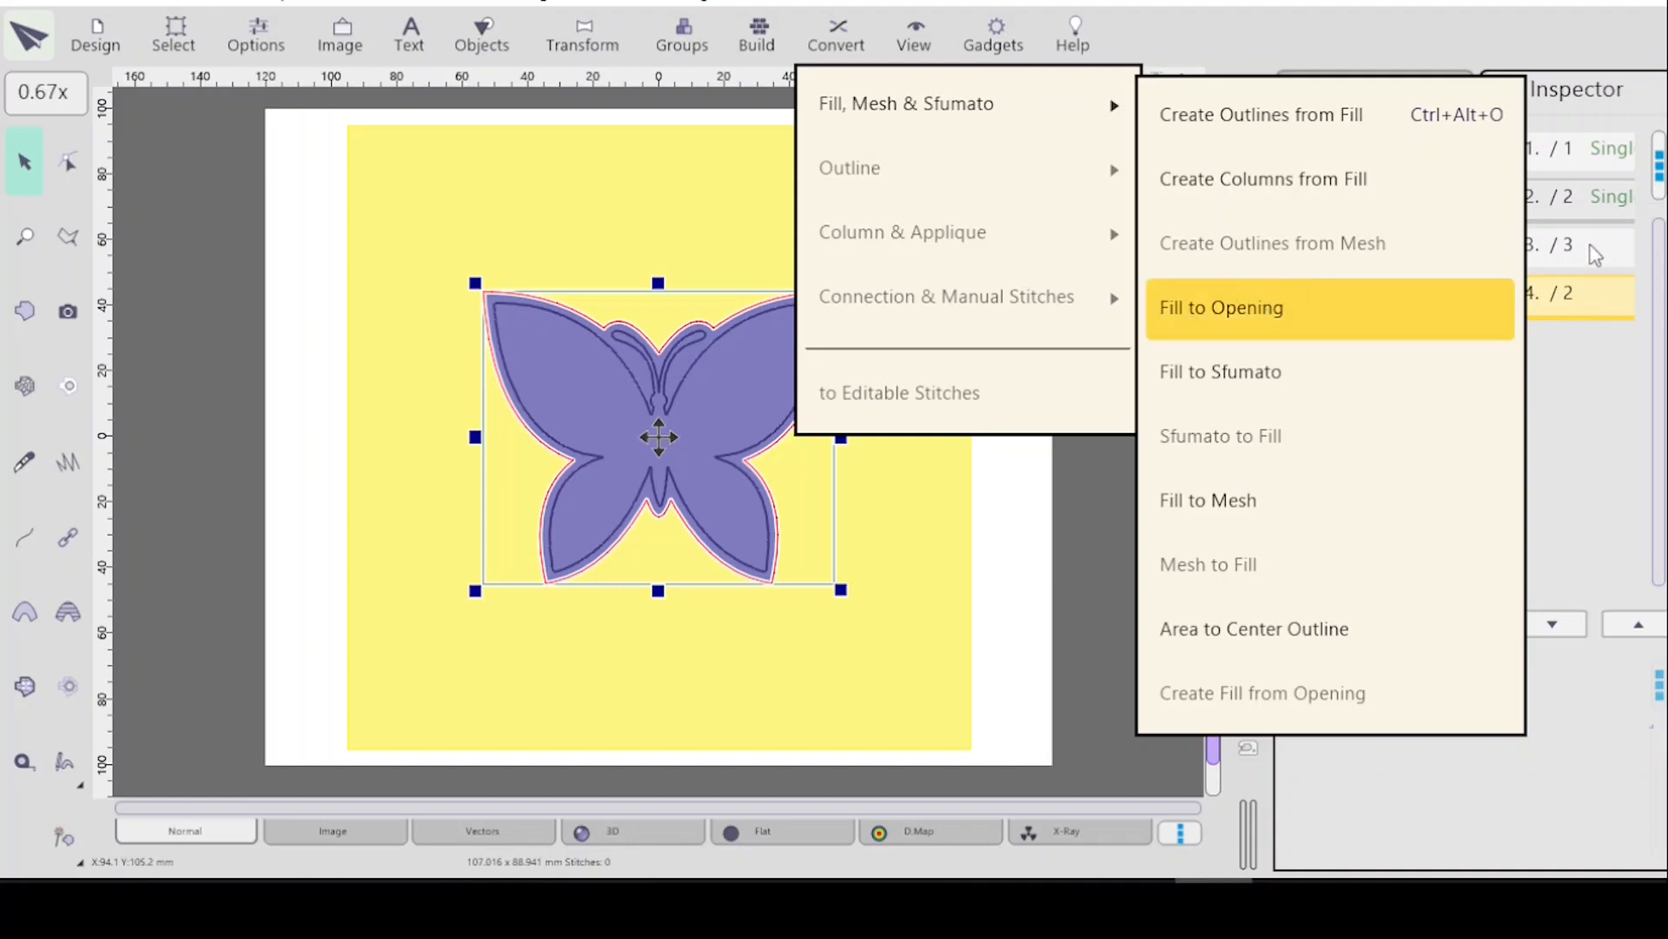
left_click(1214, 314)
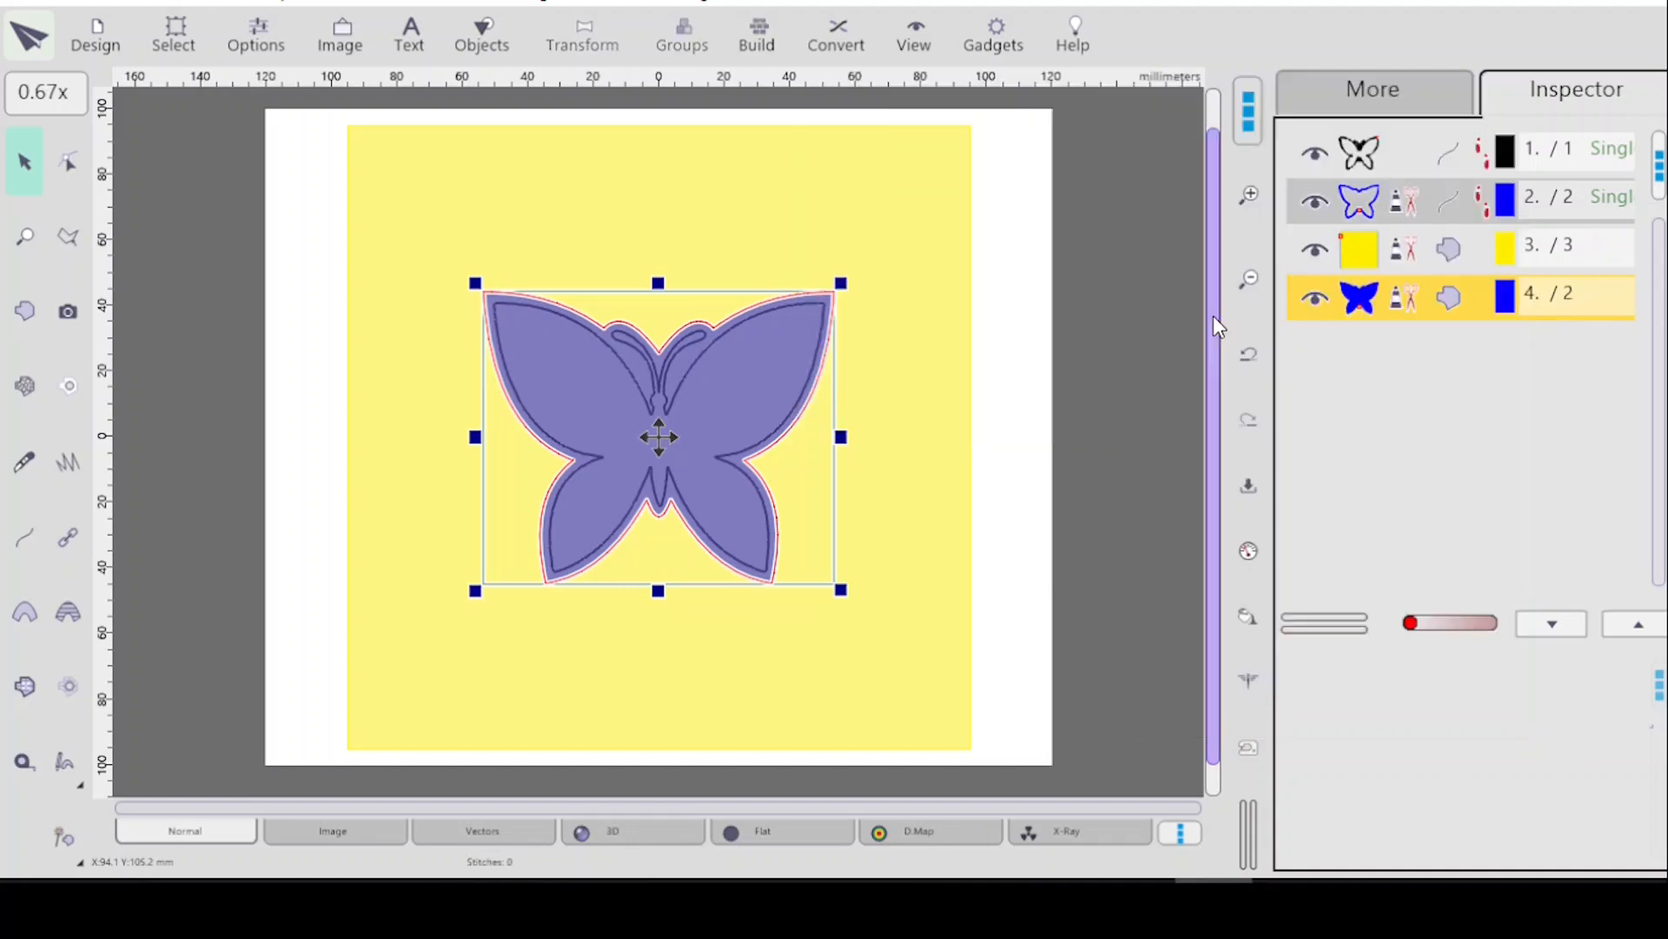
left_click(1412, 256)
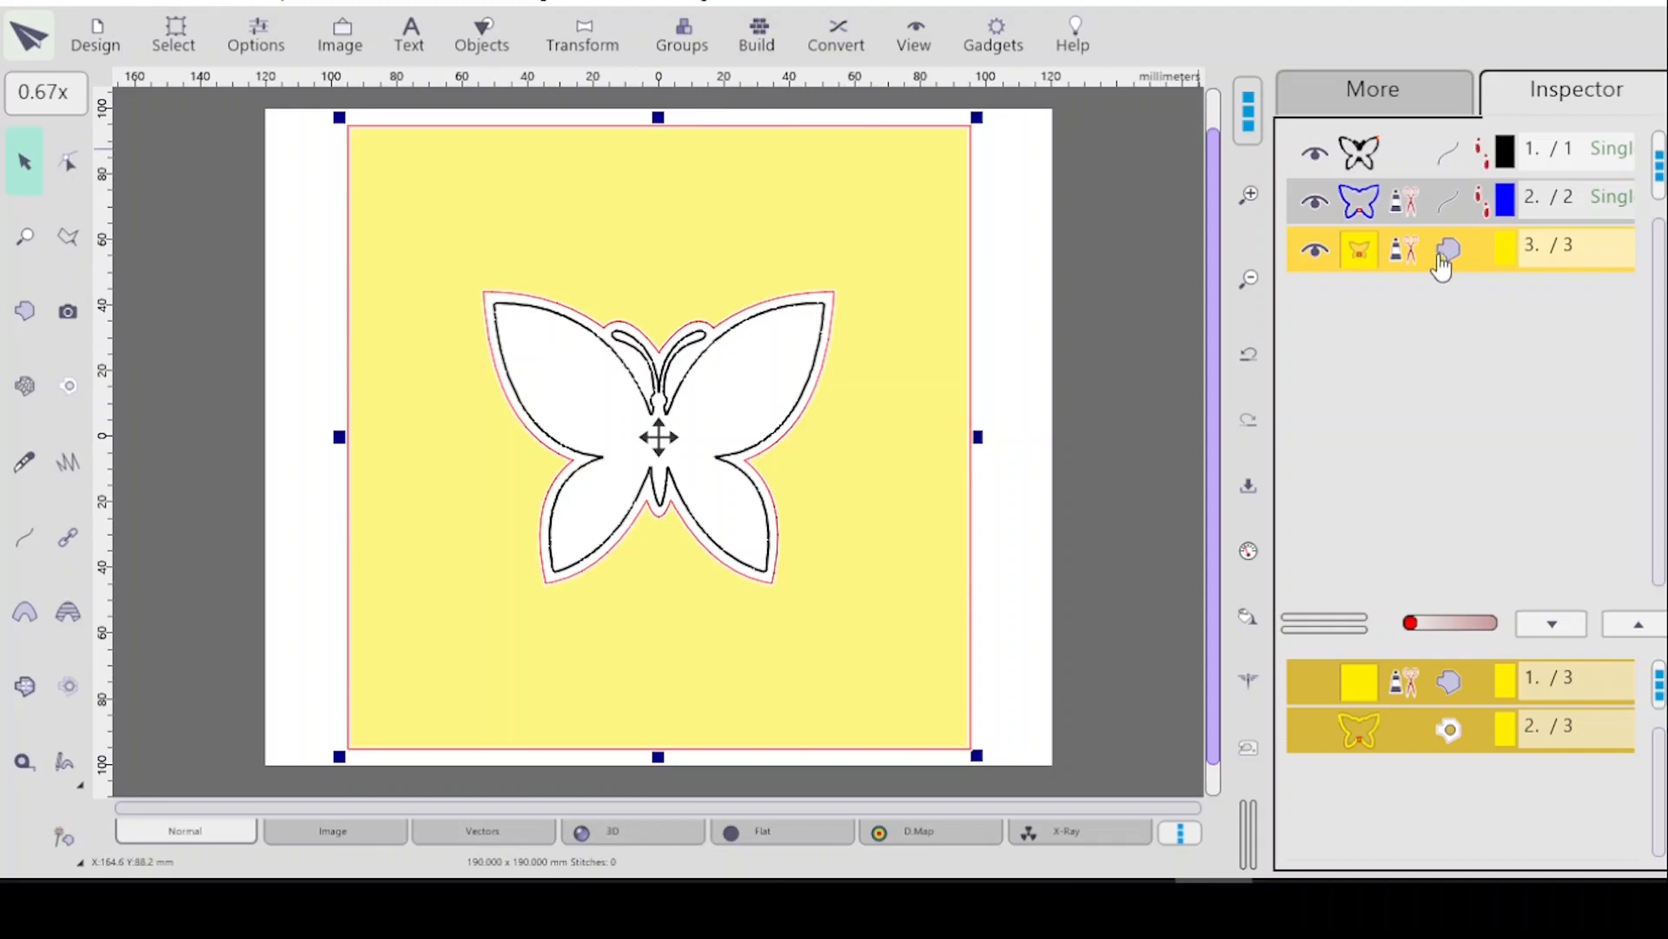
Create outlines from the yellow square fill with the butterfly opening and recolour both outlines dark navy.
left_click(840, 38)
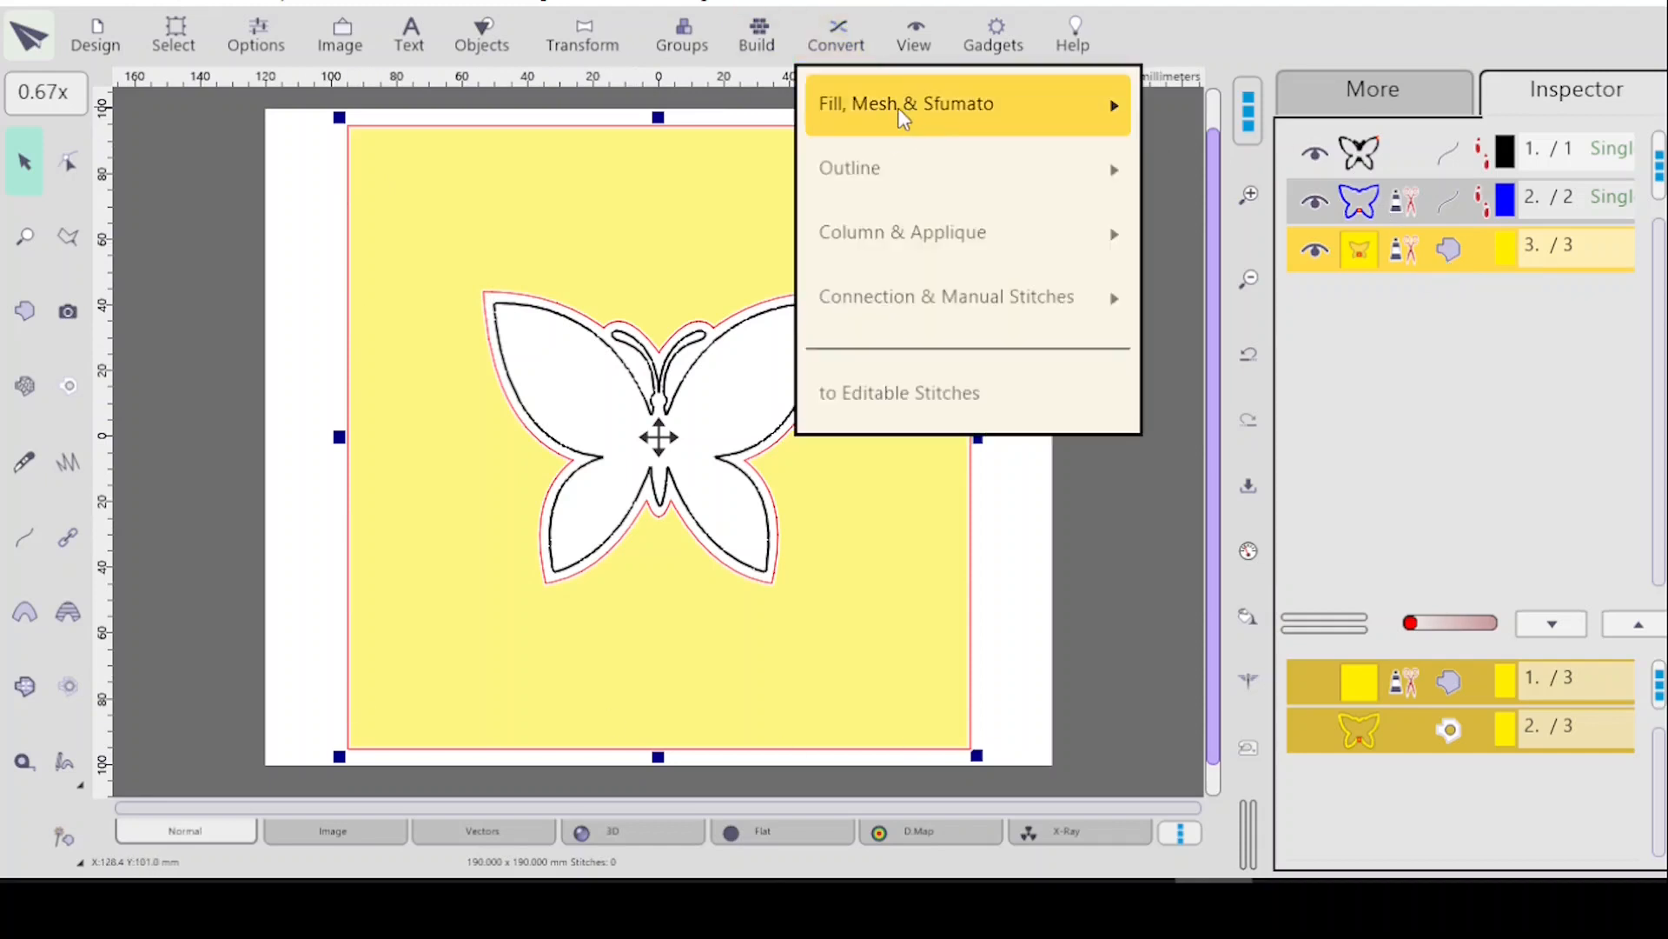
mouse_move(907, 113)
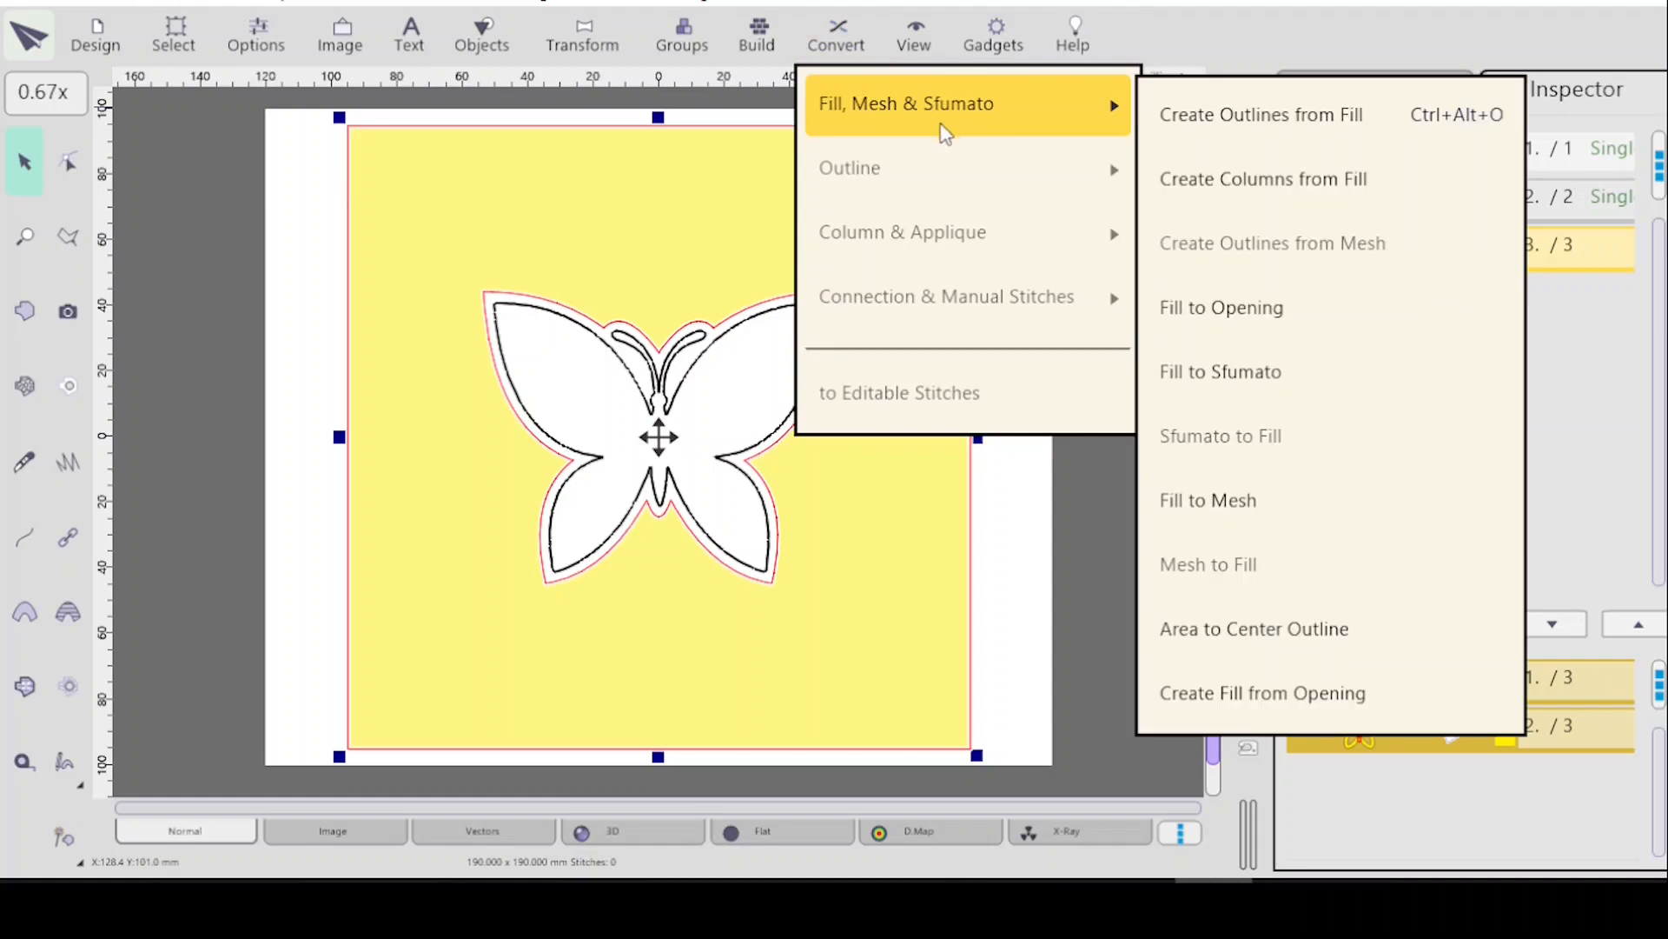
left_click(1208, 113)
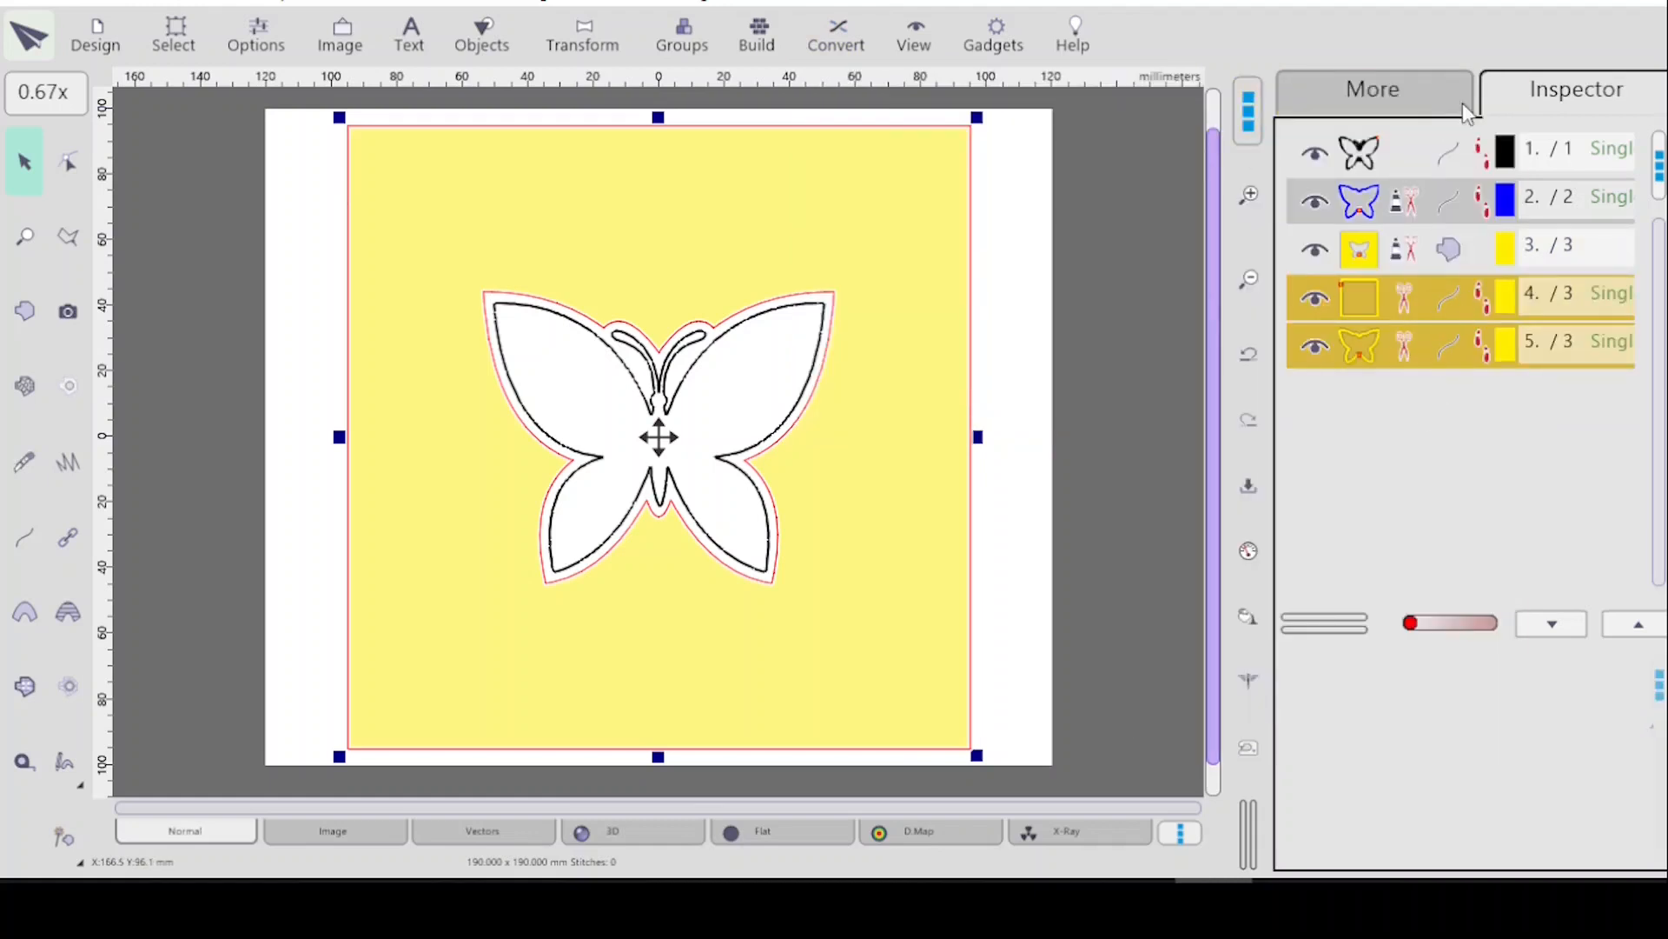
left_click(1416, 91)
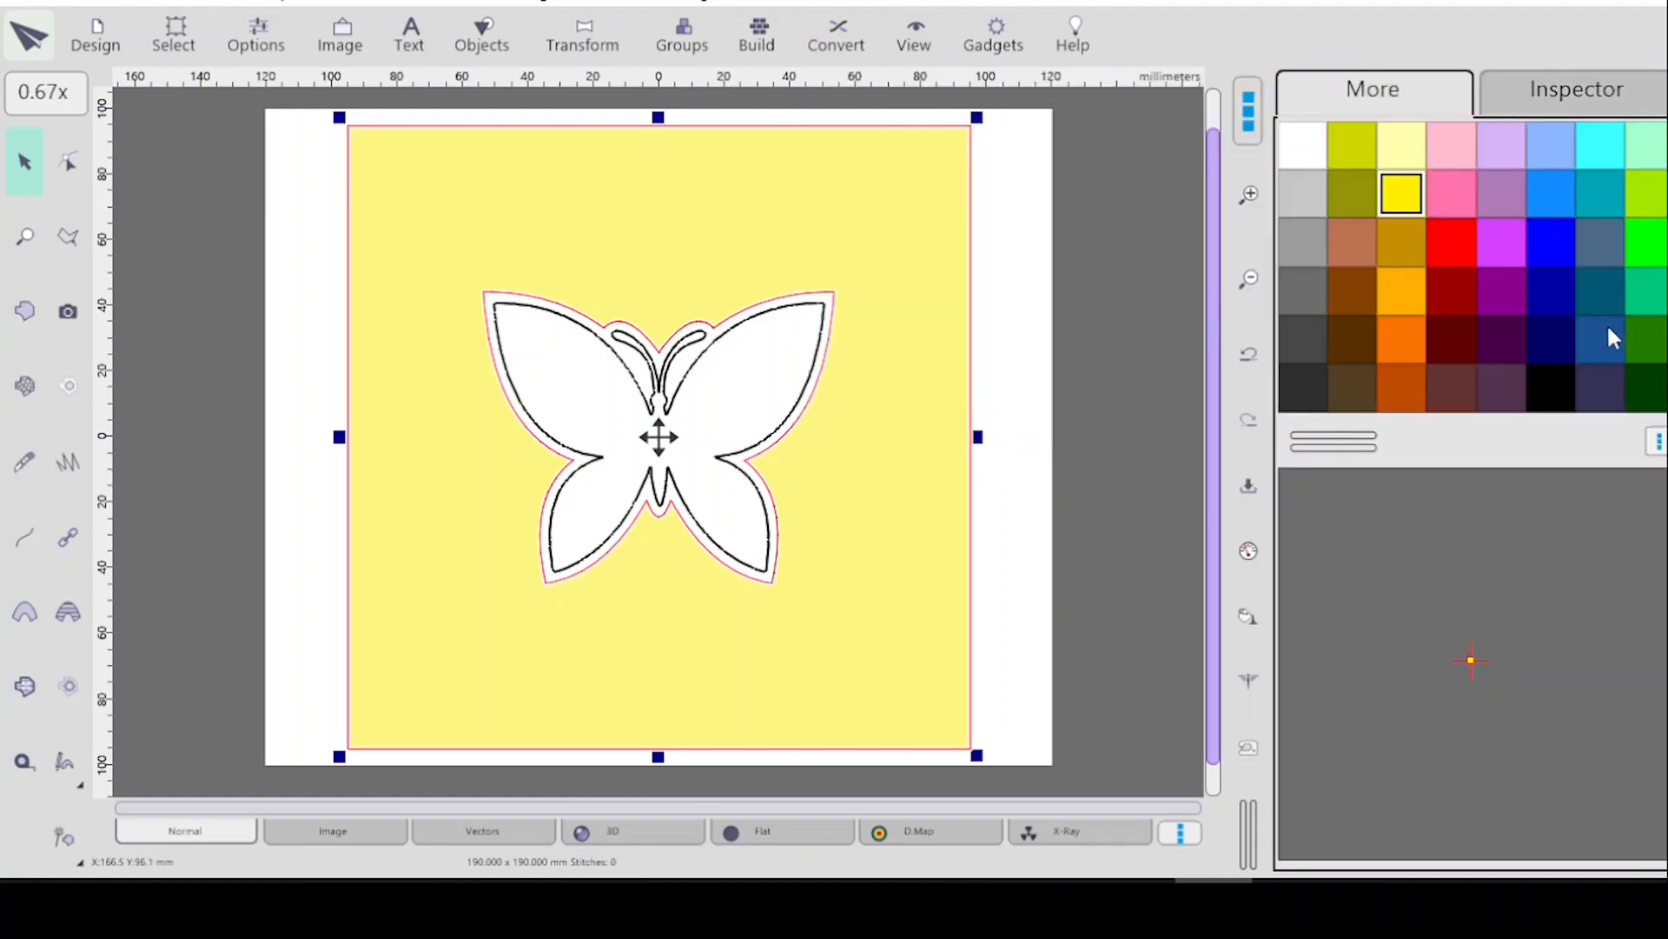
left_click(1599, 387)
left_click(1586, 102)
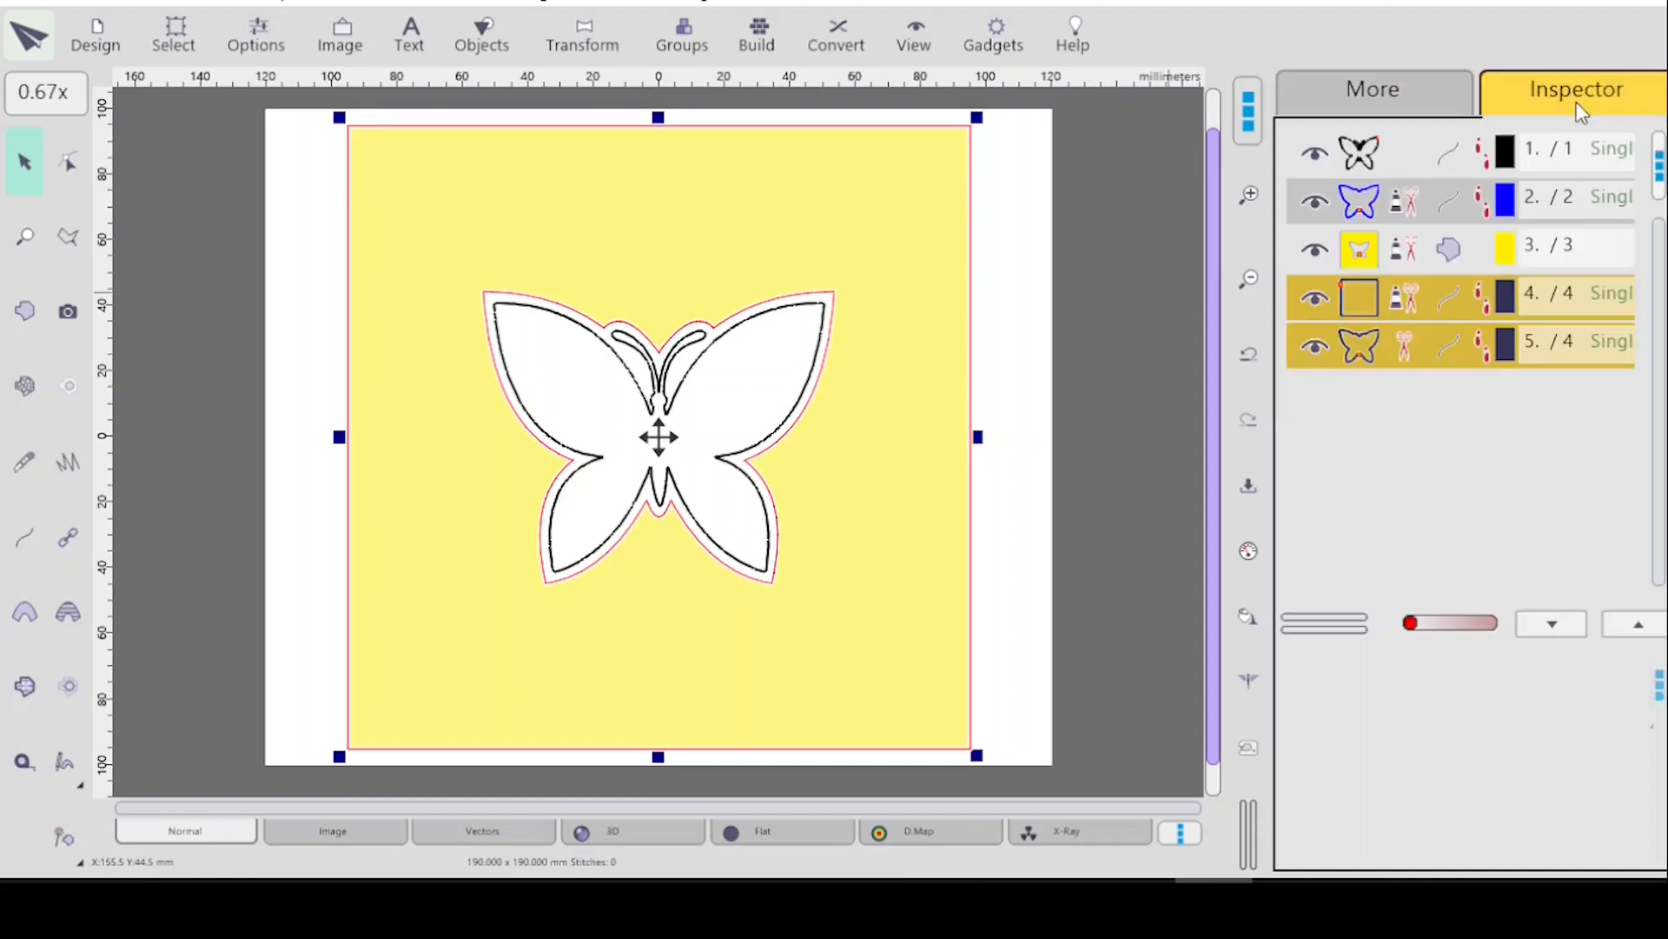
Convert the yellow square fill around the butterfly to a mesh.
left_click(1430, 244)
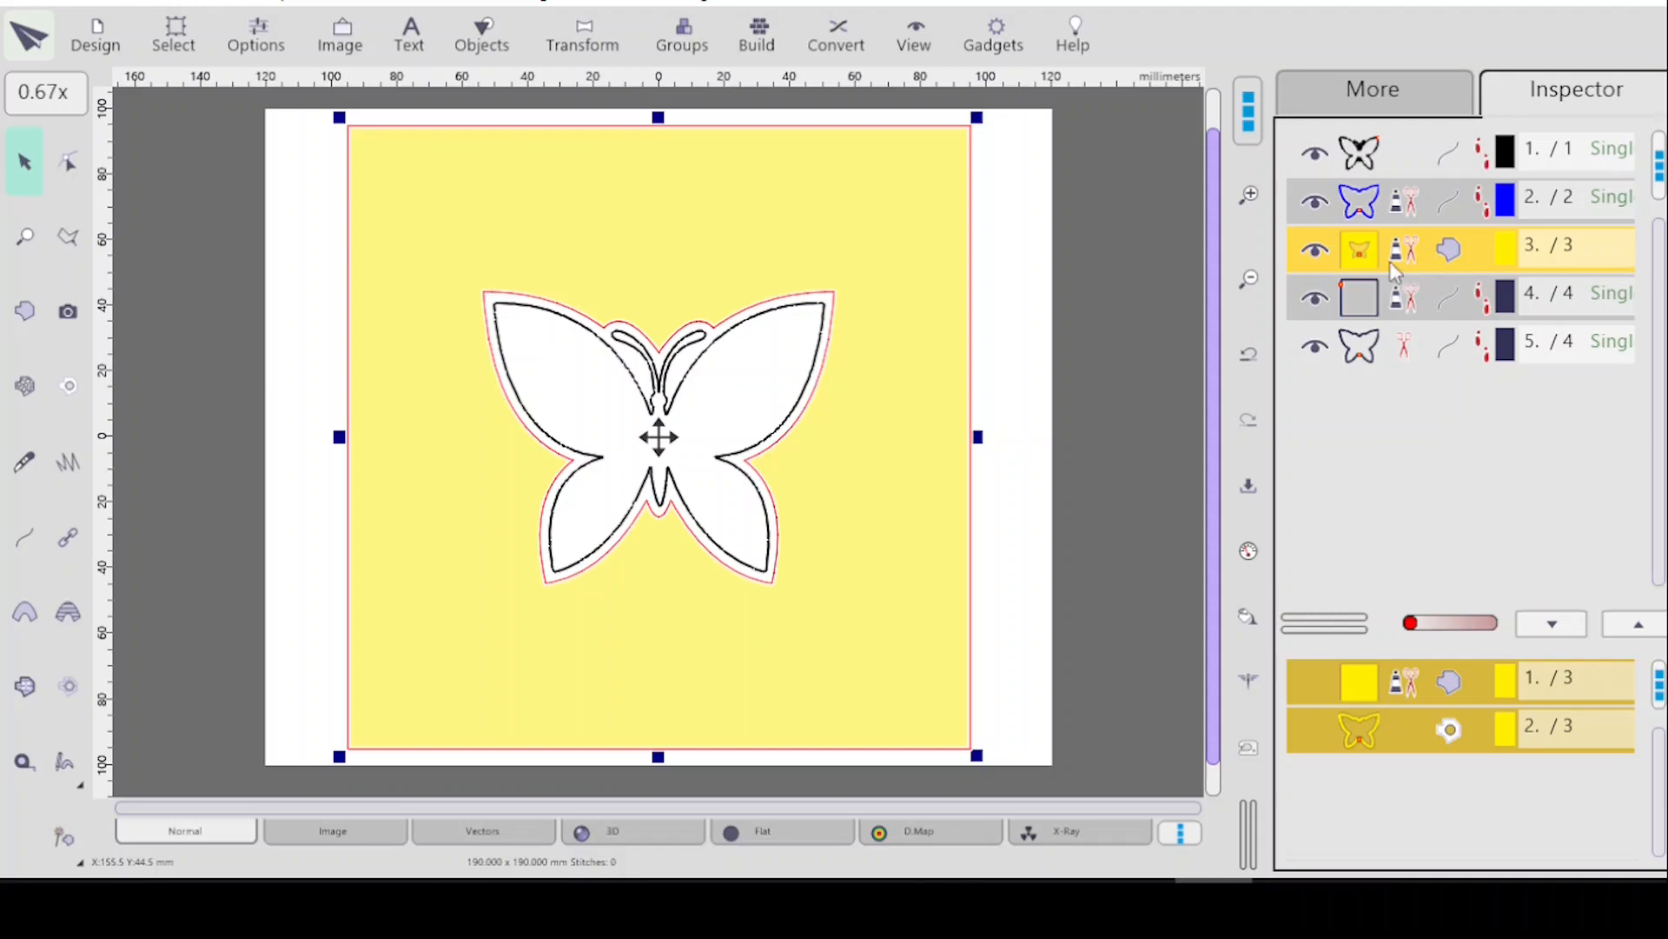
left_click(836, 37)
mouse_move(968, 104)
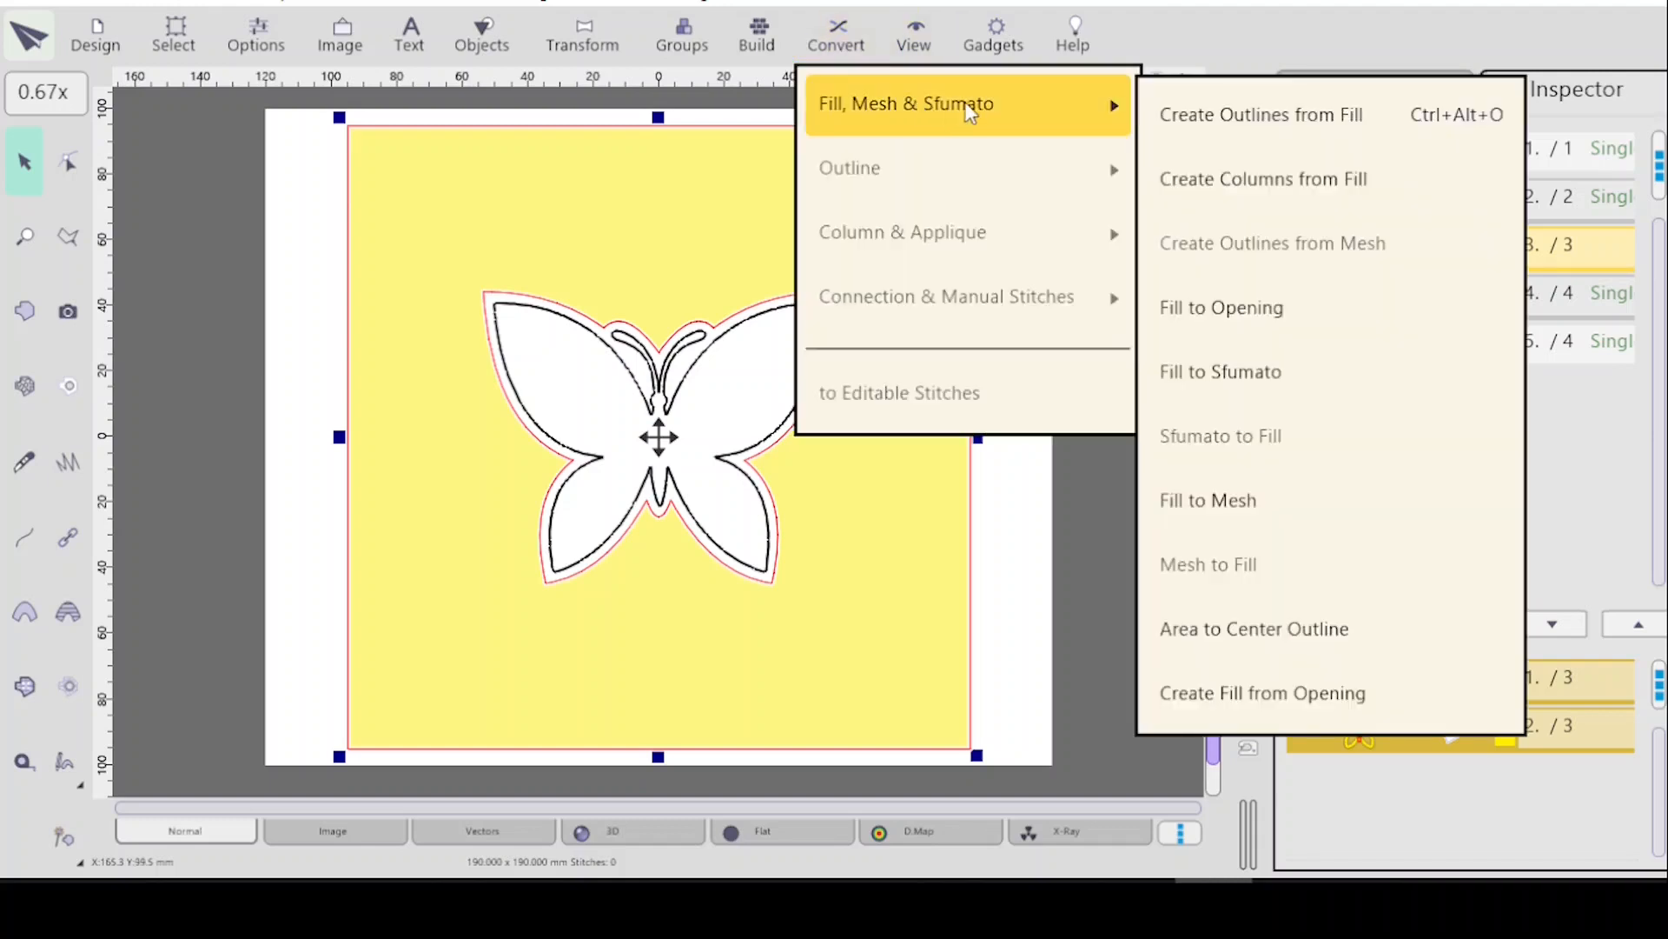
left_click(1217, 502)
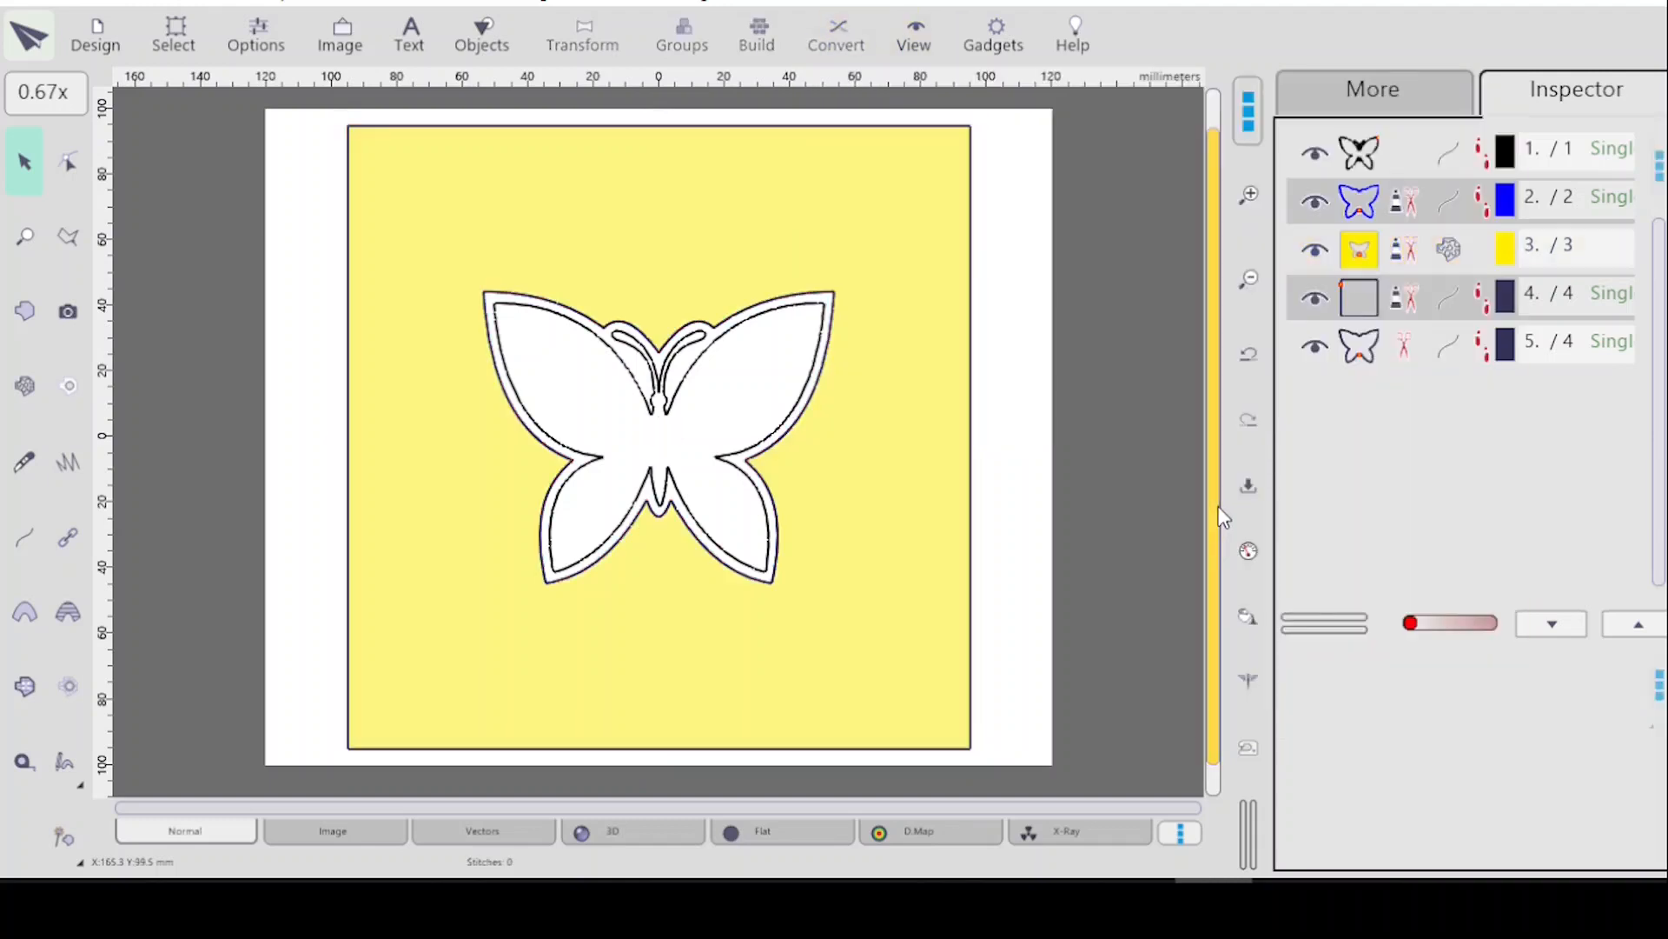
Try teal and slate blue on the square mesh background, and settle on bright orange as its colour.
left_click(1448, 249)
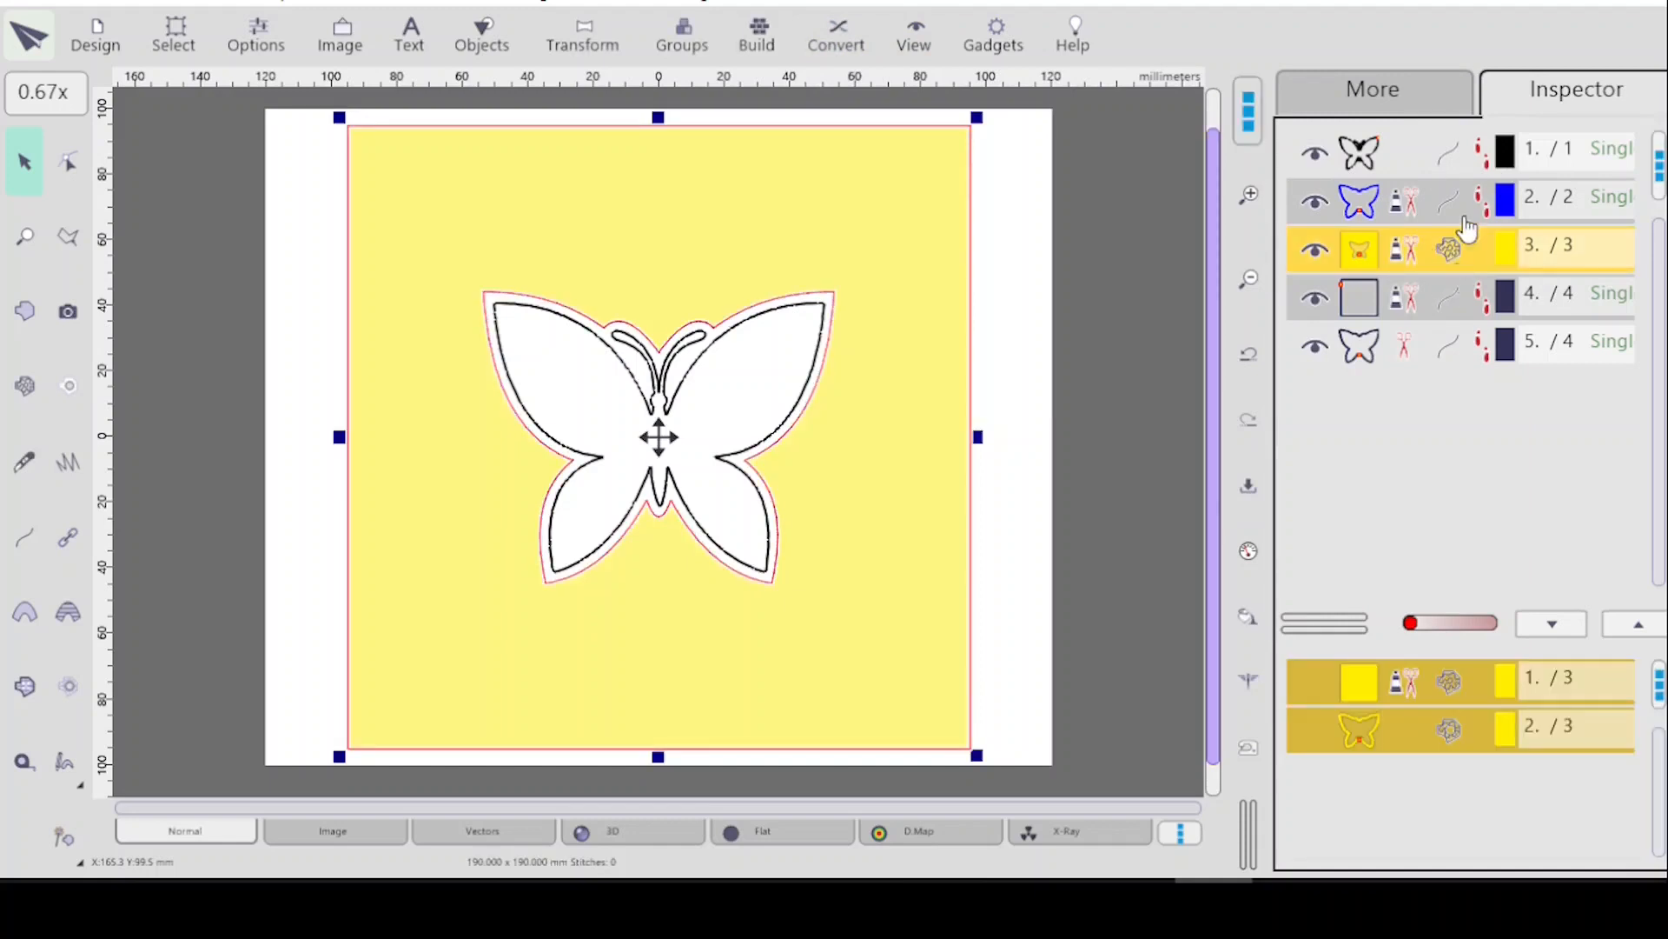
left_click(1389, 91)
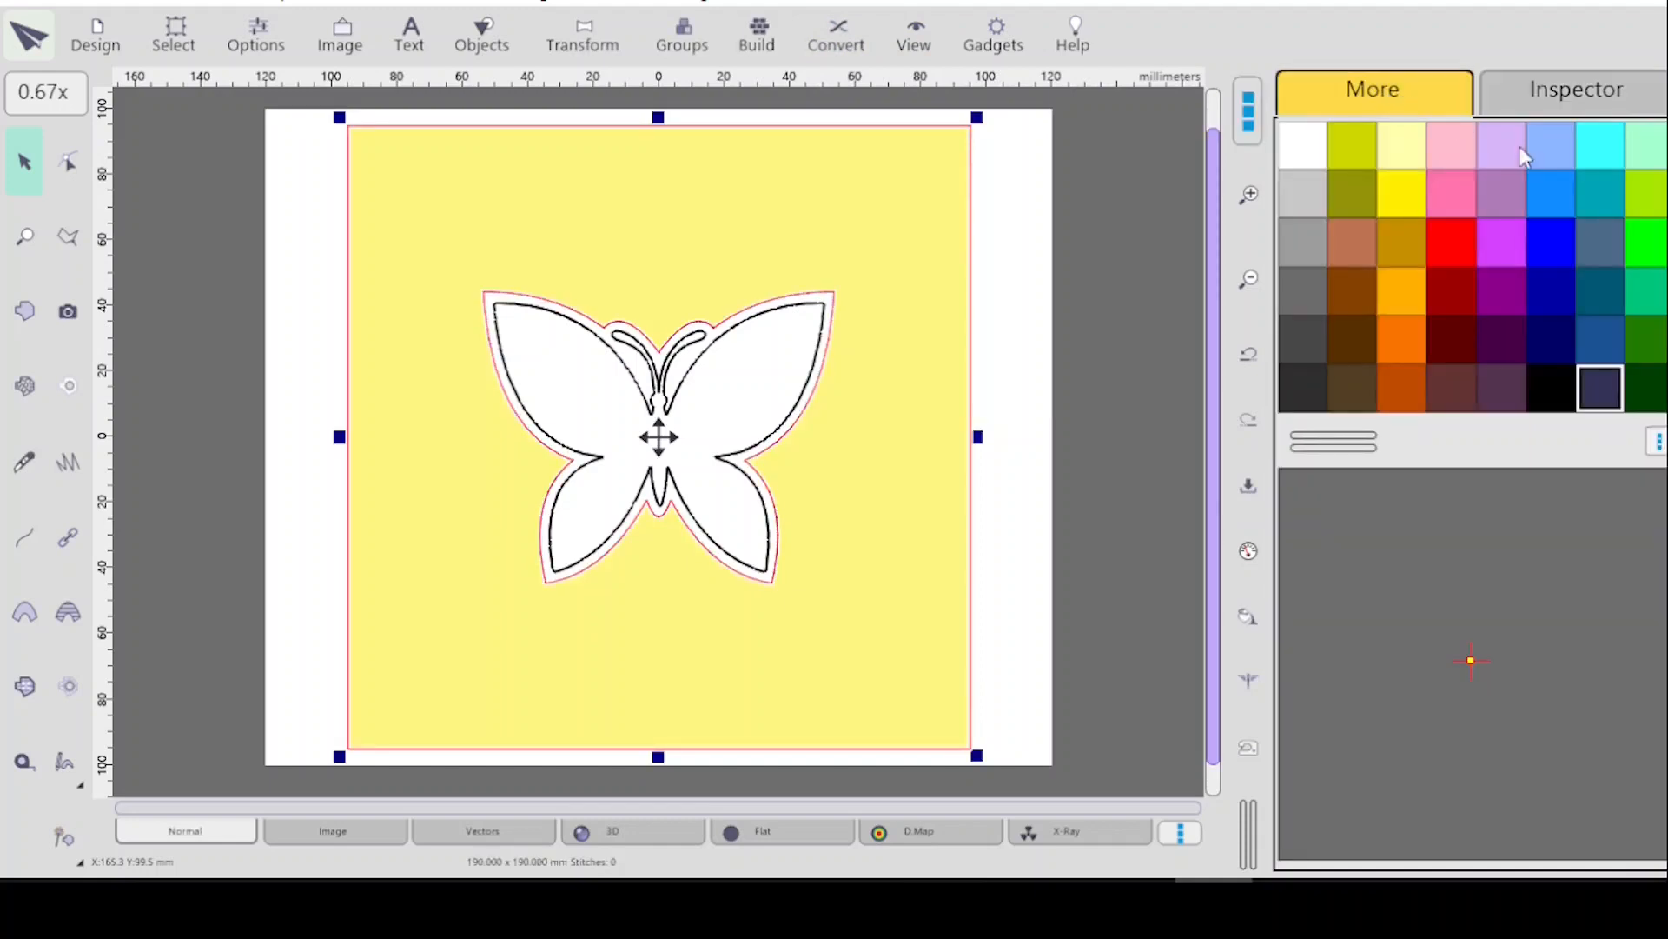
left_click(1595, 195)
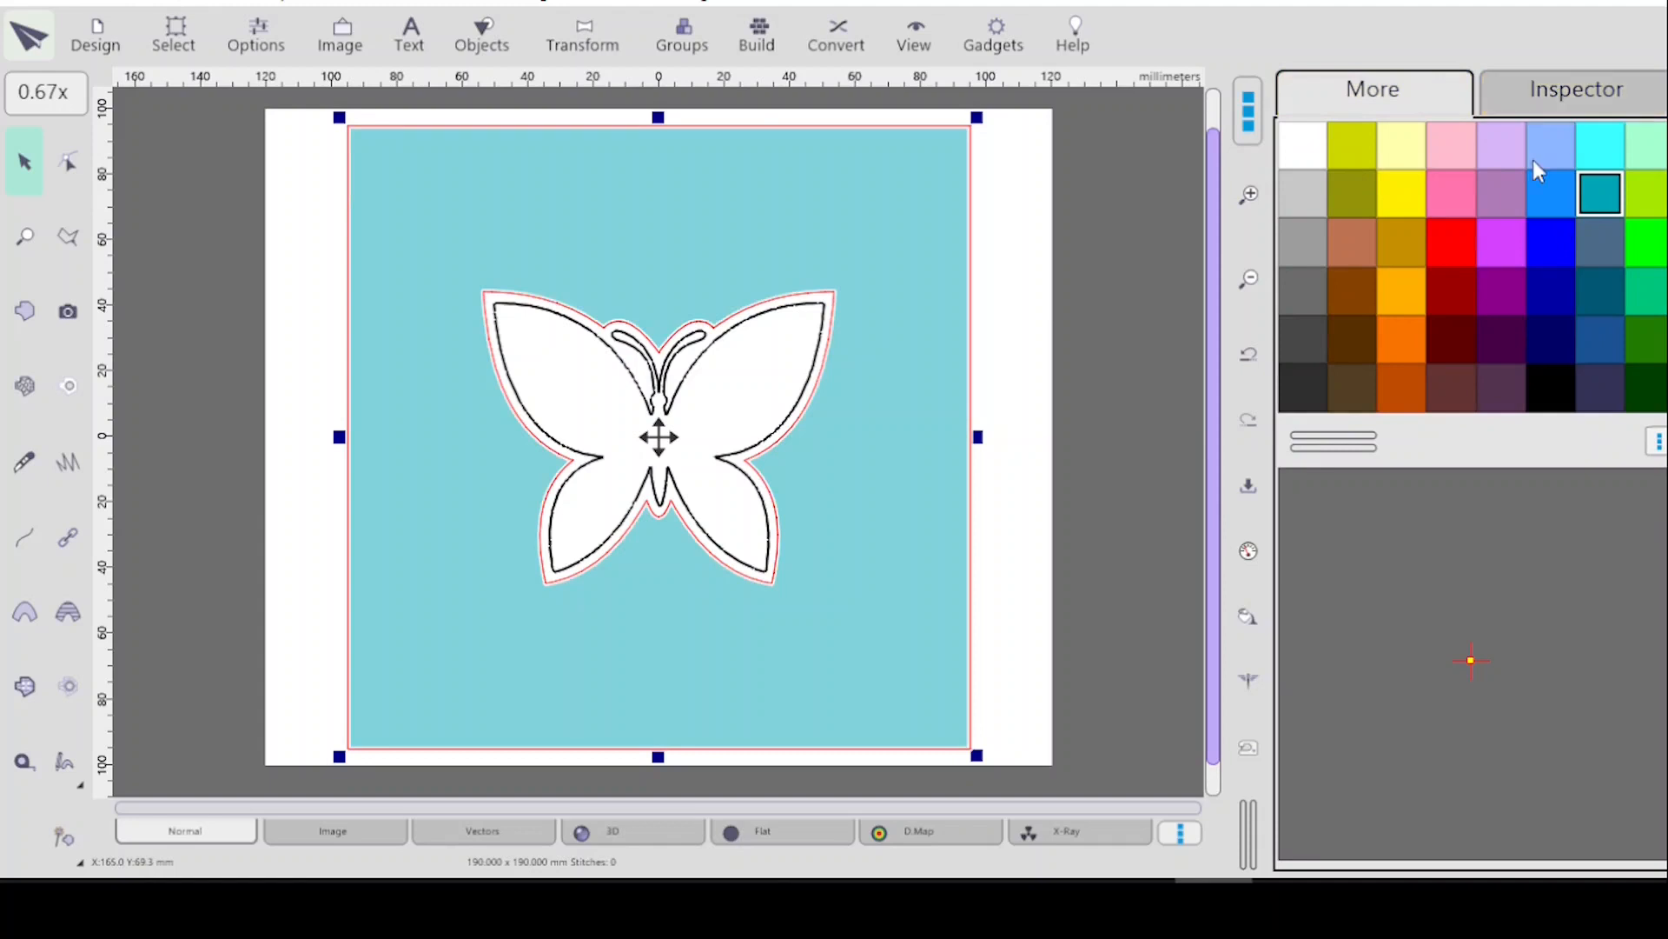
left_click(1604, 243)
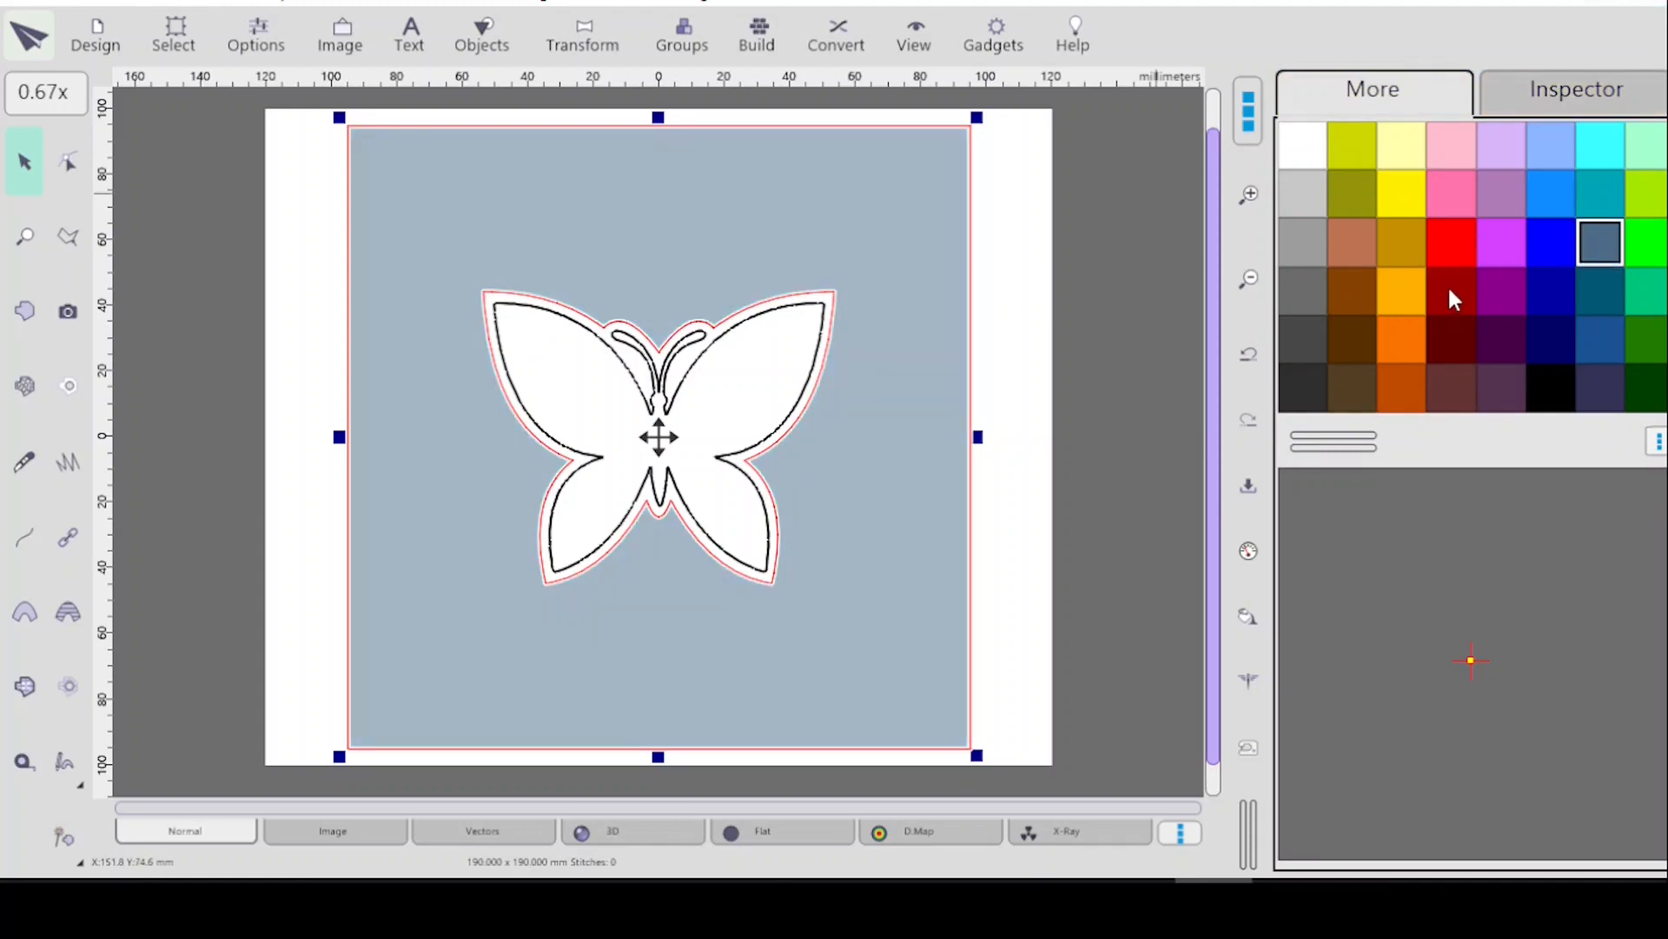
left_click(1403, 336)
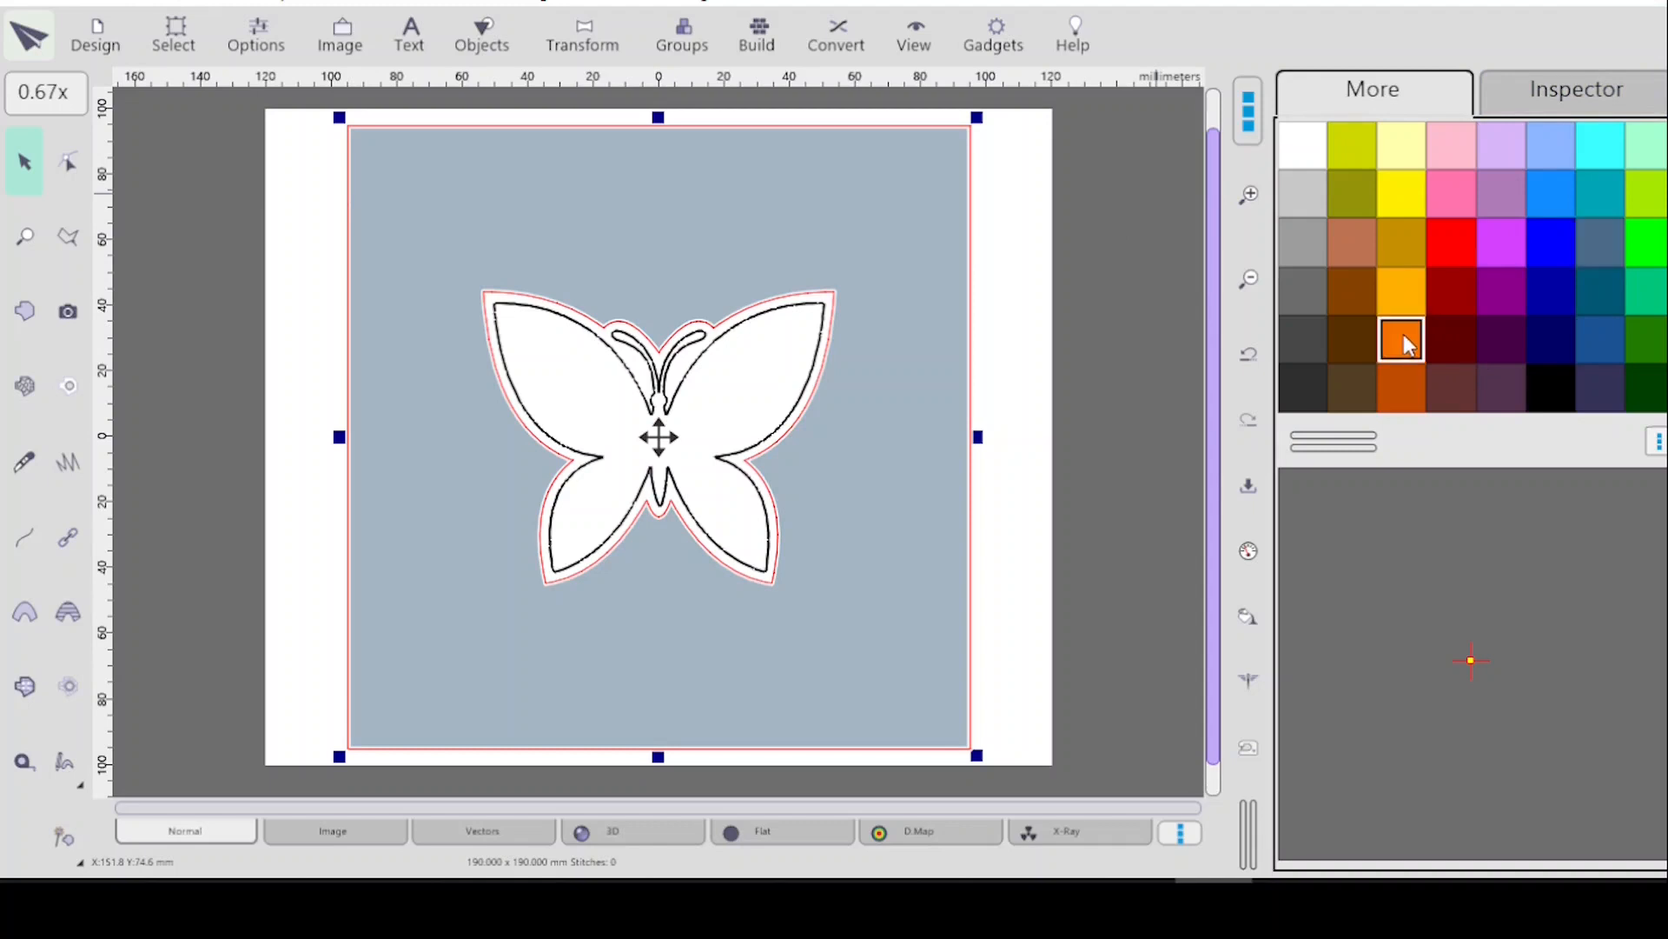
left_click(1579, 106)
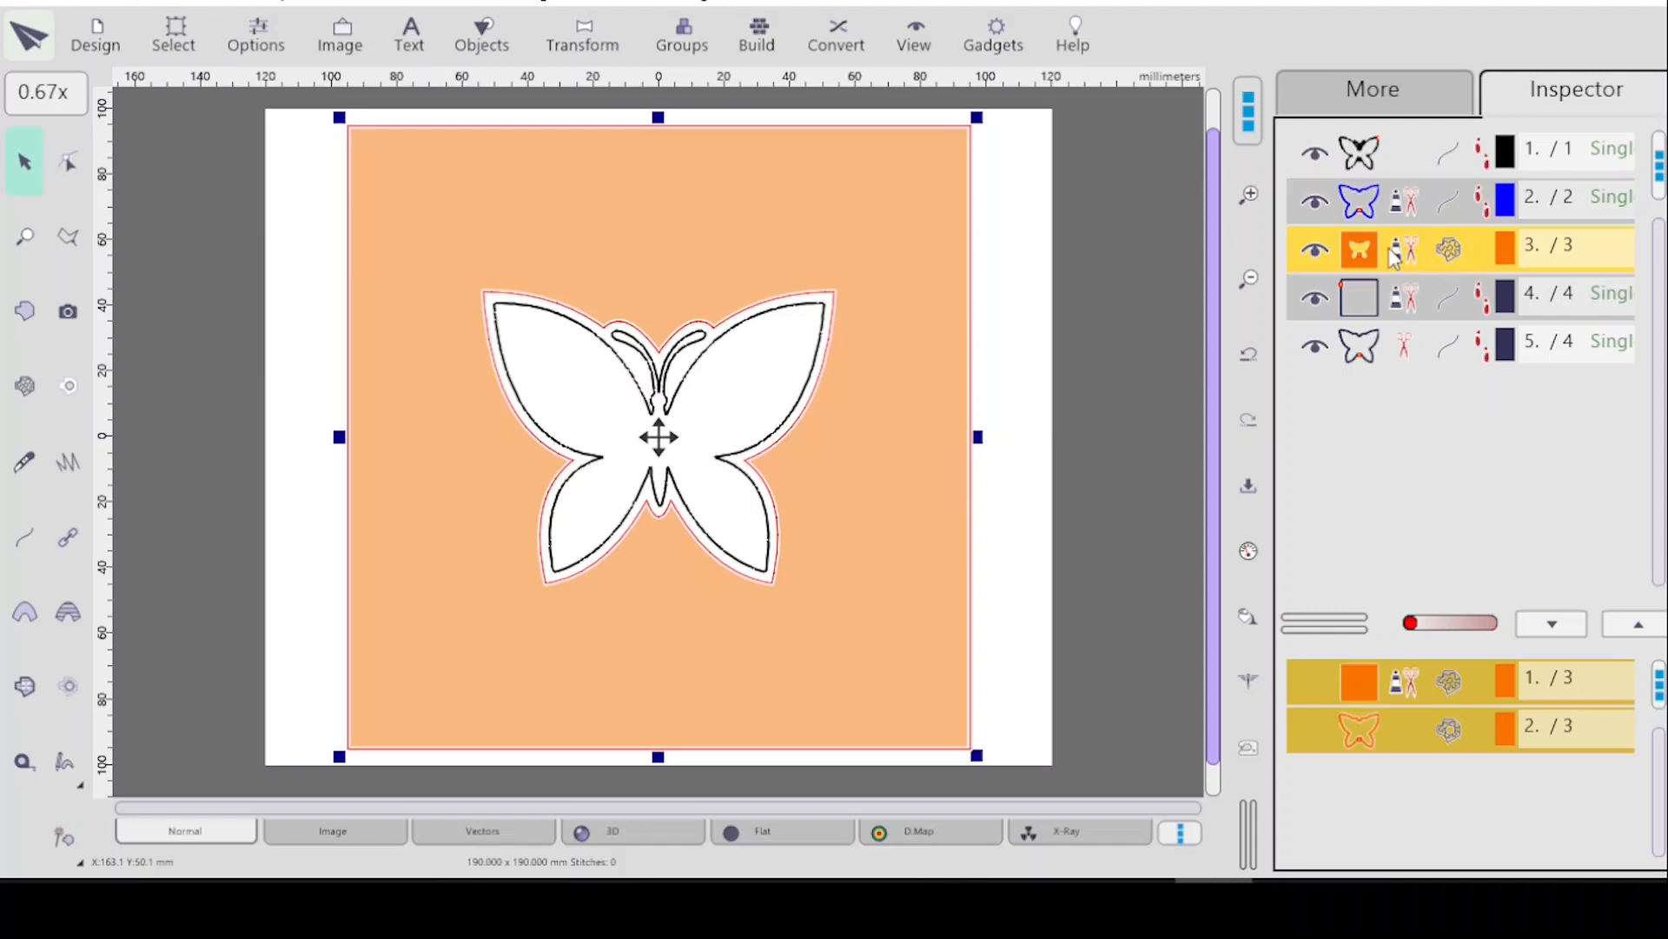
In the mesh's parameters, set the mesh mode to Tiles and choose Blackwork sample 2.
left_click(1248, 549)
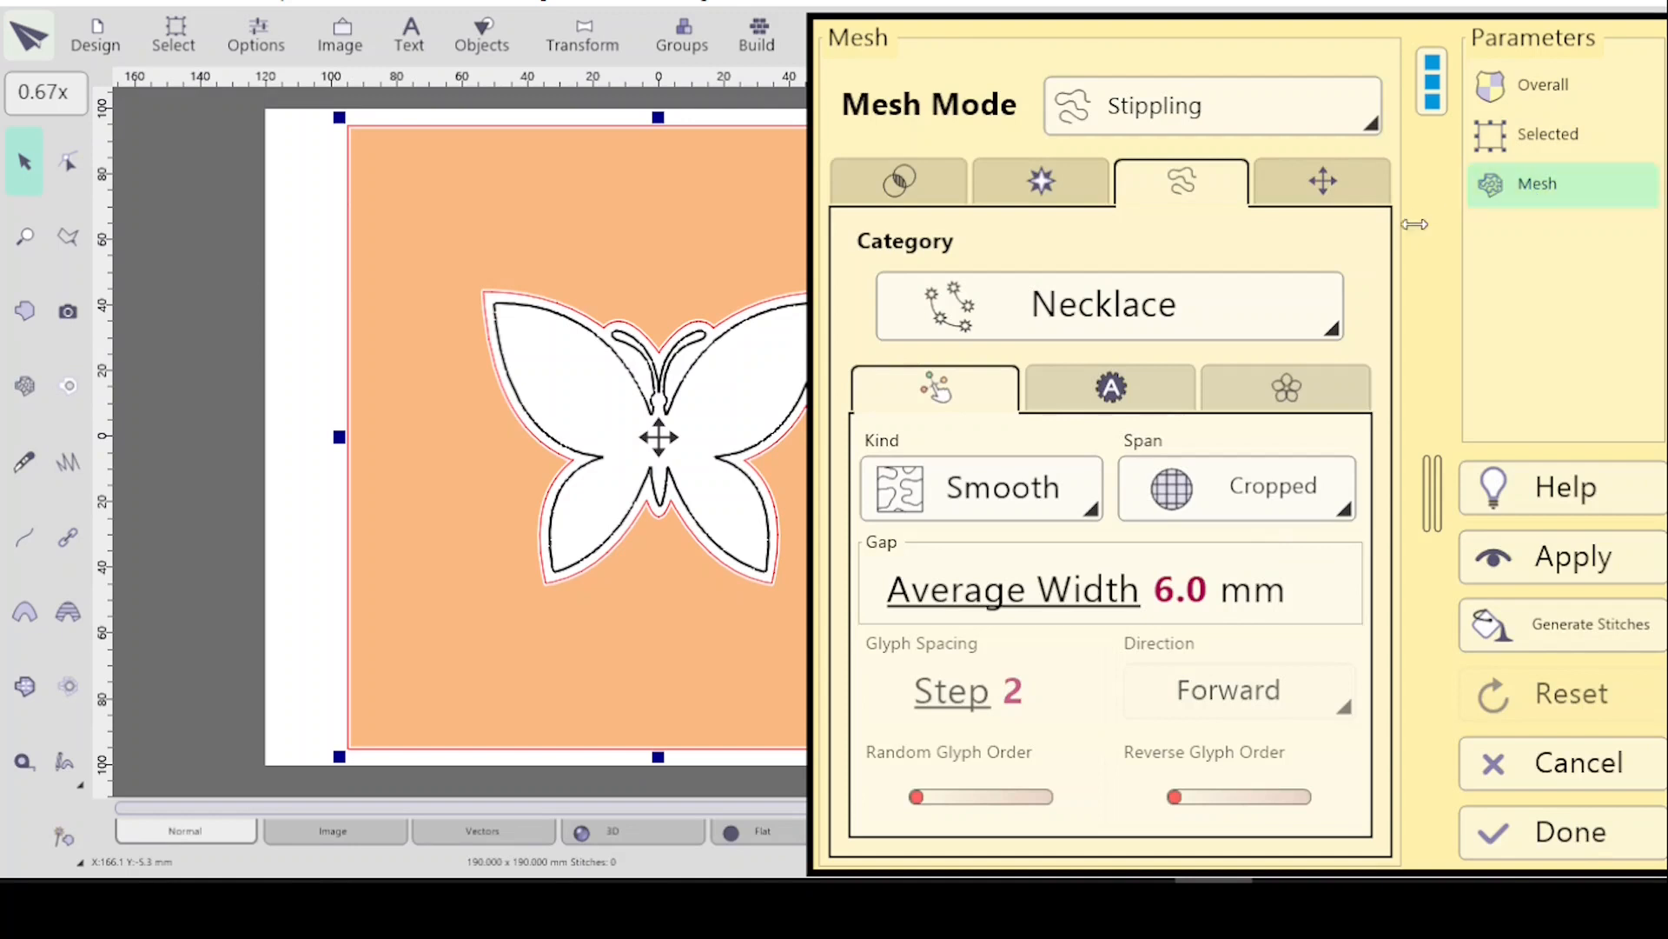
left_click(1299, 109)
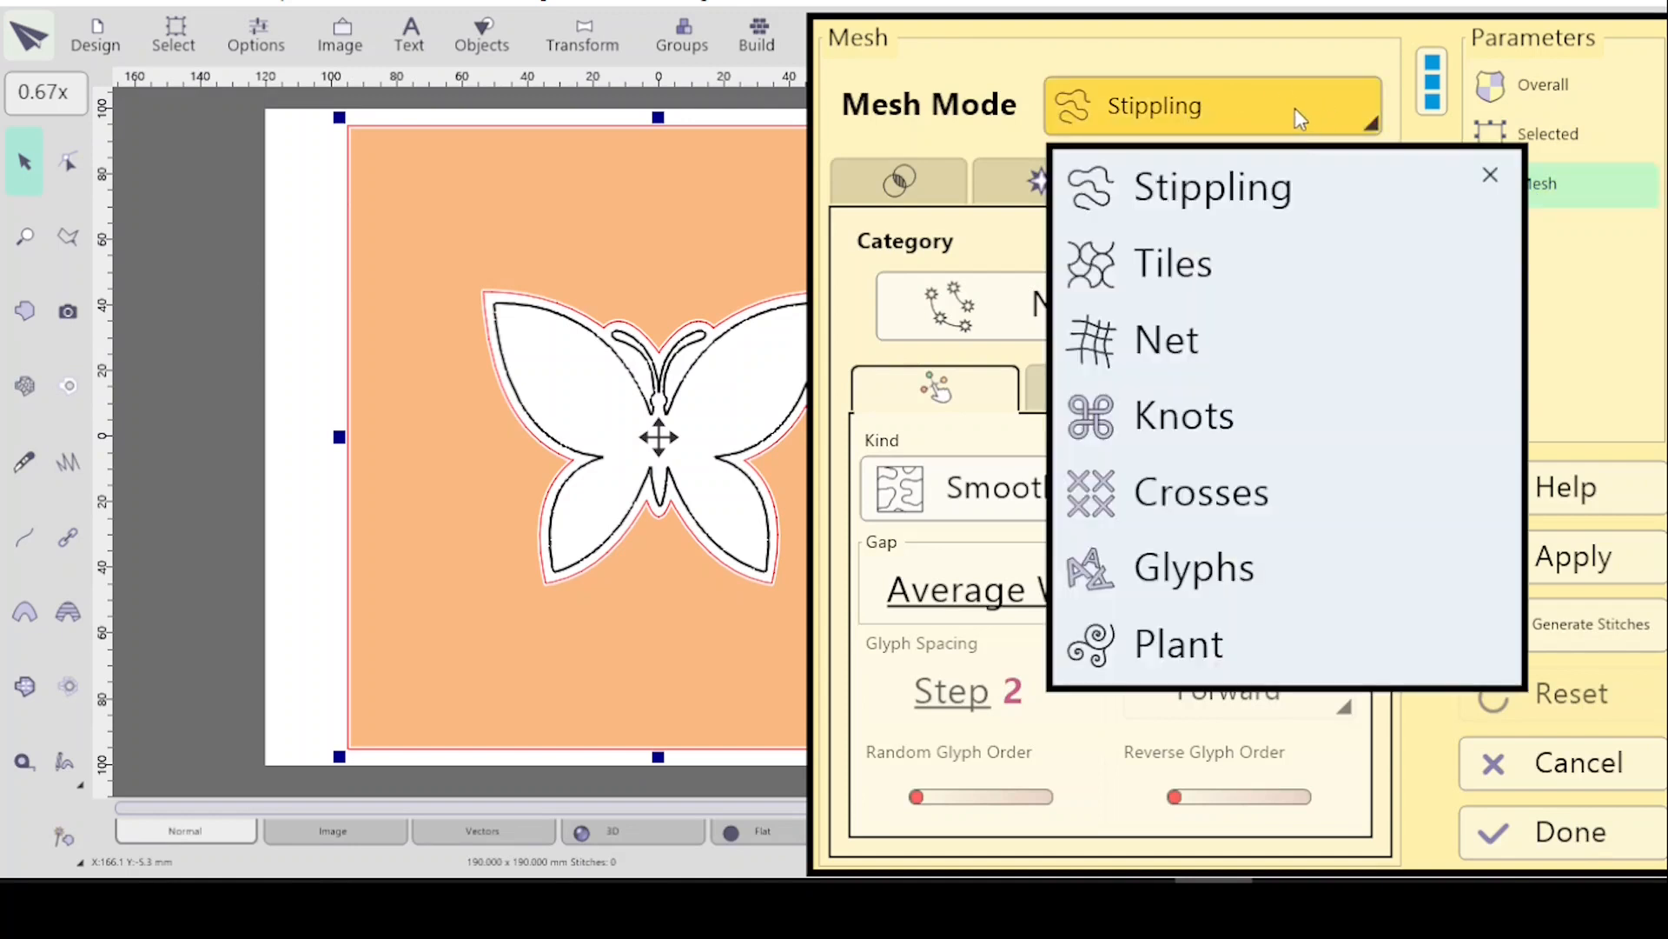
left_click(1182, 277)
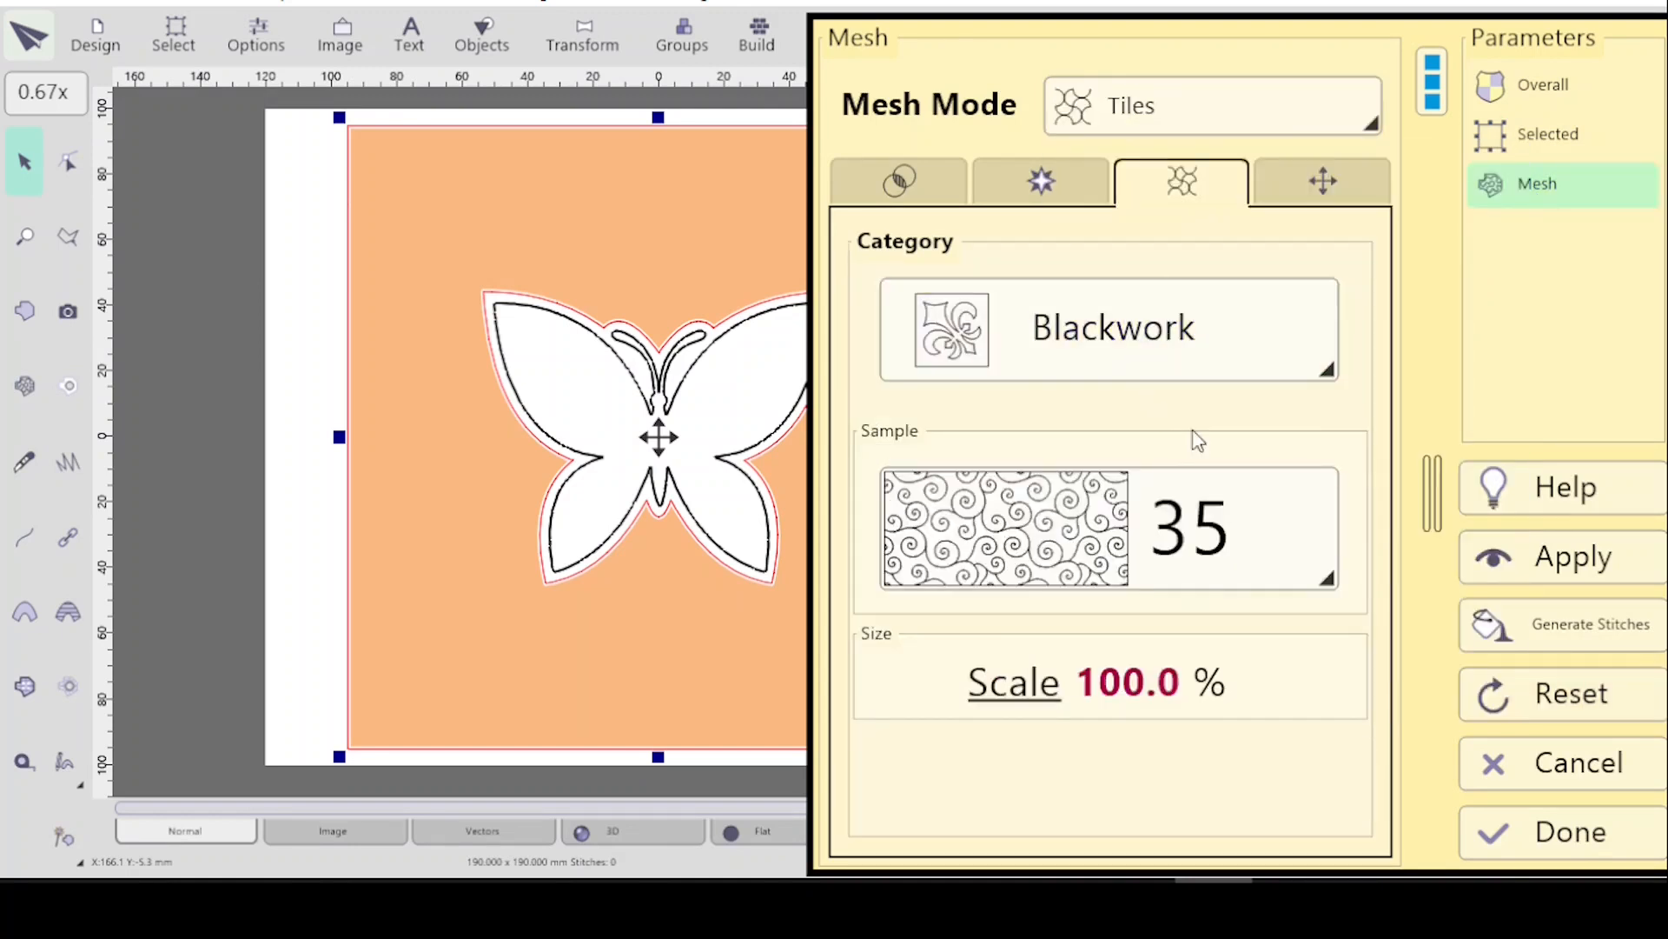
left_click(1316, 580)
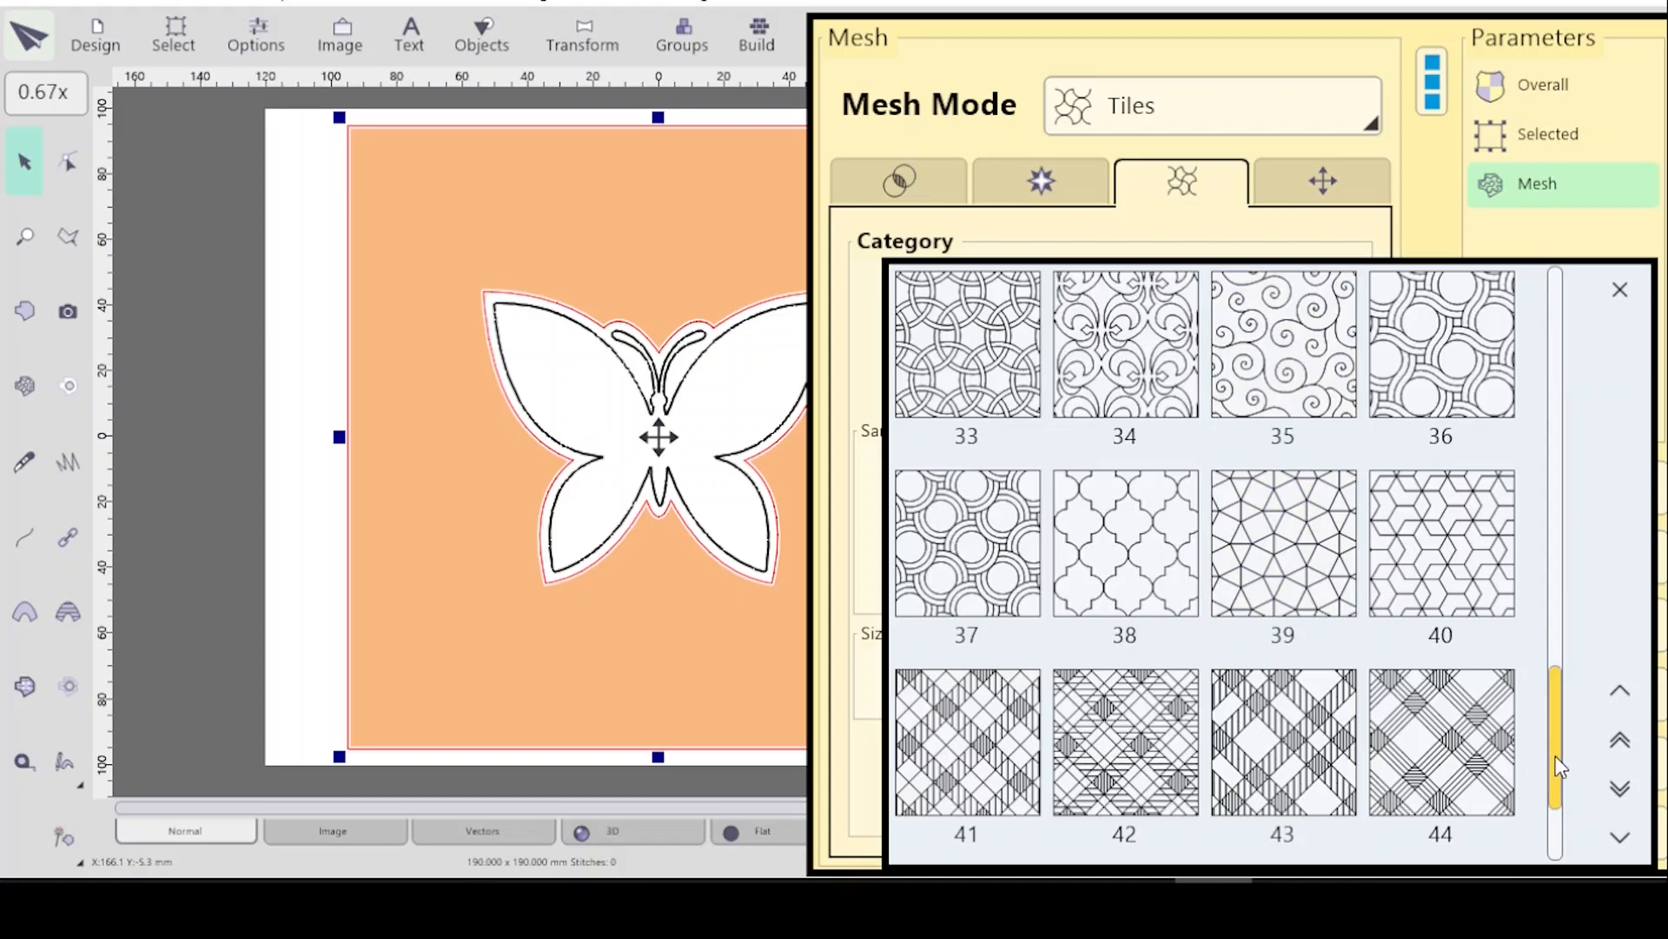
left_click_drag(1555, 755, 1555, 750)
left_click_drag(1545, 346, 1553, 304)
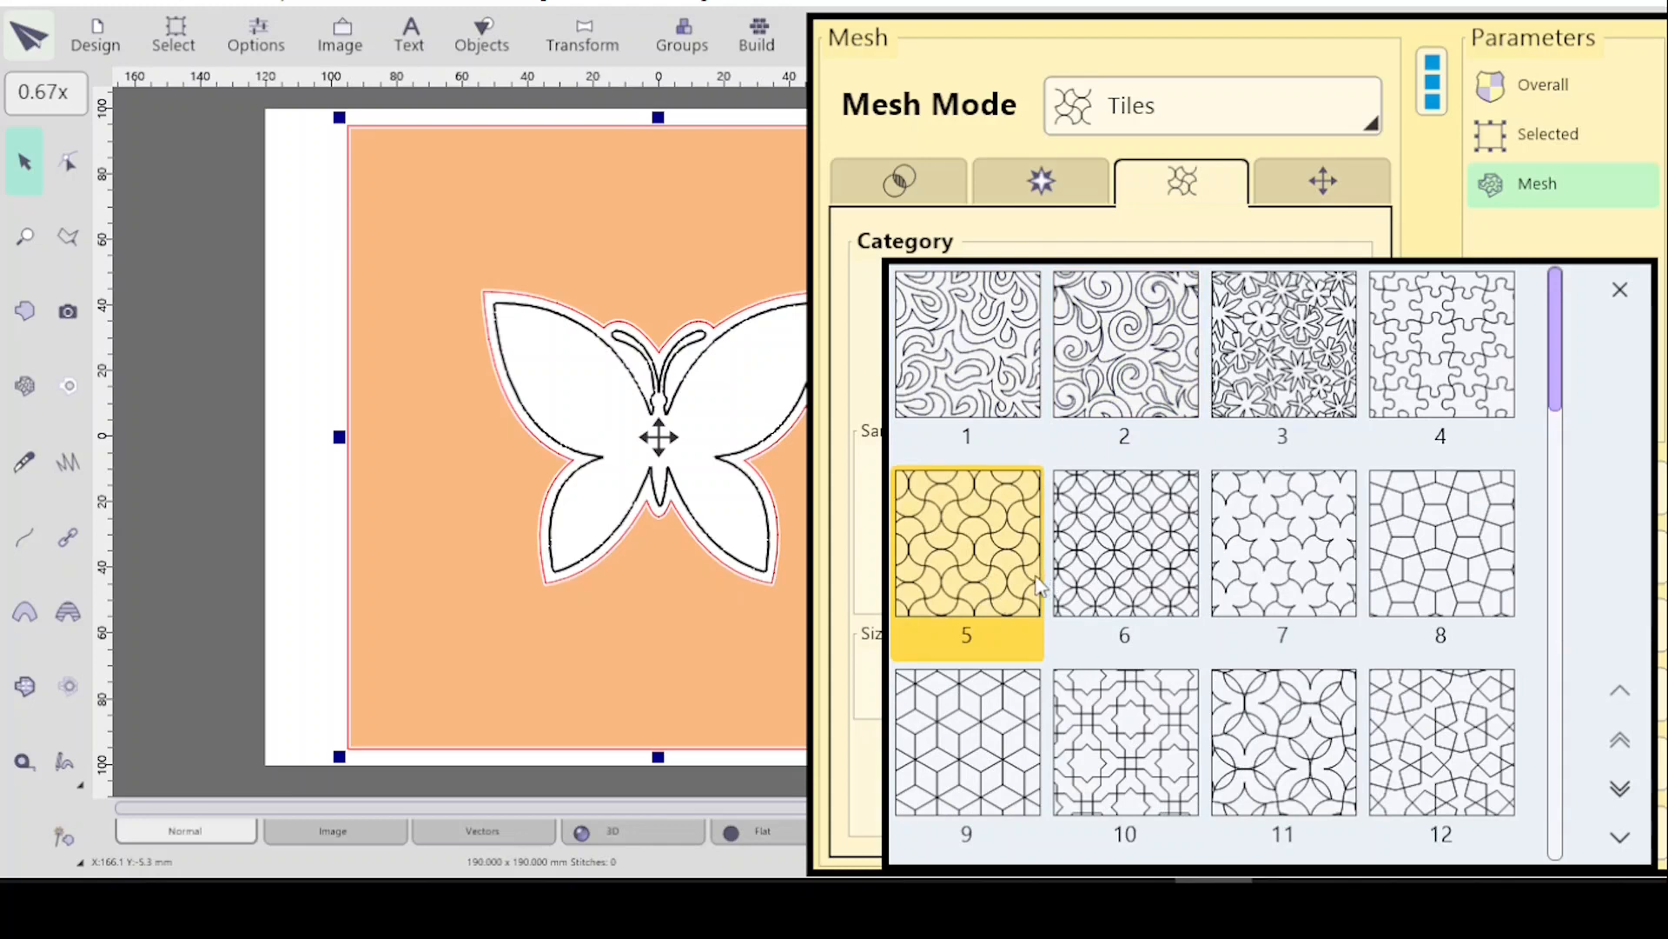
left_click(1131, 363)
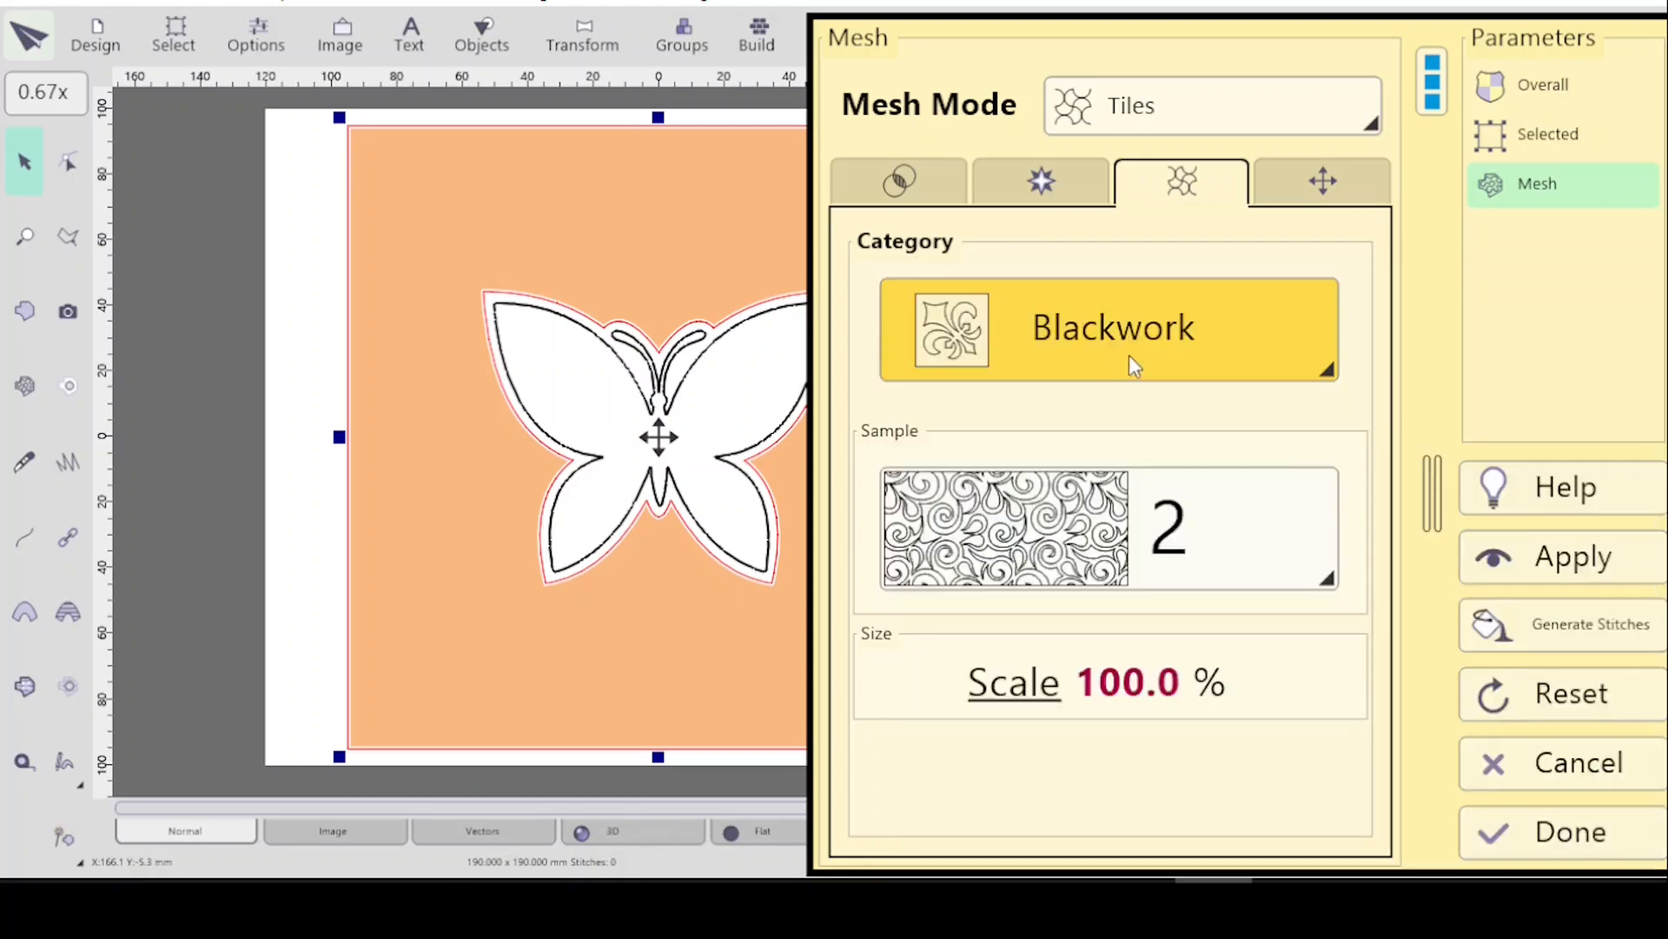
Set the scale of the Blackwork tile pattern to 300%.
left_click(1028, 691)
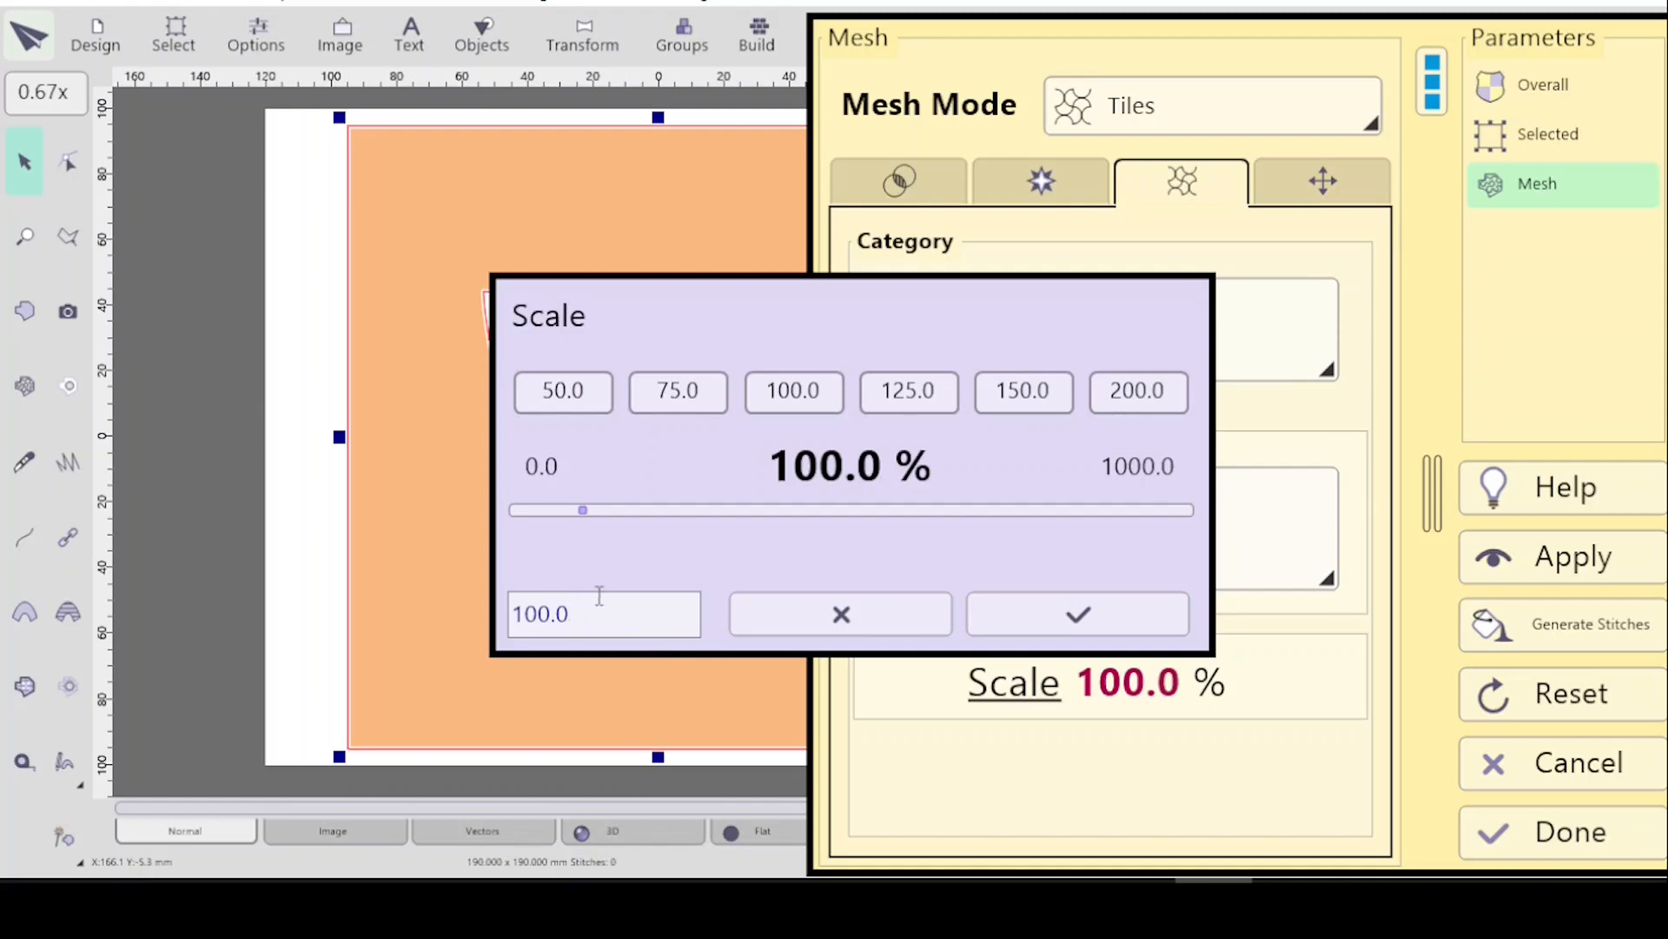
key("BackSpace")
key("BackSpace")
key("BackSpace")
key("BackSpace")
key("BackSpace")
type("300")
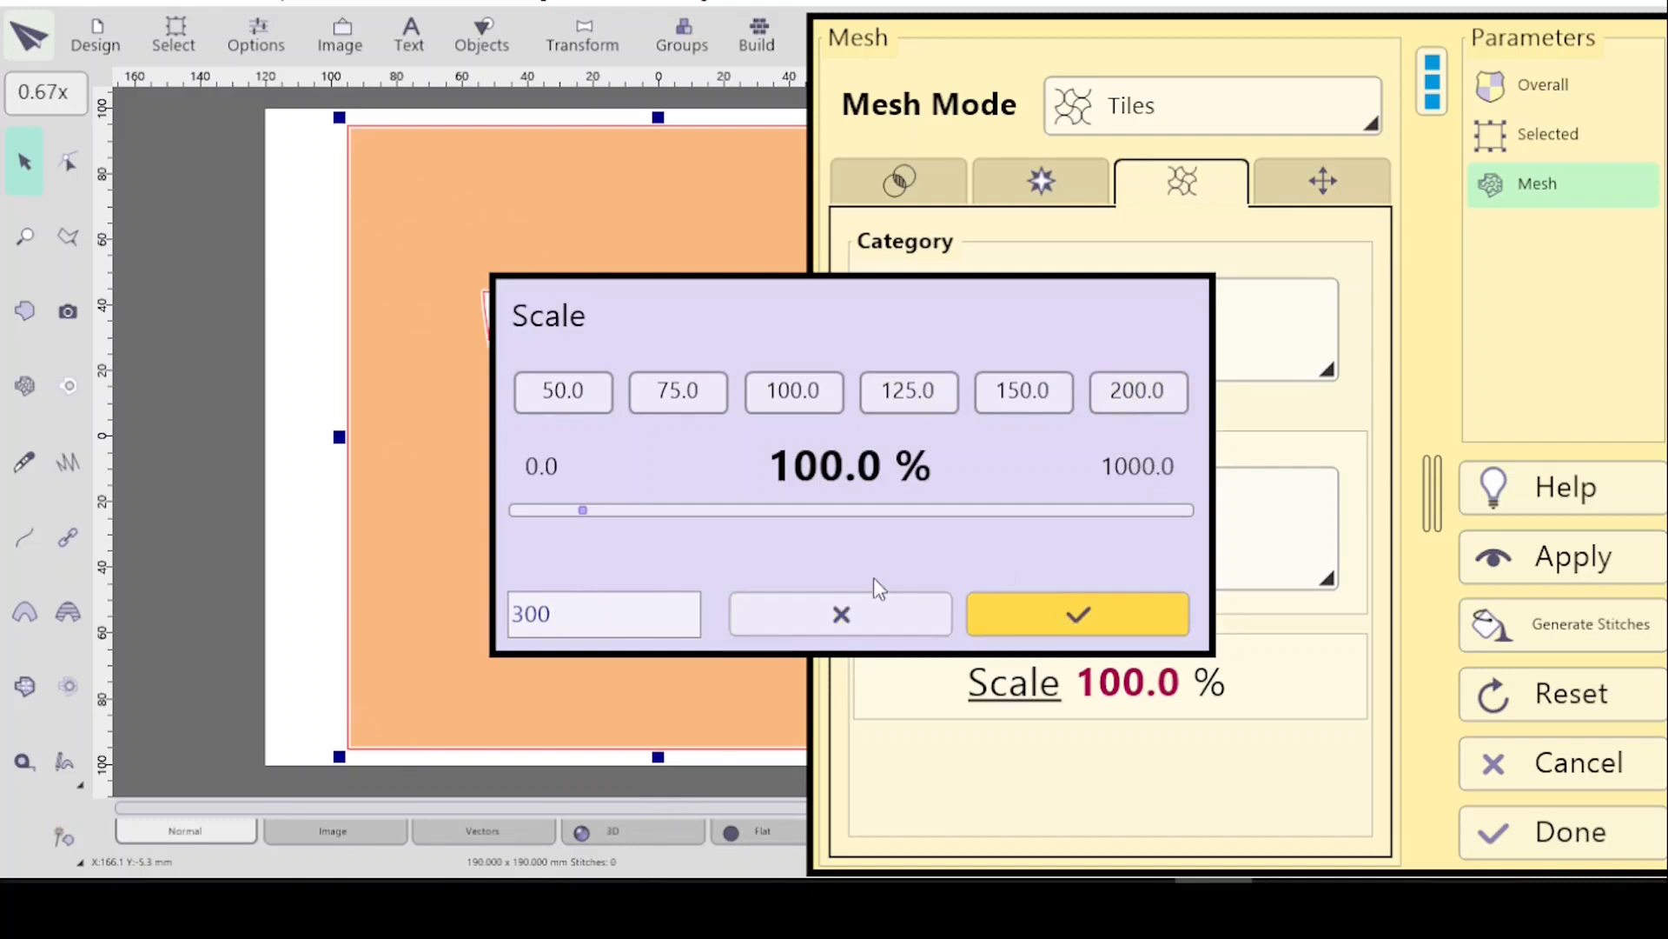
left_click(1078, 613)
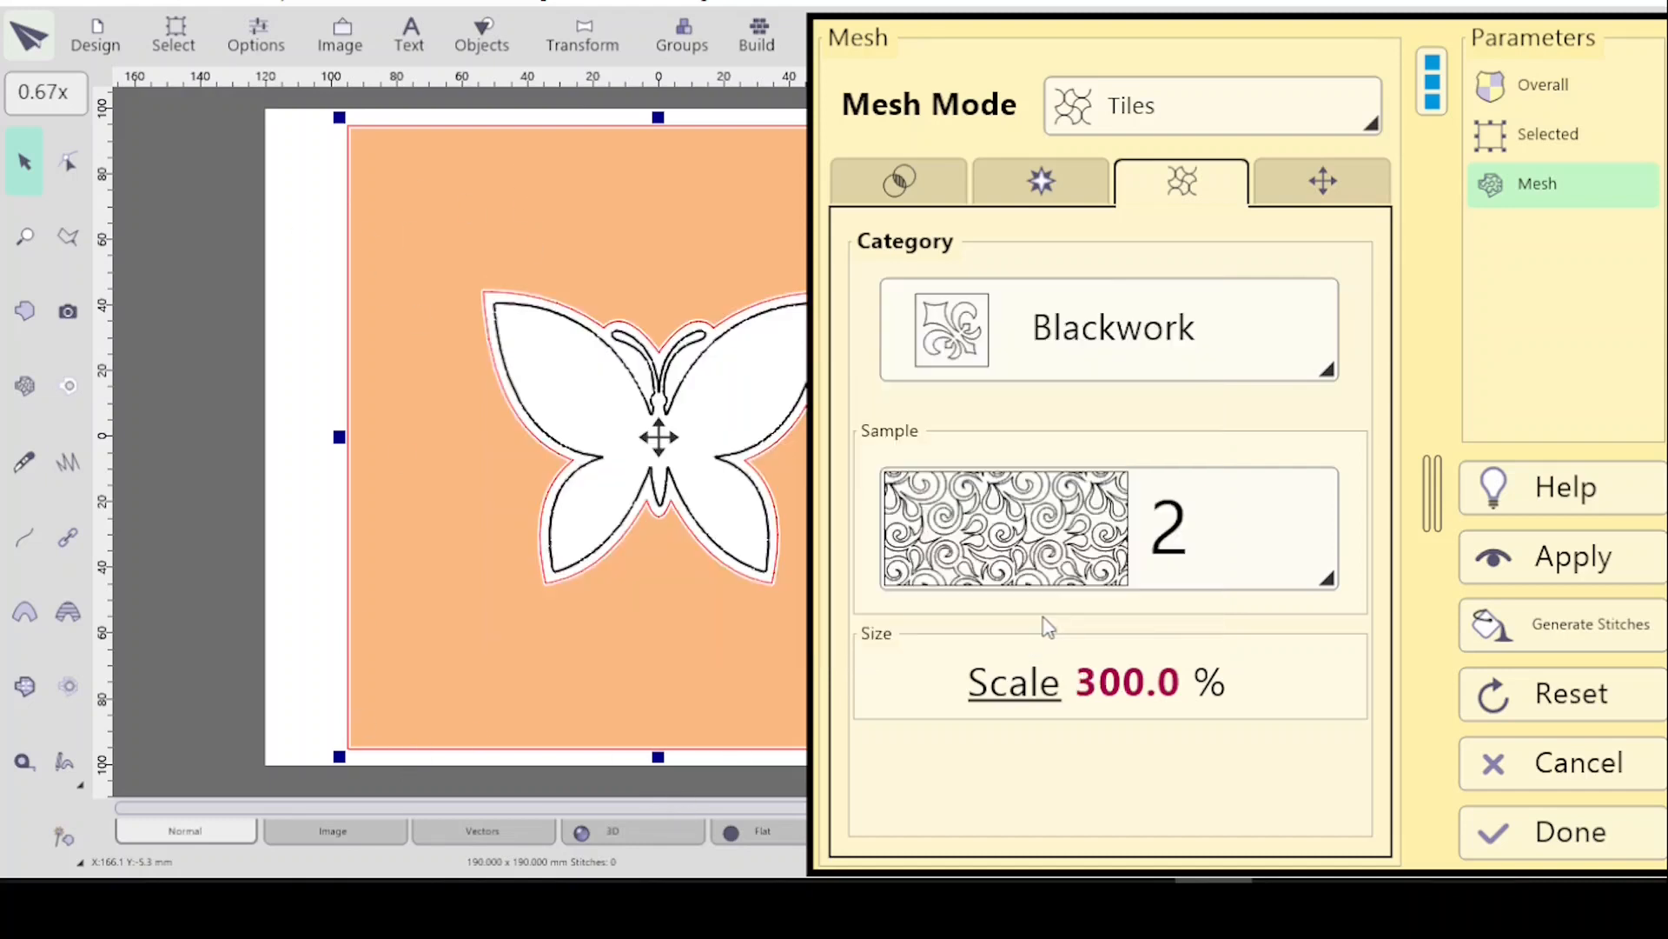
Set the mesh's minimum stitch length to 1.5 mm in the common settings.
left_click(895, 178)
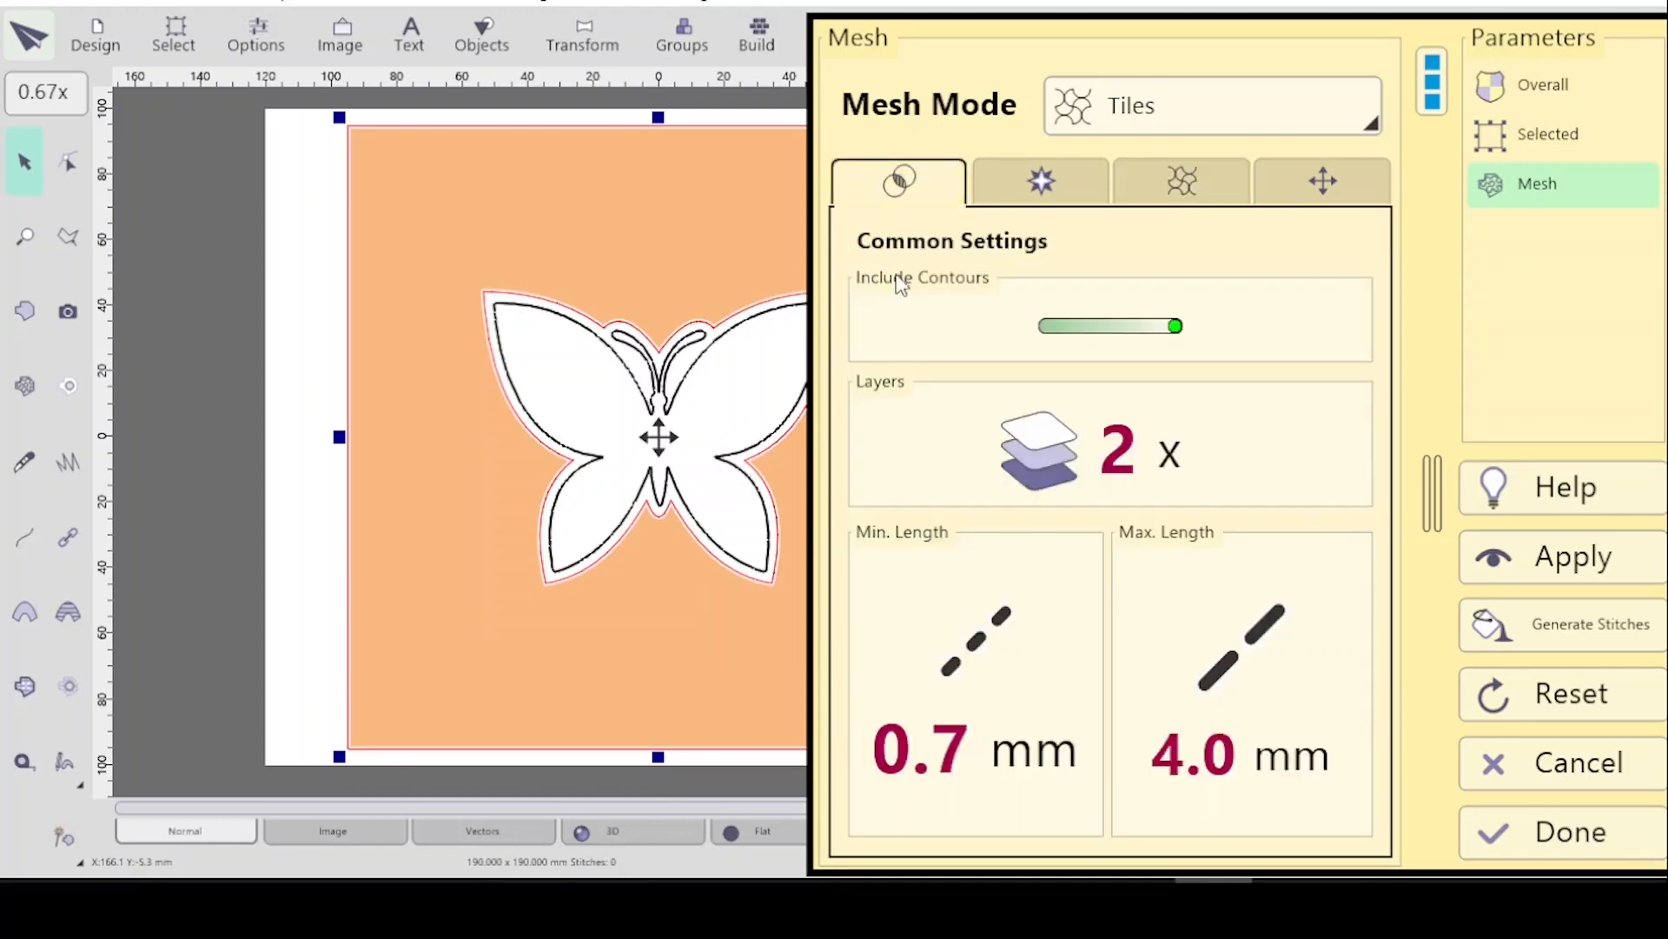
left_click(969, 633)
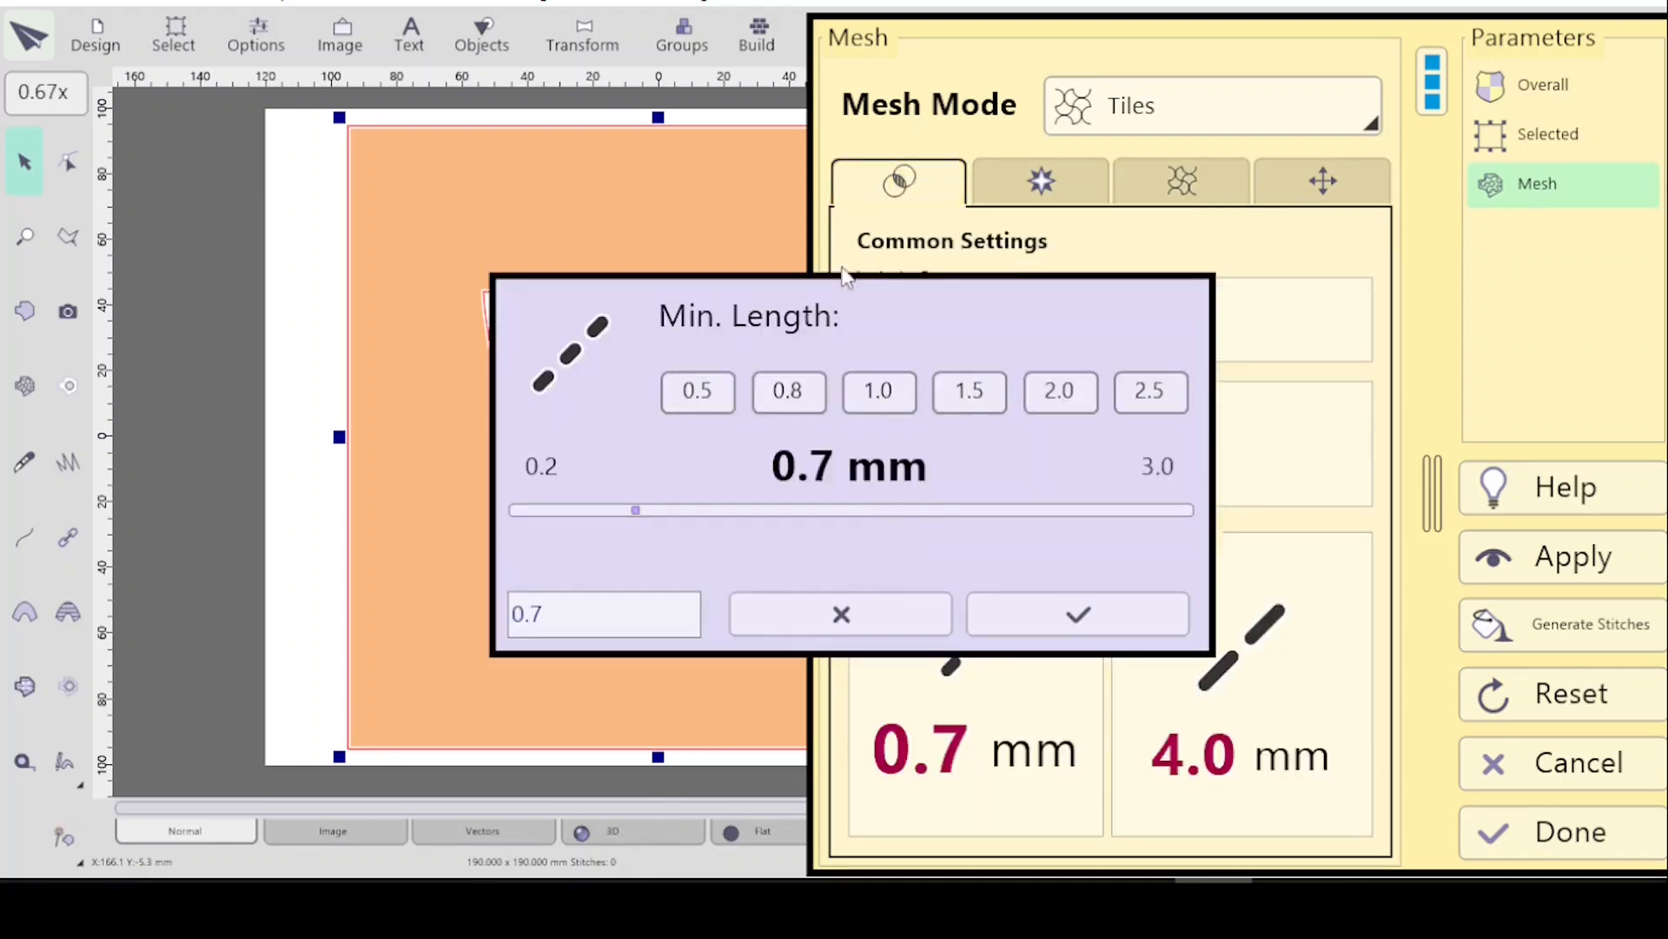
left_click(975, 396)
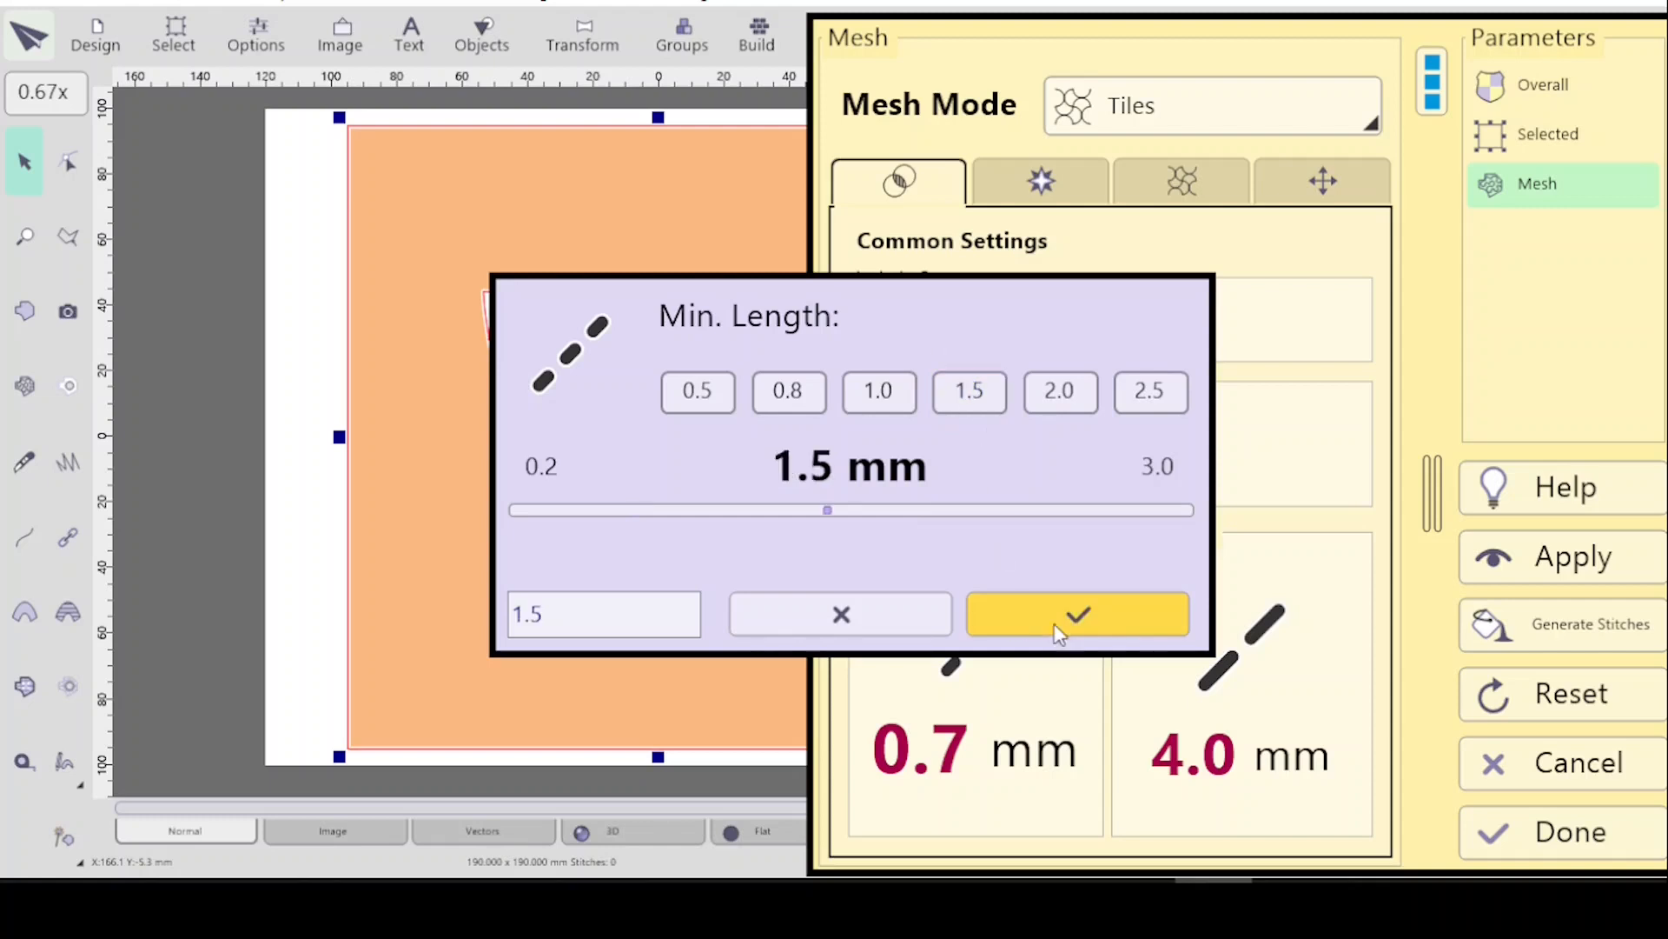
left_click(1079, 619)
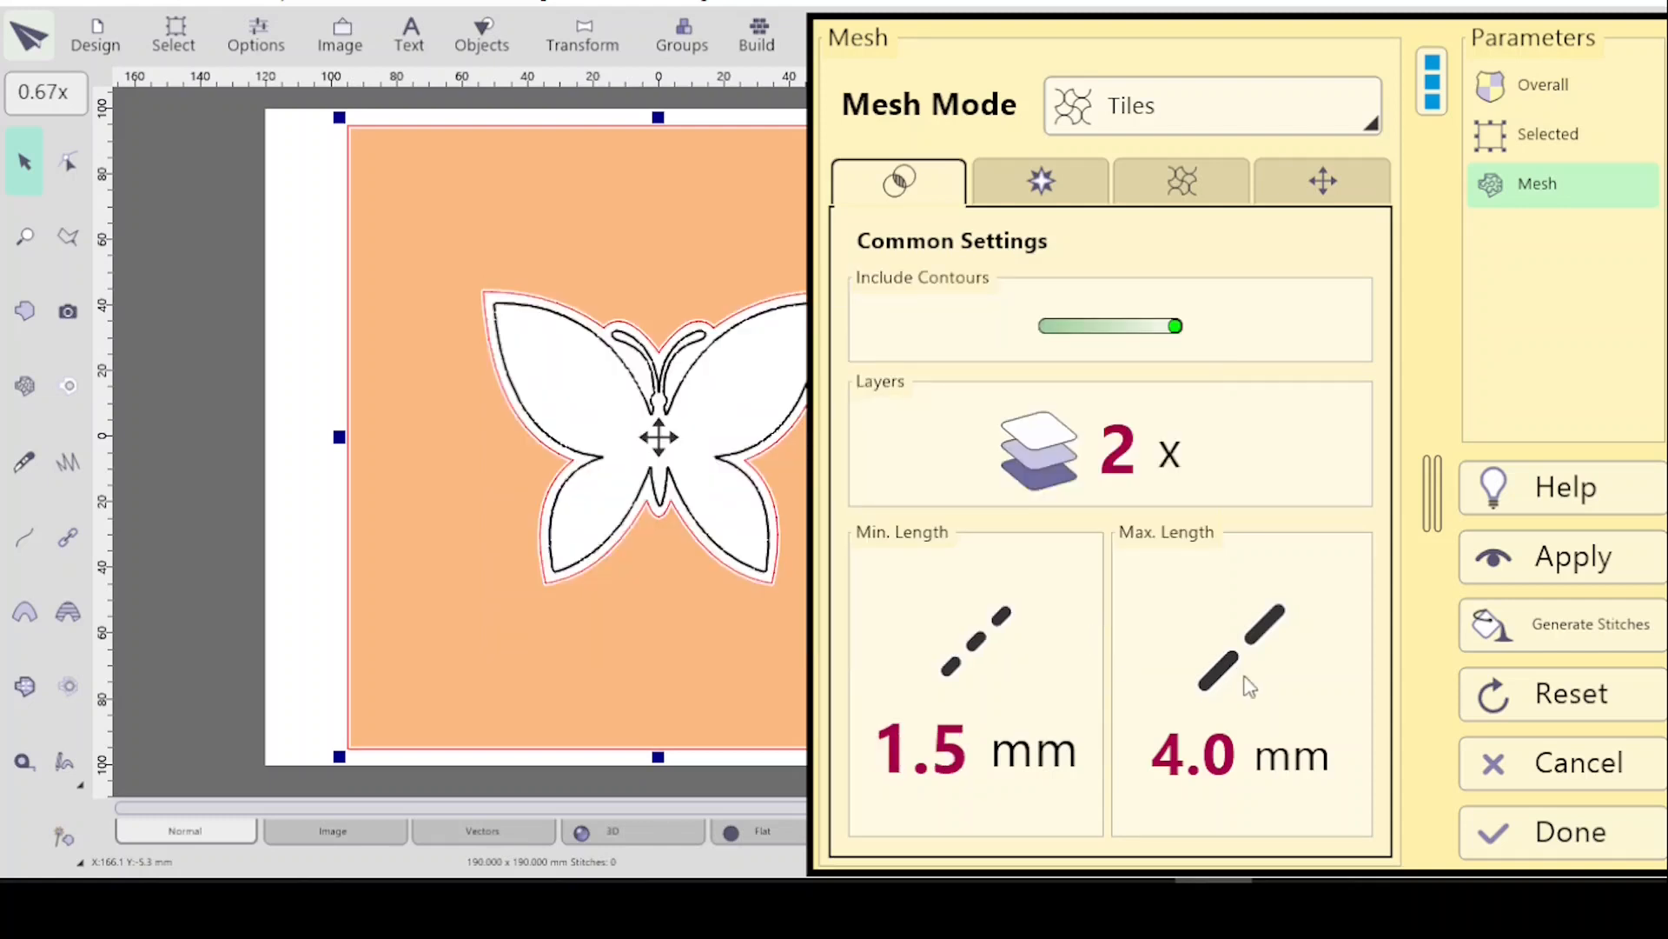
Set the mesh's maximum stitch length to 2.2 mm.
left_click(1236, 662)
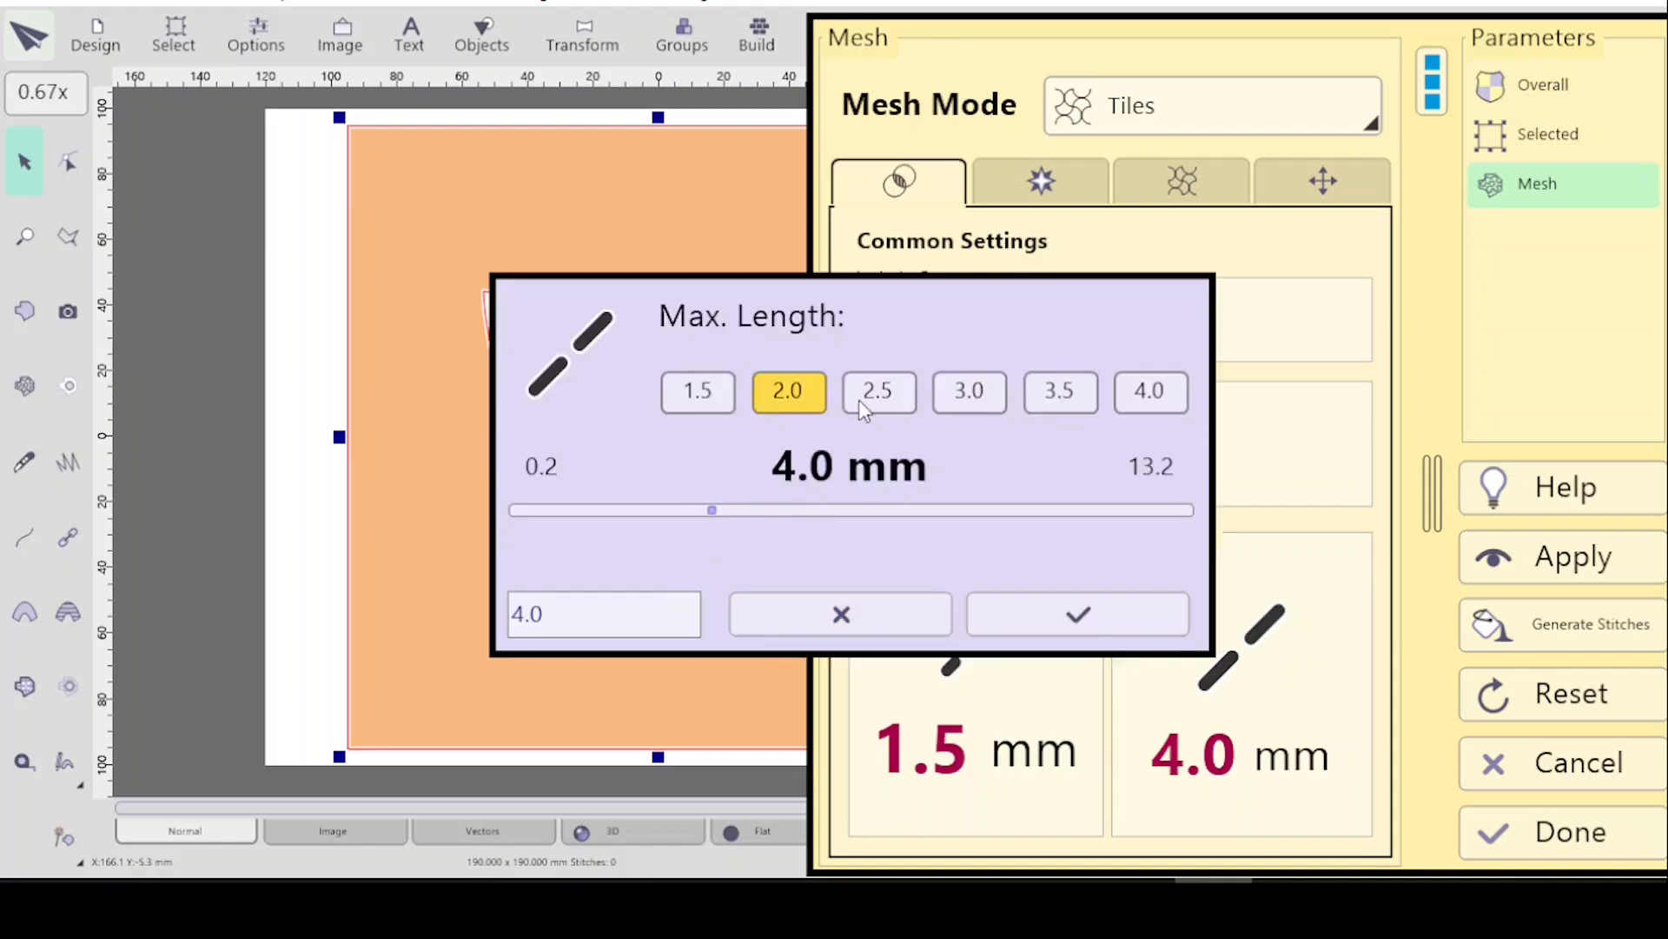
left_click(787, 391)
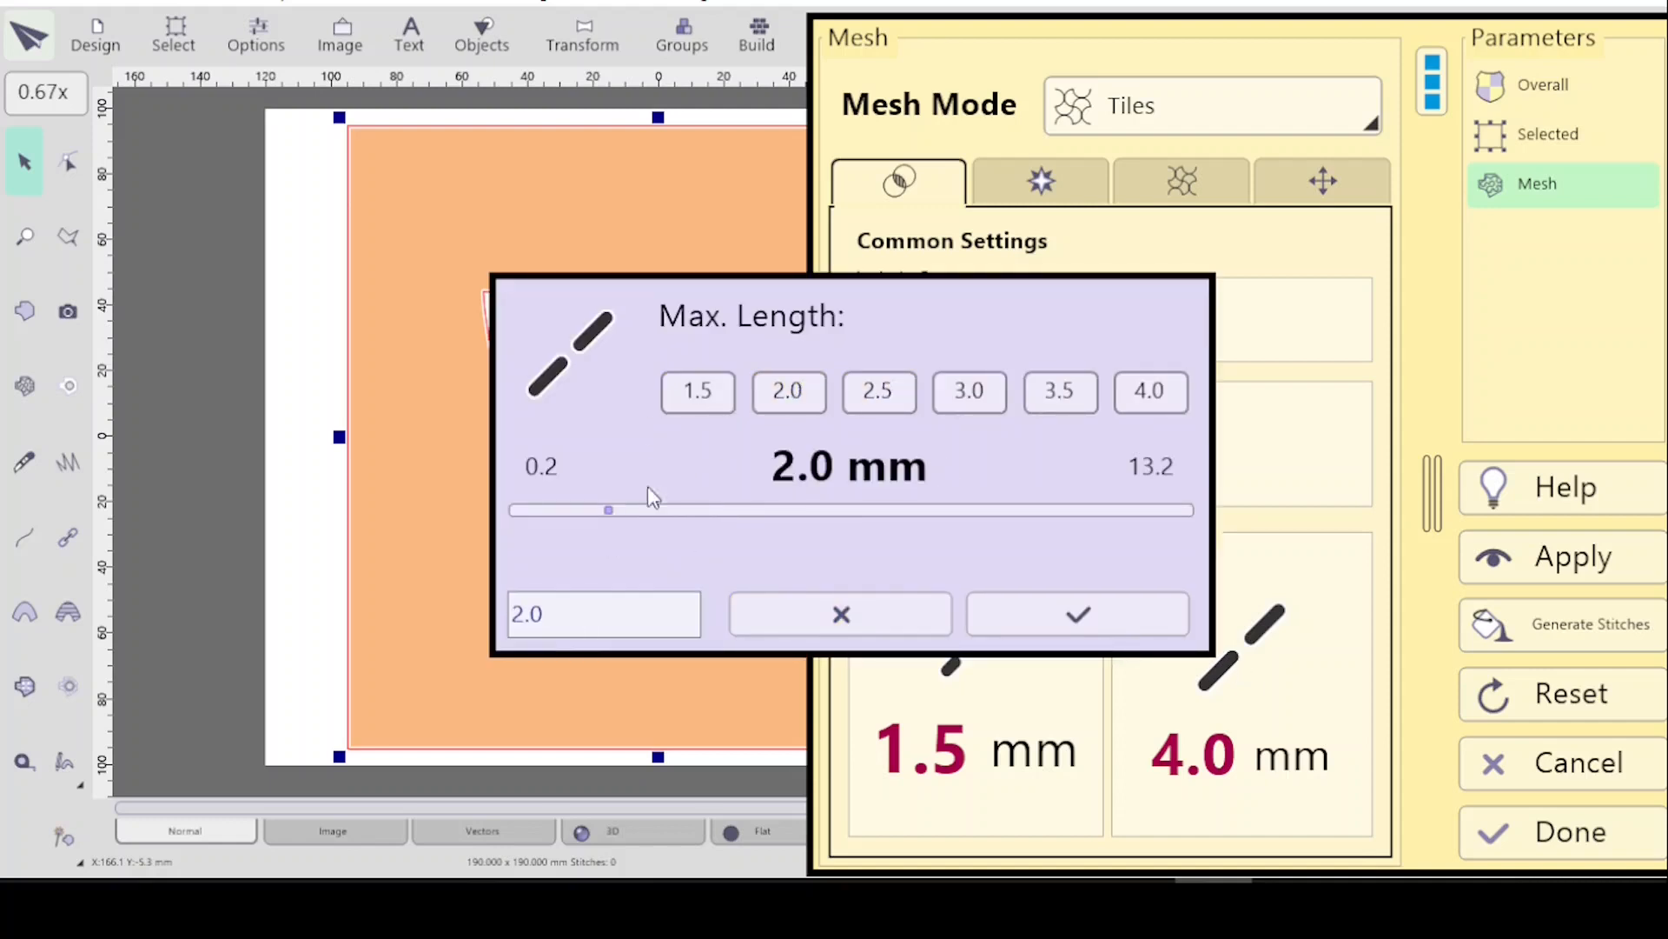
left_click(561, 614)
key("BackSpace")
key("BackSpace")
type(".2")
key("Return")
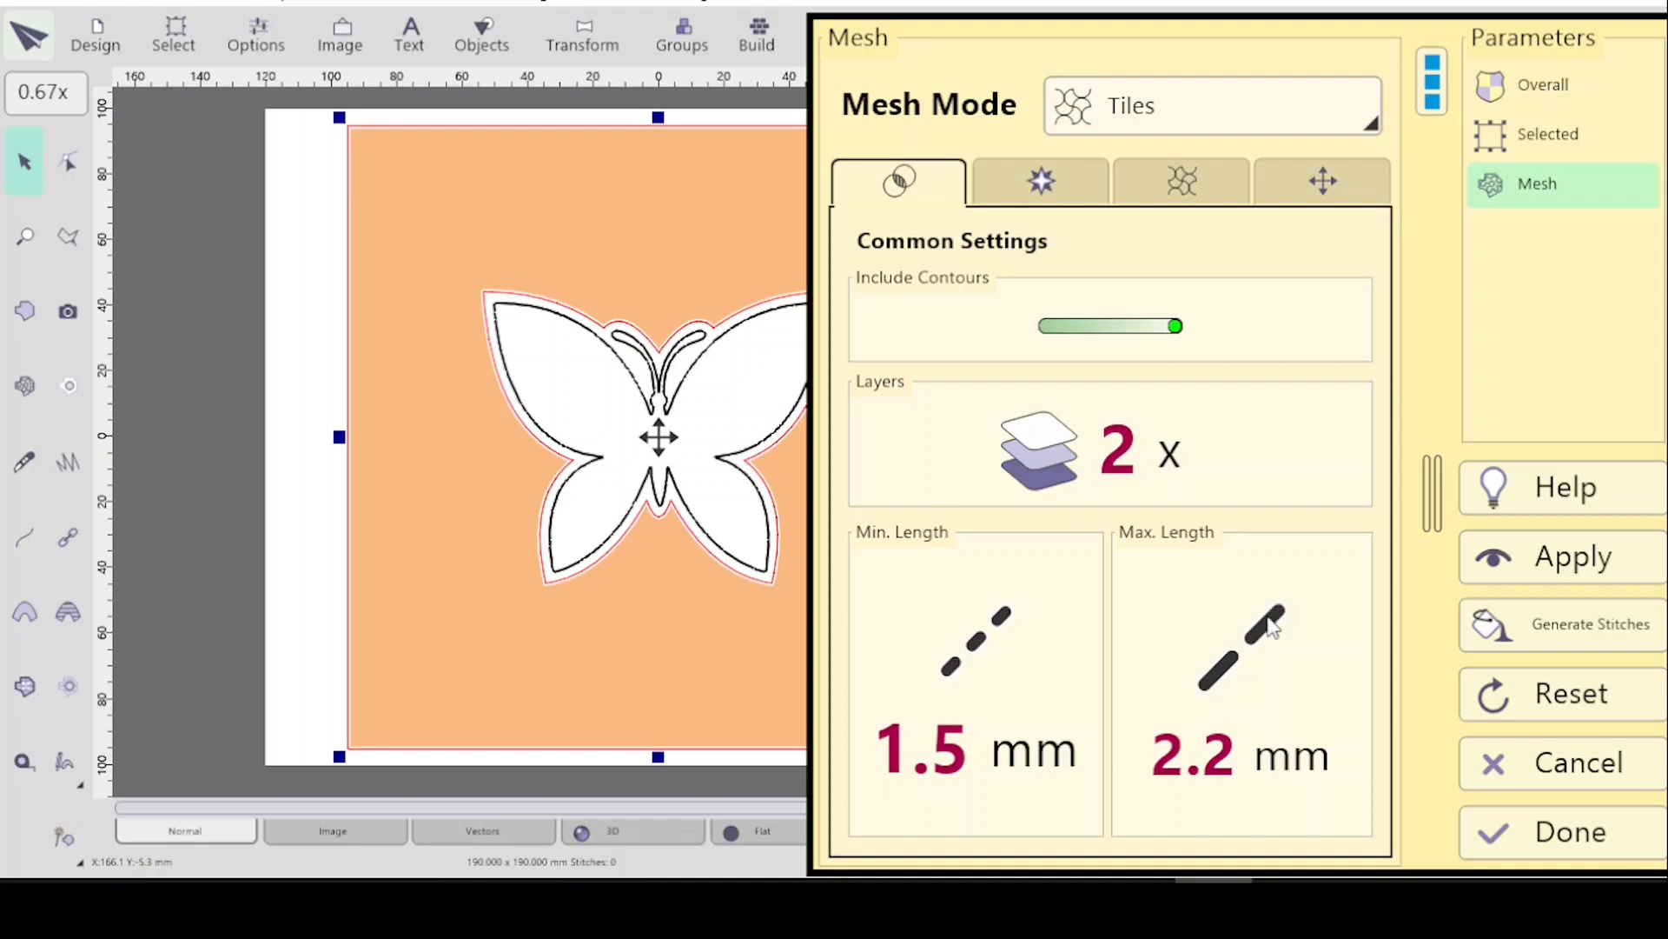
Review the mesh's tile pattern settings, available effect kinds and transformation options.
left_click(1180, 185)
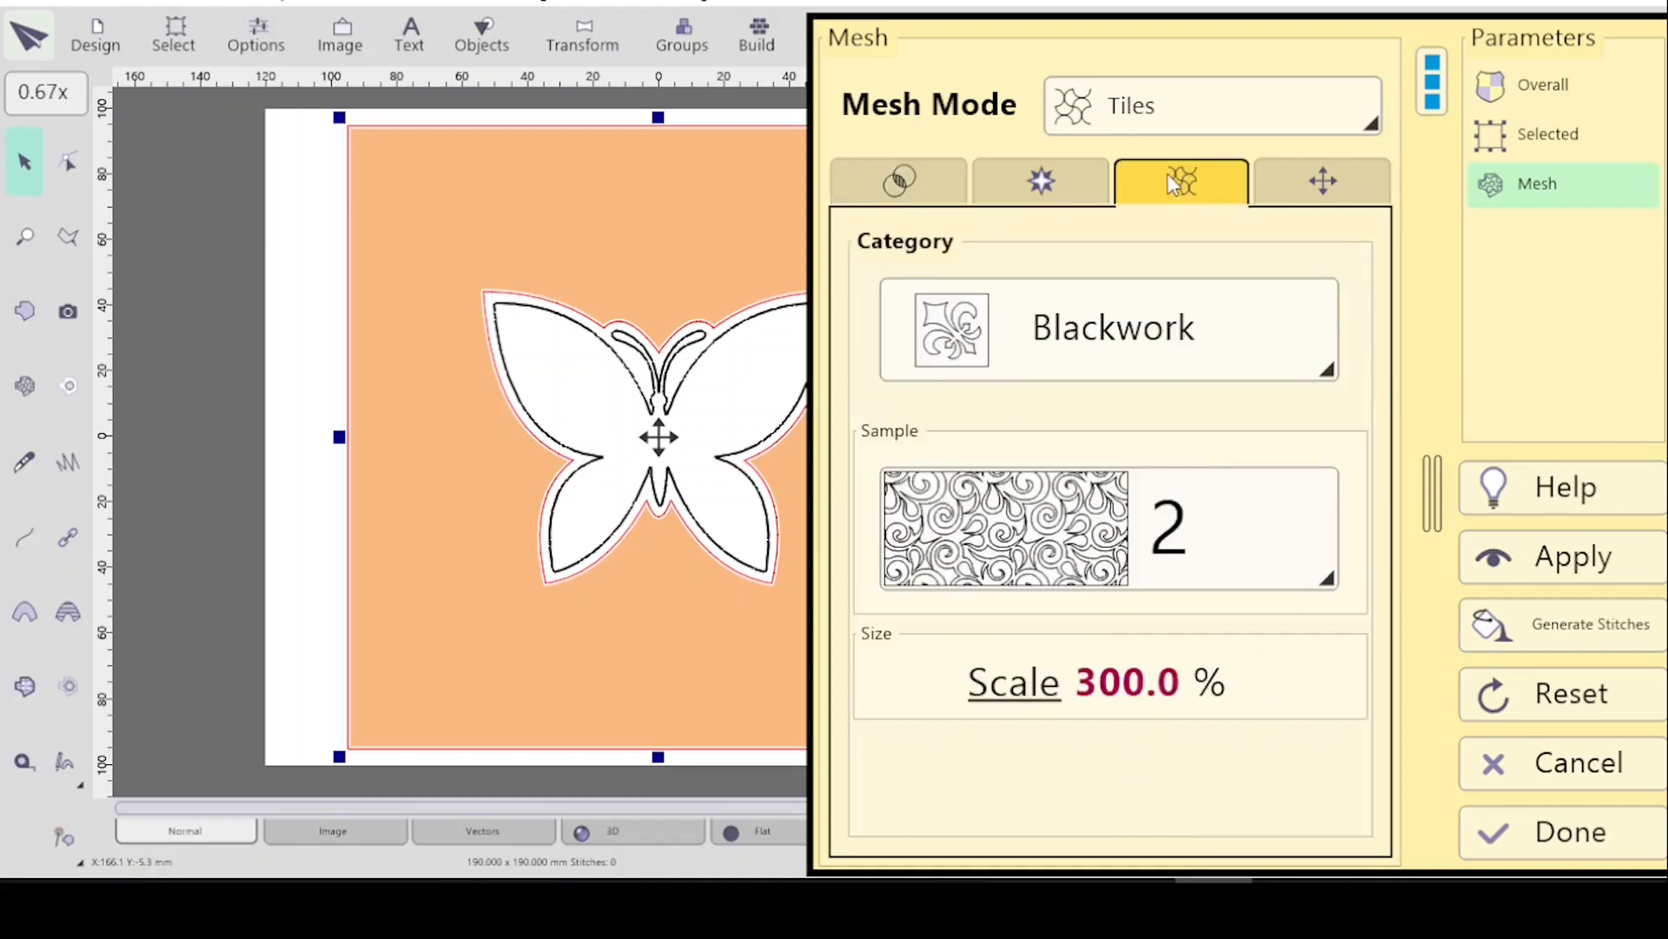
left_click(1042, 185)
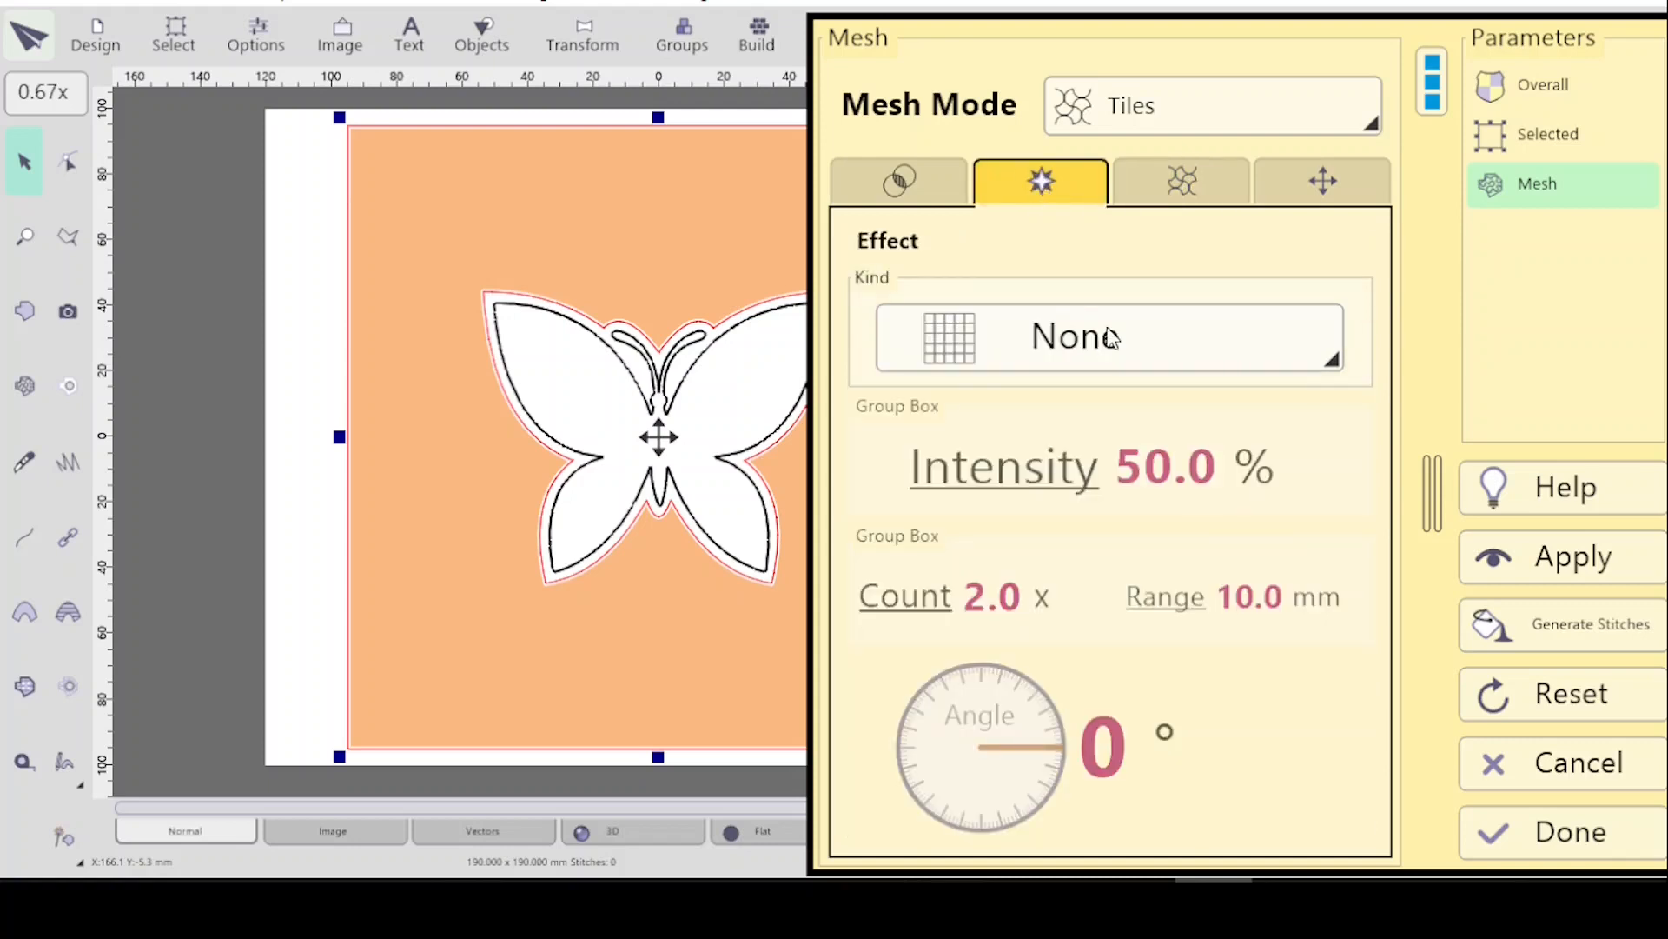
left_click(1132, 369)
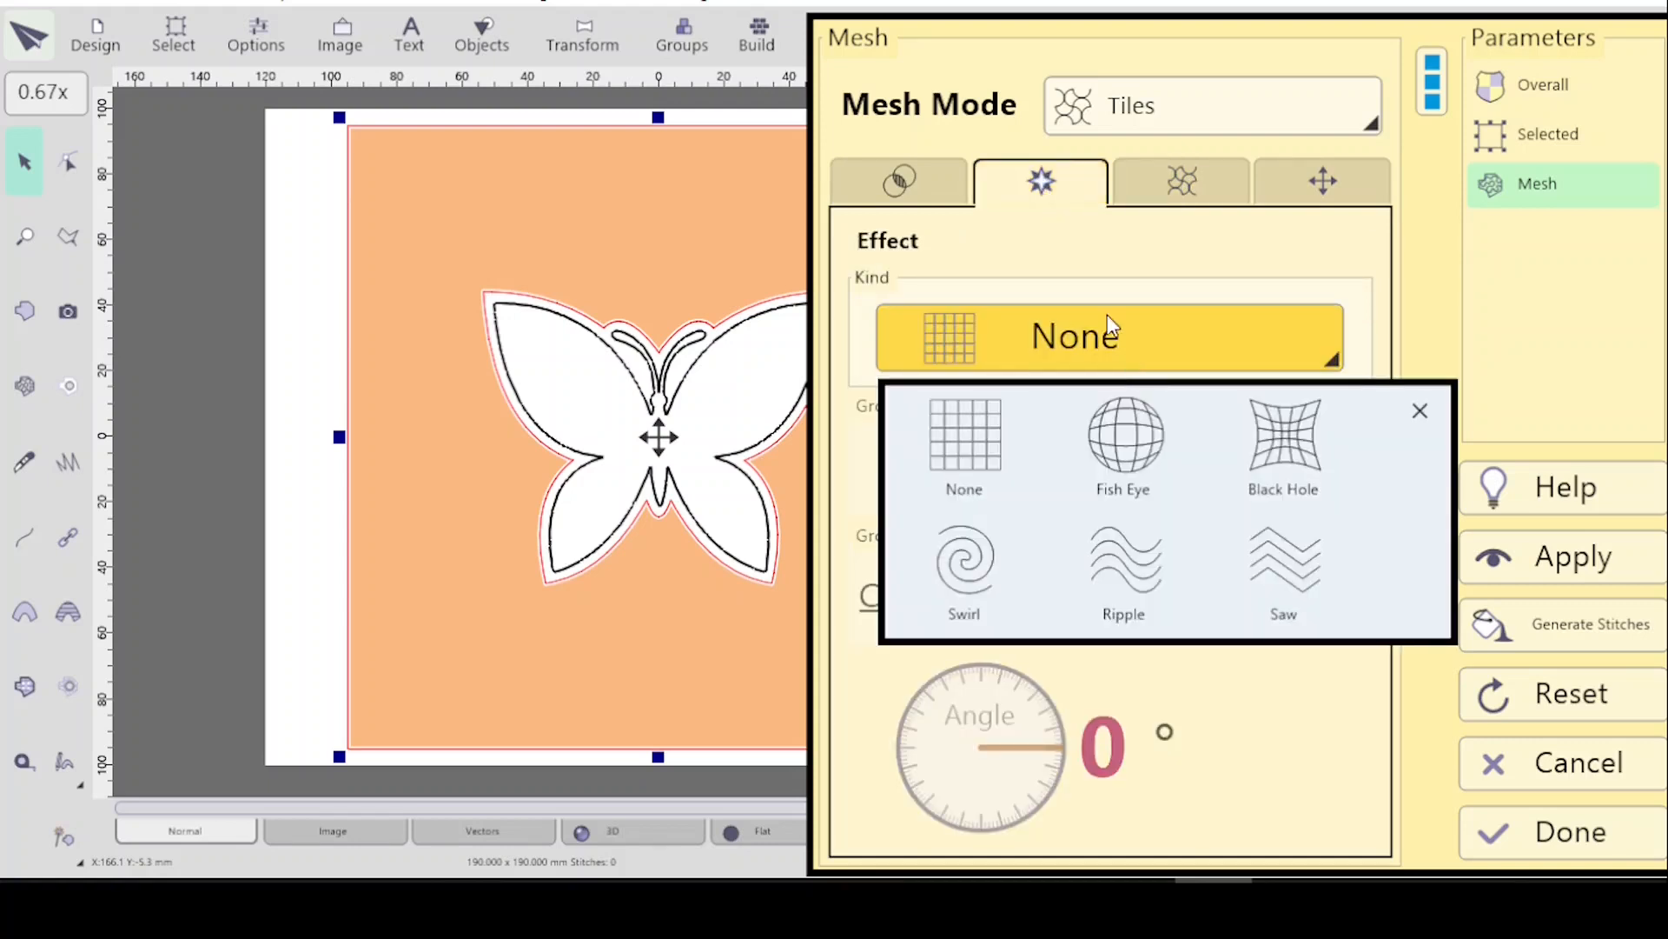
left_click(1040, 184)
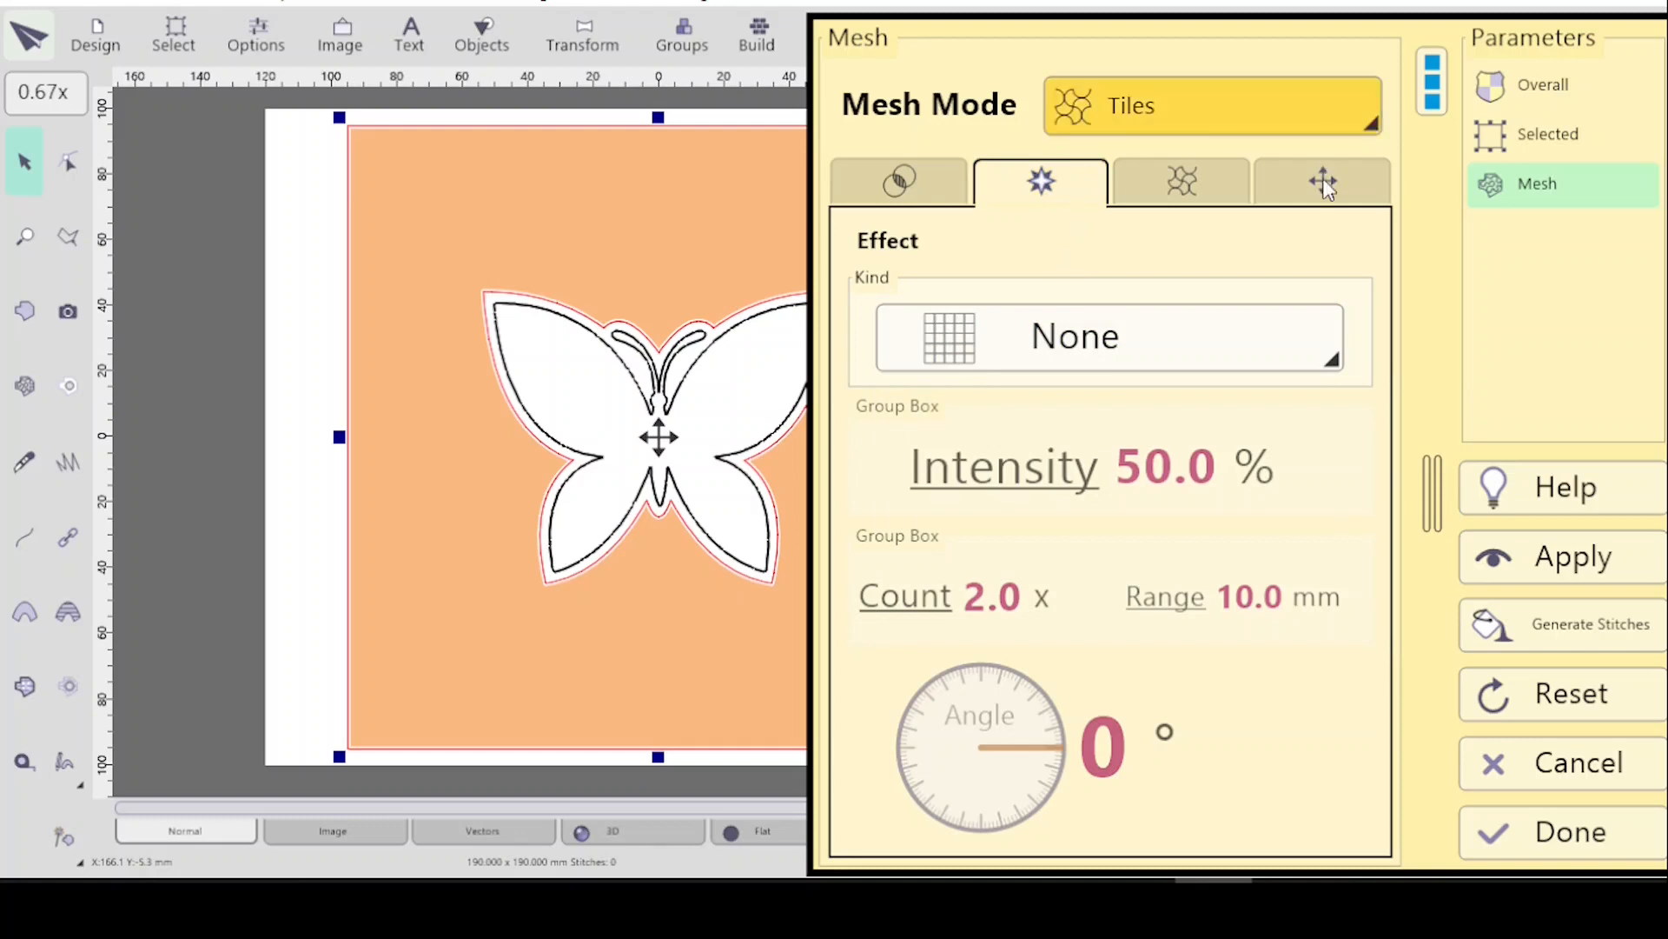
left_click(1322, 181)
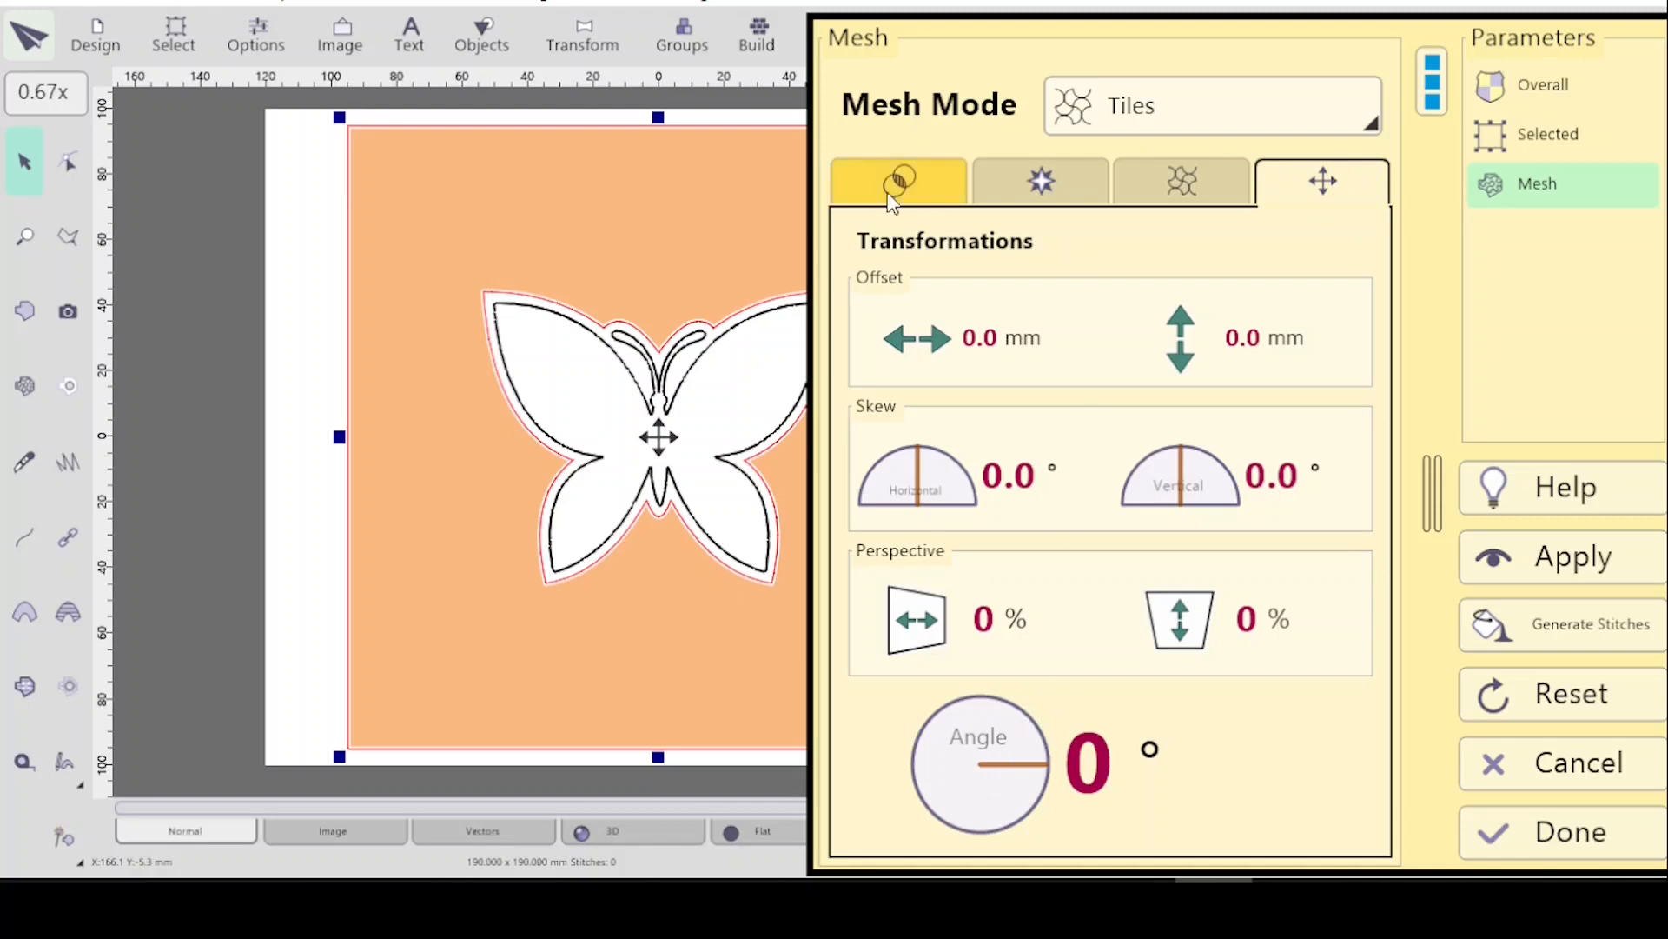
Apply the Blackwork tile settings to the background mesh, accept them and show the design in the 3D view.
left_click(1204, 182)
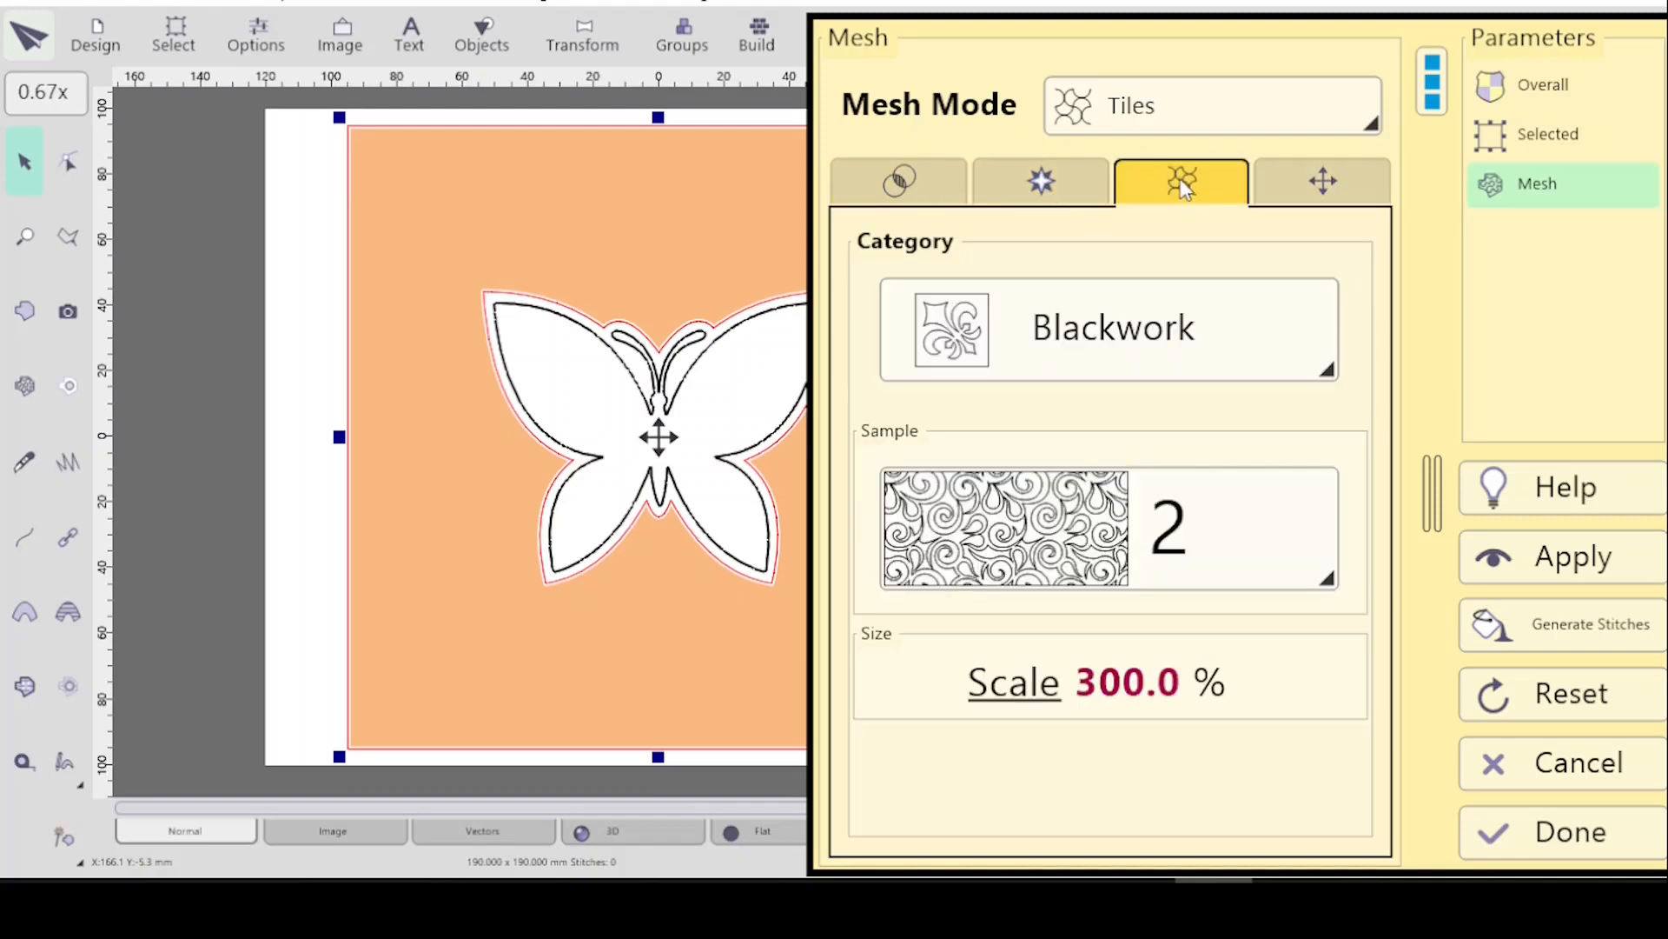
left_click(1575, 563)
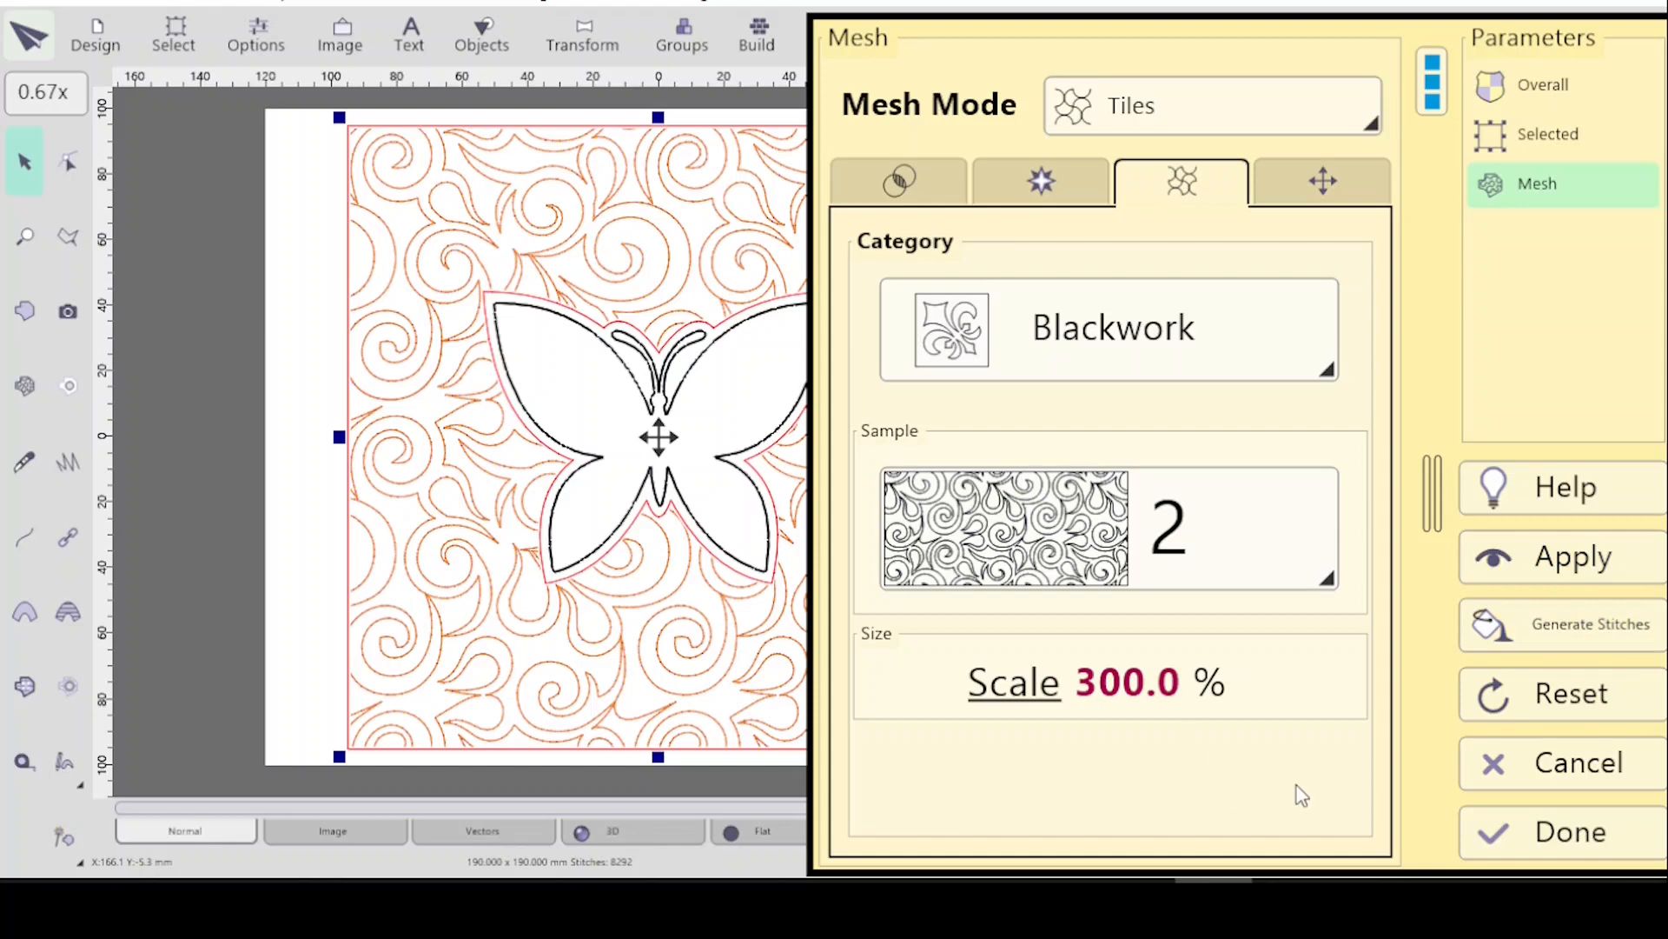
left_click(1572, 836)
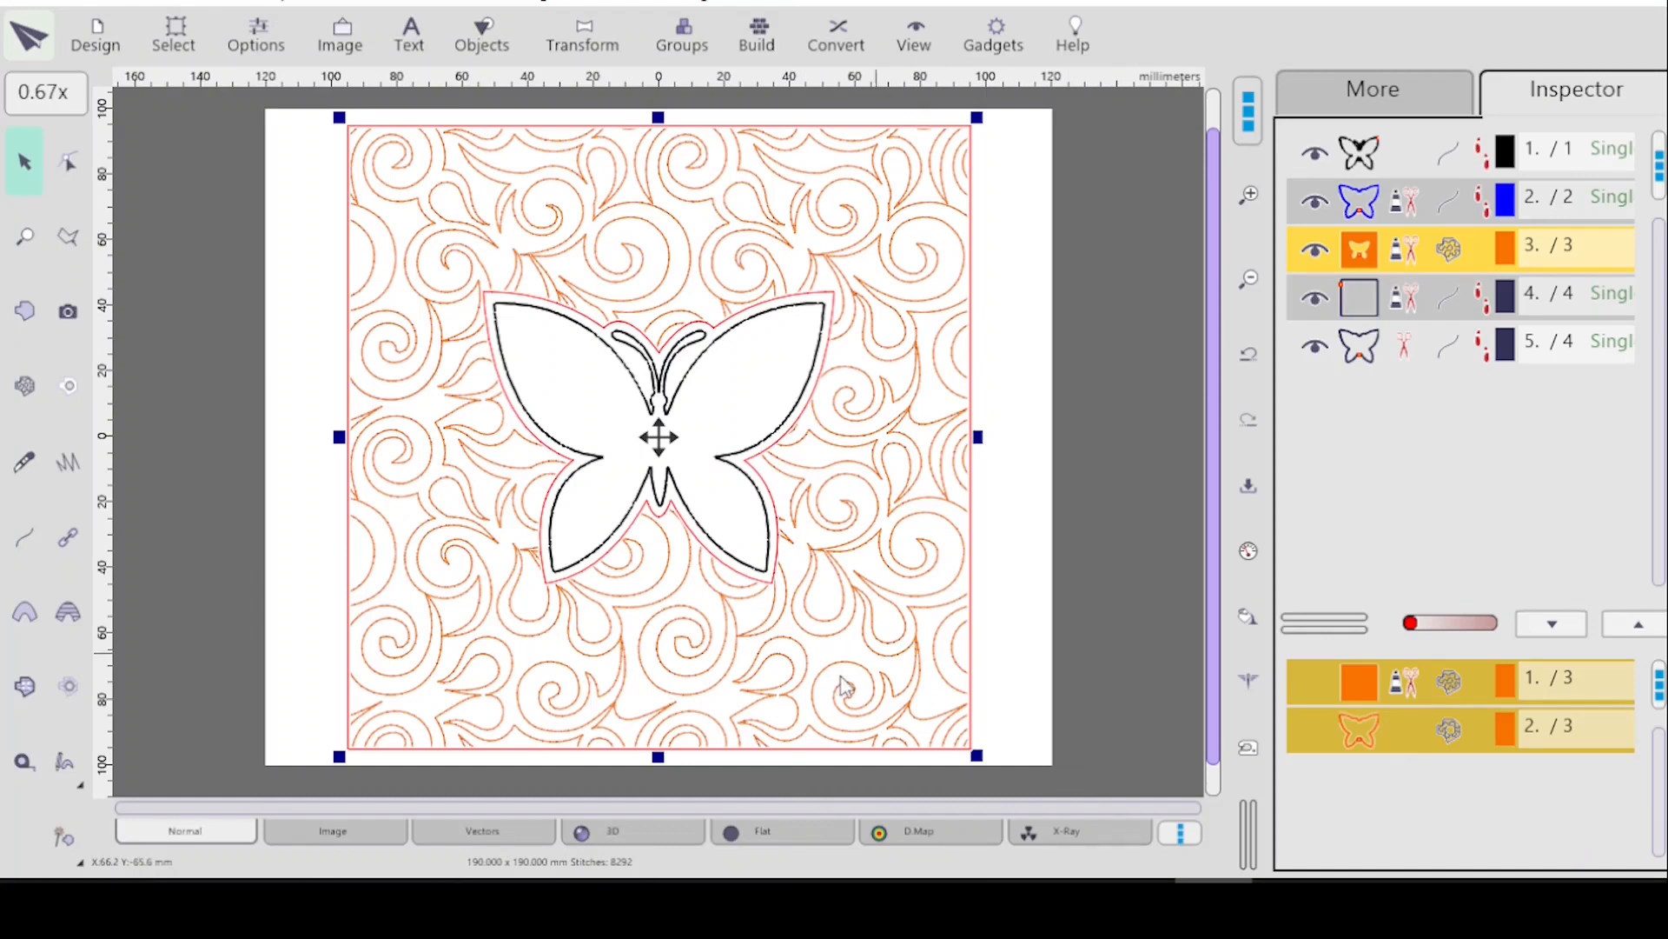
left_click(621, 839)
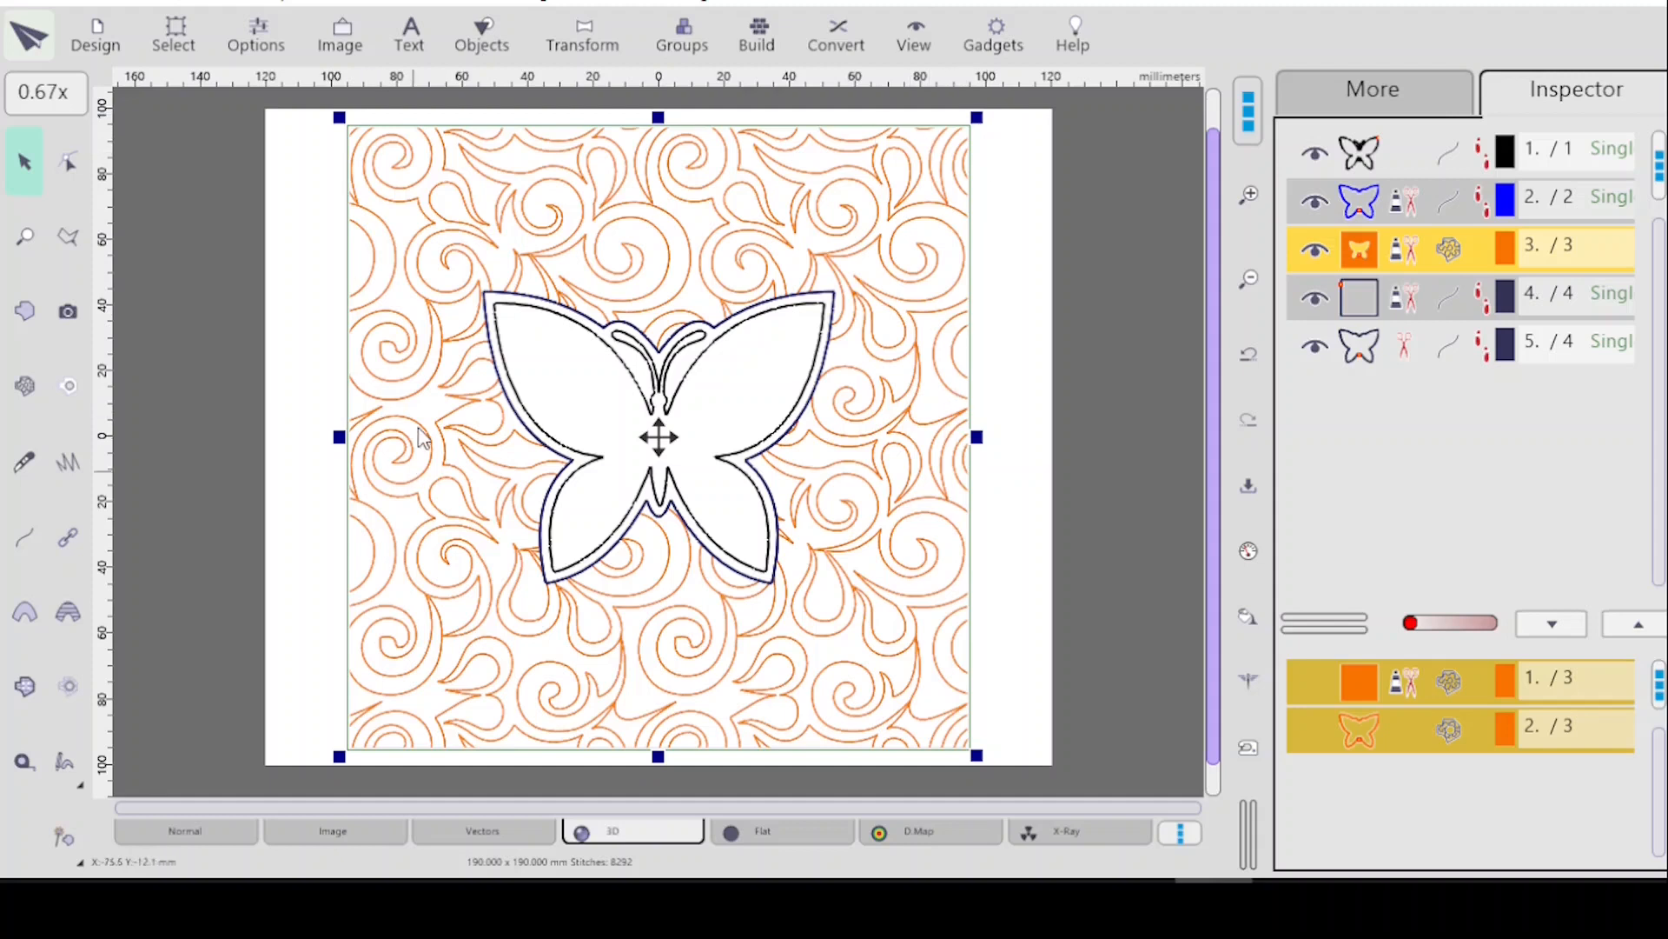
Hide the dark square and butterfly outlines and regenerate the stitches so only the remaining objects are displayed.
left_click(1316, 302)
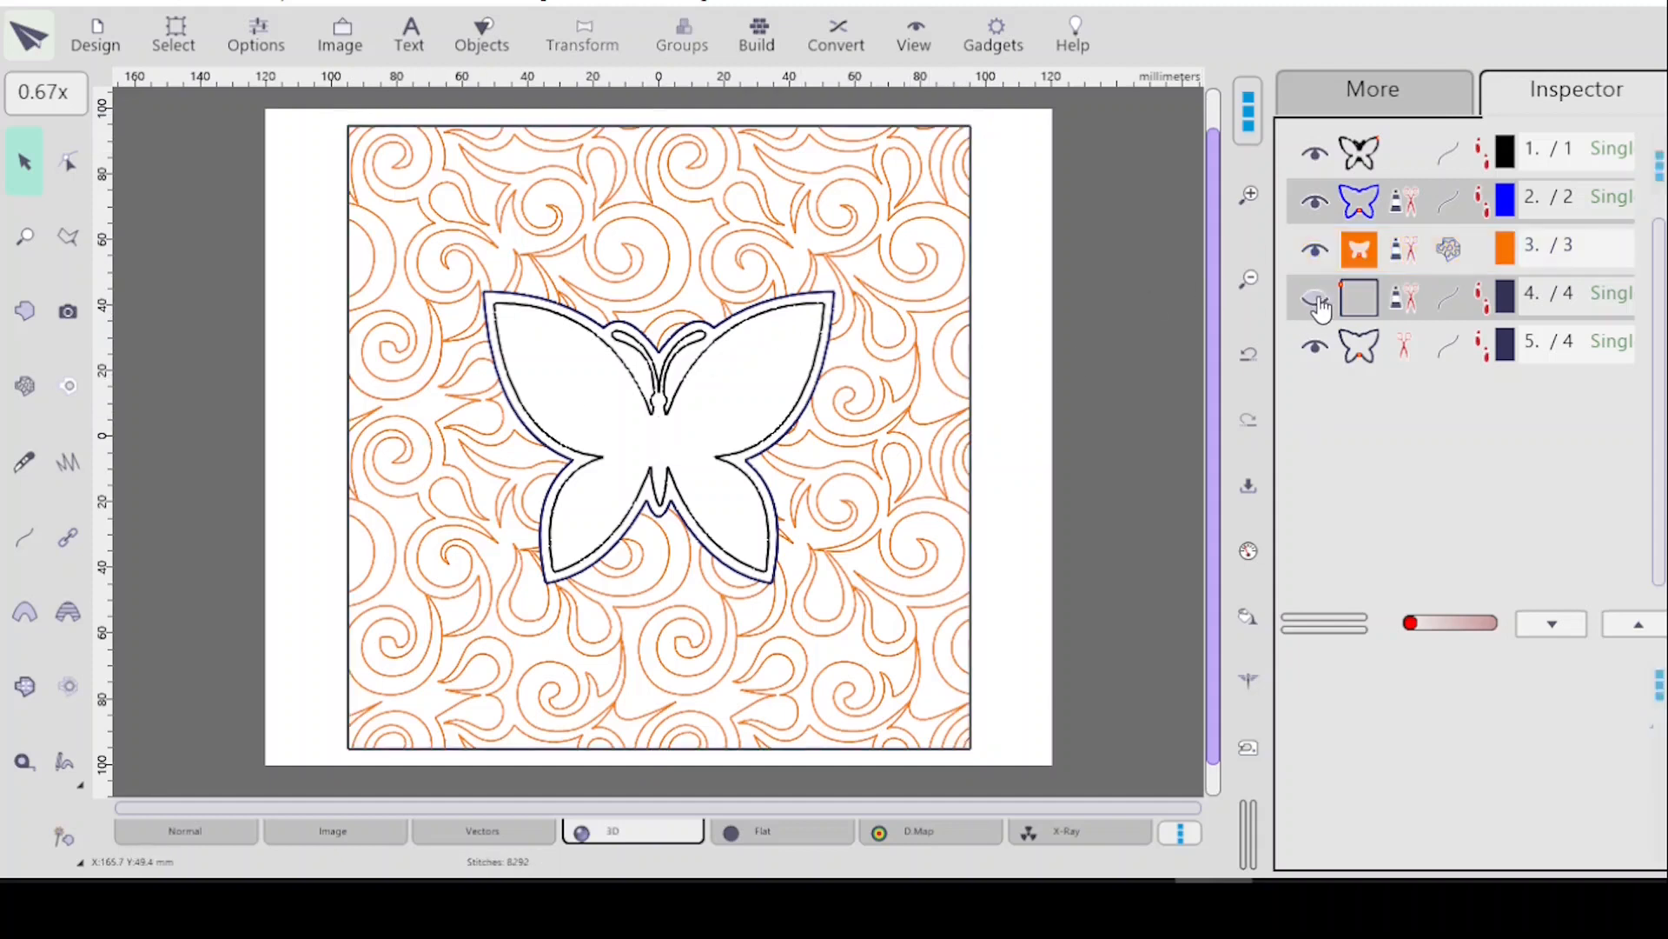
left_click(1315, 352)
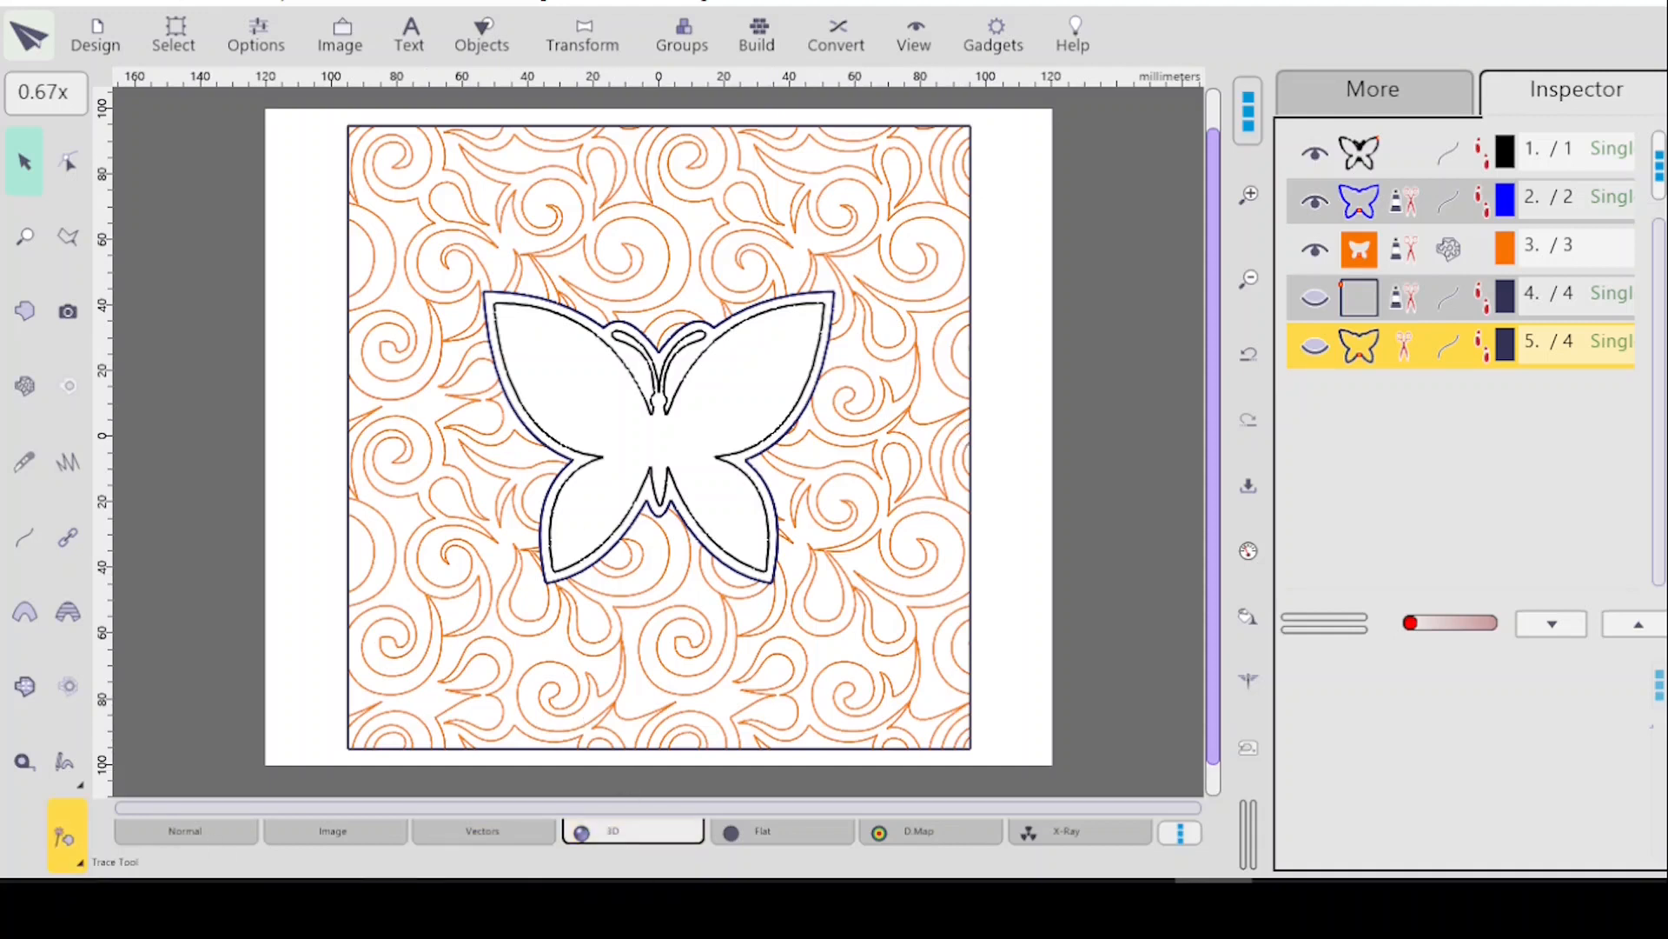
left_click(179, 829)
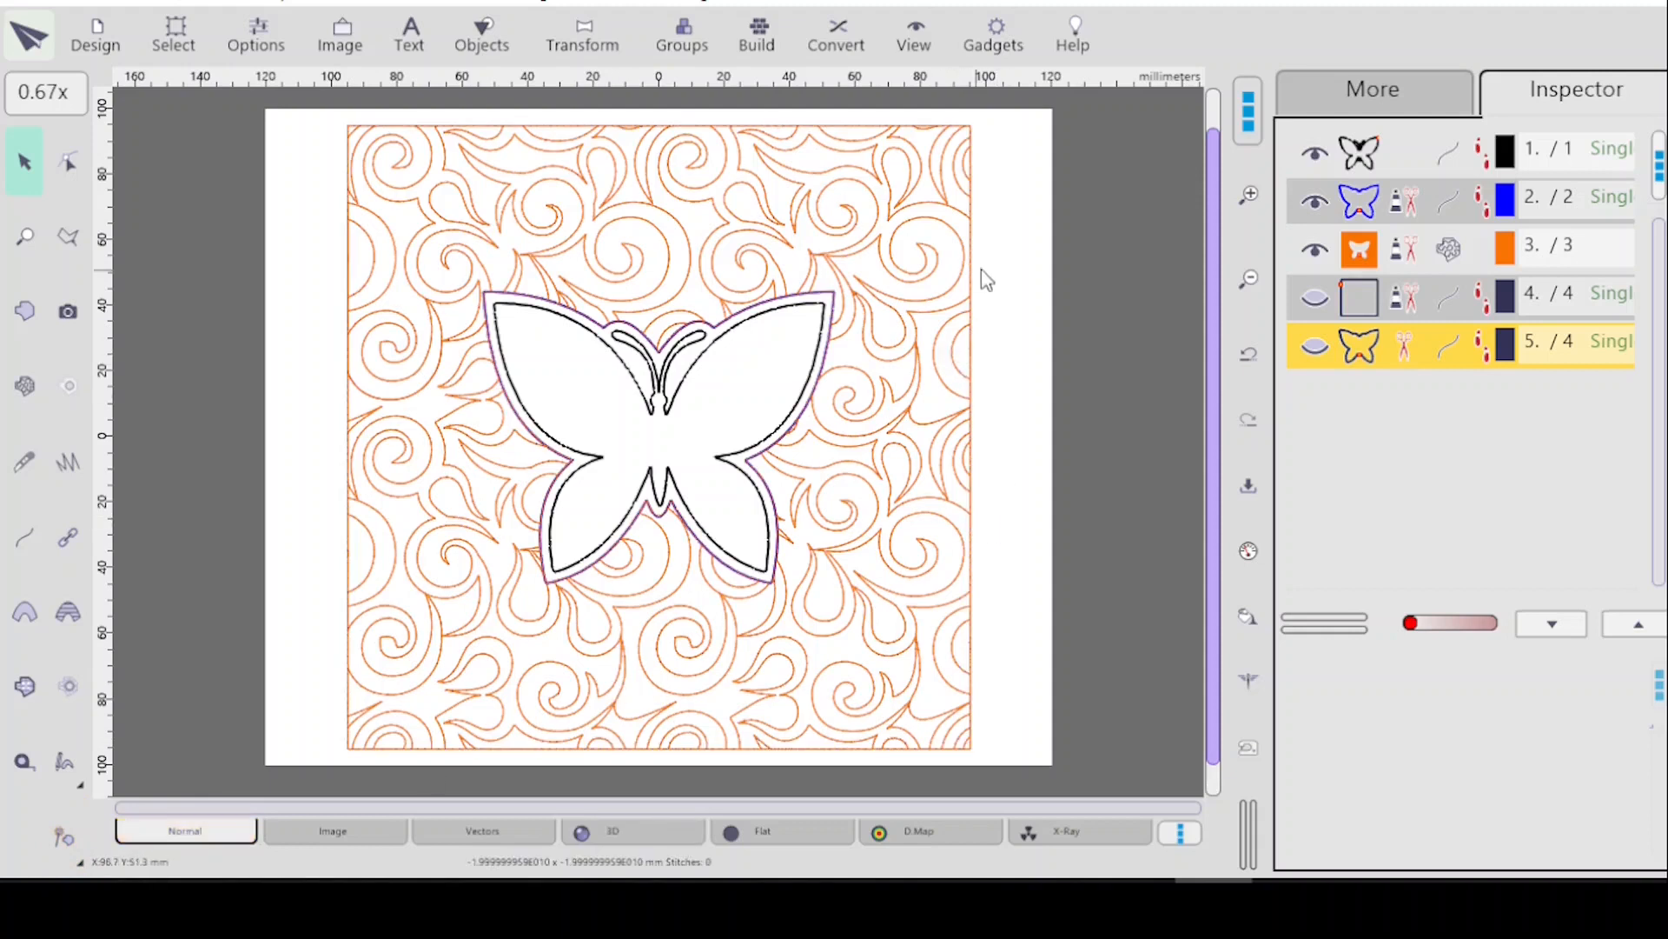
left_click(651, 836)
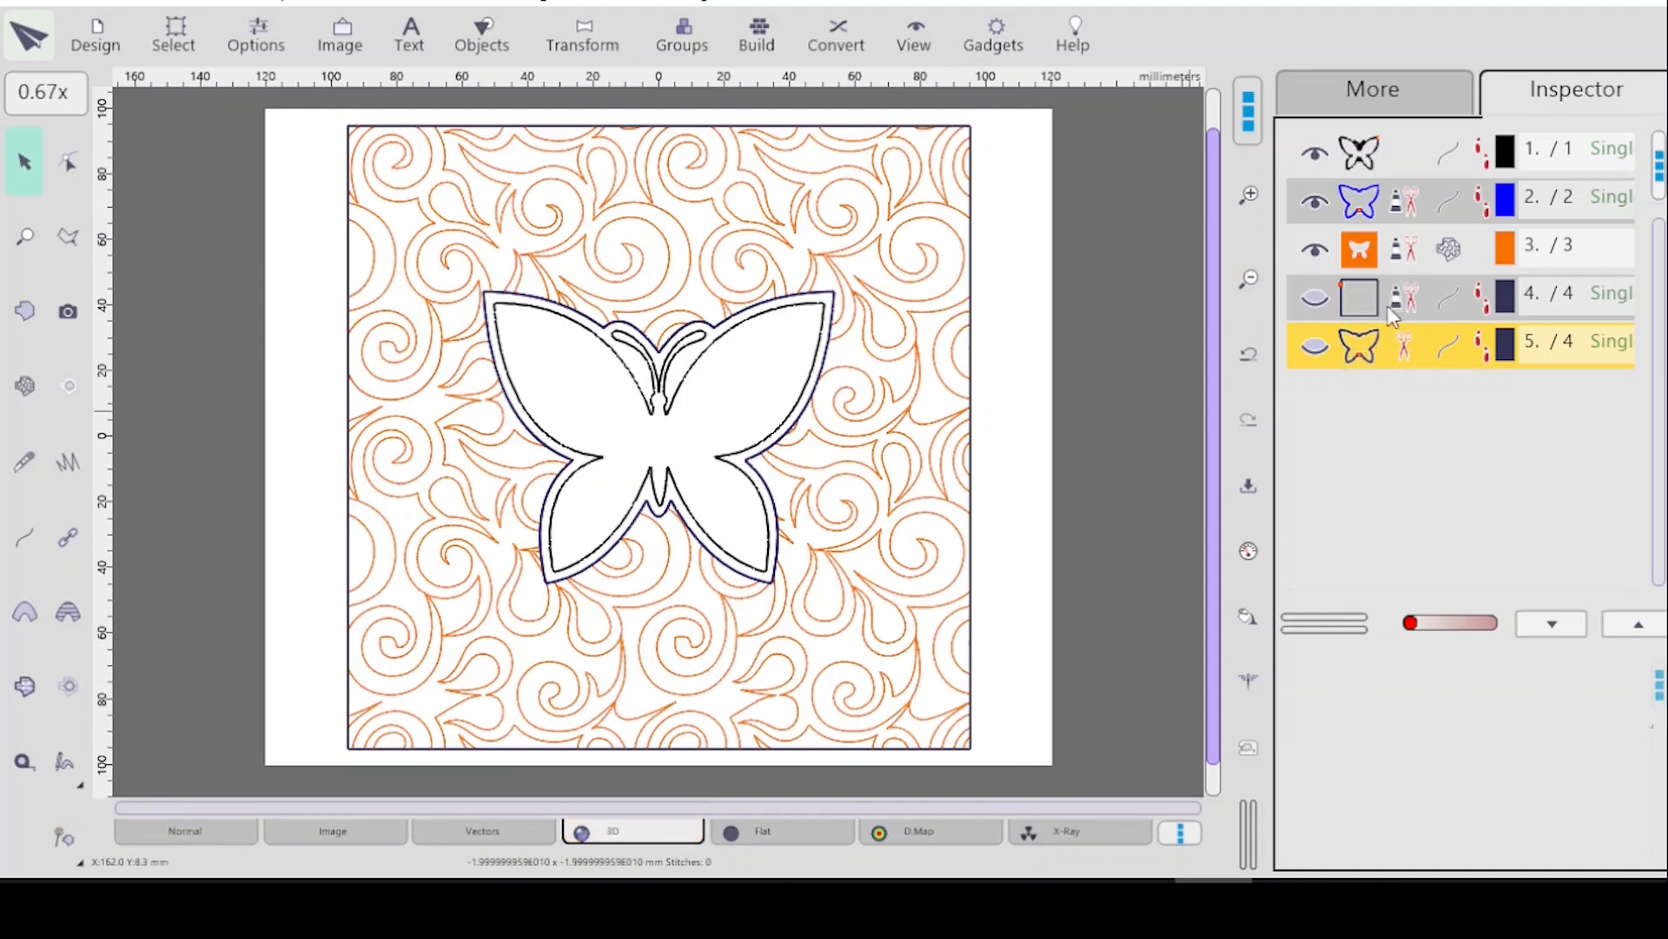
left_click(1448, 309, "ctrl")
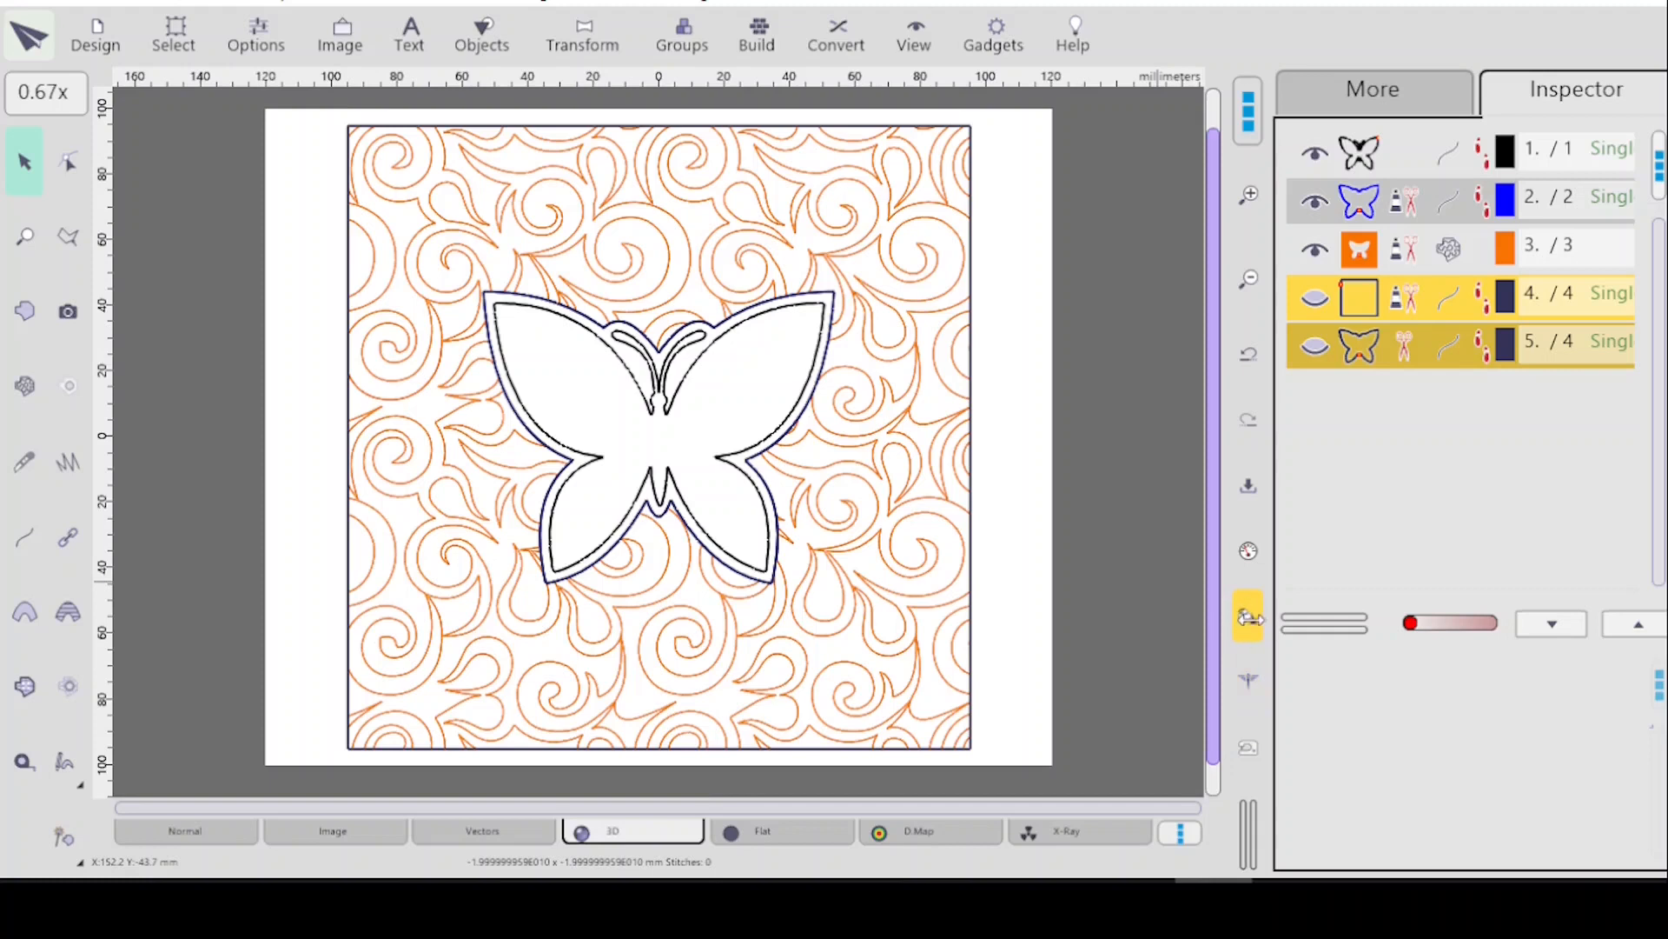
left_click(1250, 617)
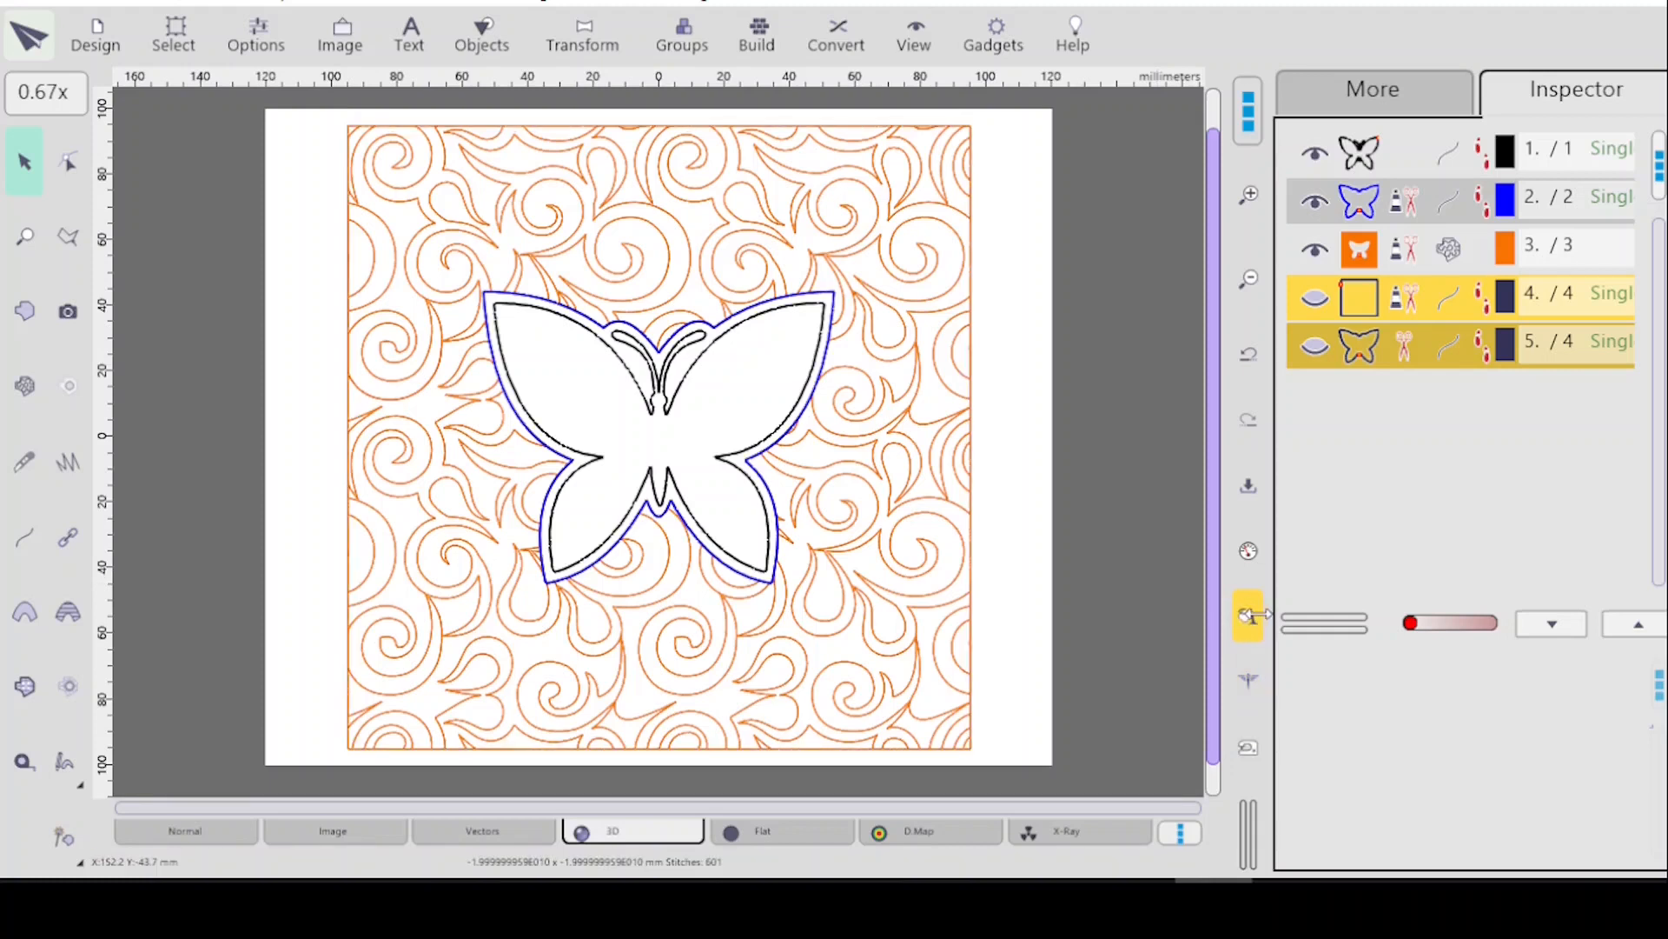
left_click(1023, 510)
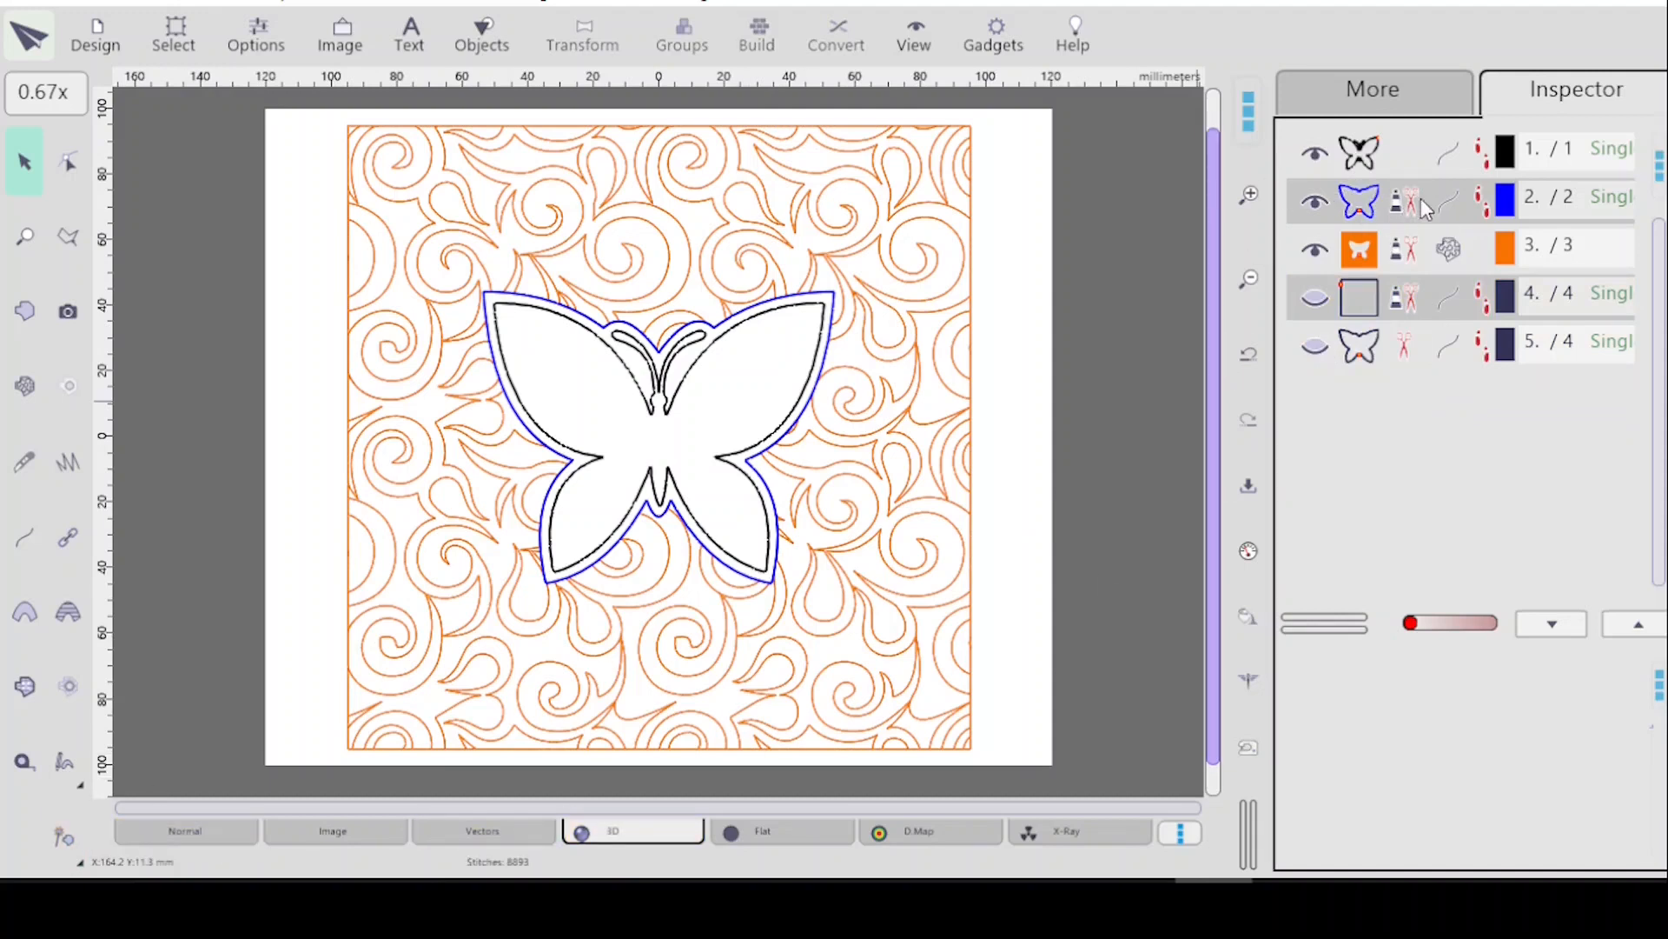
Delete the blue butterfly outline and inspect the mesh's edge stitching around the butterfly and along the square's upper border.
left_click(1357, 202)
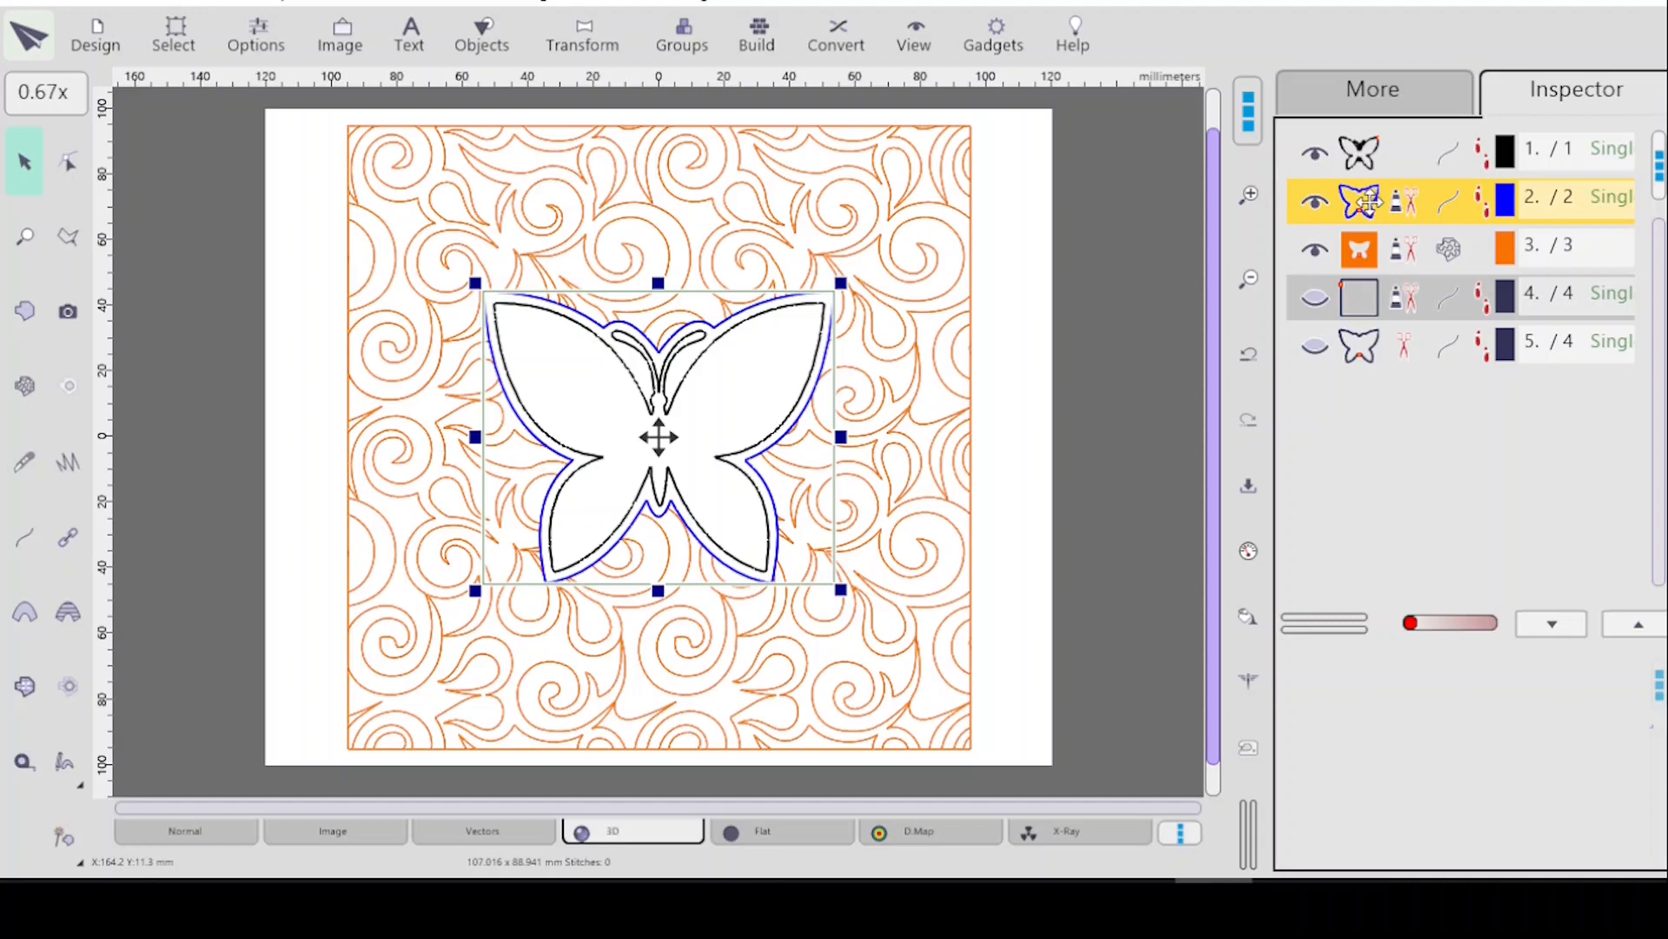
key("Delete")
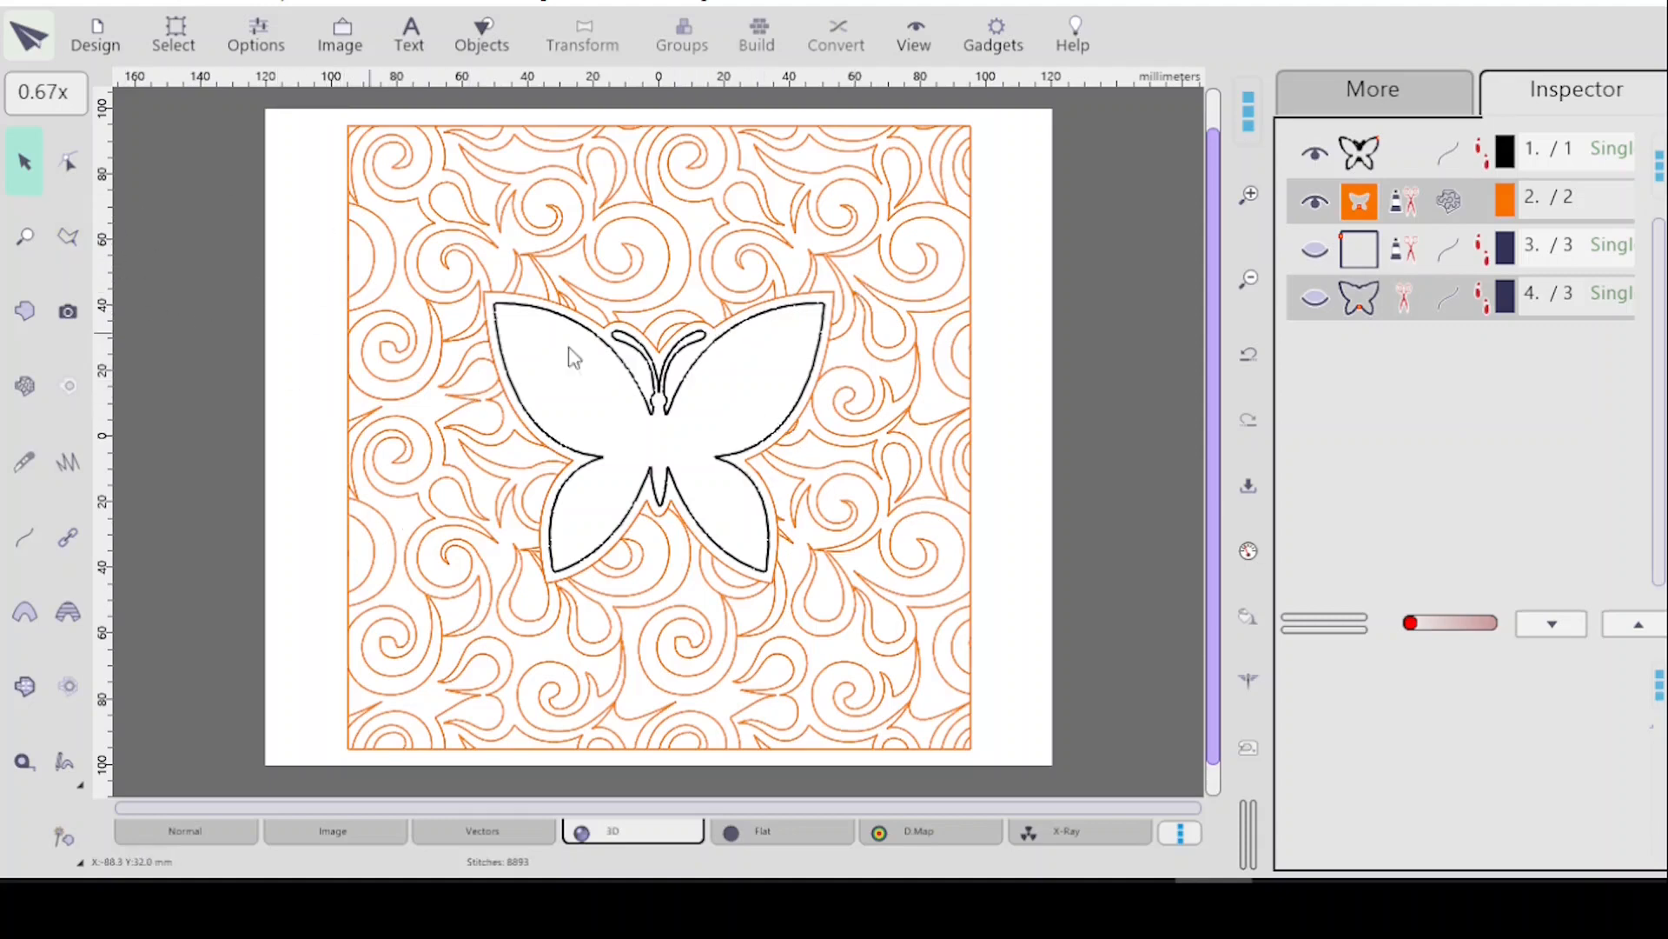
scroll(577, 417, "up", 5)
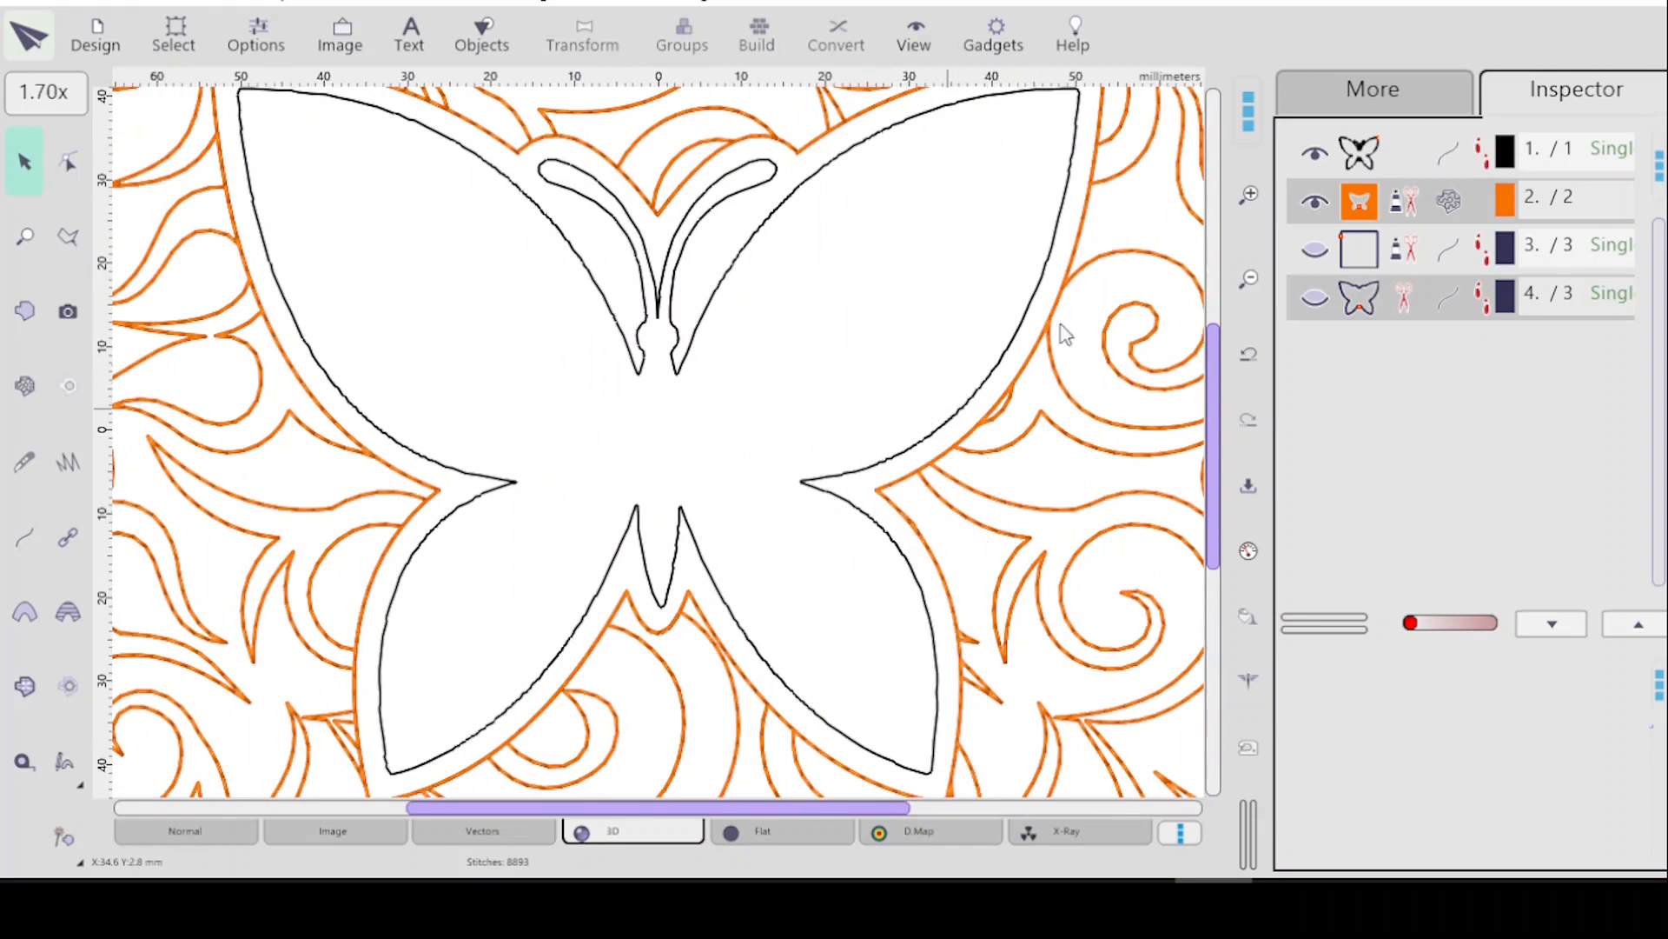
scroll(1213, 362, "up", 3)
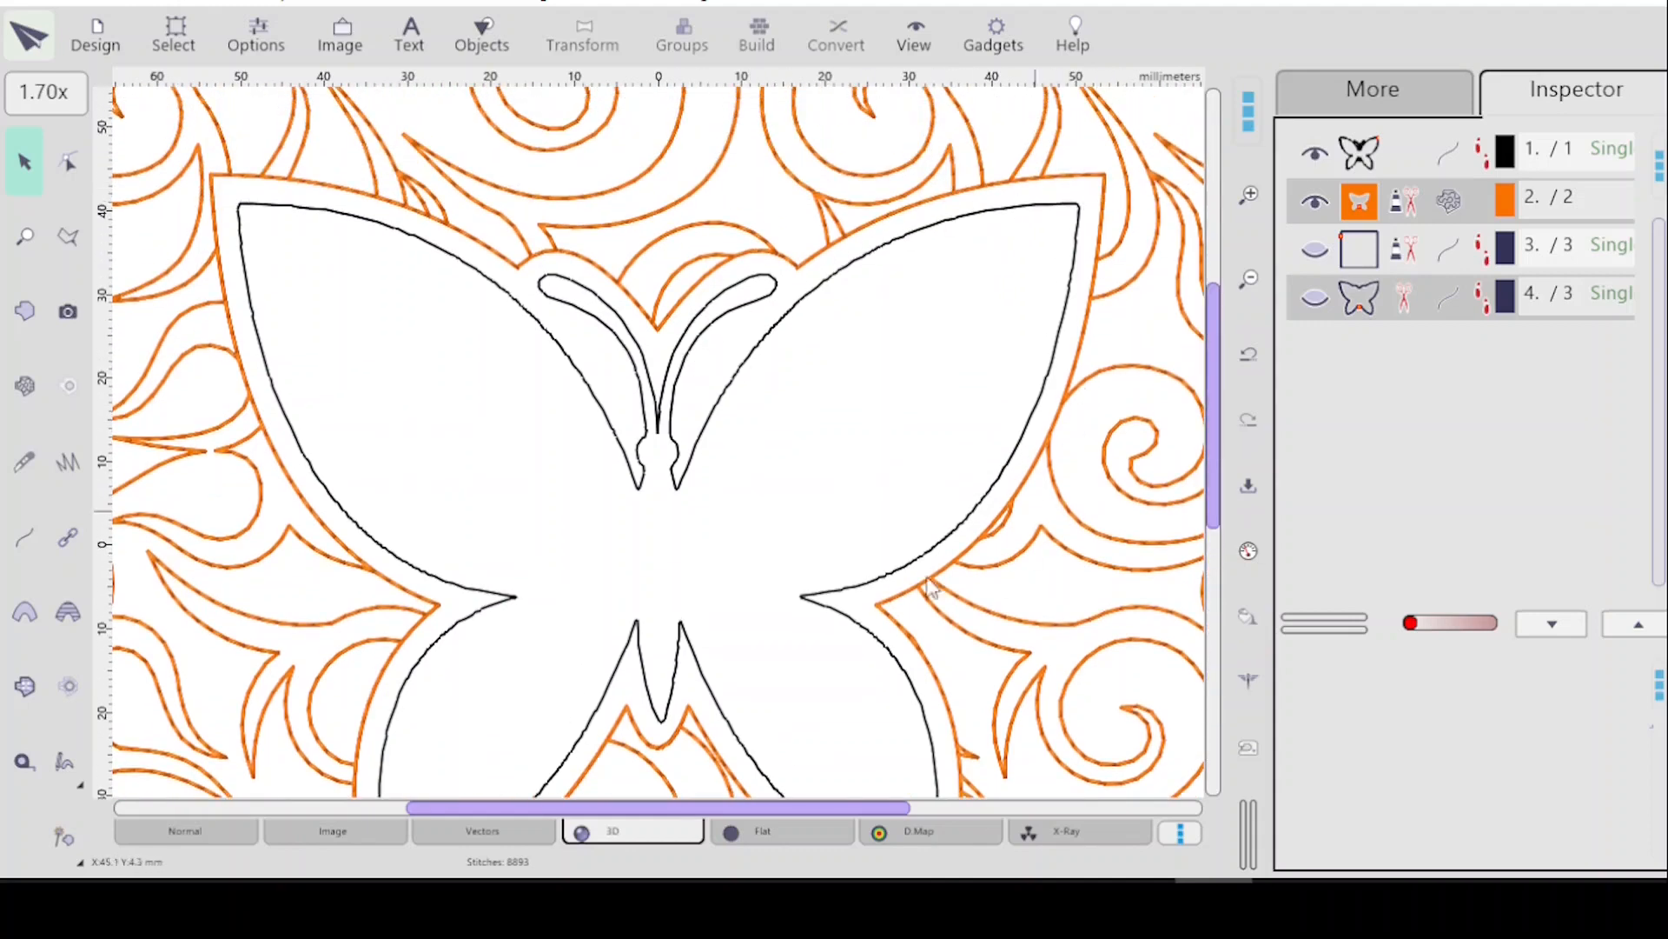
left_click_drag(1213, 496, 1207, 290)
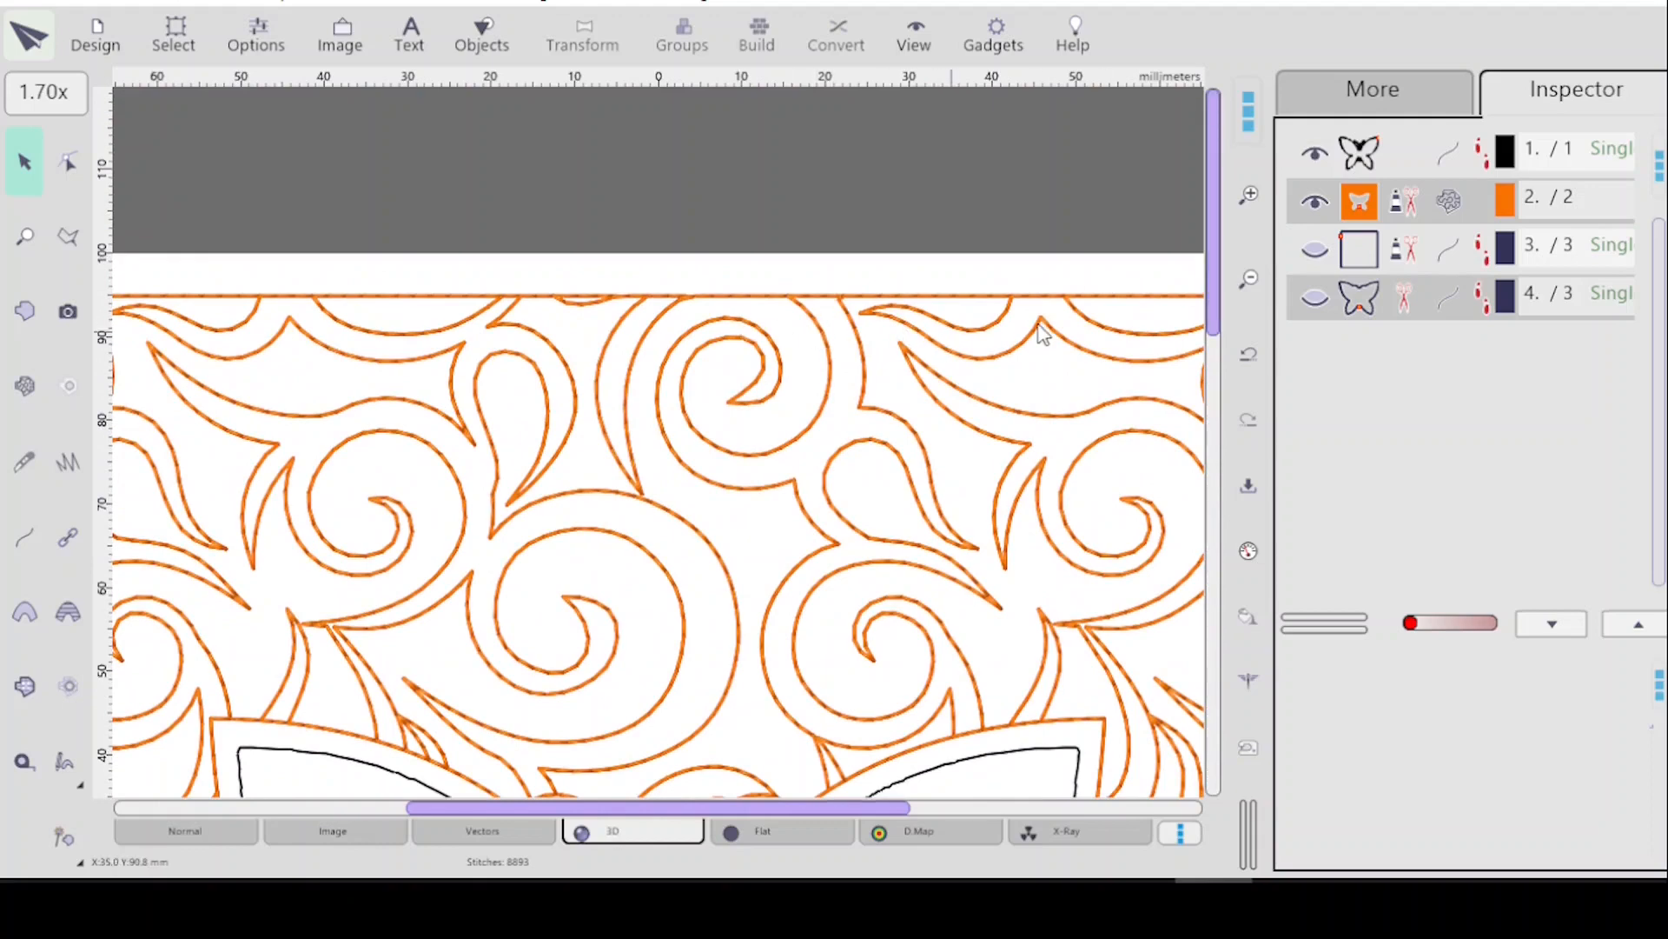
left_click_drag(1217, 264, 1216, 304)
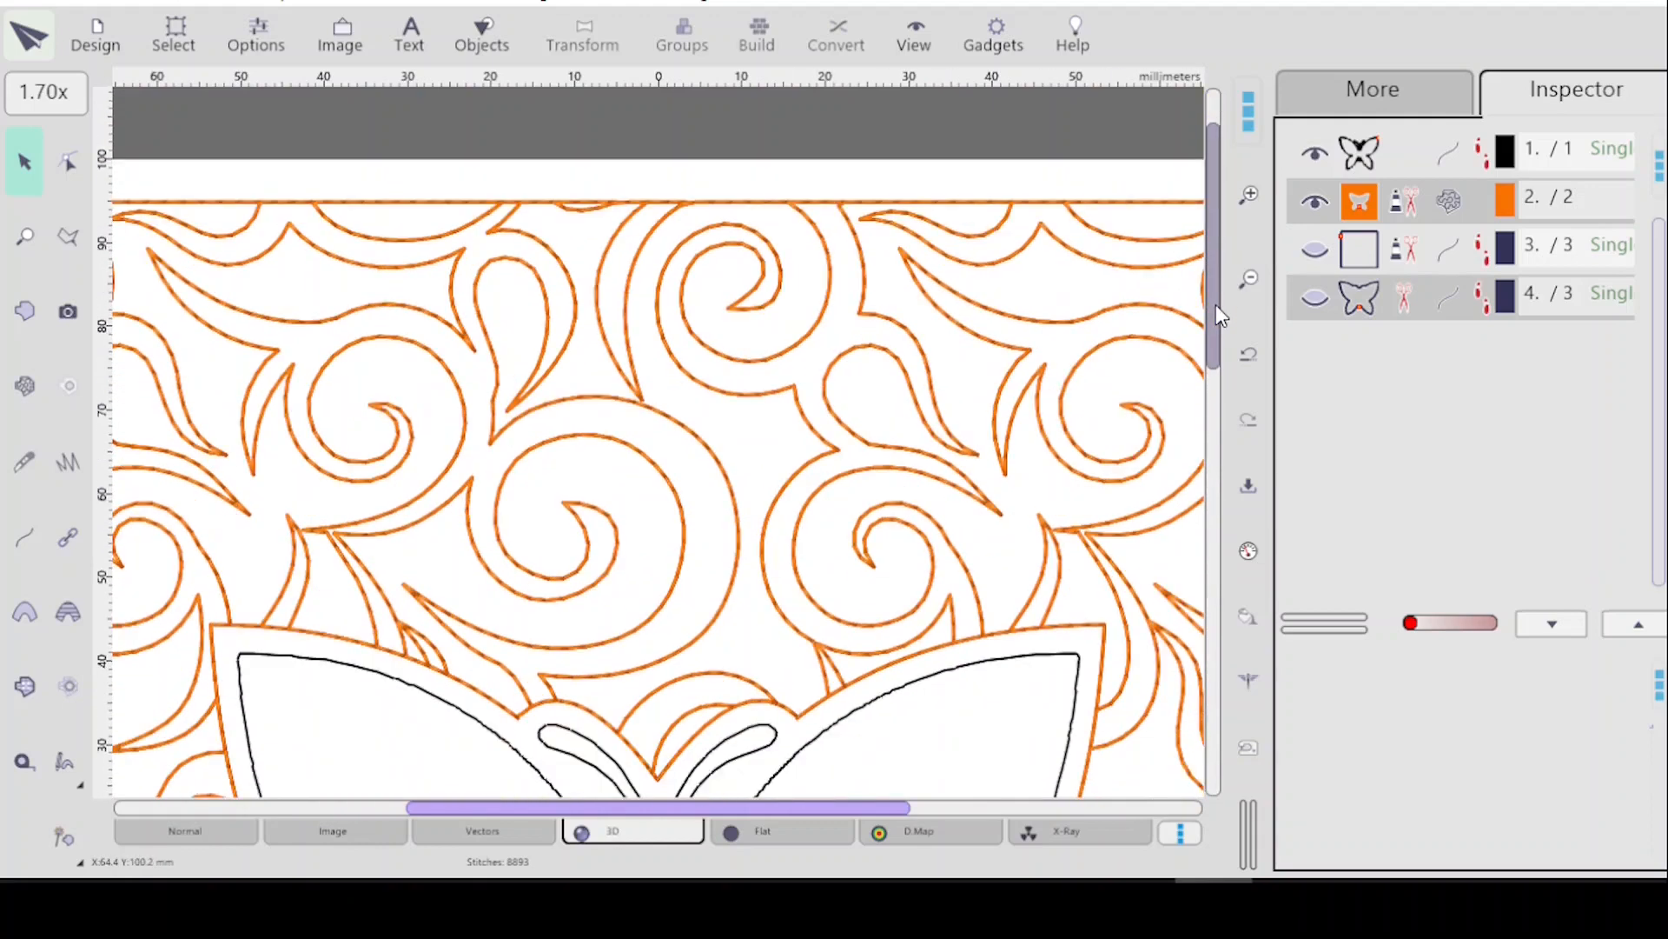
Turn off Include Contours for the orange mesh and apply the change.
left_click(1401, 202)
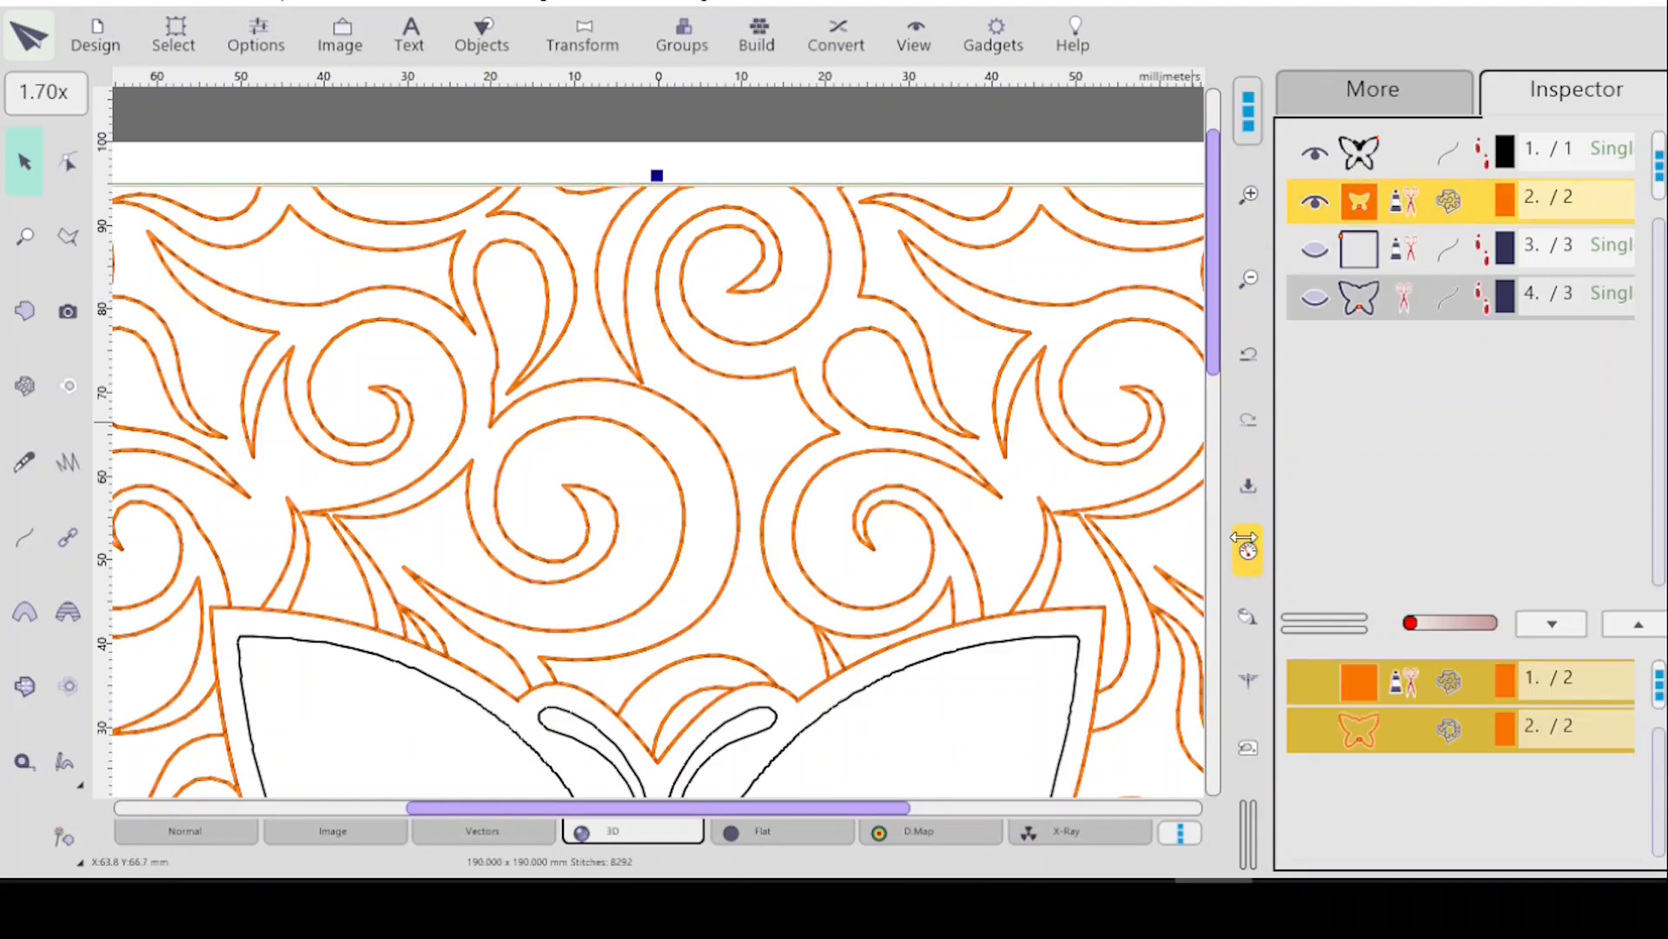
left_click(1248, 550)
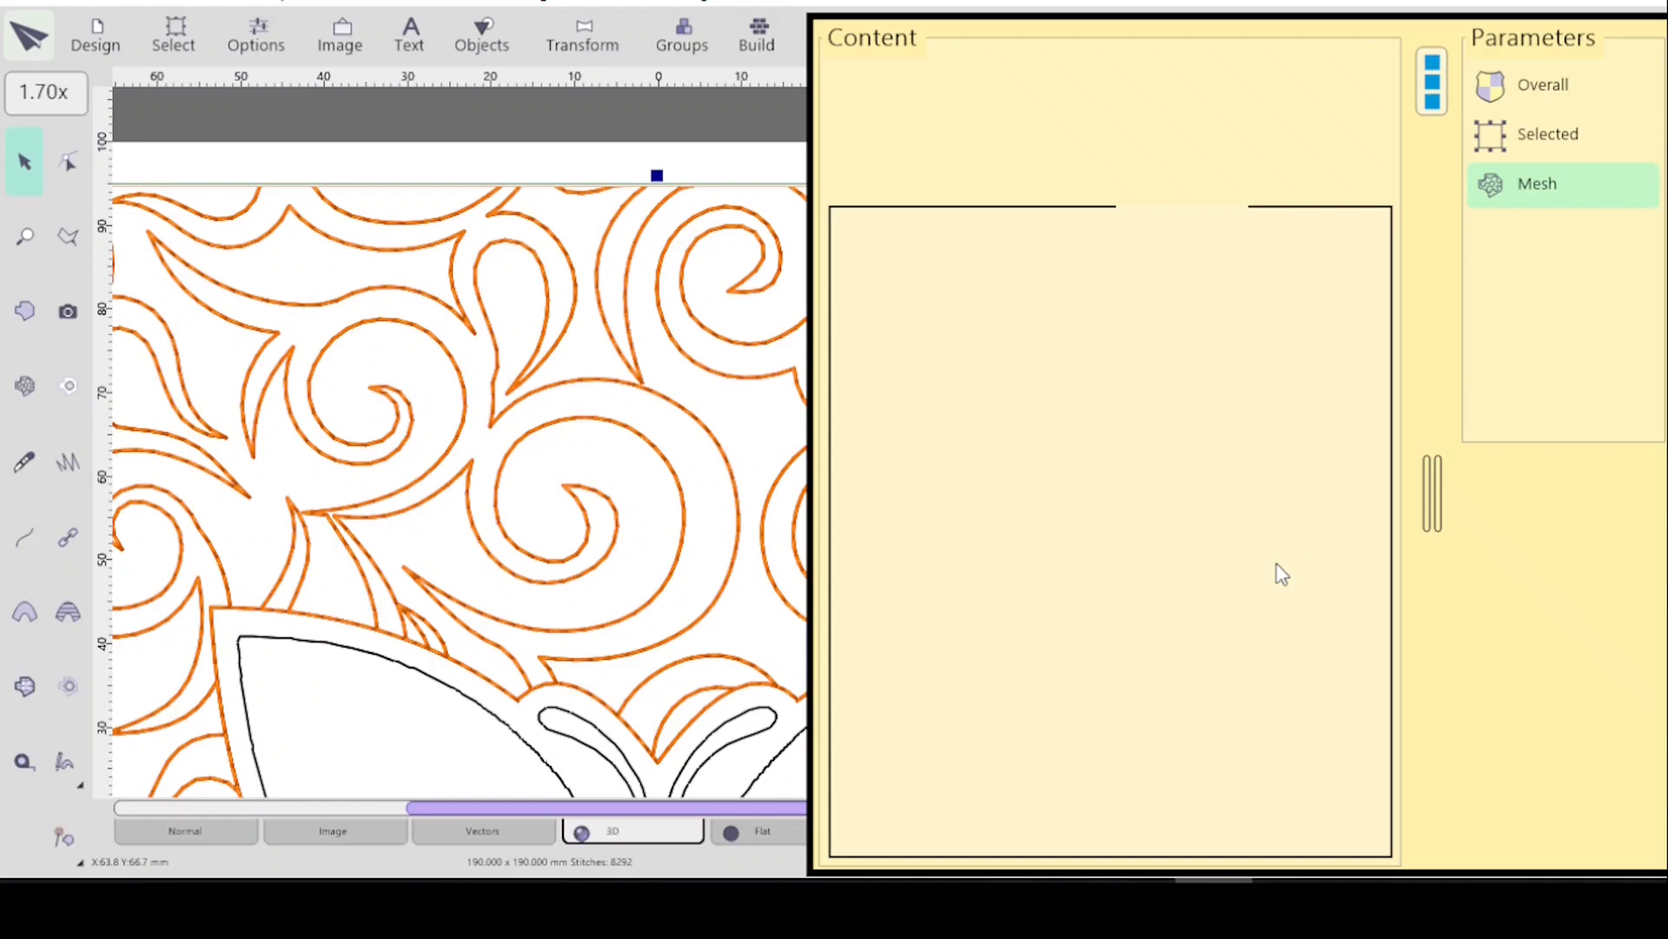
left_click(903, 187)
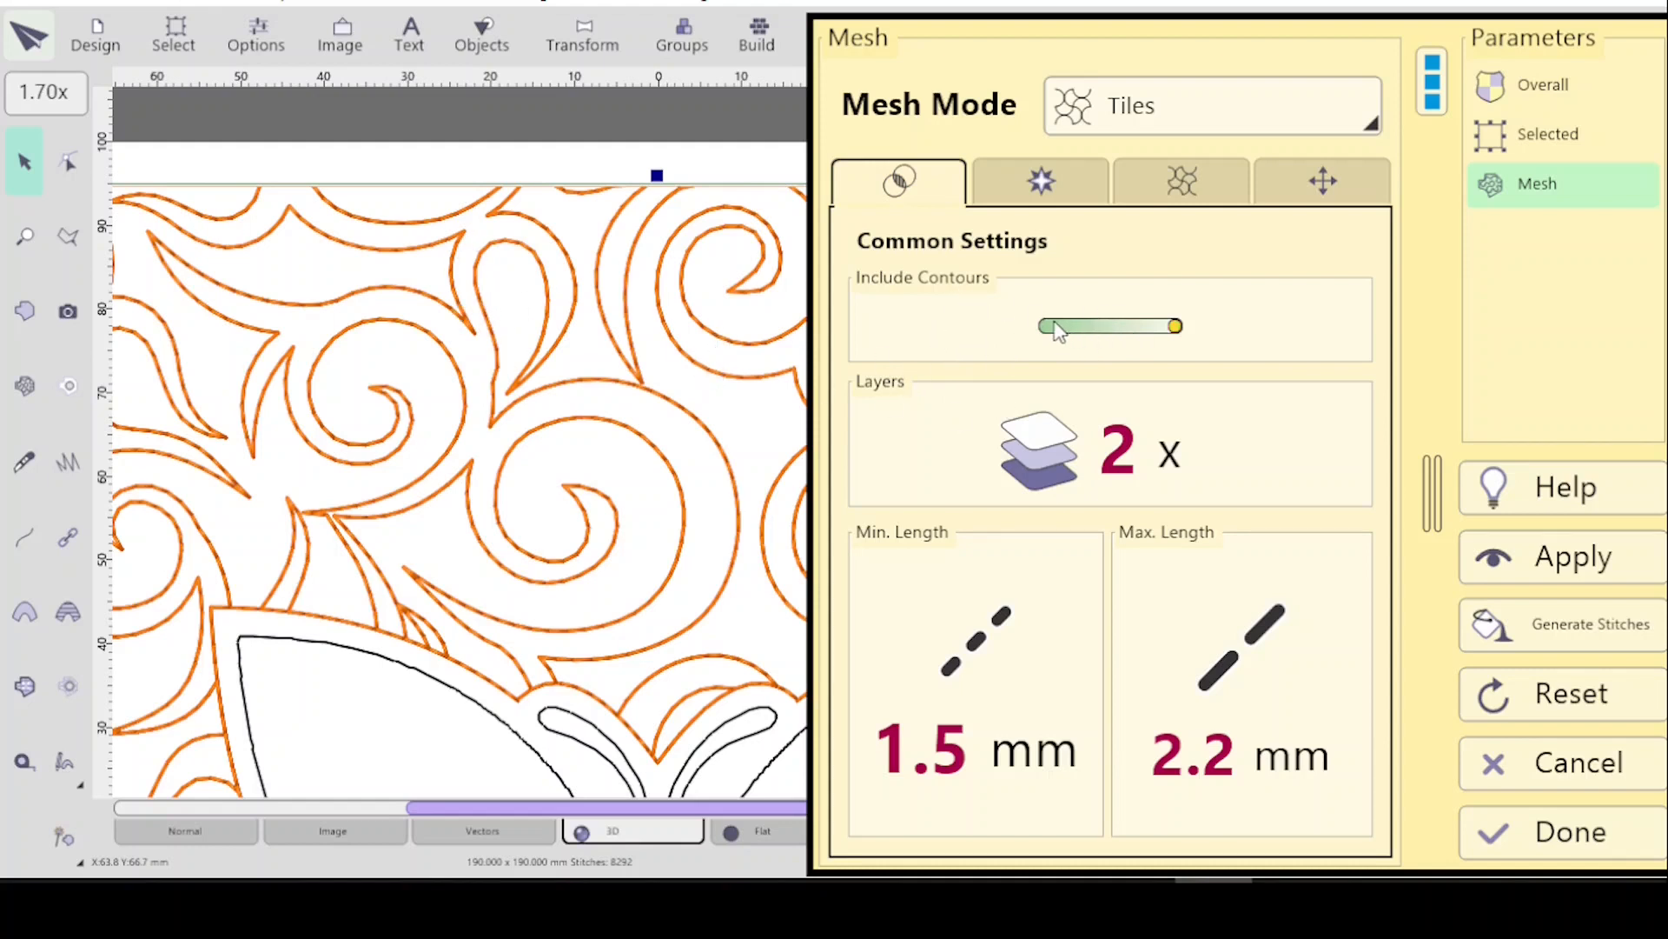
left_click(1062, 332)
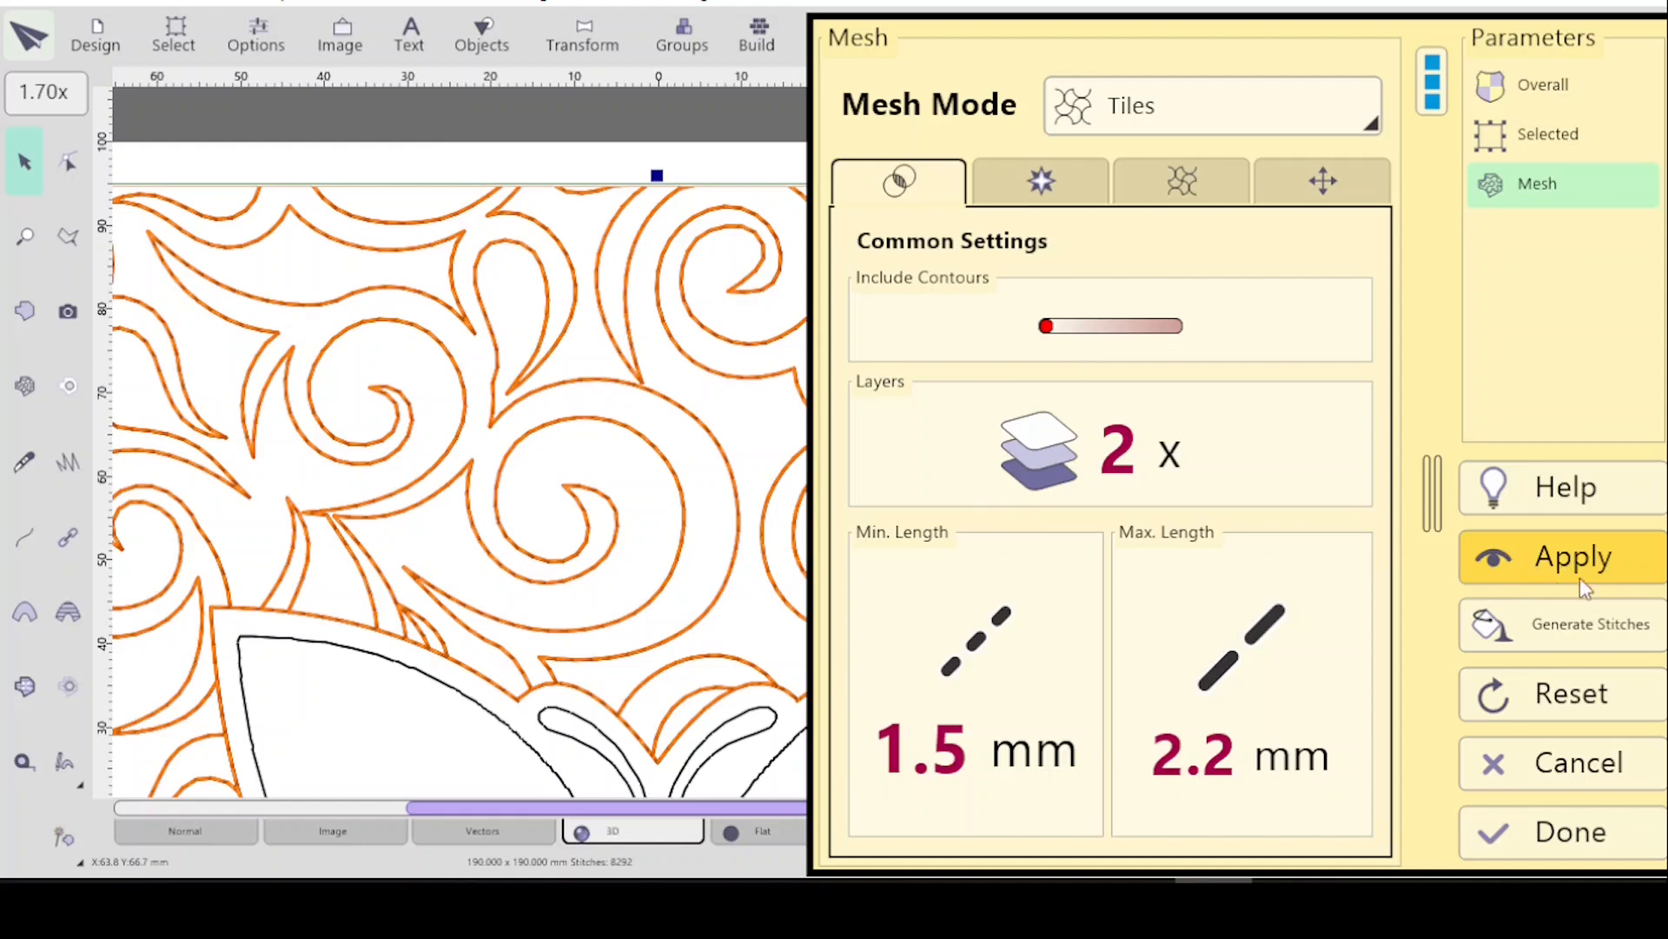
left_click(1560, 567)
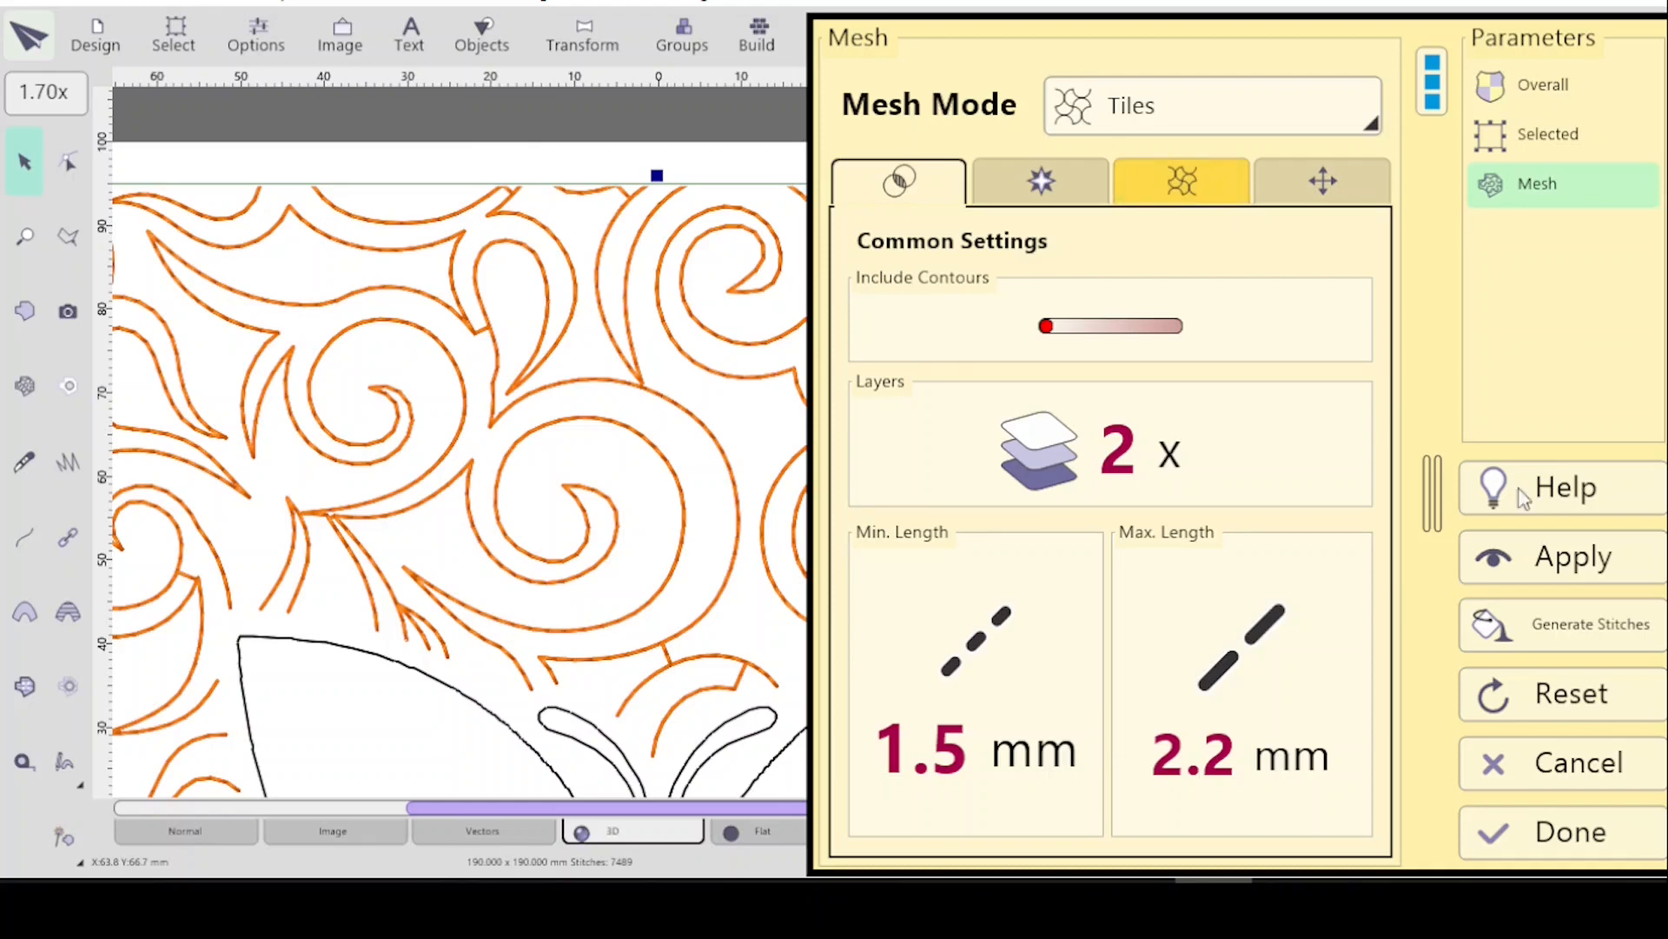
left_click(1577, 820)
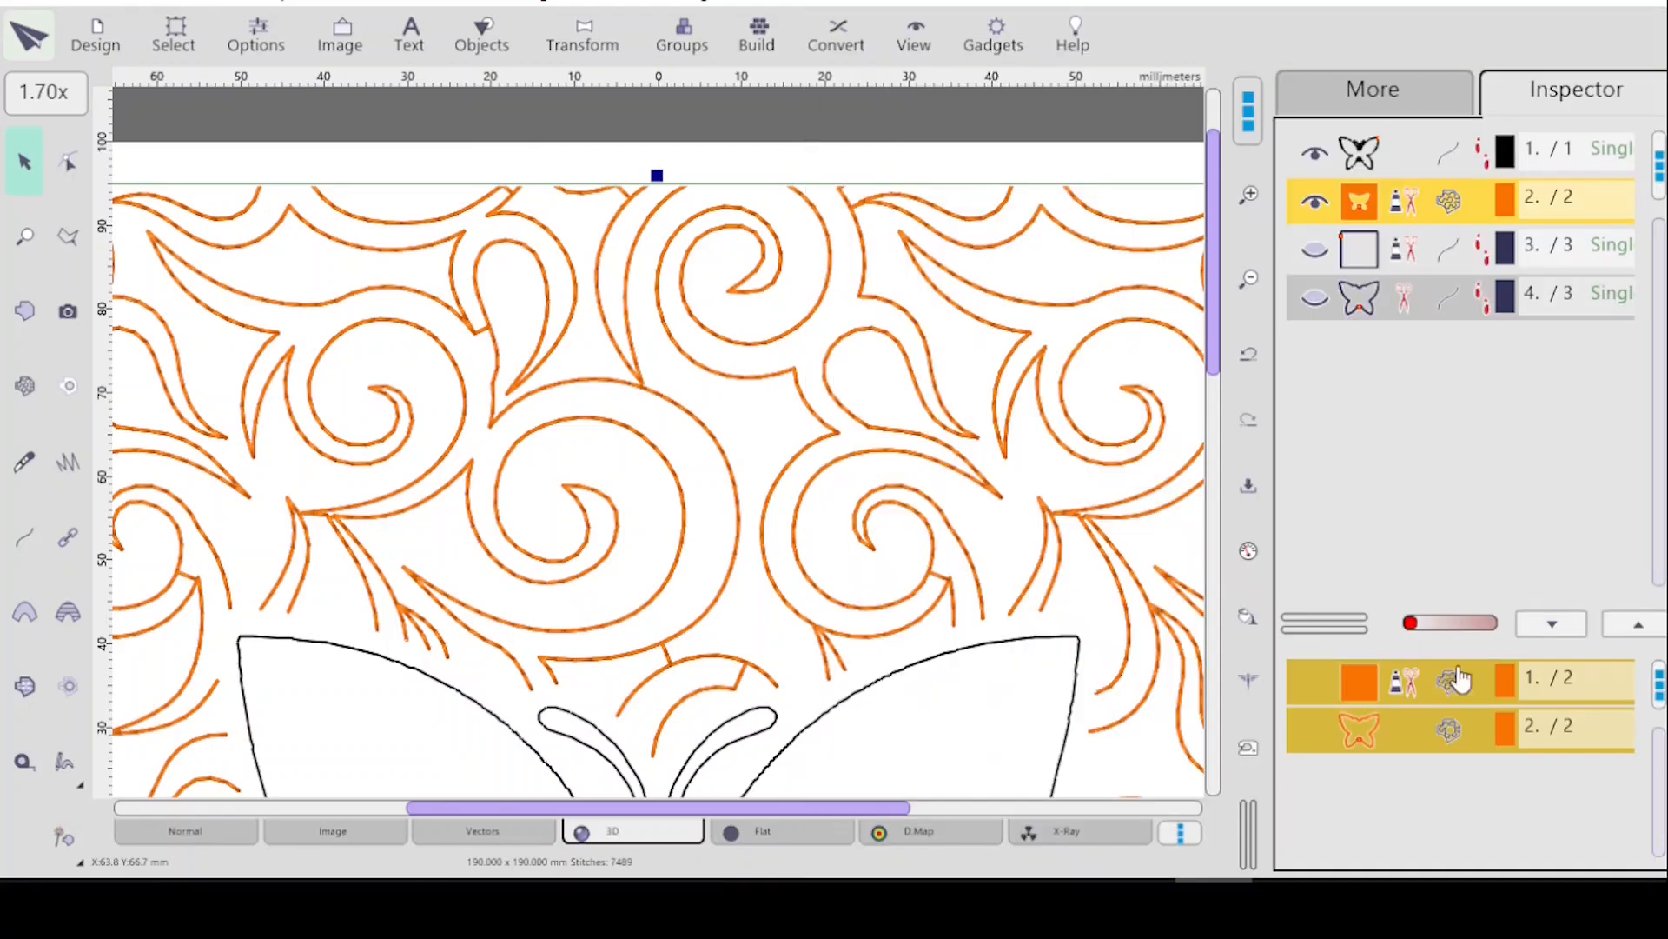
Make the dark square and butterfly outlines visible again.
left_click(1034, 161)
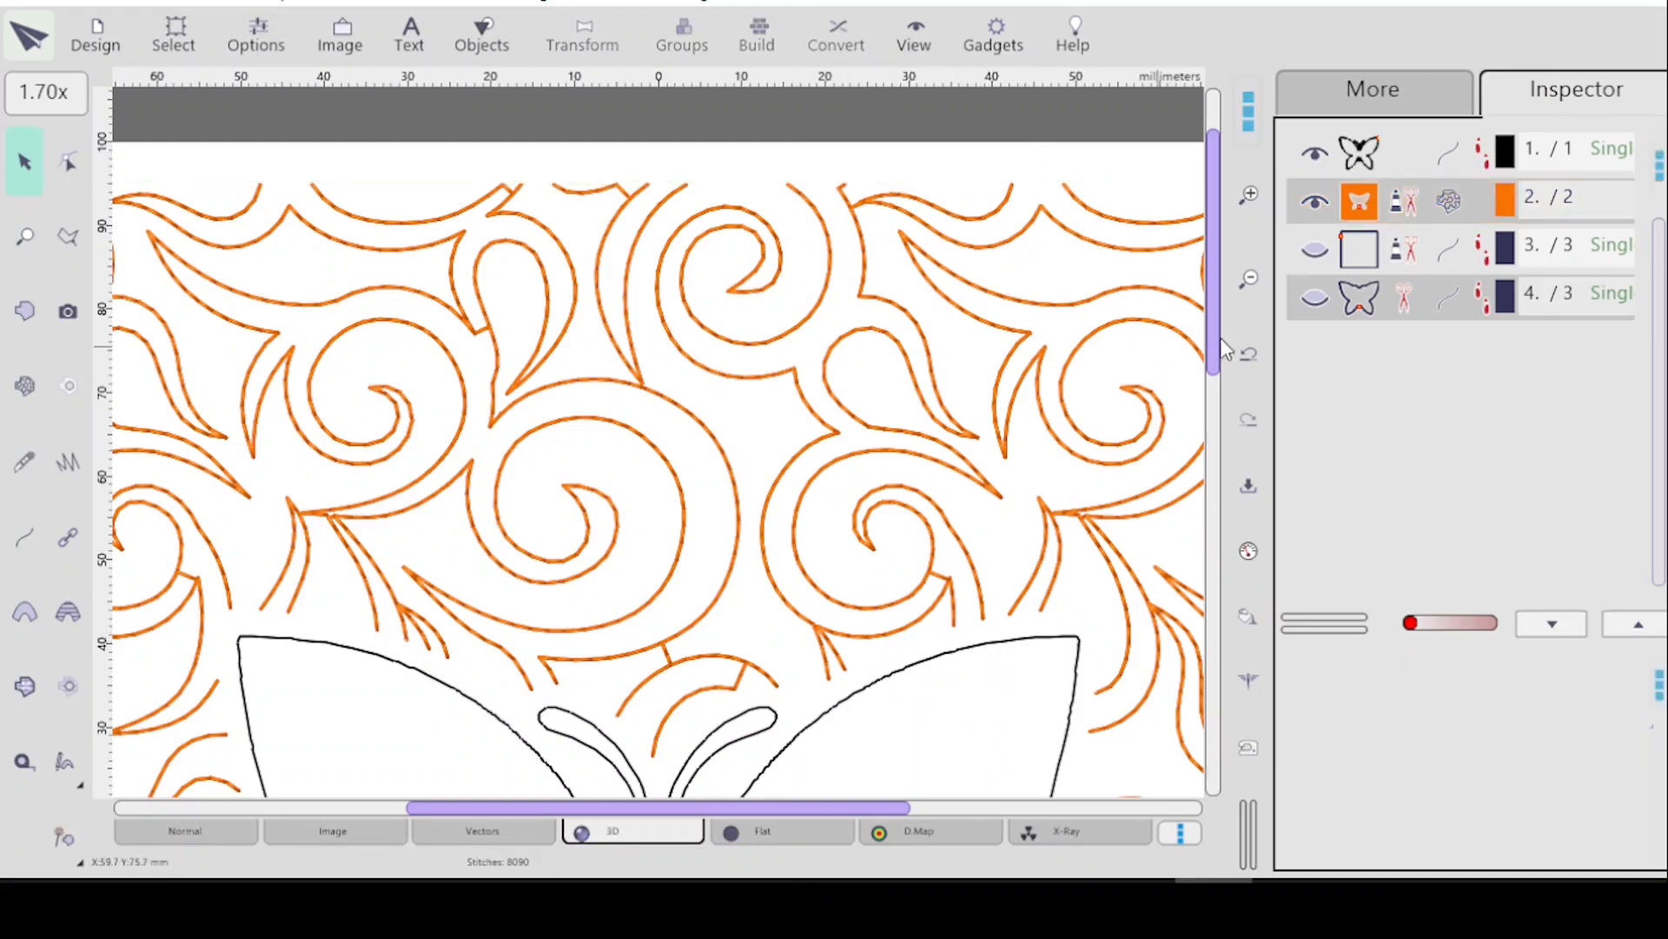
left_click(1316, 254)
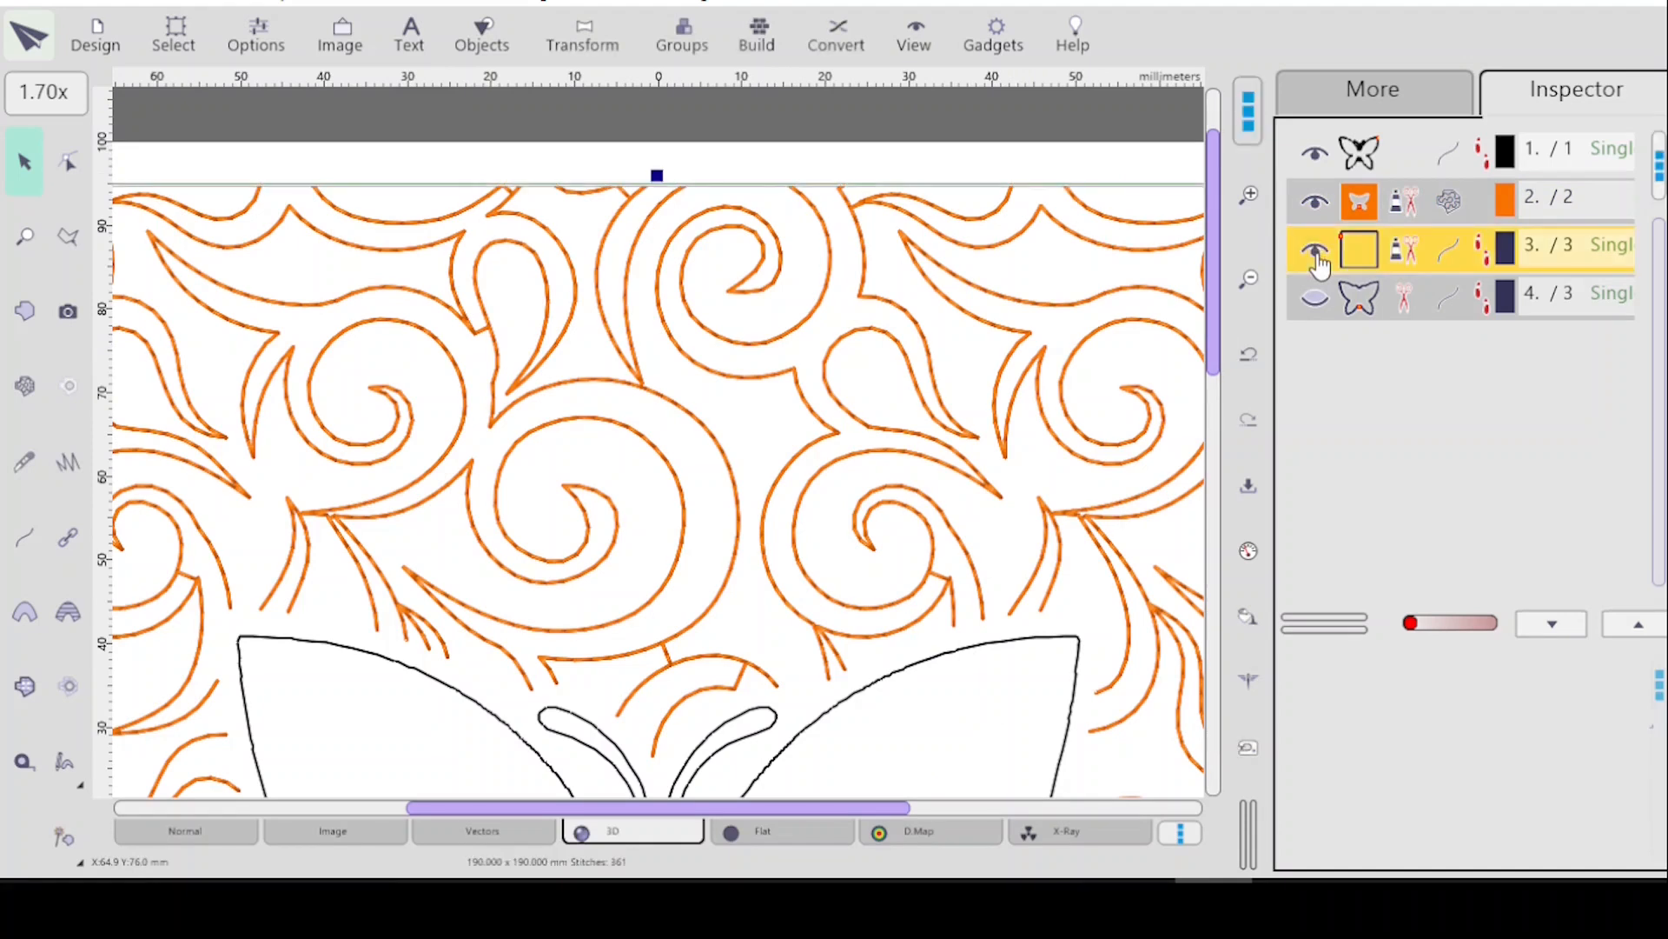
left_click(1316, 299)
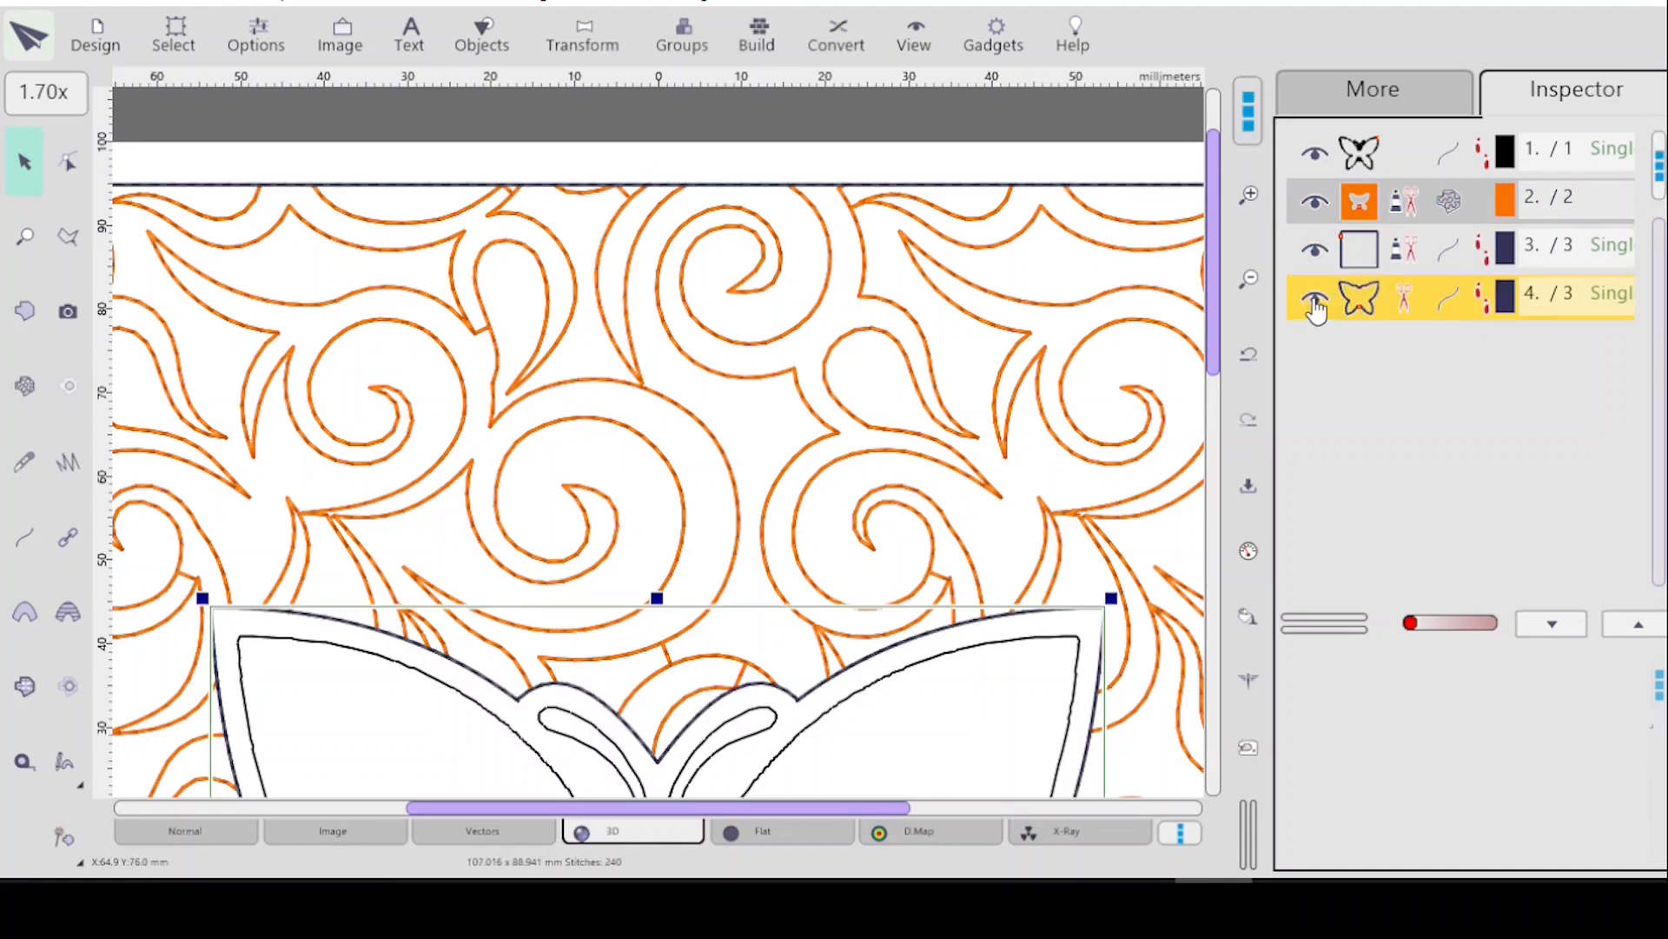
left_click(978, 165)
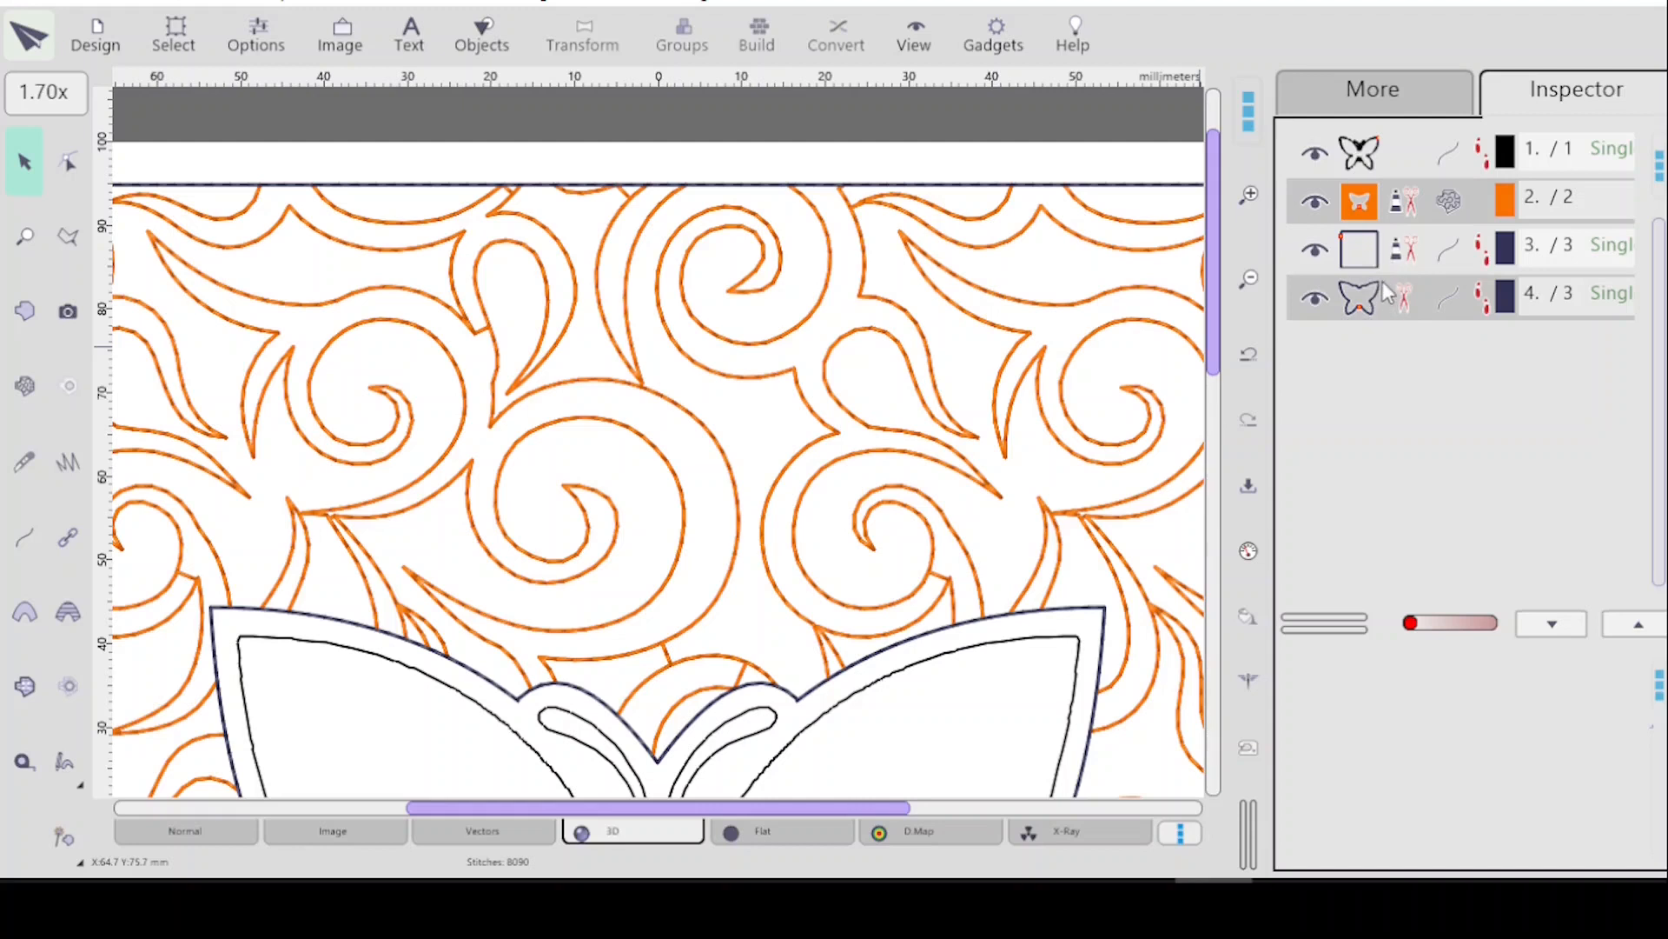
Turn Include Contours back on in the orange mesh's common settings and apply it.
left_click_drag(1382, 282, 1372, 275)
left_click(1426, 209)
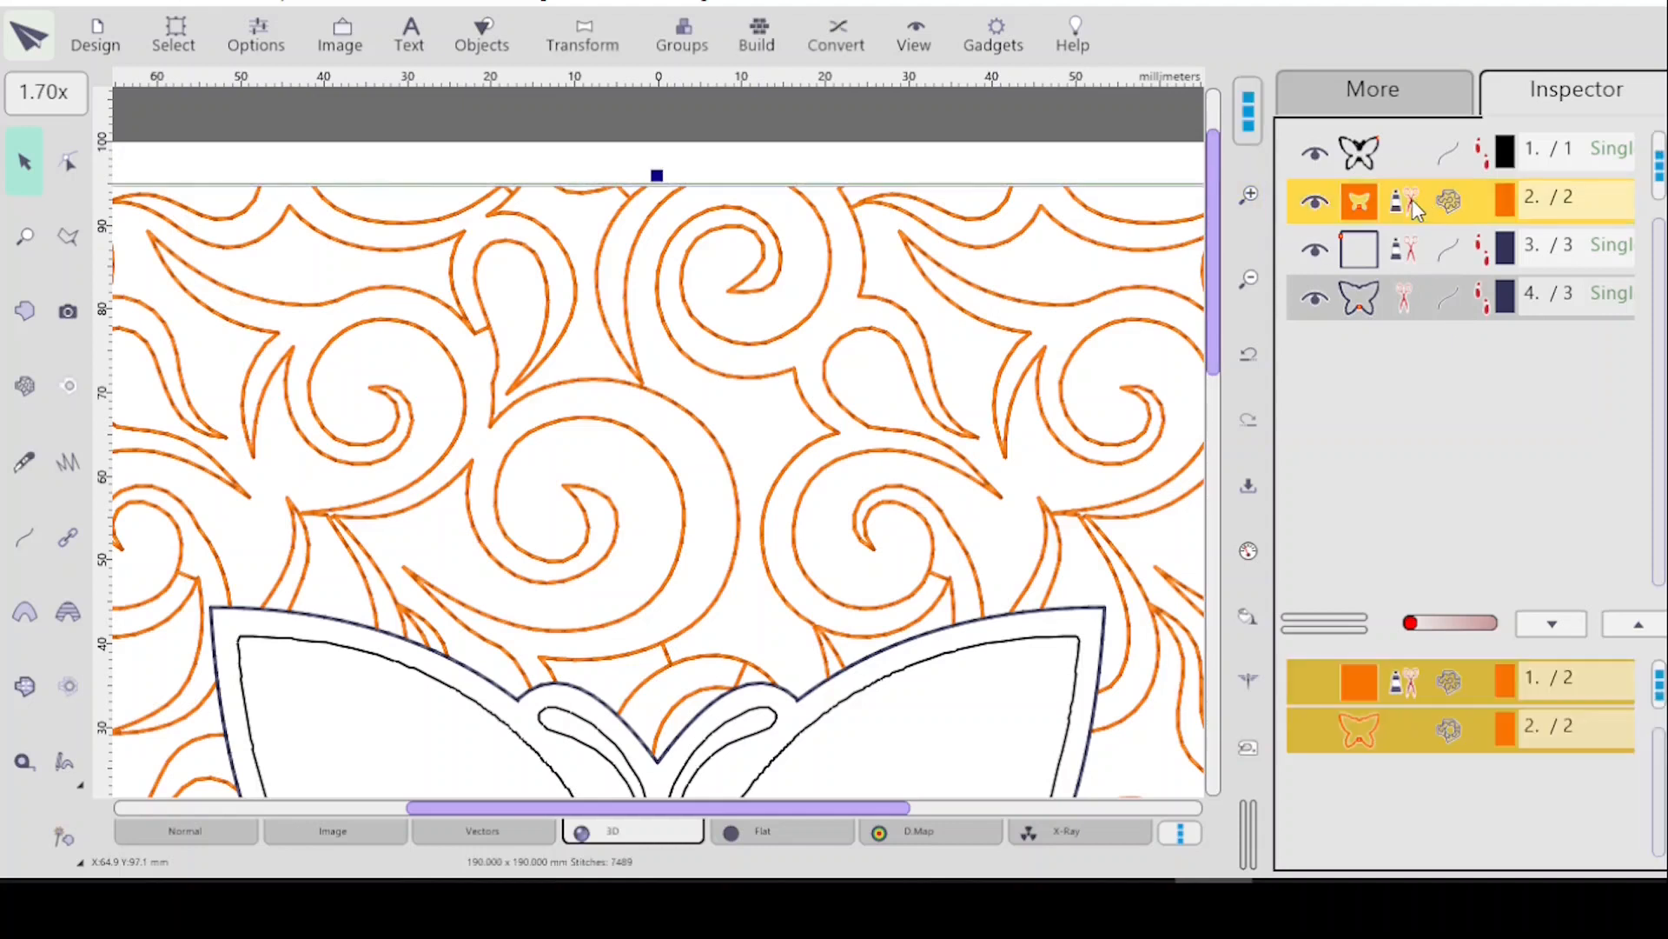
left_click(1252, 550)
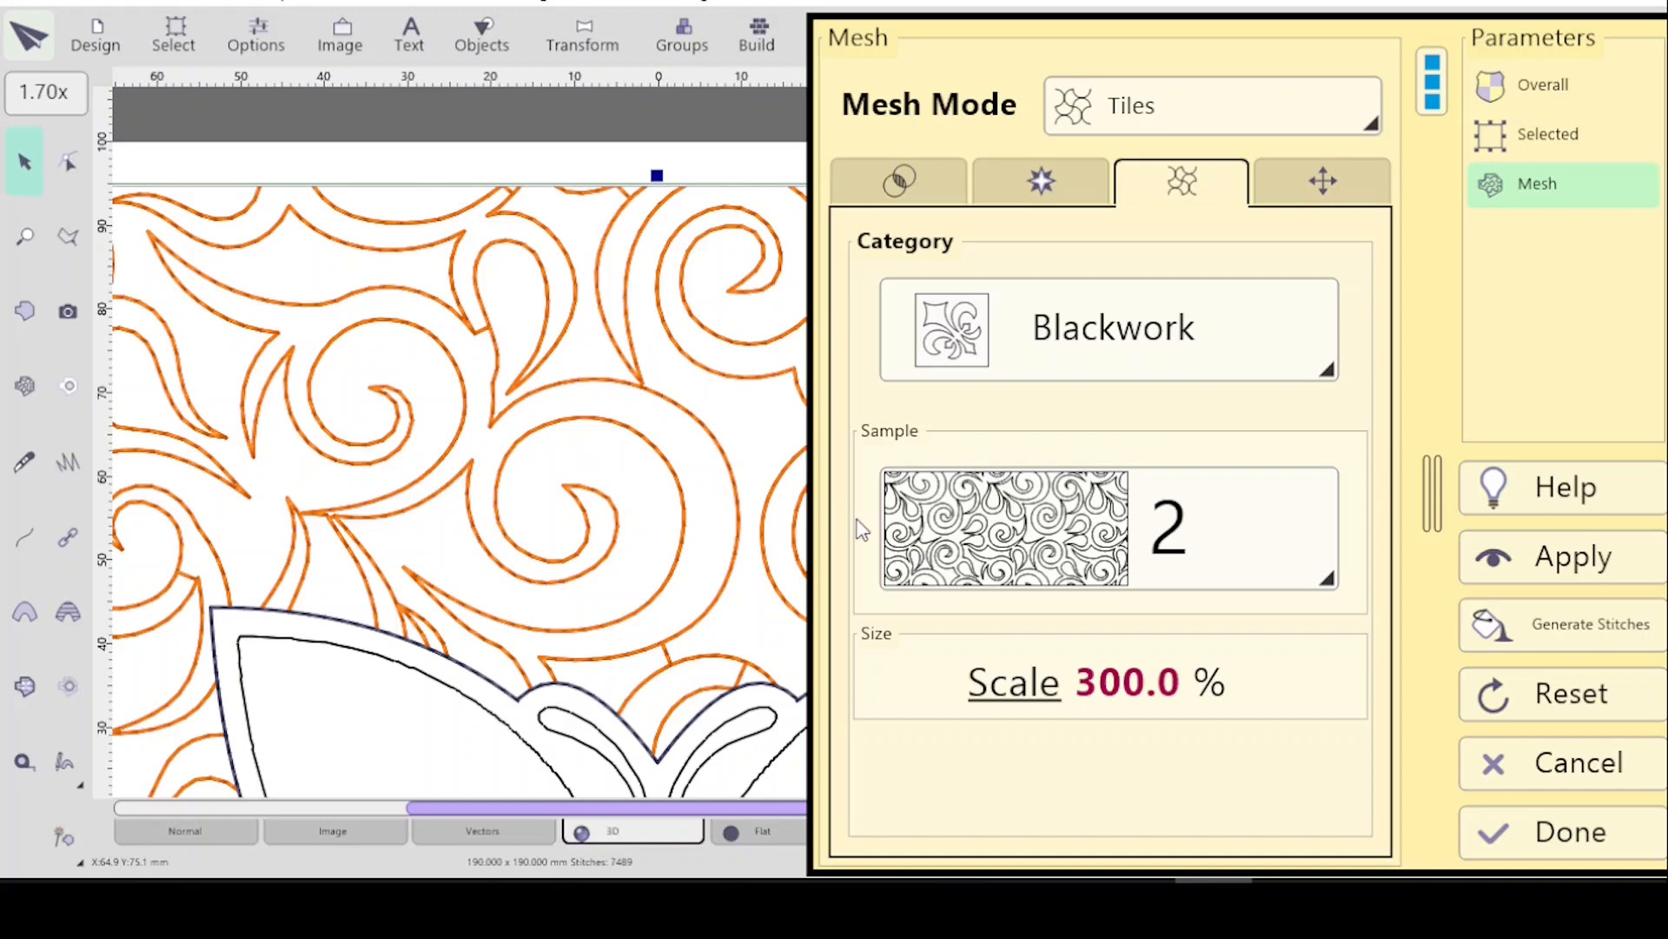
left_click(895, 182)
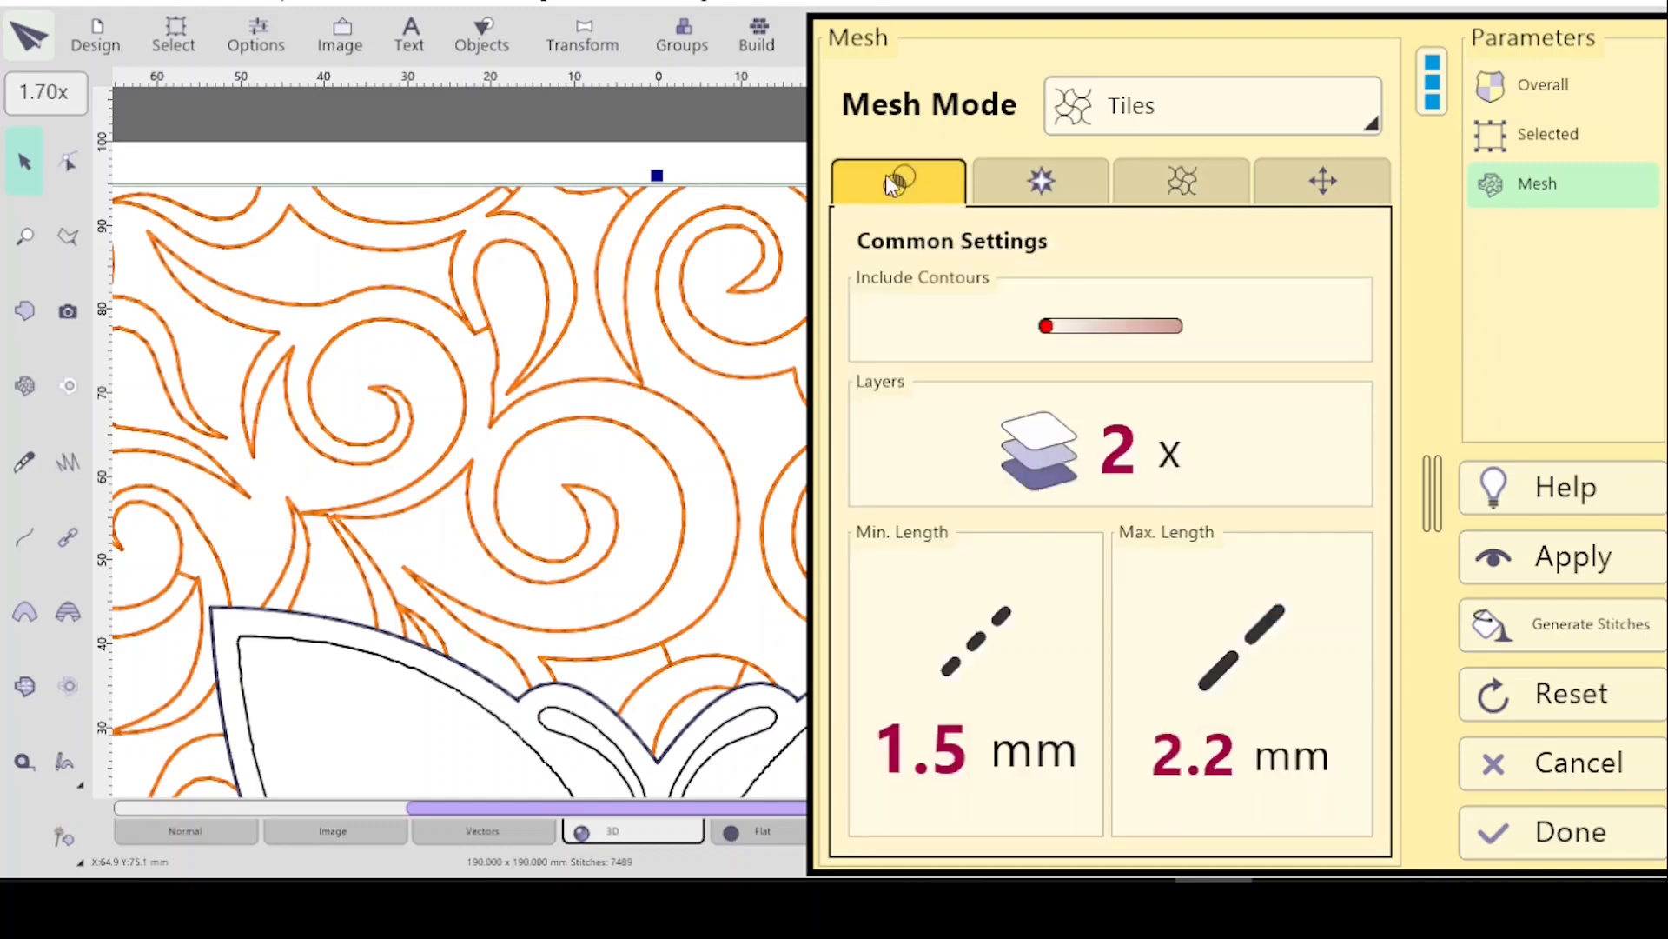
left_click_drag(1047, 327, 1171, 327)
left_click(1539, 556)
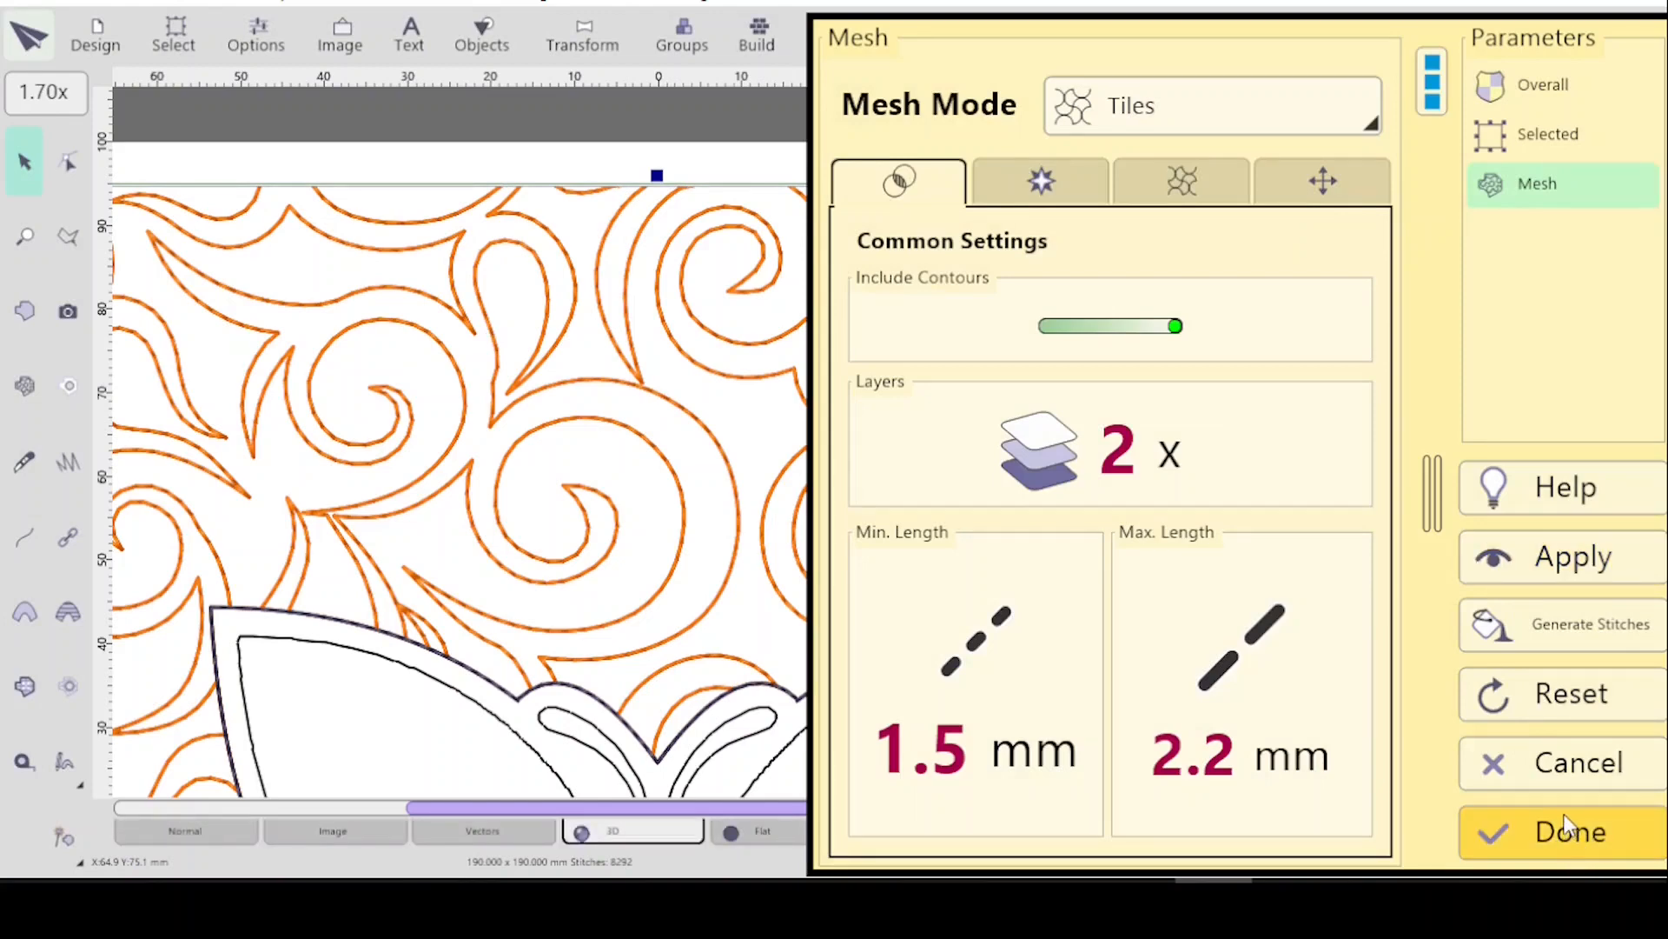
left_click(1568, 827)
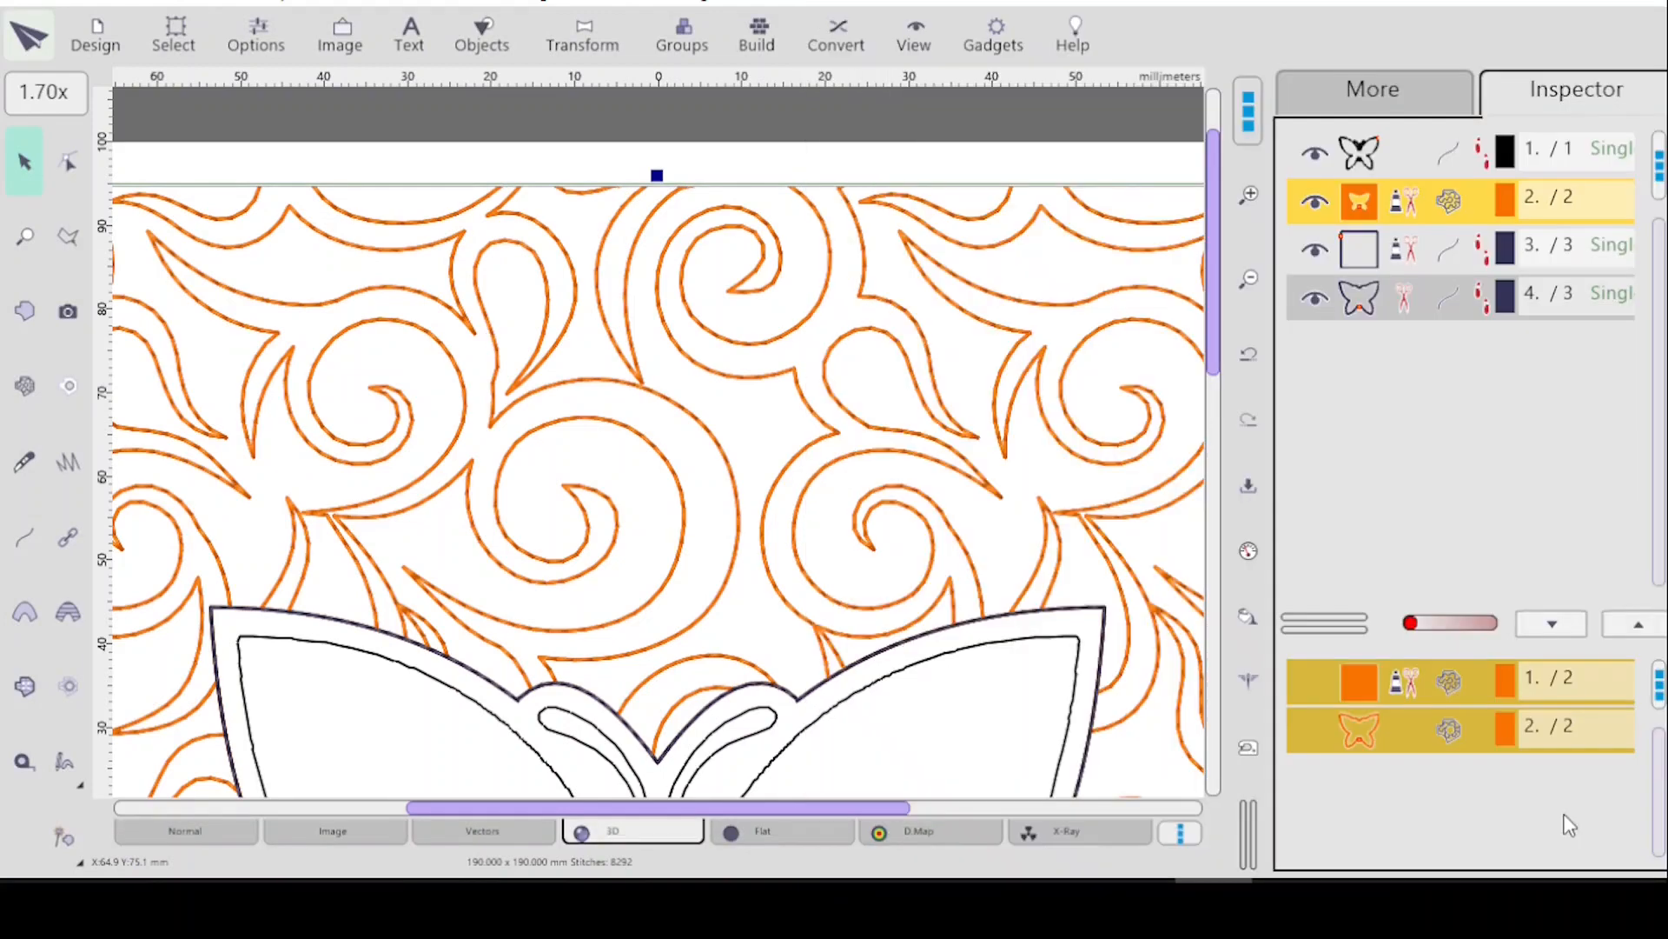
Select both the dark square and dark butterfly outlines and open the Fragment Editors.
left_click(1446, 259)
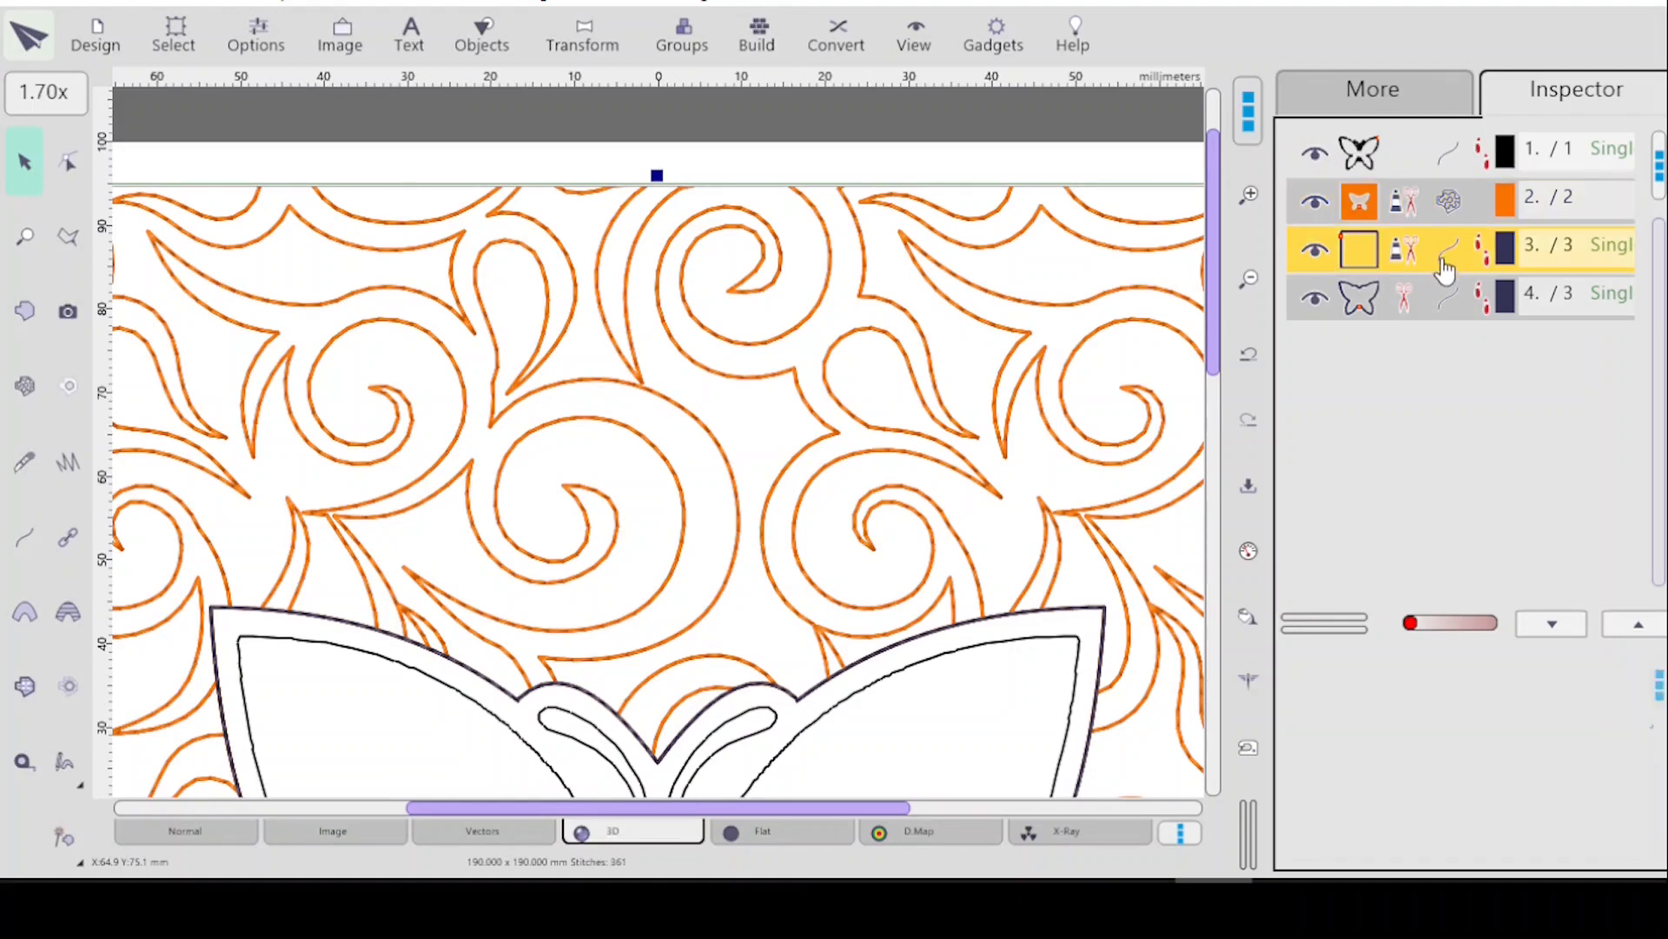
left_click(1443, 306, "shift")
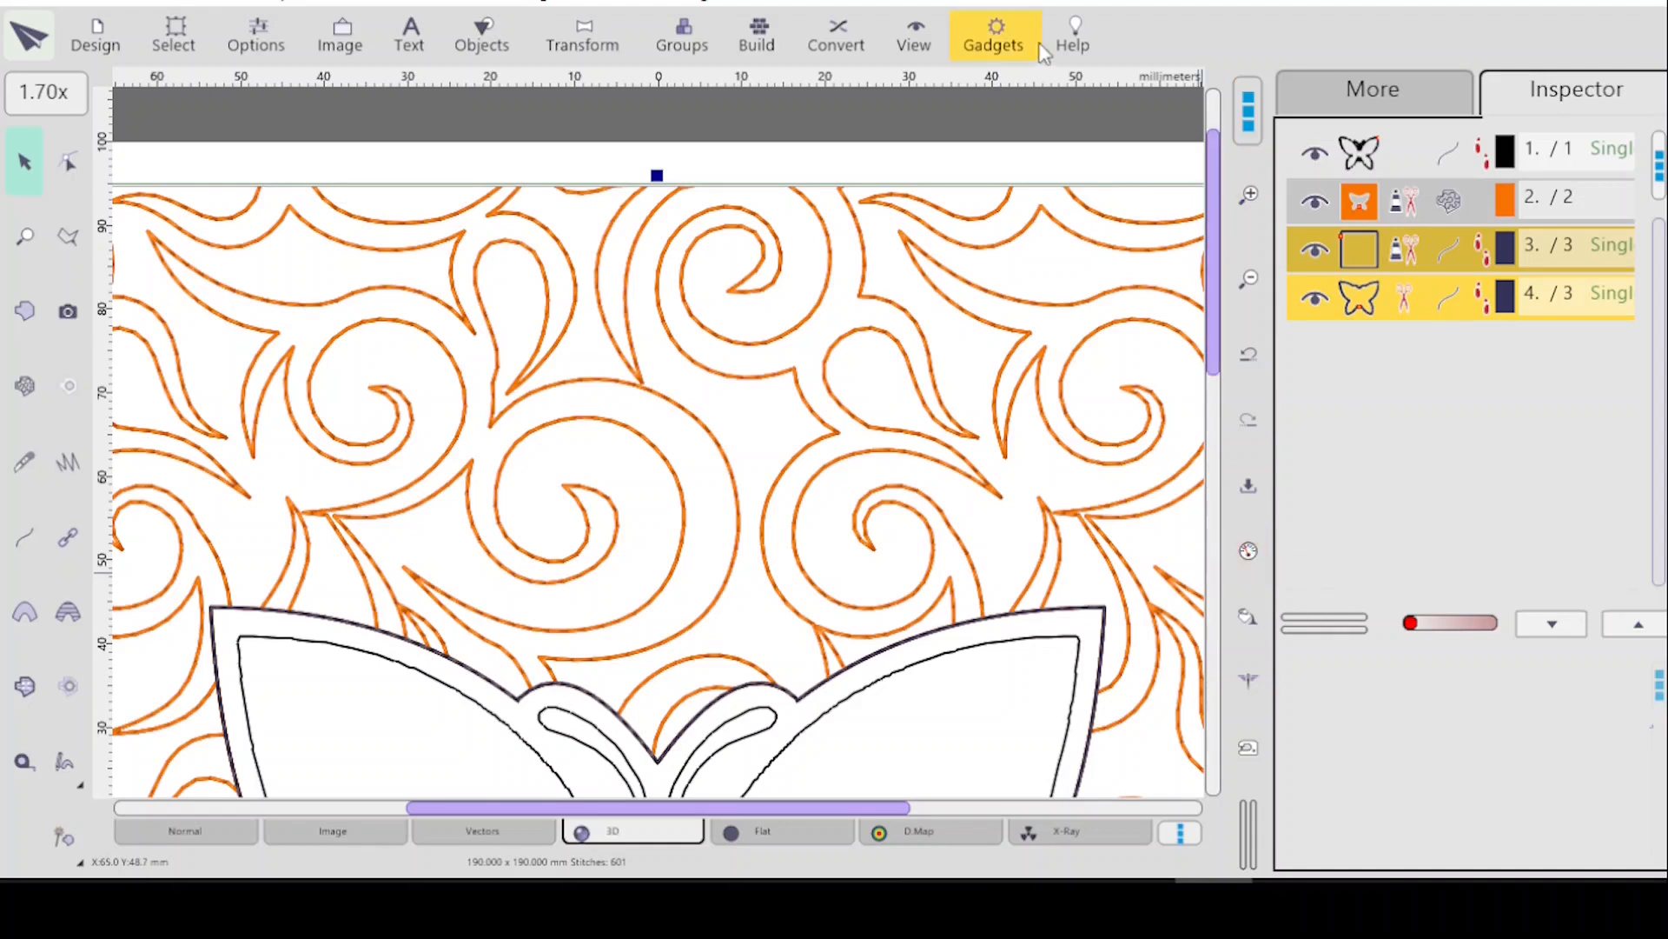
left_click(998, 38)
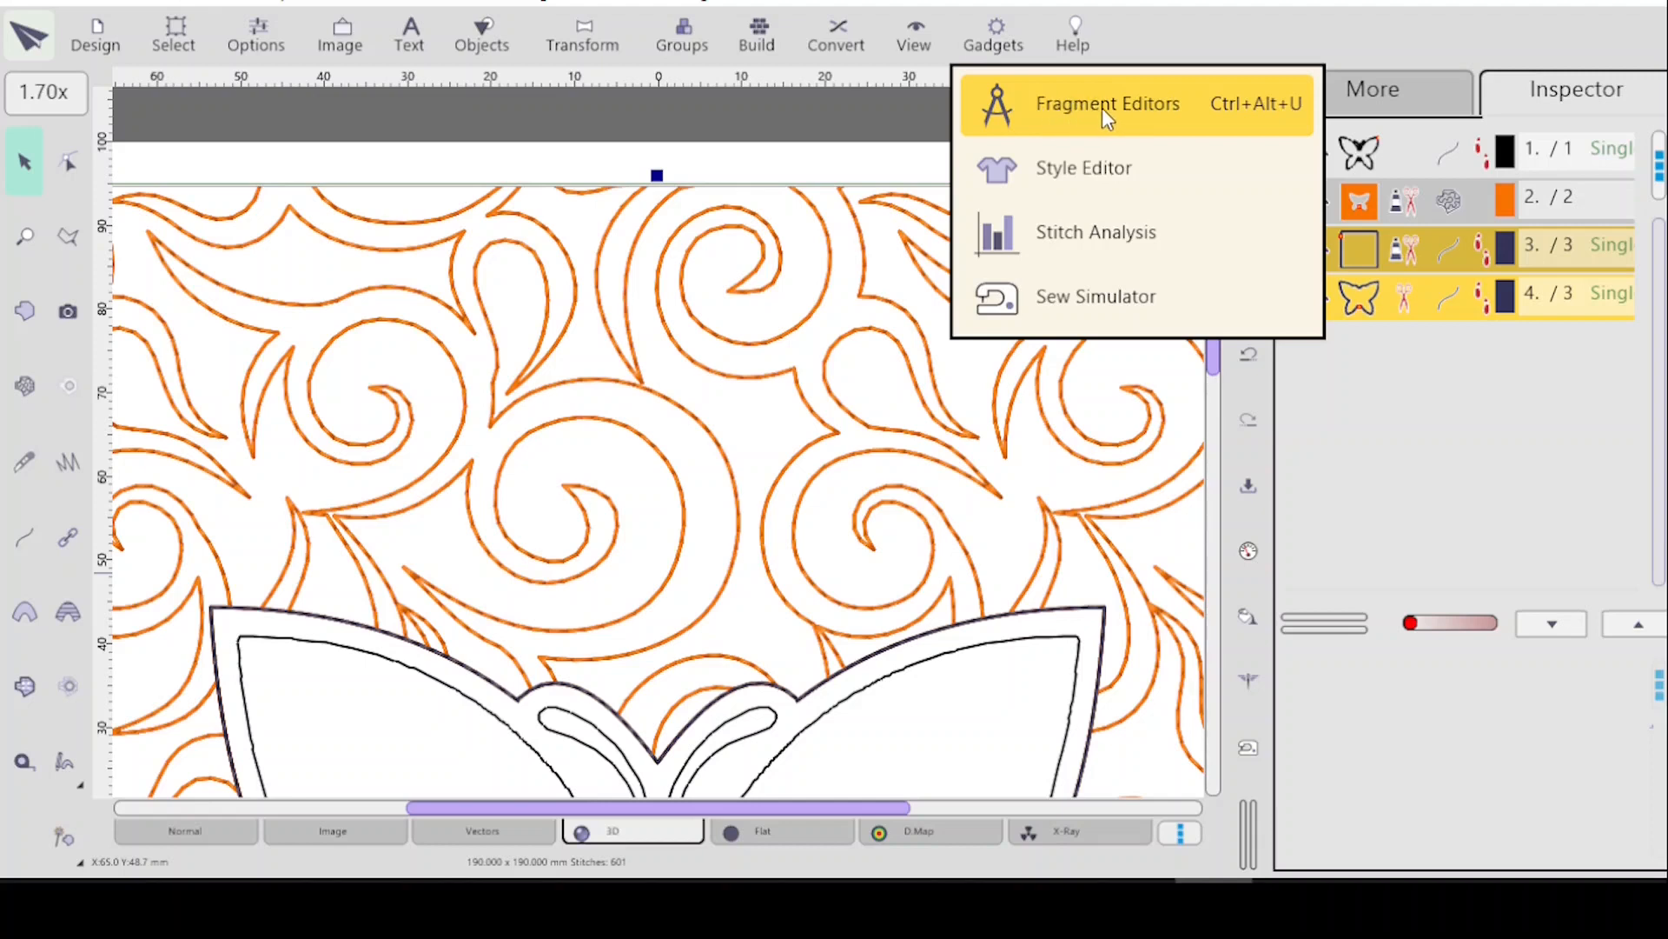
left_click(1107, 106)
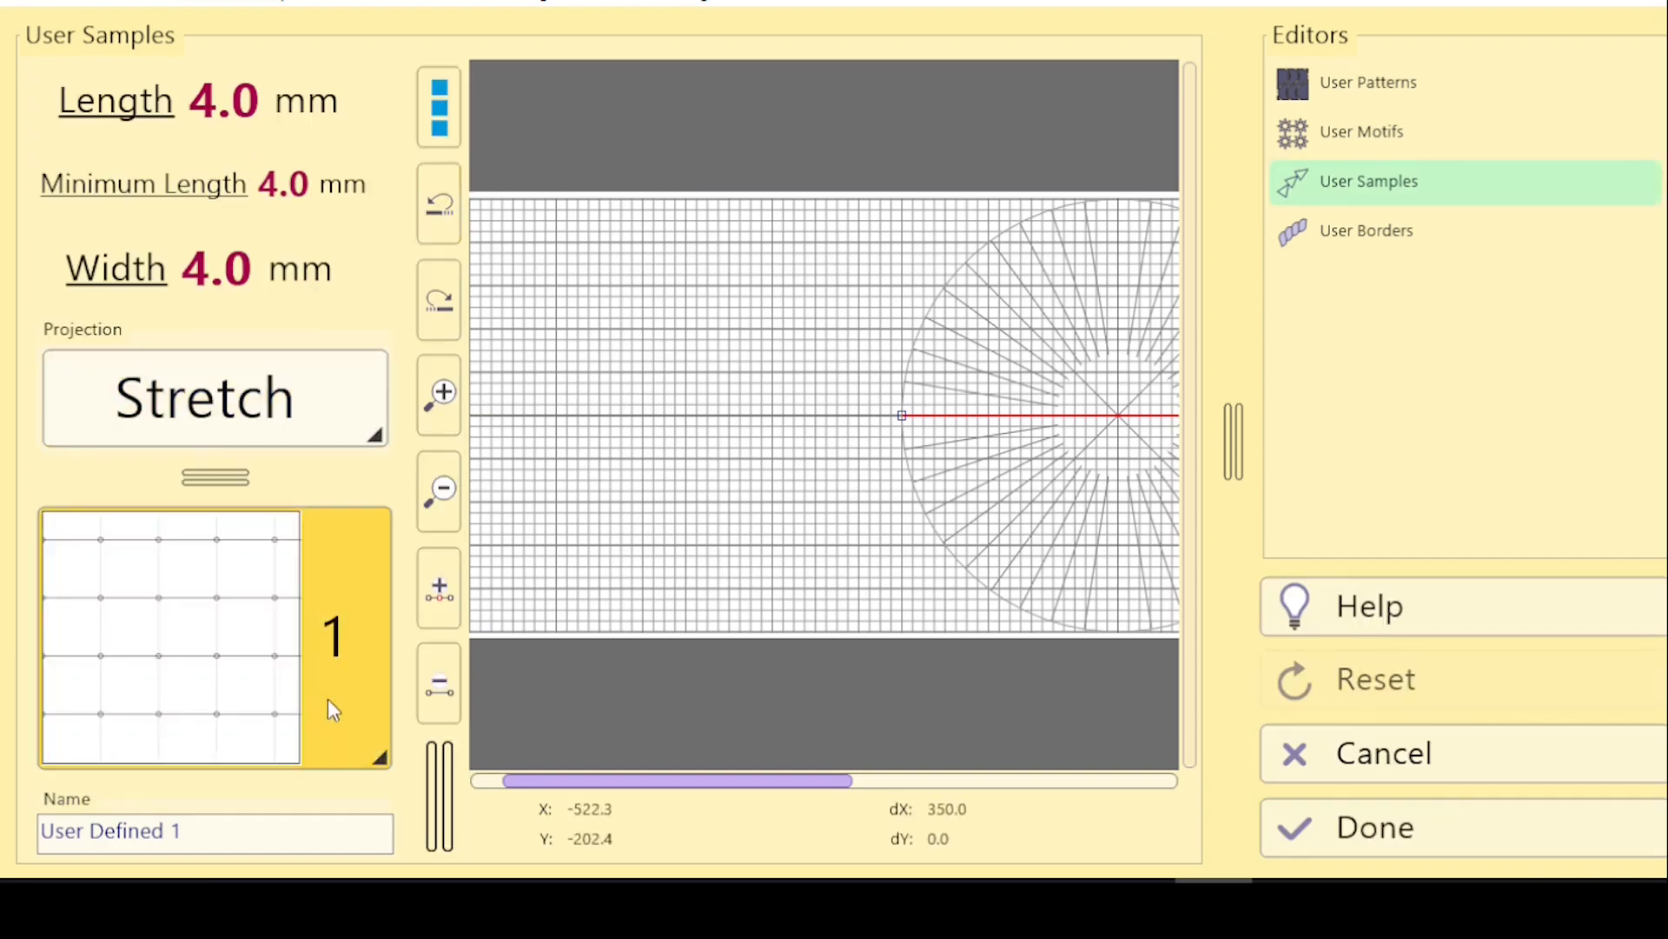
Load ArrowHead6mm.esm from the Favorite Outlines folder into user sample slot 1.
left_click(328, 669)
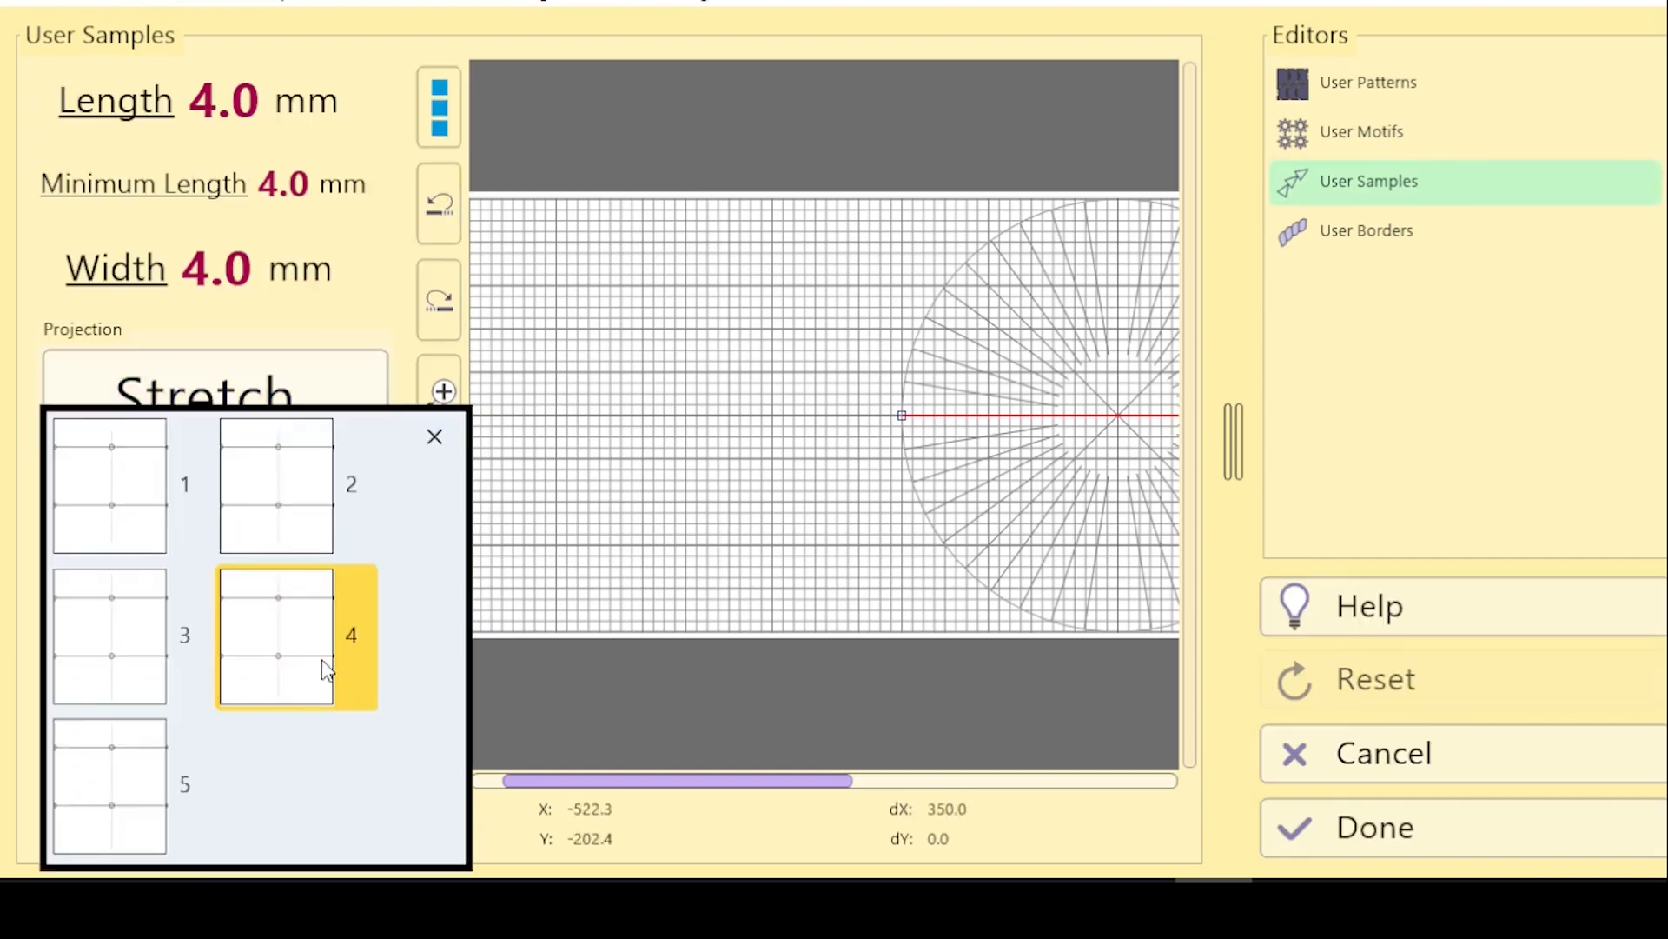
left_click(119, 487)
left_click(346, 632)
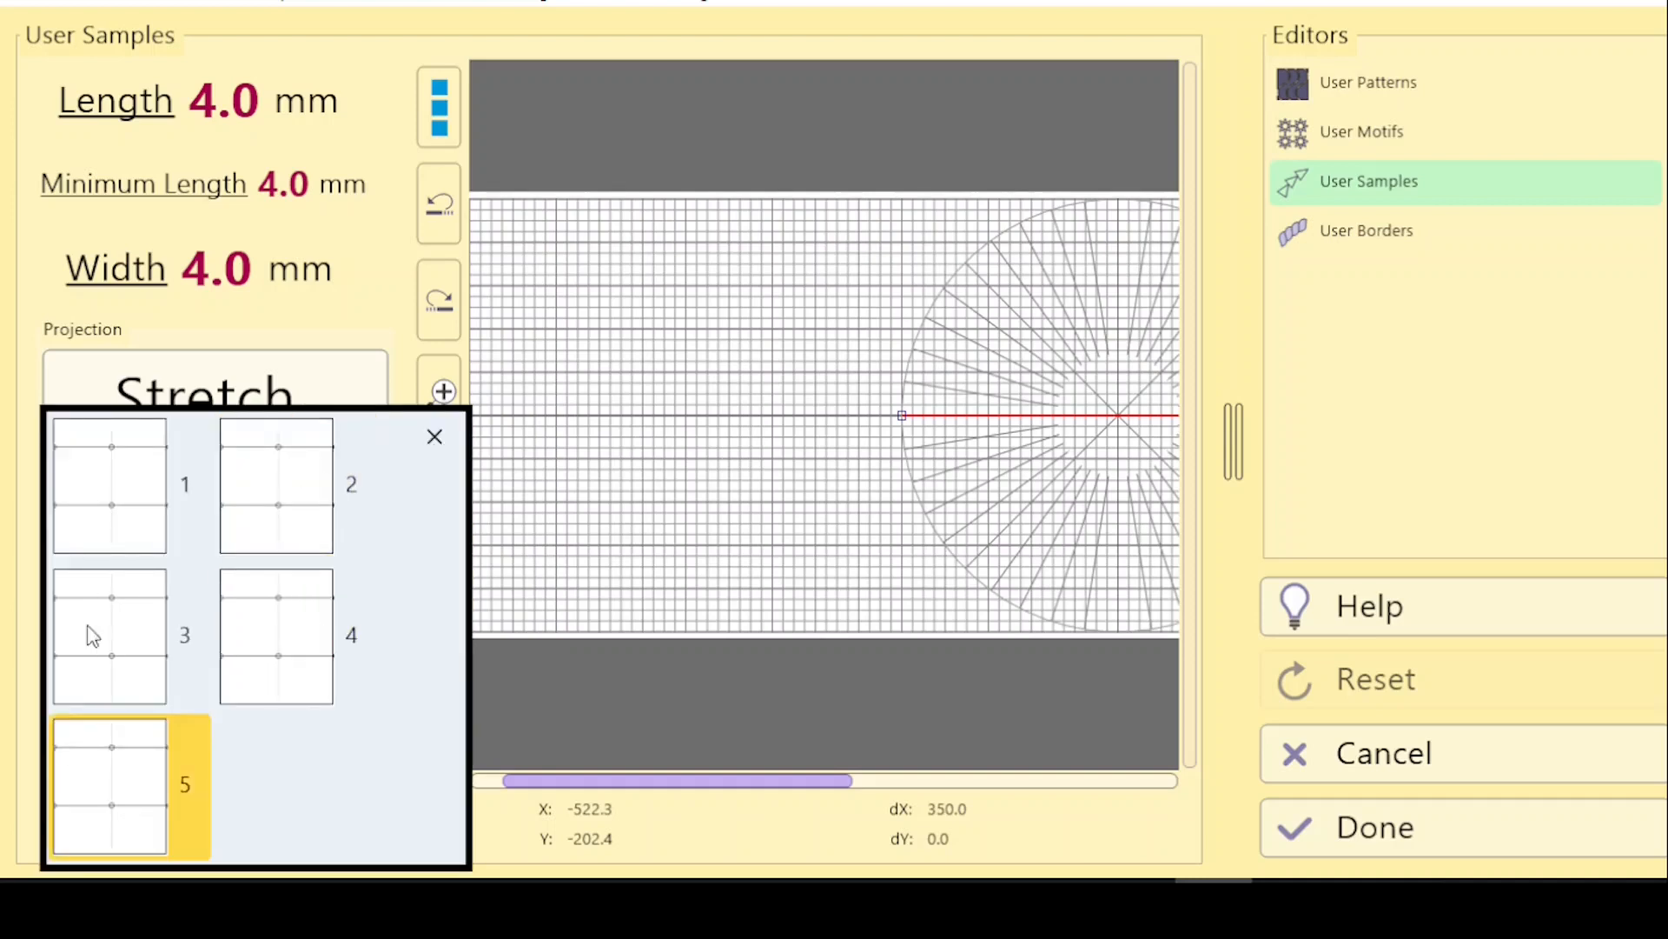
left_click(108, 520)
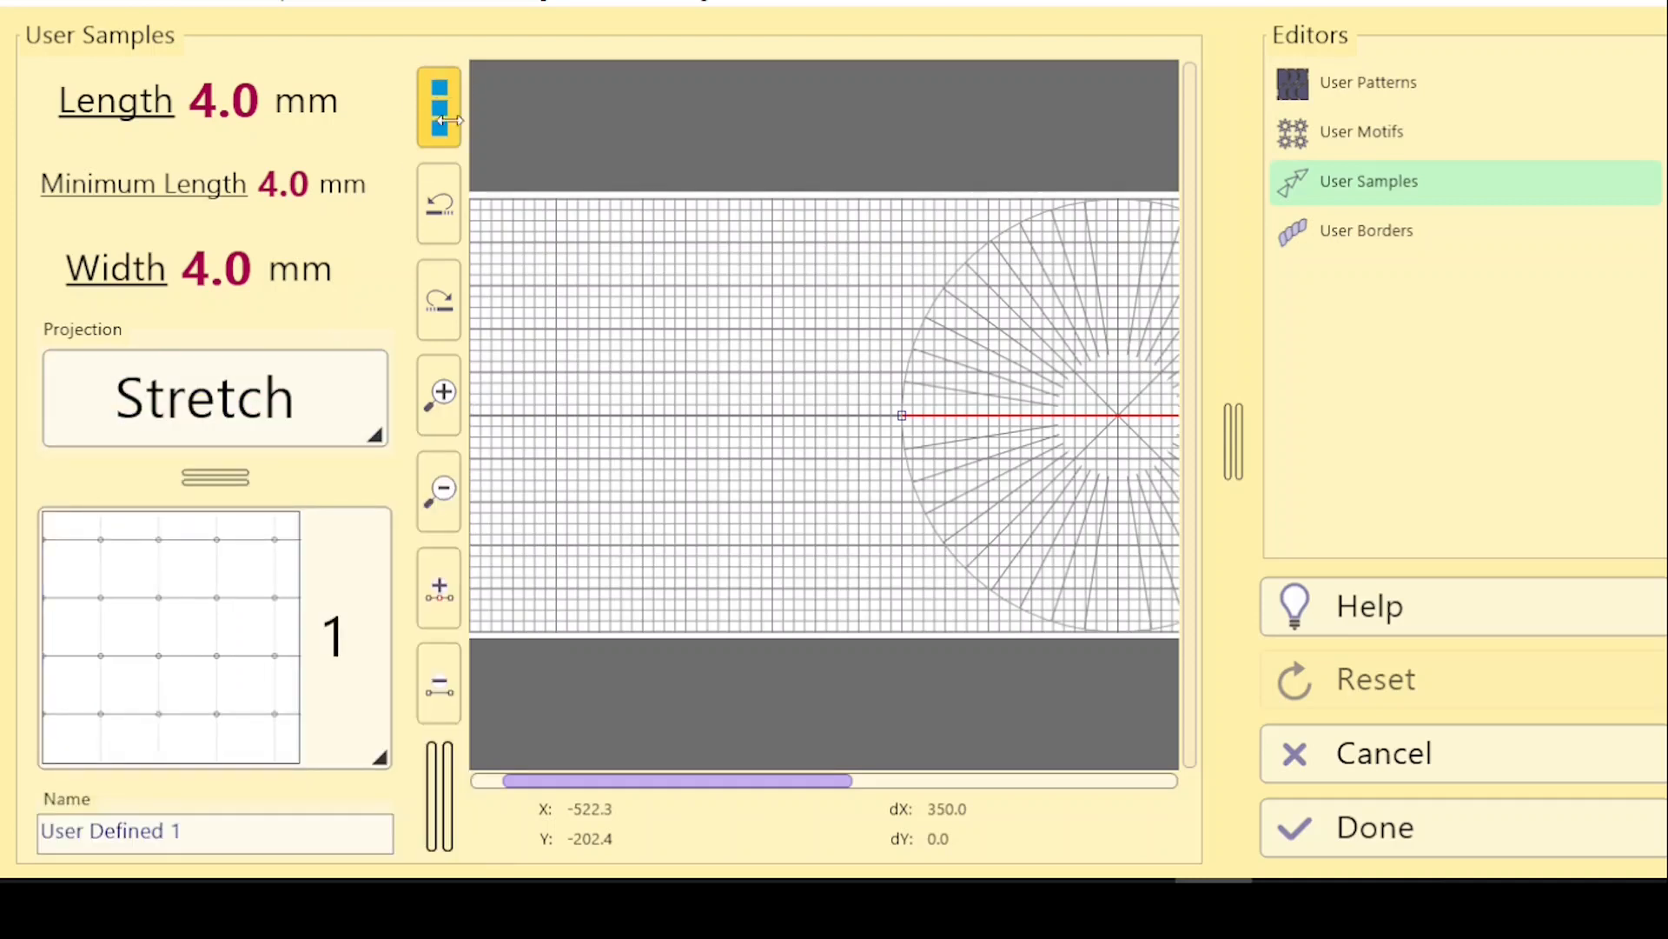
left_click(429, 106)
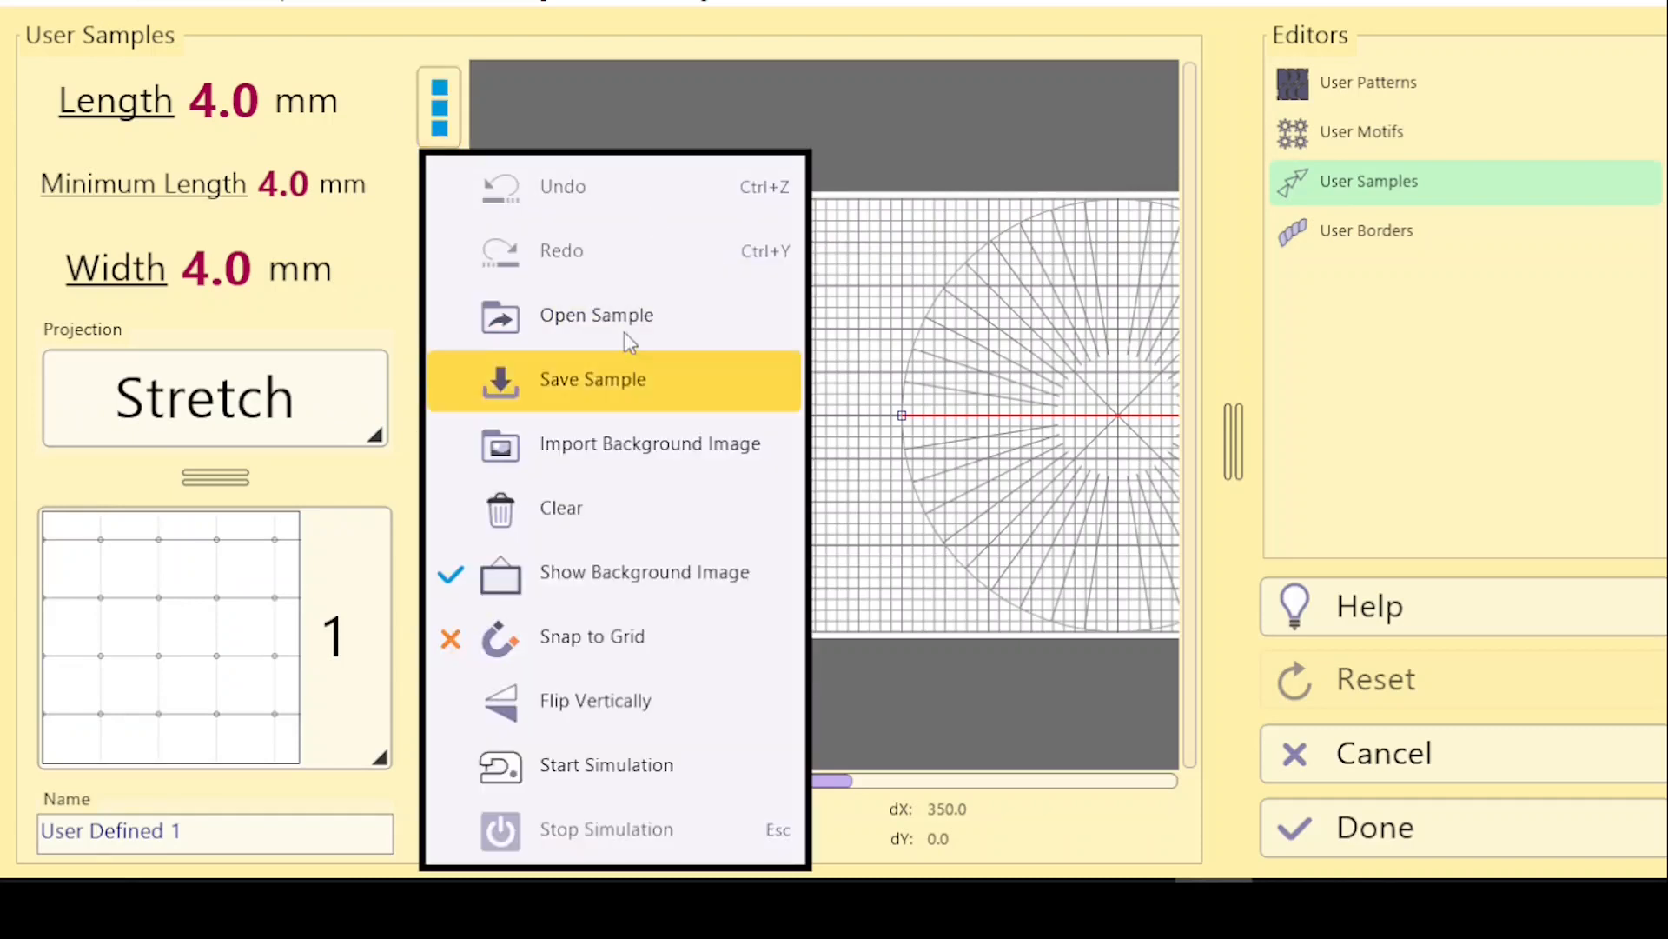
left_click(589, 315)
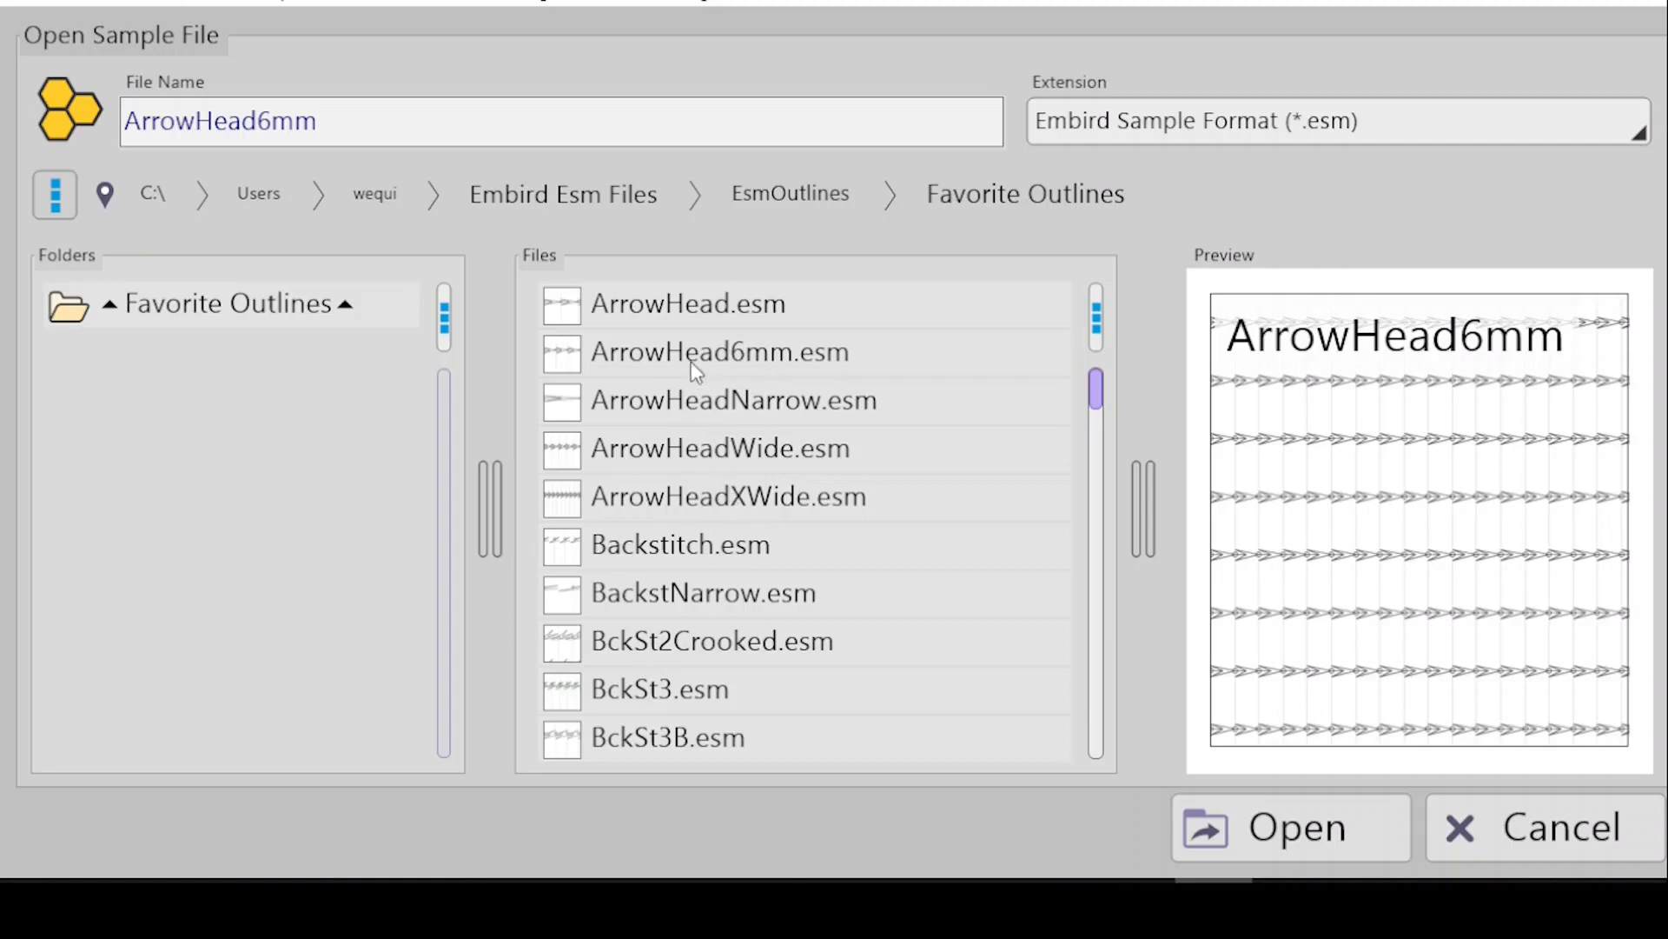
left_click(657, 372)
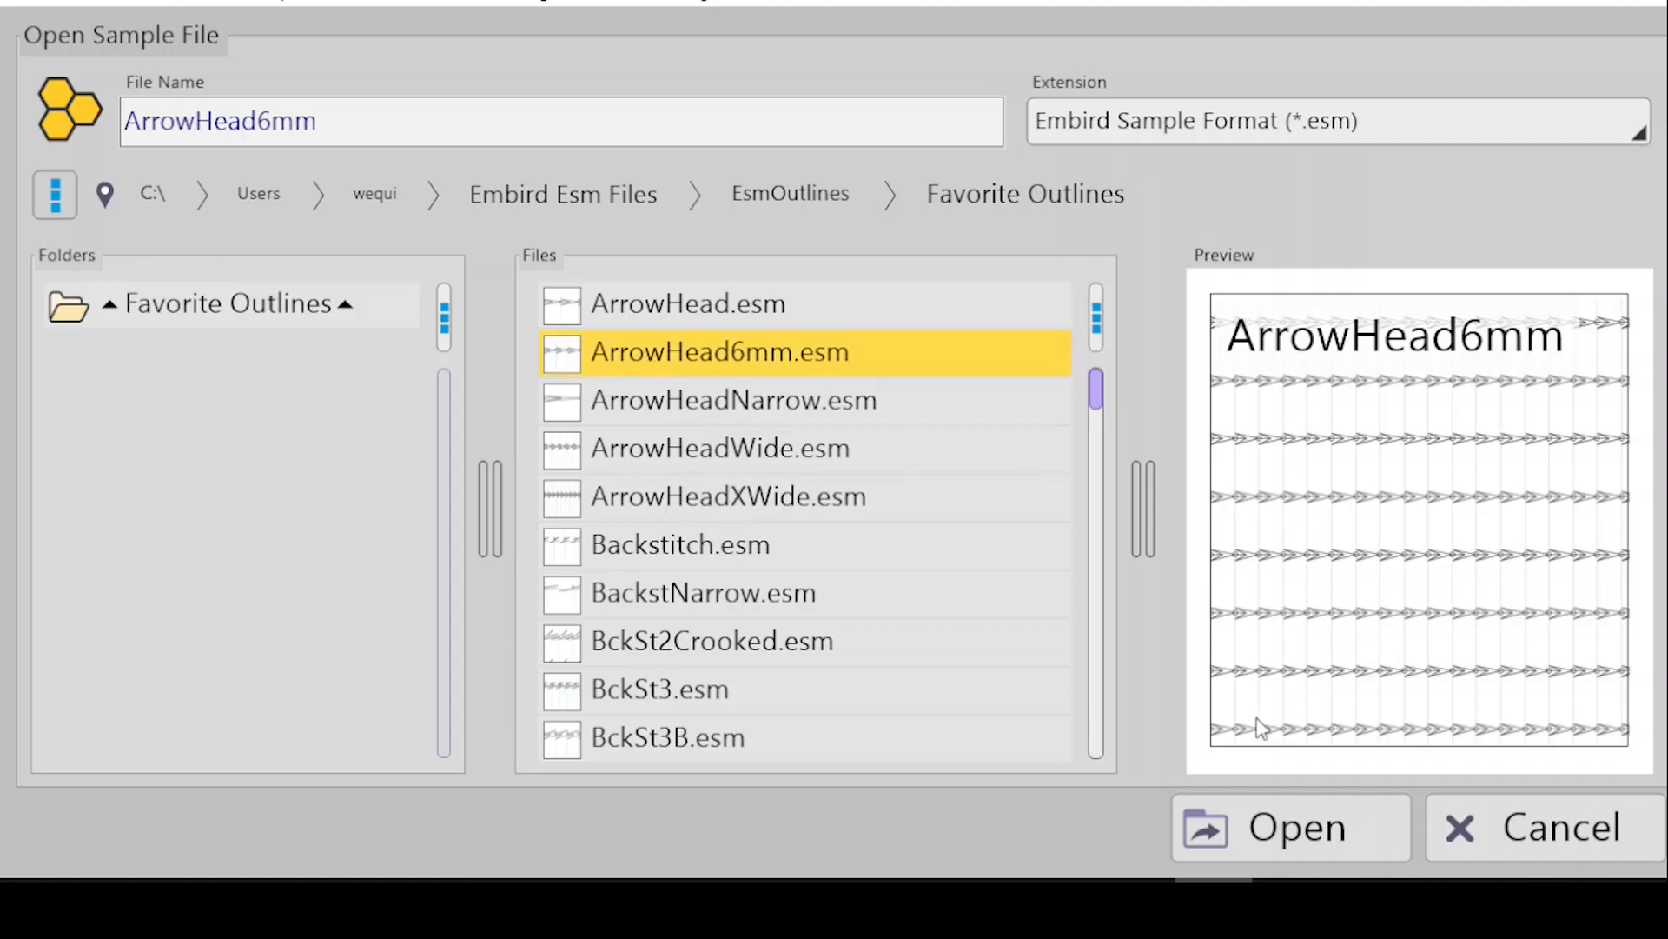
left_click(1346, 836)
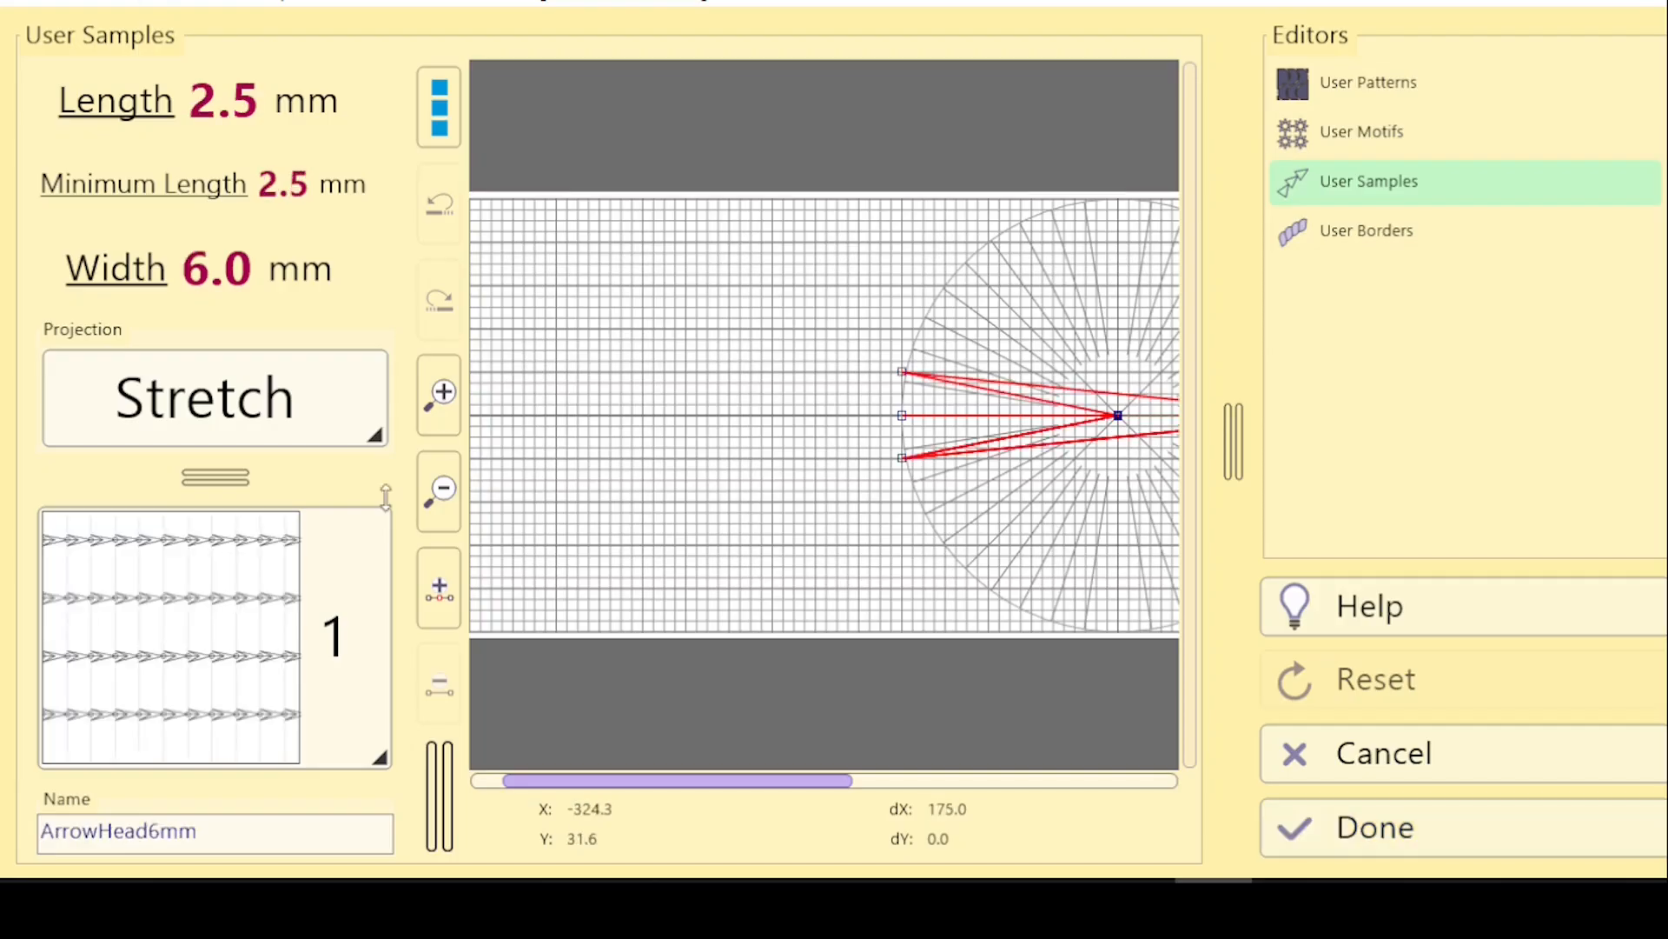
Load BckStHatThck.esm from Favorite Outlines into user sample slot 2 and accept the edited user samples.
left_click(346, 644)
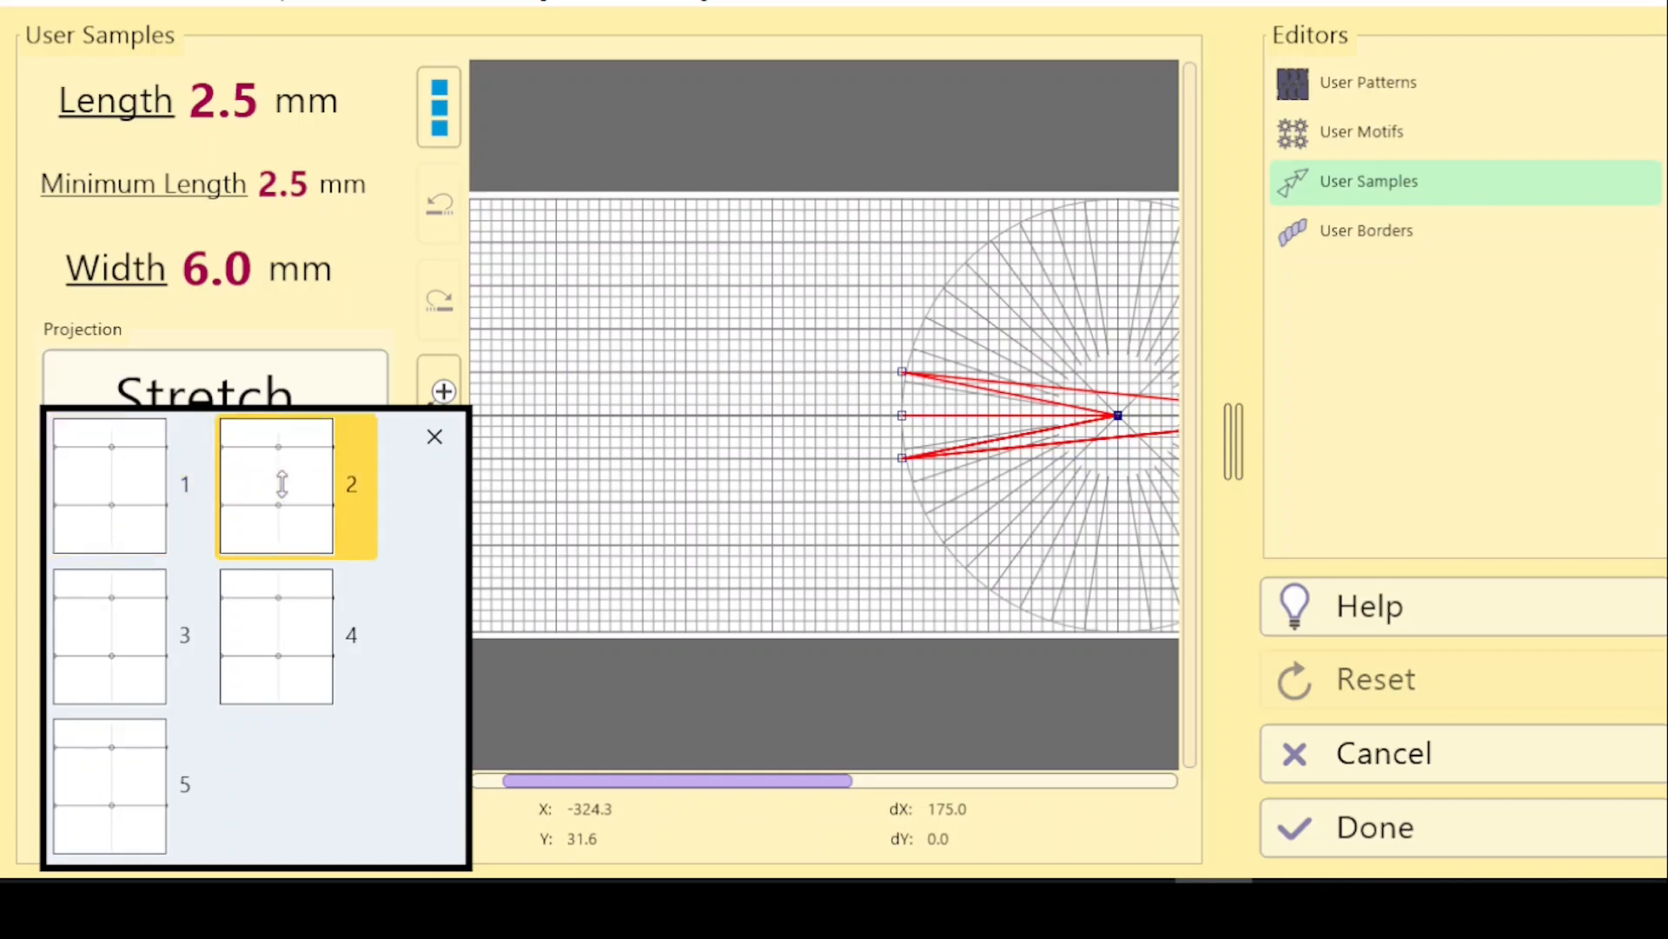
left_click(290, 483)
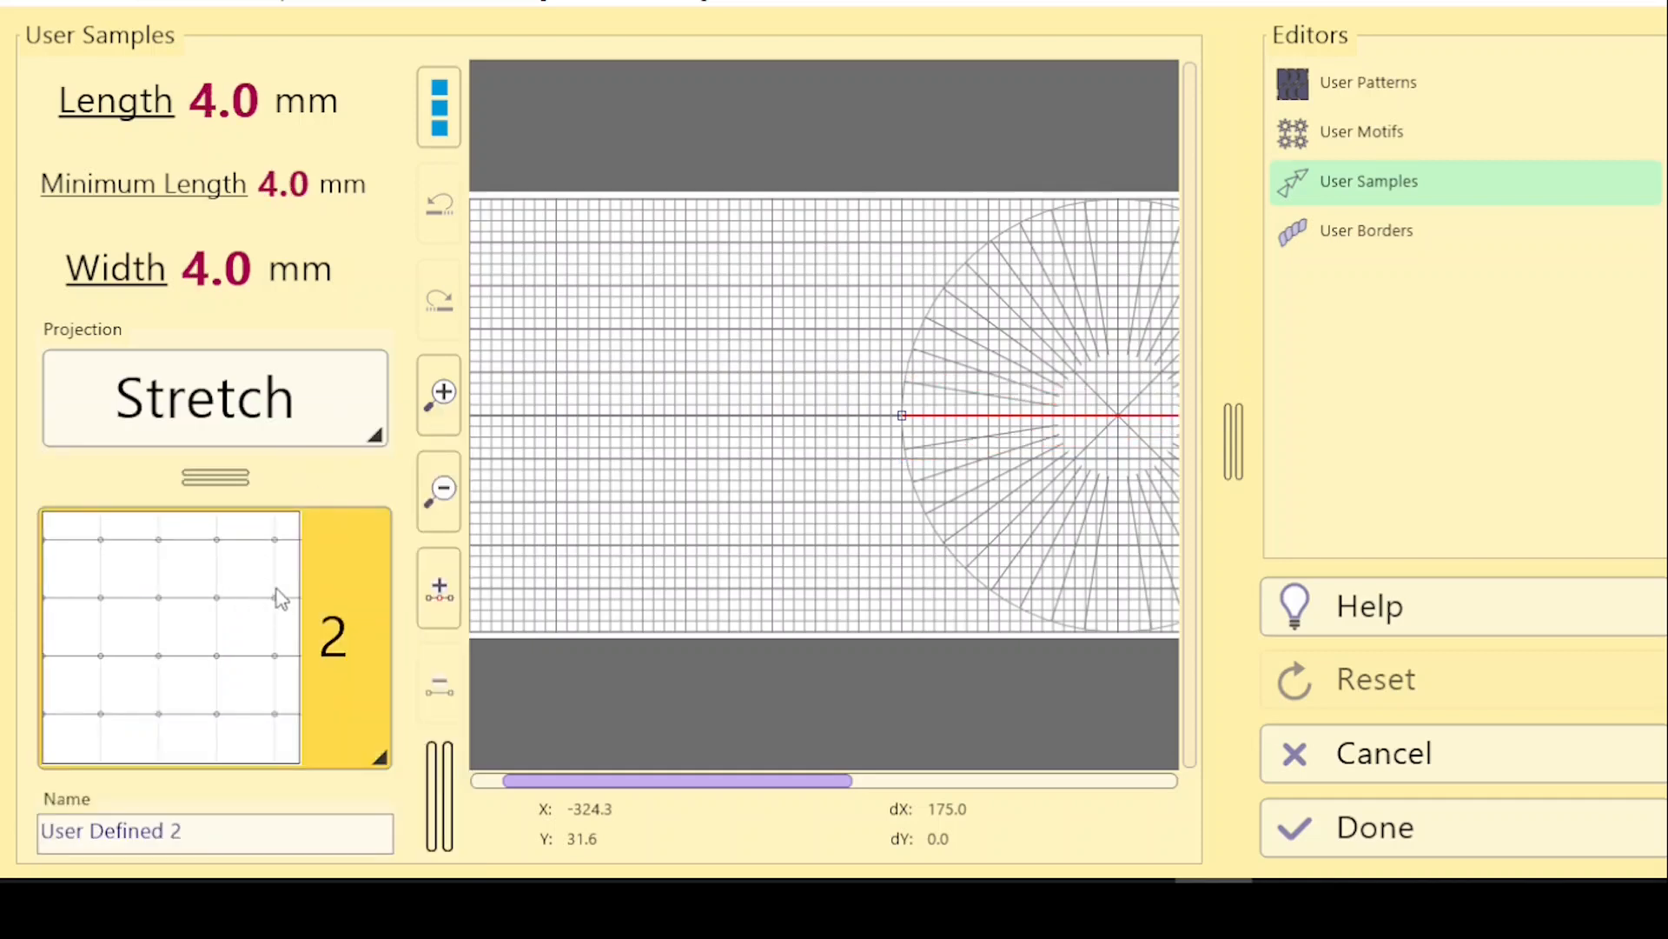
left_click(332, 638)
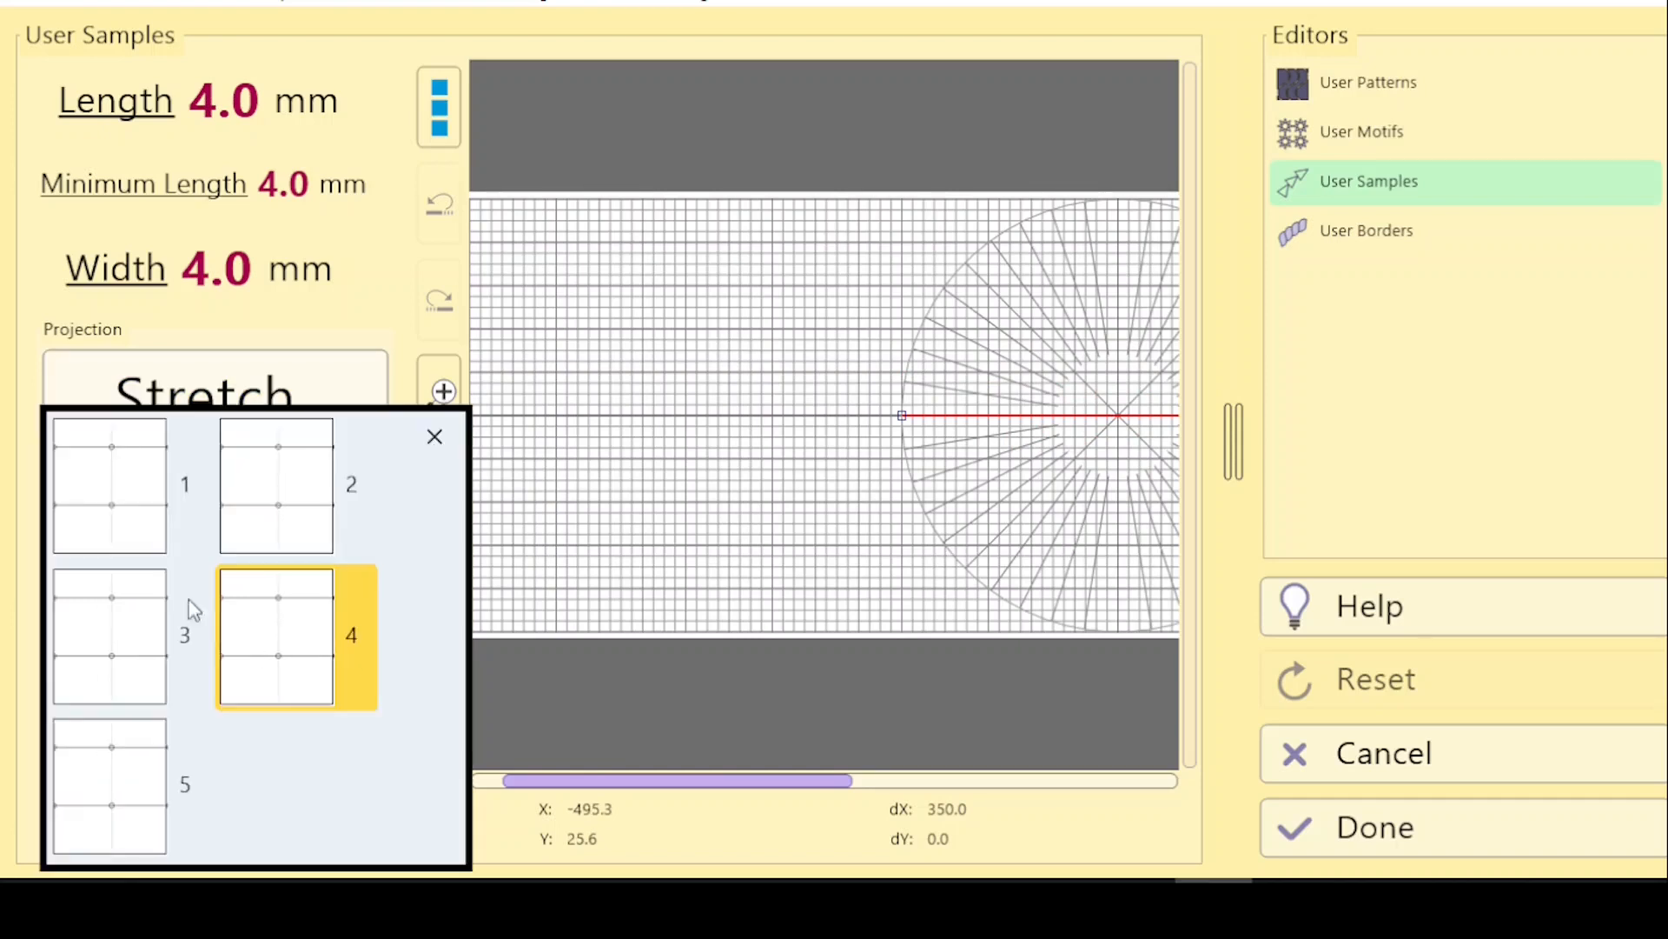
left_click(285, 484)
left_click(446, 113)
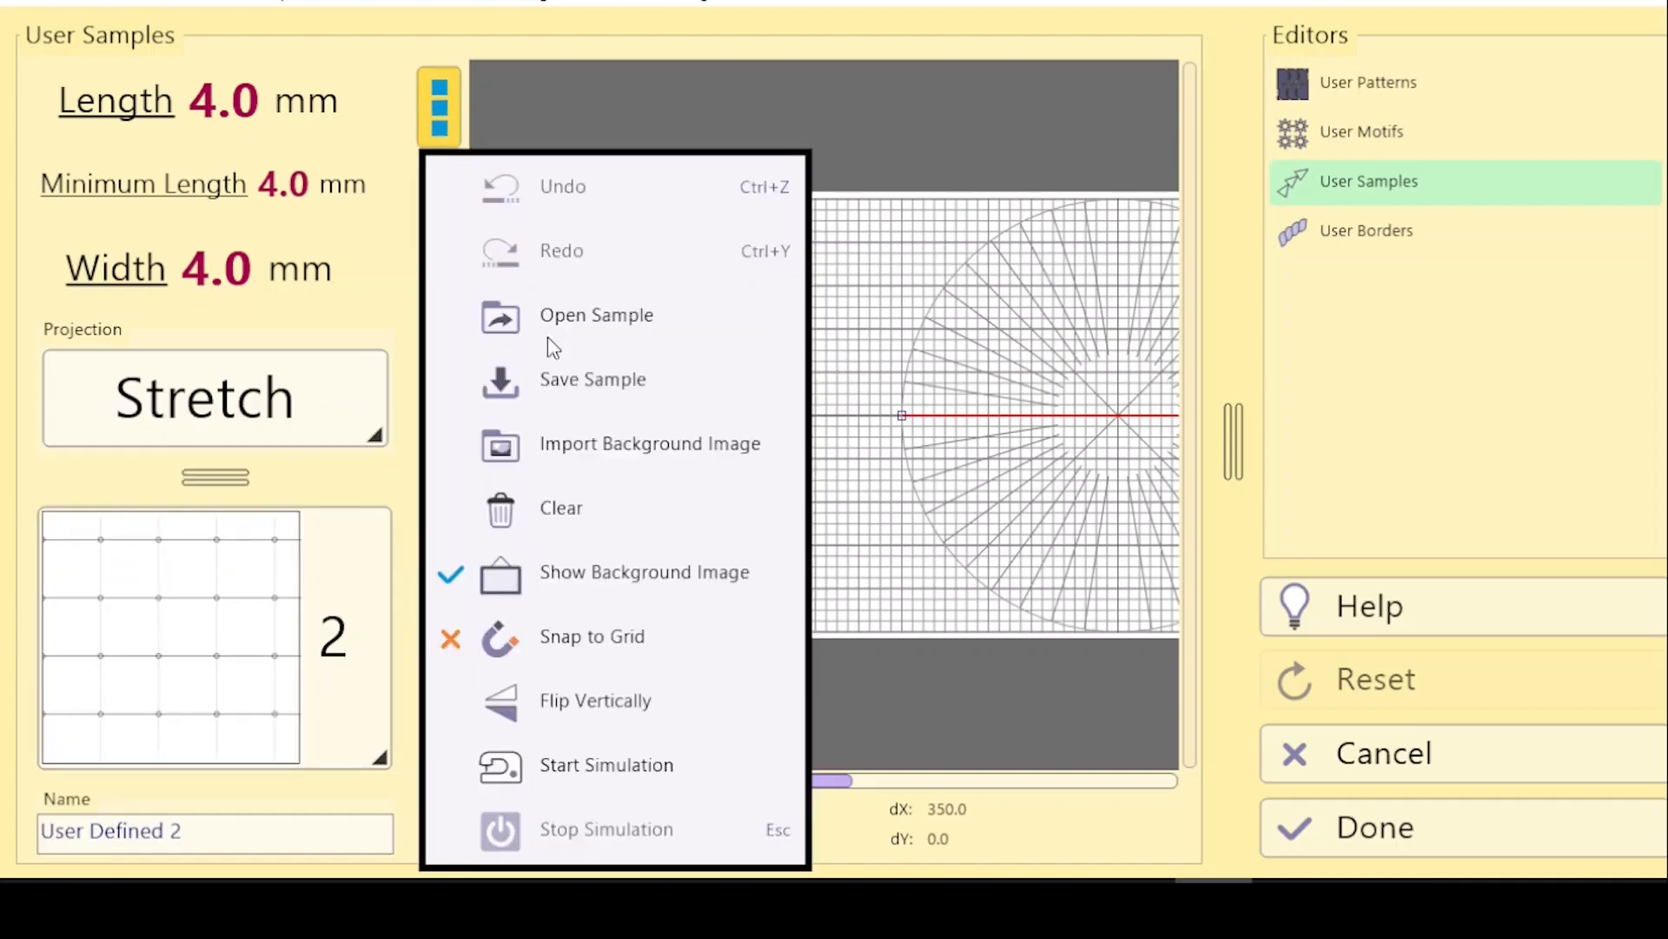
left_click(596, 316)
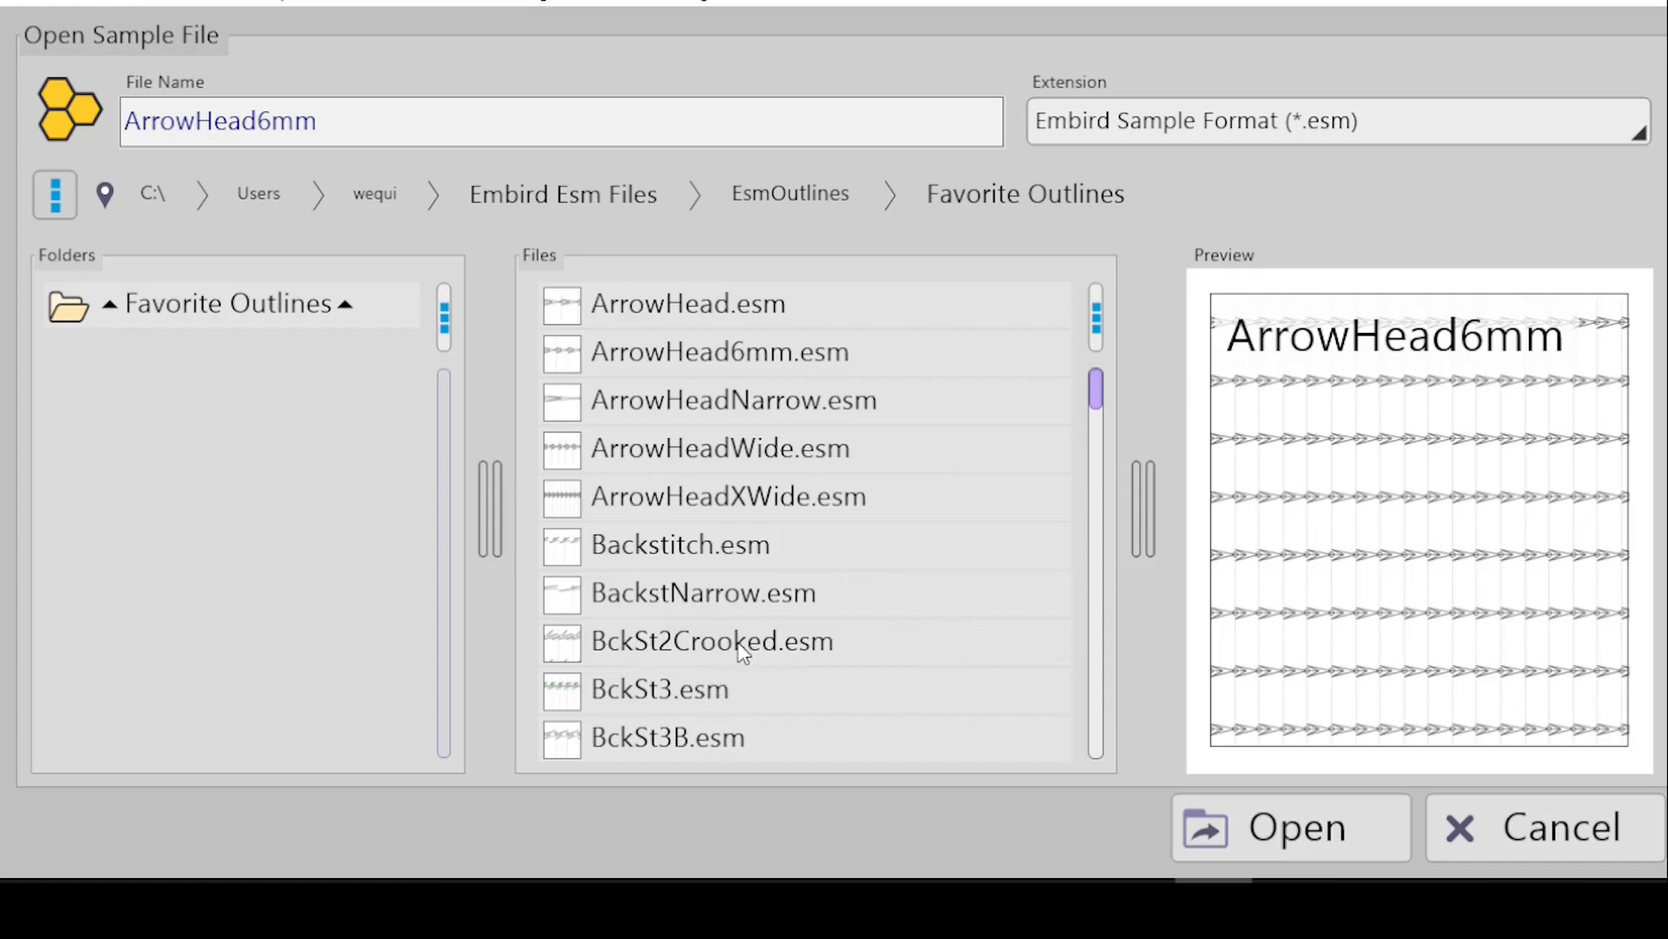
left_click_drag(1097, 386, 1097, 445)
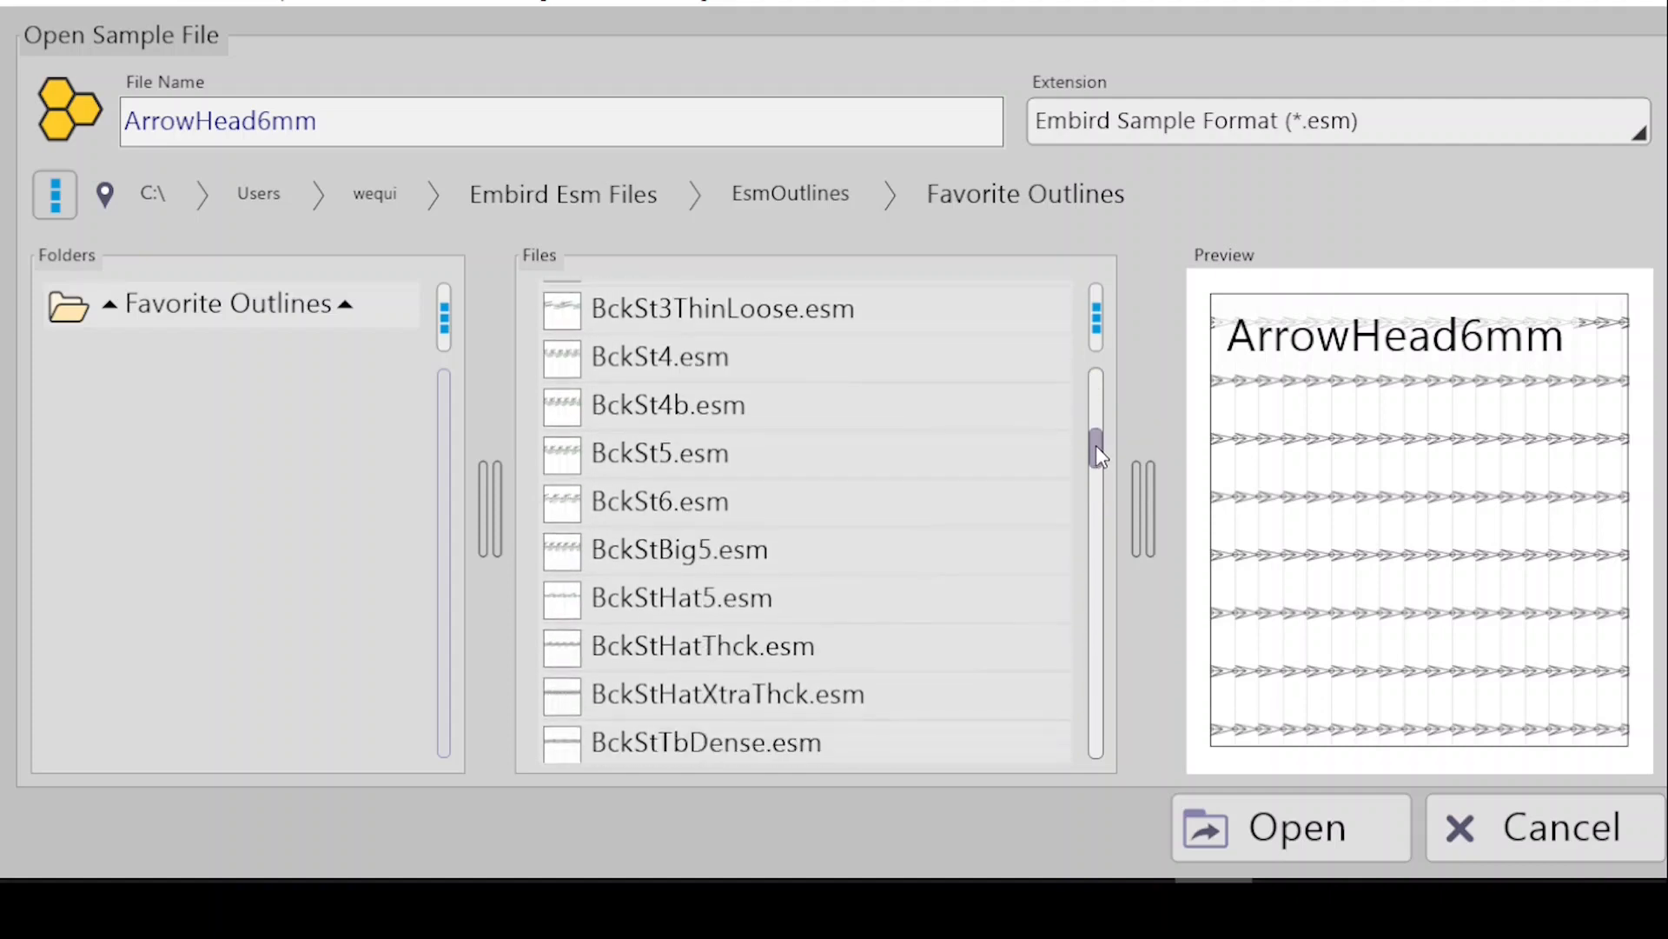
left_click(689, 650)
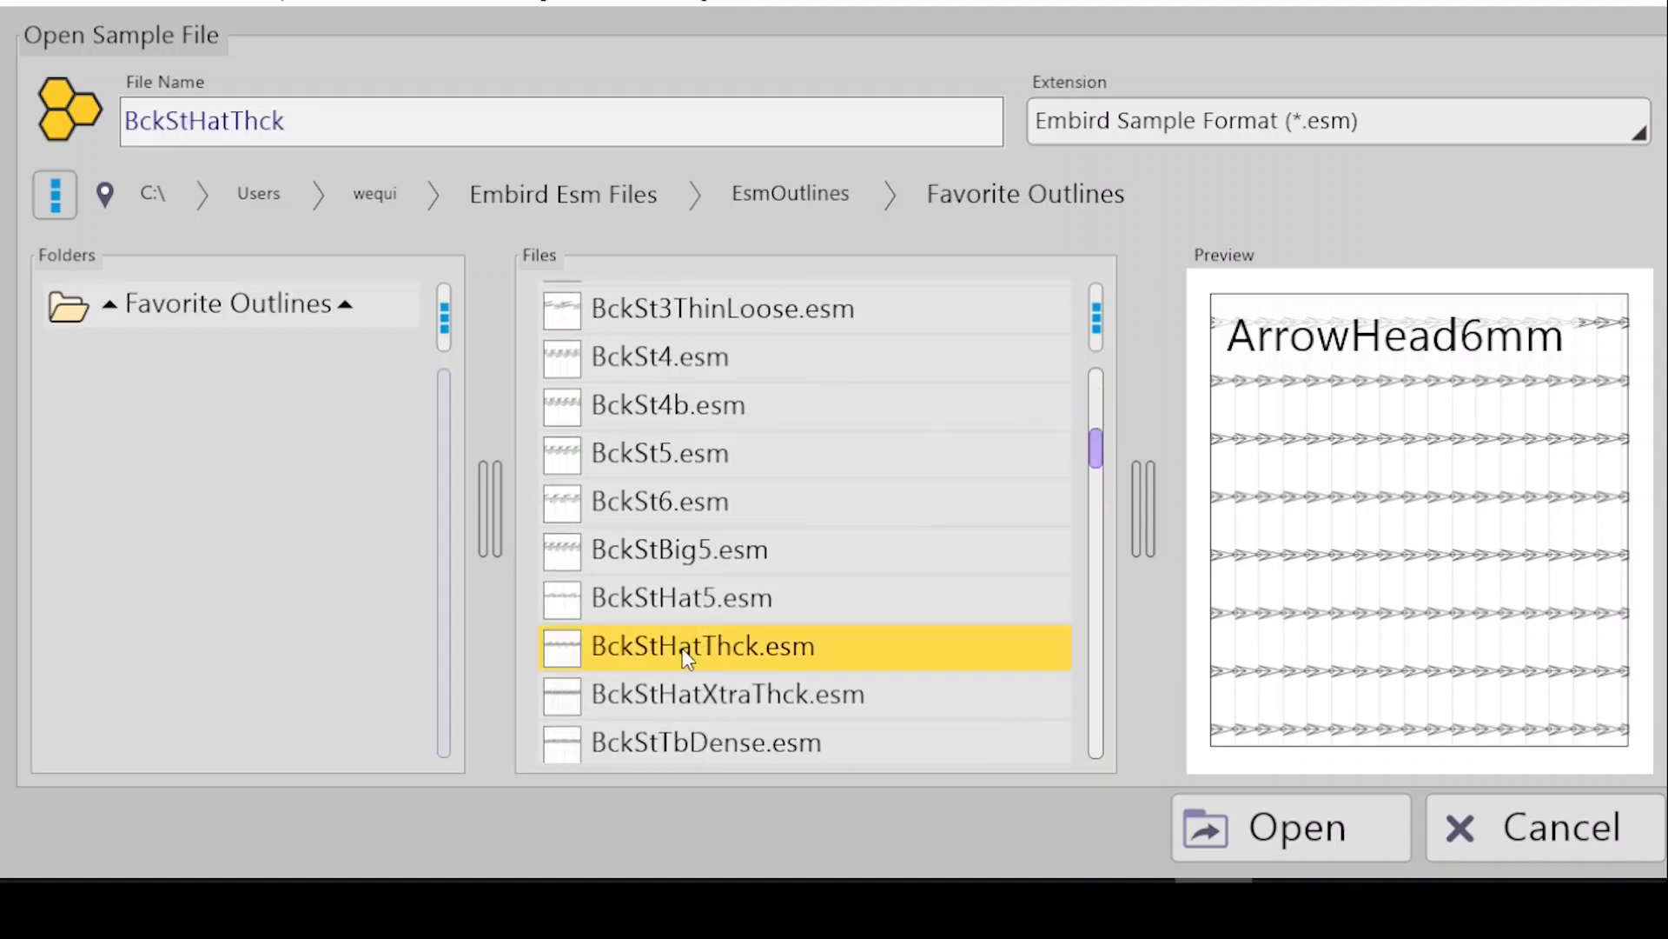
left_click(1314, 836)
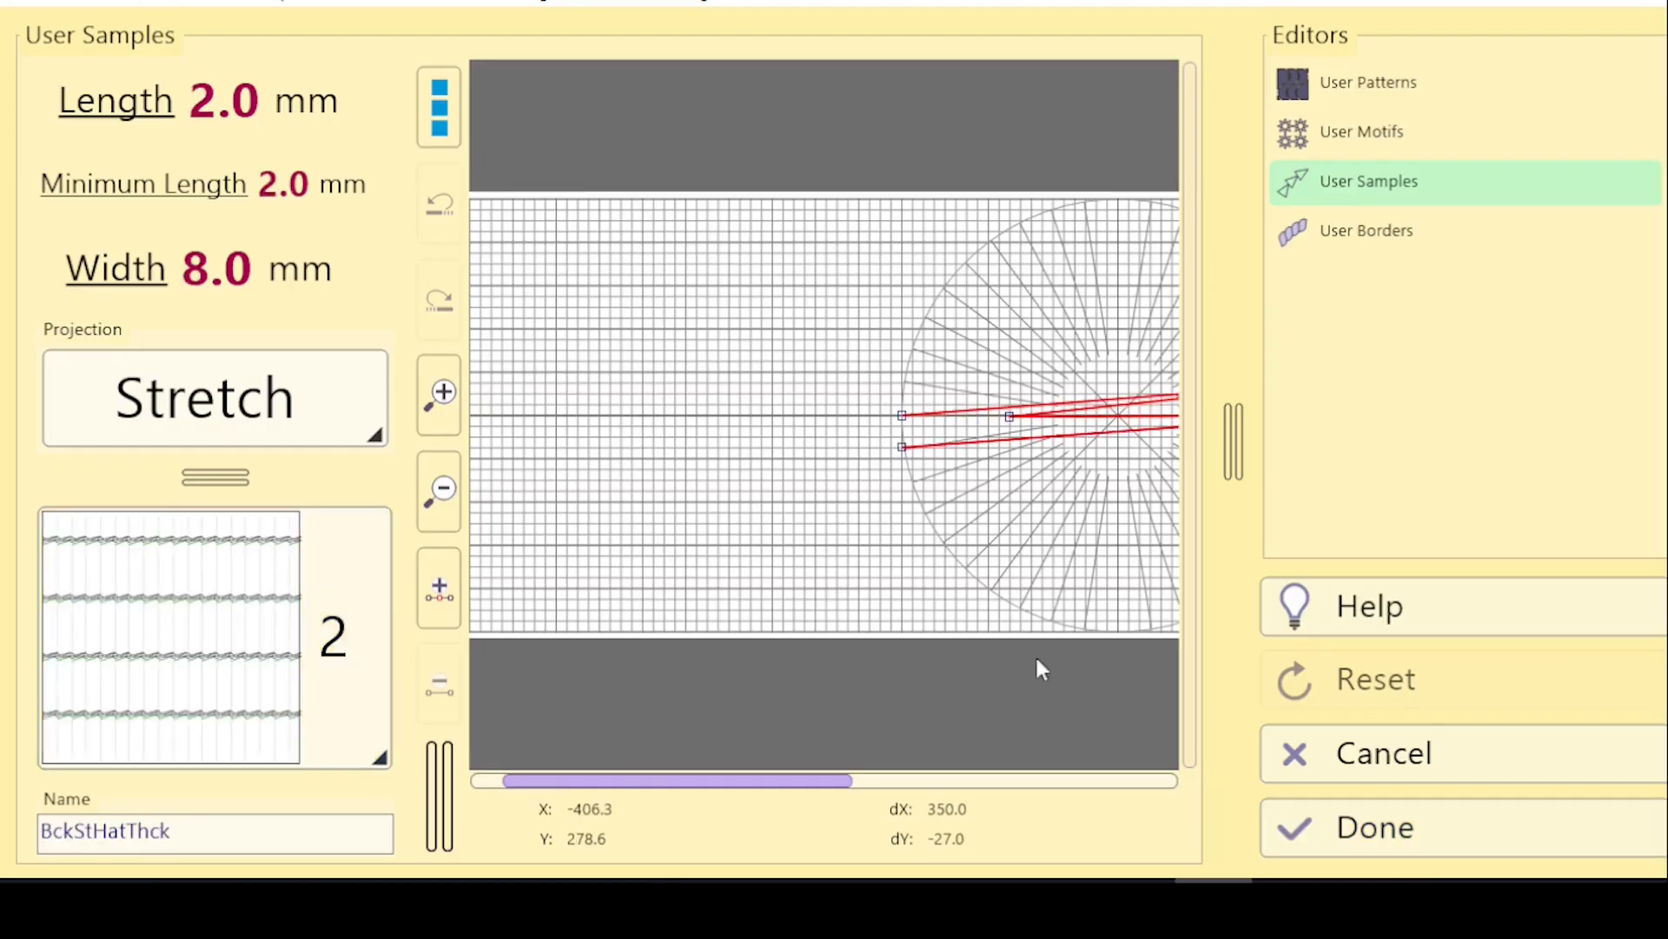
left_click(1414, 832)
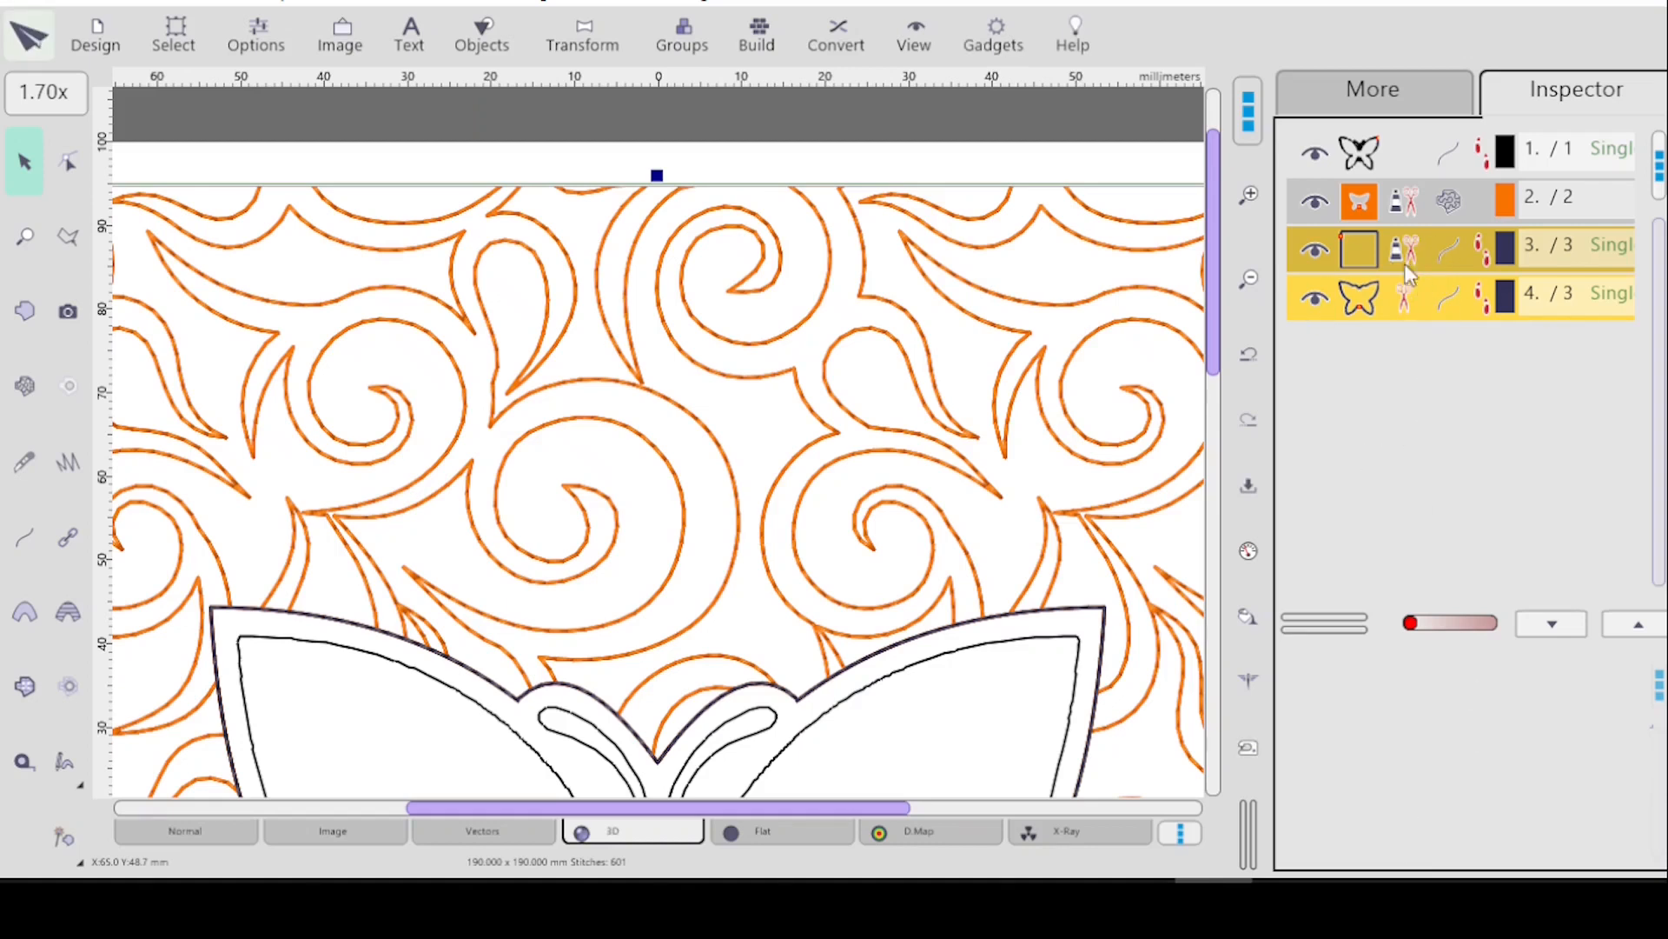
Set the outline sample of the selected square and butterfly to ArrowHead6mm and apply it.
left_click(1254, 548)
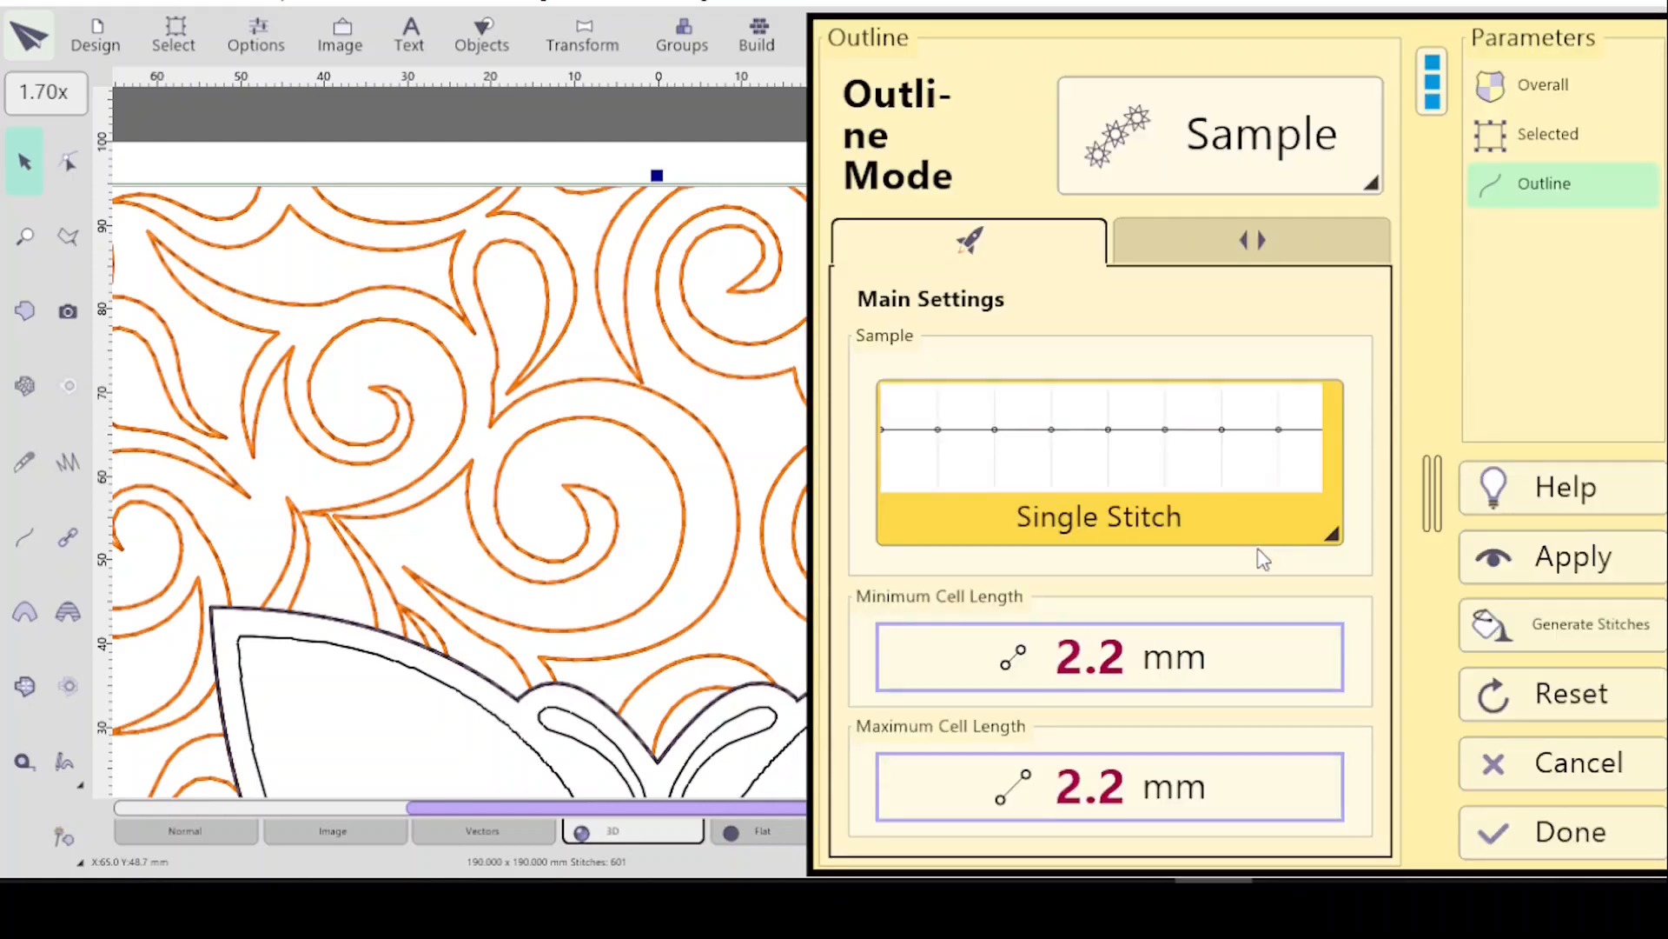
left_click(1334, 534)
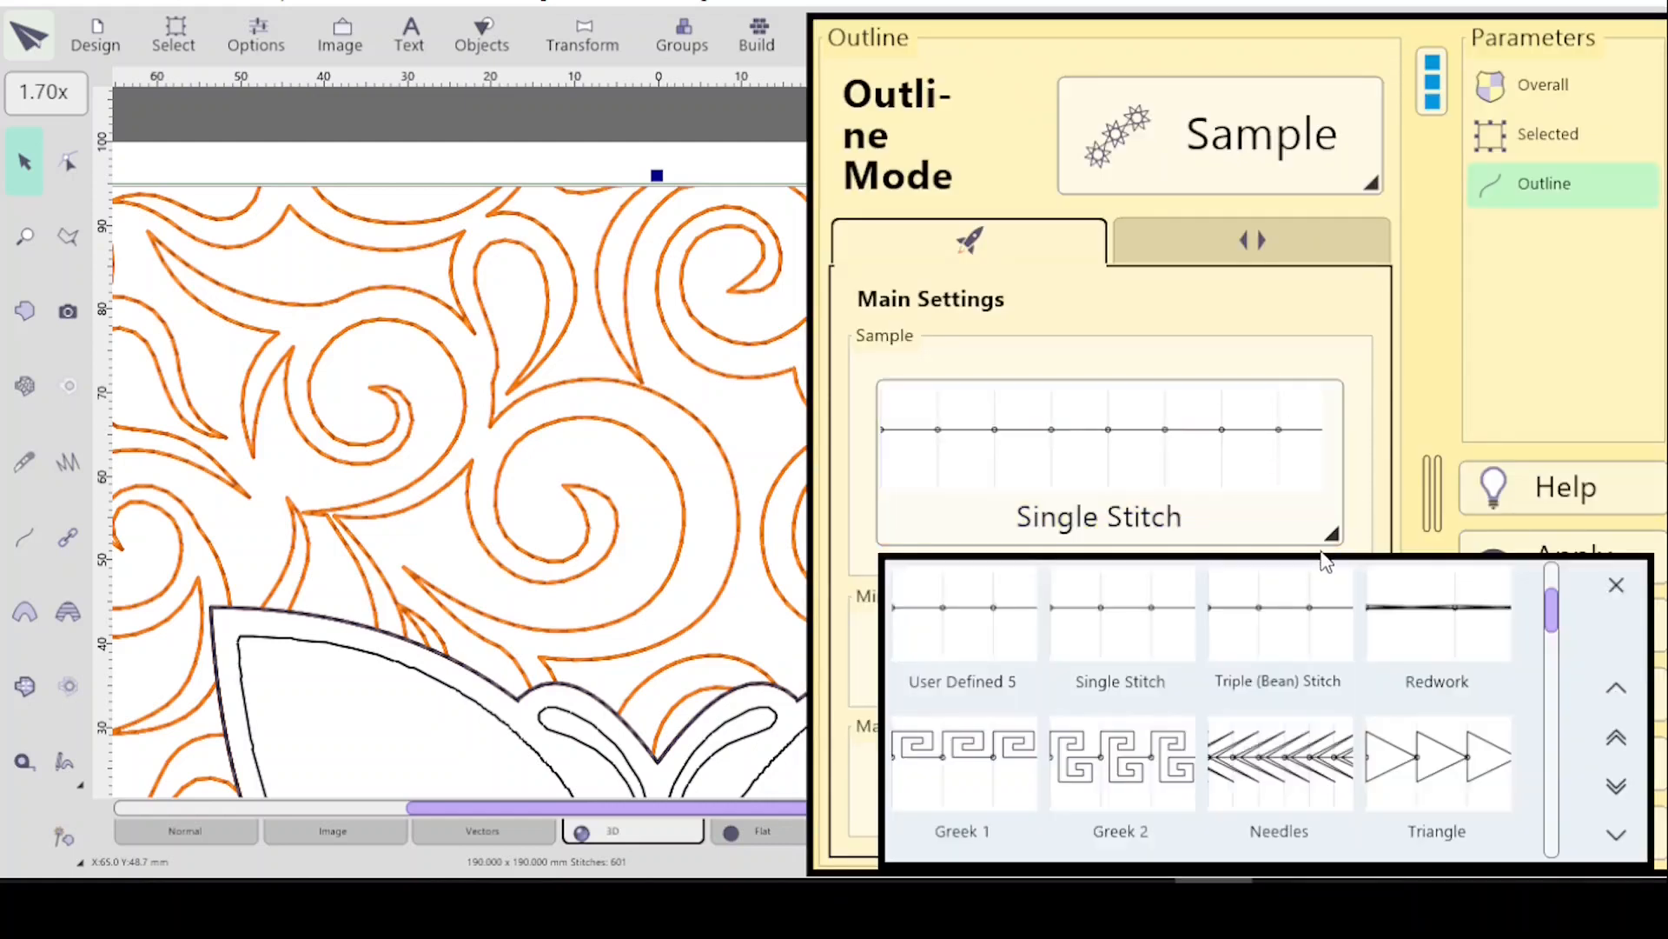
left_click_drag(1553, 617, 1553, 589)
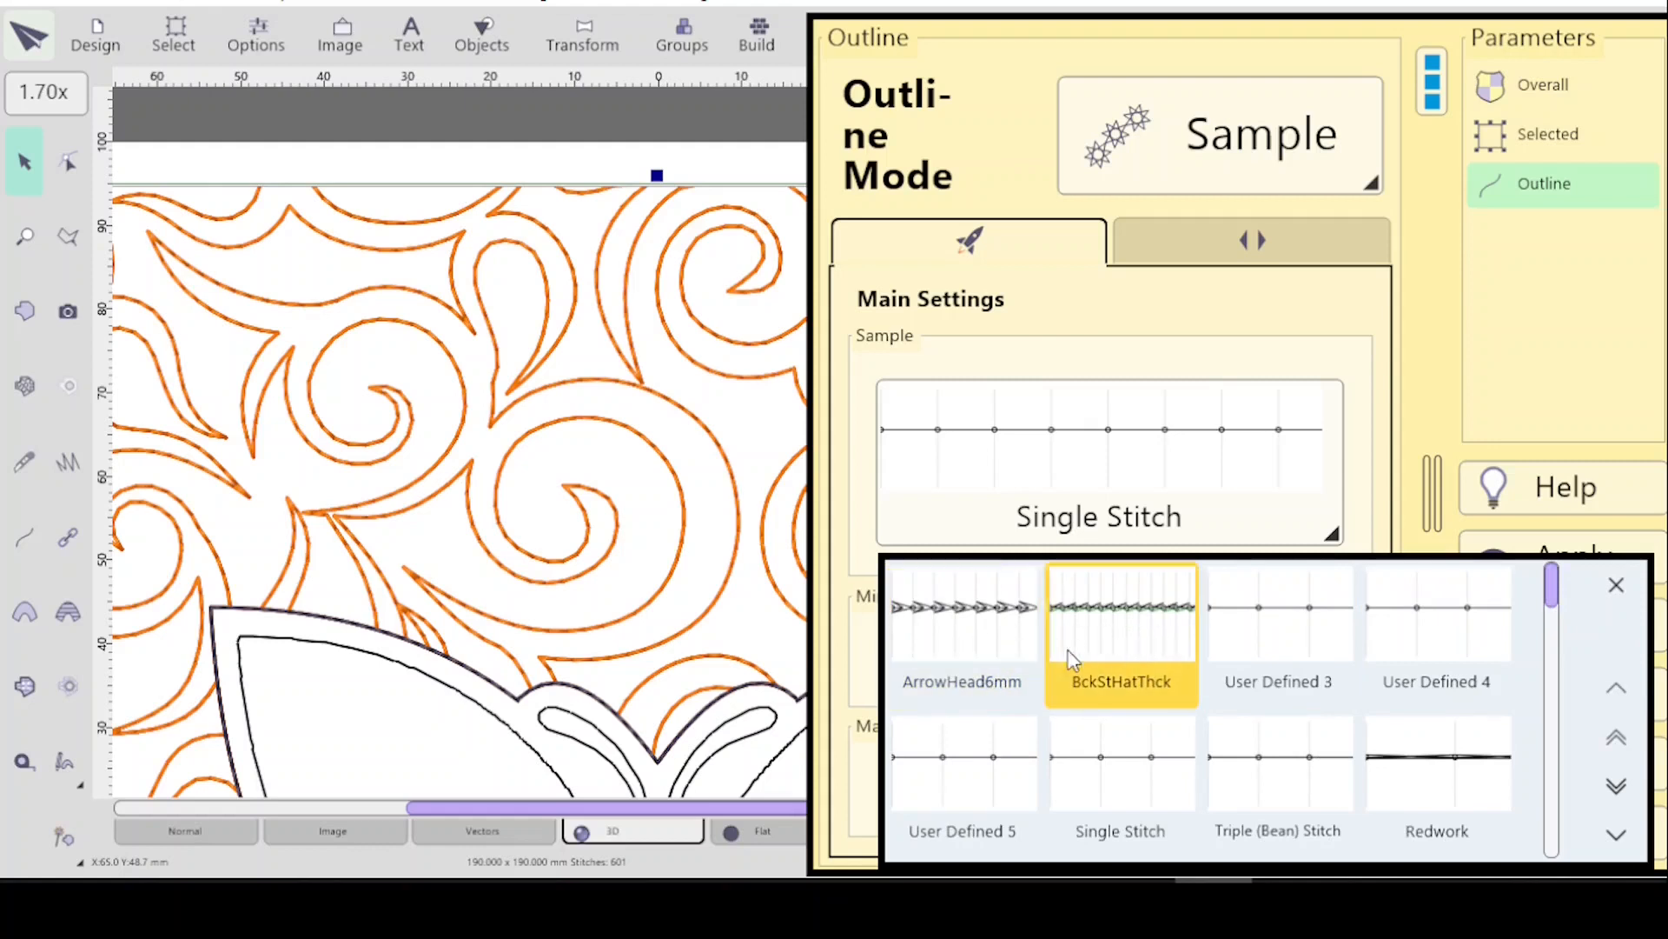
left_click(971, 642)
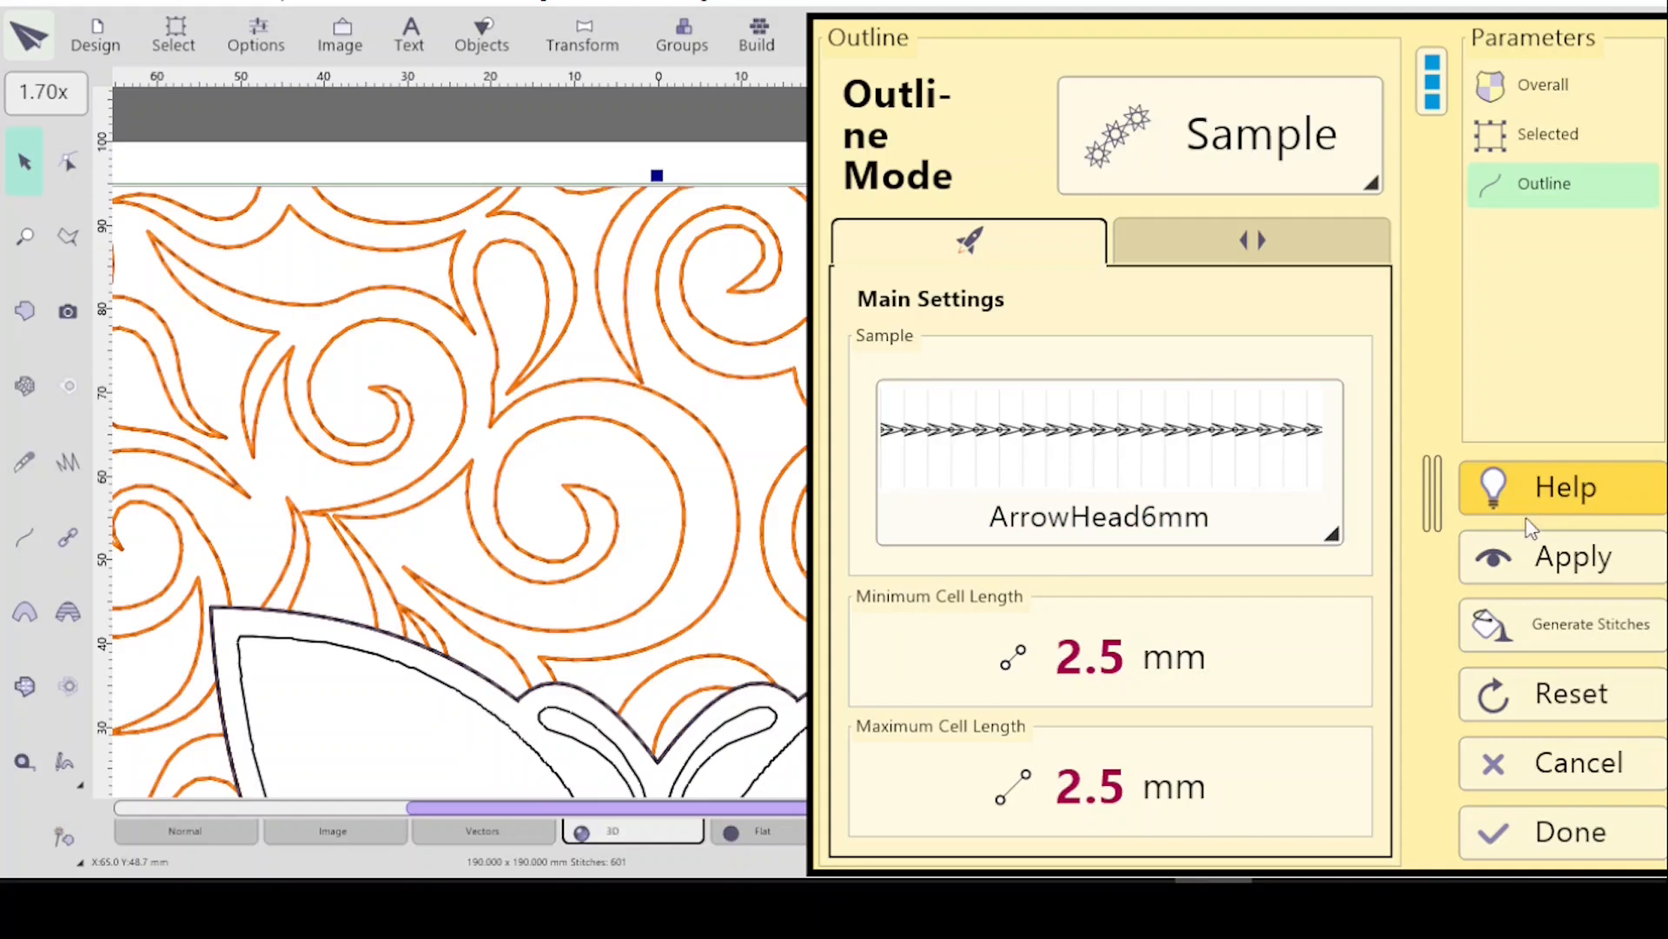
left_click(1550, 561)
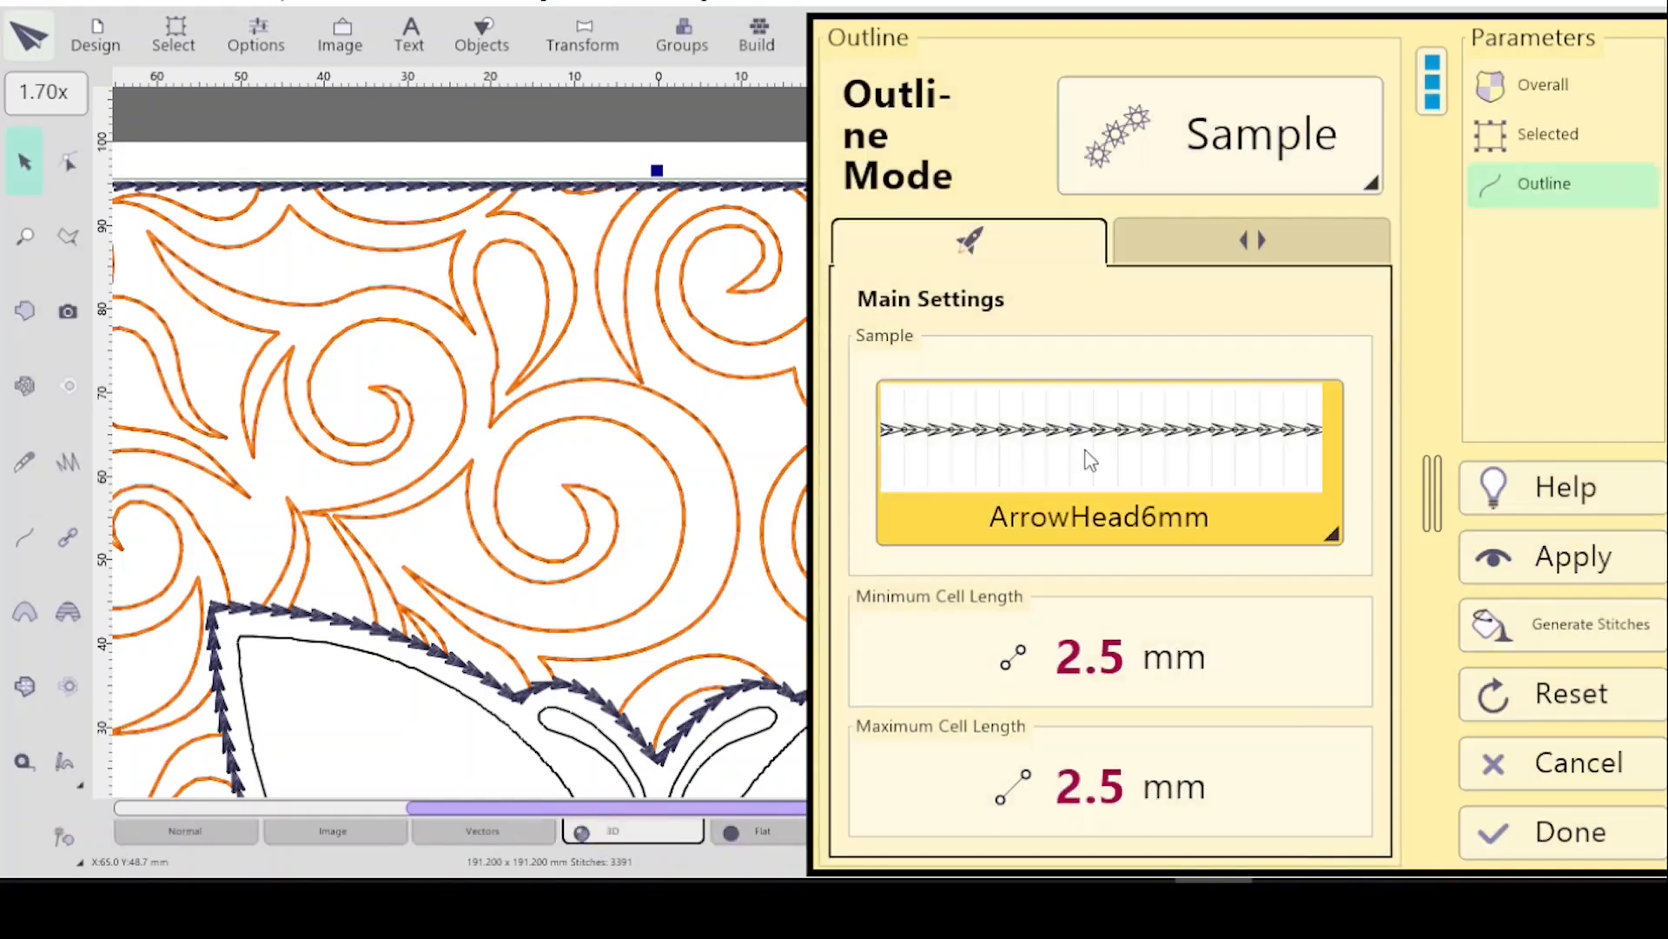
Look through the outline samples, keep ArrowHead6mm, and check its side width setting.
left_click(999, 457)
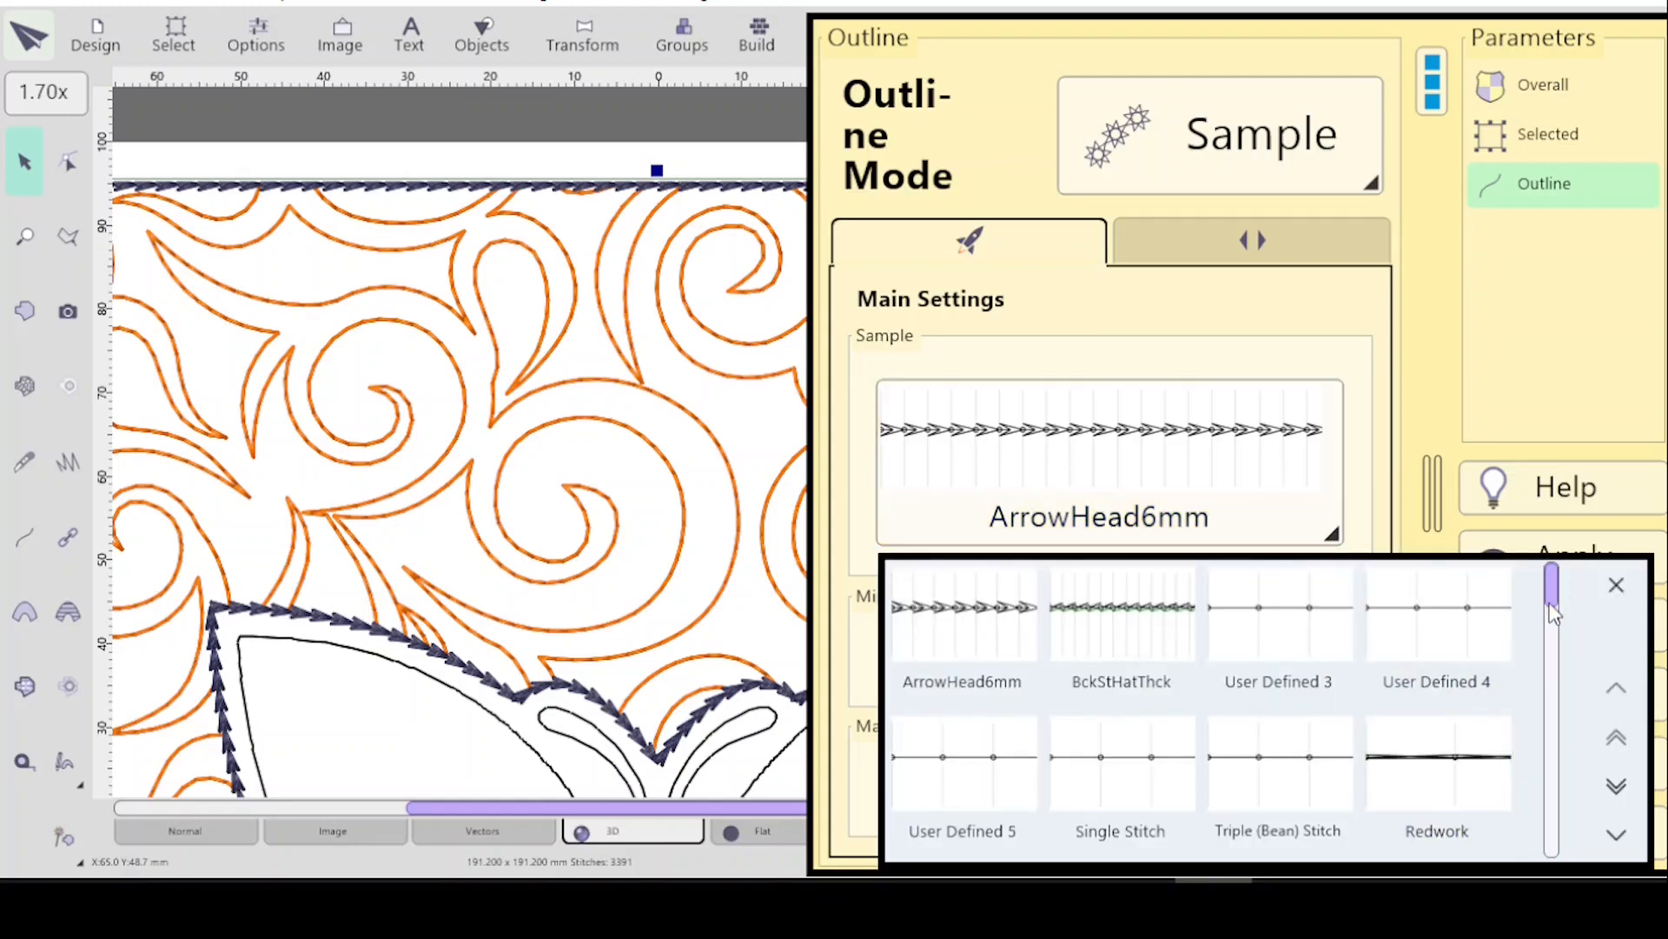
left_click_drag(1552, 597, 1554, 612)
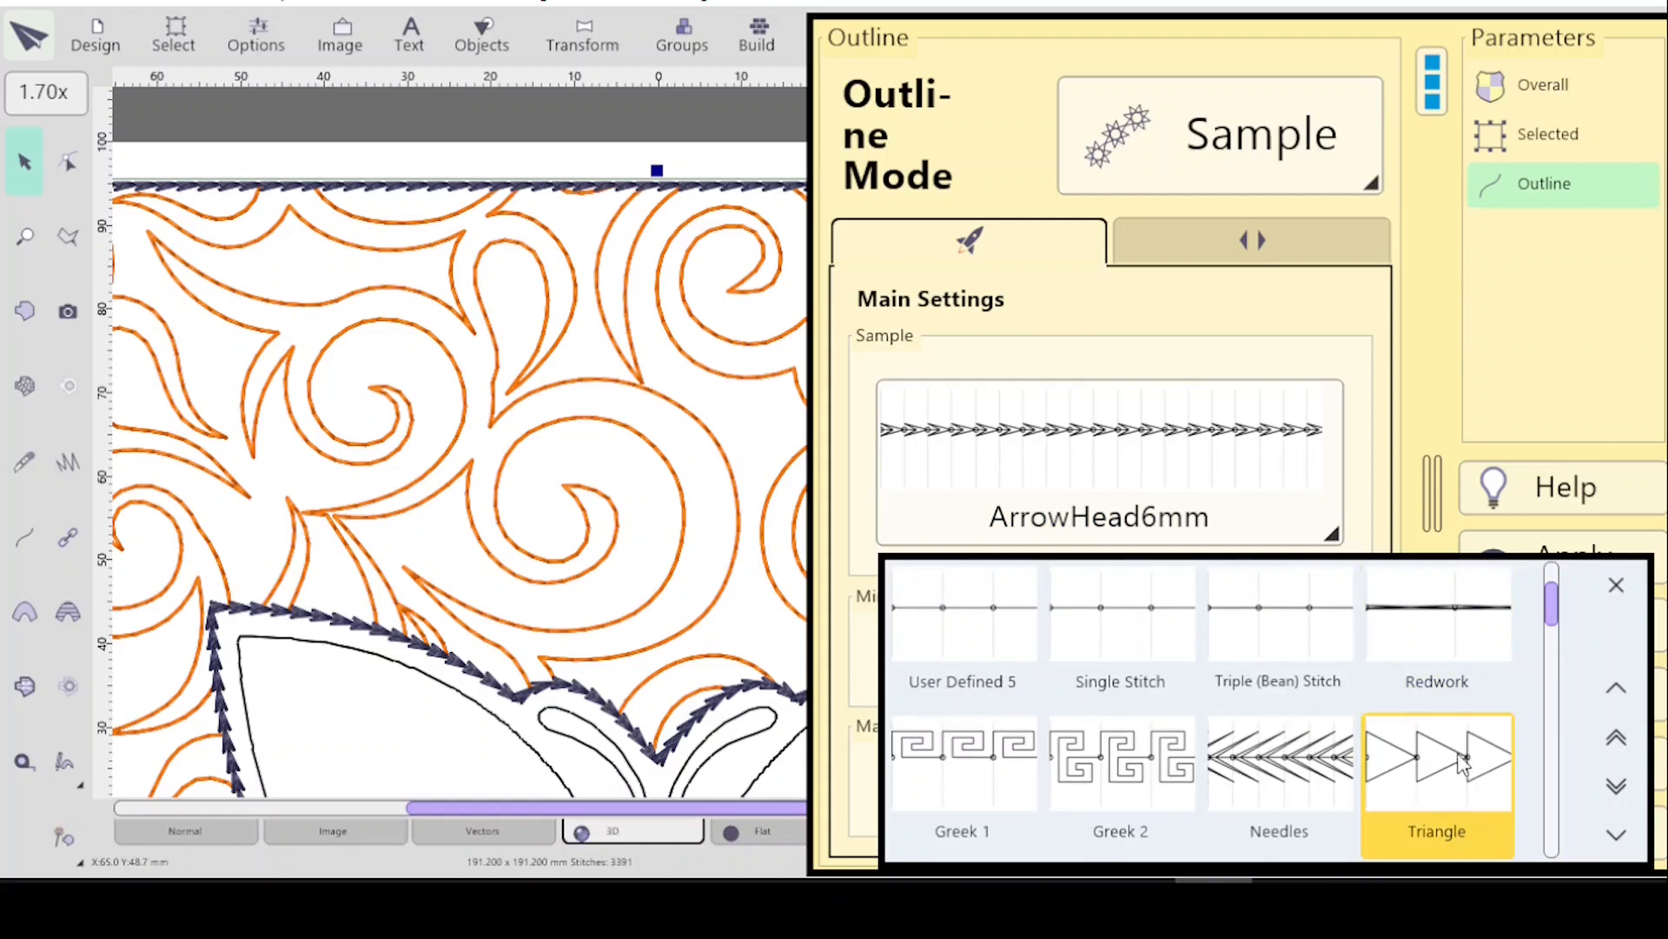
scroll(1551, 601, "up", 1)
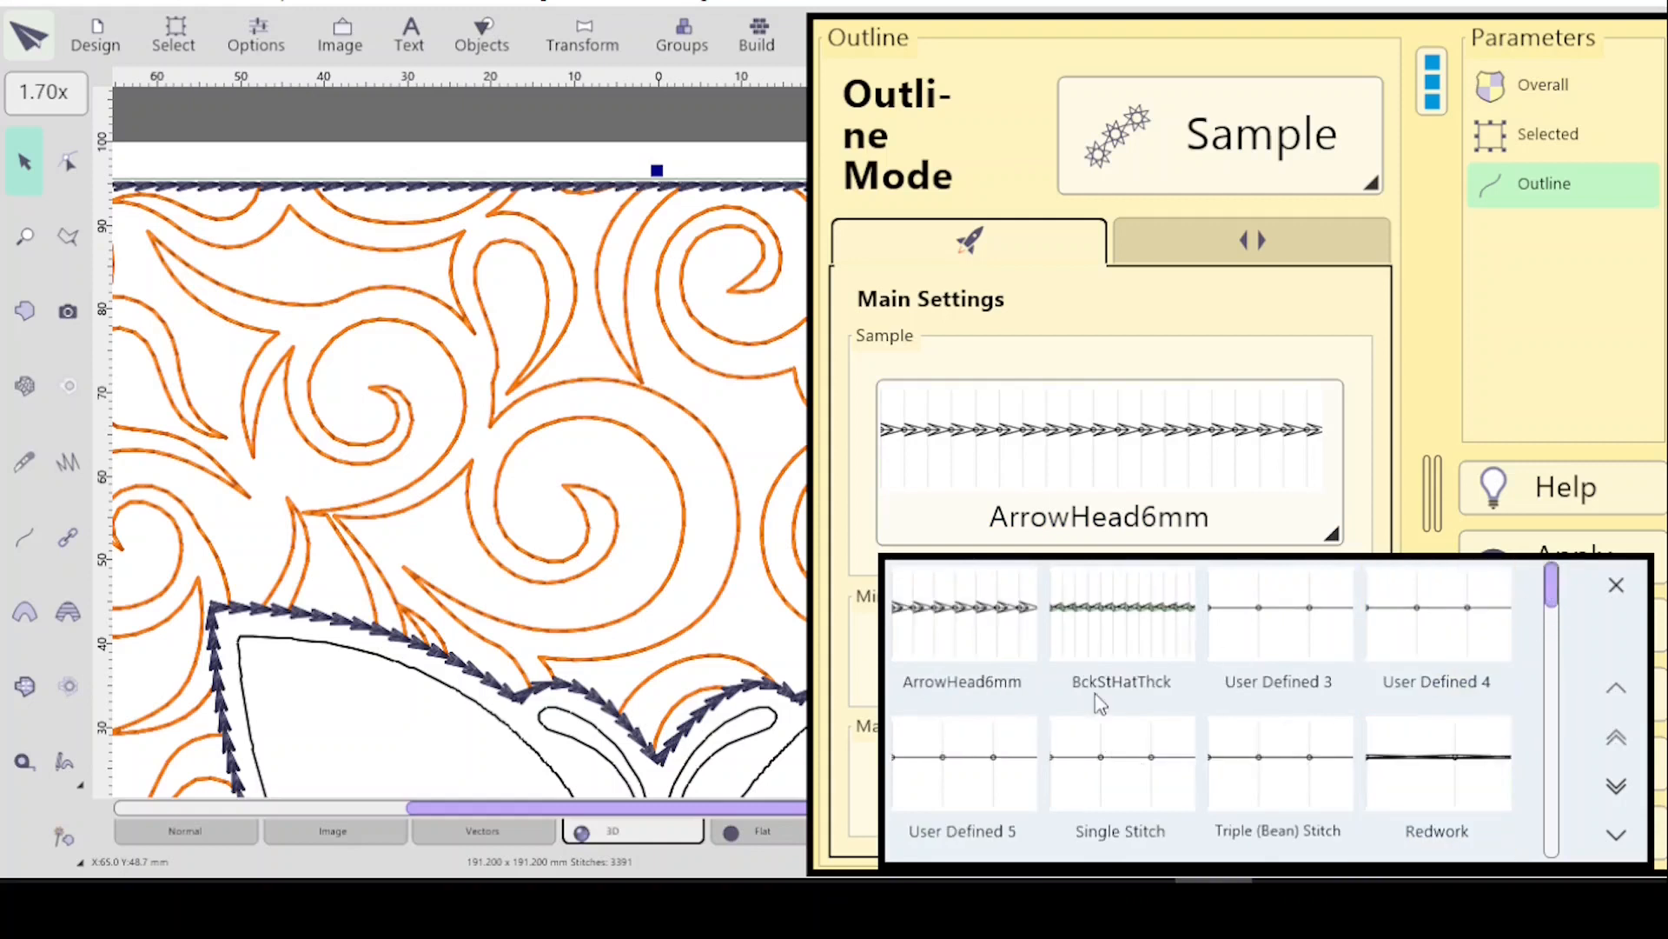
left_click(990, 637)
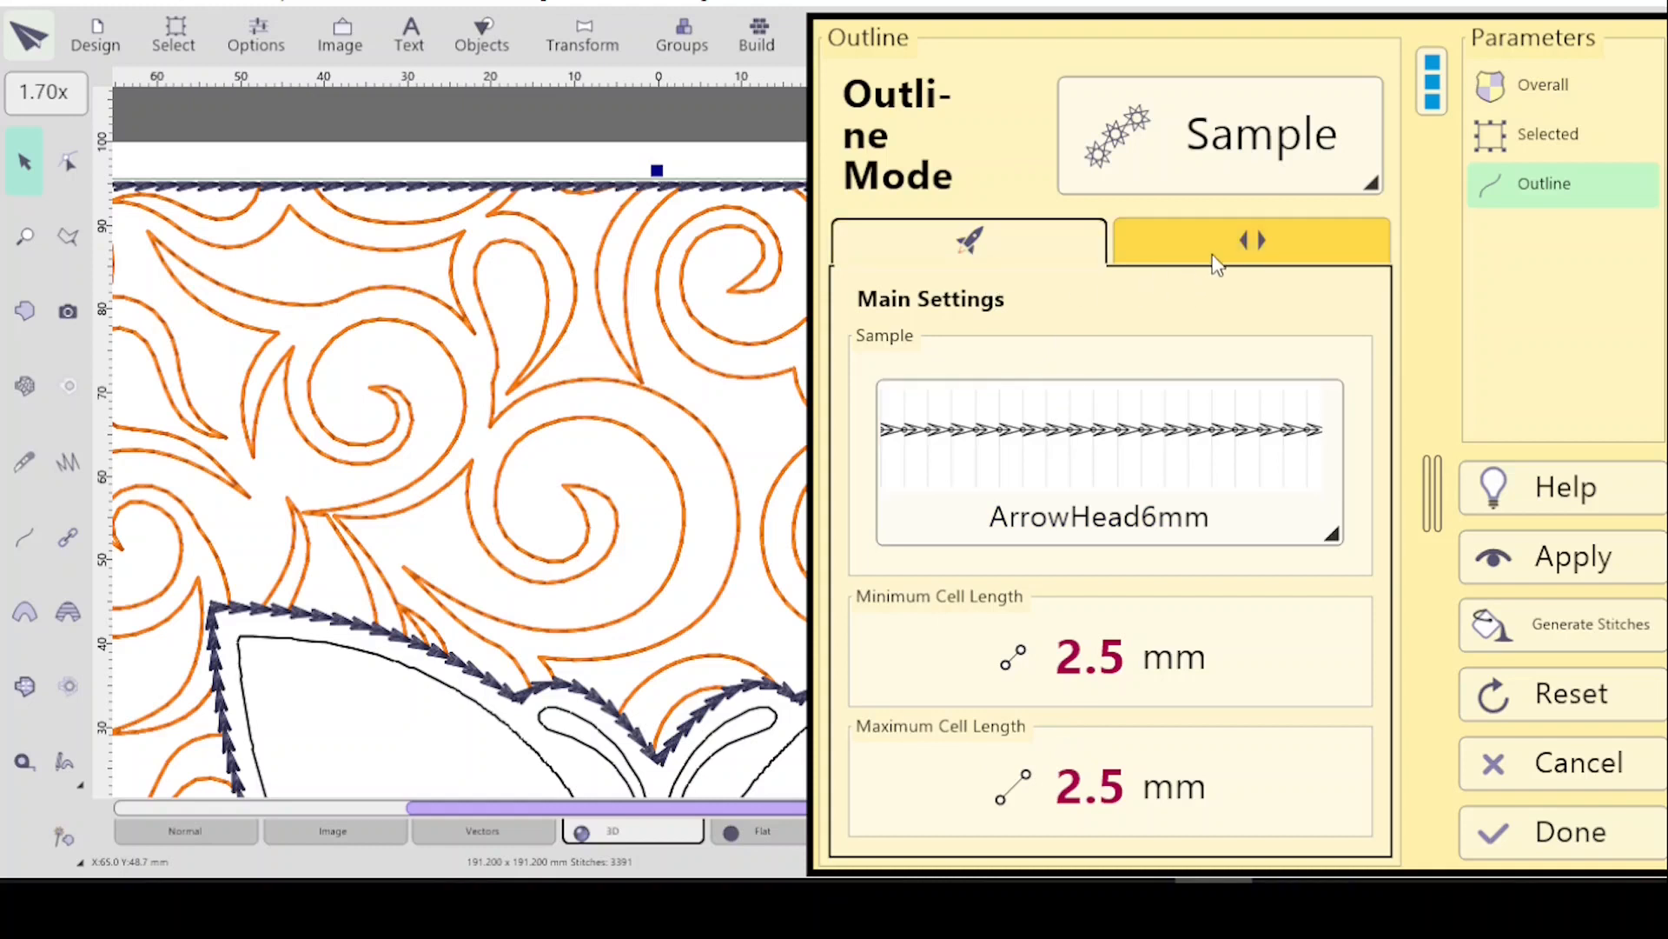
left_click(1254, 245)
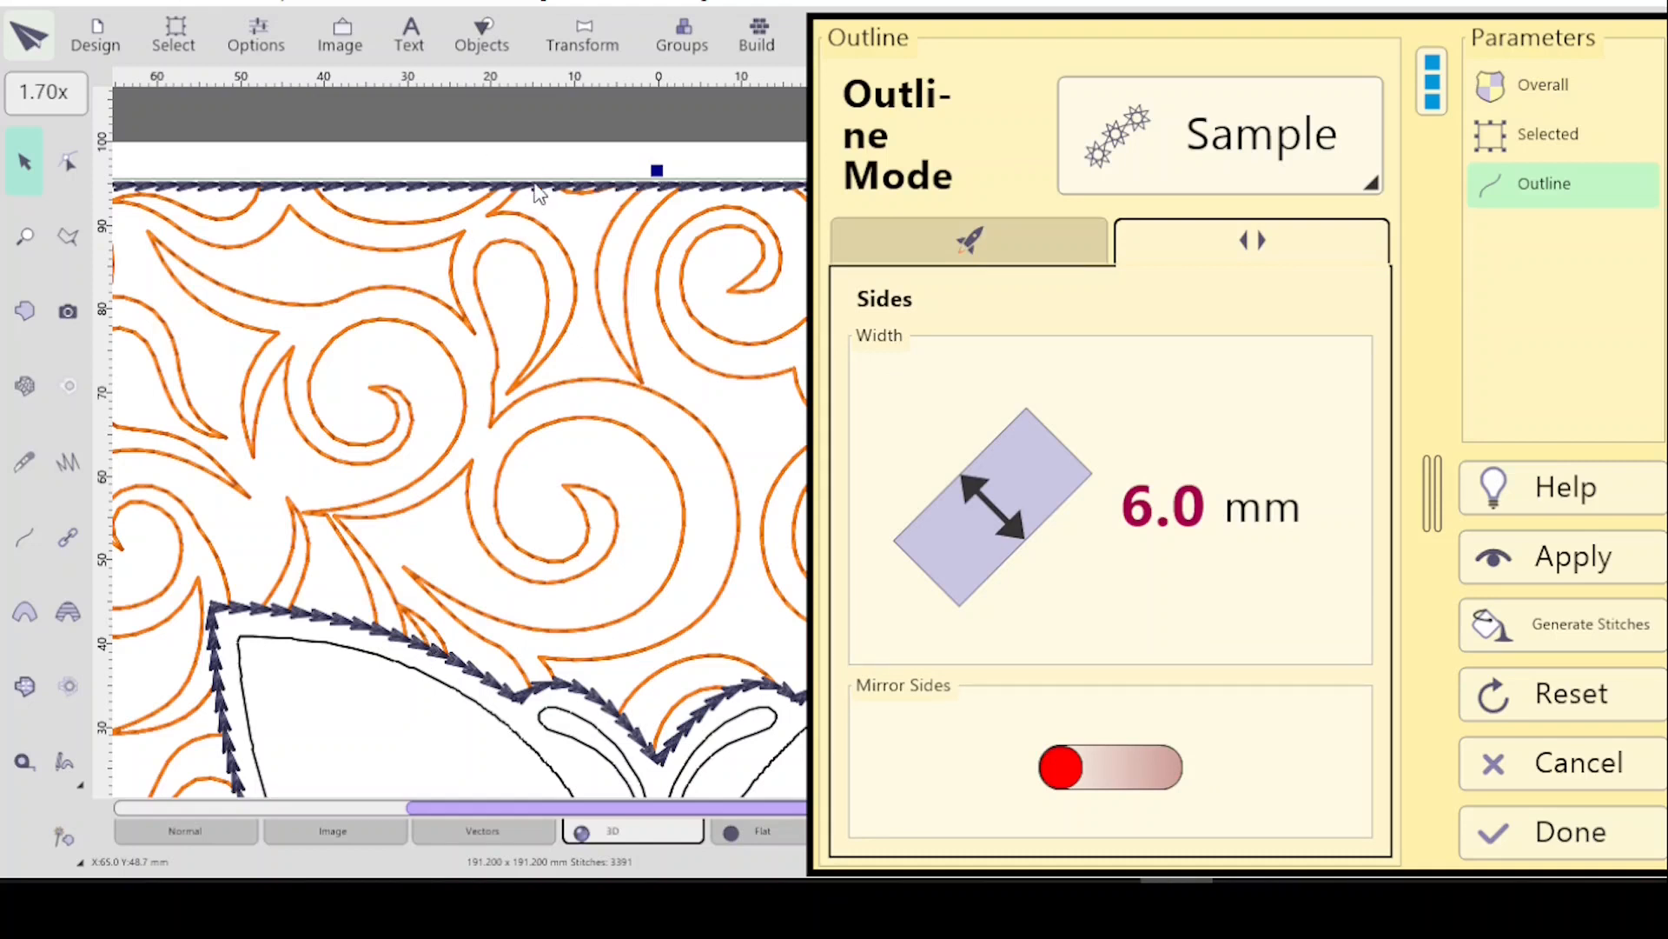
left_click(999, 508)
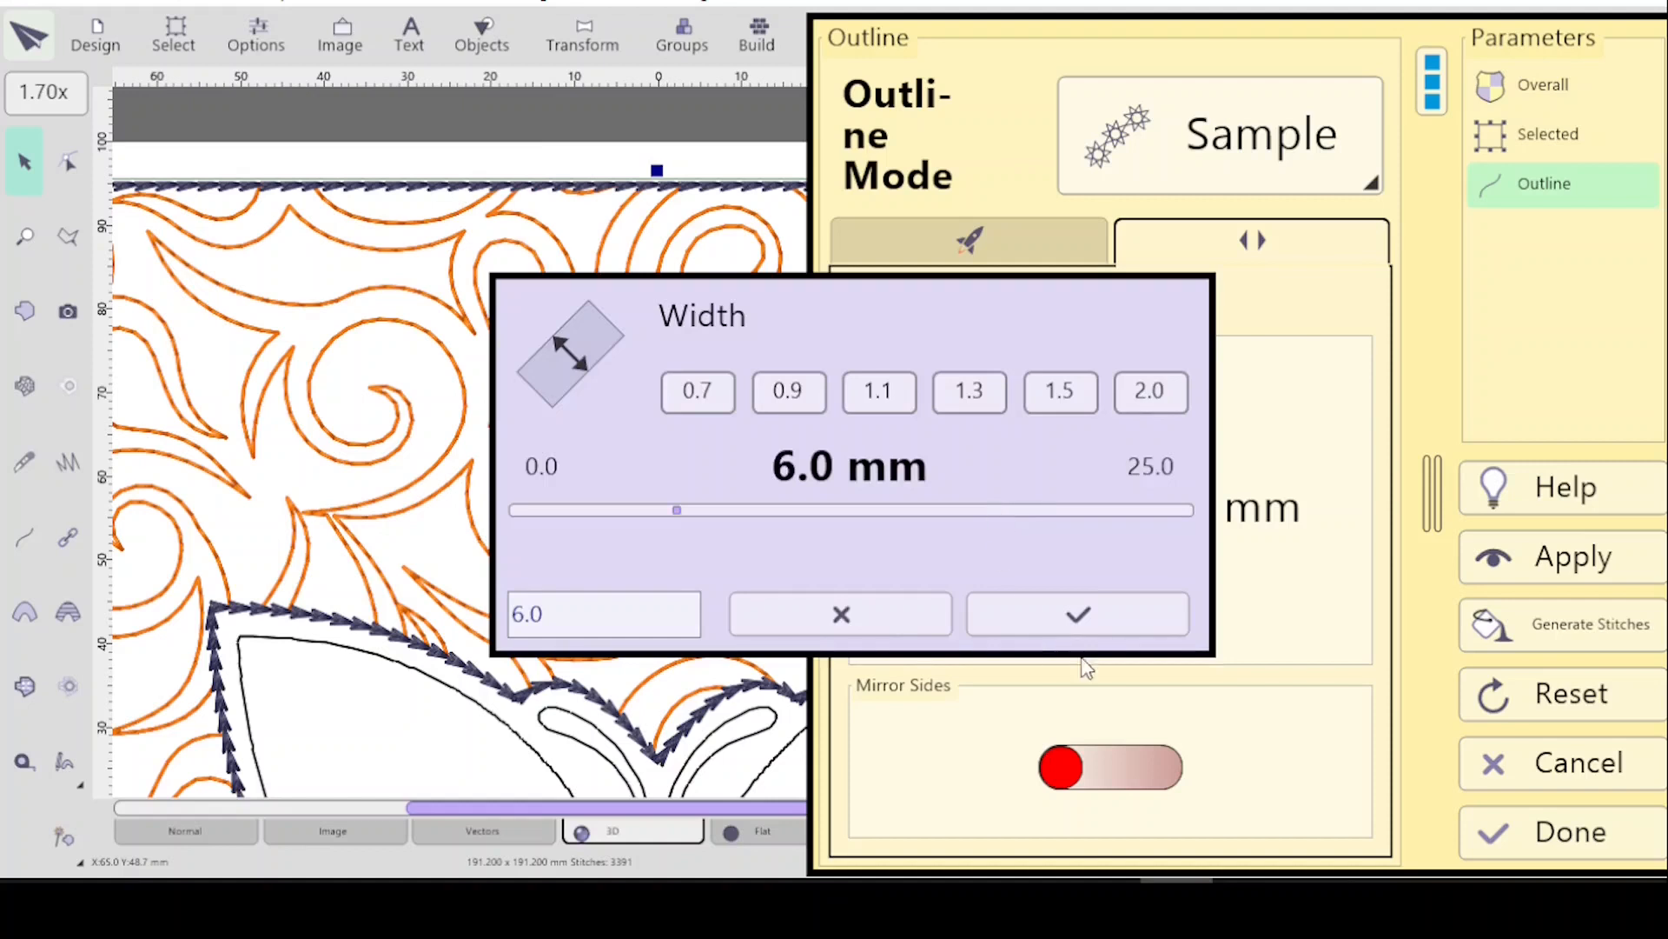
left_click(852, 630)
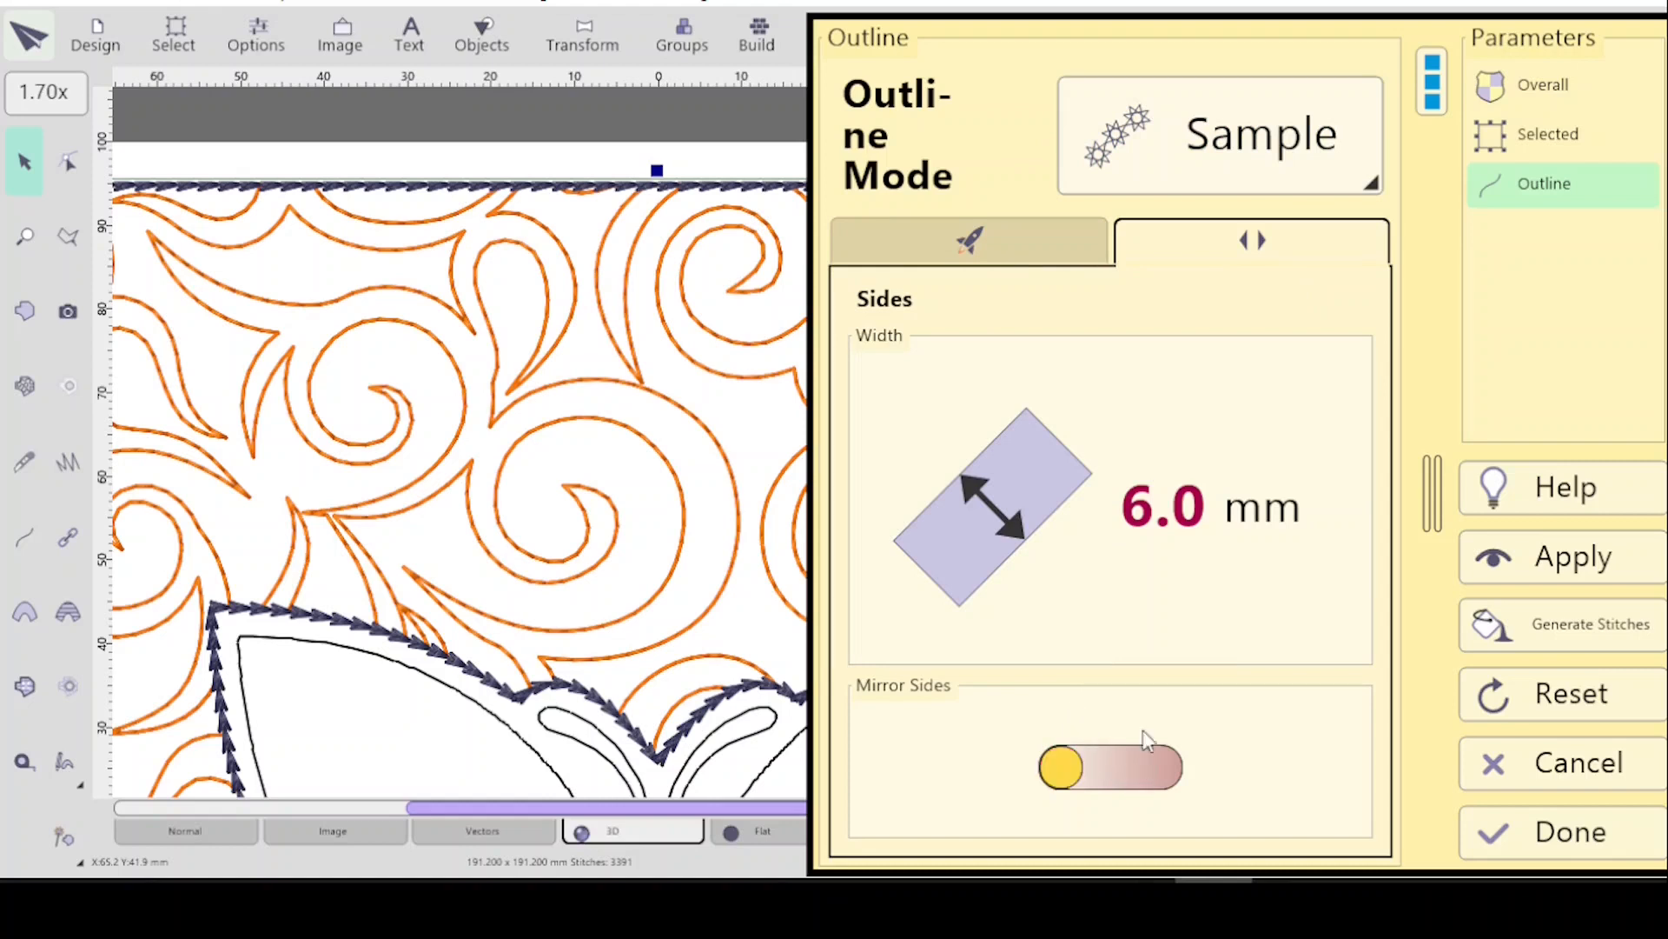
left_click(987, 233)
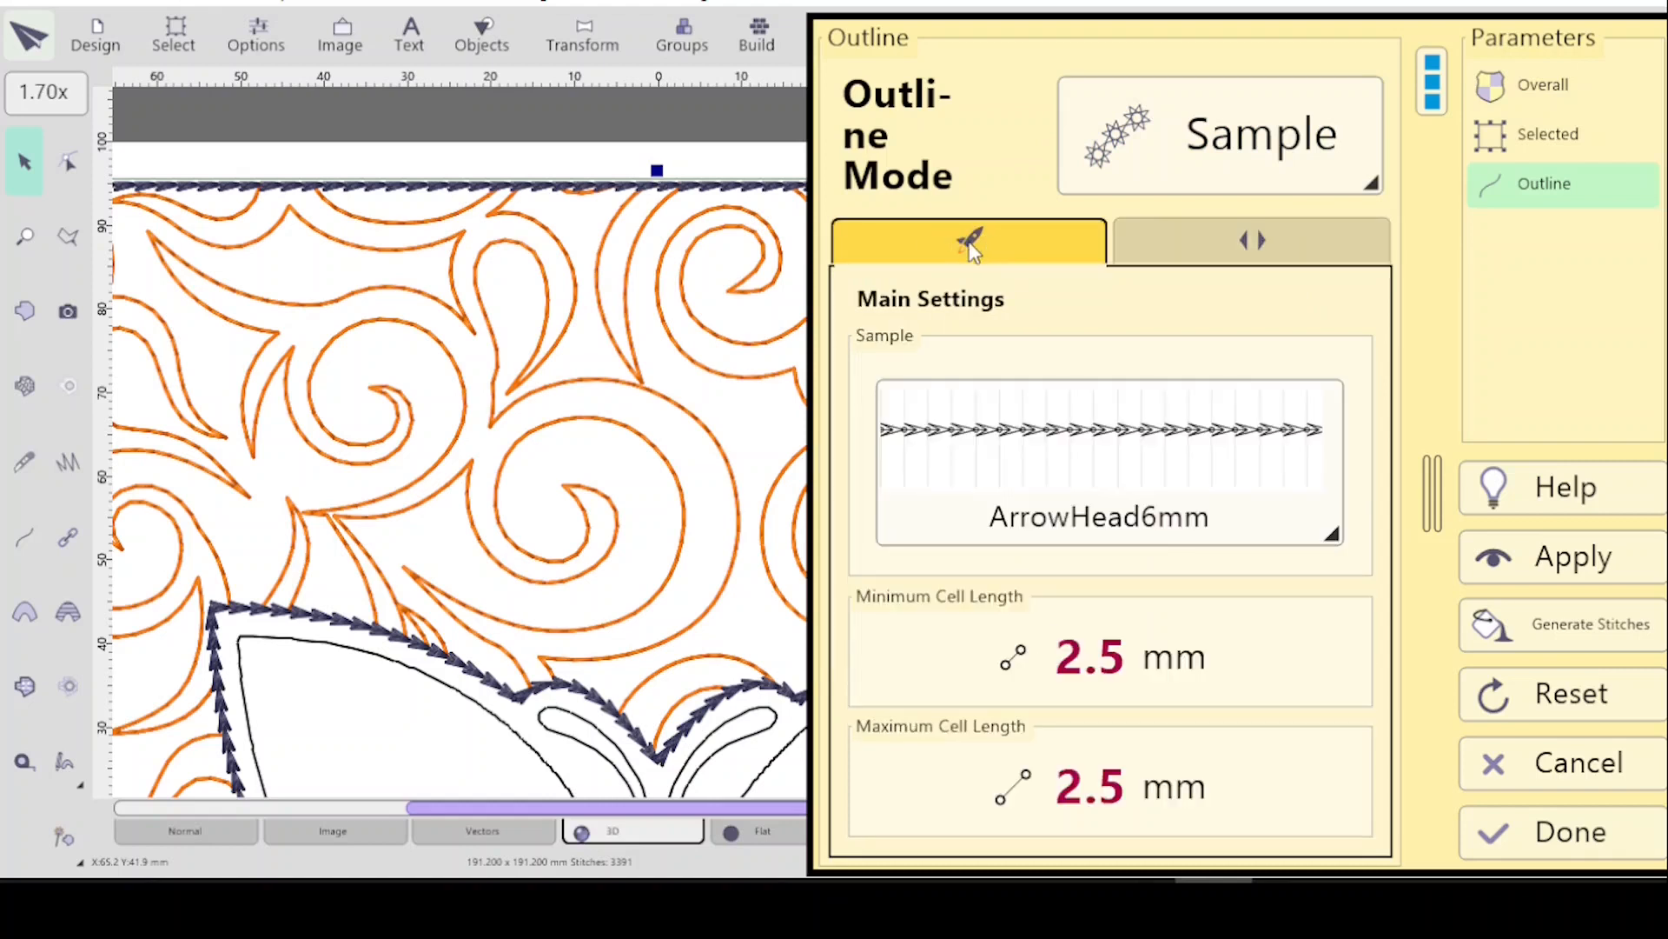
Set the outline sample of the selected square and butterfly to Blanket Stitch, apply it, check its side settings and accept.
left_click(1334, 537)
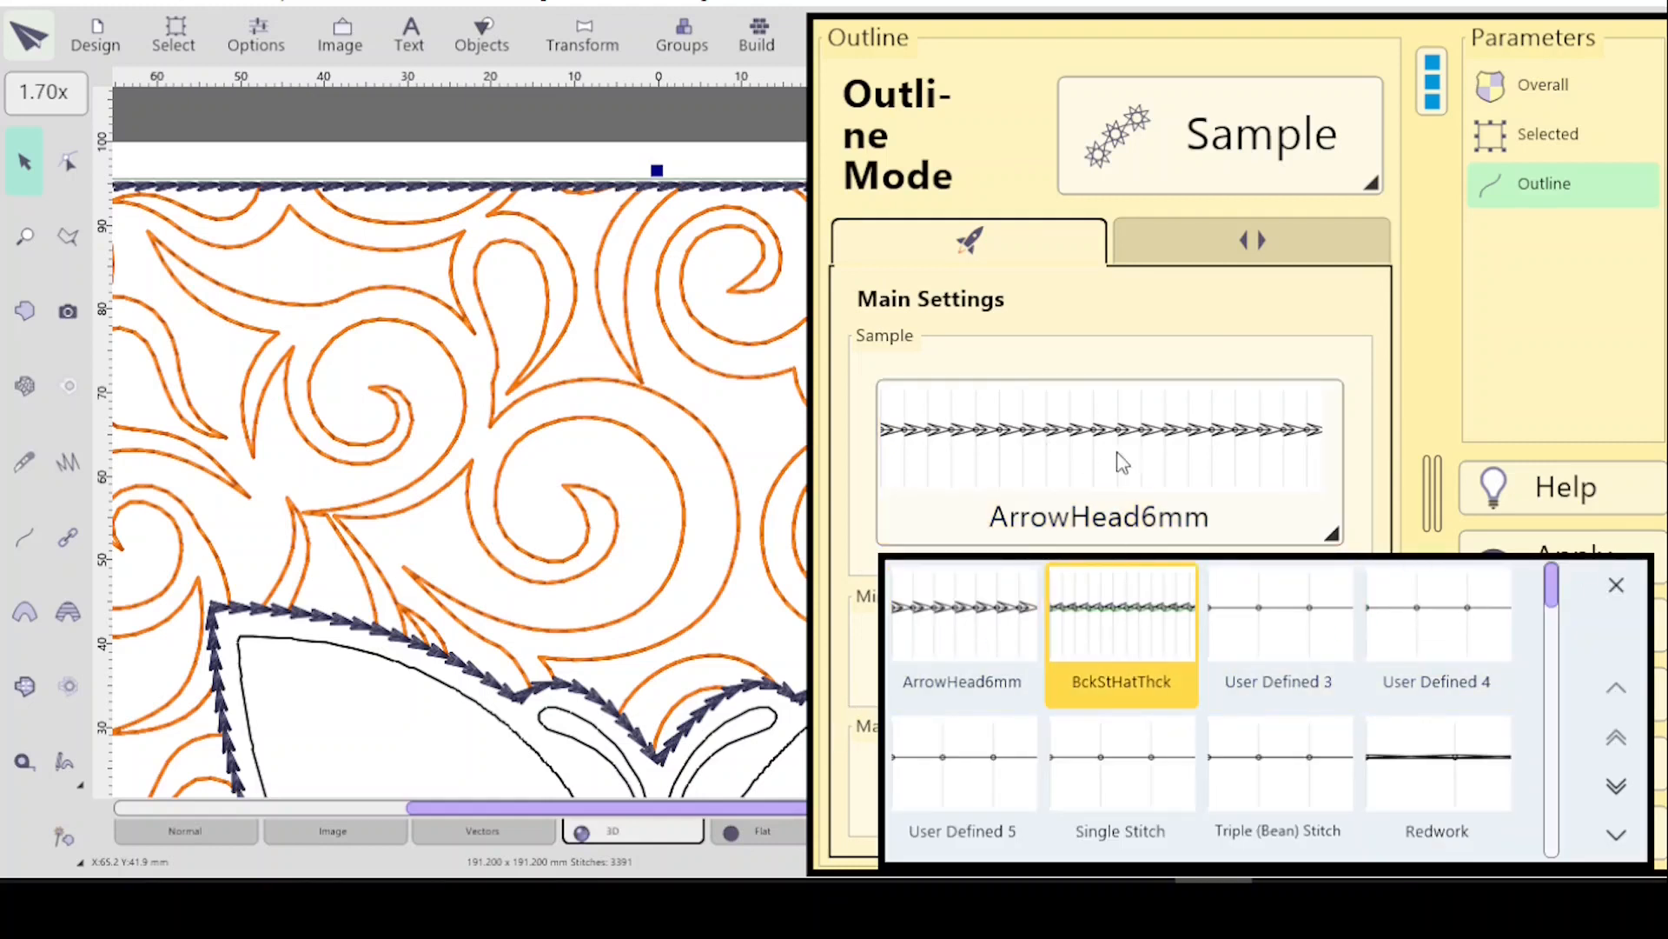
left_click_drag(1553, 596, 1569, 686)
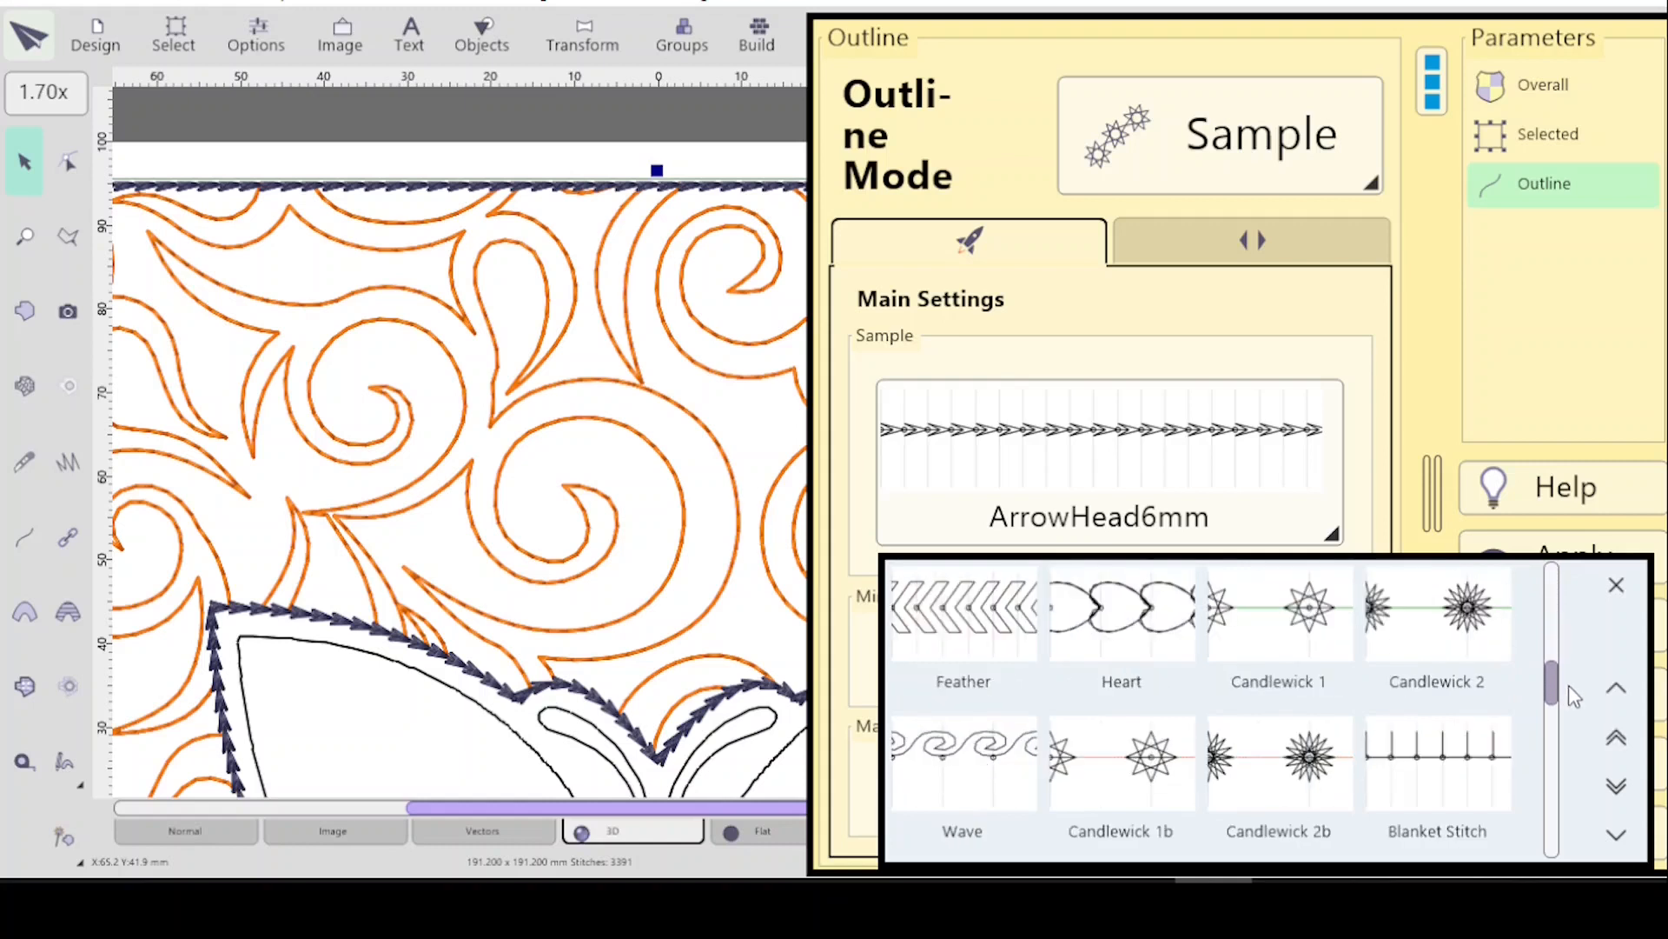
left_click(1445, 795)
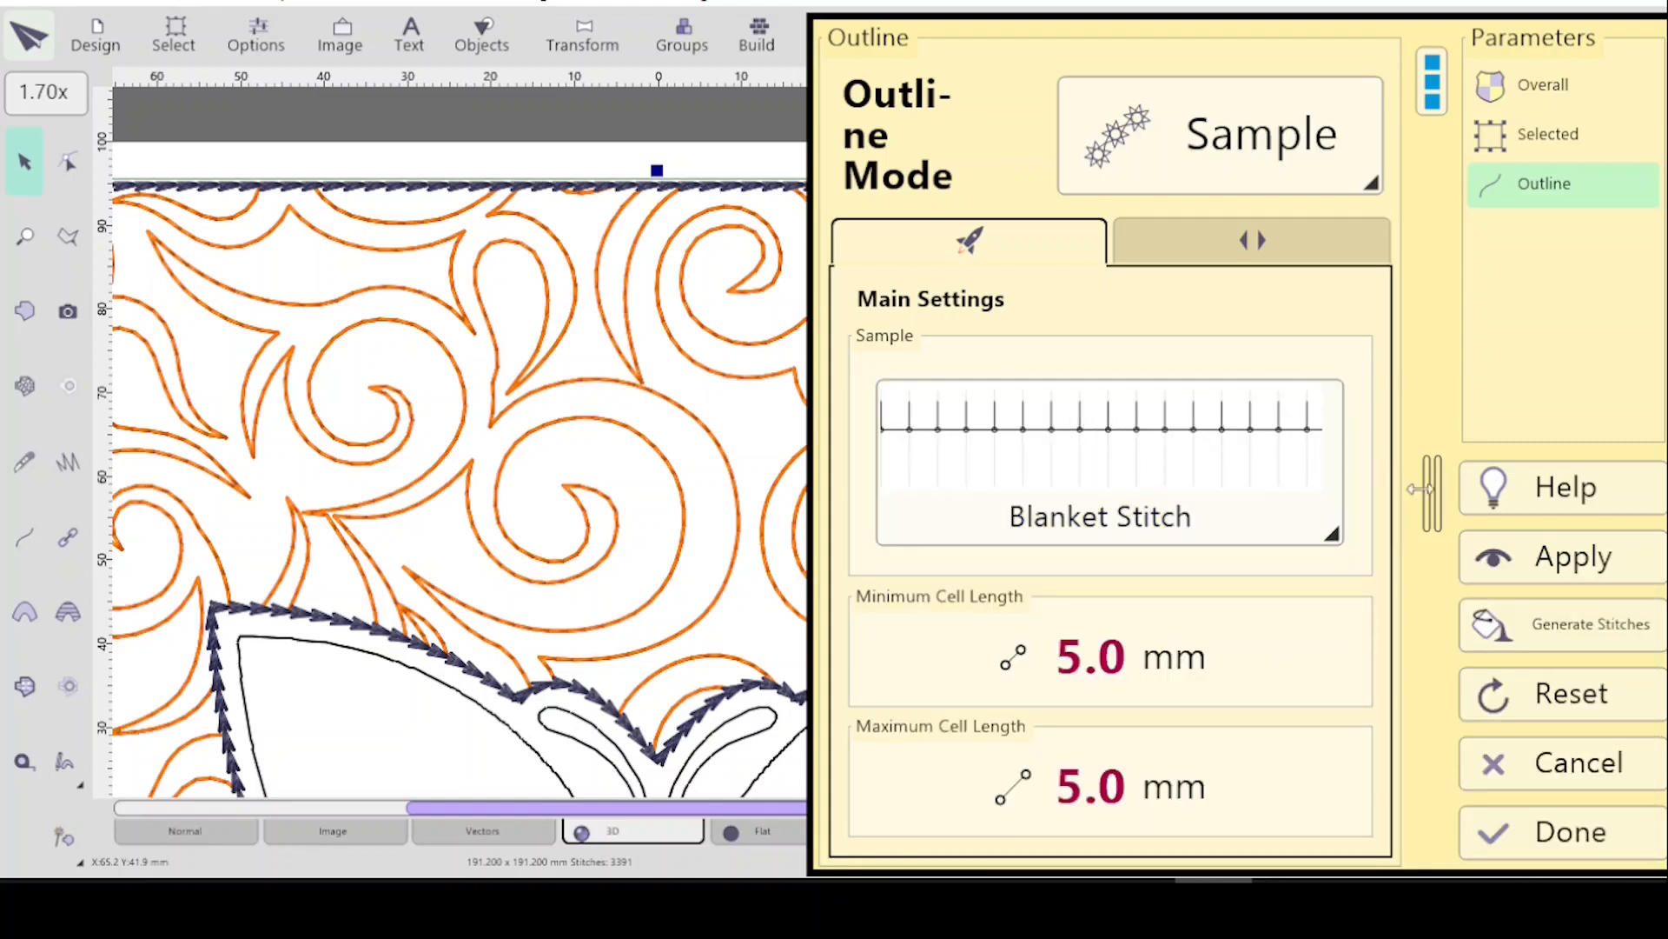
left_click(1580, 563)
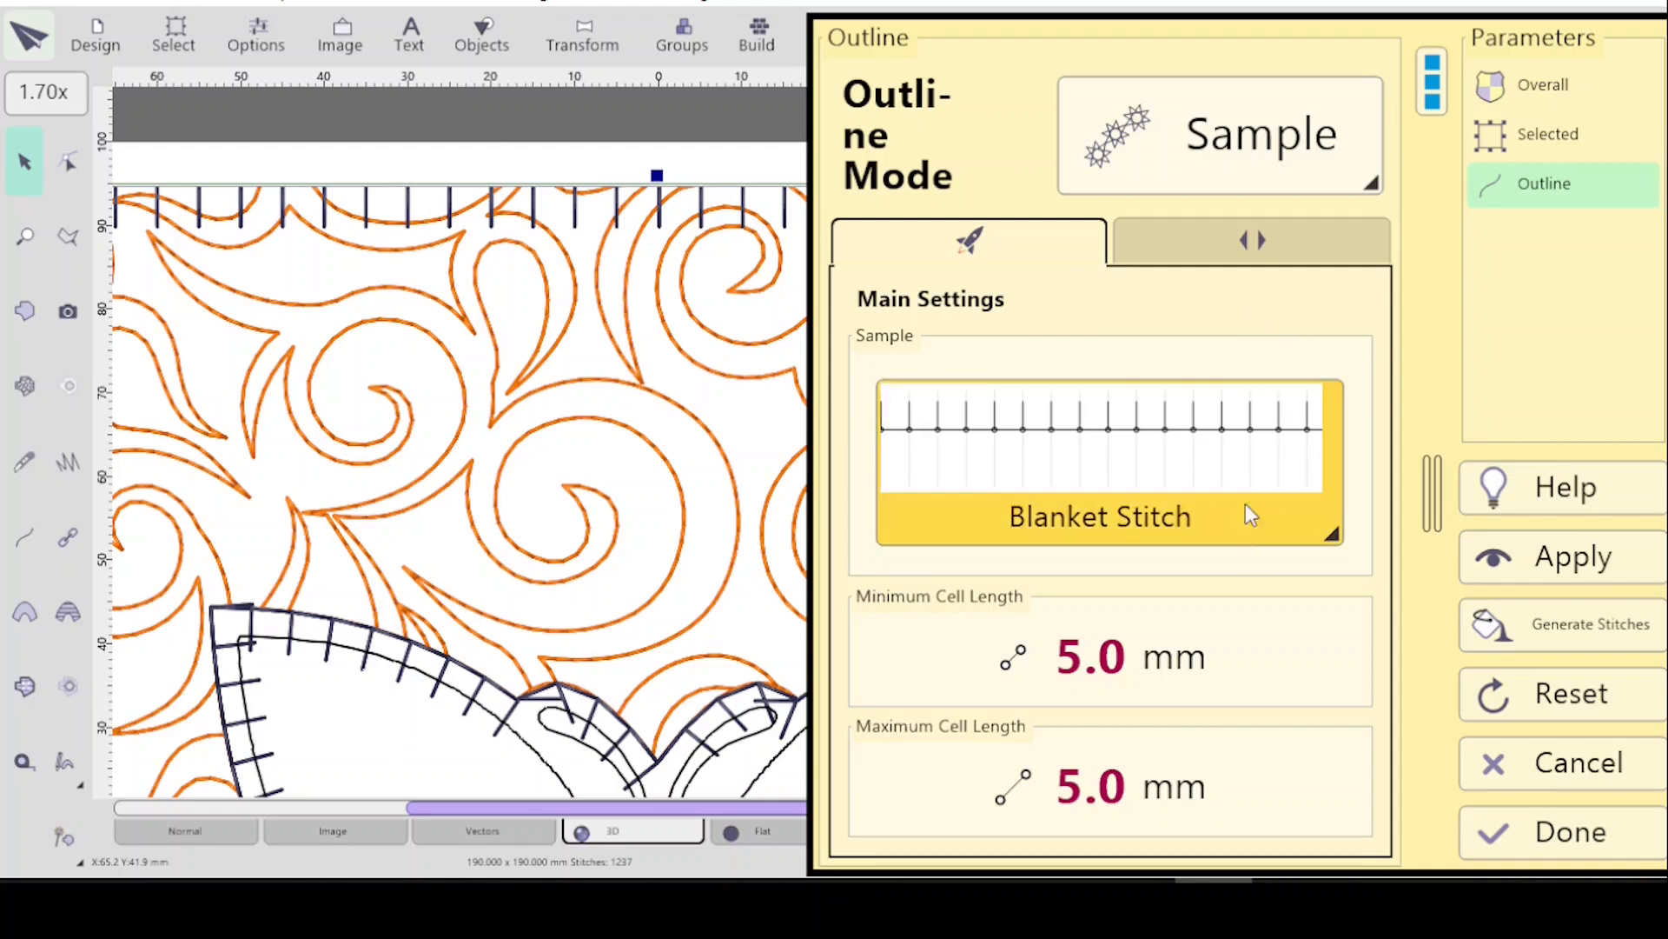
left_click(1248, 240)
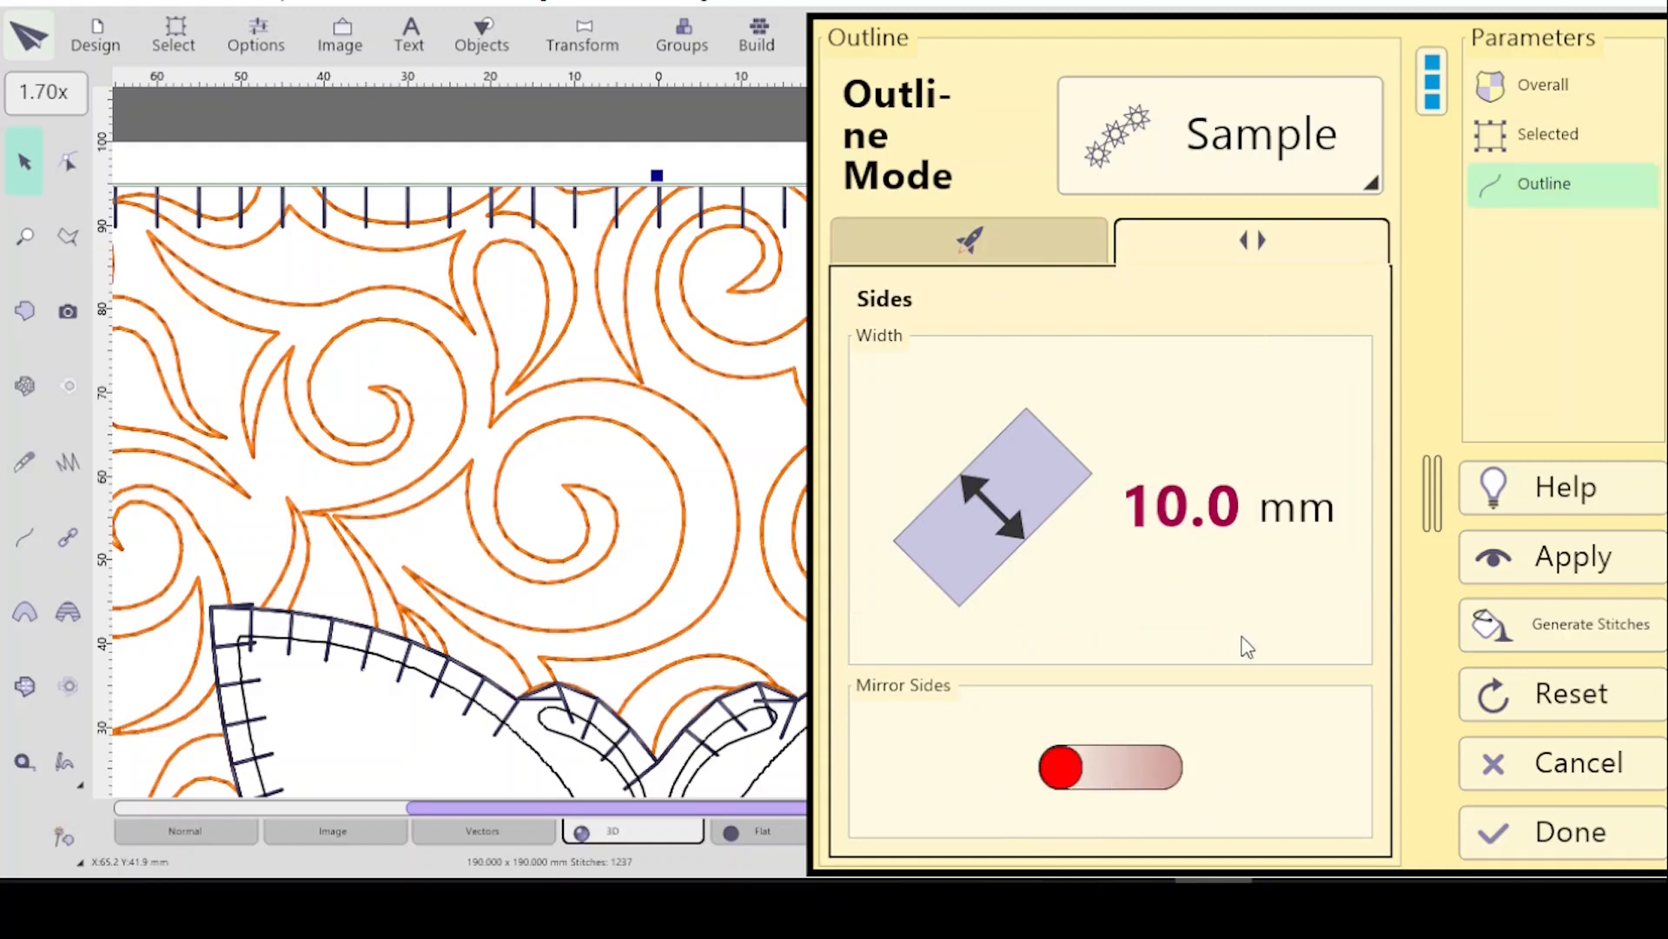
left_click(1571, 834)
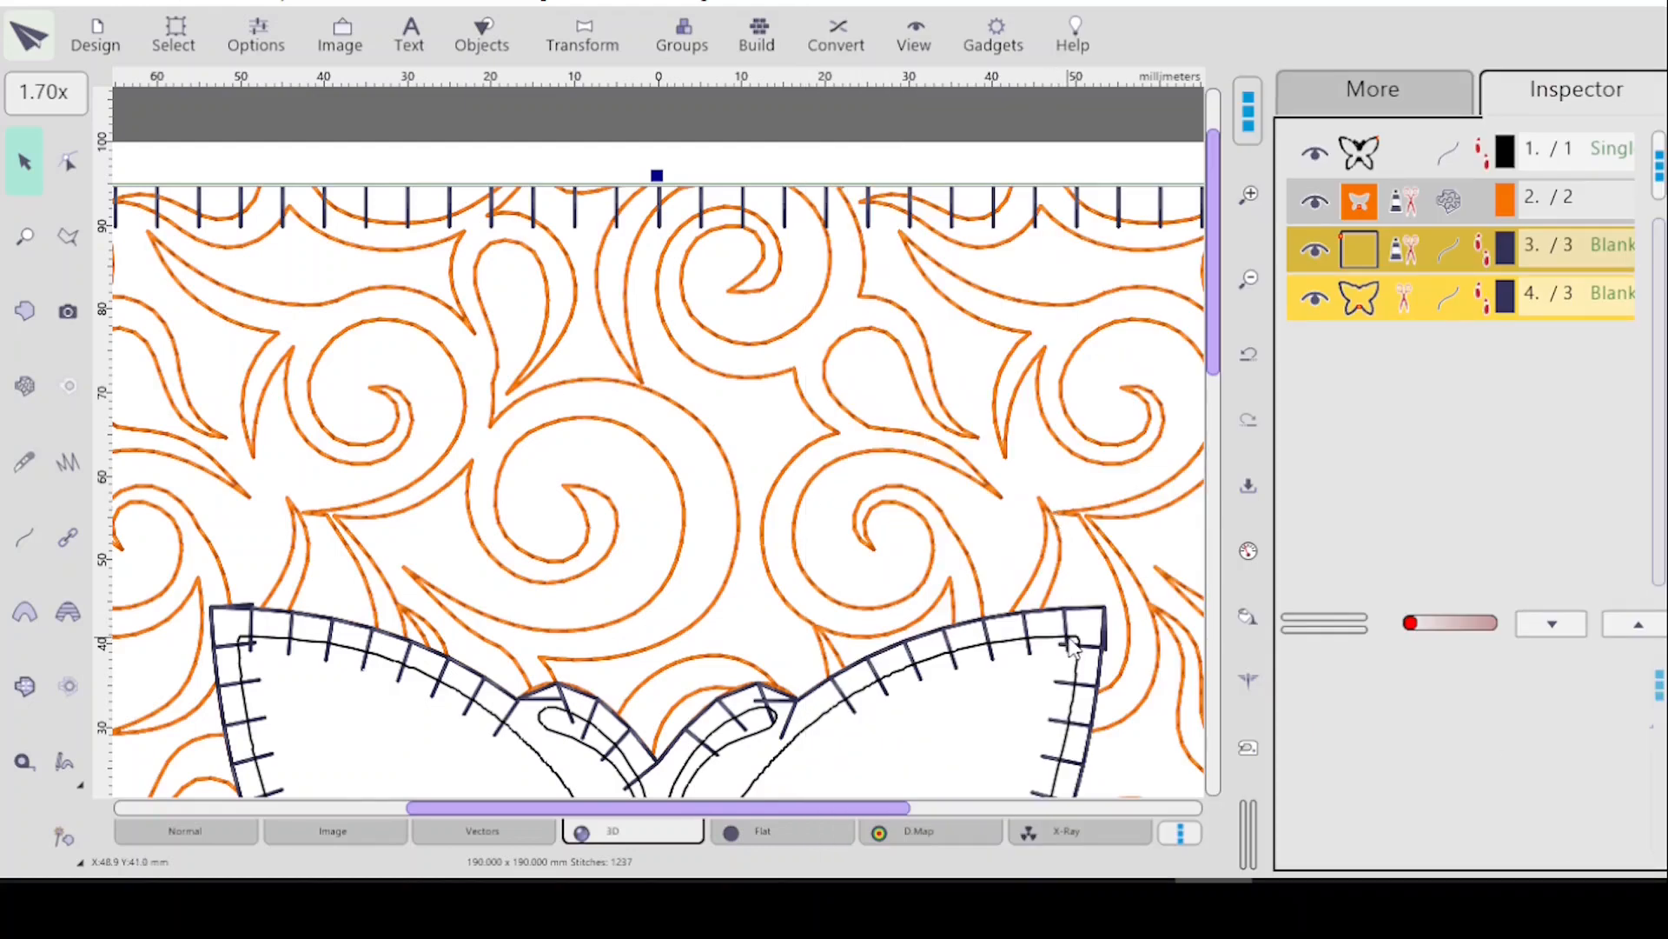
Enable Mirror Sides for the square's Blanket Stitch outline alone and apply the change.
left_click(1444, 261)
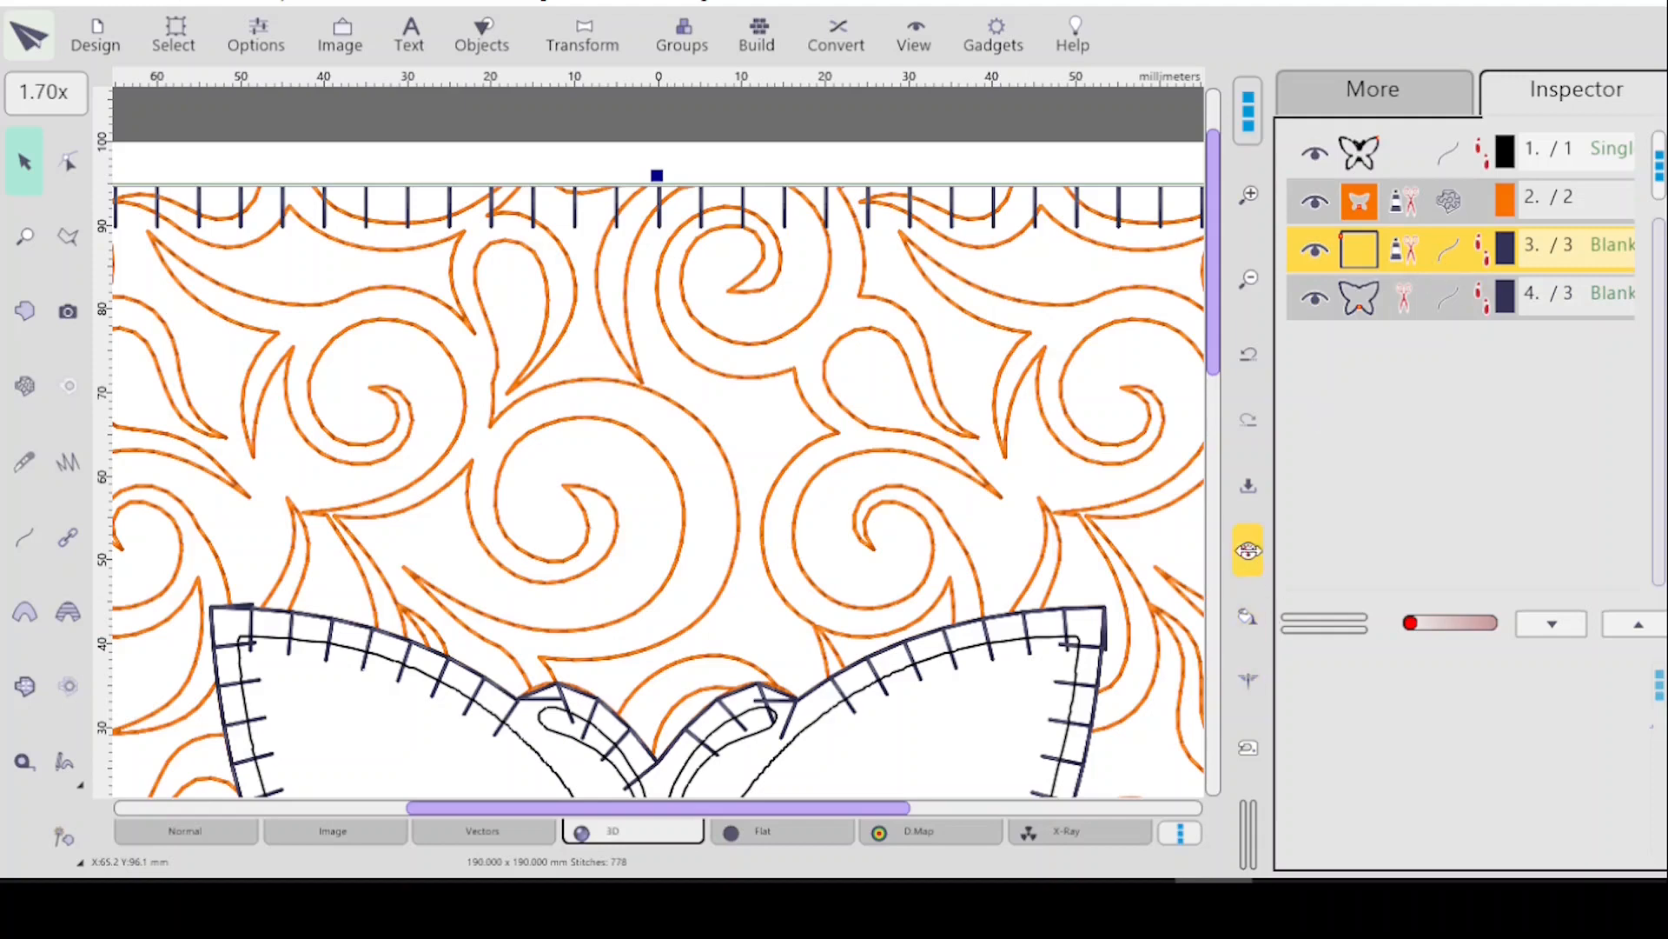
left_click(1249, 550)
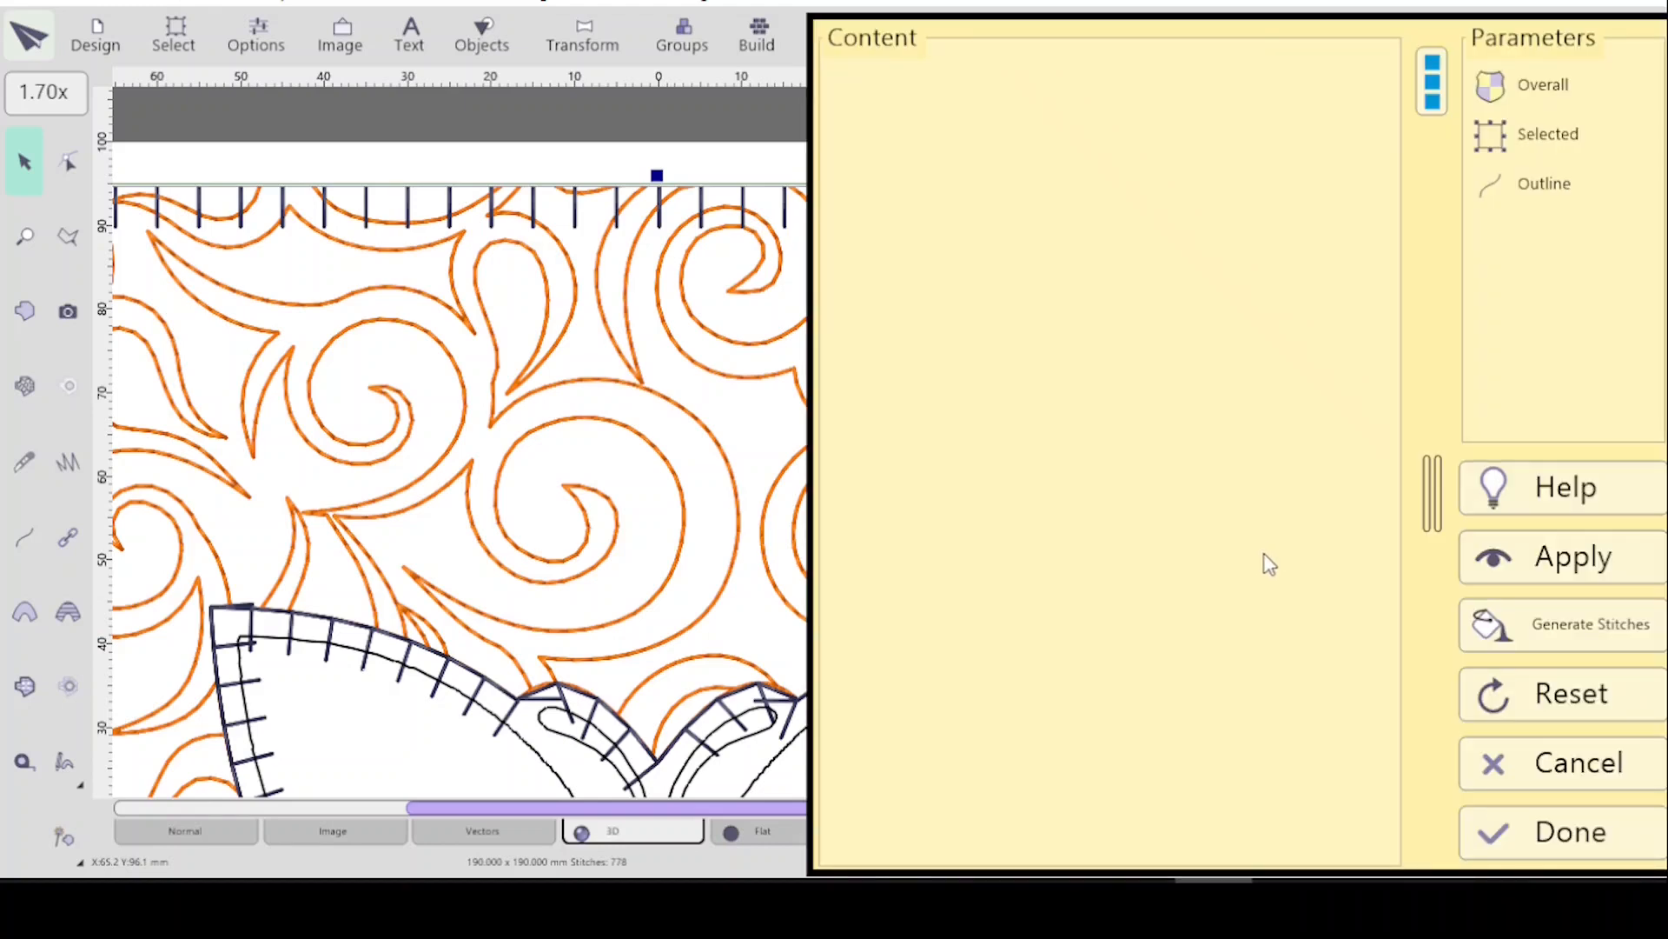
left_click(1244, 242)
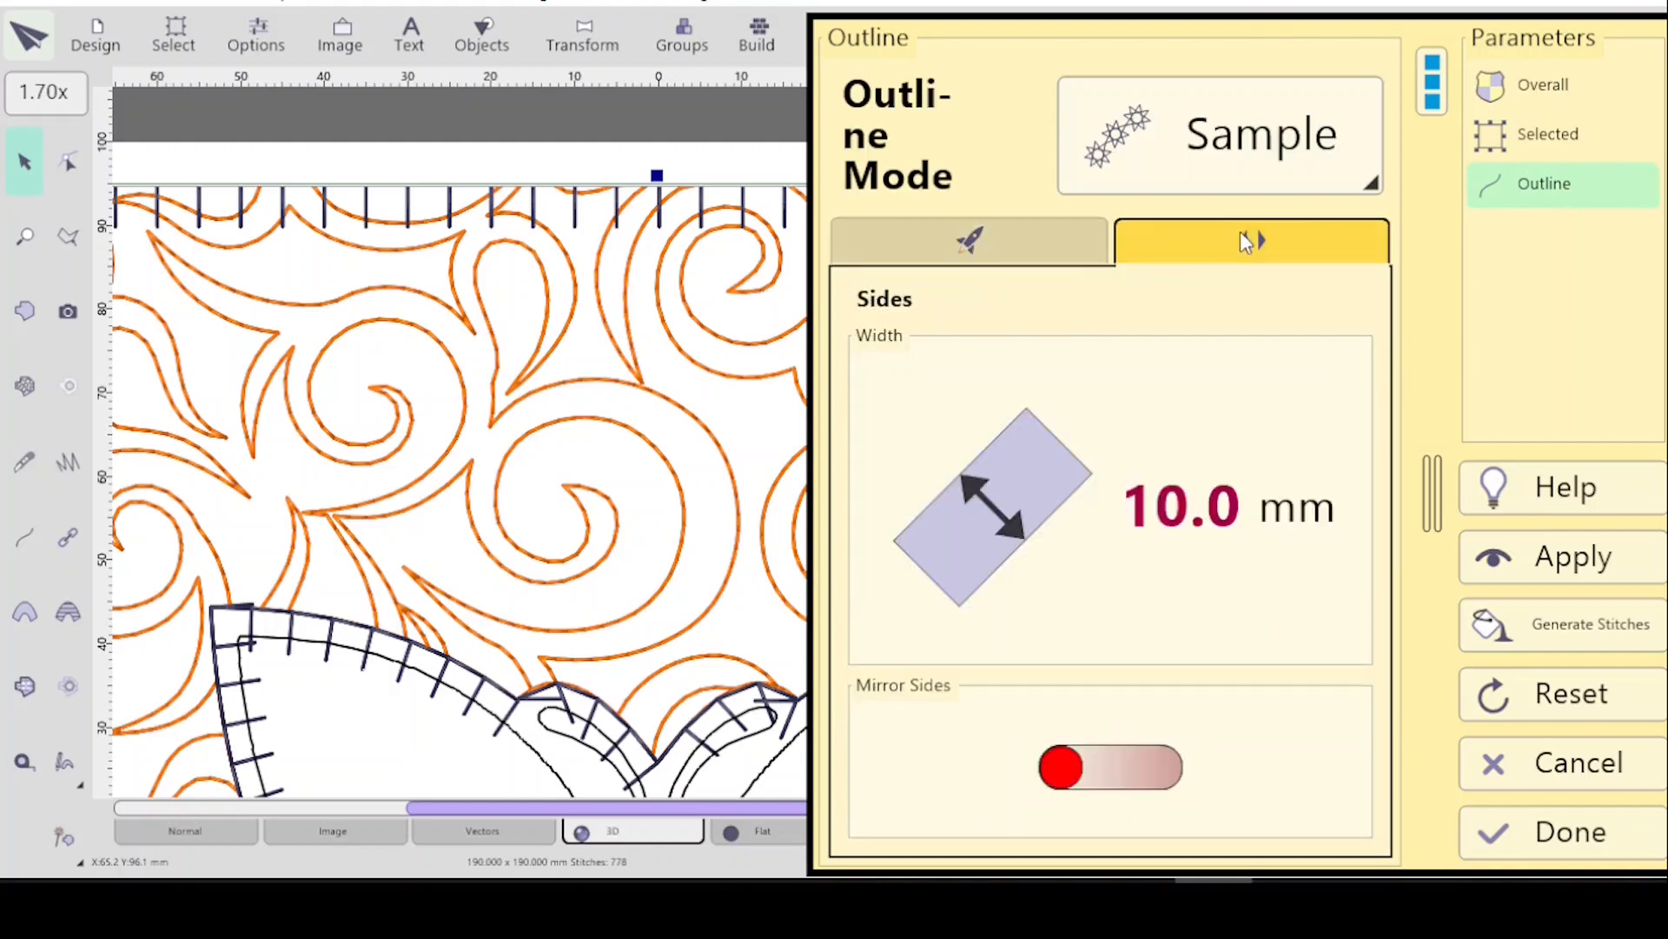
left_click(1173, 778)
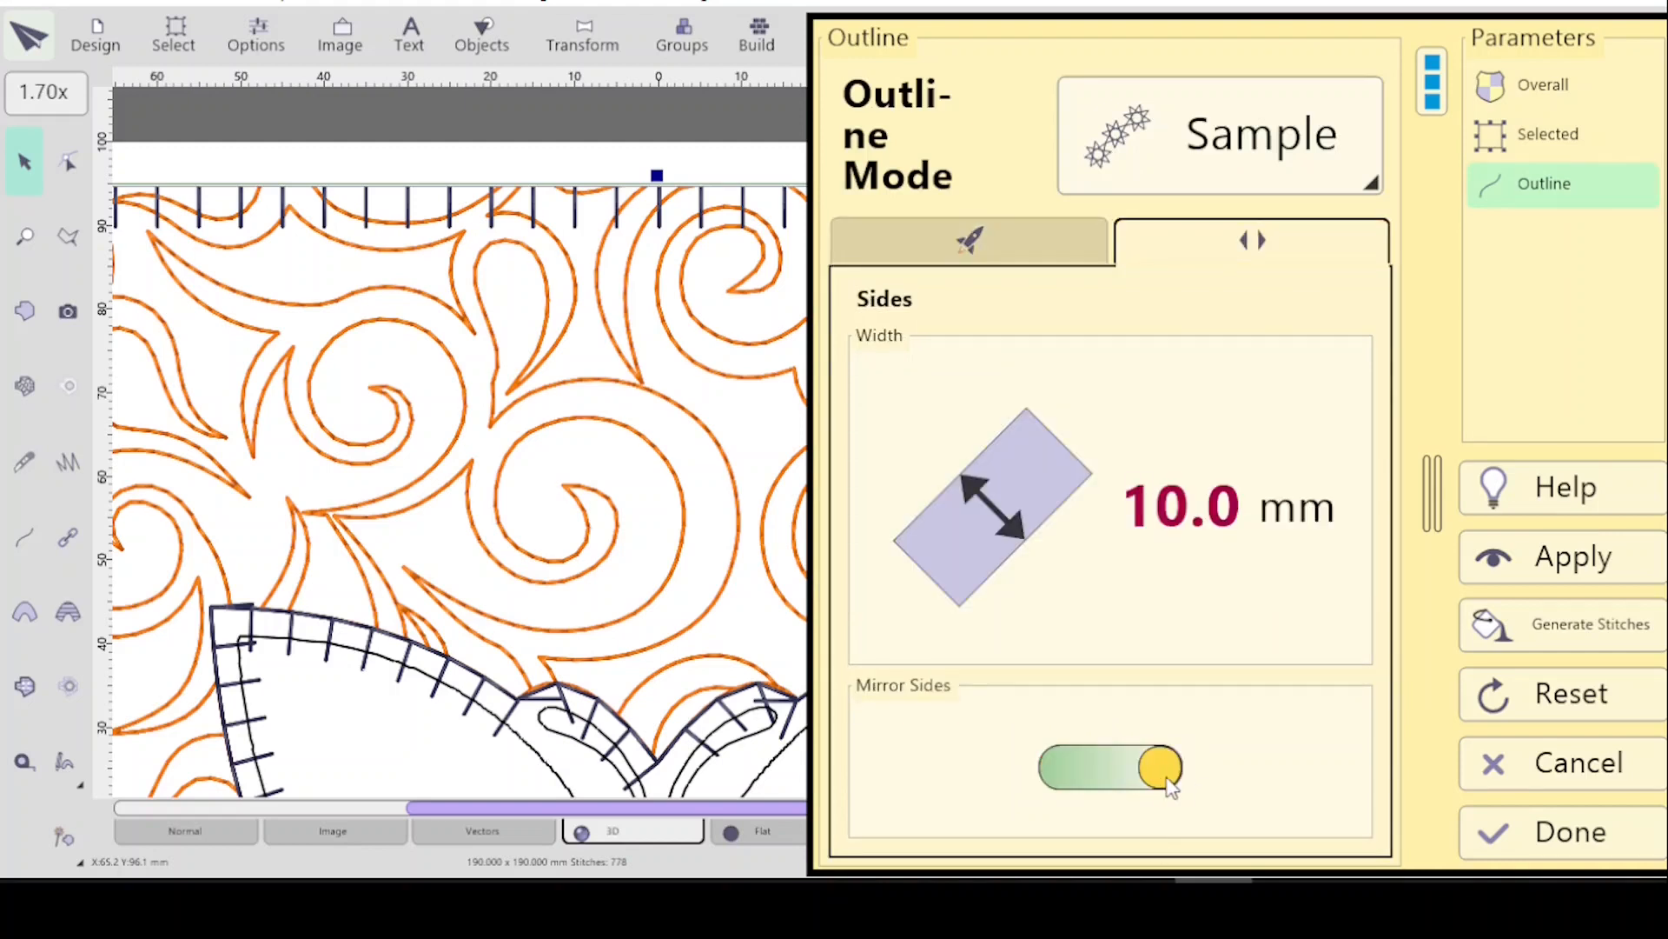
left_click(1464, 555)
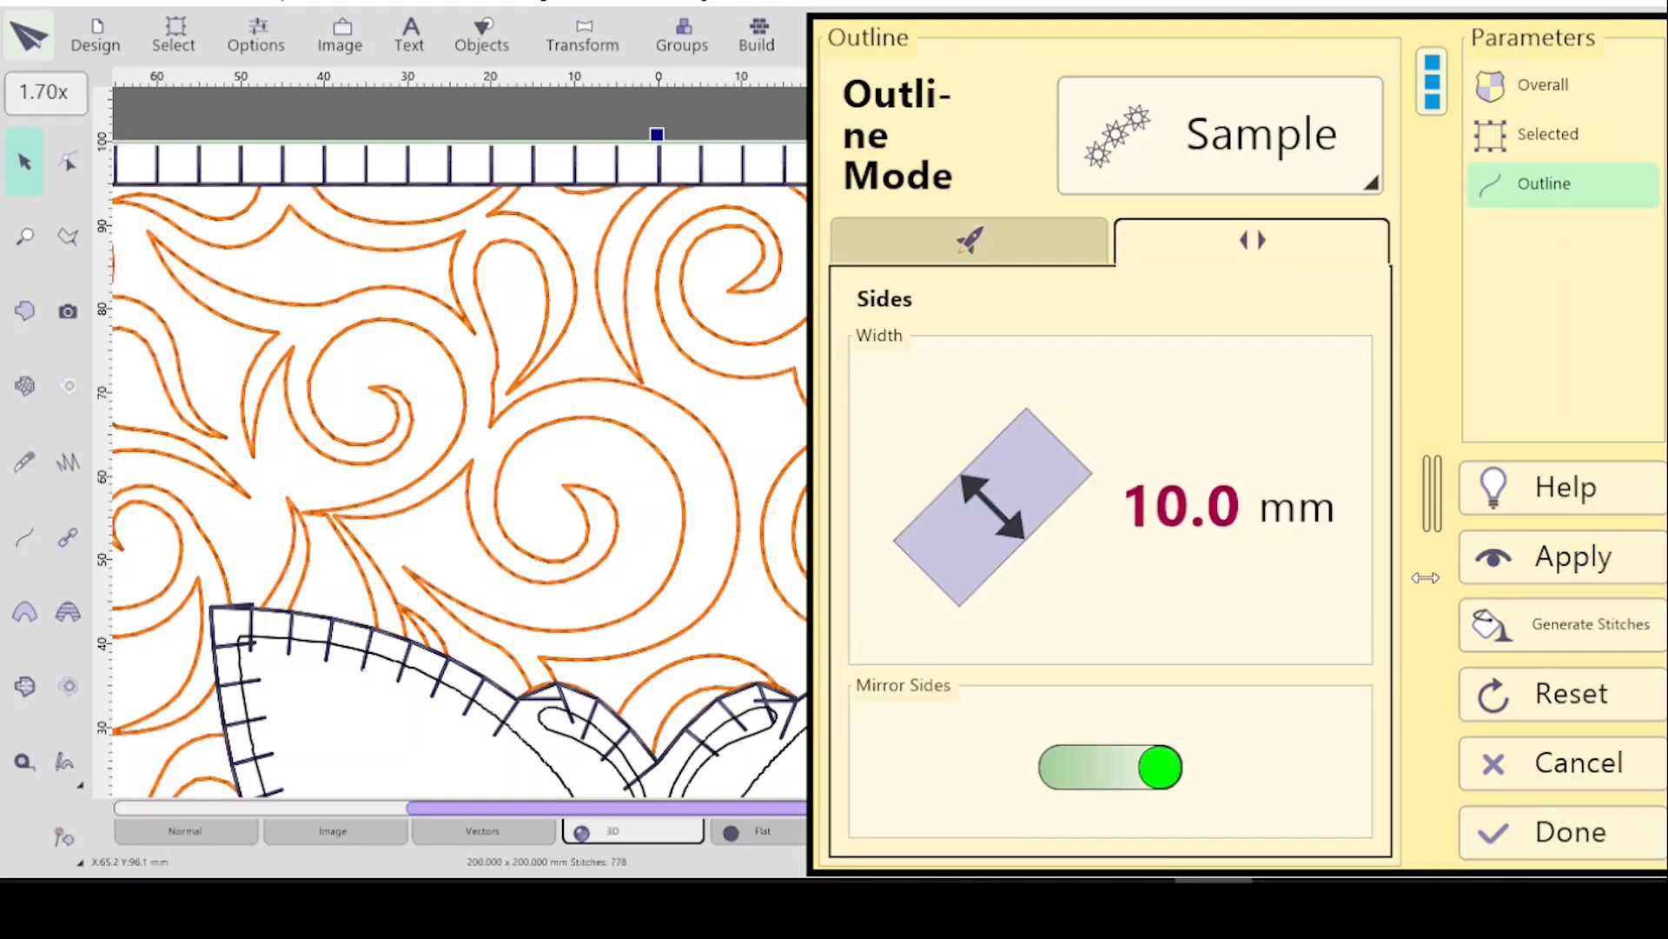
left_click(978, 240)
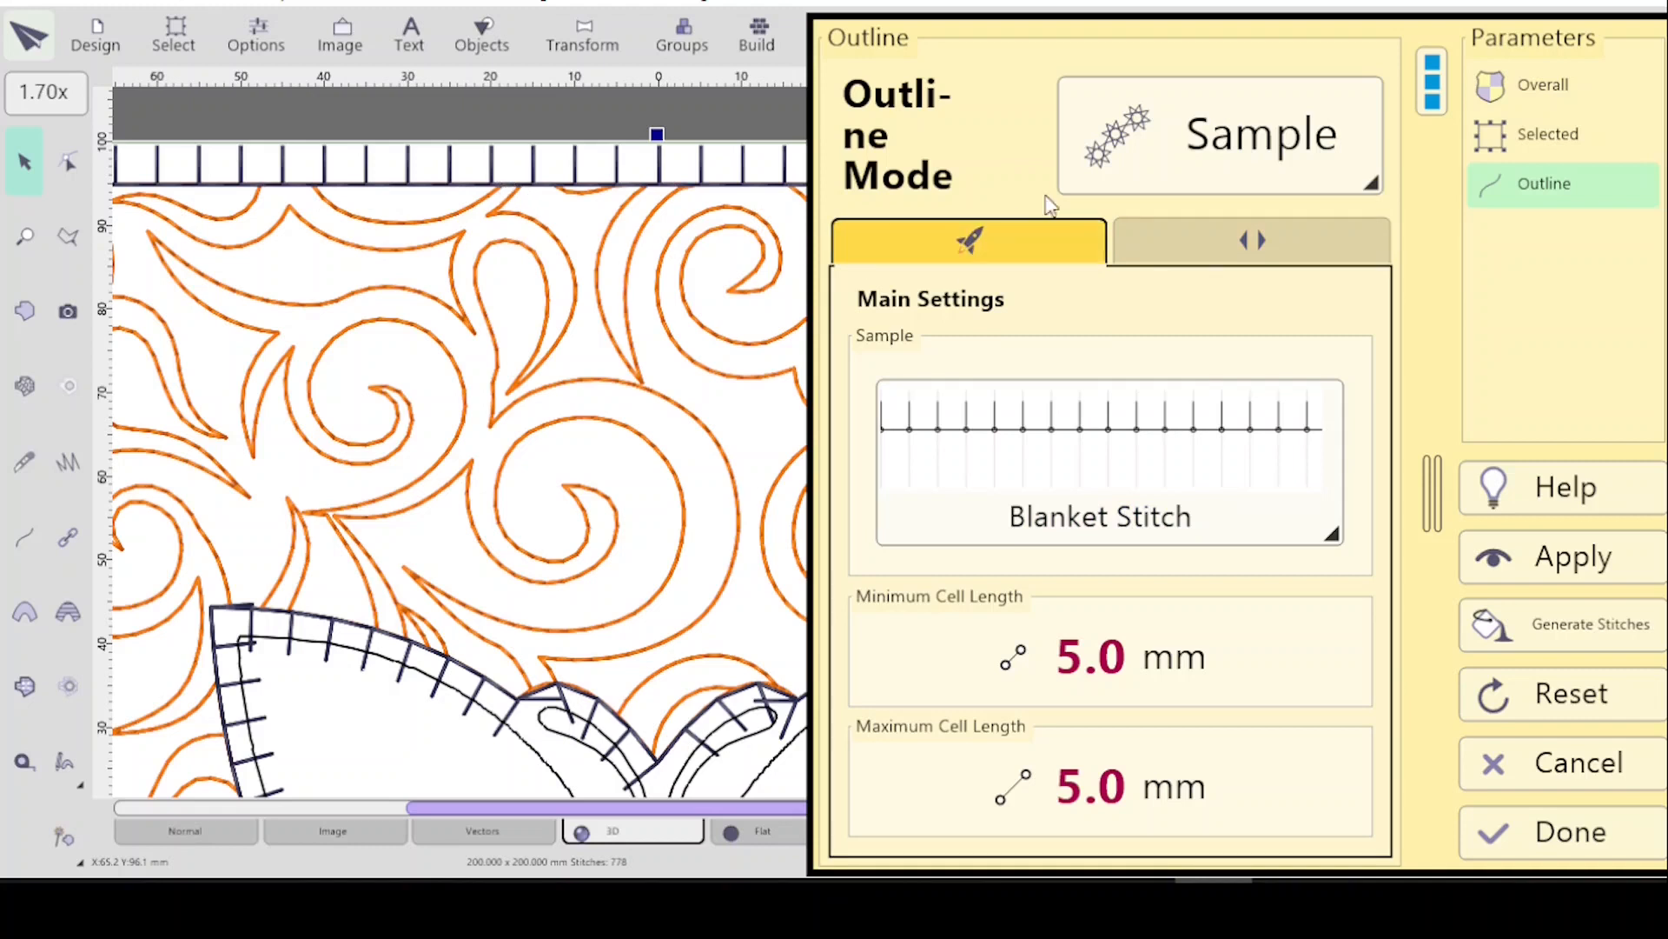
left_click(1221, 233)
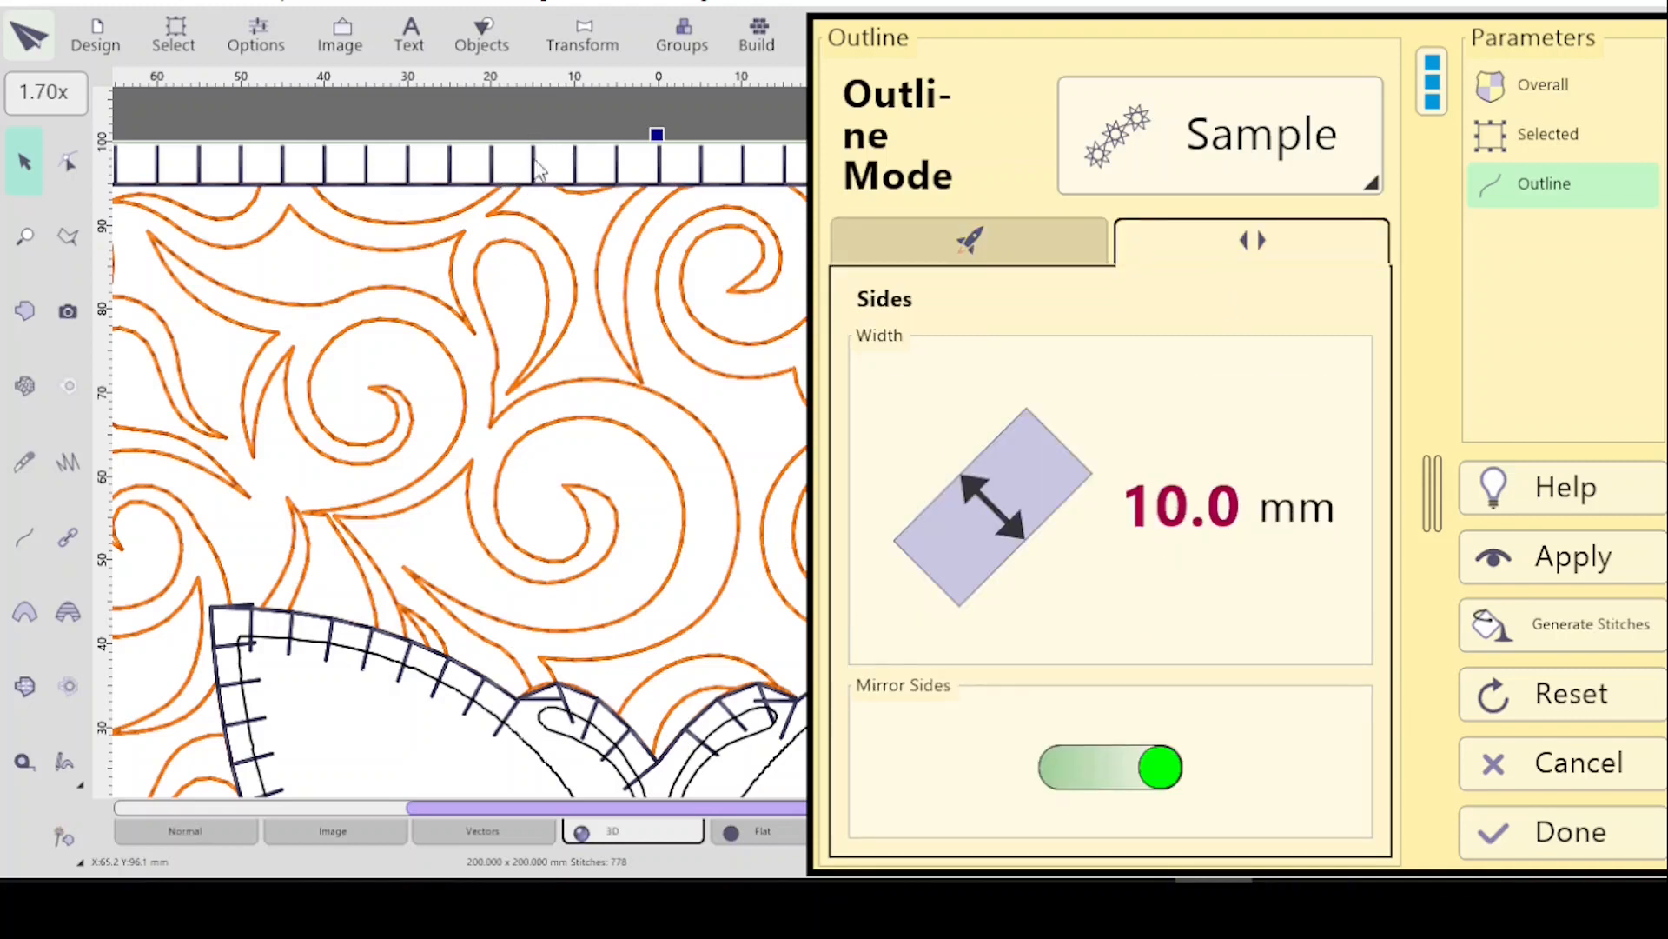
Set the square's outline sample to ArrowHead6mm, apply and accept it, and deselect the square.
left_click(995, 255)
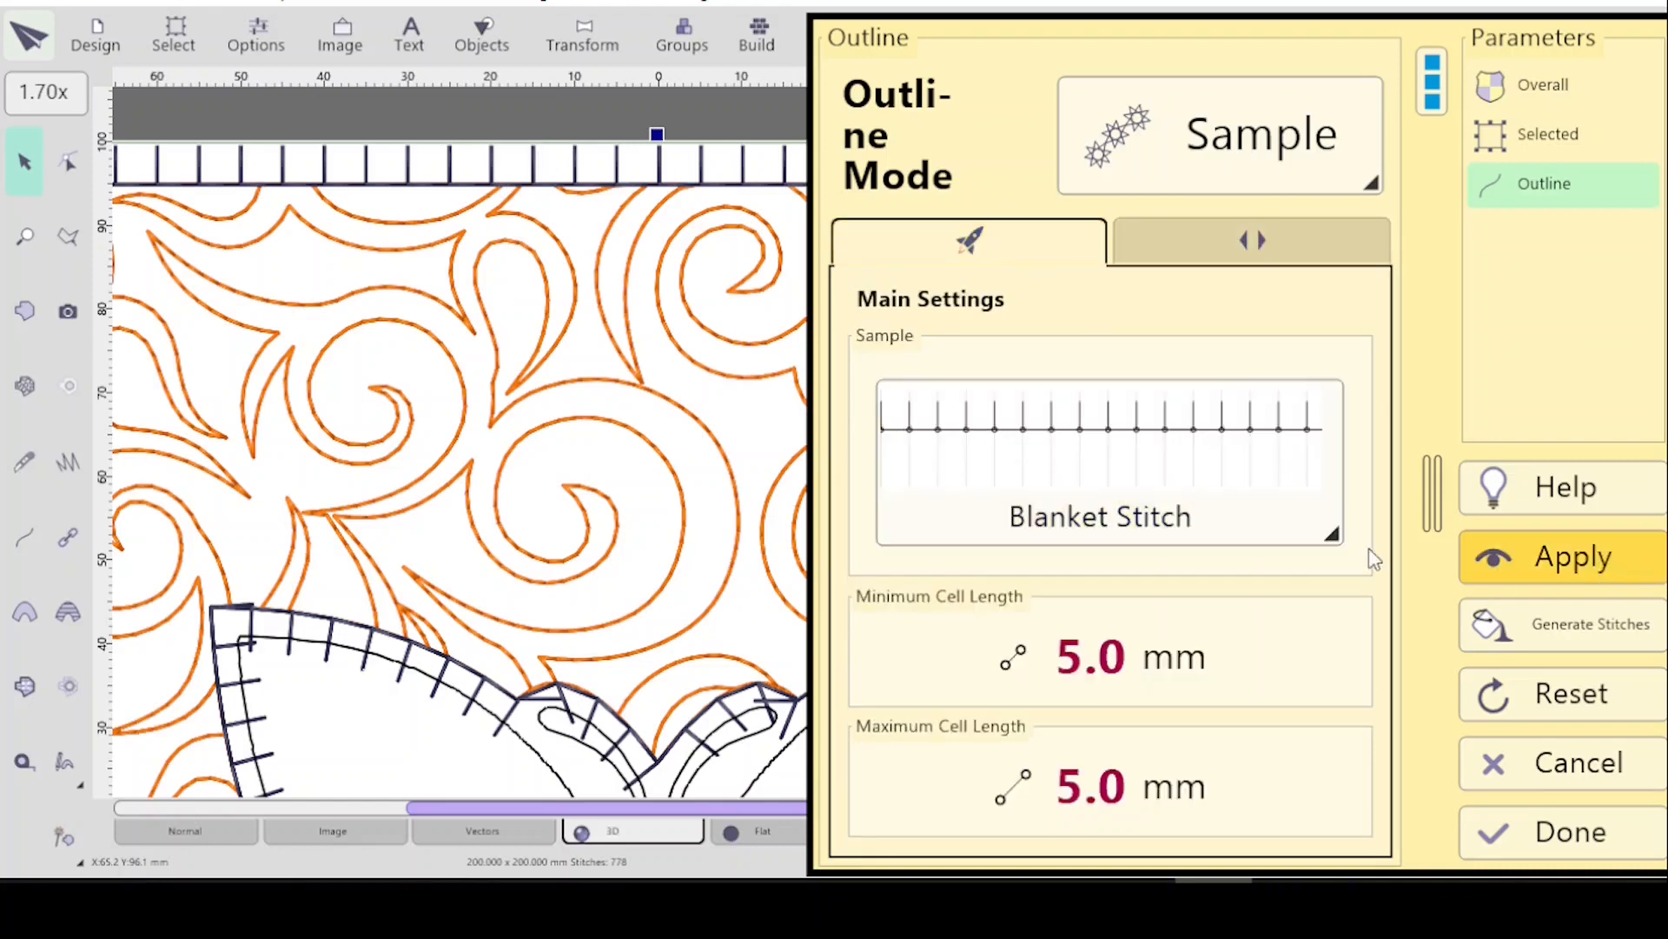
left_click(1314, 539)
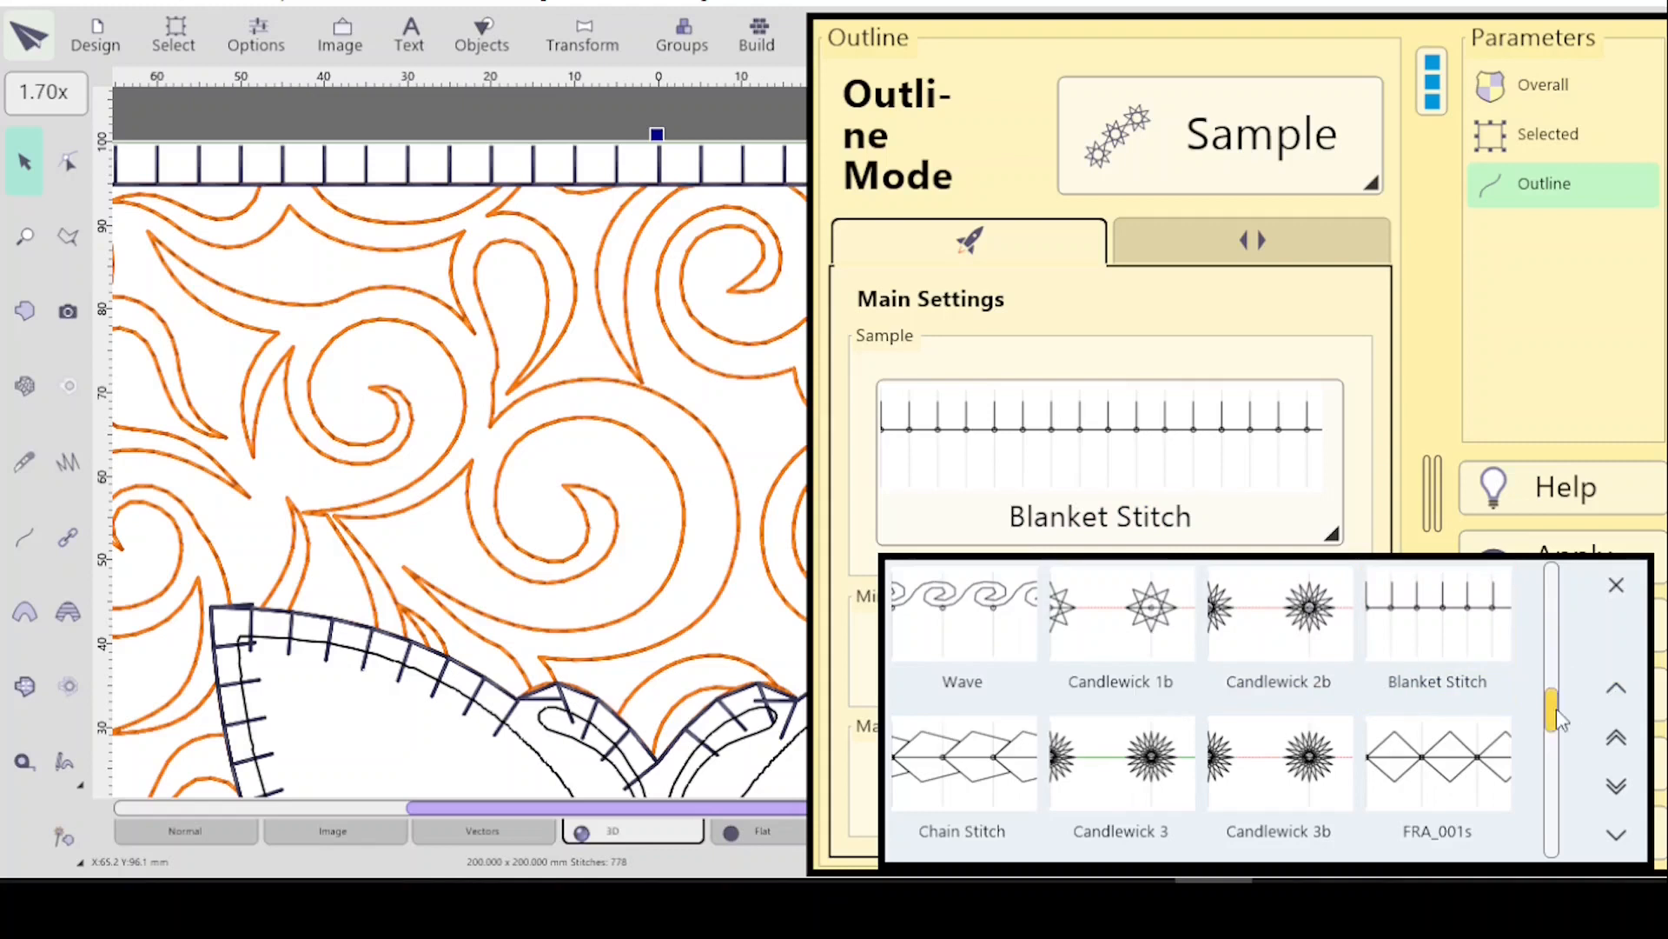
left_click_drag(1544, 678, 1550, 576)
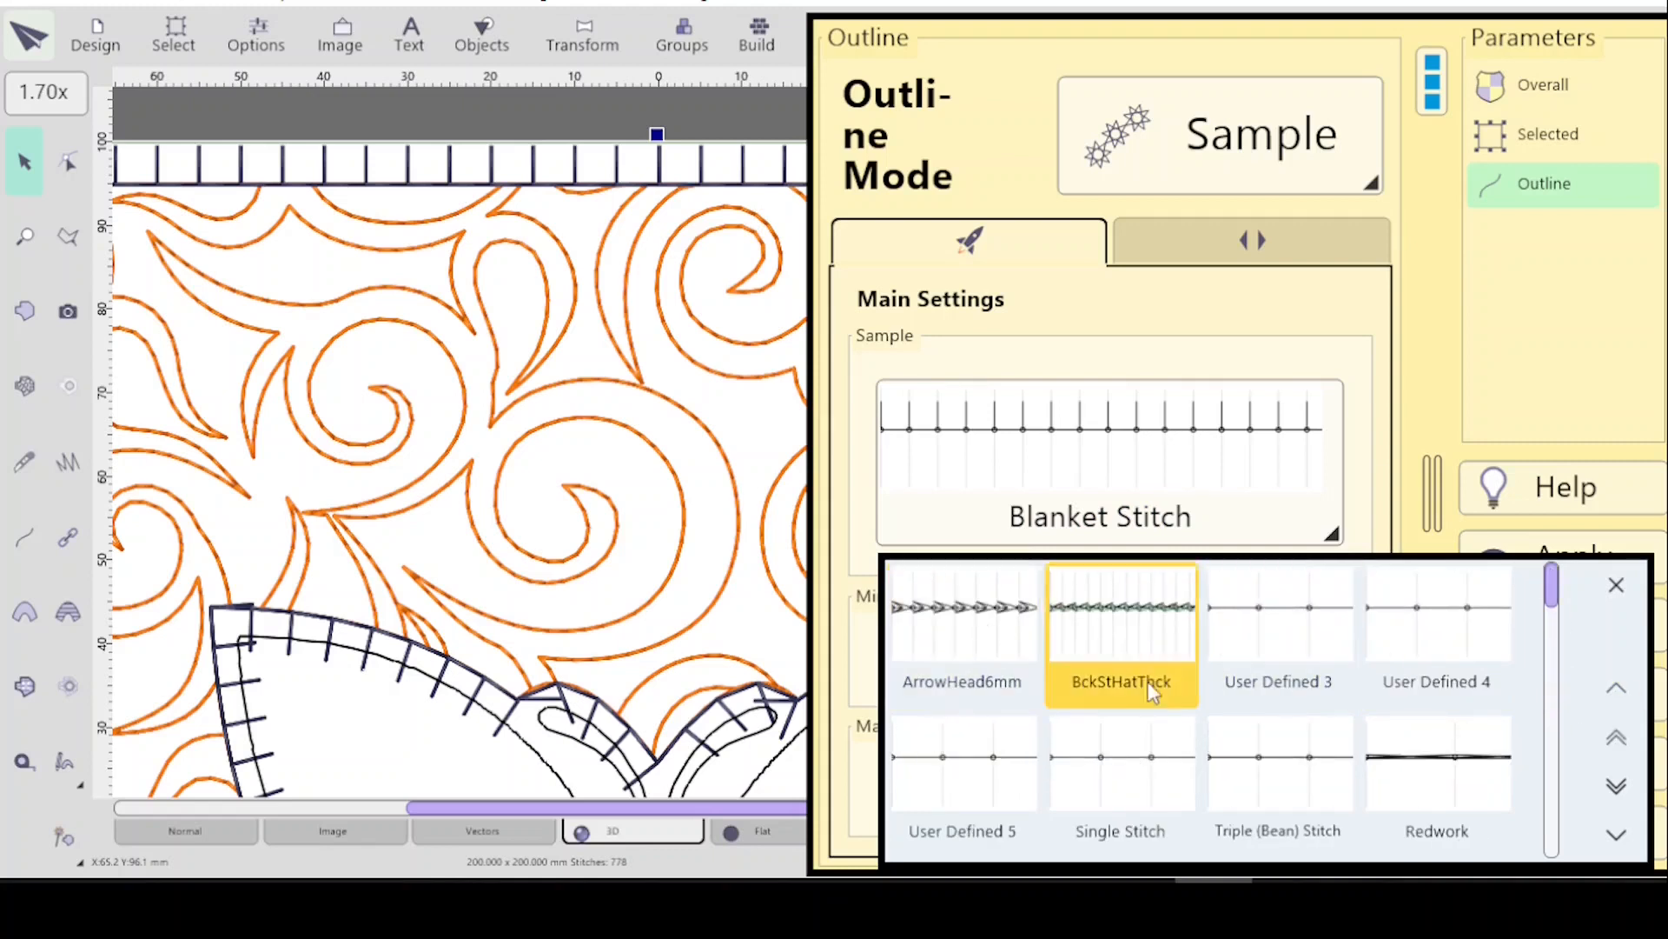
left_click(973, 643)
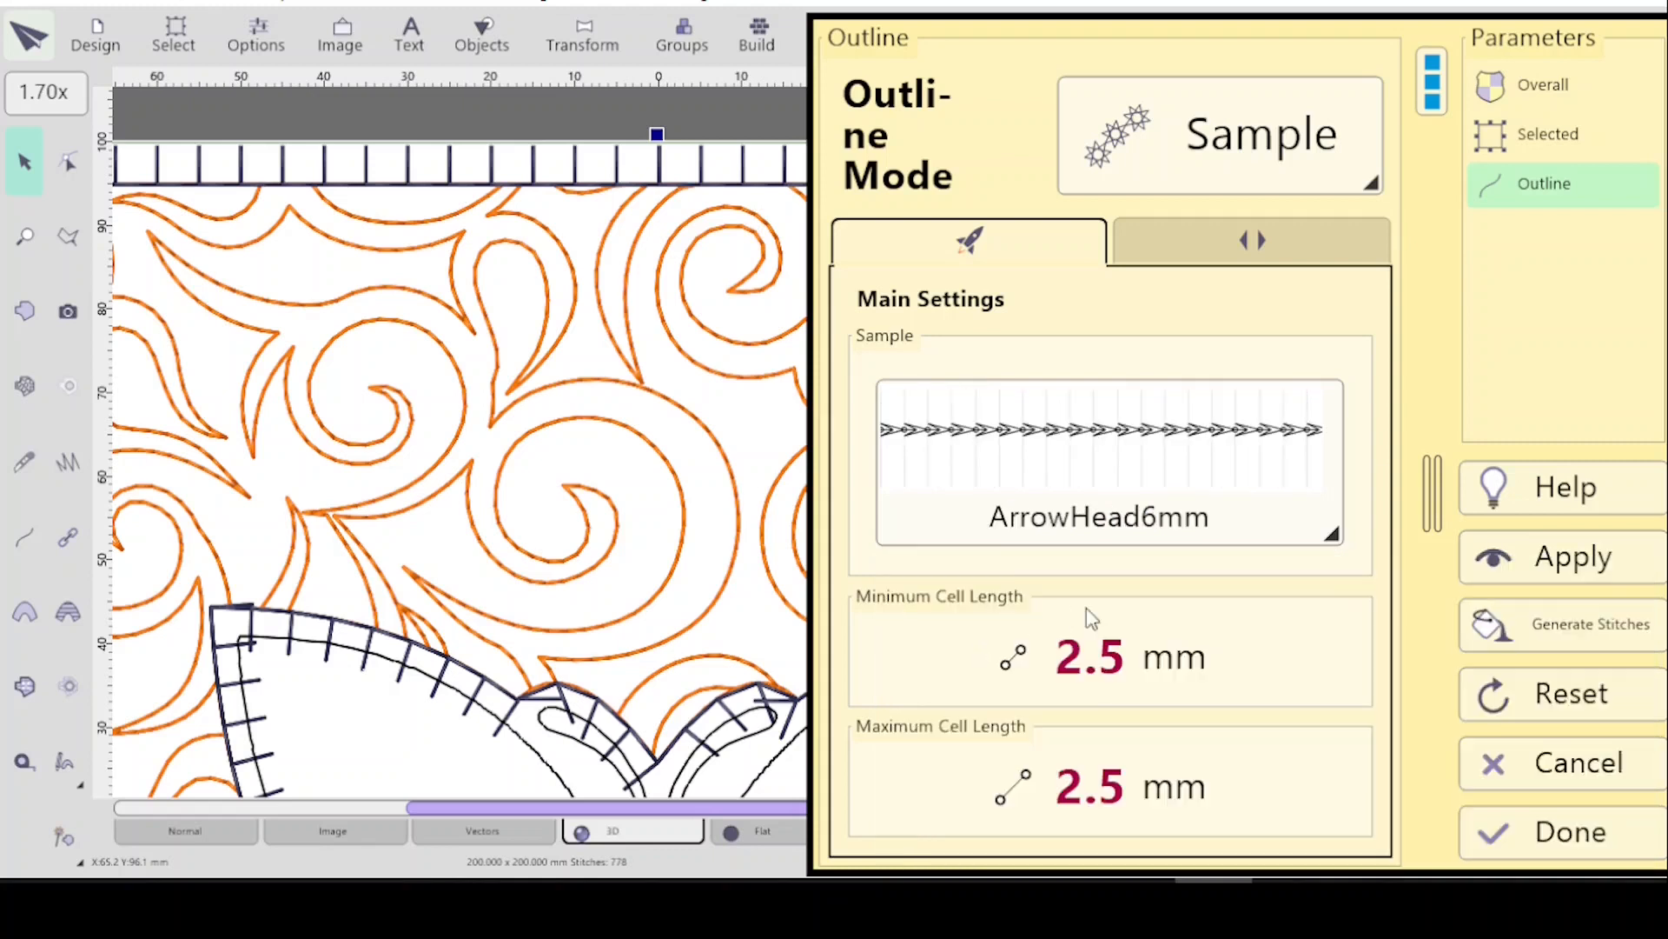
left_click(1525, 558)
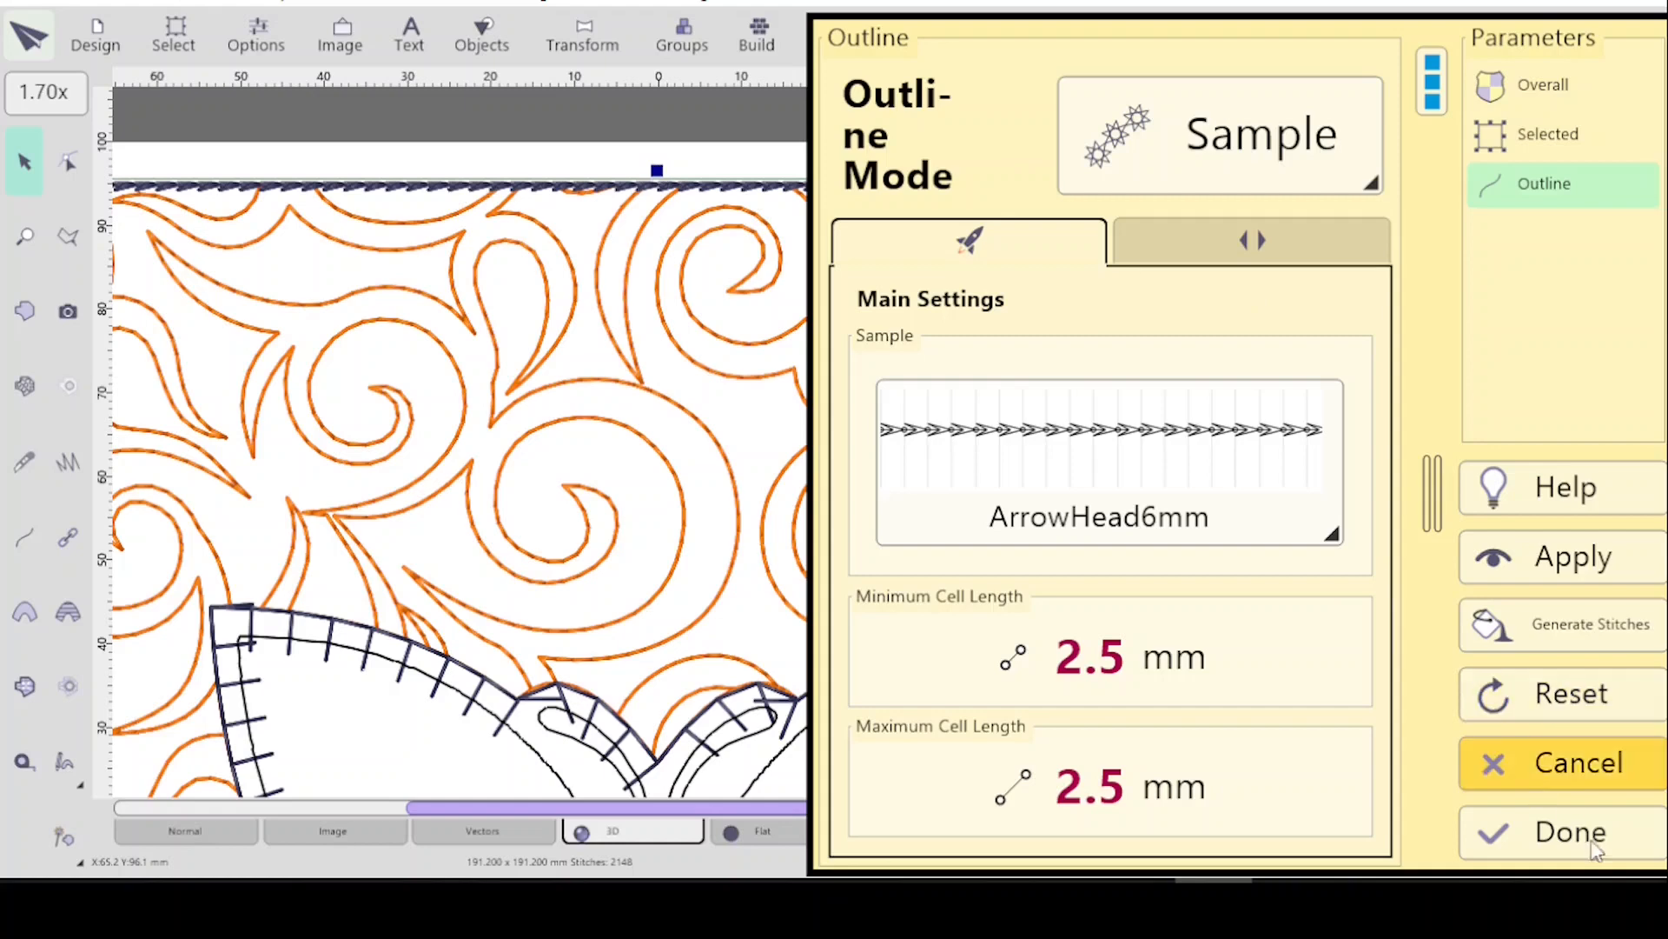
left_click(1546, 830)
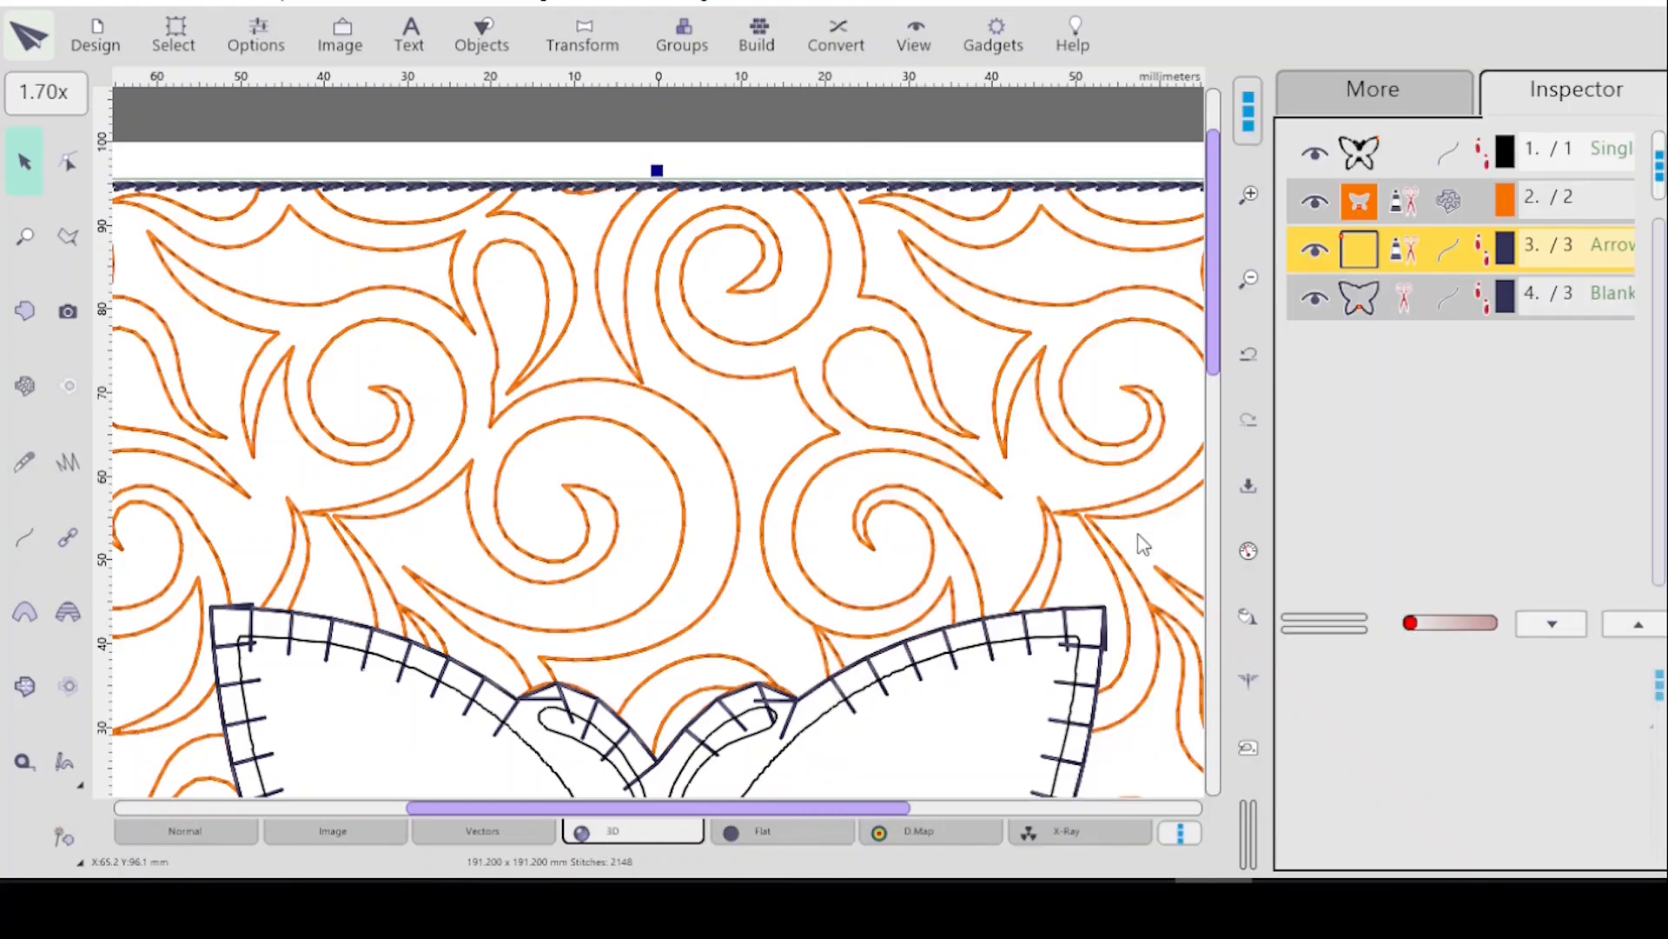
left_click(902, 166)
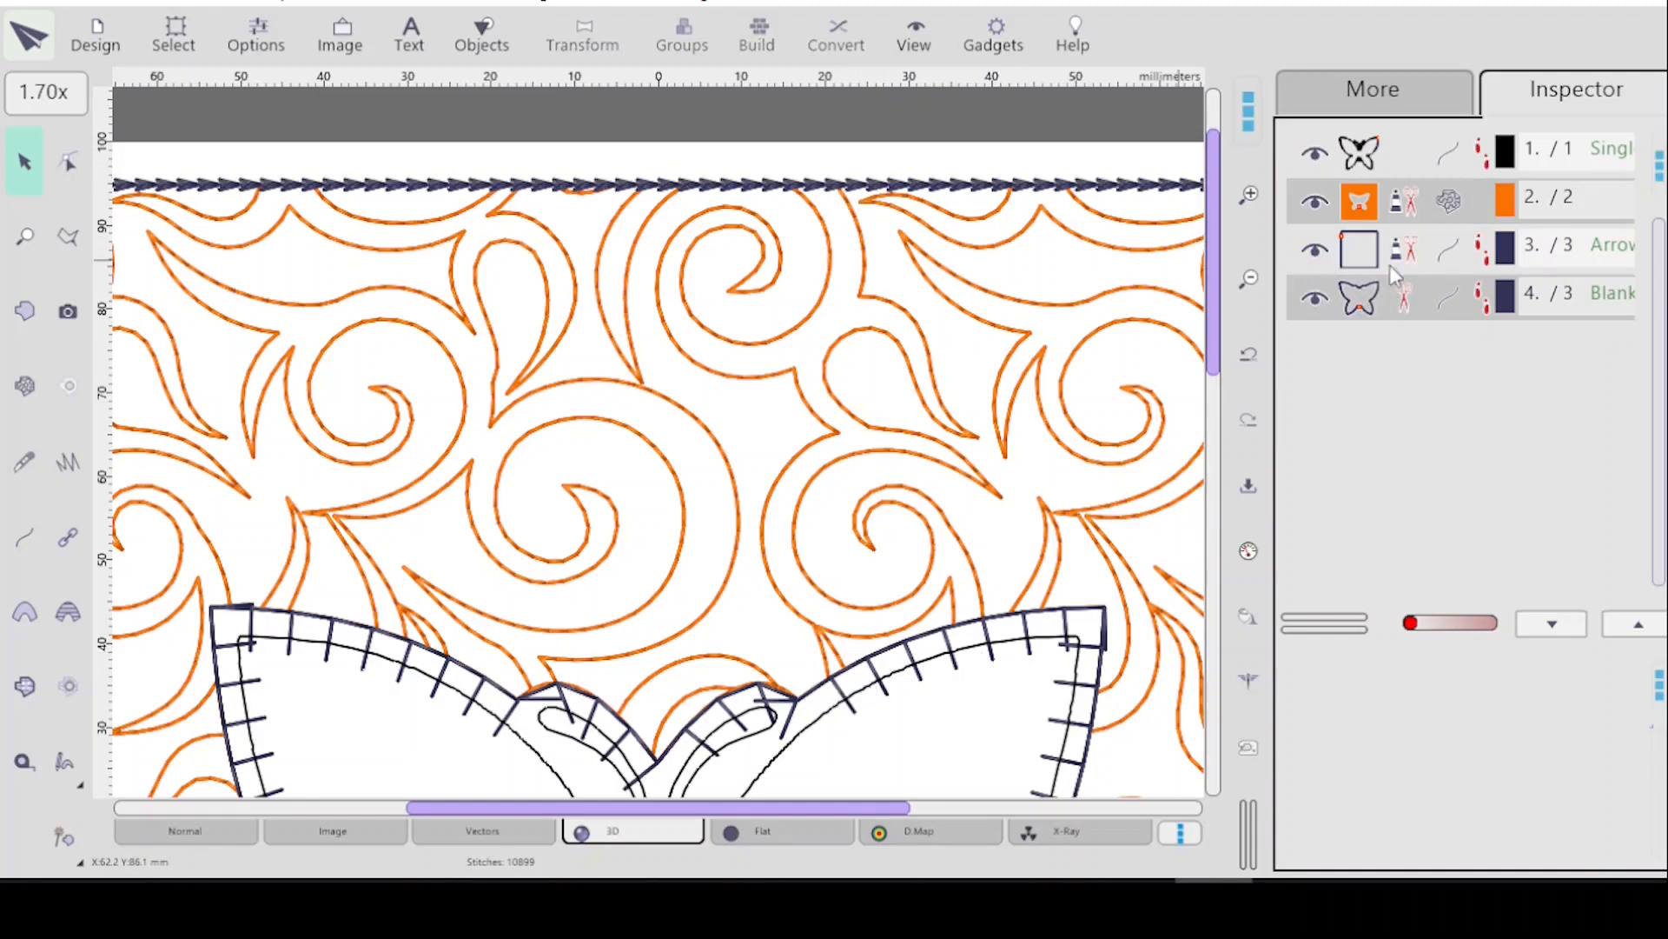
Give the butterfly outline parameters identical to the square's ArrowHead6mm outline and inspect the stitches around both shapes.
left_click(1448, 258)
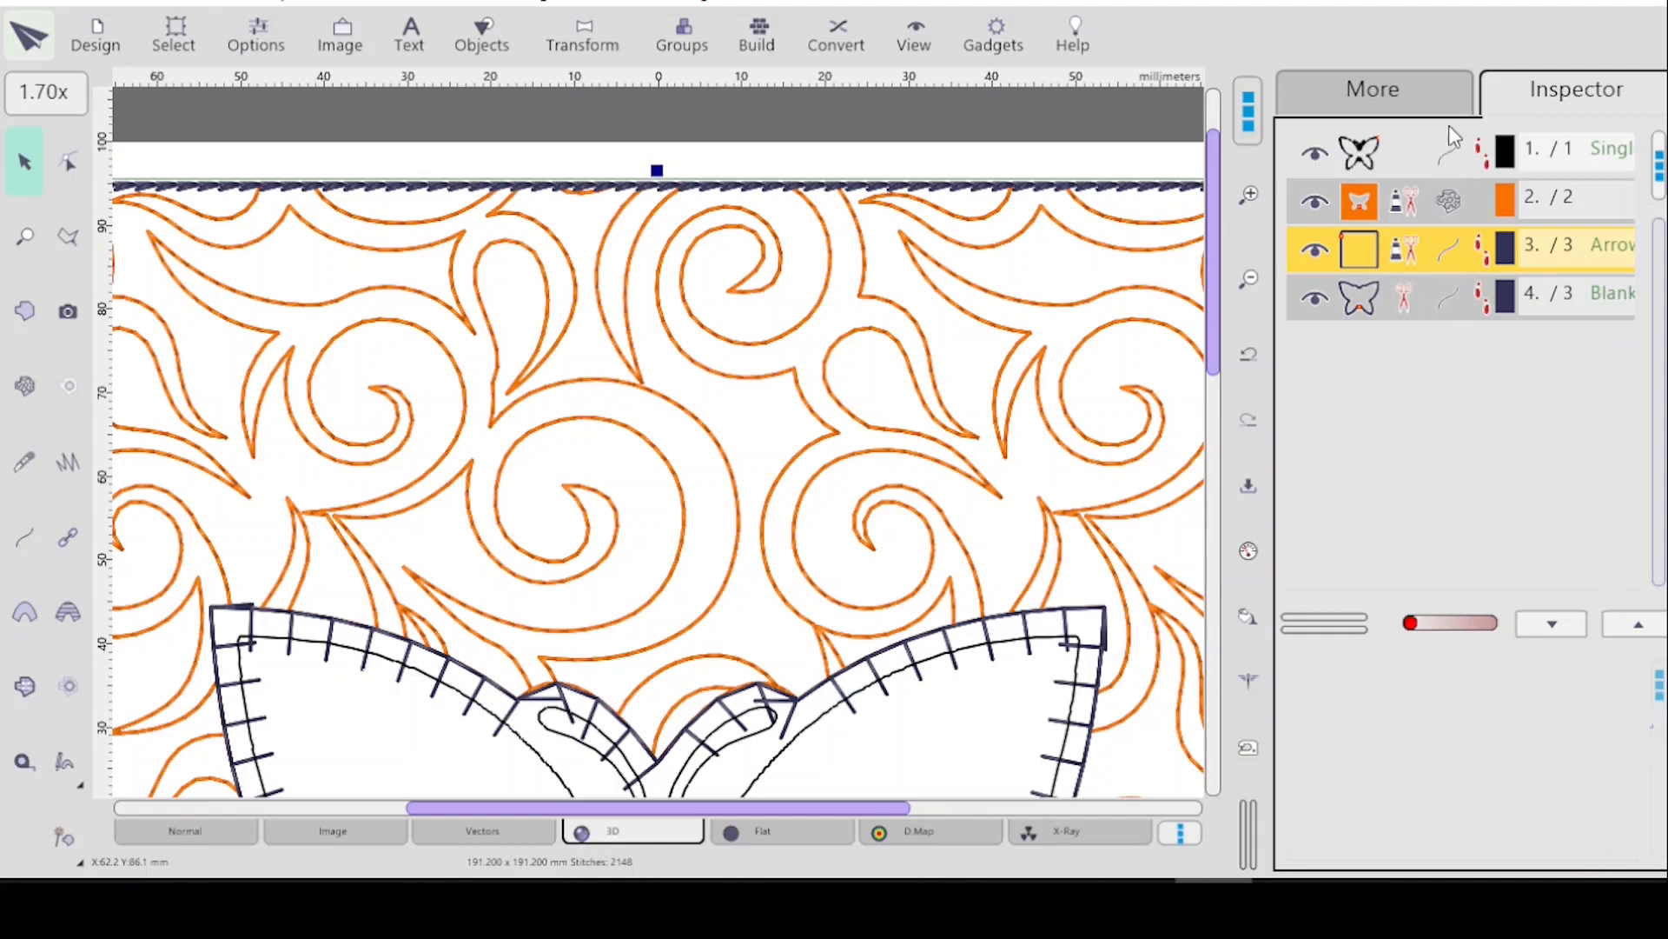
right_click(1439, 315)
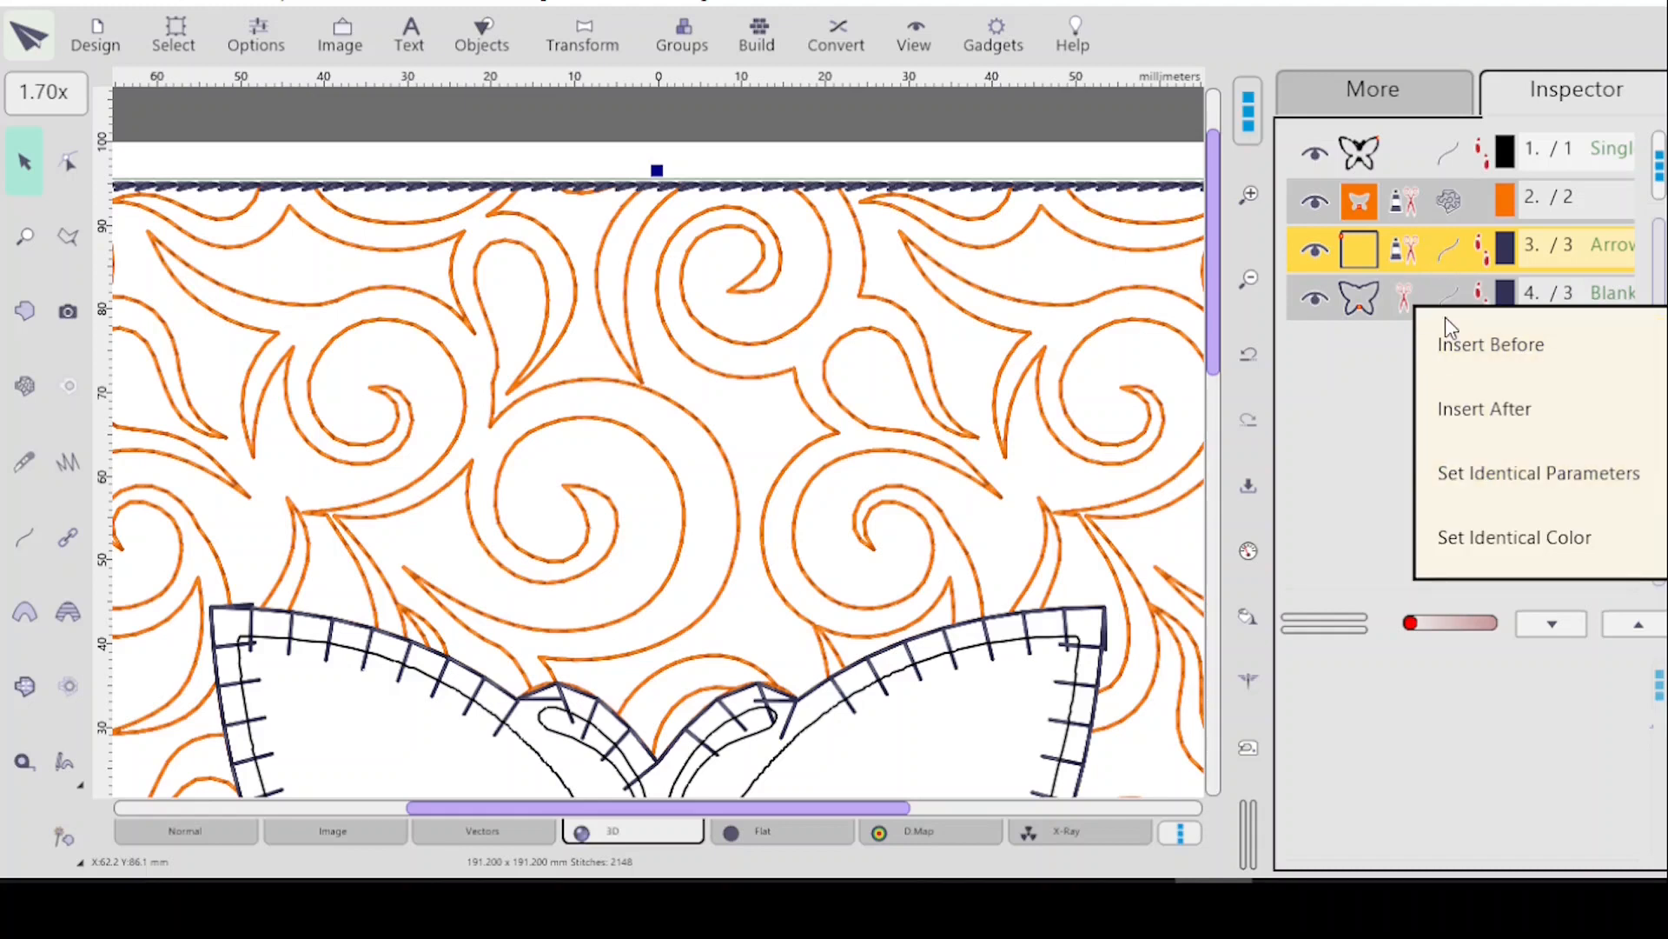
left_click(1509, 486)
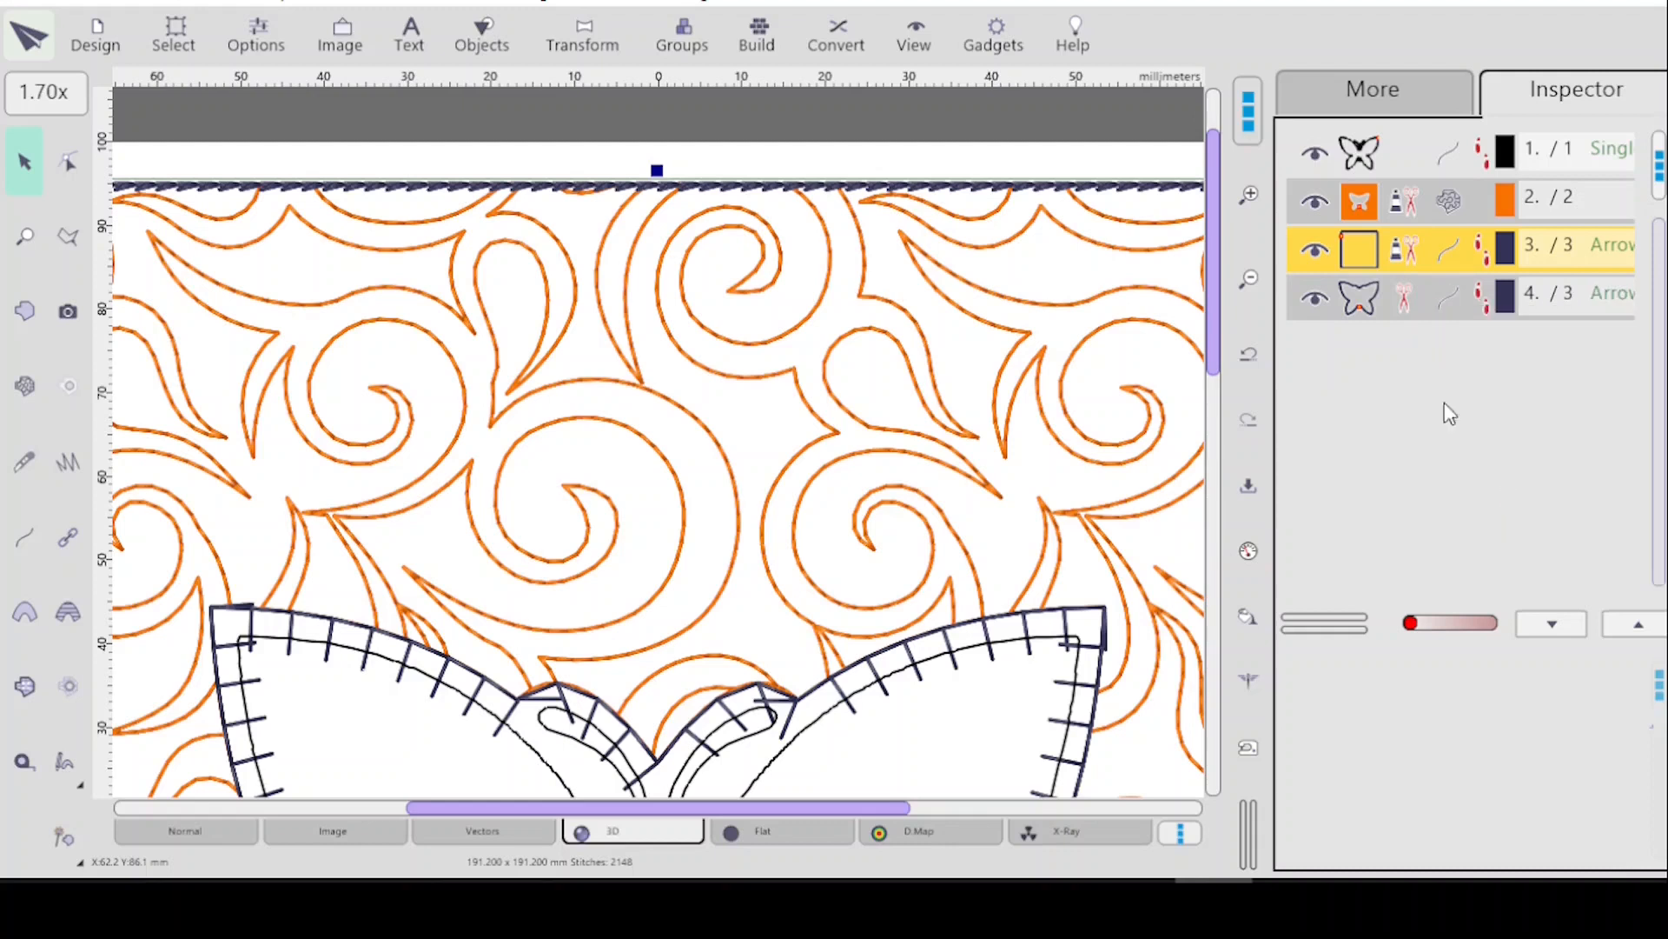
left_click(1551, 288)
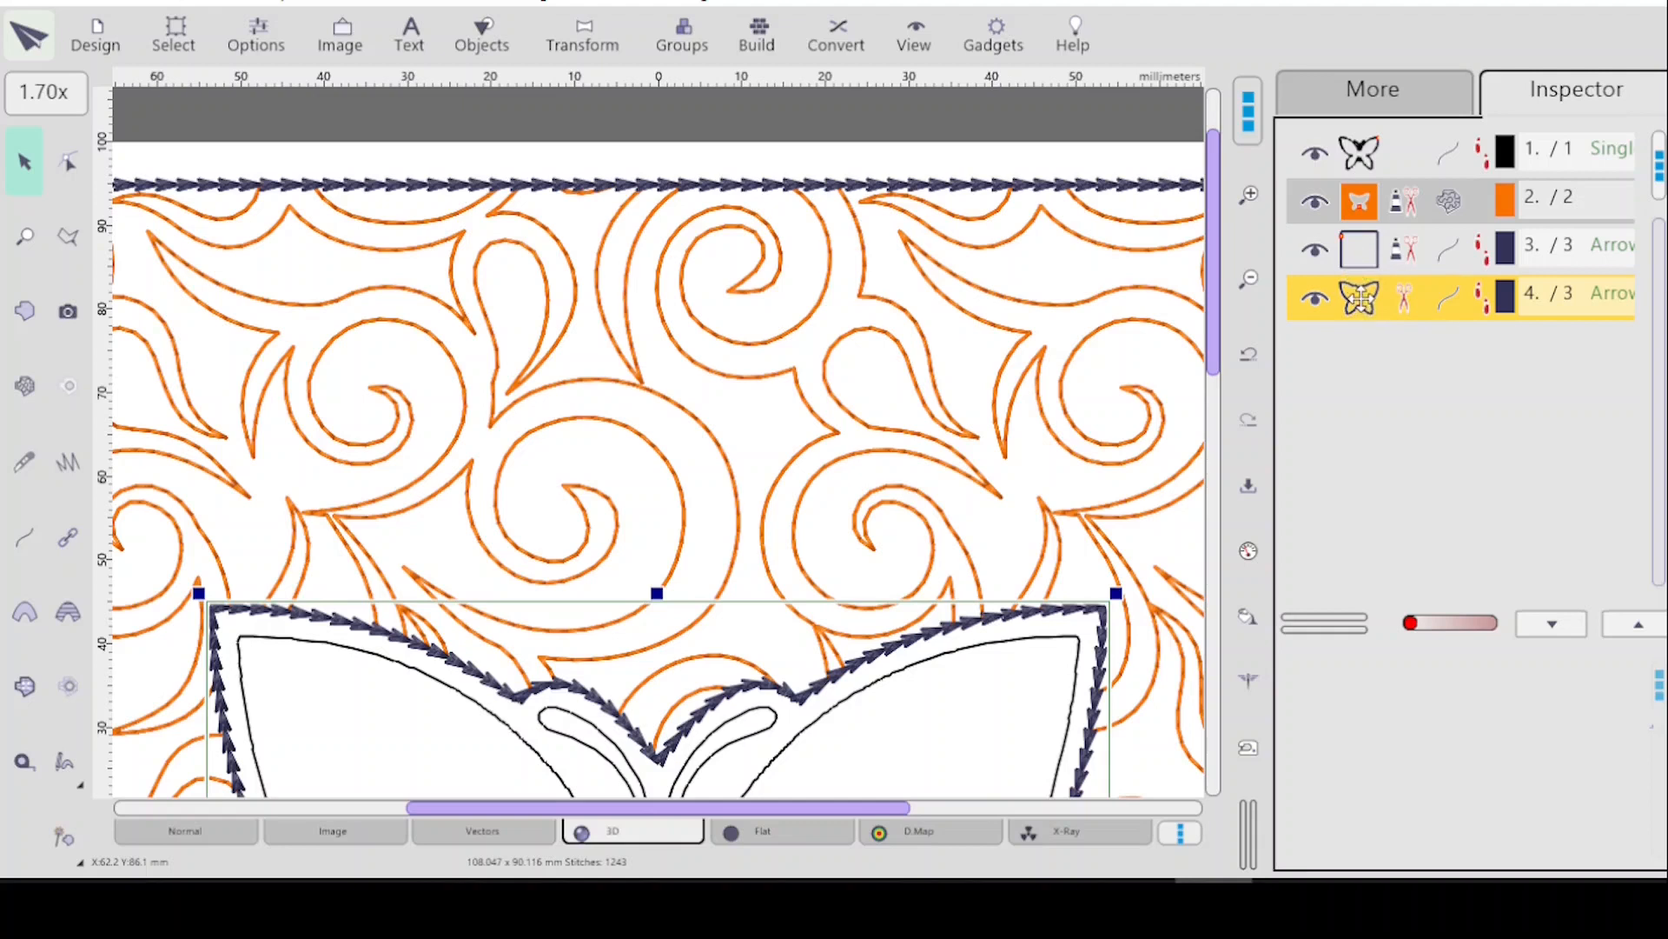
left_click(1387, 259)
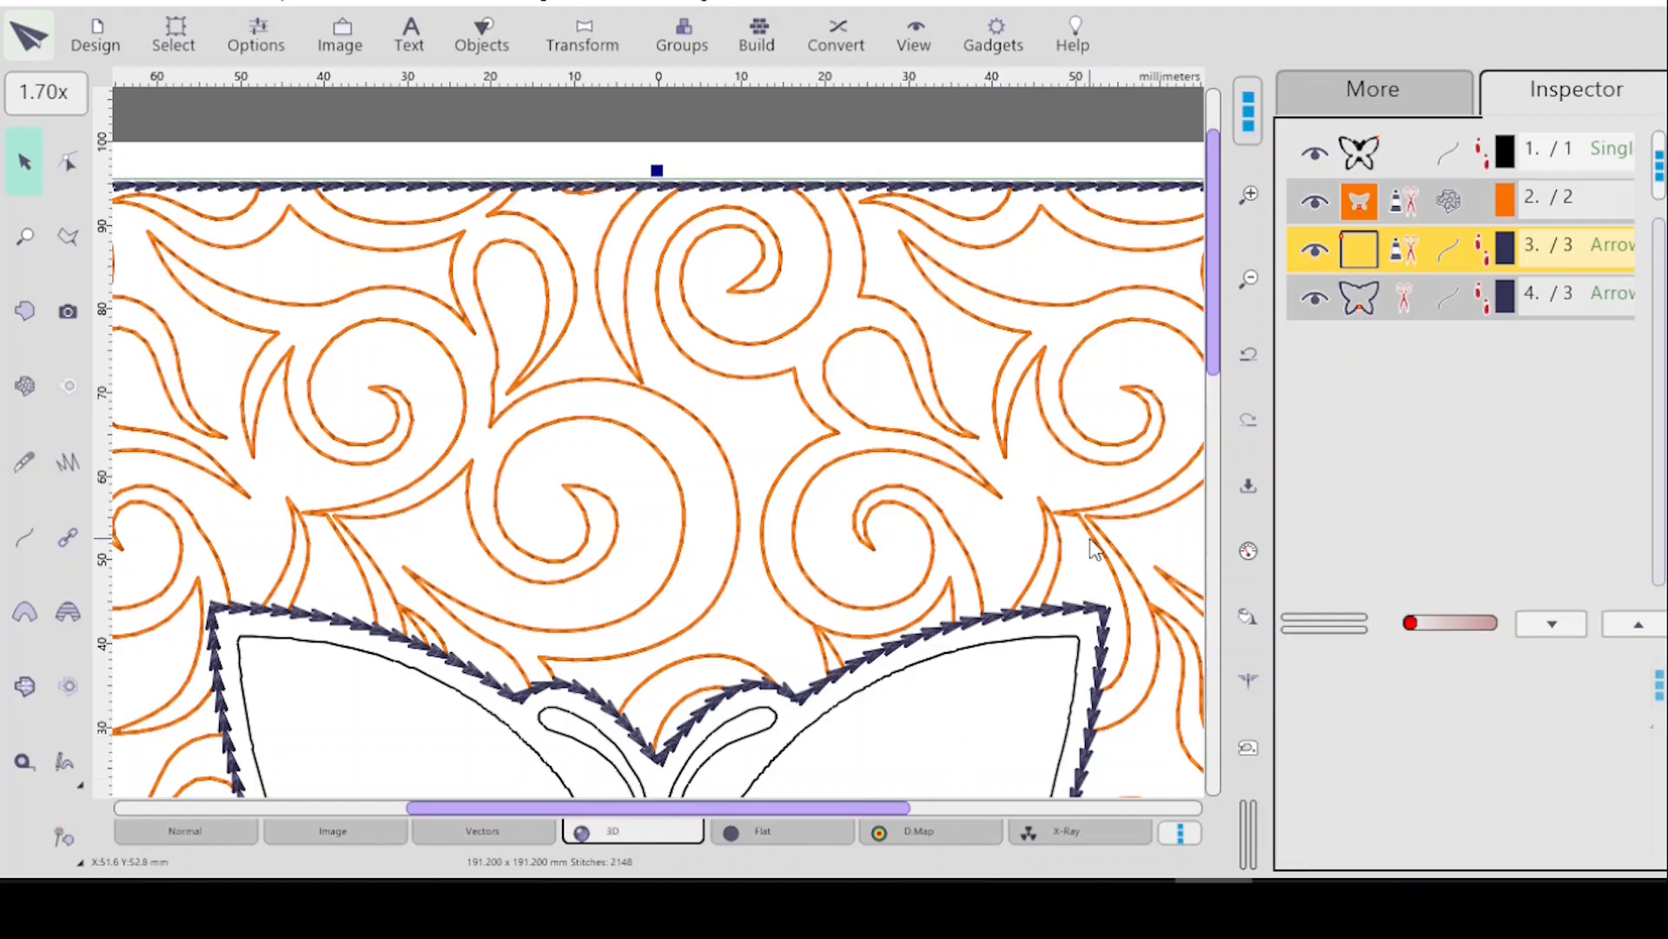
left_click_drag(1216, 280, 1216, 441)
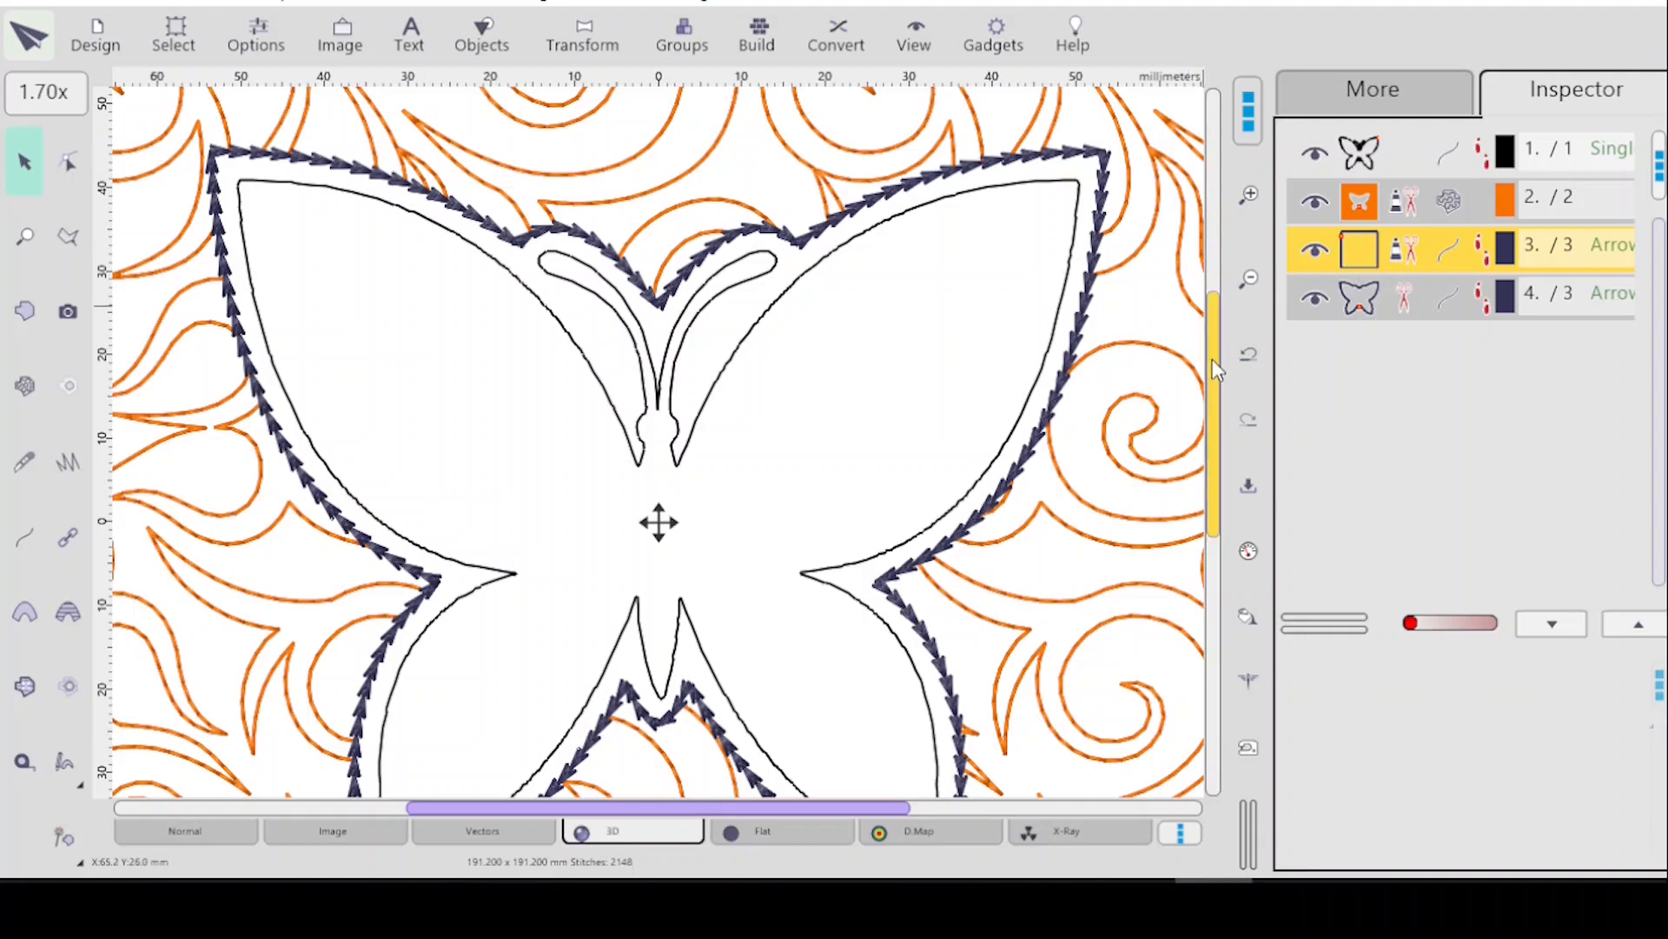
left_click_drag(1213, 358, 1214, 254)
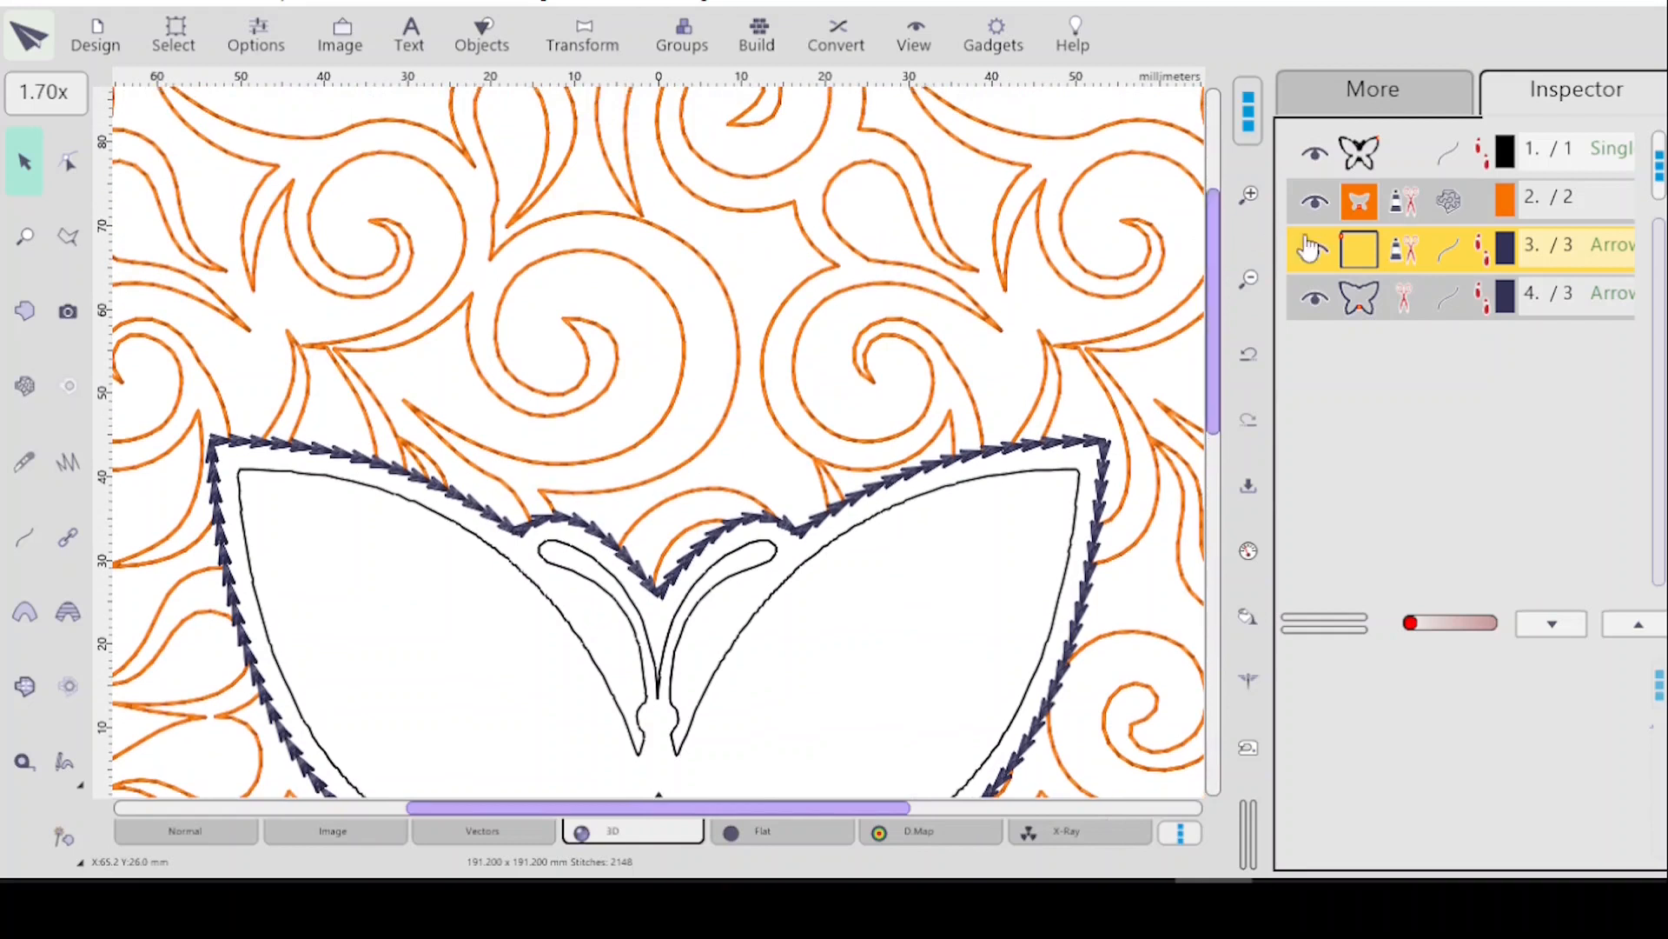
Delete the decorative arrowhead outline around the butterfly, keeping the mesh background and the square border.
left_click(1457, 219)
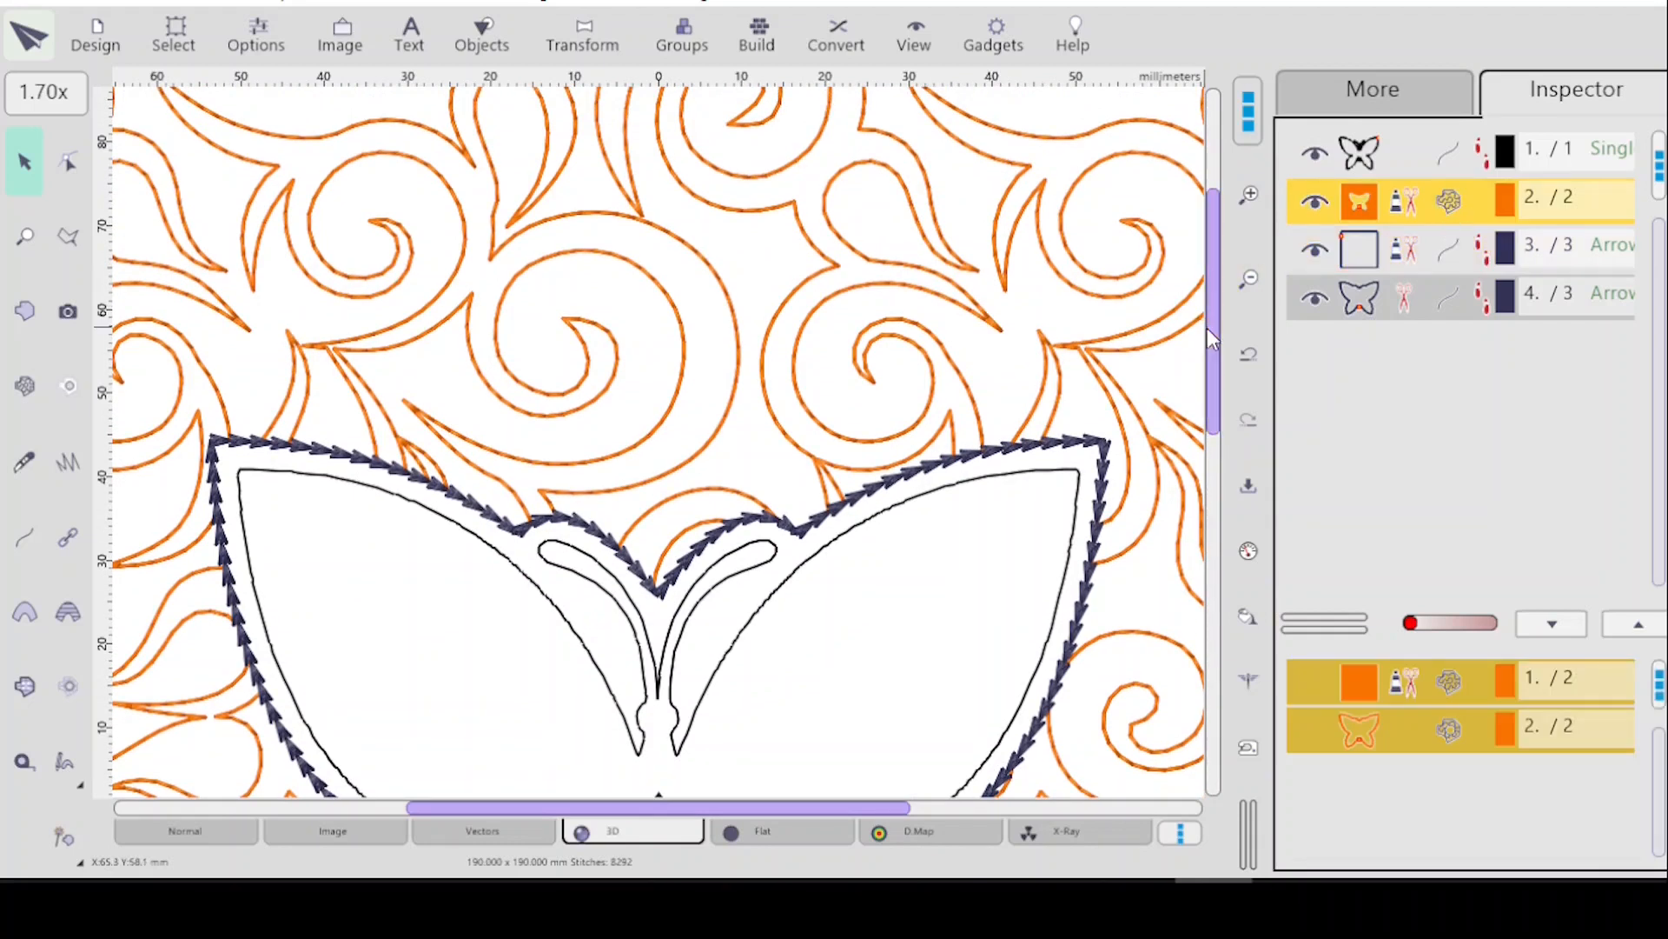
left_click_drag(1207, 327, 1207, 279)
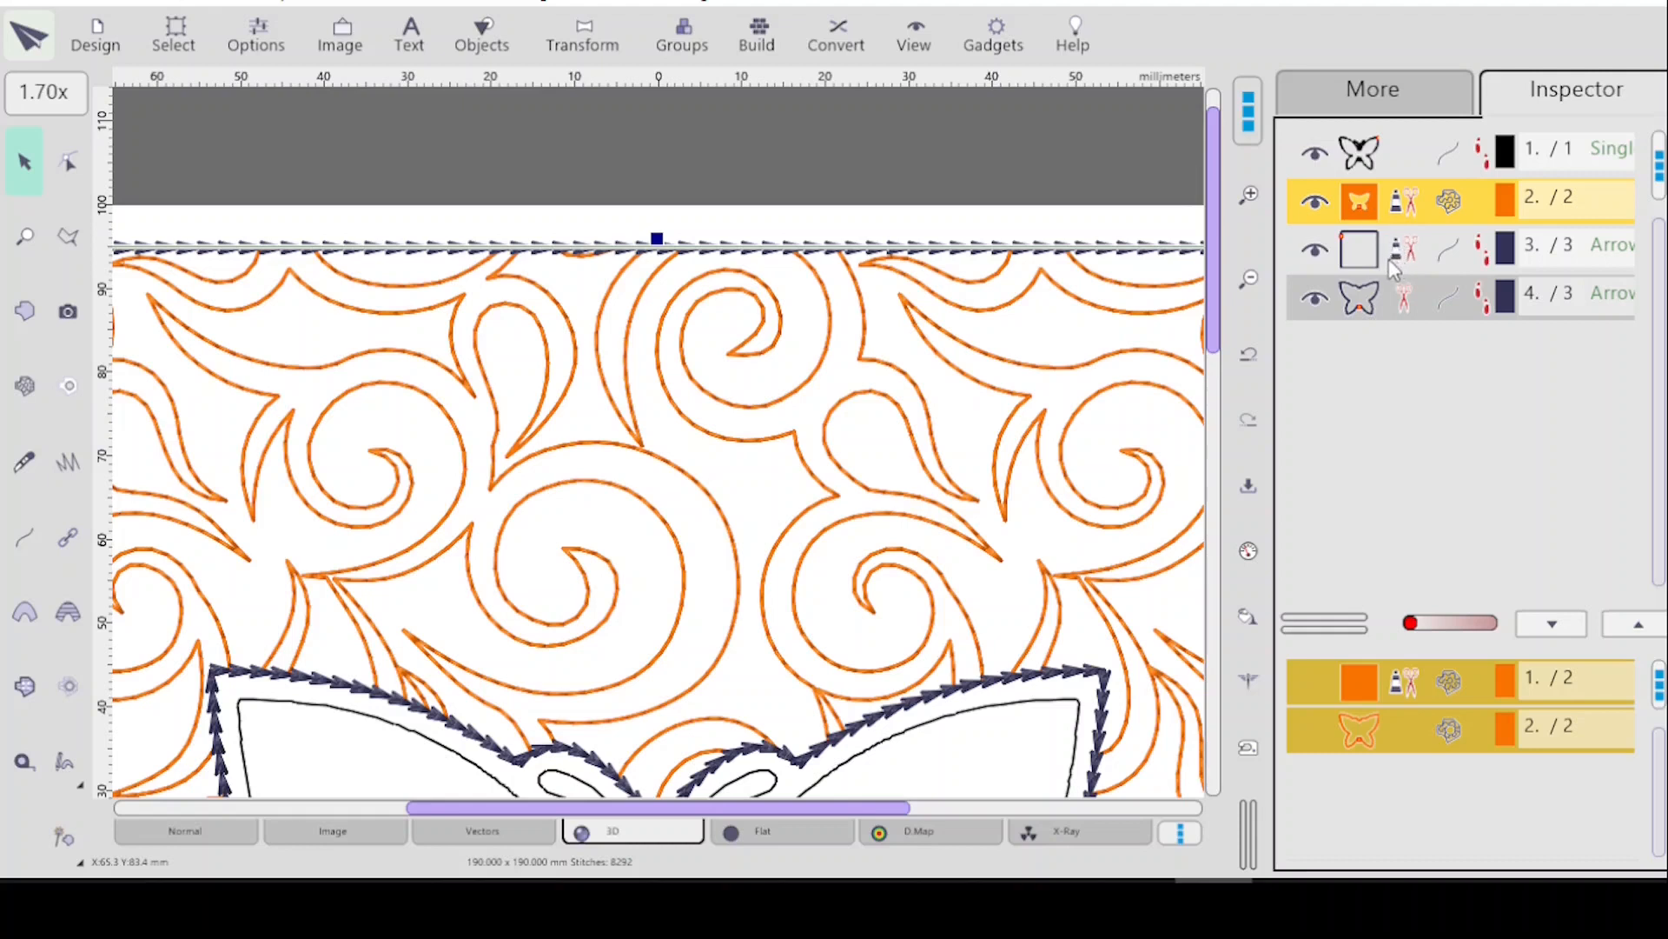
left_click(1394, 266)
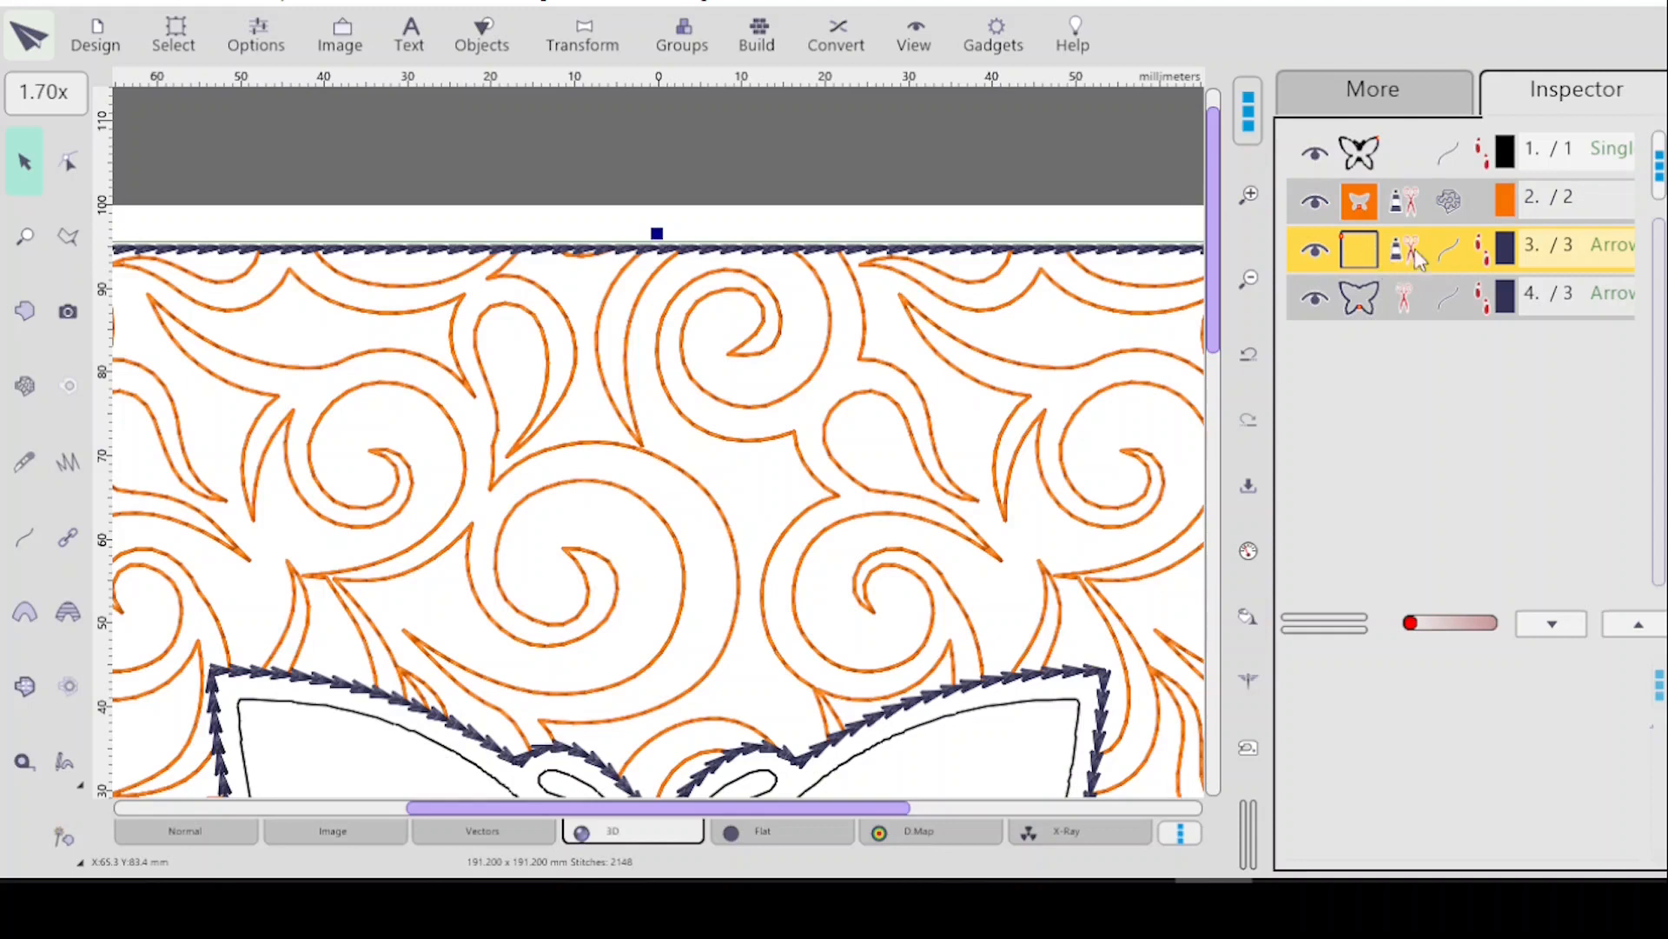
left_click(1371, 300)
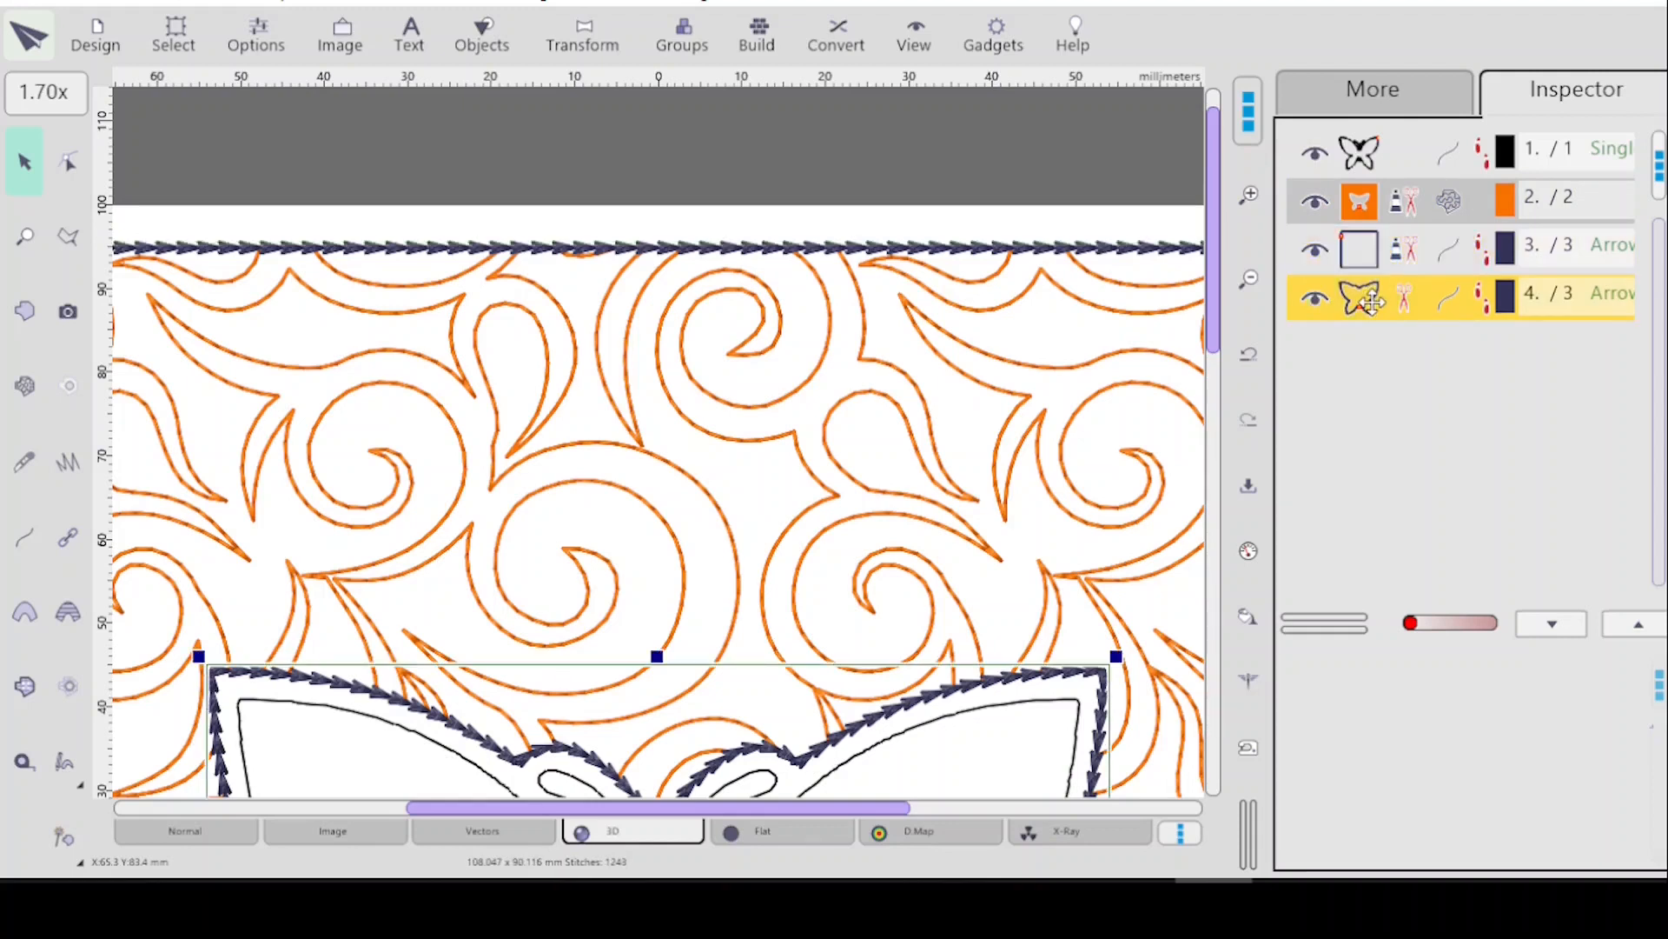
key("Delete")
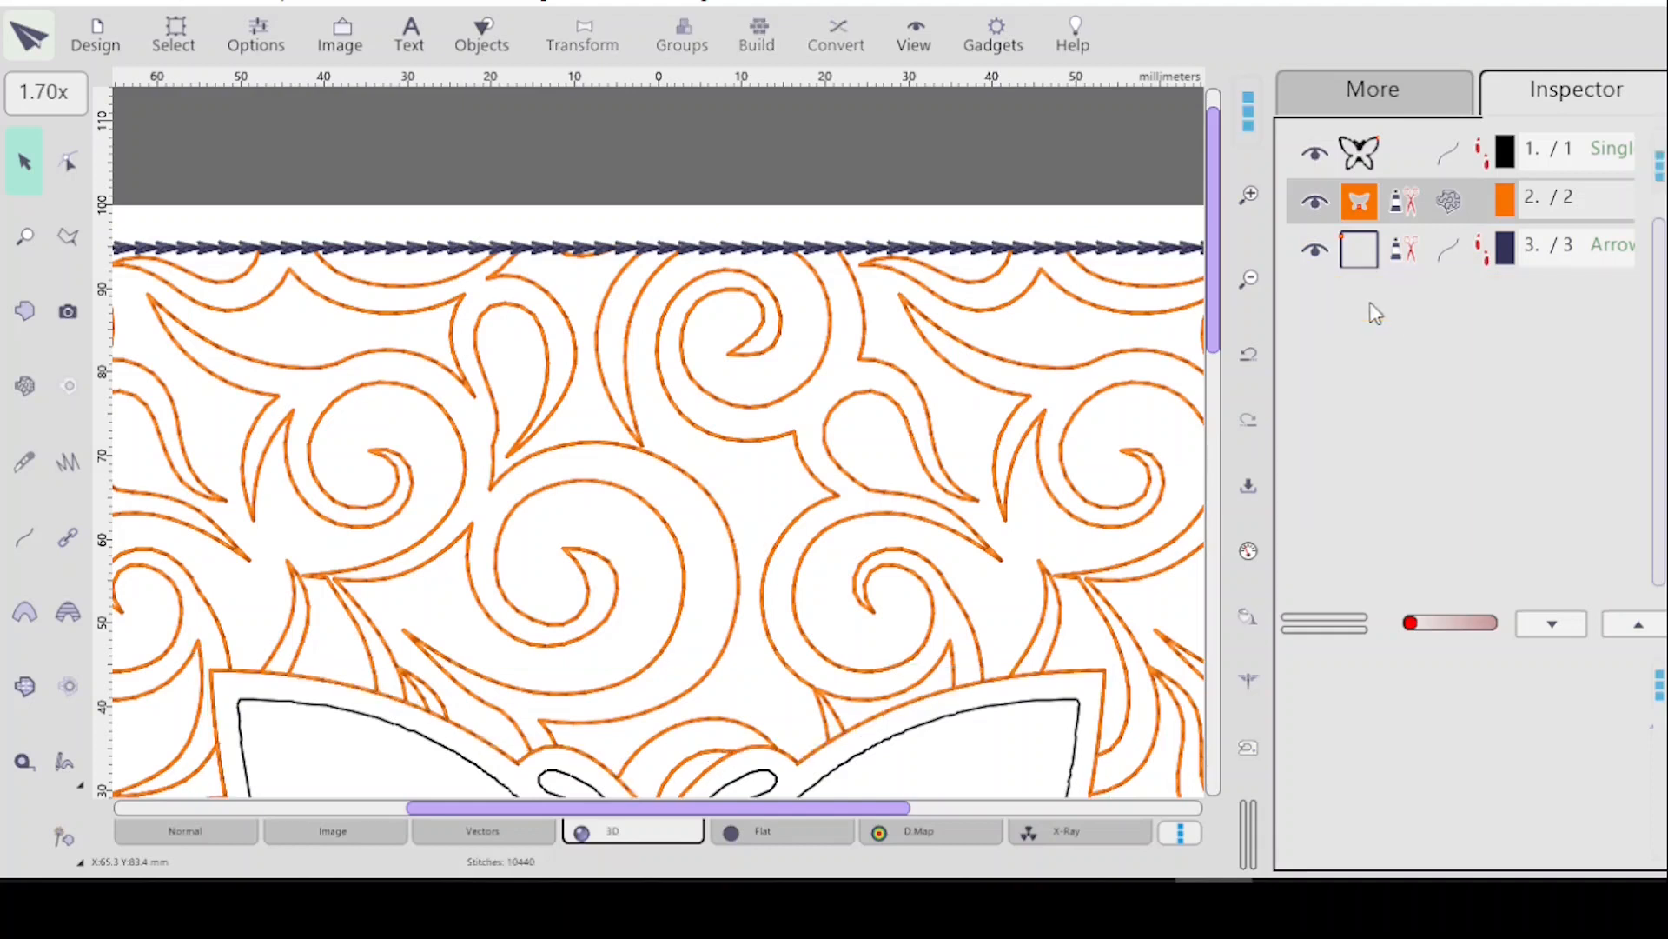
Change the outline sample of the square border to Single Stitch.
left_click(1378, 253)
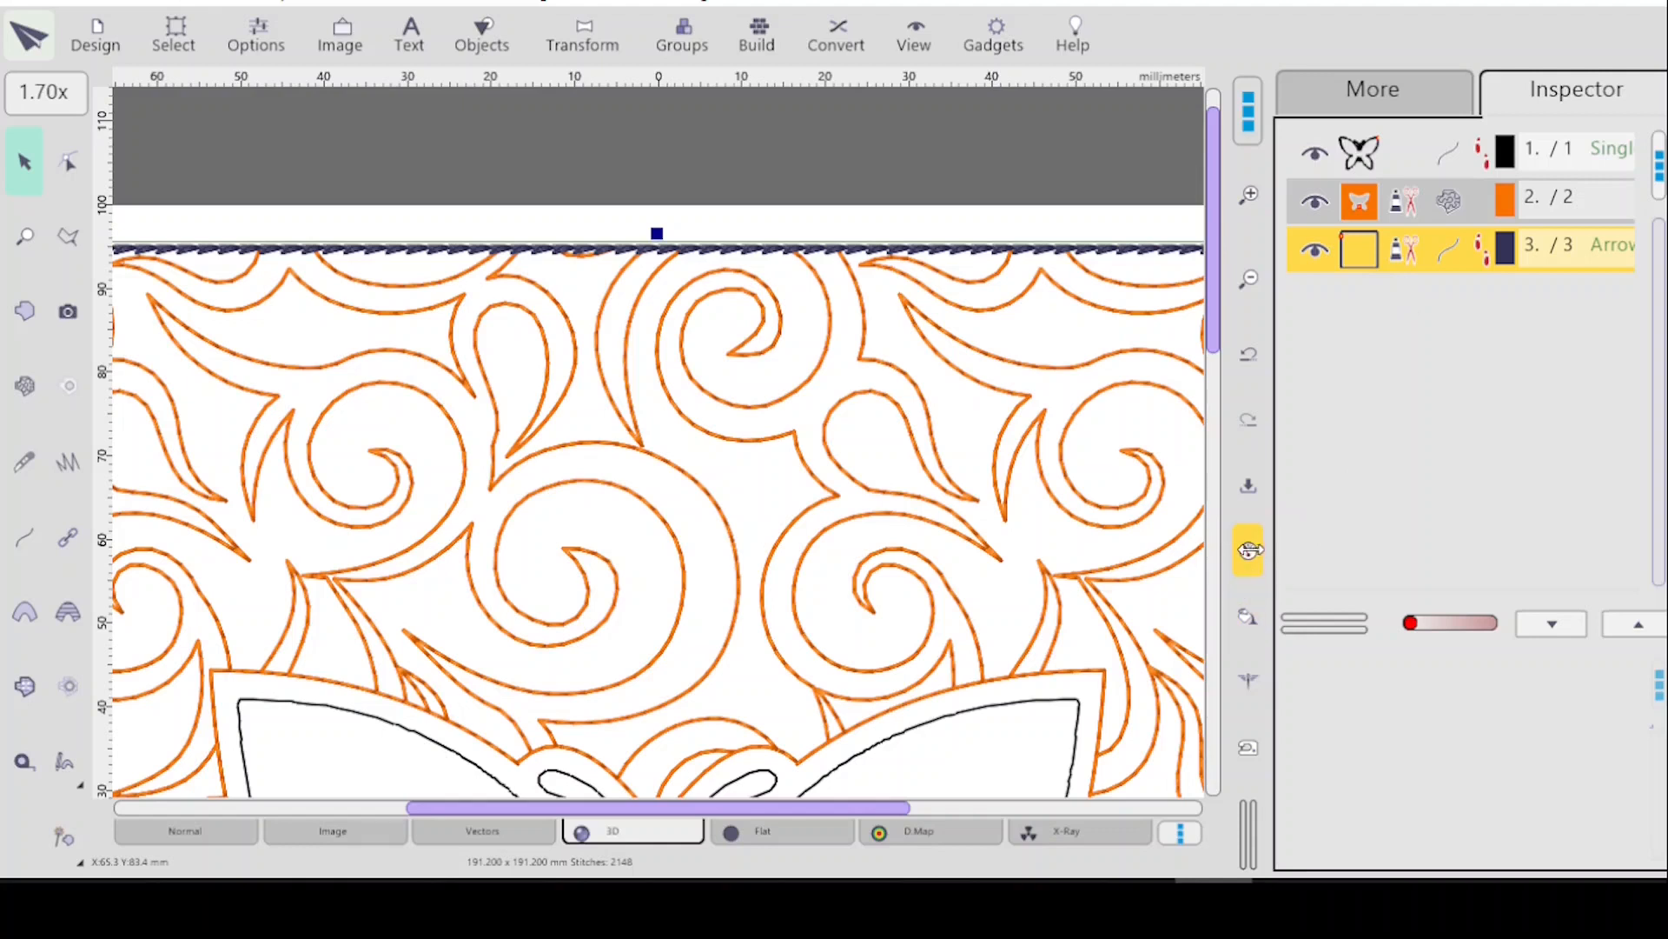
left_click(1250, 549)
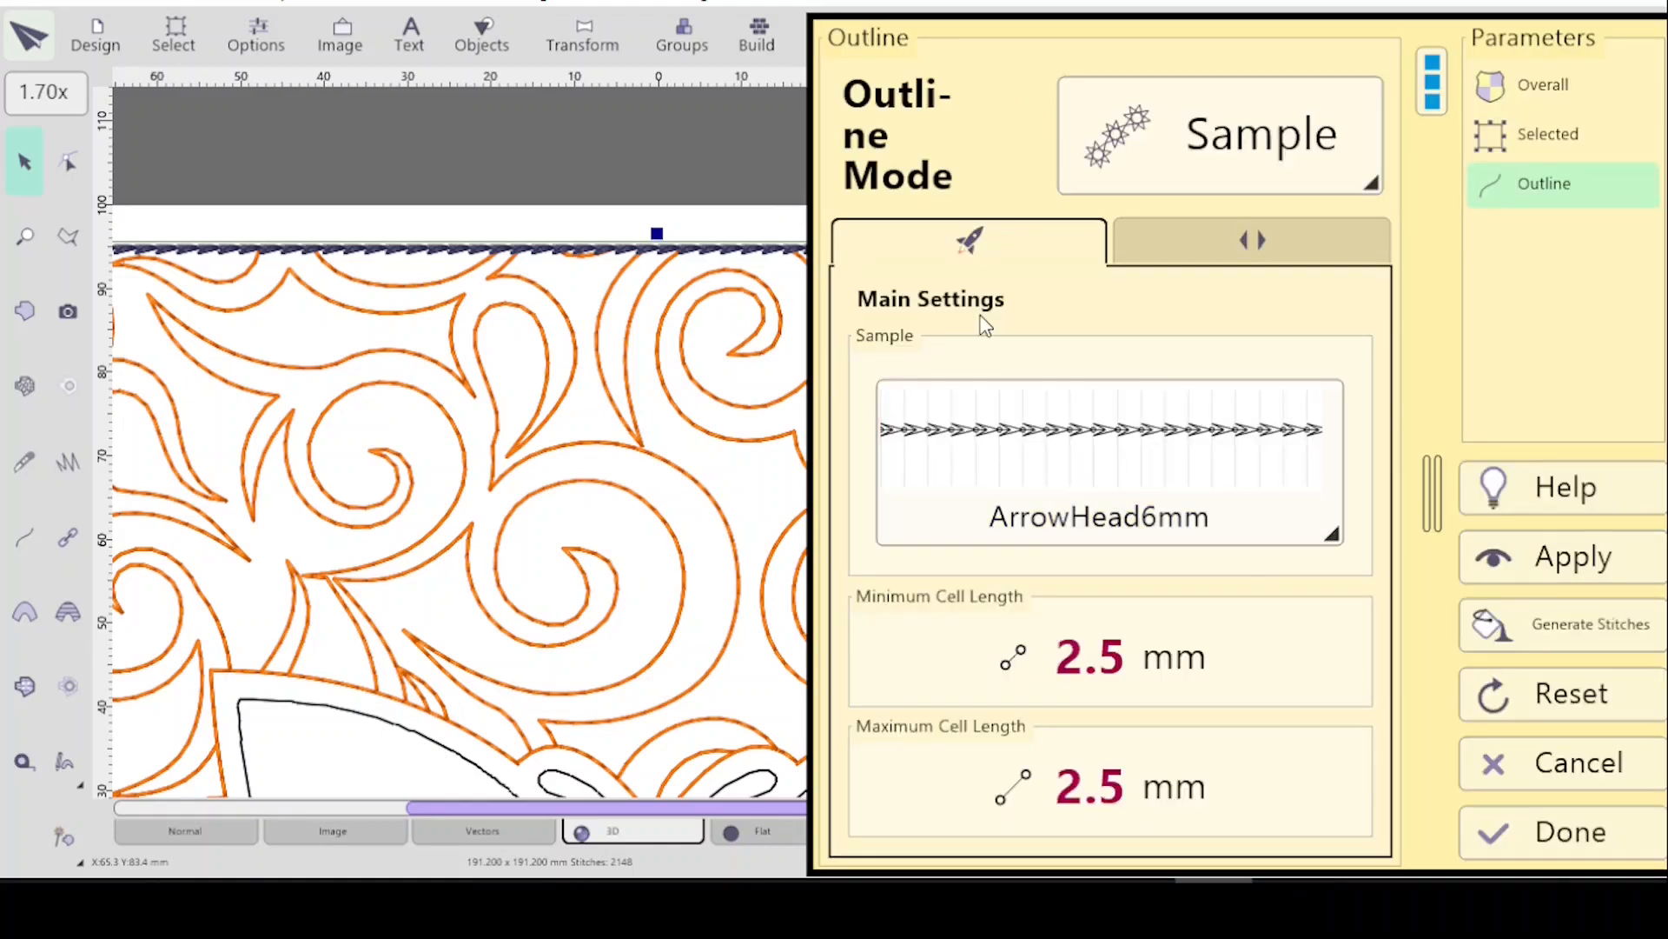
left_click(1244, 236)
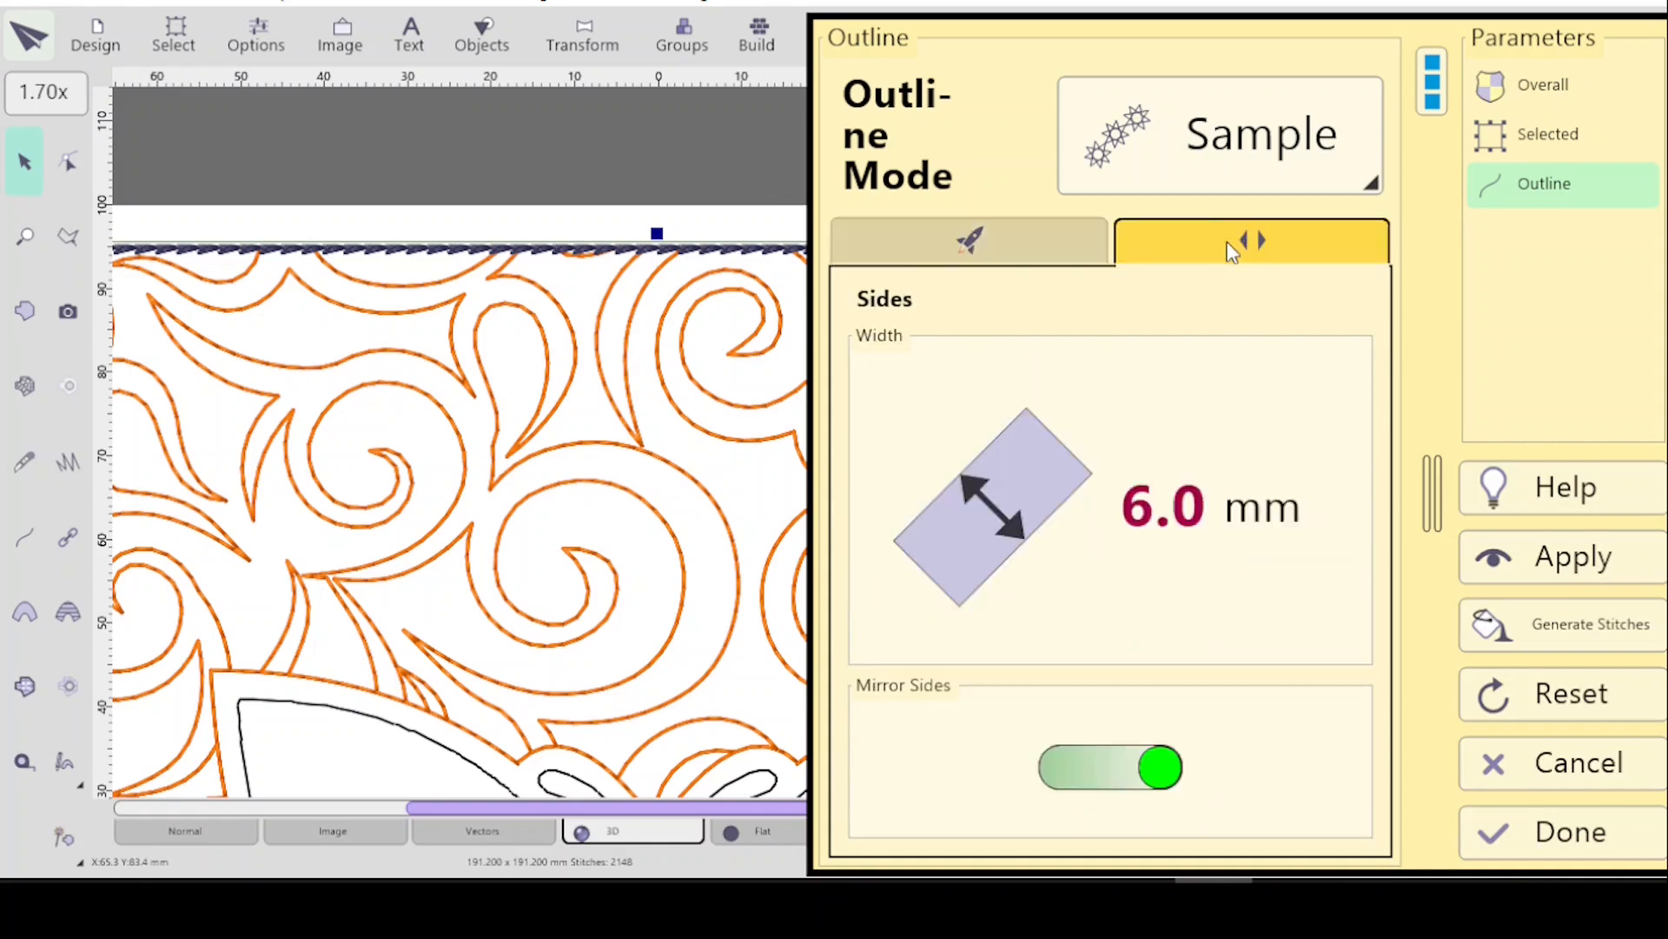
left_click(978, 257)
left_click(1321, 546)
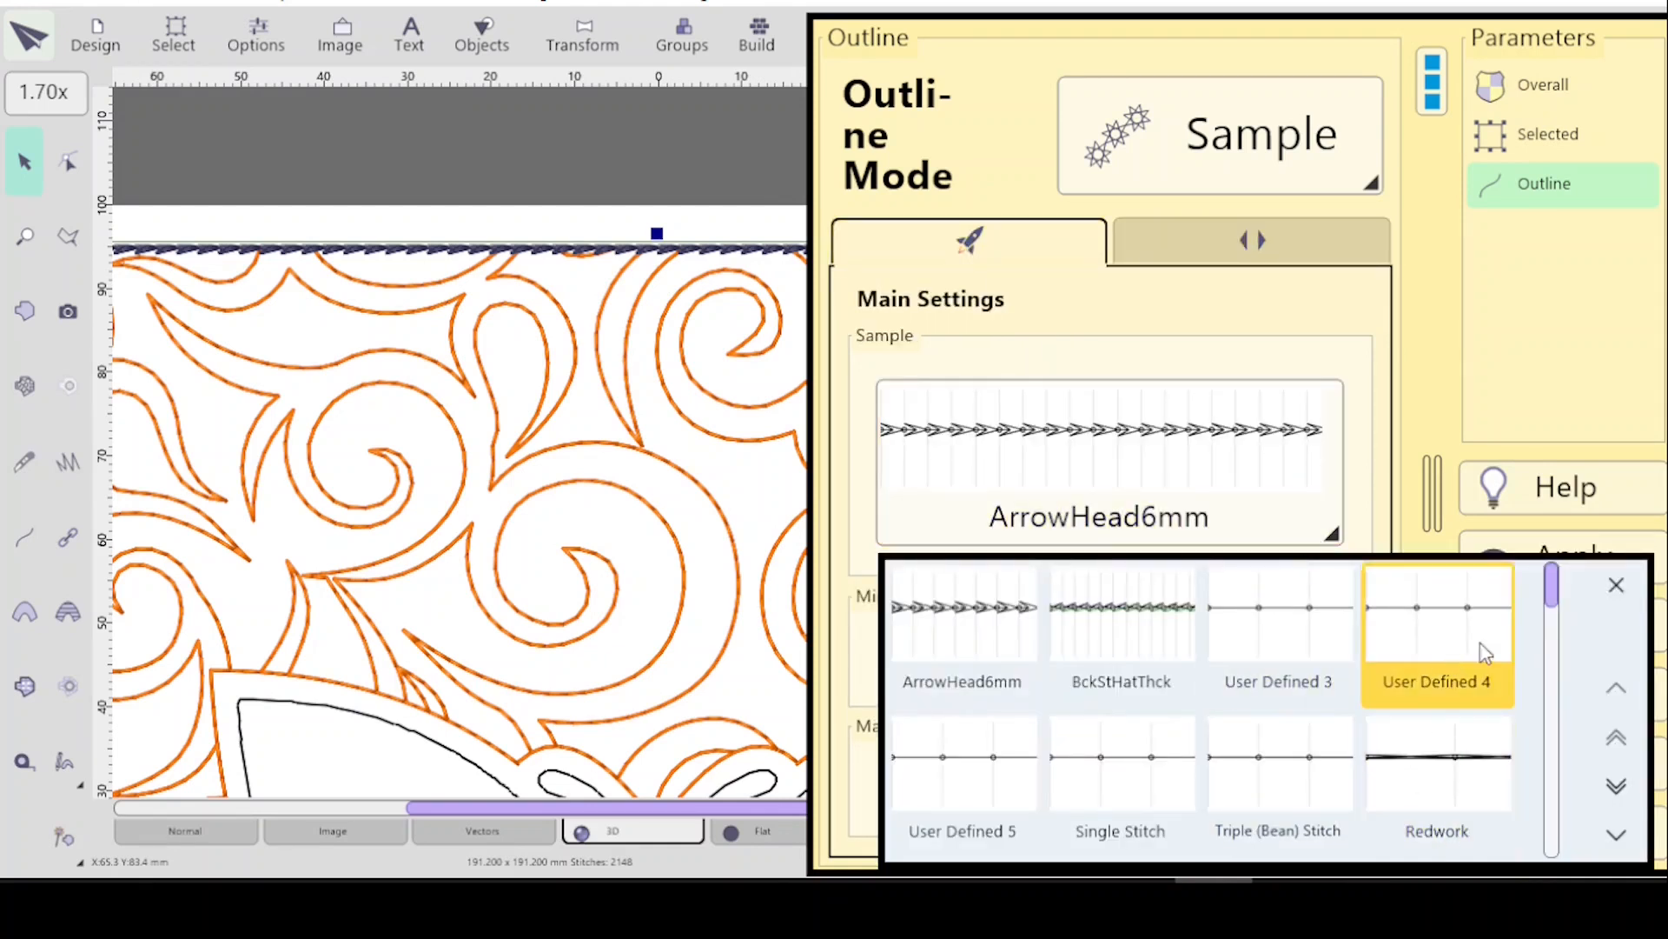
left_click(1121, 791)
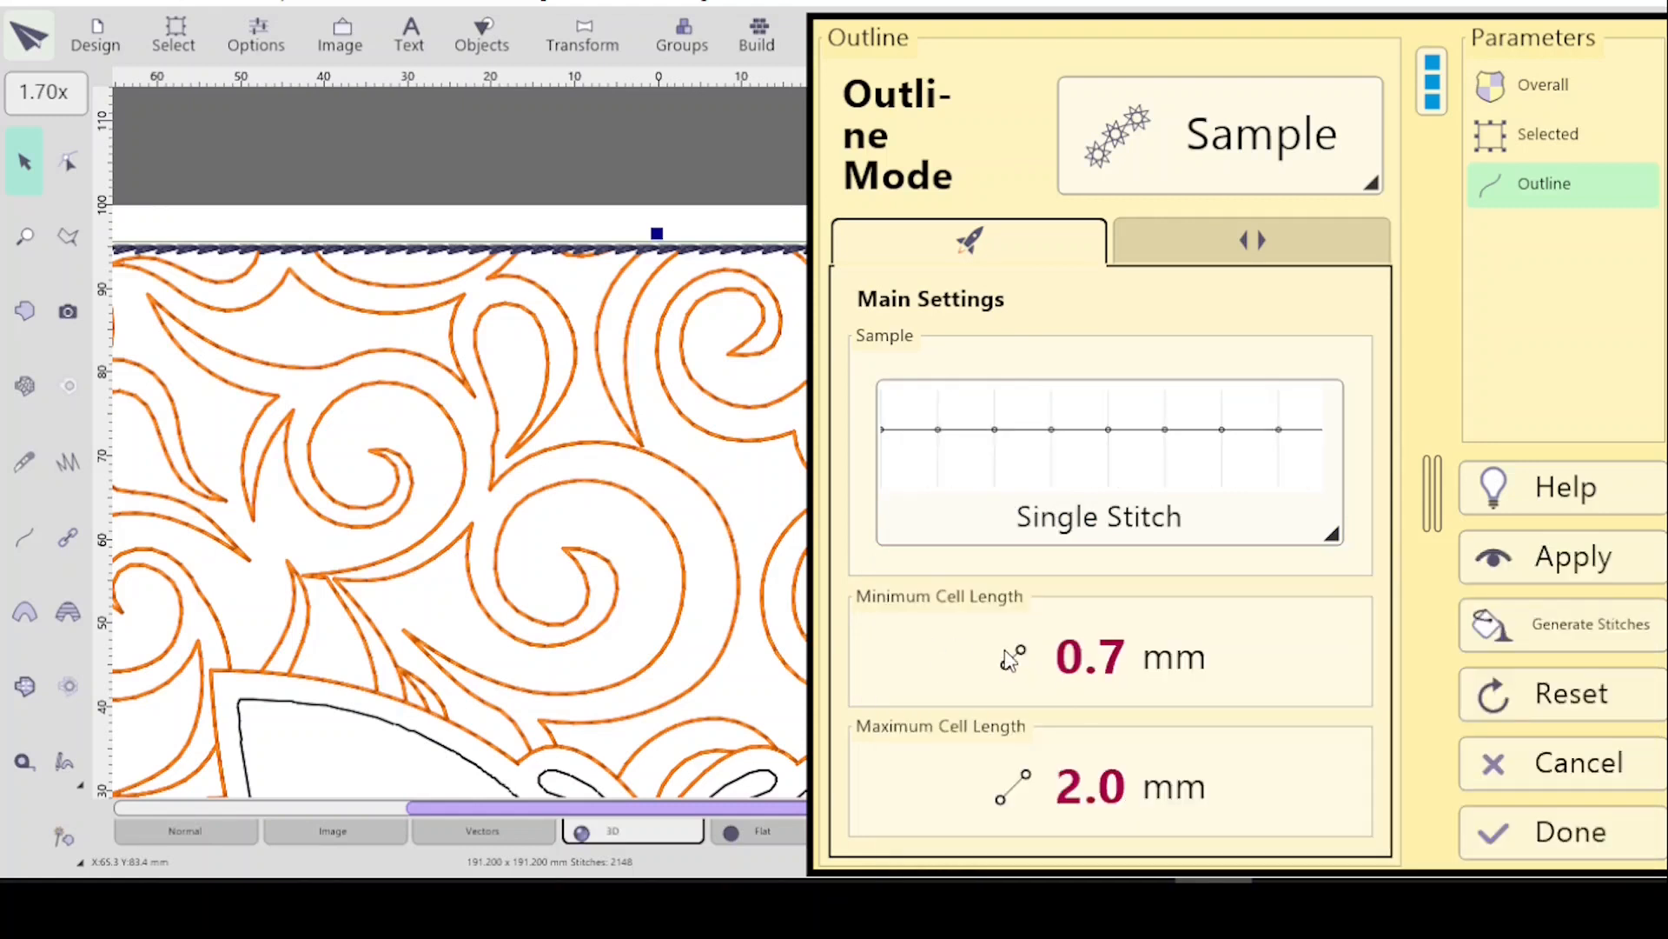
Set the minimum cell length of the square's Single Stitch outline to 4.0 mm.
left_click(1011, 657)
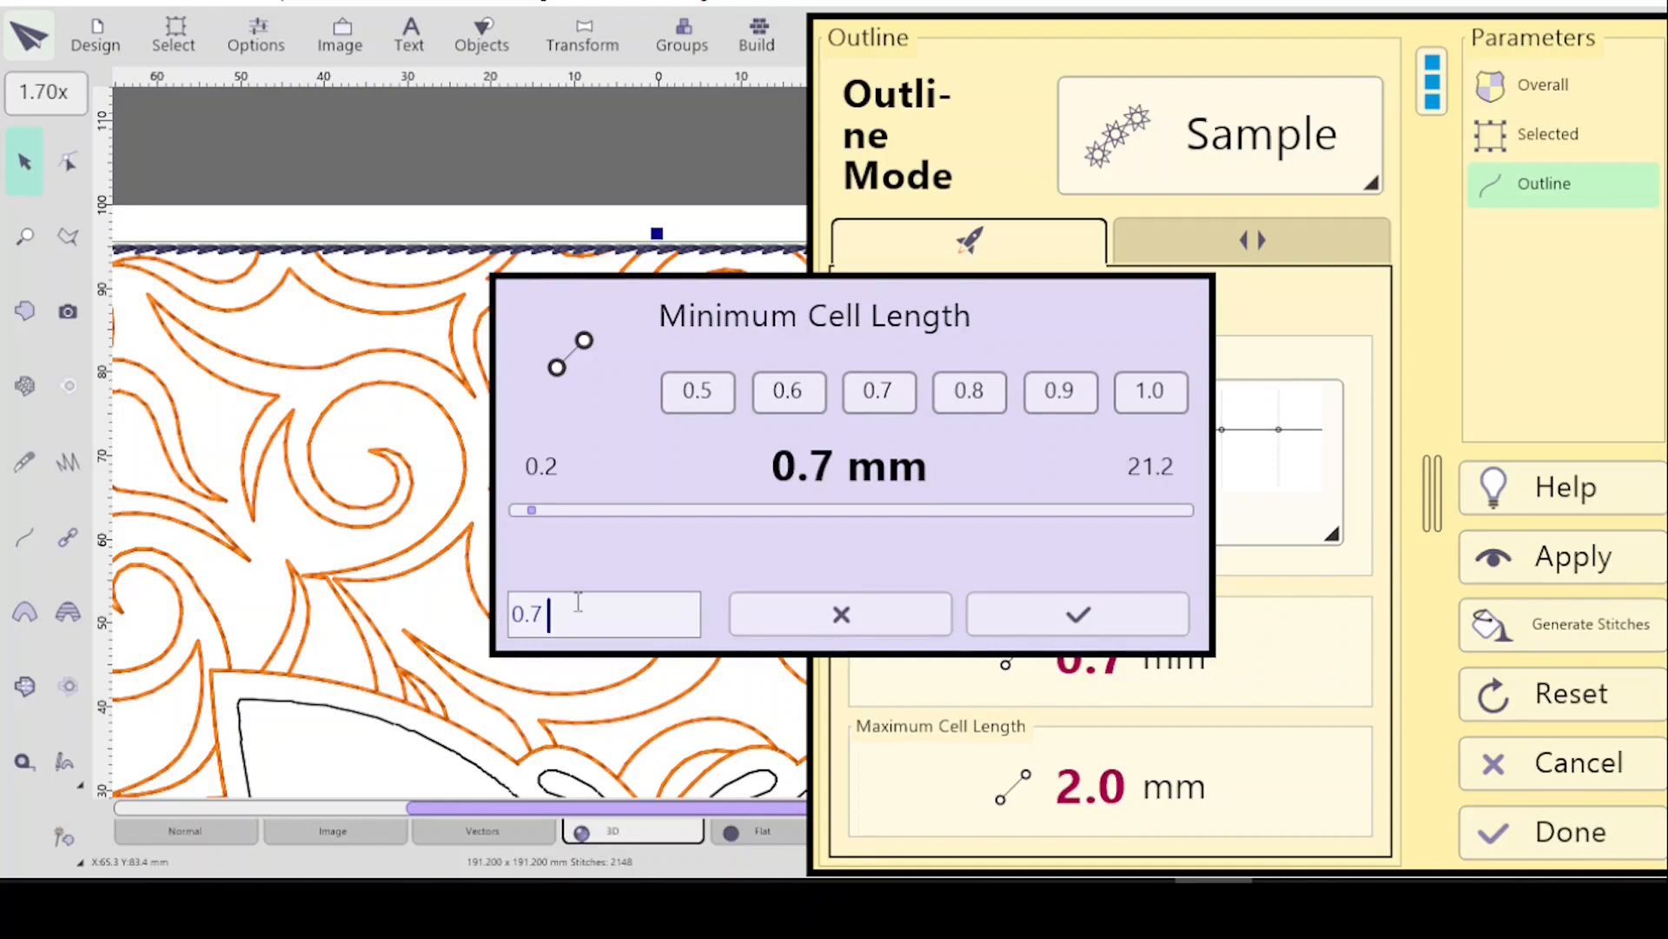
key("BackSpace")
key("BackSpace")
key("BackSpace")
type("4")
left_click(1078, 613)
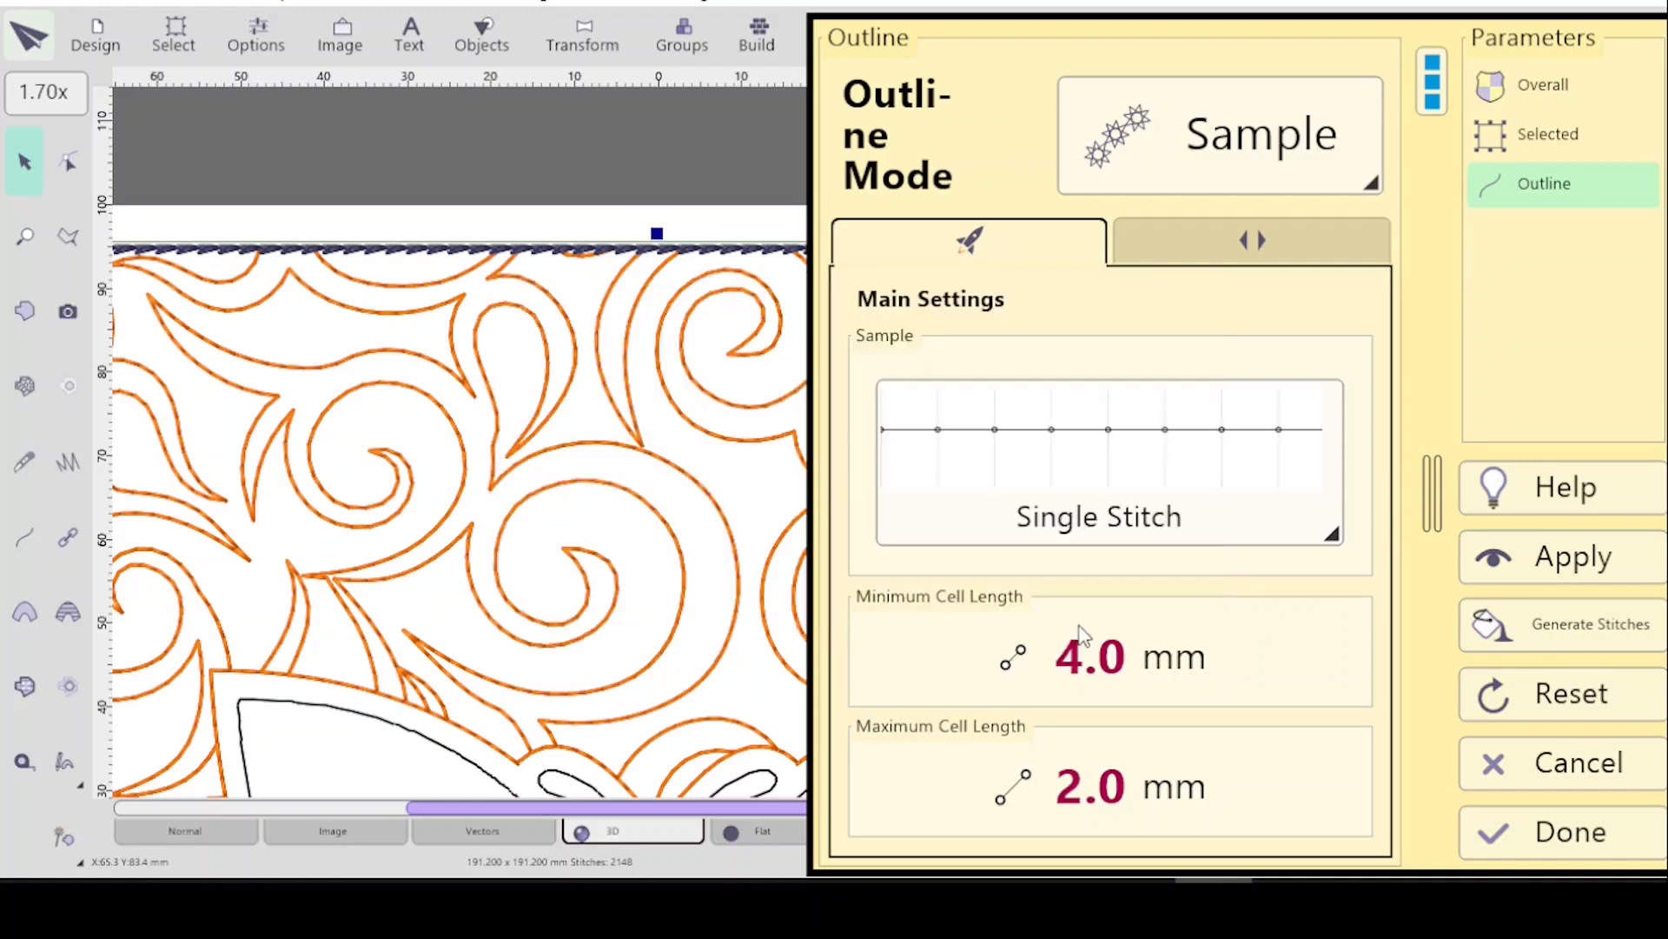
Set the square outline's maximum cell length to 4.0 mm and accept the outline parameters.
left_click(1021, 786)
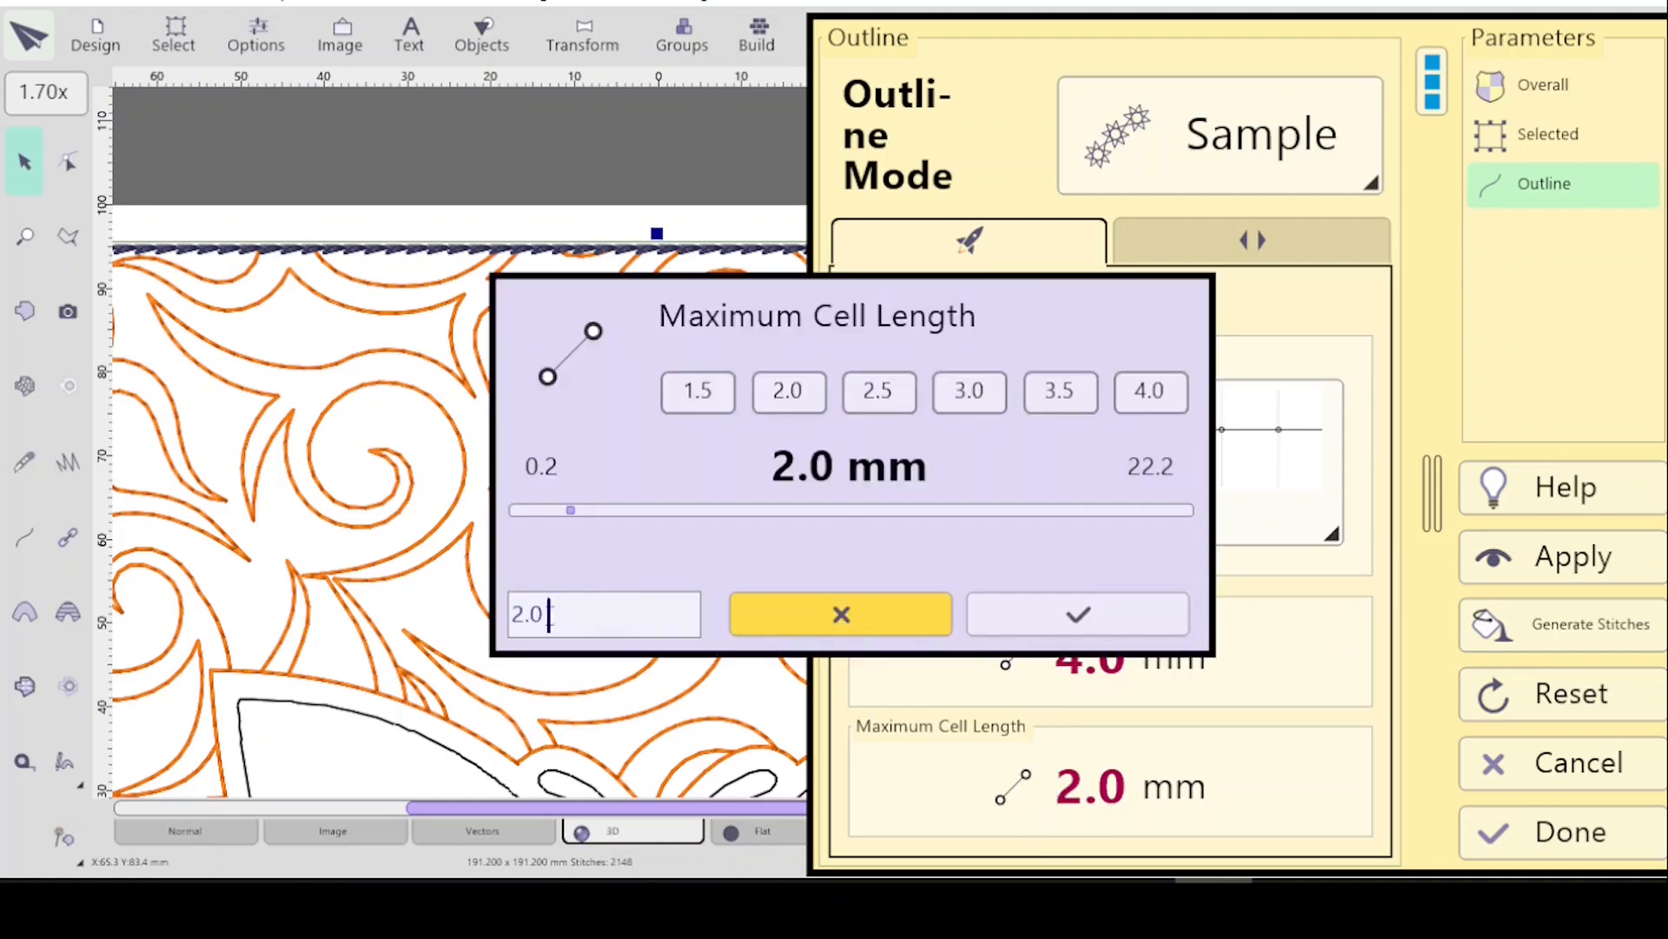
key("BackSpace")
key("BackSpace")
key("BackSpace")
type("4")
left_click(1082, 608)
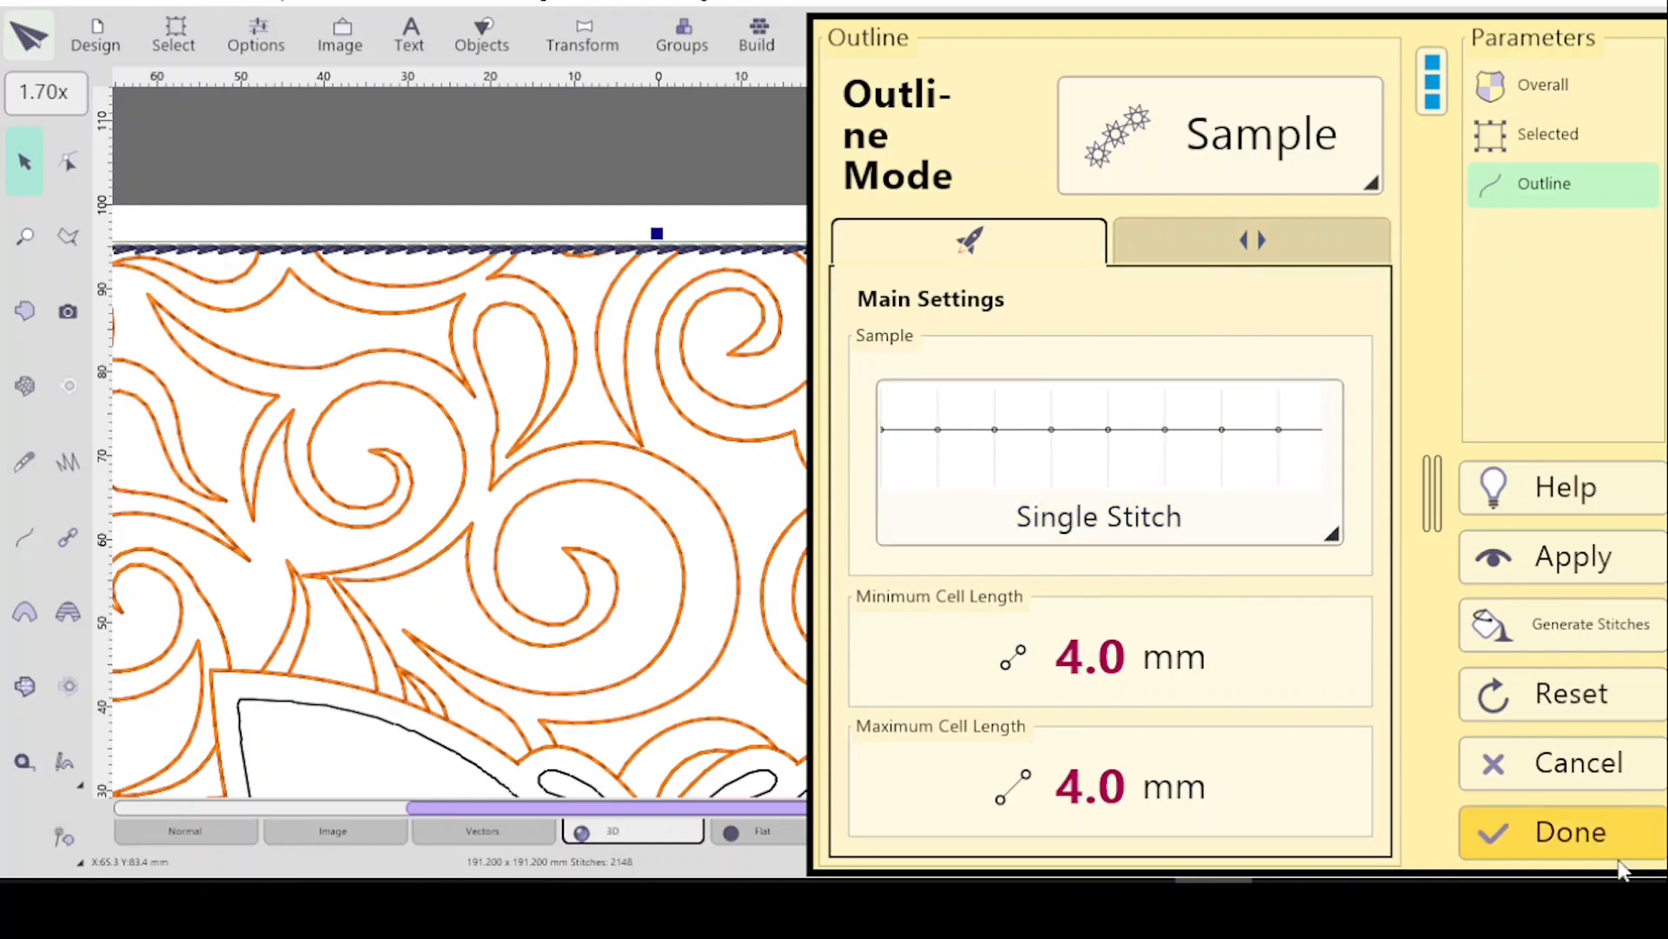
left_click(1555, 850)
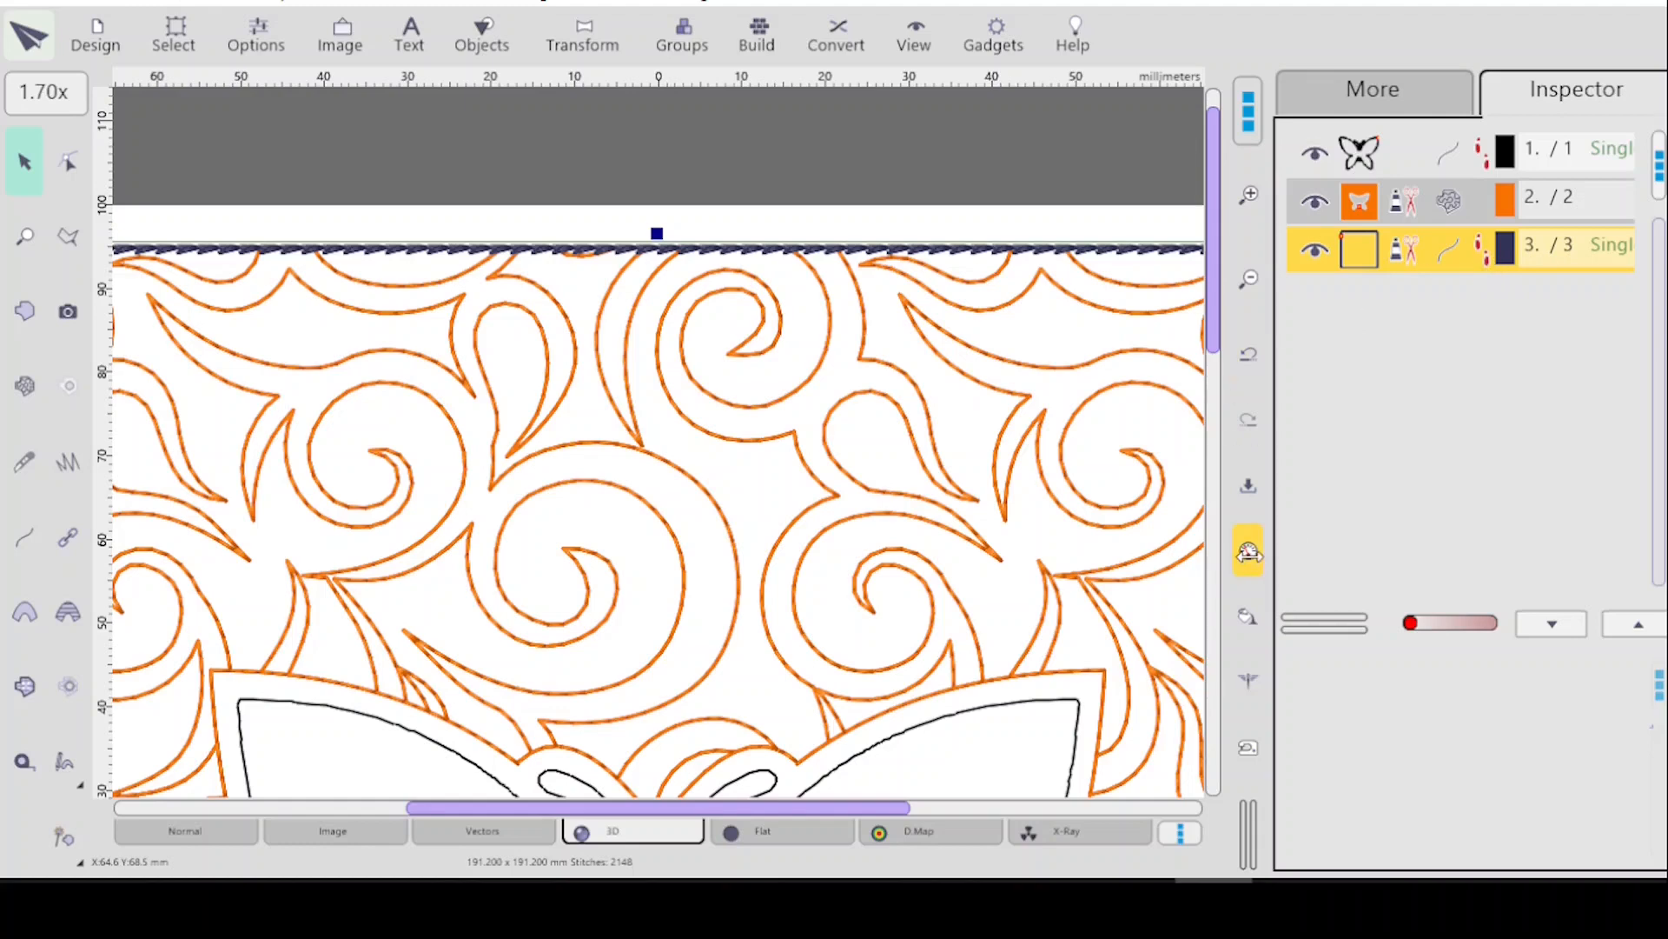
Set the design's overall number of tie-up stitches for manual stitches to 0.
left_click(1274, 563)
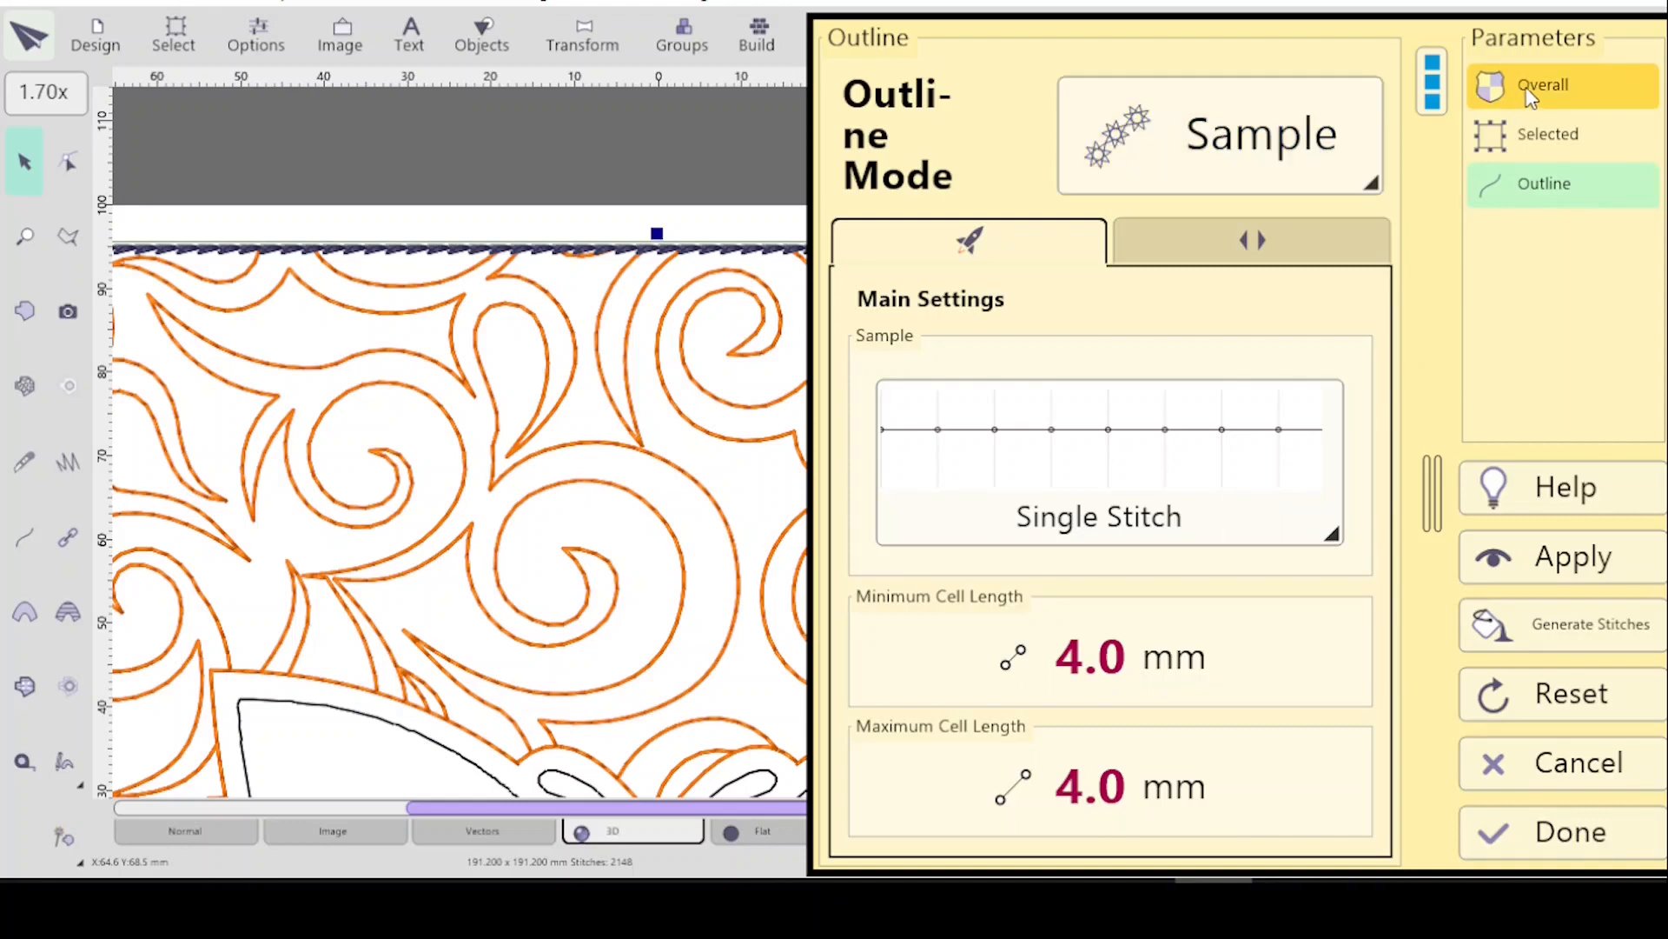
left_click(1533, 86)
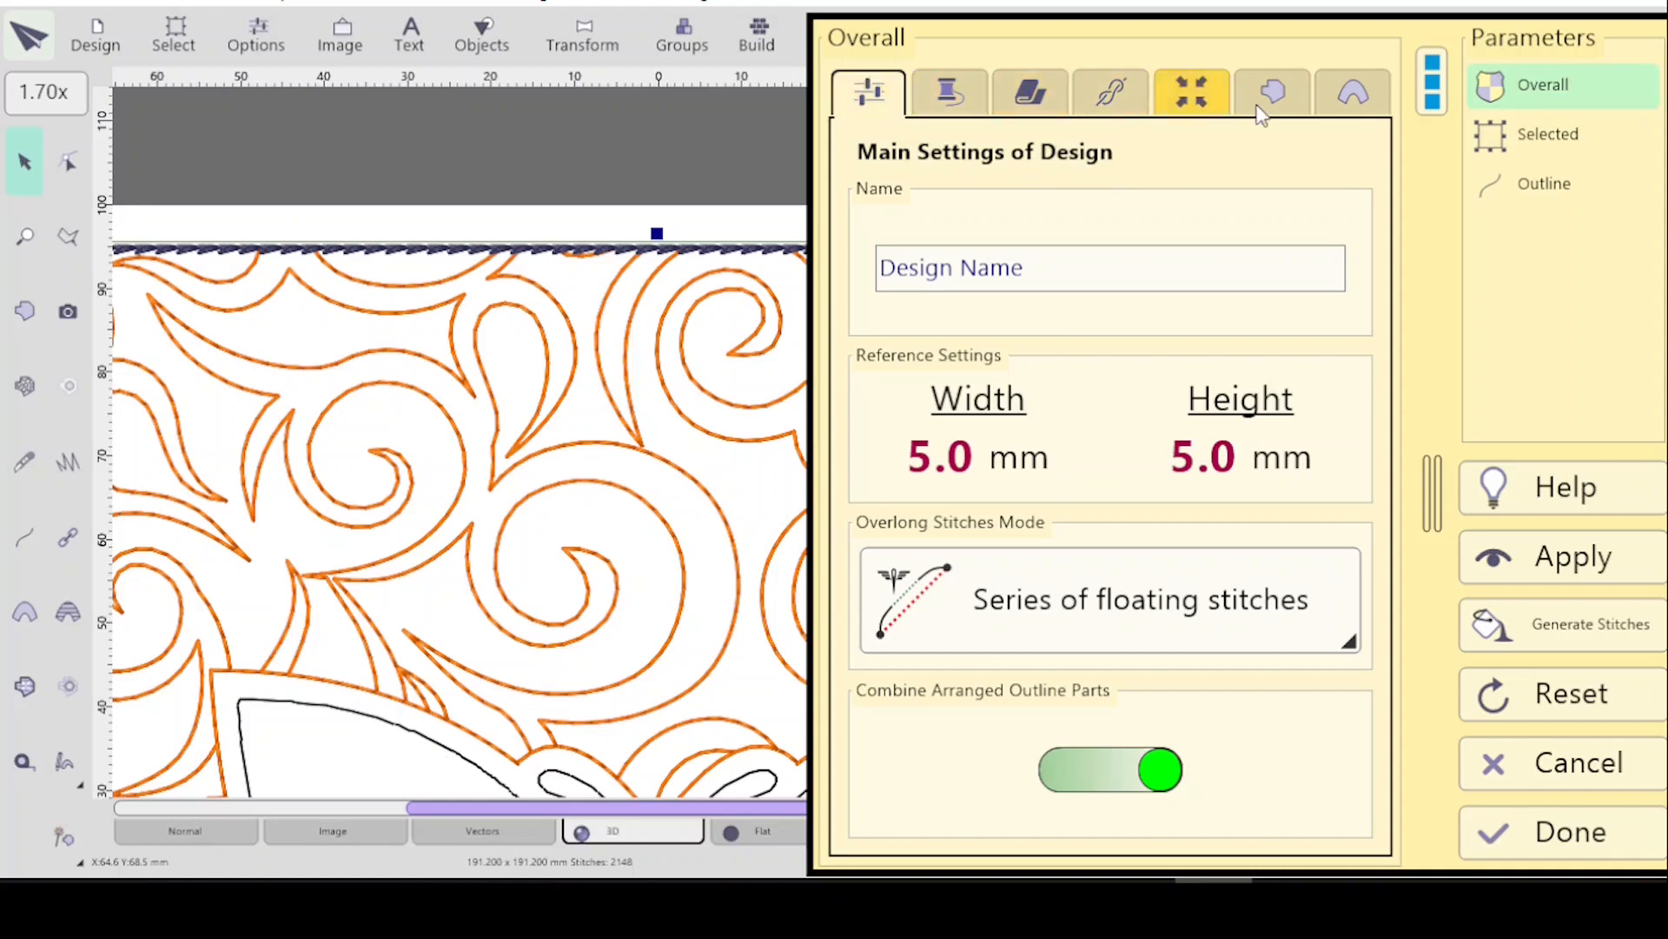
left_click(1113, 93)
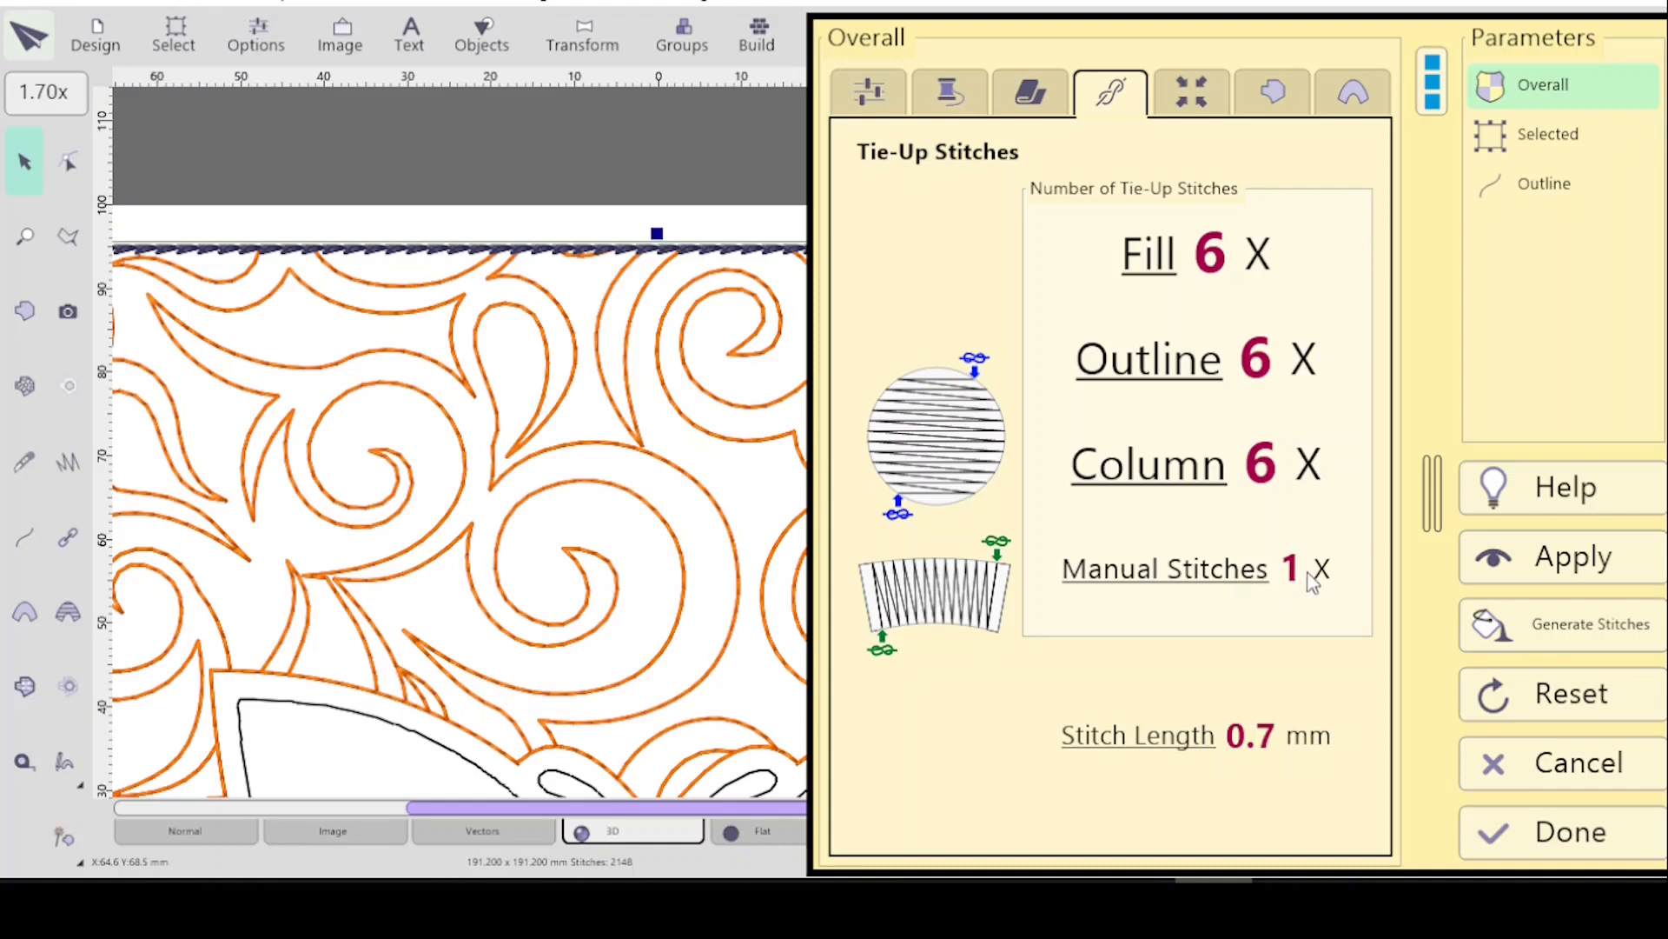
scroll(1295, 571, "down", 1)
Store the overall parameters as defaults and apply the parameter changes.
left_click(1431, 80)
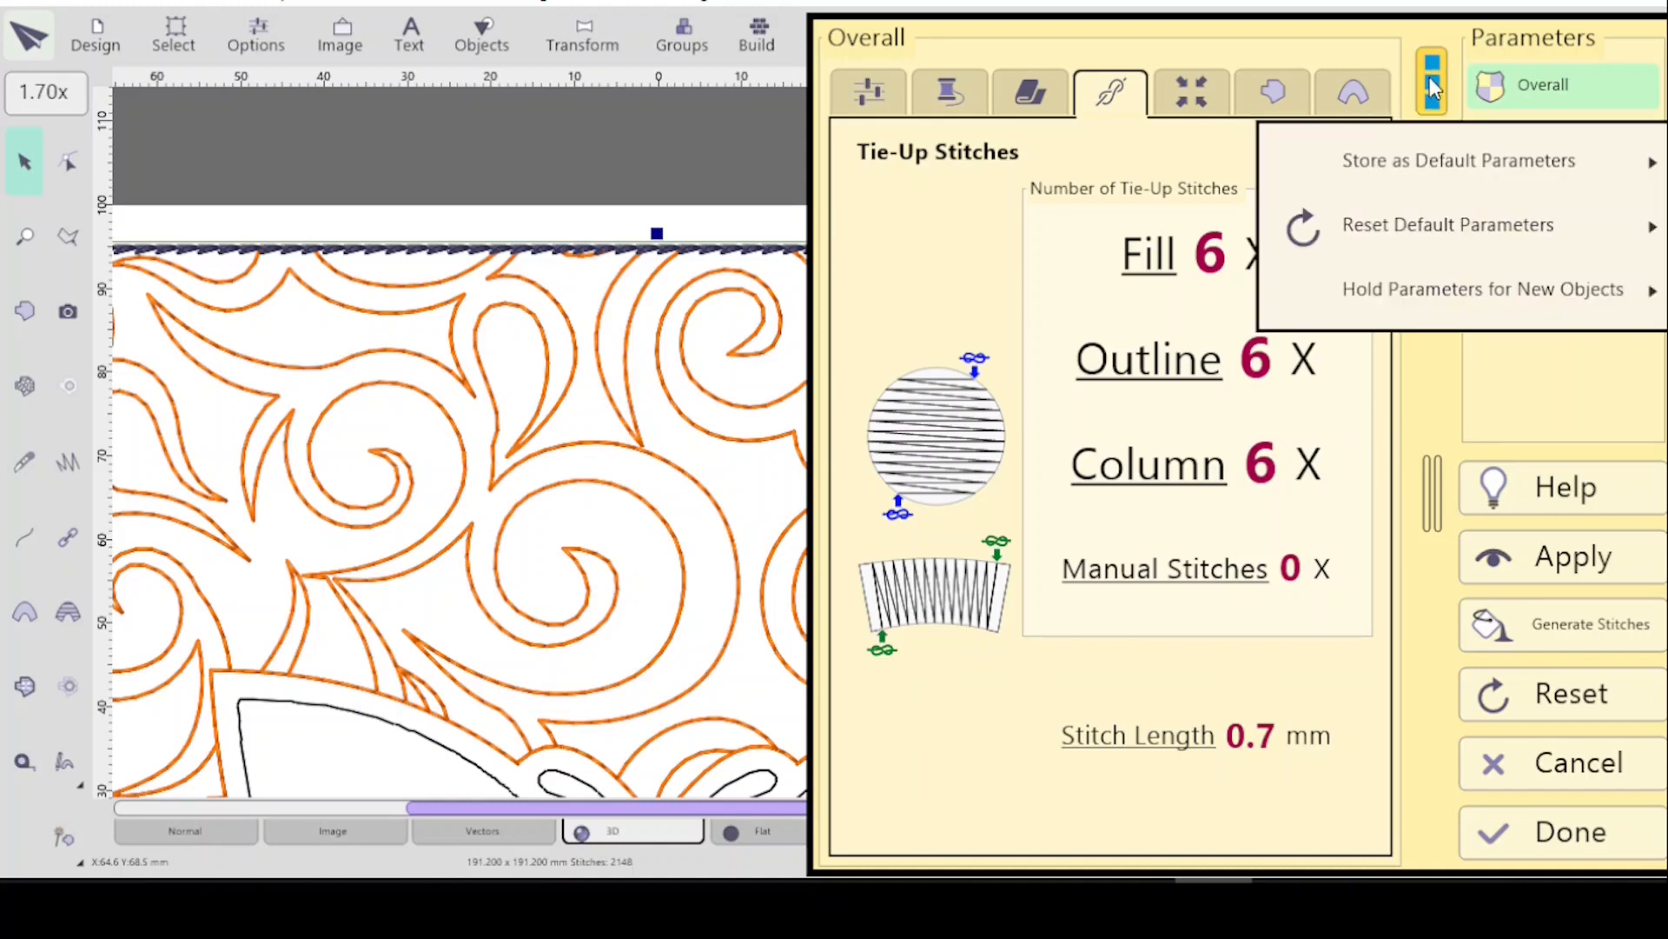
left_click(1416, 162)
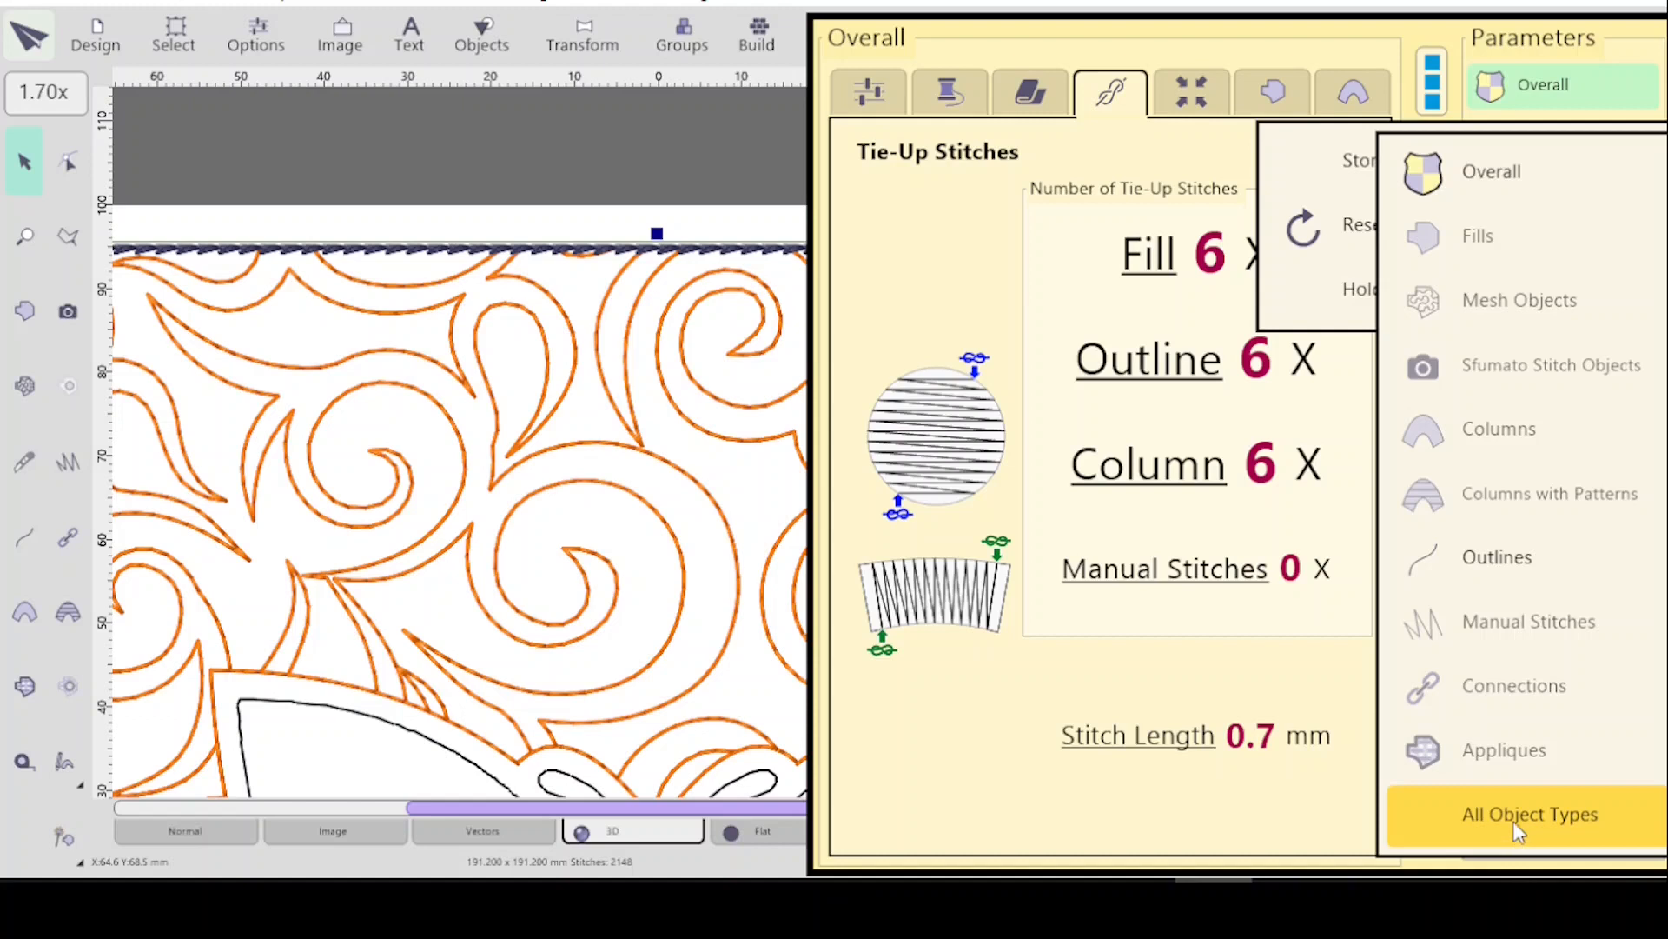
left_click(1495, 170)
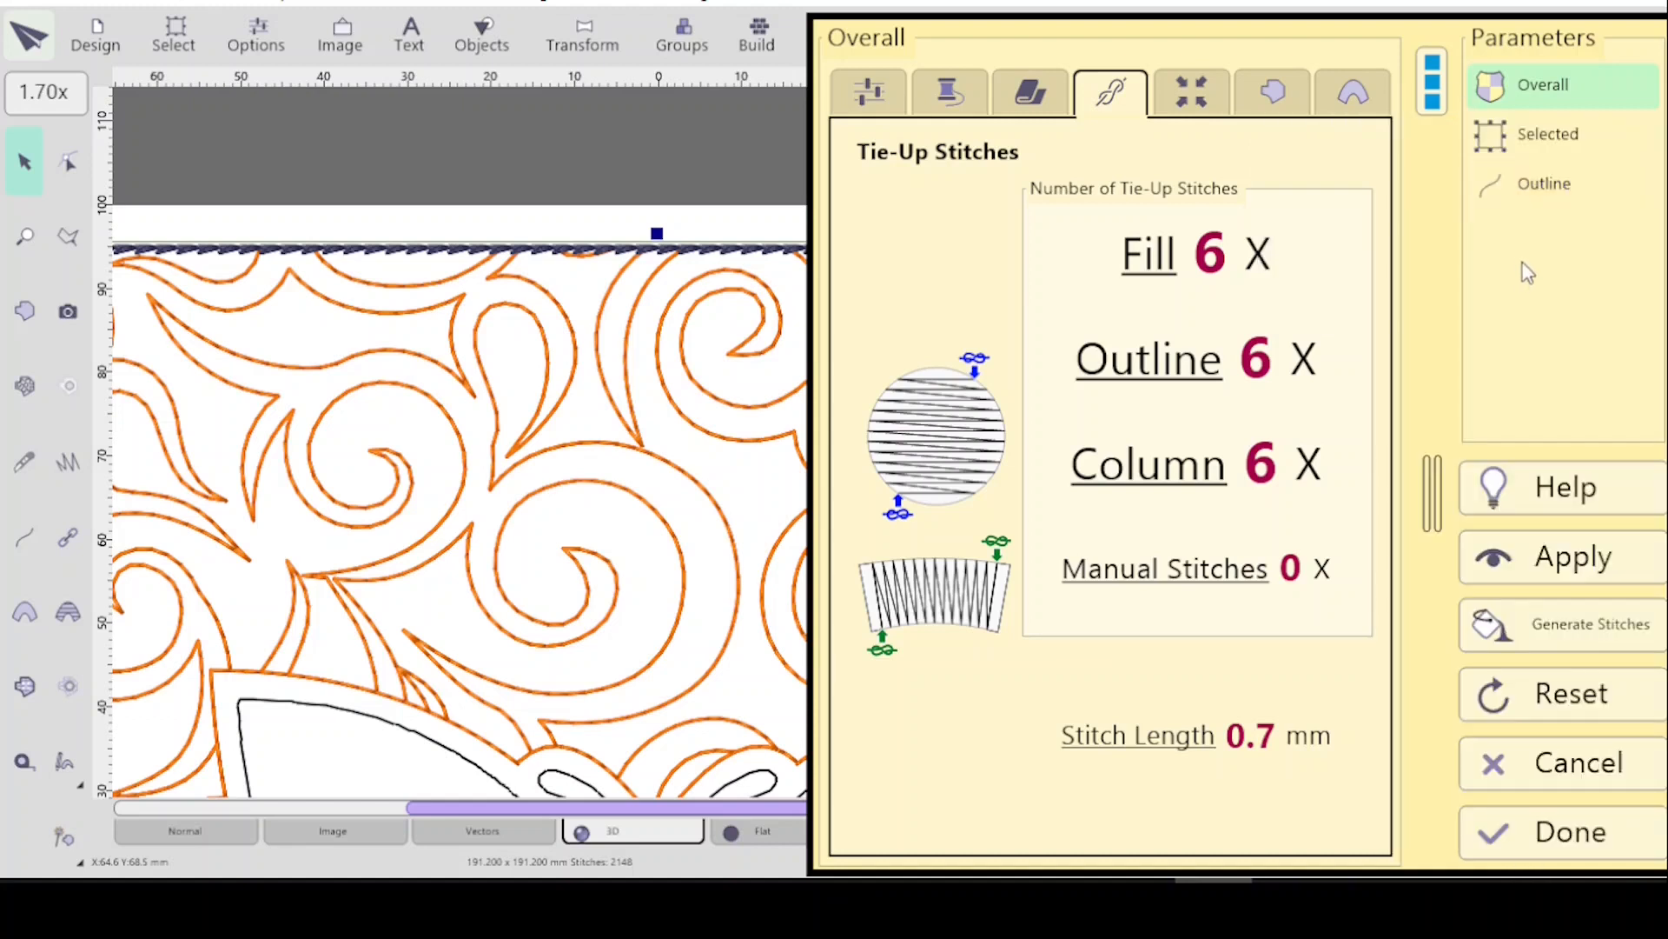
left_click(1521, 565)
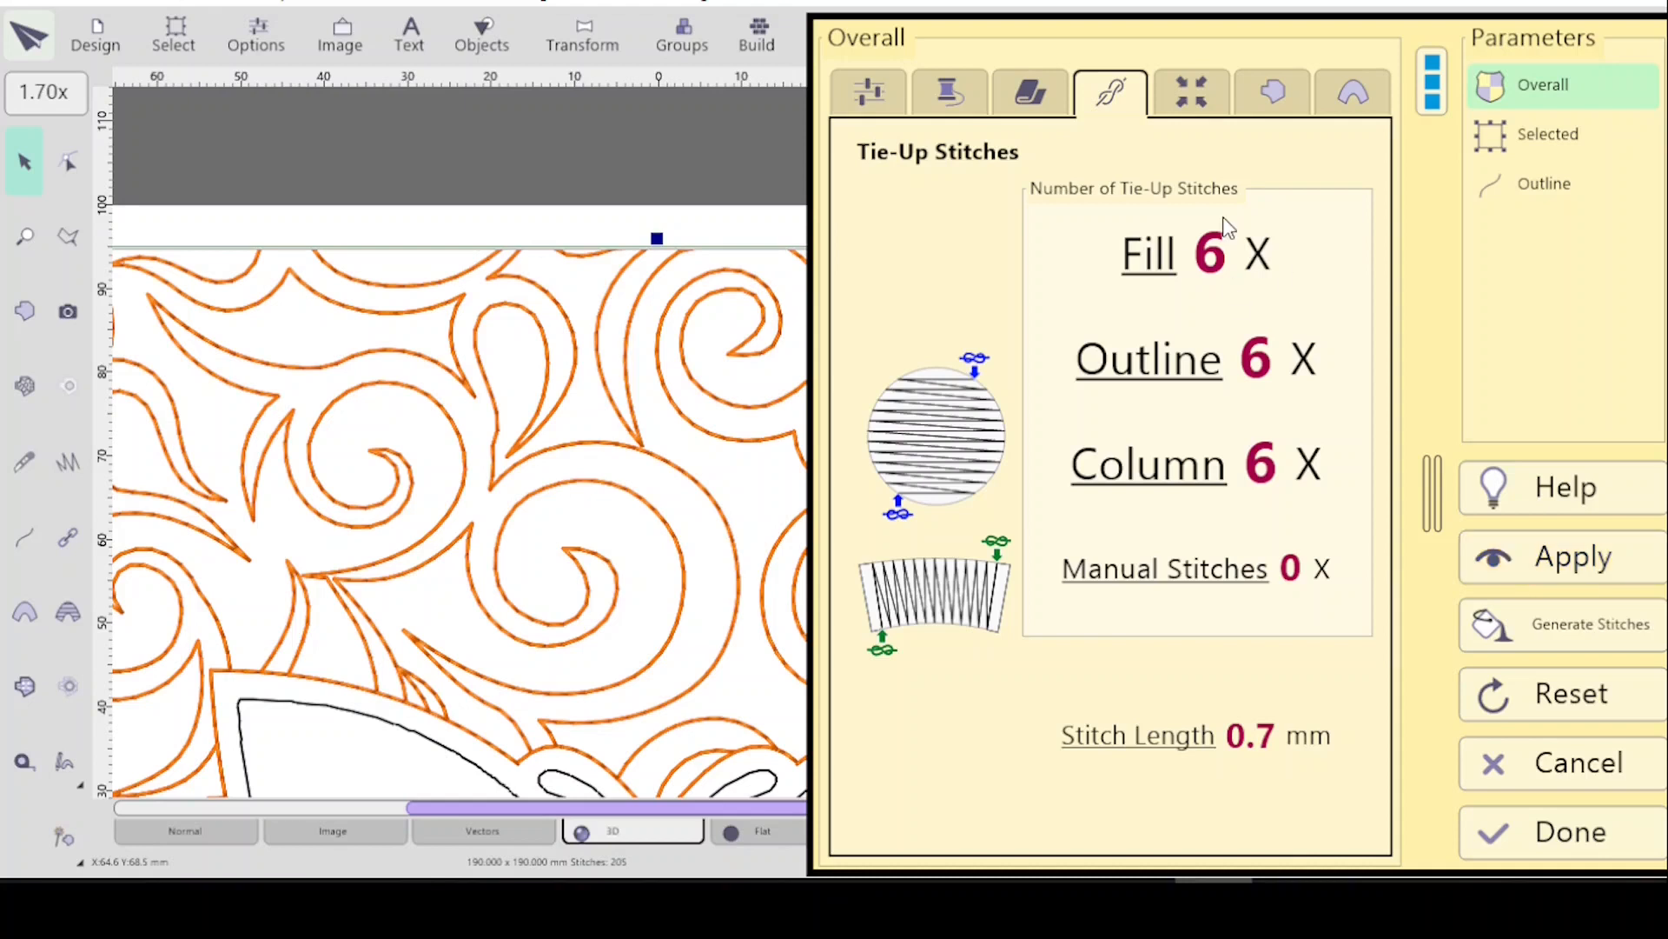
Store the parameters of all object types as defaults and accept the parameter settings.
left_click(1431, 81)
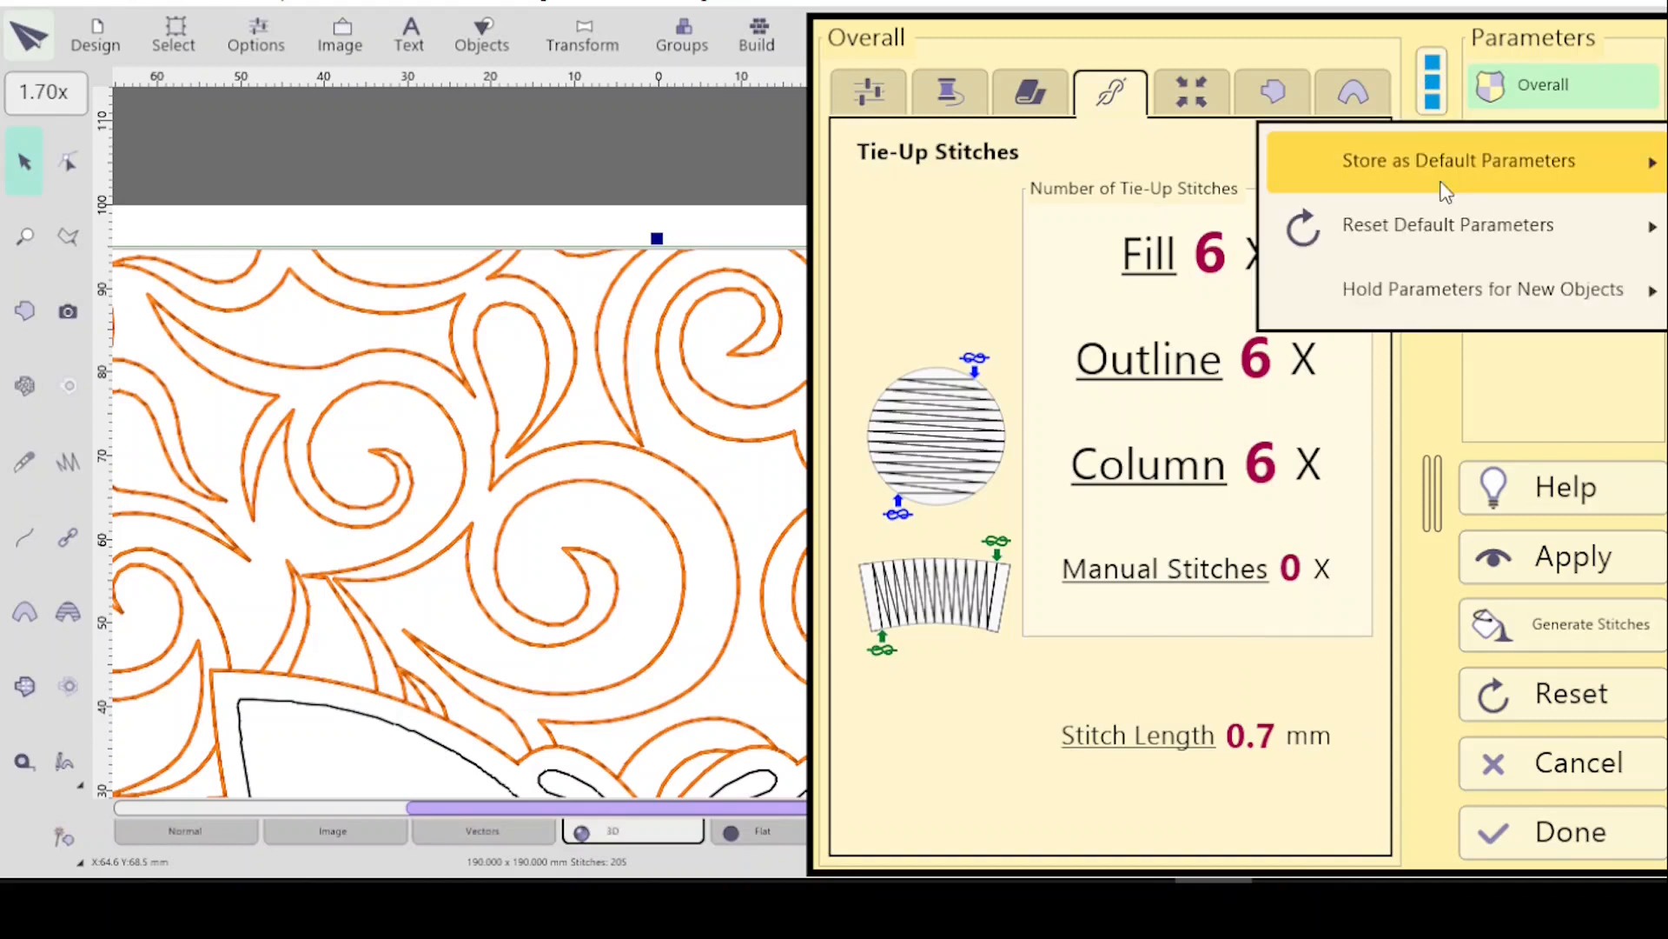
mouse_move(1418, 163)
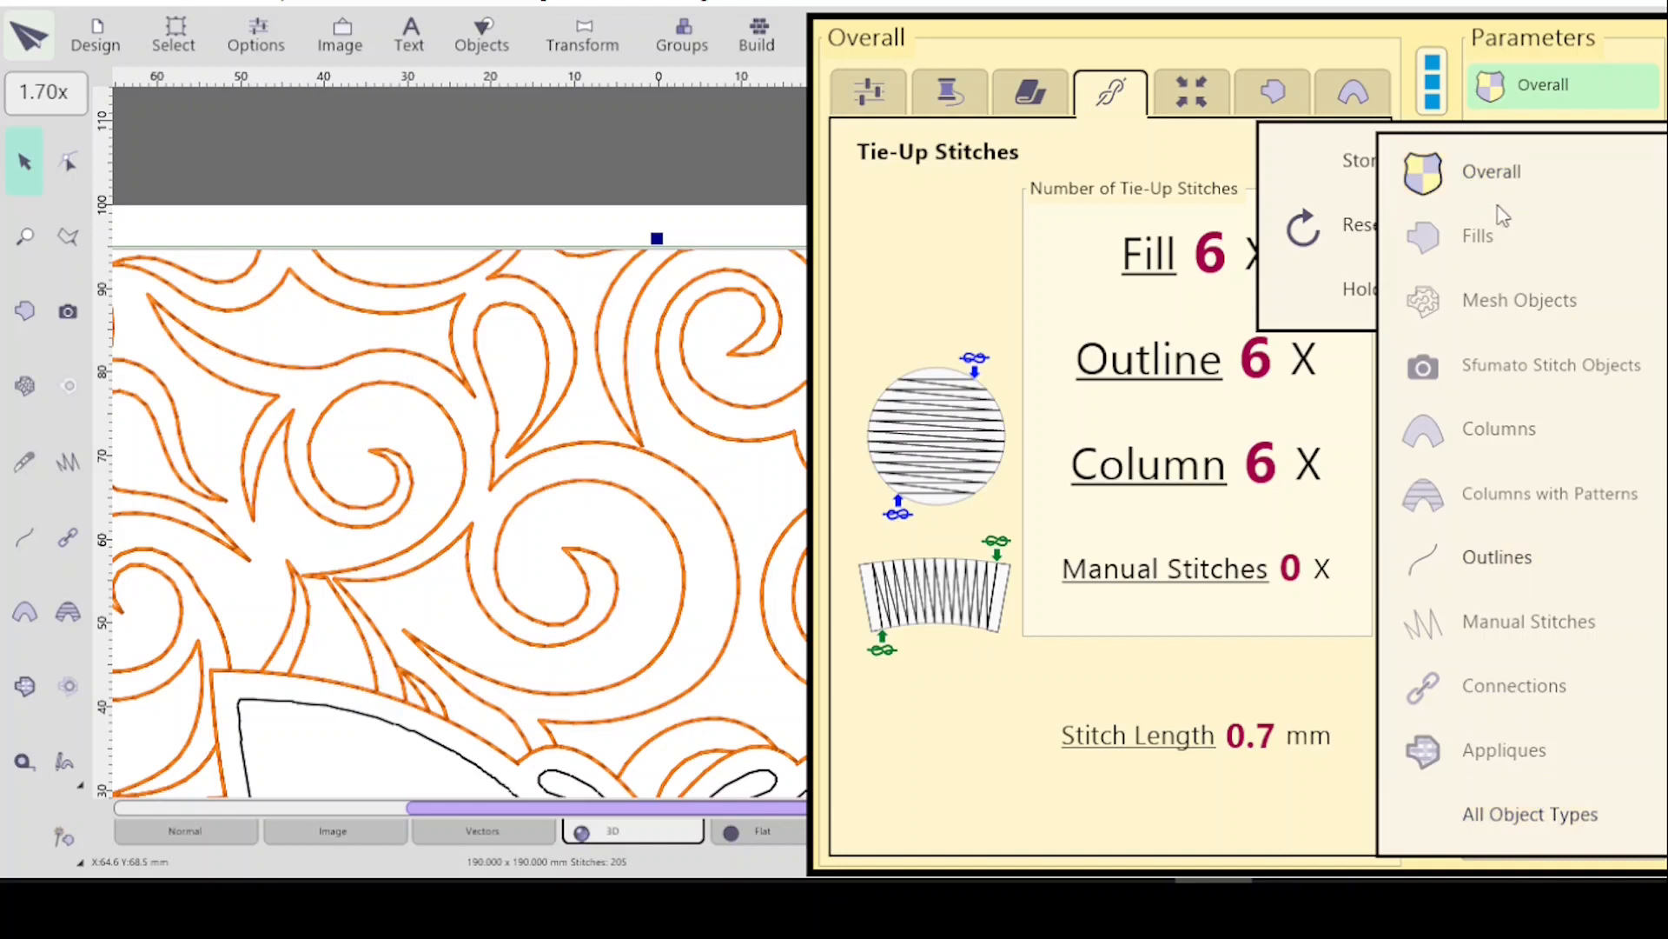
left_click(1481, 822)
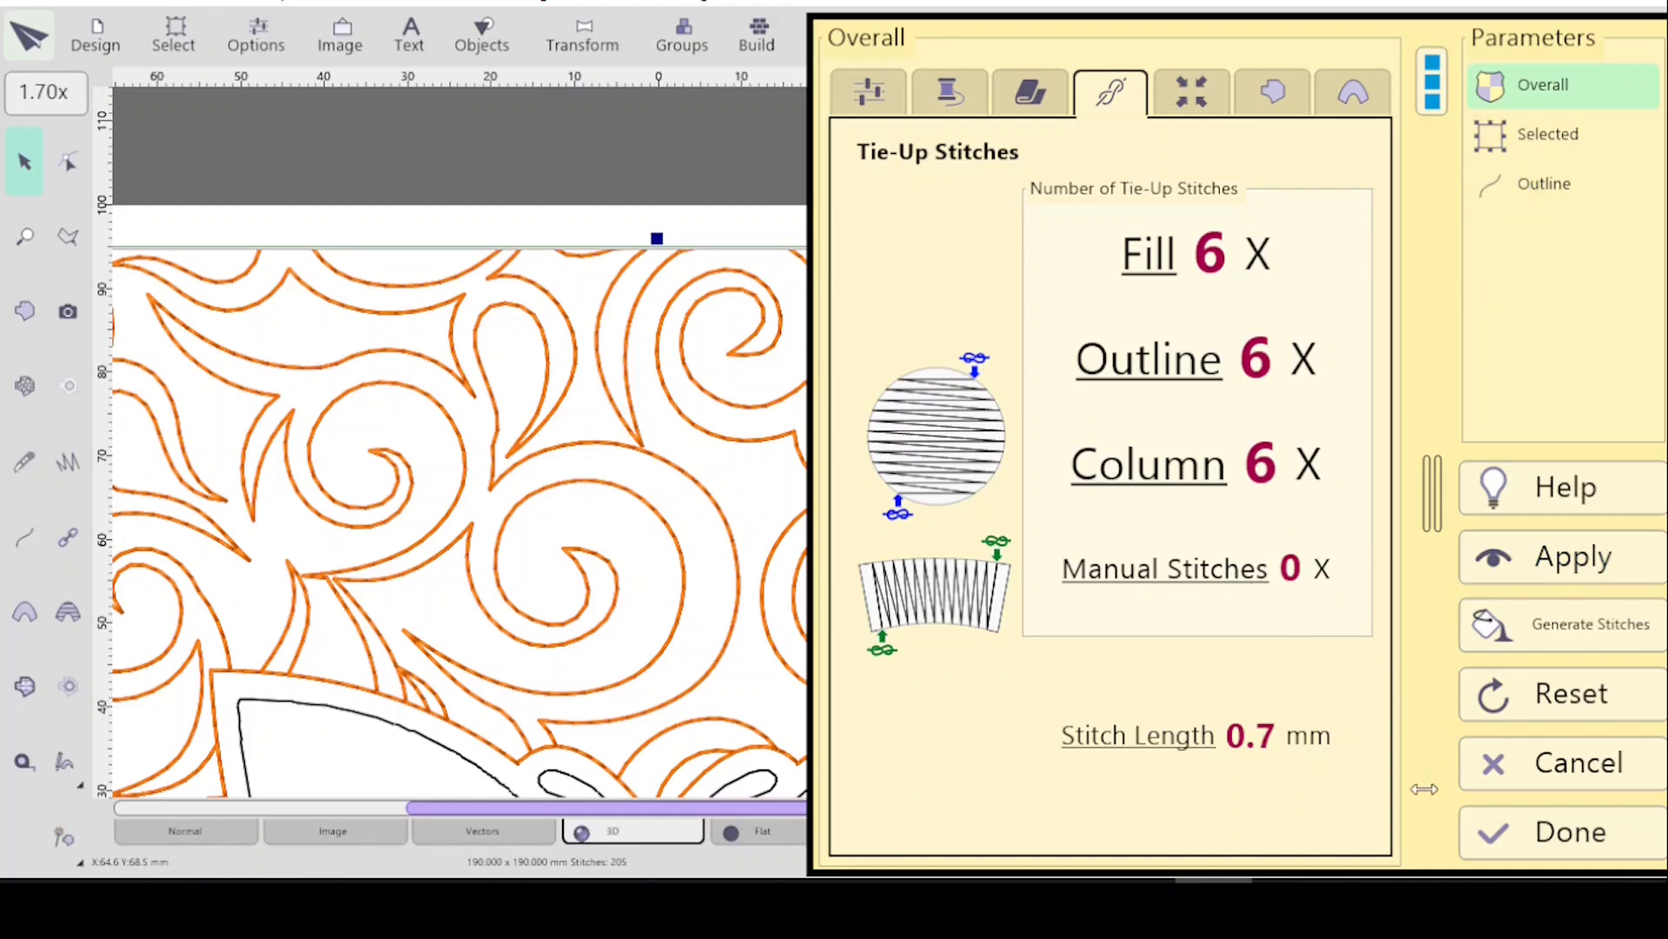
left_click(1554, 838)
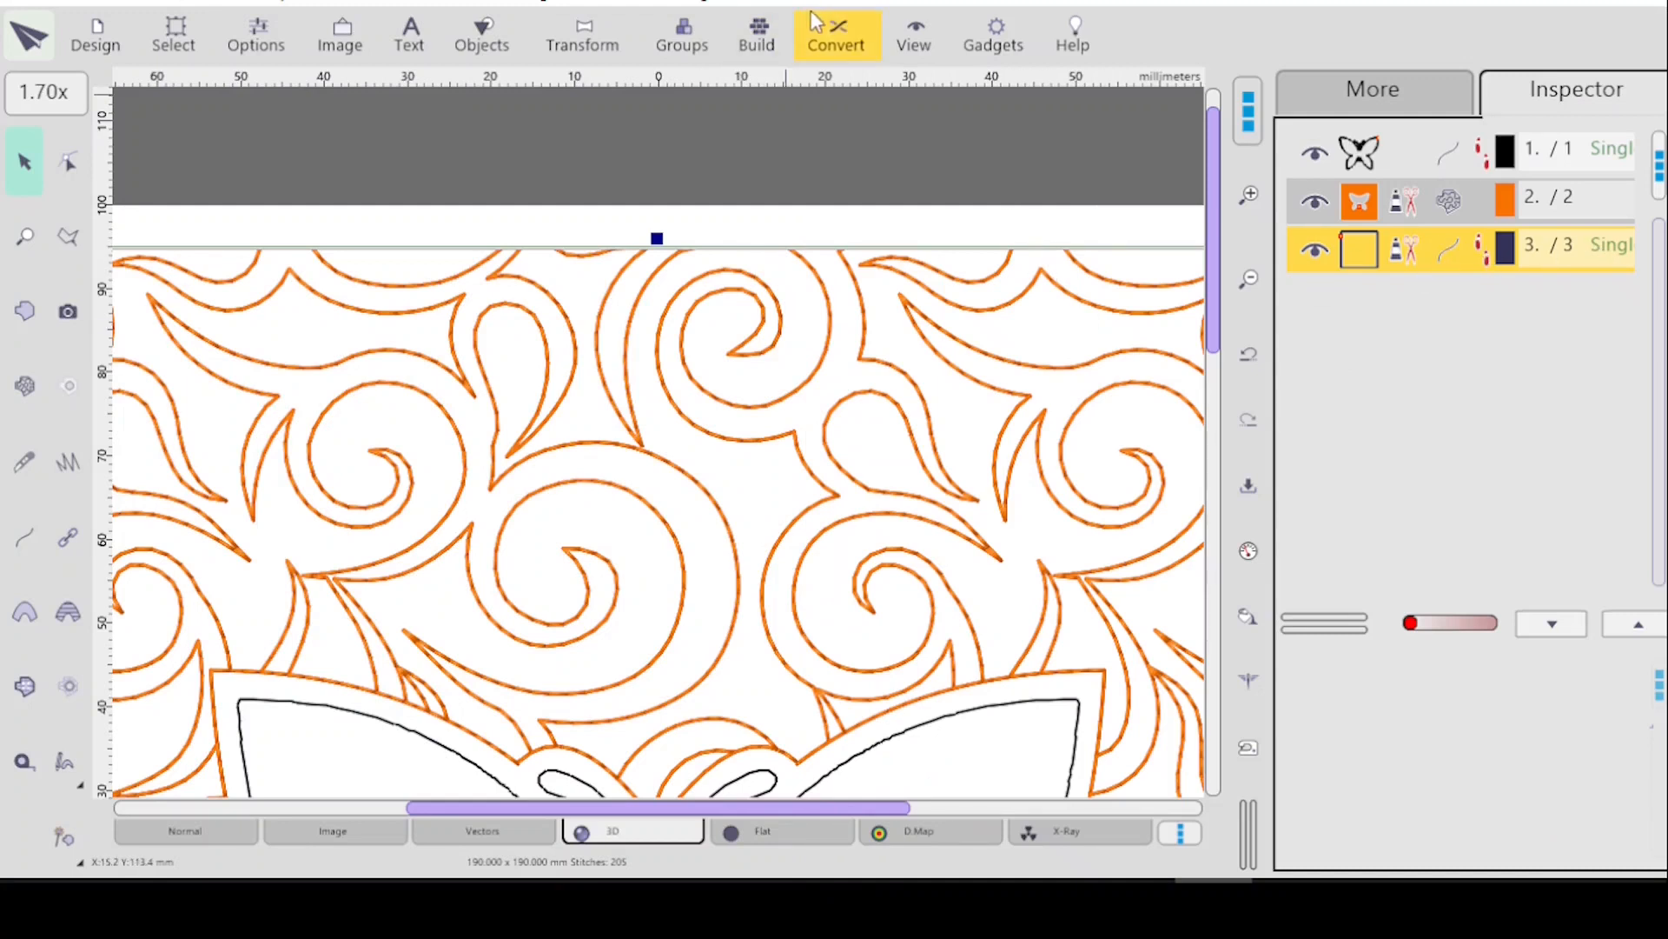
Try to convert the square border from an outline to a connection.
left_click(829, 35)
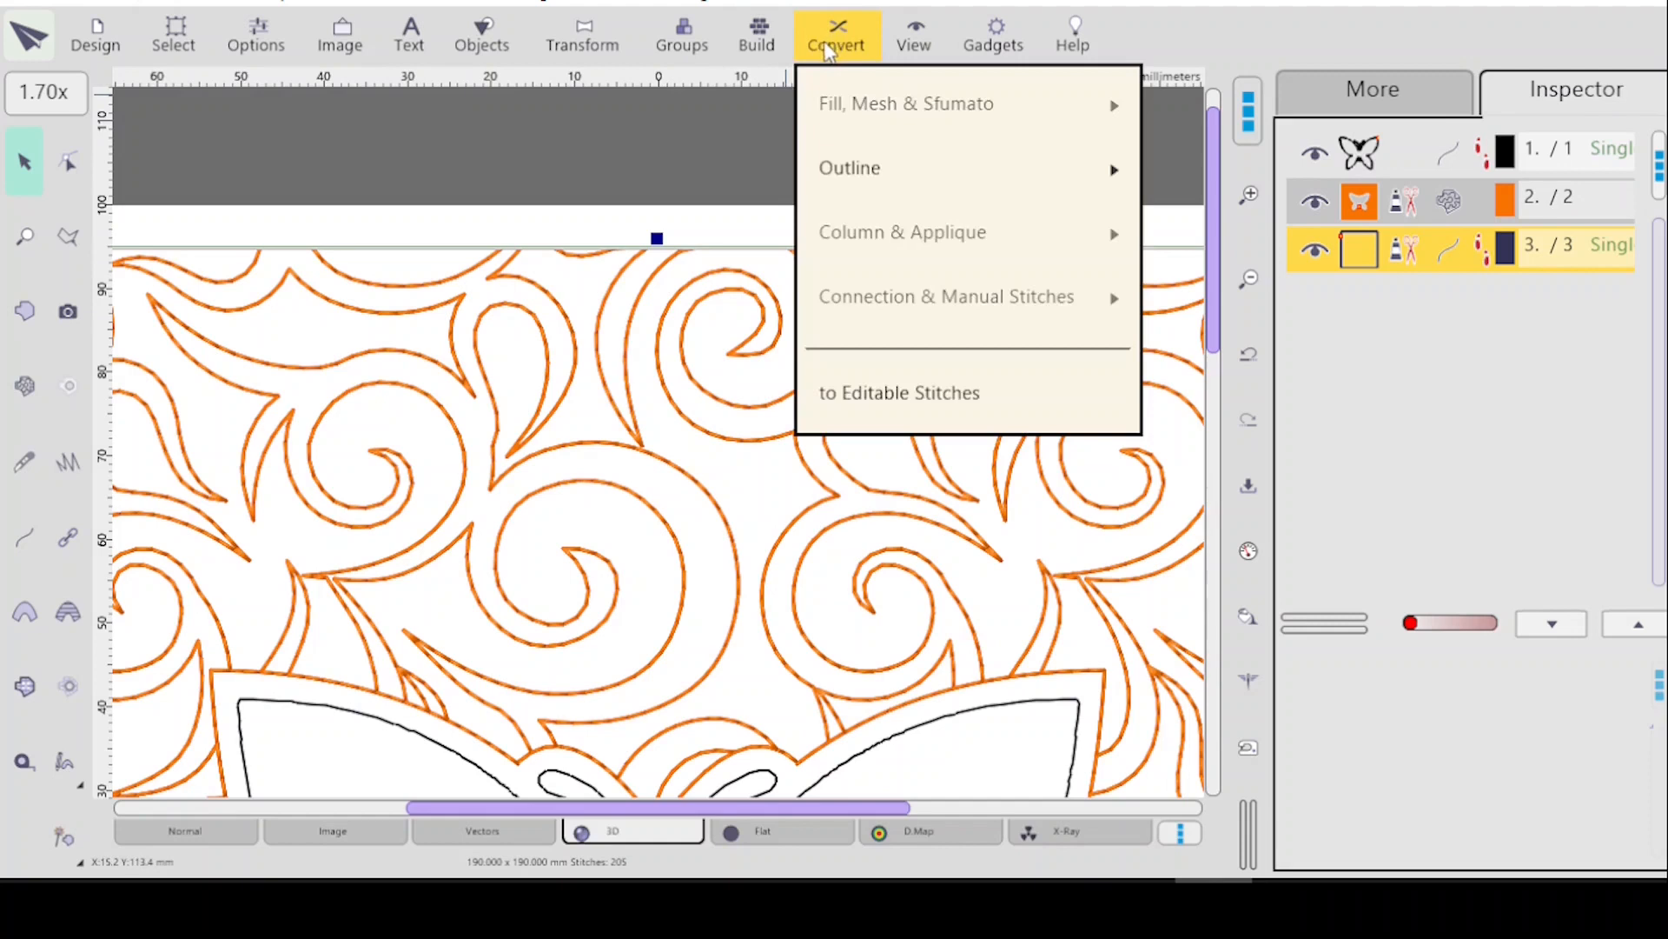
mouse_move(852, 168)
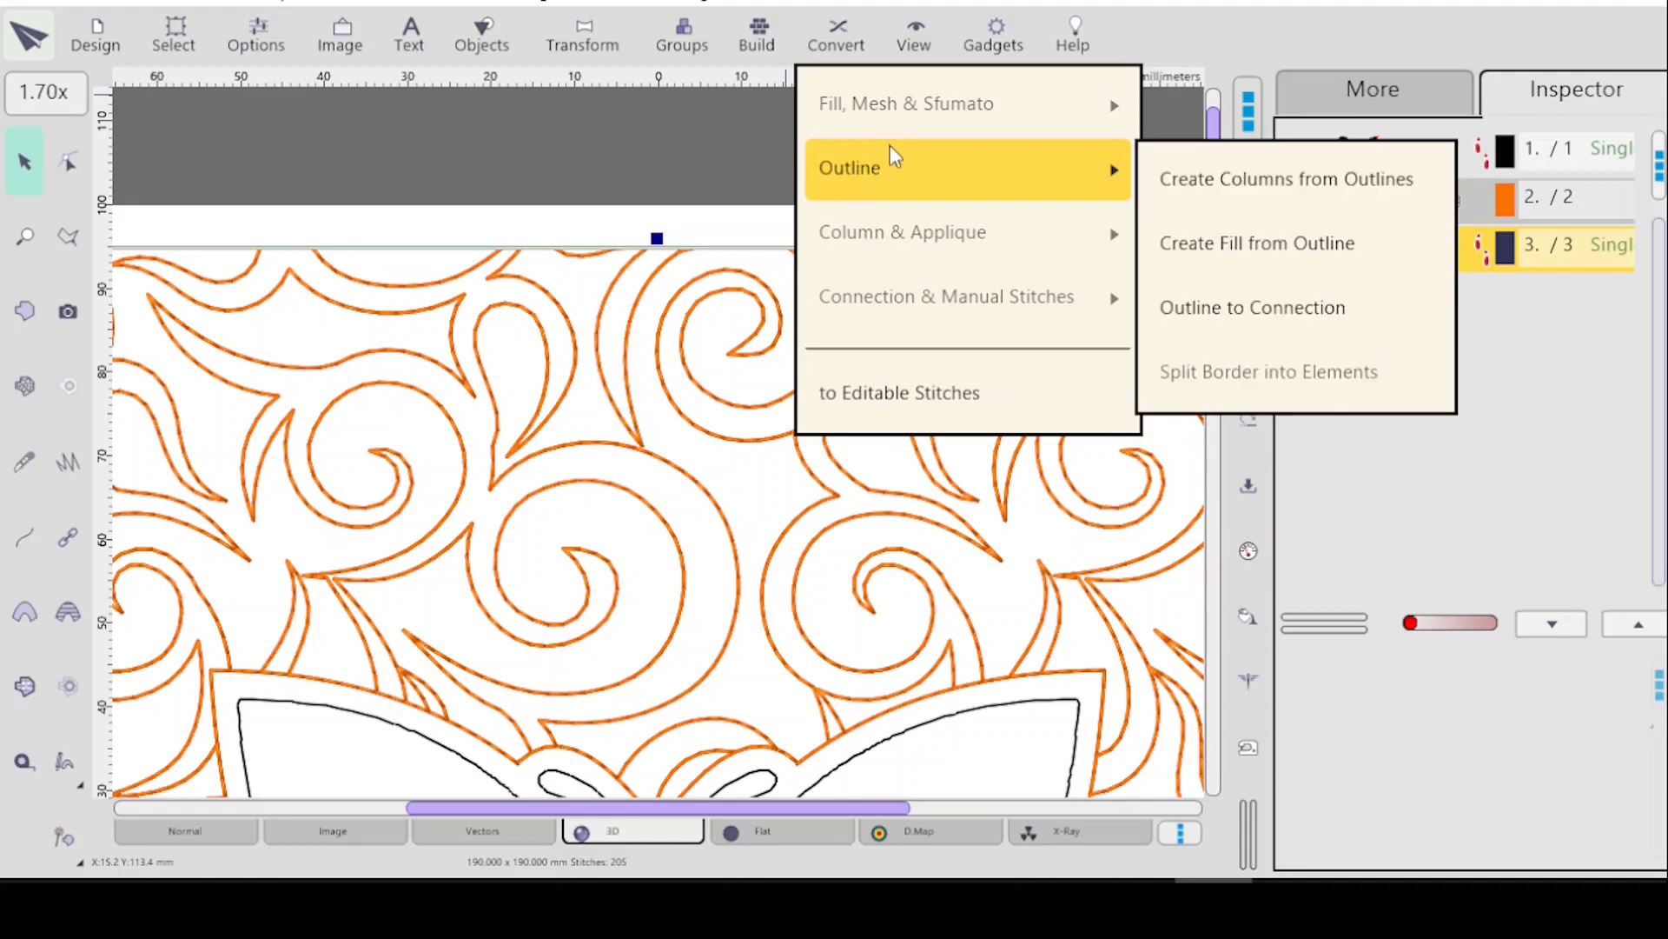
left_click(1213, 313)
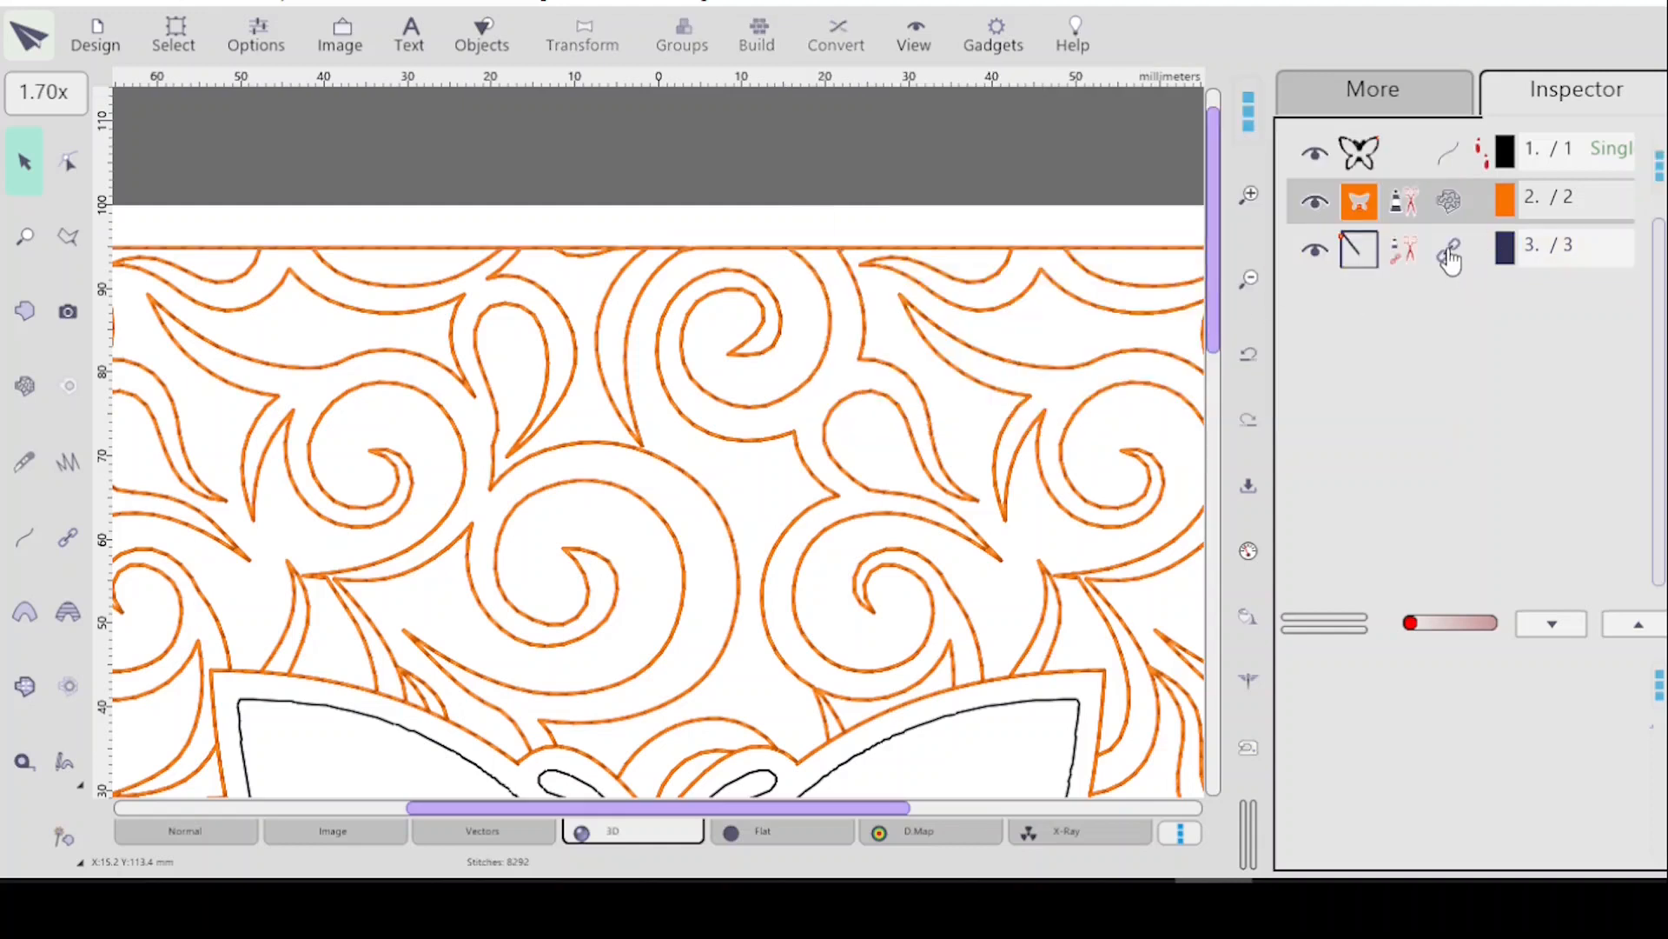
Try to convert the square's connection object to manual stitches and select the result.
left_click(1449, 258)
left_click(822, 45)
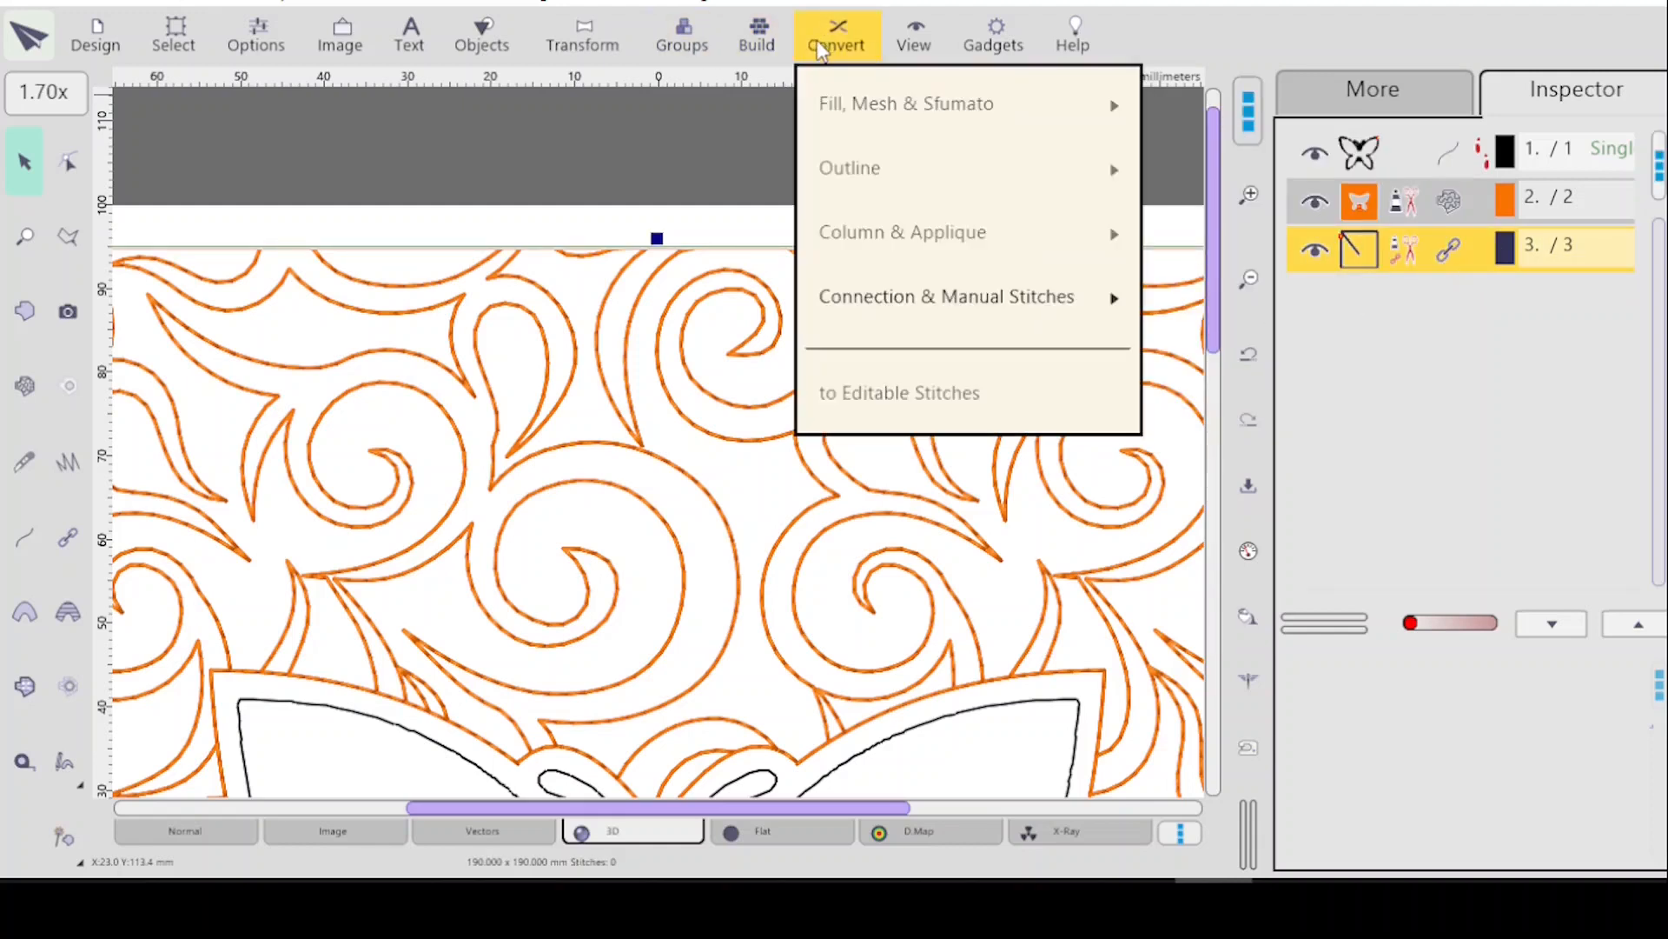
mouse_move(958, 299)
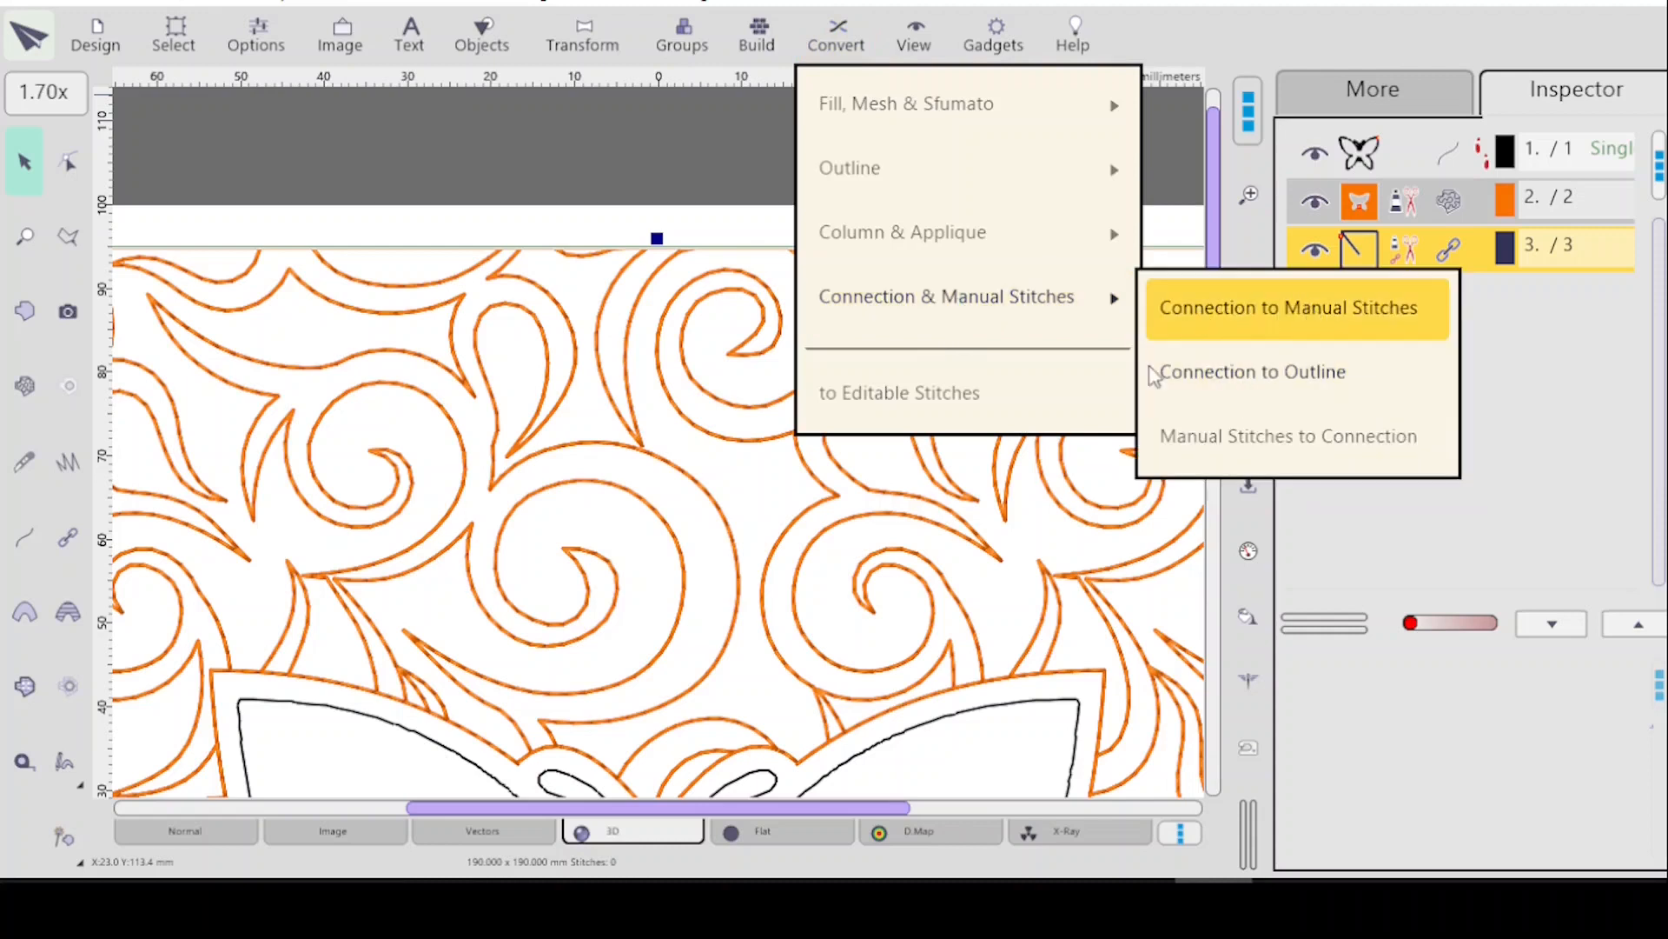
left_click(1223, 308)
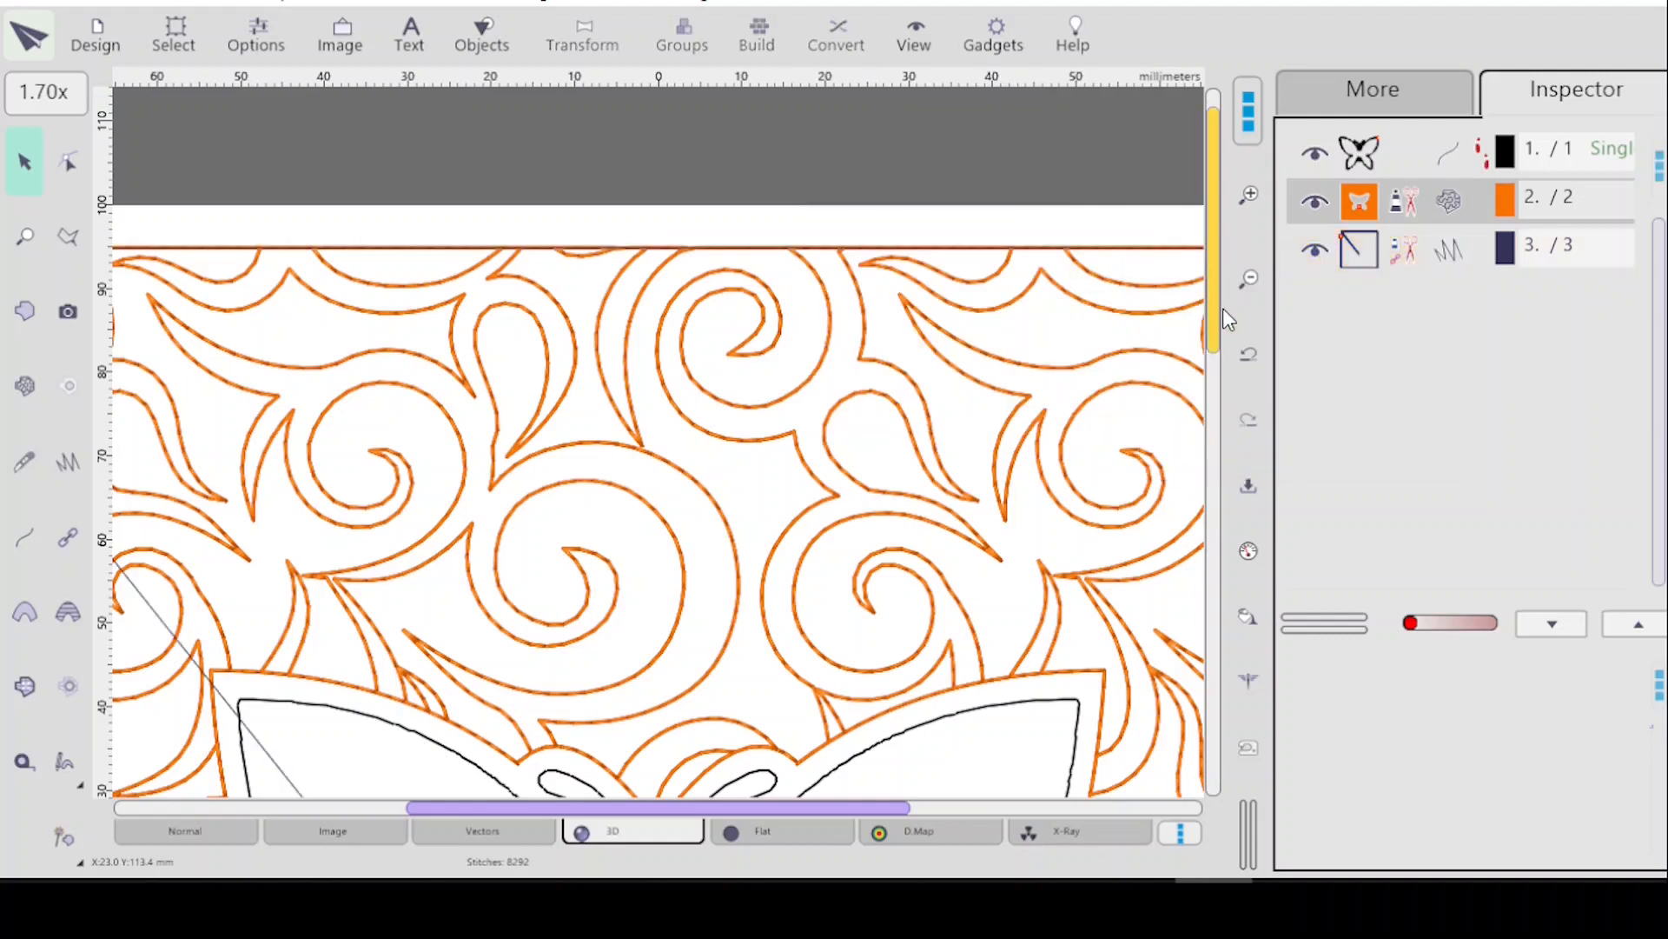
left_click(1448, 256)
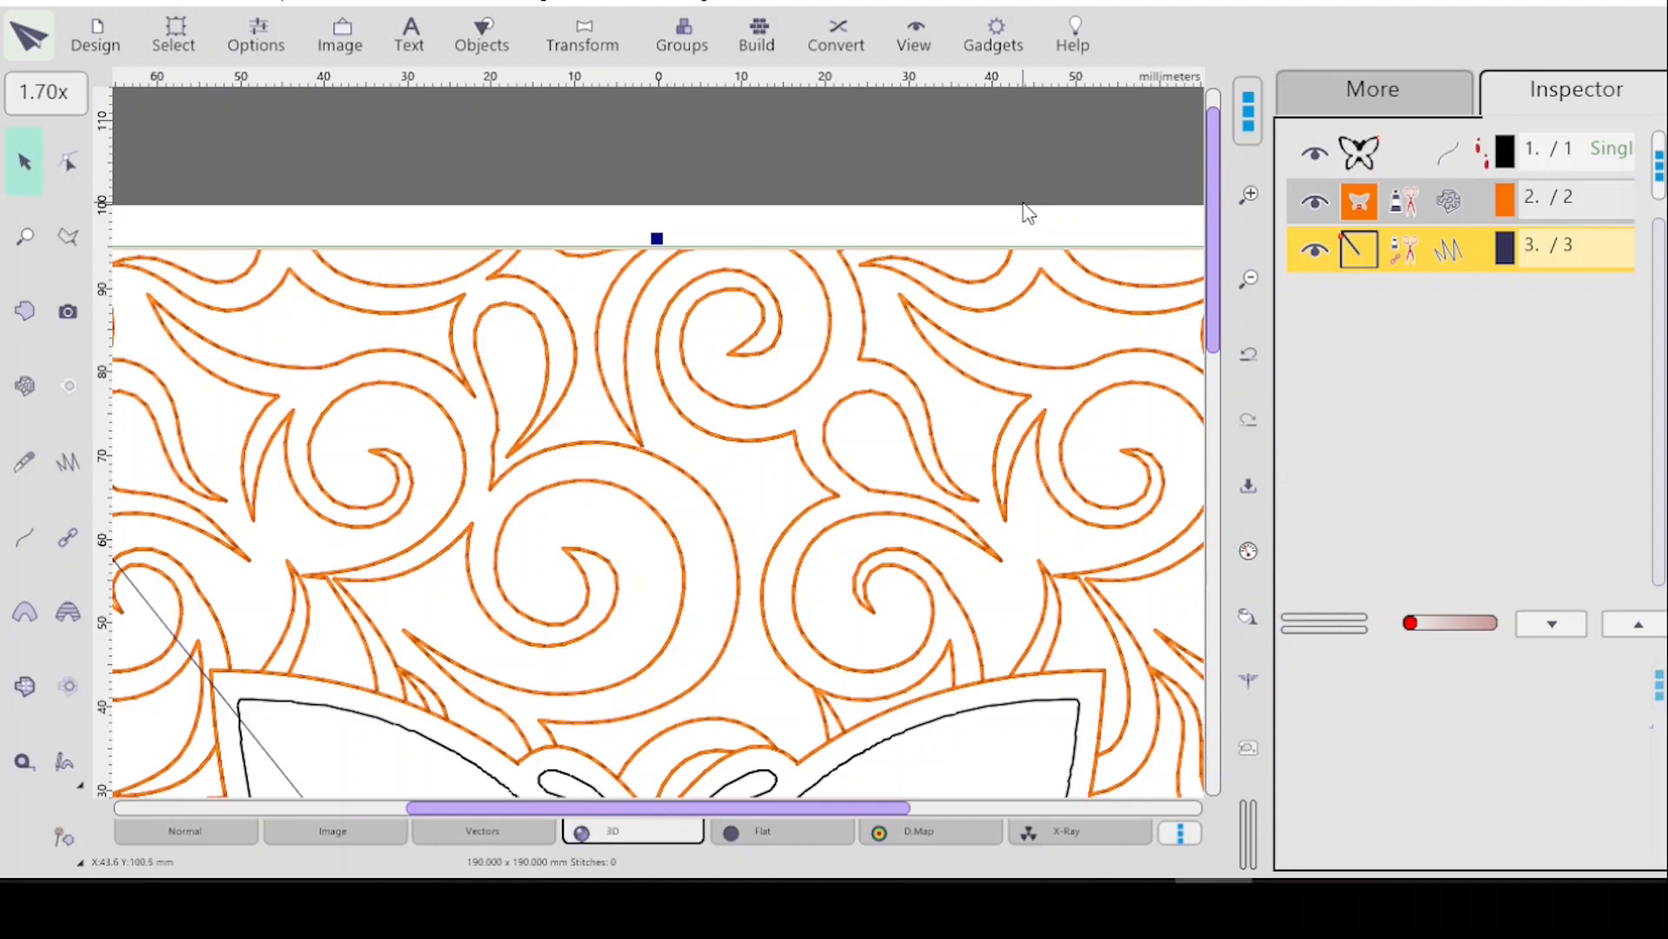
Undo both conversions so the square border is an outline again.
left_click(1250, 354)
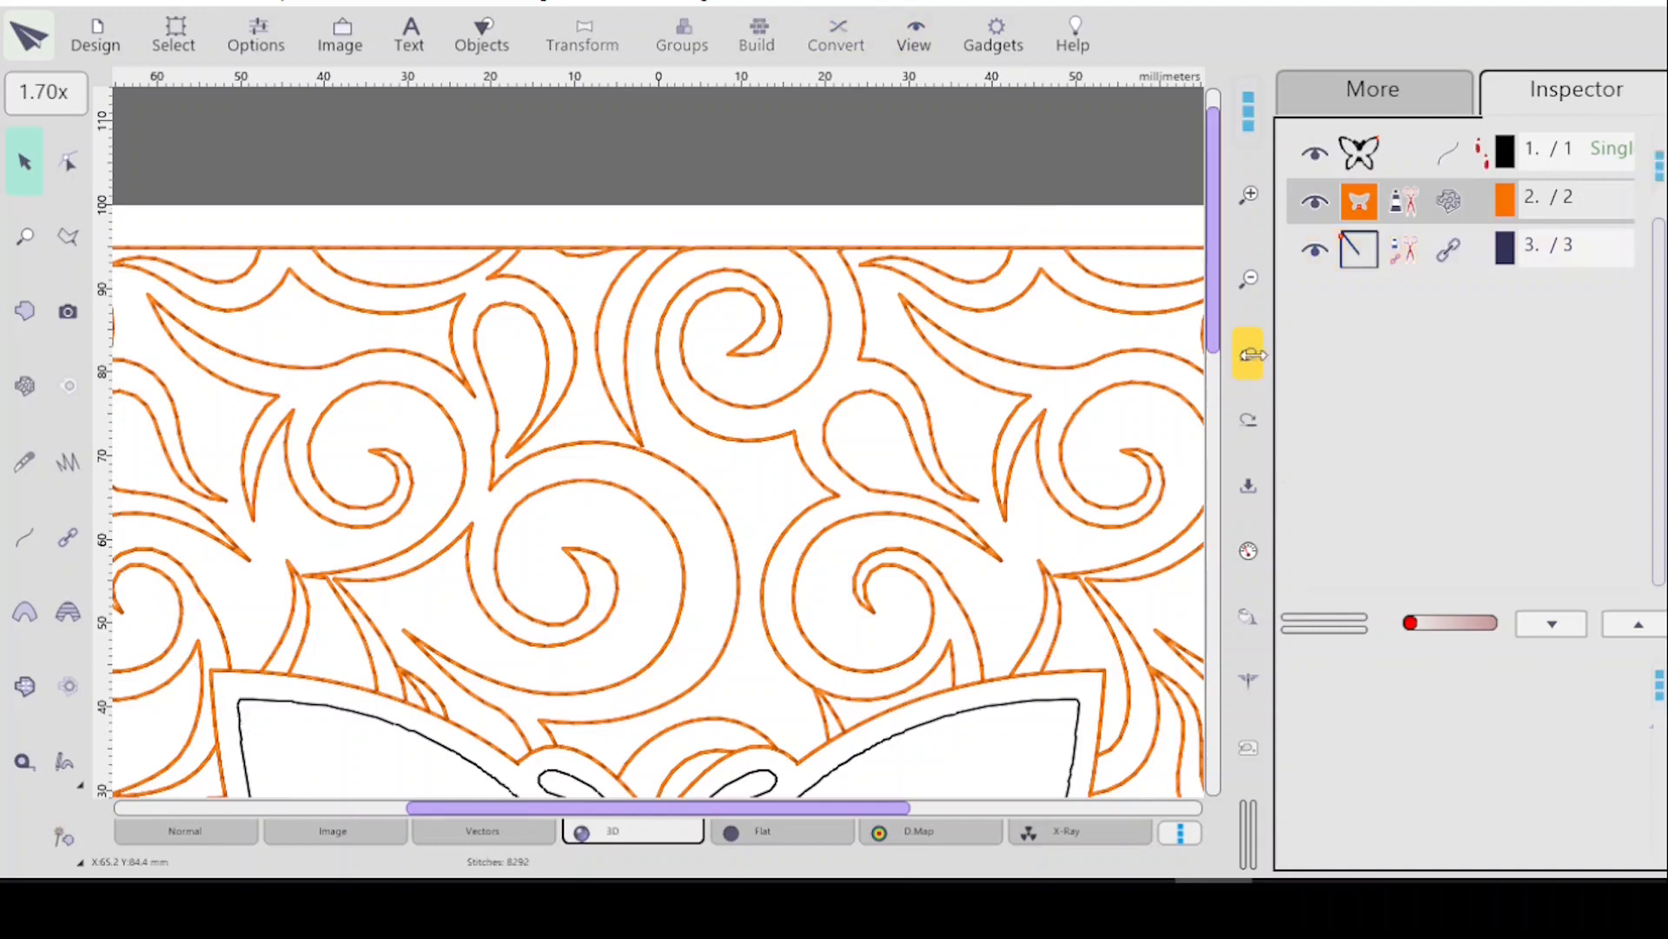
left_click(1251, 356)
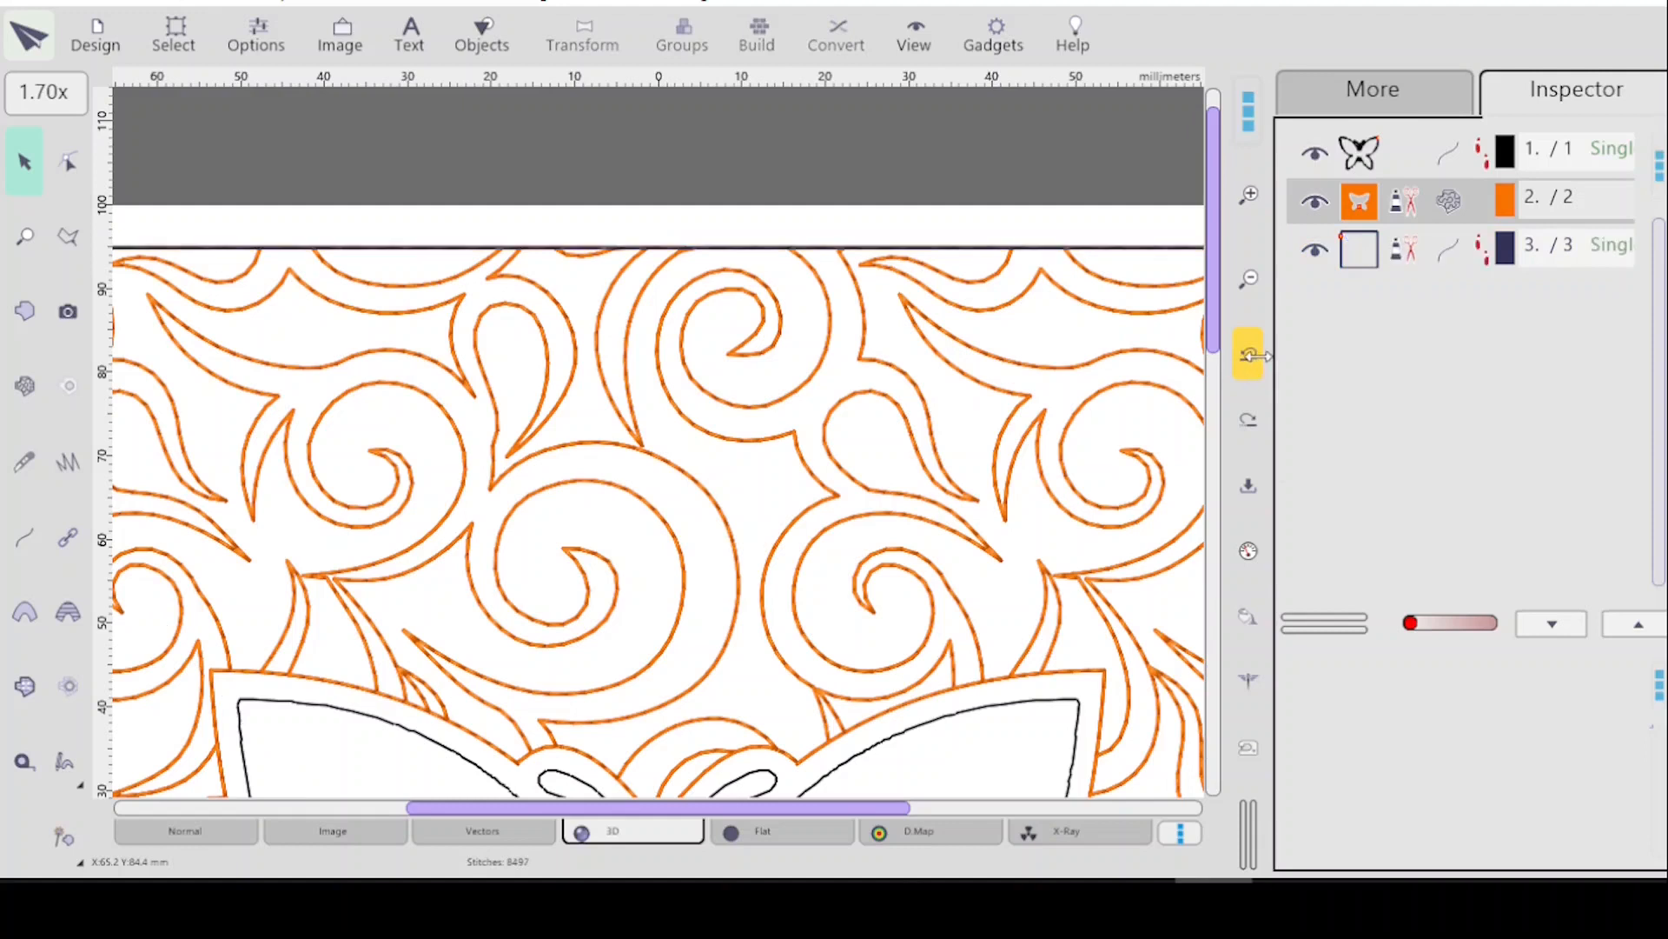
Convert the square outline to editable stitches and delete the original outline object.
left_click(1450, 255)
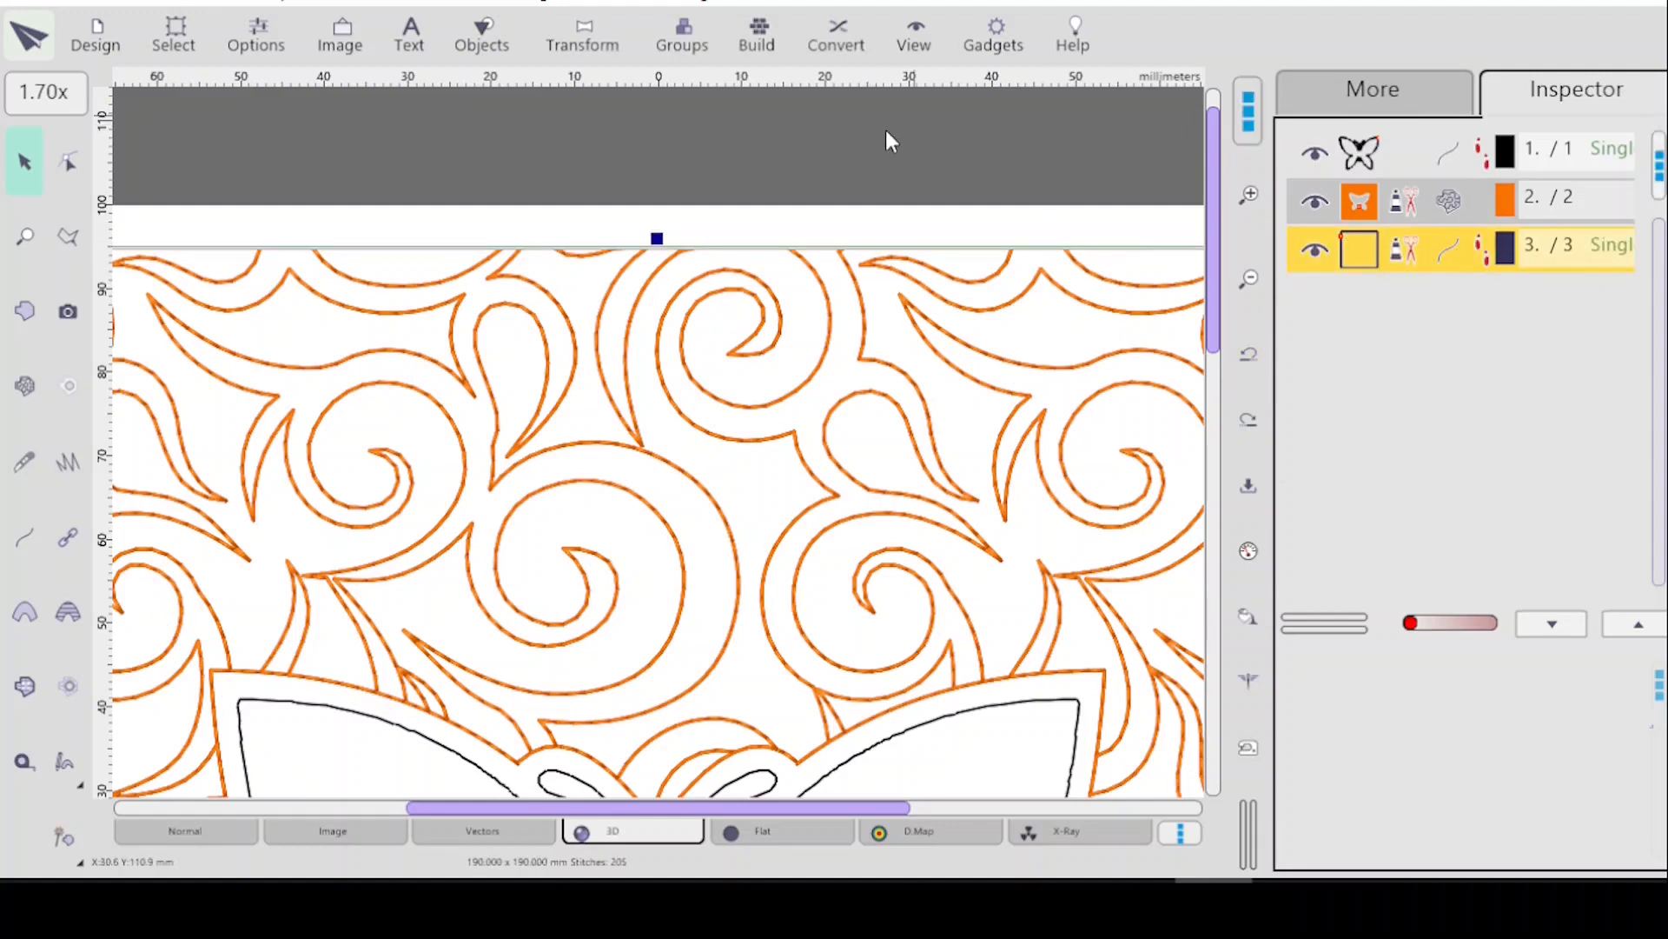
left_click(834, 39)
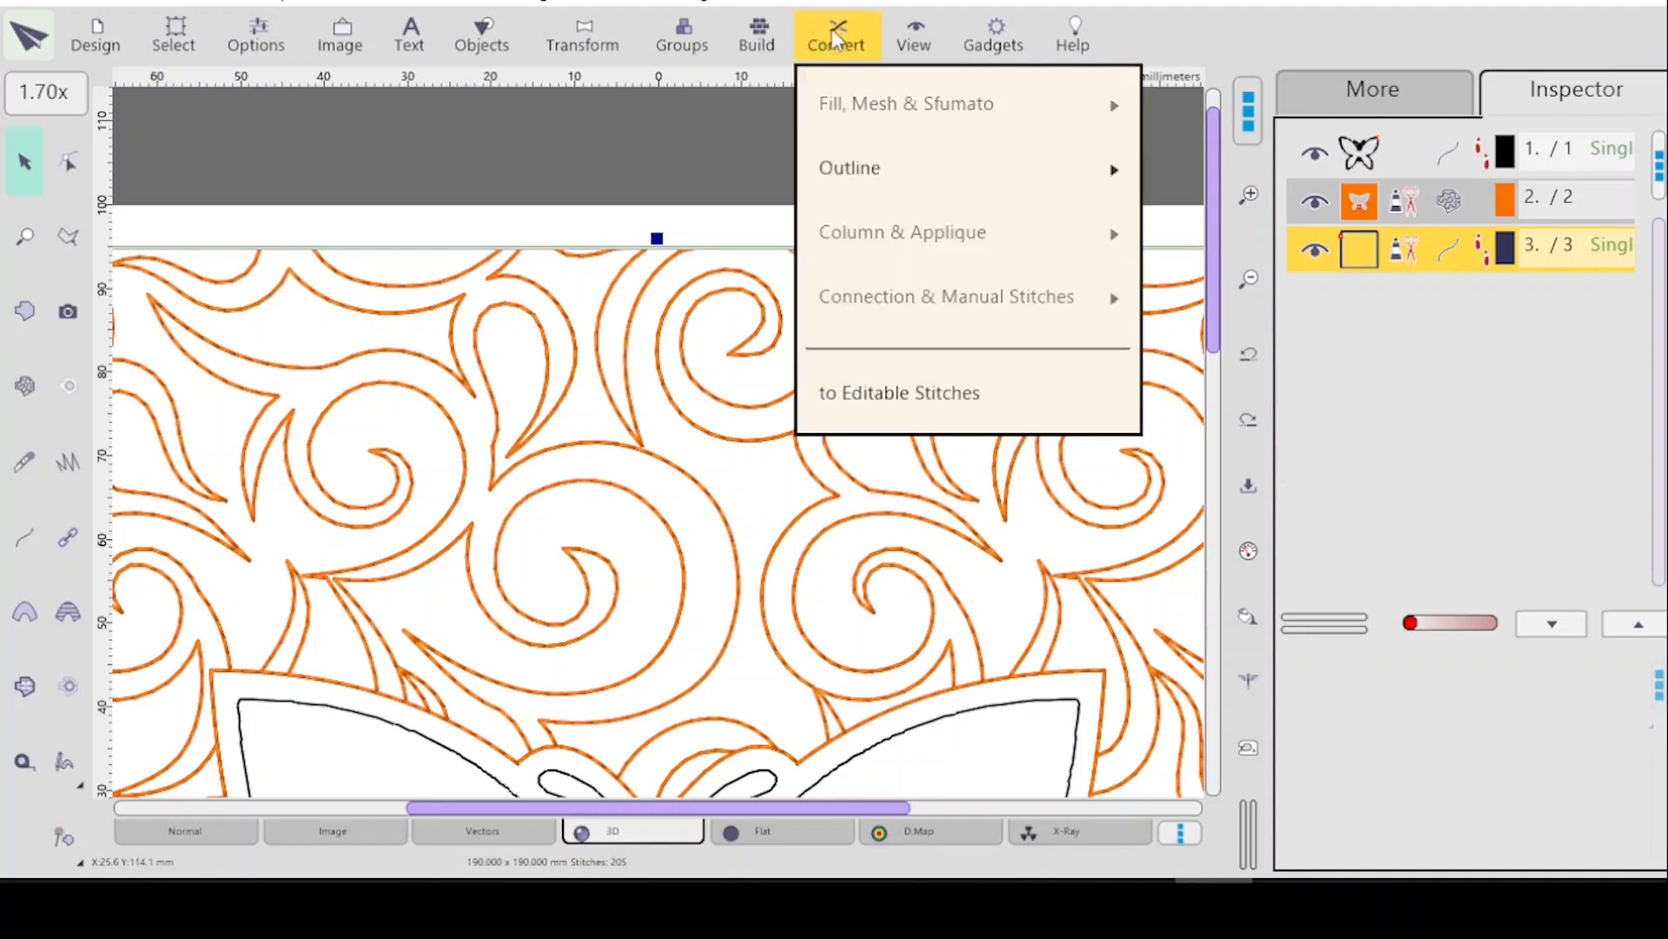
left_click(895, 393)
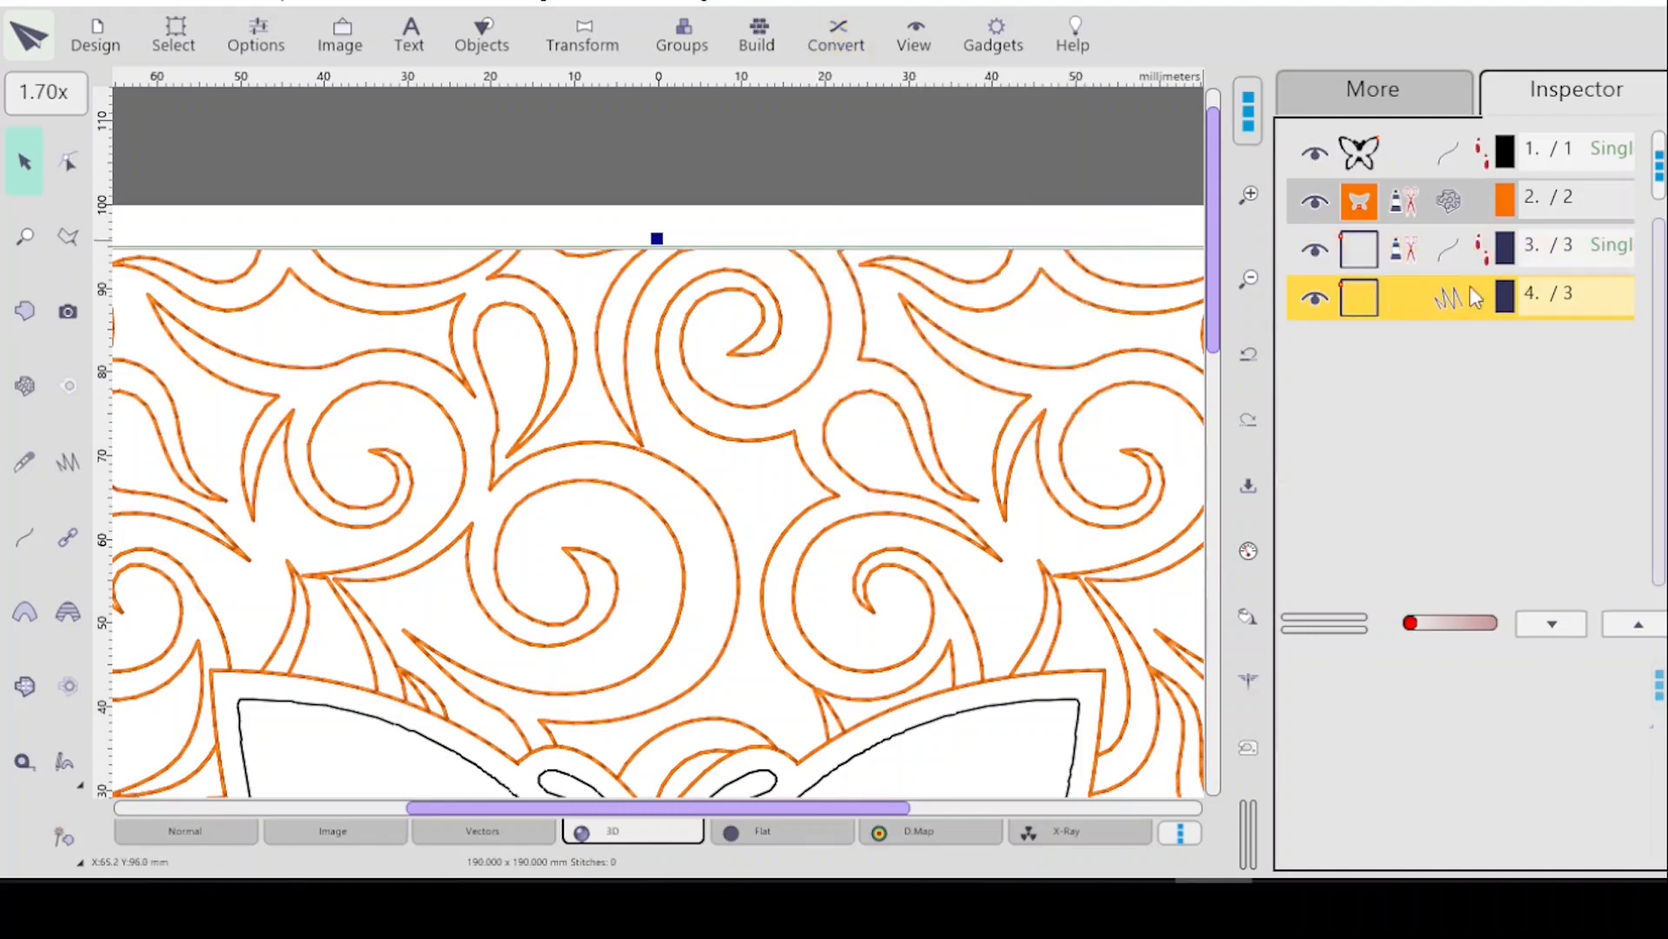
left_click(1432, 259)
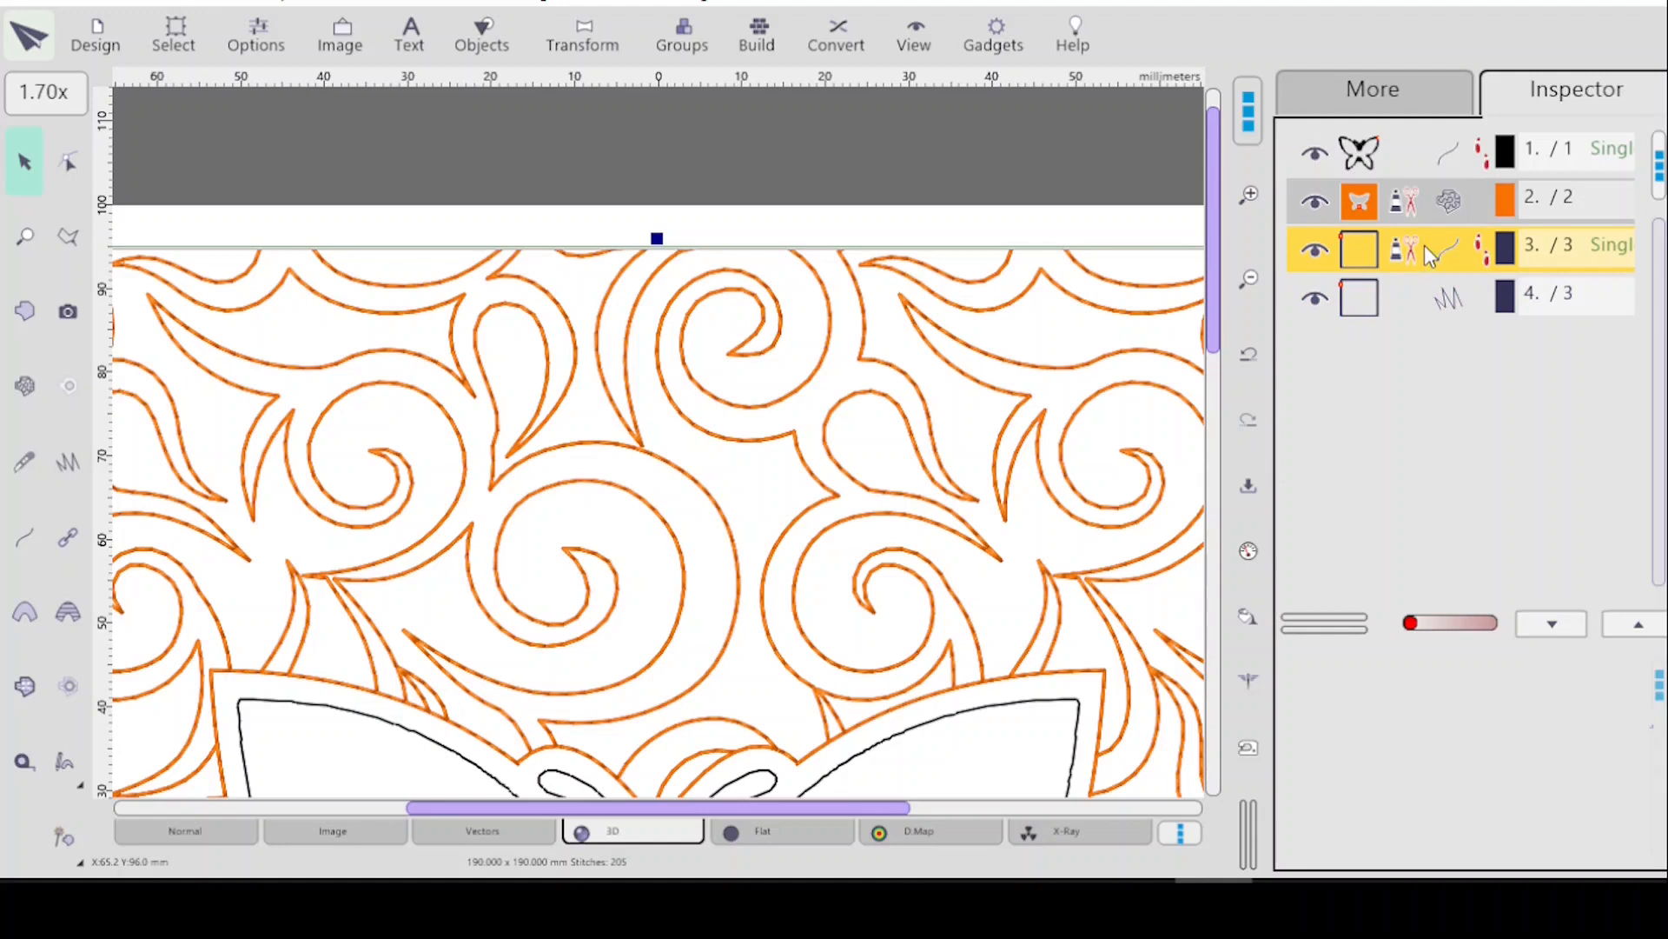
key("Delete")
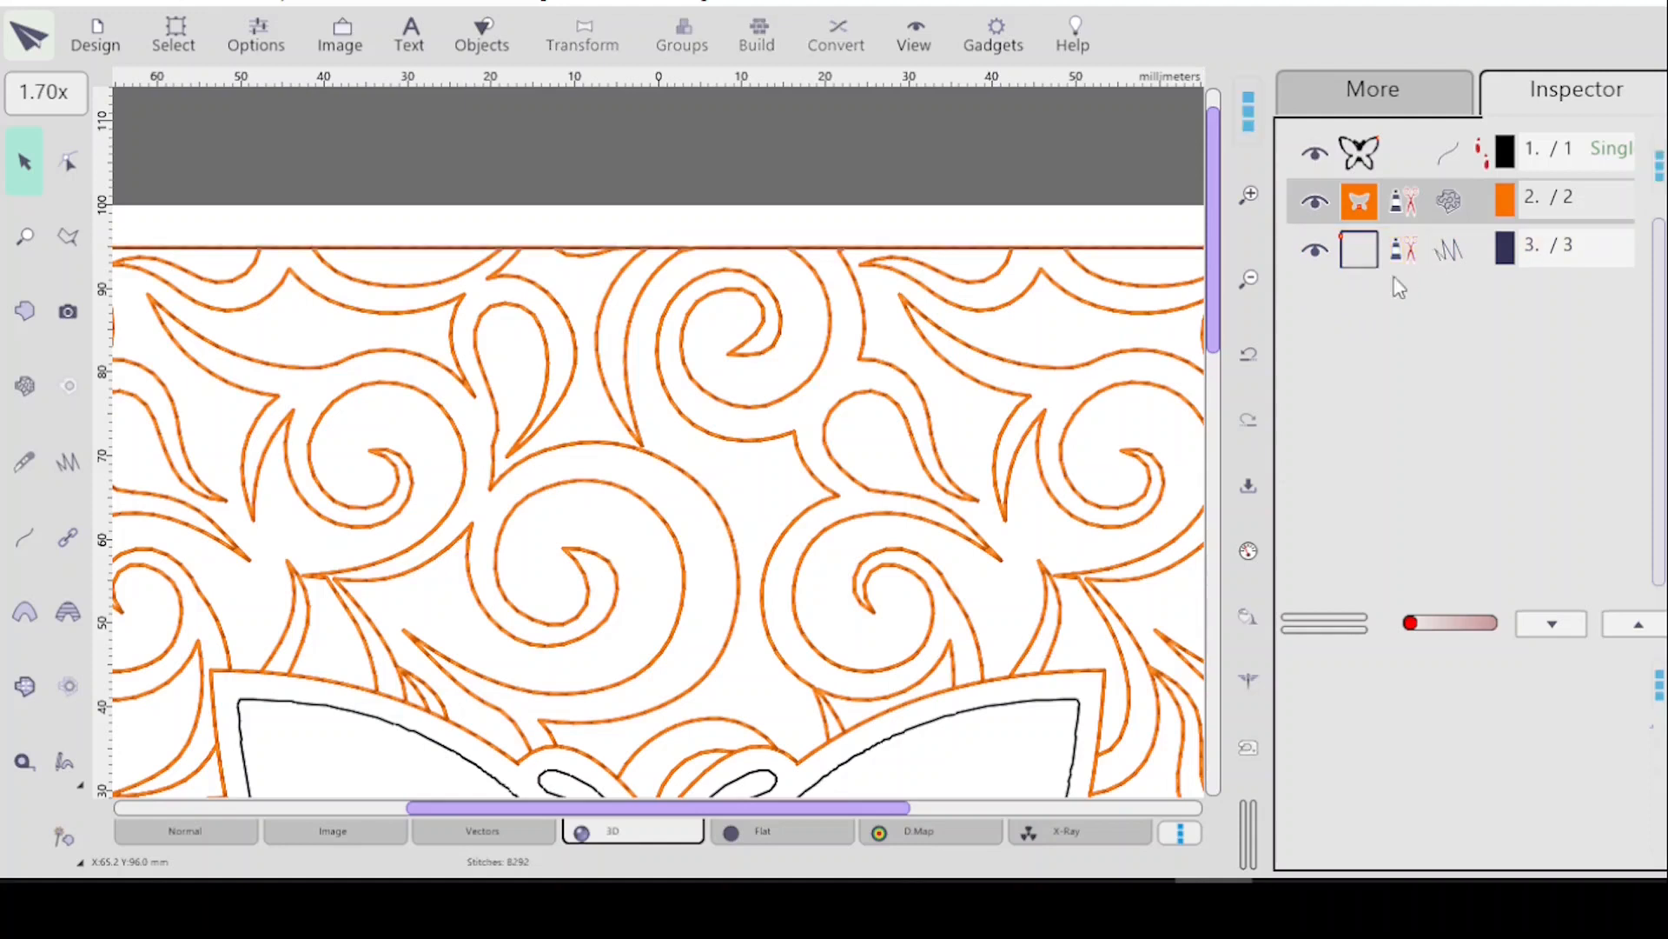
Move the square border's manual stitches to the first position in the sewing order.
left_click(1432, 268)
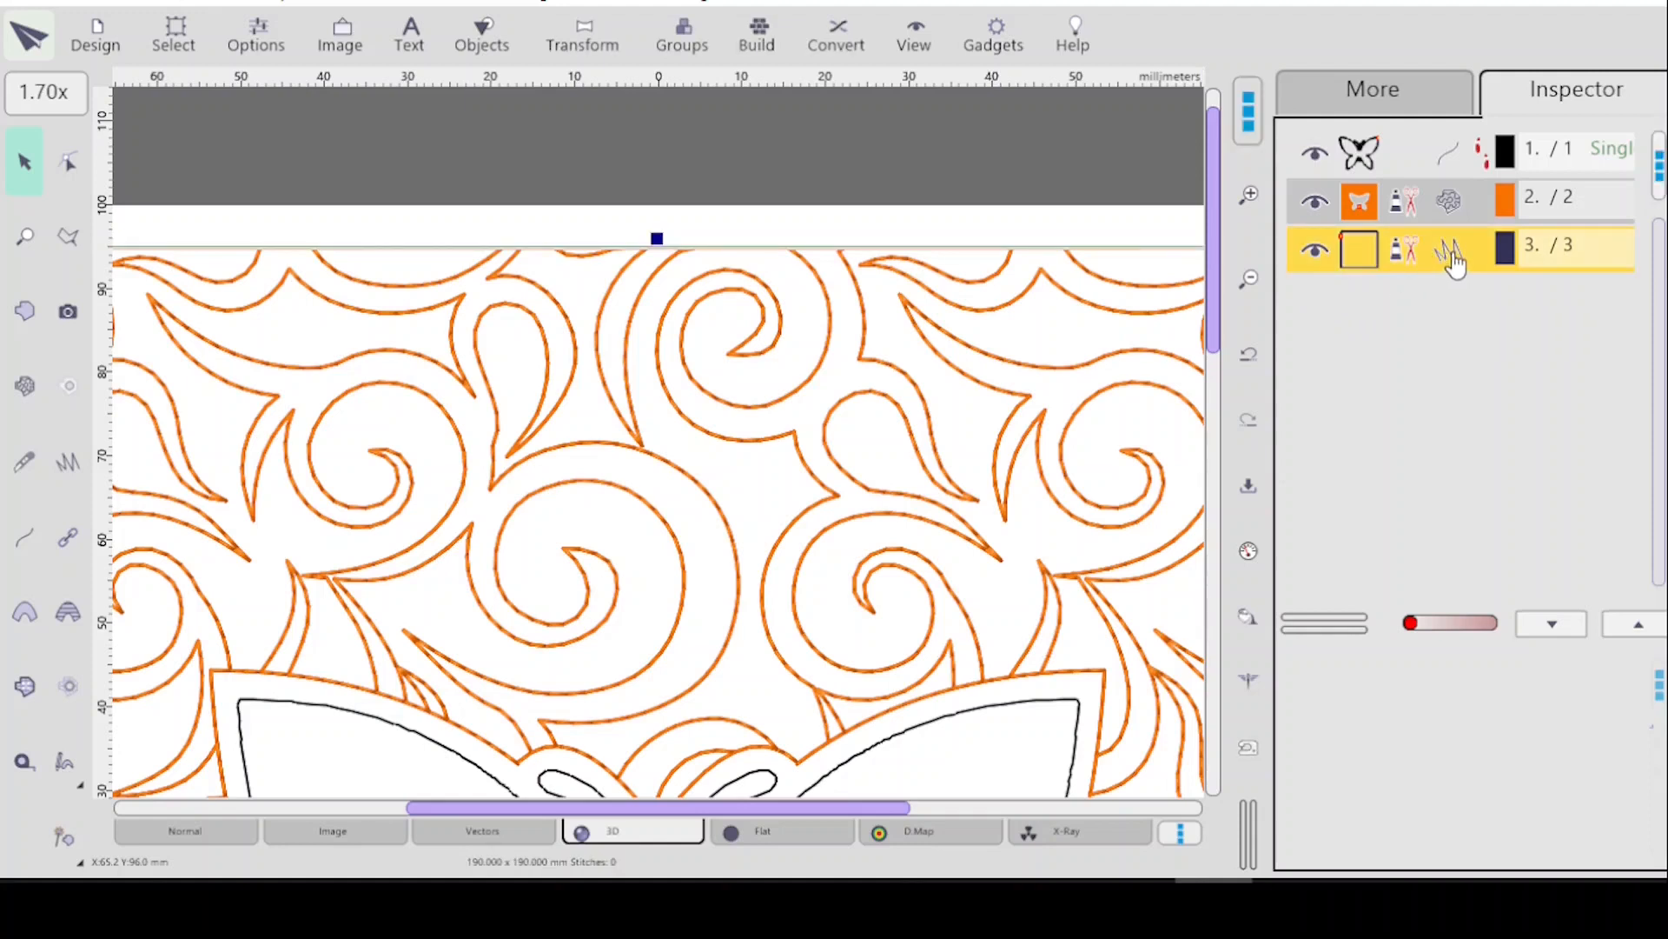
right_click(1453, 163)
left_click(1483, 198)
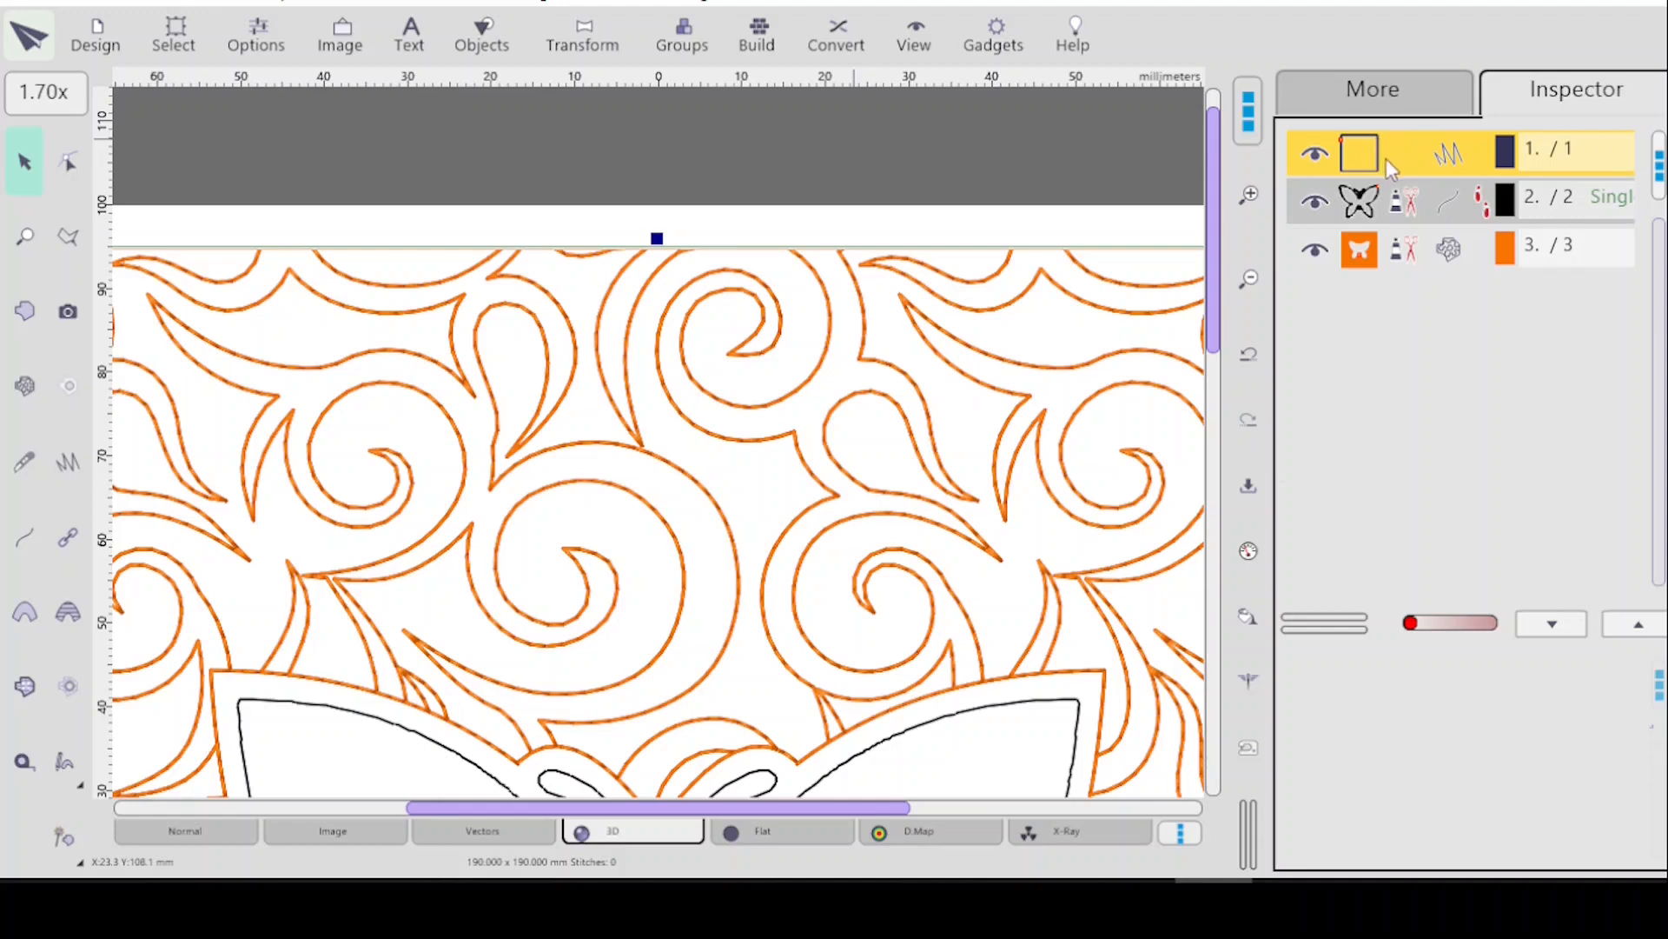
Merge the crosshair design 200x160CrHair.eof from the 0 CrHr Files folder within 00 Tools into the block.
left_click(106, 45)
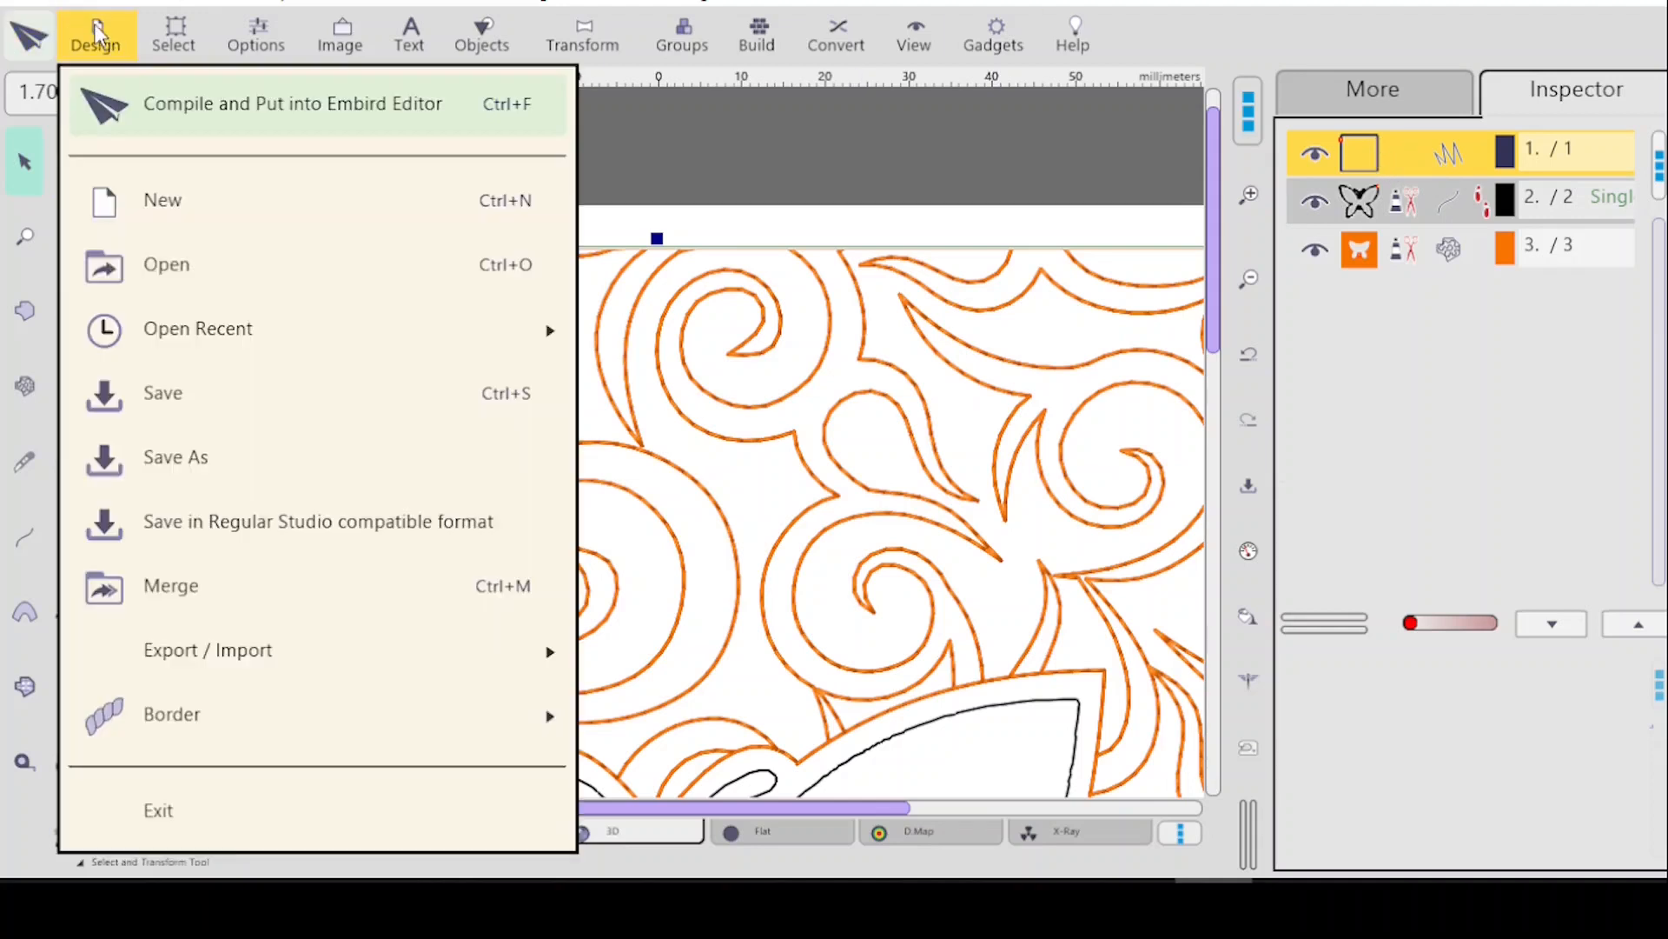
left_click(179, 587)
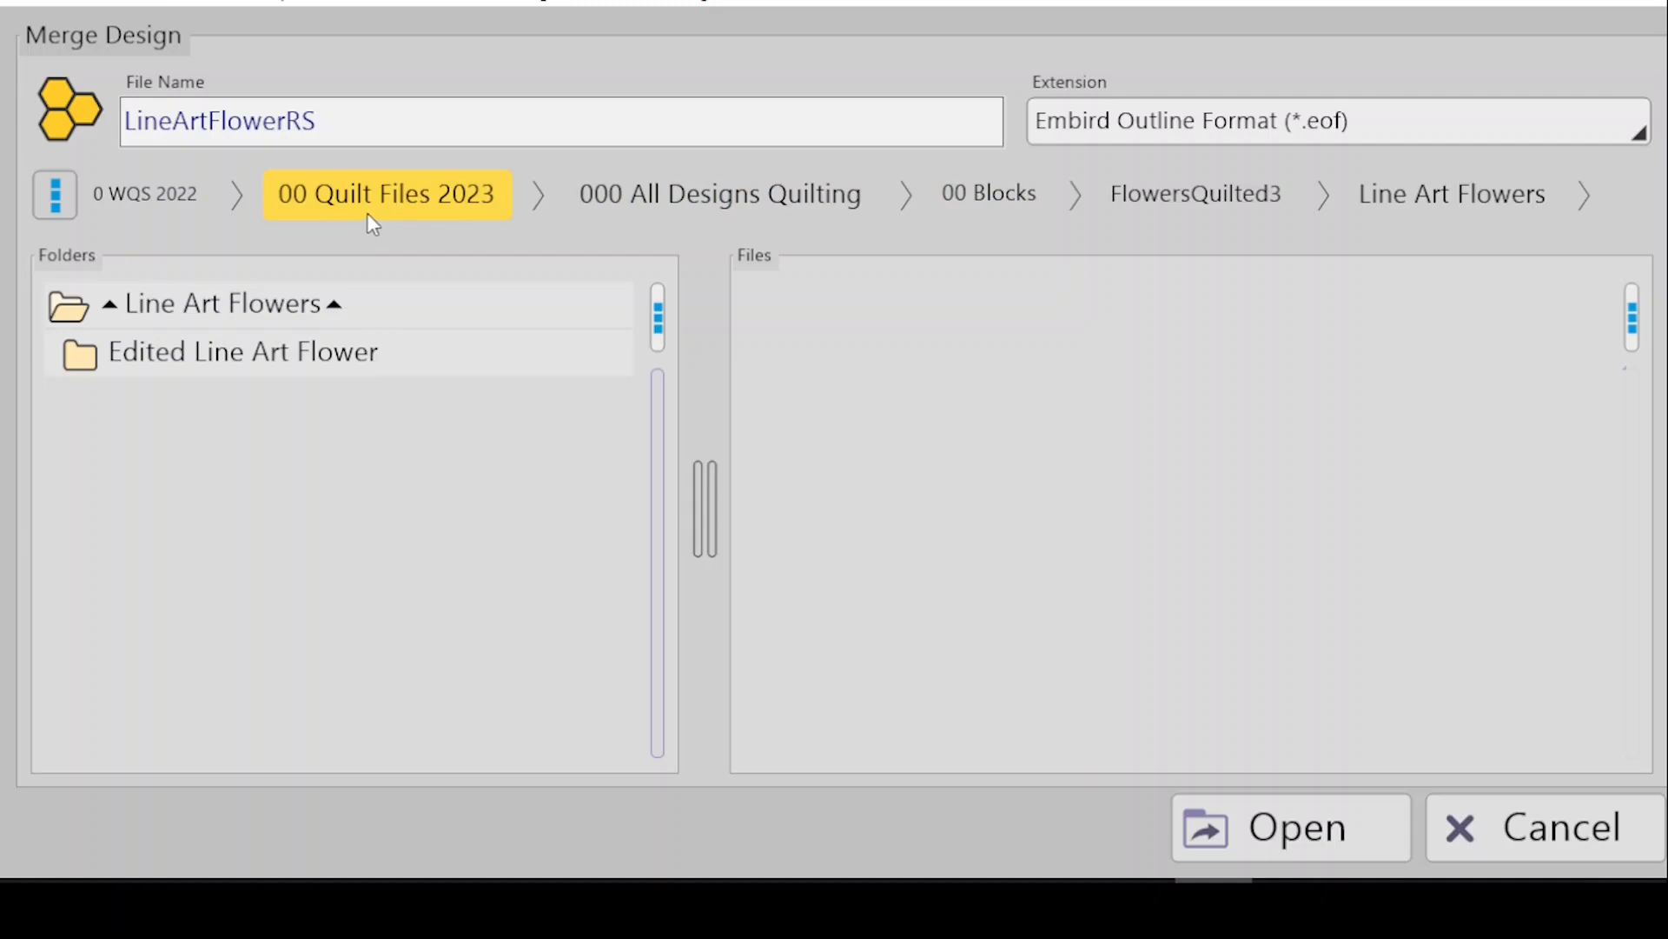
left_click(153, 195)
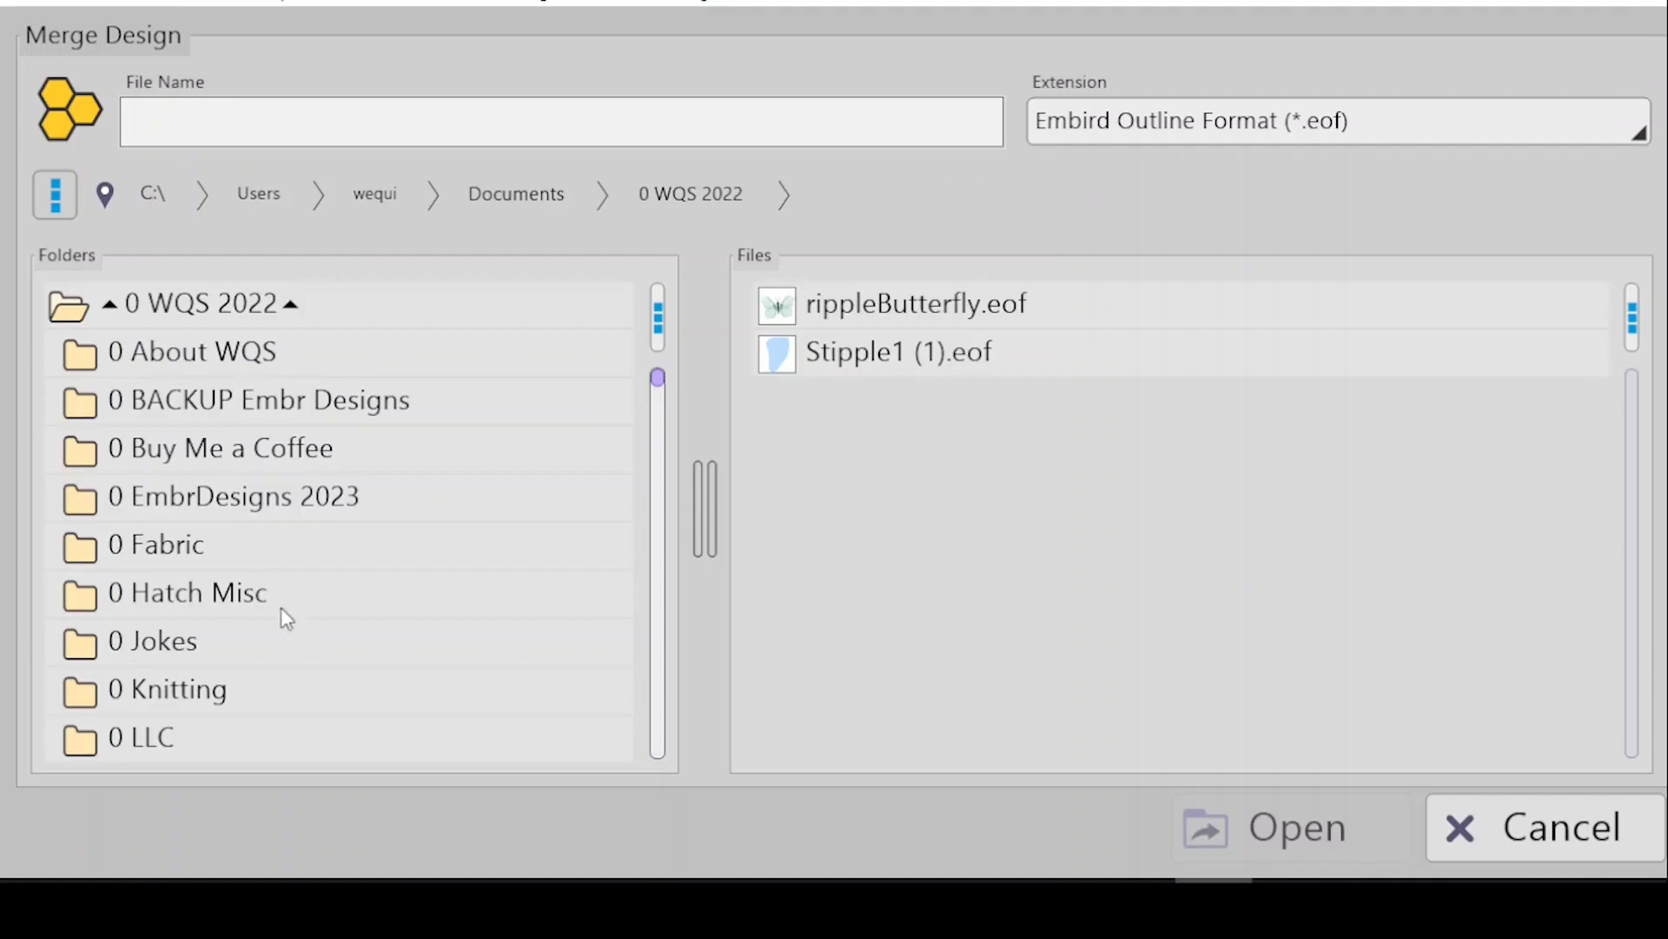
double_click(250, 499)
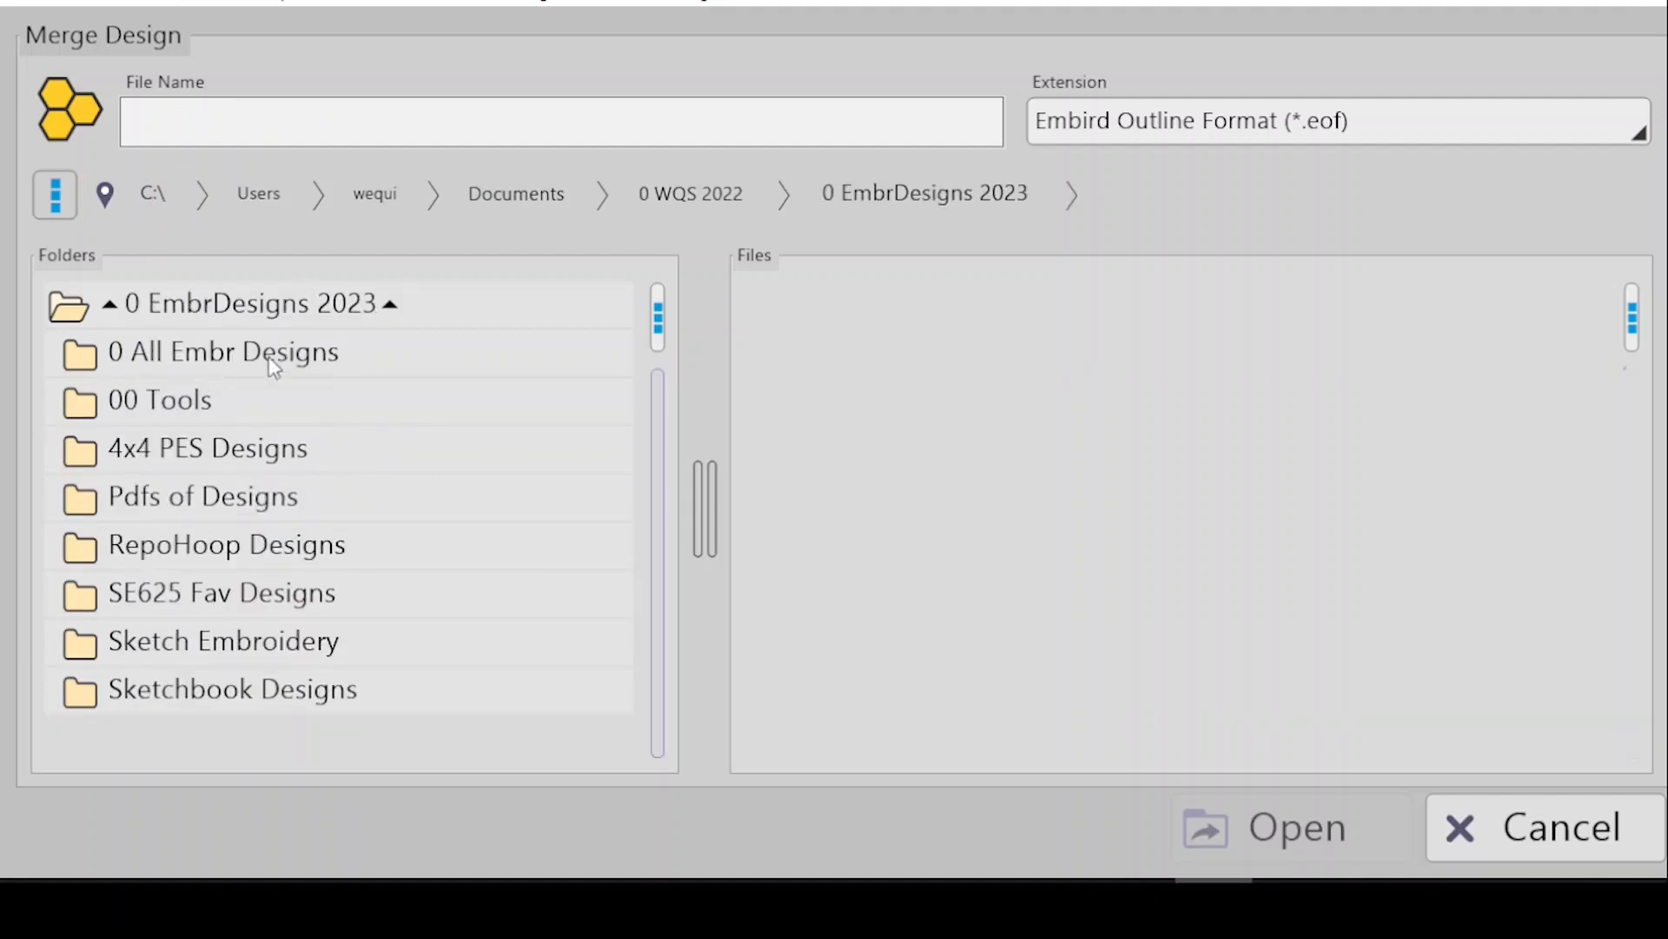
left_click(166, 407)
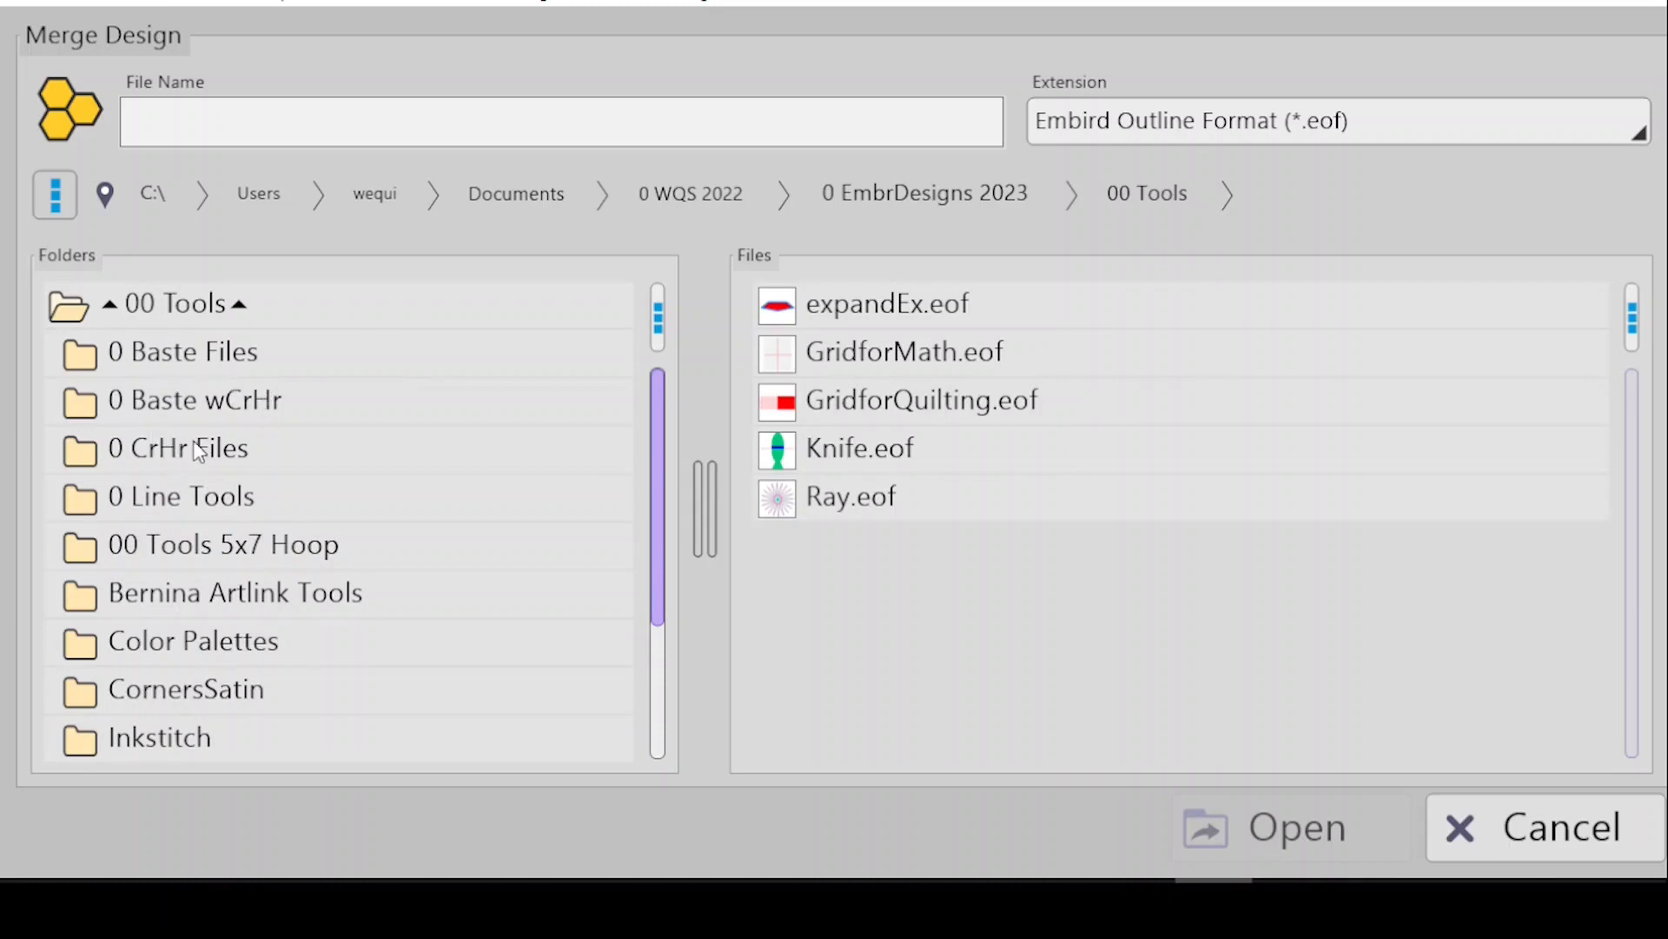
double_click(182, 452)
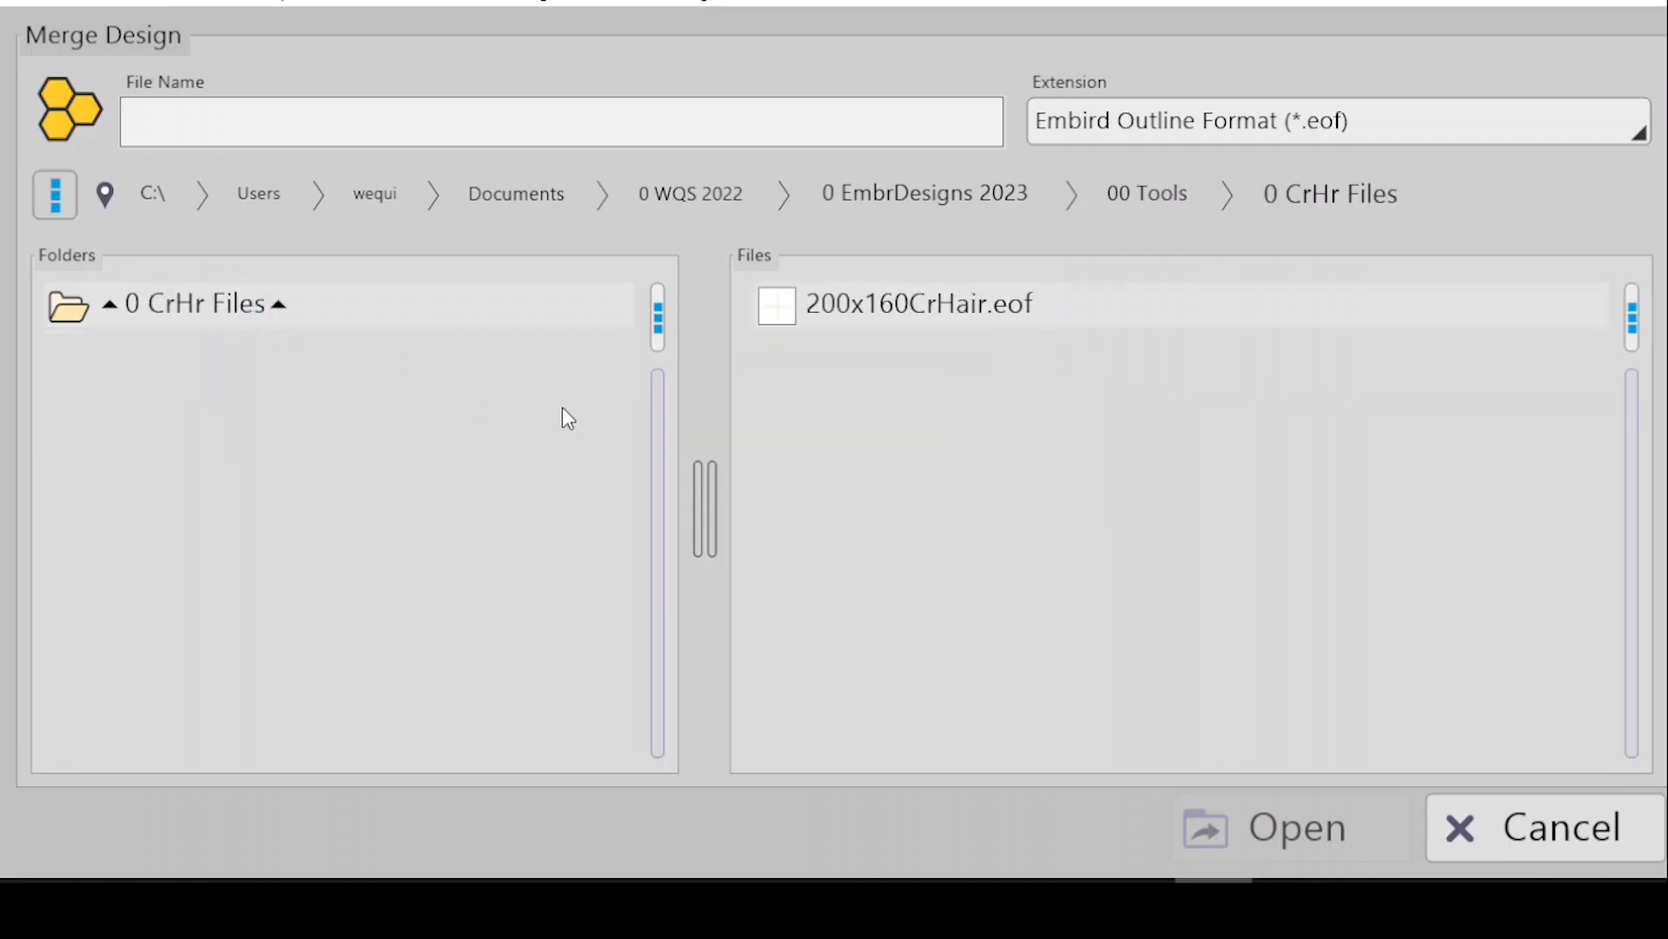
left_click(963, 306)
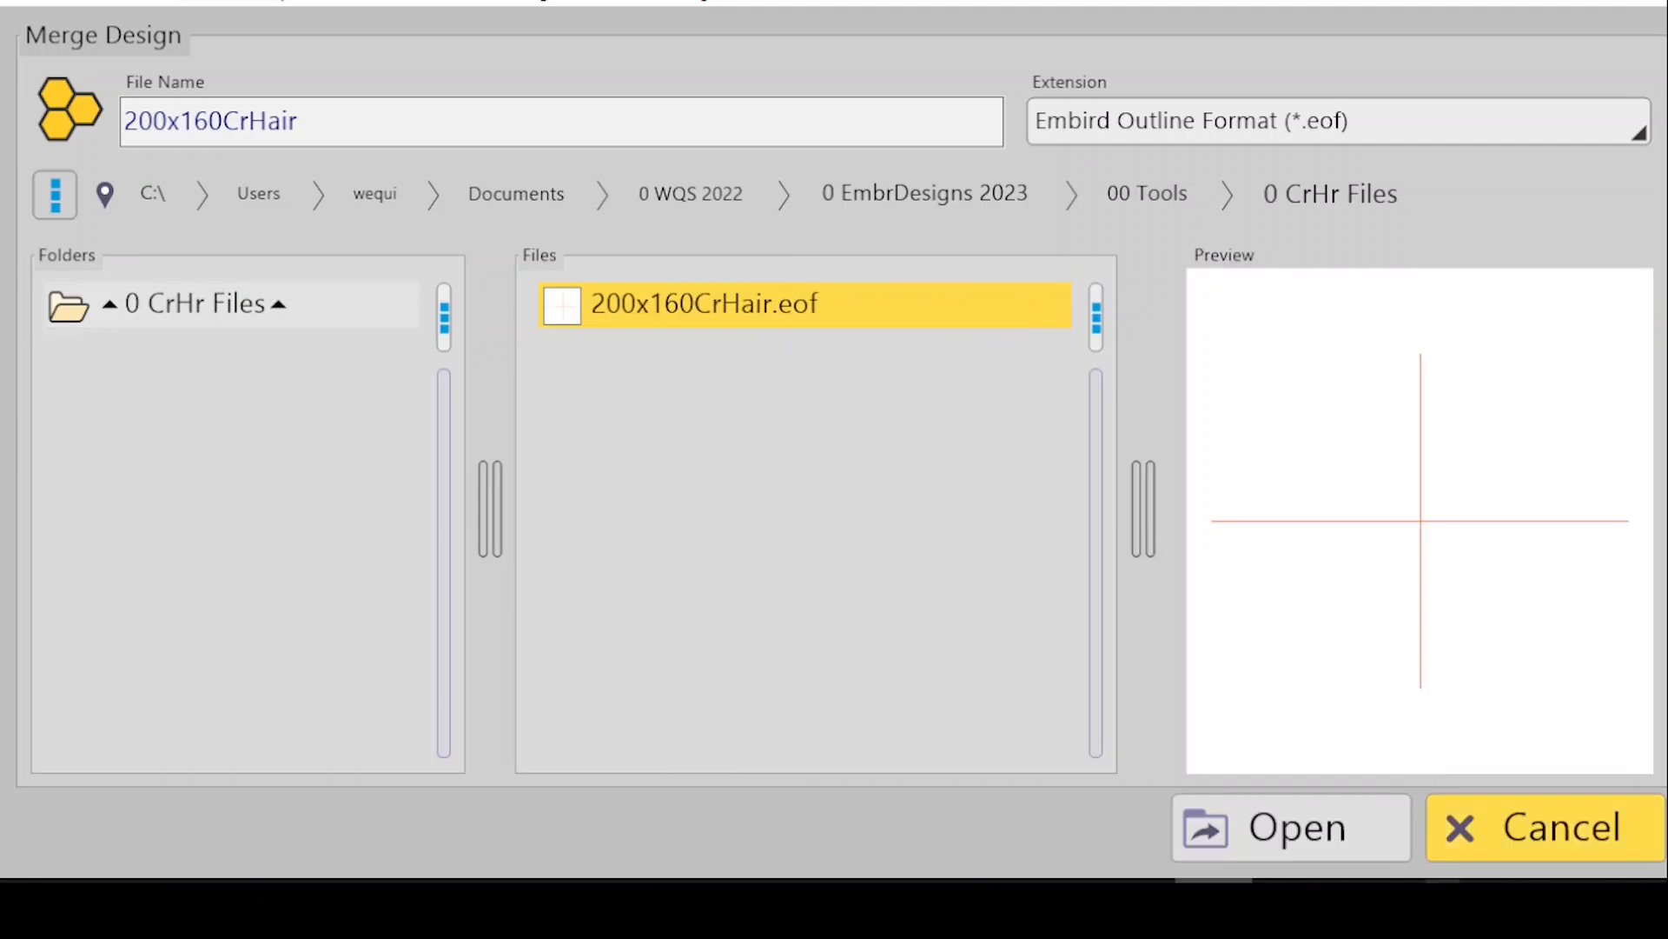
left_click(1323, 837)
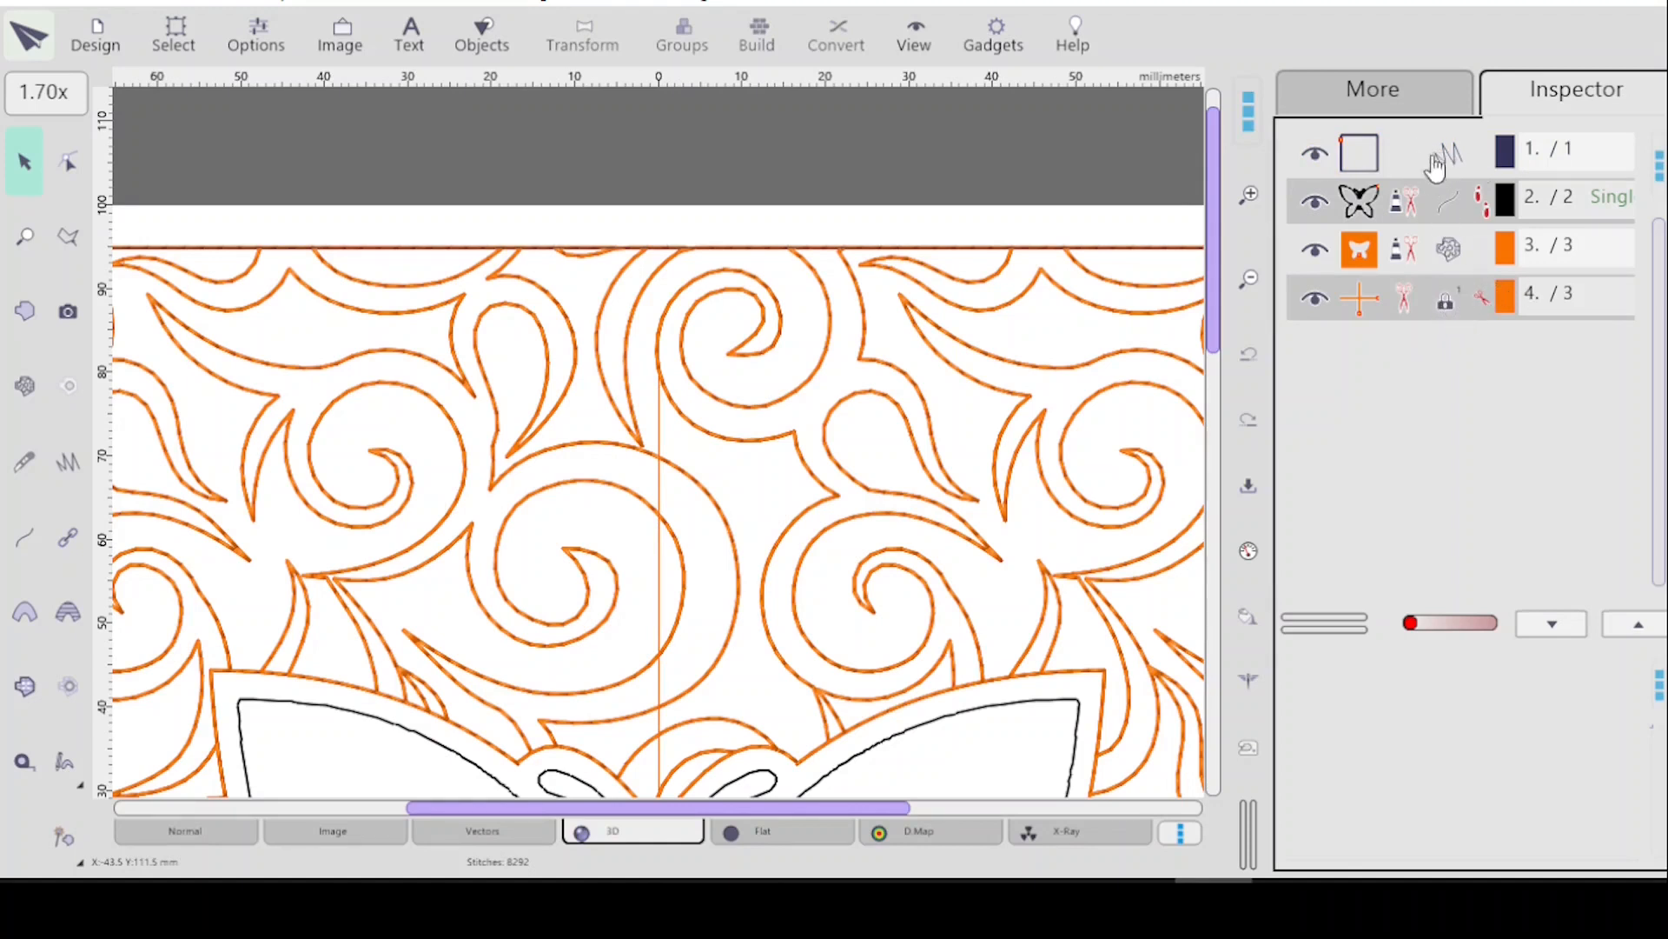
left_click(1442, 305)
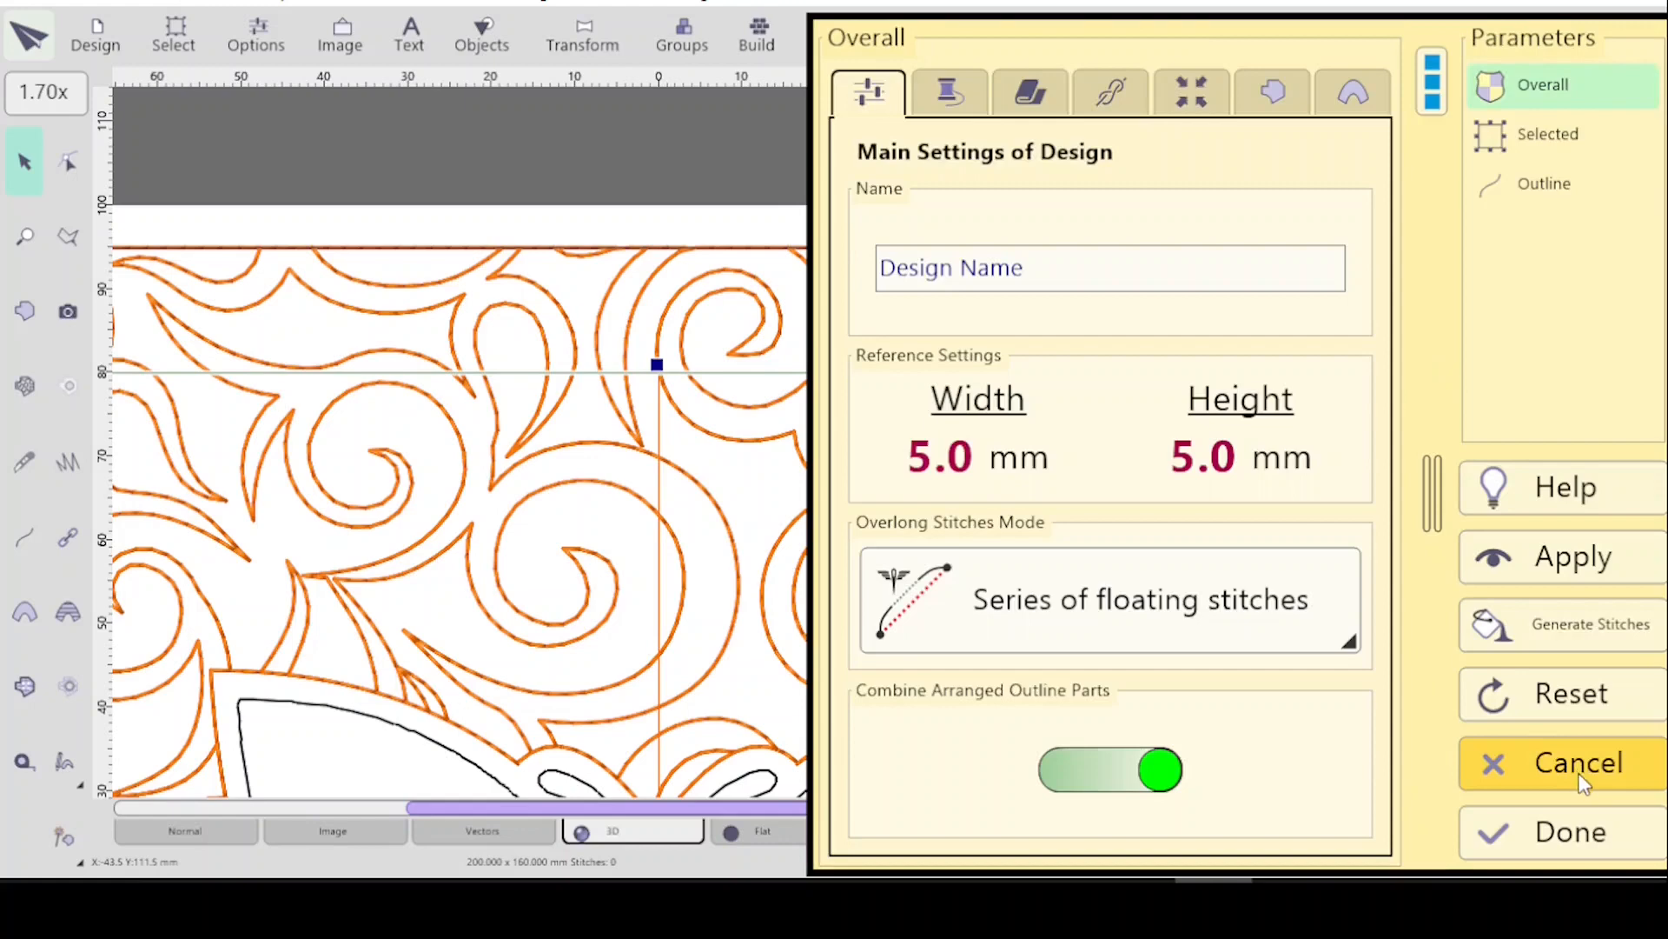
left_click(1568, 764)
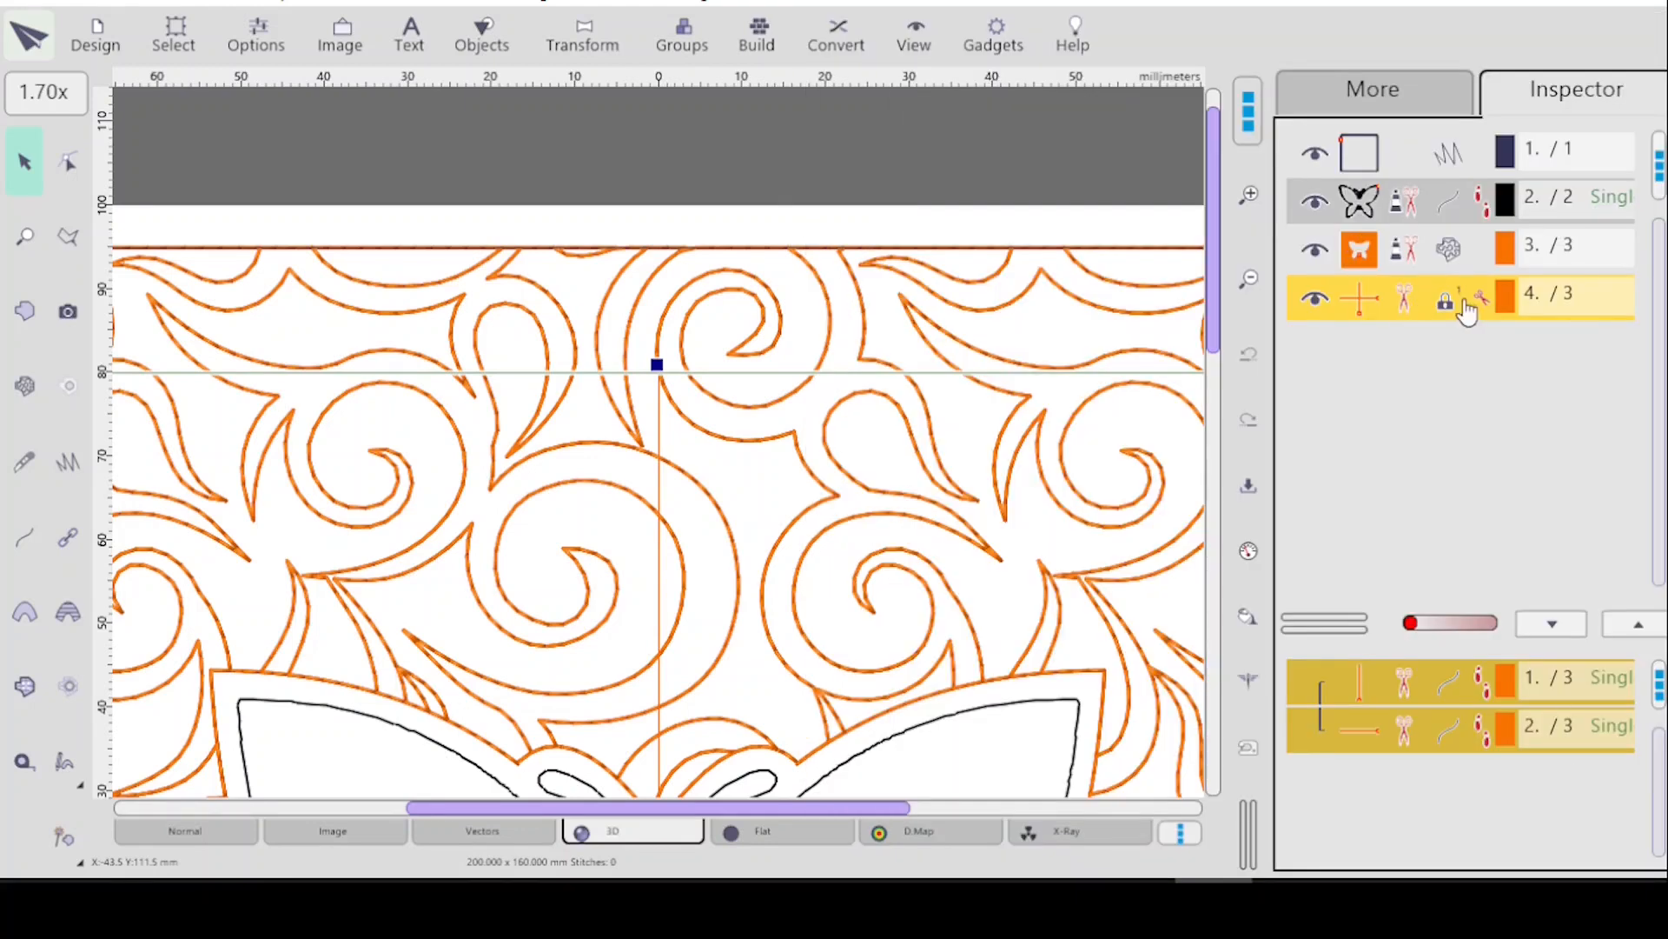
left_click(1411, 163)
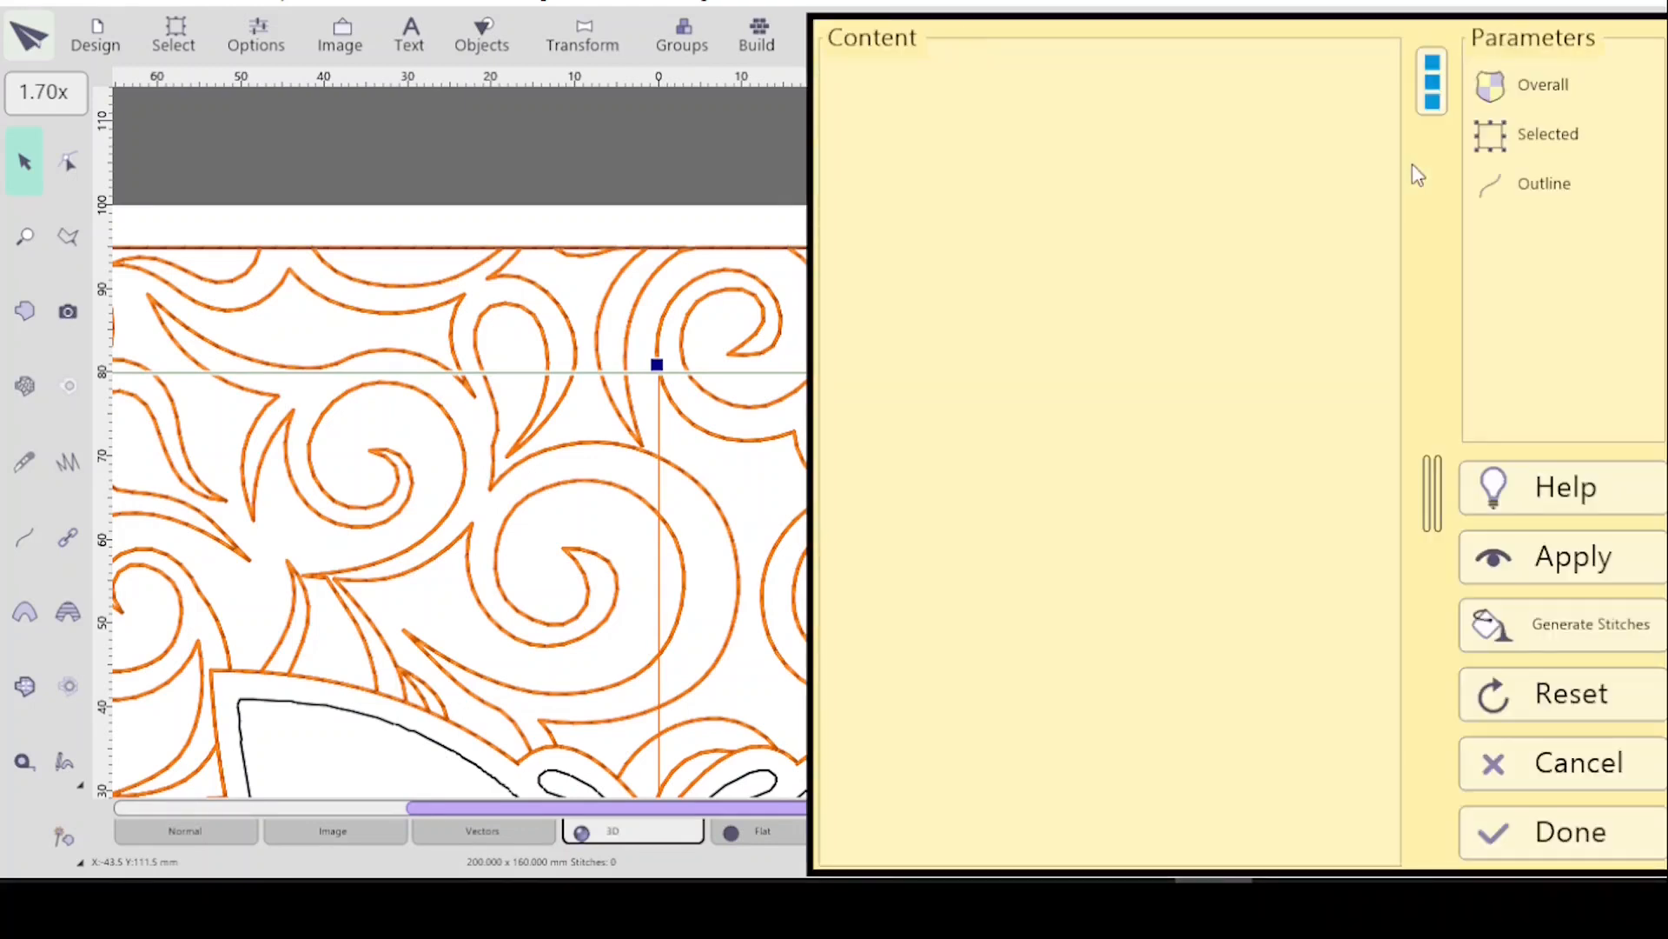
left_click(1594, 773)
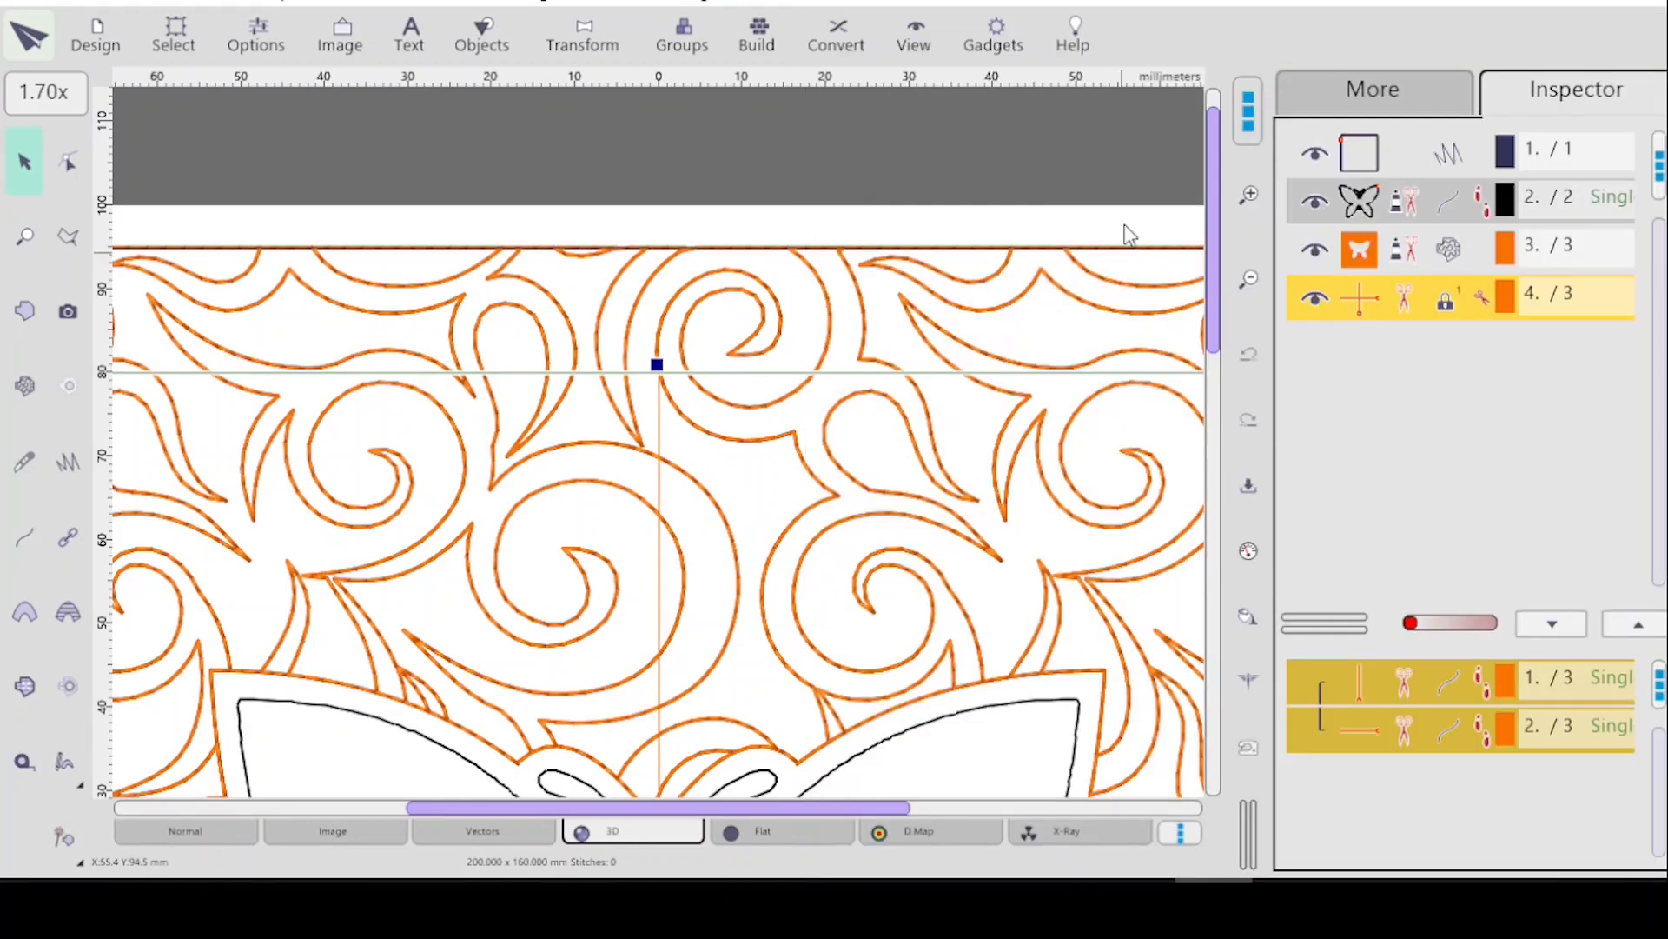
Move the merged crosshair to the first position in the sewing order, ahead of the square border.
left_click(1435, 245)
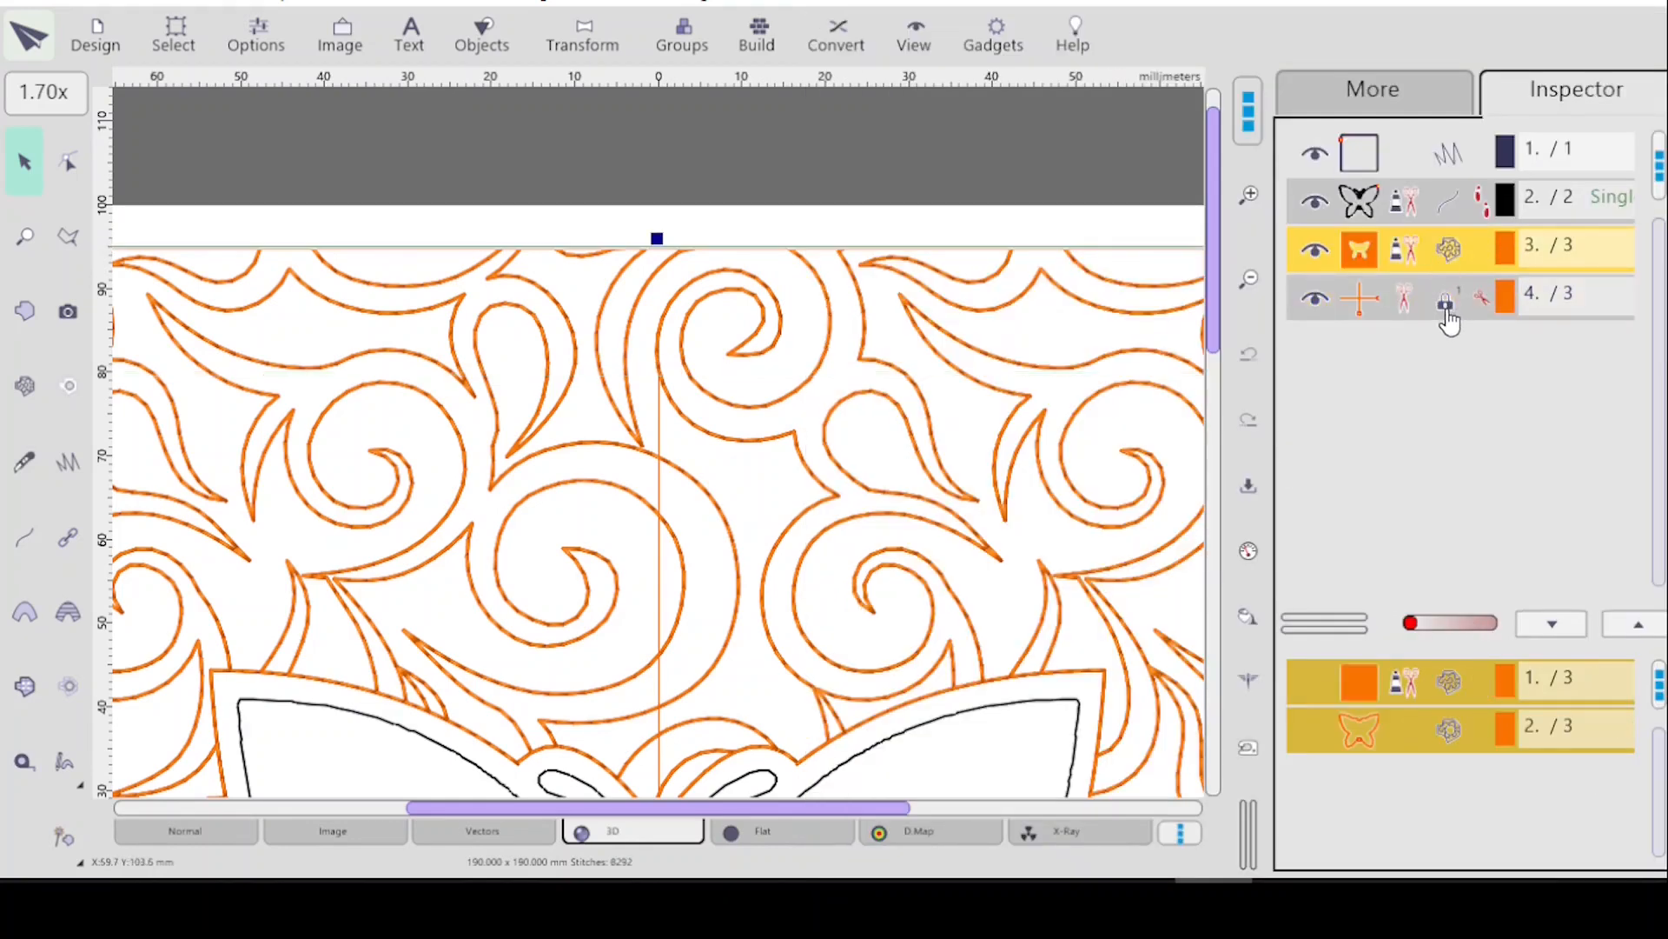
left_click(1445, 303)
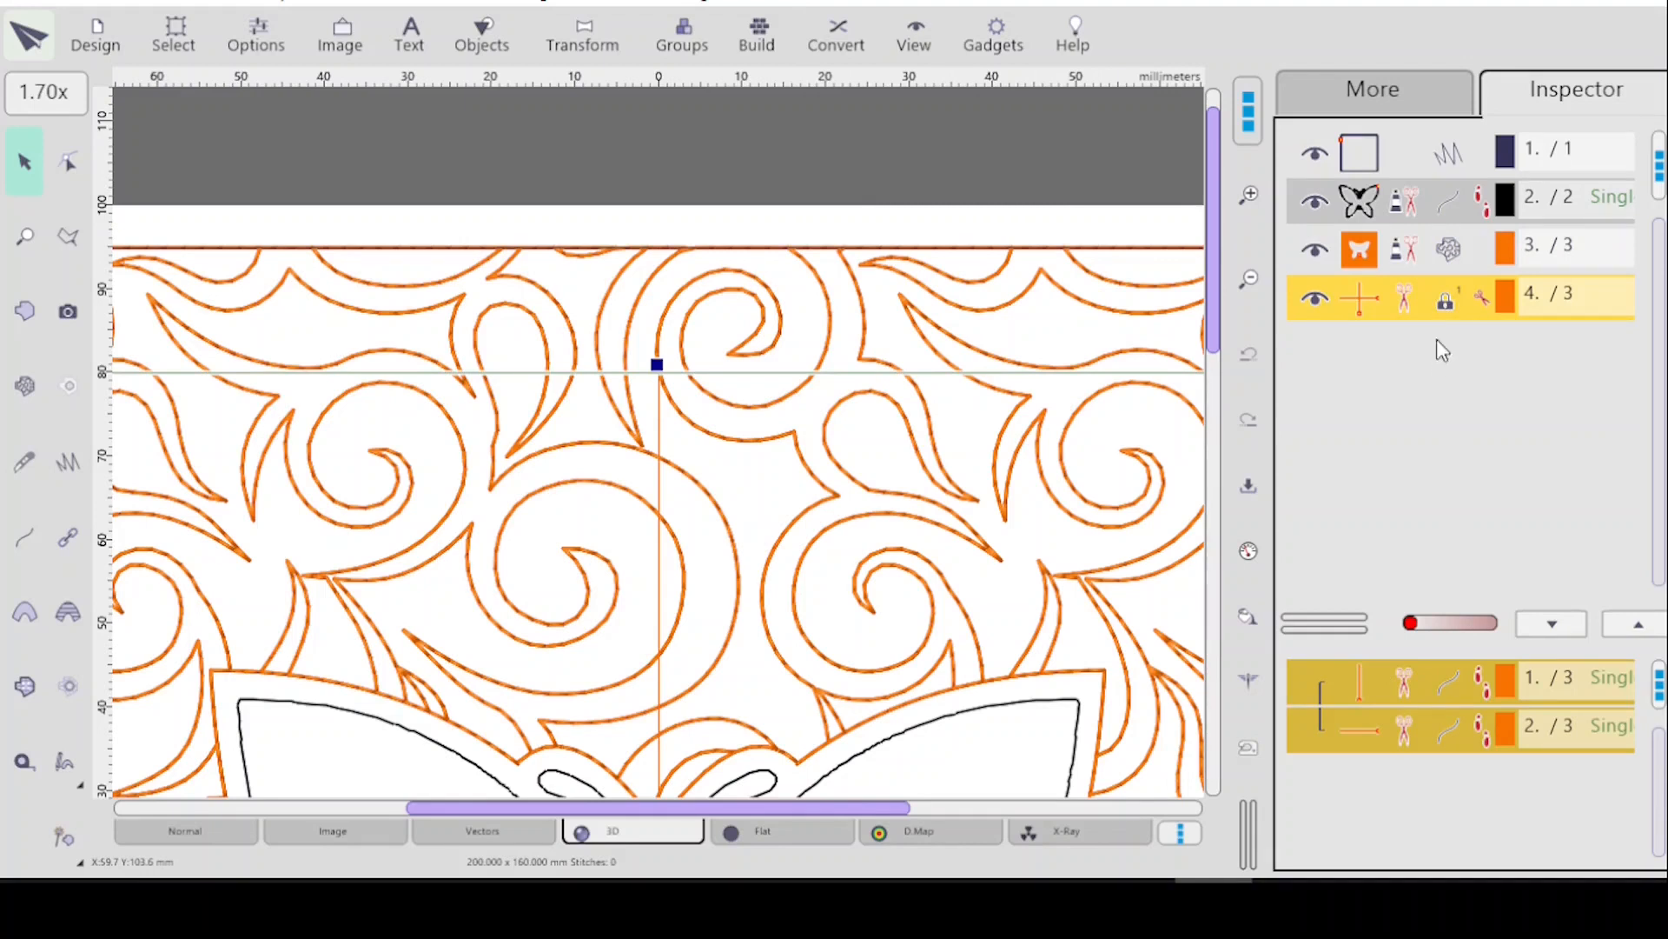
right_click(1458, 165)
left_click(1465, 200)
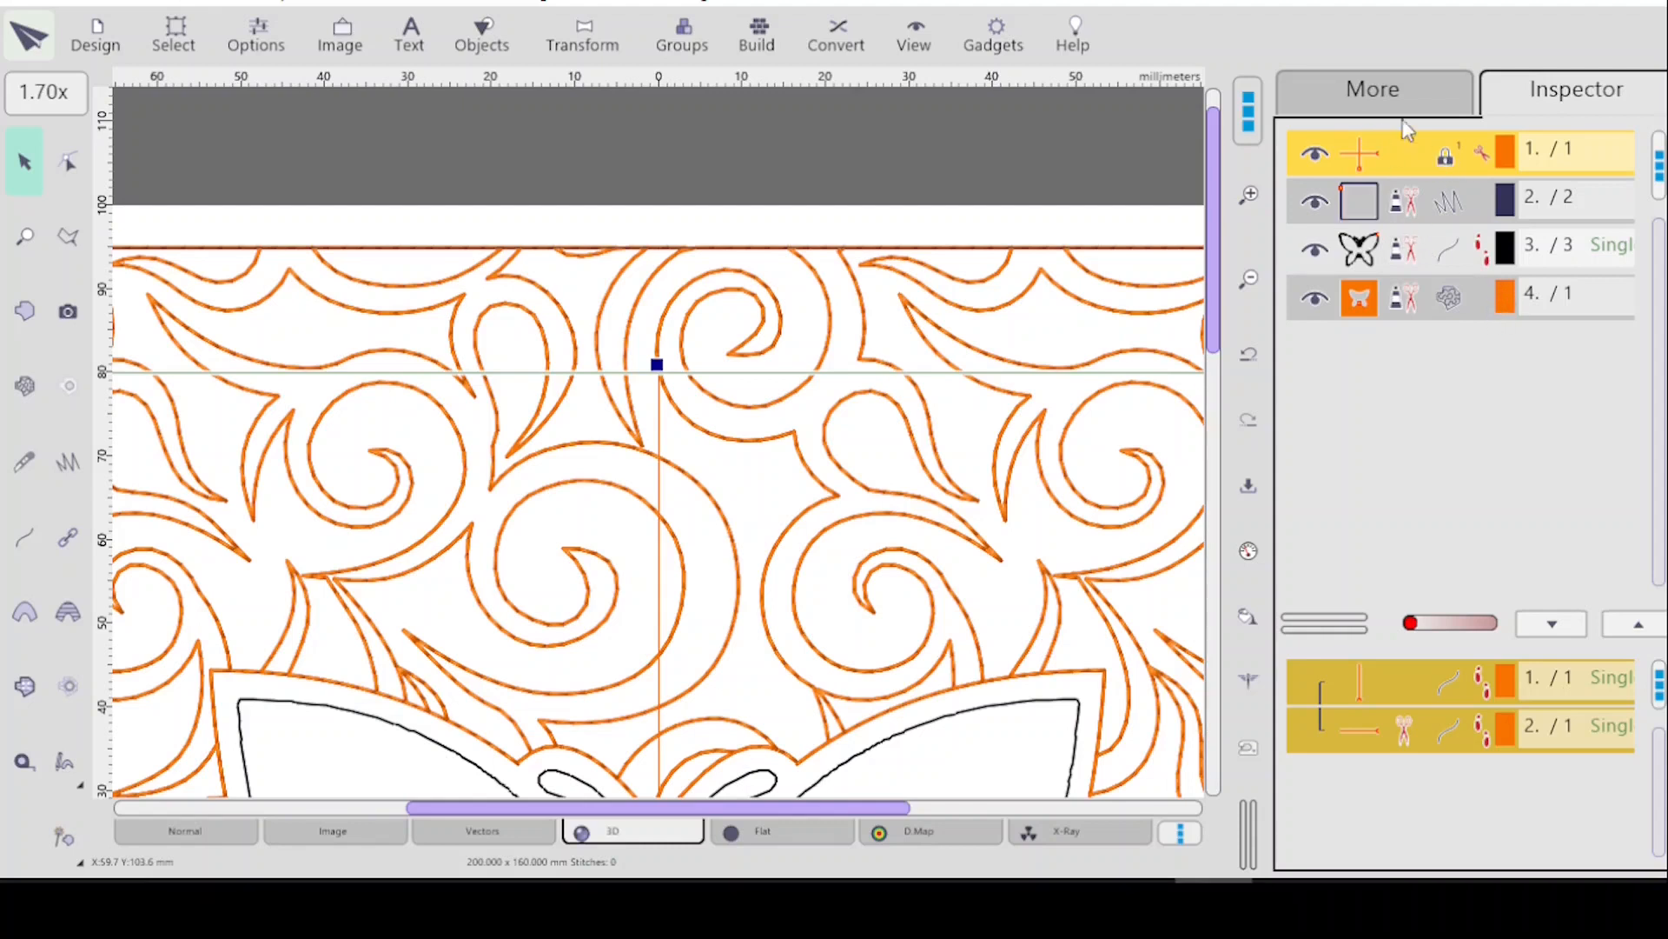
Recolor the crosshair dark green and return to the object list.
left_click(1400, 96)
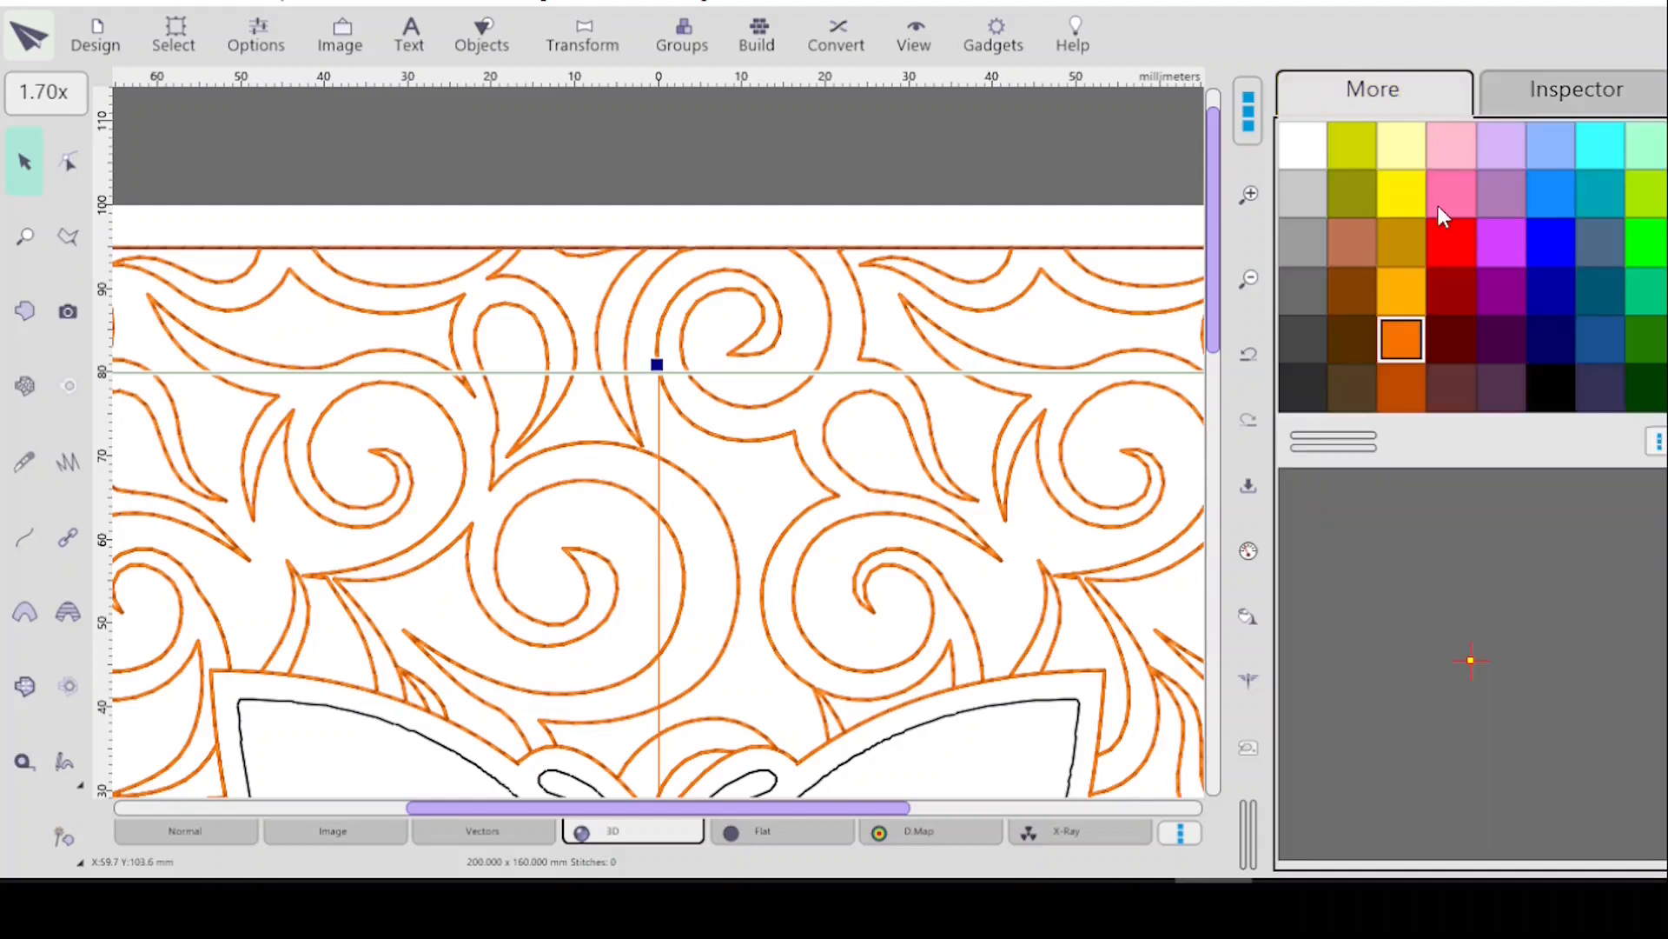
left_click(1656, 248)
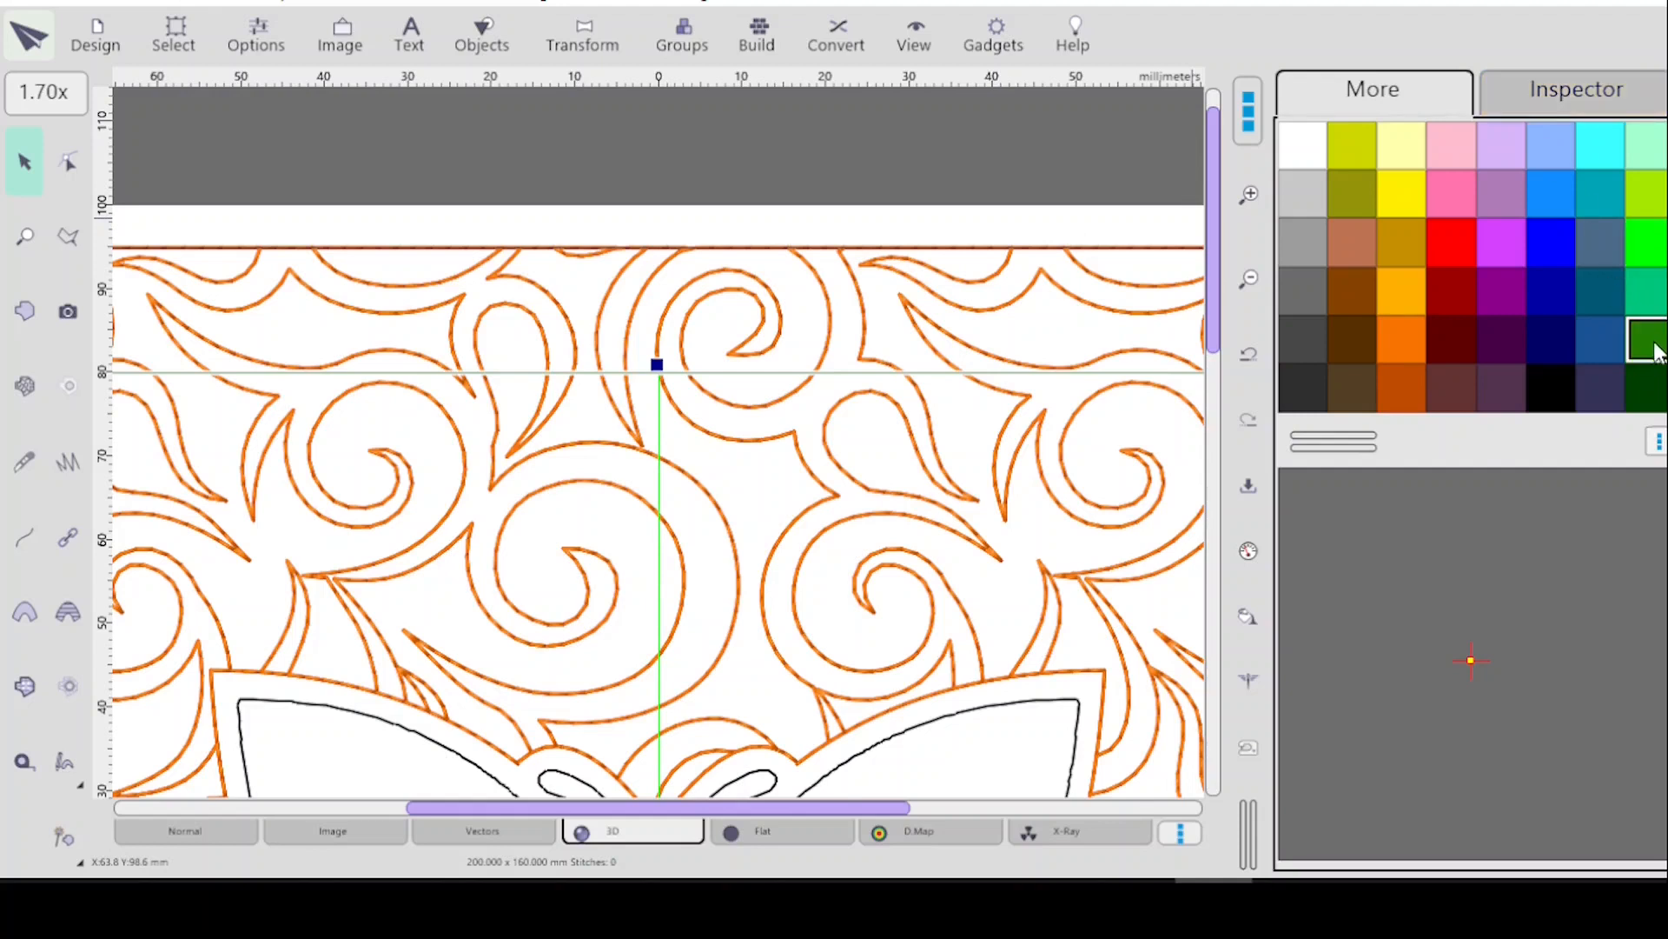
left_click(1540, 103)
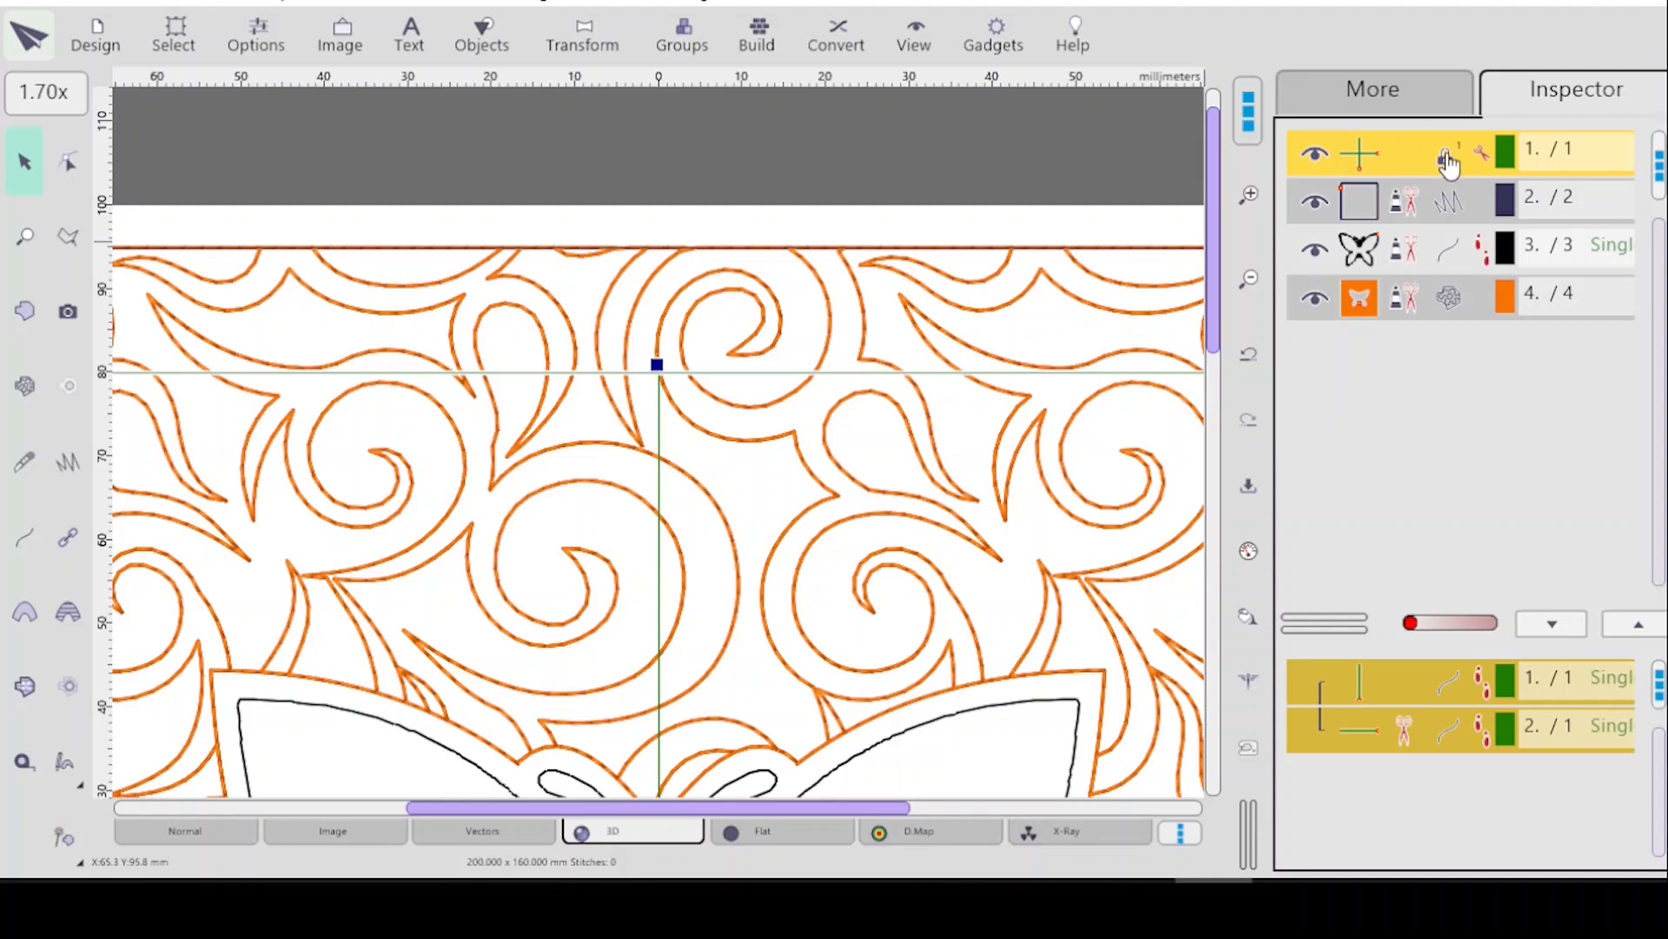
Set the crosshair's absolute width to 190 mm in the resize transform.
left_click(1450, 304)
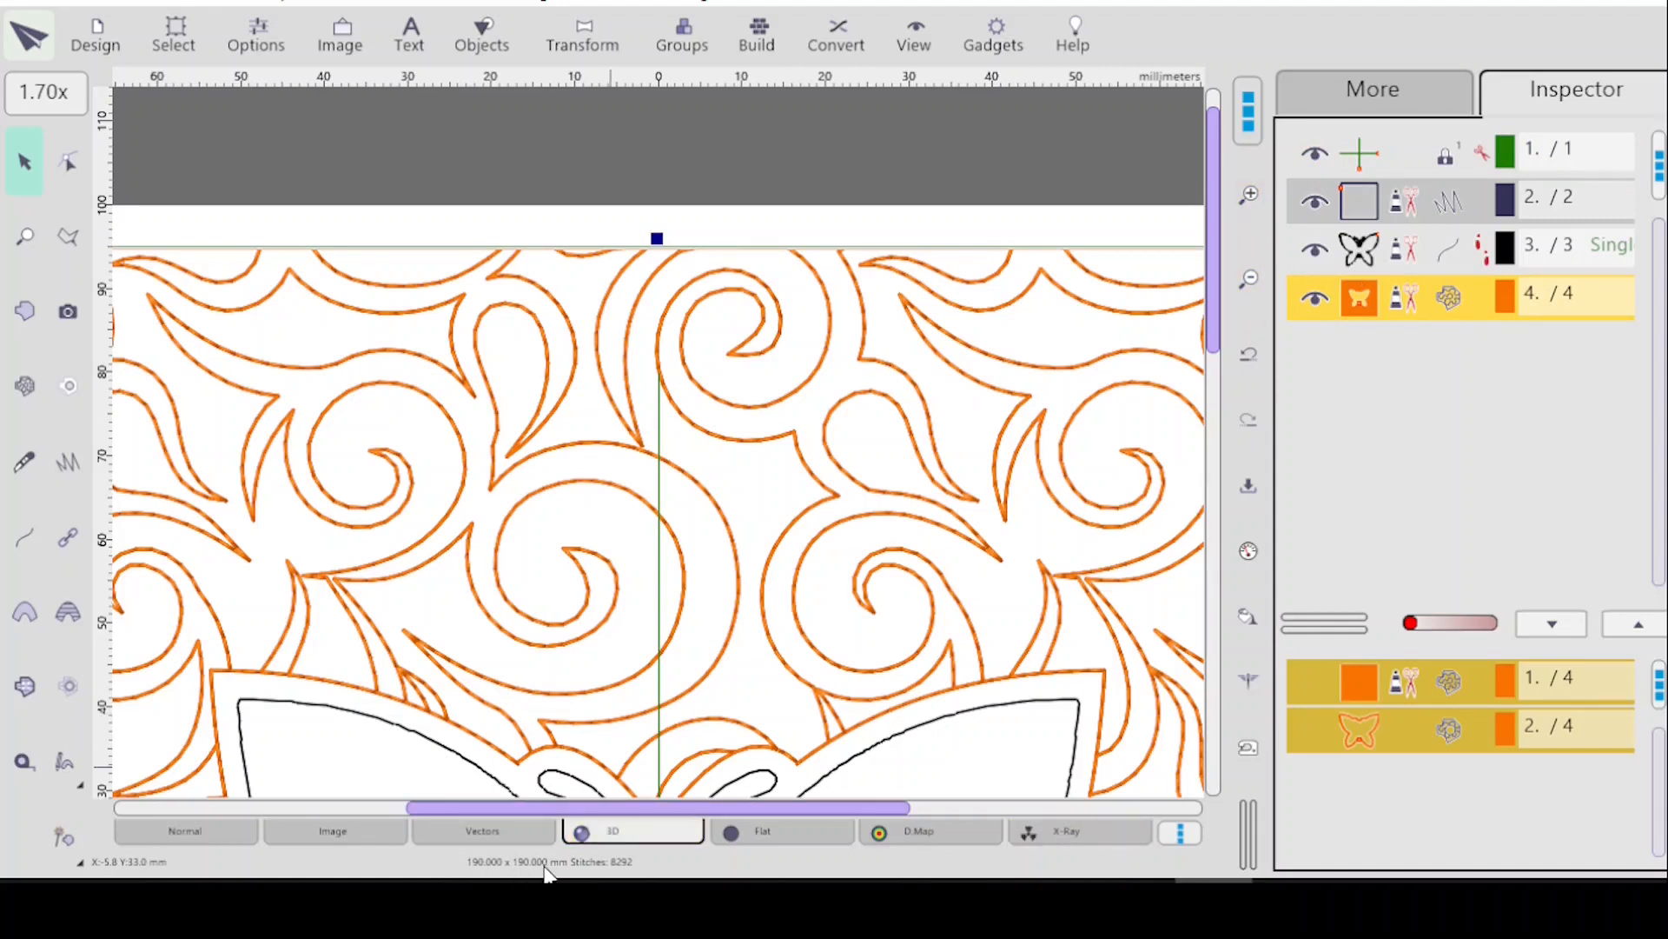
left_click(1400, 165)
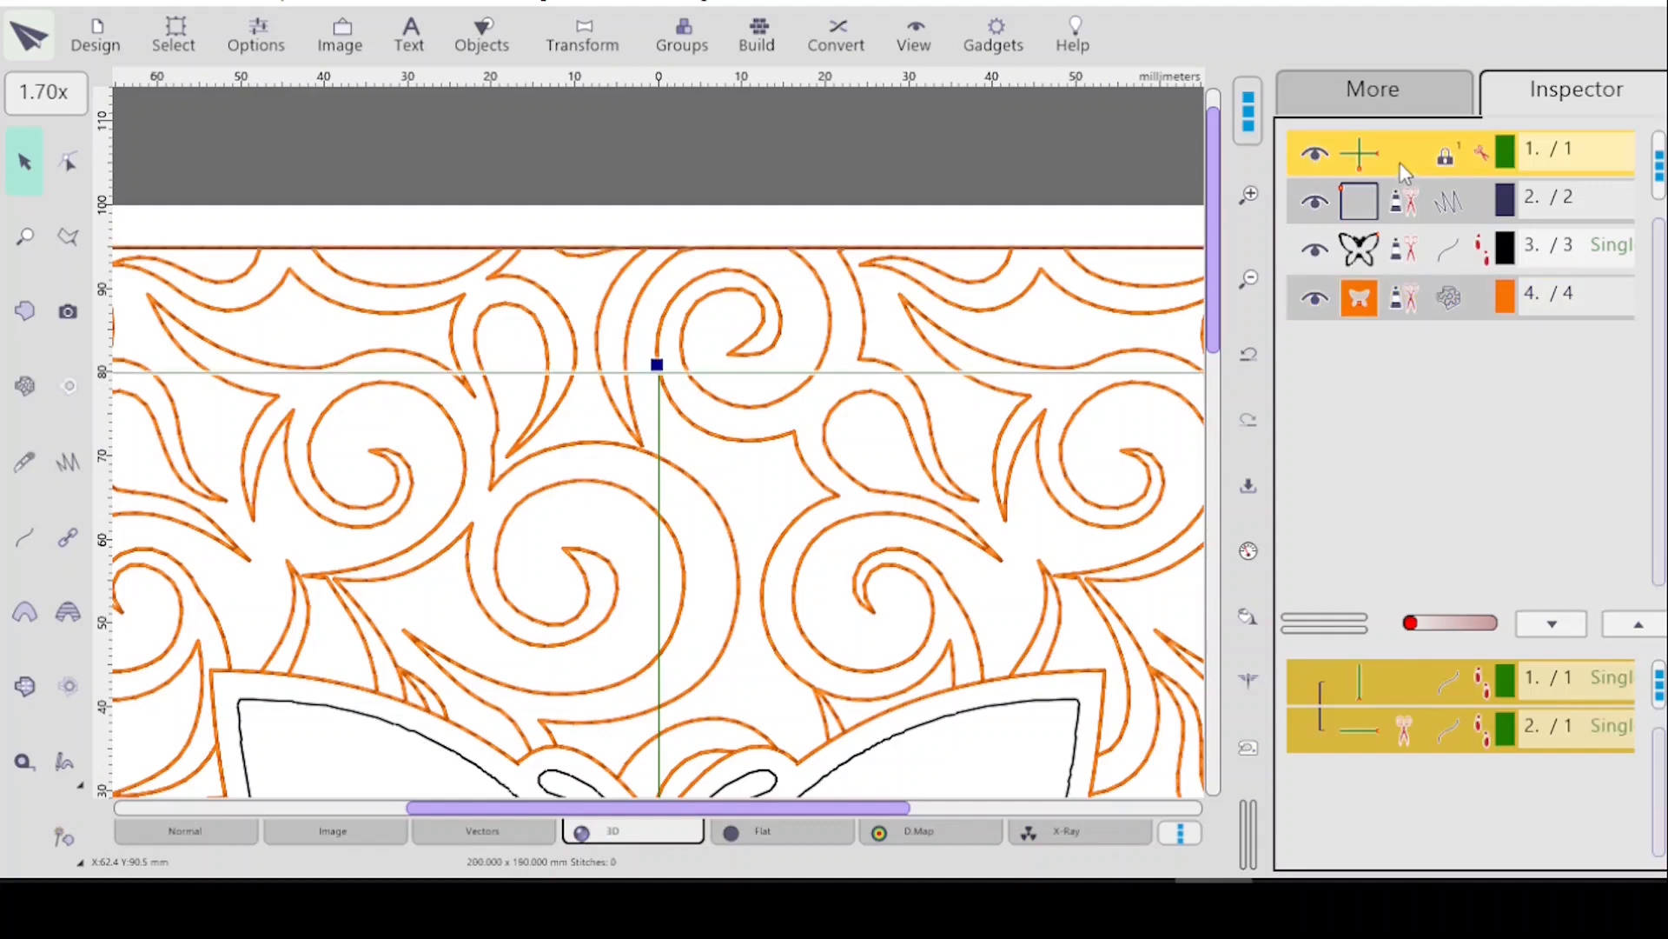
left_click(582, 36)
left_click(680, 395)
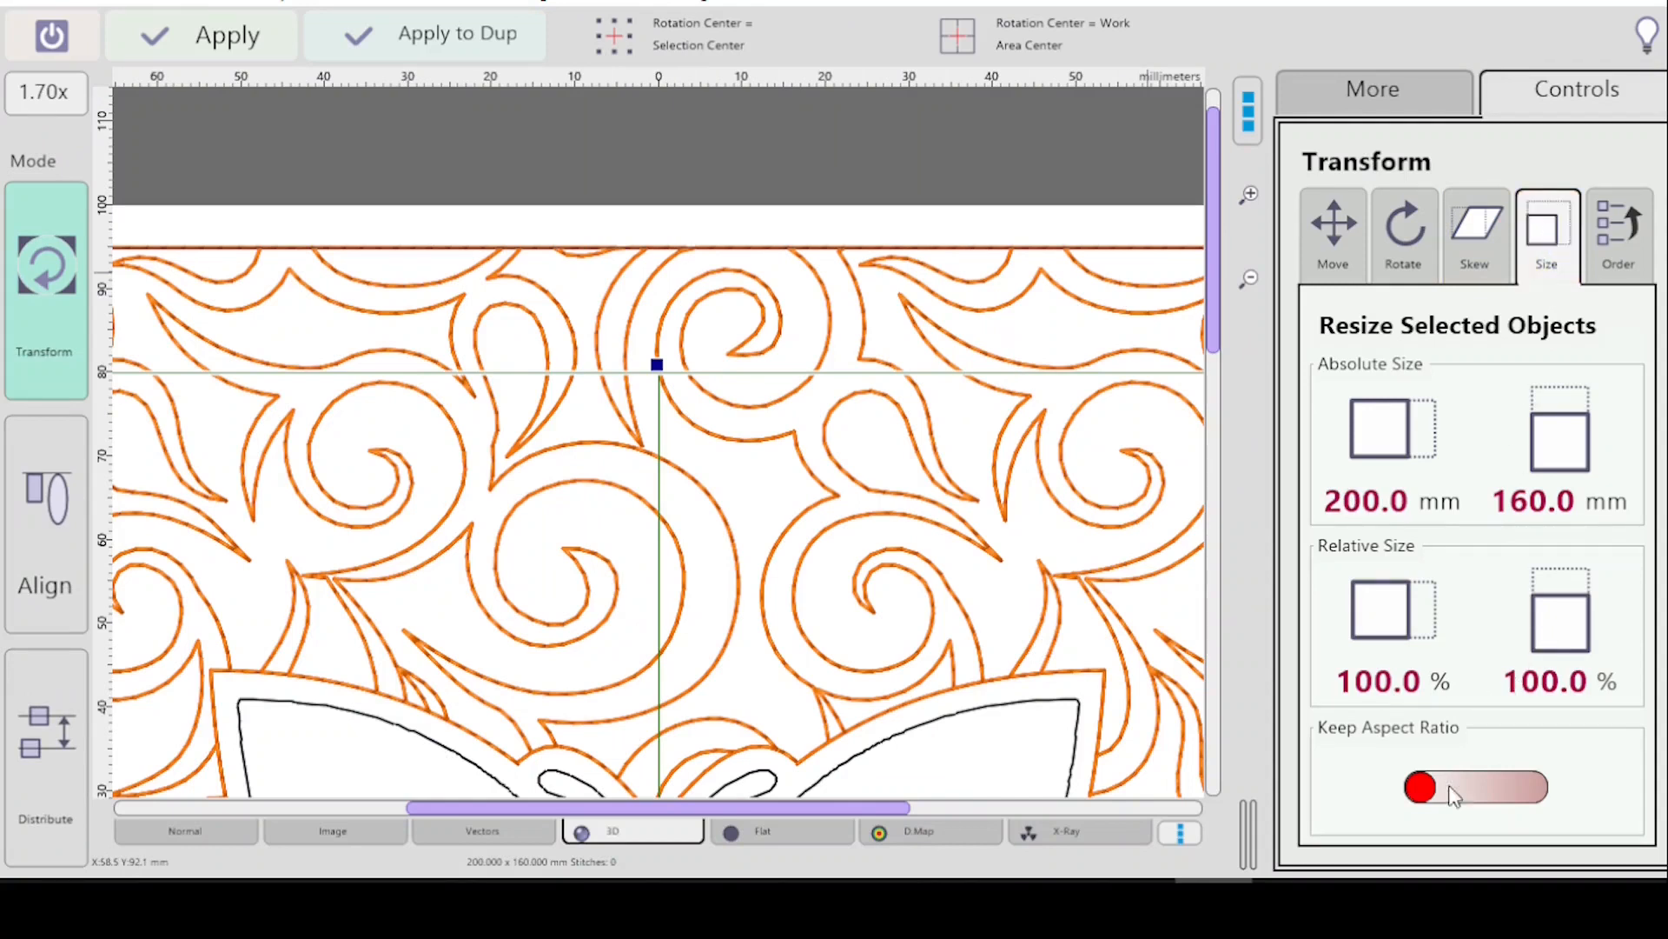
left_click(1421, 788)
left_click(1390, 448)
left_click(580, 602)
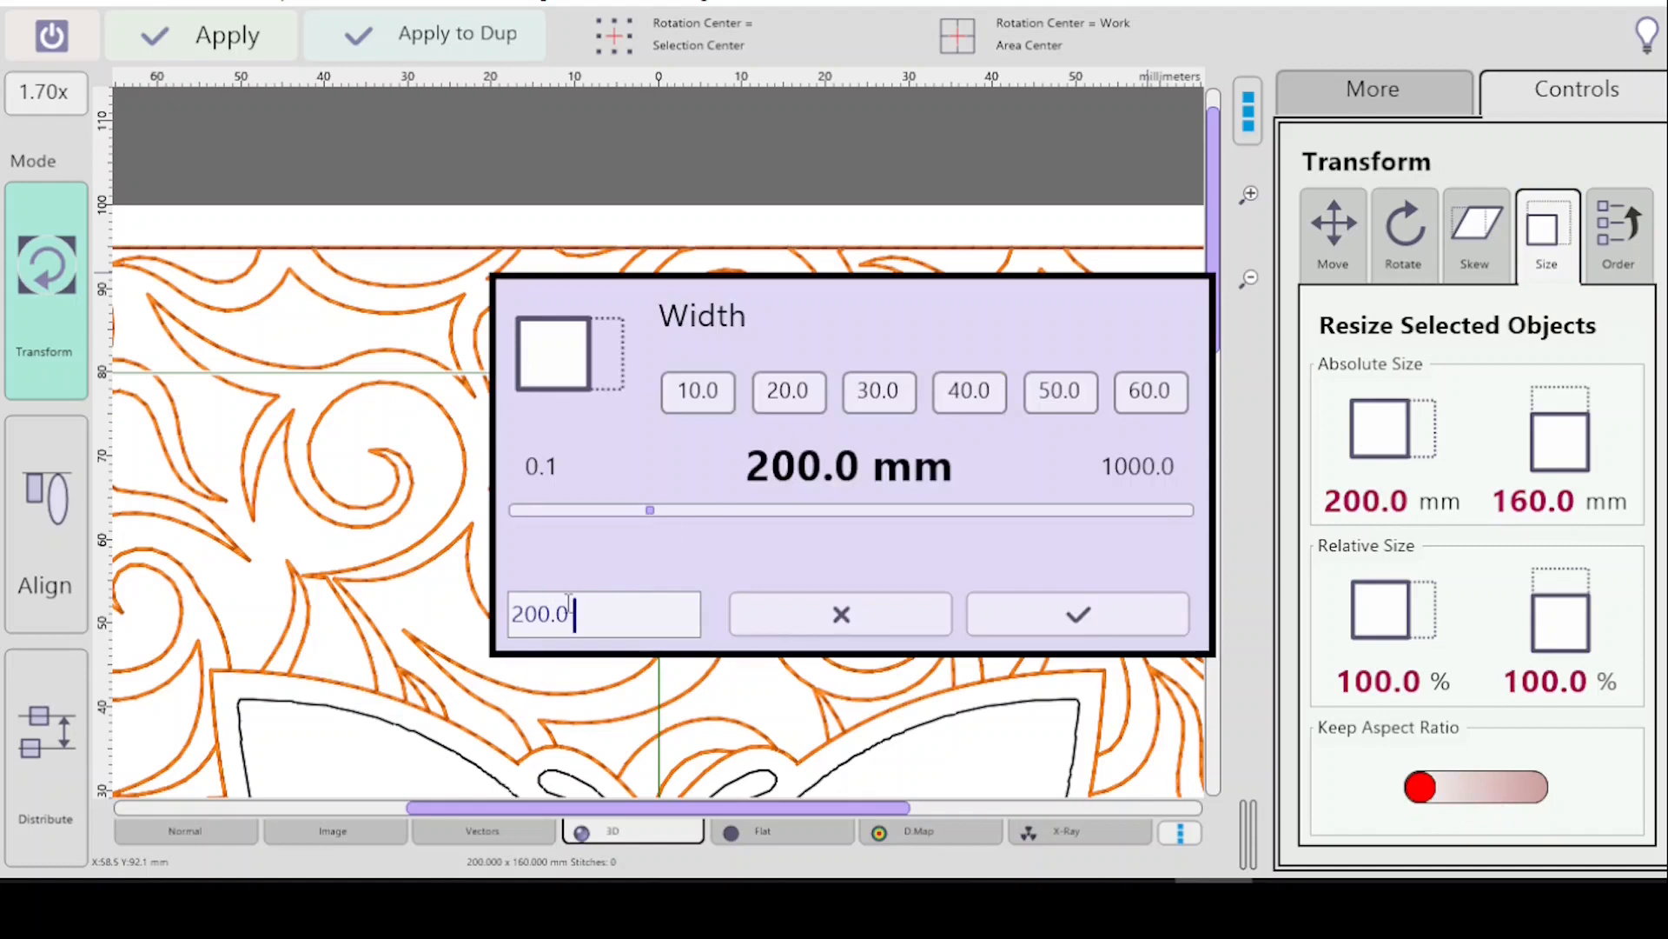
key("BackSpace")
key("BackSpace")
key("BackSpace")
key("BackSpace")
key("BackSpace")
type("190")
key("Return")
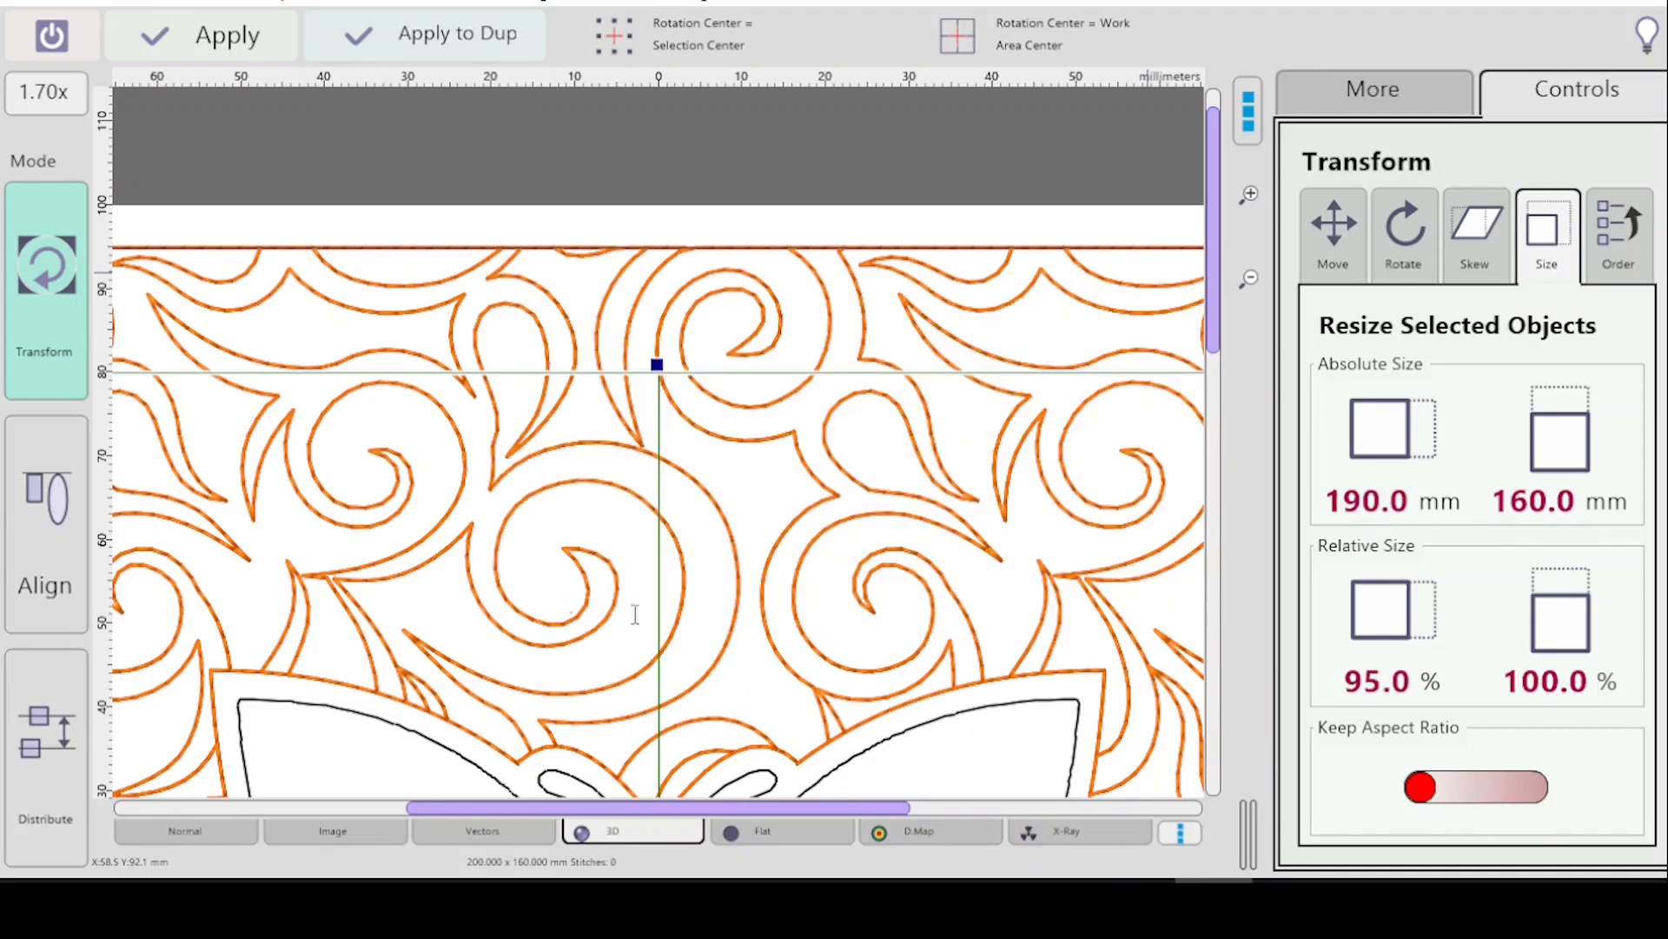
Set the crosshair's absolute height to 190 mm and apply the resize.
left_click(1560, 439)
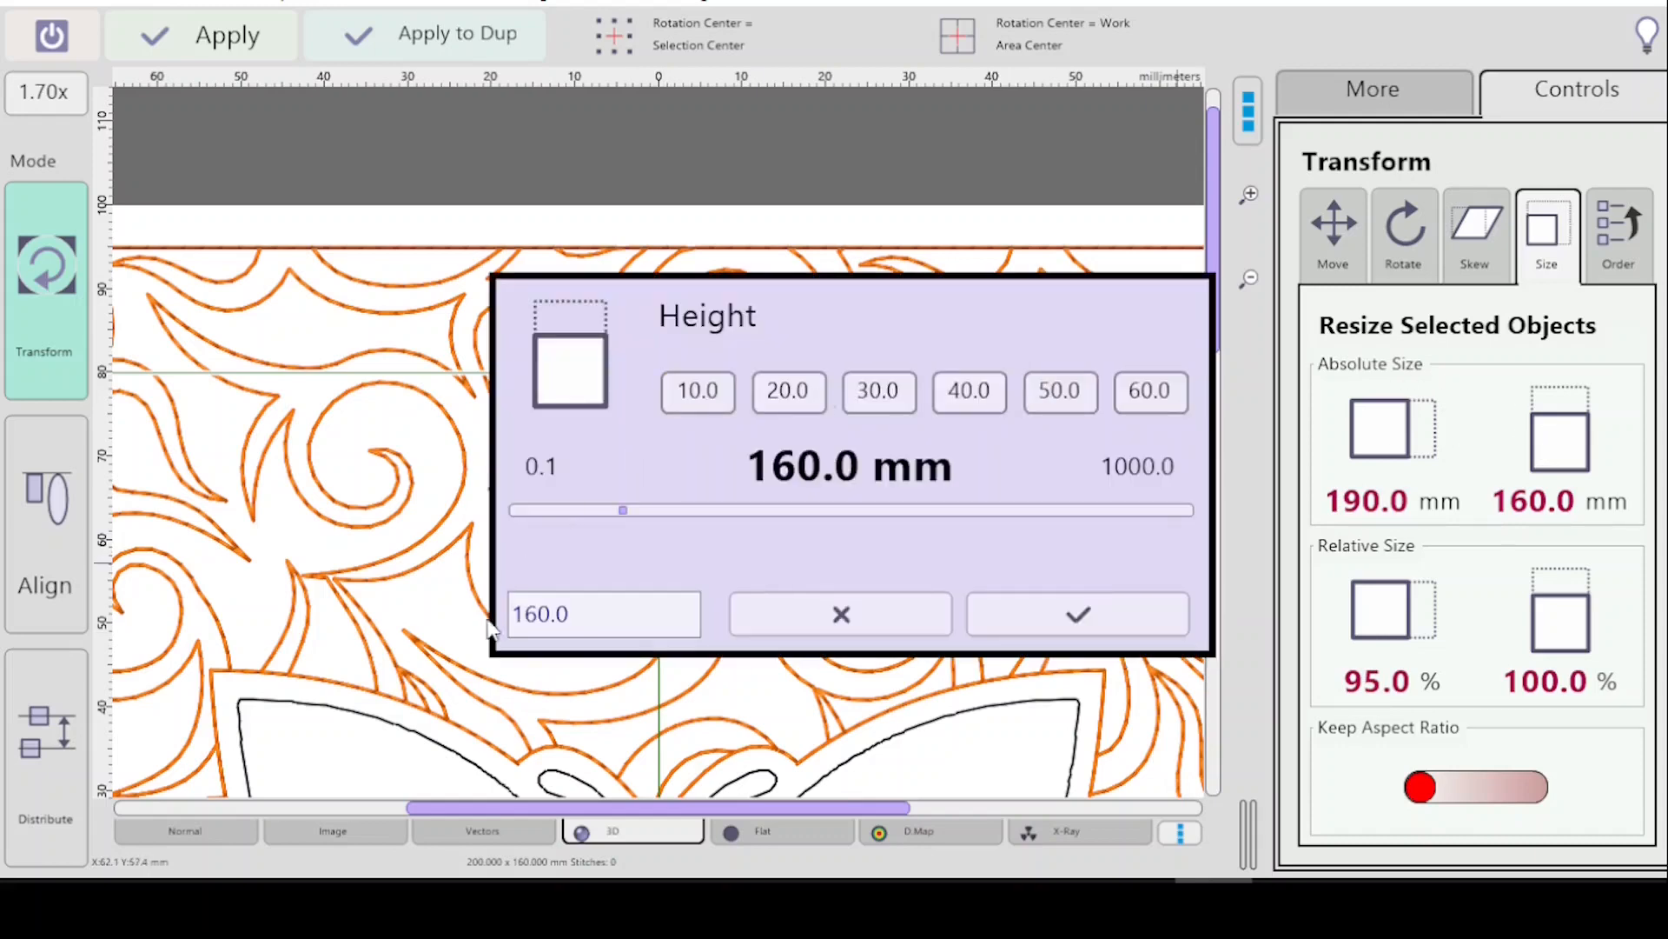
key("BackSpace")
type("9")
key("Return")
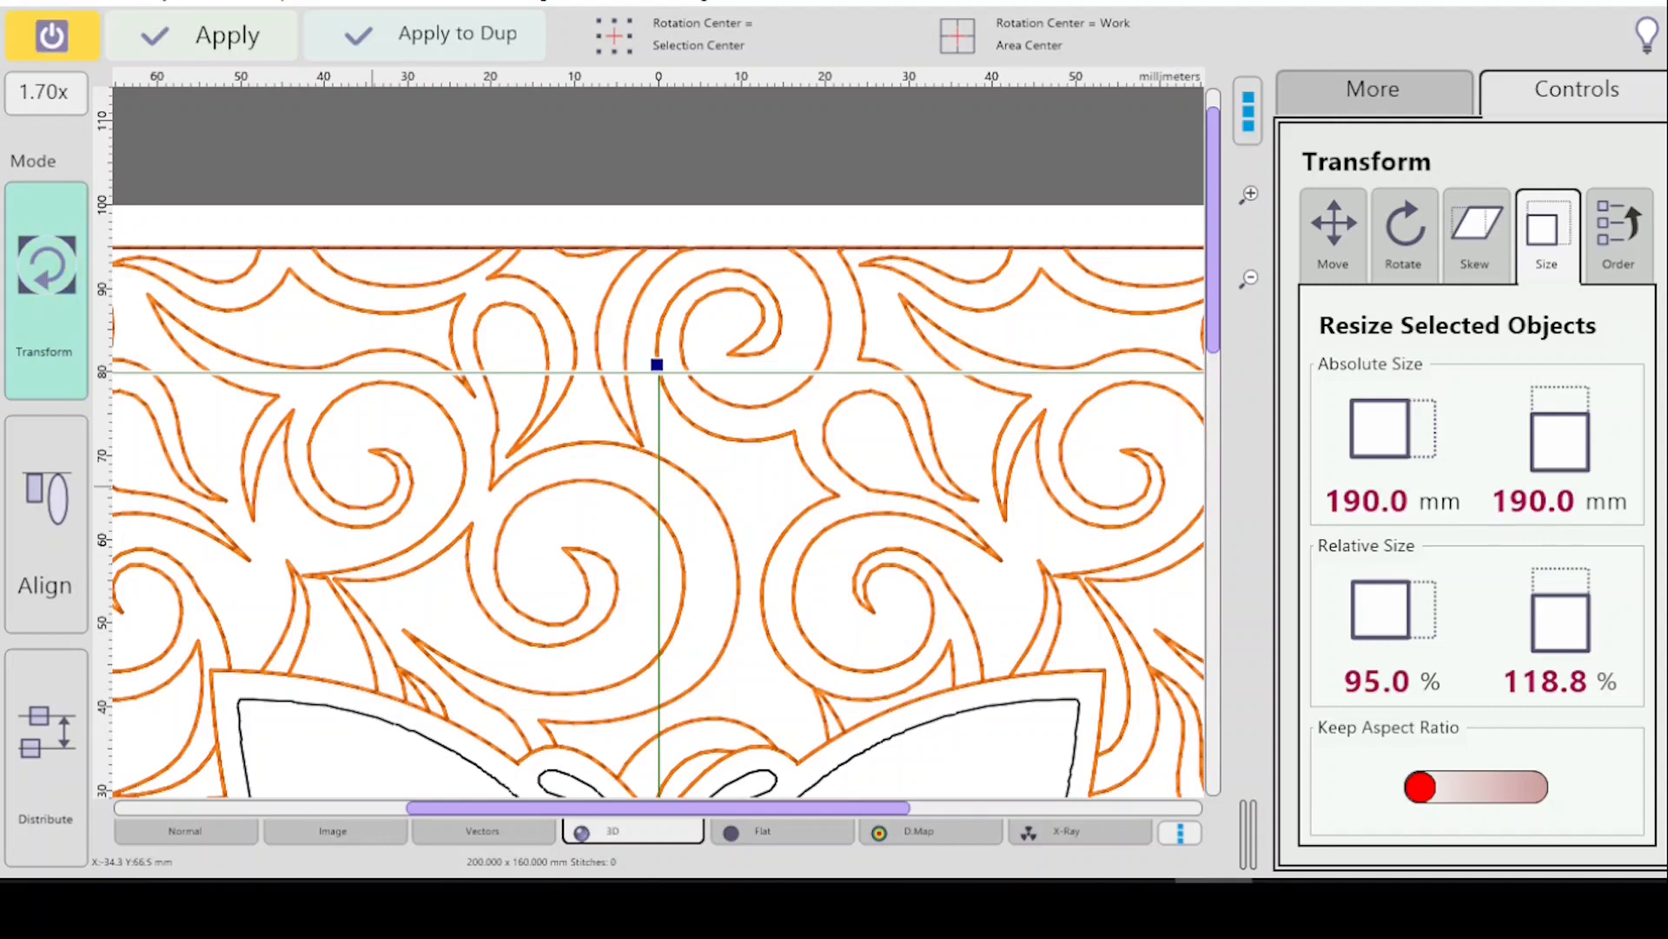
left_click(200, 39)
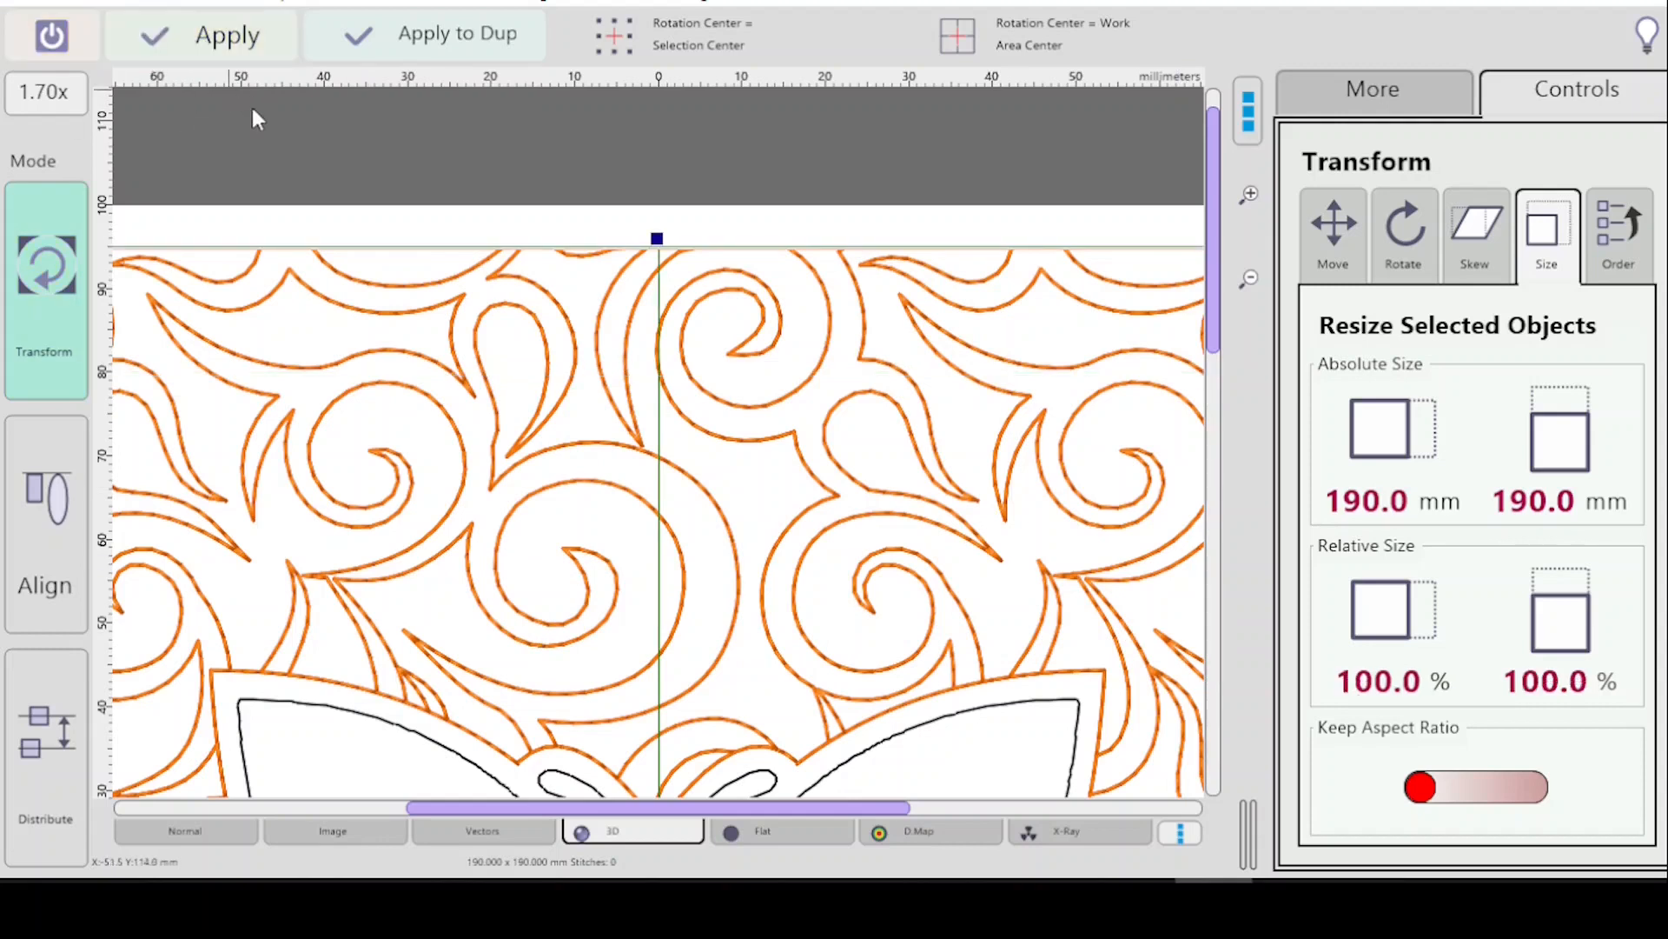
left_click(49, 38)
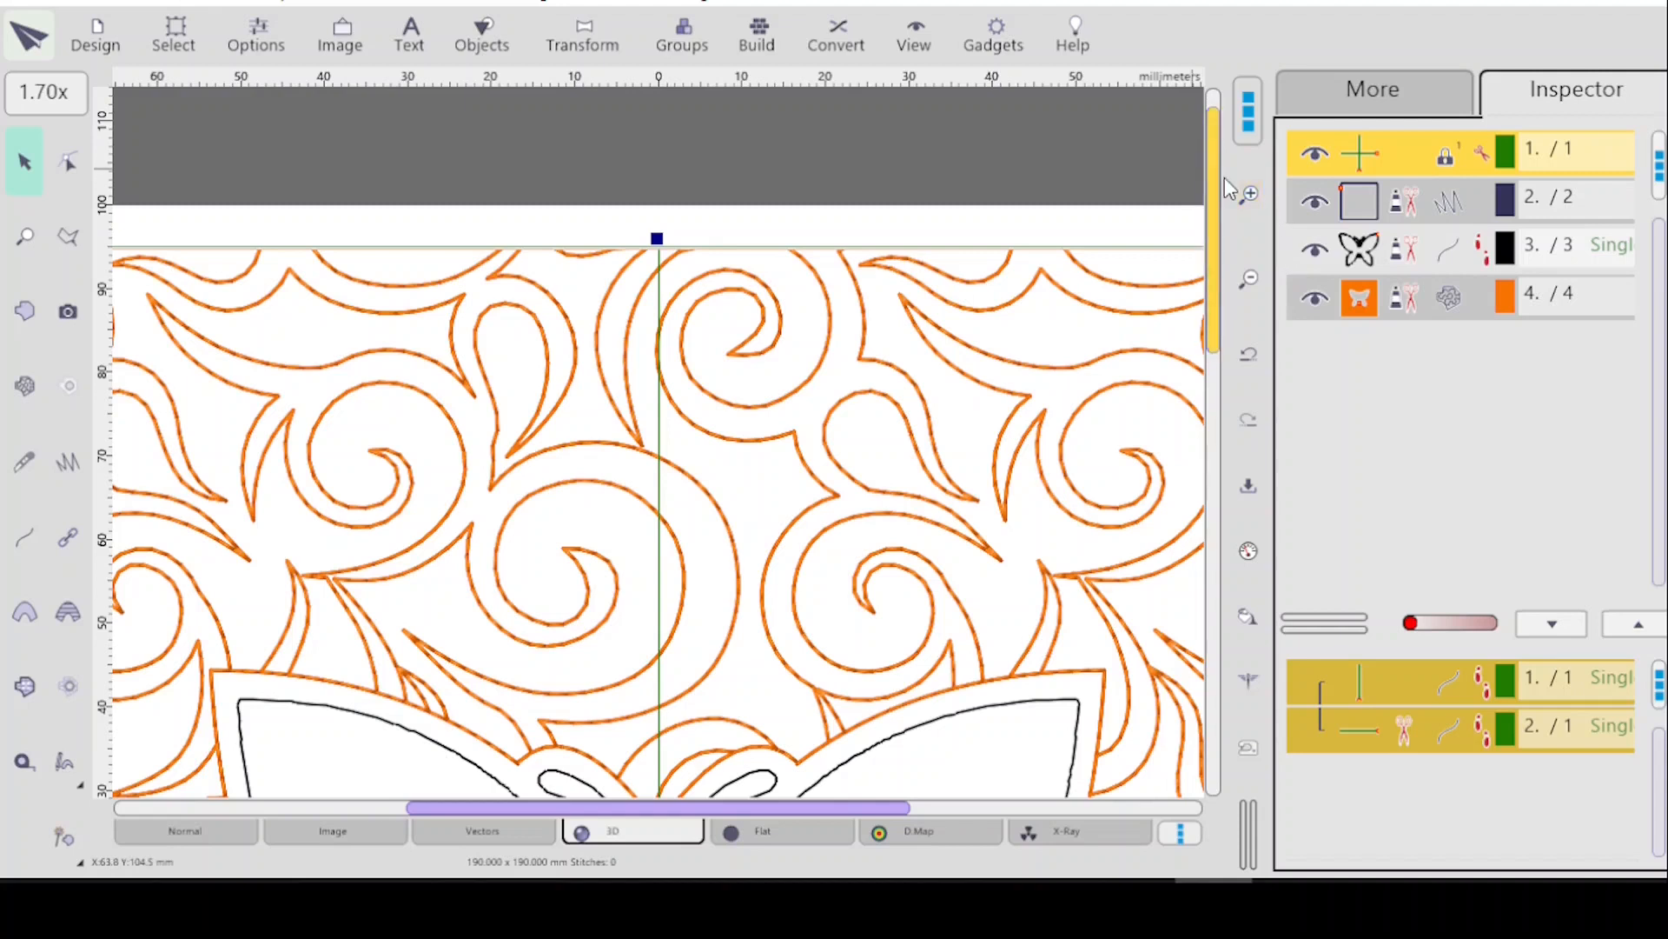
Open the crosshair's vertical line for node editing and reverse its start and end points.
left_click_drag(1211, 164, 1217, 191)
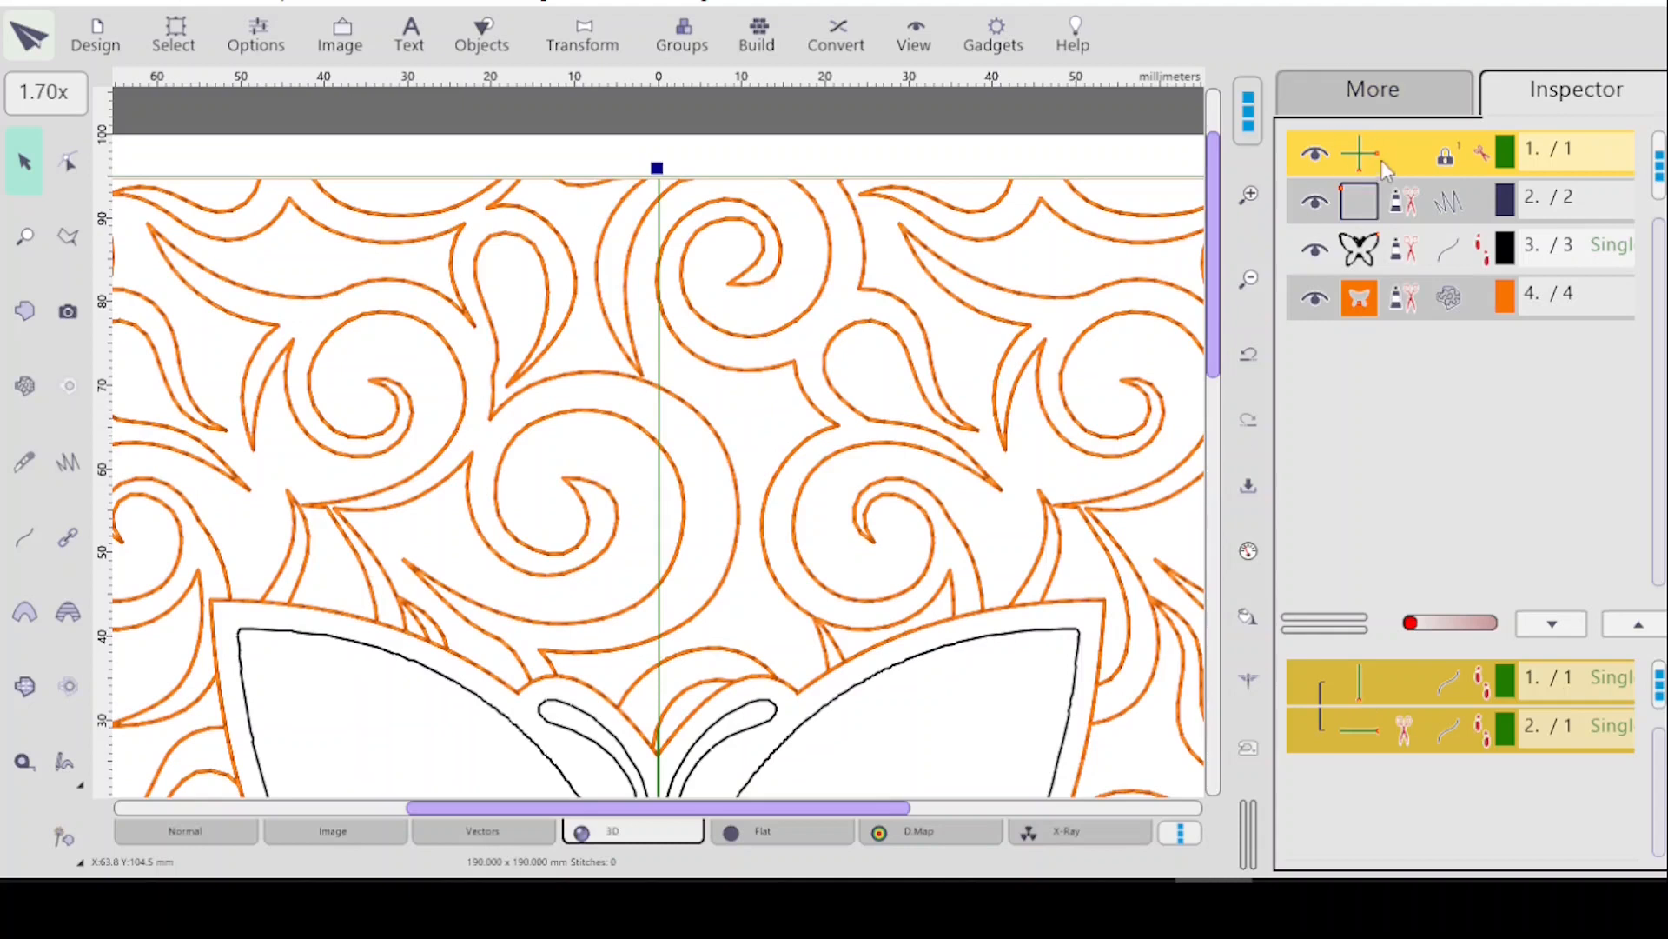
left_click(1385, 699)
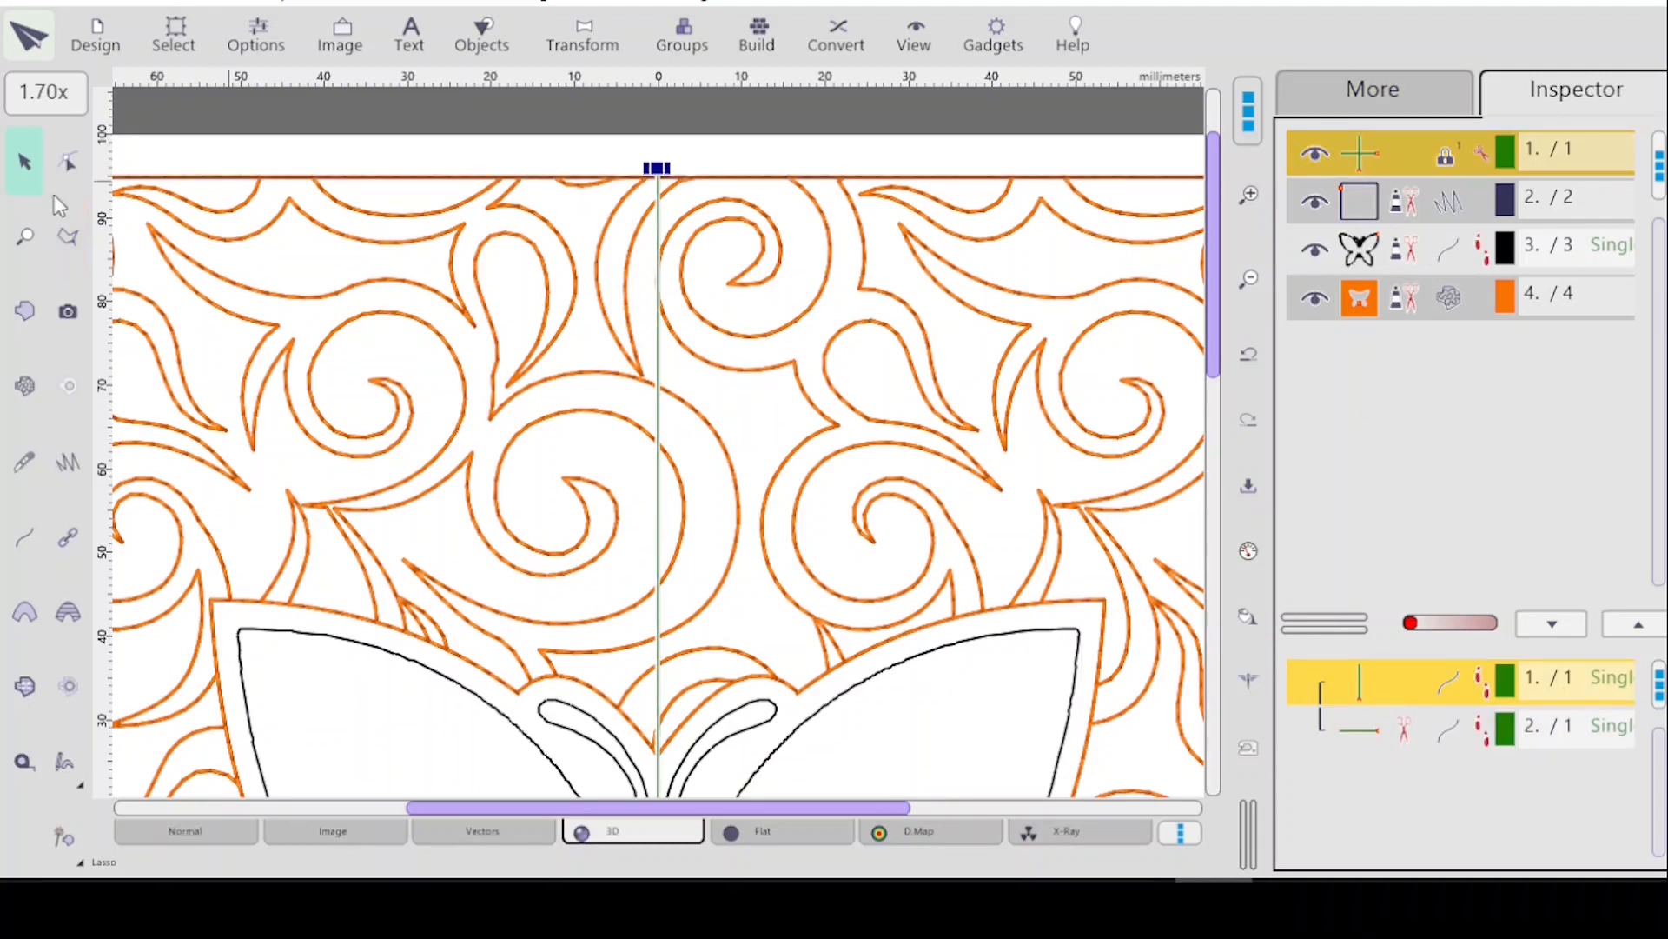
left_click(60, 173)
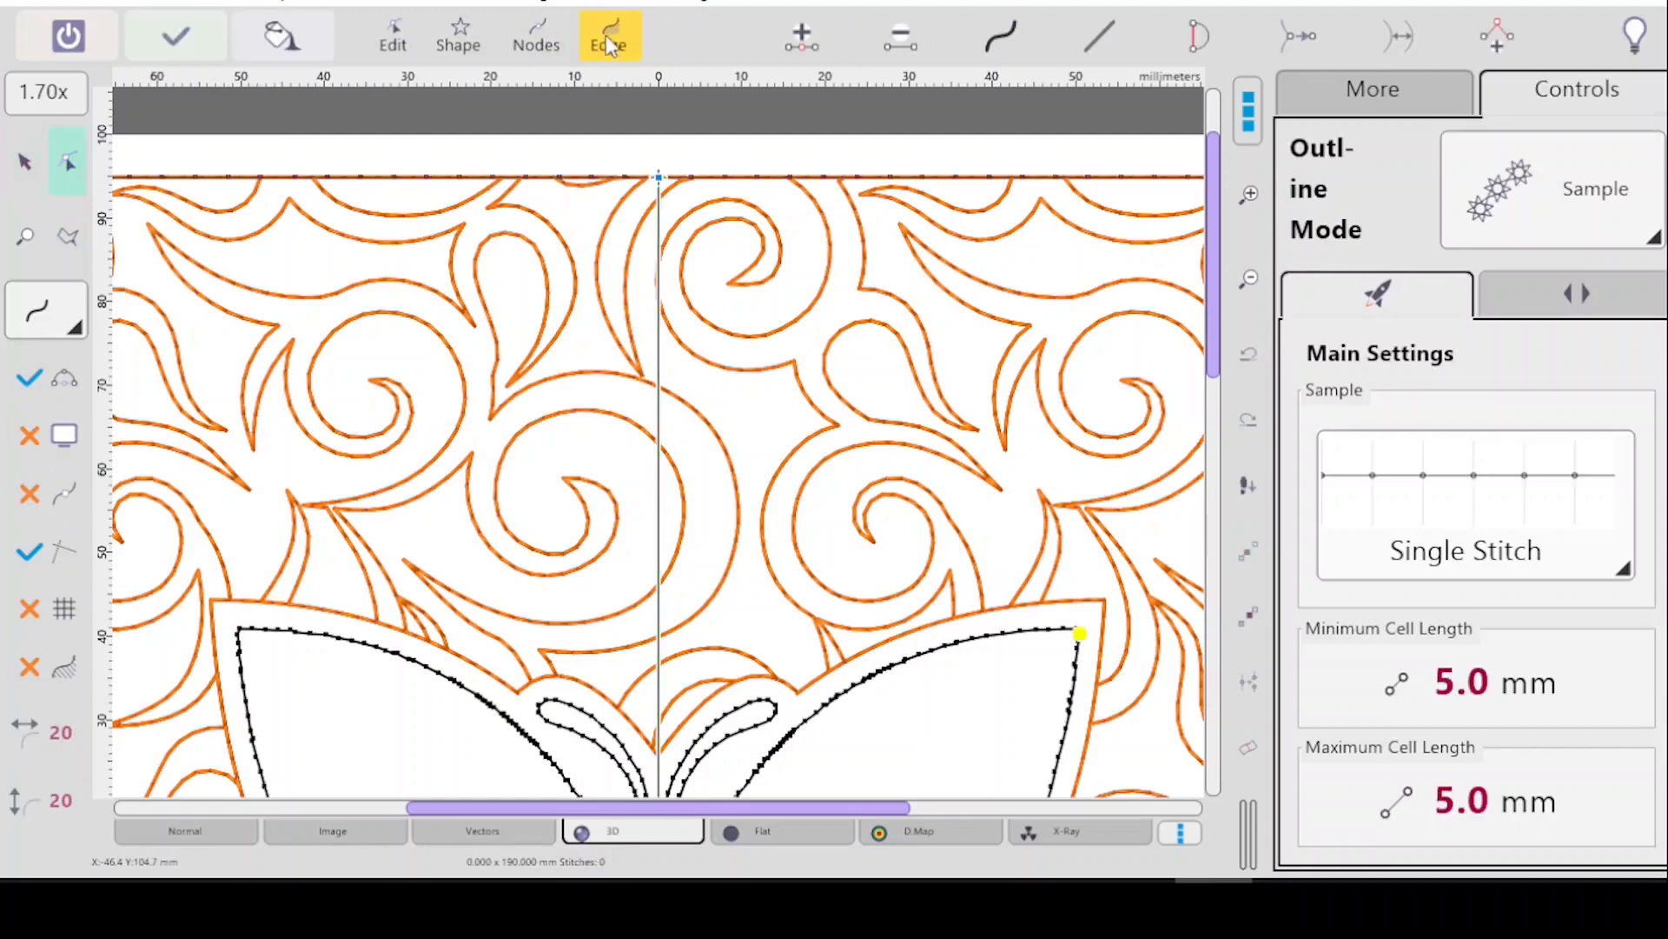
left_click(608, 39)
left_click(718, 191)
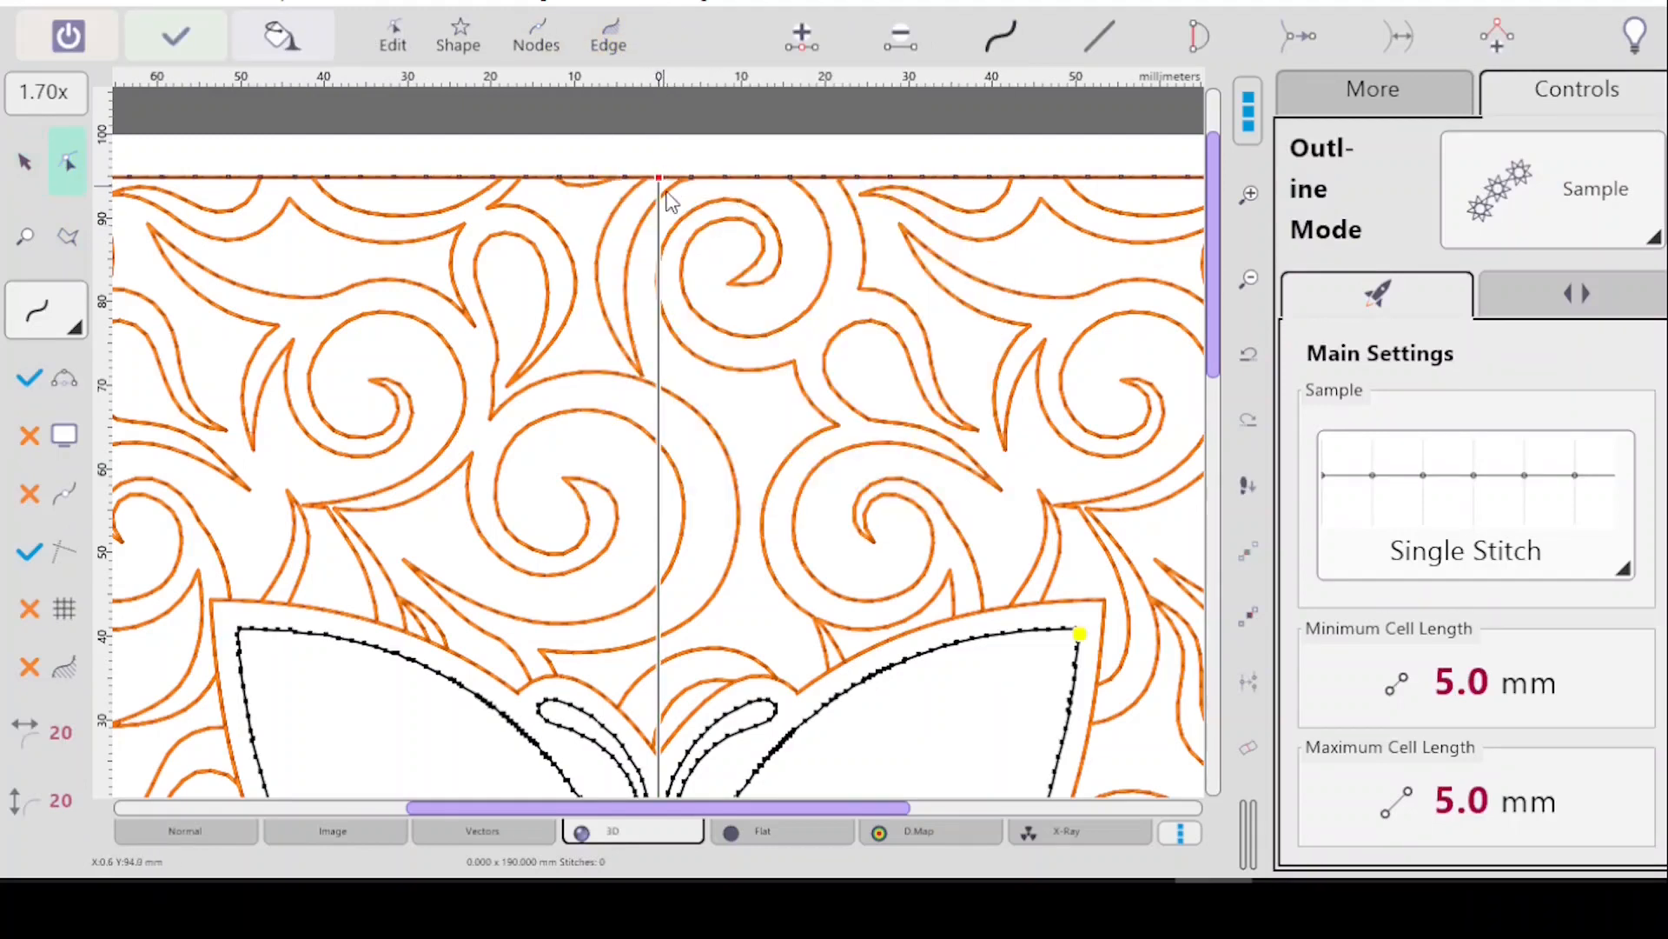
Check both ends of the vertical crosshair line, repeat the edge operation on it and apply the node edits.
left_click(1208, 511)
scroll(1185, 596, "down", 5)
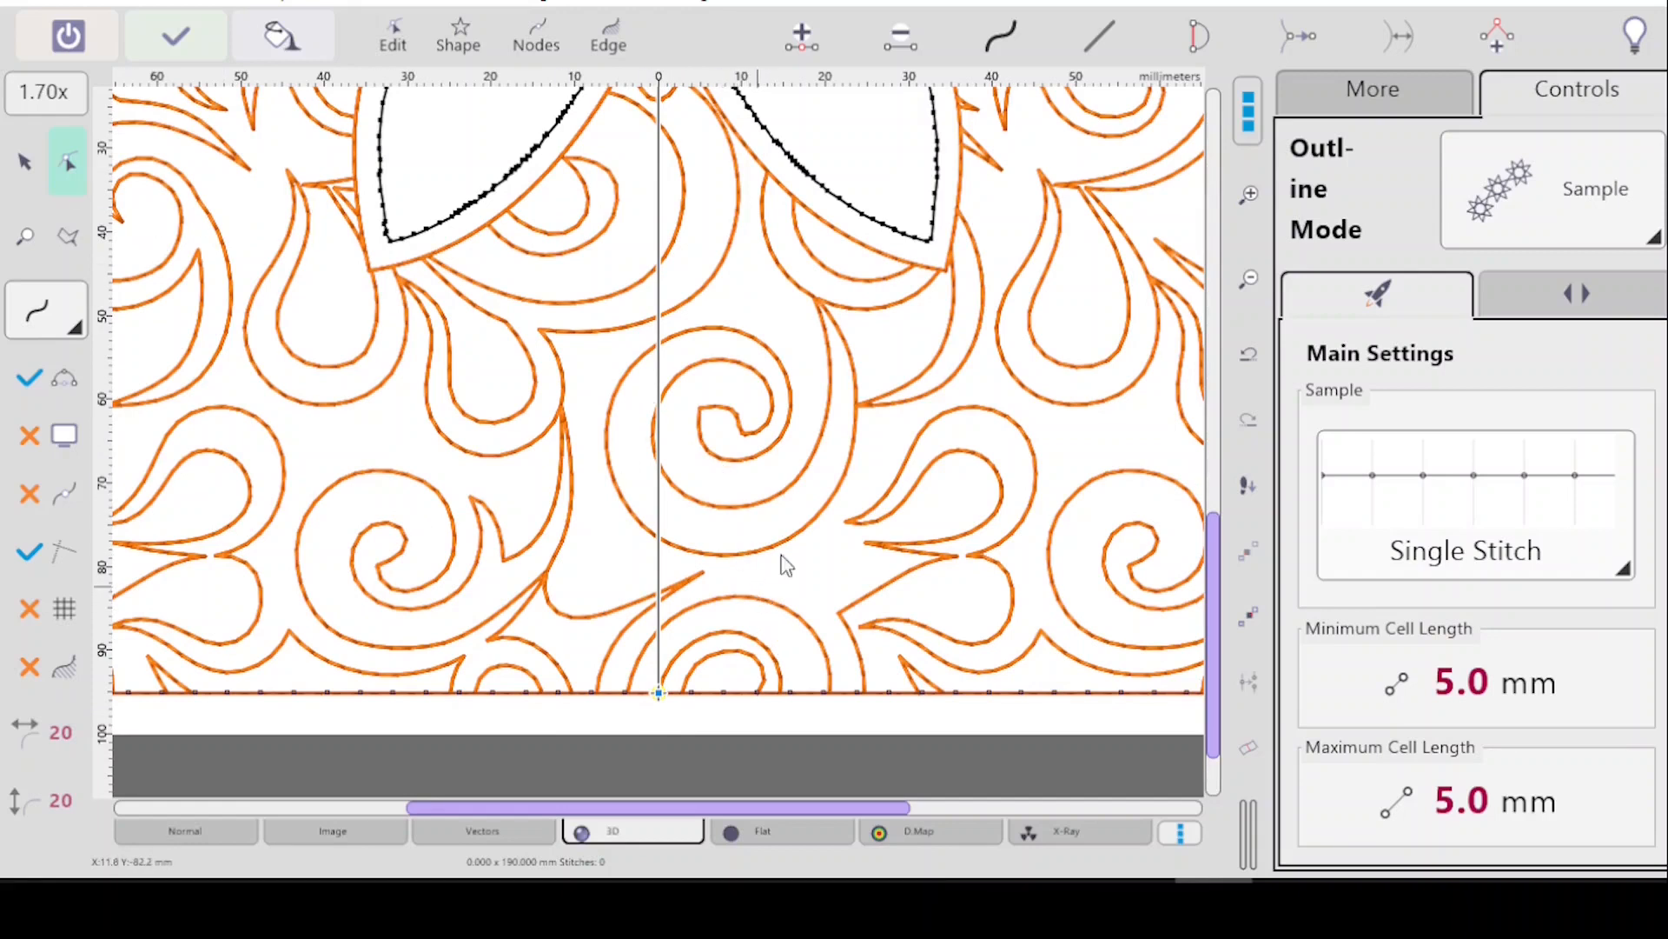
left_click_drag(1220, 743, 1220, 721)
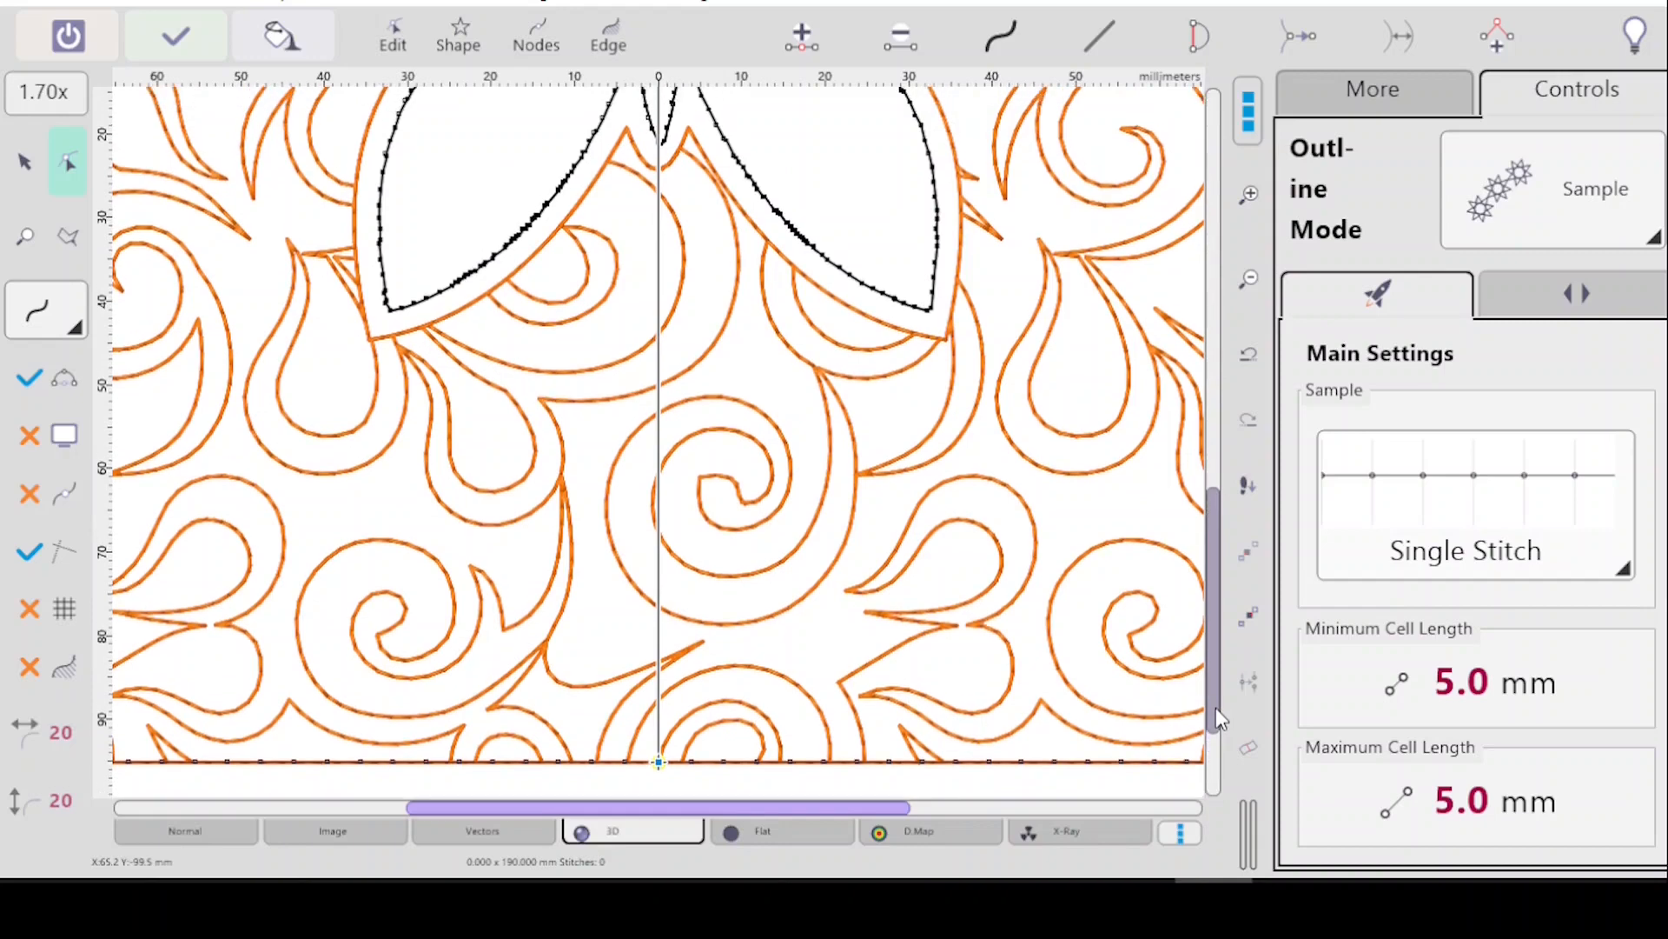
left_click(1120, 601)
left_click_drag(1214, 720, 1054, 261)
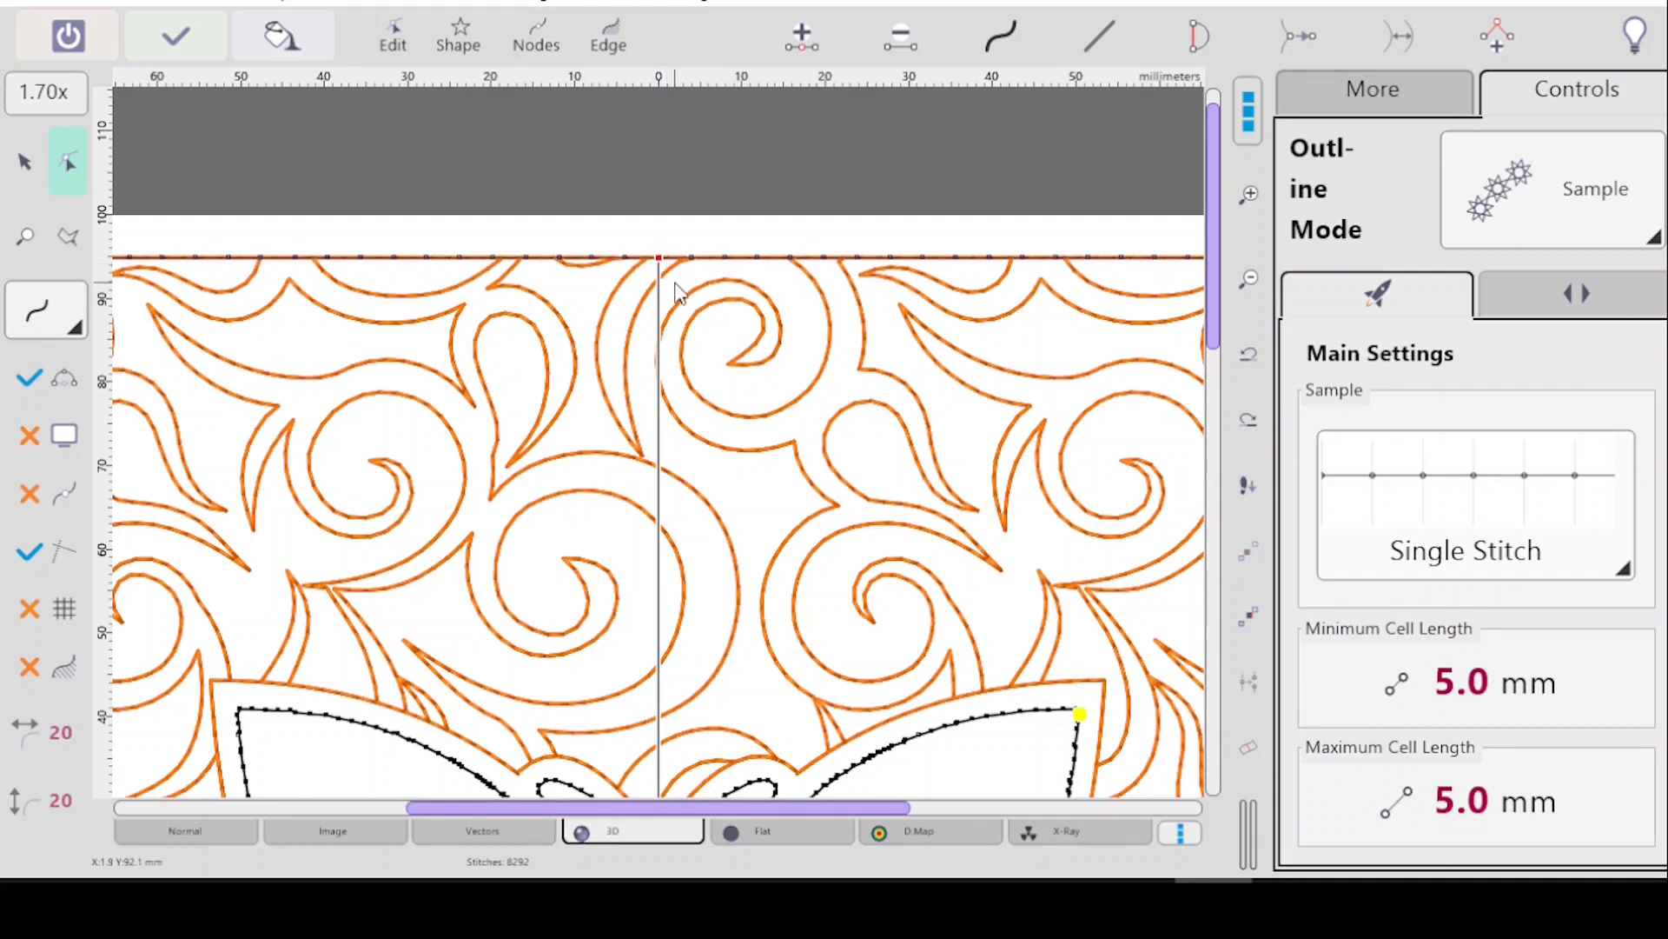
left_click(608, 38)
left_click(622, 174)
left_click(176, 36)
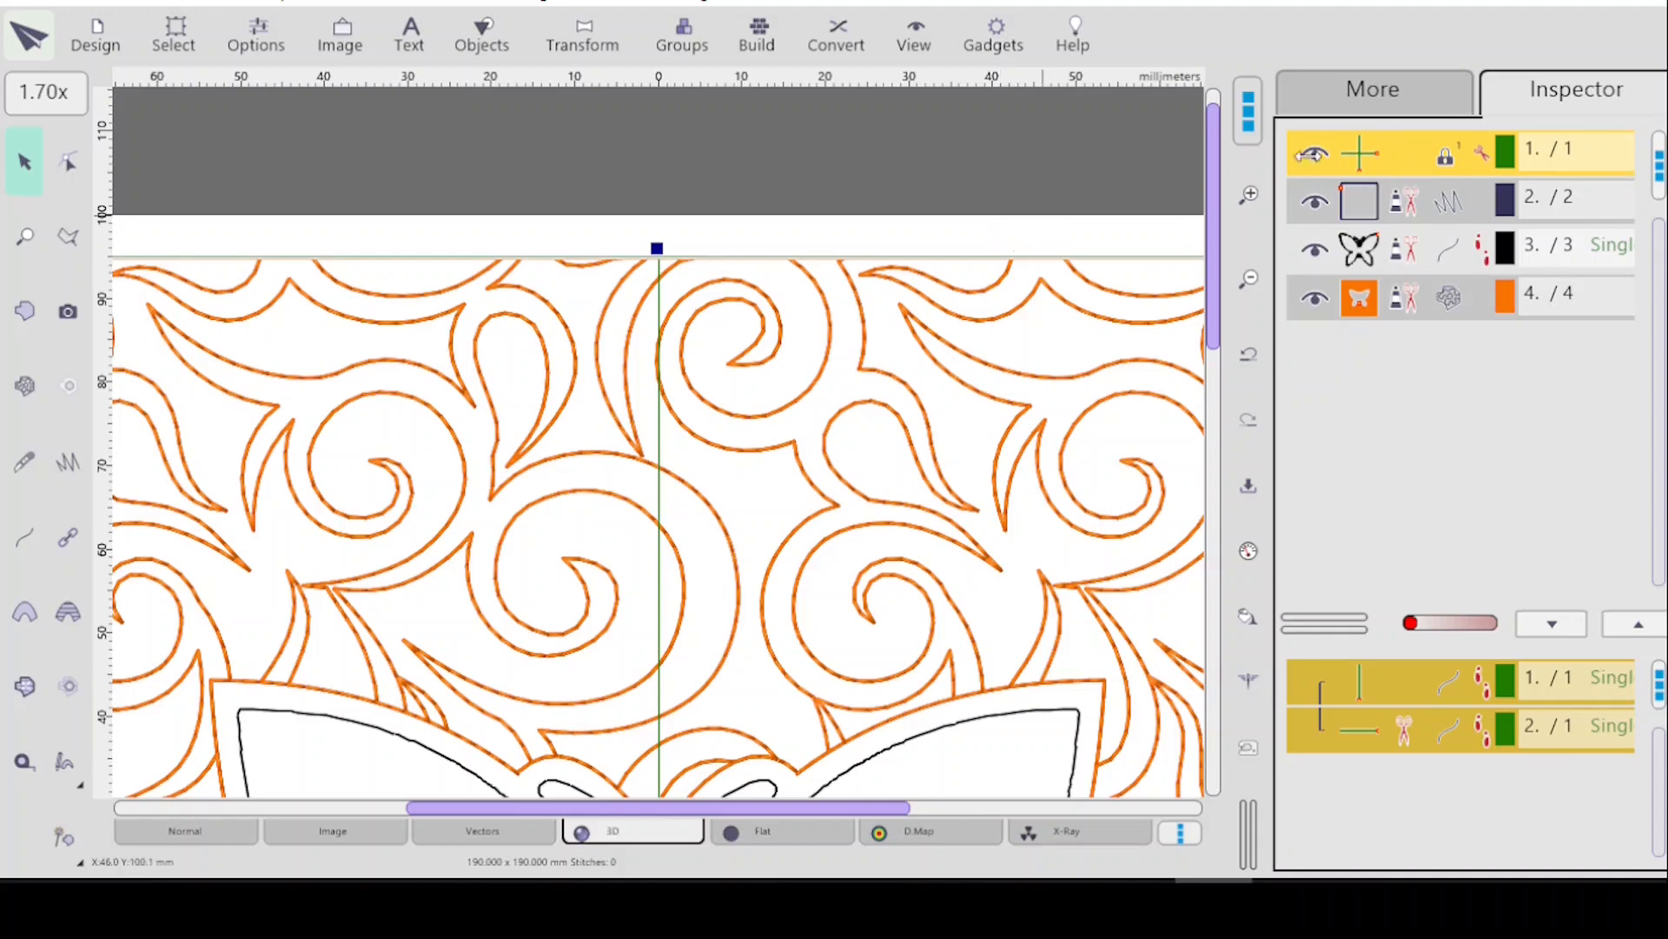
Examine the crosshair's position across the butterfly and patterned background, up to the block's upper edge.
left_click_drag(1219, 283, 1225, 461)
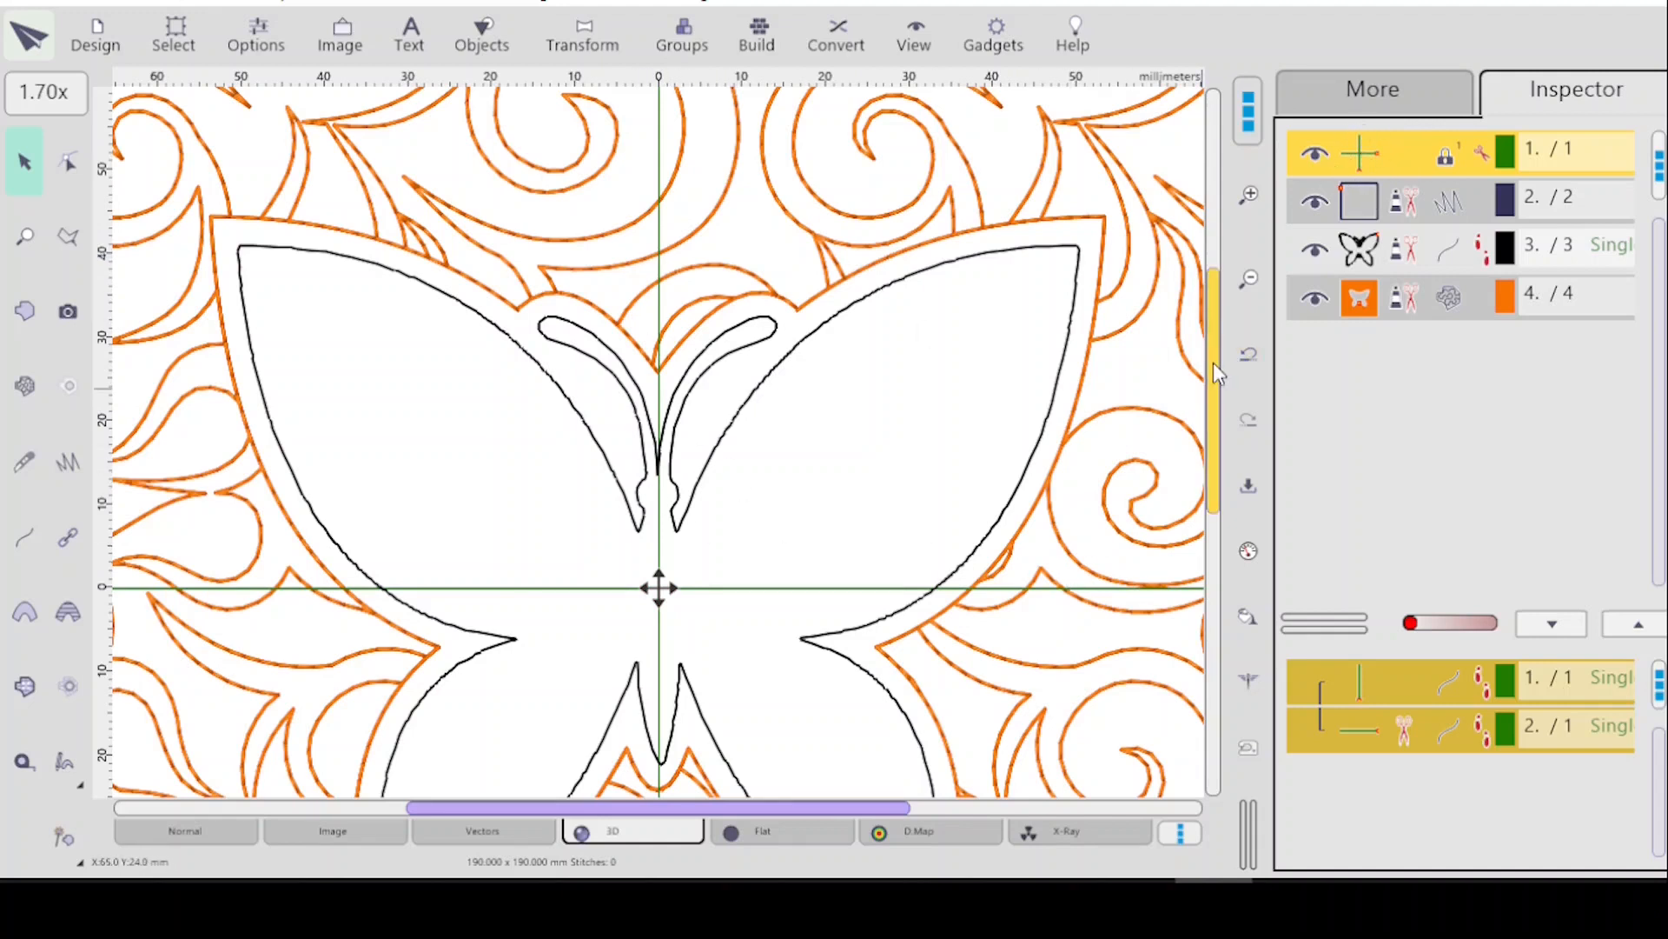
left_click_drag(1213, 363, 1213, 343)
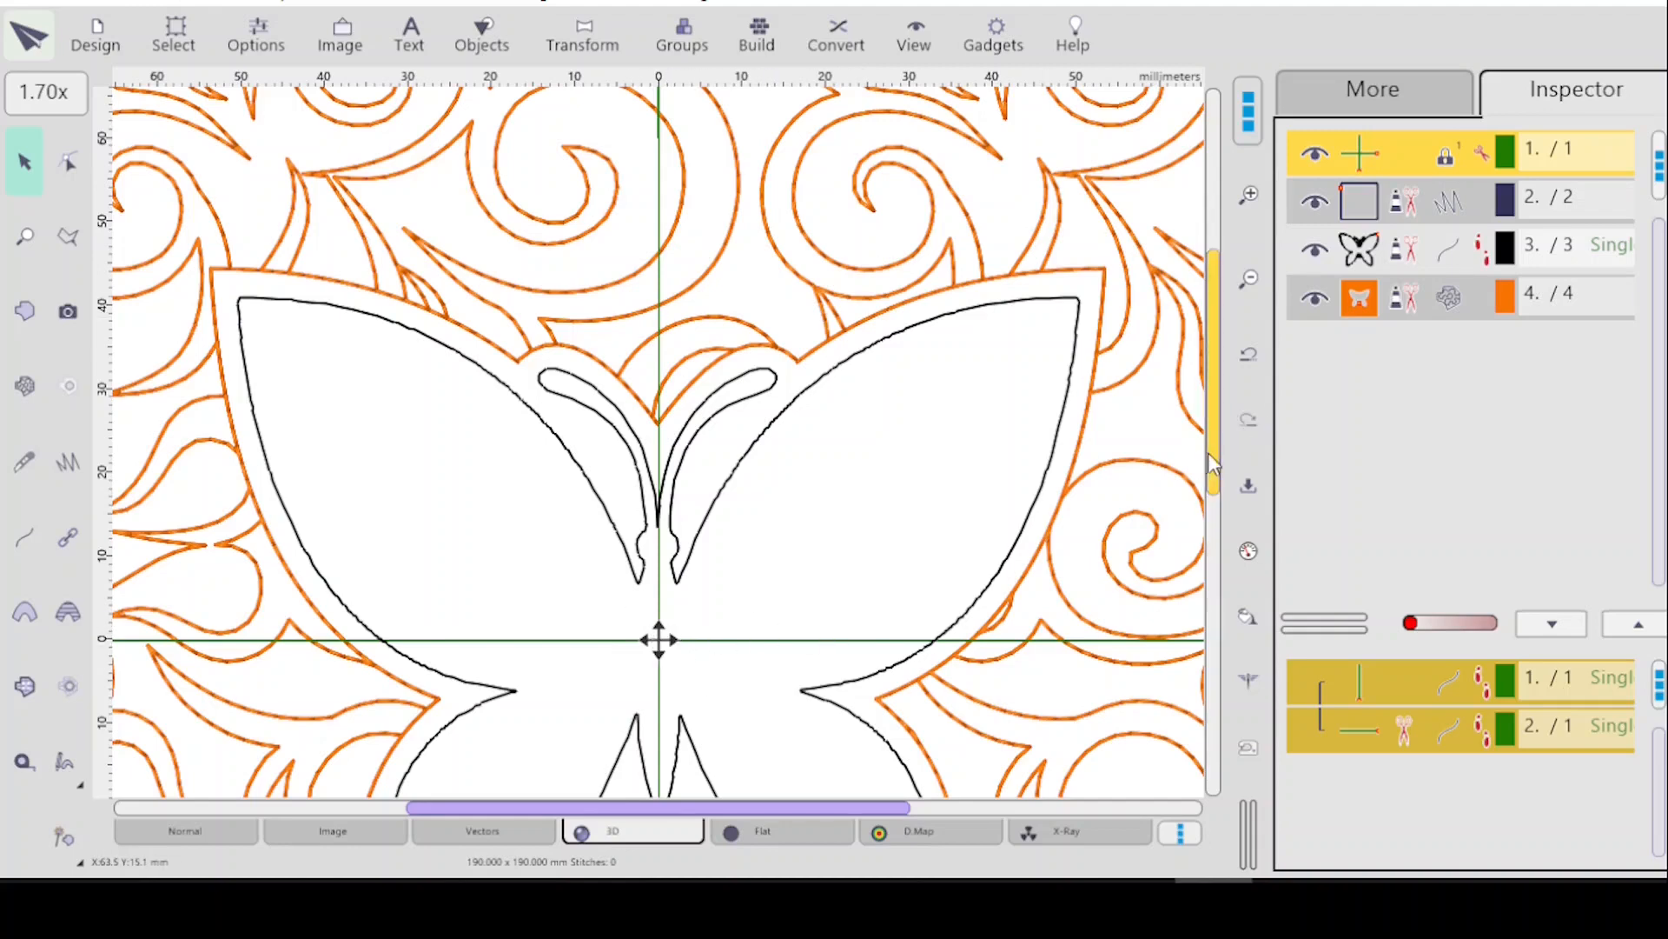
scroll(1215, 501, "down", 1)
scroll(1215, 501, "down", 3)
left_click_drag(764, 806, 862, 801)
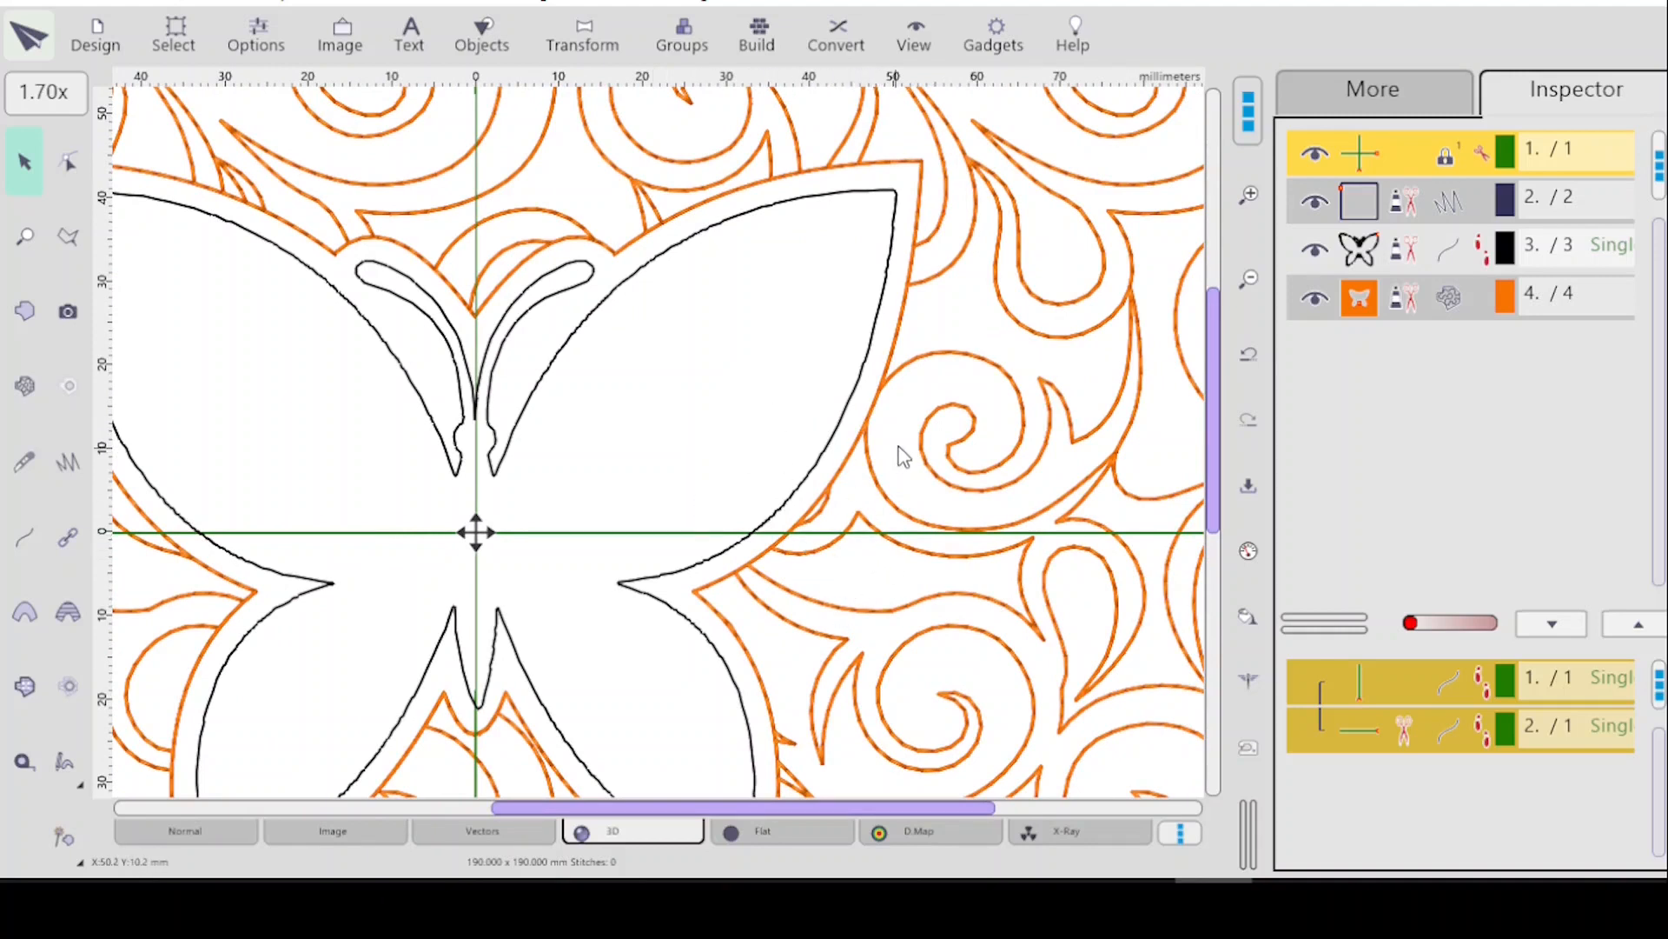
left_click_drag(1212, 388, 1207, 248)
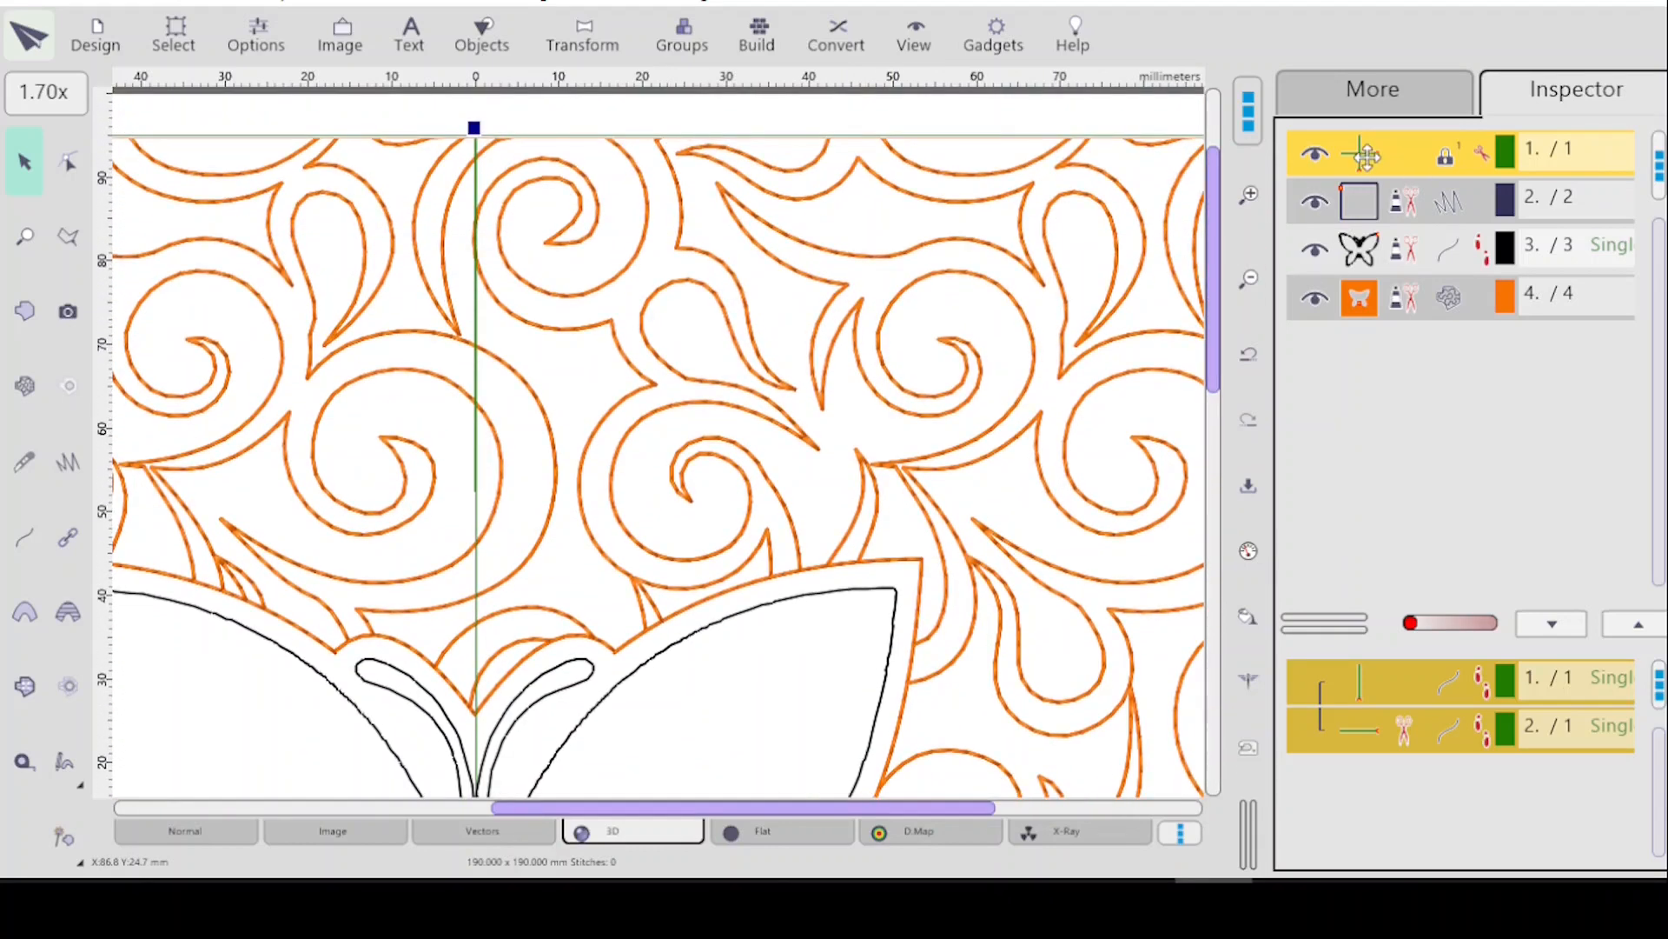
left_click(1366, 210)
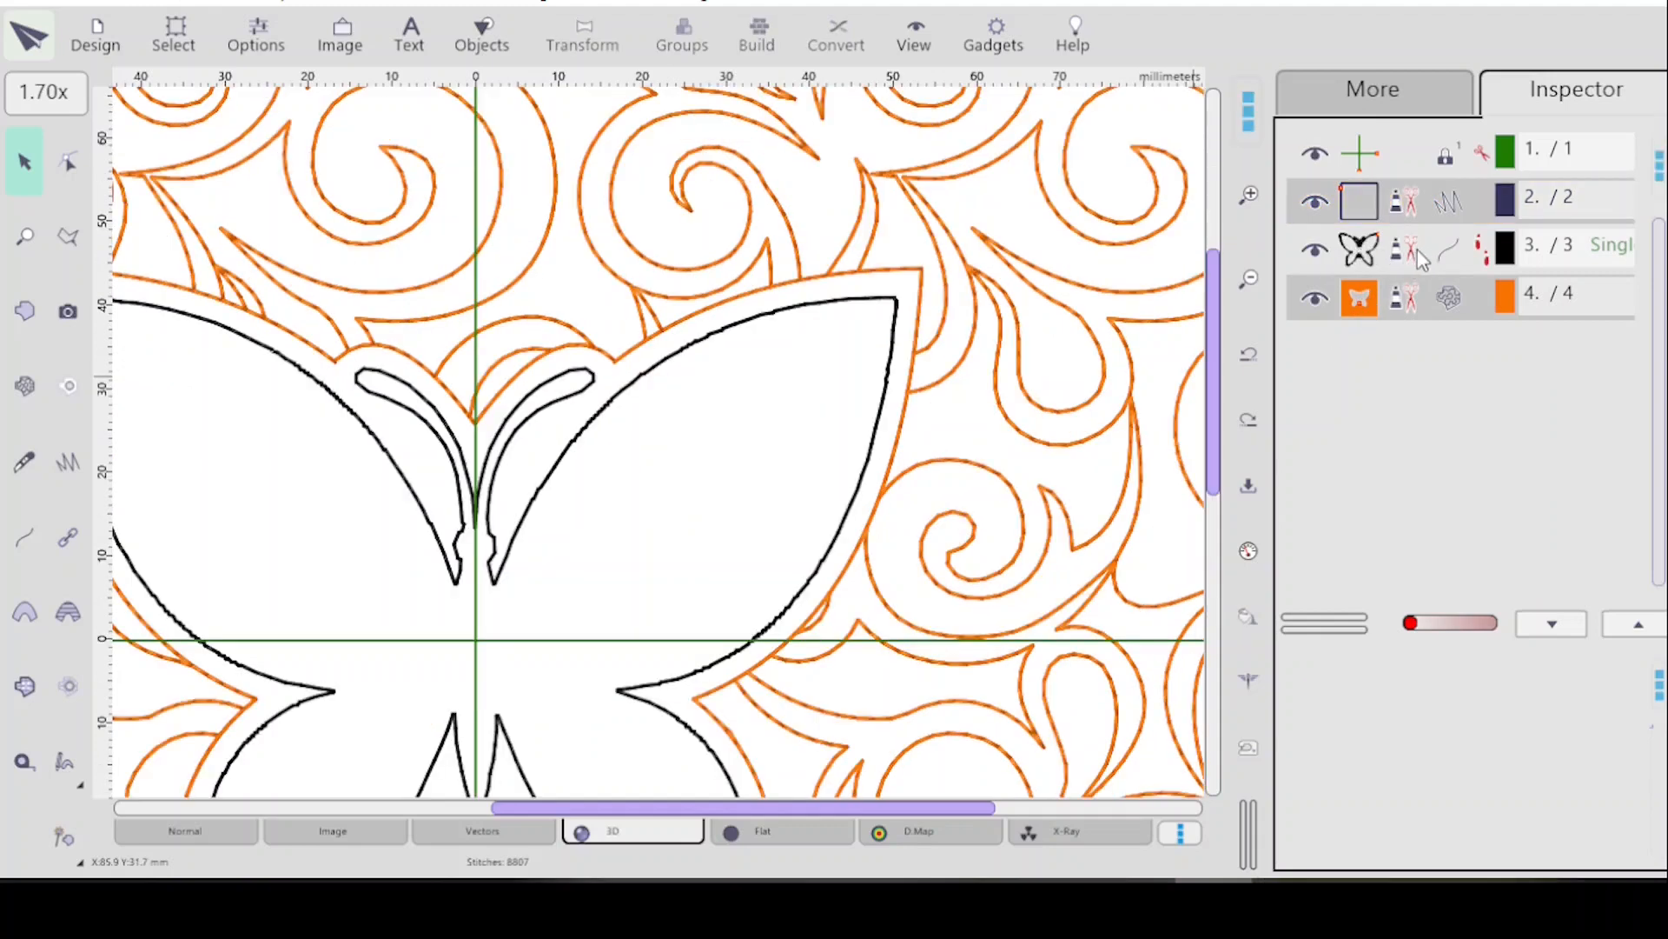
Recolor the black butterfly outline pink and return to the object list.
left_click(1390, 259)
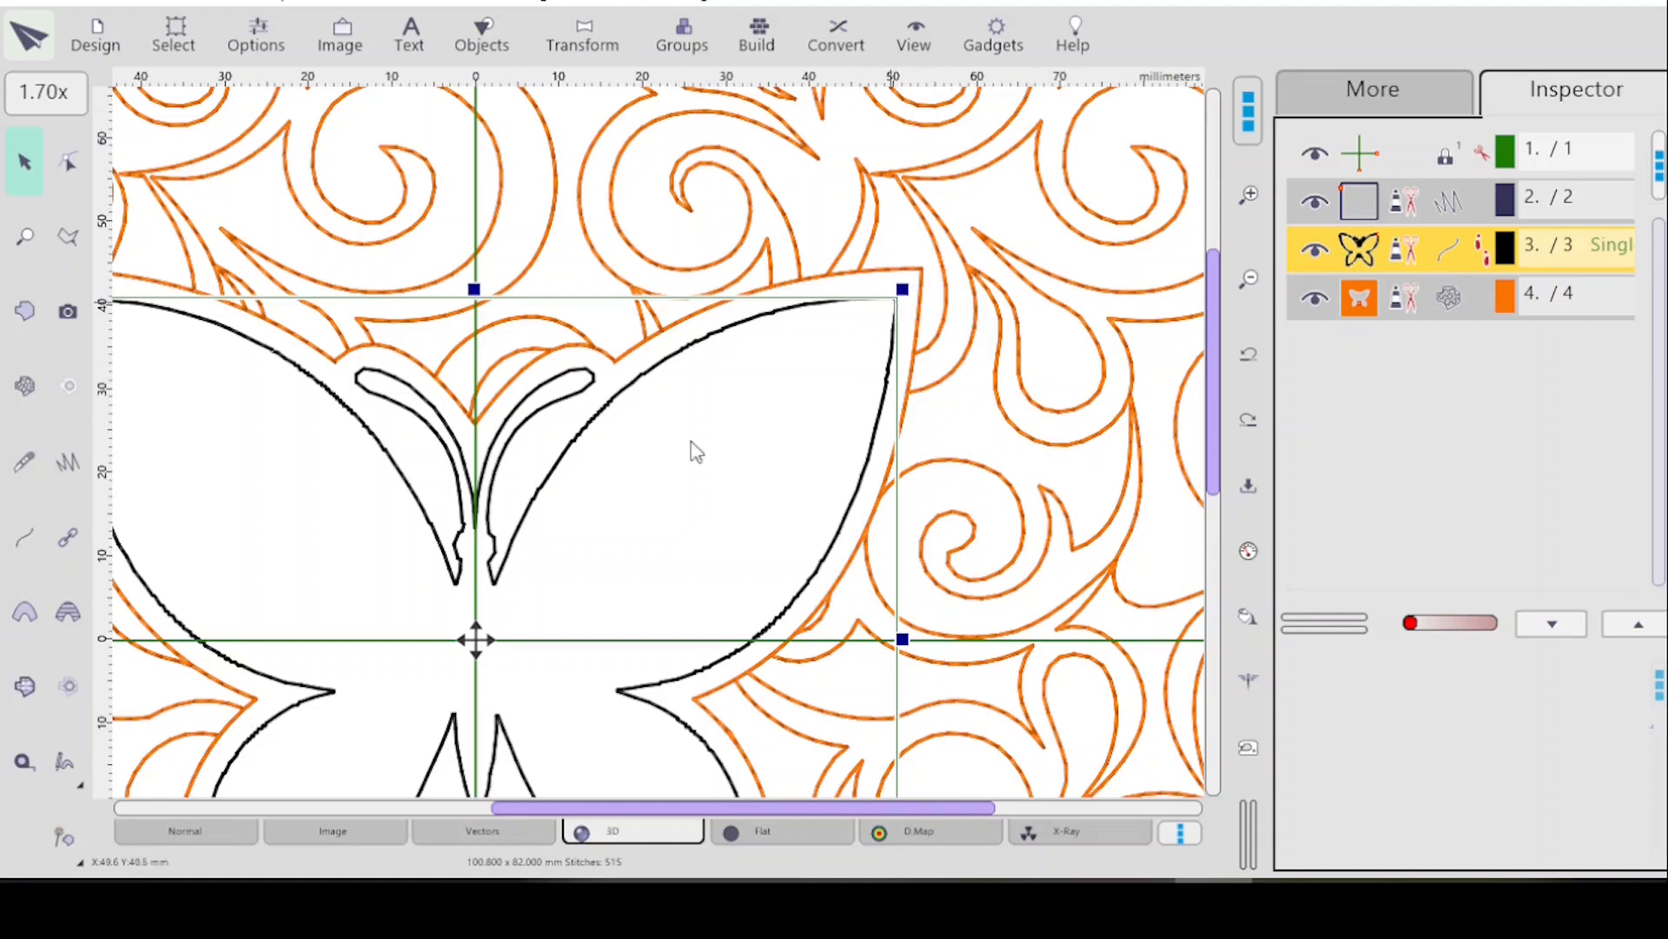
left_click_drag(803, 804, 723, 812)
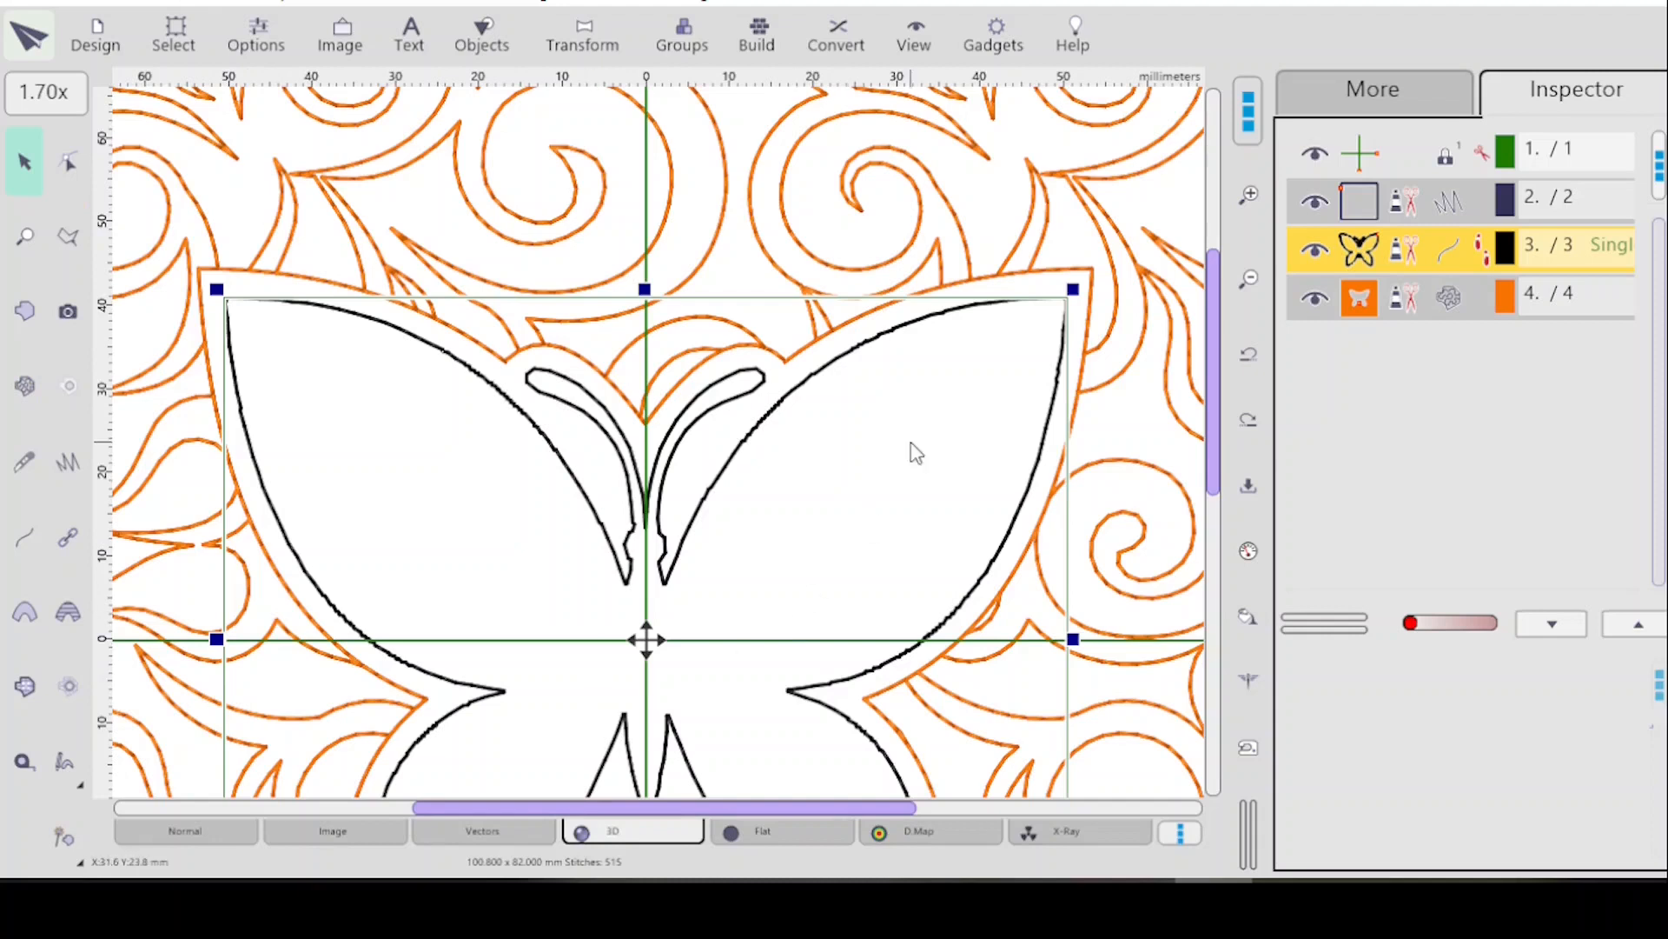
left_click_drag(1224, 348, 1218, 411)
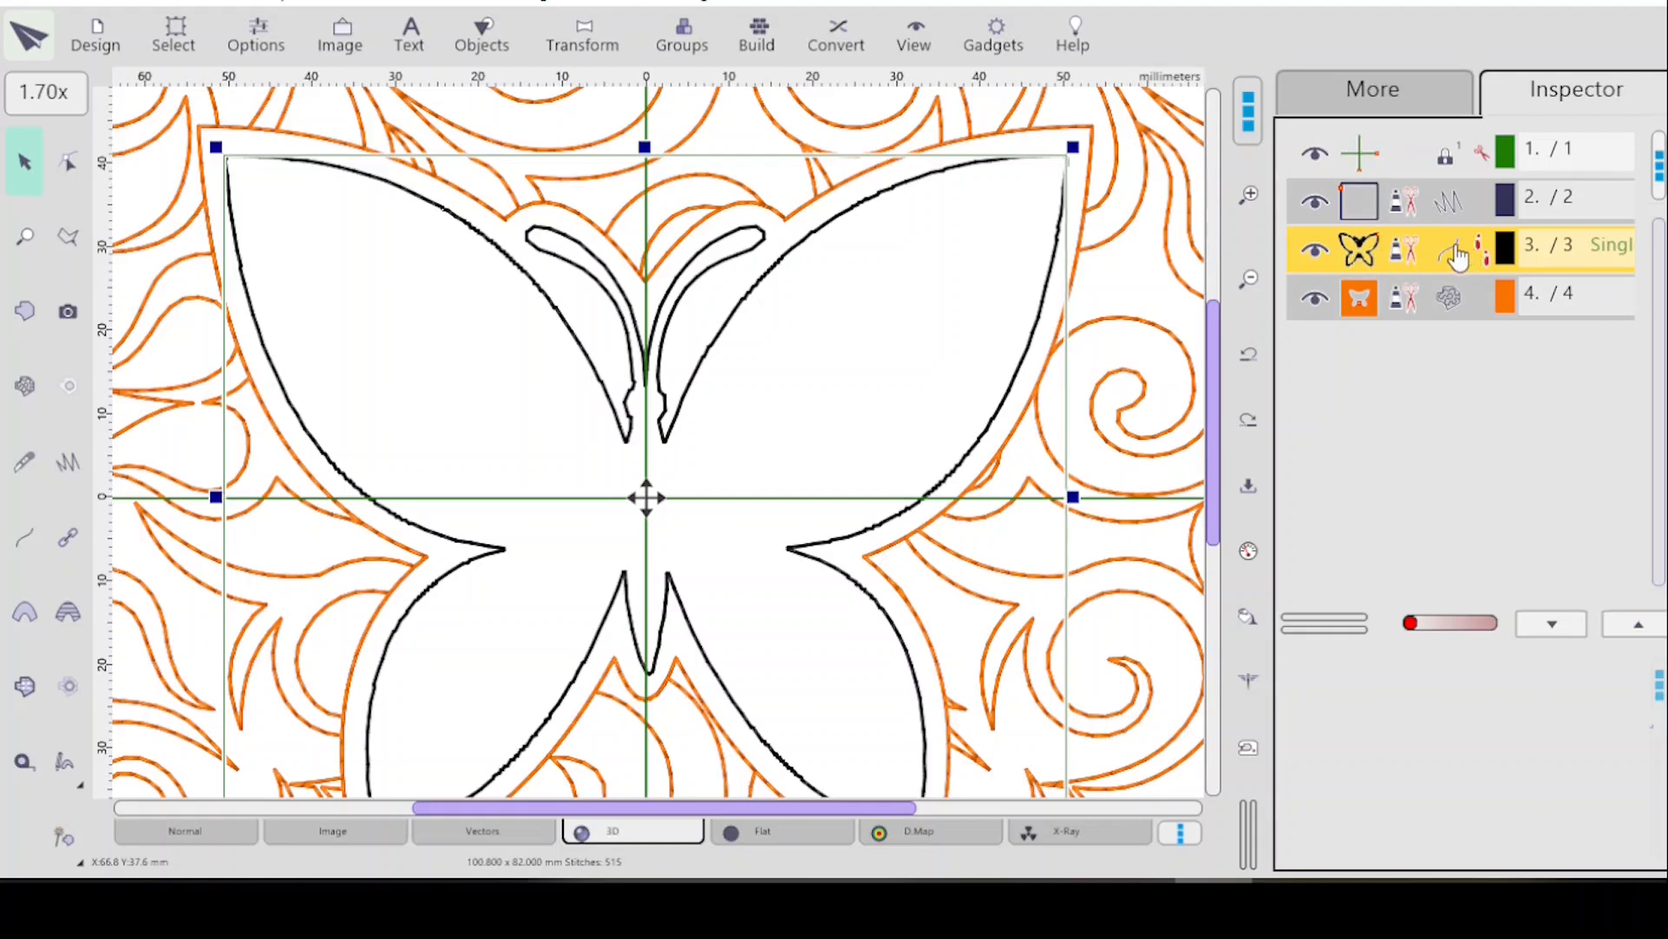
left_click(1386, 90)
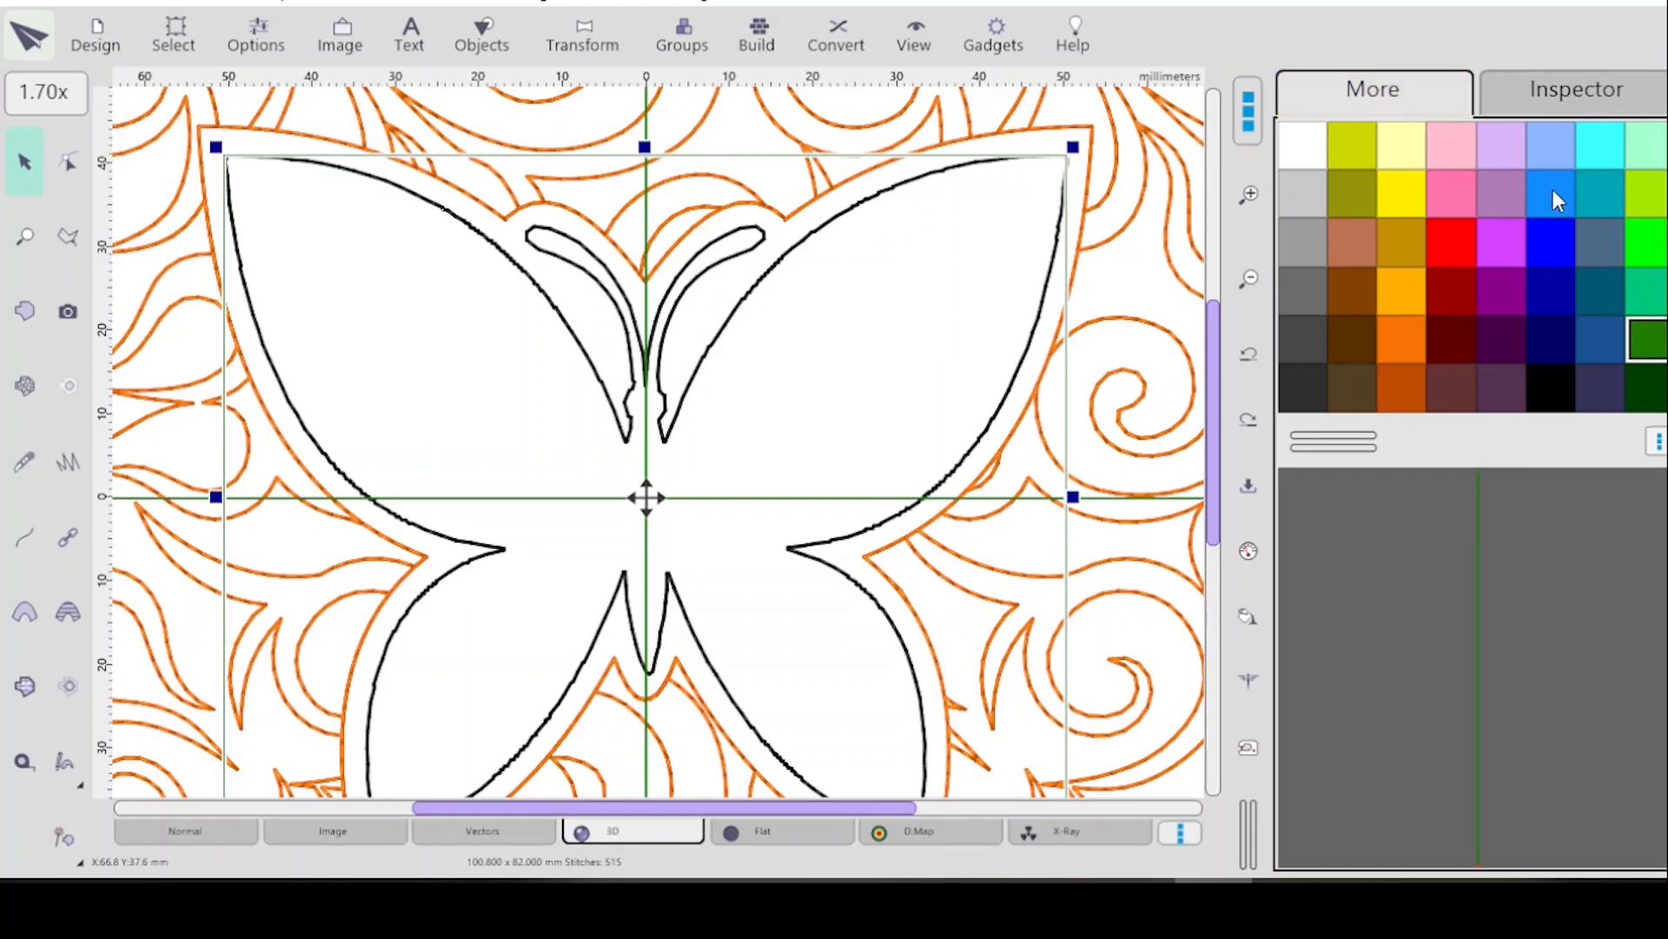
left_click(1591, 96)
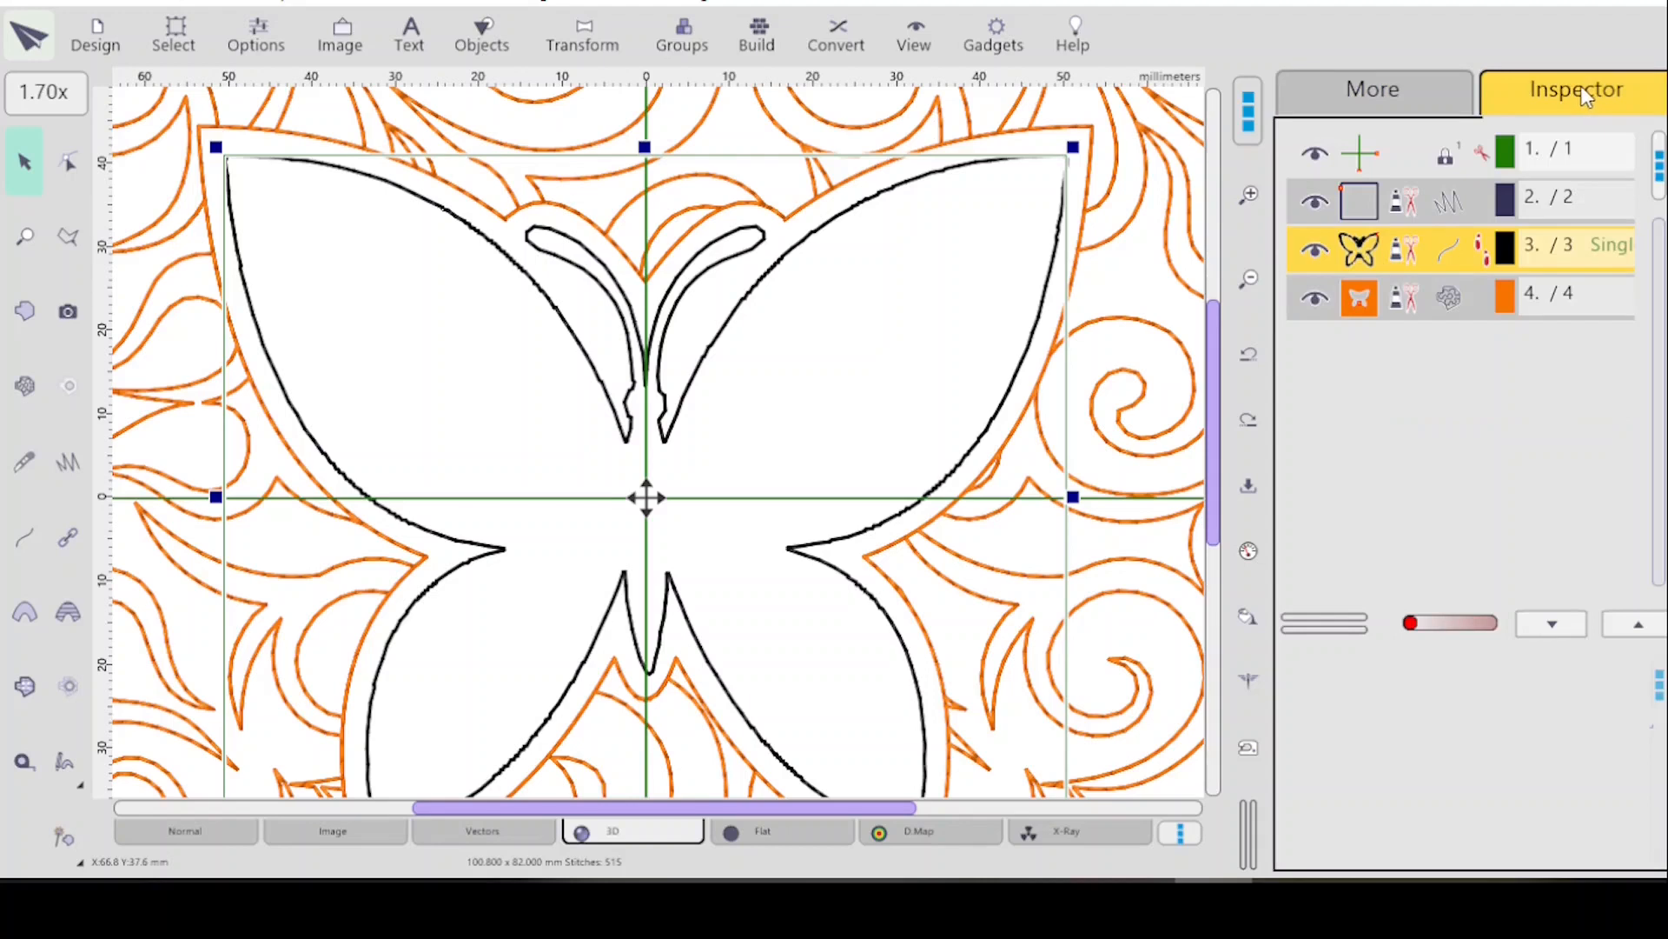
left_click(1384, 98)
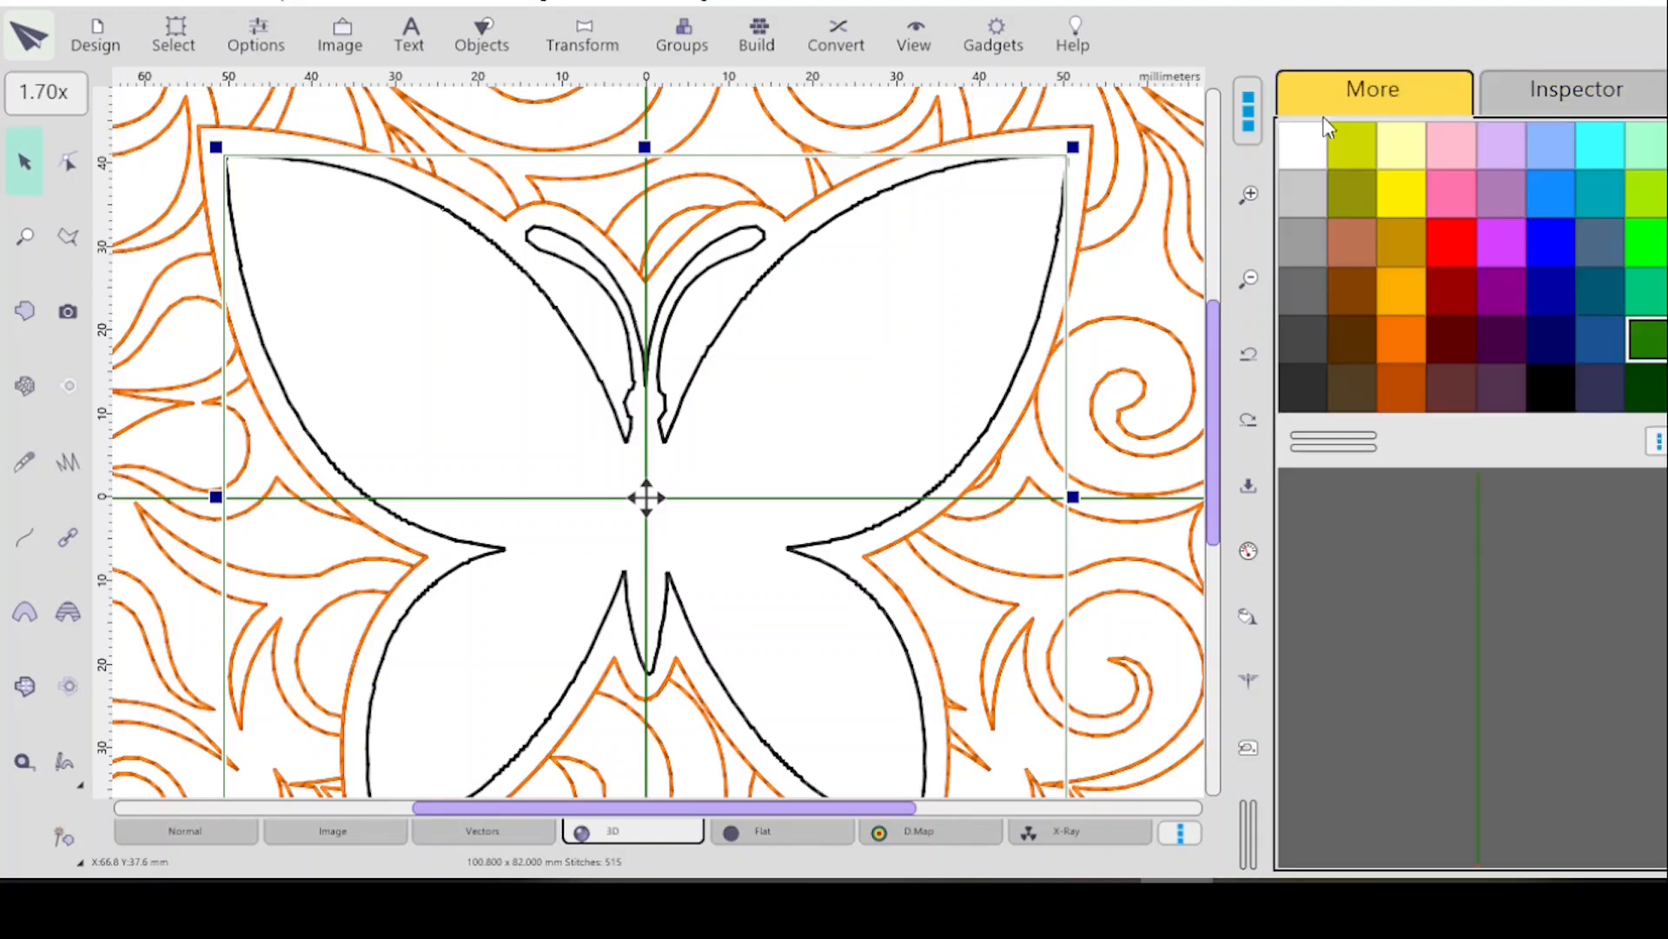
left_click(1453, 190)
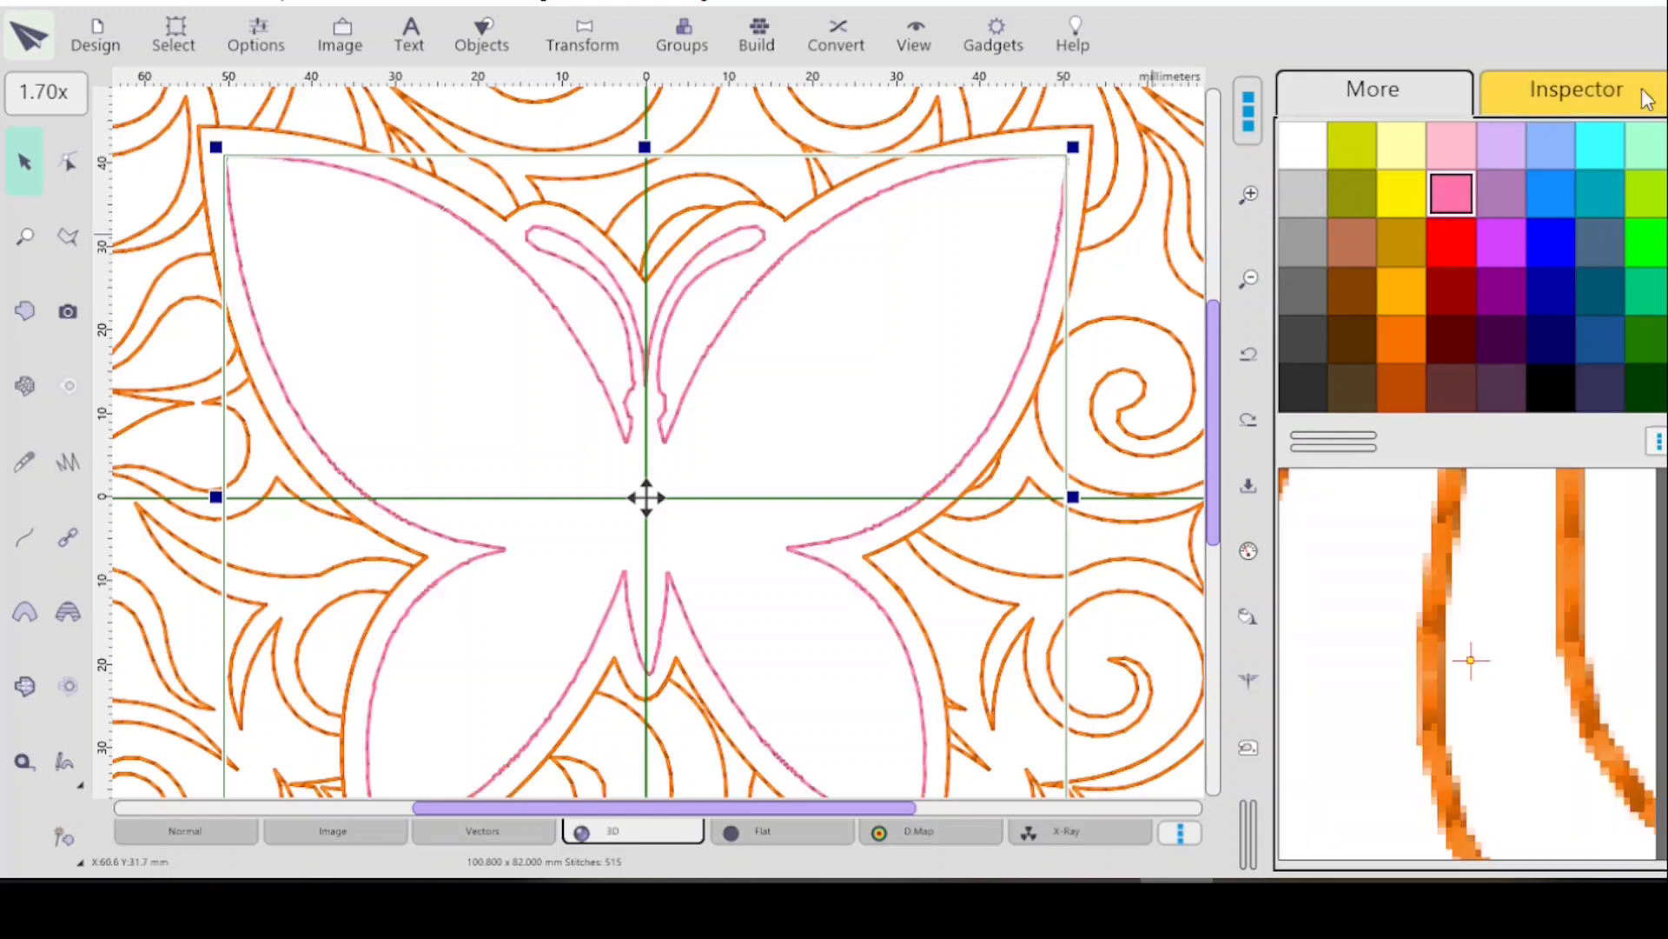
left_click(1572, 87)
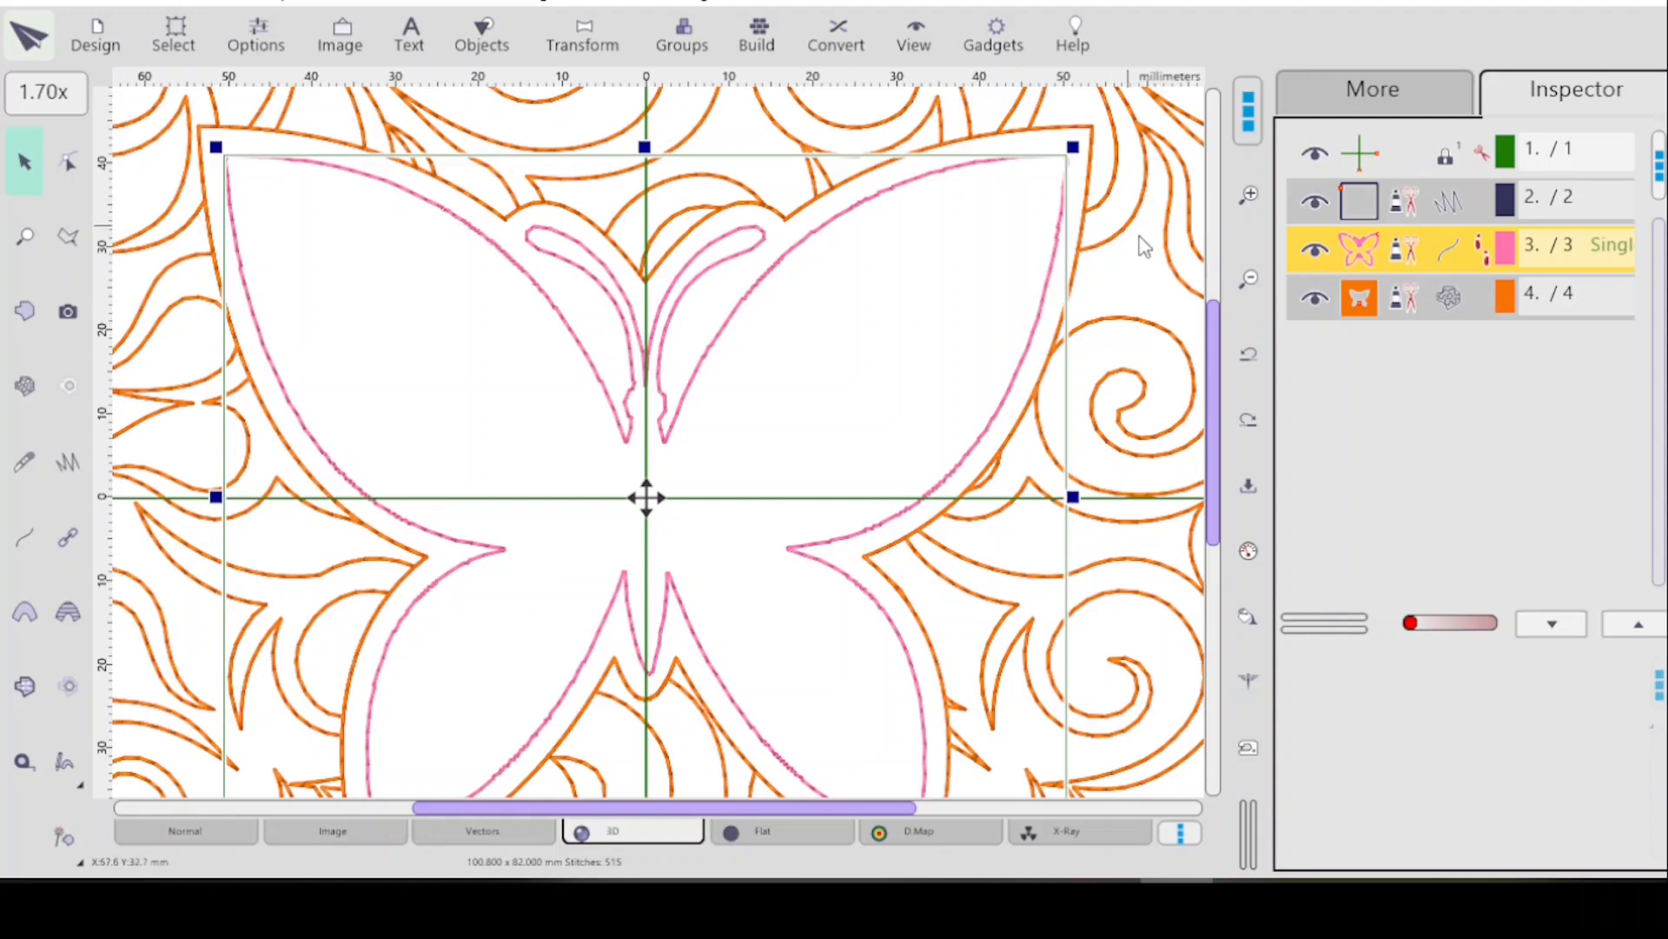
Review the sewing order object by object, from the crosshair through the square border and butterfly outline to the background.
left_click(1387, 156)
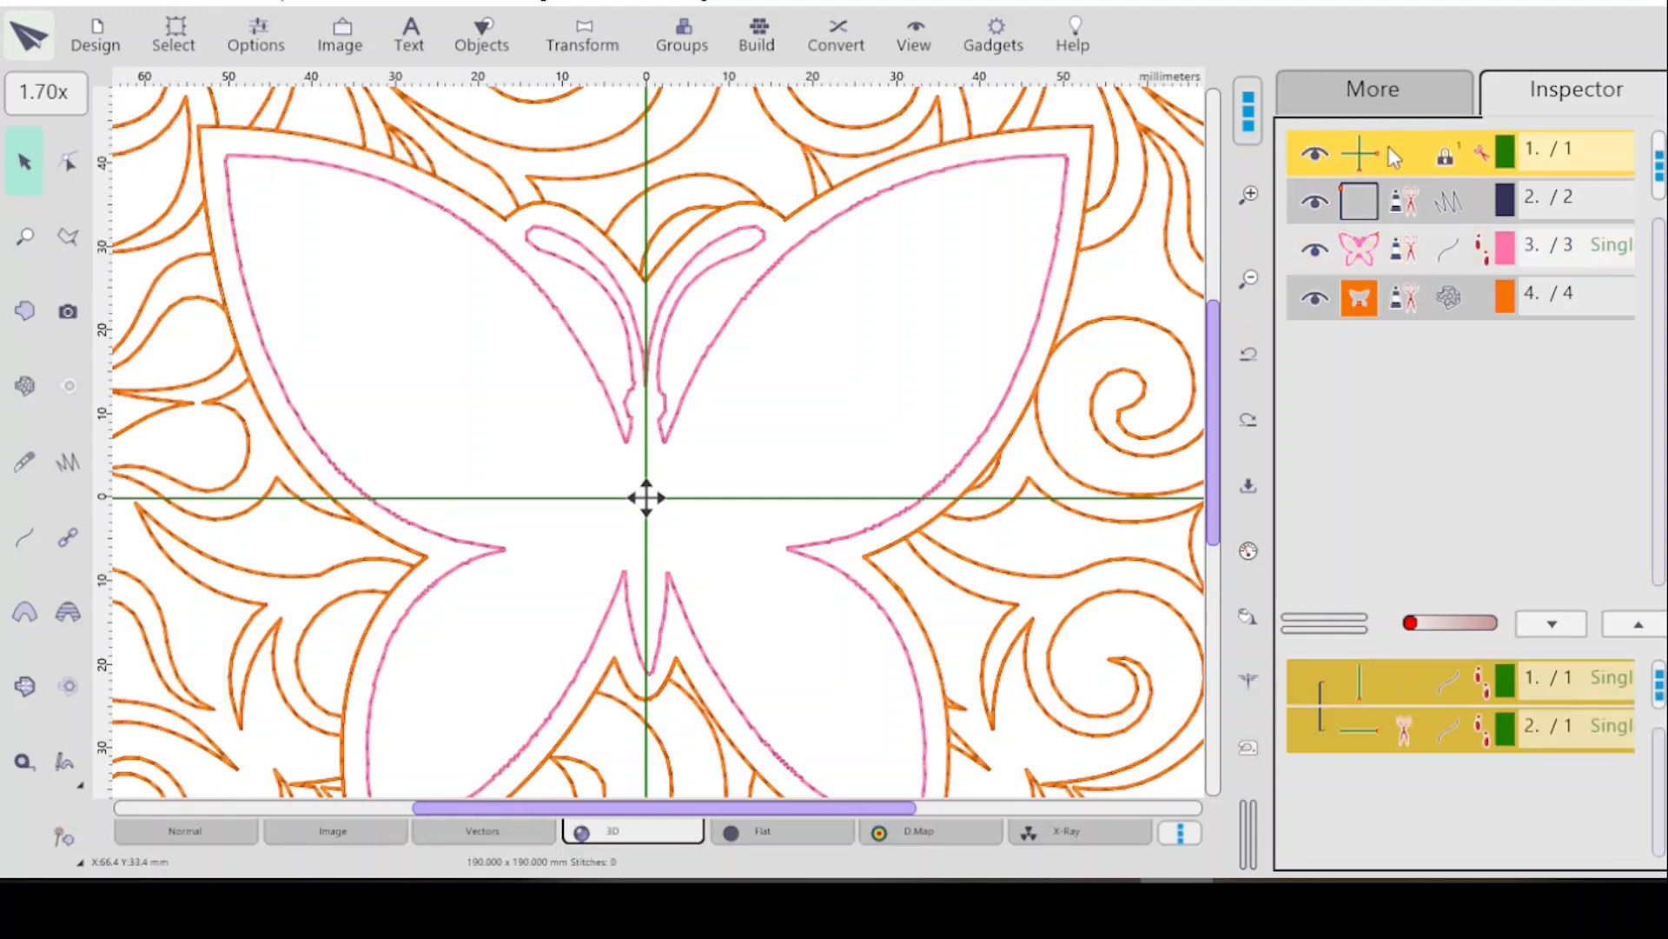
left_click(1413, 205)
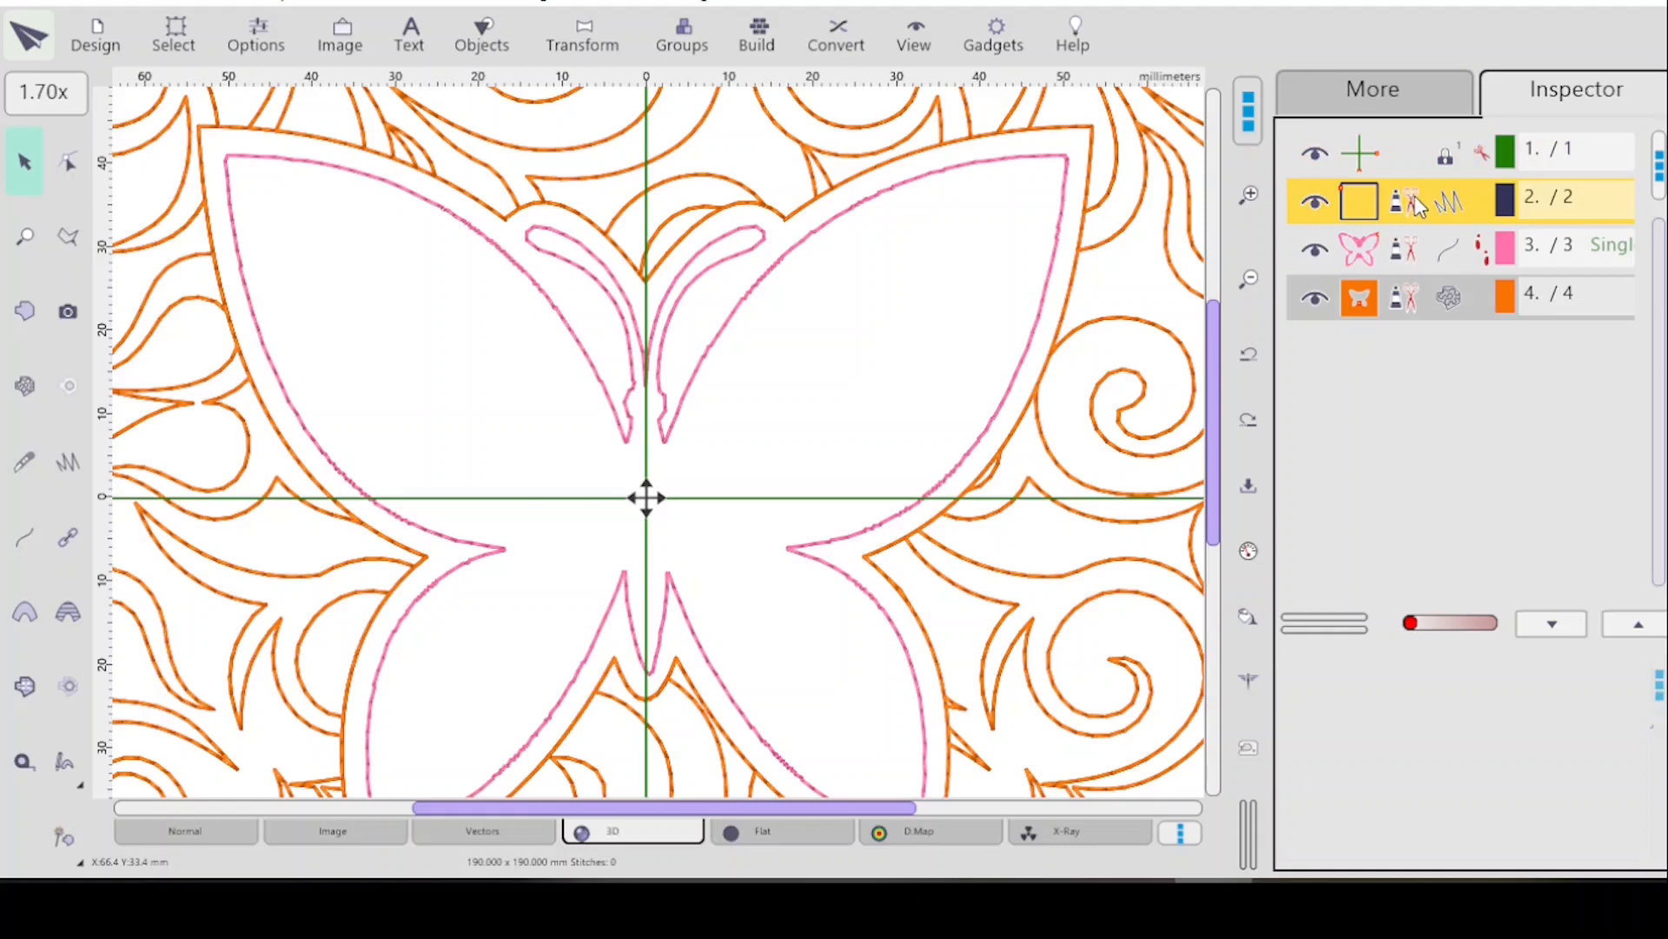
left_click_drag(1206, 341, 1209, 254)
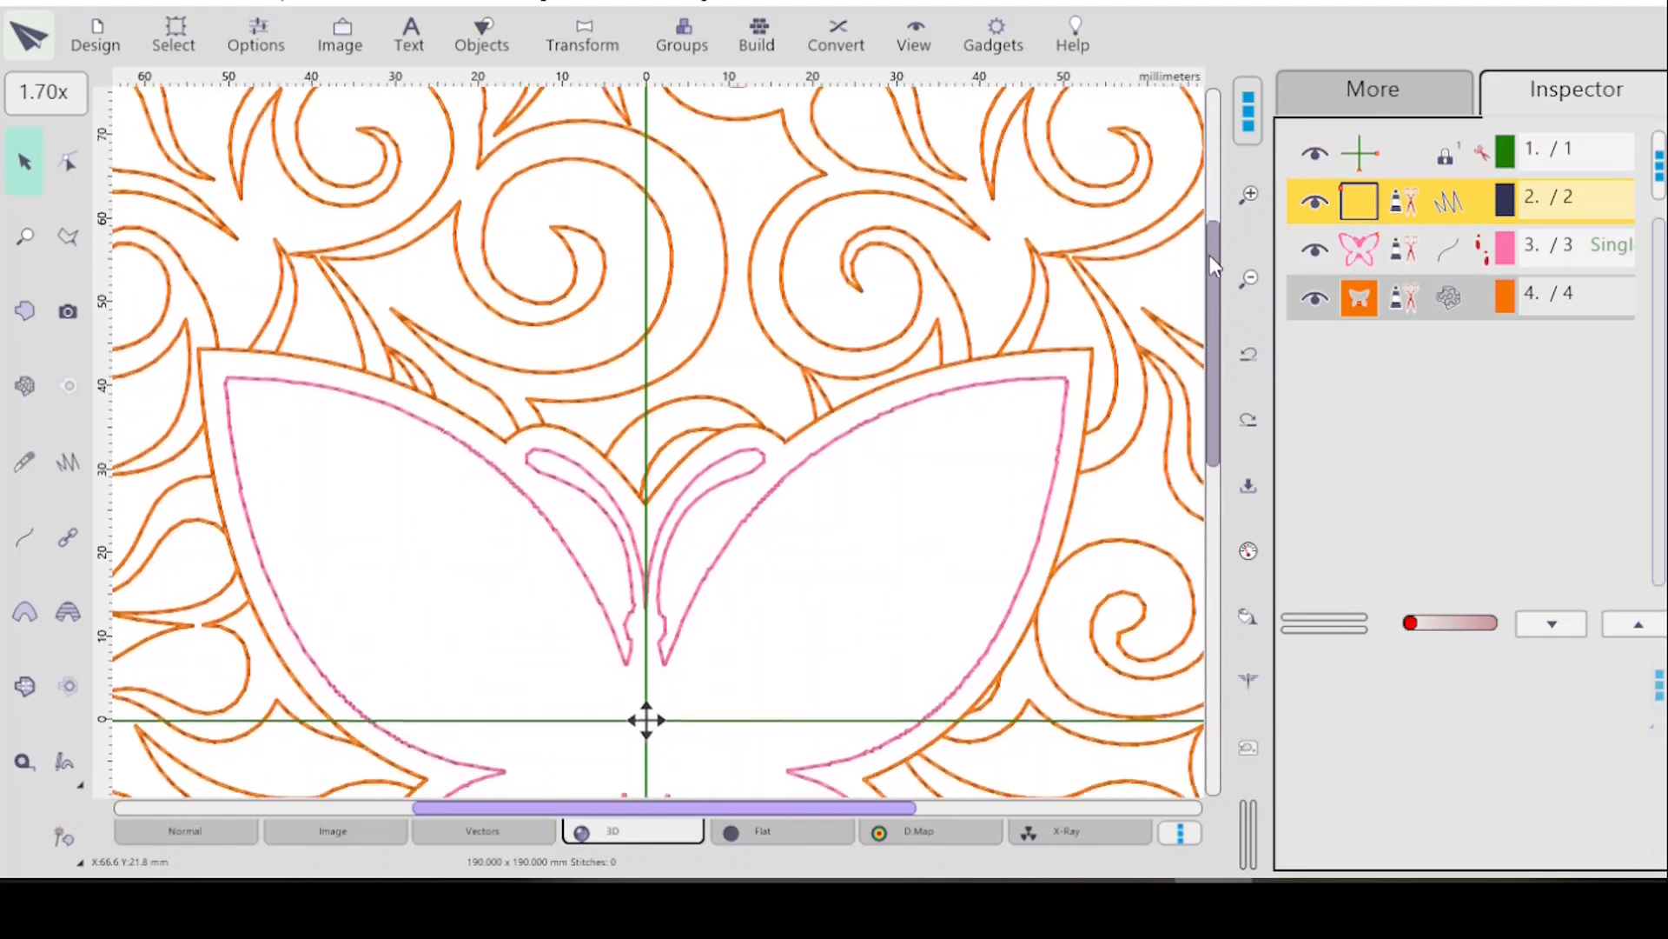
left_click(1398, 260)
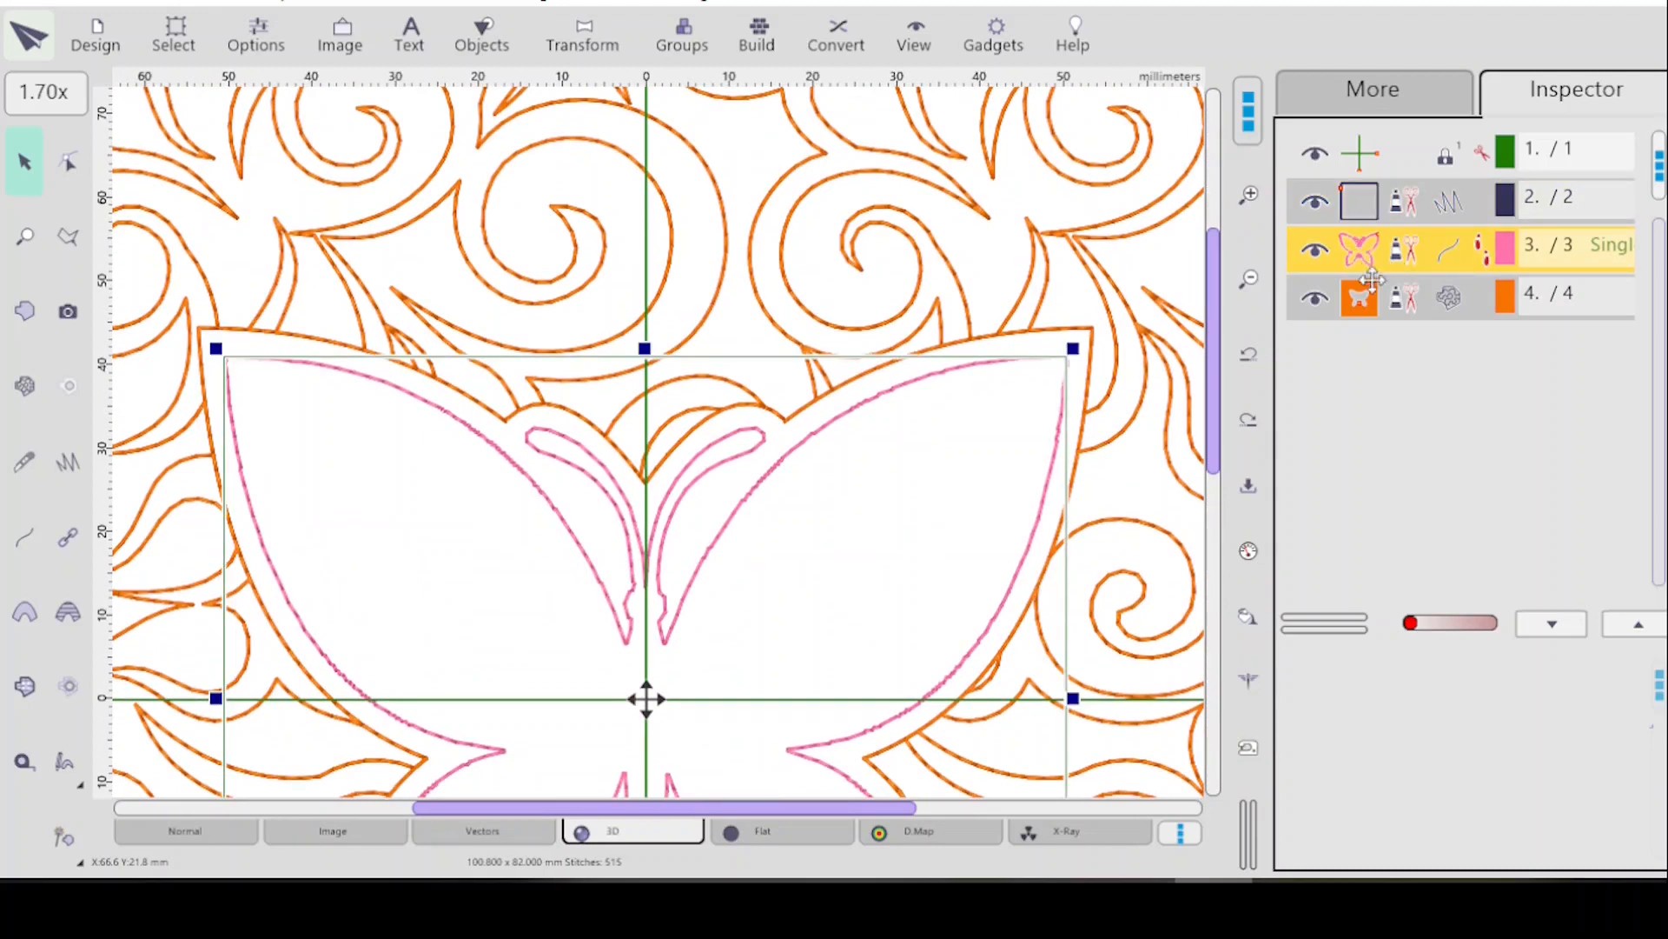
left_click(1426, 305)
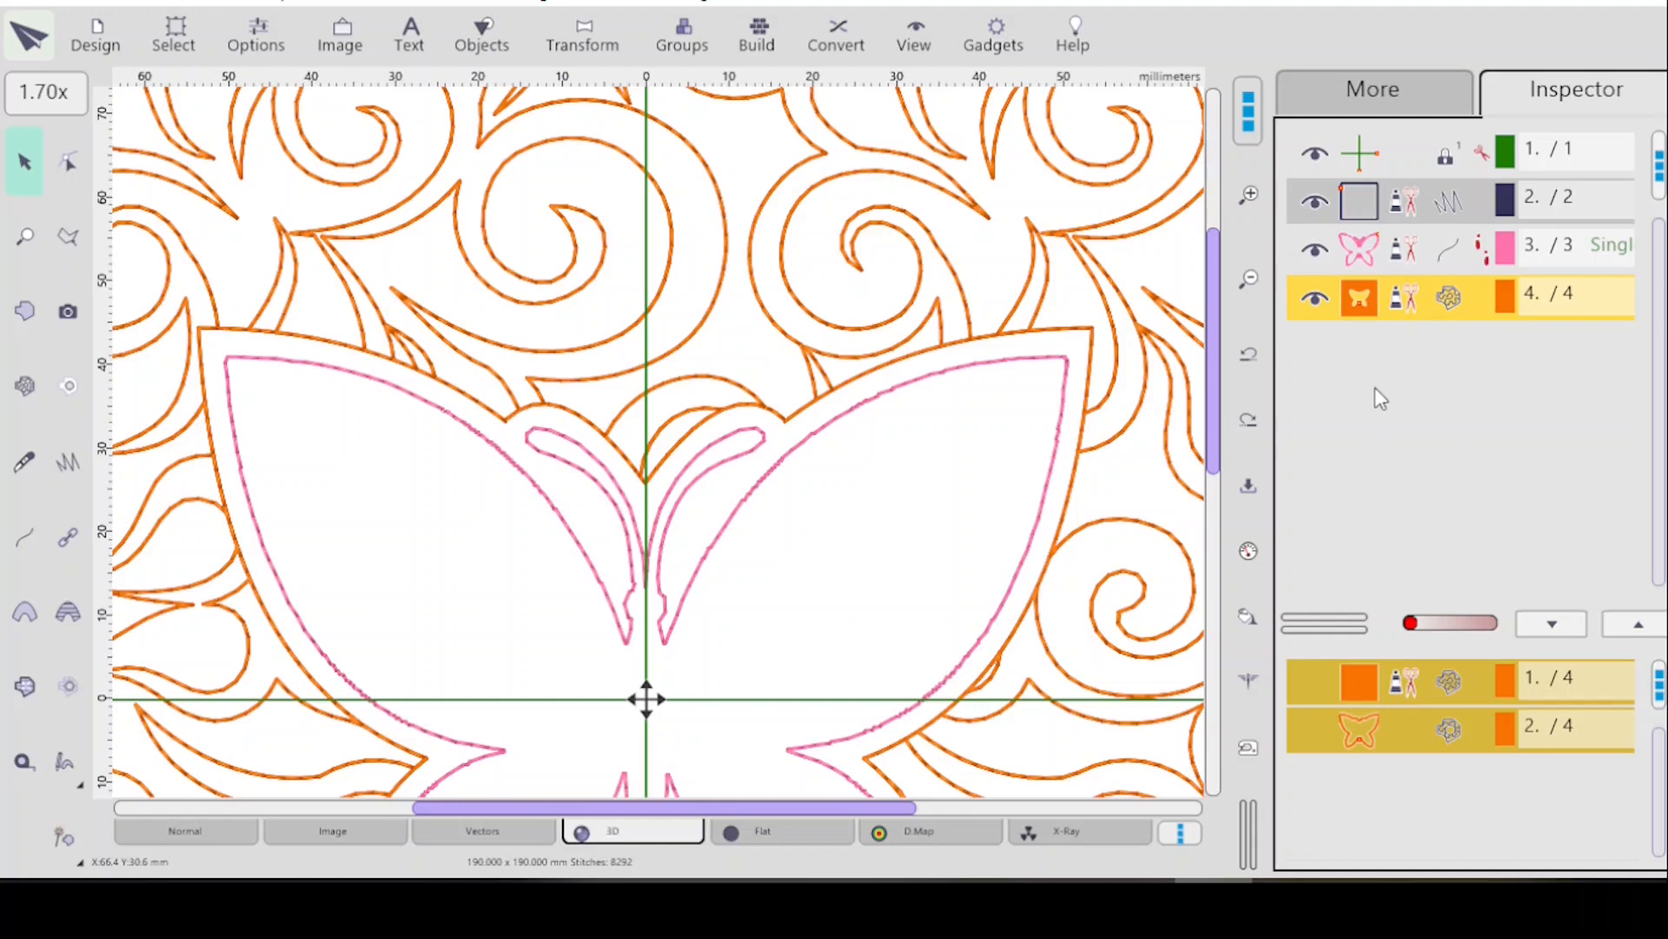
left_click(1409, 265)
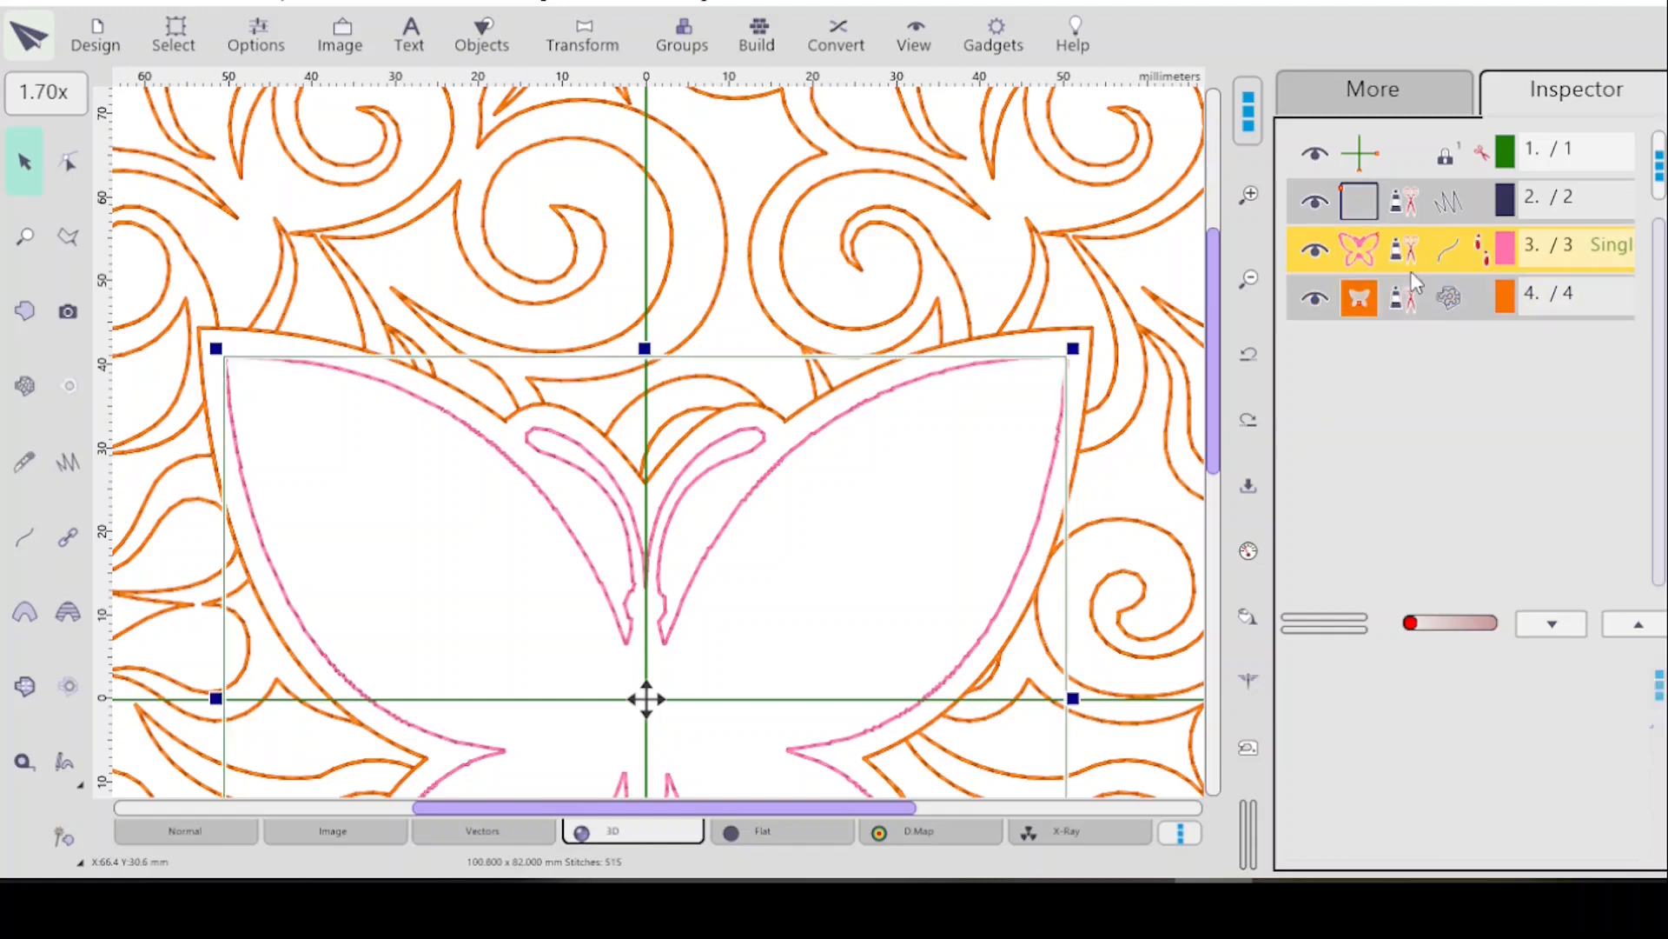
Duplicate the orange patterned background mesh, placing the copy last in the sewing order.
left_click(1376, 298)
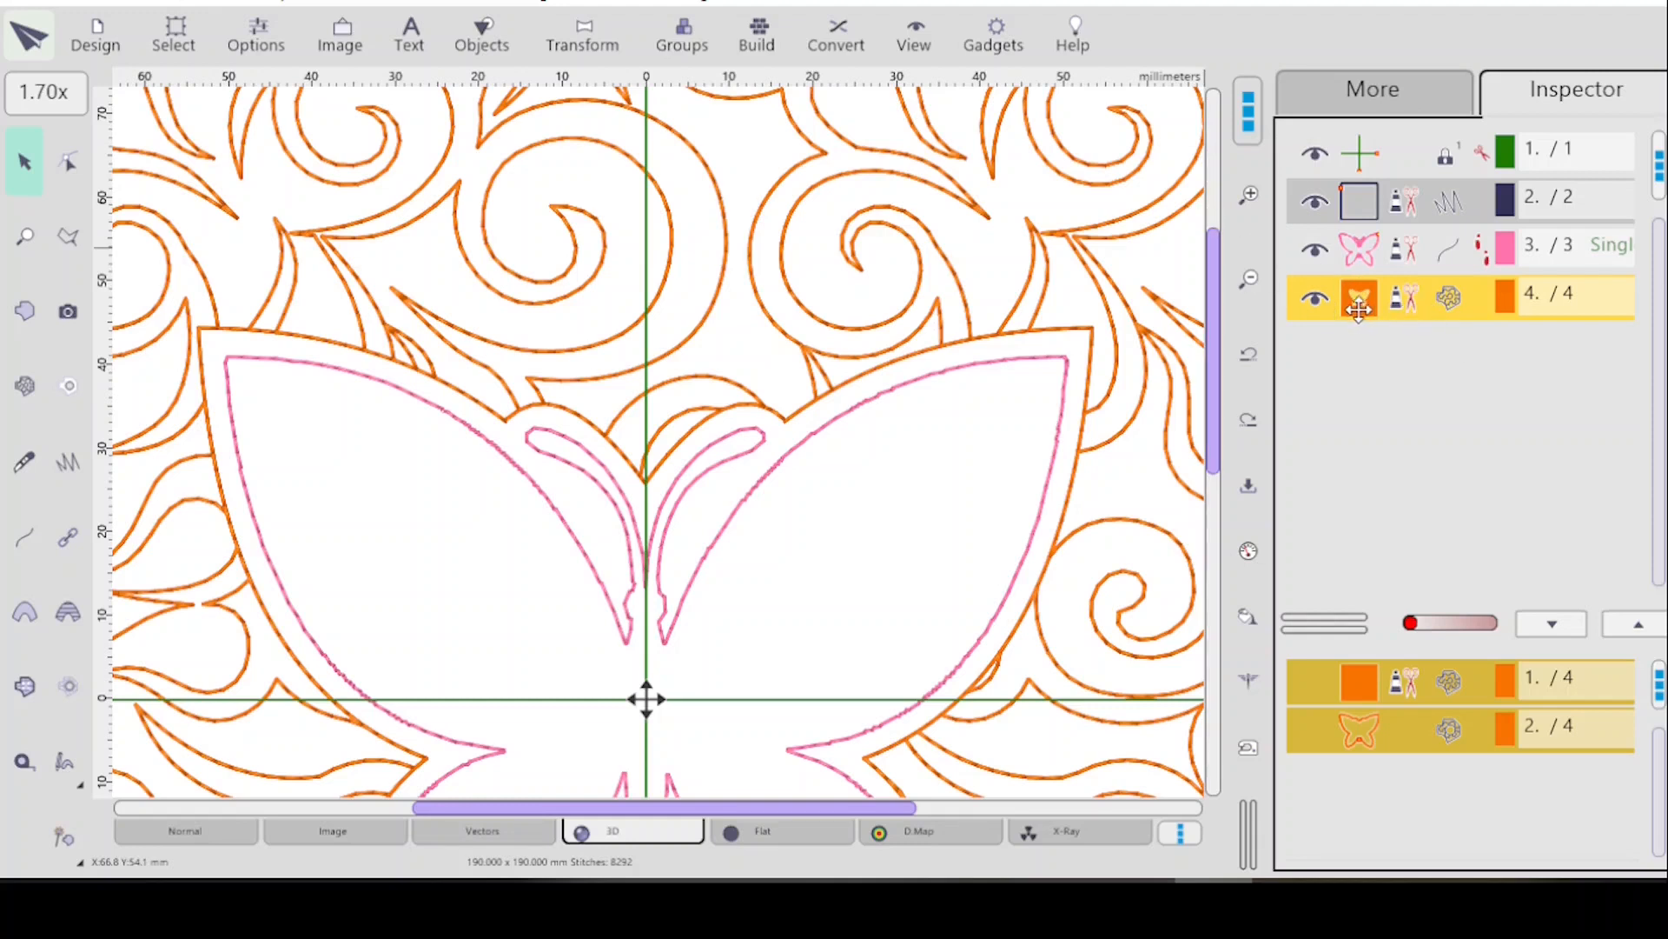
left_click(837, 45)
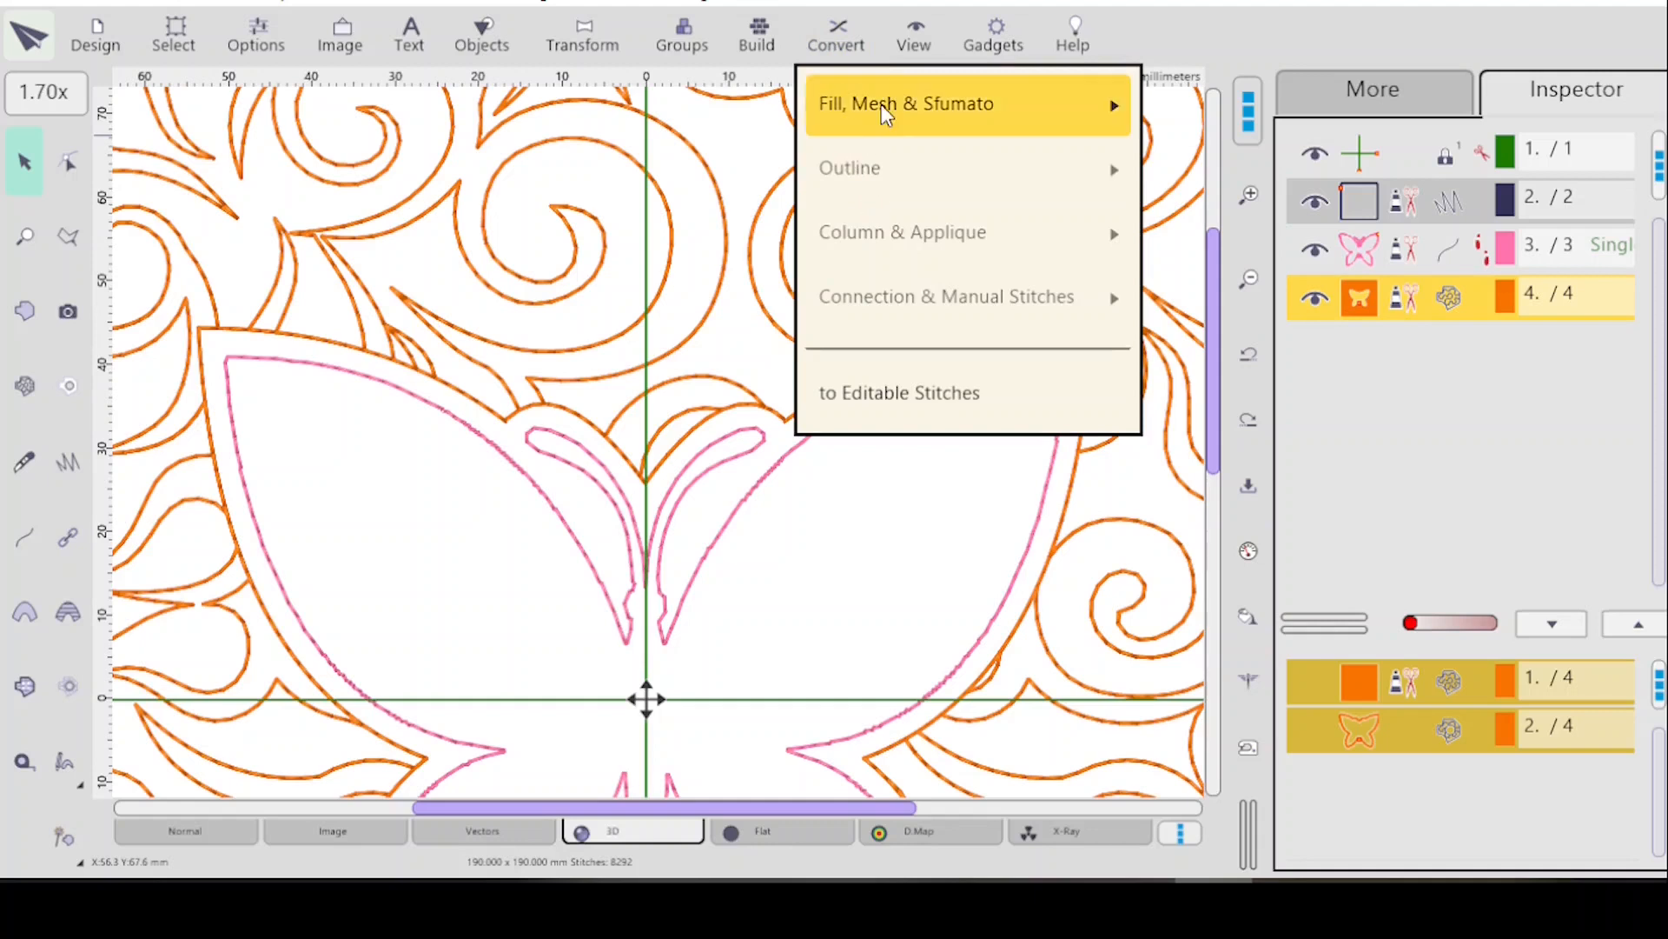
mouse_move(878, 109)
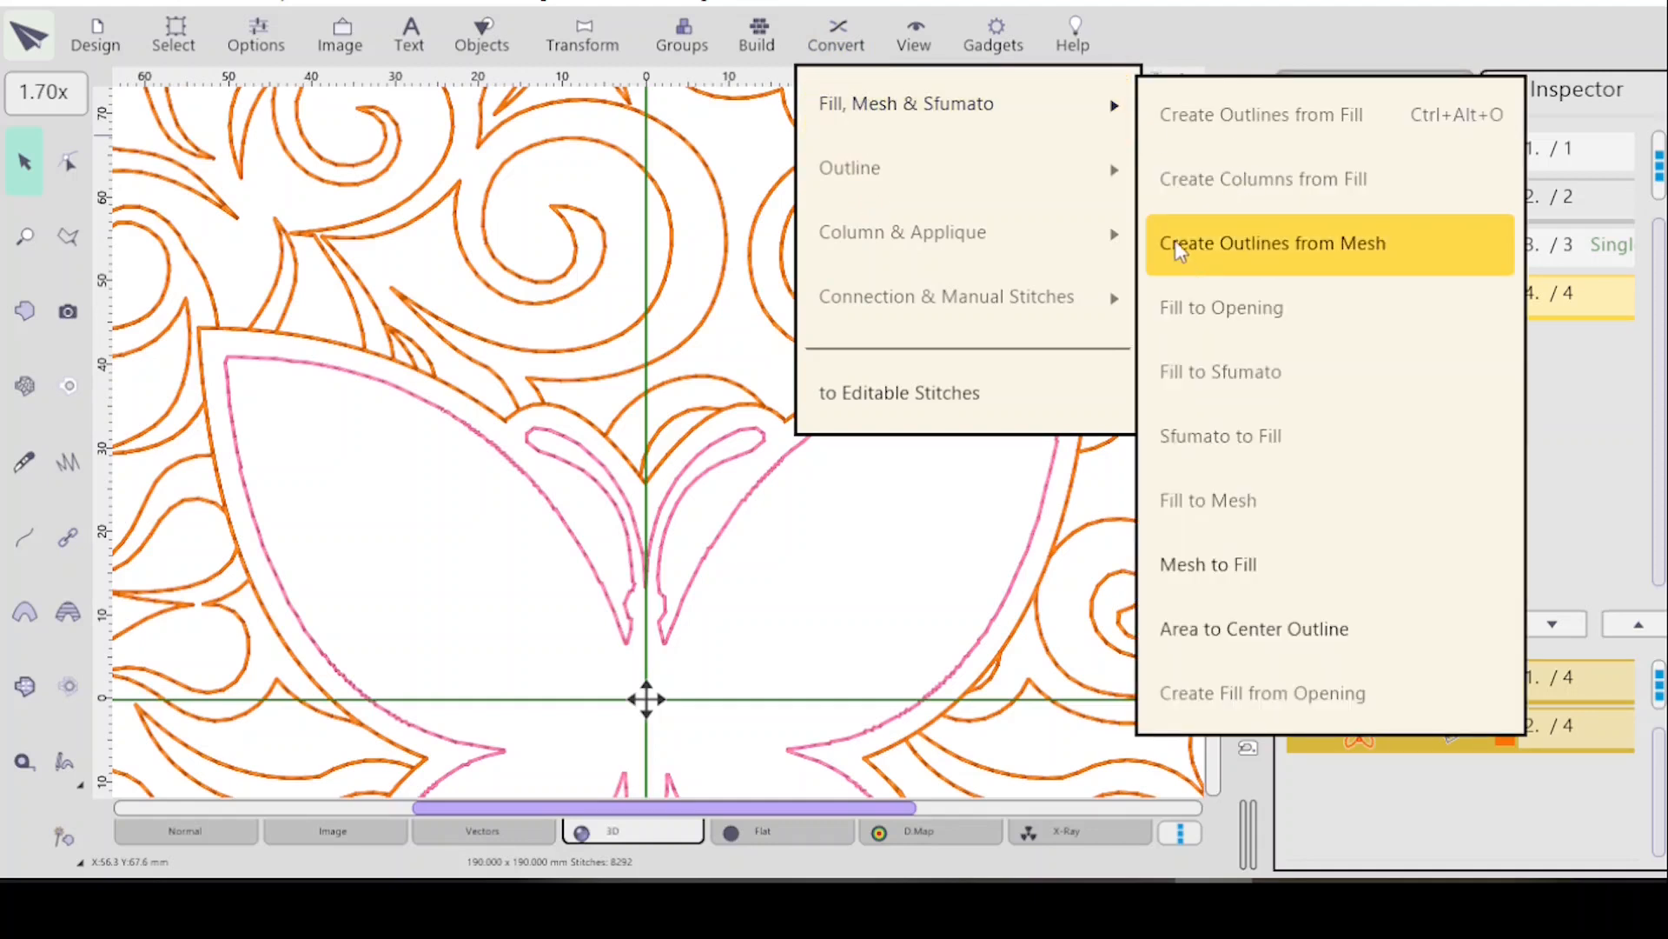
left_click(1203, 566)
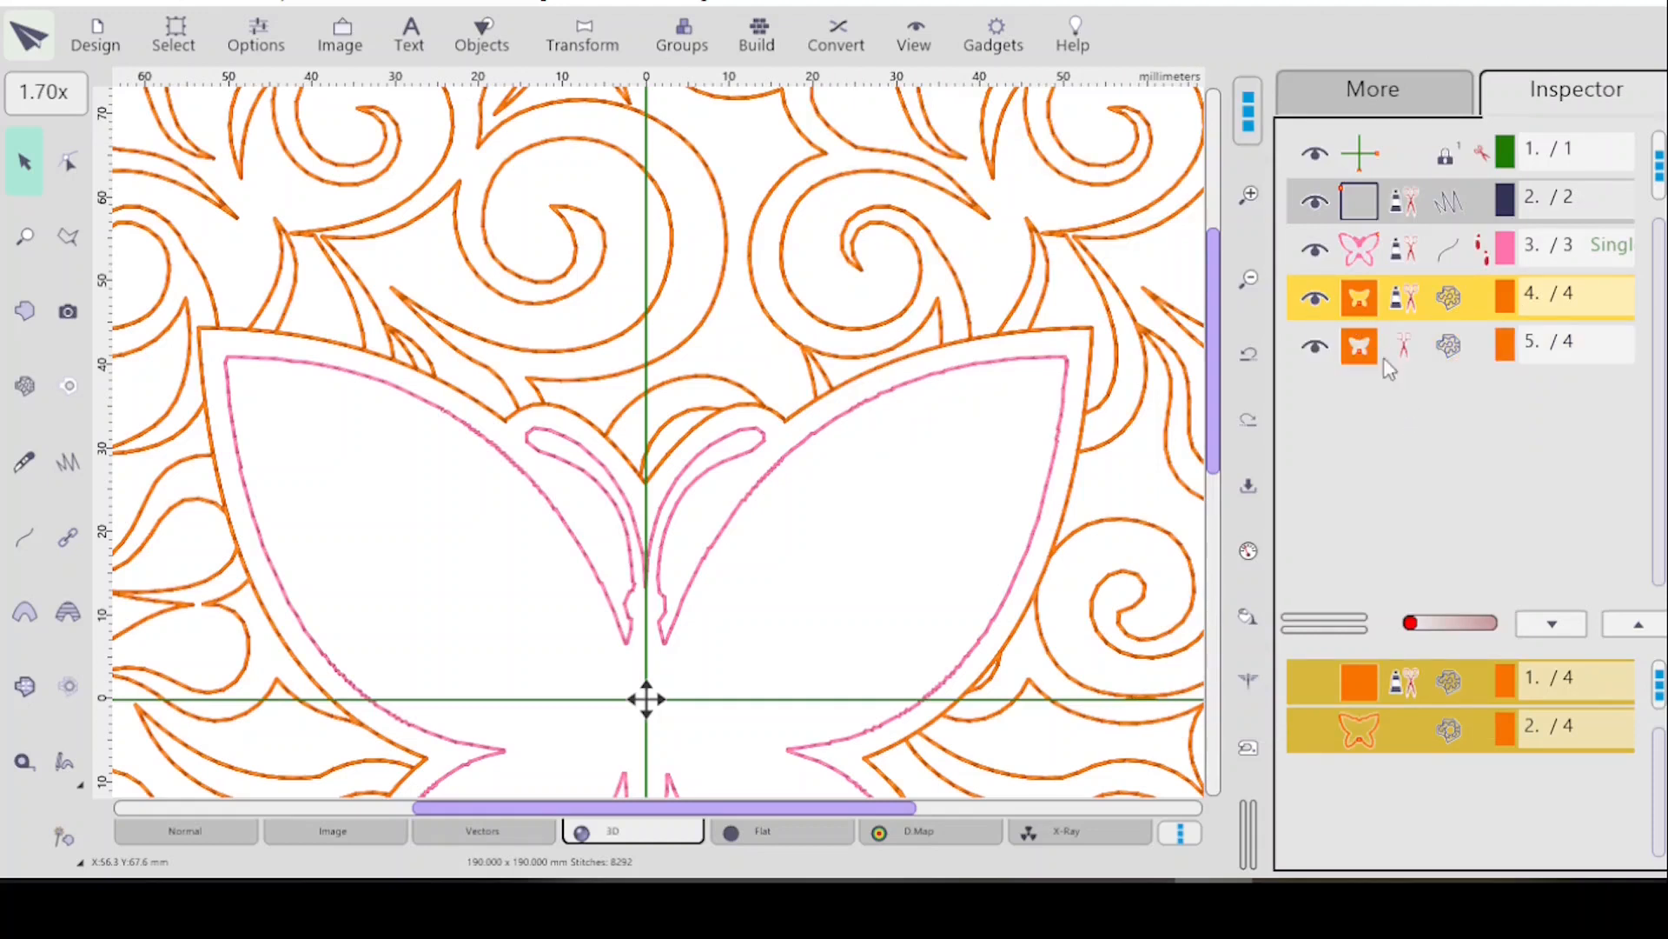
Convert the duplicated background from mesh to fill.
left_click(1402, 351)
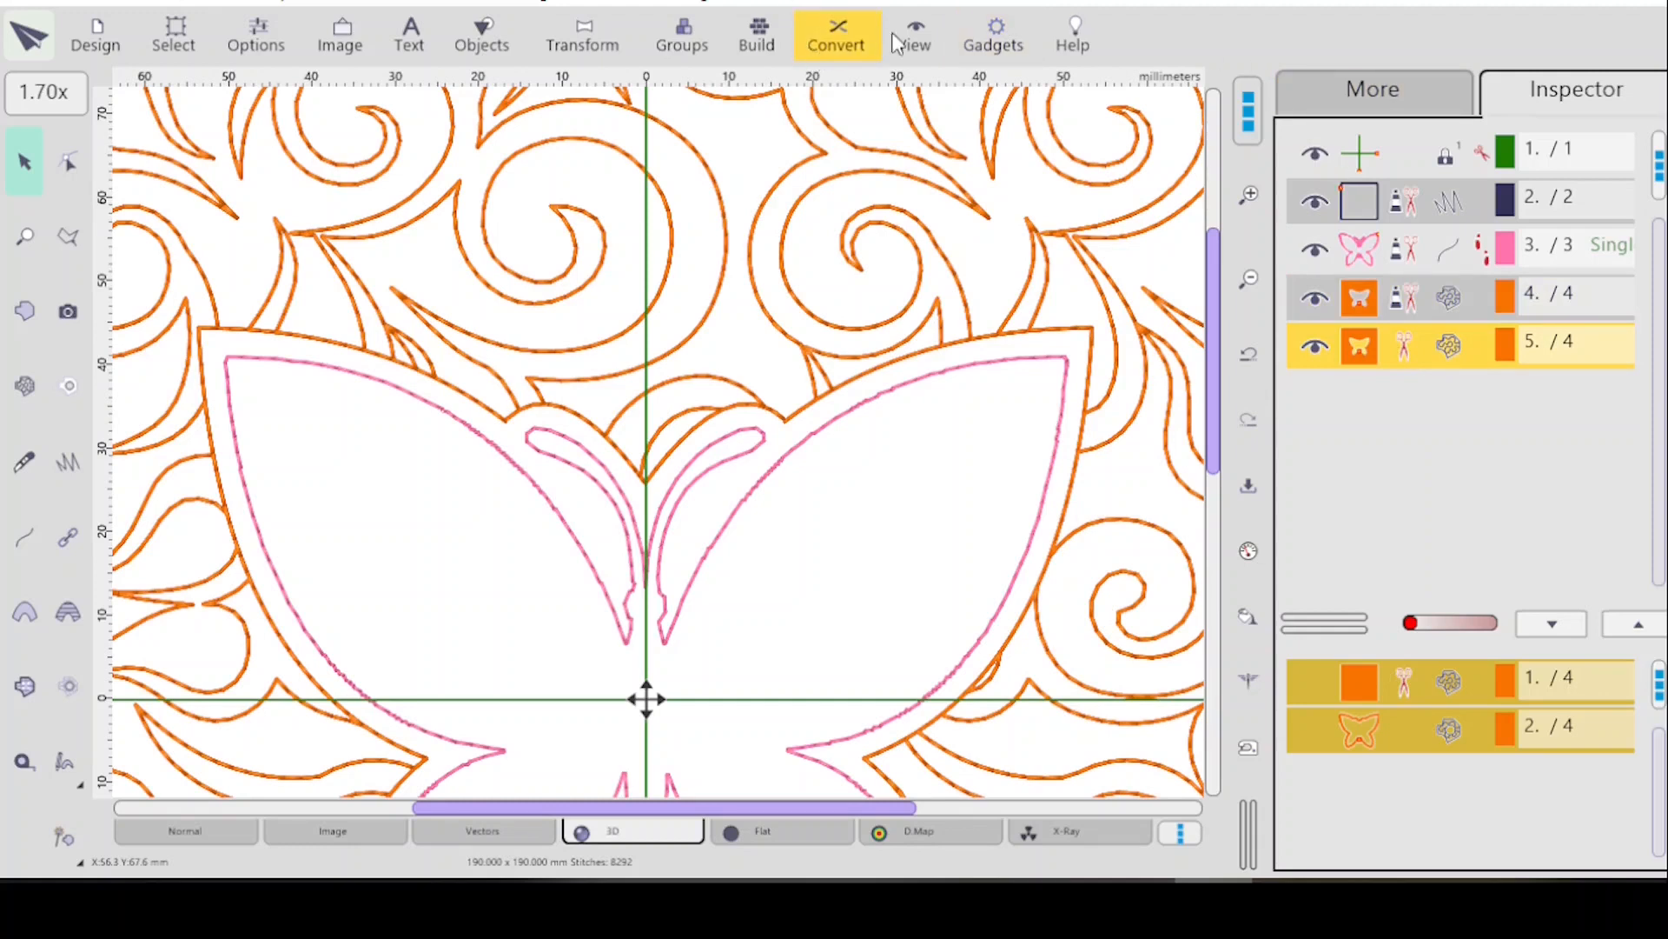
left_click(826, 35)
mouse_move(881, 106)
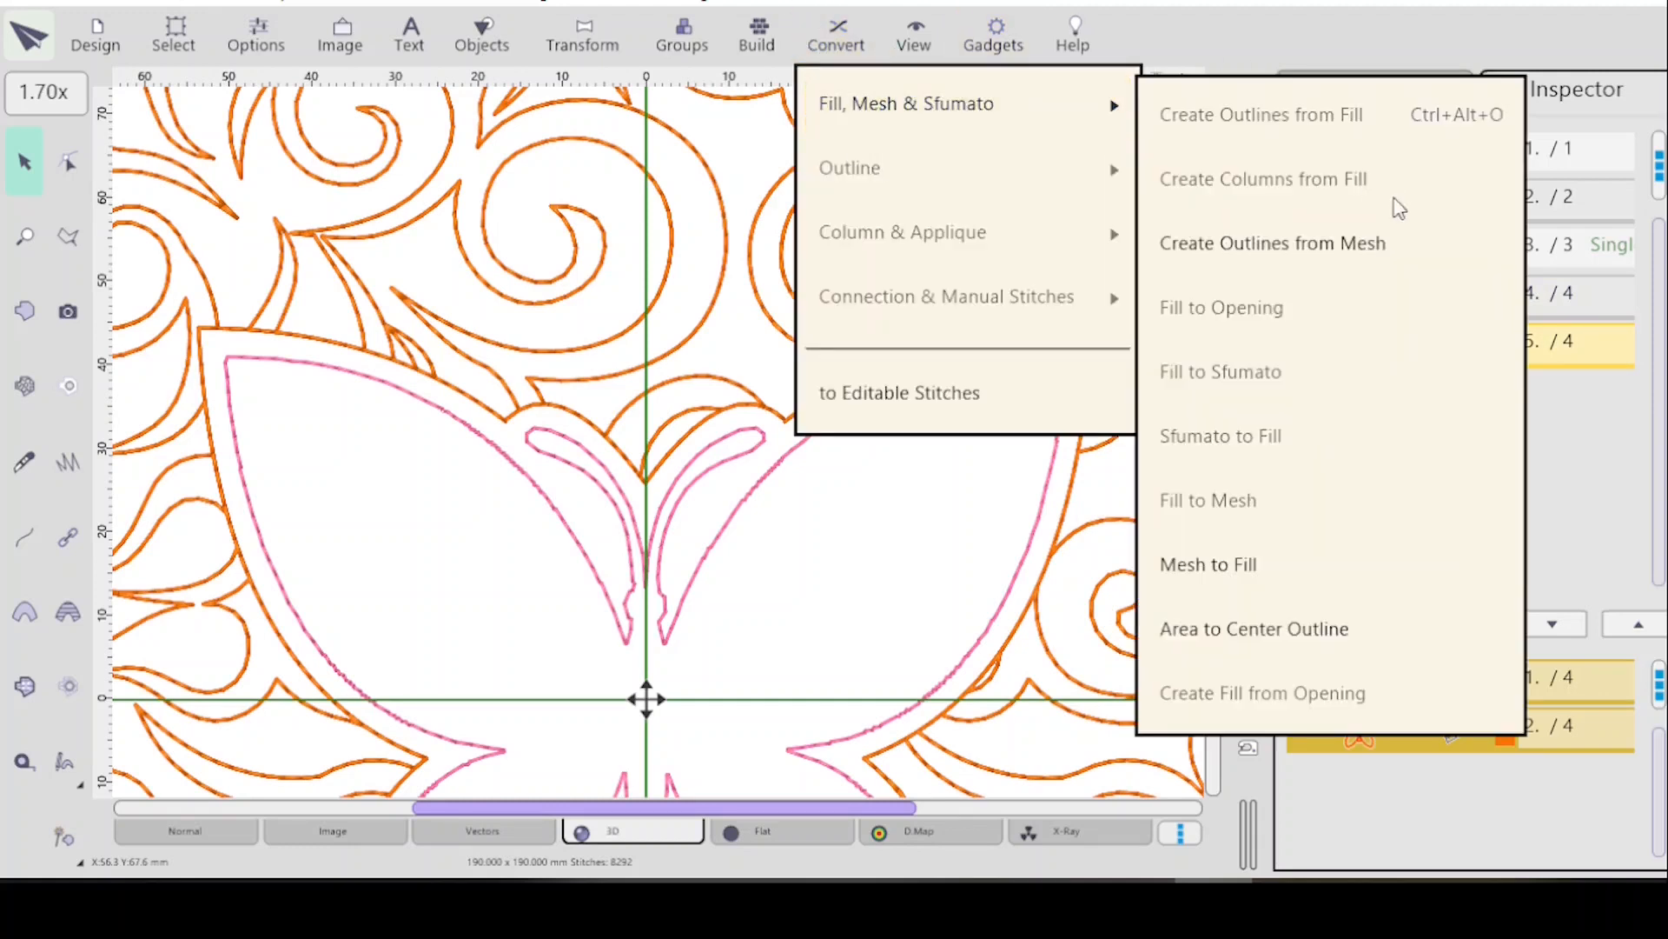
left_click(1206, 567)
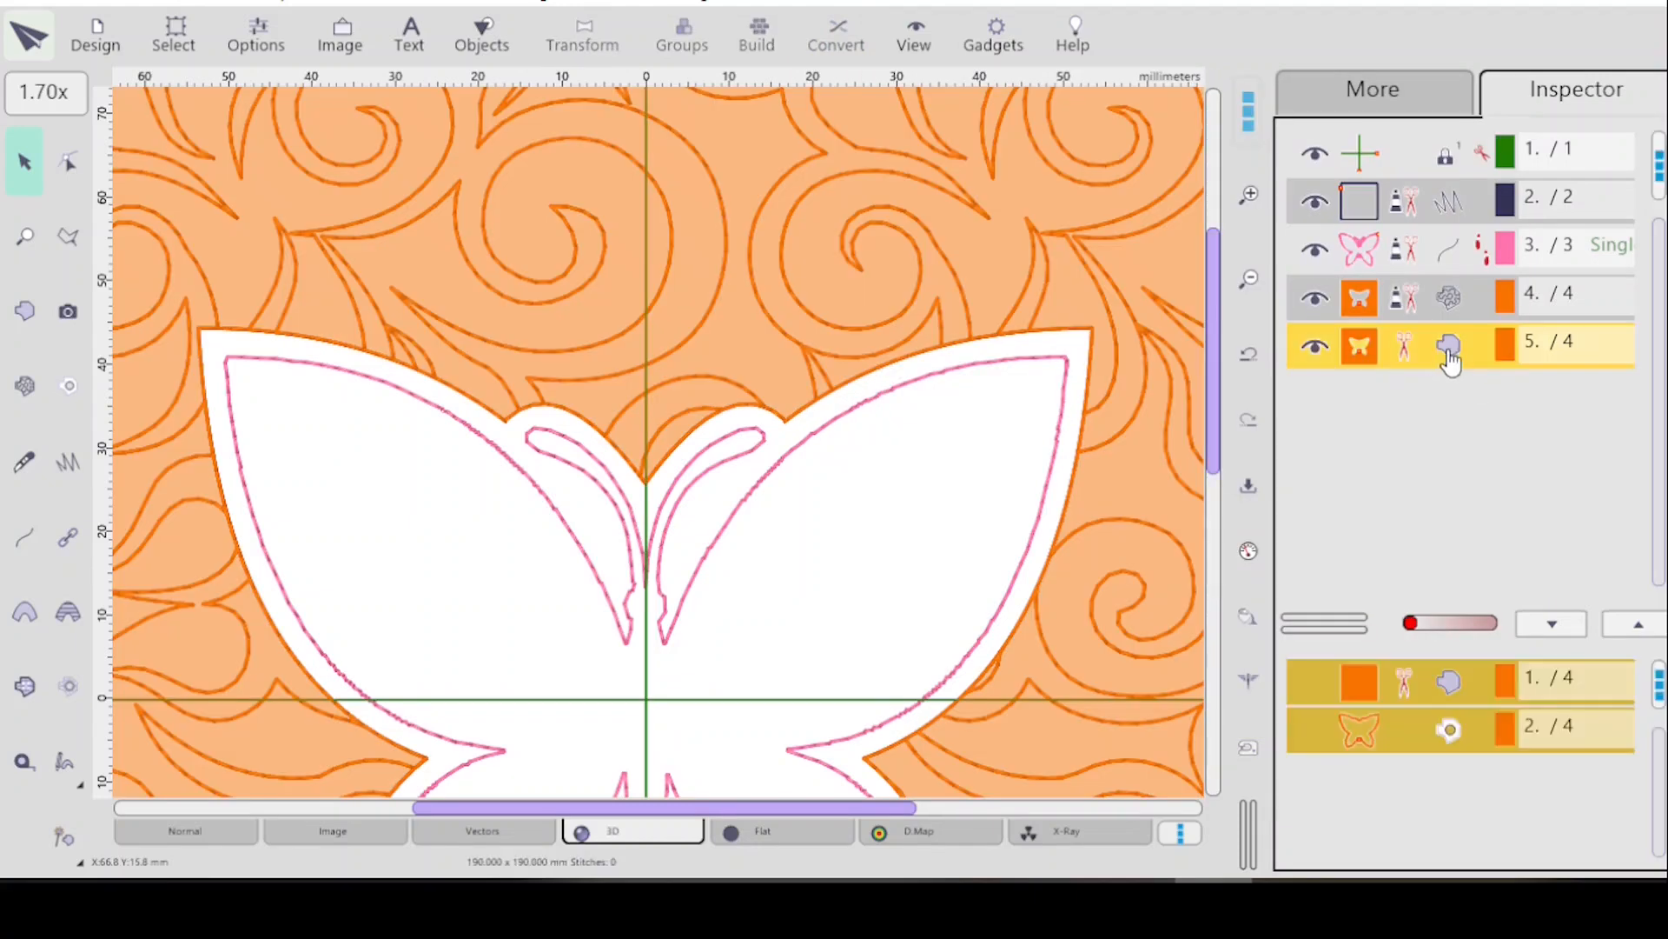
Create outlines from the duplicated background fill.
left_click(851, 31)
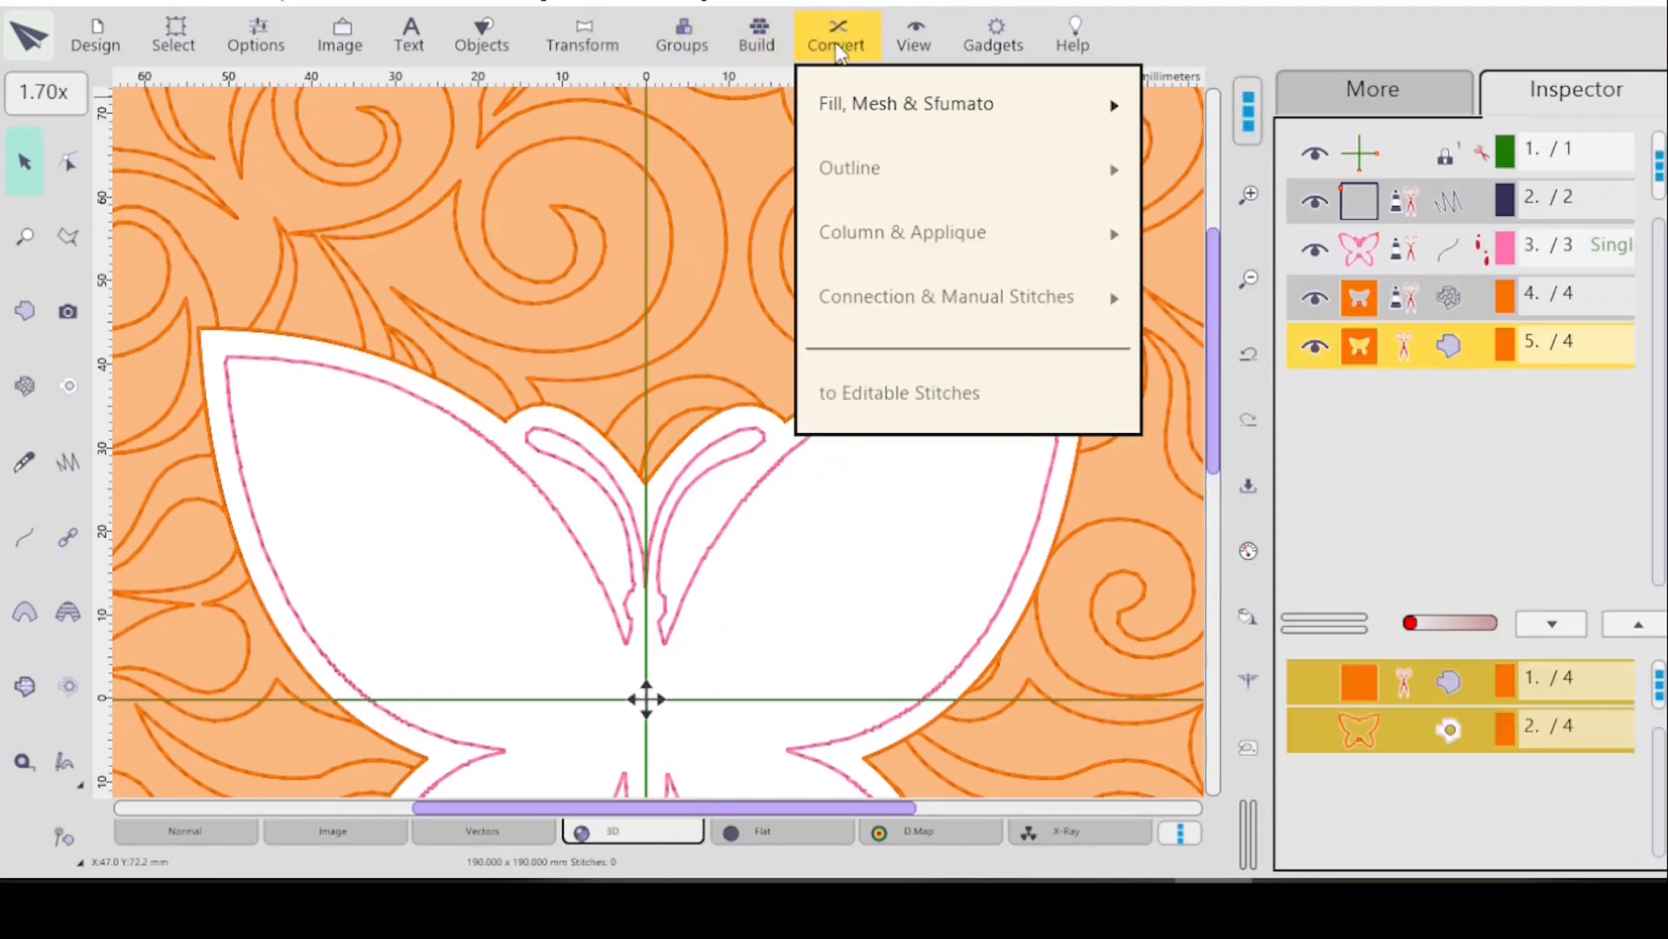
left_click(922, 117)
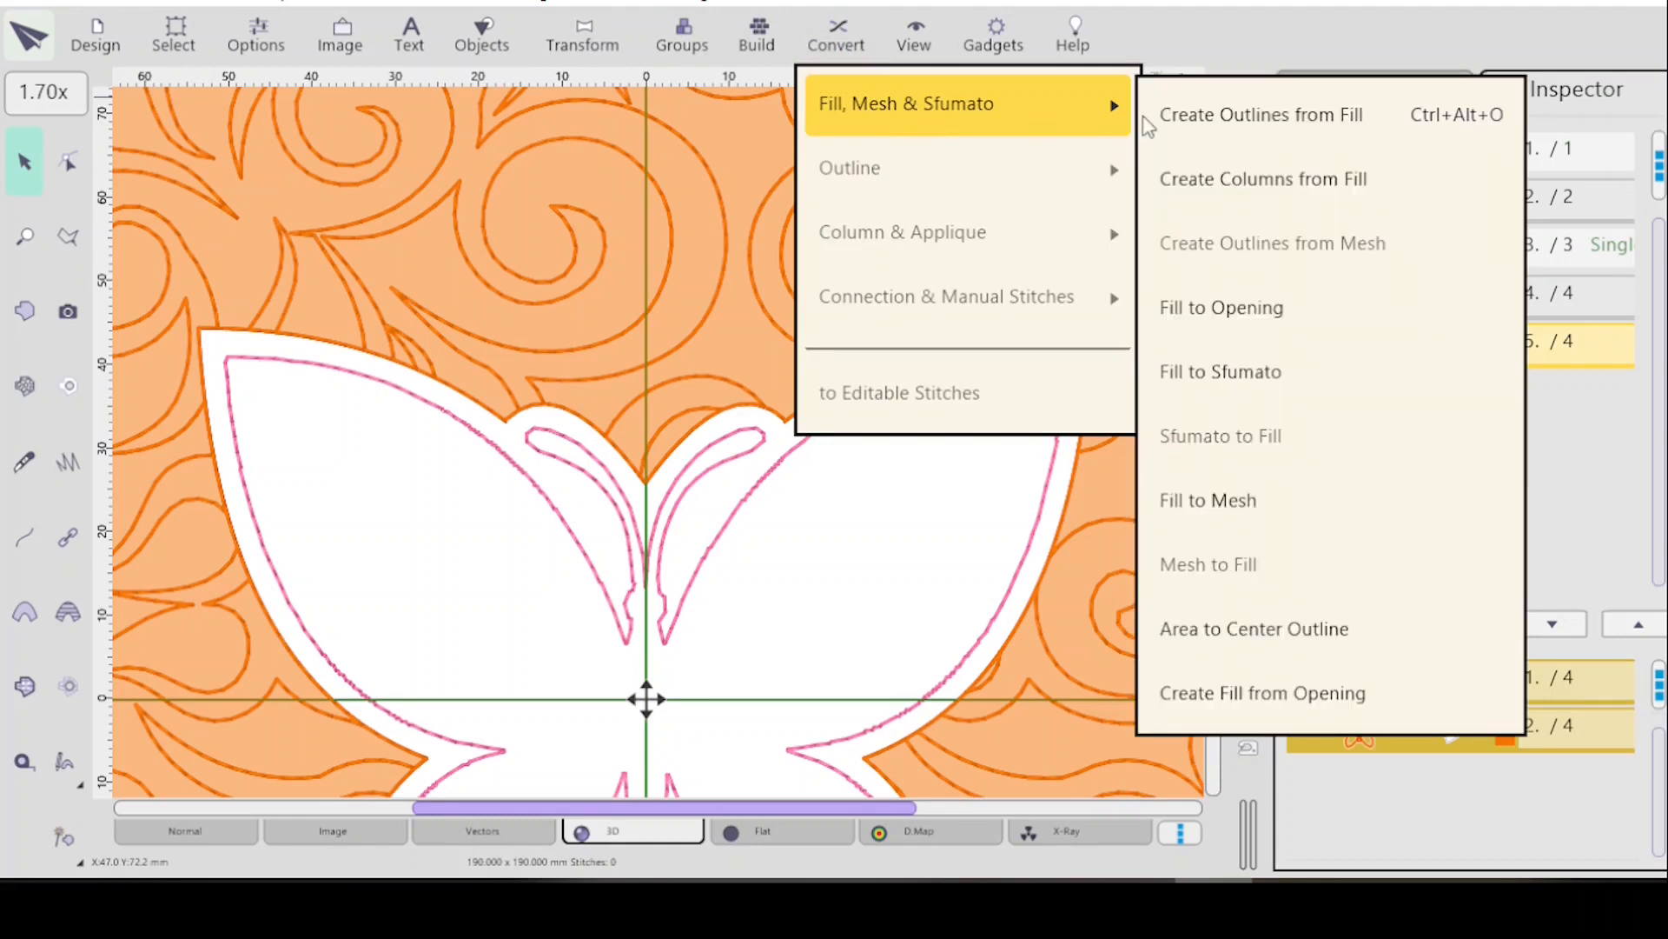
left_click(1228, 124)
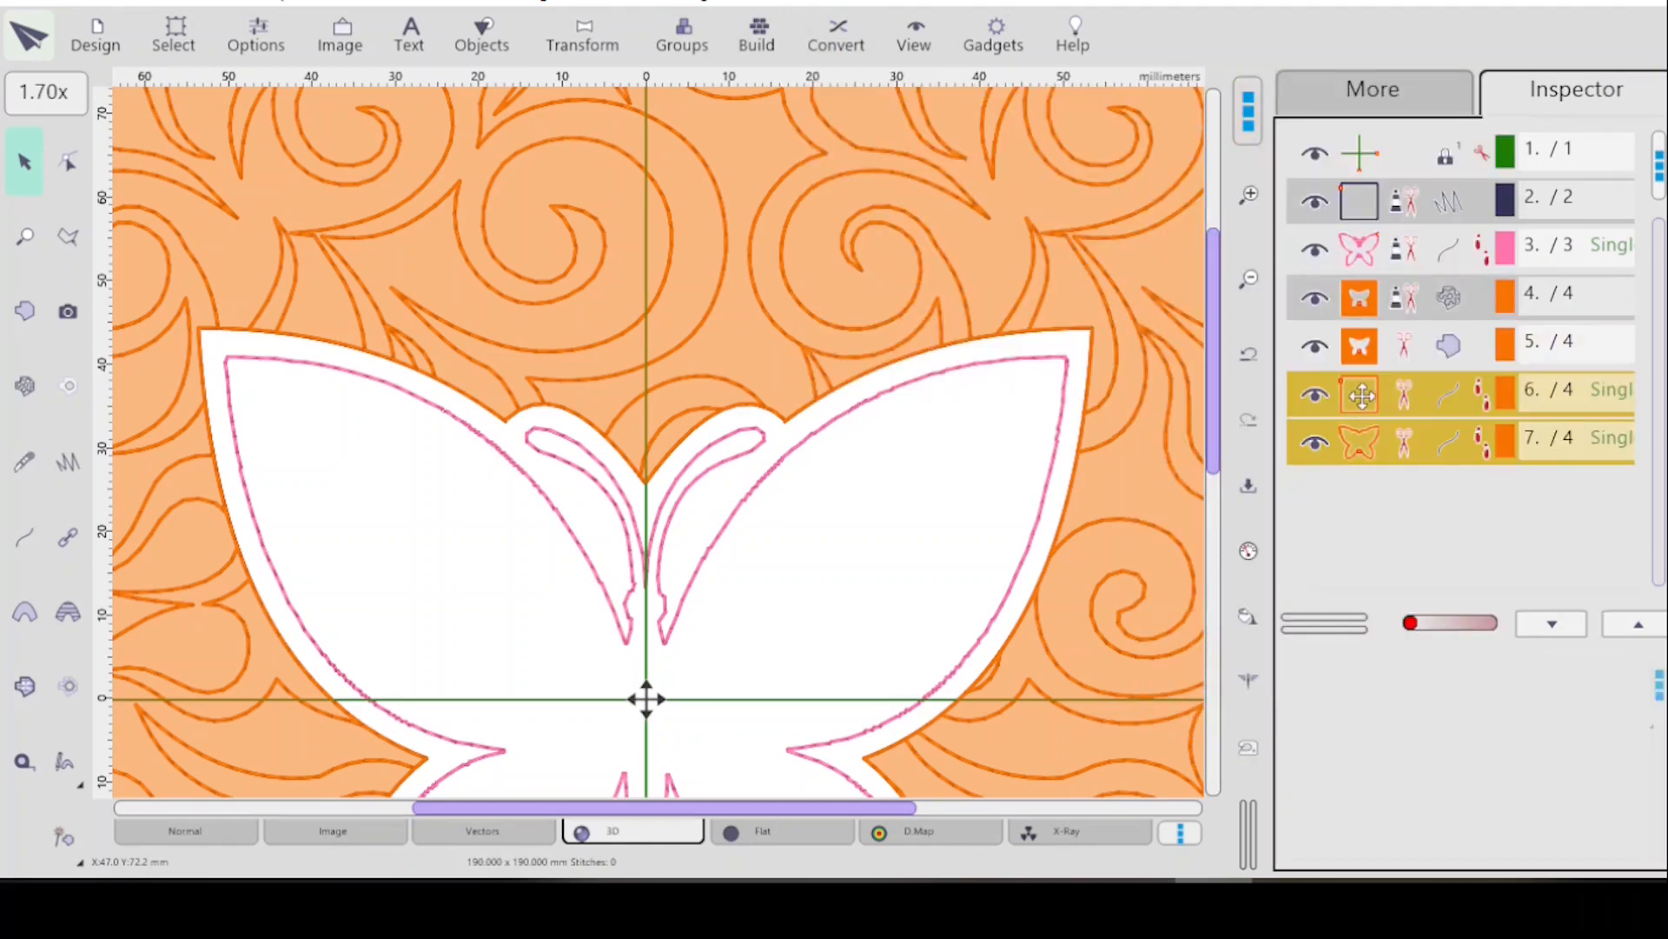
Delete the generated square outline and the duplicated background fill, keeping the new orange butterfly outline.
left_click(1360, 398)
key("Delete")
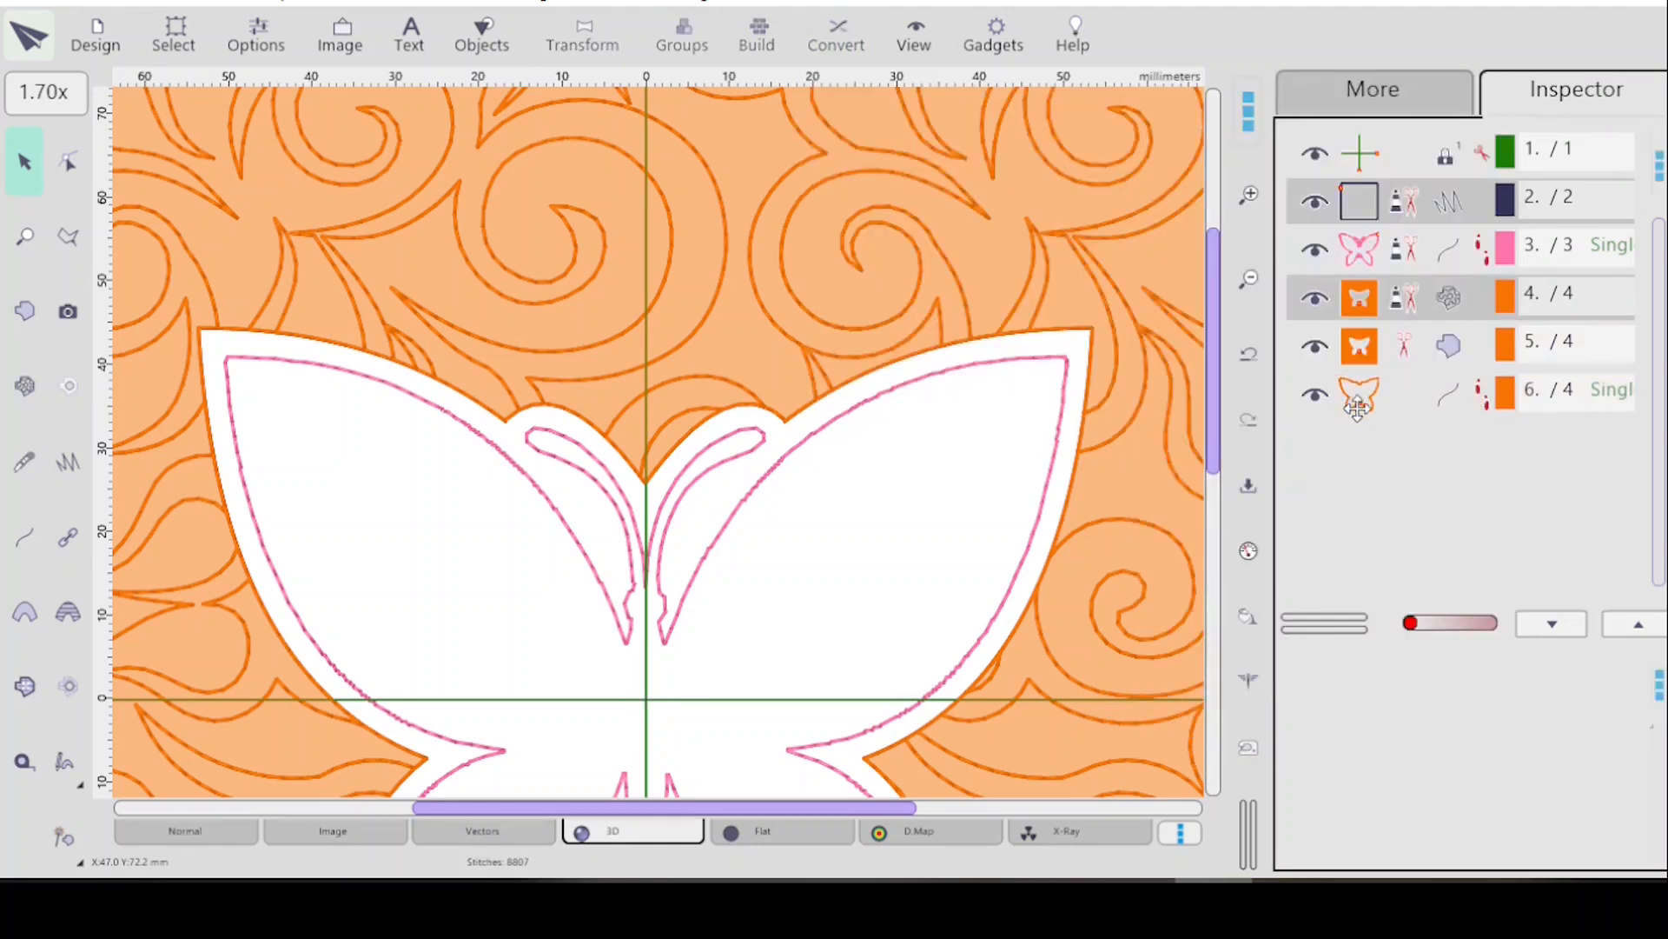
left_click(1399, 348)
key("Delete")
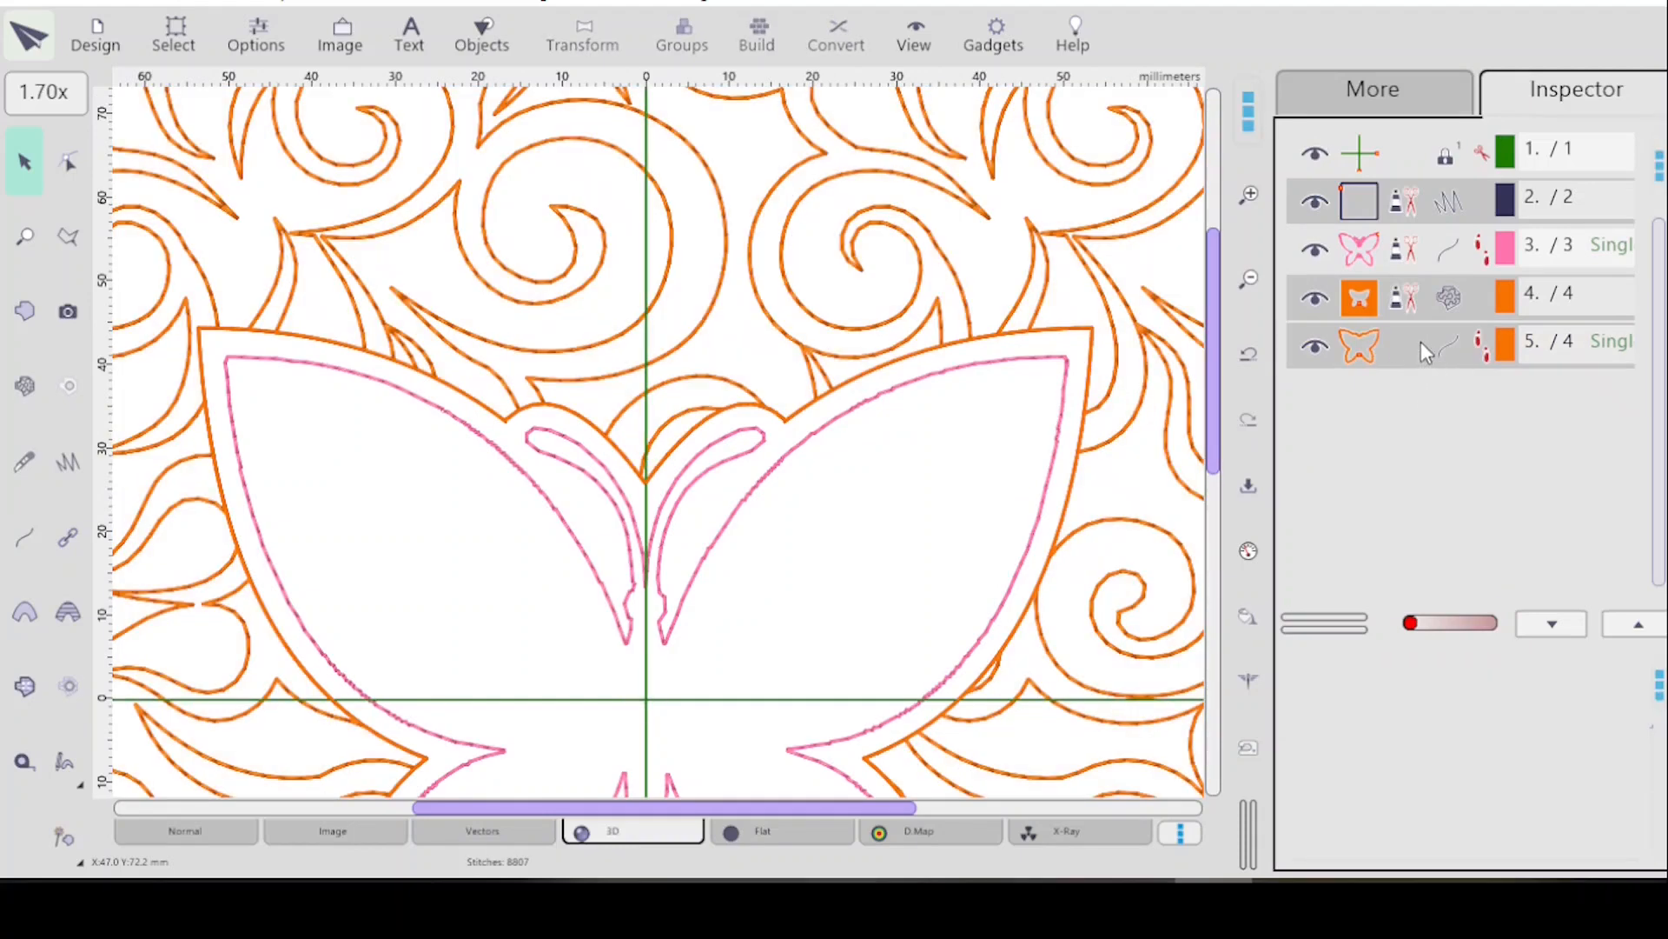
Recolor the new orange butterfly outline dark gray and return to the object list.
left_click(1420, 97)
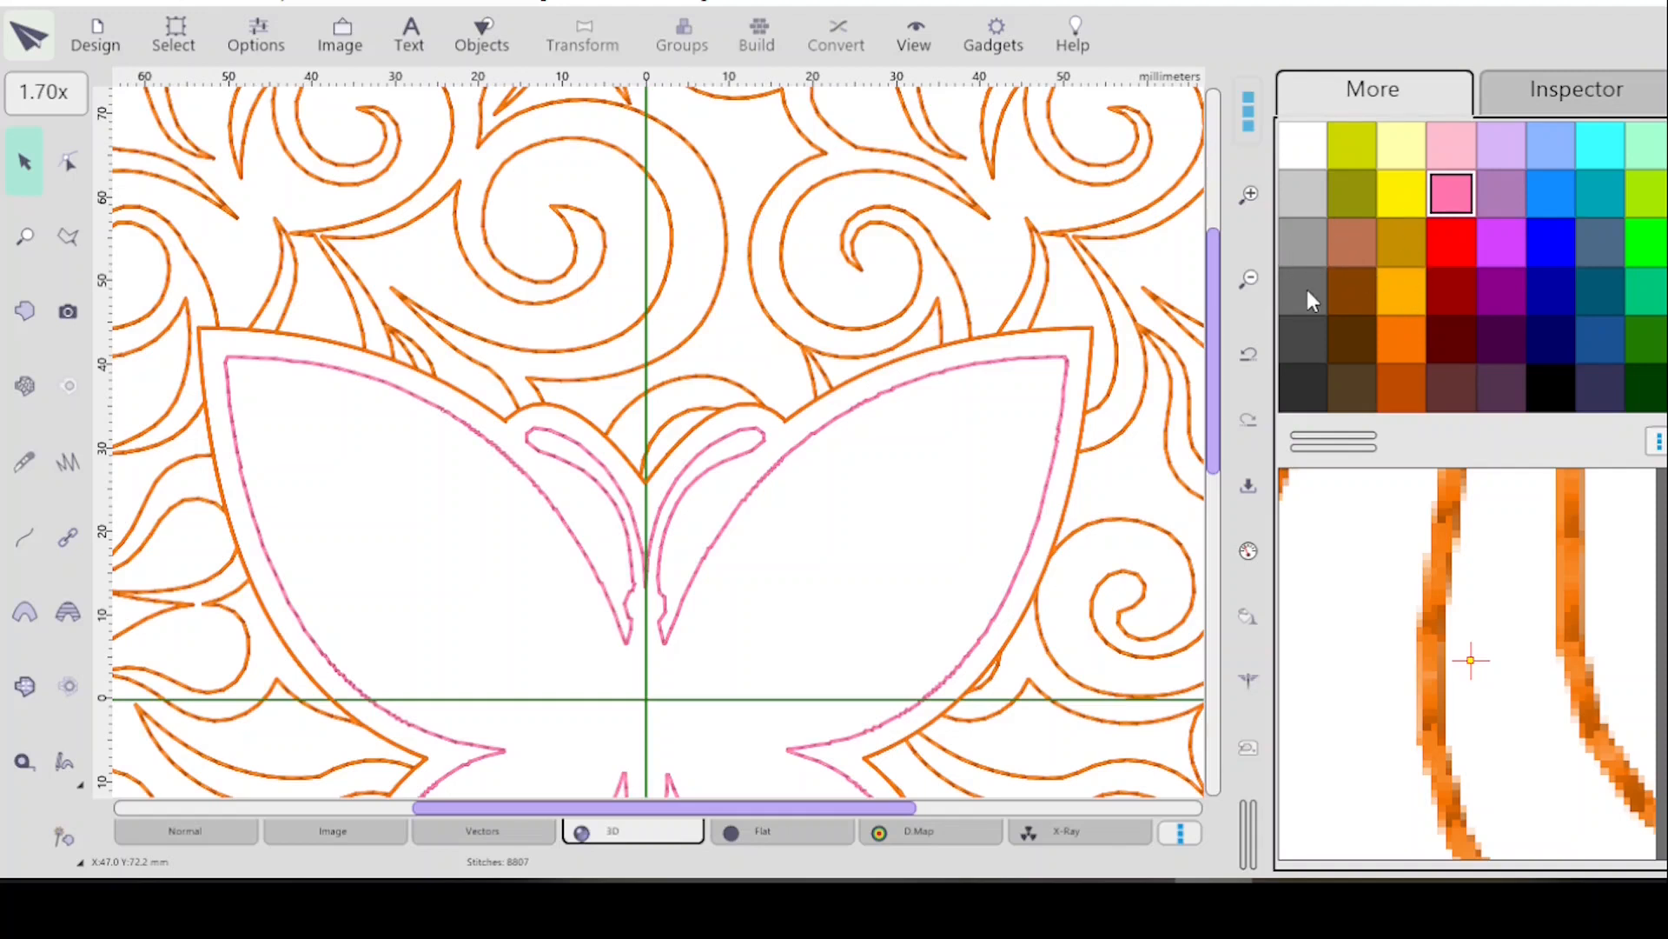
left_click(1577, 97)
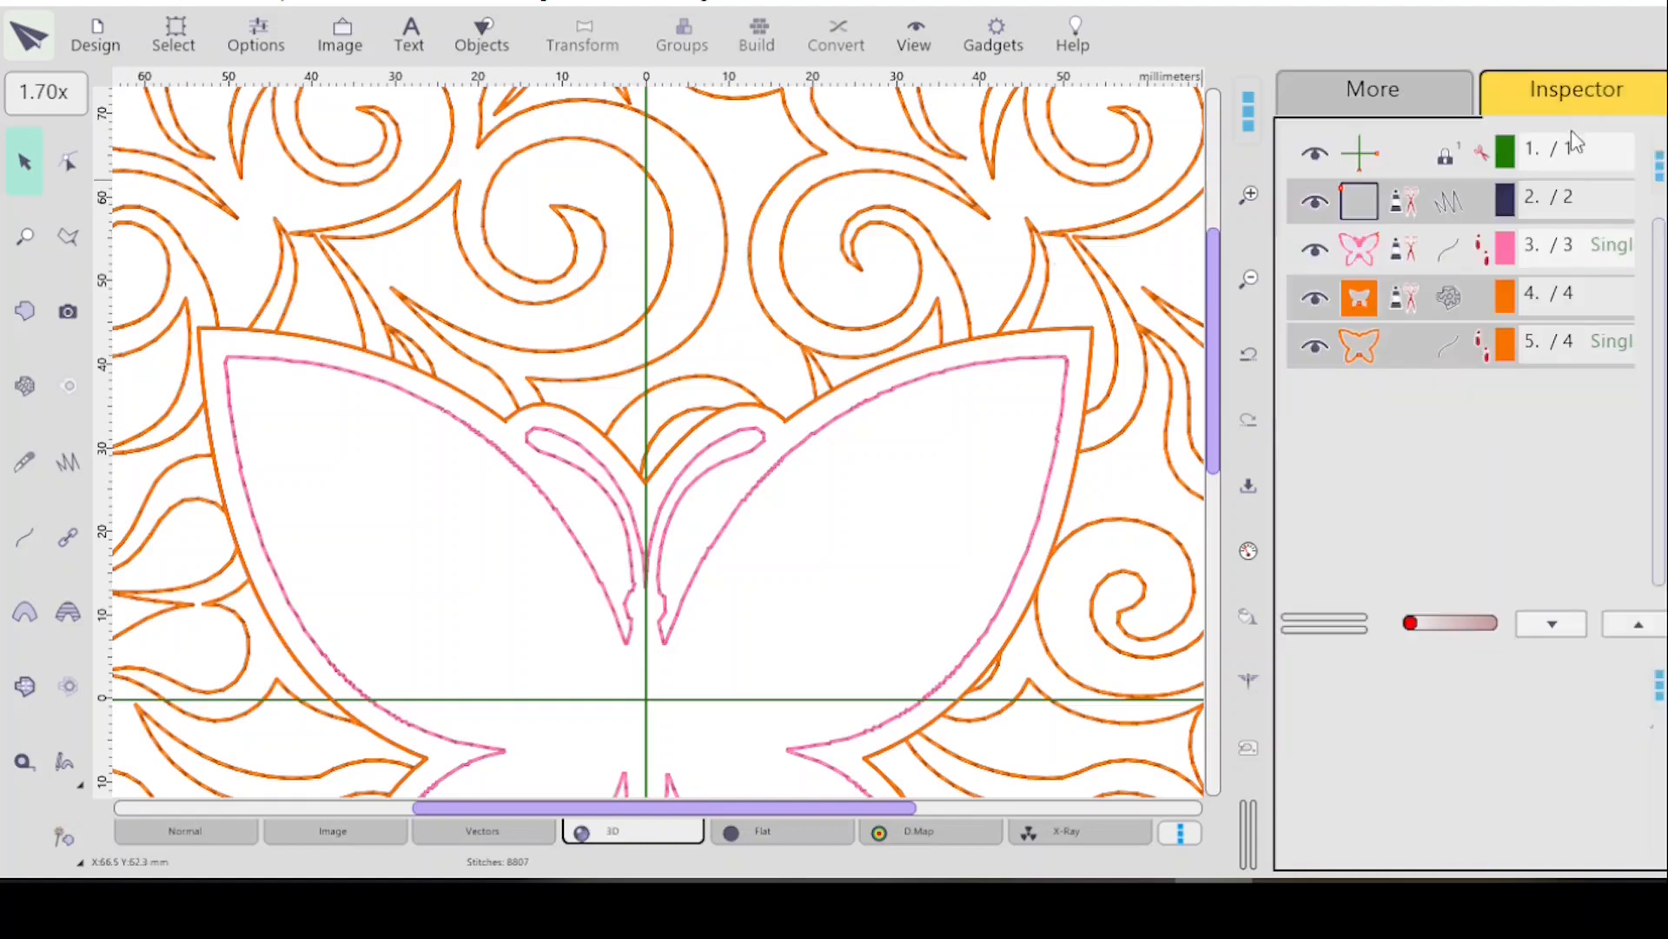
left_click(1442, 352)
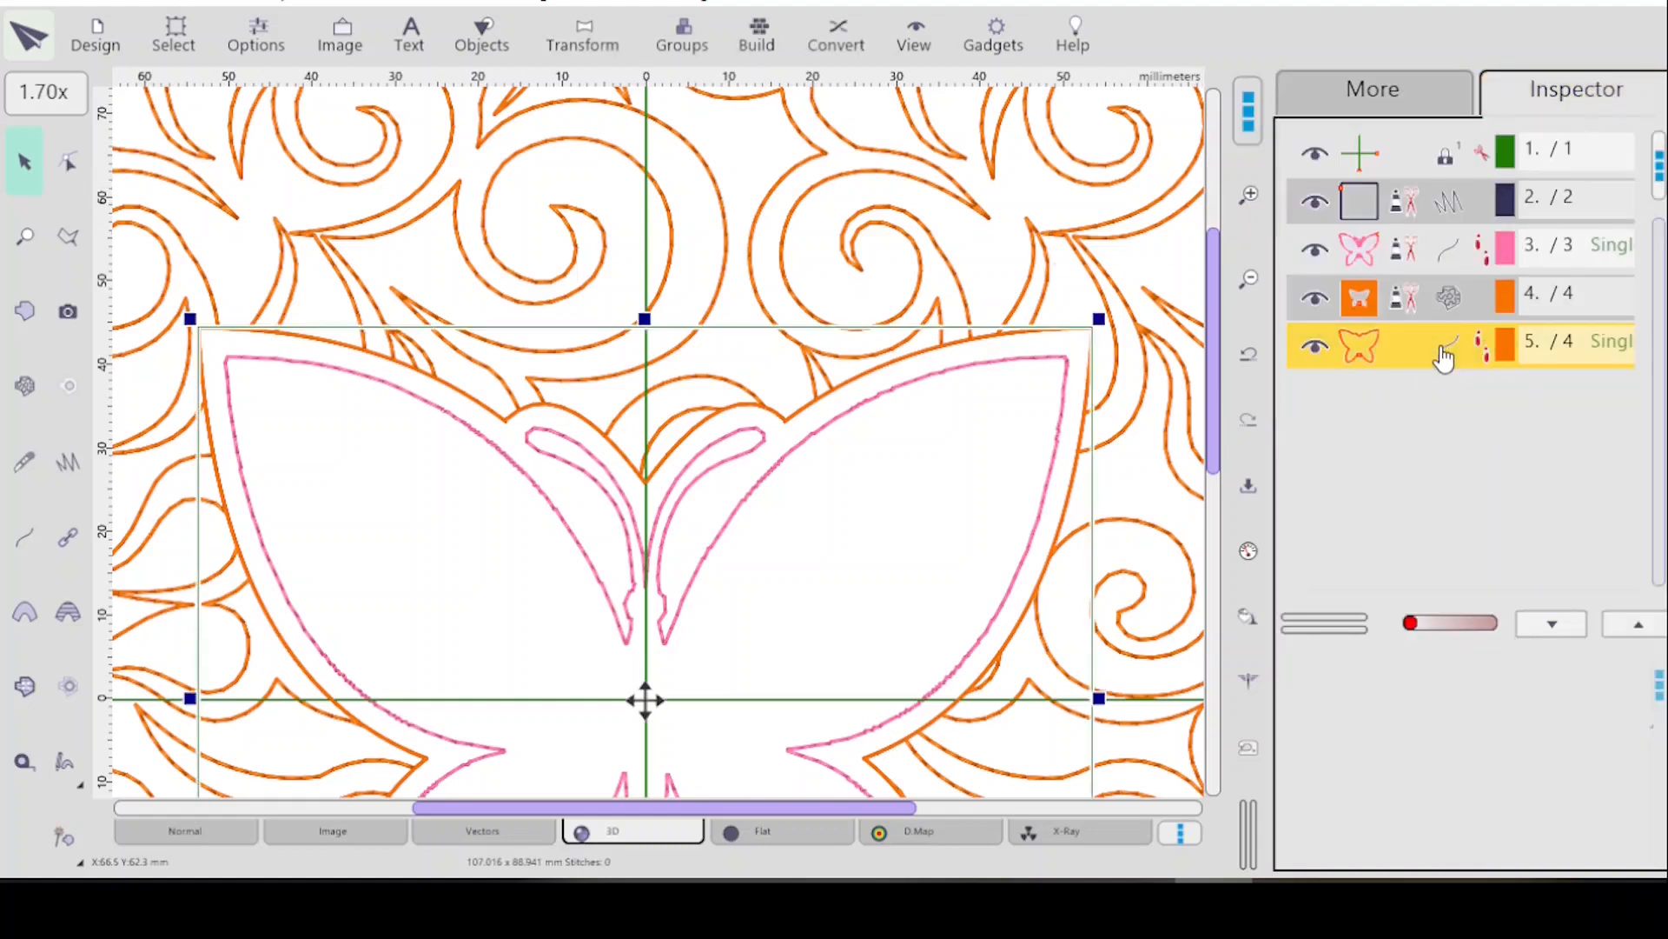
left_click(1371, 96)
left_click(1303, 289)
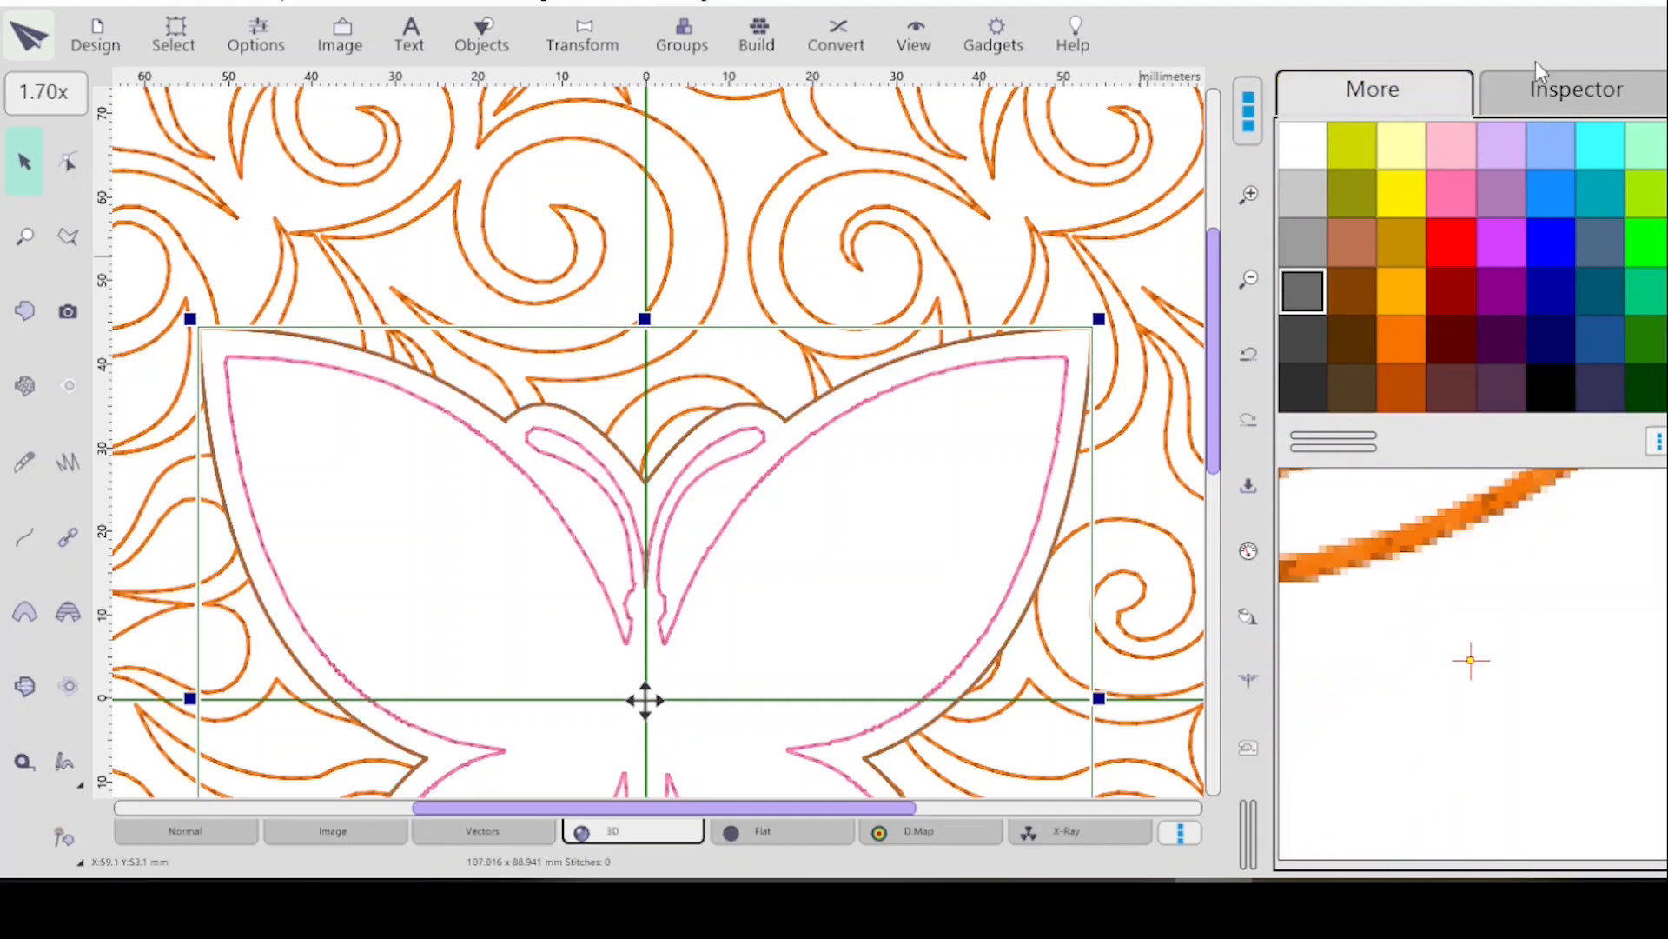
left_click(1540, 86)
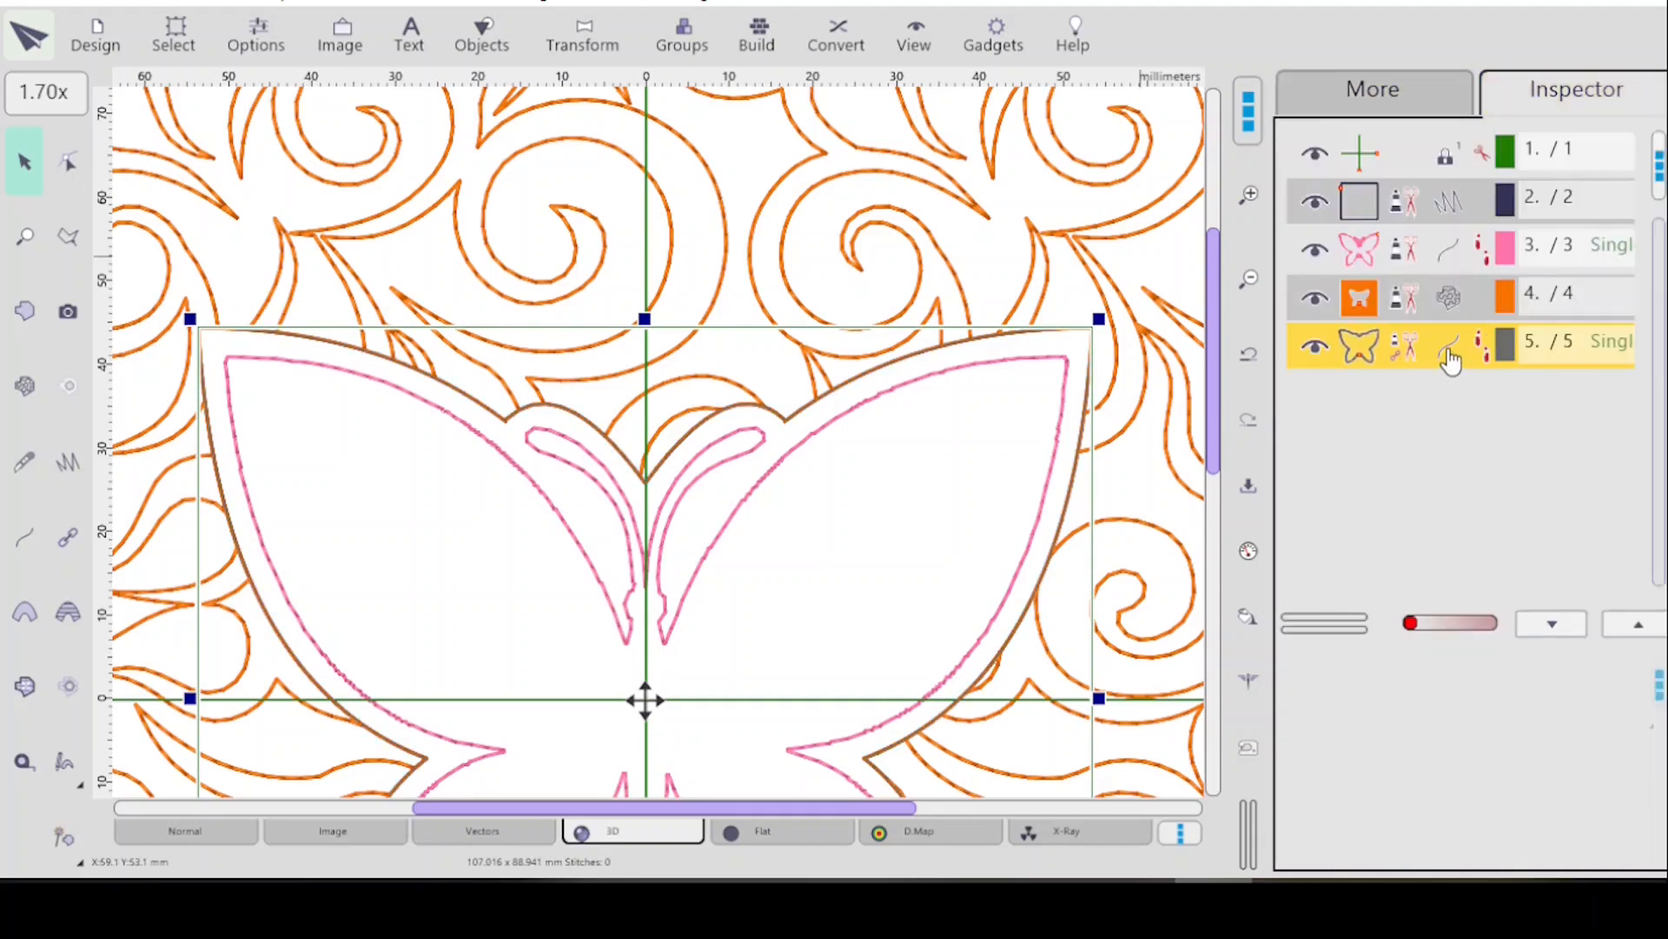
Move the gray butterfly outline before the orange background mesh in the sewing order and check the whole design.
right_click(1451, 296)
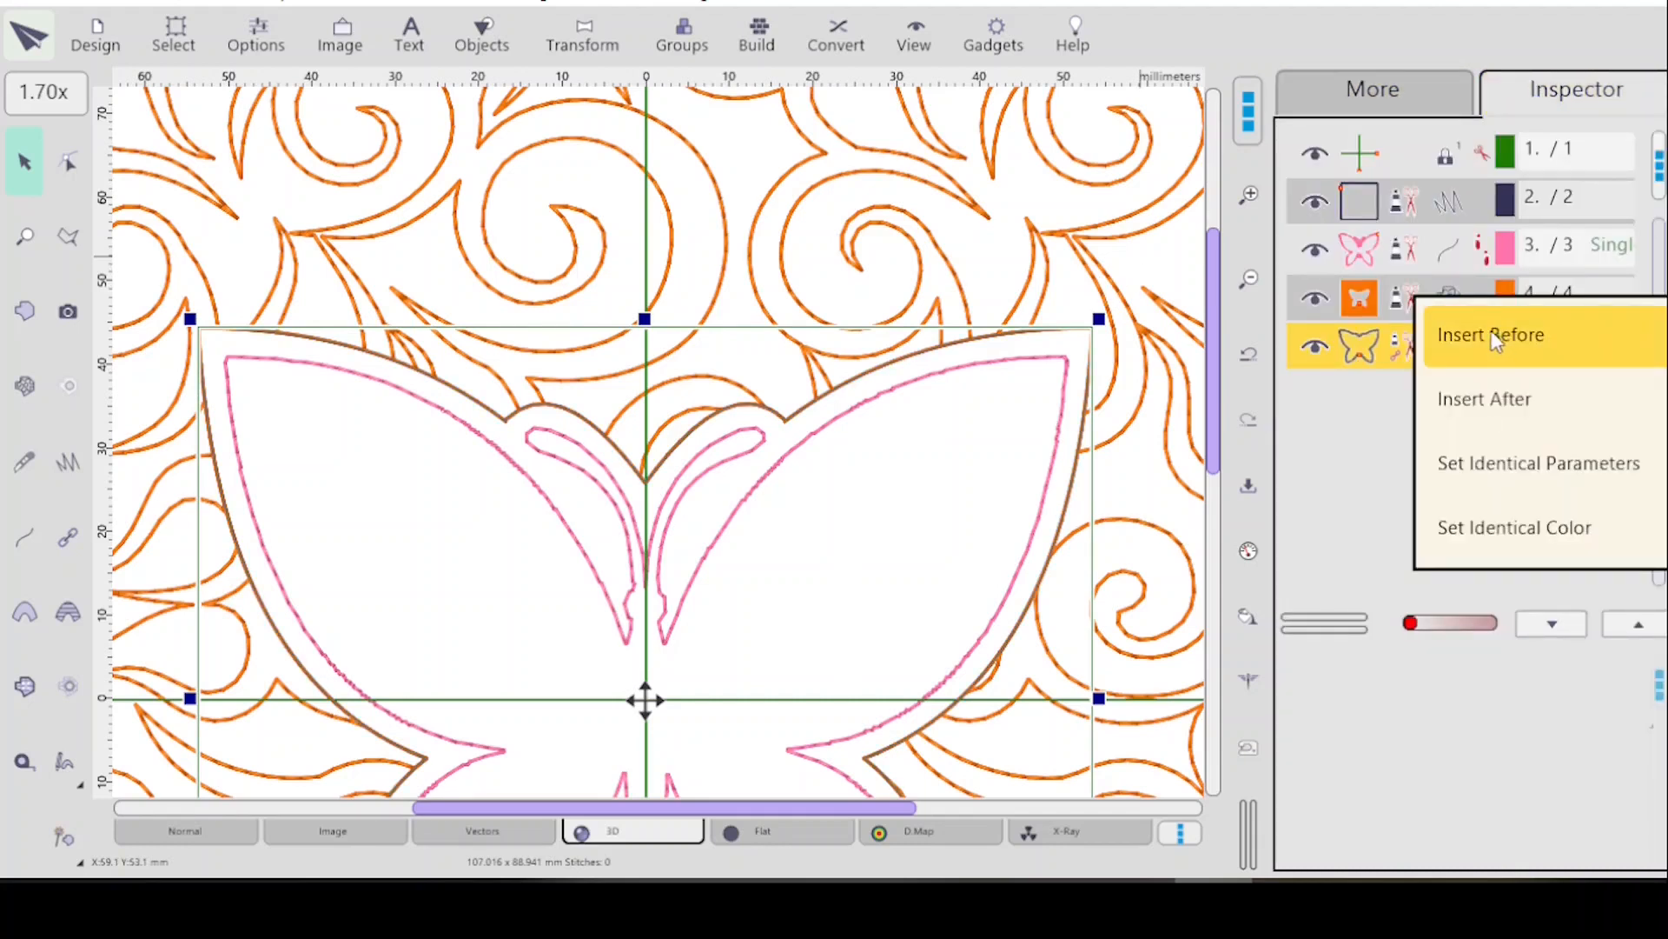
left_click(1496, 338)
left_click(1375, 252)
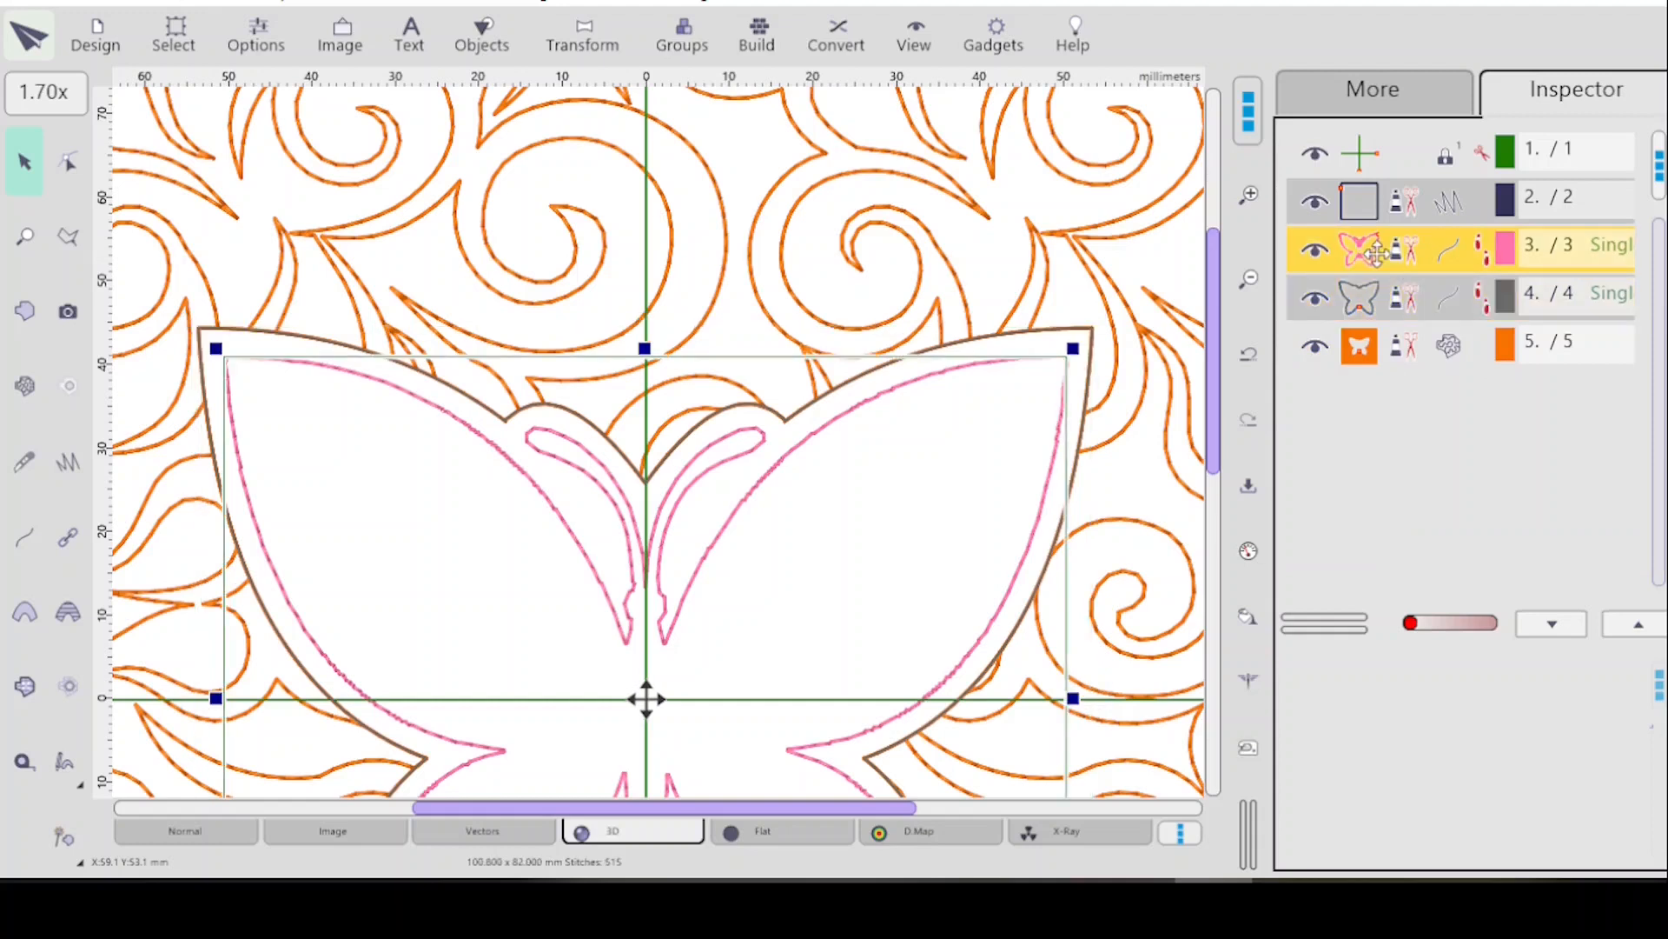
left_click(1394, 309)
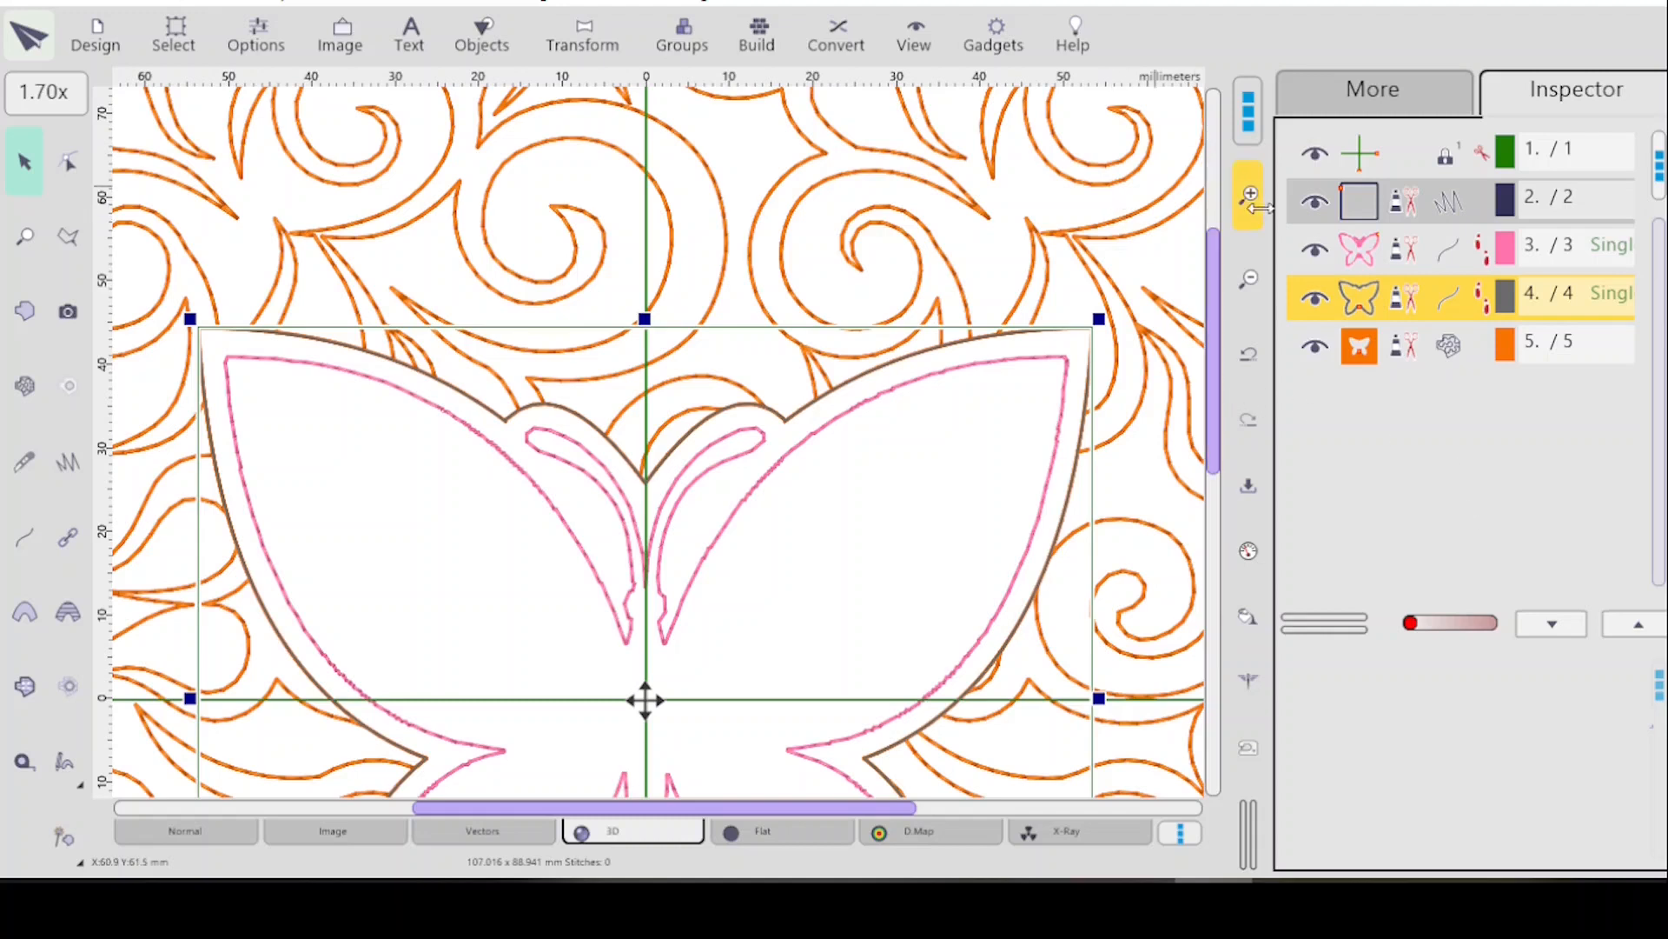
left_click(1394, 350)
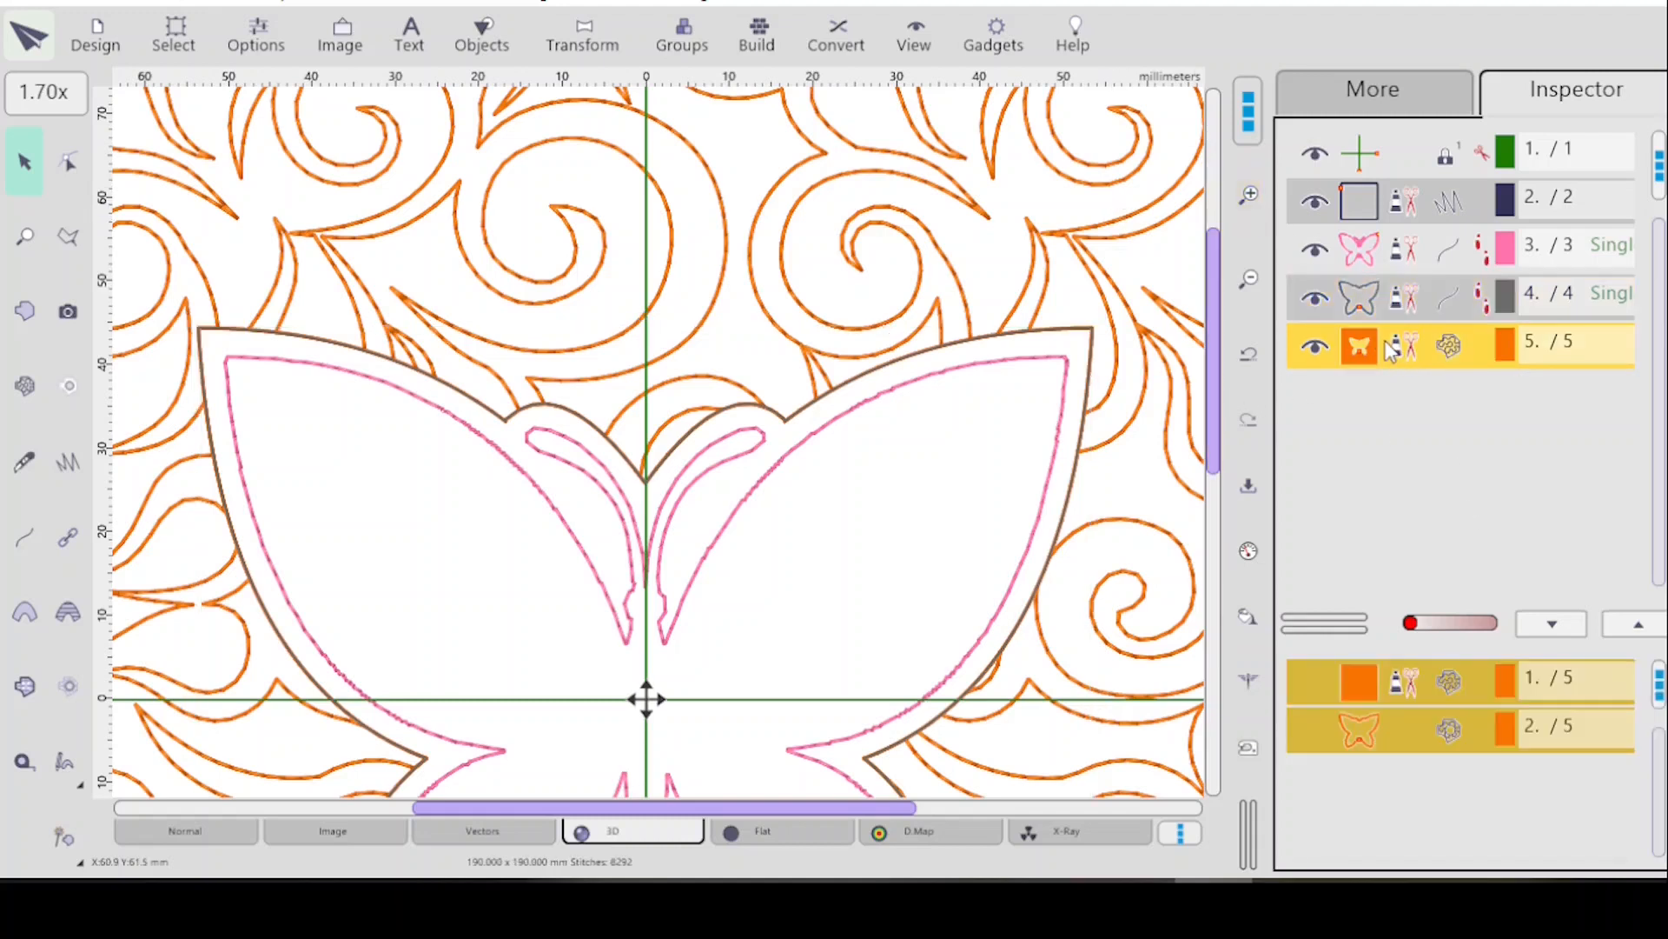
key("ctrl+0")
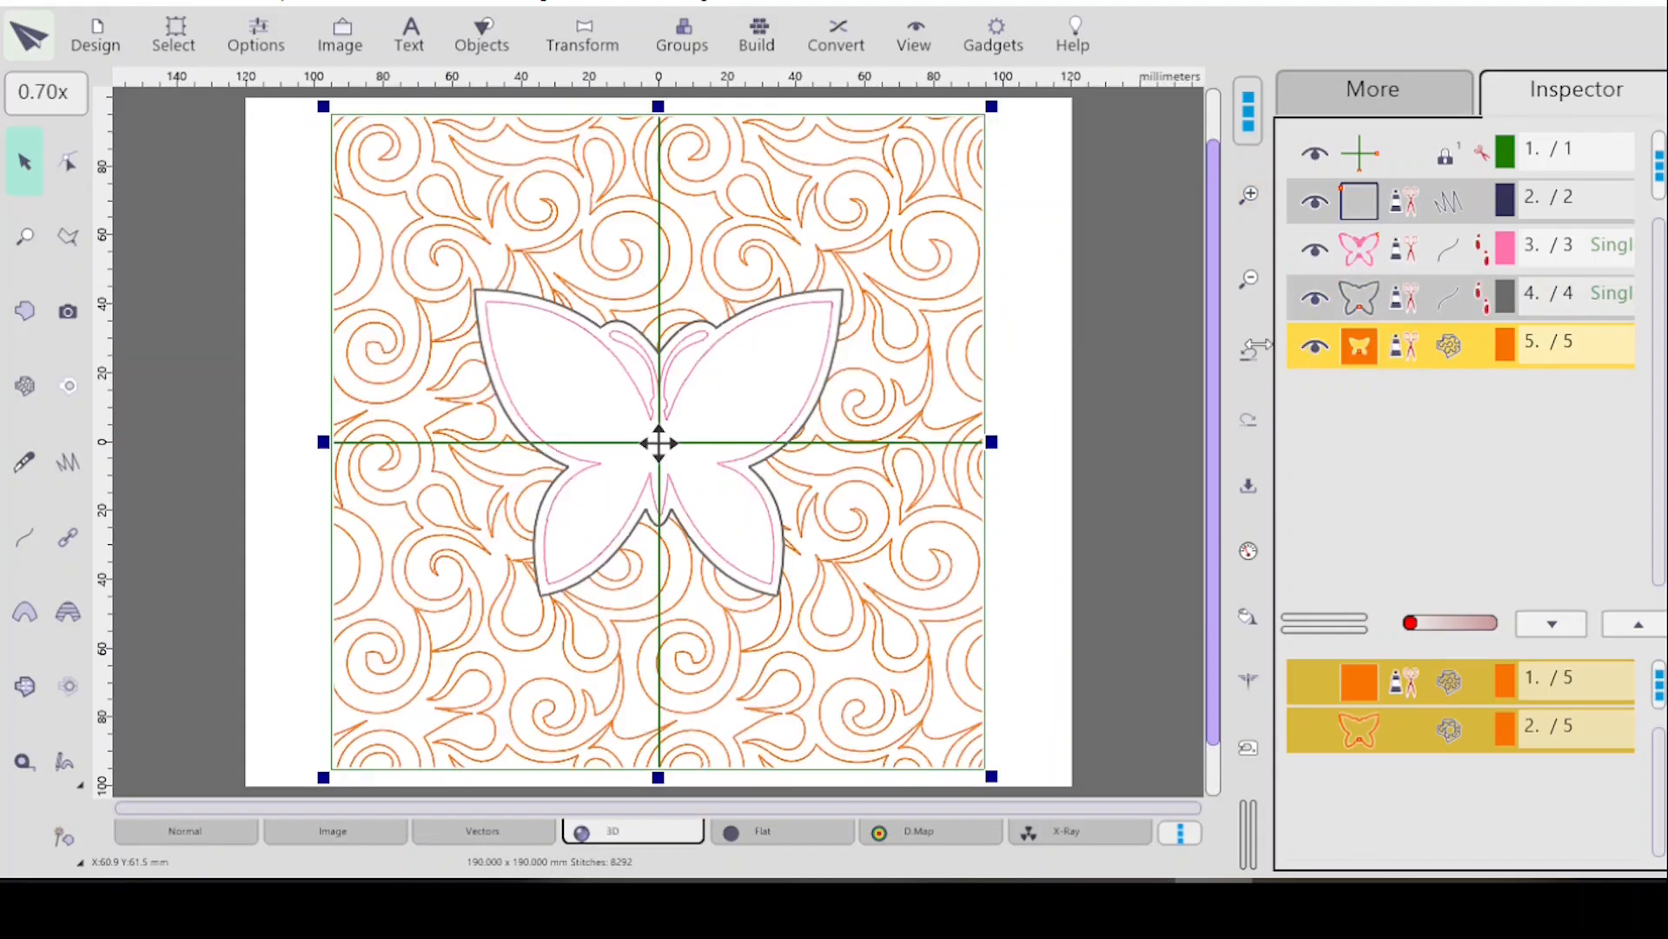
left_click(1043, 547)
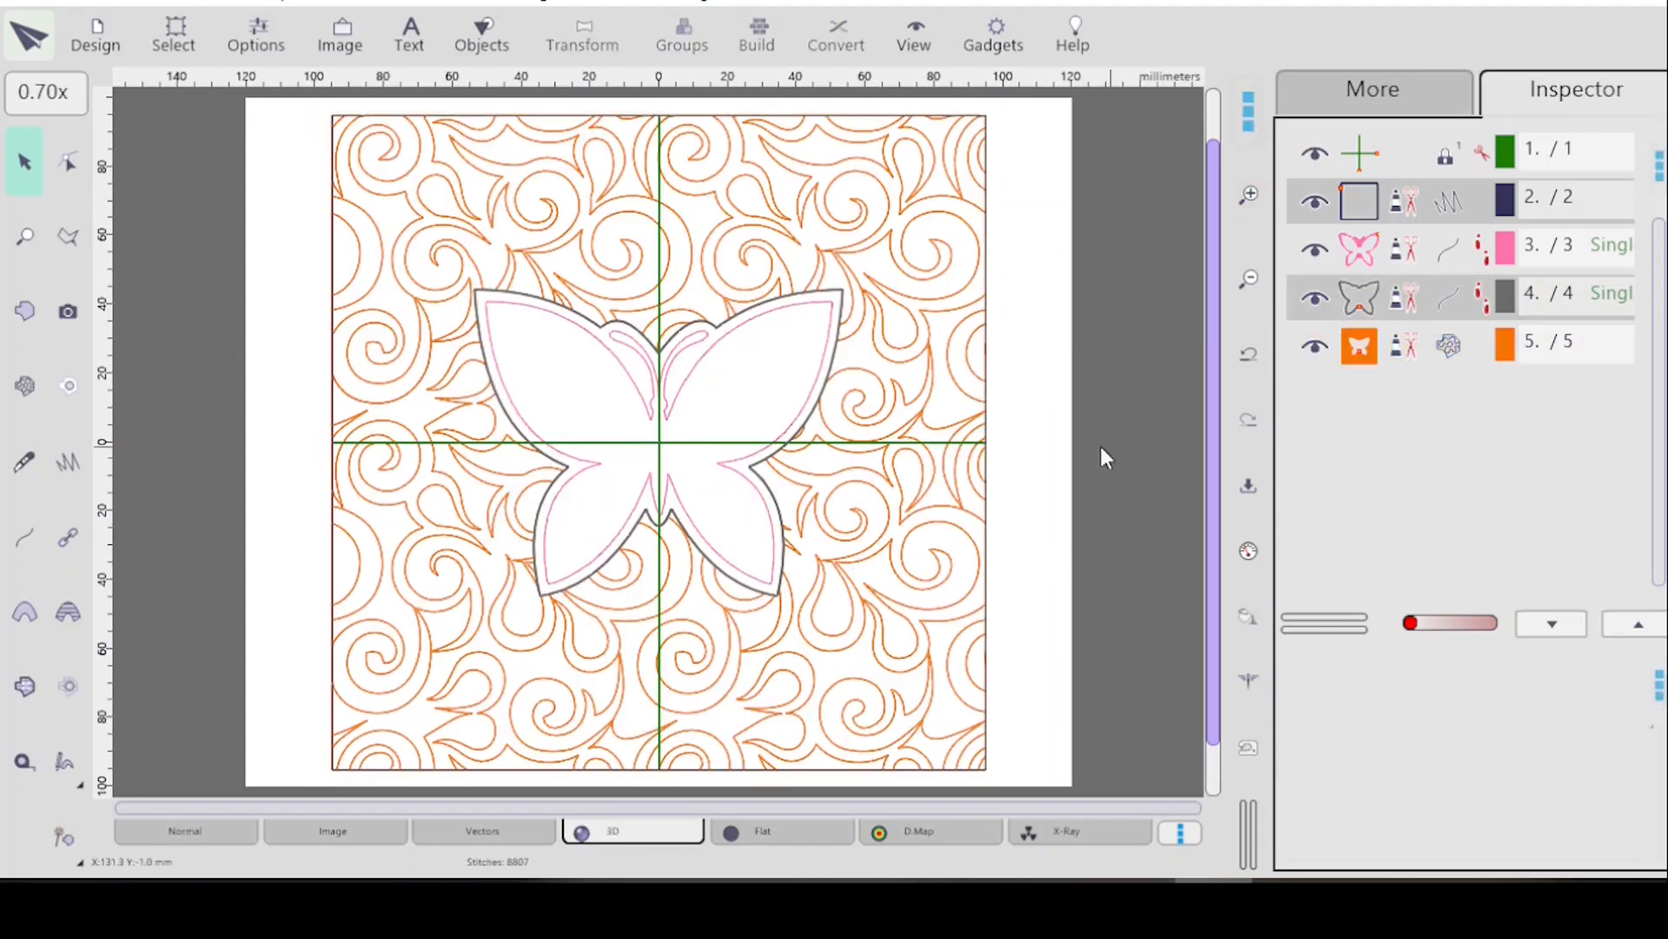
Review the design's overall tie-up stitch settings and the length limits for manual stitches.
left_click(1417, 343)
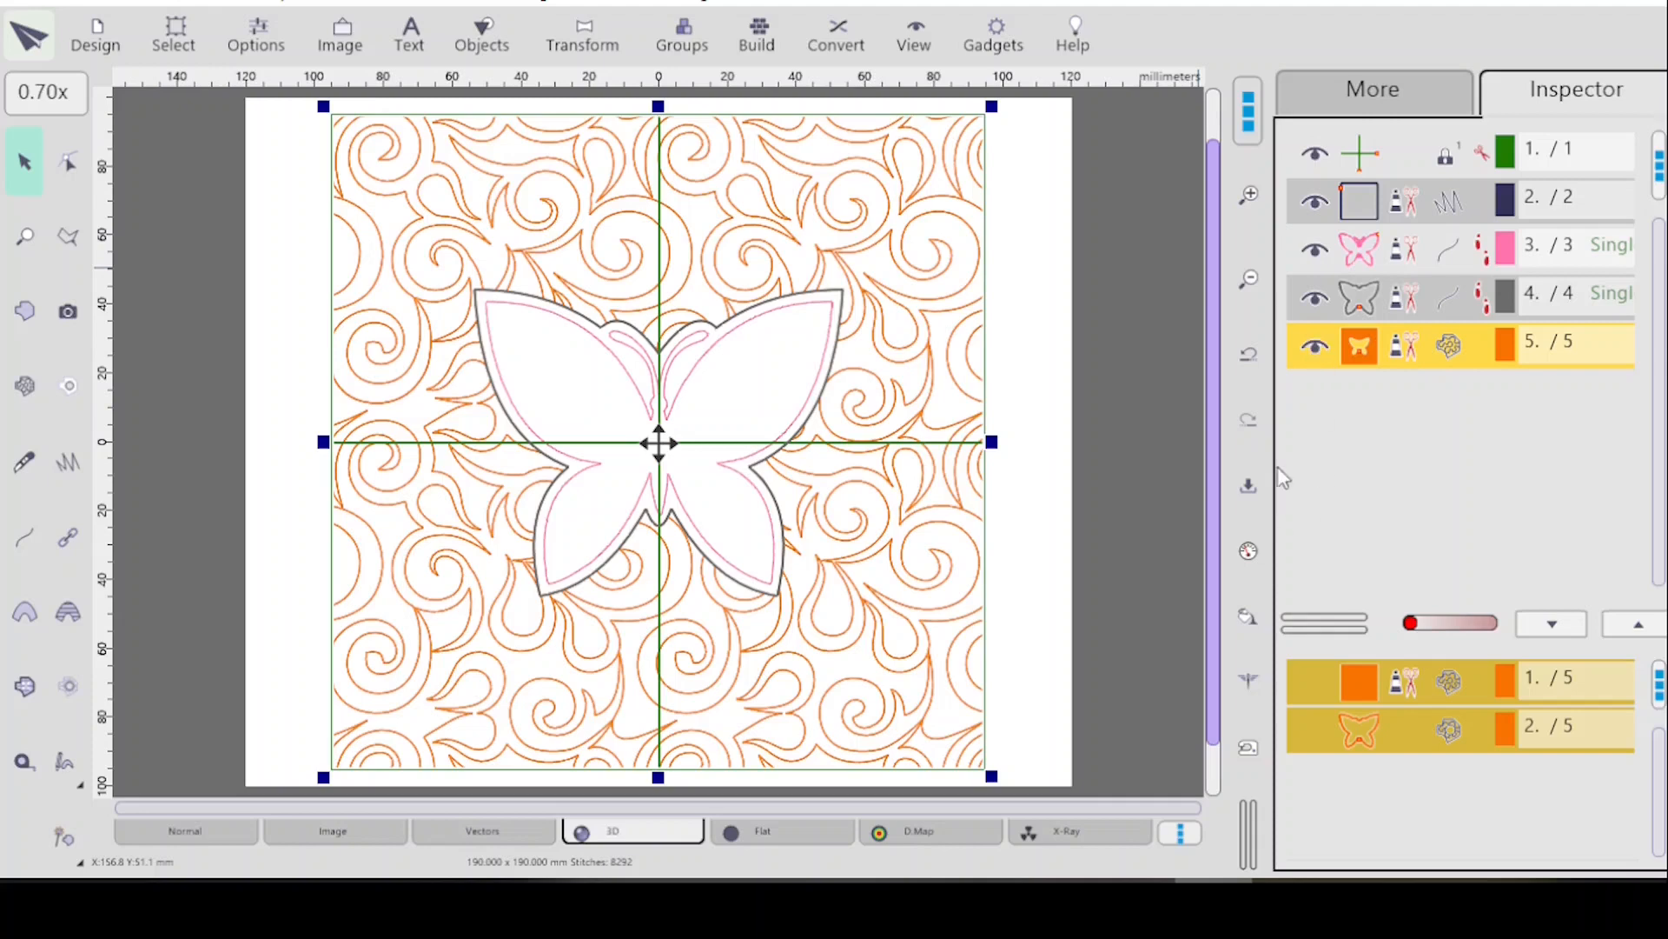
left_click(1251, 551)
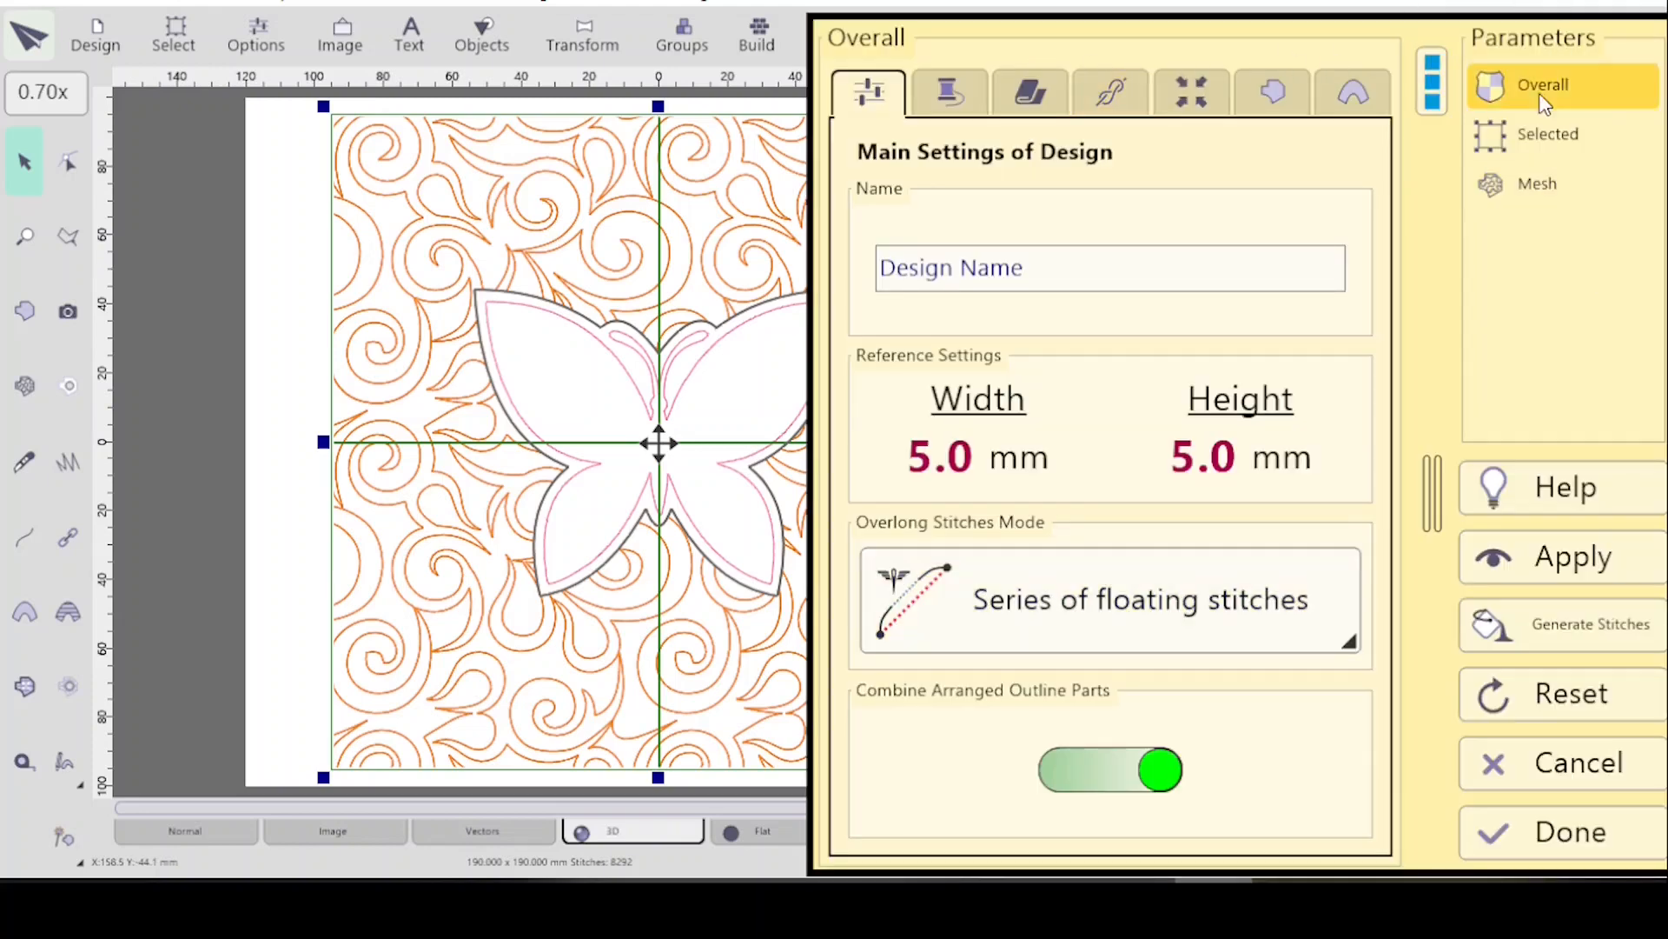
left_click(1109, 86)
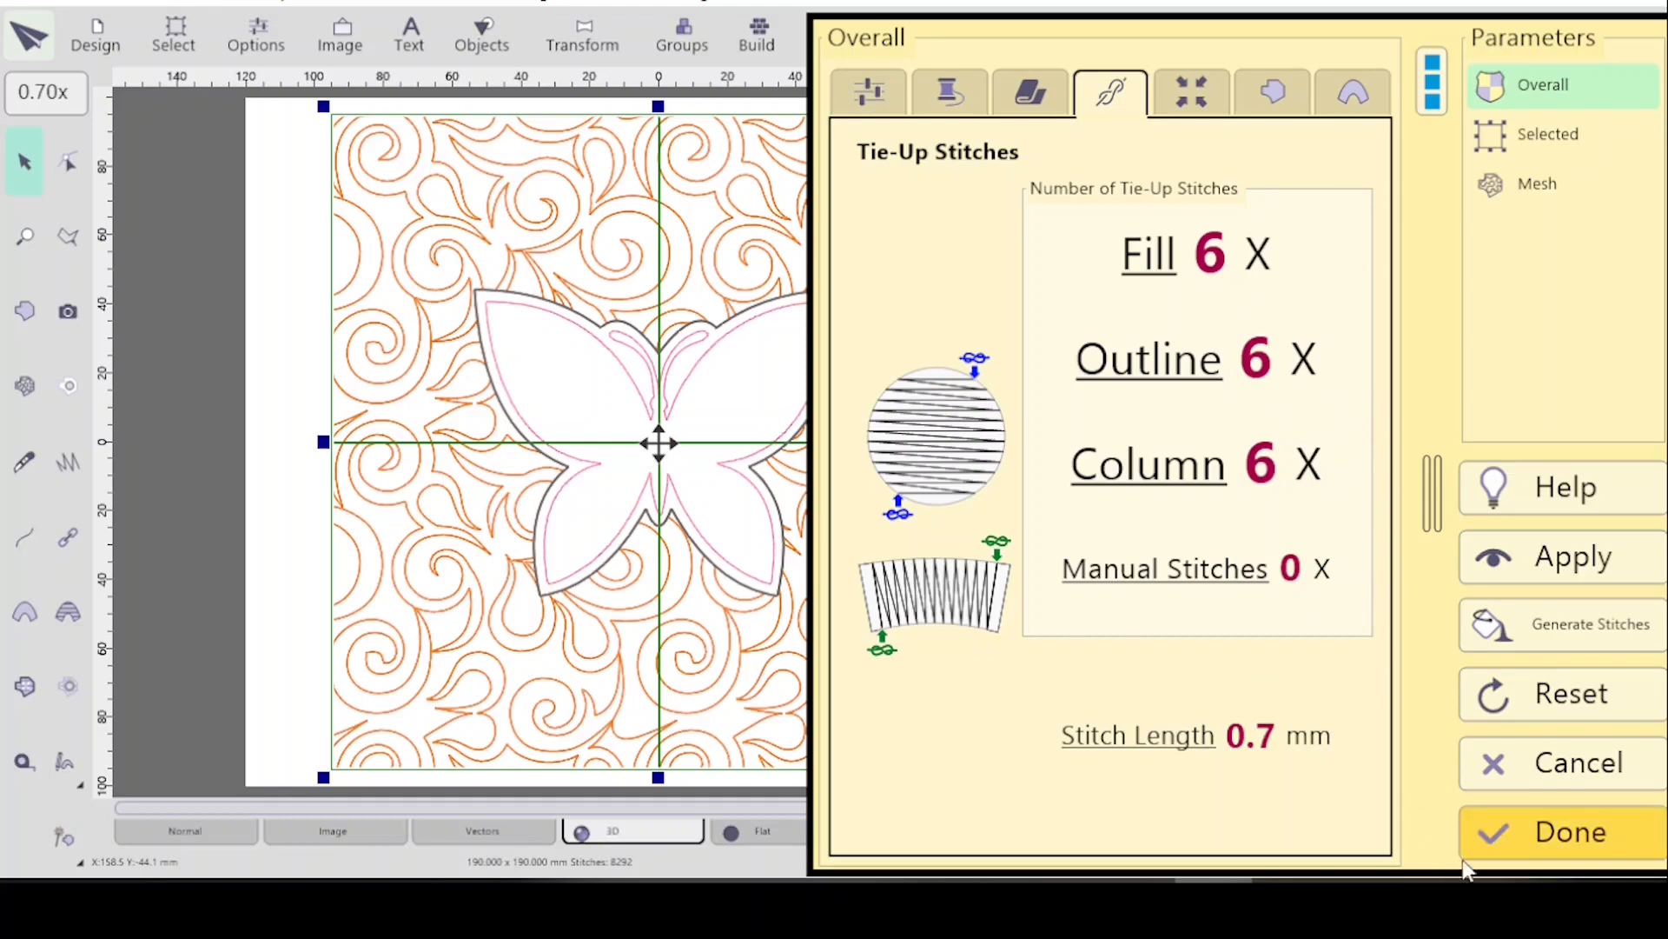
left_click(1556, 840)
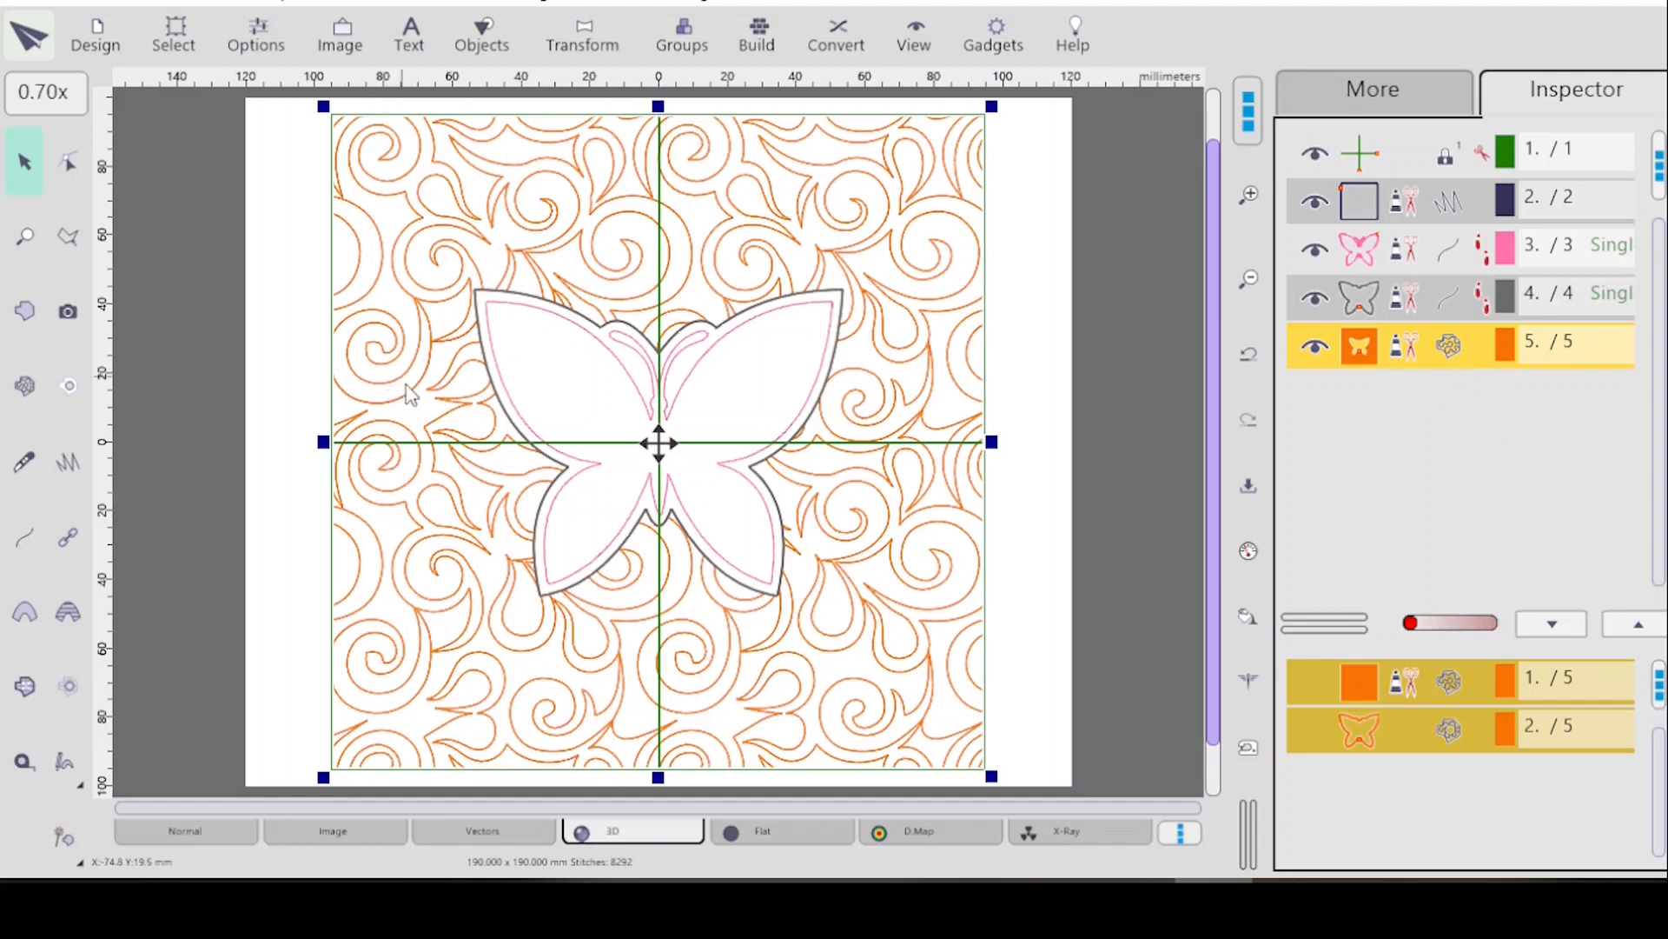
left_click(66, 473)
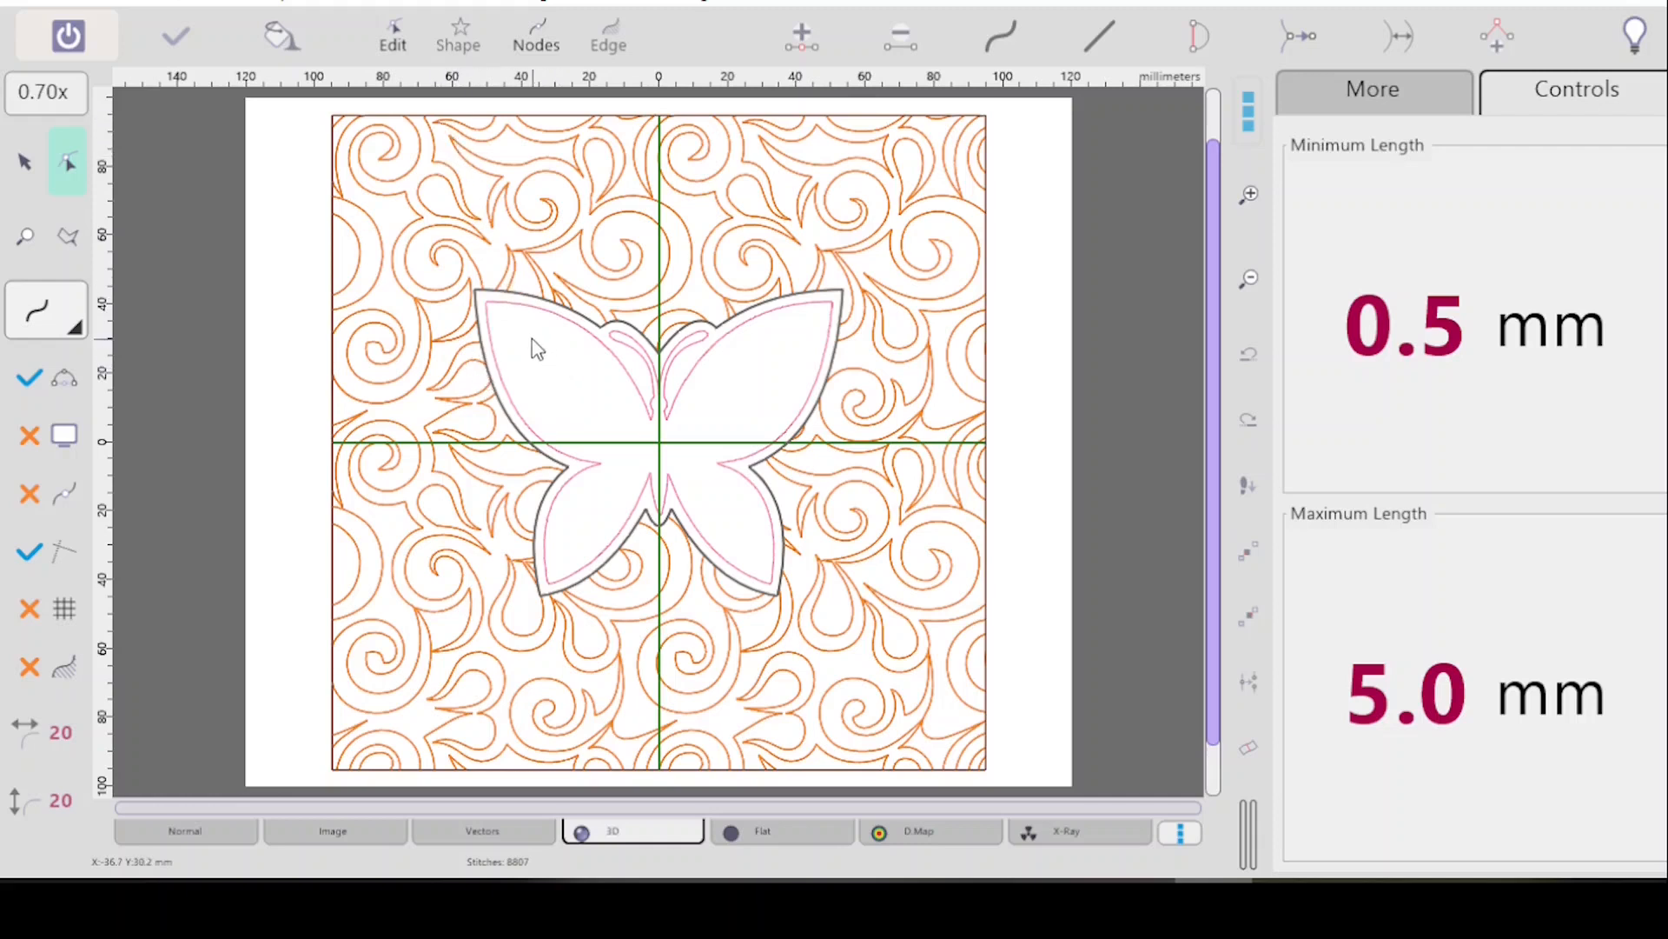
key("Escape")
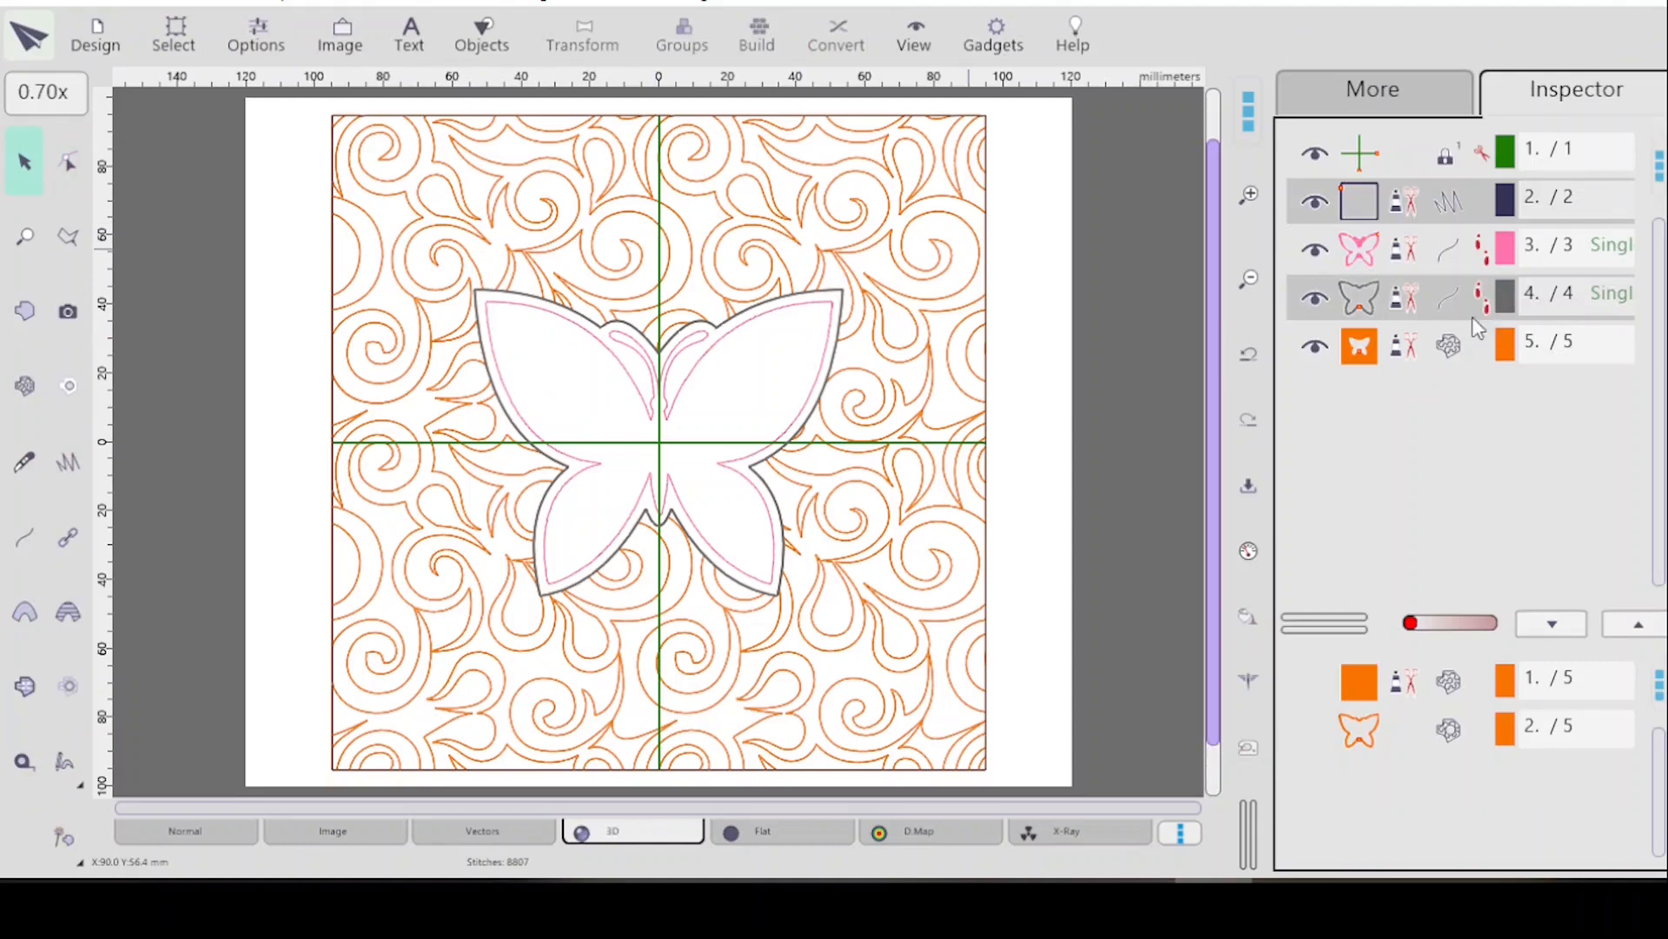
Open the background mesh for node editing and examine the stitch entry point on its left edge, undoing any stray node.
left_click(1425, 349)
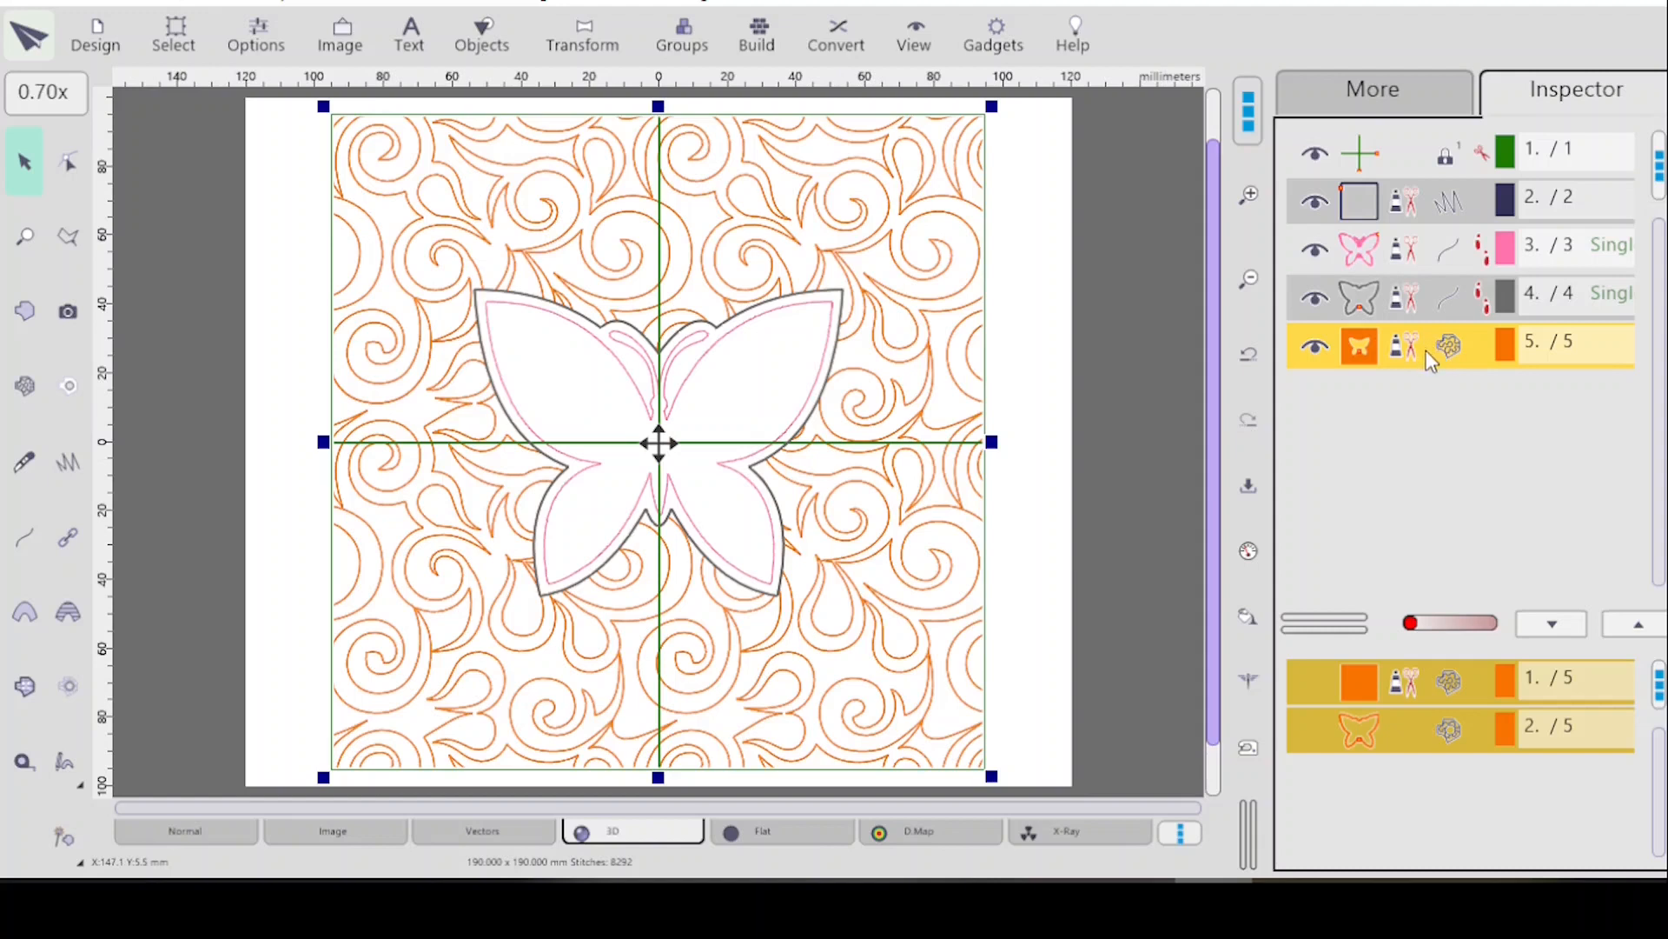
left_click(73, 170)
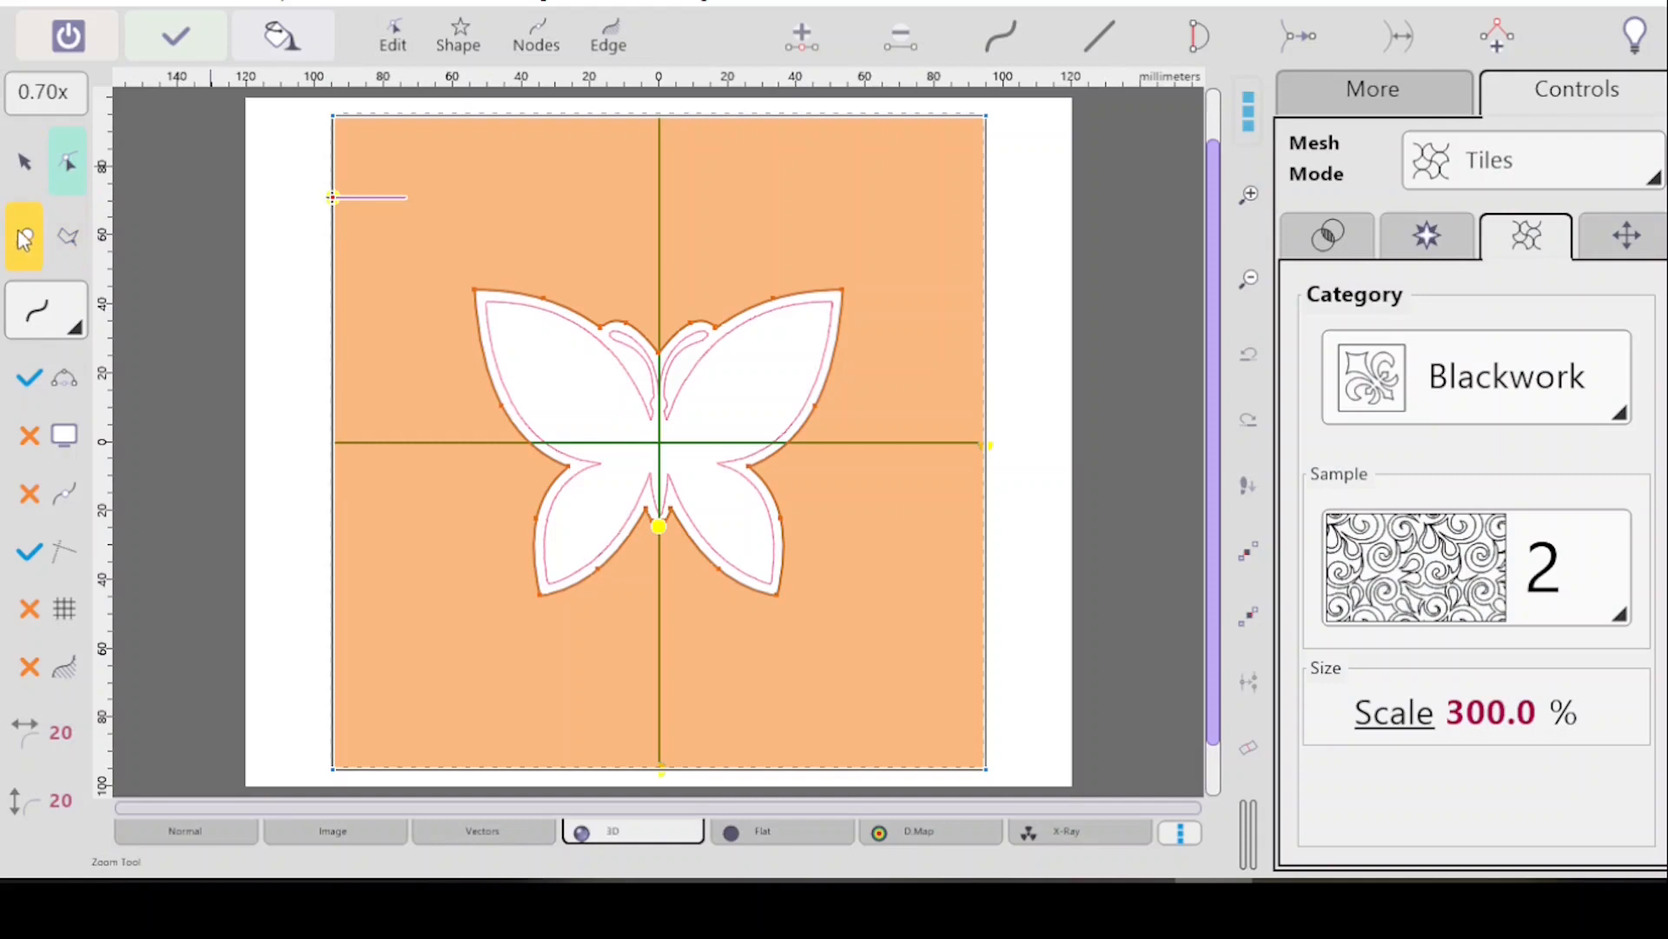
left_click(271, 147)
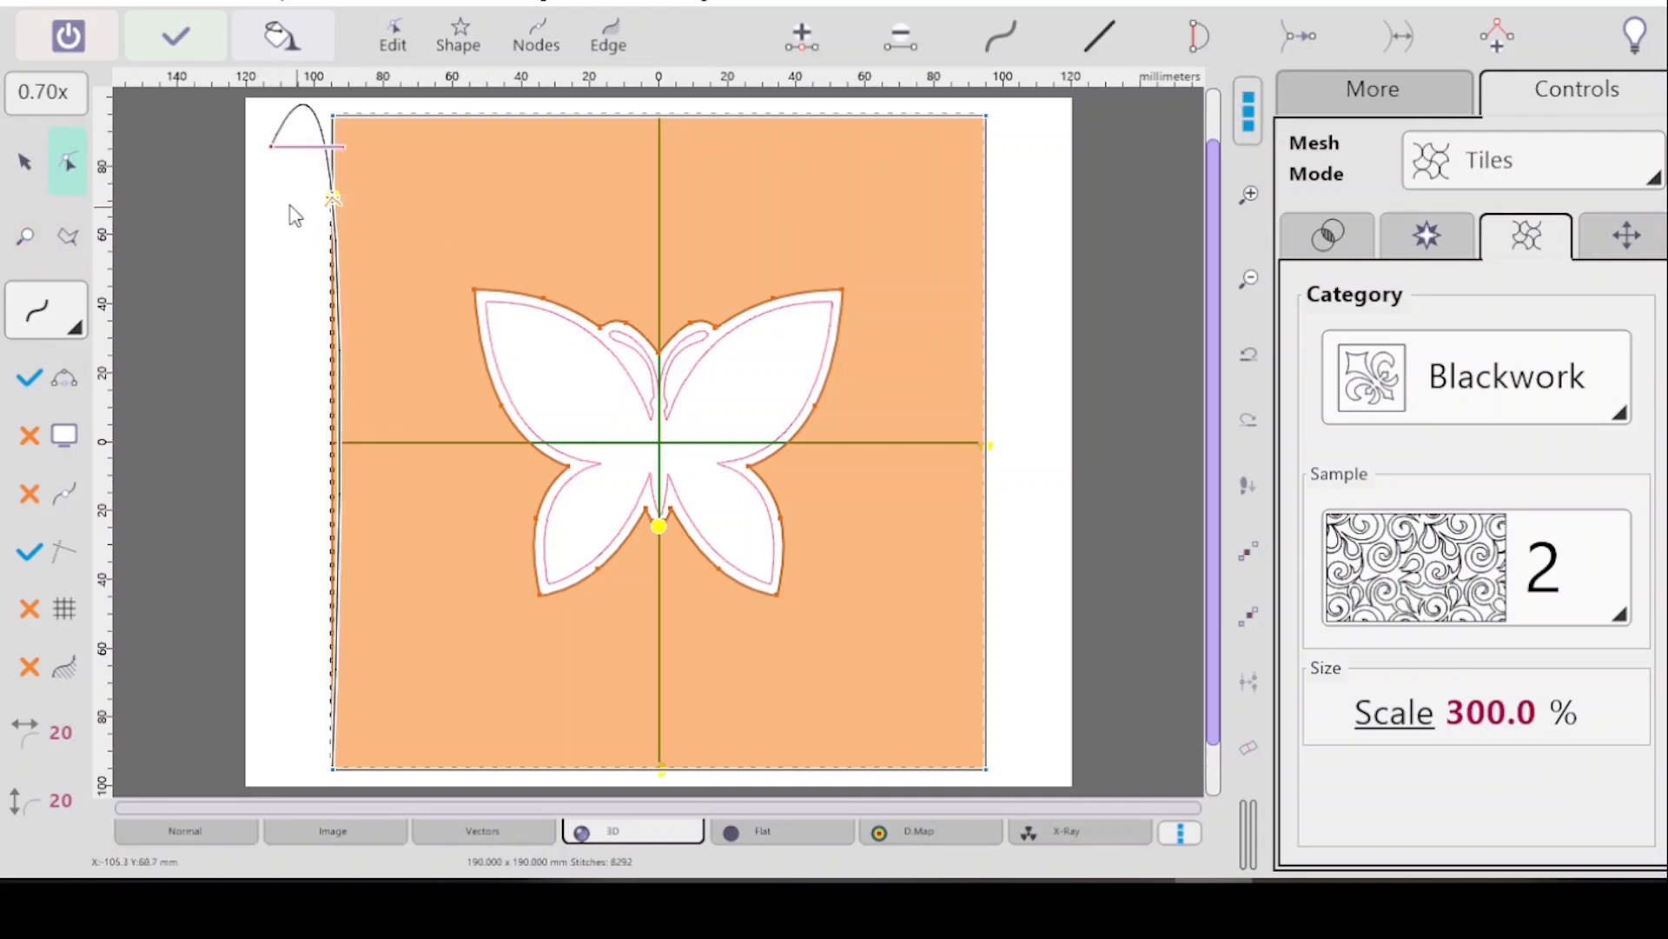
key("ctrl+z")
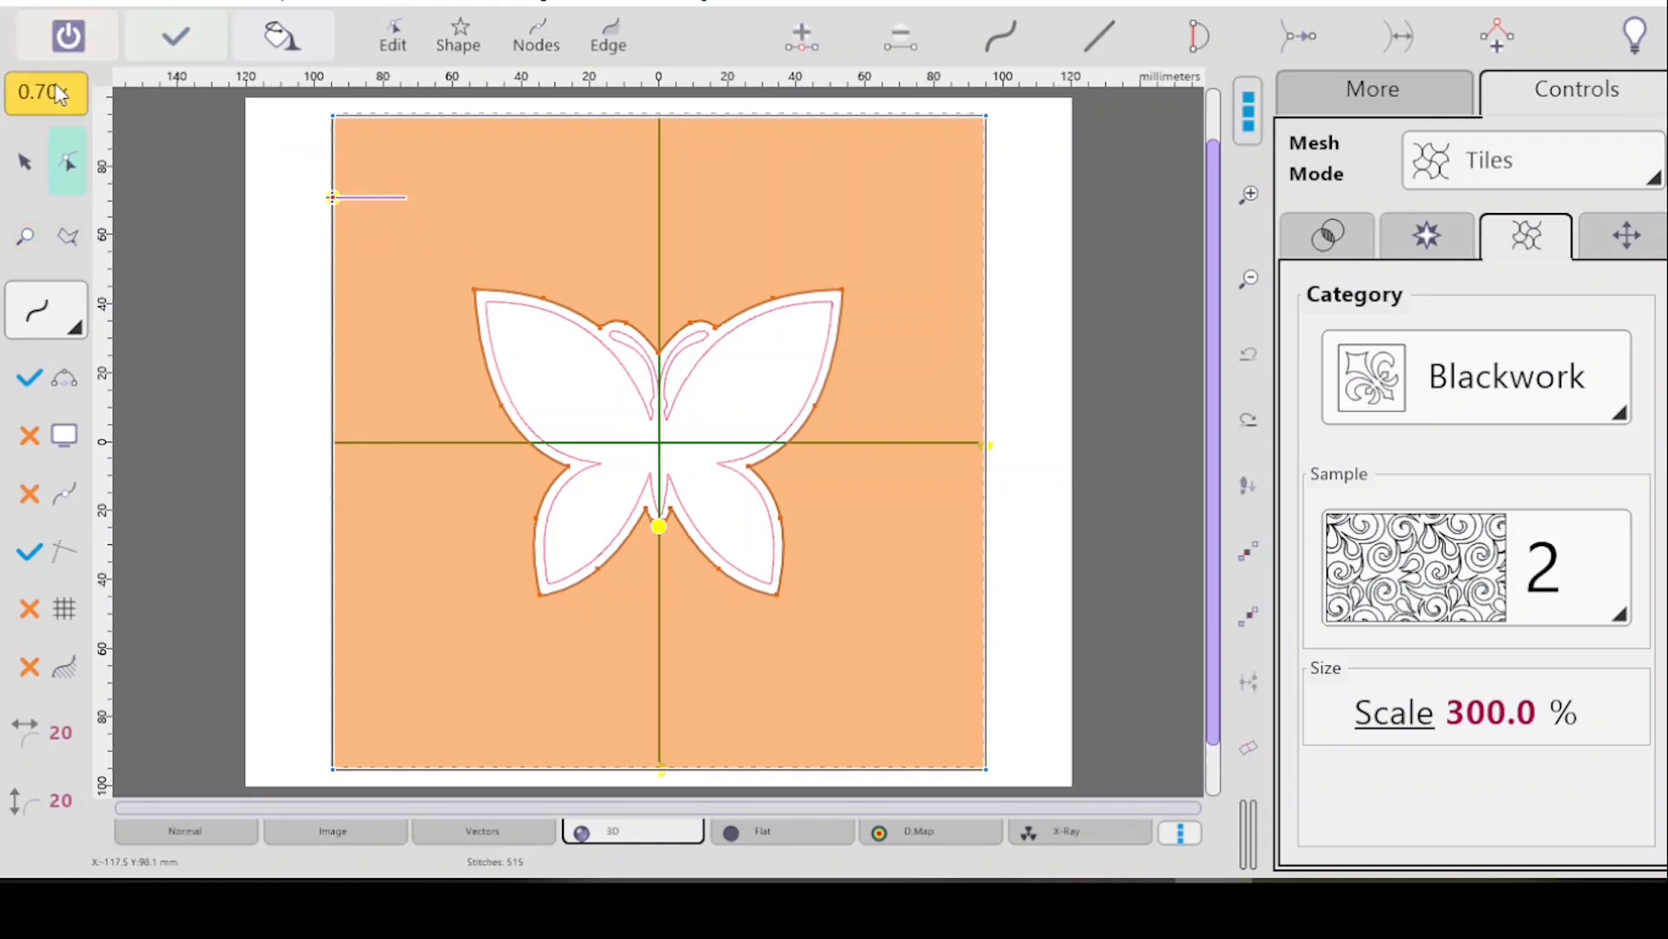
left_click(45, 257)
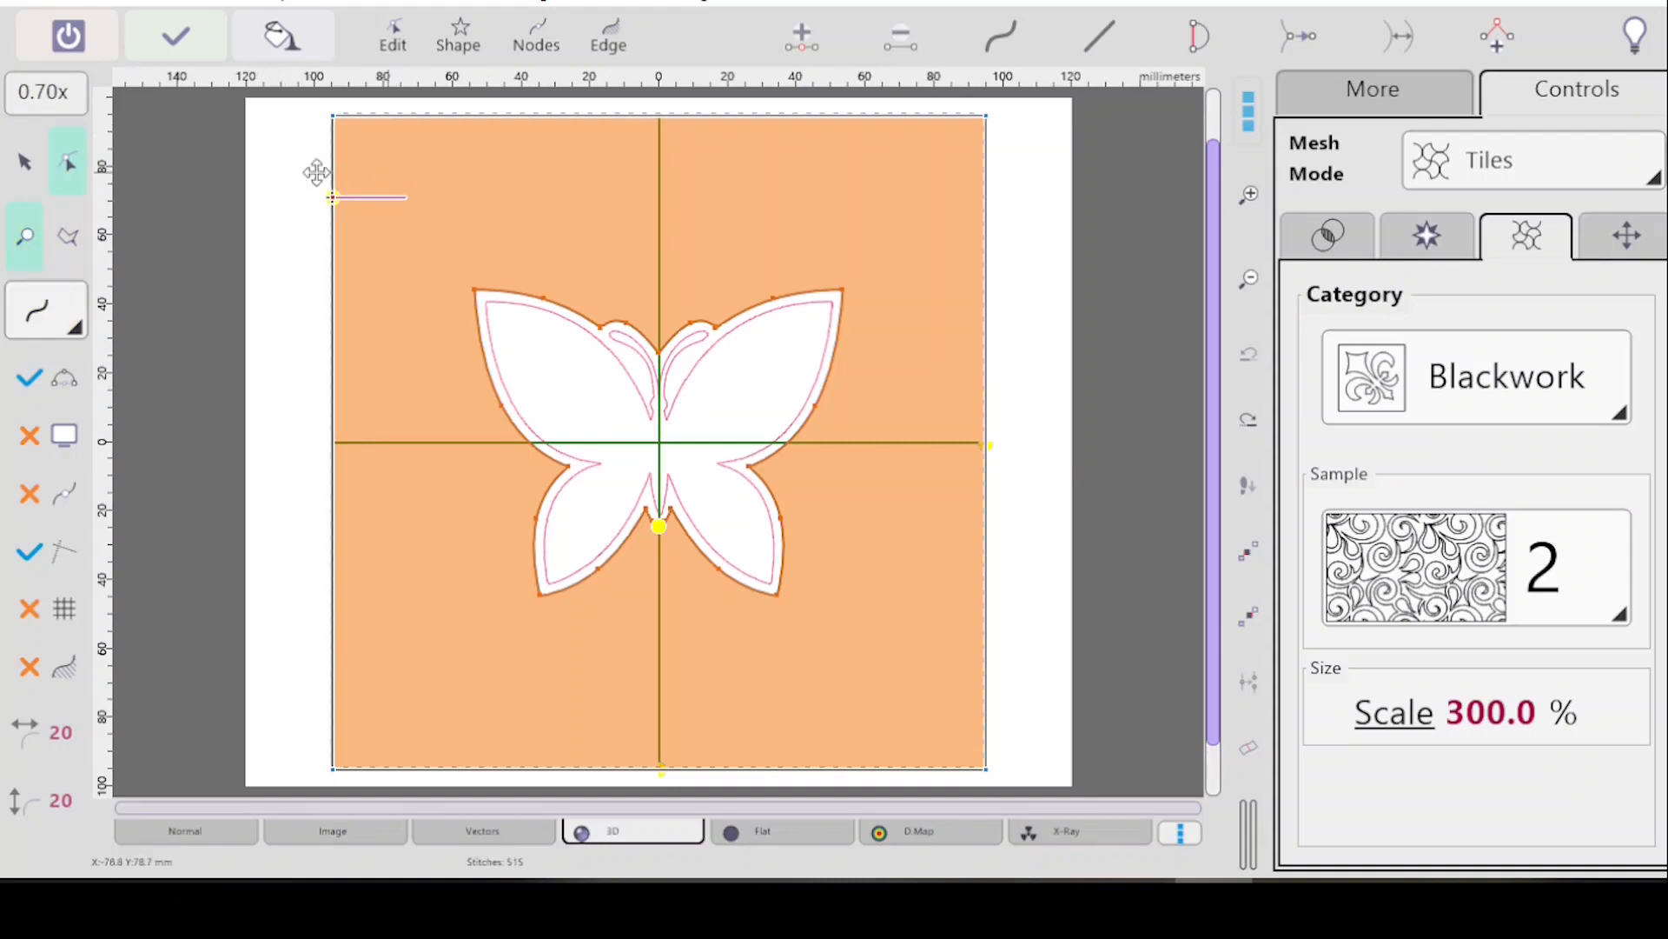
left_click_drag(278, 161, 478, 293)
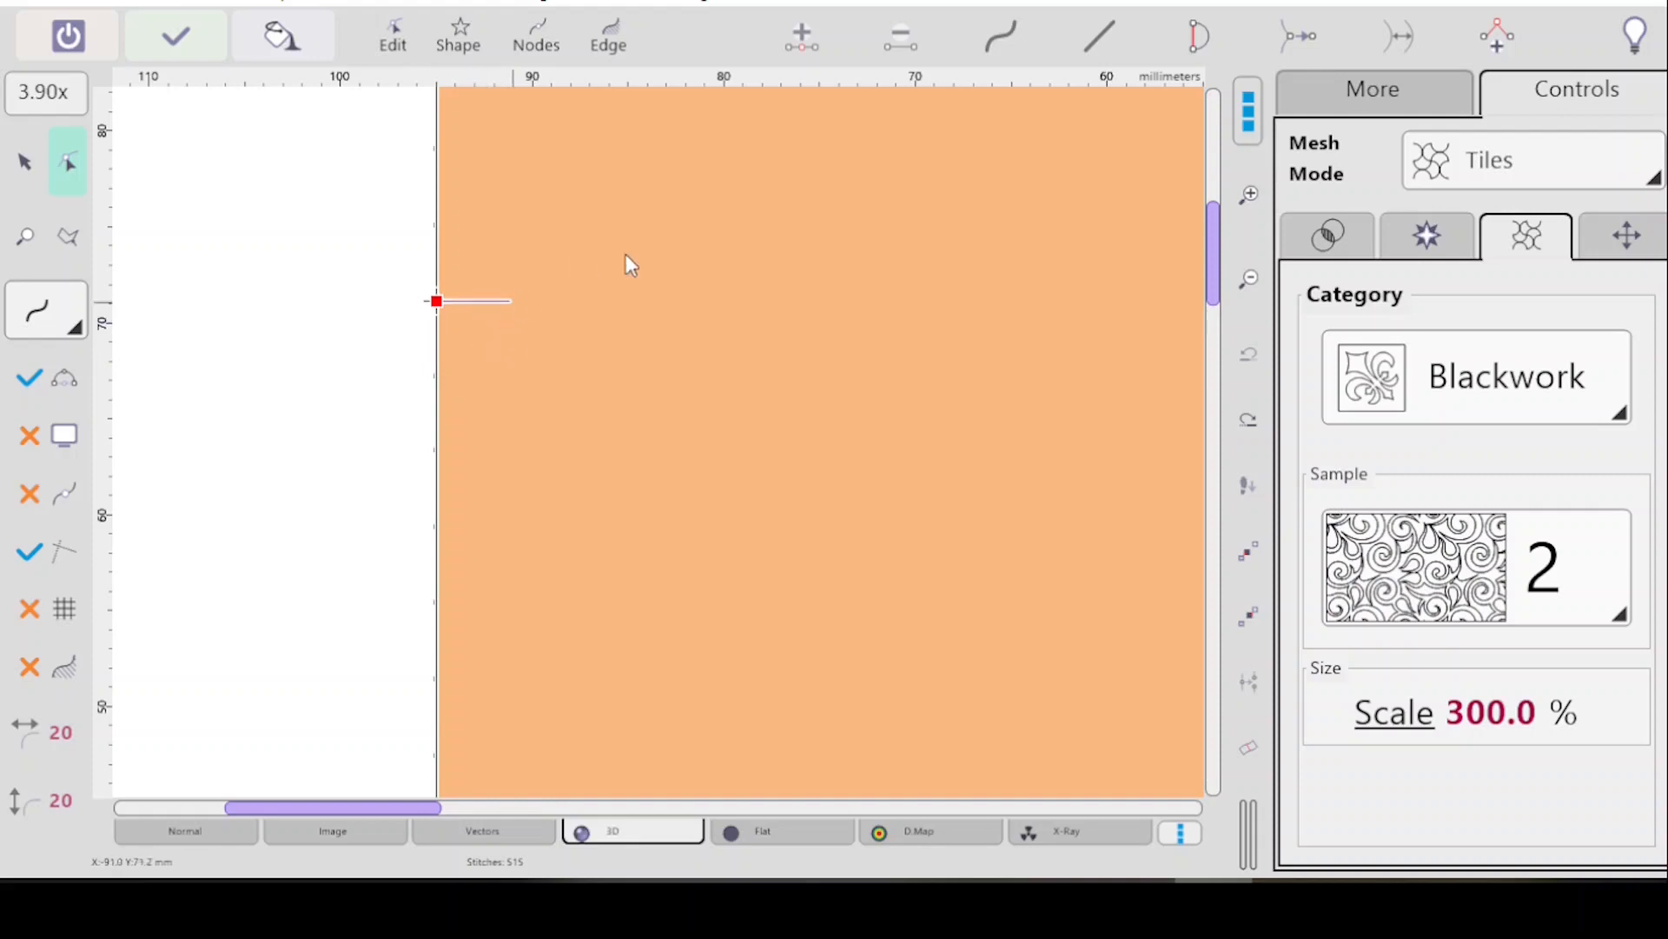
left_click(410, 24)
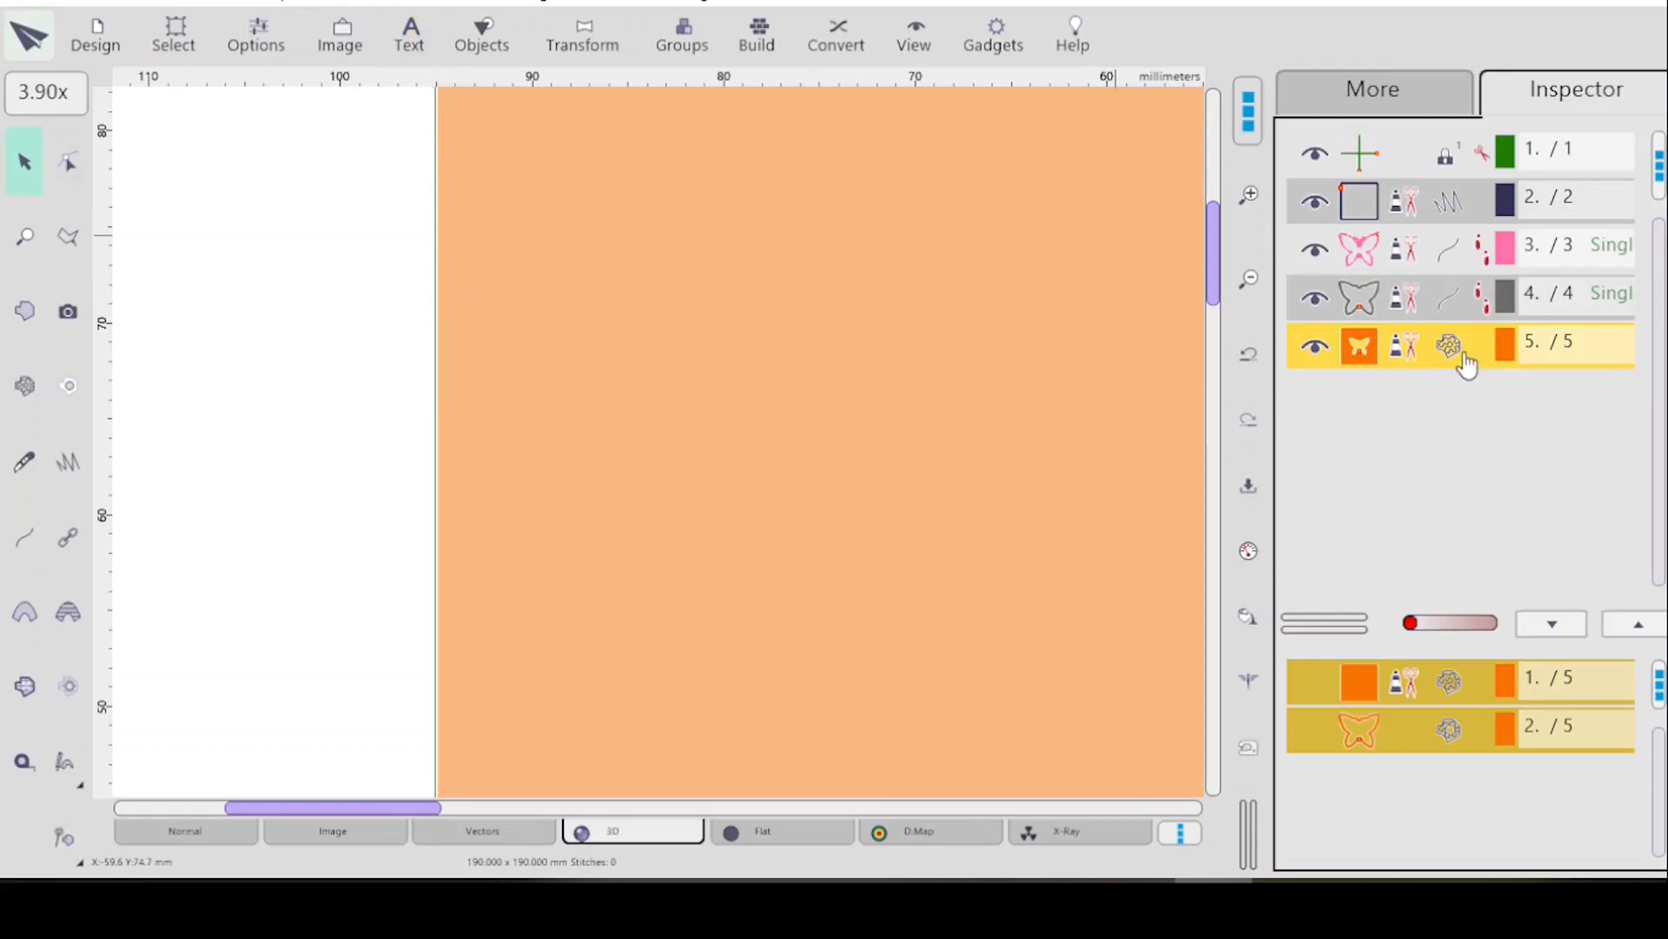
key("0")
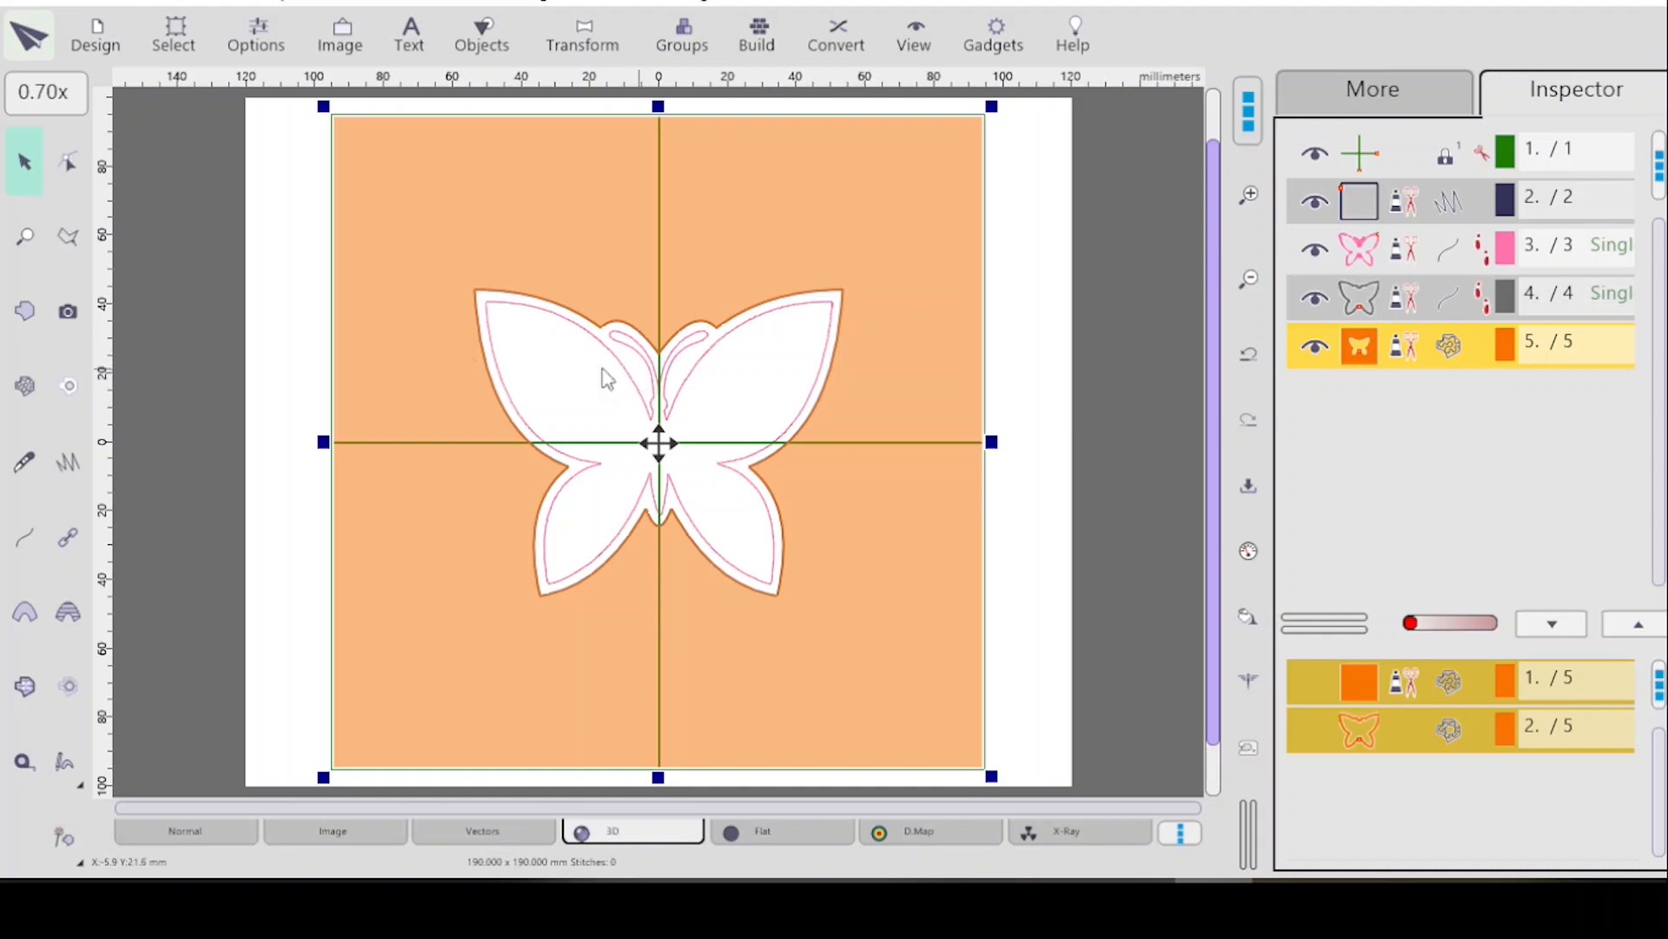
Start a manual stitch line near the butterfly's antennae and set its maximum length to 4.0 mm and minimum length to 1.5 mm.
left_click(68, 473)
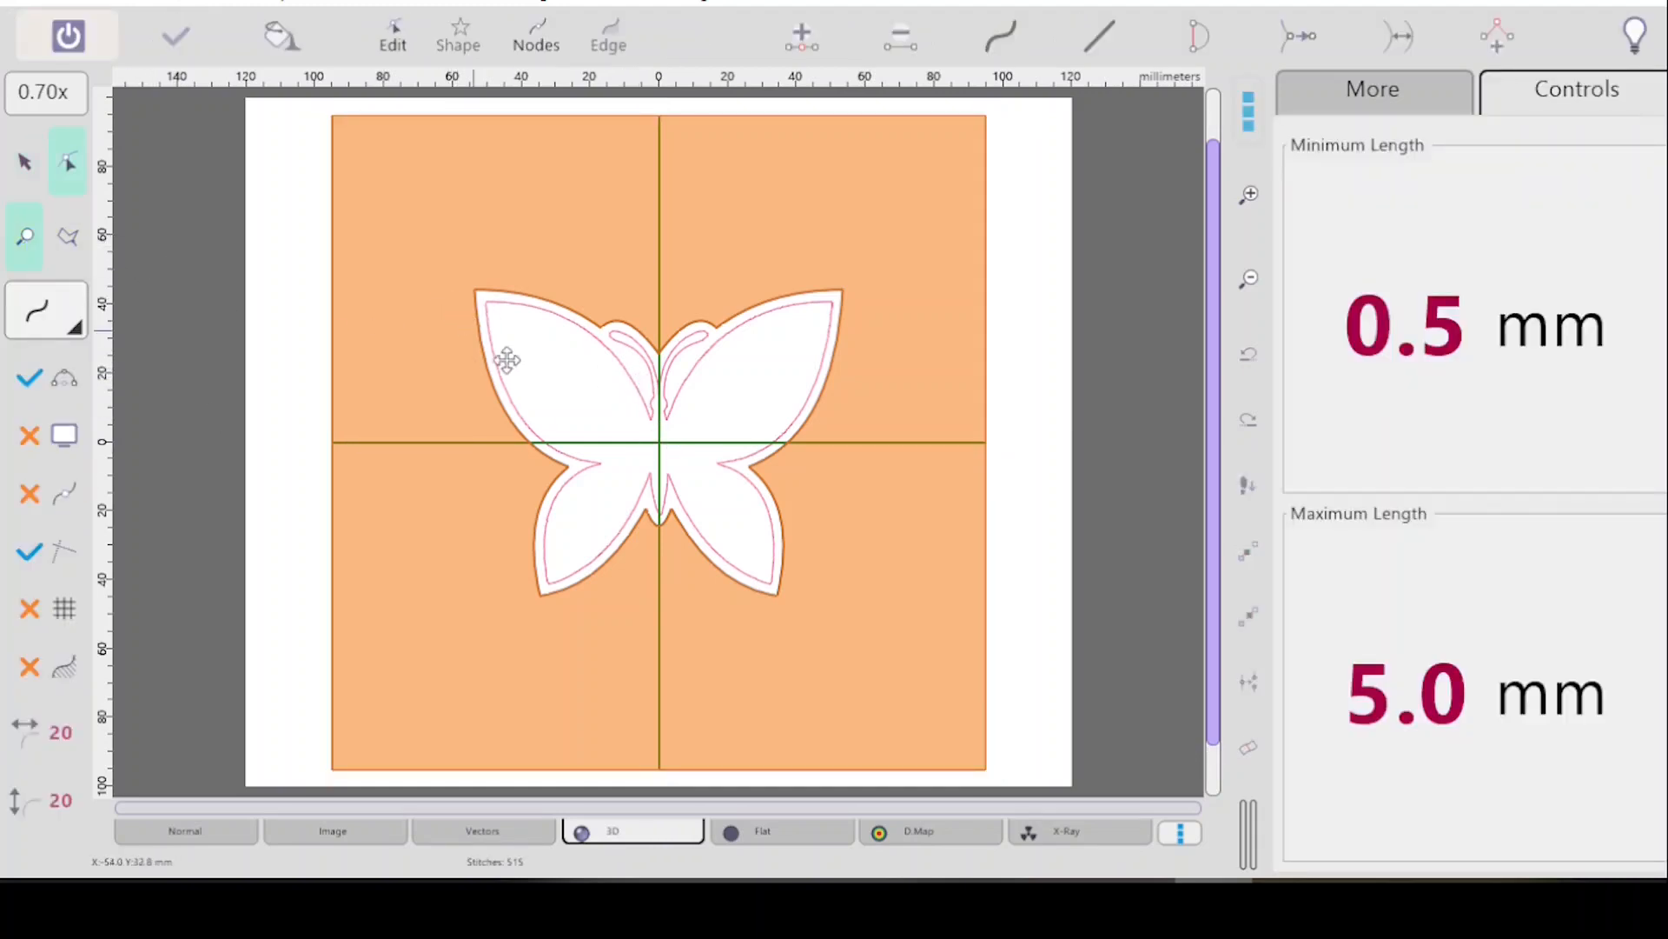
left_click_drag(509, 351, 714, 448)
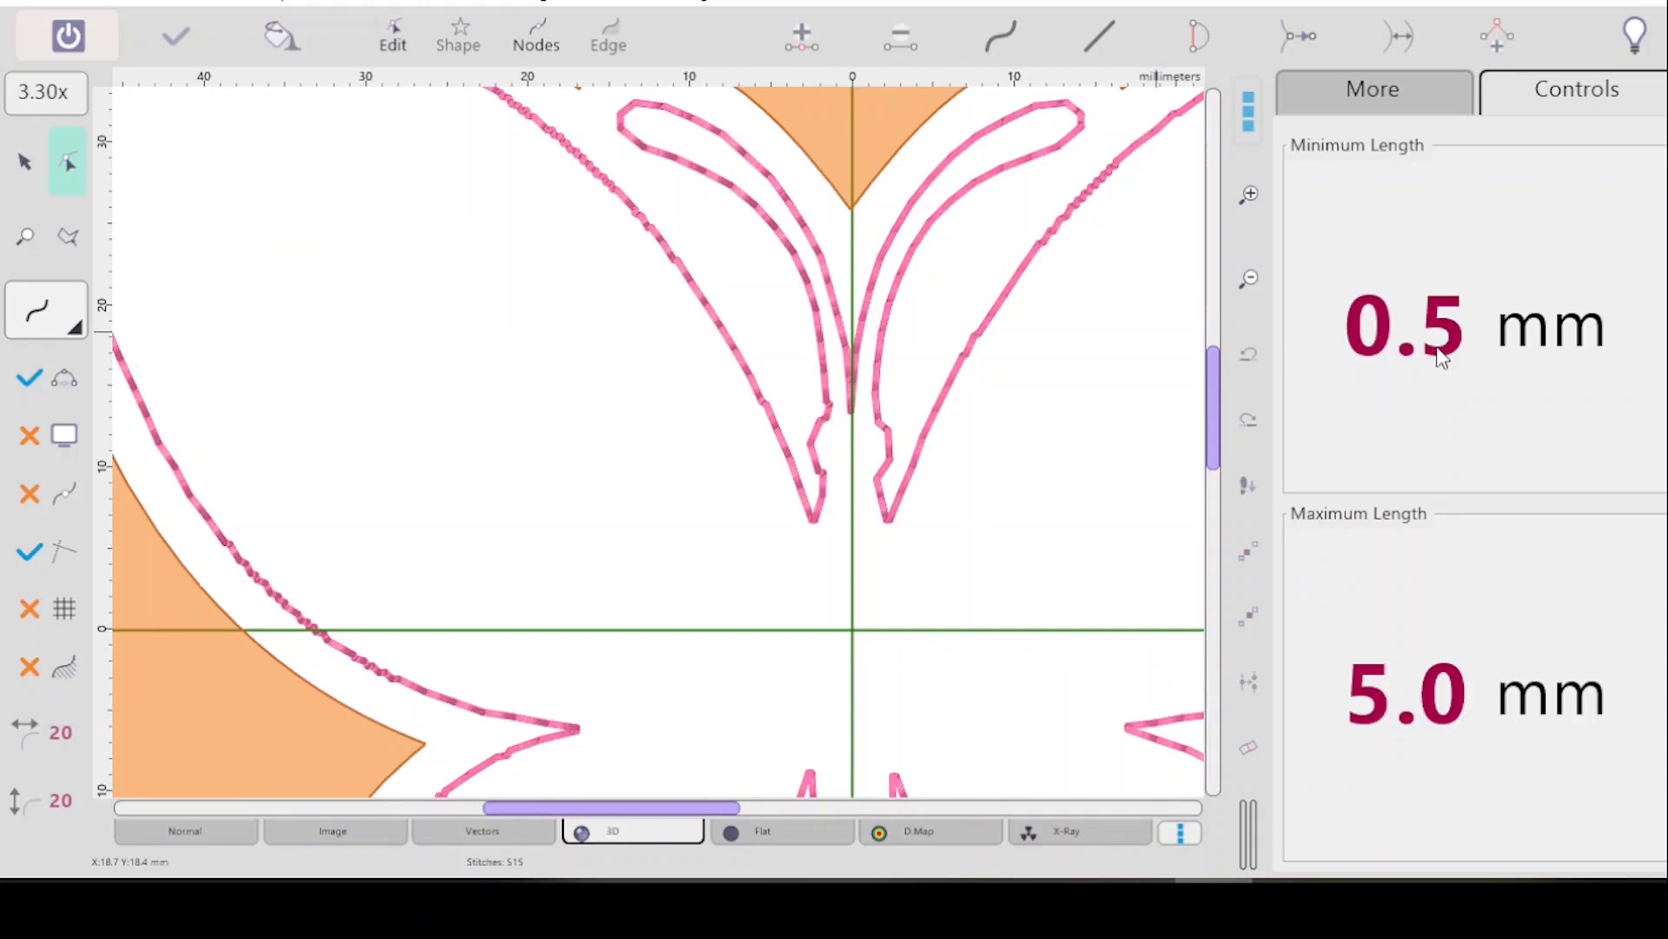
left_click_drag(775, 344, 832, 355)
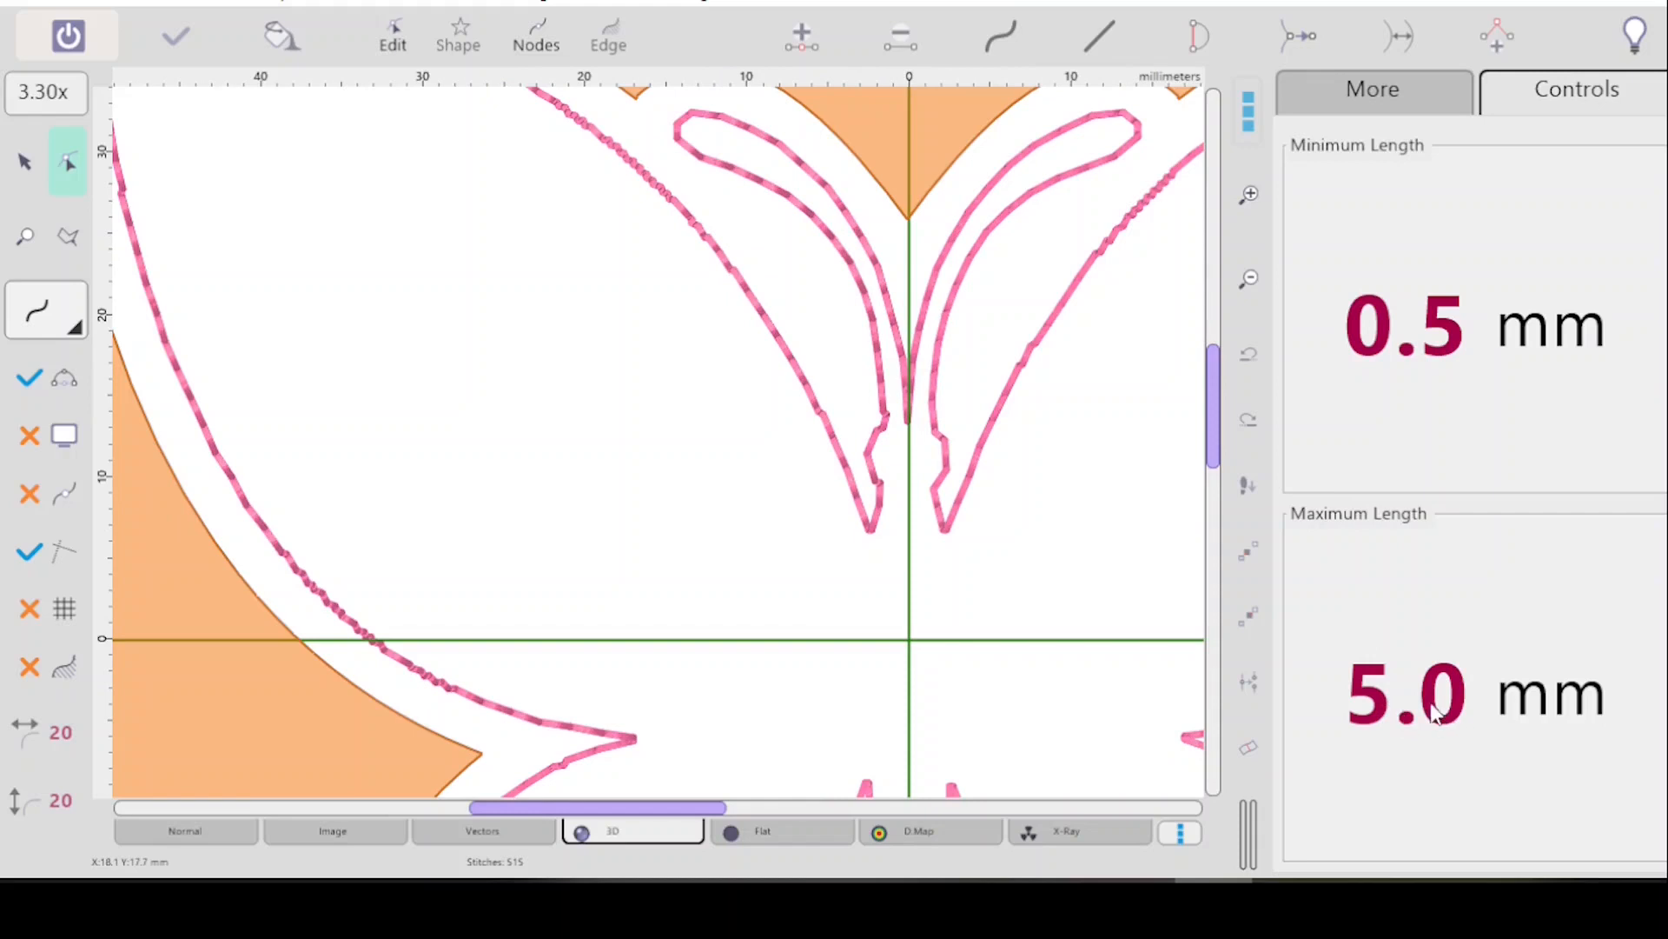
scroll(1449, 726, "up", 2)
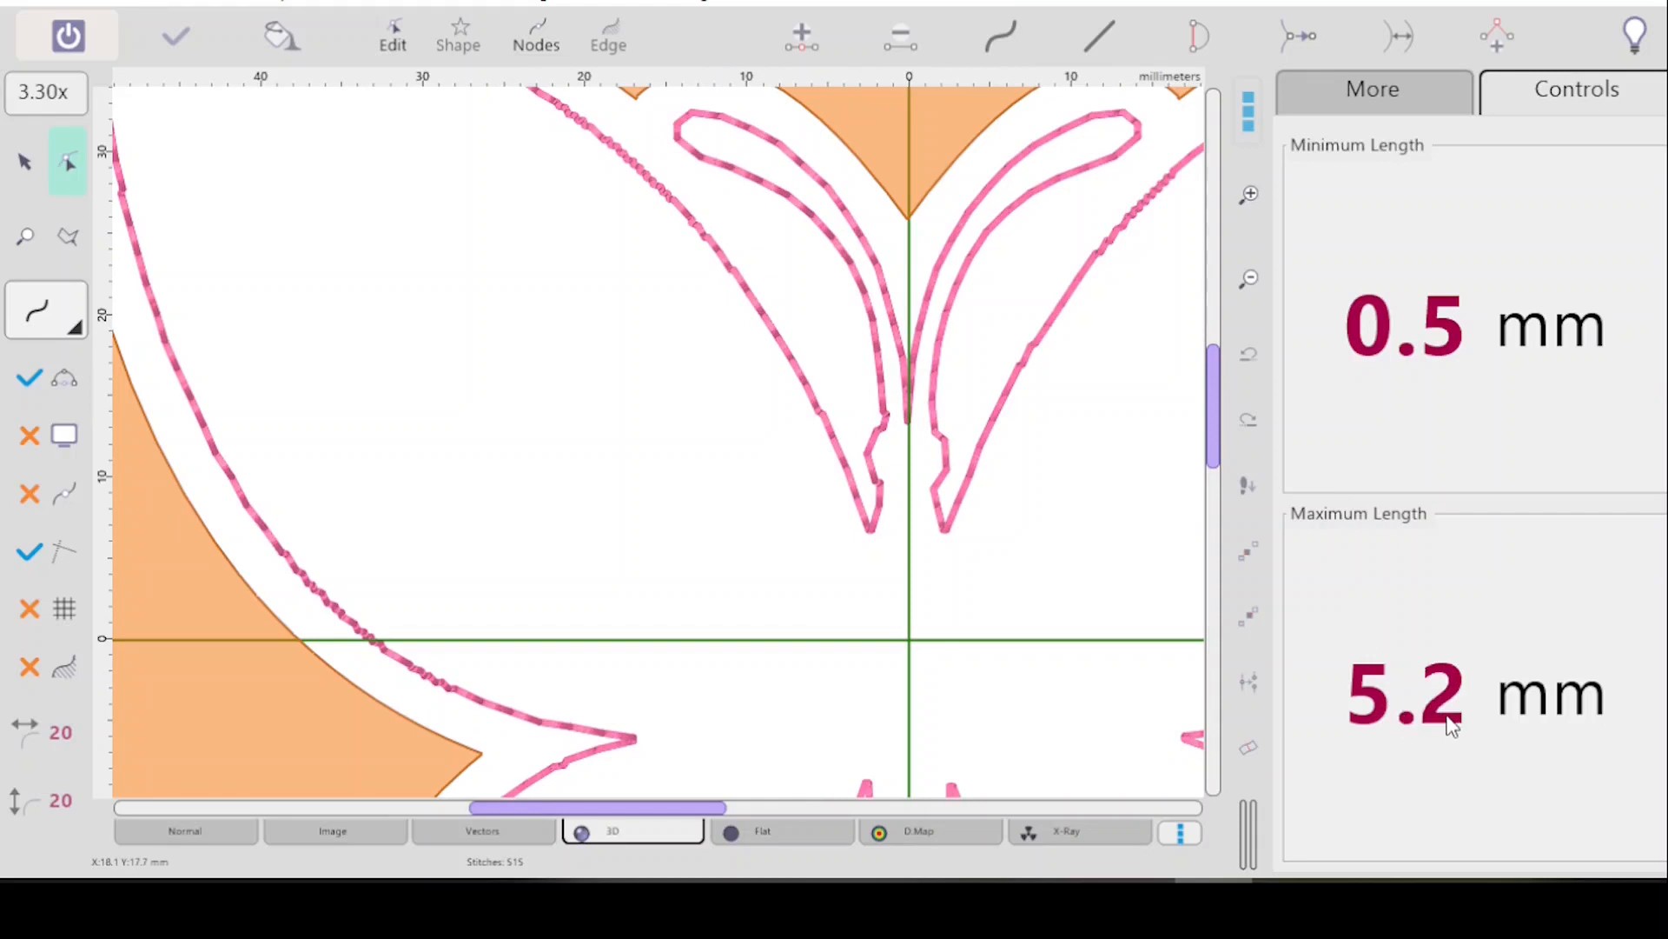
scroll(1450, 725, "up", 2)
scroll(1453, 708, "down", 4)
scroll(1440, 713, "down", 5)
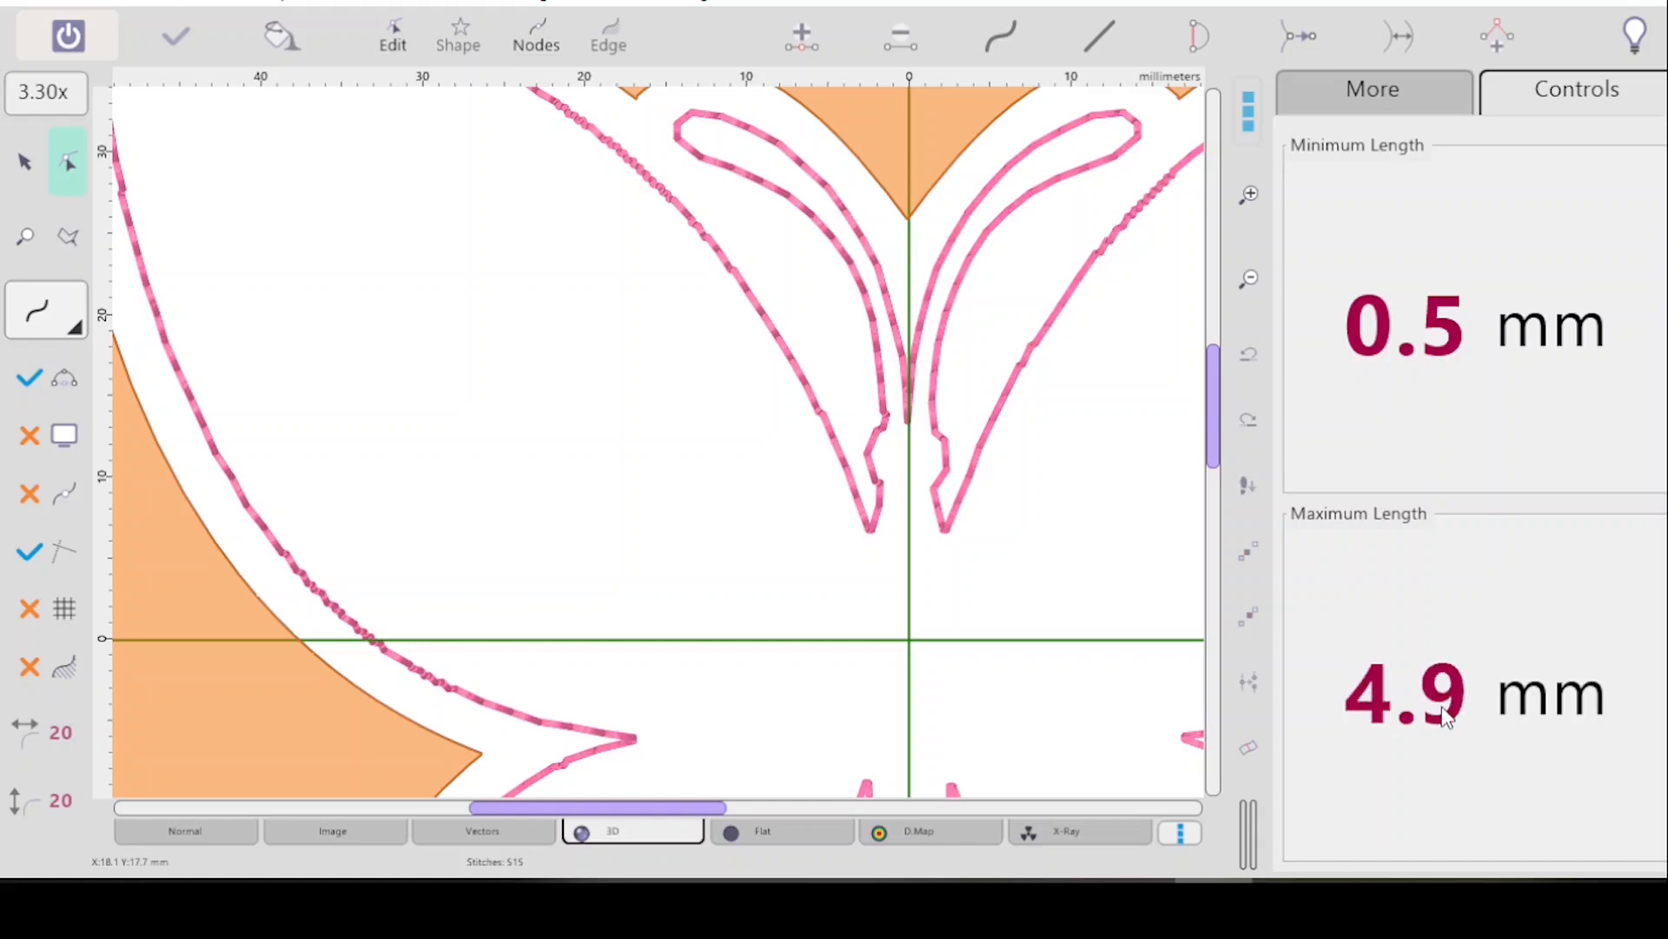
scroll(1446, 710, "down", 5)
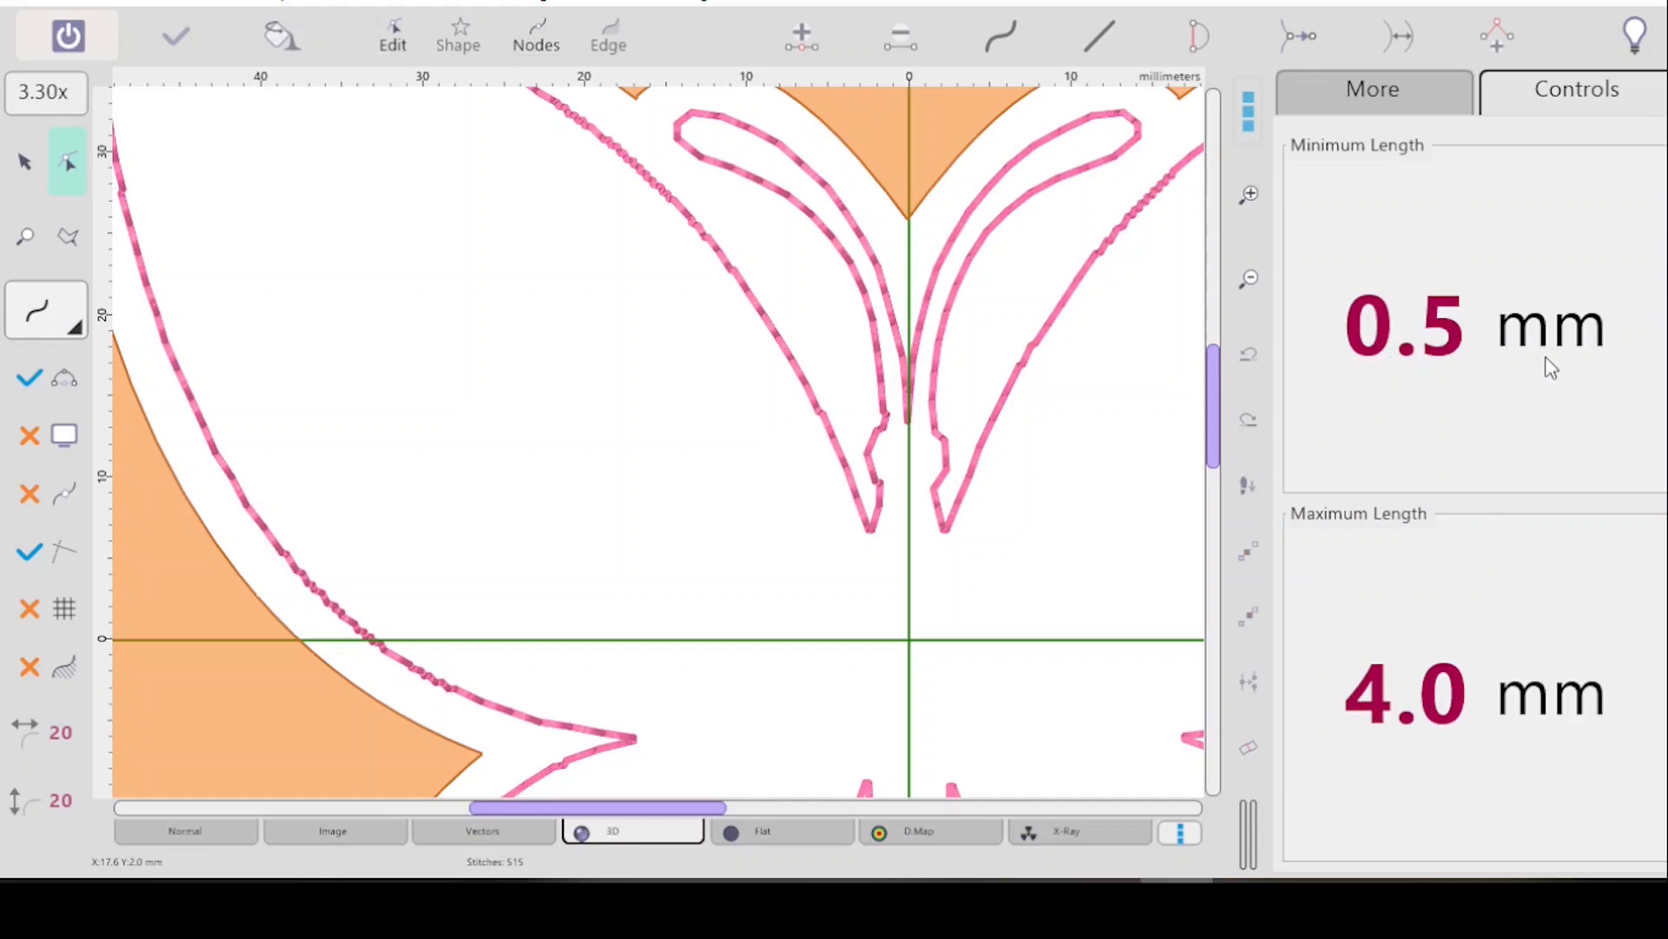
scroll(1458, 348, "up", 3)
scroll(1457, 354, "up", 7)
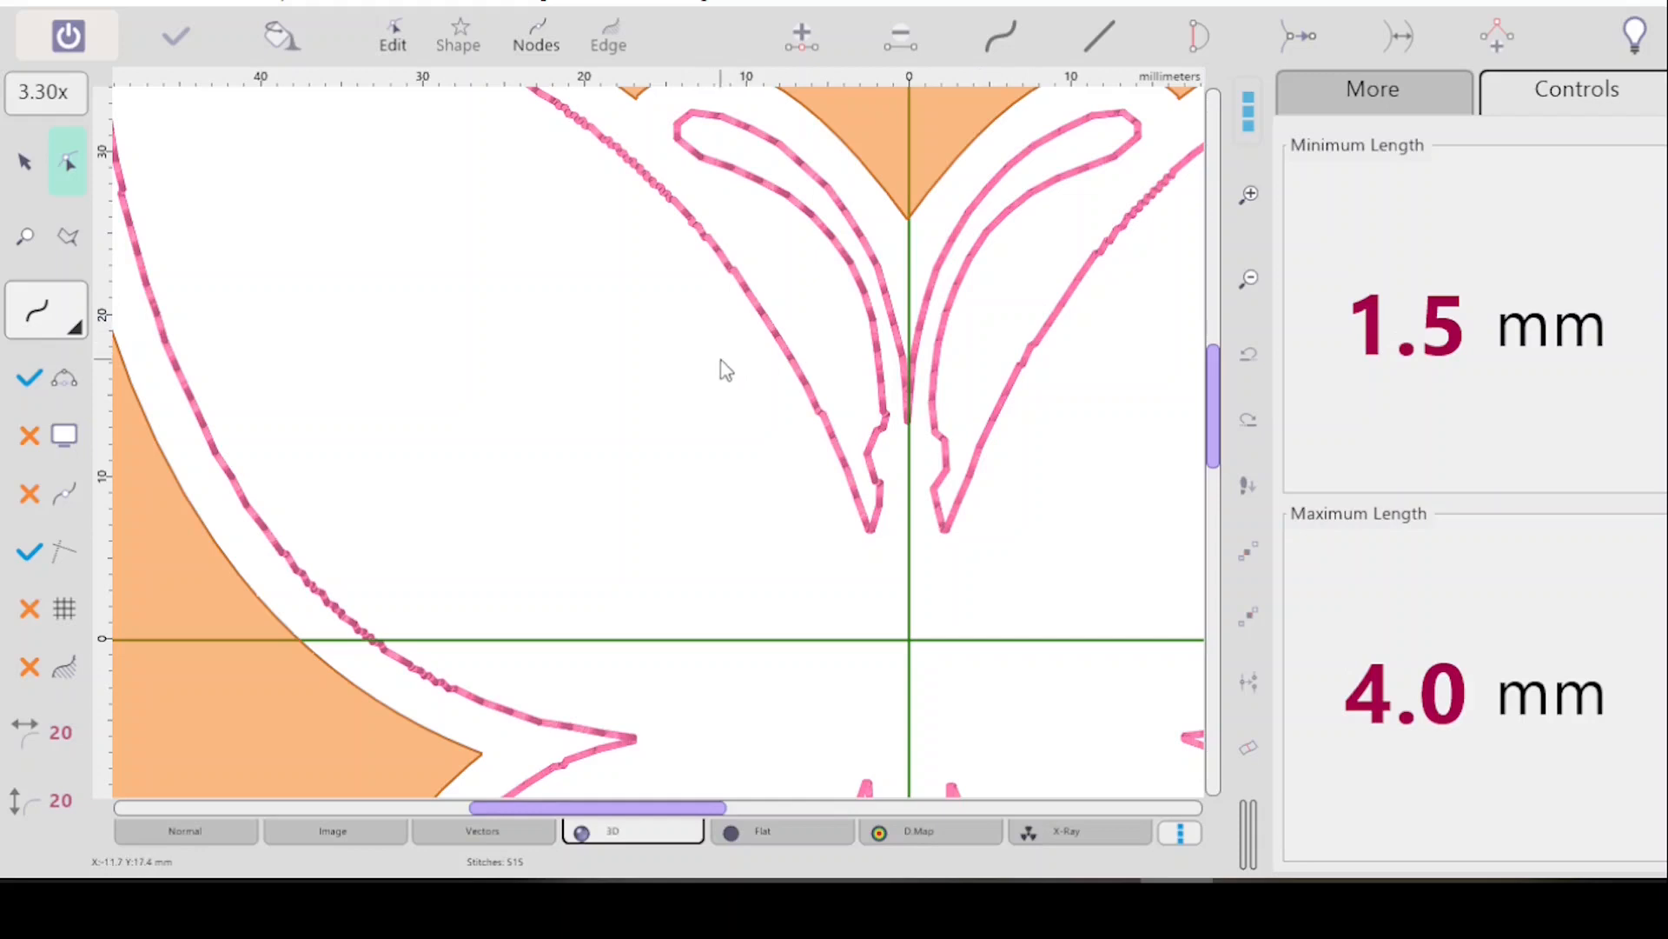
Draw a straight manual stitch line about 16.5 mm long between the left antenna and wing outline, fine-tune its end nodes and apply it.
left_click(853, 409)
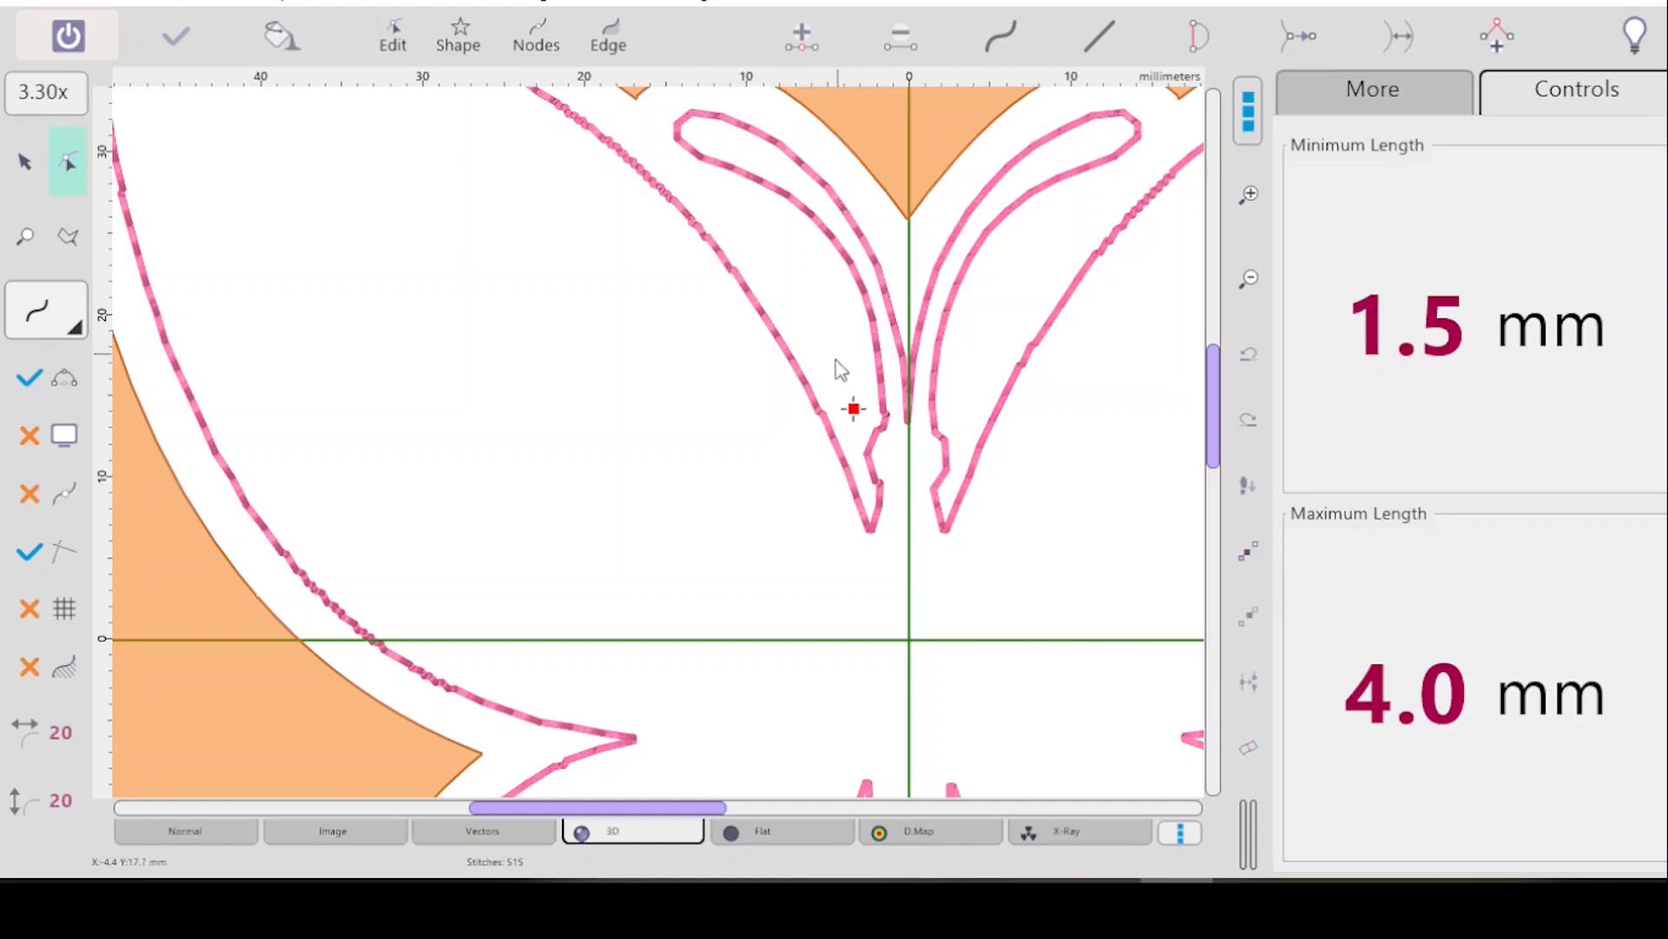
left_click(698, 178)
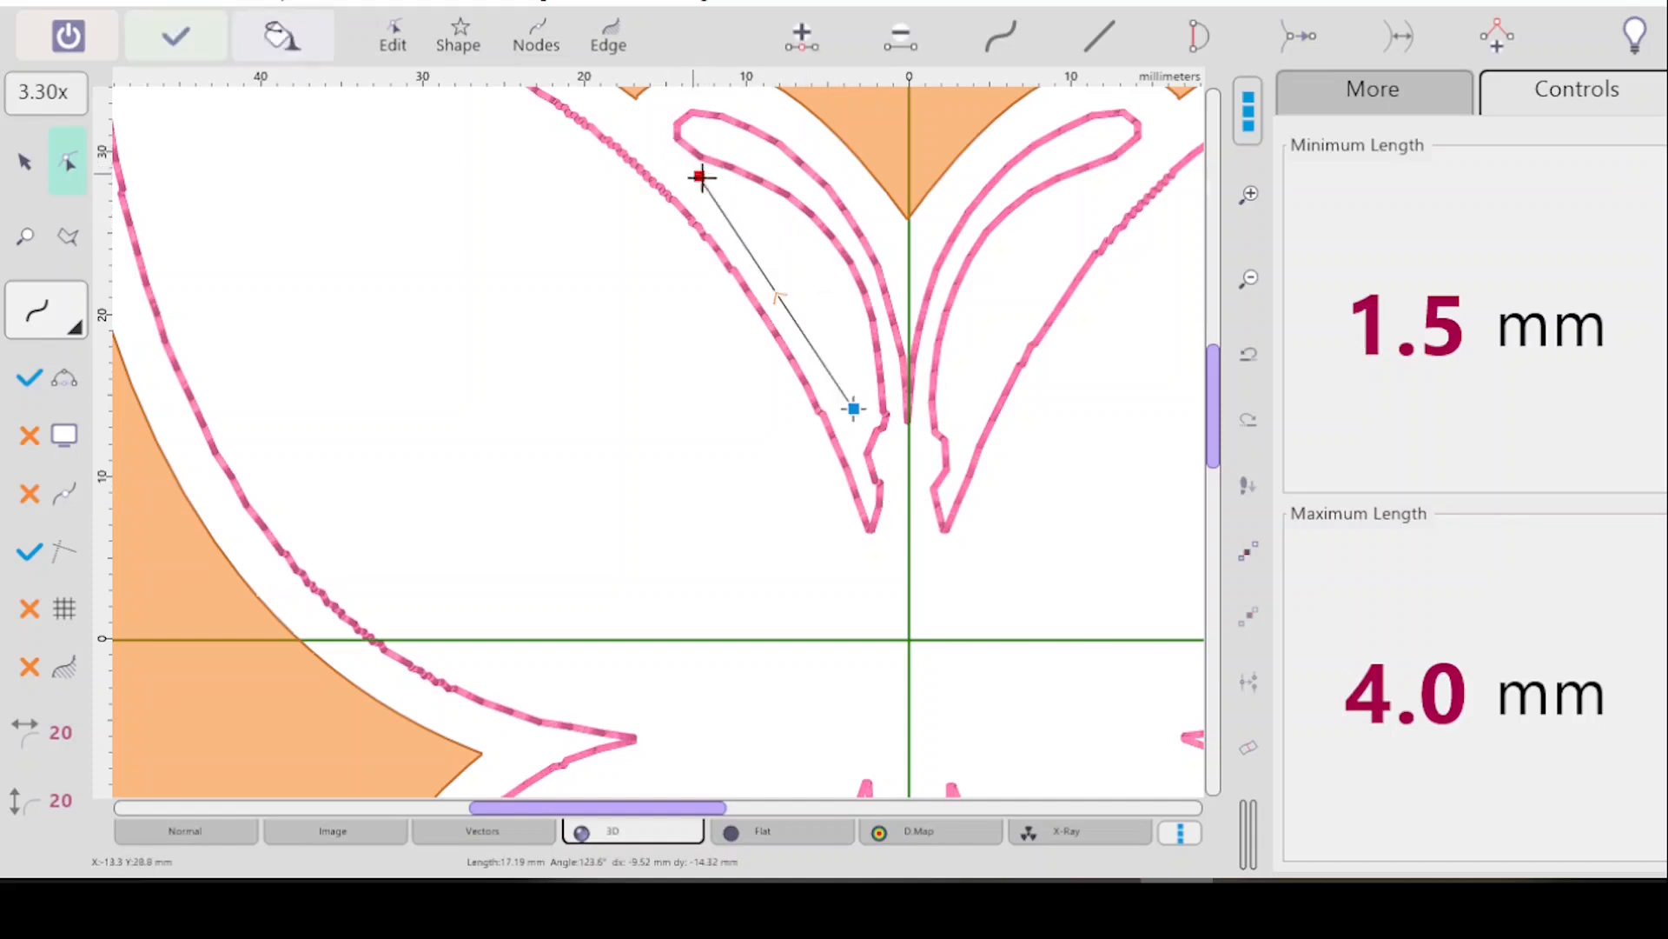
left_click_drag(1212, 368, 1211, 348)
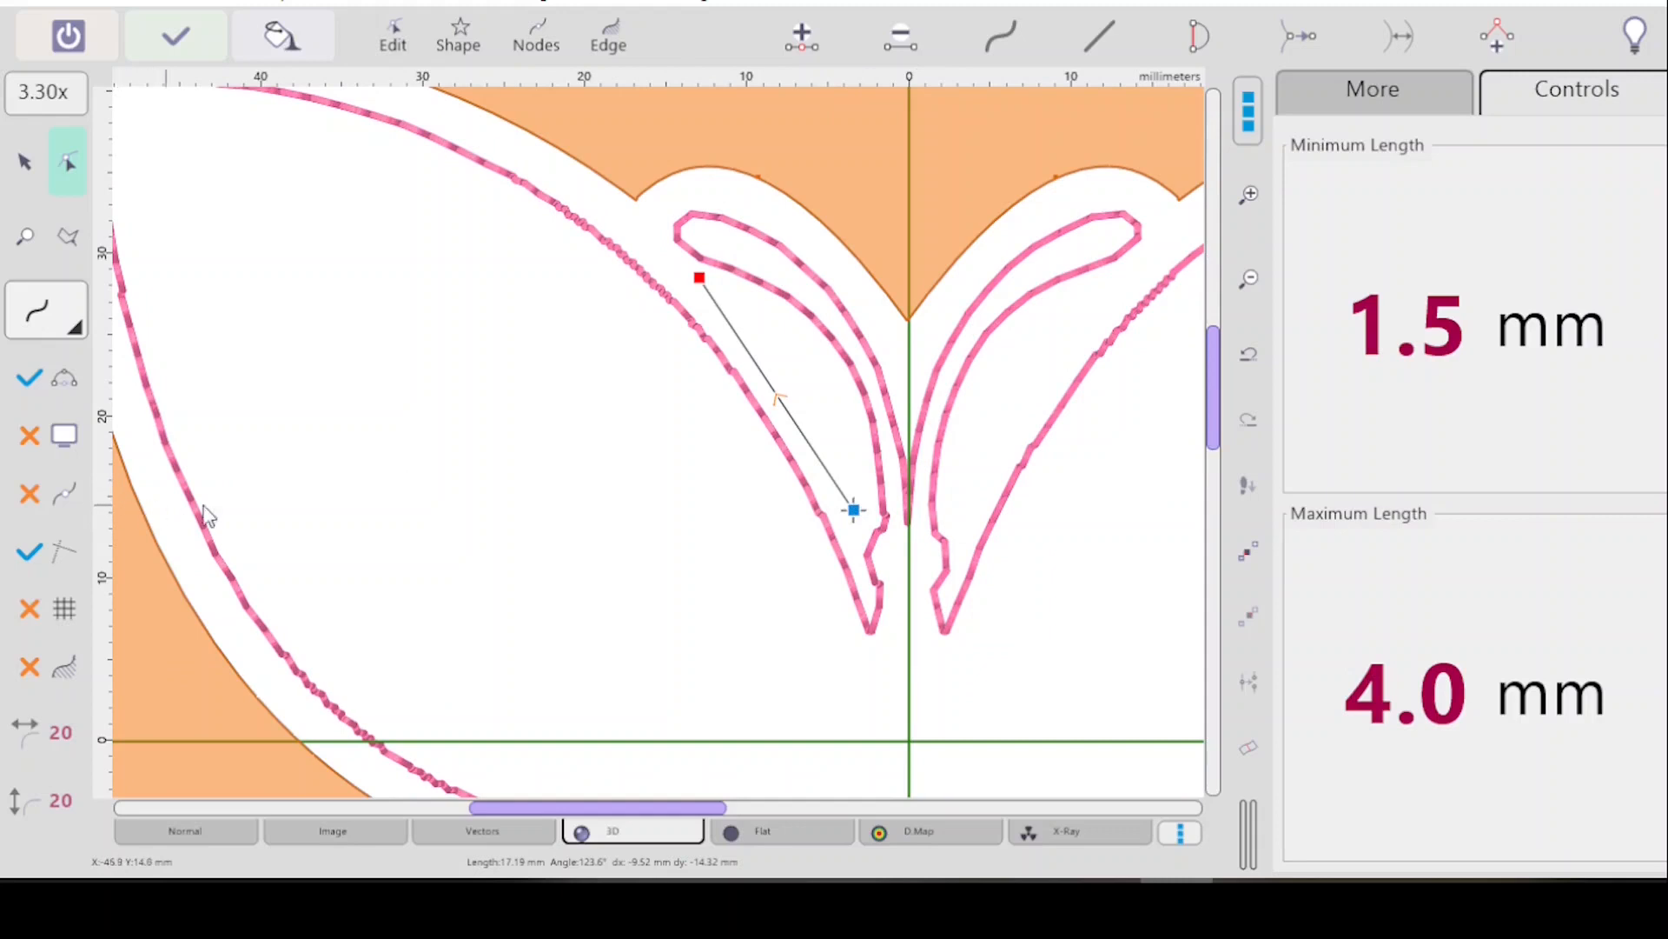
left_click(851, 508)
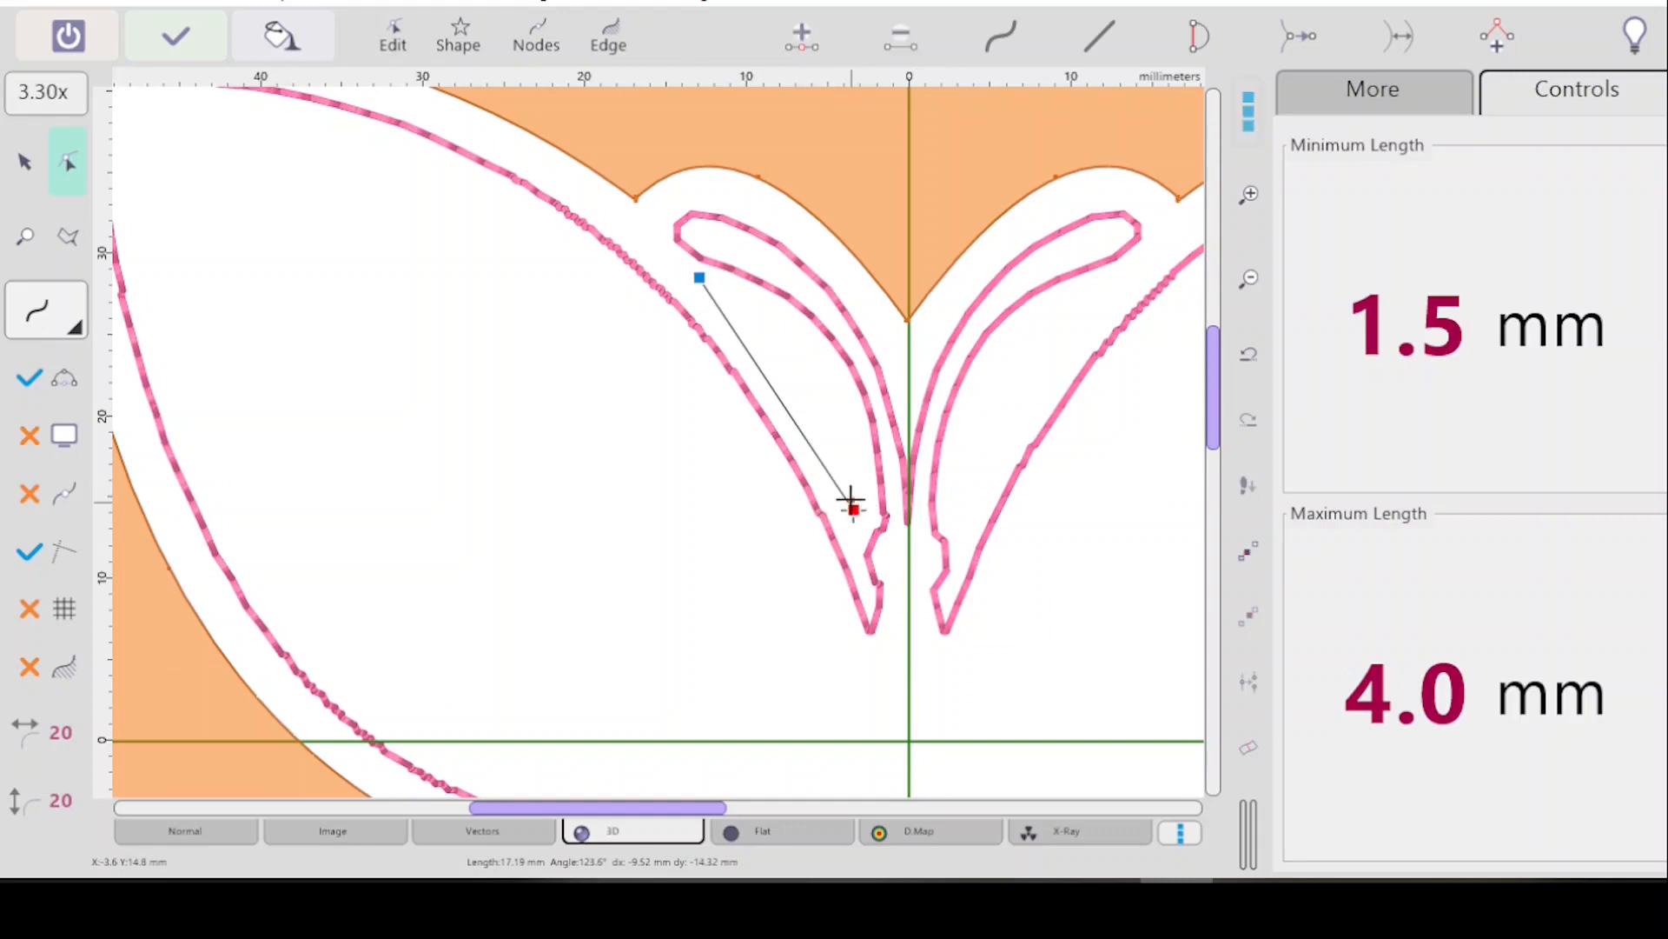
left_click_drag(850, 498, 847, 483)
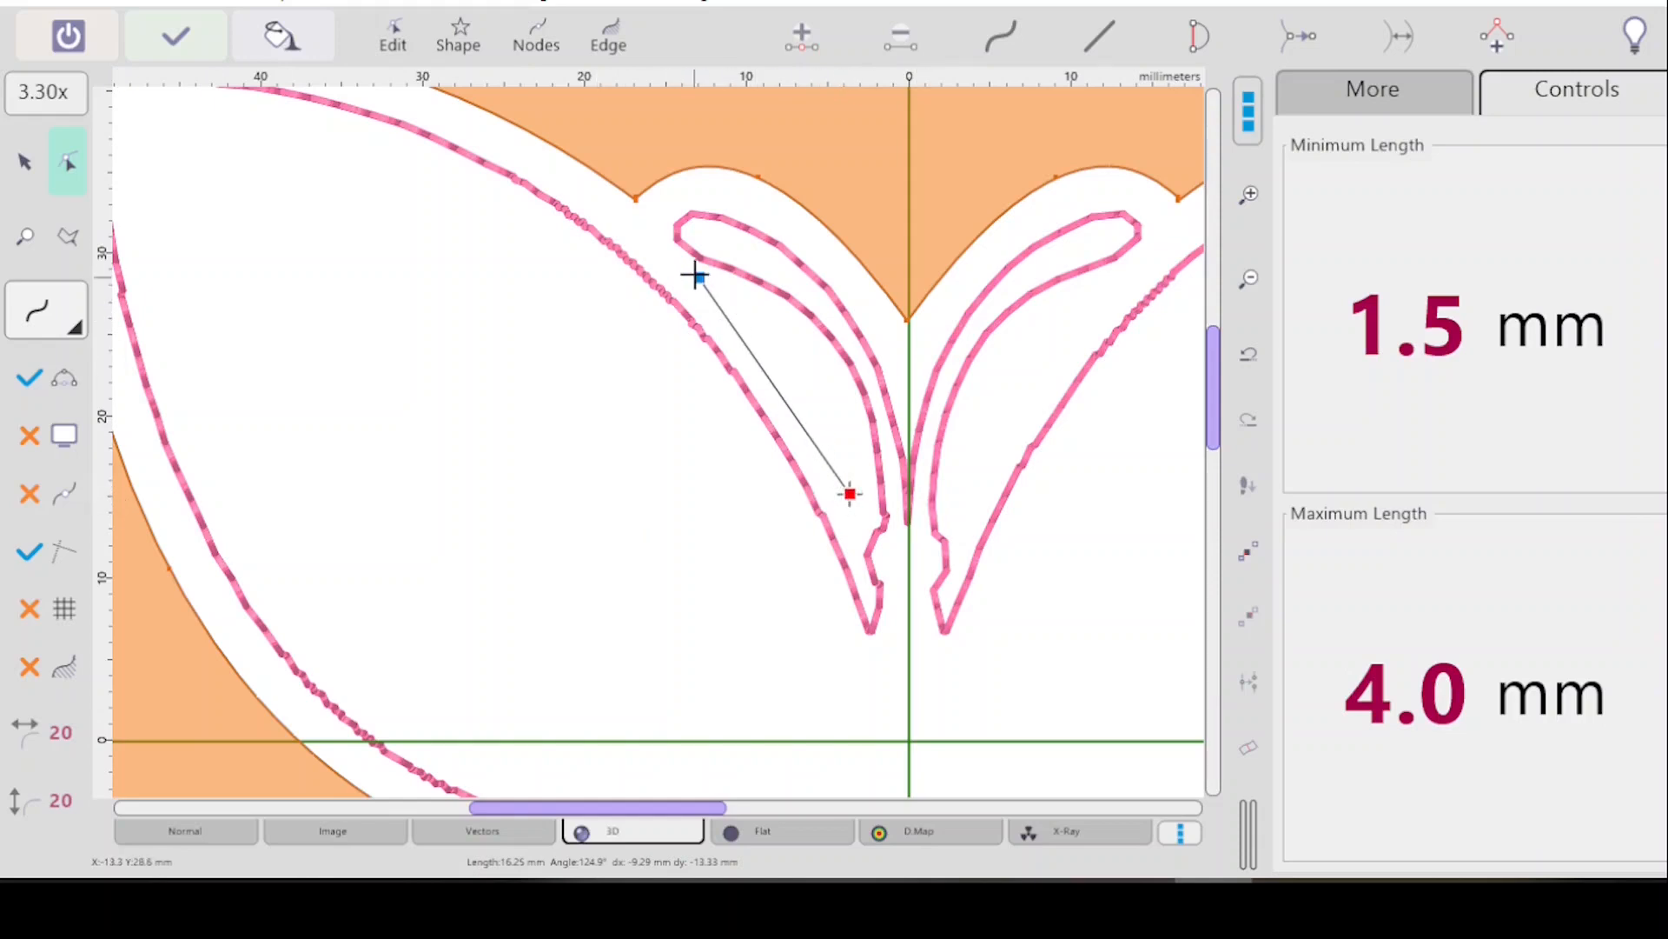
mouse_move(695, 275)
left_mouse_down()
mouse_move(847, 234)
mouse_move(858, 250)
mouse_move(694, 276)
left_mouse_up()
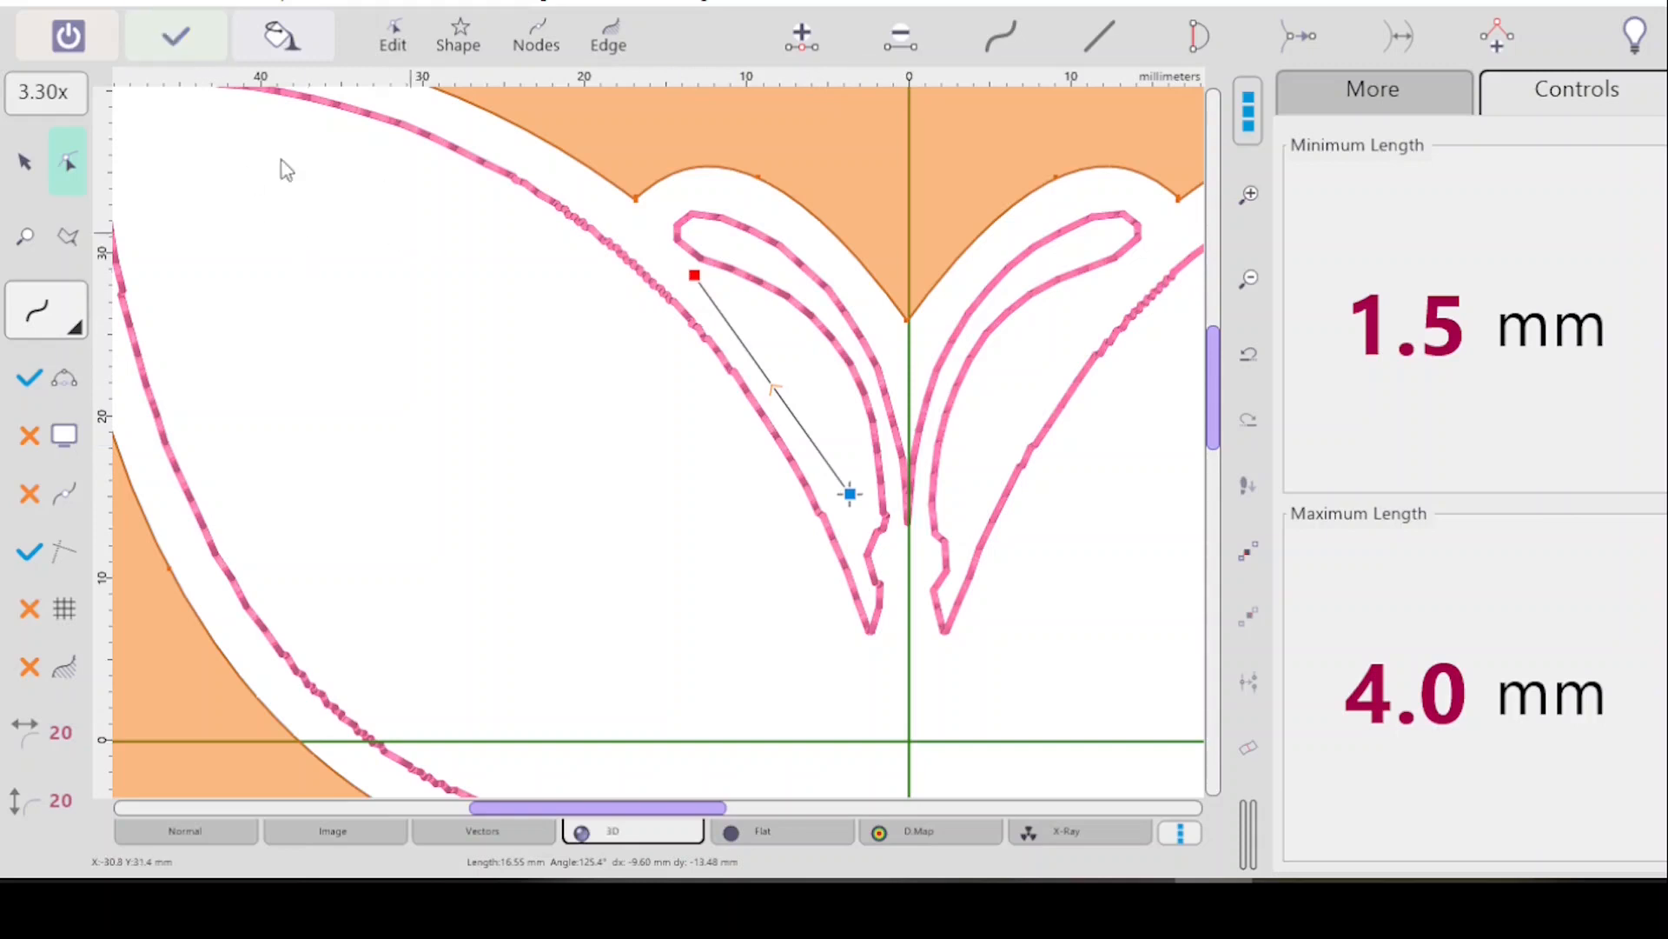
left_click(173, 35)
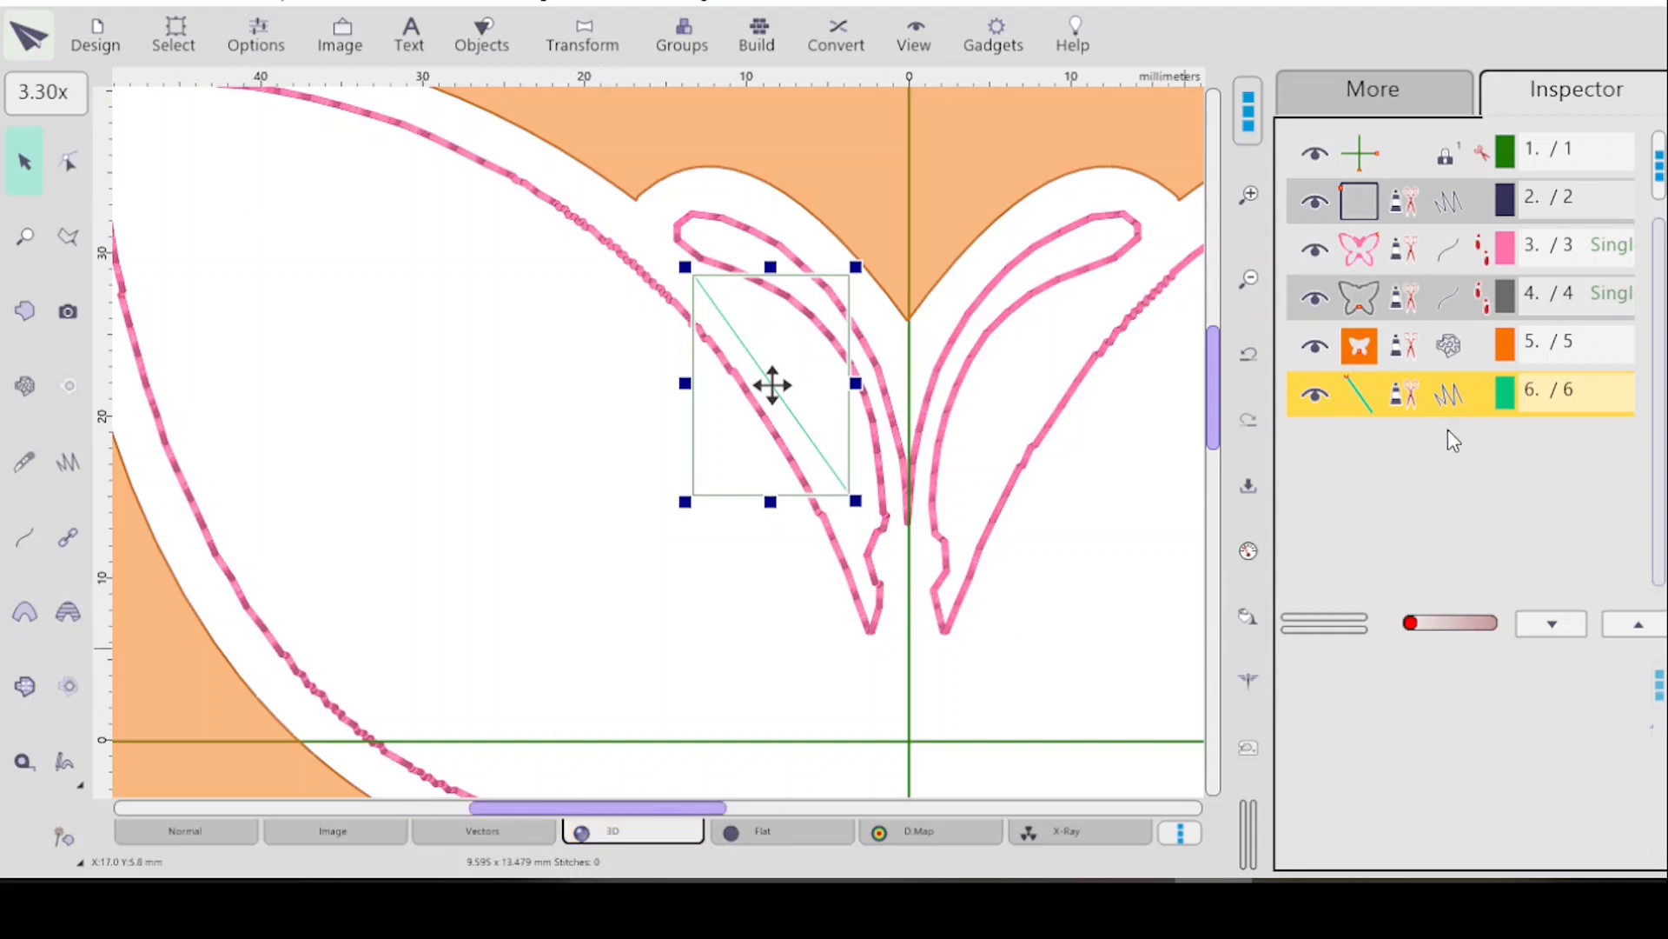
Generate the stitches for the green manual line and examine them up close beside the pink butterfly outline.
left_click(1256, 616)
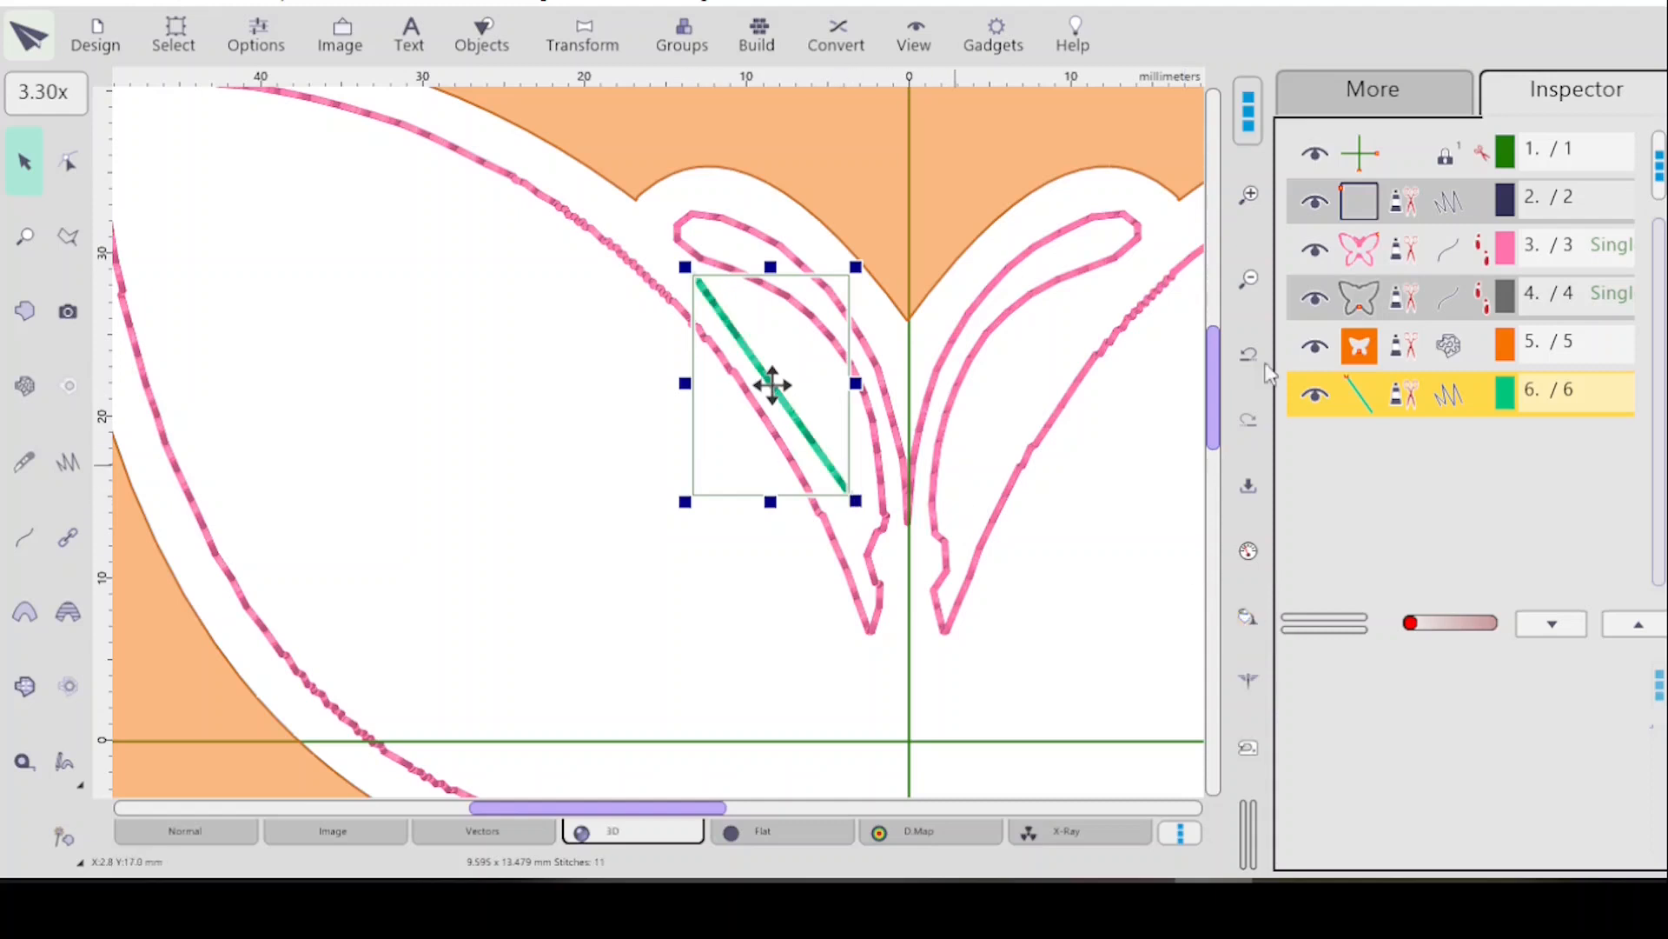
left_click(1441, 352)
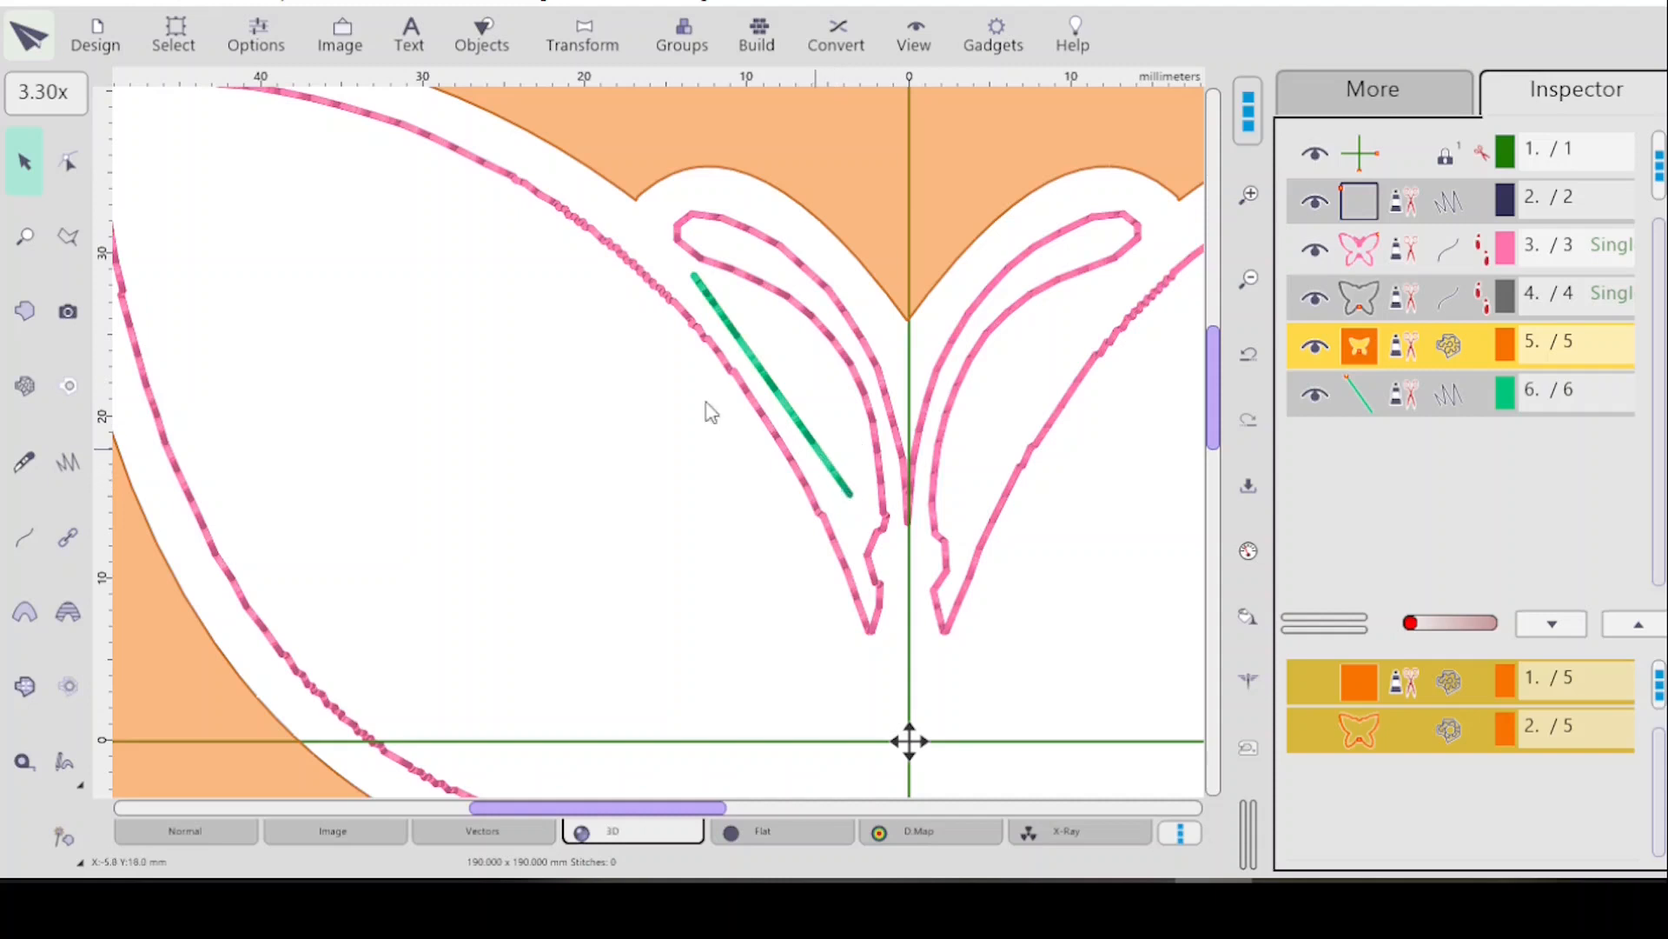
left_click(17, 246)
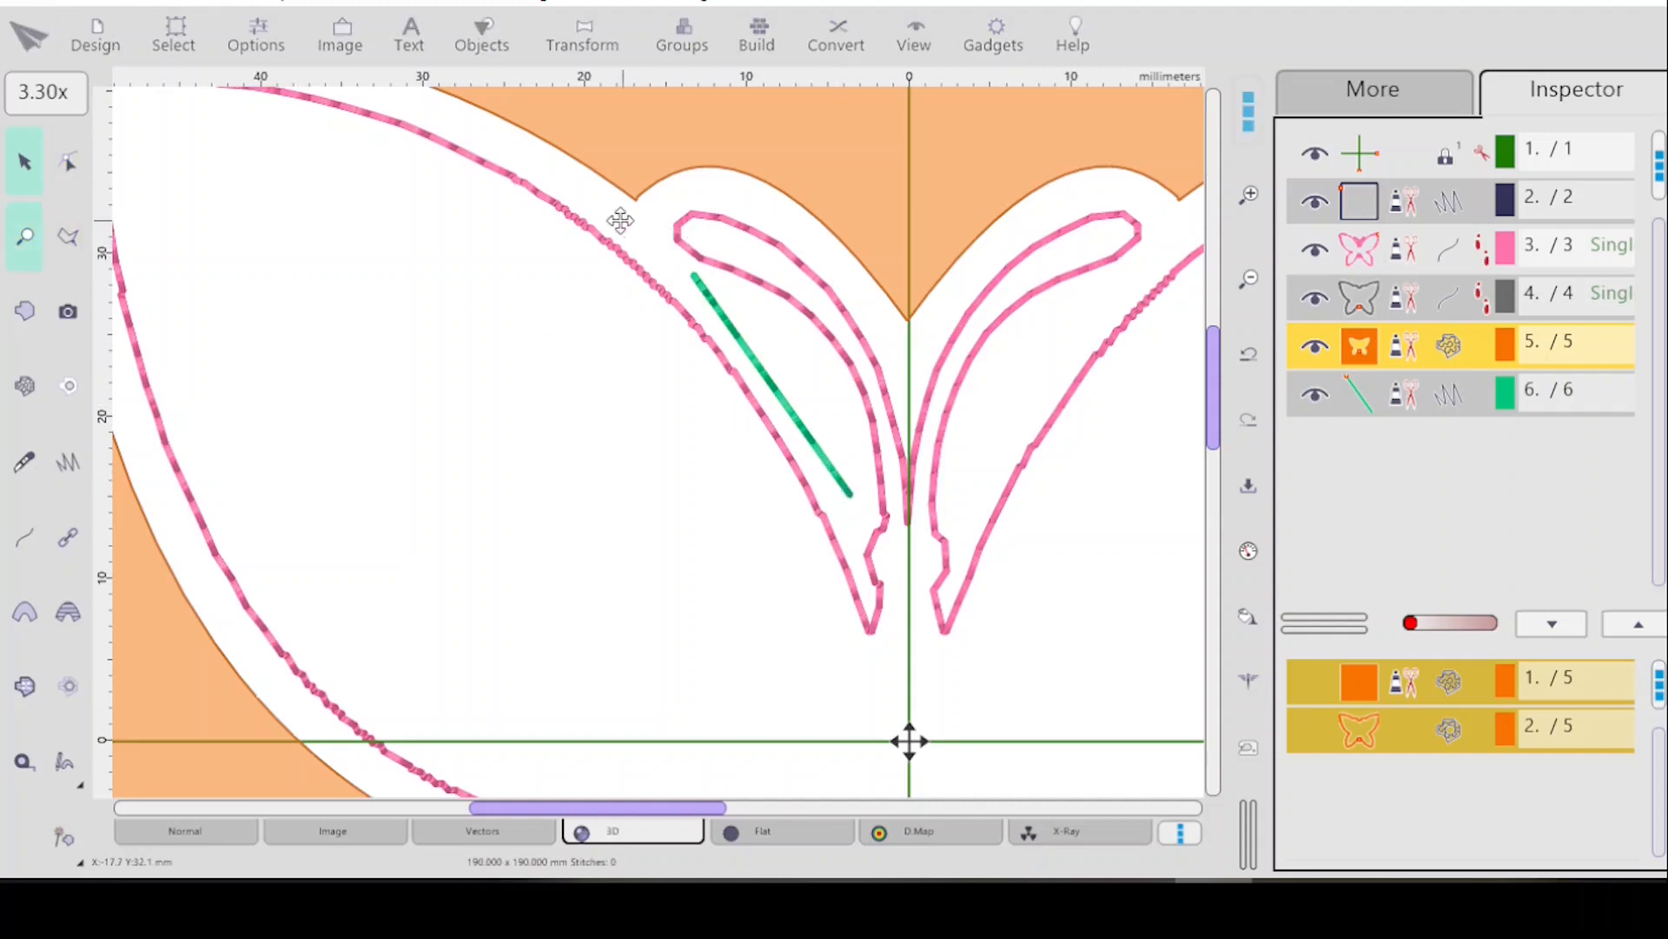
left_click_drag(622, 223, 1005, 610)
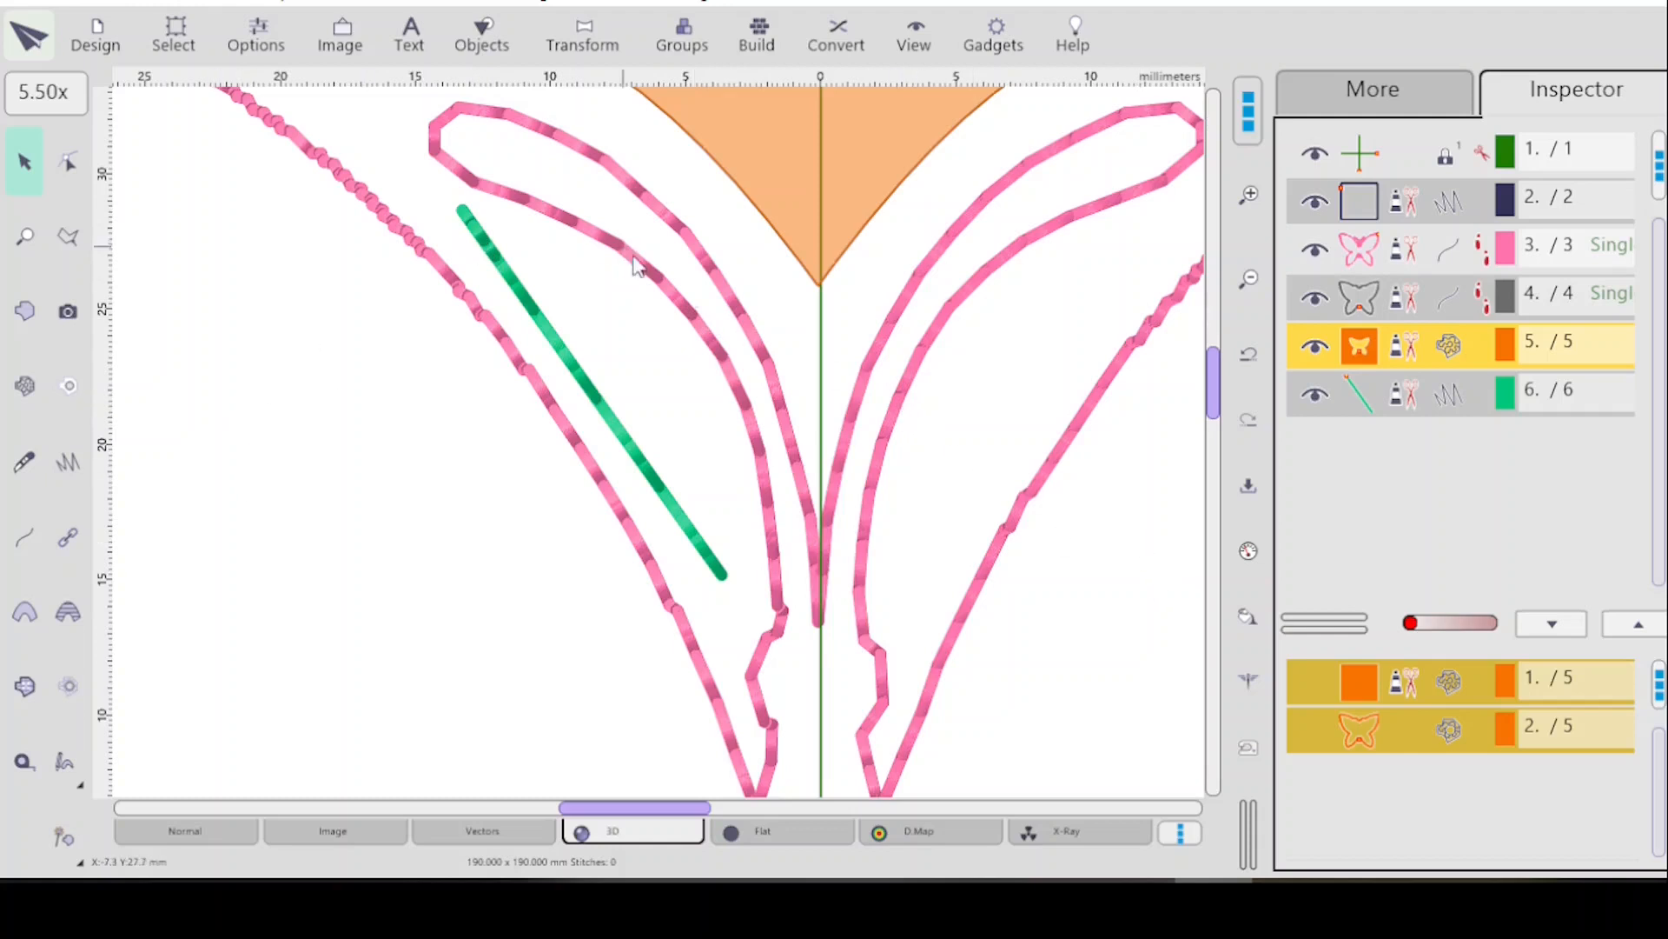
left_click(621, 443)
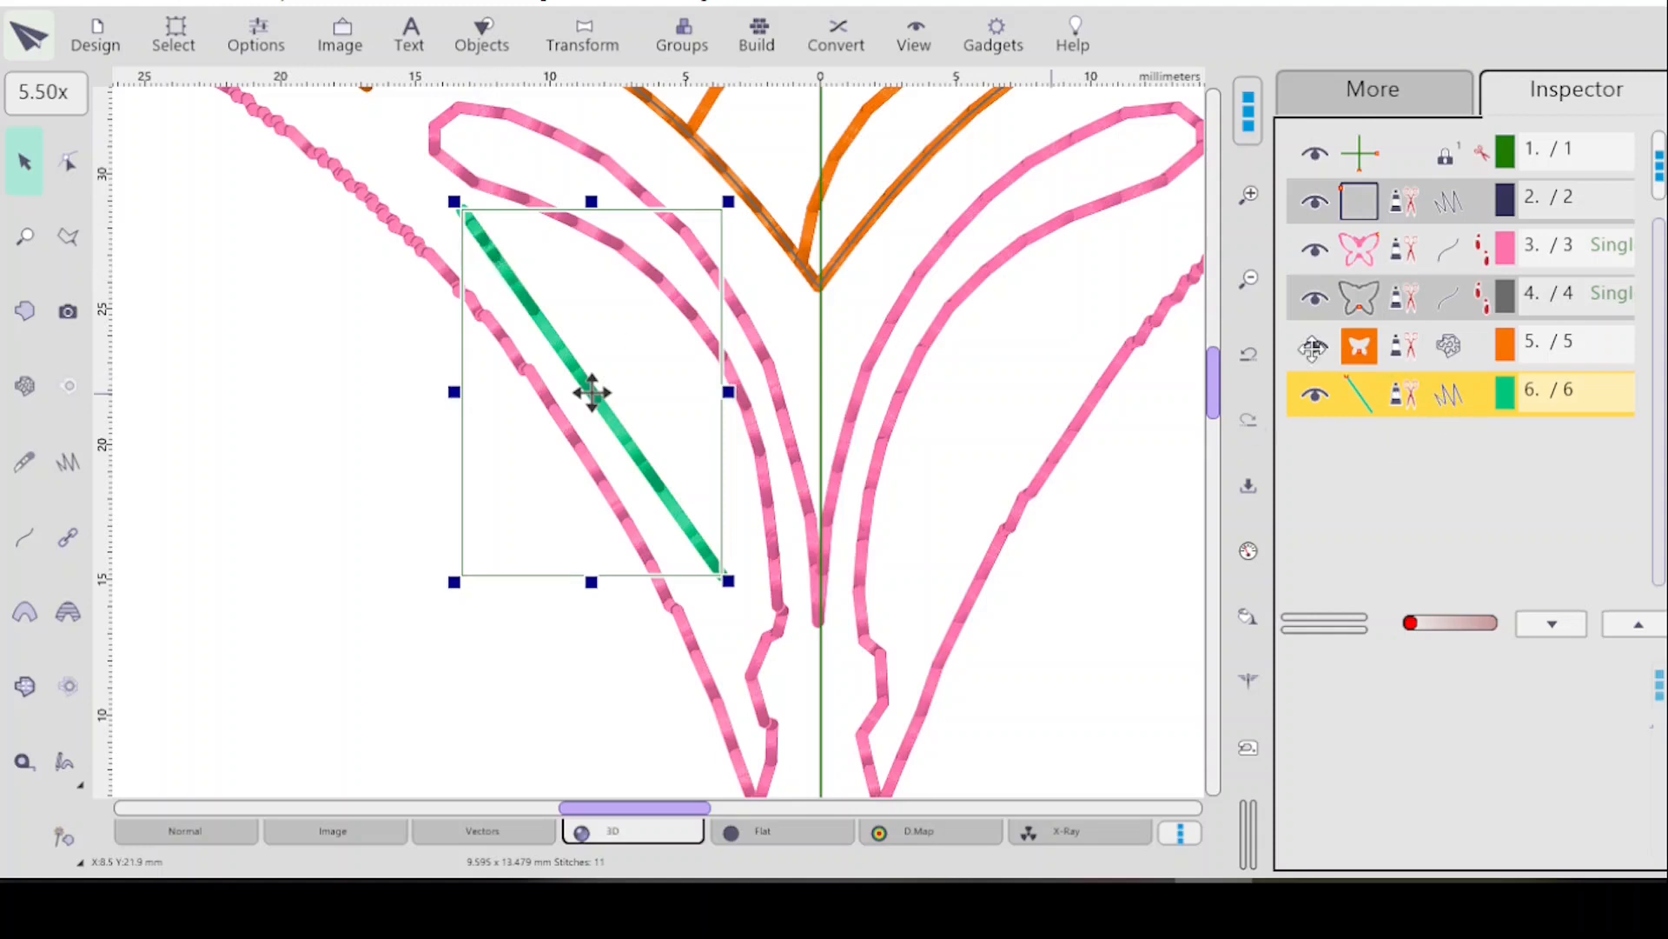
Move the green straight line ahead of the orange swirl background in the stitch order.
scroll(1215, 387, "down", 2)
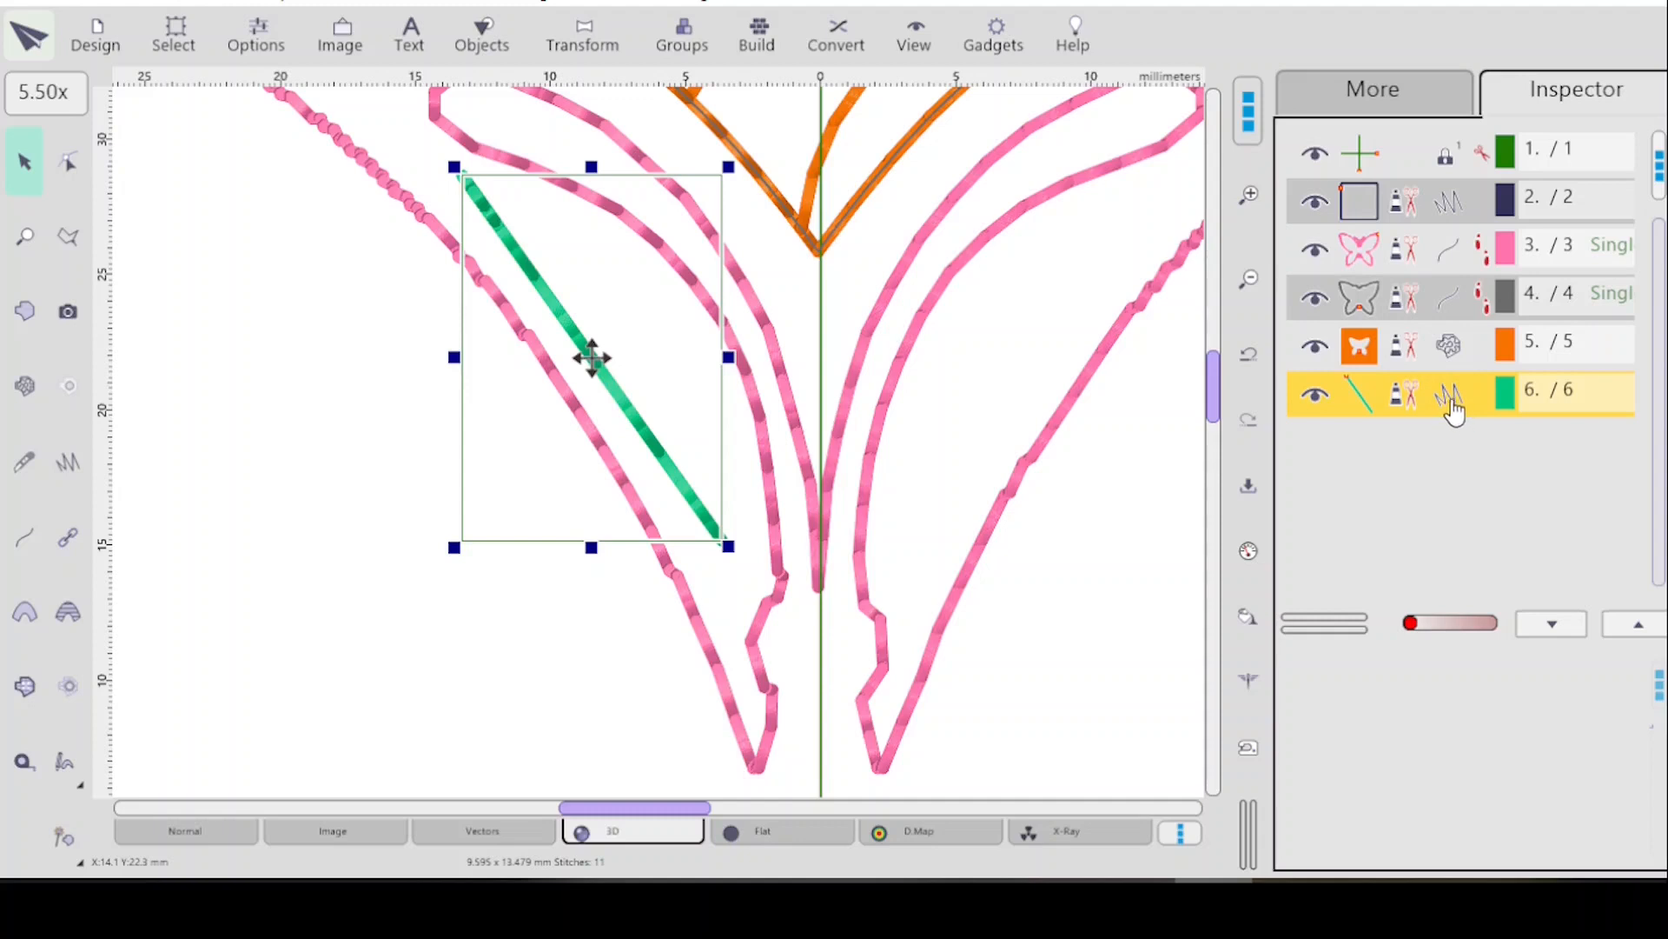
right_click(1448, 350)
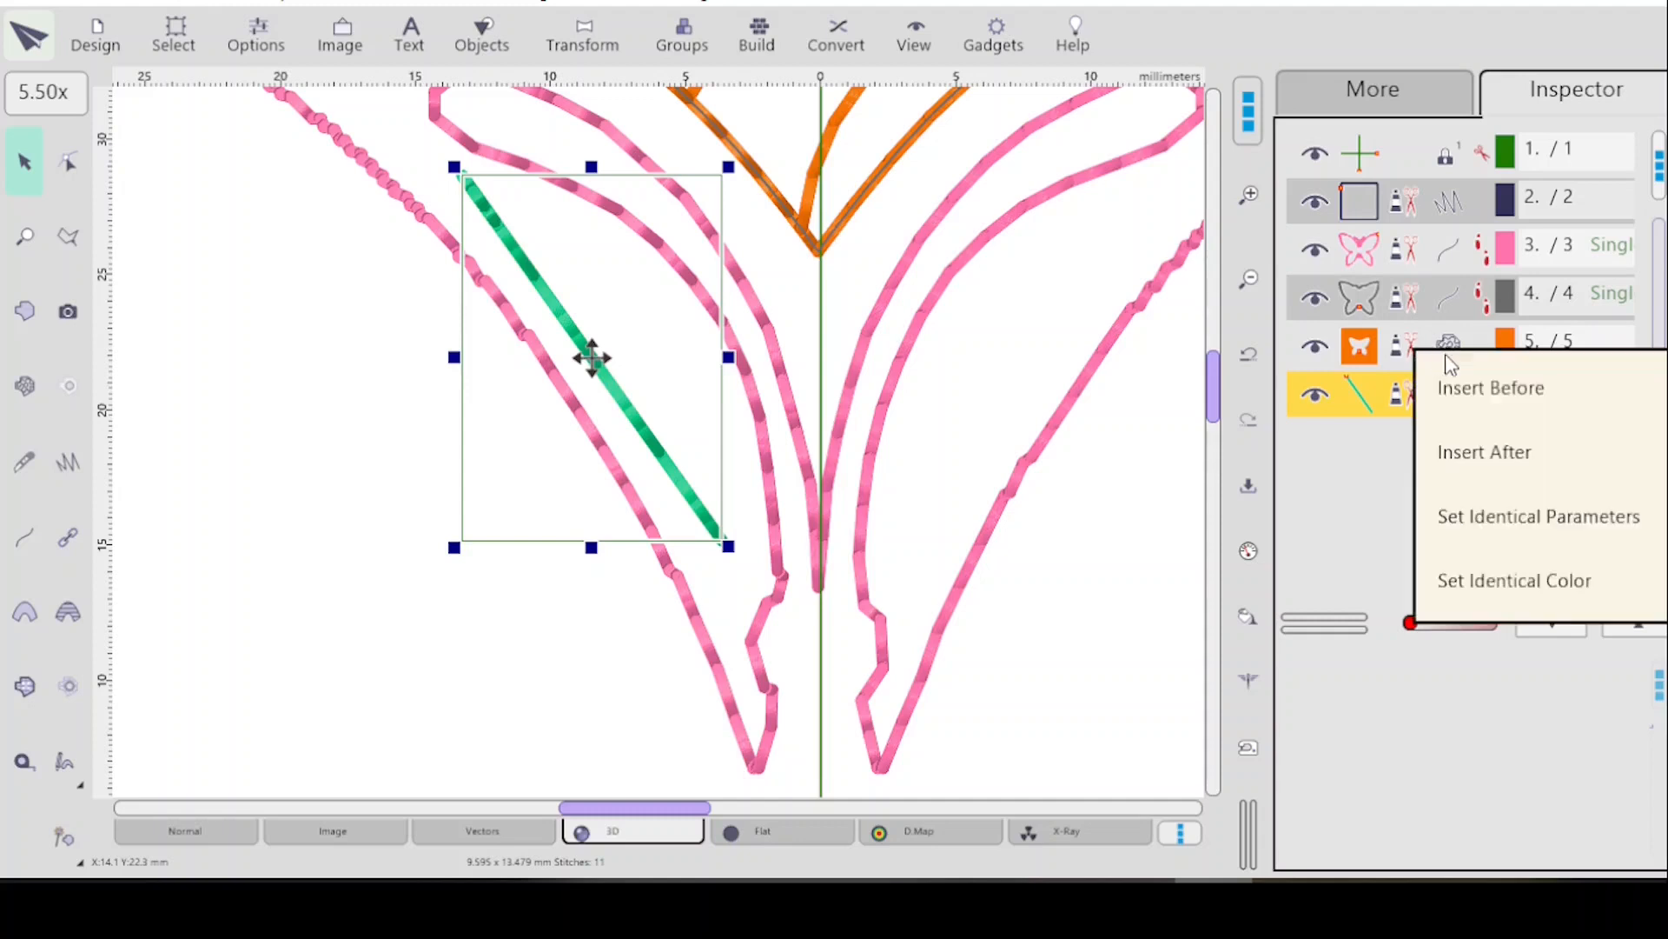
left_click(1472, 389)
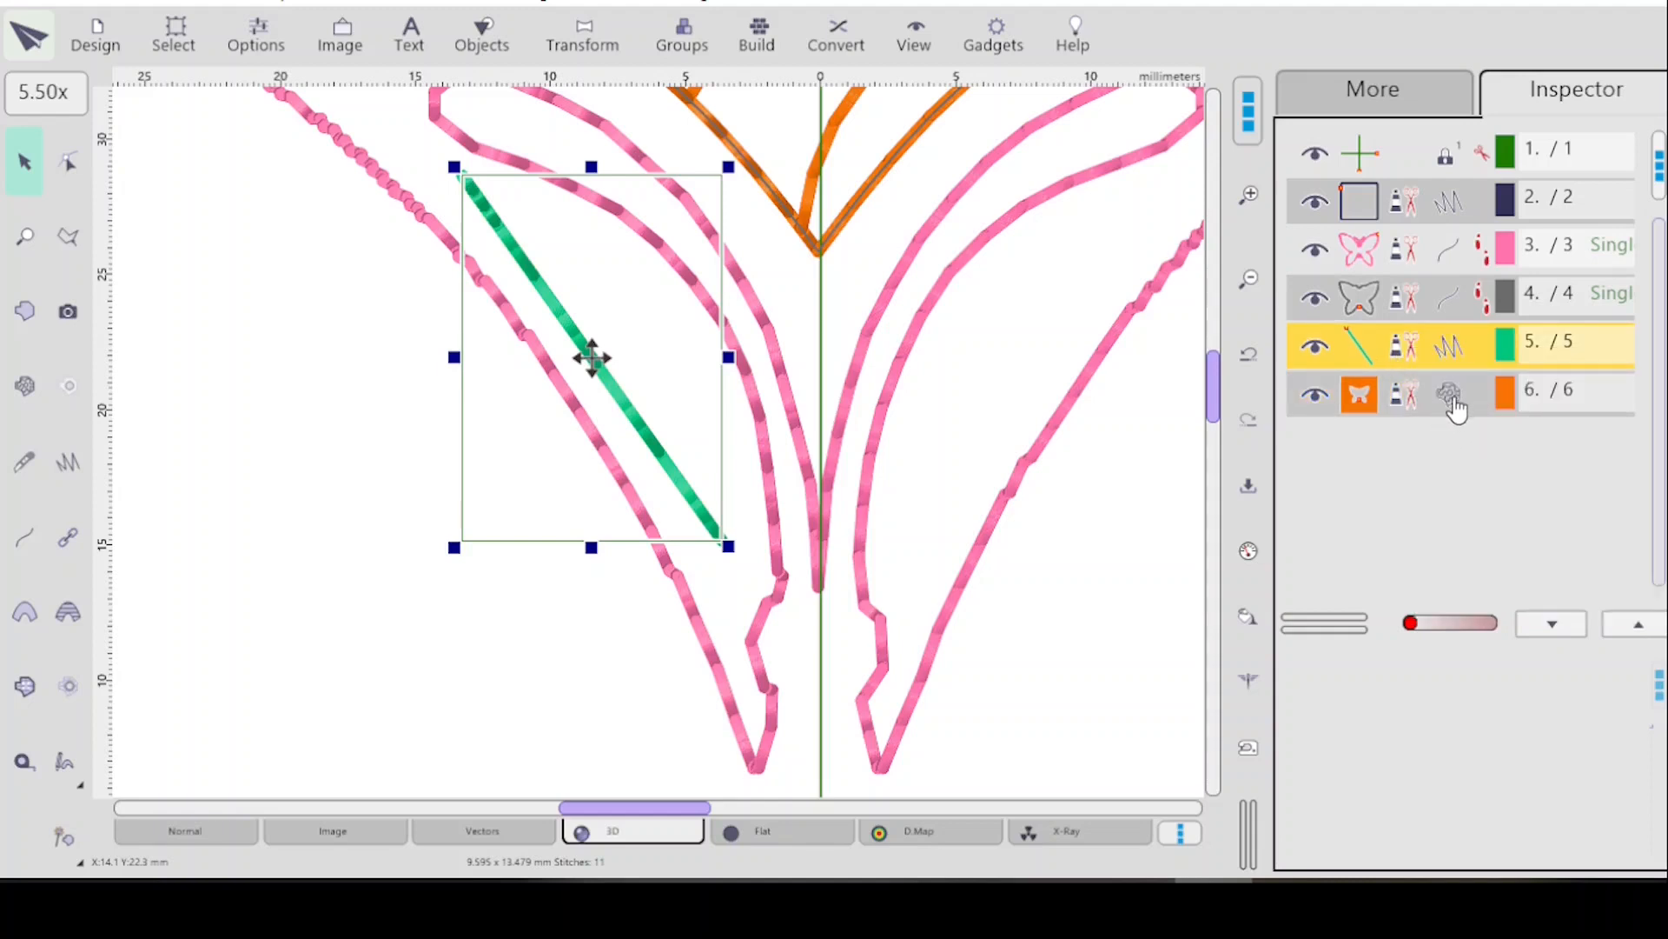
Give the green straight line the same orange color as the swirl background.
left_click(1456, 410)
right_click(1448, 346)
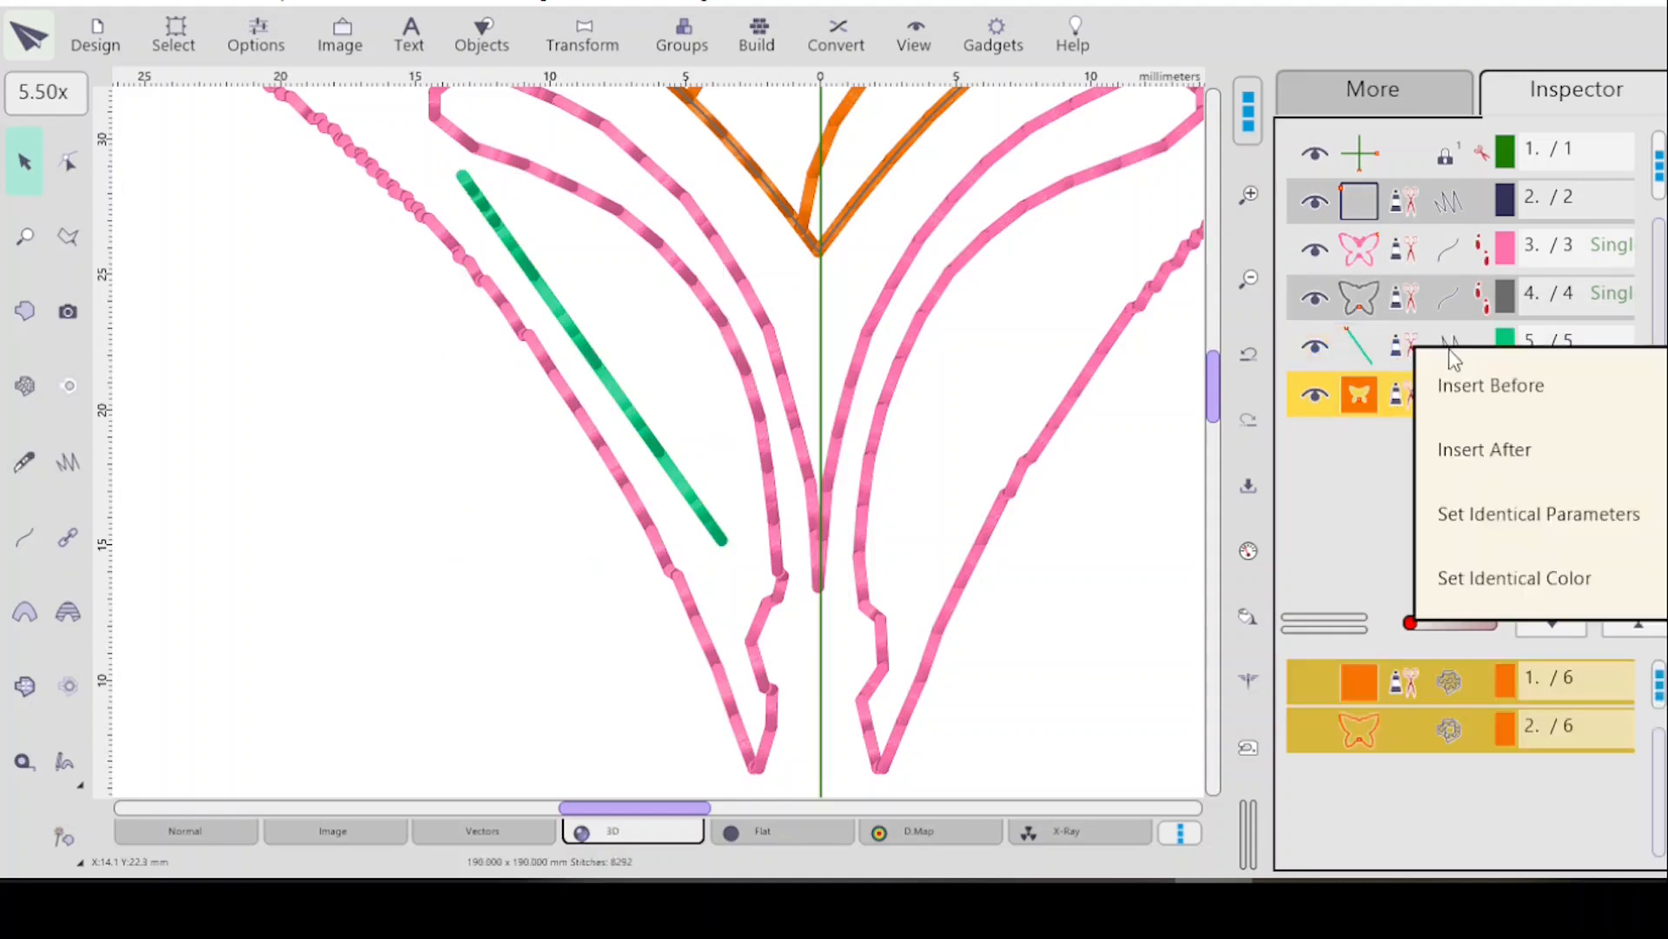
left_click(1507, 581)
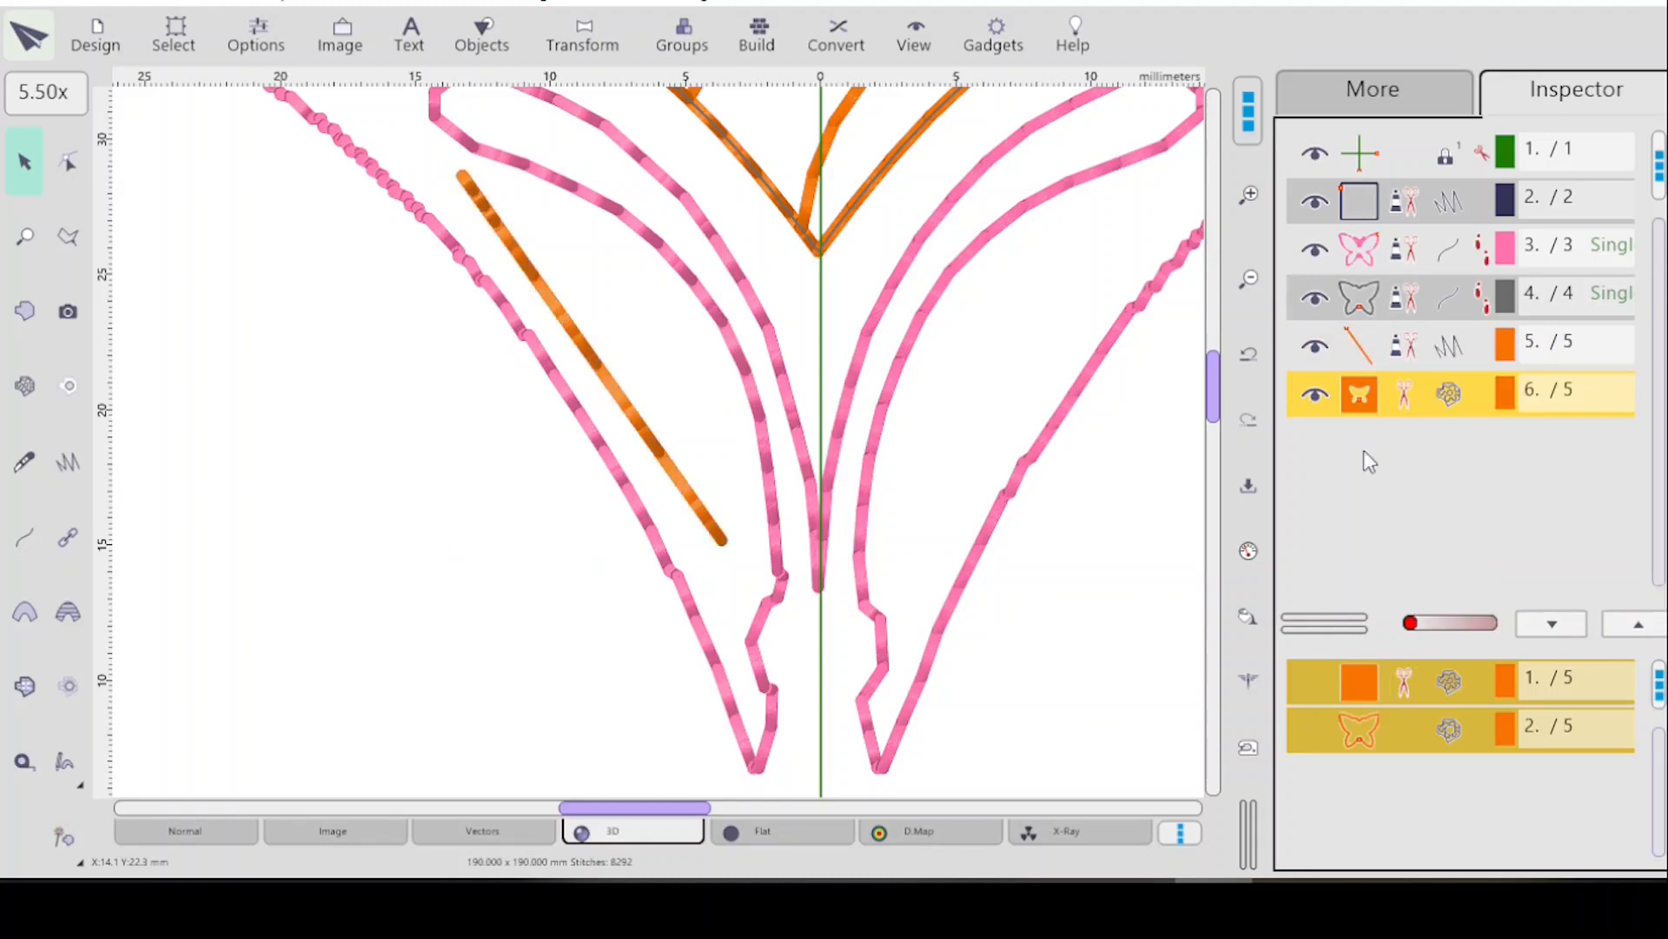
Show the jump connections across the whole design and compare them in the Normal and 3D views.
left_click(1428, 365)
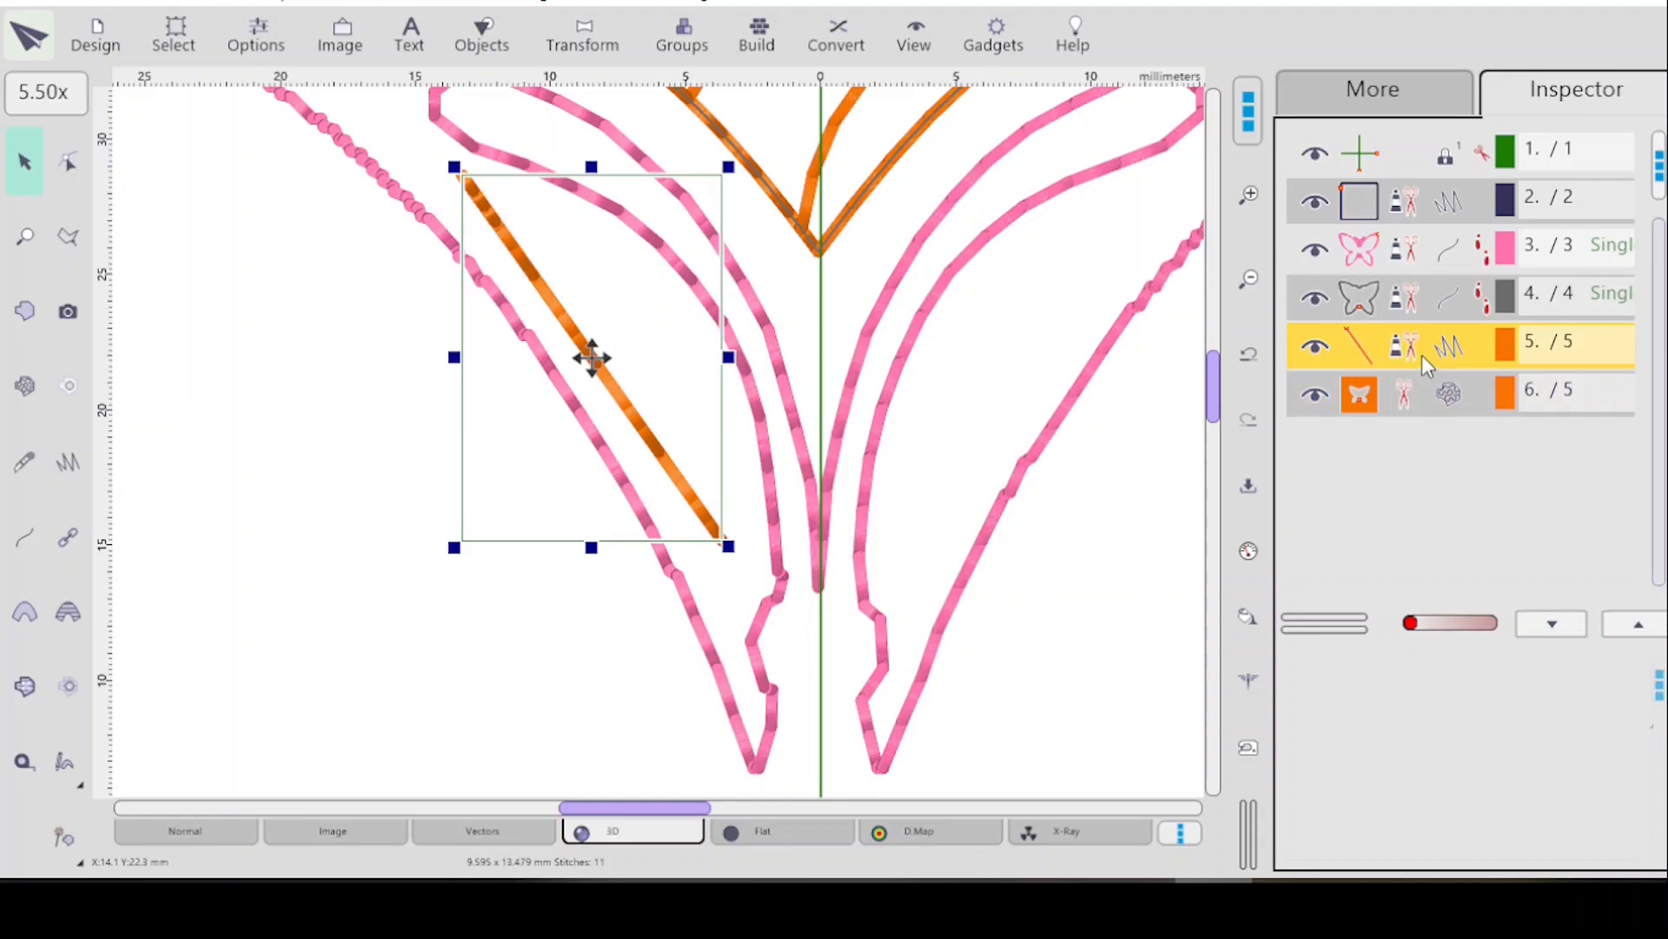
left_click(1429, 396)
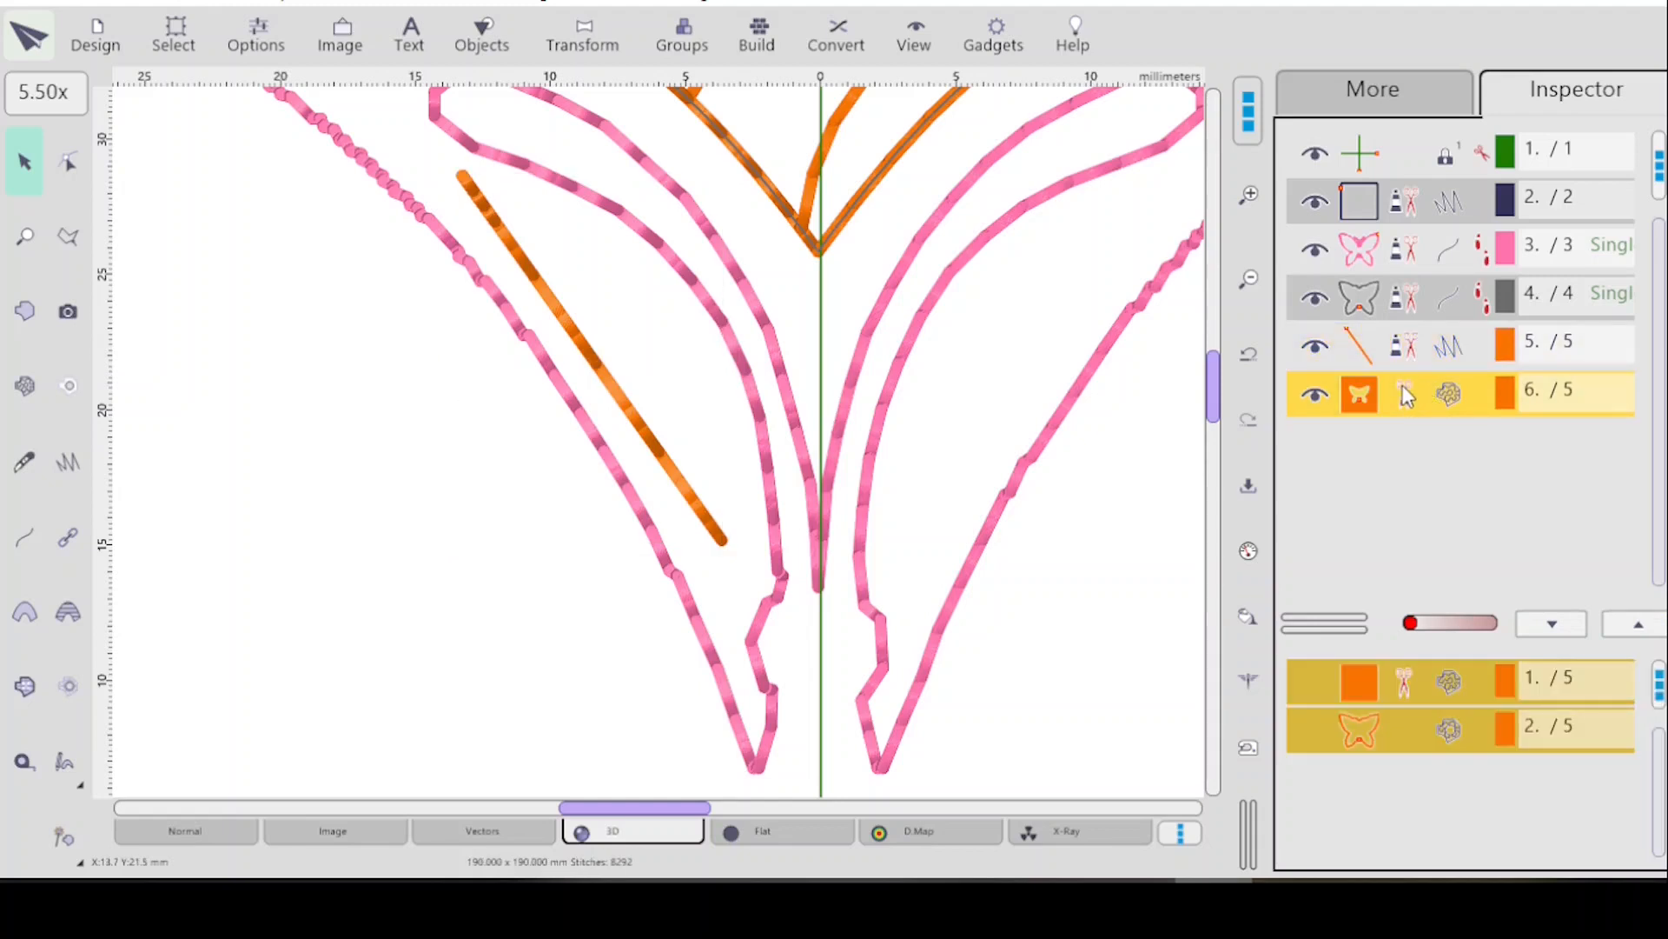
key("0")
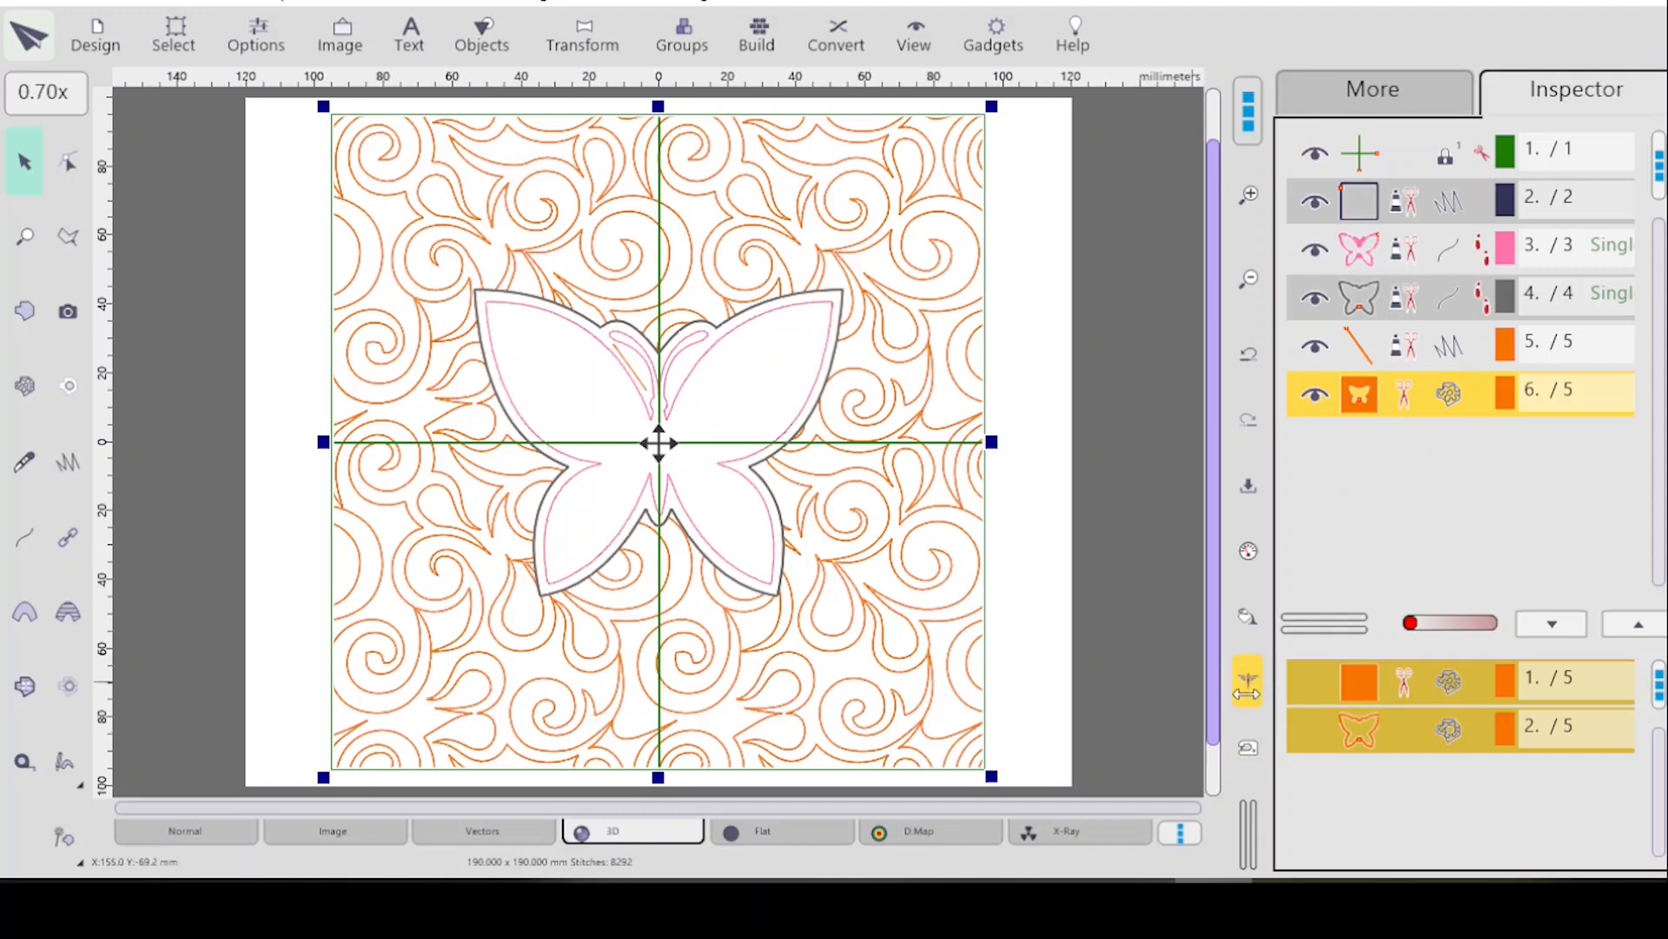
left_click(1249, 684)
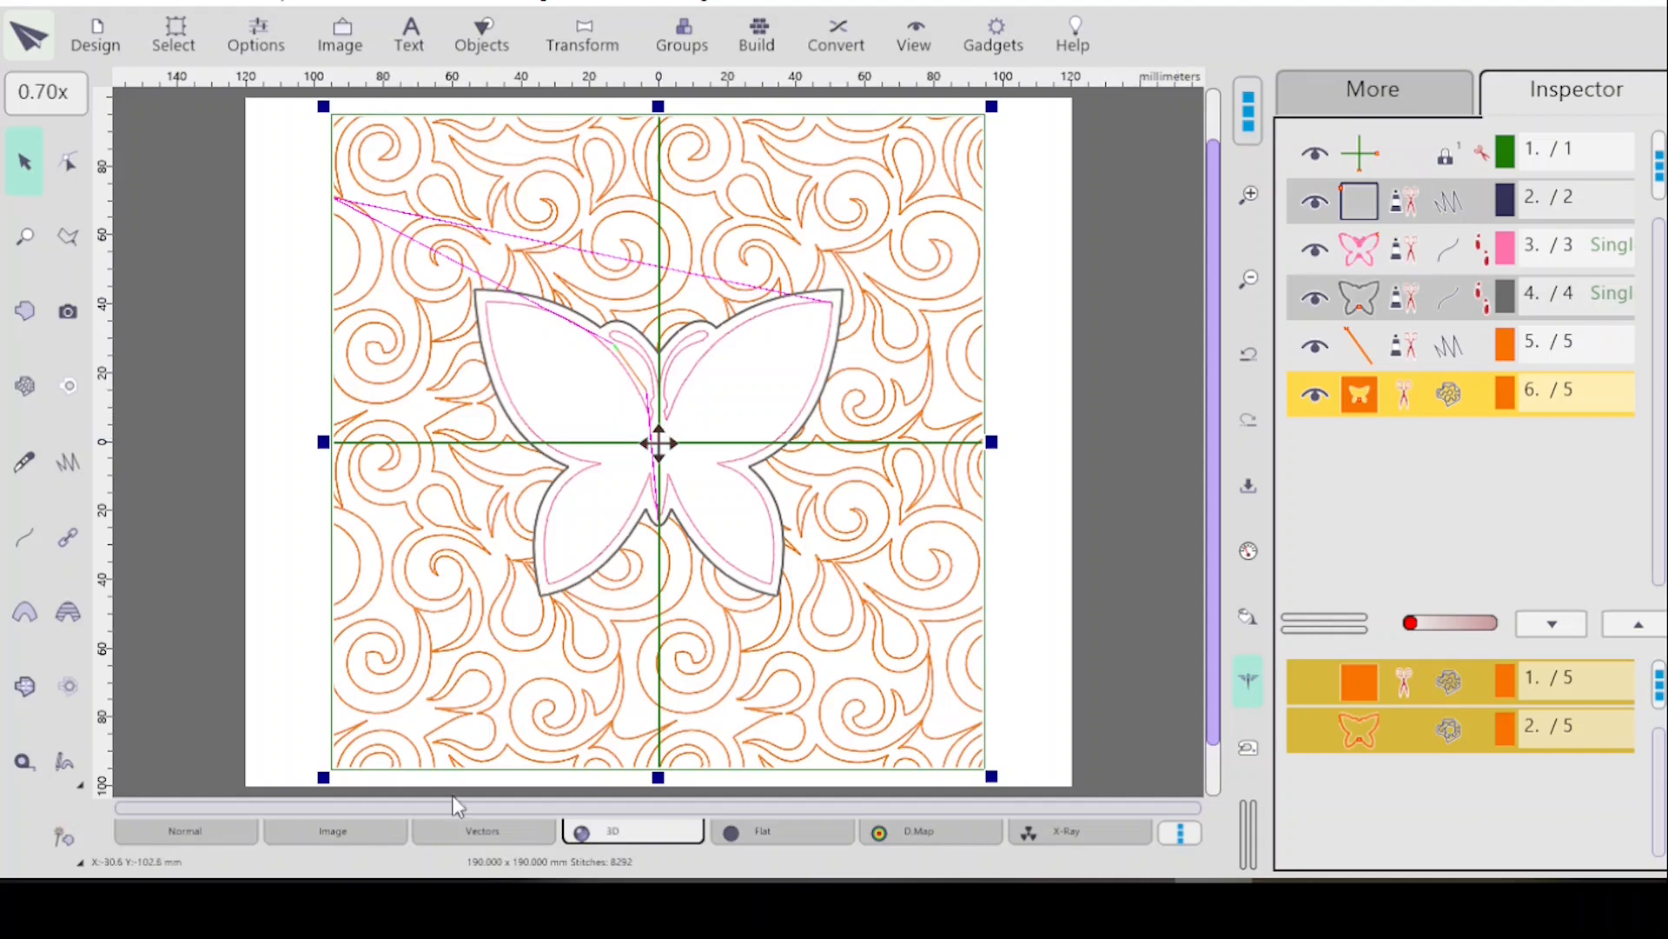
left_click(198, 837)
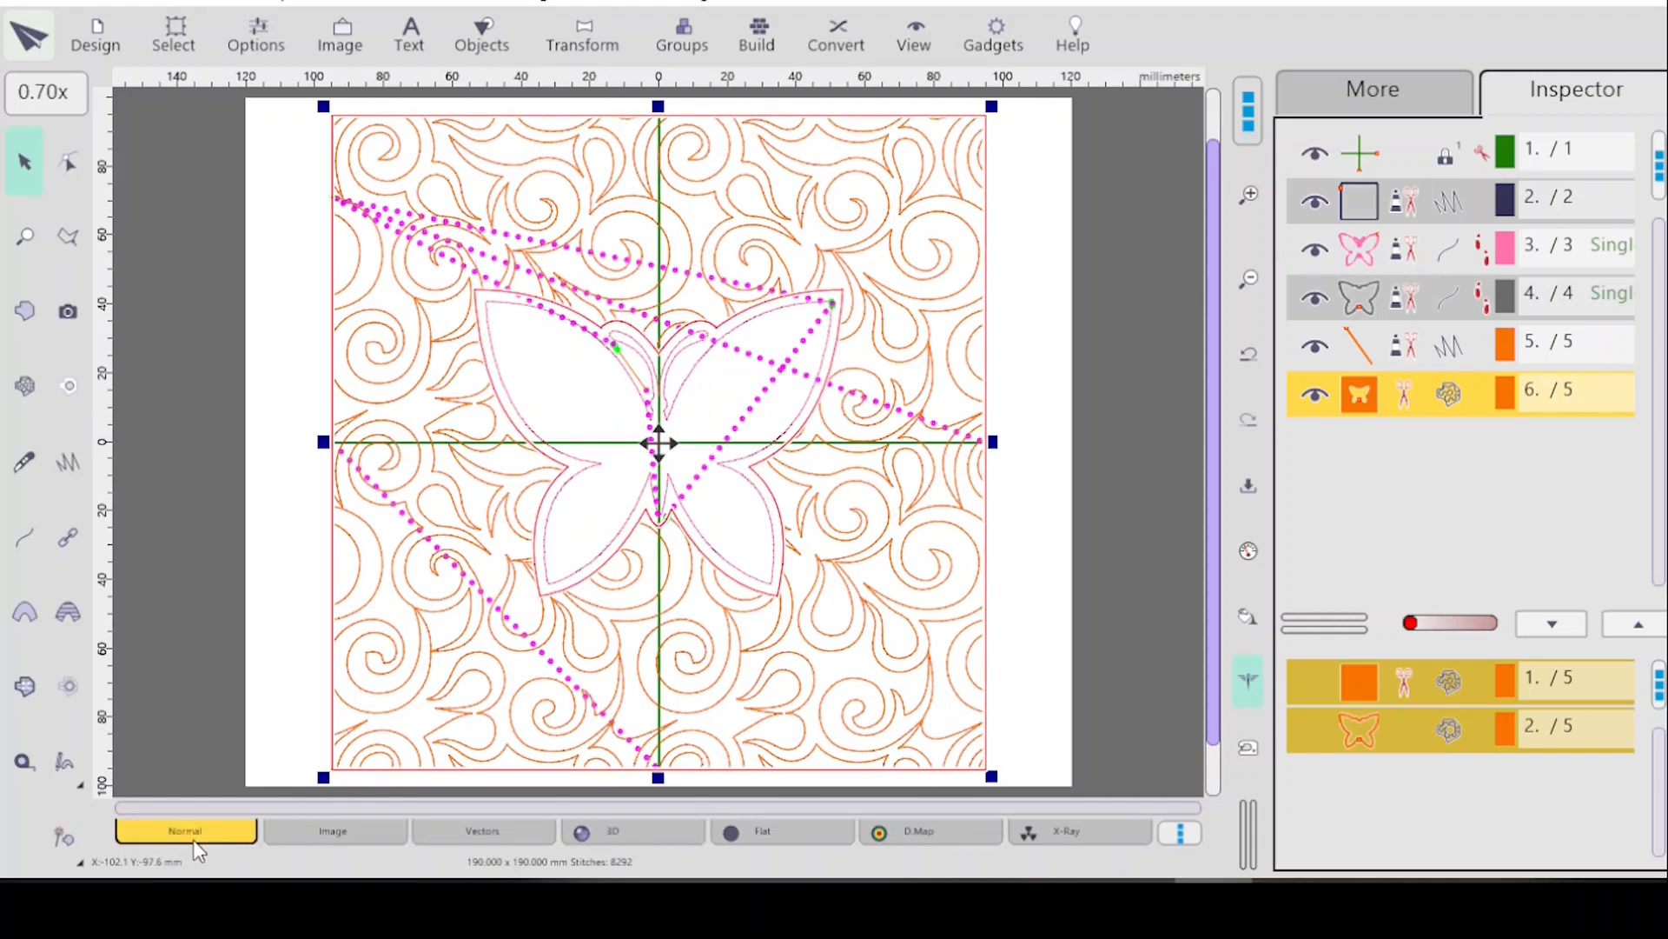
left_click(615, 830)
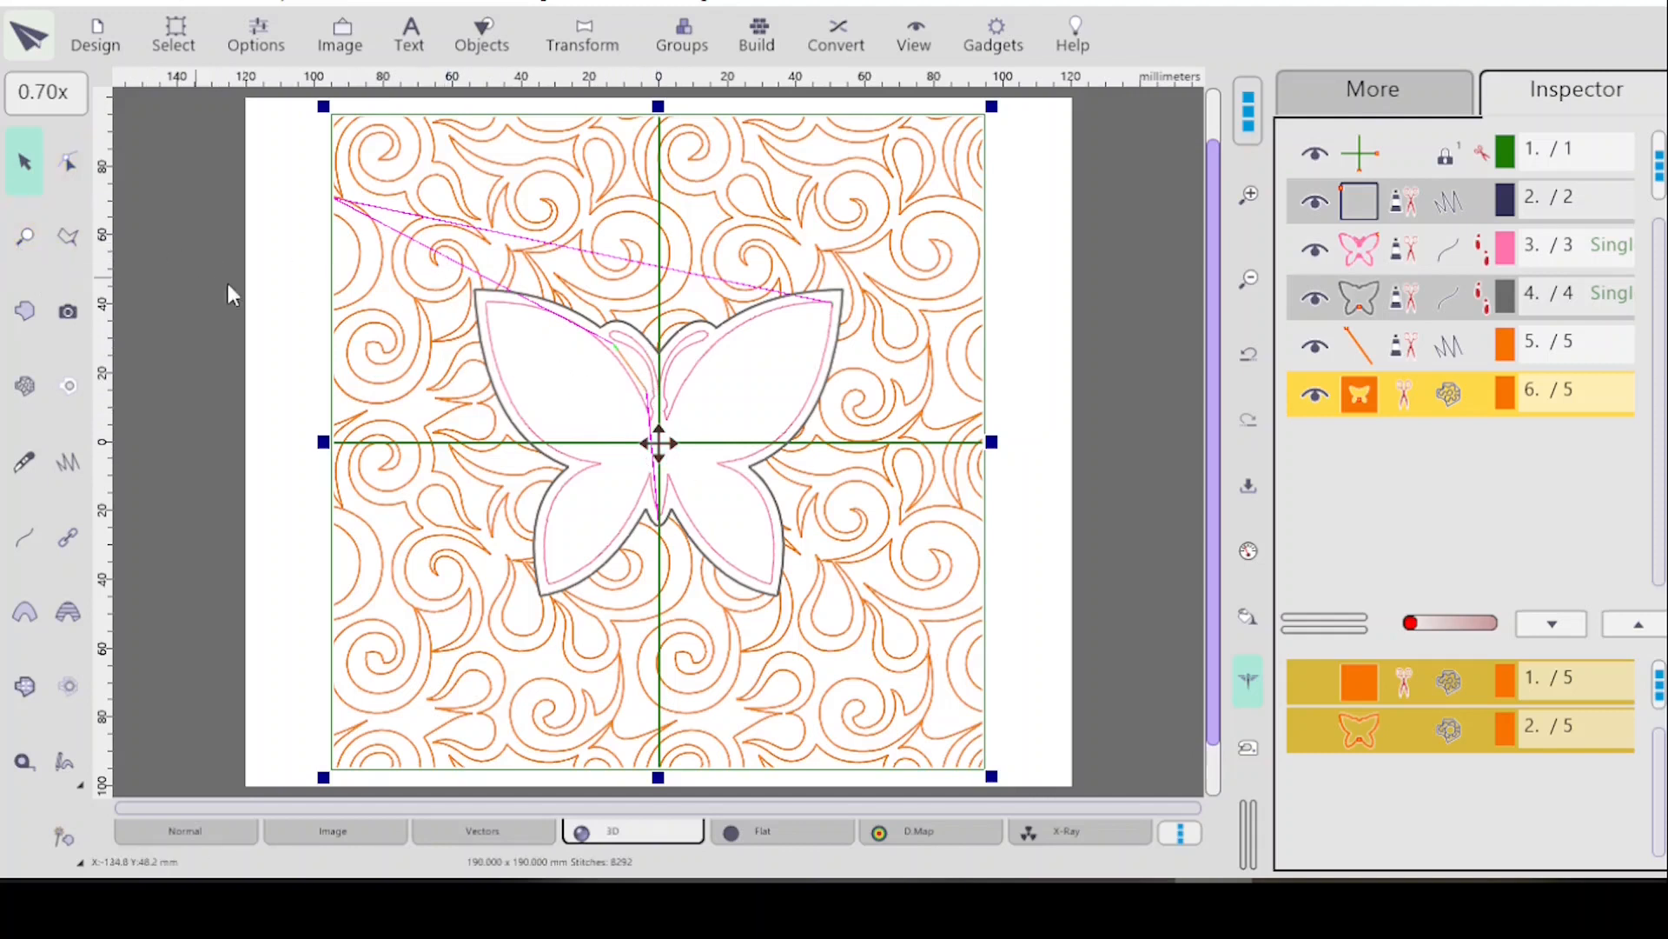
Hide the green center crosshair object and regenerate the design's stitches.
scroll(216, 314, "up", 2)
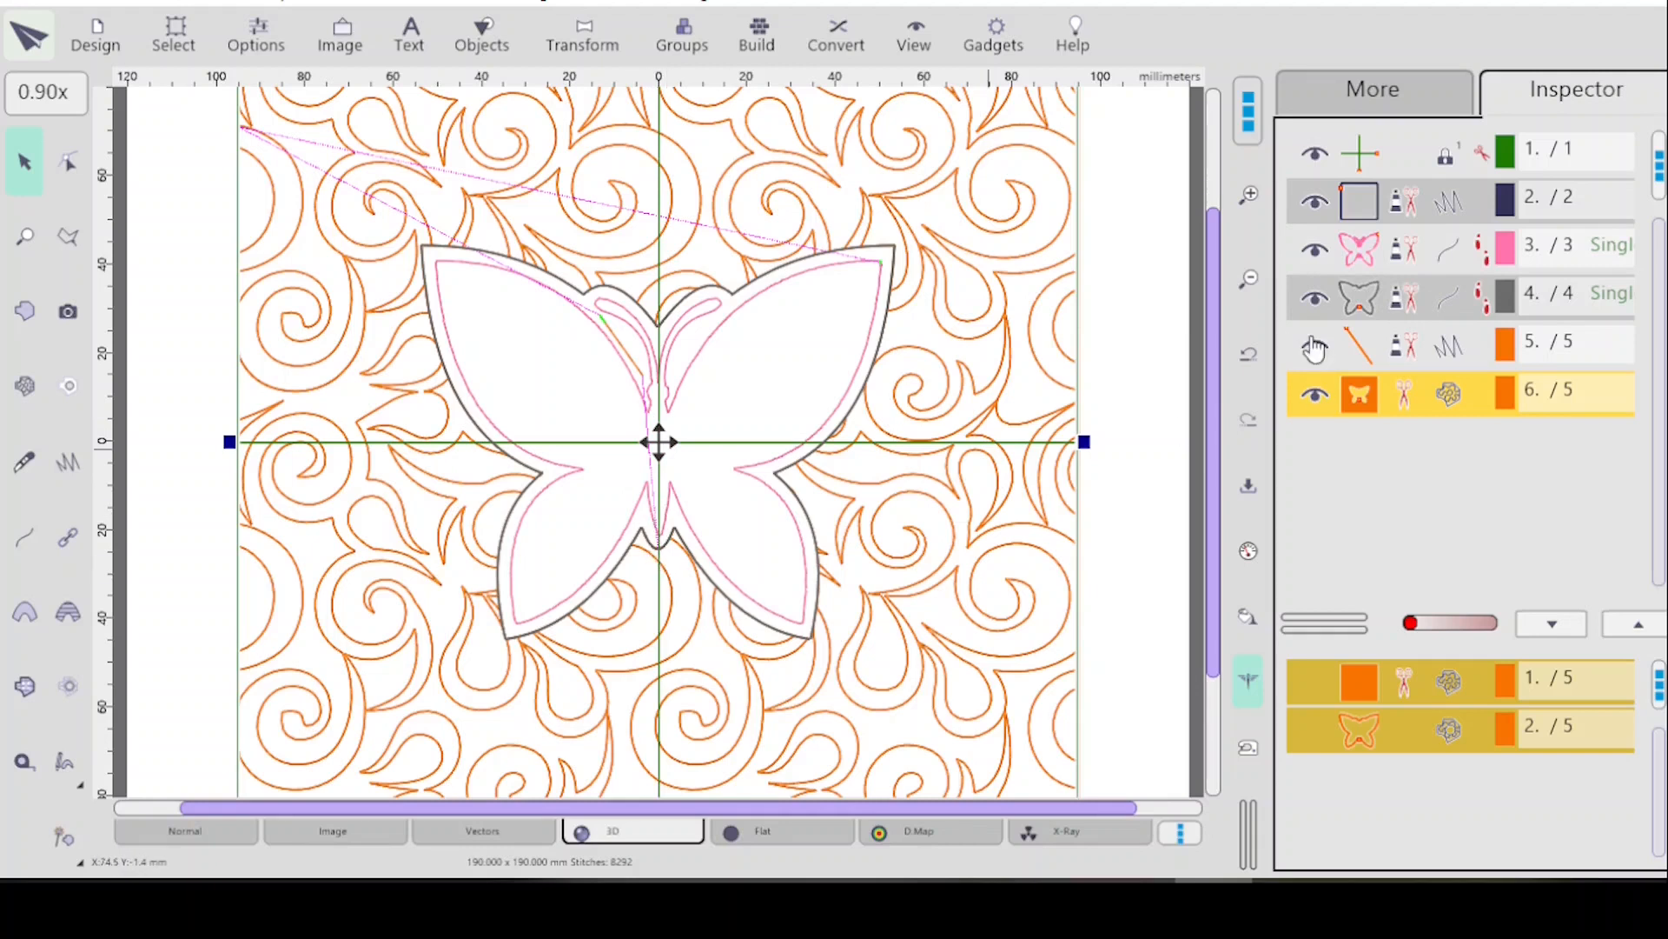
left_click(1480, 301)
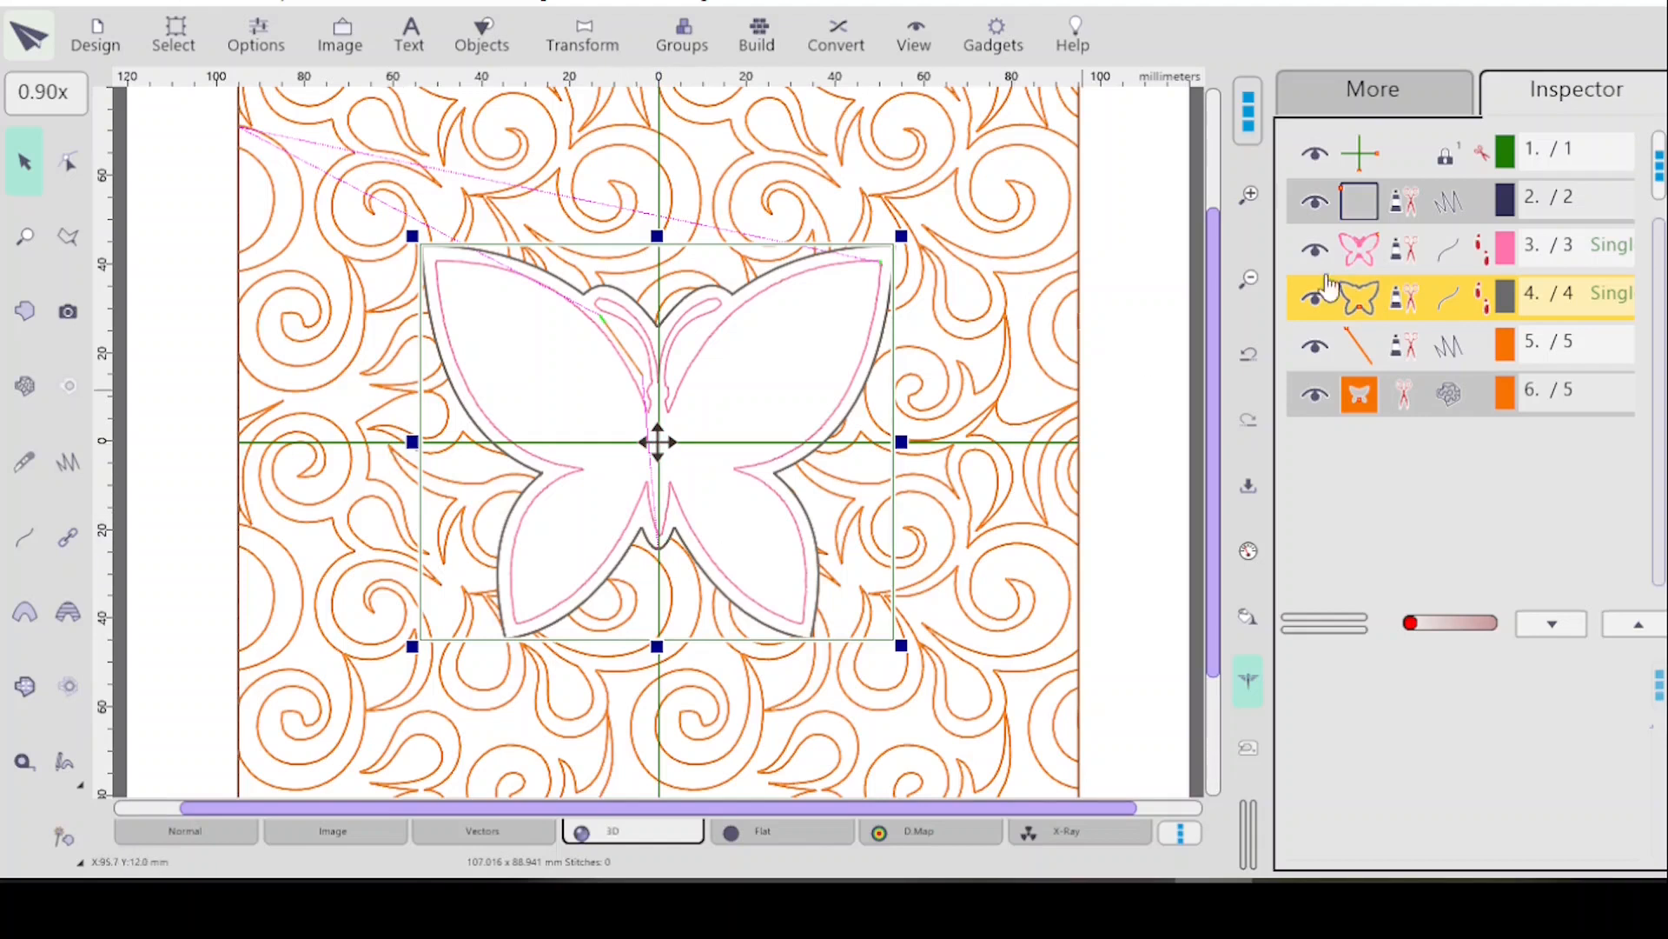
left_click(1315, 156)
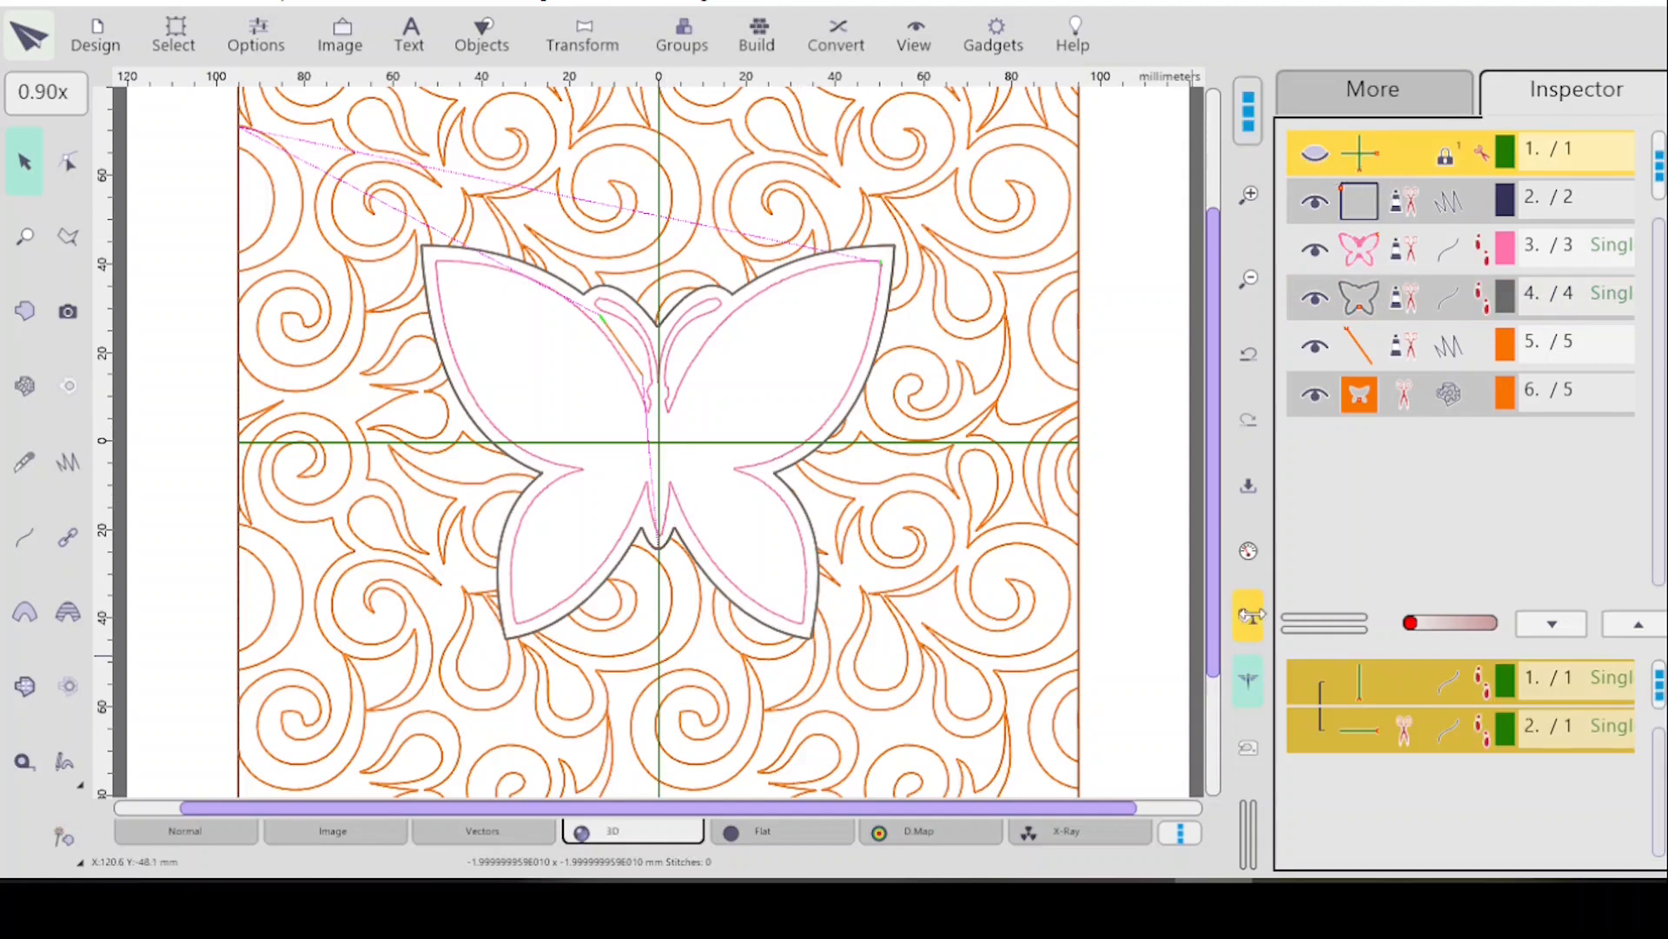
left_click(1254, 625)
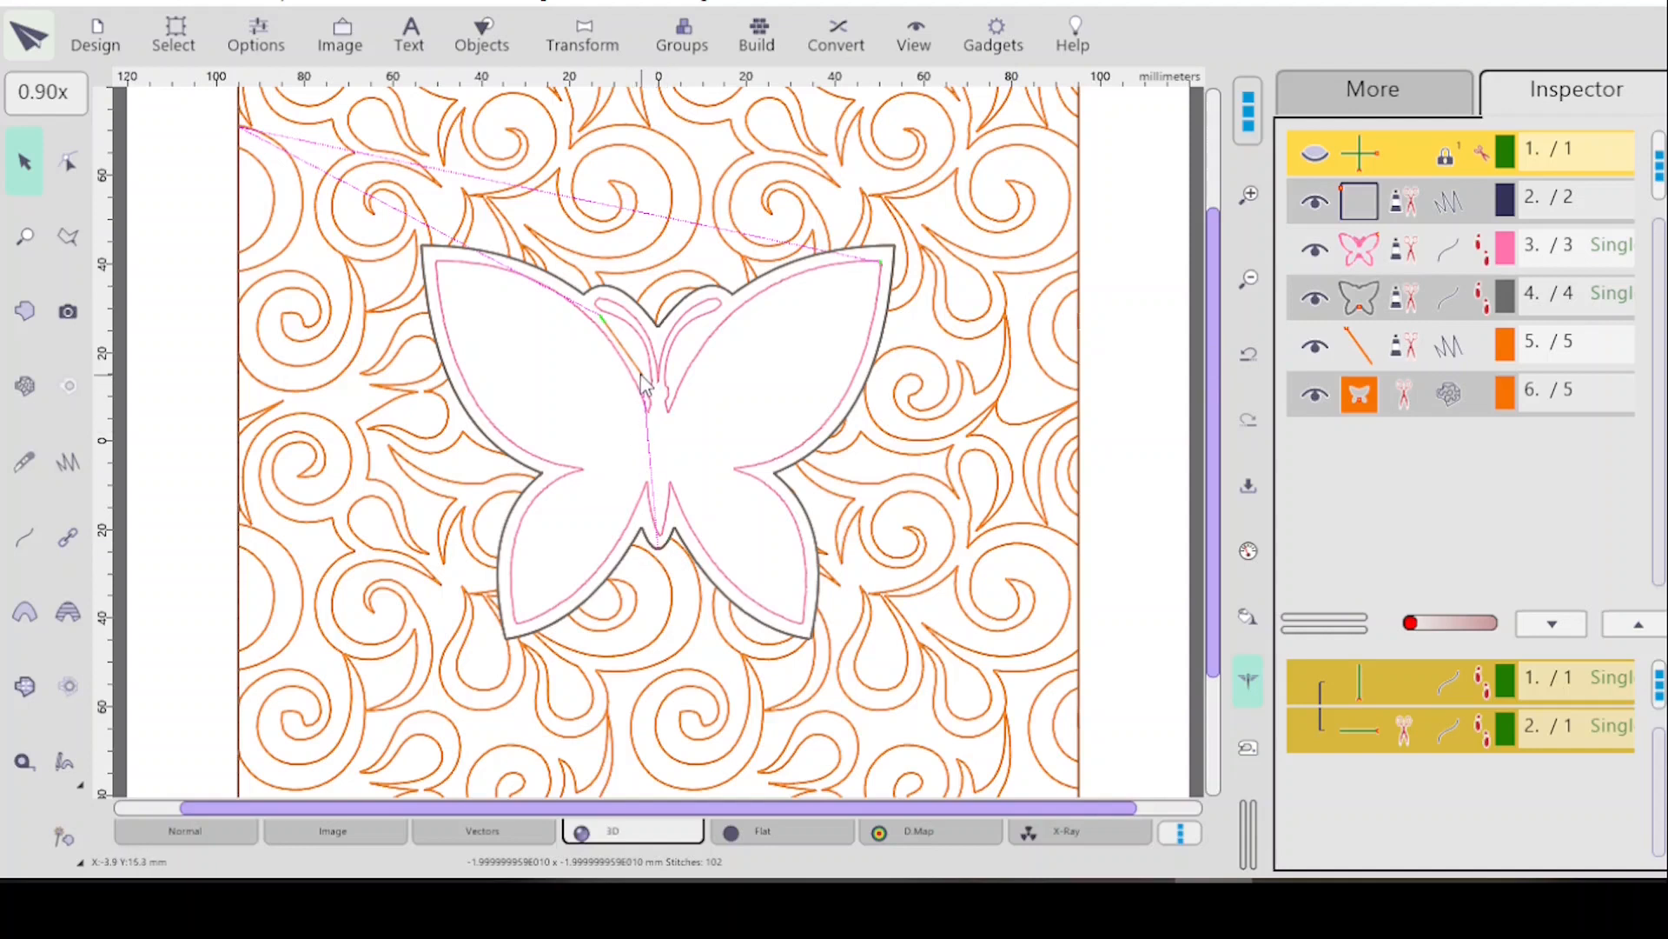
Check the orange line and the swirl background individually, and simulate the stitching of both together.
left_click(1410, 350)
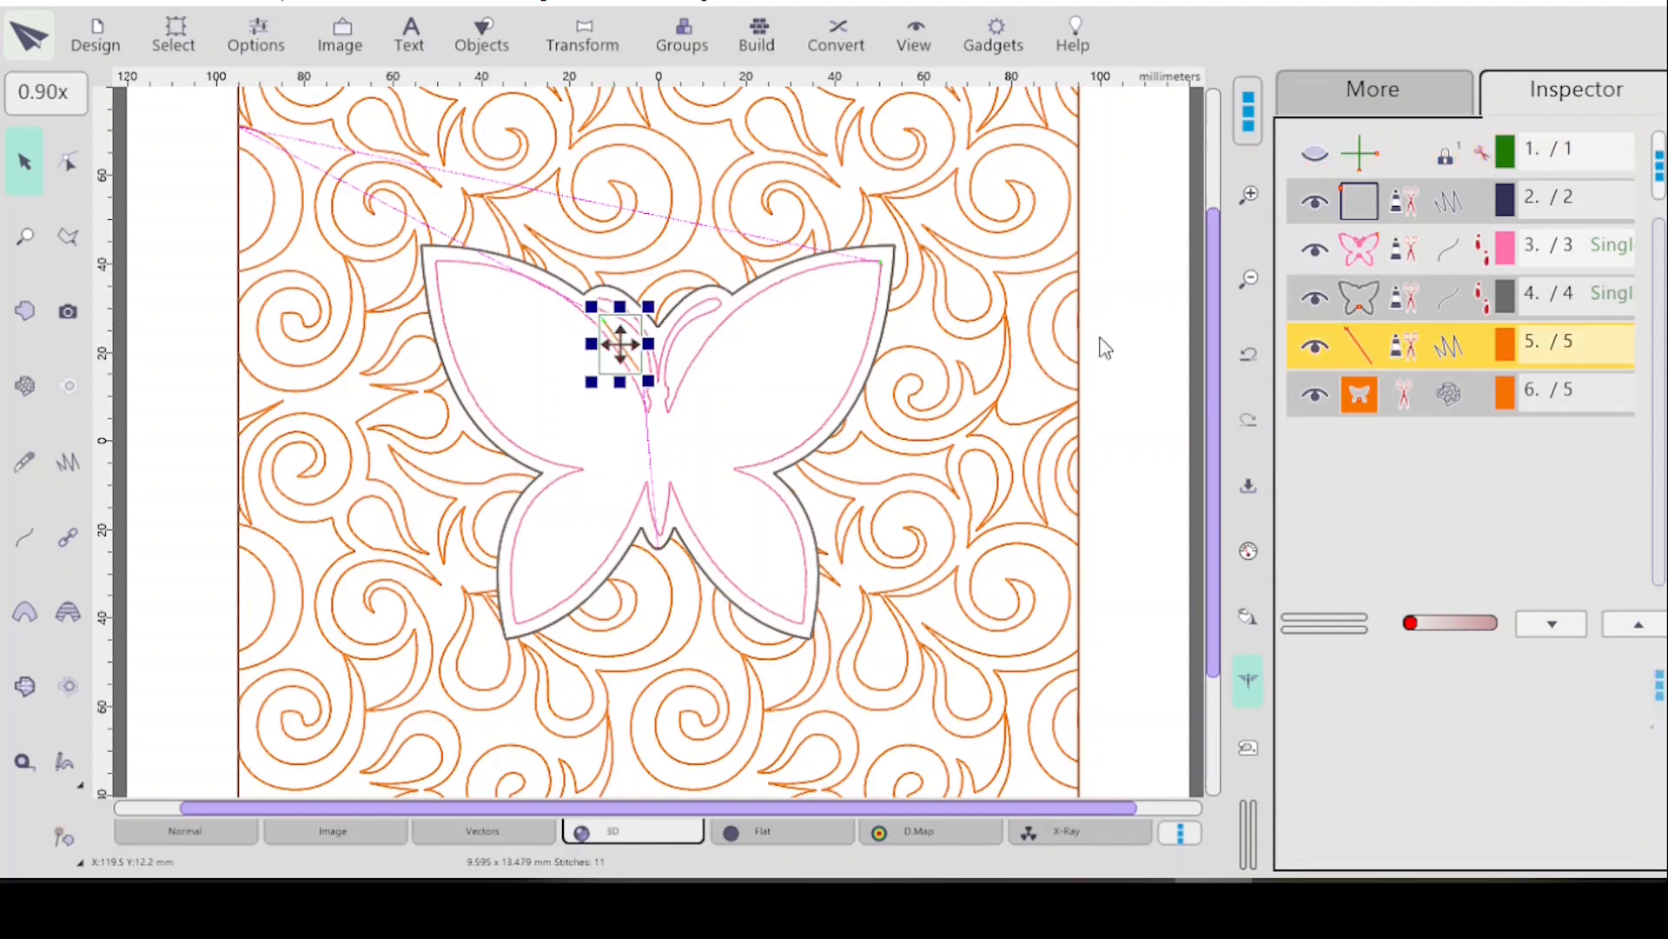
left_click(1395, 398)
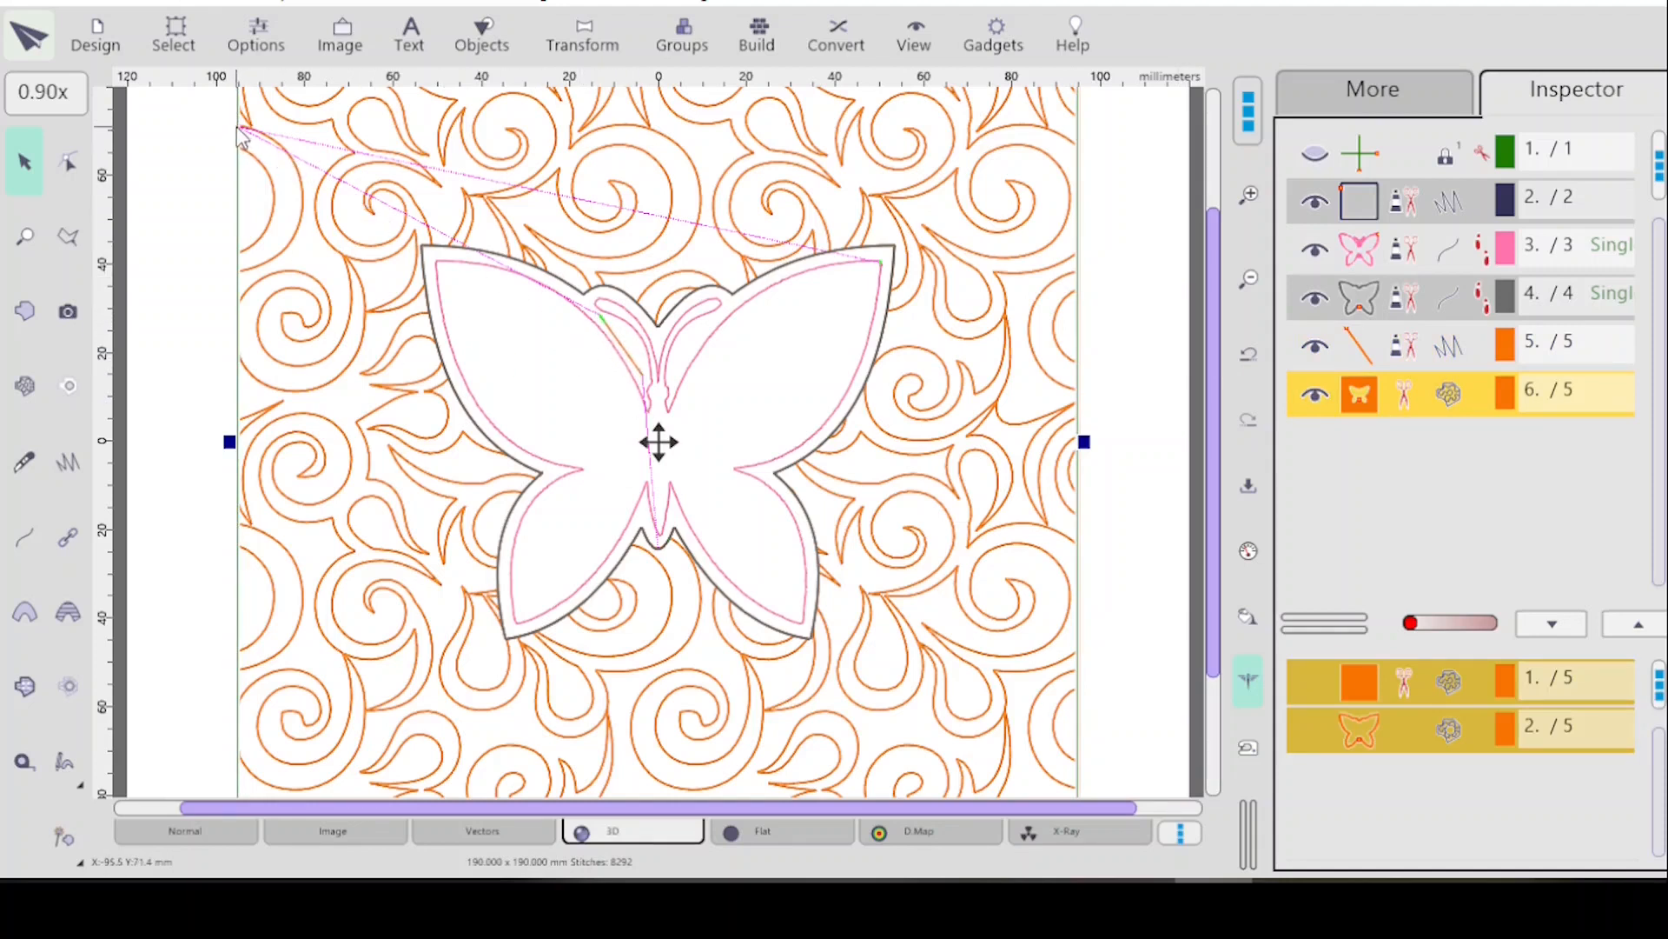
left_click(1441, 349)
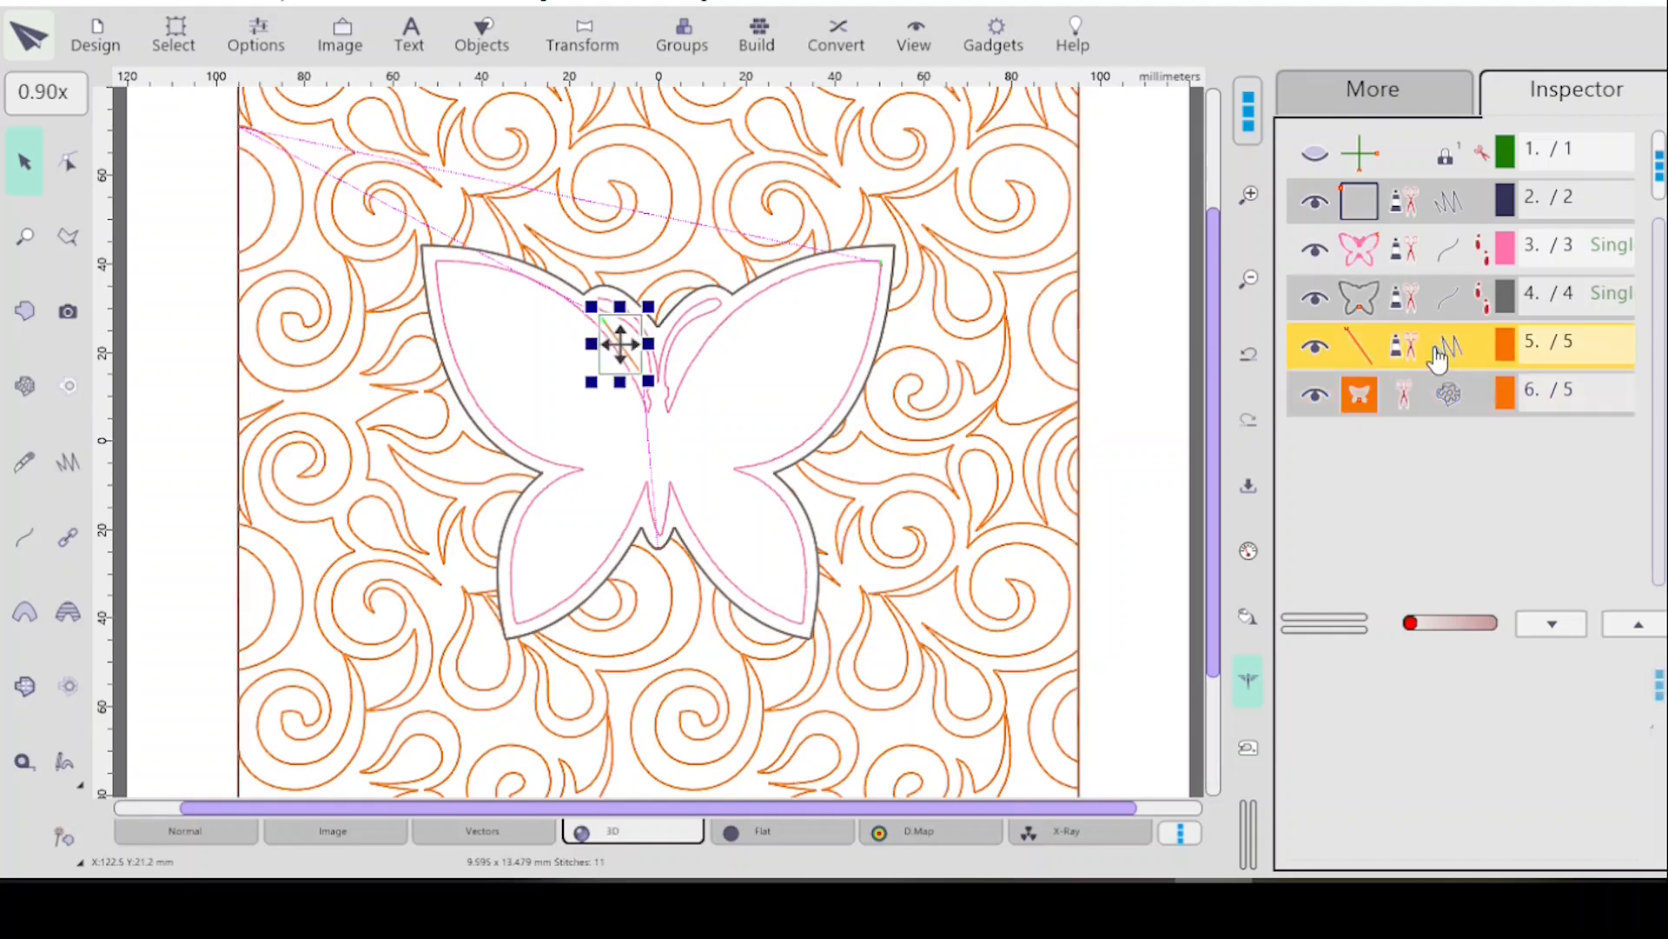
left_click(1448, 407, "ctrl")
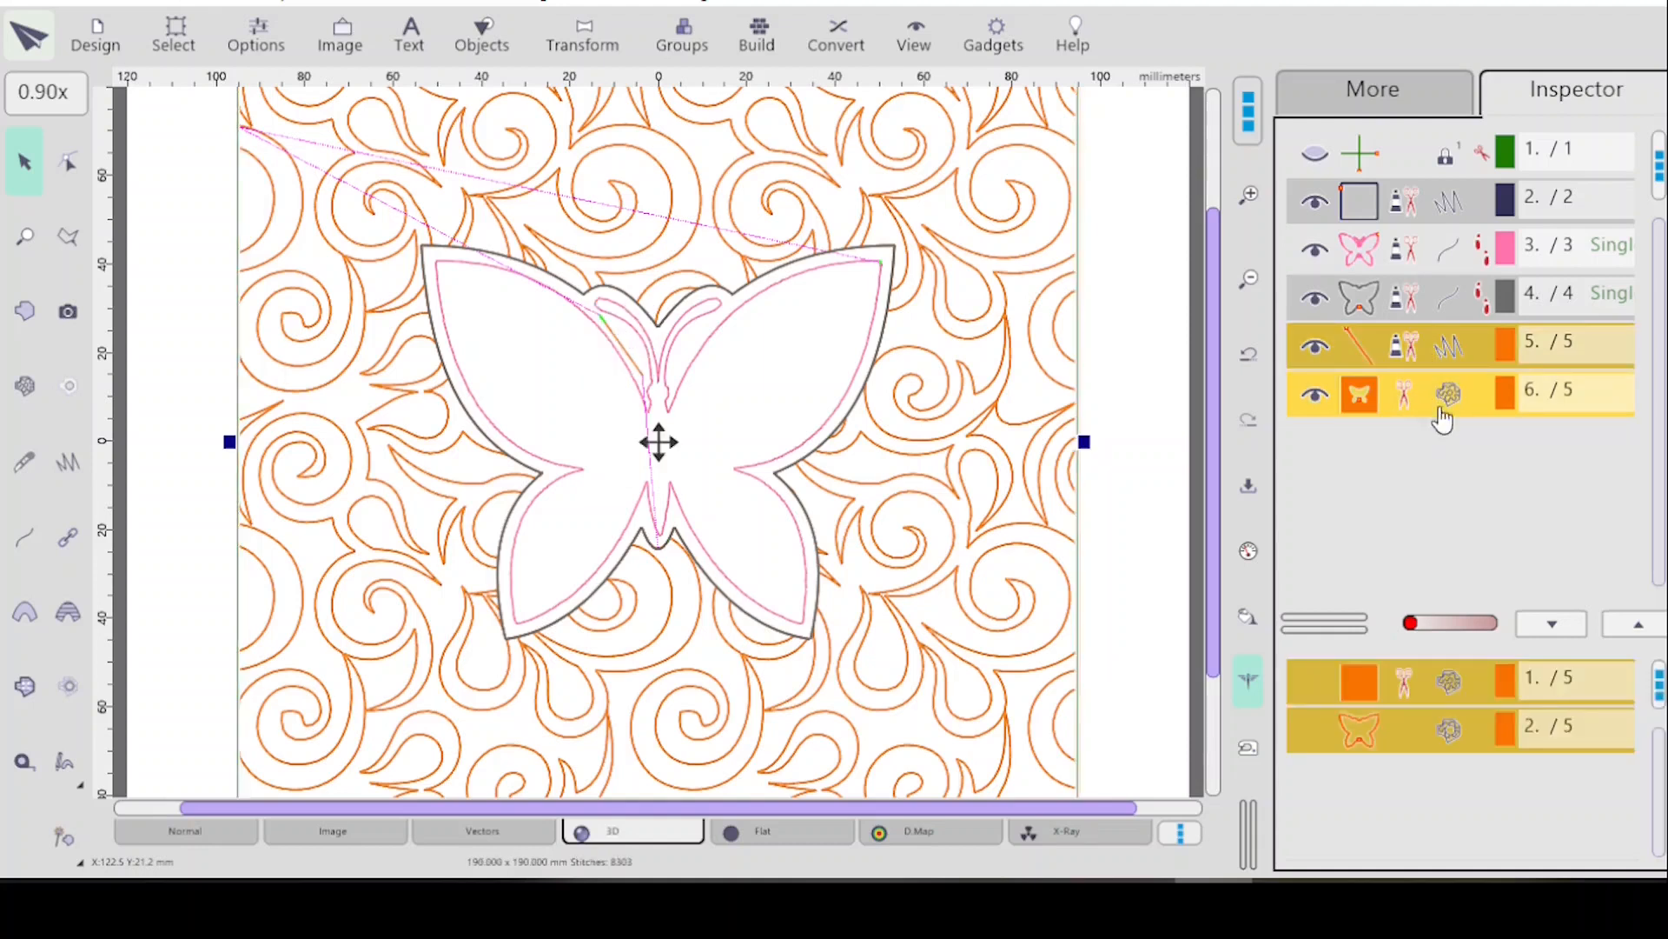
left_click(1249, 751)
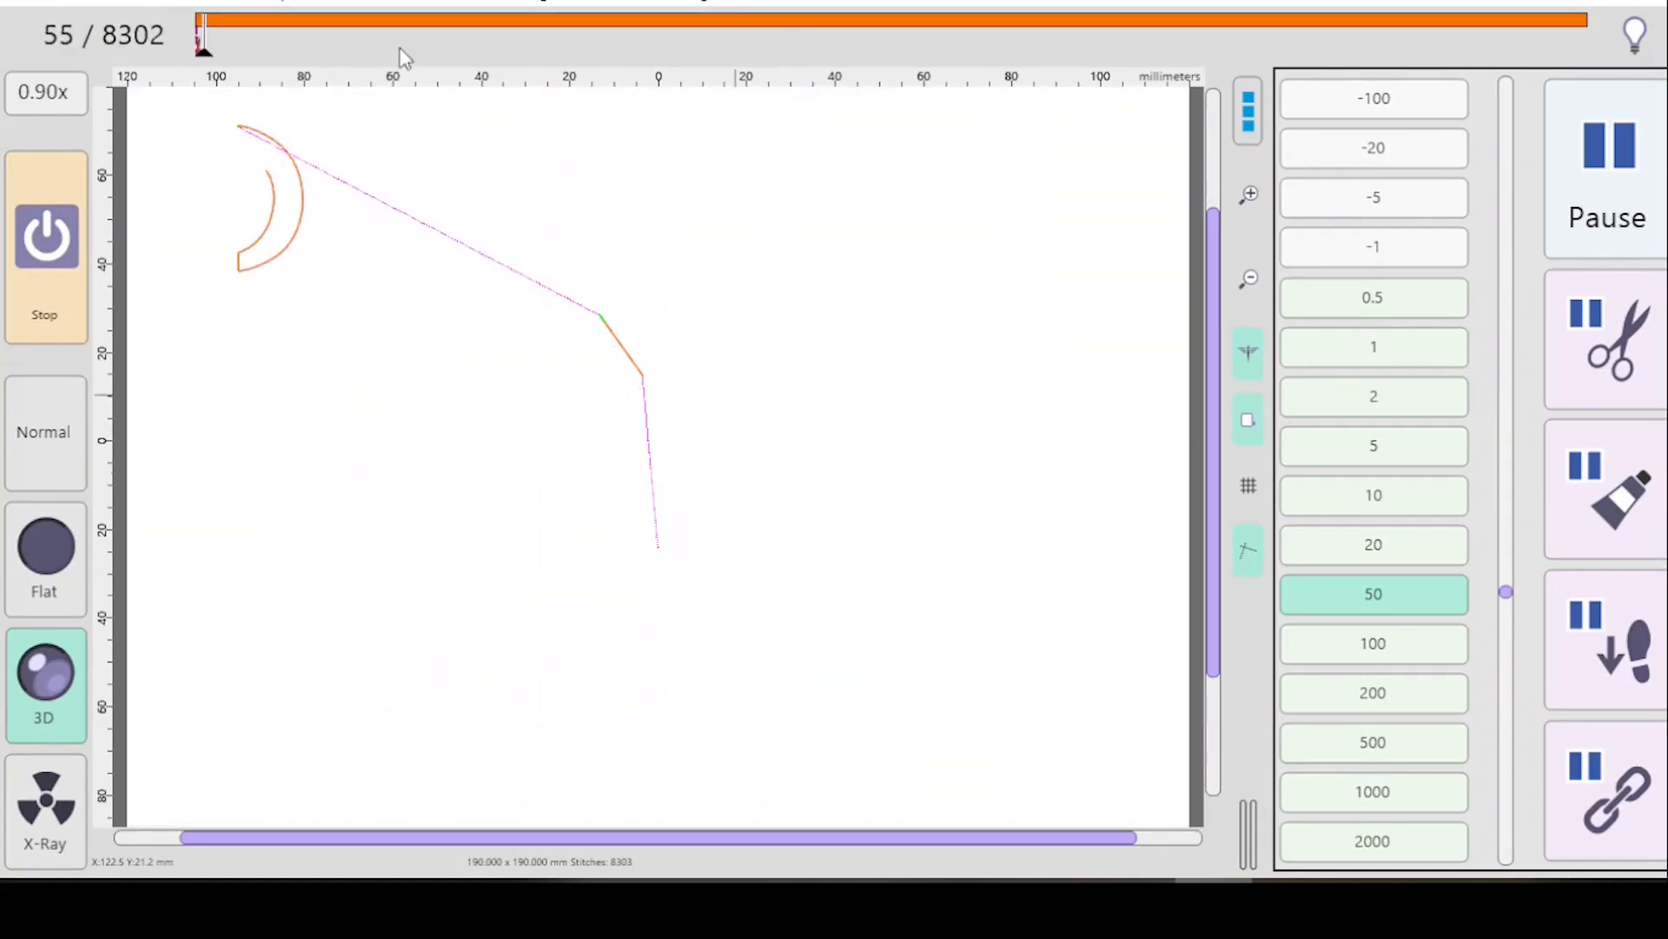
Pause the stitch simulation, set its speed to 1 and enable the automatic stop at thread trims.
left_click(1611, 179)
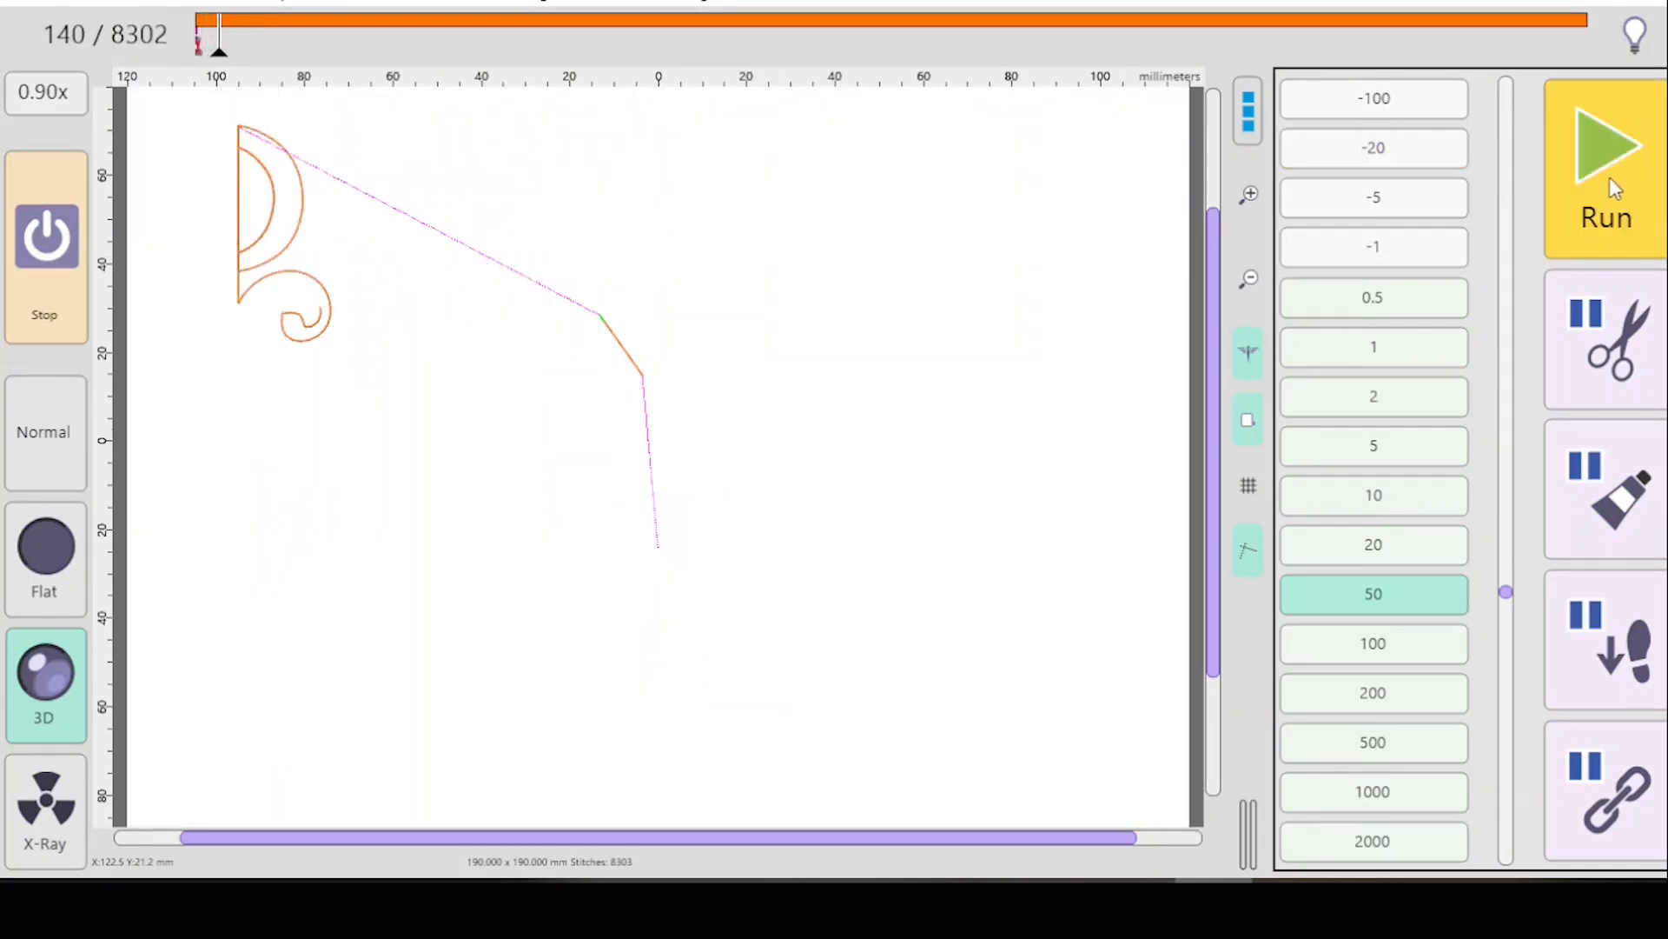
left_click(1376, 347)
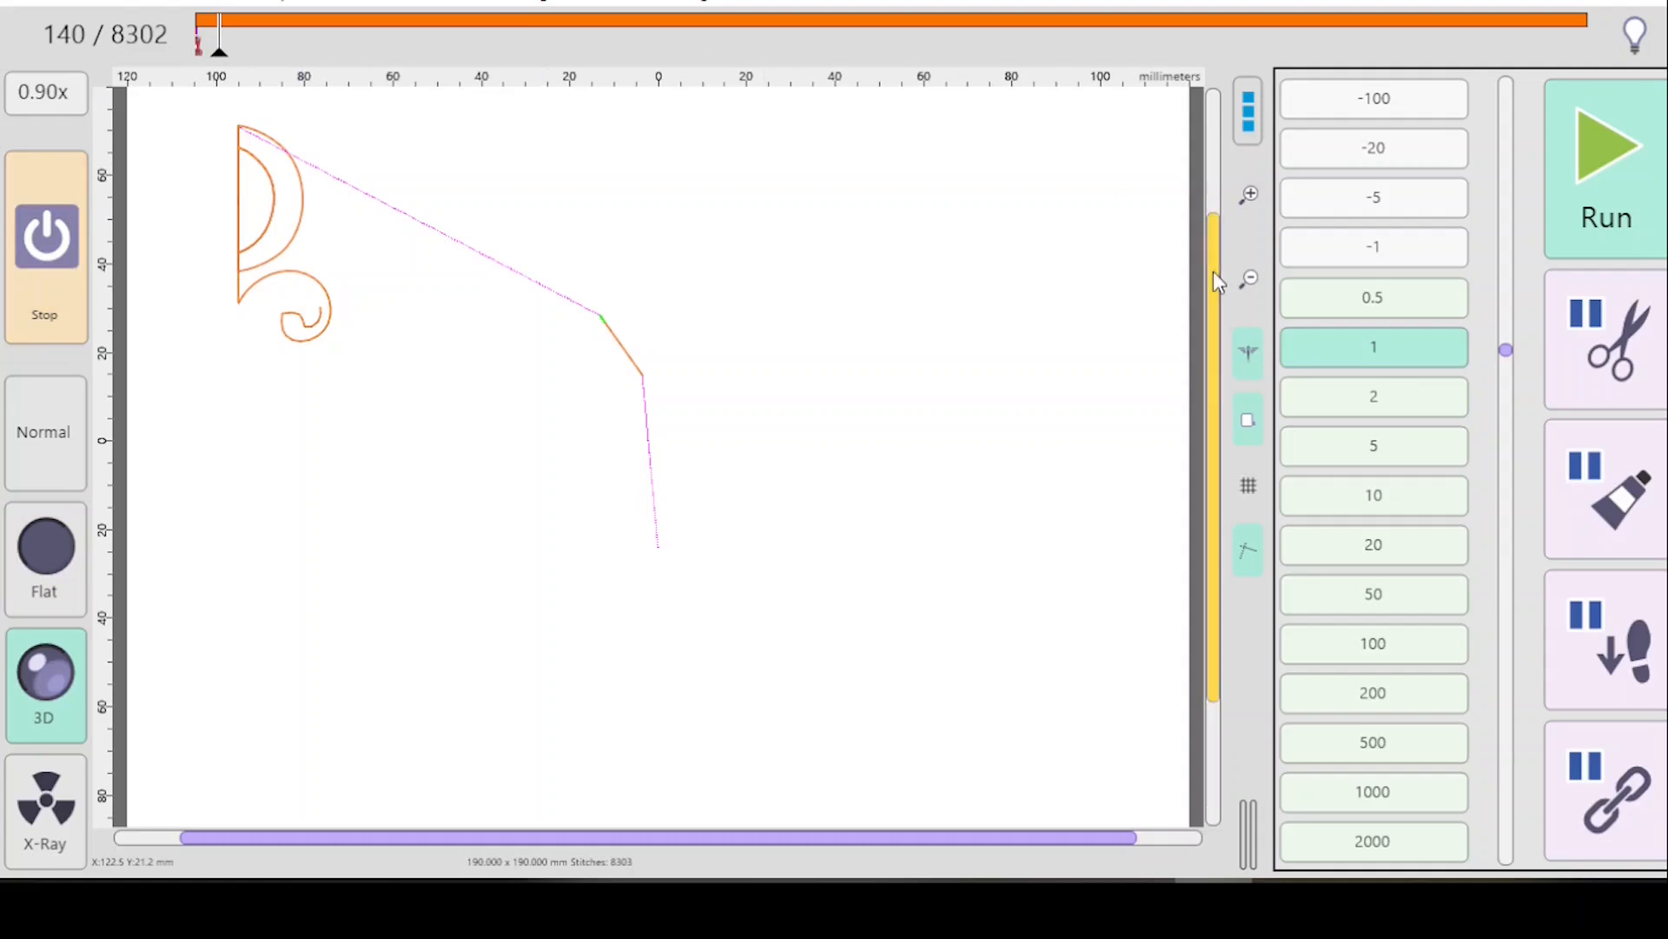
left_click(1248, 192)
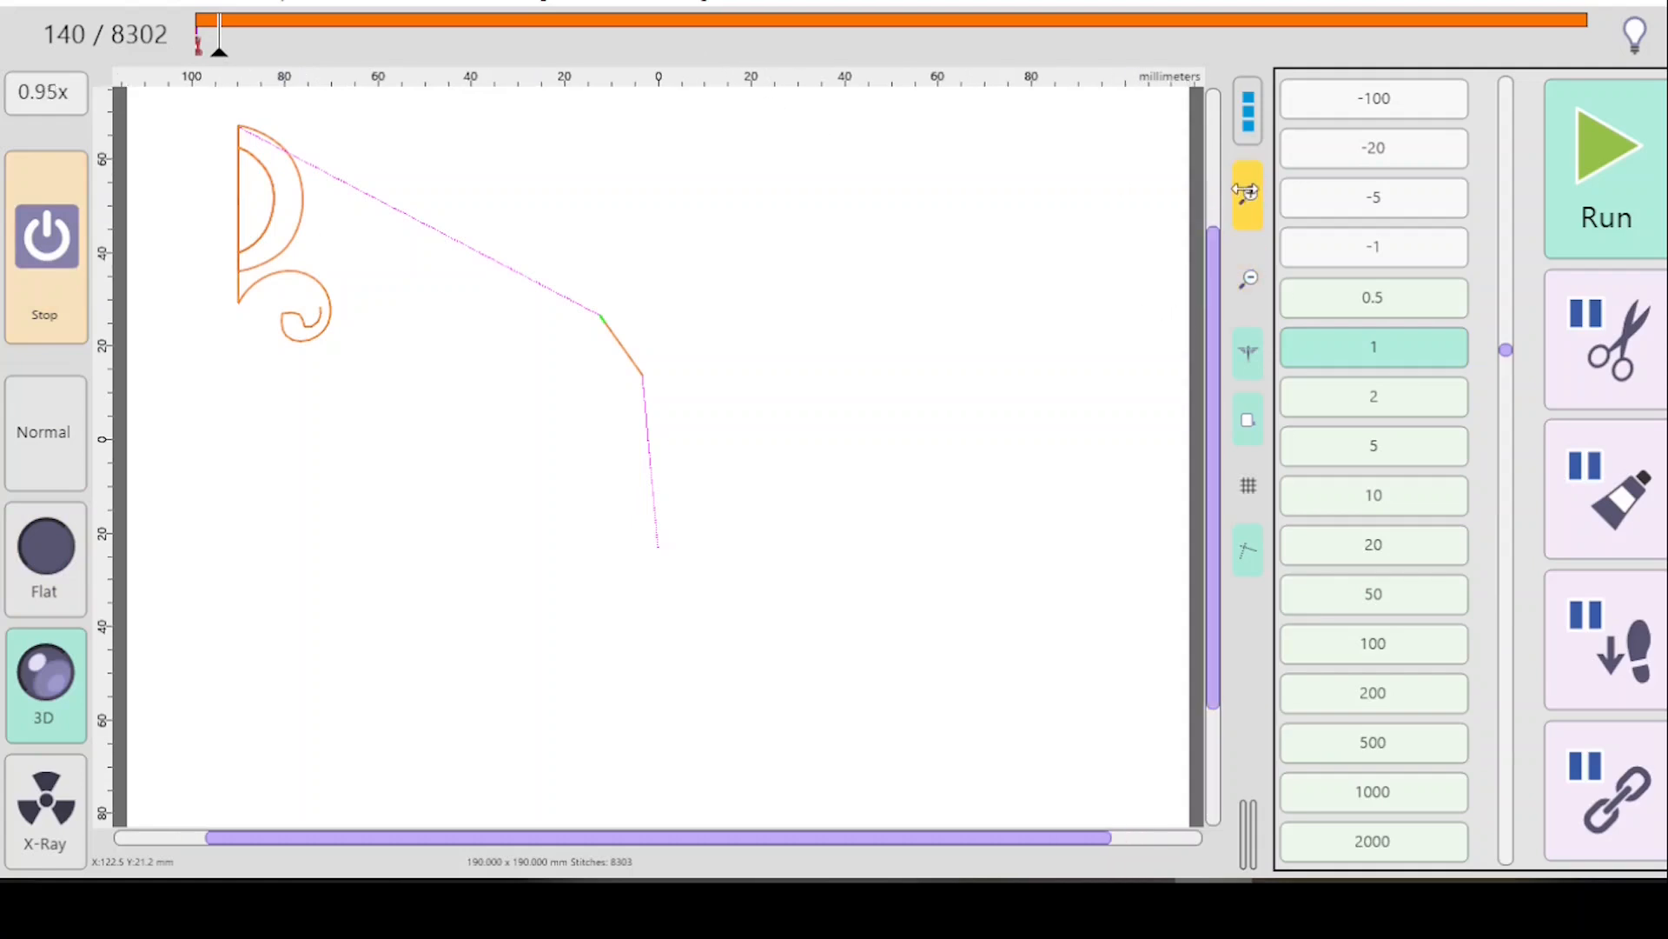
left_click_drag(1214, 443, 1207, 363)
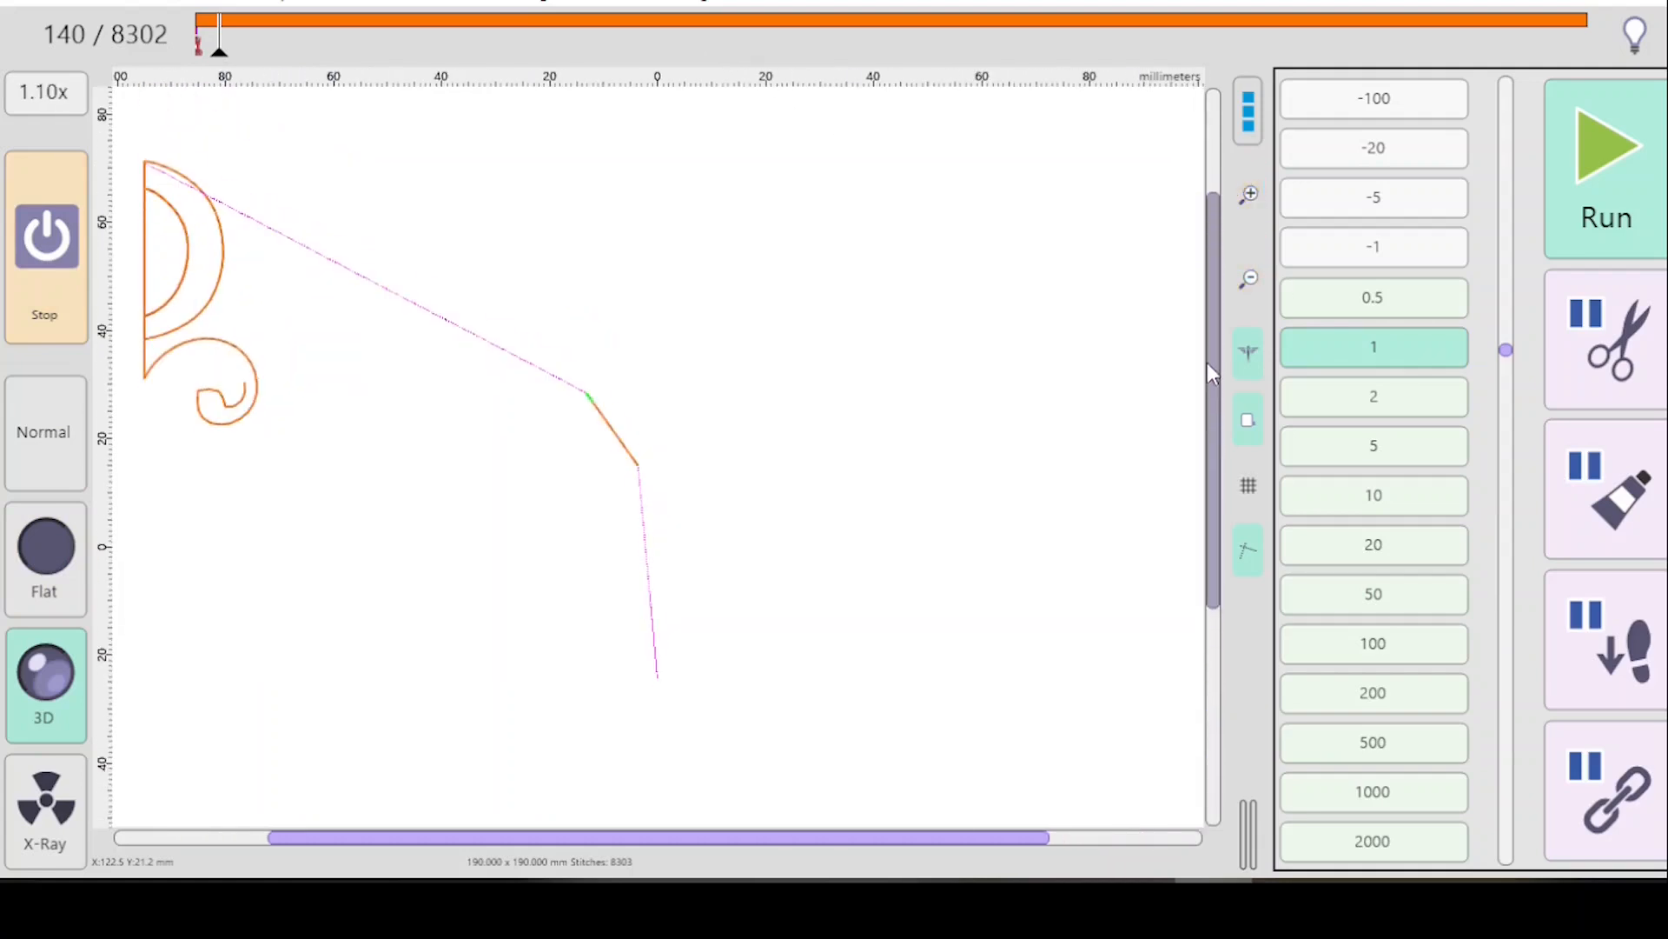
left_click_drag(827, 839, 687, 839)
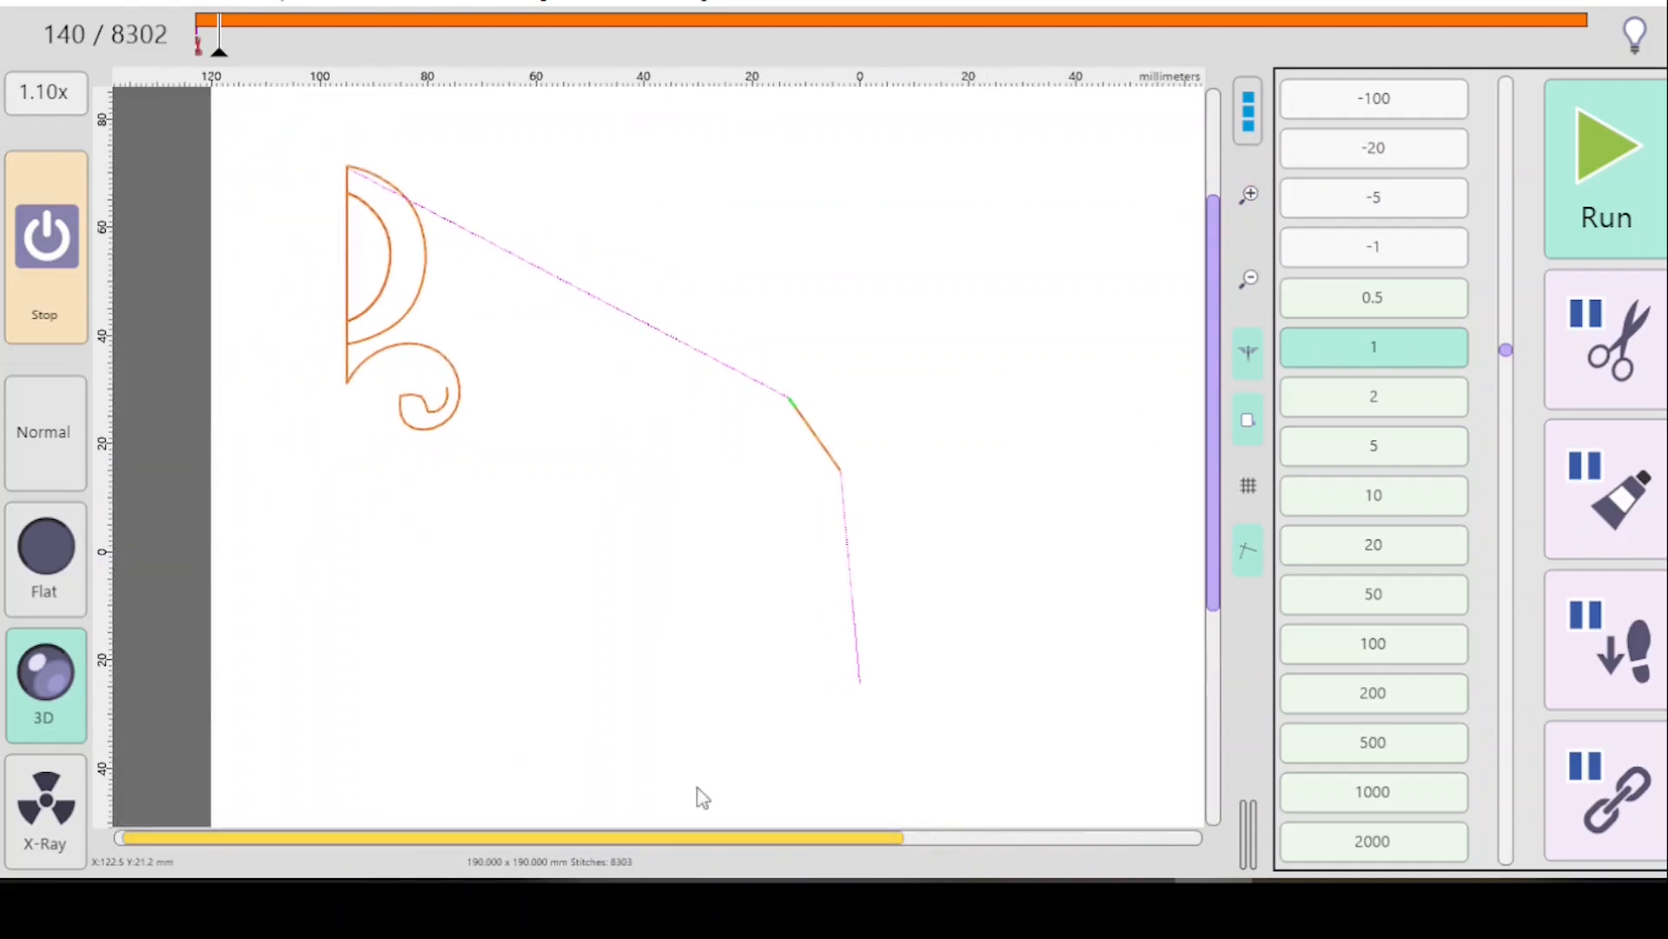
left_click(1615, 352)
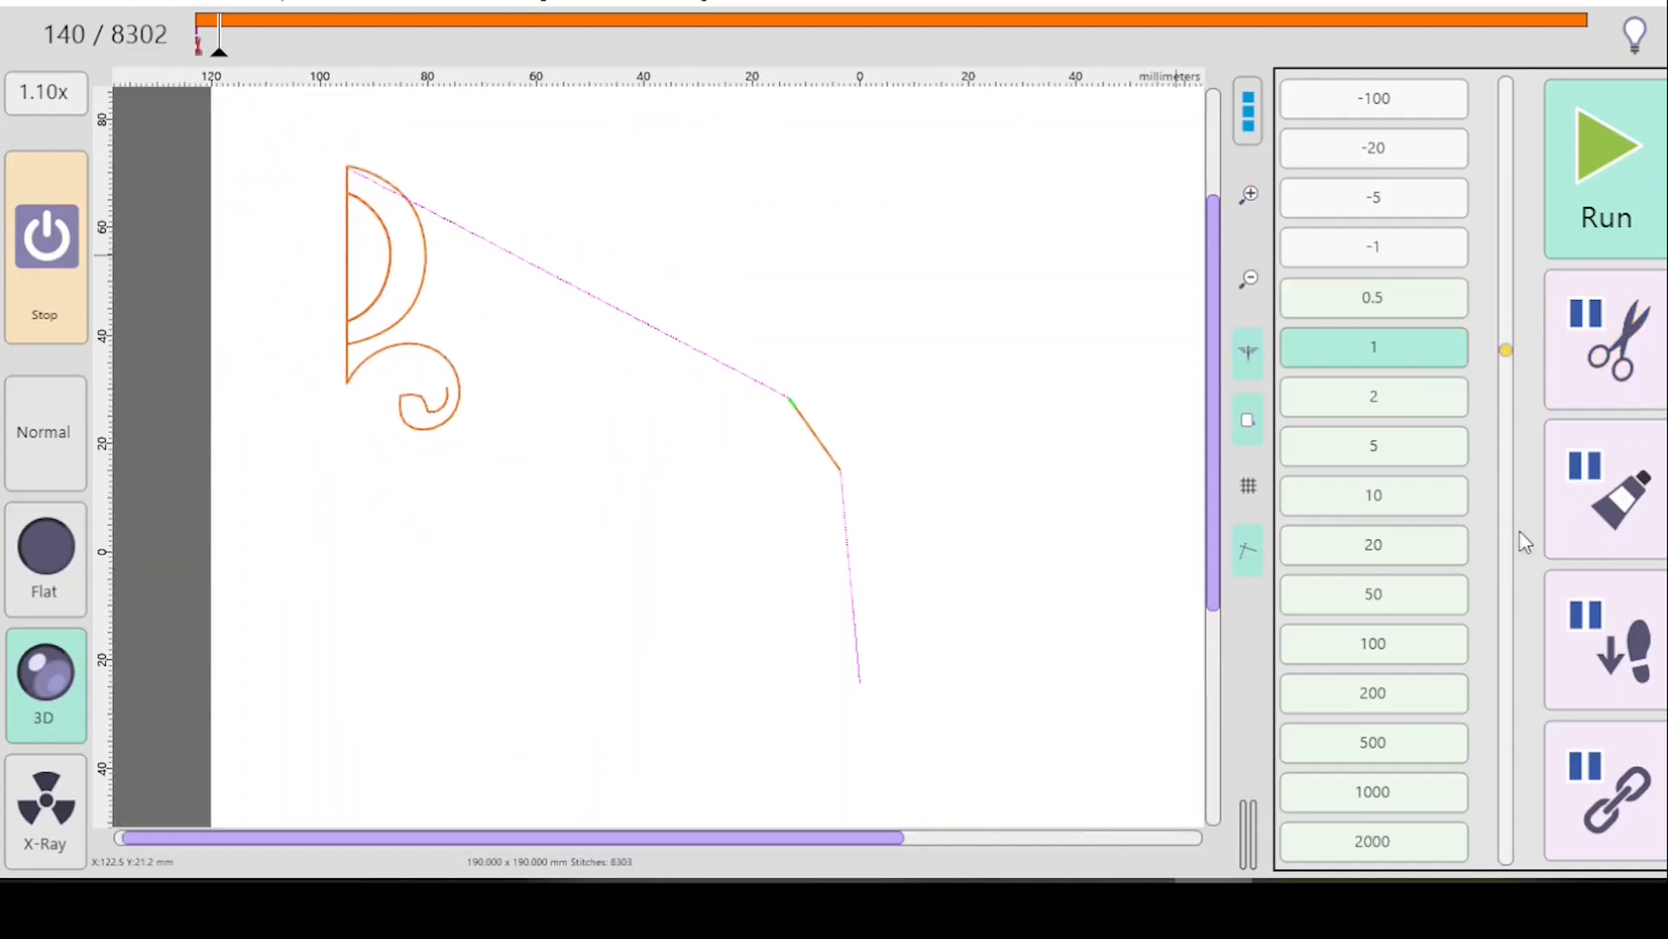
left_click(1612, 348)
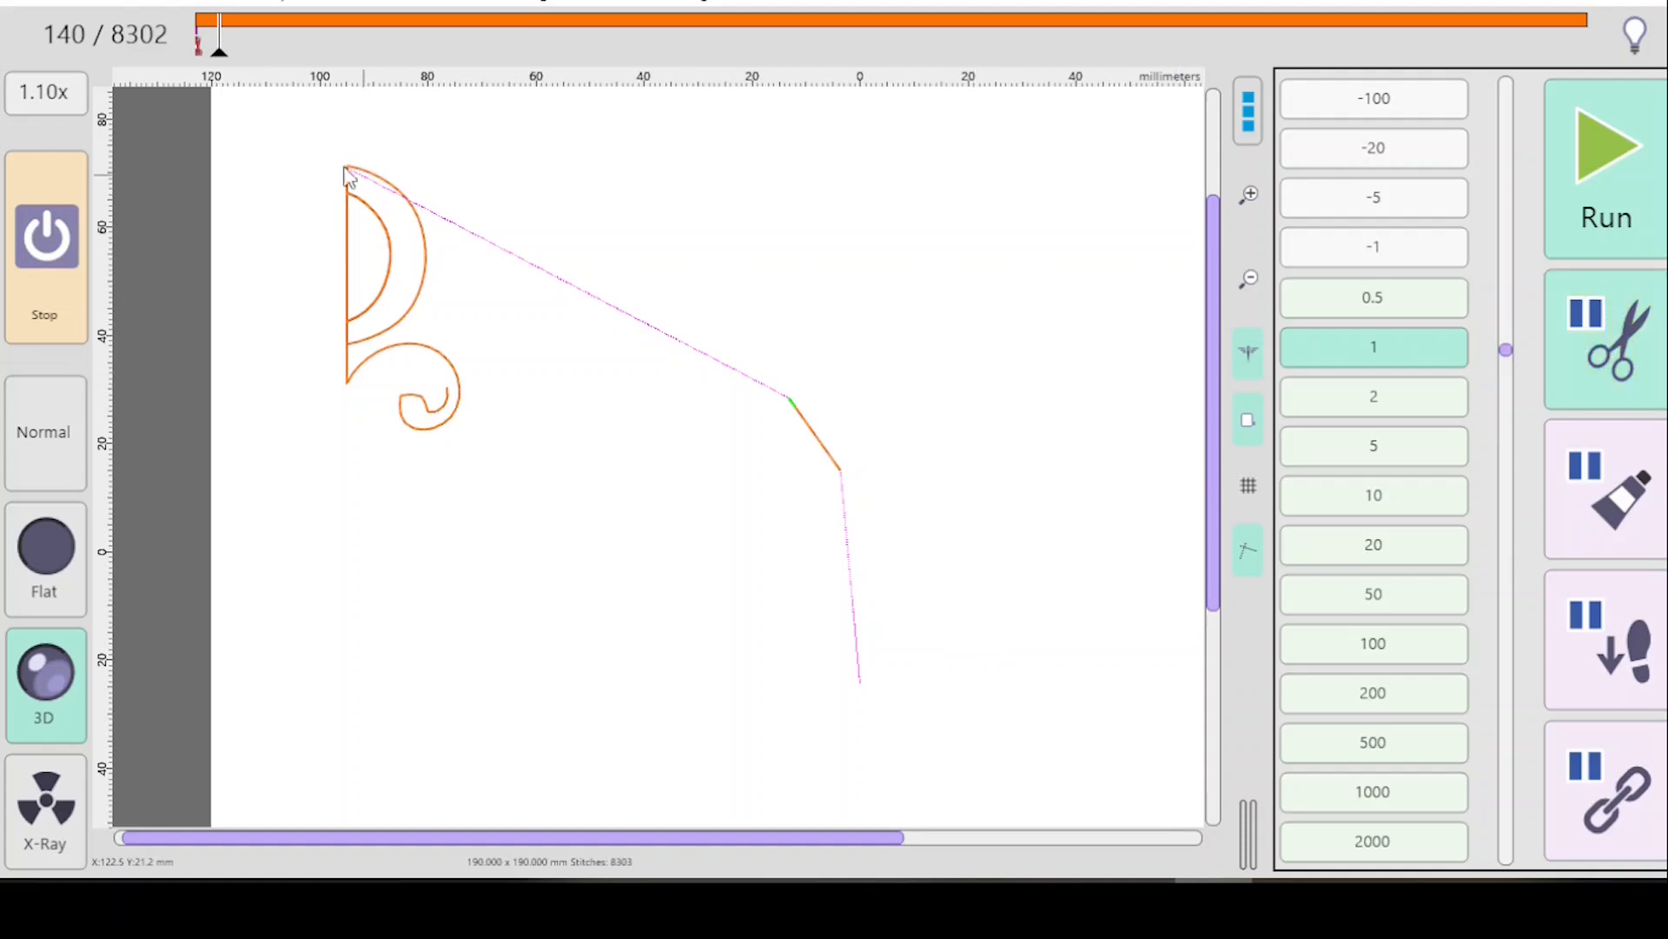
Rewind the simulation to the first stitch and replay it as far as the end of the short orange line.
left_click_drag(219, 56, 168, 44)
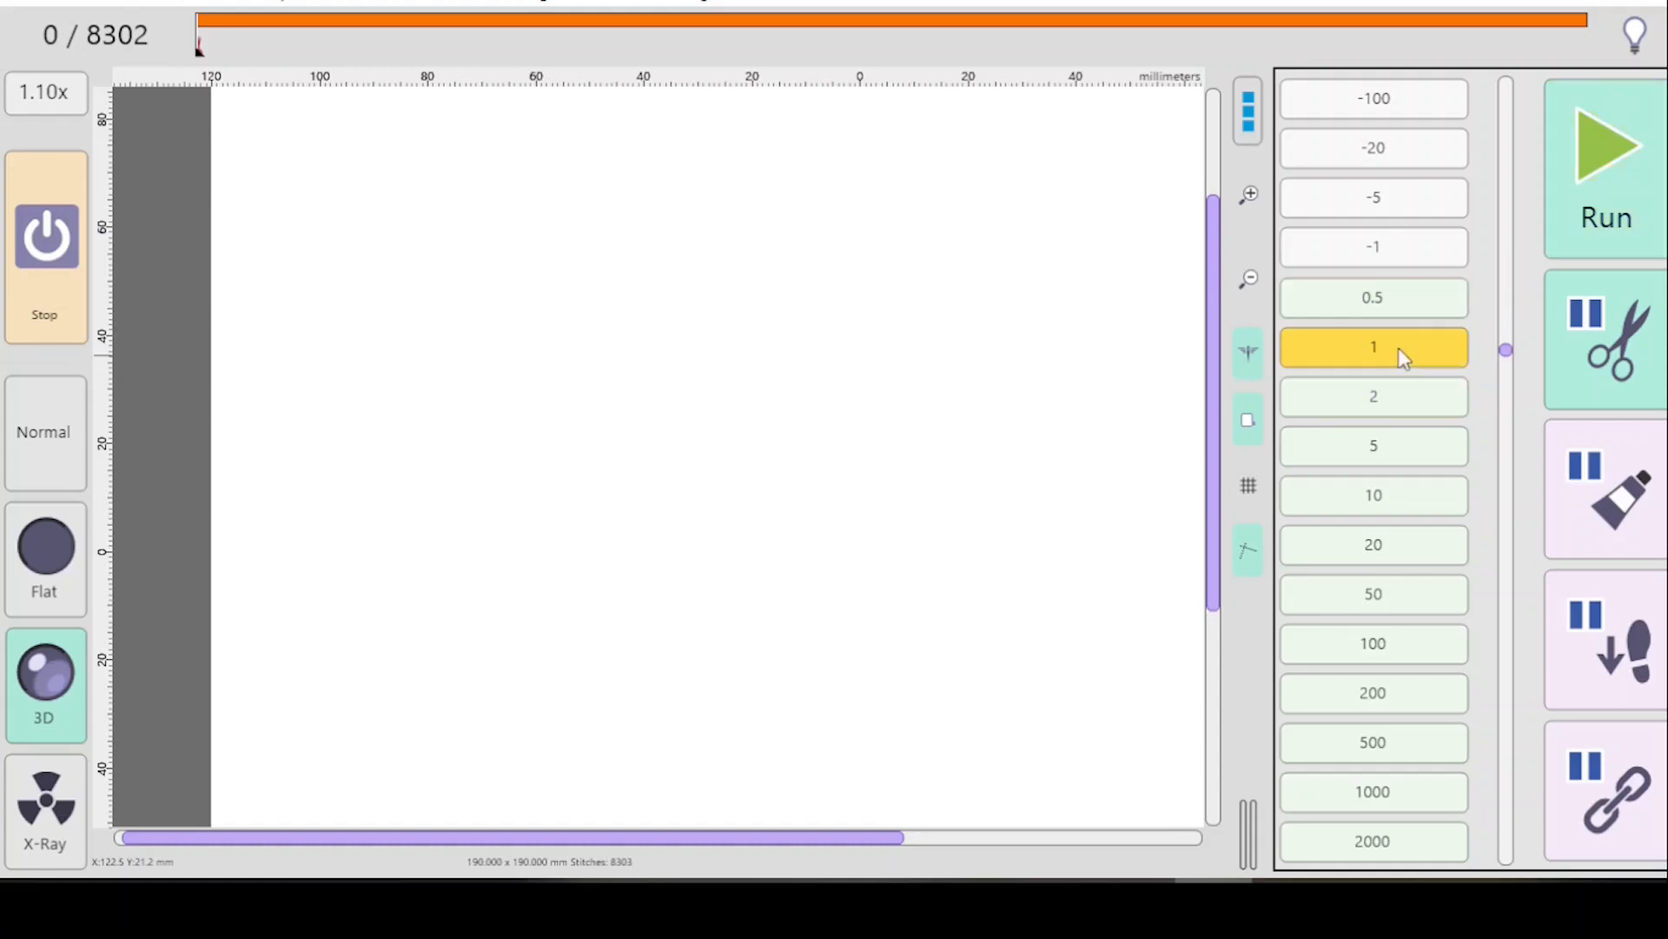
left_click(1614, 155)
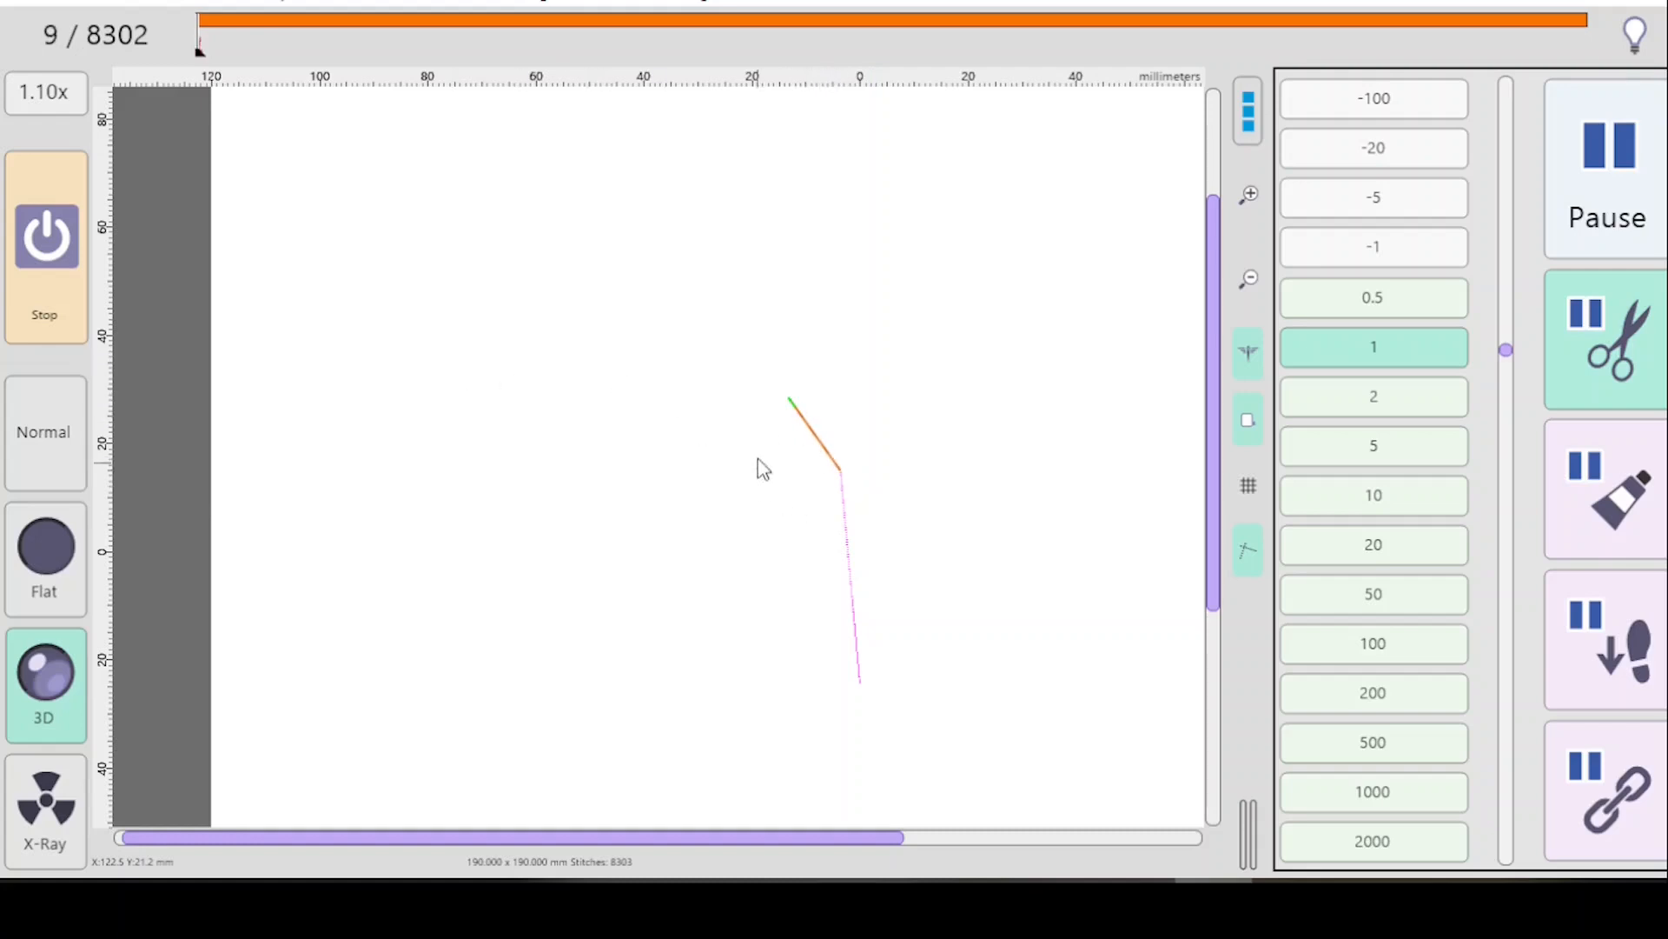
key("space")
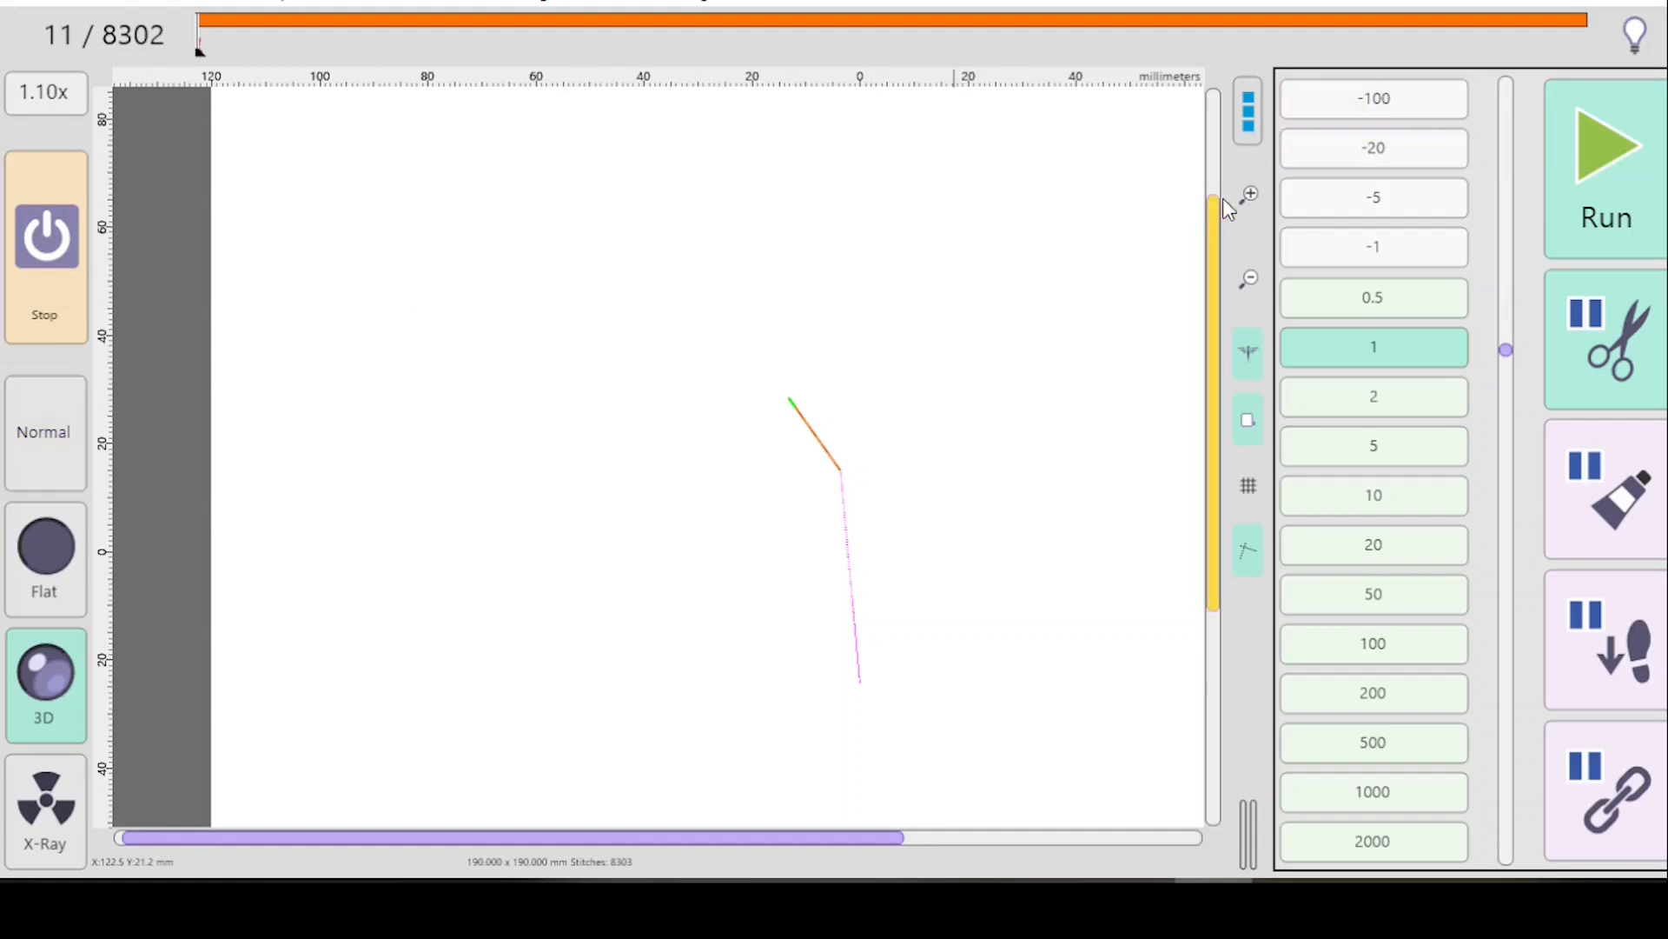
Examine the short orange line and its connecting jump up close at the trim stop.
left_click(1249, 192)
left_click(1250, 193)
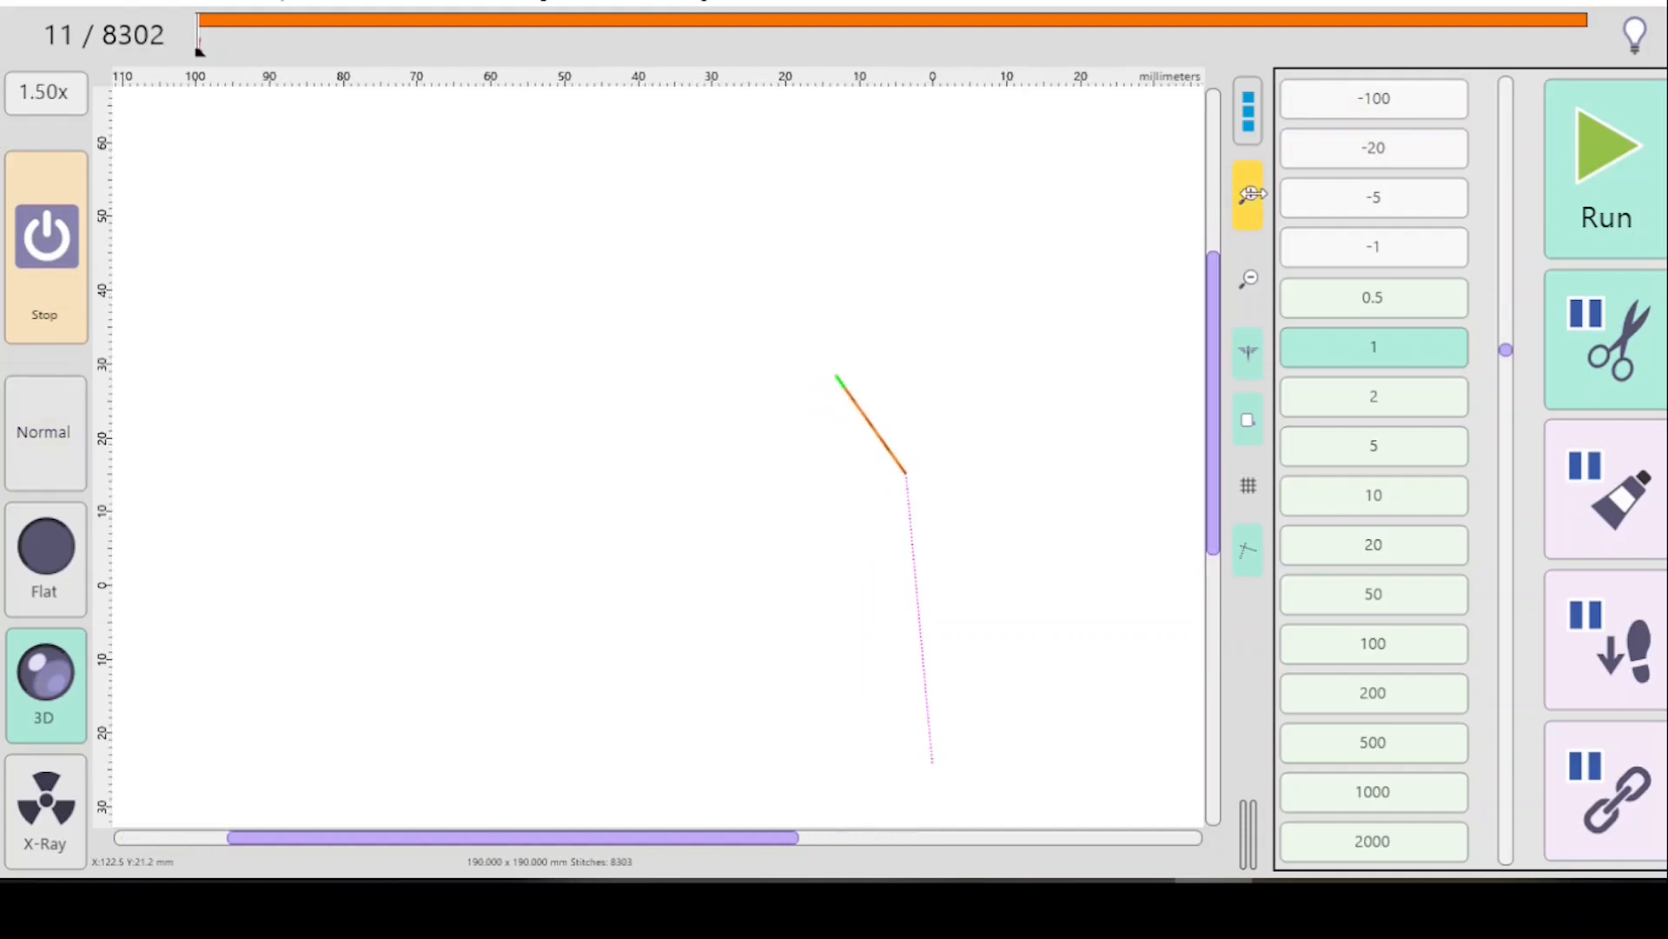
left_click(1250, 193)
left_click(1250, 192)
left_click(1250, 193)
left_click(1250, 193)
left_click(1250, 193)
left_click(1250, 193)
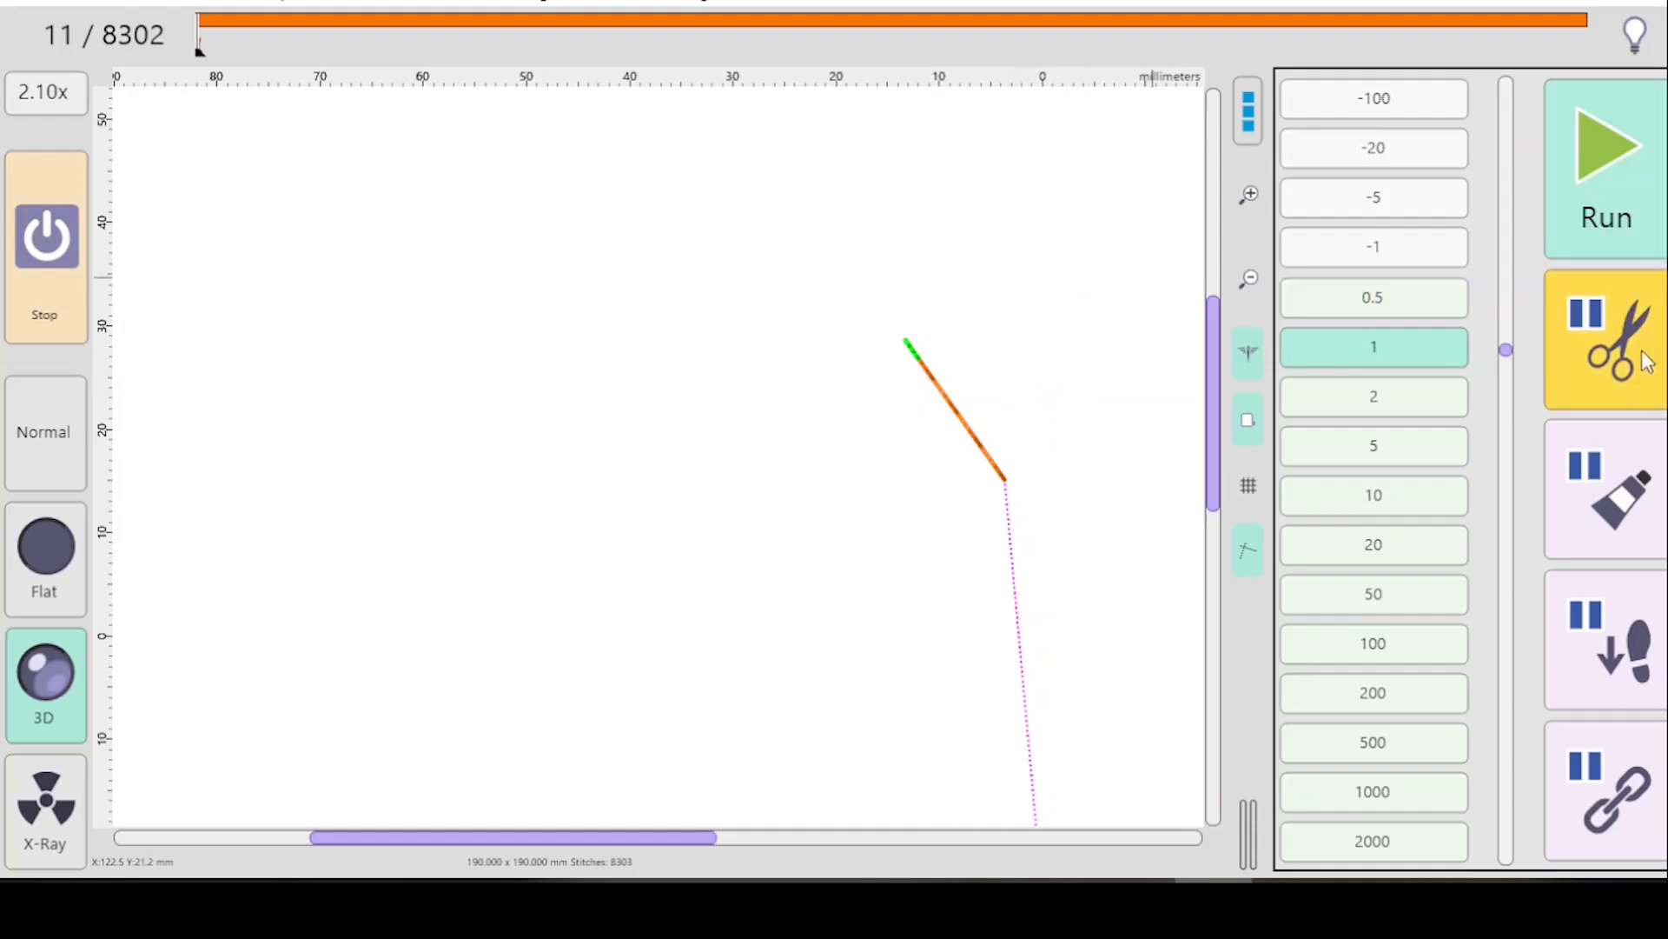
left_click_drag(1215, 402, 1220, 365)
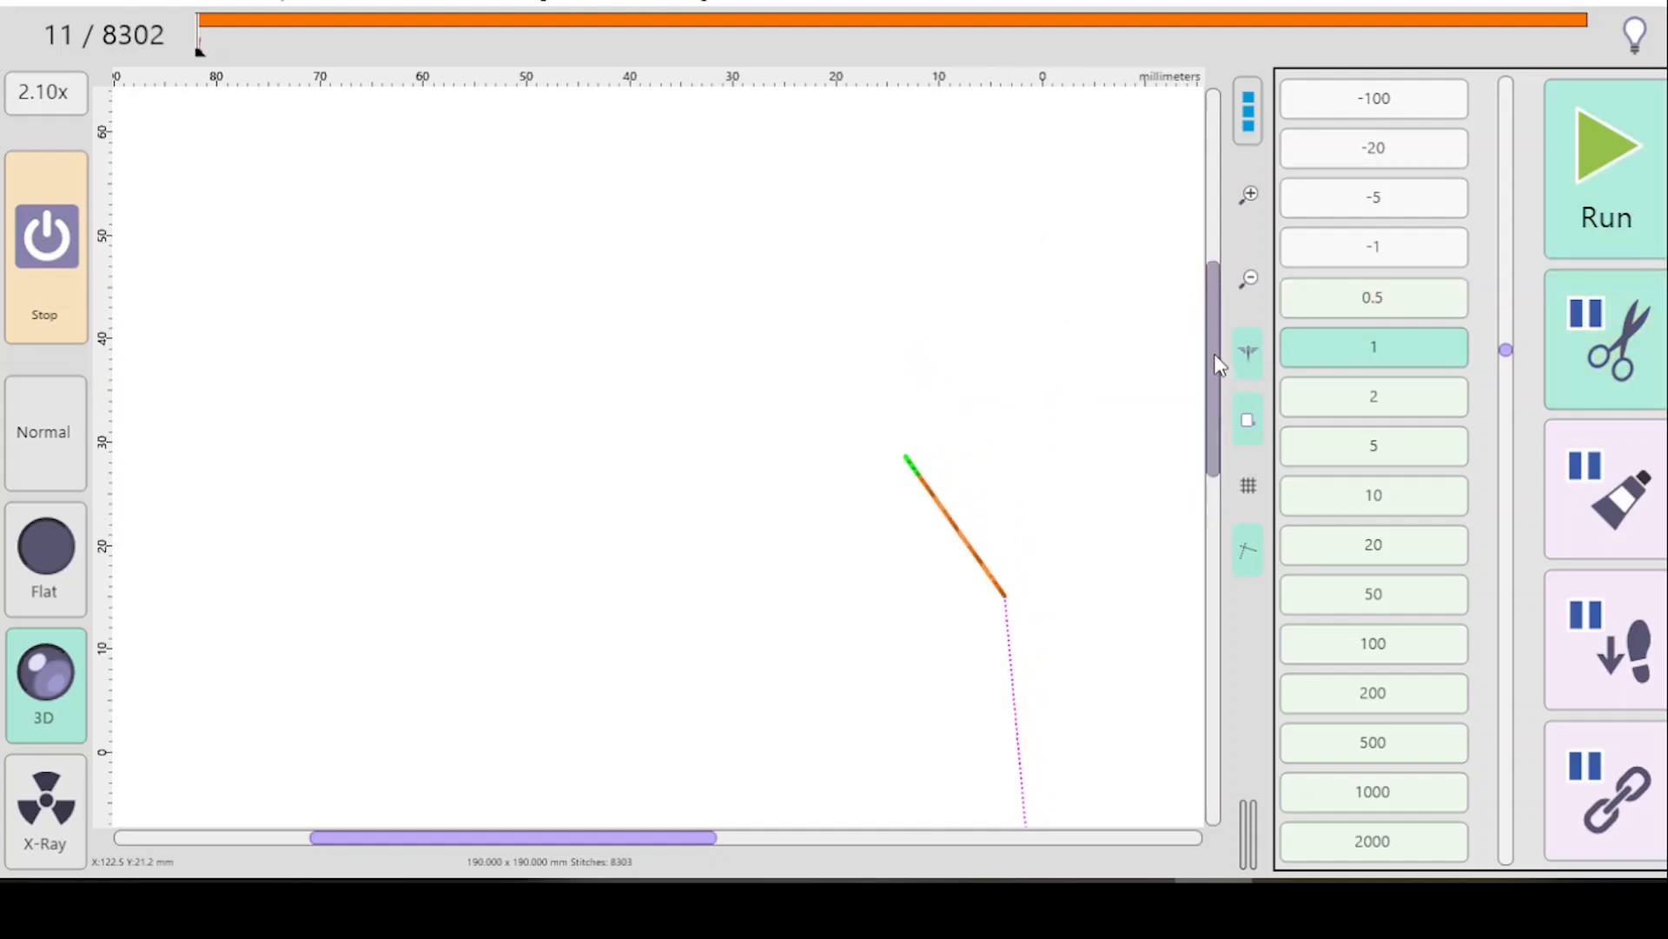
left_click(1247, 277)
left_click(1246, 277)
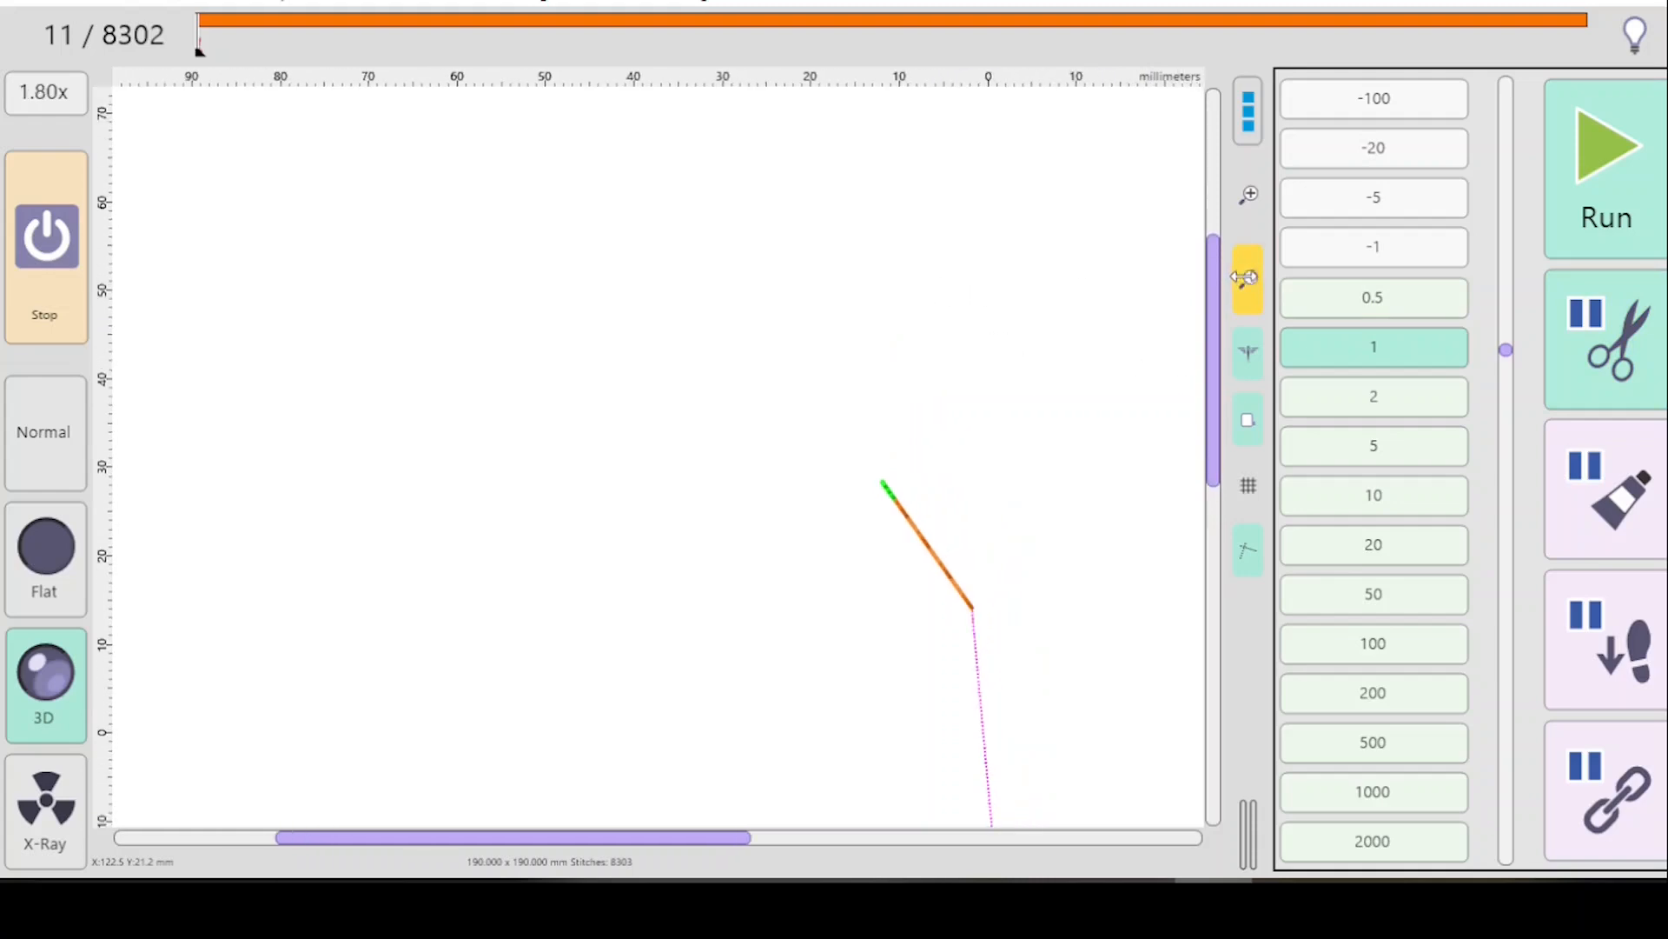
left_click(1248, 282)
left_click(1248, 281)
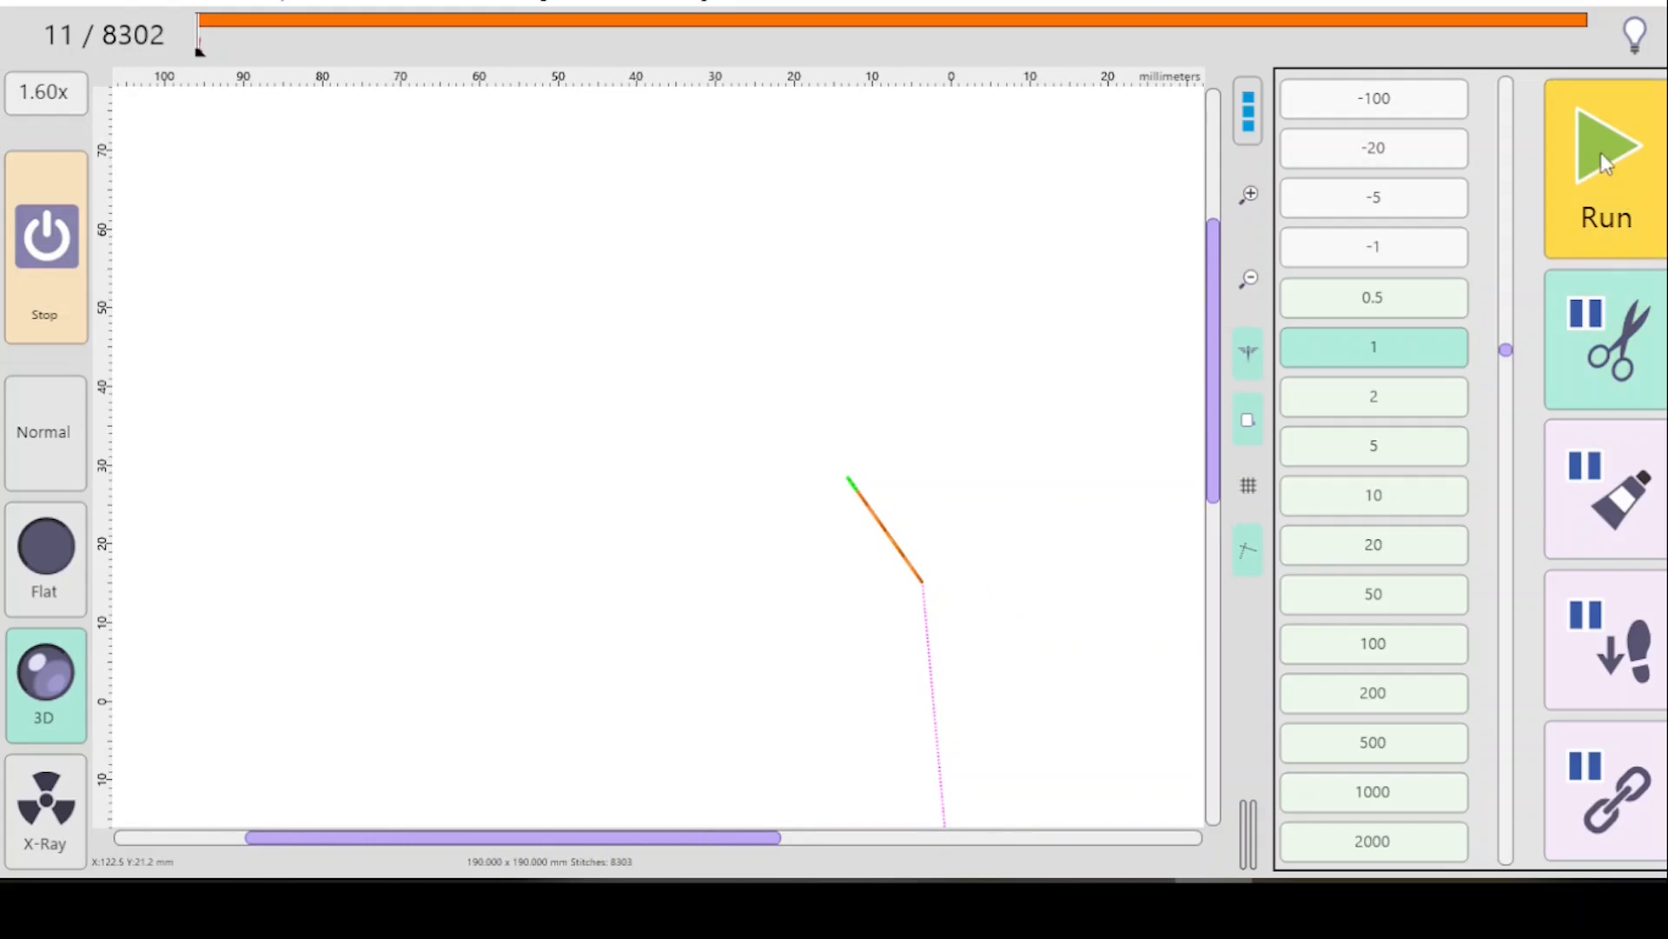
Simulate stitching past the trim into the swirl background, then rewind to the first stitch and replay the same passage.
left_click(1606, 161)
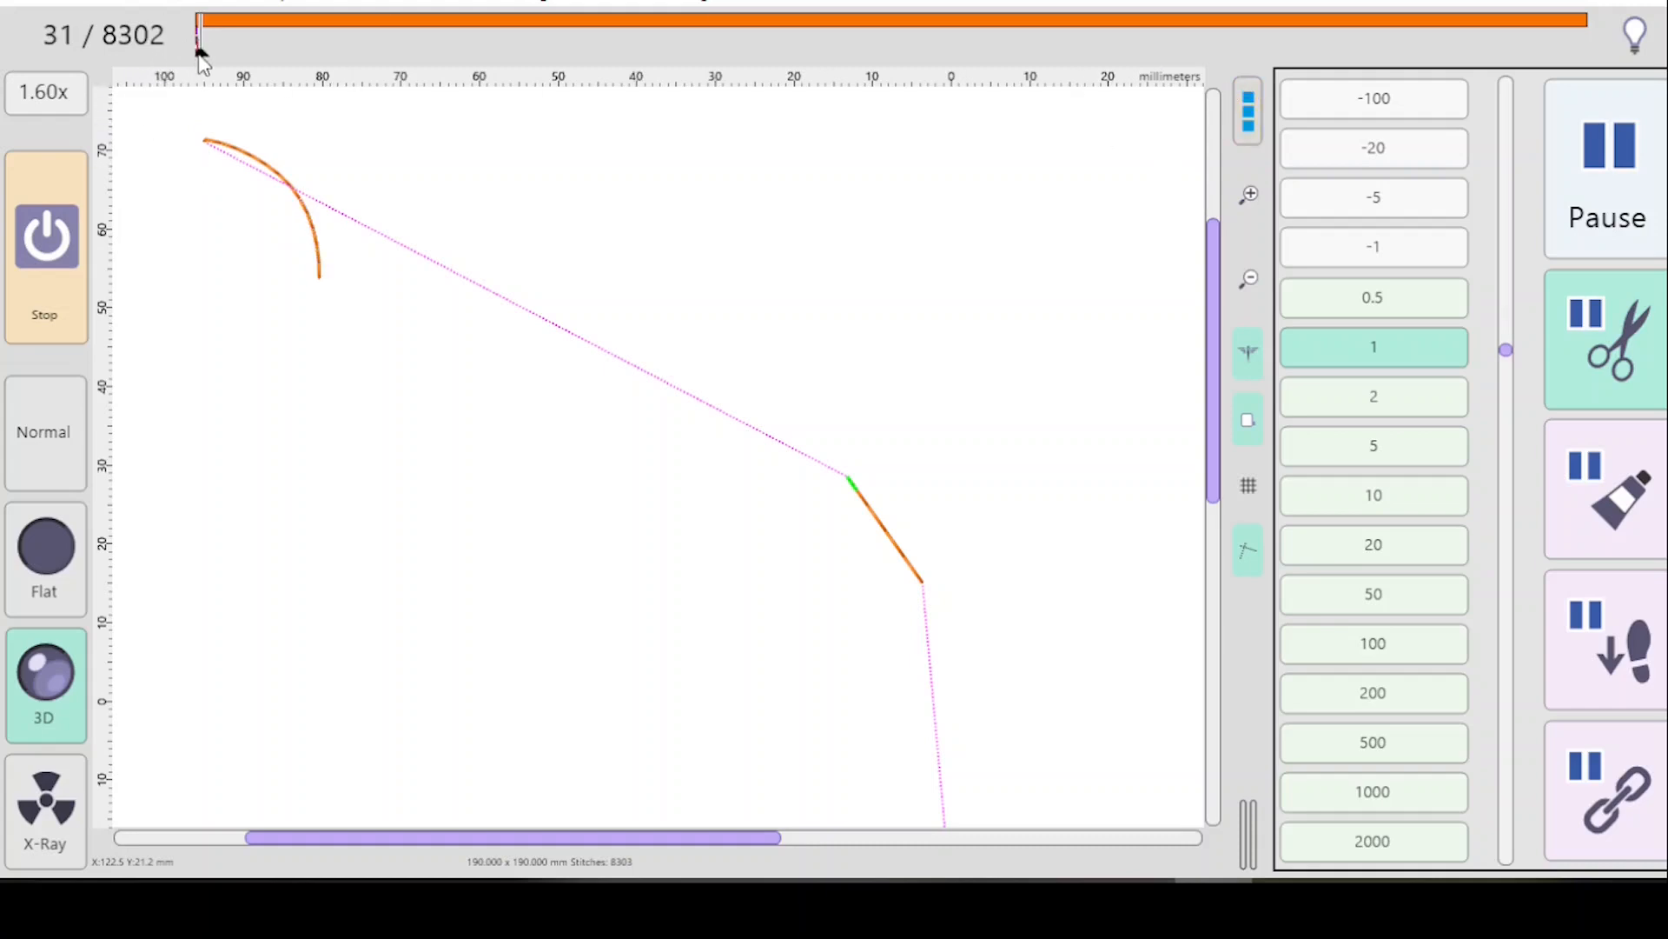
left_click_drag(202, 57, 104, 135)
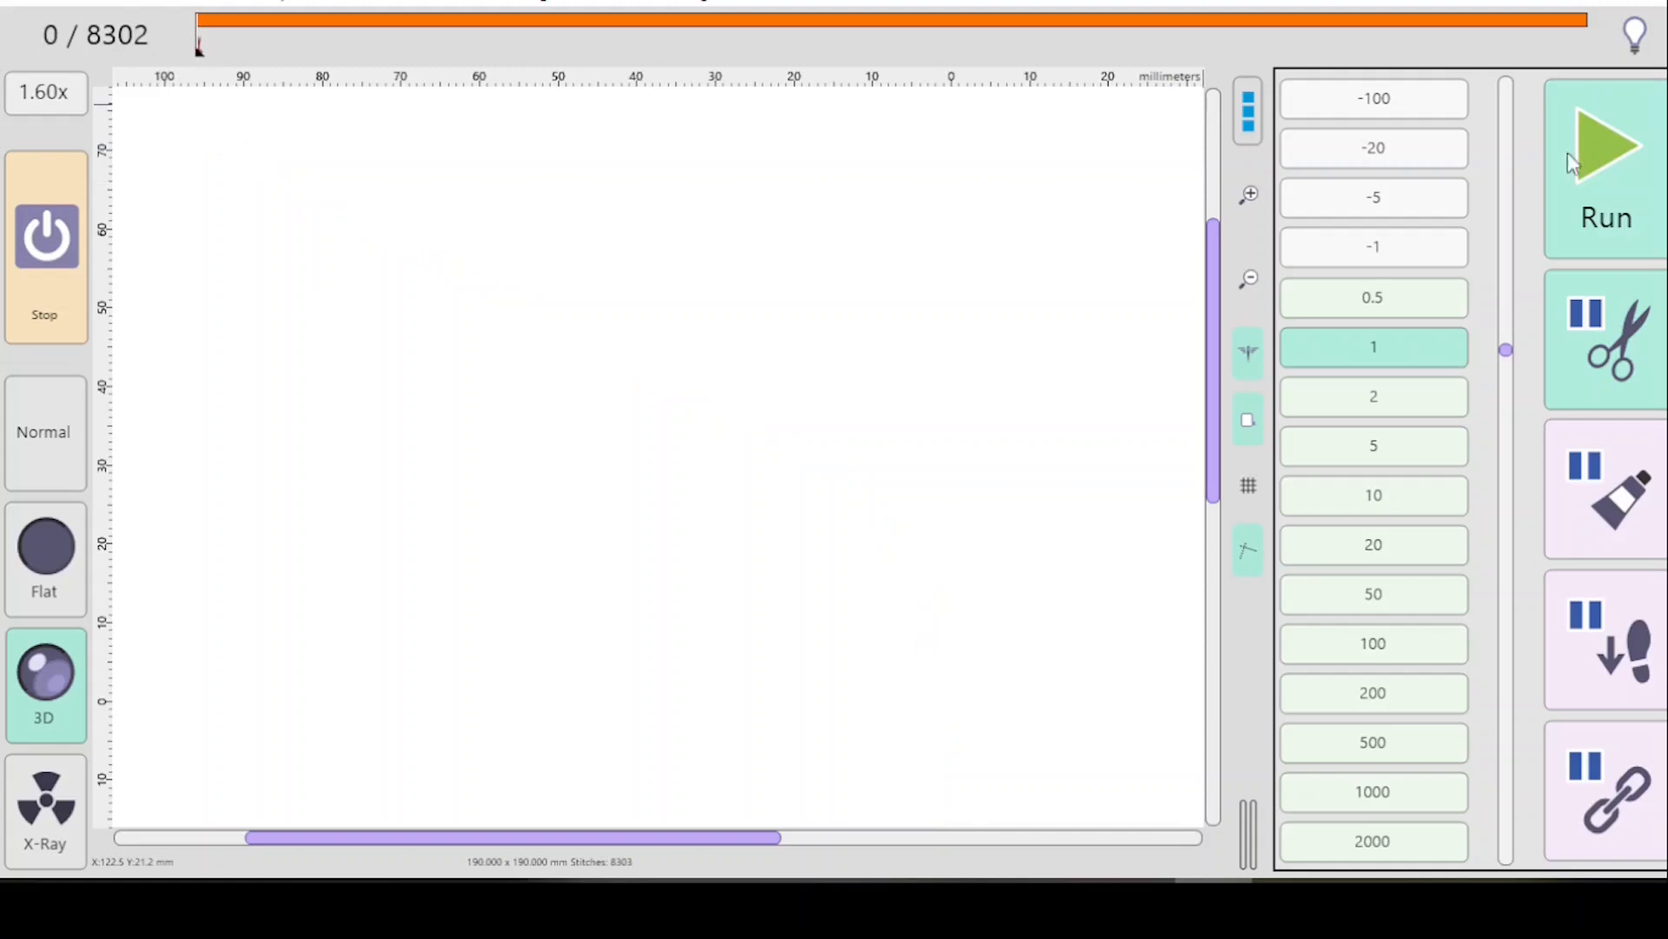
left_click(1624, 186)
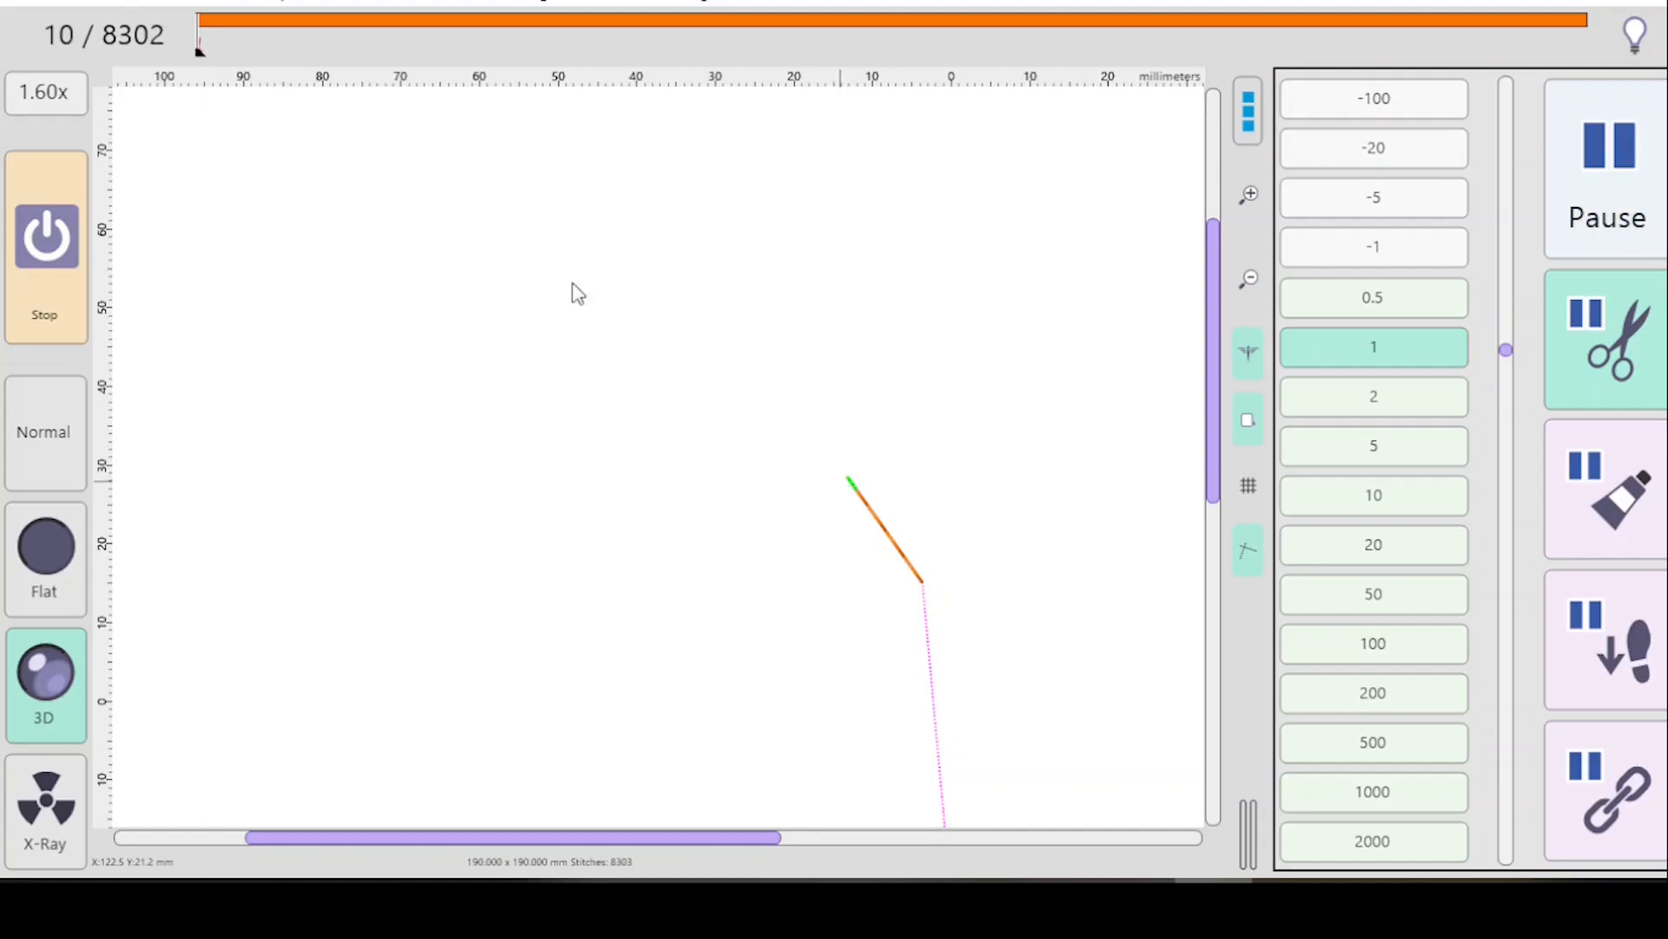
left_click(1610, 180)
left_click(1603, 182)
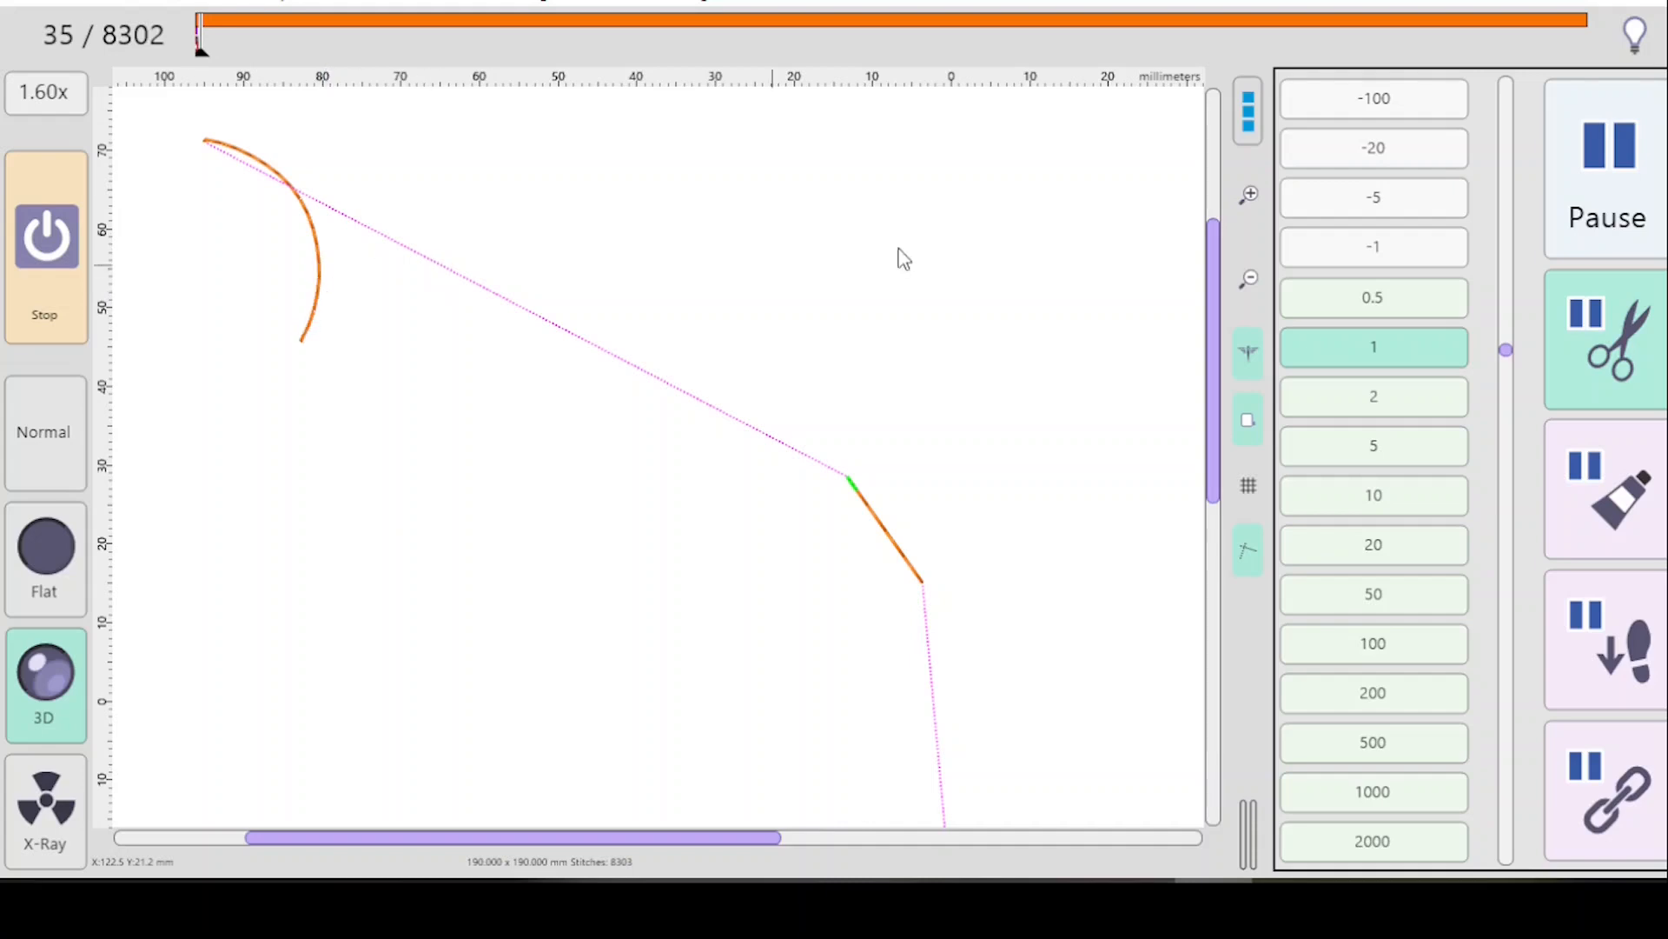
Raise the simulation speed to 100 and play the swirl background through to its last stitch with the whole design in view.
left_click(1400, 640)
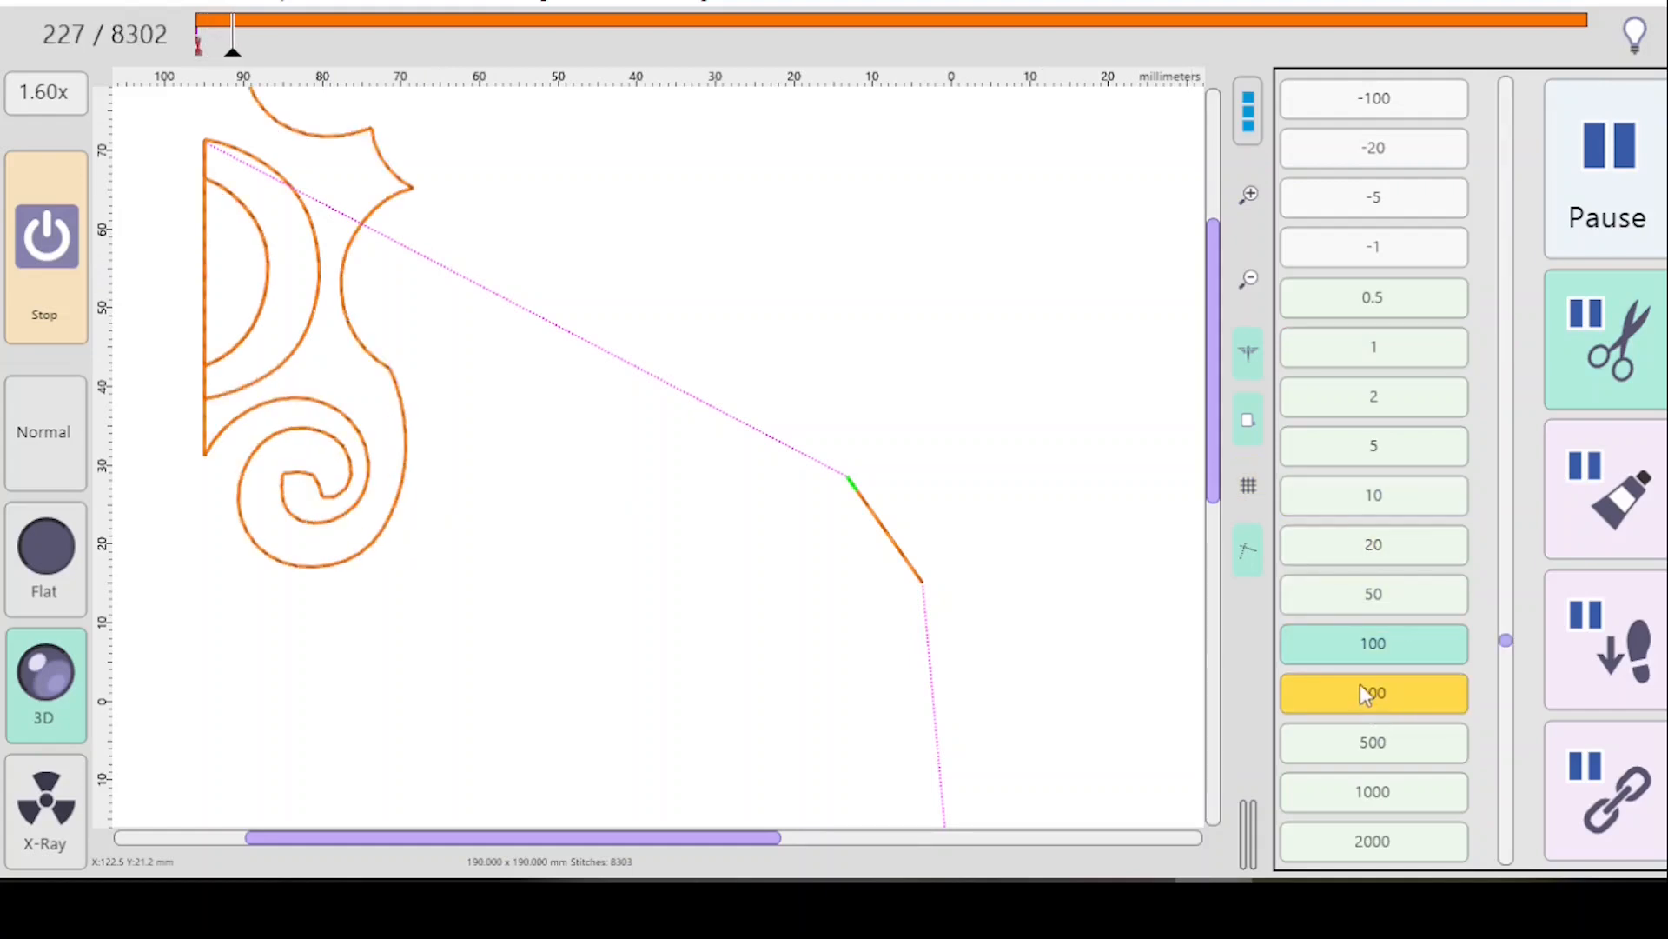
left_click(1246, 278)
left_click(1247, 279)
left_click(1244, 279)
left_click(1243, 283)
left_click(1242, 286)
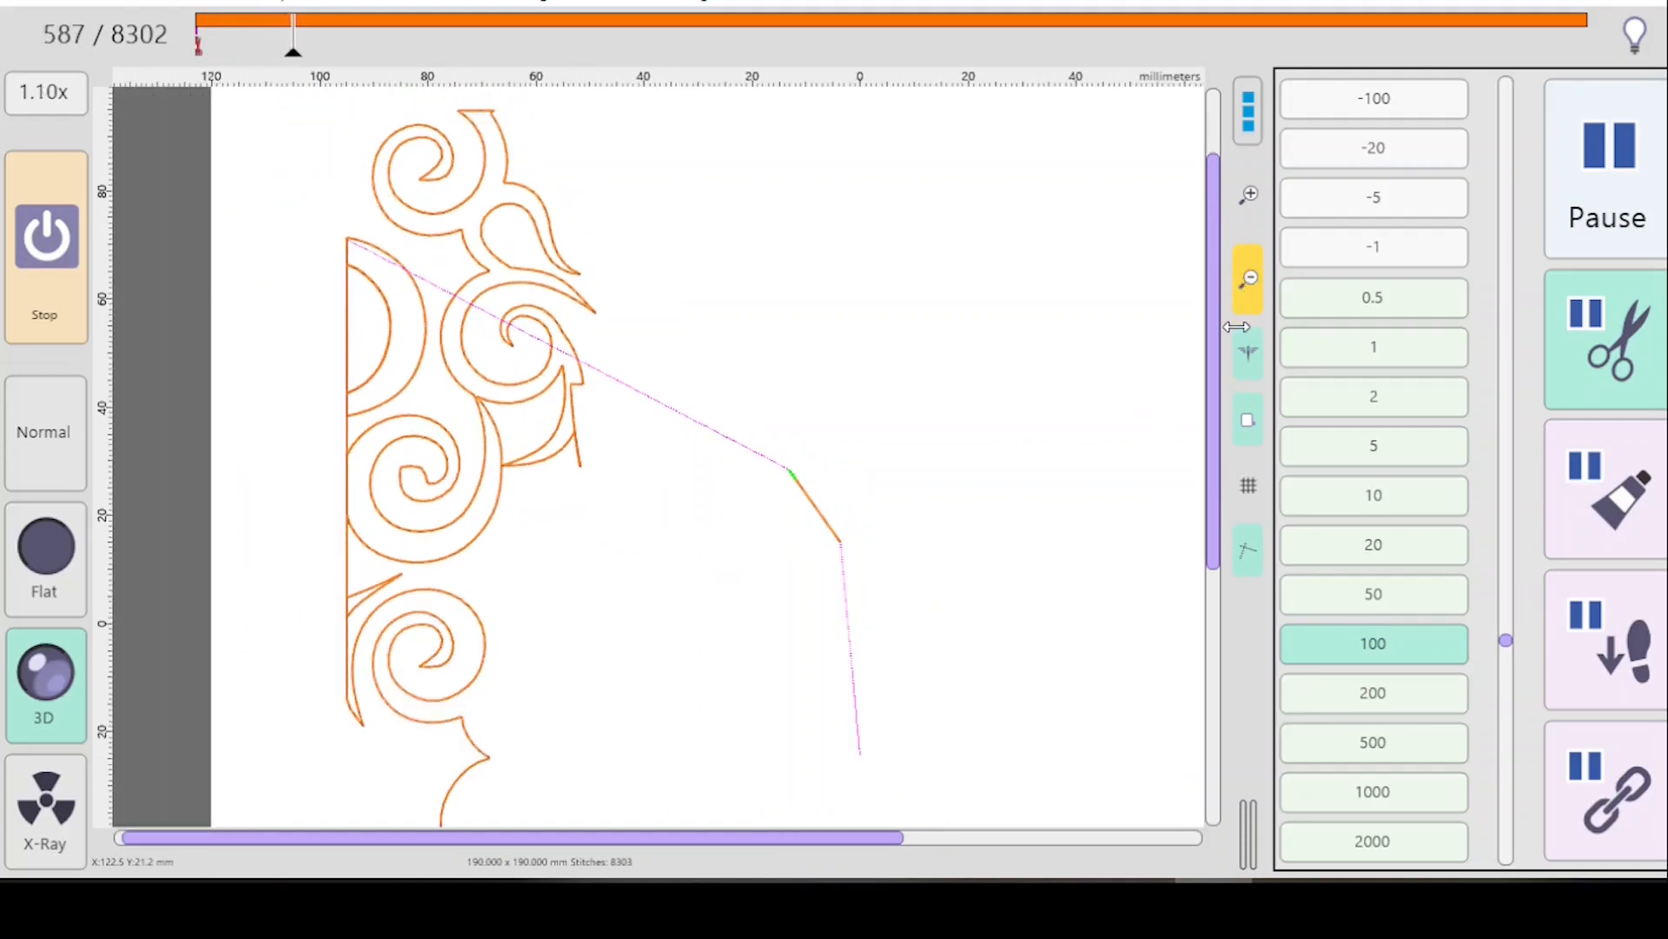
left_click(1247, 283)
left_click(1249, 290)
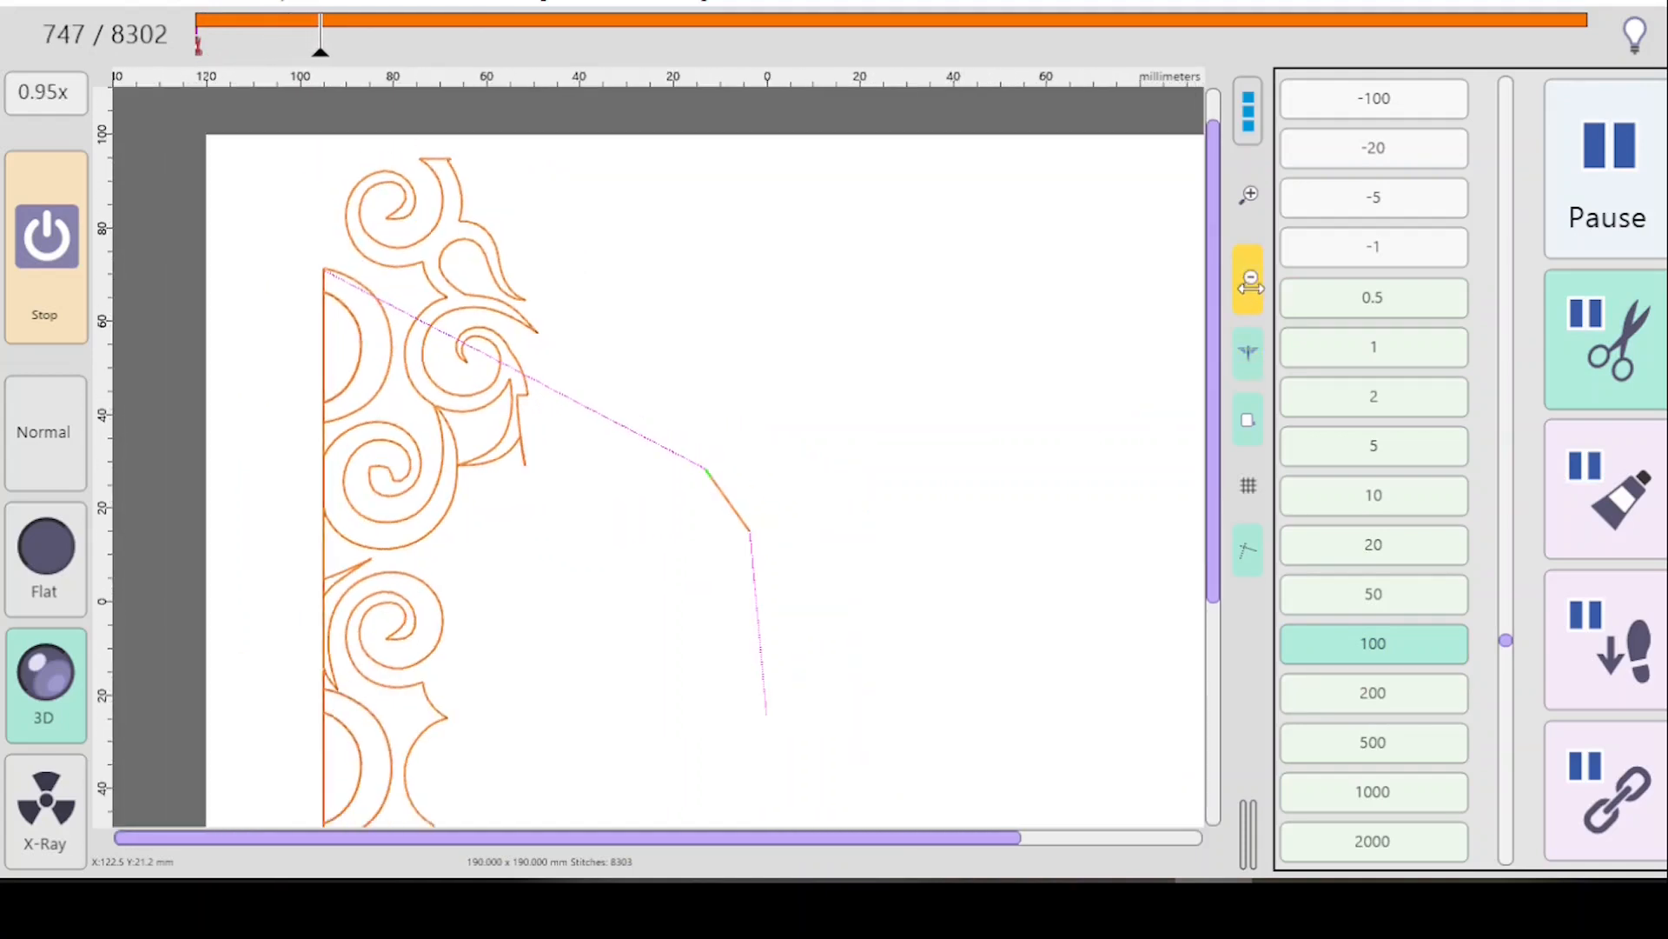
left_click(1249, 296)
left_click(1248, 302)
left_click(1248, 308)
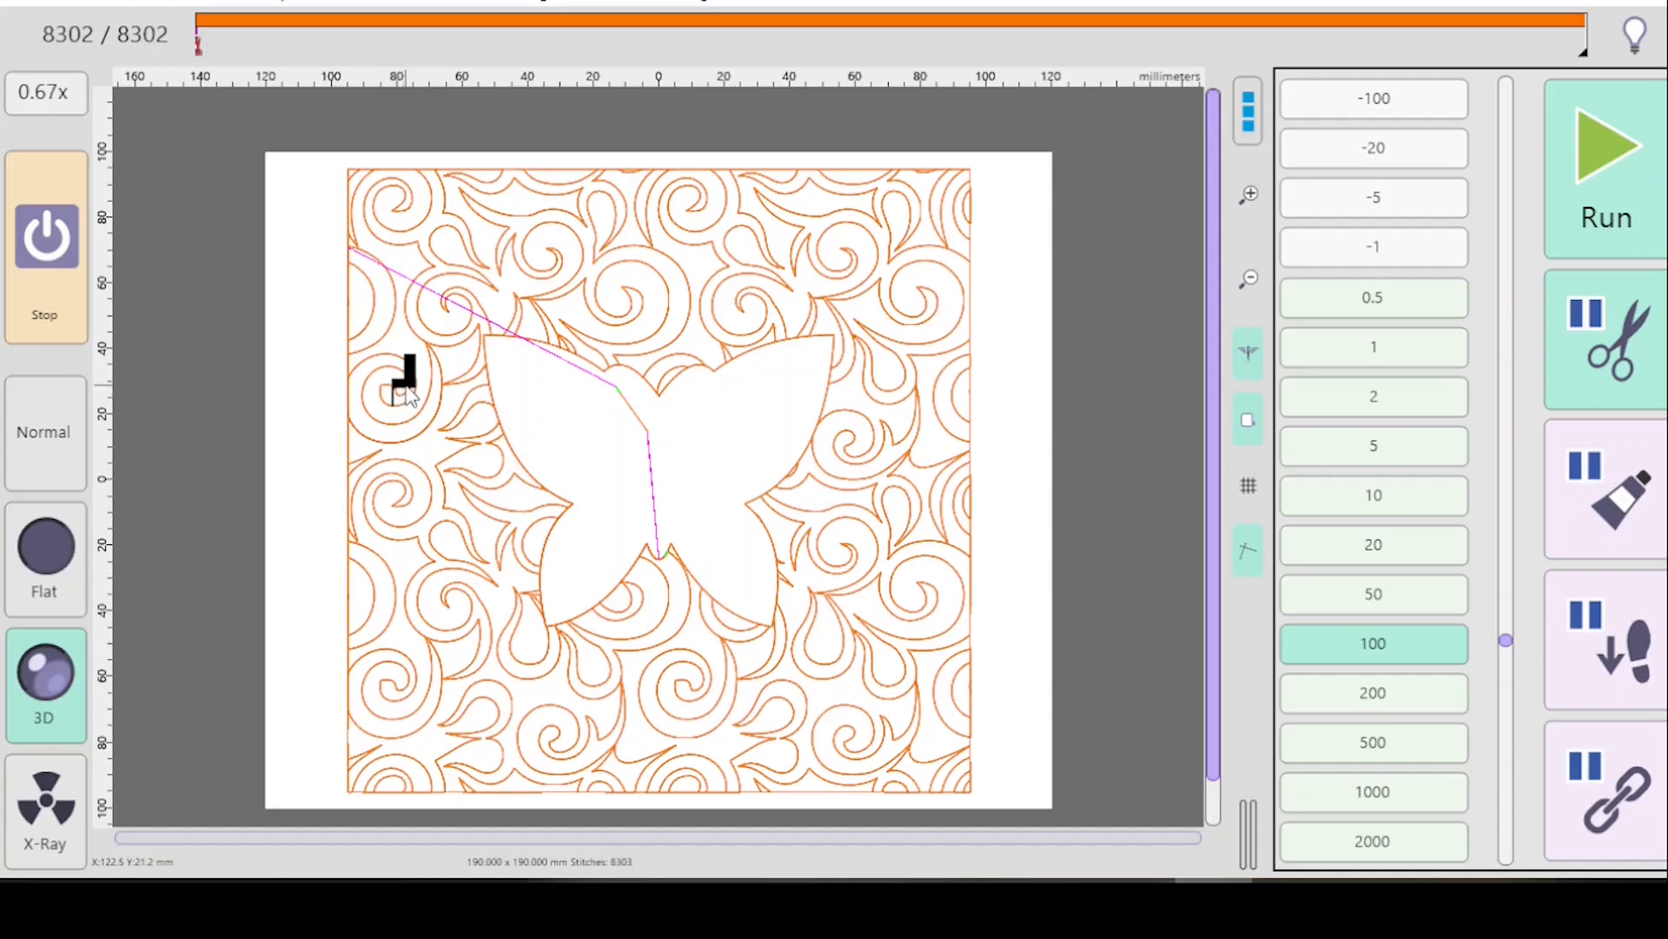
Close the stitch simulator, show the complete design again and leave no object selected.
left_click(1603, 372)
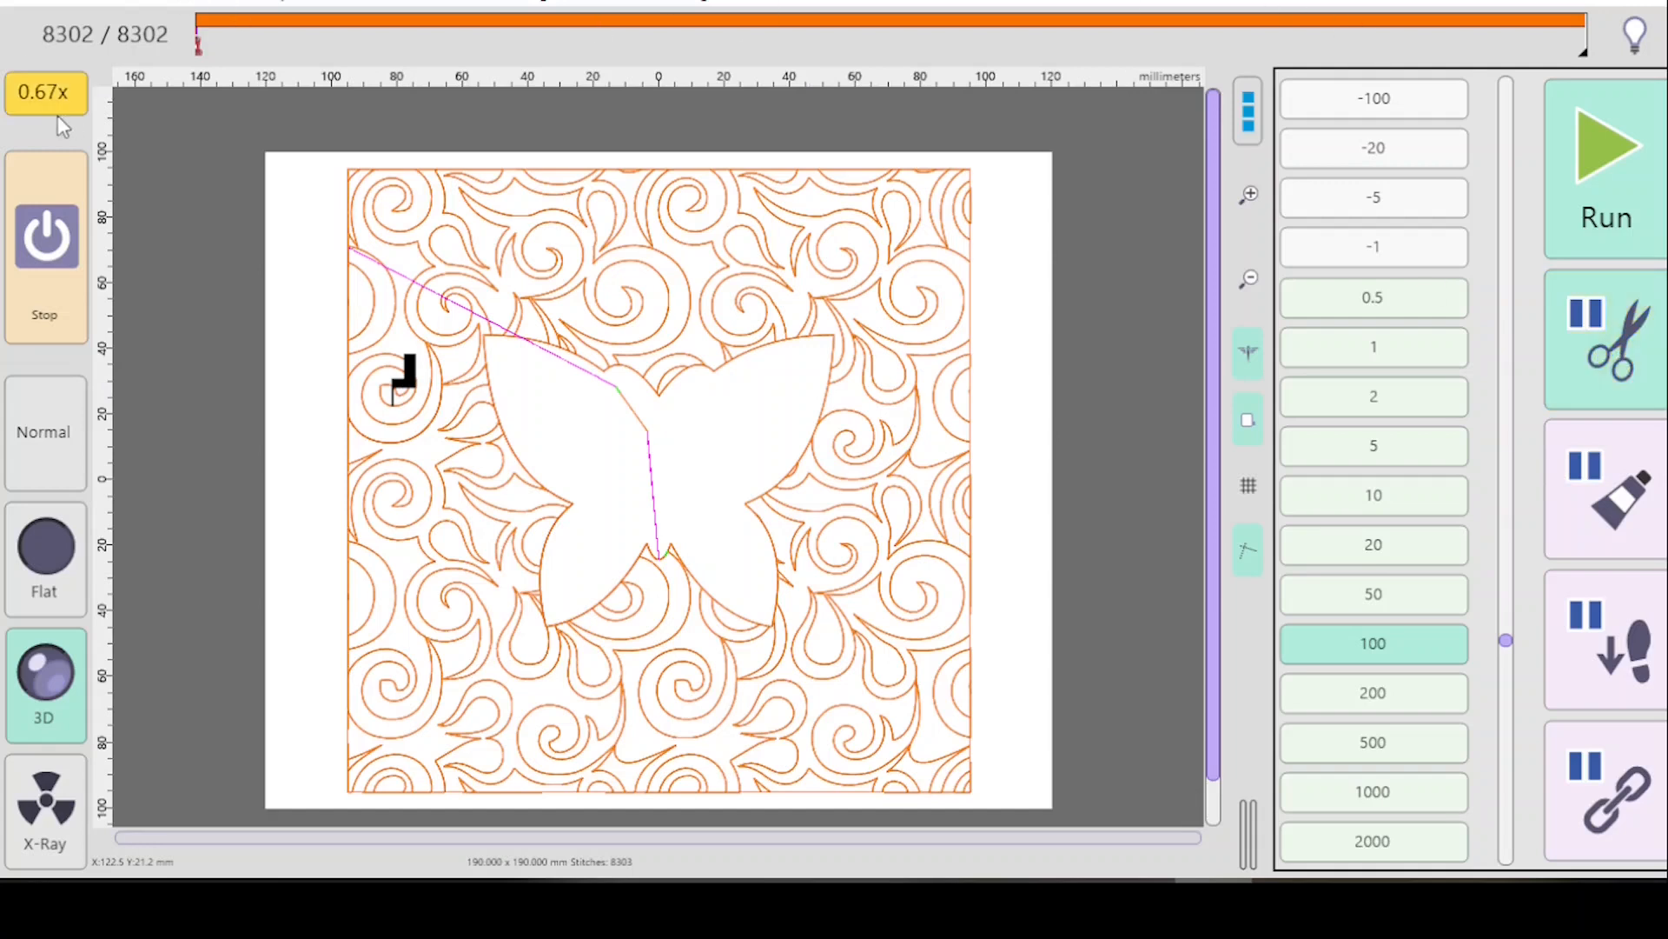
left_click(40, 259)
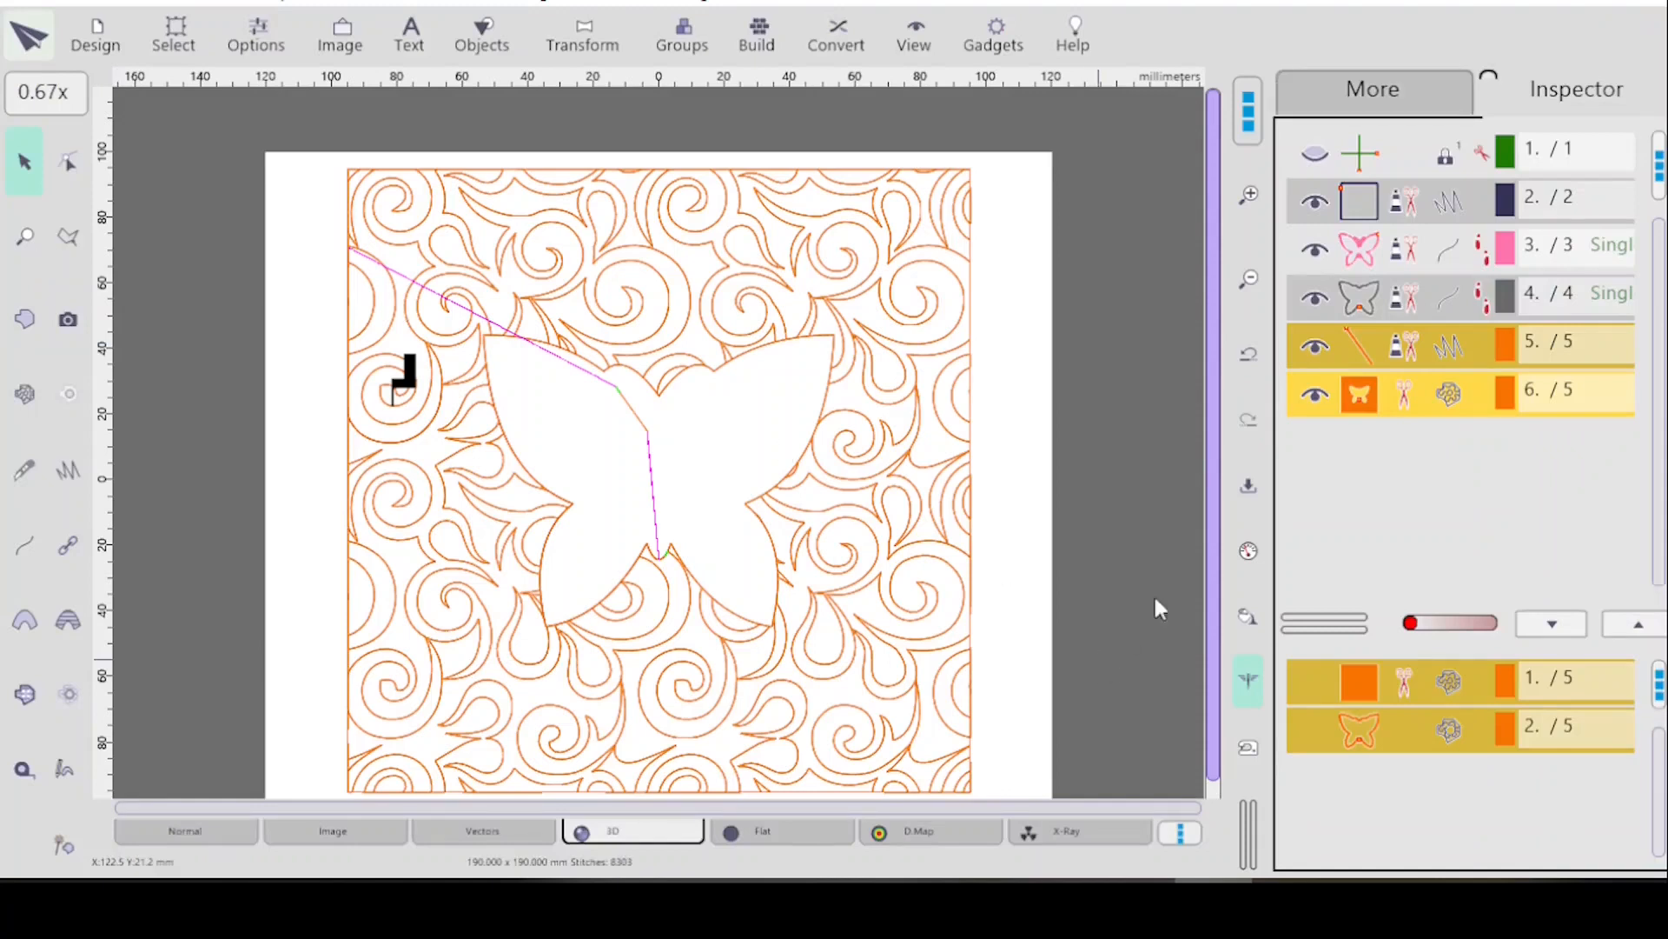
left_click(1434, 398)
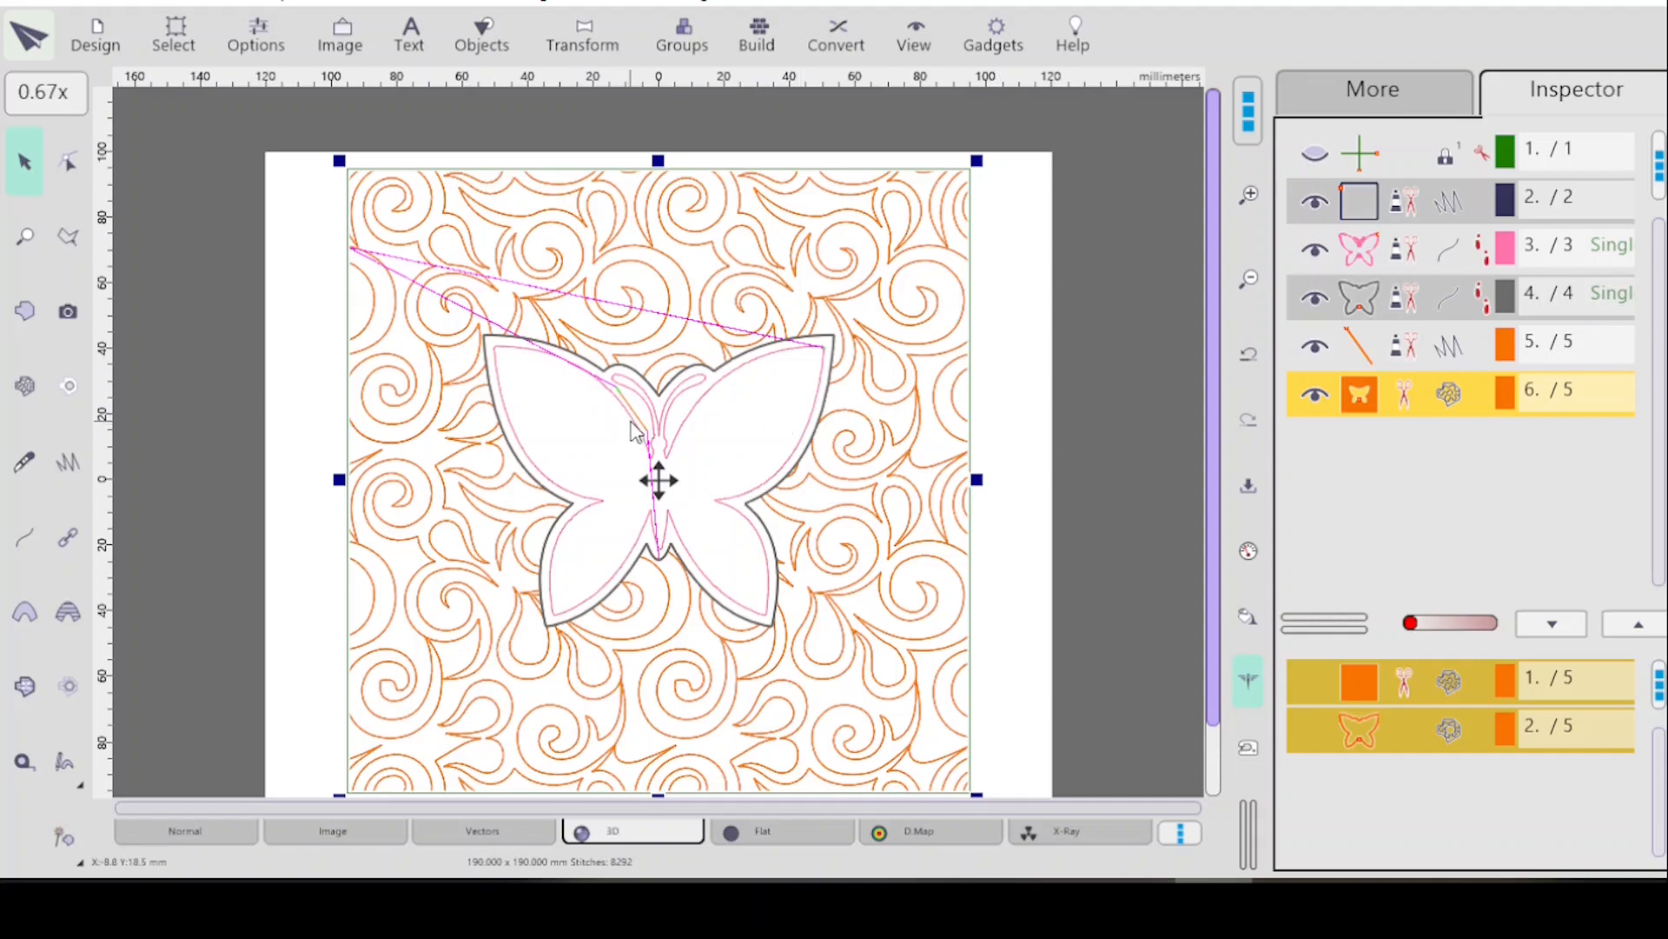
left_click(1072, 527)
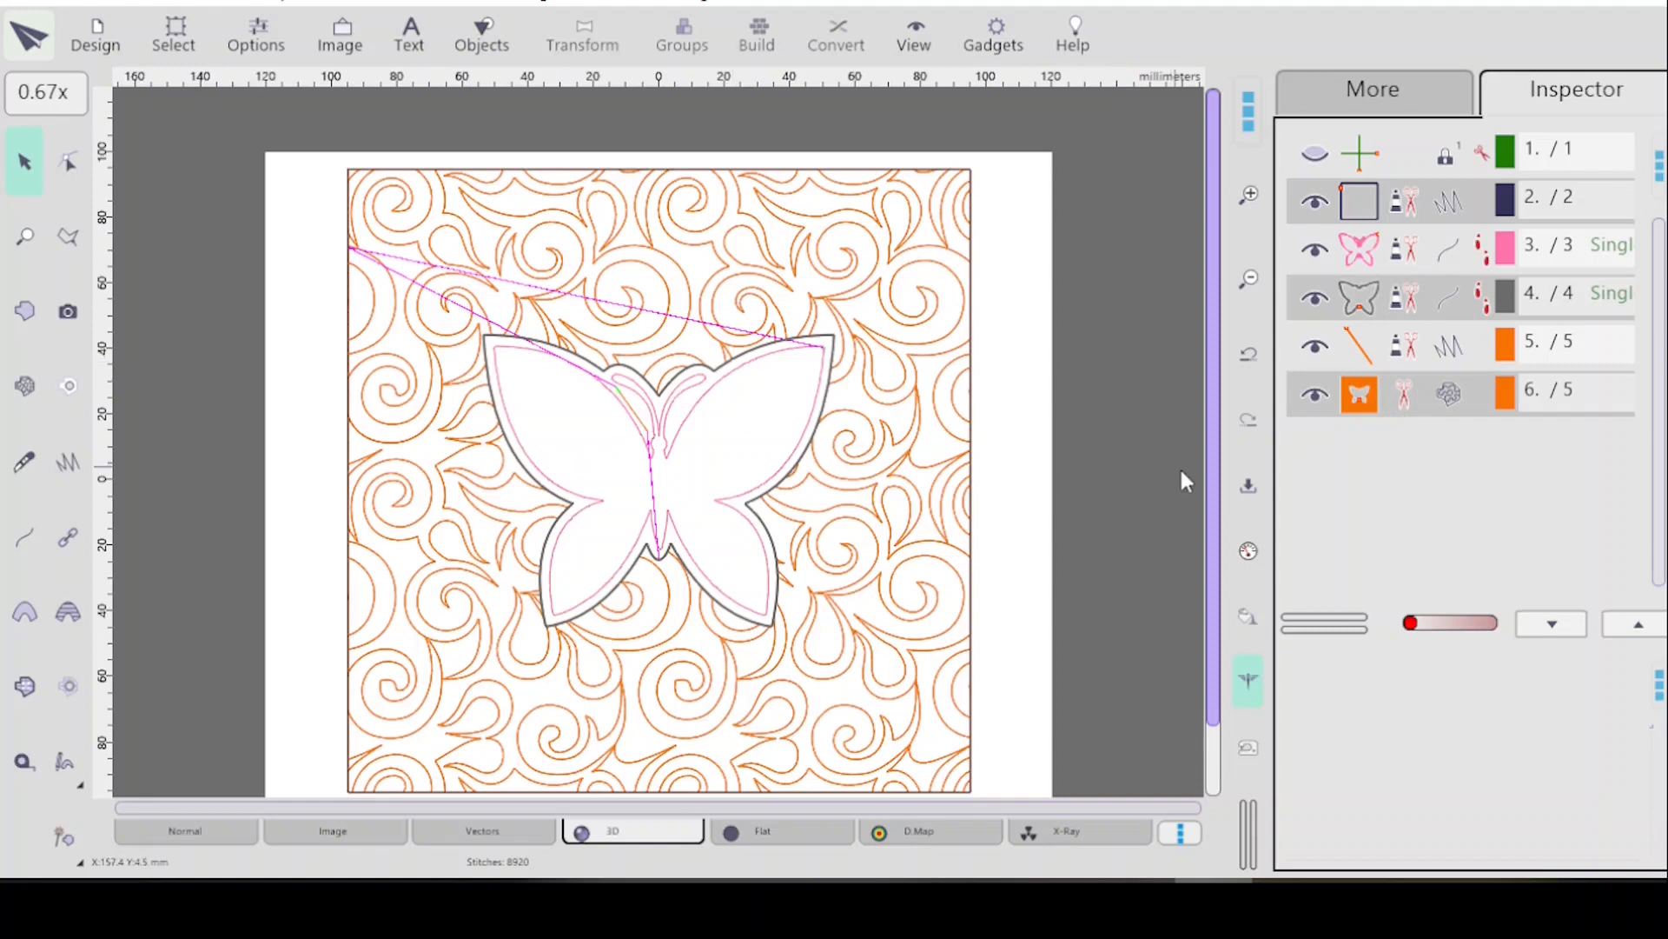
Draw a nearly horizontal manual-stitch line about 10.6 mm long near the upper edge of the swirl background.
left_click(67, 467)
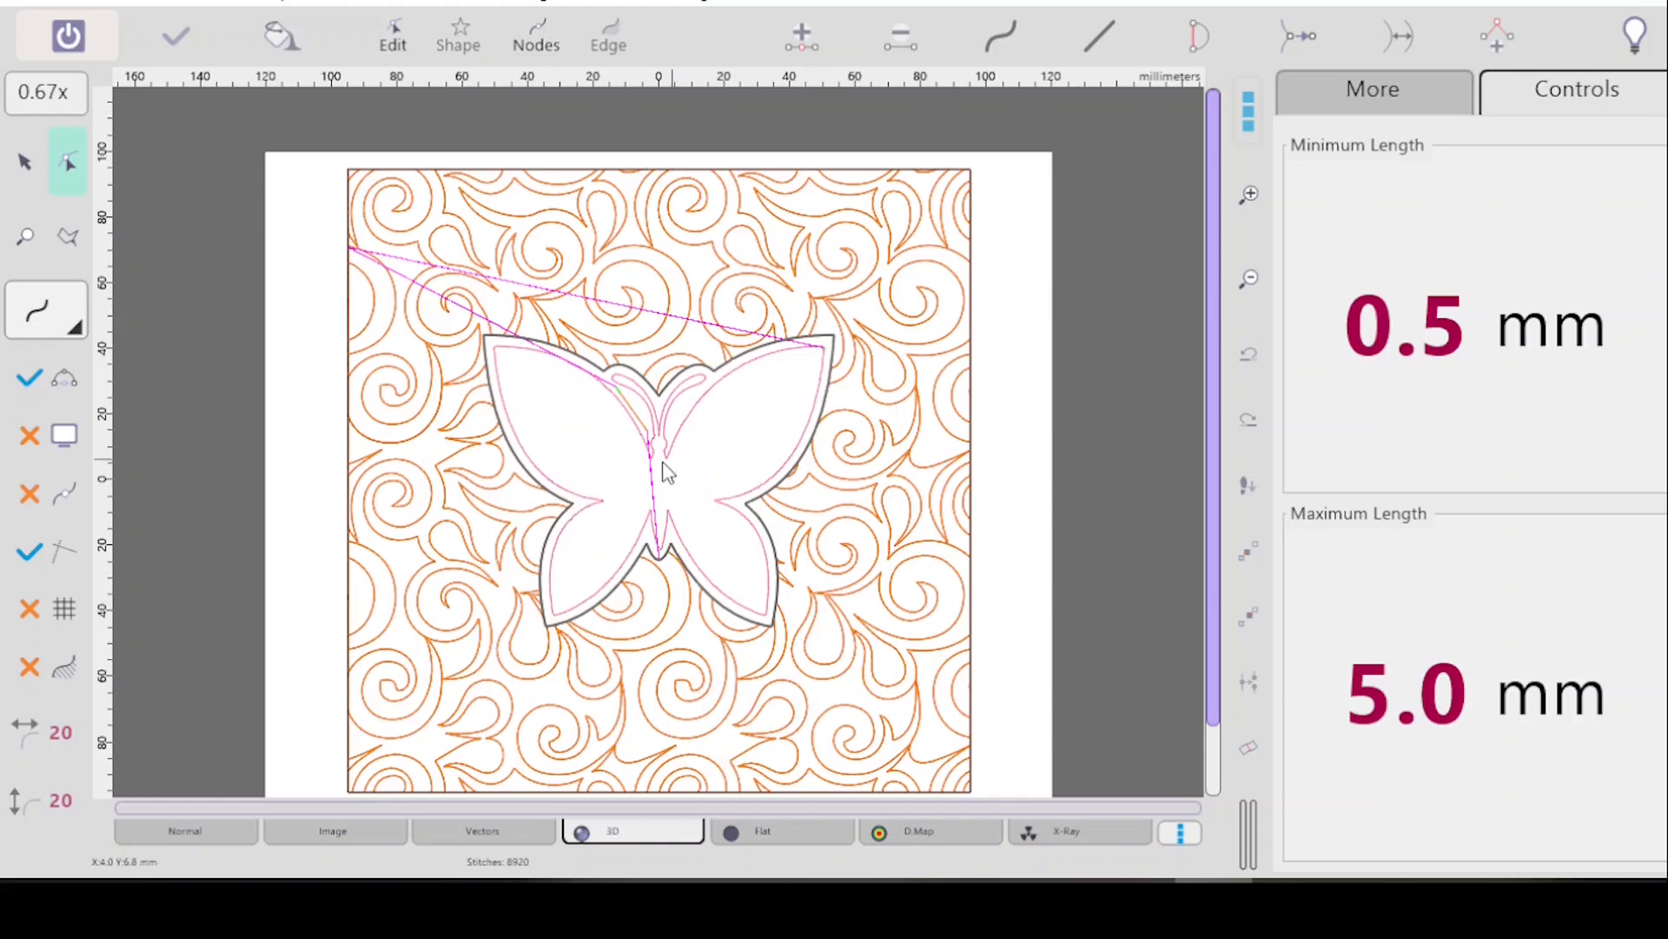
left_click(798, 199)
left_click(833, 199)
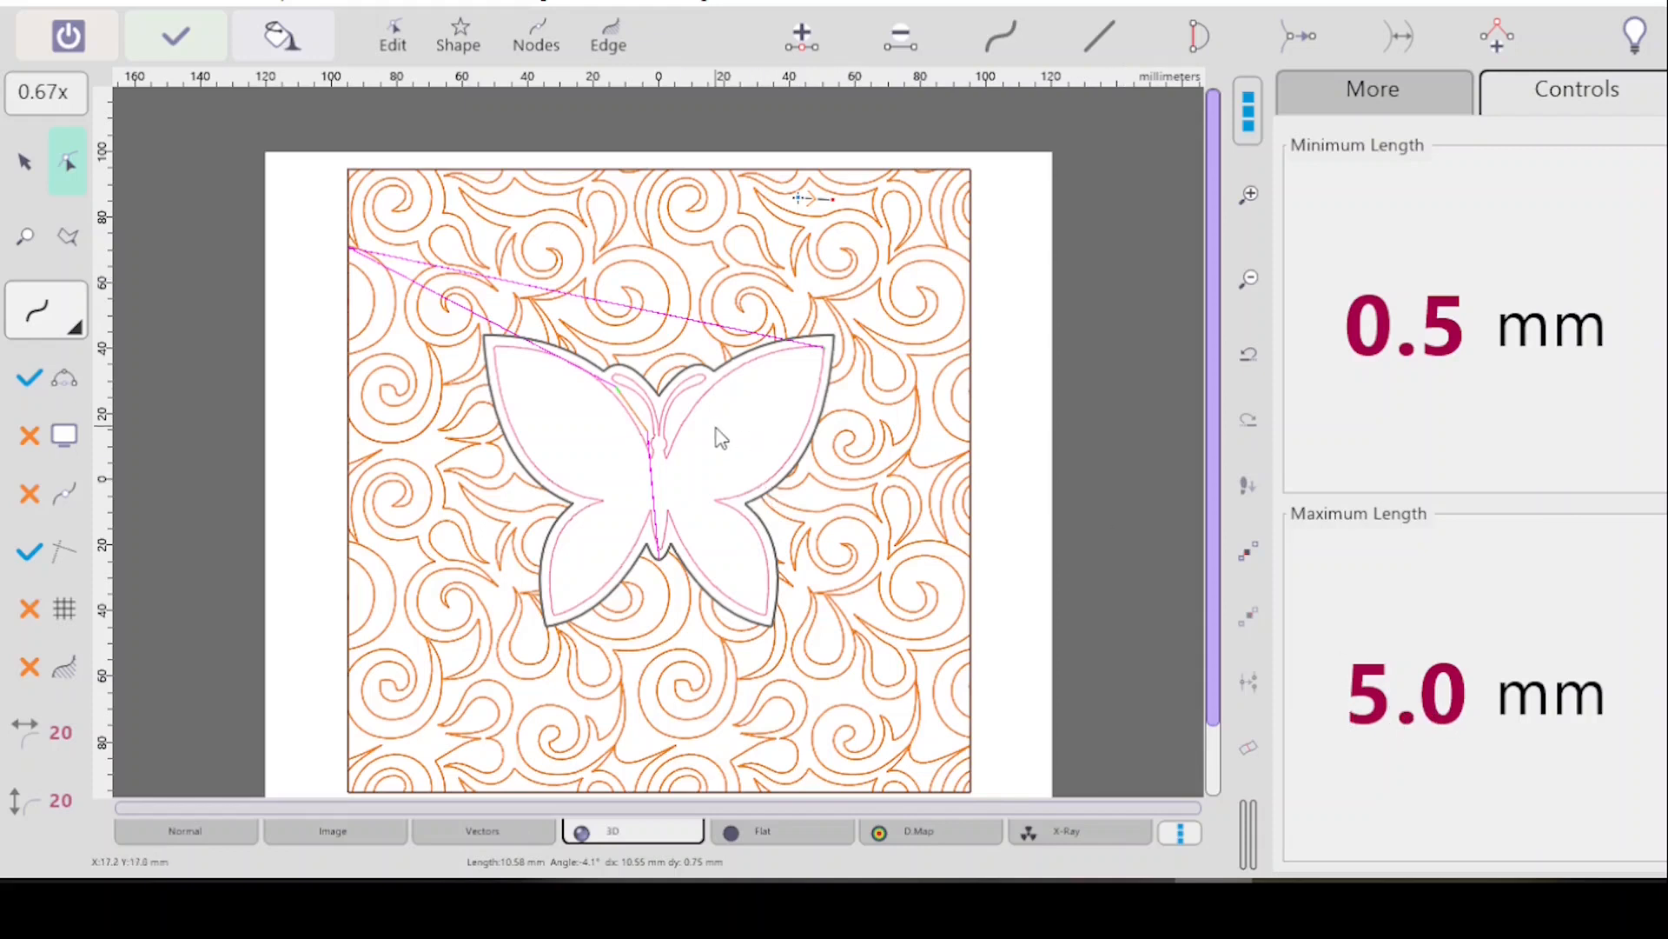
key("Return")
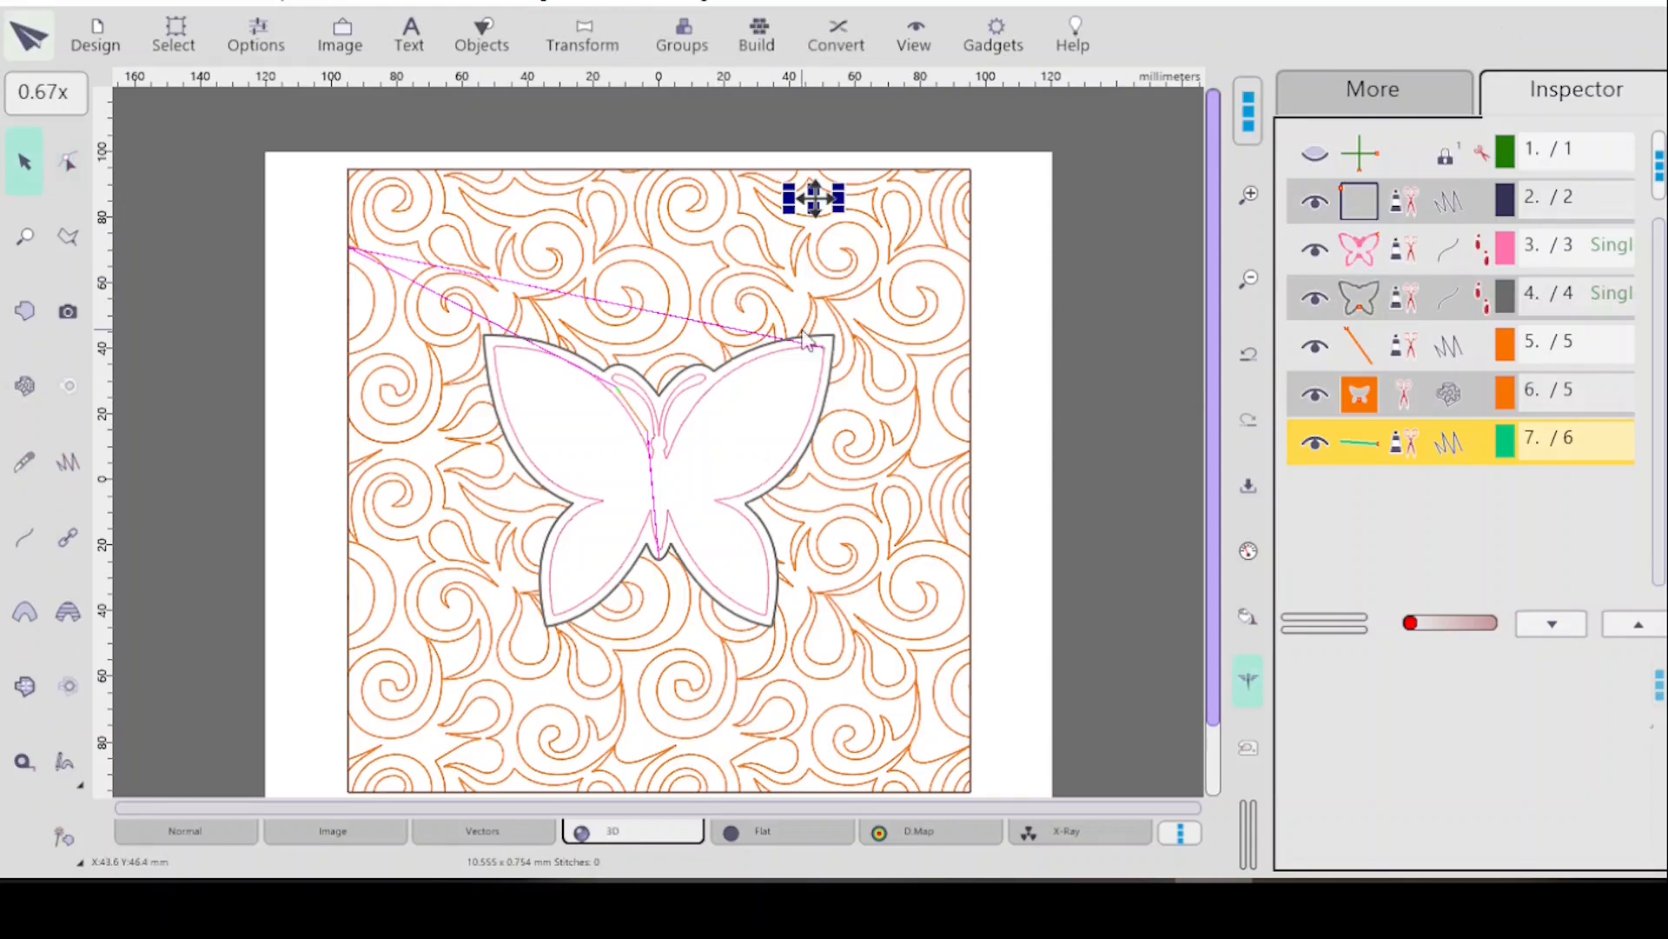
Give the new short line the same orange colour as the swirl background and generate its stitches.
left_click(1444, 395)
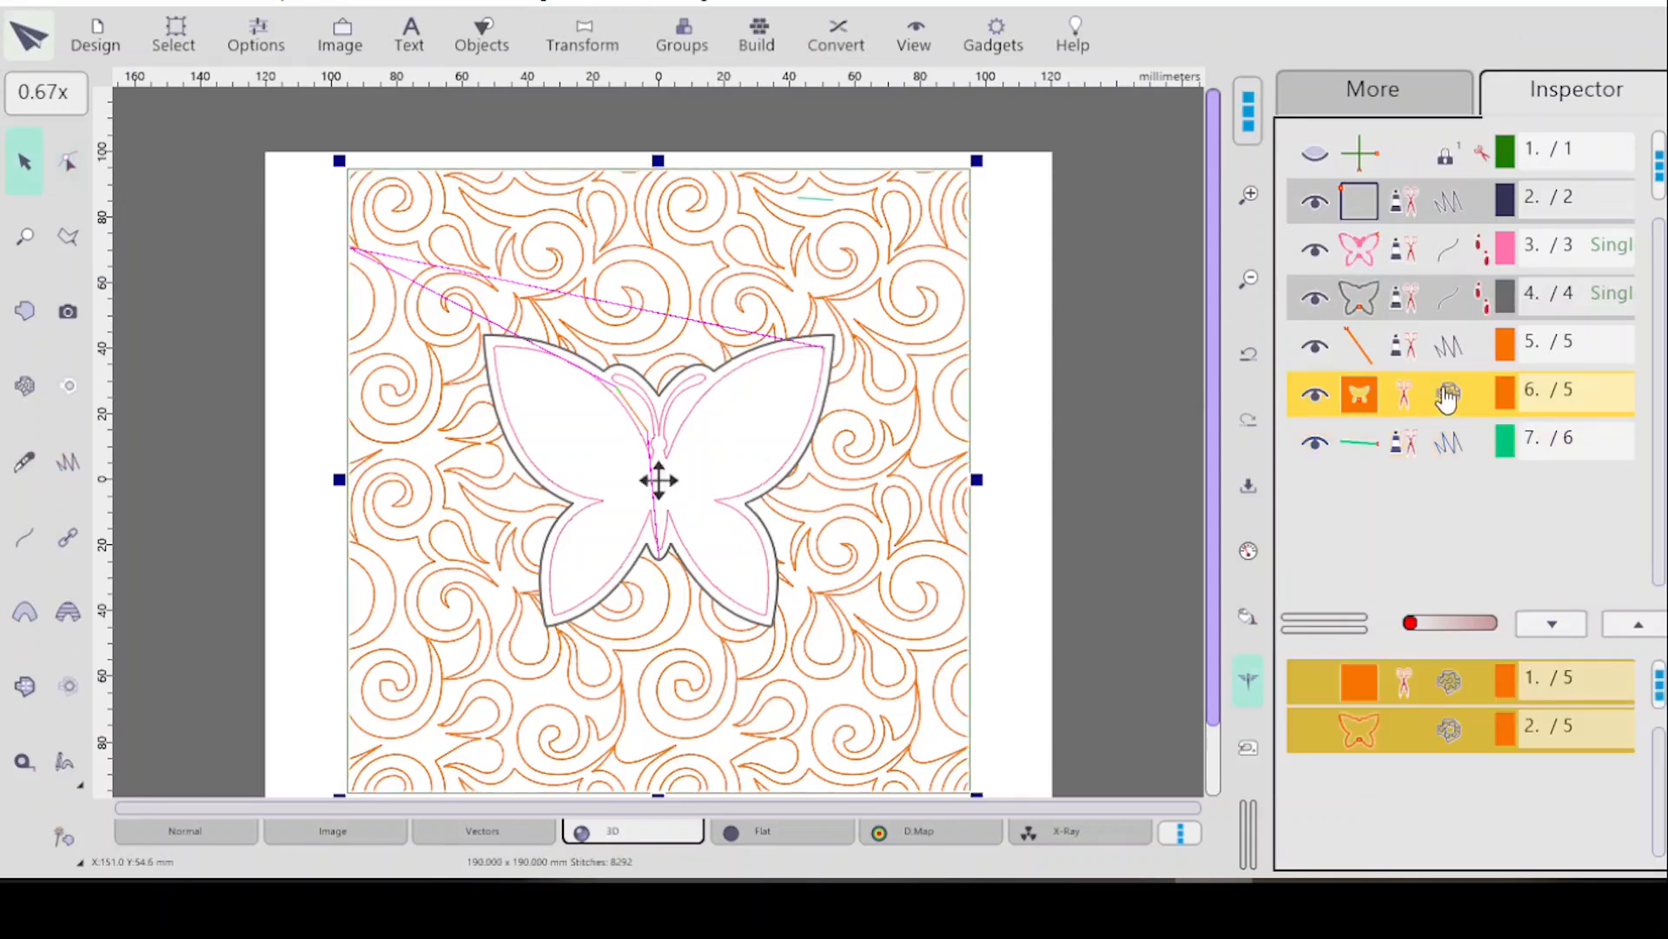
right_click(1448, 445)
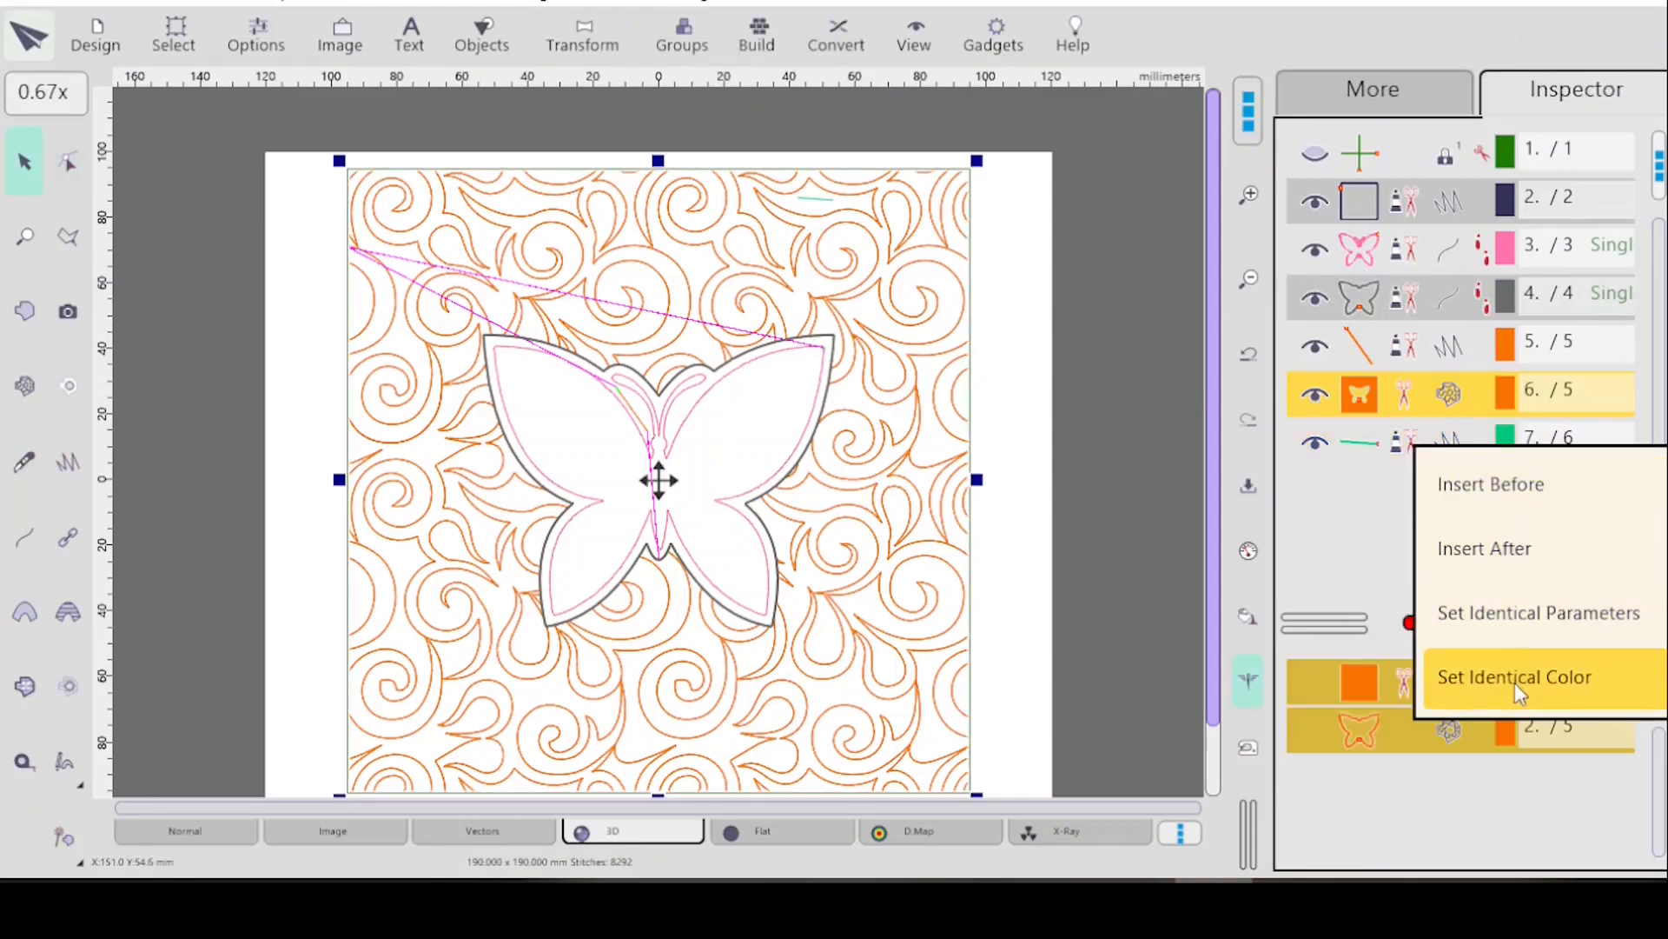
left_click(1514, 679)
left_click(1438, 445)
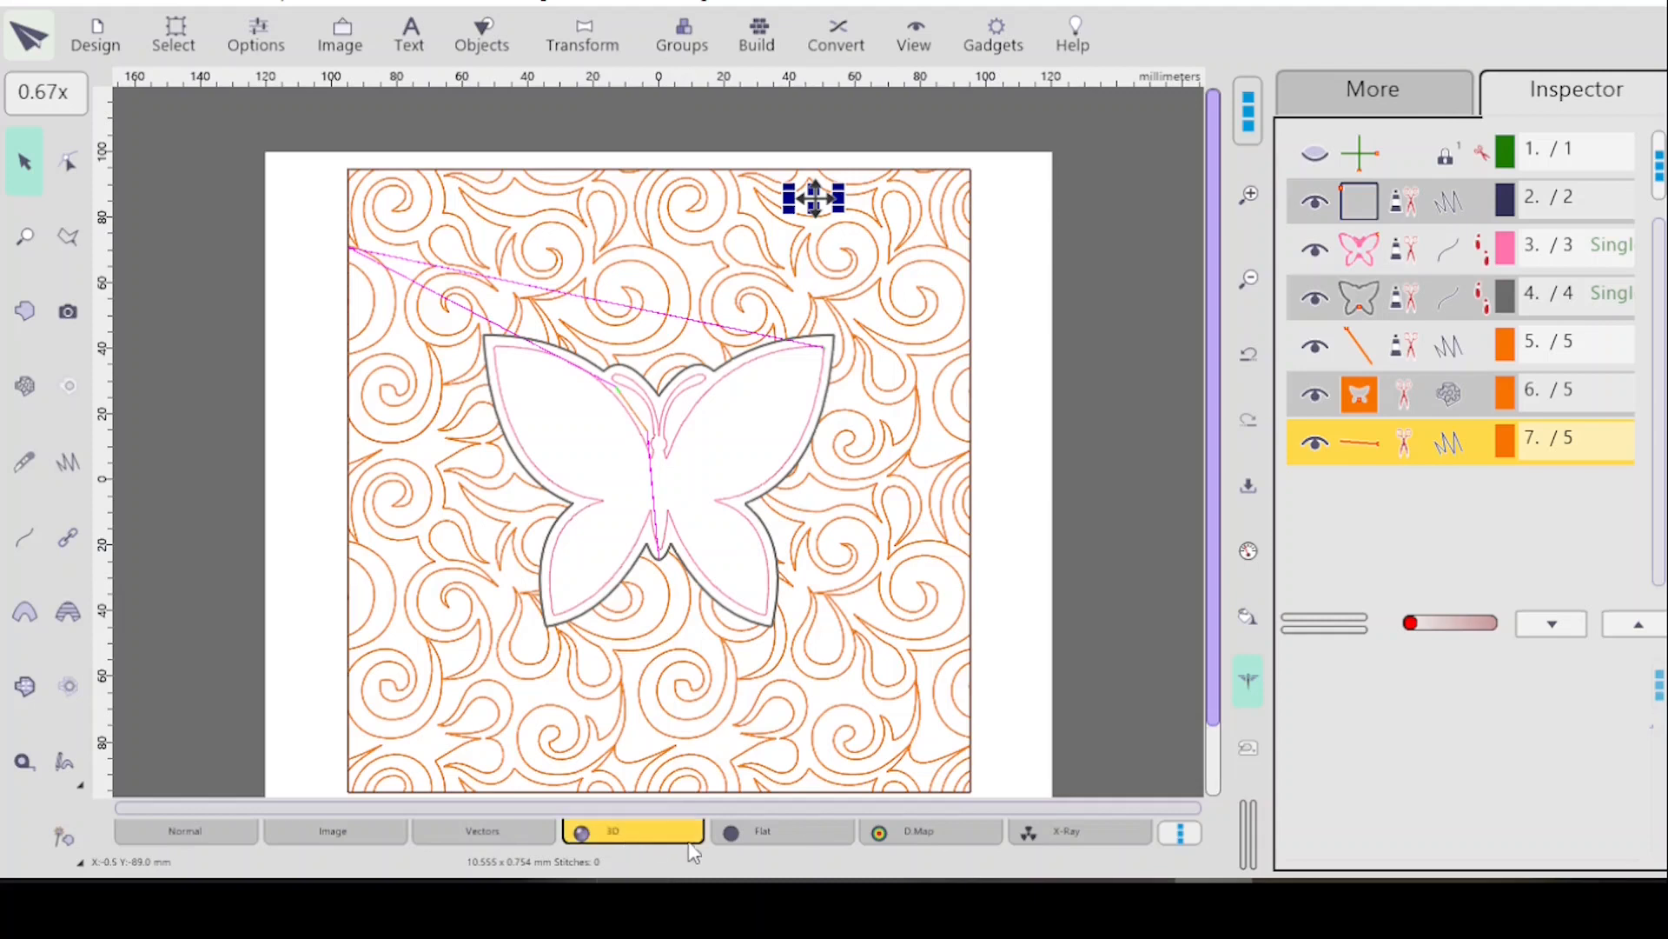
left_click(1252, 618)
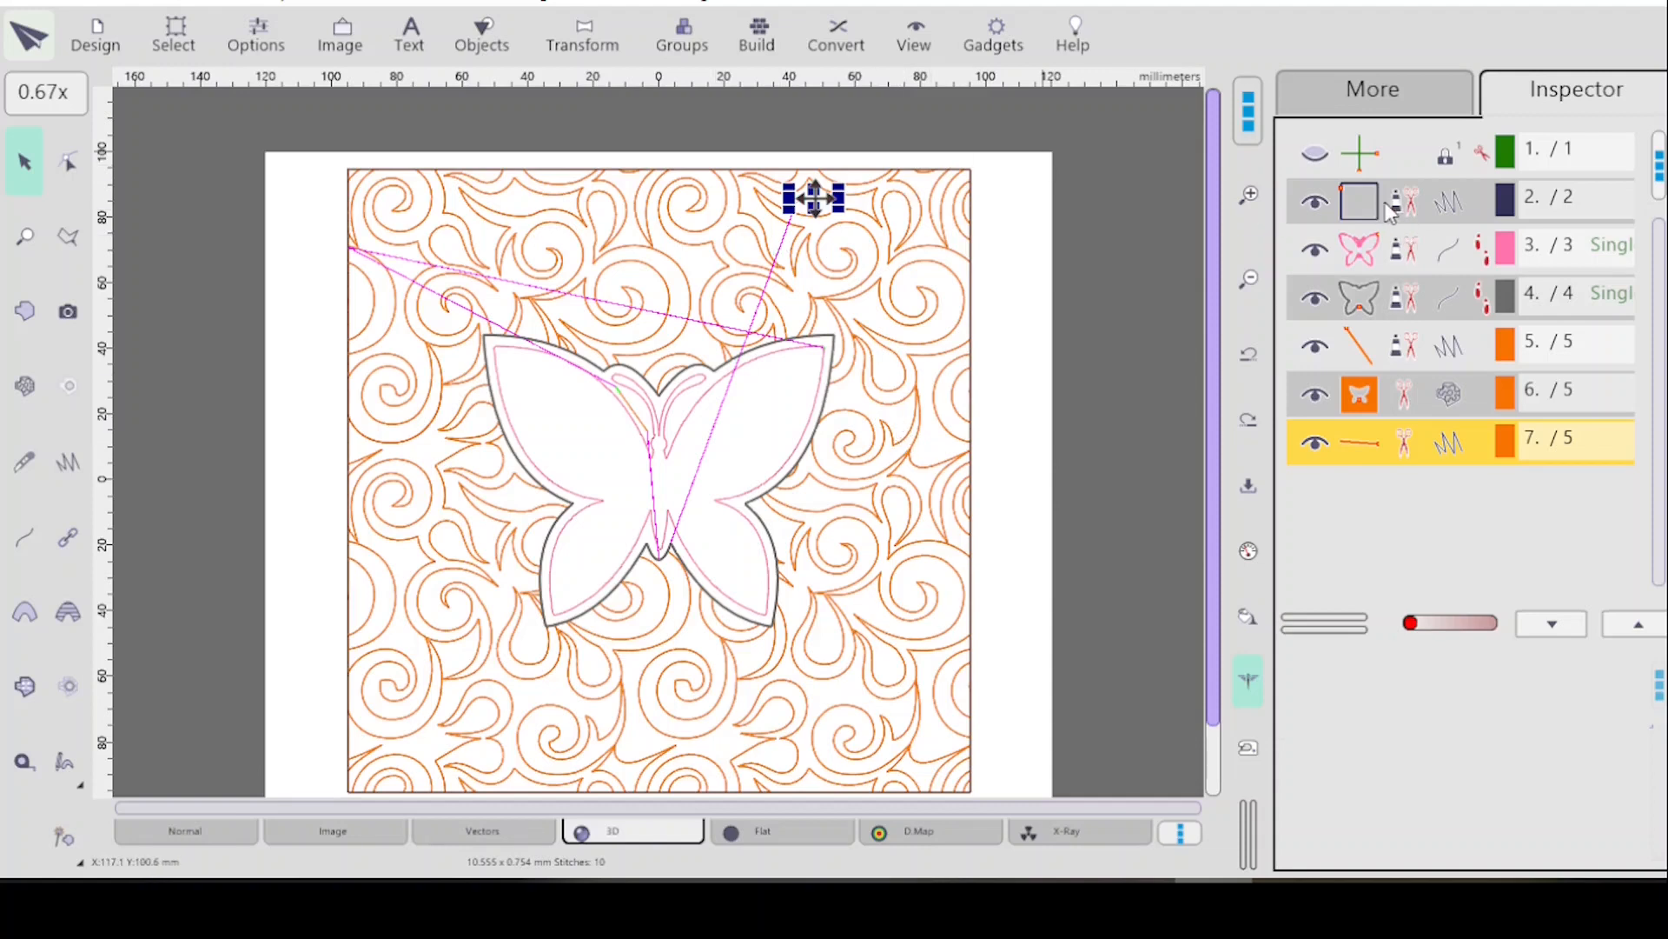
Paste a copy of the swirl background at the end of the sequence and convert the copy from Mesh to Fill.
left_click(1430, 208)
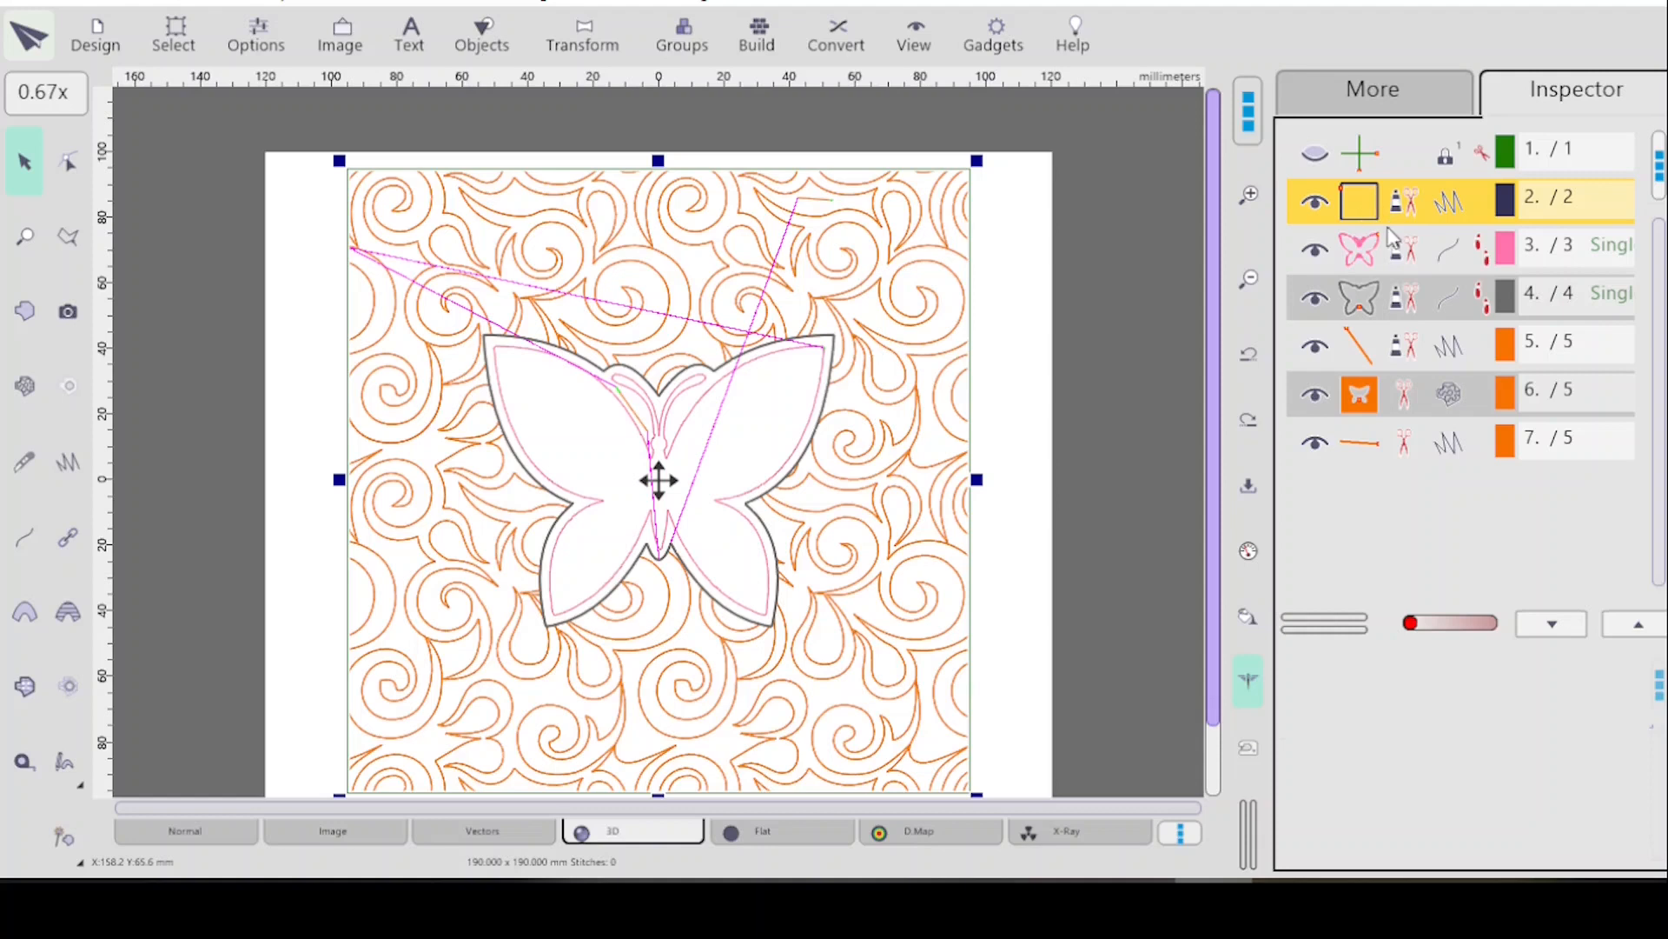
left_click(1418, 405)
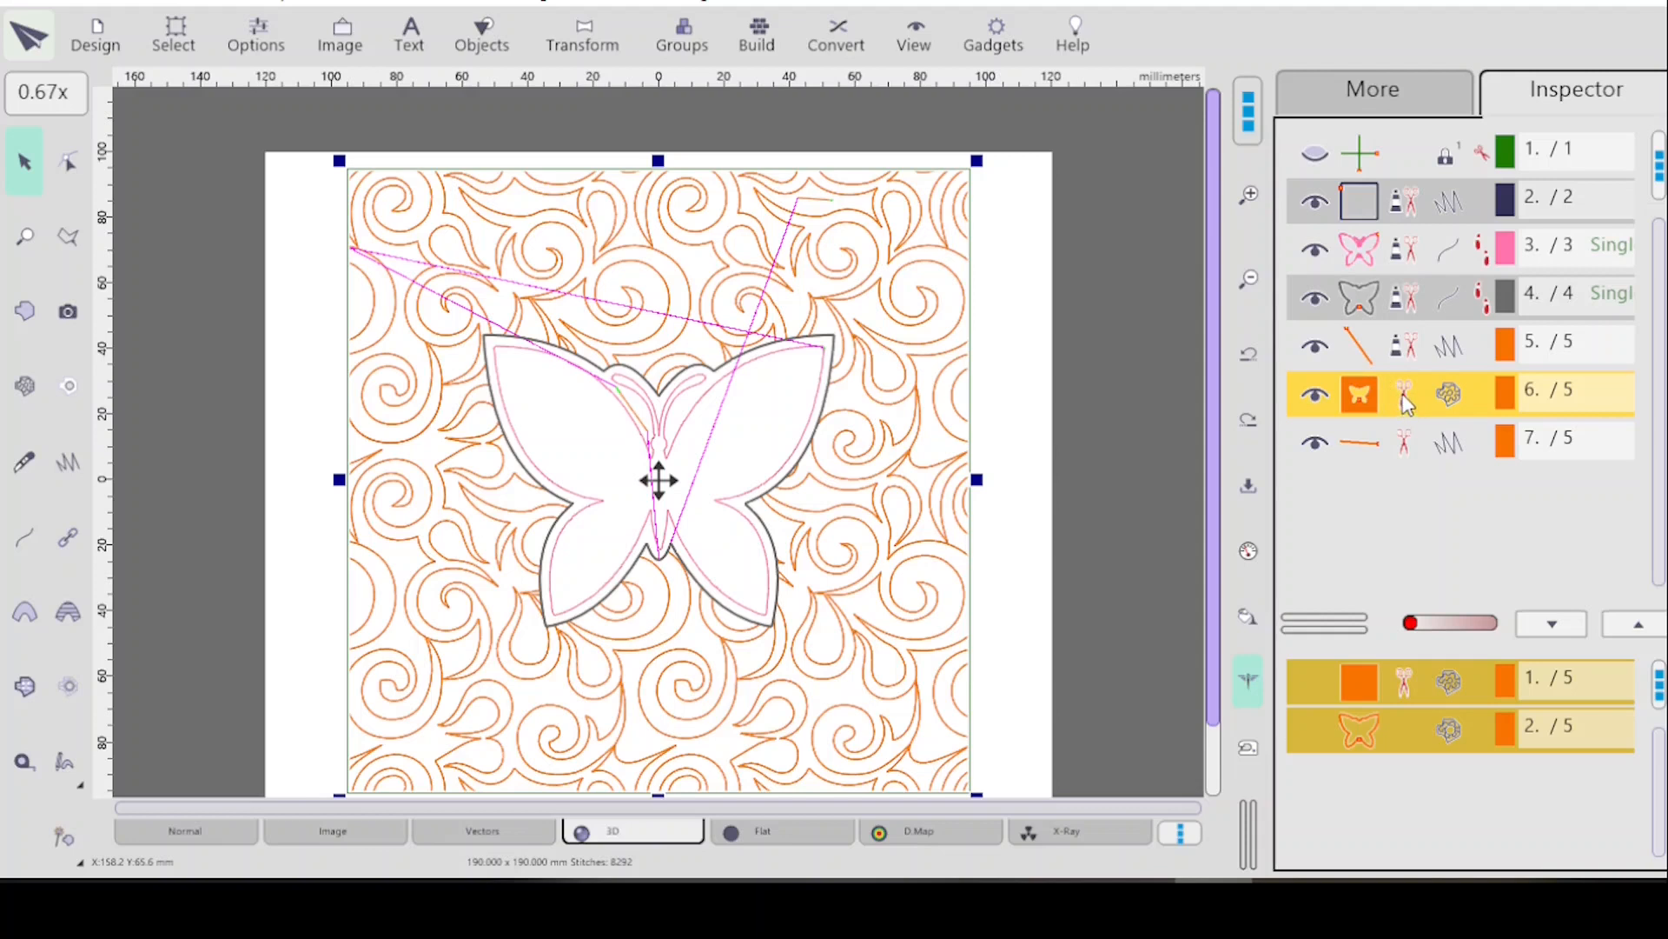
key("ctrl+v")
left_click(1408, 502)
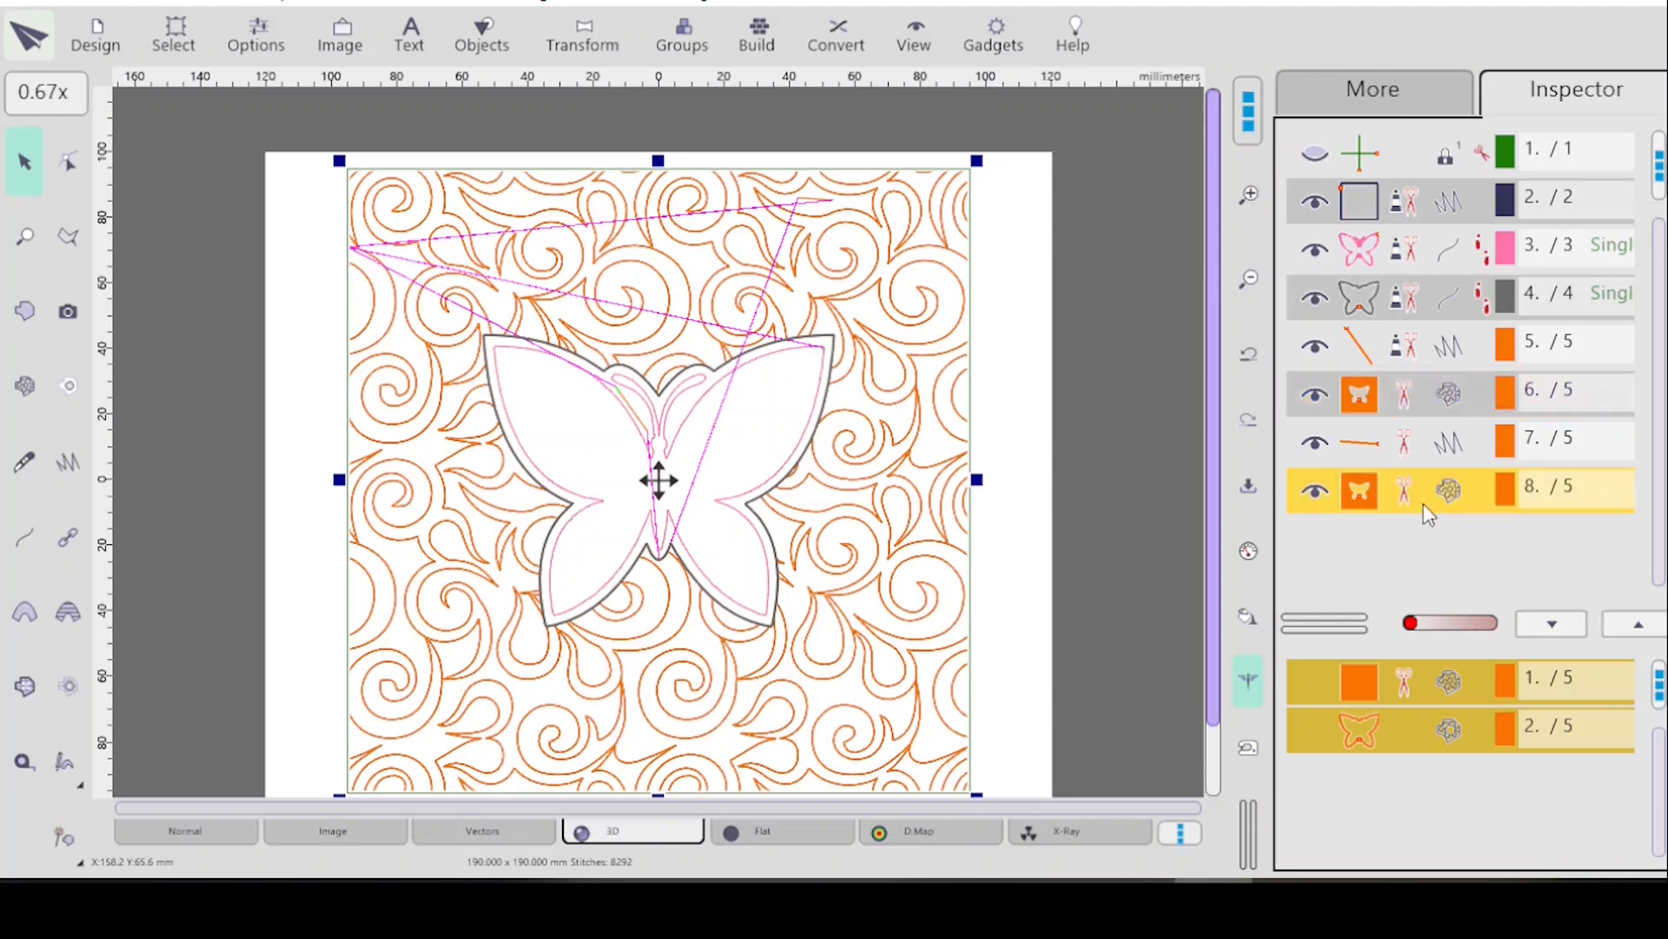
left_click(841, 47)
mouse_move(855, 108)
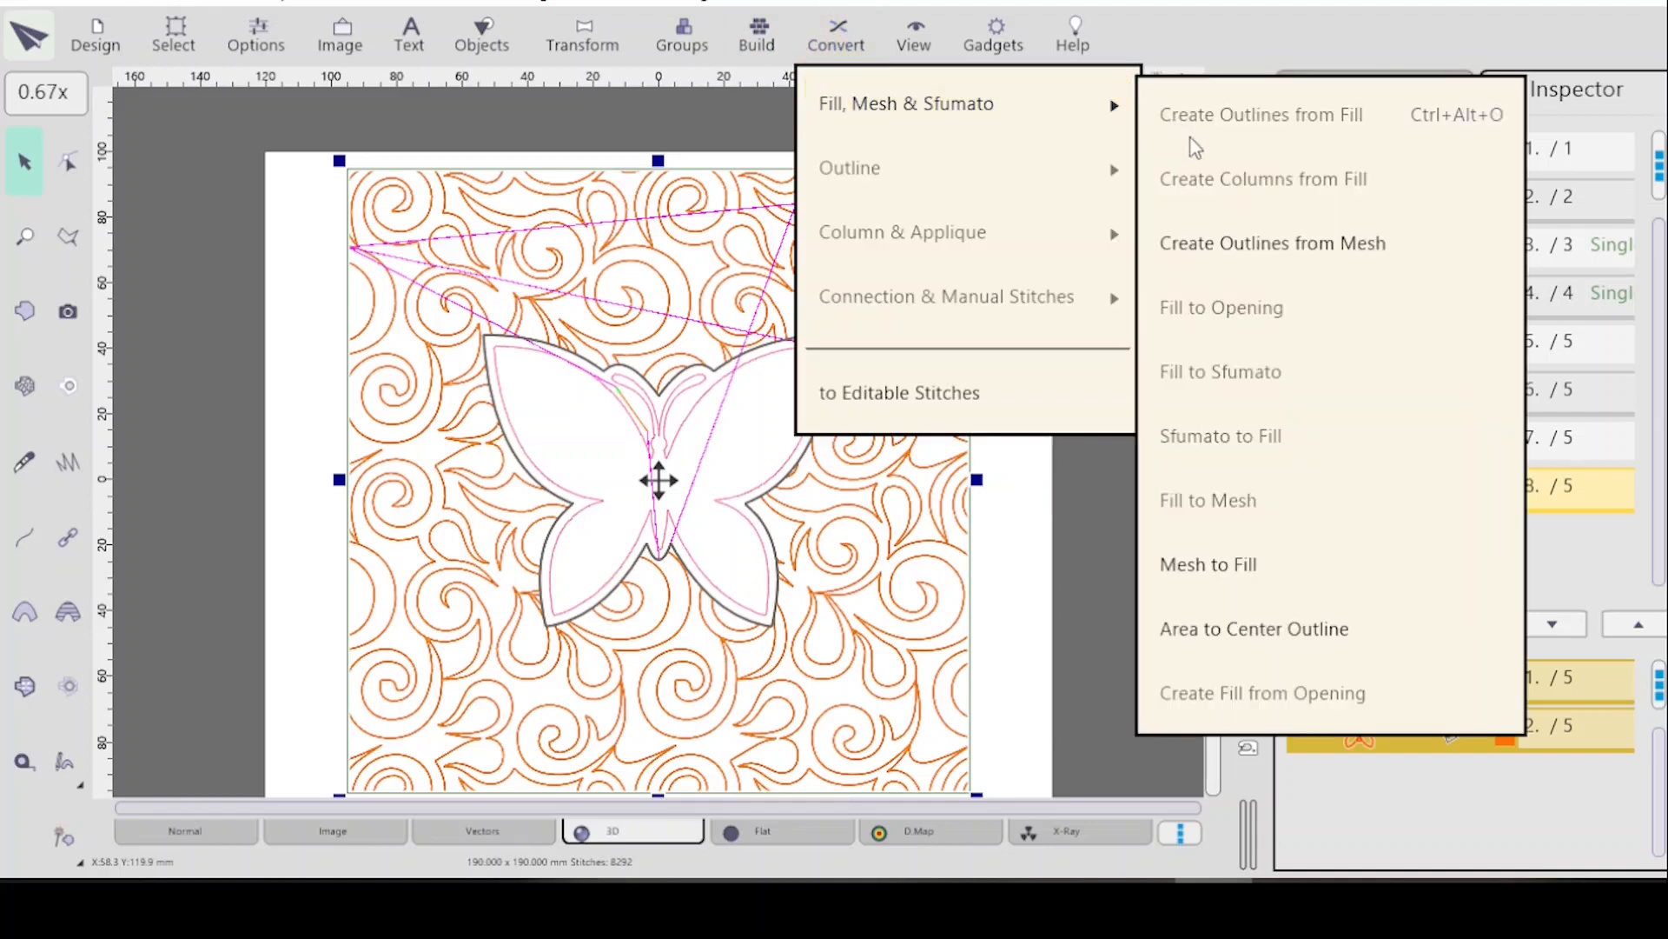
left_click(1208, 565)
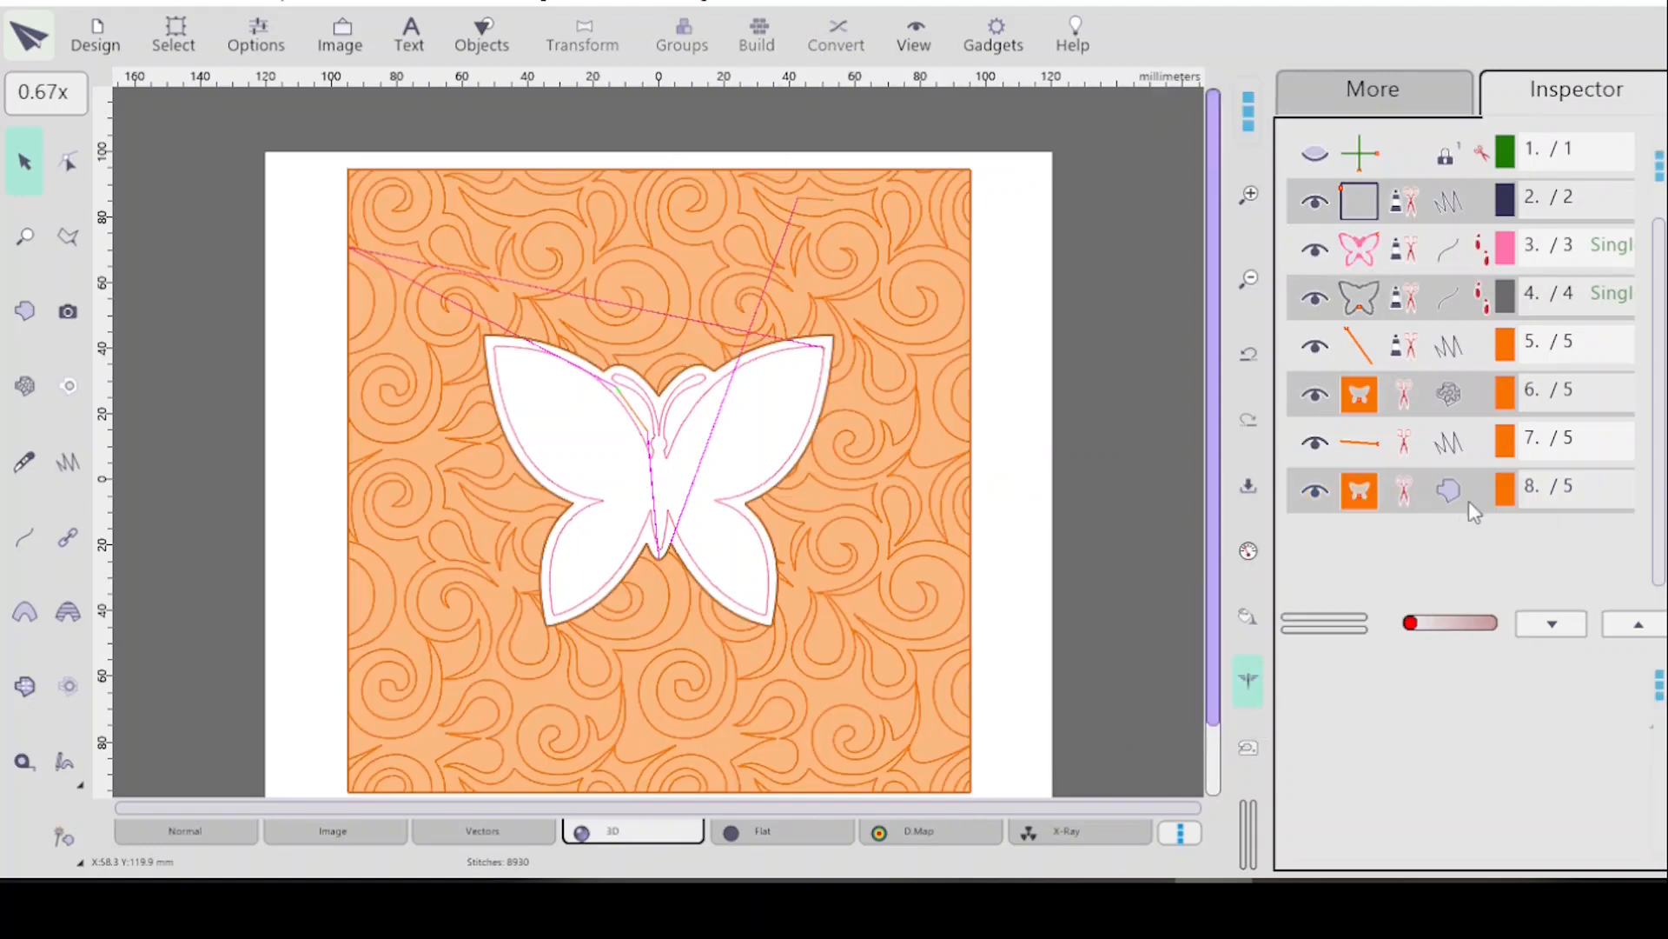
Create outlines from the converted fill and delete the butterfly outline, keeping only the square one.
left_click(1453, 507)
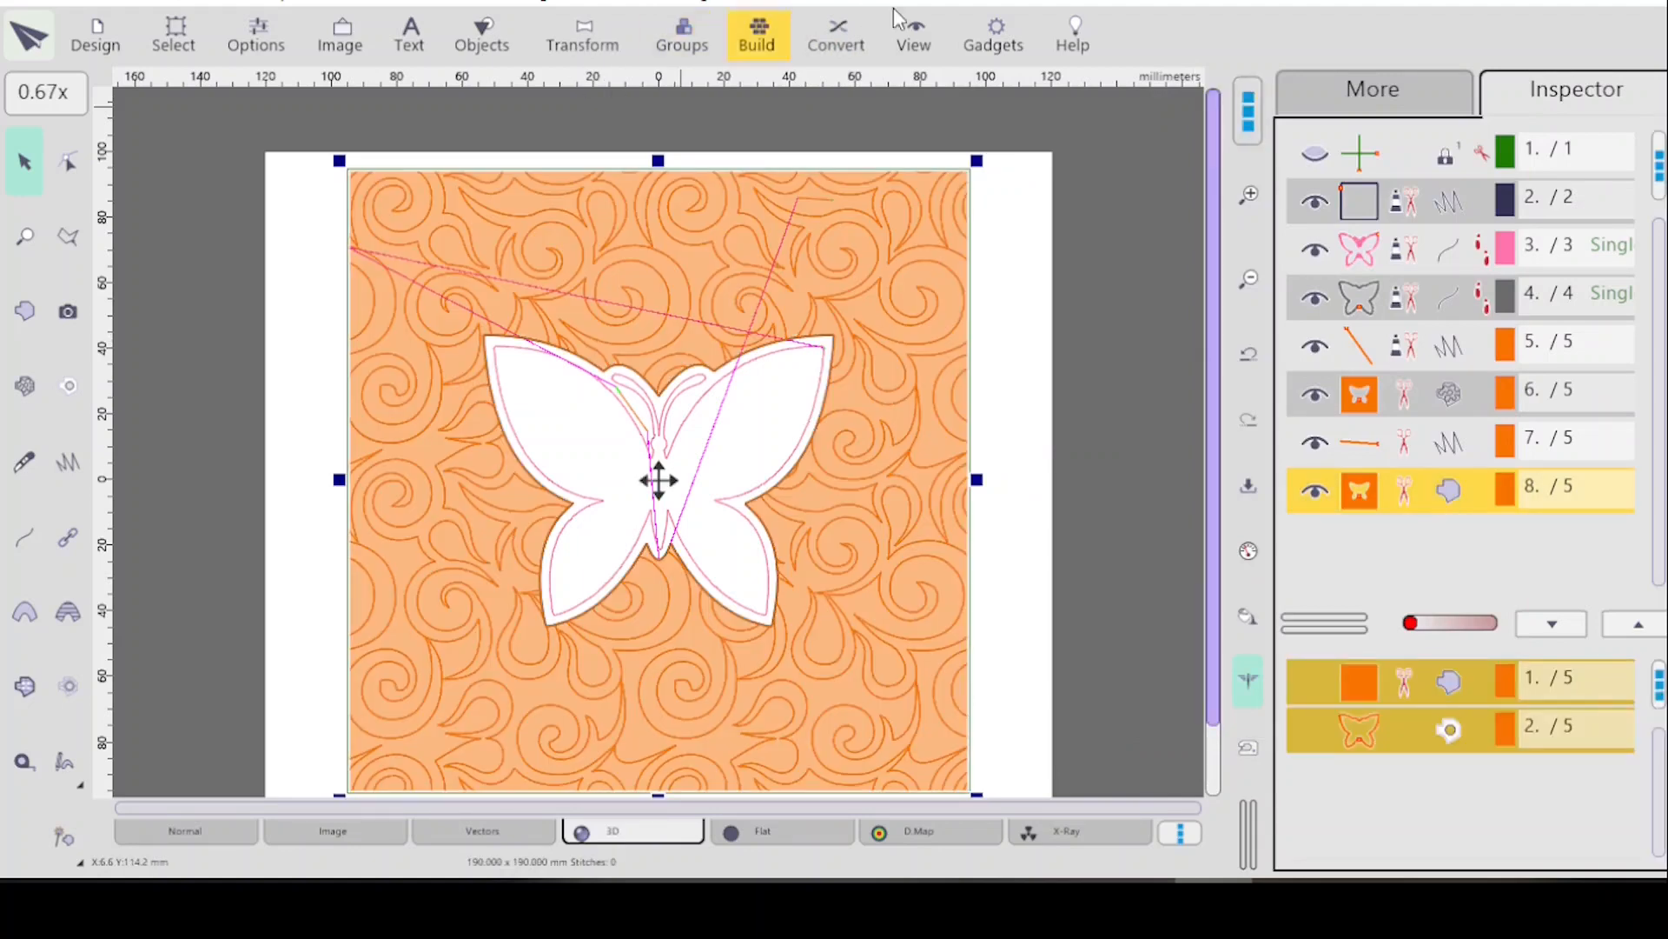
left_click(839, 39)
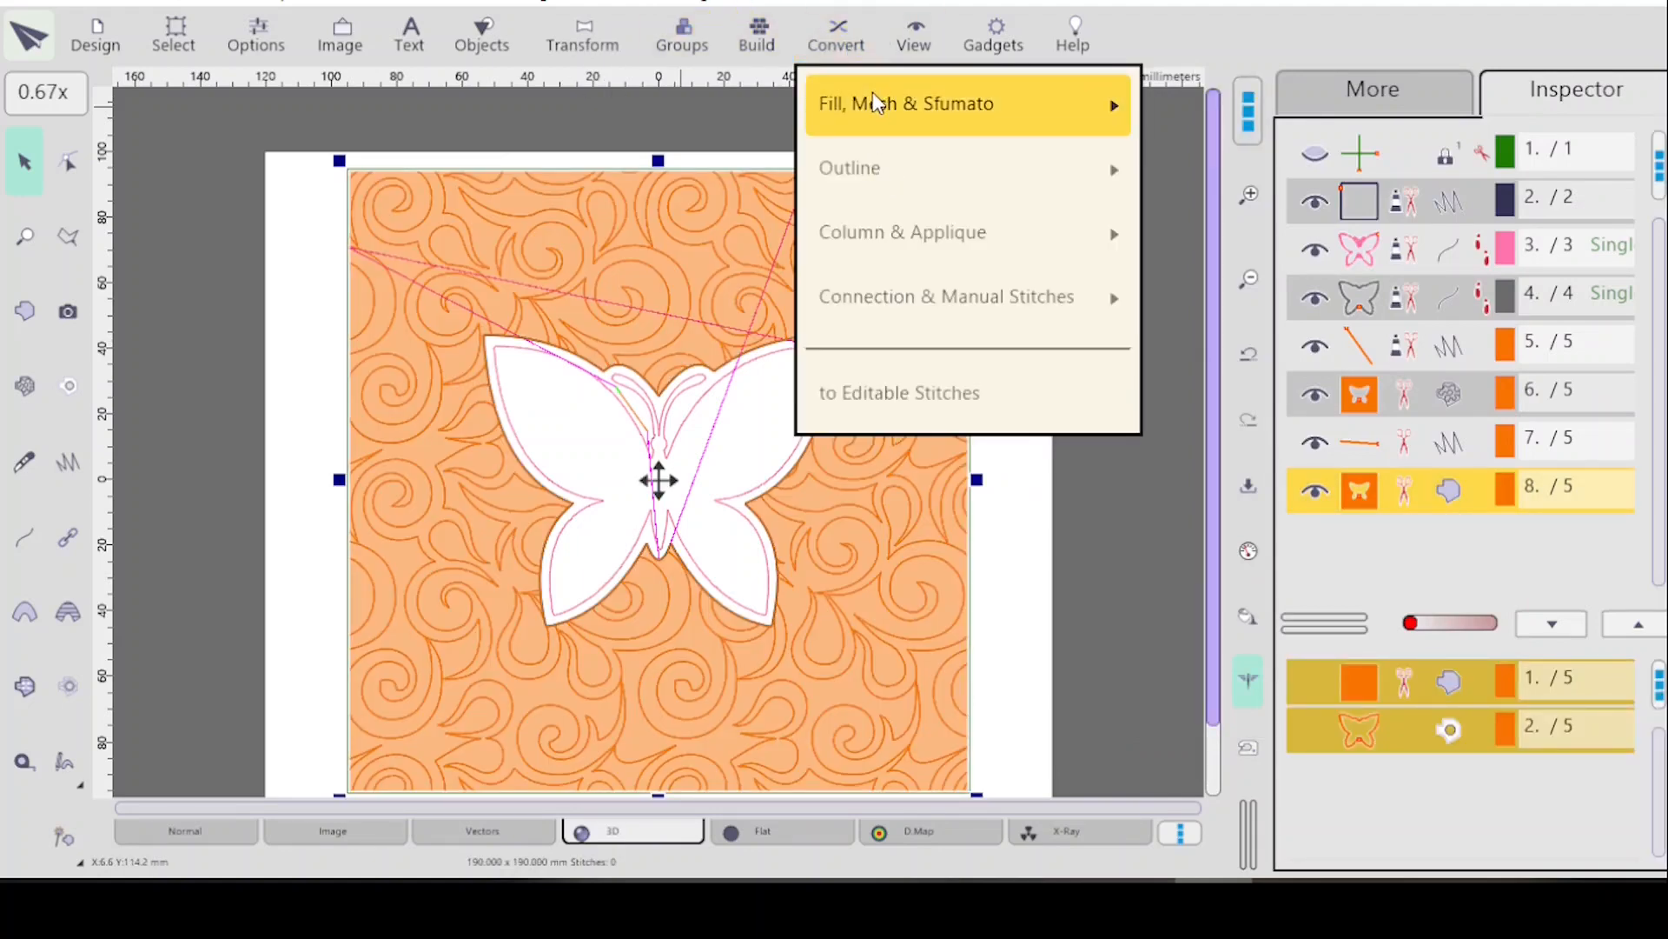
mouse_move(879, 103)
left_click(1211, 111)
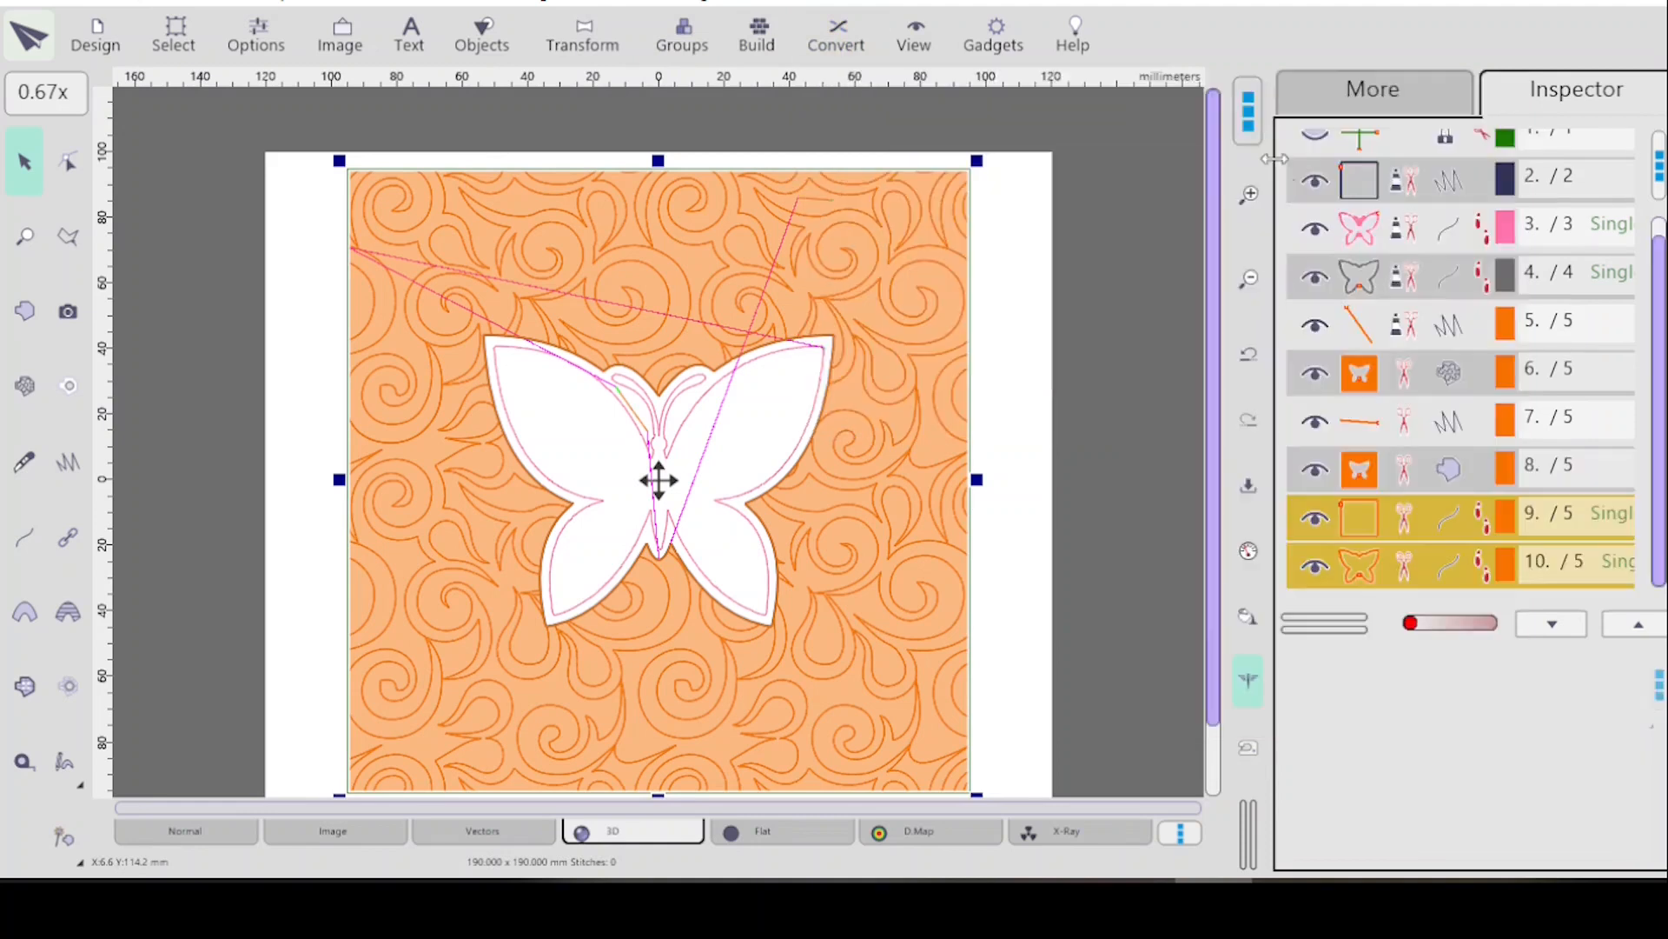
left_click(1382, 577)
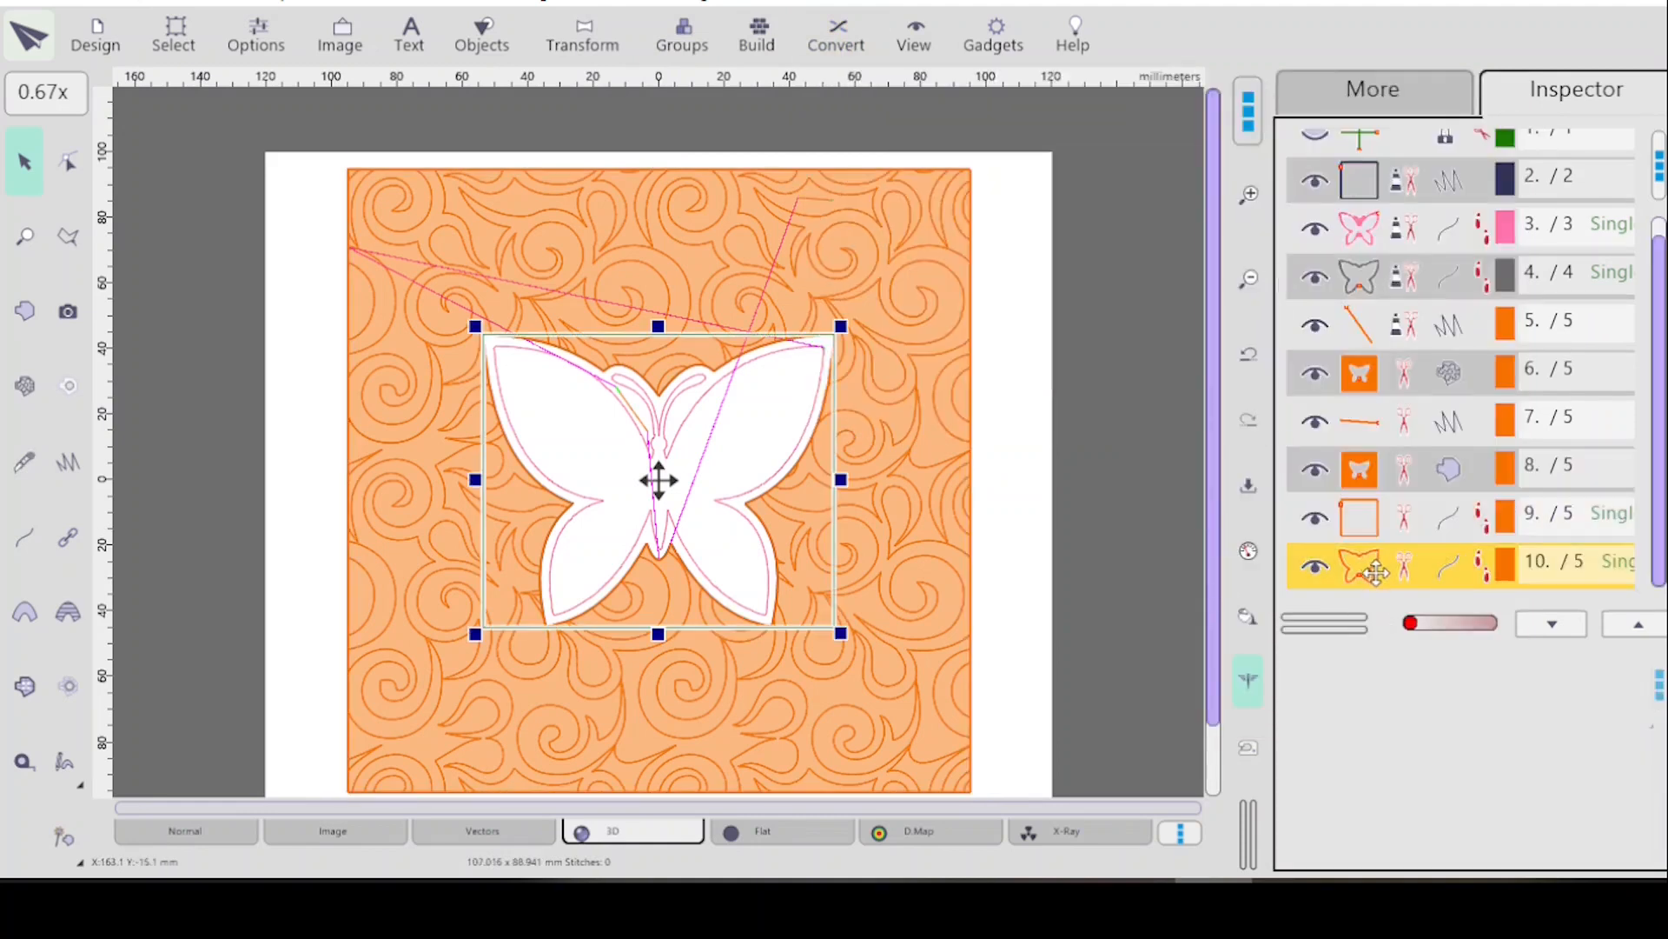
key("Delete")
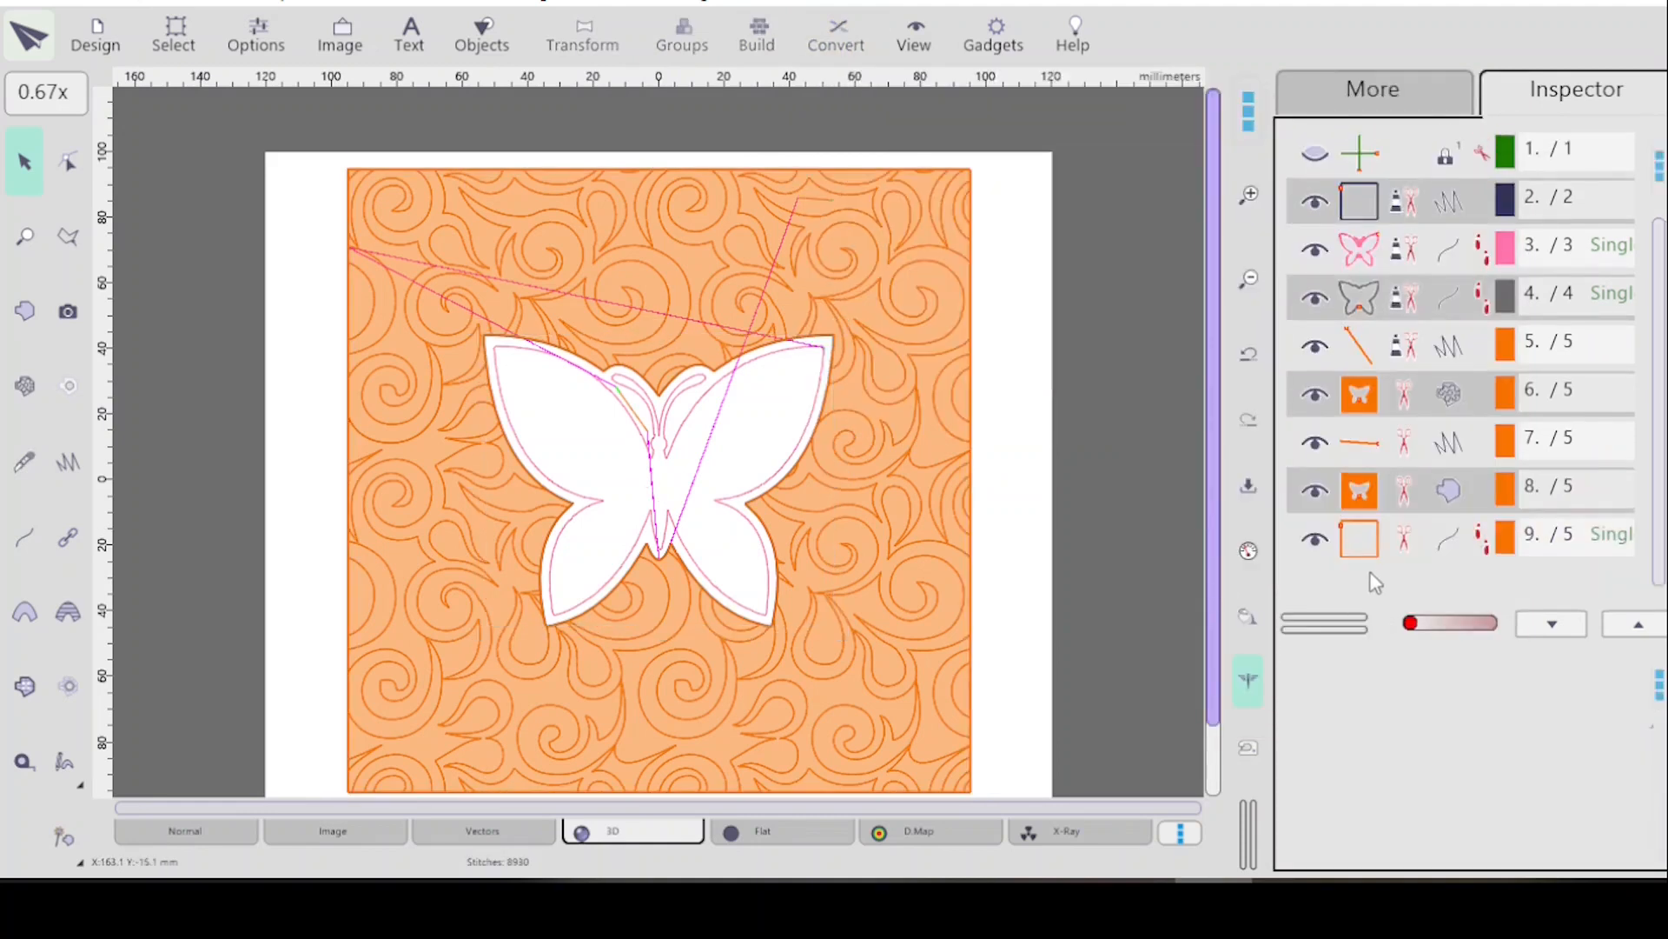
Move the orange square outline in the sequence so that it stitches directly before the swirl background.
left_click(1412, 552)
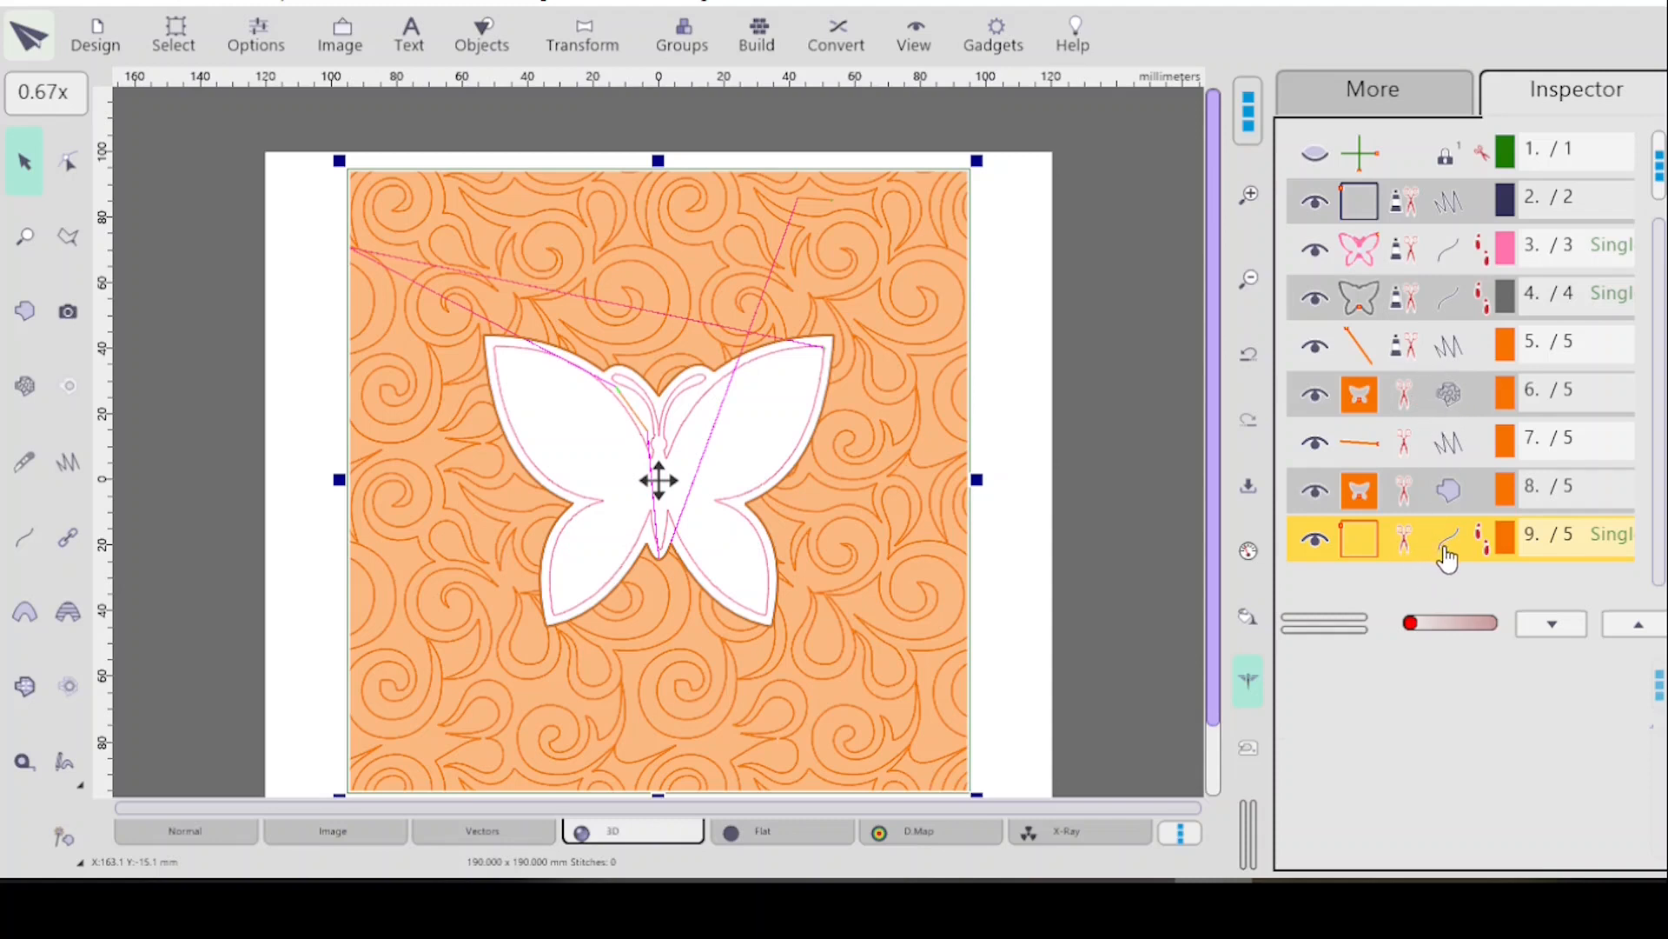
right_click(1452, 401)
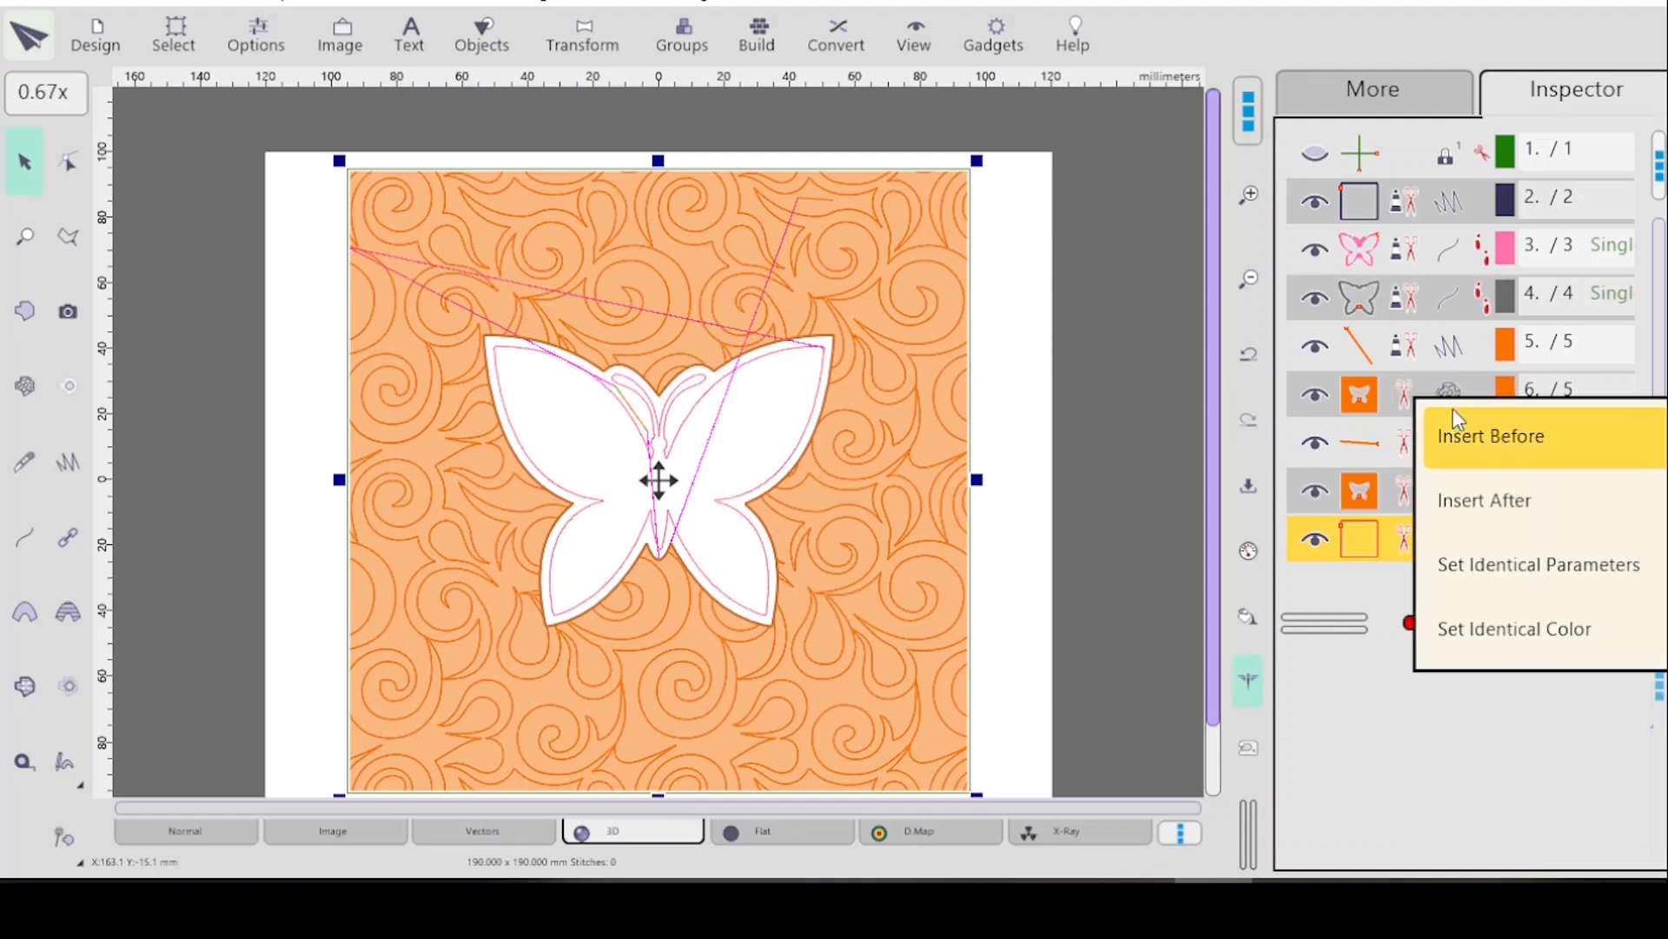
left_click(1487, 458)
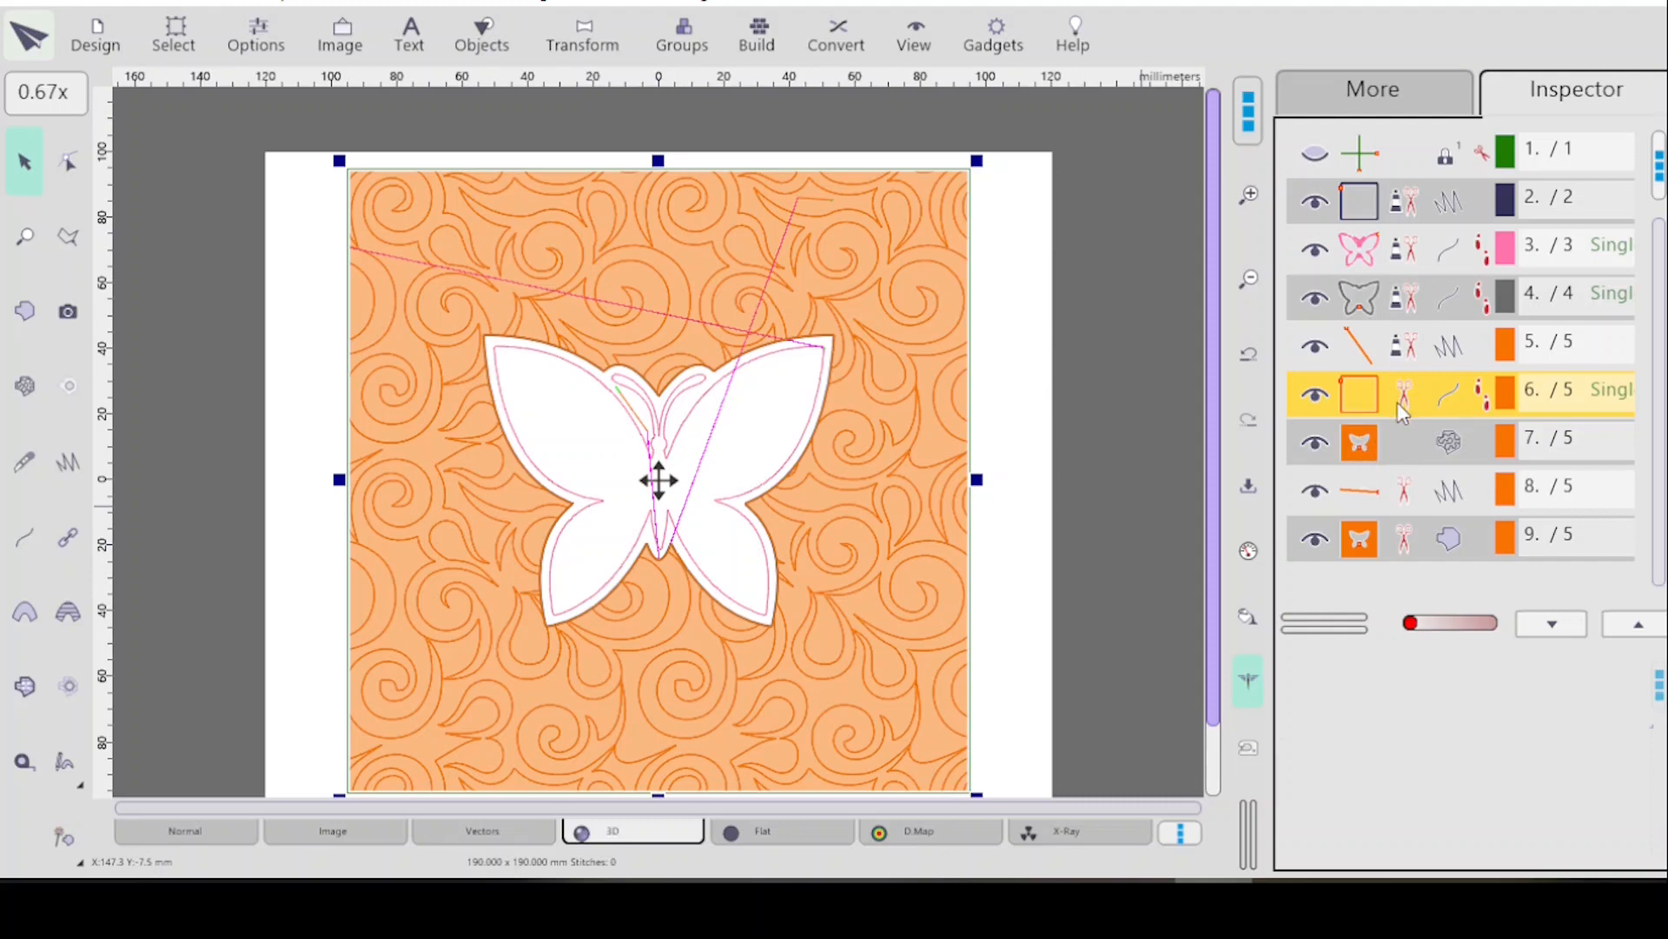
Delete the converted fill copy at the end of the sequence and select the diagonal orange lead-in line.
left_click_drag(1378, 382, 1423, 542)
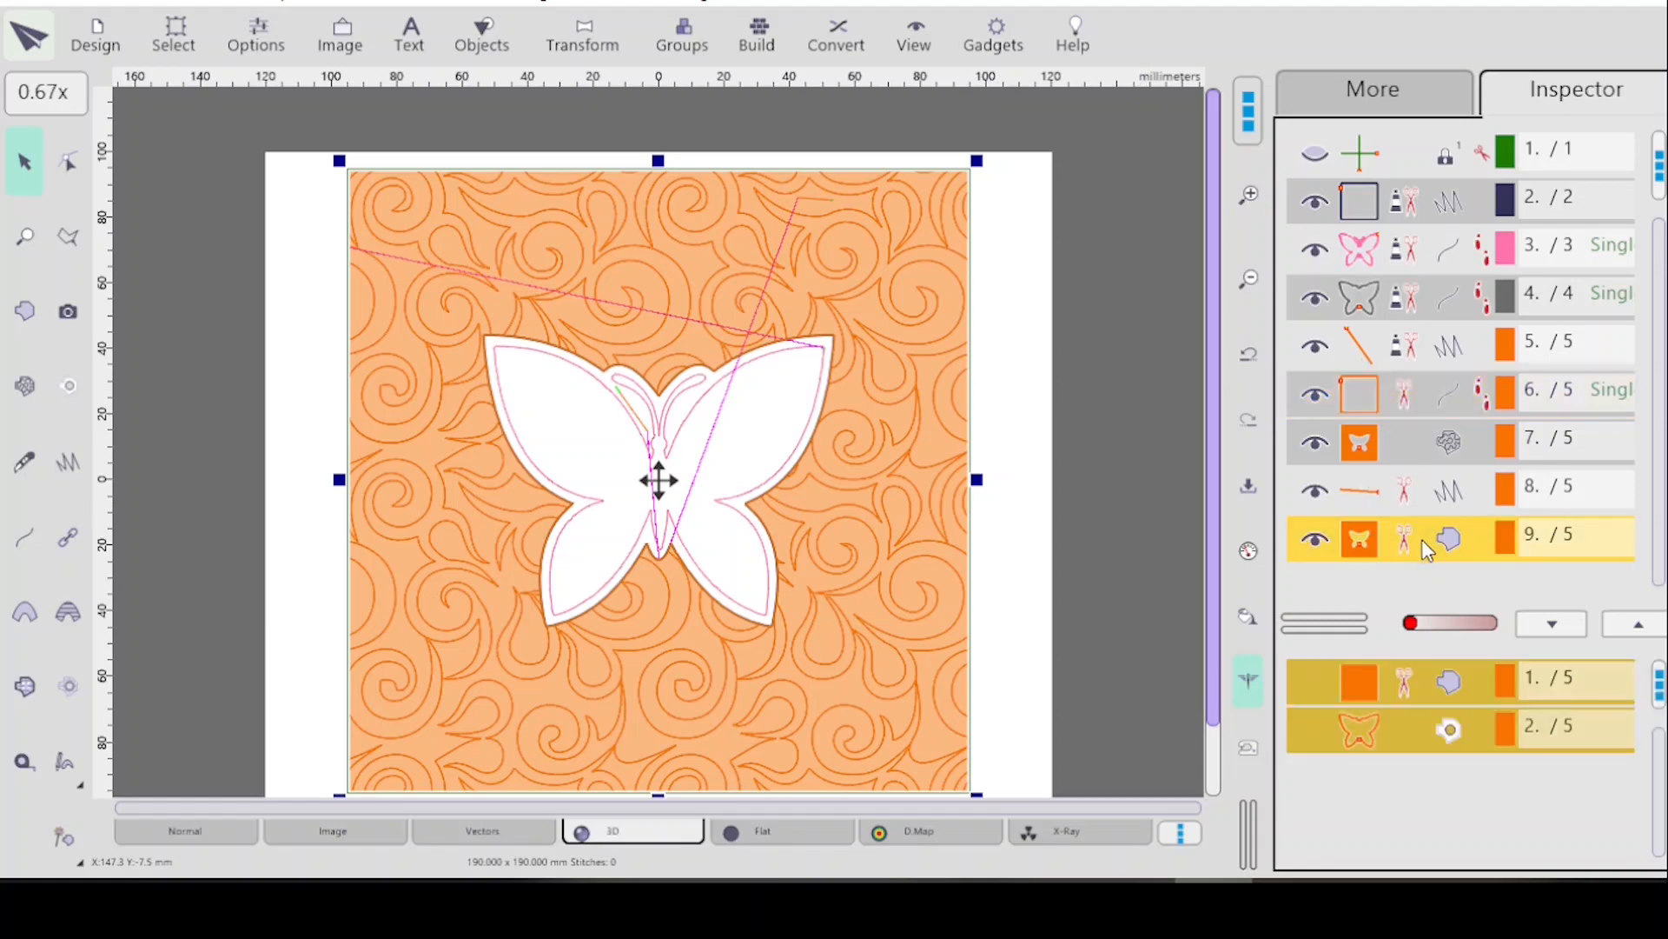
key("Delete")
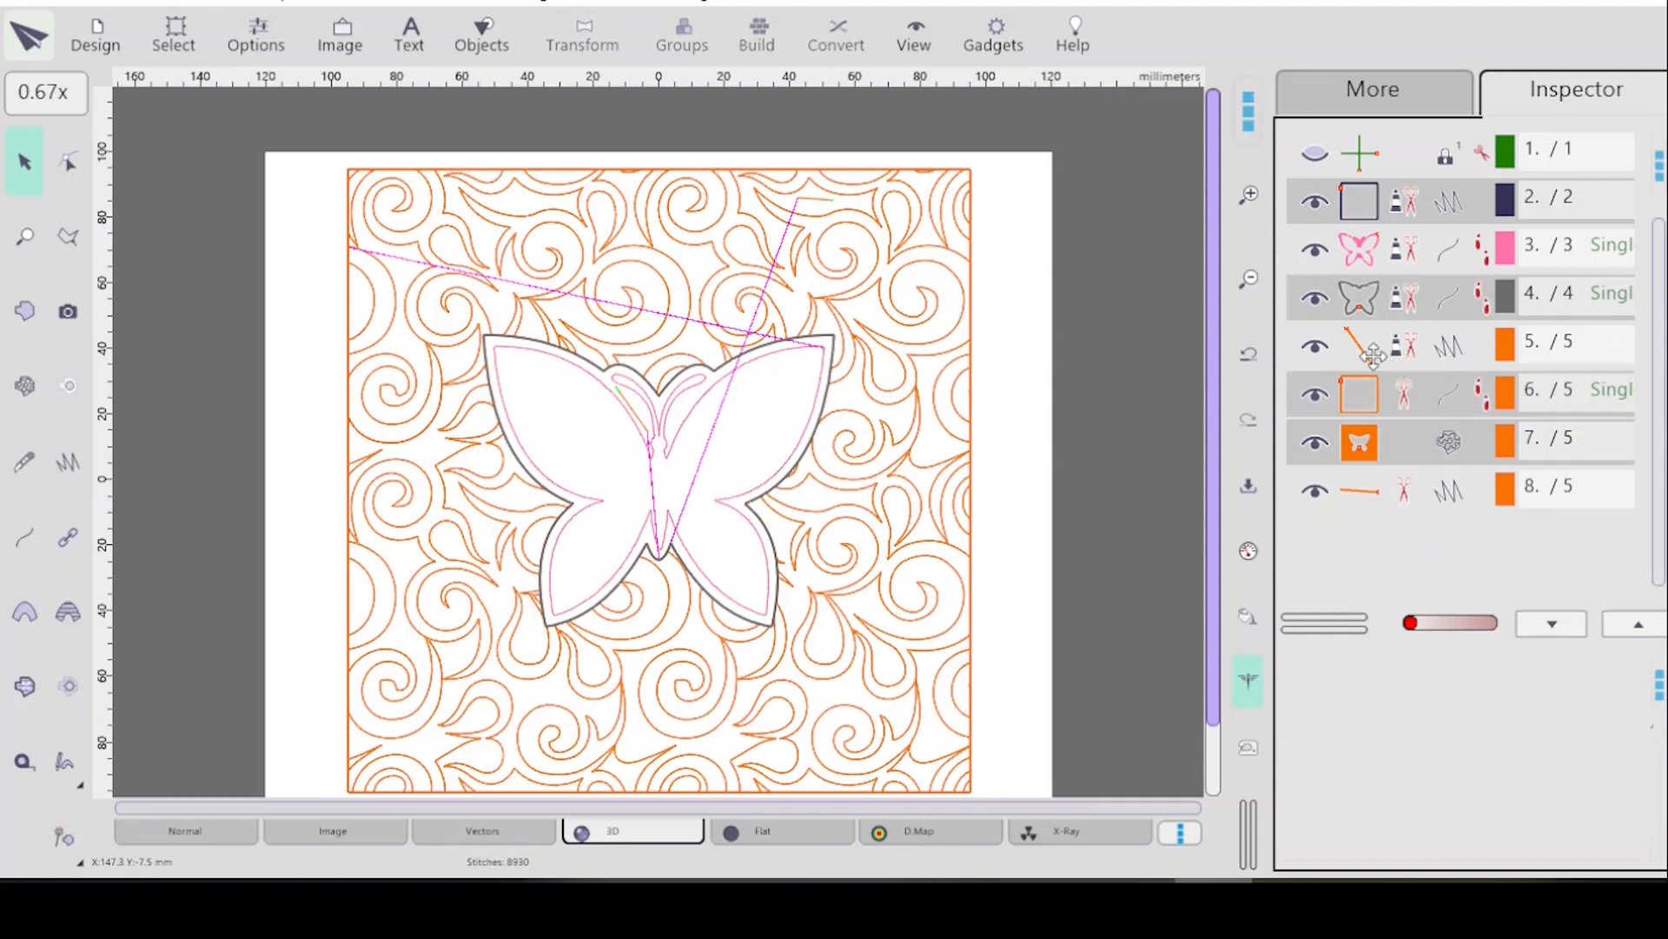
left_click(1406, 348)
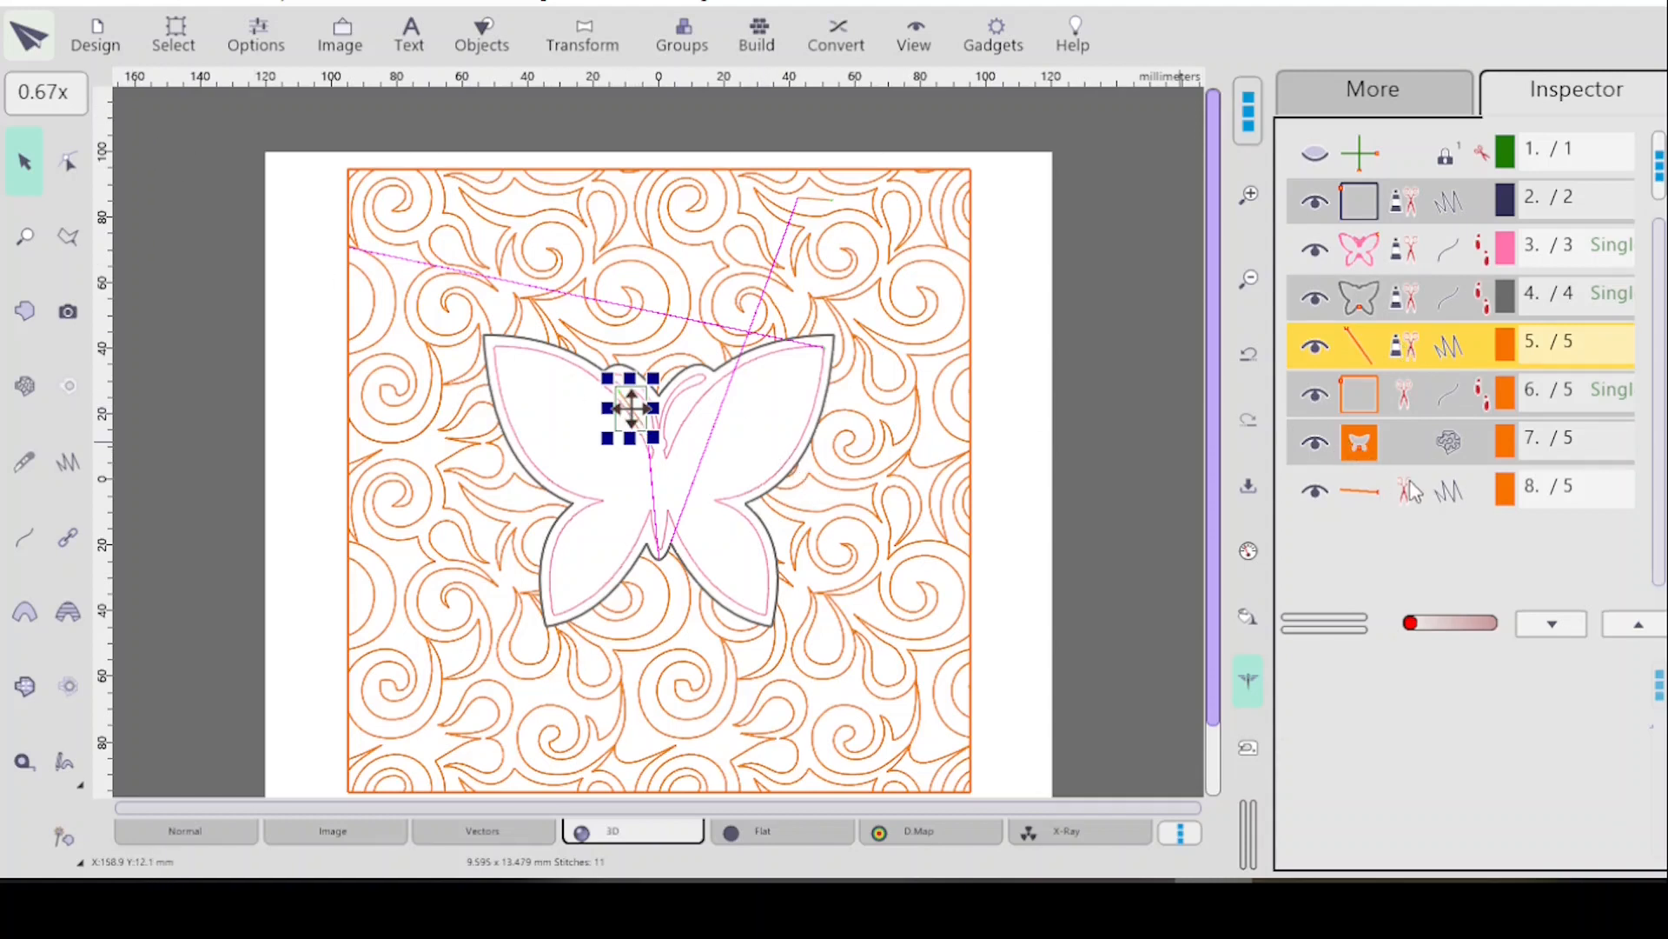
Generate the stitches for the orange square outline.
left_click(1432, 398)
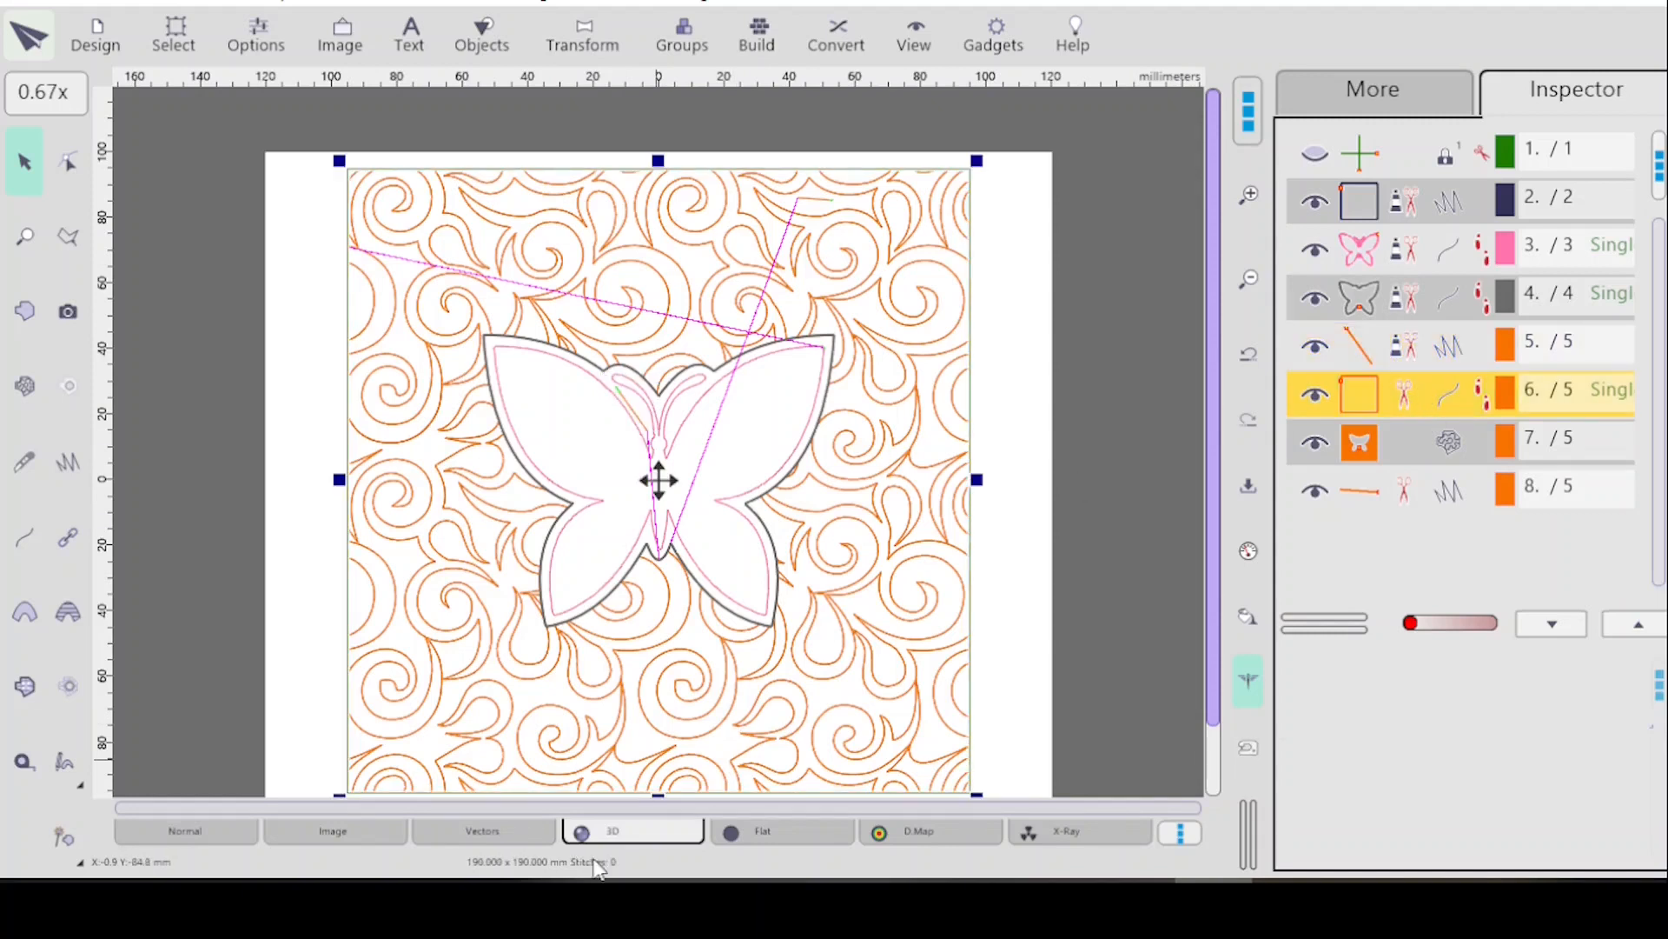
left_click(1251, 615)
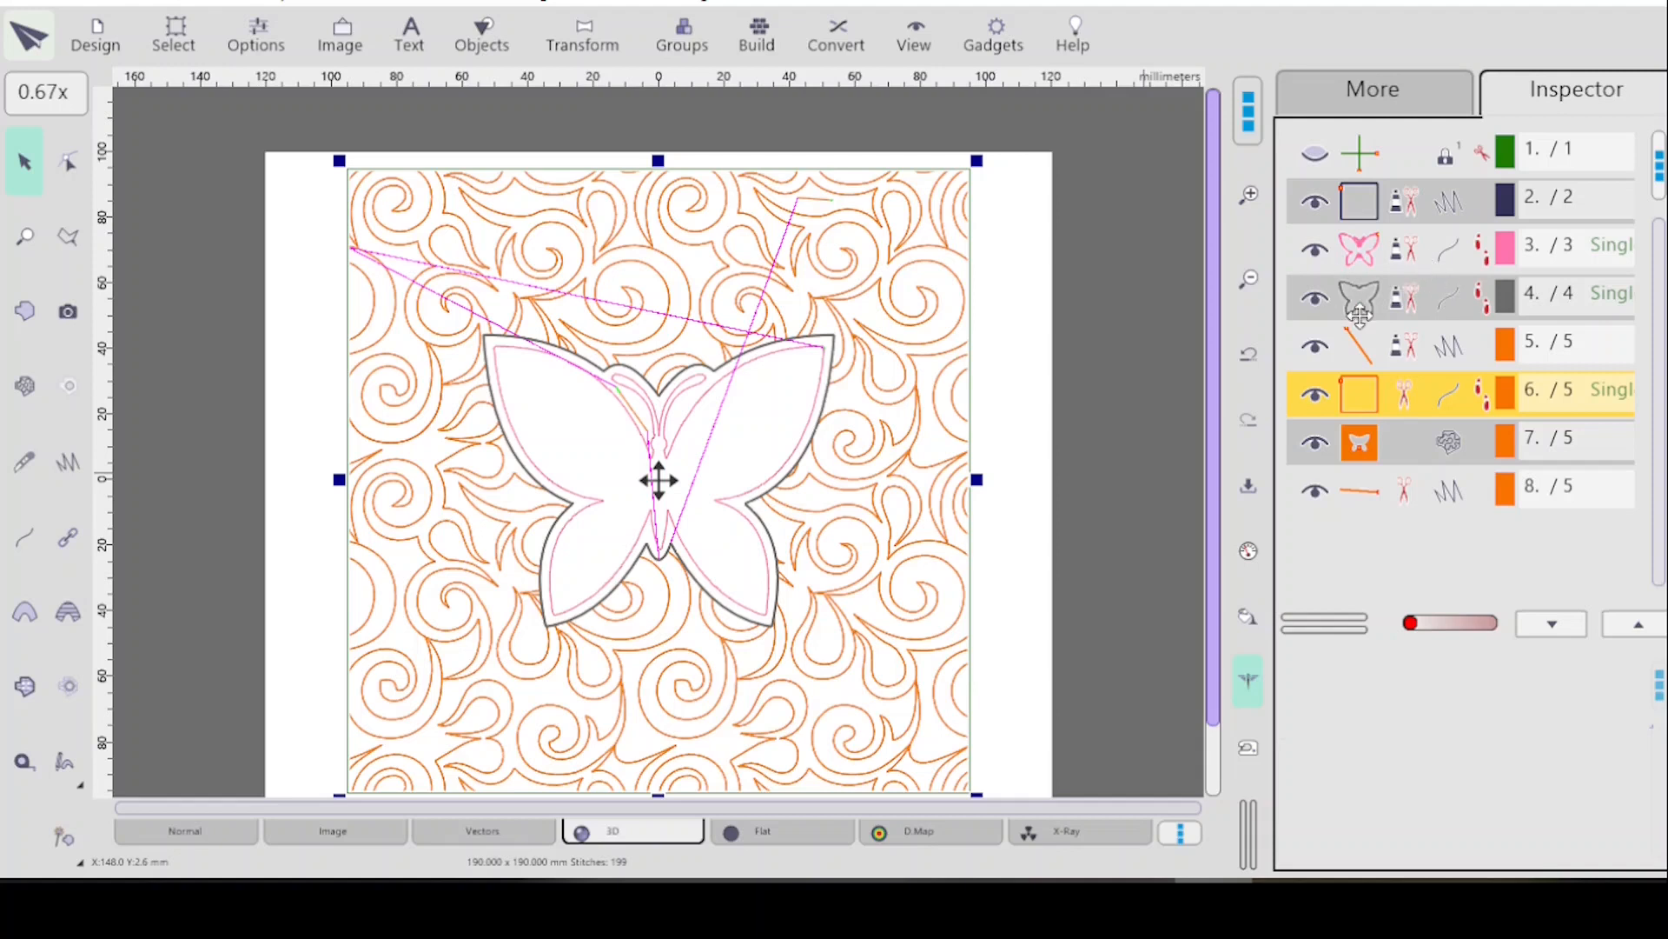
Recolour the grey butterfly outline to bright green.
left_click(1433, 255)
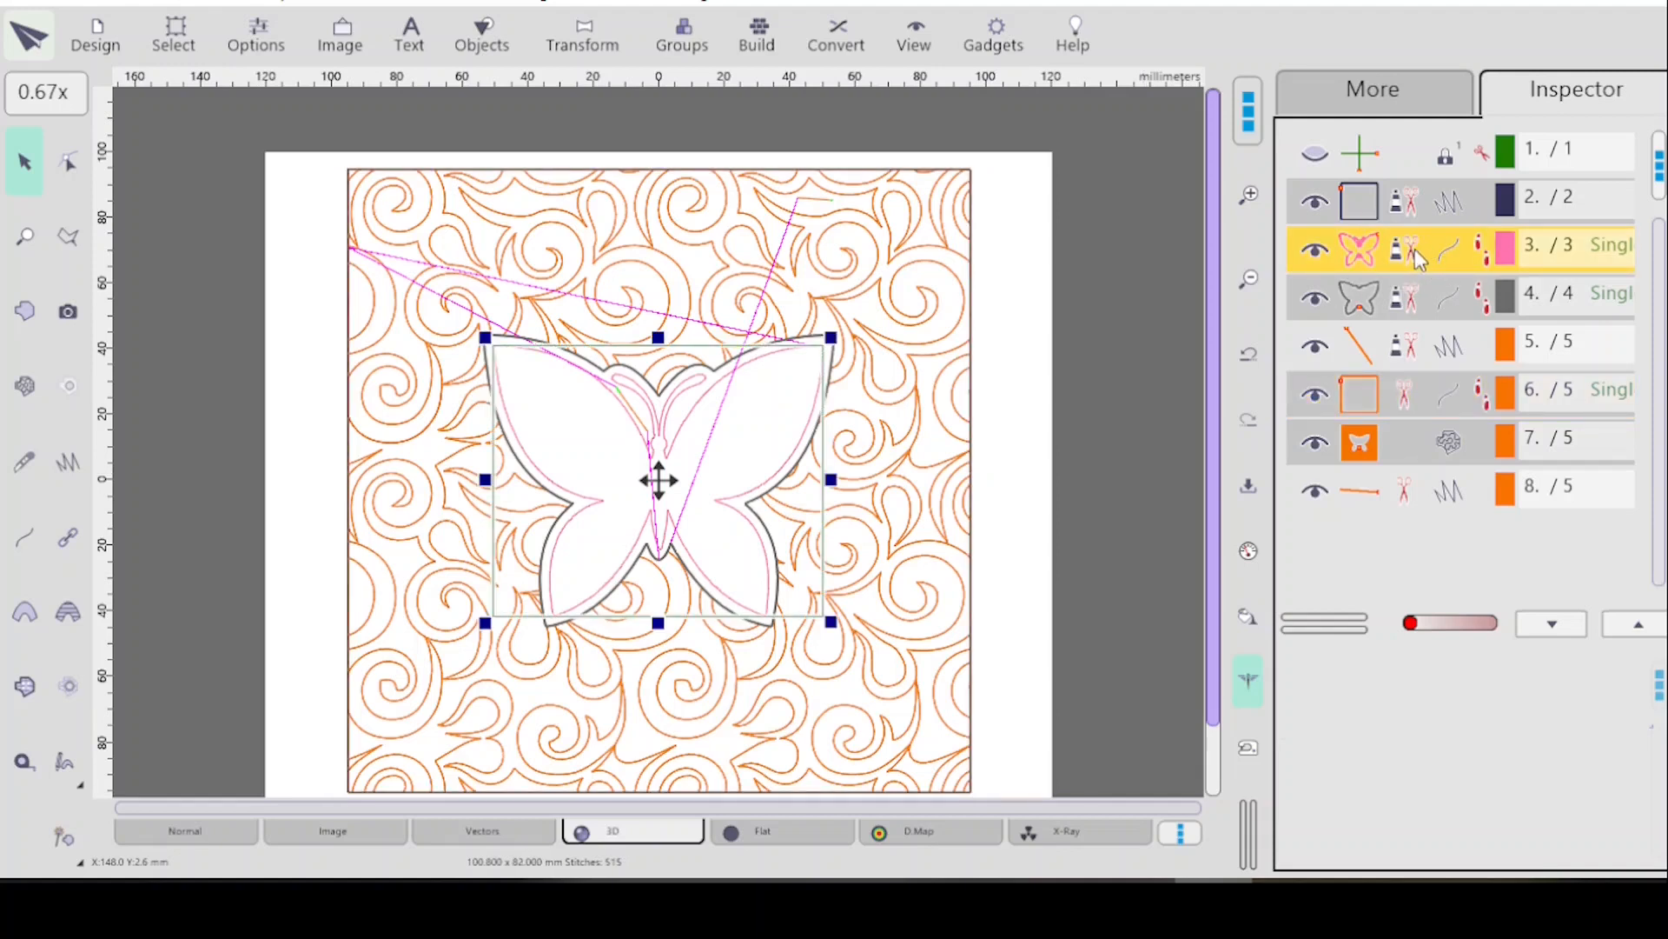
left_click(1422, 296)
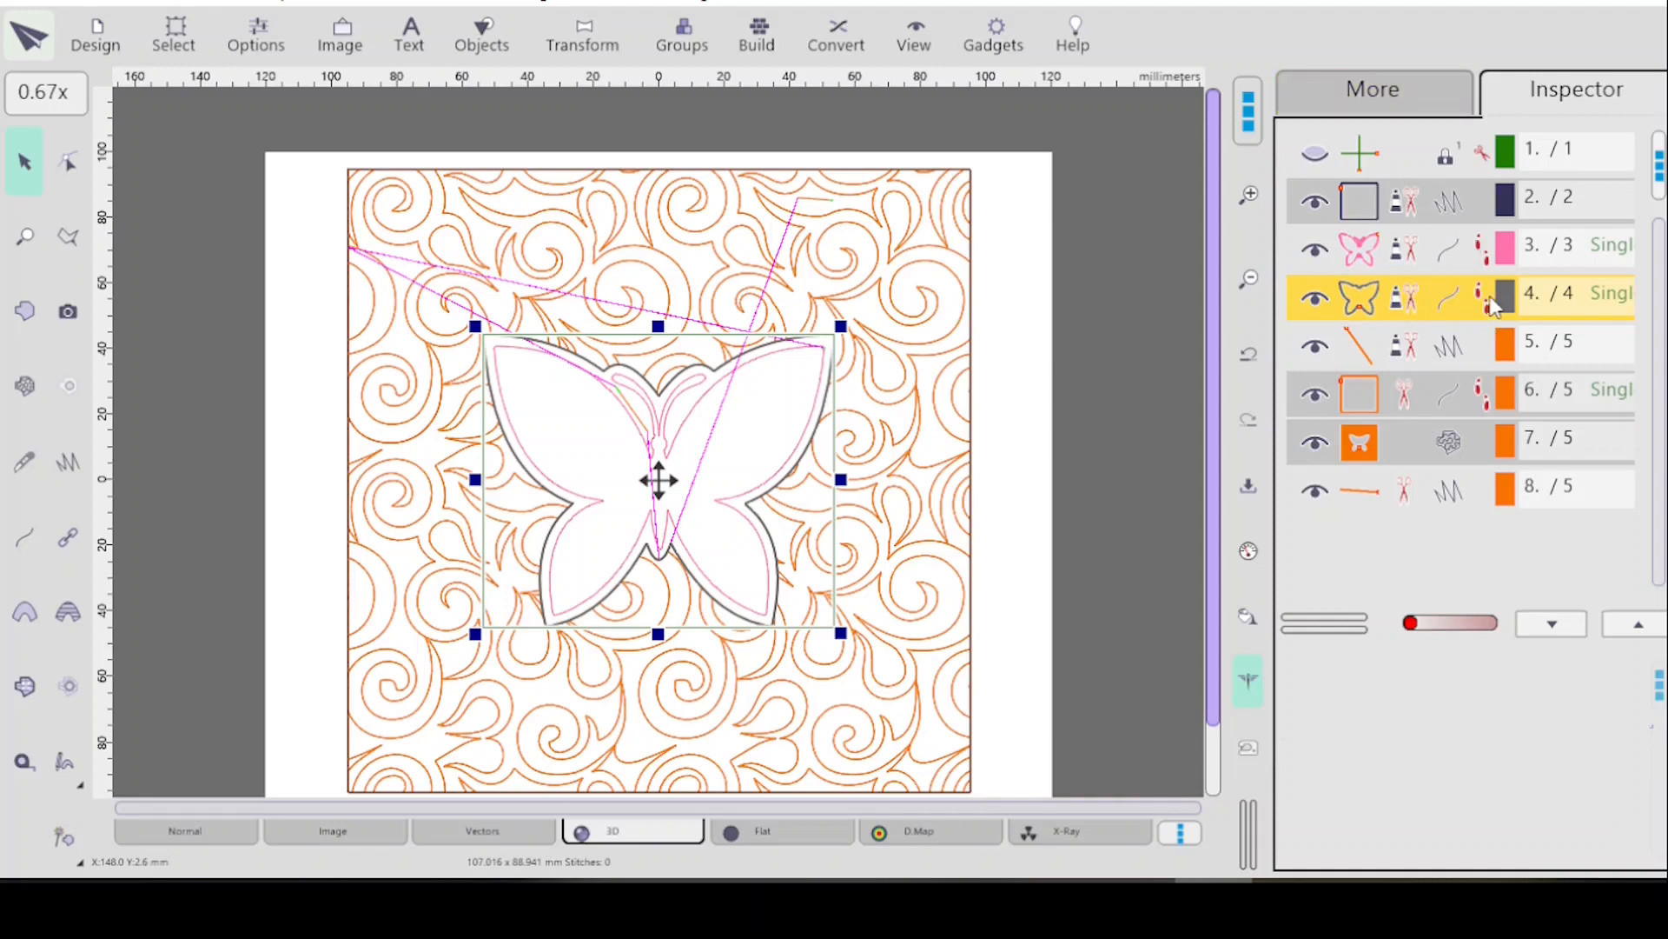
left_click(1394, 112)
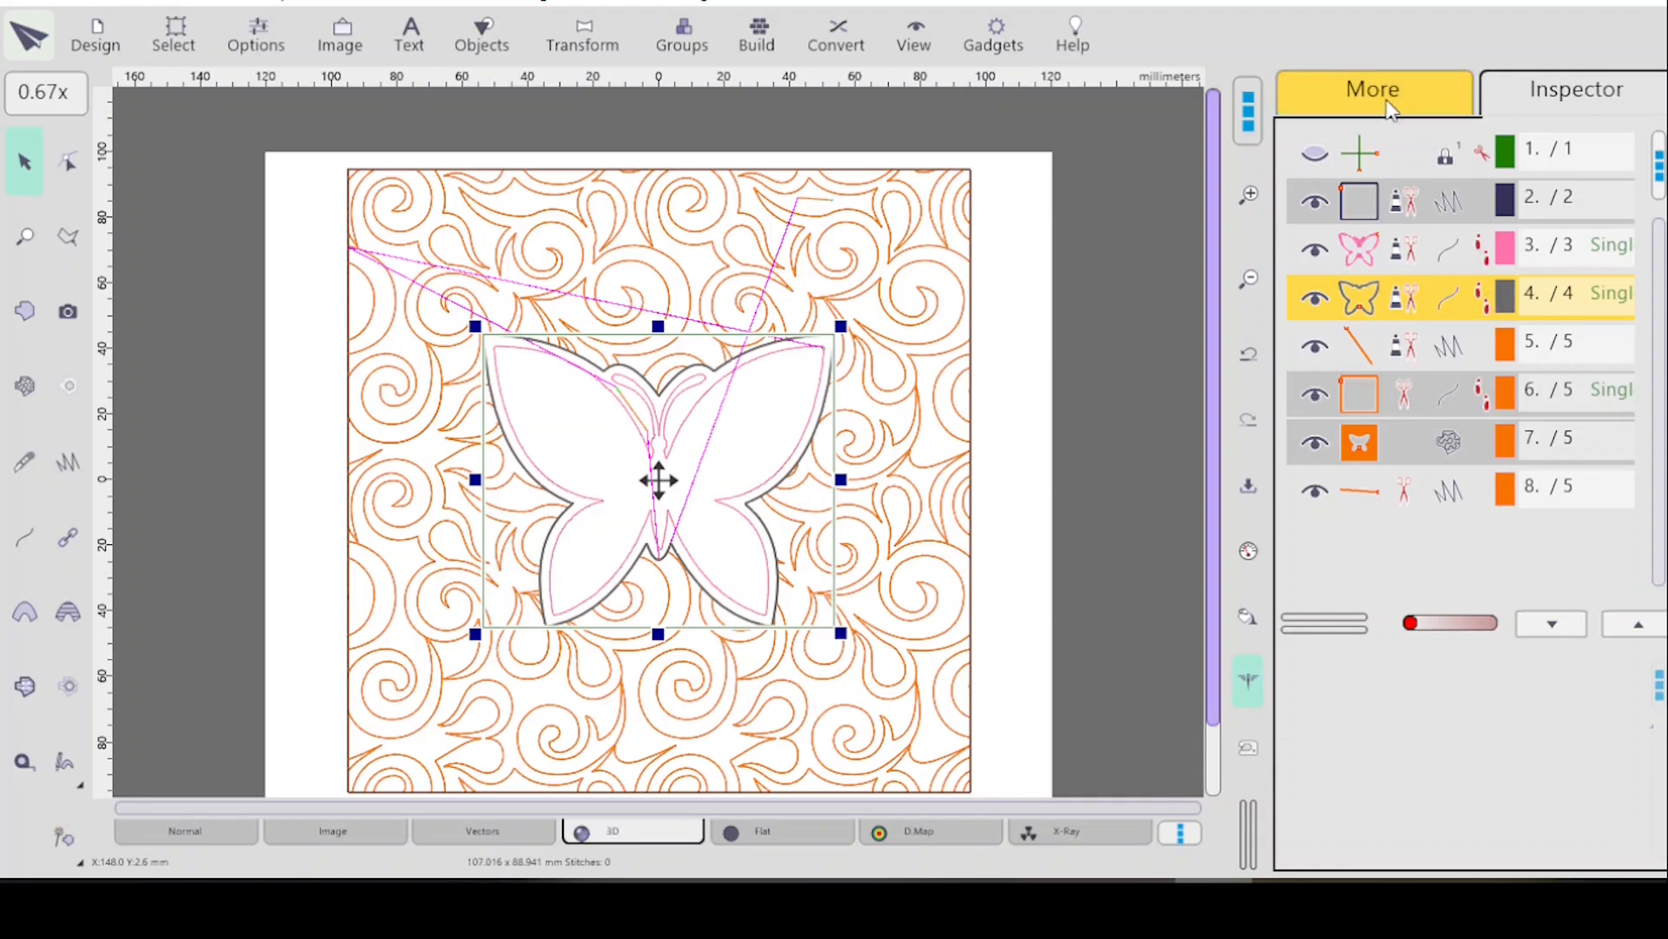
left_click(1645, 241)
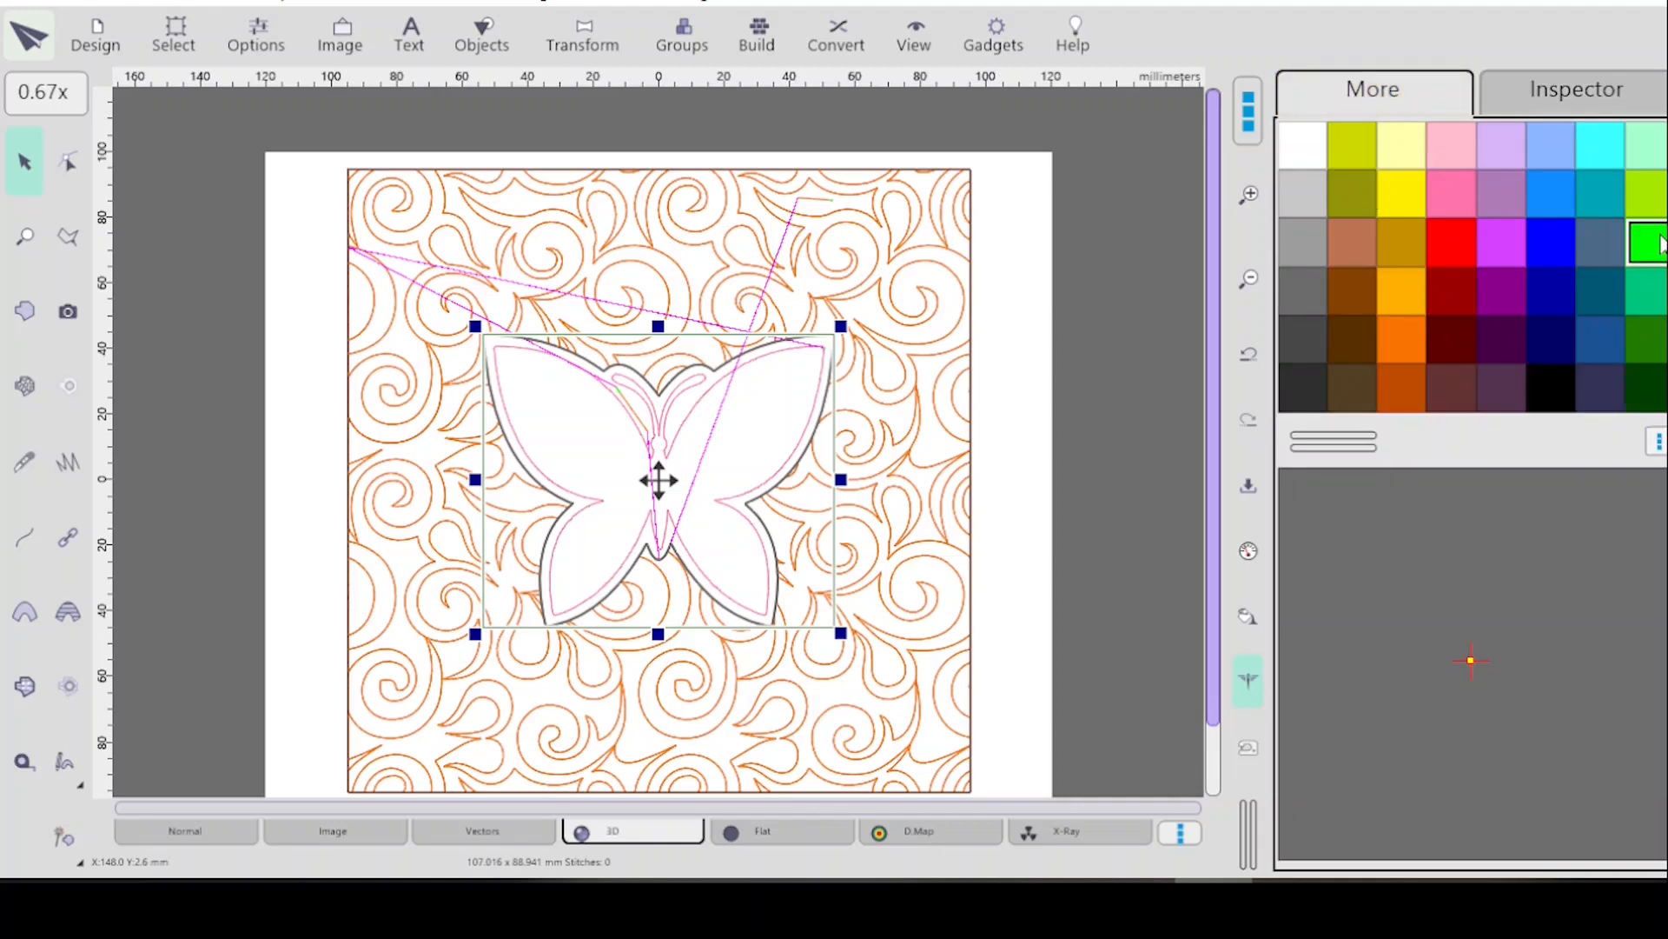
left_click(1525, 90)
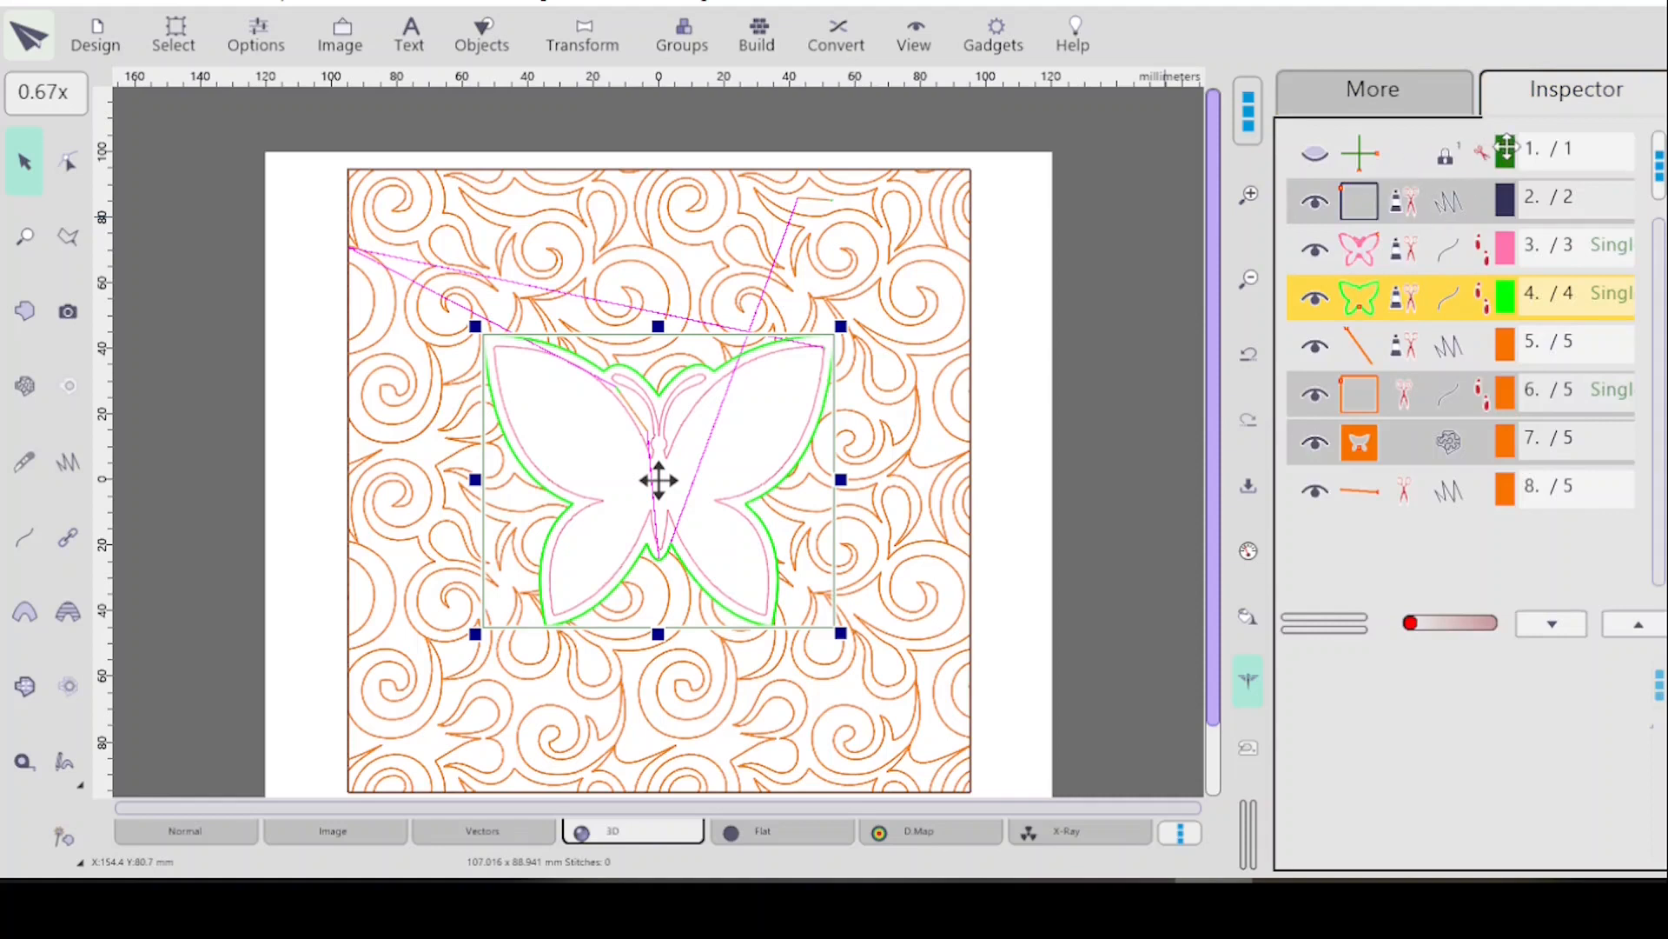
Unhide the green crosshair at the start of the sequence and select the swirl quilting background.
left_click(1477, 159)
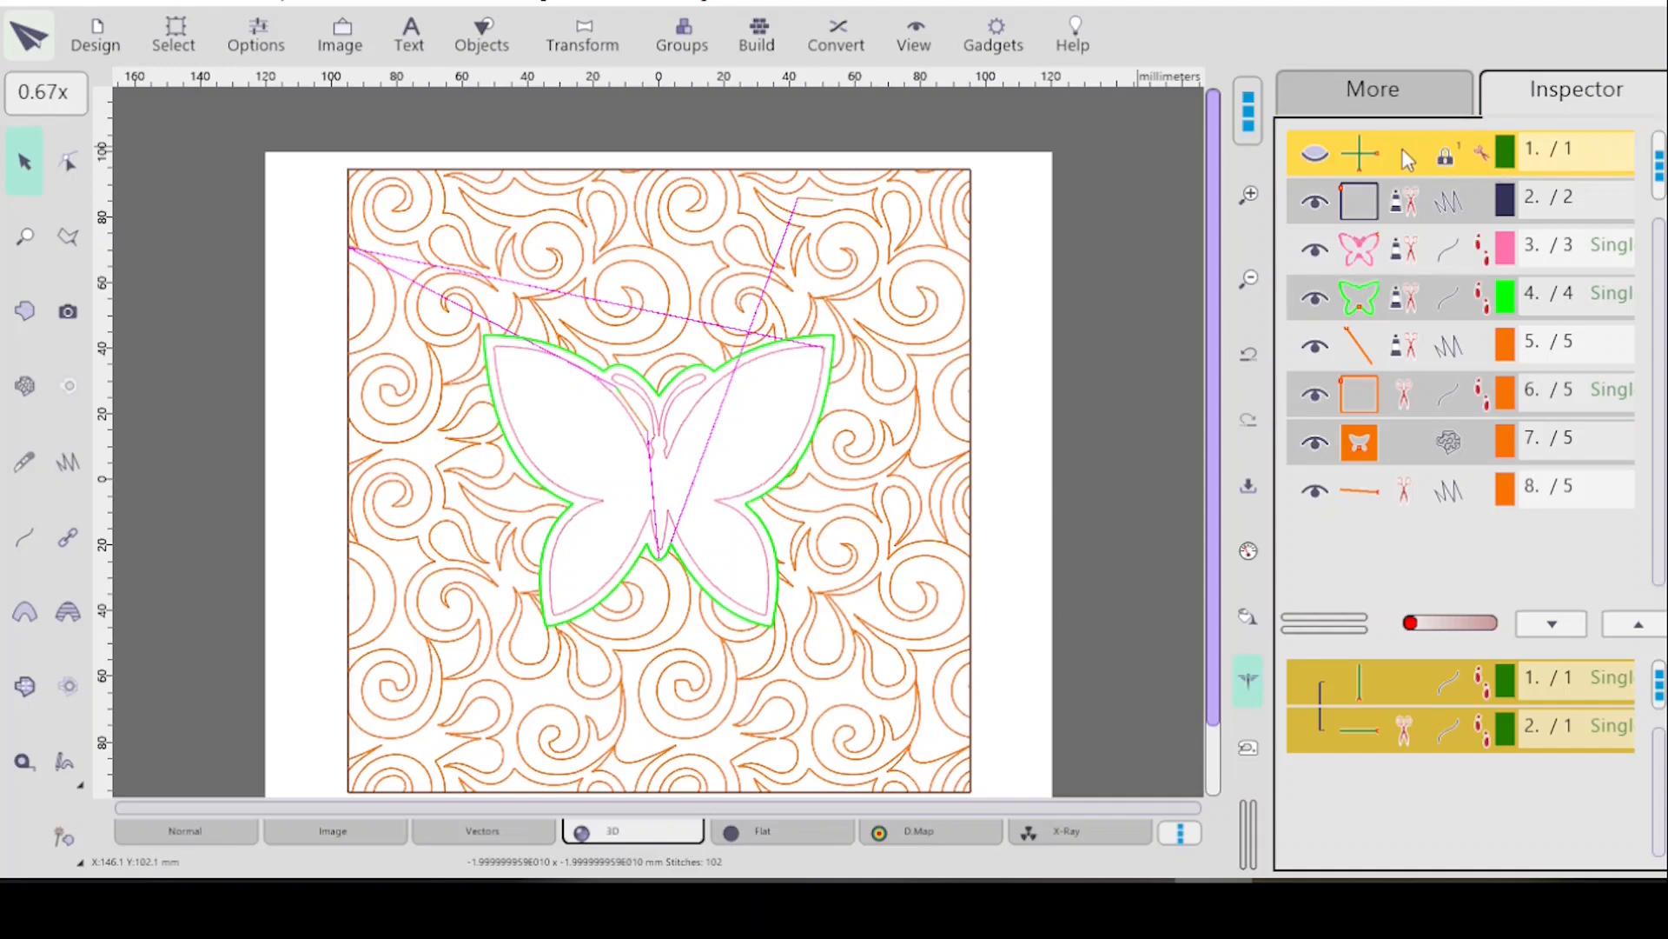
left_click(1317, 159)
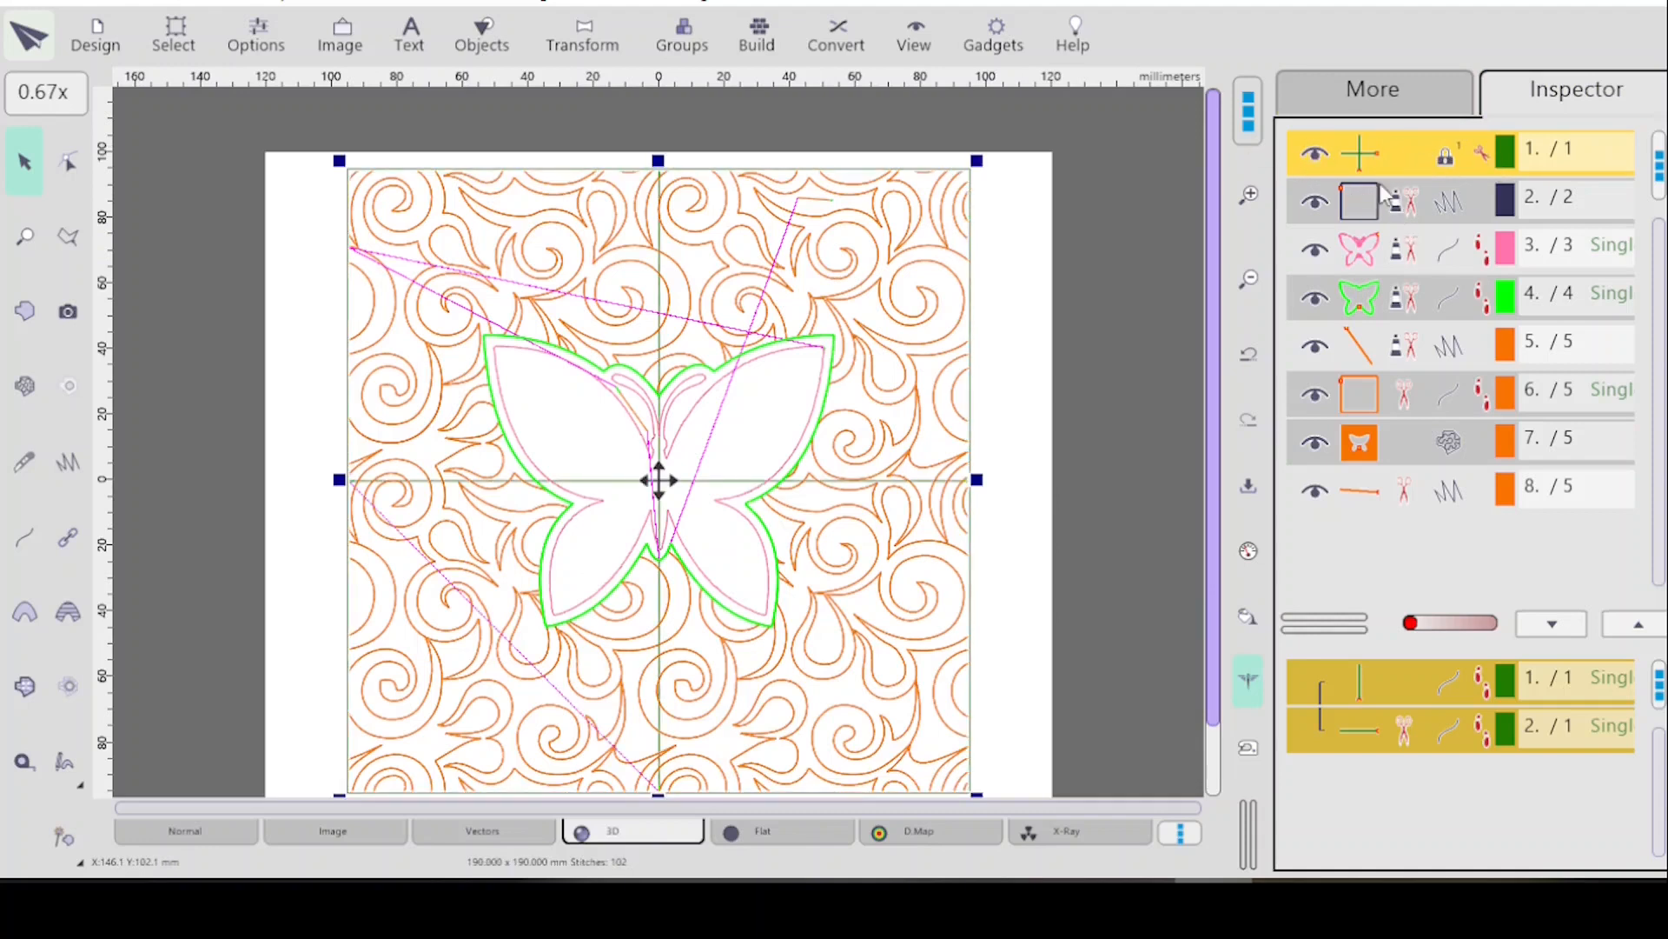
left_click(1434, 208)
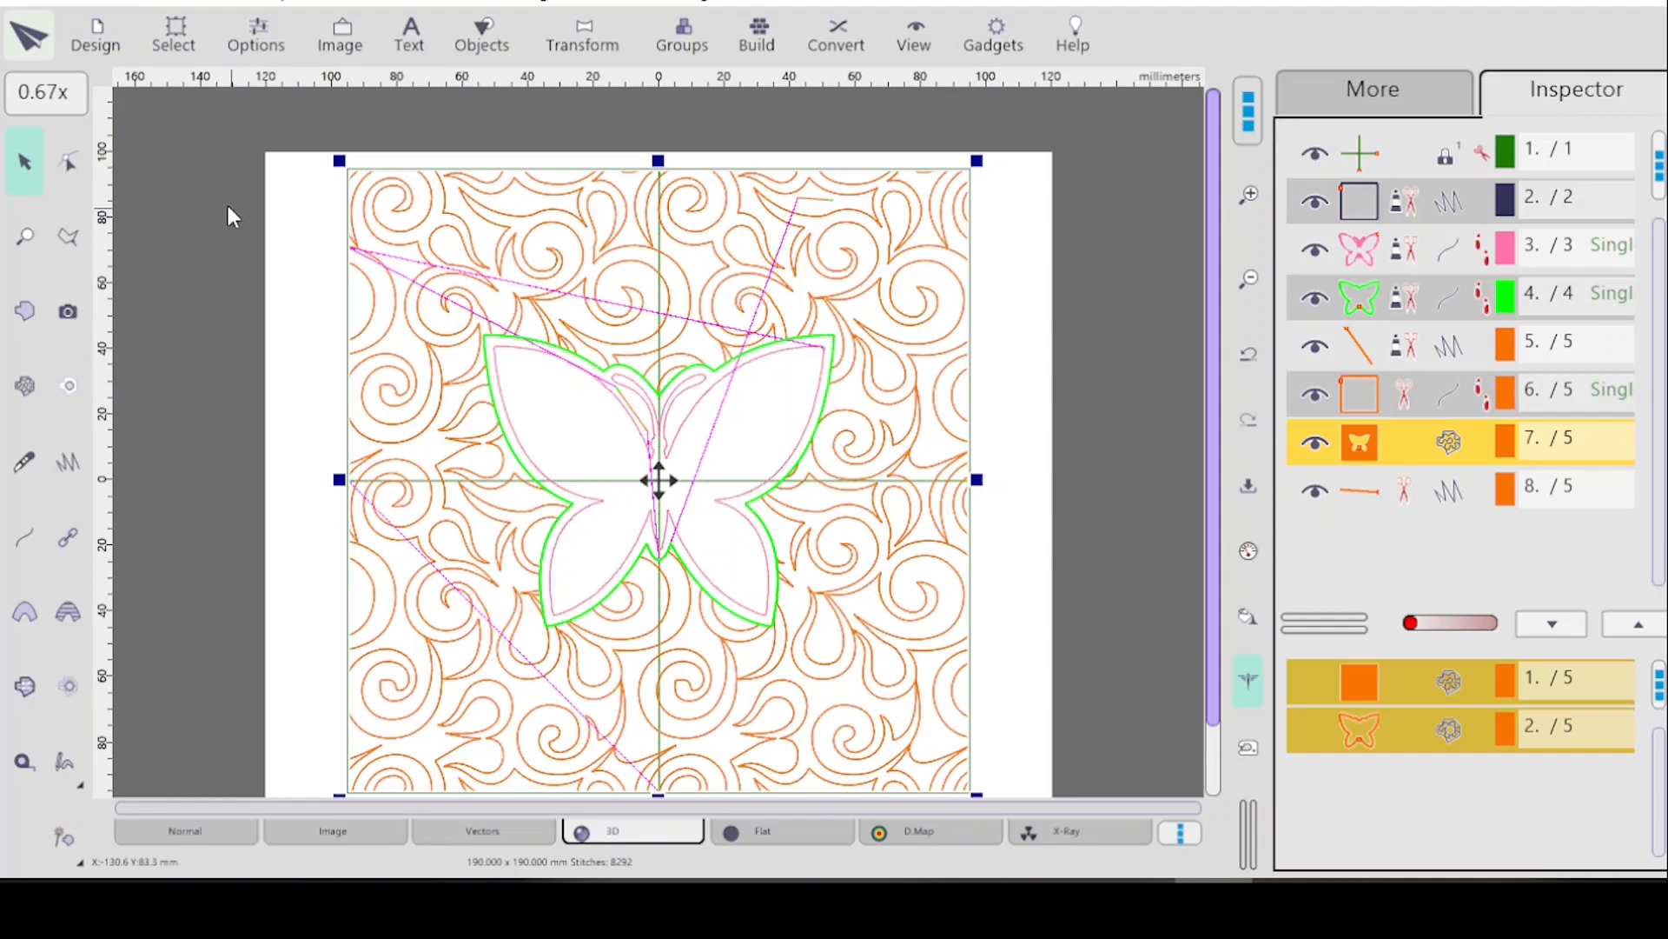
Try to compile the design and put it into Embird Editor.
left_click(27, 39)
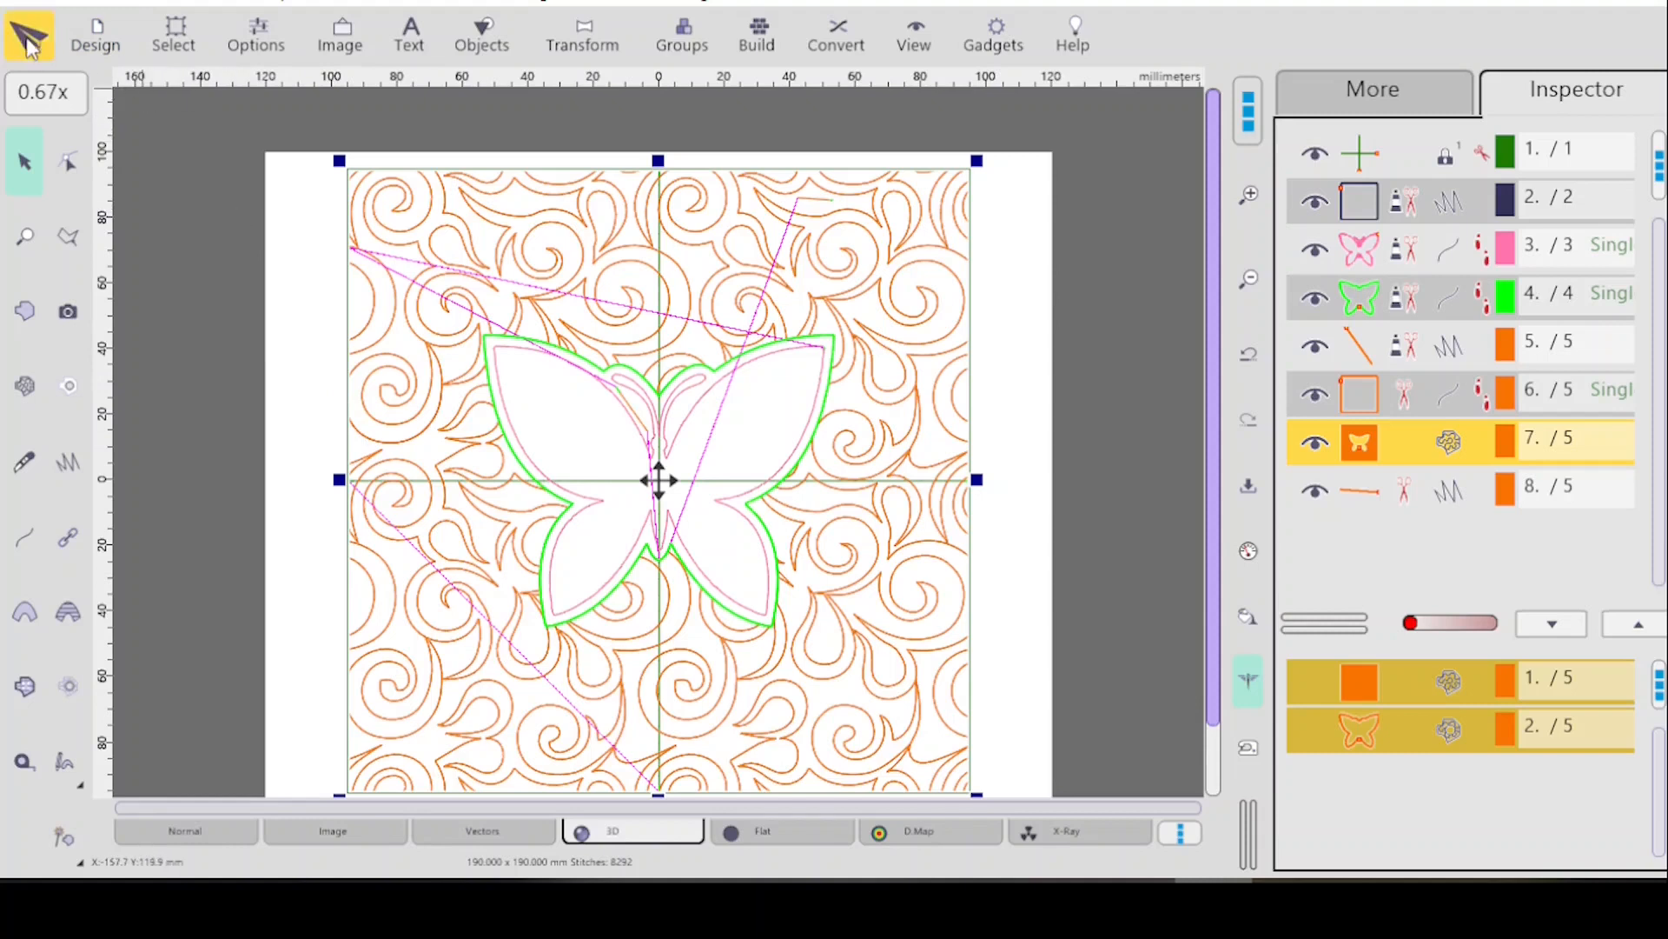
left_click(96, 39)
left_click(27, 40)
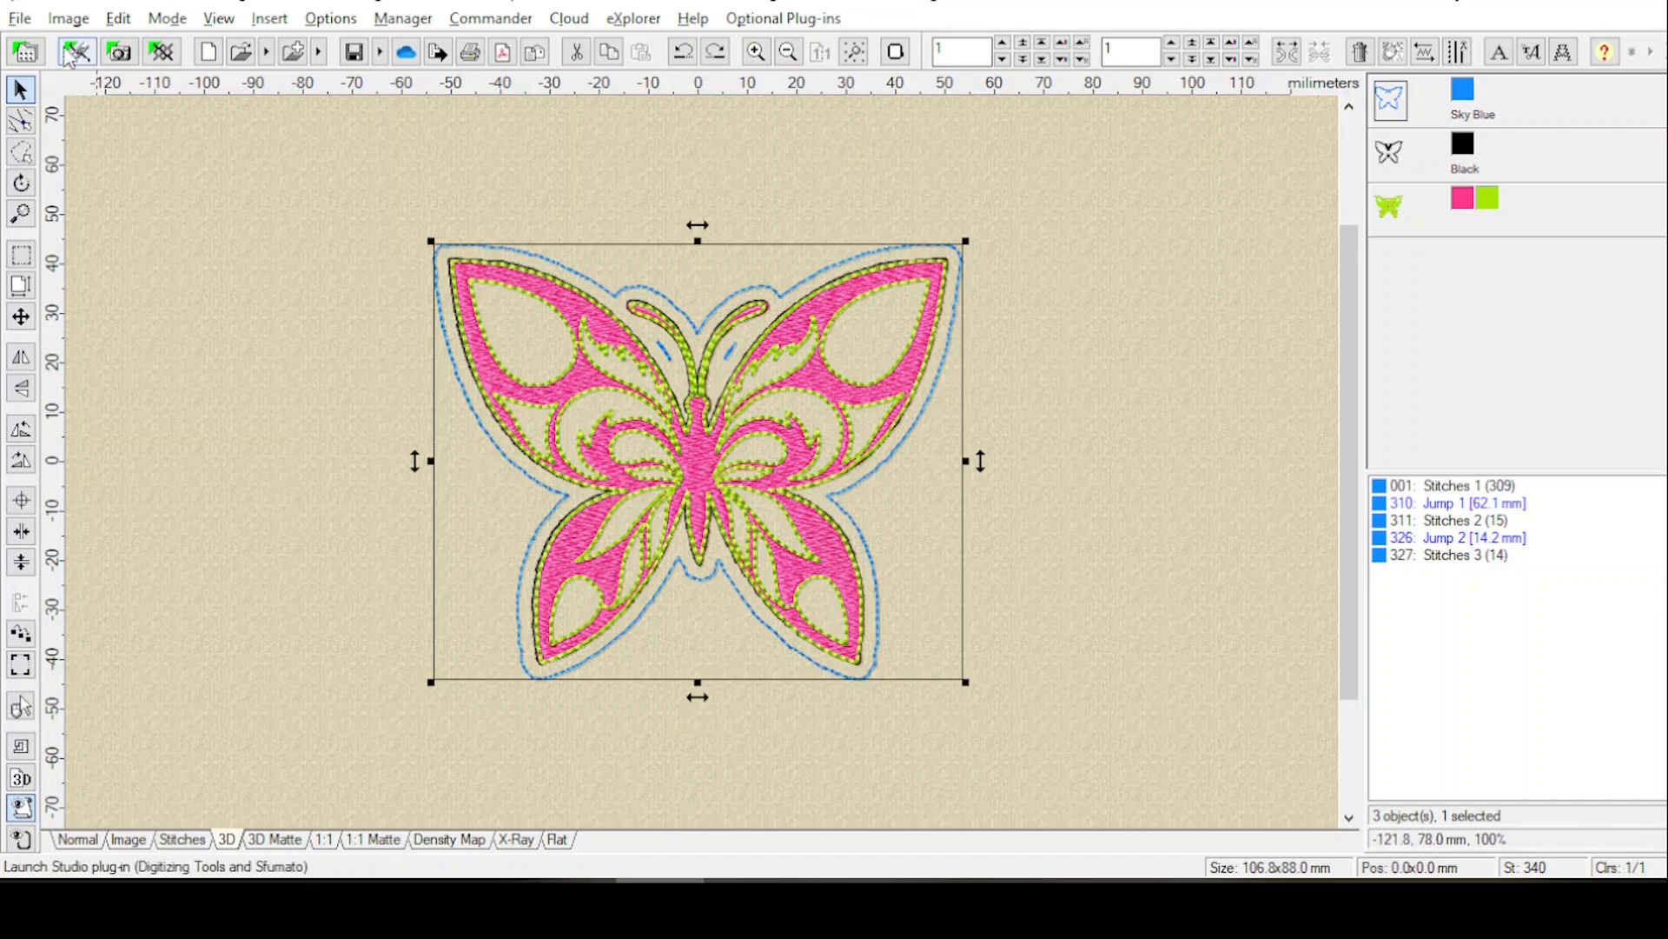
From Embird Editor, insert a Studio NEXT design and open the recent file MeshButtTribal.eof.
left_click(270, 19)
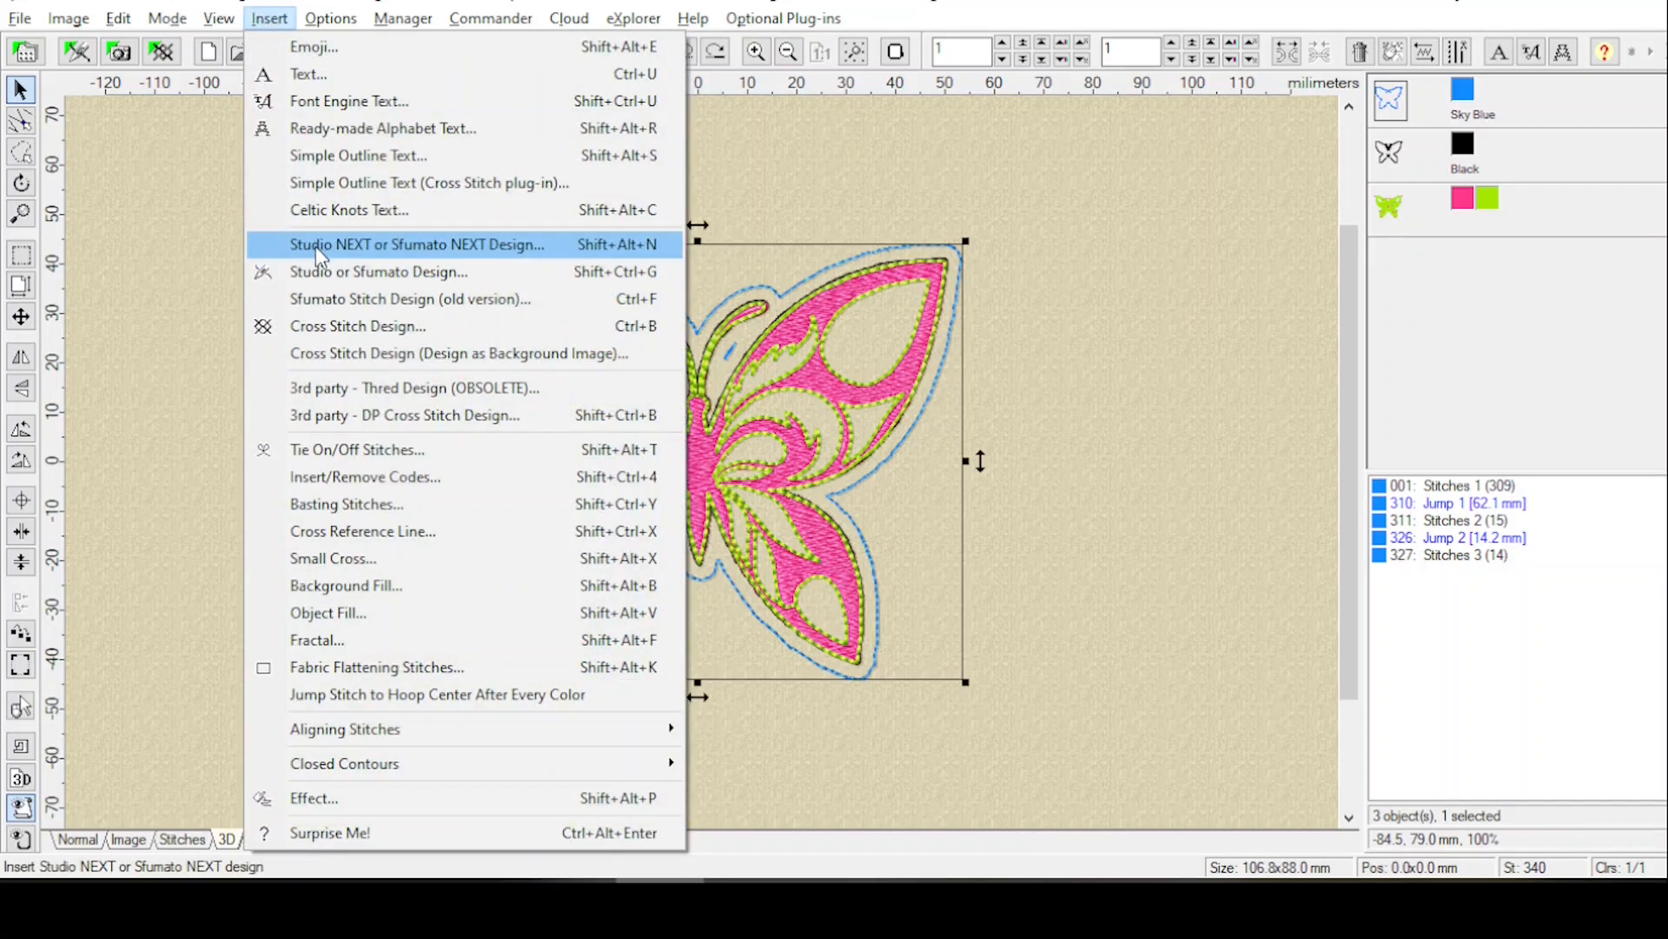
left_click(315, 246)
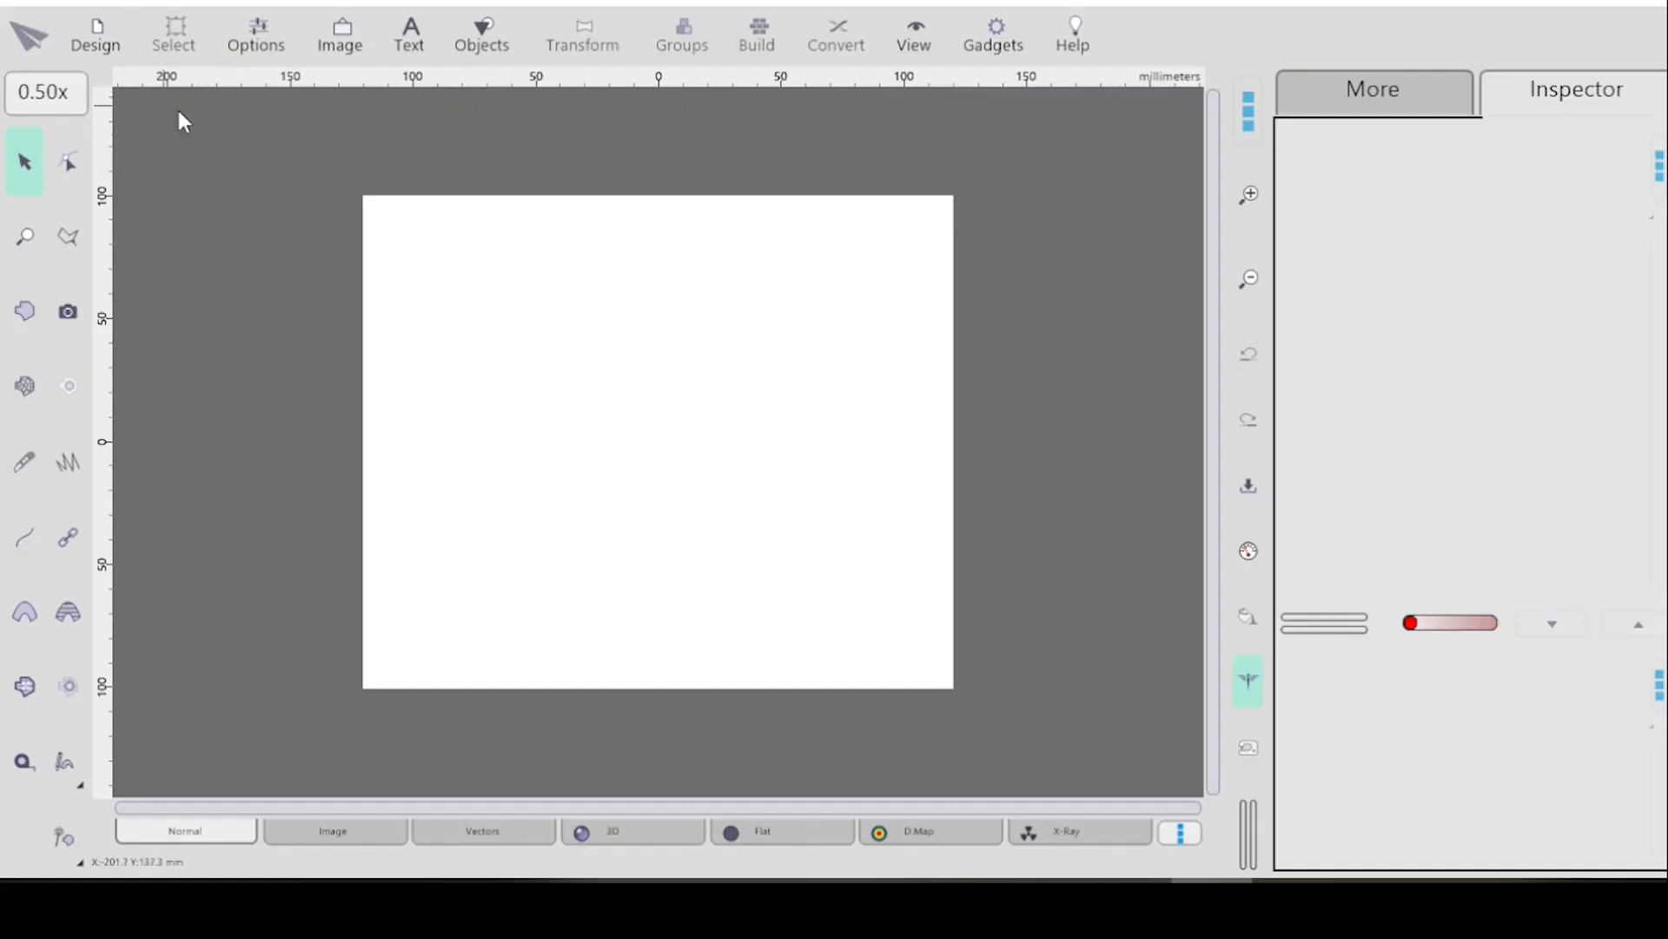
left_click(92, 38)
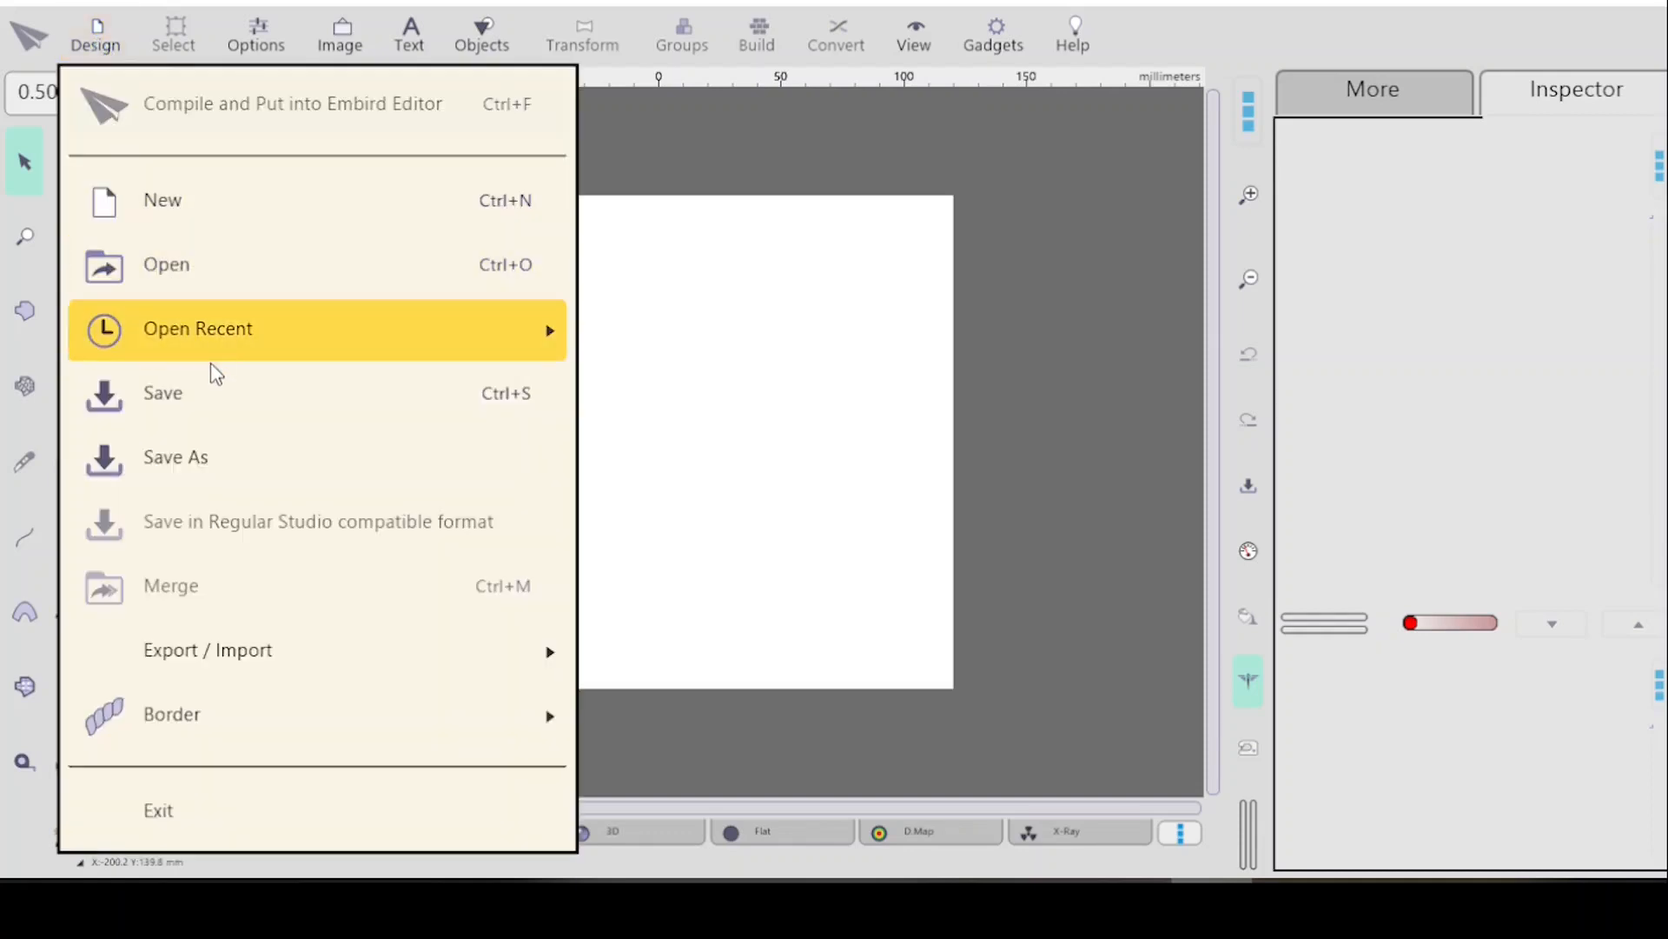
mouse_move(207, 339)
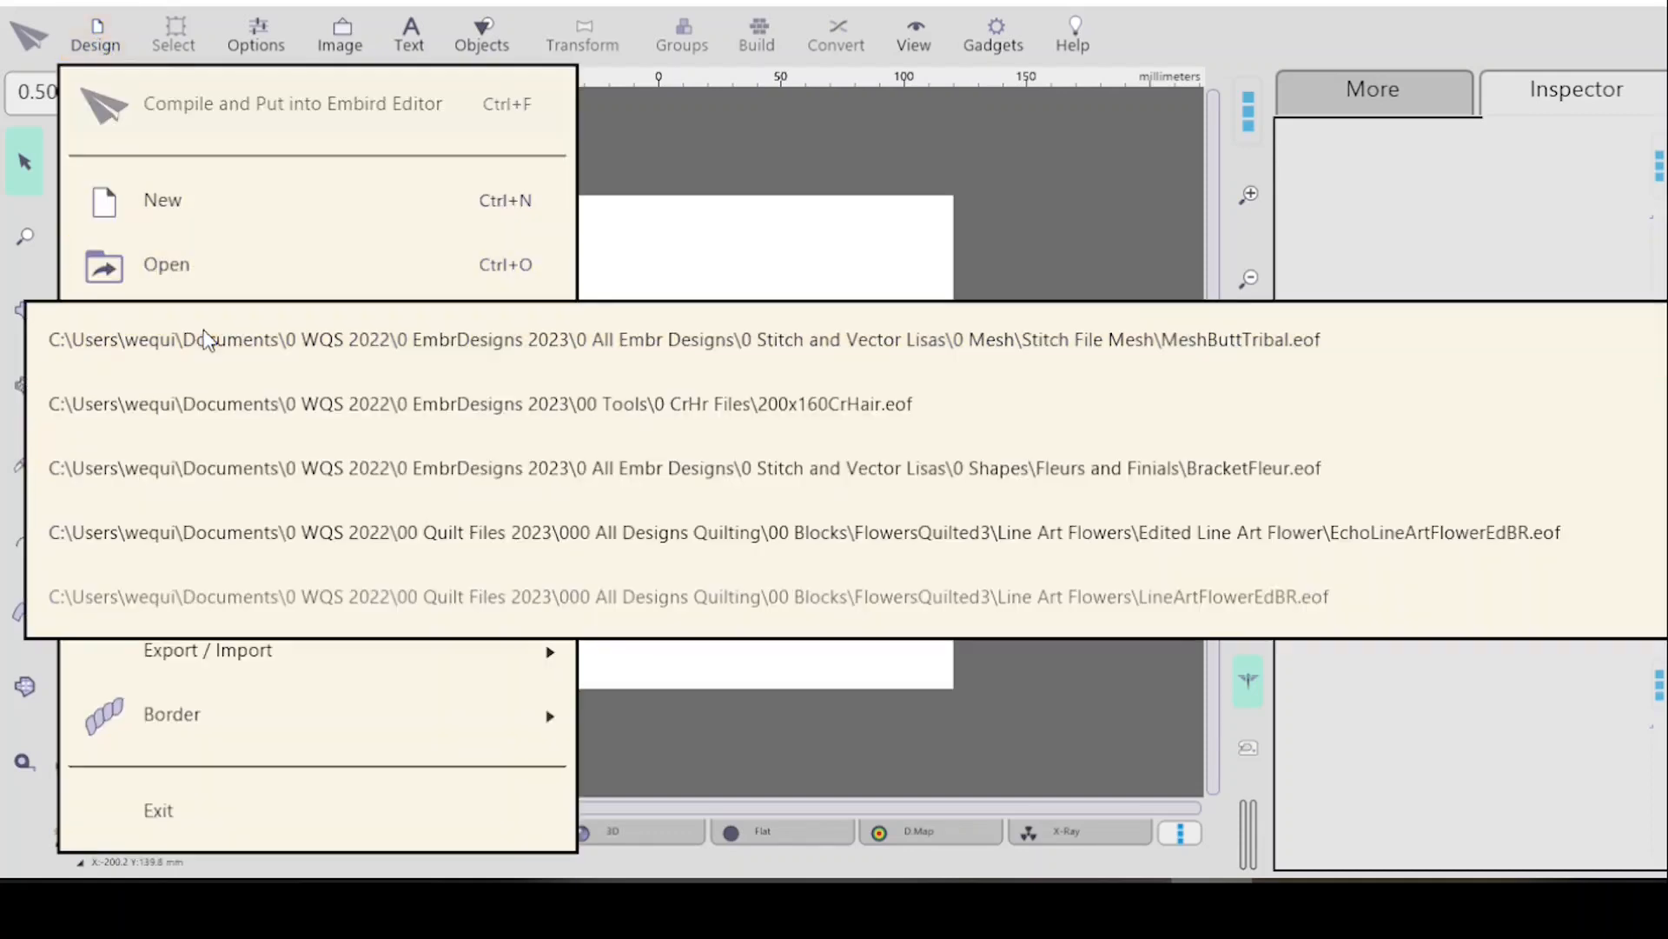
left_click(555, 338)
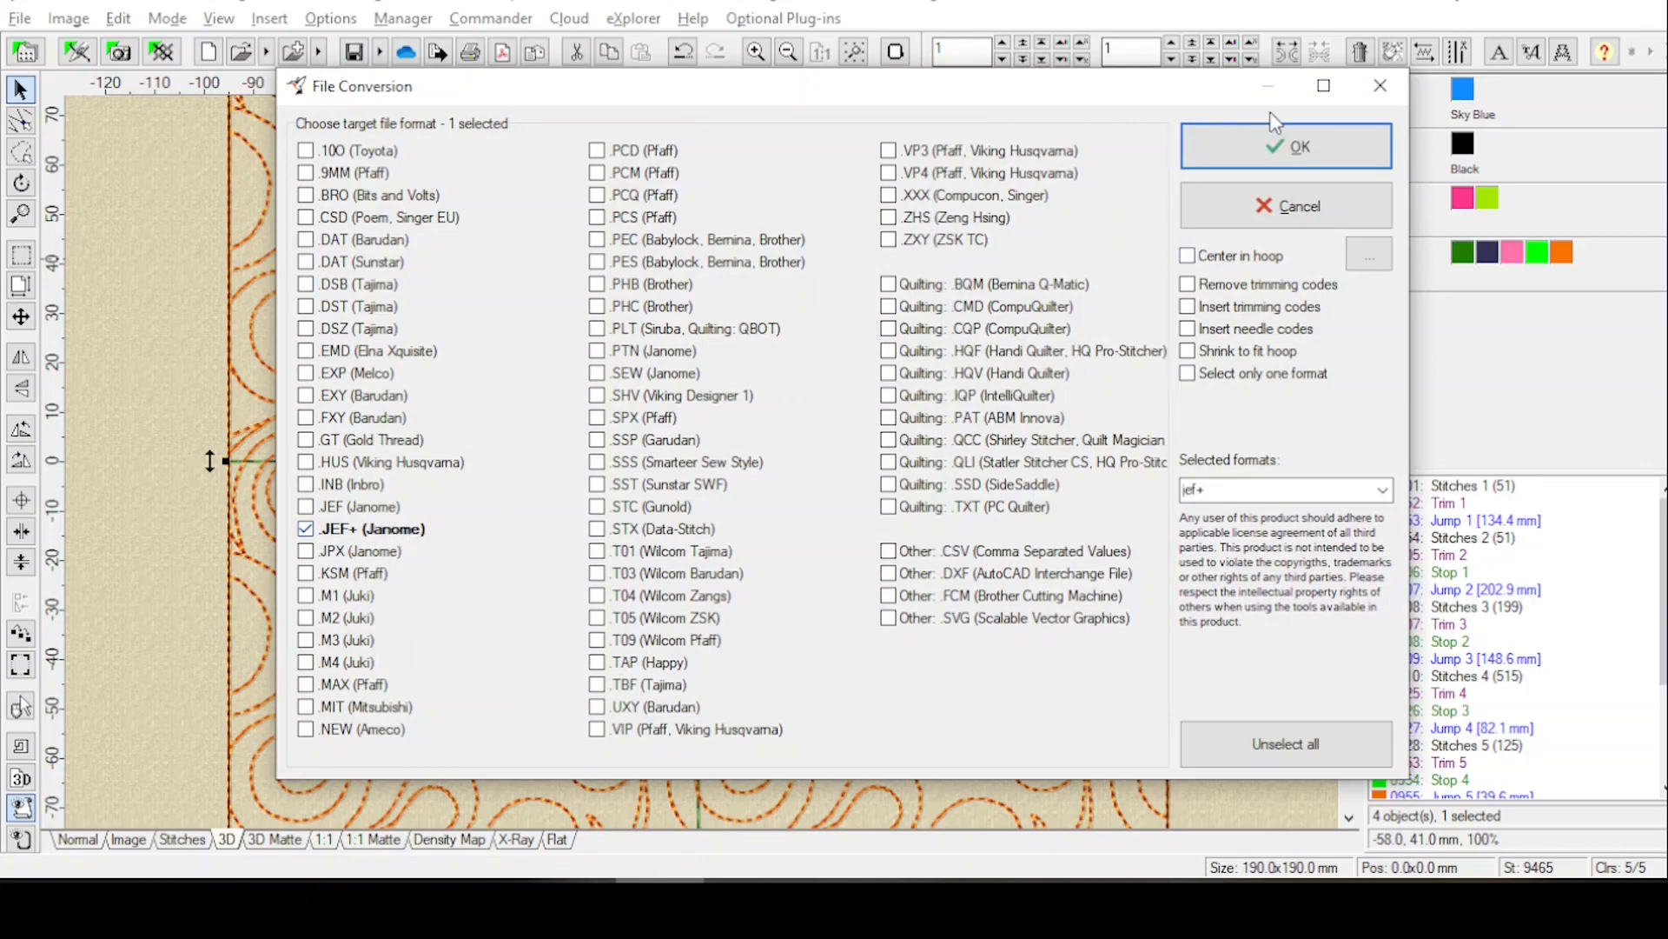
Save the compiled quilting design in JEF+ (Janome) format as MeshButtTribal.jef+, choosing the needle count offered between 1 and 7.
left_click(1295, 150)
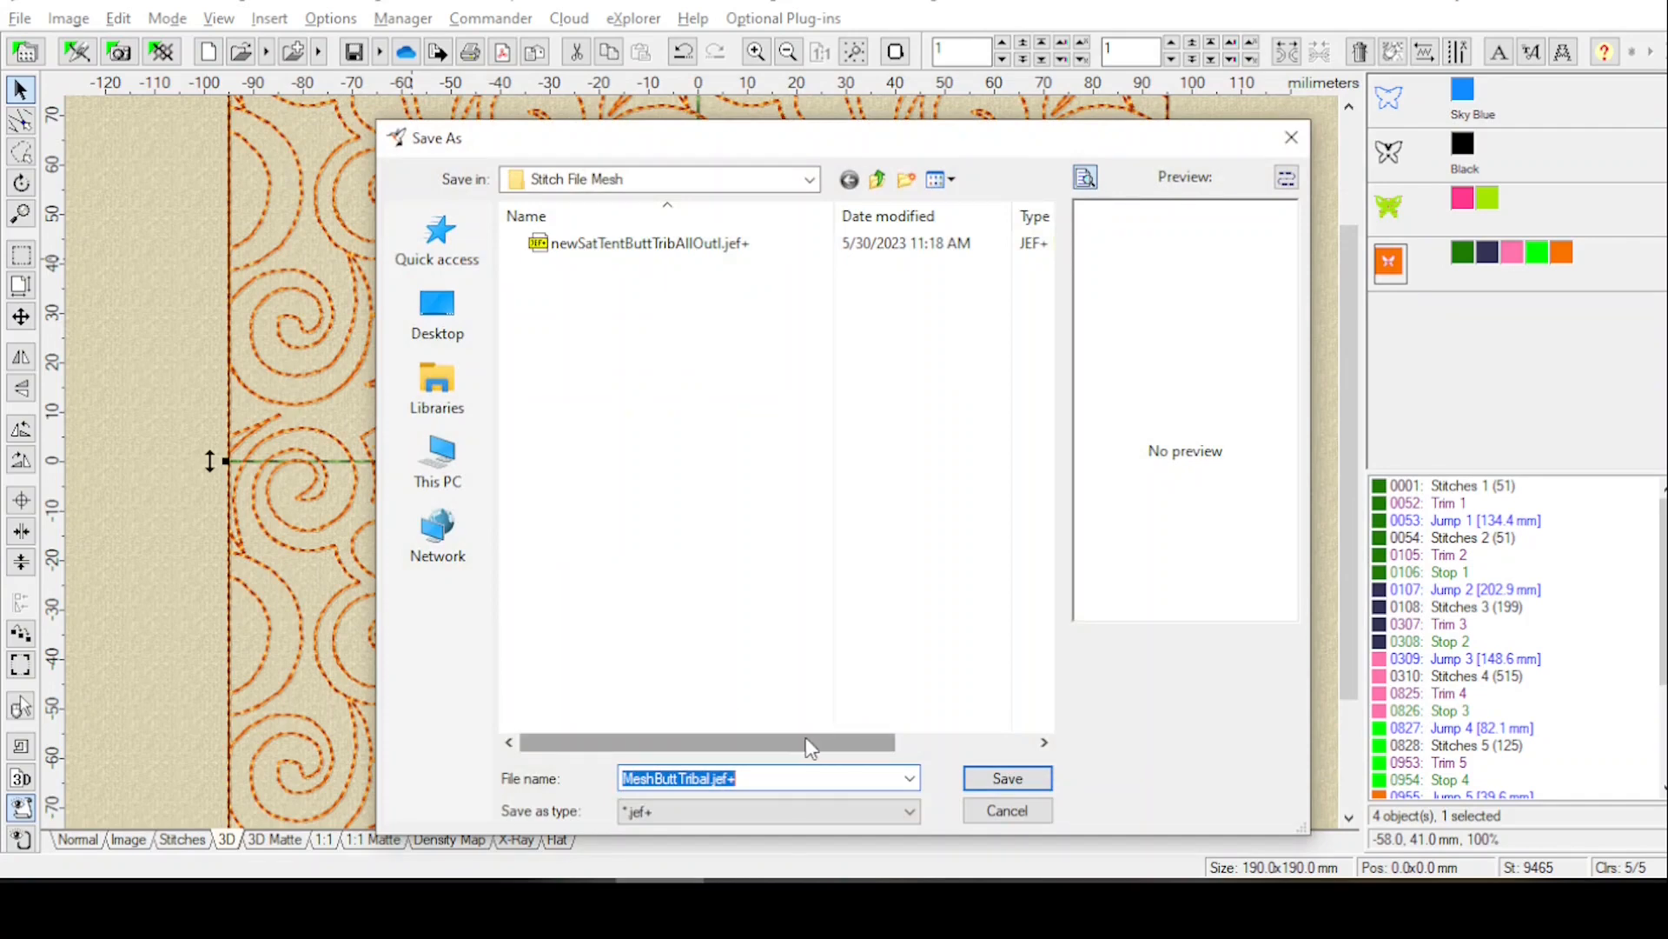
left_click(1008, 779)
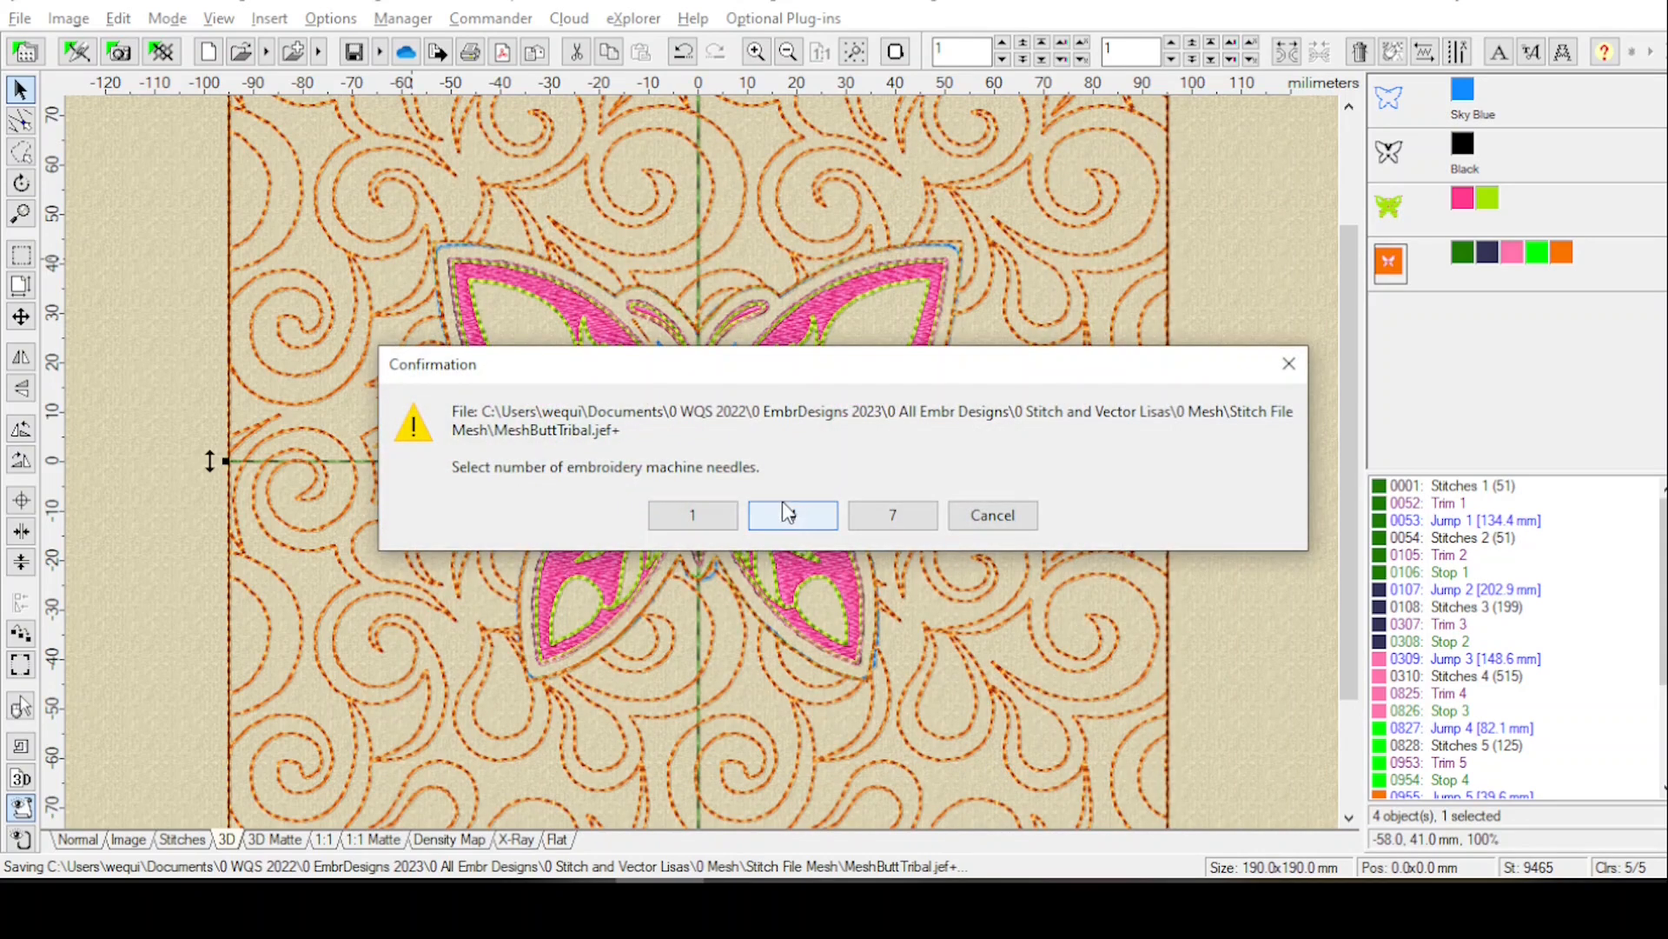
left_click(794, 515)
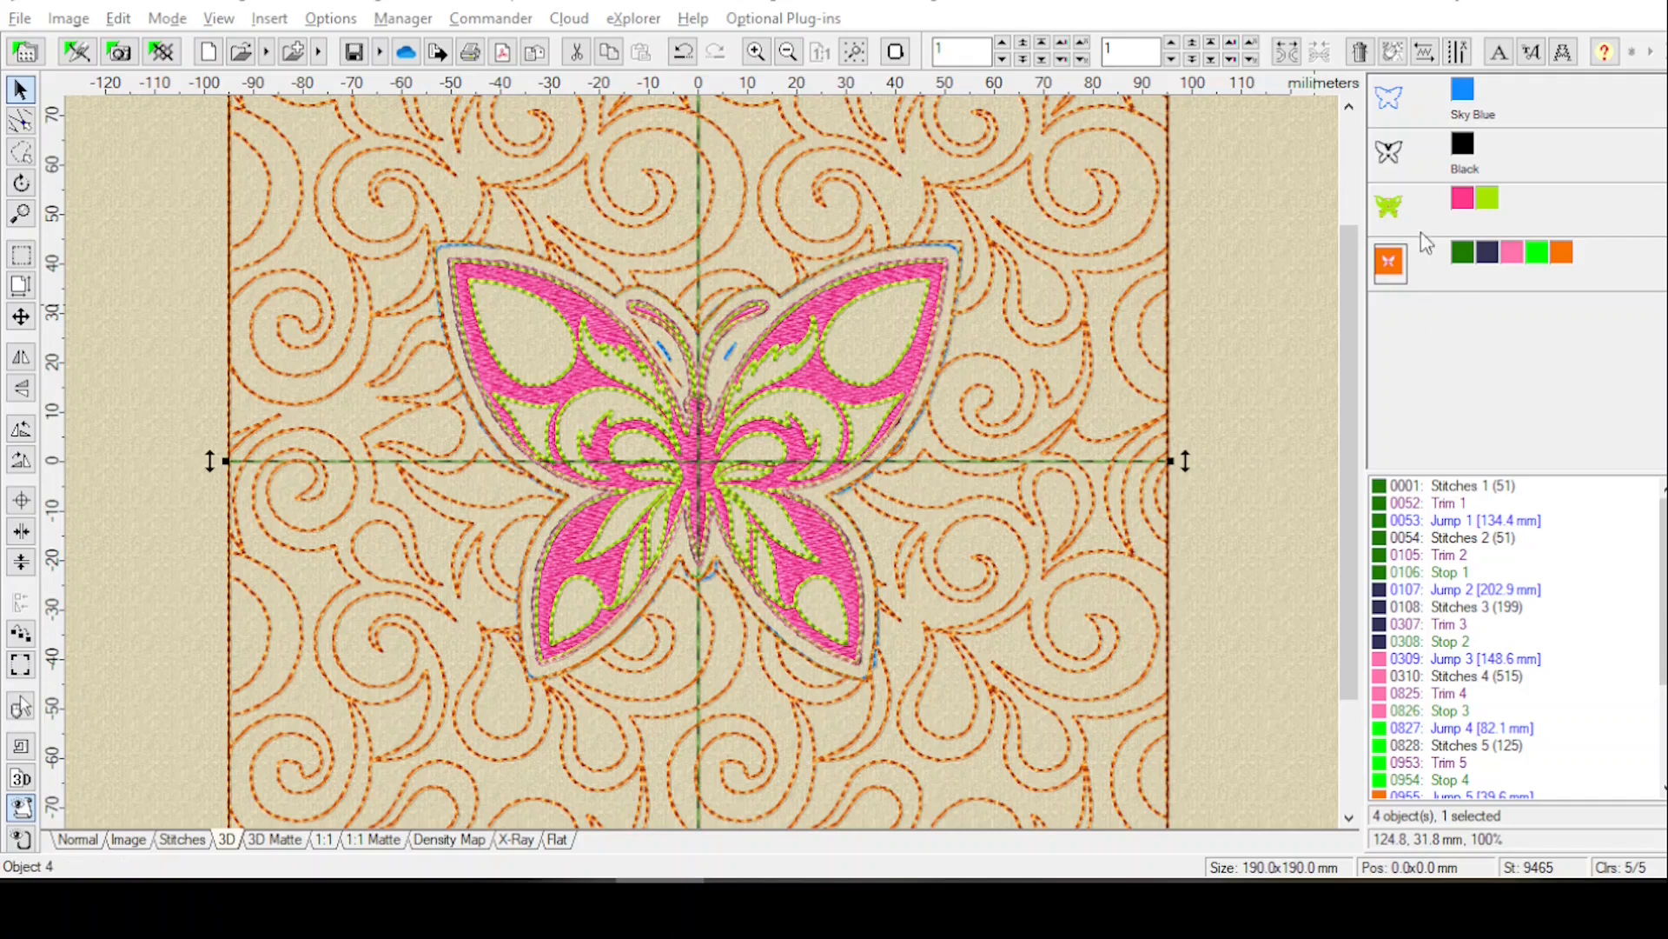
Delete the Sky Blue and Black butterfly objects from the design.
left_click(1391, 100)
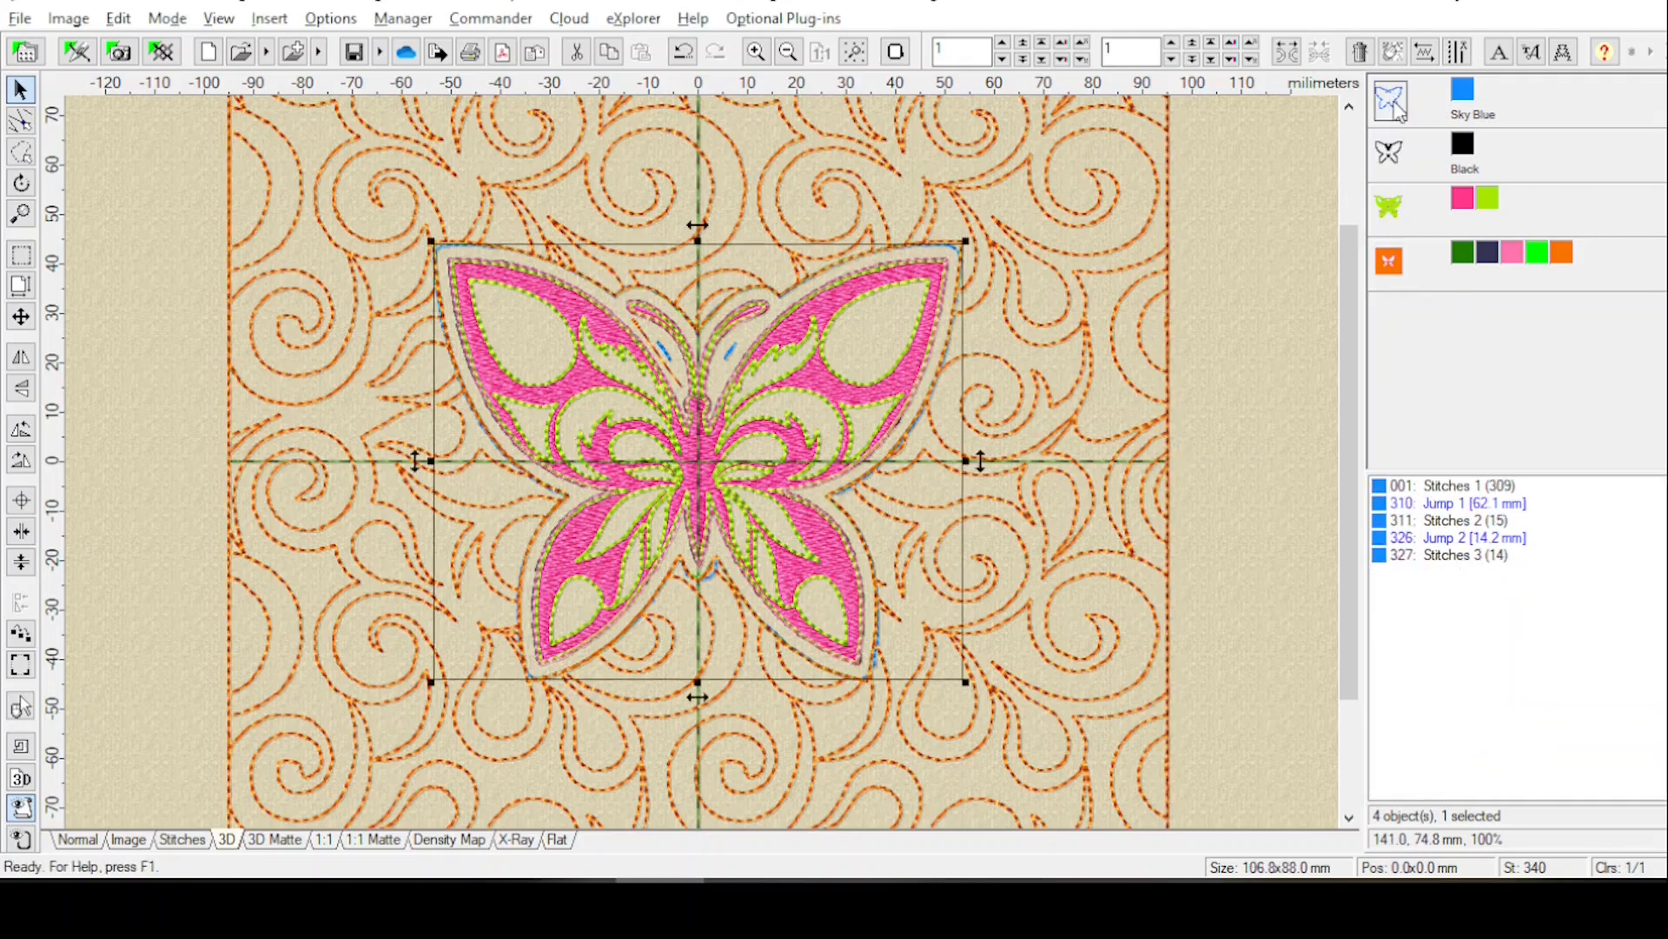
left_click(1391, 155, "ctrl")
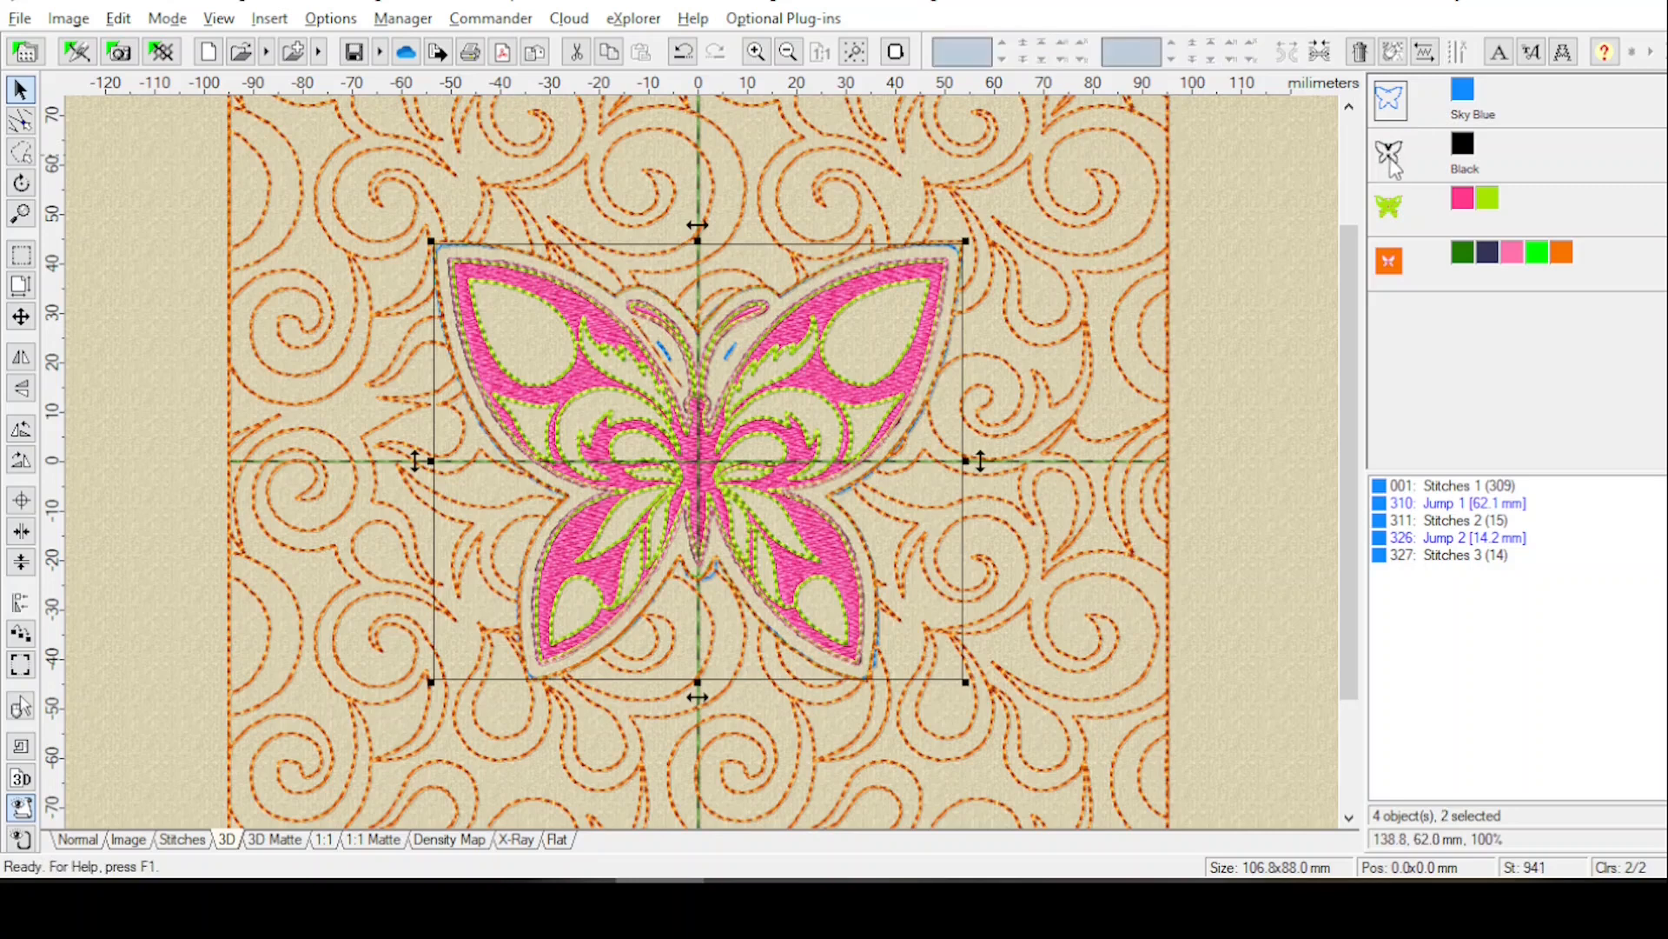
left_click(1360, 51)
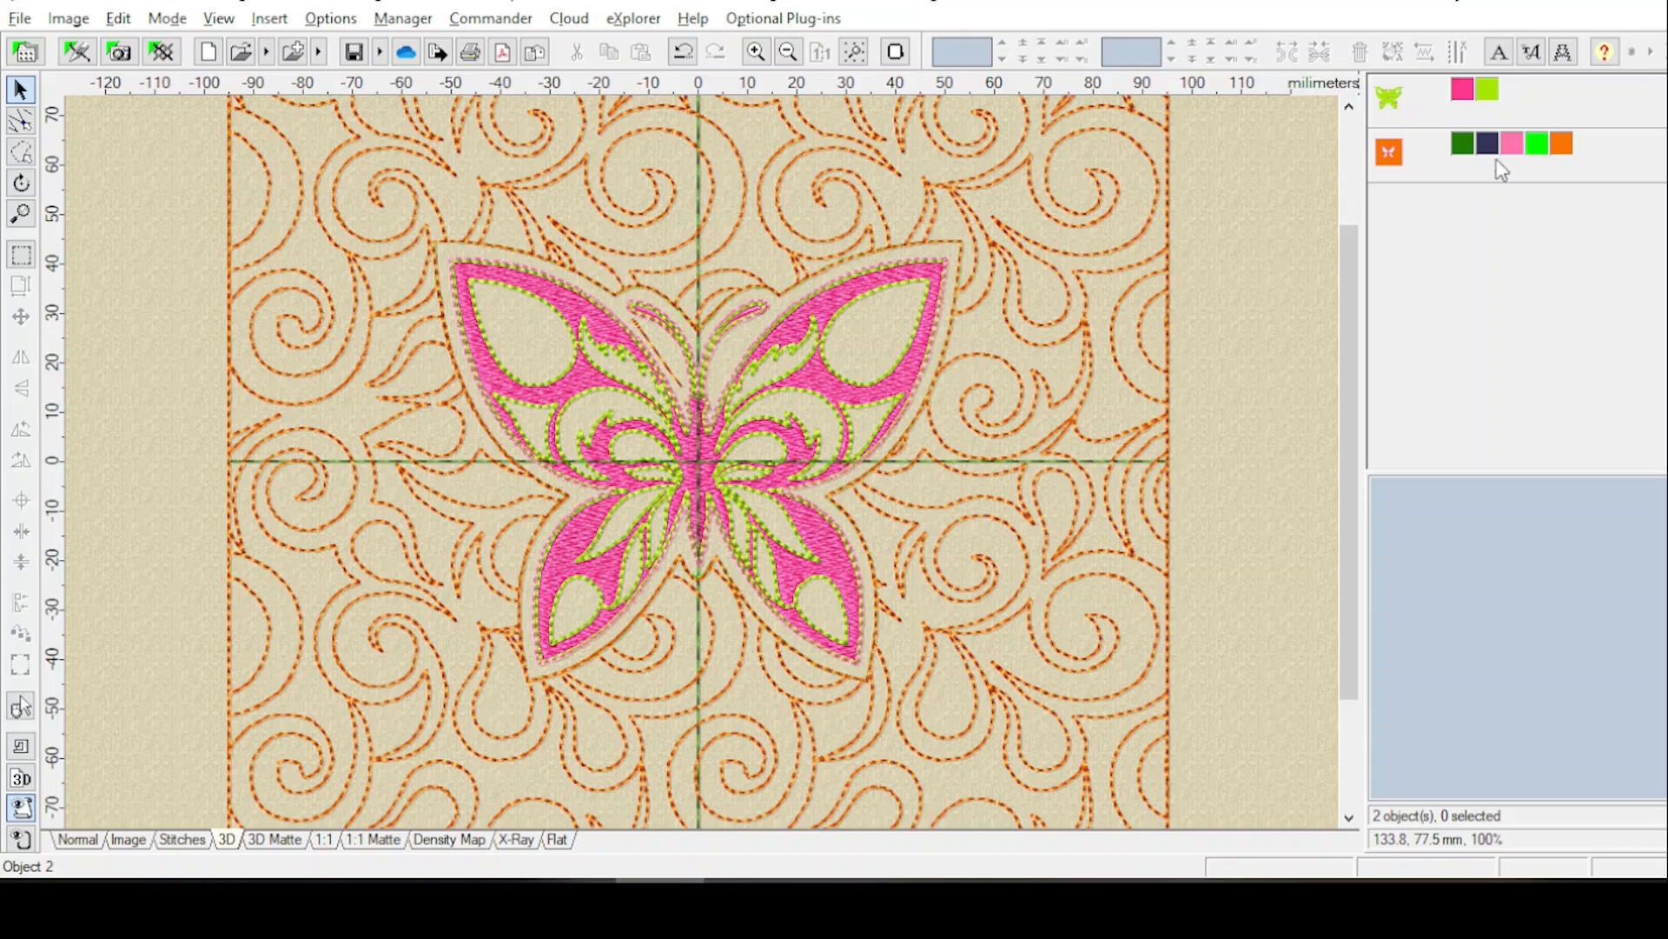
Separate all colours of the quilting design and brighten the crosshair's thread to red 56, green 204, blue 0.
right_click(1464, 149)
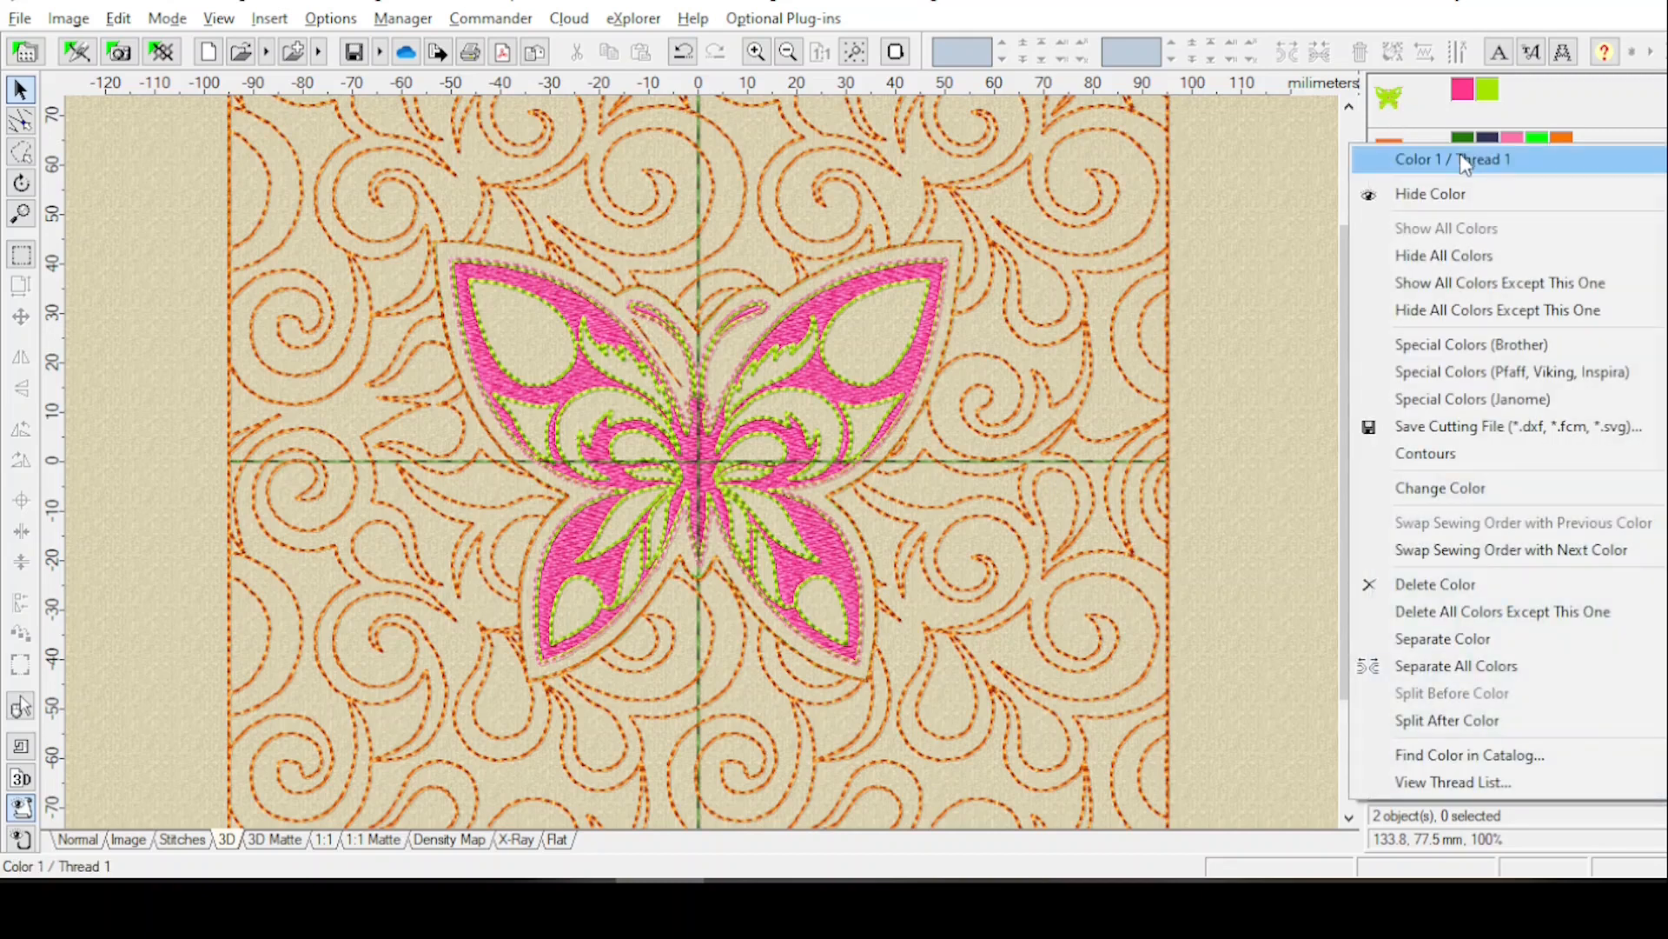
left_click(1457, 664)
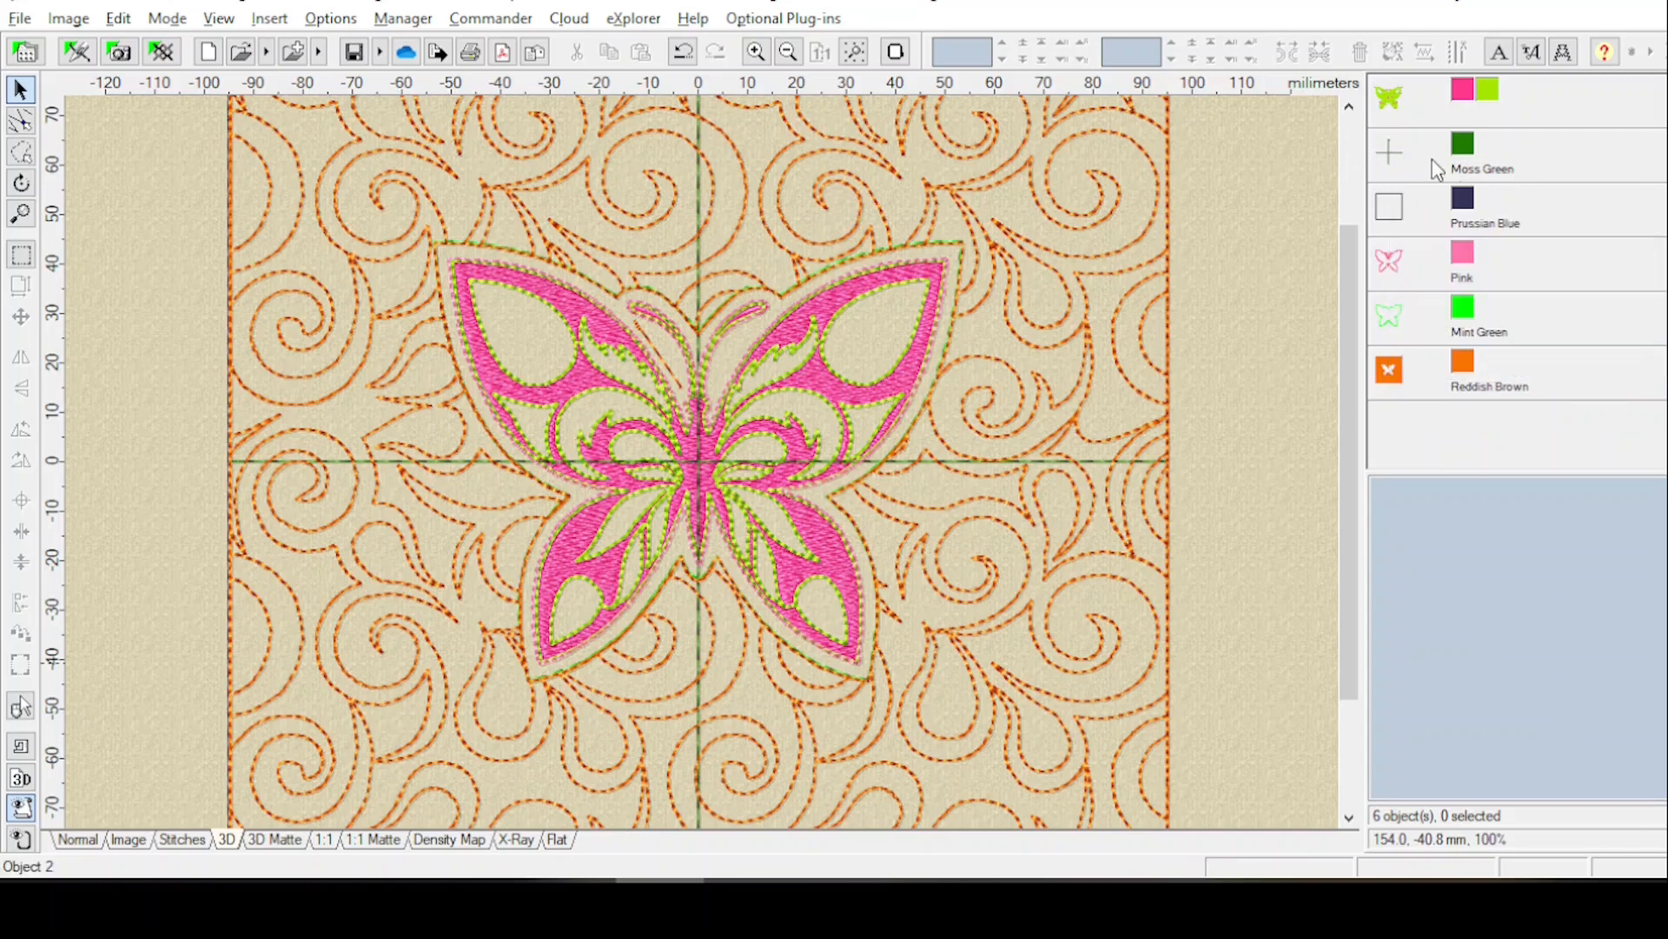
left_click(1465, 150)
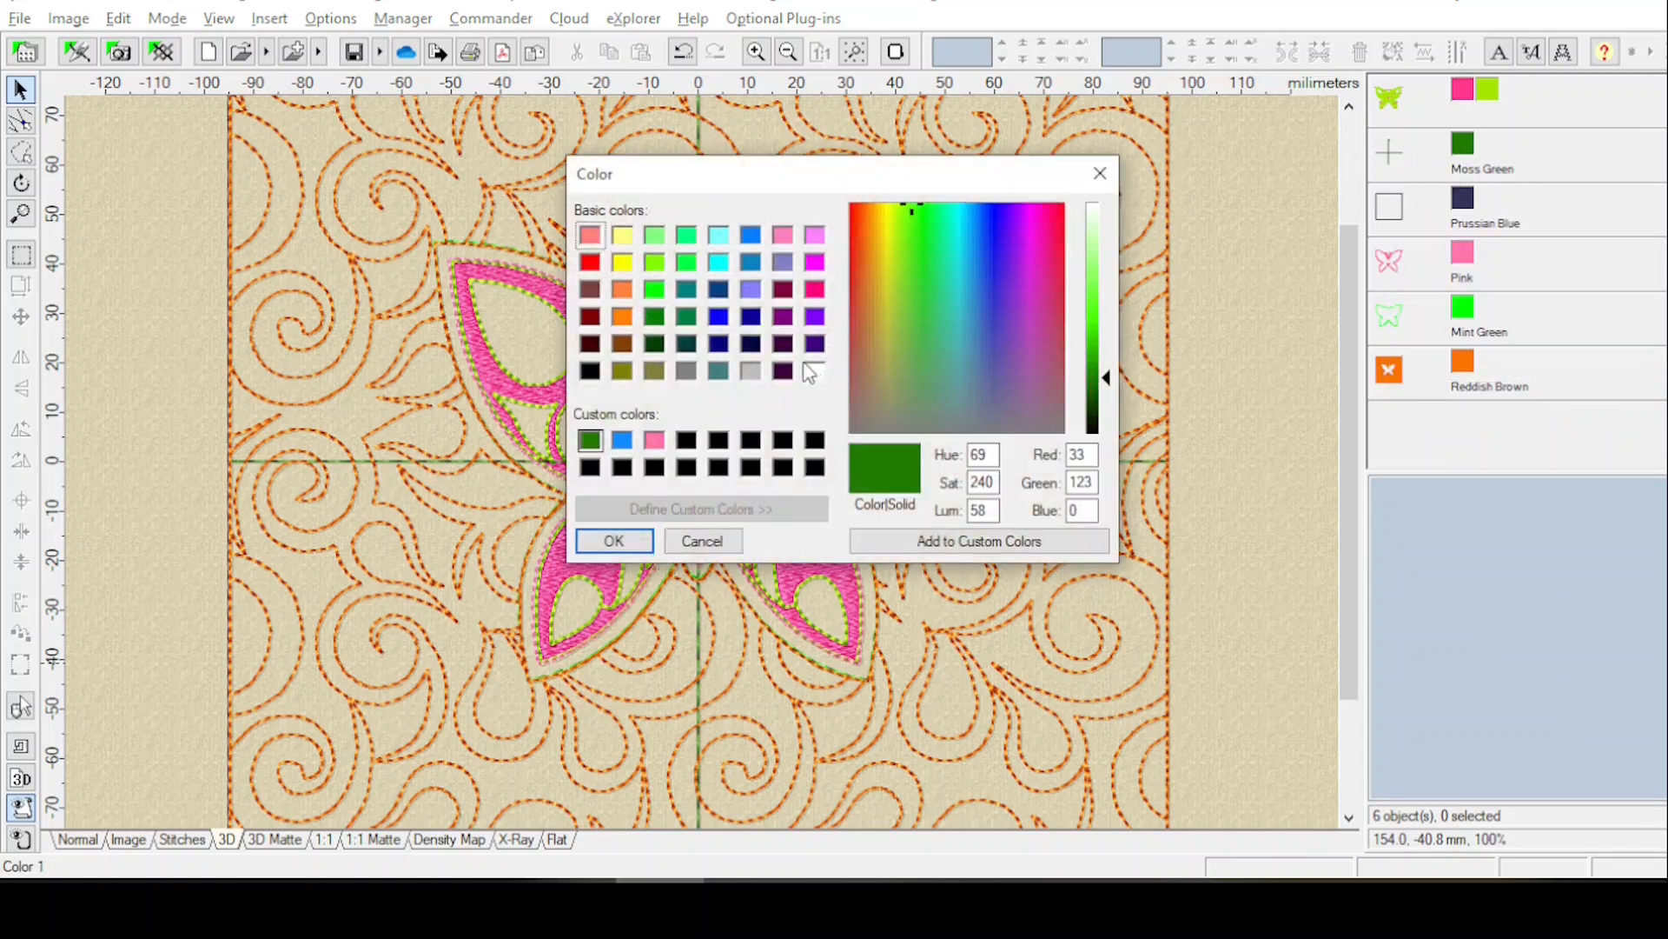
left_click(1097, 339)
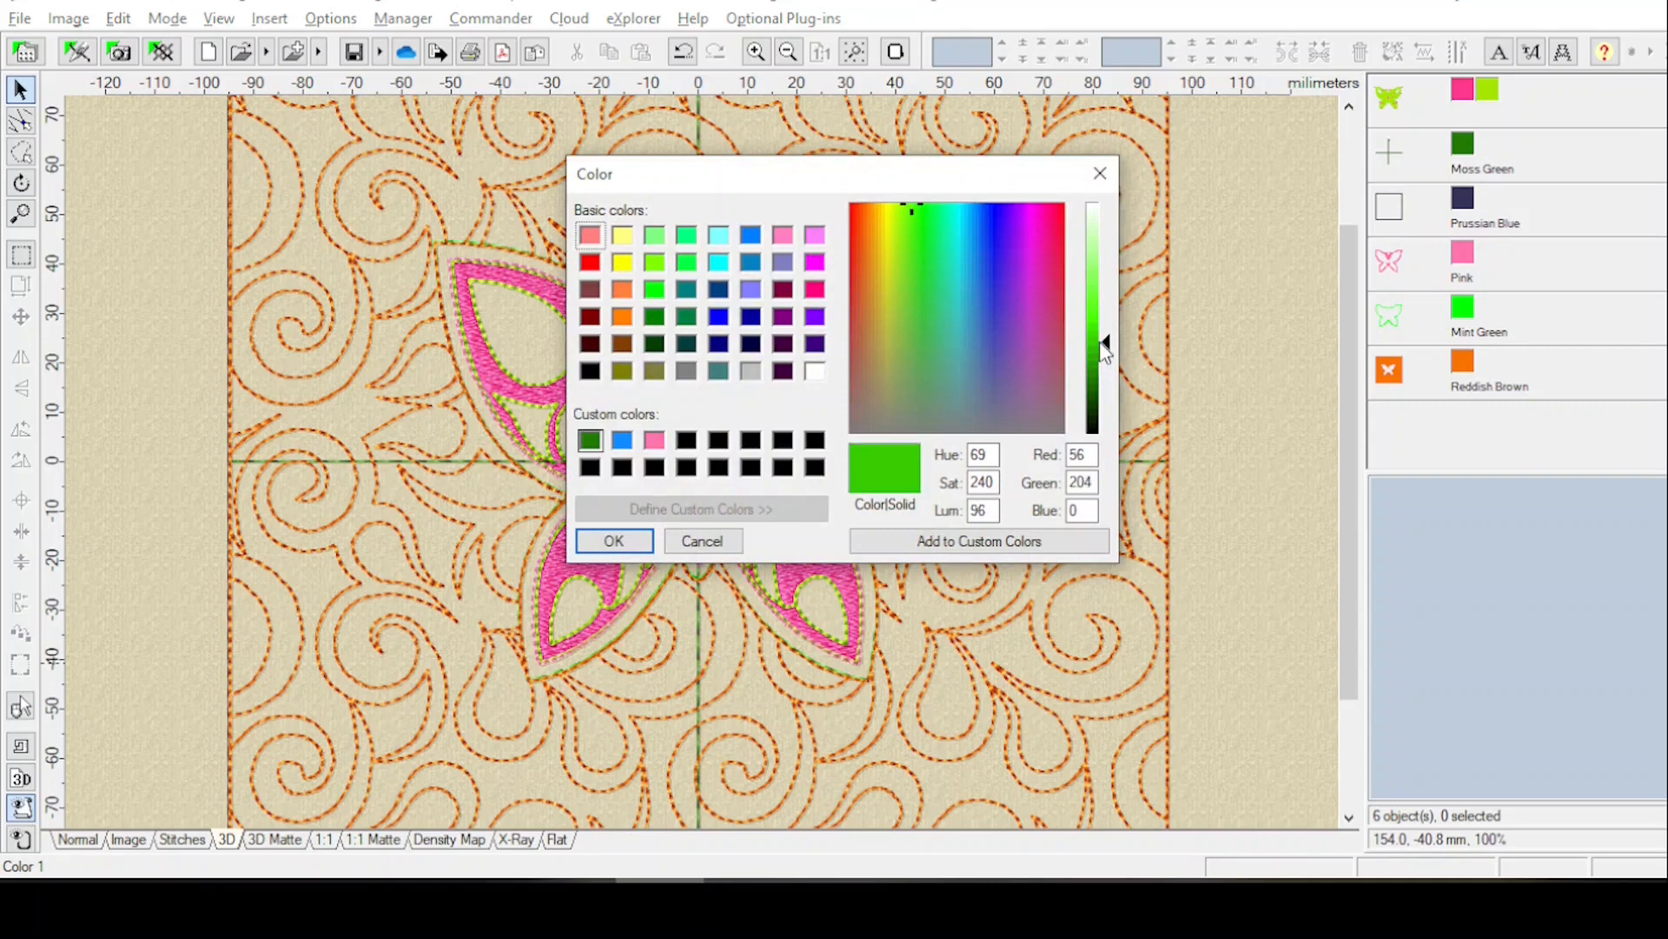
left_click(613, 541)
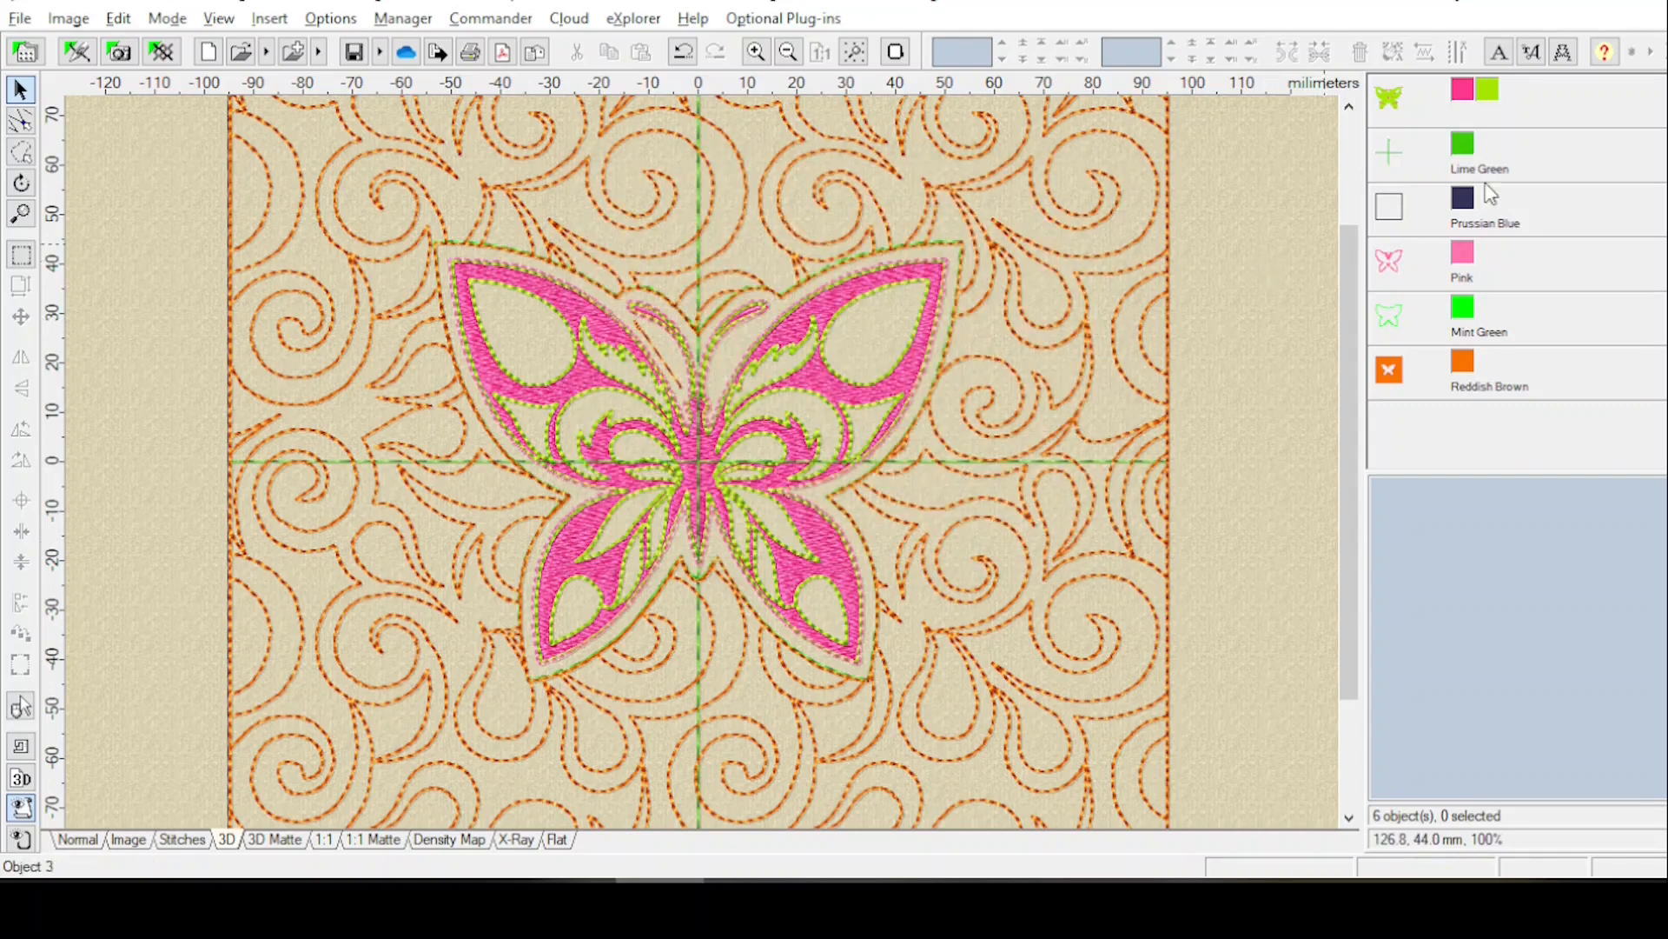
Move the pink and green filled butterfly in the sewing order to directly after the Prussian Blue square outline.
left_click(1467, 148)
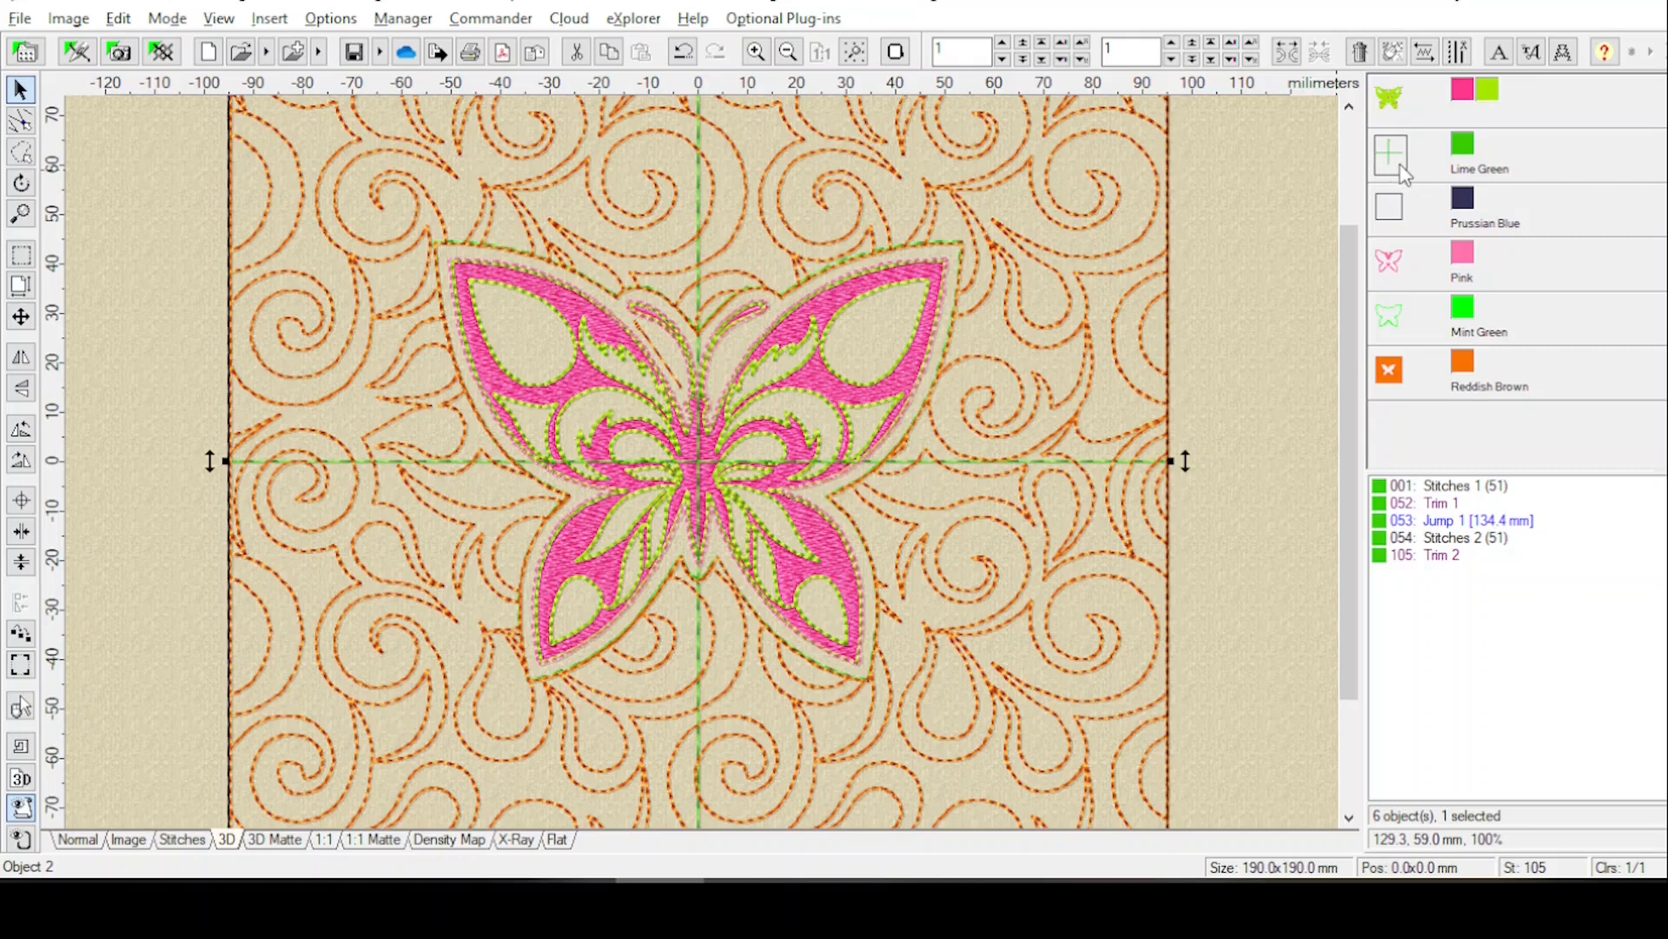
mouse_move(1402, 168)
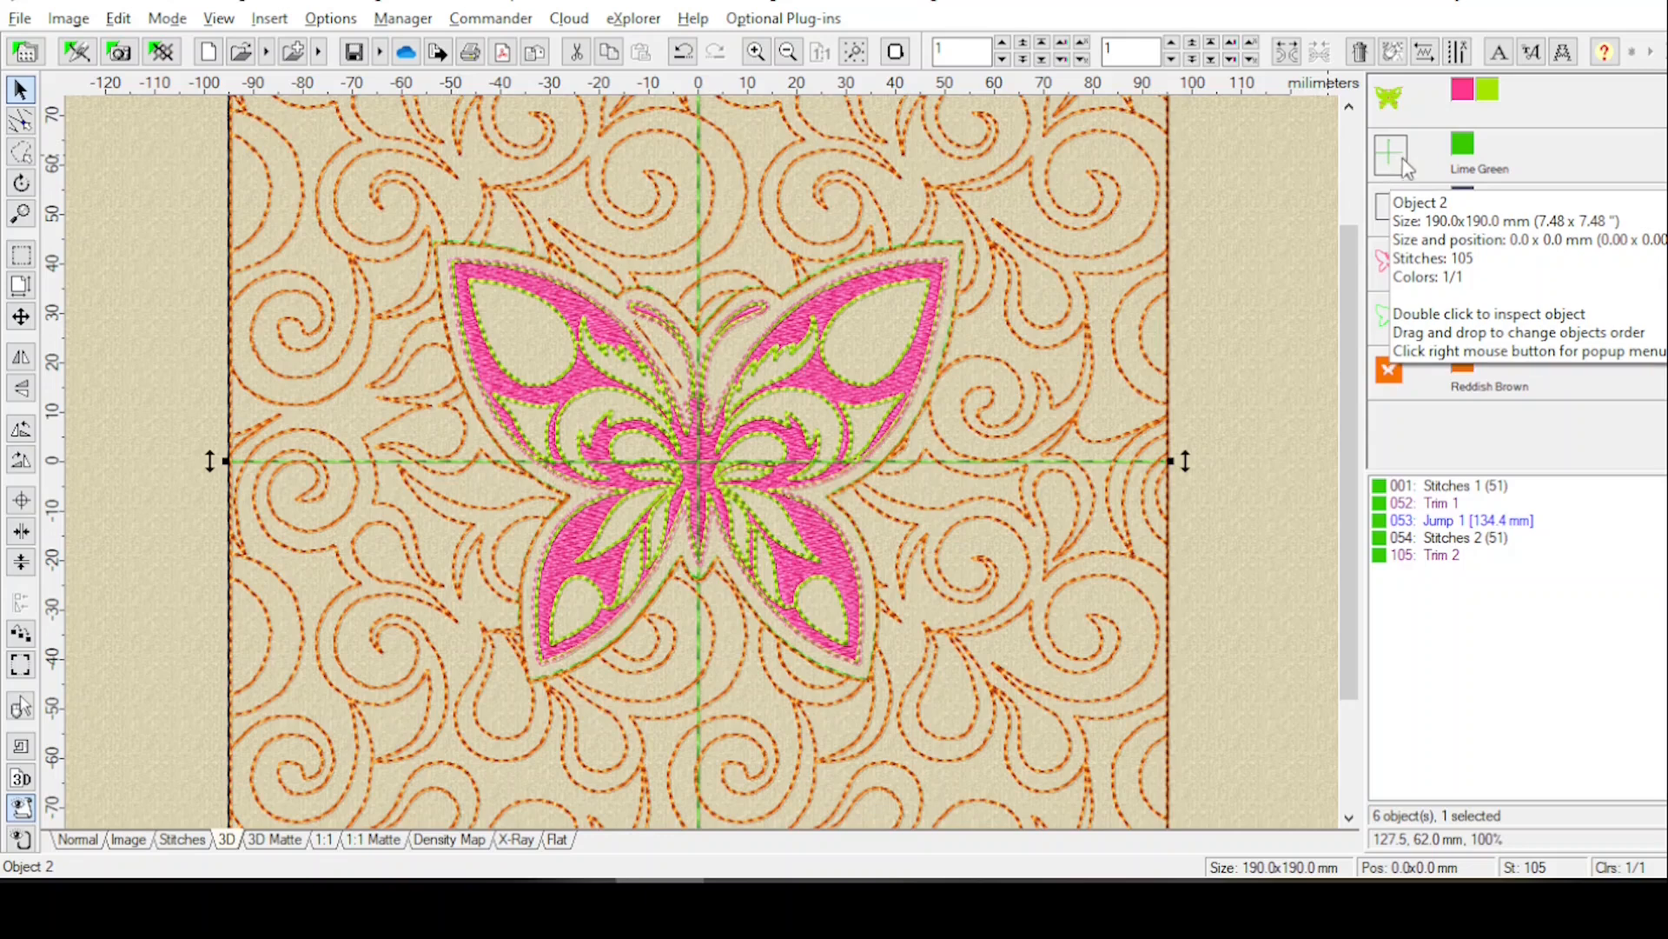
left_click(1397, 218)
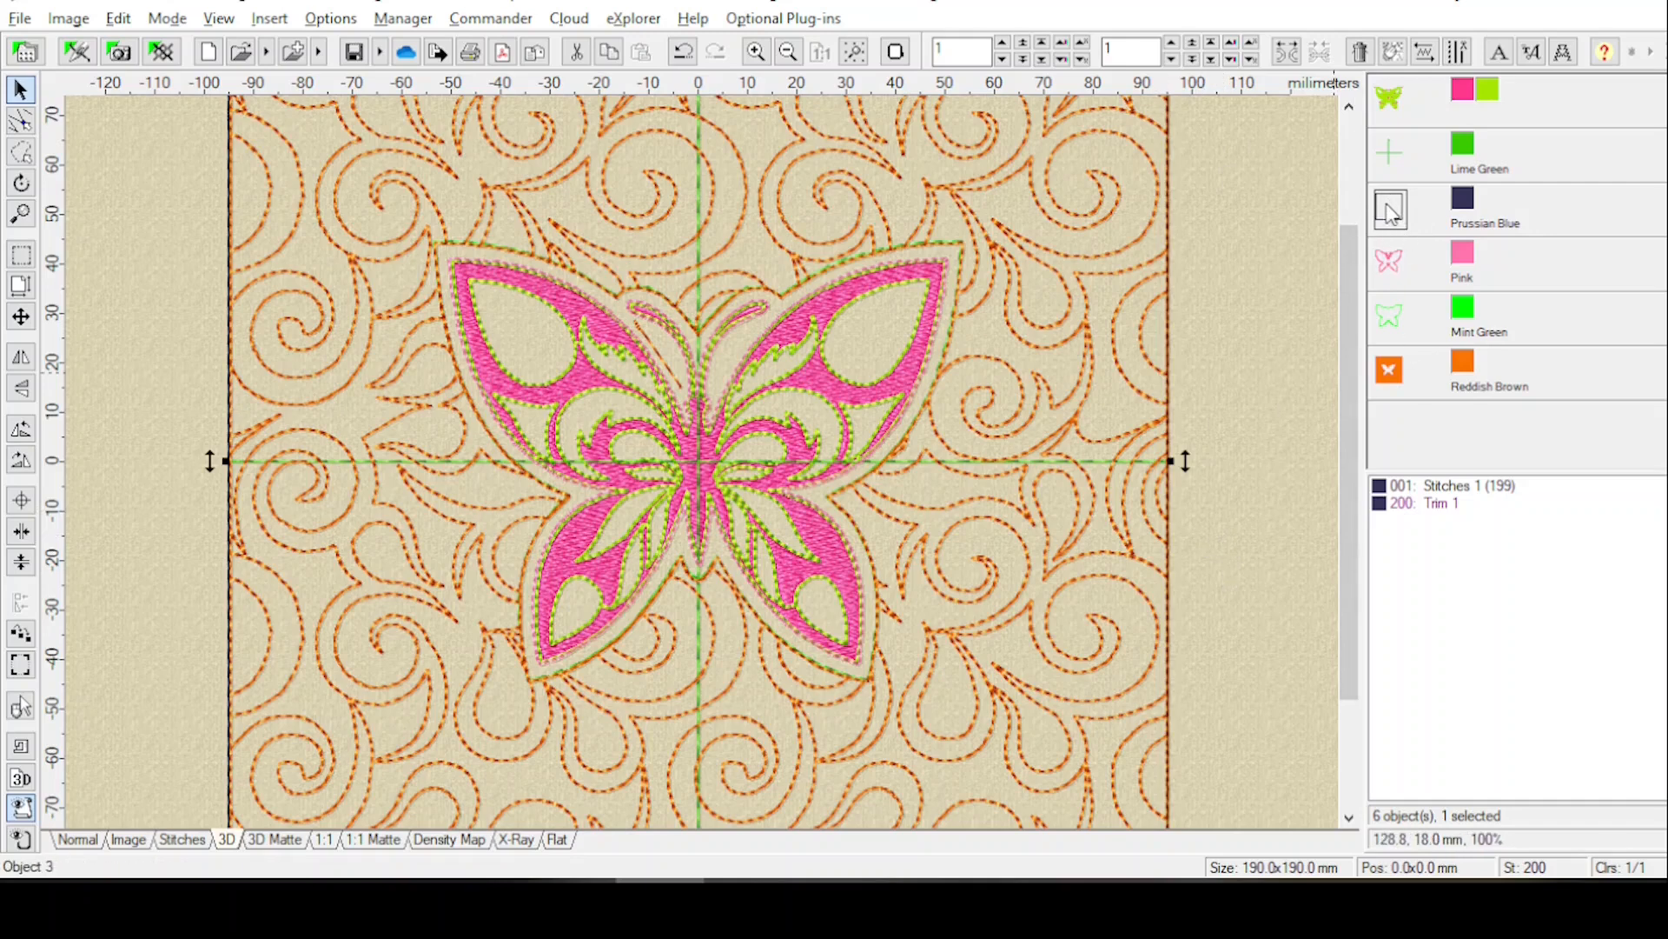
mouse_move(1390, 215)
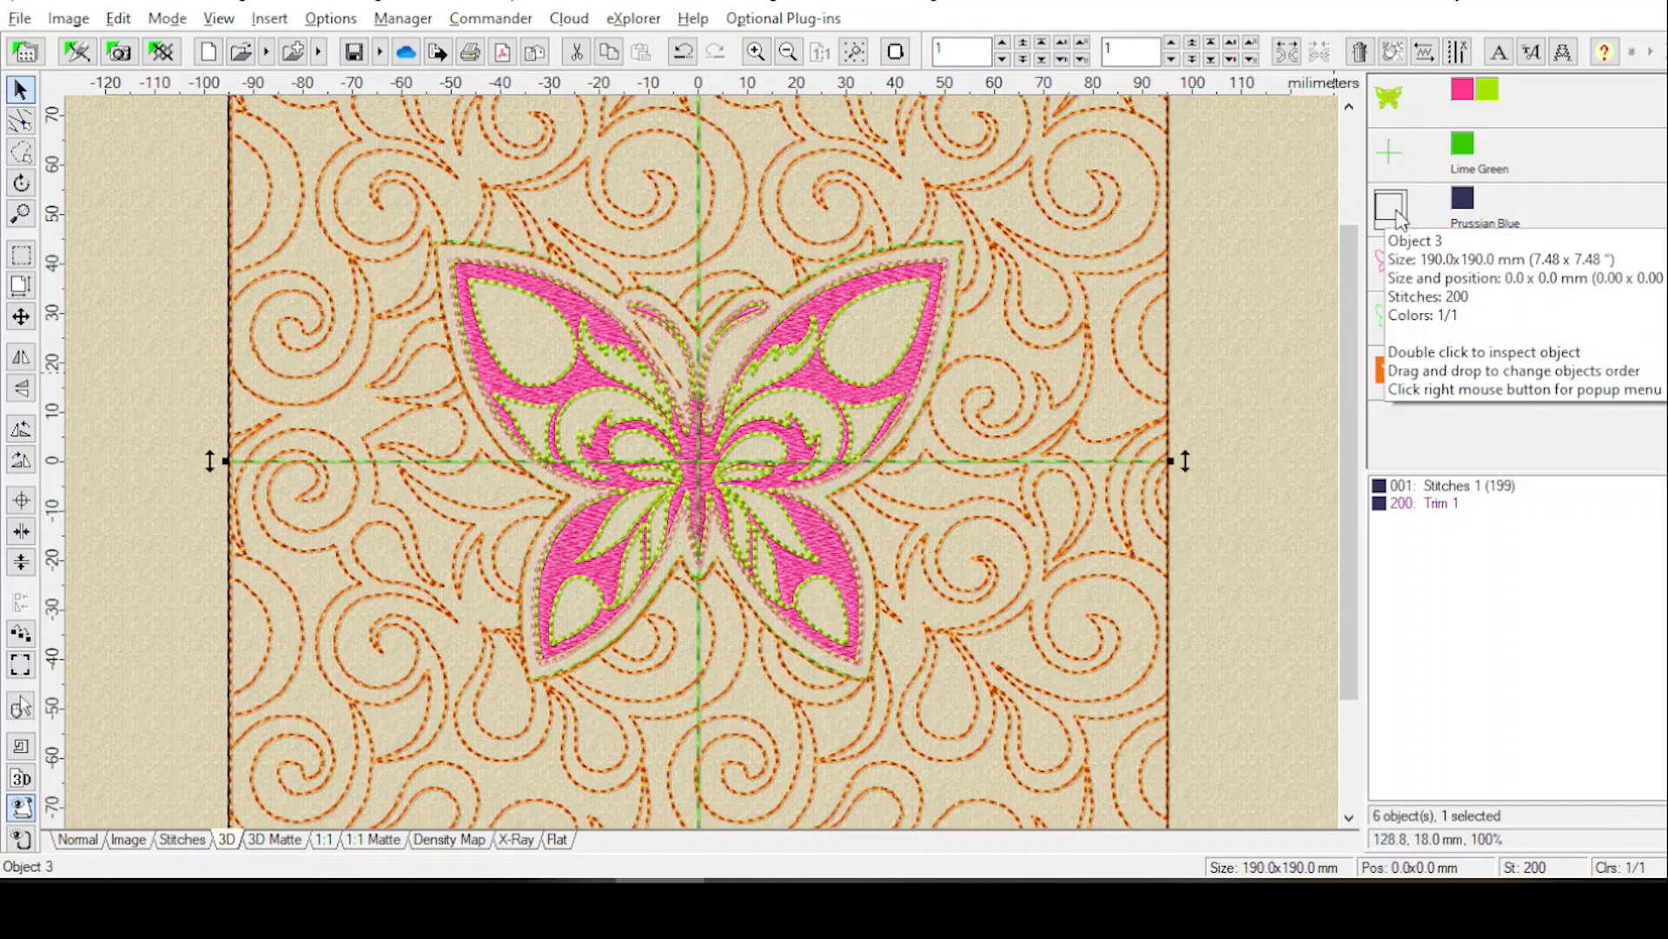
left_click(1389, 100)
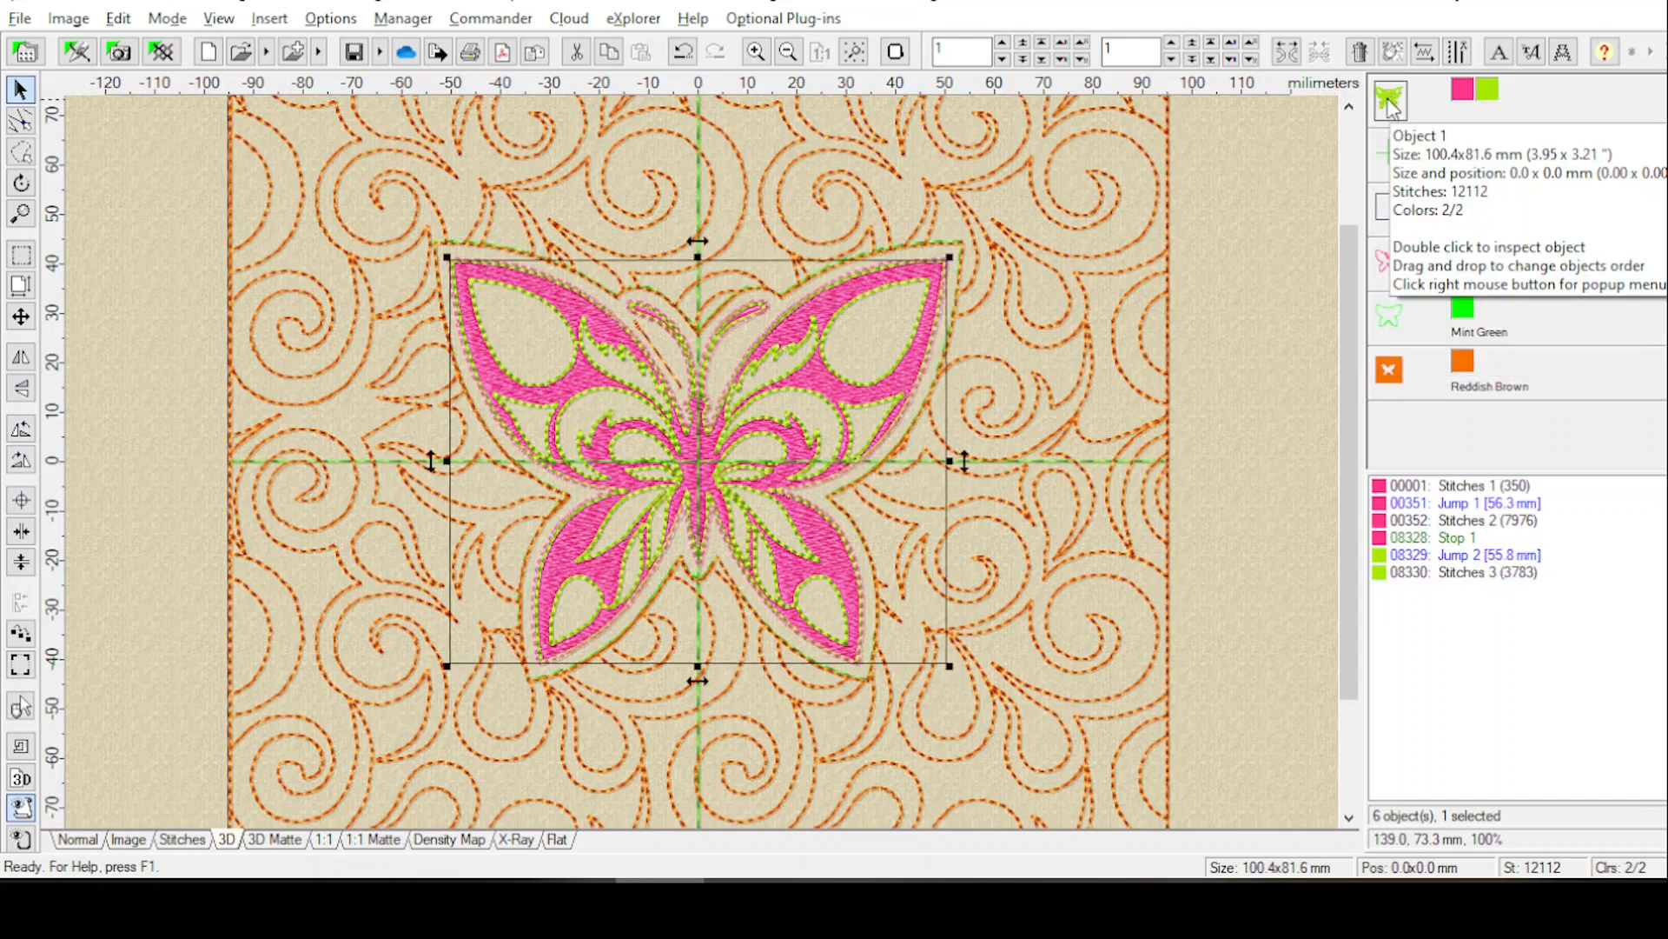
left_click_drag(1390, 104, 1395, 207)
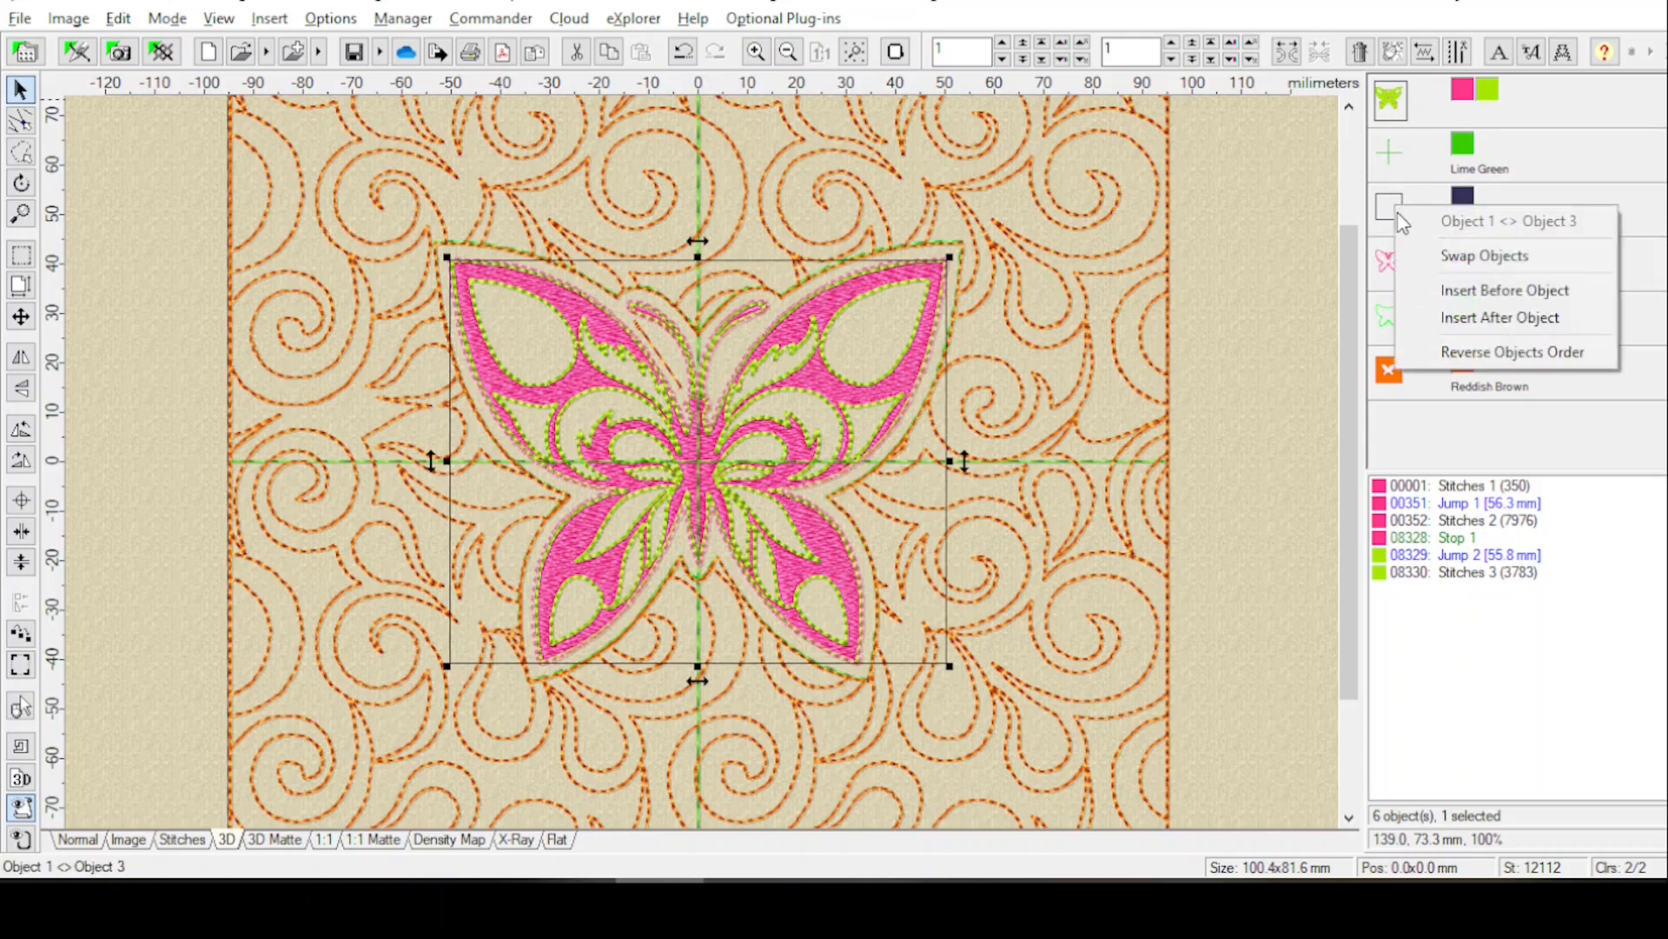
left_click(1469, 318)
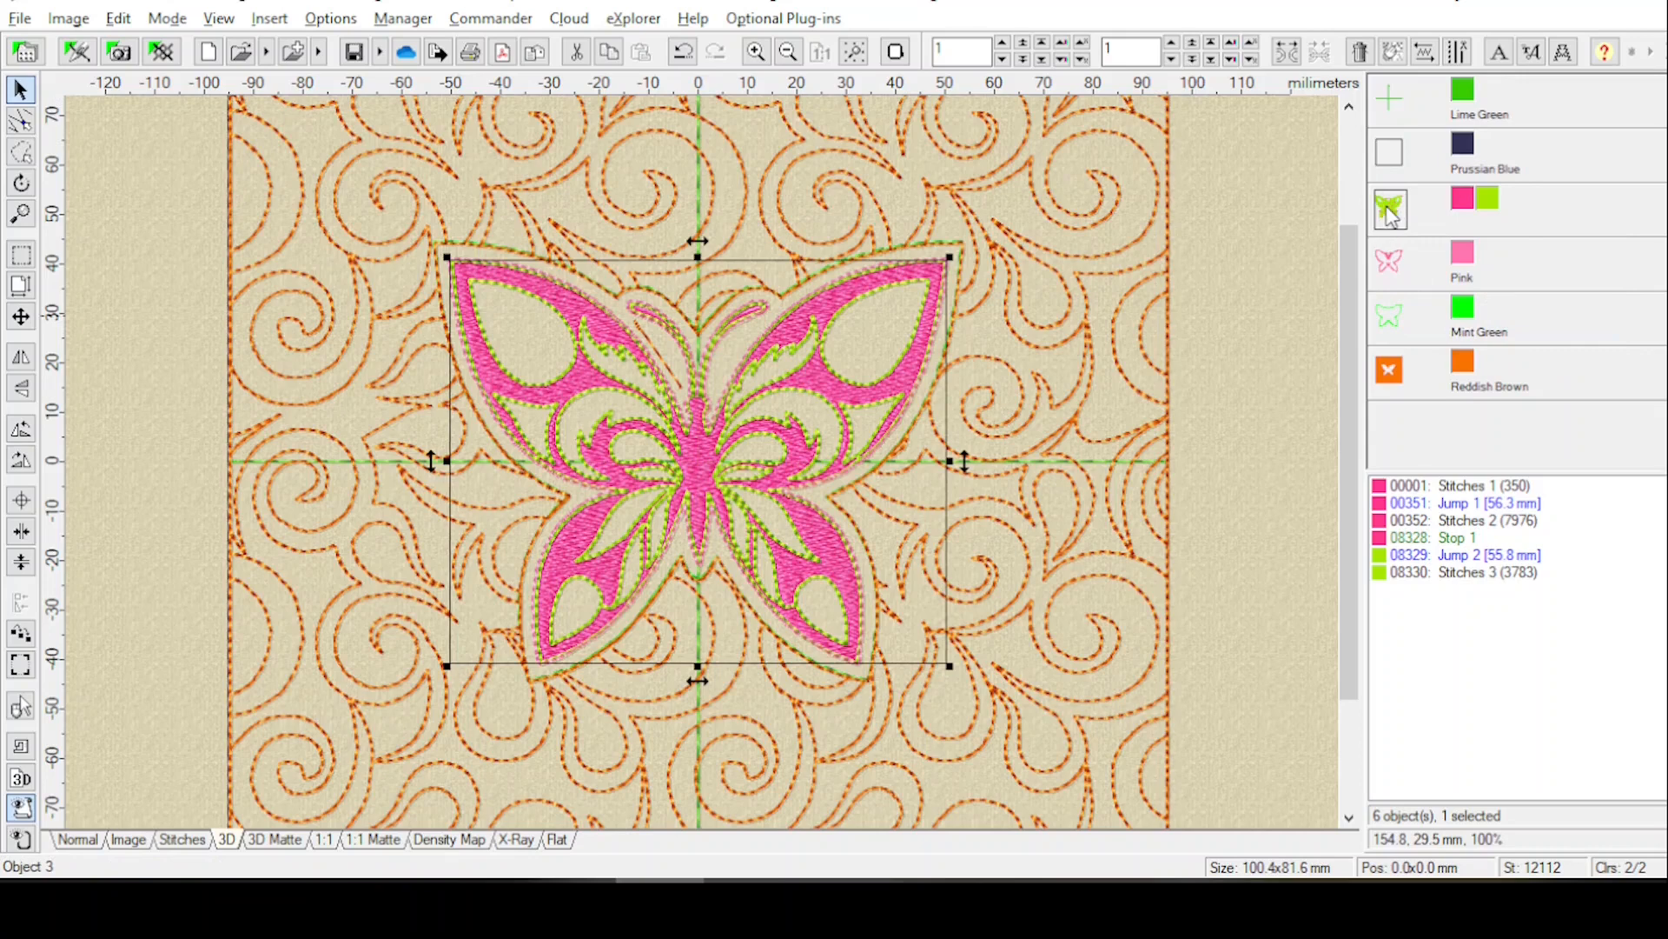
Duplicate the Lime Green crosshair and insert the copy in the sewing order directly before the Pink butterfly outline.
mouse_move(1391, 216)
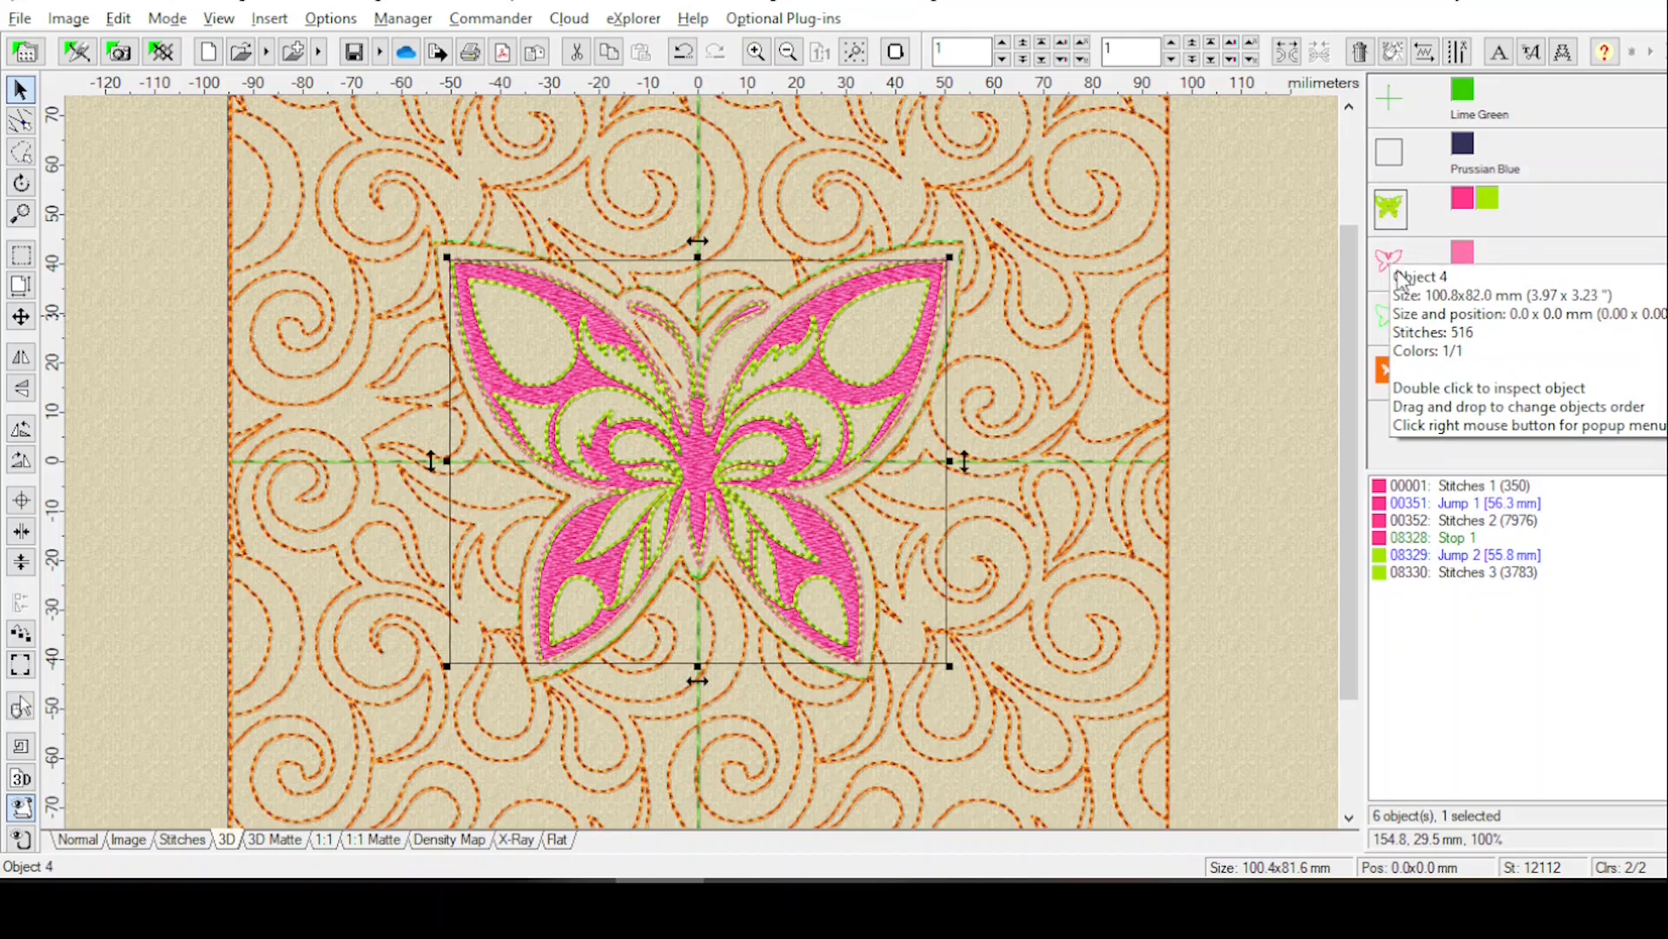
left_click(1388, 264)
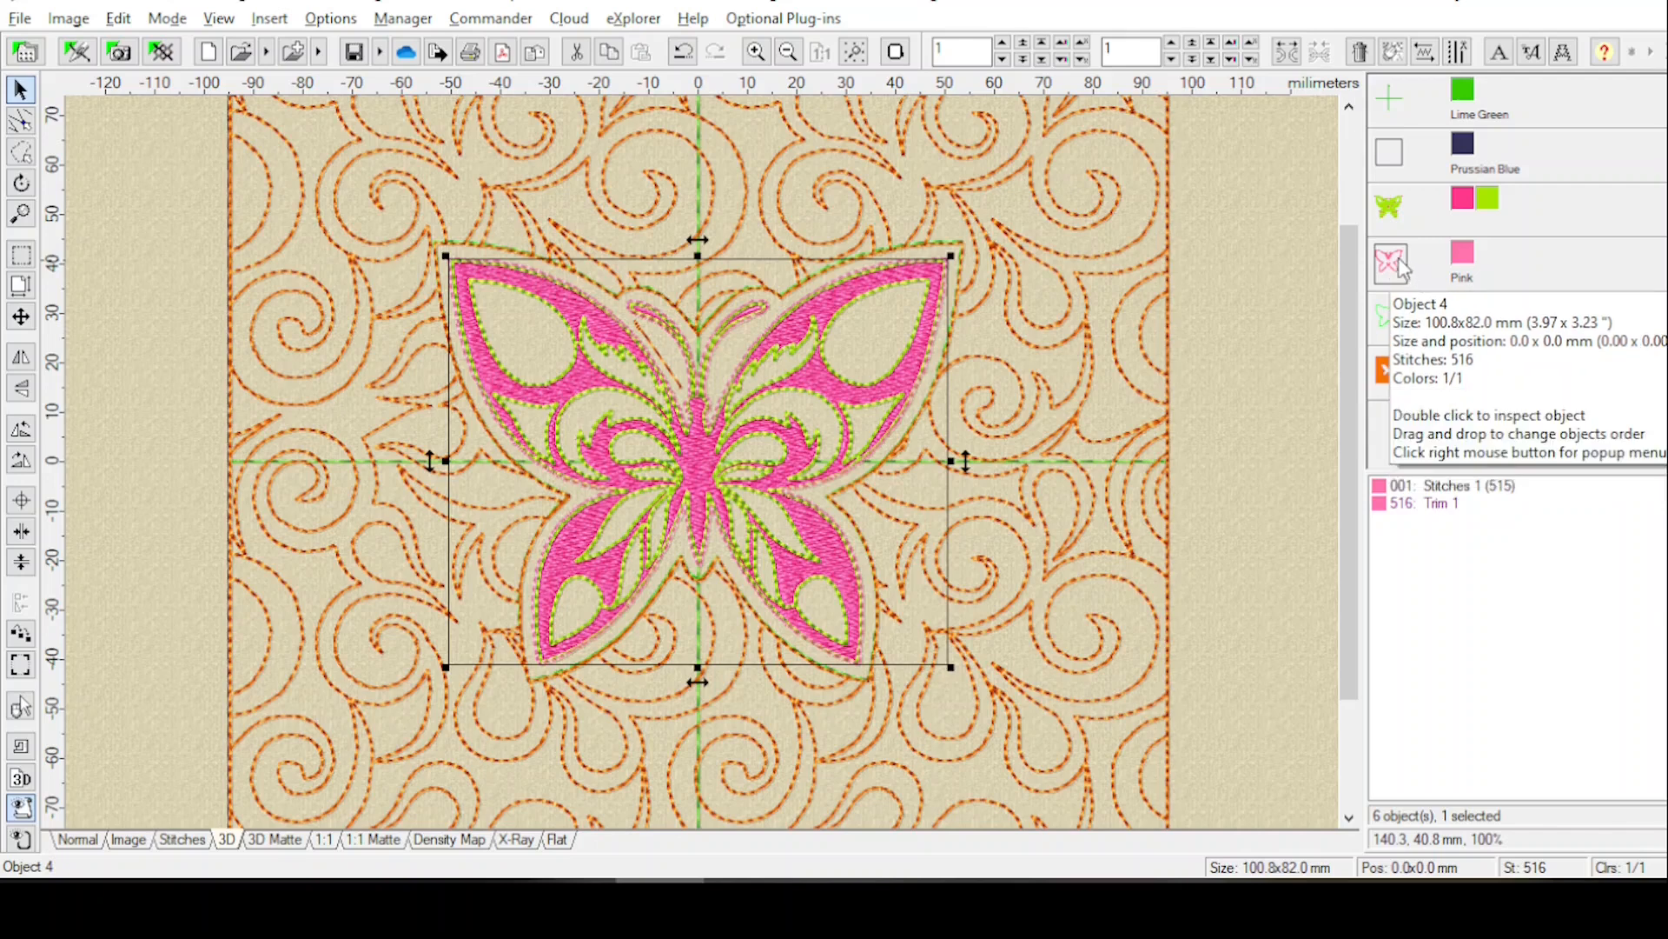
left_click(1393, 102)
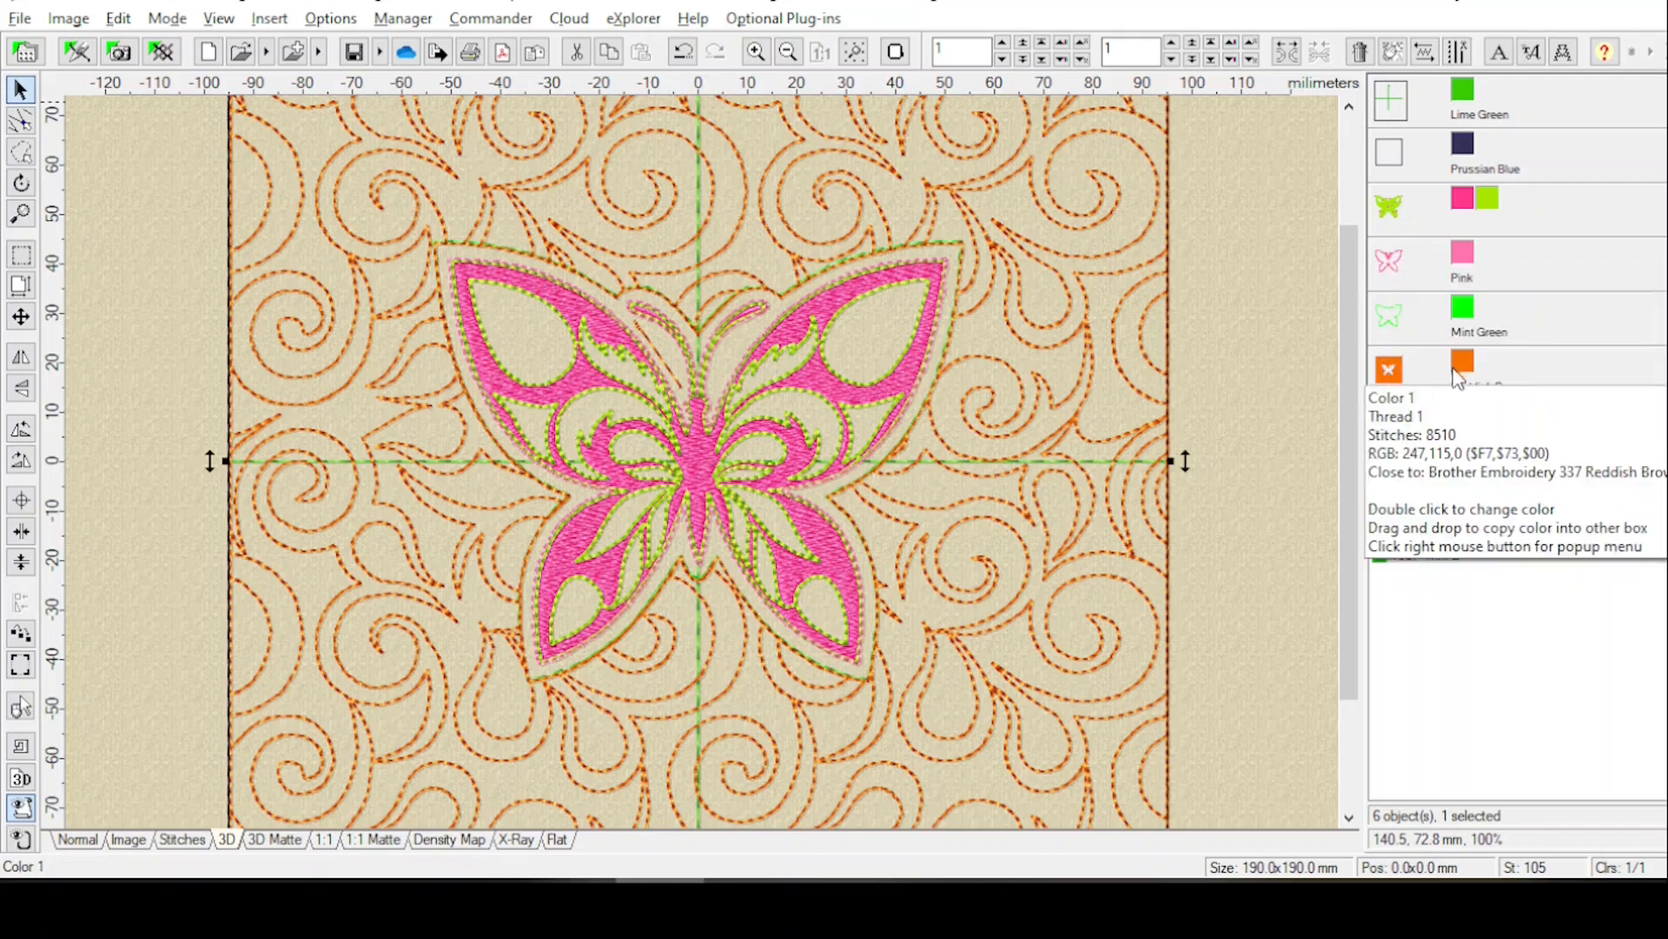
left_click(1389, 381)
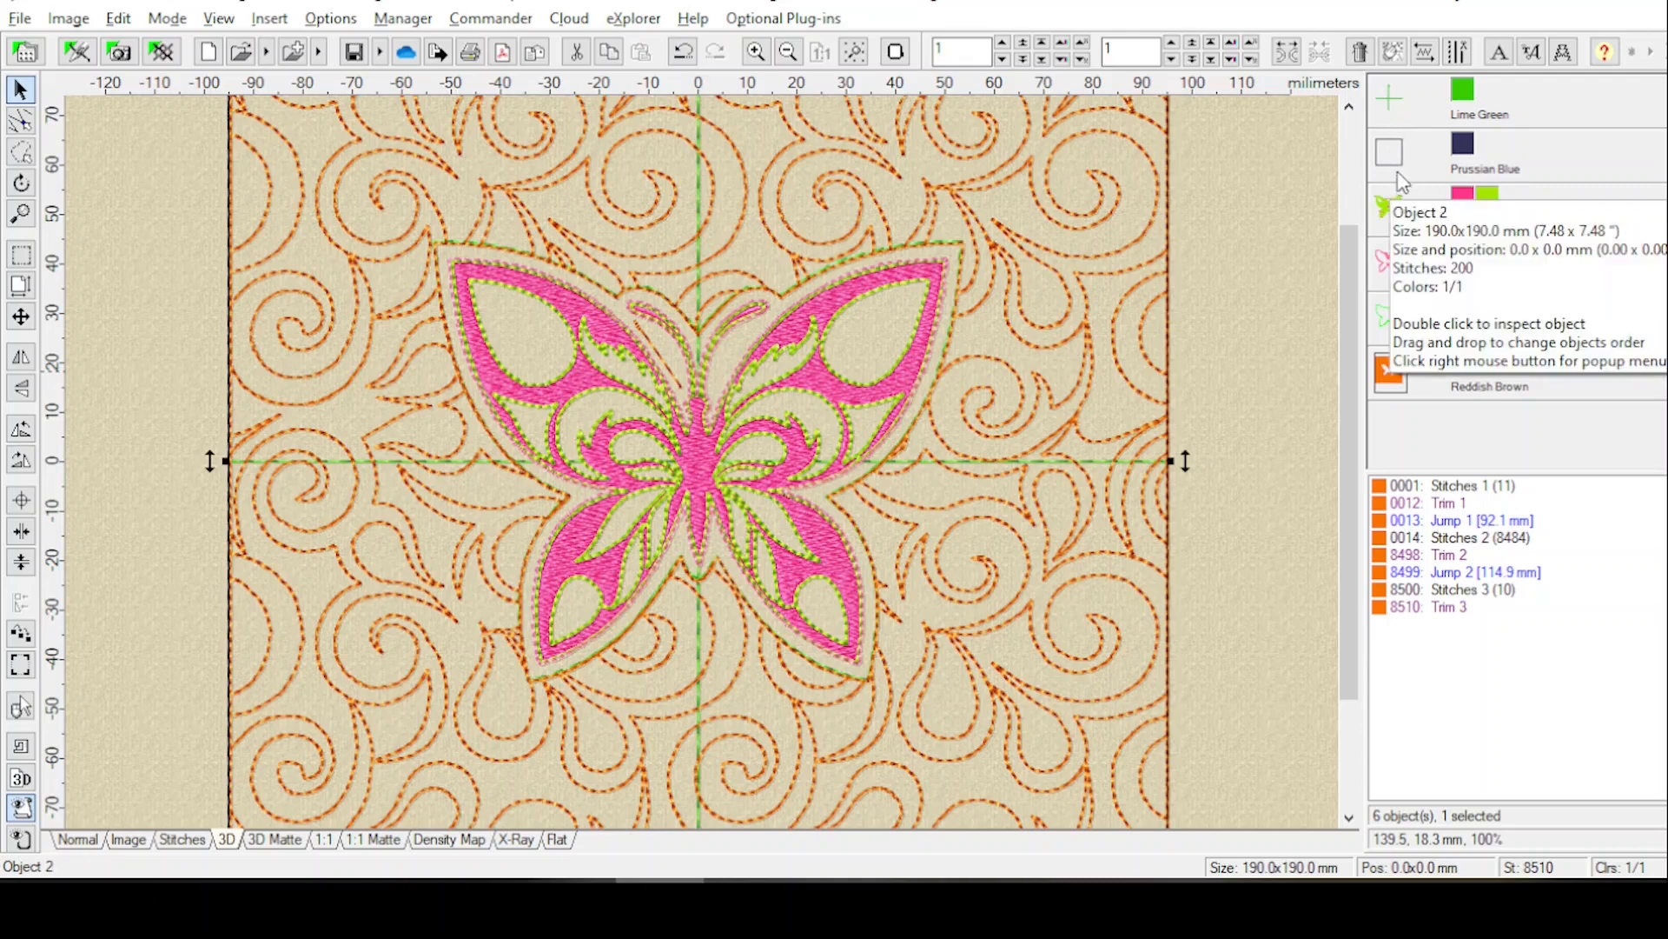
left_click(1393, 106)
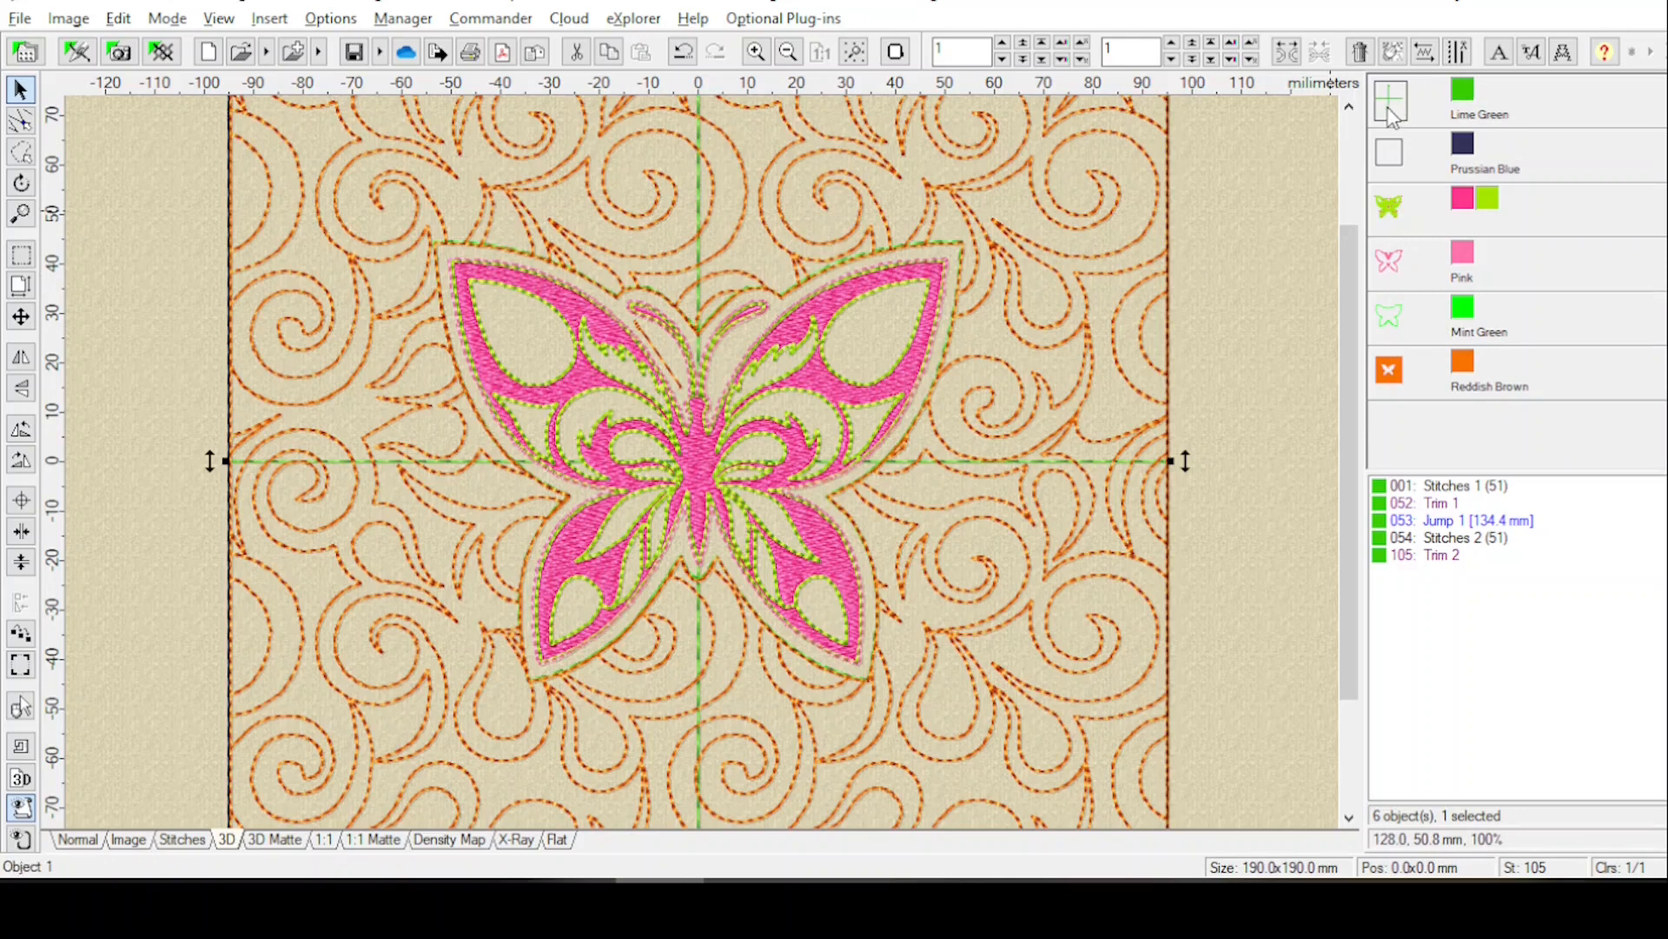
key("ctrl+c")
key("ctrl+v")
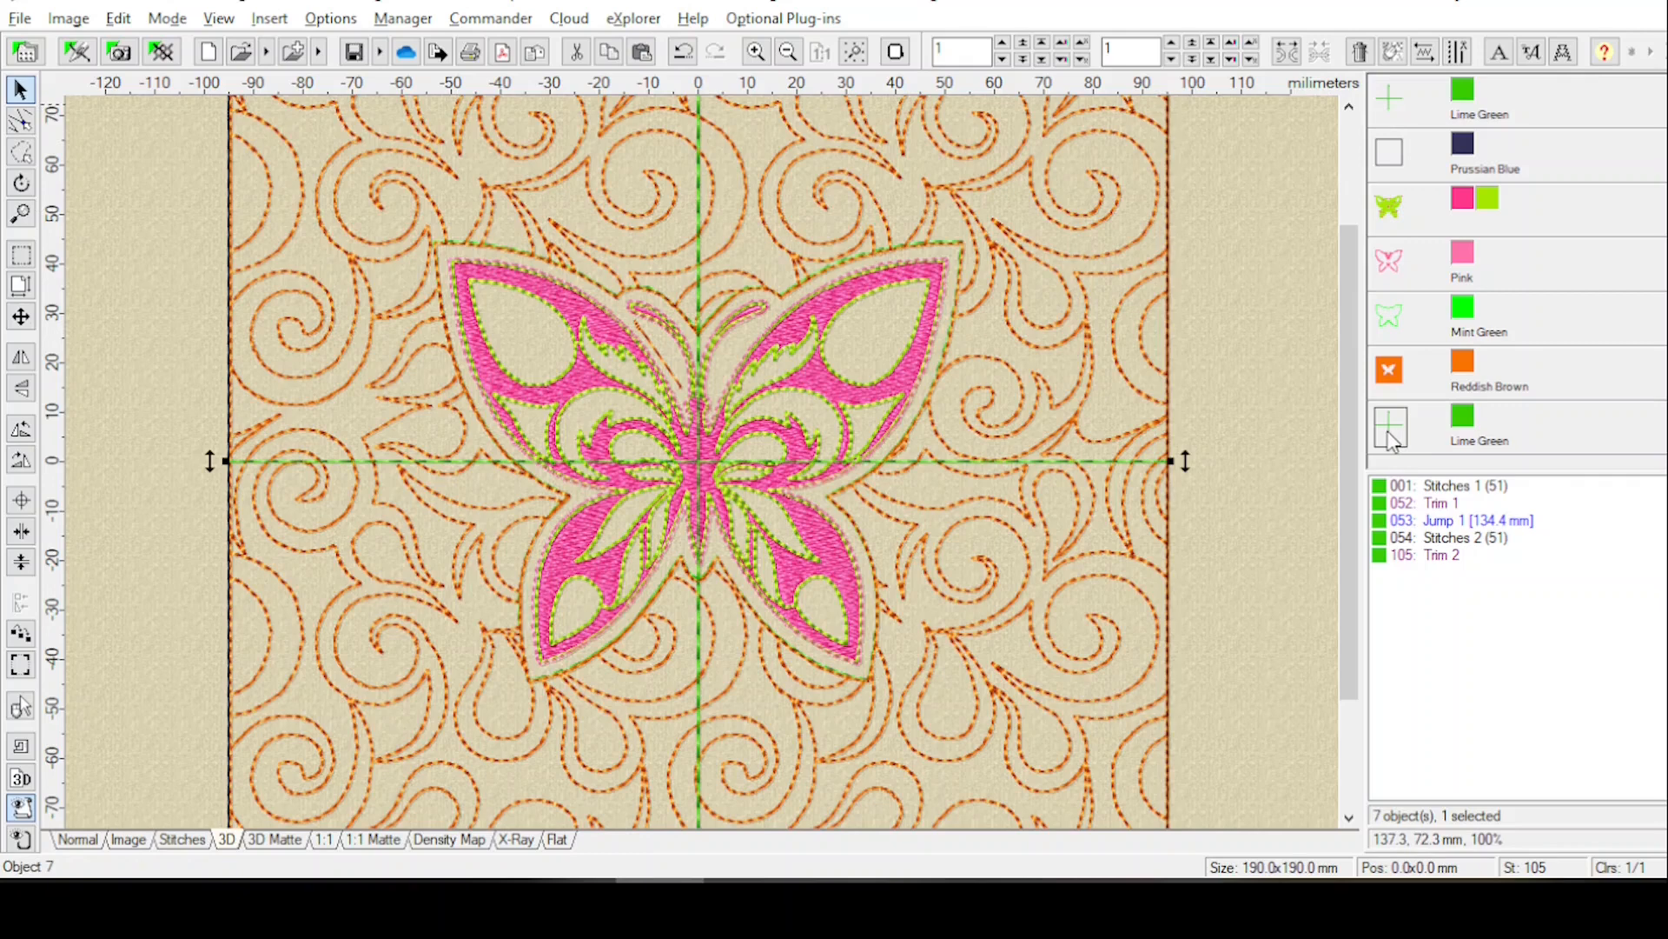
left_click_drag(1390, 439, 1389, 257)
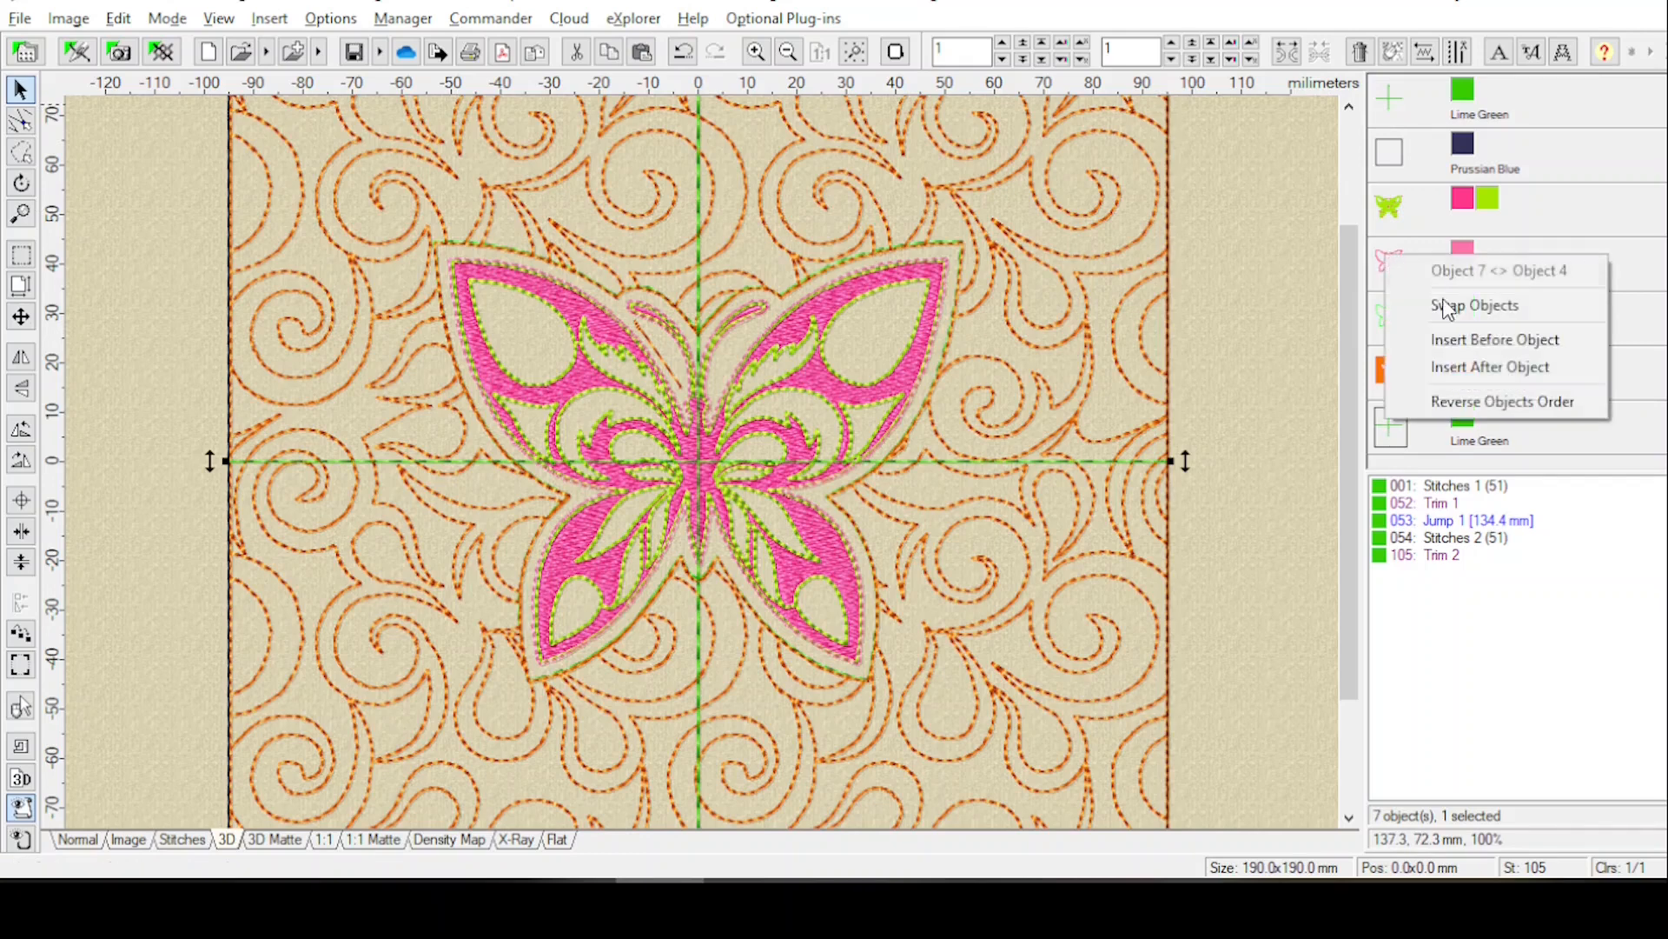
left_click(1447, 339)
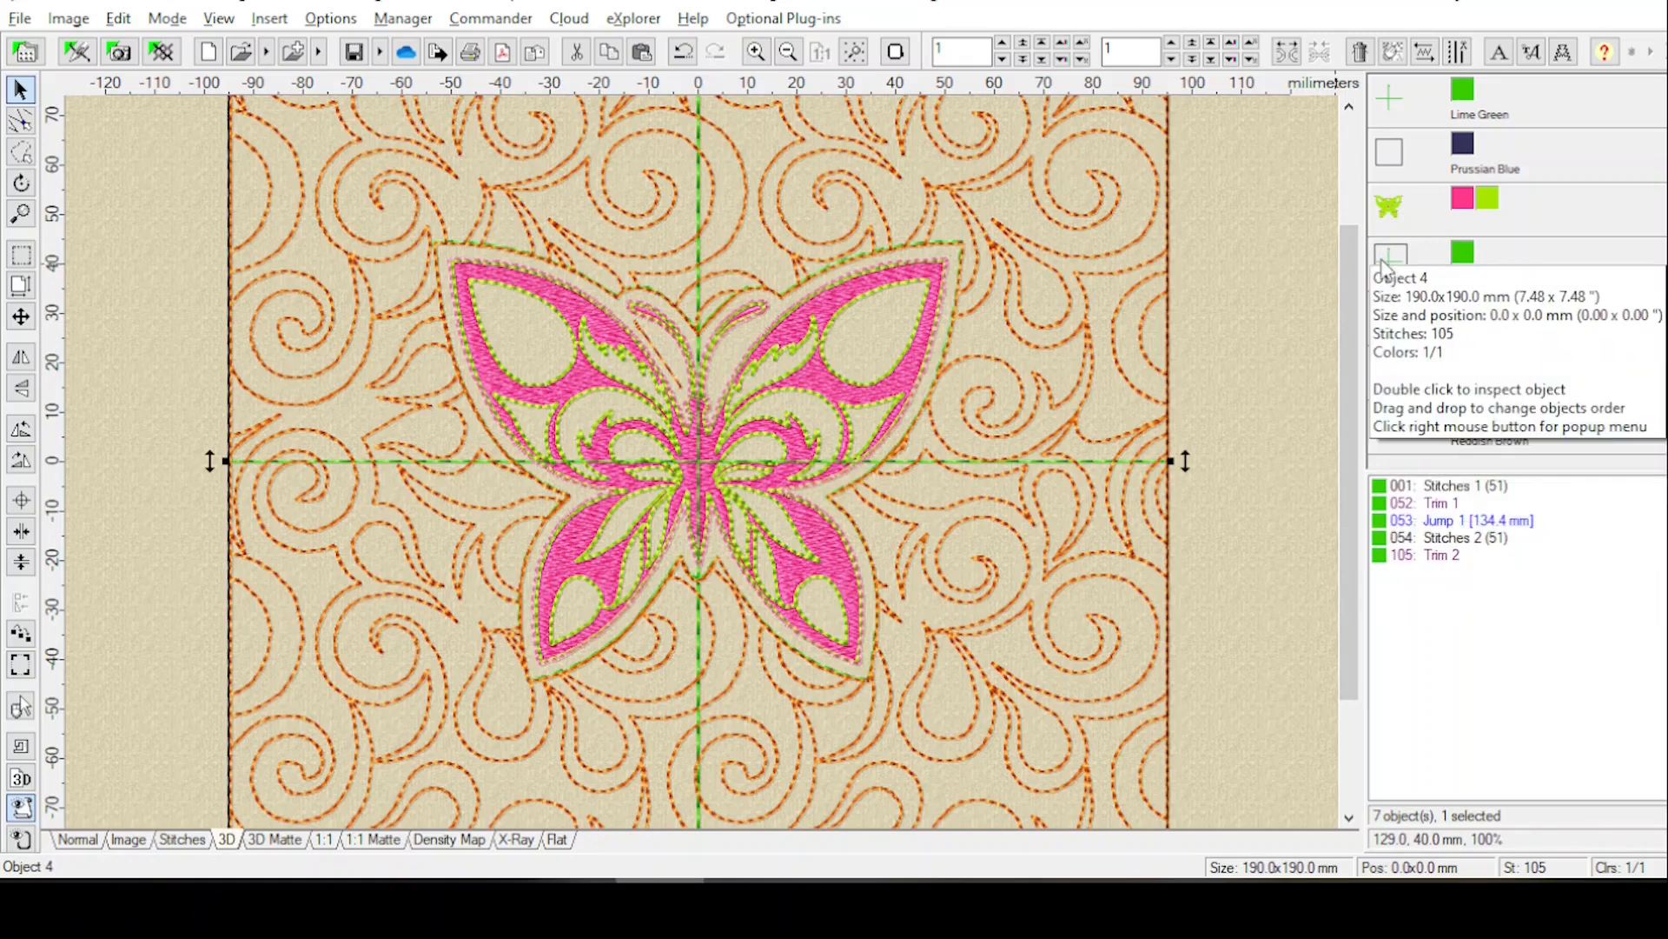
Review the sewing order from the filled butterfly through the second crosshair to the Pink and Mint Green butterfly outlines.
left_click(1391, 209)
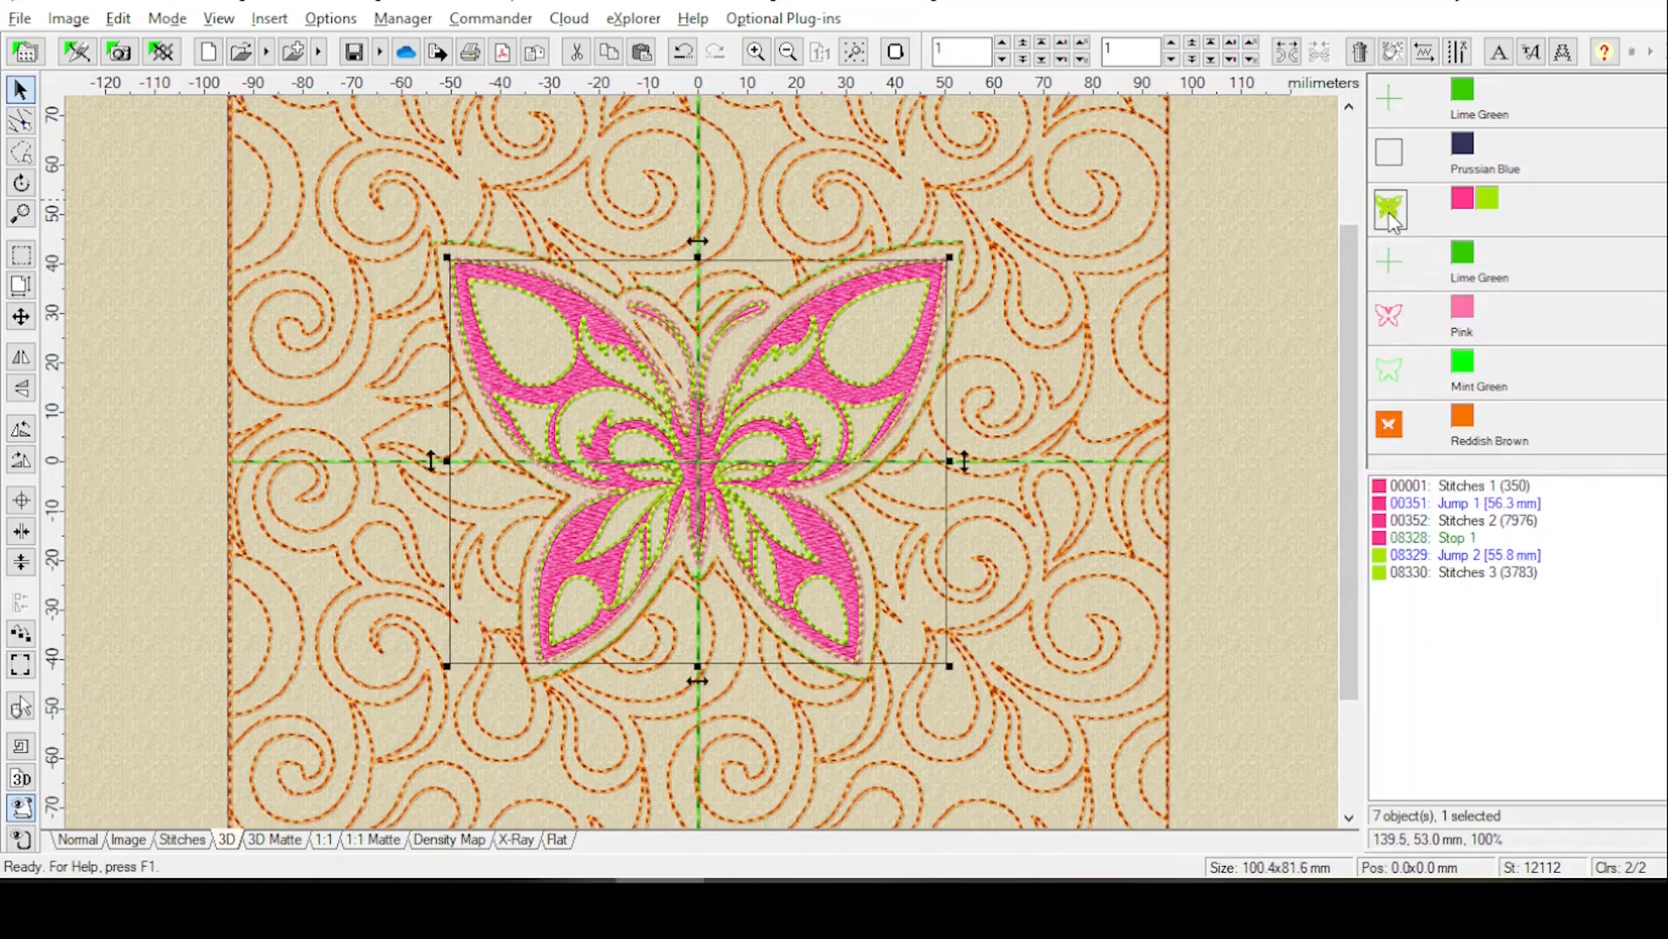
mouse_move(1389, 212)
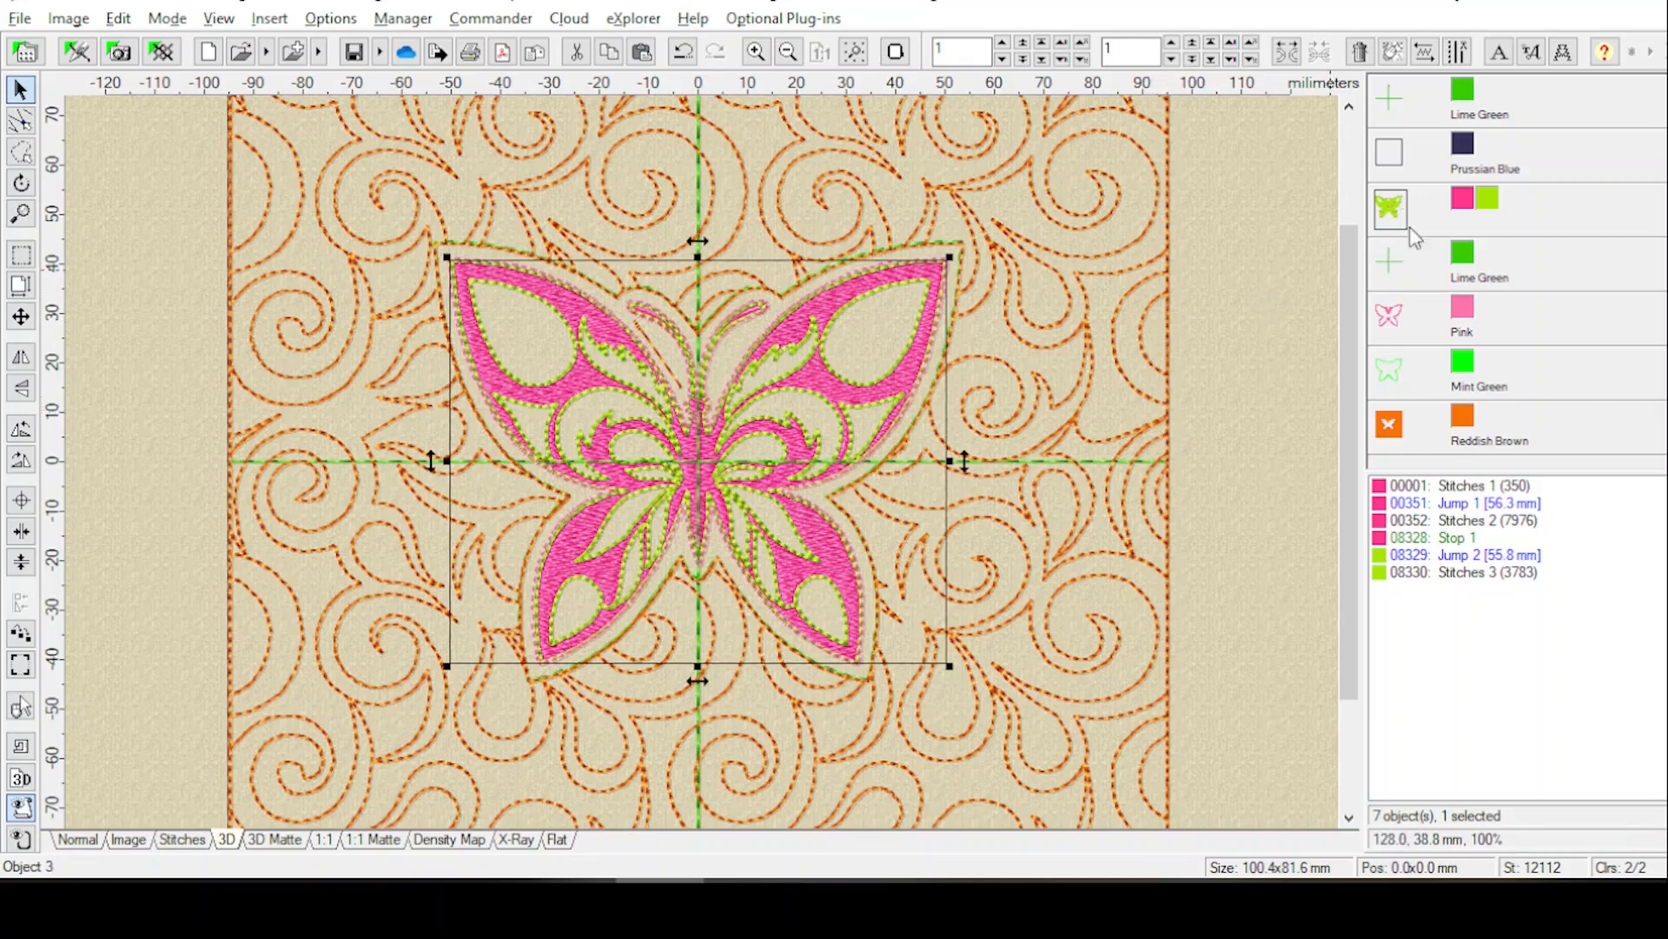
left_click(1390, 281)
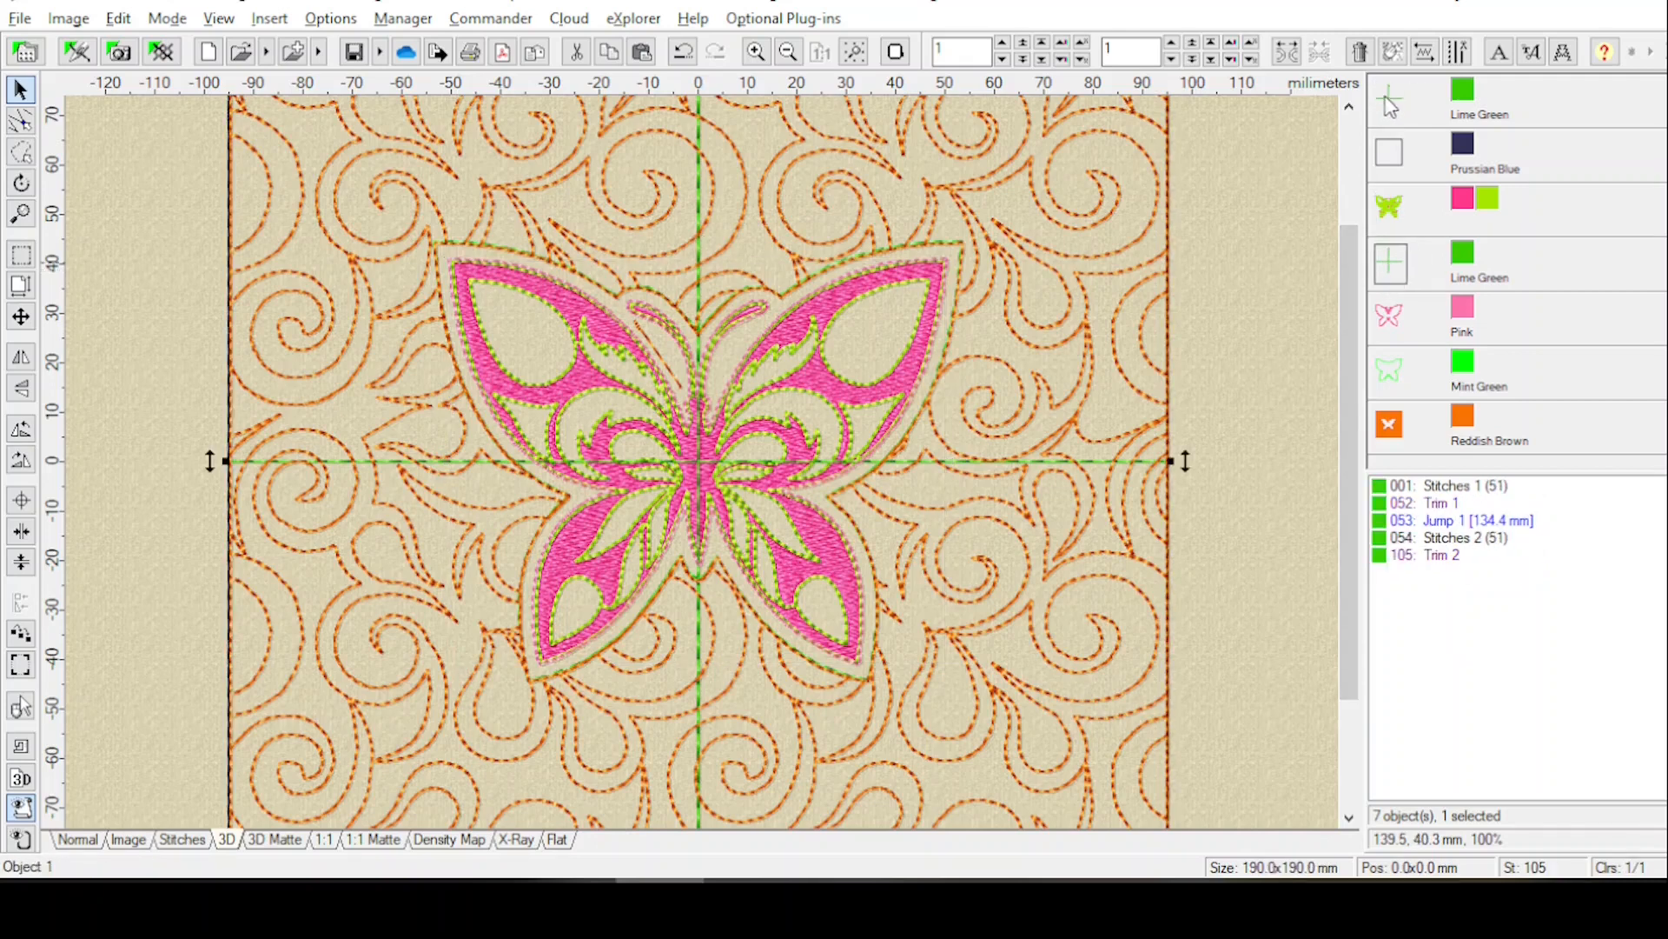
mouse_move(1399, 117)
mouse_move(1412, 280)
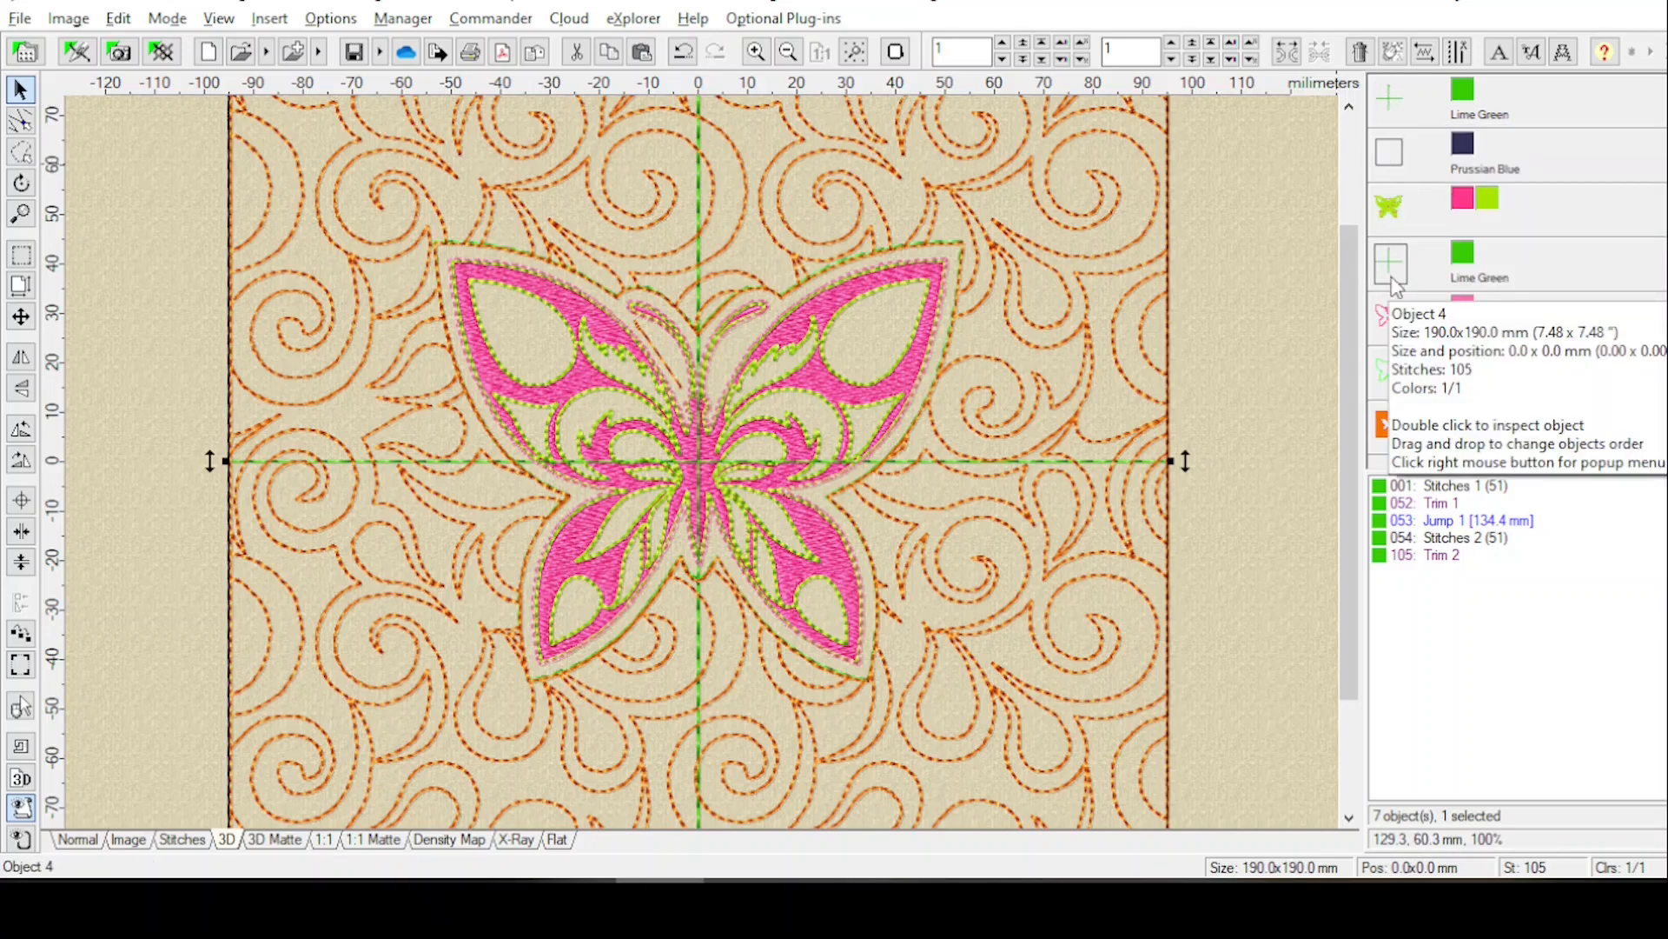
mouse_move(1393, 347)
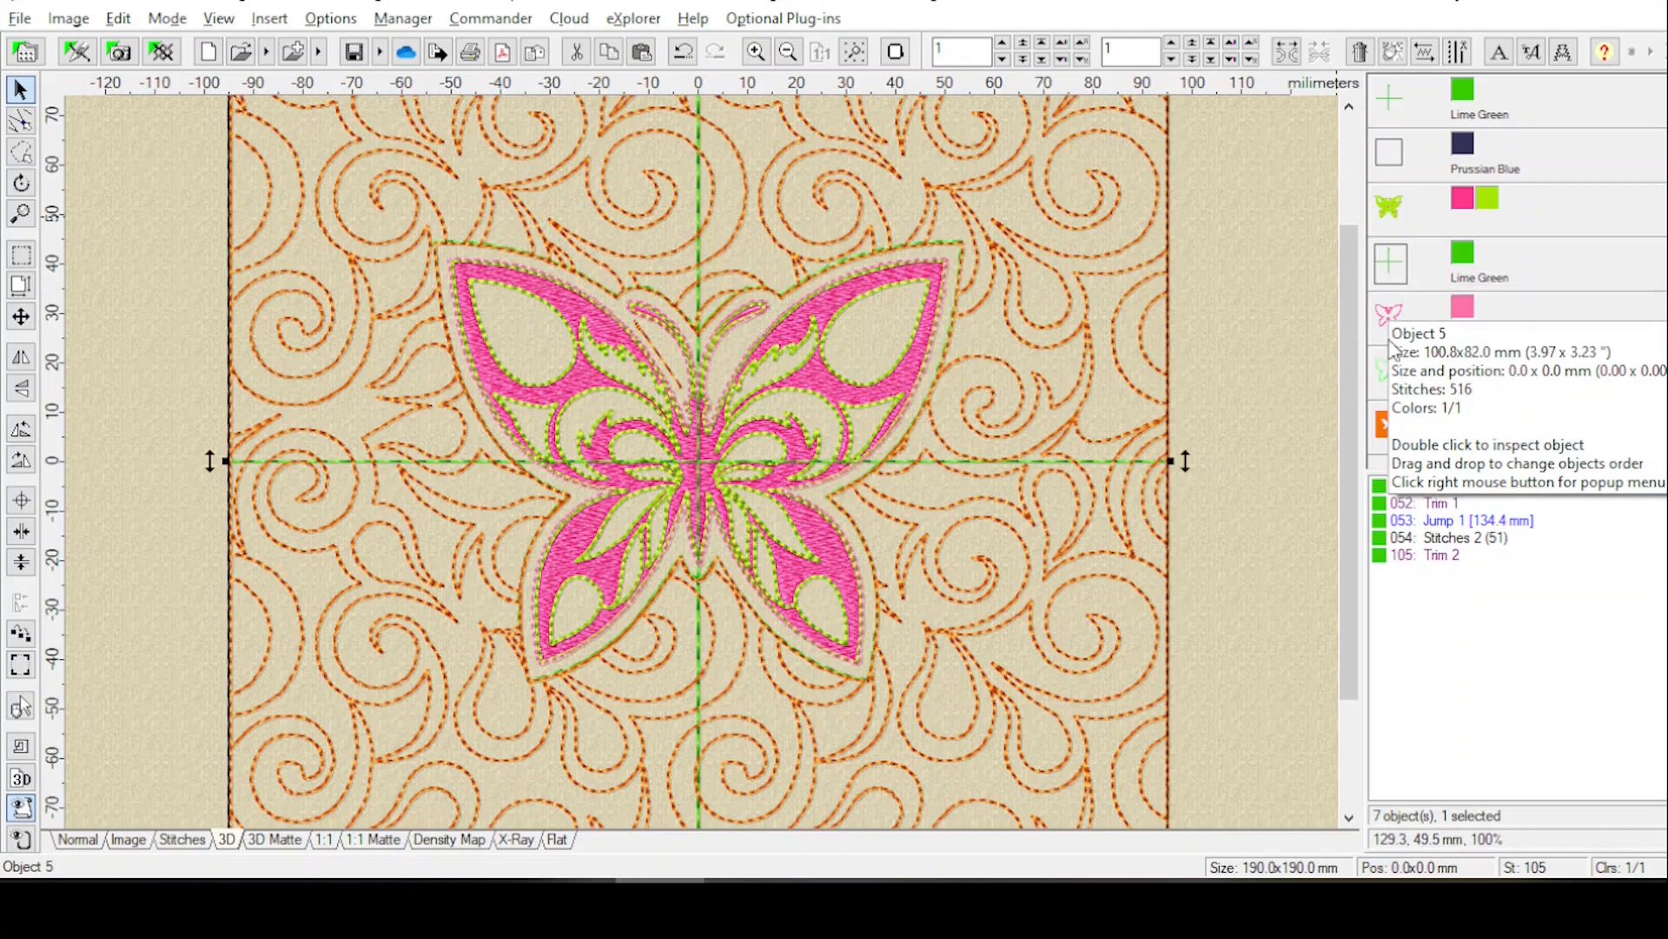
left_click(1388, 324)
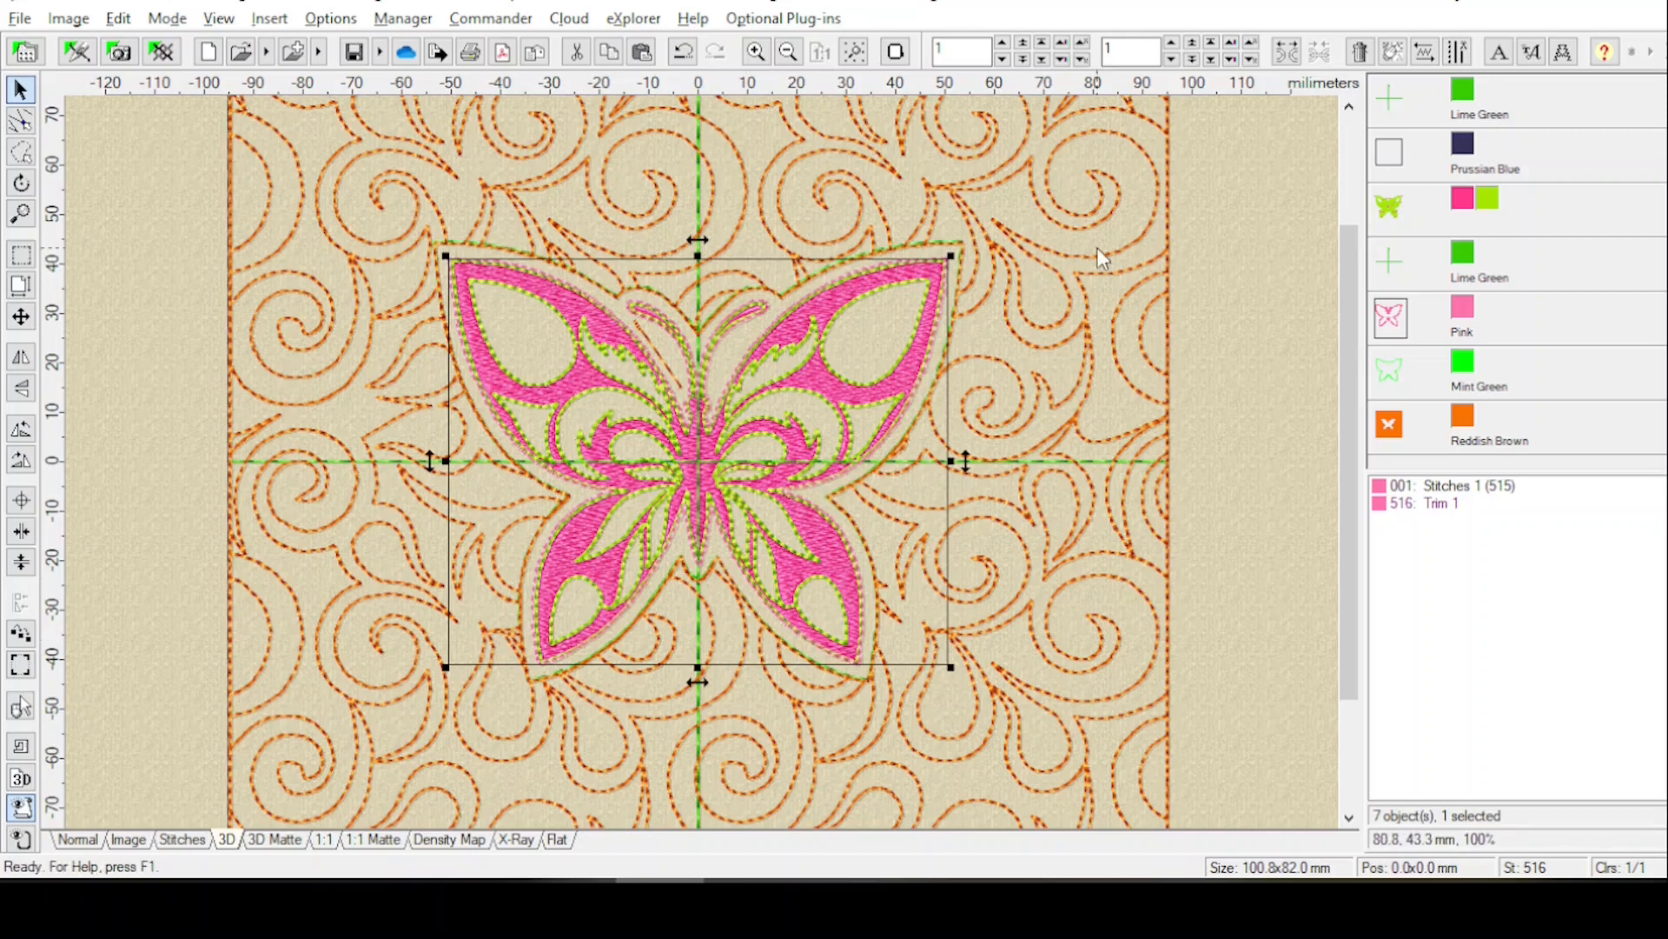
left_click(1391, 371)
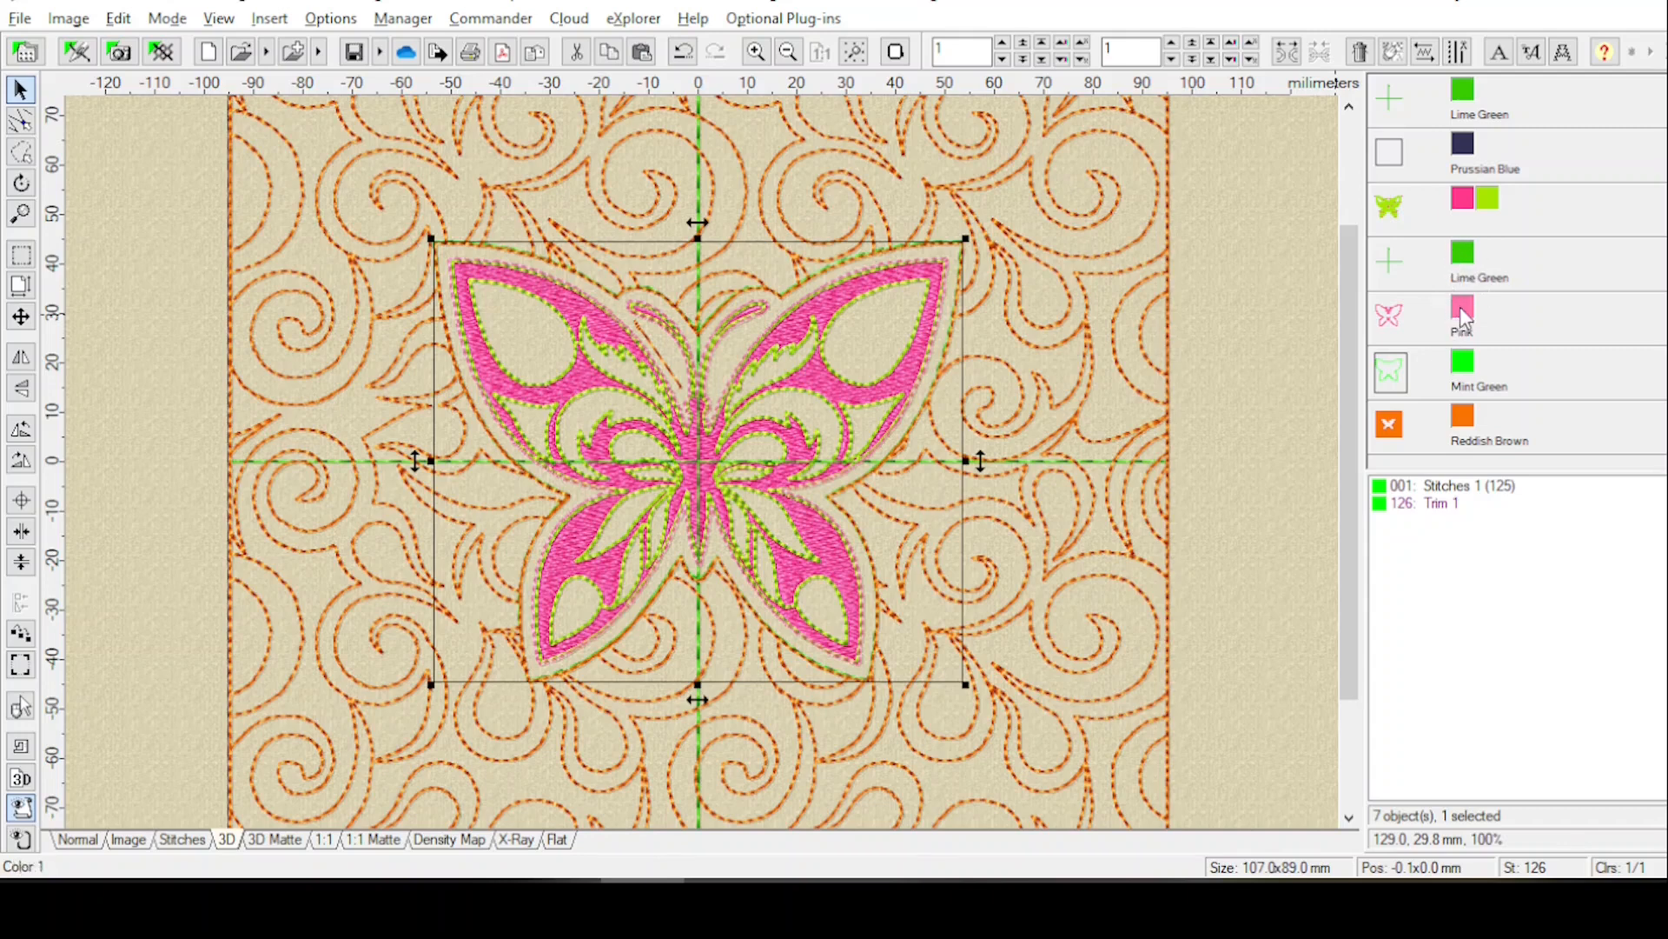
Recolour the filled butterfly with red 128, green 128, blue 255 for the fill and red 128, green 0, blue 64 for its outline.
left_click(1464, 209)
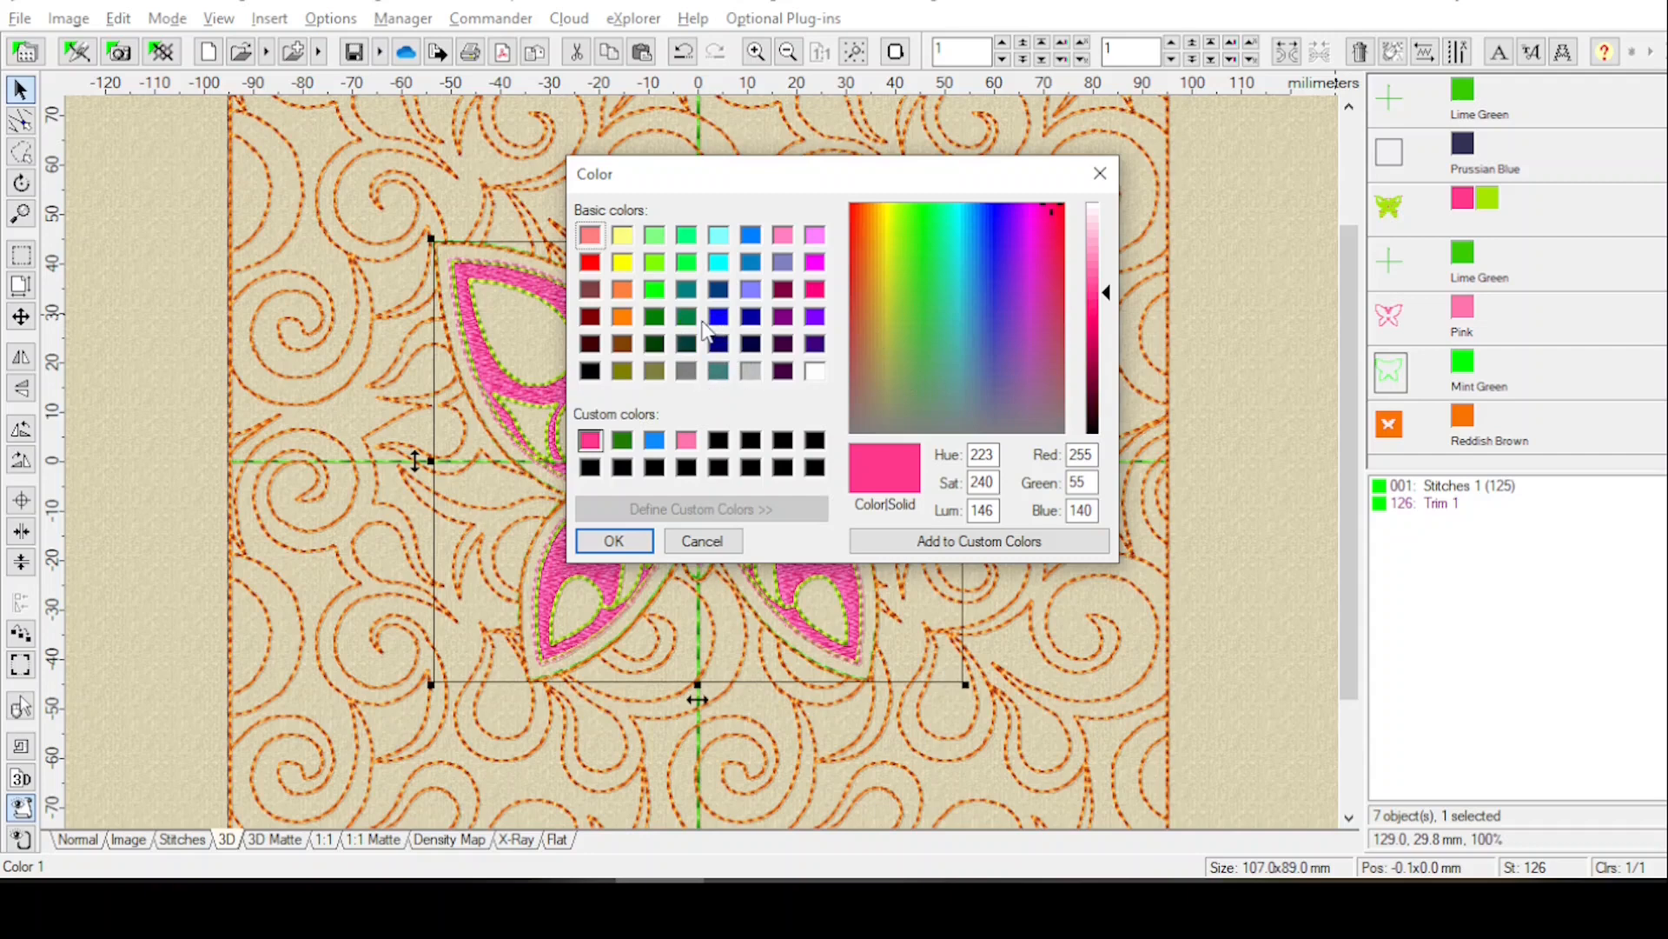
left_click(750, 288)
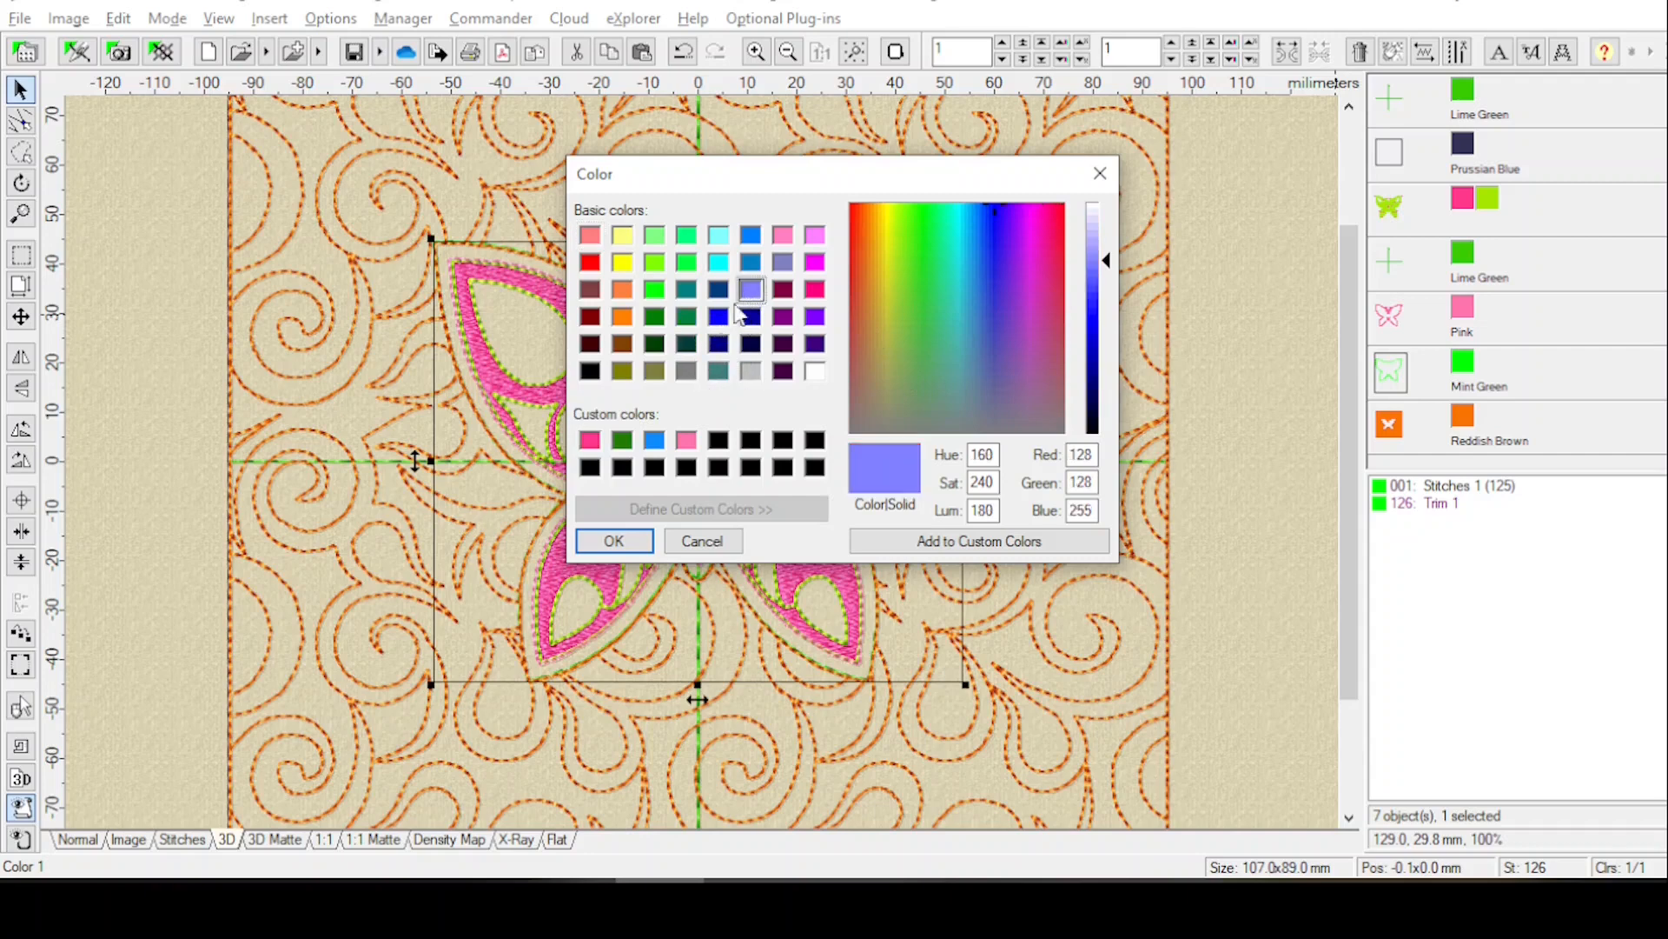
left_click(614, 540)
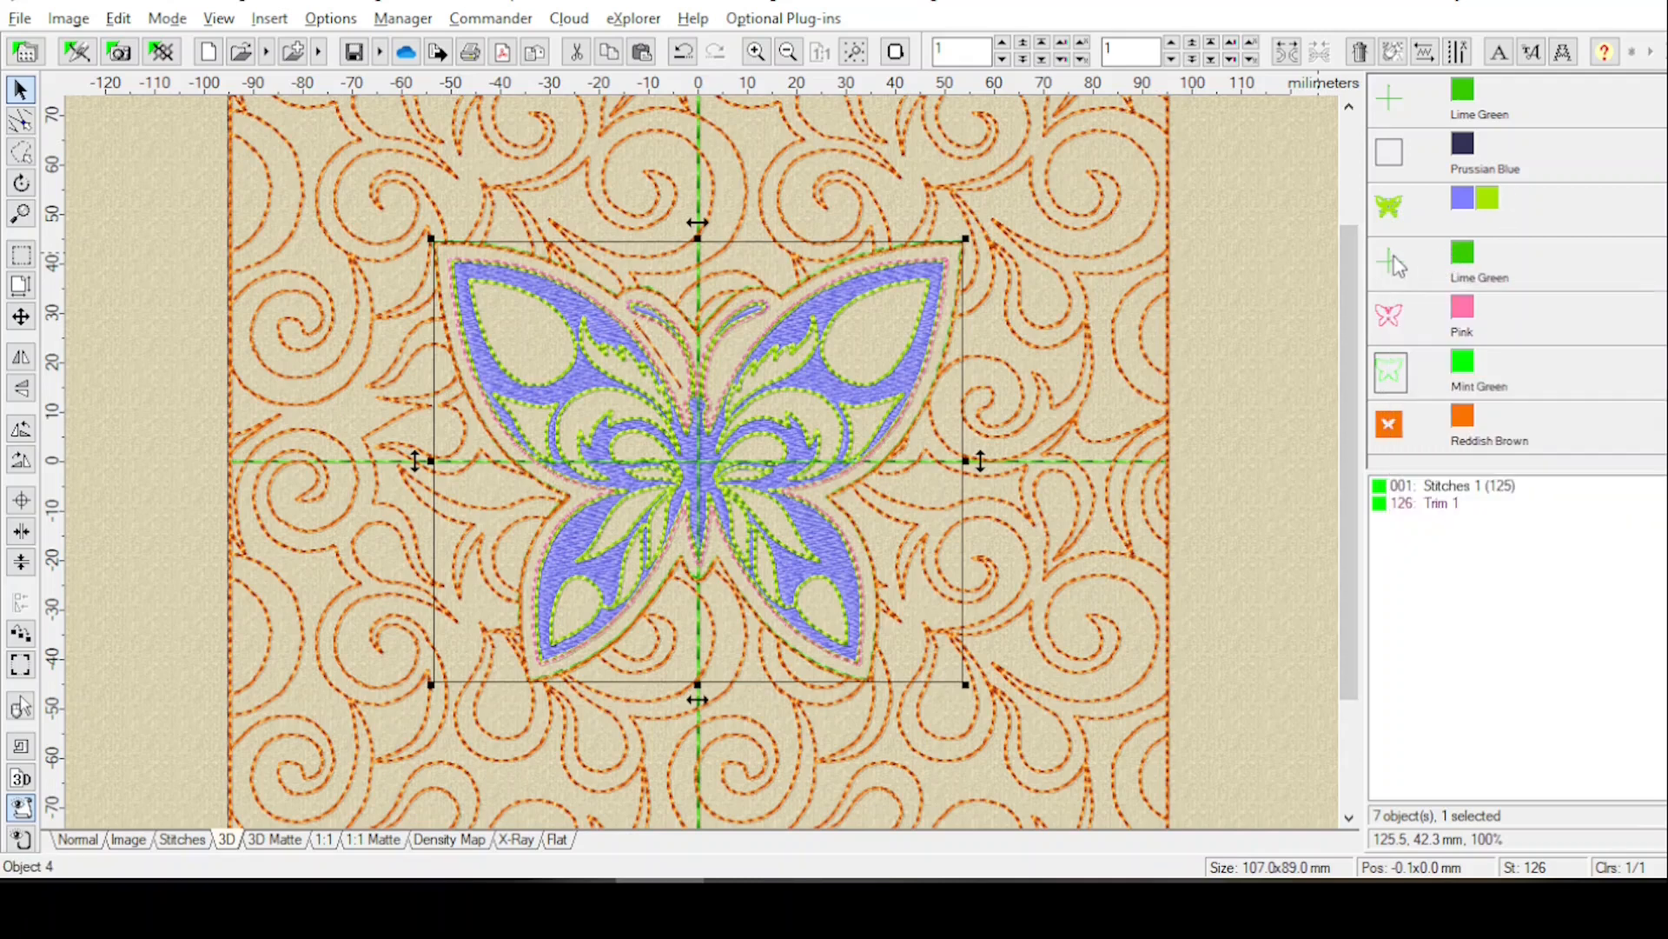
double_click(1491, 207)
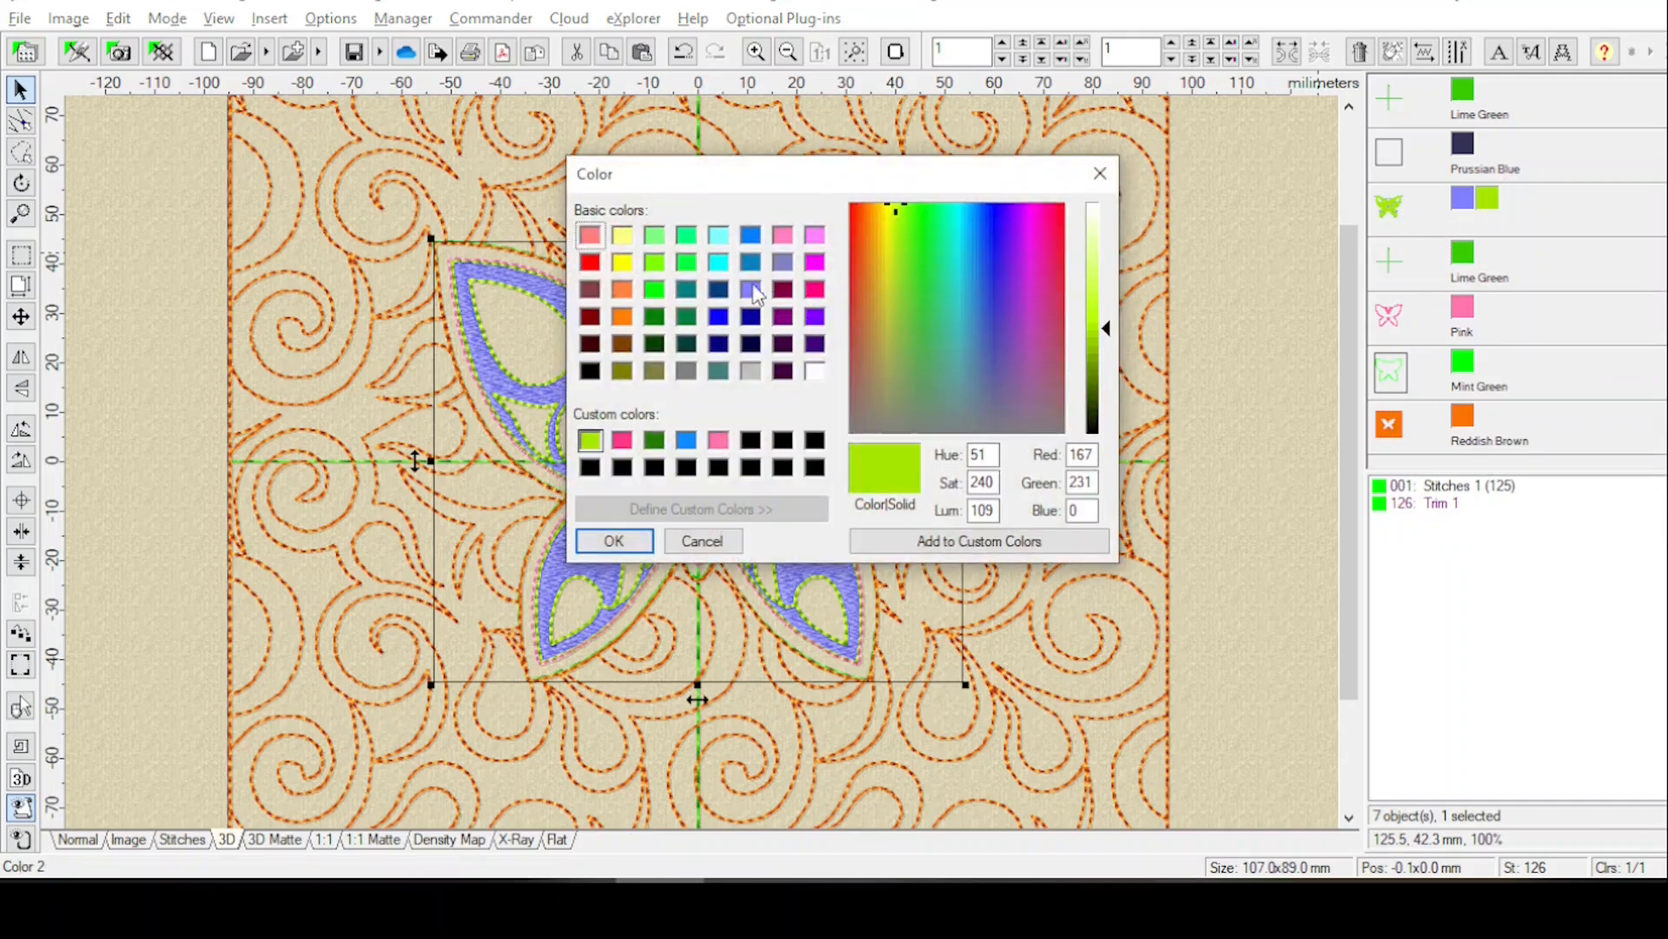
left_click(784, 290)
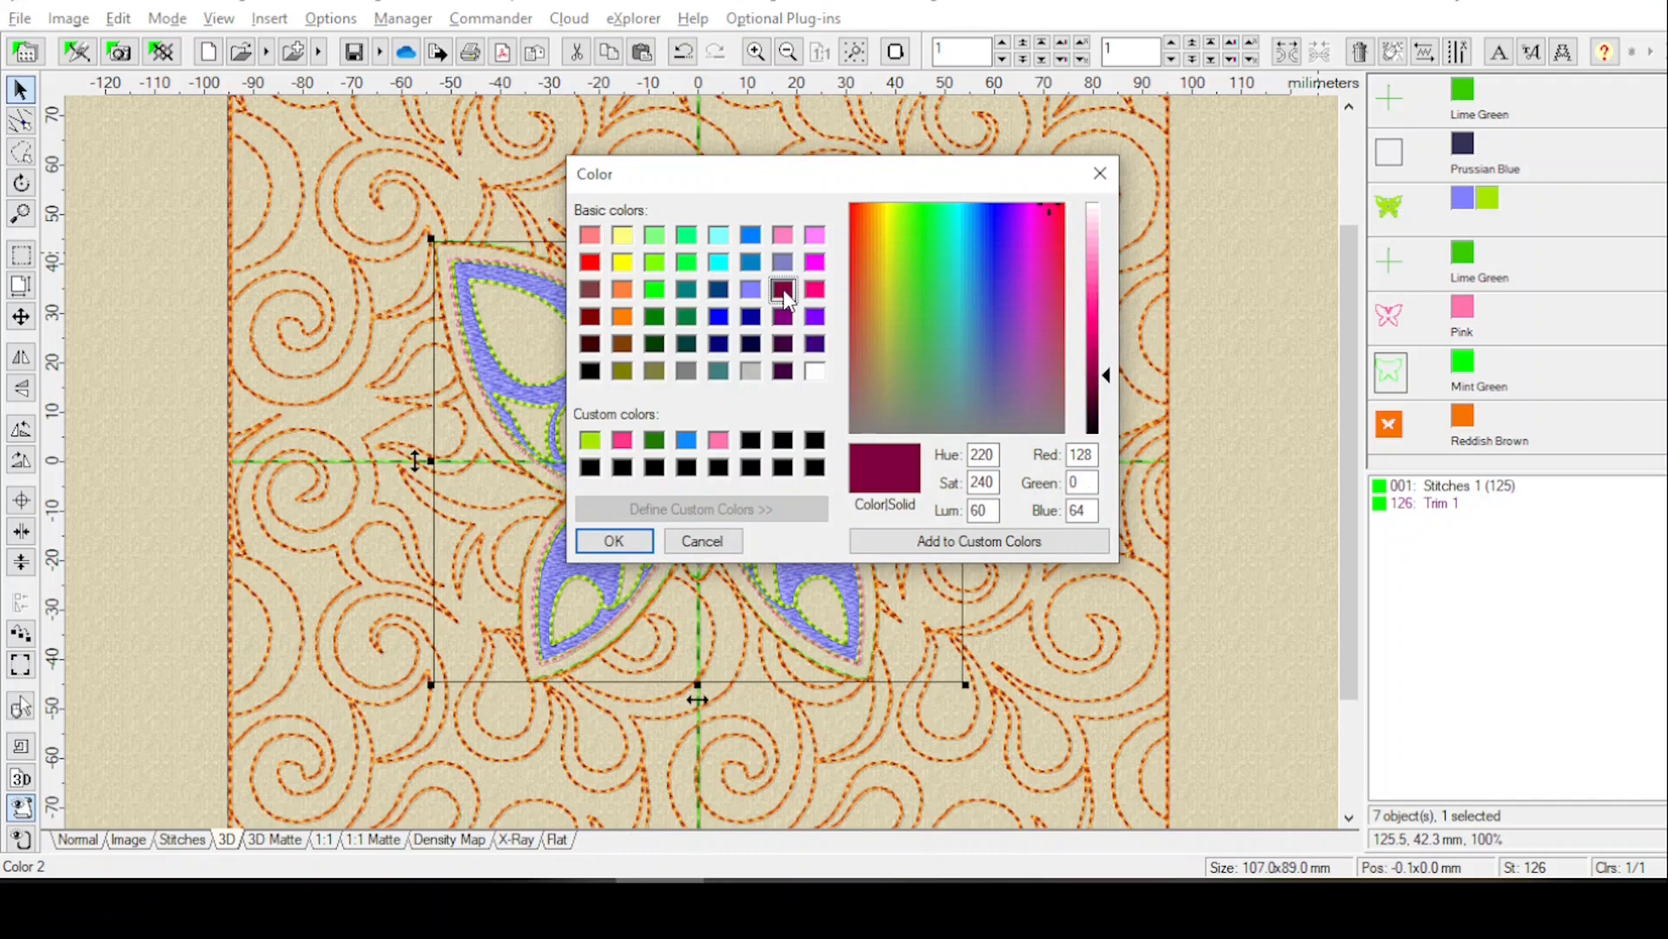
left_click(613, 542)
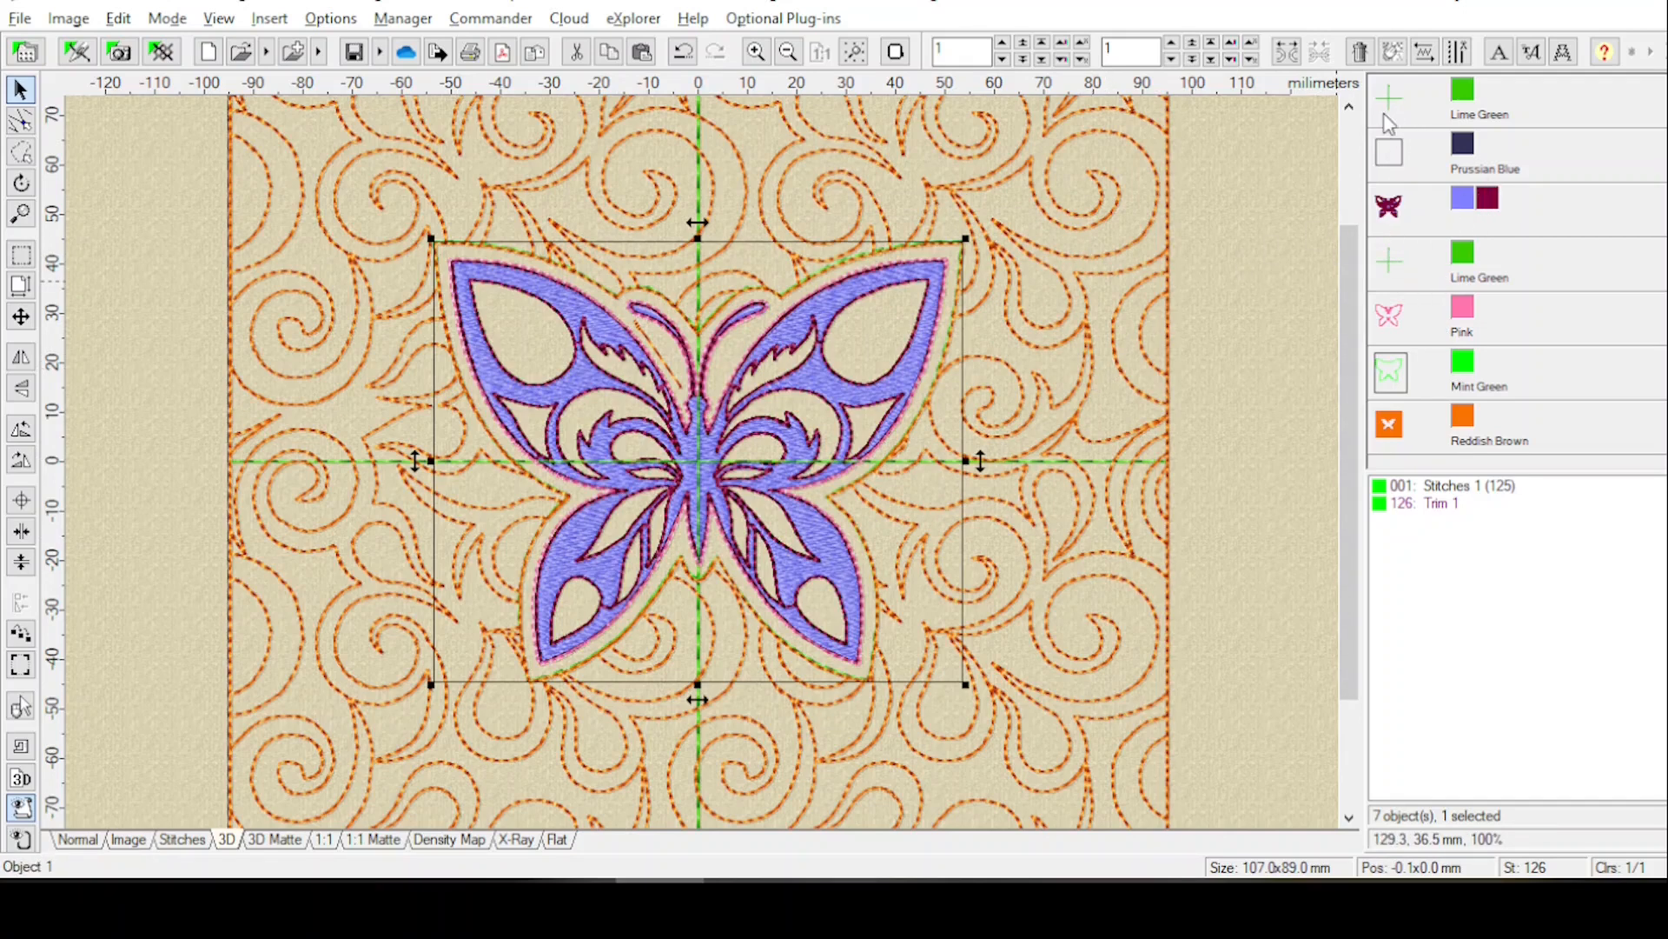
Set the Prussian Blue square outline's thread identical to the filled butterfly's violet fill colour.
mouse_move(1391, 264)
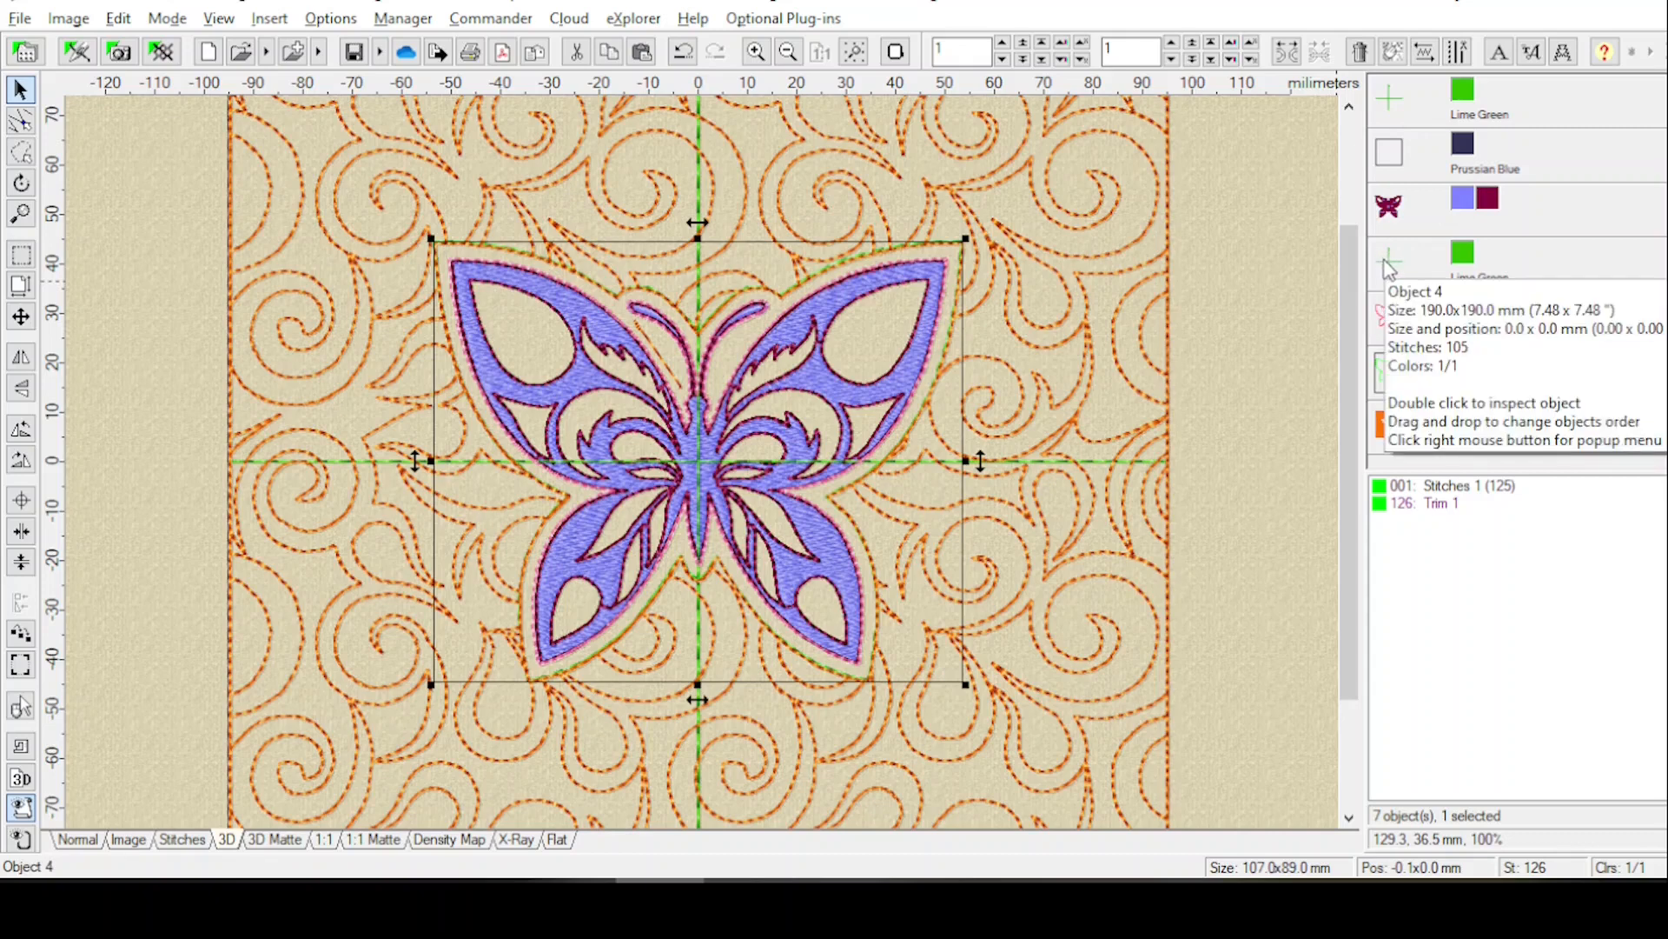
left_click(1395, 154)
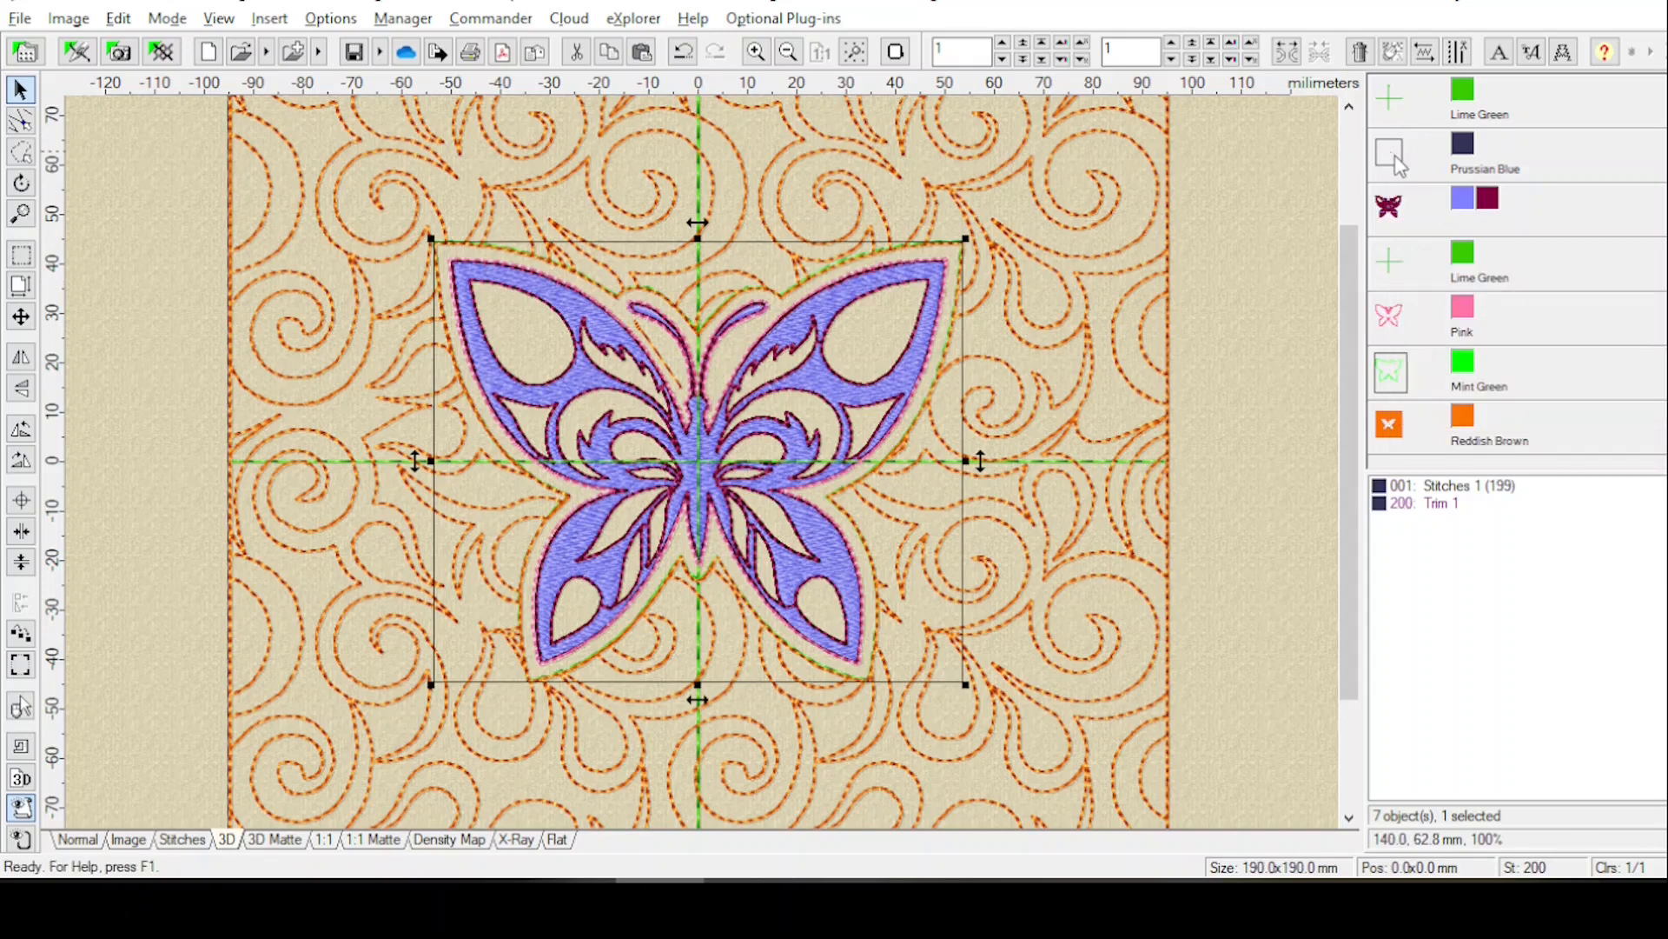
double_click(1463, 144)
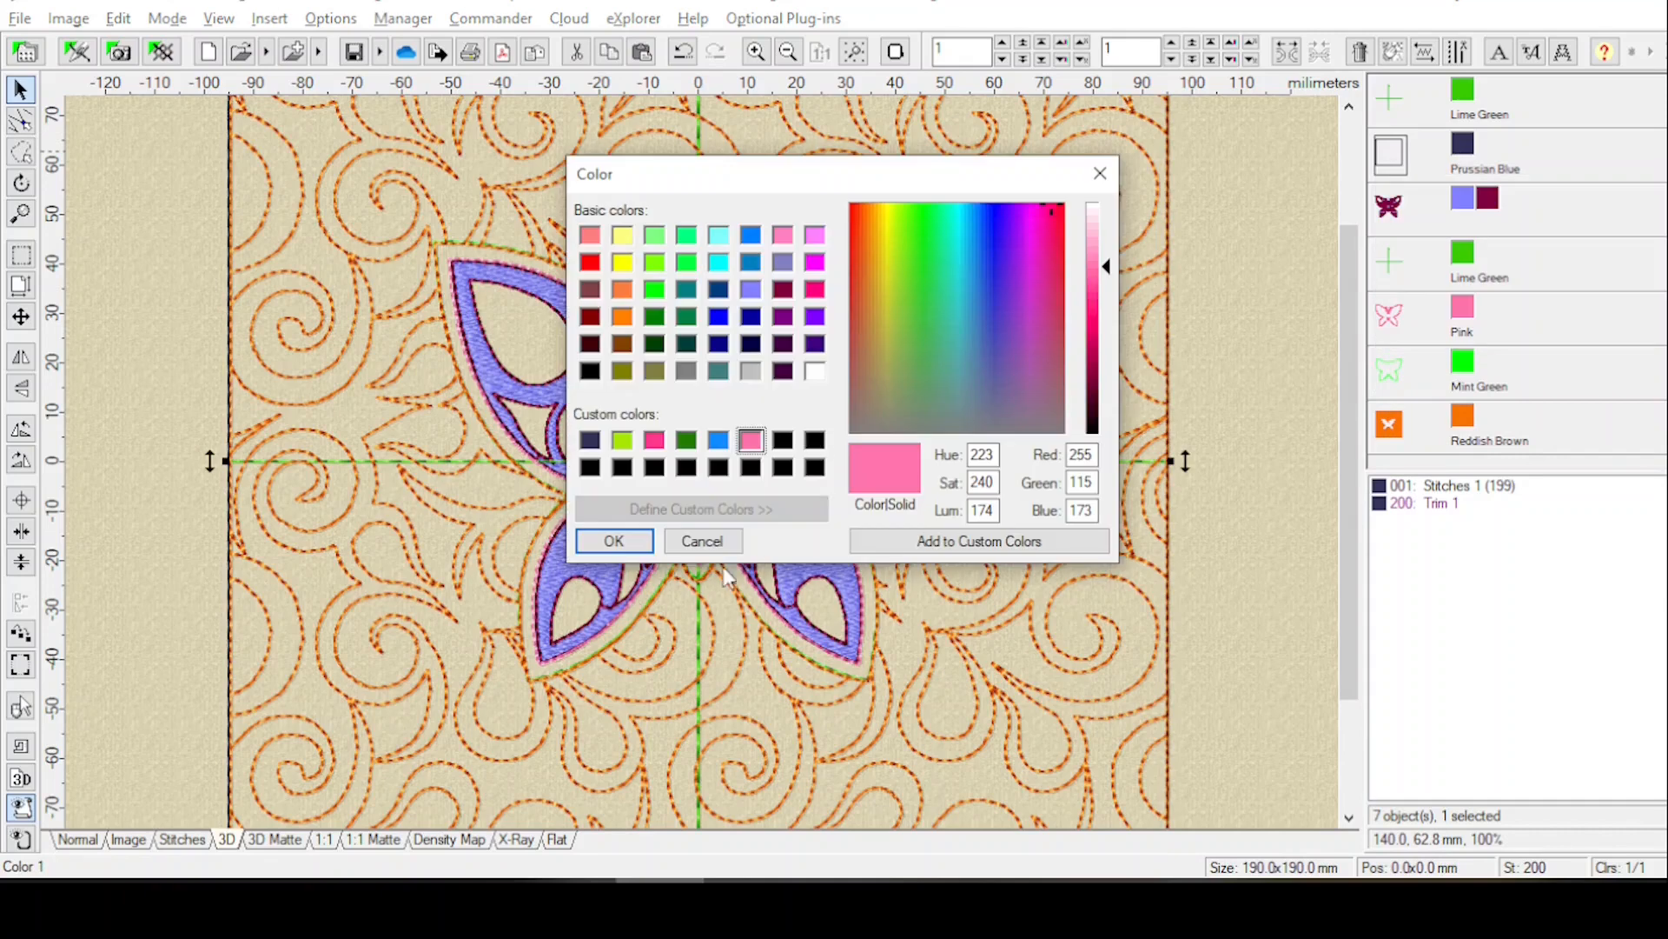
left_click(702, 540)
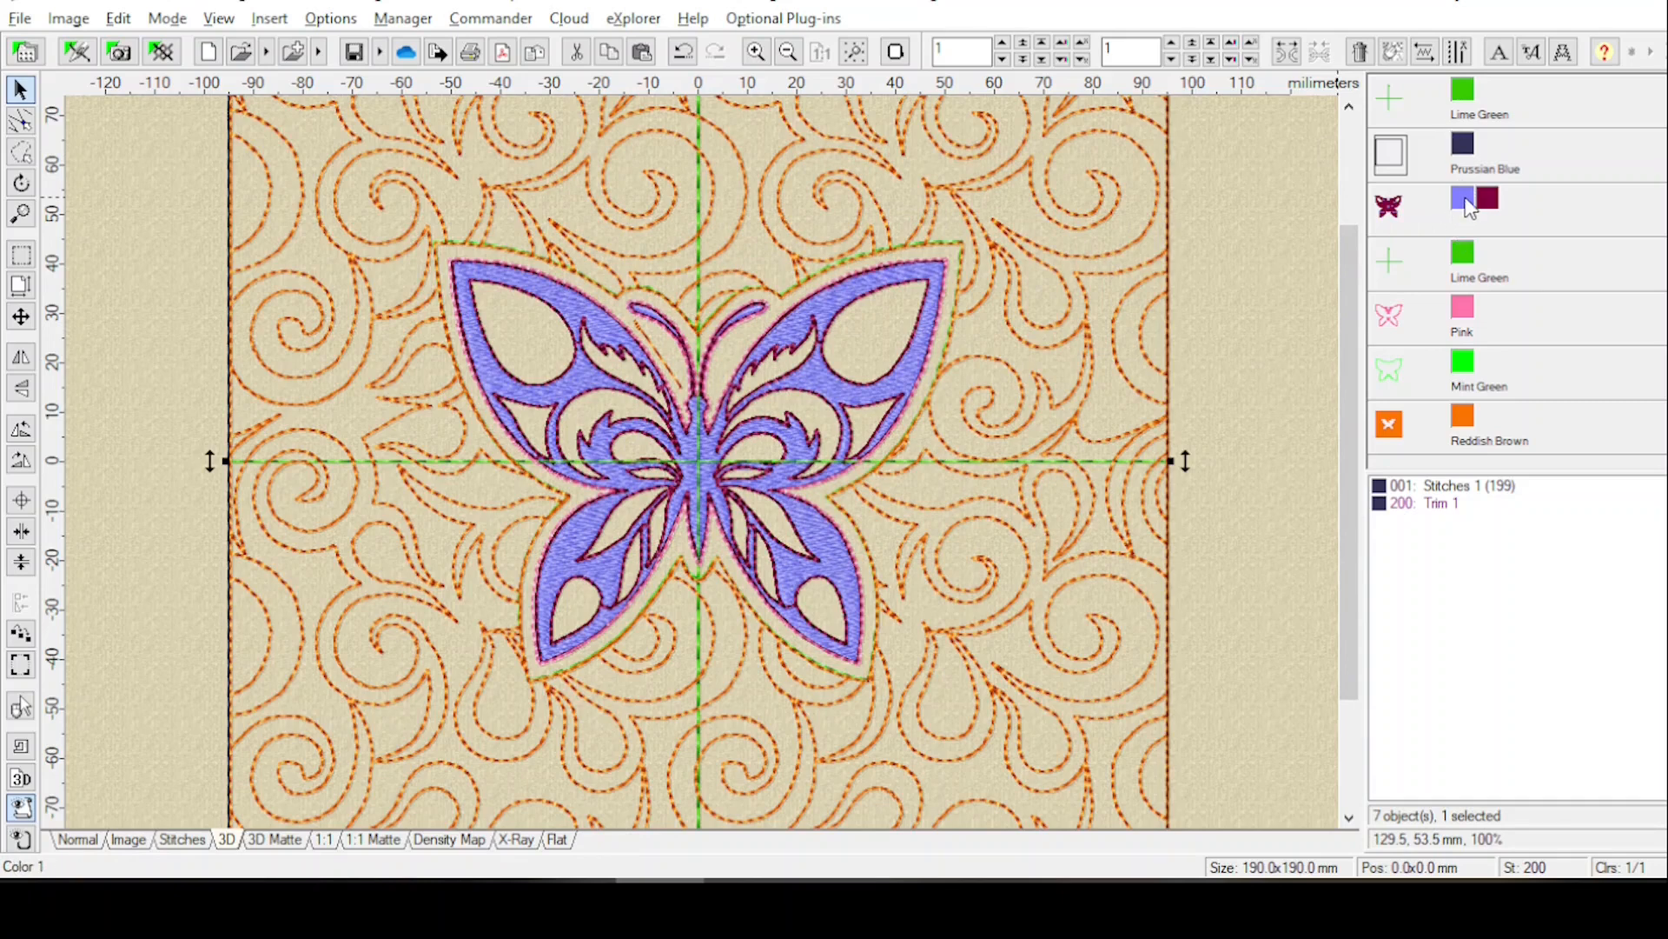
left_click_drag(1468, 208, 1496, 178)
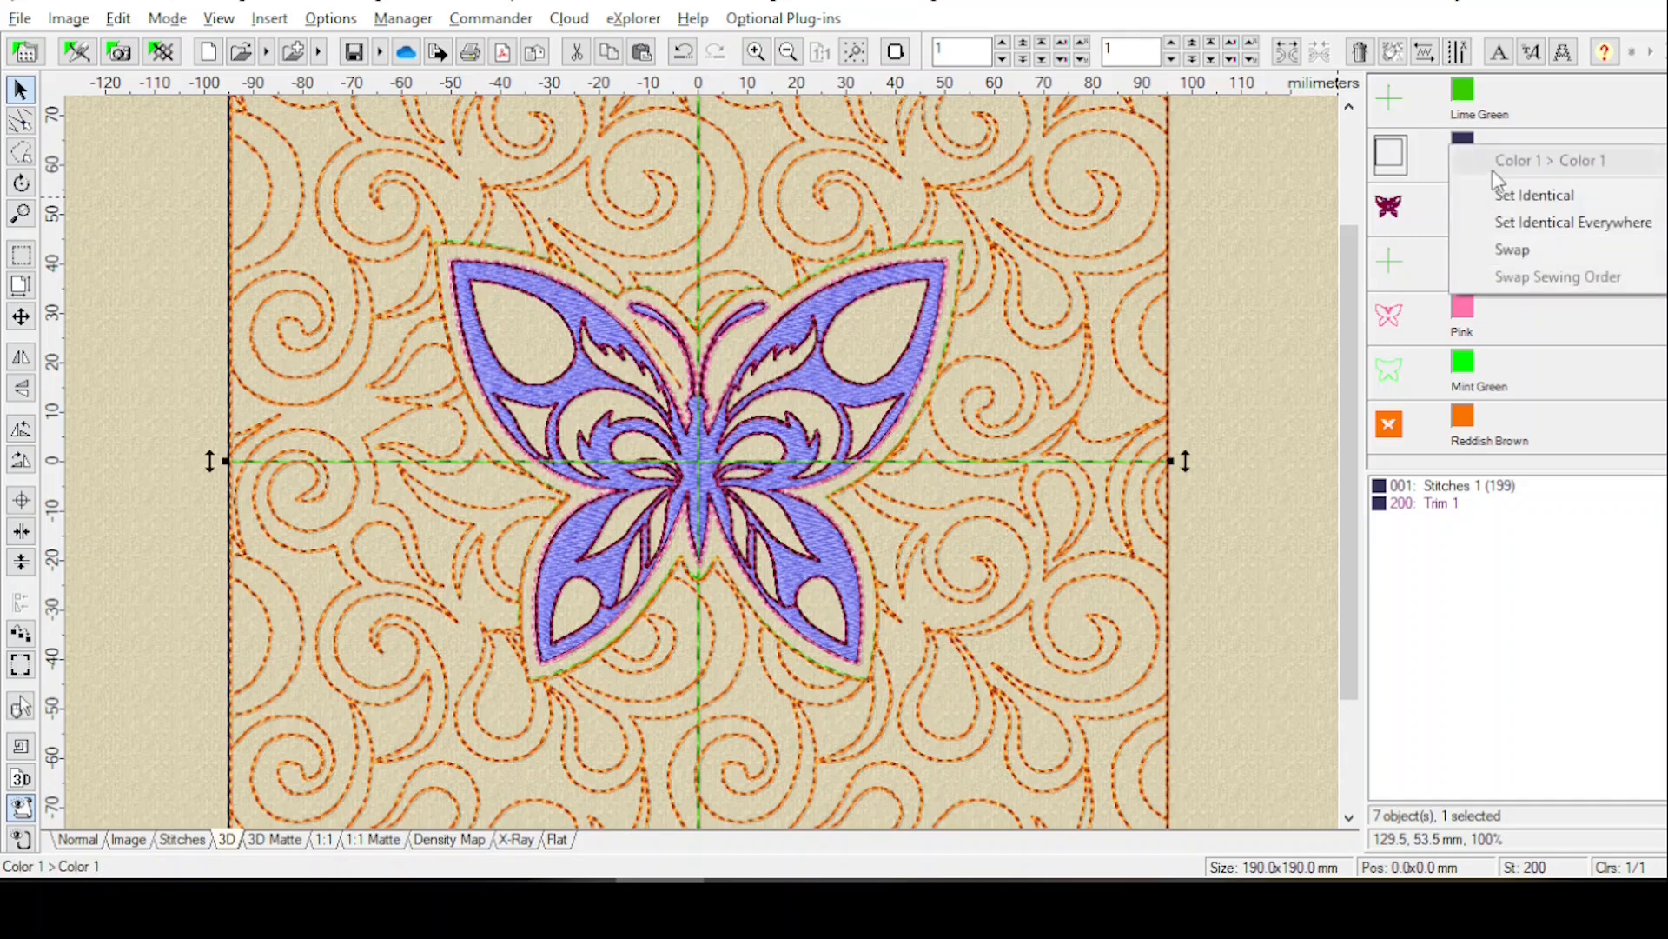
left_click(1512, 195)
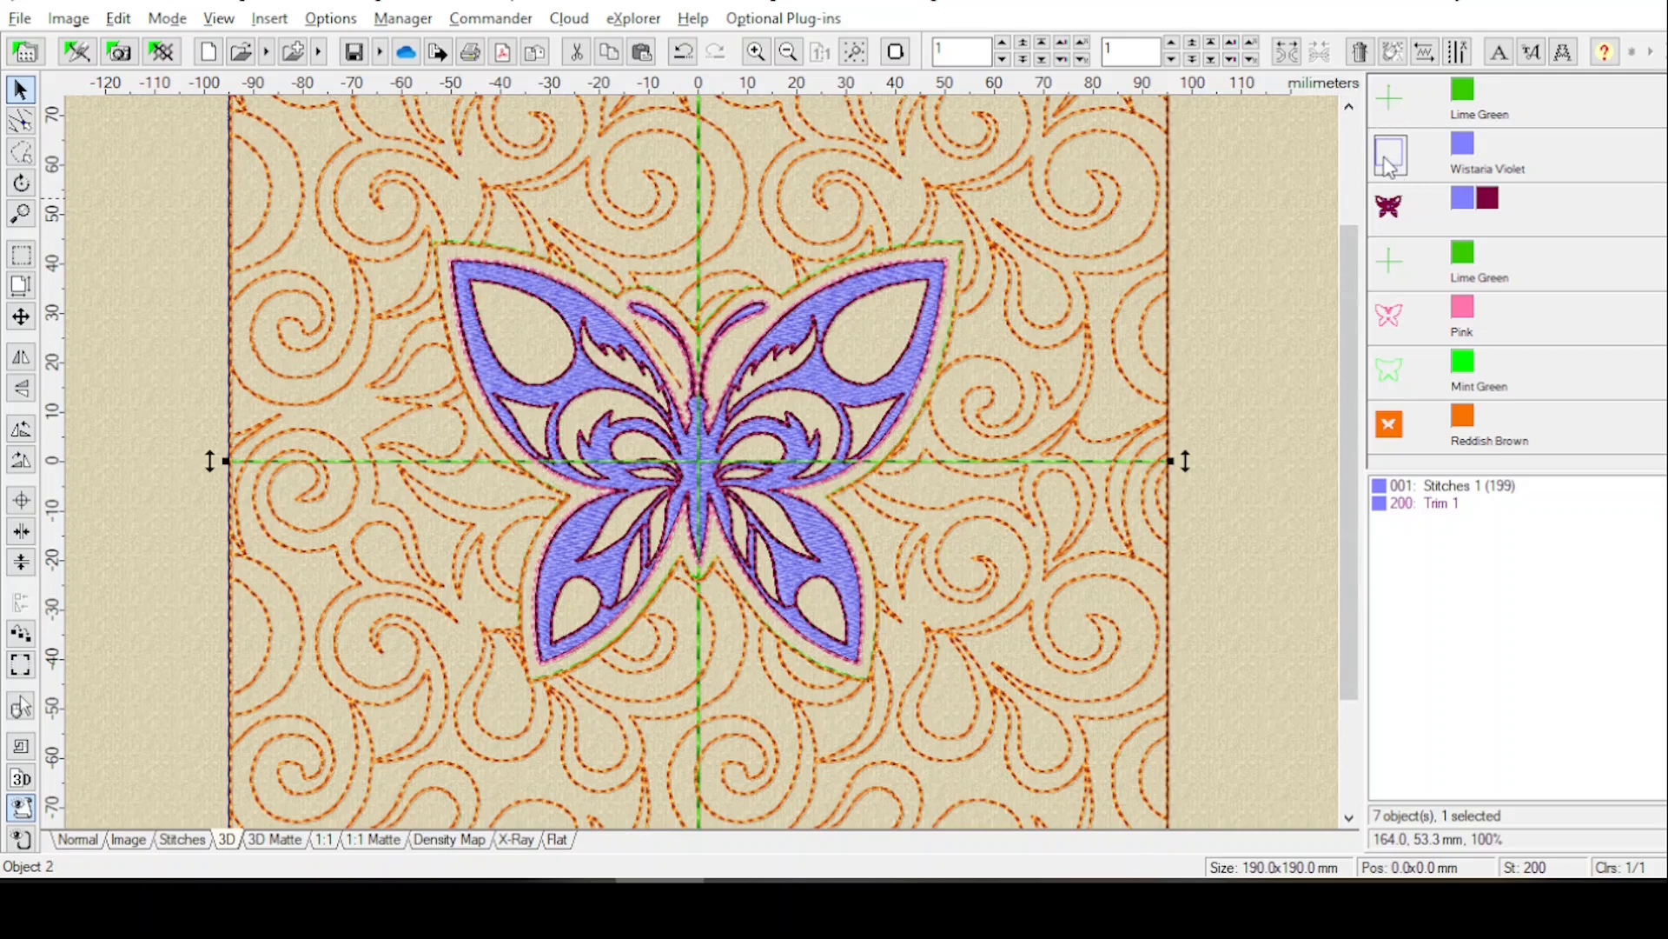
Check the filled butterfly and the second Lime Green crosshair in the sewing order.
left_click(1389, 208)
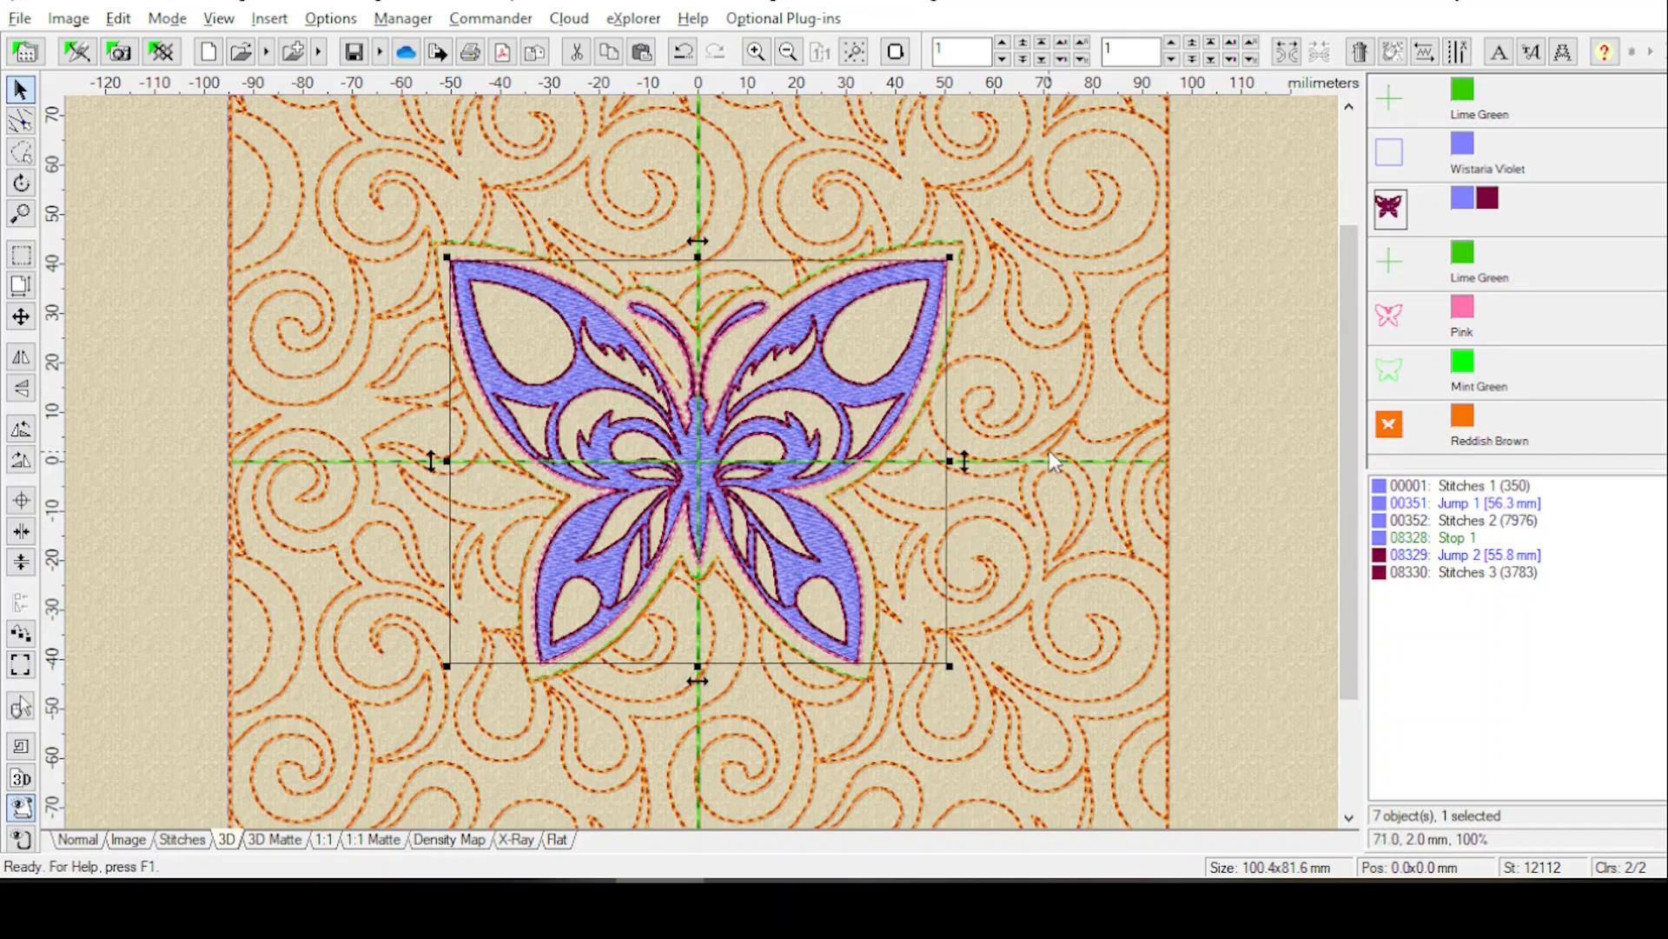
left_click(1396, 273)
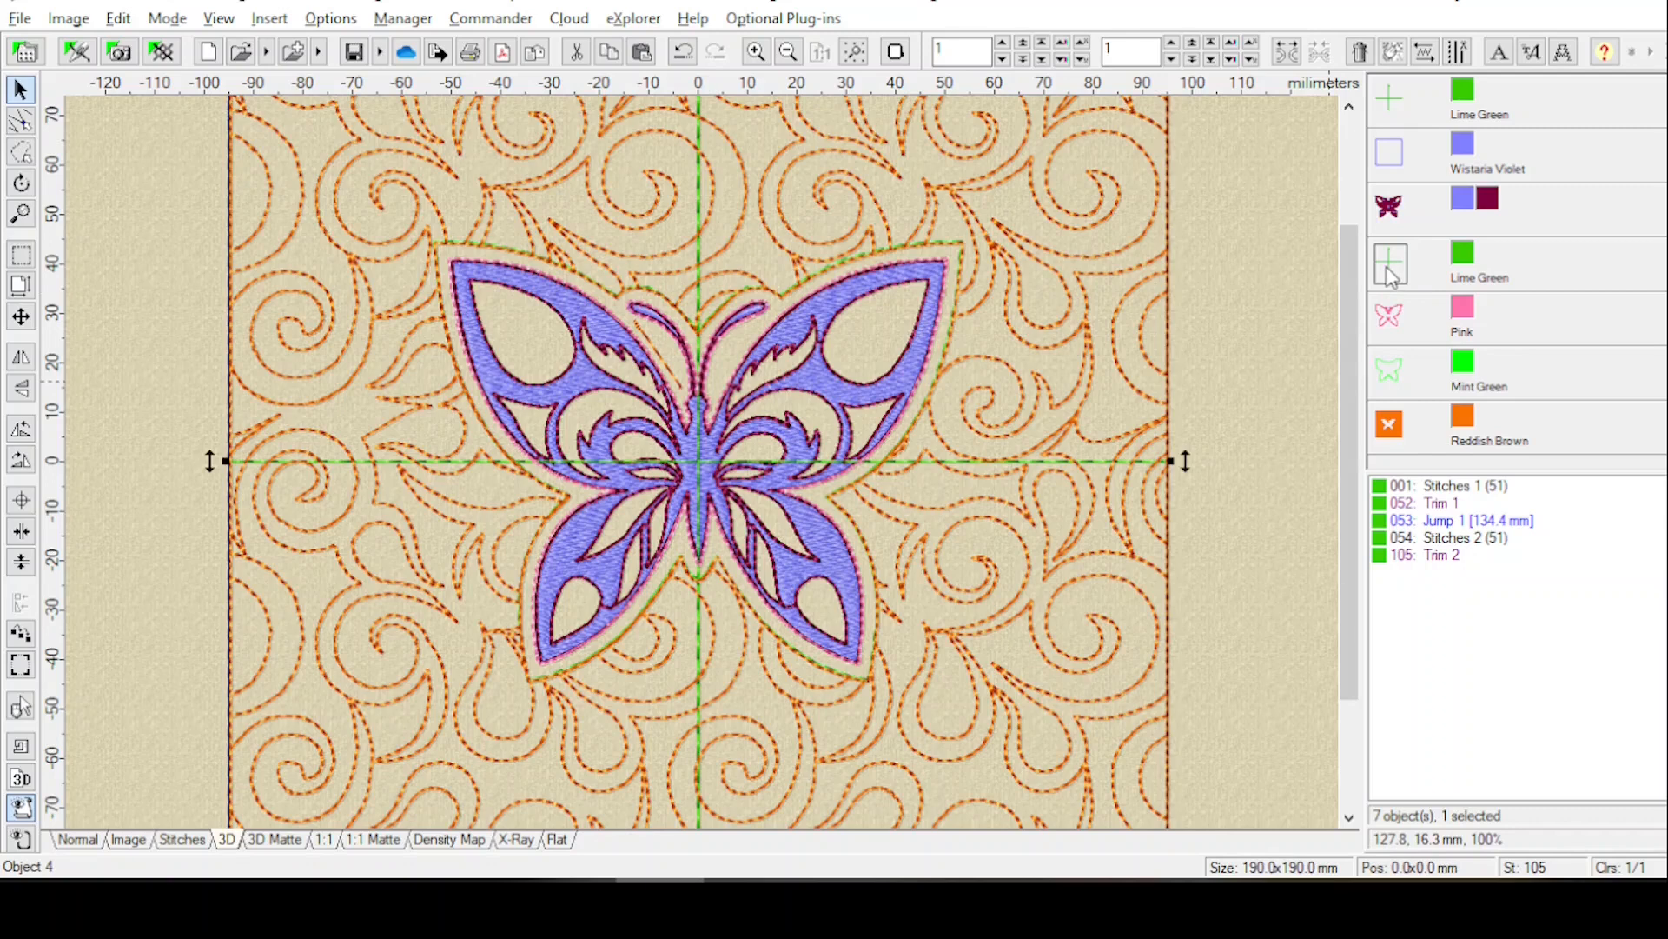
mouse_move(1388, 274)
Examine the first two stitch blocks of the Reddish Brown swirl quilting close up around the butterfly's antennae.
left_click(1392, 435)
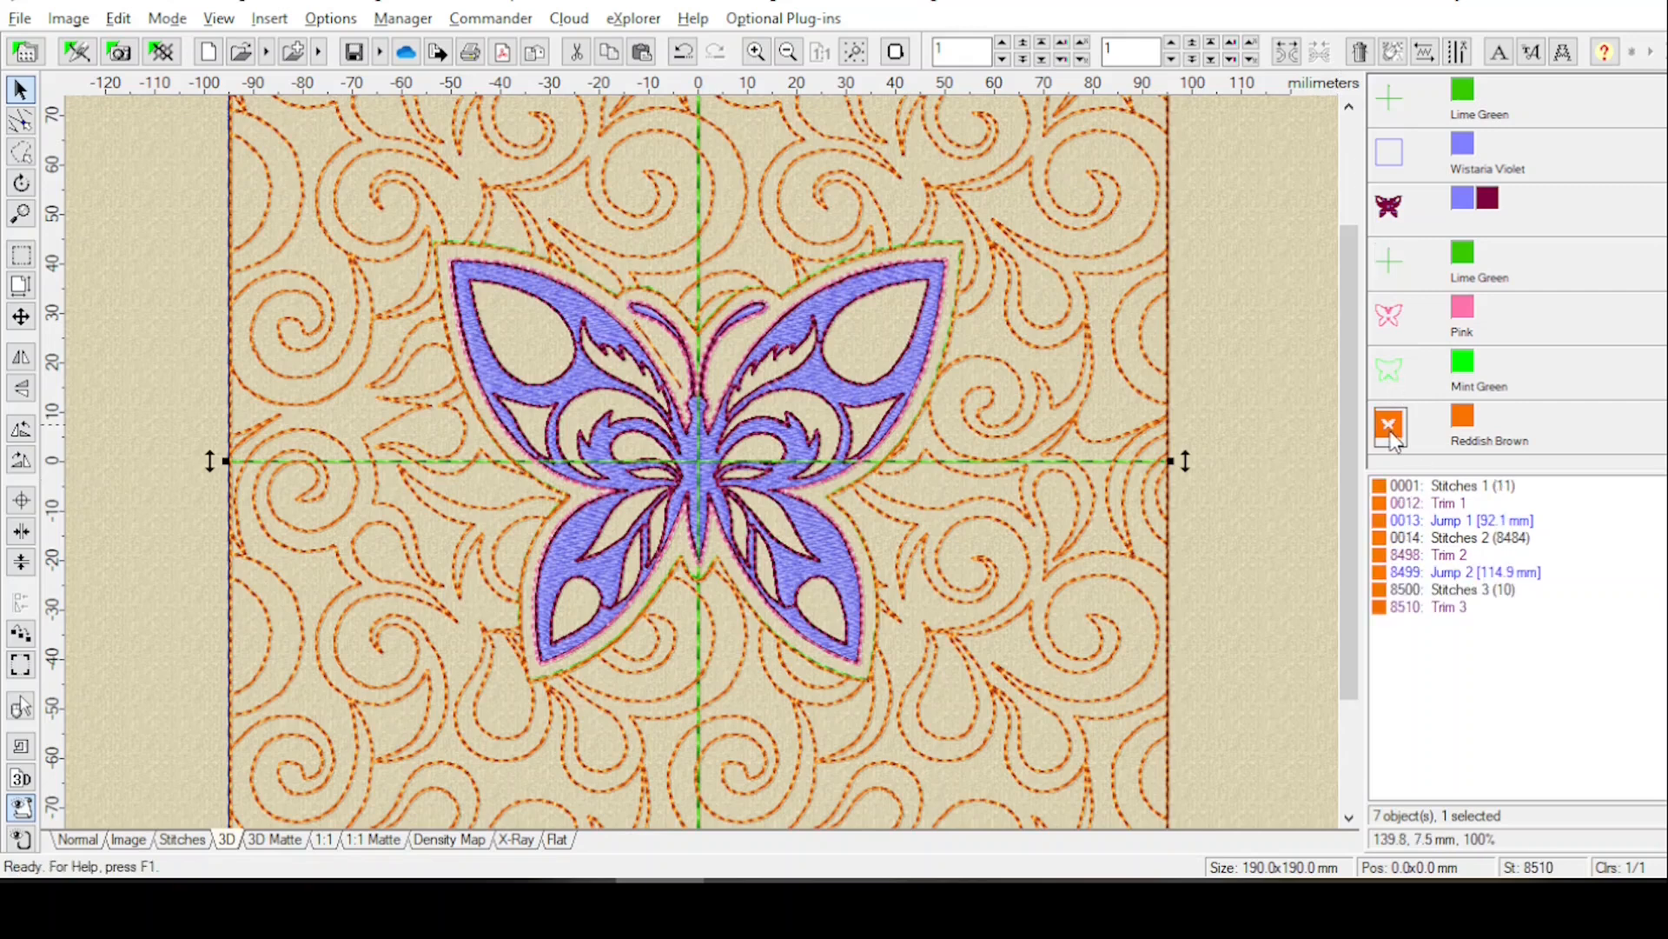
left_click(1475, 487)
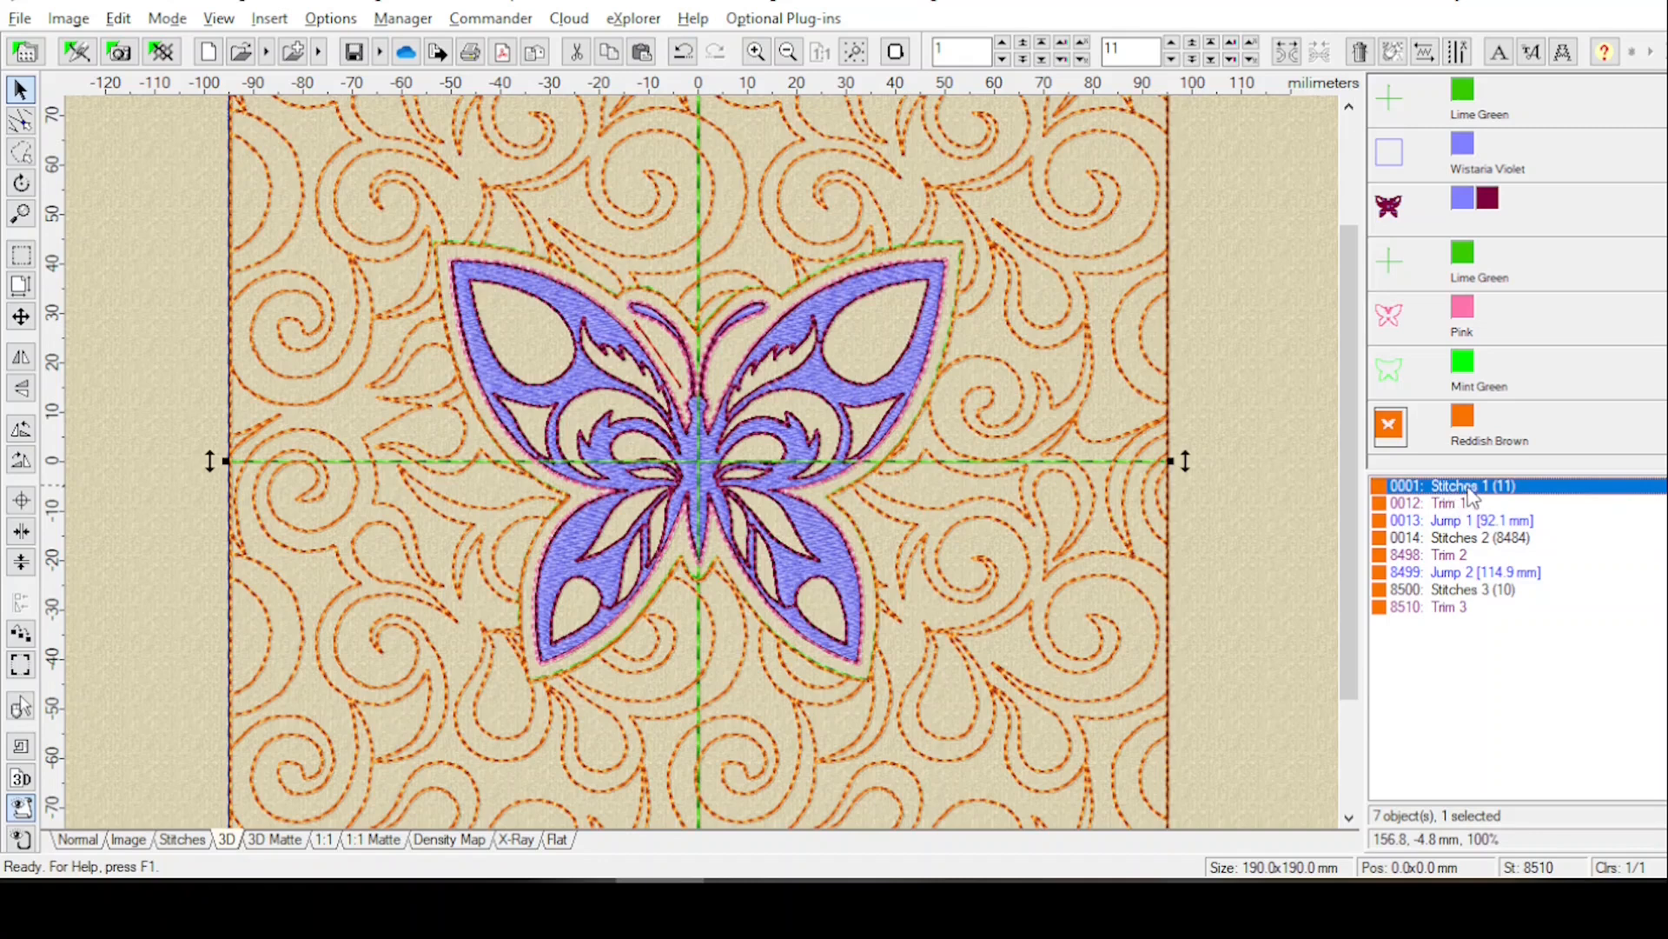
double_click(1475, 488)
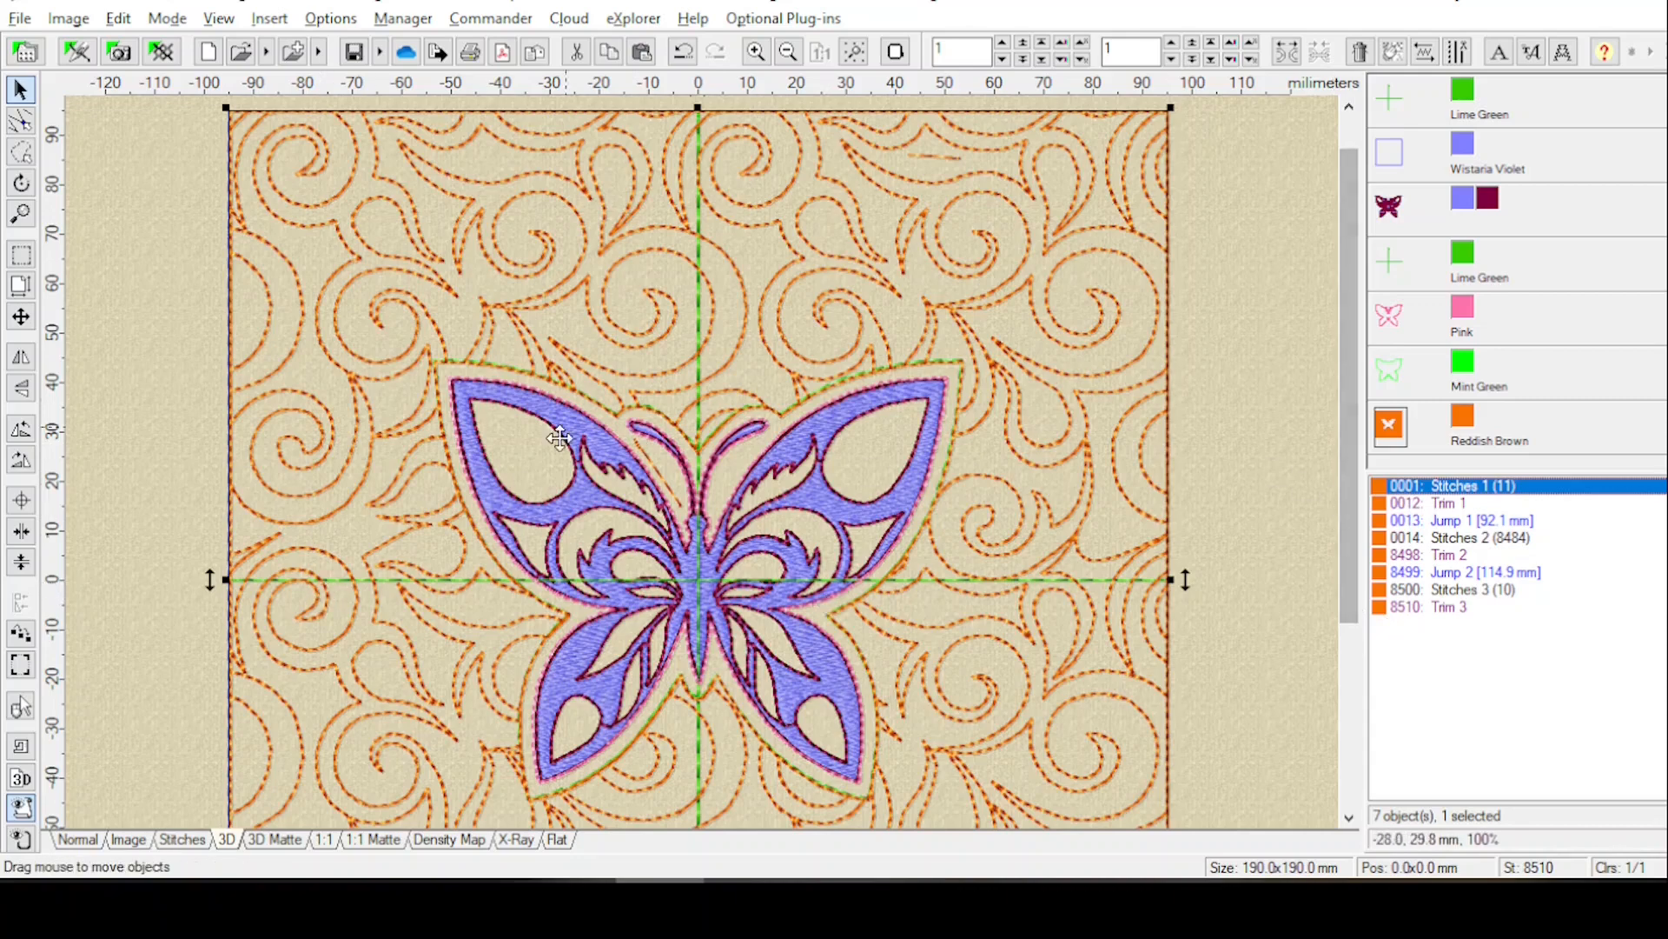
left_click(21, 213)
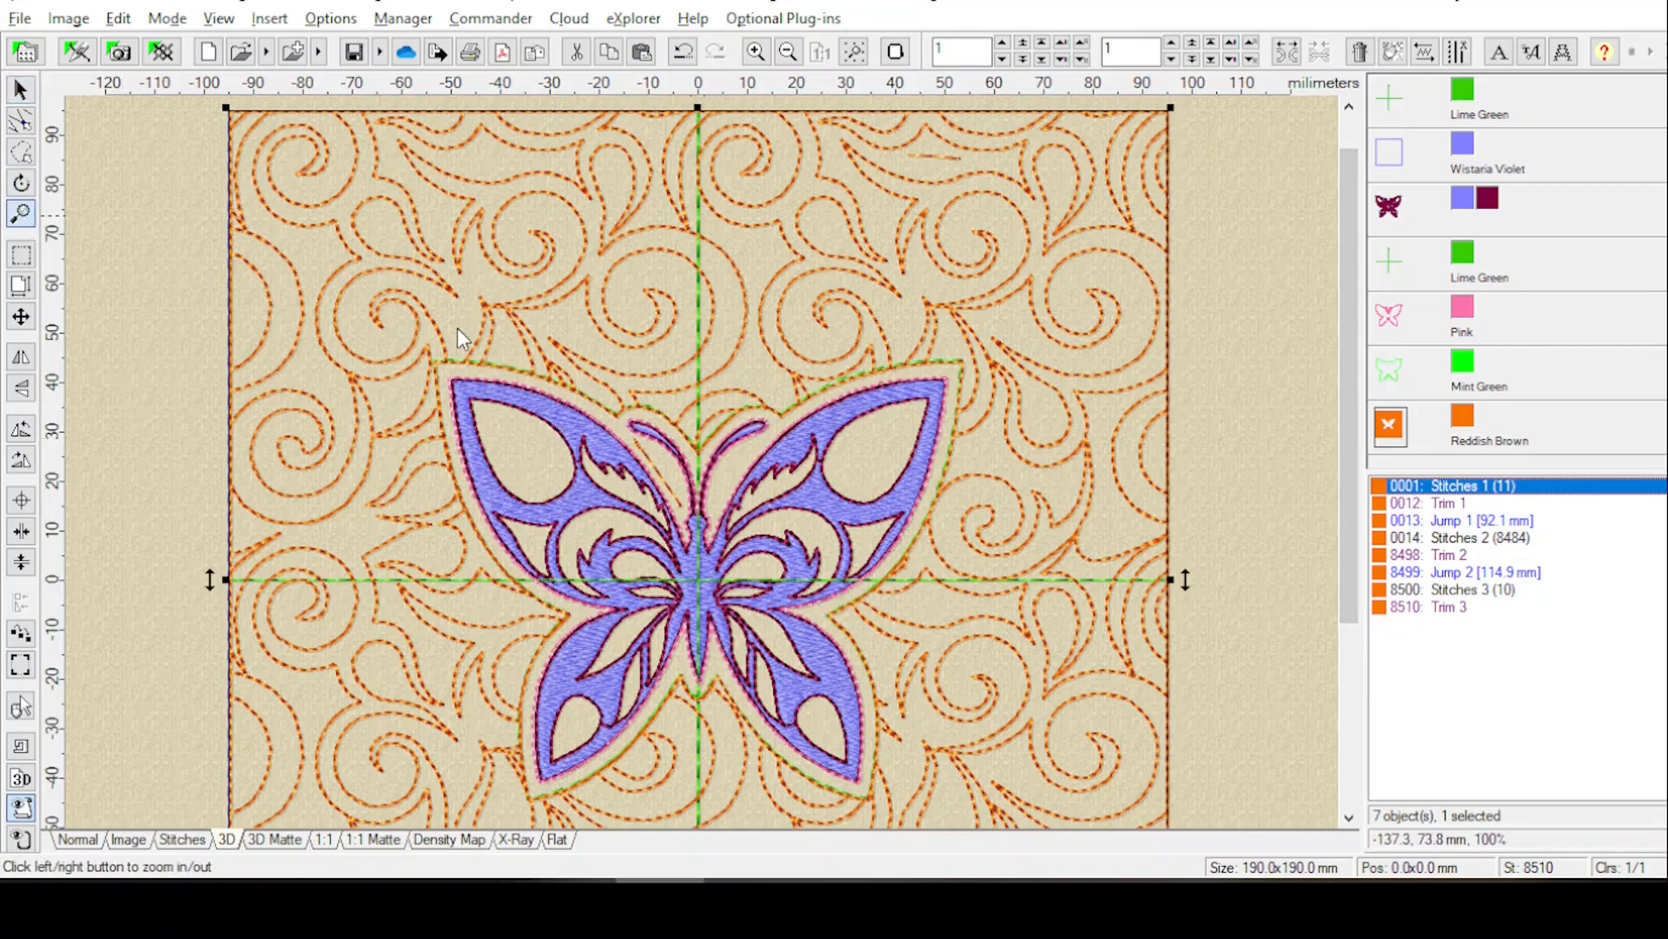
left_click(665, 486)
left_click(665, 487)
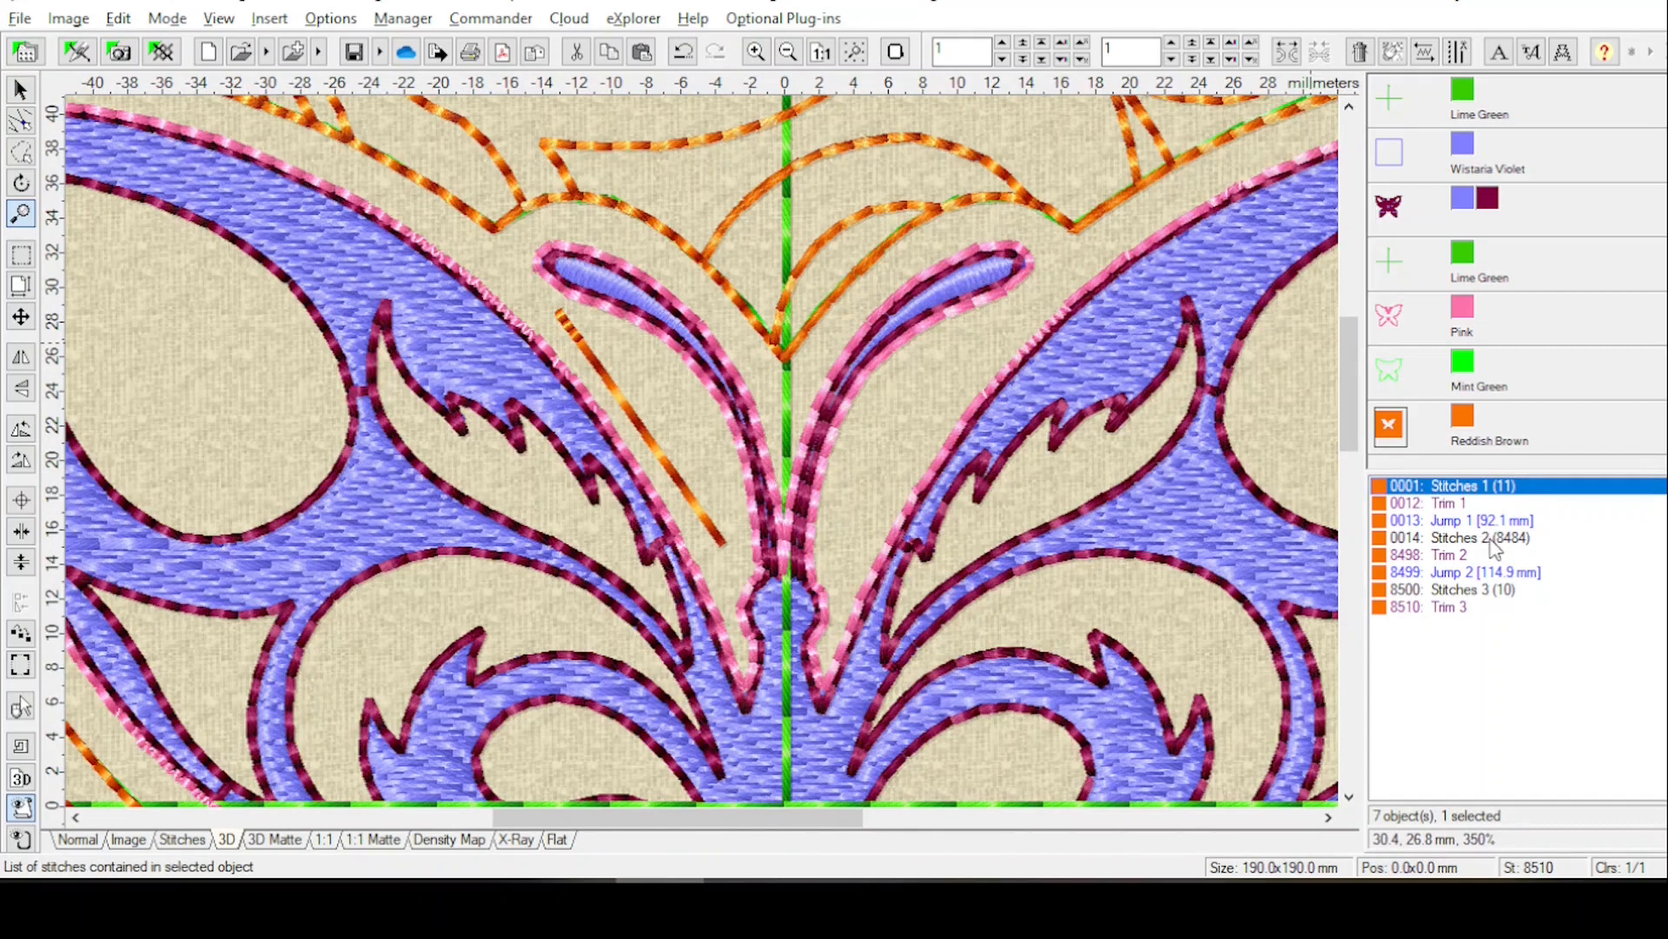
left_click(1494, 541)
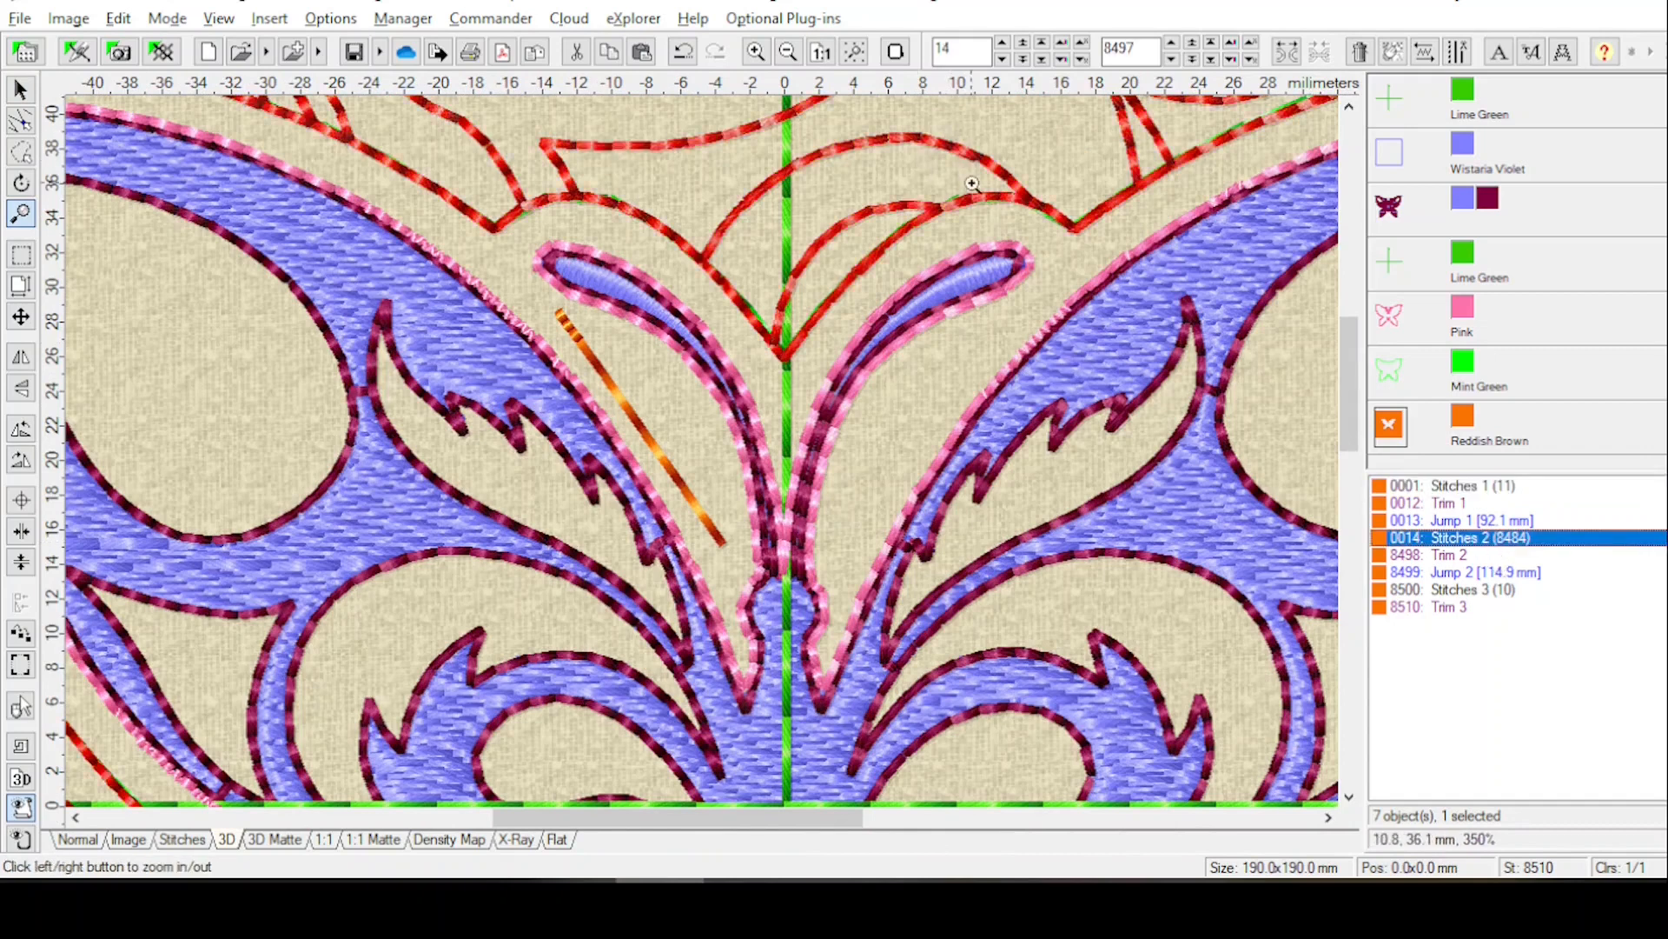
left_click(1486, 488)
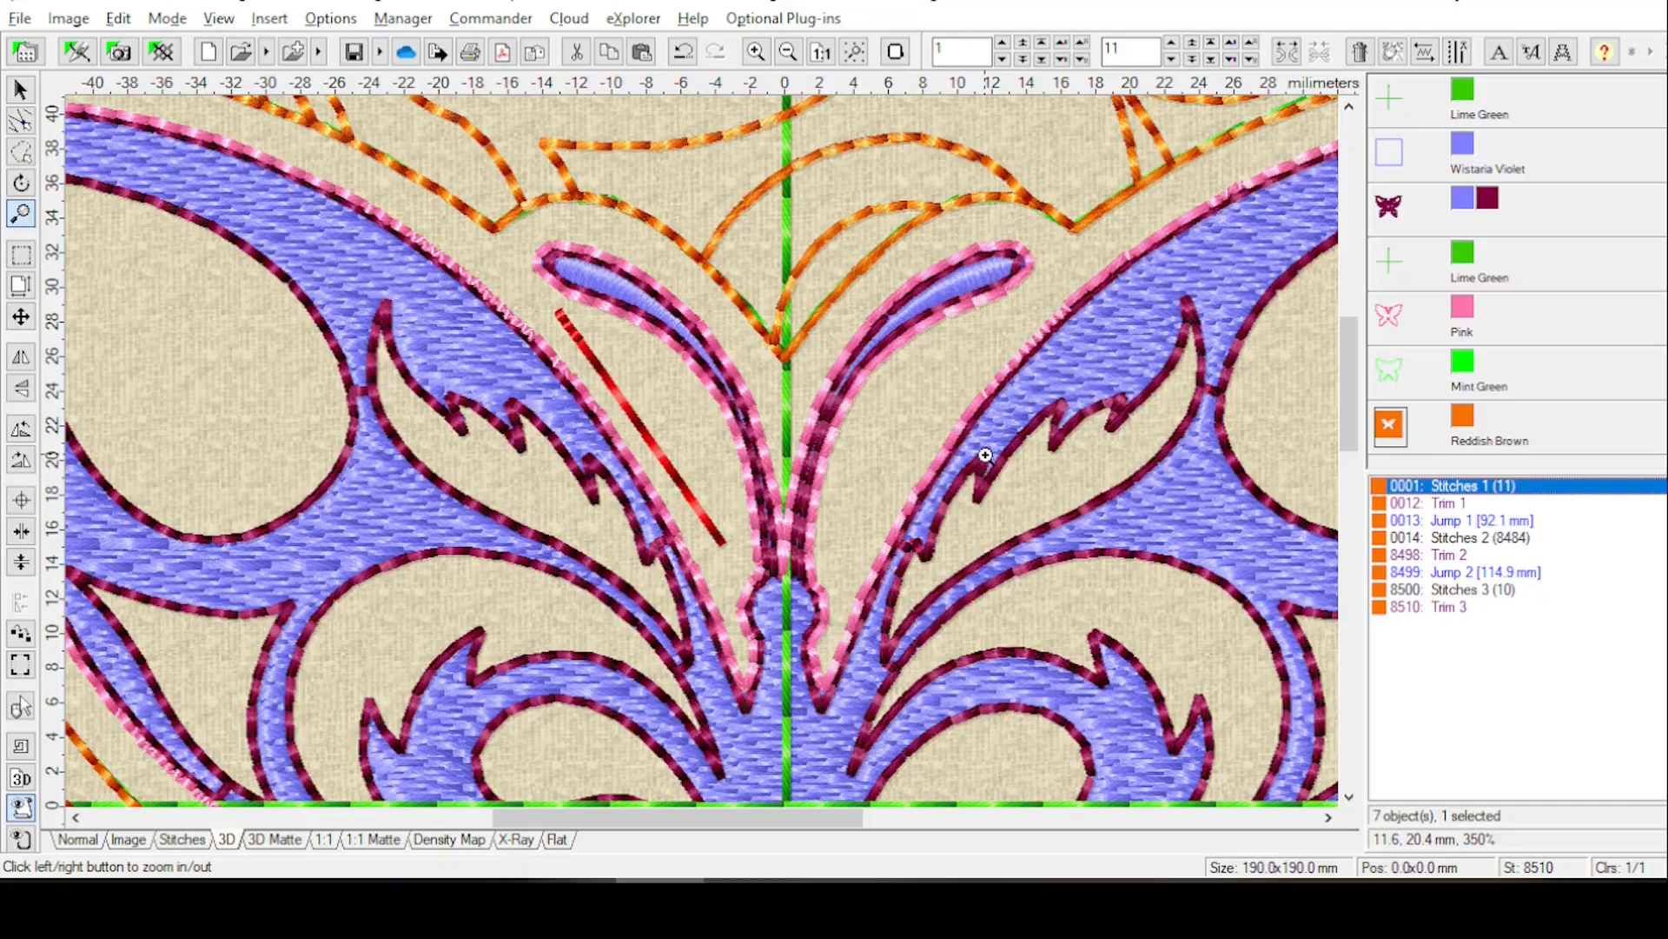
left_click(1498, 539)
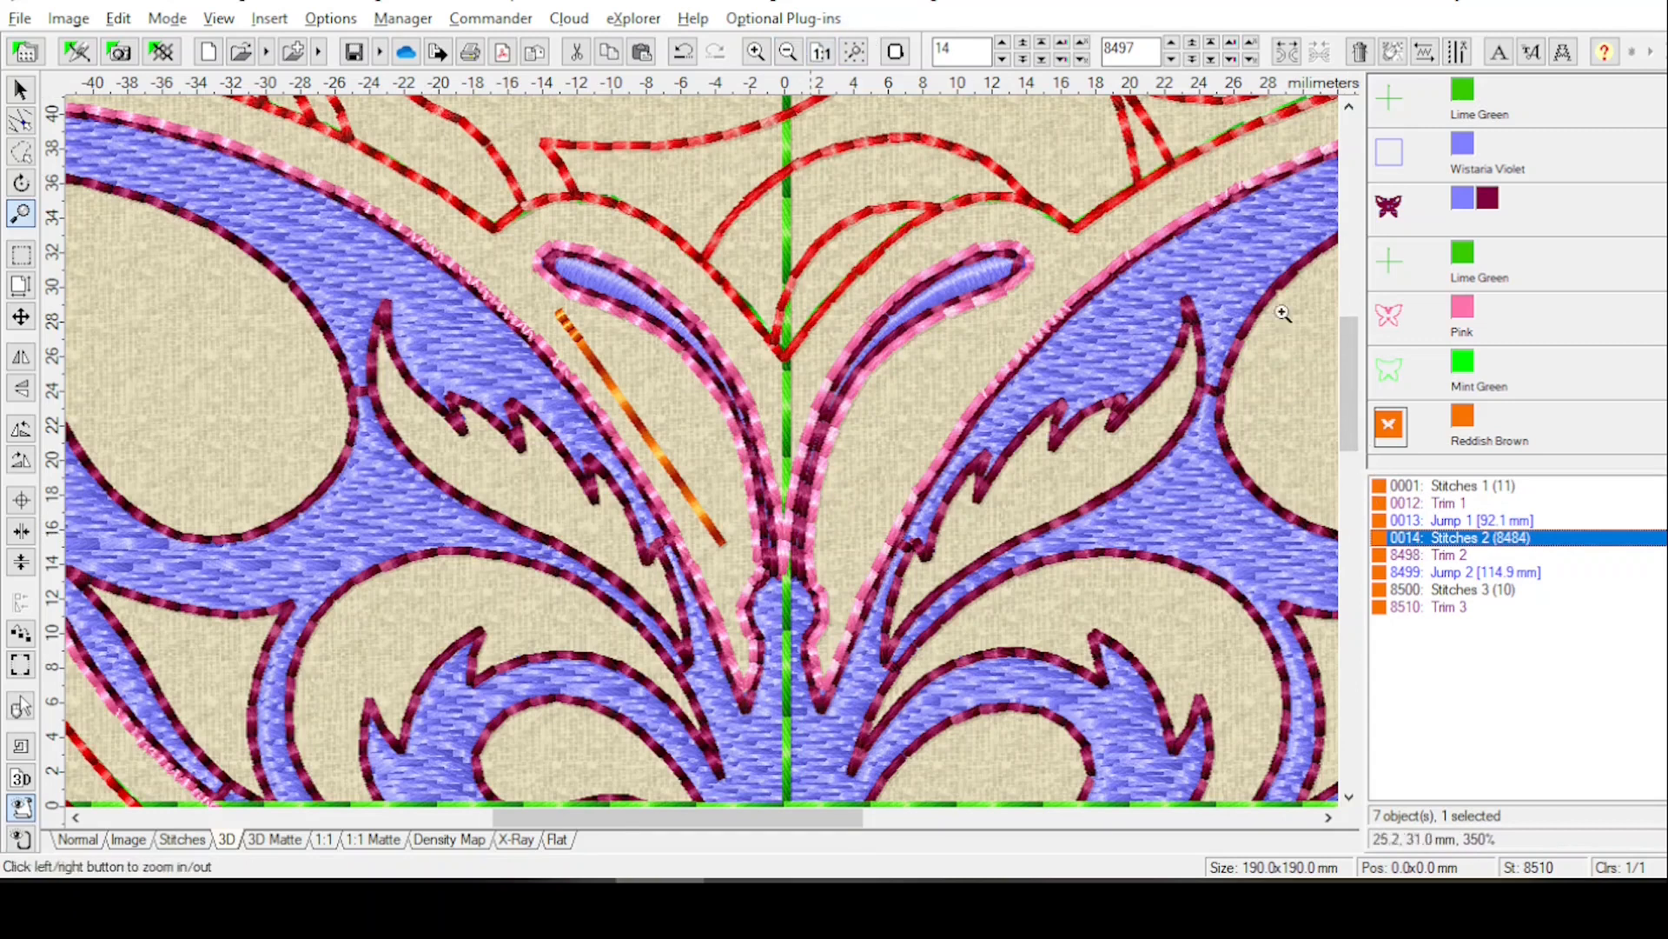
Compare the Reddish Brown swirl's first, second and third stitch blocks across the whole design.
left_click(856, 59)
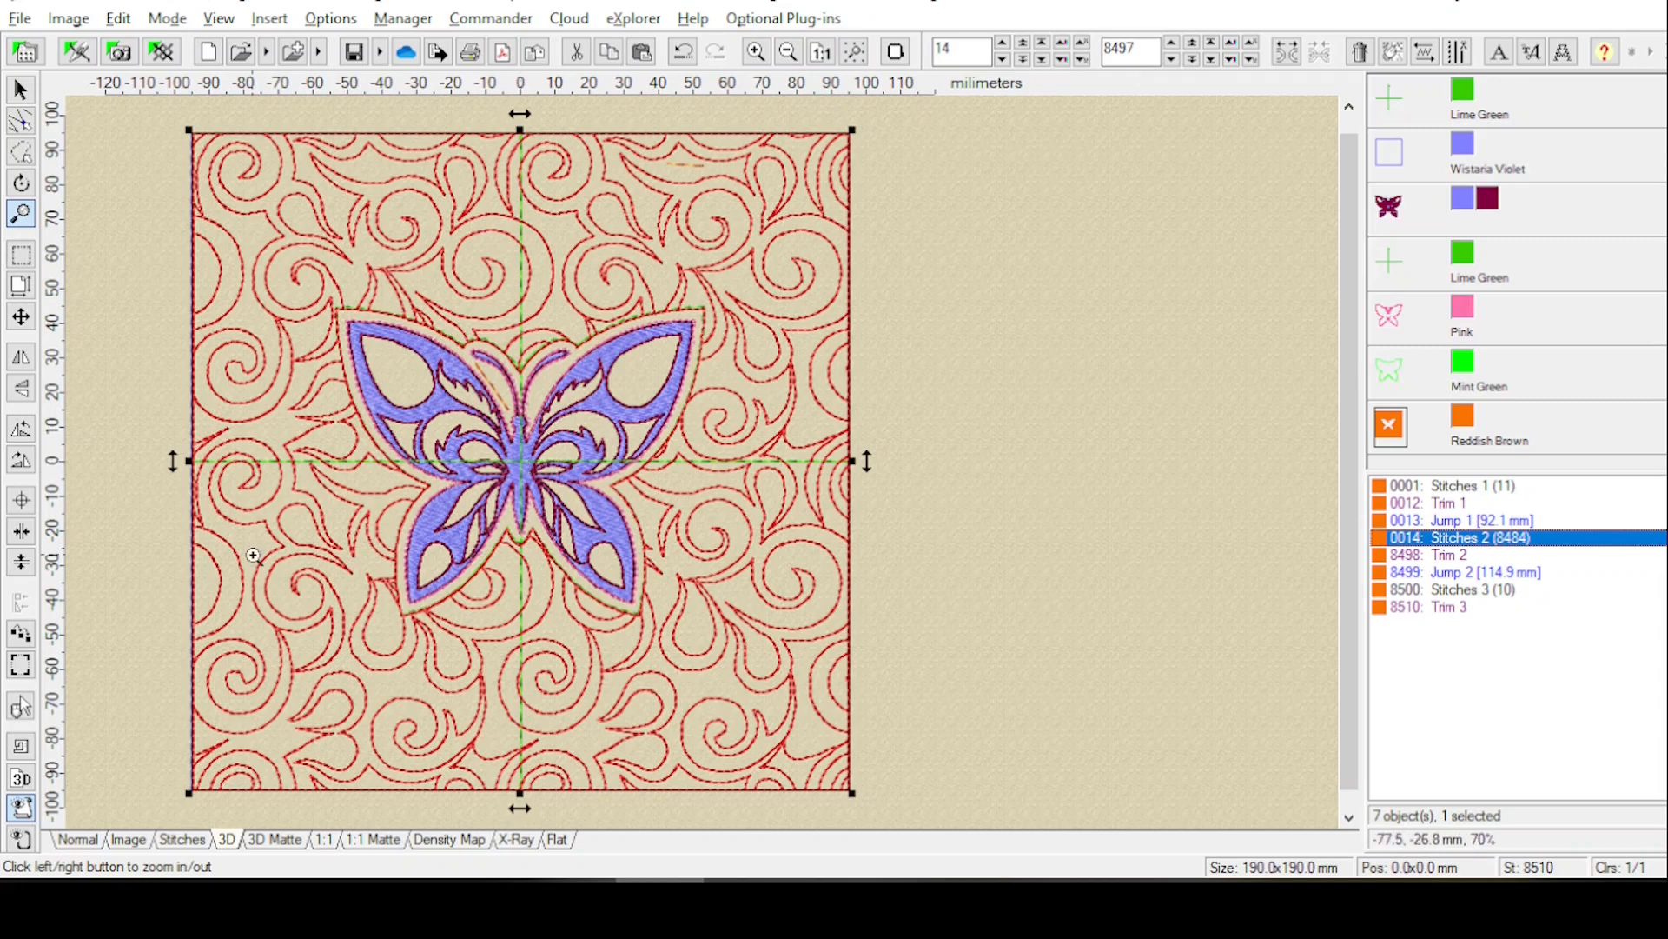
left_click(1488, 486)
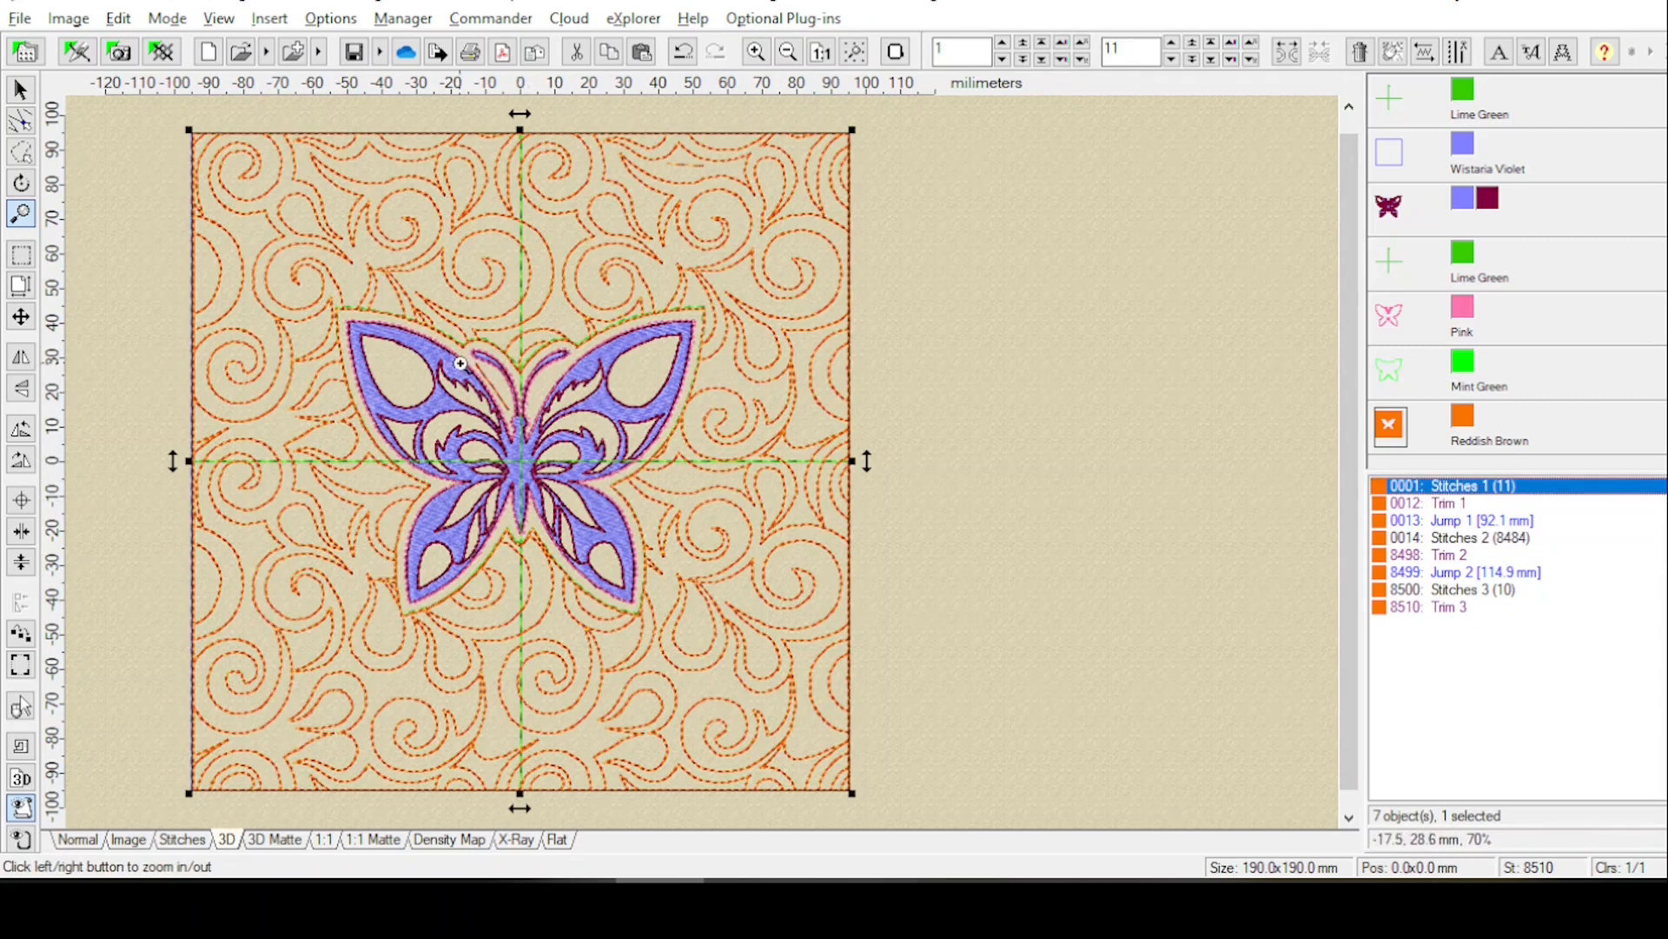
left_click(1491, 540)
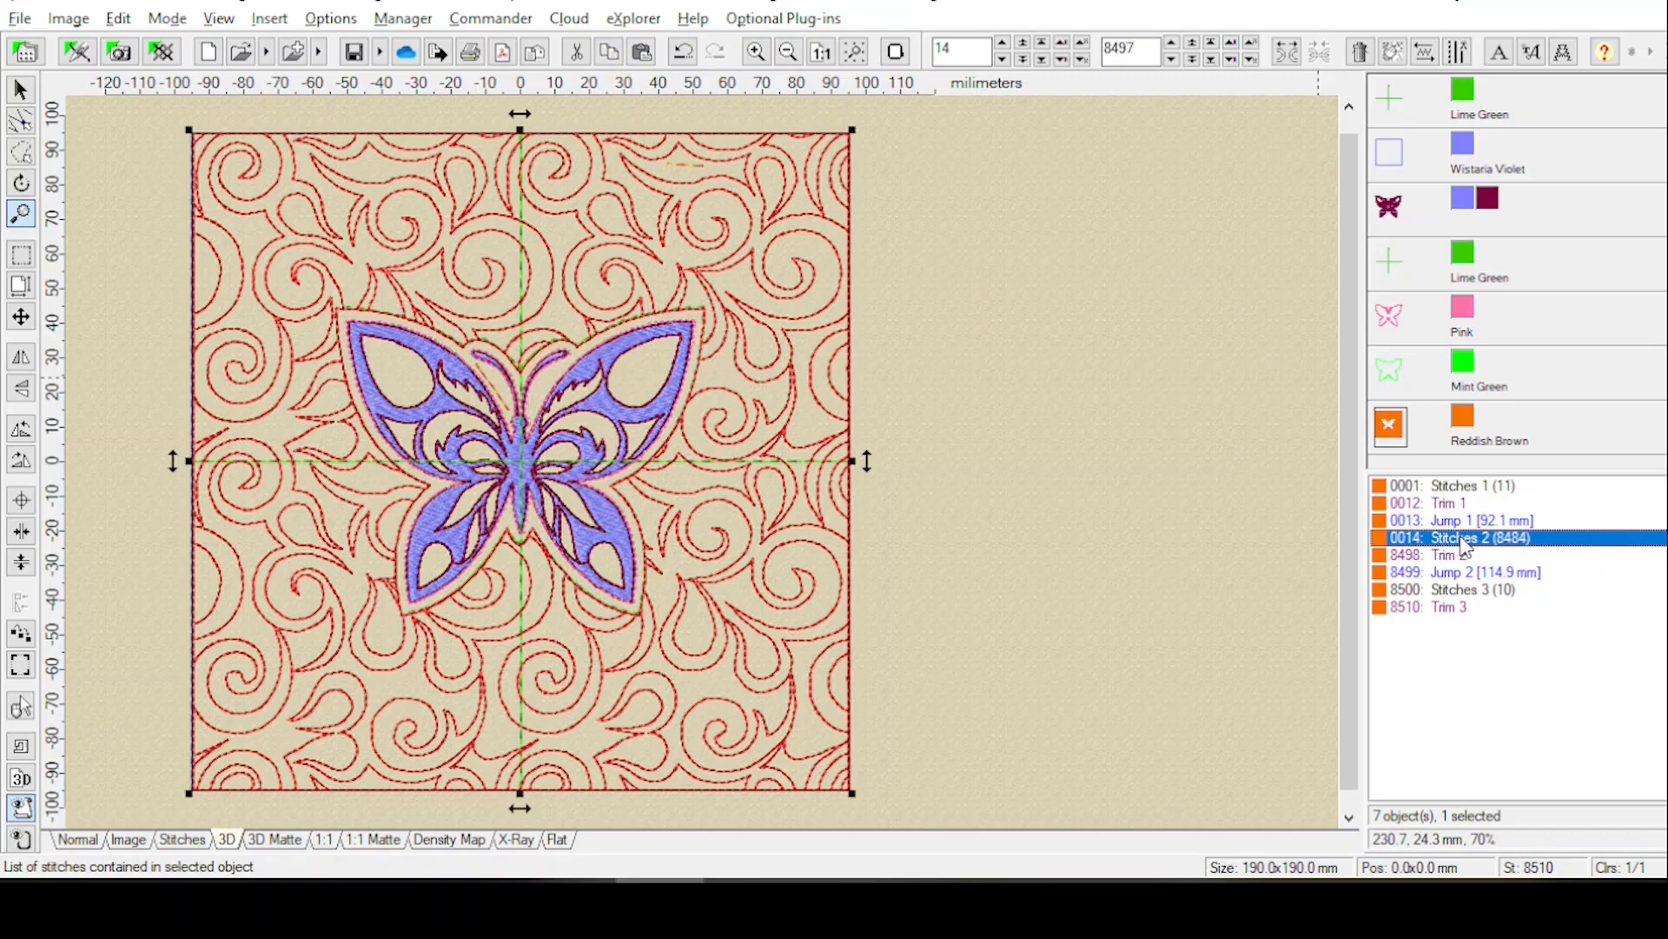
left_click(1482, 591)
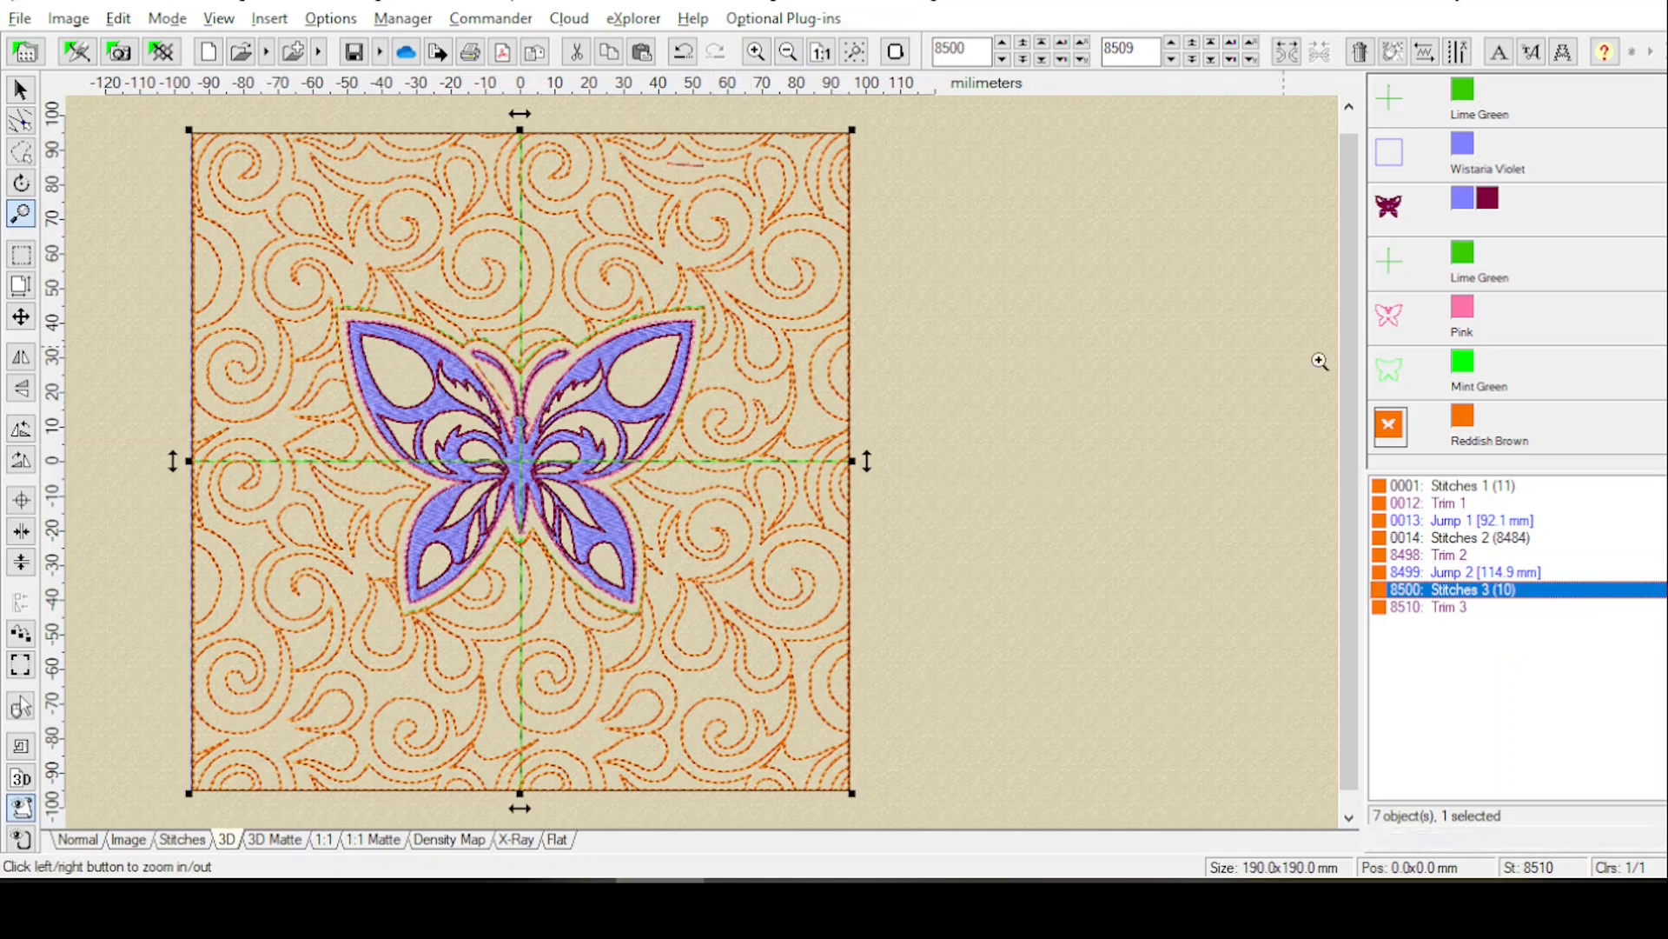
left_click(1482, 487)
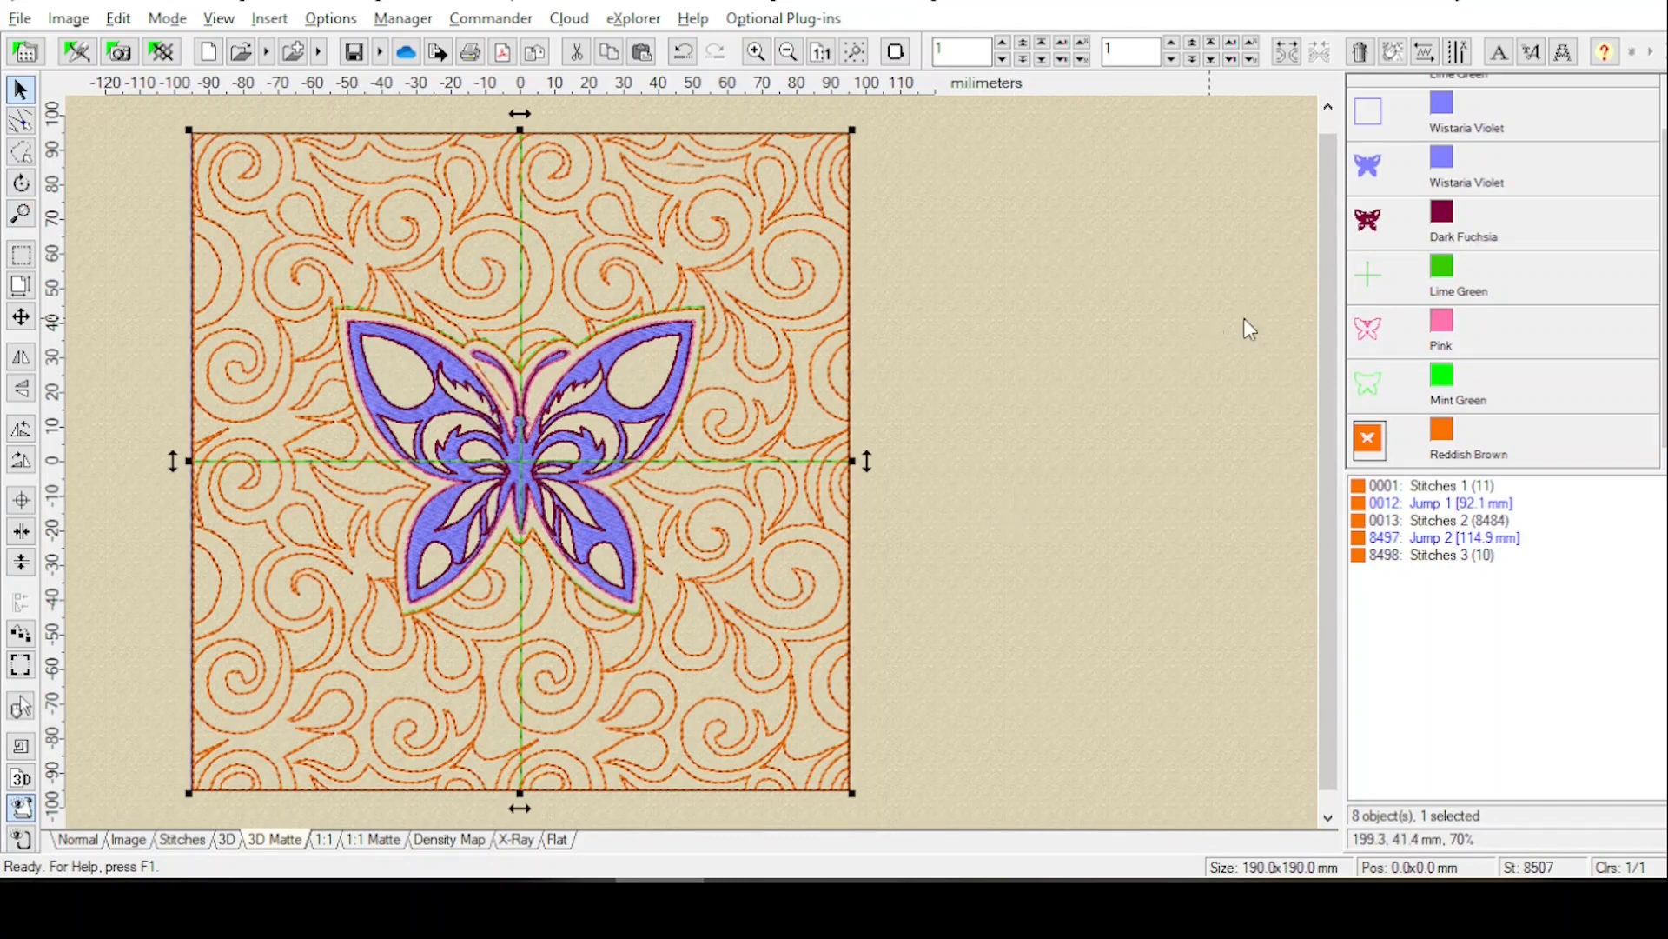
Hide the Reddish Brown swirl quilting after selecting the Wistaria Violet square outline in the sewing order.
scroll(1633, 278, "up", 1)
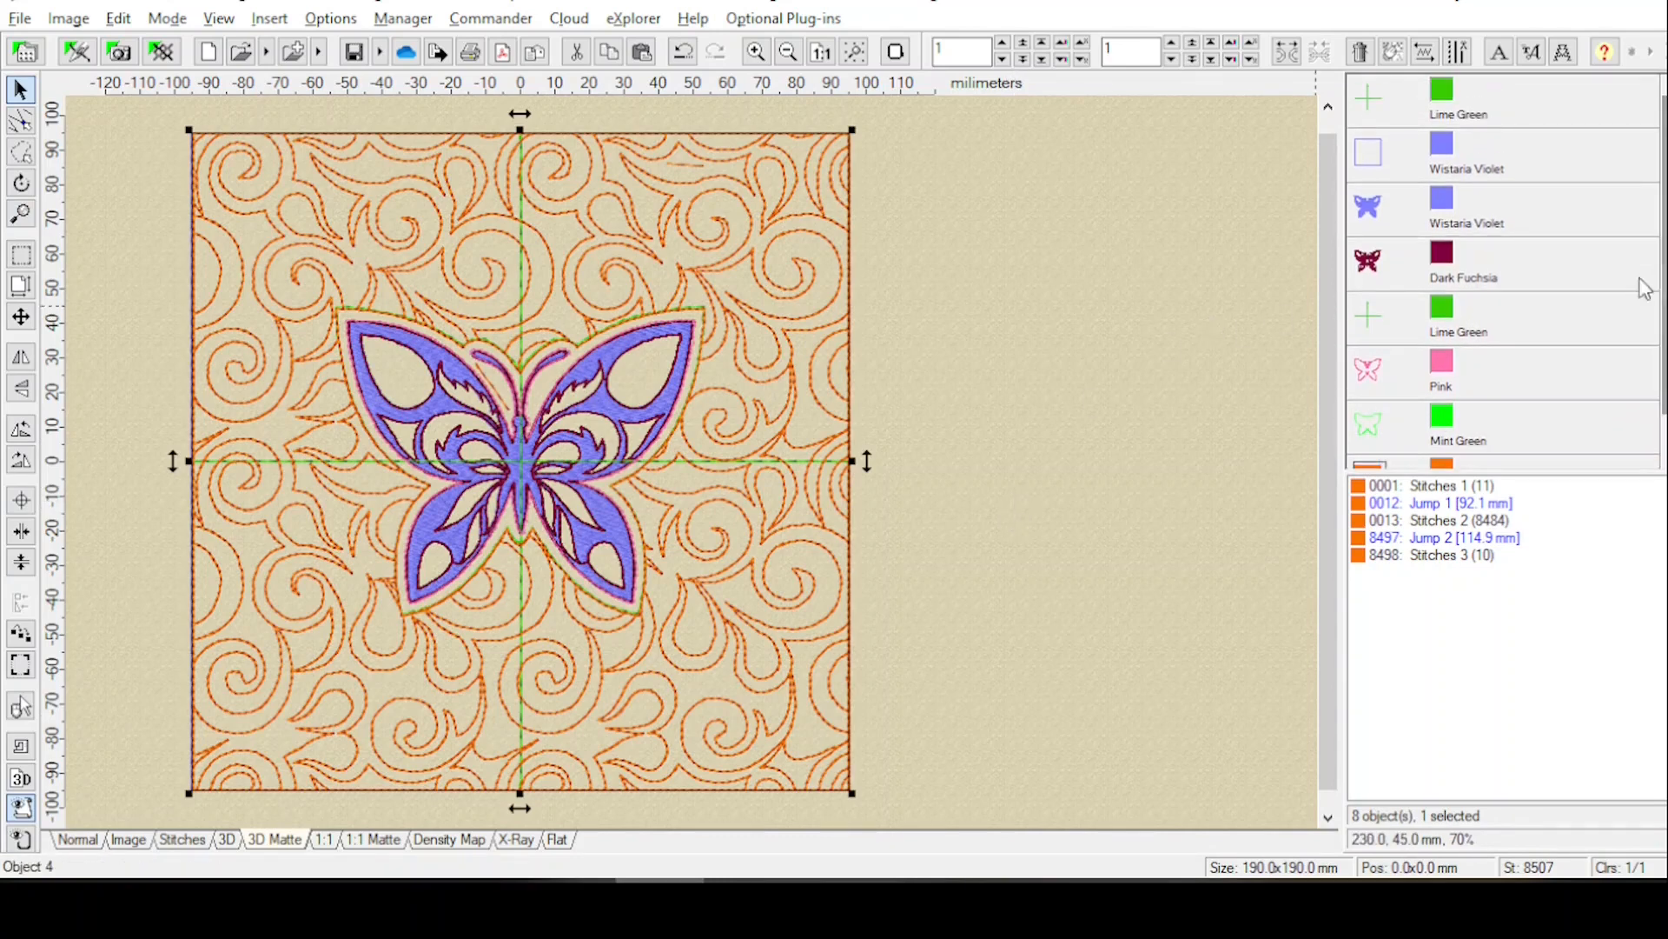
left_click(1377, 165)
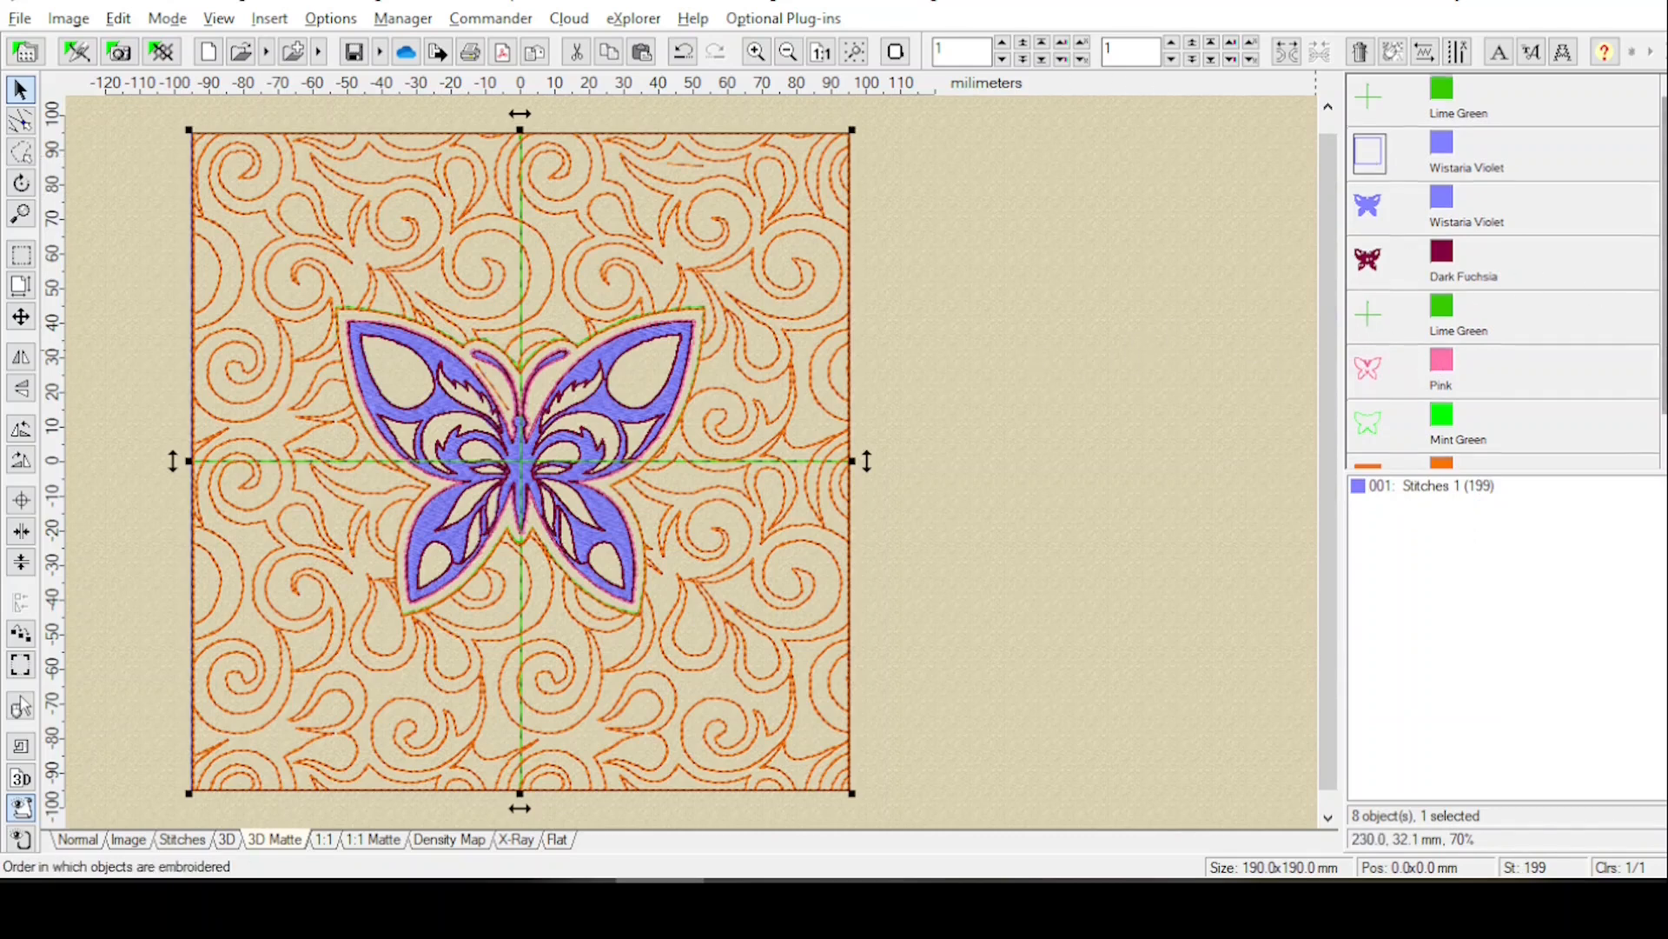
scroll(1445, 439, "down", 1)
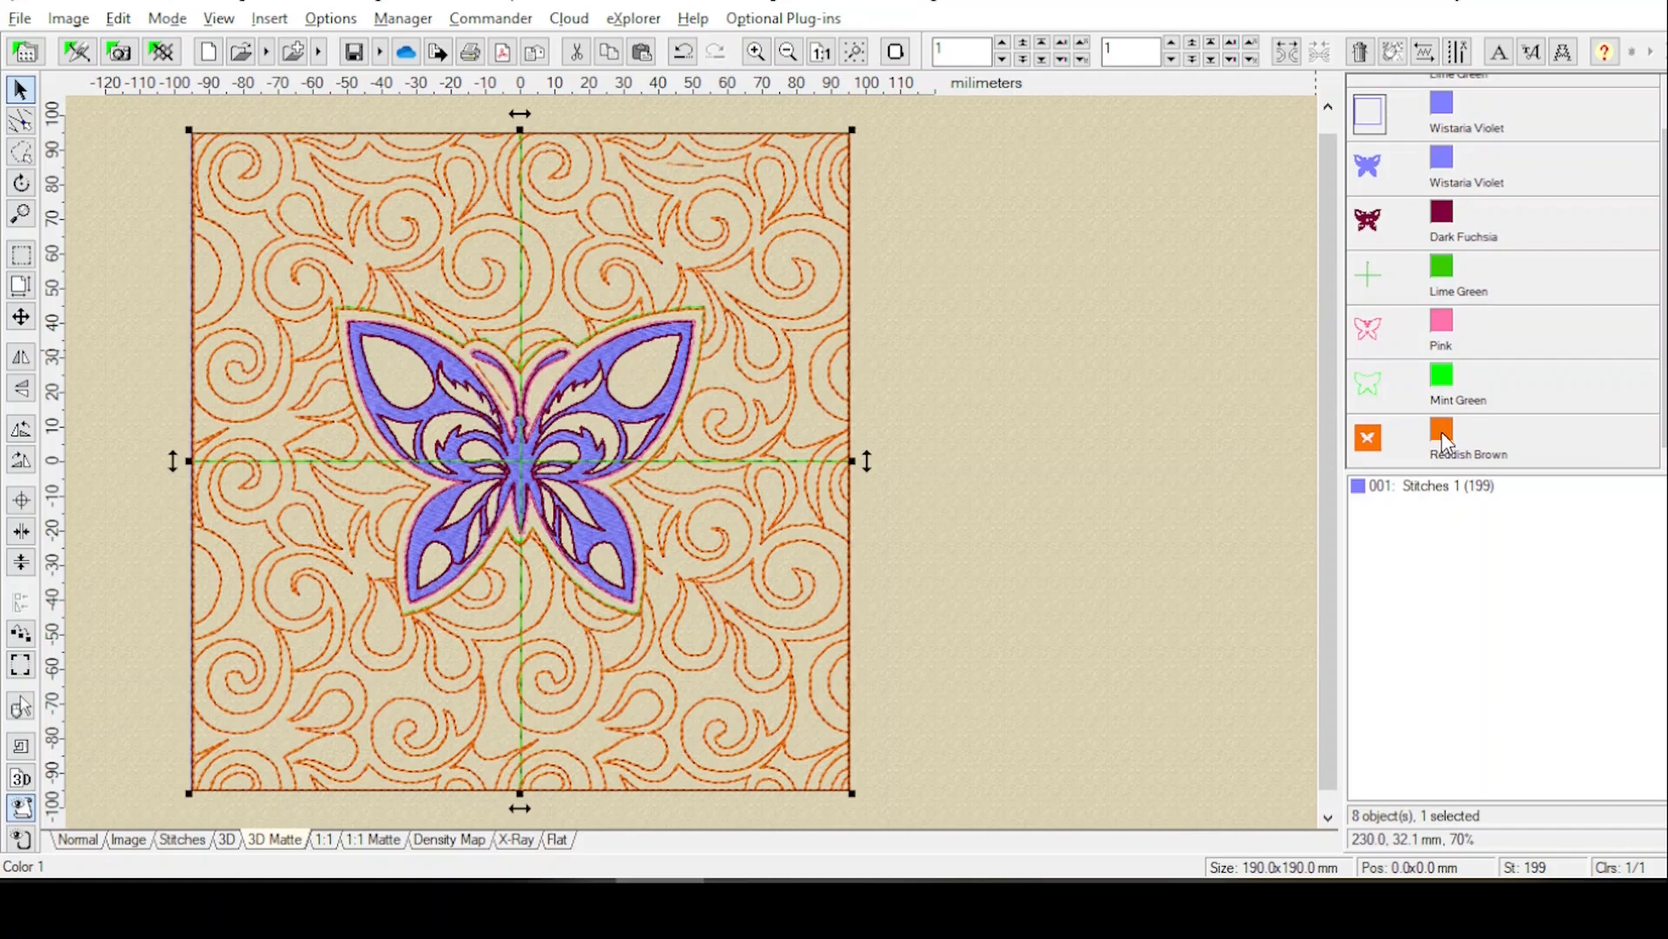
left_click(1442, 431)
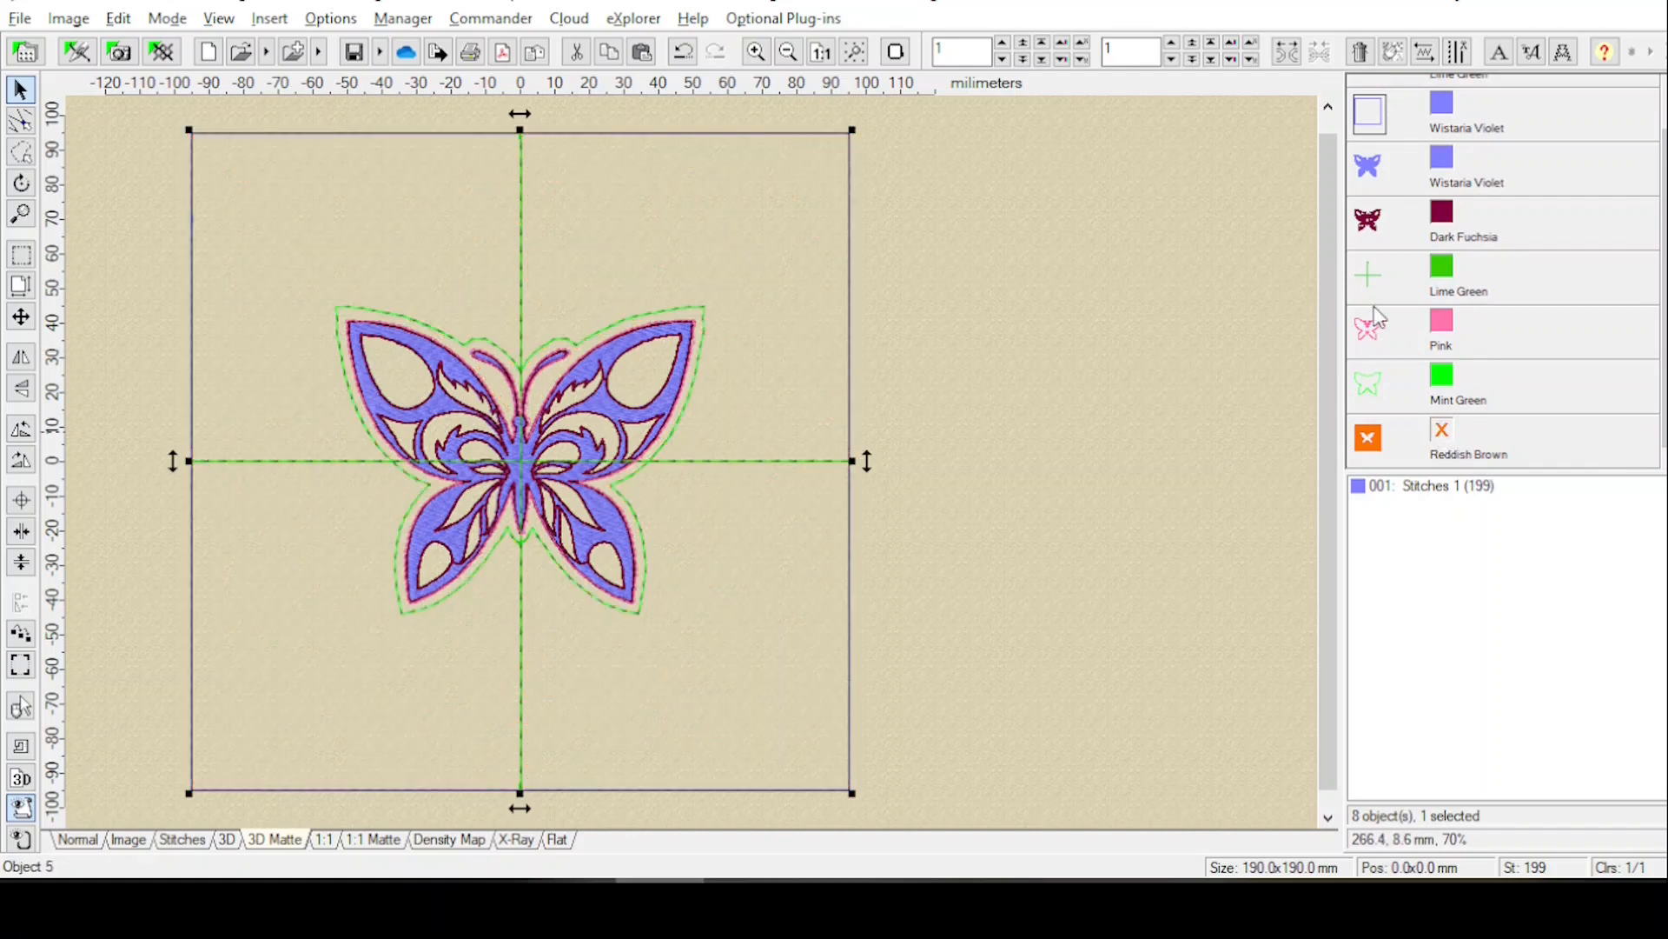
scroll(1653, 184, "up", 1)
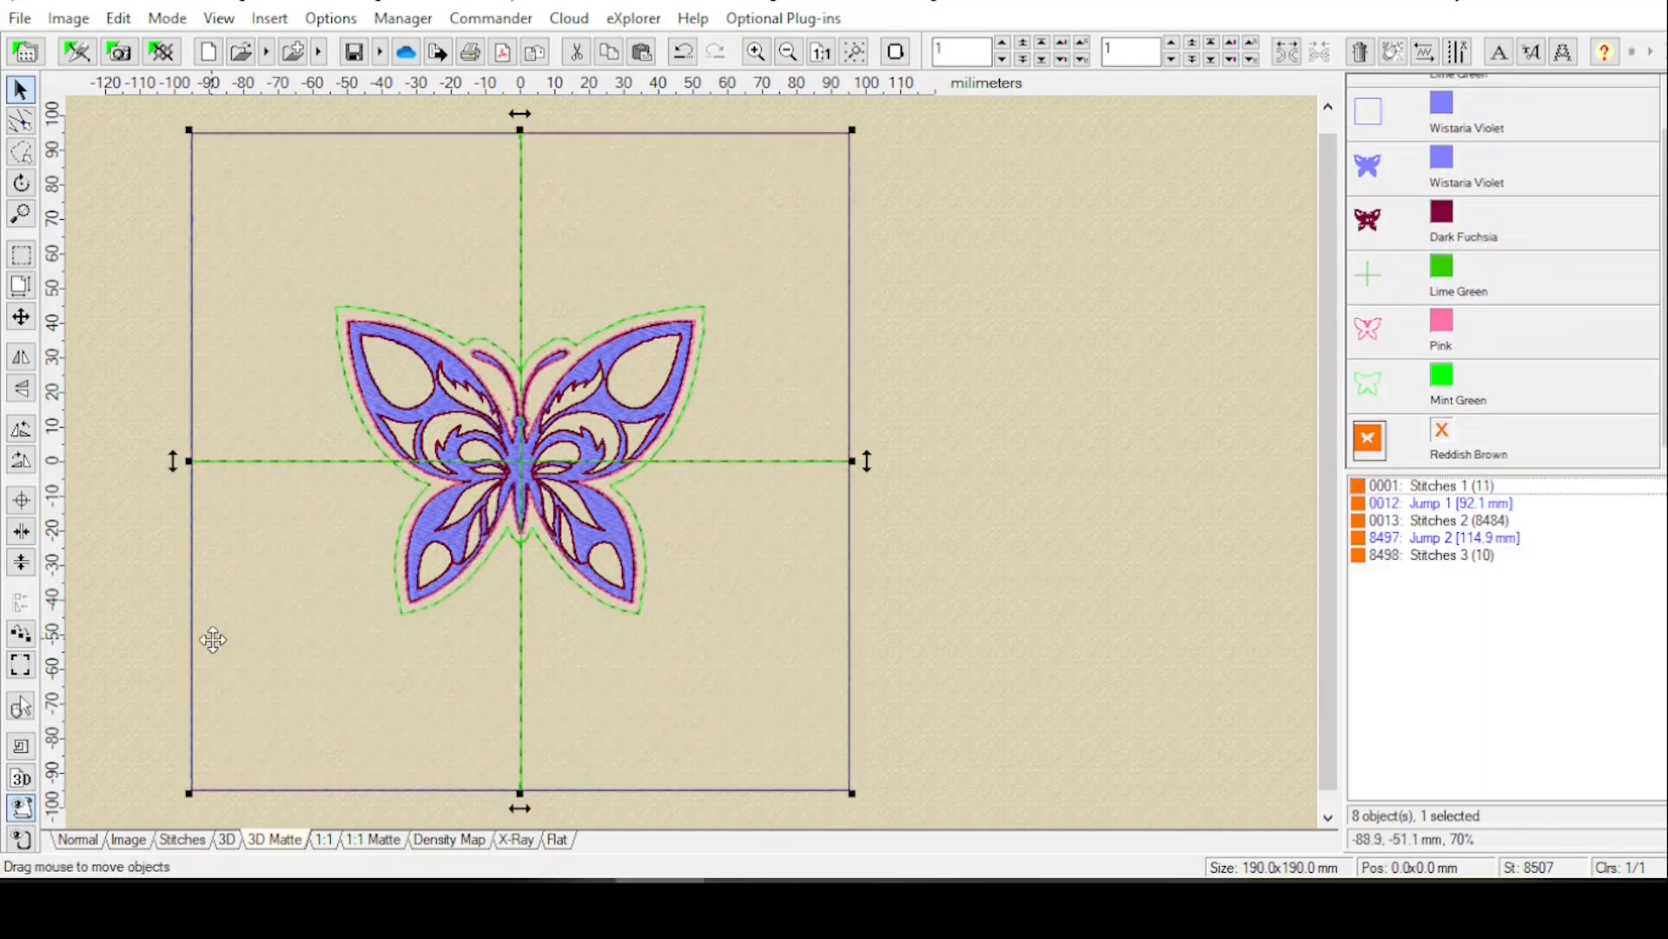
Open the Wistaria Violet square outline's needle points for editing near its upper-left corner, using the Stitches display.
left_click(182, 845)
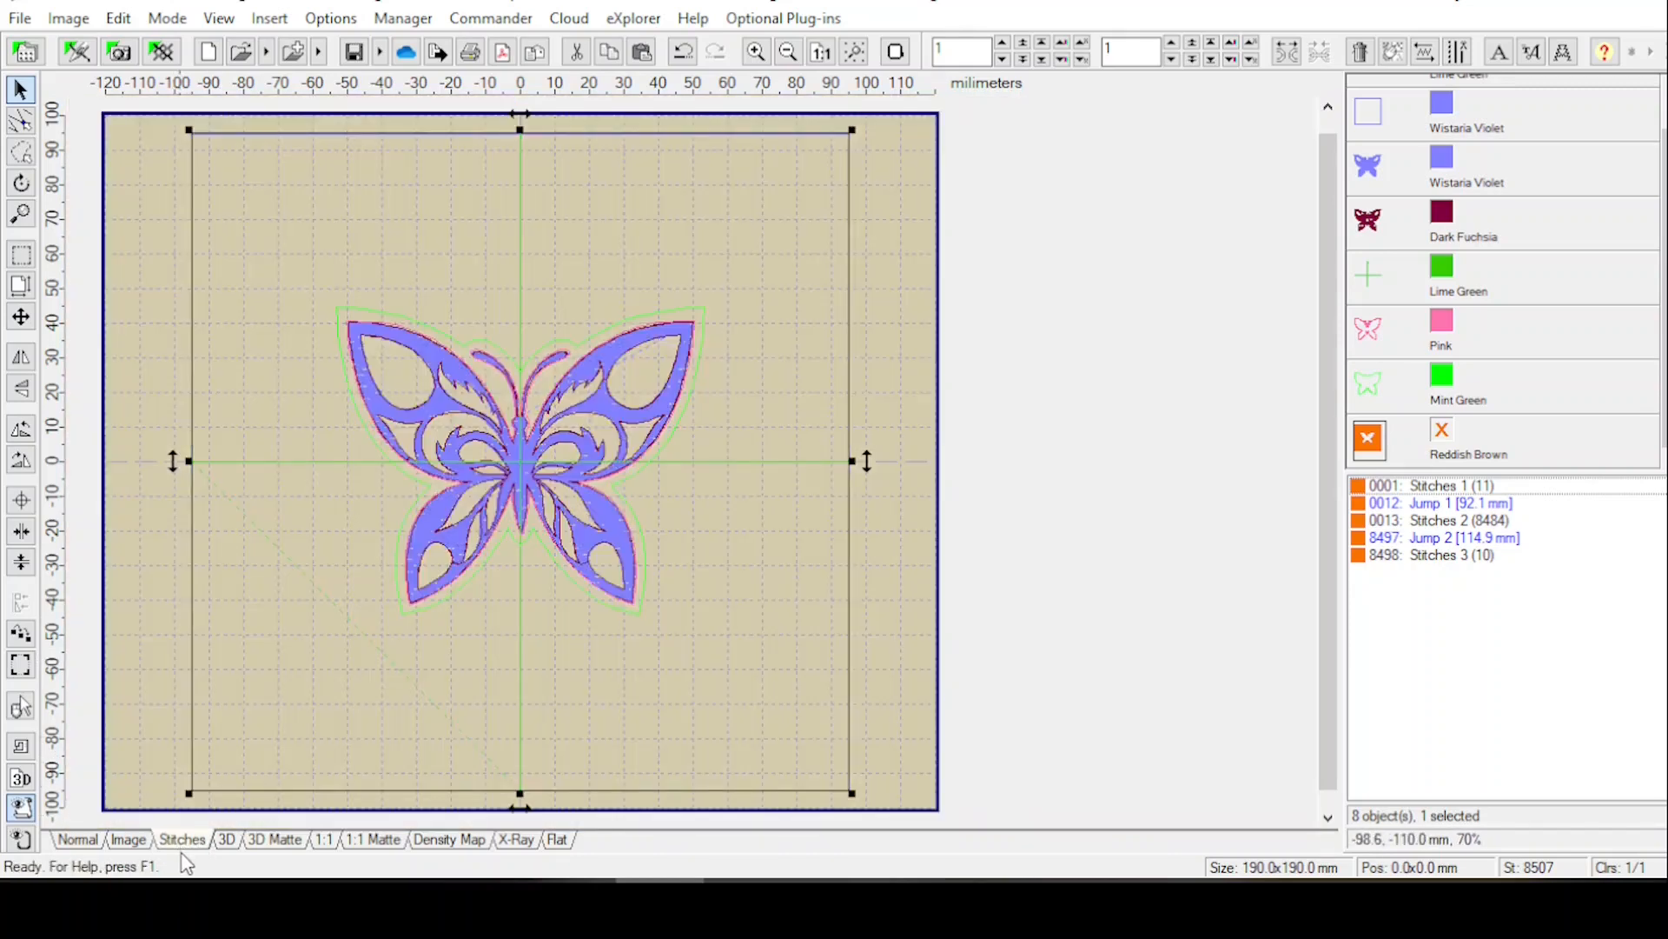
left_click(22, 217)
left_click(163, 211)
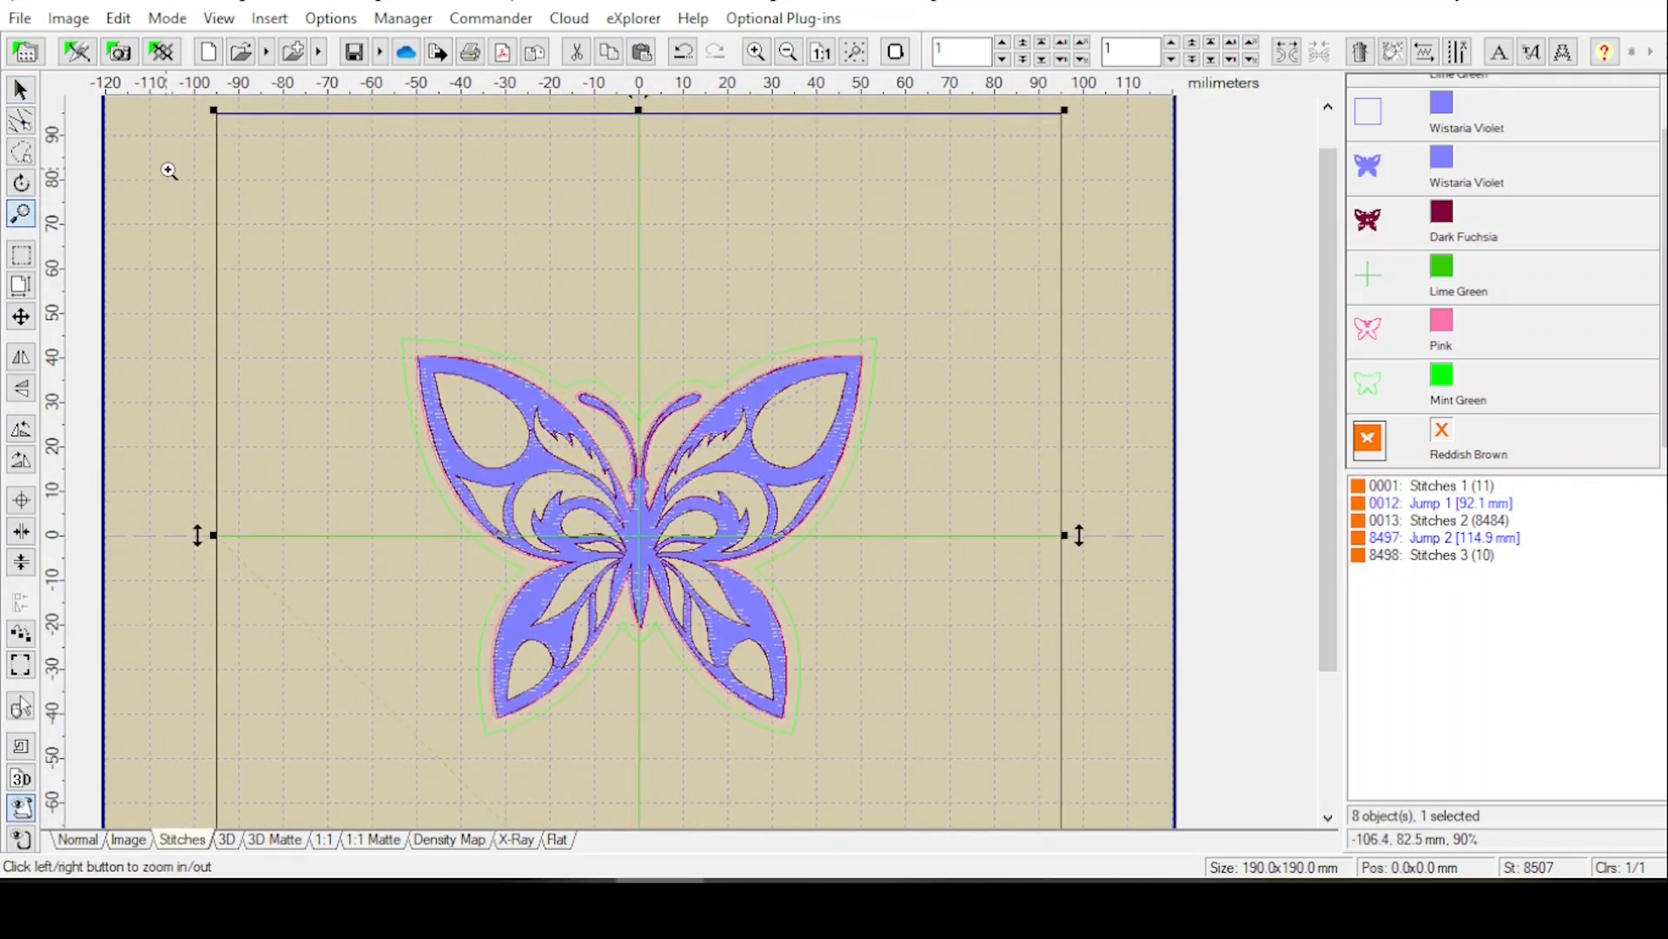
left_click(188, 178)
left_click(176, 172)
left_click(172, 172)
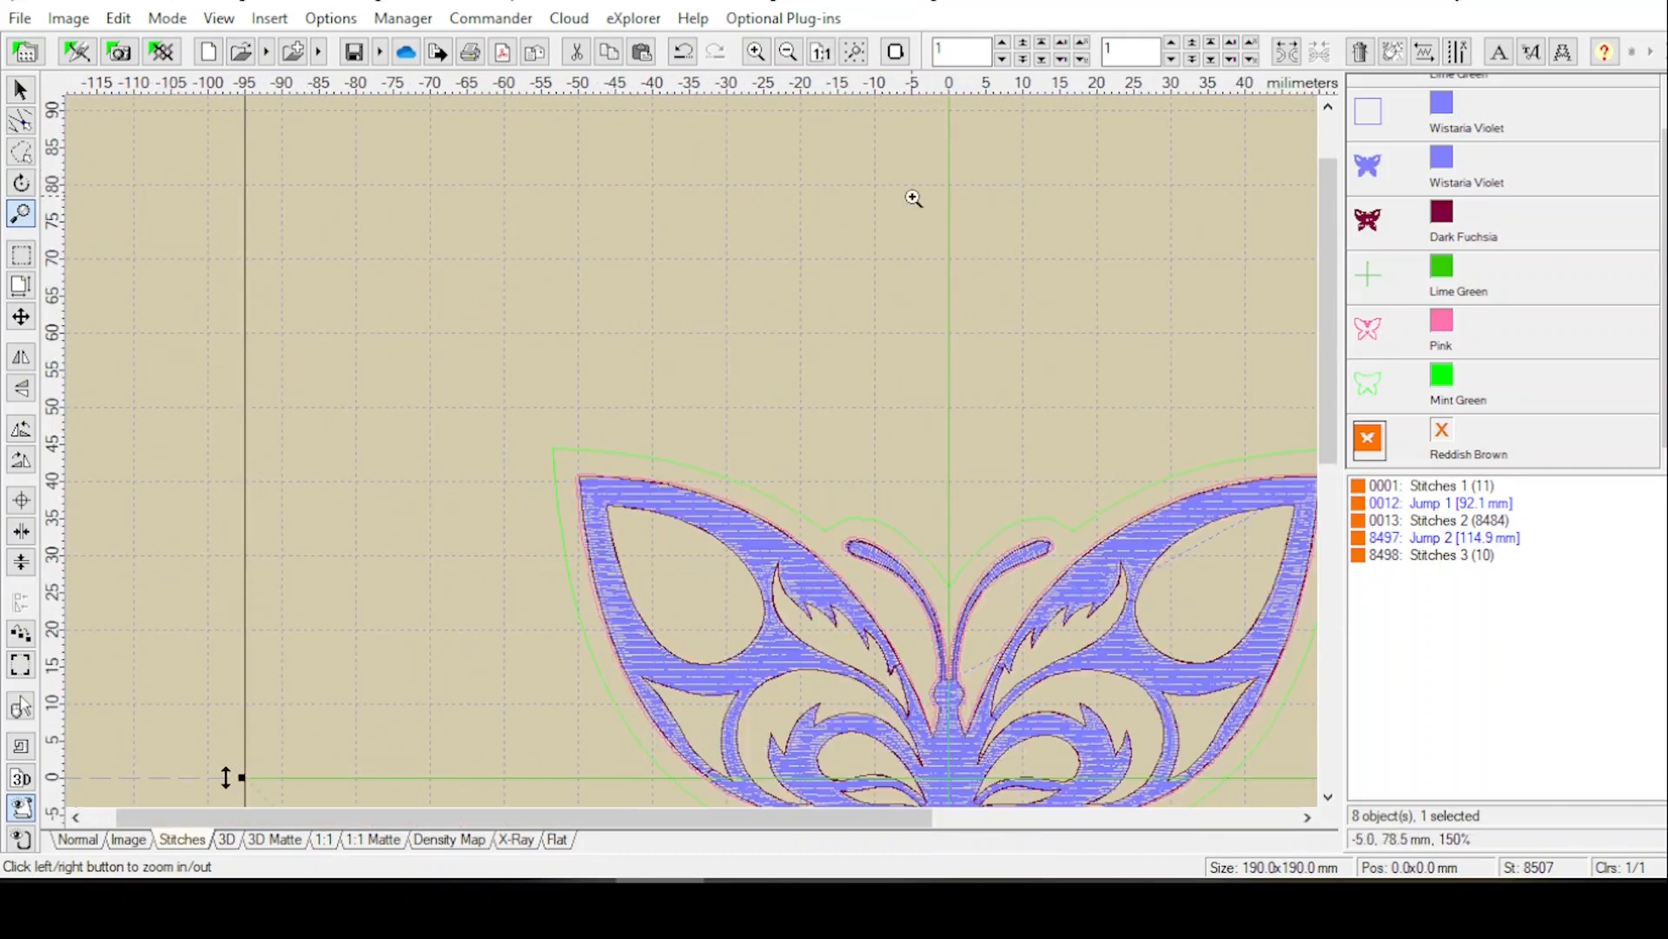
left_click_drag(1327, 309, 1325, 268)
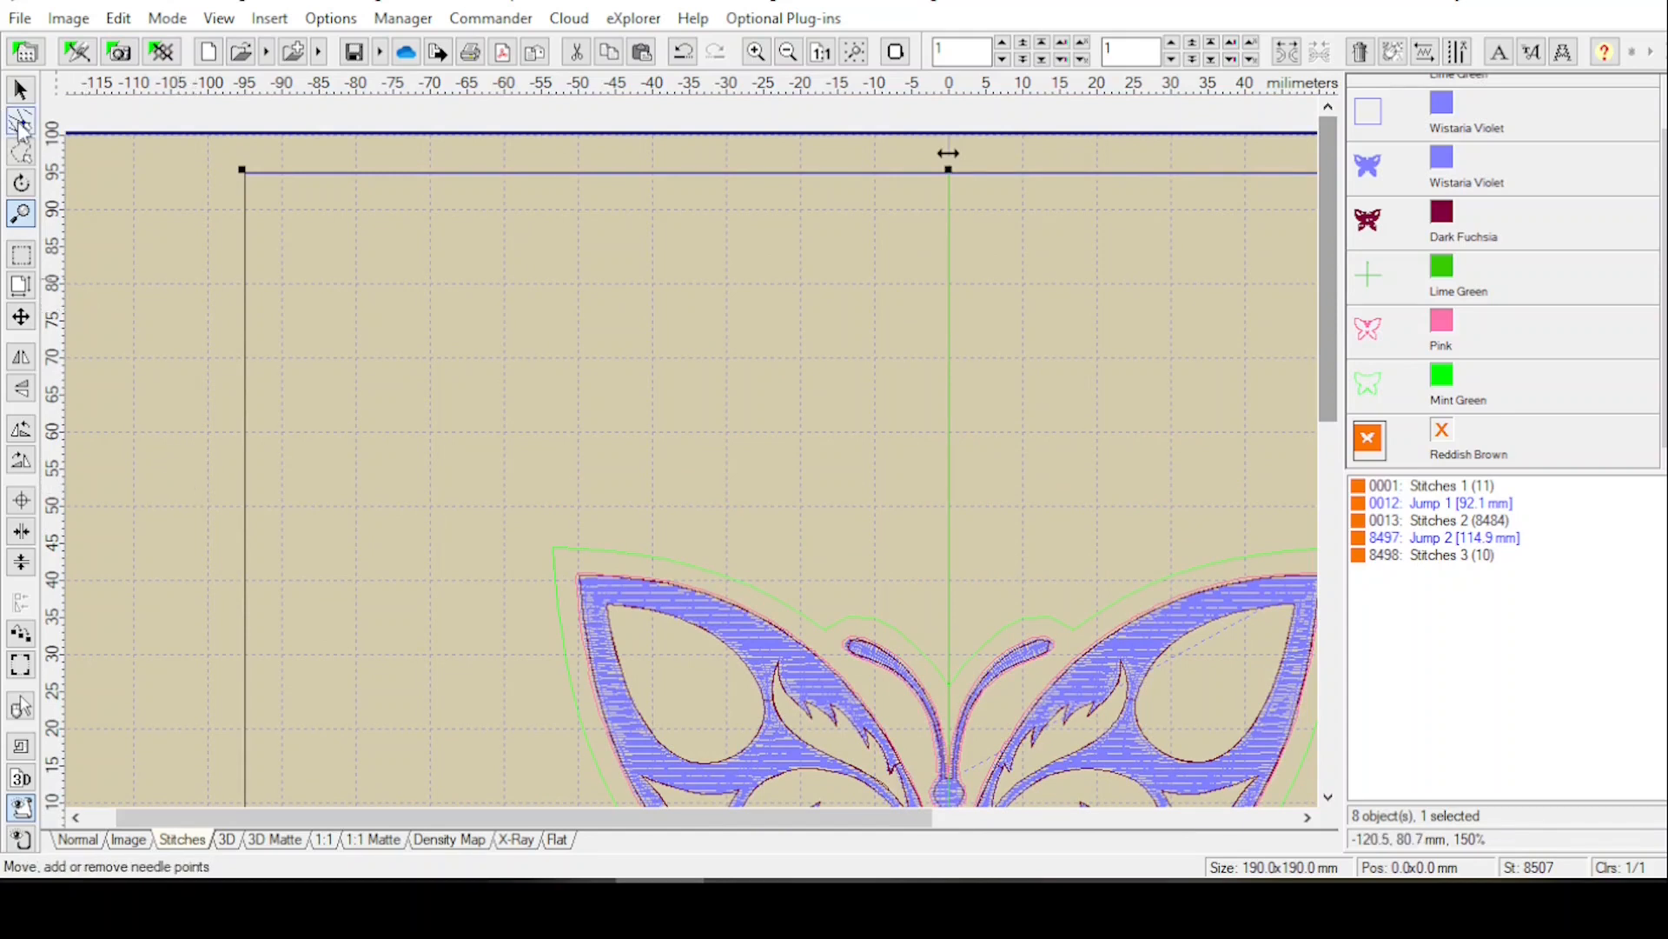
left_click(1373, 119)
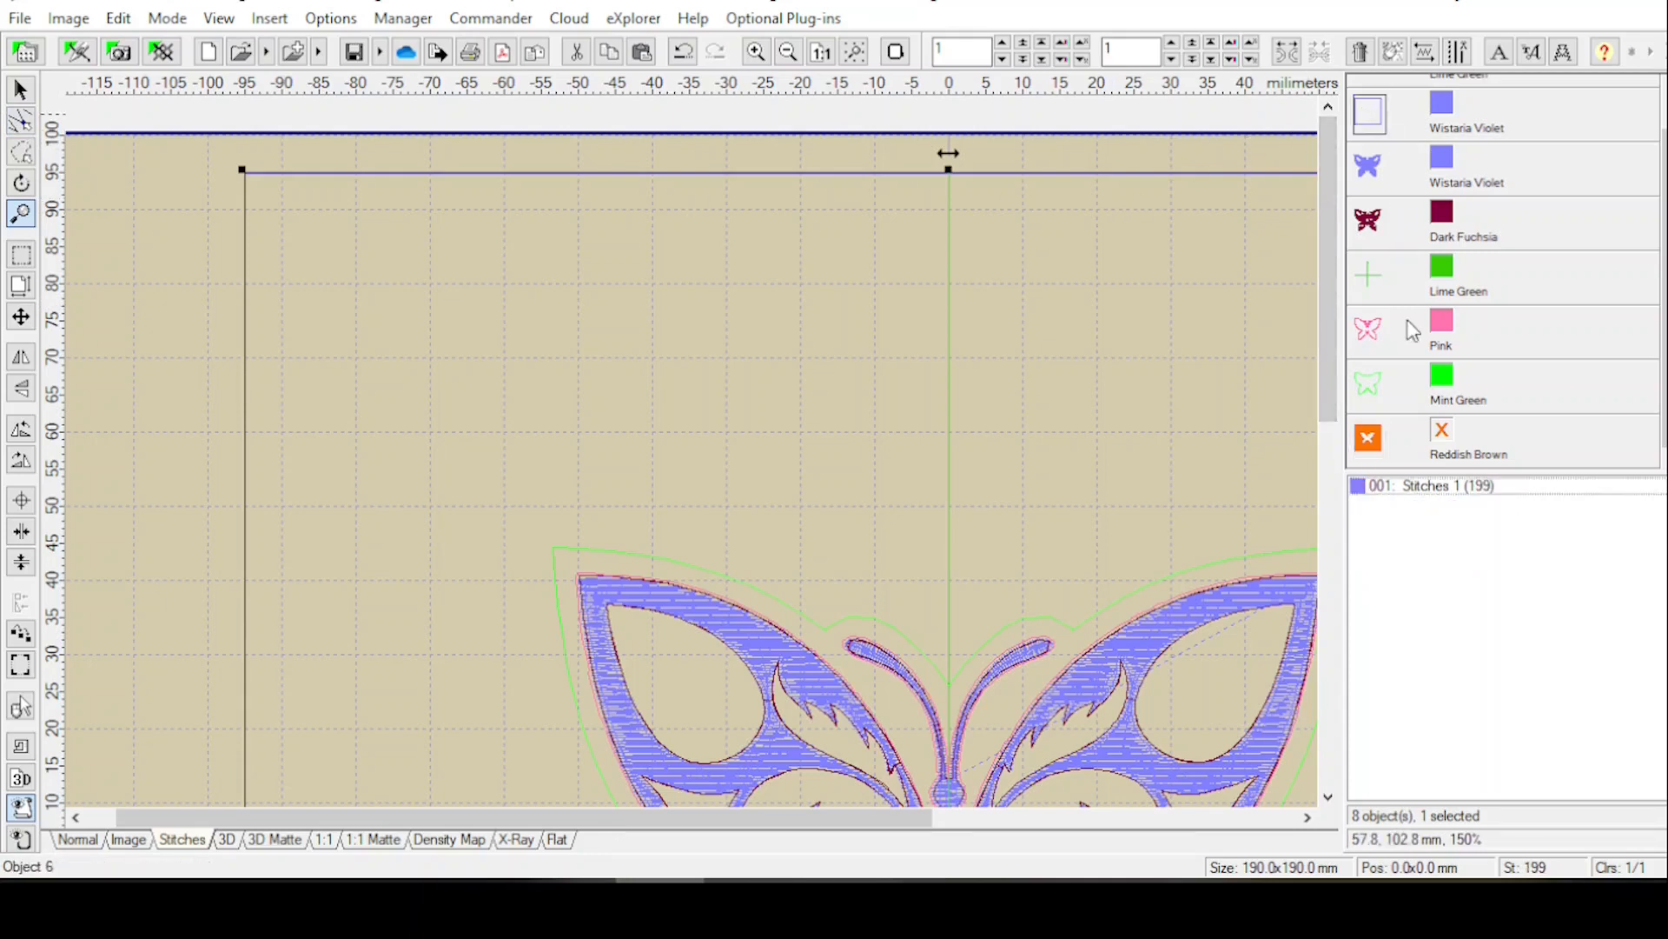
left_click(1434, 489)
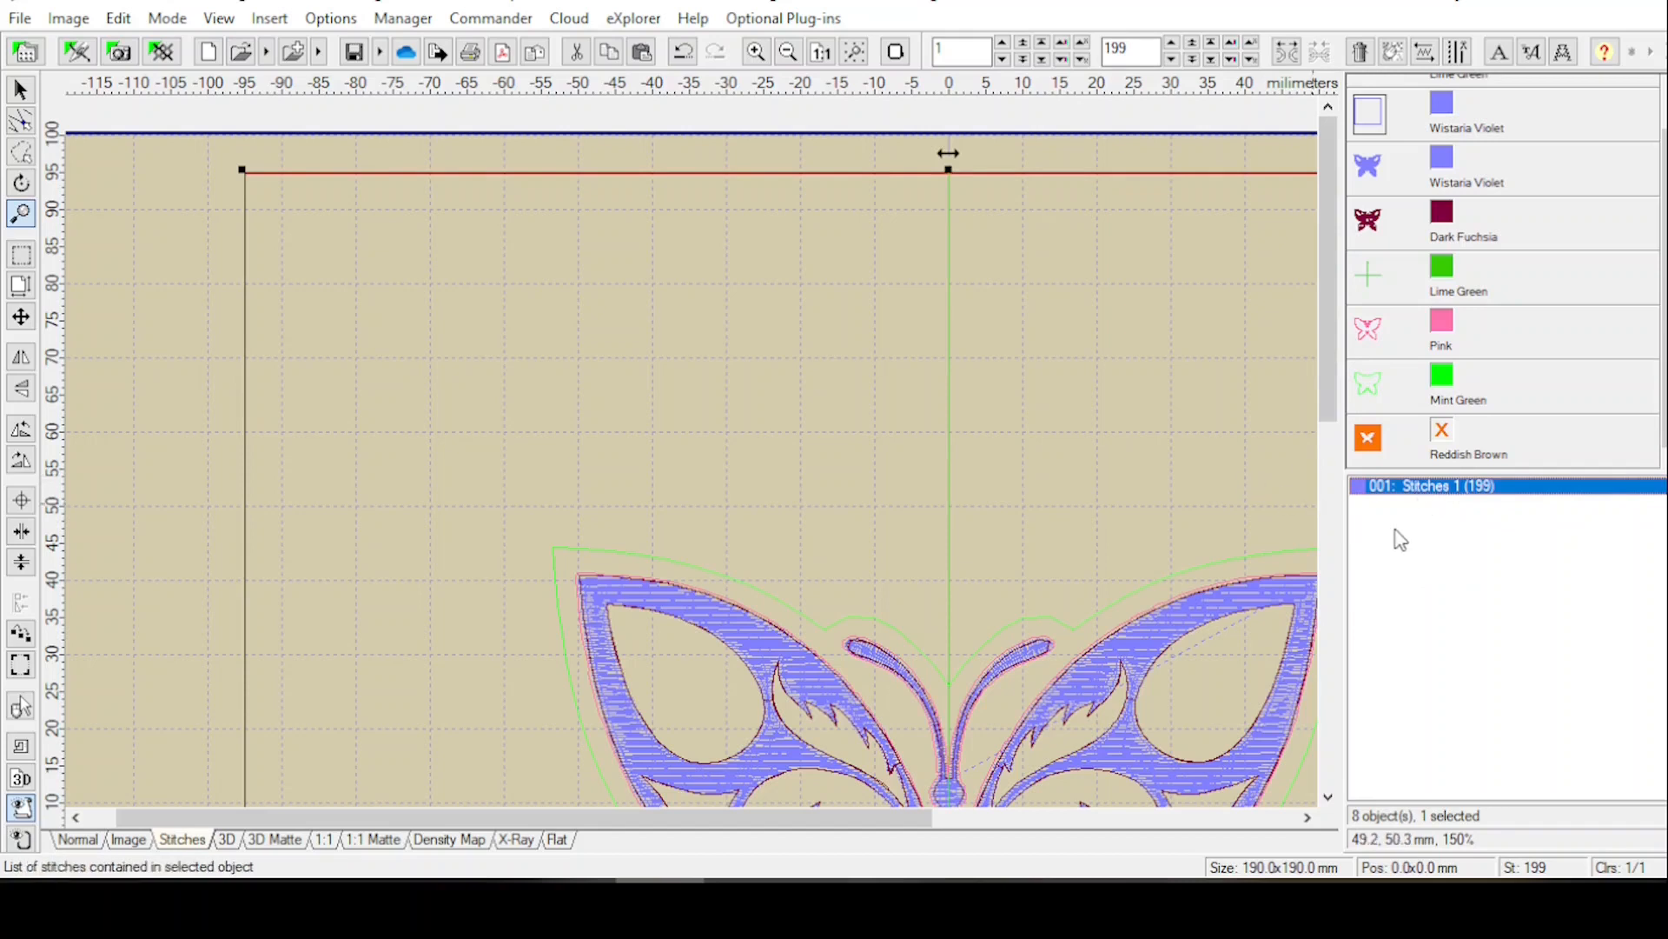
left_click(25, 128)
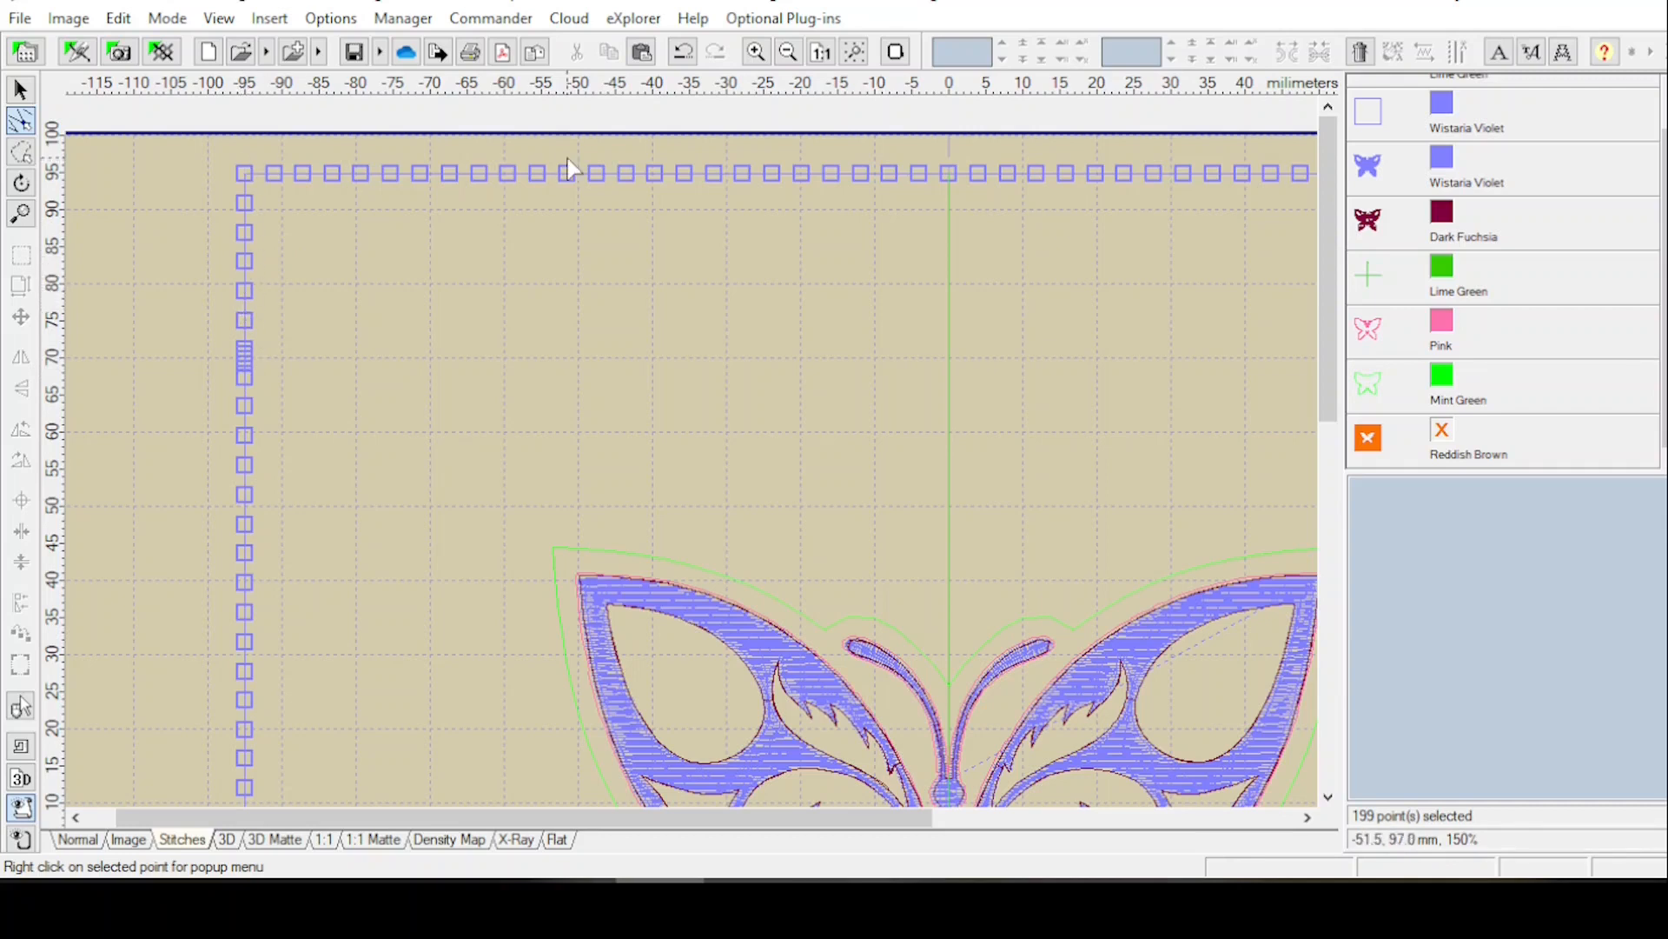
Examine the first needle points where the square outline starts on its left edge.
left_click(246, 295)
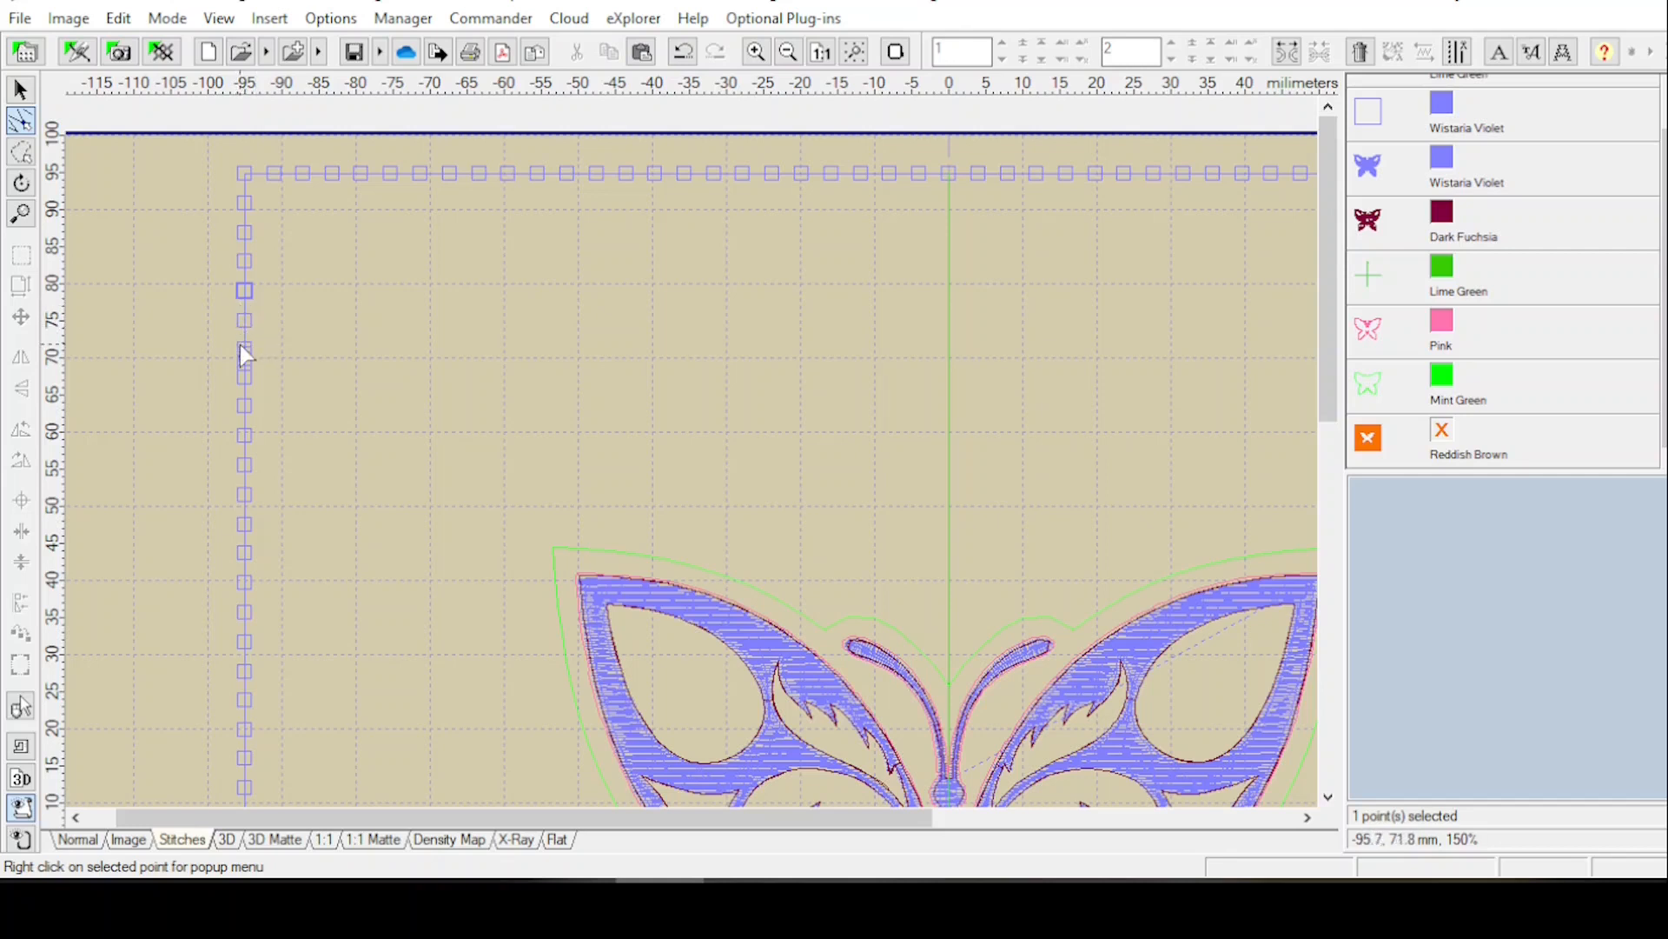
left_click_drag(245, 355, 245, 293)
mouse_move(250, 299)
left_mouse_down()
mouse_move(251, 241)
mouse_move(250, 271)
left_mouse_up()
left_click_drag(251, 271, 250, 330)
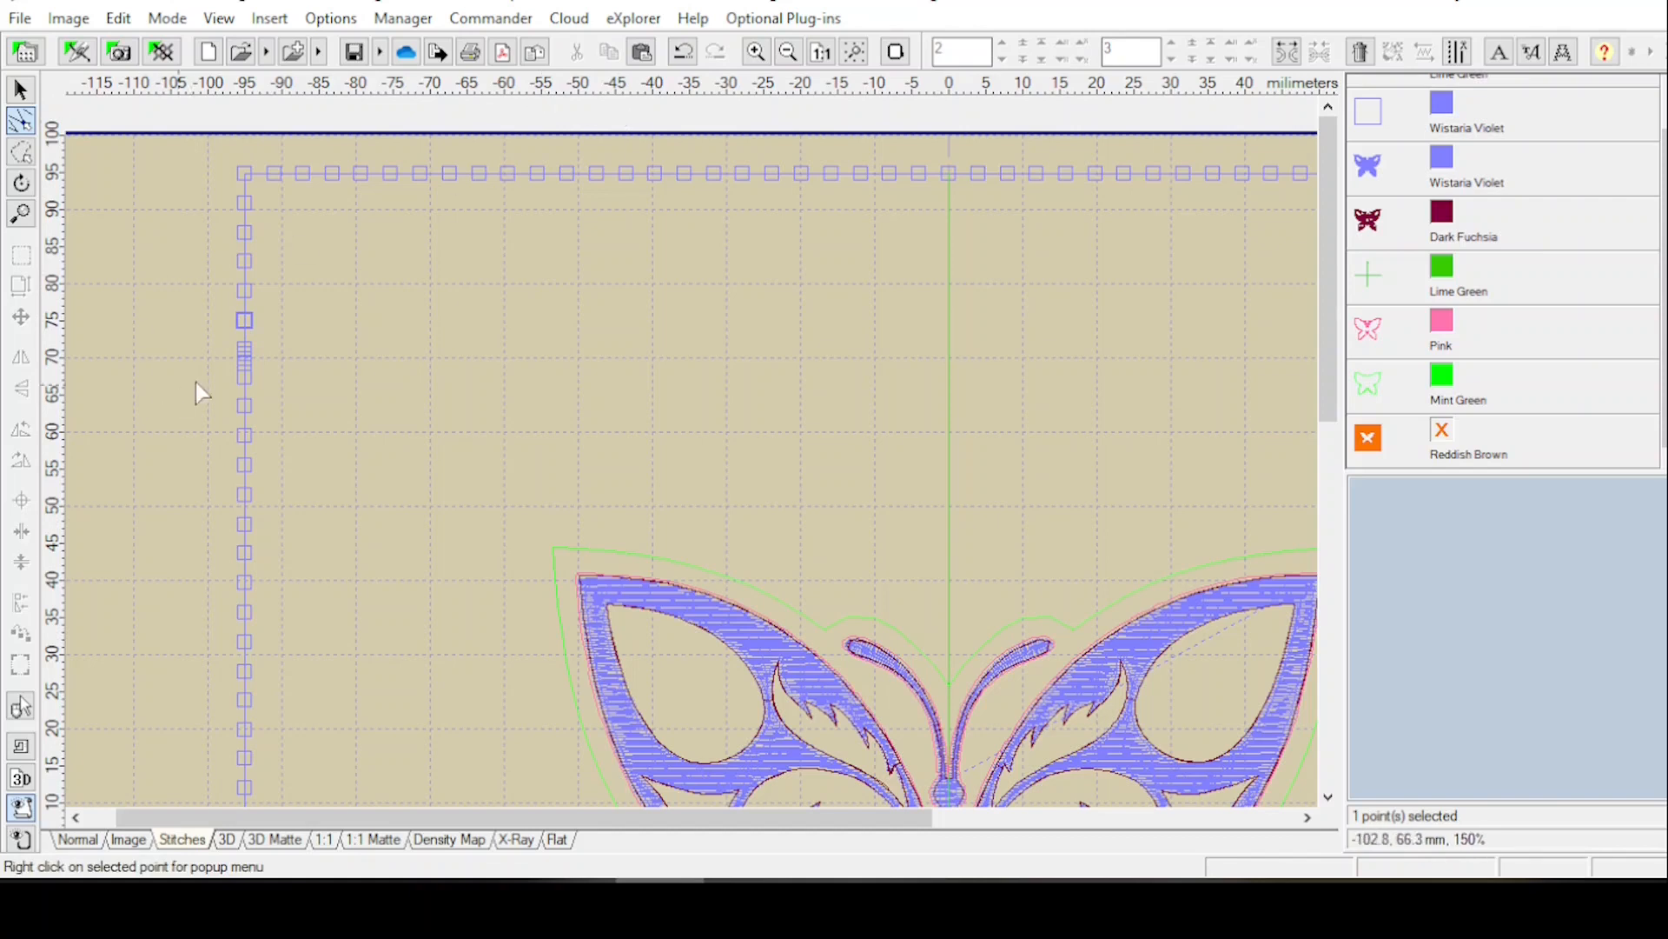
left_click(243, 352)
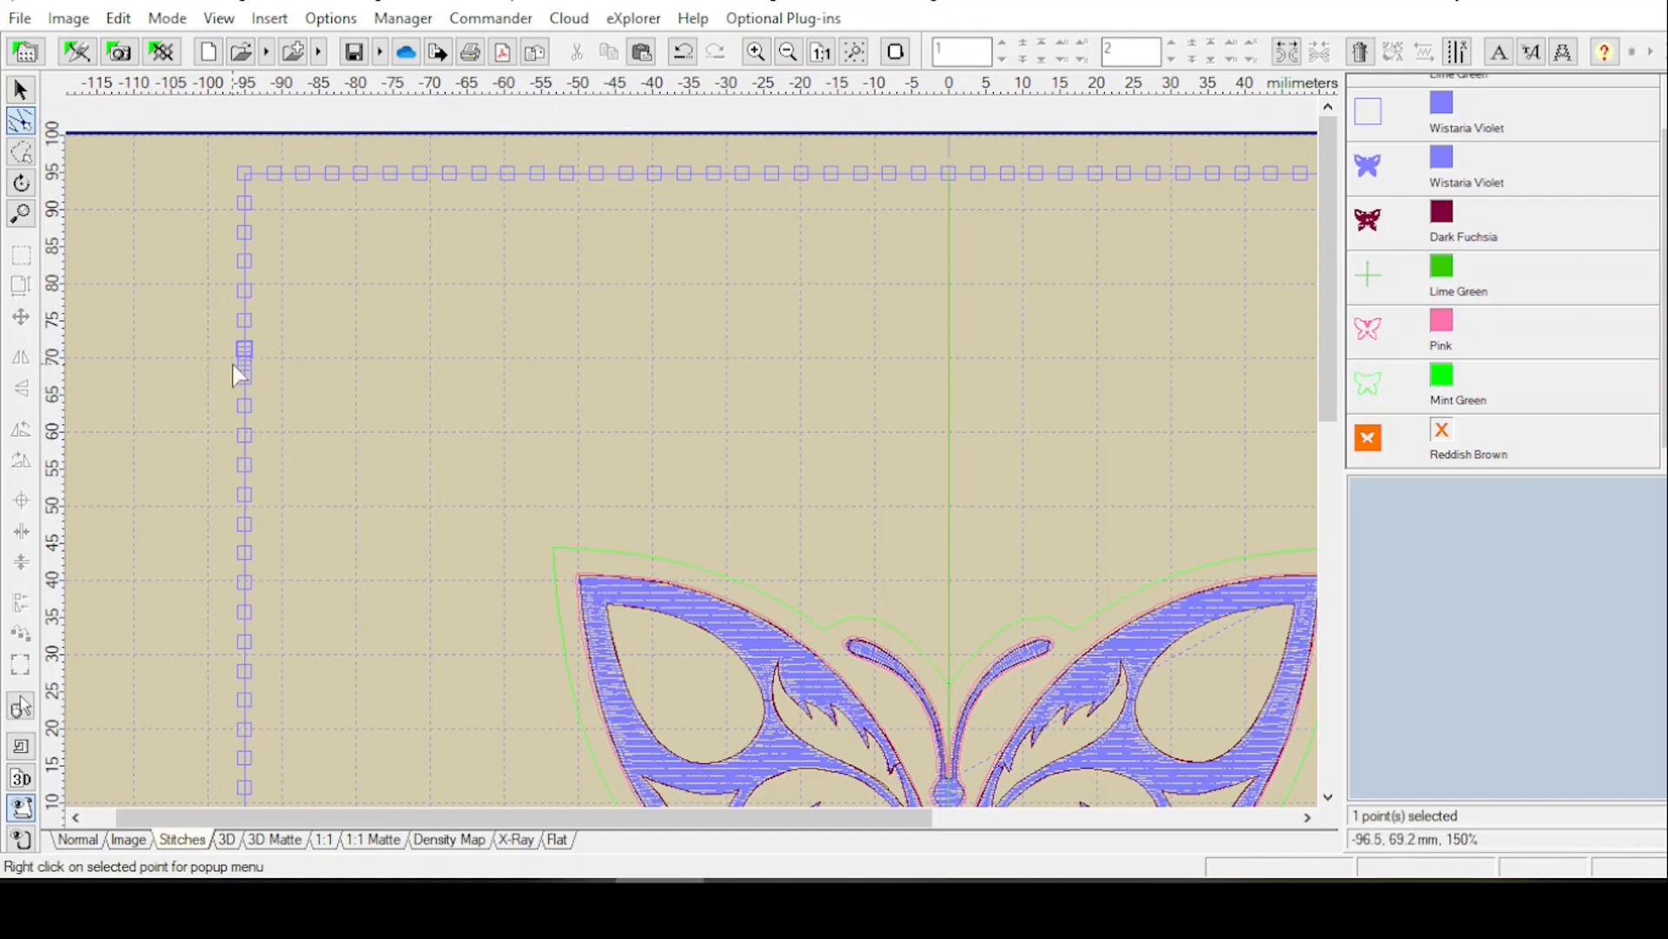
left_click(246, 355)
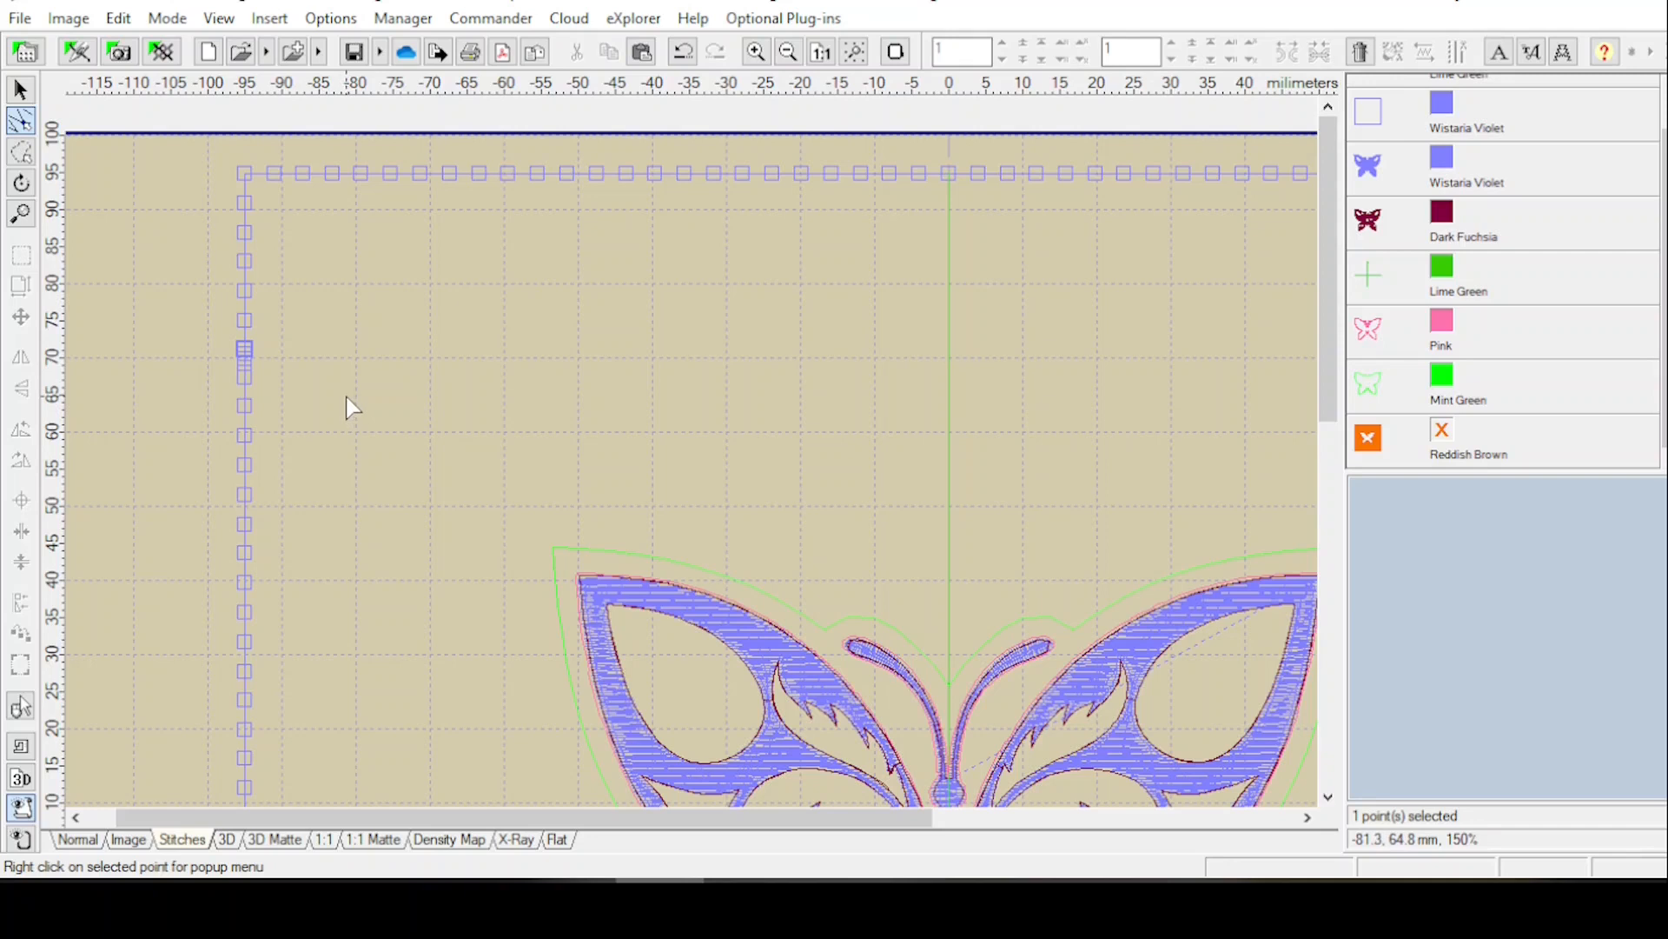
left_click(246, 350)
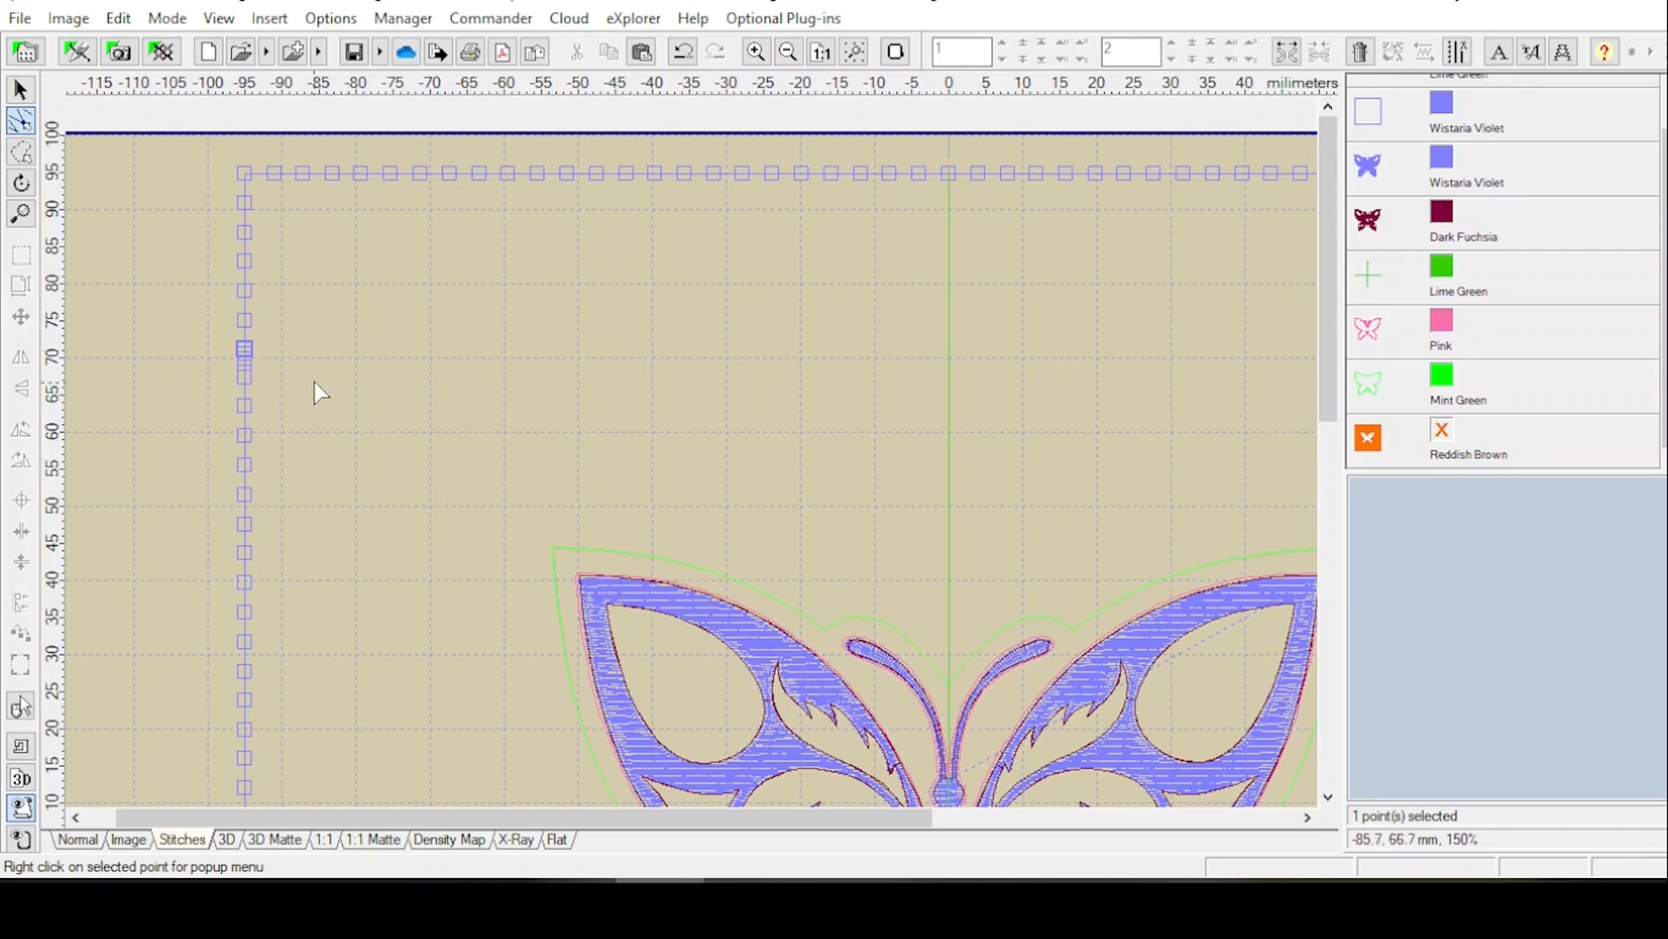
Trace the square outline's needle points from its start up the left edge and along the top edge.
left_click(245, 321)
left_click(246, 291)
left_click(246, 262)
left_click(246, 233)
left_click(246, 203)
left_click(246, 174)
left_click(275, 173)
left_click(303, 174)
left_click(333, 174)
left_click(361, 173)
left_click(391, 174)
left_click(421, 174)
left_click(450, 174)
left_click(479, 174)
Trace the square outline's final needle points up the left edge to the closely spaced stitches at its end.
left_click(244, 465)
left_click(245, 438)
left_click(246, 468)
left_click(246, 407)
left_click(246, 379)
left_click(248, 358)
left_click(249, 365)
left_click(246, 364)
left_click(246, 366)
left_click(246, 365)
left_click(248, 365)
left_click(248, 359)
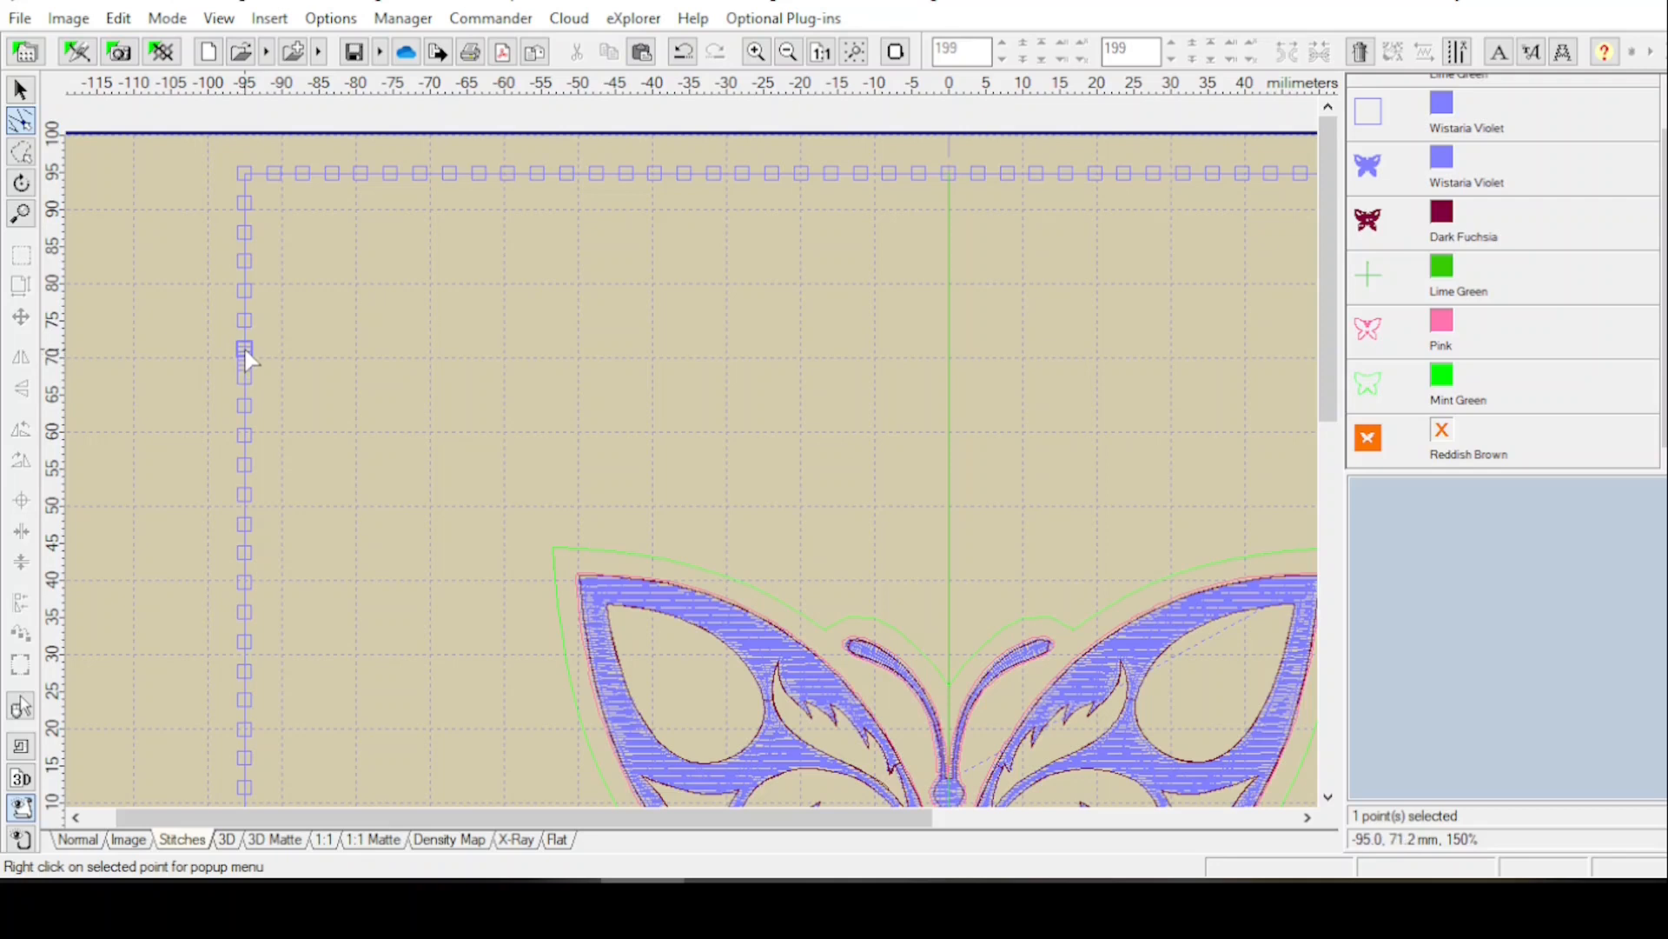
Check individual needle points in the dense cluster where the square outline's start and end overlap.
left_click(245, 350)
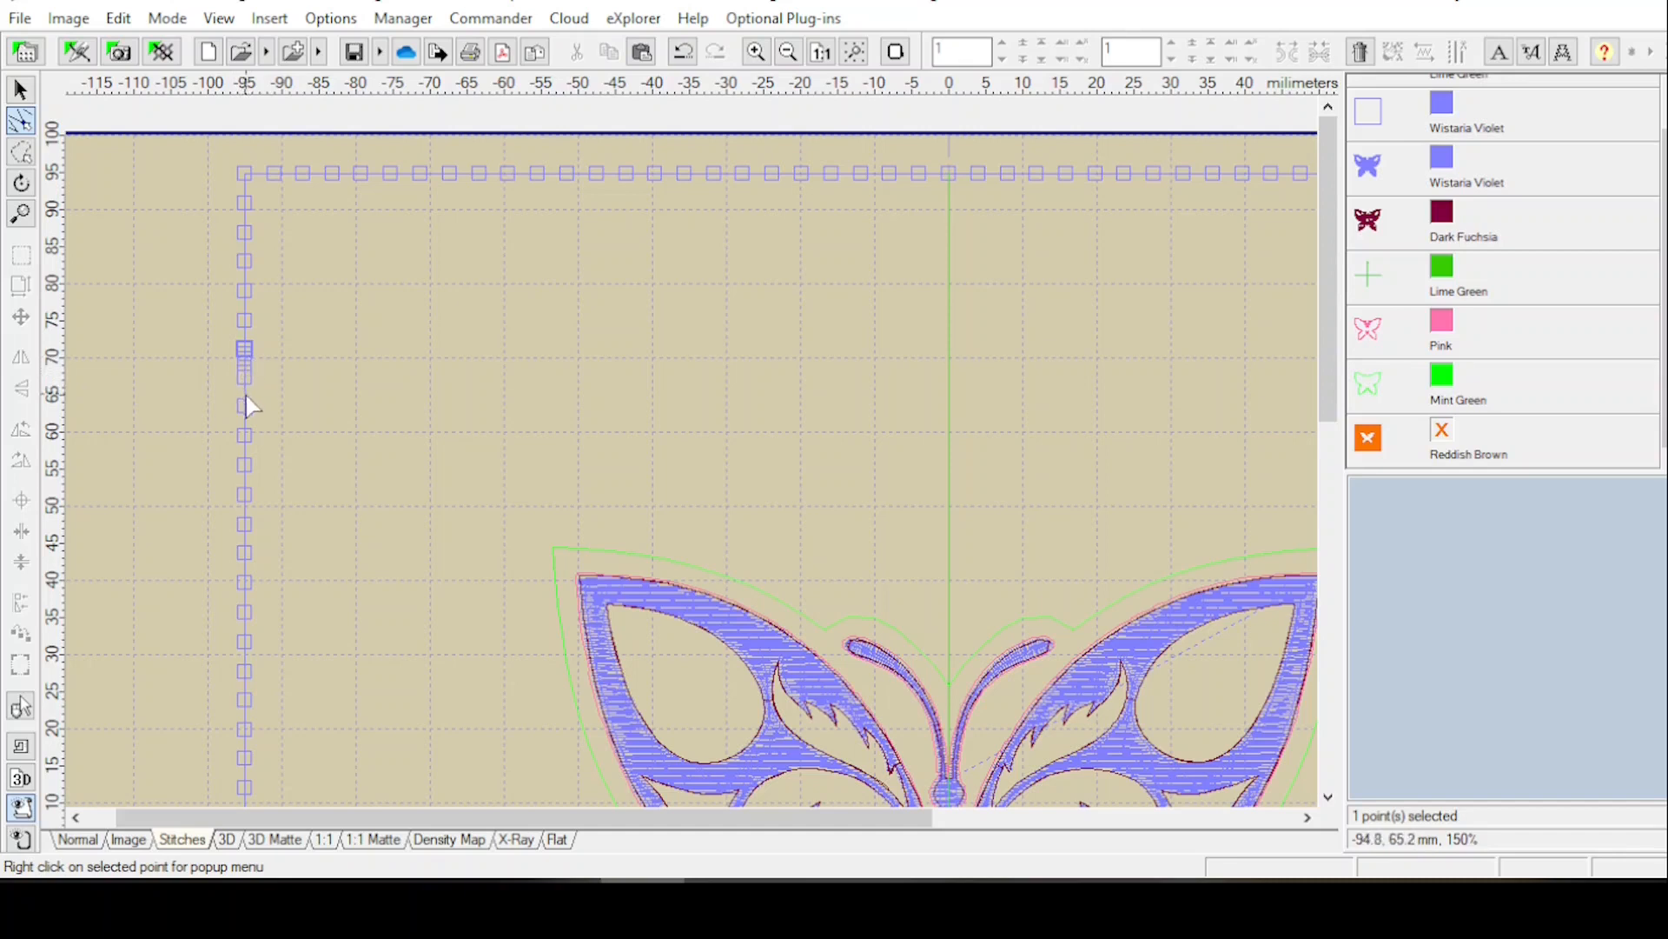
left_click(246, 357)
left_click(245, 364)
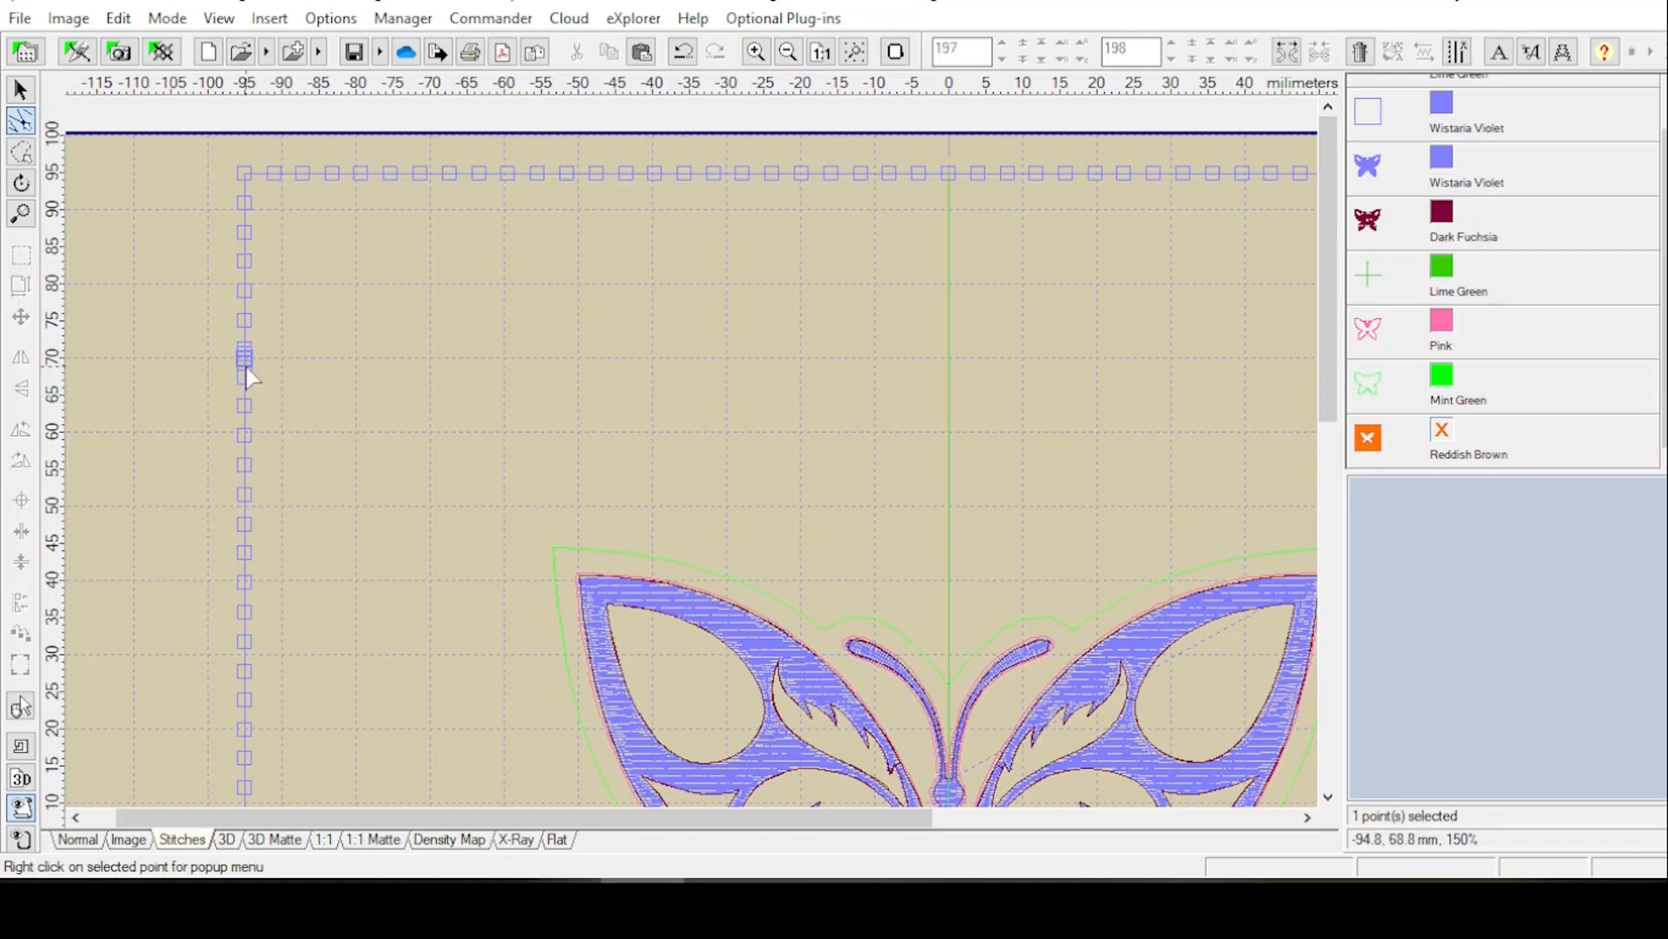
left_click(245, 372)
left_click(245, 351)
left_click(245, 409)
left_click(248, 381)
left_click(246, 355)
left_click(306, 386)
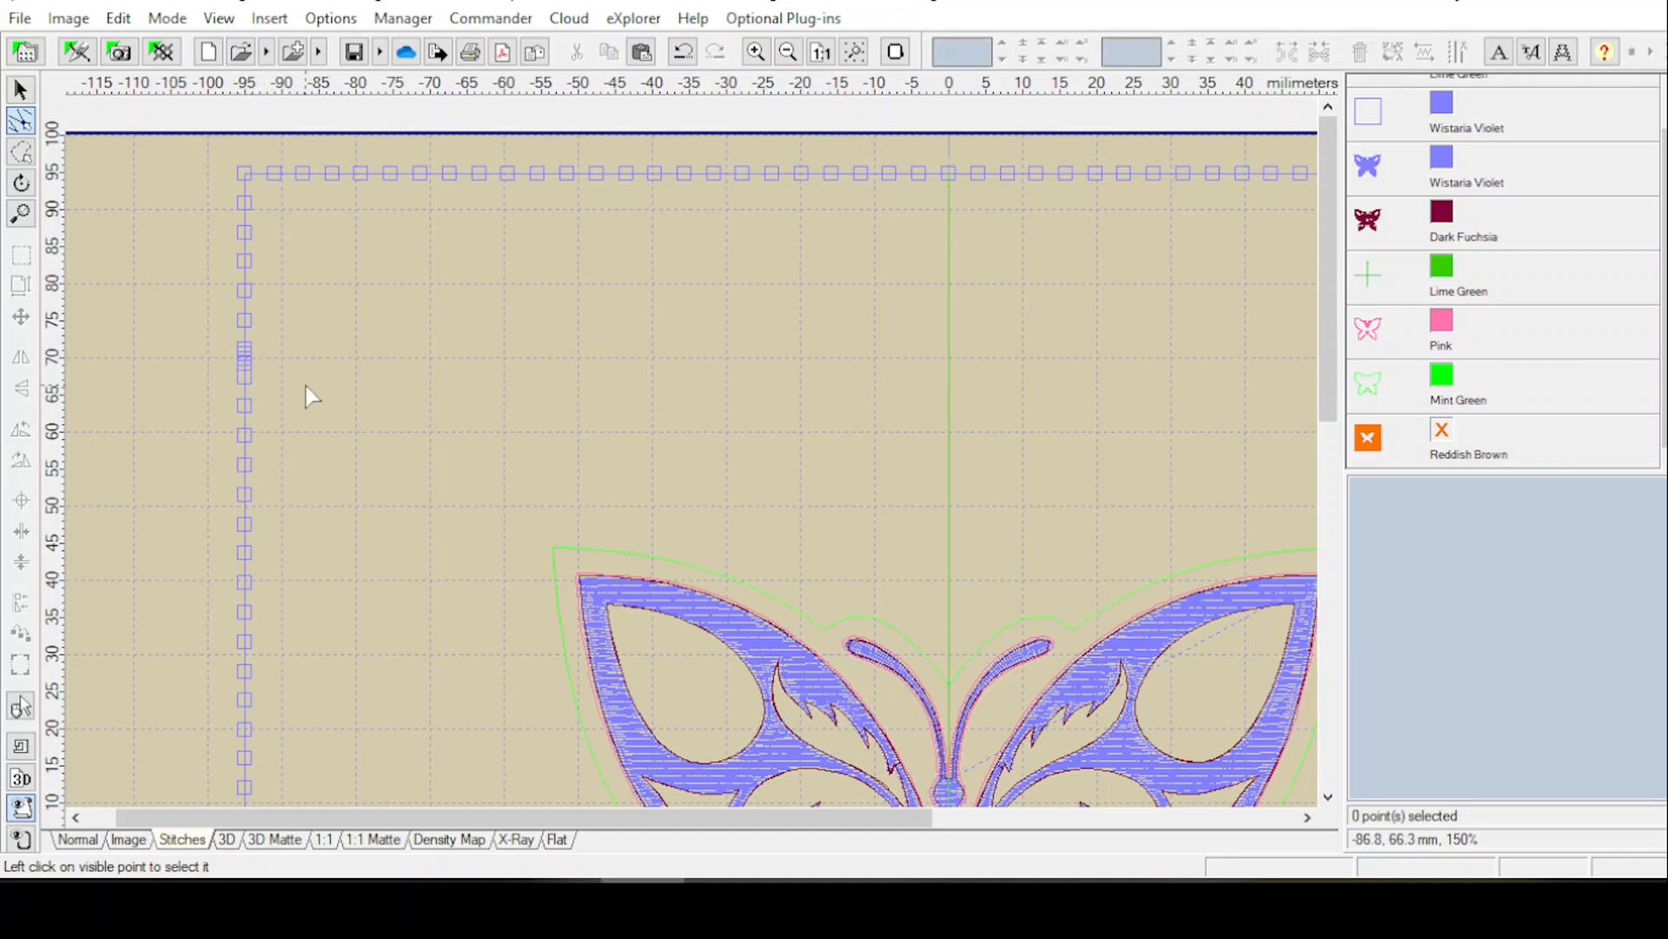
left_click(245, 350)
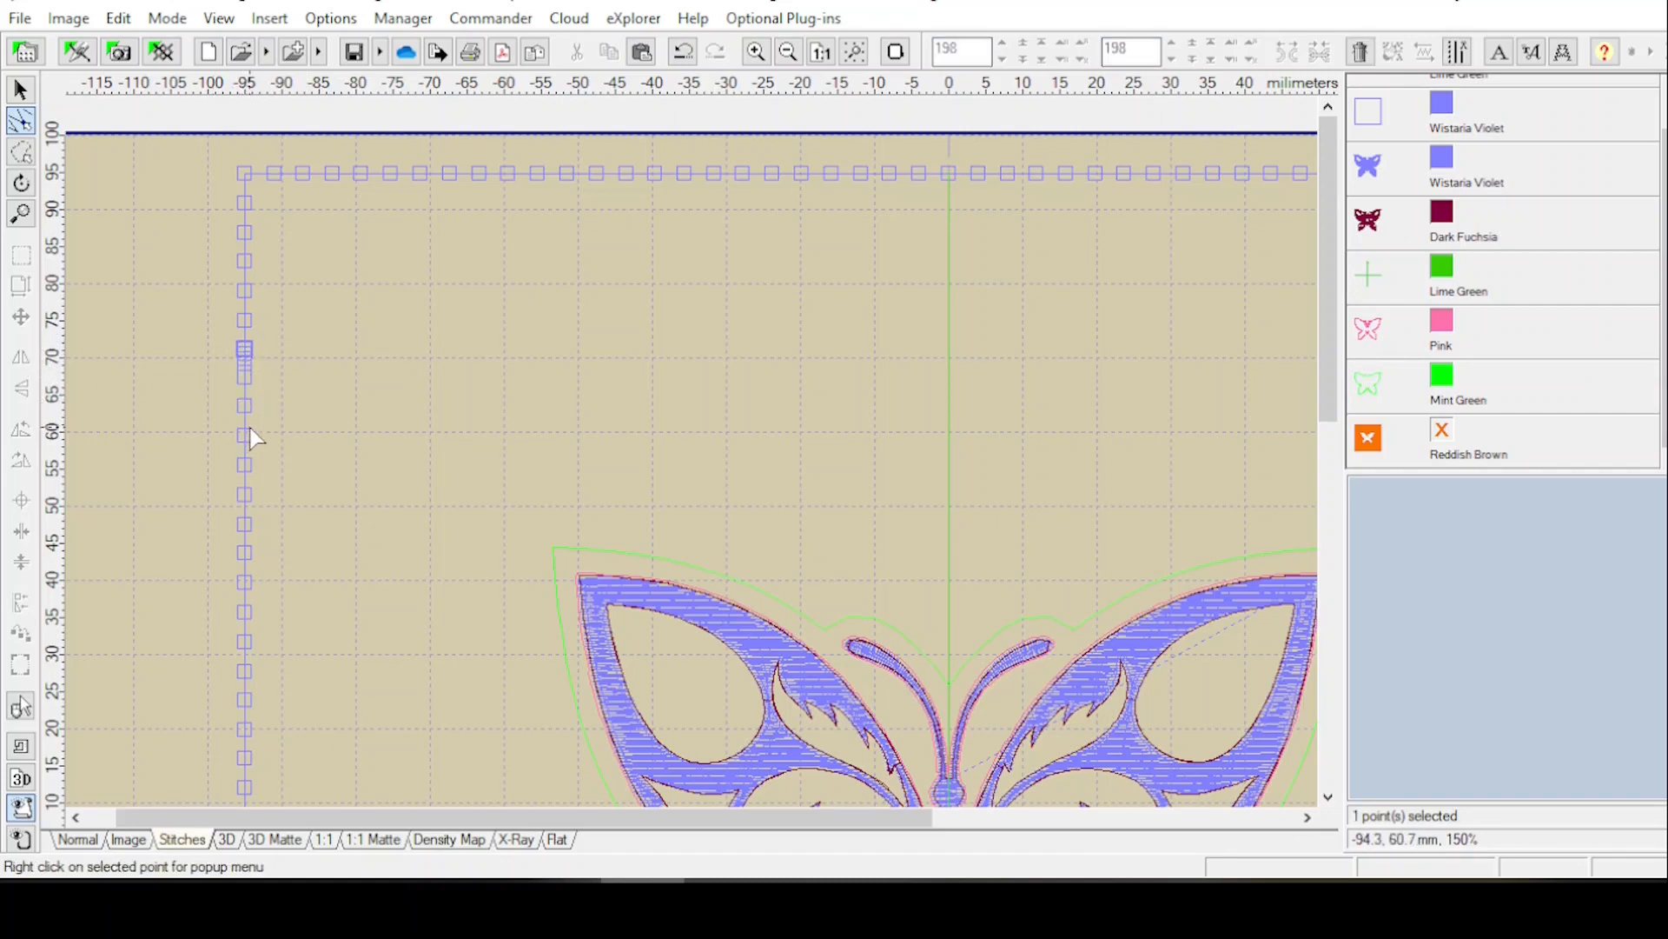
Delete the surplus needle points in the dense overlap cluster on the square outline's left edge.
left_click(244, 351)
left_click(243, 350)
left_click(245, 361)
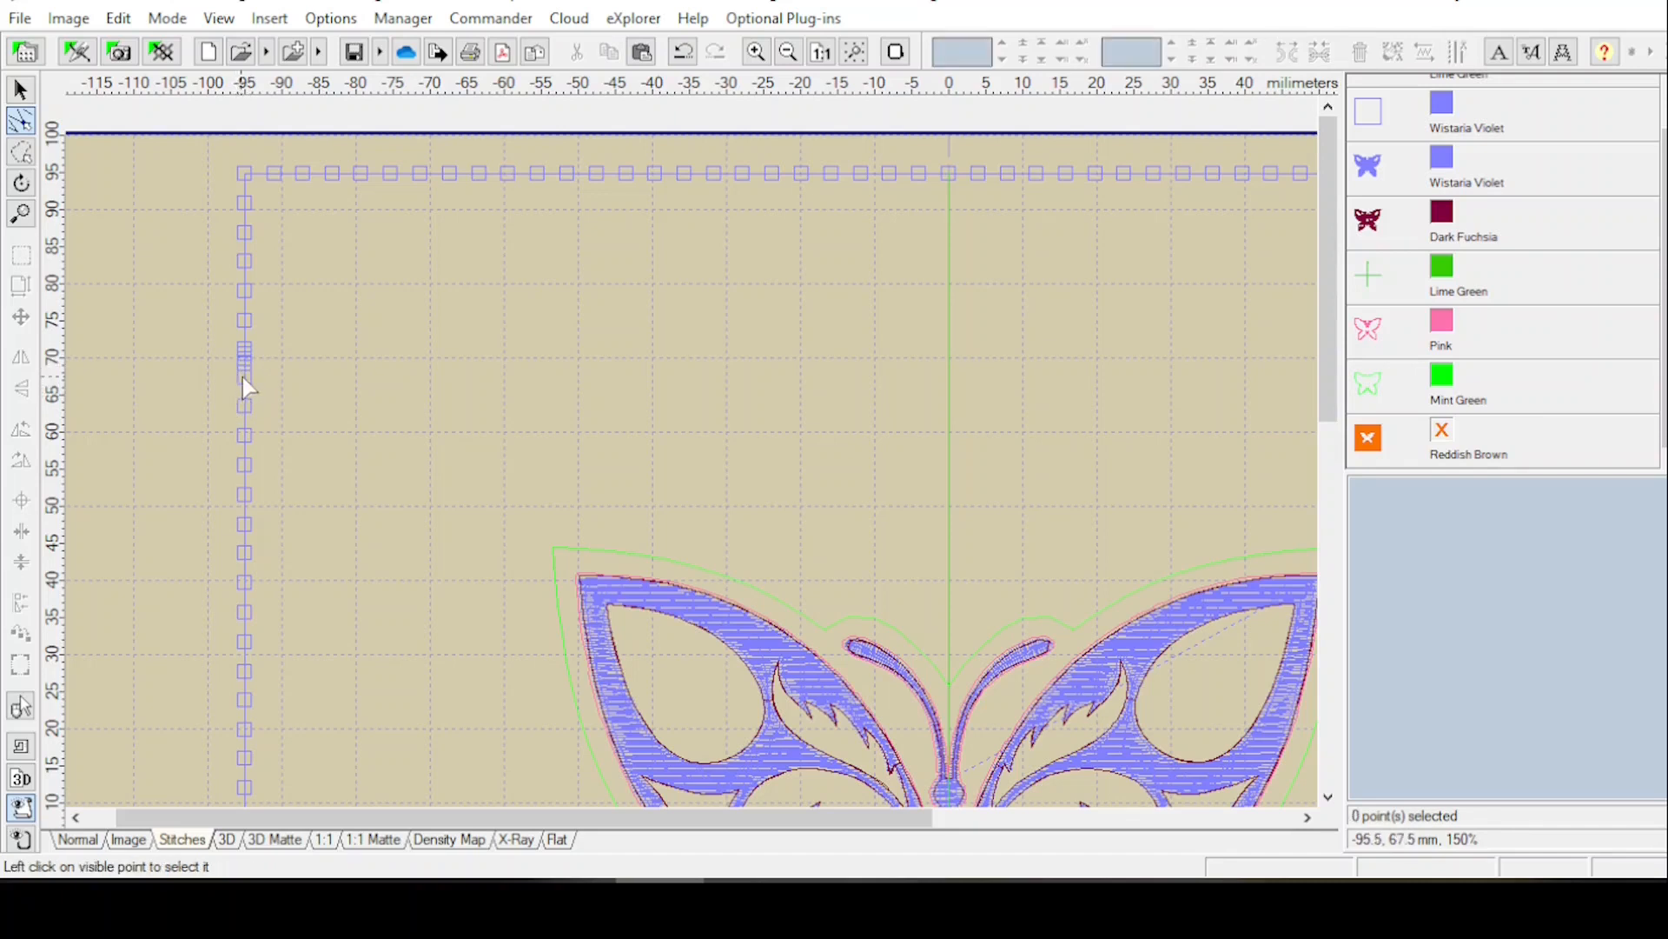
left_click(246, 383)
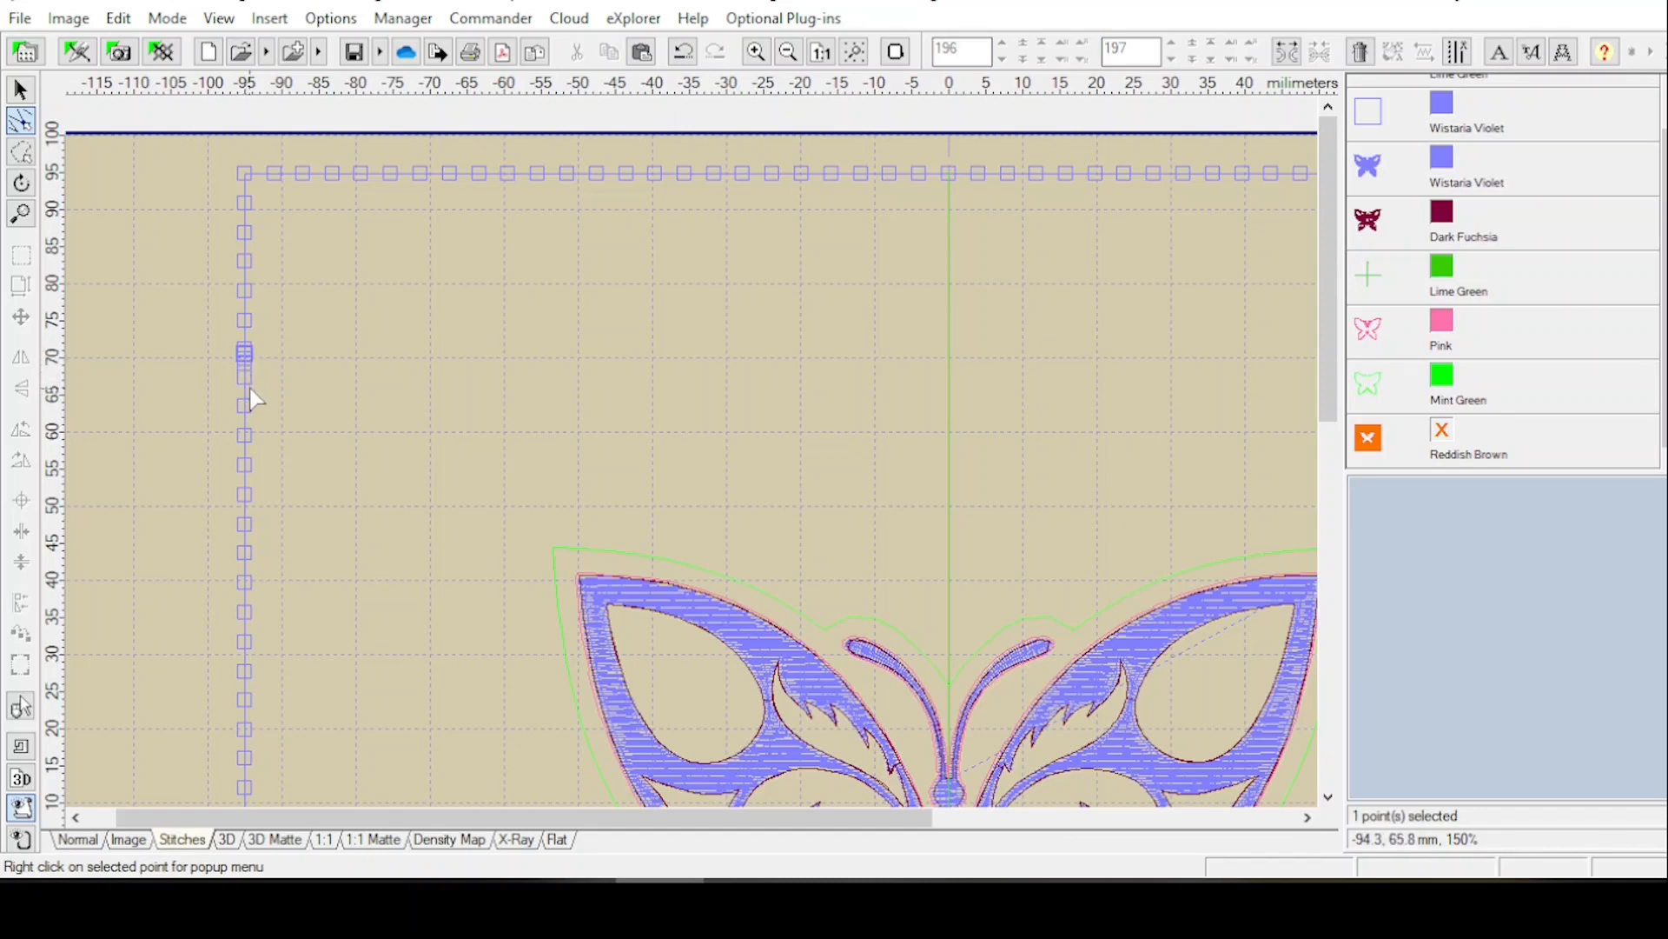
key("Delete")
left_click(245, 365)
key("Delete")
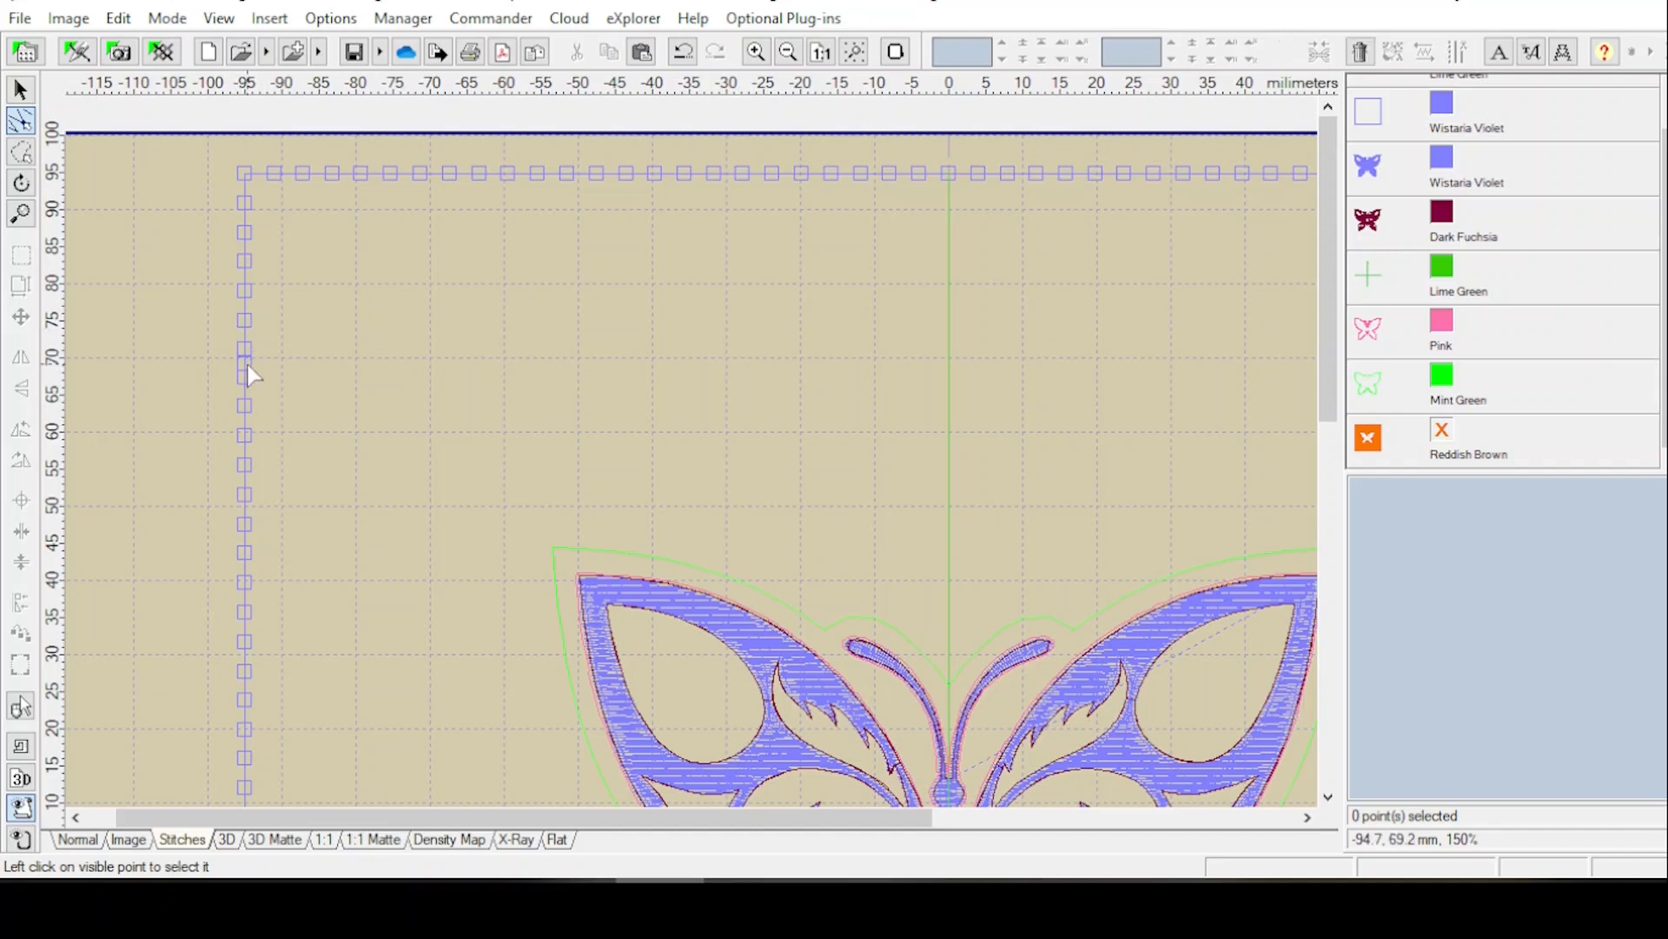
left_click(246, 364)
key("Delete")
Check the remaining needle points along the cleaned overlap on the square outline's left edge, including its first and last points.
left_click(246, 438)
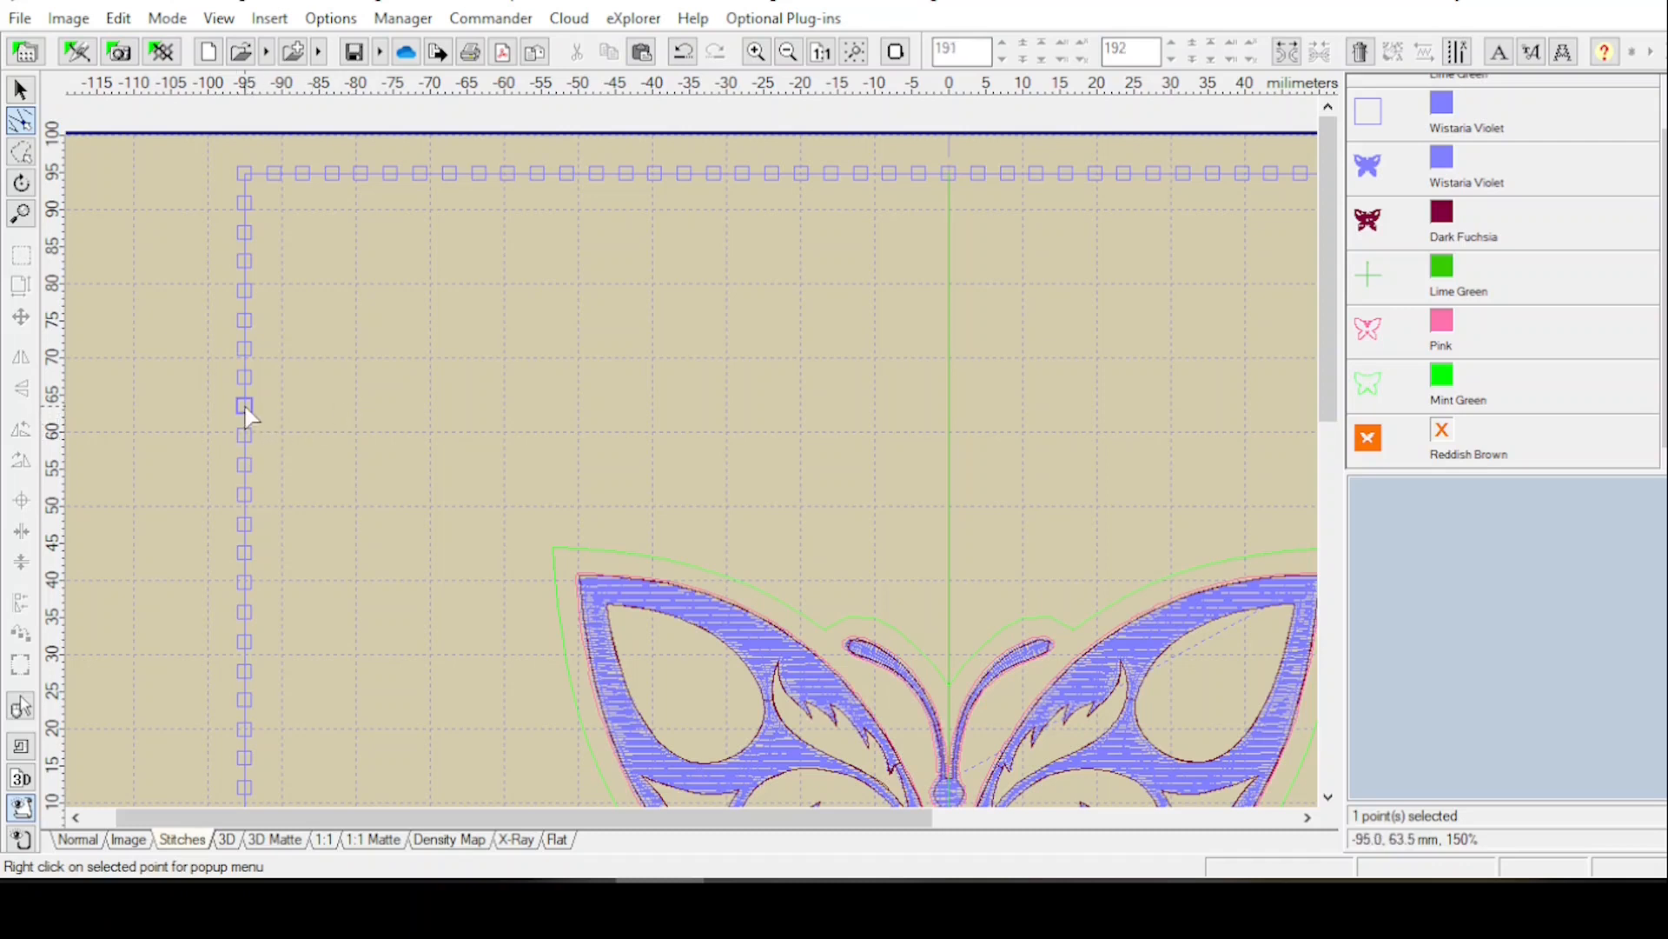
left_click(246, 380)
left_click(245, 349)
left_click(247, 351)
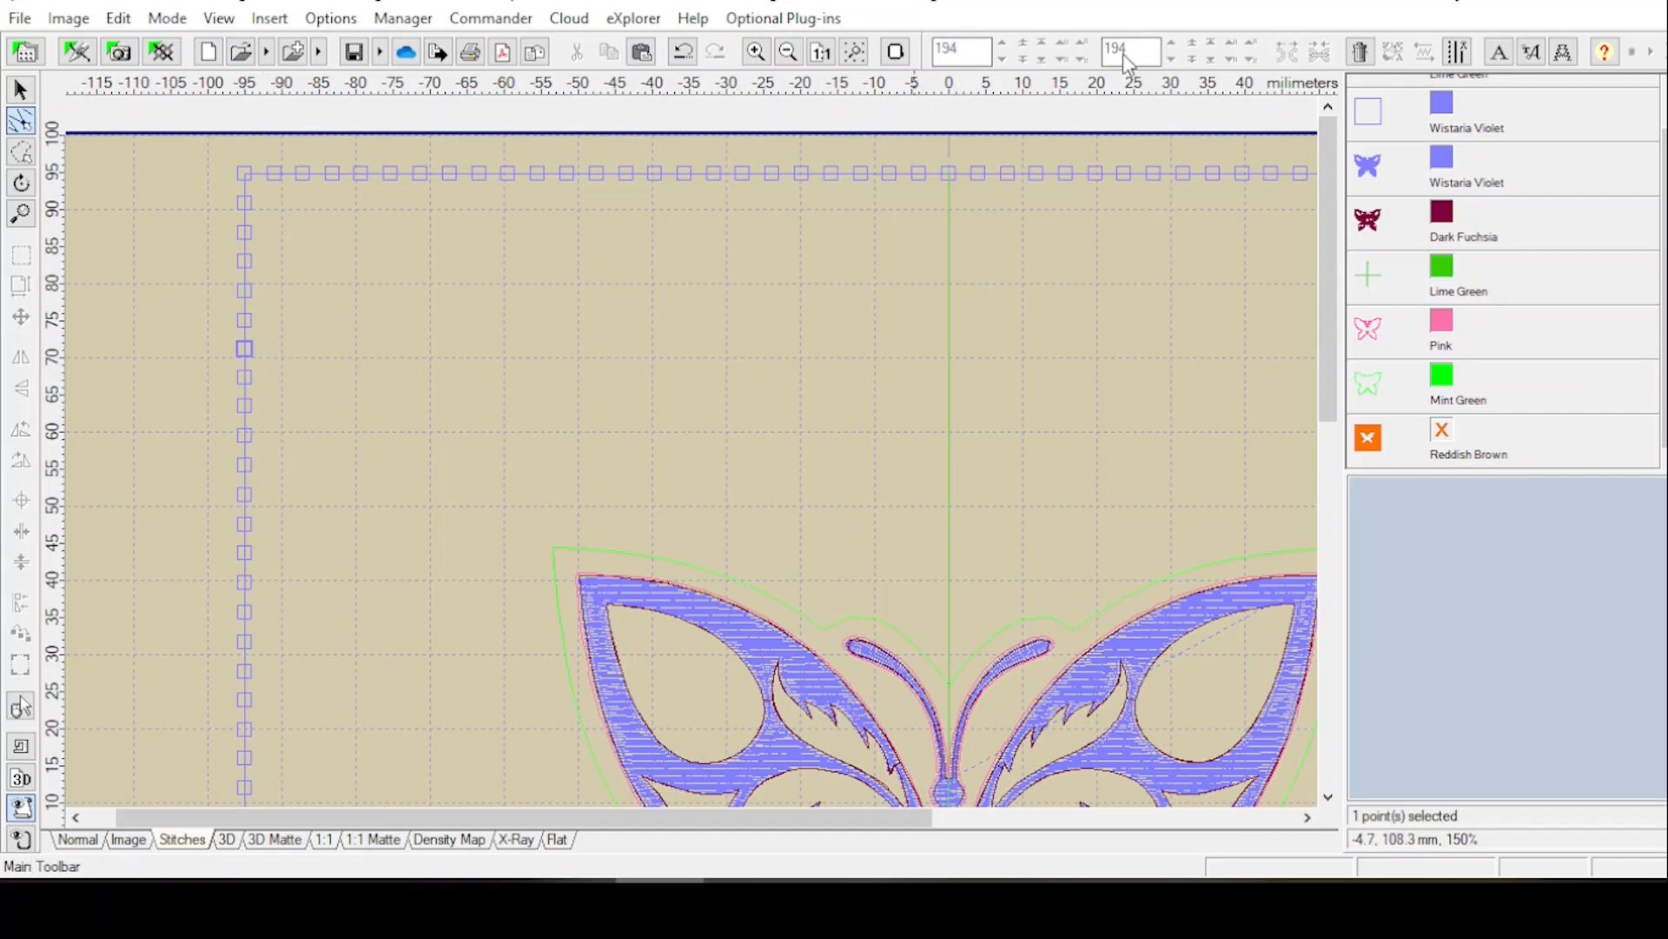
left_click(245, 350)
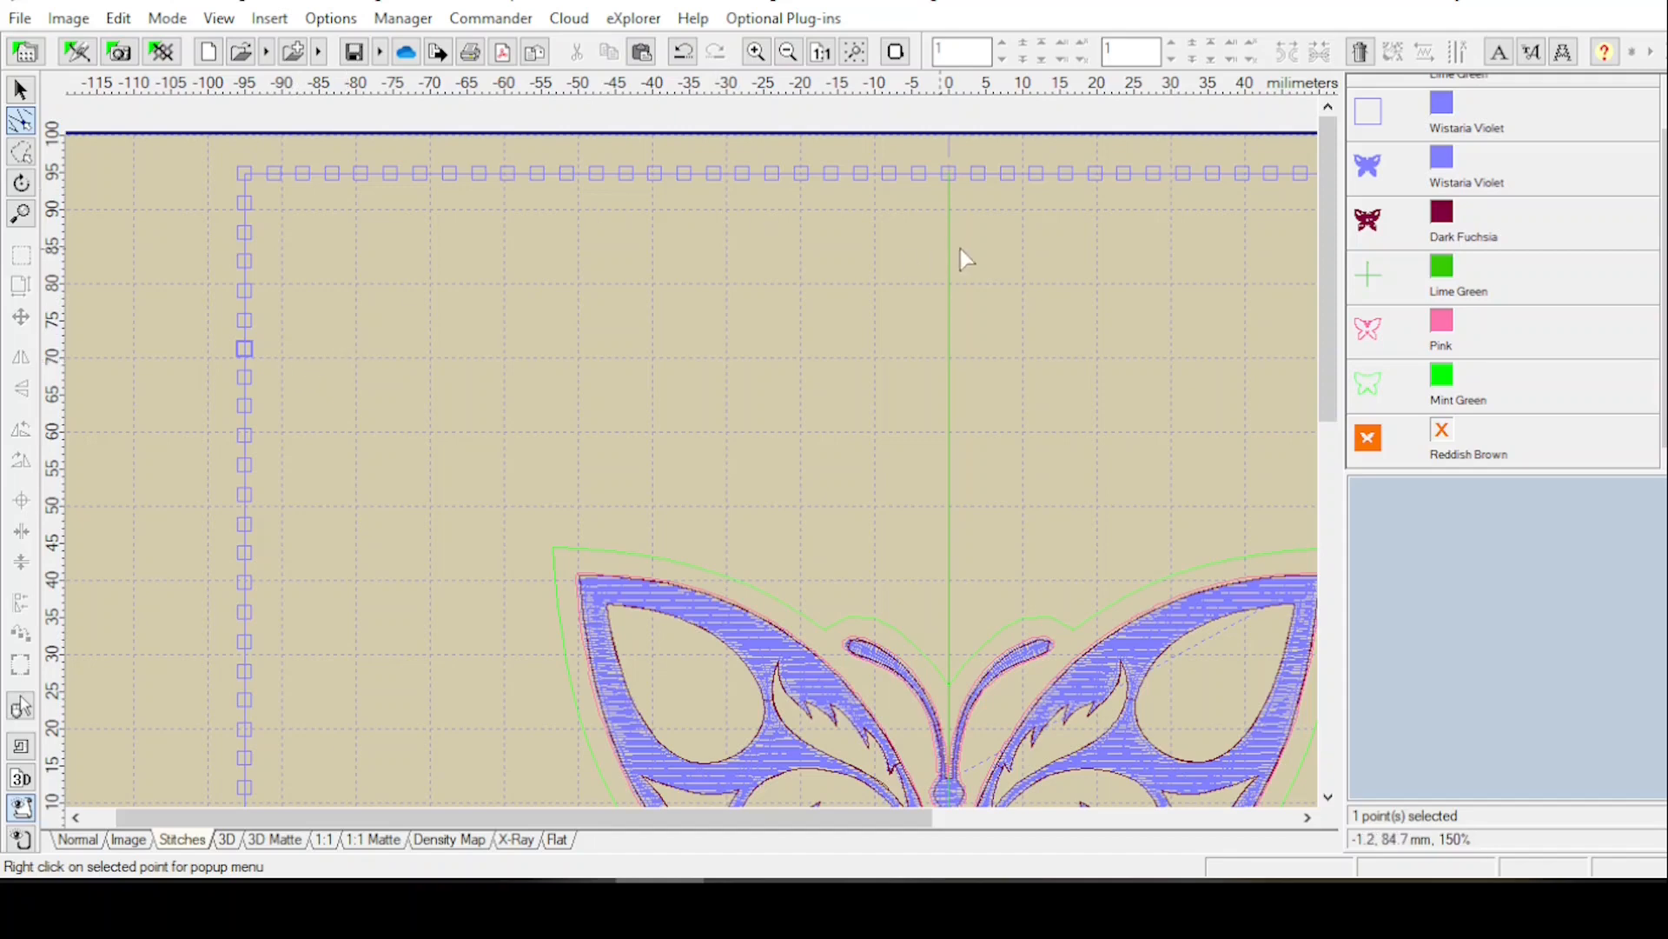
Unhide the Reddish Brown swirl quilting object and zoom in on its first stitch segment beside the left antenna.
left_click_drag(1327, 225, 1349, 399)
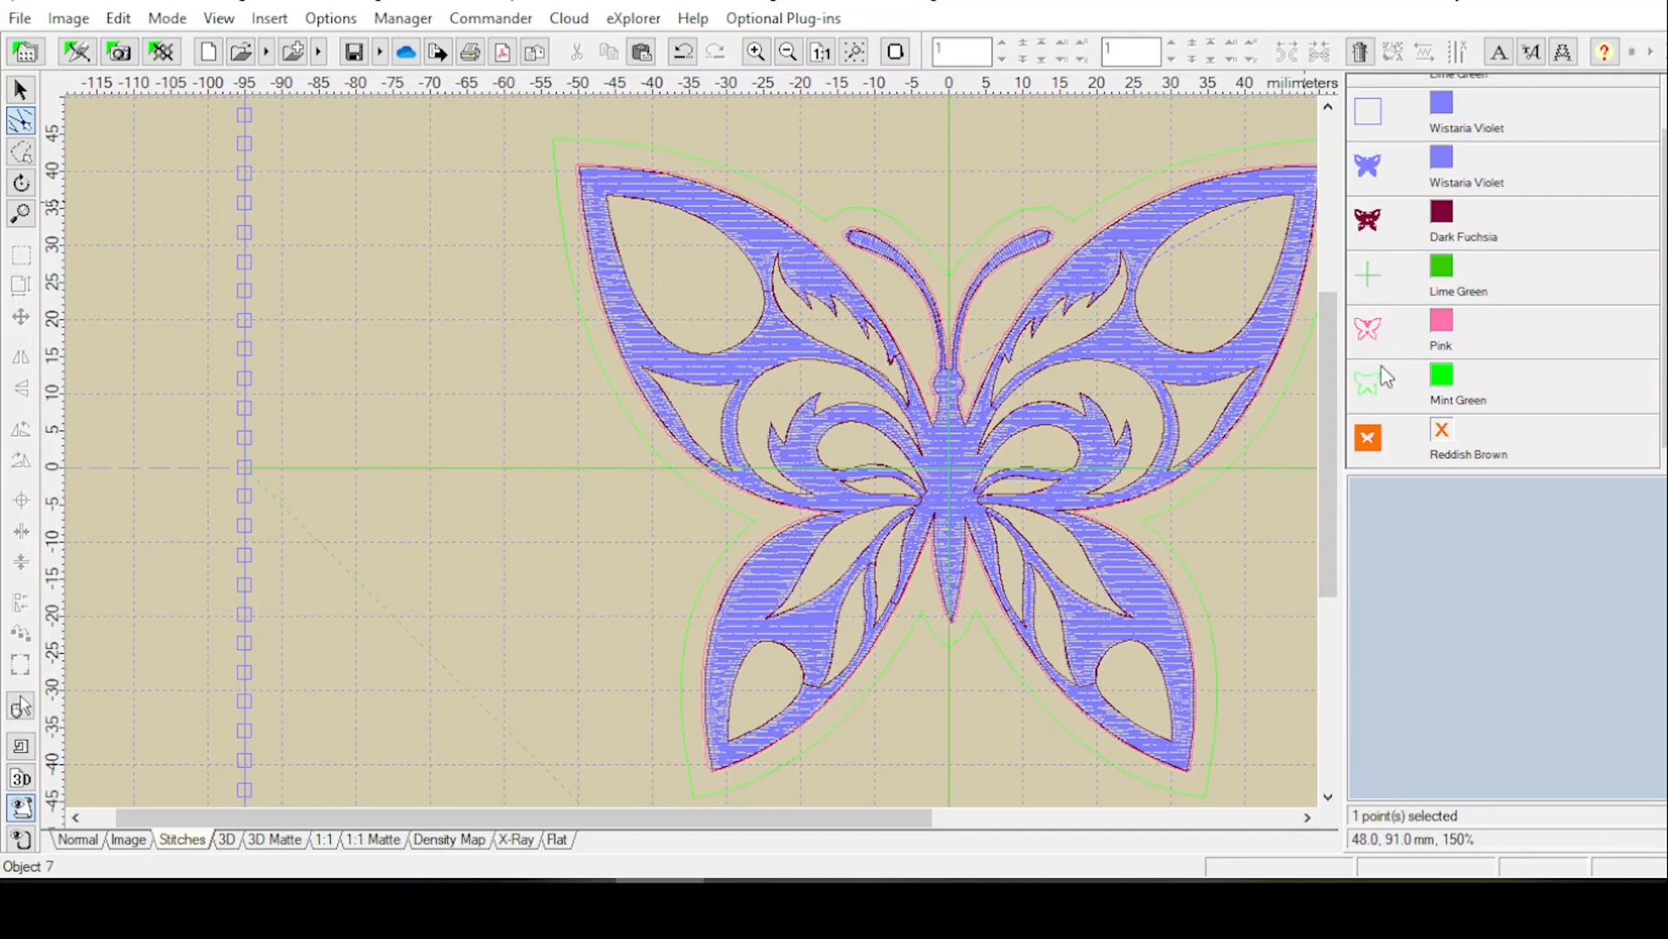
left_click(1373, 445)
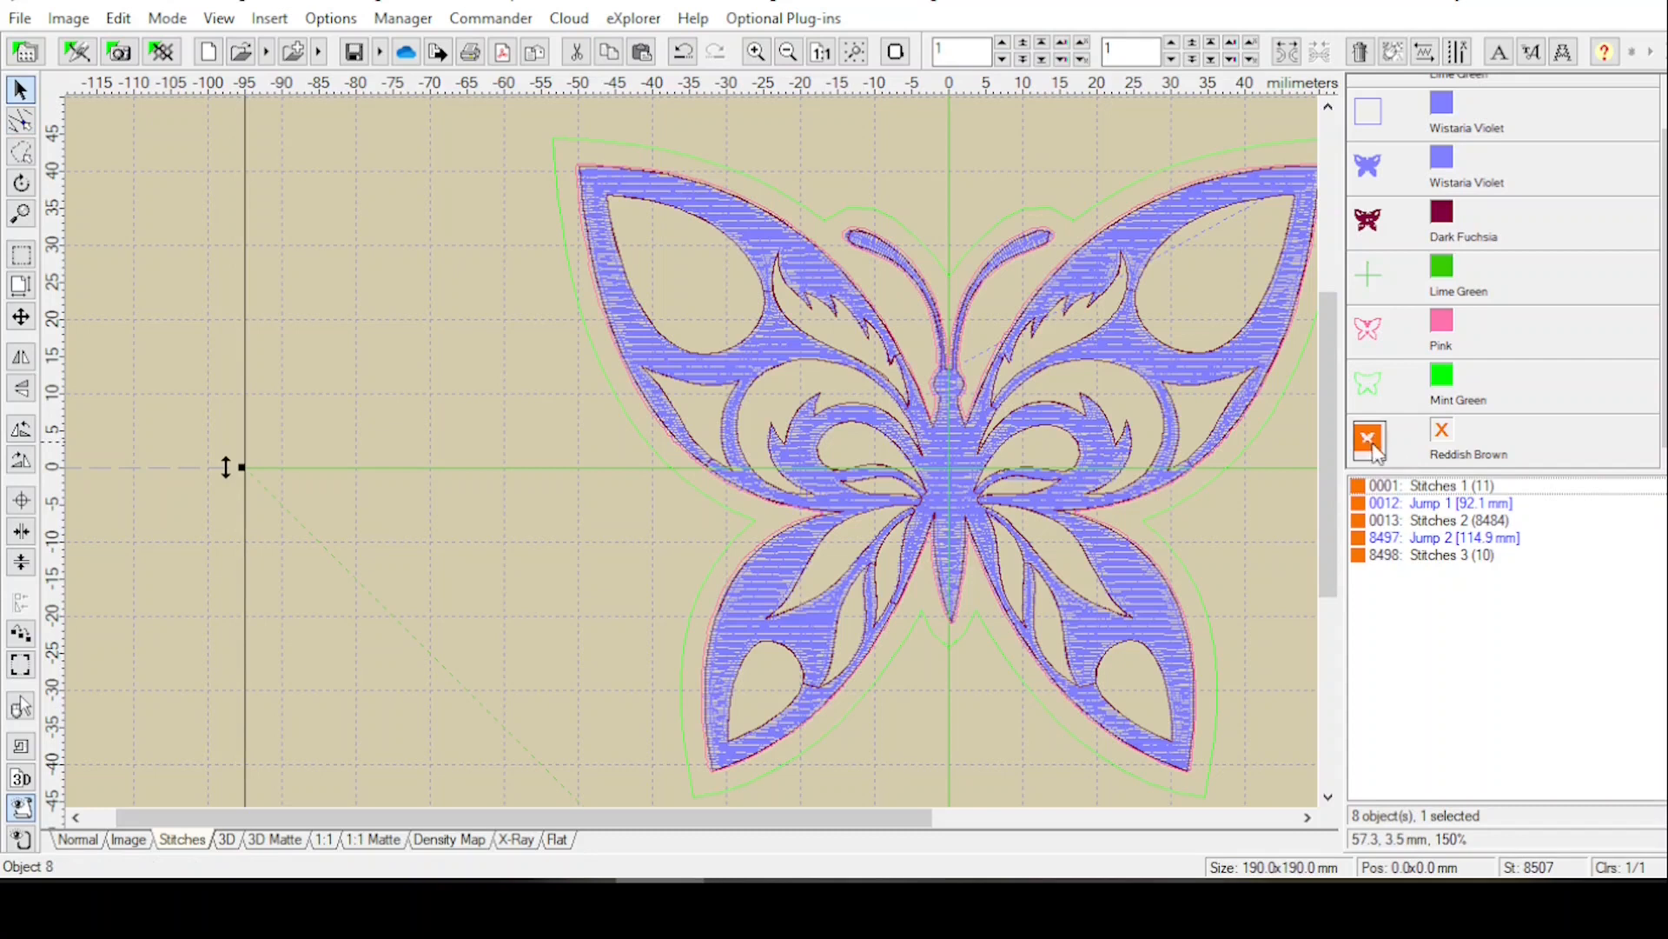
left_click(1433, 489)
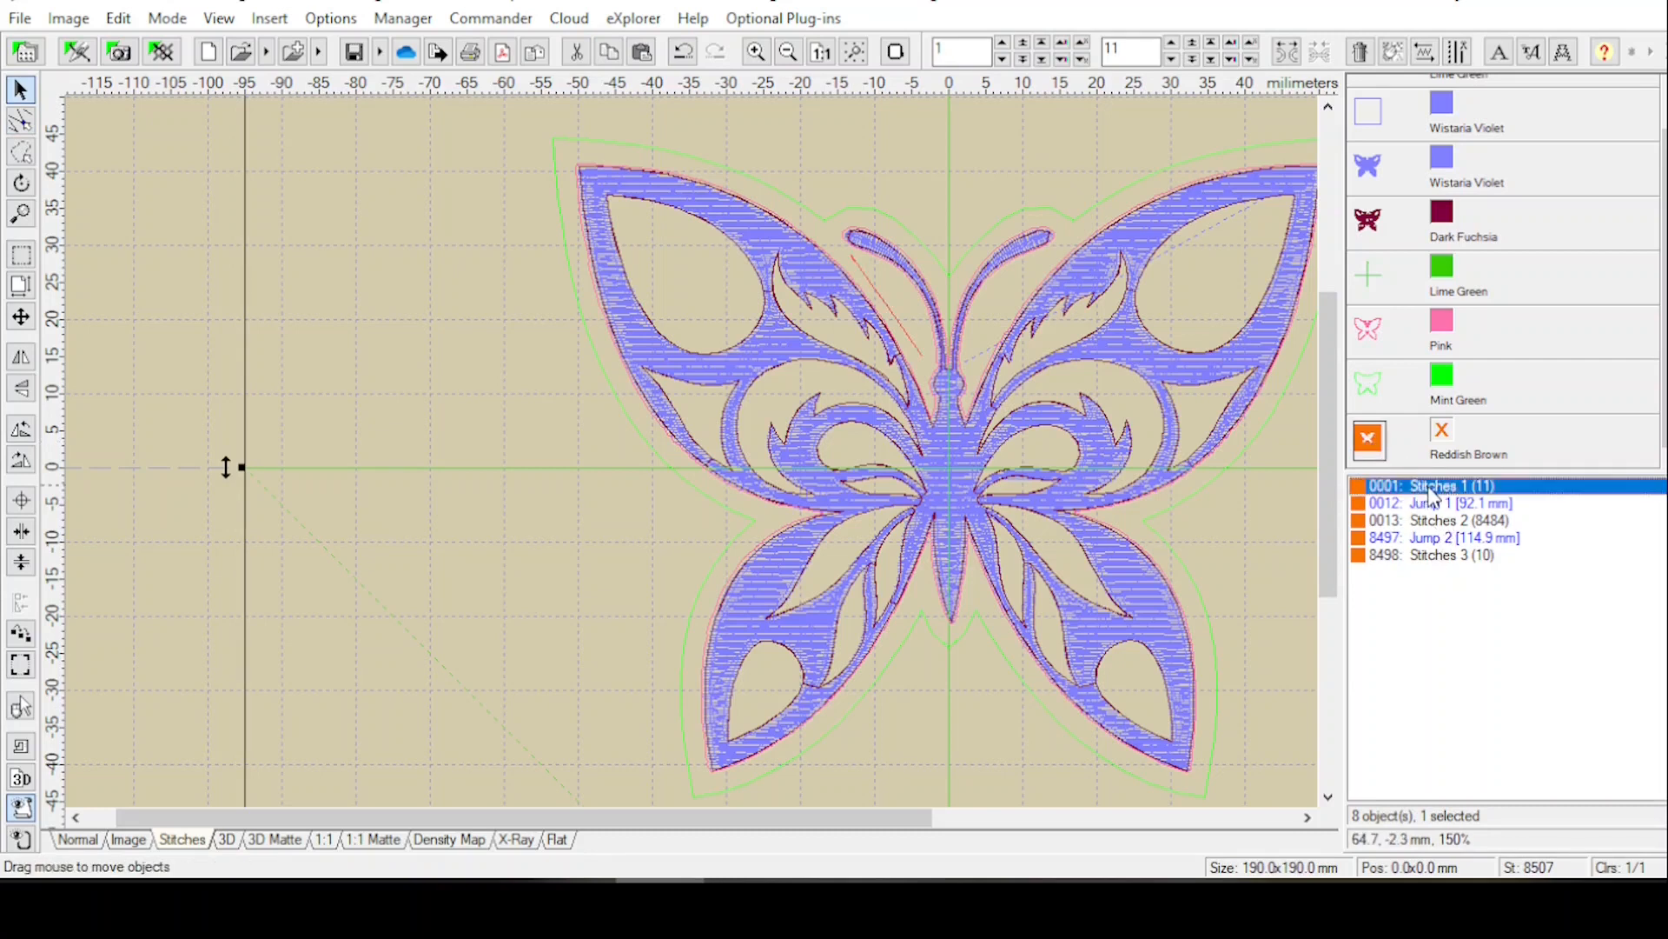
left_click(1442, 442)
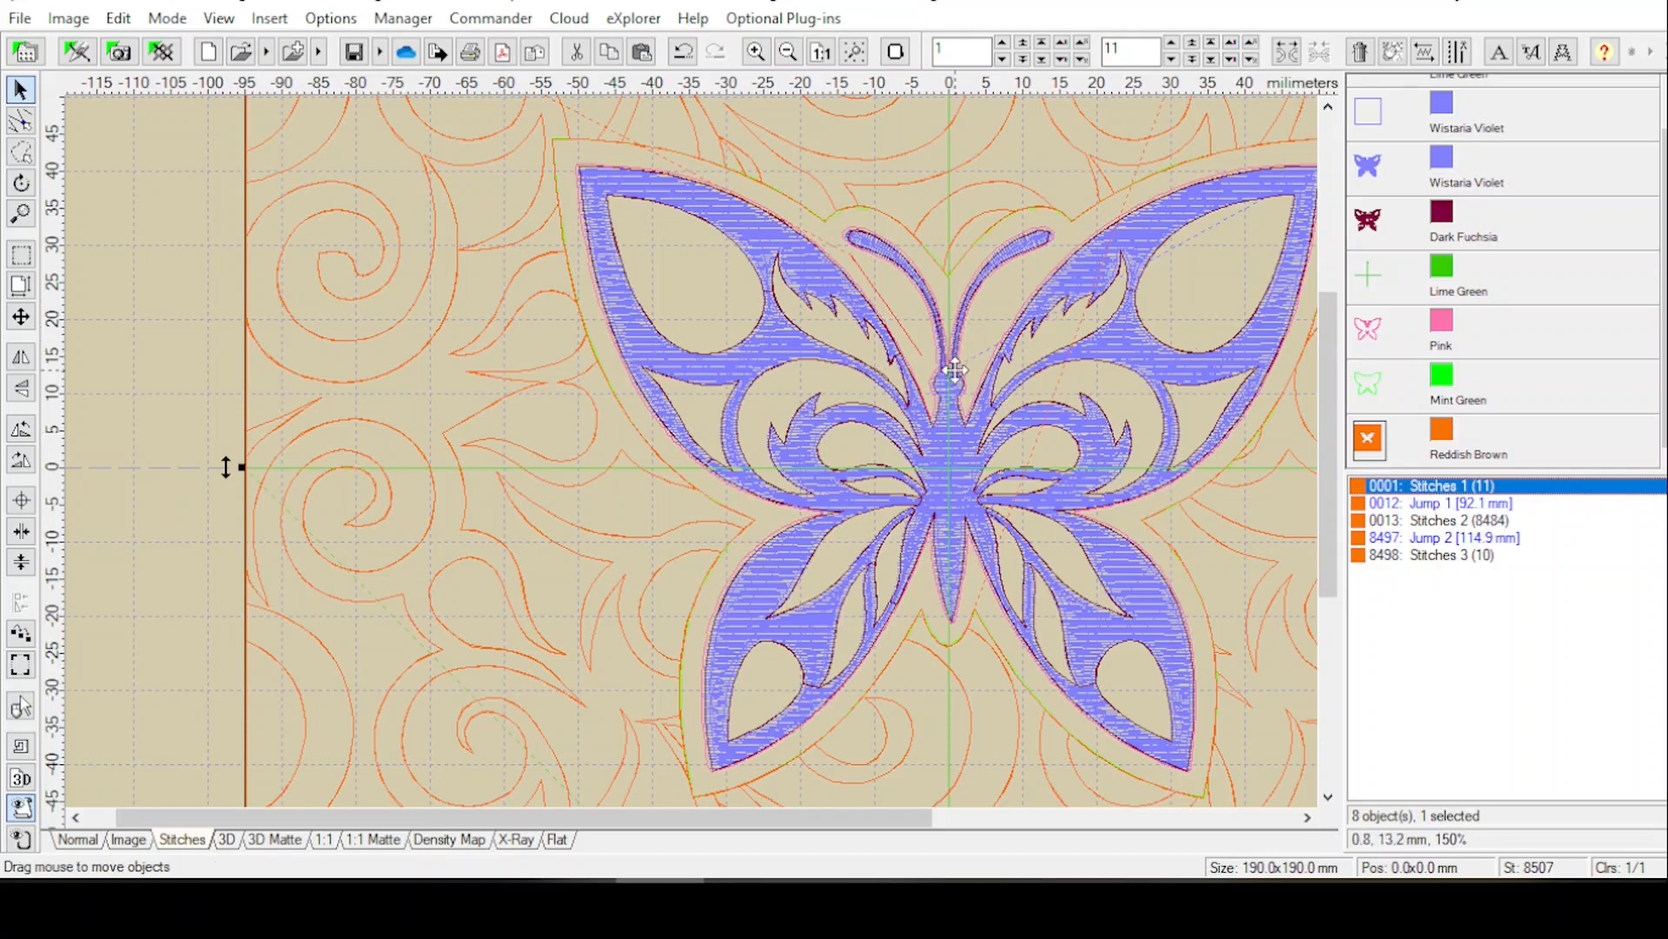
left_click_drag(1333, 372, 1329, 338)
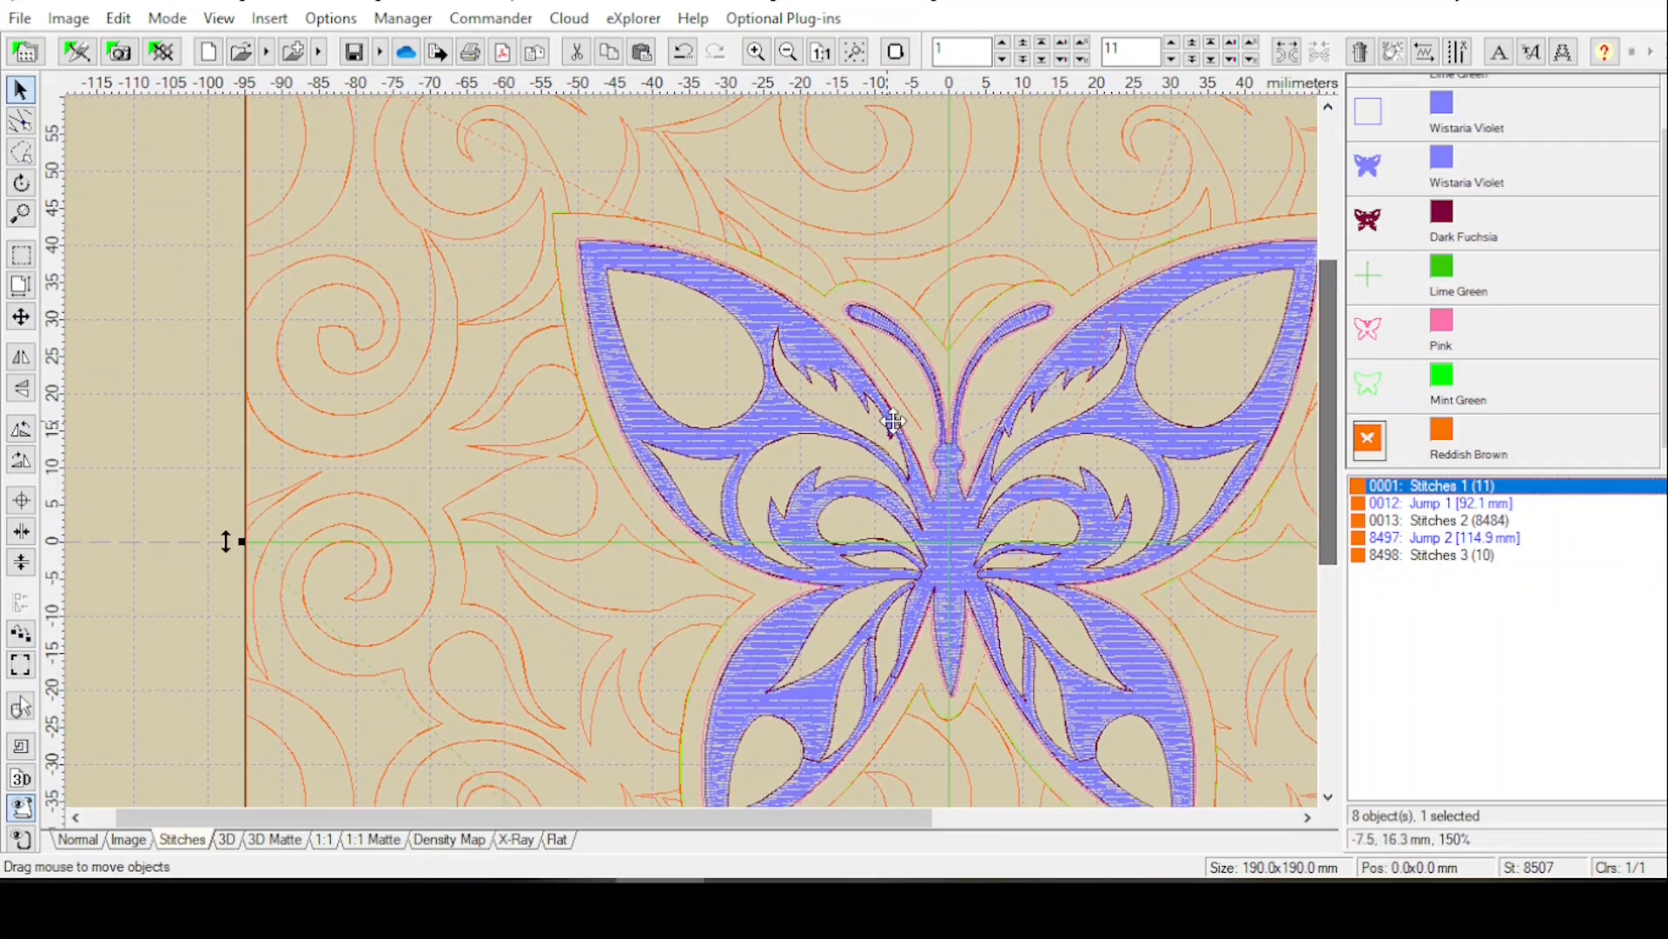
left_click(21, 214)
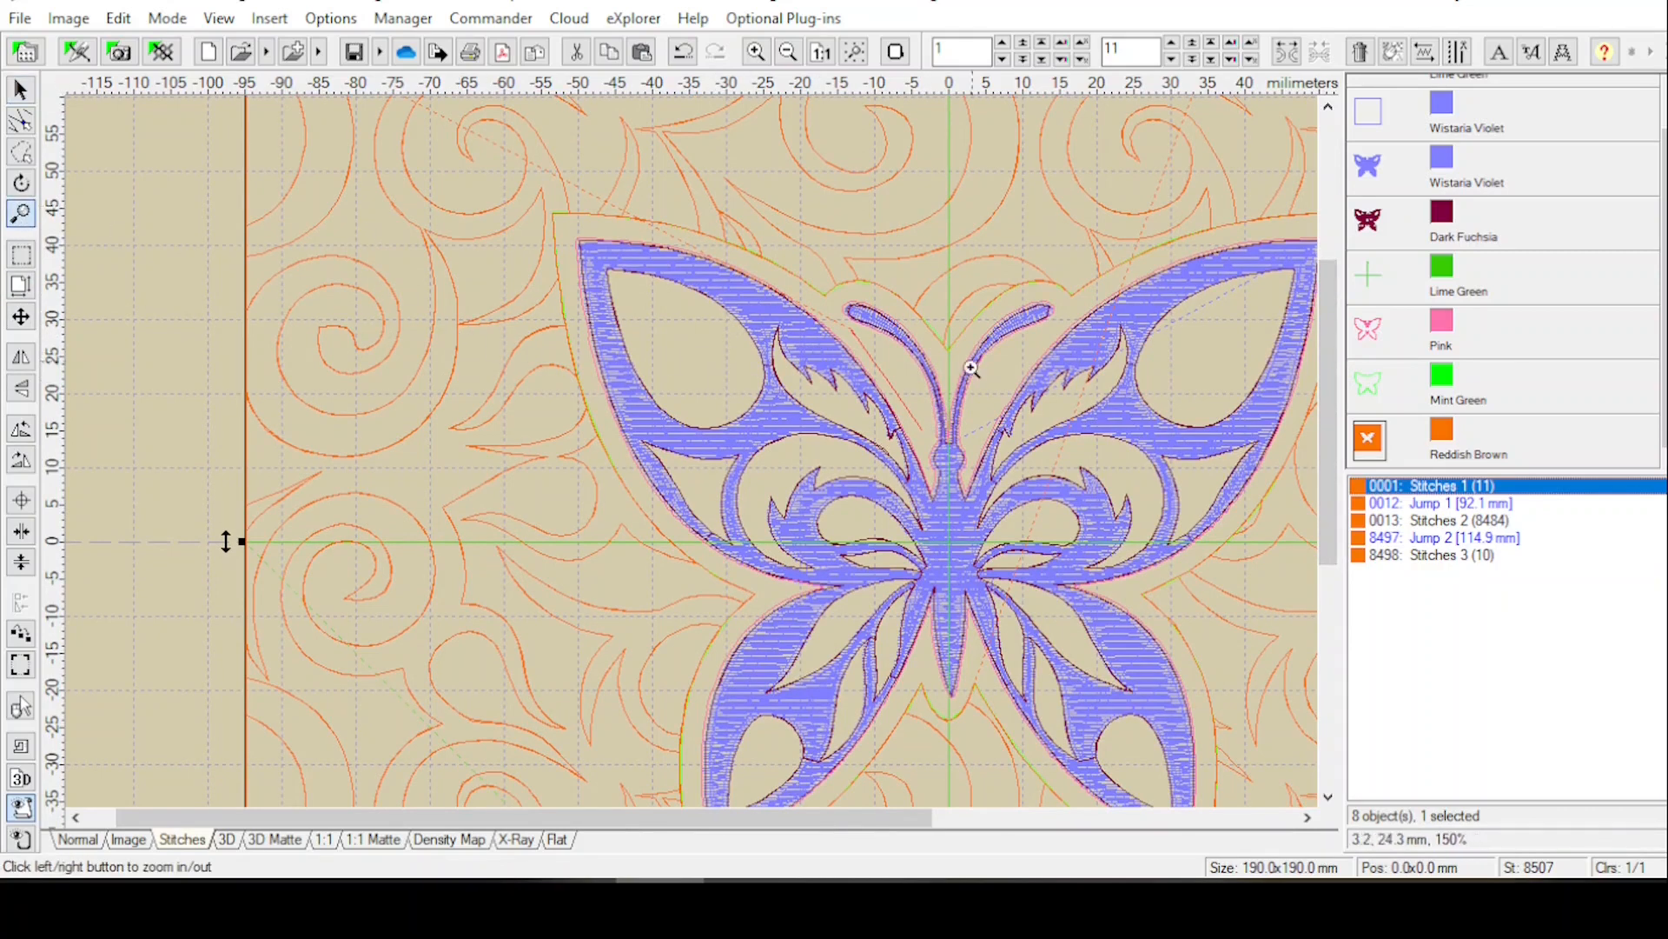
left_click(897, 371)
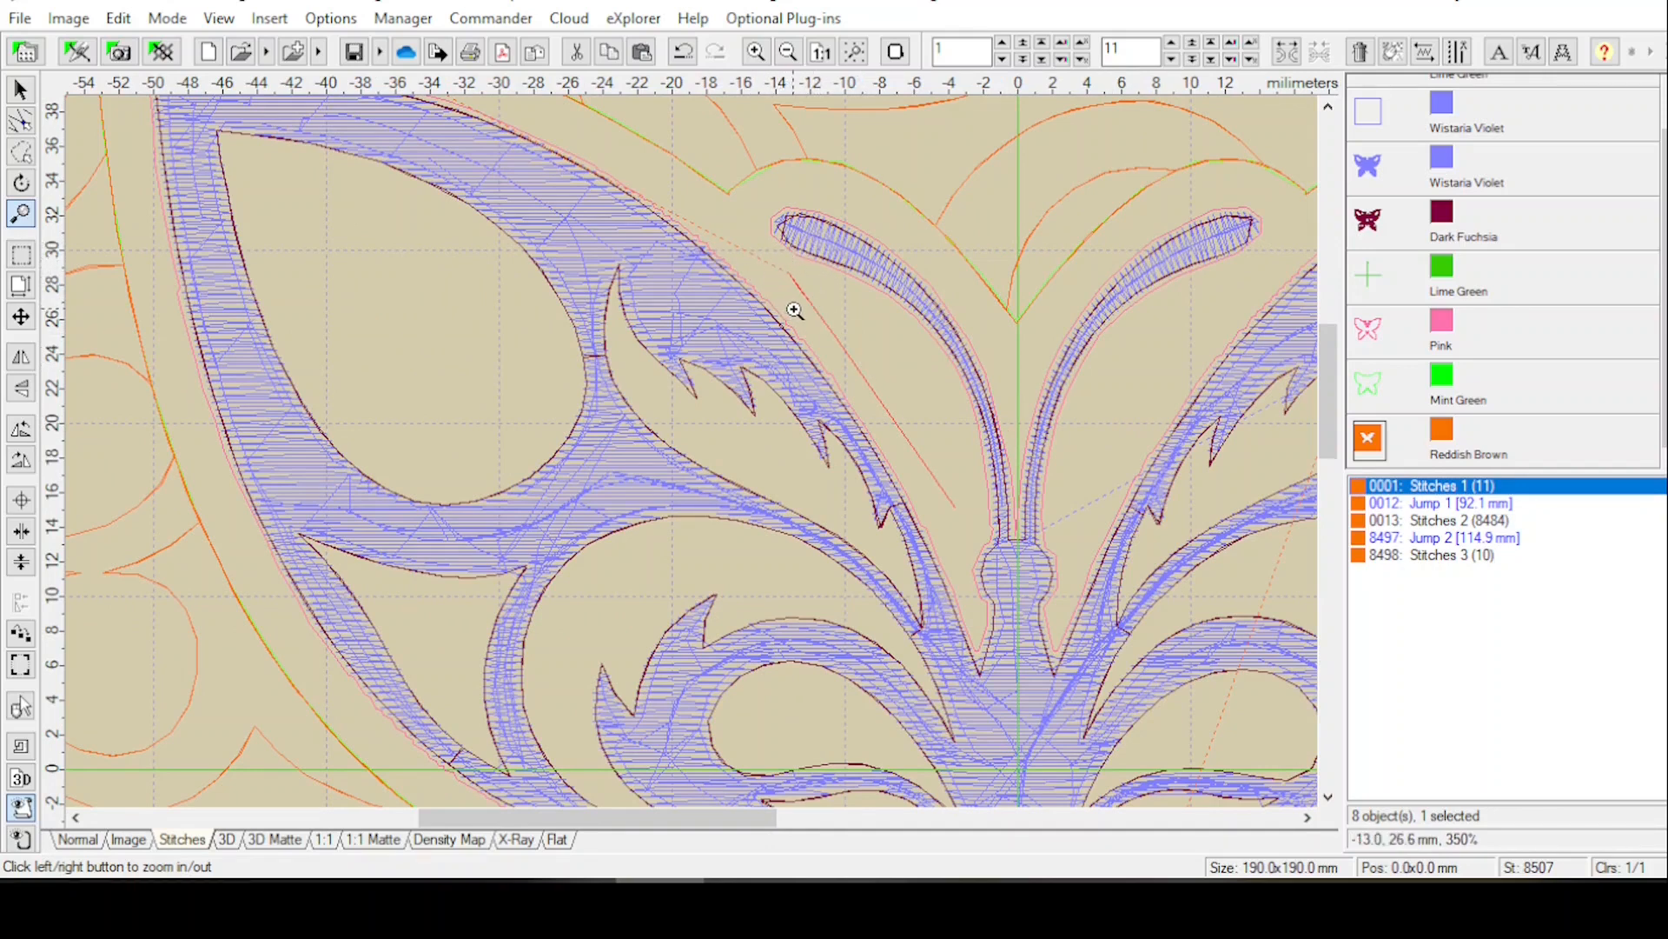
Outline the stacked stitches at the upper end of the swirl quilting's first segment, split them off and delete them.
left_click(27, 159)
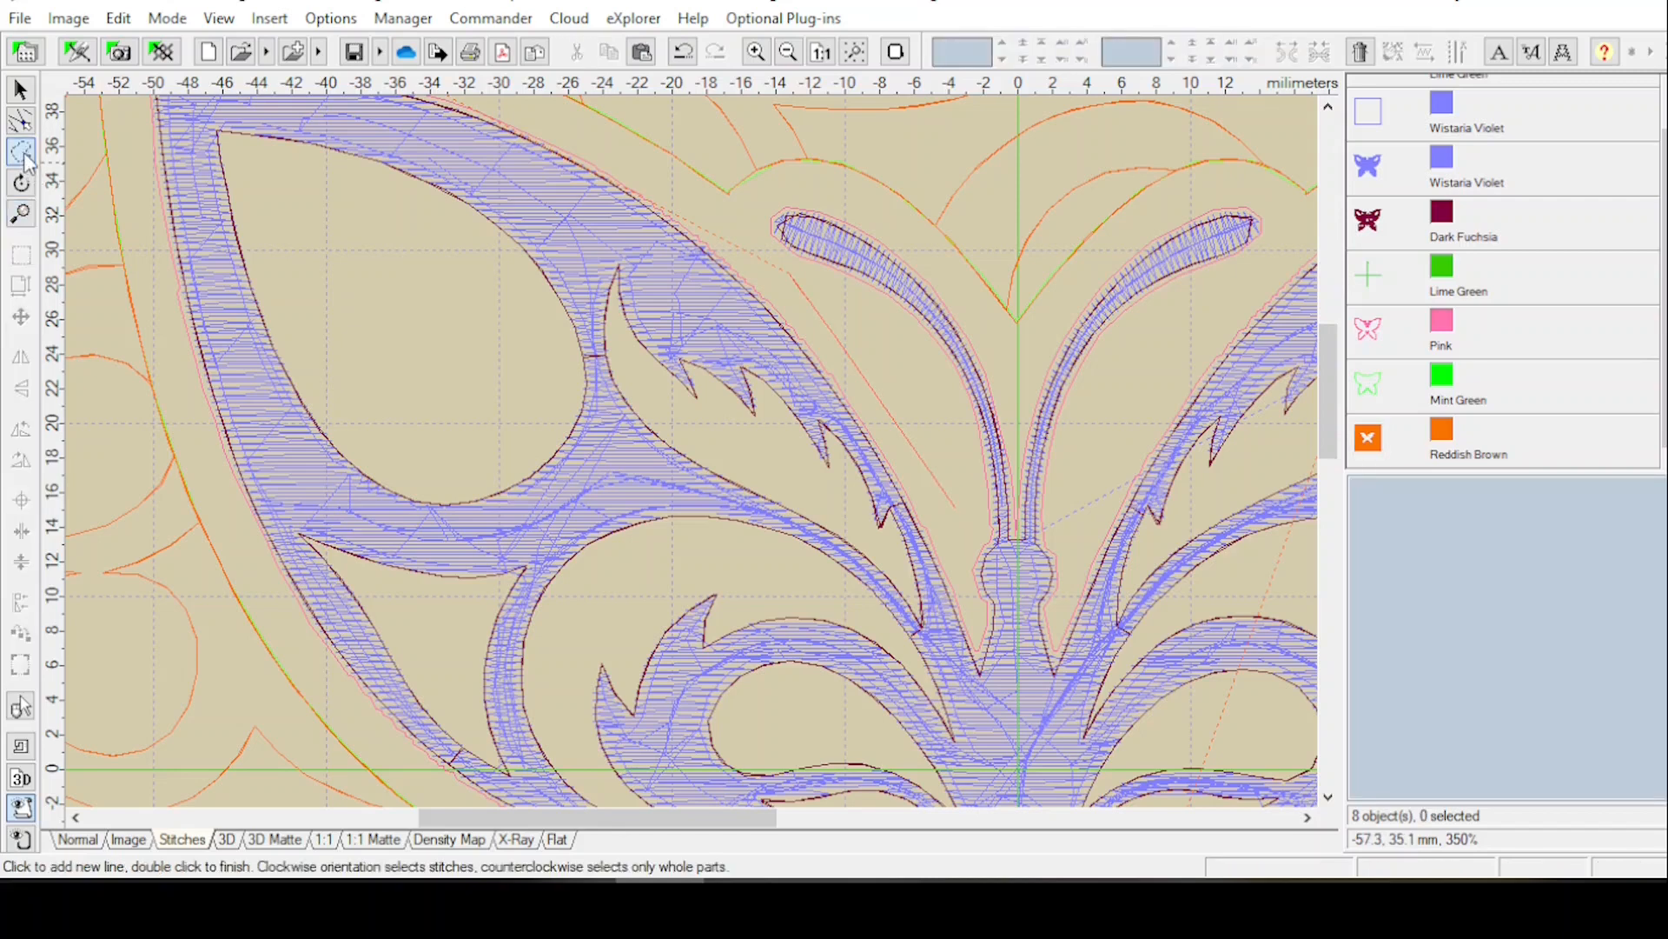
left_click(791, 257)
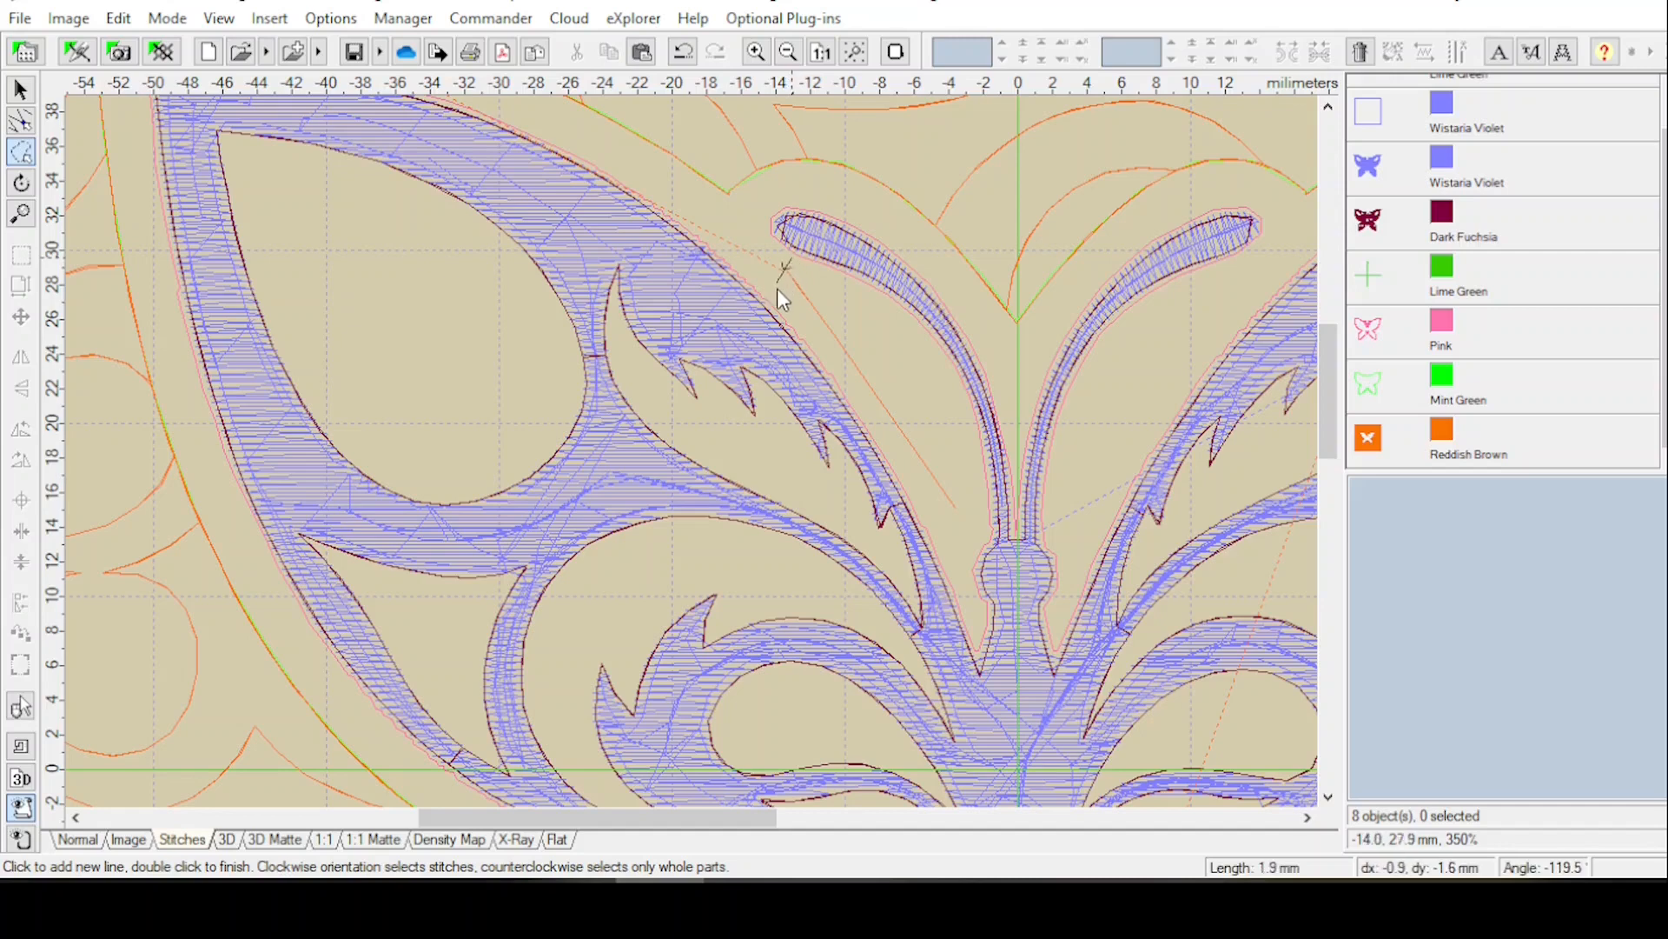
left_click(781, 292)
left_click(800, 315)
left_click(821, 293)
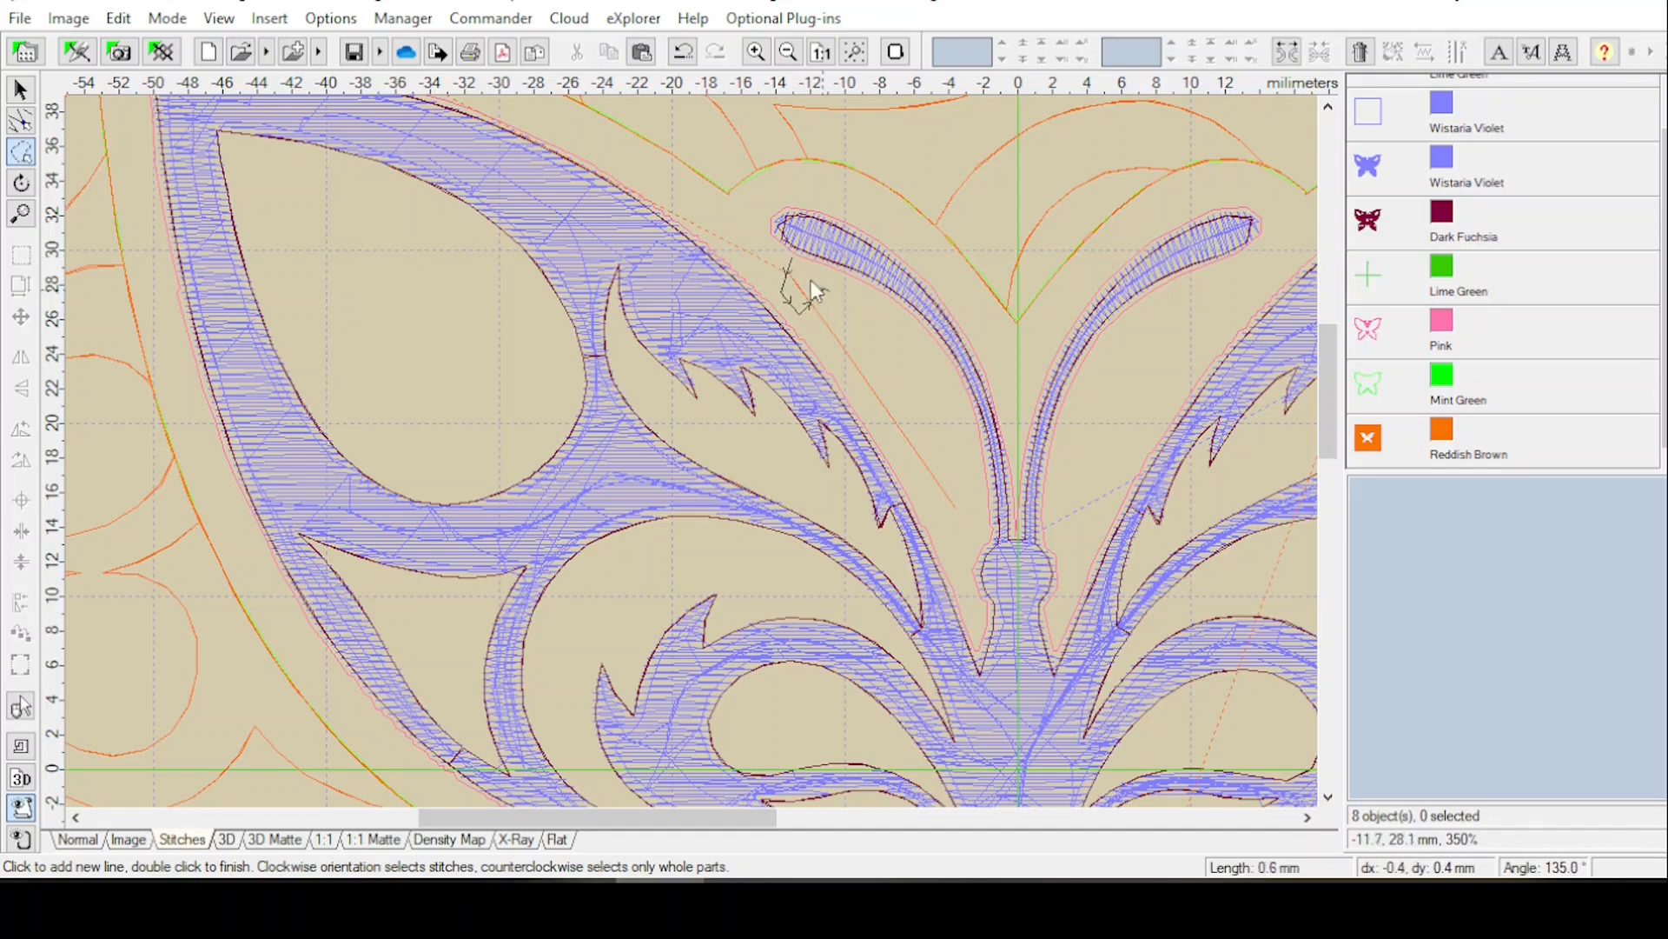
left_click(806, 271)
double_click(789, 254)
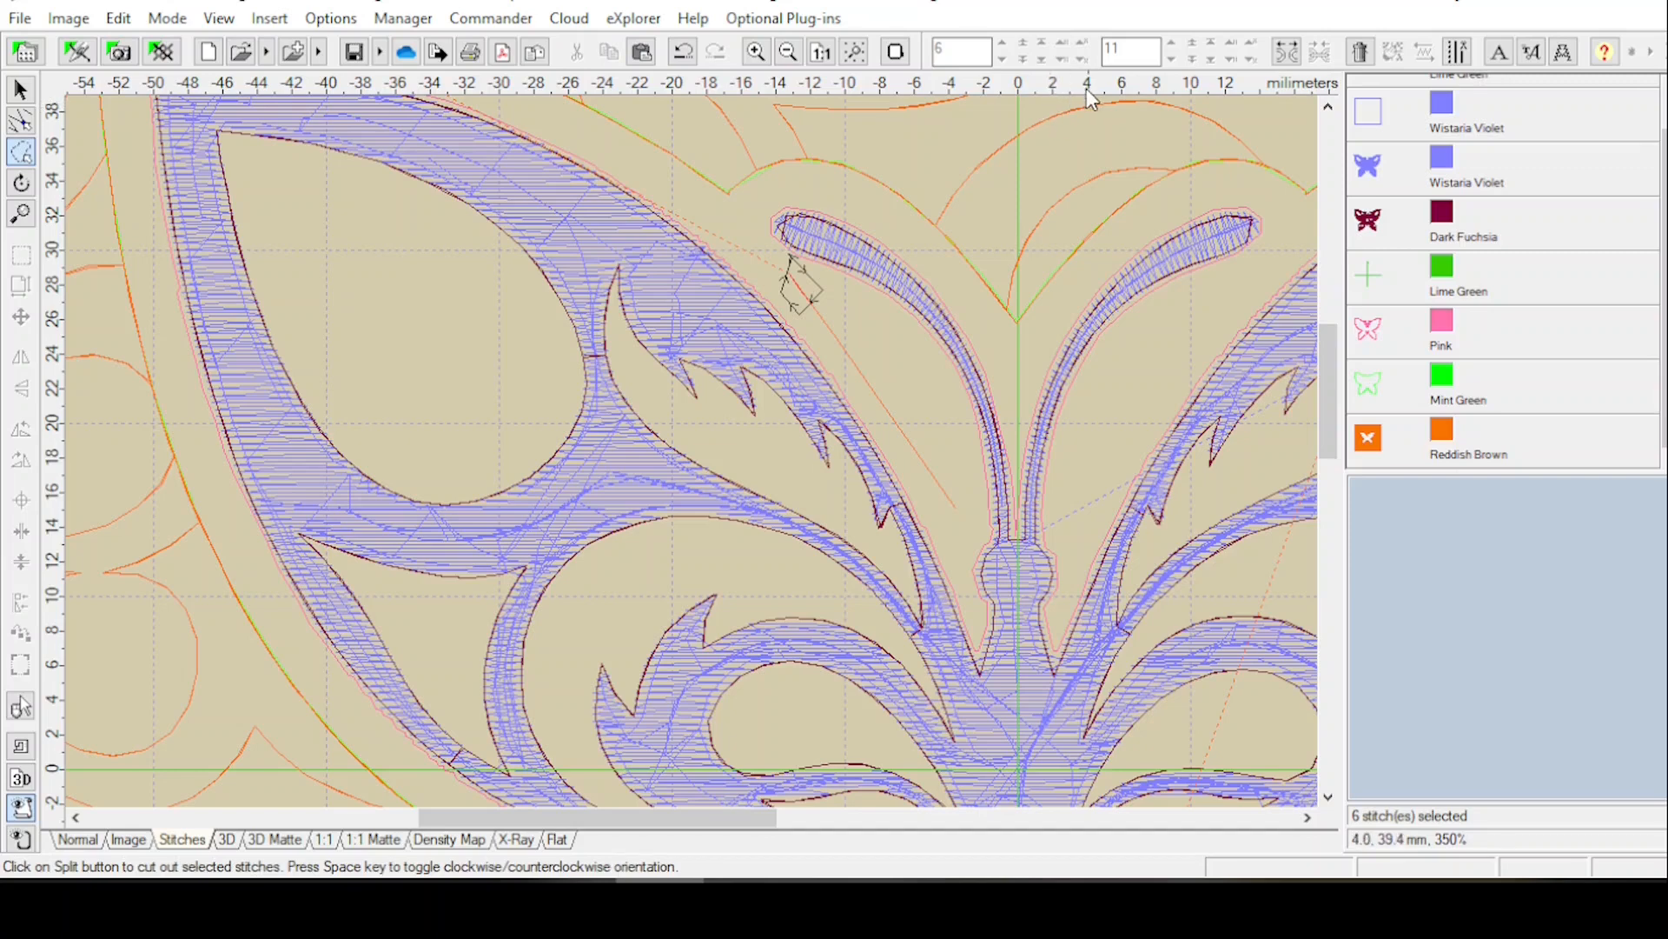
left_click(1288, 55)
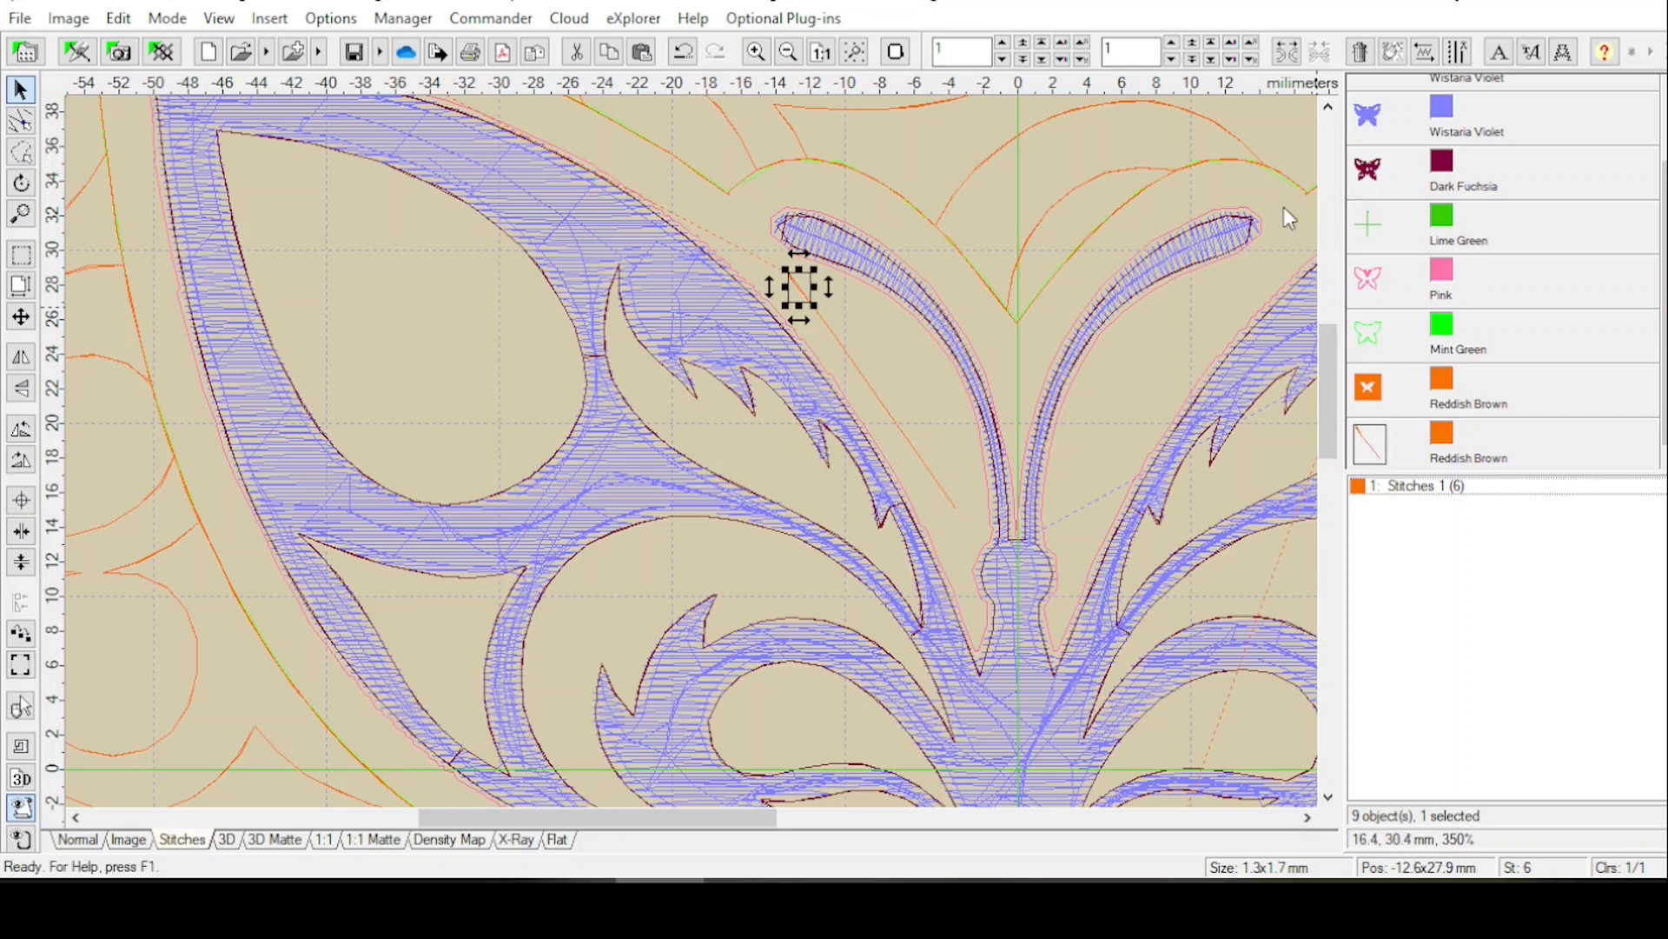
left_click(1361, 52)
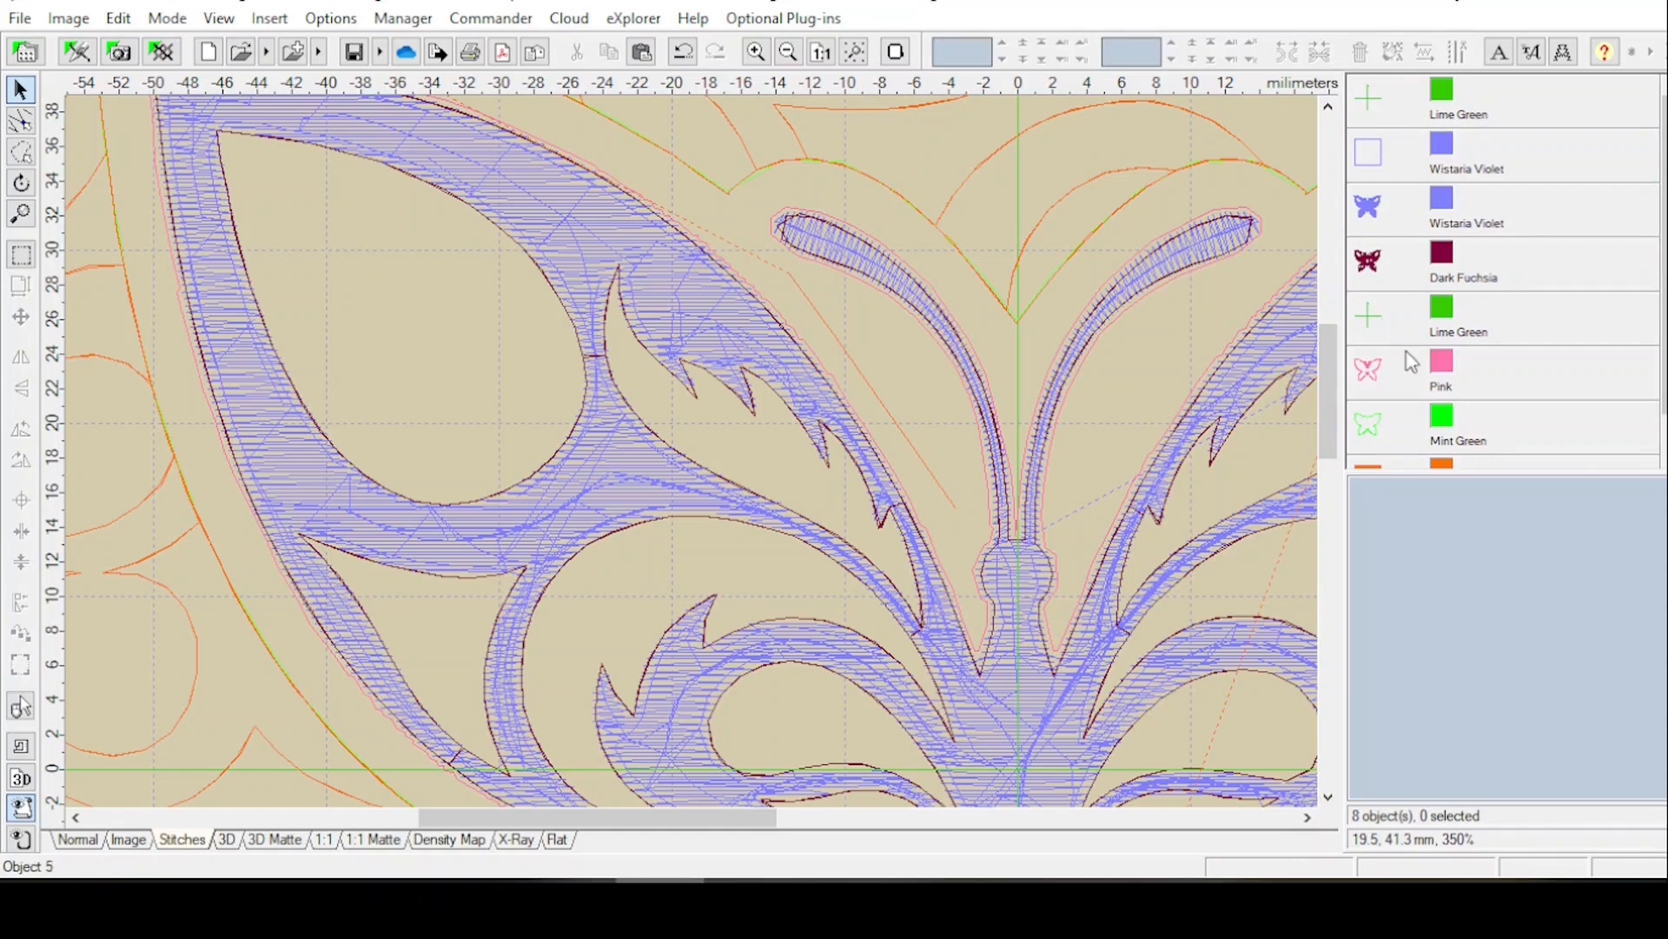
Trace the needle points of the swirl quilting's Stitches 1 segment from its start to beyond the first jump.
left_click(1368, 439)
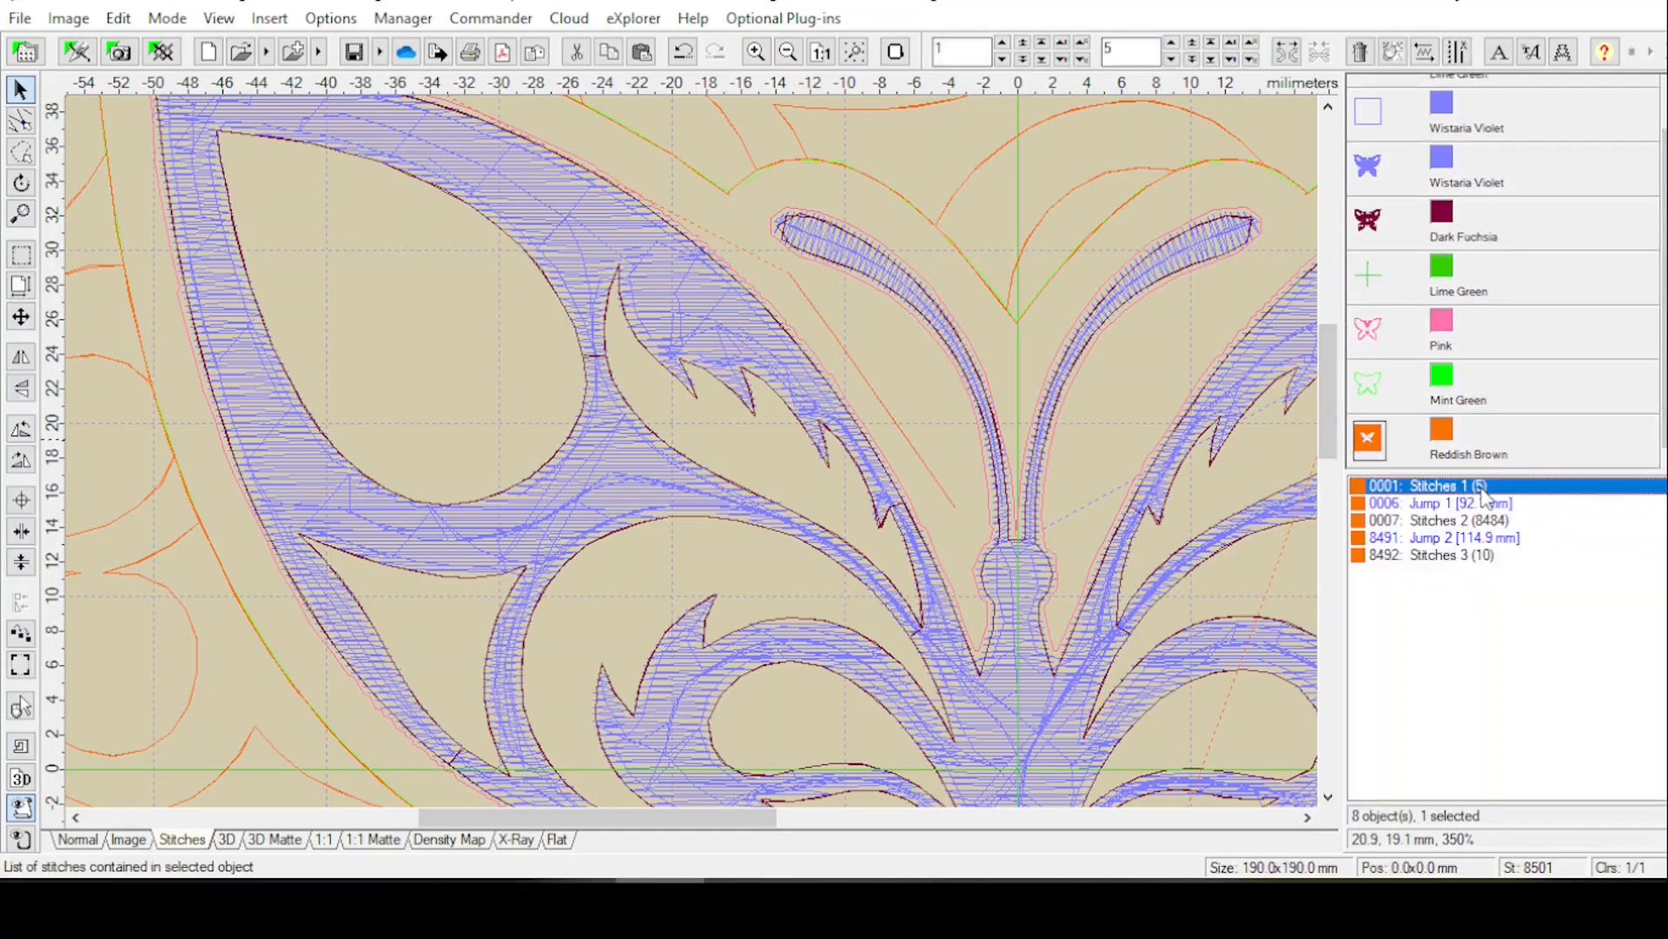
left_click(1429, 488)
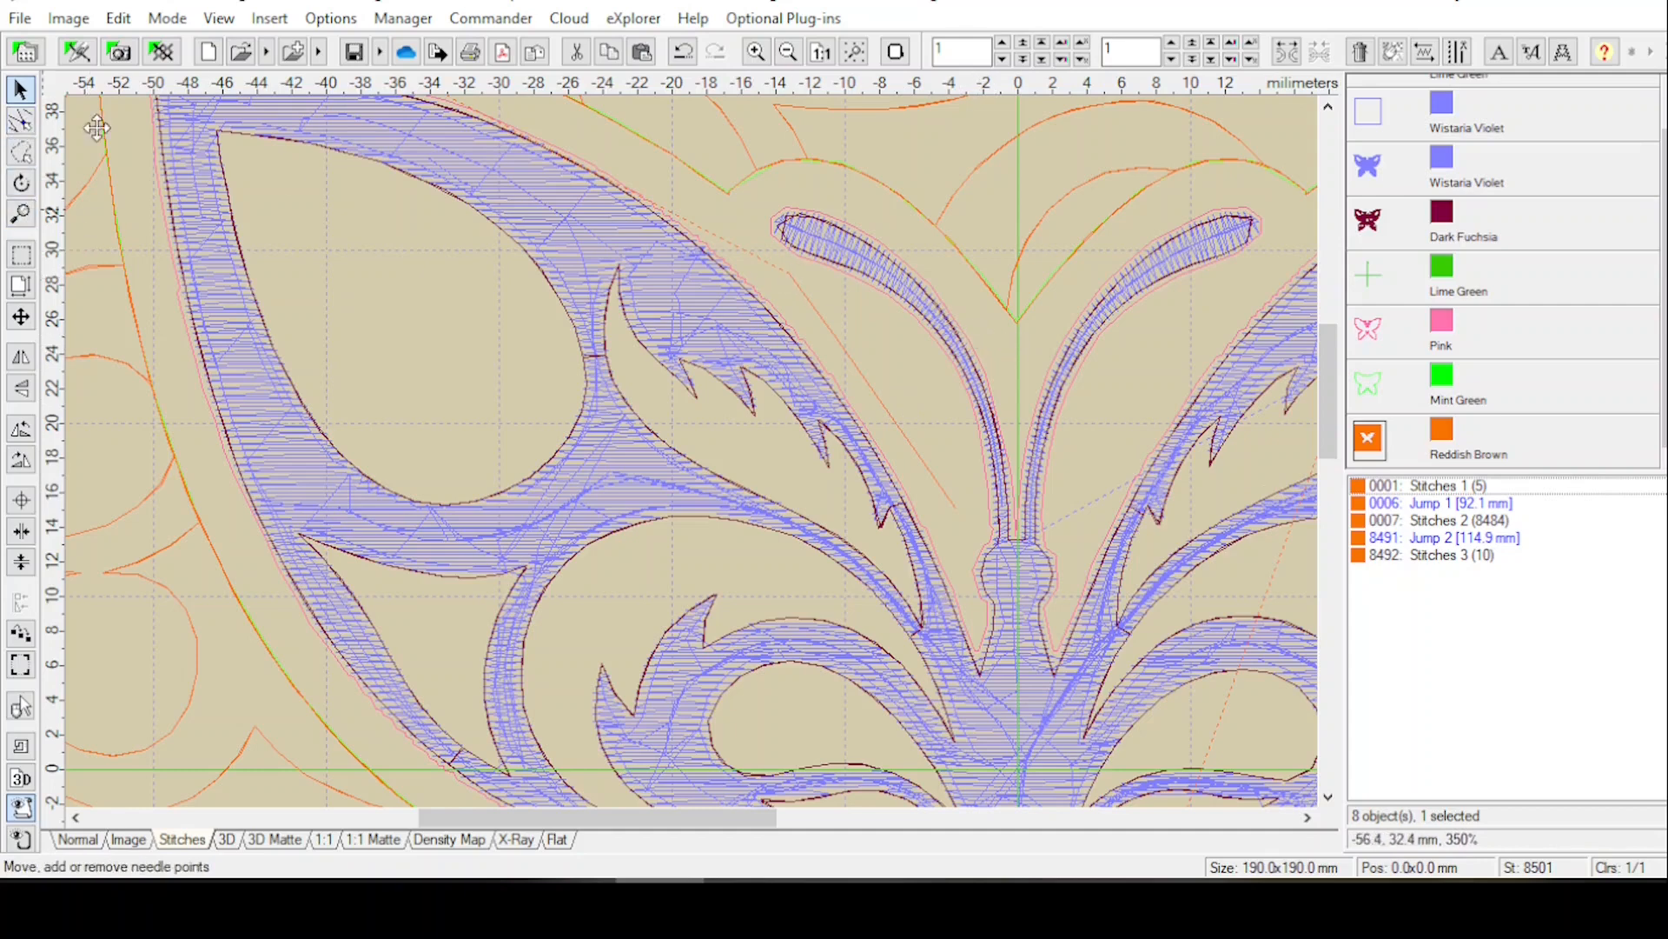
left_click(1450, 487)
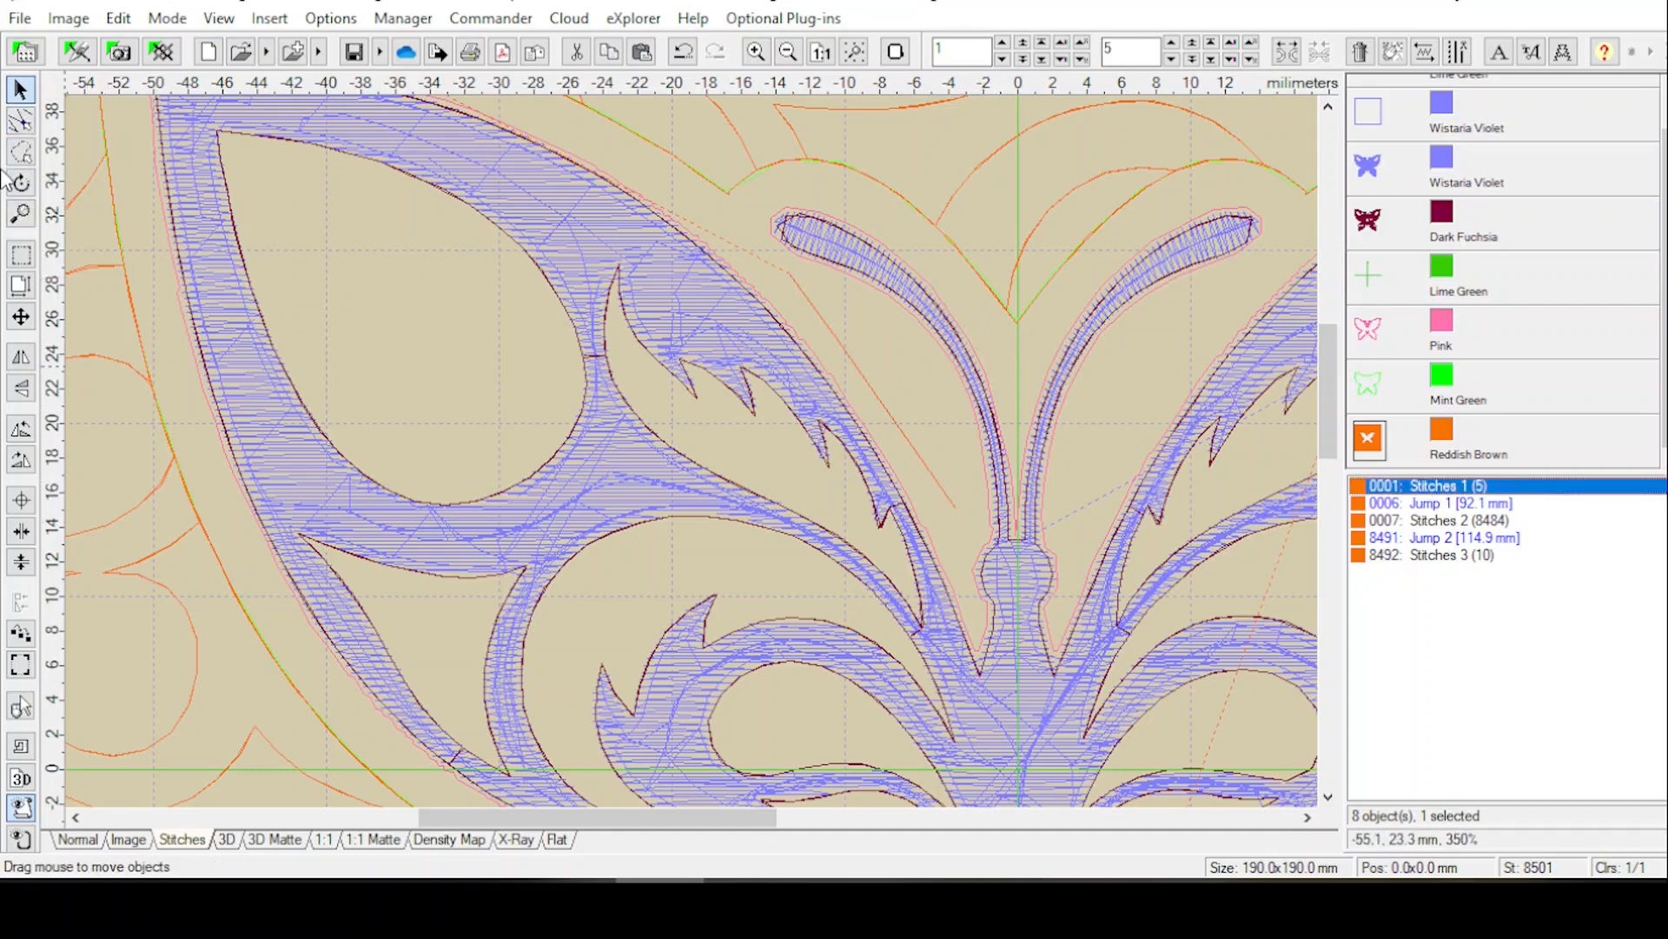
left_click(21, 124)
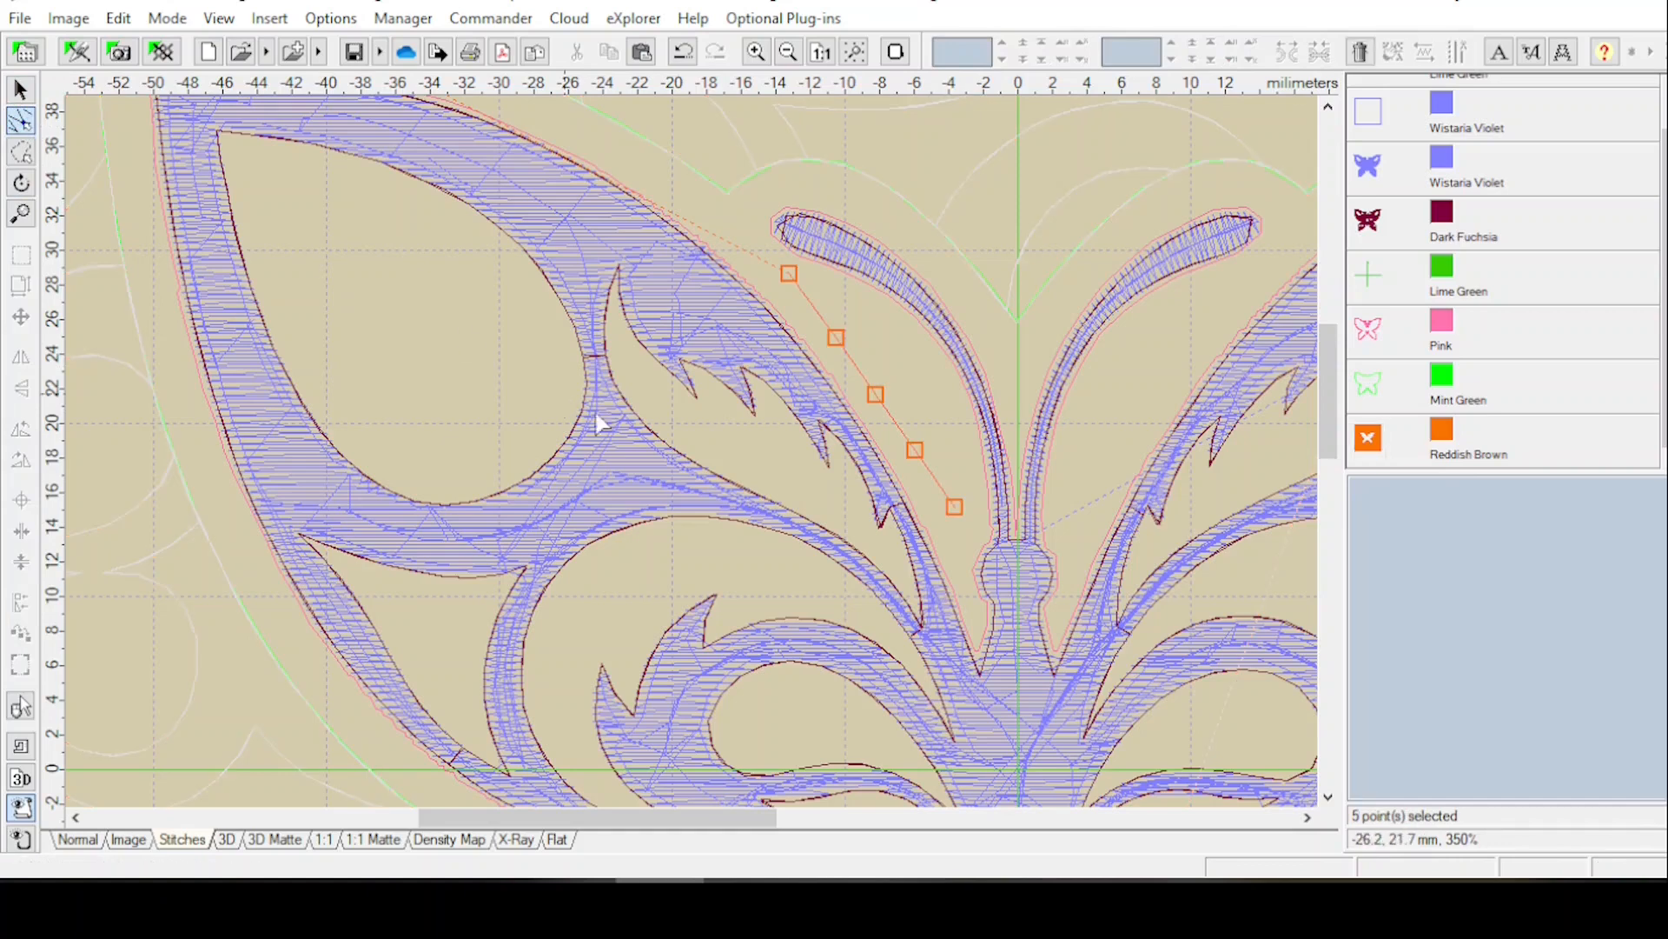
left_click(877, 397)
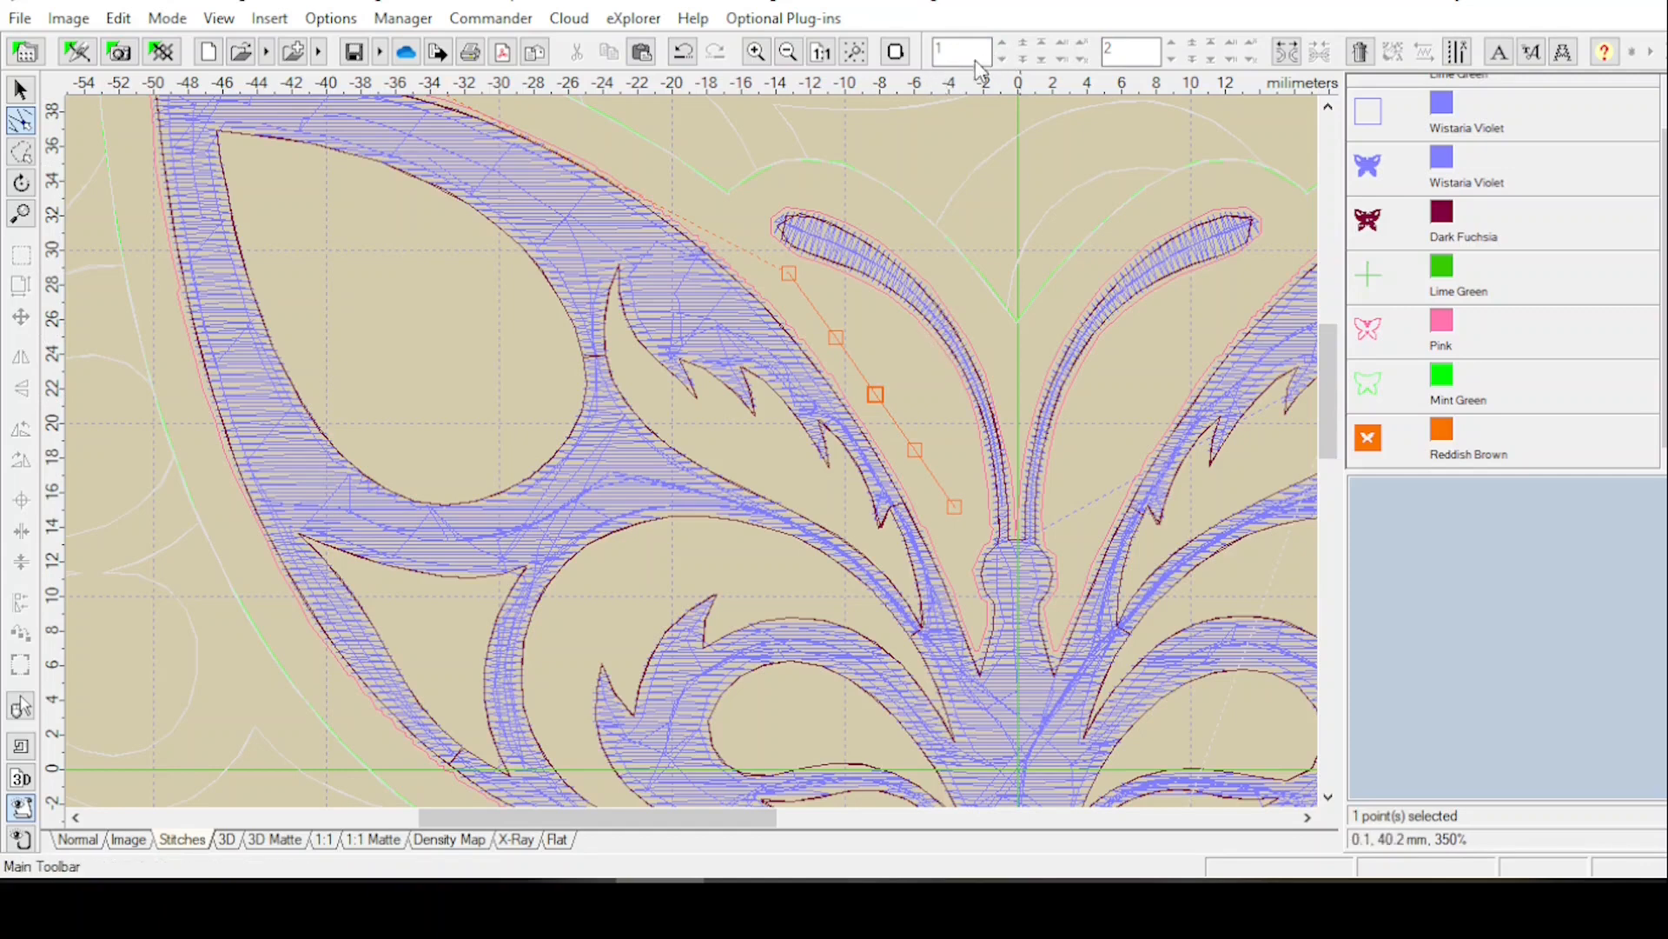
left_click(955, 507)
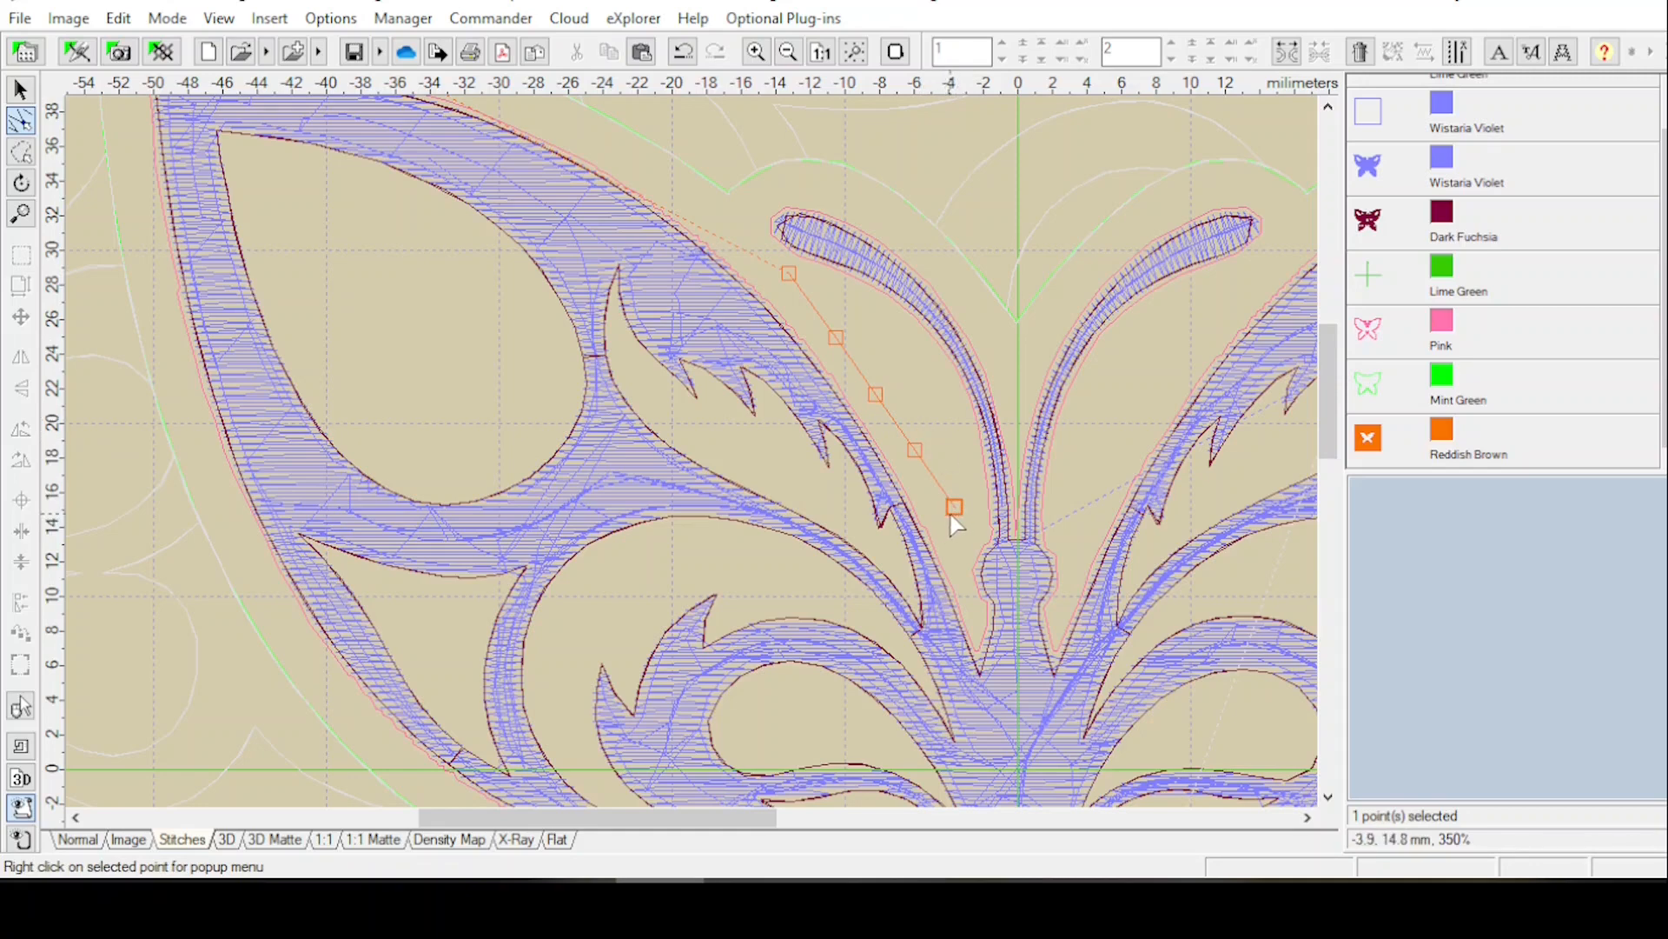
left_click(915, 450)
left_click(875, 396)
left_click(836, 338)
key("Right")
key("Right")
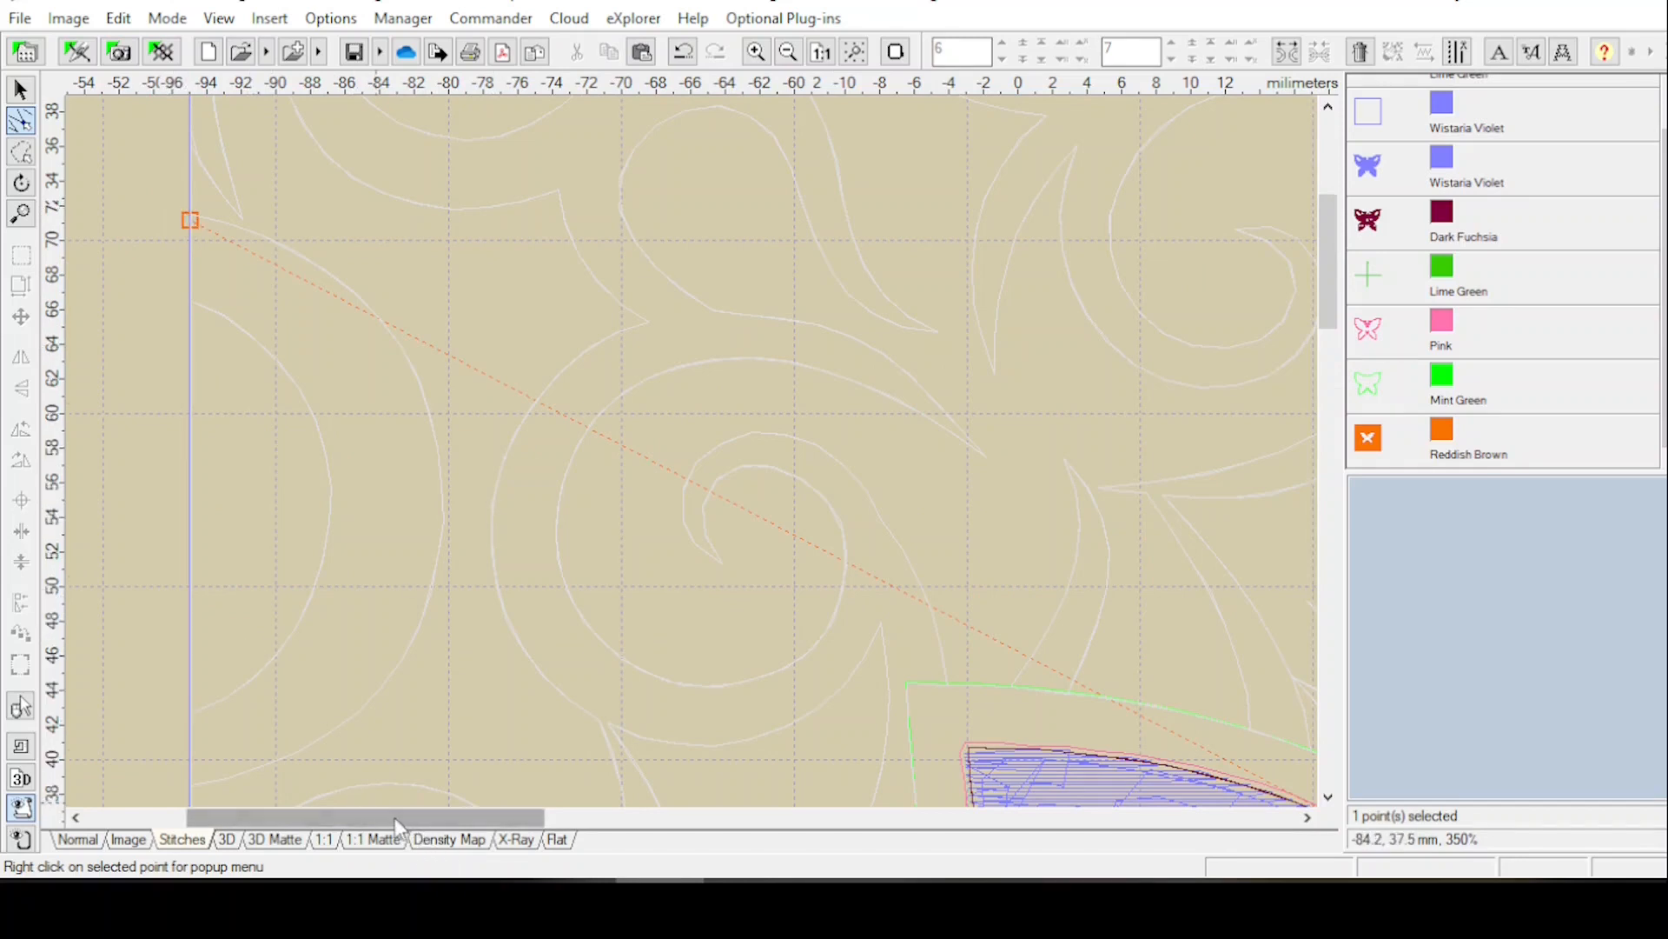
Display the needle points of the swirl quilting's last segment, Stitches 3, near the design's upper edge.
left_click_drag(395, 817, 801, 737)
left_click(1375, 449)
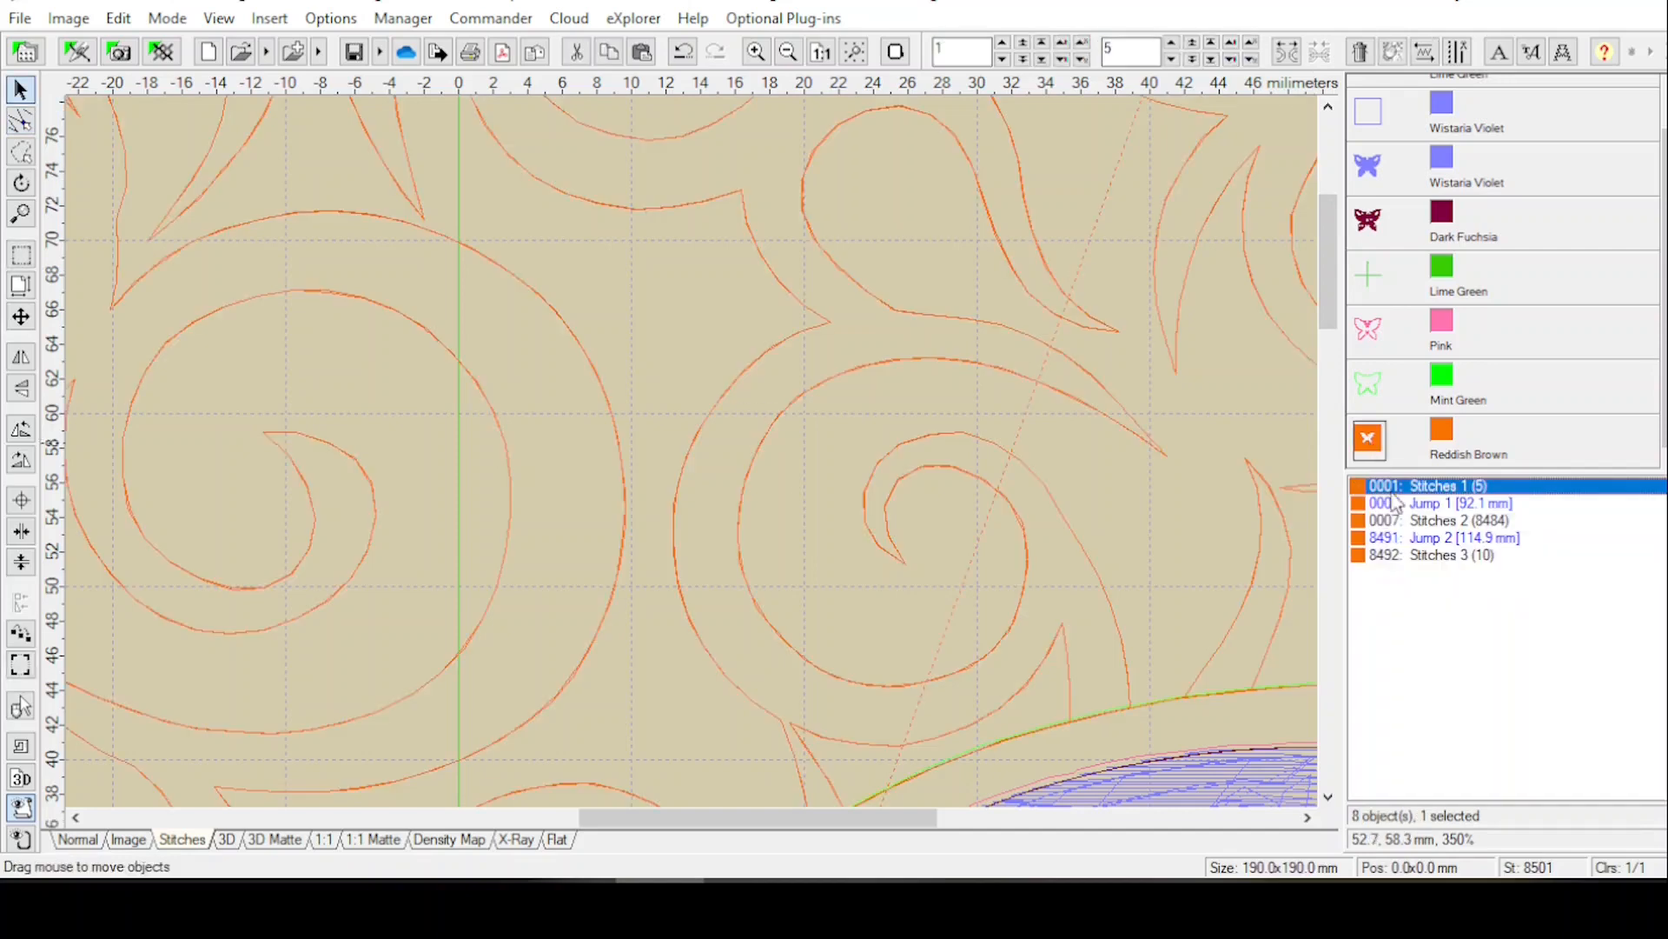
left_click(1444, 558)
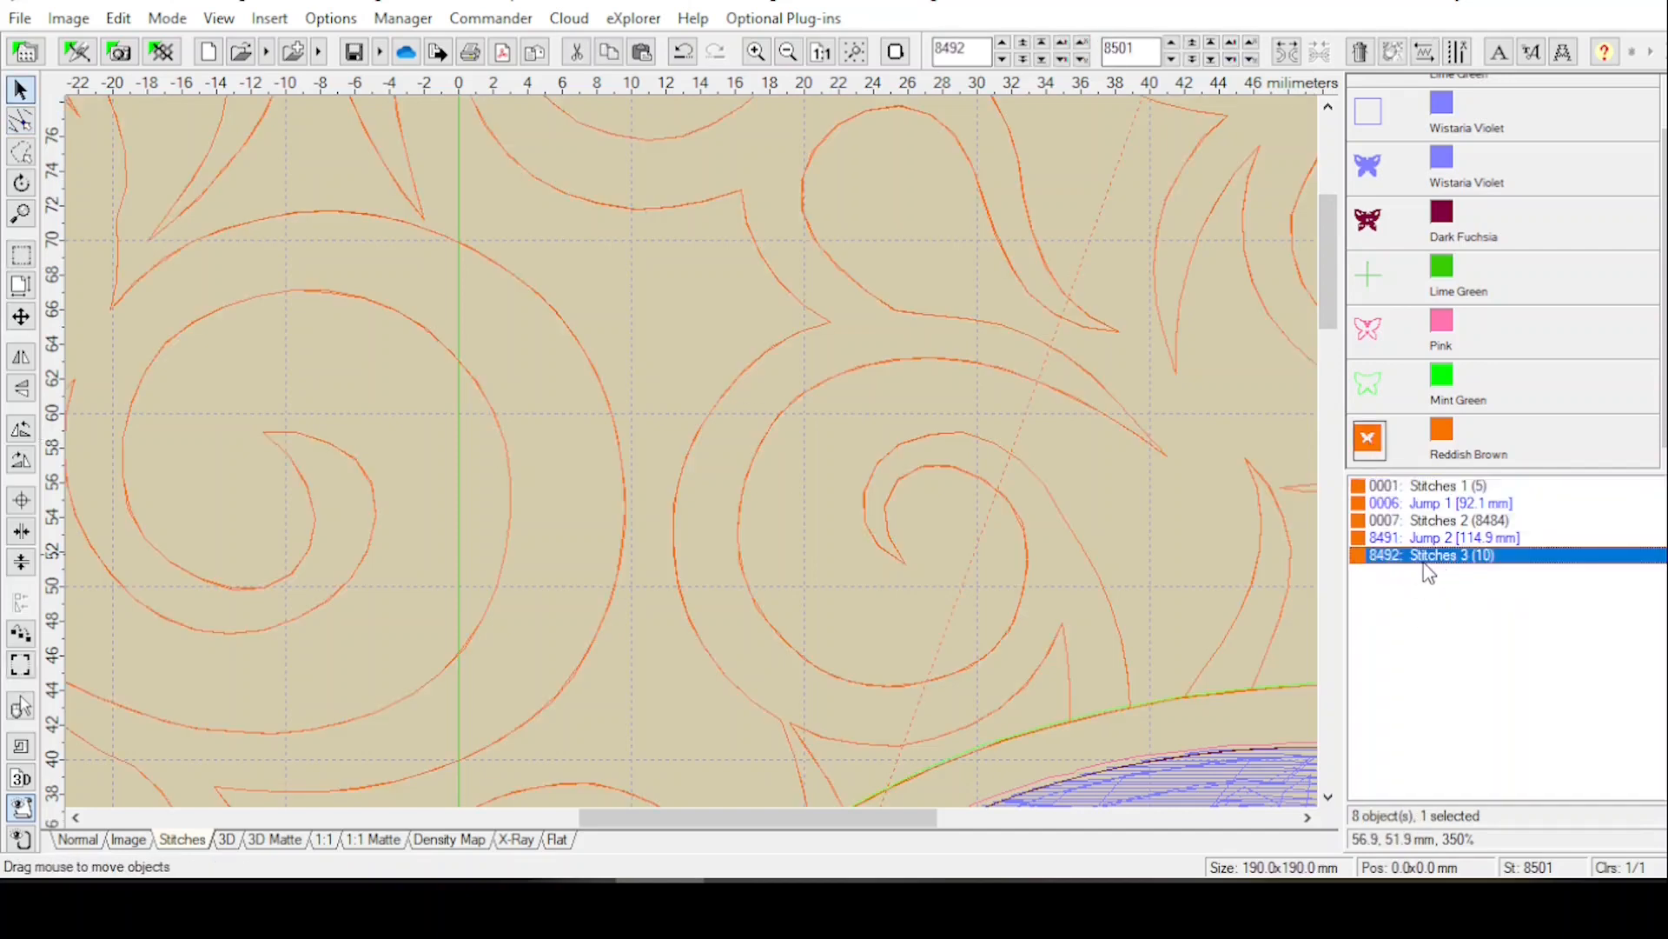
left_click_drag(1334, 303, 1334, 238)
left_click_drag(858, 826, 956, 824)
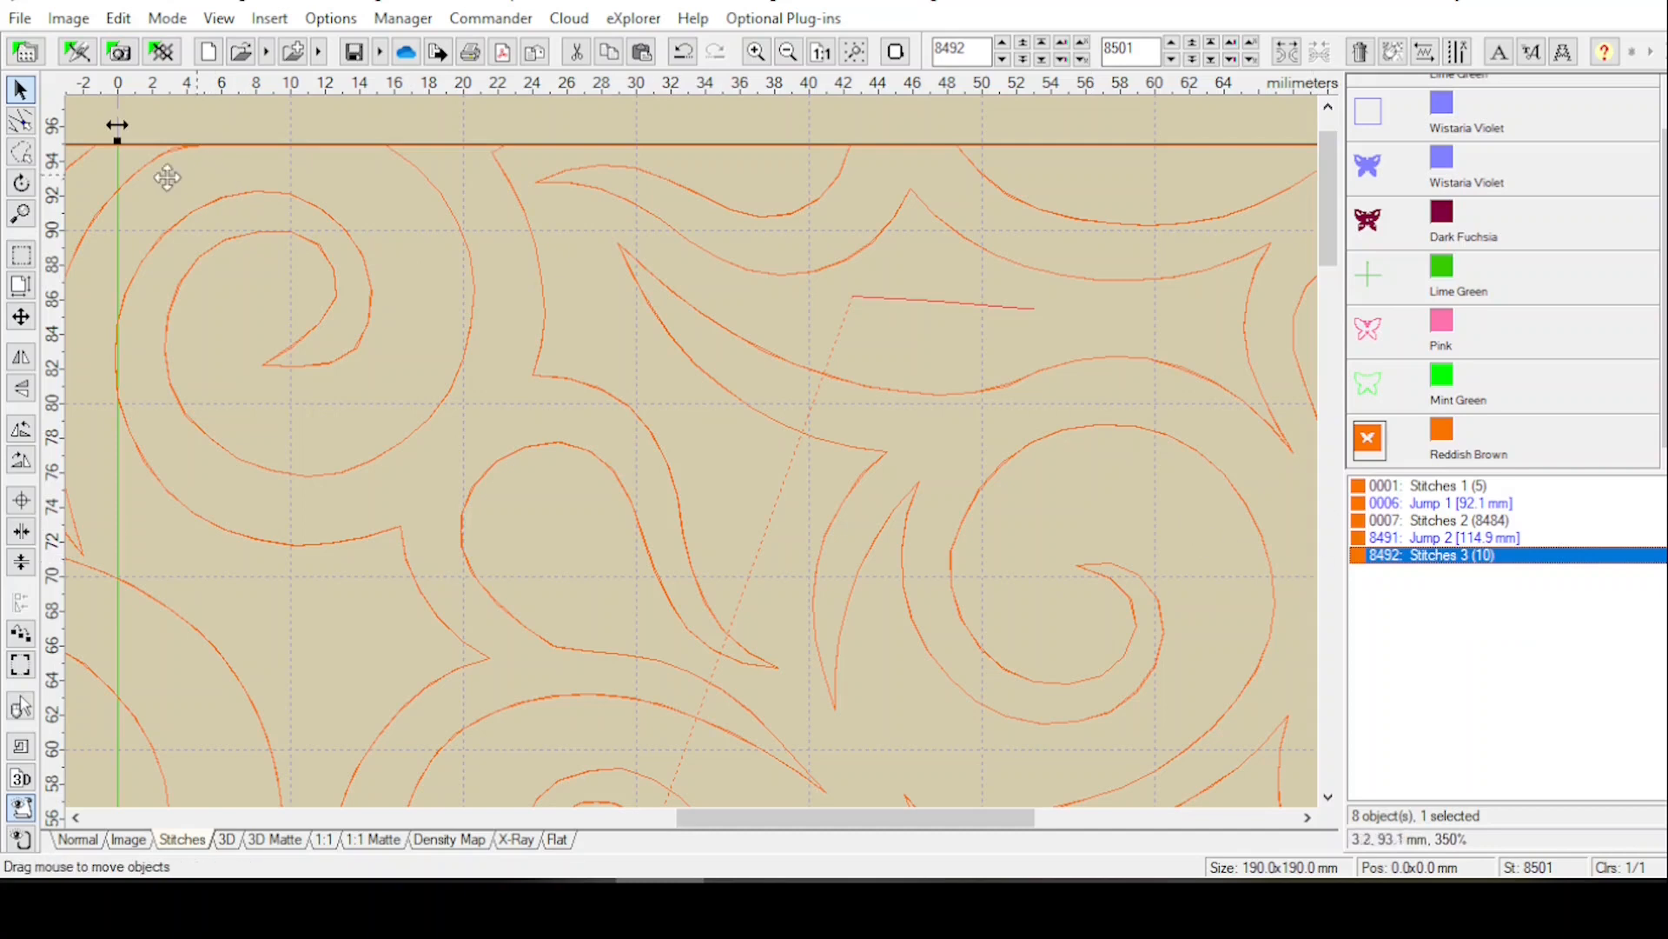
left_click(21, 122)
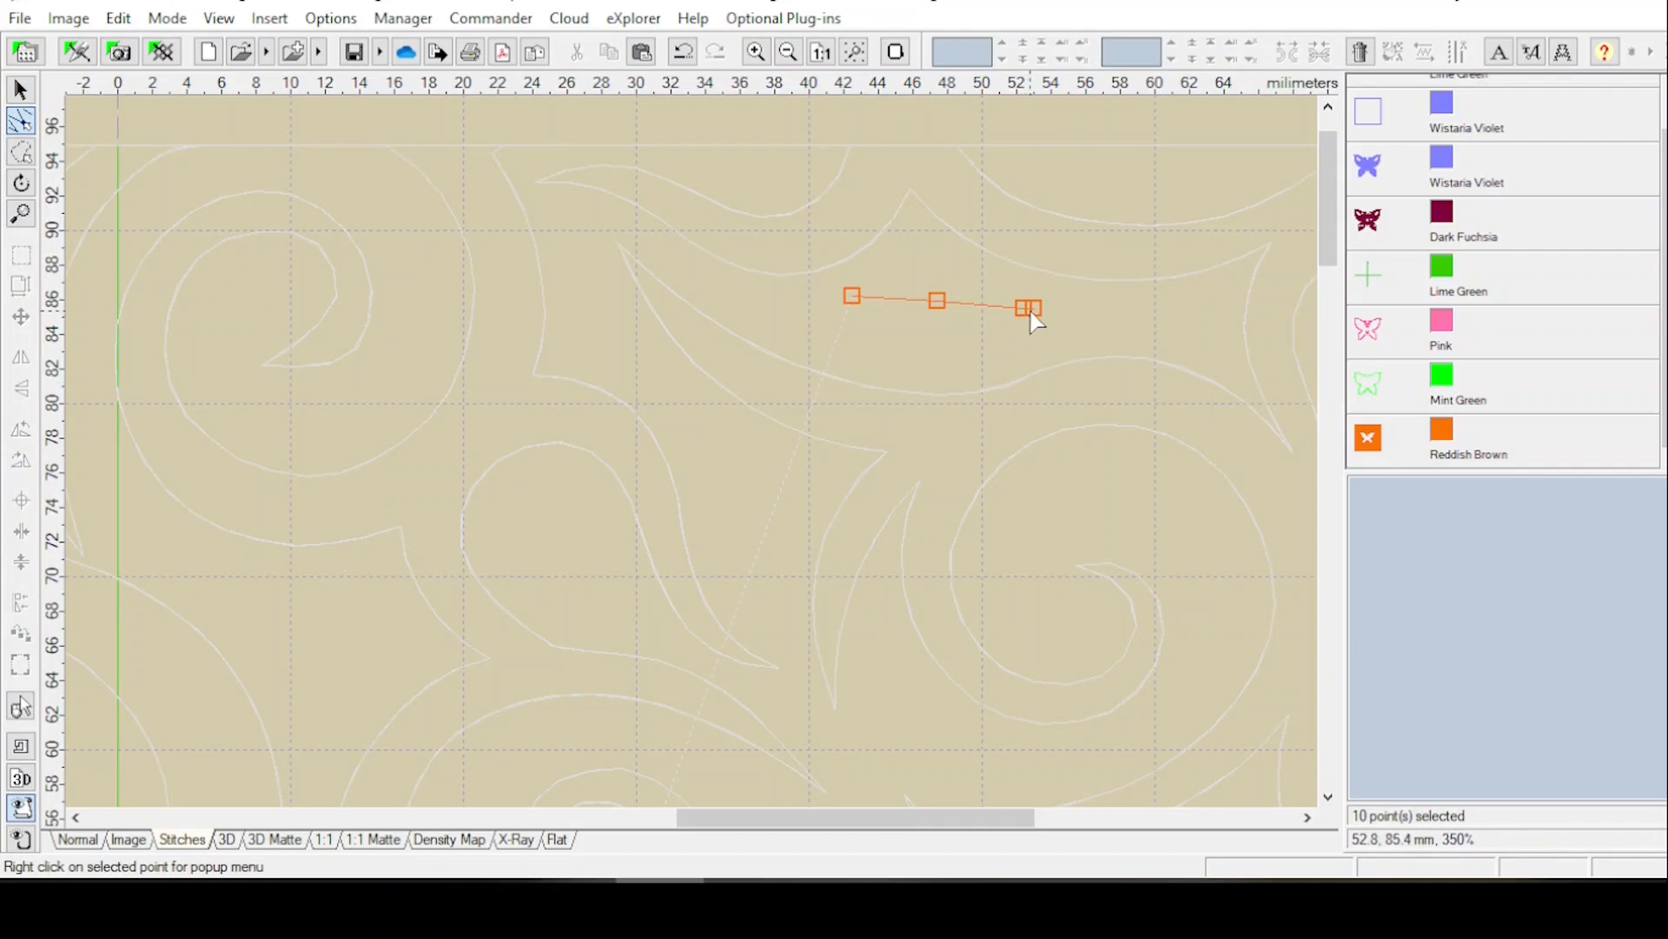
Trace the needle points of the Stitches 3 segment from its start to the overlapping points at its end.
left_click(851, 296)
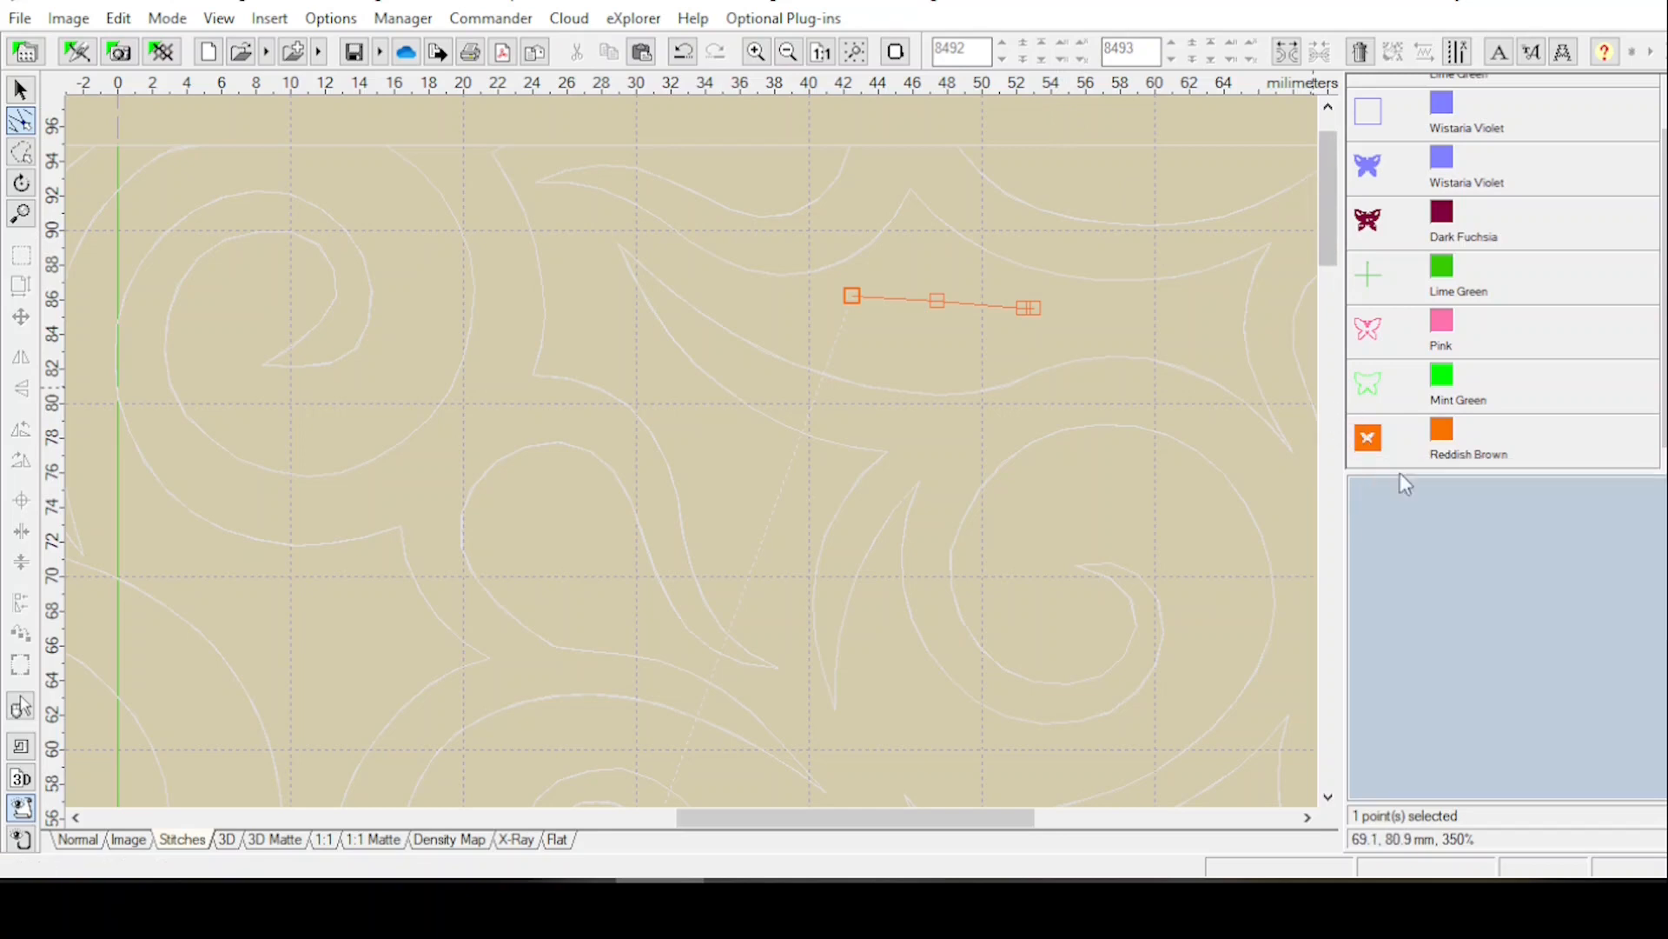
mouse_move(1370, 446)
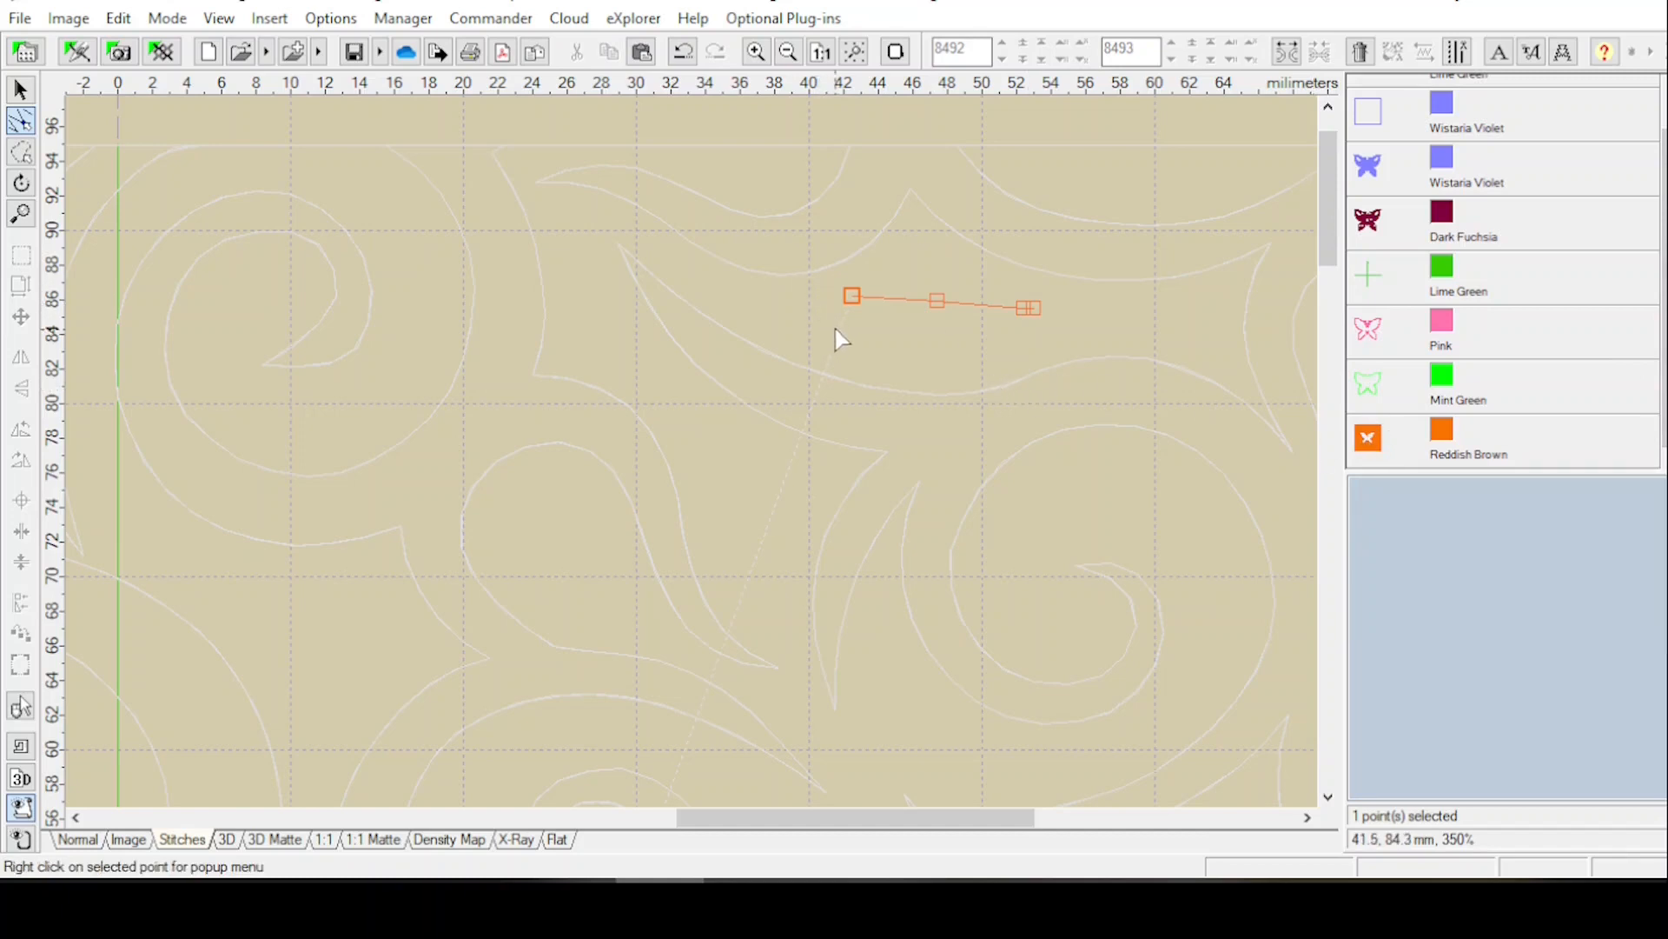
left_click(937, 301)
left_click(1024, 309)
left_click(1035, 310)
key("Right")
key("Right")
key("Right")
key("Right")
key("Right")
left_click(938, 302)
key("Right")
Delete the overlapping needle points just before the end of the Stitches 3 segment, keeping its final point.
left_click(1024, 318)
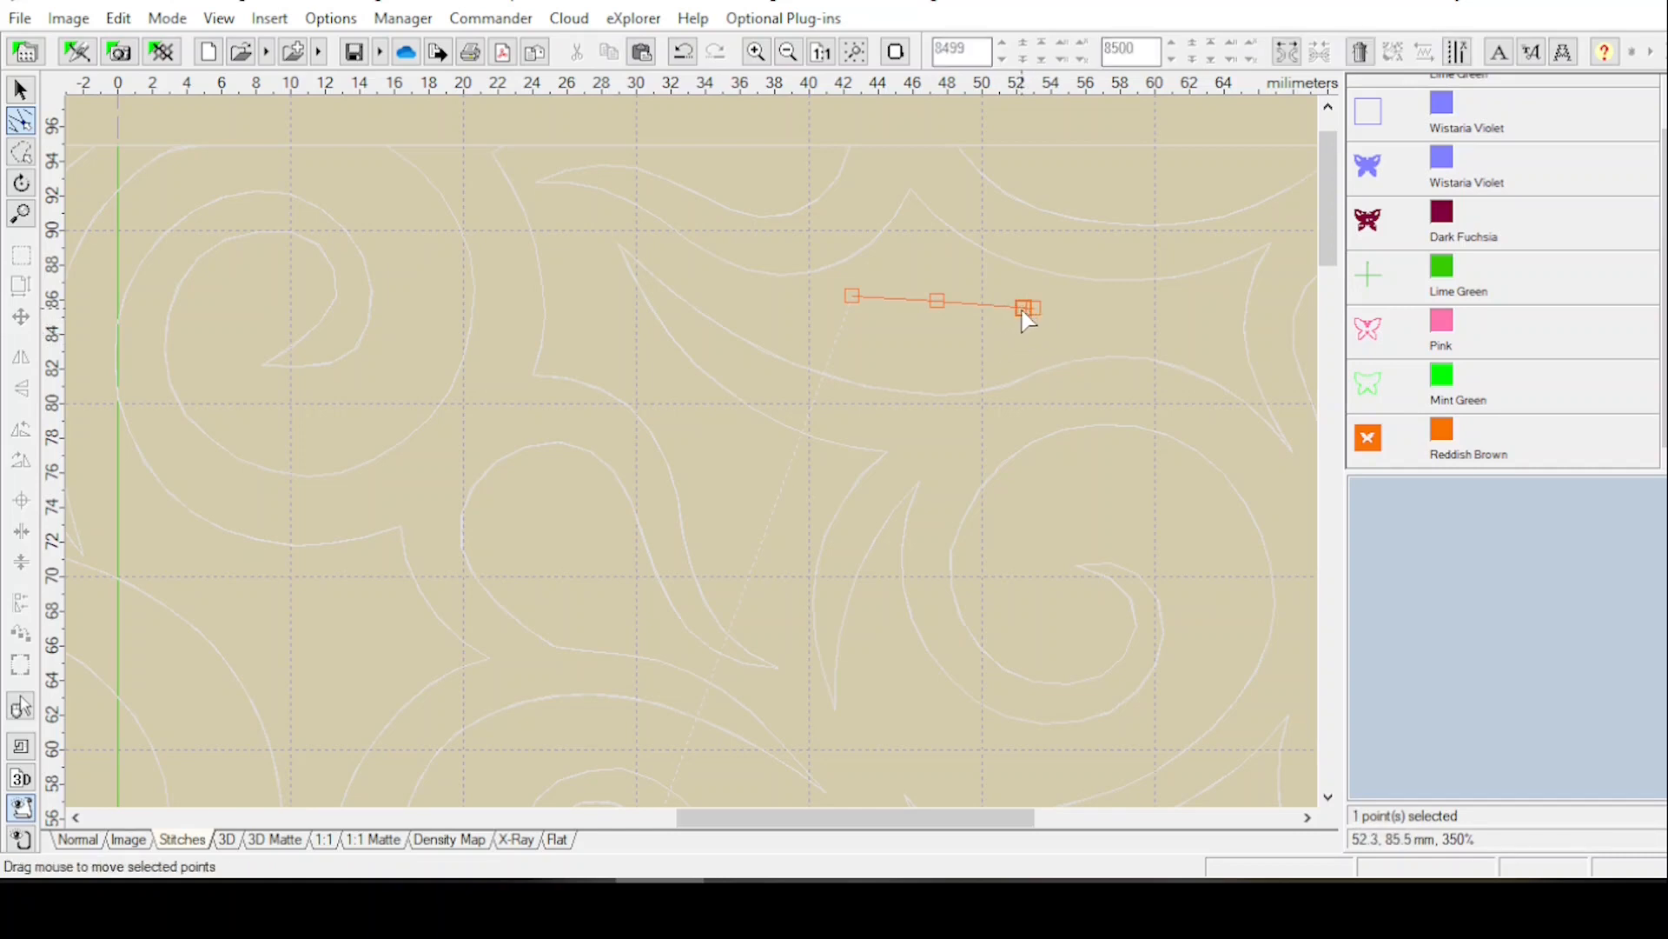
key("Delete")
left_click(1025, 310)
key("Delete")
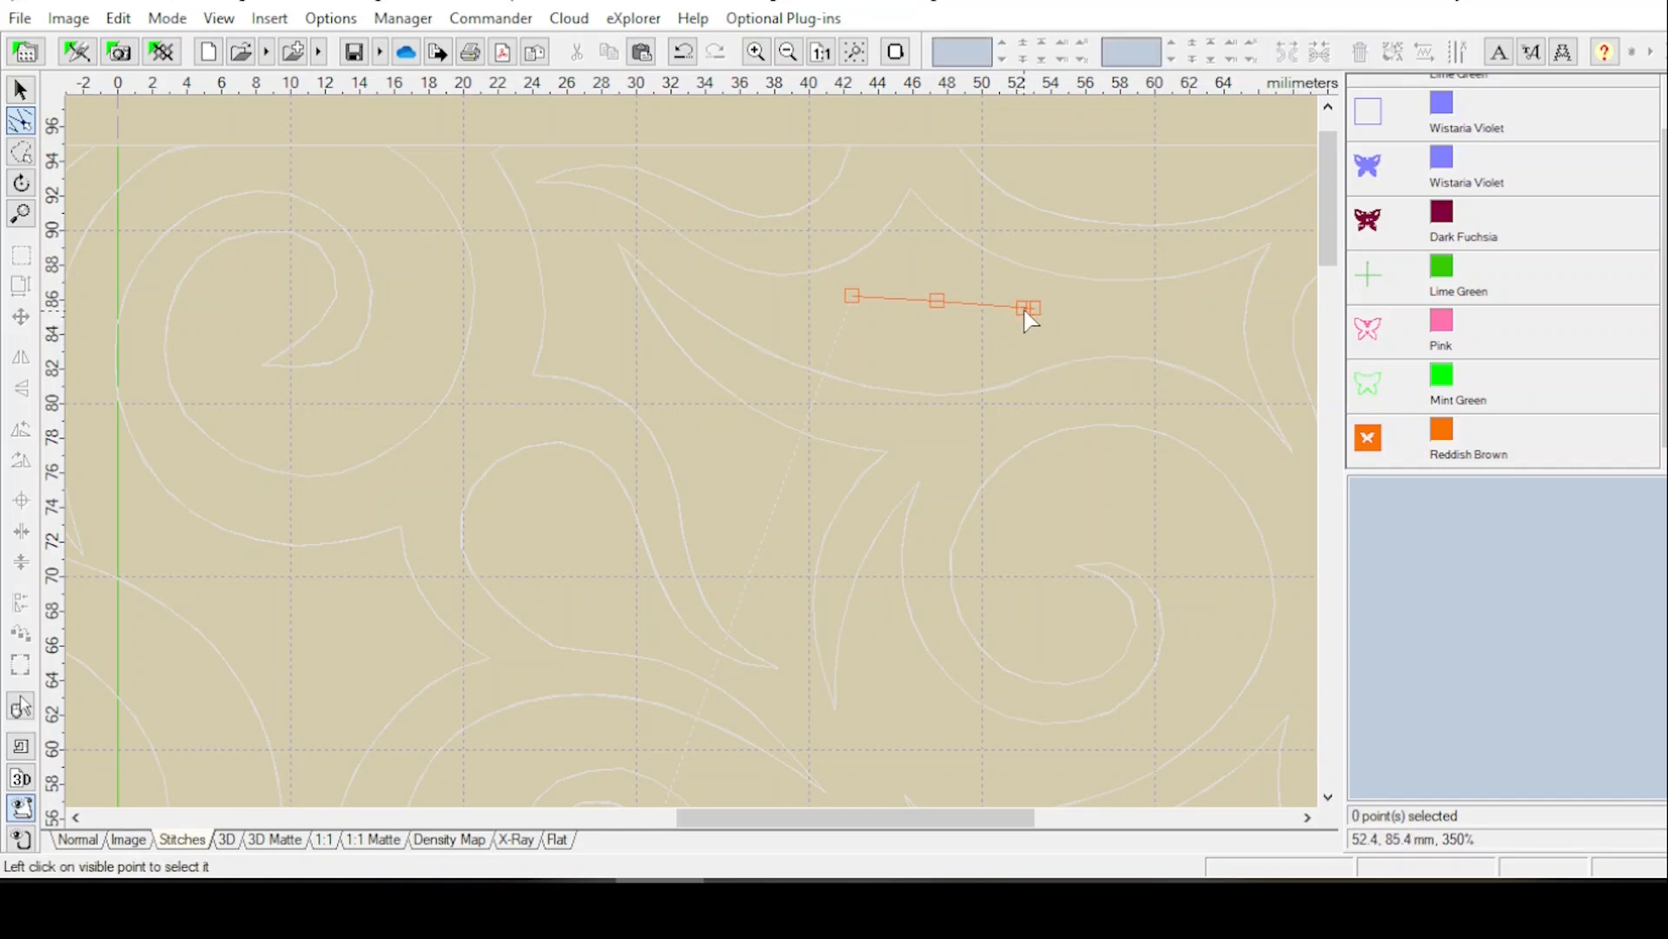
left_click(1021, 312)
key("Delete")
left_click(1035, 311)
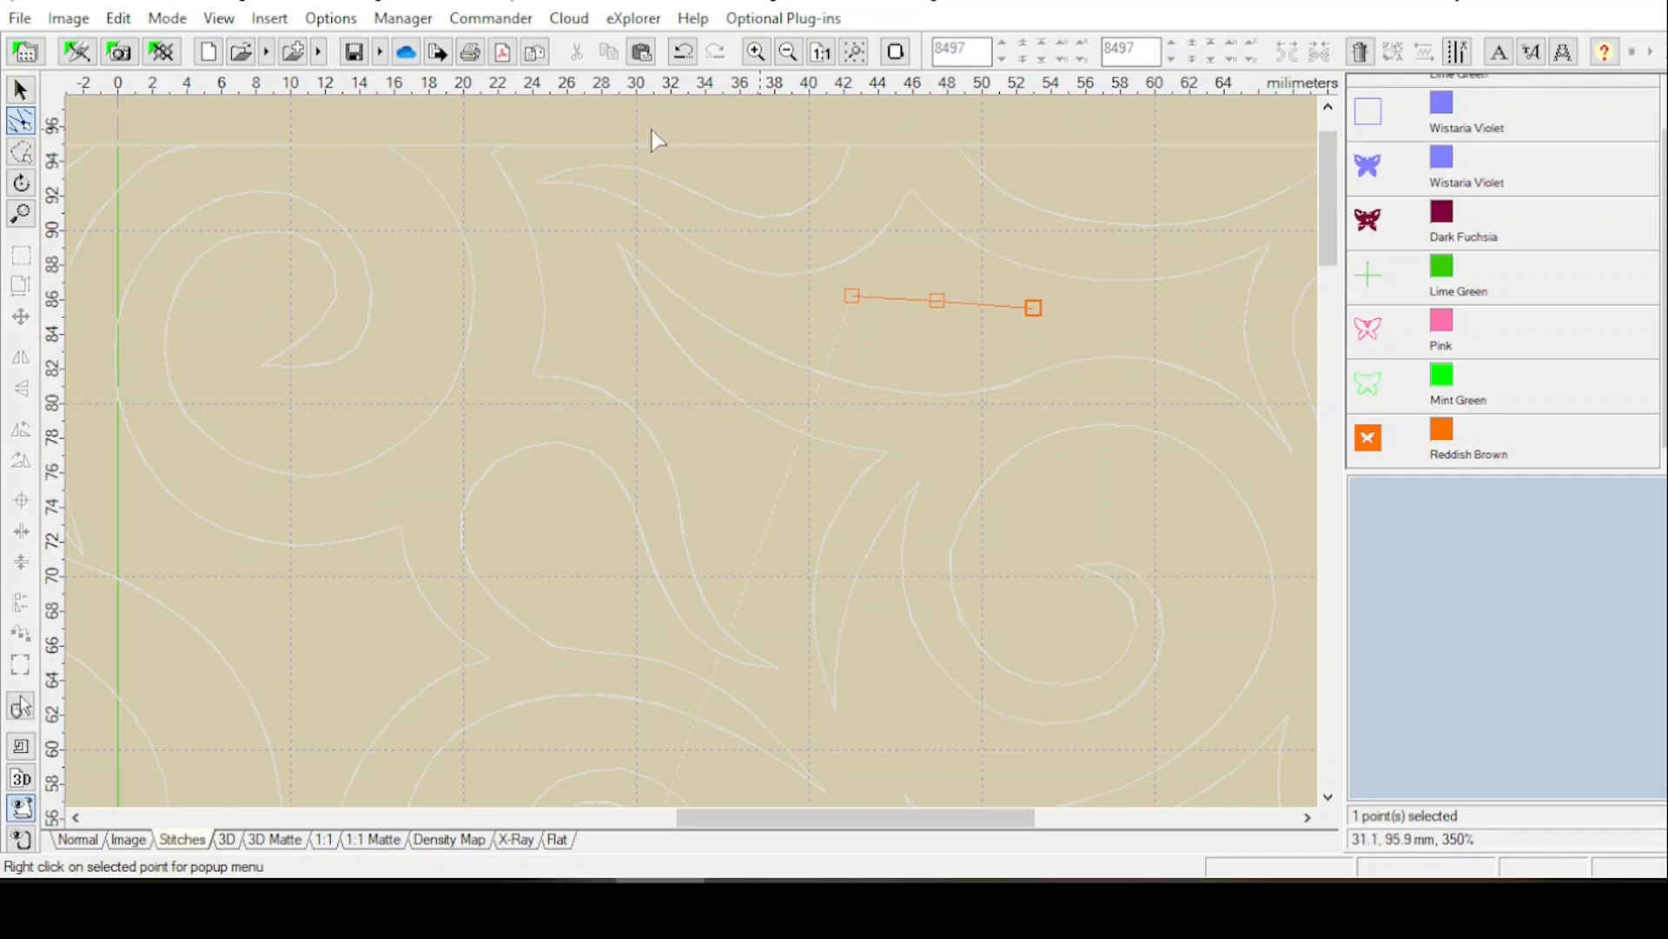
Save the cleaned-up design as a single joined file over newSatTentButtTribAllOutl.jef+.
left_click(353, 51)
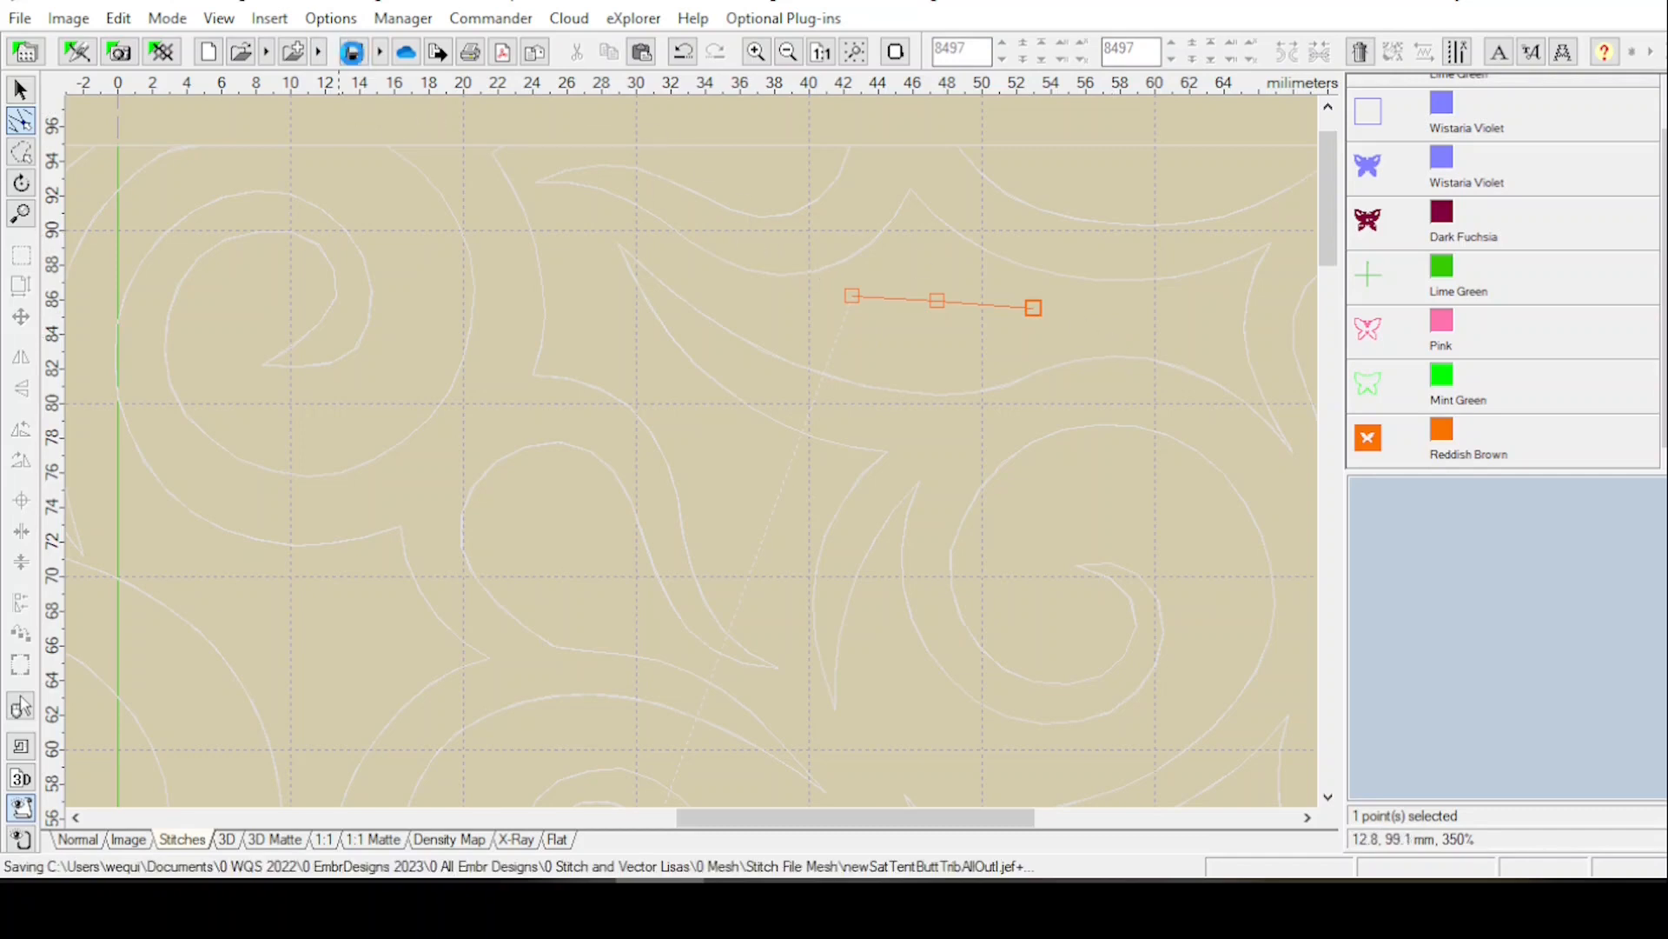
key("Return")
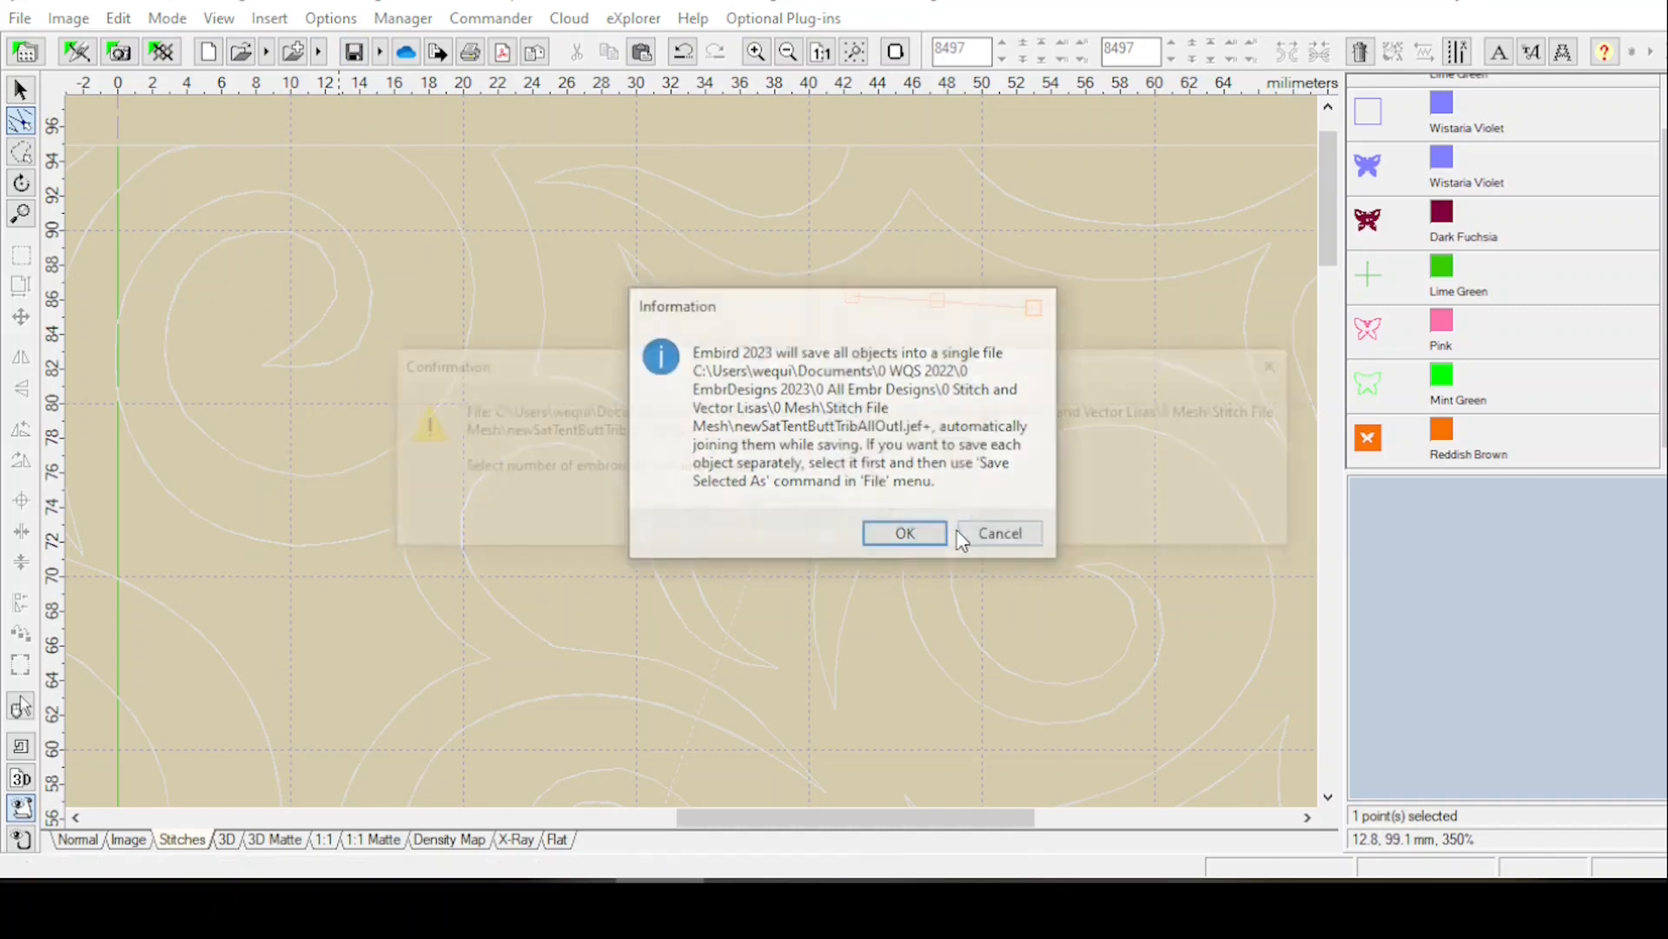
key("Return")
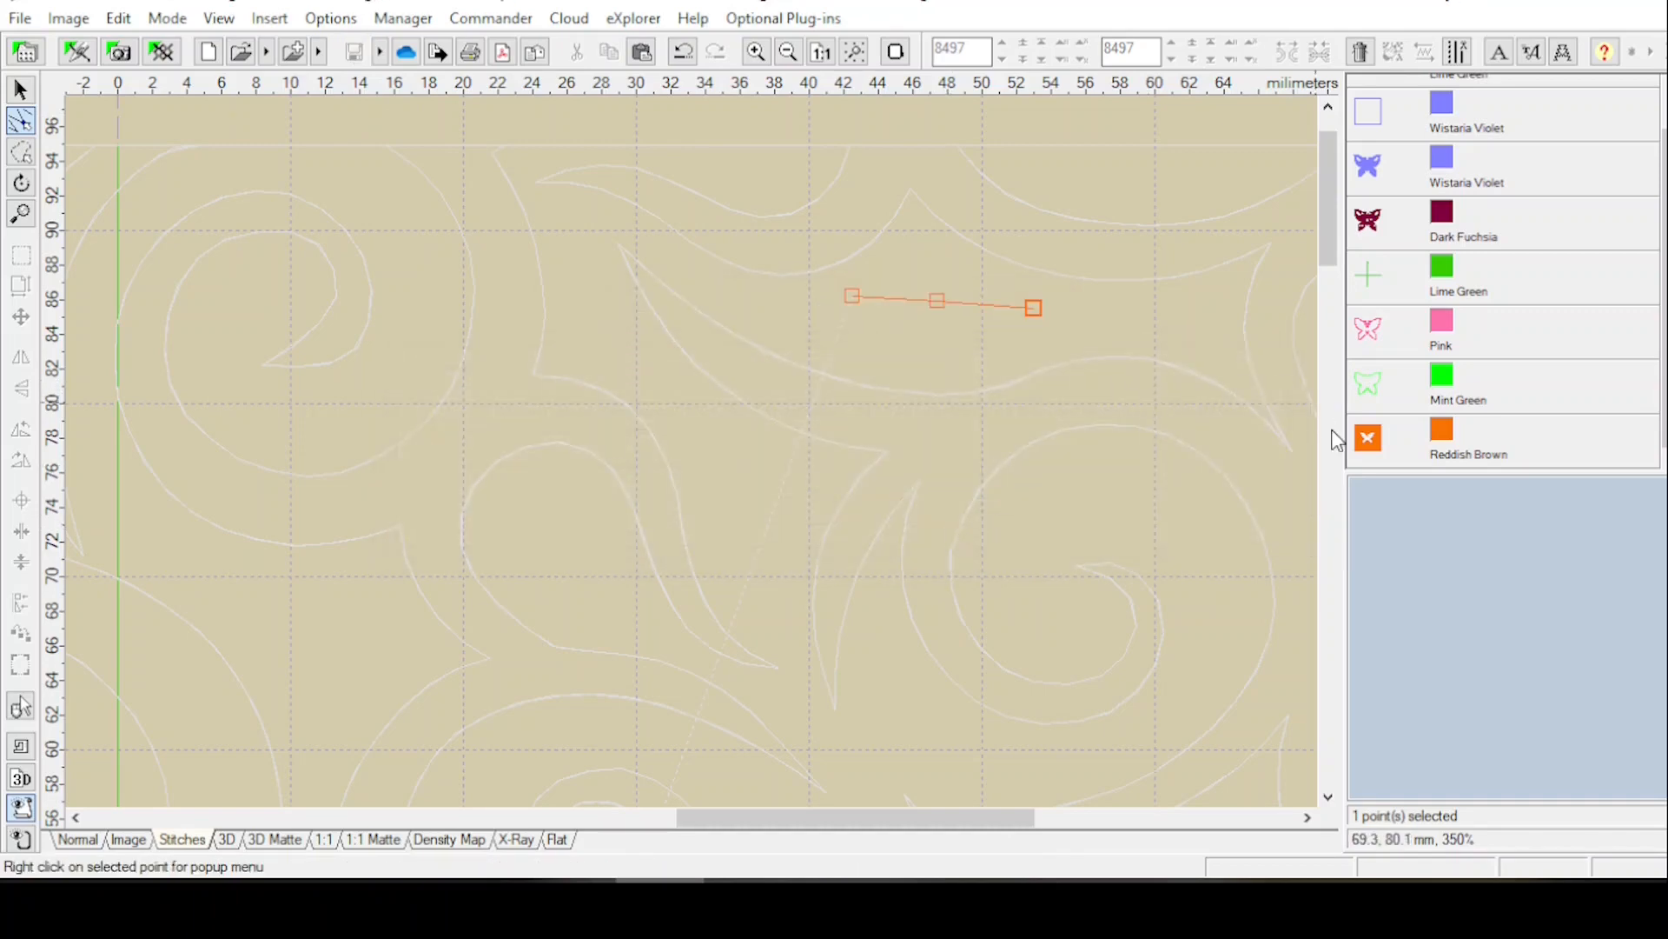
Examine the swirl quilting's Stitches 3 segment up close and its Stitches 2 segment at full design size.
left_click(1373, 443)
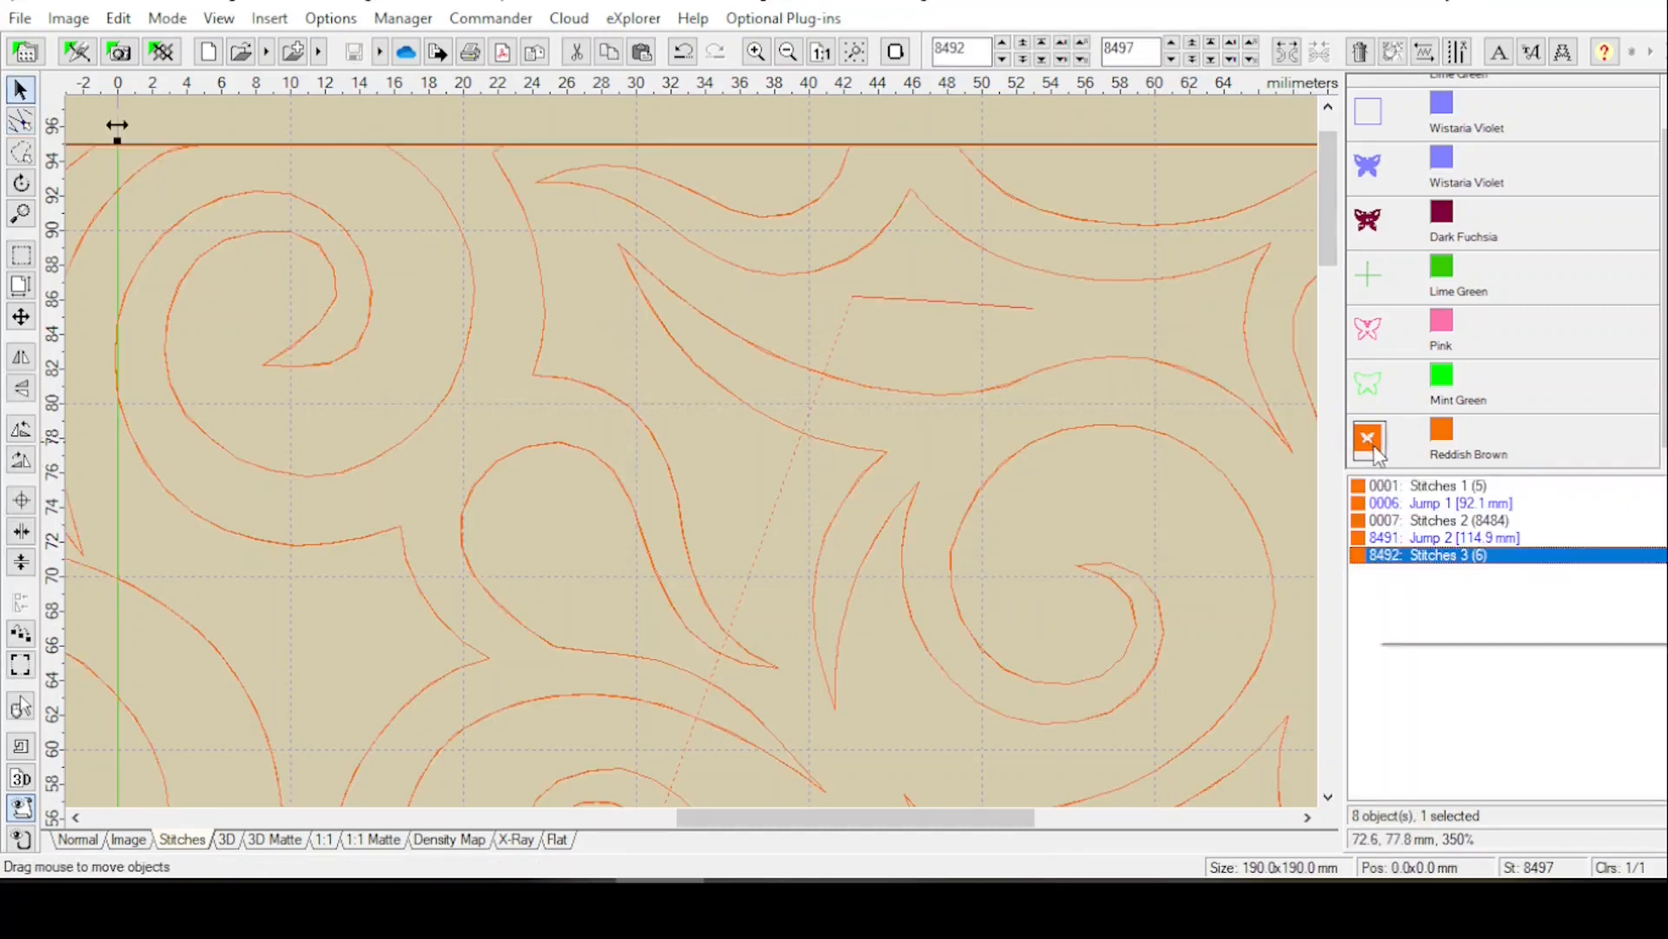
left_click(855, 52)
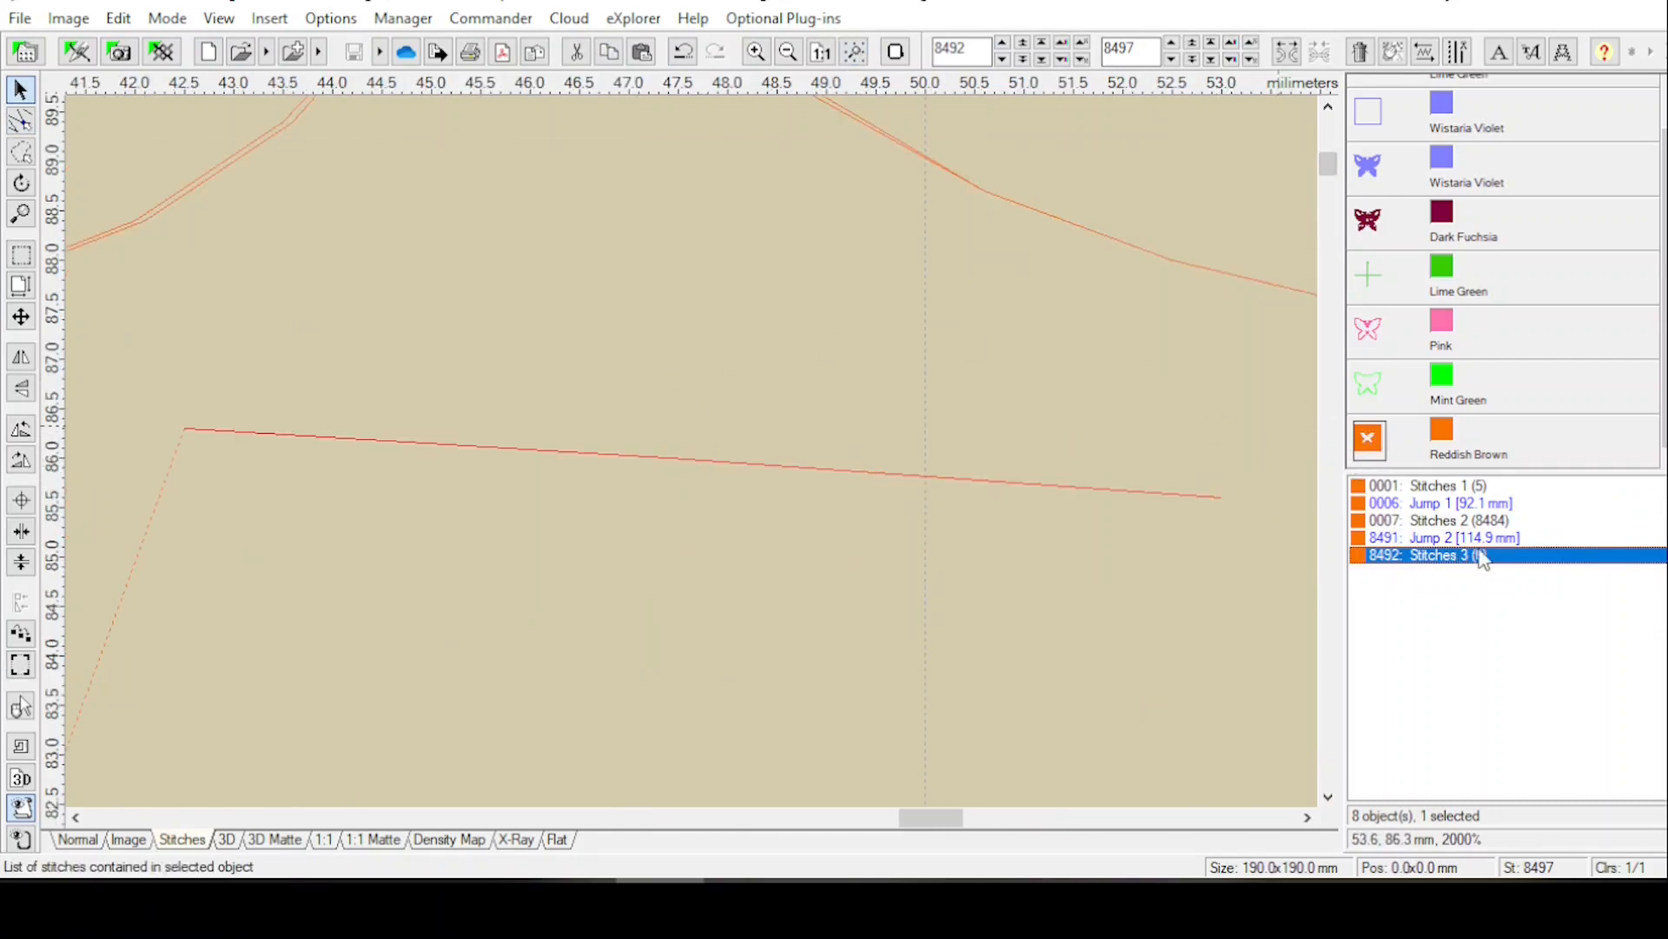
left_click(1369, 383)
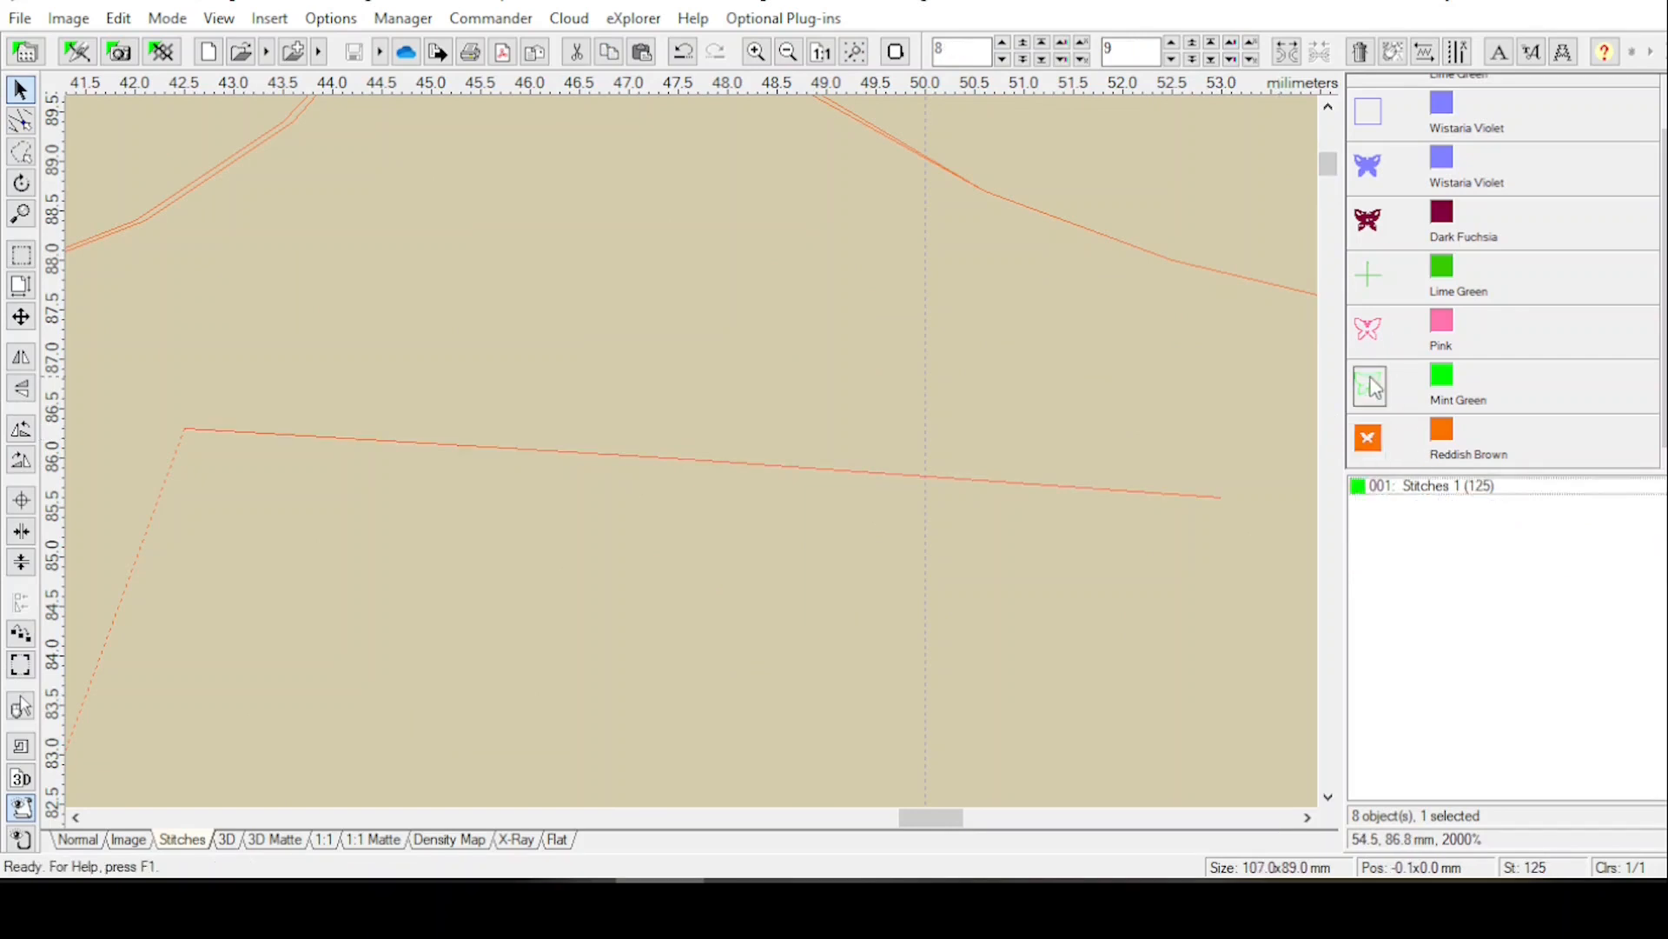
left_click(1369, 439)
left_click(1456, 522)
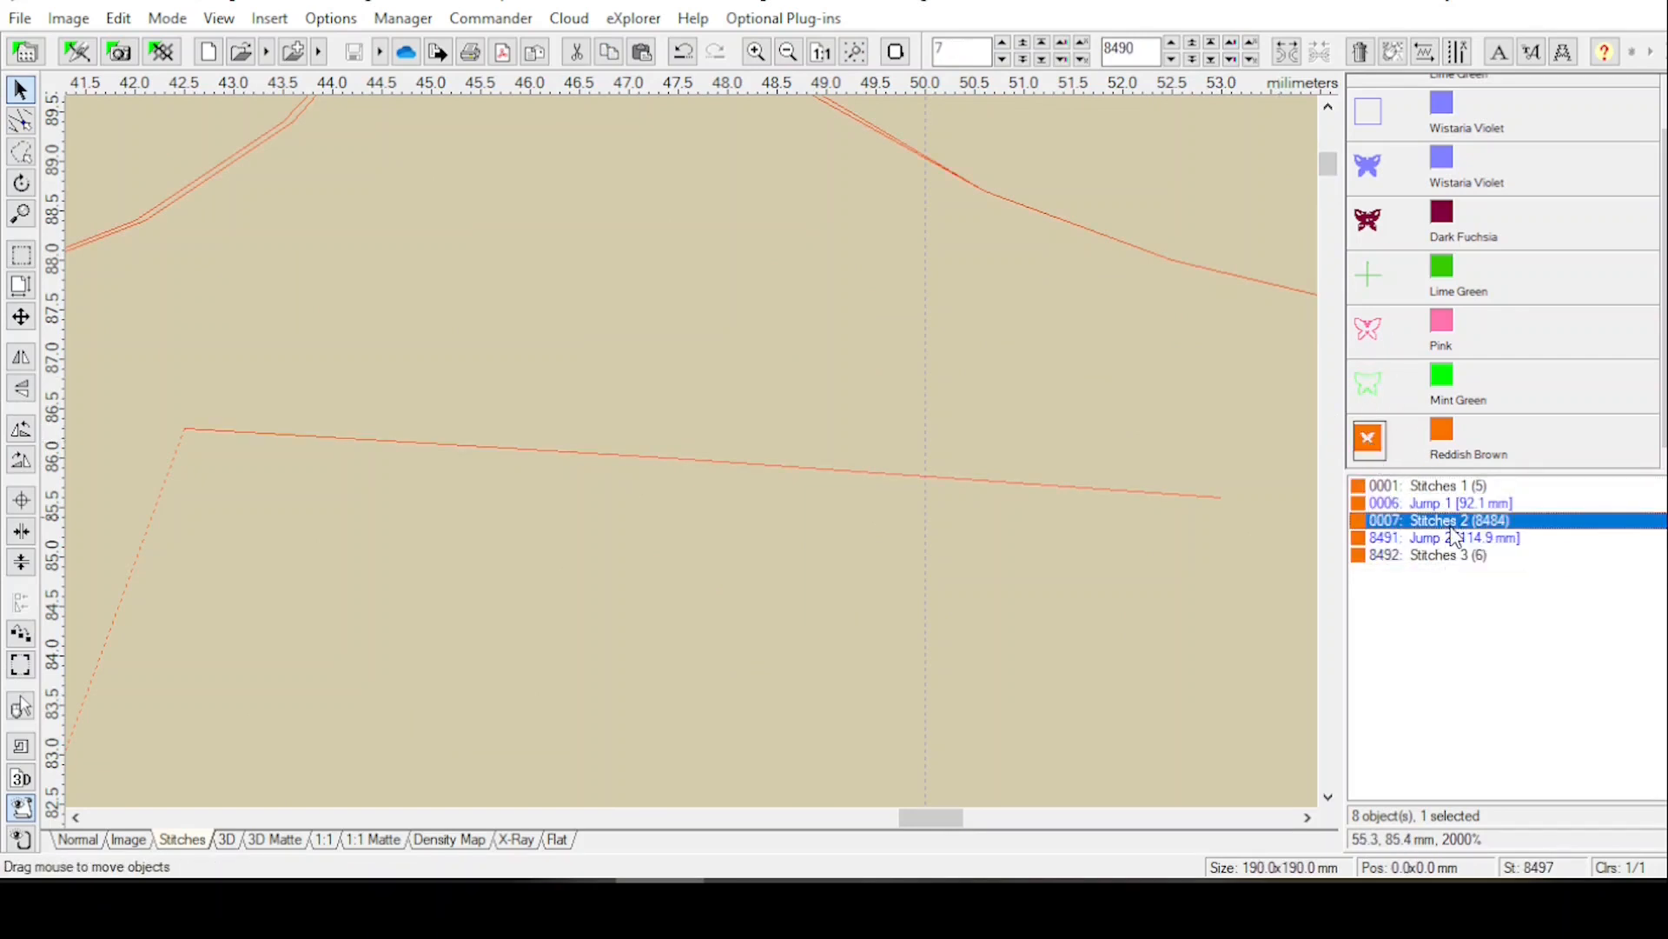
left_click(865, 57)
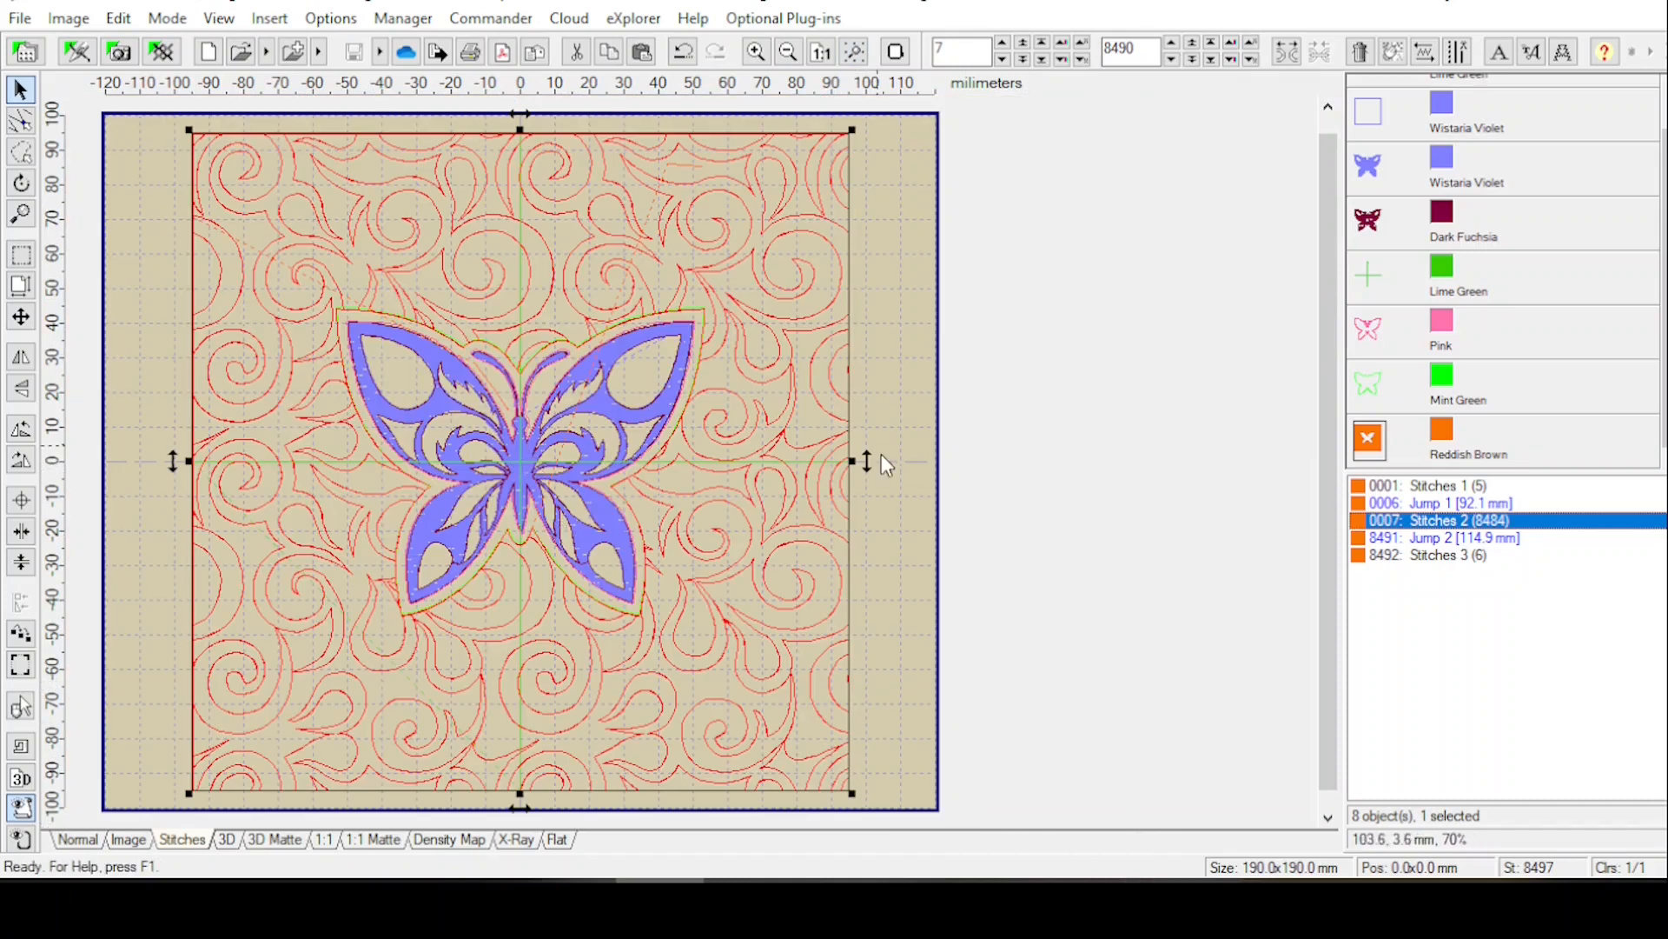
left_click(872, 499)
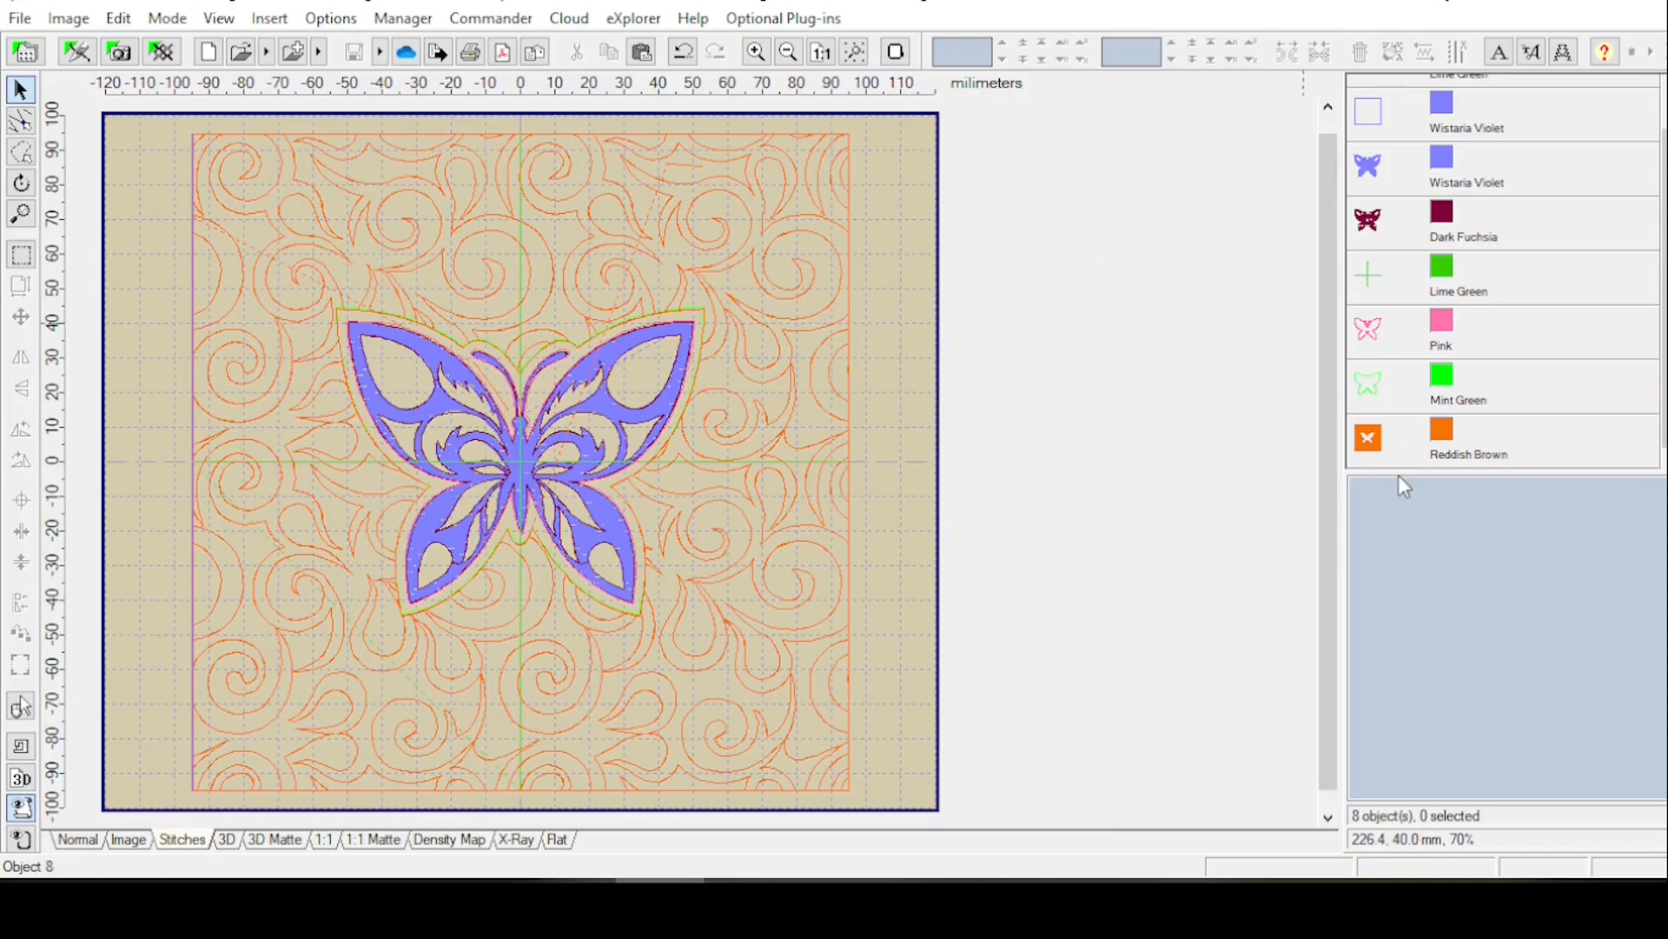
left_click(1387, 454)
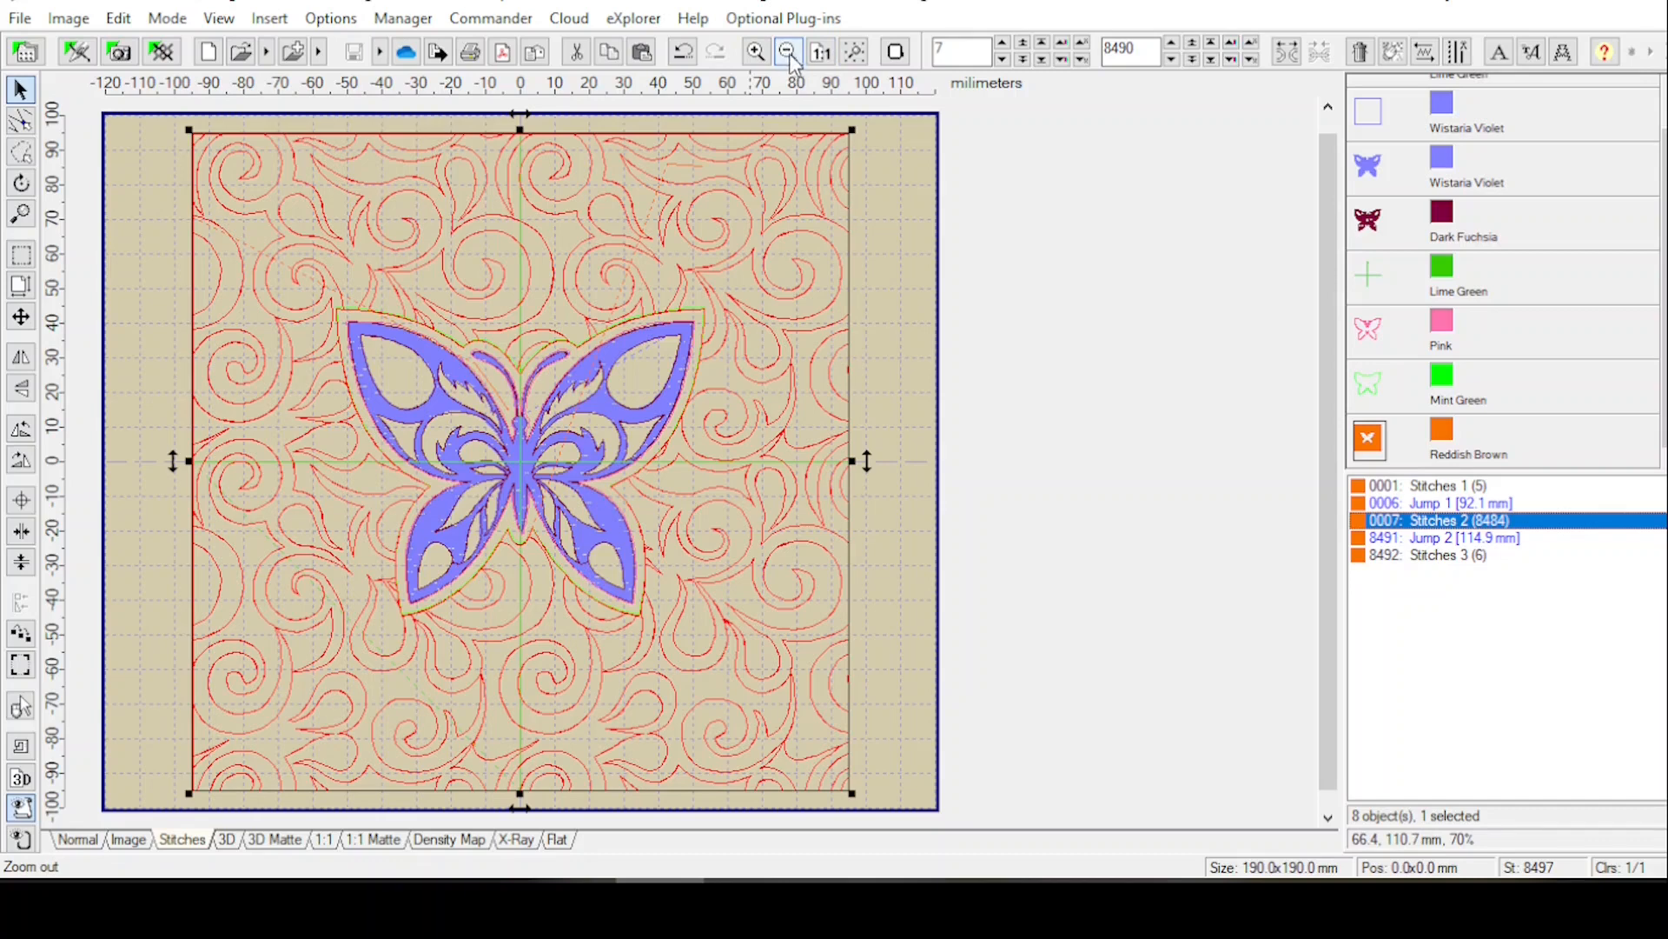
left_click(20, 215)
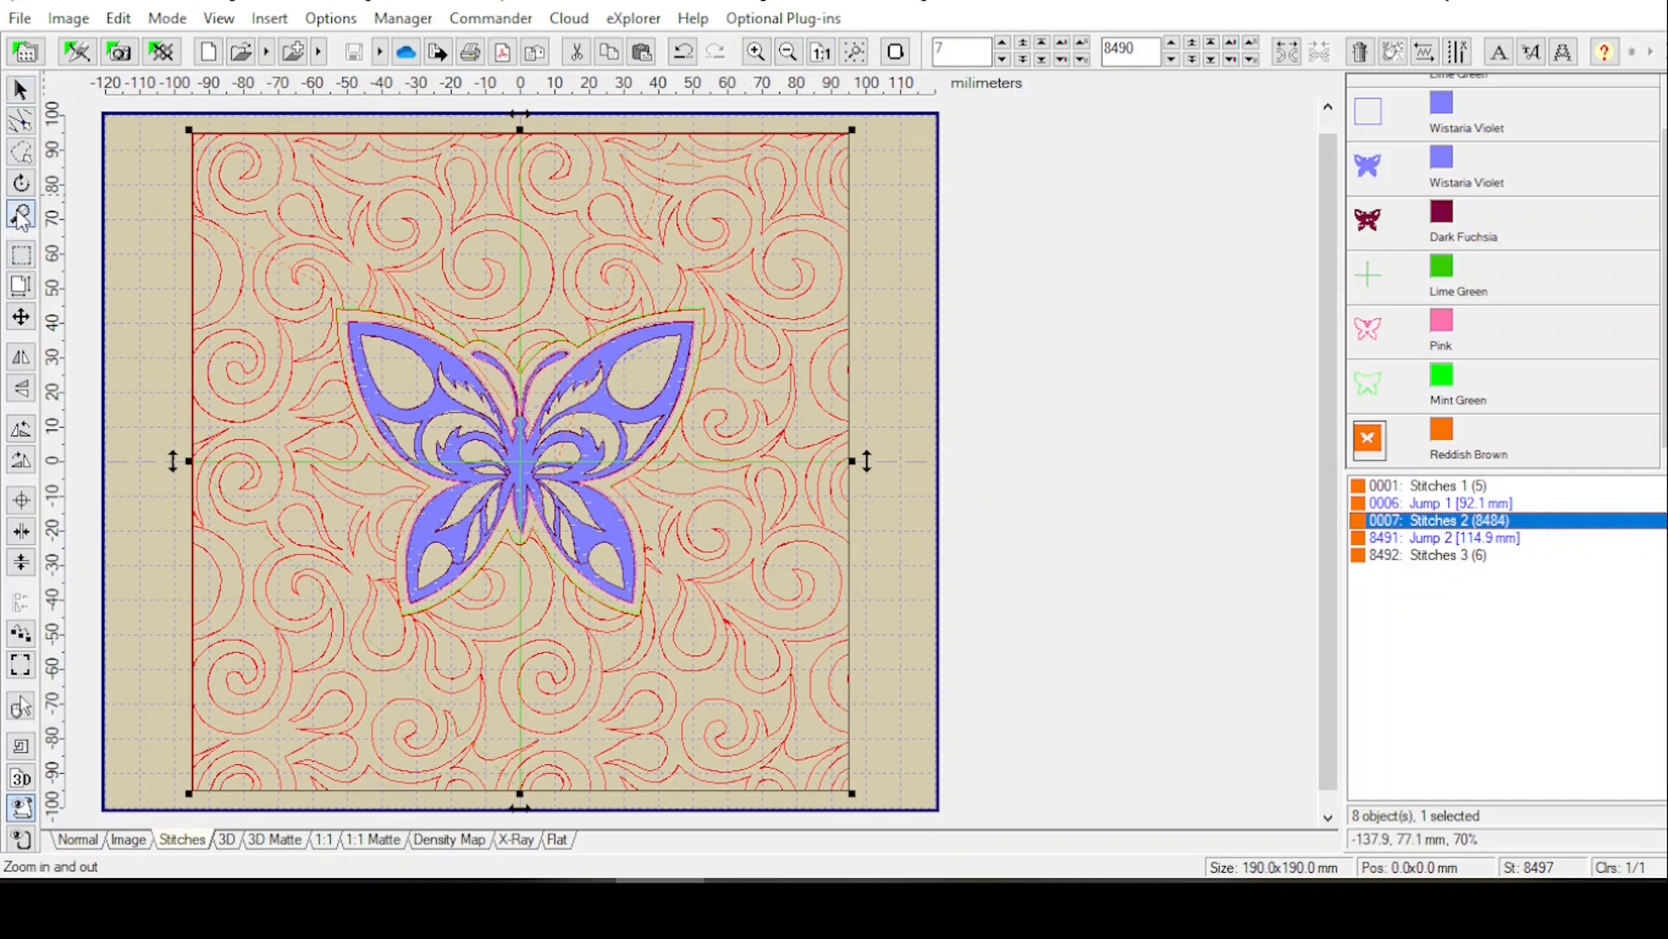
right_click(561, 384)
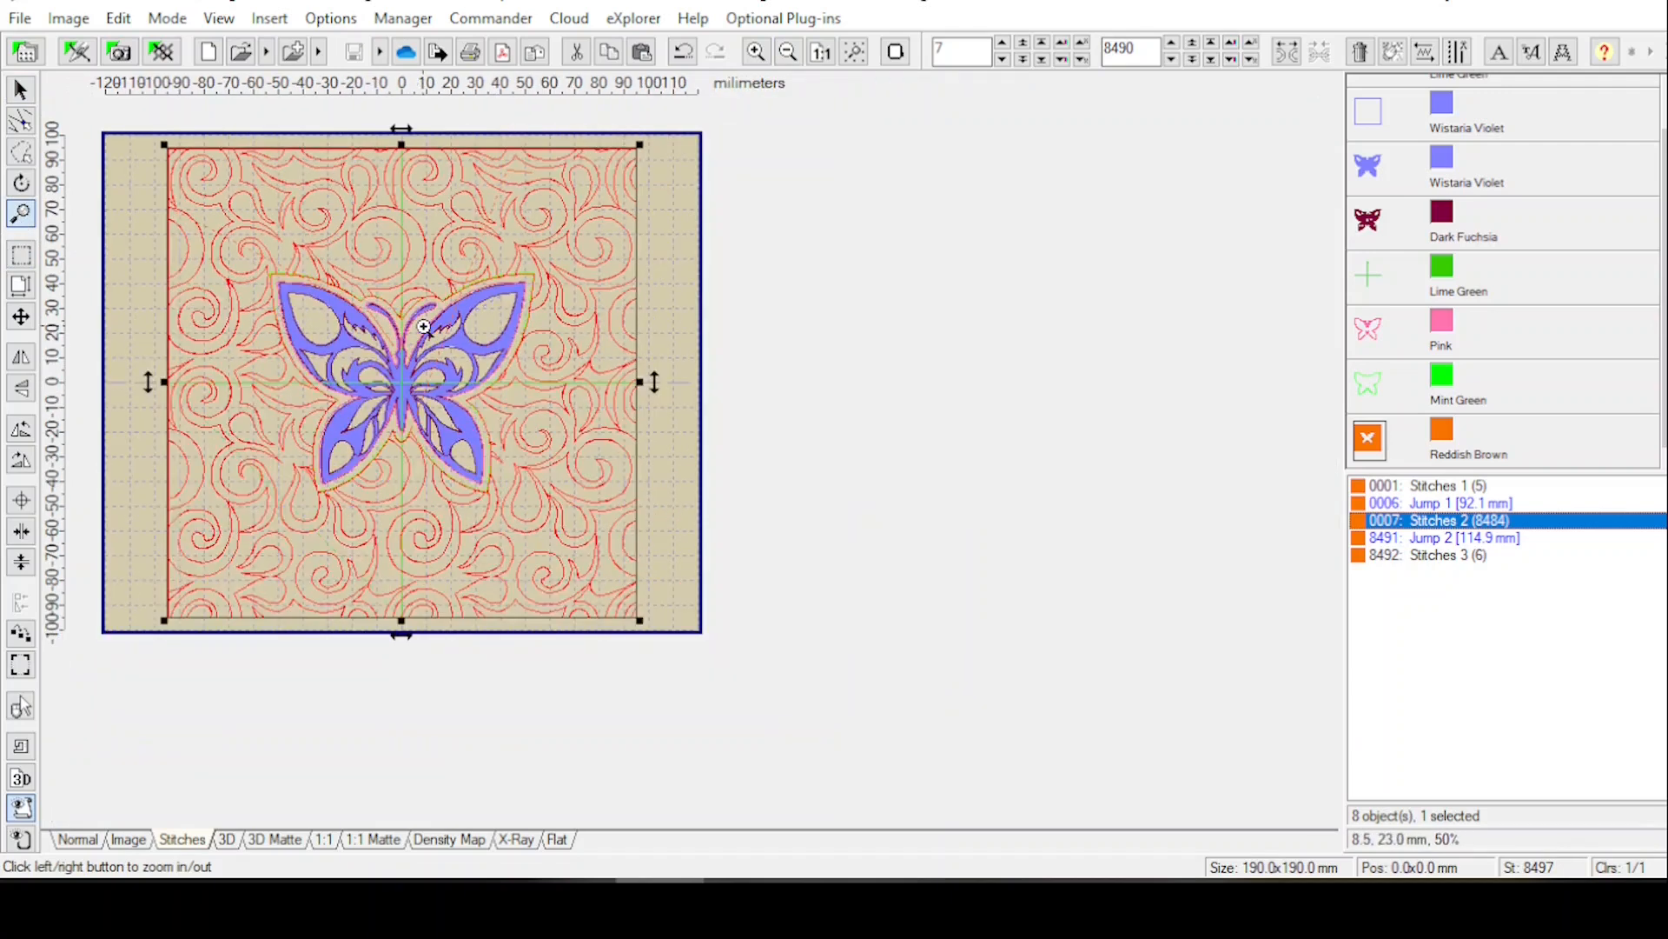
left_click(393, 297)
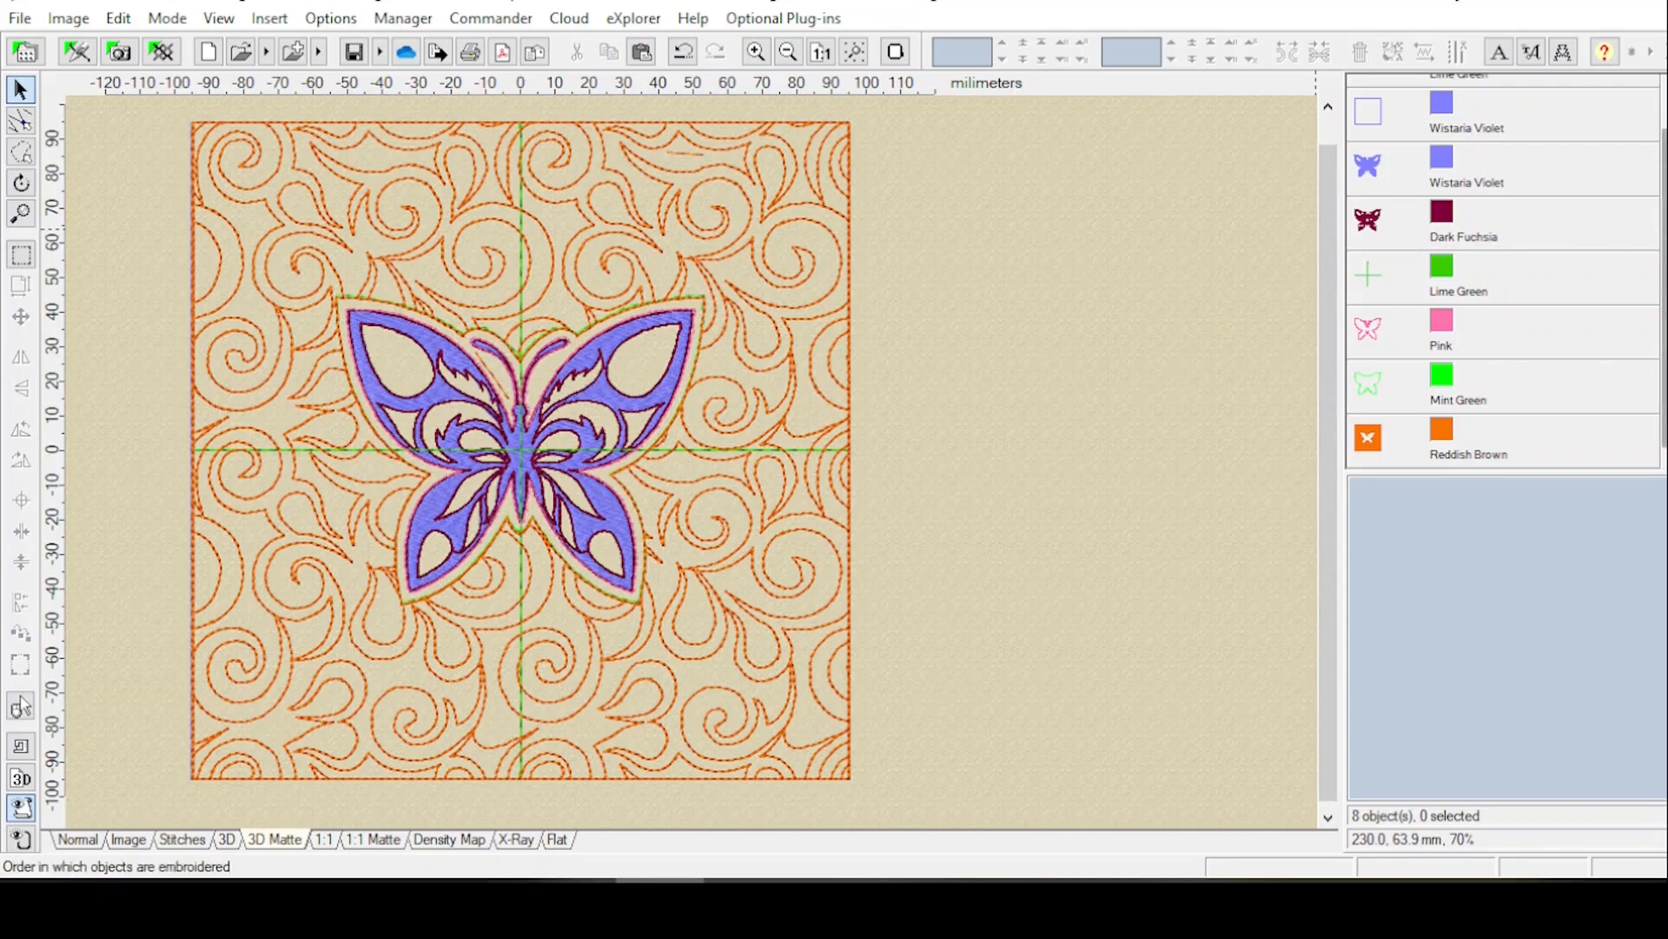
Review the object list, checking the stitch segments of the square outline, the dark fuchsia butterfly and the swirl quilting.
scroll(1503, 269, "up", 1)
scroll(1550, 205, "down", 1)
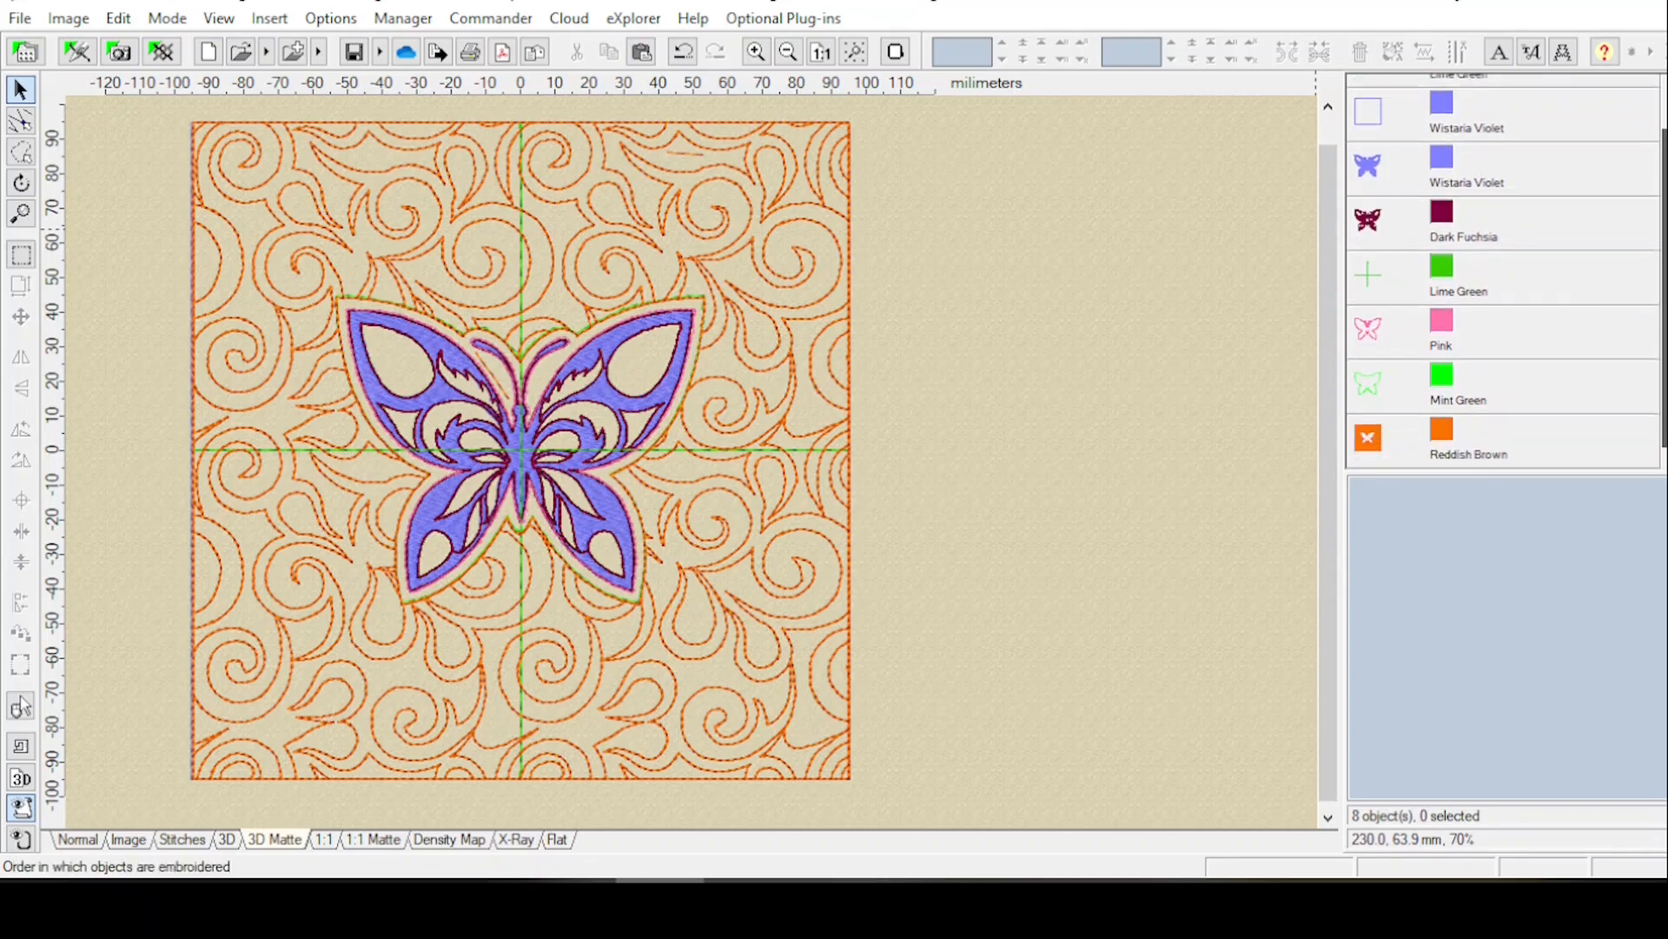
scroll(1642, 161, "up", 1)
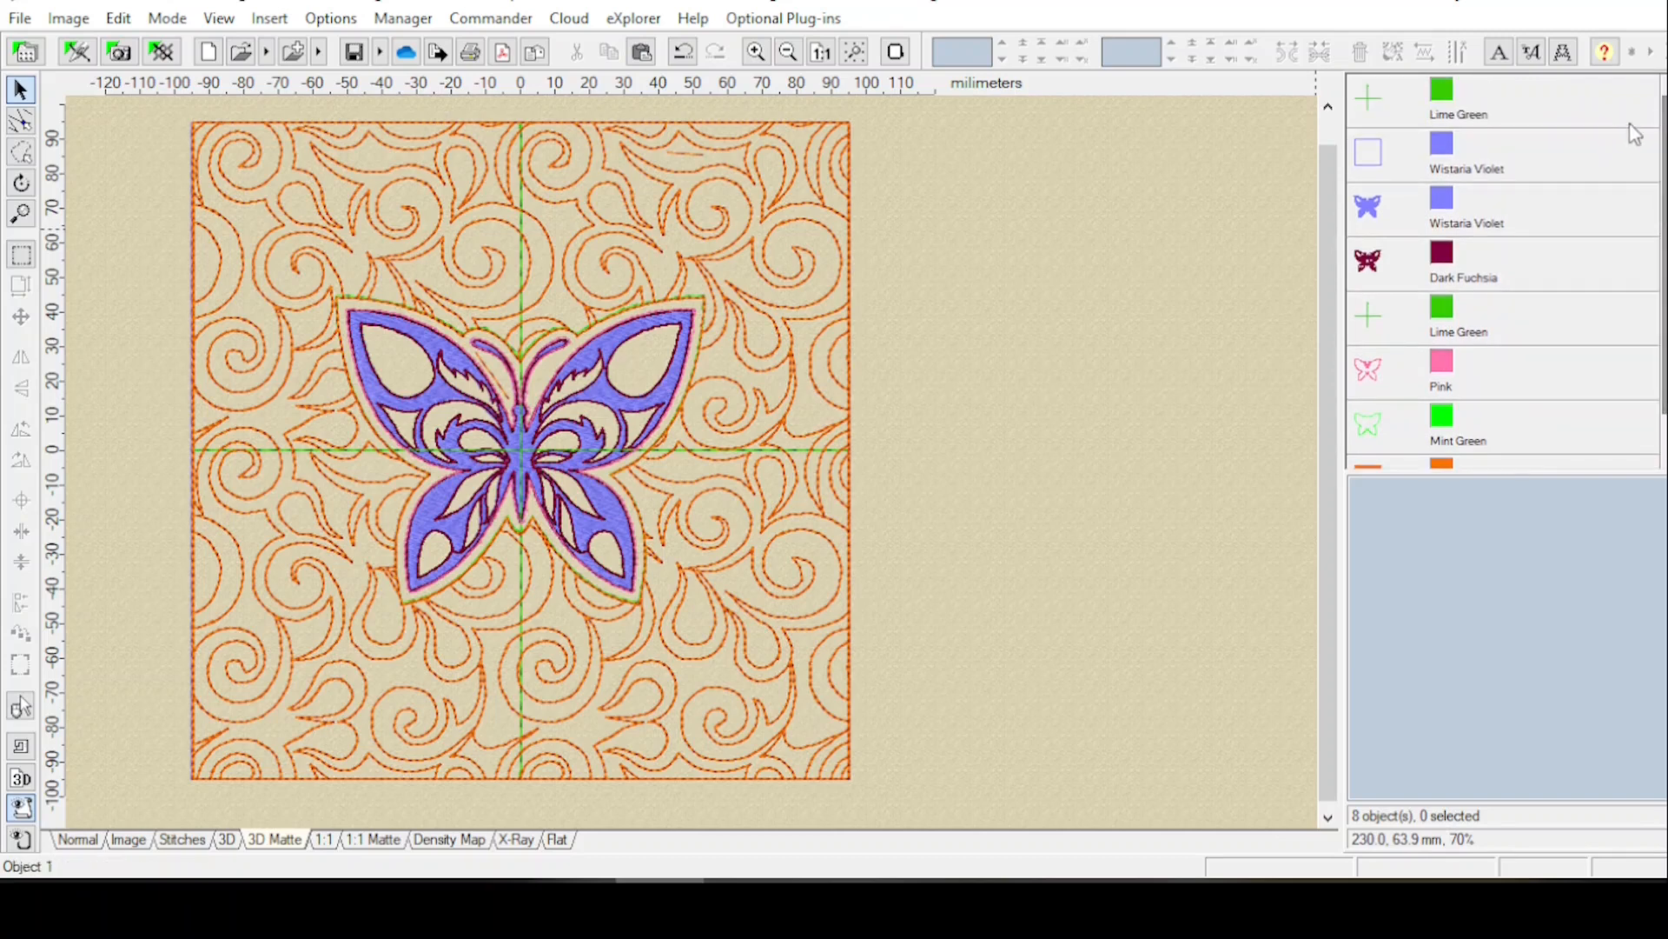
left_click(1373, 165)
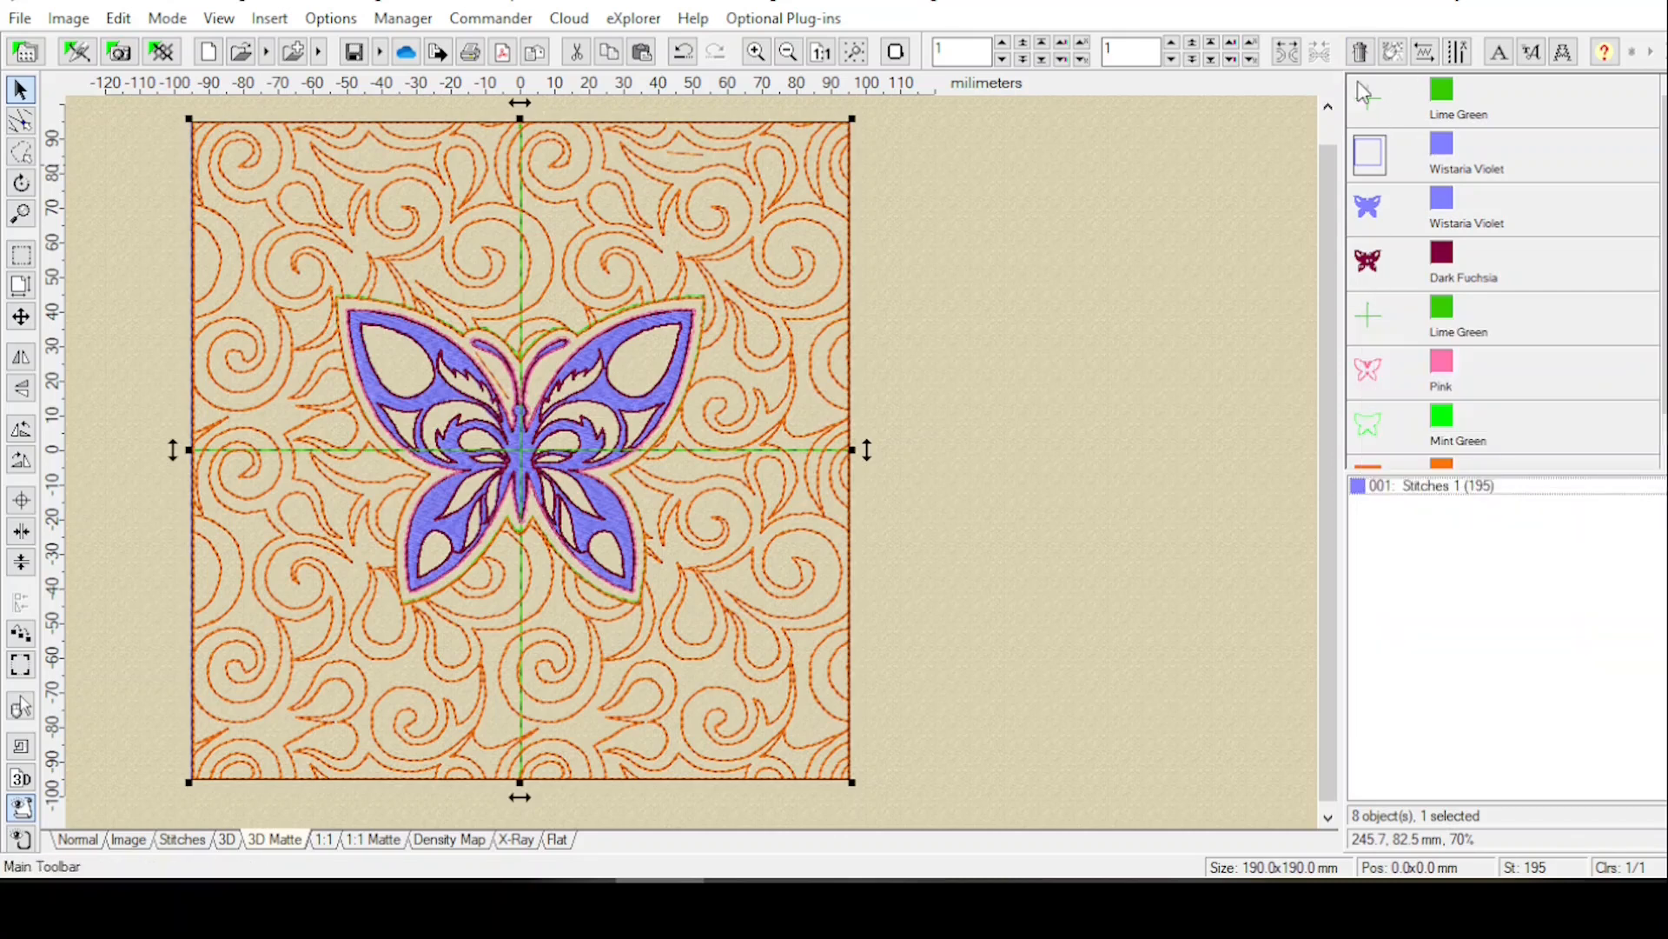
mouse_move(1365, 164)
left_click(1366, 285)
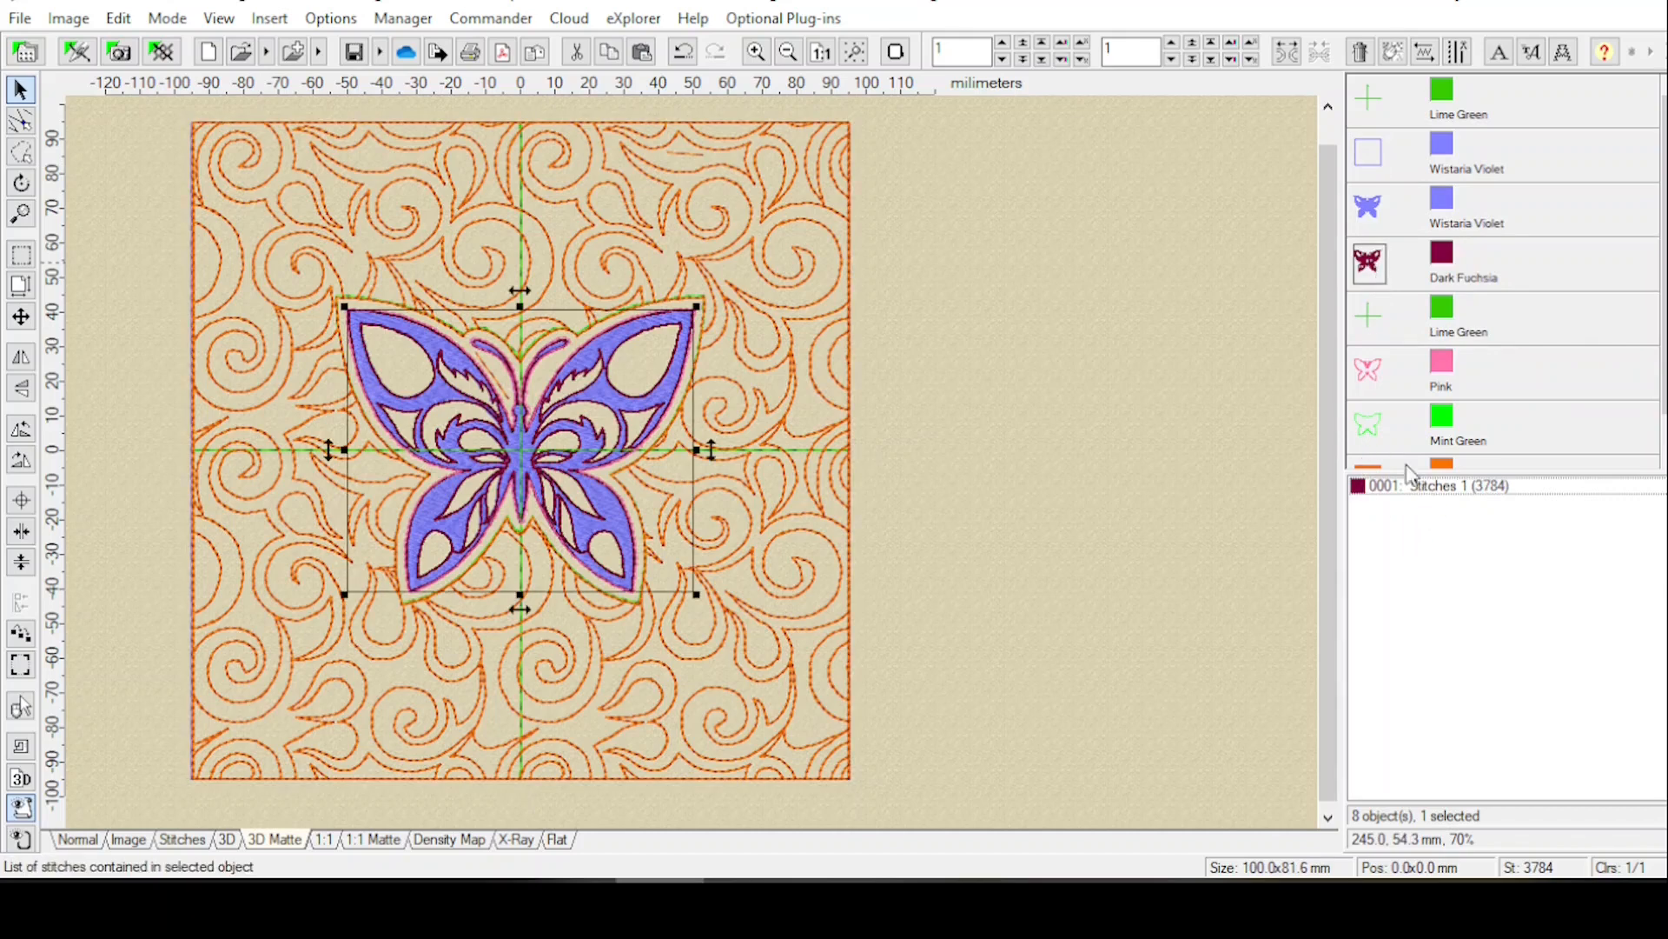
scroll(1391, 496, "down", 1)
left_click(1367, 439)
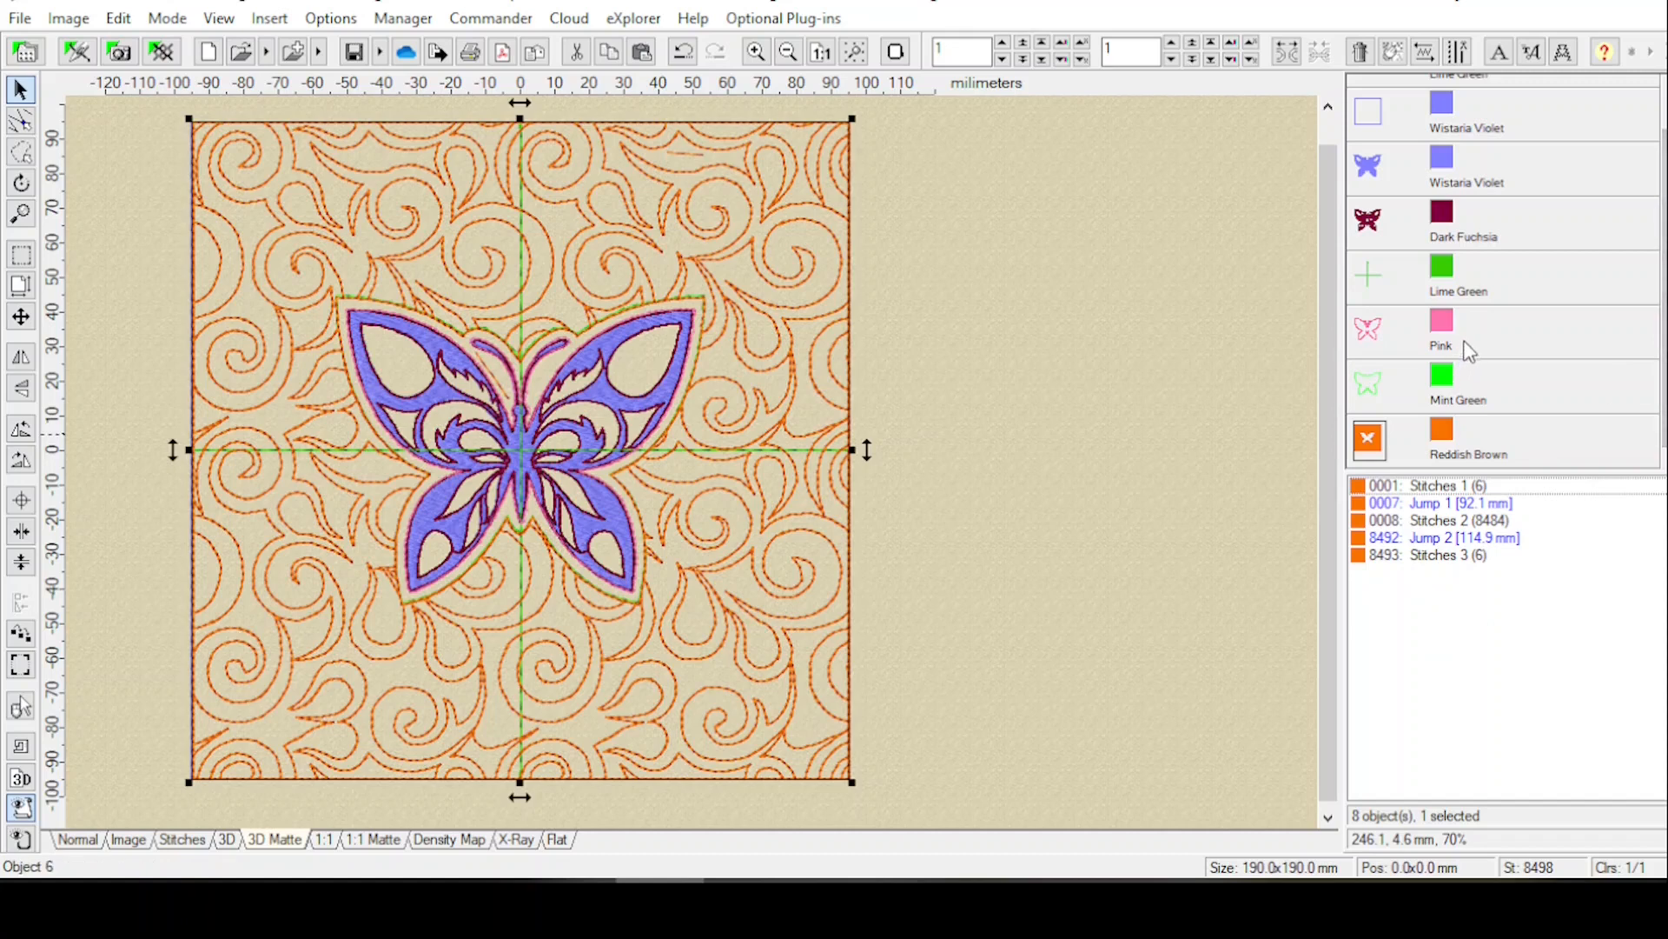
Join all the objects into one and review the Stop commands between colors in its stitch list.
key("ctrl+a")
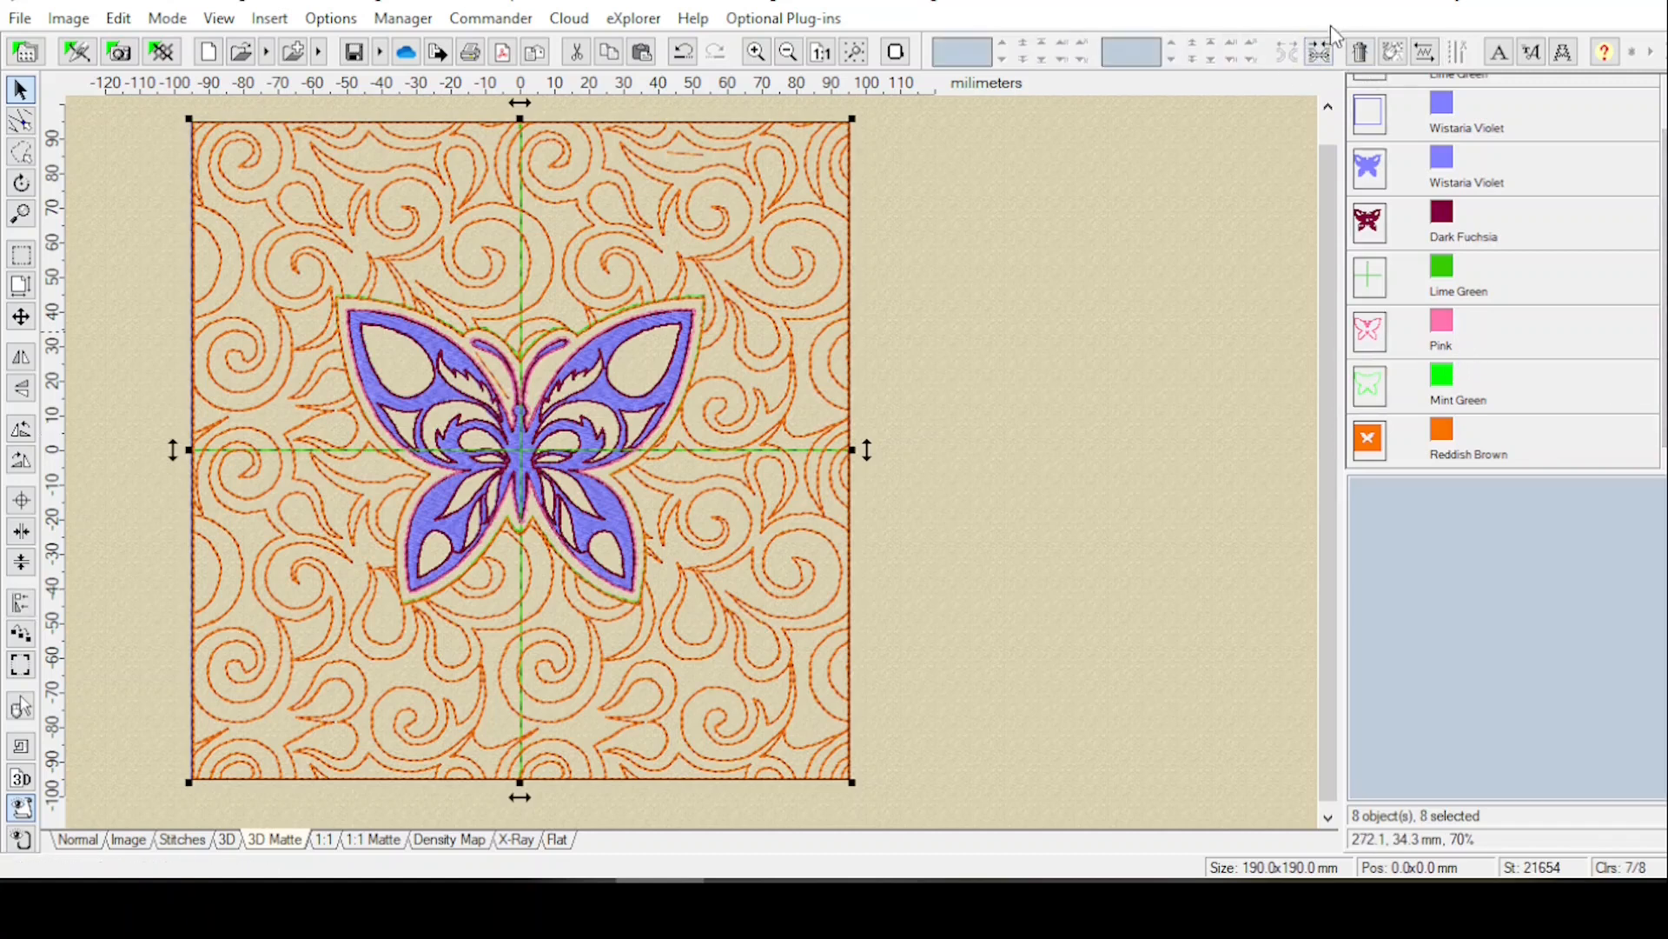
left_click(1320, 54)
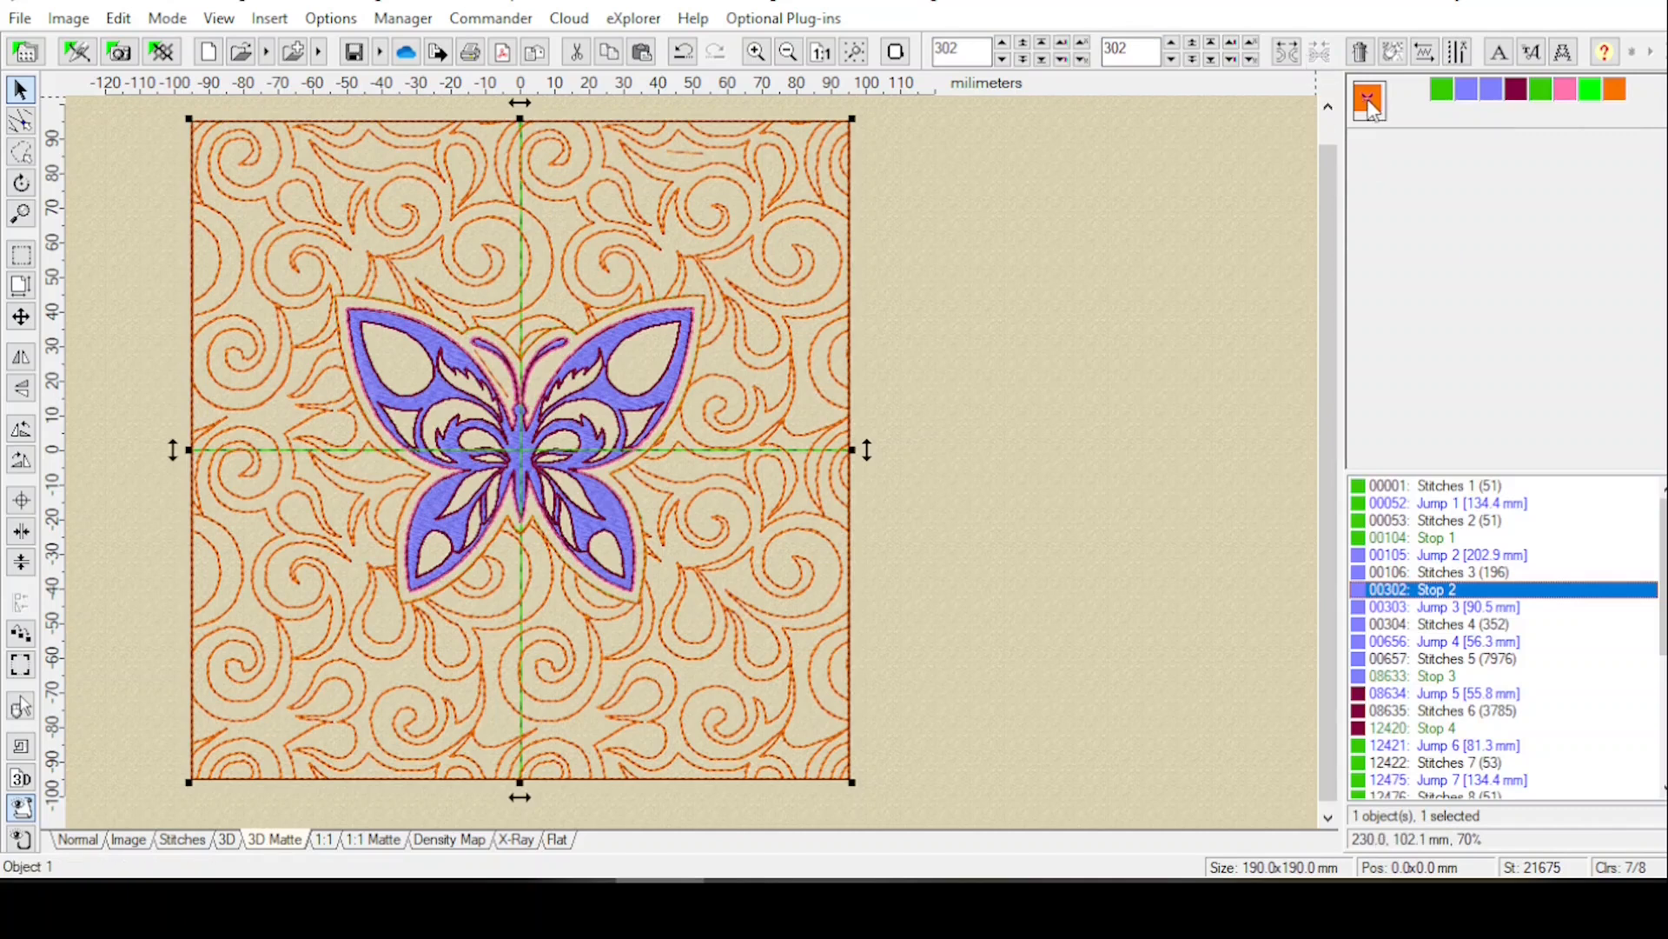
left_click(1428, 539)
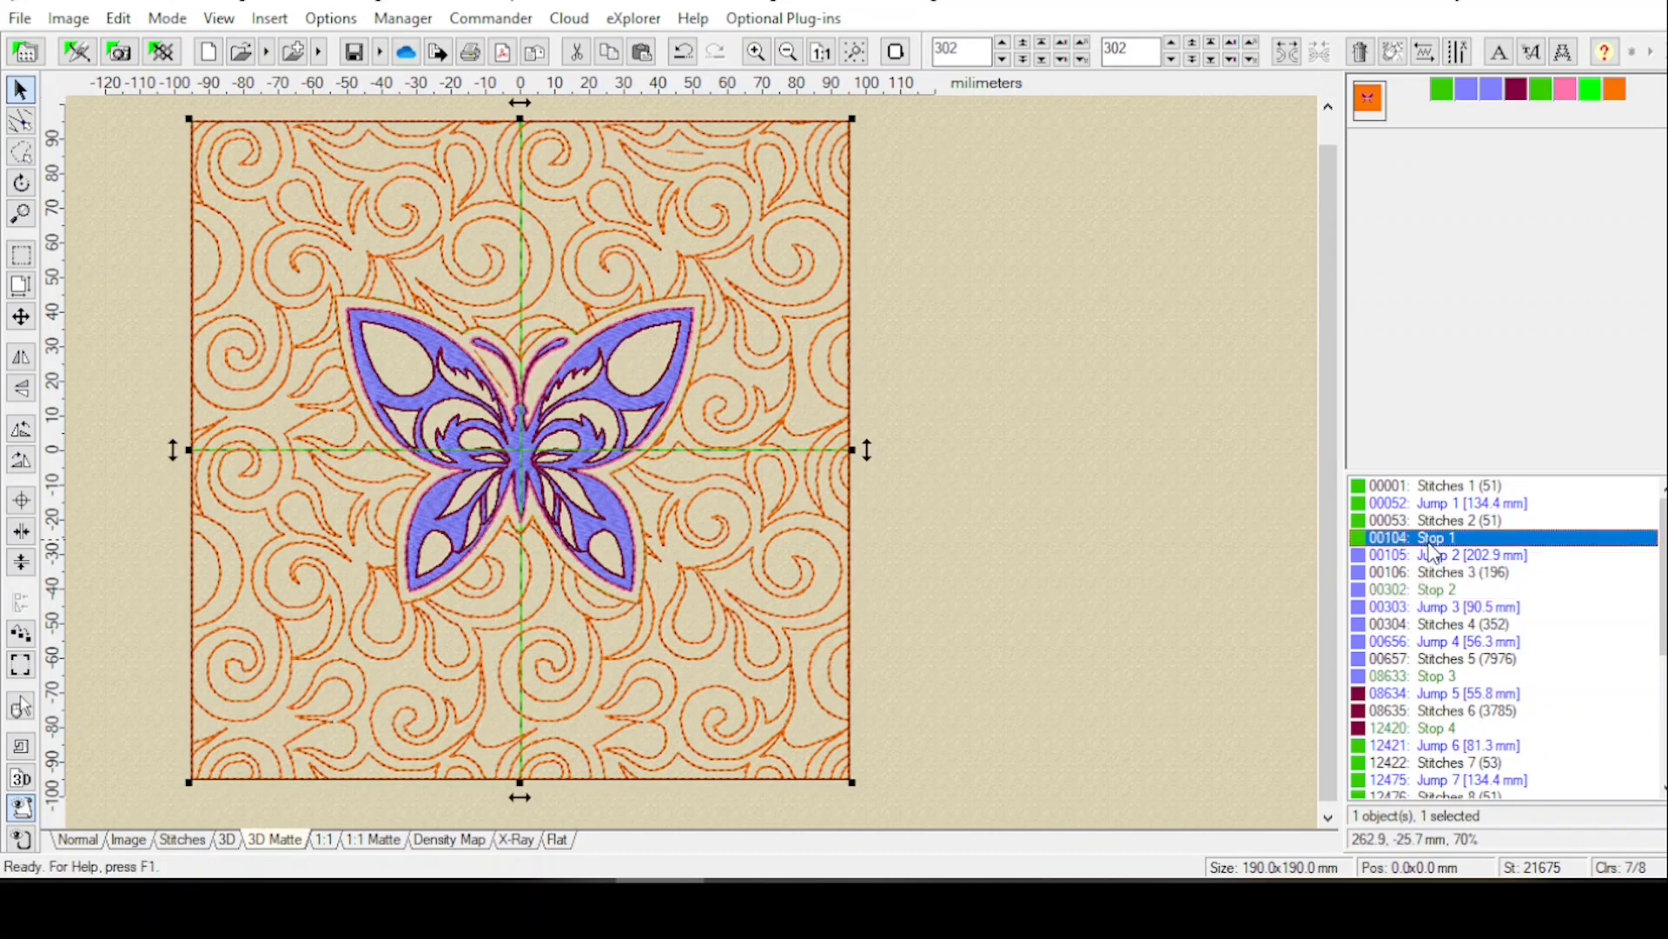
left_click(1429, 591)
left_click(1436, 678)
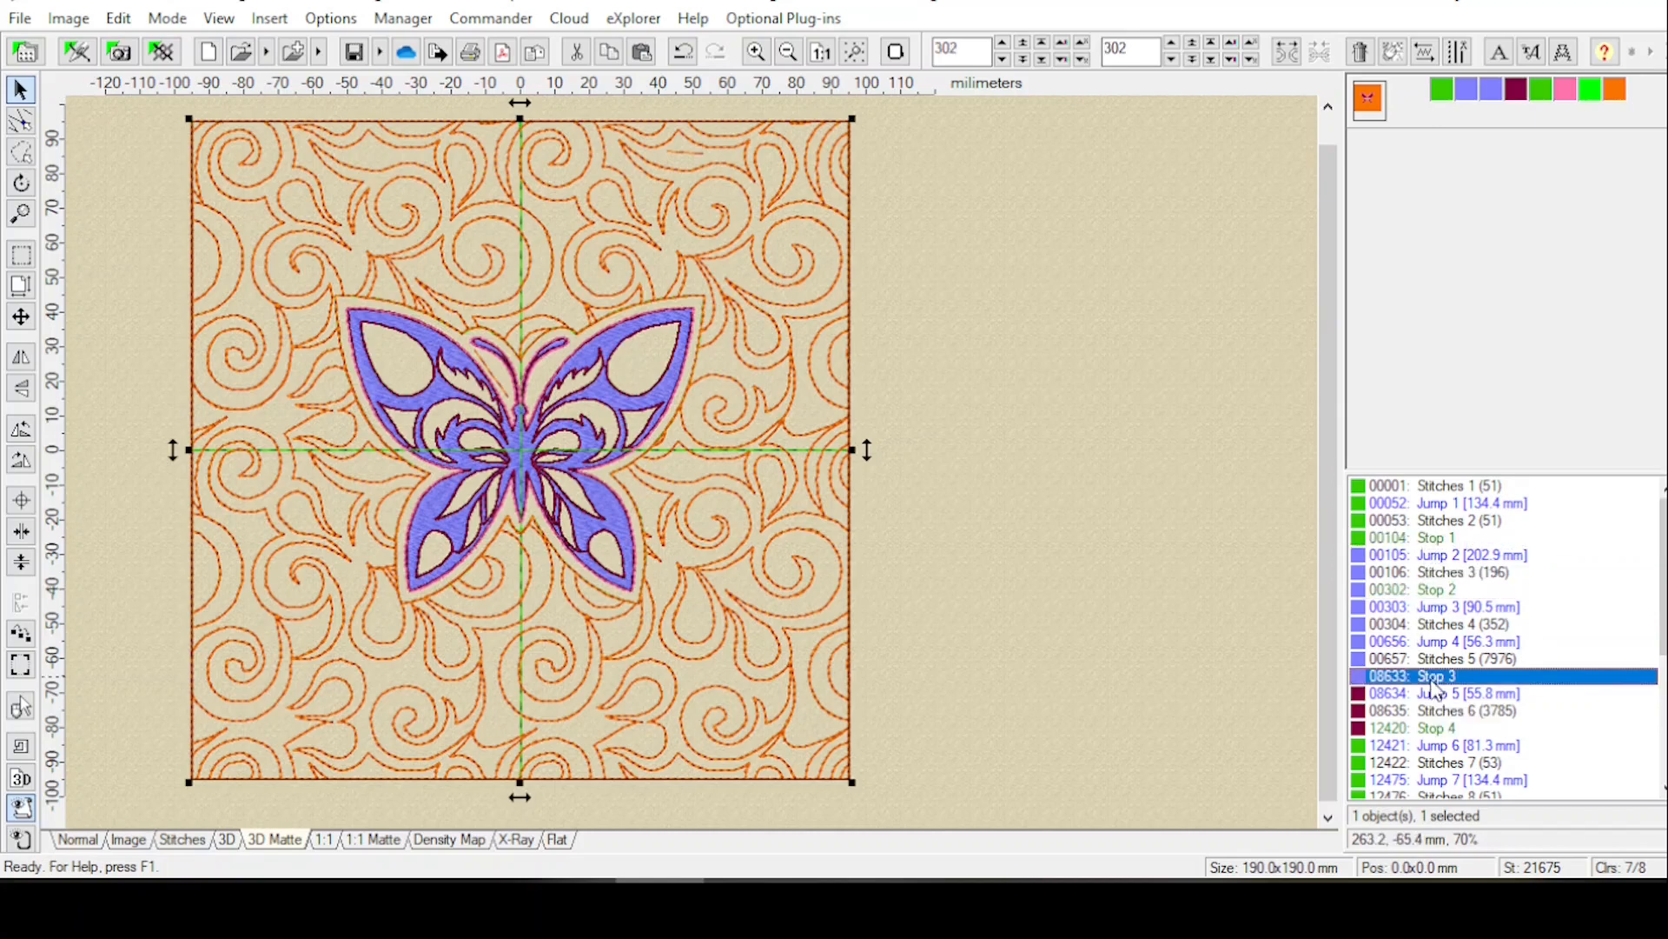
left_click(1434, 728)
scroll(1633, 660, "down", 2)
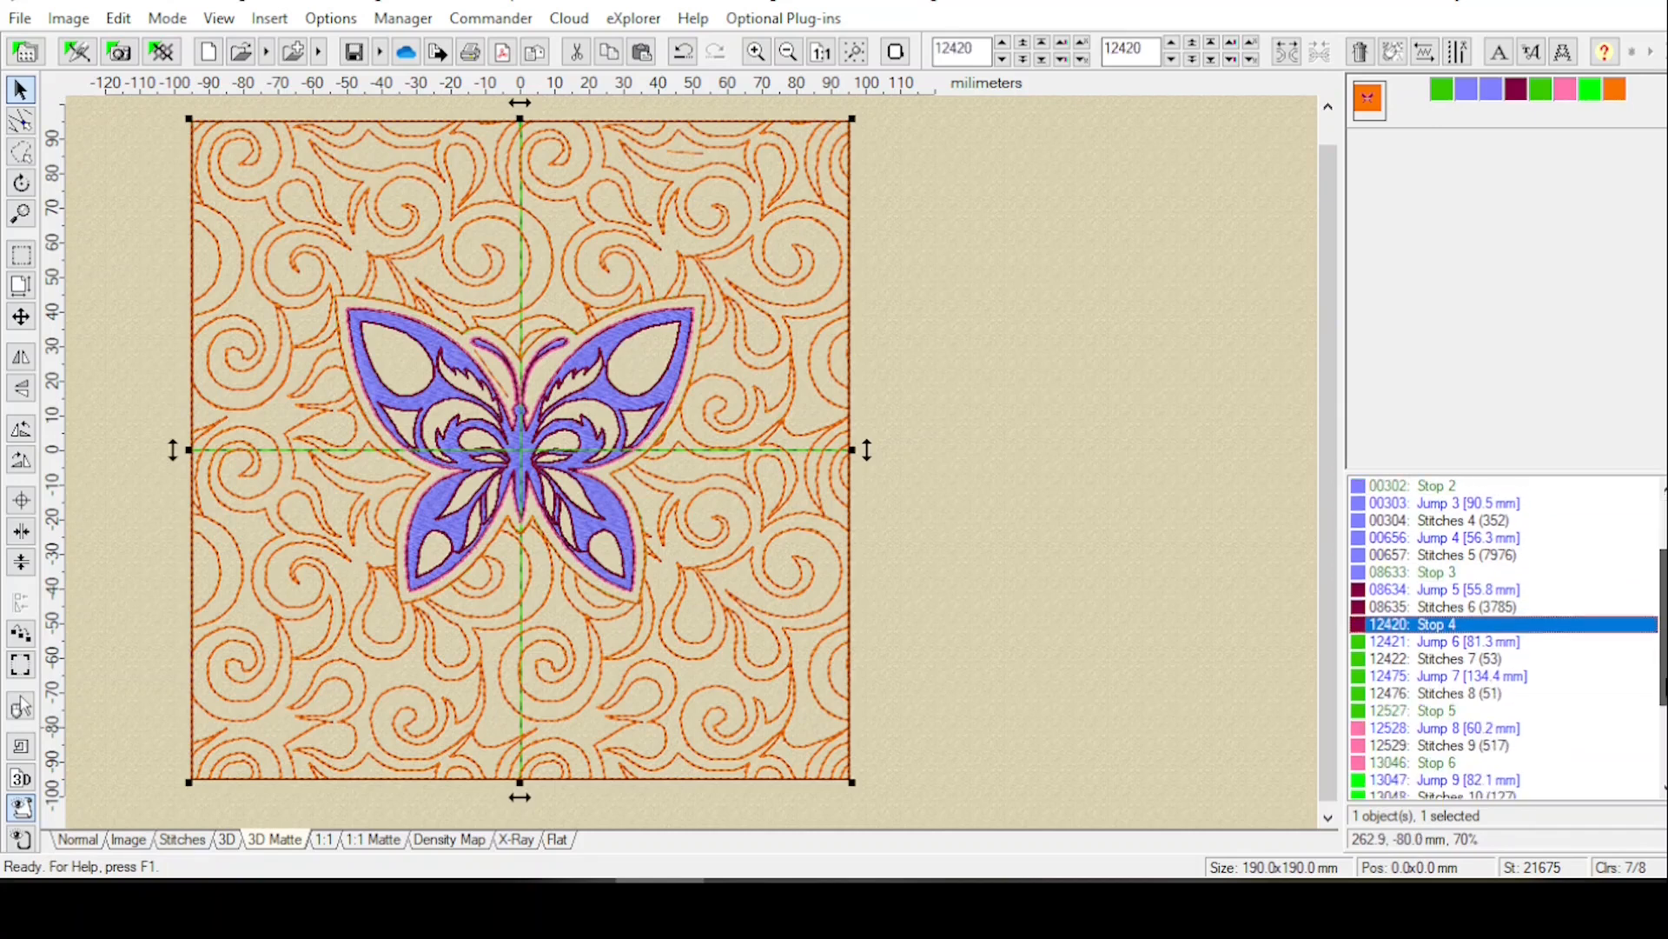
scroll(1662, 747, "down", 2)
scroll(1662, 747, "up", 4)
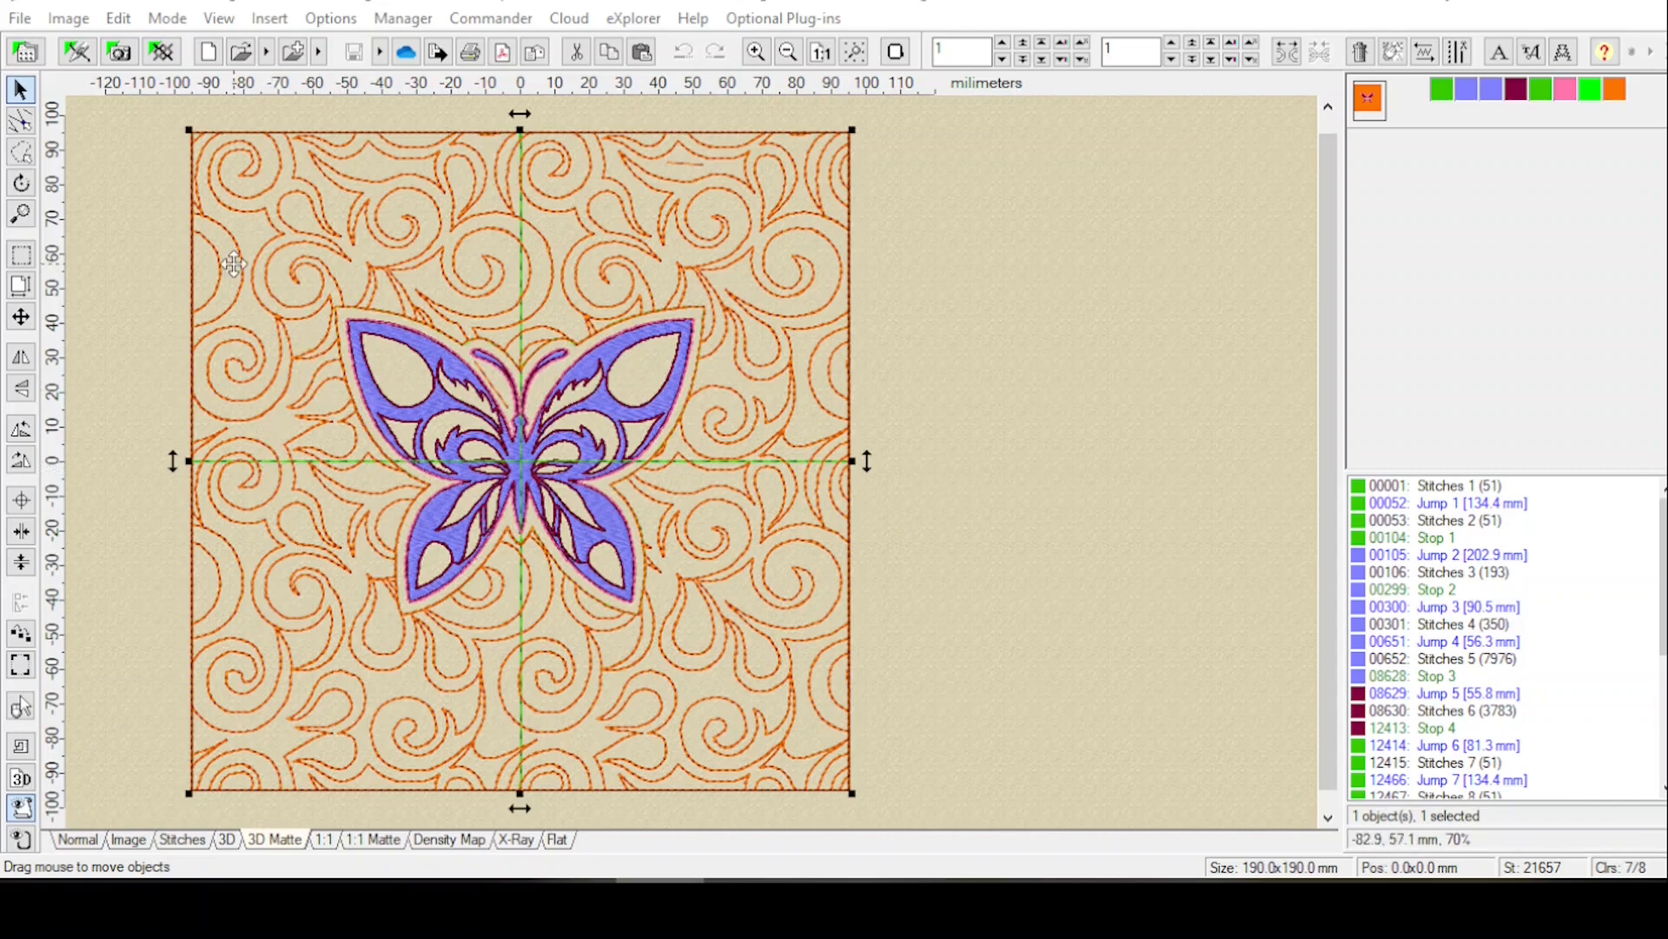
Switch to Embird Manager, turn on the display of floating stitches (jumps), and return to the Editor.
left_click(403, 21)
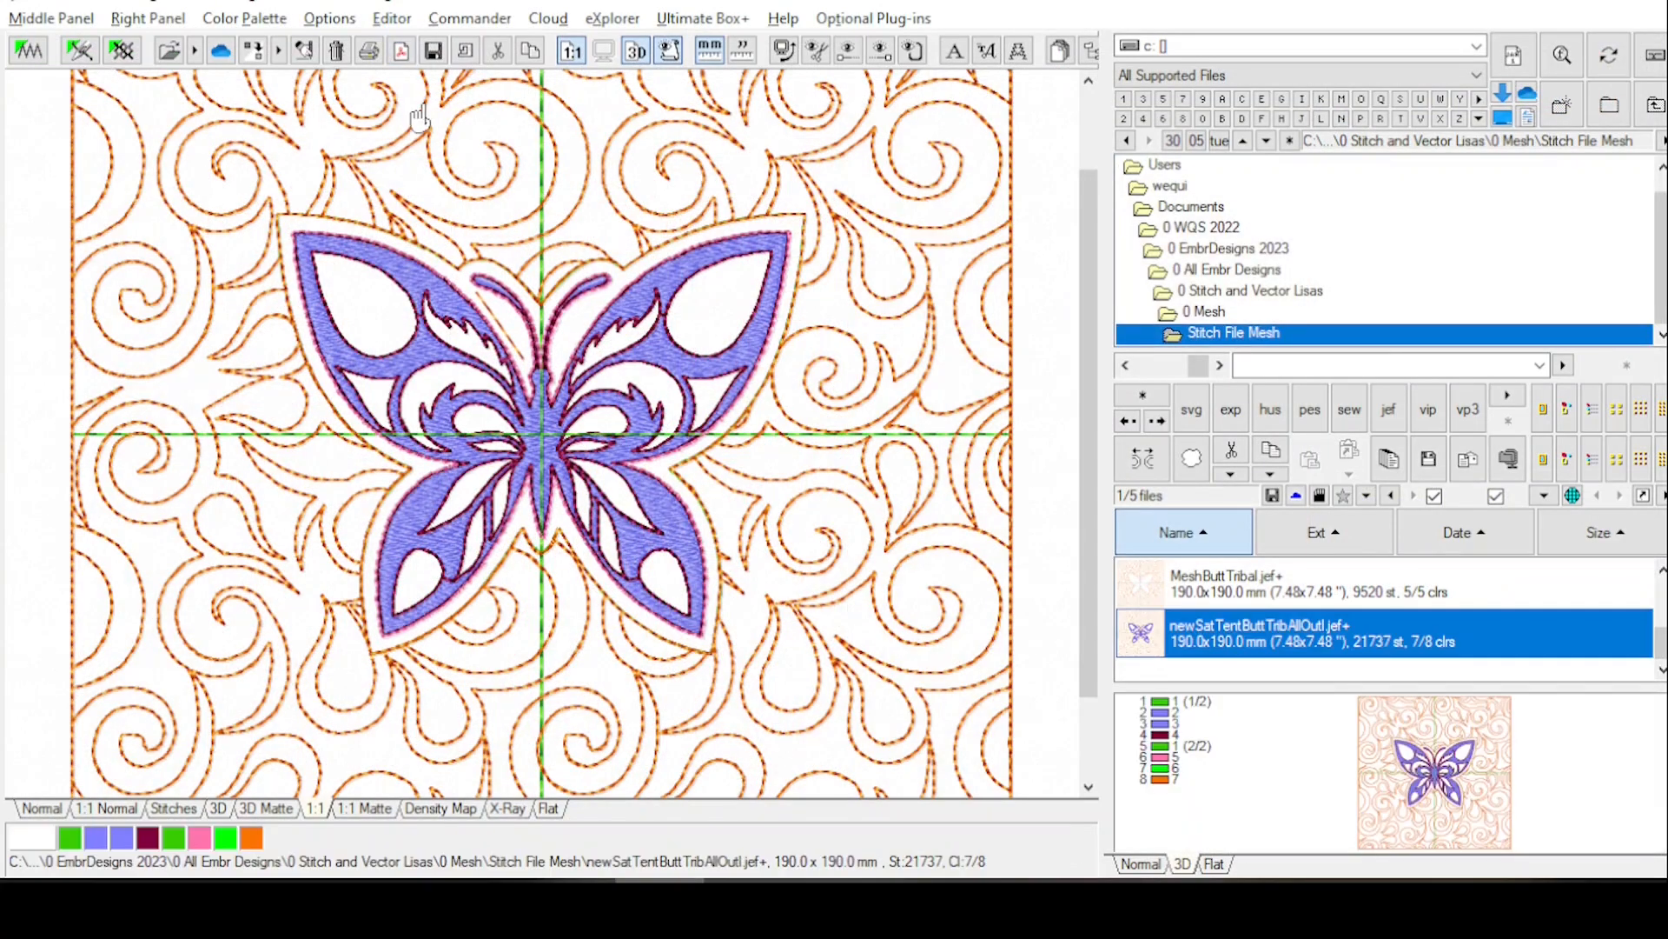
left_click(327, 18)
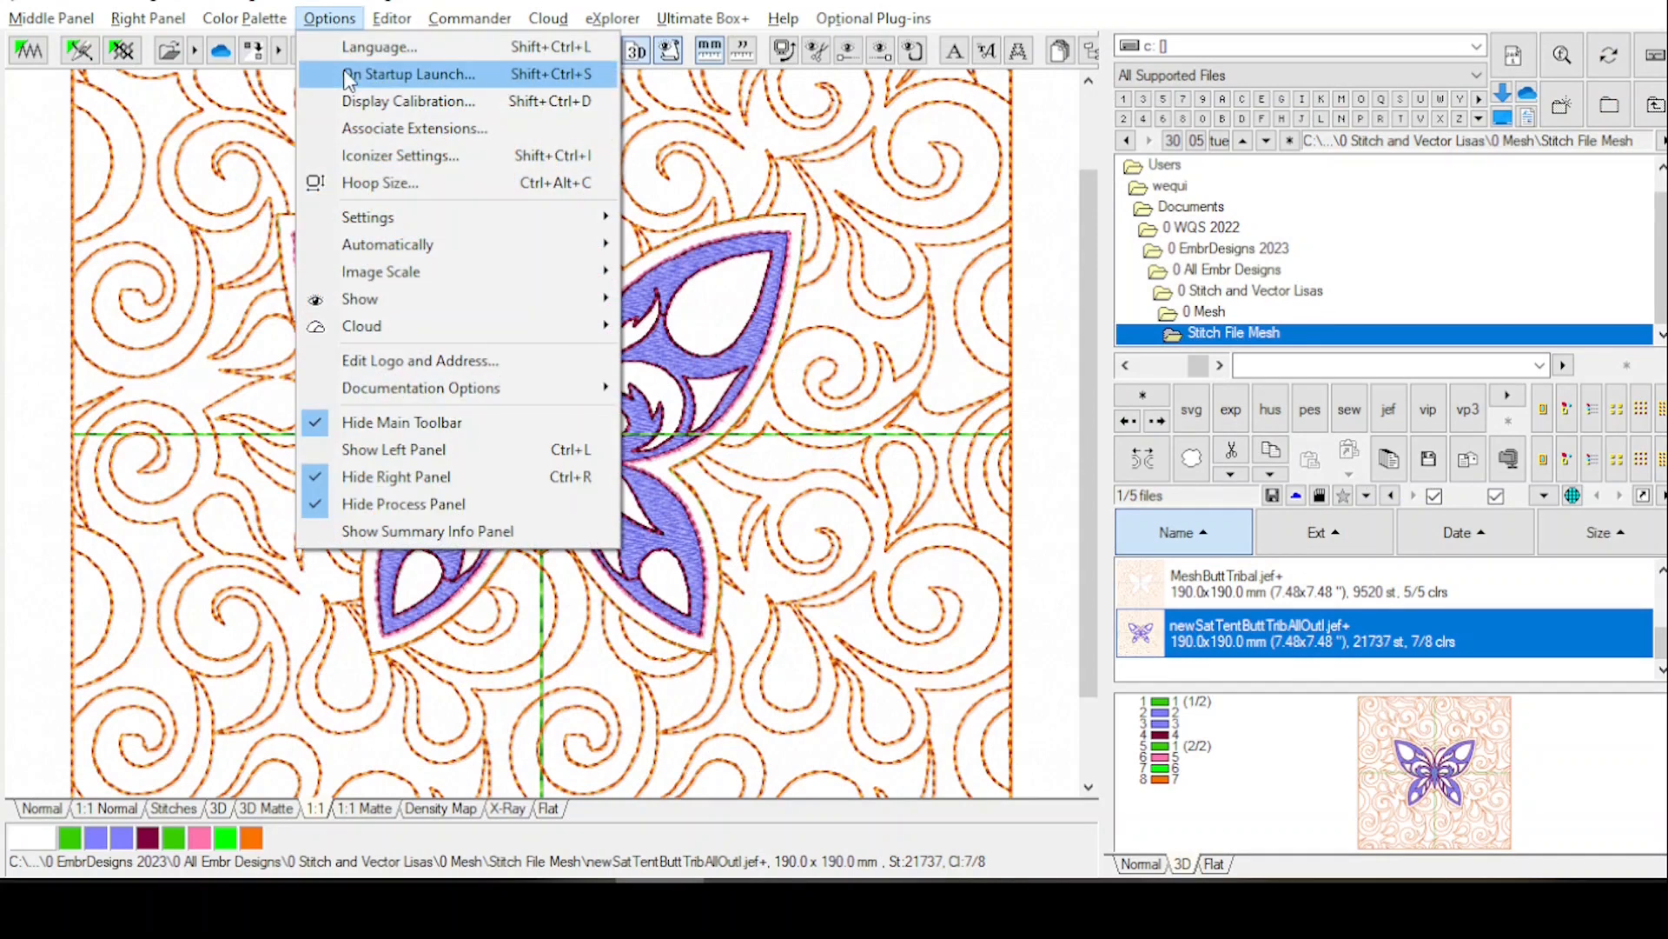
mouse_move(407, 299)
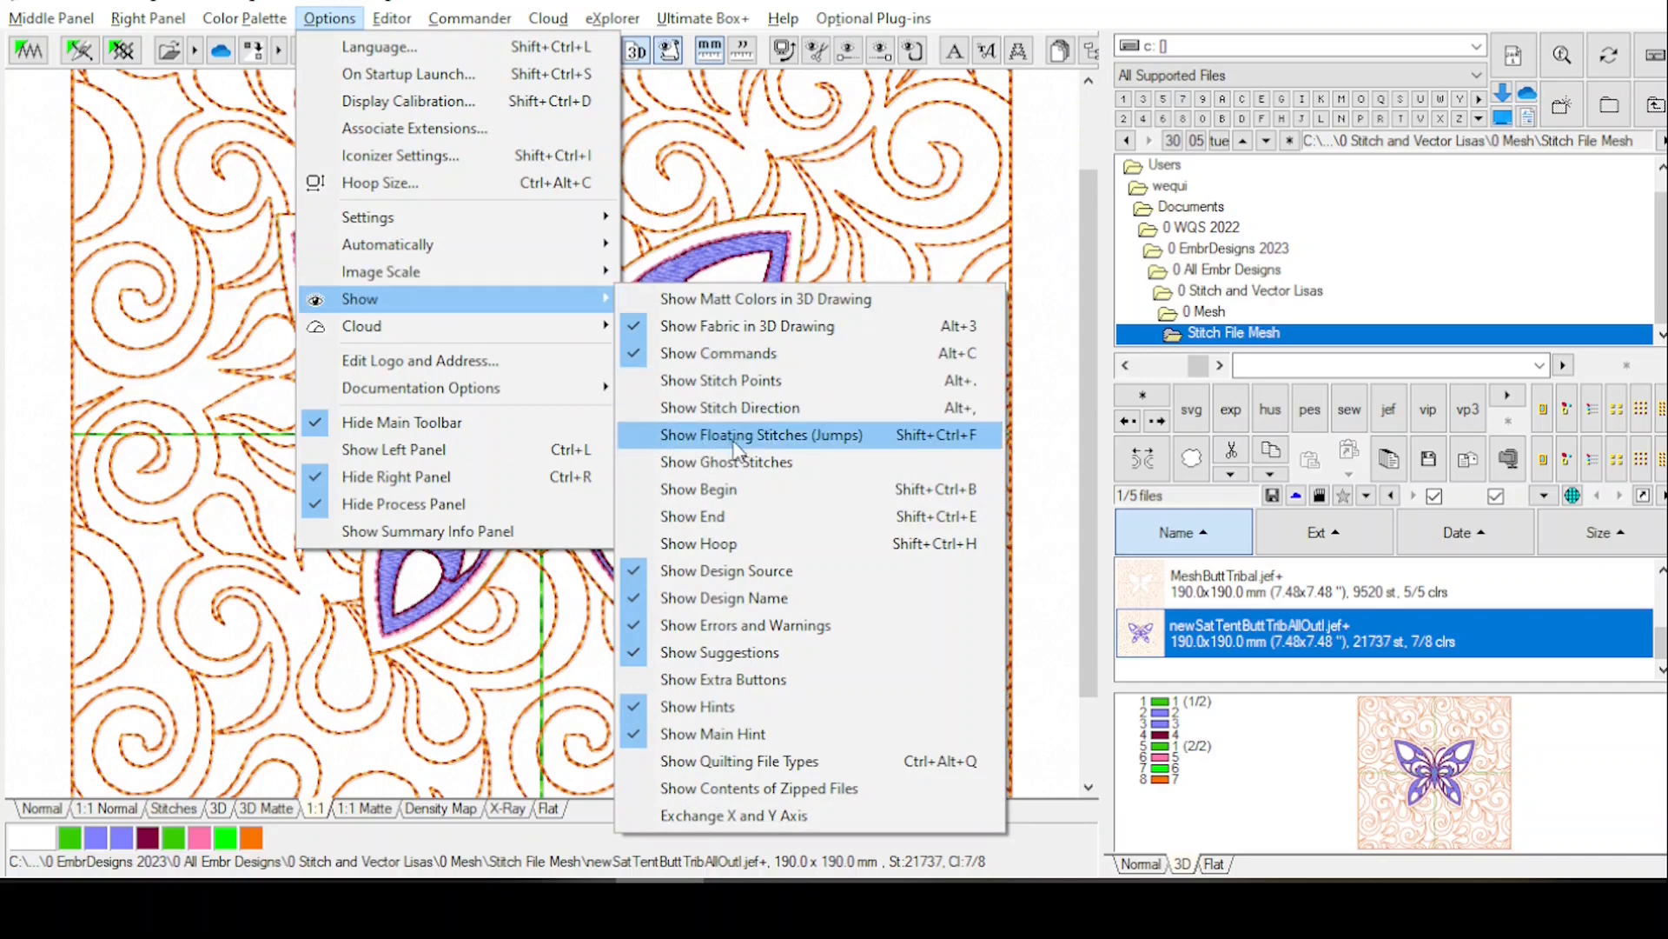
left_click(798, 443)
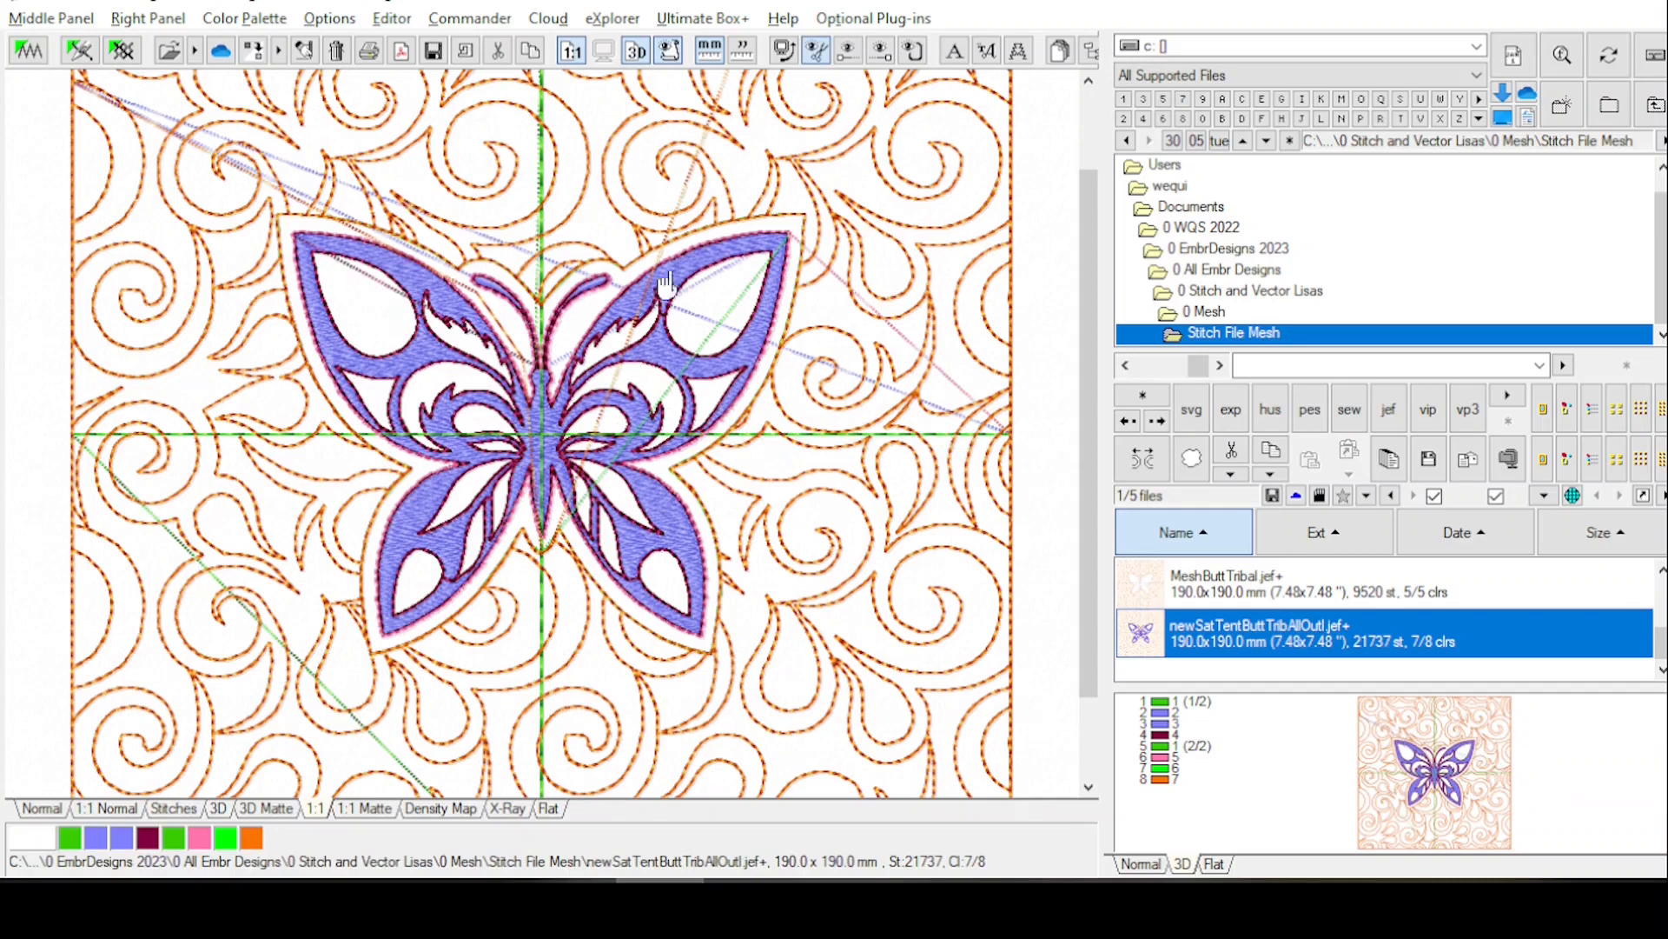
left_click(392, 20)
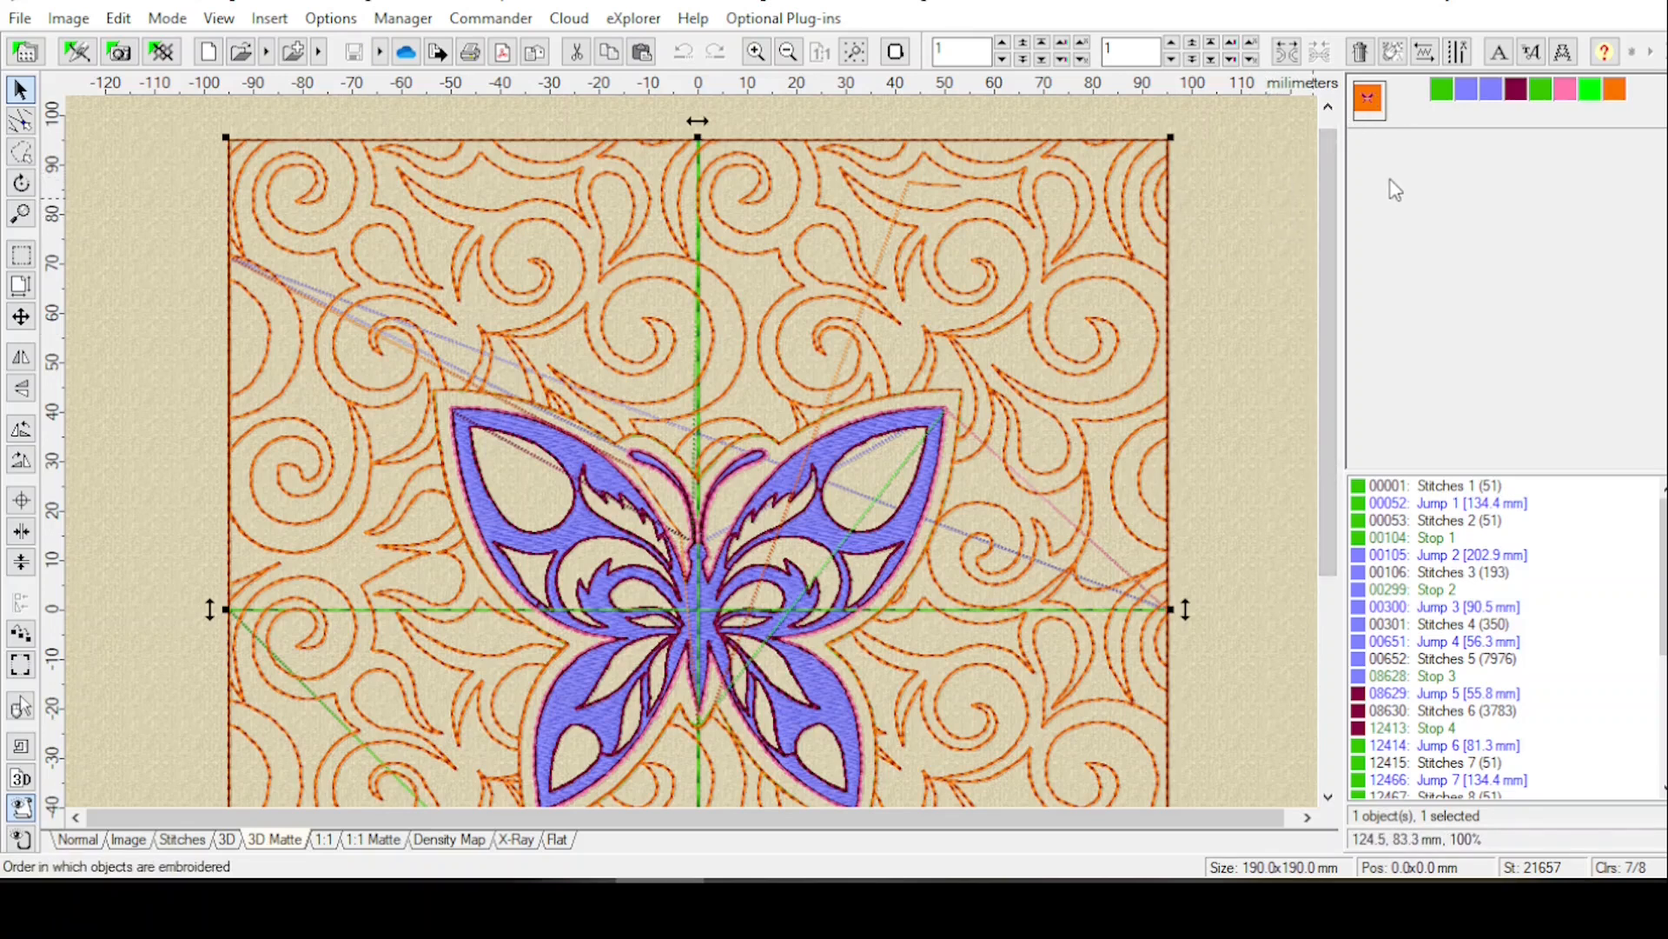
Run the Sew Simulator on the joined design, pause it during the third color, and set it back to the first stitch.
right_click(1368, 105)
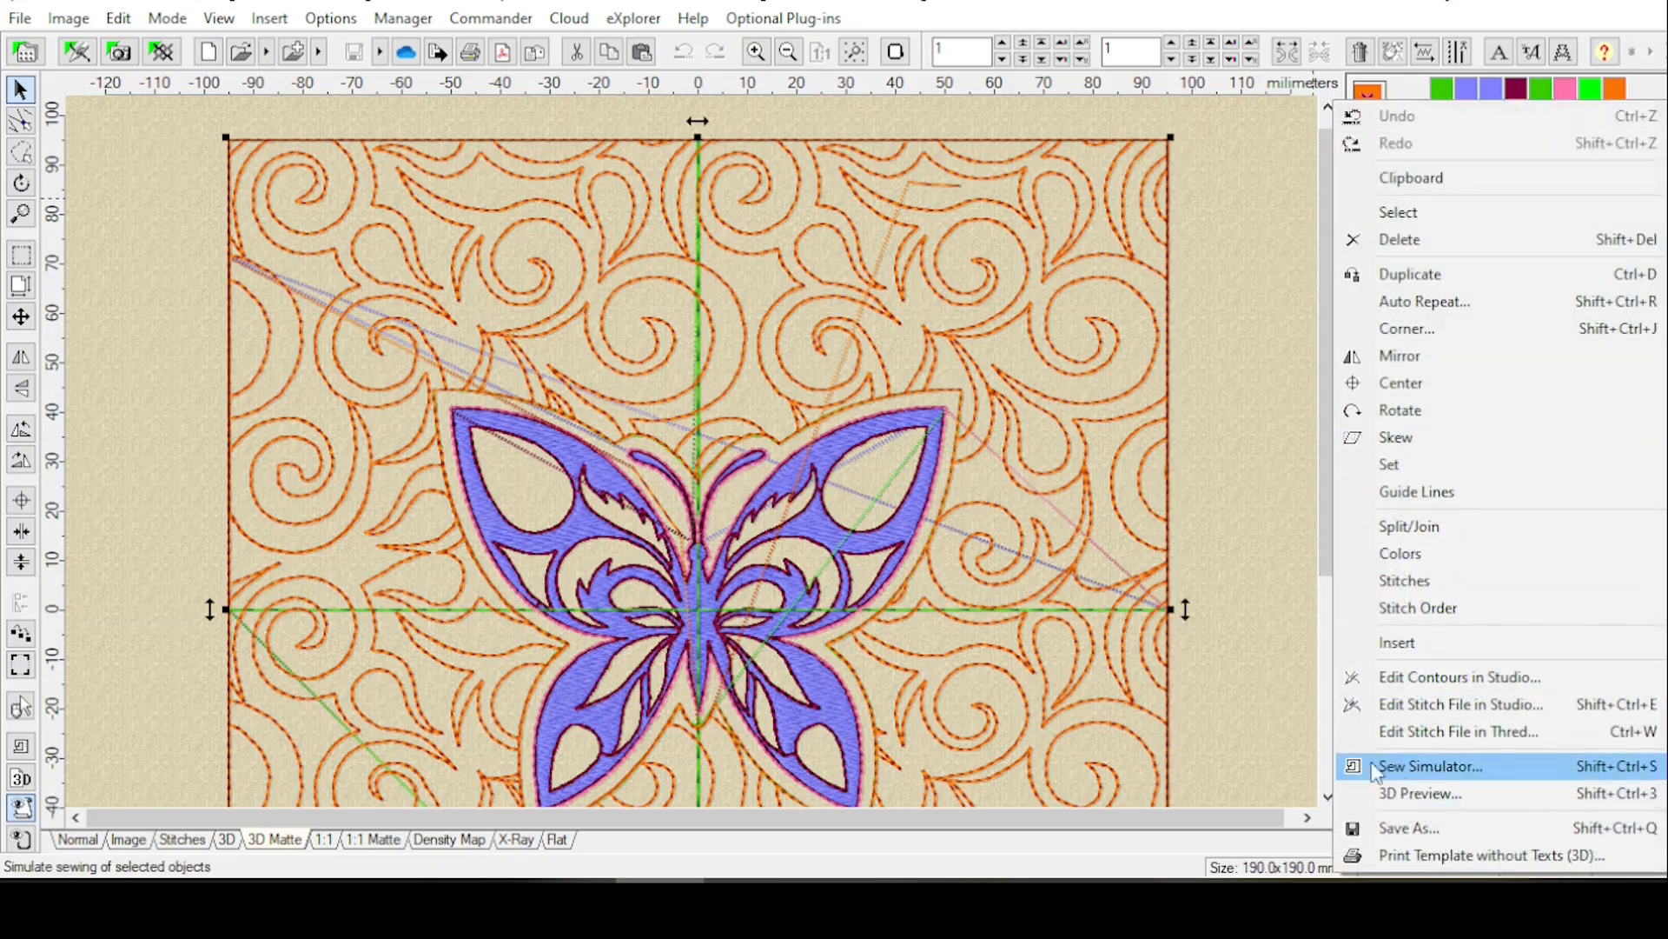
left_click(113, 682)
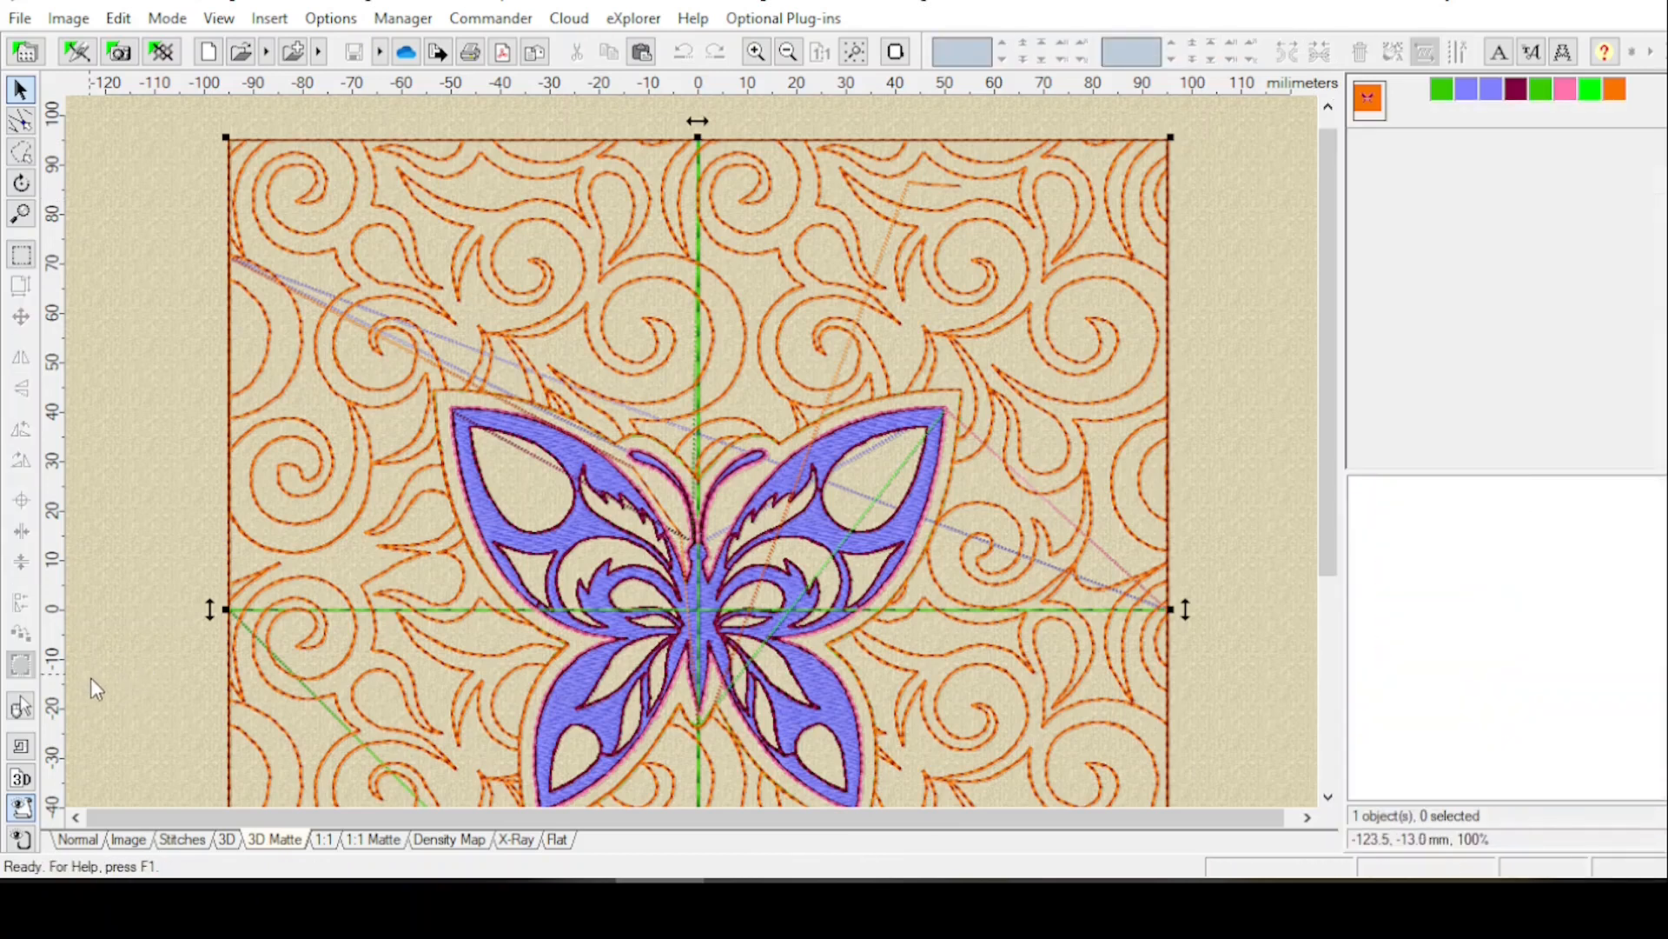
left_click(23, 749)
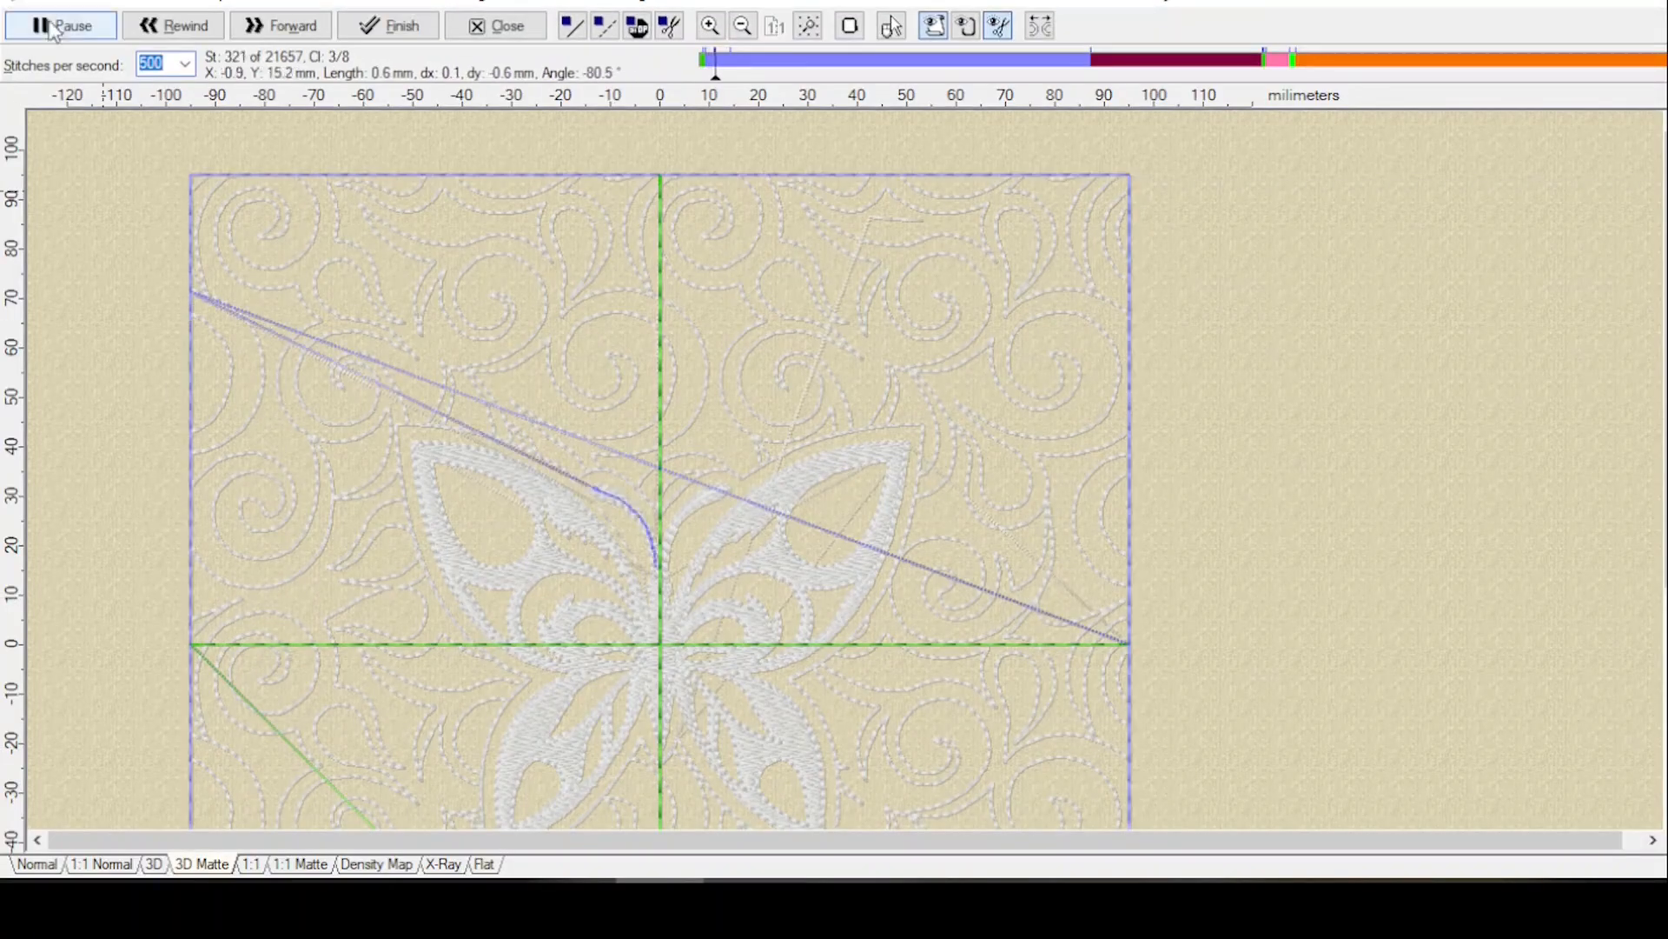
left_click(52, 27)
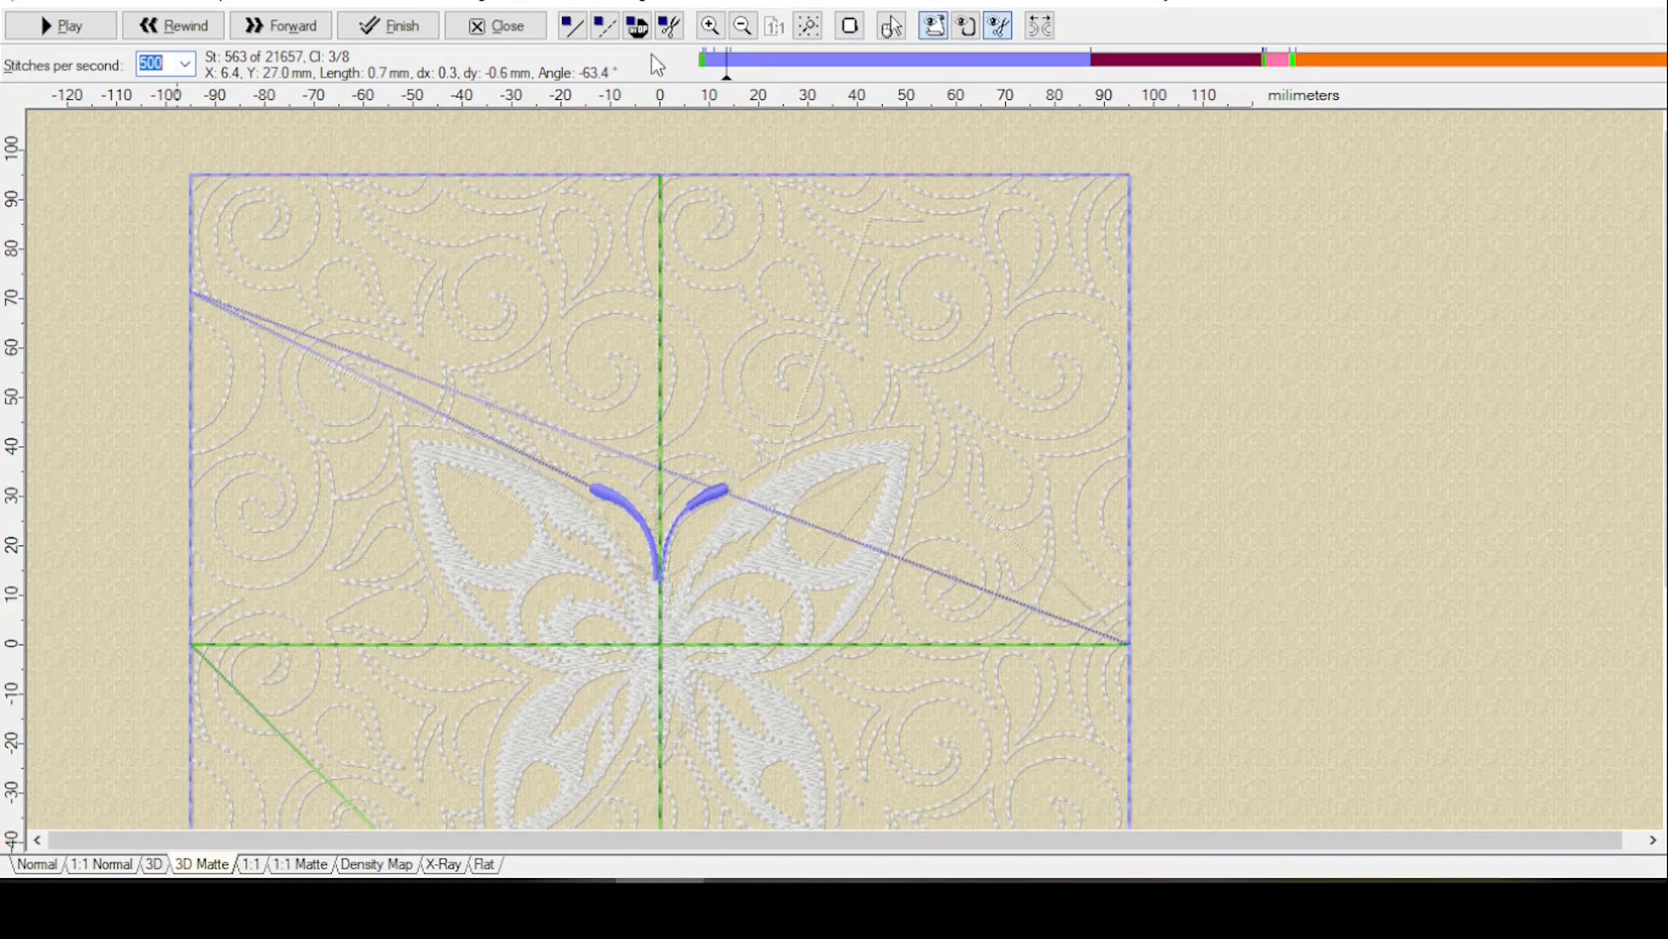
left_click(727, 87)
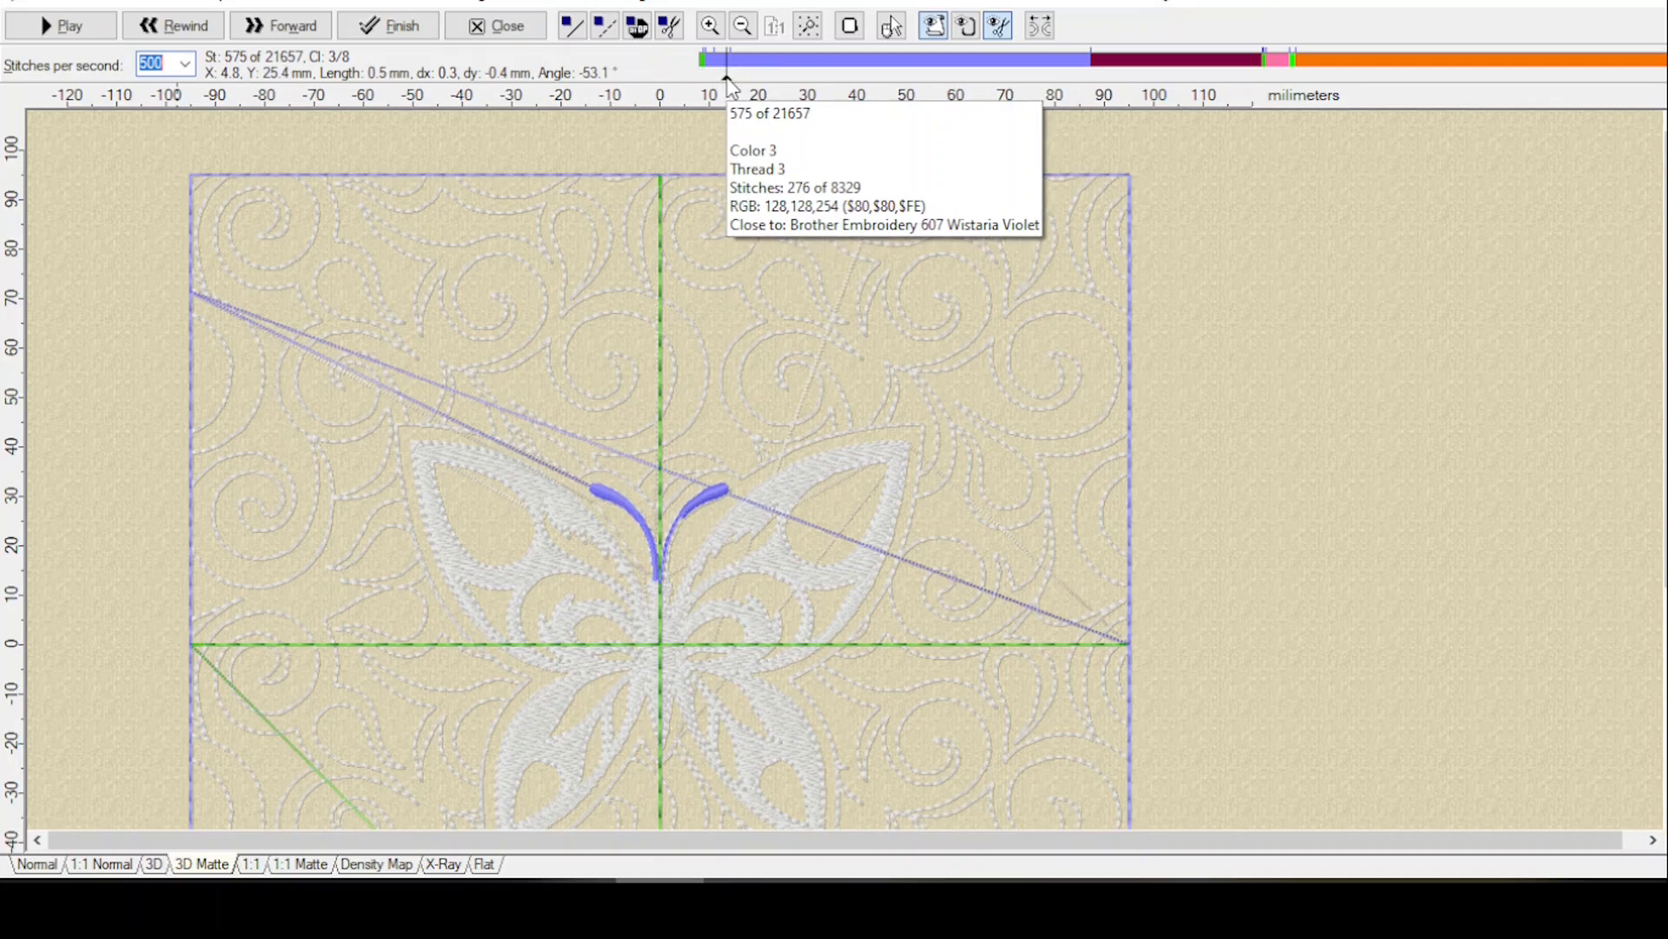
left_click_drag(727, 78, 676, 78)
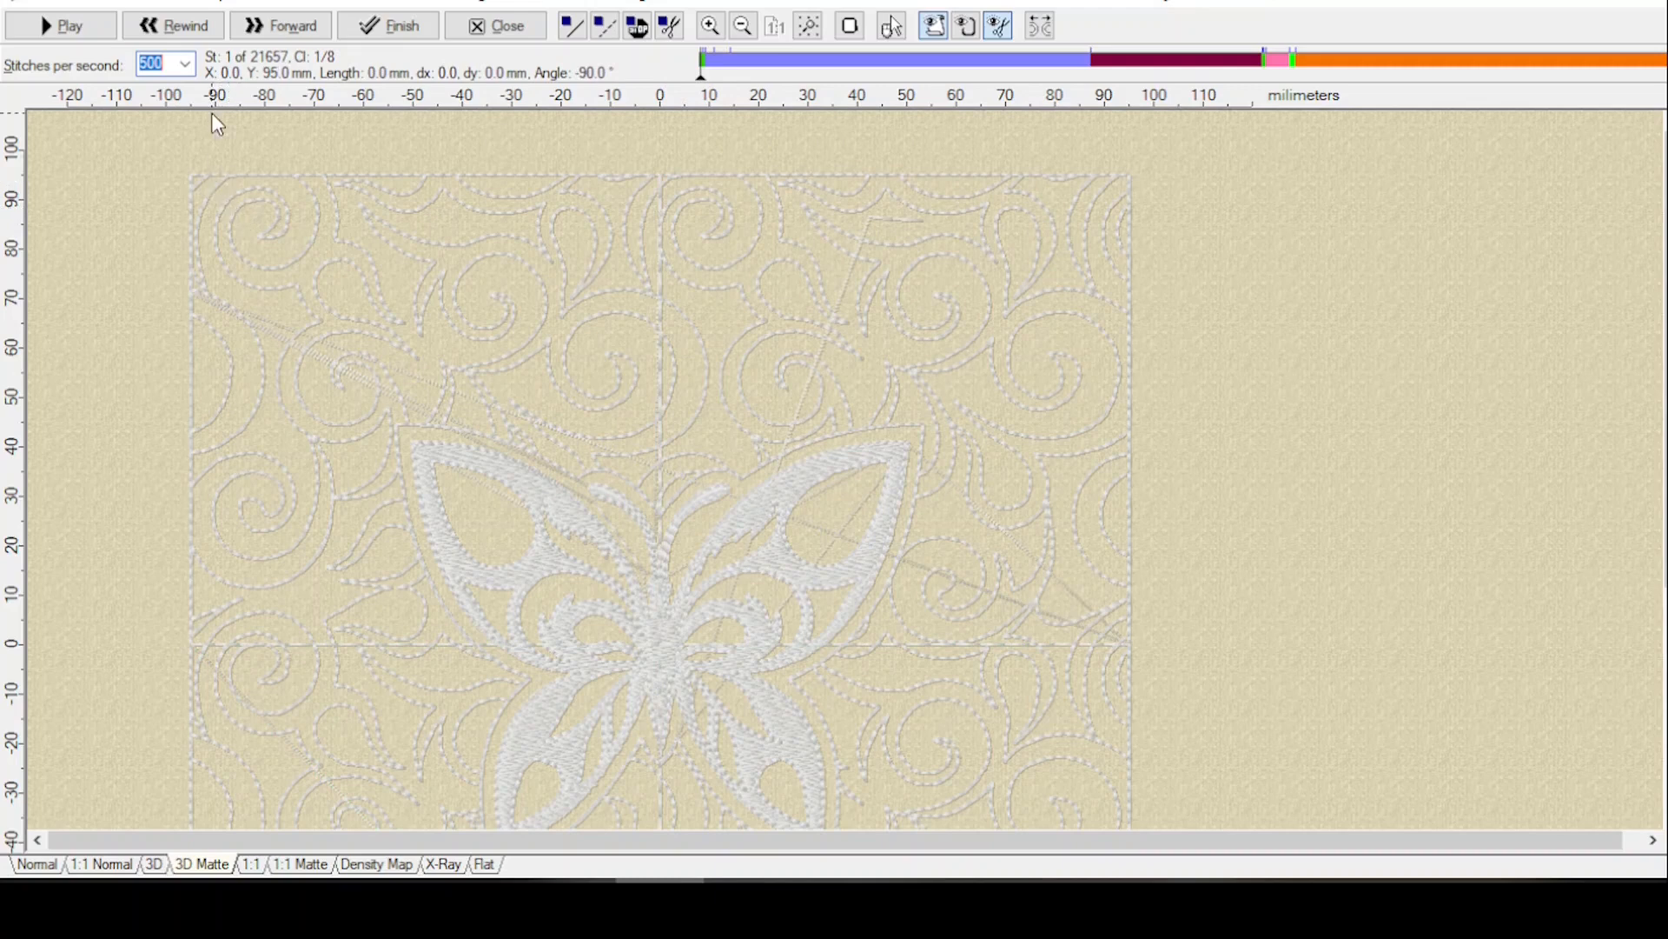
Set the Sew Simulator to halt on jumps and color changes, and hide the fabric background behind the whole design.
left_click(609, 34)
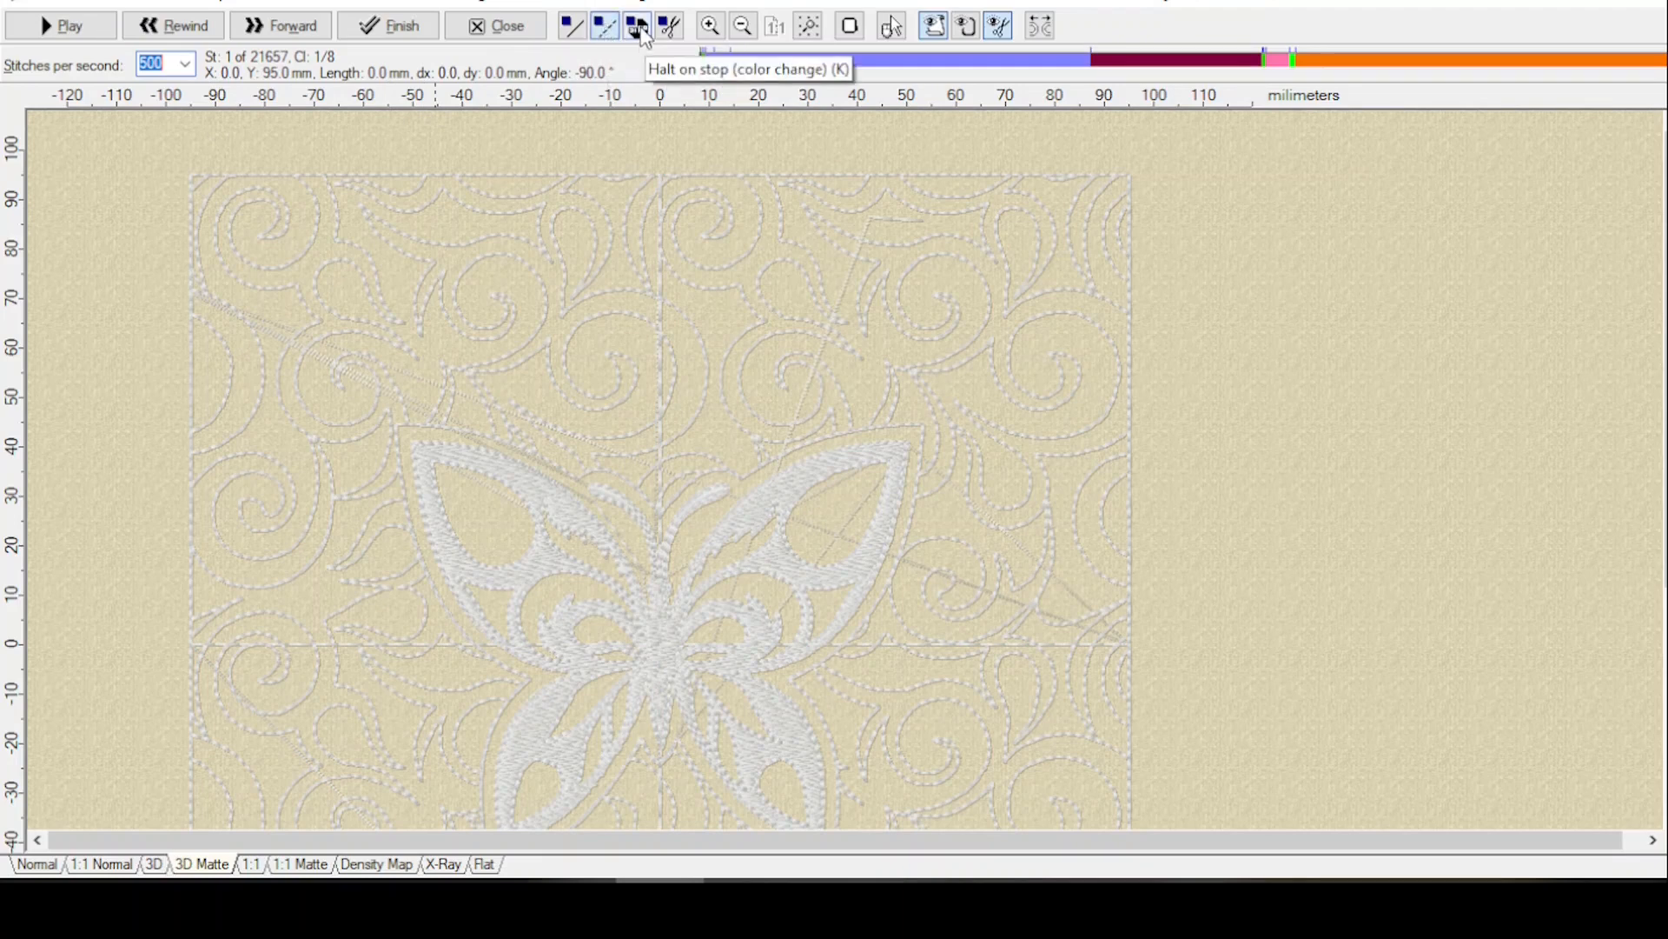
left_click(643, 37)
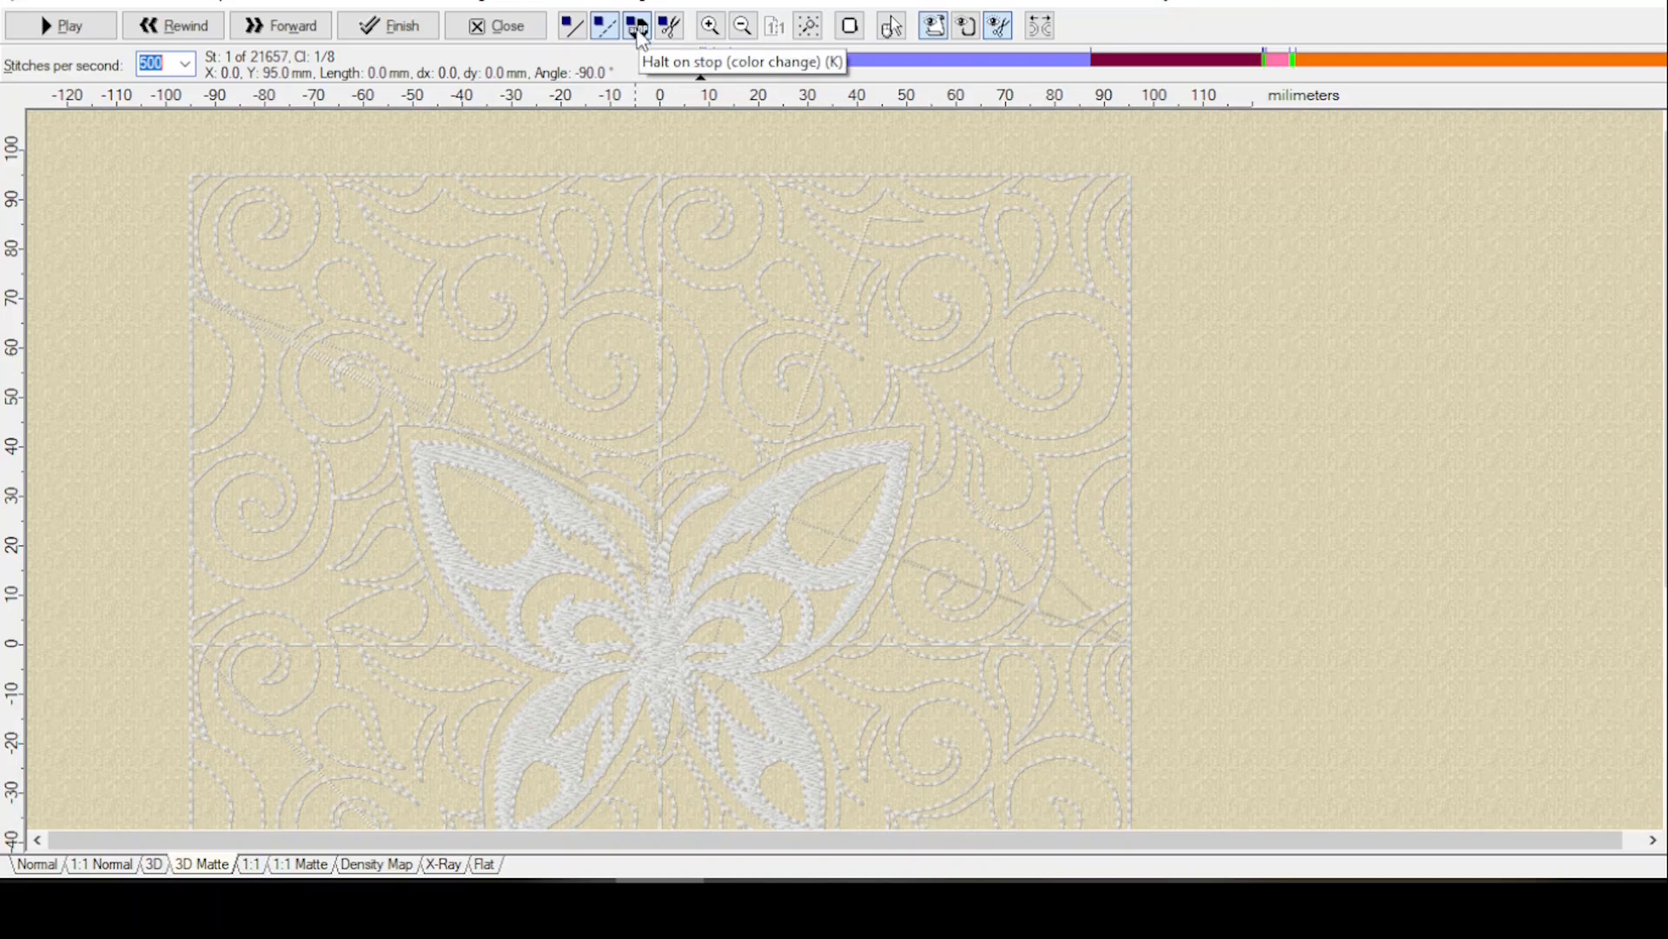
left_click(1001, 28)
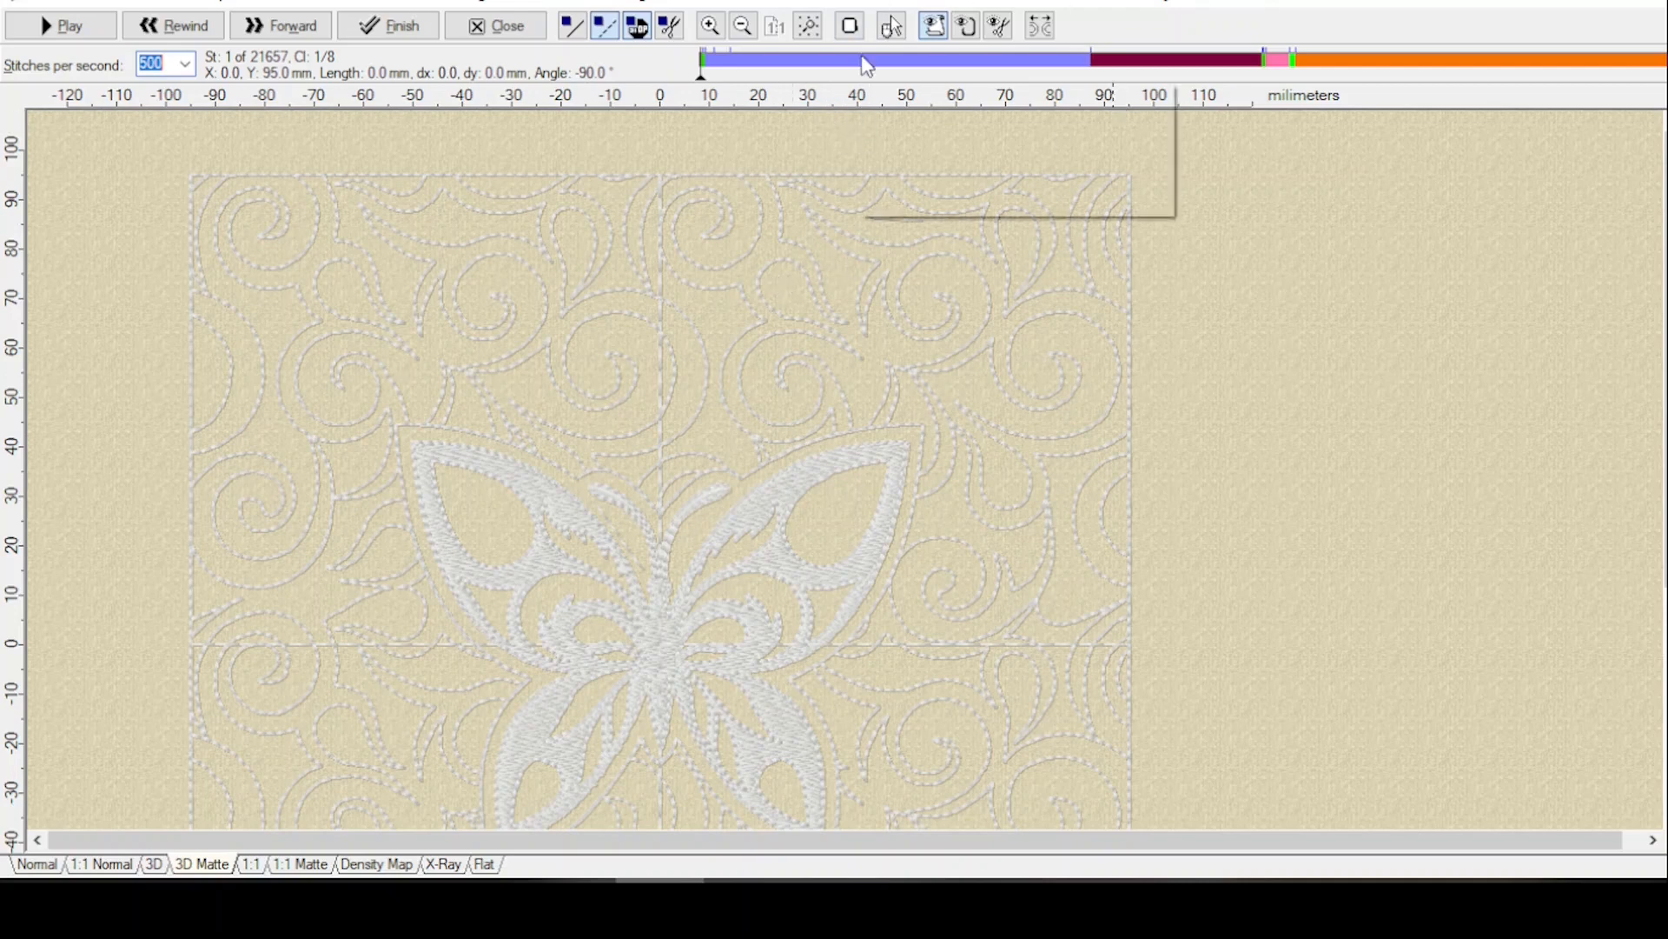
left_click(1000, 28)
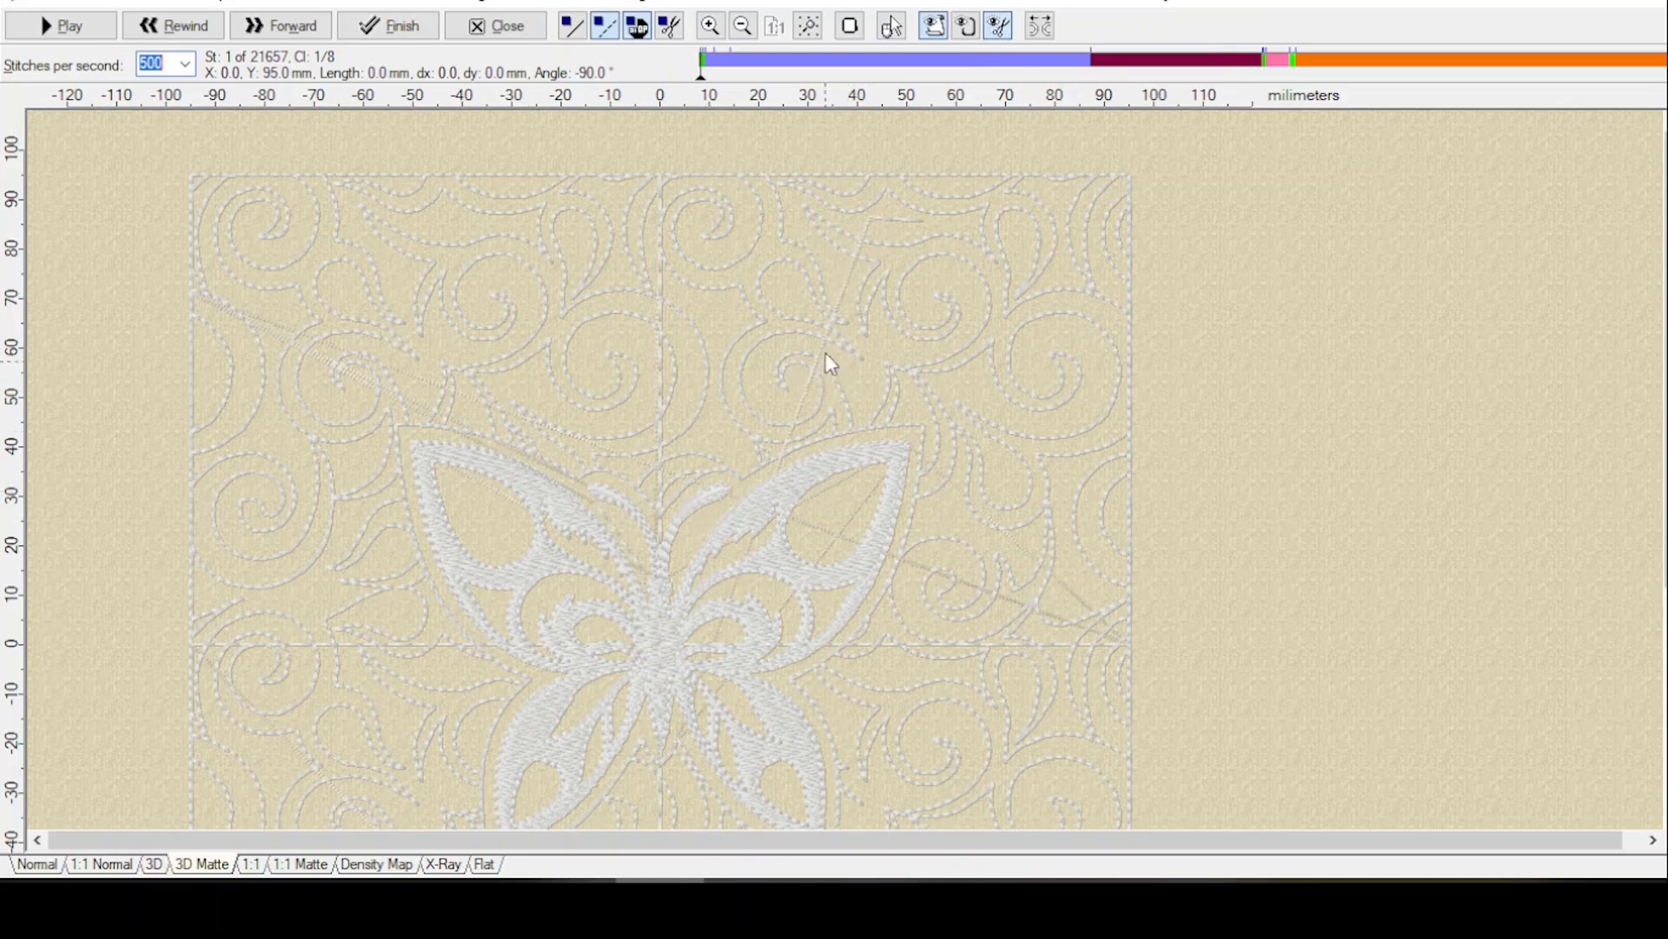
left_click(941, 36)
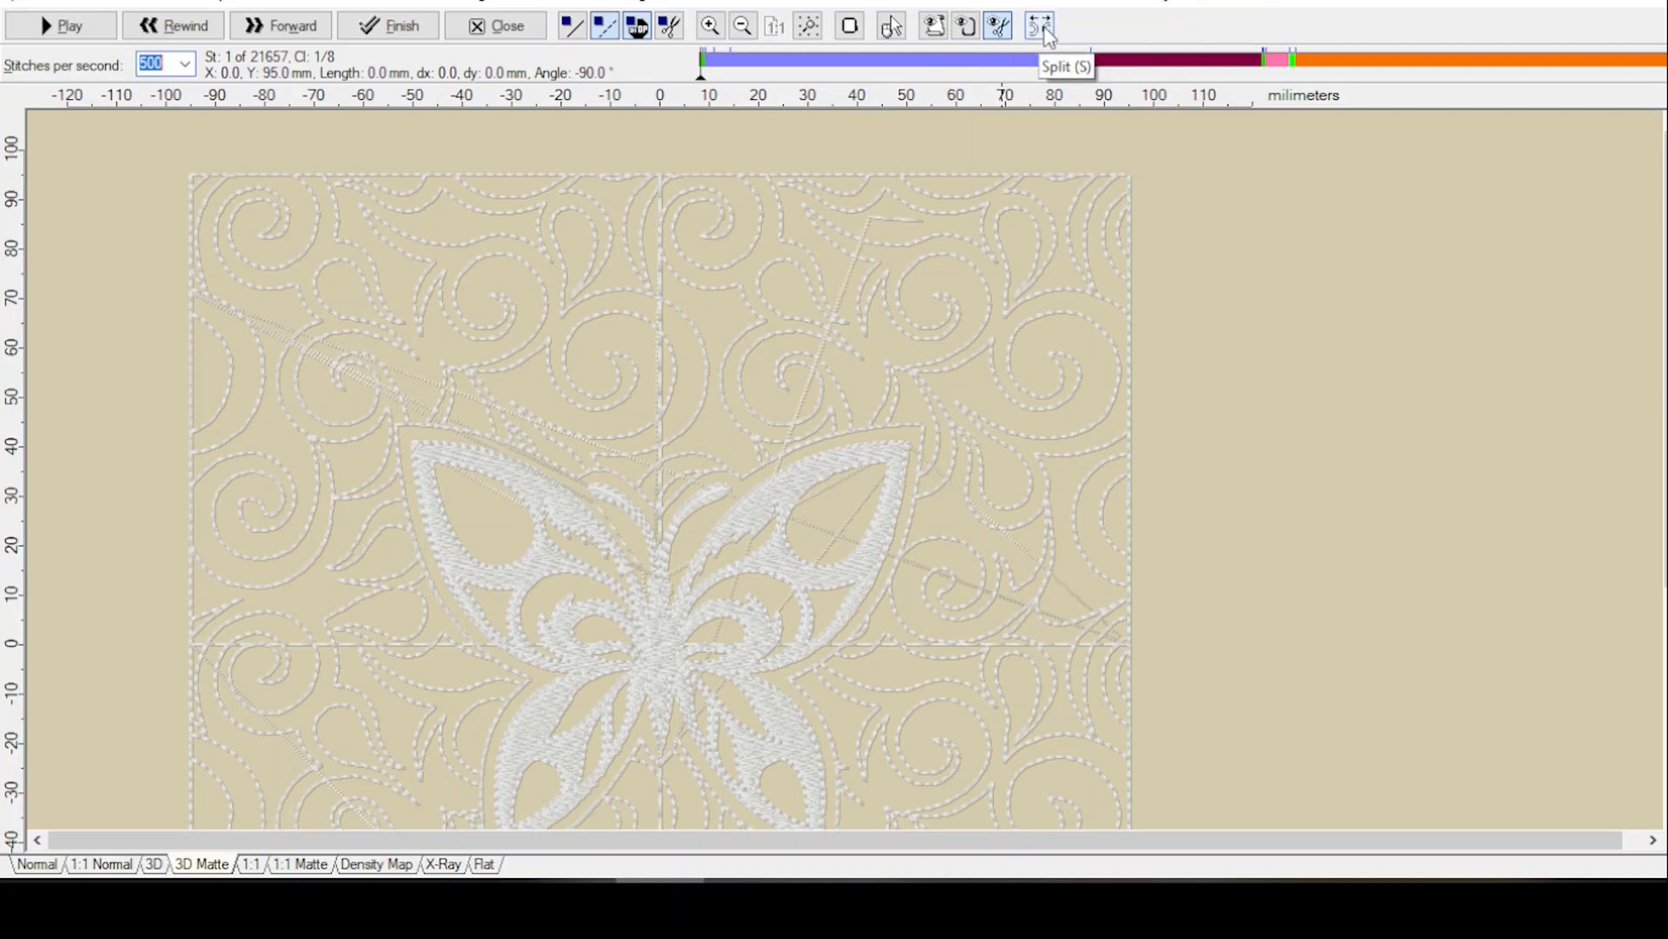
left_click(809, 35)
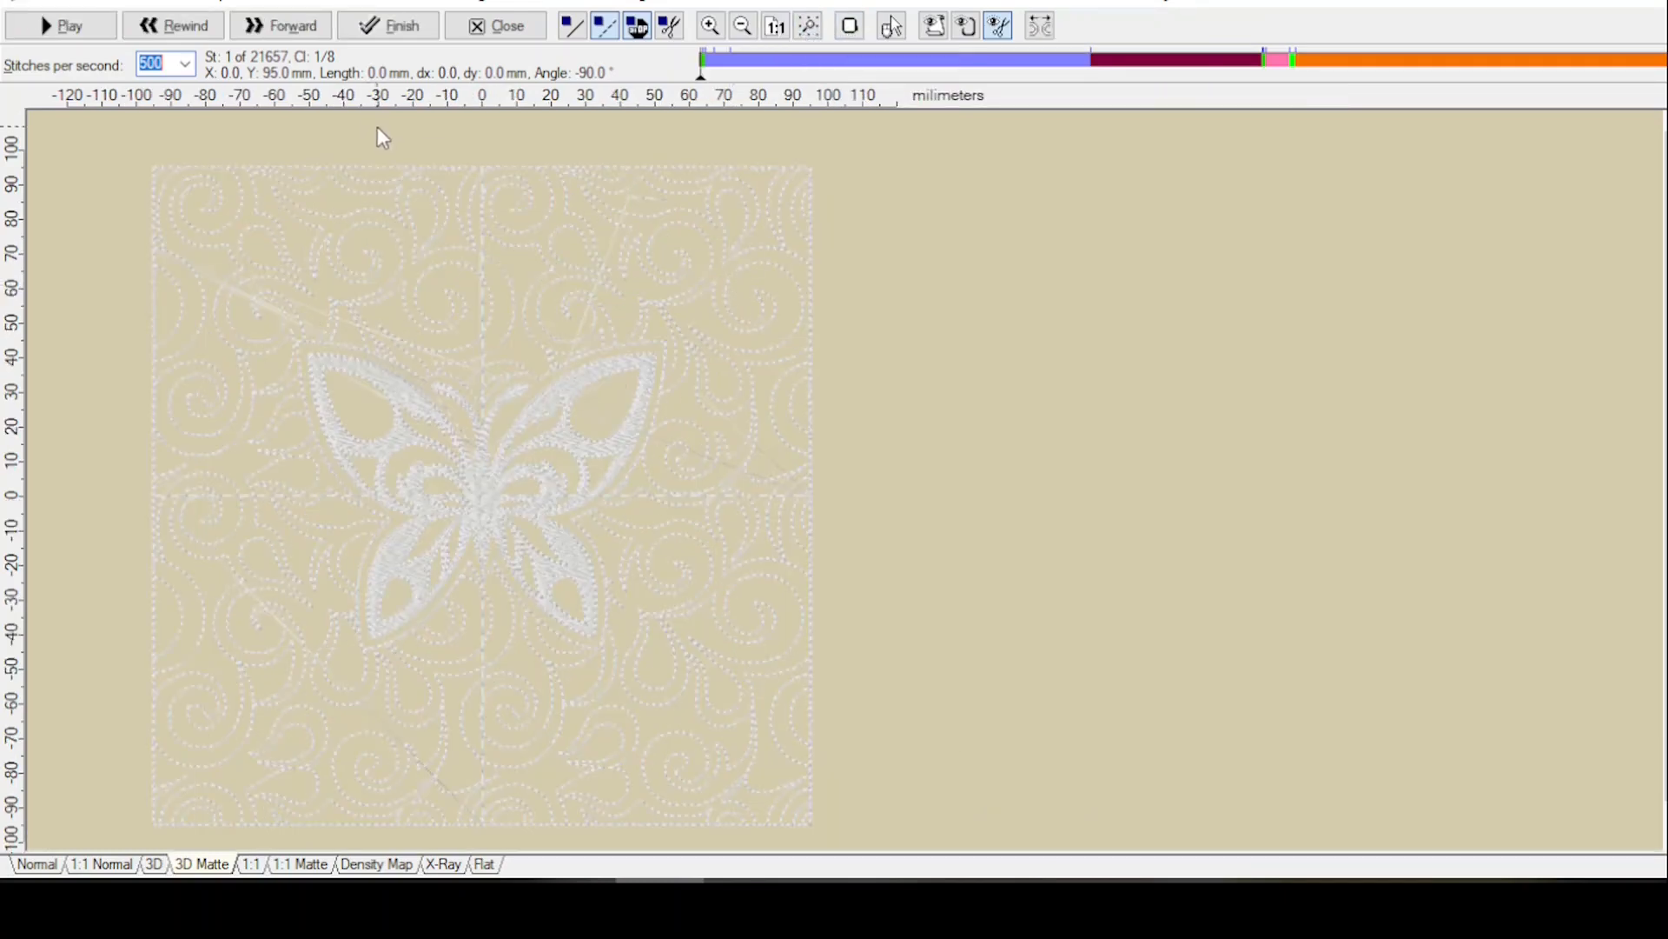
Simulate the green center lines up to the first color change, with the speed set to 250 and finally 20 stitches per second.
left_click(185, 65)
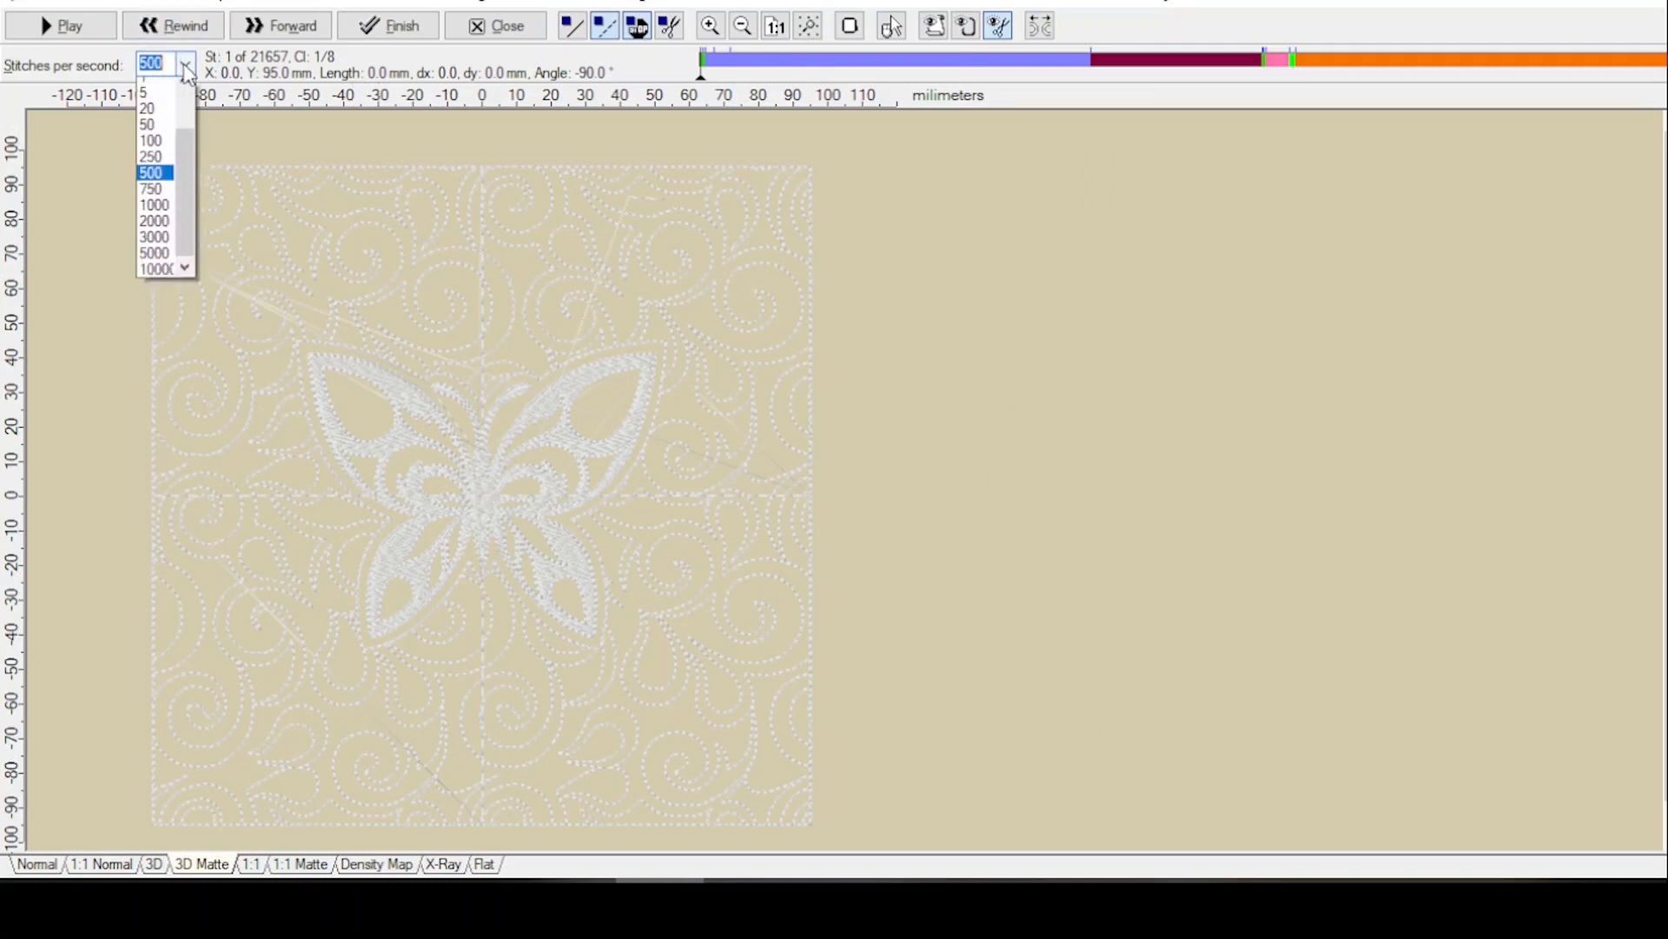
left_click(168, 159)
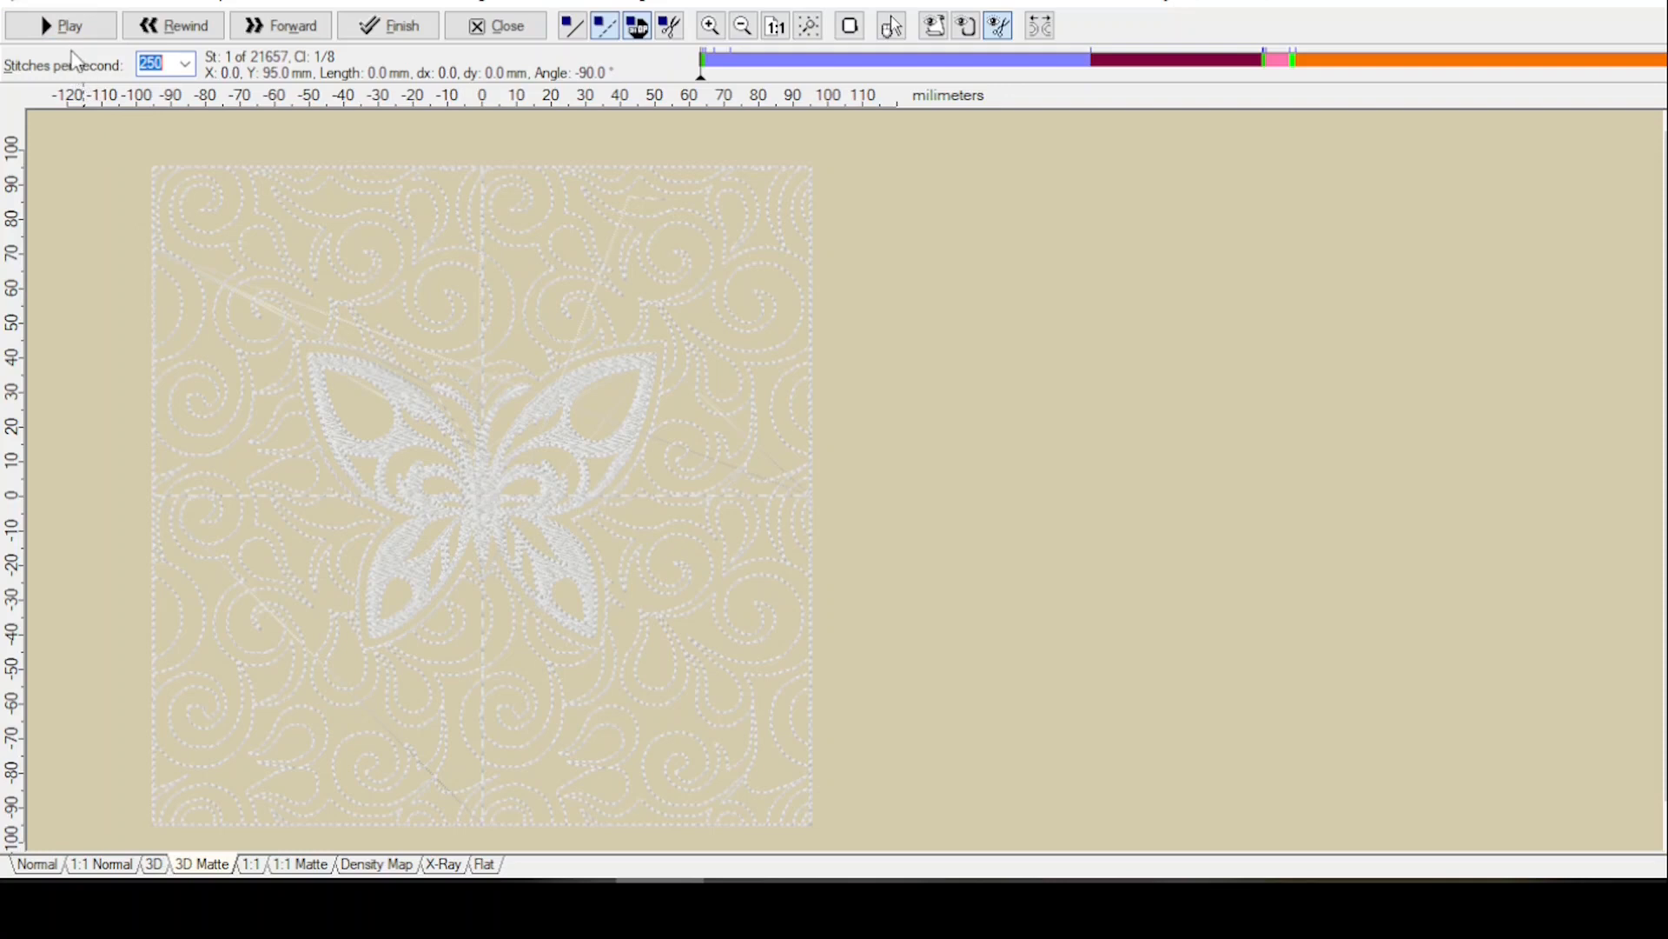
left_click(72, 34)
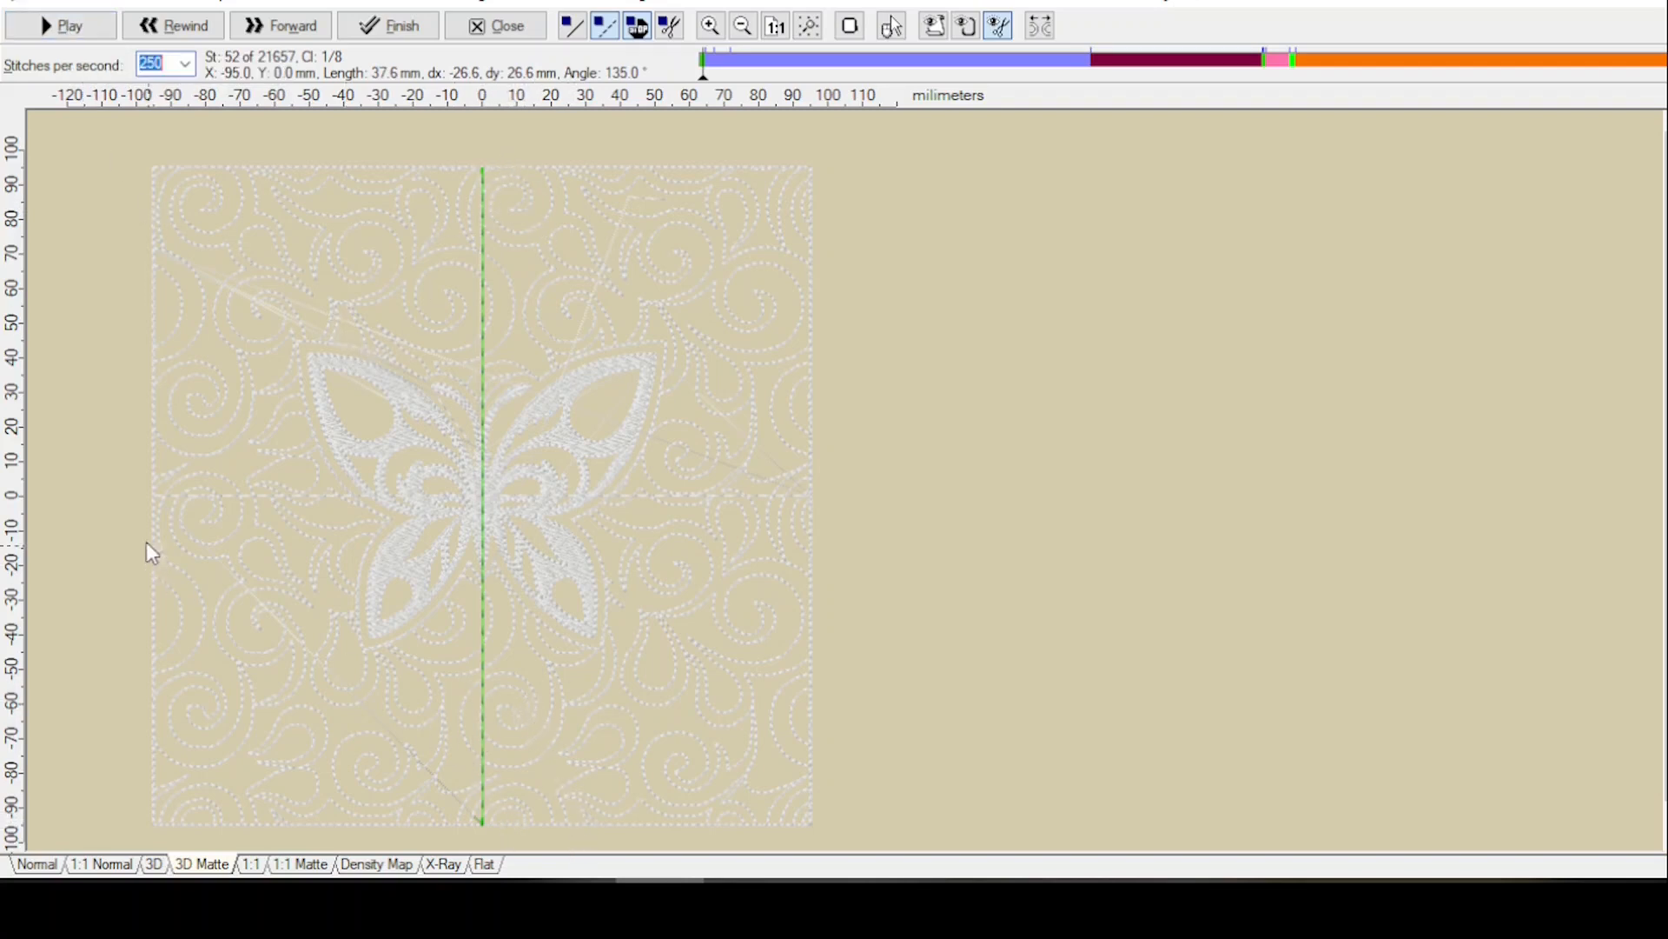
left_click(63, 27)
left_click(62, 27)
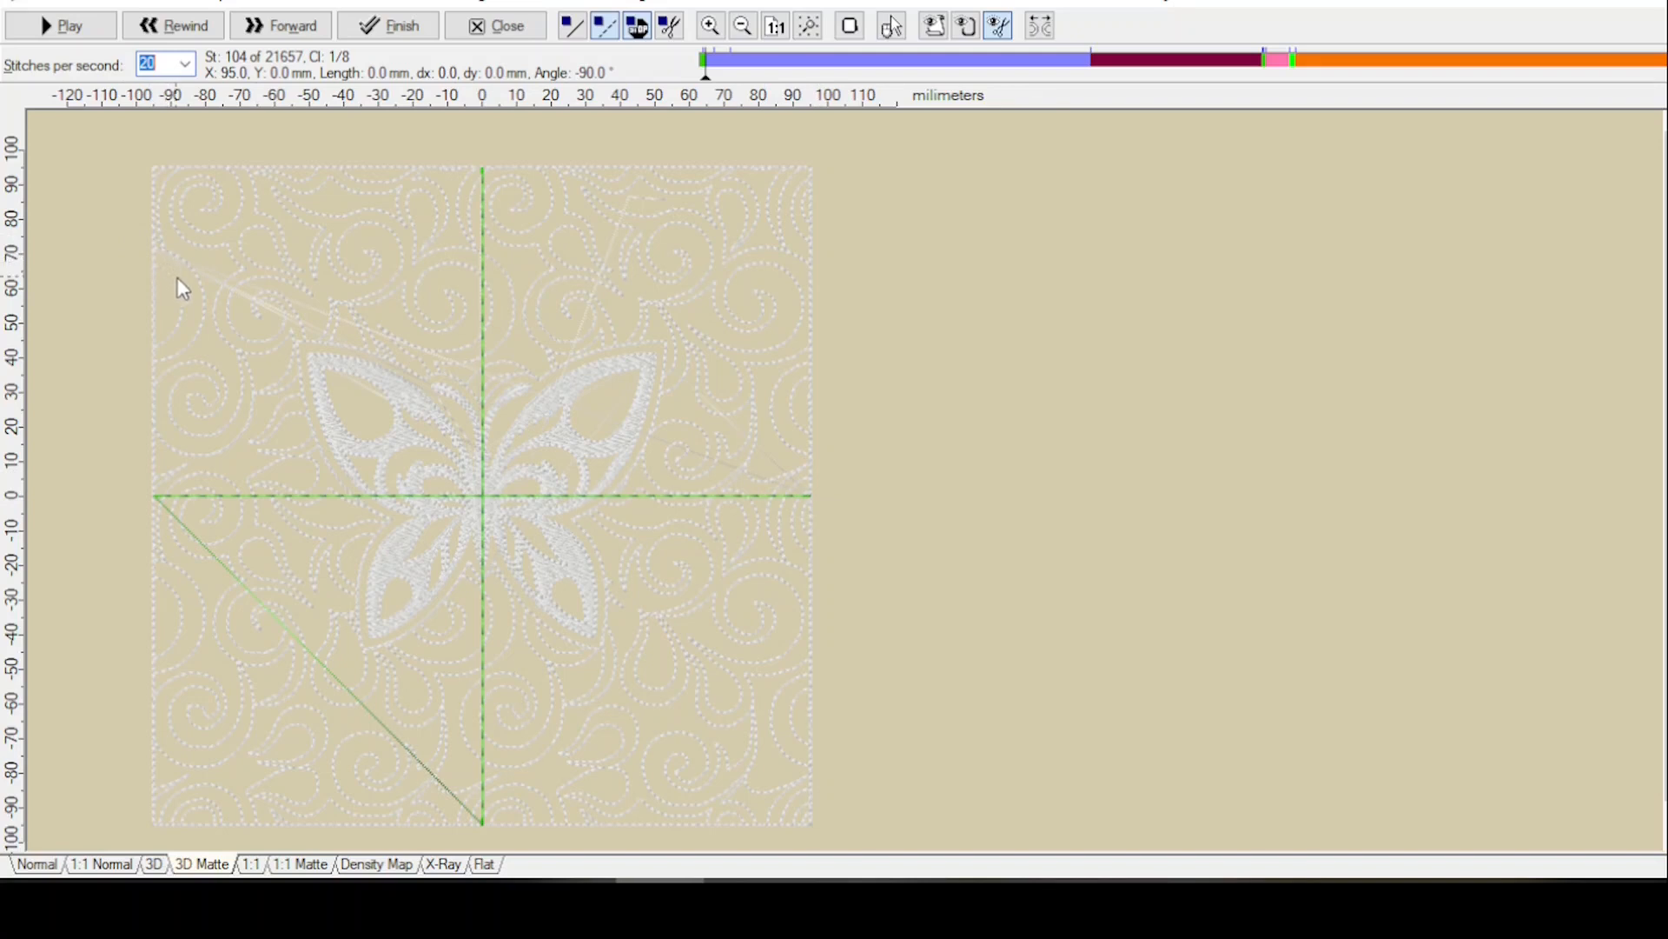
Simulate the blue square outline and the butterfly's antennae, continuing past each halt to check the connecting jumps.
left_click(70, 36)
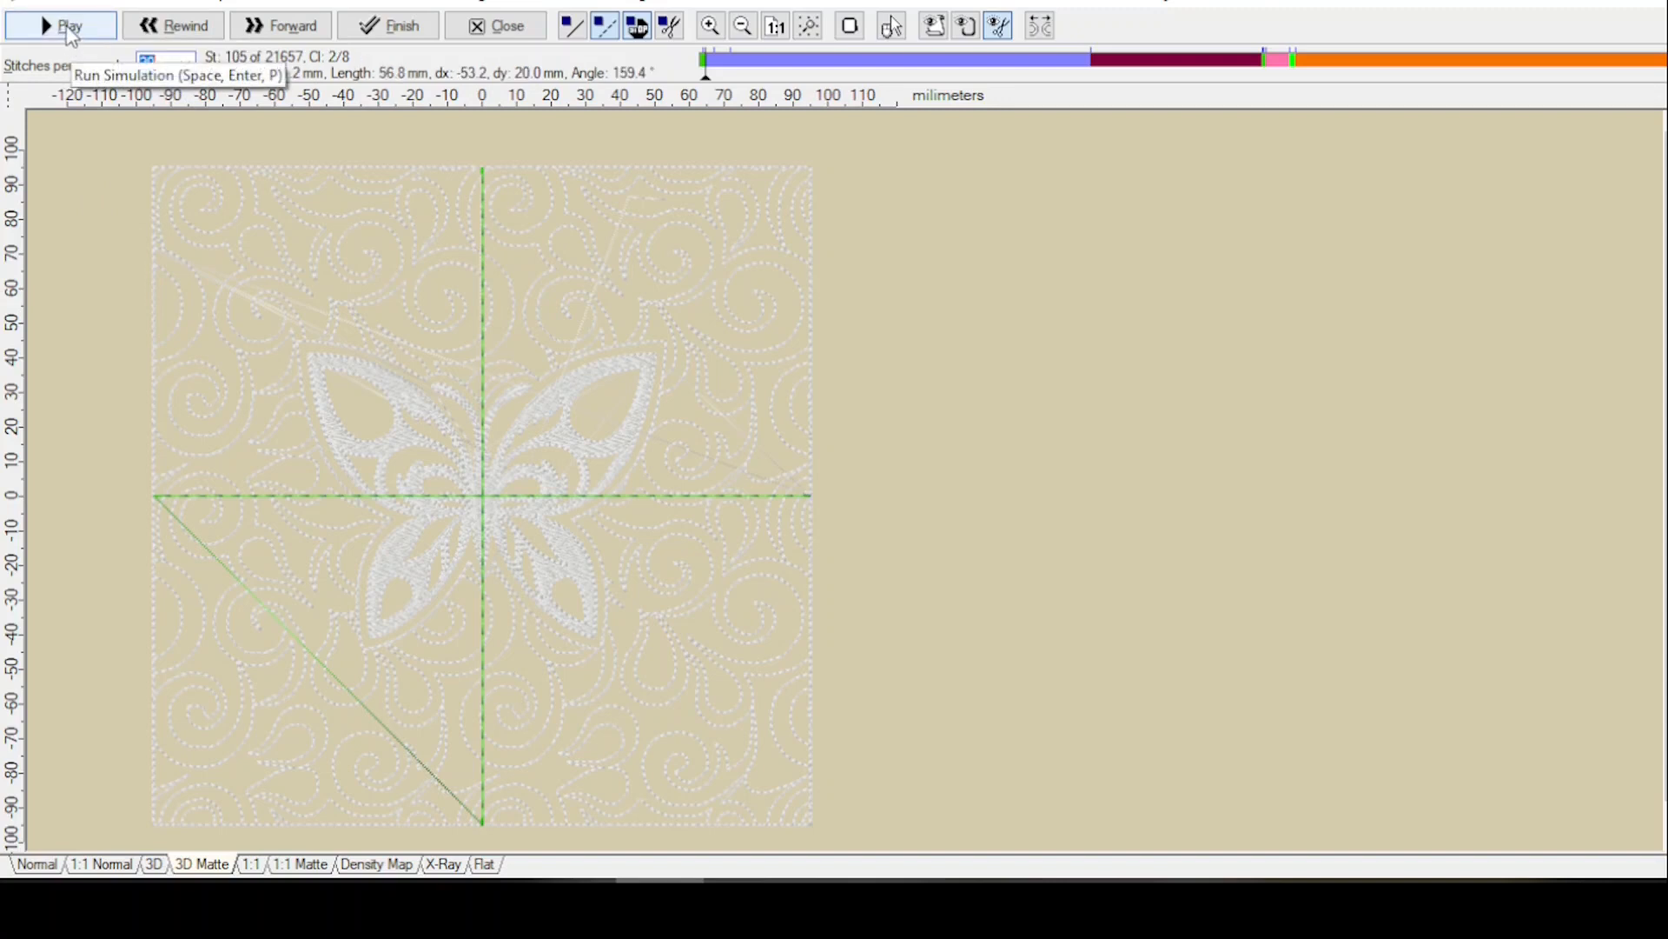
left_click(70, 35)
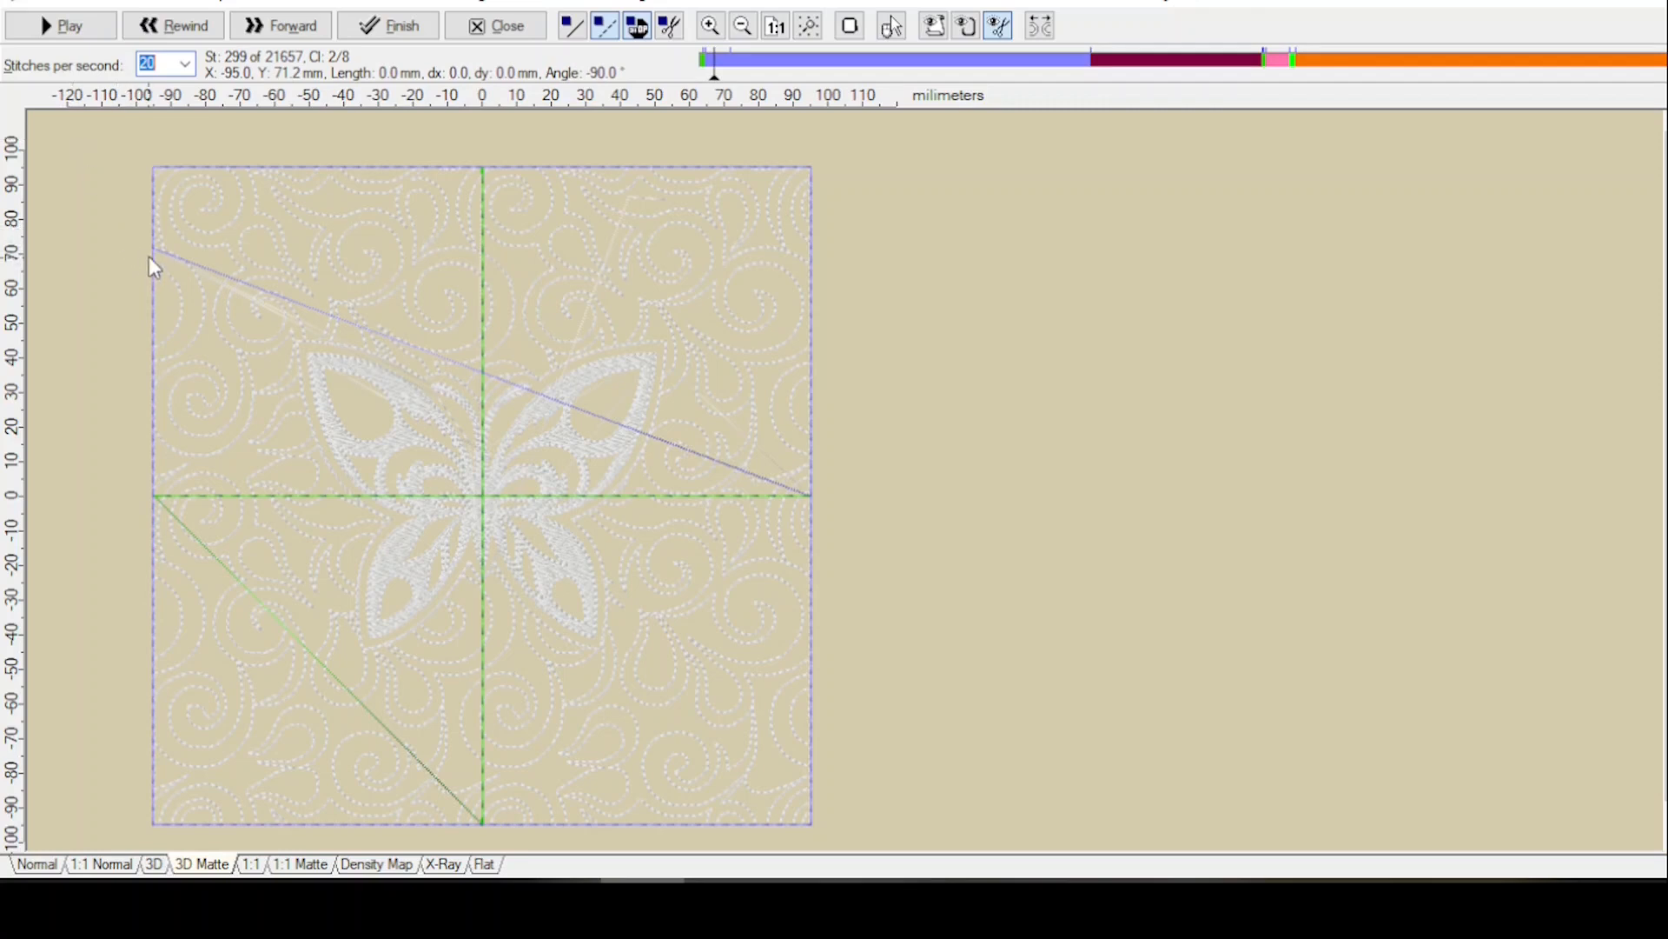
left_click(61, 26)
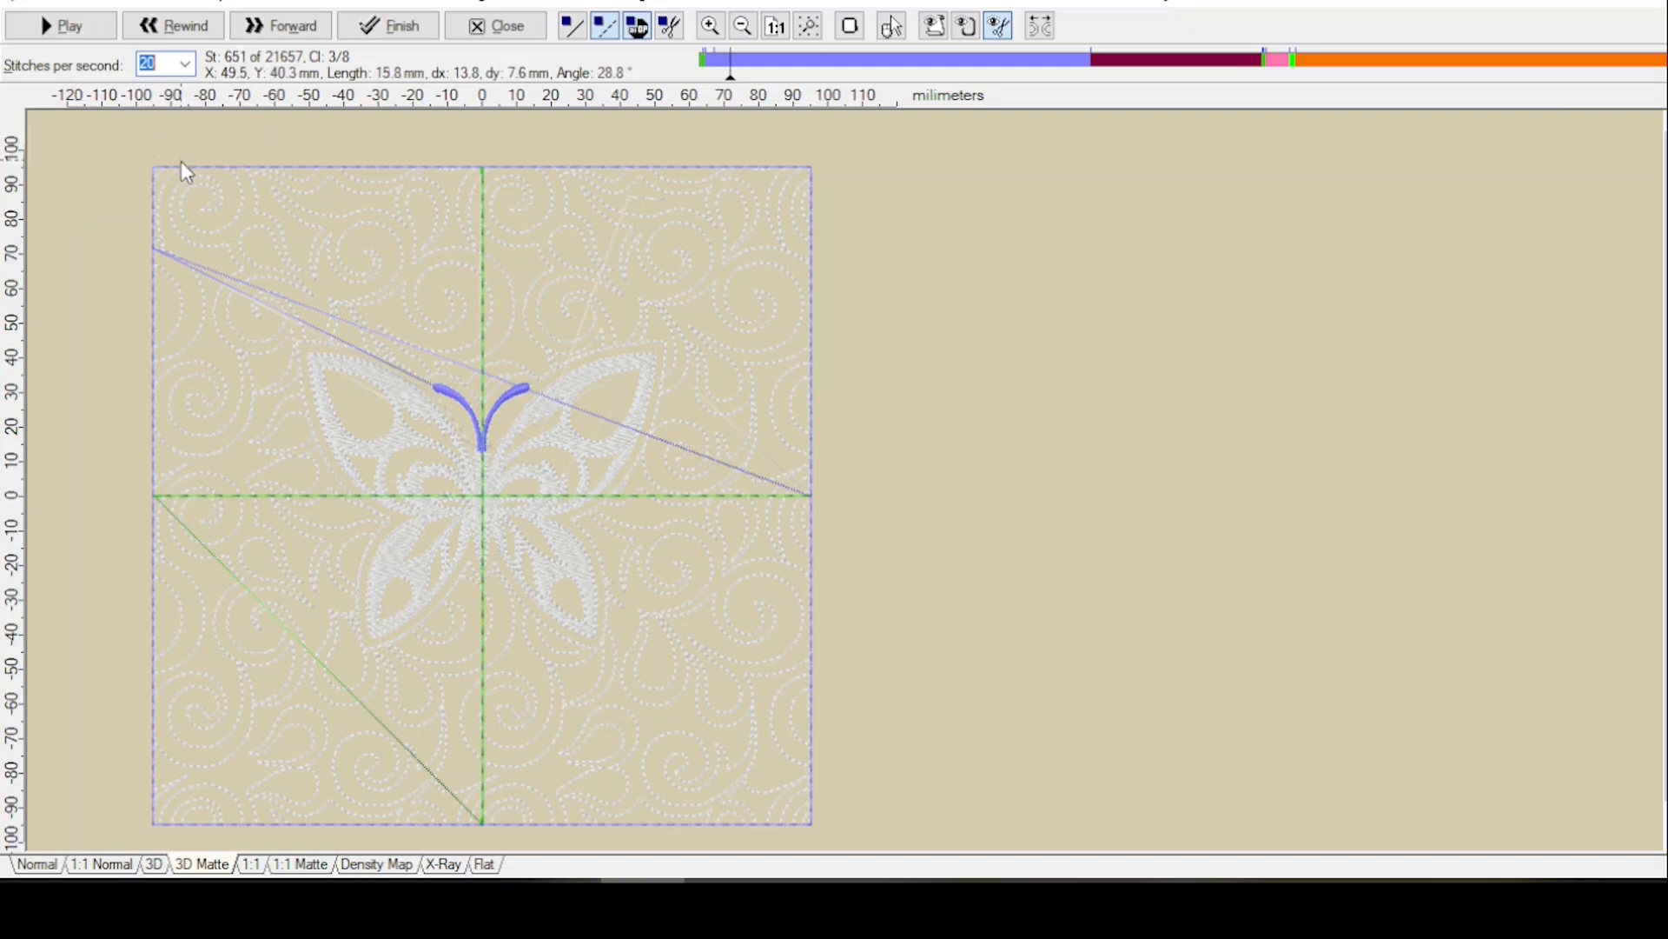
Simulate the blue butterfly fill up to its color change, raising the speed to 1000 stitches per second.
mouse_move(737, 59)
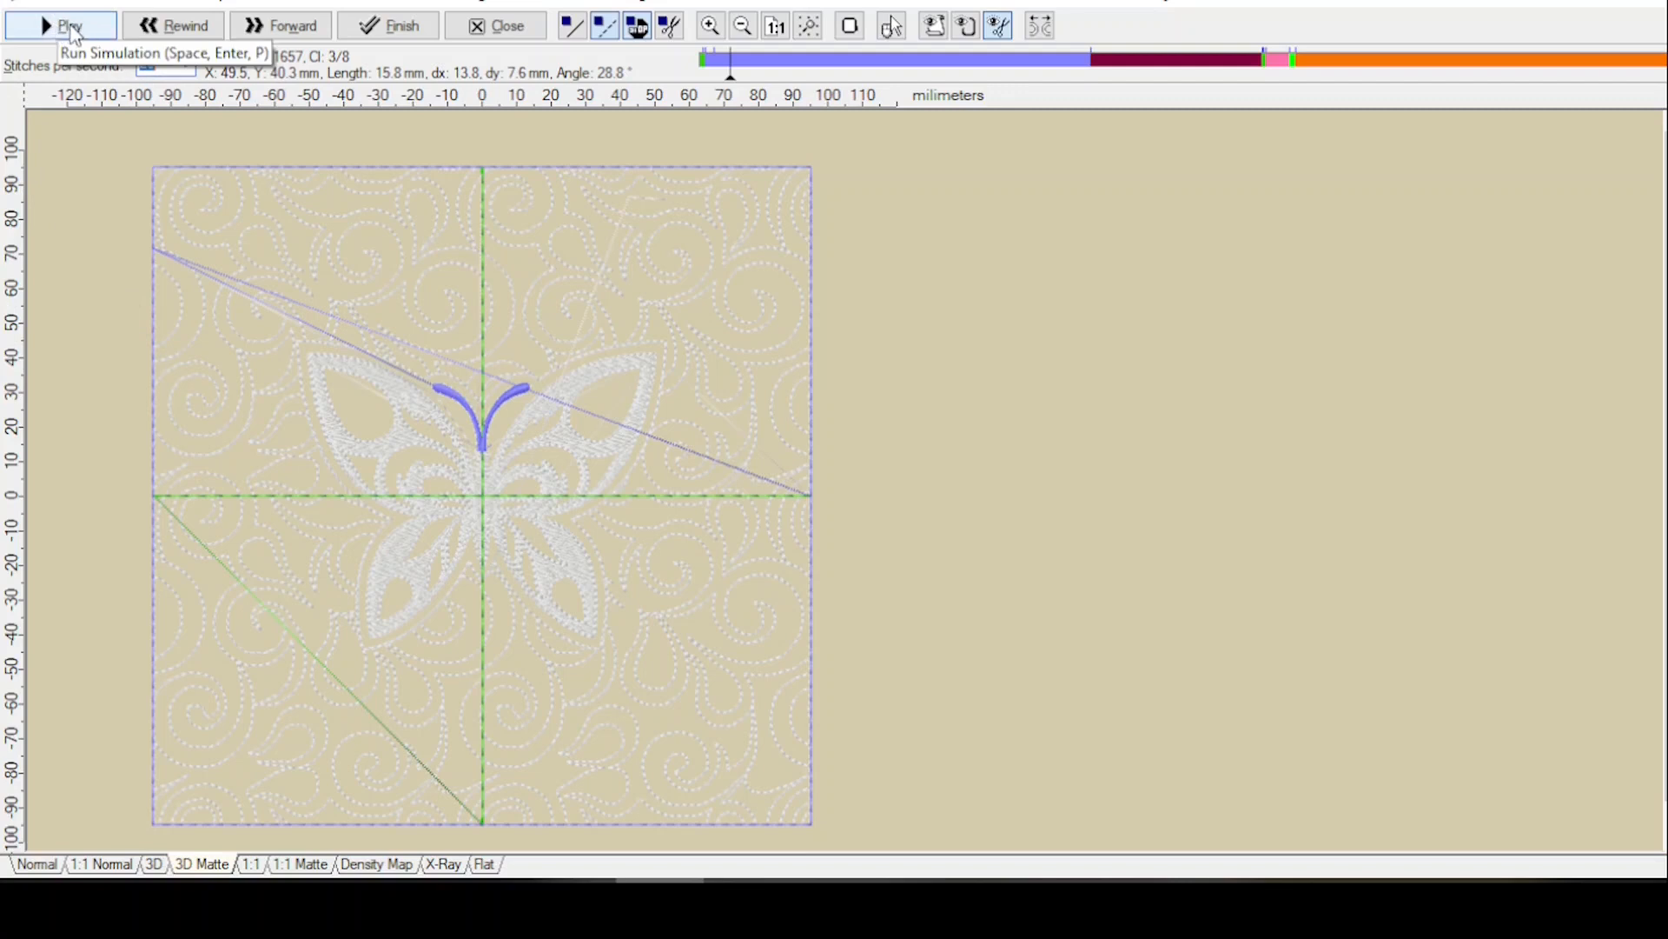
left_click(62, 29)
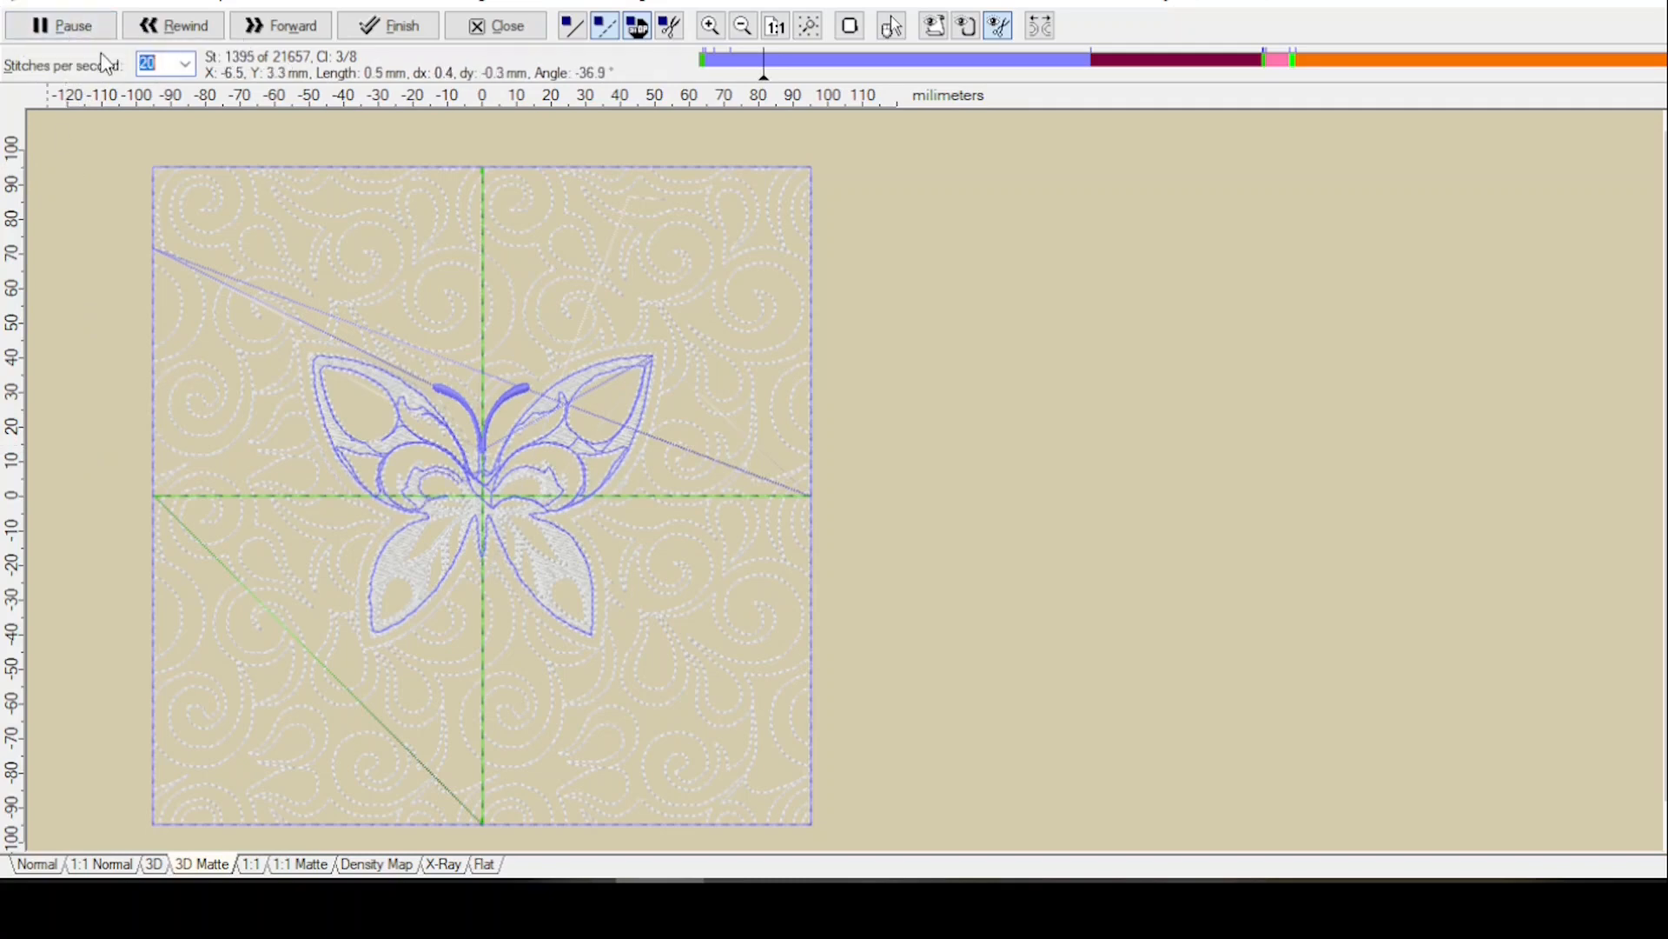
left_click(185, 65)
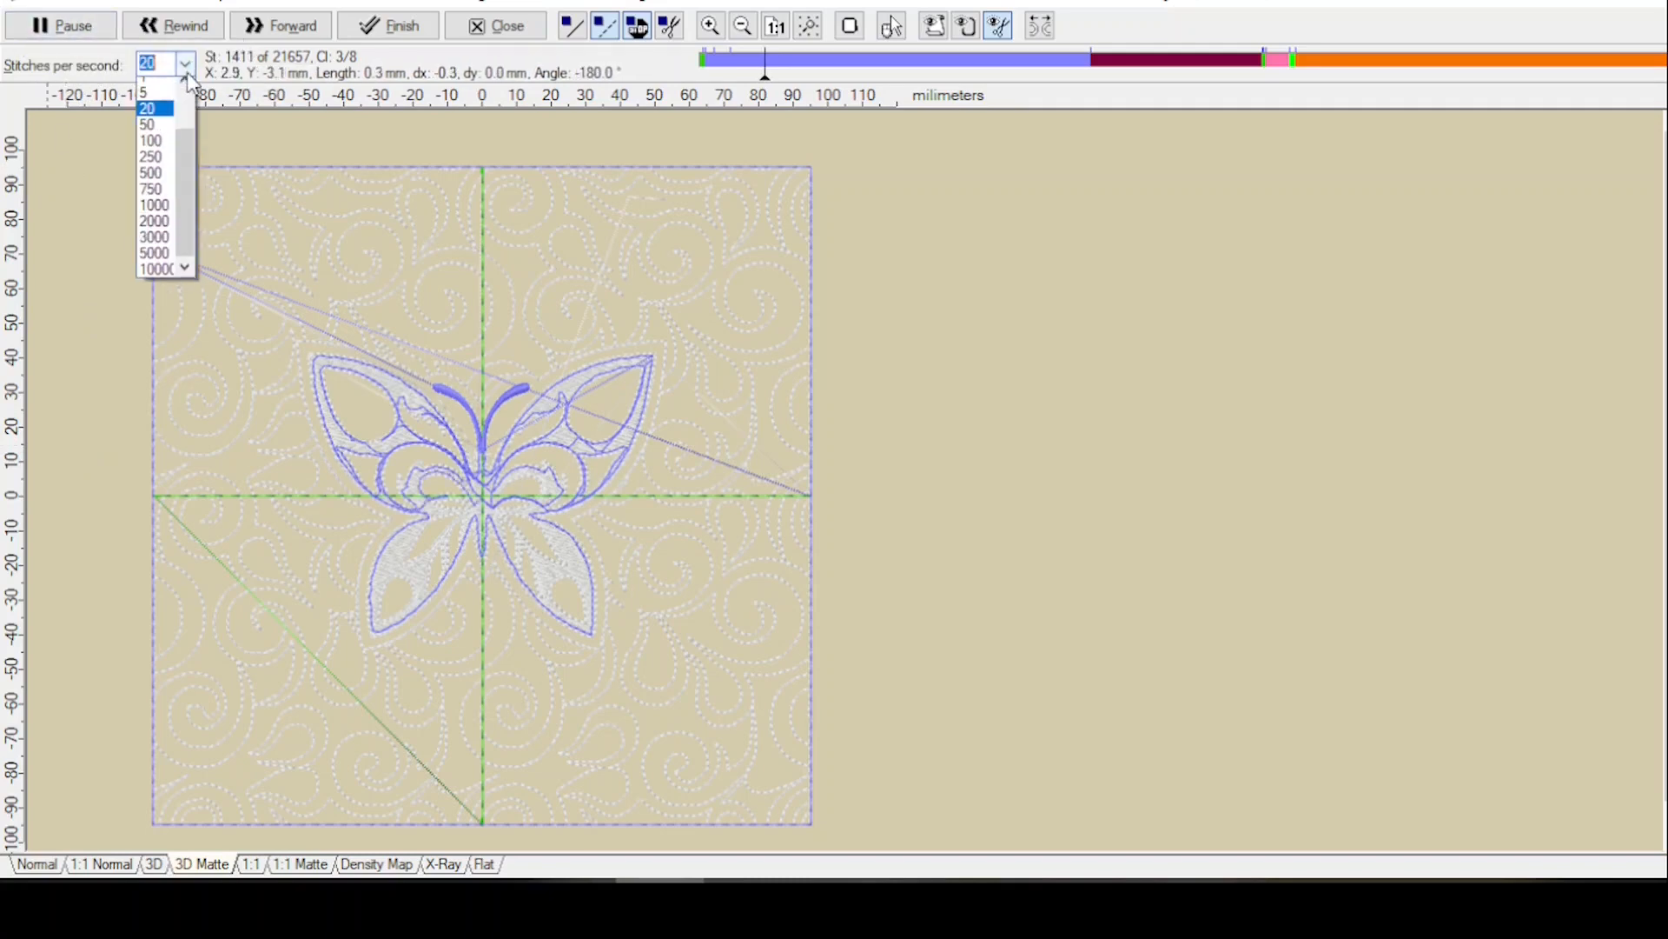
left_click(155, 215)
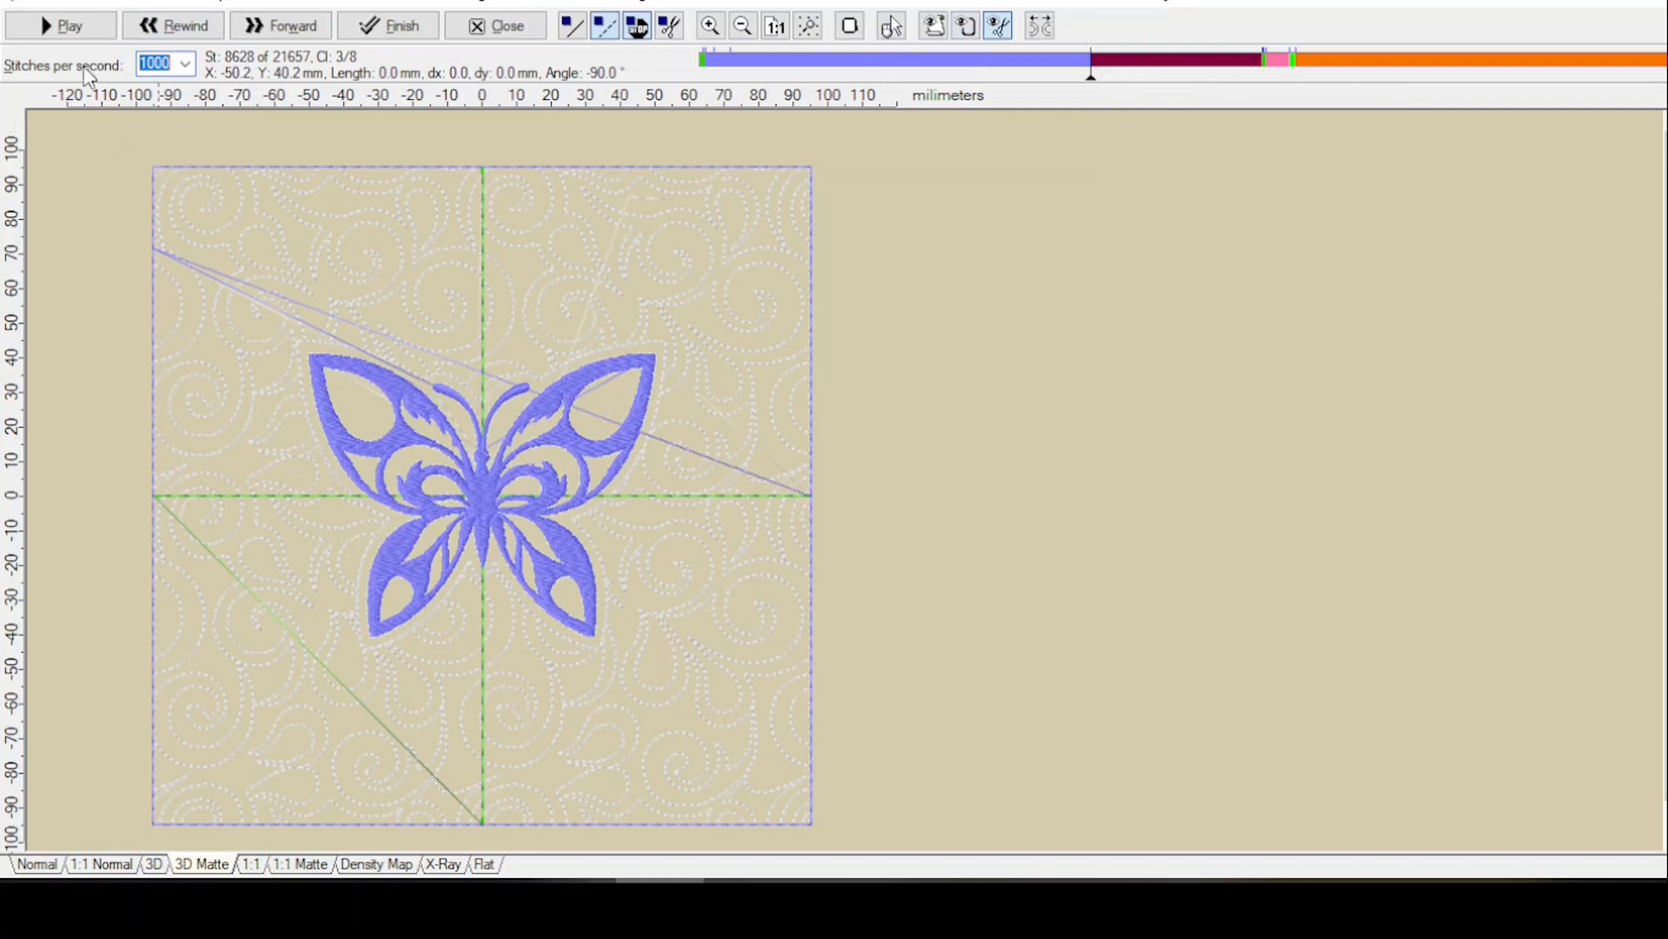
Simulate the dark maroon outline of the butterfly as the fourth color, up to its color change.
left_click(56, 35)
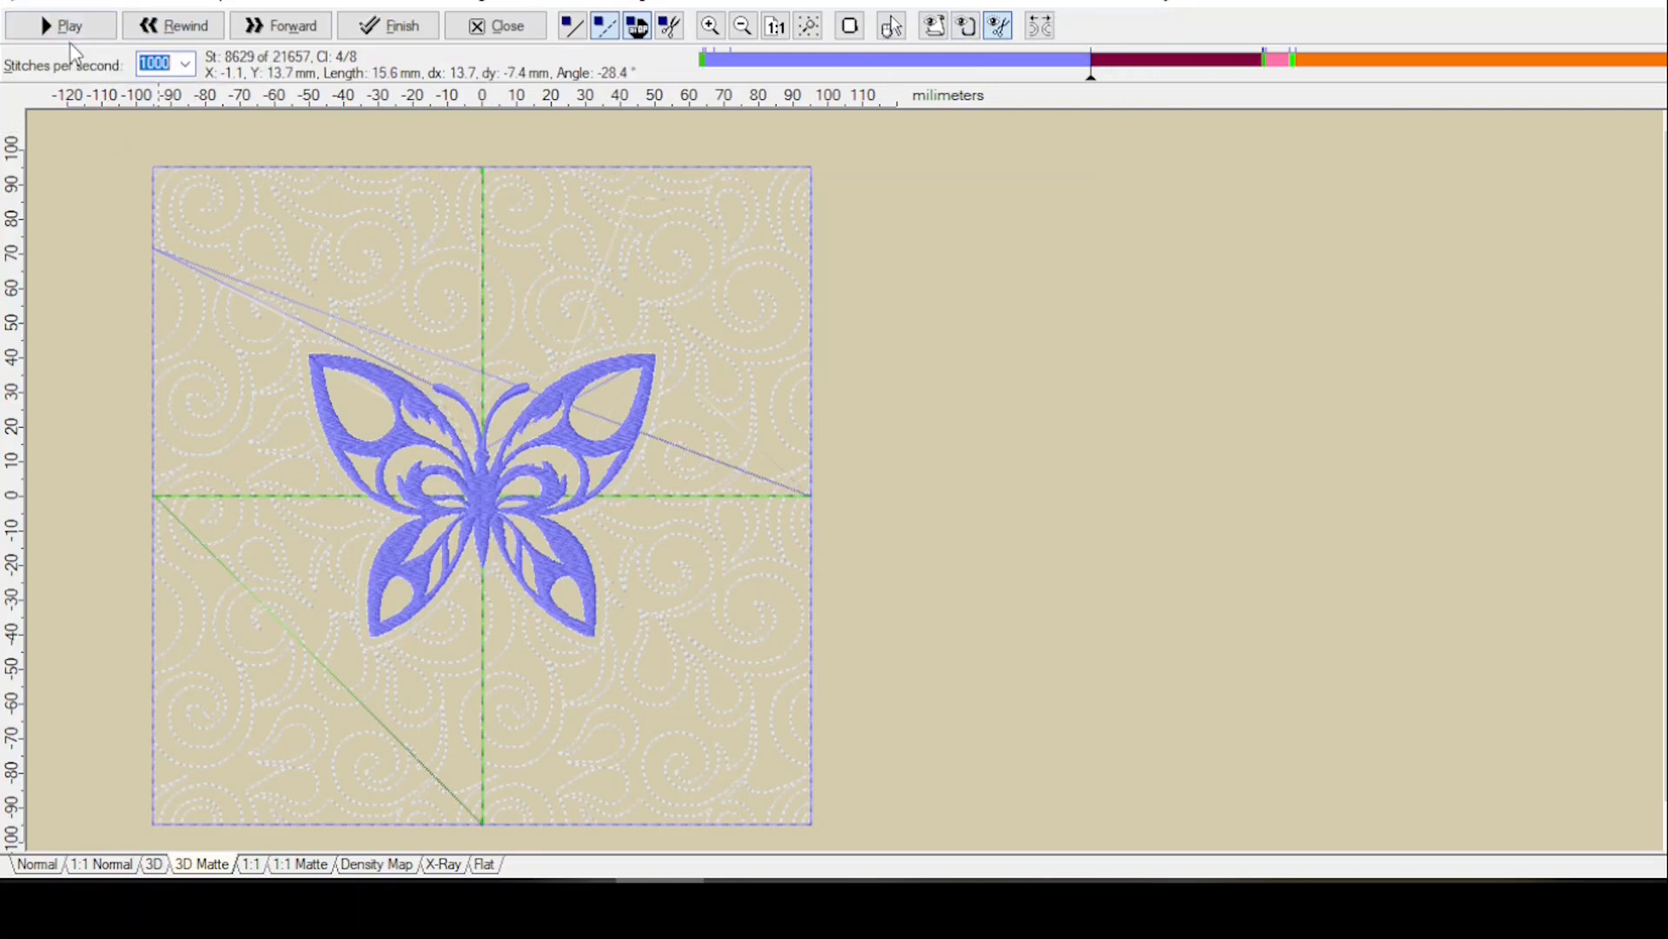
left_click(65, 33)
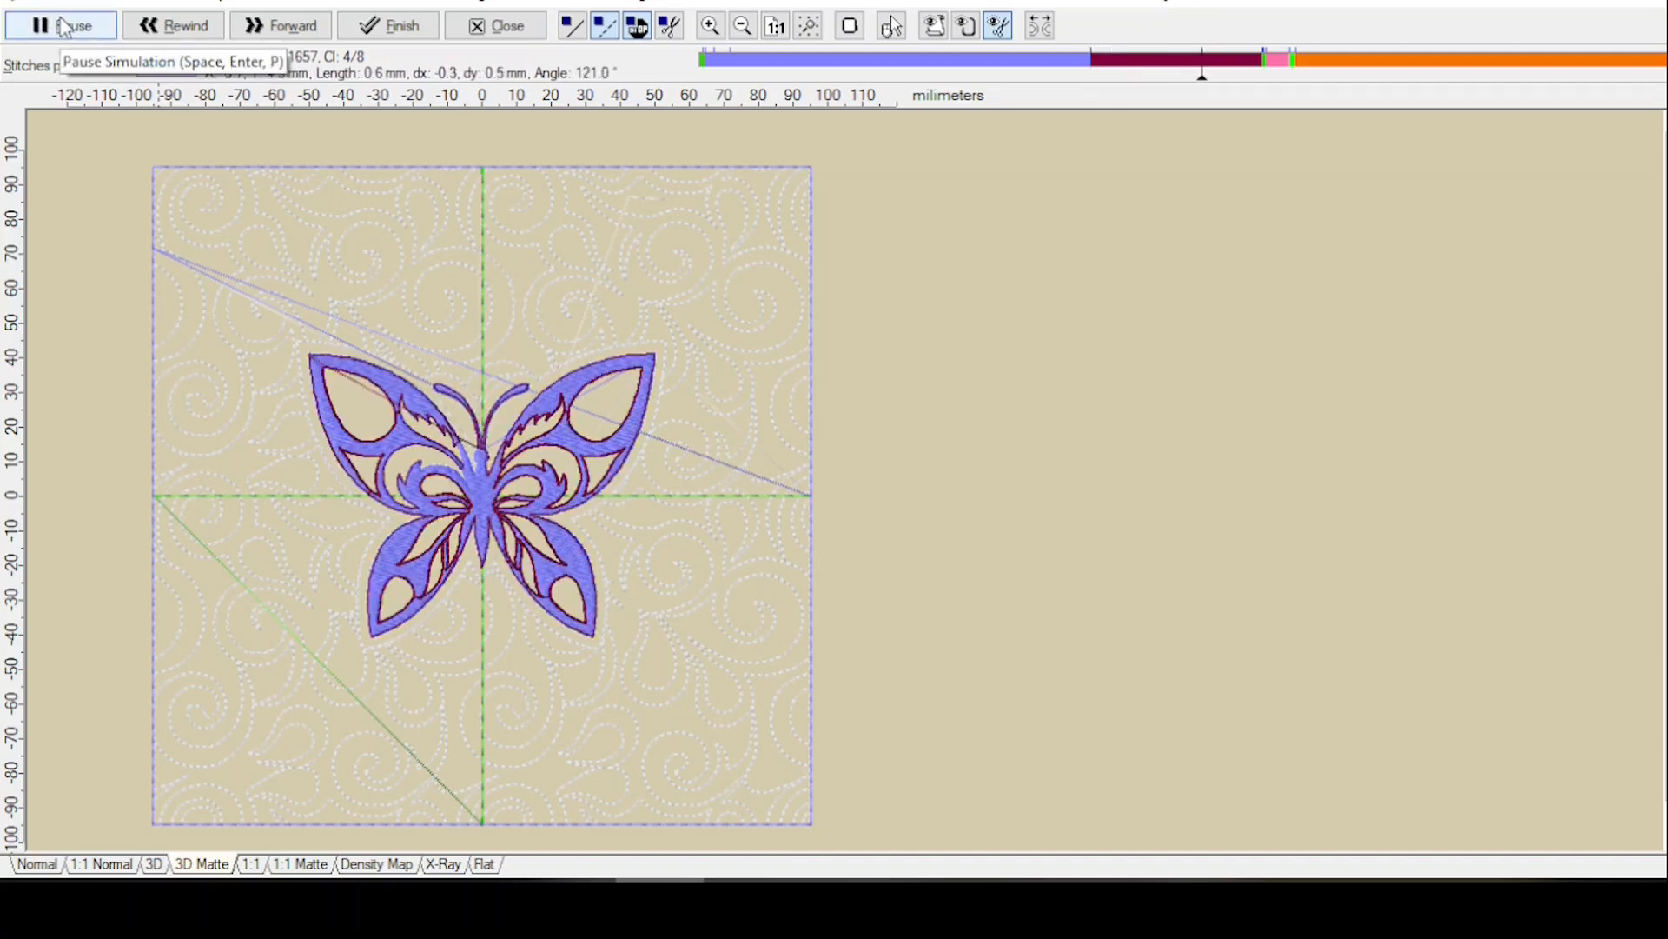
left_click(67, 37)
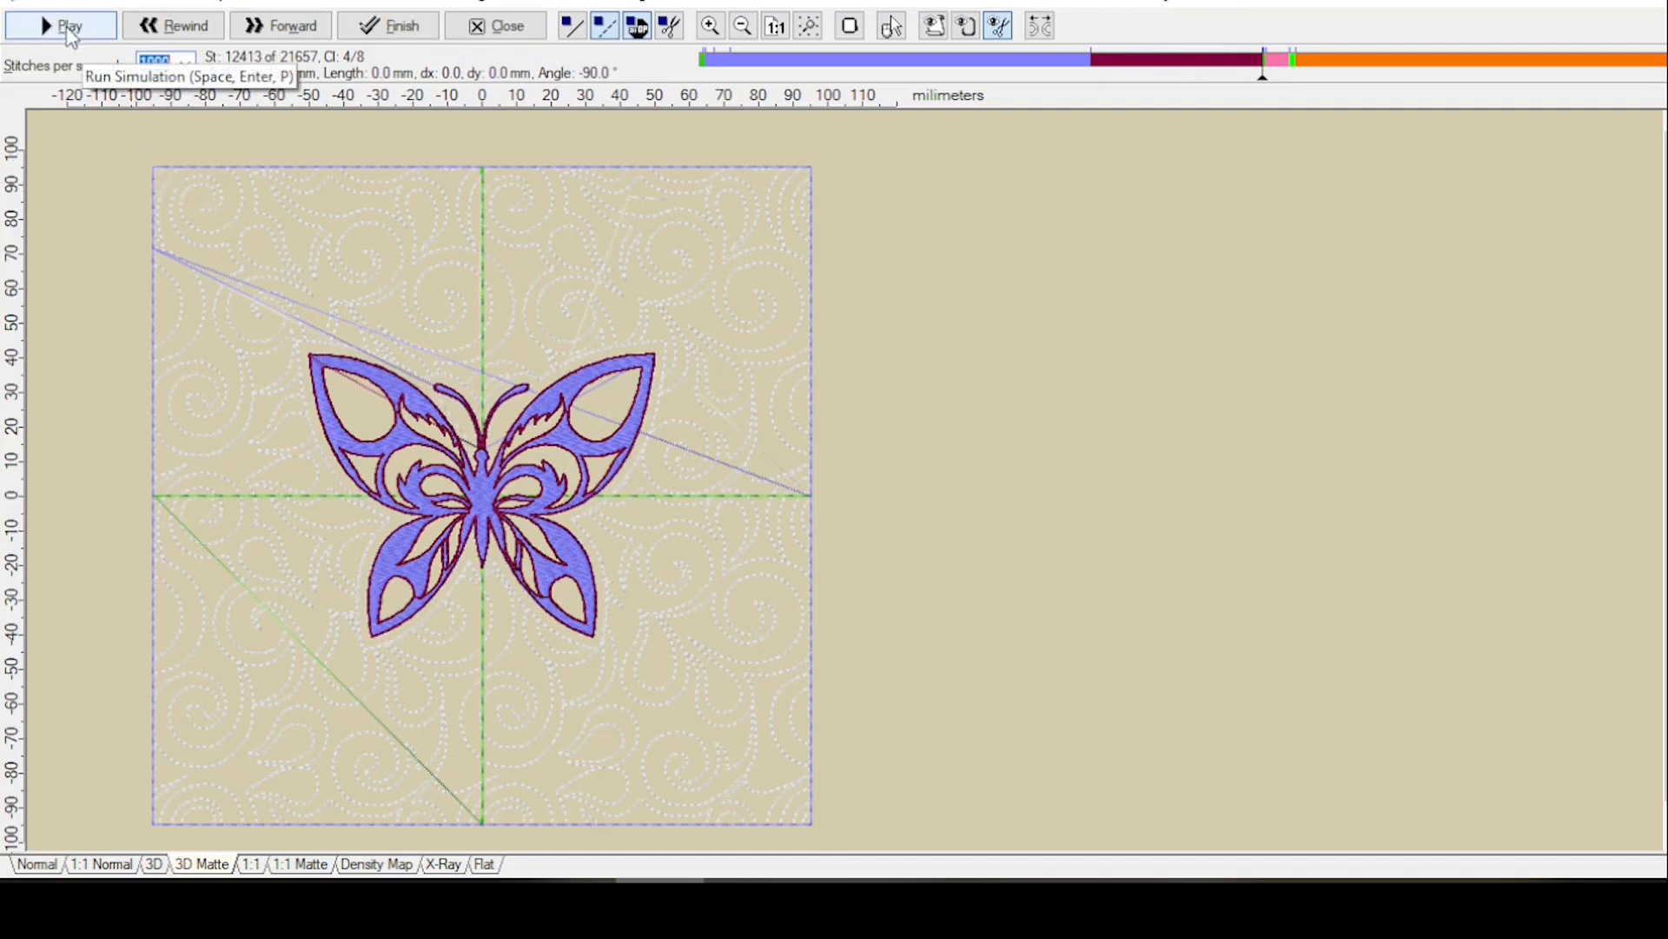
Simulate the second pass of the green center lines and check color 5 on the color timeline.
left_click(66, 37)
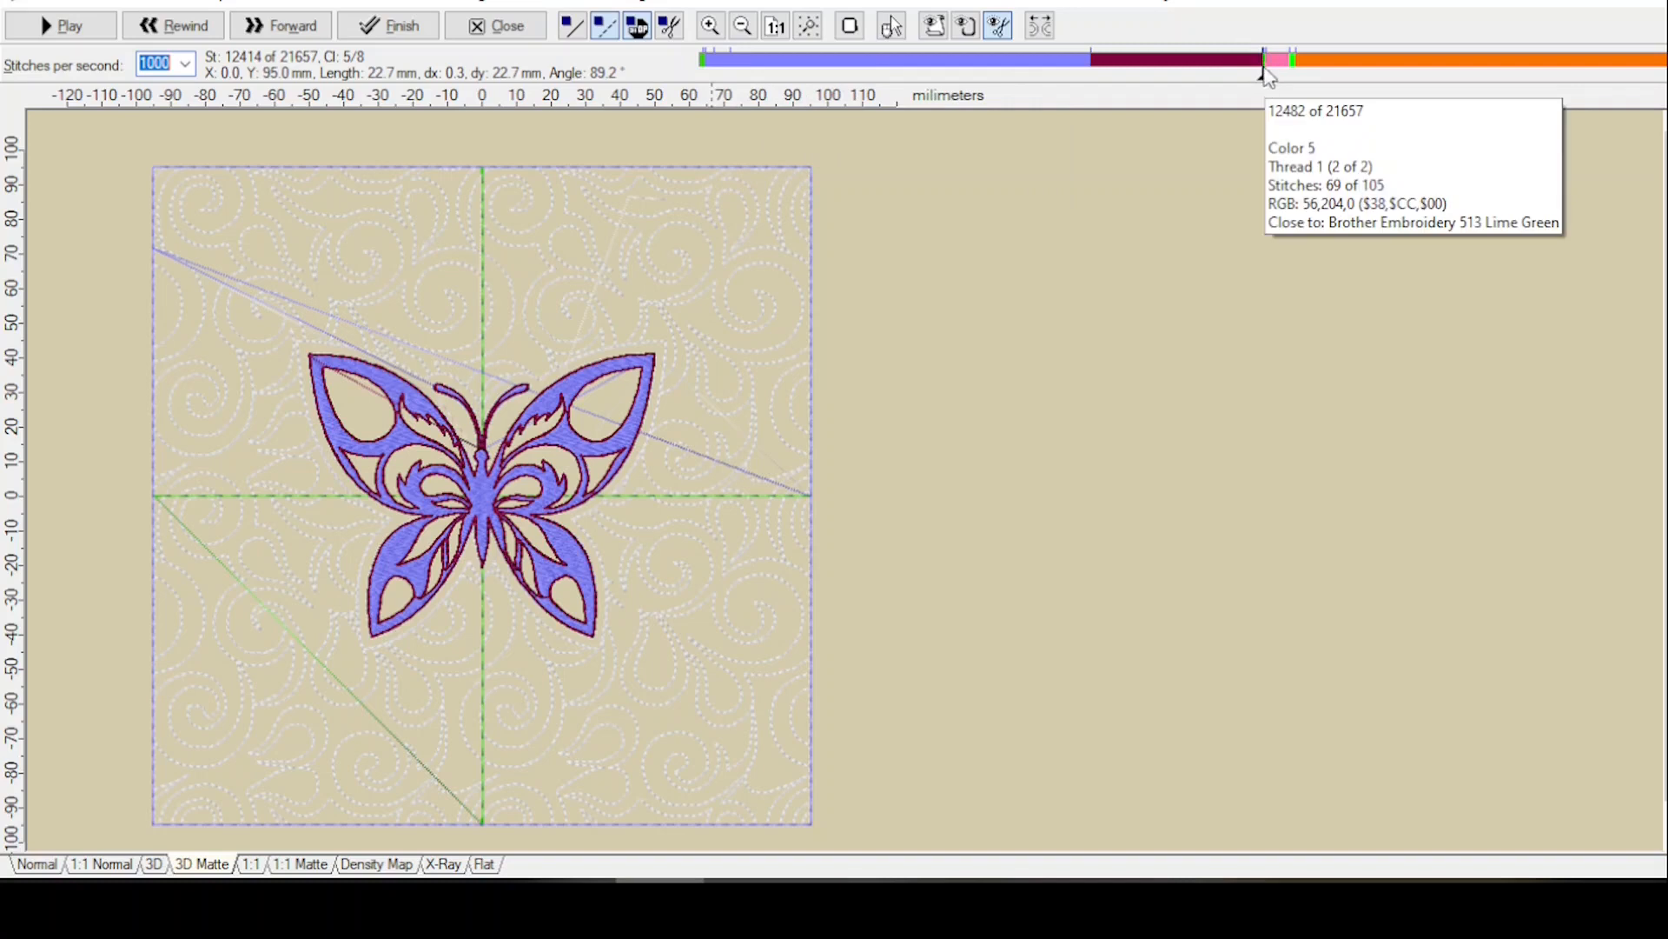
mouse_move(1269, 83)
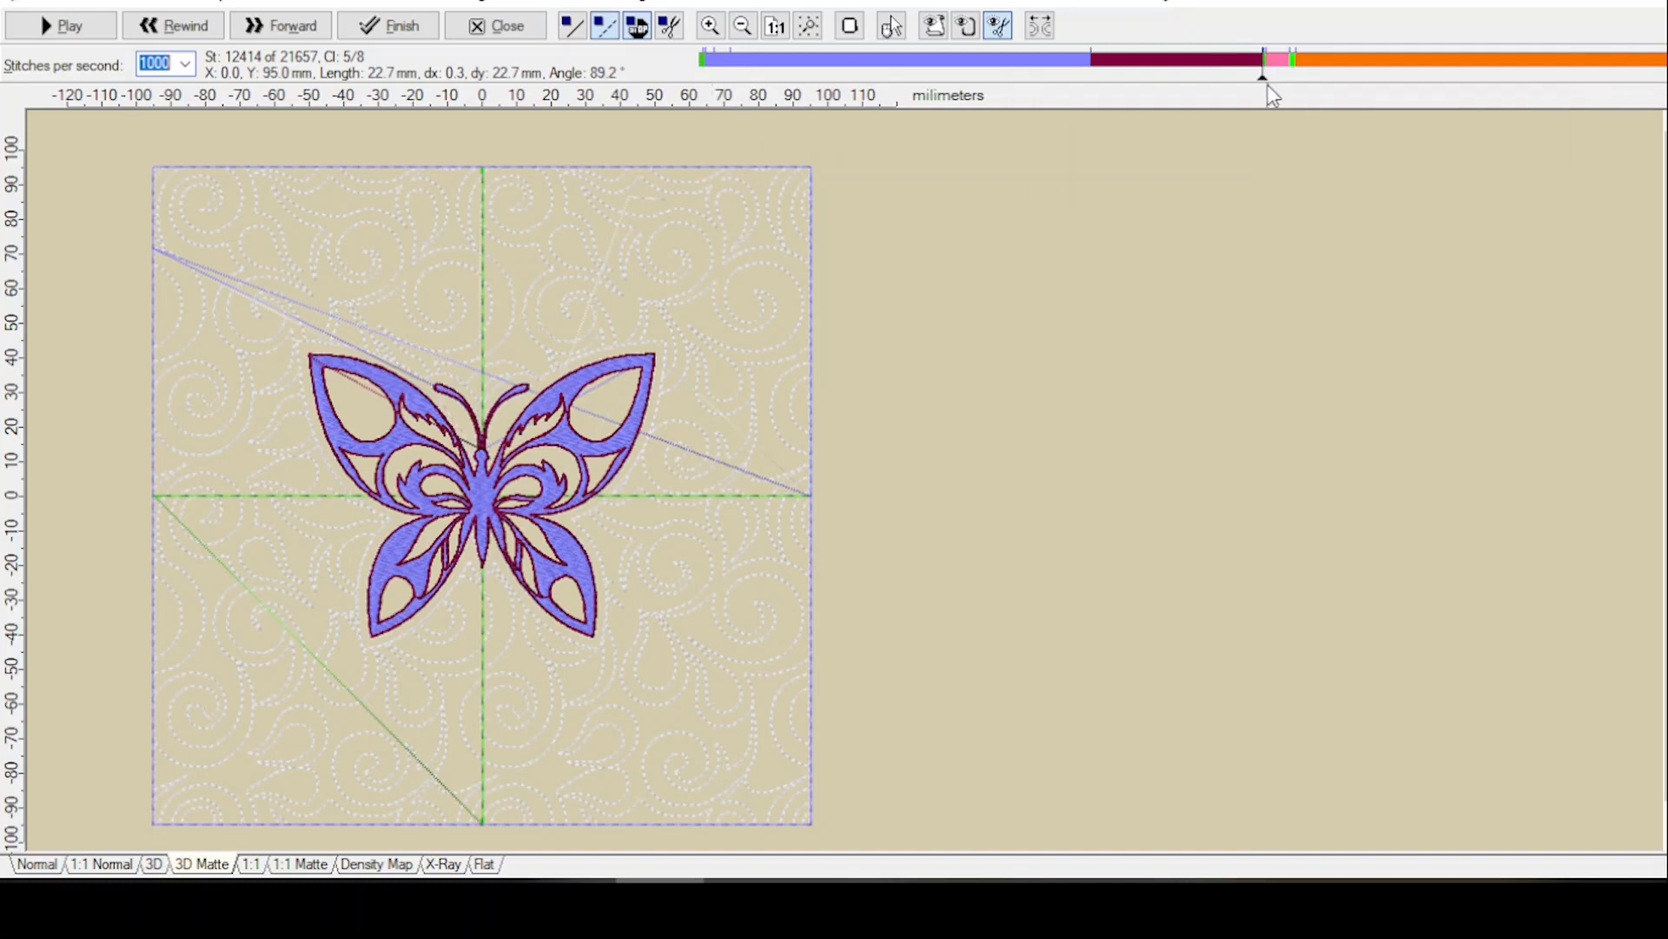
left_click(59, 28)
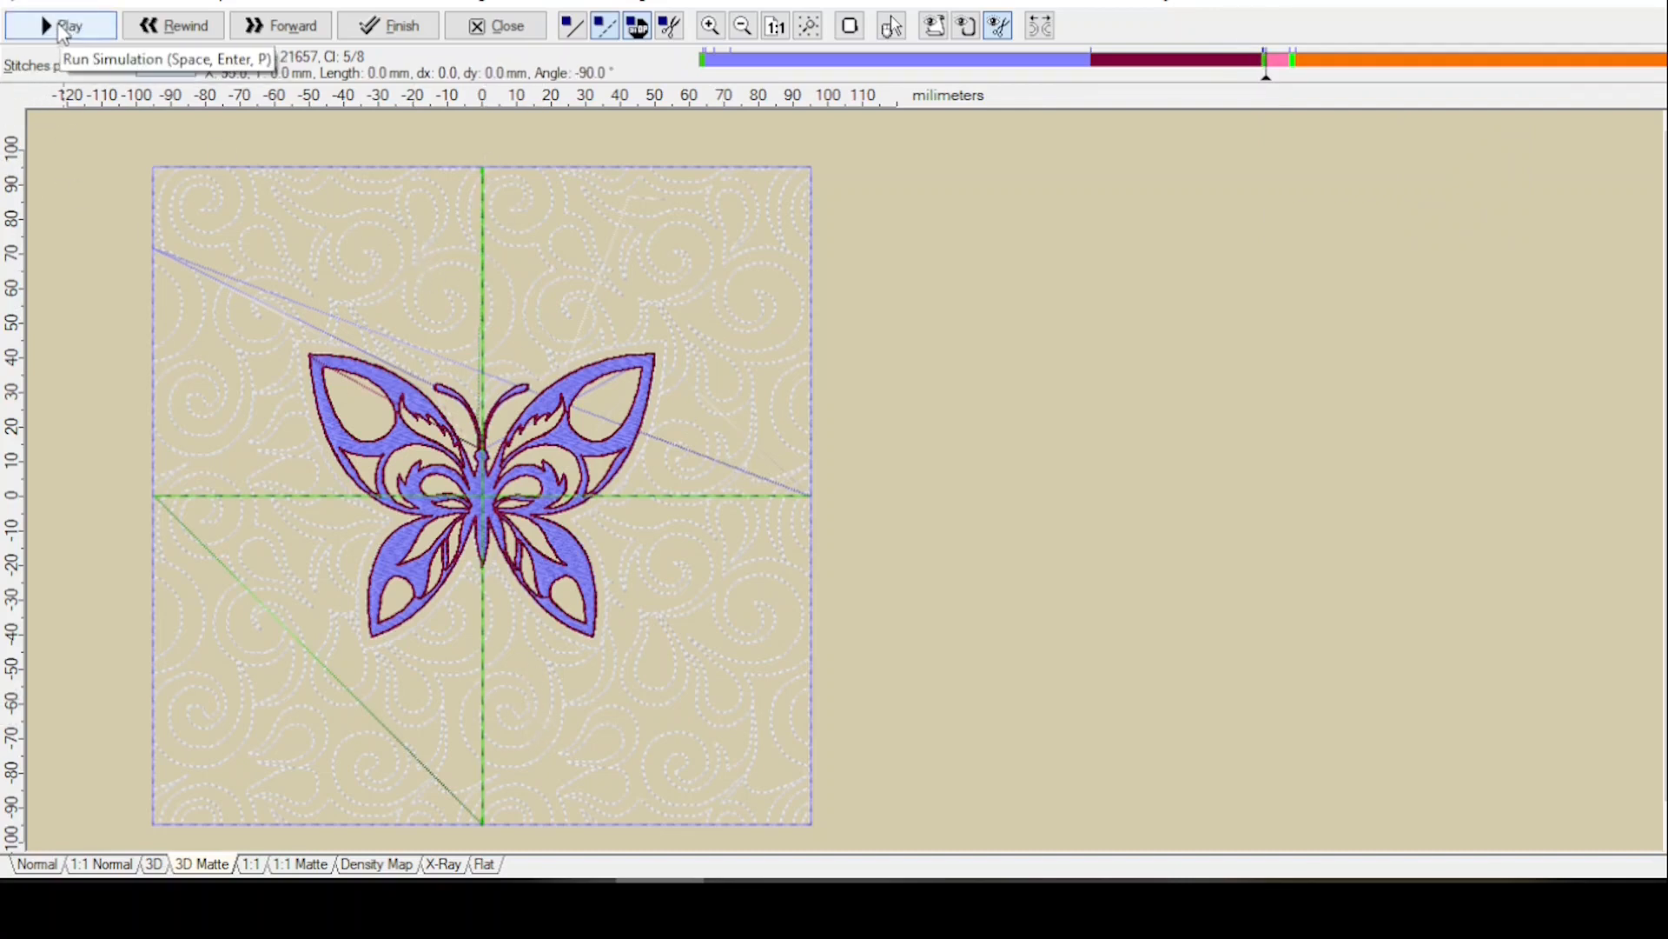
left_click(50, 23)
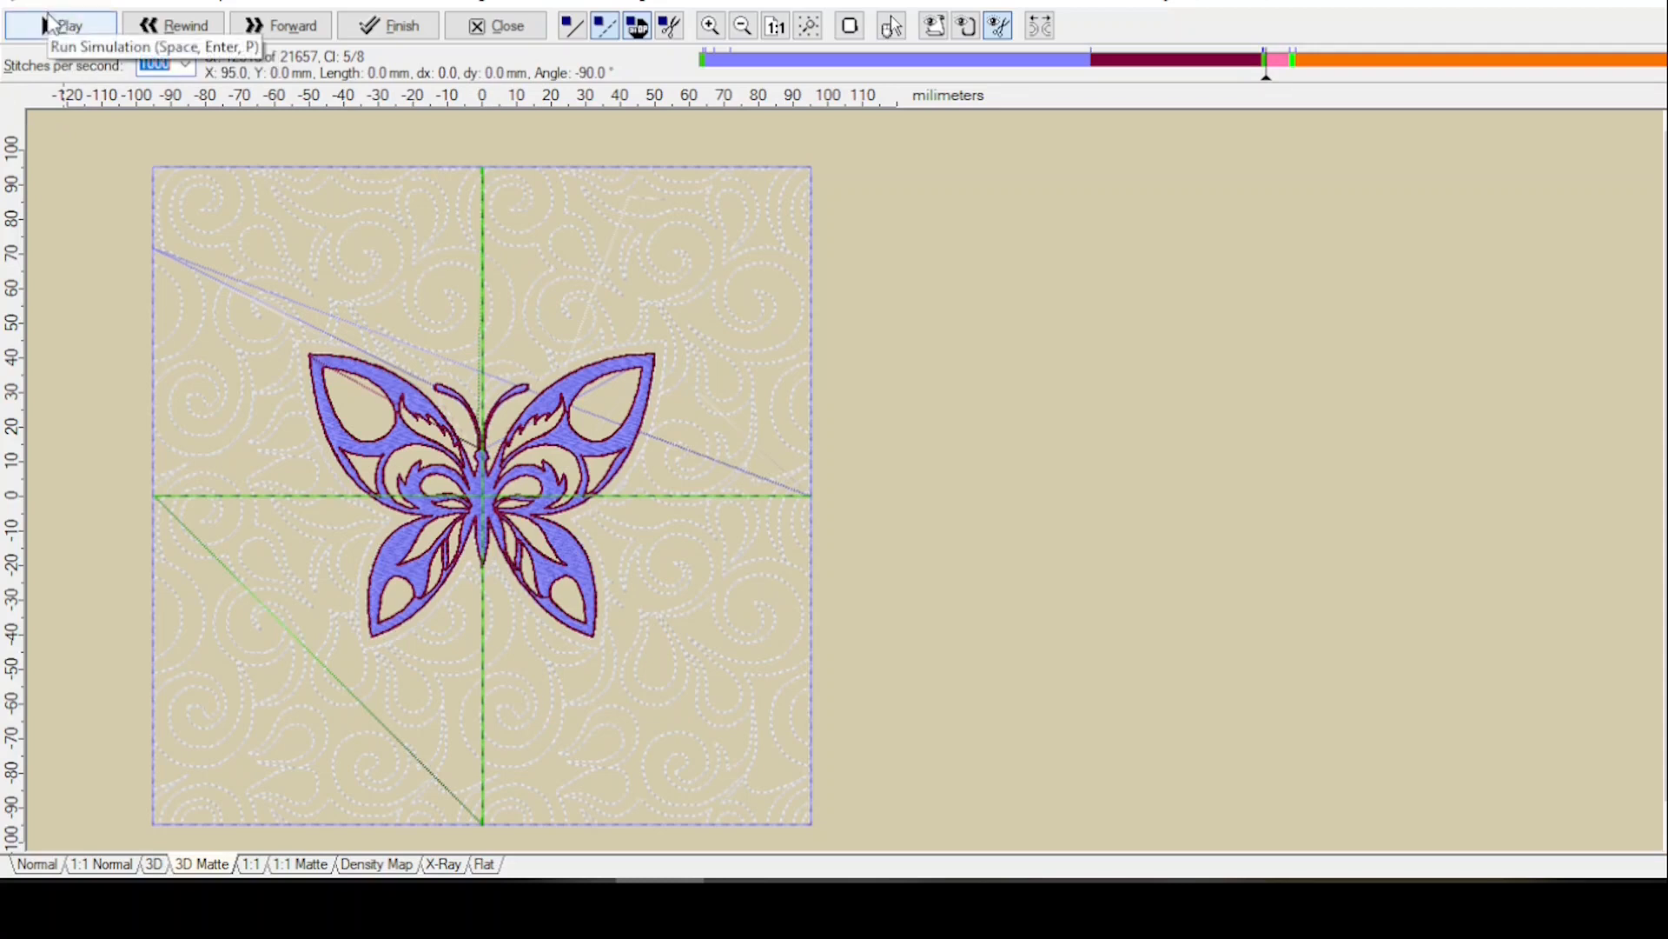
left_click(60, 26)
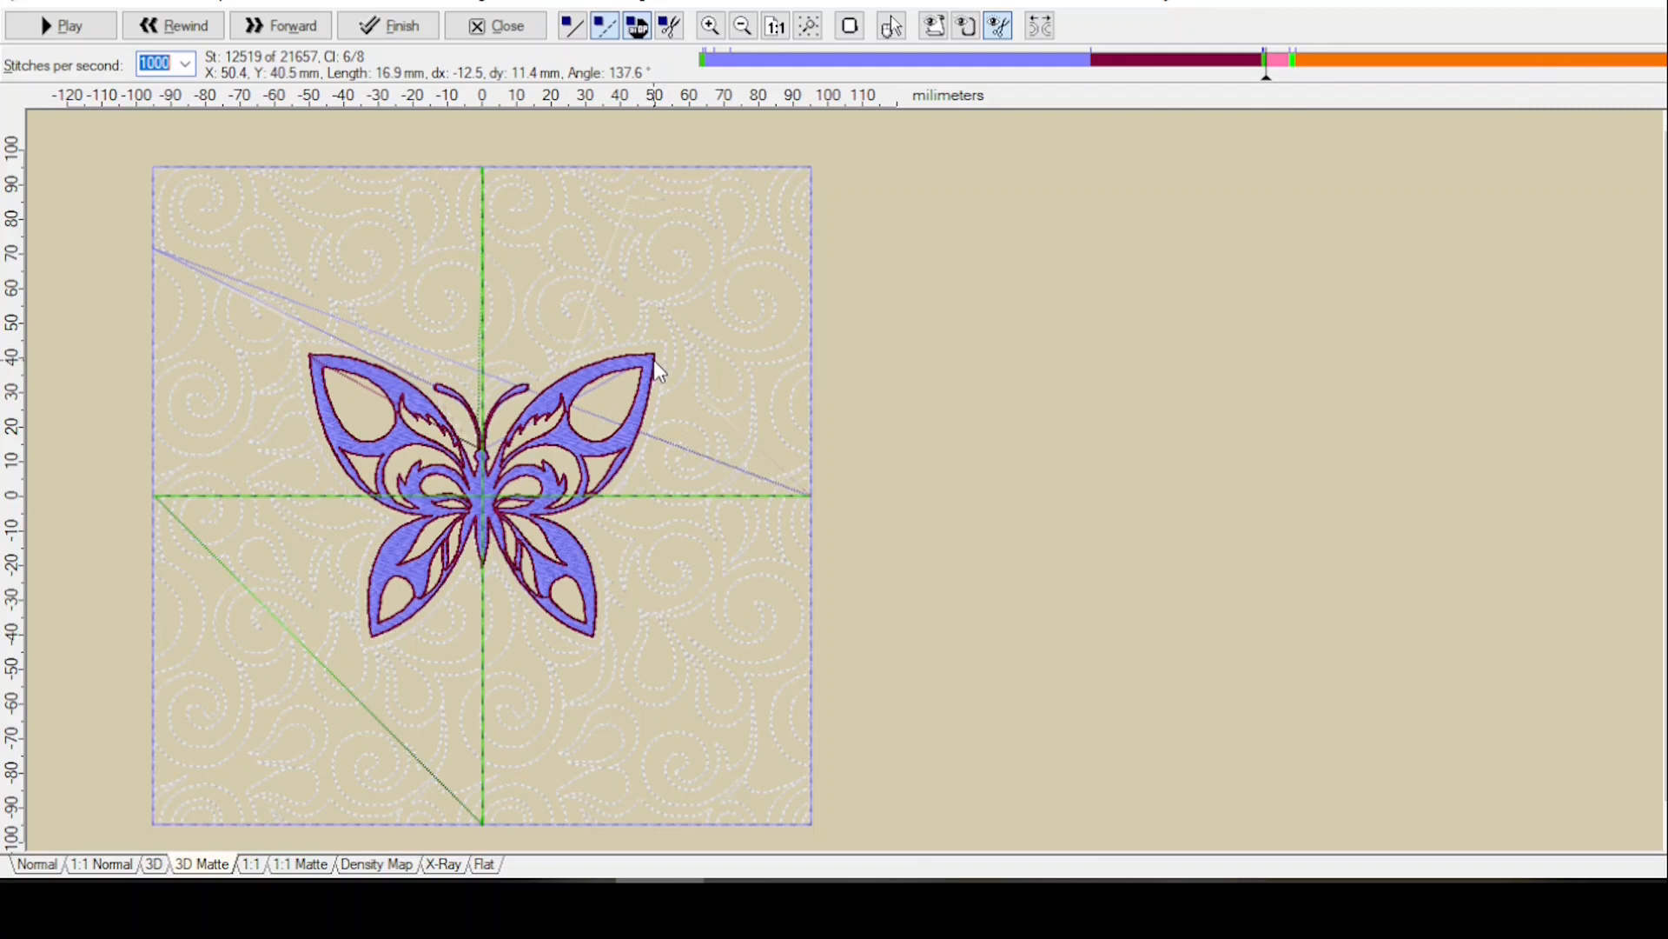
Simulate the pink outline and the green contour around the butterfly, continuing past the jump and color change between them.
left_click(59, 35)
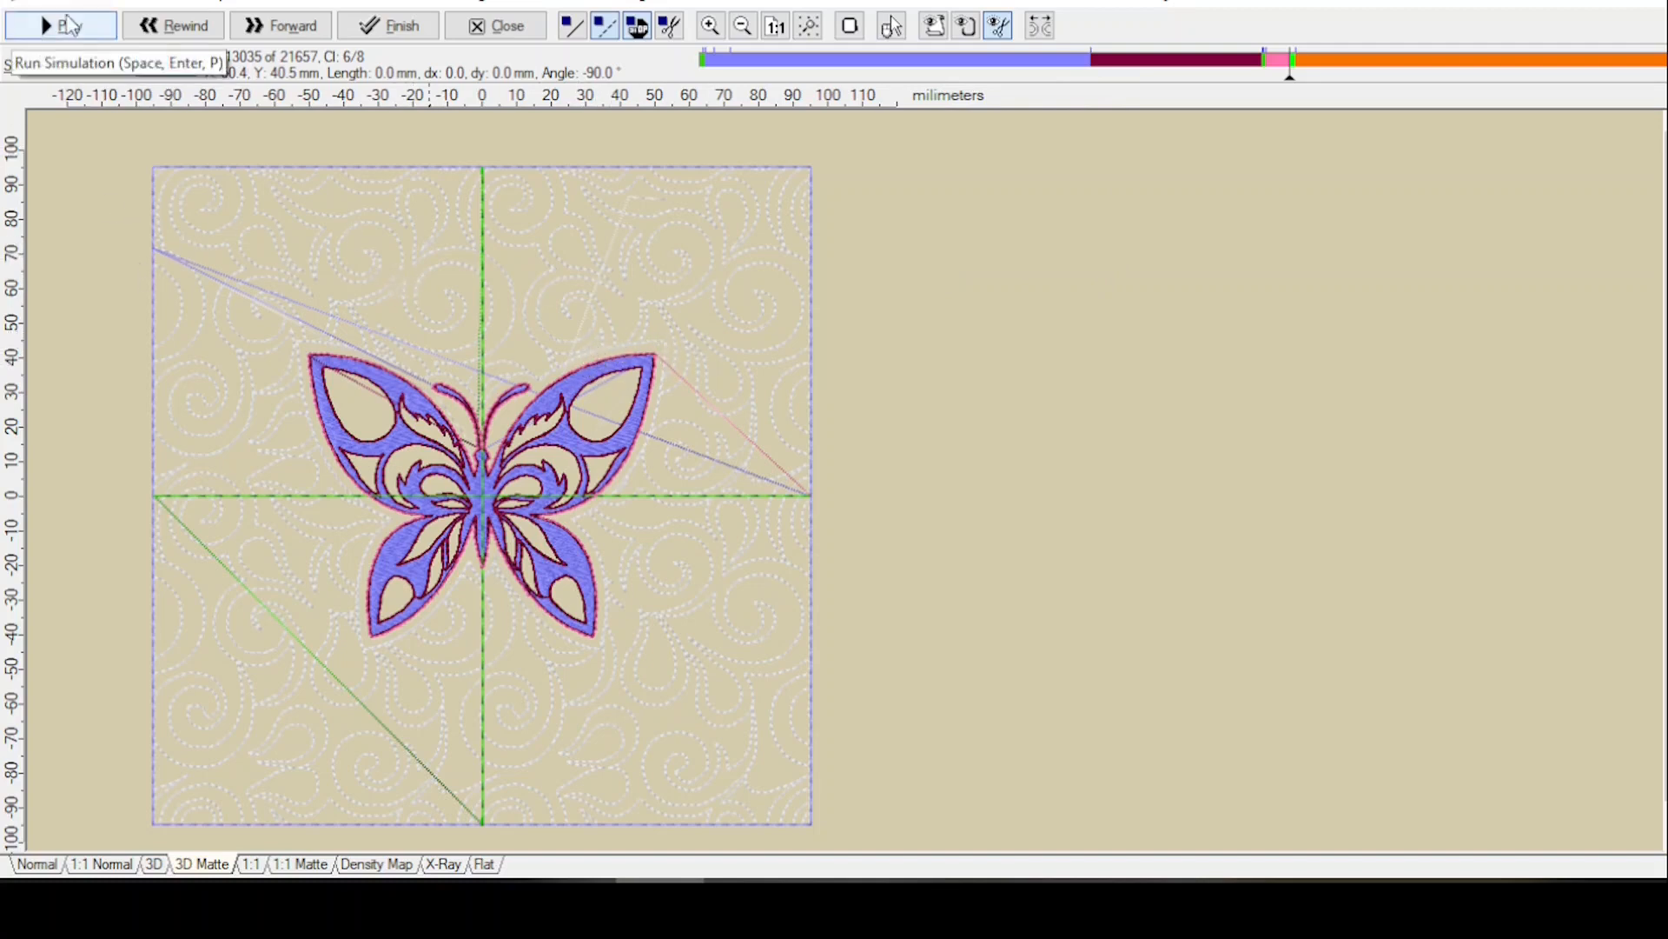
left_click(65, 27)
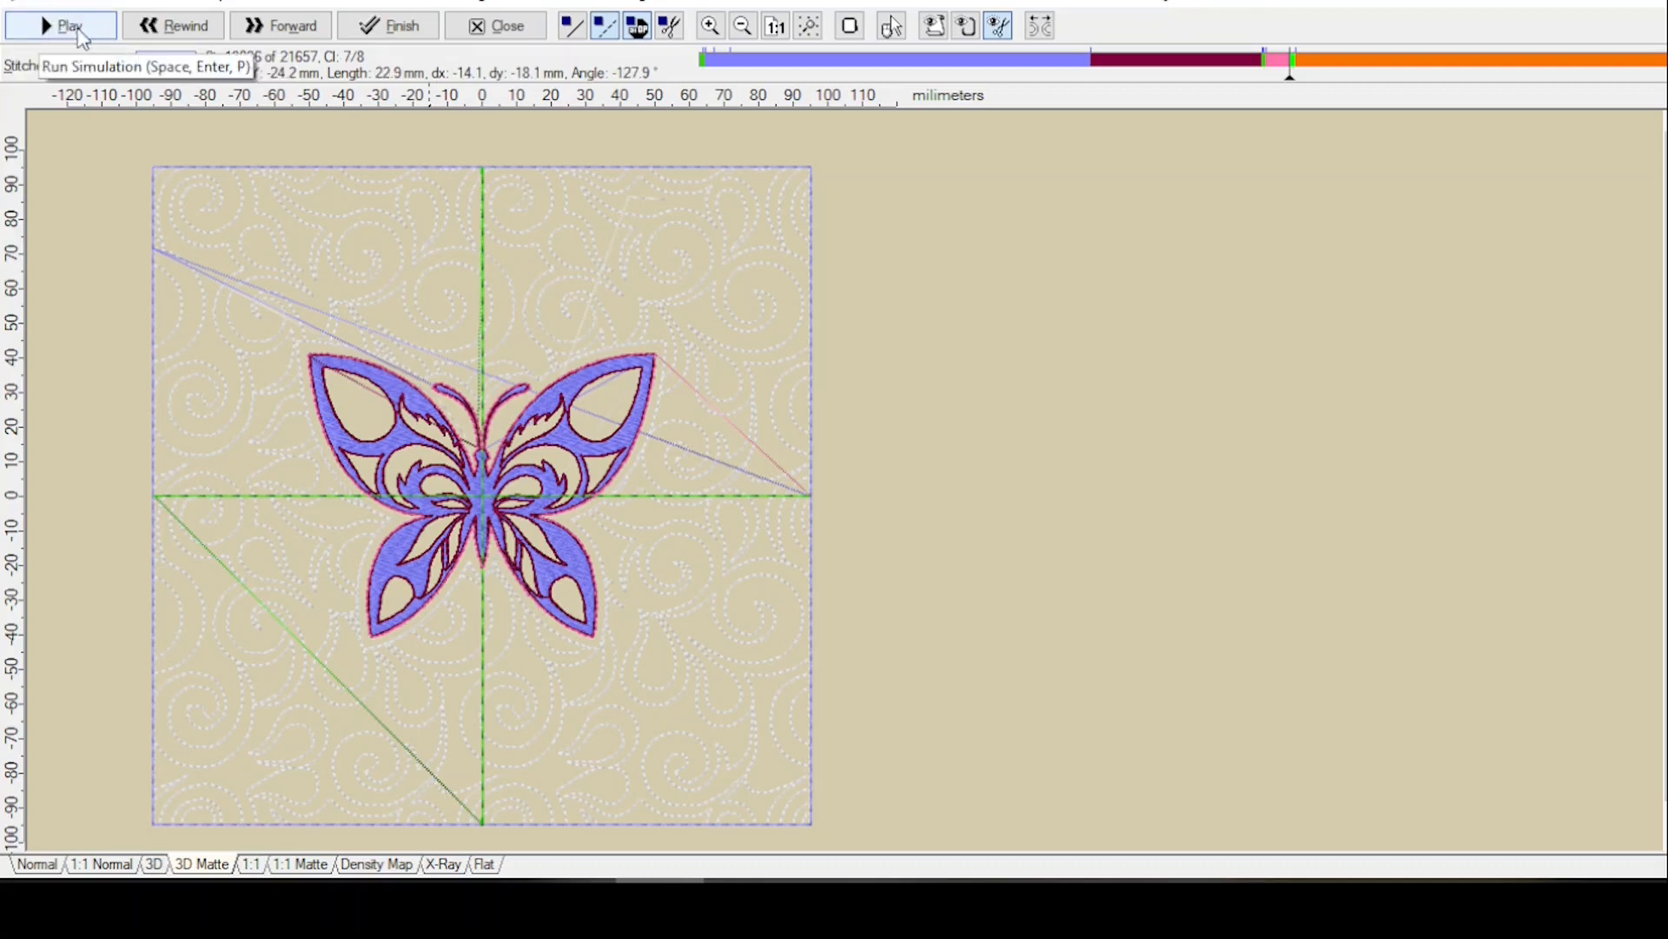
left_click(57, 33)
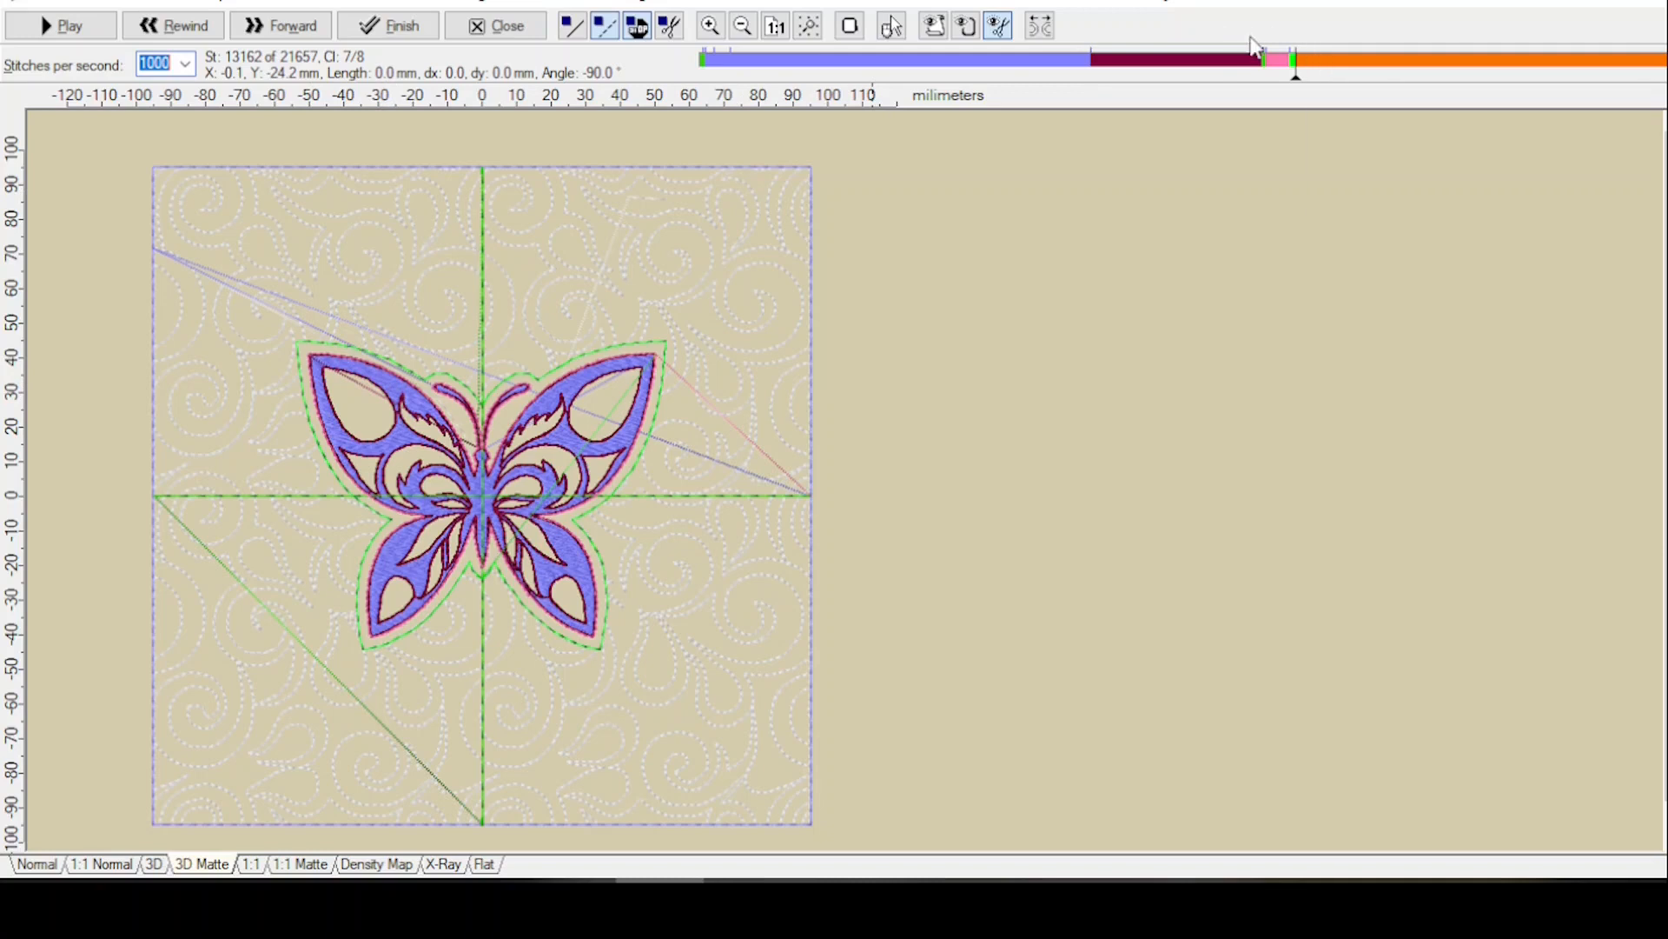
Simulate the orange swirl quilting through its jumps to the last stitch, and close the Sew Simulator.
mouse_move(1300, 65)
mouse_move(1349, 70)
left_click(69, 37)
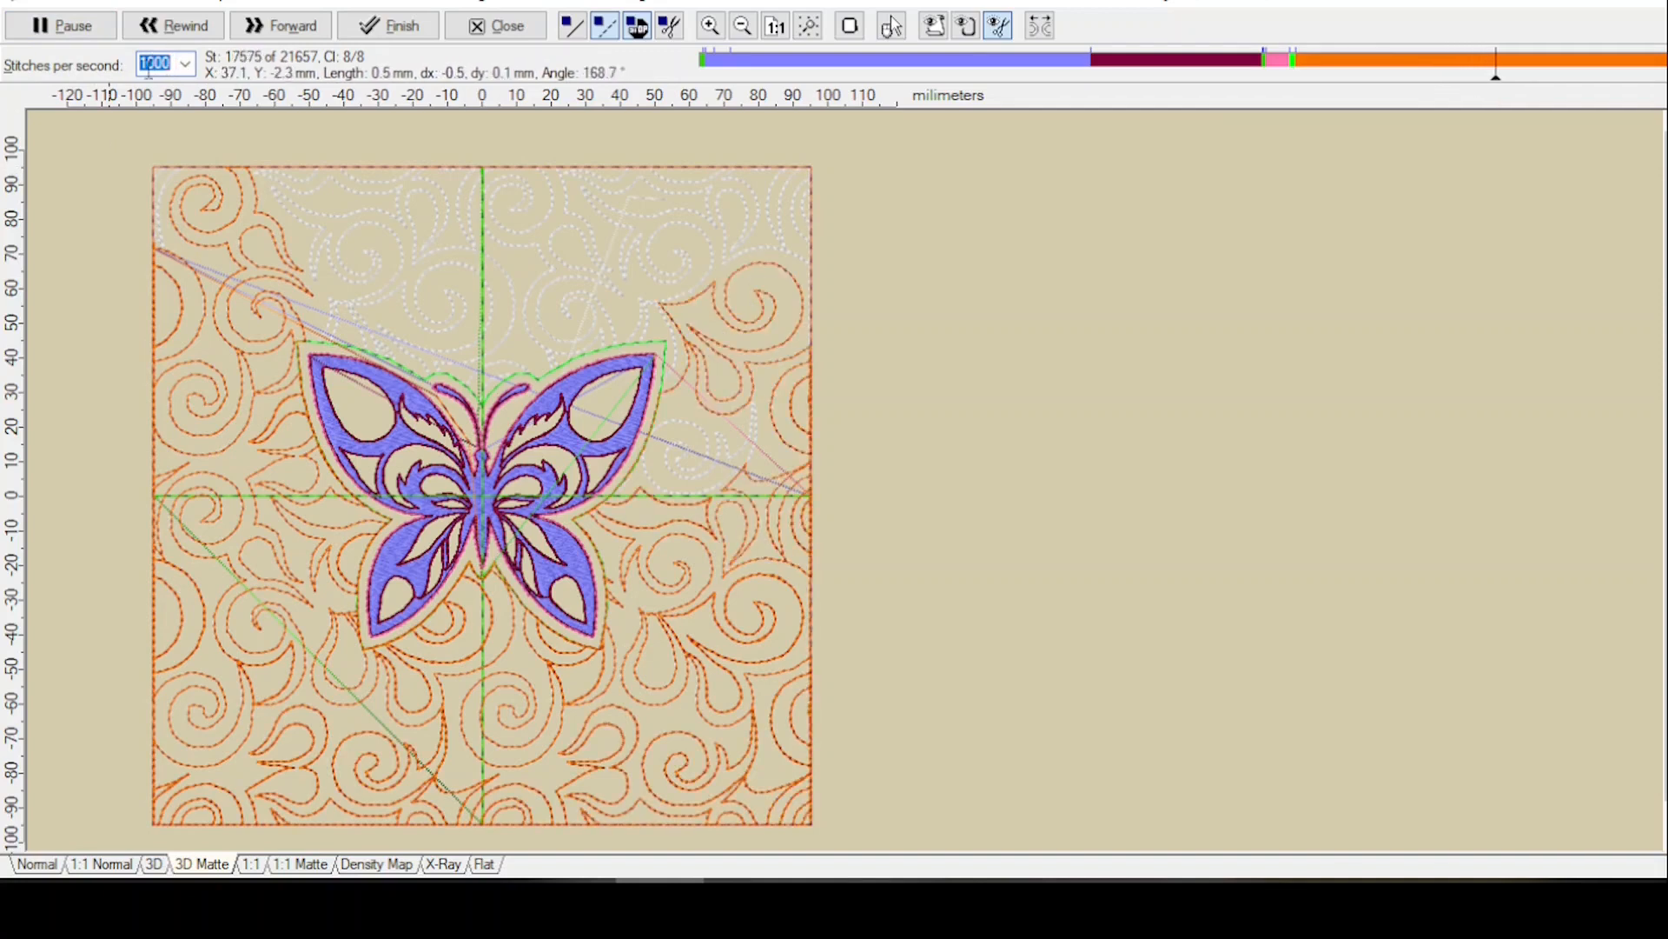
left_click(67, 33)
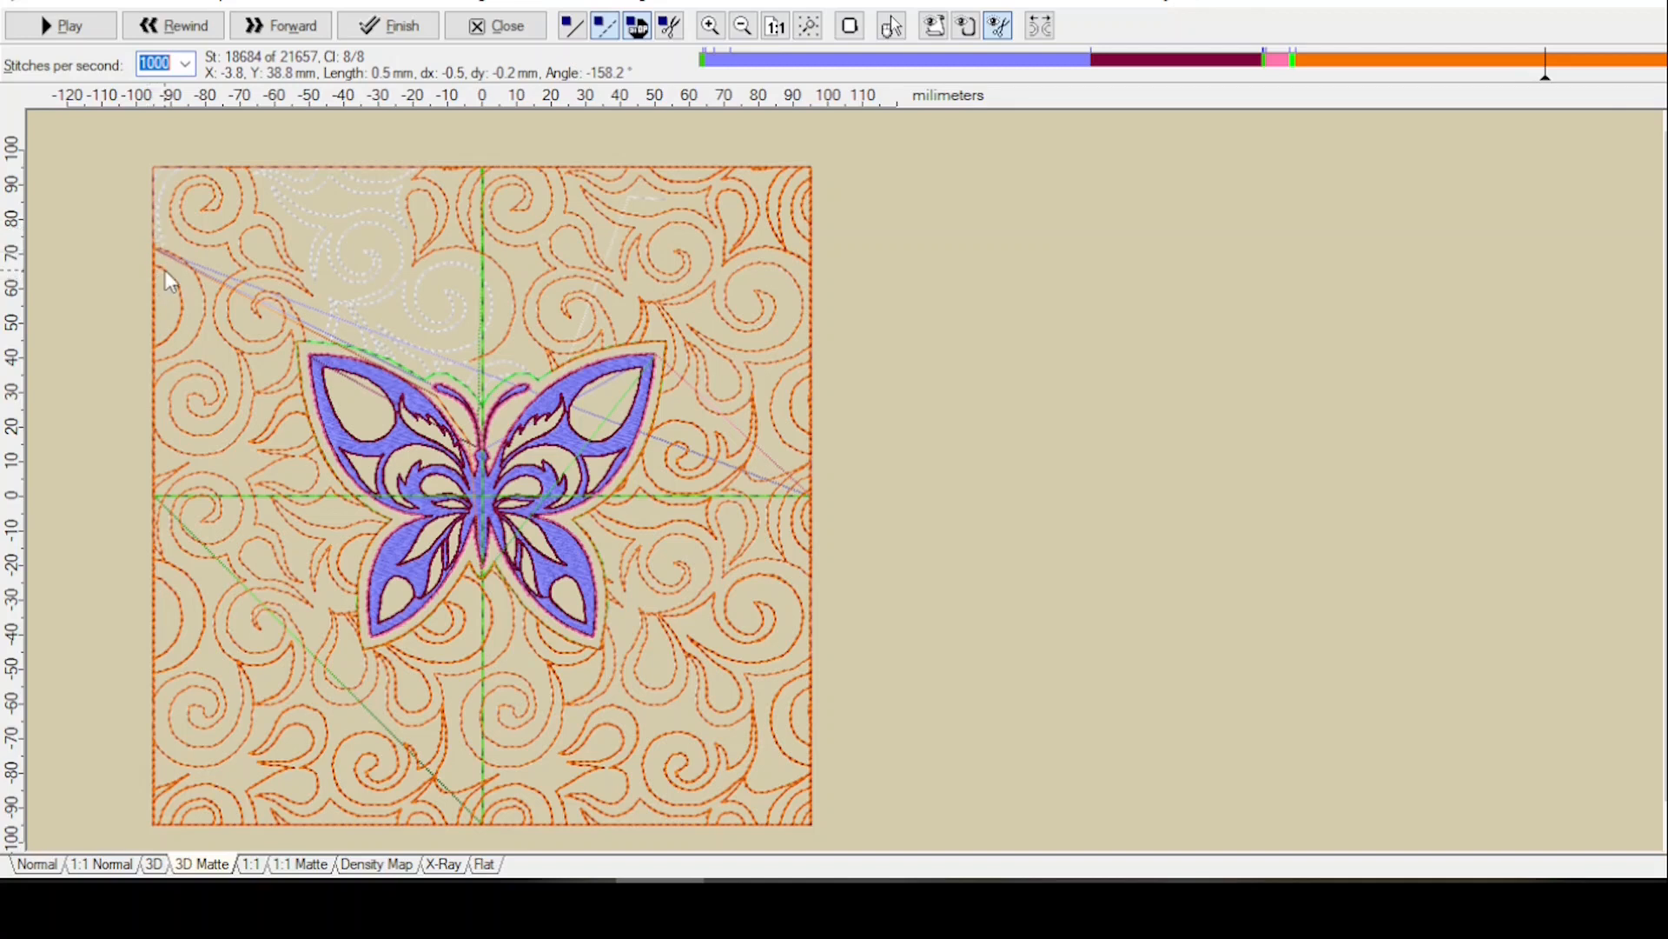
left_click(66, 28)
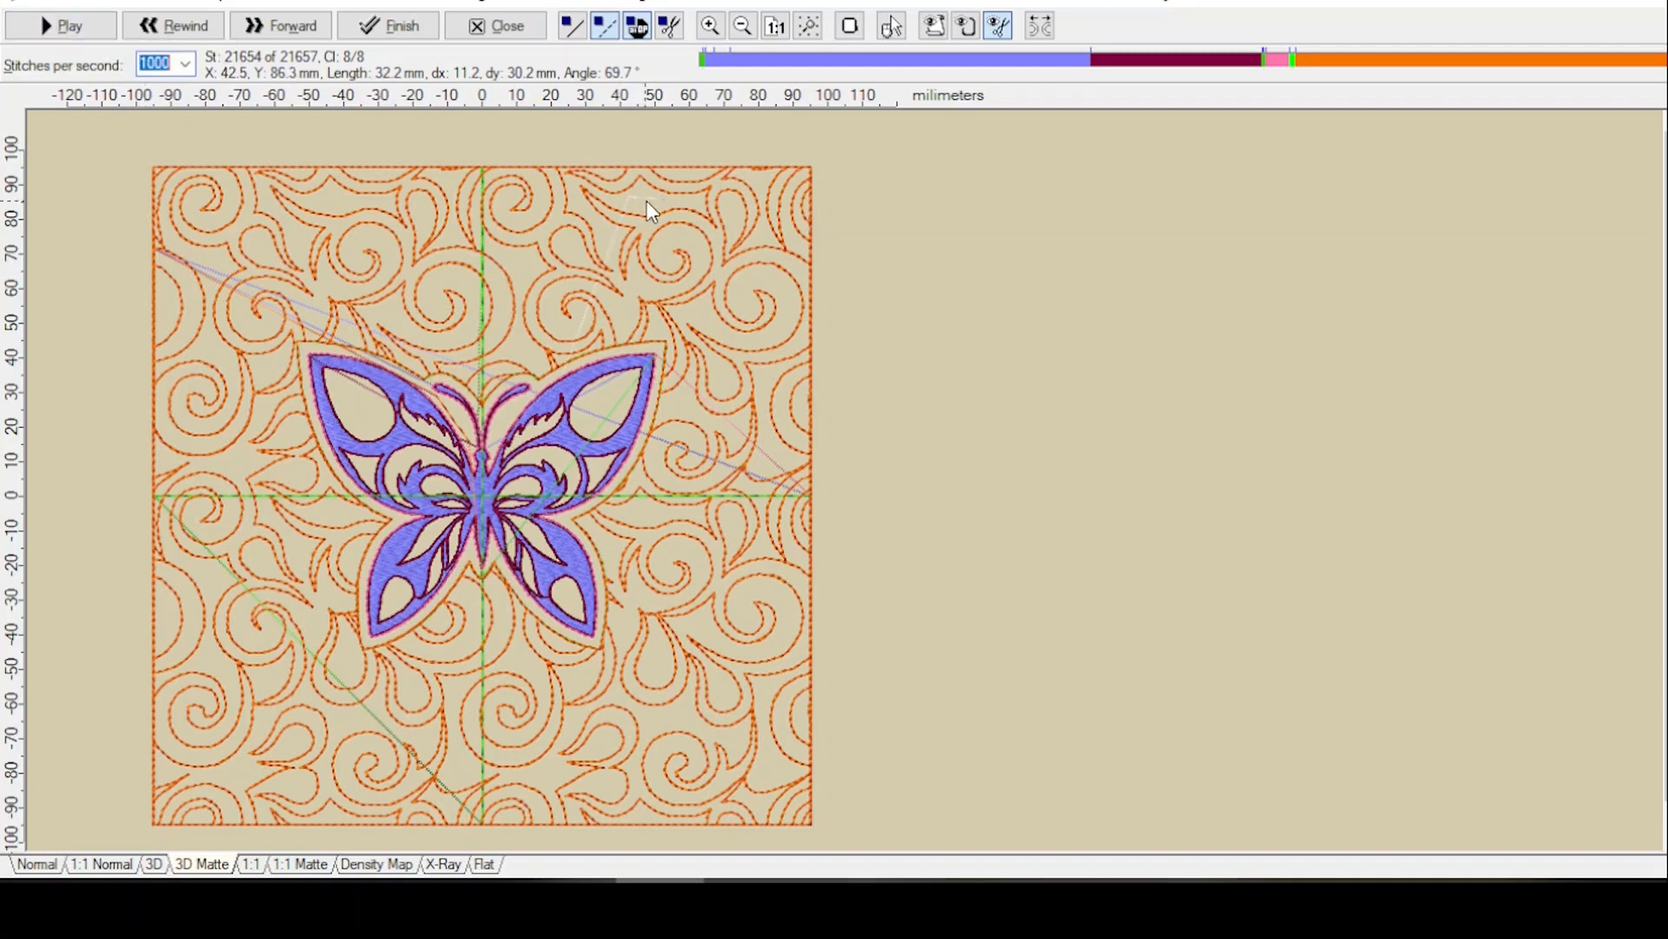
left_click(73, 39)
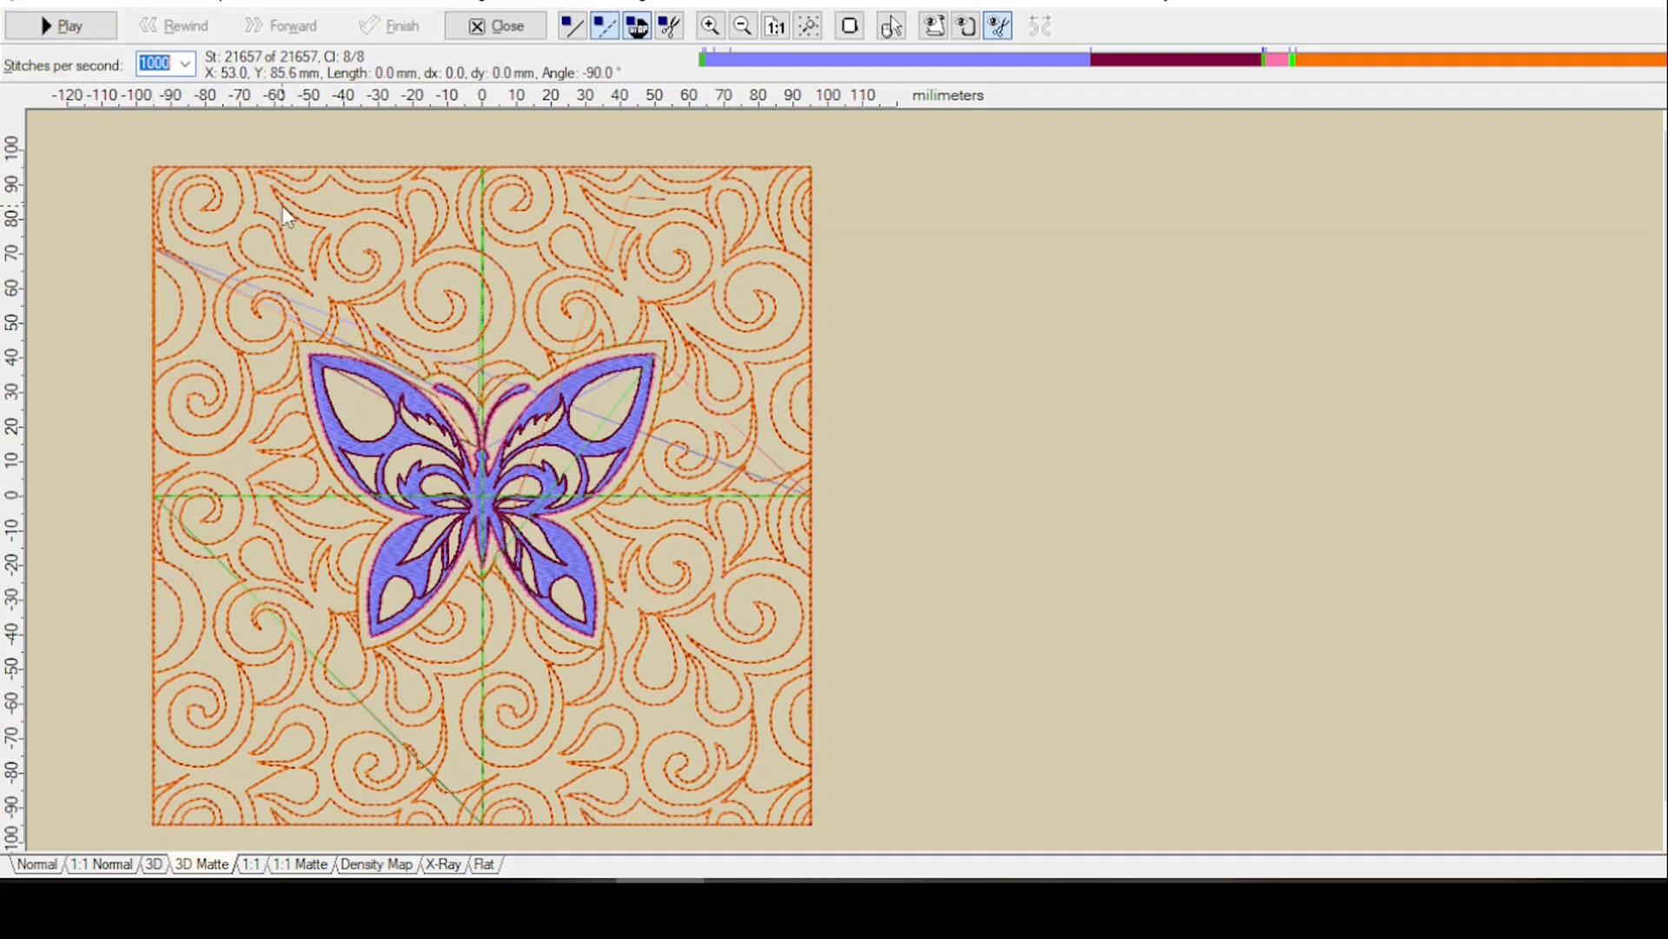
left_click(497, 30)
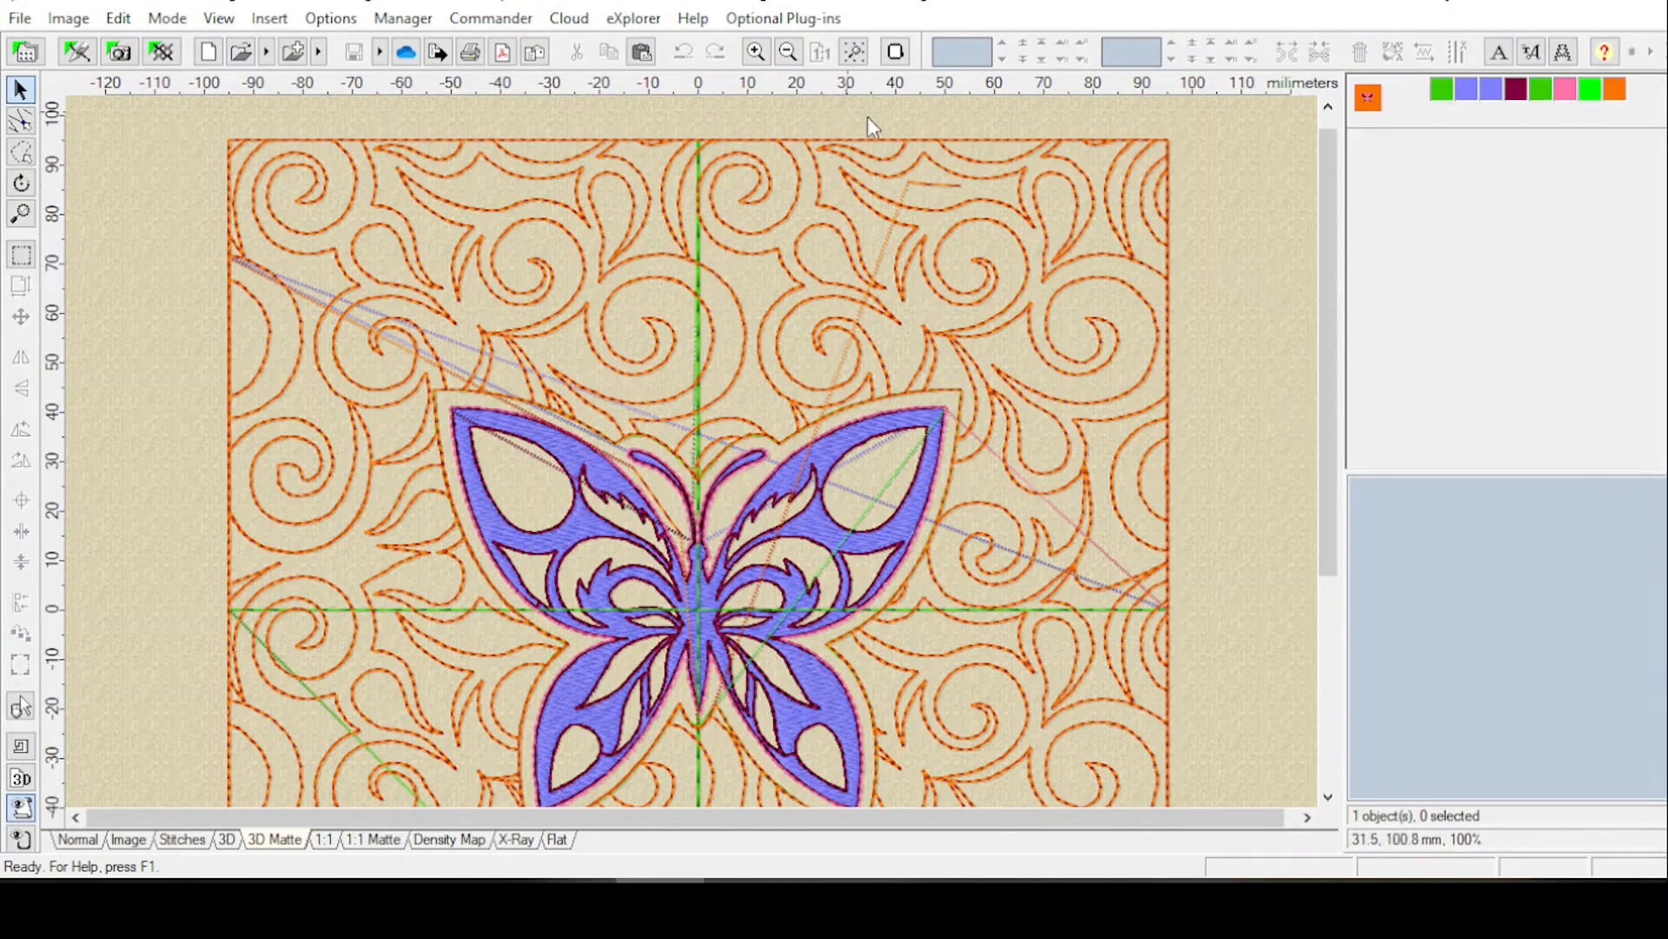
Switch to Embird Manager, turn off the display of floating stitches (jumps), and return to the Editor with the design deselected.
left_click(859, 49)
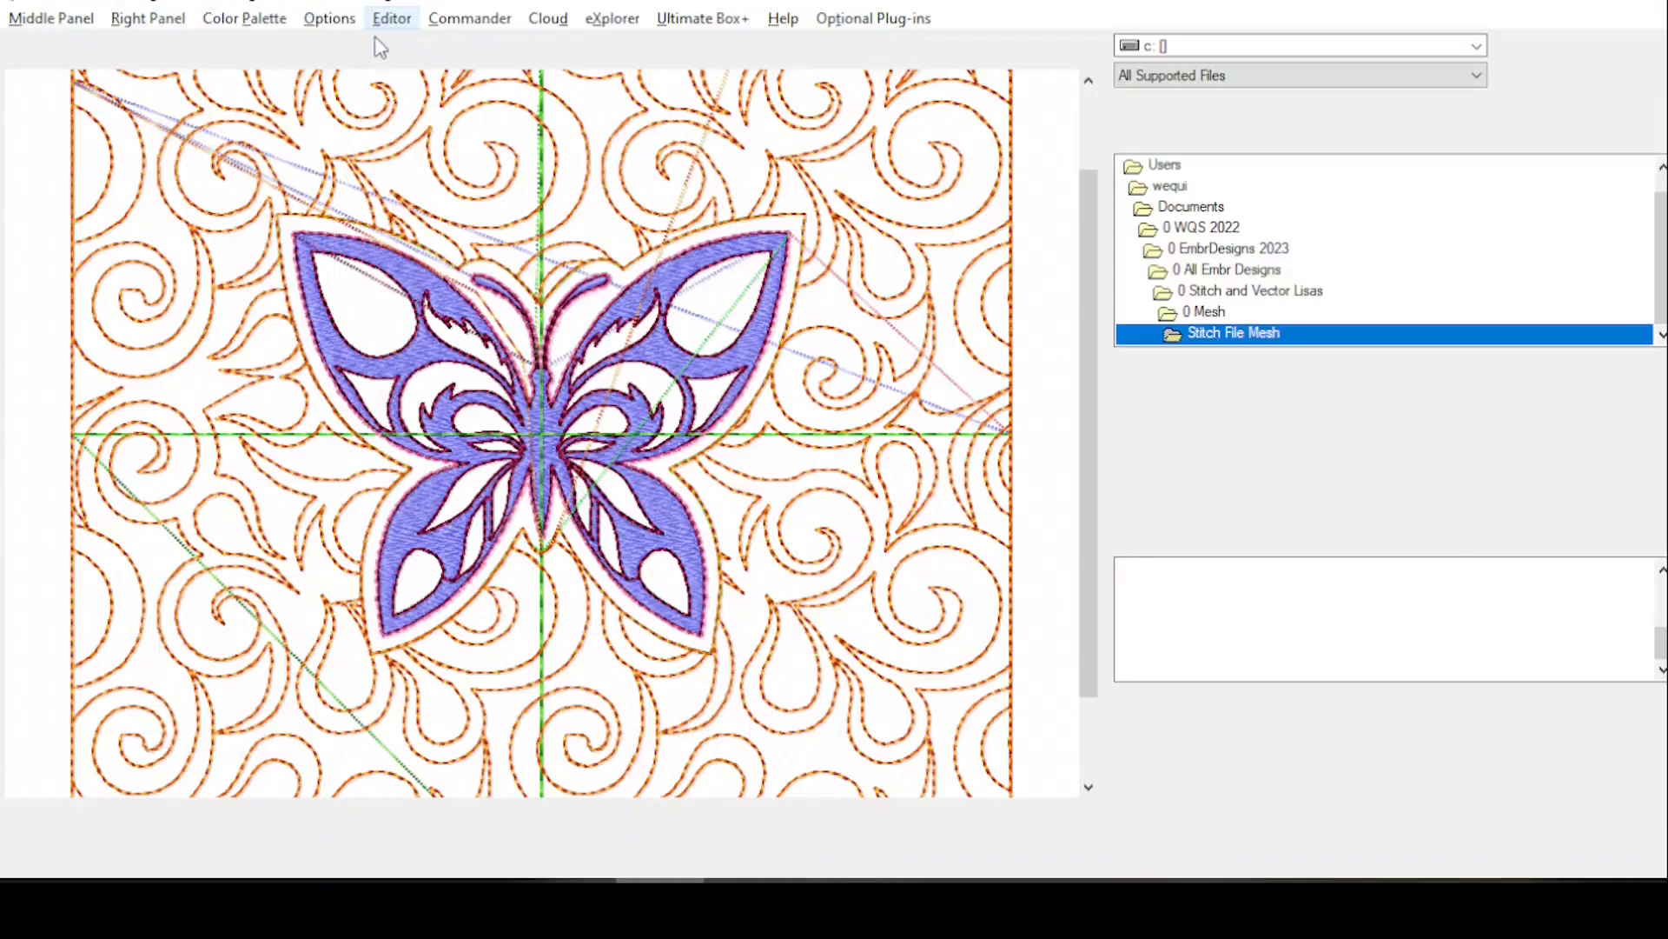
left_click(329, 18)
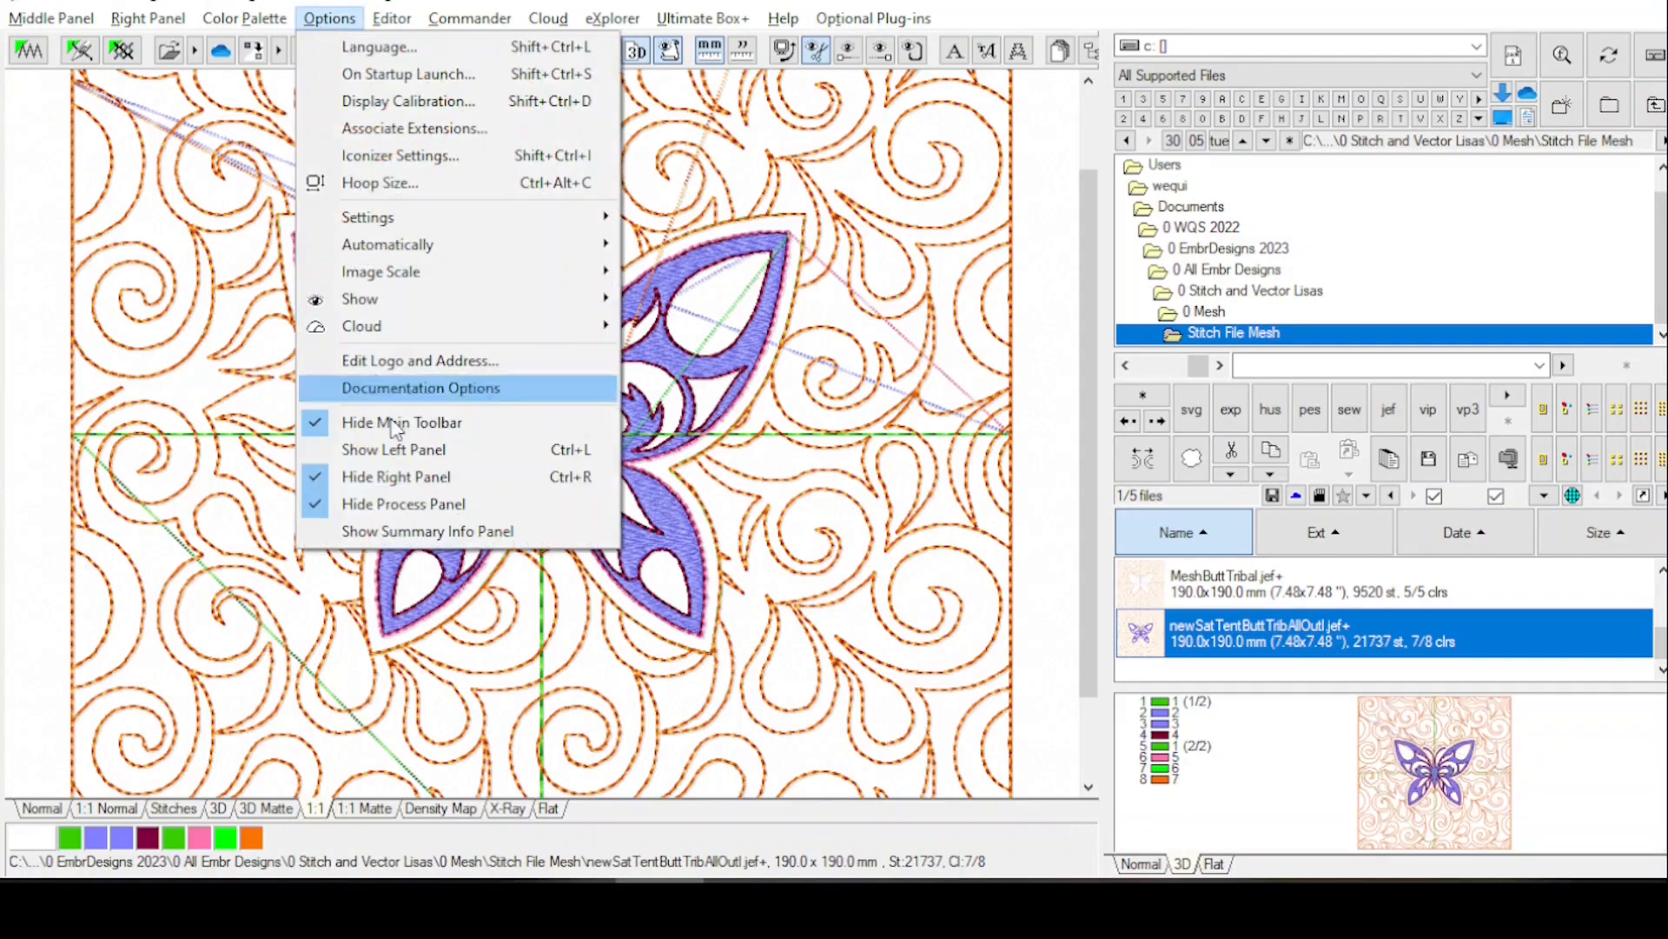
mouse_move(365, 298)
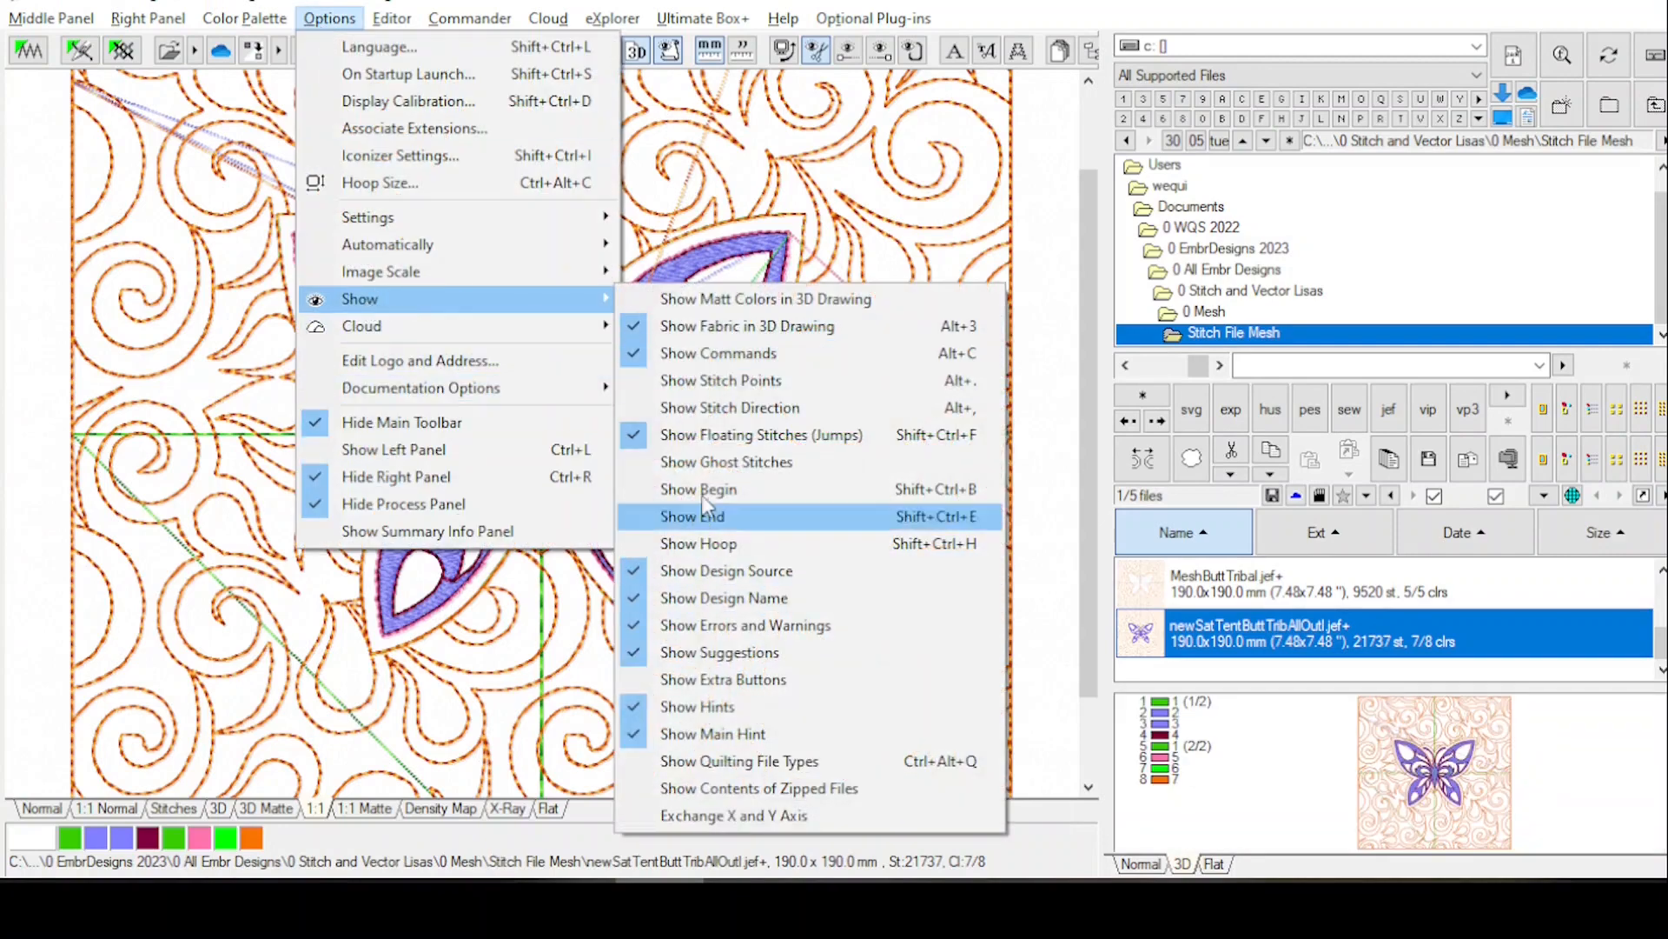
left_click(696, 435)
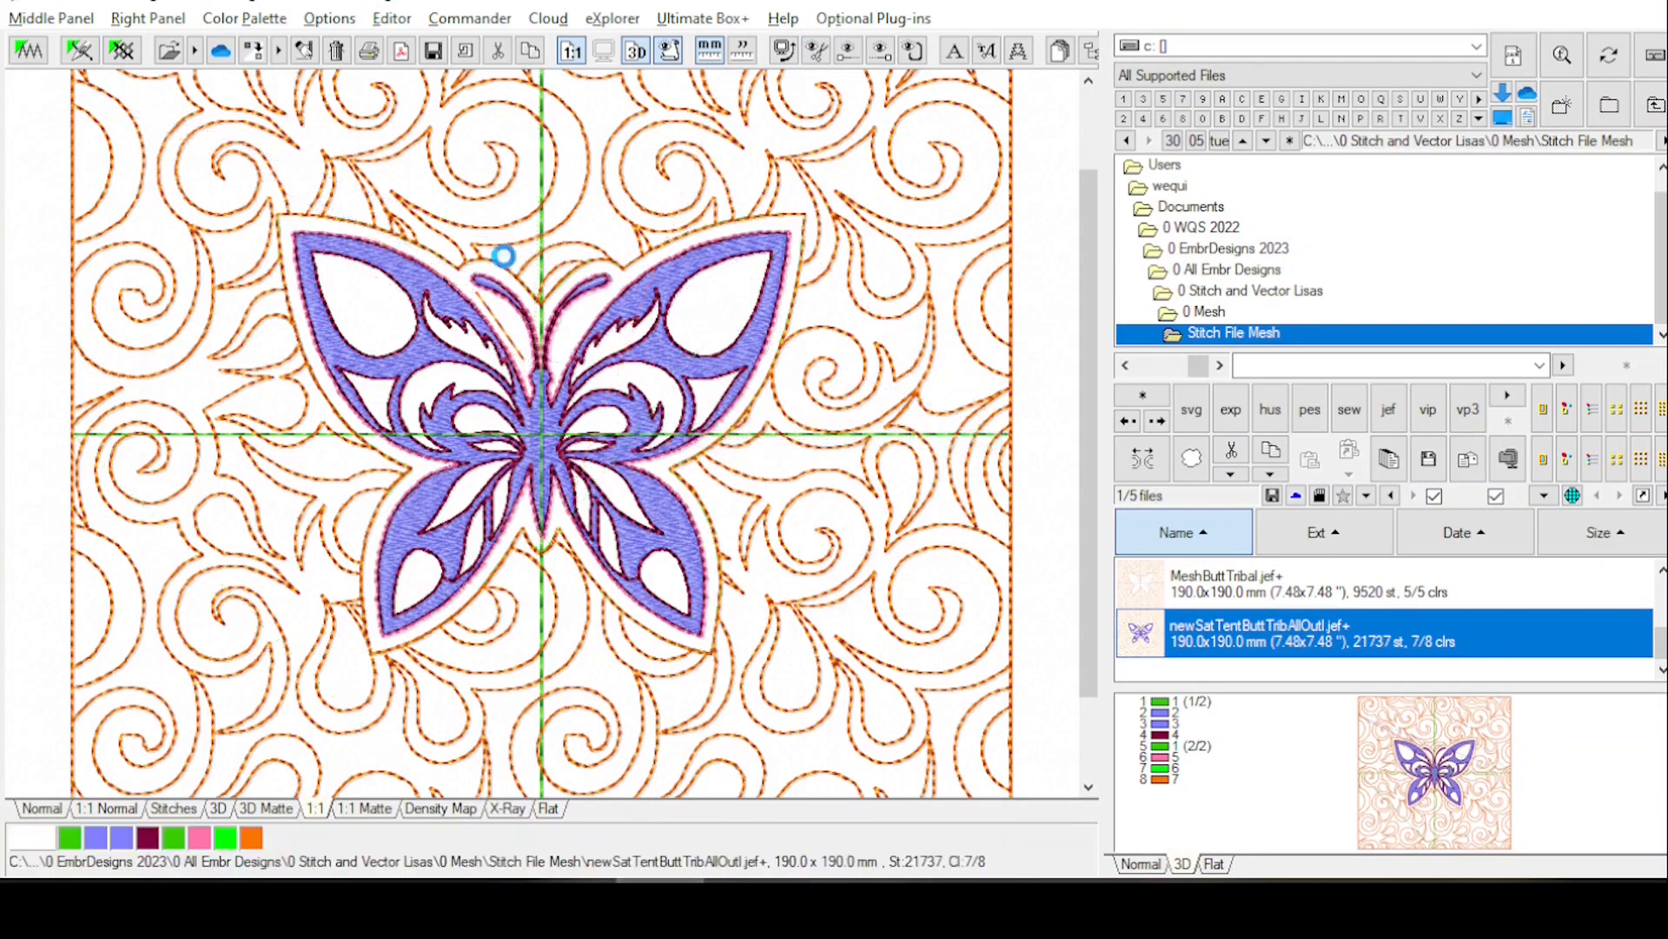
left_click(432, 50)
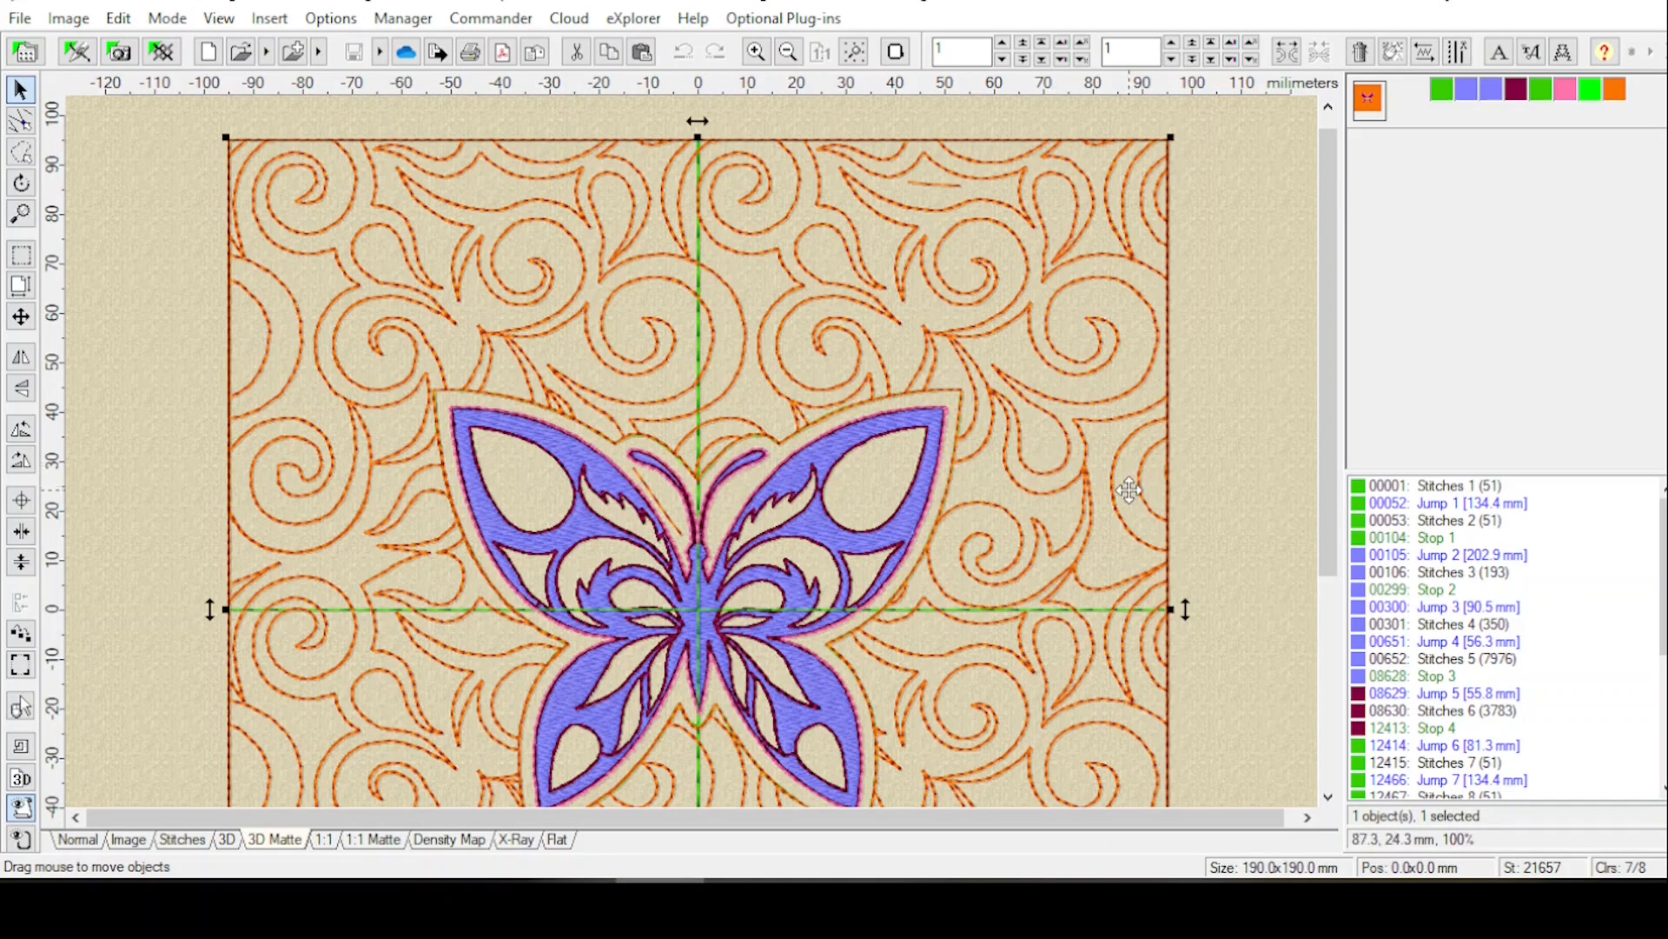
scroll(1165, 387, "down", 1)
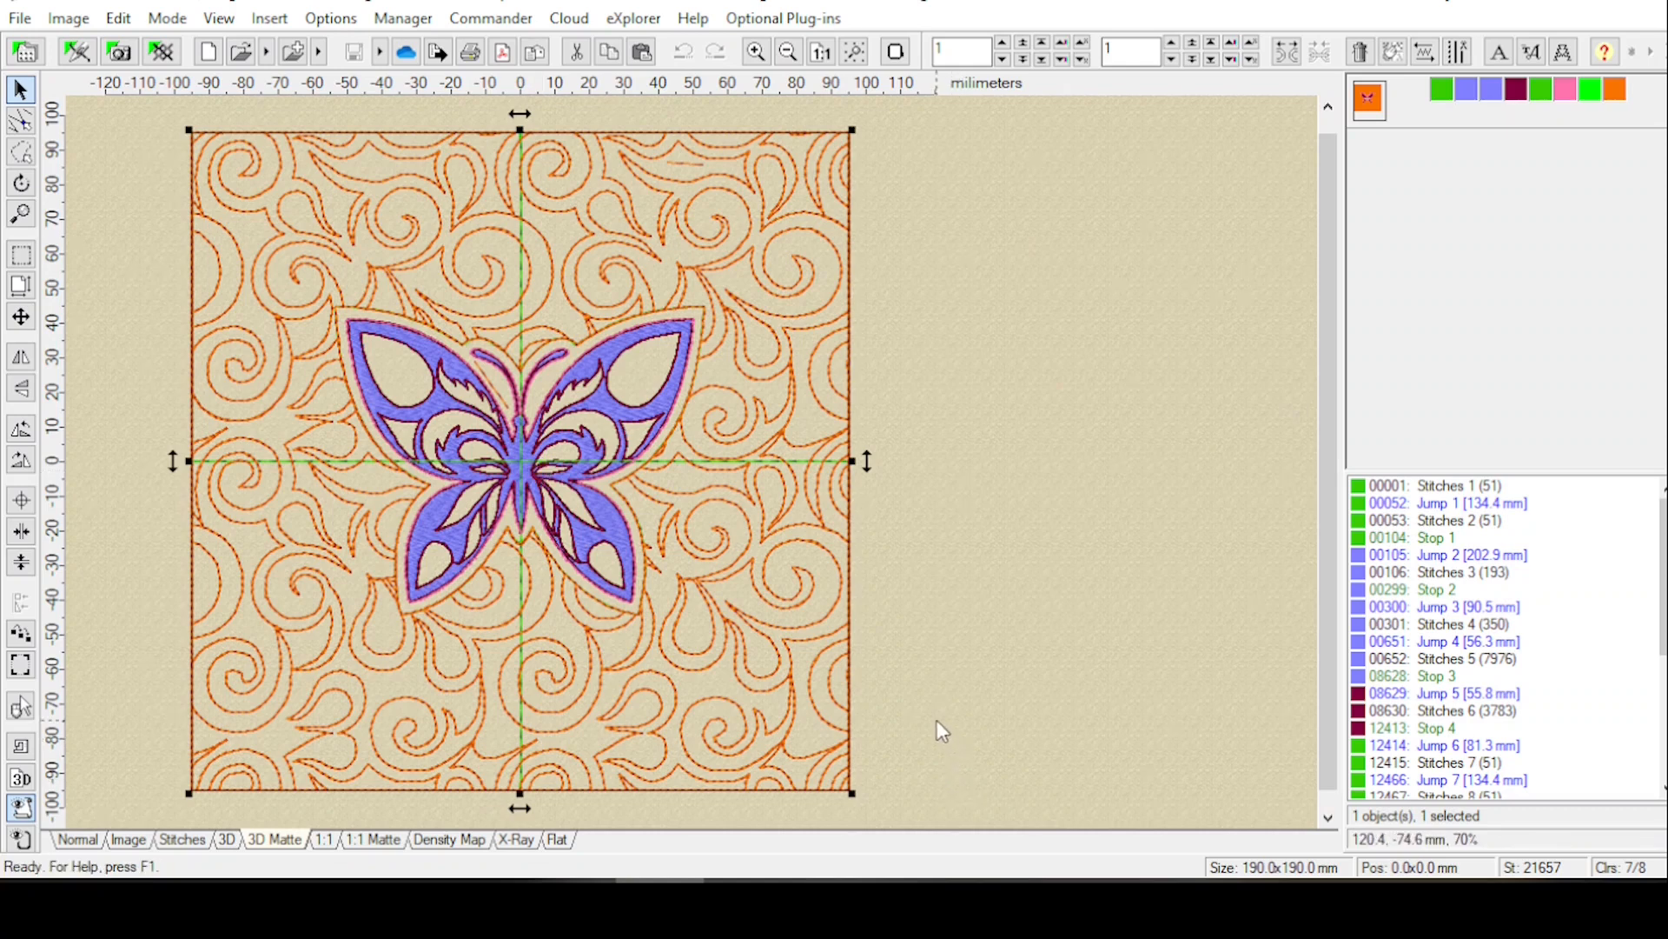
left_click(972, 674)
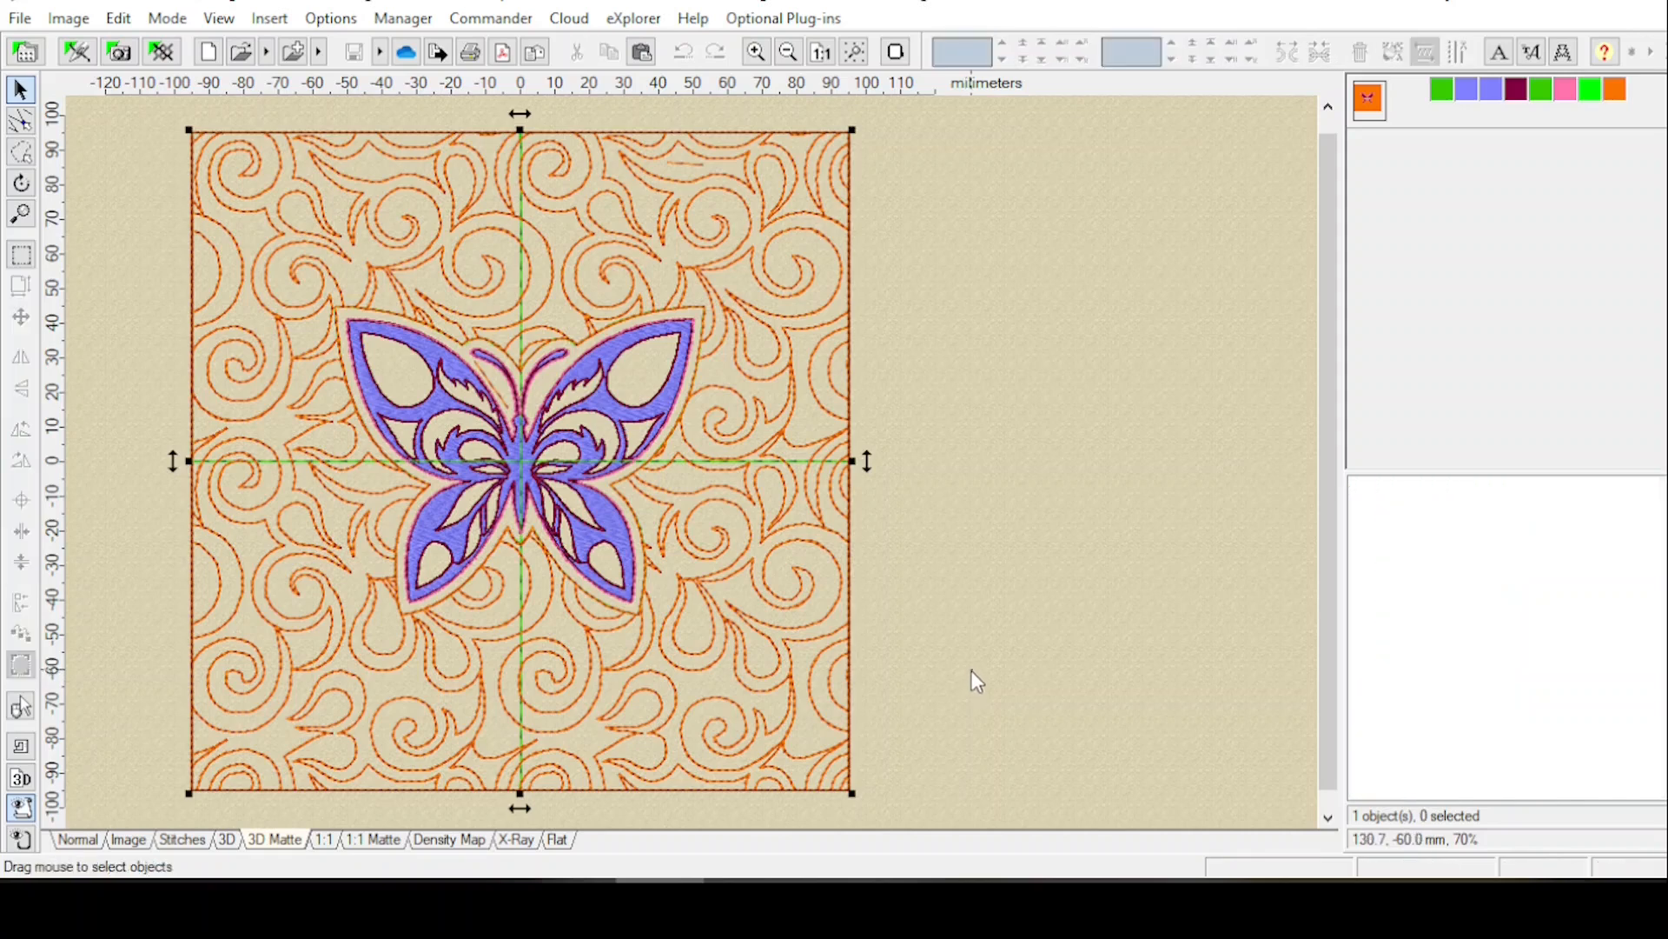